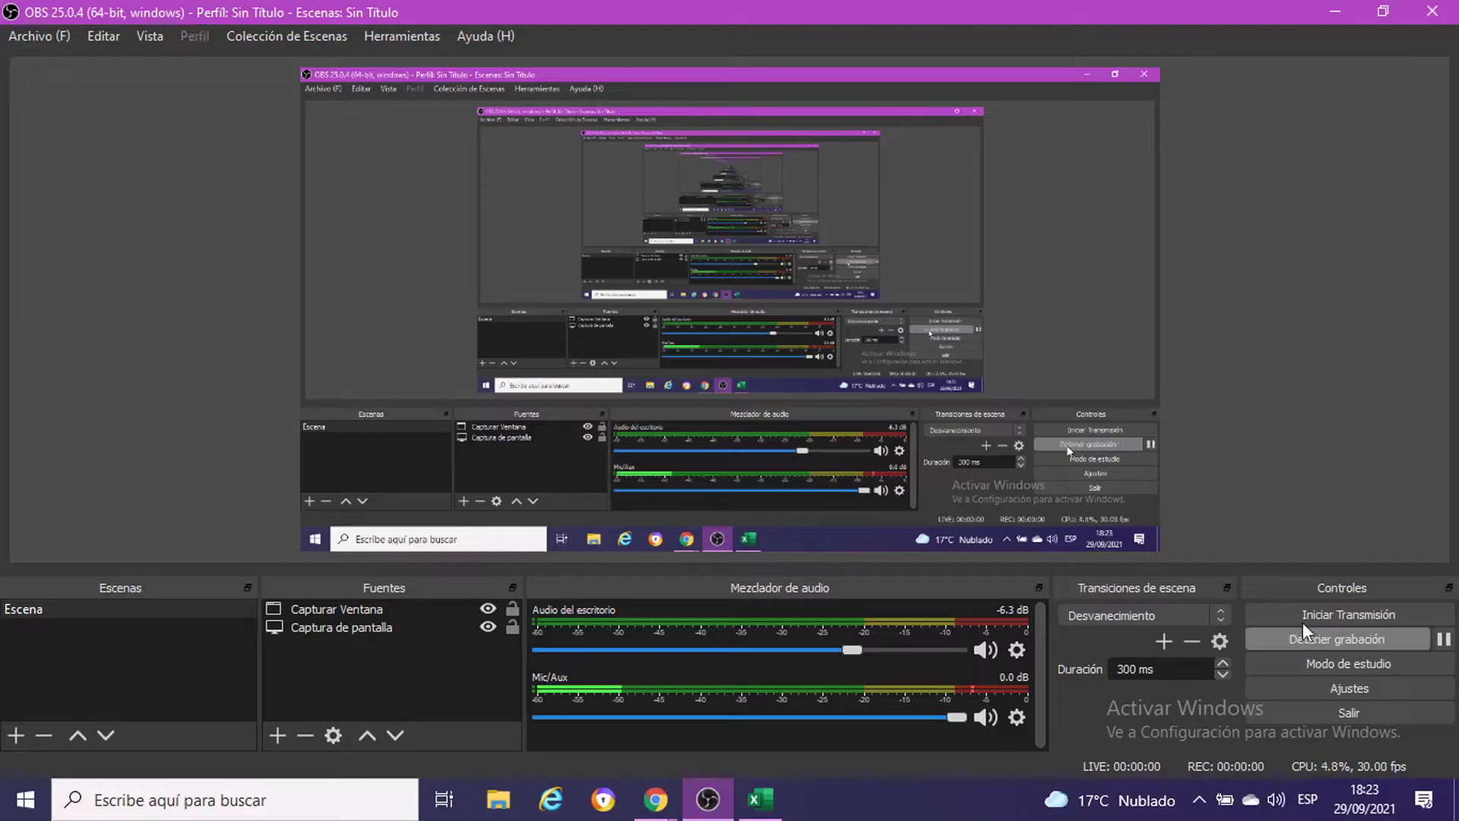
Step: Hide OBS, then format G6:H6 as font size 16 and bold
{"action": "left_click", "coordinate": [1335, 11]}
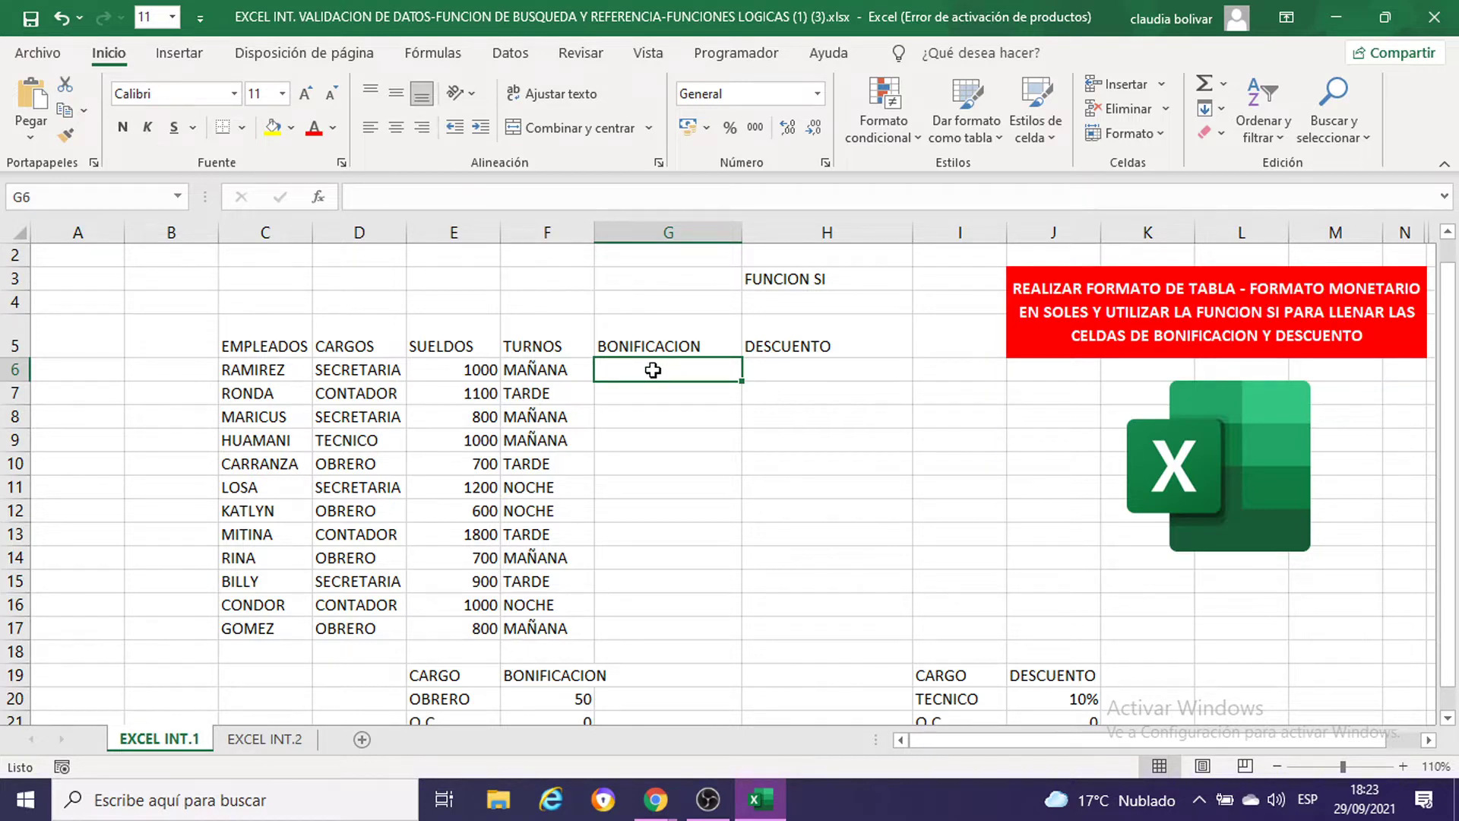
{"action": "left_click_drag", "start_coordinate": [653, 371], "coordinate": [747, 365]}
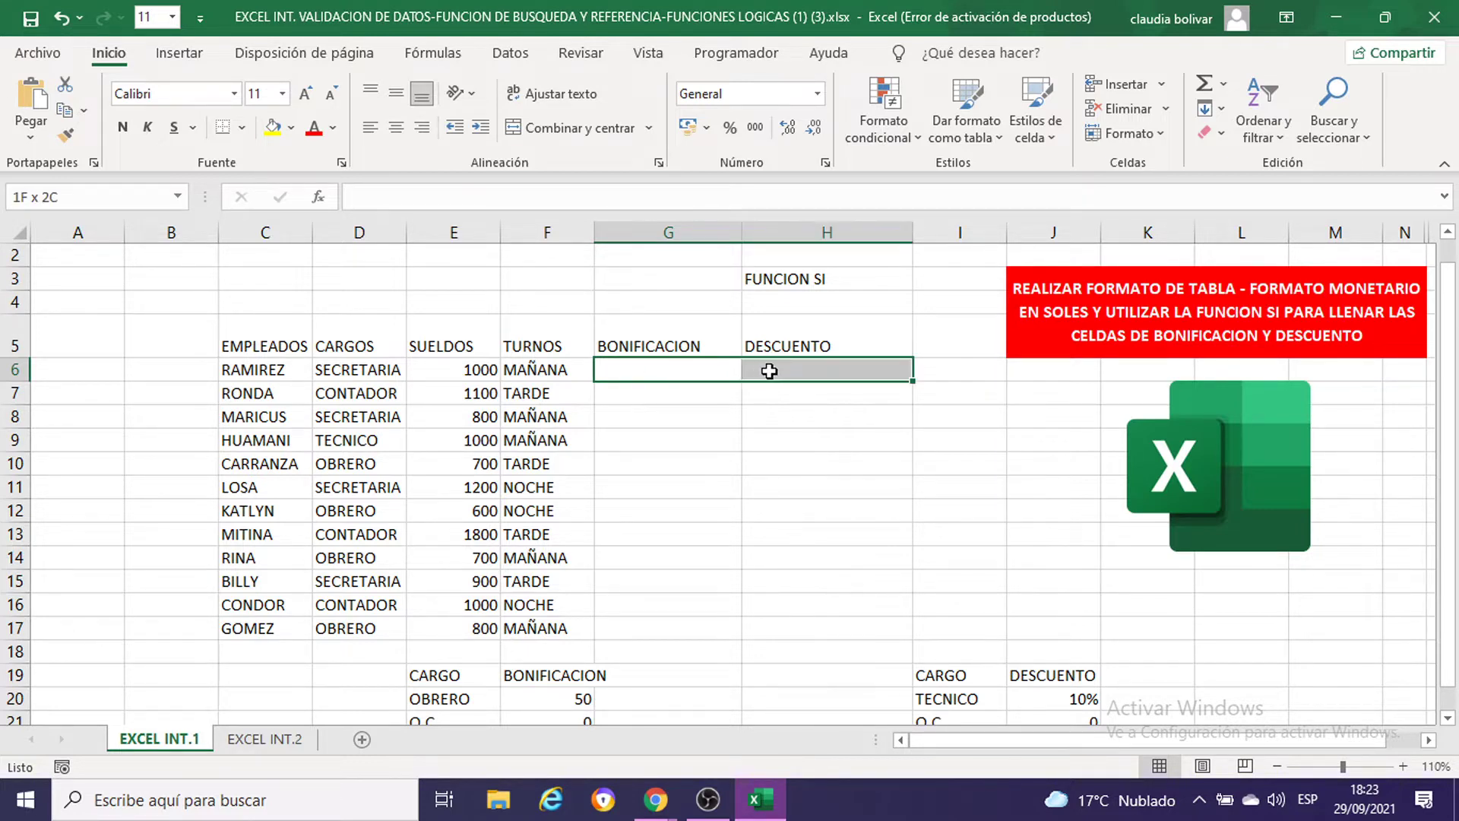
{"action": "left_click", "coordinate": [282, 94]}
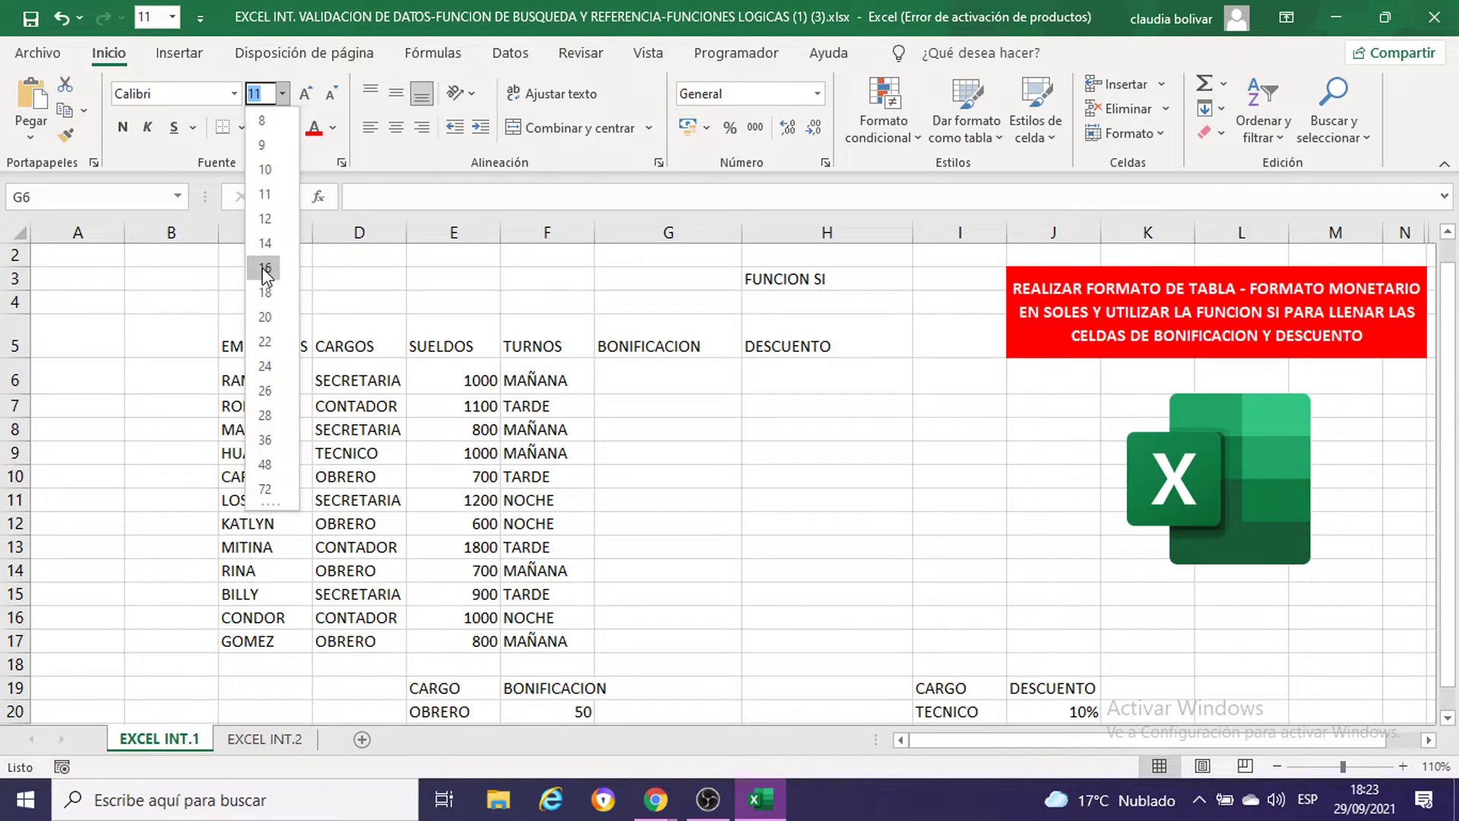
{"action": "left_click", "coordinate": [266, 268]}
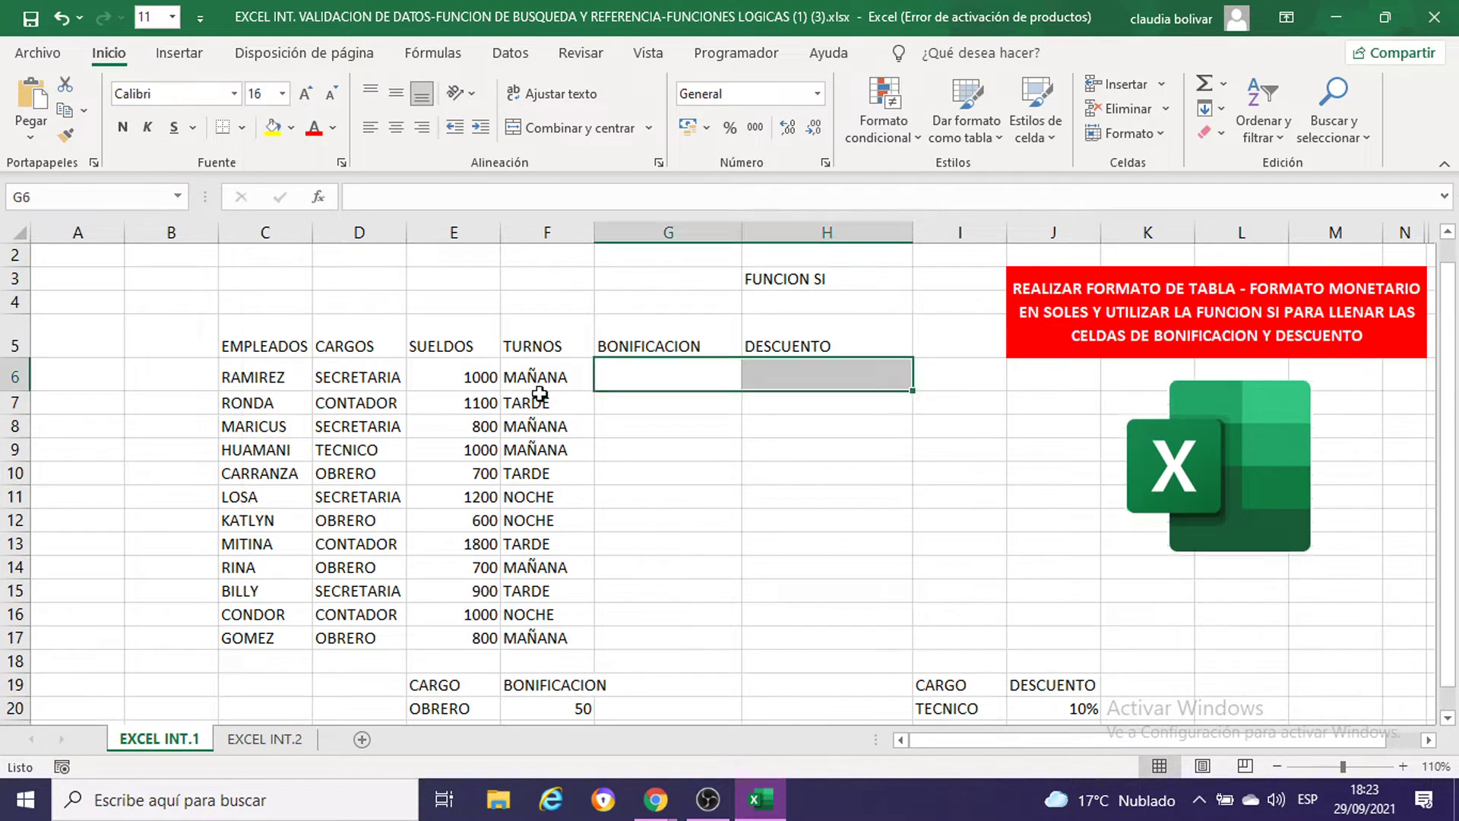
{"action": "left_click", "coordinate": [122, 127]}
{"action": "left_click", "coordinate": [355, 355]}
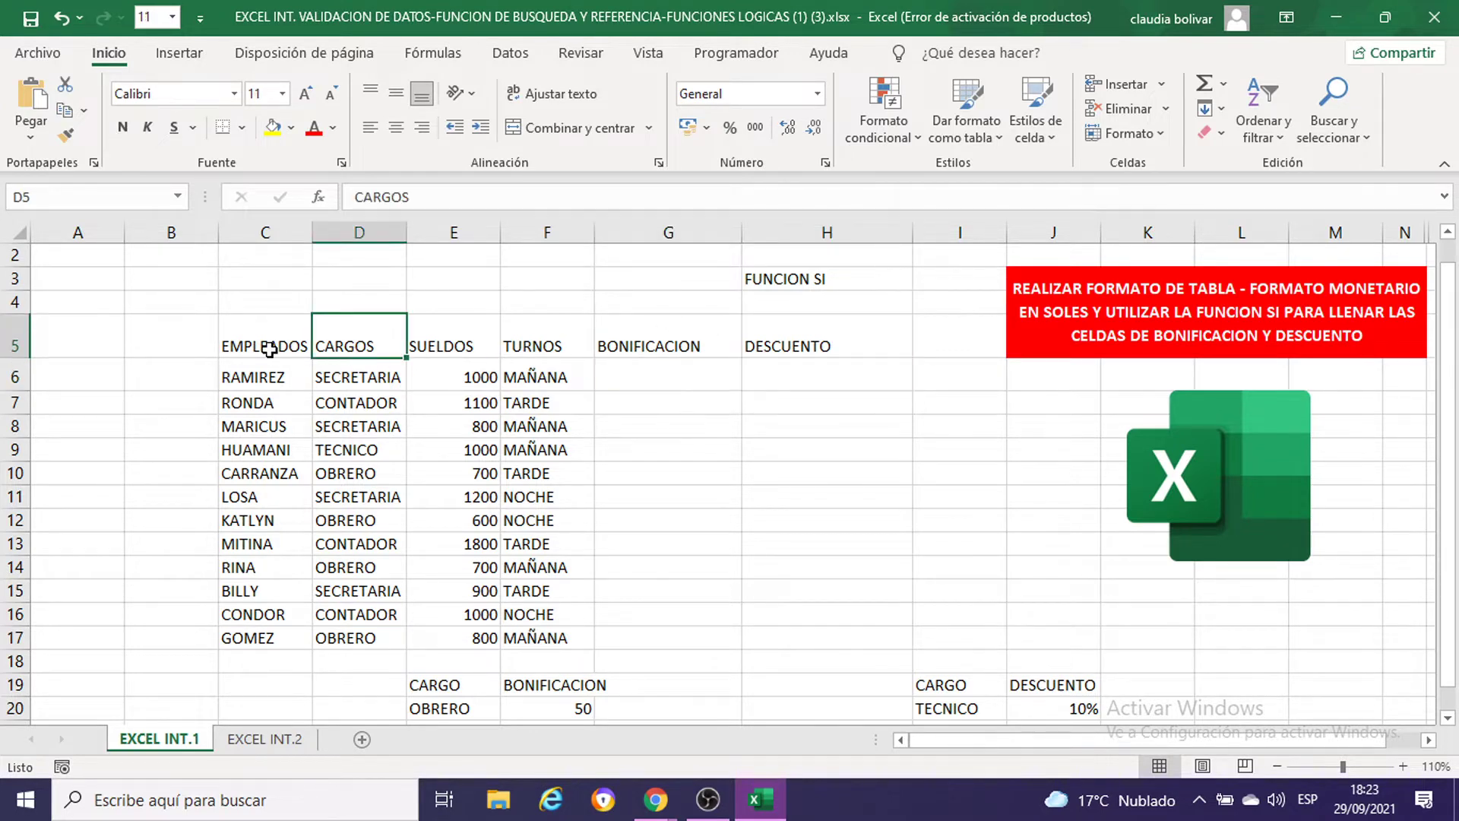
{"action": "left_click_drag", "start_coordinate": [246, 351], "coordinate": [241, 544]}
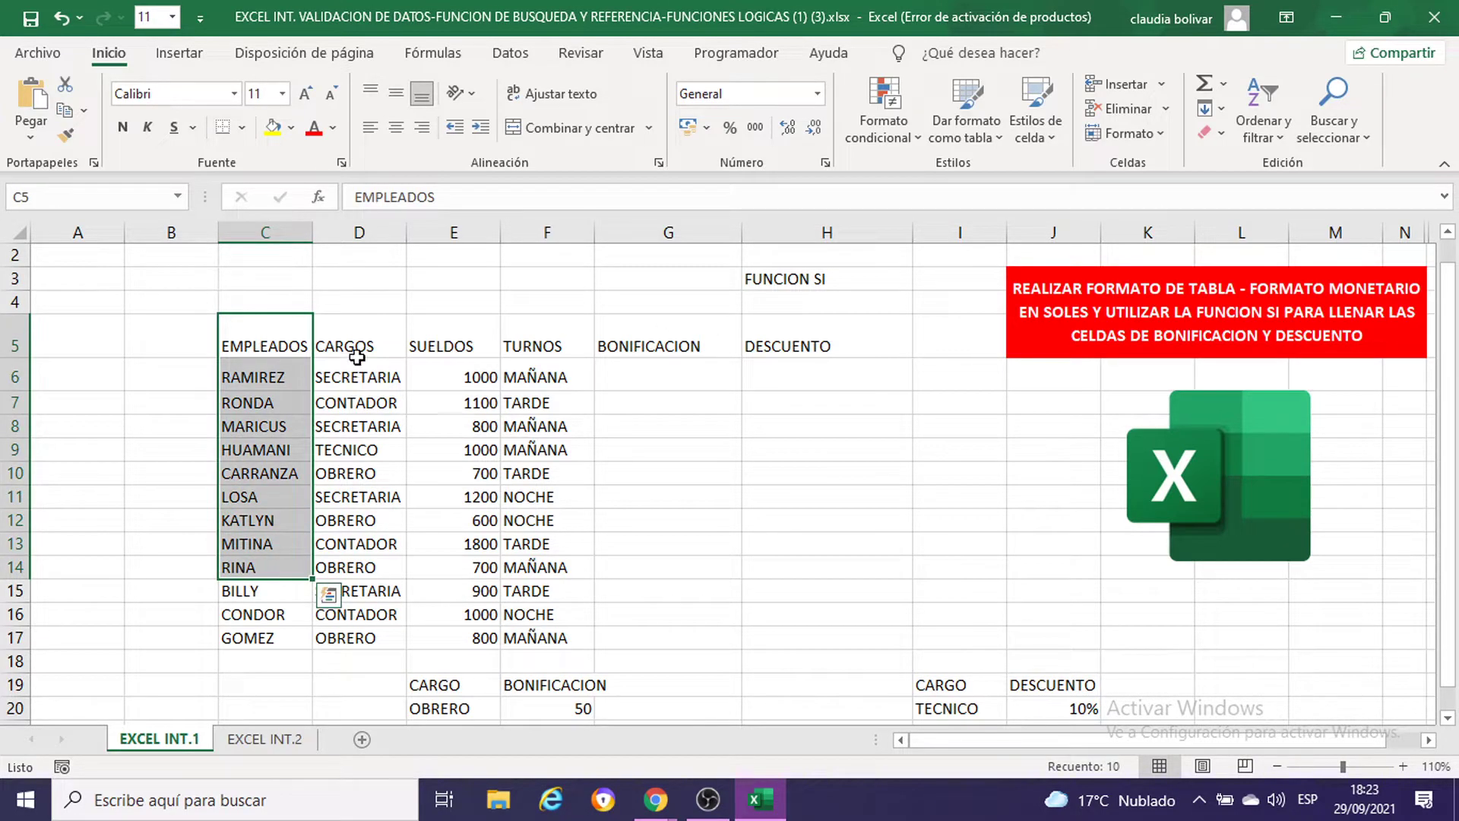
{"action": "left_click_drag", "start_coordinate": [357, 354], "coordinate": [352, 542]}
{"action": "left_click_drag", "start_coordinate": [456, 348], "coordinate": [456, 498]}
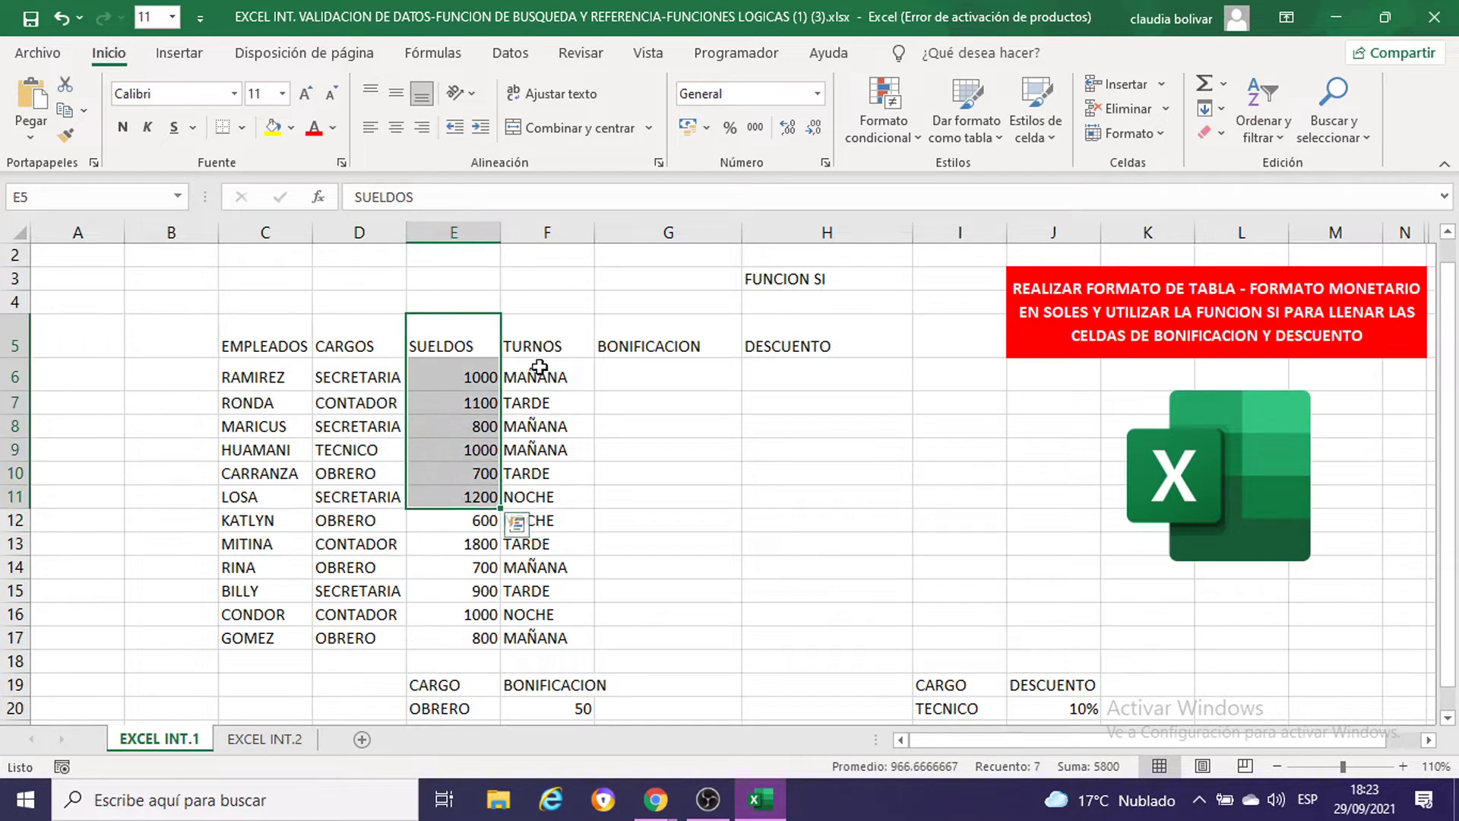
{"action": "left_click_drag", "start_coordinate": [536, 377], "coordinate": [547, 521]}
{"action": "scroll", "coordinate": [631, 425], "scroll_direction": "down", "scroll_amount": 1}
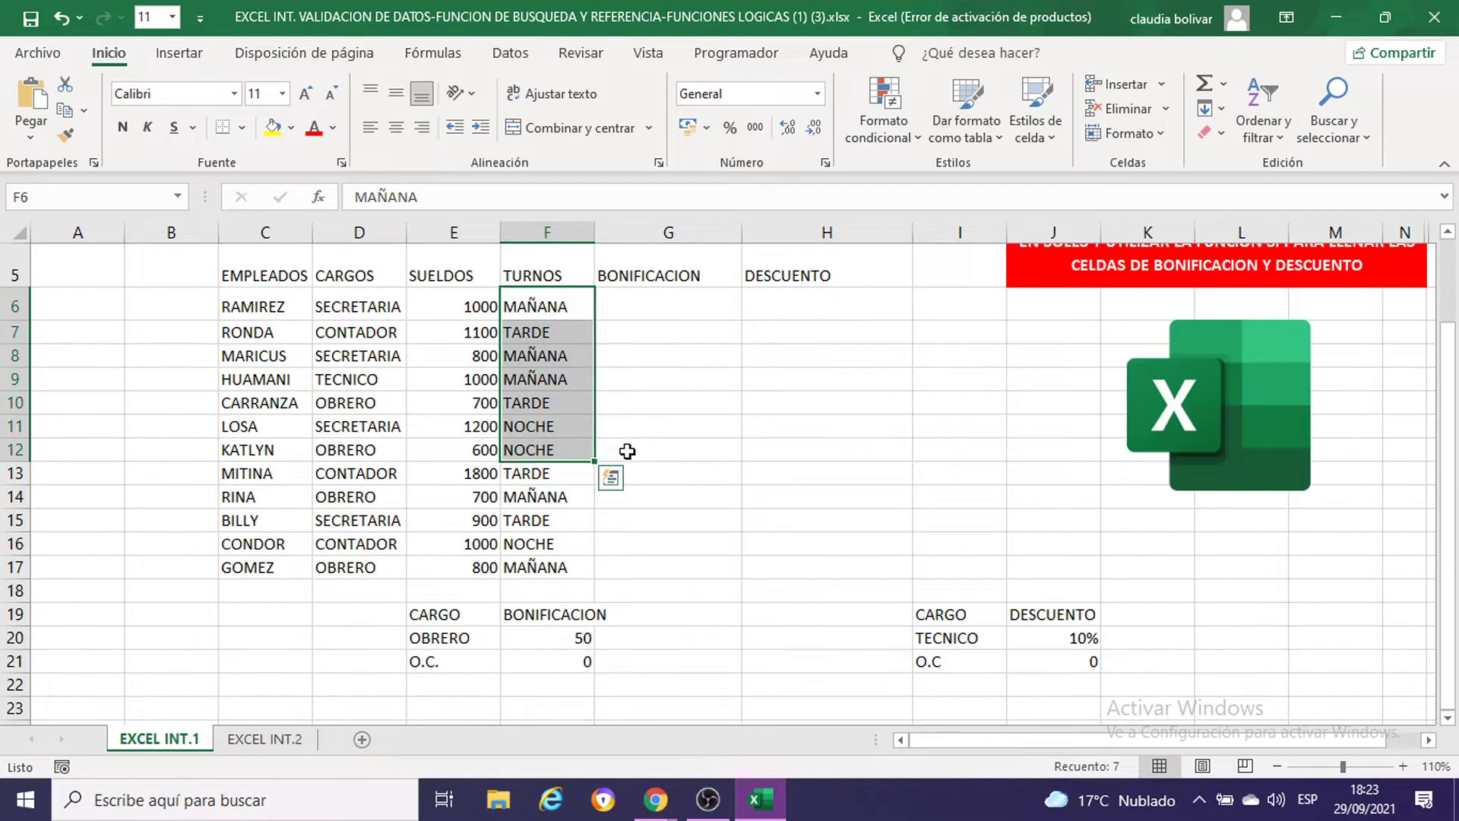
{"action": "left_click", "coordinate": [443, 638]}
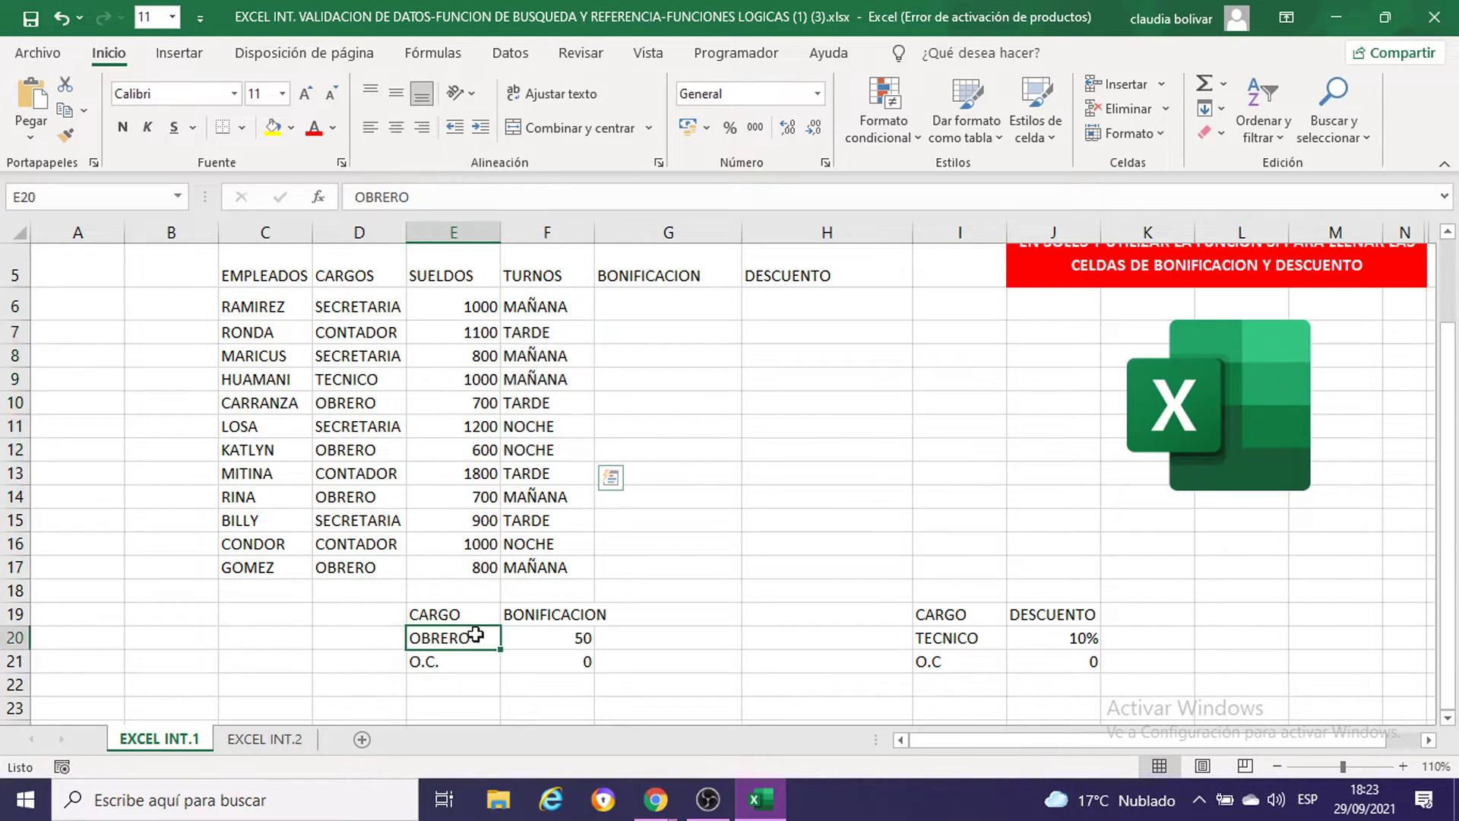
{"action": "left_click_drag", "start_coordinate": [443, 639], "coordinate": [513, 638]}
{"action": "left_click", "coordinate": [513, 639]}
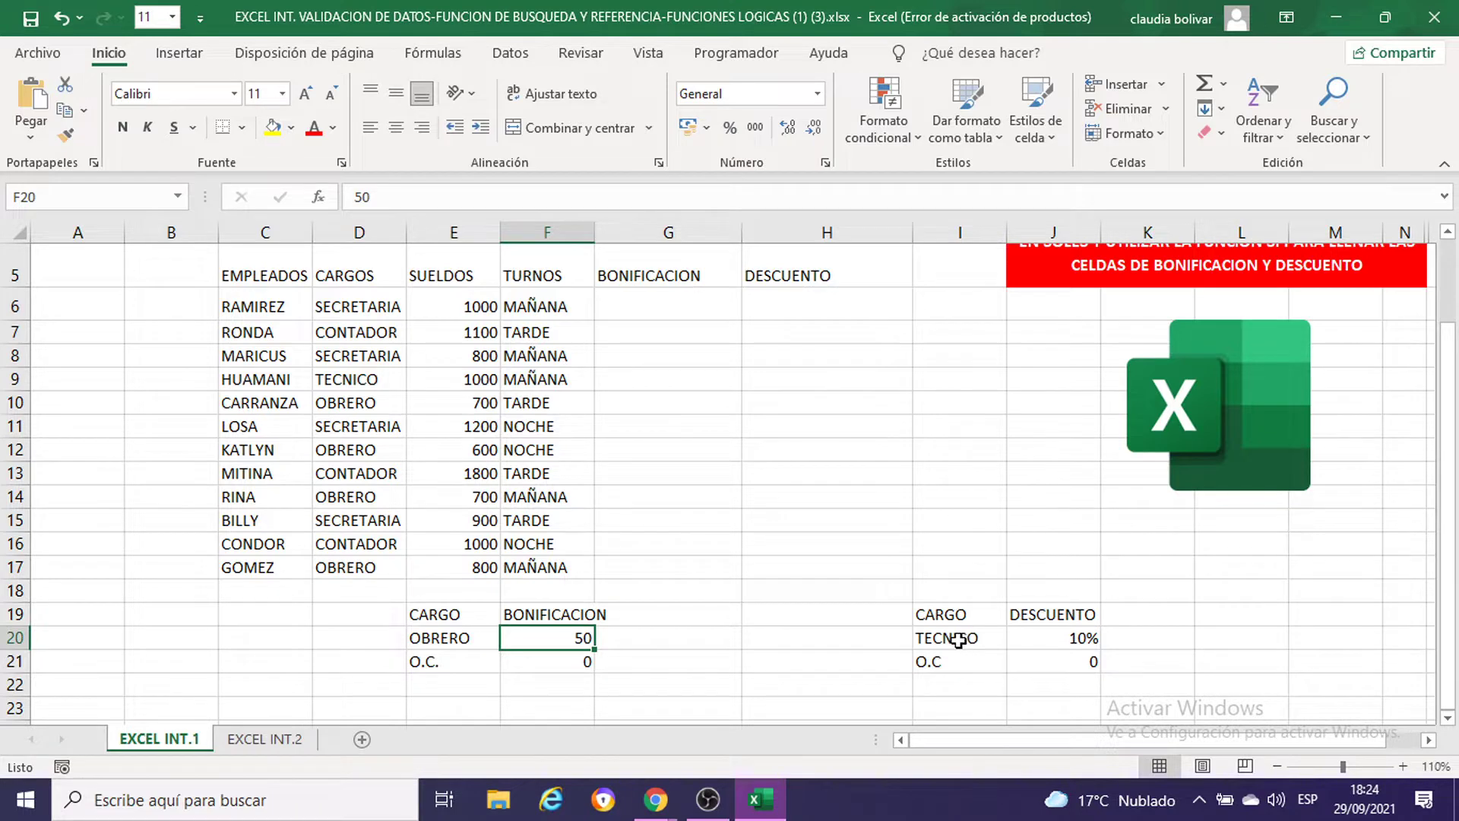
{"action": "left_click_drag", "start_coordinate": [957, 641], "coordinate": [1022, 640]}
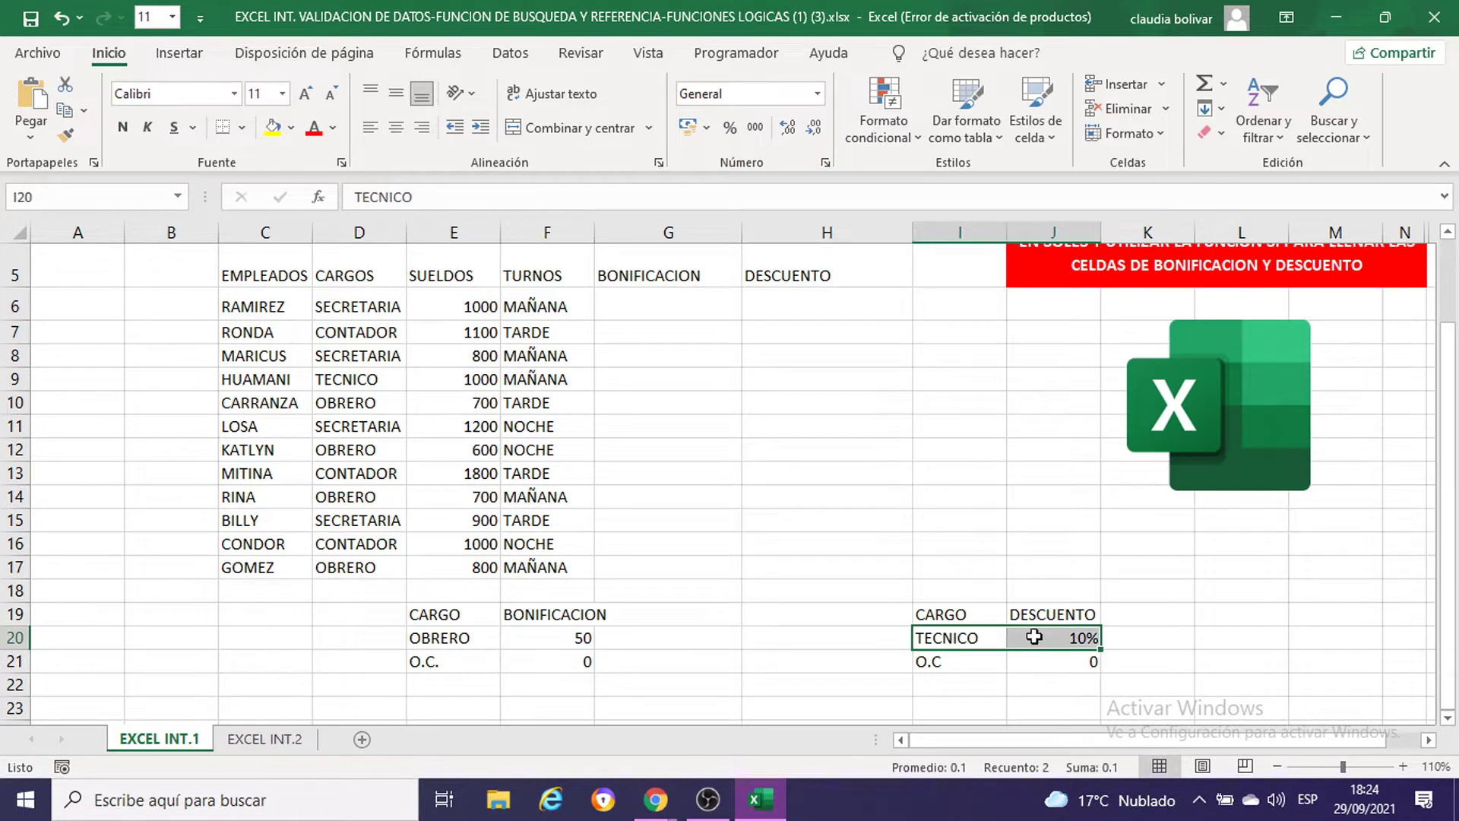
{"action": "left_click", "coordinate": [653, 311]}
{"action": "left_click_drag", "start_coordinate": [654, 312], "coordinate": [652, 541]}
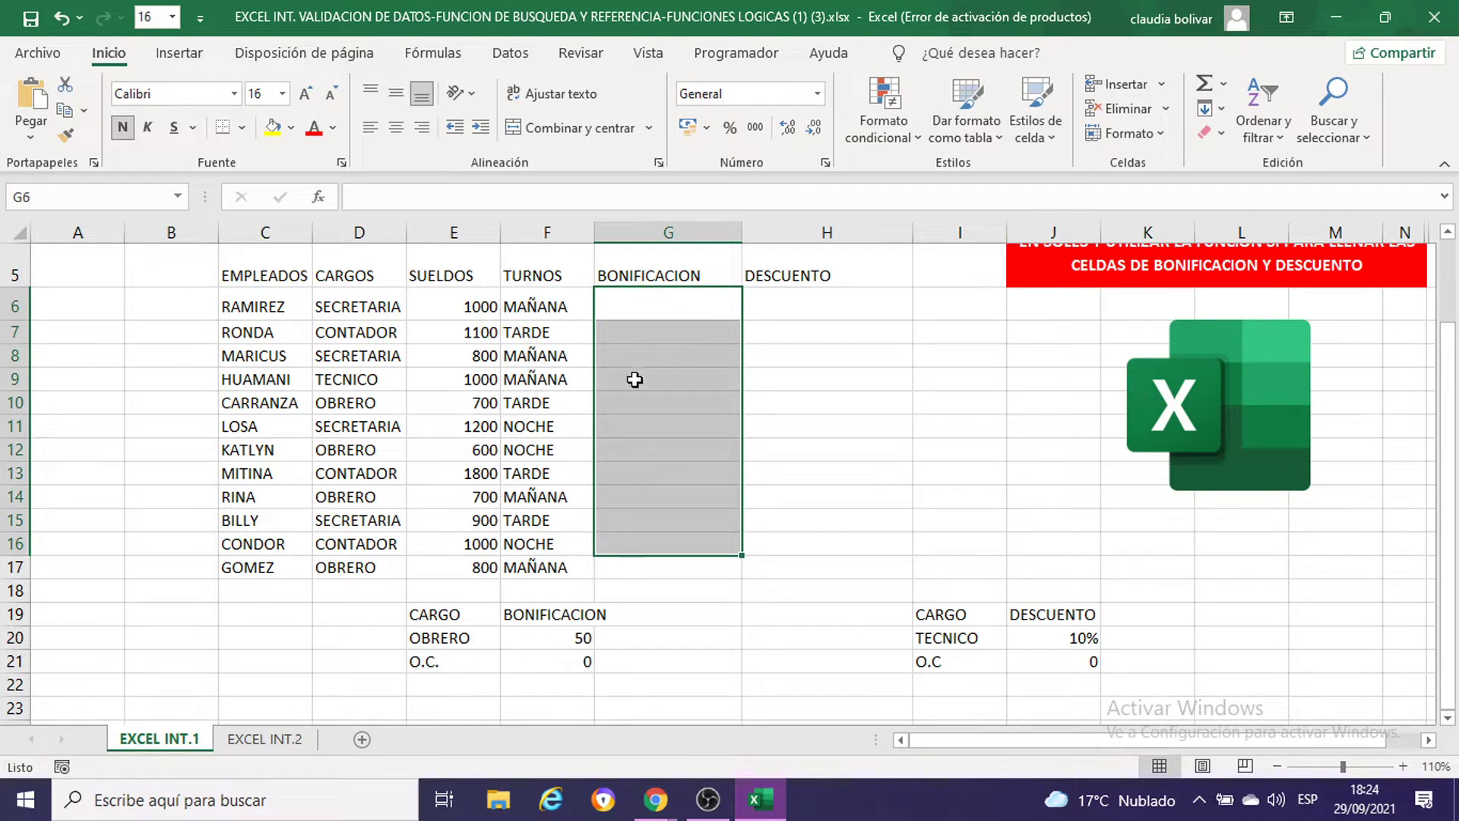
Step: Select G6 and zoom the sheet to 120%
{"action": "left_click", "coordinate": [807, 302]}
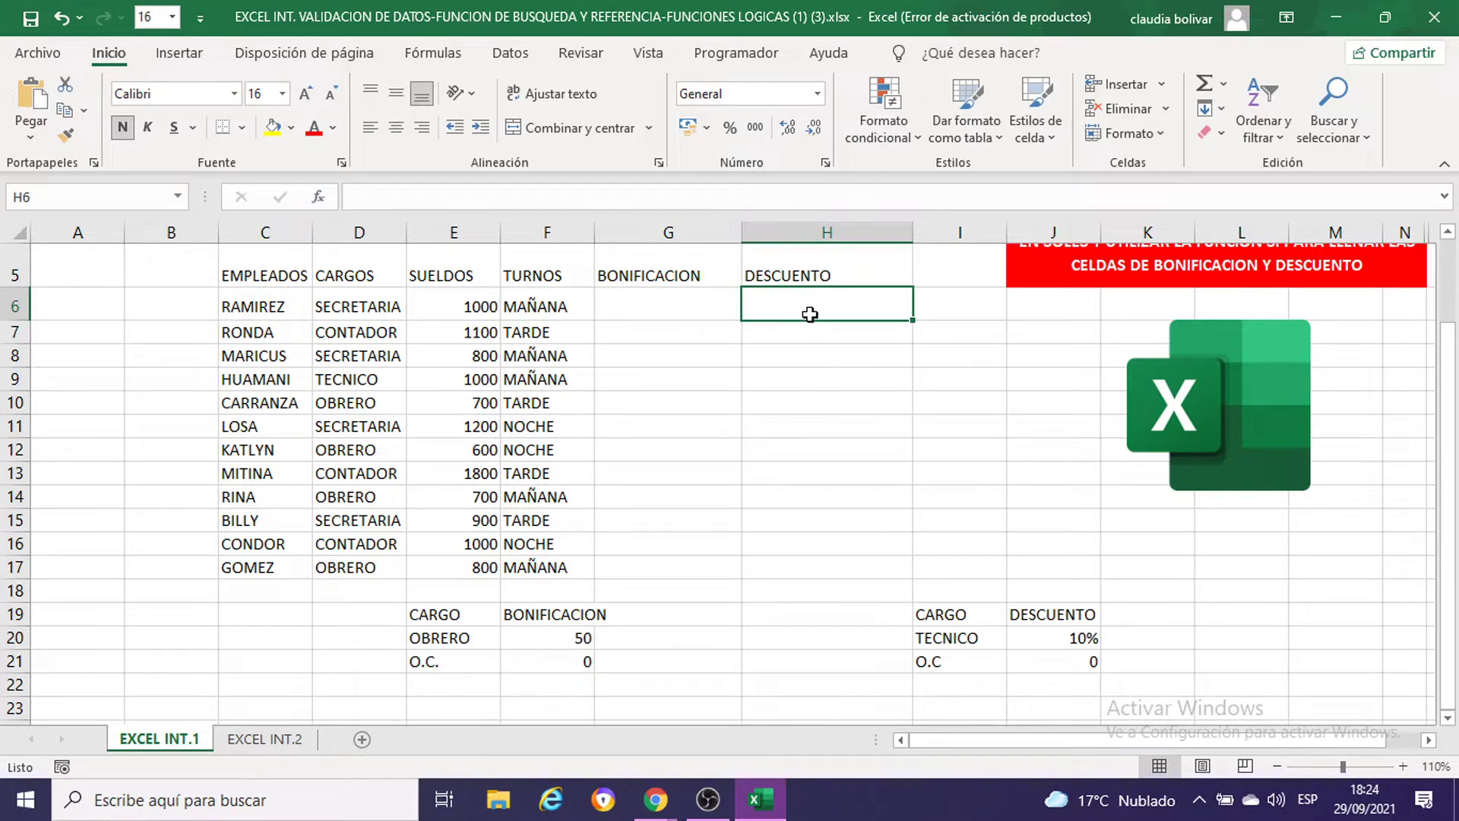
{"action": "left_click", "coordinate": [658, 310]}
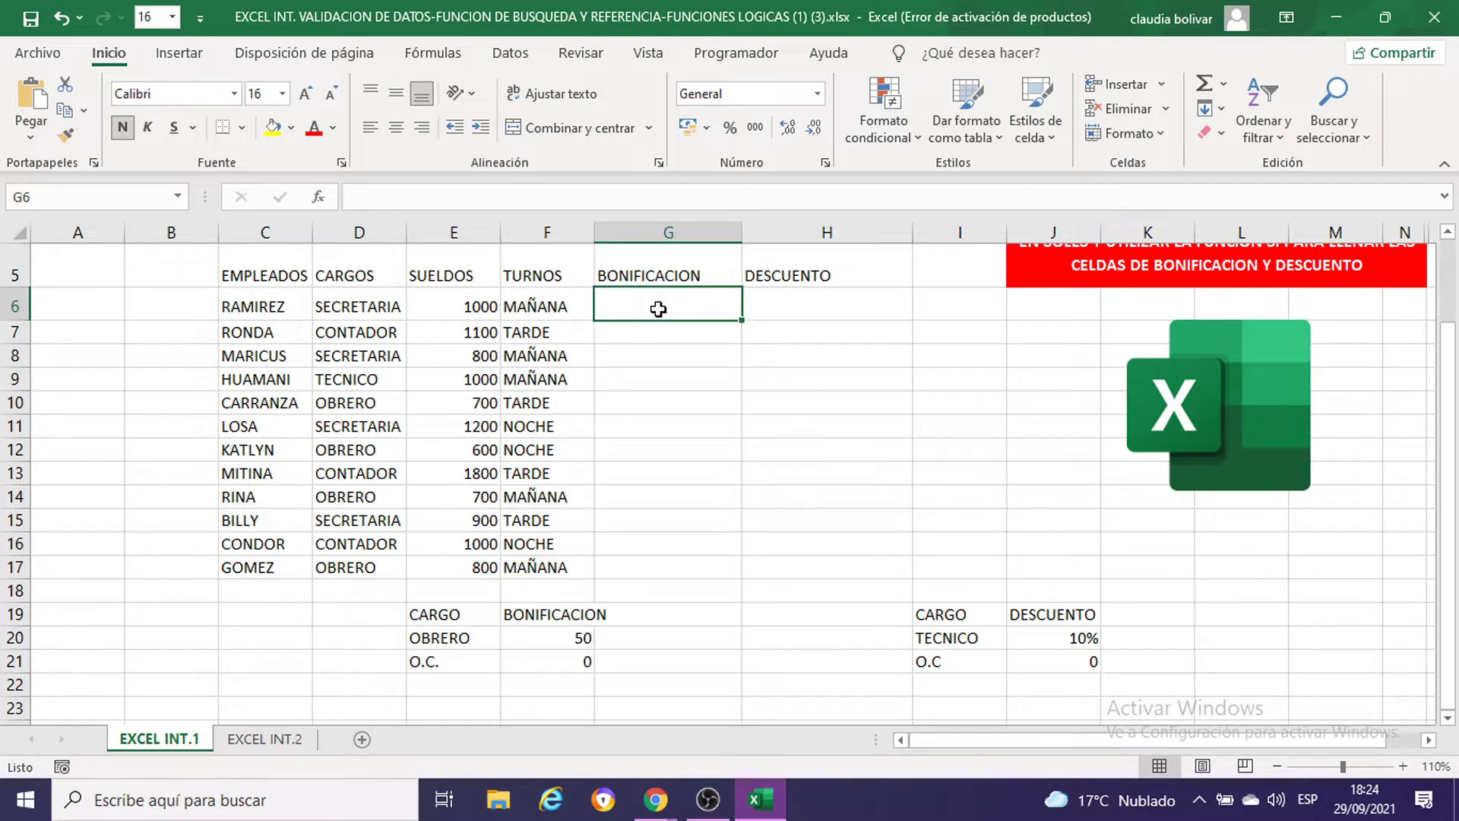
{"action": "scroll", "coordinate": [658, 309], "scroll_direction": "up", "scroll_amount": 1}
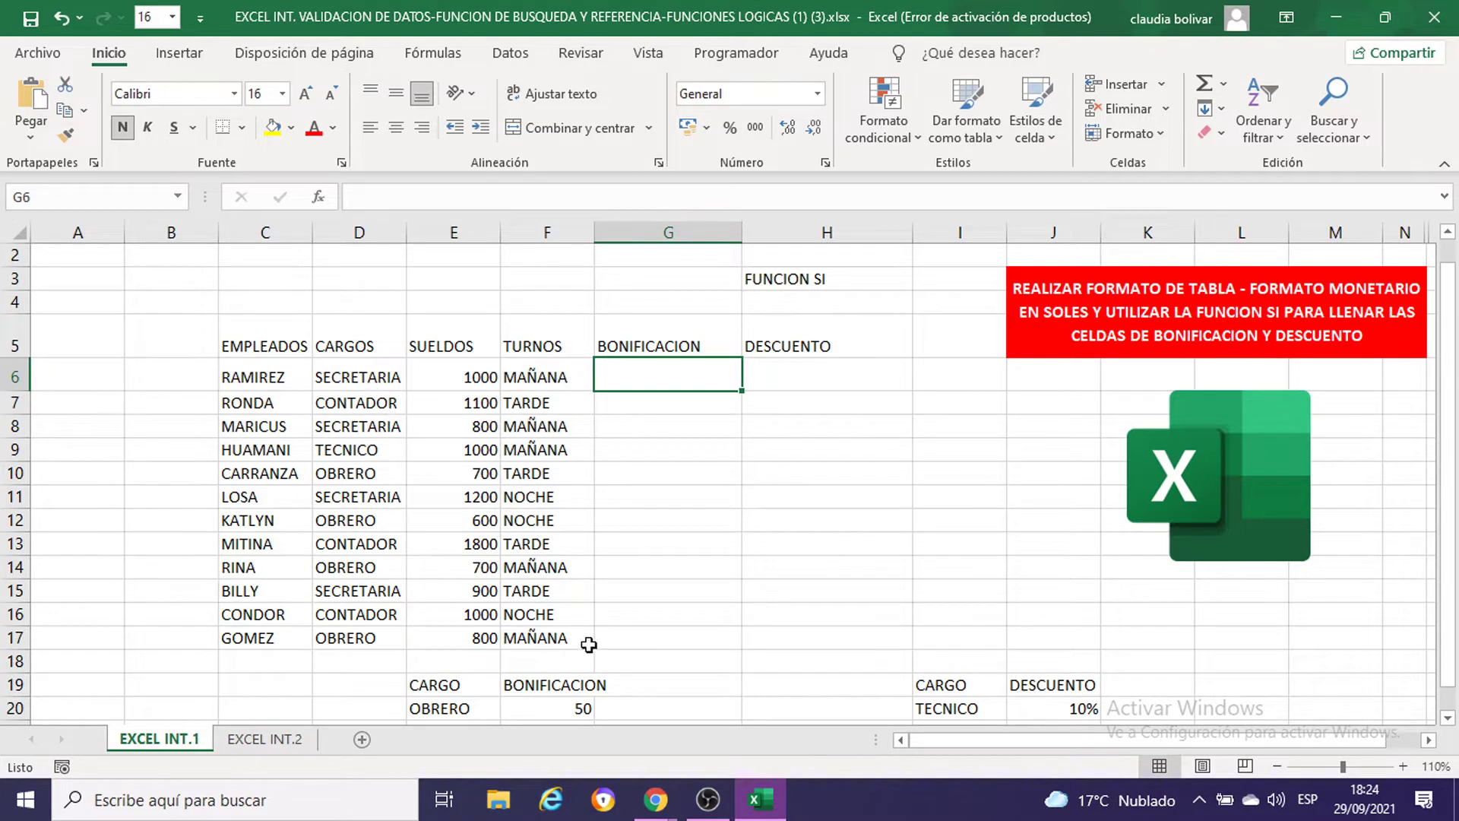
{"action": "scroll", "coordinate": [578, 608], "scroll_direction": "down", "scroll_amount": 2}
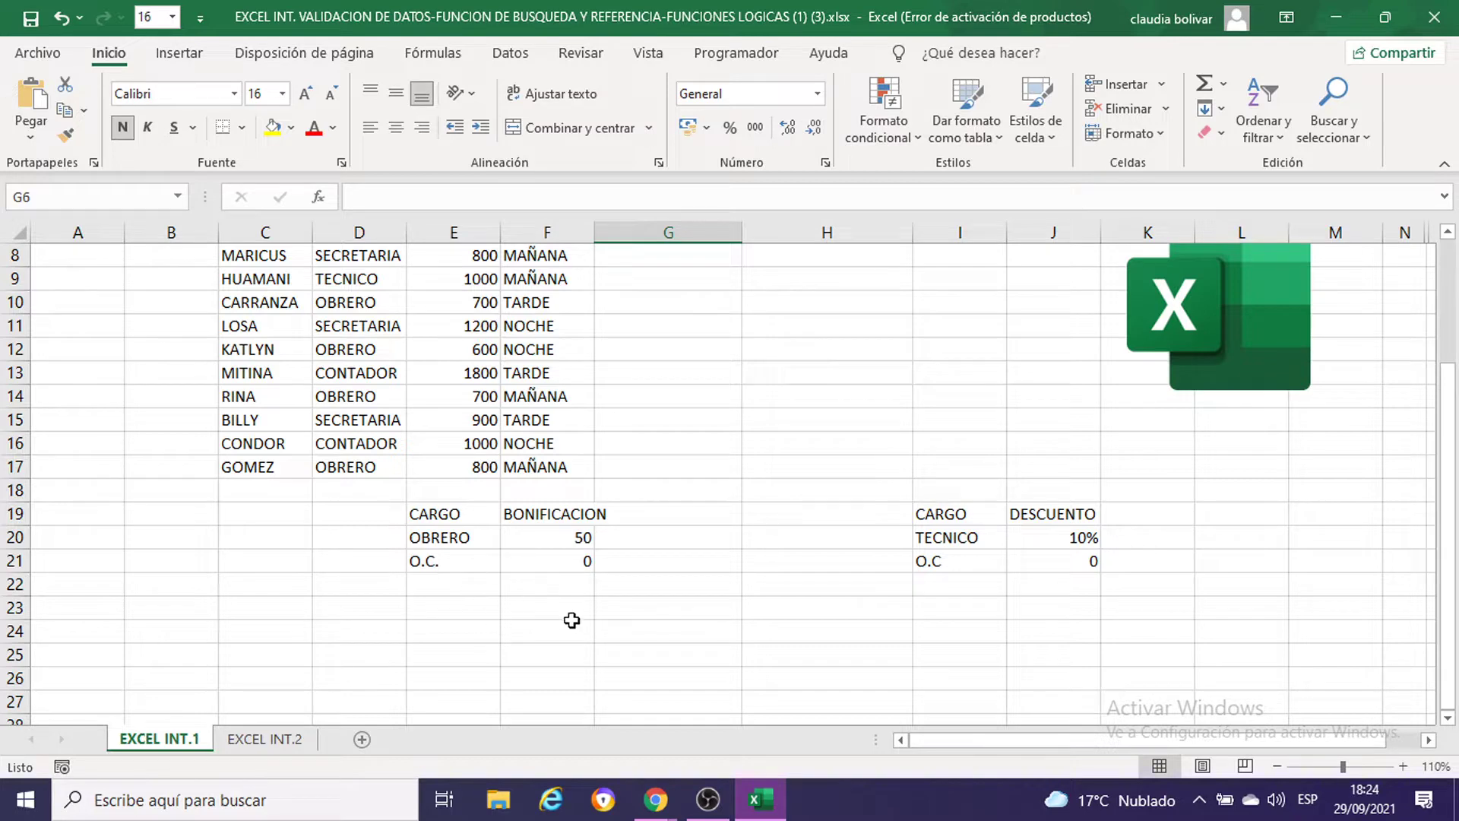
{"action": "scroll", "coordinate": [692, 451], "scroll_direction": "up", "scroll_amount": 3}
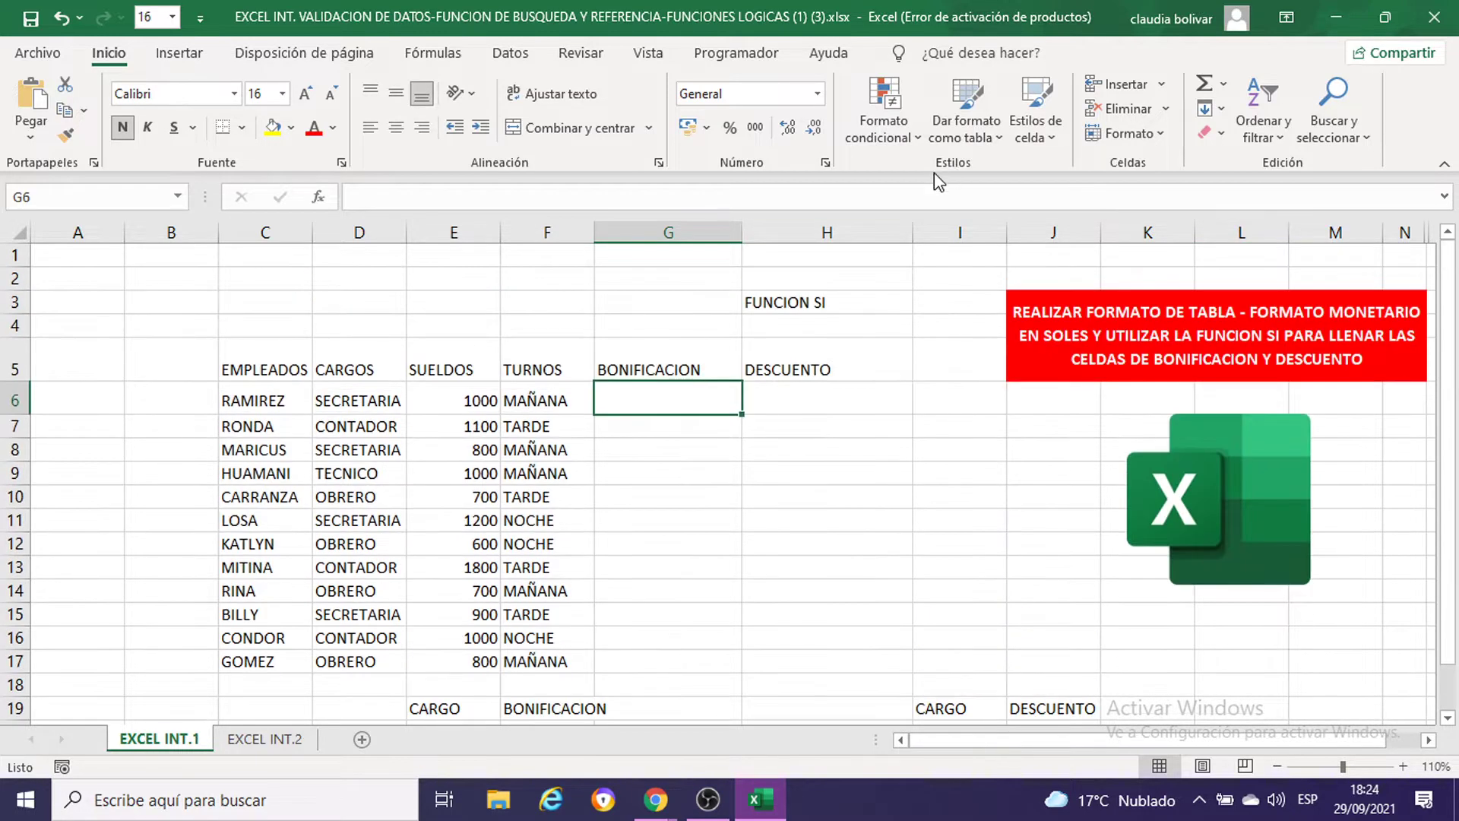
{"action": "left_click", "coordinate": [1403, 766]}
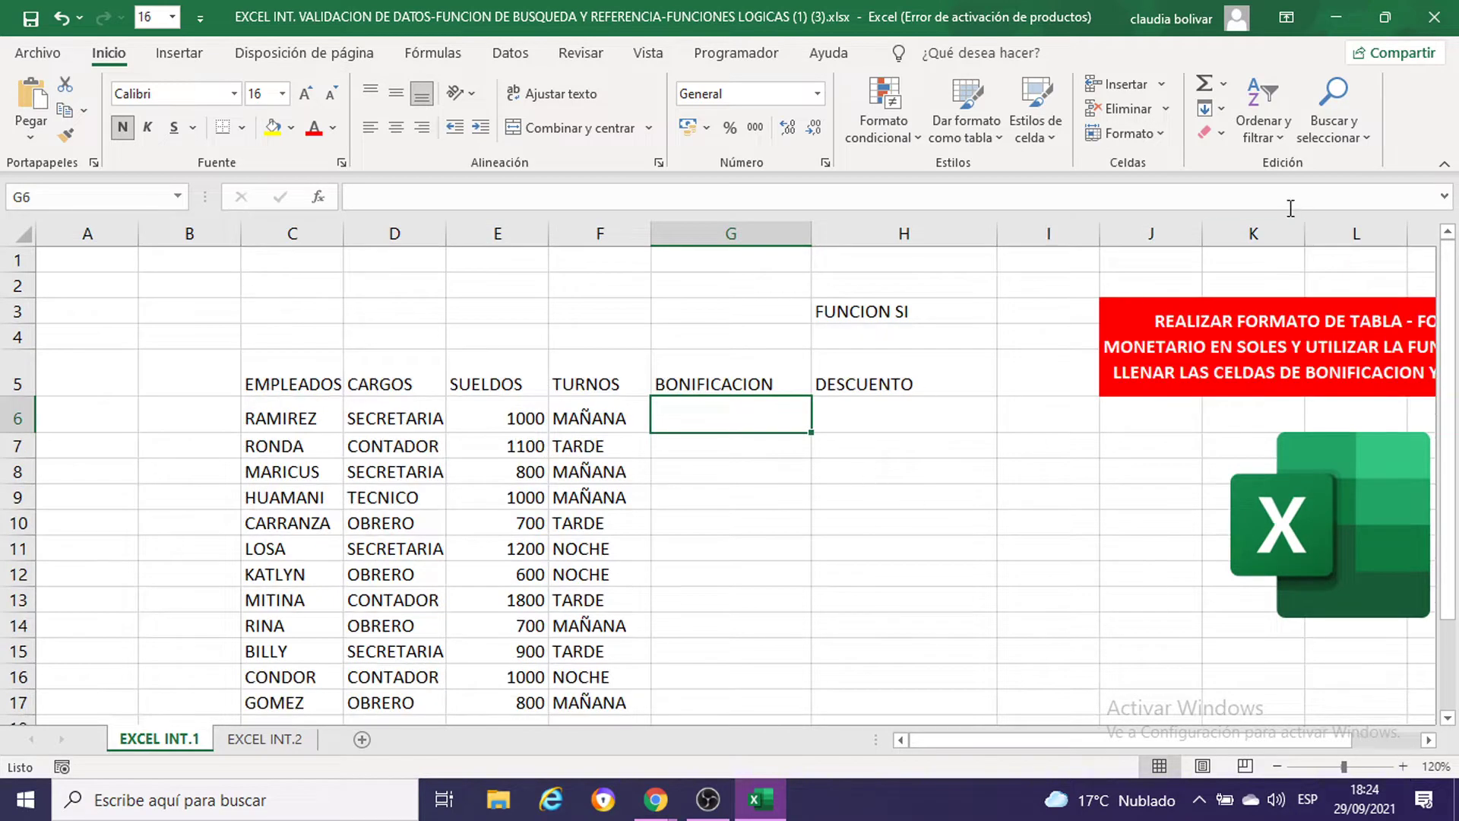
Step: Start G6 with =SI( and bring up the Windows Run dialog
{"action": "type", "text": "="}
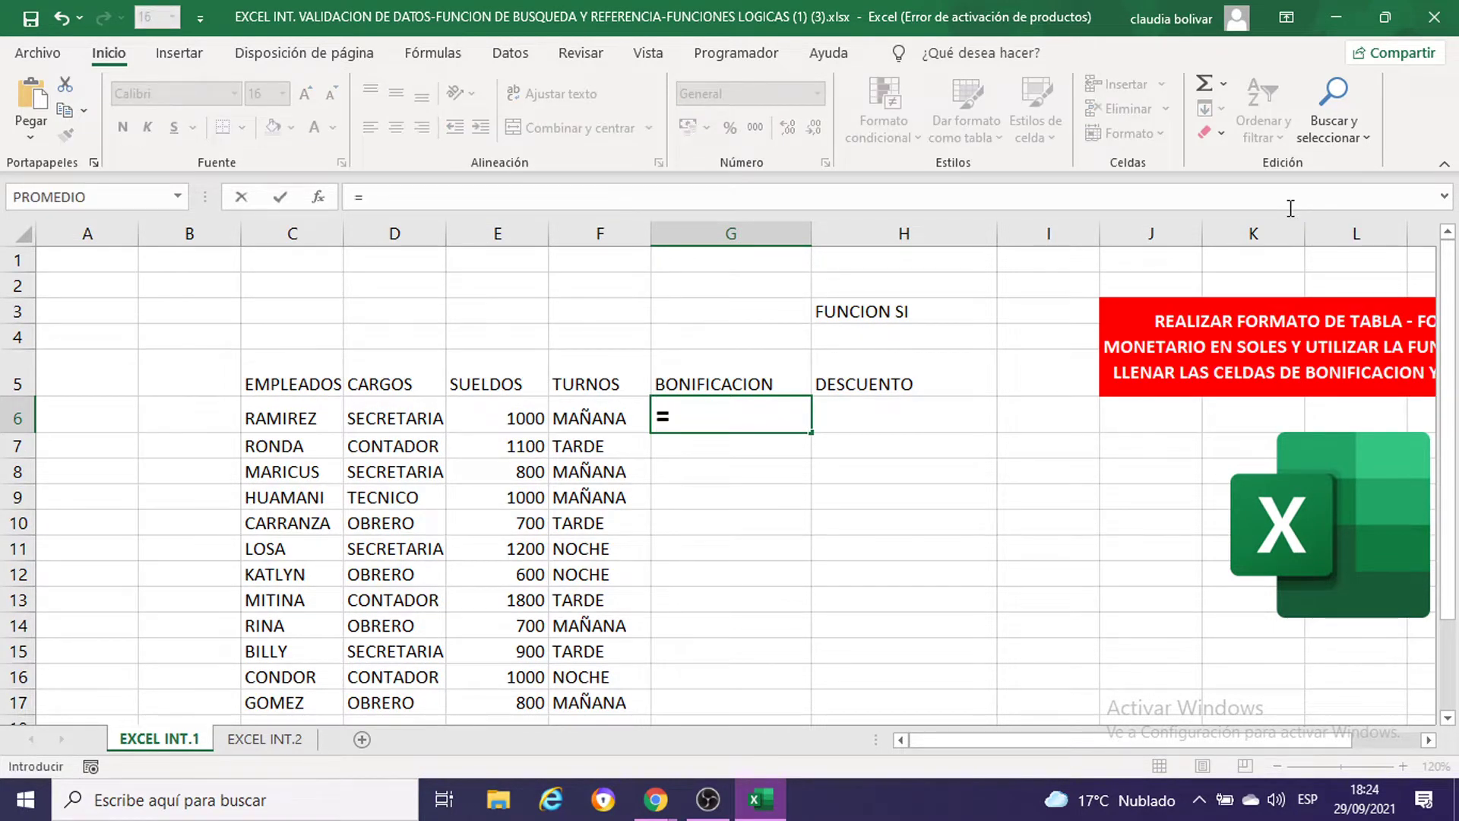
{"action": "type", "text": "SI"}
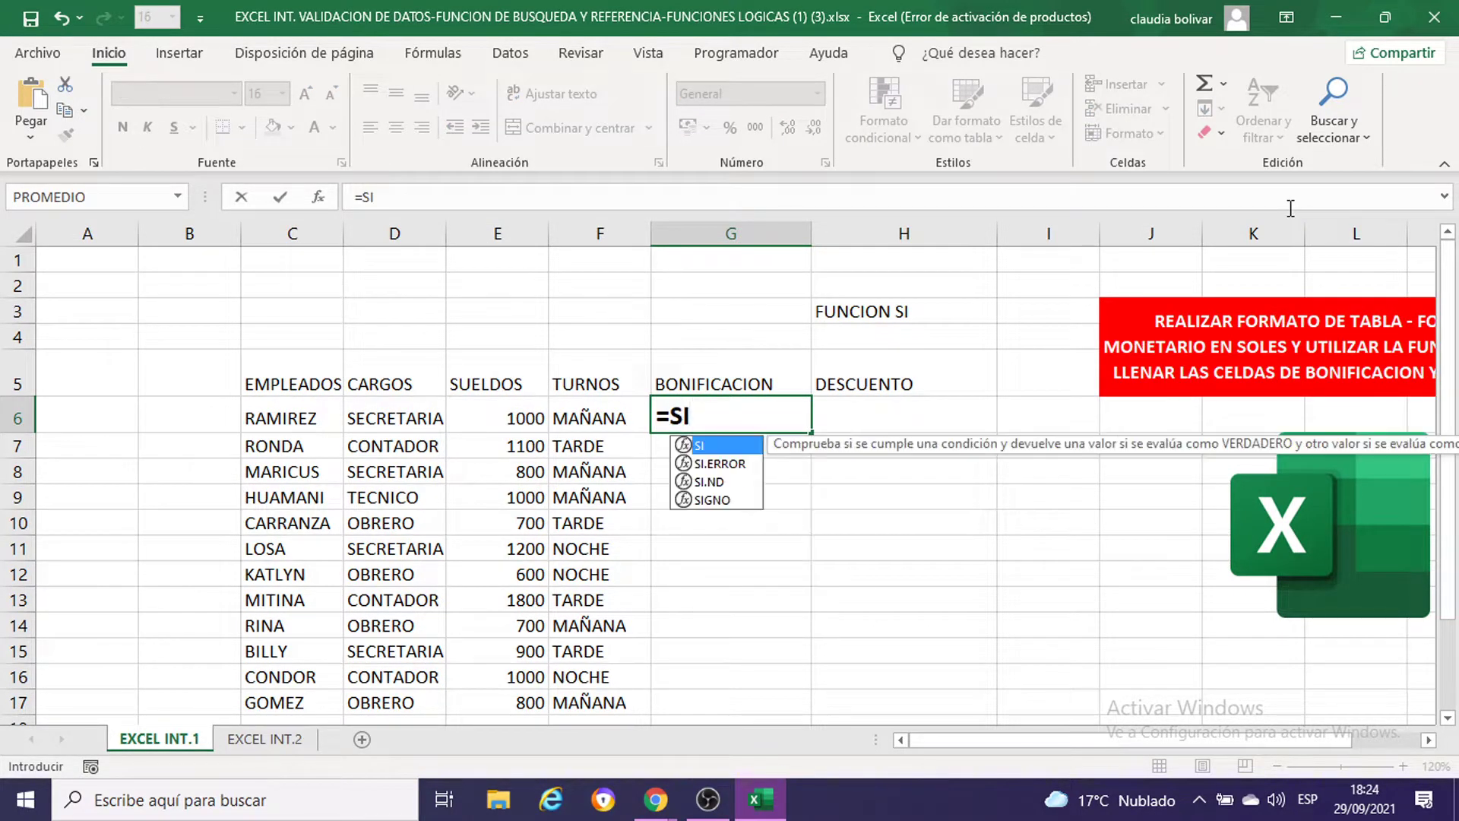
{"action": "type", "text": "("}
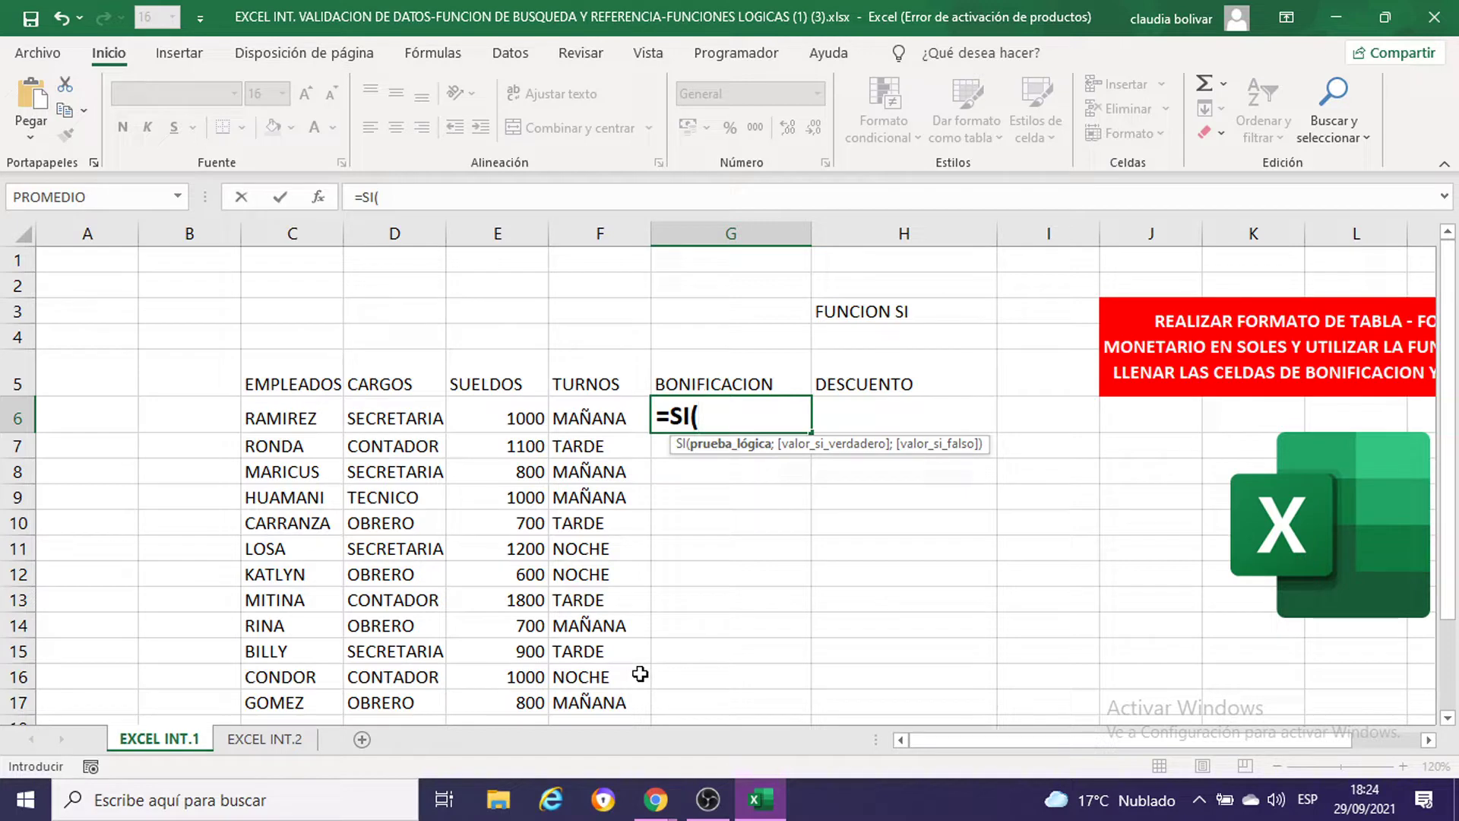
{"action": "key", "text": "super+r"}
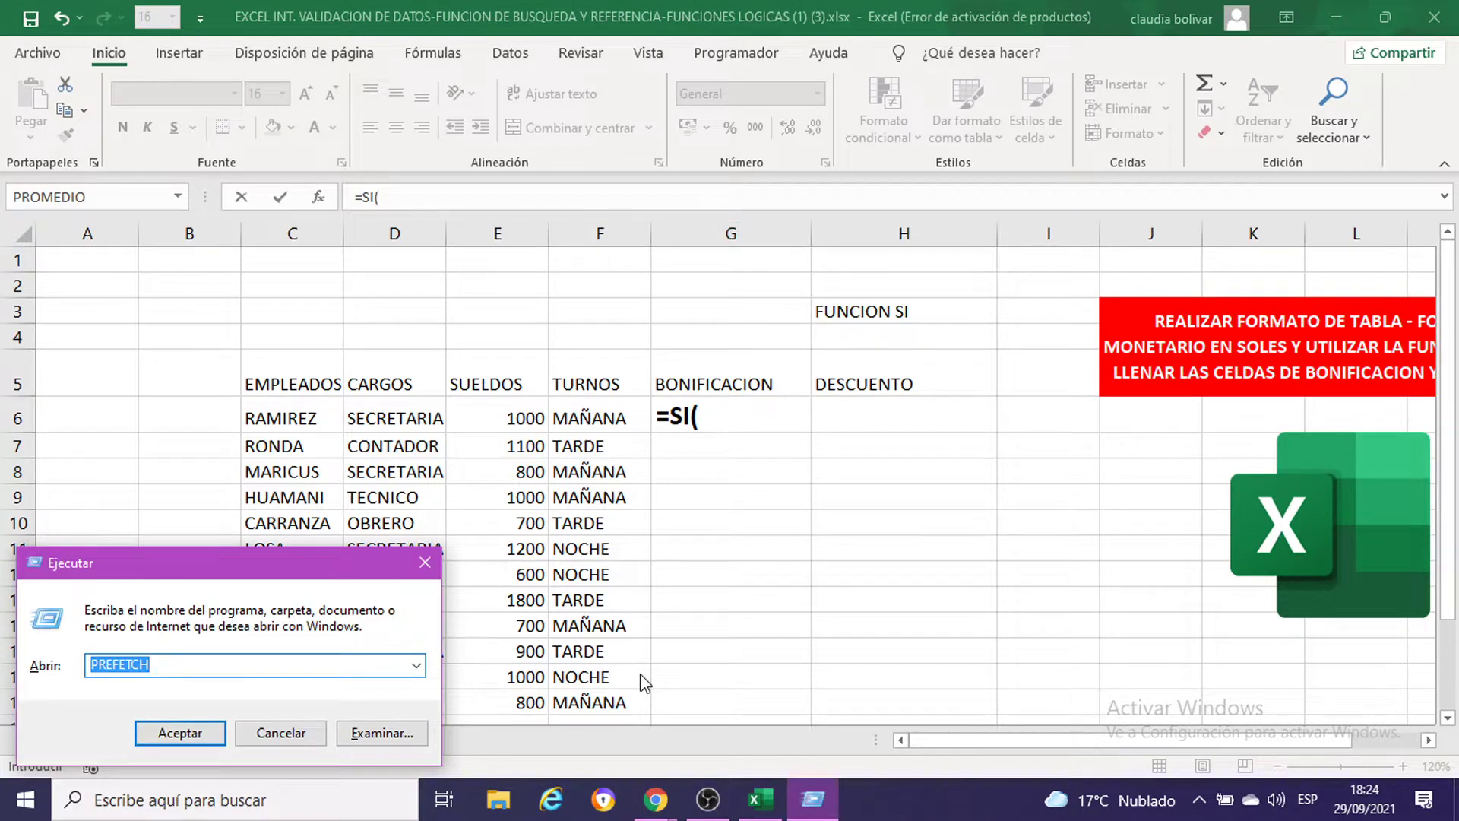
Step: Run mspaint from the Run dialog to launch Paint
{"action": "type", "text": "MSP"}
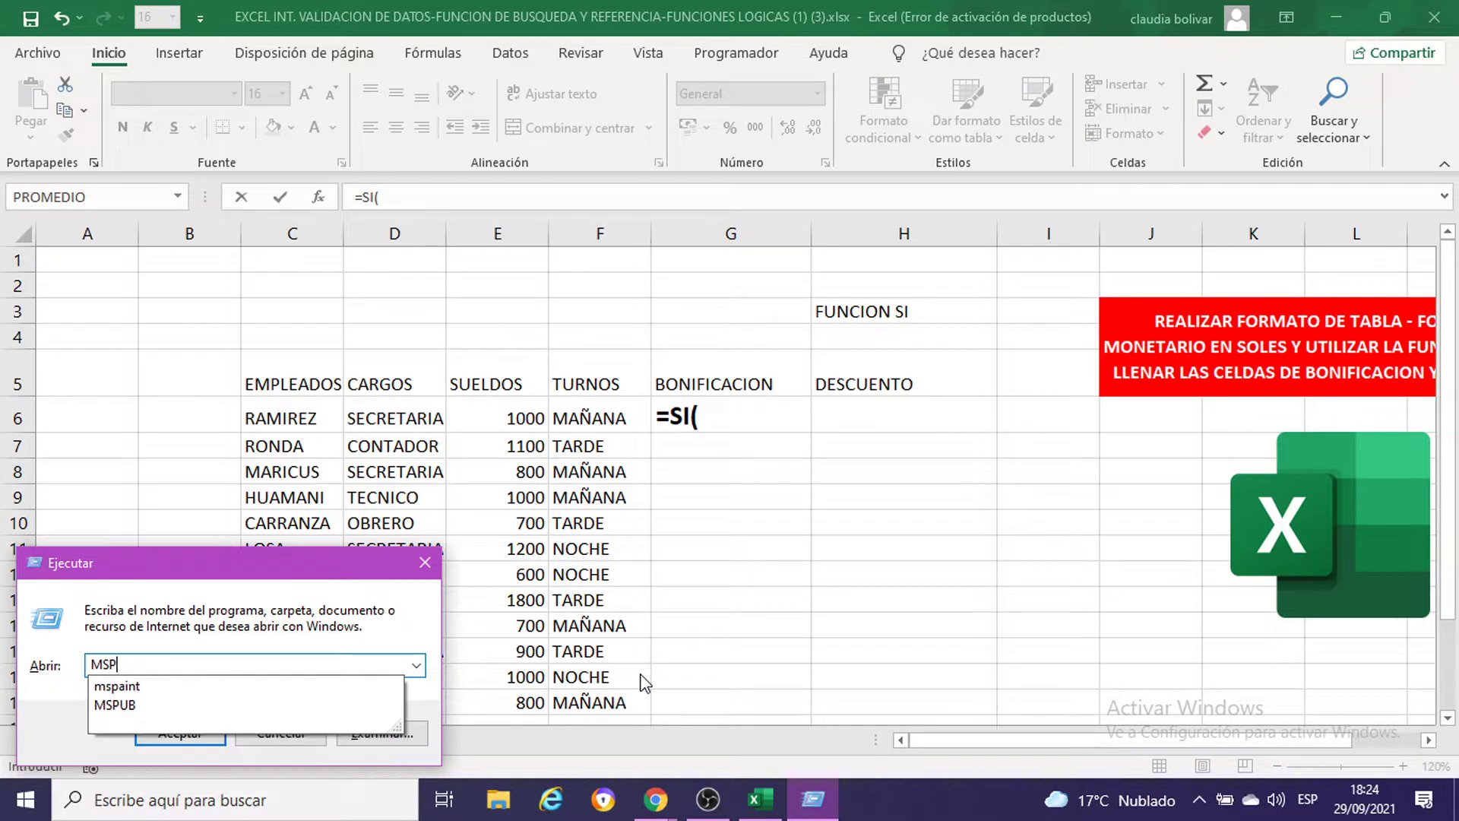
{"action": "key", "text": "Down"}
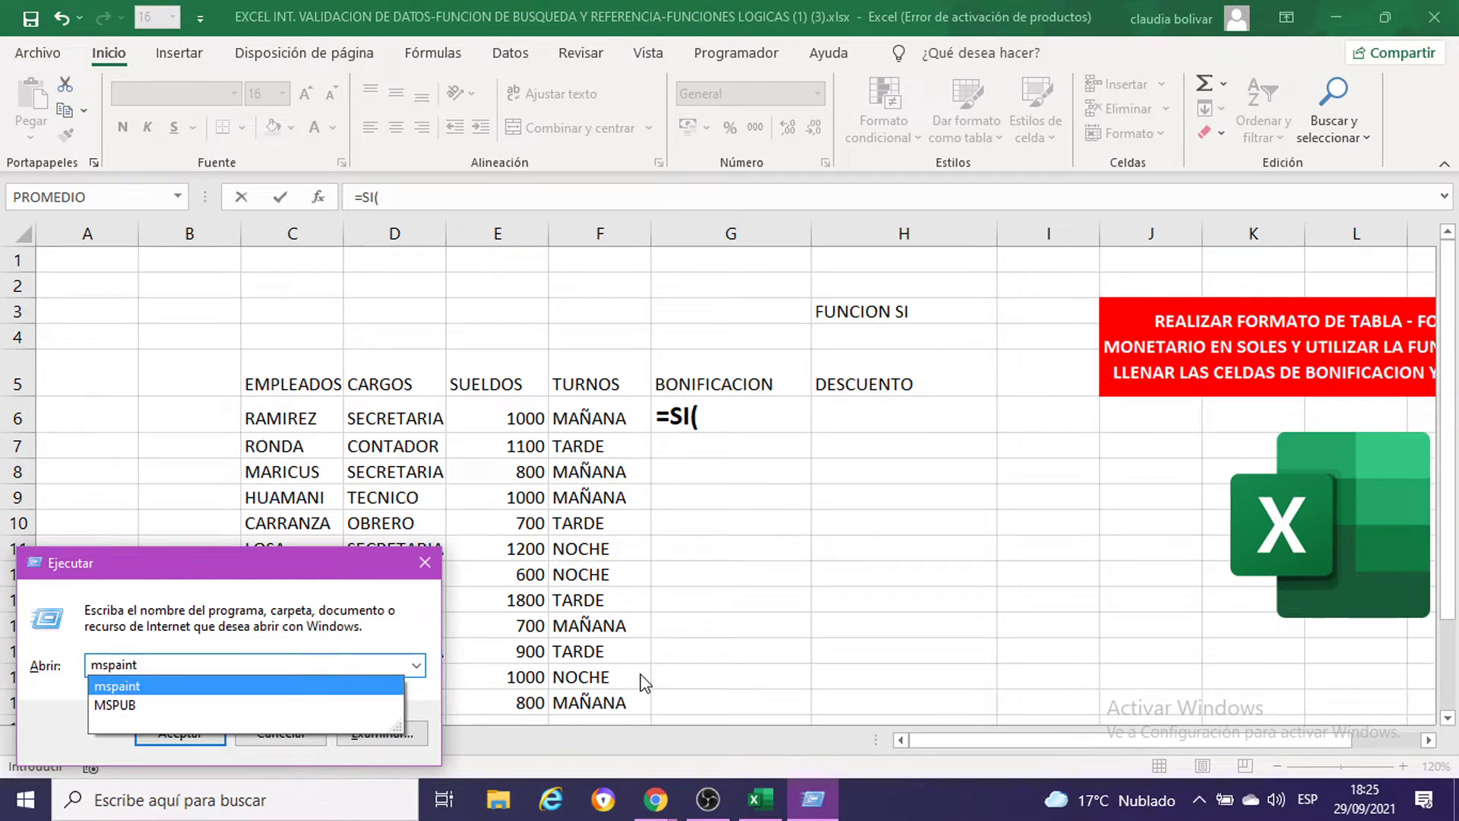
{"action": "key", "text": "Return"}
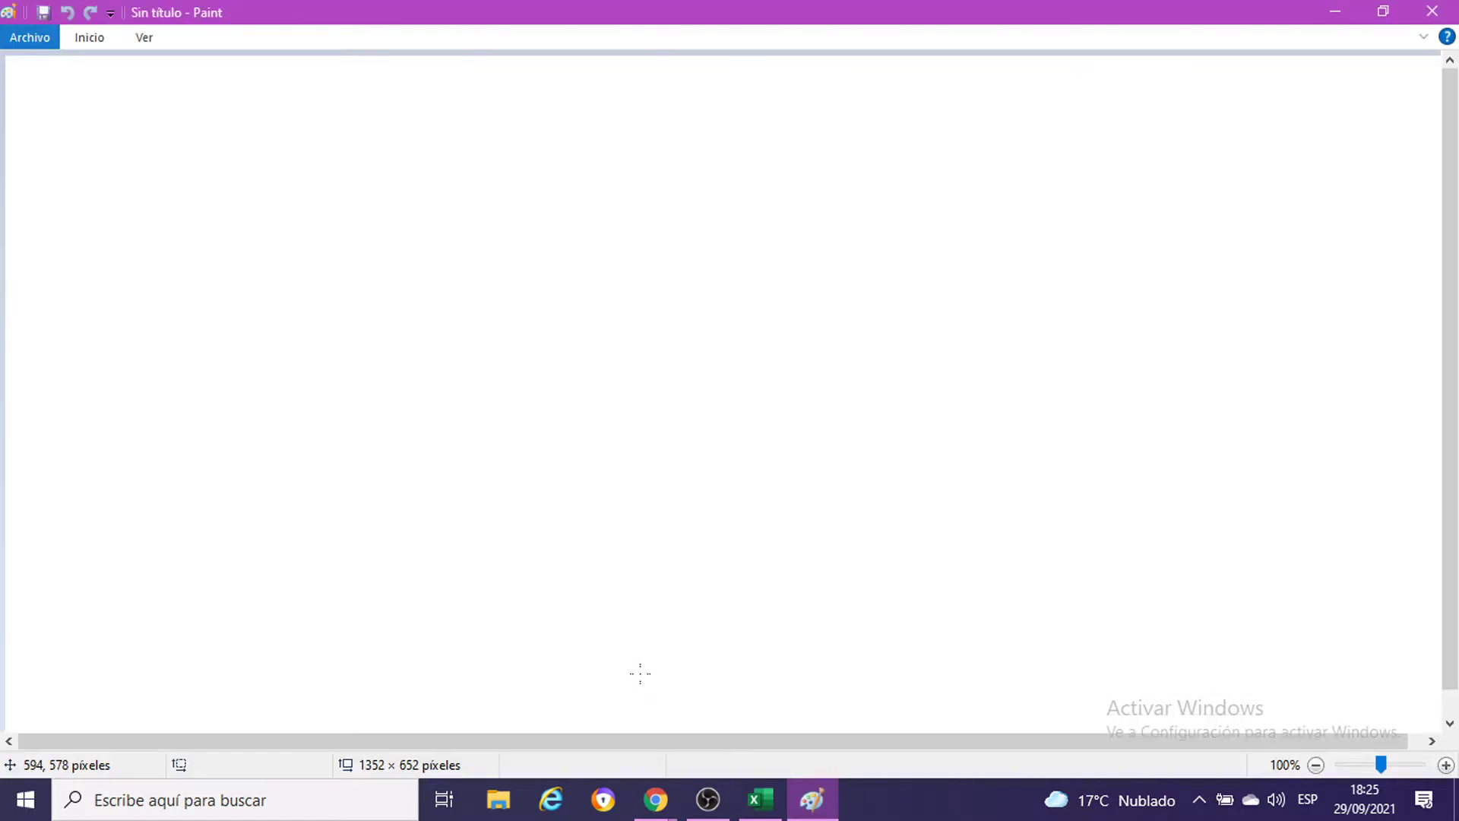
Step: Paste the spreadsheet screenshot into Paint at 200% zoom, then minimize Paint
{"action": "left_click", "coordinate": [1446, 765]}
{"action": "key", "text": "ctrl+v"}
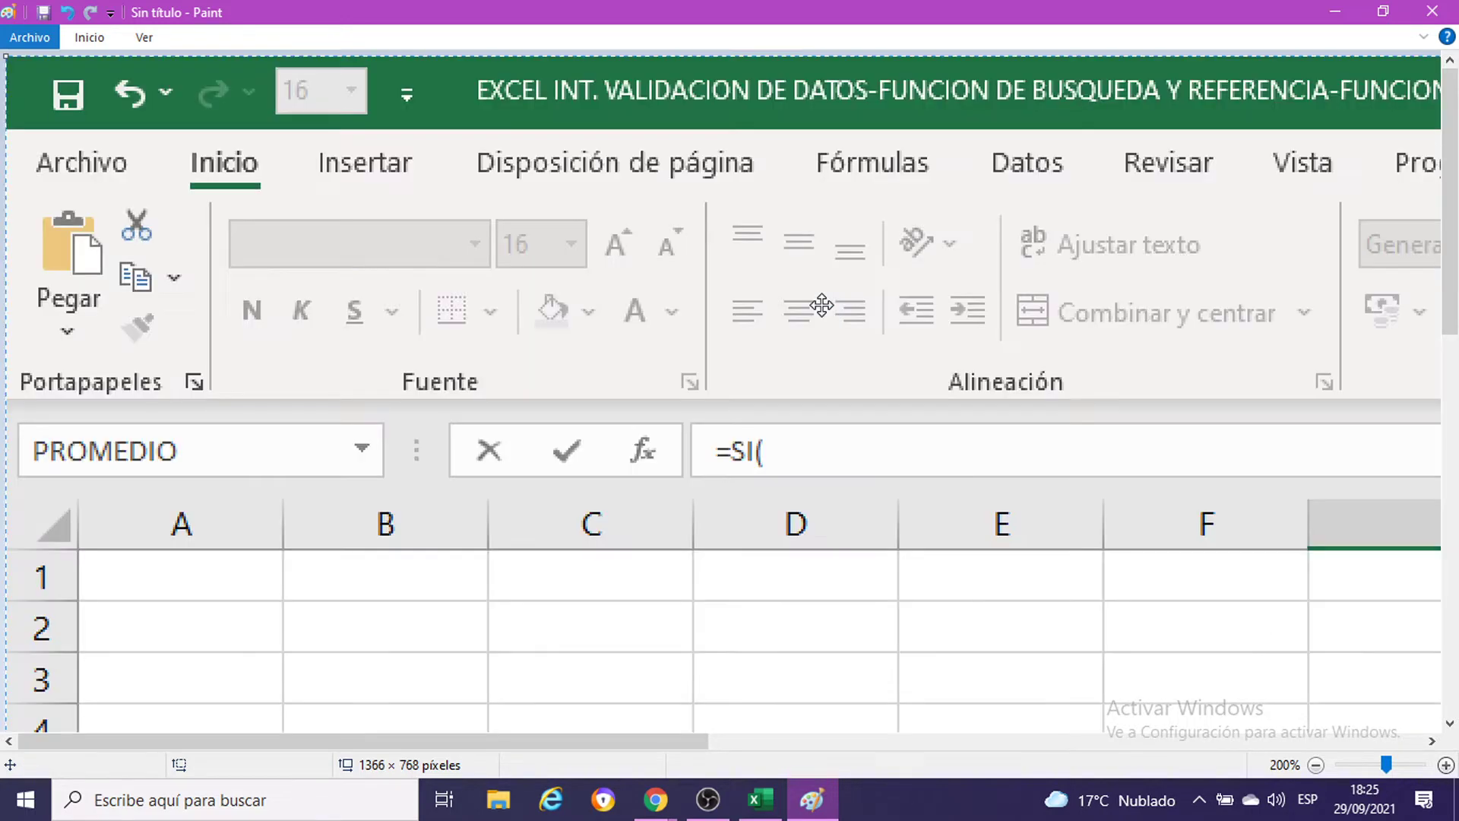
{"action": "scroll", "coordinate": [561, 501], "scroll_direction": "down", "scroll_amount": 3}
{"action": "mouse_move", "coordinate": [701, 335]}
{"action": "left_mouse_down"}
{"action": "mouse_move", "coordinate": [582, 264]}
{"action": "mouse_move", "coordinate": [332, 339]}
{"action": "left_mouse_up"}
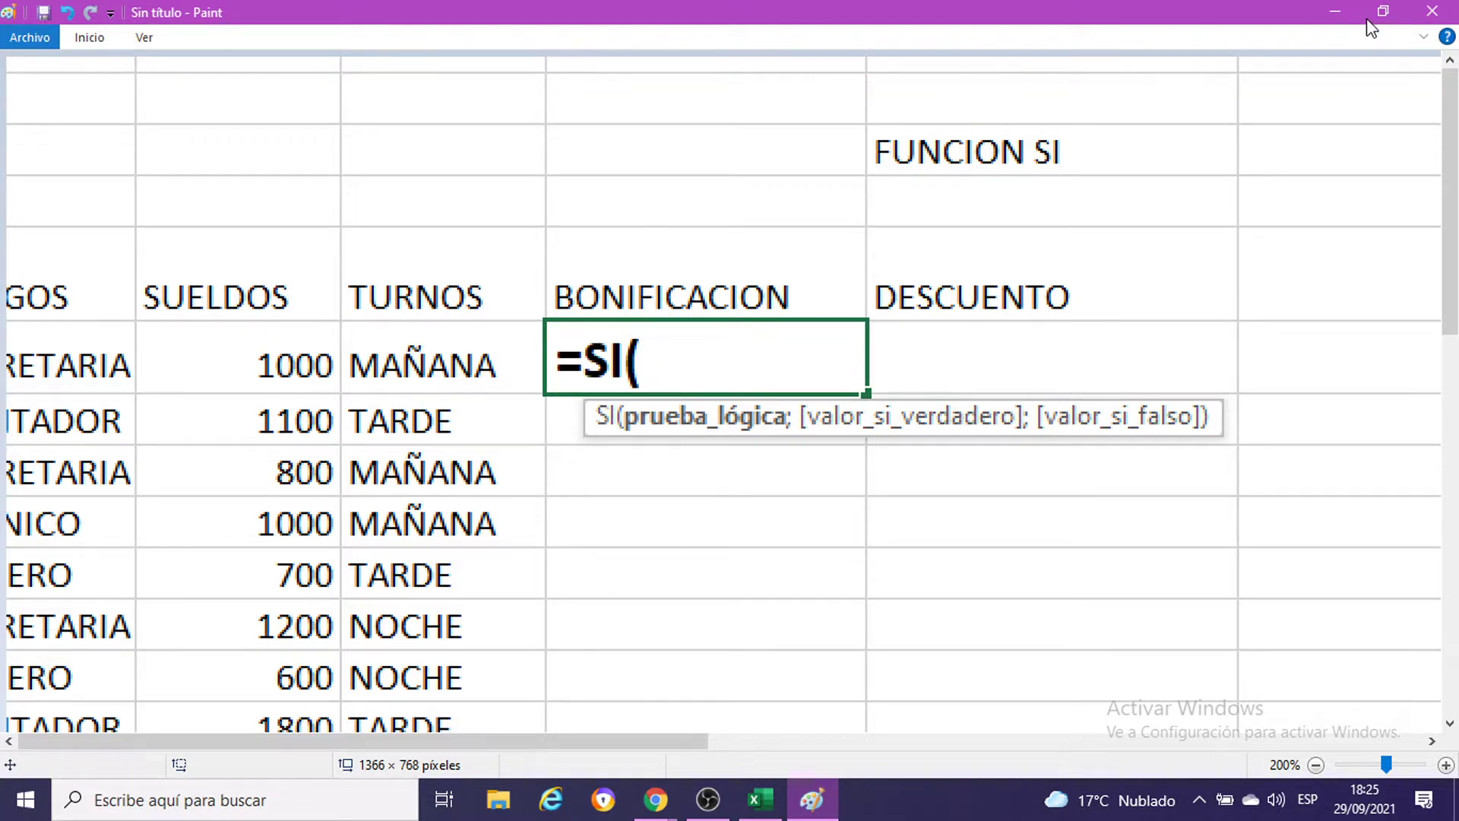
{"action": "left_click", "coordinate": [1336, 10]}
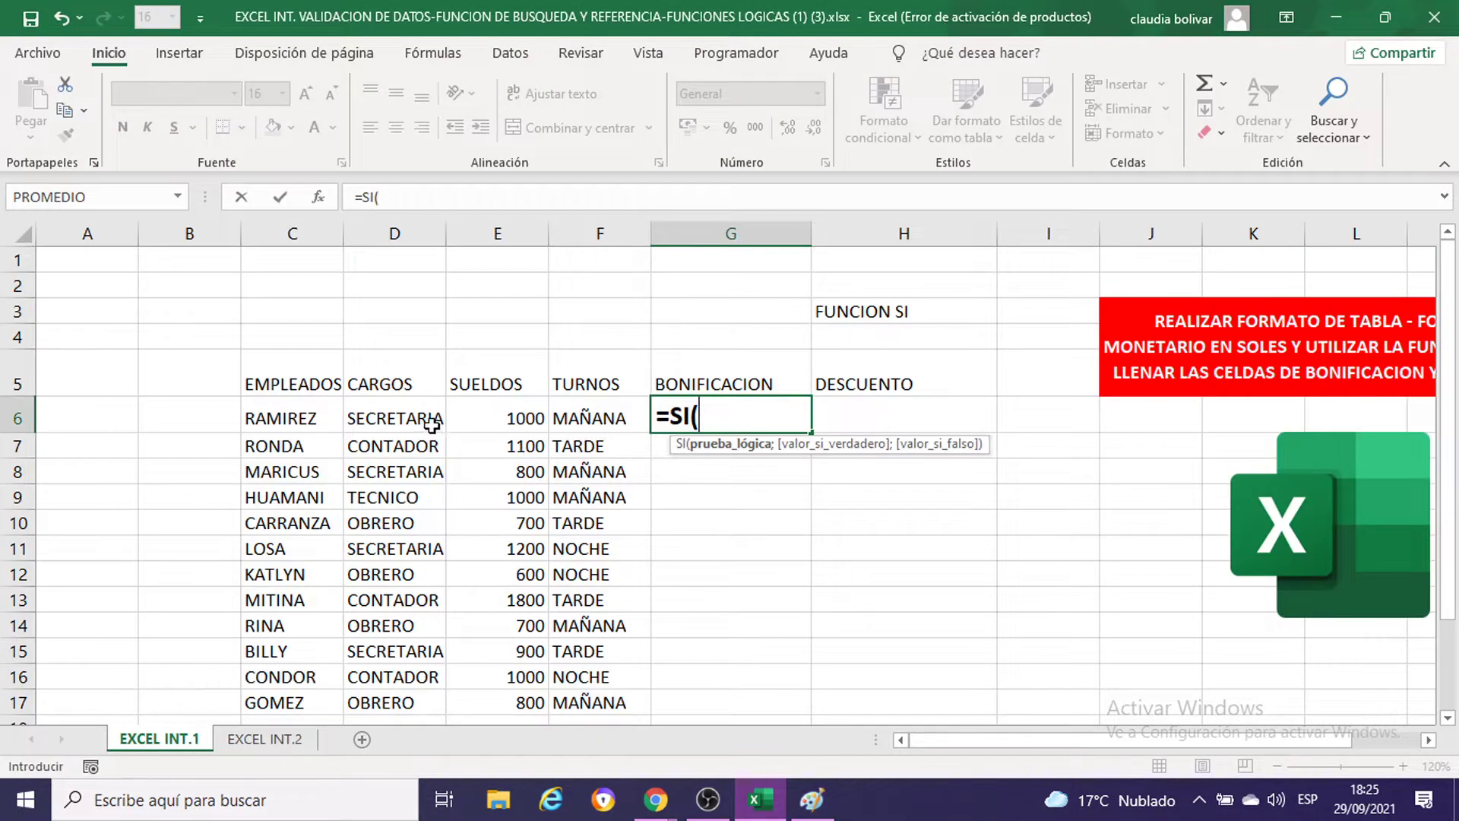
Step: Add the logical test D6="OBRERO" to the G6 IF formula
{"action": "left_click", "coordinate": [397, 419]}
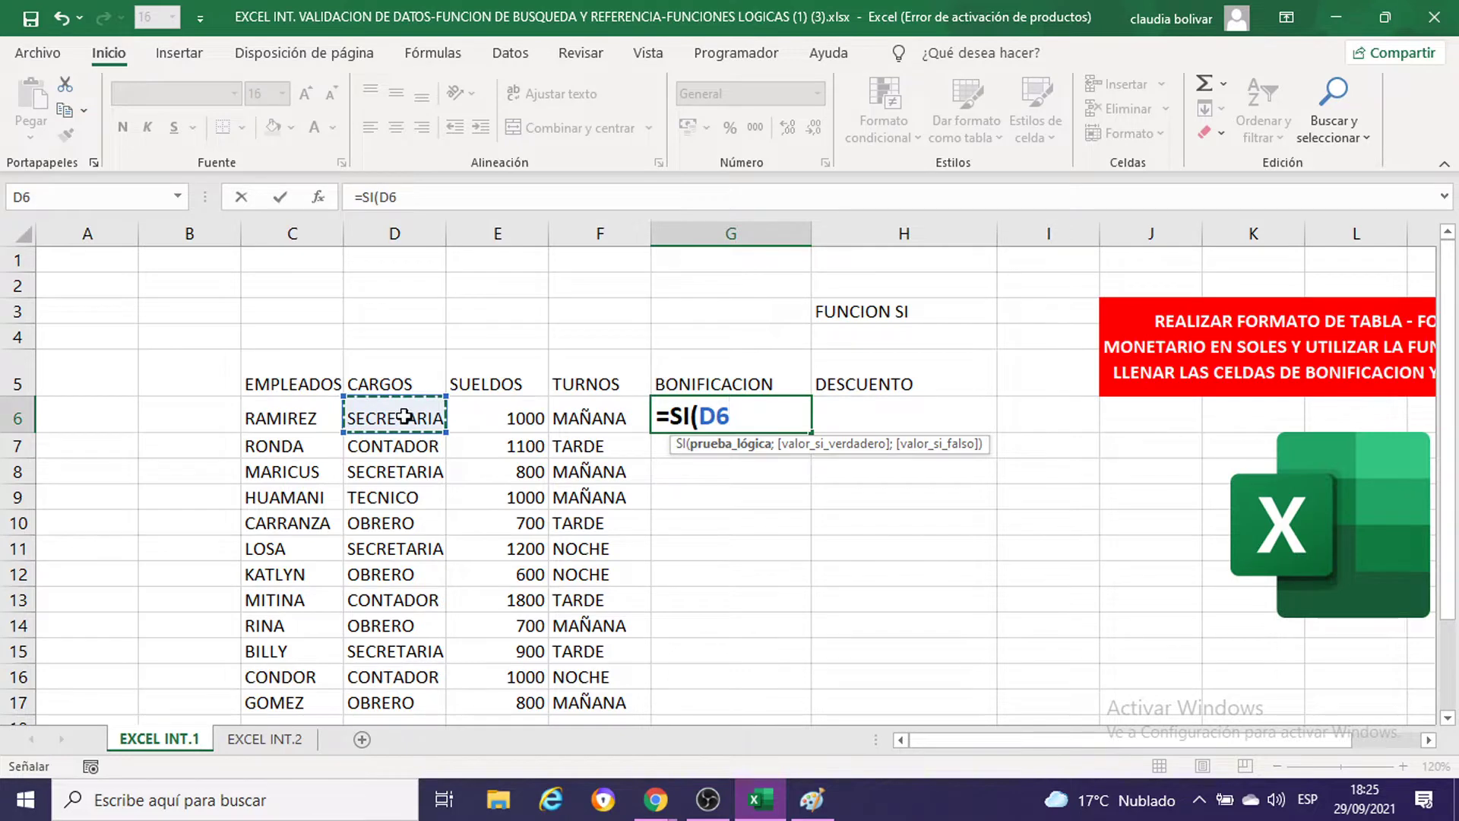
{"action": "type", "text": "="}
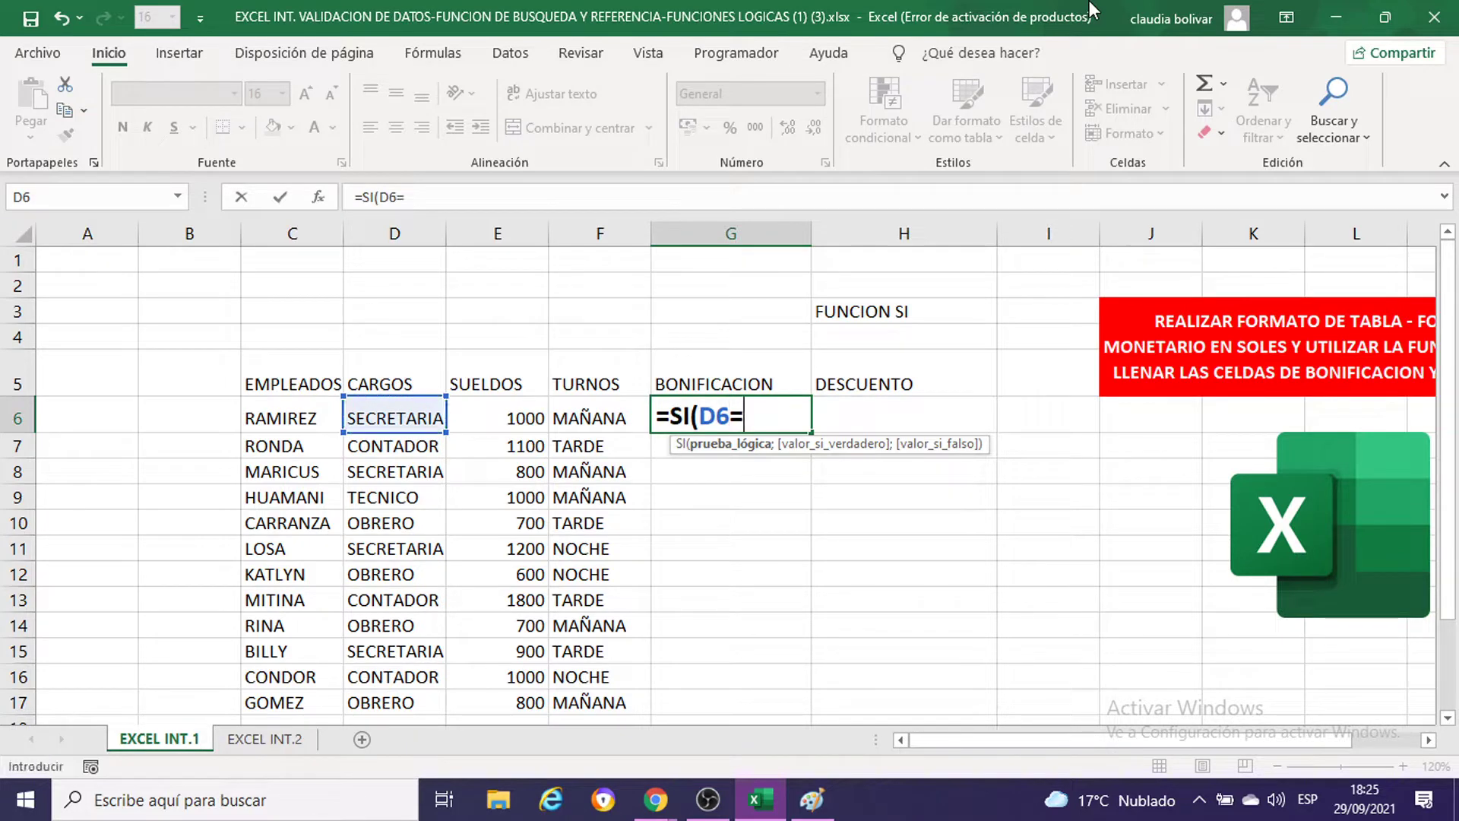
{"action": "type", "text": "\""}
{"action": "scroll", "coordinate": [724, 476], "scroll_direction": "down", "scroll_amount": 2}
{"action": "scroll", "coordinate": [744, 461], "scroll_direction": "up", "scroll_amount": 2}
{"action": "type", "text": "OBRER"}
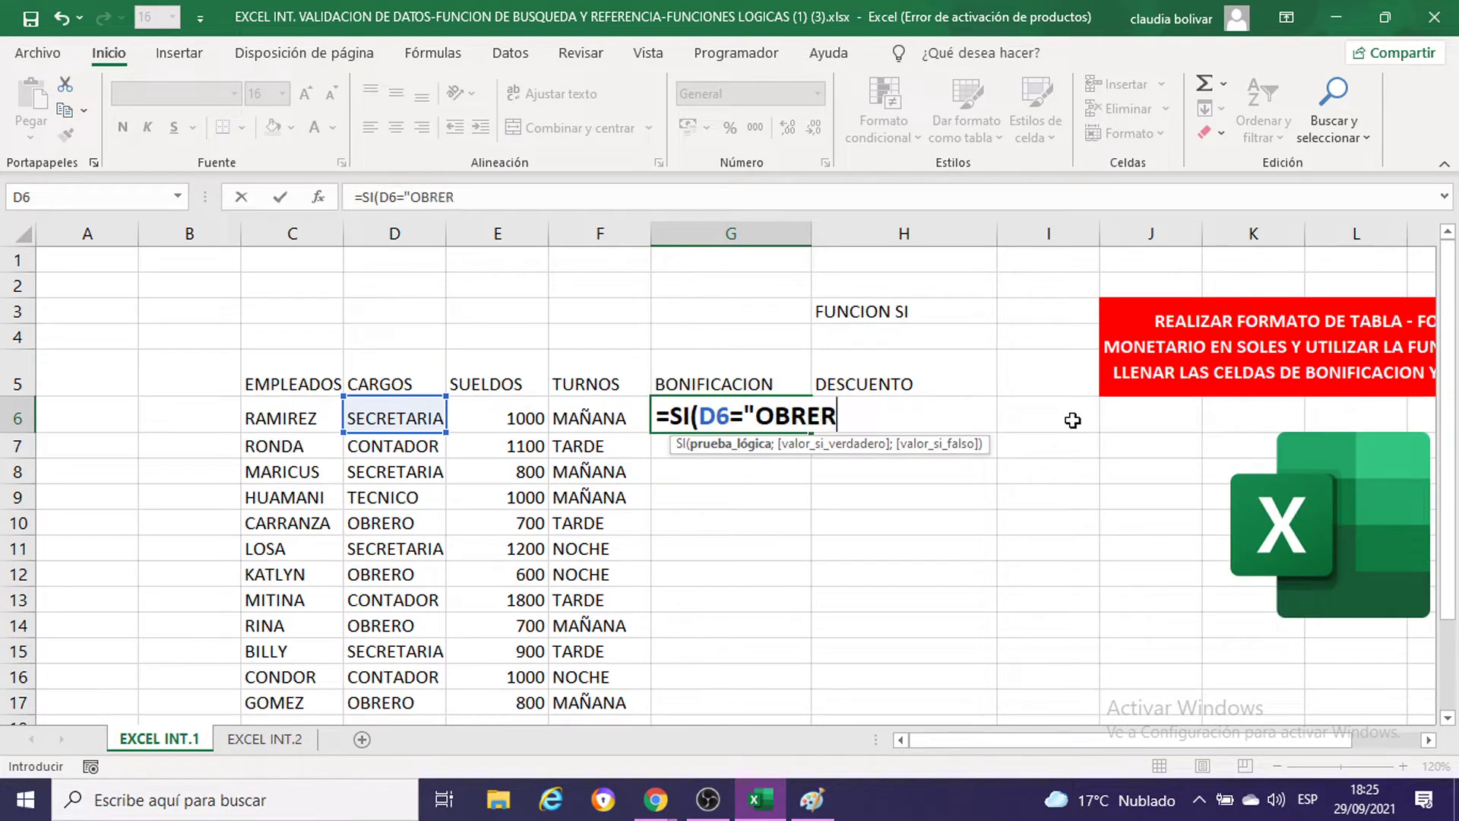
{"action": "type", "text": "O\""}
{"action": "scroll", "coordinate": [992, 658], "scroll_direction": "down", "scroll_amount": 2}
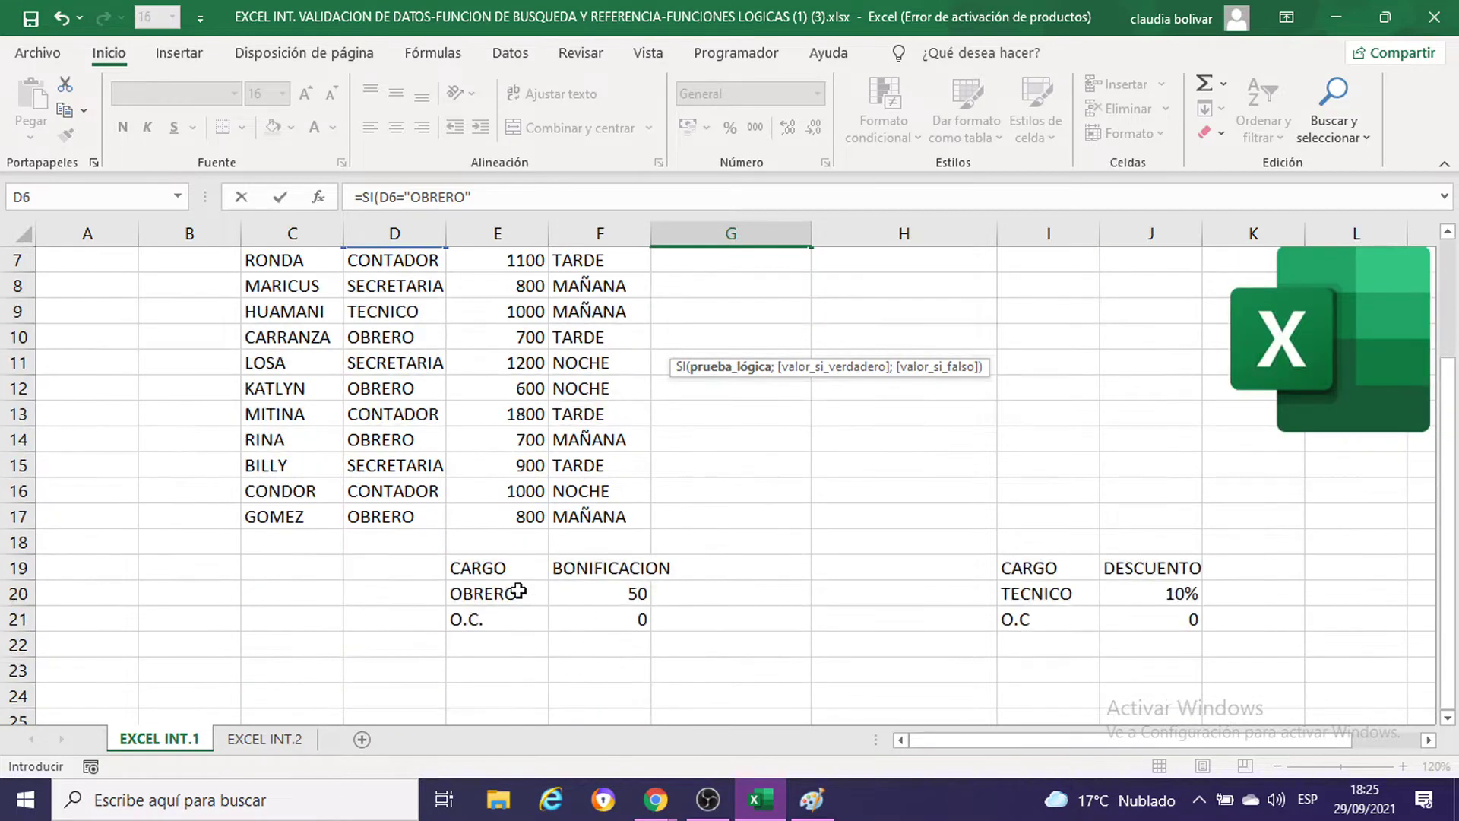
{"action": "scroll", "coordinate": [791, 511], "scroll_direction": "up", "scroll_amount": 1}
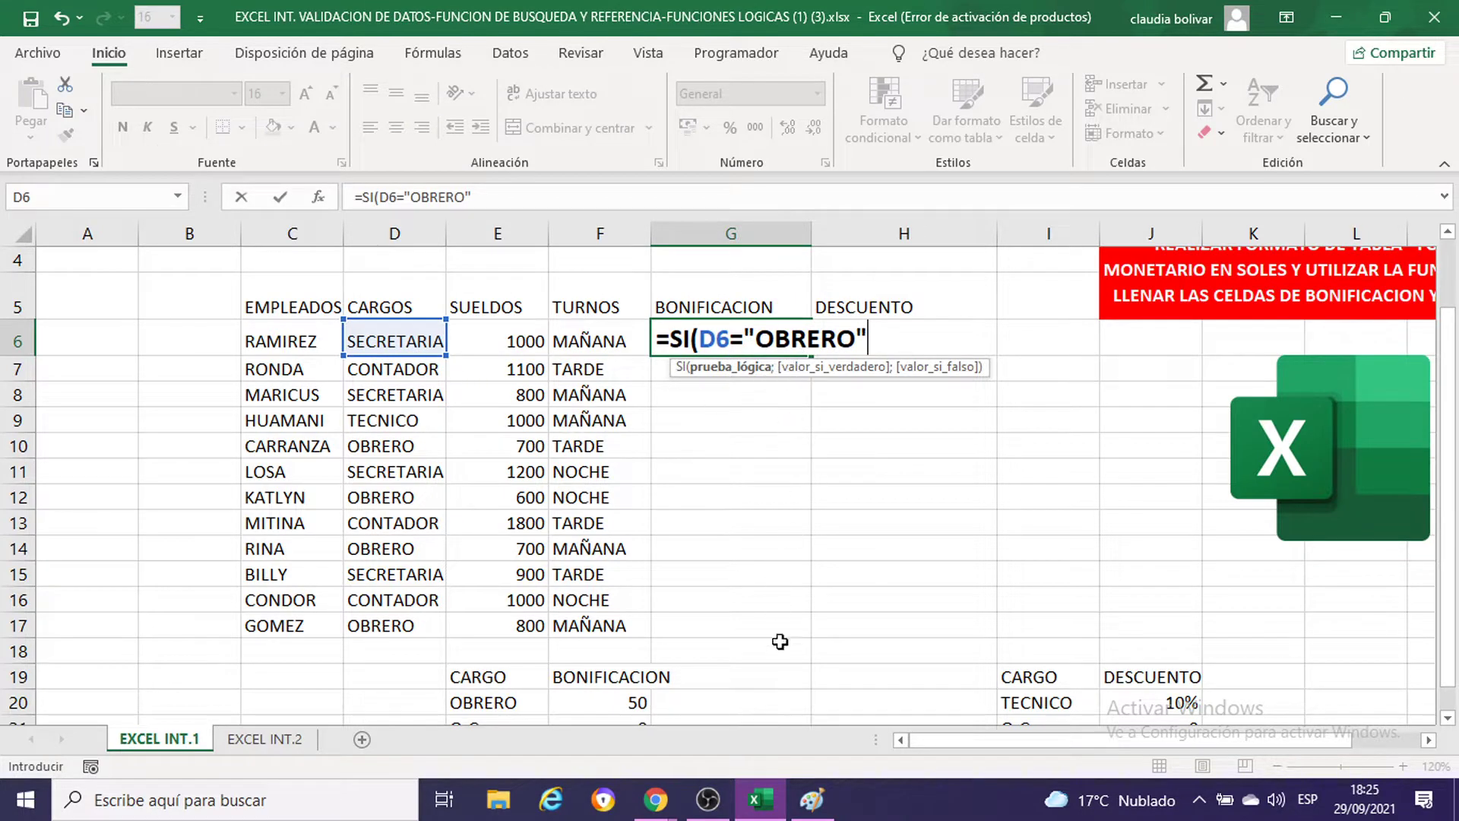
Step: Hide the screen recorder window to reveal the spreadsheet
{"action": "left_click", "coordinate": [707, 798]}
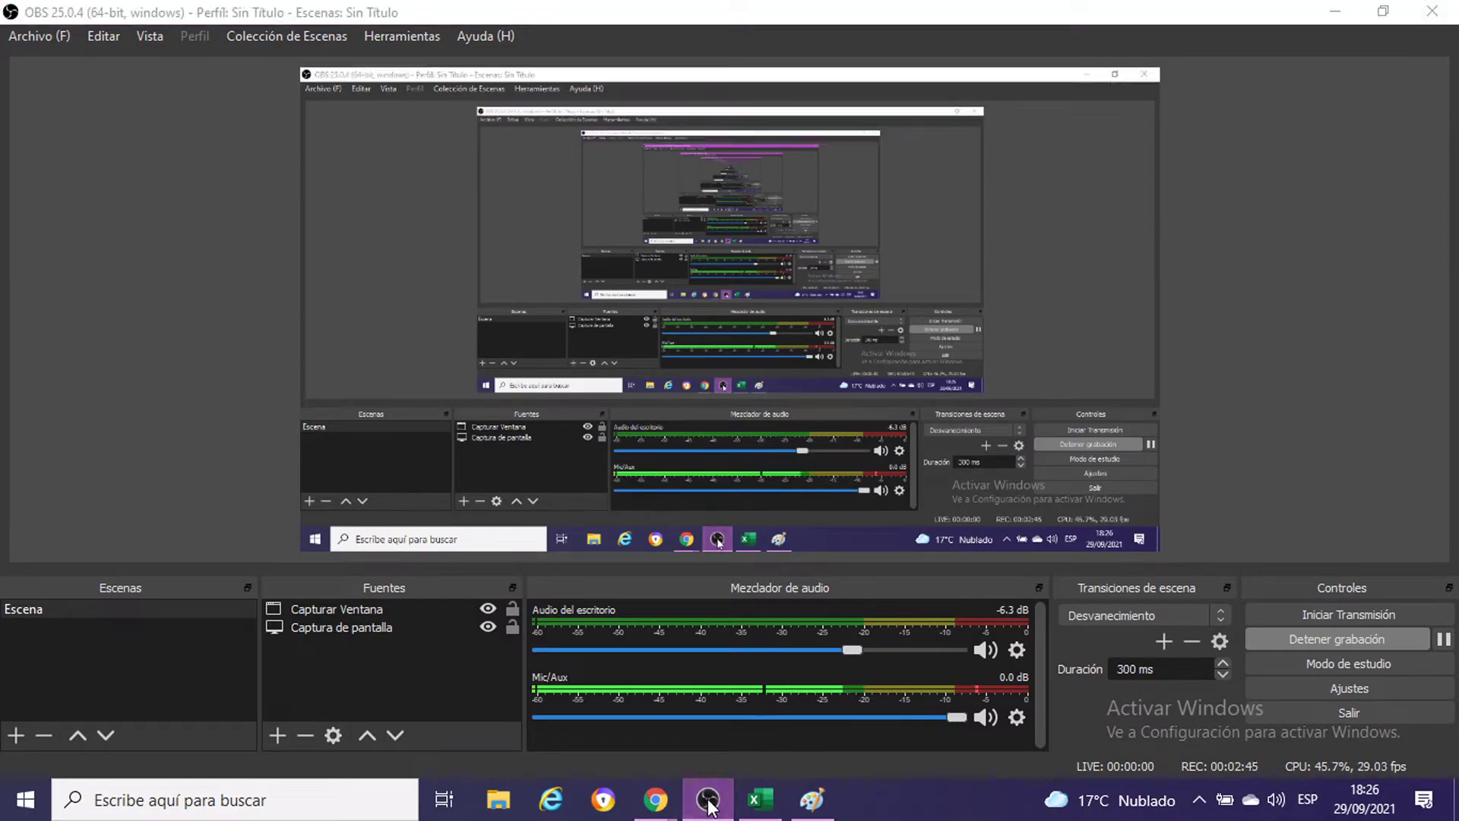
{"action": "left_click", "coordinate": [708, 802]}
{"action": "left_click", "coordinate": [710, 807]}
{"action": "left_click", "coordinate": [708, 807]}
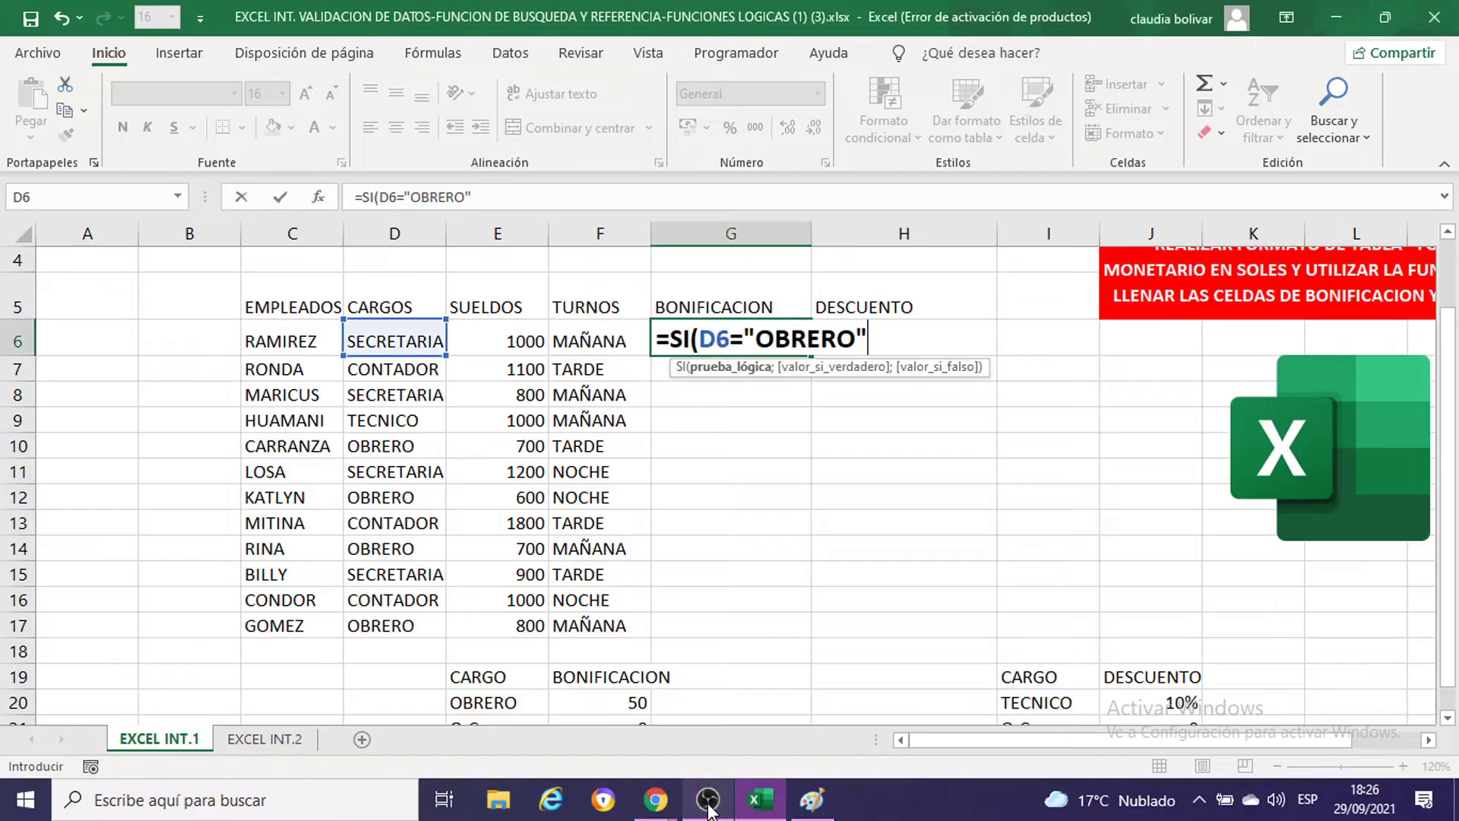
{"action": "left_click", "coordinate": [709, 807]}
Step: Finish the G6 formula as =SI(D6="OBRERO";50;0)
{"action": "left_click", "coordinate": [708, 810]}
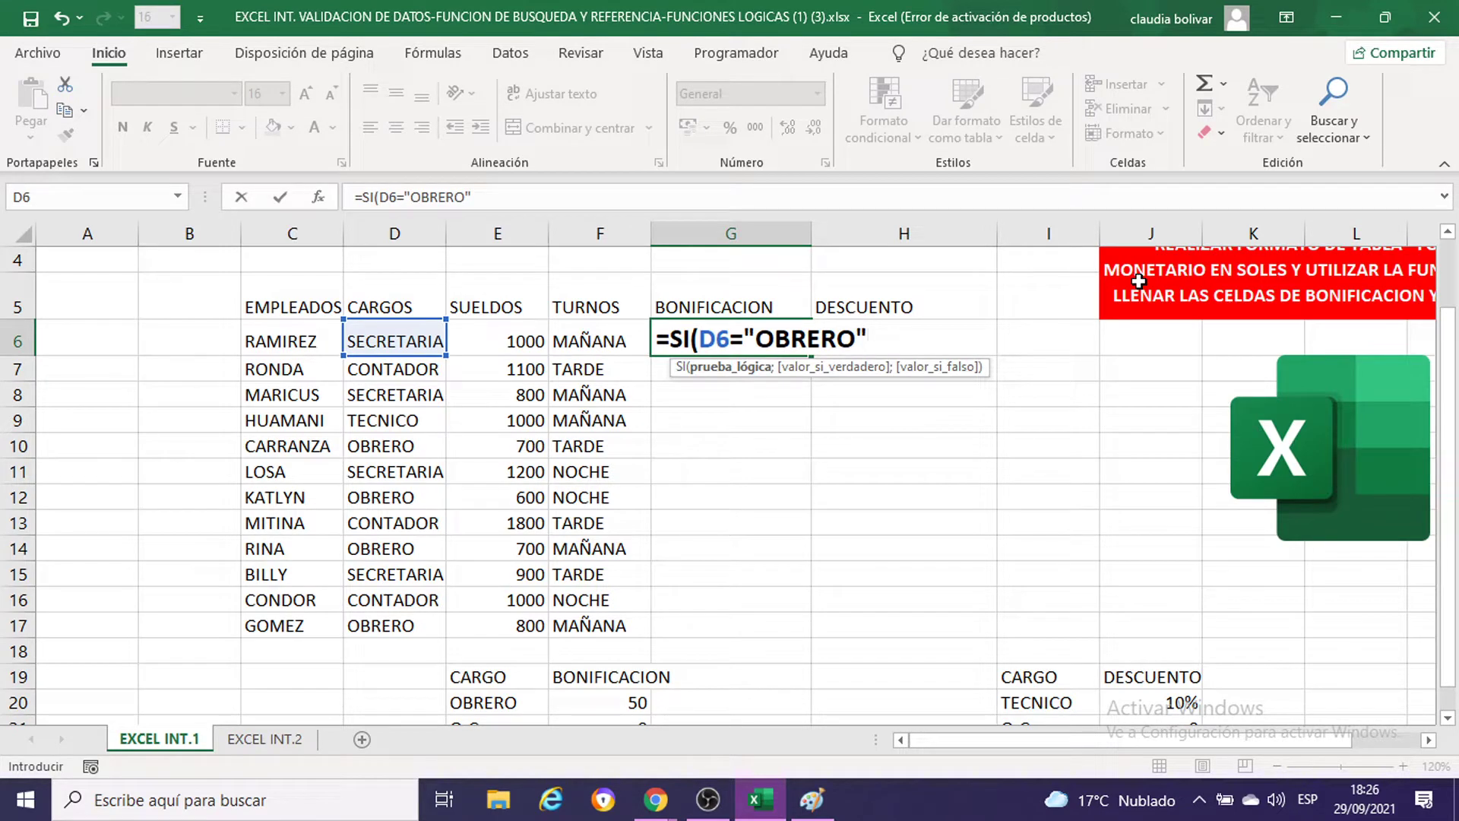
{"action": "type", "text": ";"}
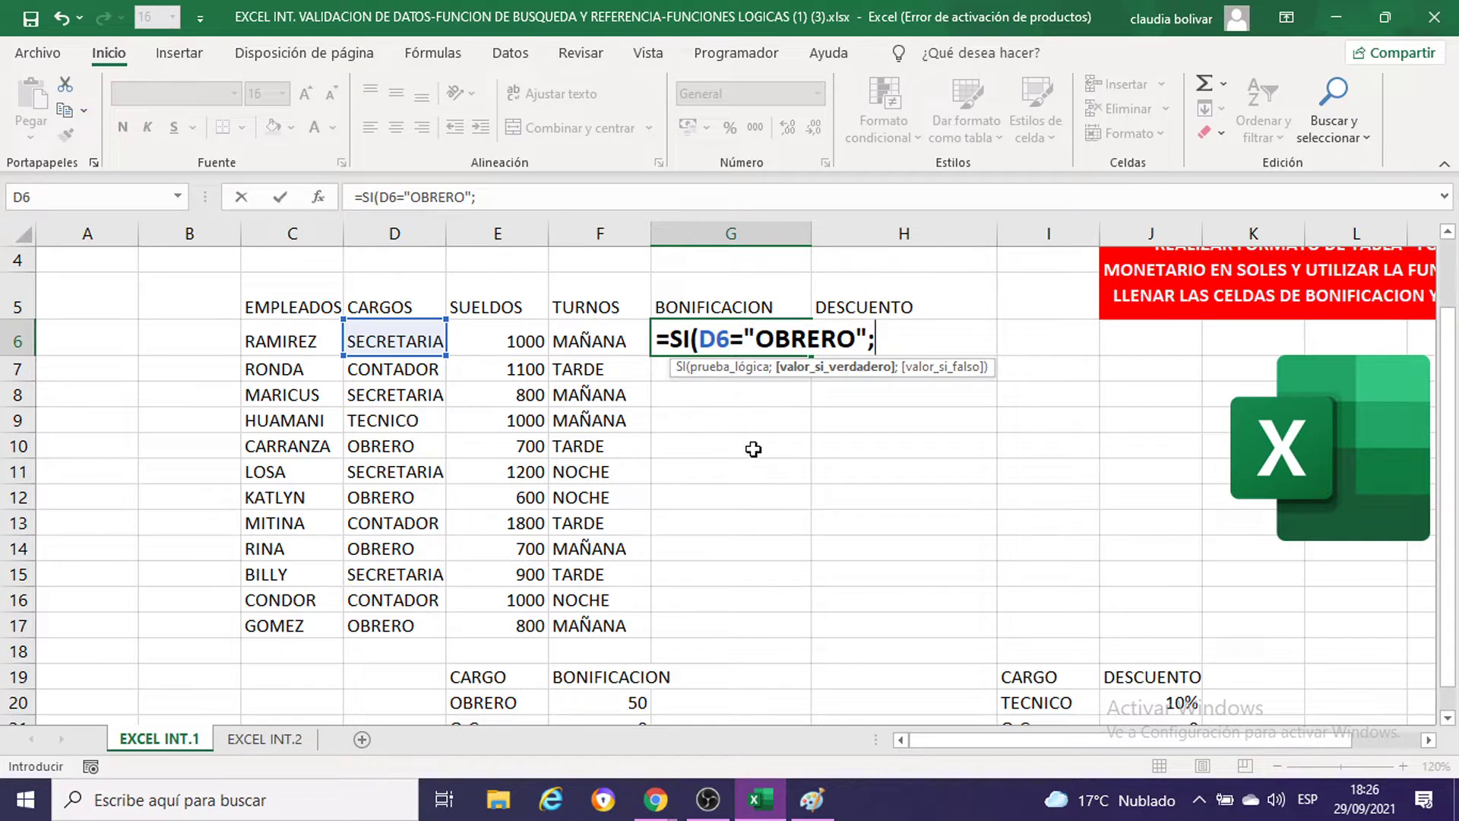
{"action": "scroll", "coordinate": [681, 608], "scroll_direction": "down", "scroll_amount": 1}
{"action": "scroll", "coordinate": [816, 510], "scroll_direction": "up", "scroll_amount": 2}
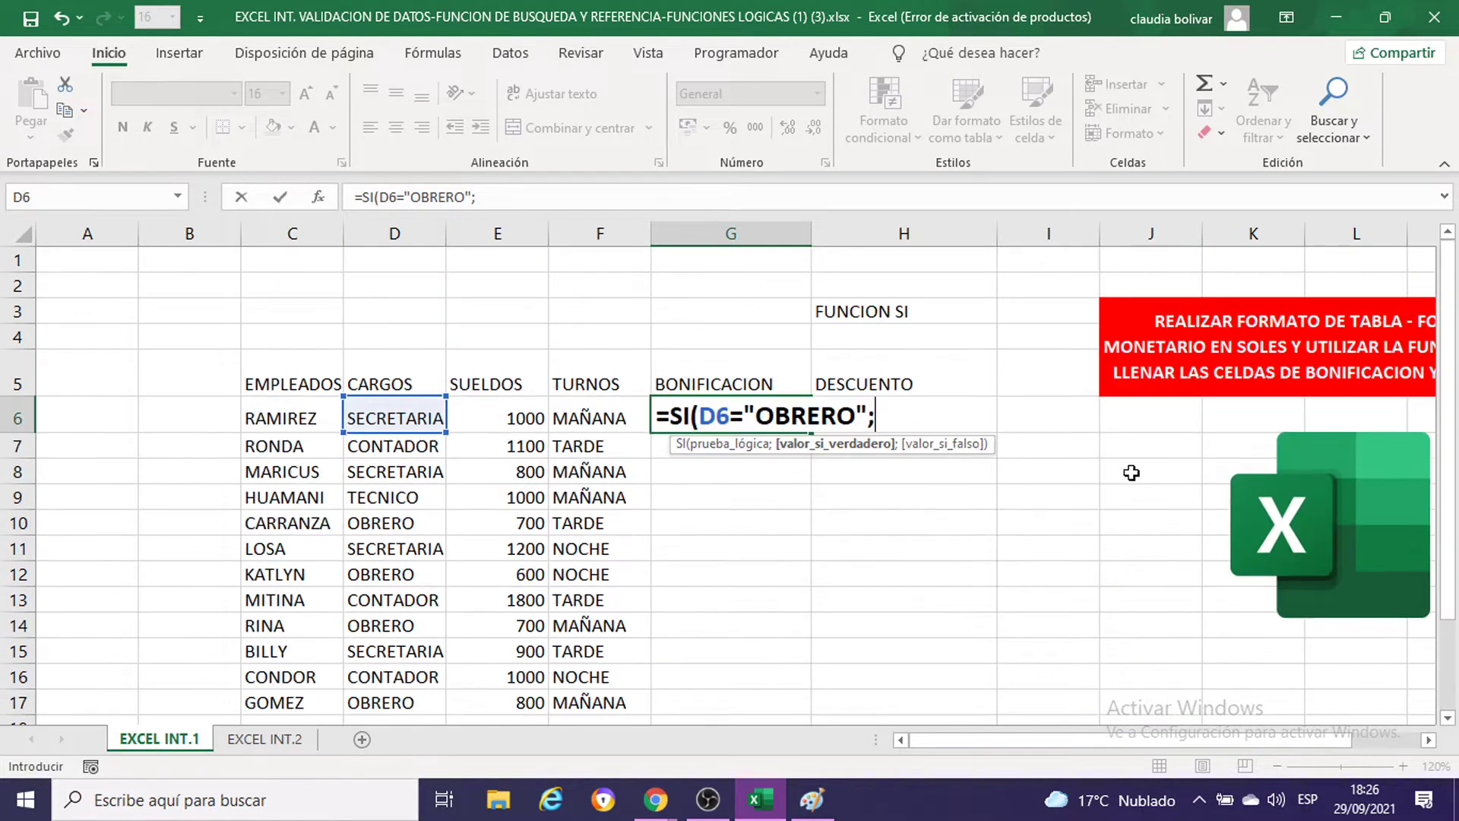
{"action": "type", "text": "50"}
{"action": "type", "text": ";"}
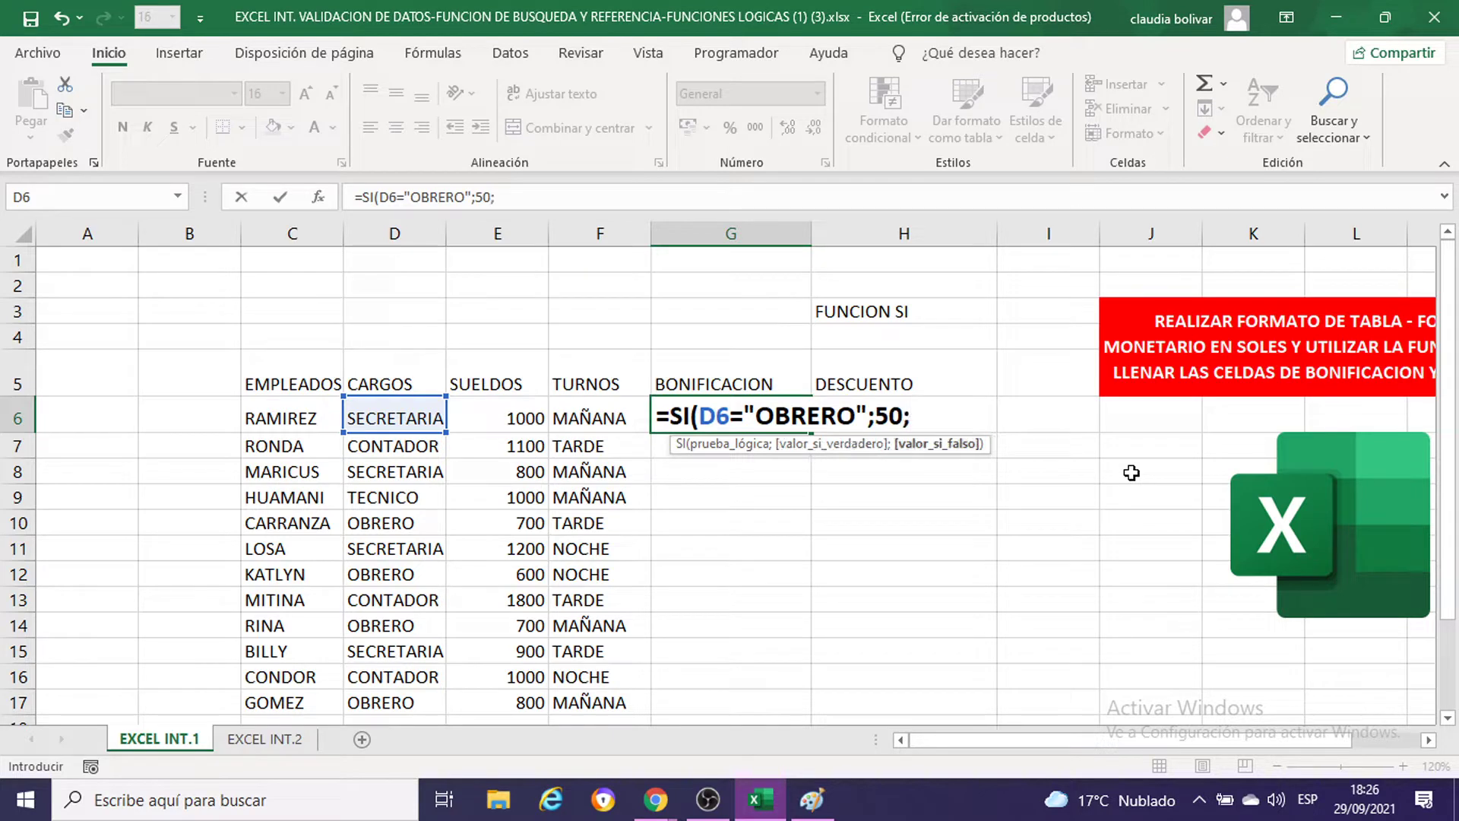
{"action": "scroll", "coordinate": [938, 494], "scroll_direction": "down", "scroll_amount": 2}
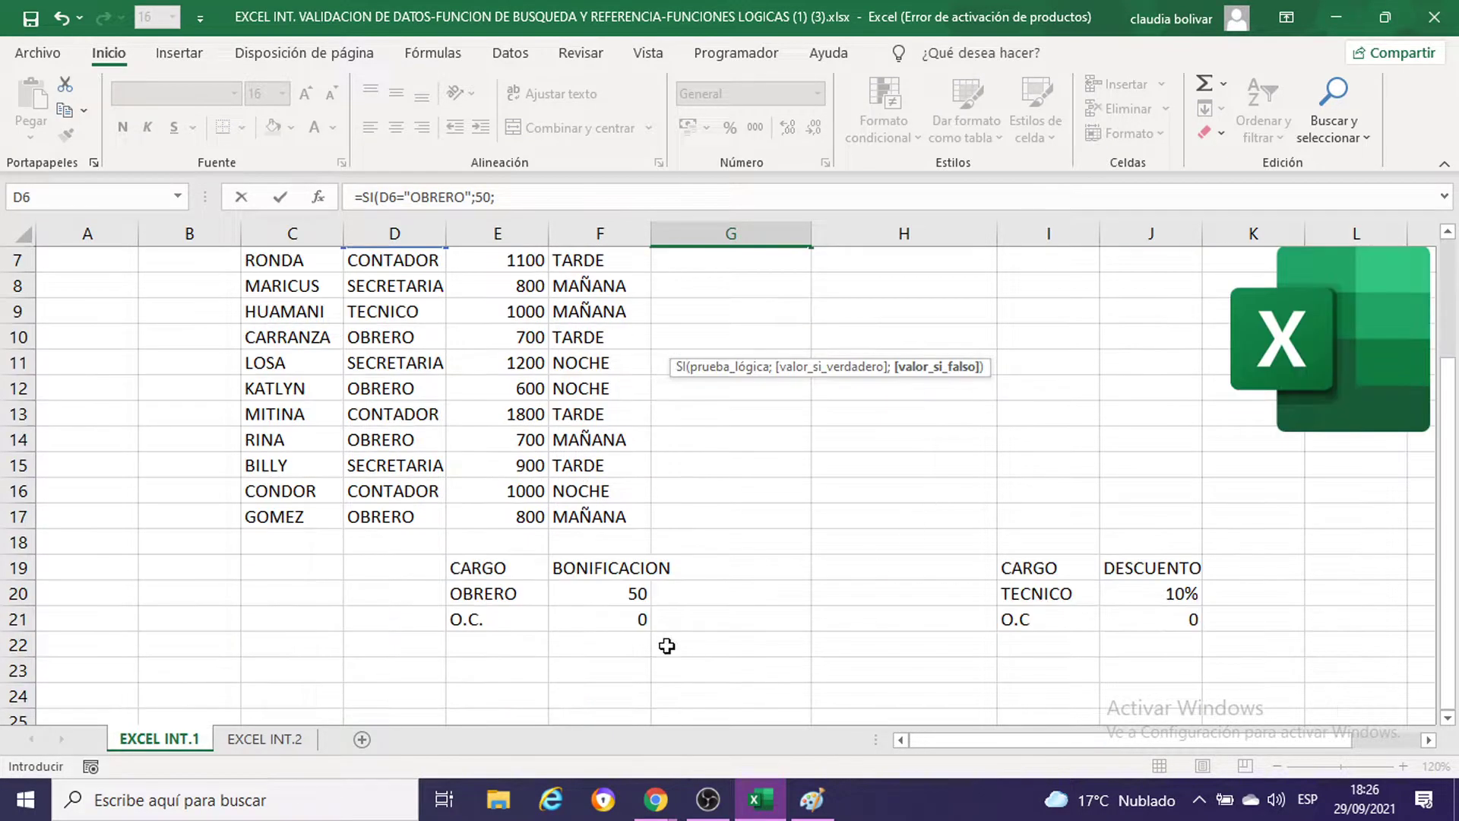
{"action": "scroll", "coordinate": [1018, 454], "scroll_direction": "up", "scroll_amount": 2}
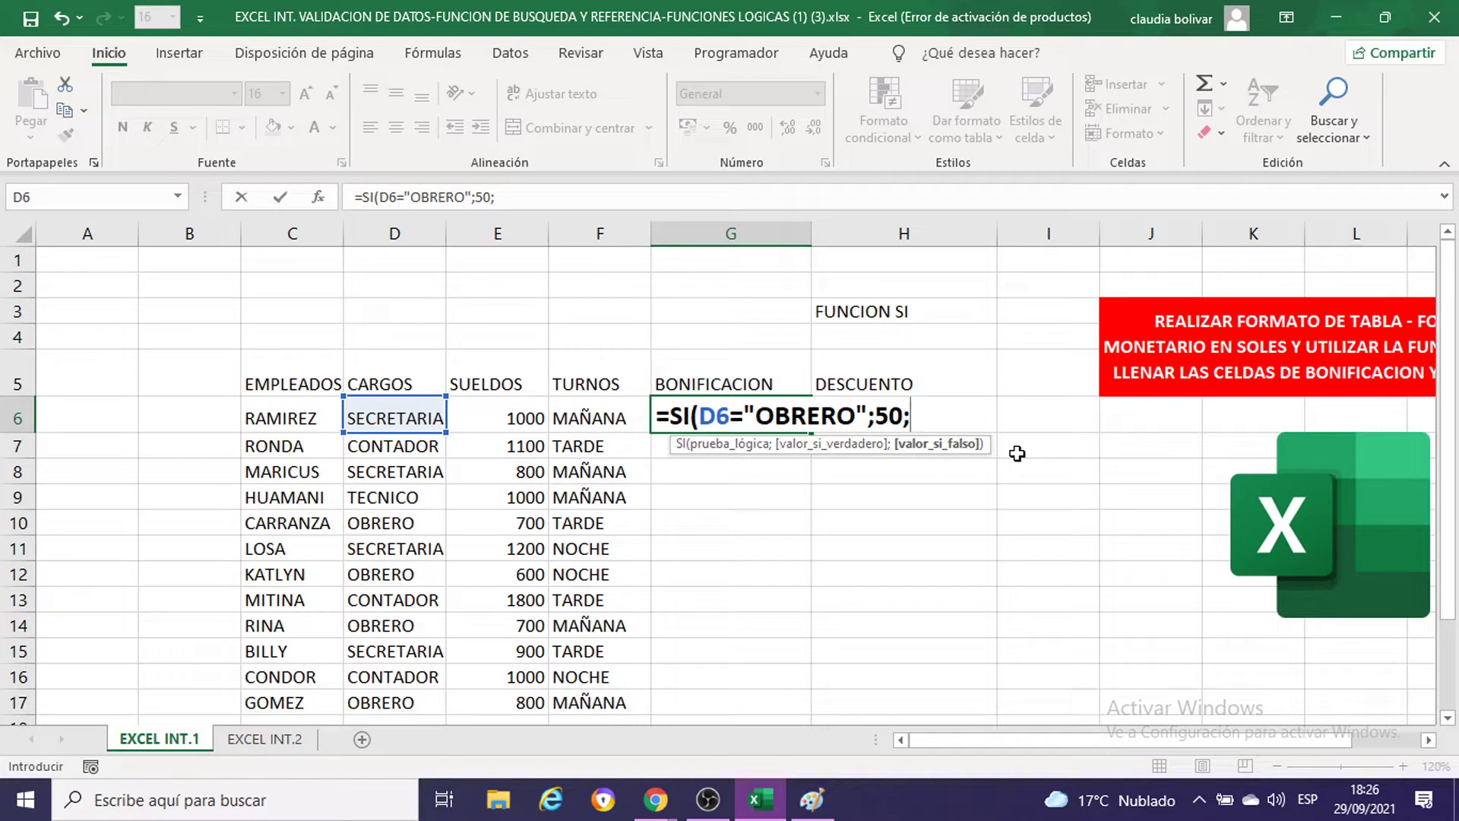
{"action": "type", "text": "0)"}
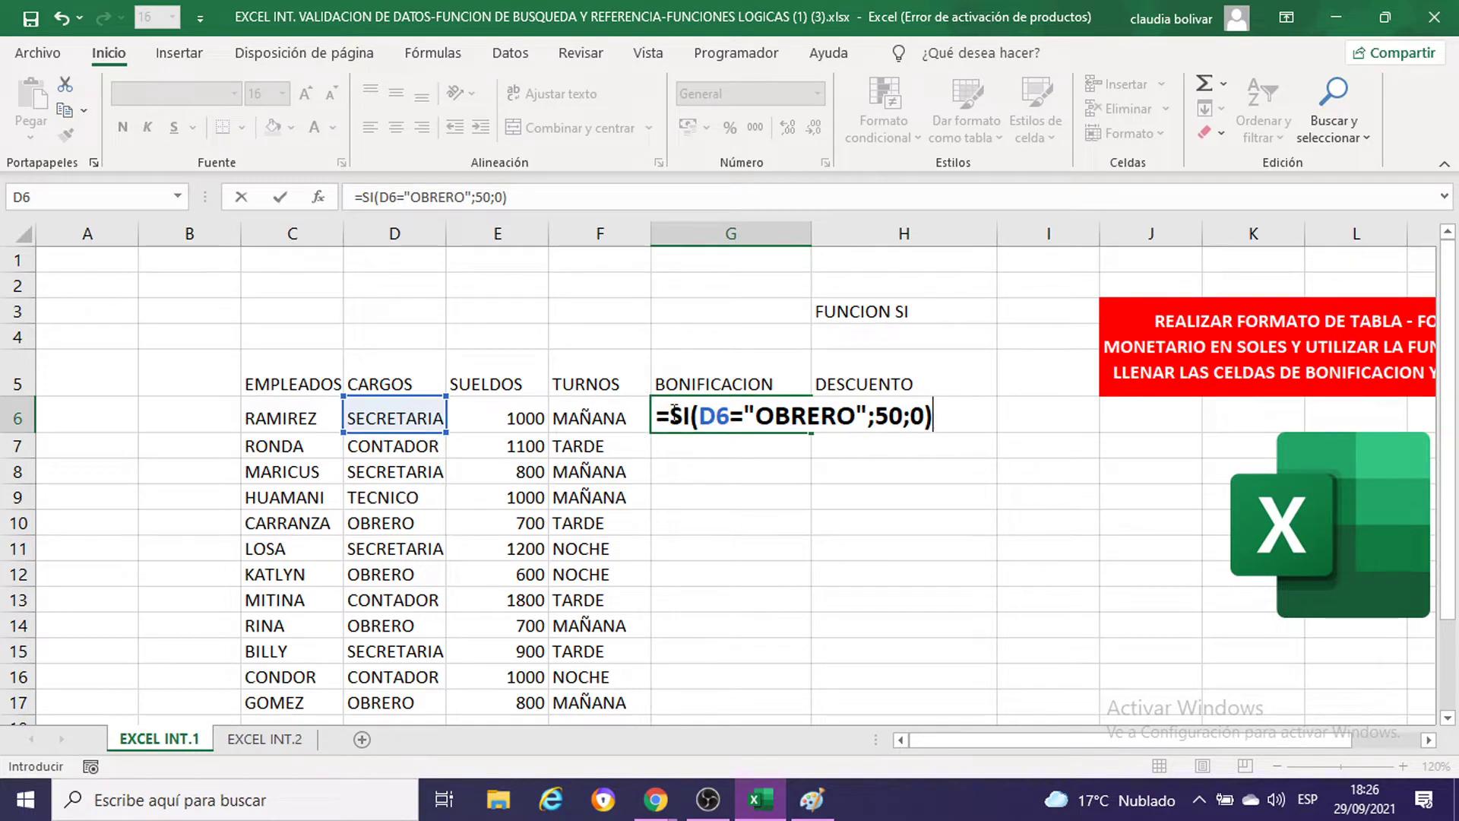
{"action": "left_click", "coordinate": [875, 418]}
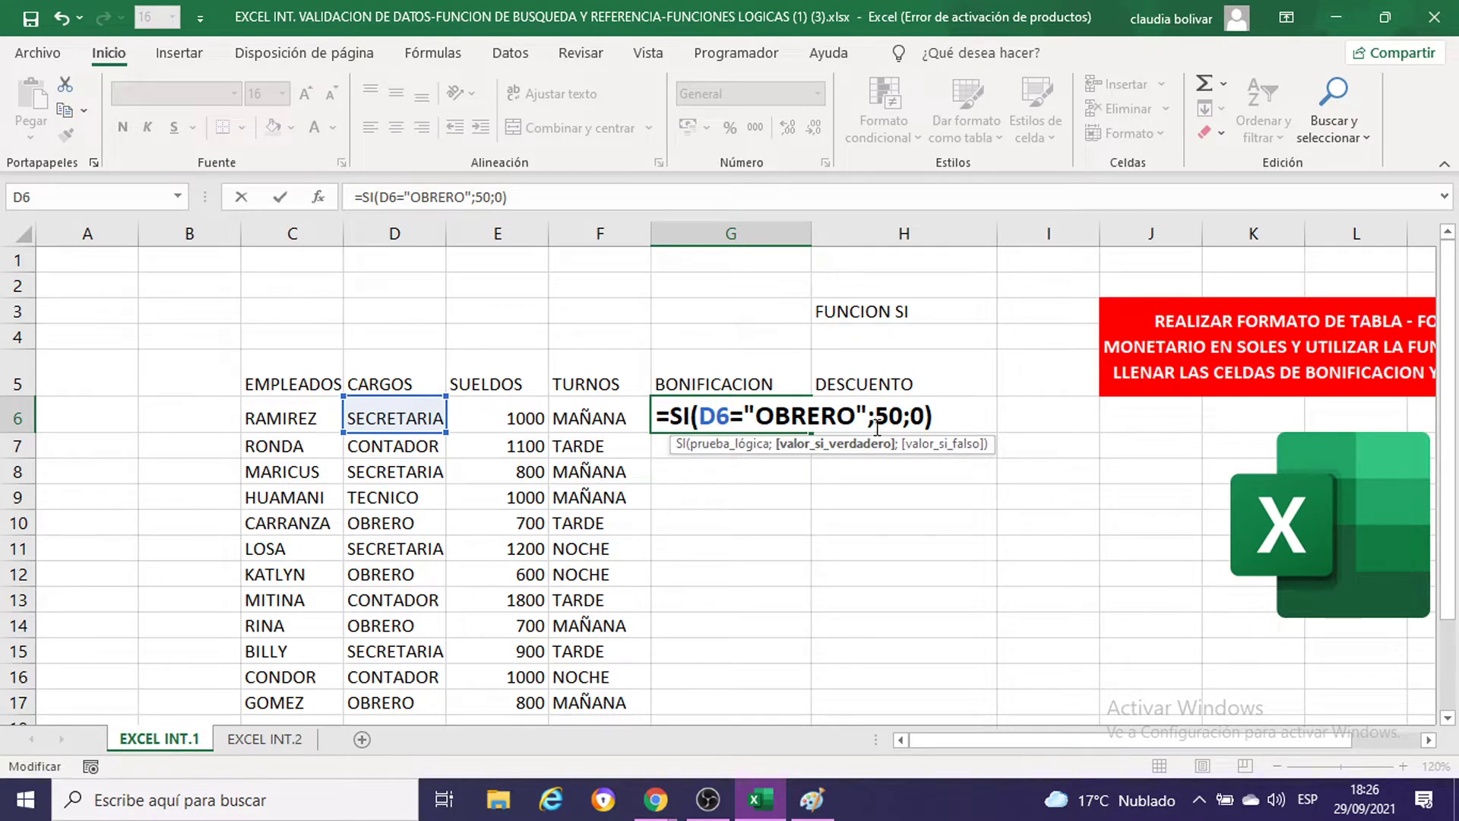
{"action": "left_click", "coordinate": [812, 799]}
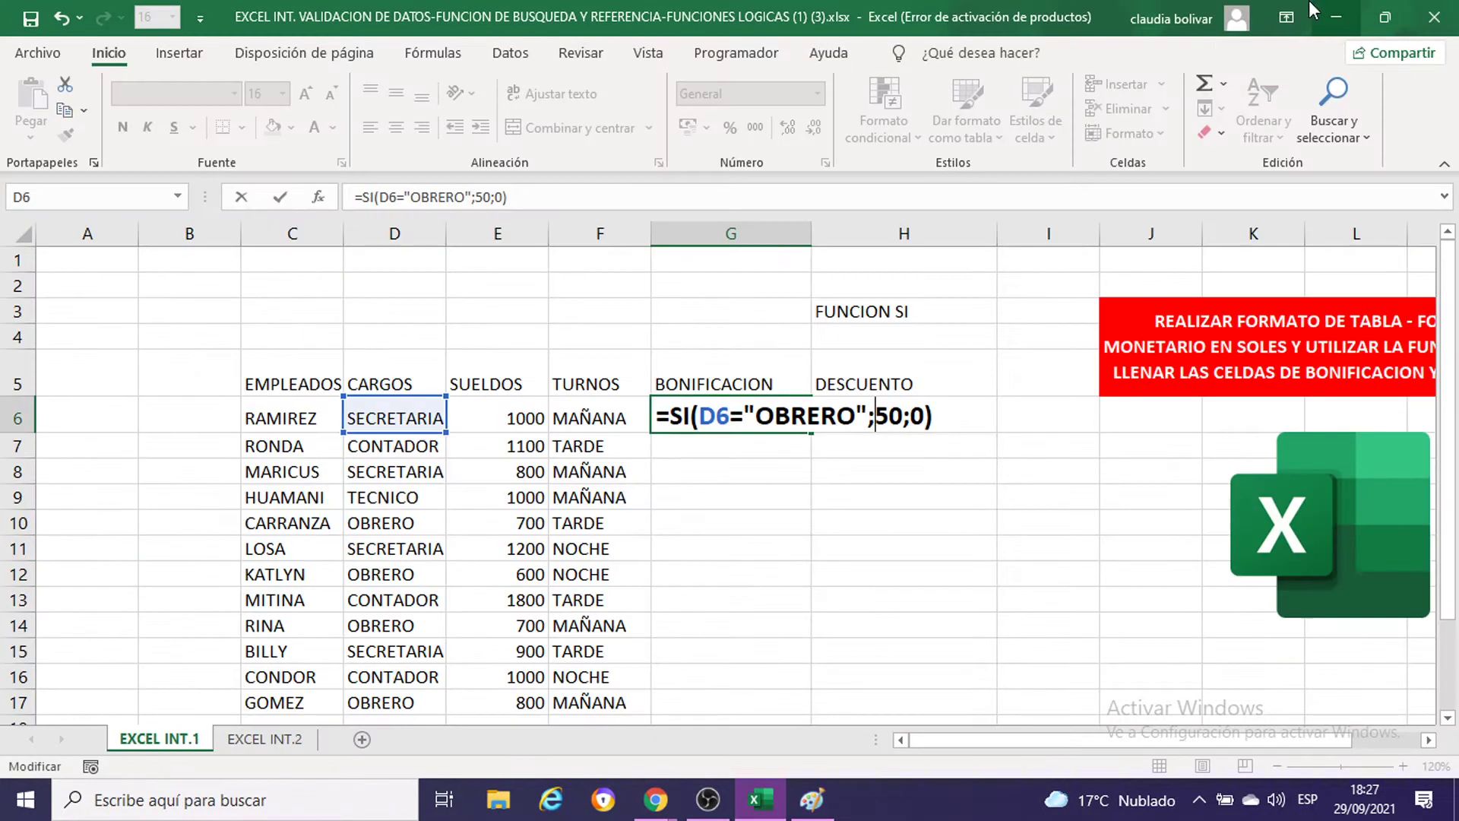
{"action": "left_click", "coordinate": [1335, 12]}
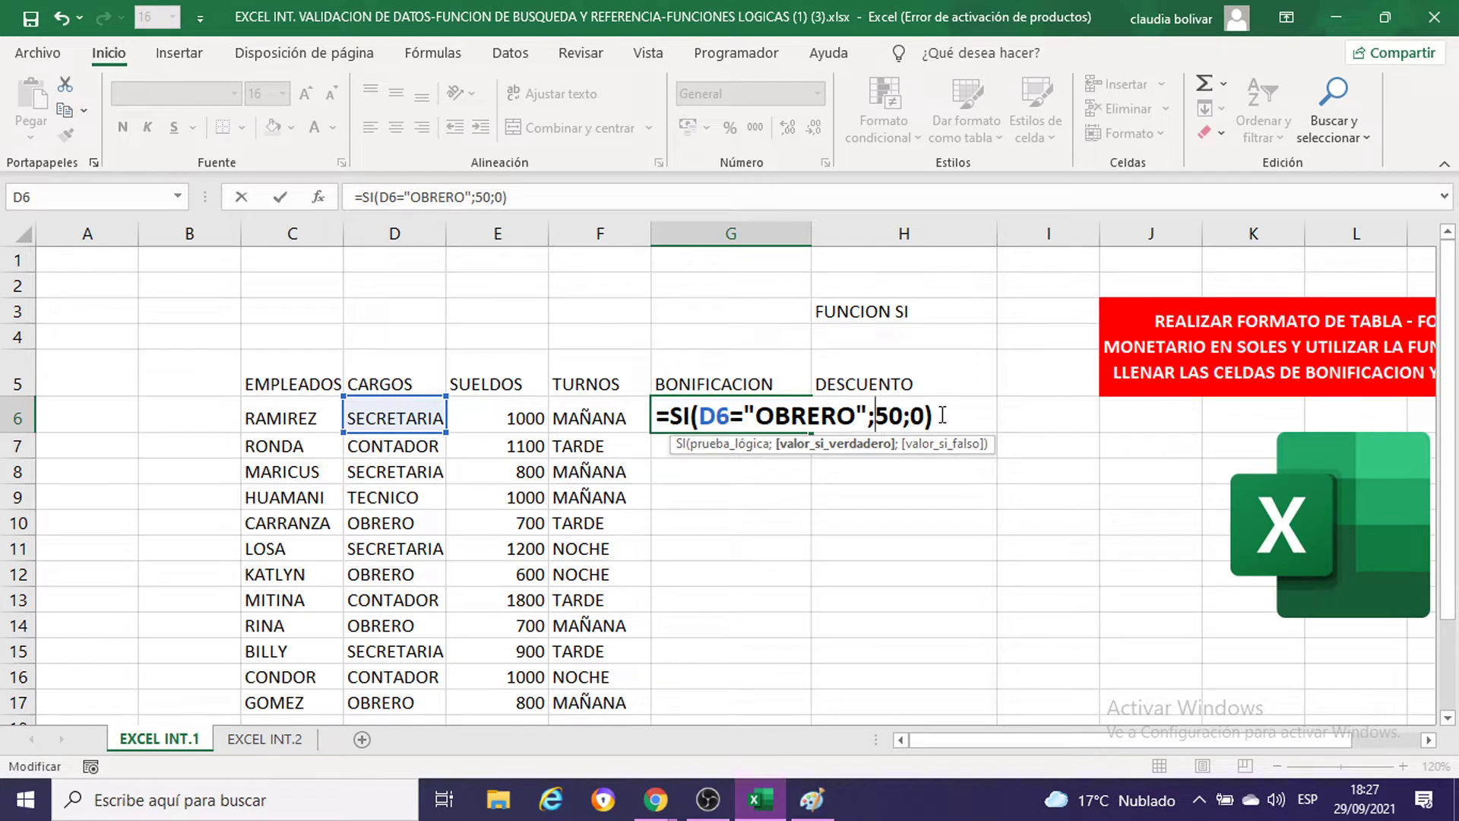
Step: Commit the G6 formula and compare its 0 result with the SECRETARIA in row 6
{"action": "key", "text": "Return"}
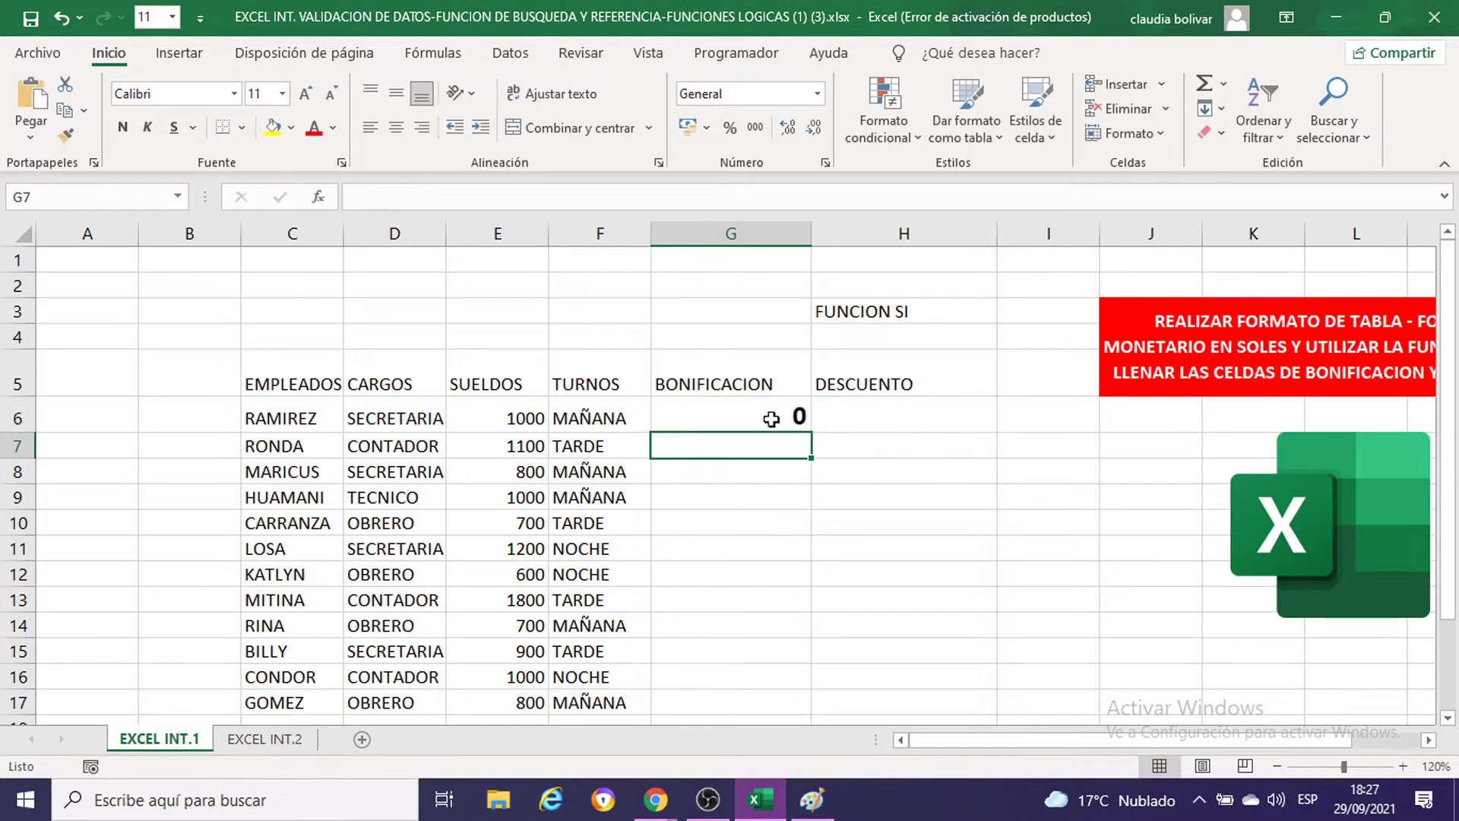
{"action": "left_click", "coordinate": [772, 419]}
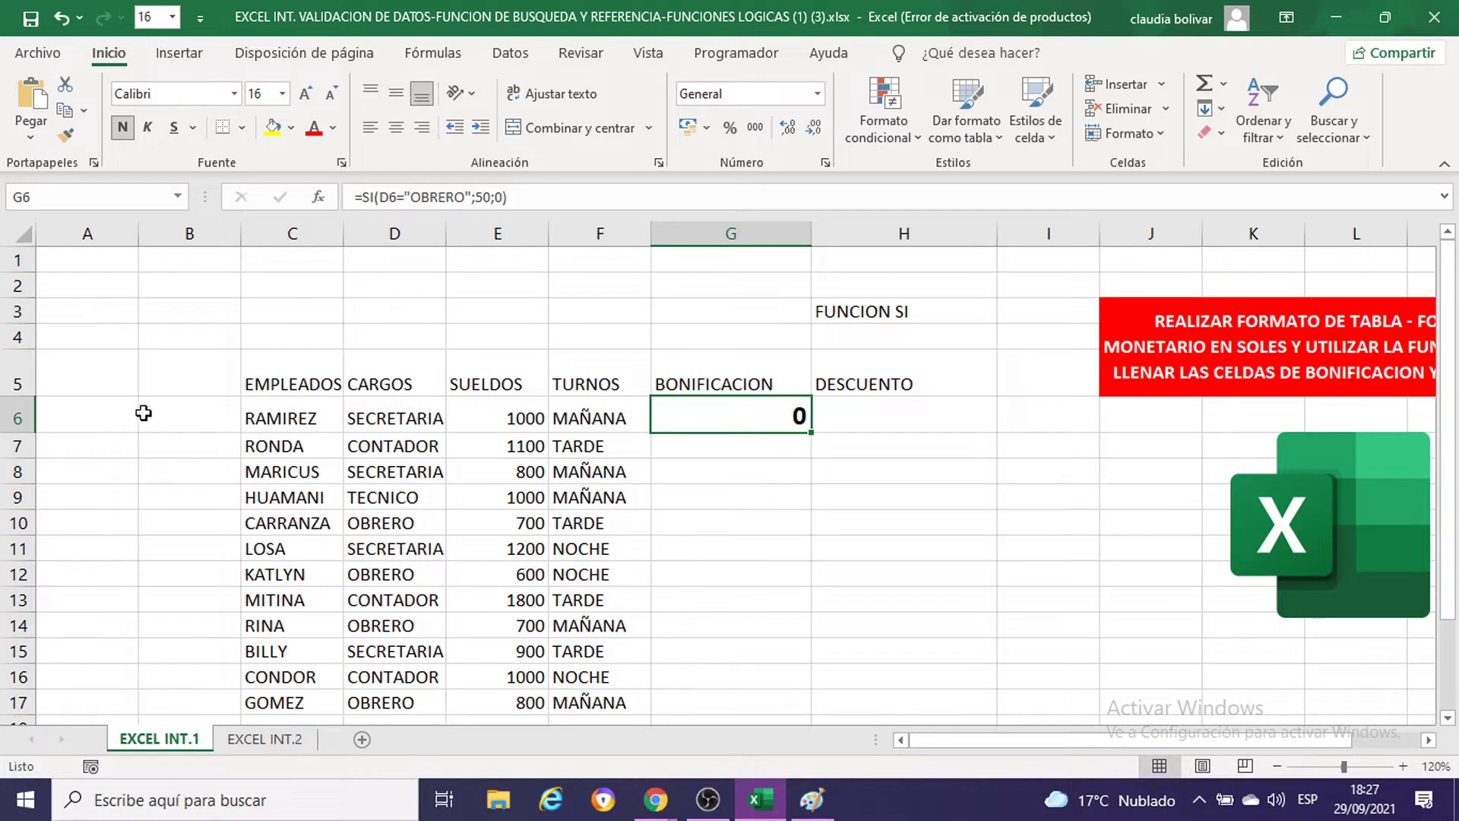
{"action": "left_click", "coordinate": [15, 417]}
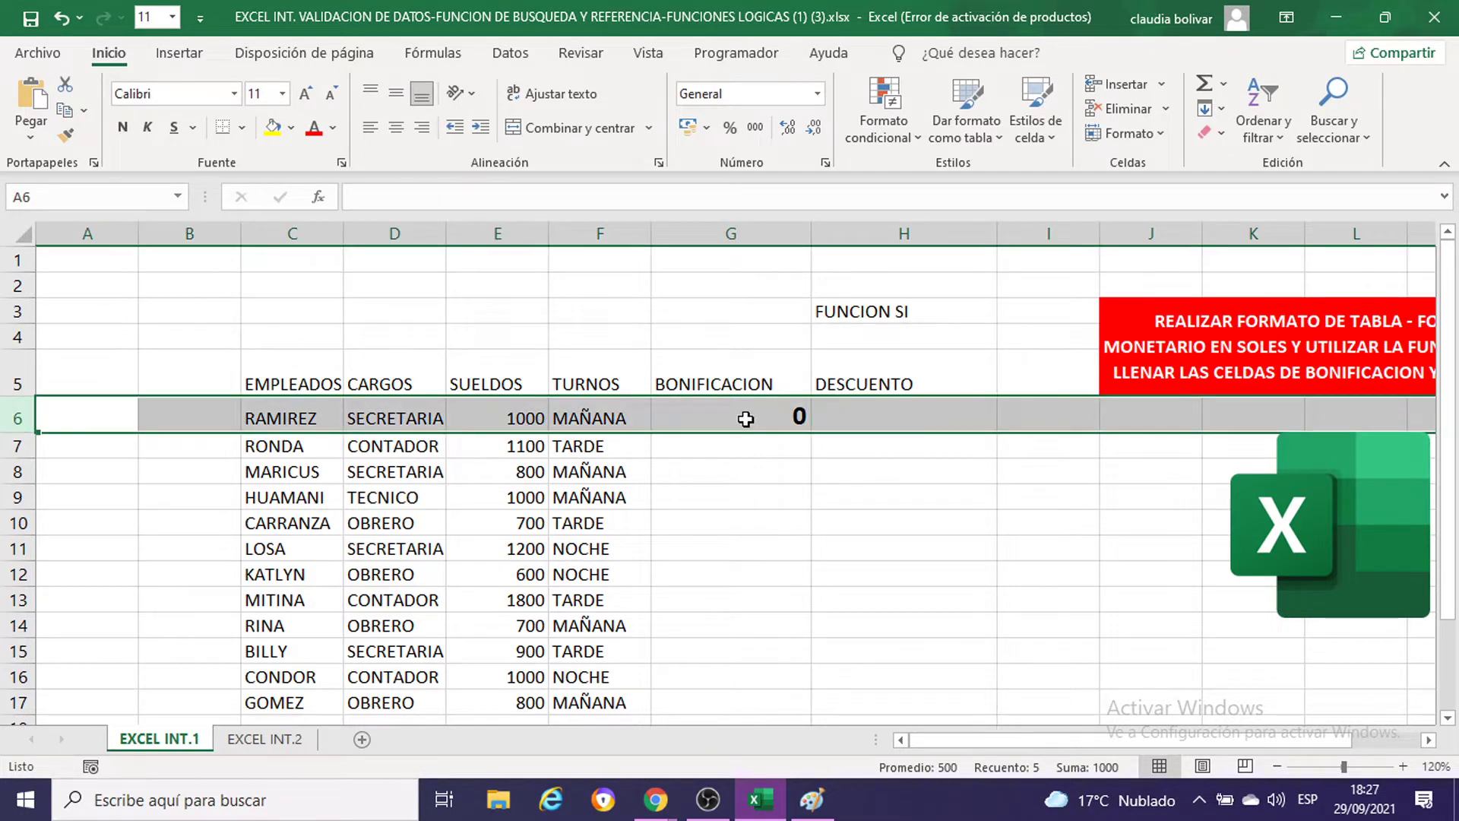
{"action": "left_click", "coordinate": [745, 419]}
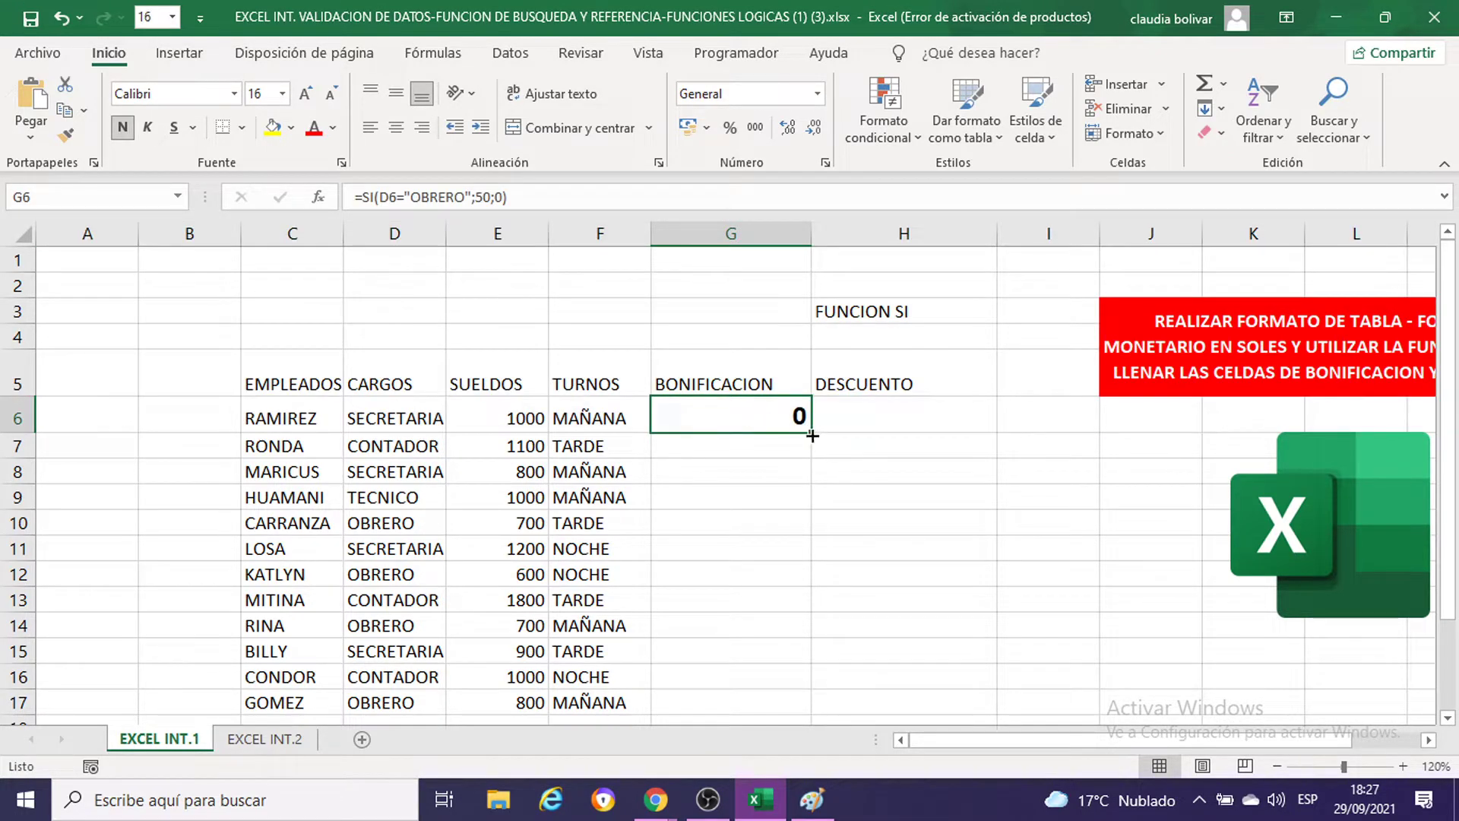
Step: Fill the bonus formula down to G17 and check that OBRERO rows 10, 12 and 17 show 50
{"action": "mouse_move", "coordinate": [813, 436]}
{"action": "left_mouse_down"}
{"action": "mouse_move", "coordinate": [807, 634]}
{"action": "mouse_move", "coordinate": [804, 609]}
{"action": "left_mouse_up"}
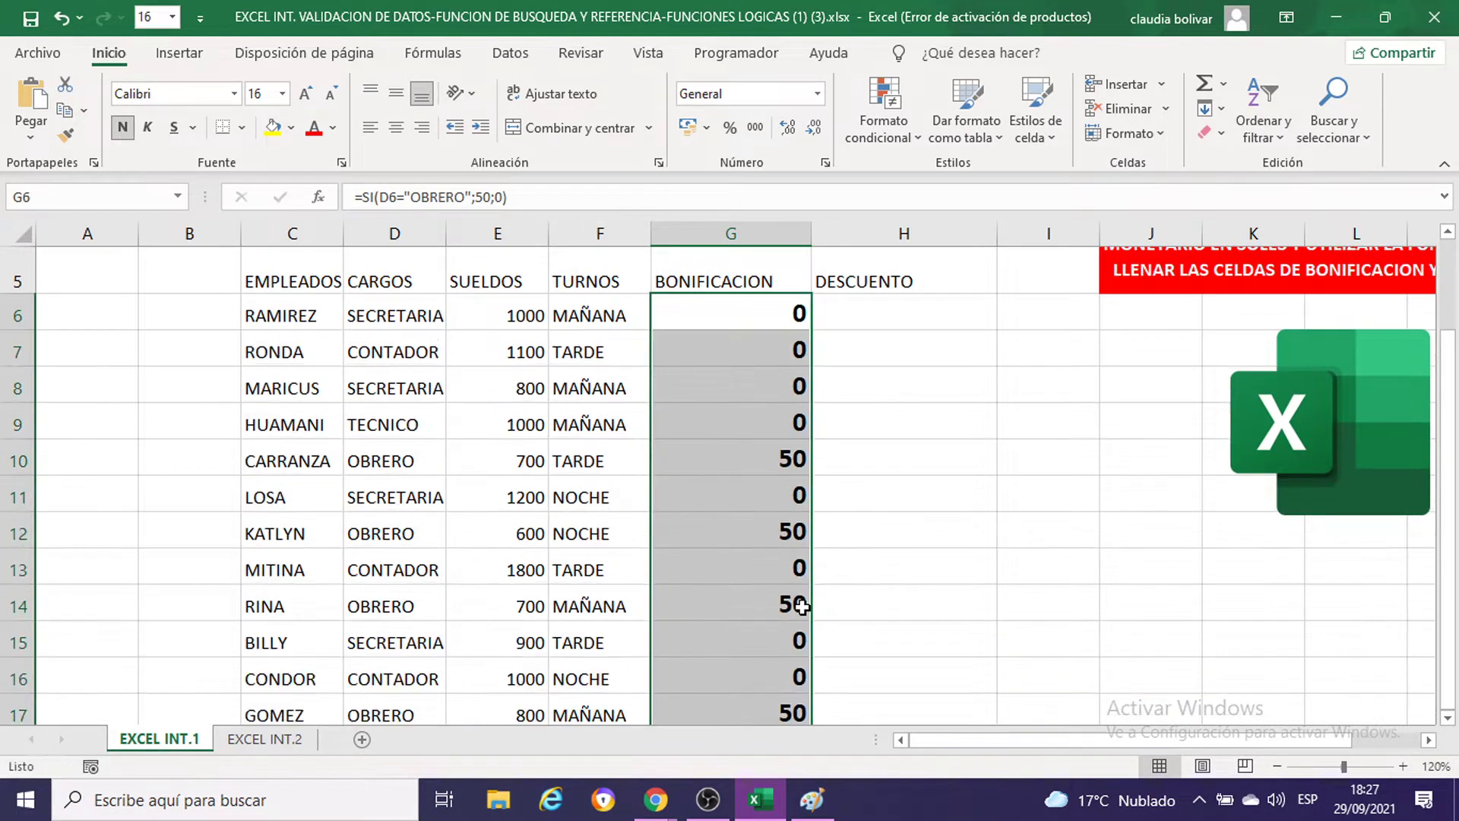
{"action": "scroll", "coordinate": [930, 449], "scroll_direction": "down", "scroll_amount": 1}
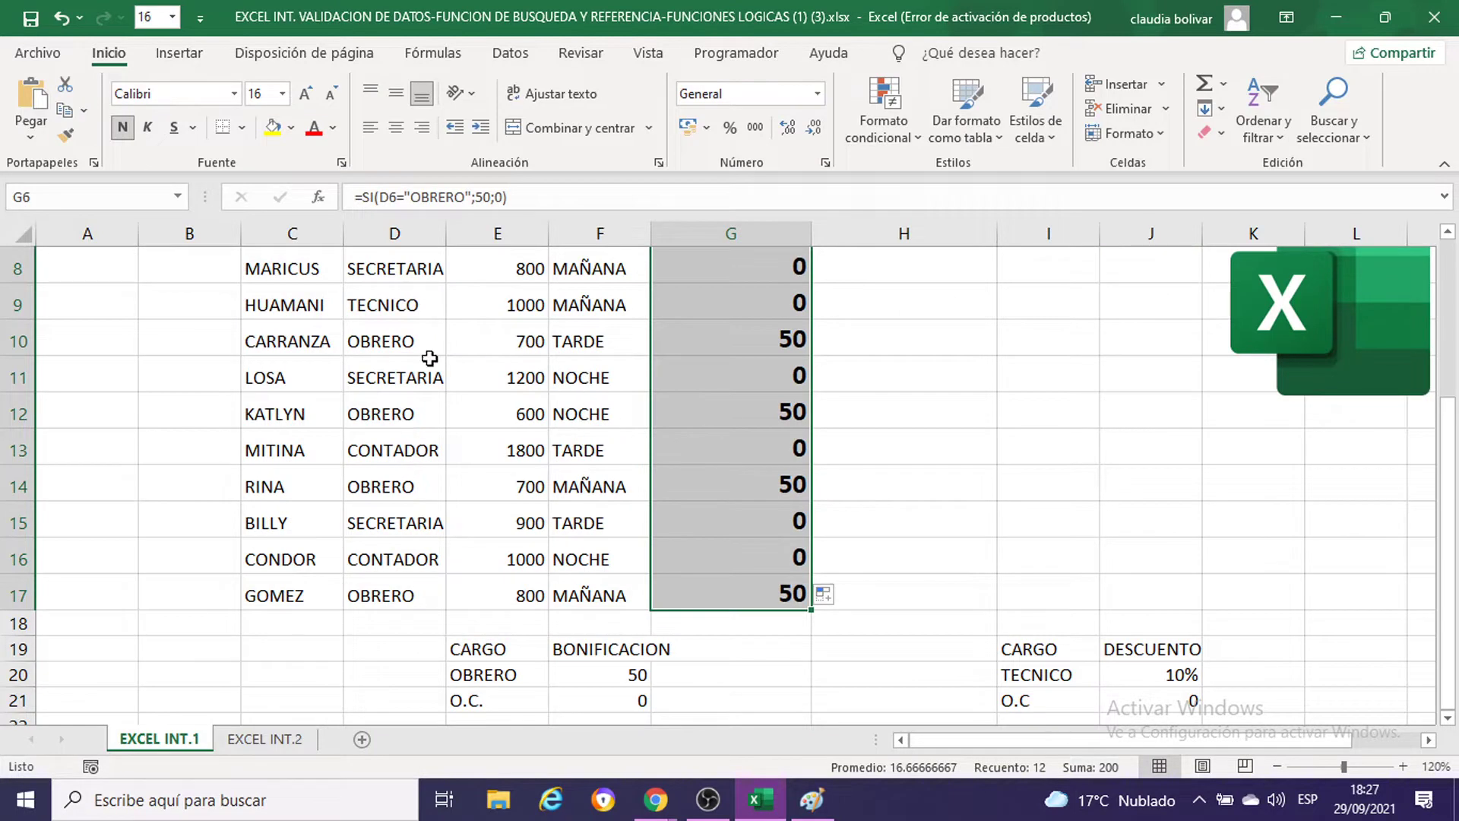
{"action": "left_click", "coordinate": [9, 341]}
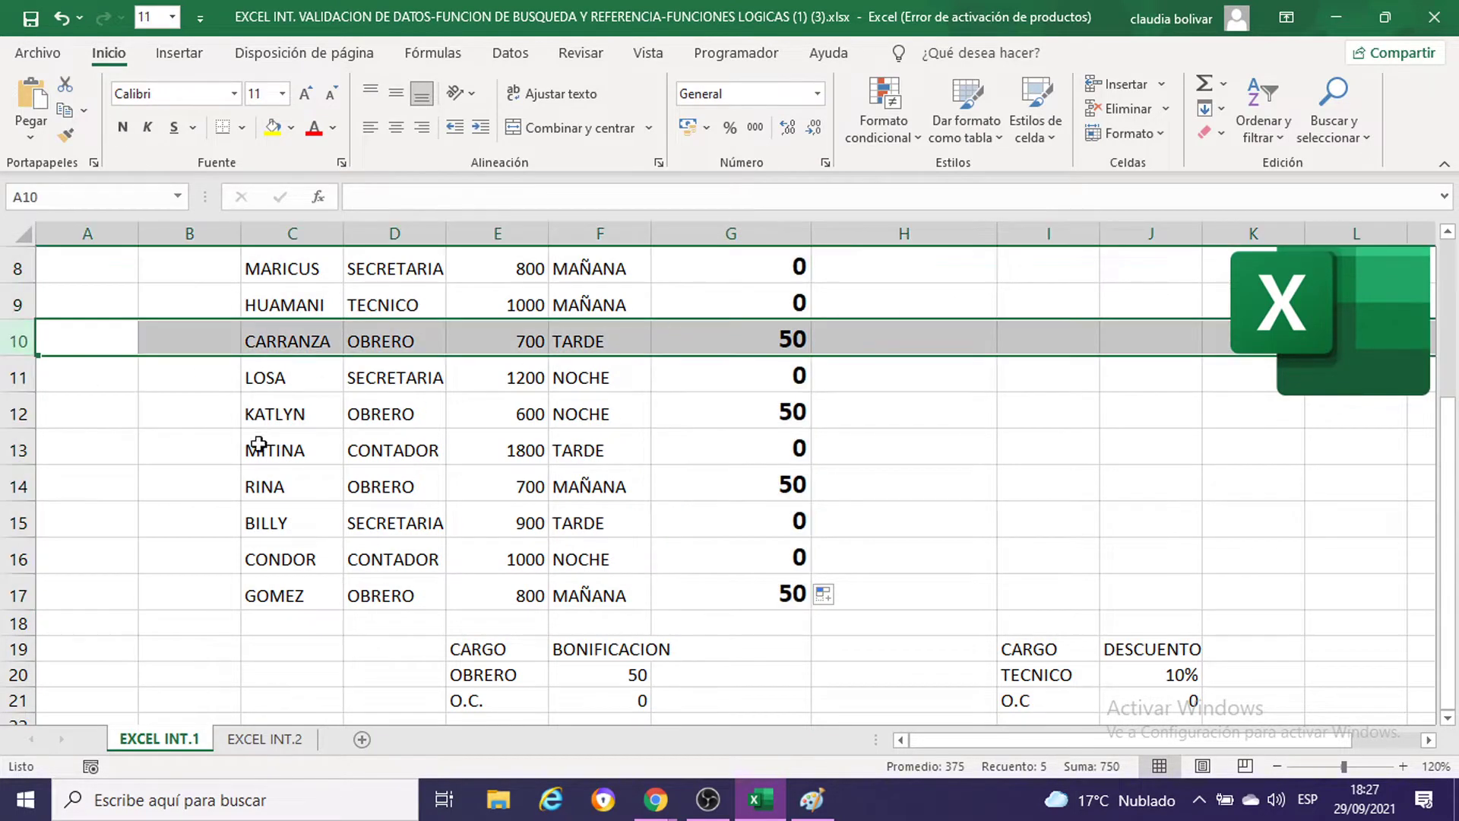
{"action": "left_click", "coordinate": [5, 414]}
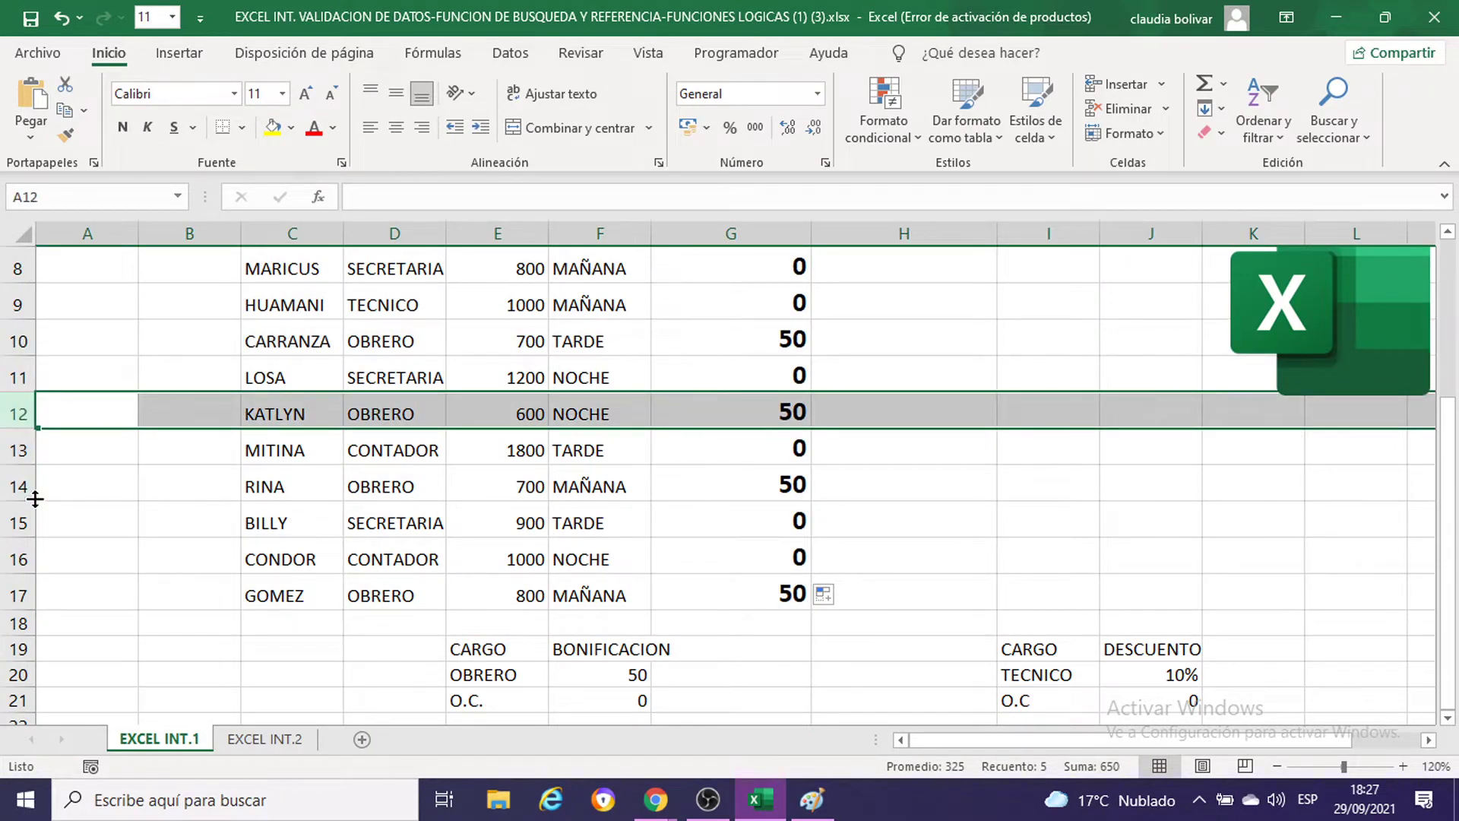
{"action": "left_click", "coordinate": [11, 595]}
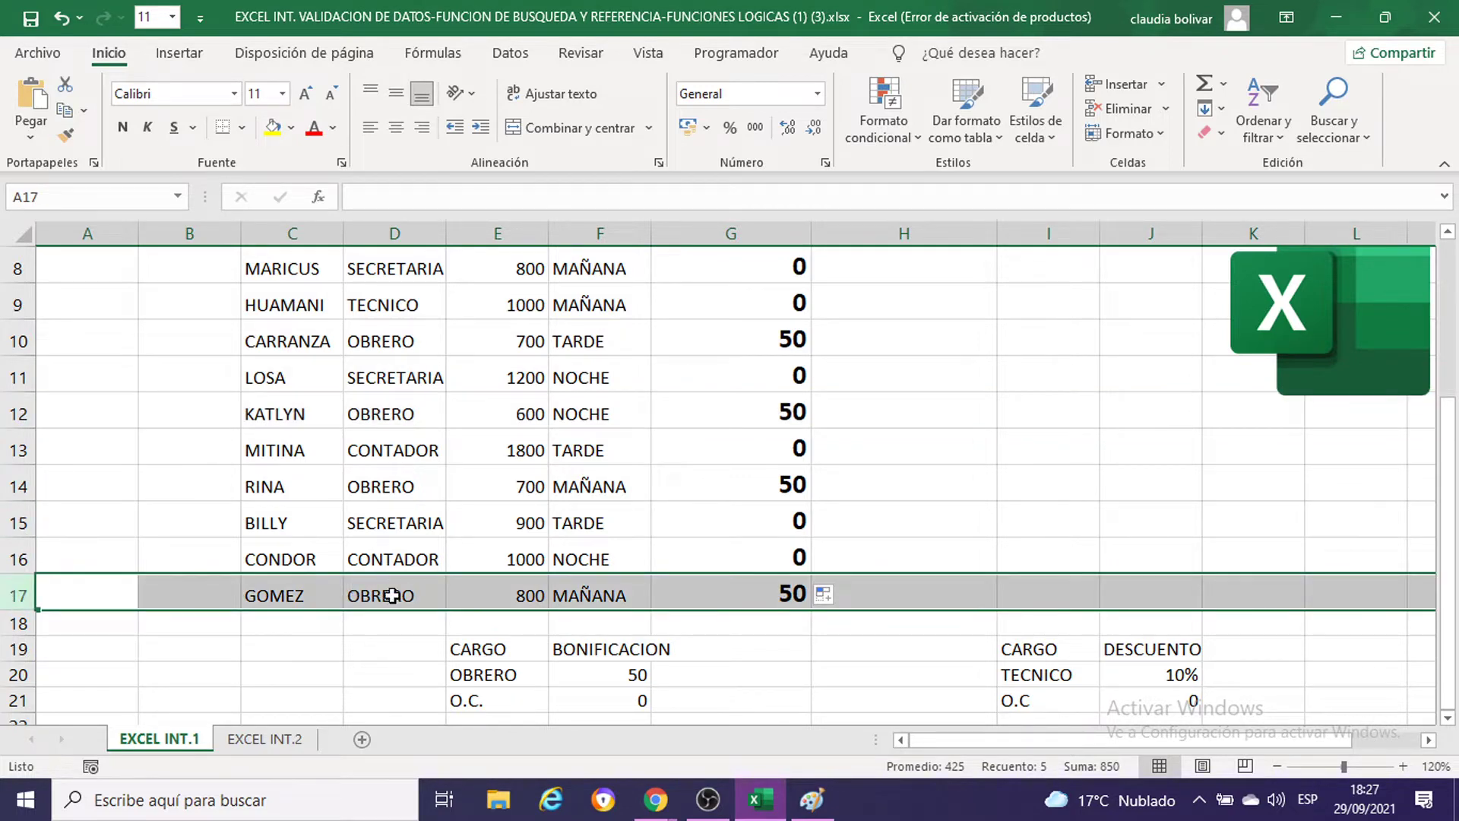
Step: Select the bonus range G6:G17
{"action": "scroll", "coordinate": [961, 377], "scroll_direction": "up", "scroll_amount": 1}
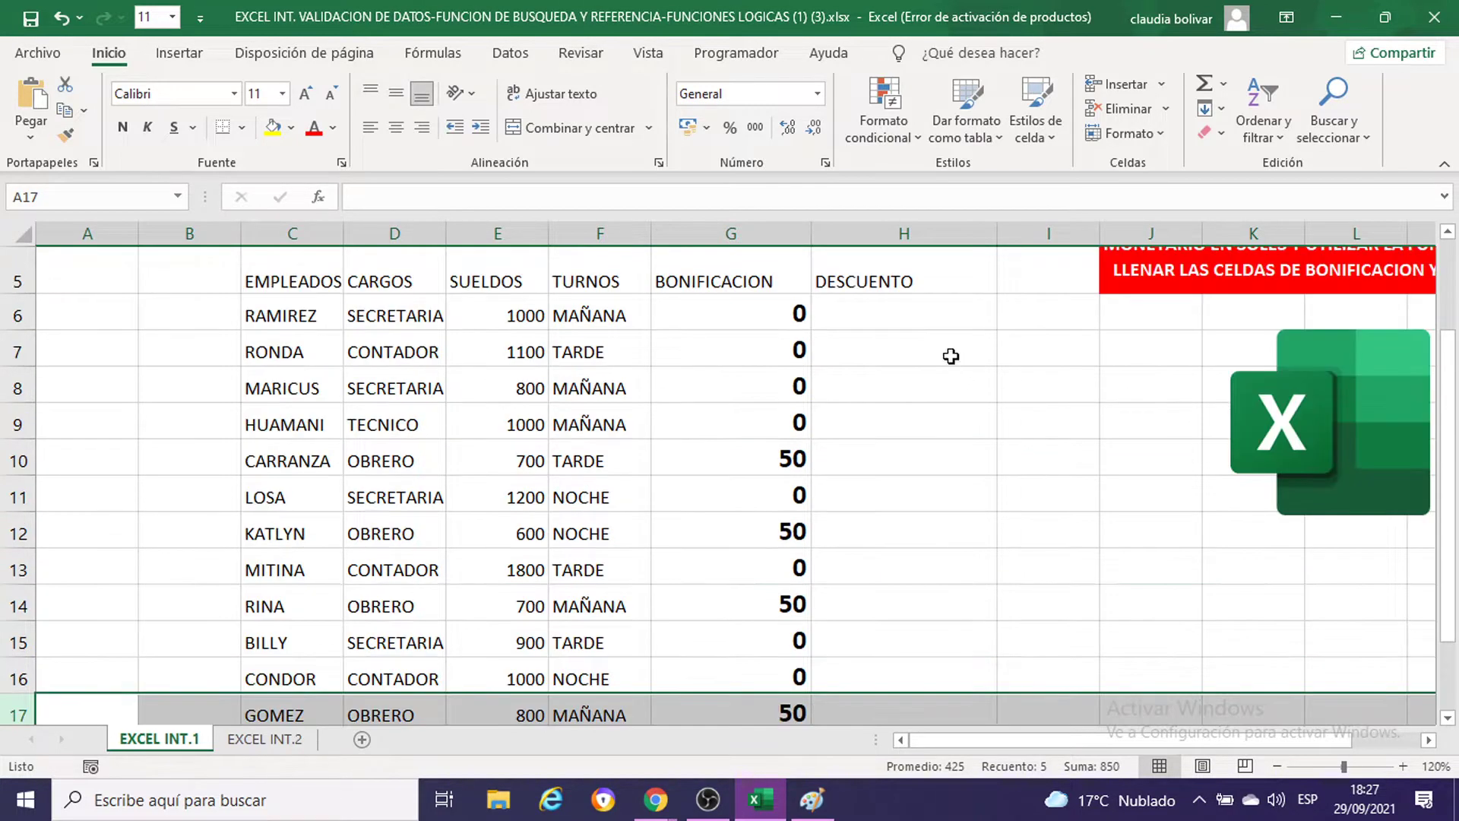
{"action": "left_click", "coordinate": [883, 305]}
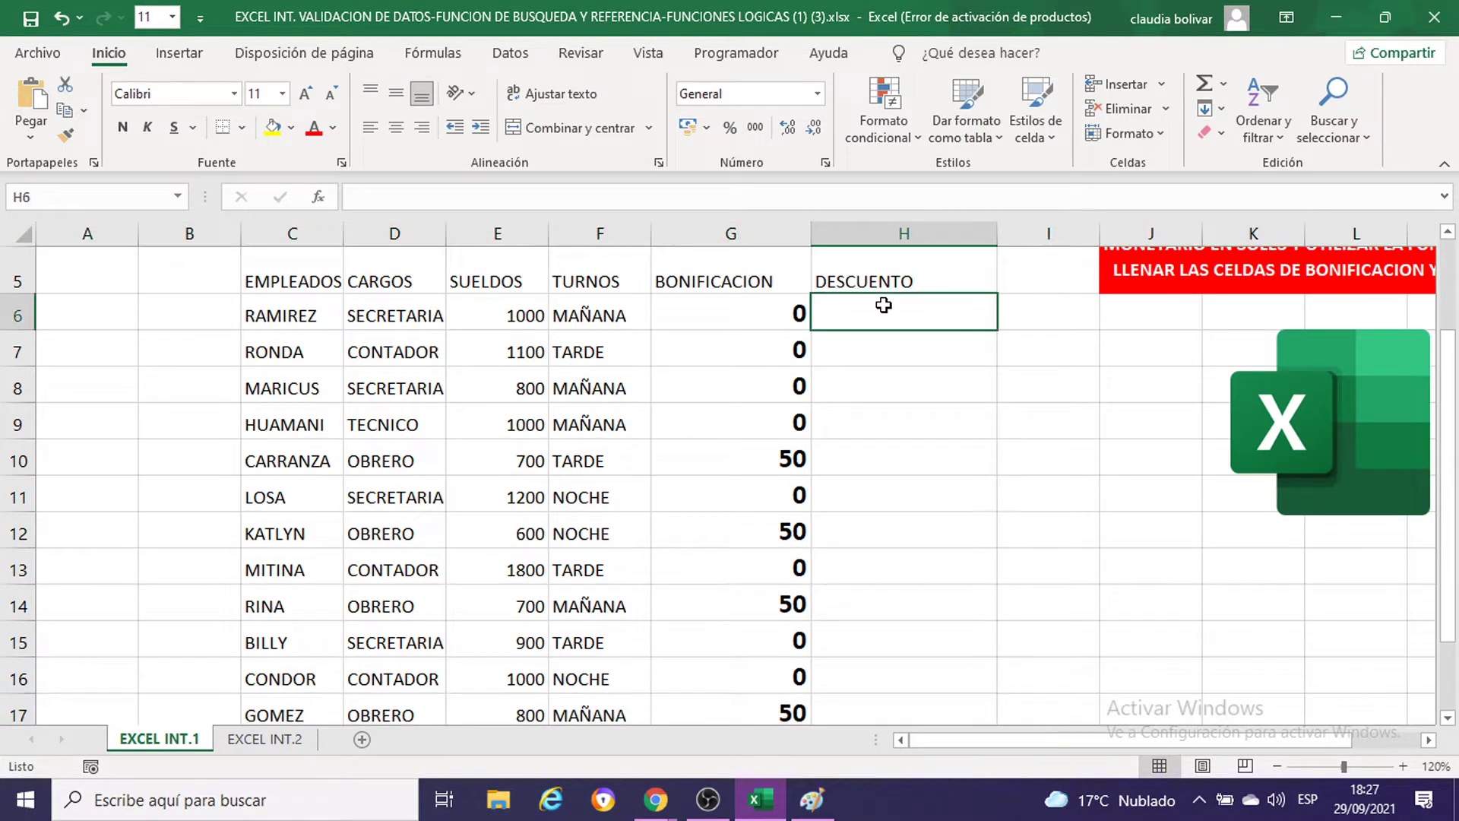
{"action": "left_click", "coordinate": [768, 312]}
{"action": "left_click_drag", "start_coordinate": [769, 313], "coordinate": [771, 663]}
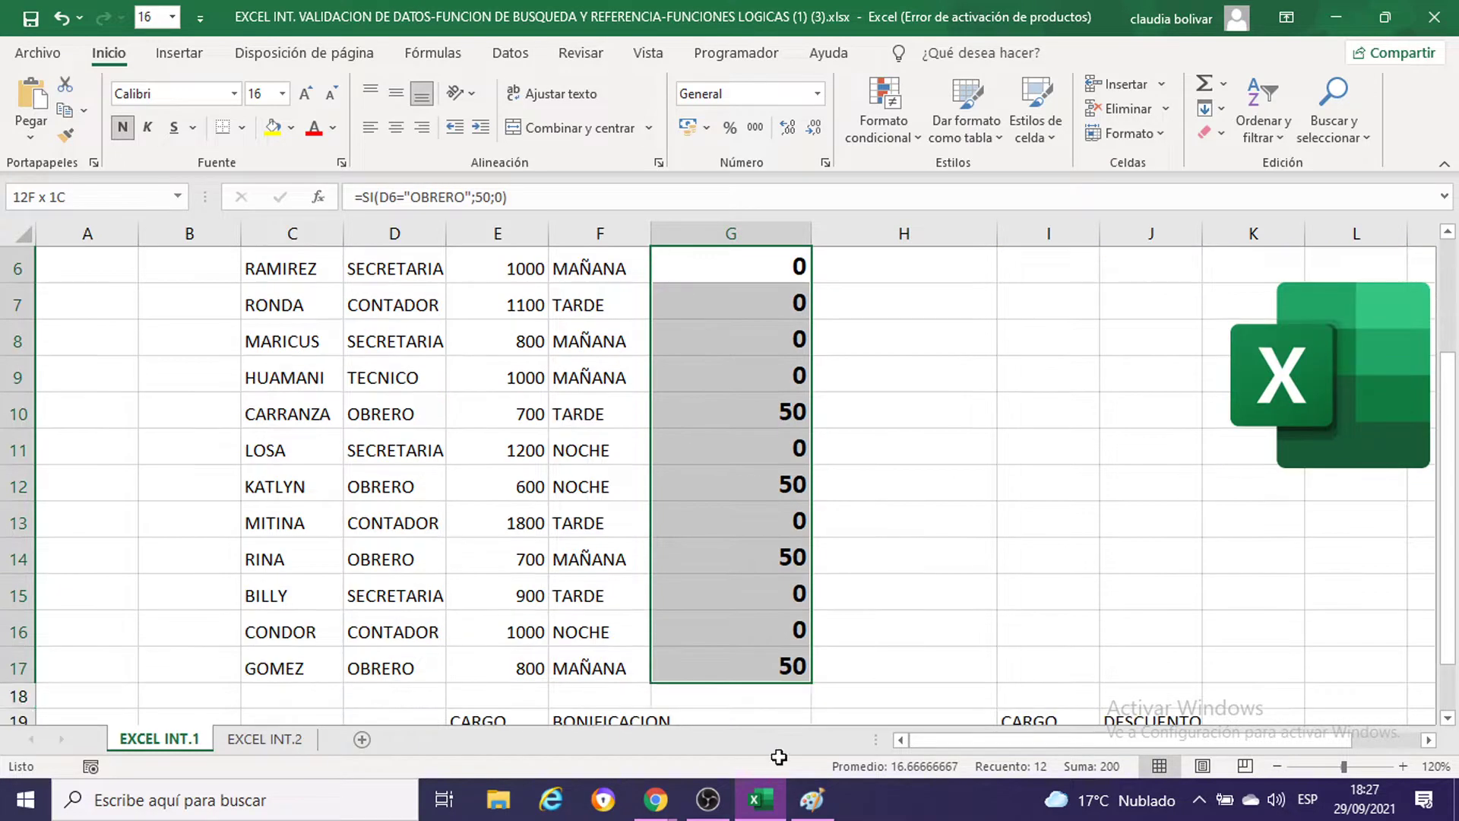
Step: Set the bonus values to font size 11 and H6 to font size 18
{"action": "left_click", "coordinate": [283, 93]}
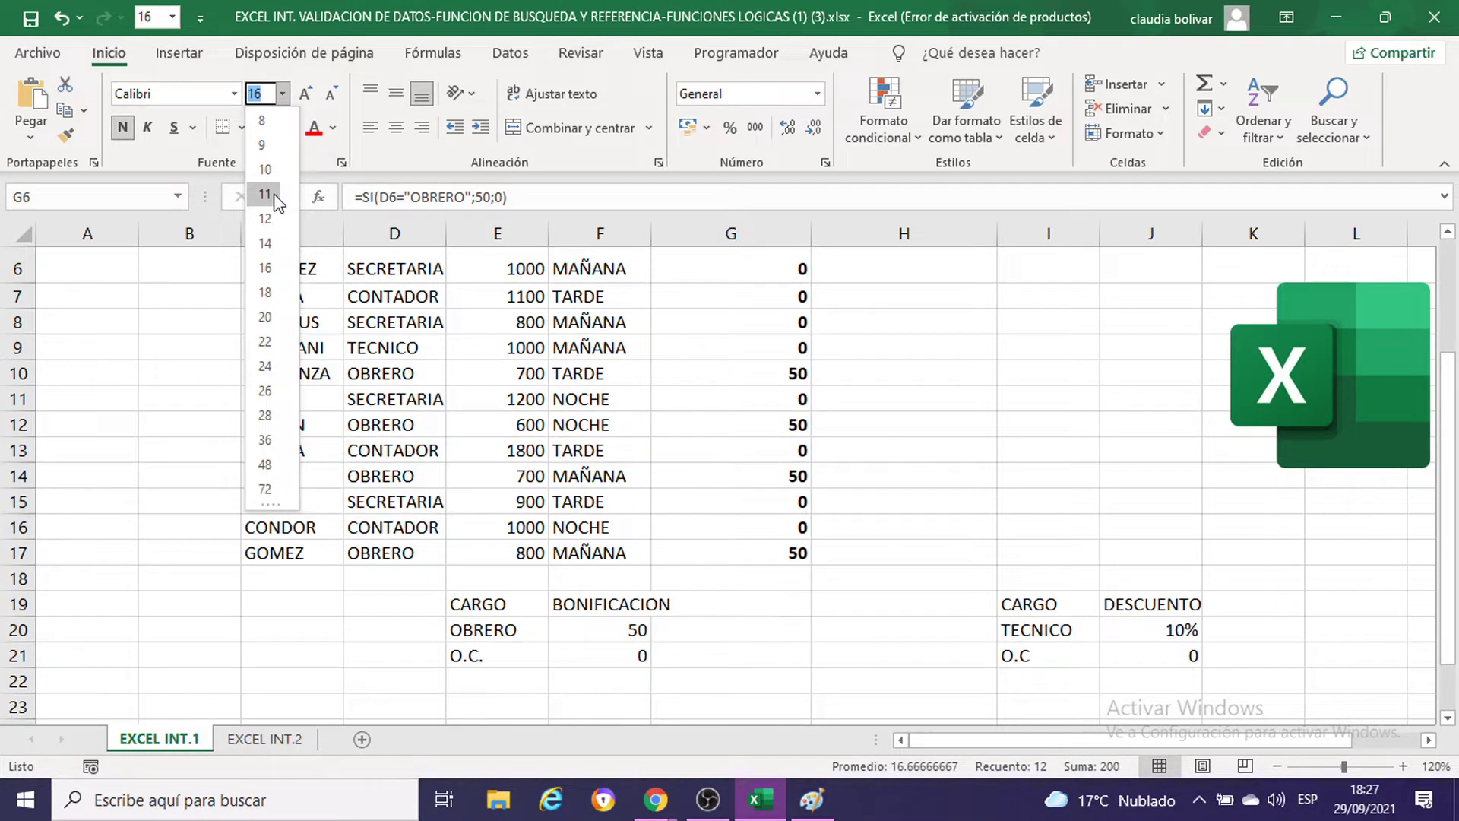
{"action": "left_click", "coordinate": [265, 194]}
{"action": "scroll", "coordinate": [904, 342], "scroll_direction": "up", "scroll_amount": 2}
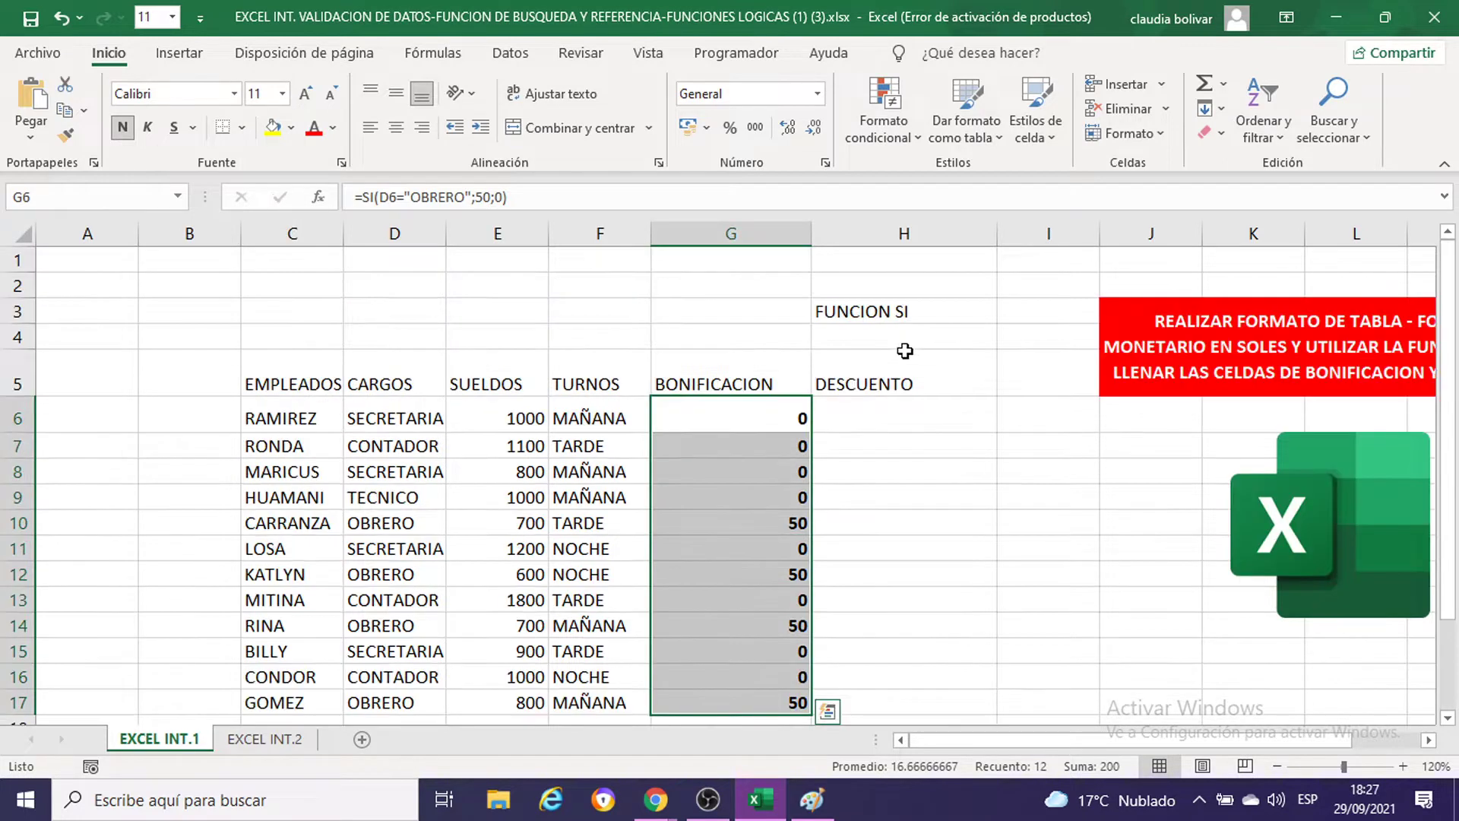
{"action": "left_click", "coordinate": [877, 409]}
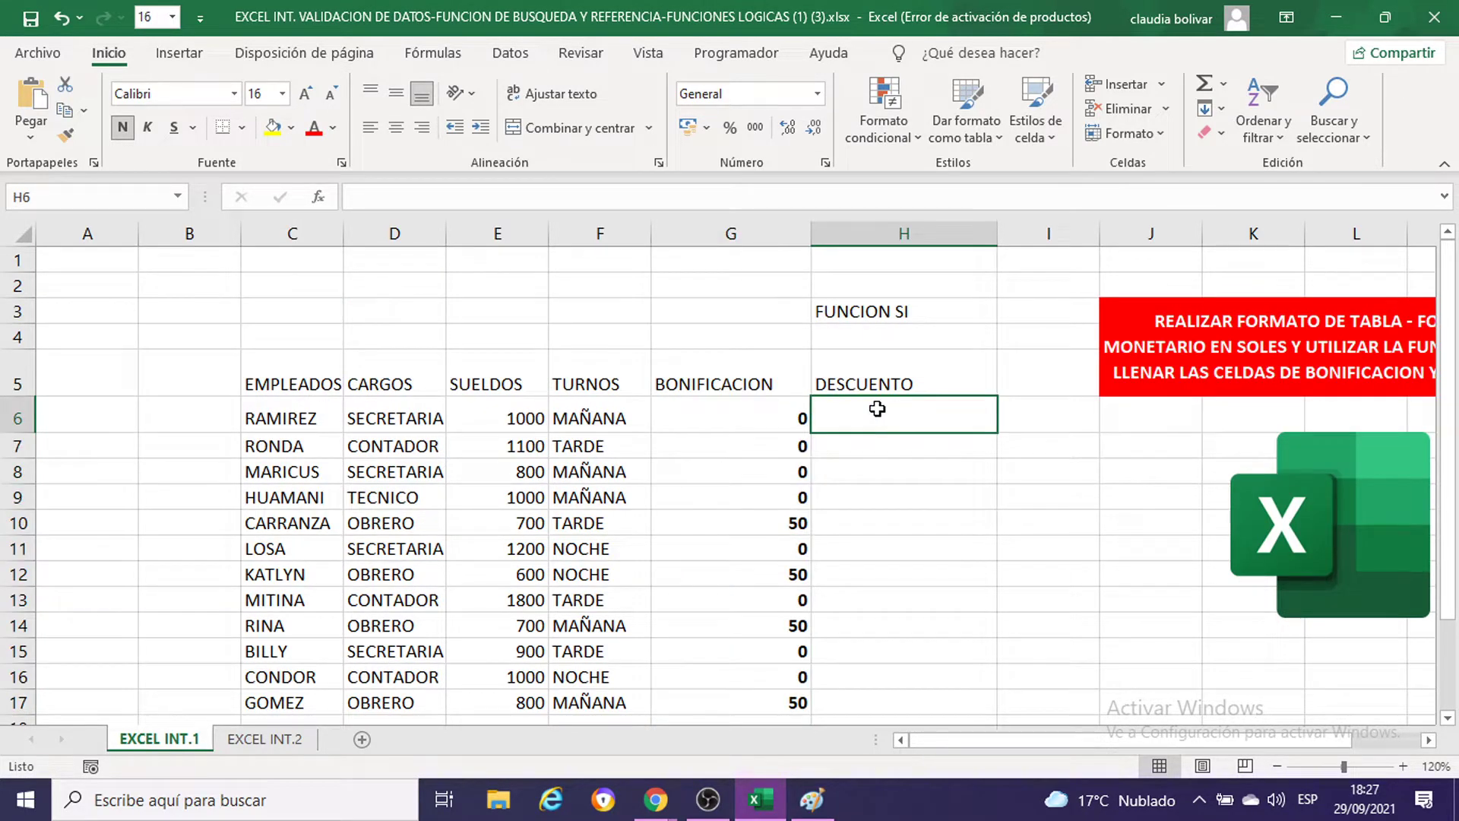
{"action": "left_click", "coordinate": [283, 93]}
{"action": "left_click", "coordinate": [272, 292]}
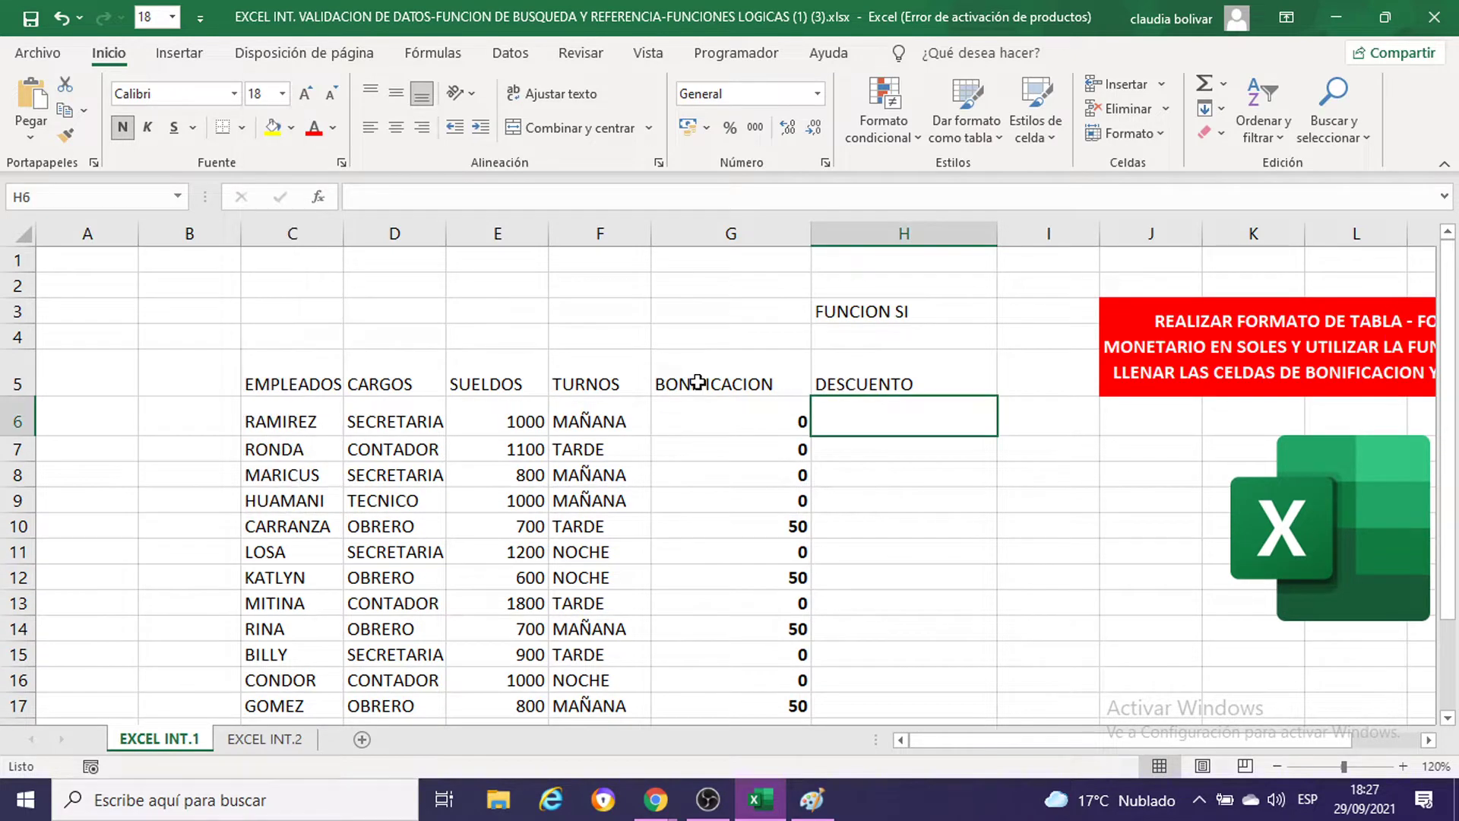
Step: Zoom to 130%, type =SI( in H6, and switch to the Google Meet call
{"action": "left_click", "coordinate": [1403, 766]}
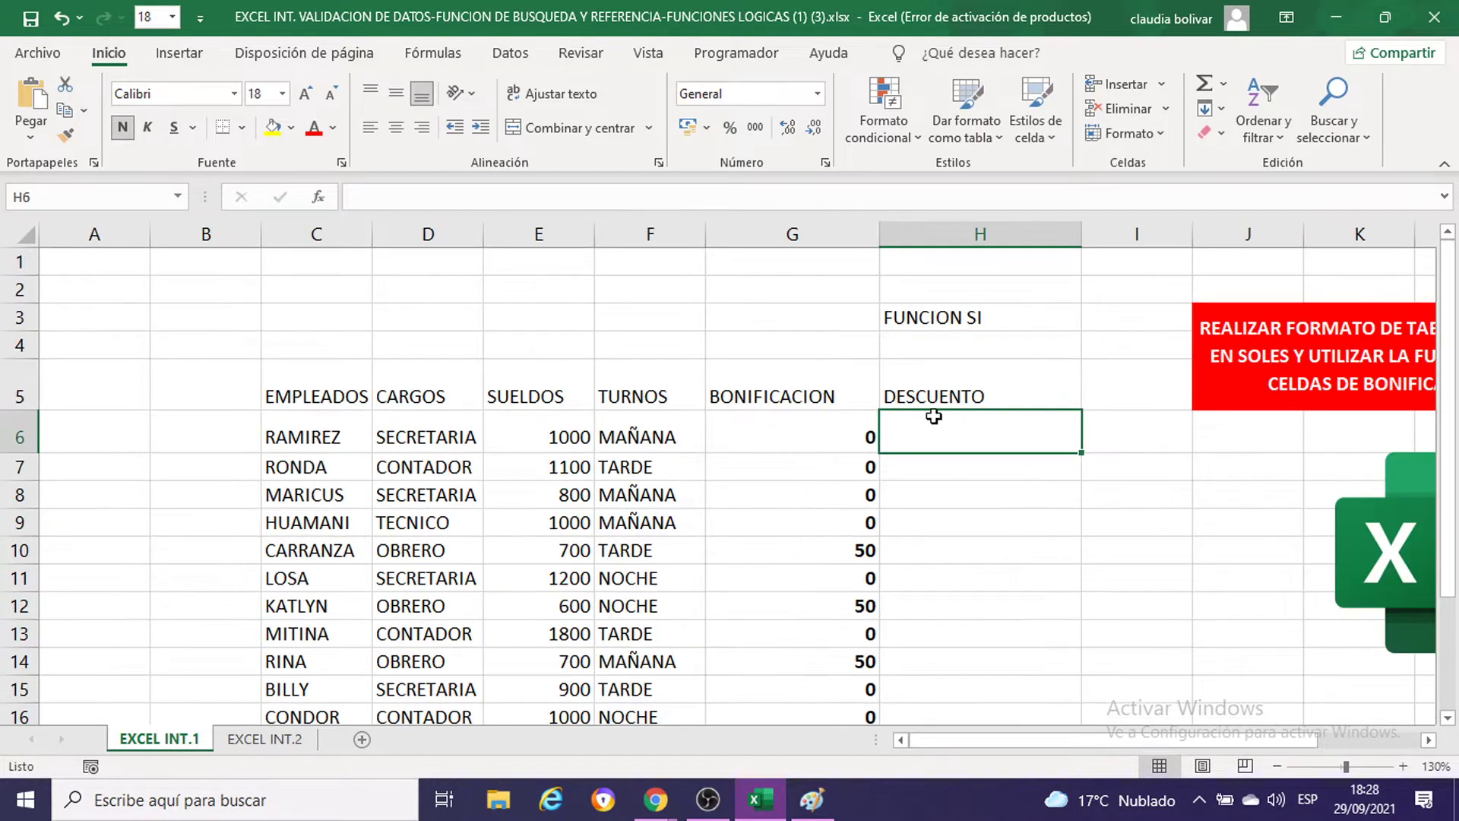
{"action": "scroll", "coordinate": [933, 416], "scroll_direction": "down", "scroll_amount": 2}
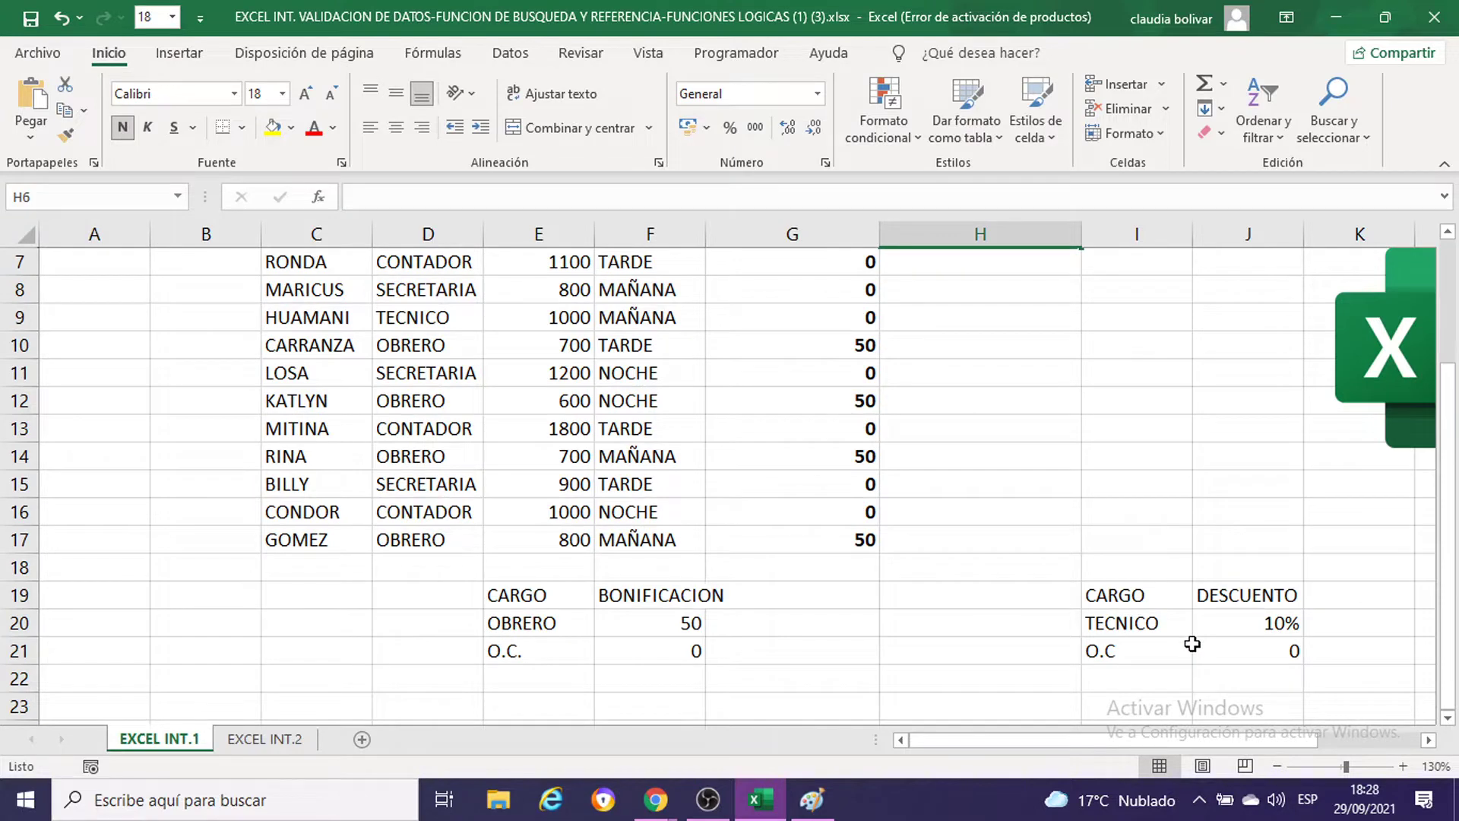
{"action": "scroll", "coordinate": [1192, 644], "scroll_direction": "up", "scroll_amount": 1}
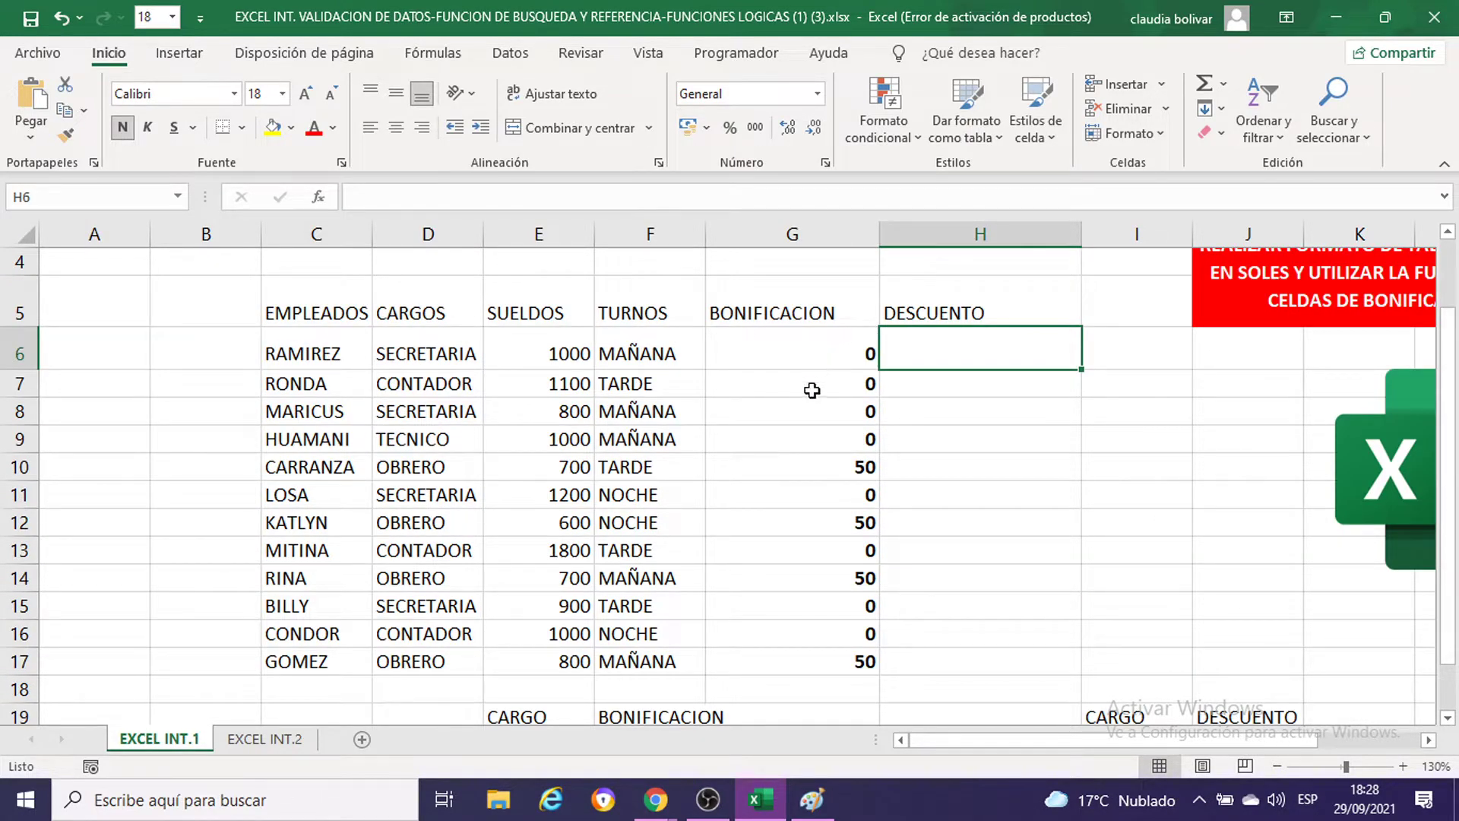
{"action": "scroll", "coordinate": [1087, 417], "scroll_direction": "down", "scroll_amount": 2}
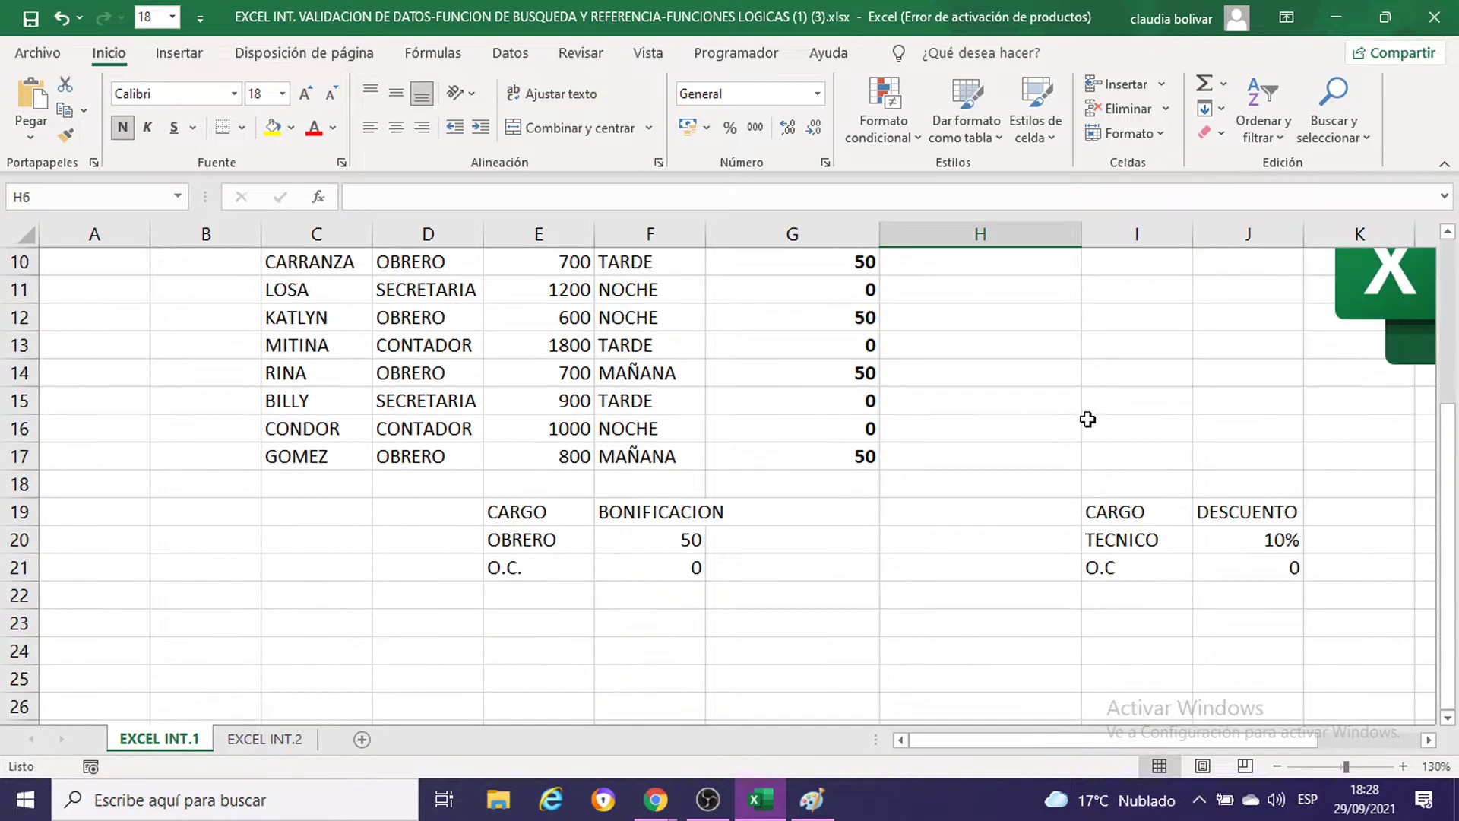
{"action": "scroll", "coordinate": [1292, 539], "scroll_direction": "up", "scroll_amount": 2}
{"action": "scroll", "coordinate": [1317, 596], "scroll_direction": "up", "scroll_amount": 1}
{"action": "scroll", "coordinate": [1318, 597], "scroll_direction": "down", "scroll_amount": 1}
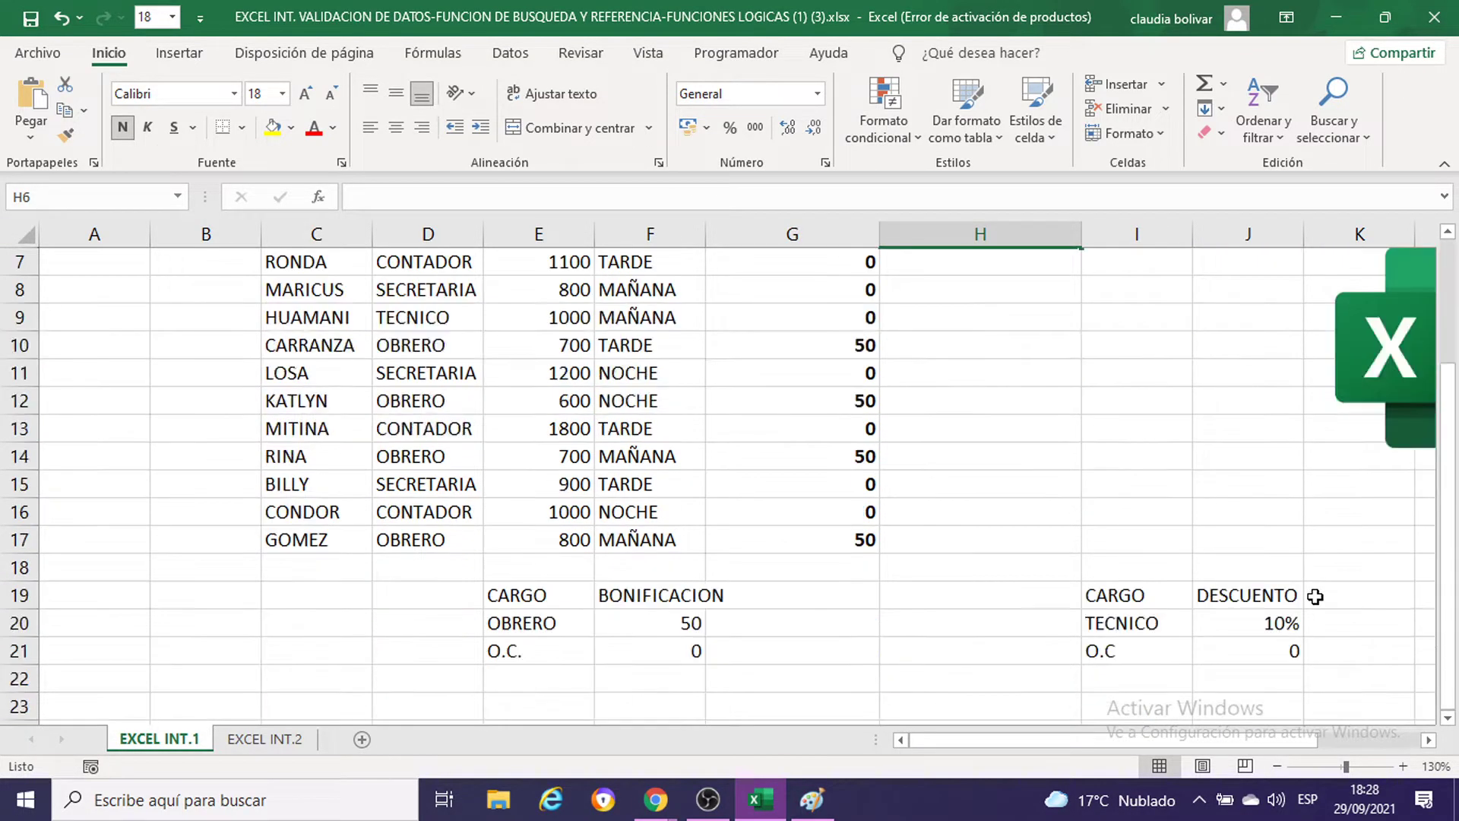
{"action": "scroll", "coordinate": [1317, 597], "scroll_direction": "up", "scroll_amount": 1}
{"action": "type", "text": "="}
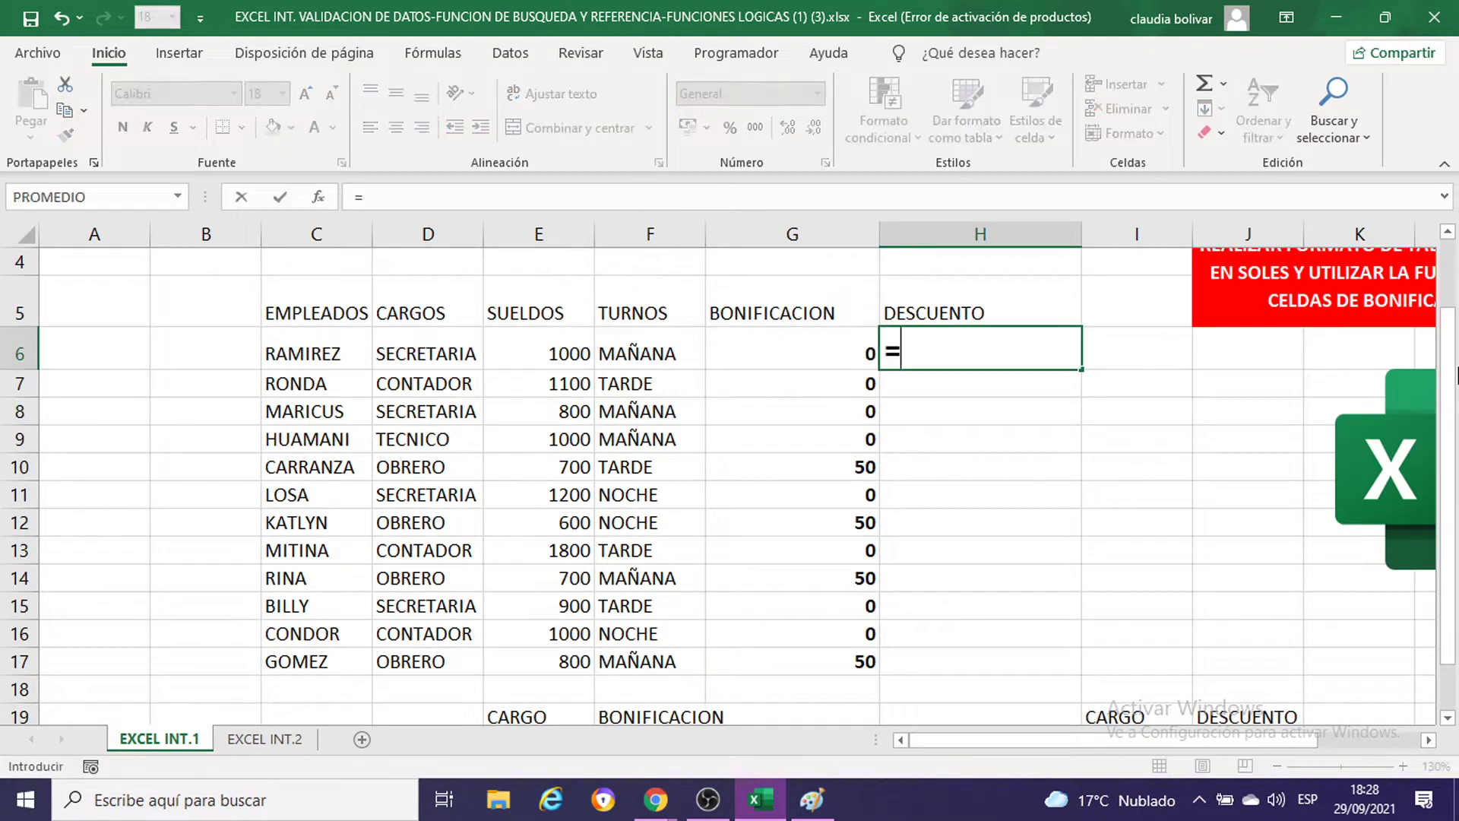
{"action": "type", "text": "SI"}
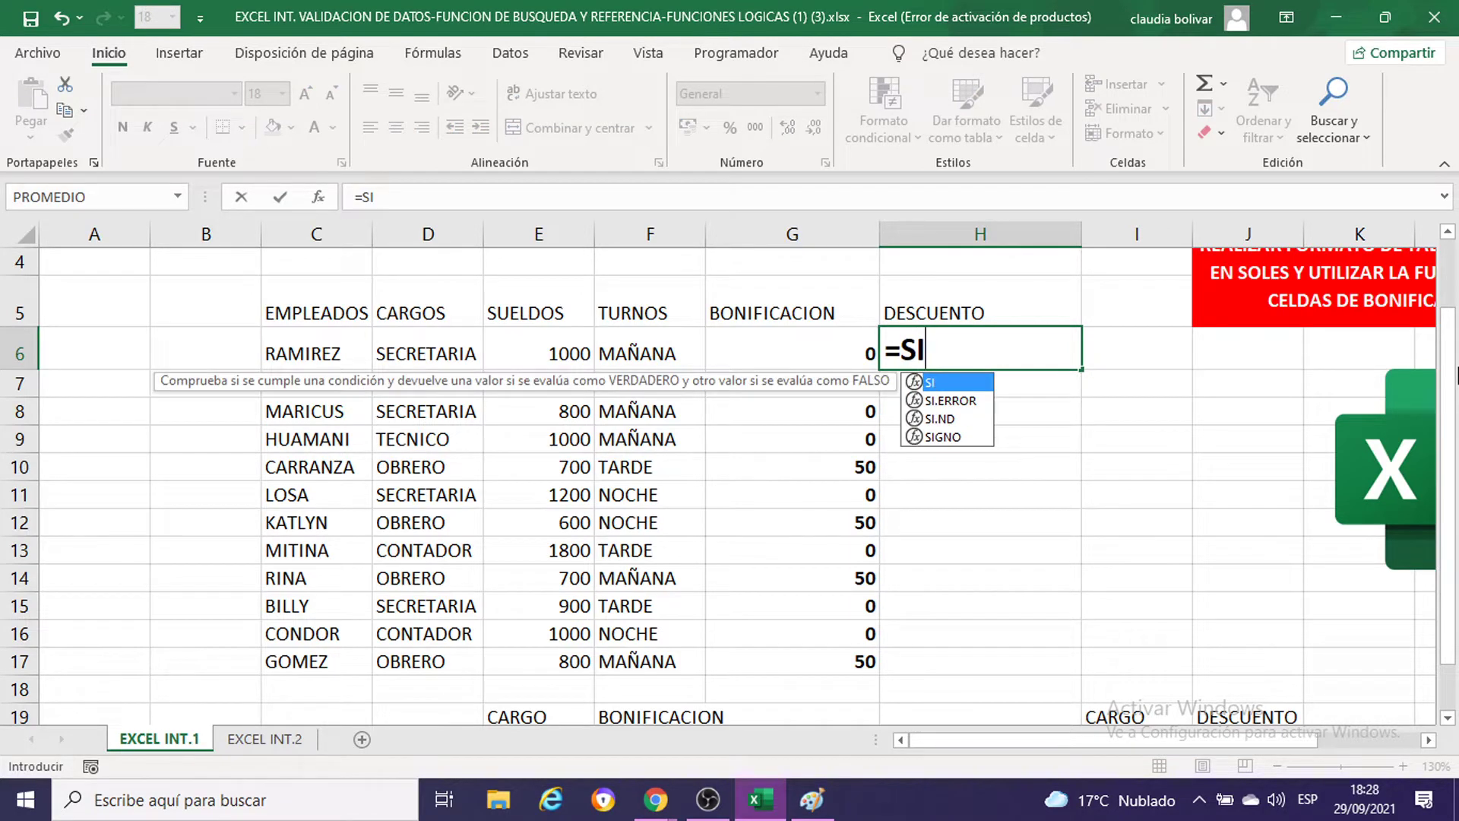
{"action": "type", "text": "("}
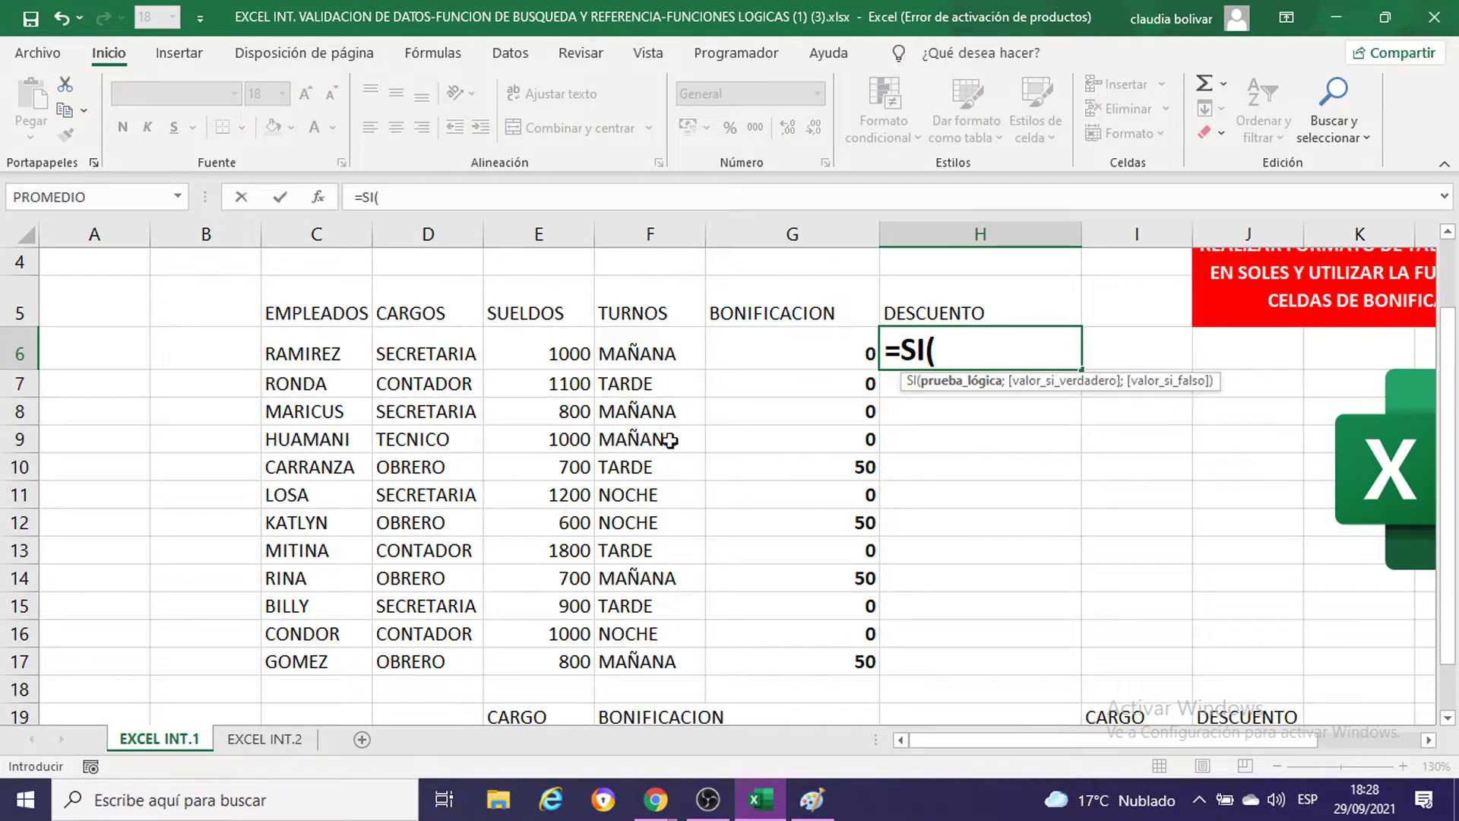
{"action": "mouse_move", "coordinate": [655, 800]}
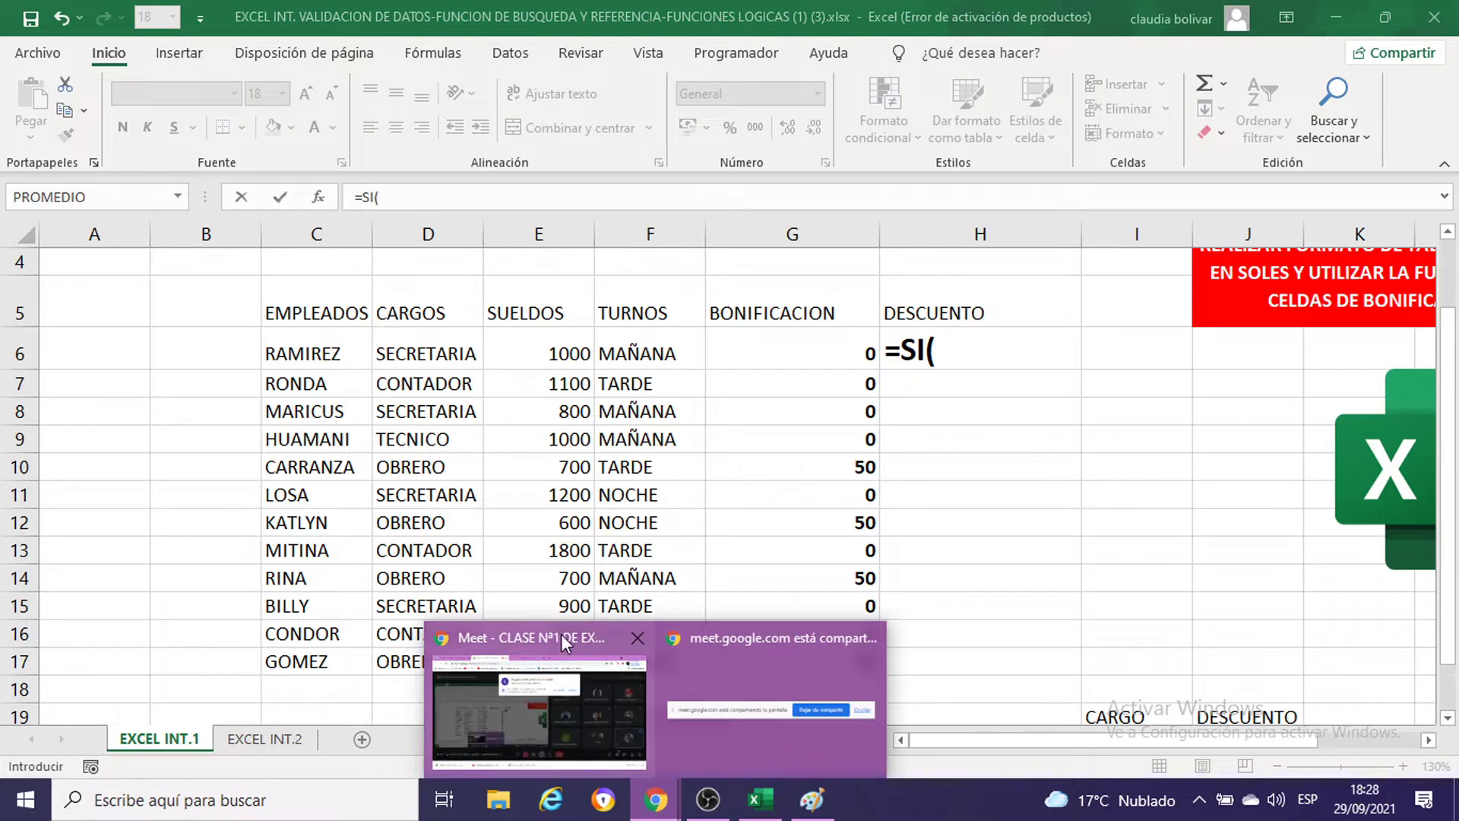
{"action": "left_click", "coordinate": [561, 634]}
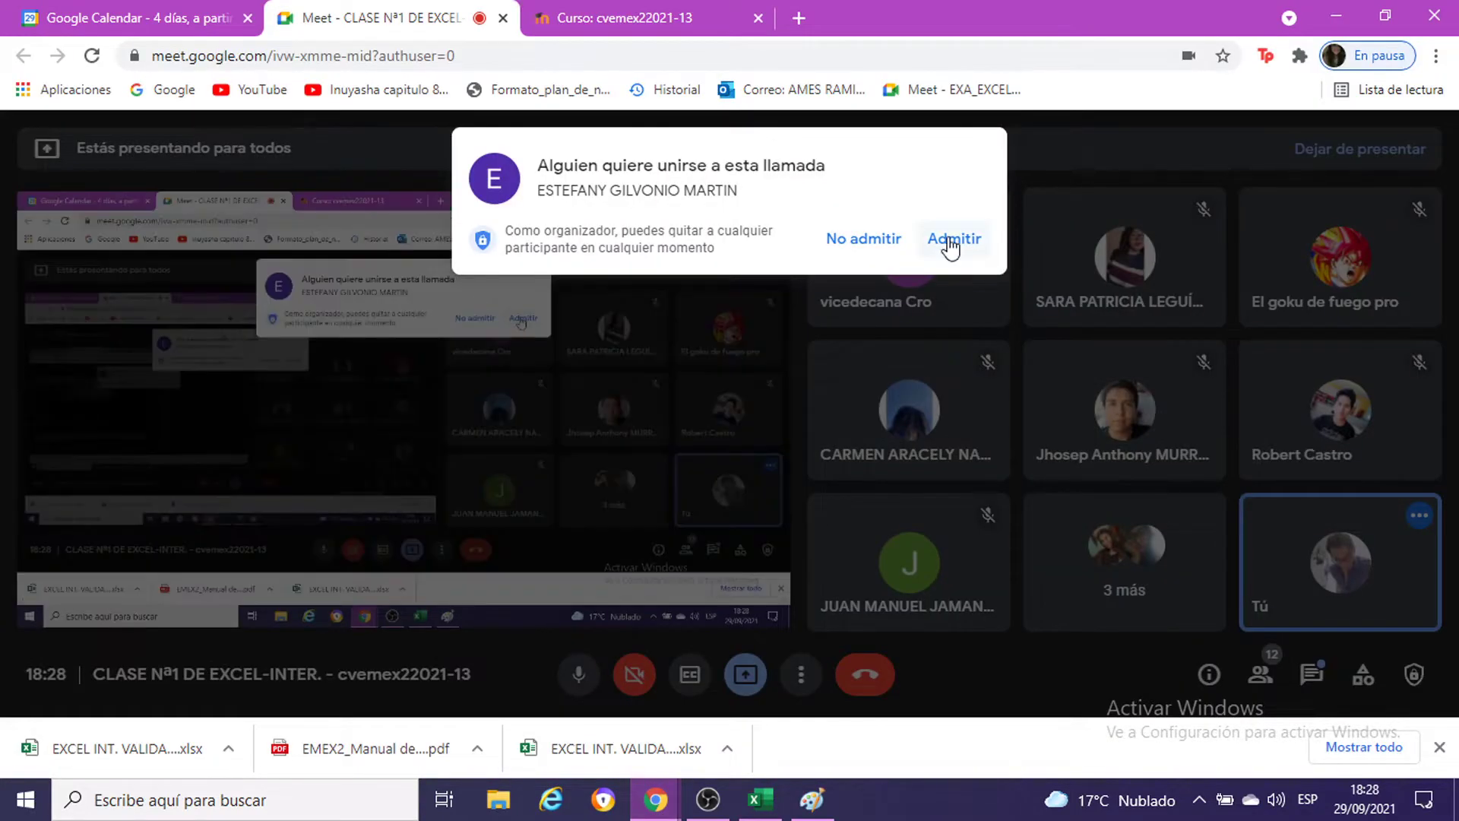
Step: Admit the waiting participant into the Meet call, then minimize Chrome back to Excel
{"action": "left_click", "coordinate": [950, 240]}
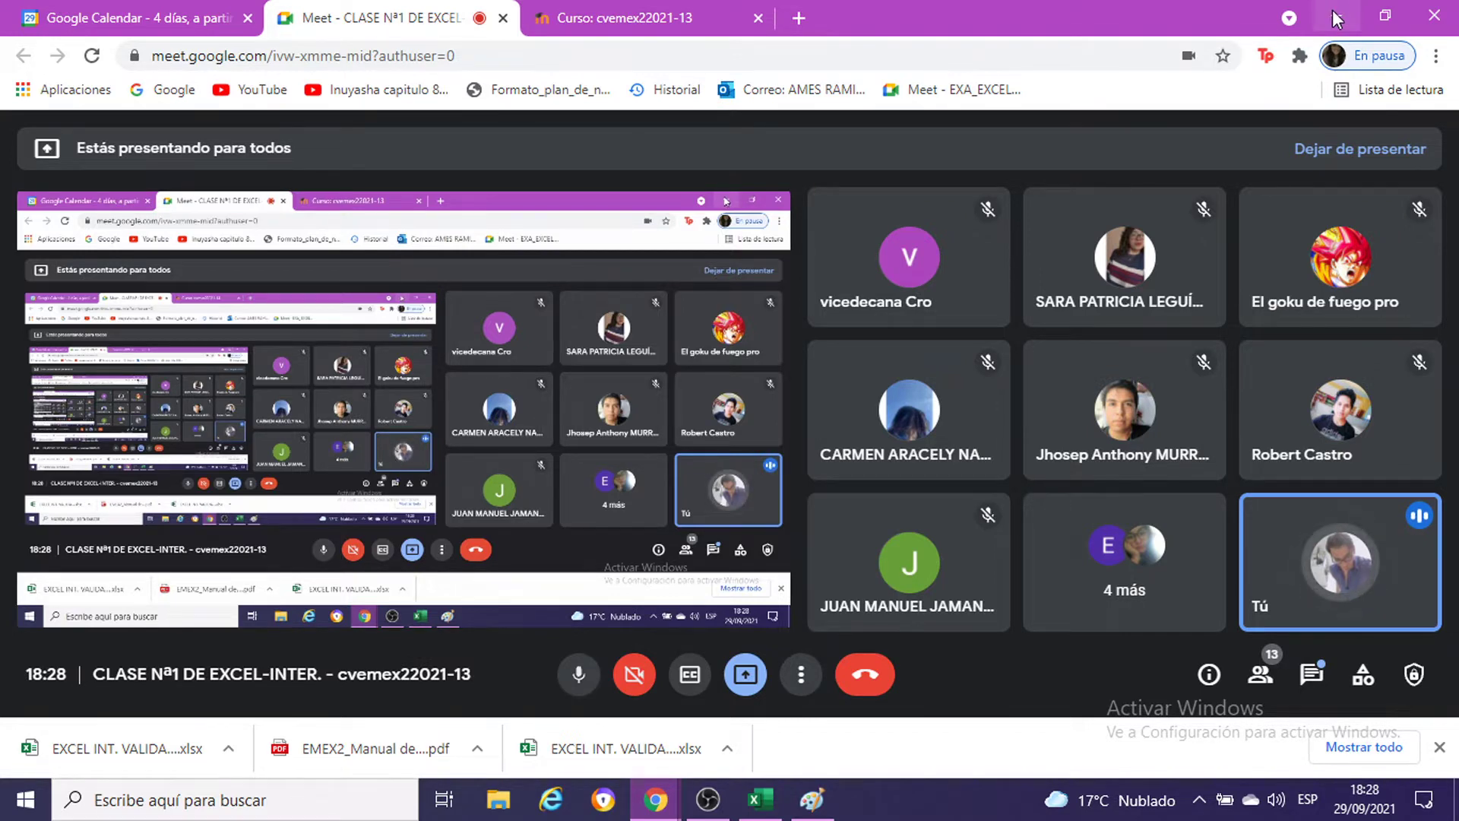
{"action": "left_click", "coordinate": [1336, 19]}
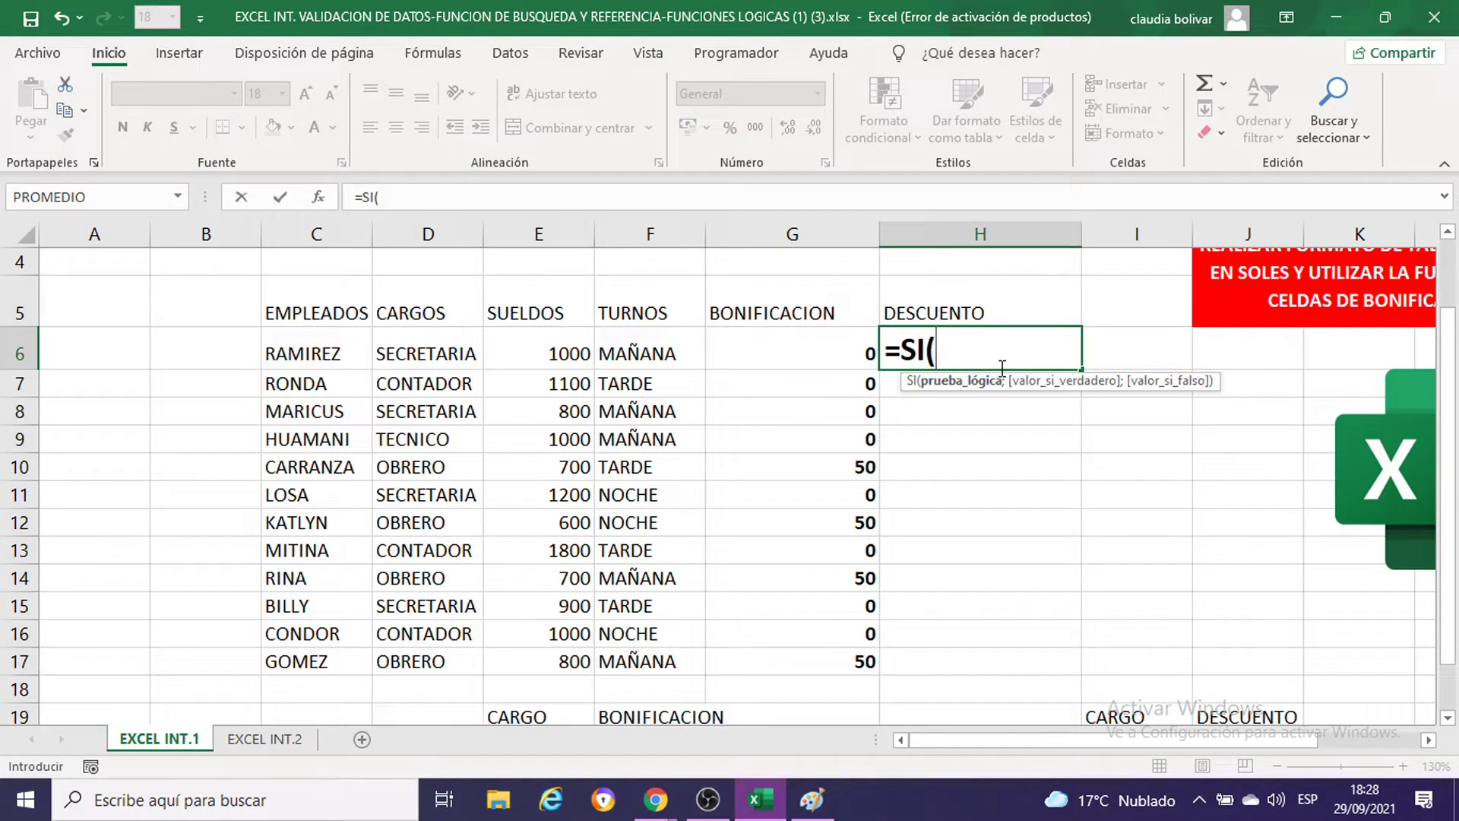
Step: Add the logical test D6="TECNICO"; to the SI formula in H6
{"action": "left_click", "coordinate": [413, 355]}
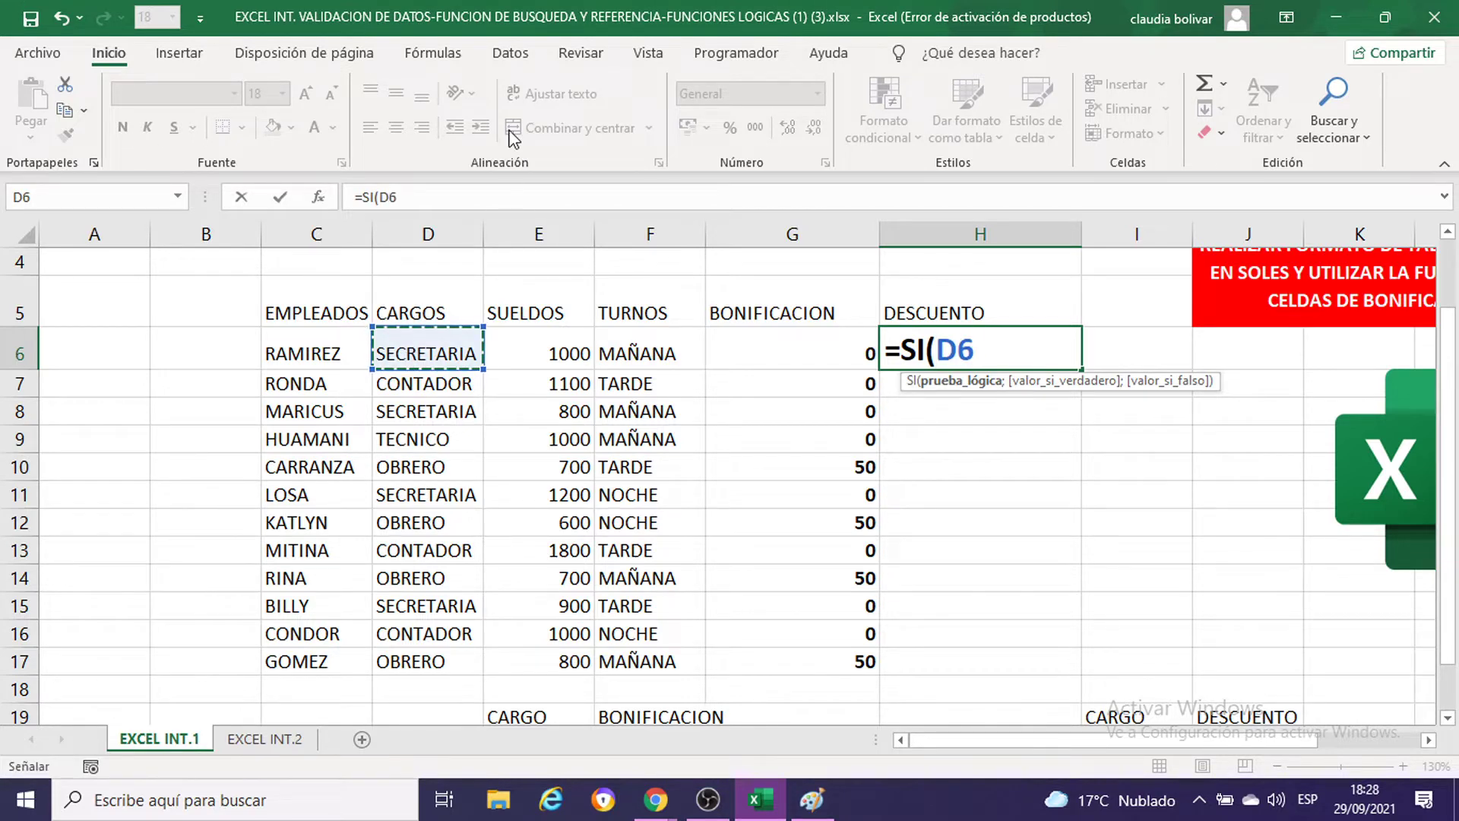
{"action": "type", "text": "="}
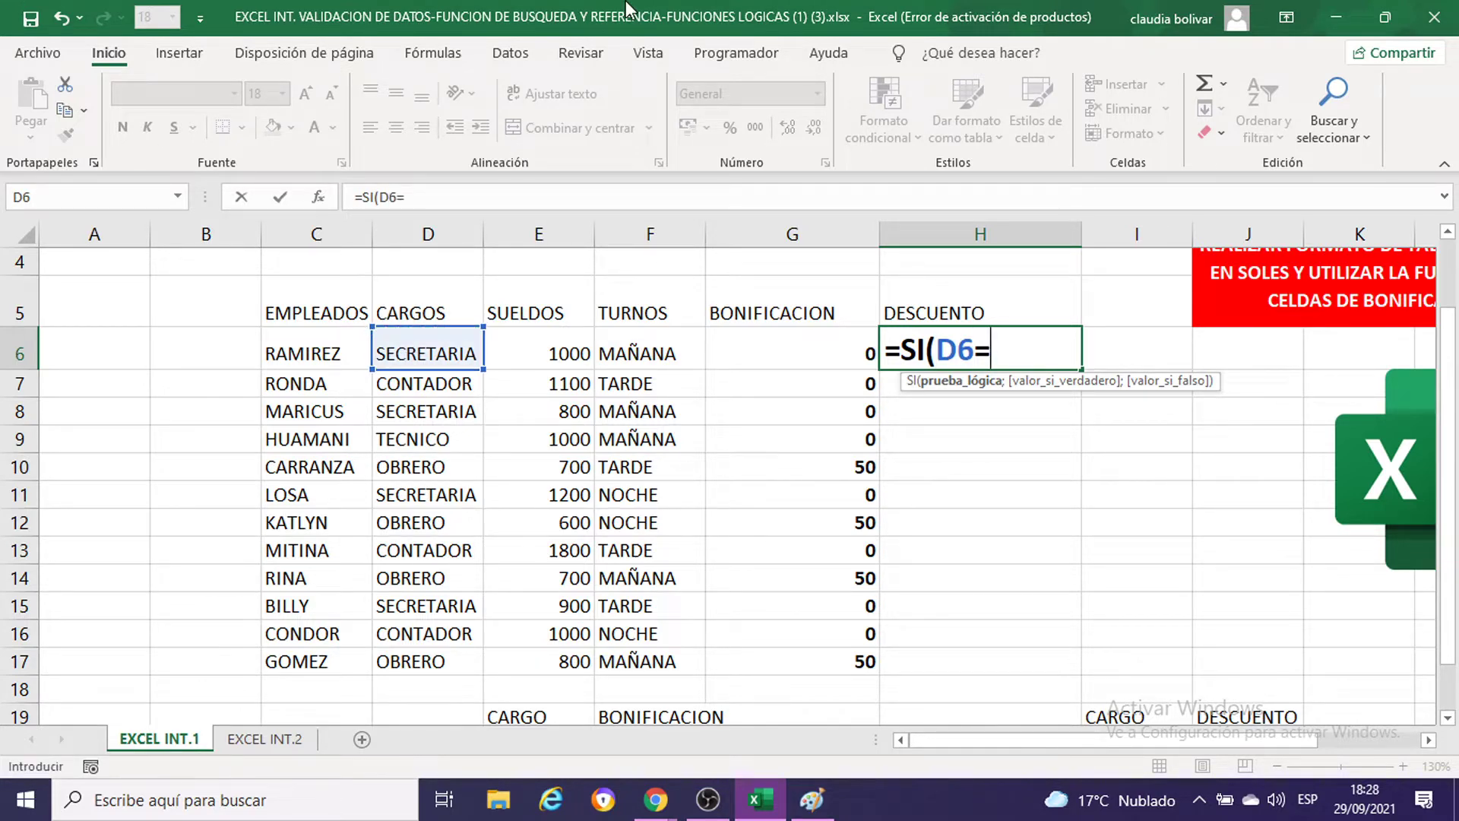
{"action": "type", "text": "\""}
{"action": "scroll", "coordinate": [1084, 494], "scroll_direction": "down", "scroll_amount": 2}
{"action": "scroll", "coordinate": [1084, 482], "scroll_direction": "up", "scroll_amount": 2}
{"action": "type", "text": "TEC"}
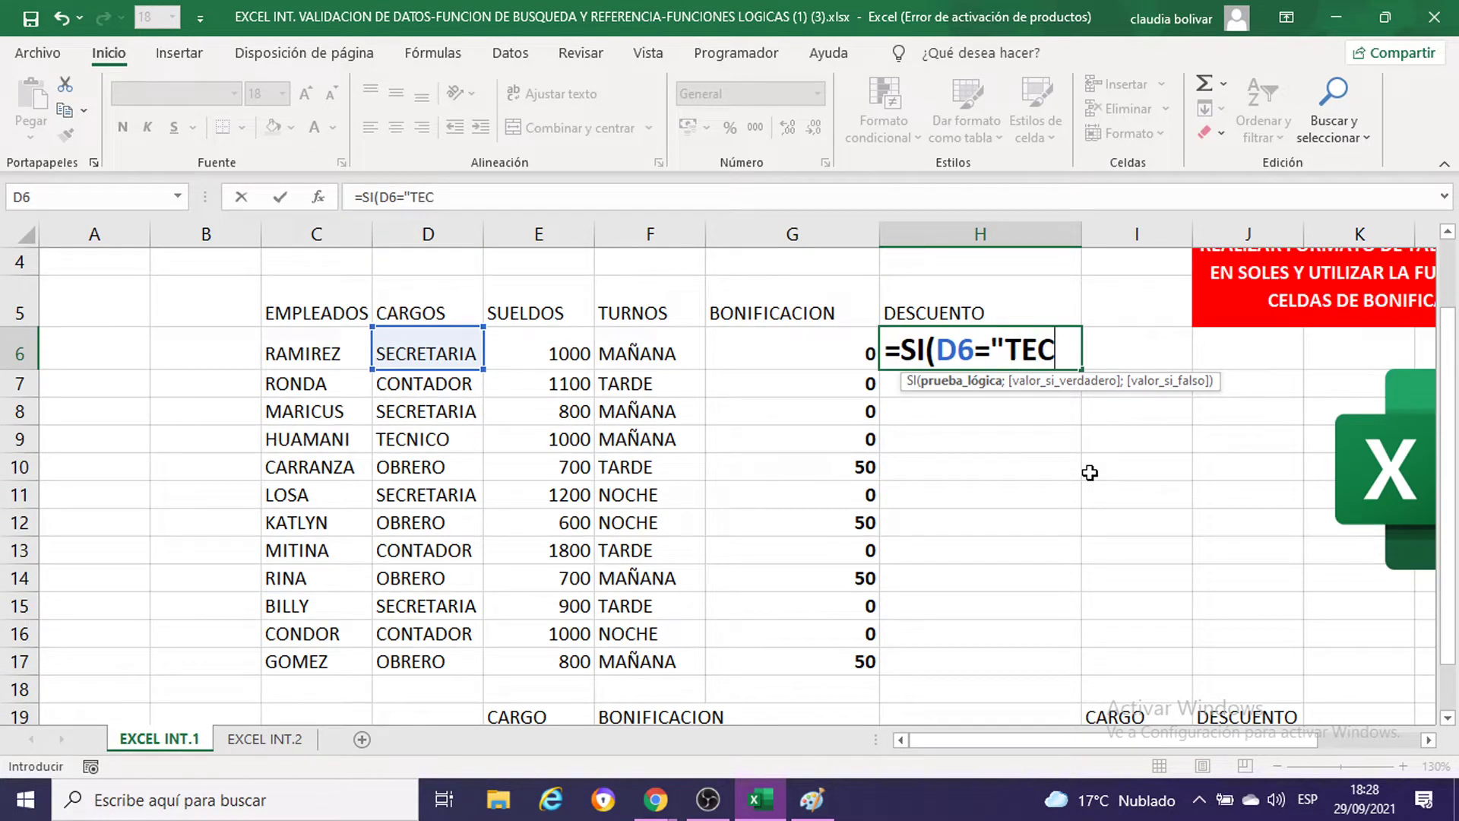
{"action": "type", "text": "NICO"}
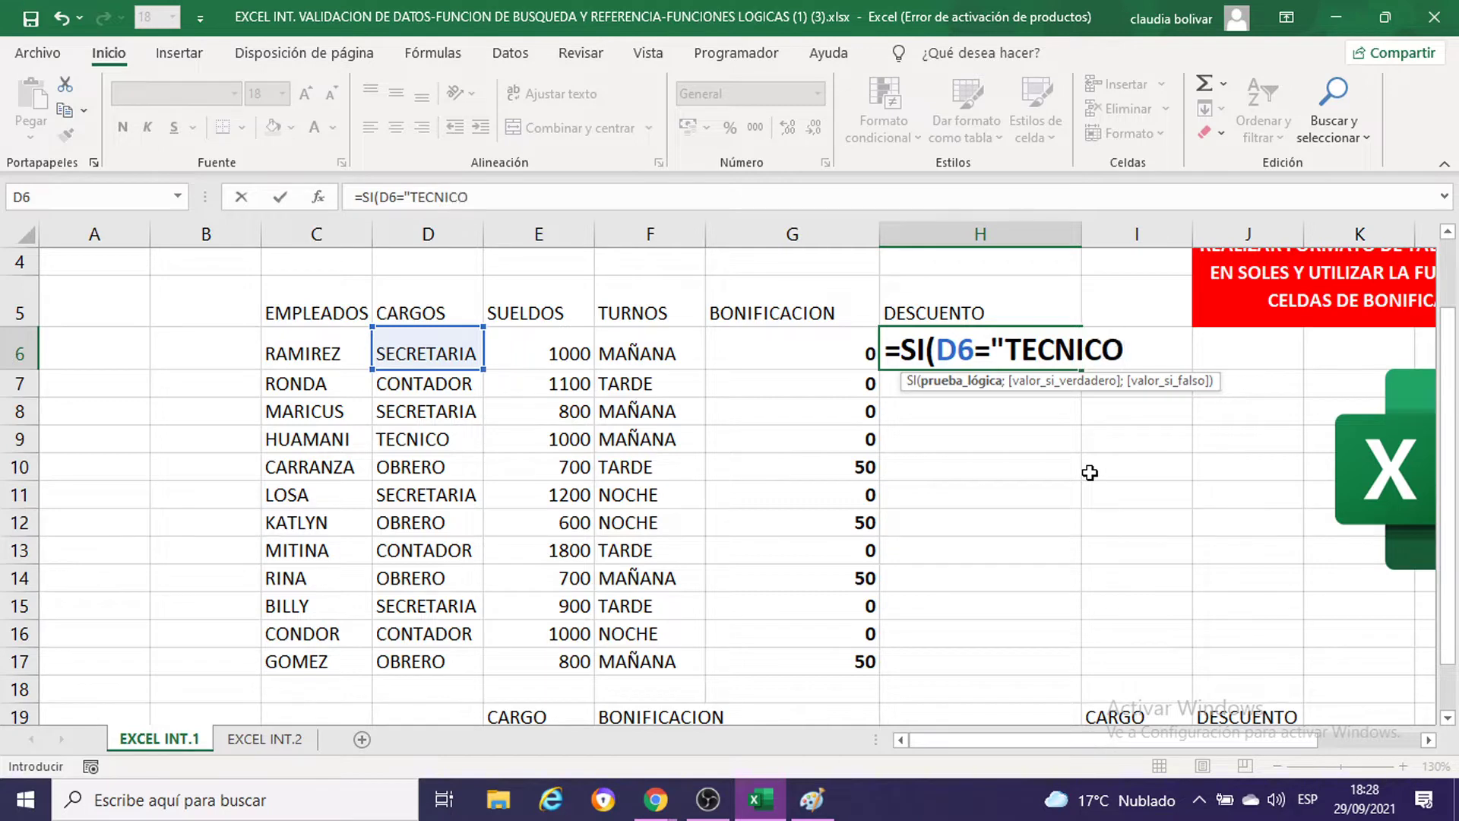
{"action": "type", "text": "\";"}
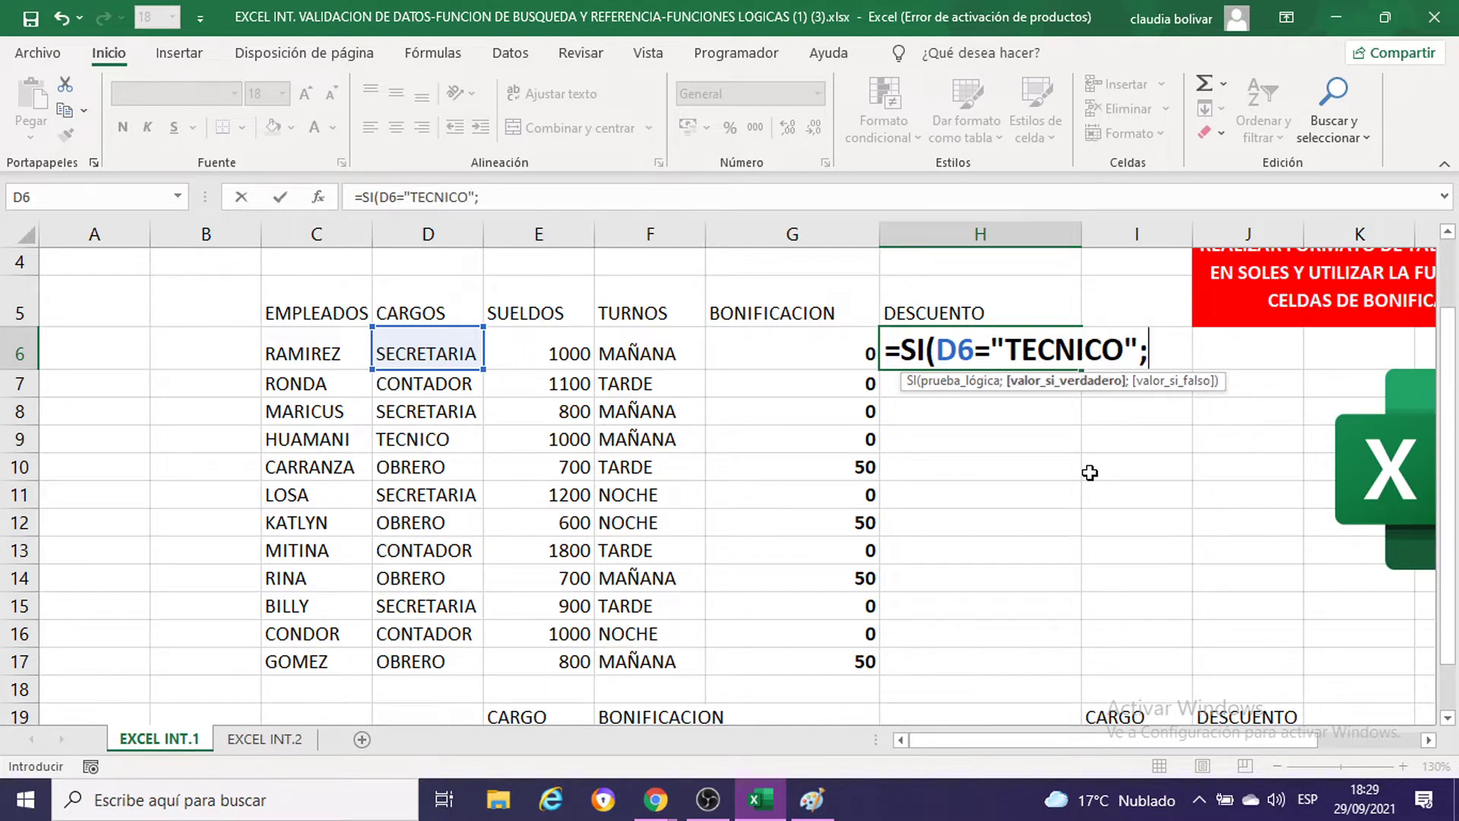
{"action": "scroll", "coordinate": [1070, 632], "scroll_direction": "down", "scroll_amount": 1}
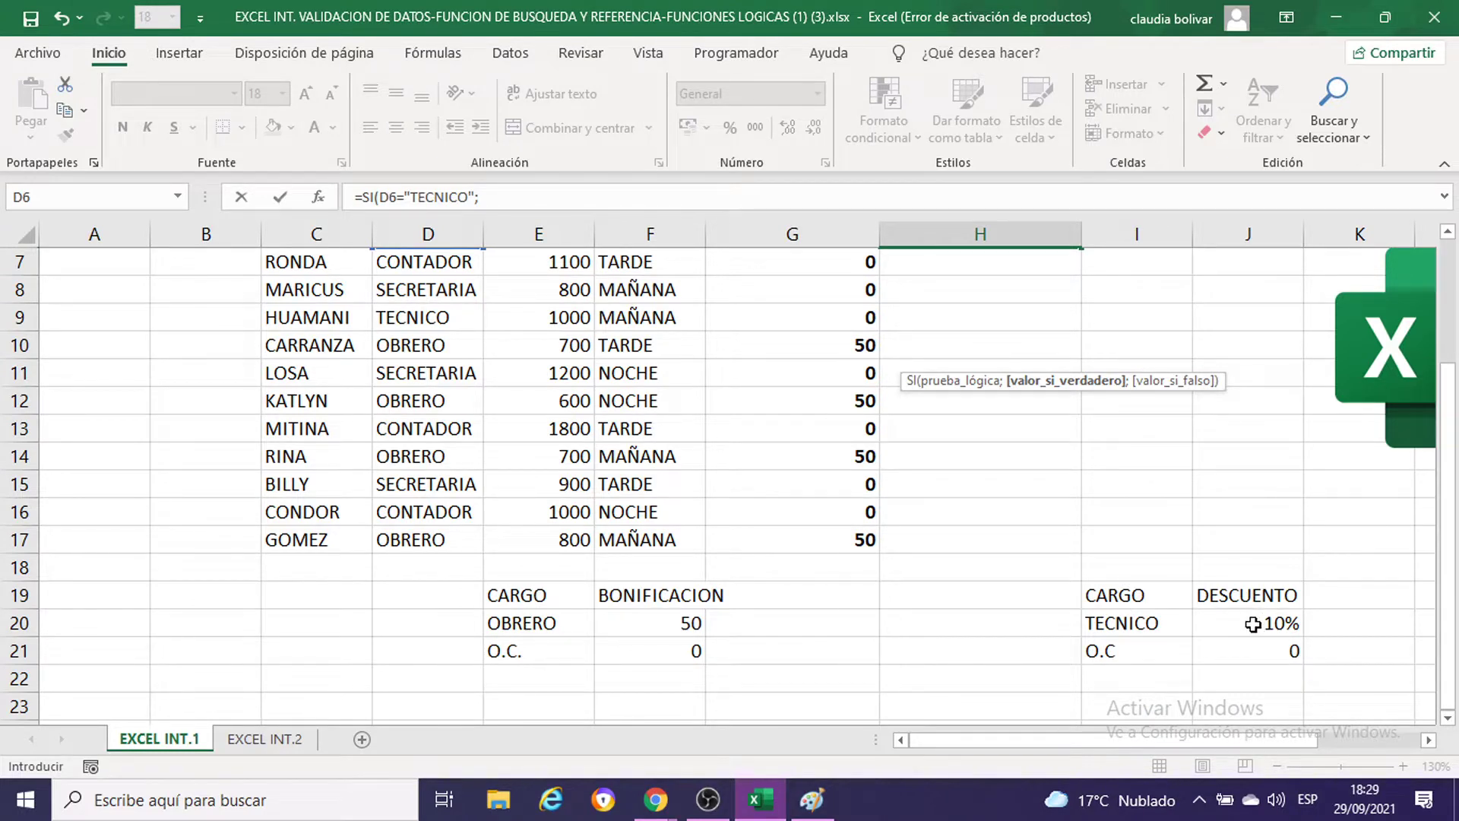
{"action": "scroll", "coordinate": [1254, 624], "scroll_direction": "down", "scroll_amount": 1}
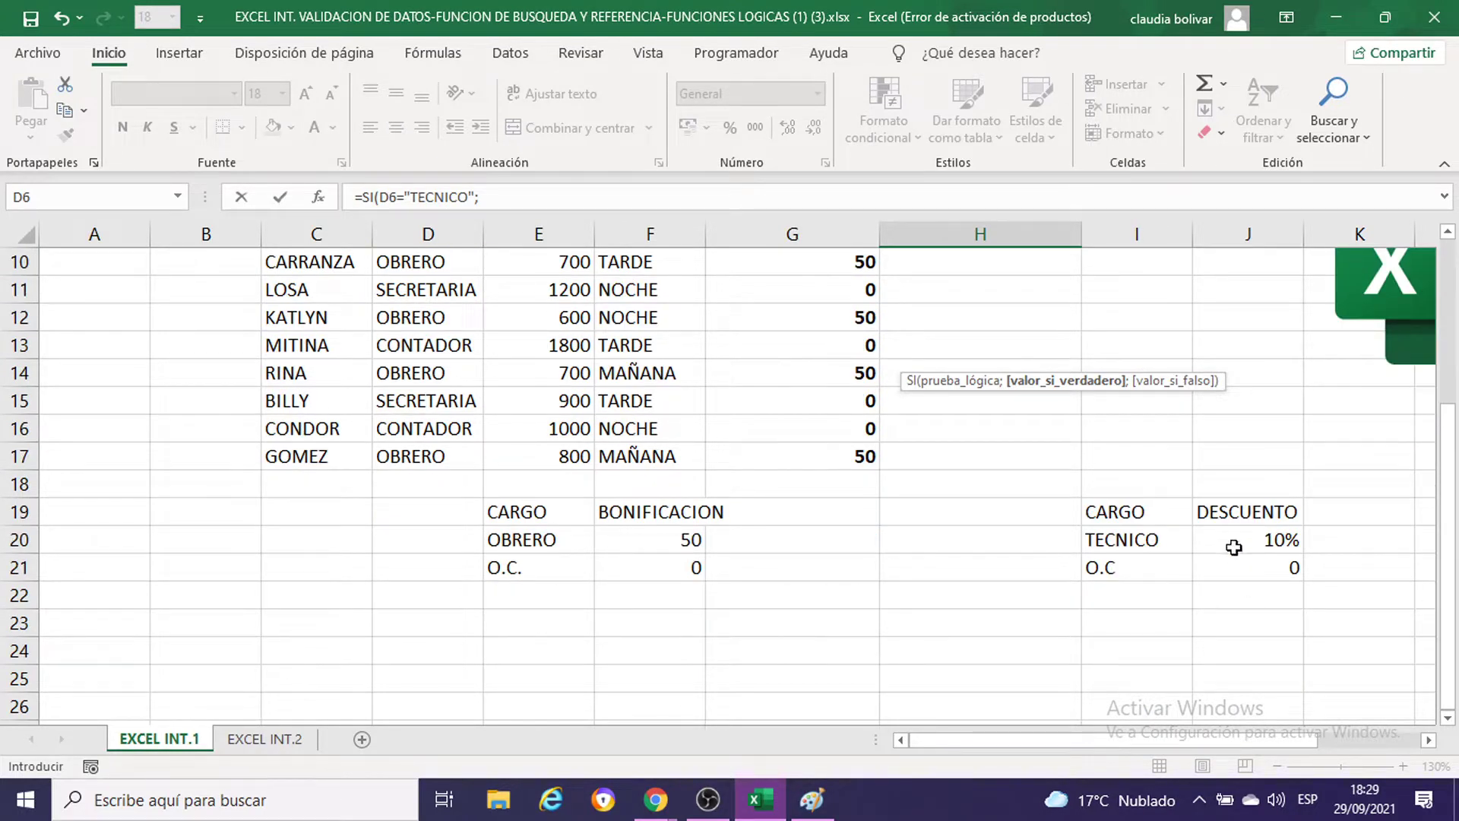
{"action": "scroll", "coordinate": [1235, 543], "scroll_direction": "down", "scroll_amount": 1}
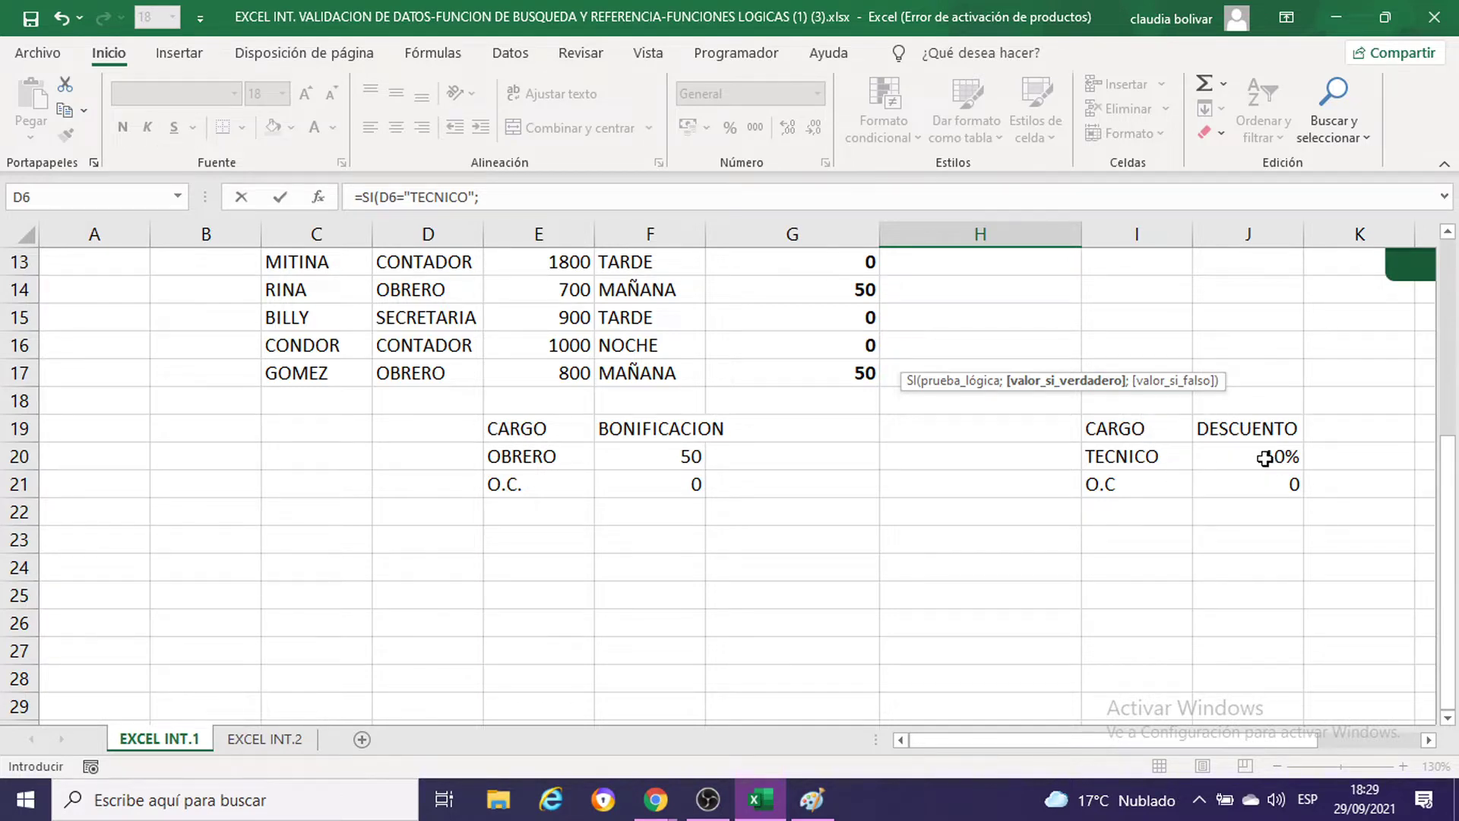
{"action": "scroll", "coordinate": [1280, 426], "scroll_direction": "up", "scroll_amount": 3}
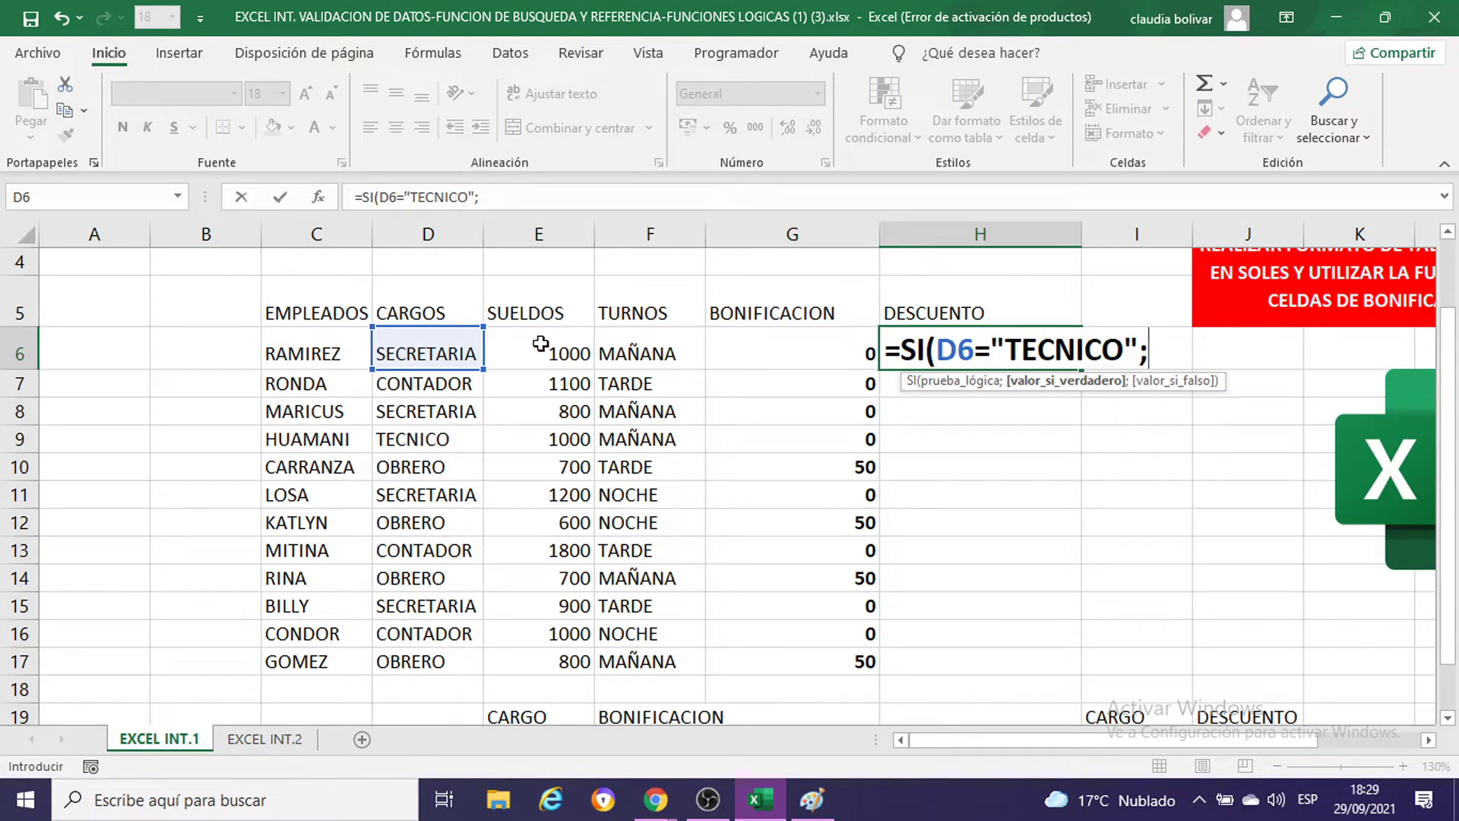
{"action": "scroll", "coordinate": [938, 389], "scroll_direction": "down", "scroll_amount": 3}
{"action": "scroll", "coordinate": [950, 399], "scroll_direction": "up", "scroll_amount": 1}
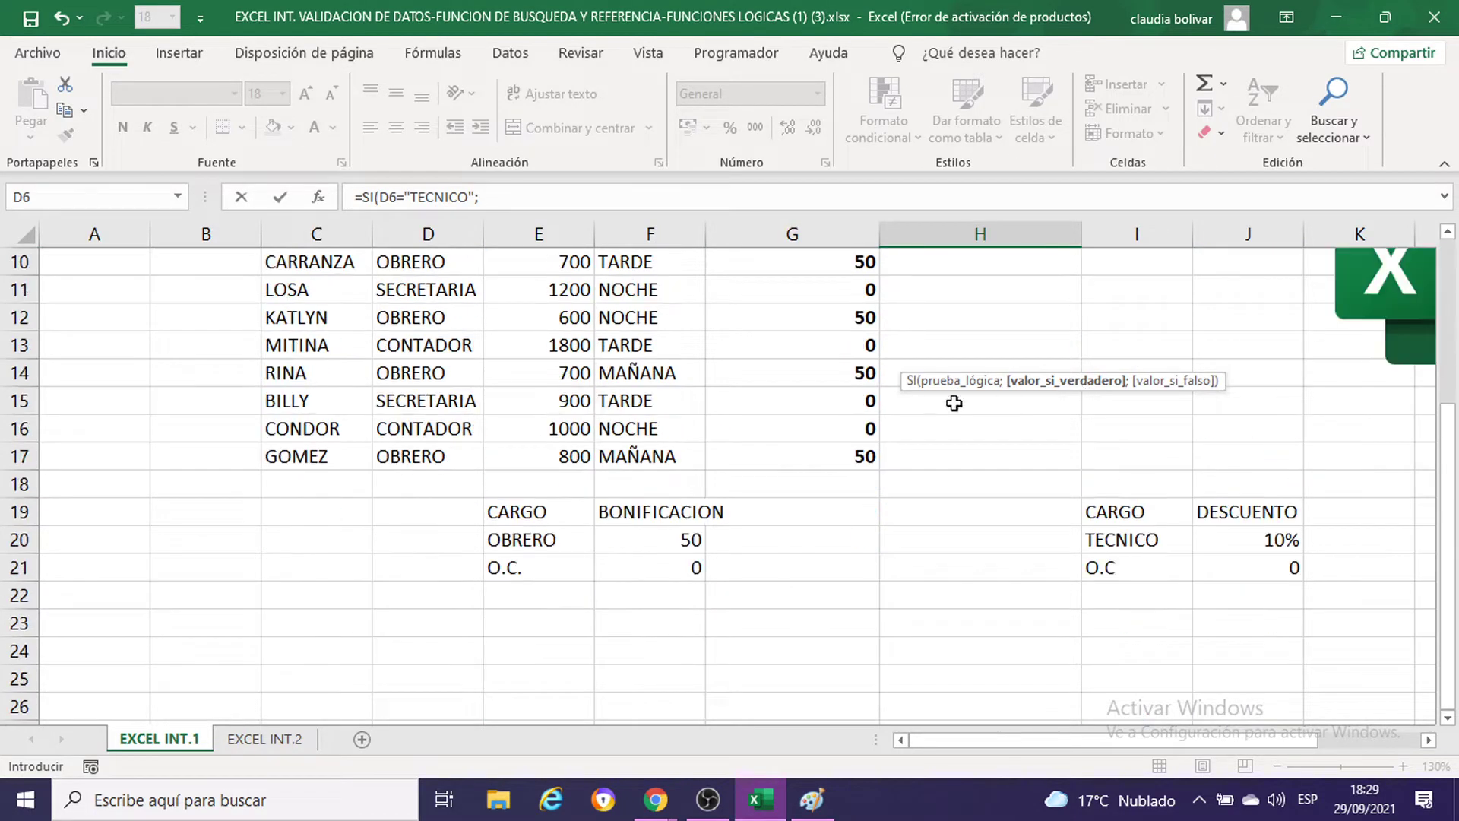
{"action": "scroll", "coordinate": [952, 400], "scroll_direction": "up", "scroll_amount": 2}
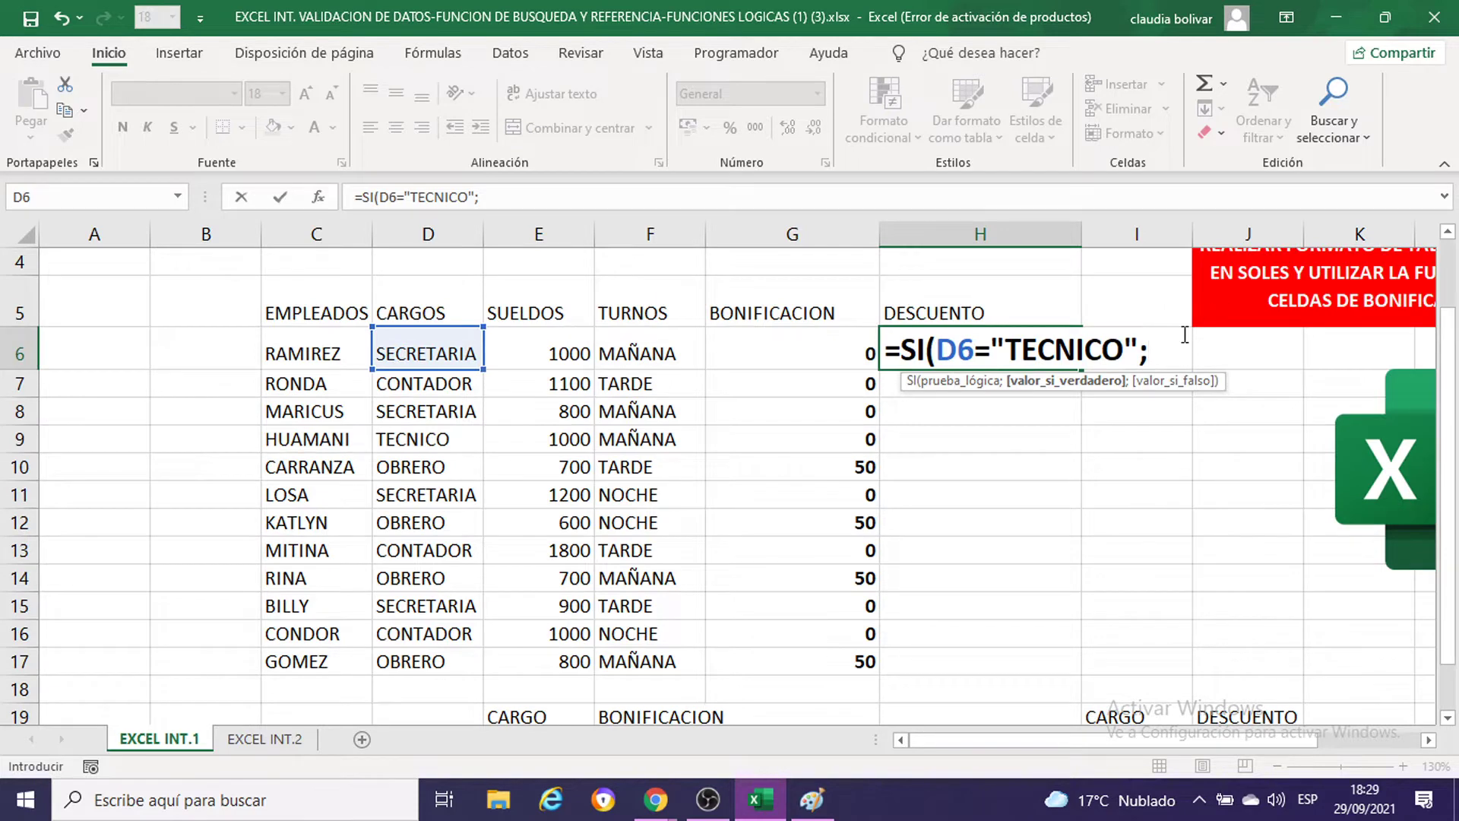
Step: Finish the H6 formula as =SI(D6="TECNICO";E6*10%;0)
{"action": "left_click", "coordinate": [536, 351]}
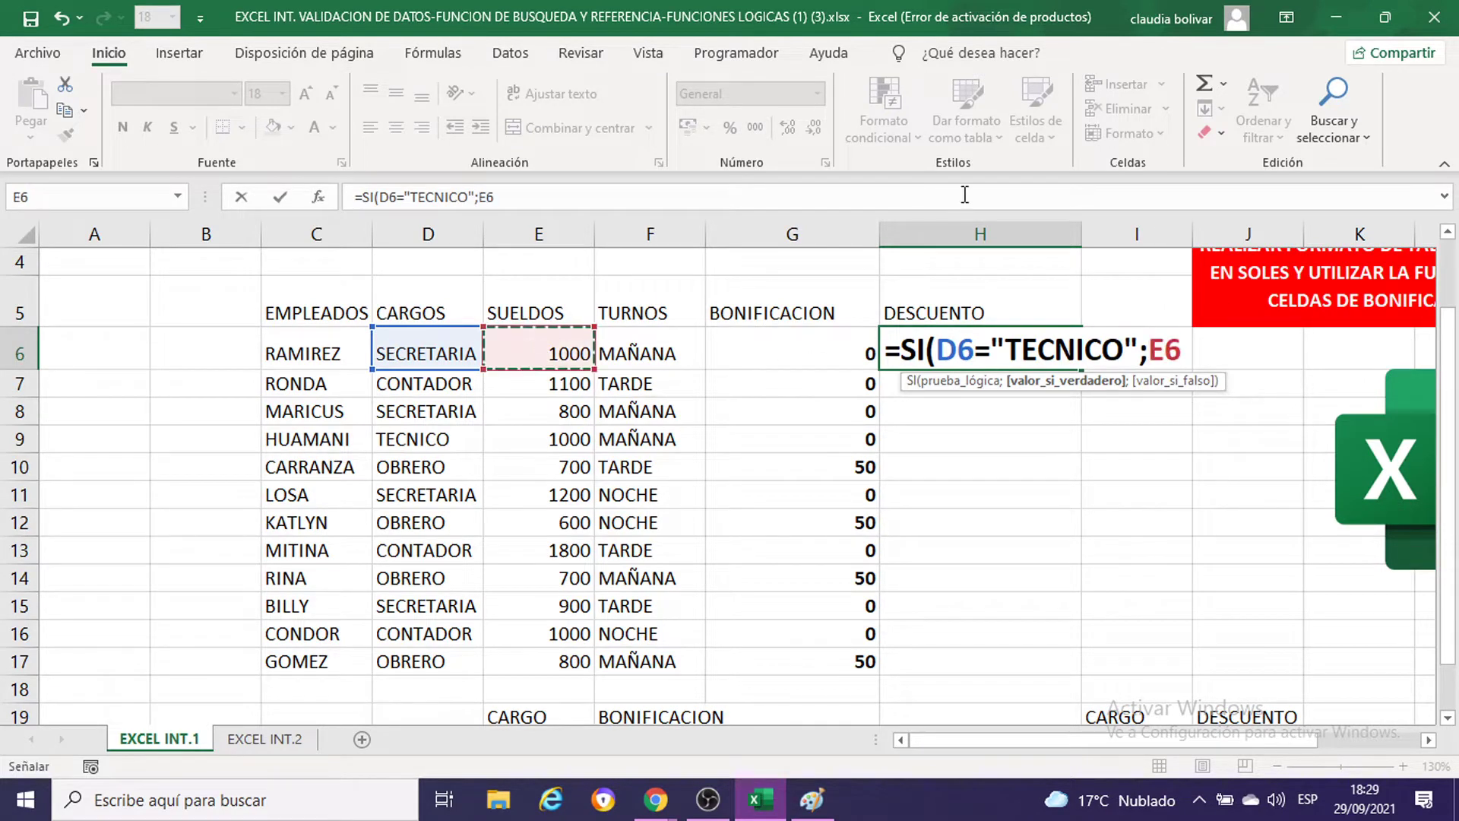
{"action": "type", "text": "*"}
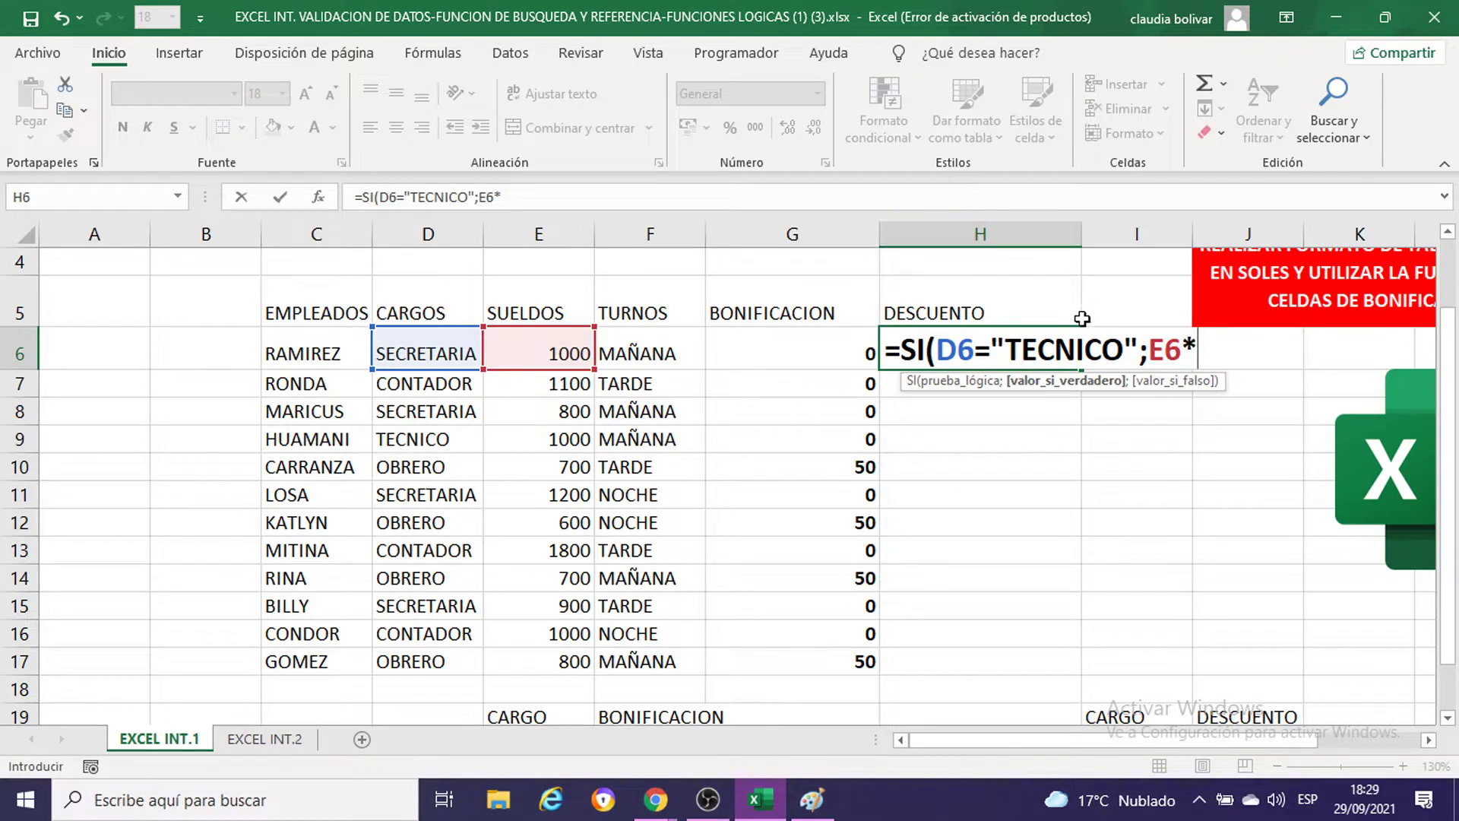
{"action": "scroll", "coordinate": [1084, 325], "scroll_direction": "down", "scroll_amount": 2}
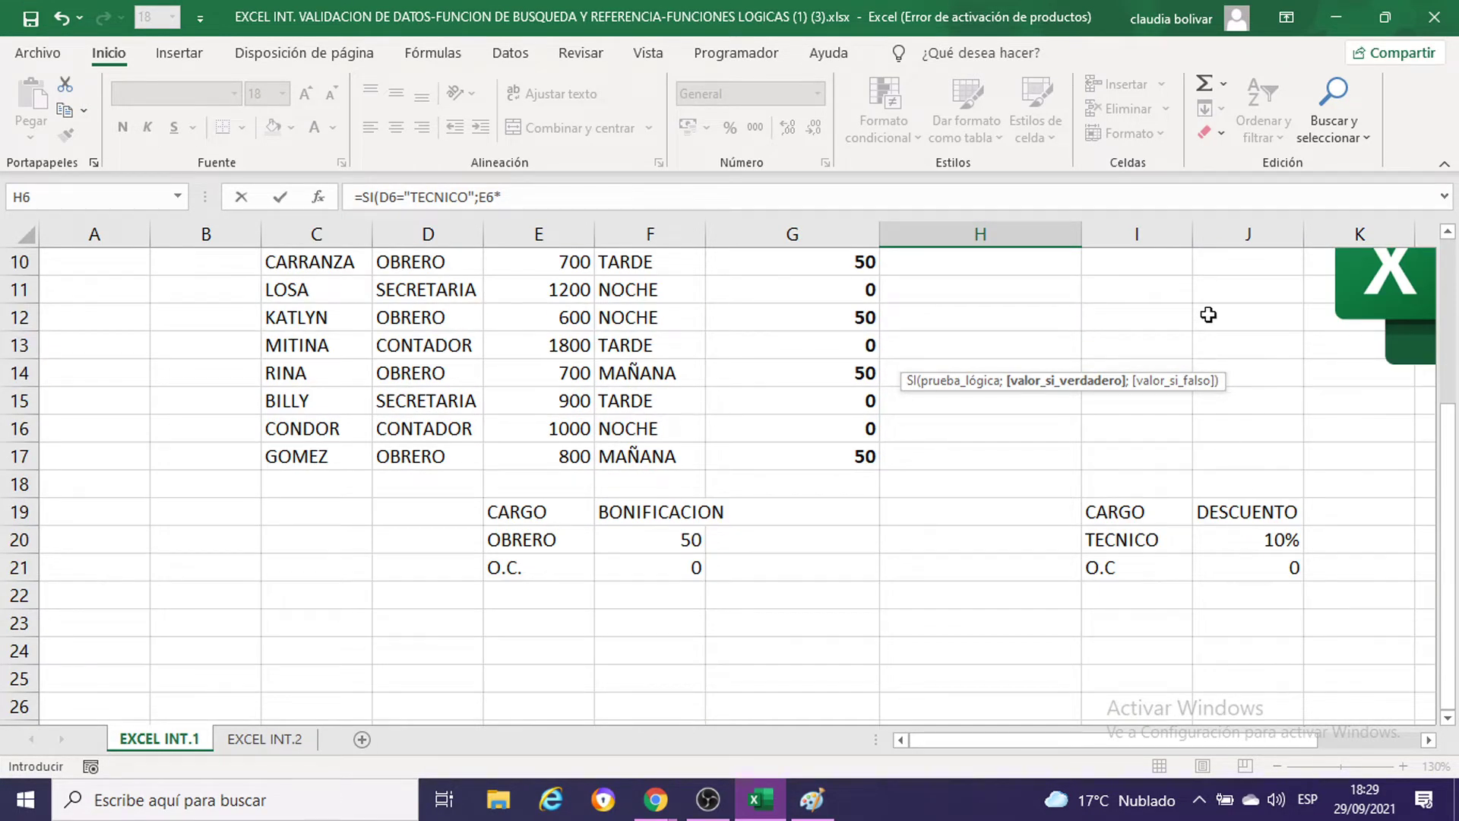
{"action": "scroll", "coordinate": [1206, 316], "scroll_direction": "up", "scroll_amount": 3}
{"action": "type", "text": "1"}
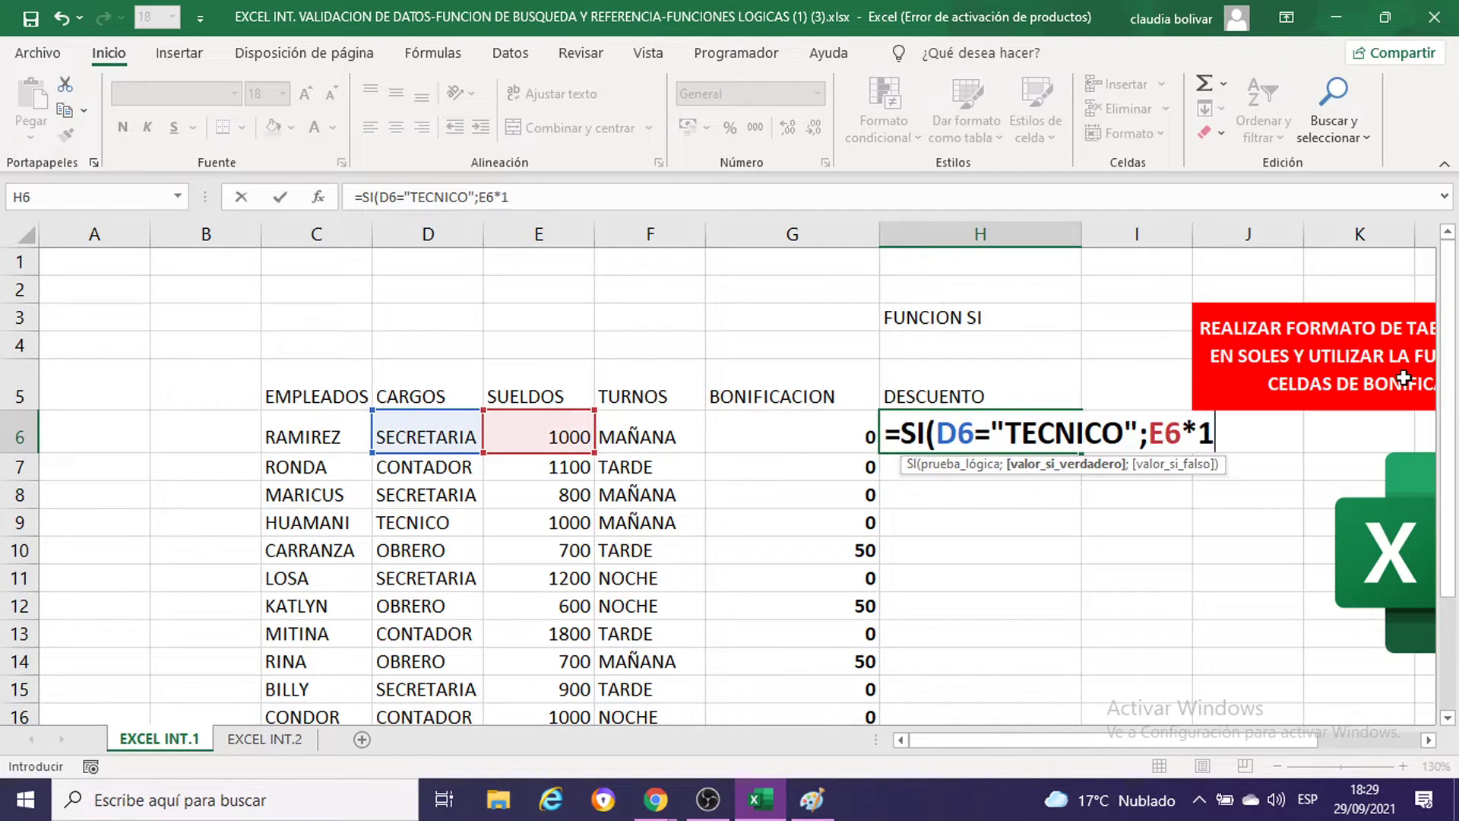
{"action": "type", "text": "0"}
{"action": "type", "text": "%"}
{"action": "scroll", "coordinate": [1125, 531], "scroll_direction": "down", "scroll_amount": 1}
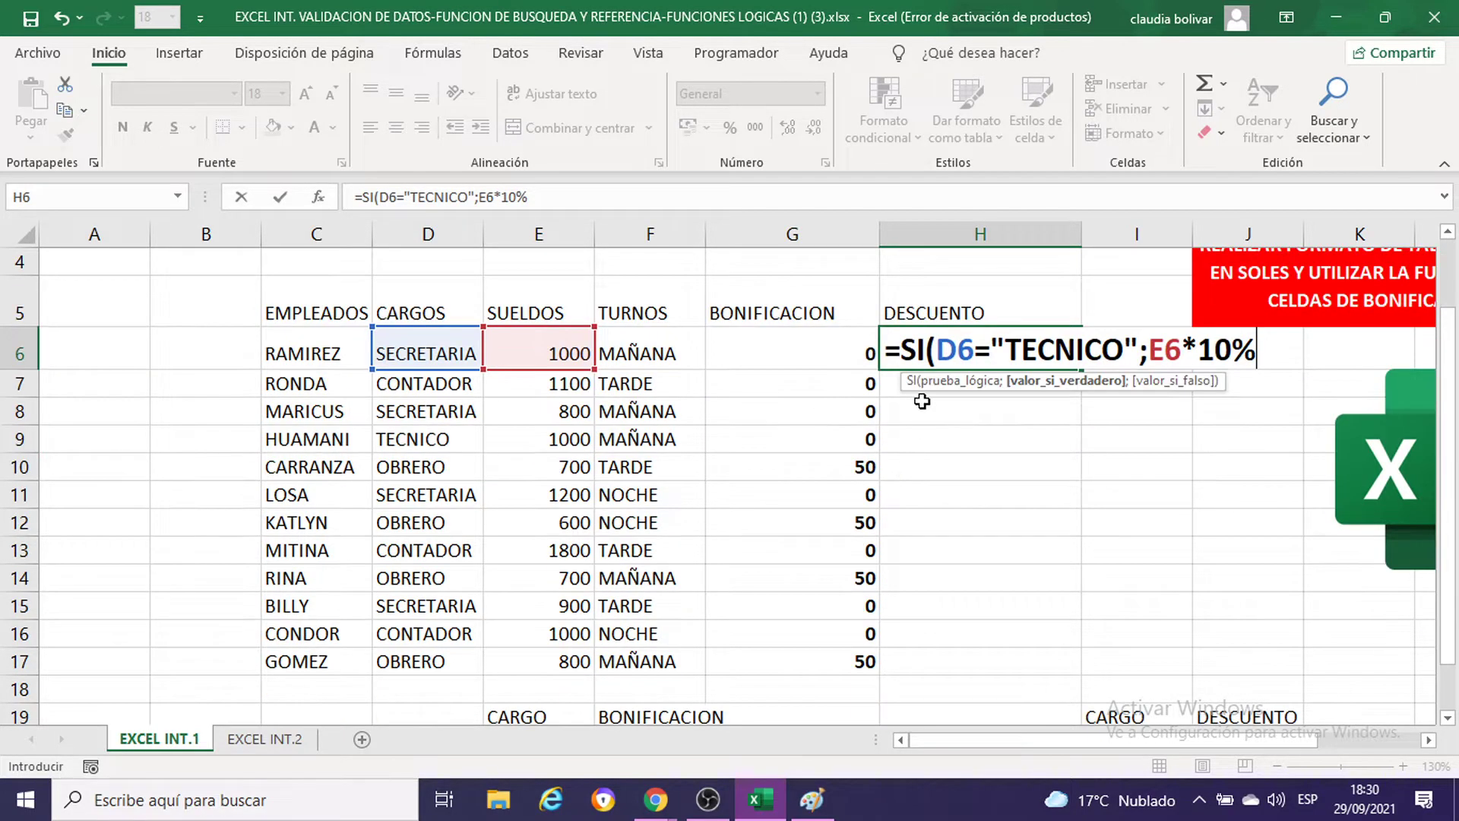
{"action": "scroll", "coordinate": [951, 438], "scroll_direction": "down", "scroll_amount": 2}
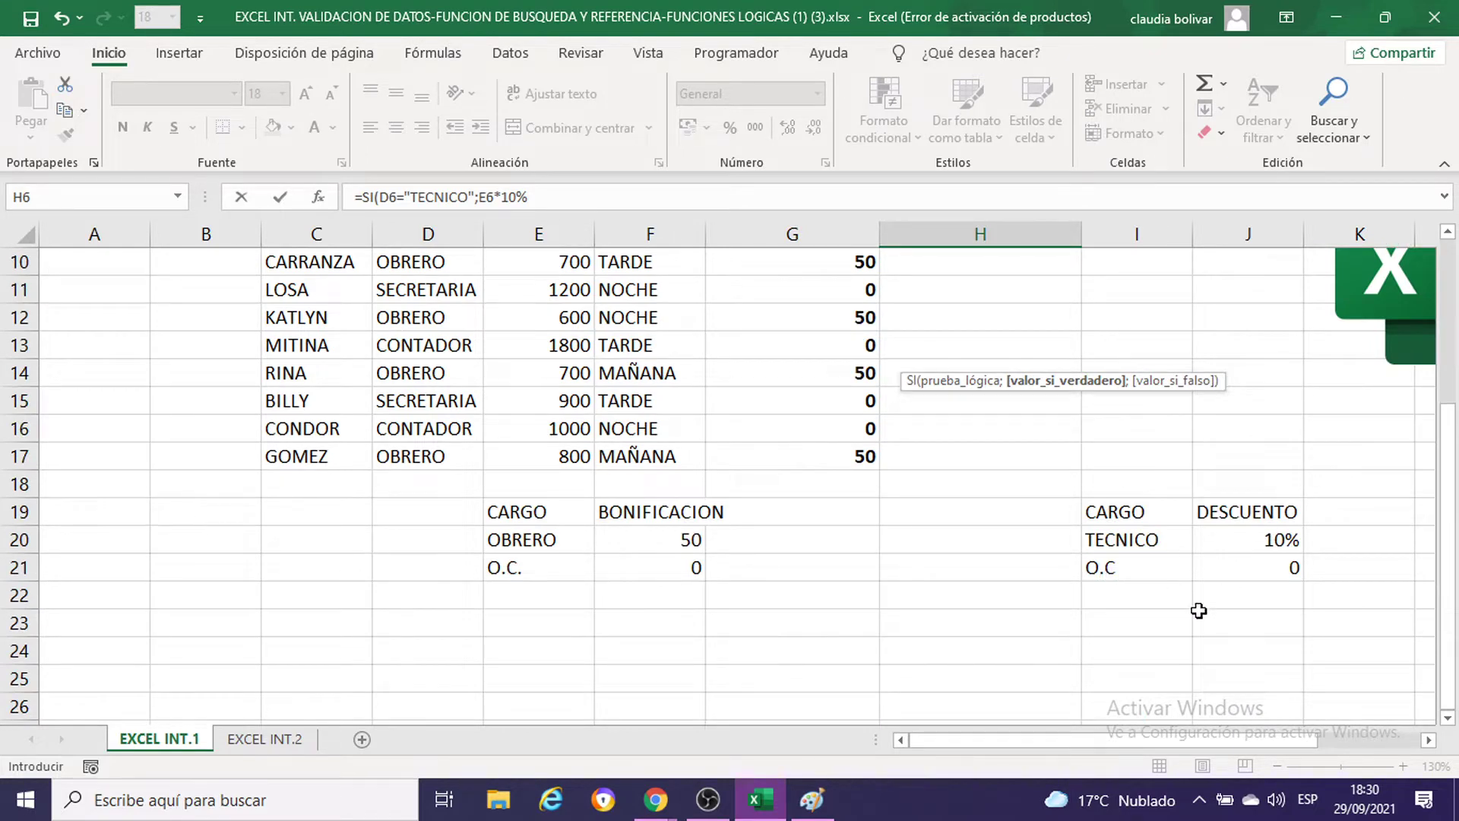
{"action": "scroll", "coordinate": [1267, 541], "scroll_direction": "up", "scroll_amount": 3}
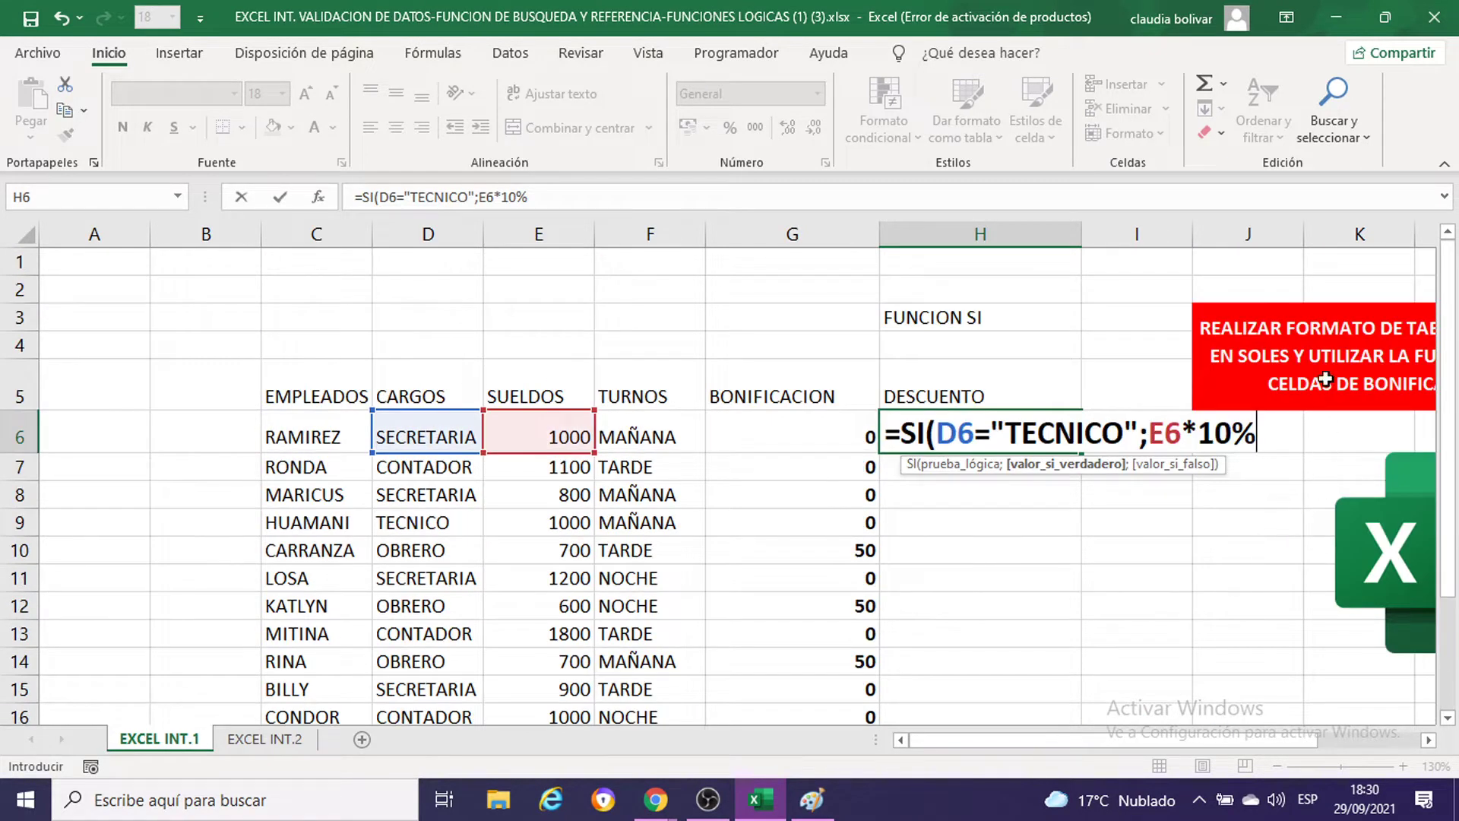
{"action": "type", "text": ";"}
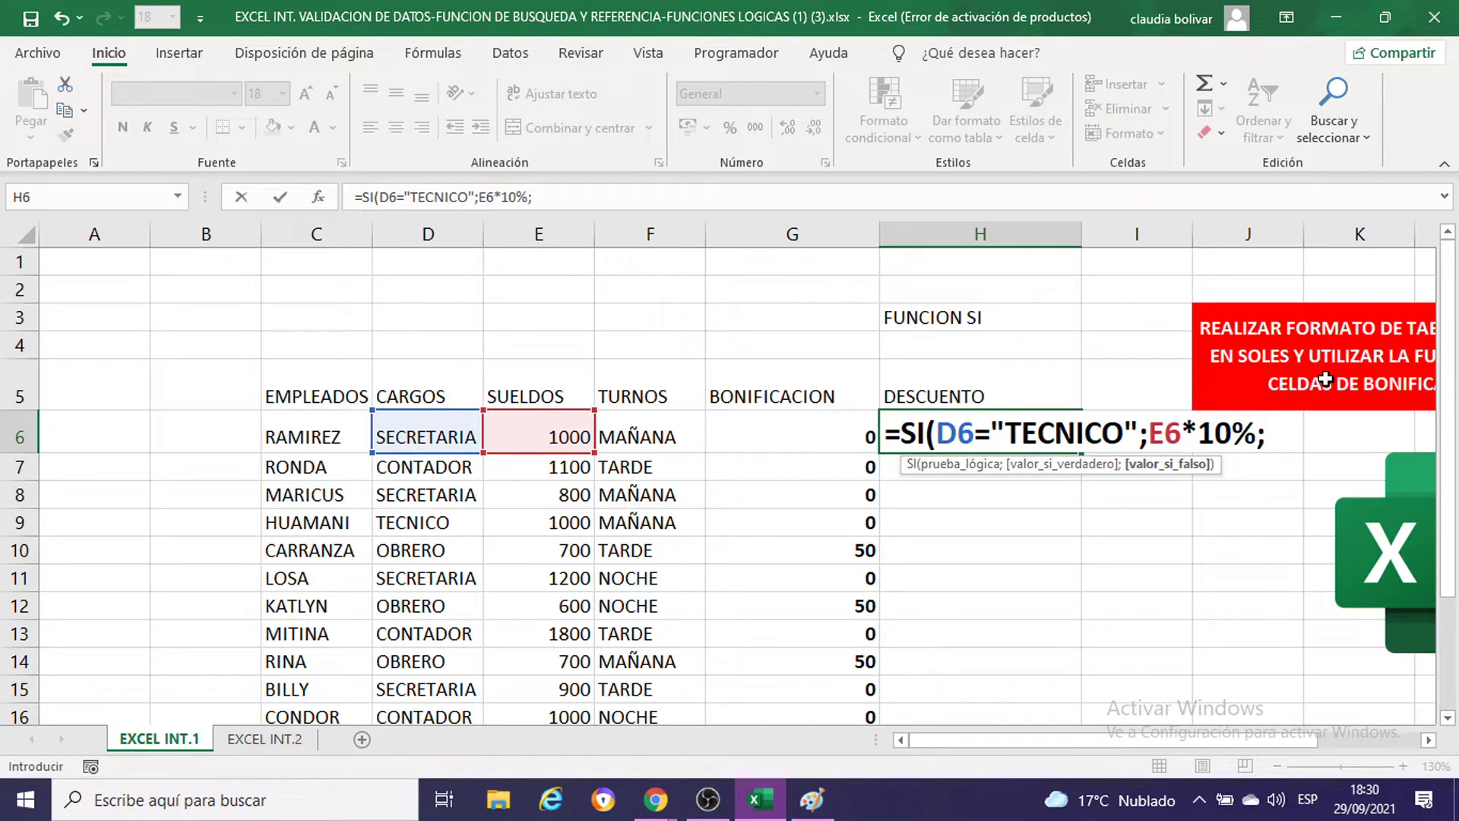
{"action": "type", "text": "0"}
{"action": "type", "text": ")"}
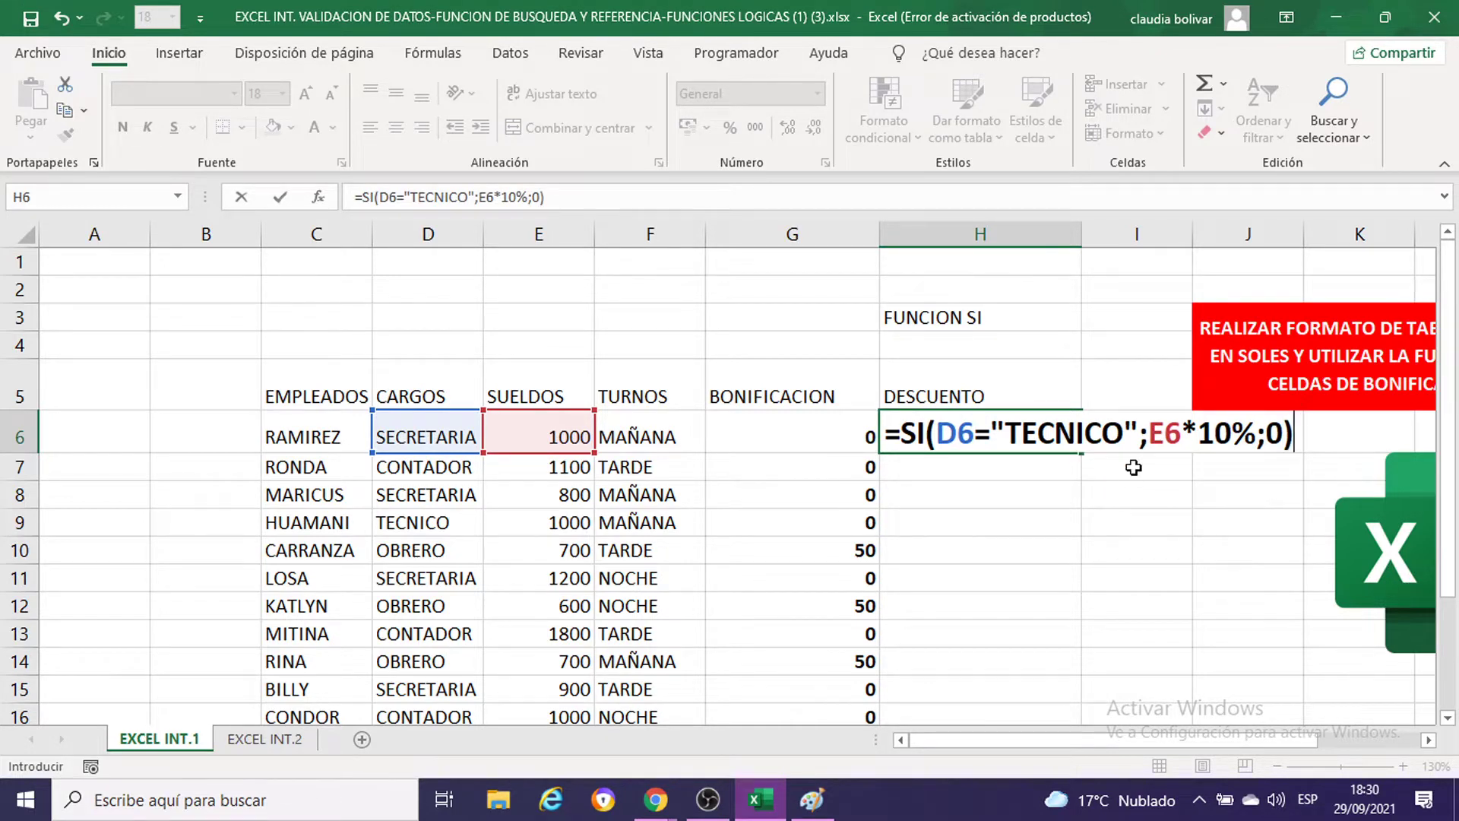
{"action": "left_click", "coordinate": [1167, 440]}
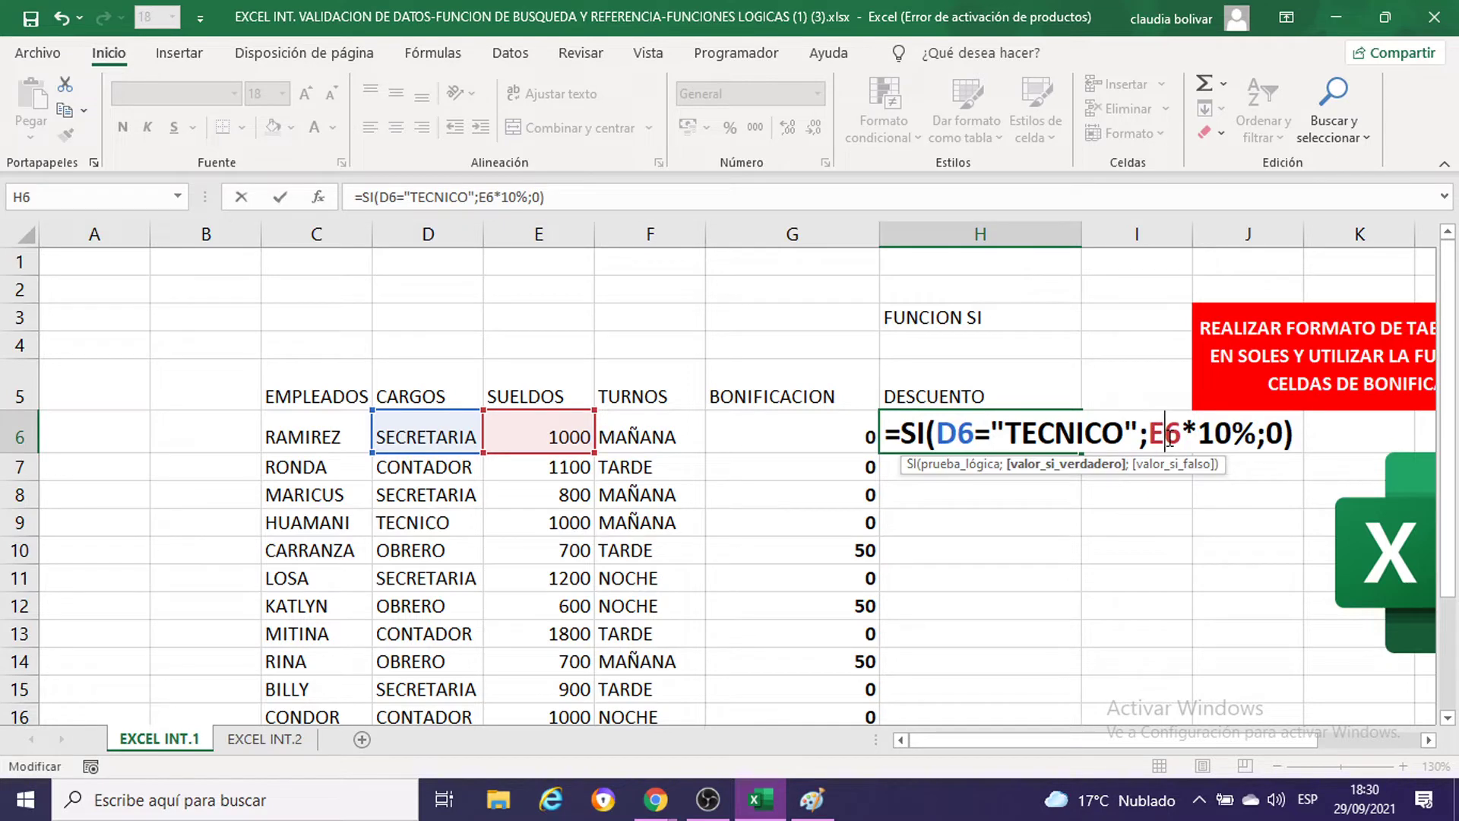
Step: Show the enlarged formula screenshot in Paint, panned to fit, then hide Paint
{"action": "left_click", "coordinate": [811, 799]}
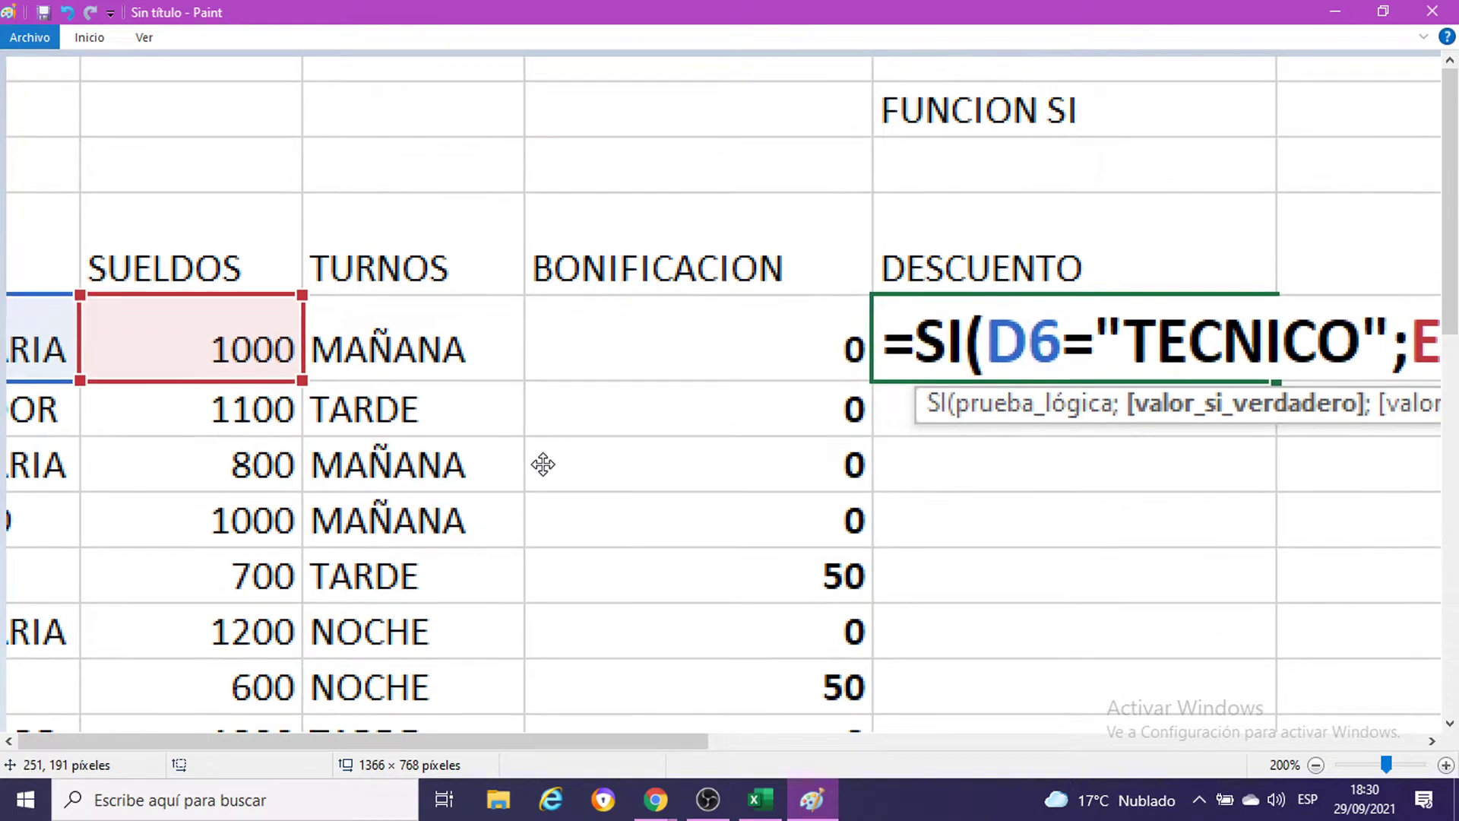
{"action": "left_click_drag", "start_coordinate": [543, 464], "coordinate": [460, 474]}
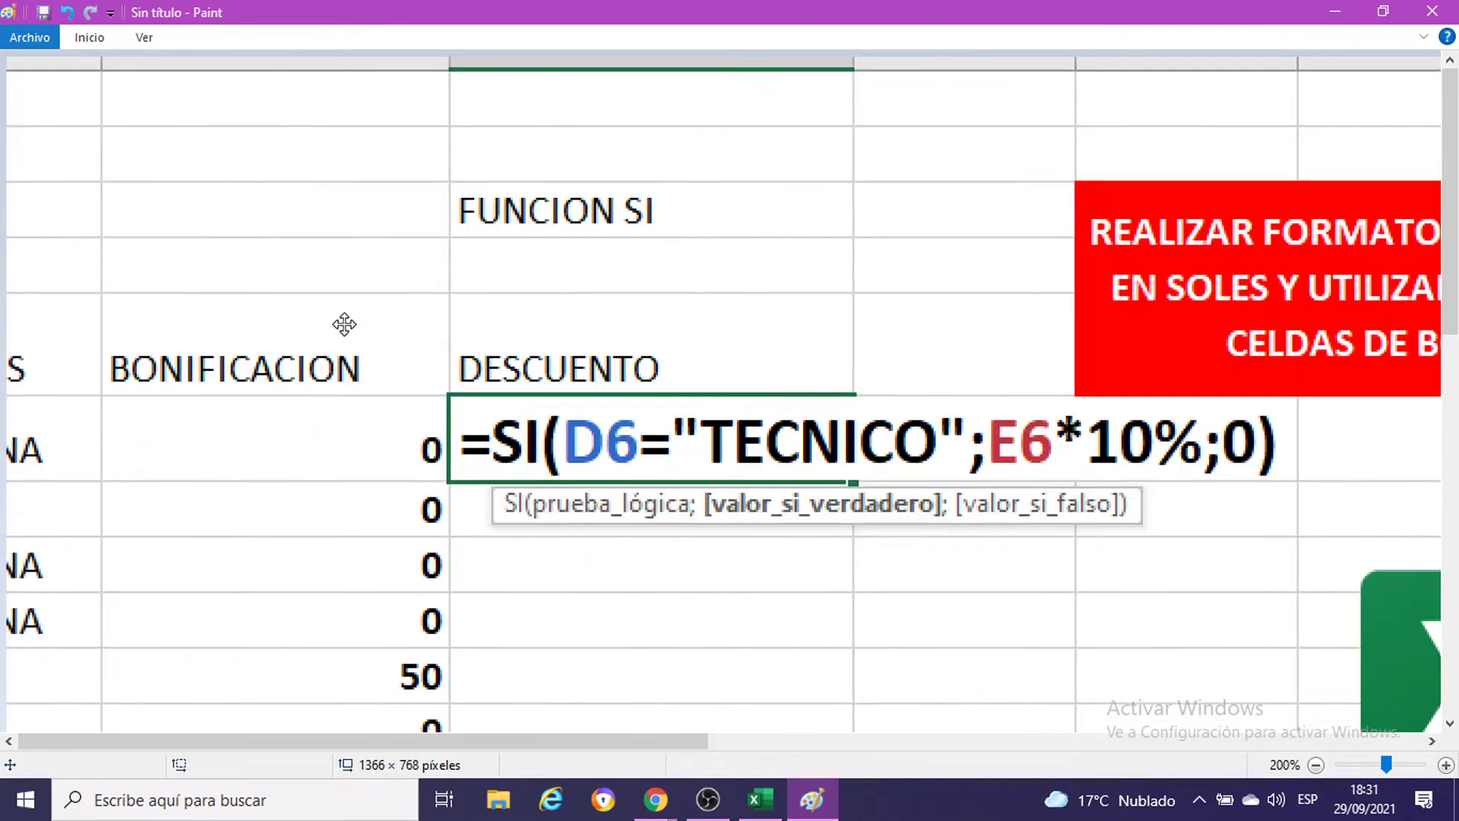
{"action": "left_click", "coordinate": [1335, 10]}
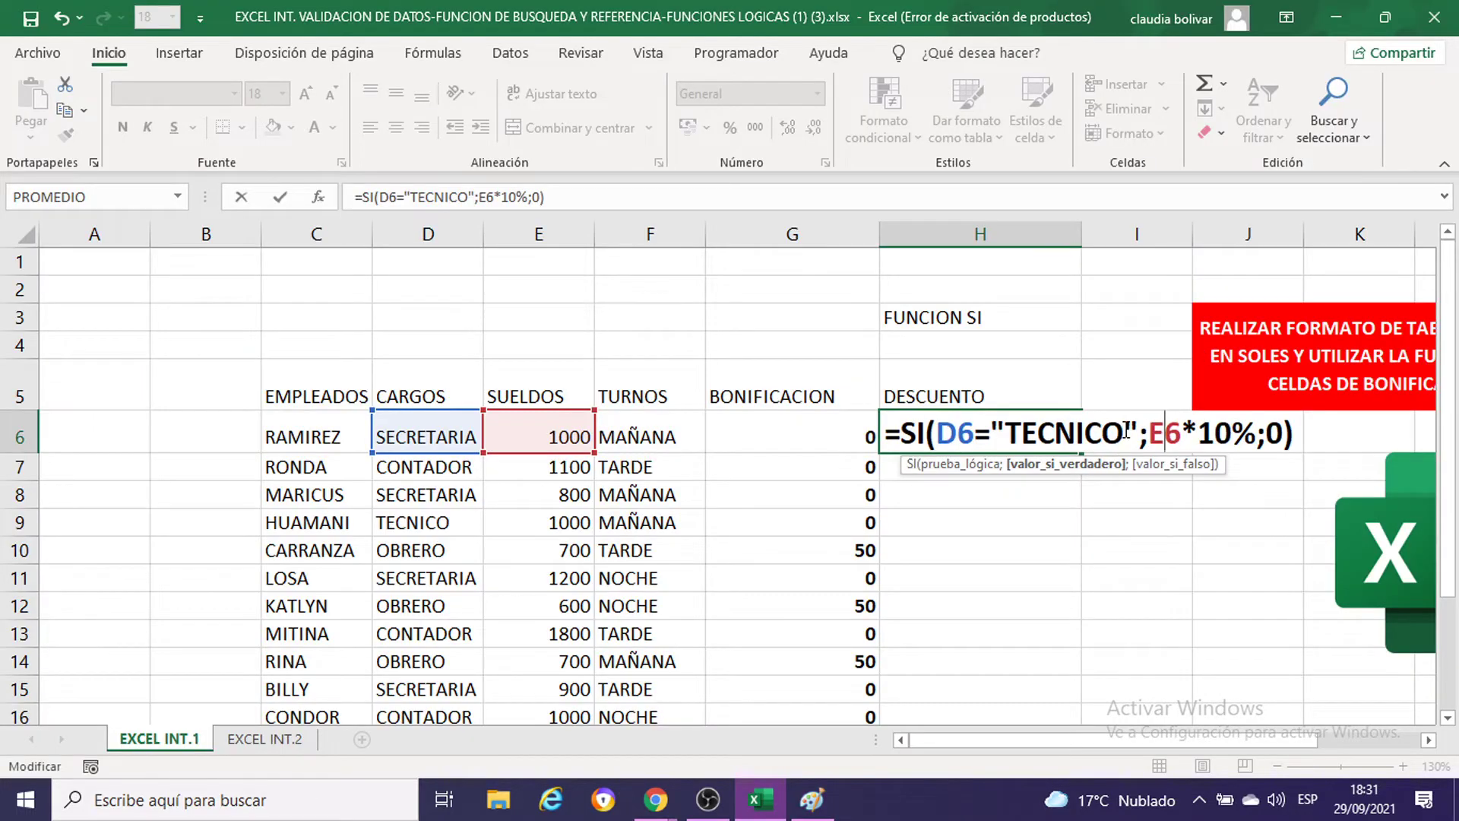
Step: Commit the H6 discount formula and fill it down to H17
{"action": "key", "text": "Return"}
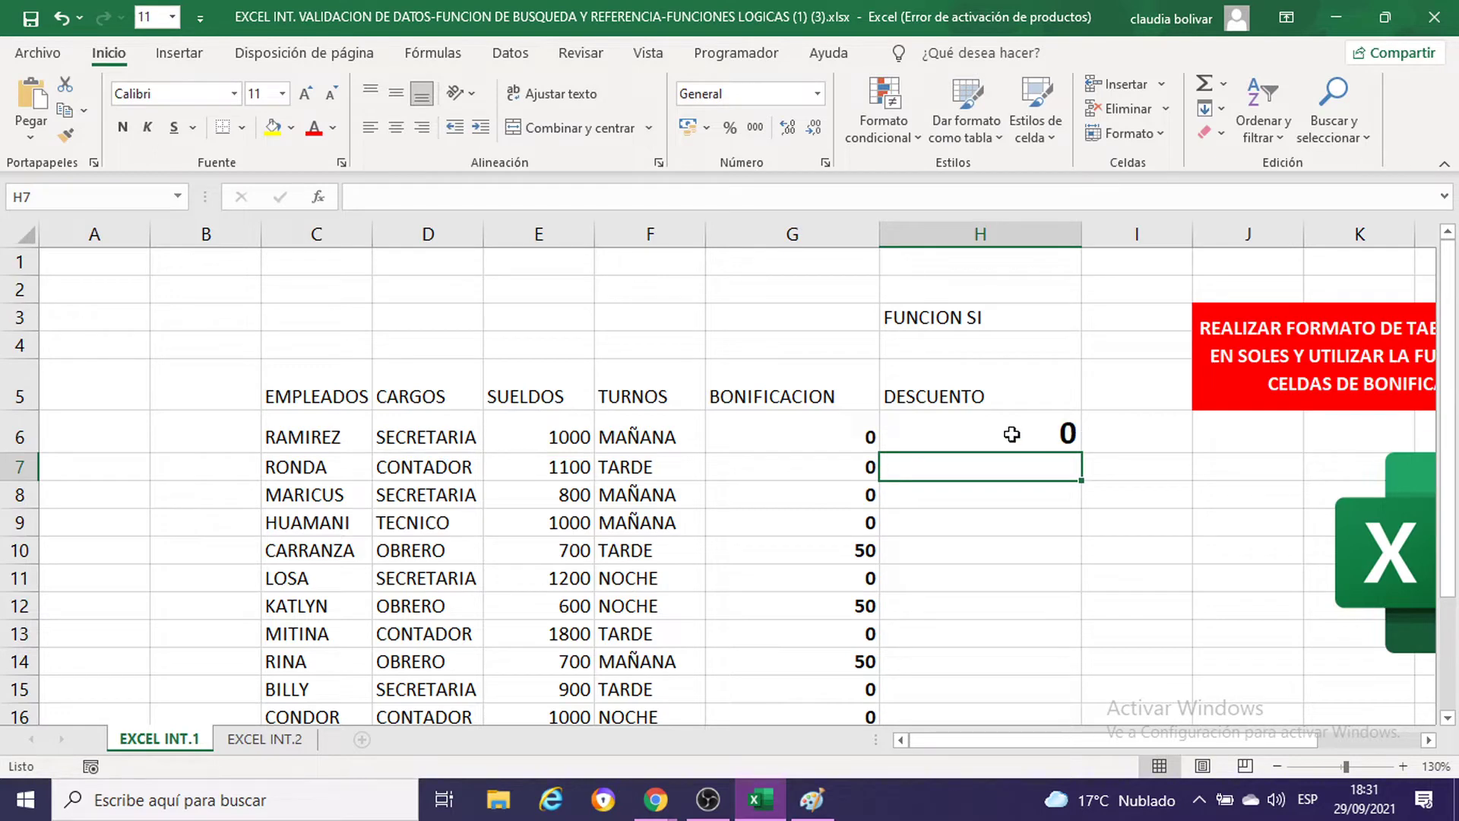
{"action": "left_click", "coordinate": [1009, 431]}
{"action": "scroll", "coordinate": [1019, 424], "scroll_direction": "down", "scroll_amount": 3}
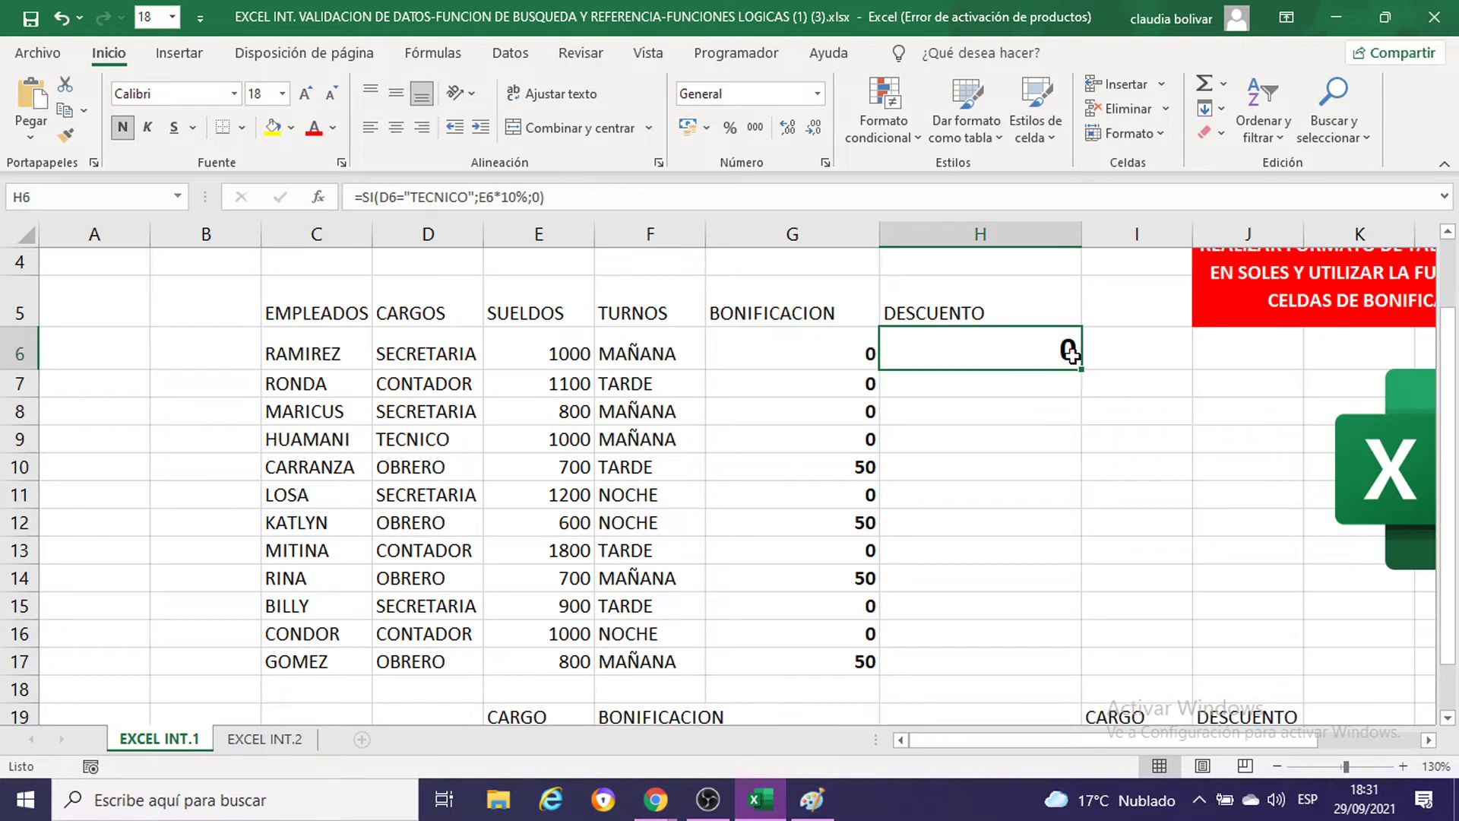
{"action": "mouse_move", "coordinate": [1081, 369]}
{"action": "left_mouse_down"}
{"action": "mouse_move", "coordinate": [1115, 499]}
{"action": "mouse_move", "coordinate": [1123, 663]}
{"action": "left_mouse_up"}
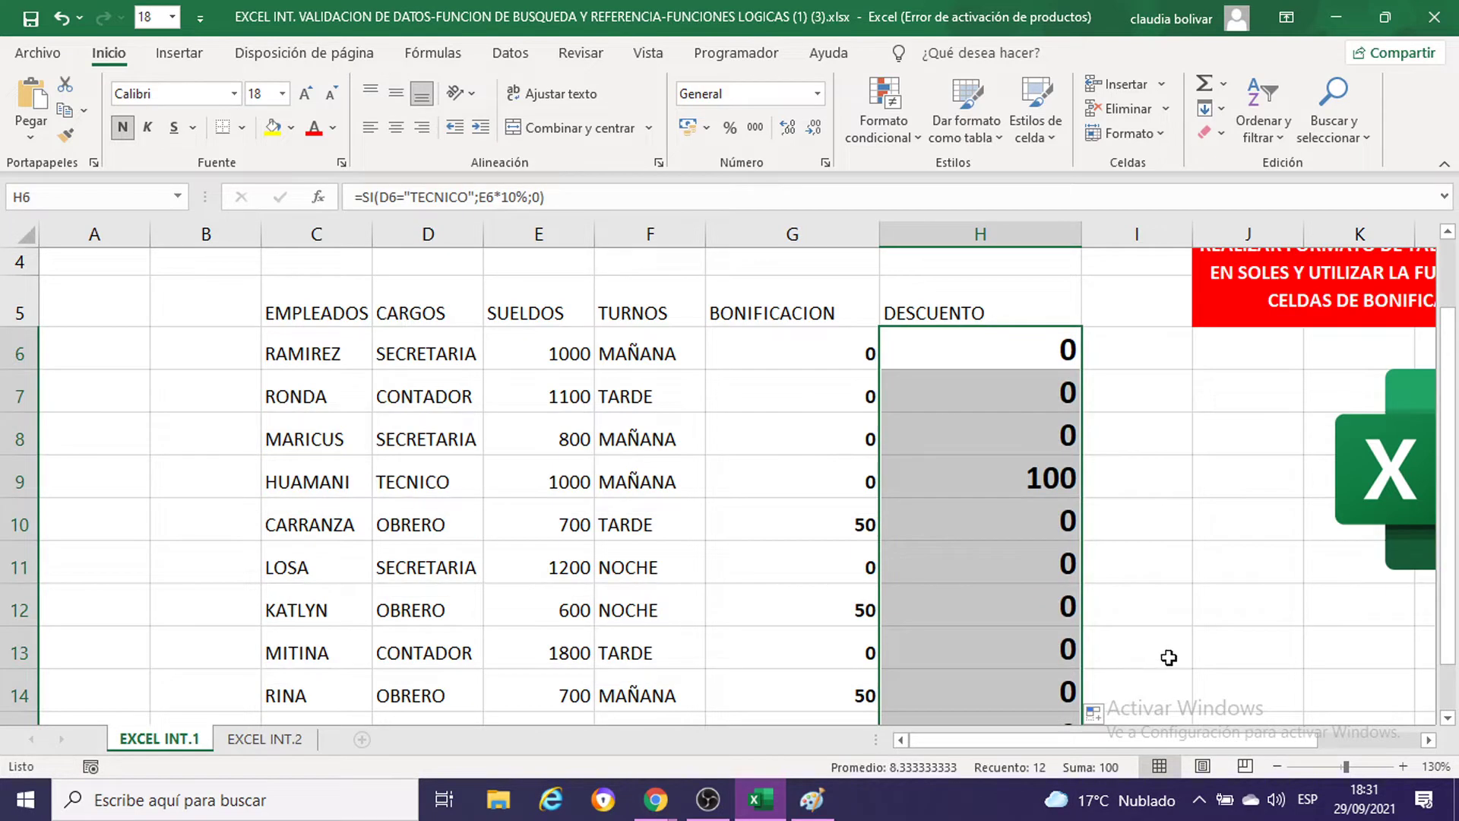
Step: Set the discount values to font size 11
{"action": "left_click", "coordinate": [283, 94]}
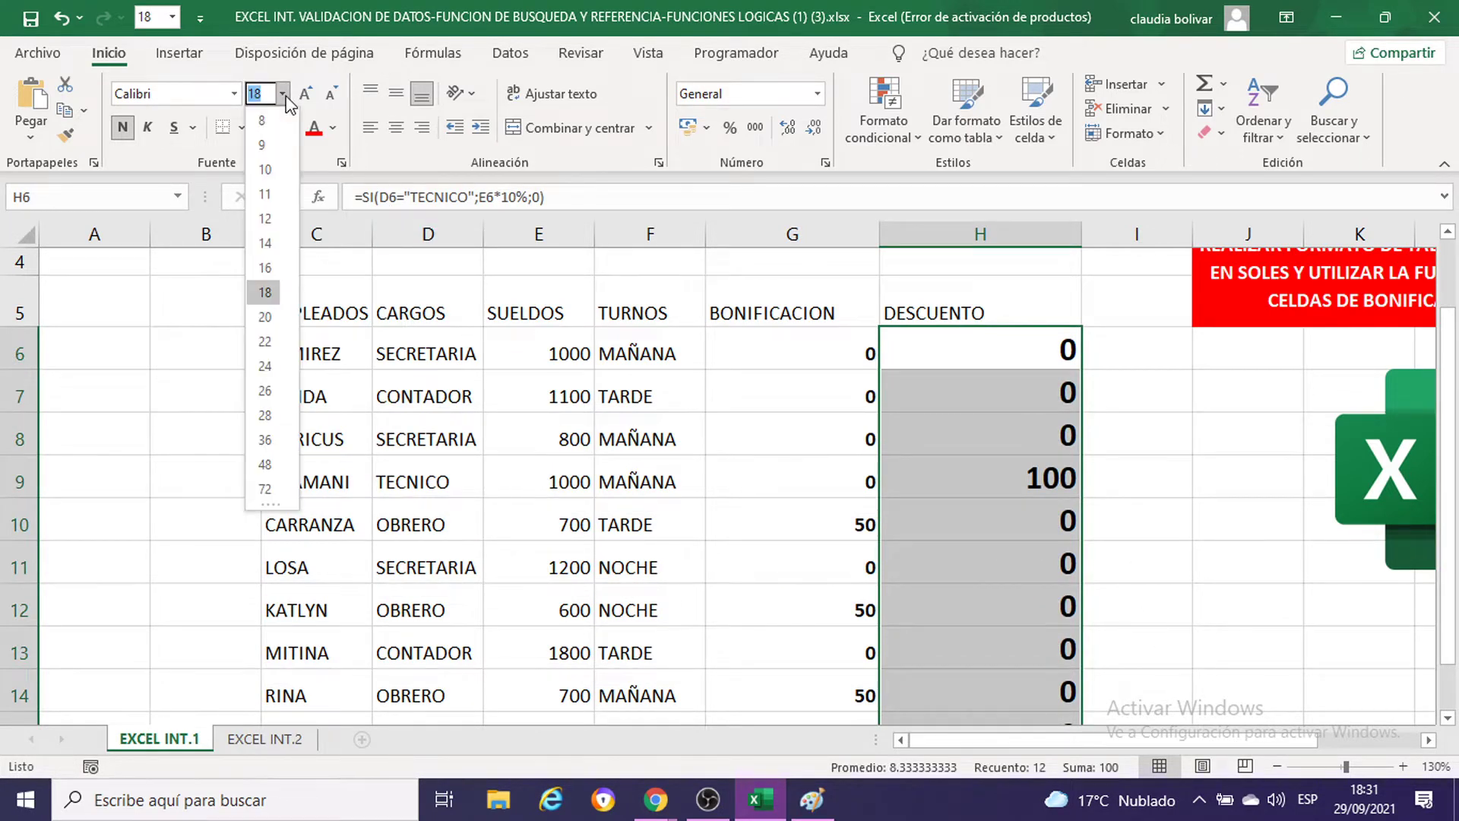
{"action": "left_click", "coordinate": [266, 204]}
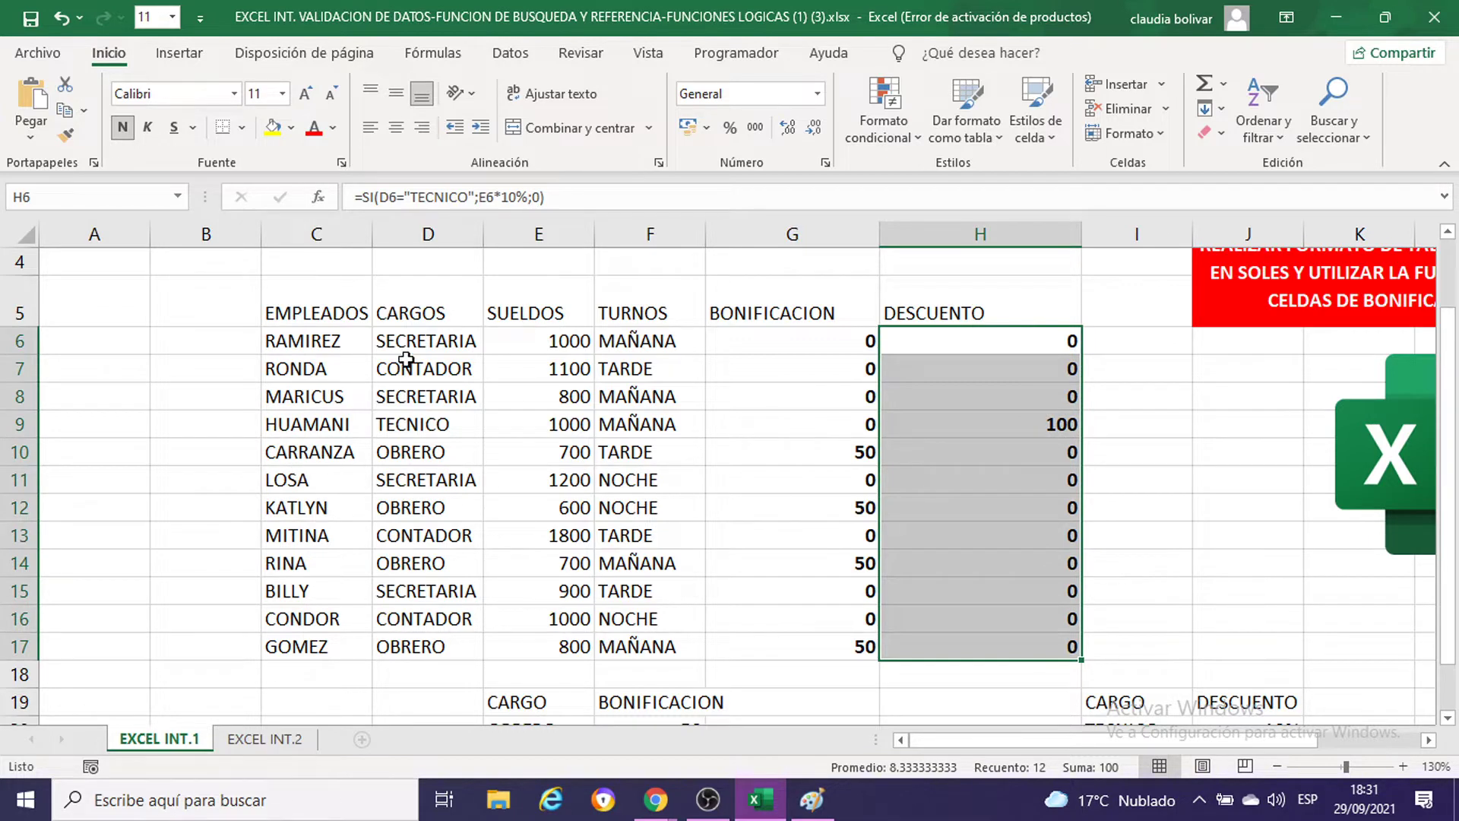
{"action": "left_click", "coordinate": [415, 400]}
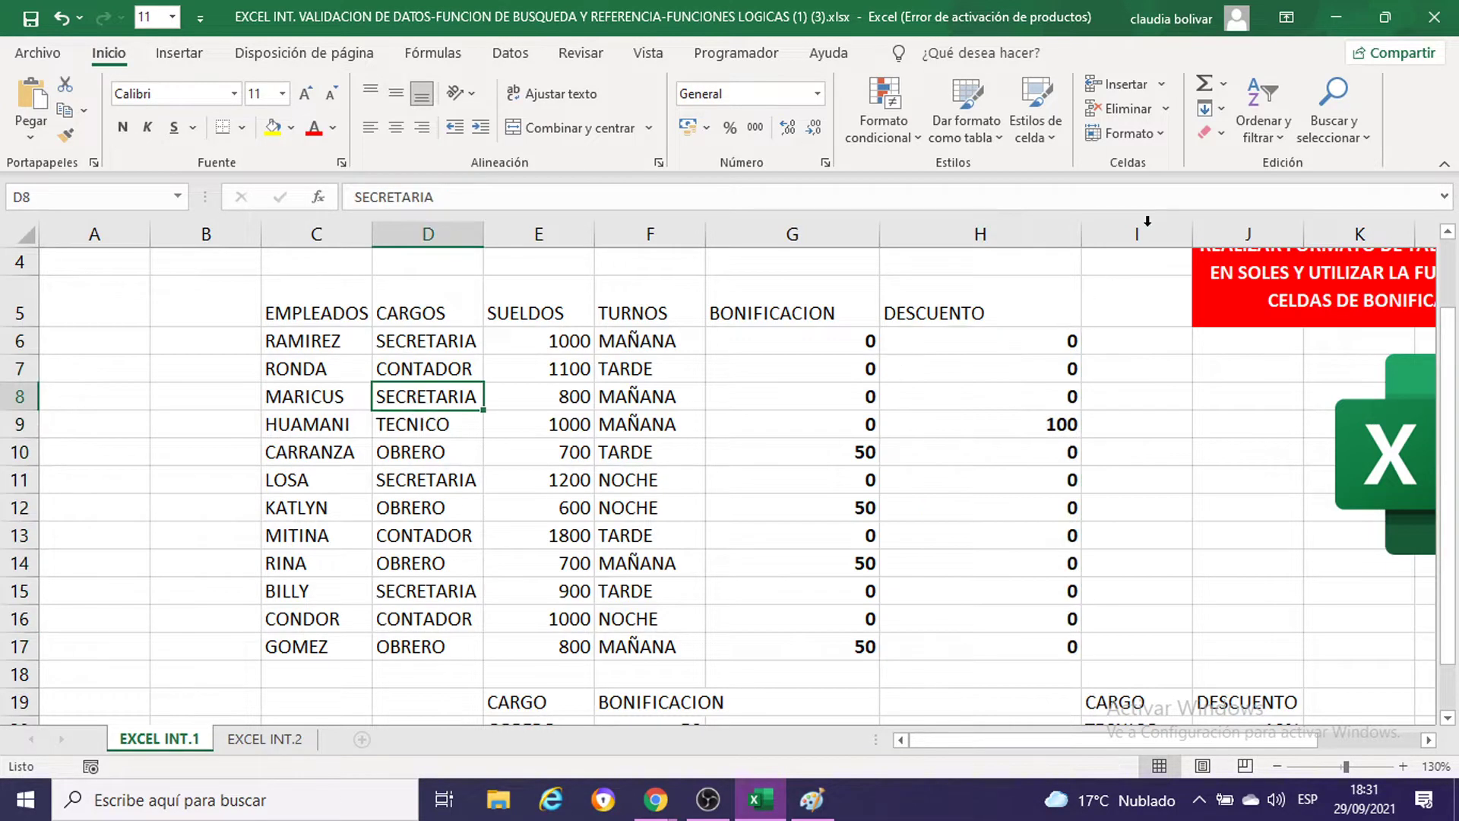
{"action": "type", "text": "T"}
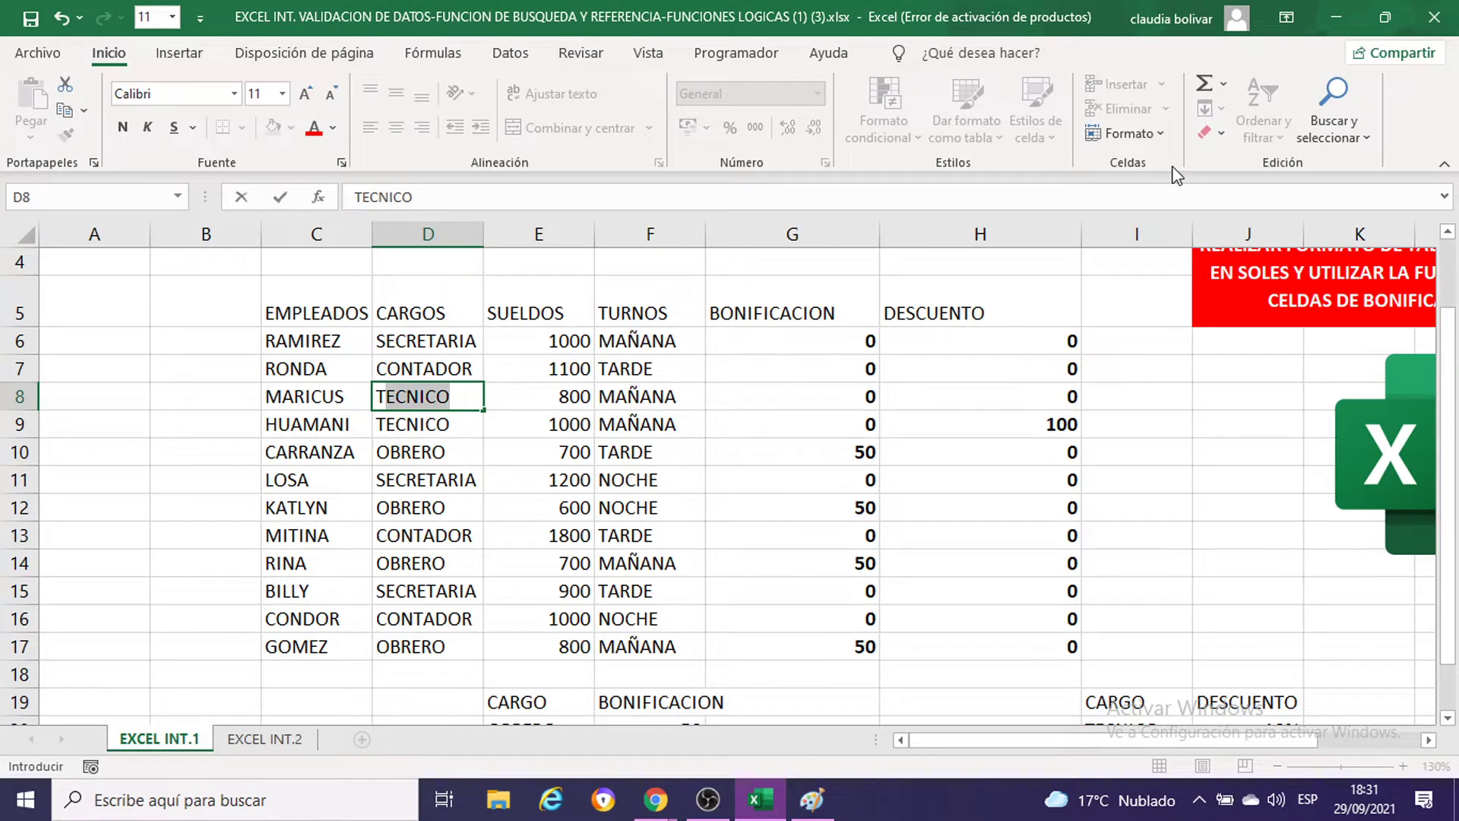
{"action": "key", "text": "Return"}
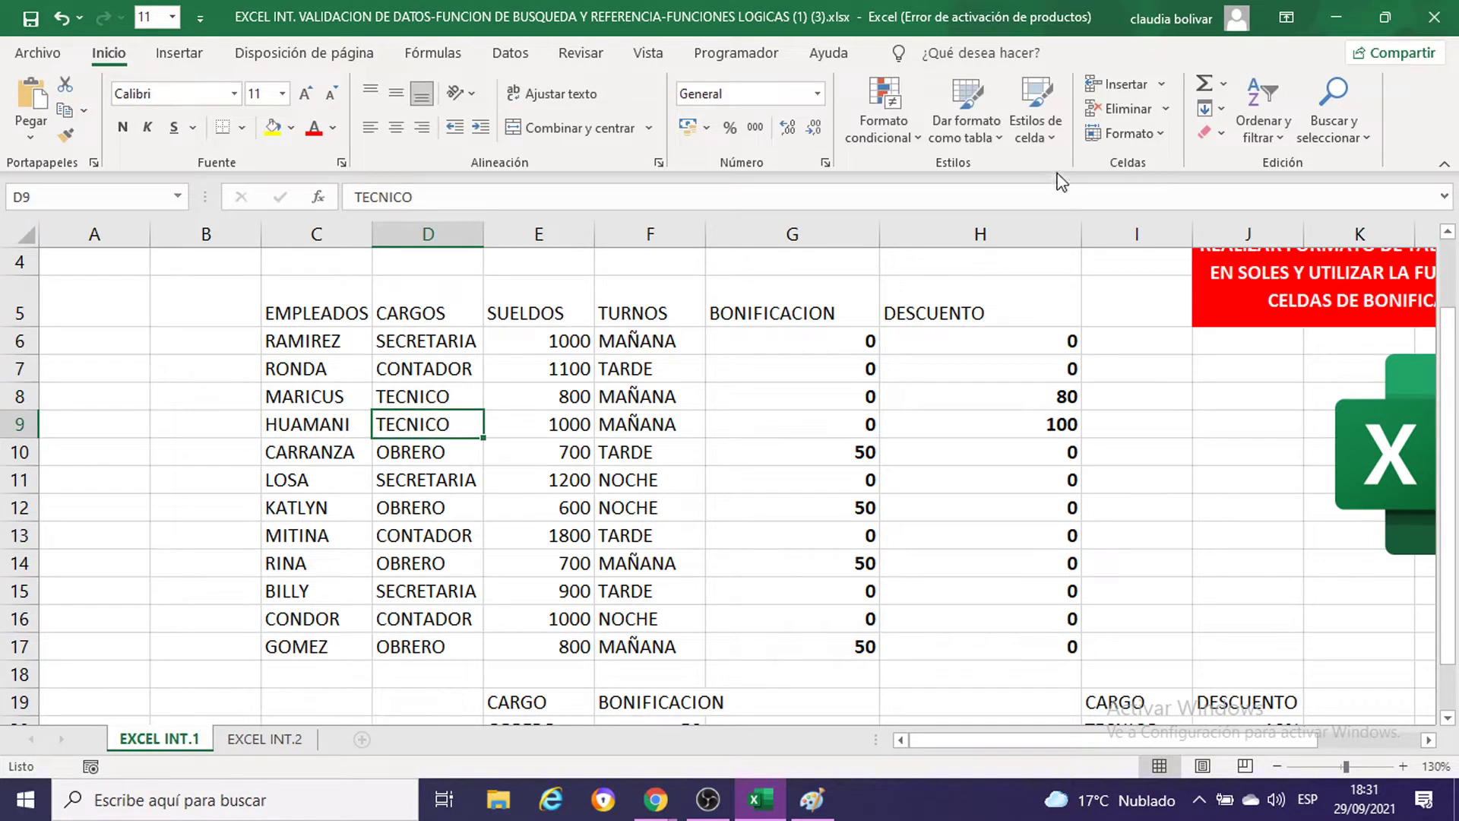
{"action": "left_click", "coordinate": [15, 396]}
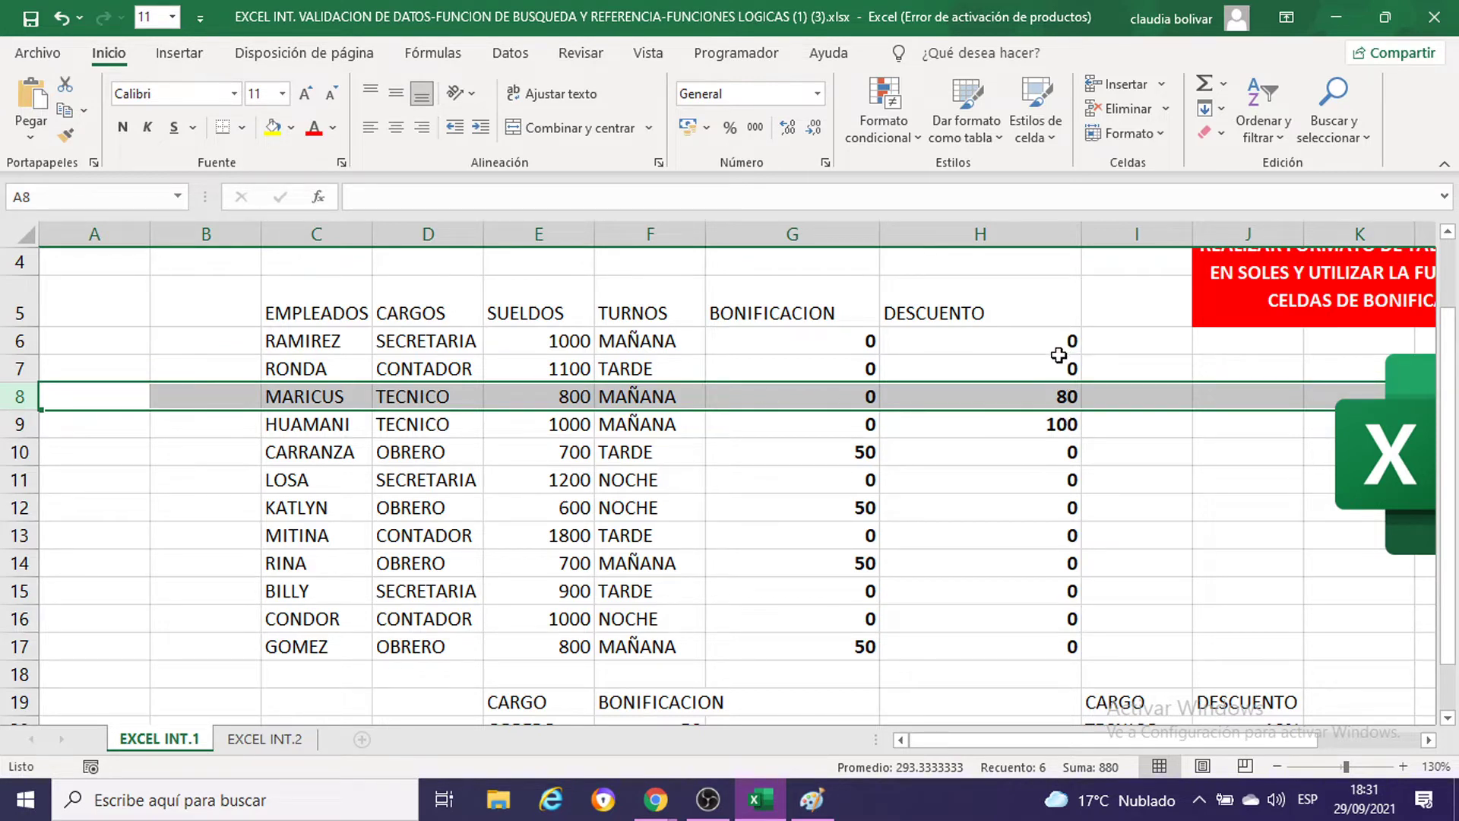
{"action": "key", "text": "ctrl+z"}
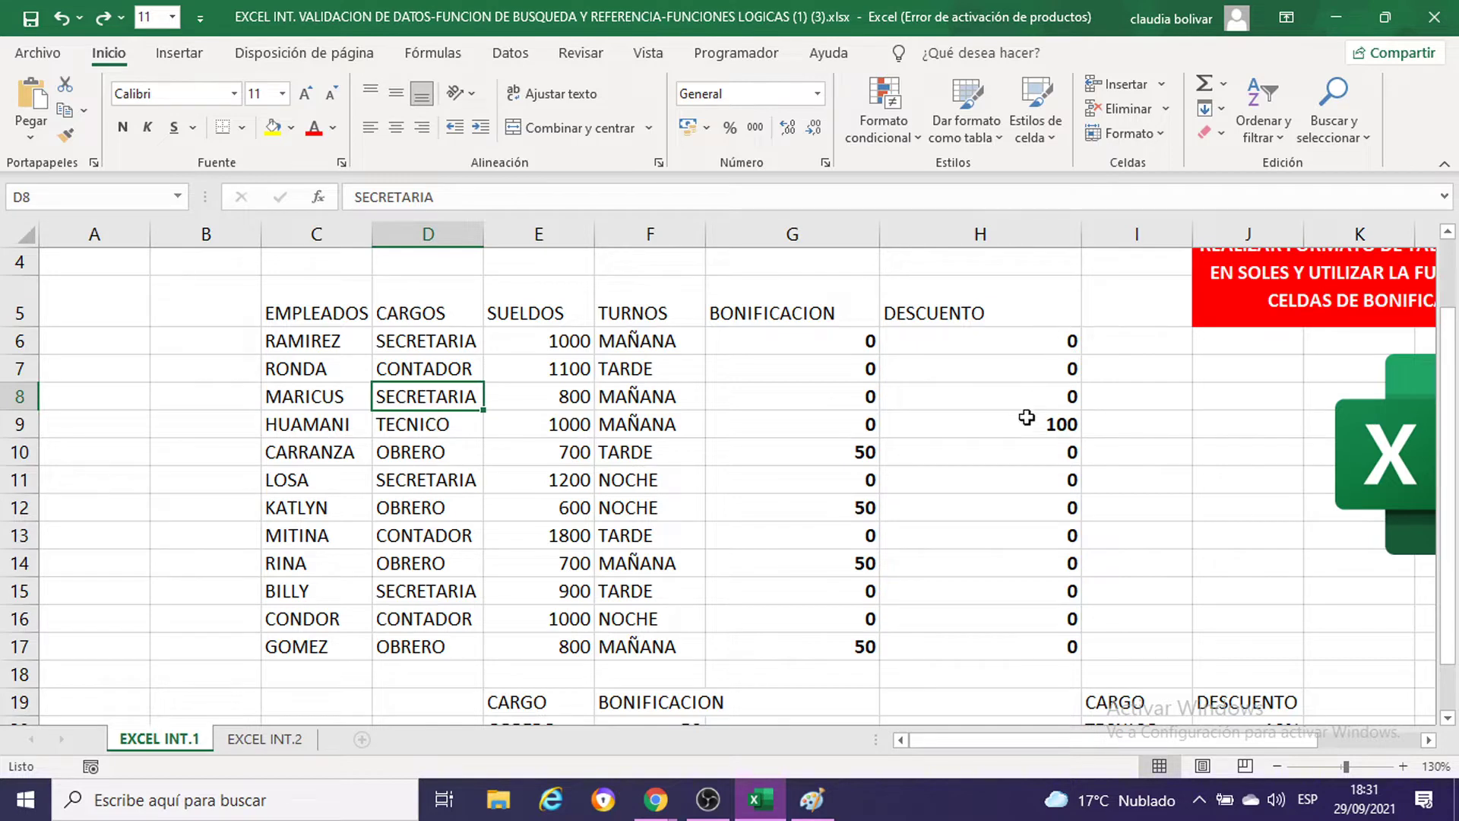
{"action": "scroll", "coordinate": [1067, 445], "scroll_direction": "down", "scroll_amount": 1}
{"action": "scroll", "coordinate": [1067, 445], "scroll_direction": "up", "scroll_amount": 3}
{"action": "scroll", "coordinate": [1067, 446], "scroll_direction": "up", "scroll_amount": 2}
{"action": "scroll", "coordinate": [1067, 445], "scroll_direction": "down", "scroll_amount": 2}
{"action": "left_click", "coordinate": [296, 317]}
{"action": "mouse_move", "coordinate": [297, 317]}
{"action": "left_mouse_down"}
{"action": "mouse_move", "coordinate": [900, 631]}
{"action": "mouse_move", "coordinate": [964, 647]}
{"action": "left_mouse_up"}
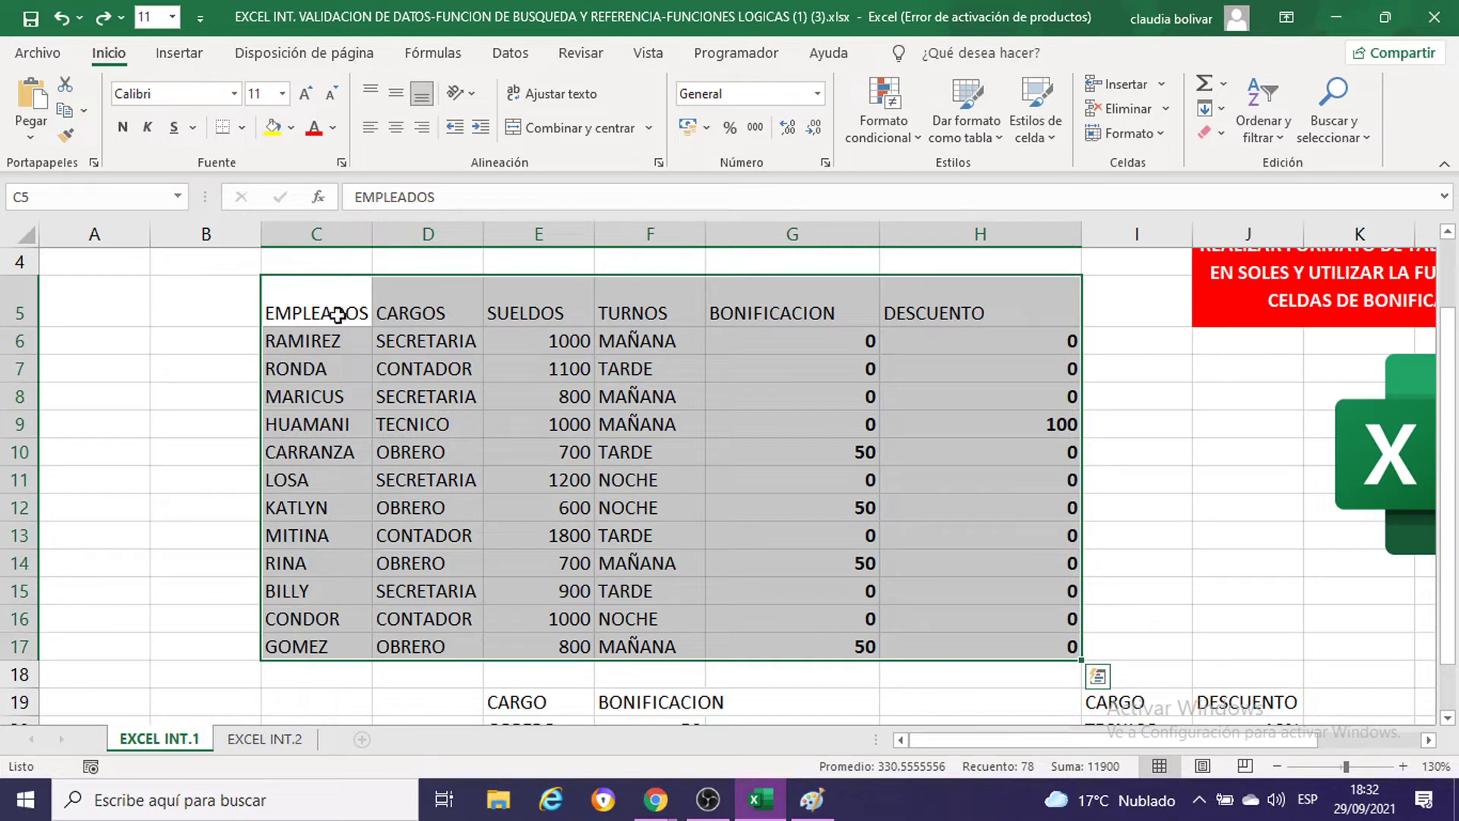
Step: Select the table C5:H17 and close the table styles gallery without applying a style
{"action": "left_click", "coordinate": [923, 483]}
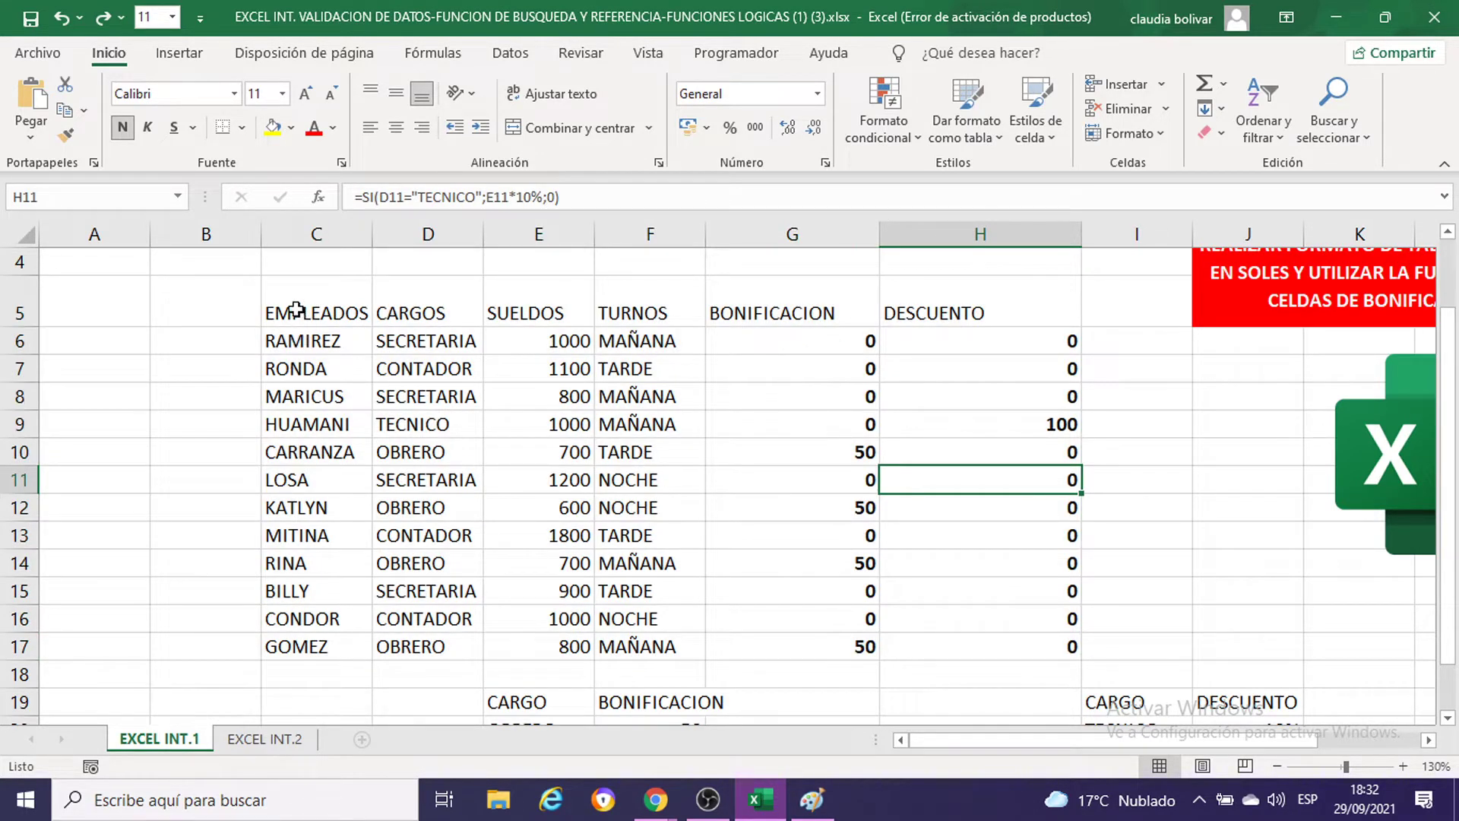
{"action": "left_click_drag", "start_coordinate": [296, 308], "coordinate": [949, 642]}
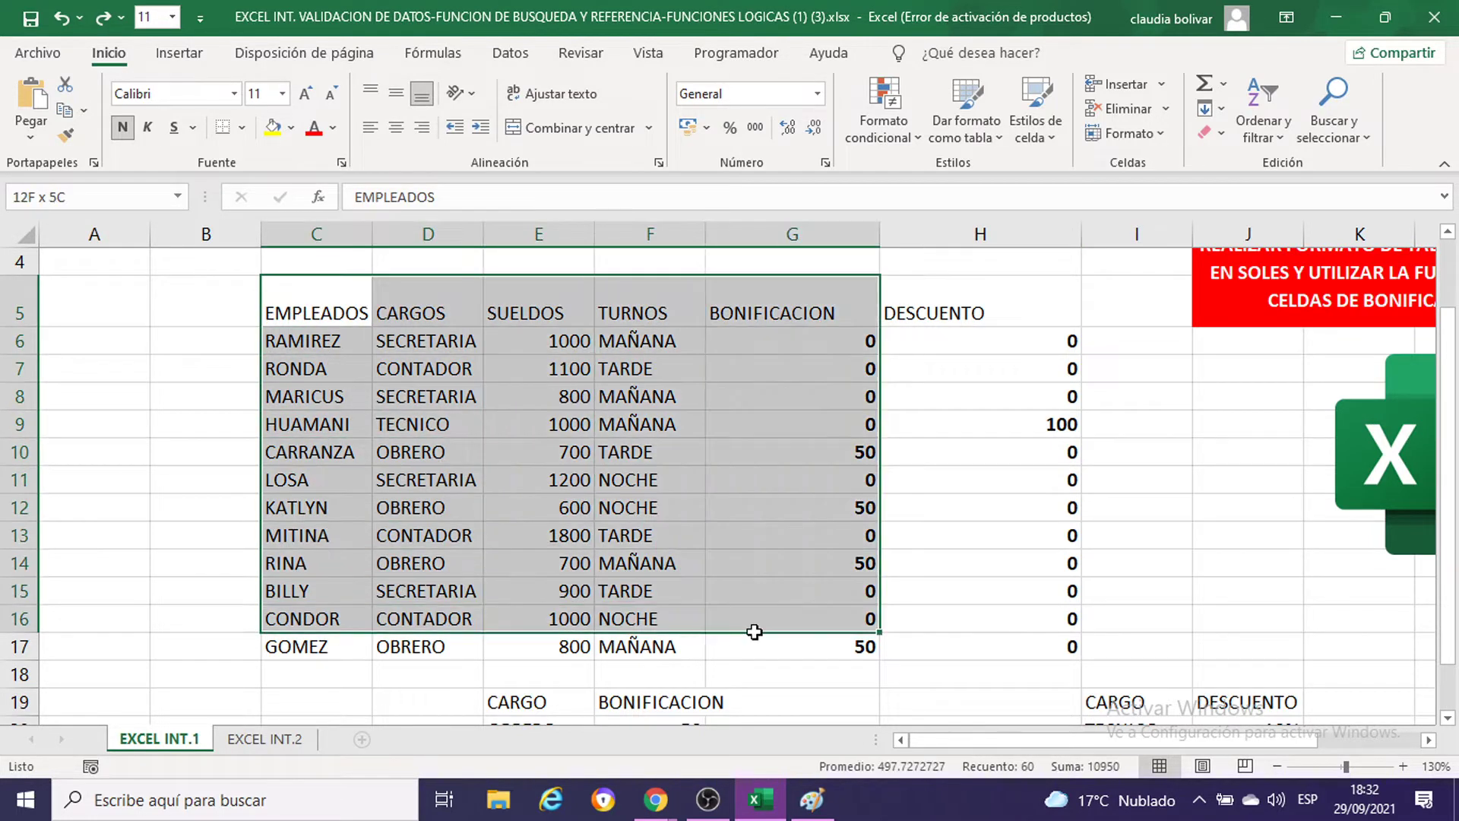
{"action": "left_click", "coordinate": [987, 131]}
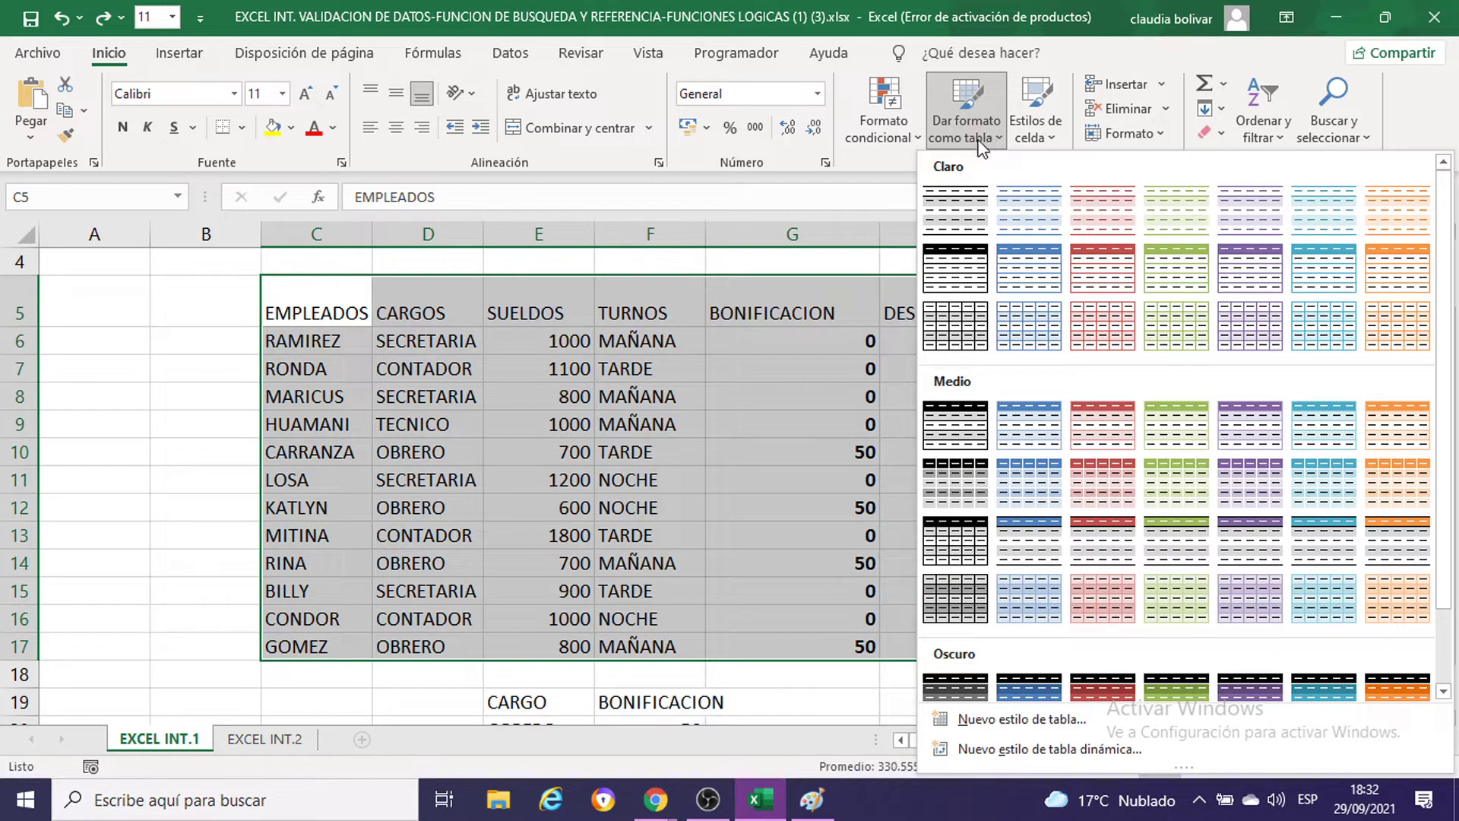
{"action": "left_click", "coordinate": [816, 416]}
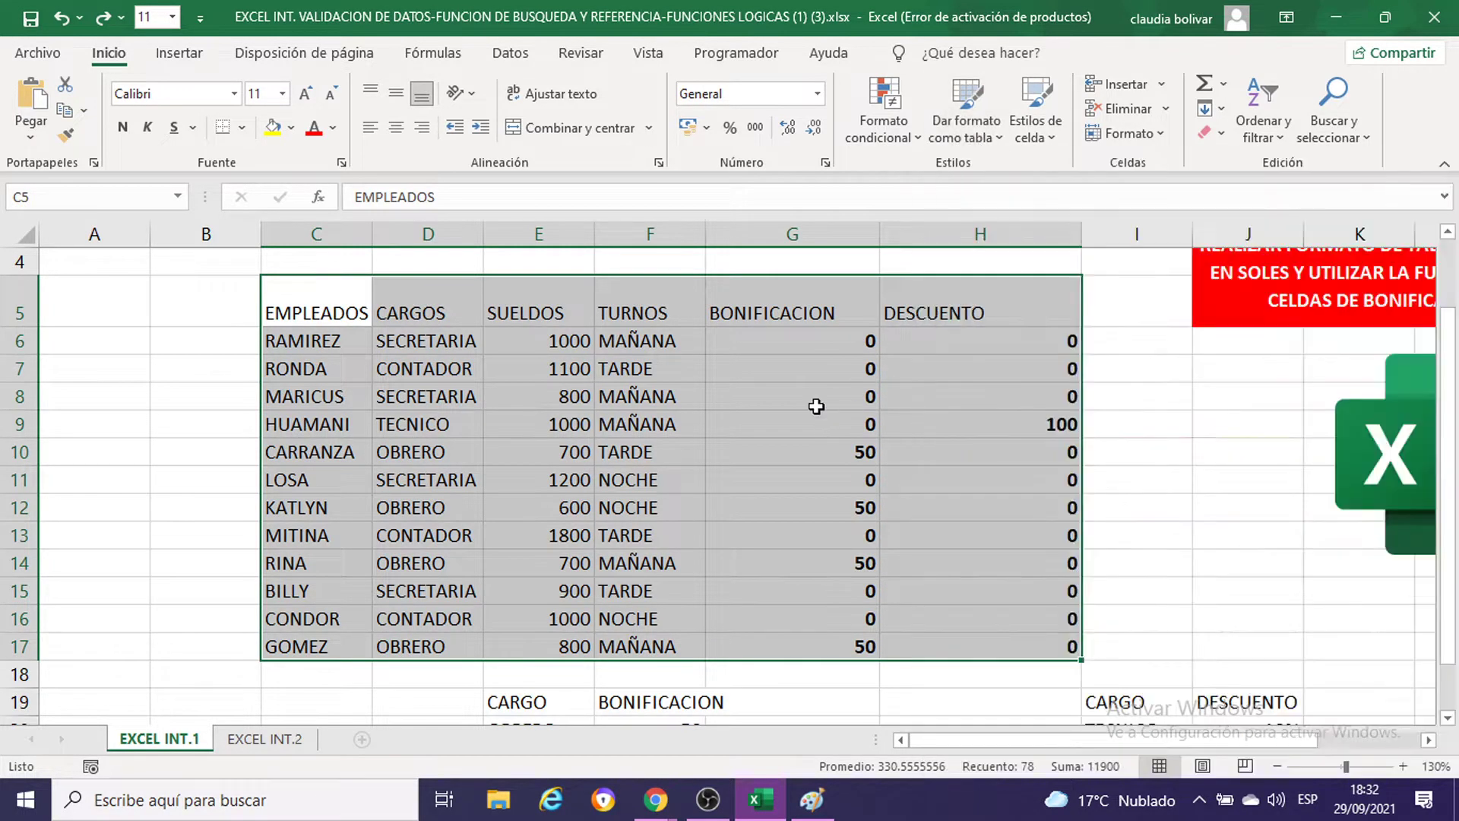
{"action": "left_click", "coordinate": [1247, 456]}
Step: Select the BONIFICACION and DESCUENTO amounts in G6:H17
{"action": "scroll", "coordinate": [1199, 745], "scroll_direction": "right", "scroll_amount": 2}
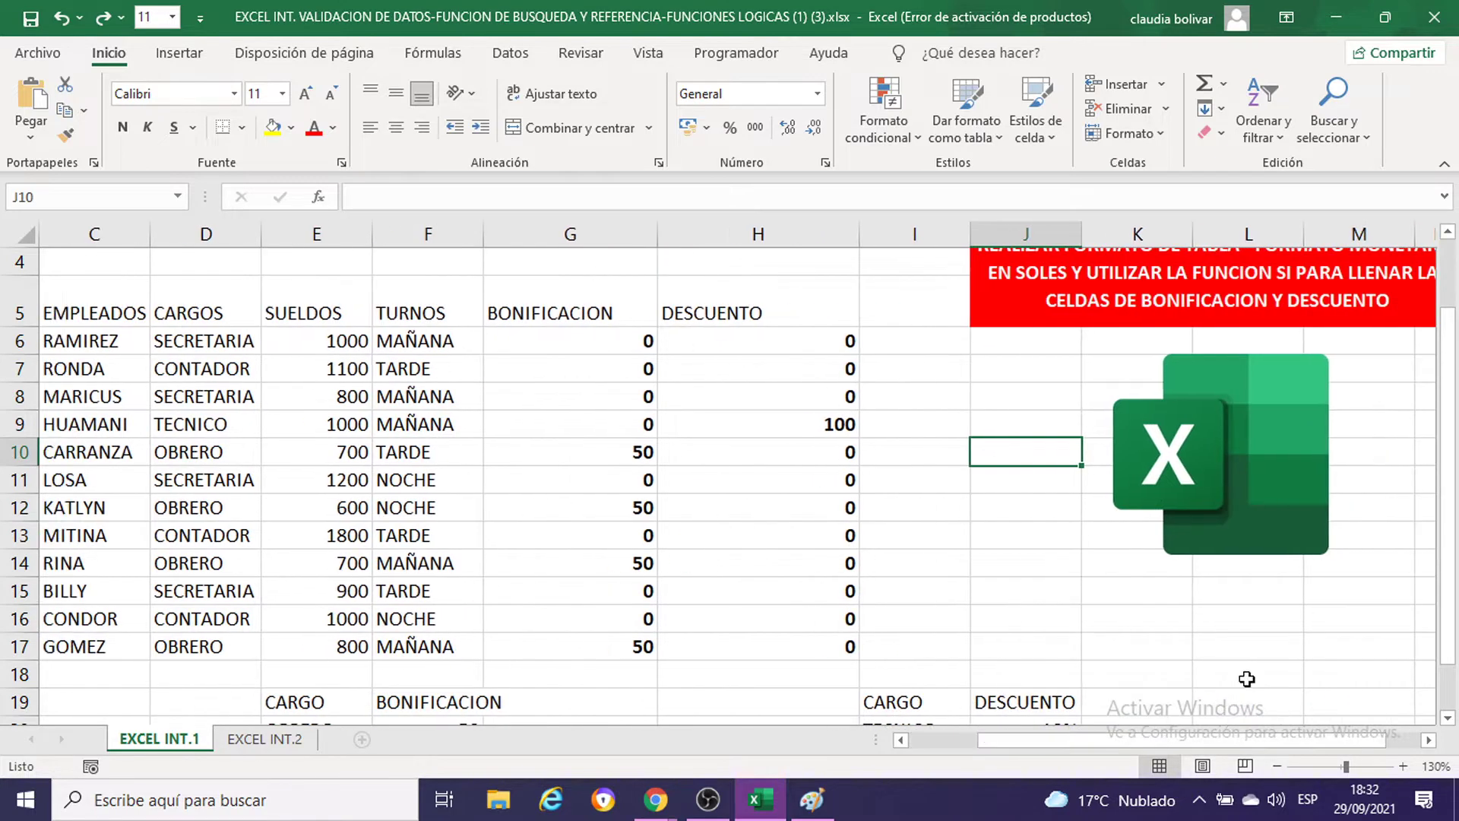
{"action": "scroll", "coordinate": [1247, 677], "scroll_direction": "up", "scroll_amount": 1}
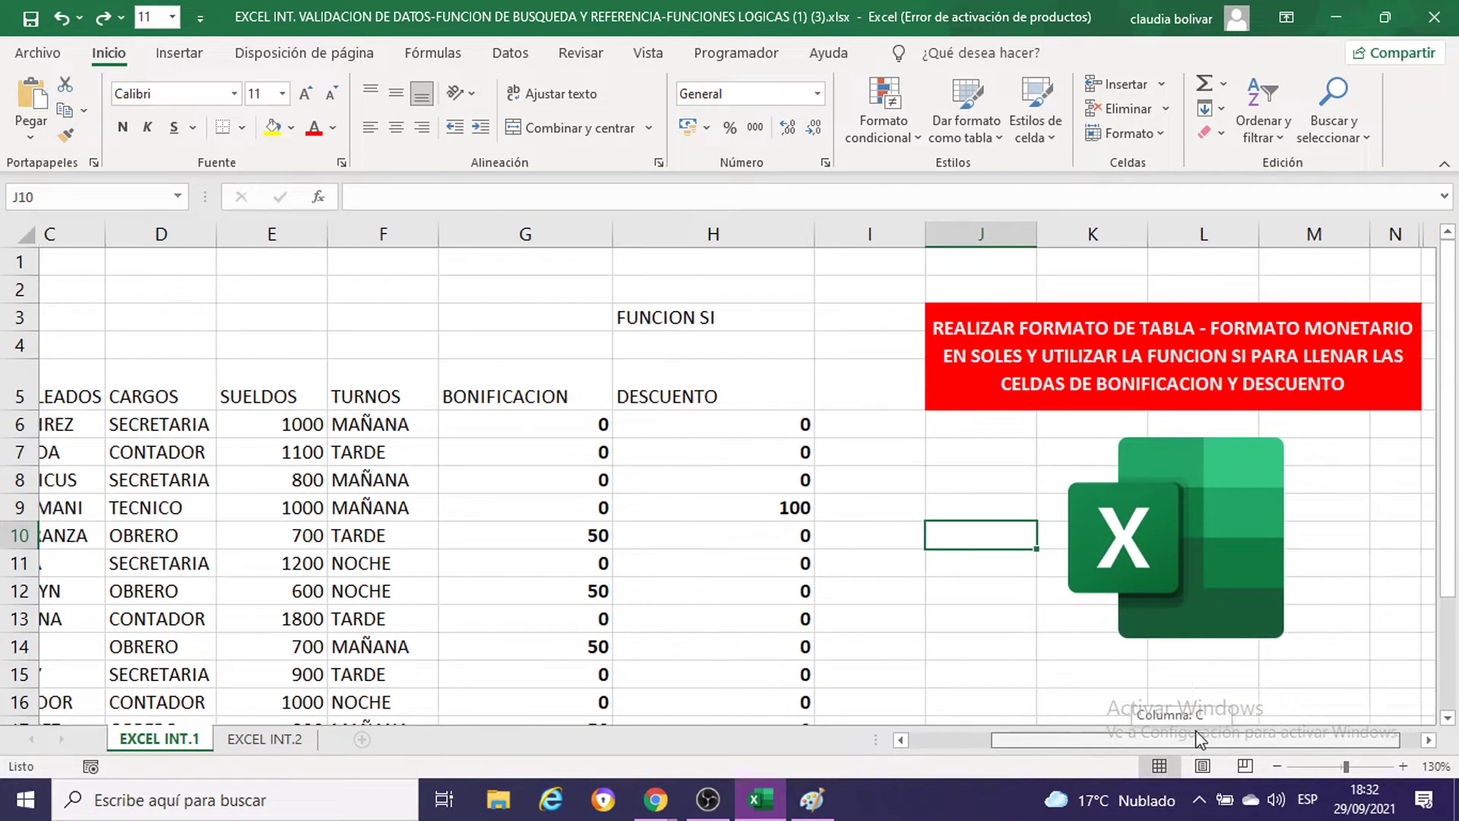
{"action": "left_click", "coordinate": [887, 381]}
{"action": "scroll", "coordinate": [887, 380], "scroll_direction": "down", "scroll_amount": 1}
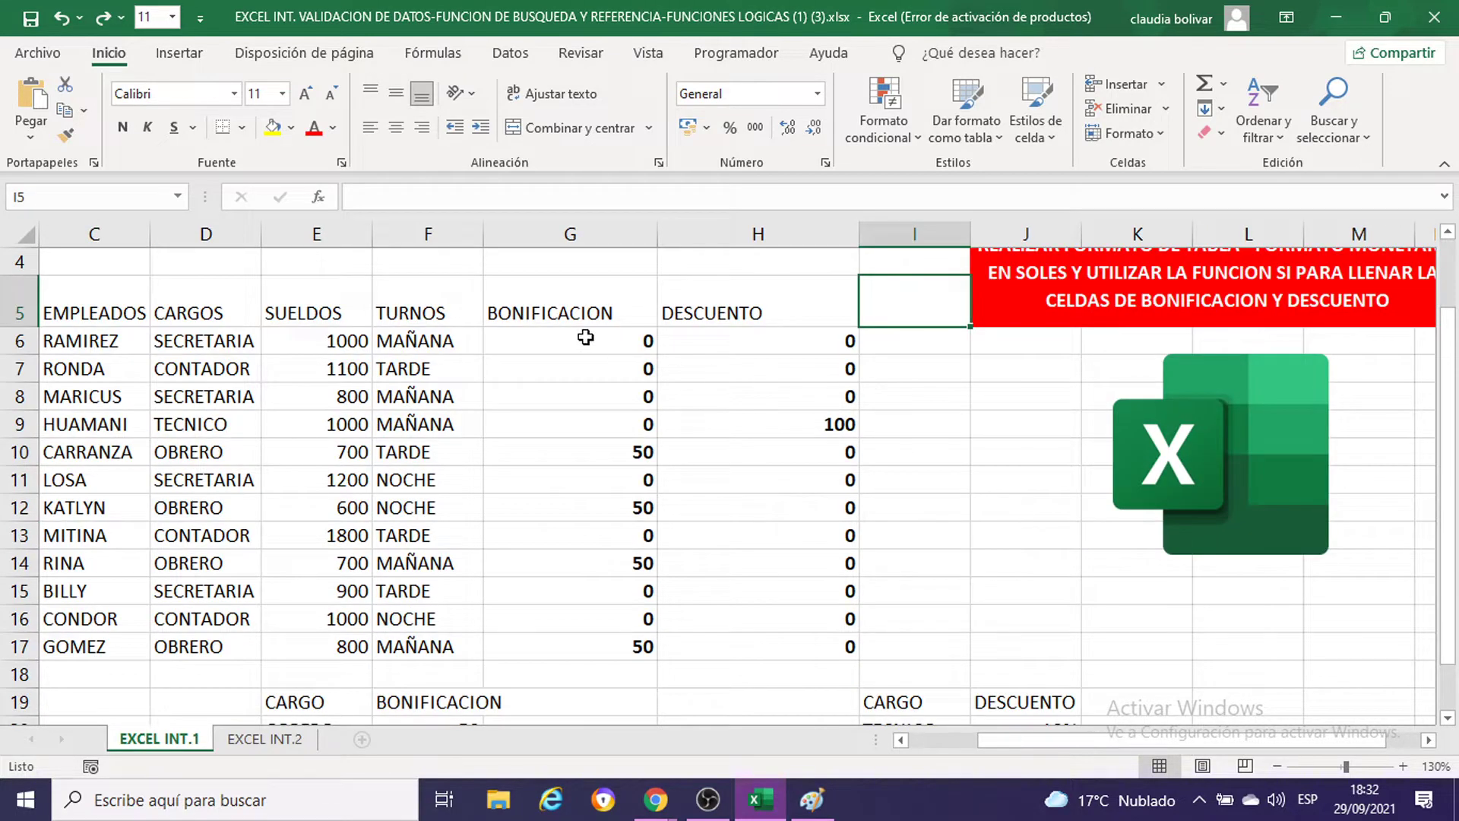
{"action": "mouse_move", "coordinate": [586, 338]}
{"action": "left_mouse_down"}
{"action": "mouse_move", "coordinate": [659, 413]}
{"action": "mouse_move", "coordinate": [752, 646]}
{"action": "left_mouse_up"}
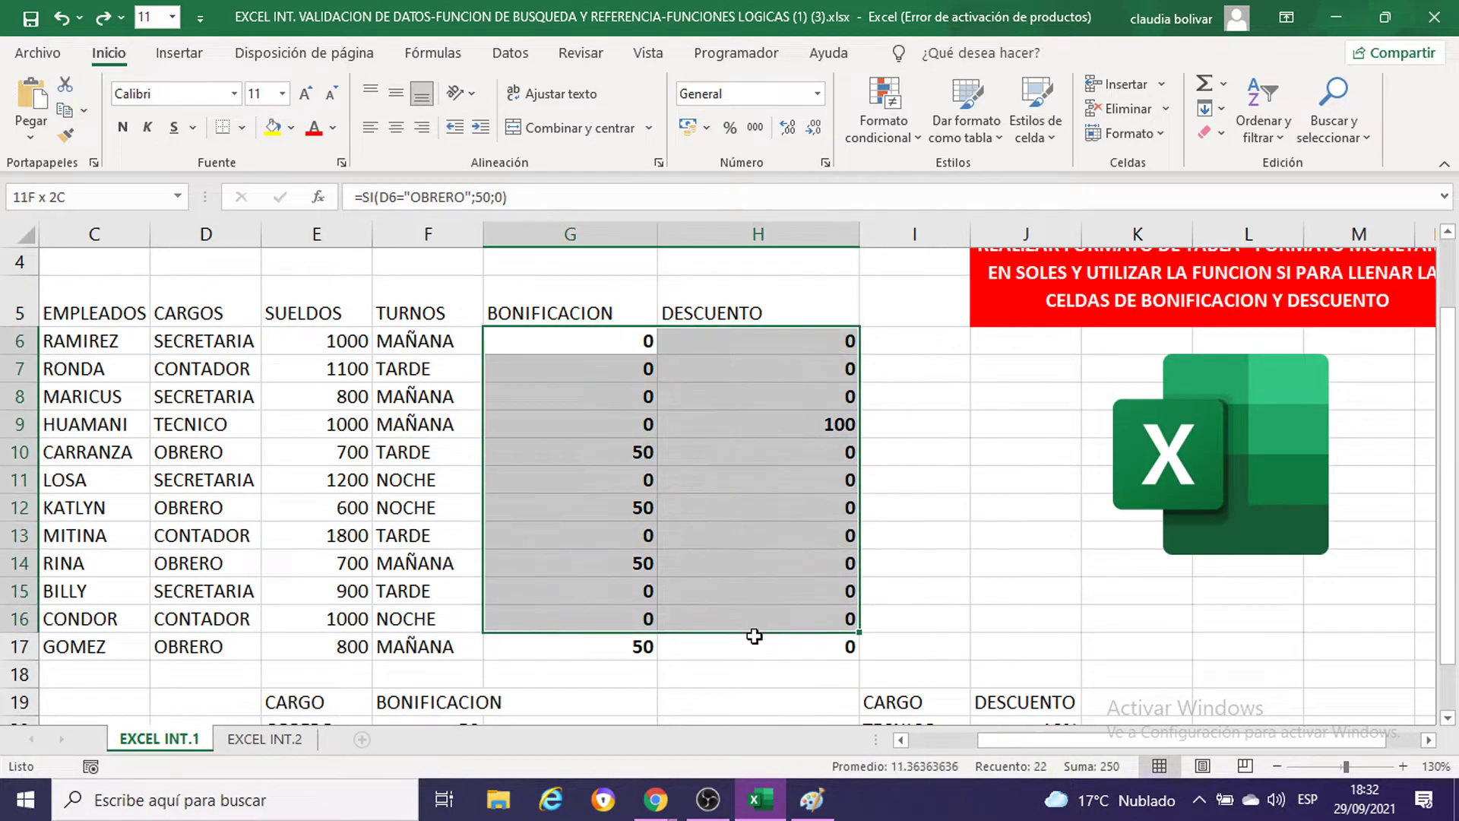
{"action": "left_click_drag", "start_coordinate": [557, 335], "coordinate": [758, 646]}
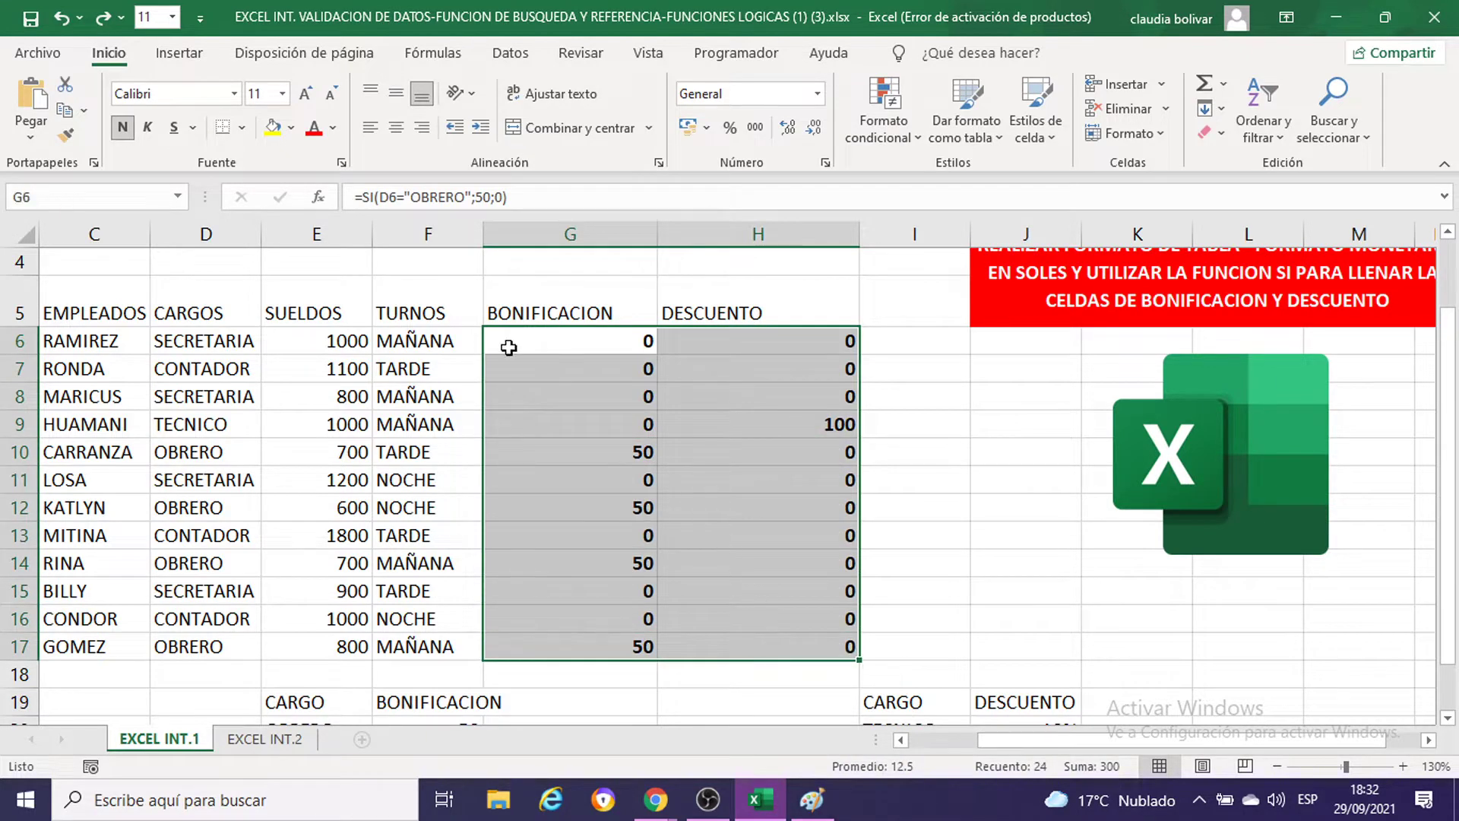
{"action": "left_click_drag", "start_coordinate": [508, 347], "coordinate": [738, 651]}
Step: Open the Format Cells number settings and choose the Moneda category
{"action": "left_click", "coordinate": [705, 129]}
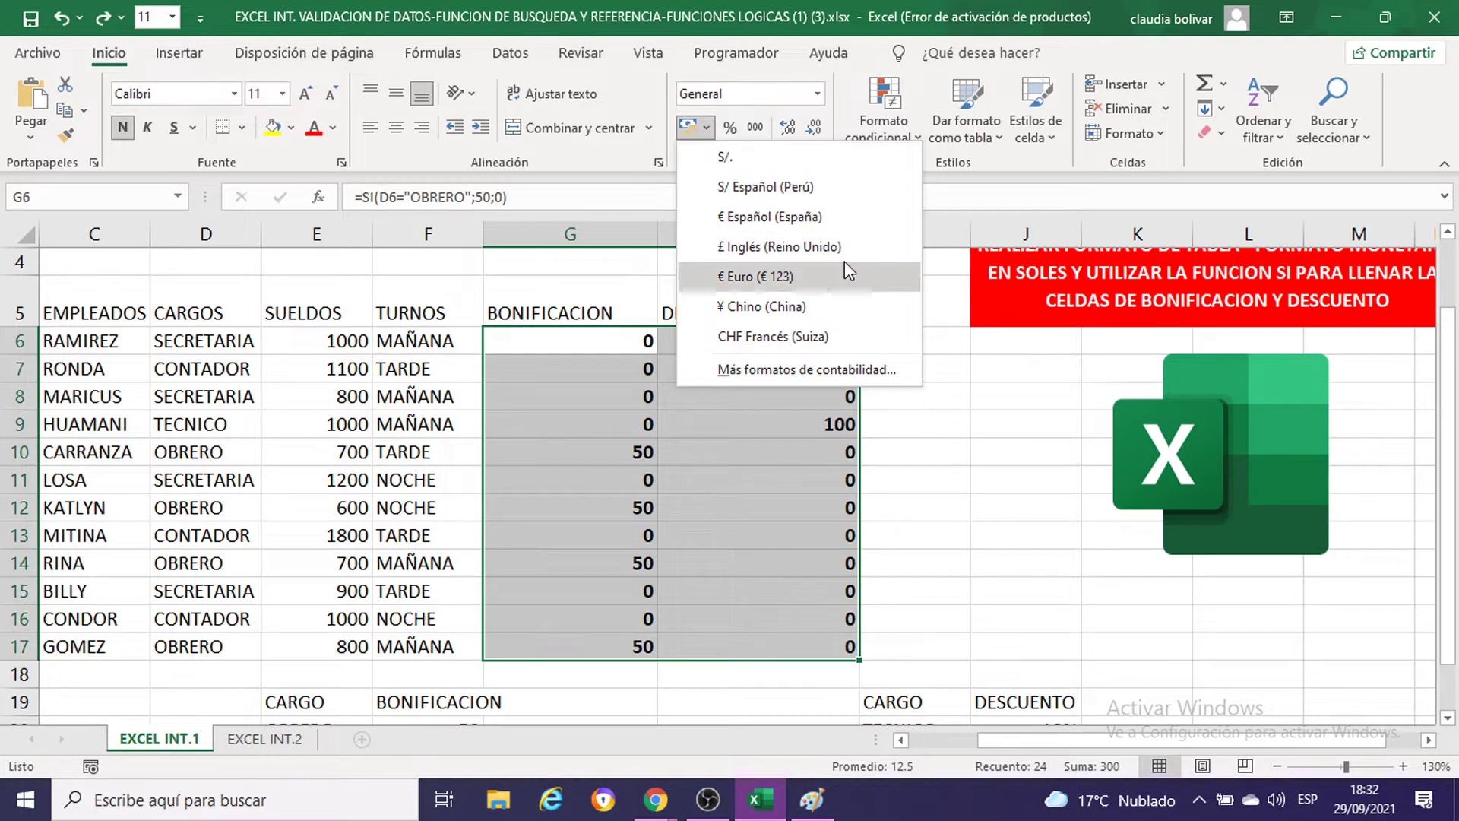
{"action": "left_click", "coordinate": [768, 371]}
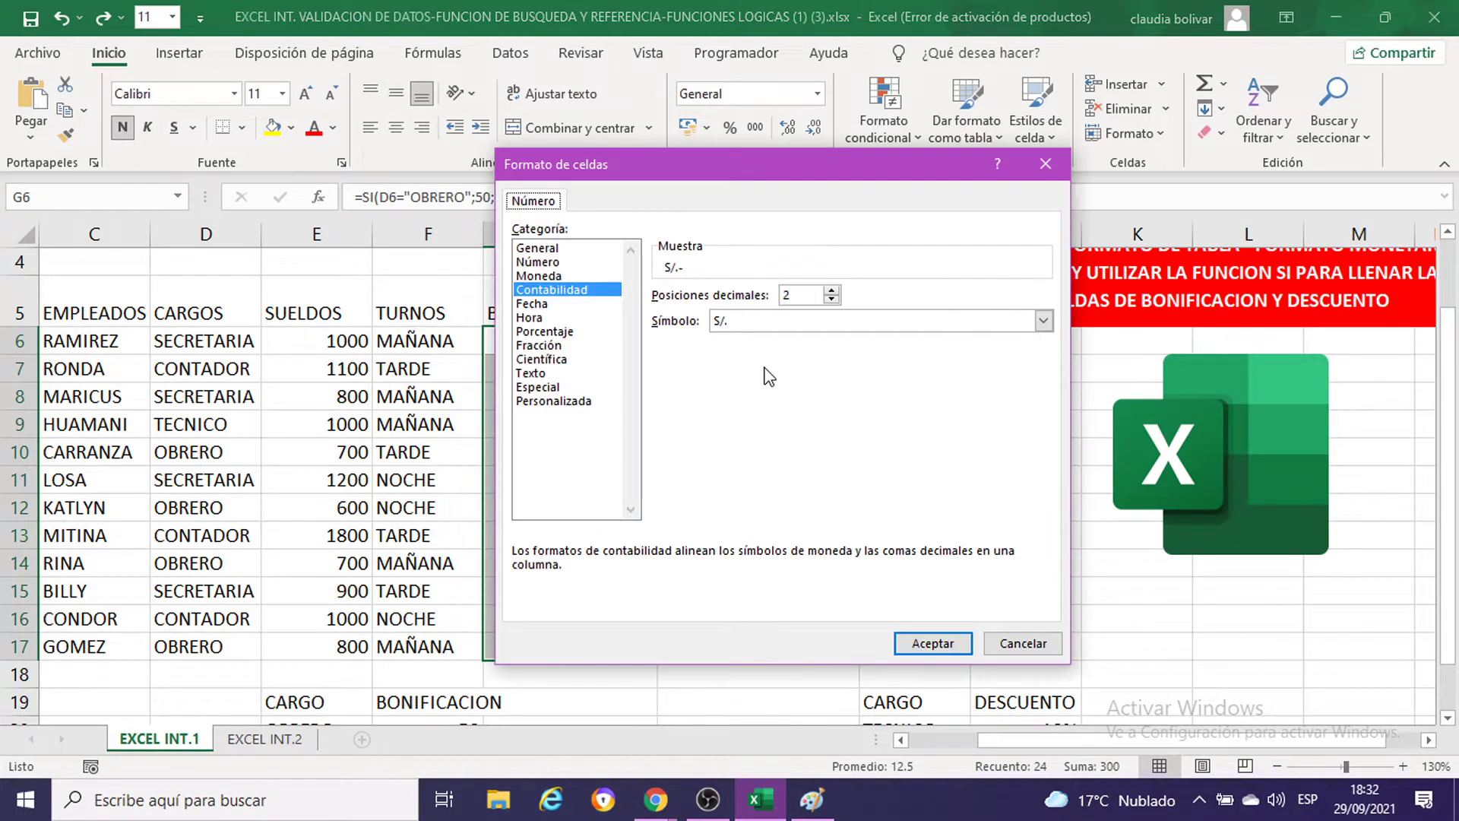
{"action": "left_click", "coordinate": [553, 276]}
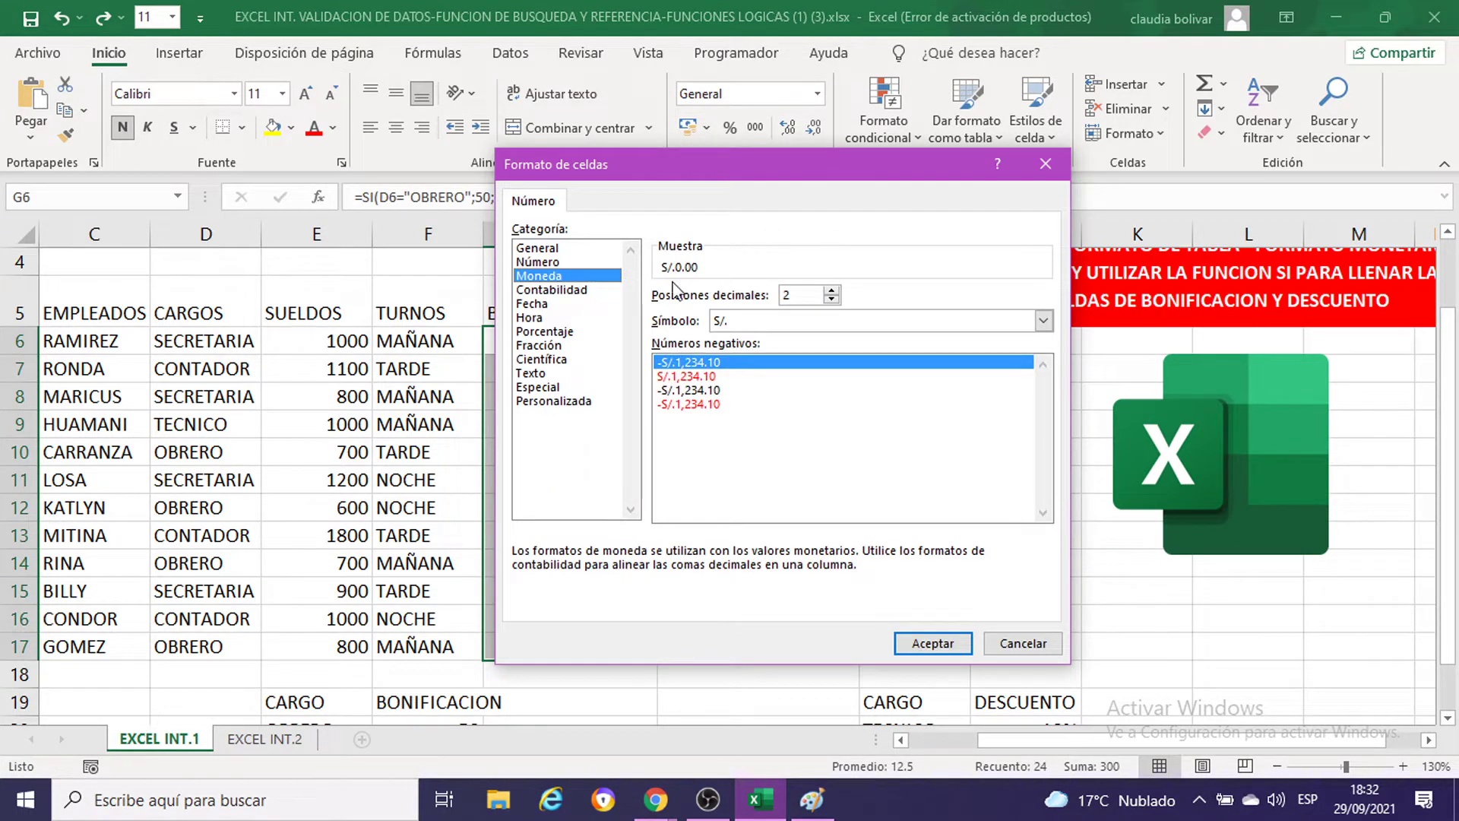
Step: Scroll the currency symbols to S/ Español (Perú) and show the list enlarged in Paint
{"action": "left_click", "coordinate": [1045, 322]}
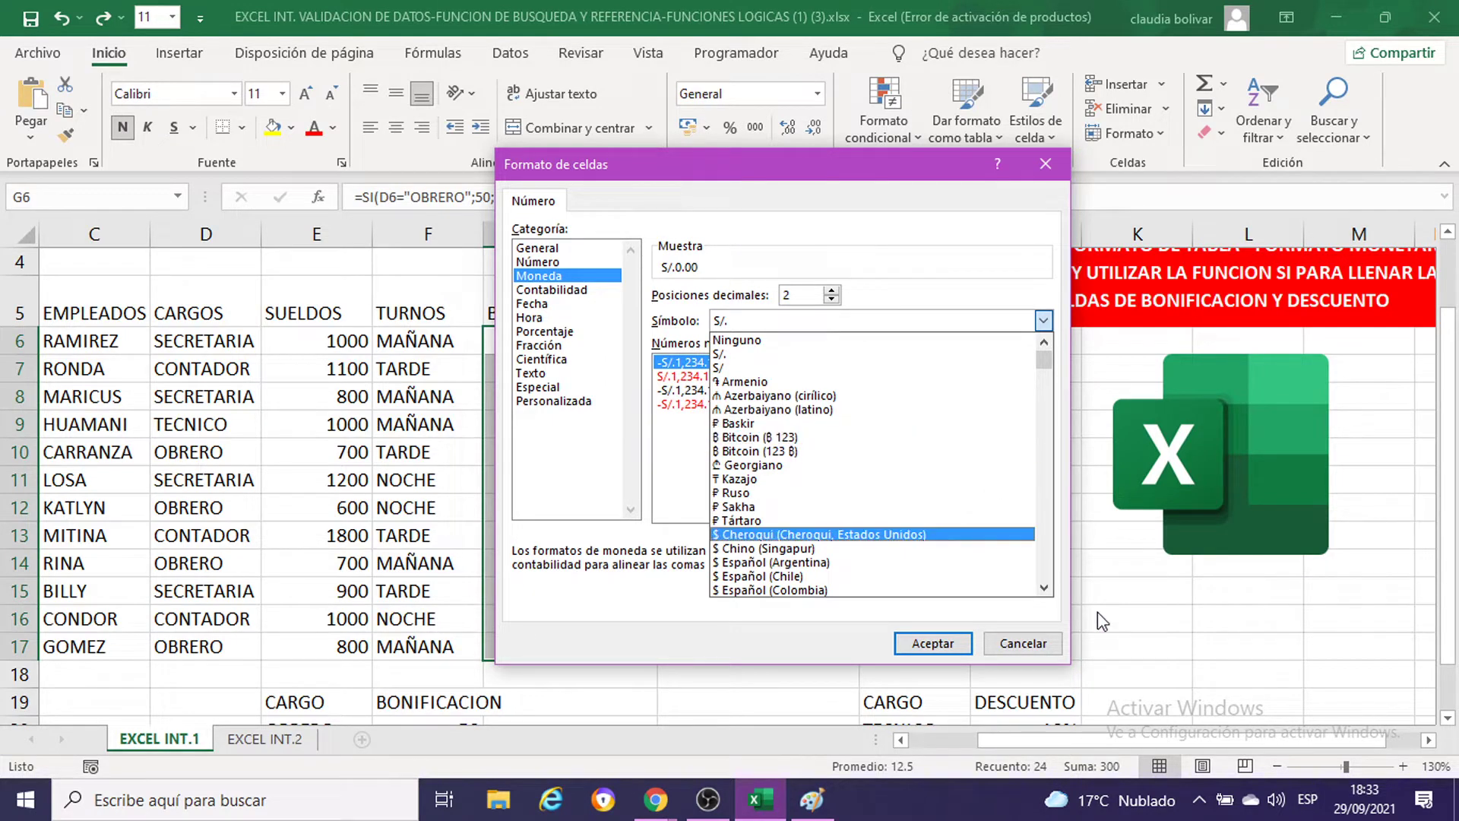
{"action": "left_click", "coordinate": [1047, 456]}
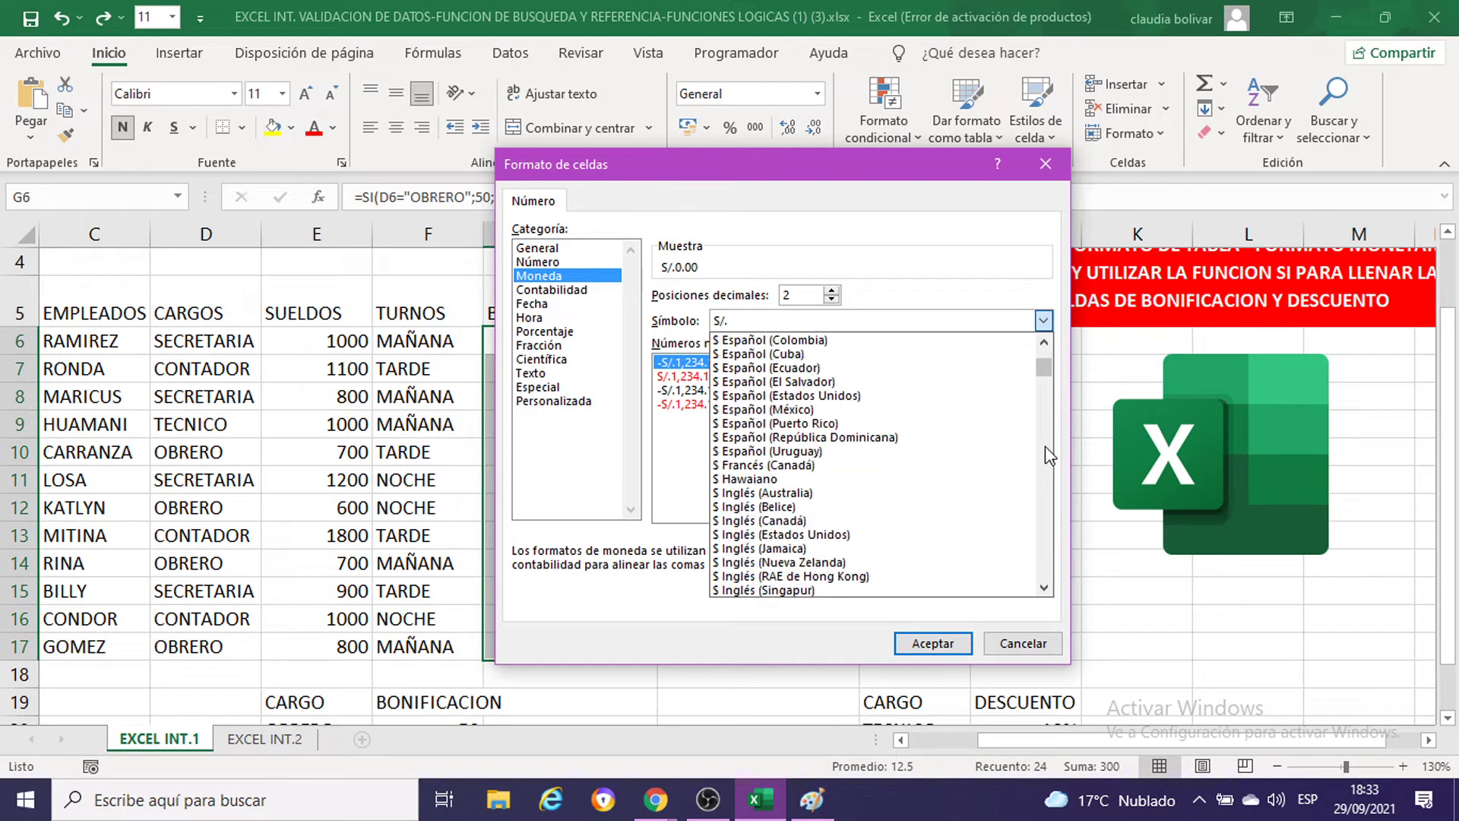
{"action": "left_click", "coordinate": [1046, 449]}
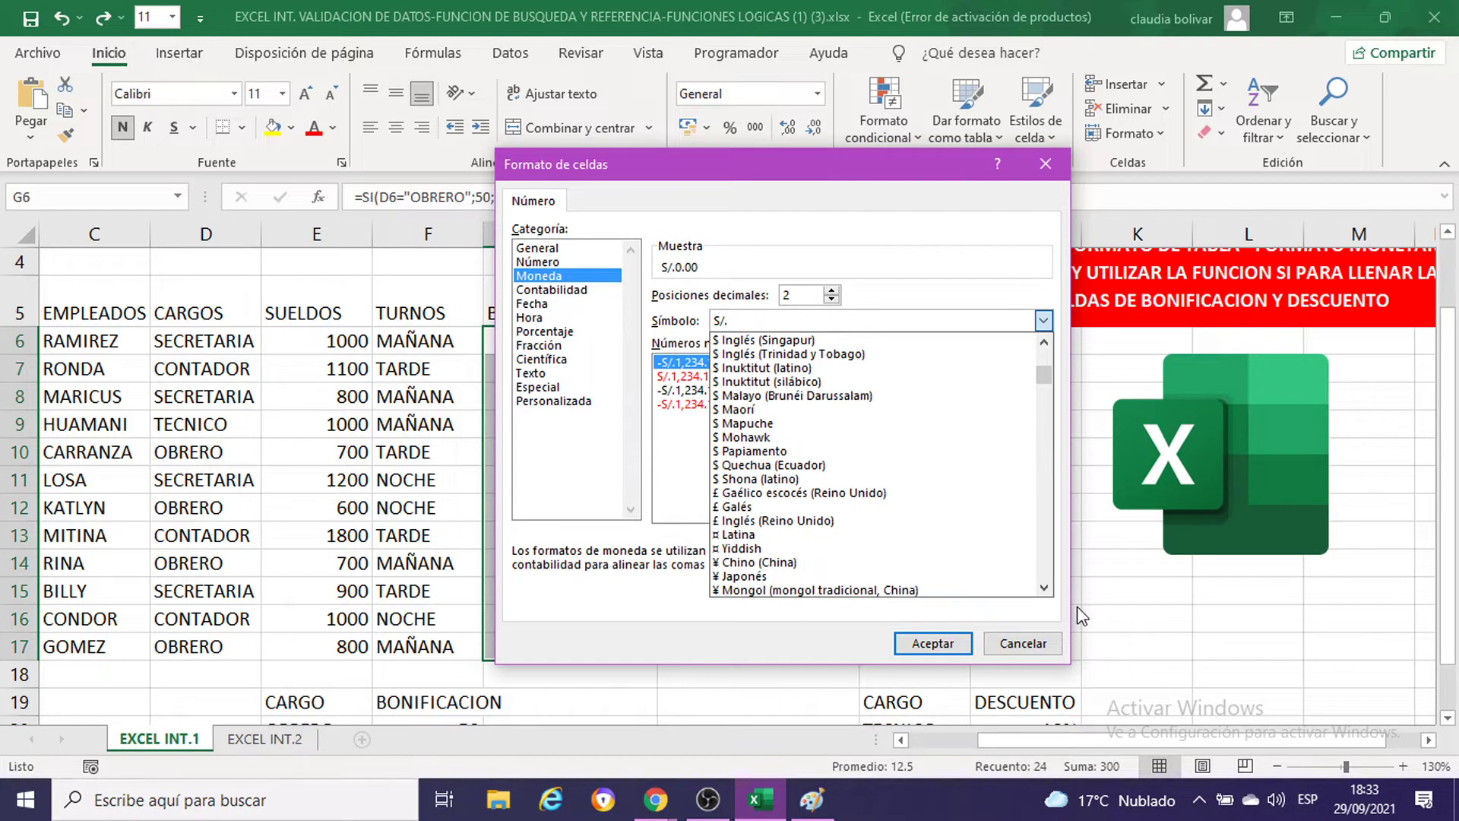
{"action": "left_click", "coordinate": [1045, 588]}
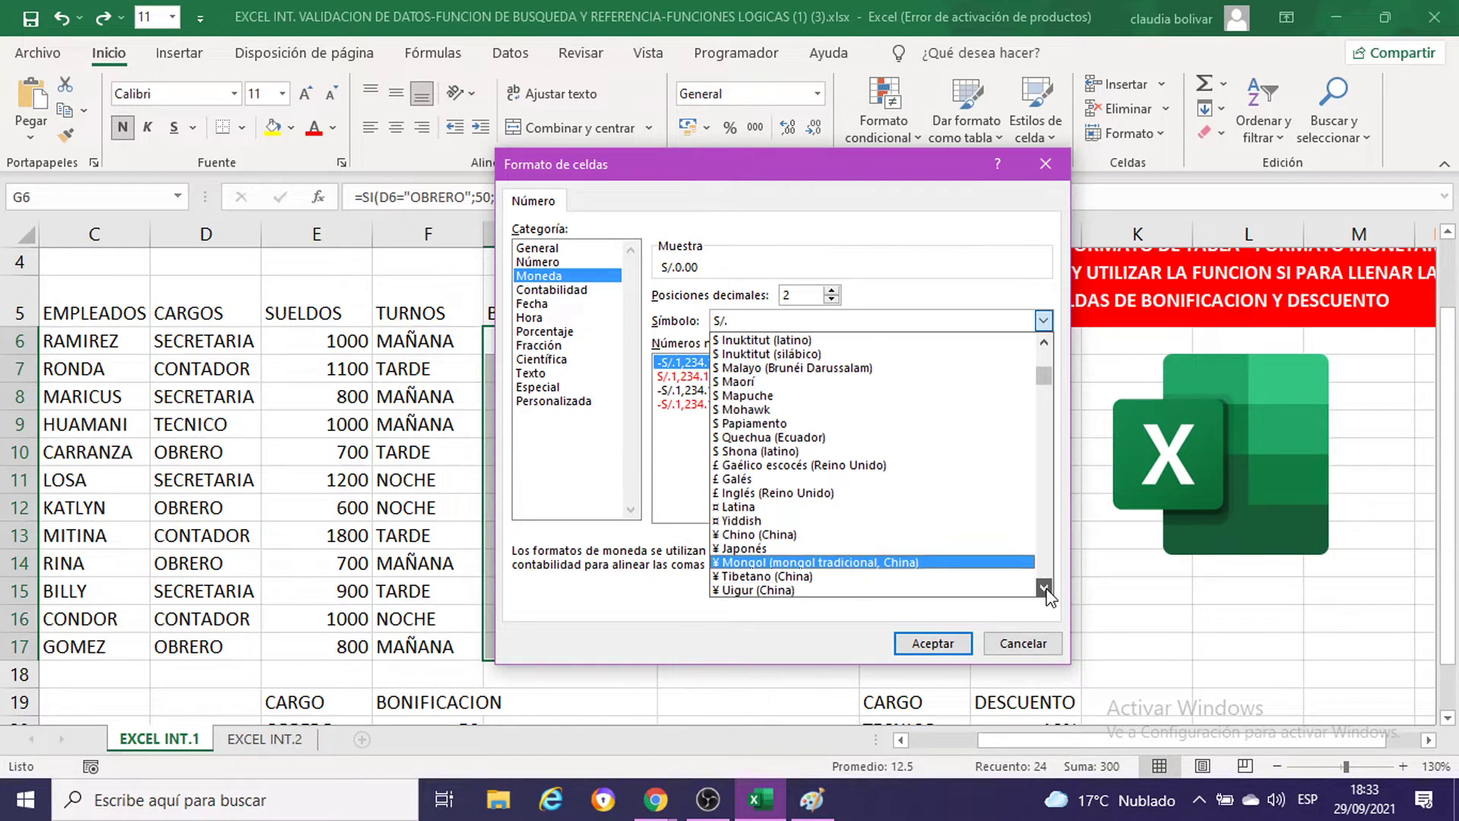
{"action": "left_click_drag", "start_coordinate": [1047, 589], "coordinate": [1047, 593]}
{"action": "left_click", "coordinate": [1044, 587]}
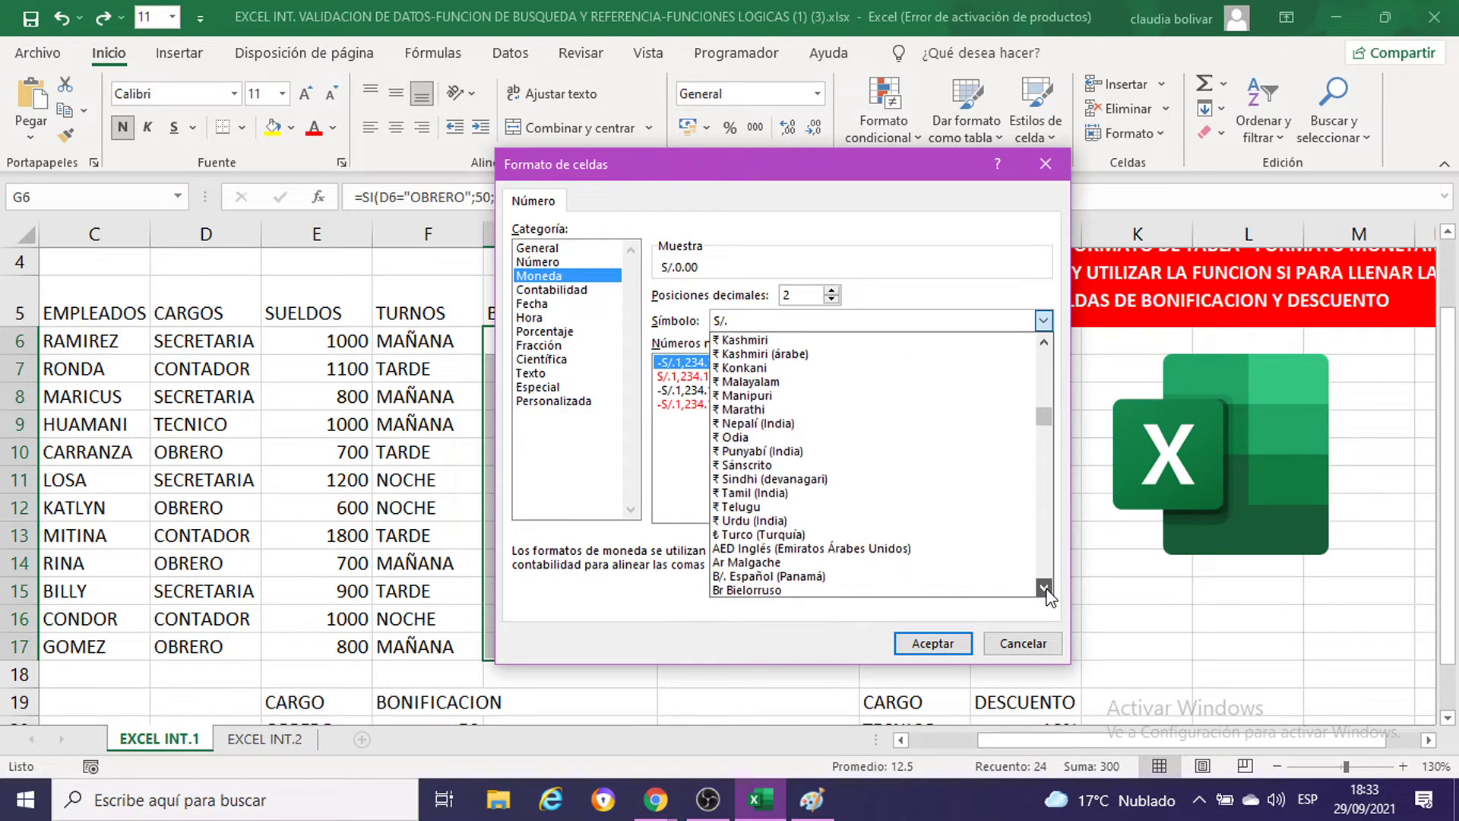
{"action": "left_click", "coordinate": [1044, 588]}
{"action": "scroll", "coordinate": [972, 487], "scroll_direction": "down", "scroll_amount": 1}
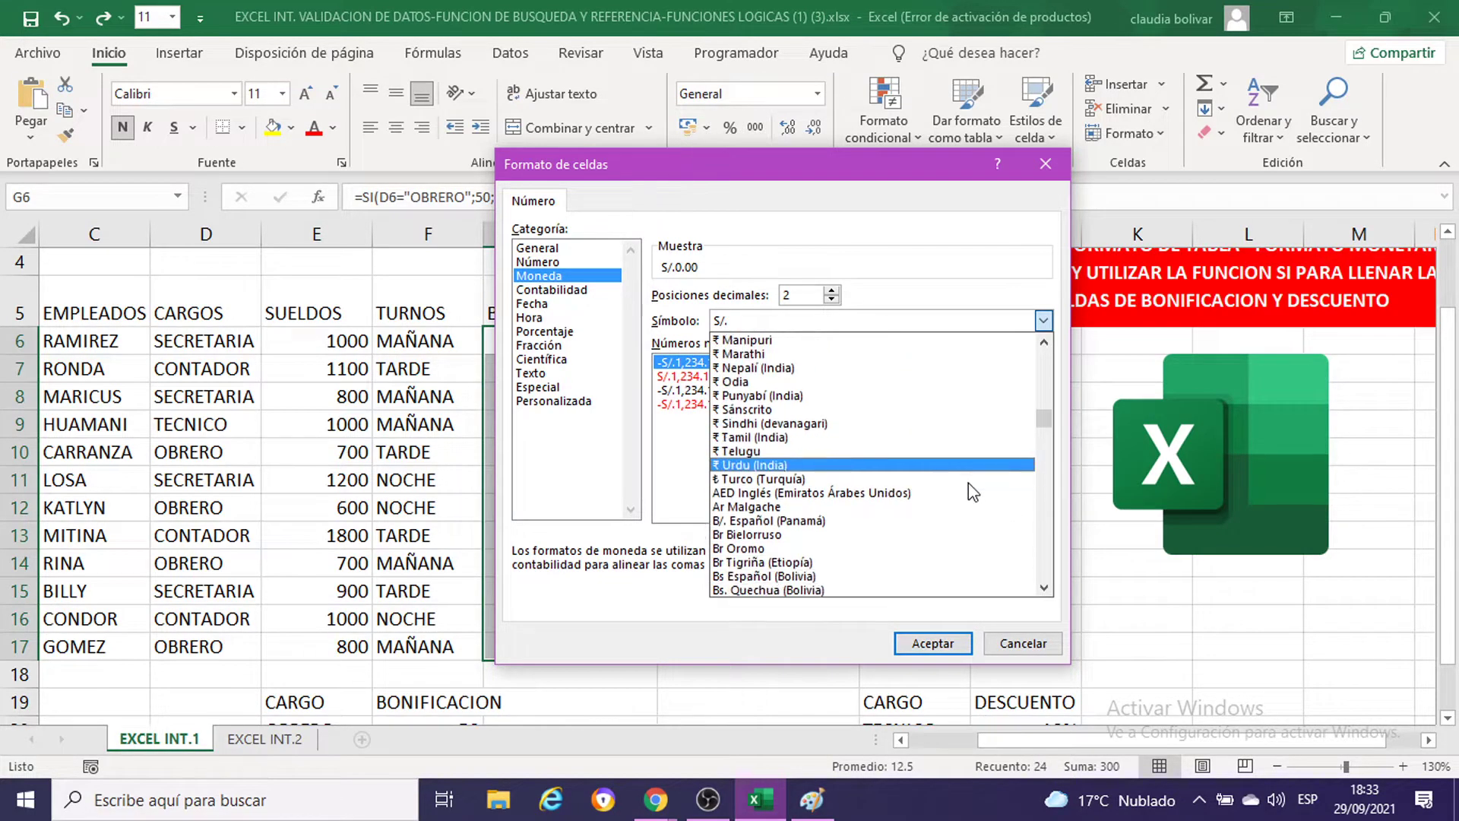
{"action": "scroll", "coordinate": [973, 487], "scroll_direction": "down", "scroll_amount": 1}
{"action": "scroll", "coordinate": [972, 490], "scroll_direction": "down", "scroll_amount": 1}
{"action": "scroll", "coordinate": [973, 494], "scroll_direction": "down", "scroll_amount": 2}
{"action": "scroll", "coordinate": [972, 496], "scroll_direction": "down", "scroll_amount": 2}
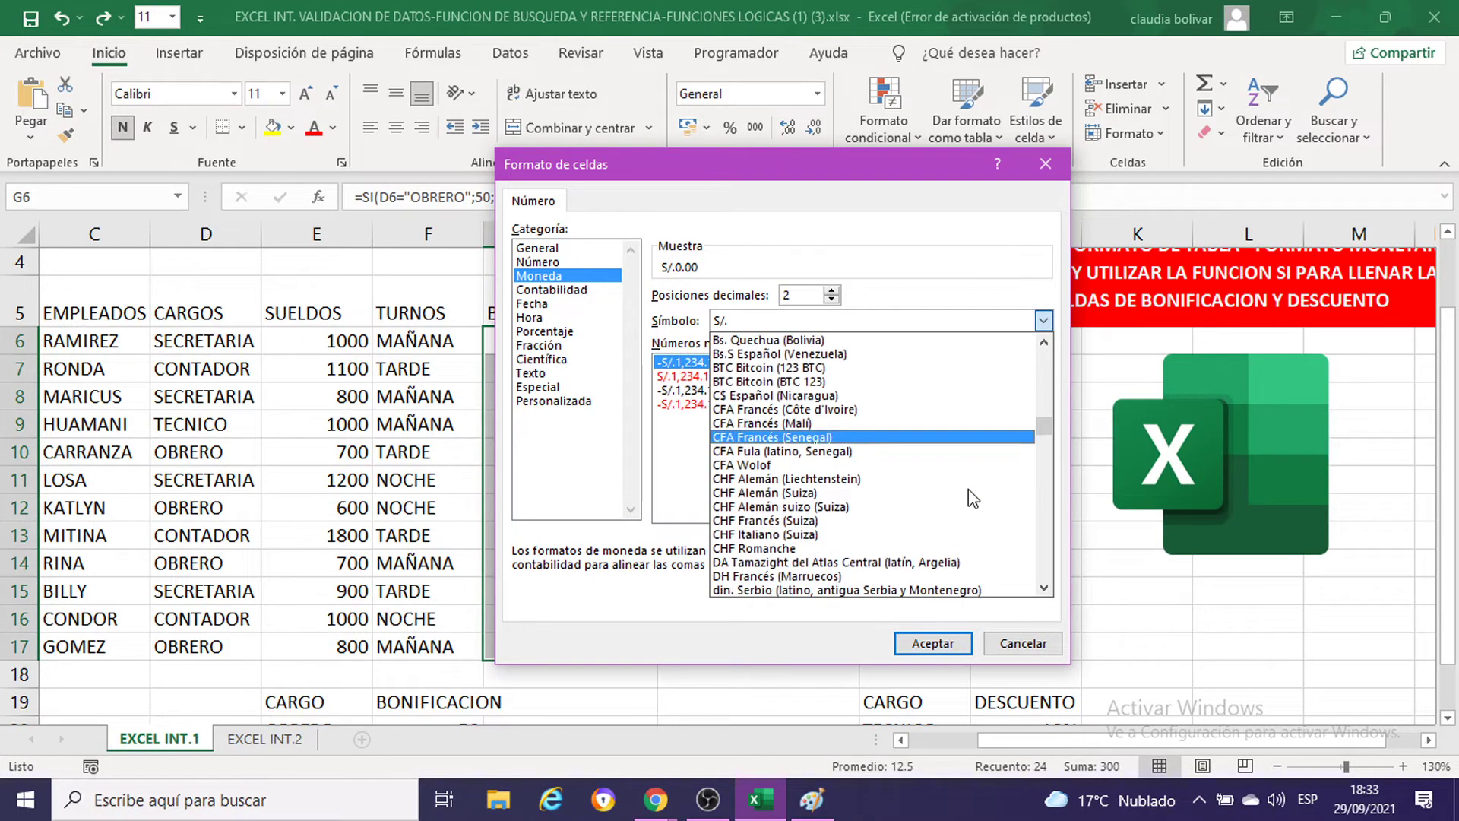
{"action": "scroll", "coordinate": [972, 496], "scroll_direction": "down", "scroll_amount": 2}
{"action": "scroll", "coordinate": [973, 498], "scroll_direction": "down", "scroll_amount": 2}
{"action": "scroll", "coordinate": [974, 501], "scroll_direction": "down", "scroll_amount": 2}
{"action": "scroll", "coordinate": [974, 504], "scroll_direction": "down", "scroll_amount": 2}
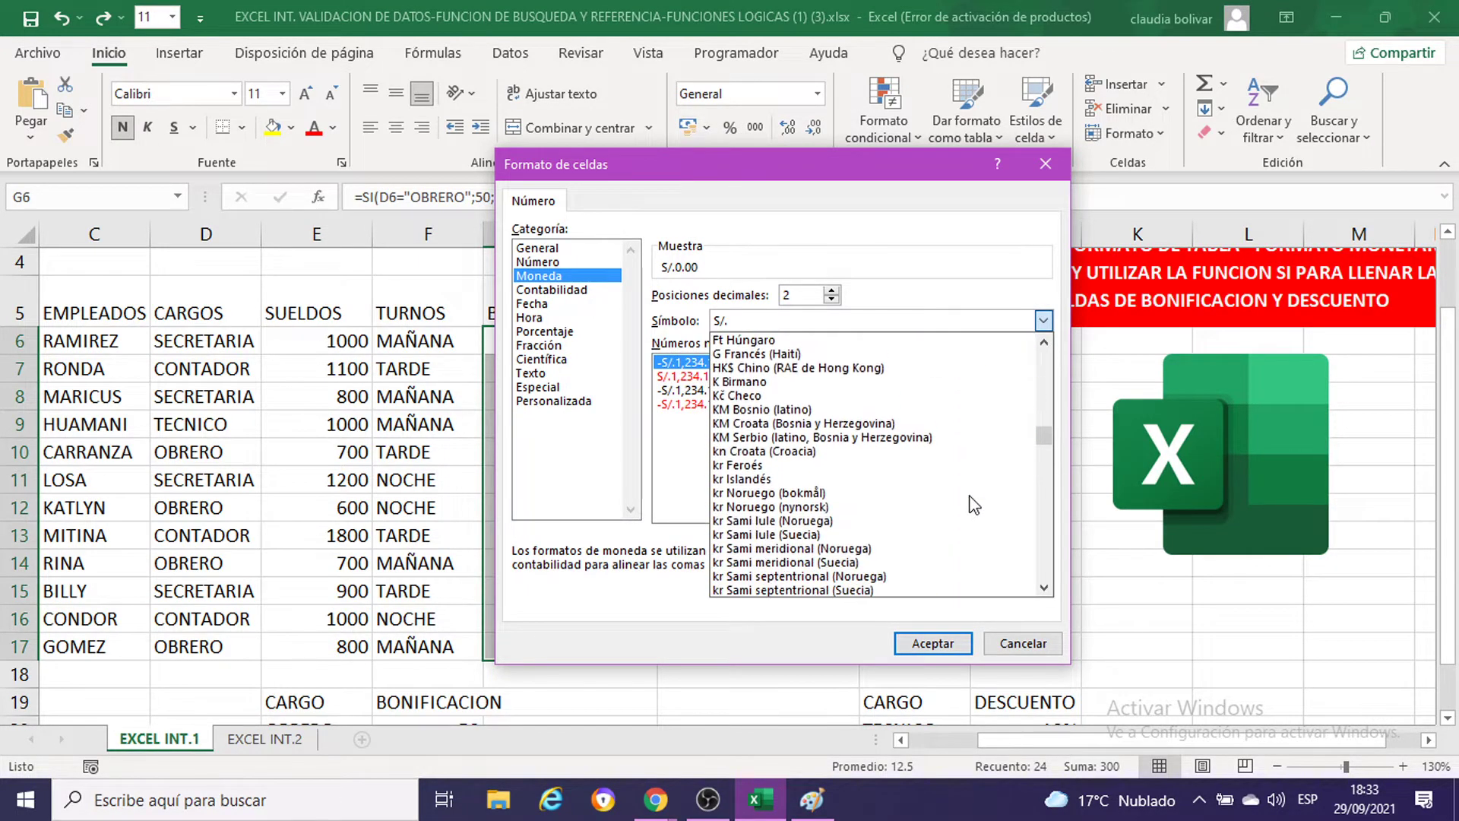
{"action": "scroll", "coordinate": [975, 504], "scroll_direction": "down", "scroll_amount": 2}
{"action": "scroll", "coordinate": [975, 504], "scroll_direction": "down", "scroll_amount": 2}
{"action": "scroll", "coordinate": [975, 504], "scroll_direction": "down", "scroll_amount": 2}
{"action": "scroll", "coordinate": [975, 504], "scroll_direction": "down", "scroll_amount": 1}
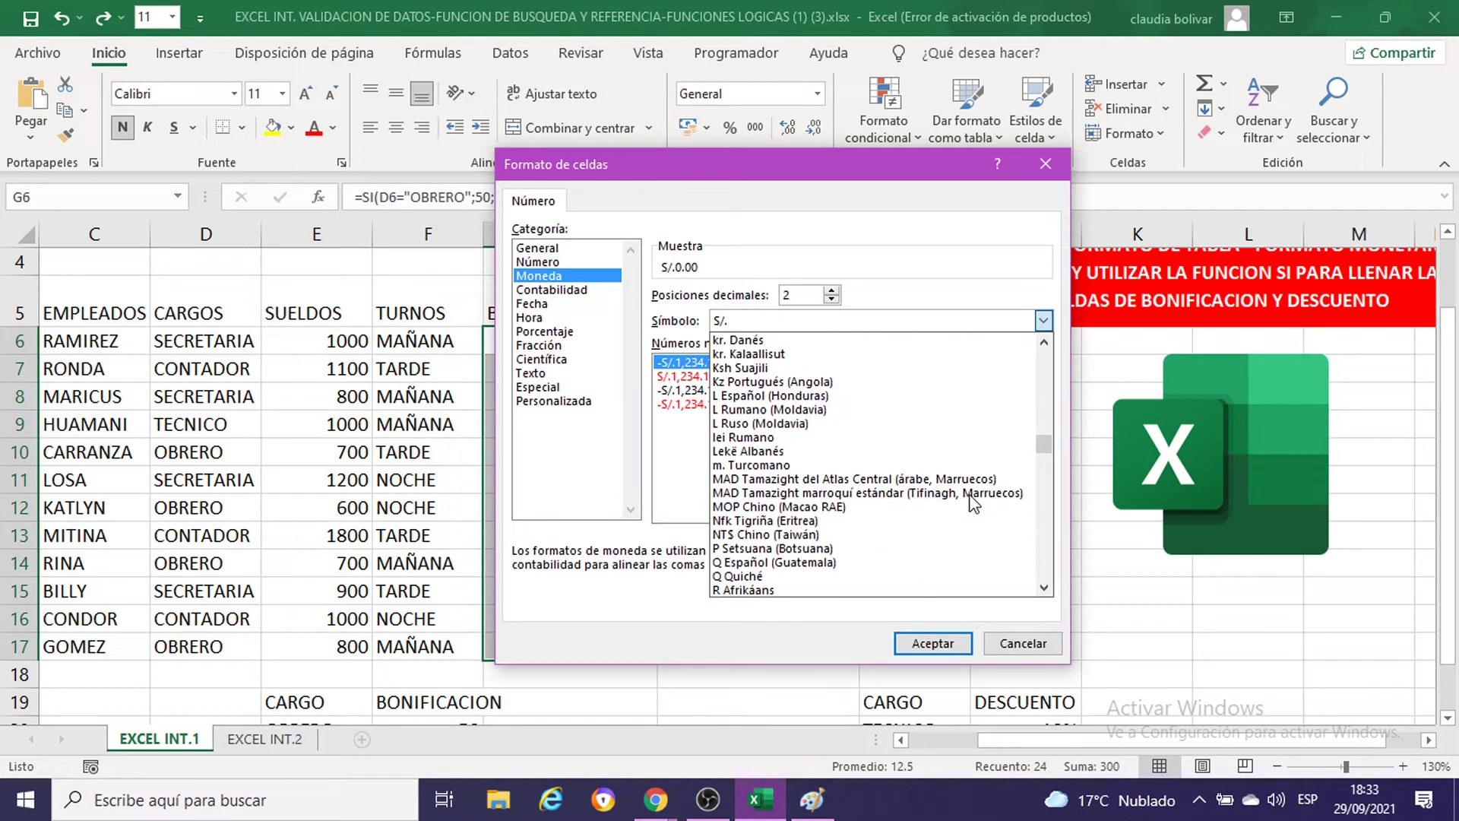
{"action": "scroll", "coordinate": [975, 503], "scroll_direction": "down", "scroll_amount": 1}
{"action": "scroll", "coordinate": [974, 504], "scroll_direction": "down", "scroll_amount": 1}
{"action": "scroll", "coordinate": [974, 504], "scroll_direction": "down", "scroll_amount": 1}
{"action": "scroll", "coordinate": [975, 504], "scroll_direction": "down", "scroll_amount": 1}
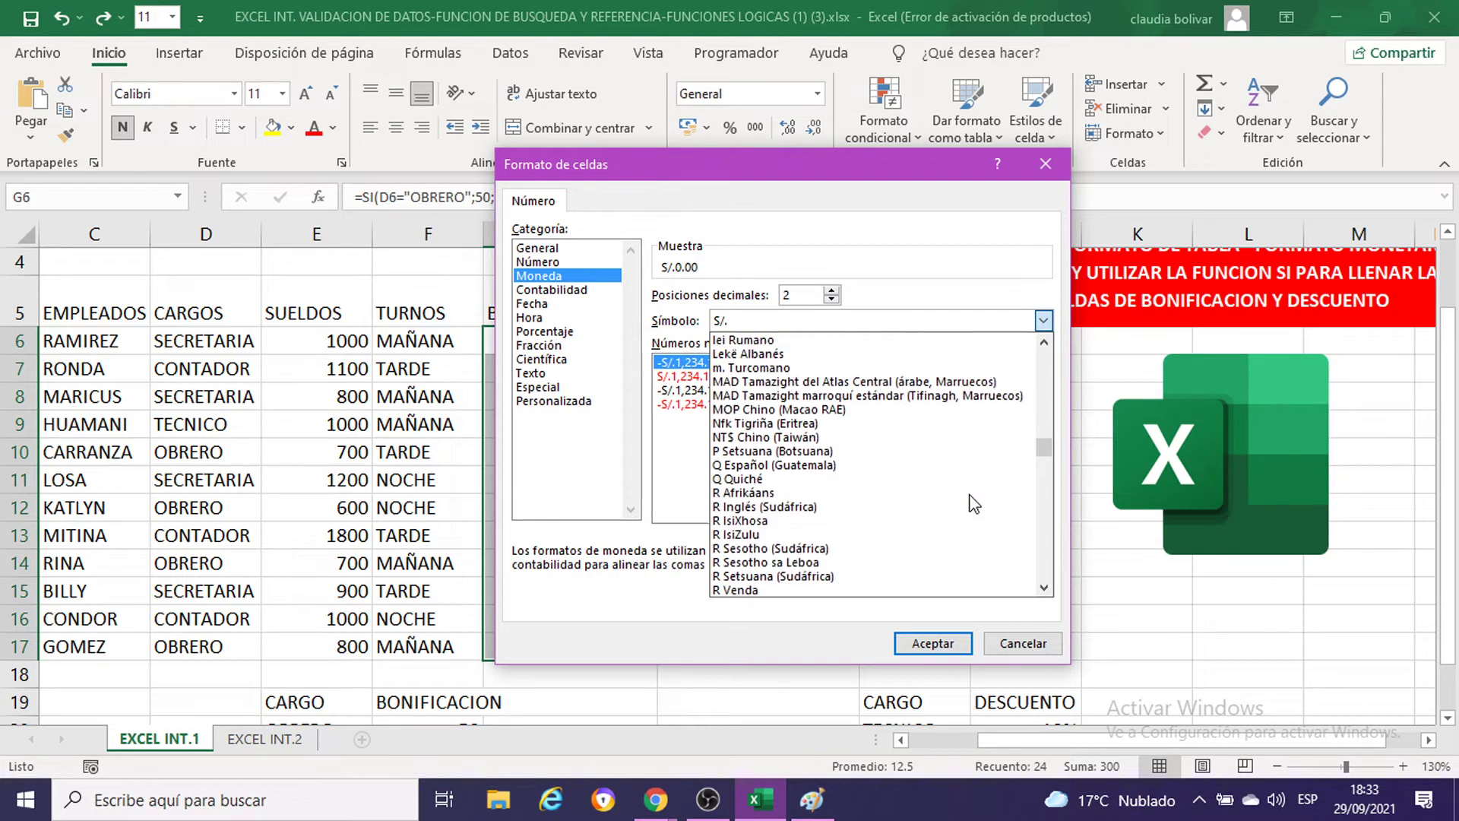
{"action": "scroll", "coordinate": [974, 504], "scroll_direction": "down", "scroll_amount": 1}
{"action": "scroll", "coordinate": [974, 504], "scroll_direction": "down", "scroll_amount": 2}
{"action": "scroll", "coordinate": [974, 504], "scroll_direction": "down", "scroll_amount": 2}
{"action": "scroll", "coordinate": [974, 504], "scroll_direction": "down", "scroll_amount": 1}
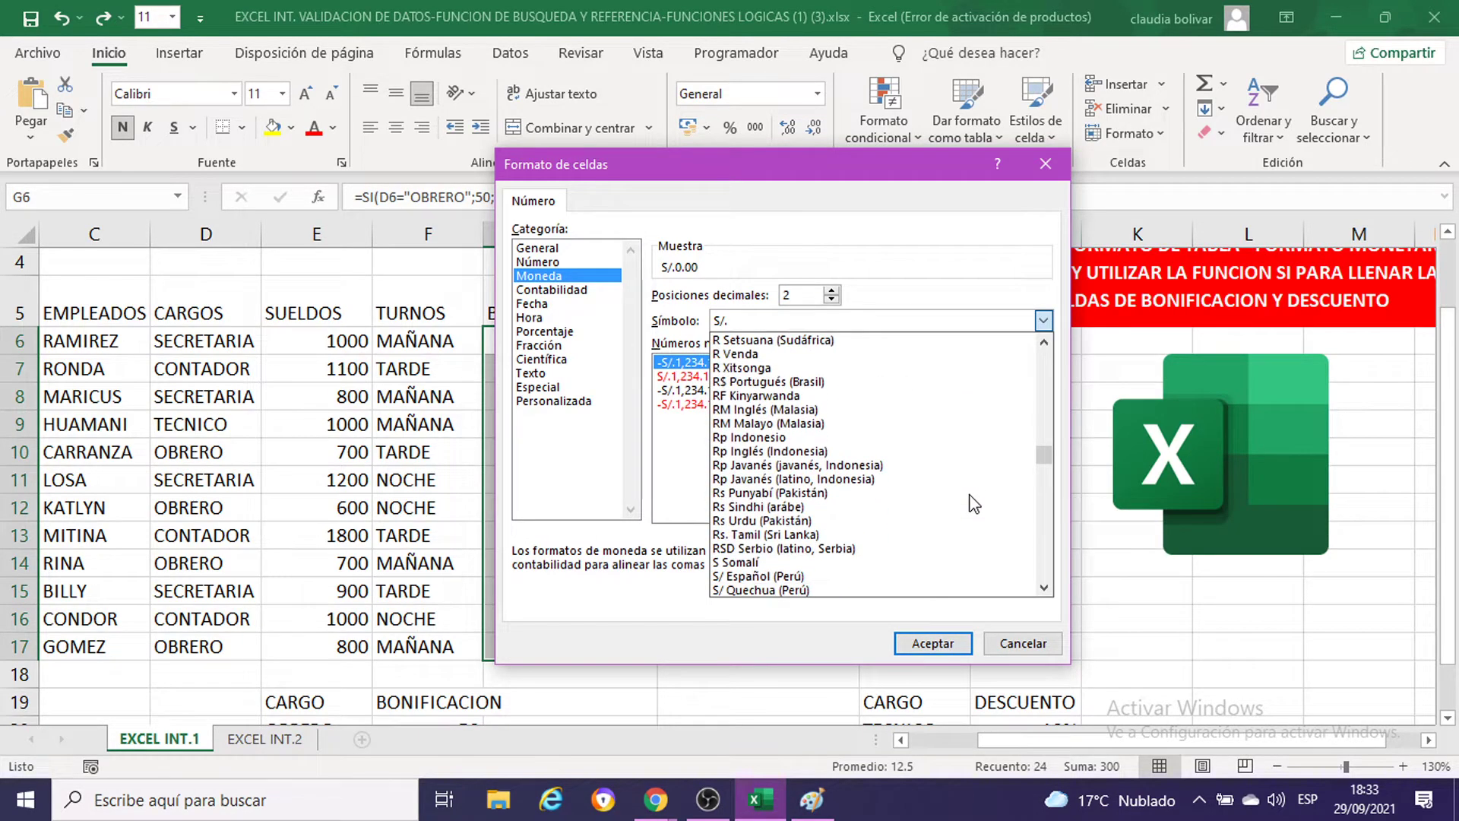
{"action": "scroll", "coordinate": [975, 504], "scroll_direction": "down", "scroll_amount": 1}
{"action": "scroll", "coordinate": [974, 503], "scroll_direction": "down", "scroll_amount": 2}
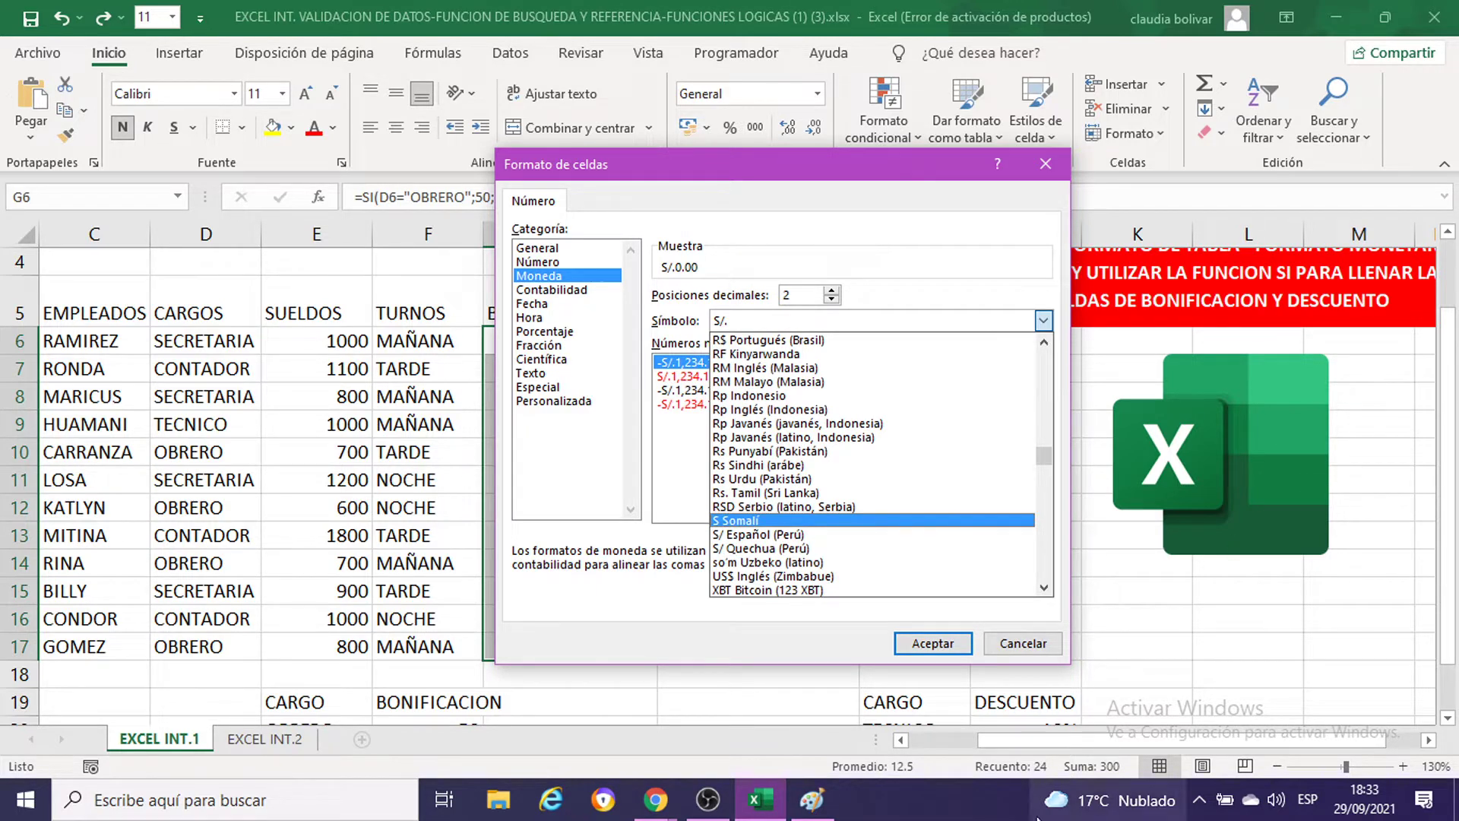
{"action": "left_click", "coordinate": [812, 800]}
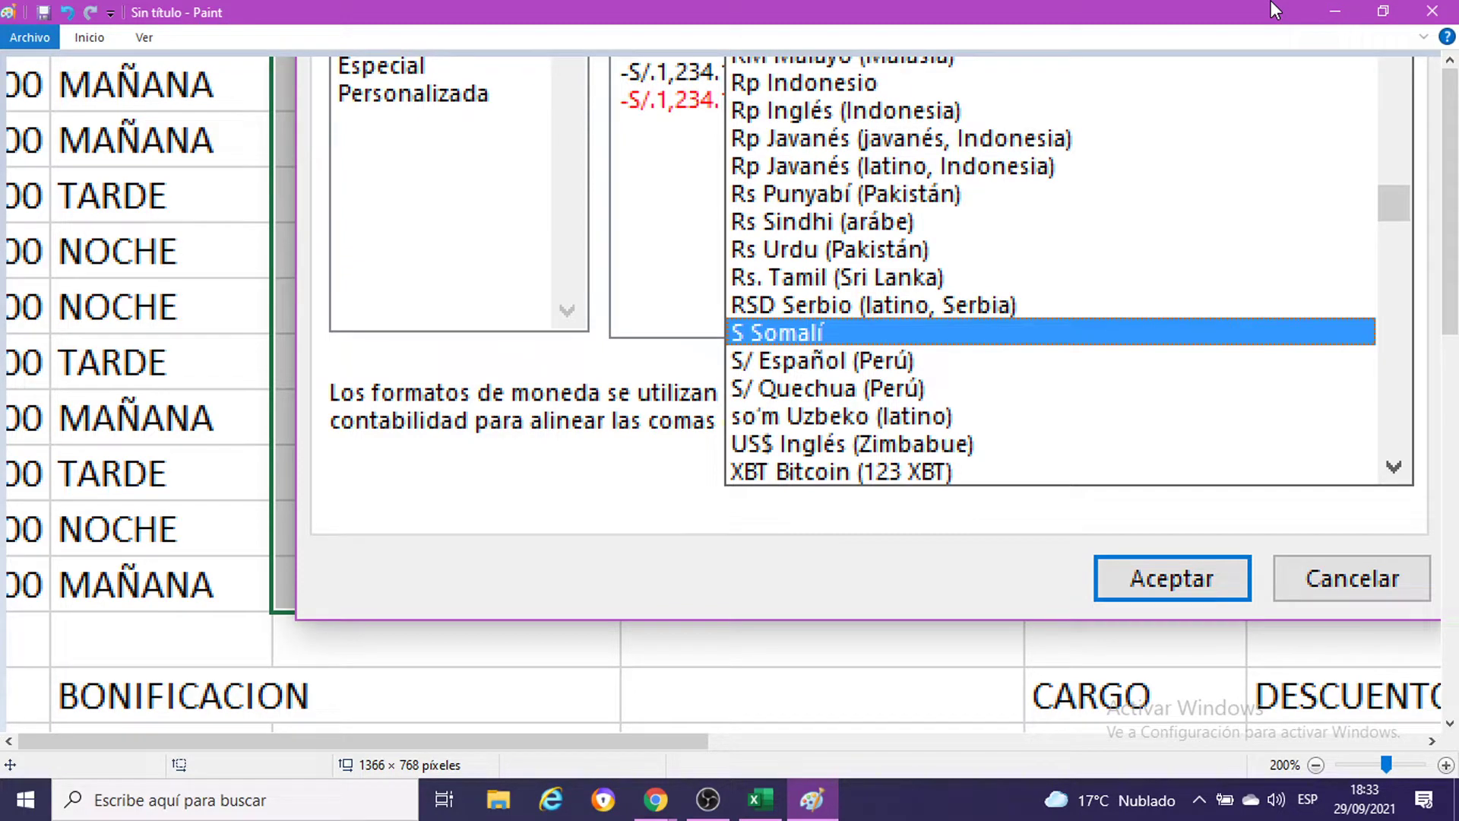
Step: Minimize Paint to bring back Excel's Format Cells dialog
{"action": "left_click", "coordinate": [1336, 10]}
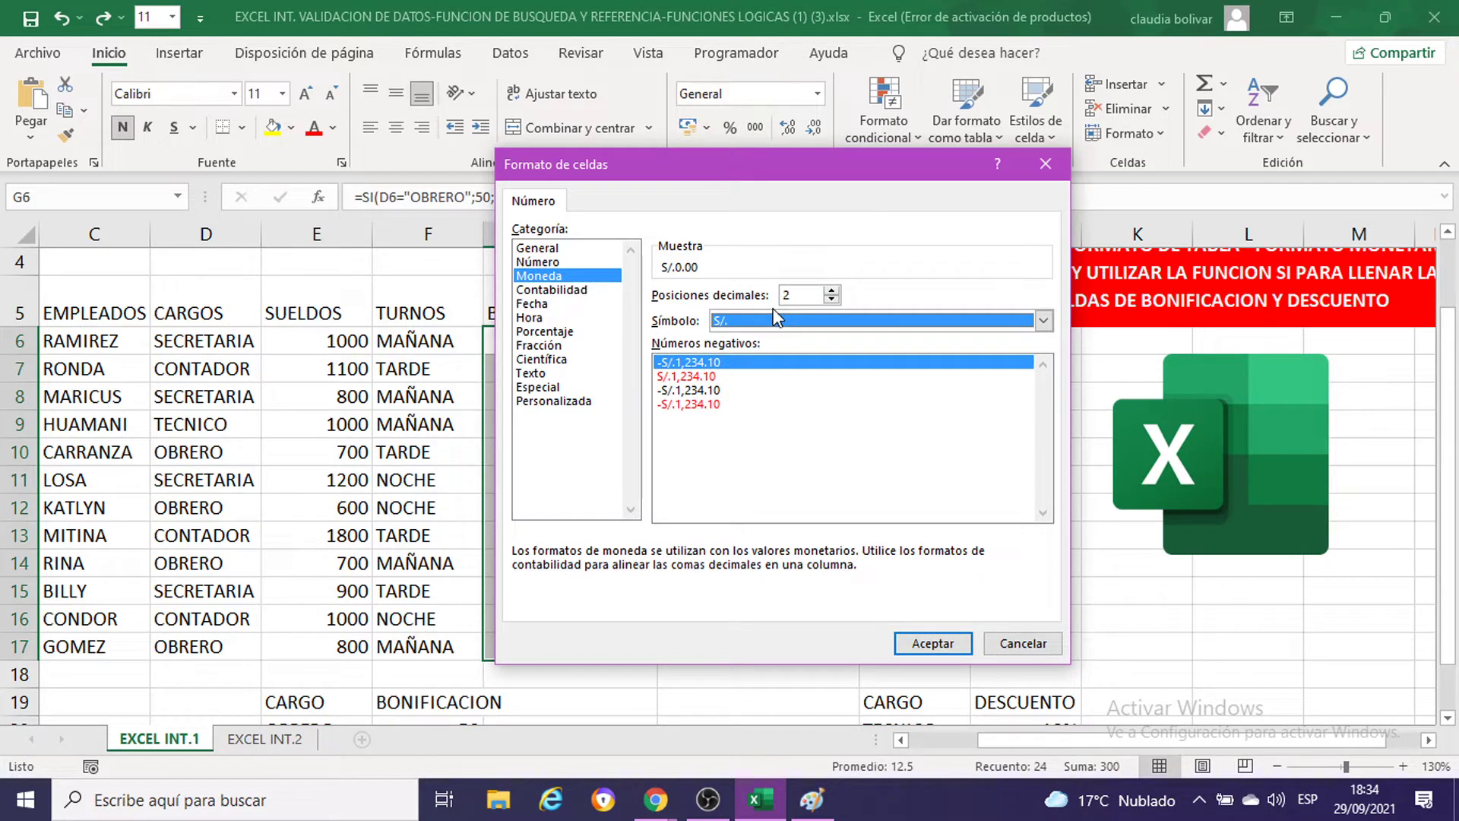
Step: Bring up the Meet class call, admit the waiting person, and switch back to Excel
{"action": "left_click", "coordinate": [652, 799]}
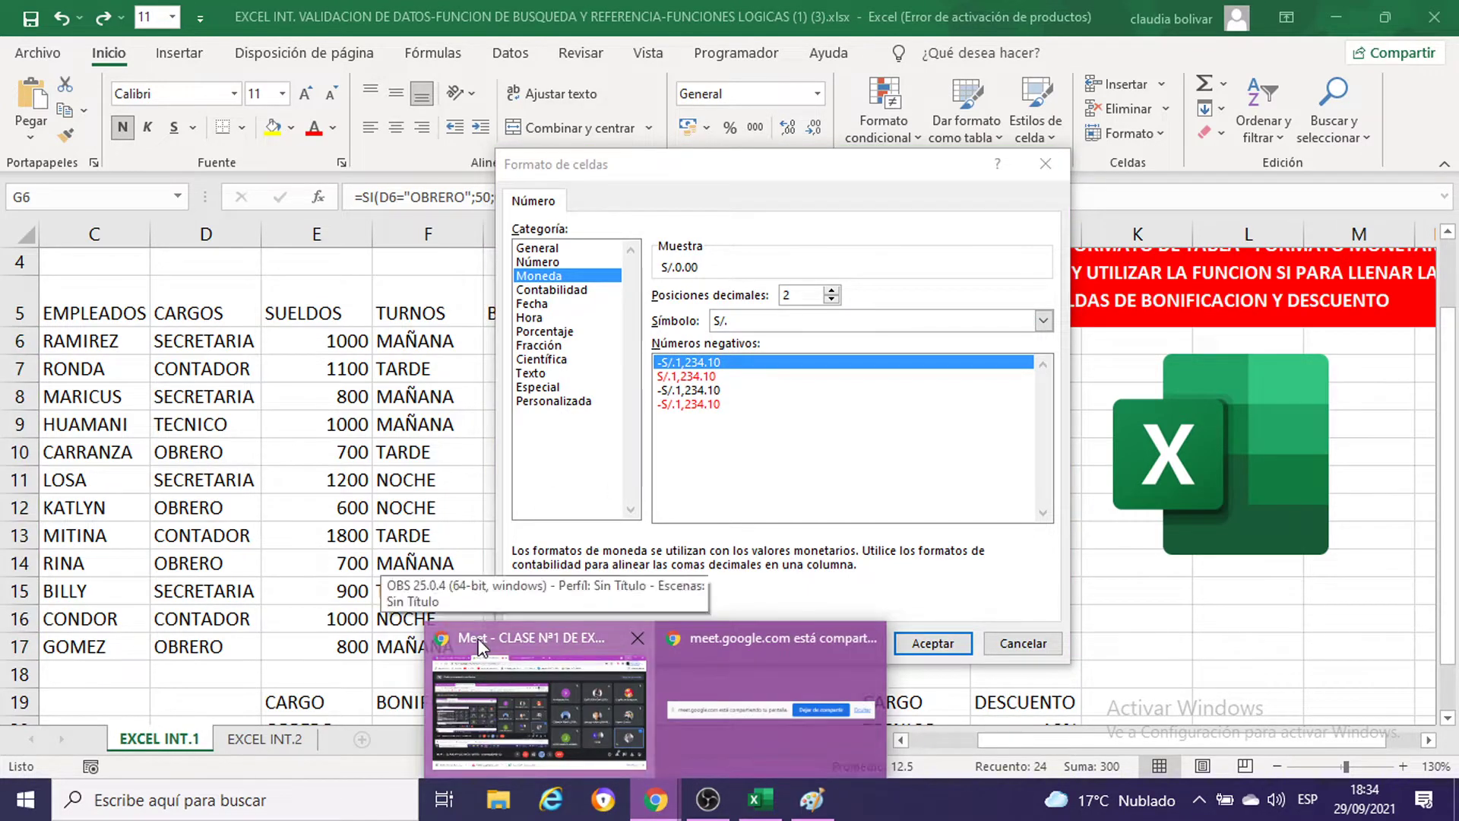
{"action": "left_click", "coordinate": [490, 637]}
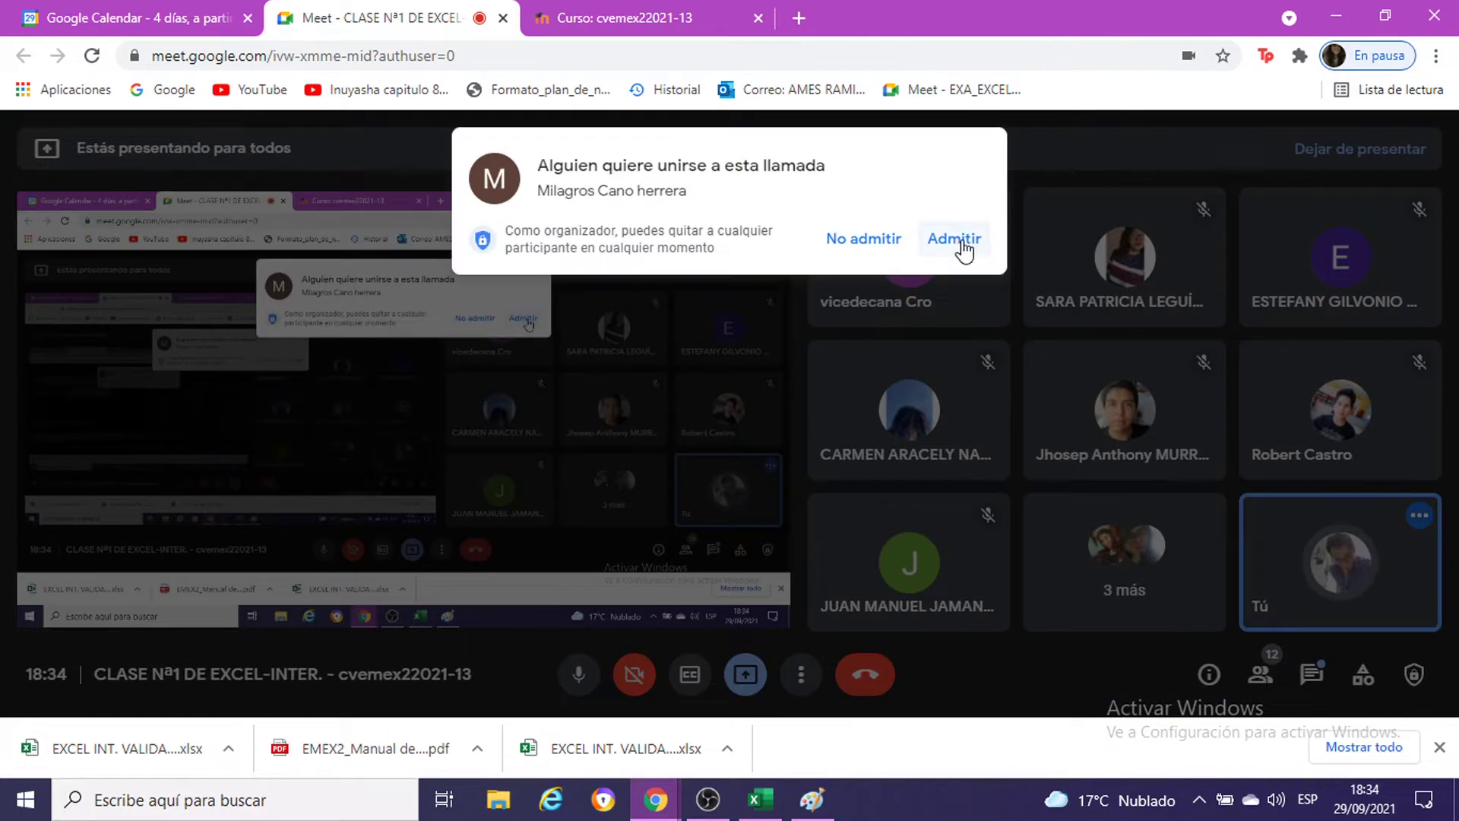
{"action": "left_click", "coordinate": [959, 240]}
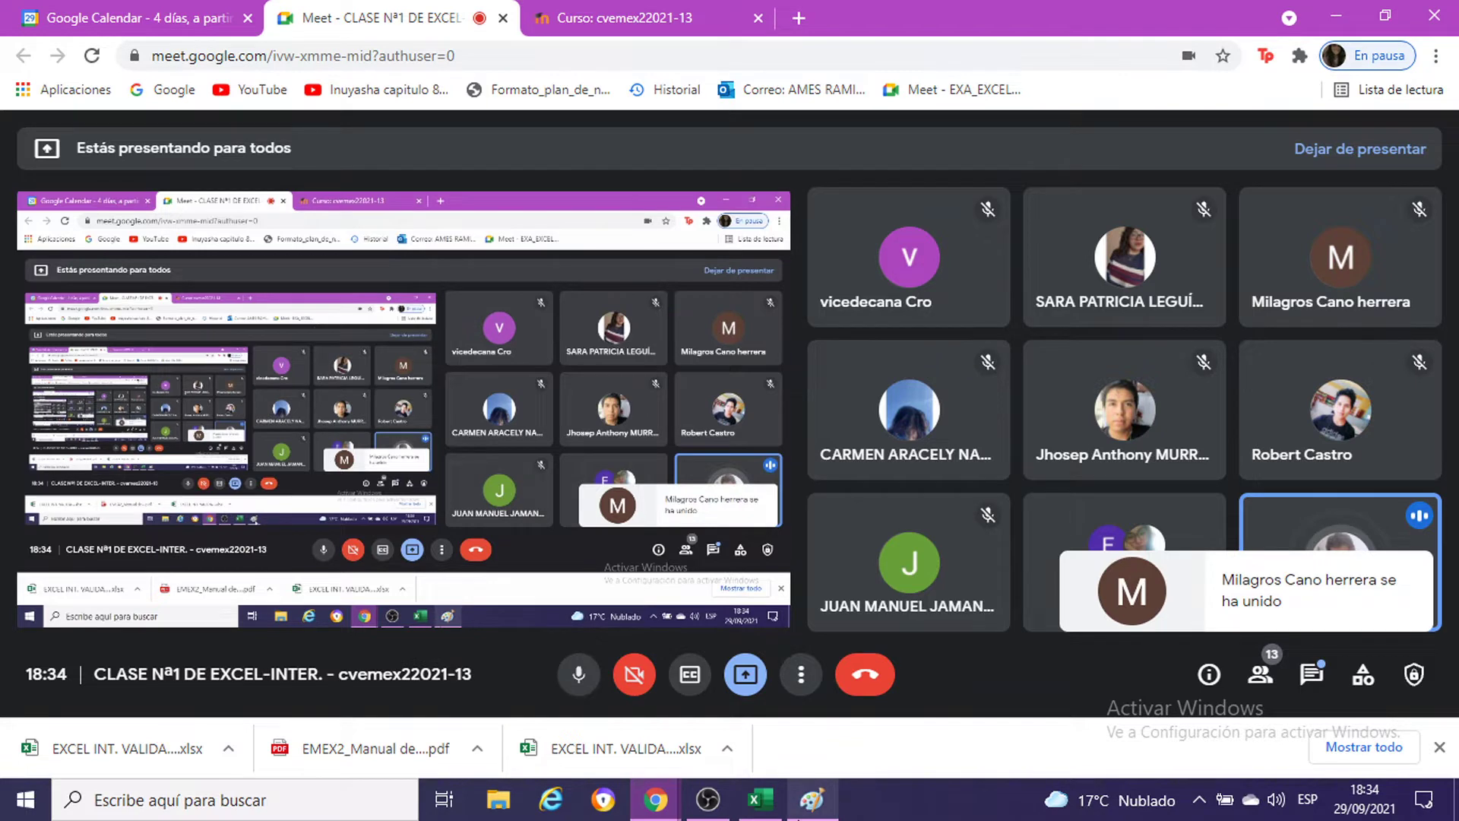
{"action": "mouse_move", "coordinate": [753, 800]}
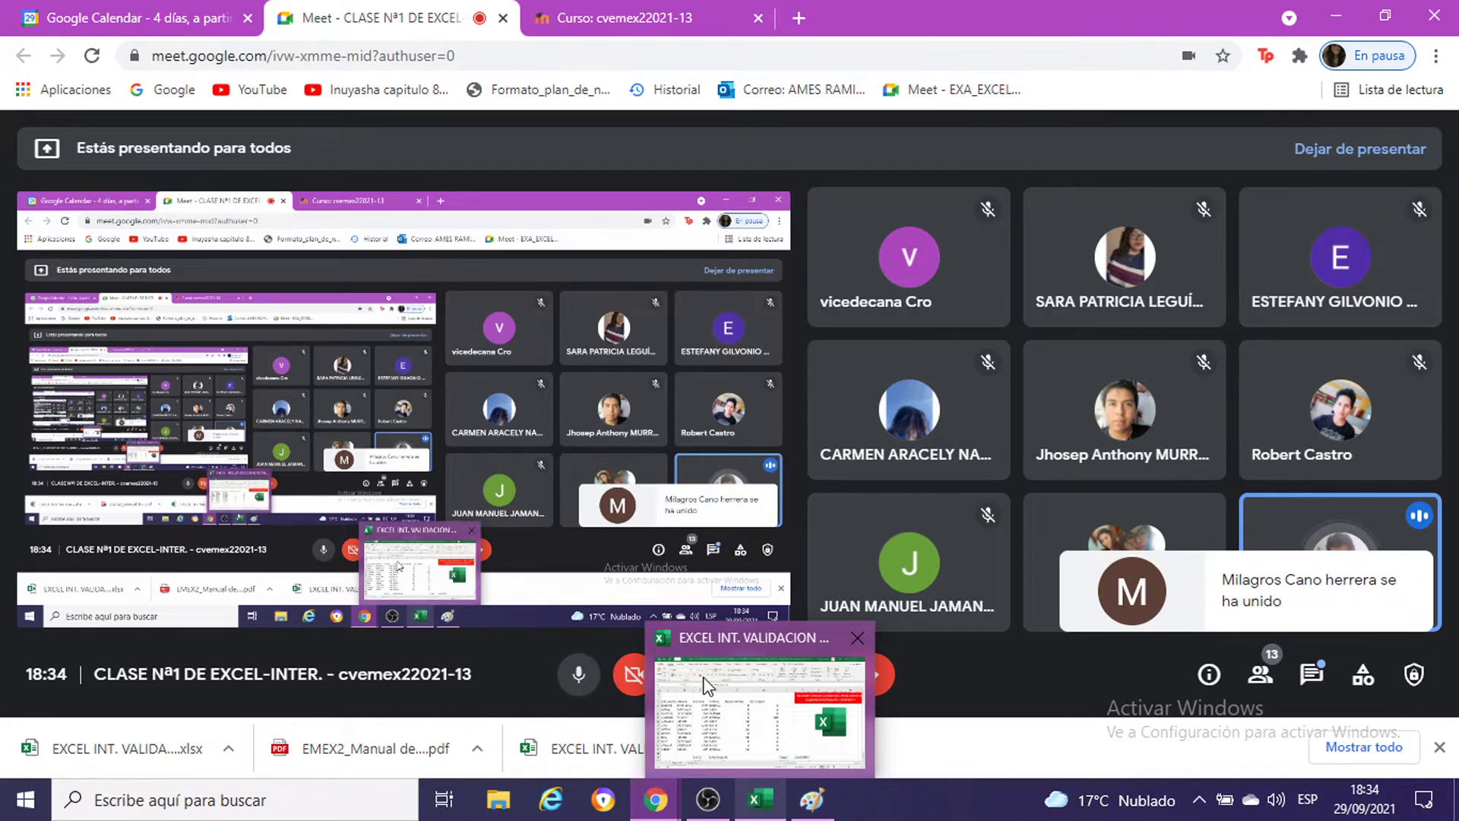
{"action": "left_click", "coordinate": [705, 684]}
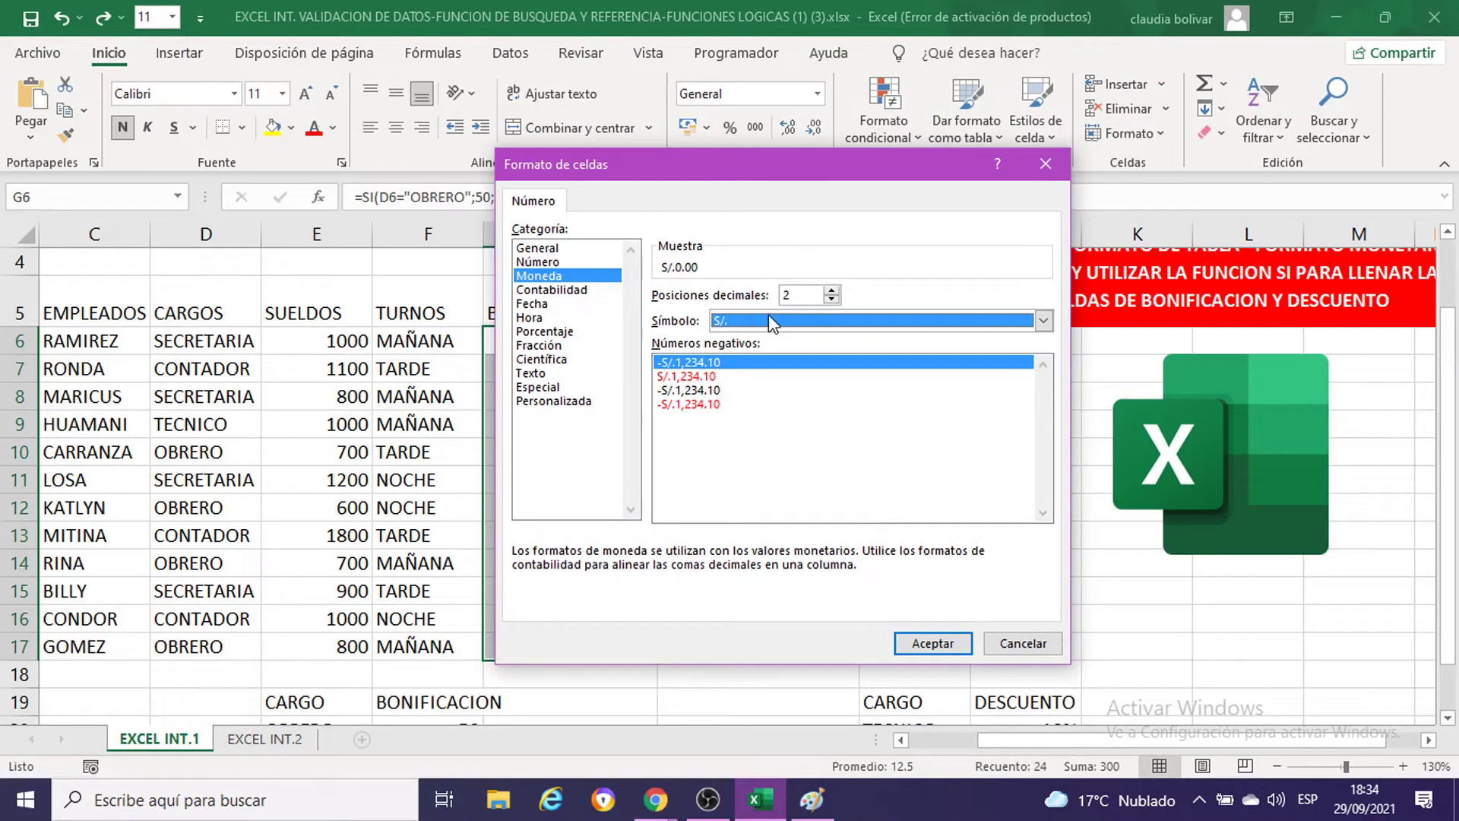
Step: Apply Moneda with S/. and 2 decimals to G6:H17, then deselect the range
{"action": "key", "text": "Return"}
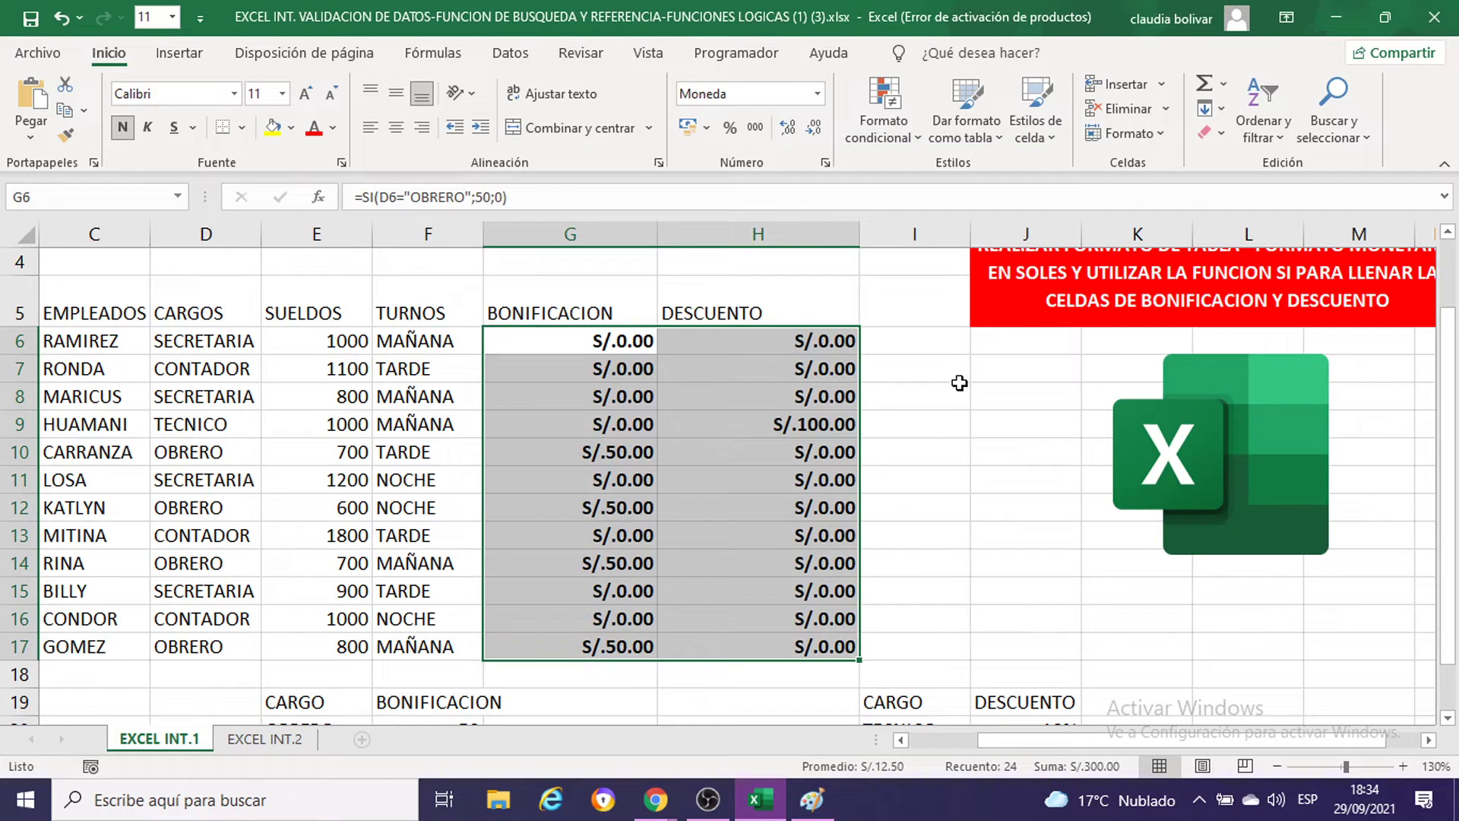
{"action": "left_click", "coordinate": [560, 344]}
{"action": "left_click", "coordinate": [554, 371]}
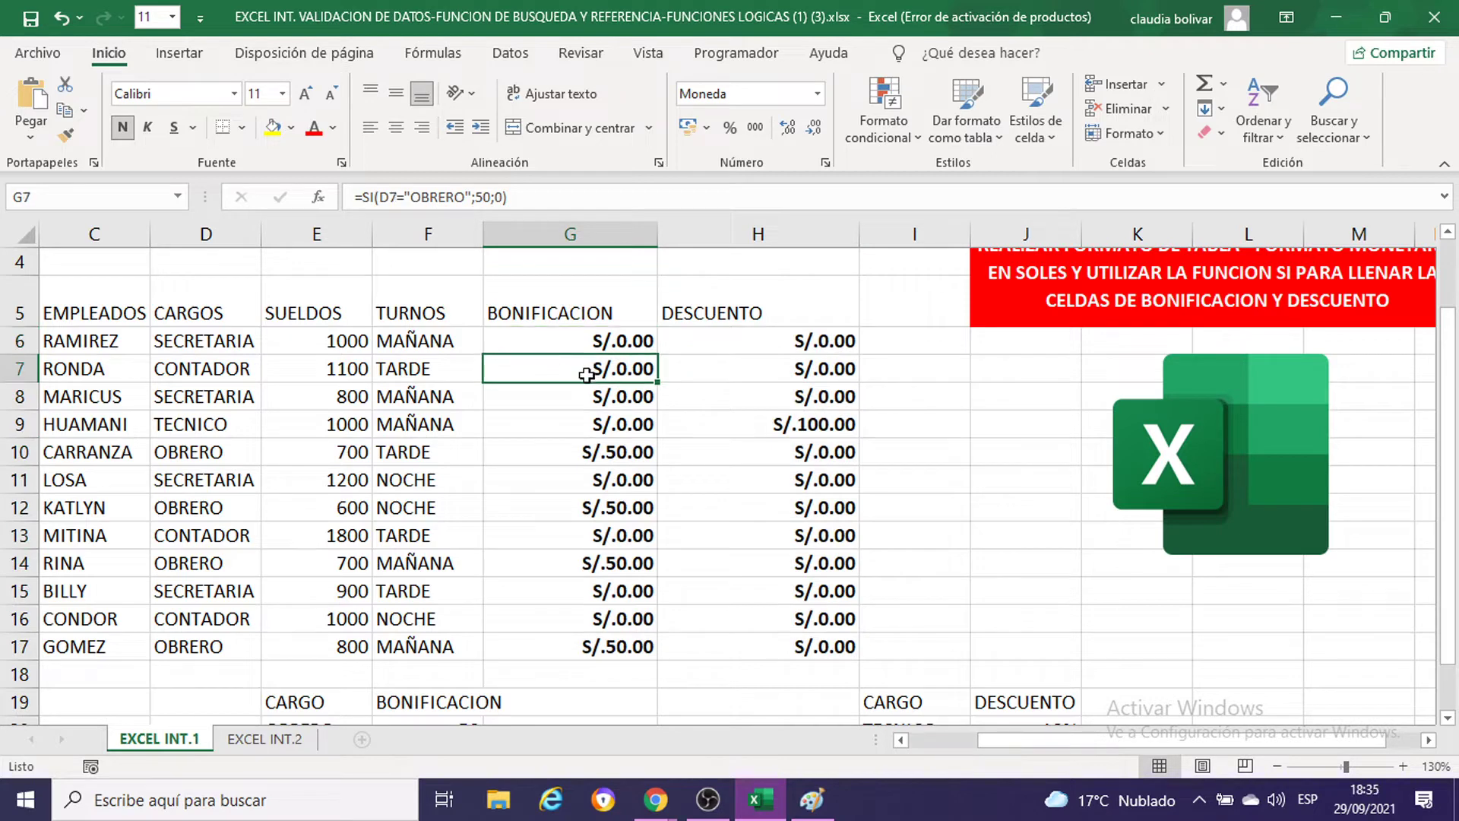
{"action": "left_click", "coordinate": [946, 429]}
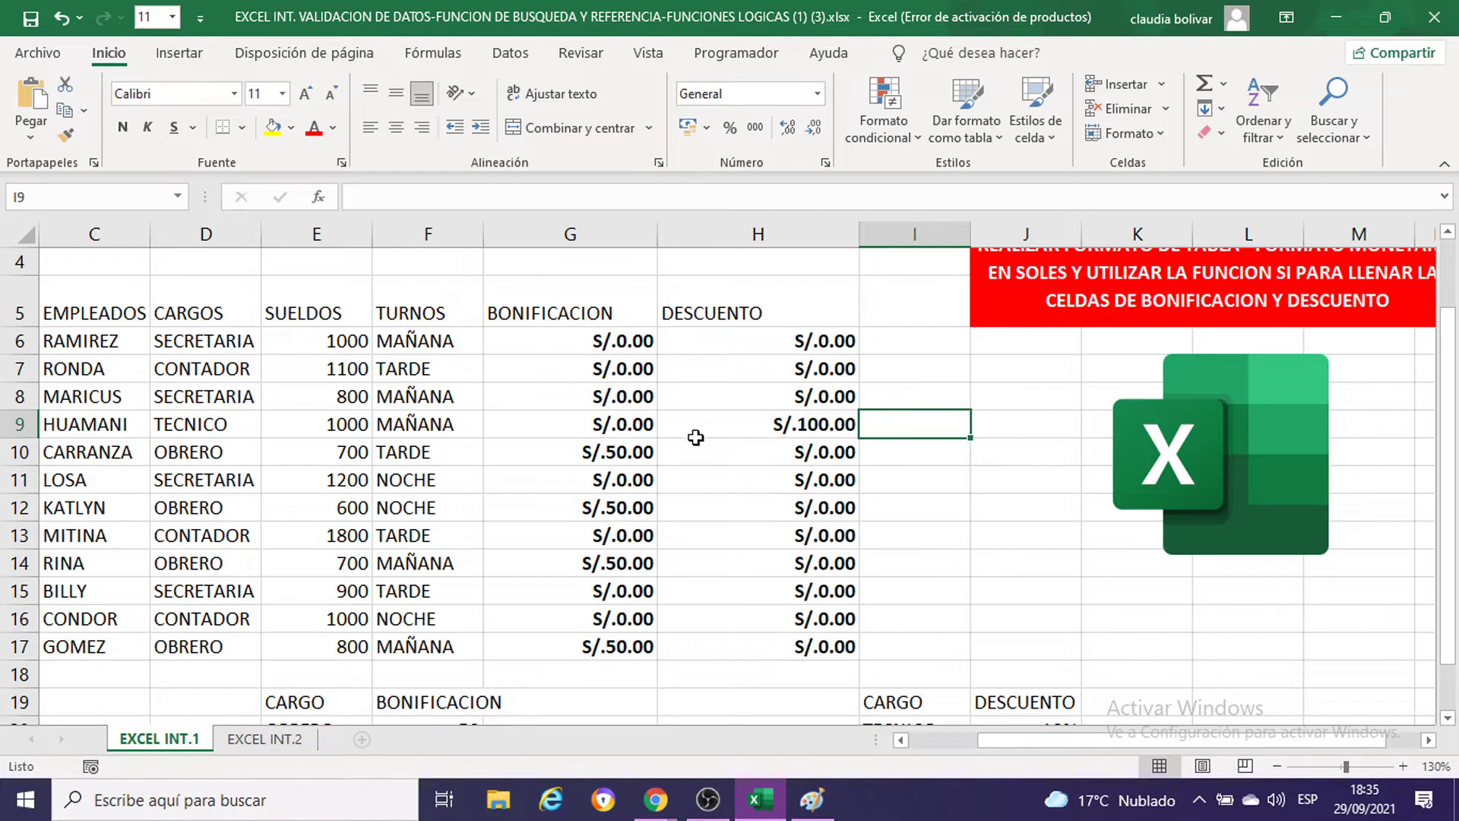
{"action": "left_click", "coordinate": [1162, 616]}
{"action": "left_click_drag", "start_coordinate": [1305, 741], "coordinate": [1236, 741]}
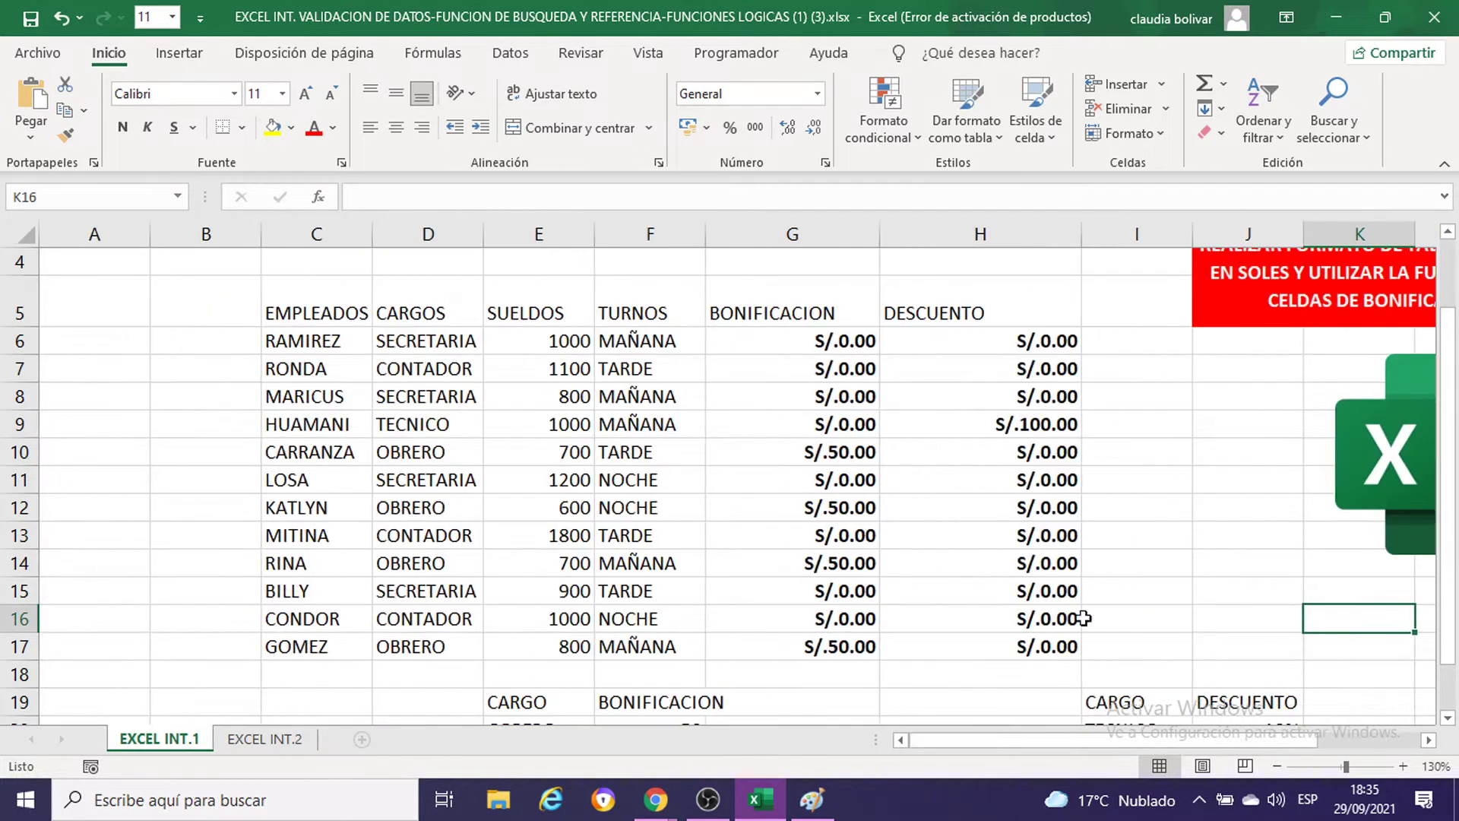
{"action": "left_click", "coordinate": [316, 313]}
{"action": "left_click_drag", "start_coordinate": [316, 314], "coordinate": [967, 649]}
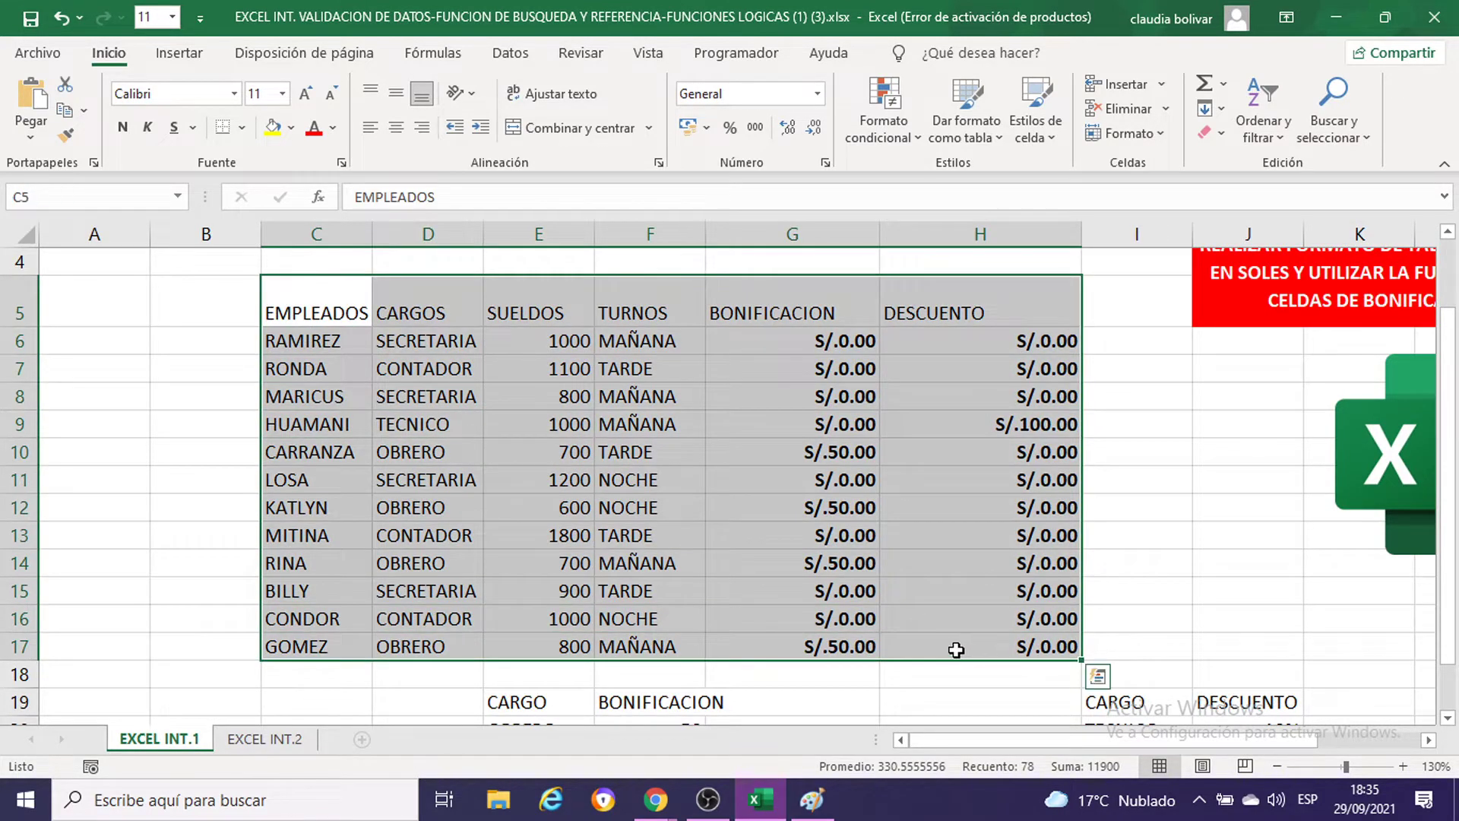
{"action": "left_click", "coordinate": [990, 139]}
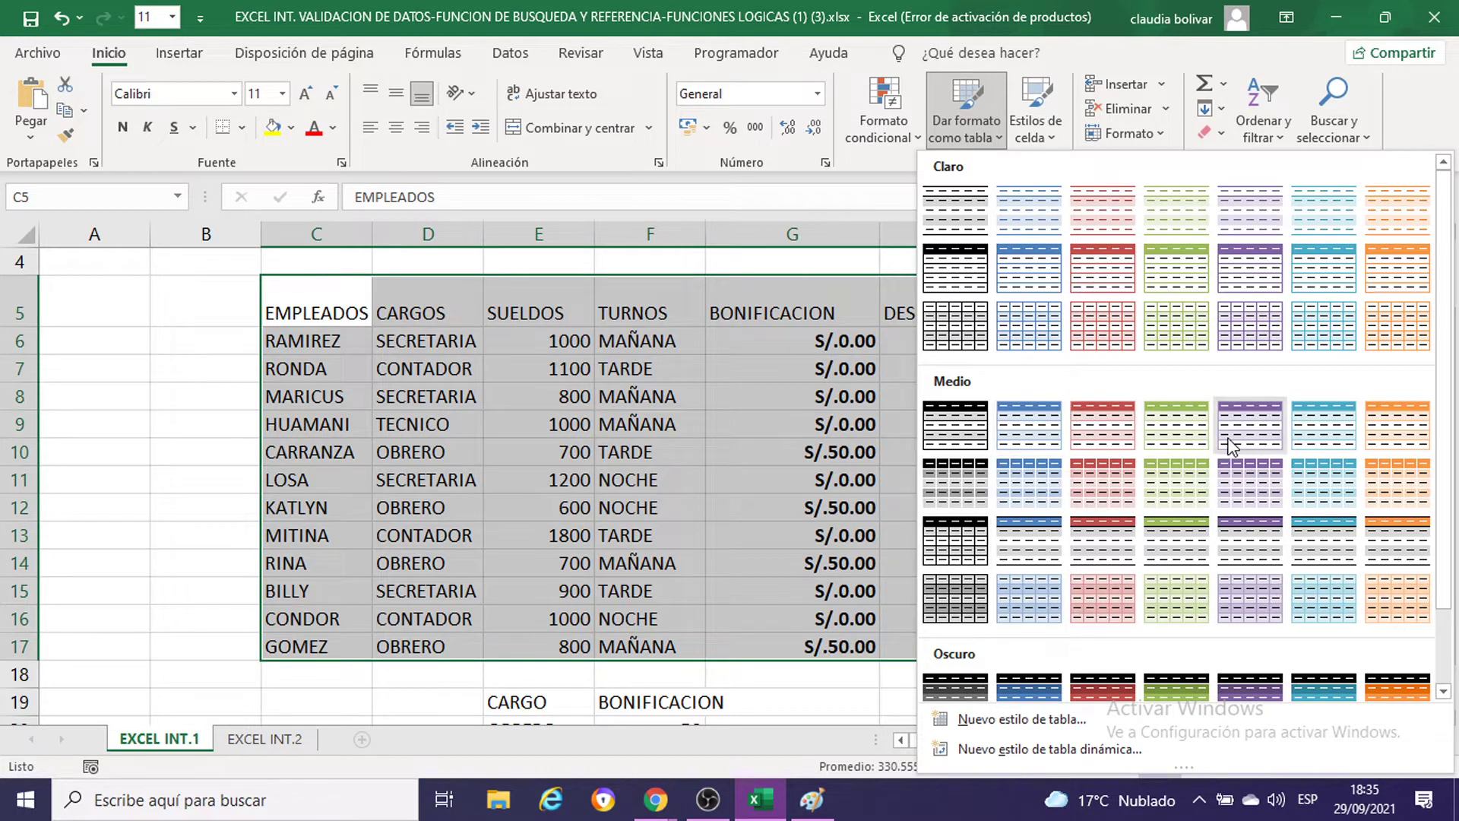
{"action": "left_click", "coordinate": [1340, 433]}
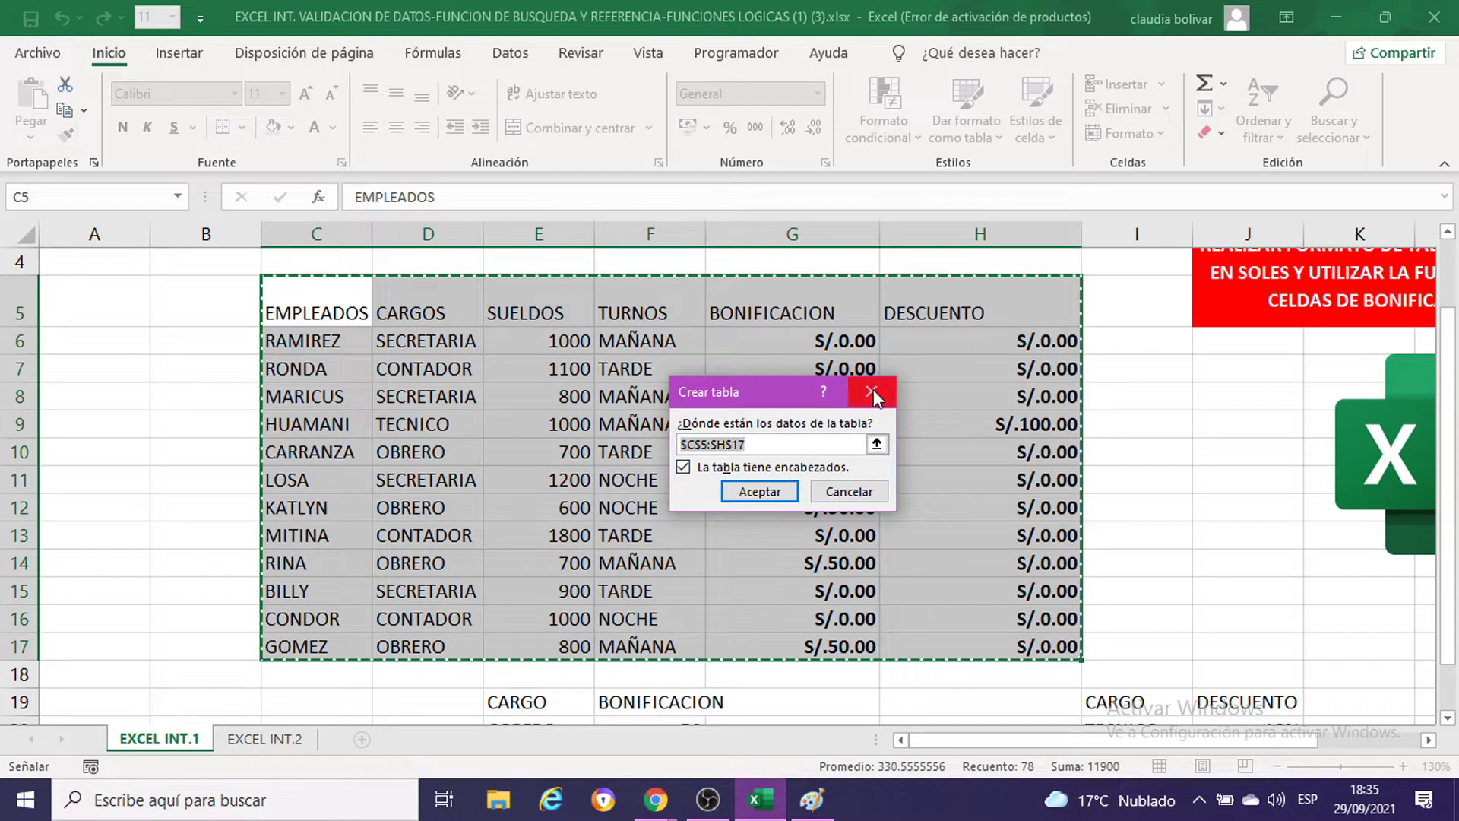
{"action": "left_click", "coordinate": [684, 467]}
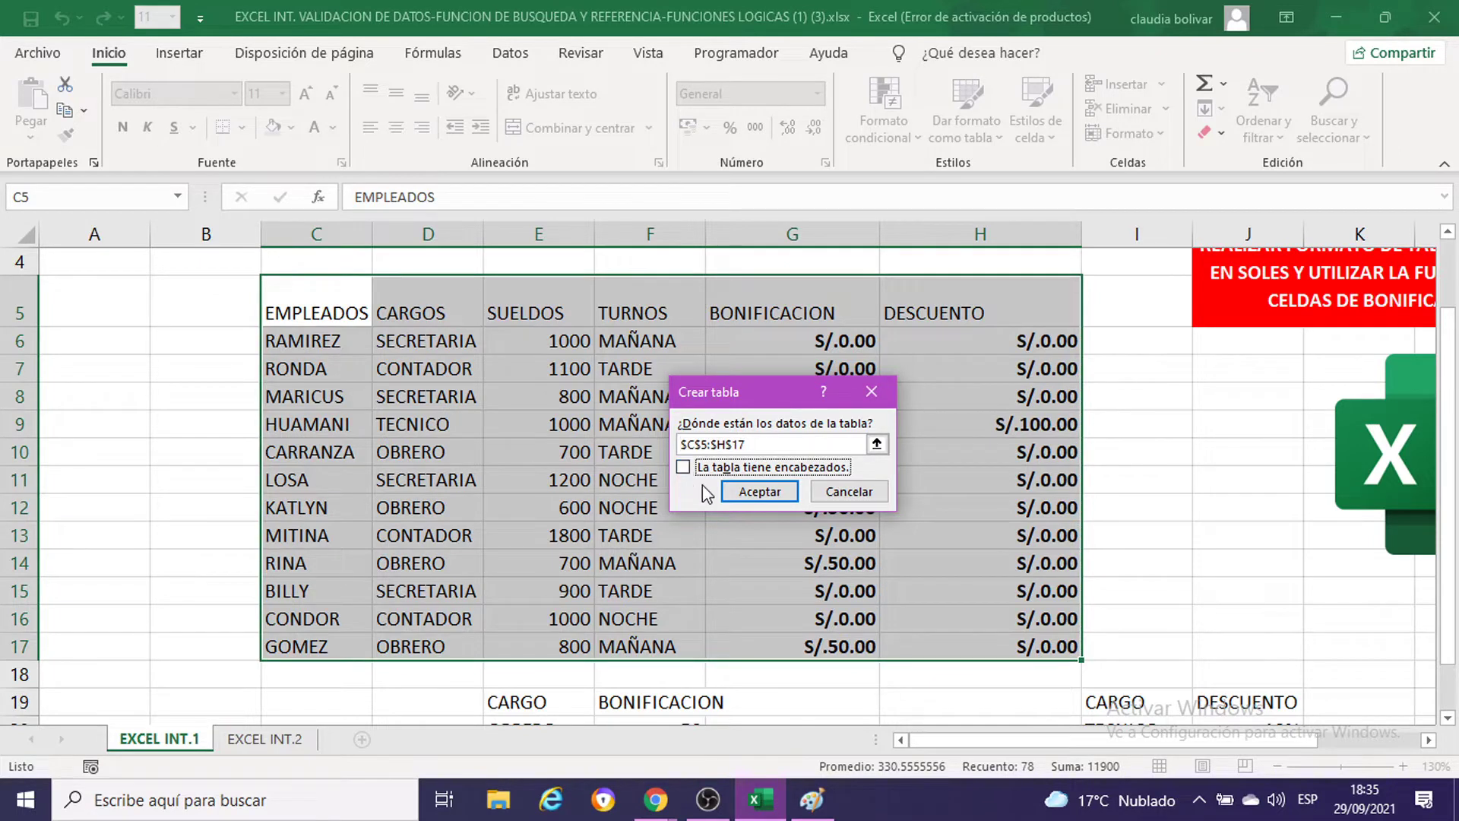
{"action": "left_click", "coordinate": [758, 491]}
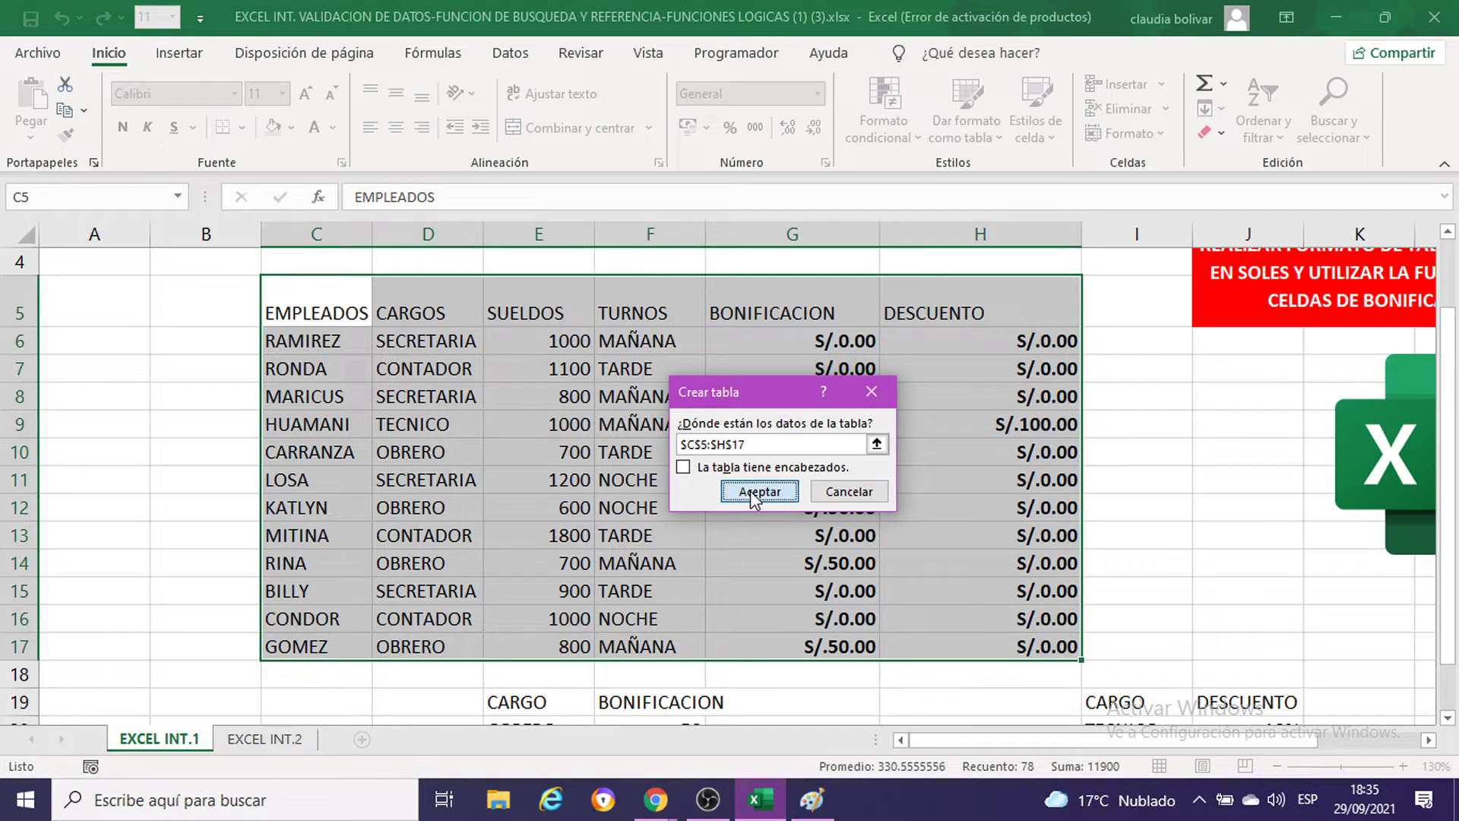
{"action": "left_click", "coordinate": [726, 471]}
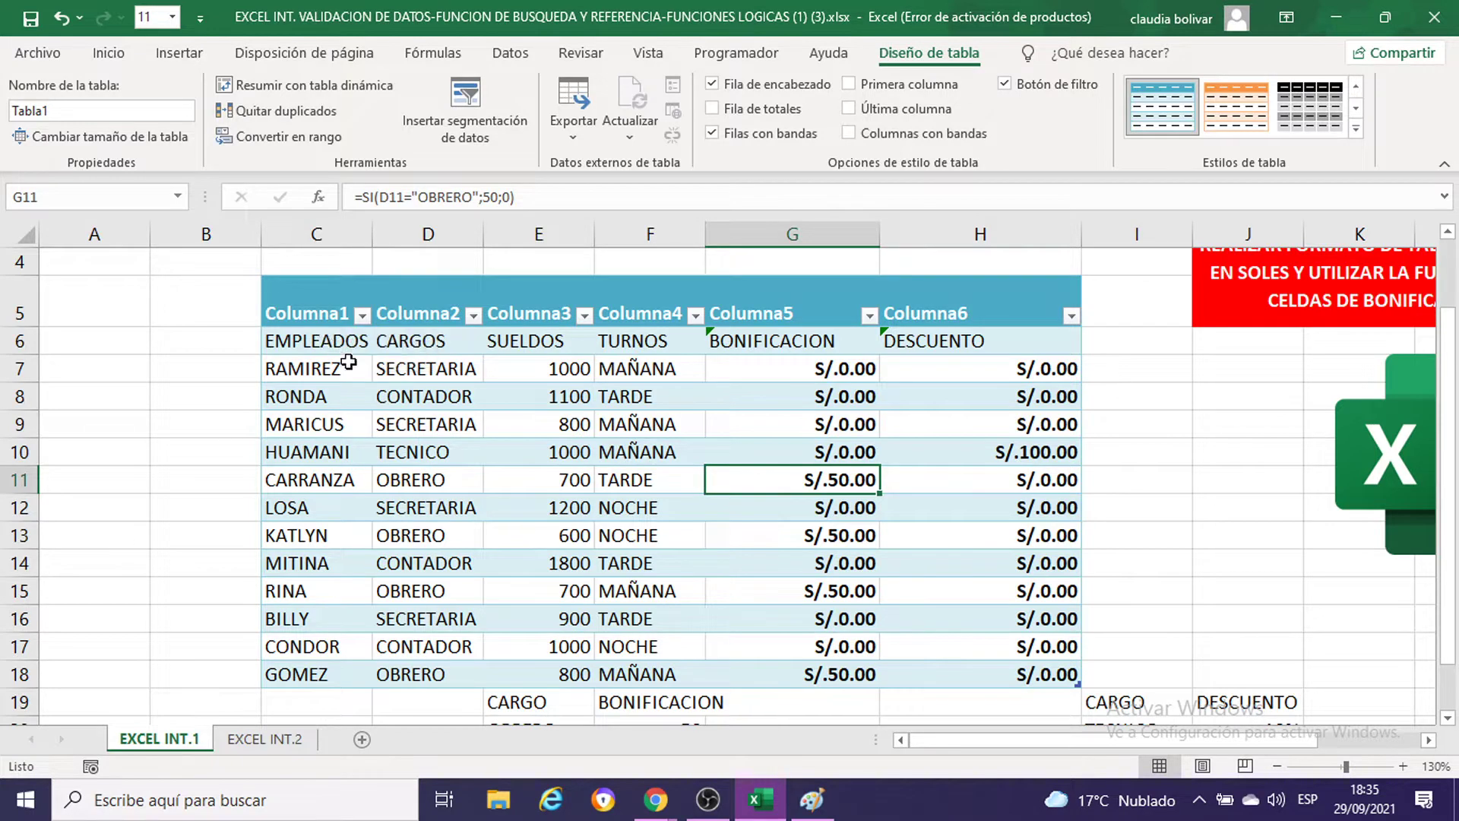
{"action": "key", "text": "ctrl+z"}
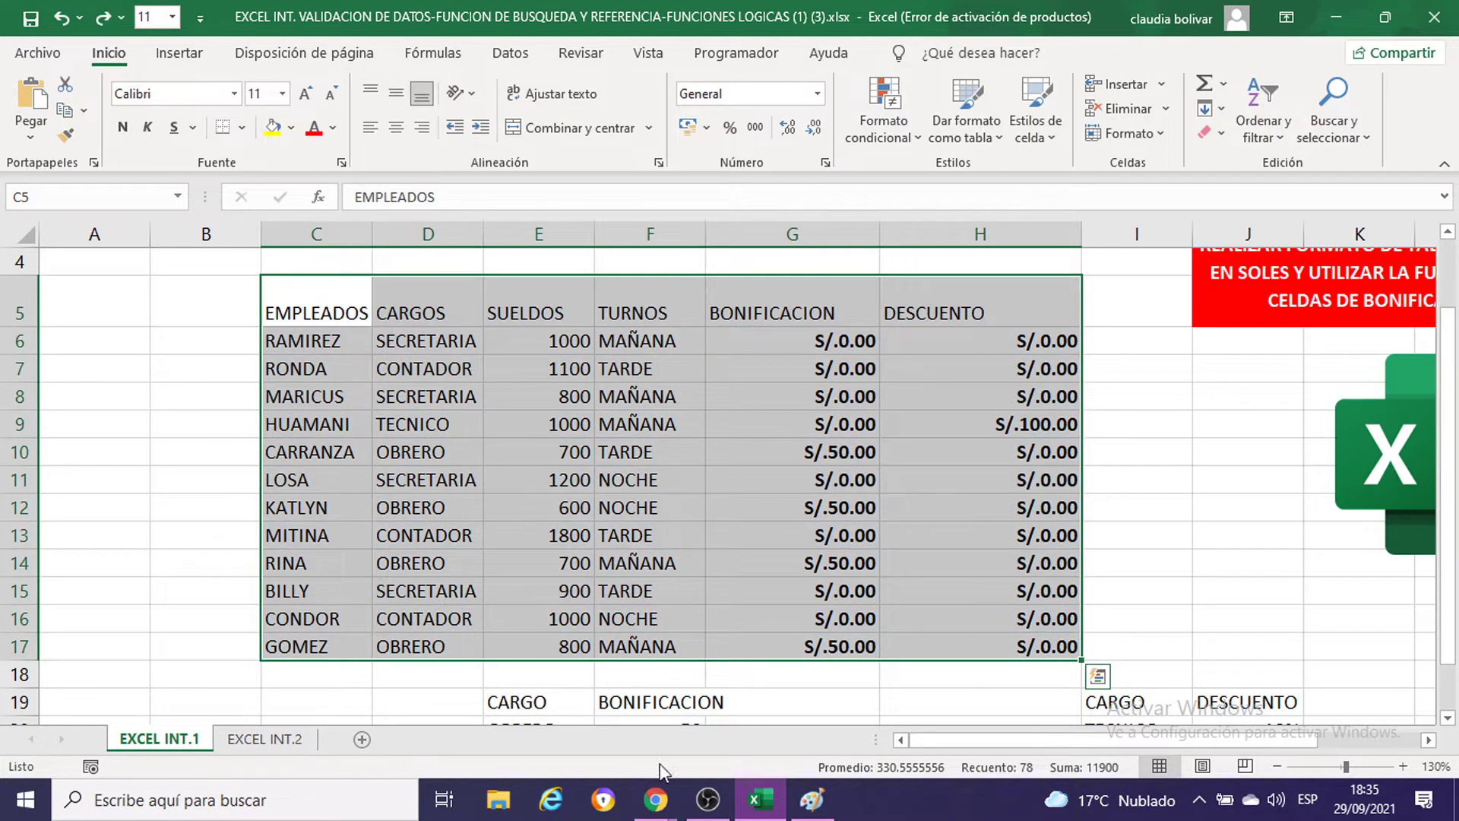
Step: Bring up the Meet call, admit the next waiting person, and minimize Chrome
{"action": "left_click", "coordinate": [668, 807]}
{"action": "mouse_move", "coordinate": [538, 698]}
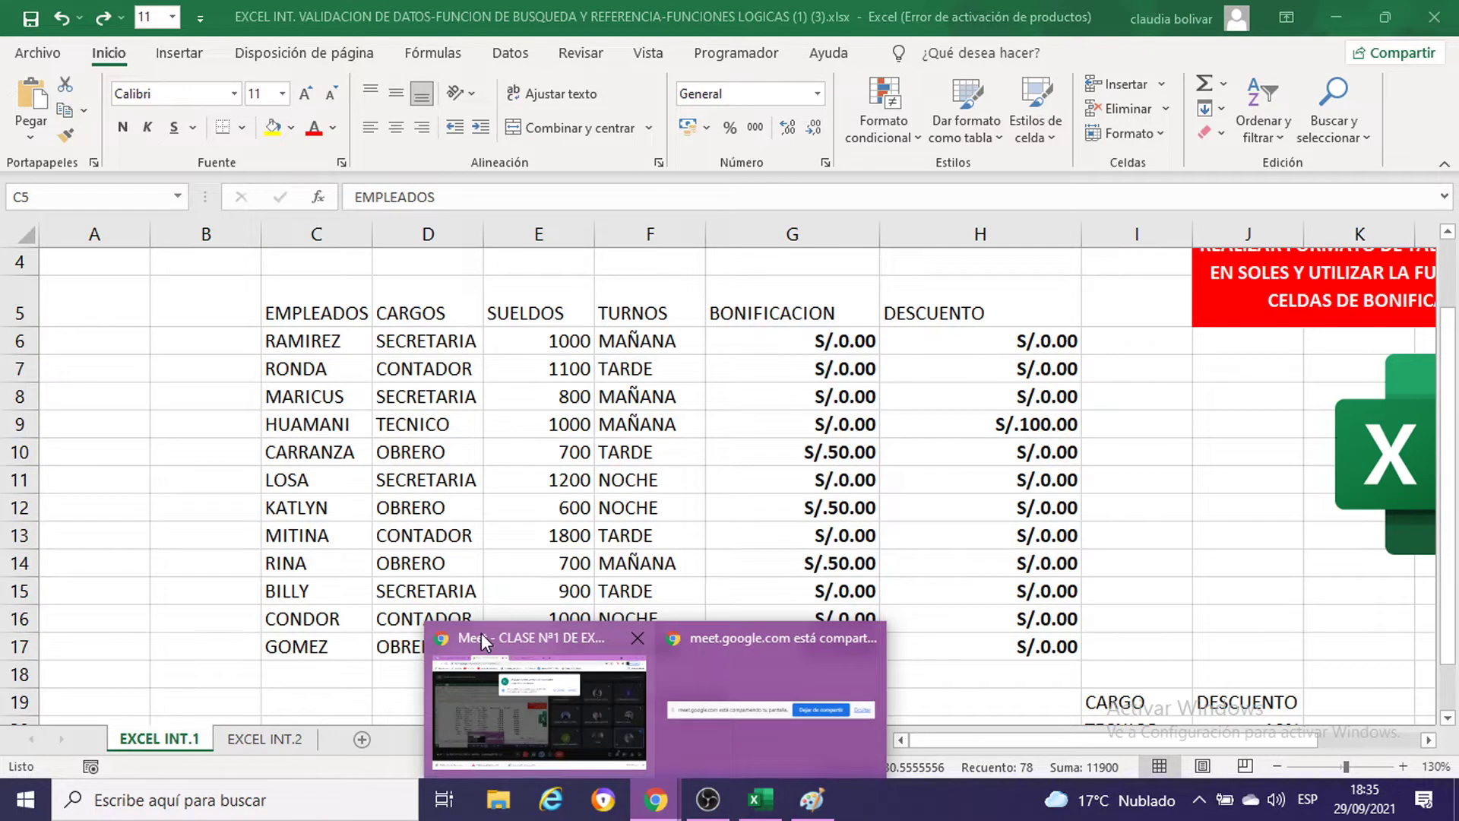
{"action": "left_click", "coordinate": [481, 632]}
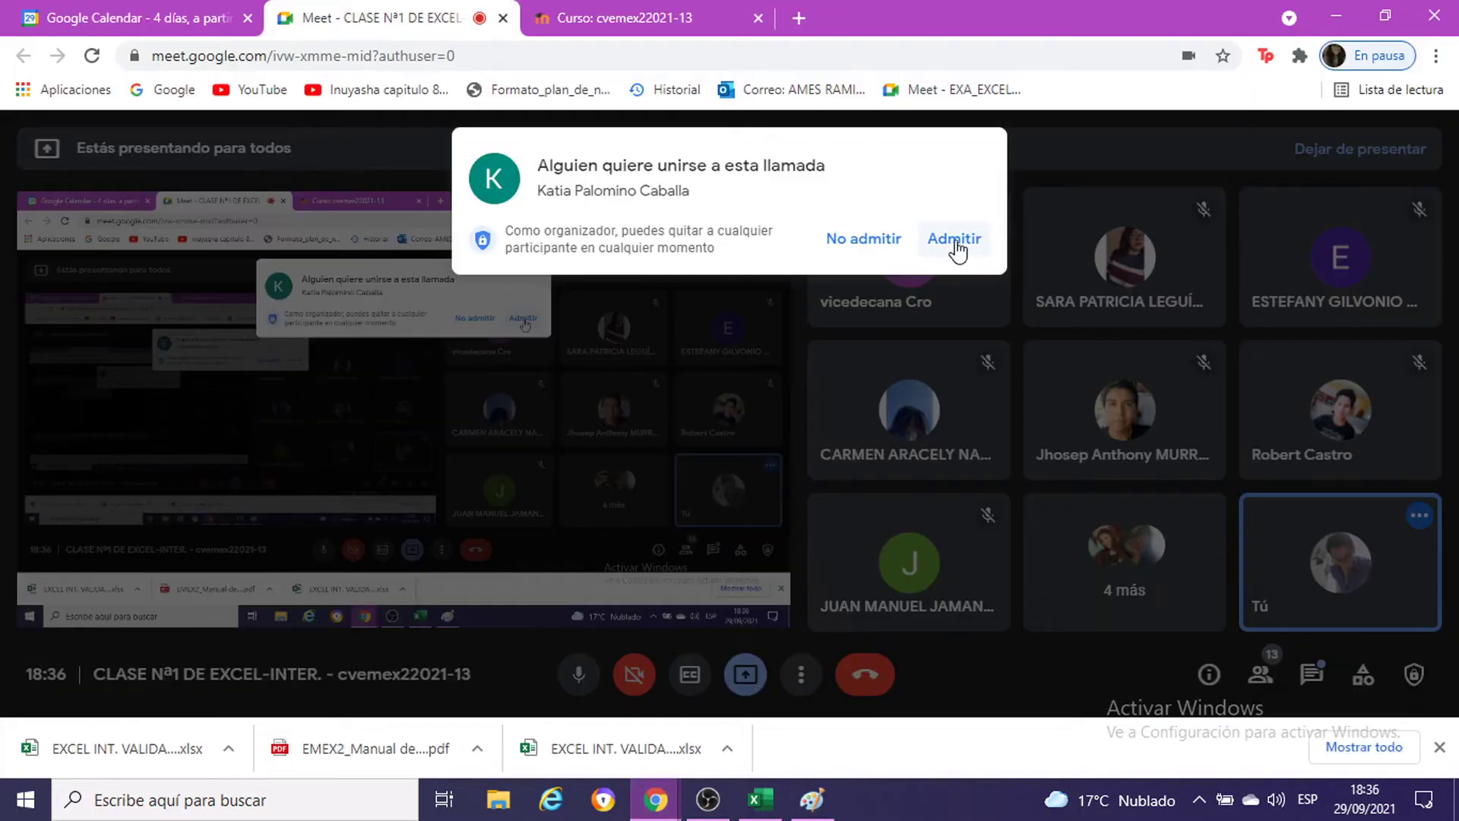
{"action": "left_click", "coordinate": [955, 241]}
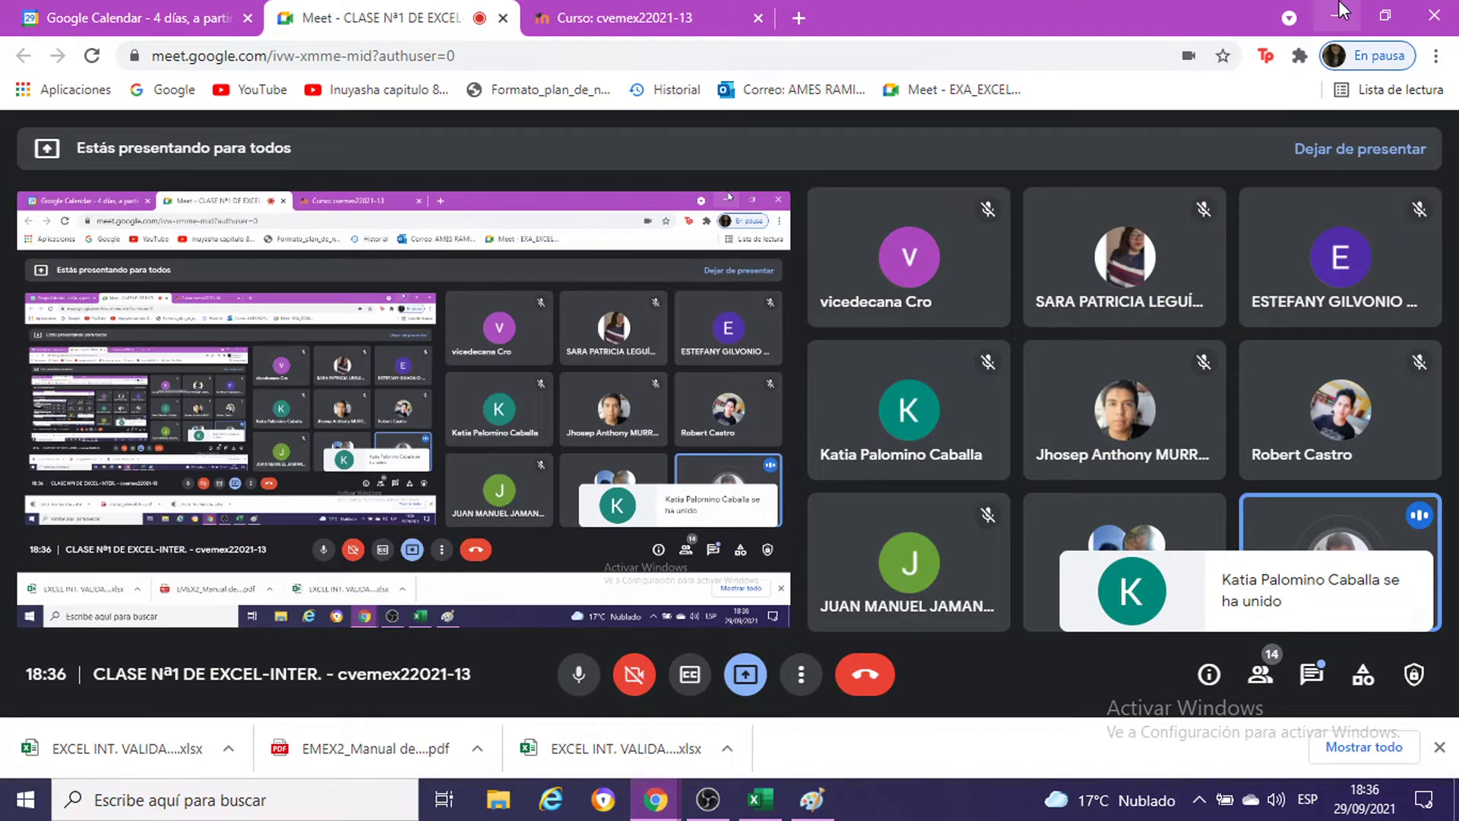
{"action": "left_click", "coordinate": [1342, 11]}
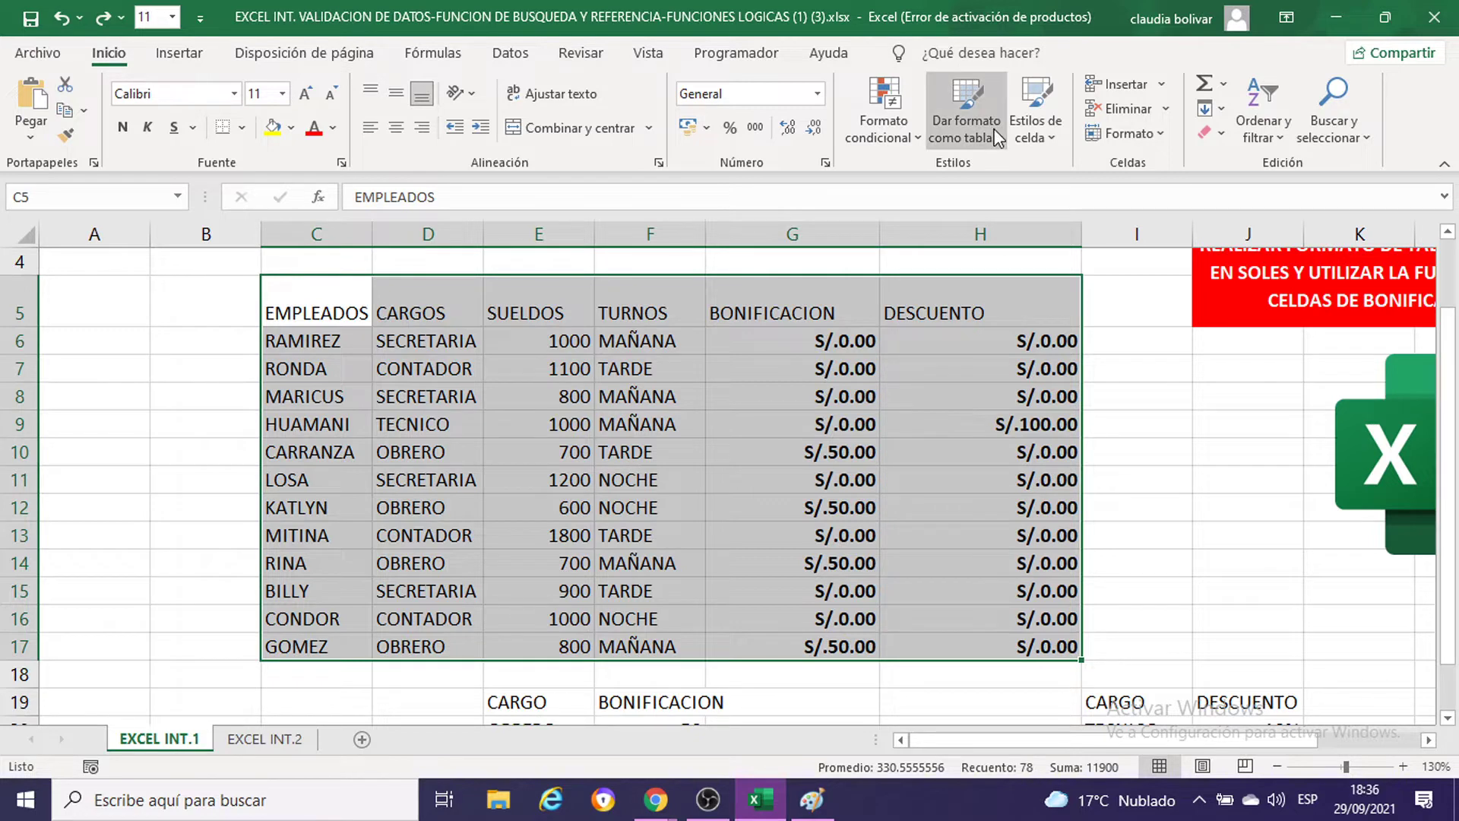
Step: Format C5:H17 as a table in a light blue medium style, keeping the header row
{"action": "left_click", "coordinate": [966, 107]}
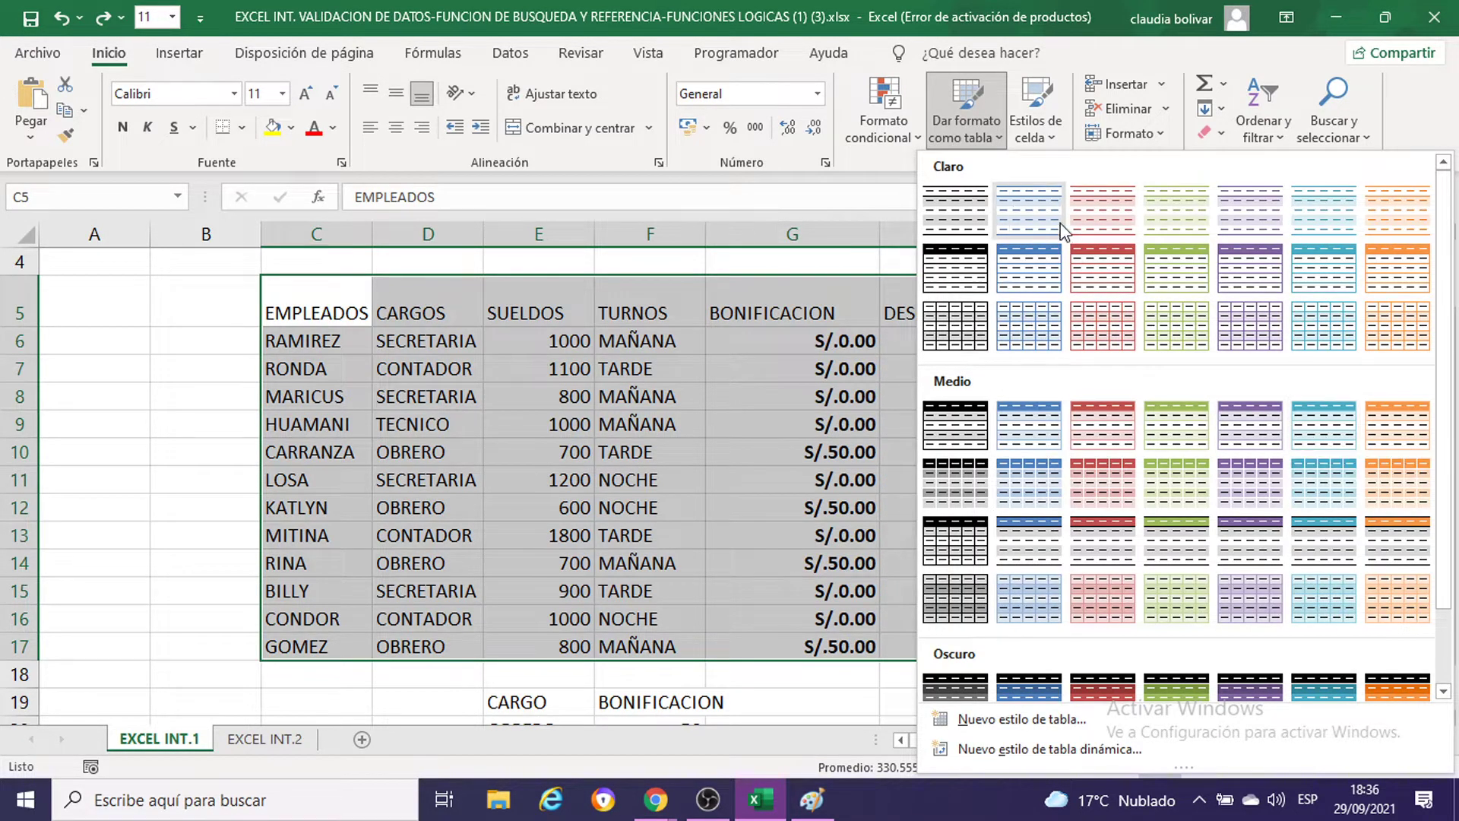
{"action": "scroll", "coordinate": [1087, 566], "scroll_direction": "down", "scroll_amount": 2}
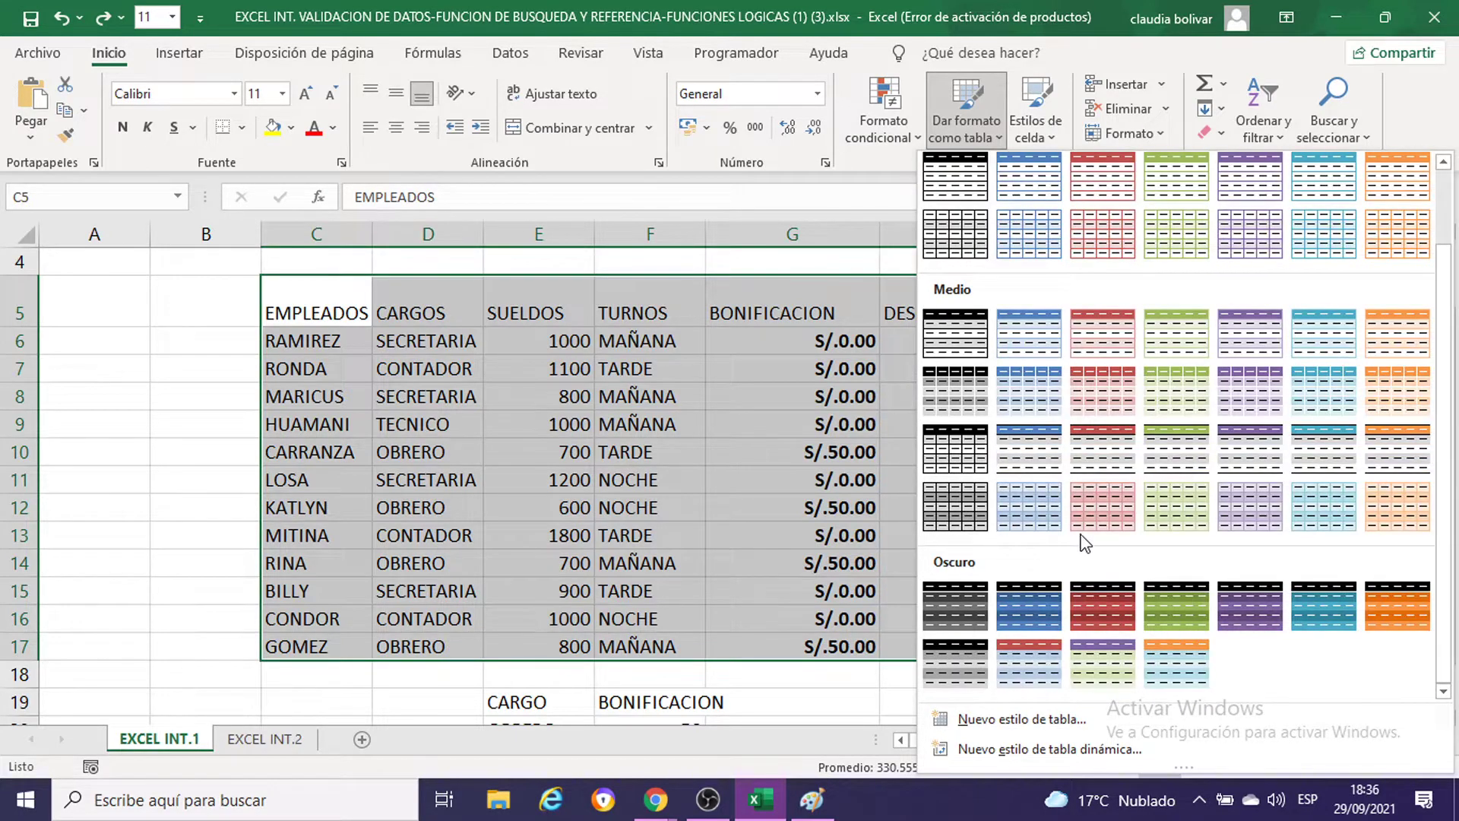
{"action": "scroll", "coordinate": [1102, 449], "scroll_direction": "up", "scroll_amount": 2}
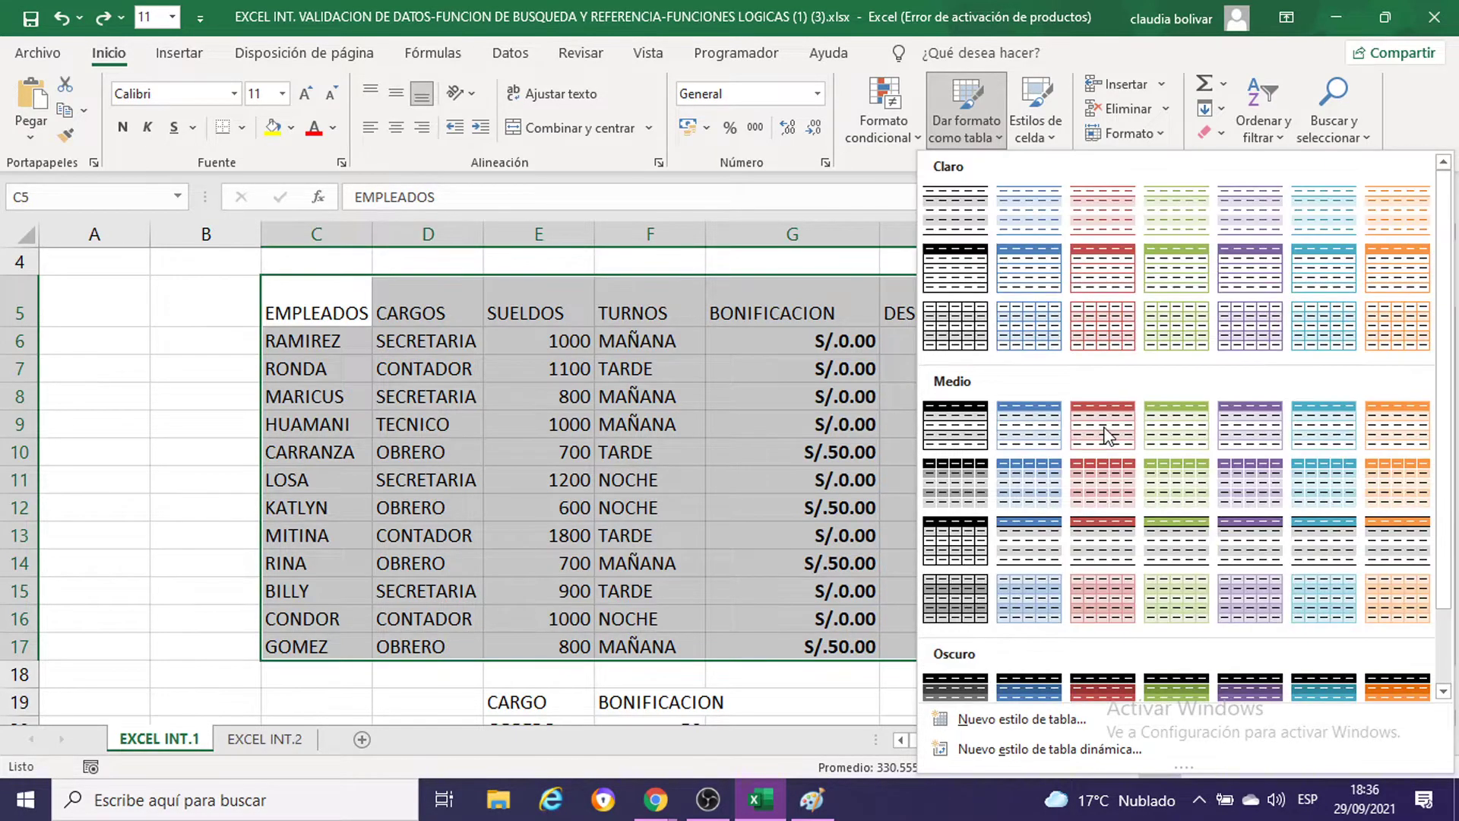
{"action": "left_click", "coordinate": [1326, 422]}
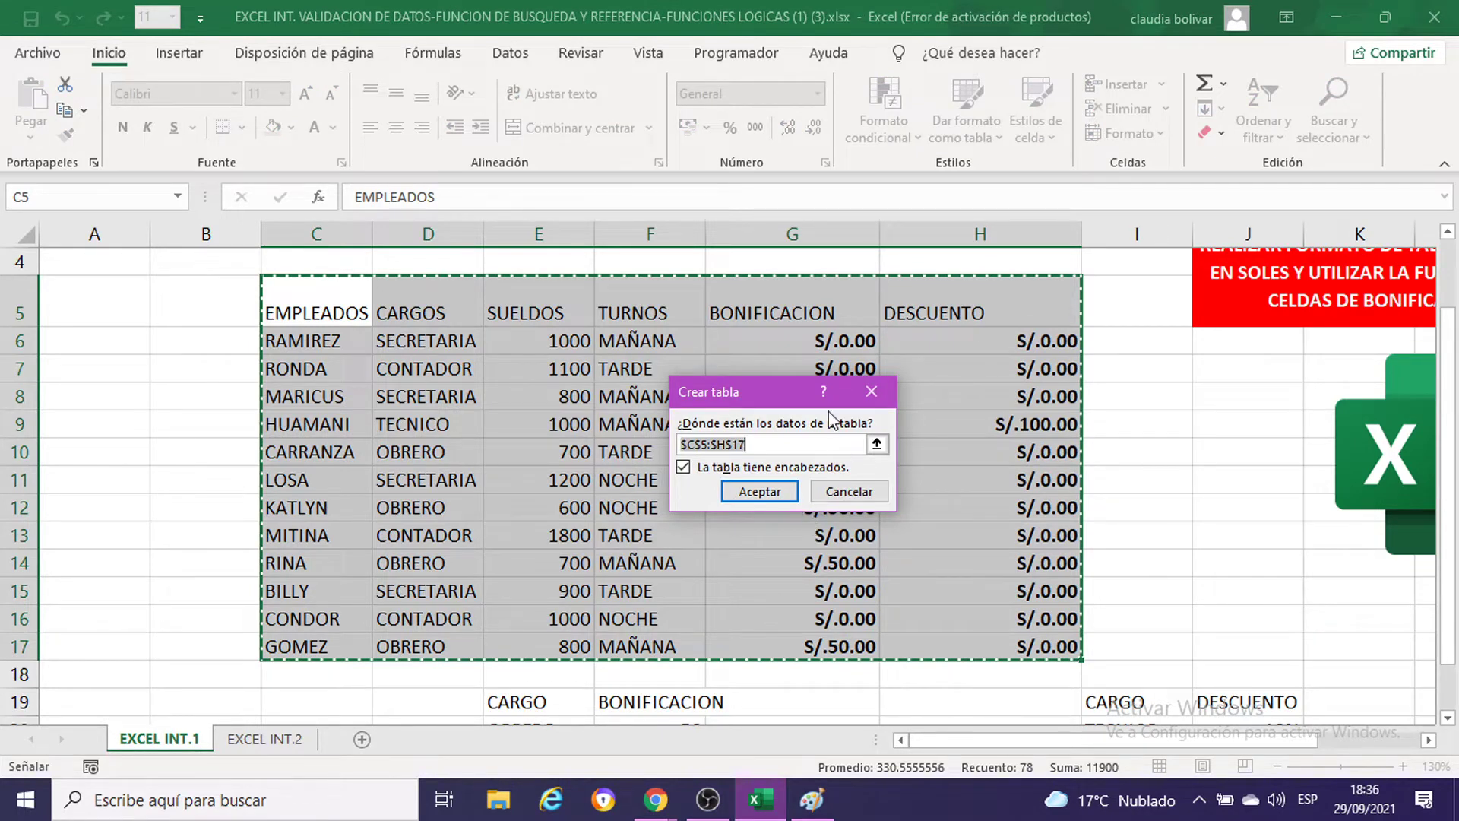
{"action": "left_click", "coordinate": [813, 800]}
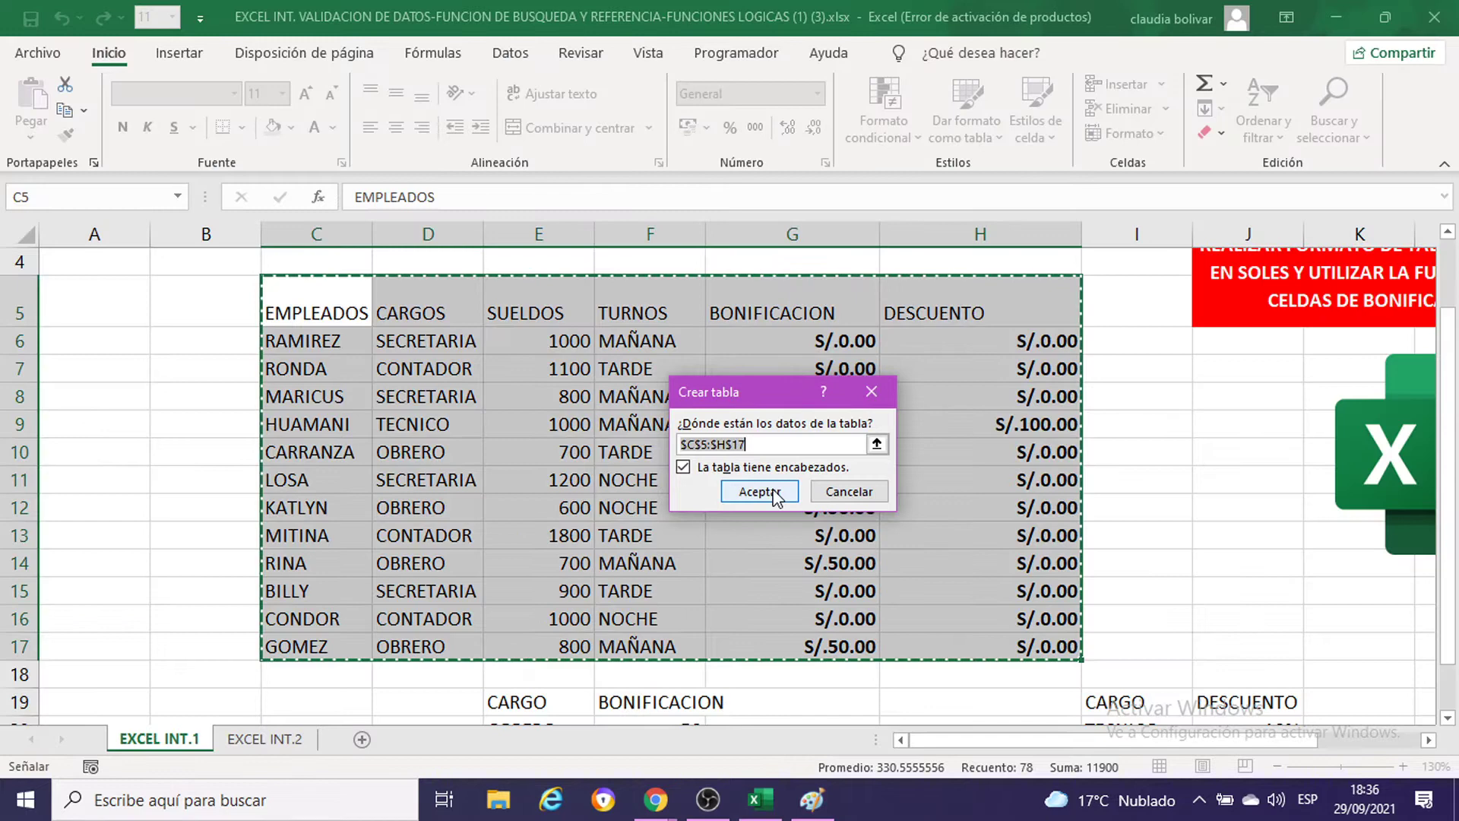
{"action": "left_click", "coordinate": [773, 494]}
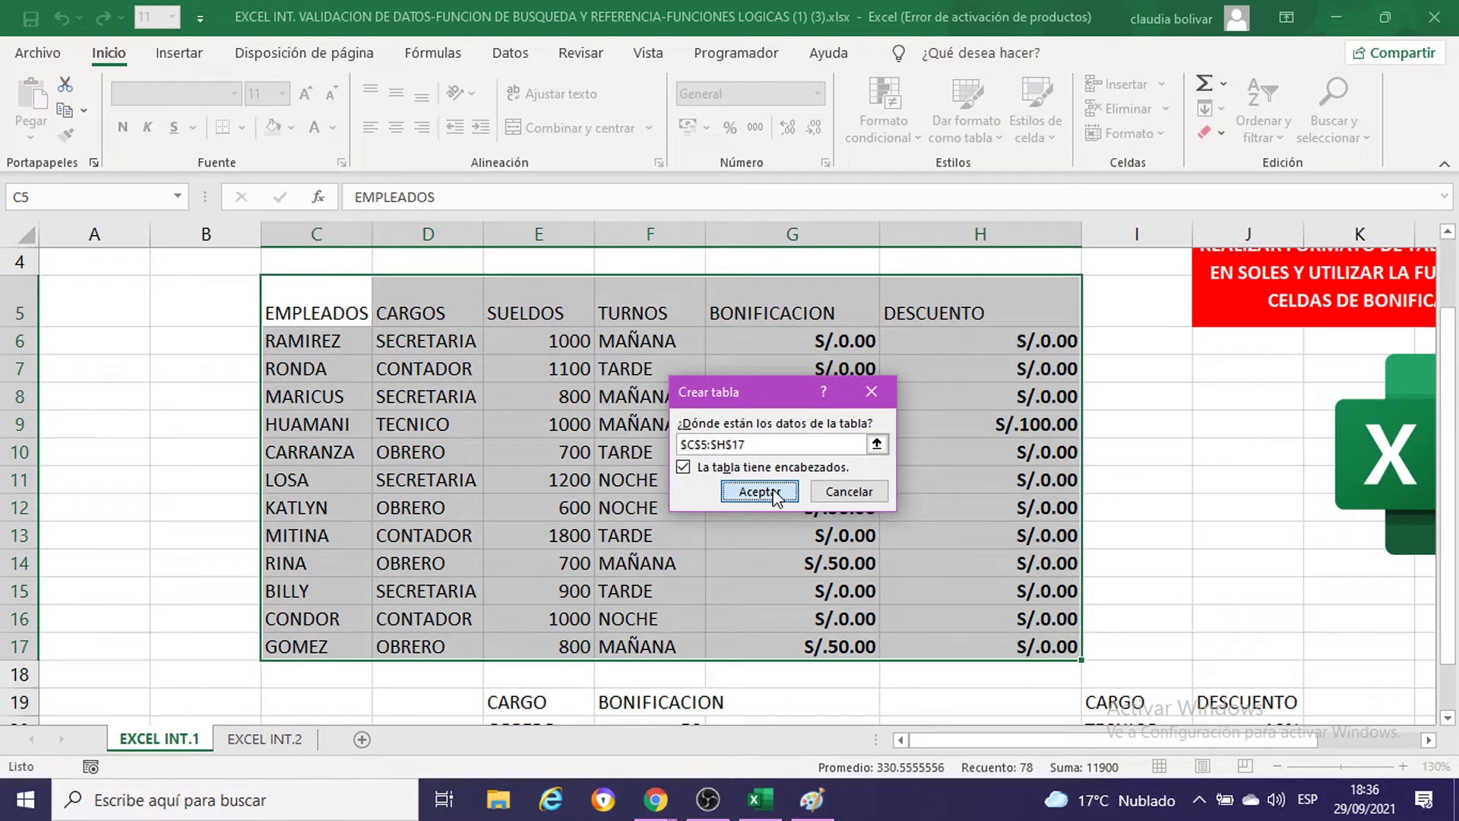
{"action": "left_click", "coordinate": [757, 386]}
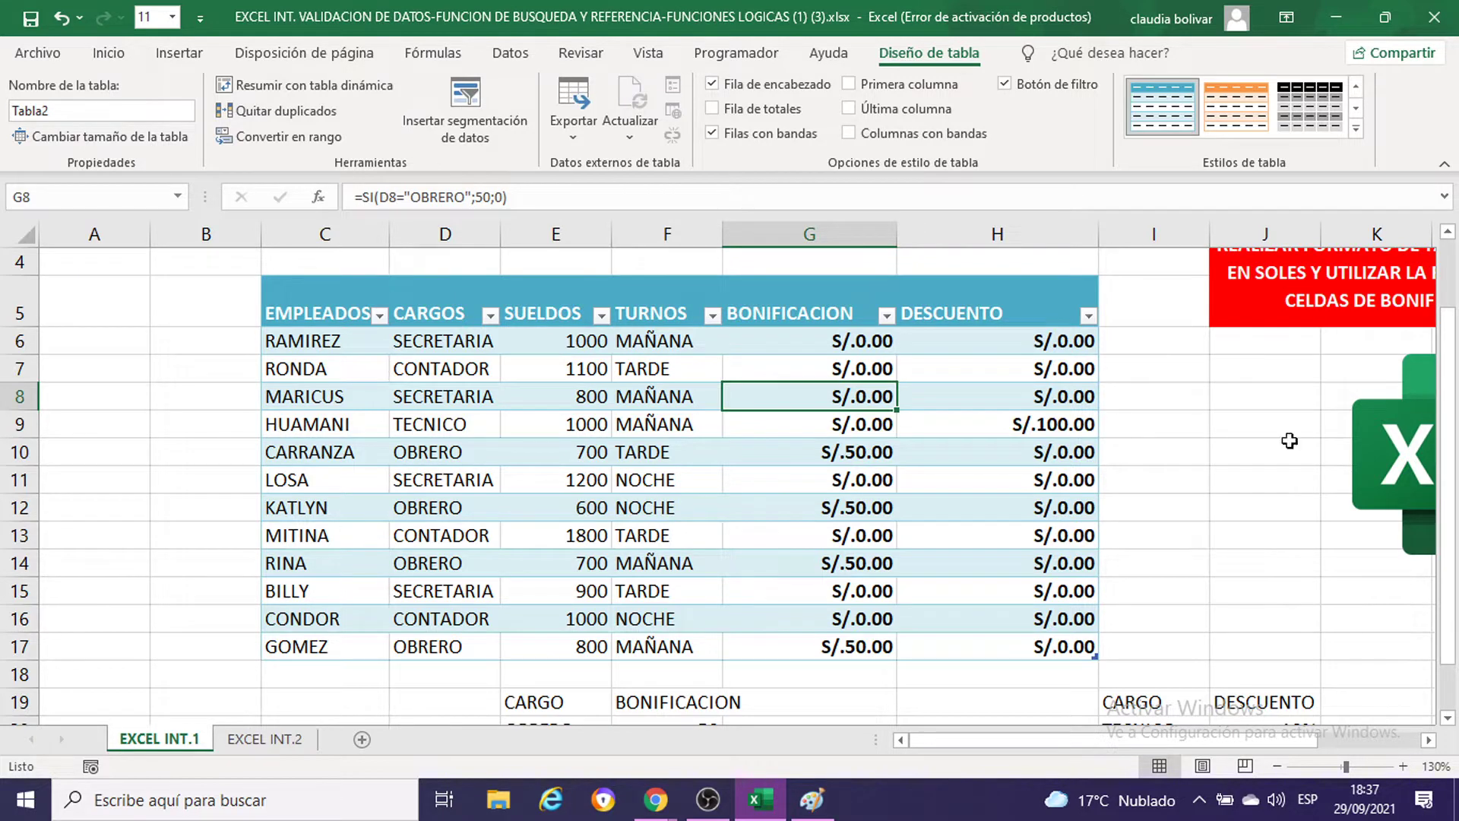
{"action": "mouse_move", "coordinate": [654, 799]}
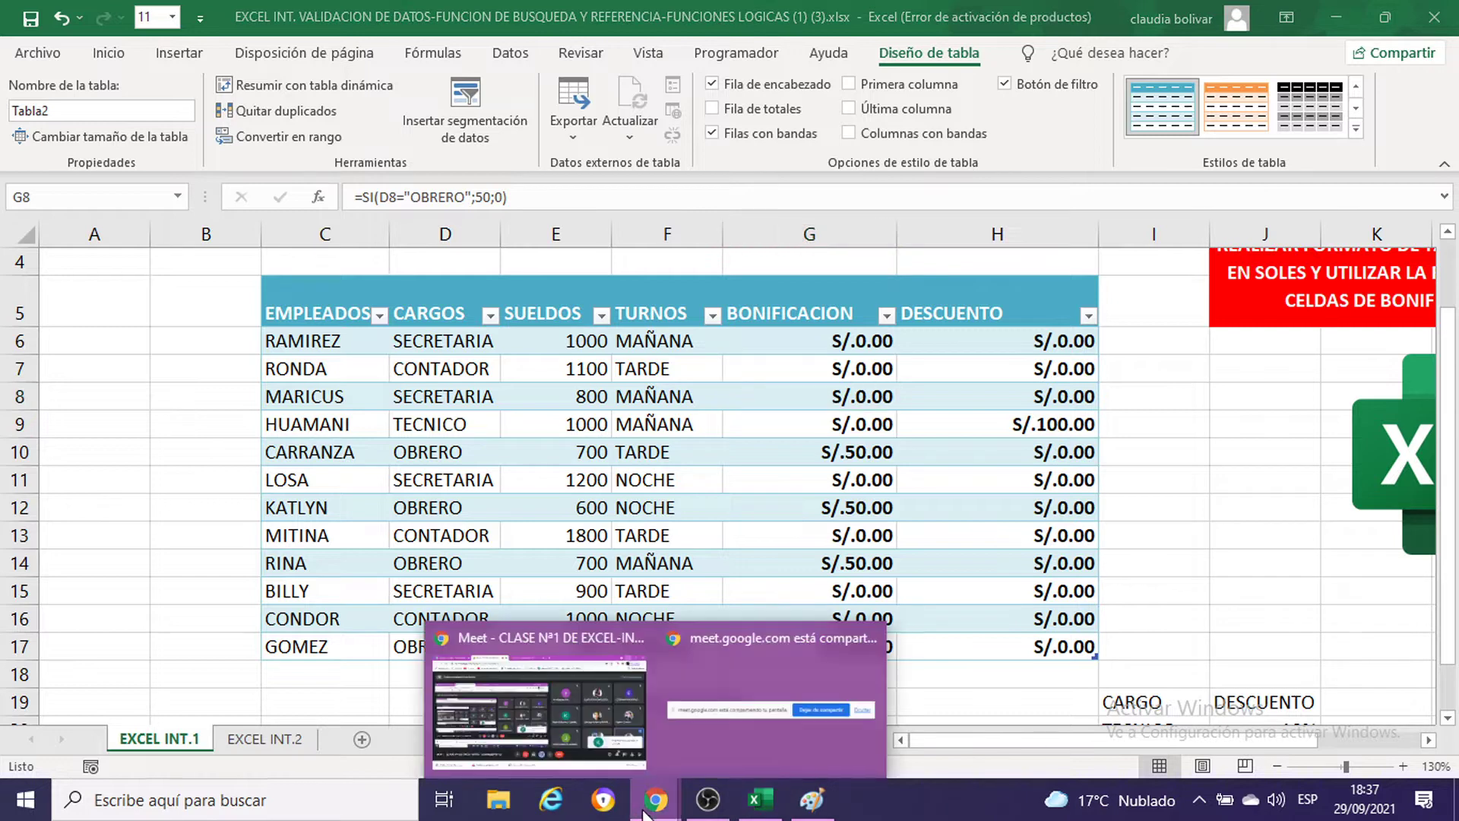
Step: Admit the waiting participant into the Google Meet class, then minimize the meeting to return to Excel
{"action": "left_click", "coordinate": [515, 631]}
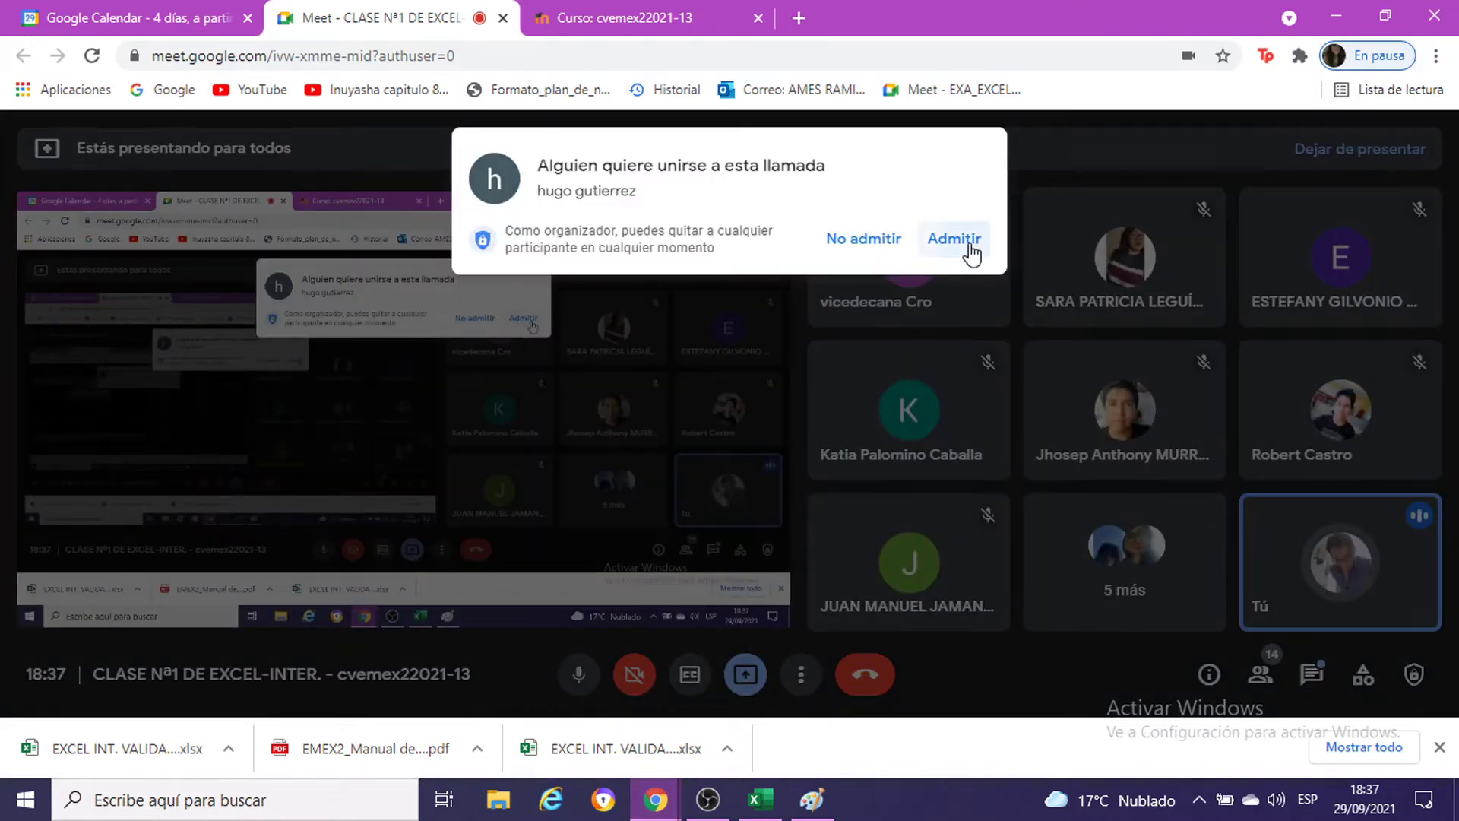
{"action": "left_click", "coordinate": [955, 239]}
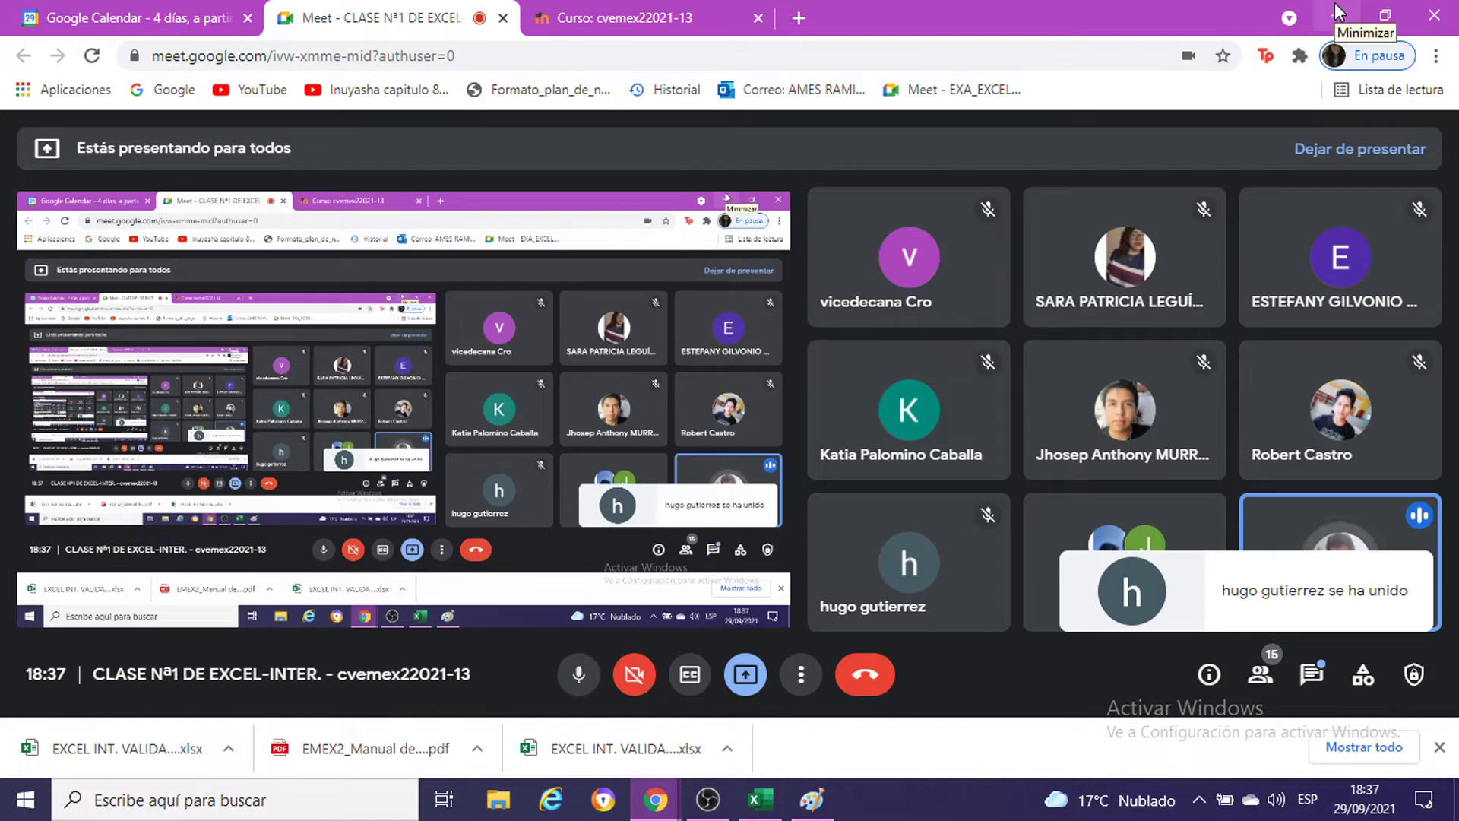
{"action": "left_click", "coordinate": [1339, 11]}
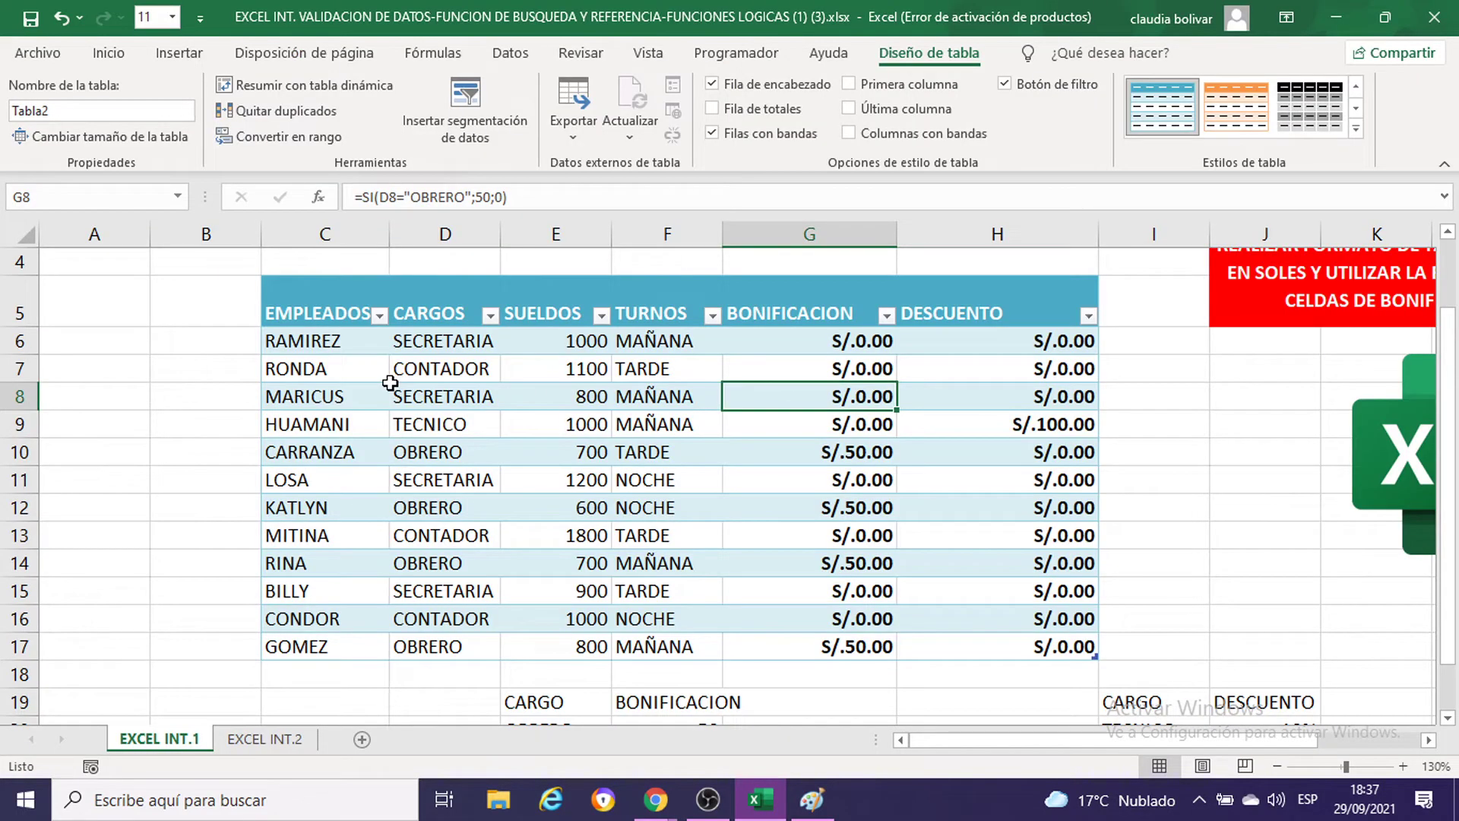
Step: Sort Tabla2 by EMPLEADOS from A to Z so BILLY comes first and RONDA last
{"action": "left_click", "coordinate": [295, 592]}
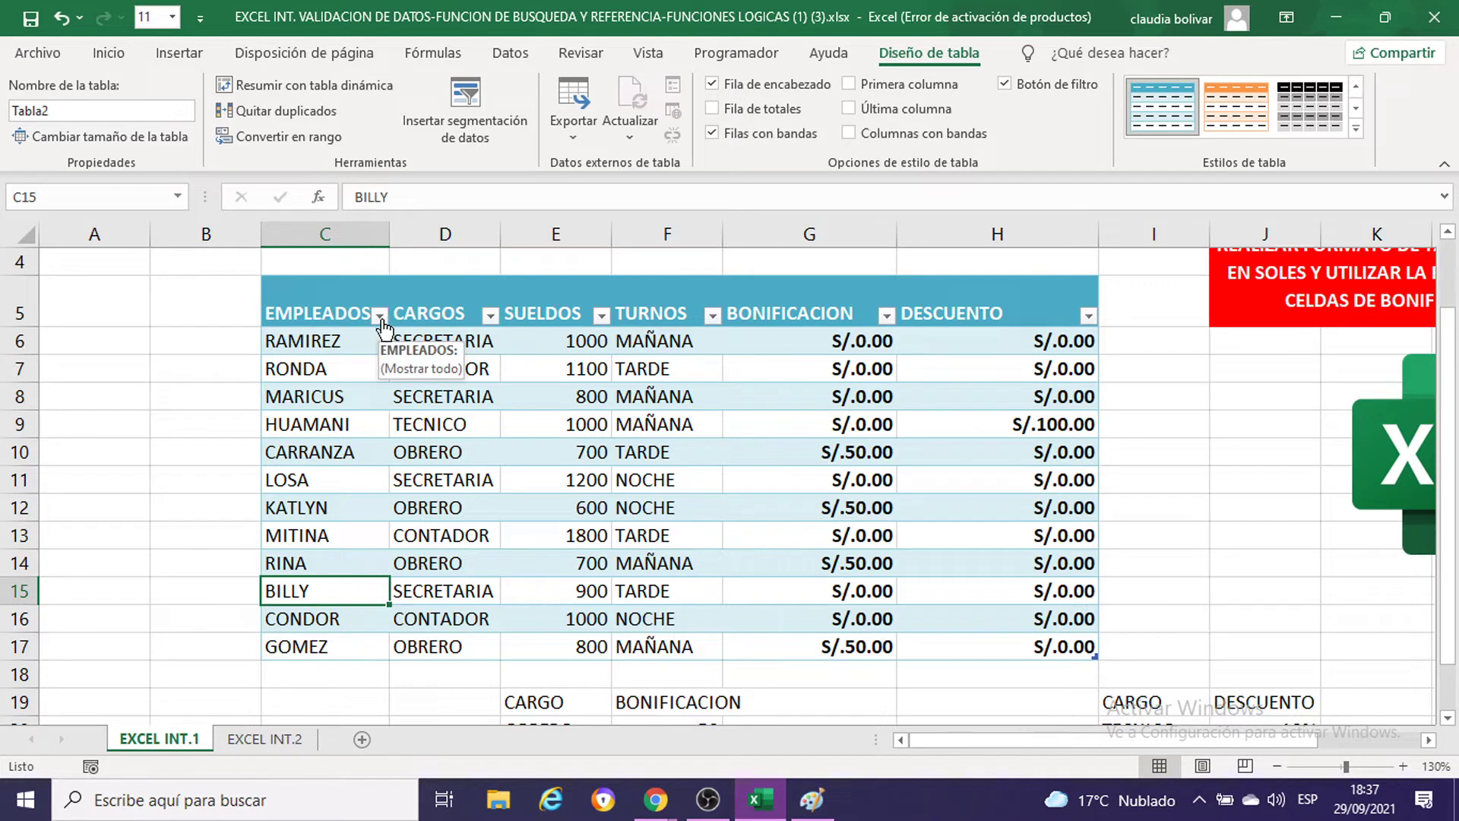
{"action": "left_click", "coordinate": [380, 318]}
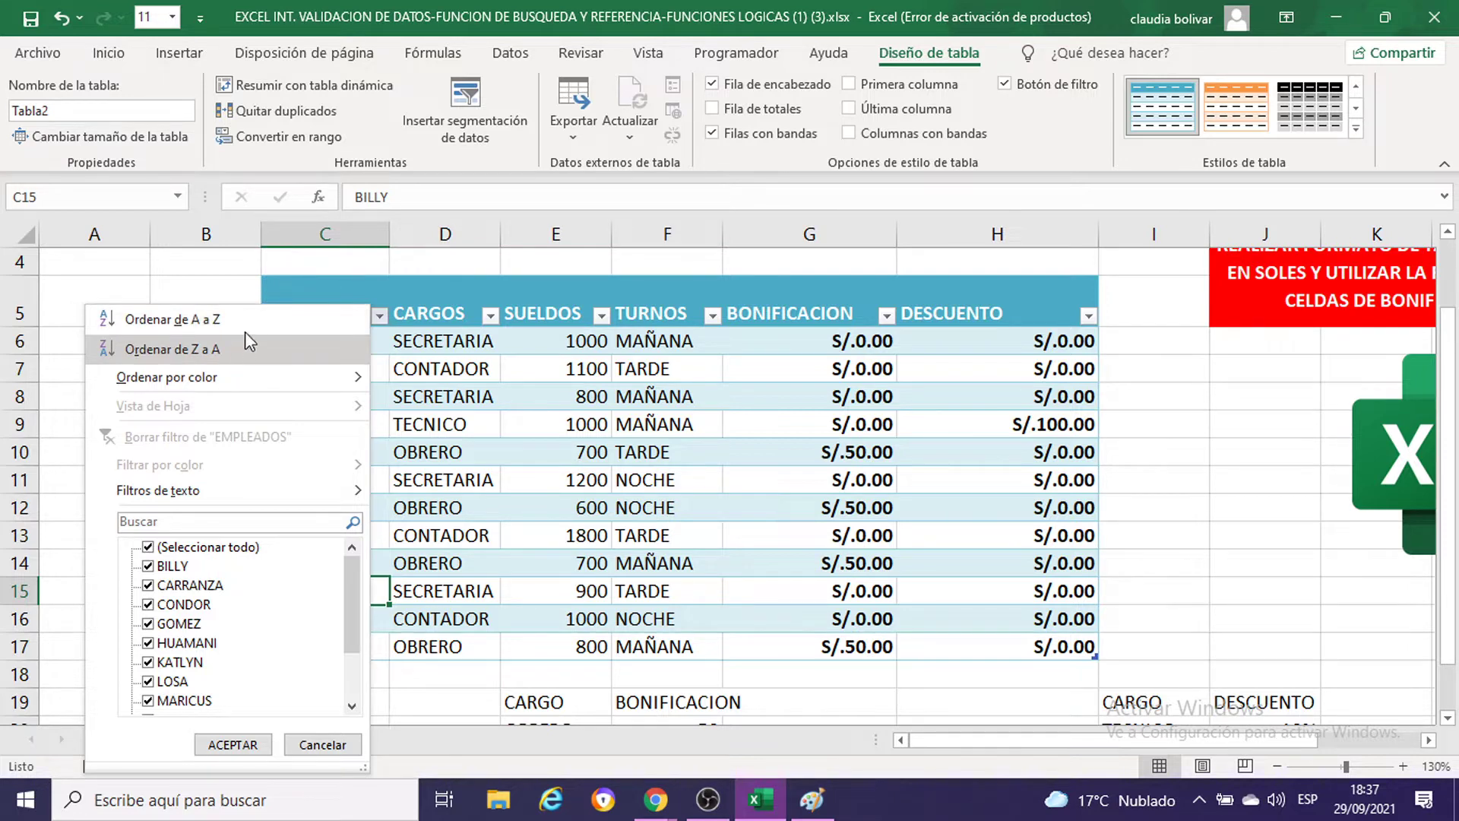
{"action": "left_click", "coordinate": [233, 744]}
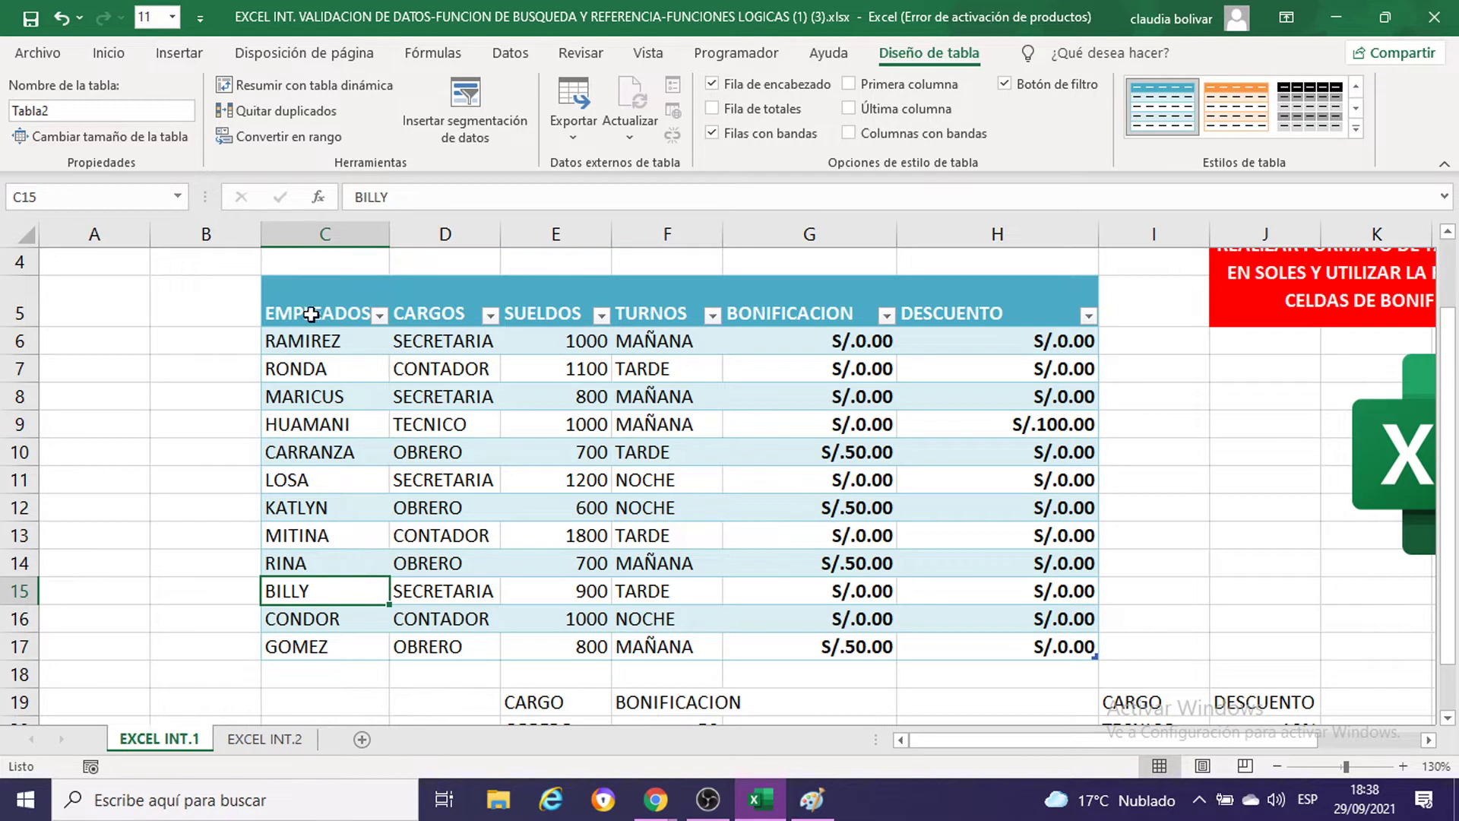
{"action": "left_click", "coordinate": [308, 452]}
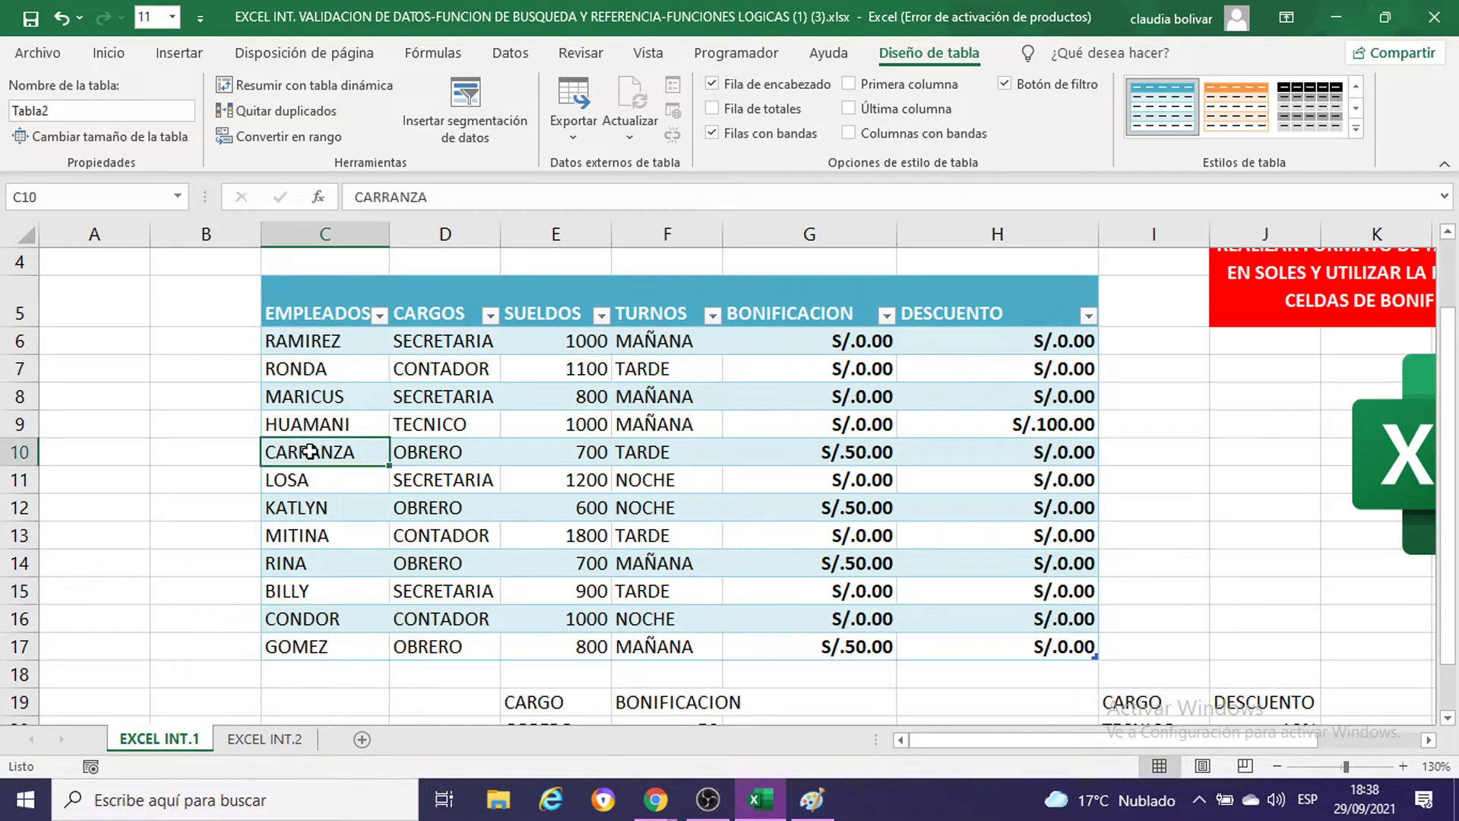
{"action": "left_click", "coordinate": [289, 590]}
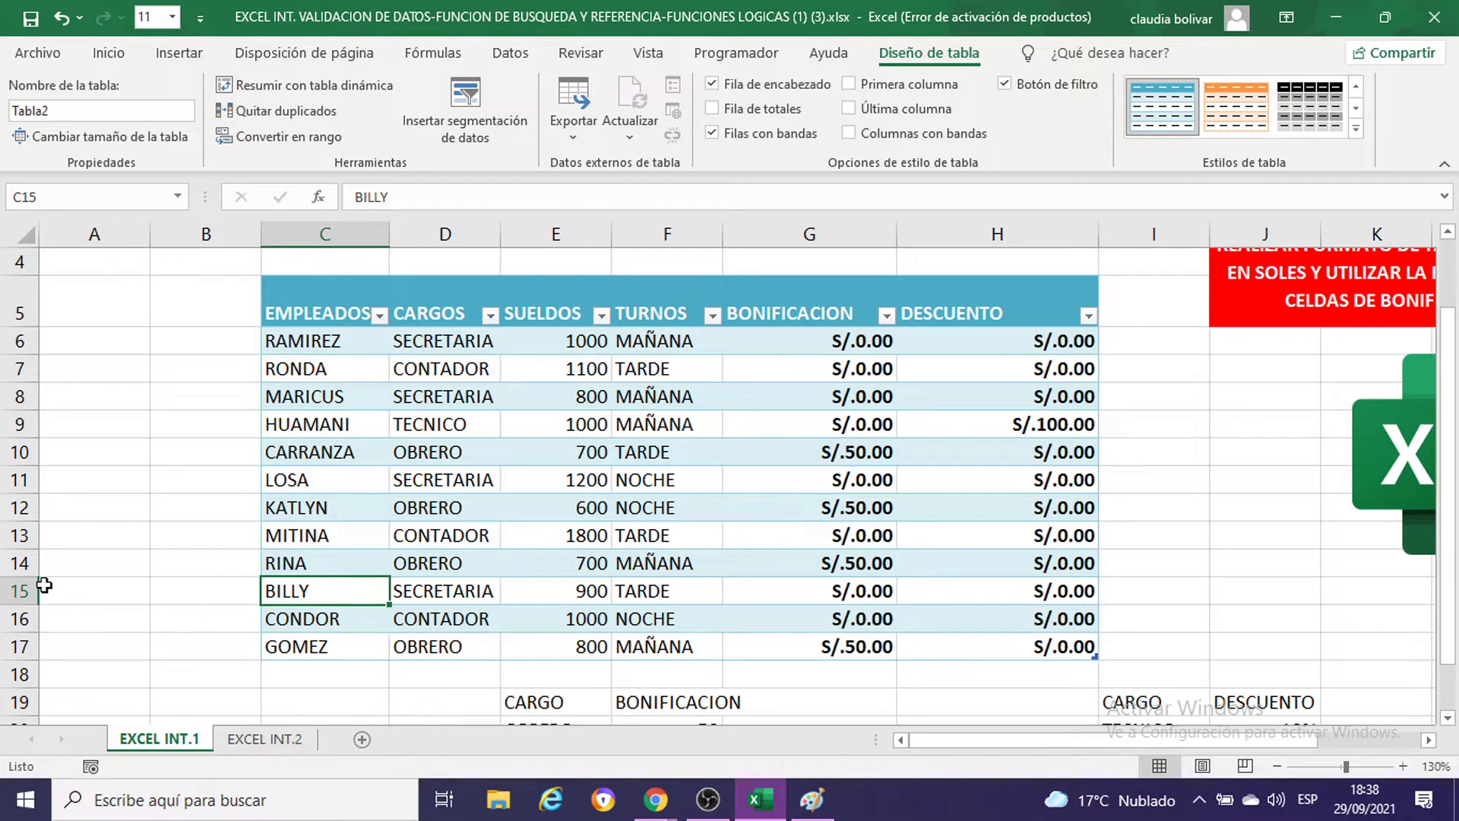
{"action": "left_click", "coordinate": [7, 593]}
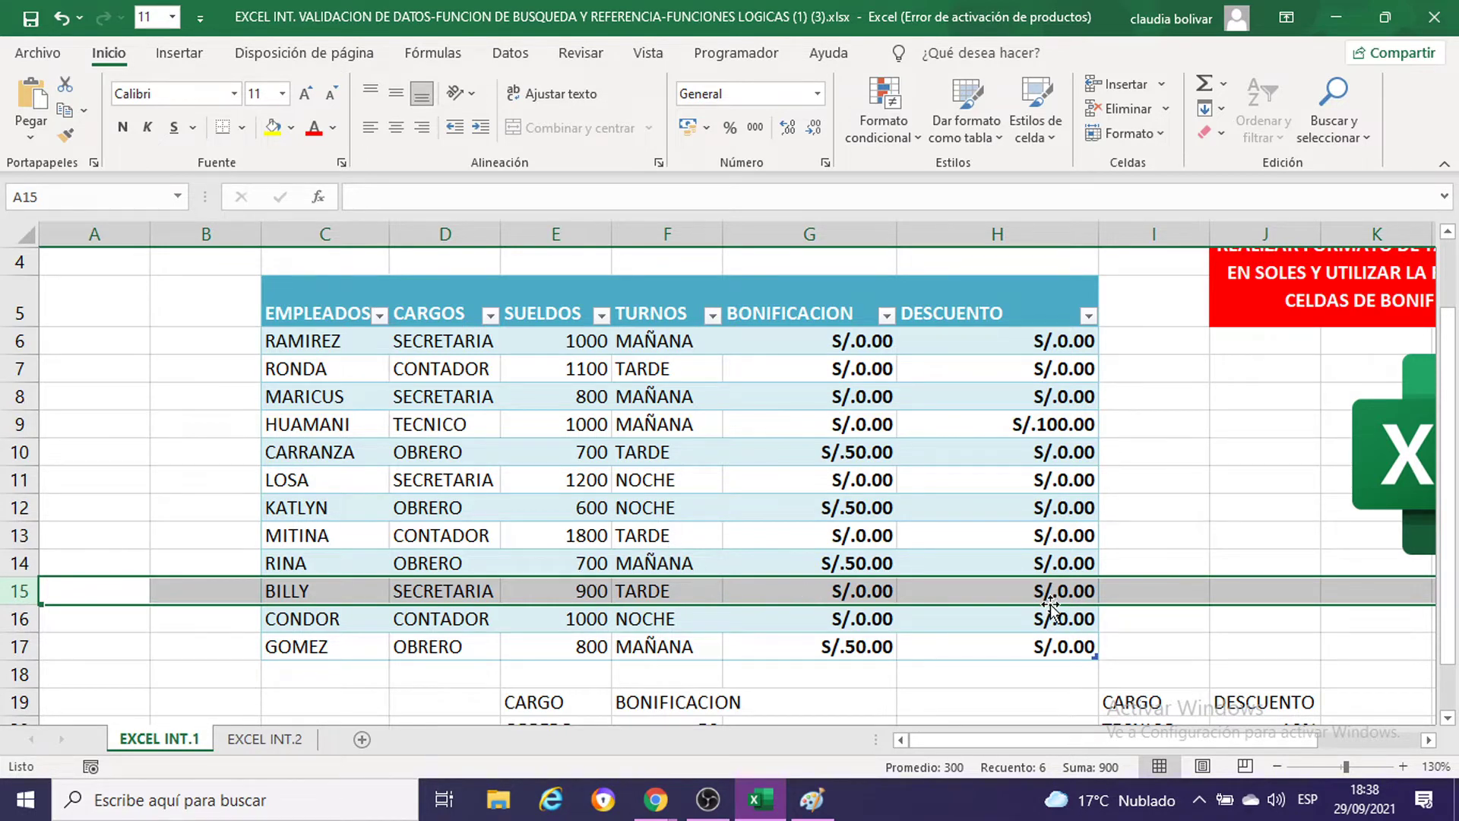
{"action": "left_click", "coordinate": [462, 459]}
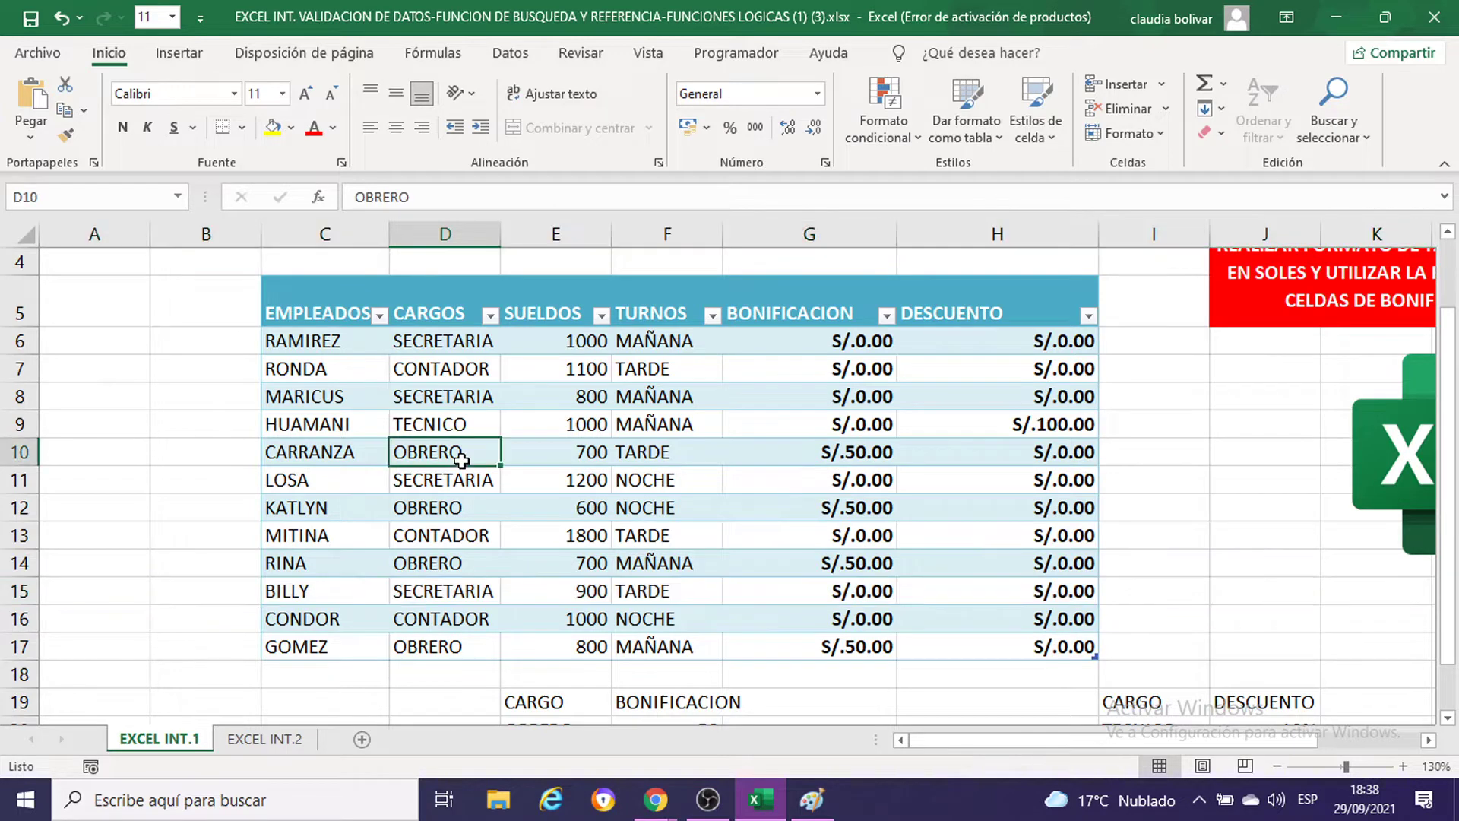
{"action": "left_click", "coordinate": [378, 319]}
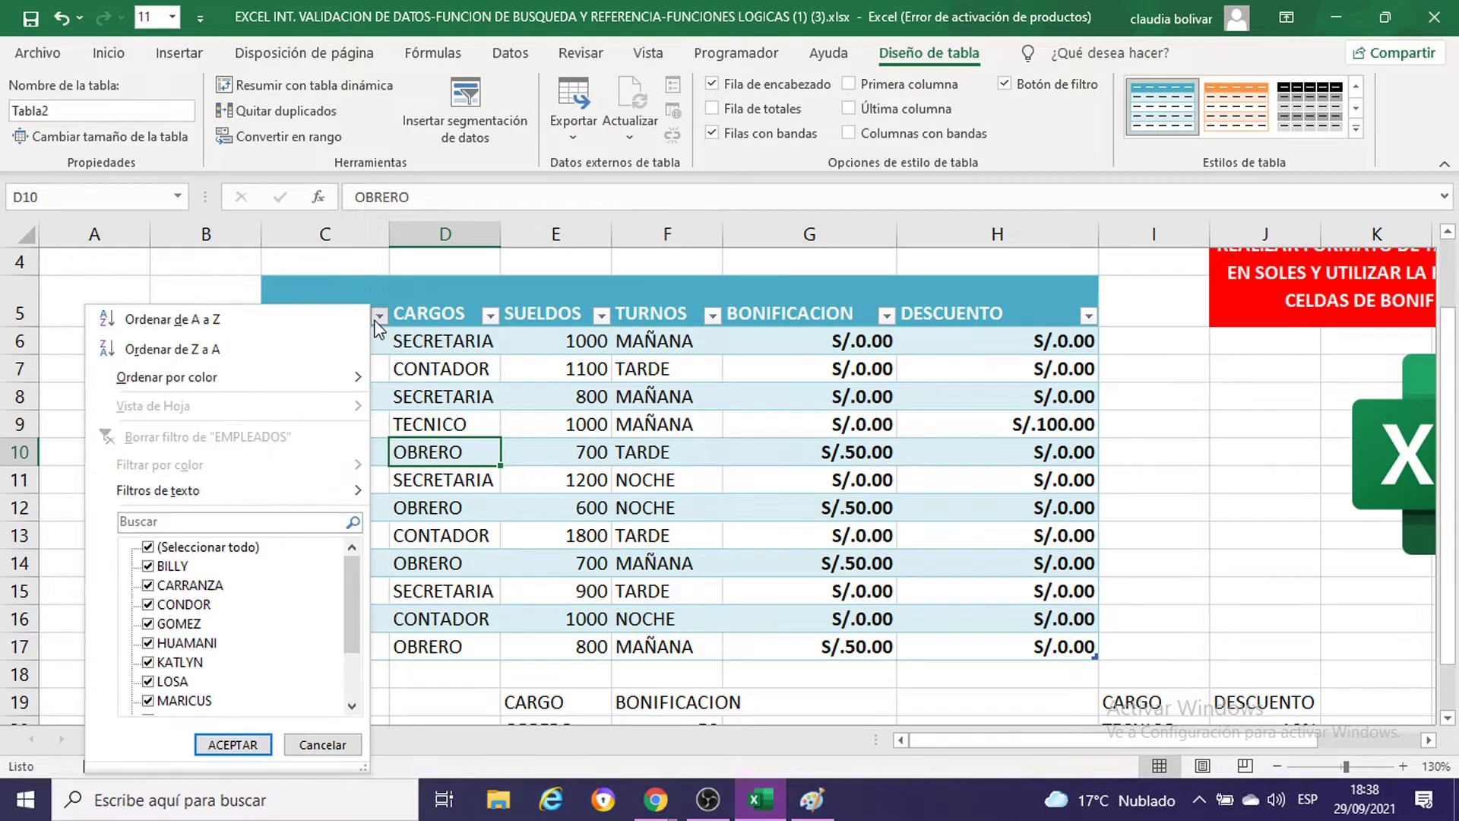
{"action": "left_click", "coordinate": [304, 323]}
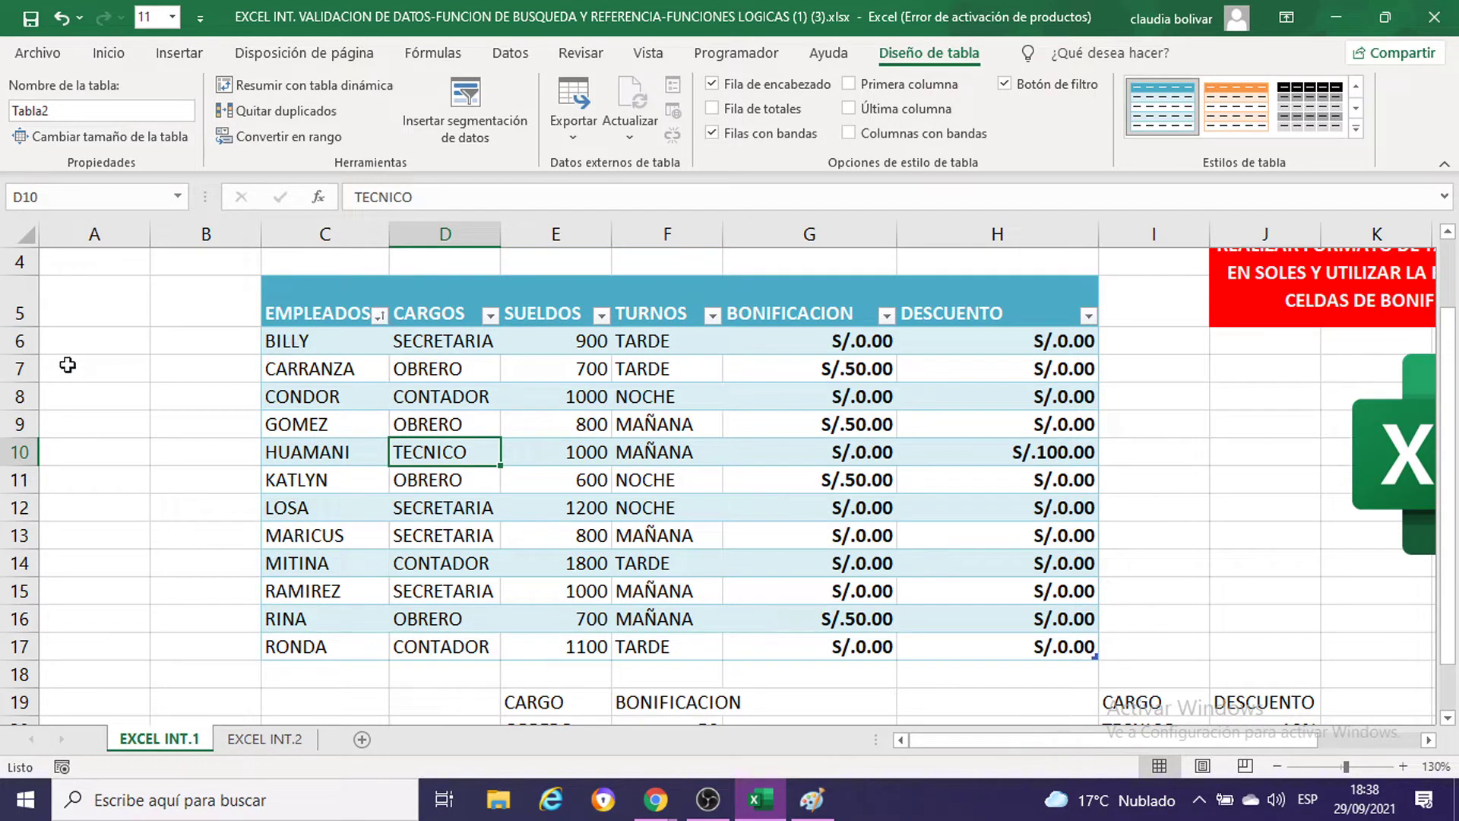
{"action": "left_click", "coordinate": [4, 345]}
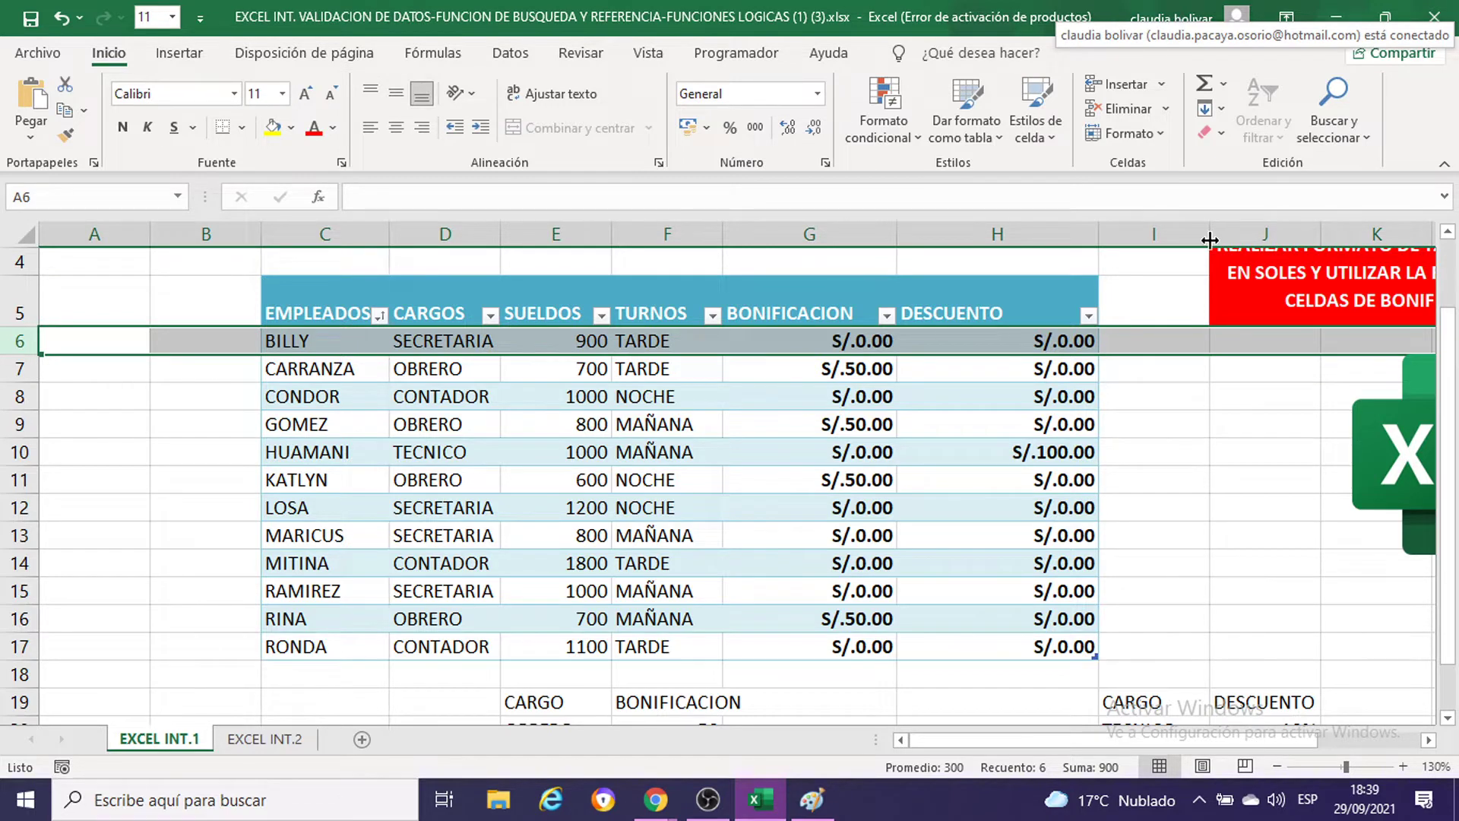
Step: Select both CARGO lookup tables, E19:F21 and I19:J21
{"action": "left_click", "coordinate": [1202, 452]}
{"action": "scroll", "coordinate": [1179, 371], "scroll_direction": "down", "scroll_amount": 1}
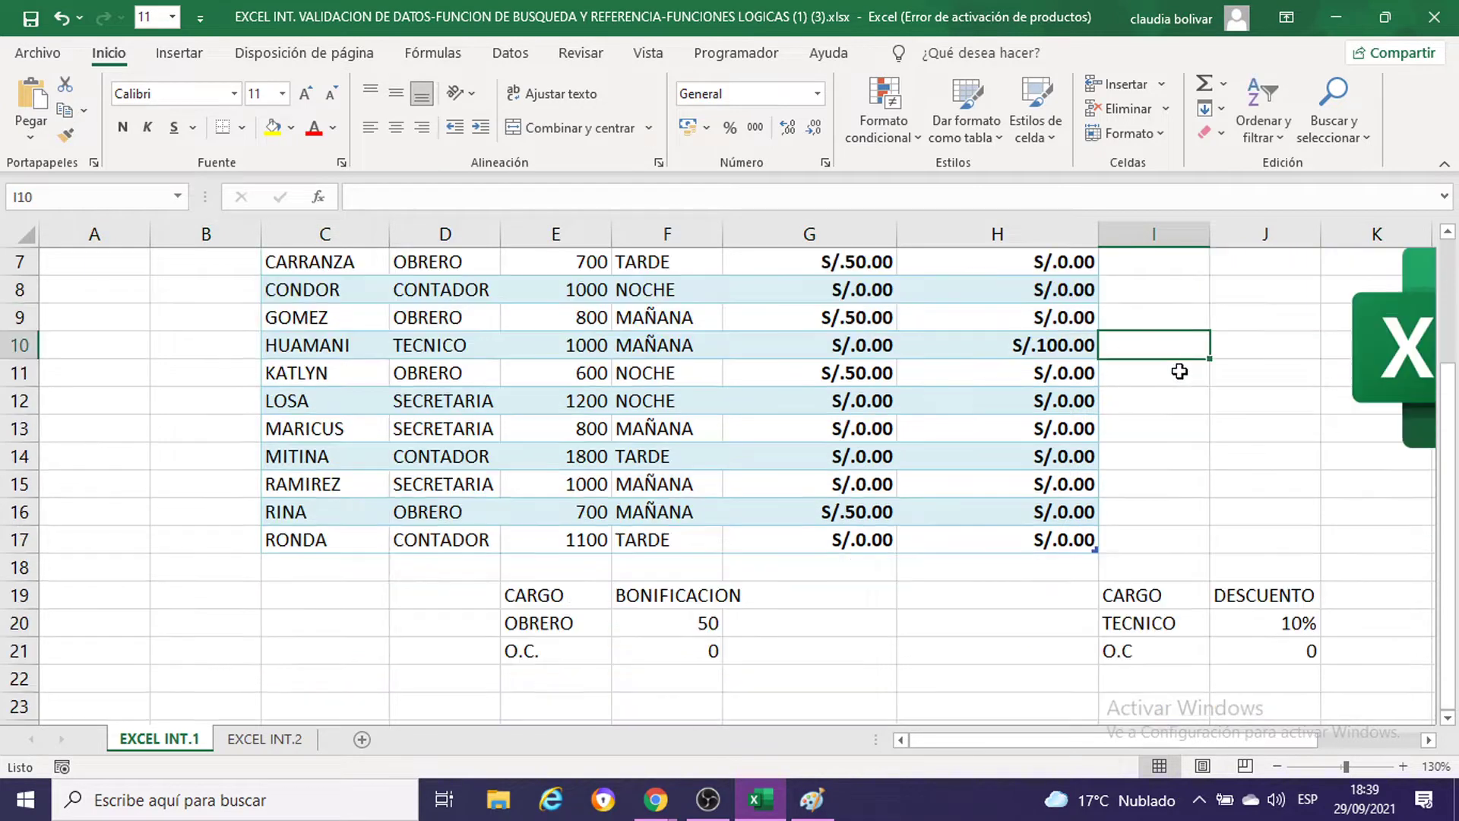
{"action": "scroll", "coordinate": [1180, 371], "scroll_direction": "down", "scroll_amount": 1}
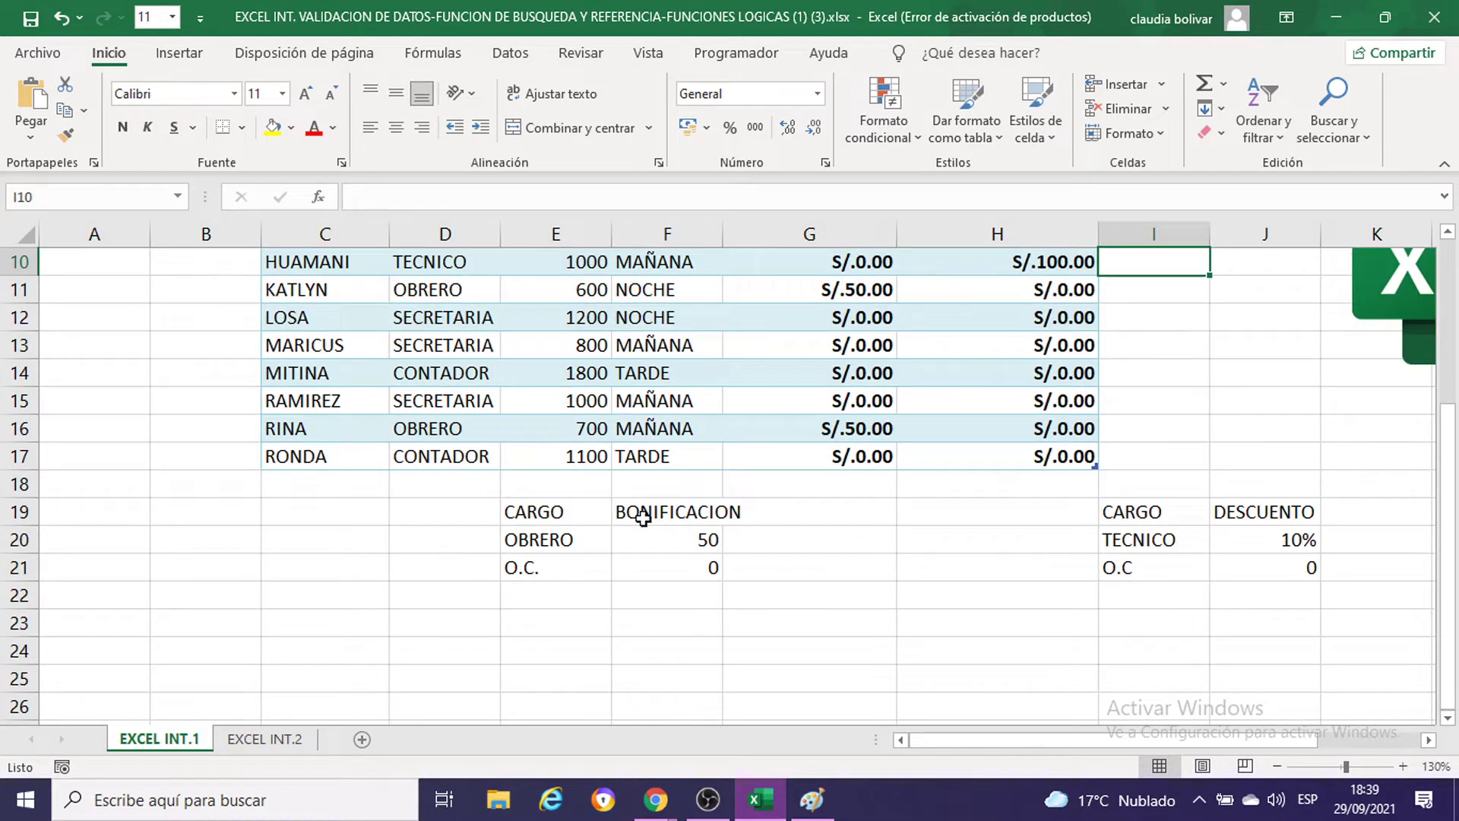
{"action": "left_click_drag", "start_coordinate": [551, 510], "coordinate": [651, 566]}
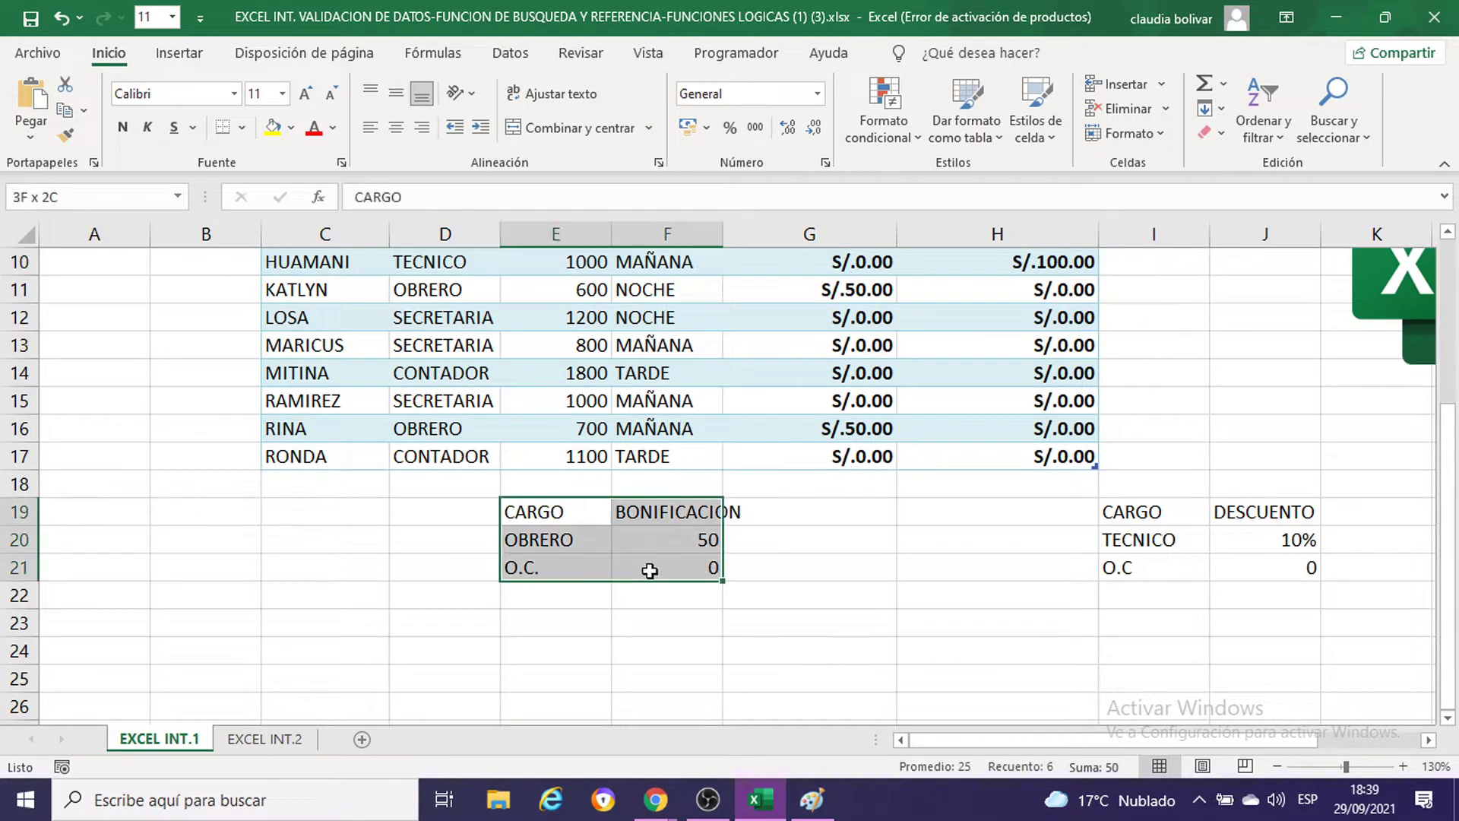
{"action": "left_click", "coordinate": [1140, 521]}
{"action": "left_click_drag", "start_coordinate": [1140, 522], "coordinate": [1238, 570]}
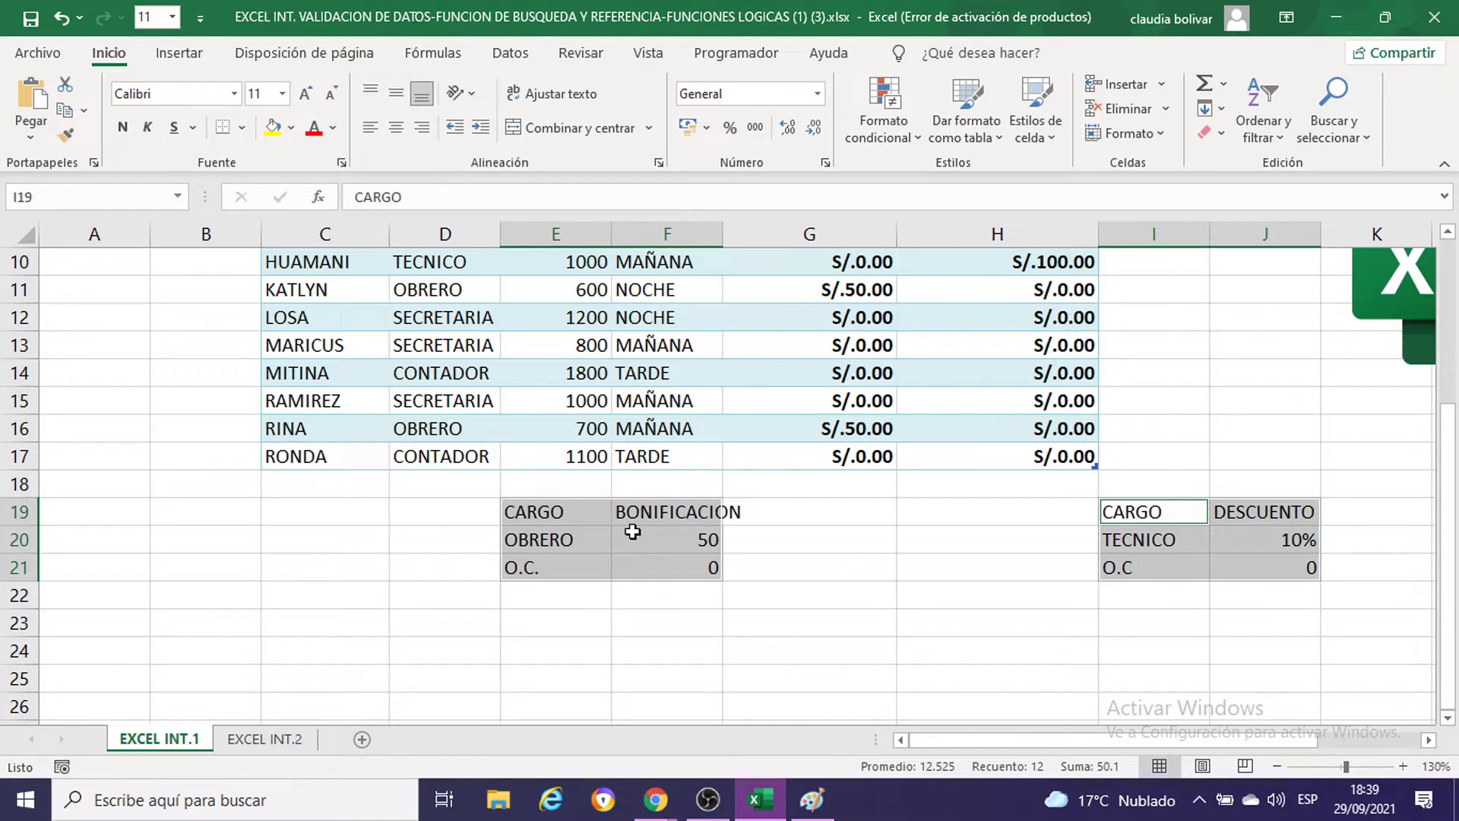
Step: Give the selected tables thick outline and inner borders through Formato de celdas
{"action": "right_click", "coordinate": [633, 532]}
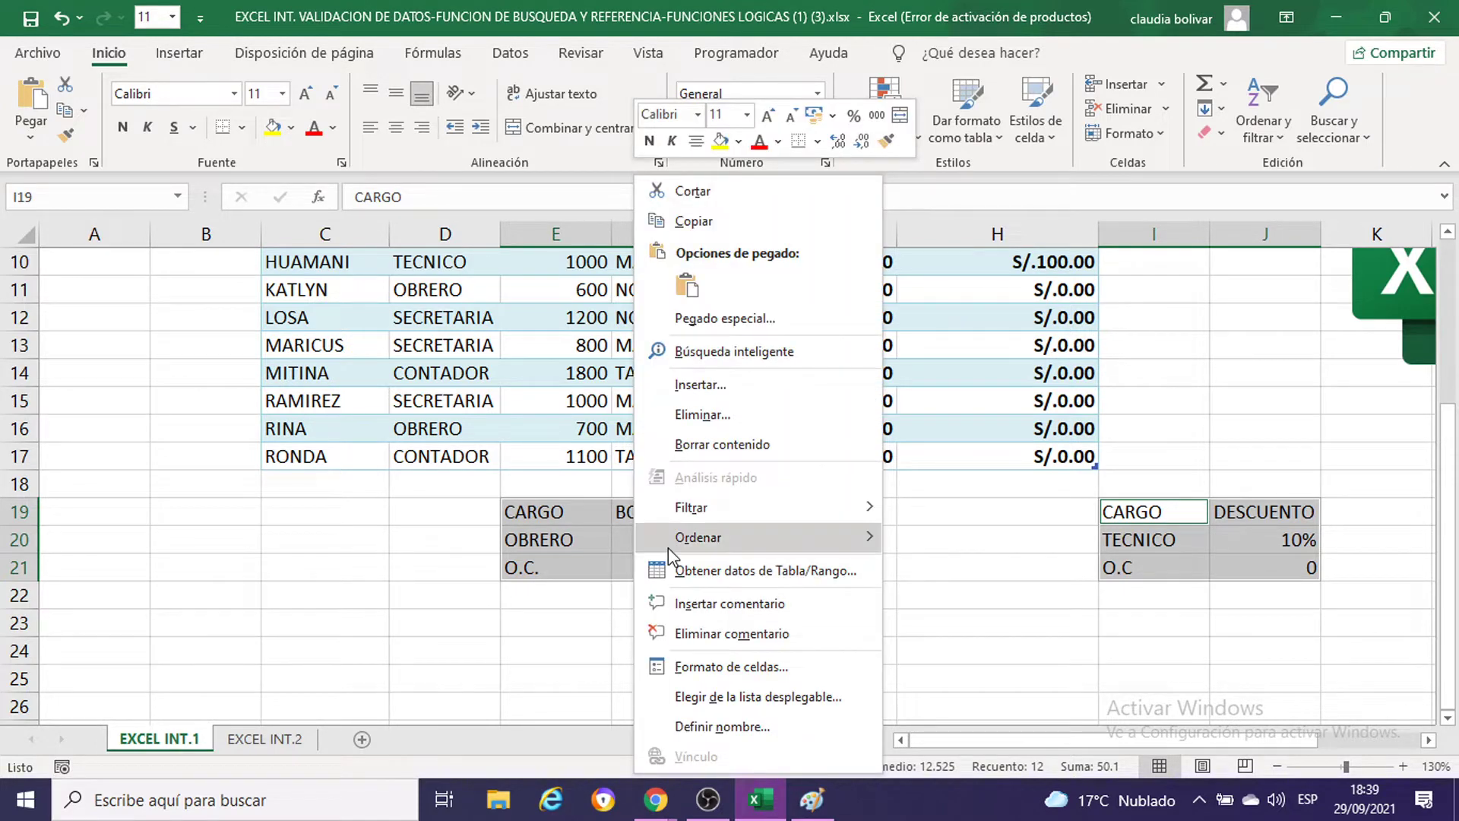
{"action": "left_click", "coordinate": [742, 669]}
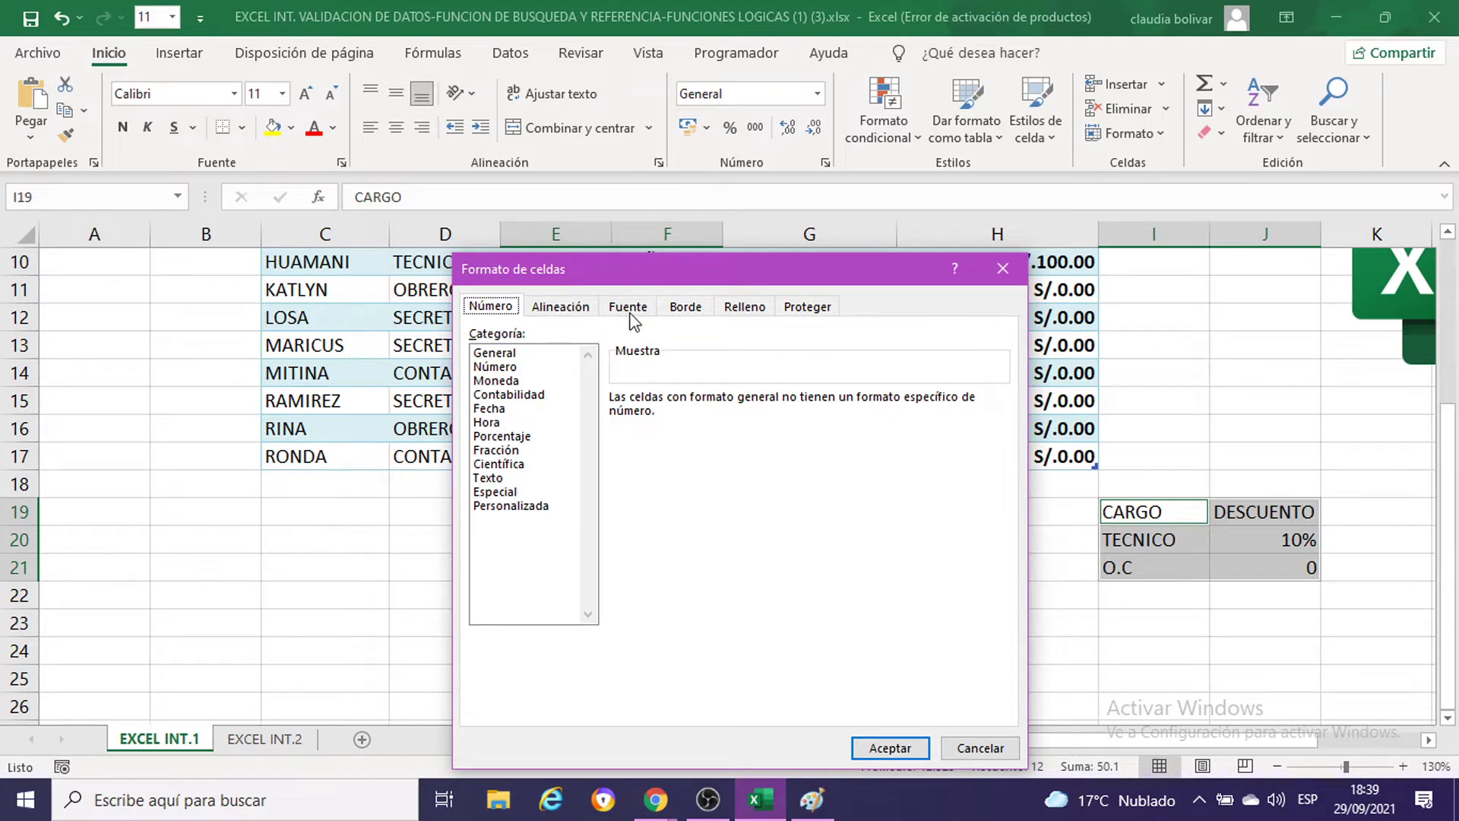
{"action": "left_click", "coordinate": [686, 309]}
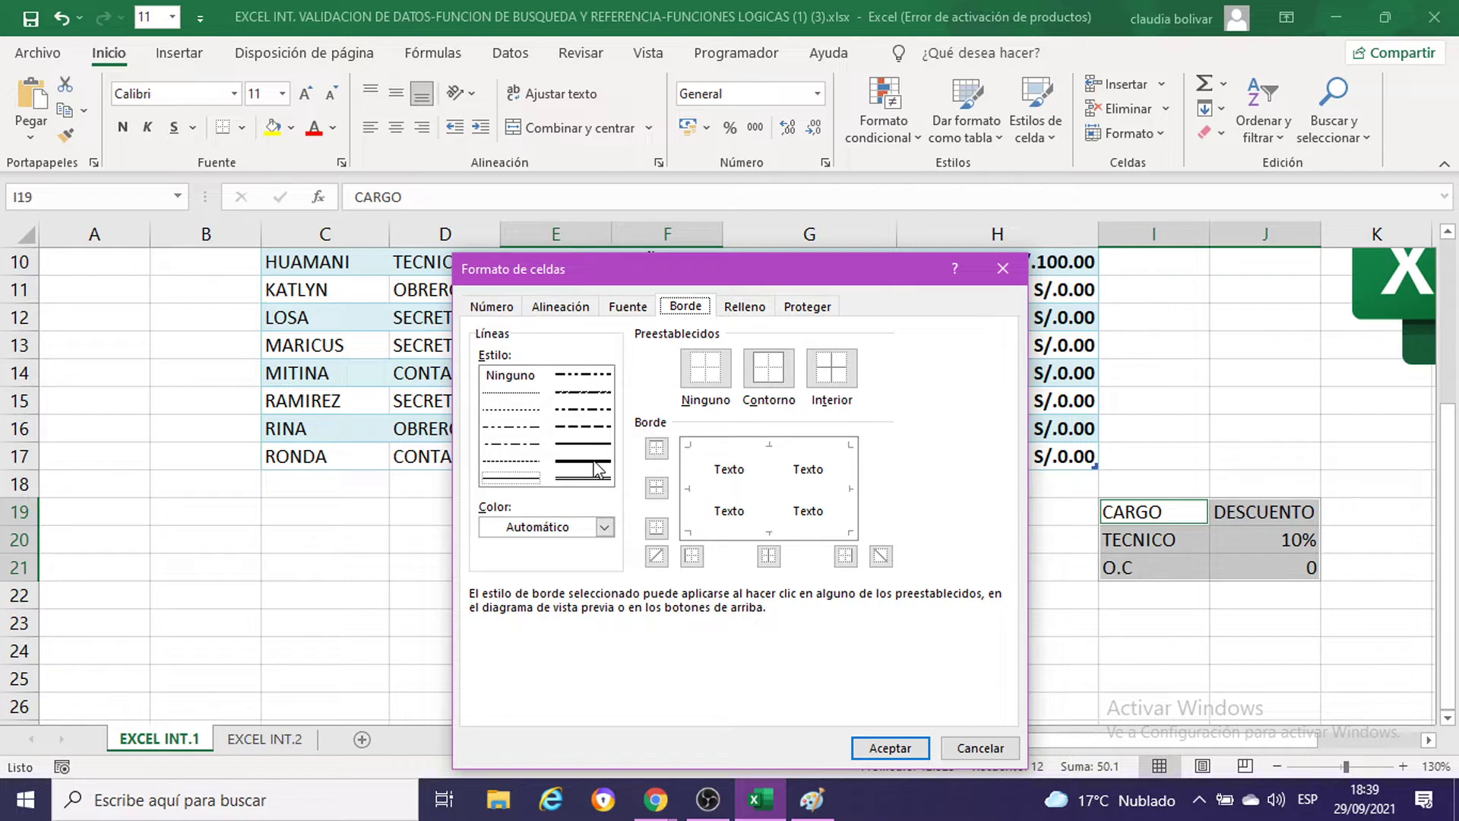
{"action": "left_click", "coordinate": [769, 373]}
{"action": "left_click", "coordinate": [585, 461]}
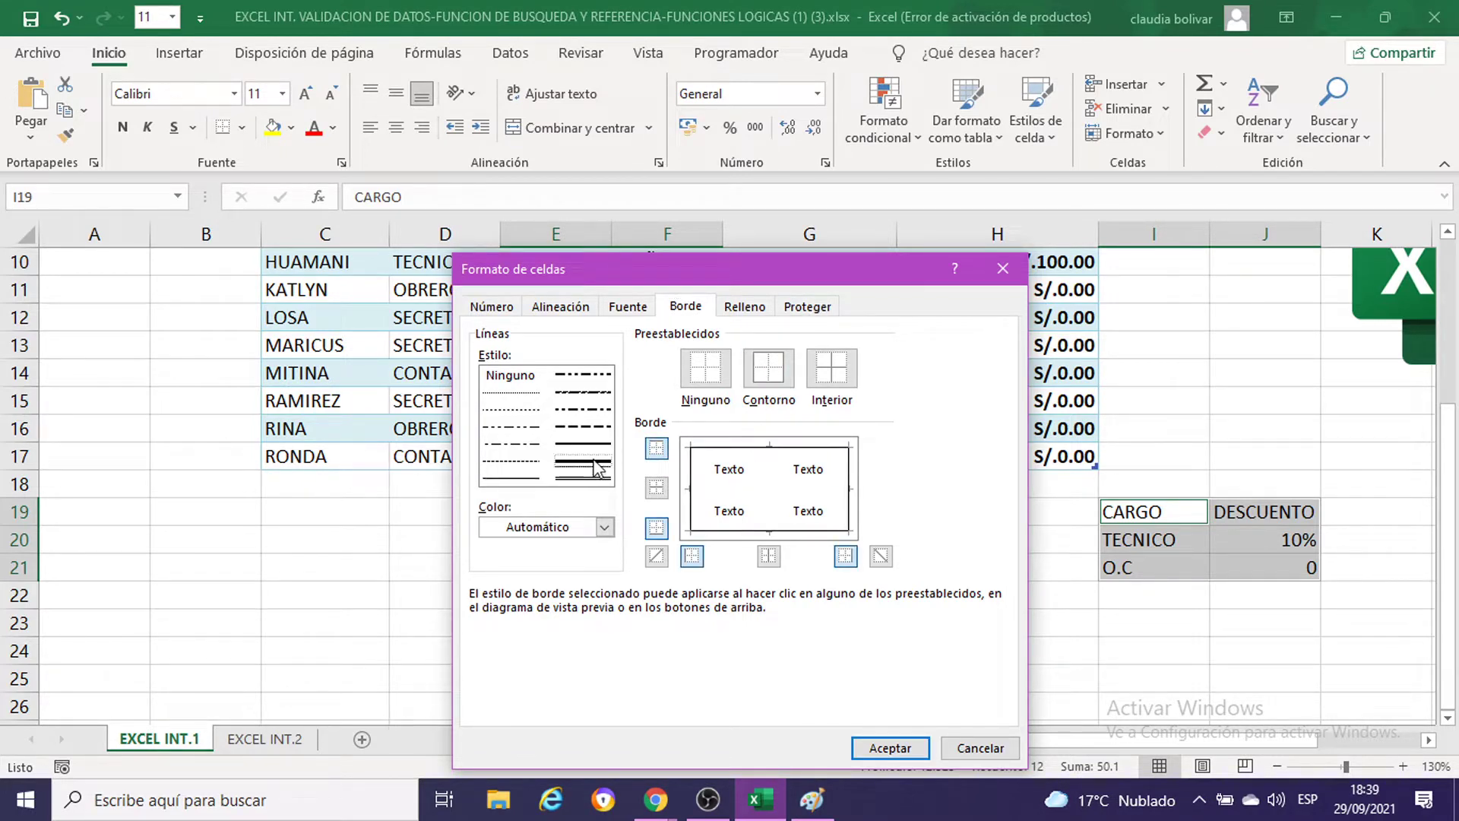
{"action": "left_click", "coordinate": [768, 371]}
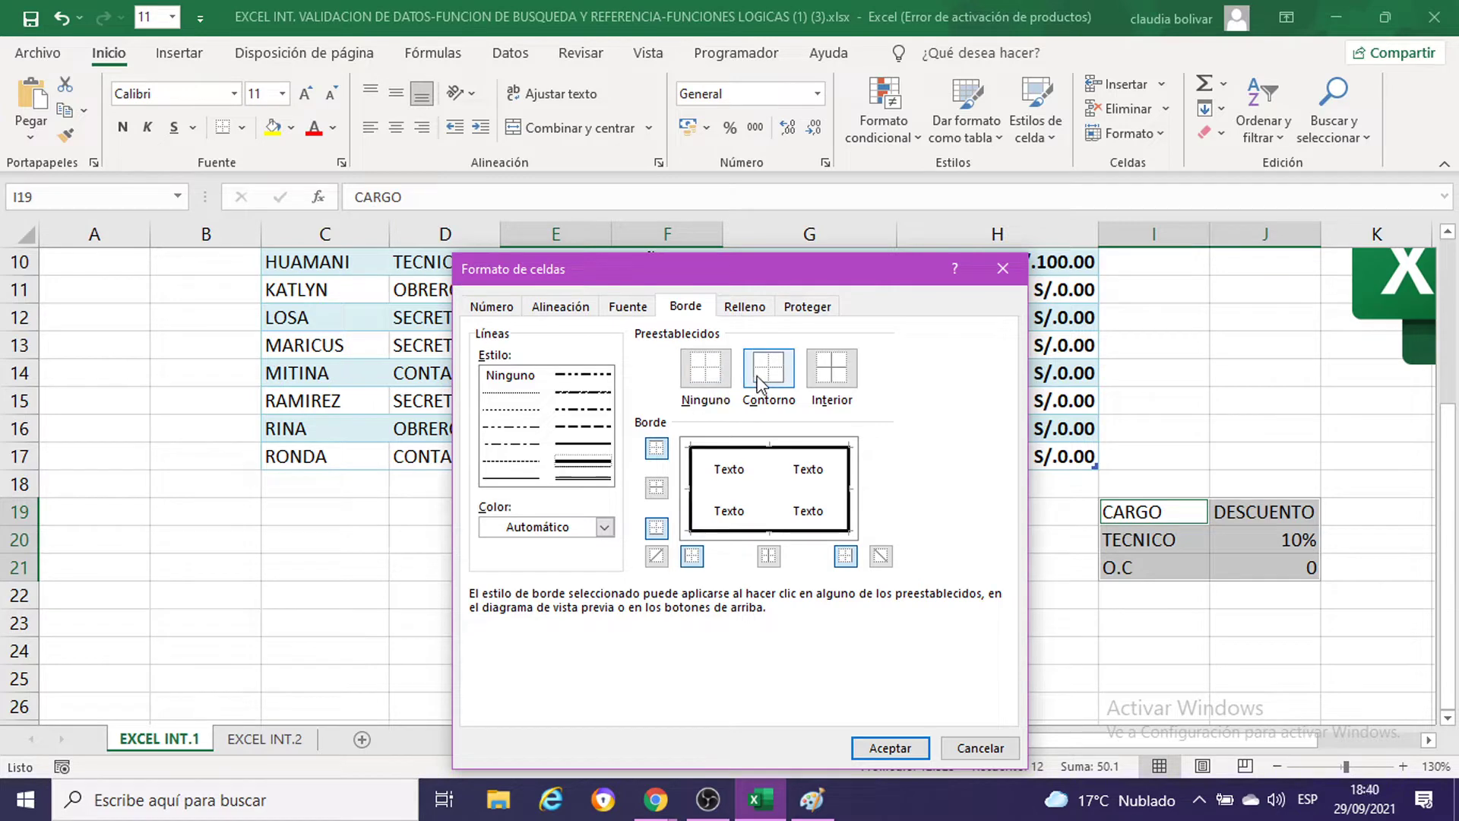
{"action": "left_click", "coordinate": [584, 479]}
{"action": "left_click", "coordinate": [831, 368]}
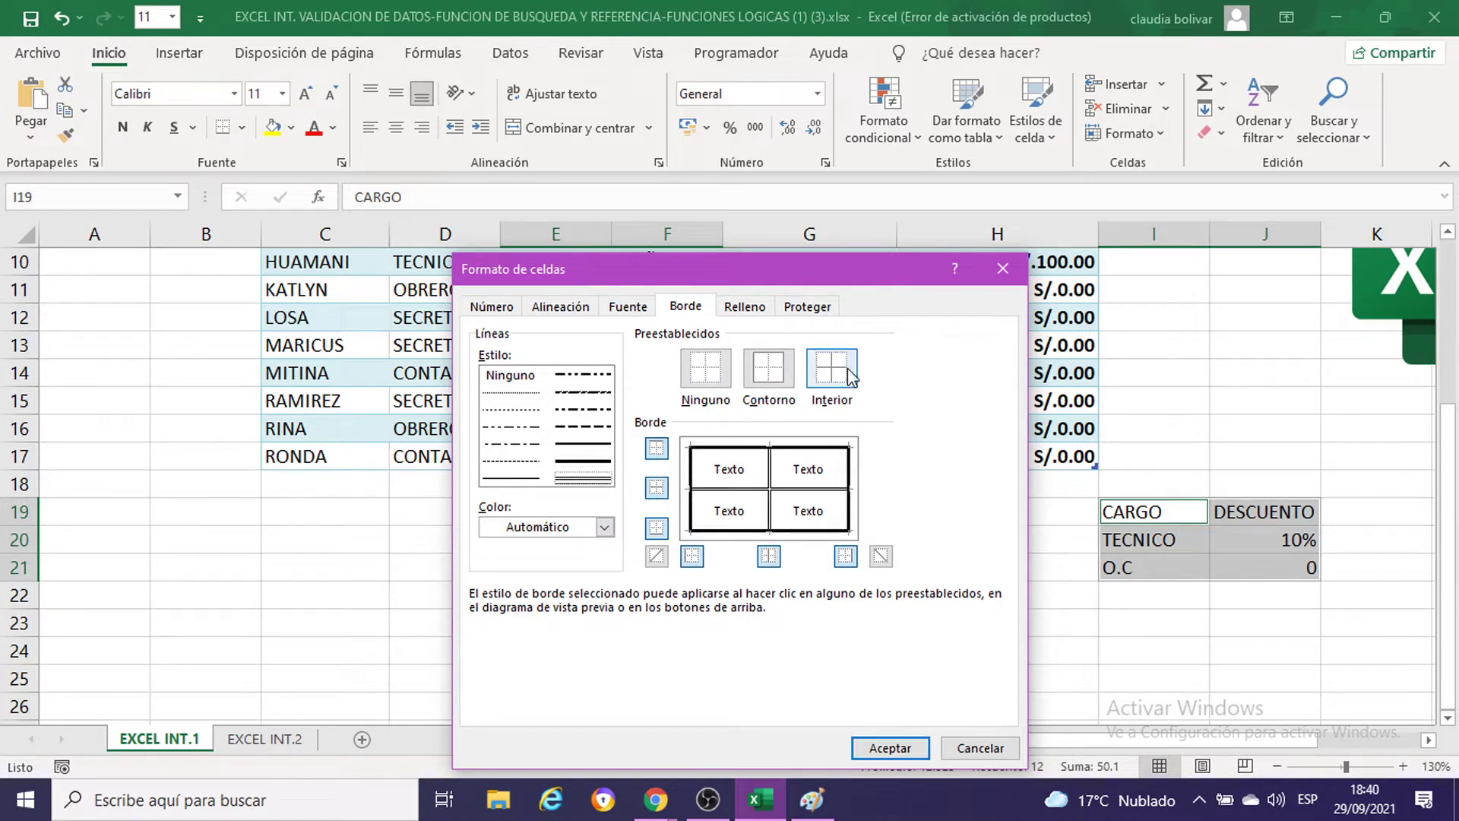
{"action": "left_click", "coordinate": [890, 748]}
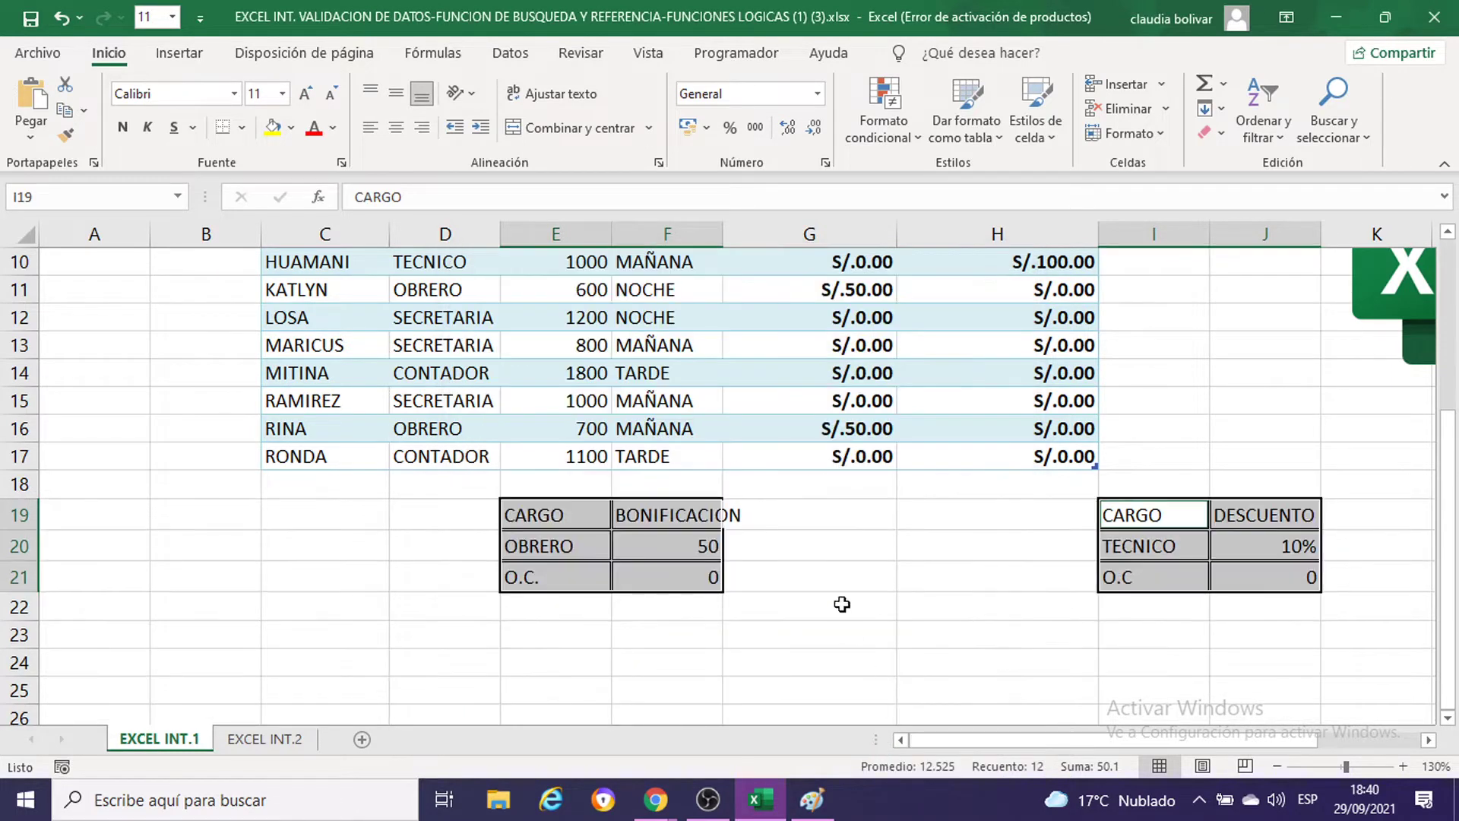
{"action": "left_click", "coordinate": [821, 541]}
Step: Switch to the EXCEL INT.2 sheet
{"action": "scroll", "coordinate": [730, 250], "scroll_direction": "up", "scroll_amount": 2}
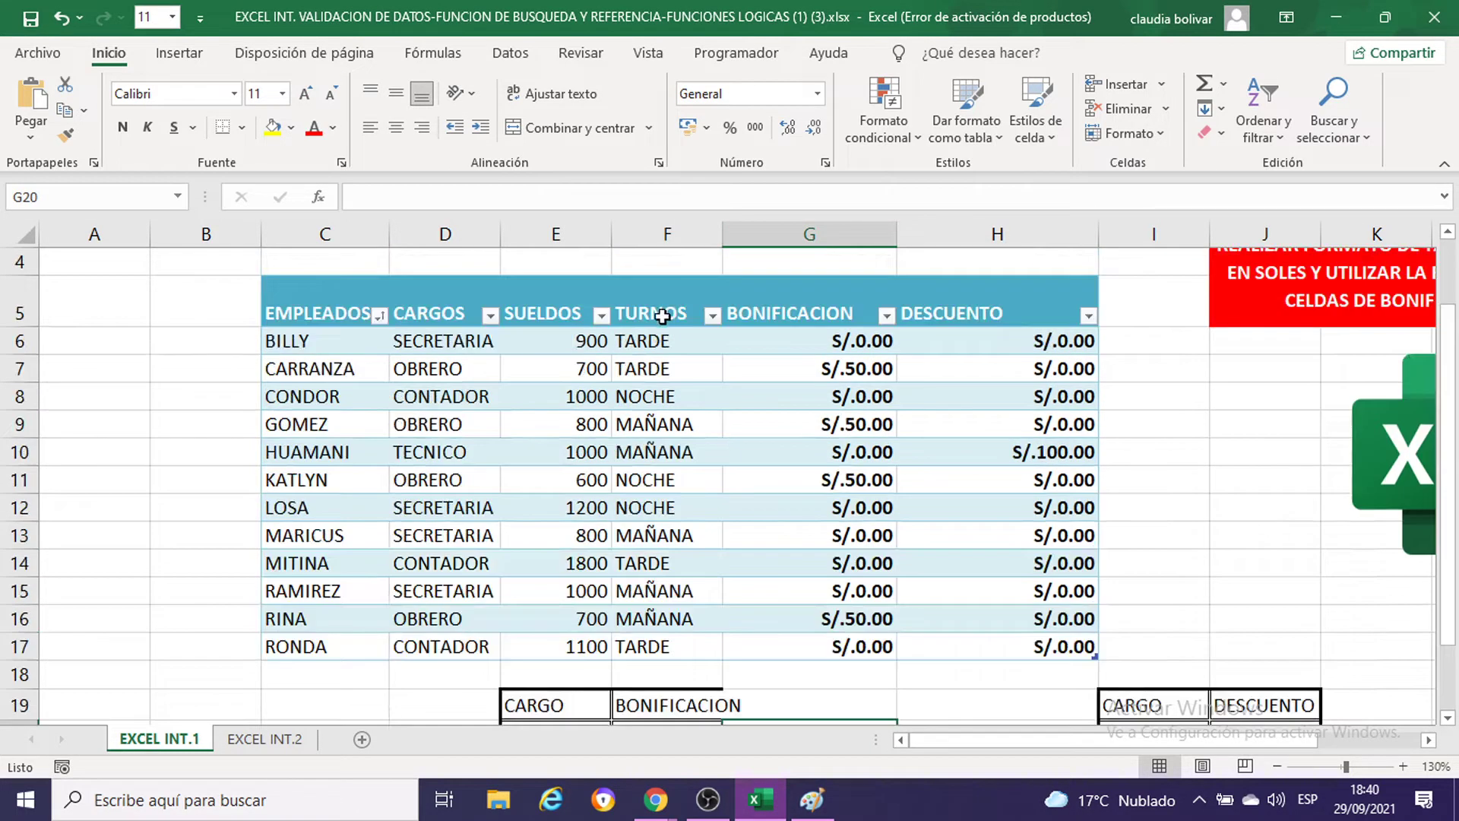
{"action": "scroll", "coordinate": [846, 453], "scroll_direction": "down", "scroll_amount": 1}
{"action": "scroll", "coordinate": [846, 453], "scroll_direction": "down", "scroll_amount": 1}
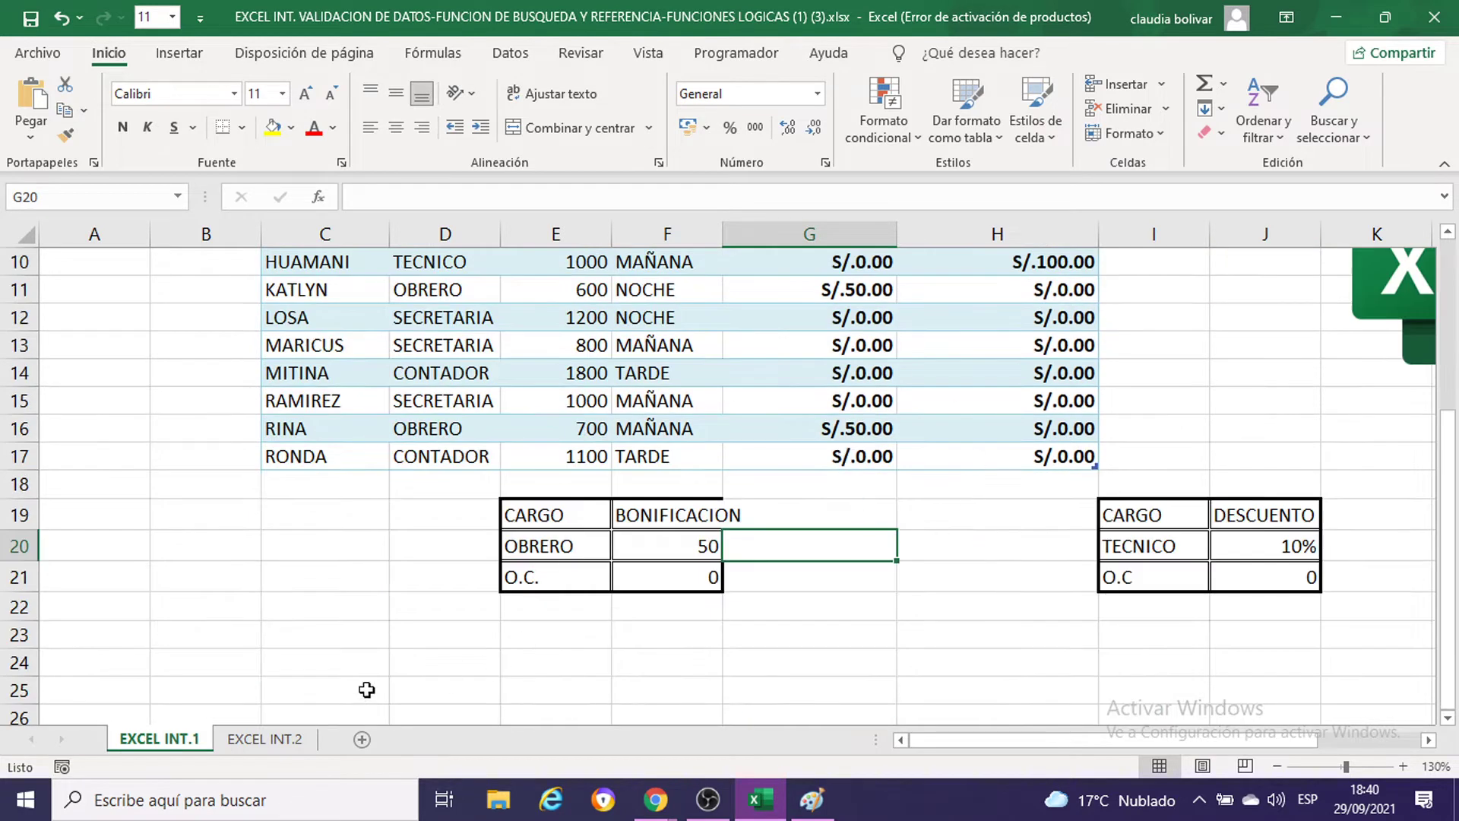
{"action": "left_click", "coordinate": [260, 748]}
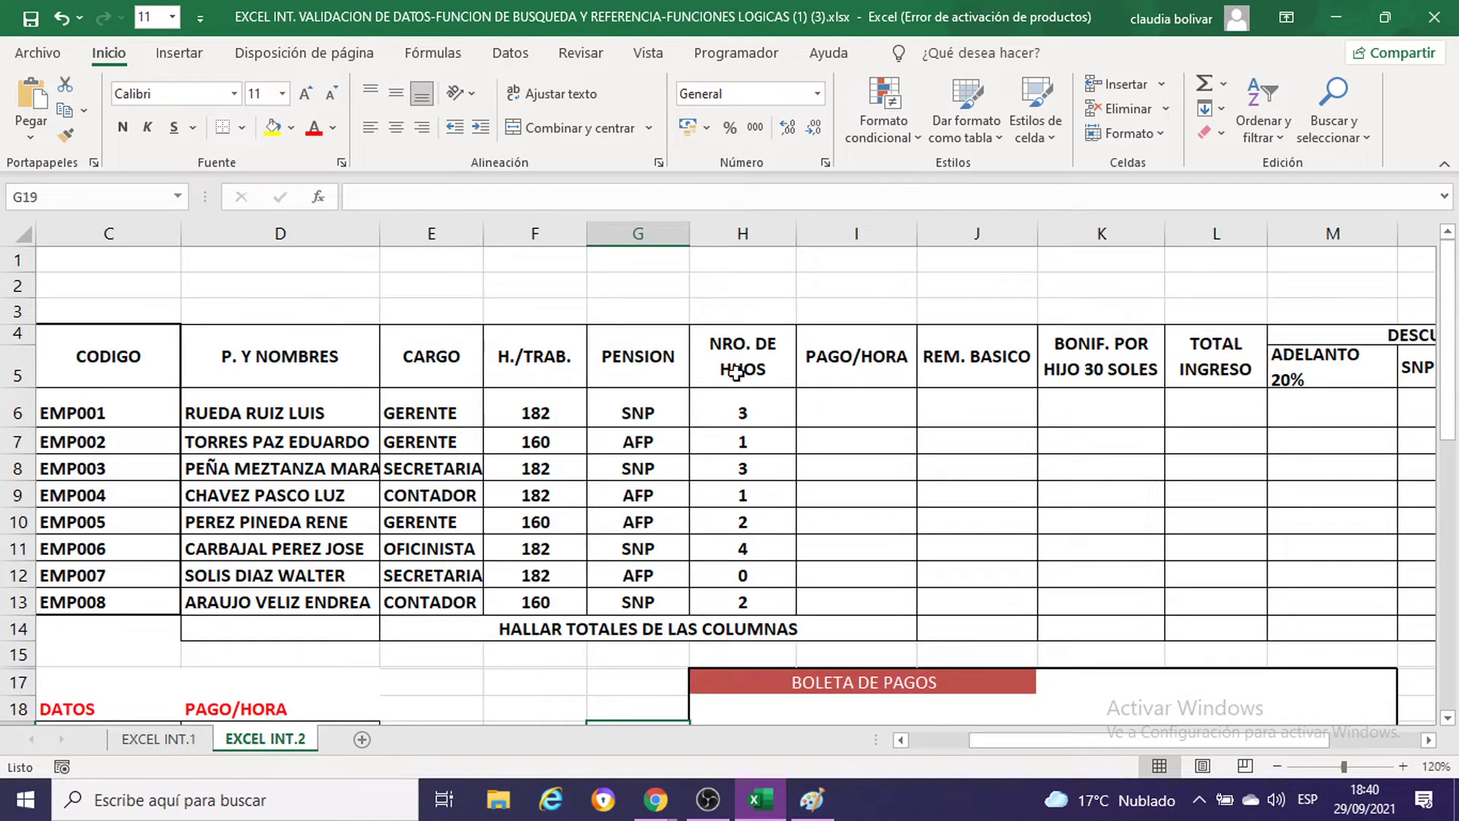
{"action": "left_click", "coordinate": [726, 403]}
{"action": "left_click", "coordinate": [831, 408]}
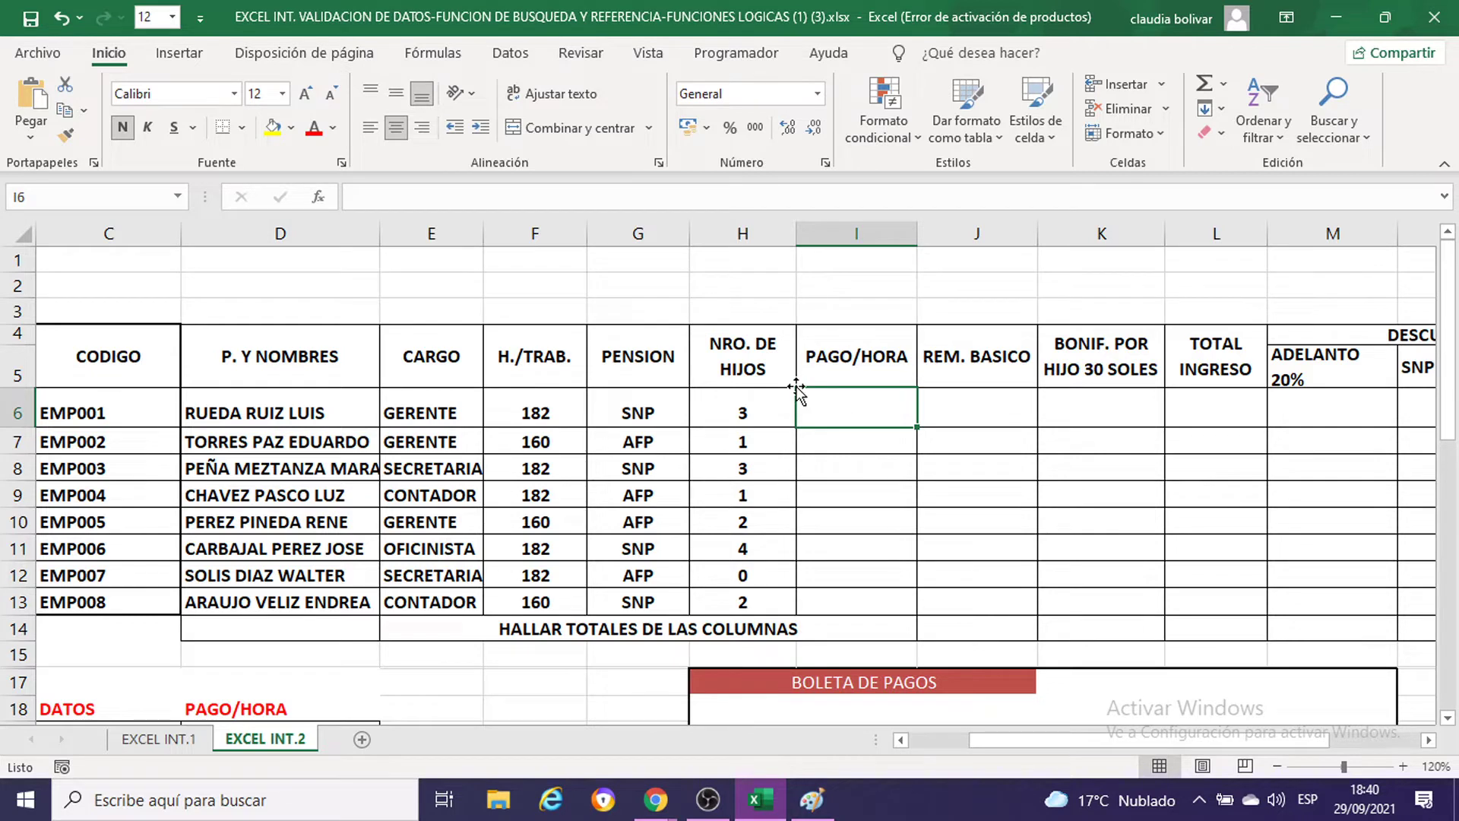
{"action": "mouse_move", "coordinate": [843, 414]}
{"action": "left_mouse_down"}
{"action": "mouse_move", "coordinate": [1444, 594]}
{"action": "mouse_move", "coordinate": [658, 570]}
{"action": "mouse_move", "coordinate": [524, 405]}
{"action": "left_mouse_up"}
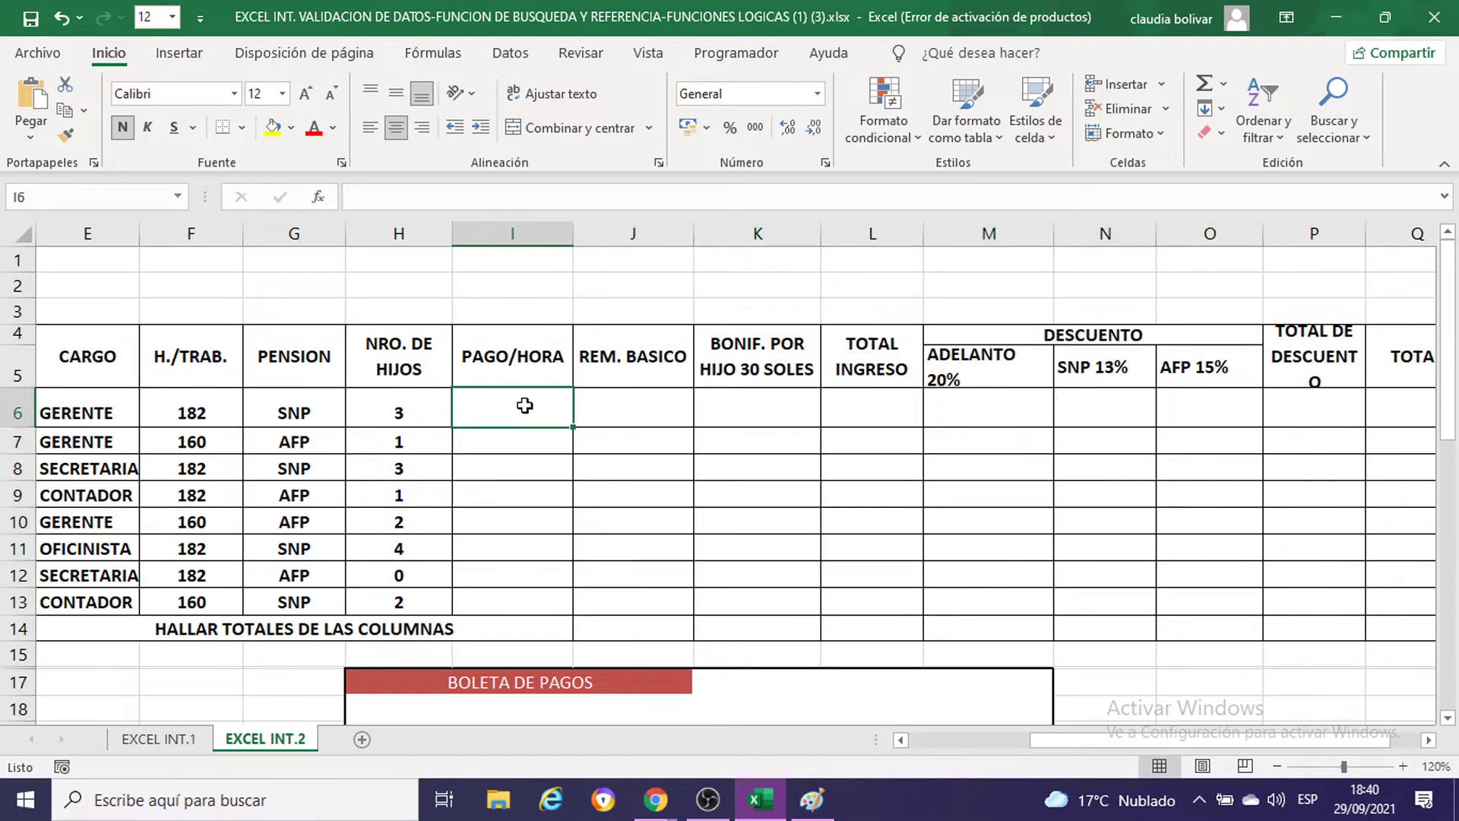
{"action": "left_click_drag", "start_coordinate": [1100, 741], "coordinate": [1007, 741]}
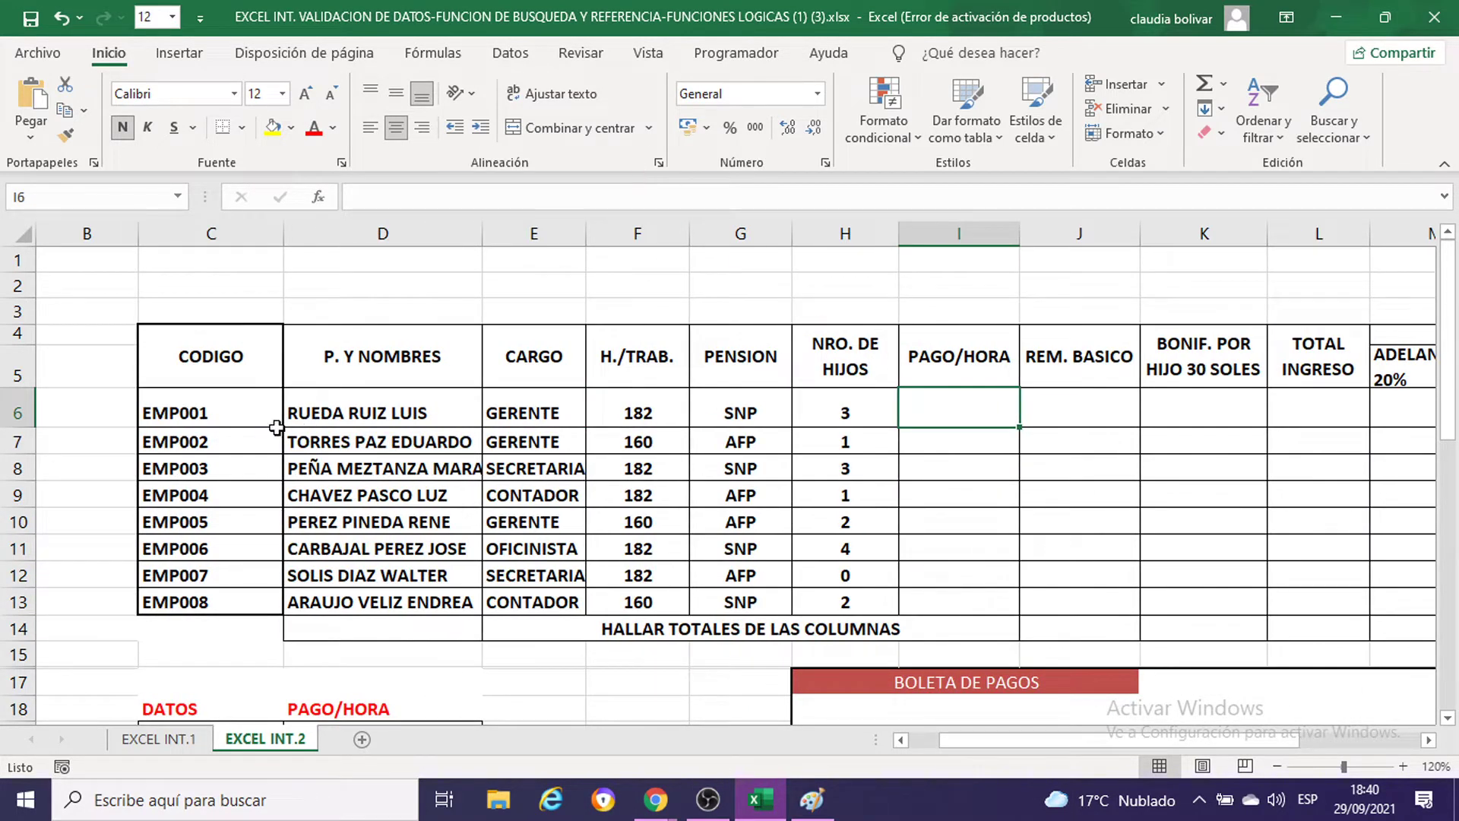
{"action": "left_click_drag", "start_coordinate": [180, 409], "coordinate": [209, 597]}
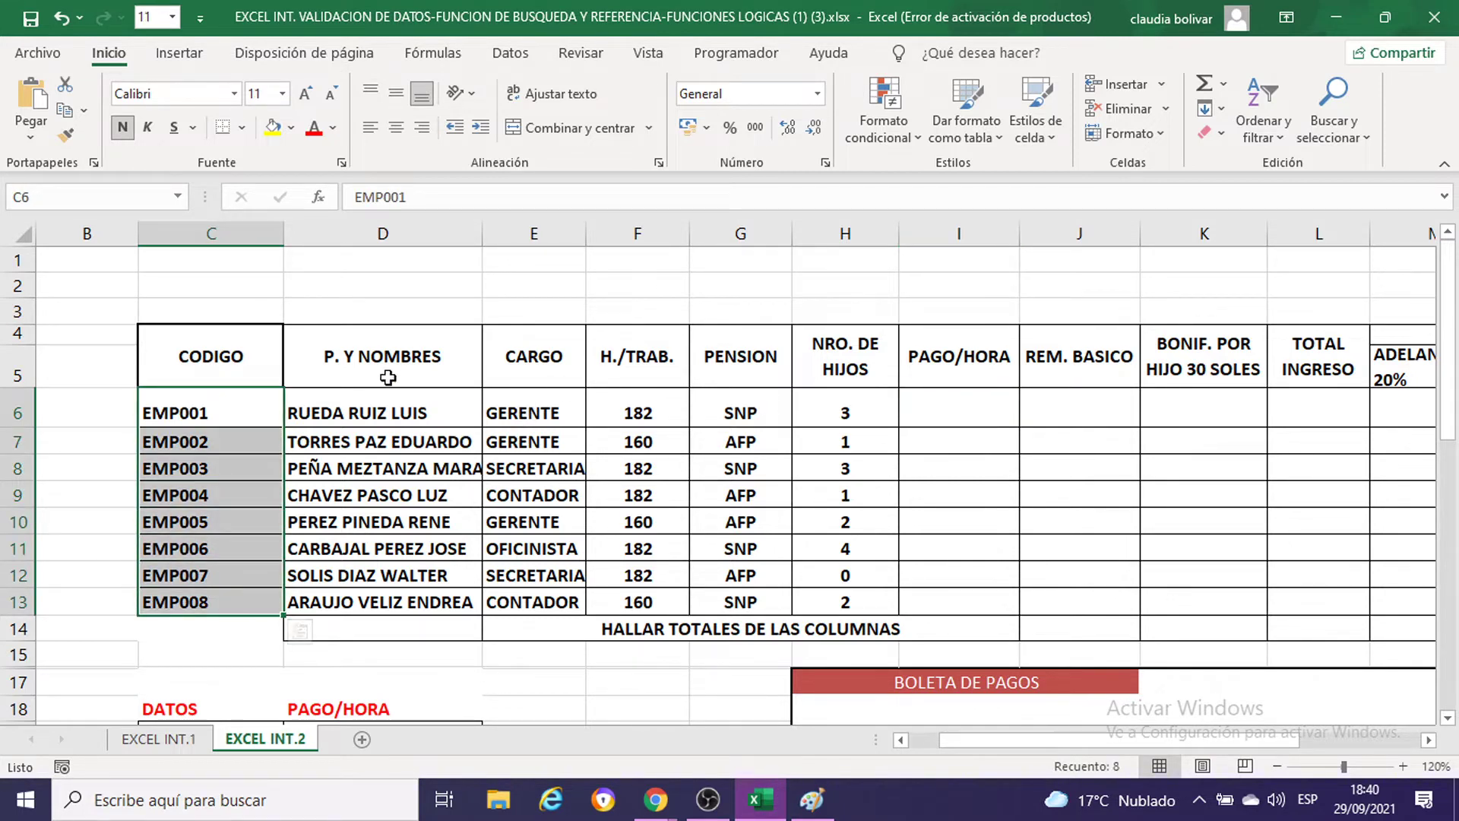
{"action": "mouse_move", "coordinate": [368, 410]}
{"action": "left_mouse_down"}
{"action": "mouse_move", "coordinate": [351, 482]}
{"action": "mouse_move", "coordinate": [367, 600]}
{"action": "left_mouse_up"}
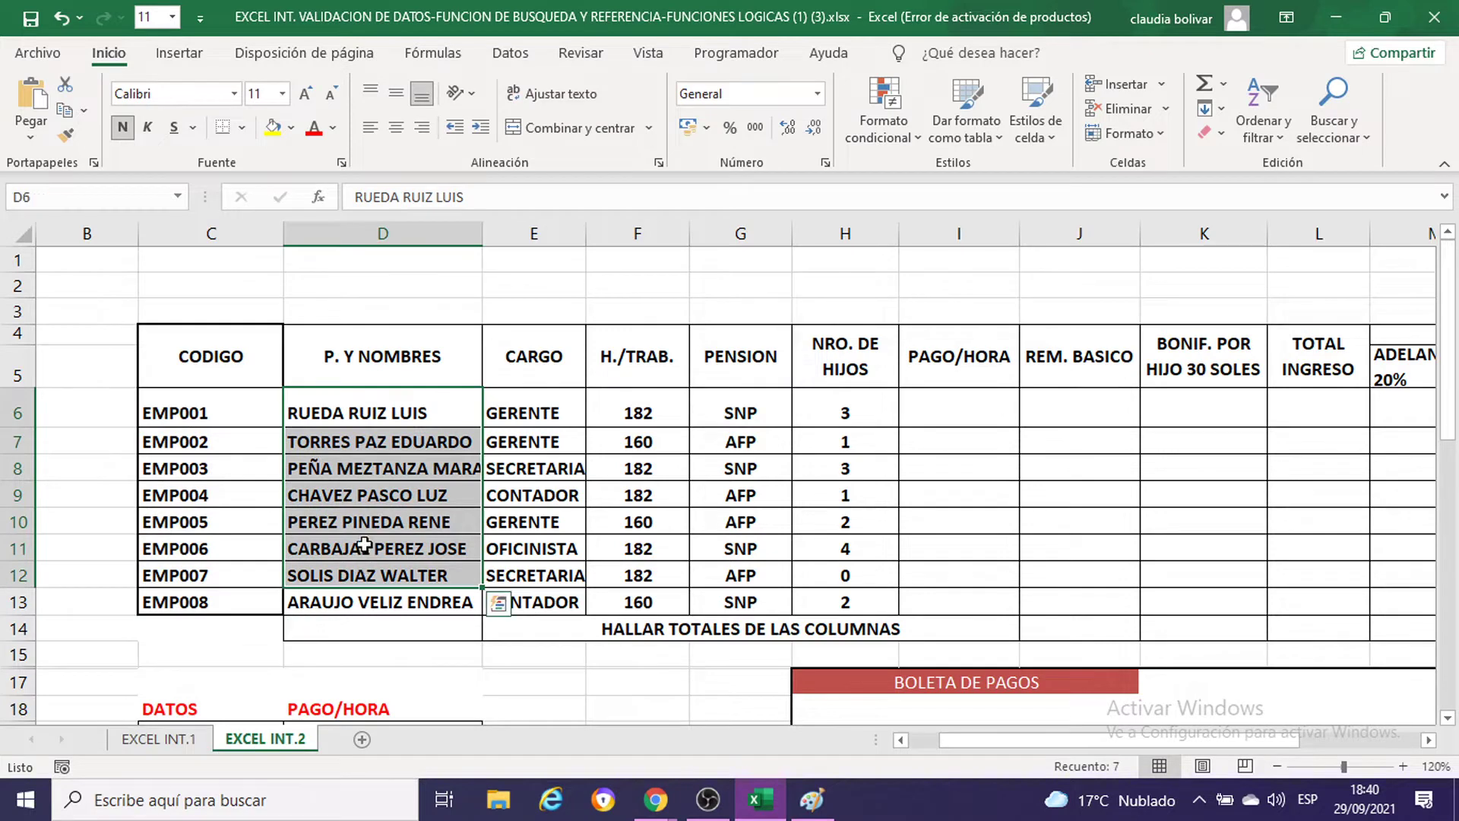
{"action": "left_click_drag", "start_coordinate": [530, 407], "coordinate": [514, 600]}
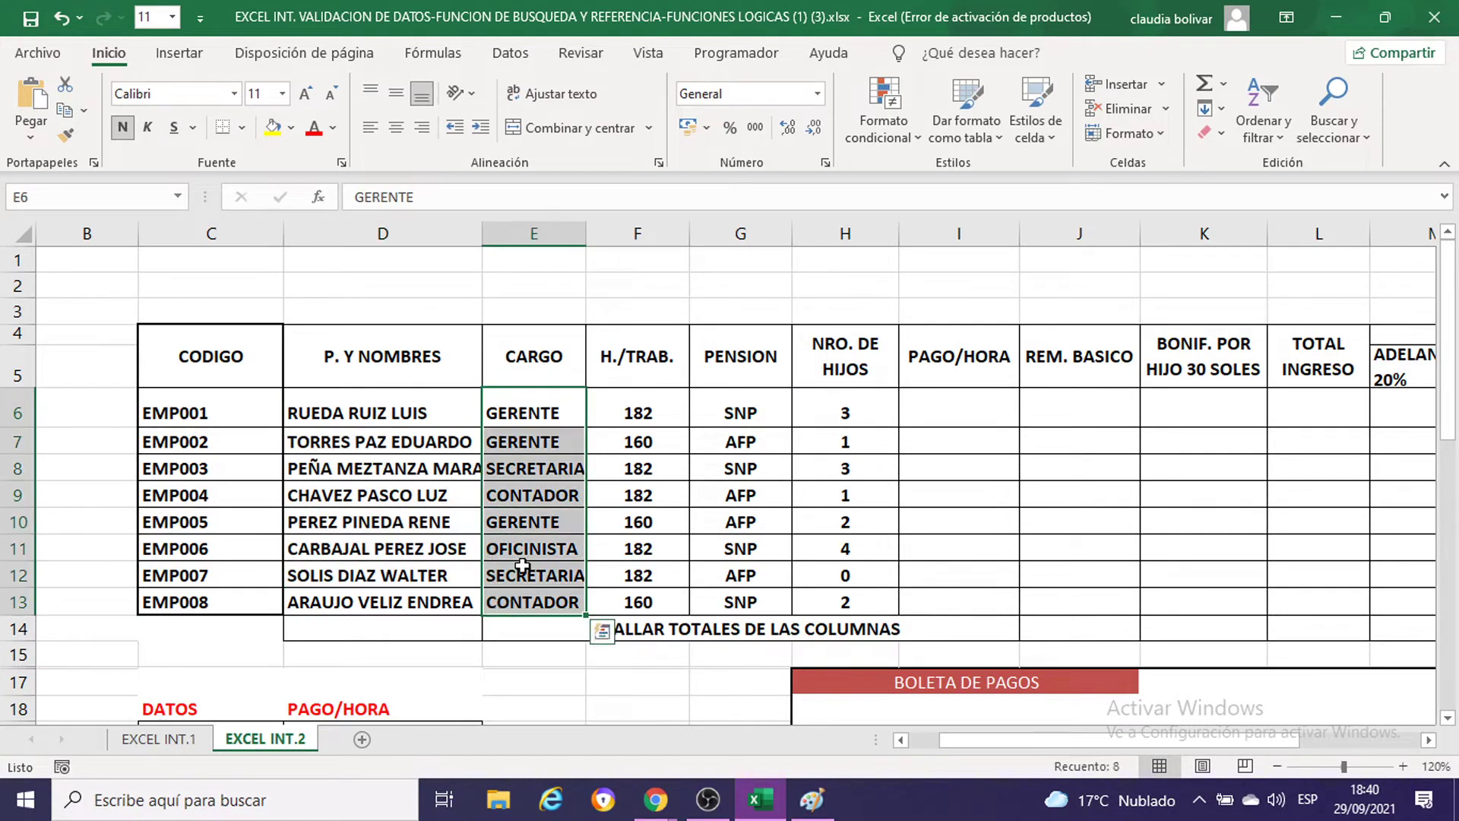
{"action": "left_click_drag", "start_coordinate": [637, 407], "coordinate": [631, 549]}
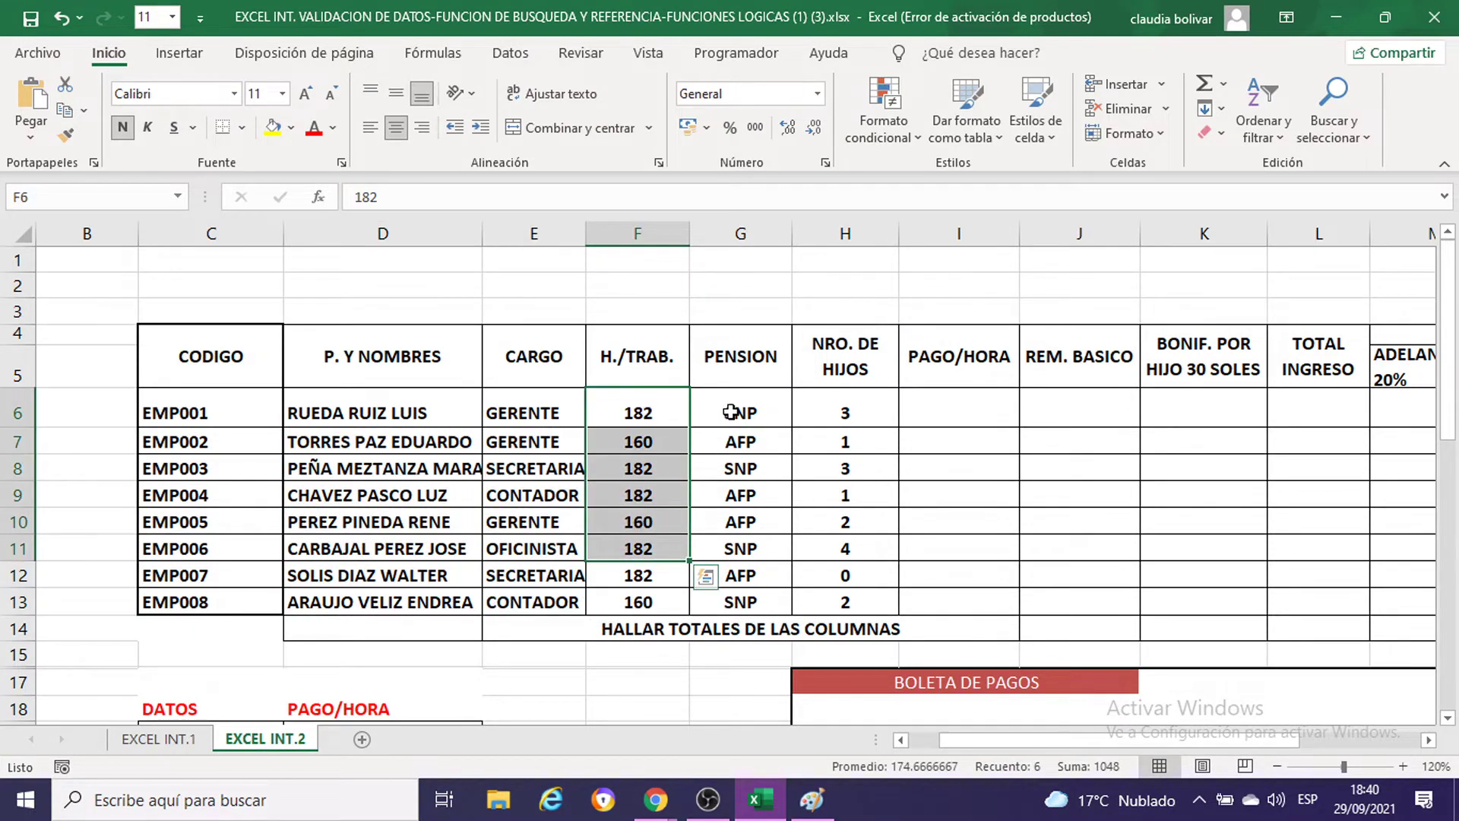
{"action": "left_click_drag", "start_coordinate": [741, 411], "coordinate": [742, 568]}
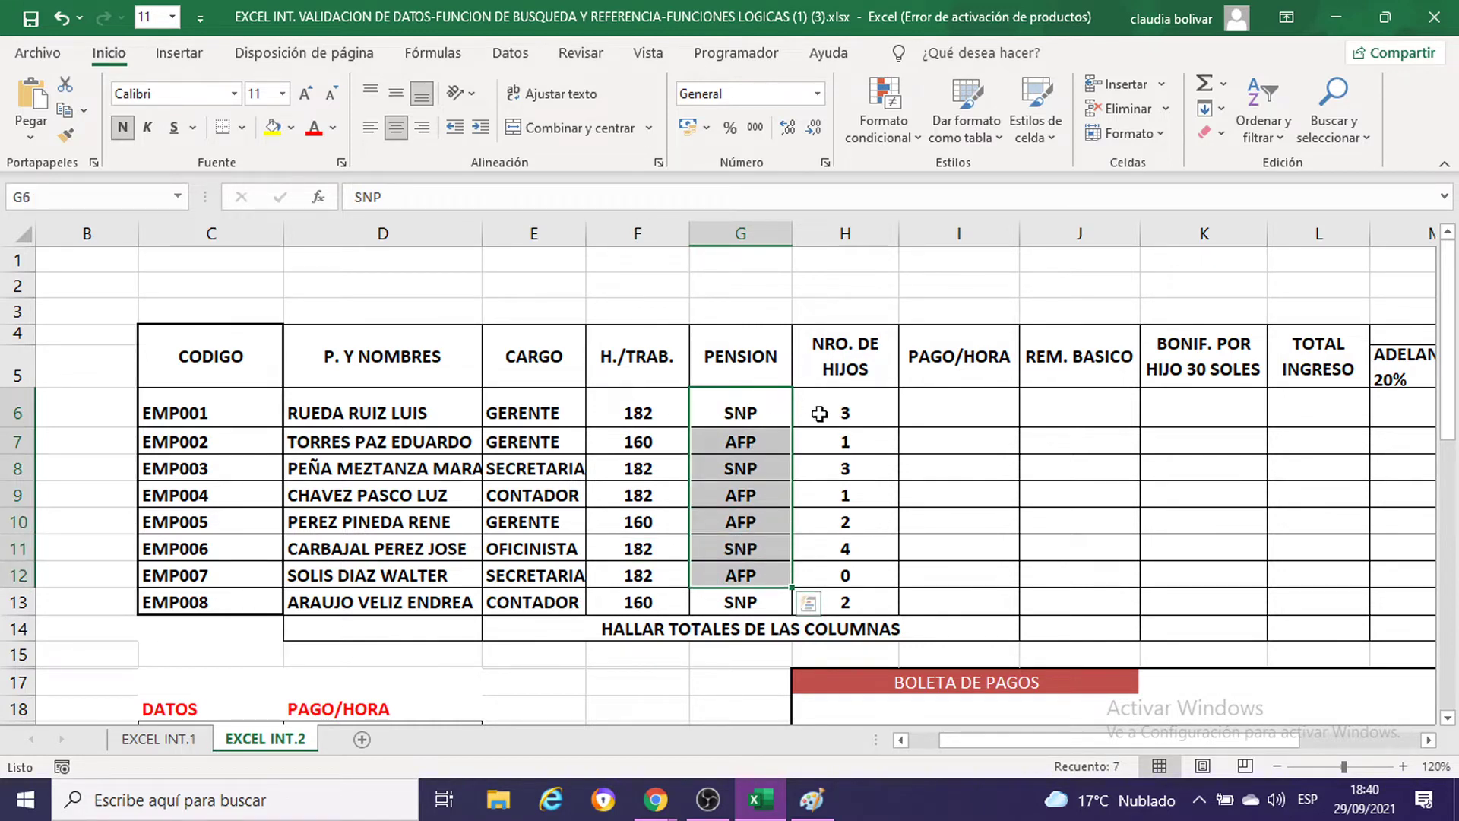
{"action": "left_click_drag", "start_coordinate": [825, 413], "coordinate": [844, 549]}
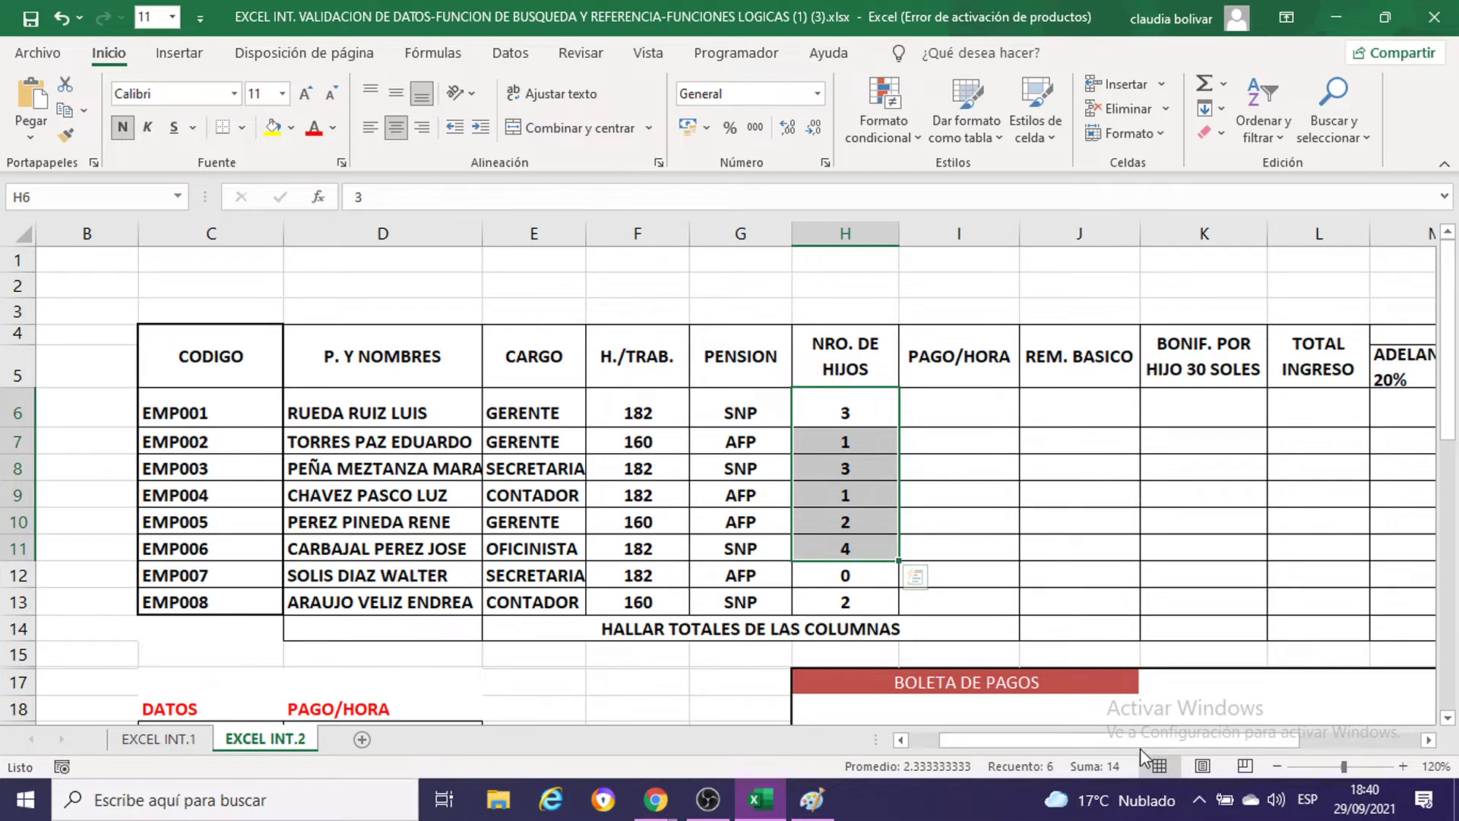
{"action": "mouse_move", "coordinate": [1140, 748]}
{"action": "left_mouse_down"}
{"action": "mouse_move", "coordinate": [1241, 746]}
{"action": "mouse_move", "coordinate": [1109, 749]}
{"action": "left_mouse_up"}
{"action": "scroll", "coordinate": [507, 625], "scroll_direction": "down", "scroll_amount": 1}
{"action": "scroll", "coordinate": [507, 625], "scroll_direction": "down", "scroll_amount": 1}
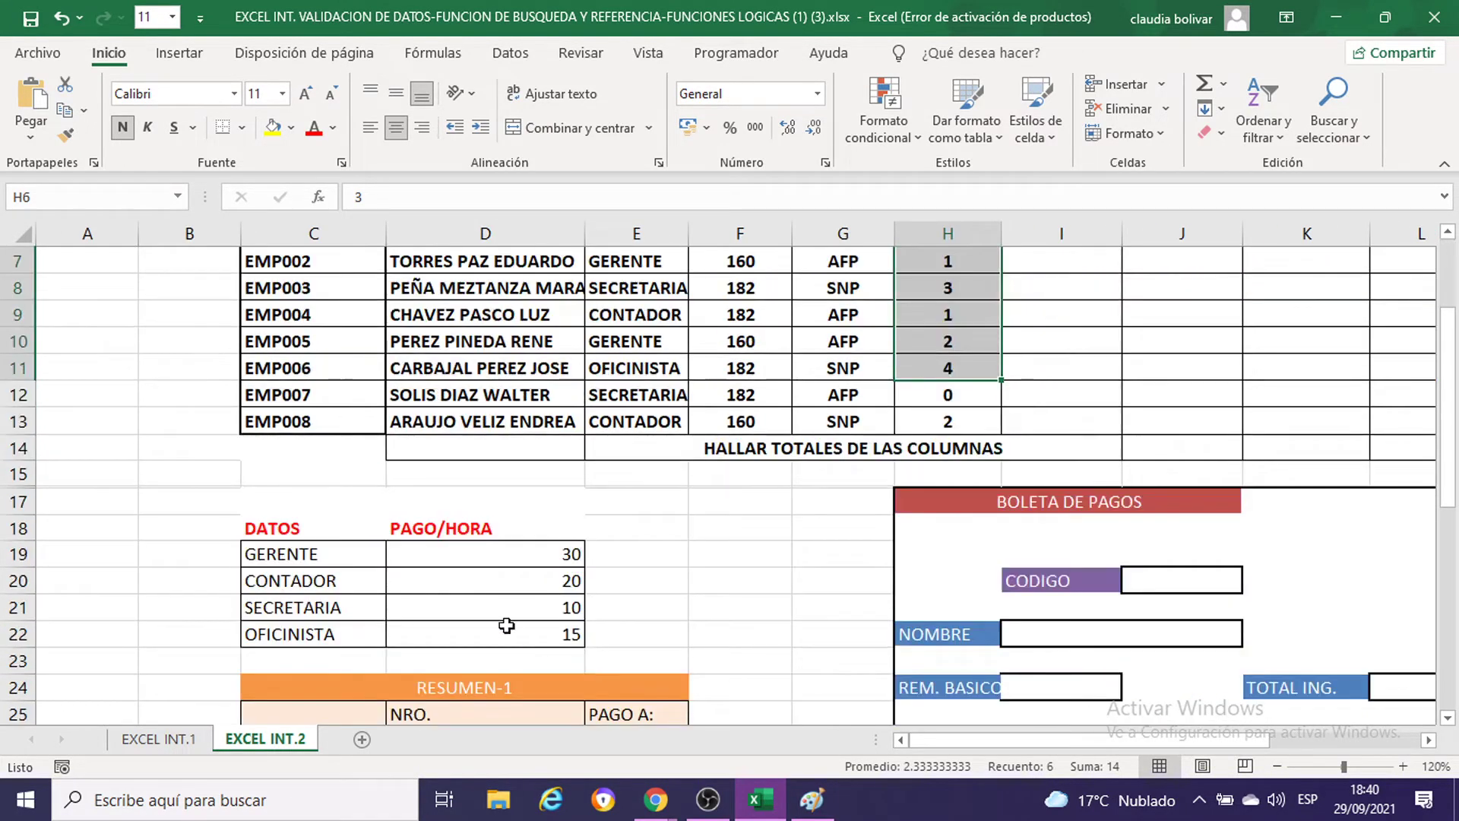
{"action": "left_click_drag", "start_coordinate": [292, 531], "coordinate": [440, 635]}
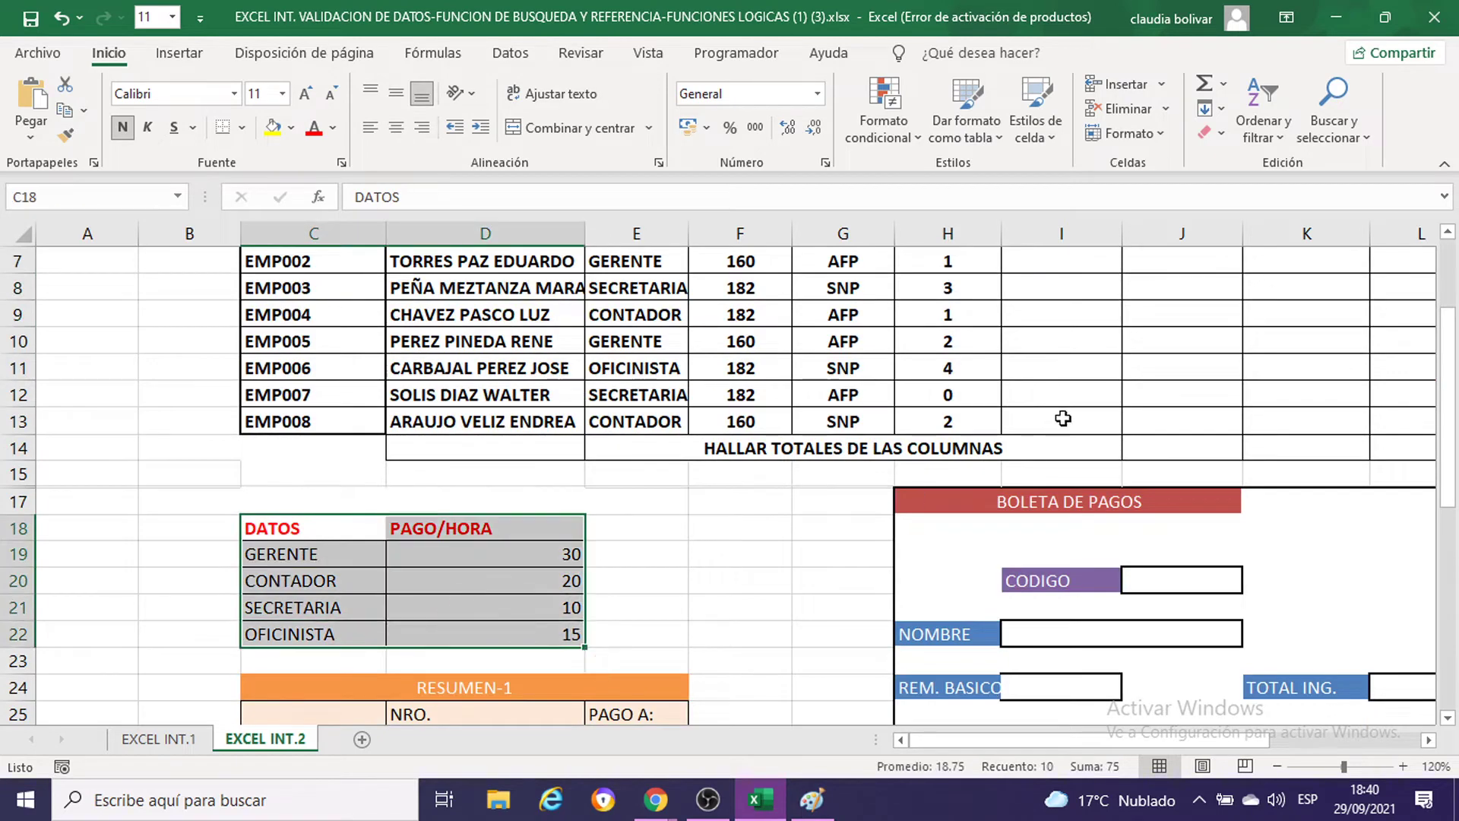
{"action": "scroll", "coordinate": [1063, 418], "scroll_direction": "up", "scroll_amount": 2}
{"action": "left_click_drag", "start_coordinate": [1061, 738], "coordinate": [1182, 746]}
{"action": "scroll", "coordinate": [1042, 471], "scroll_direction": "down", "scroll_amount": 3}
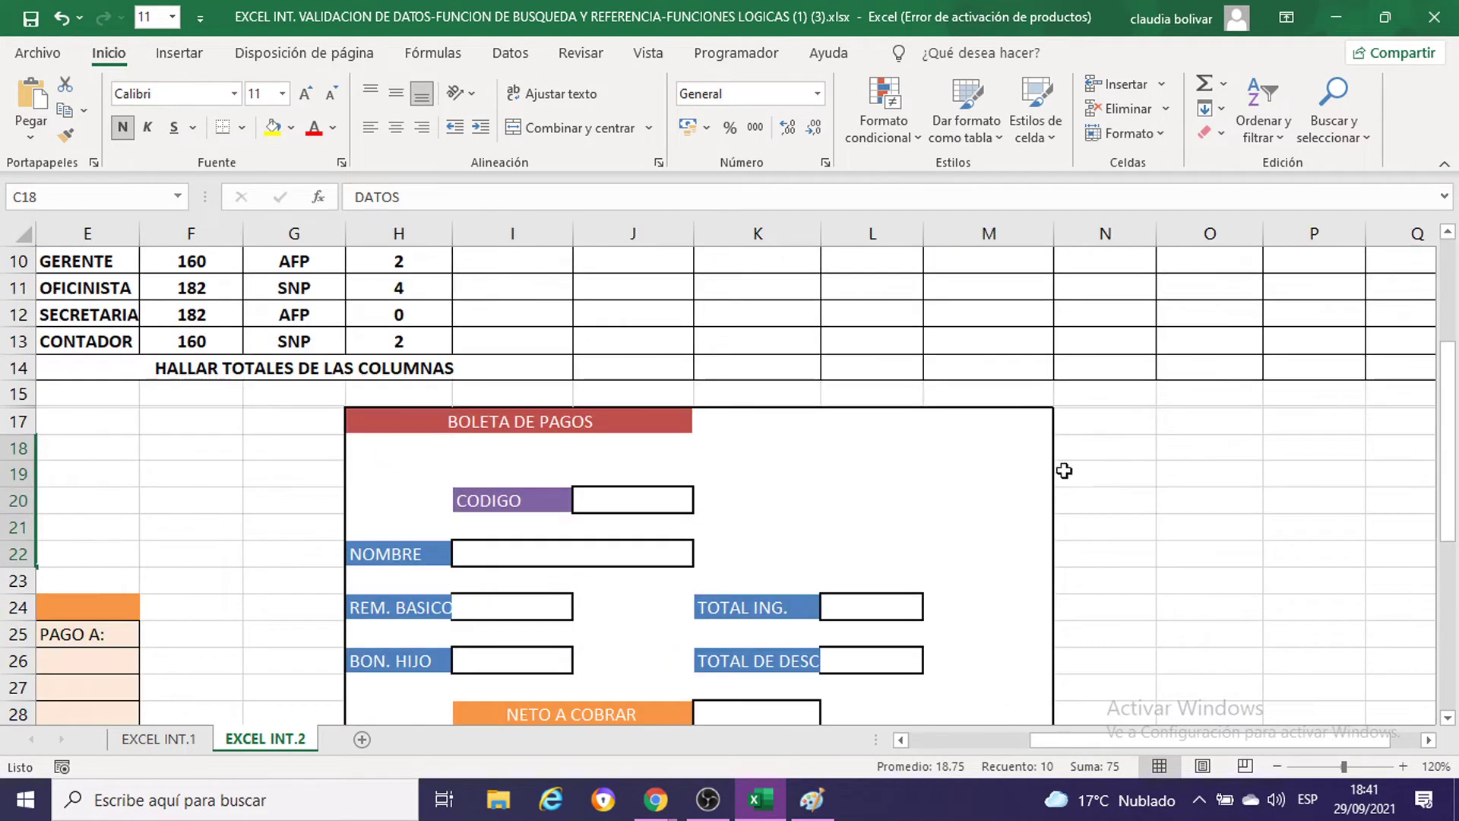
{"action": "left_click", "coordinate": [726, 488]}
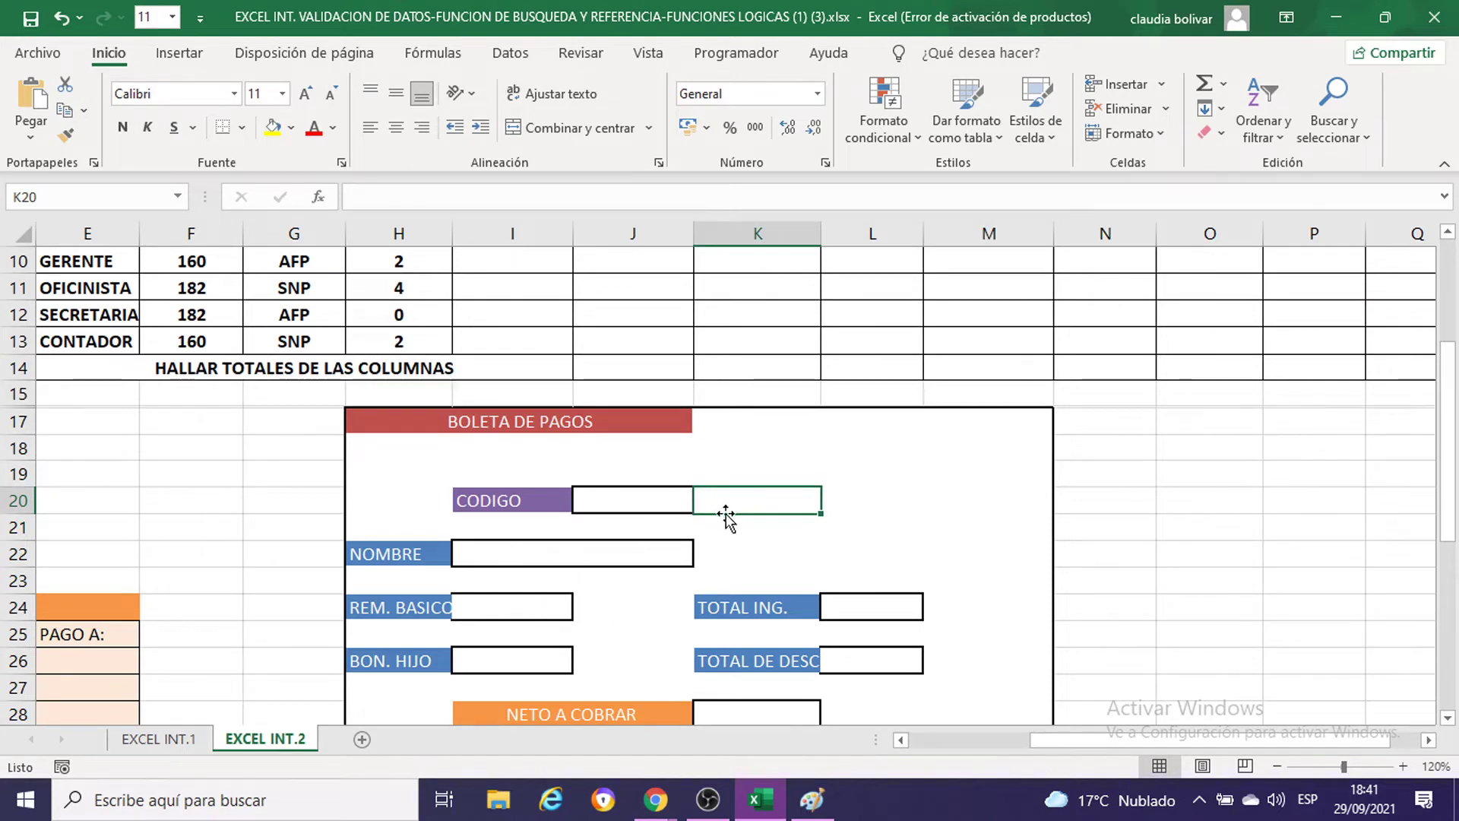
{"action": "scroll", "coordinate": [1045, 421], "scroll_direction": "down", "scroll_amount": 2}
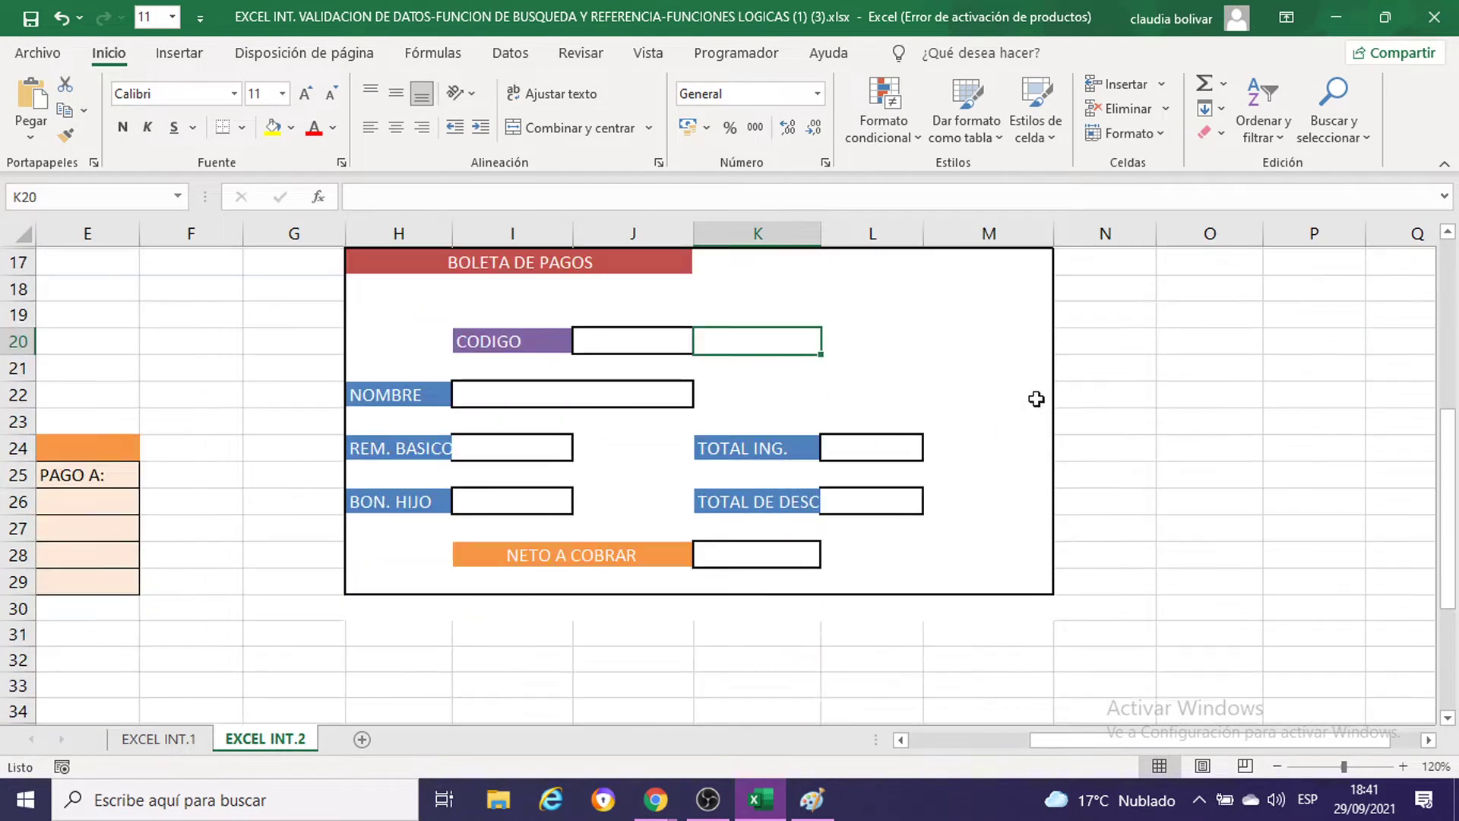
{"action": "left_click", "coordinate": [1013, 350]}
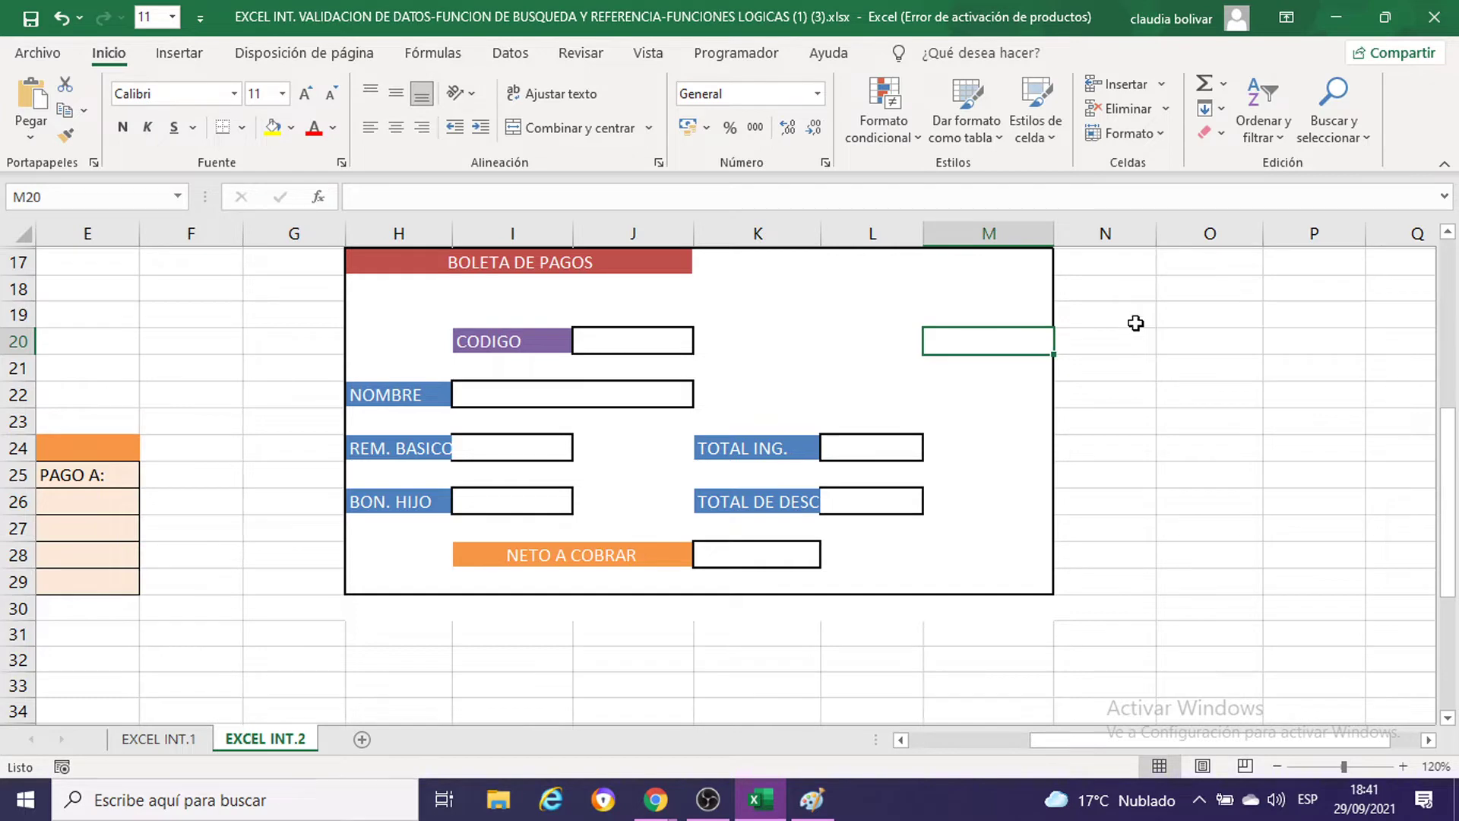
{"action": "left_click", "coordinate": [1168, 314]}
{"action": "scroll", "coordinate": [1169, 312], "scroll_direction": "up", "scroll_amount": 1}
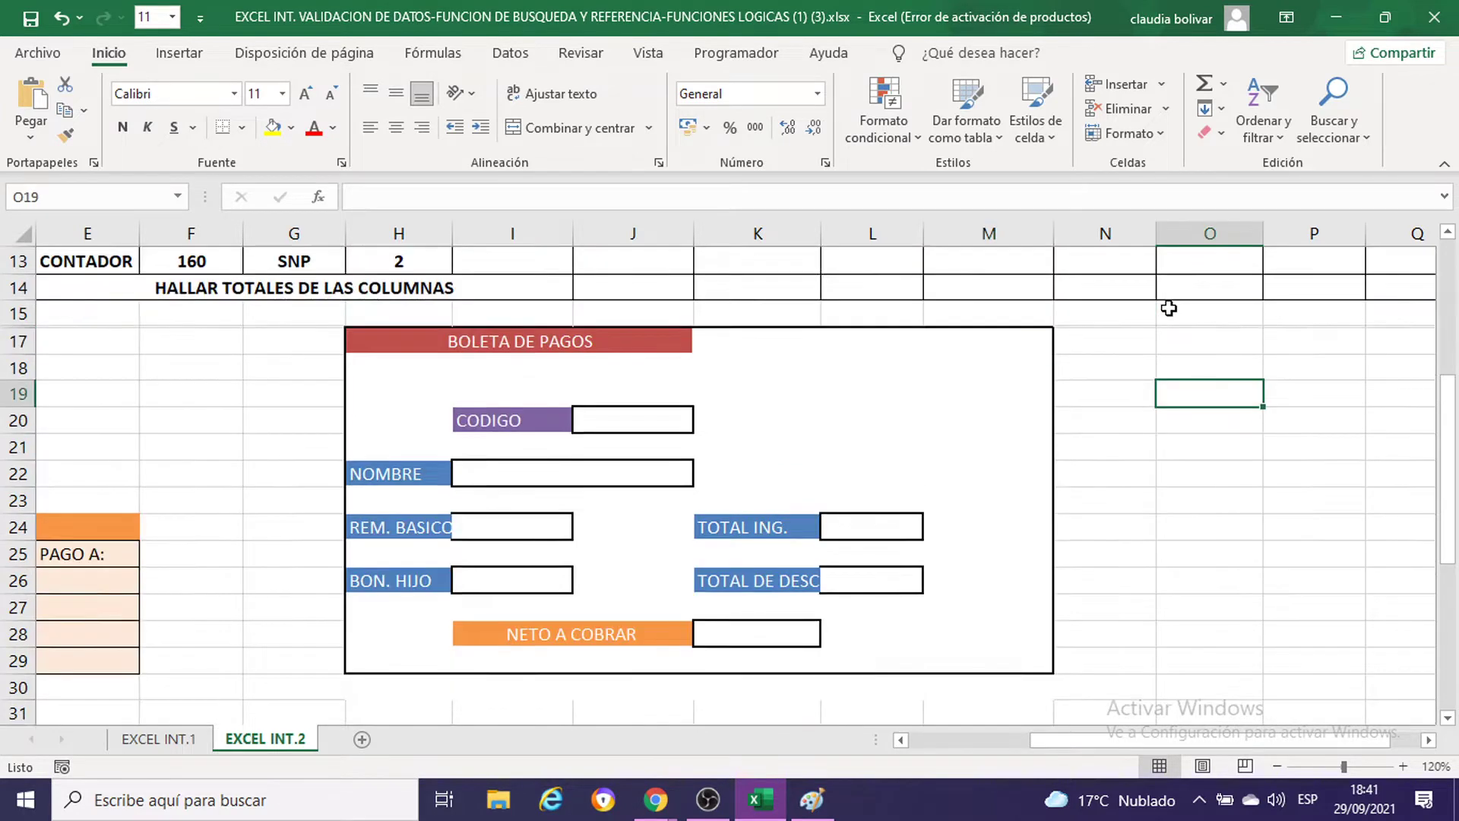
{"action": "scroll", "coordinate": [1169, 308], "scroll_direction": "up", "scroll_amount": 1}
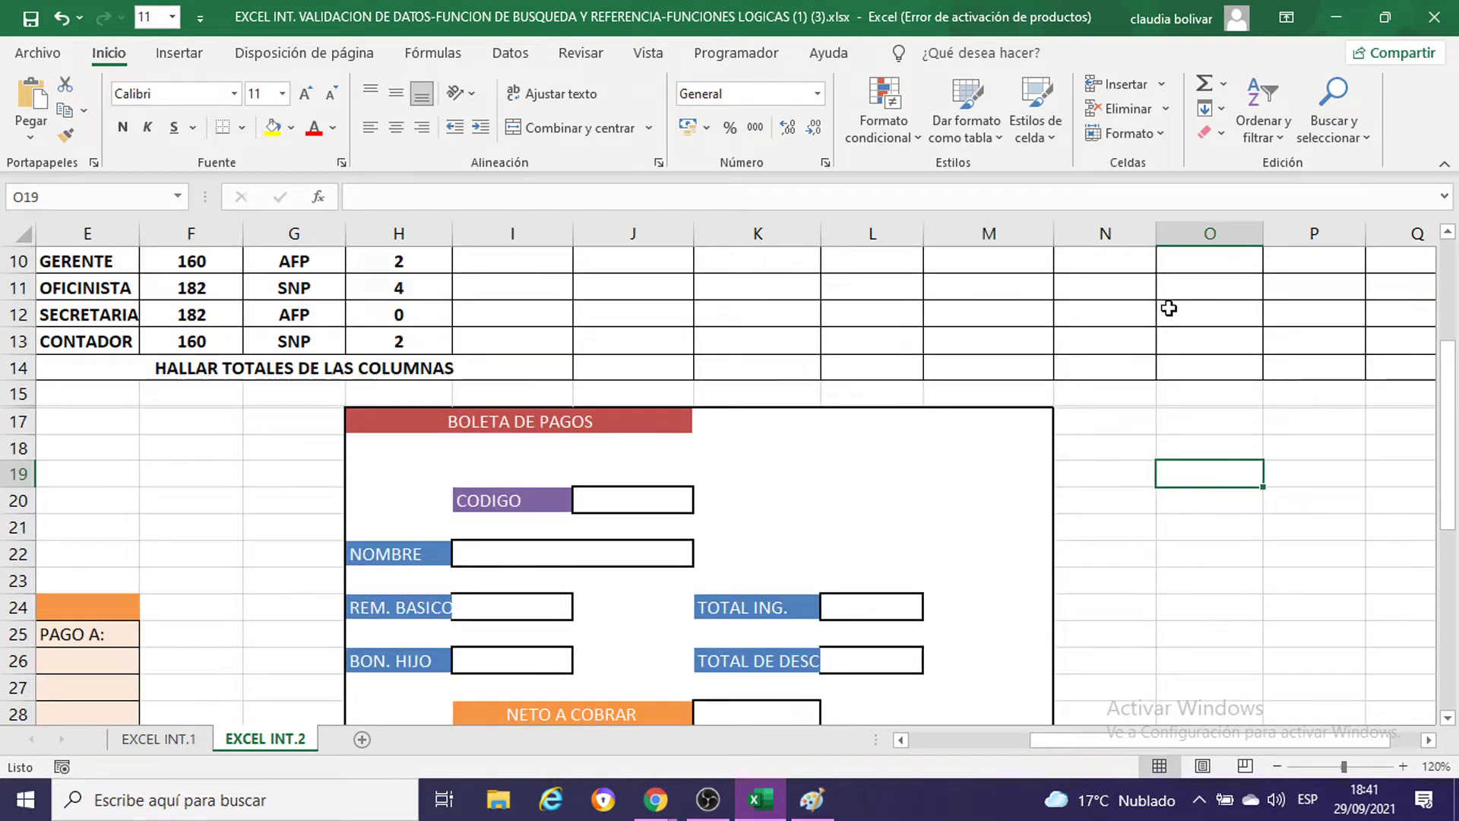
{"action": "left_click", "coordinate": [1212, 315]}
{"action": "left_click", "coordinate": [1203, 286]}
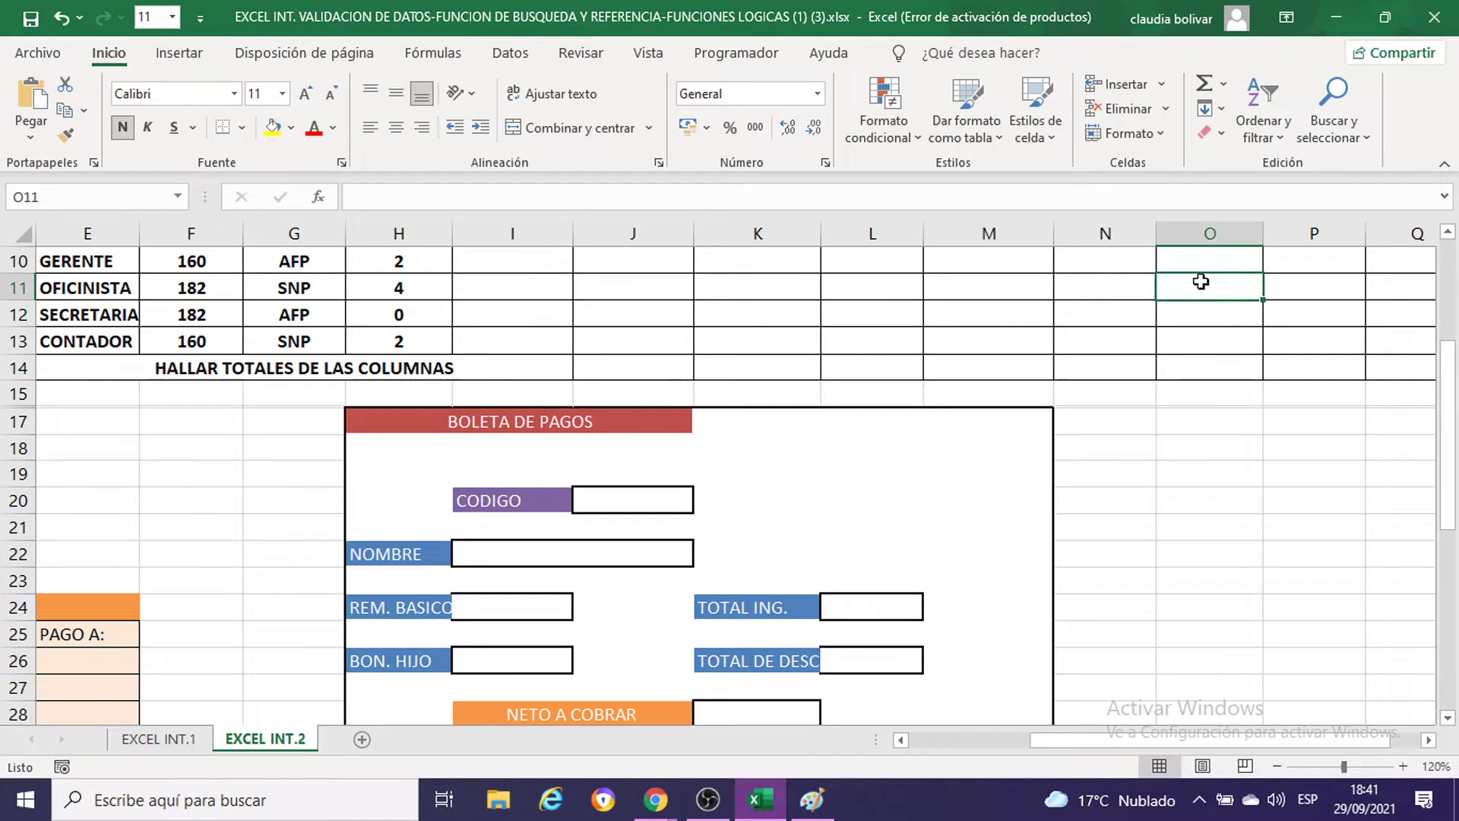
{"action": "scroll", "coordinate": [1203, 286], "scroll_direction": "up", "scroll_amount": 2}
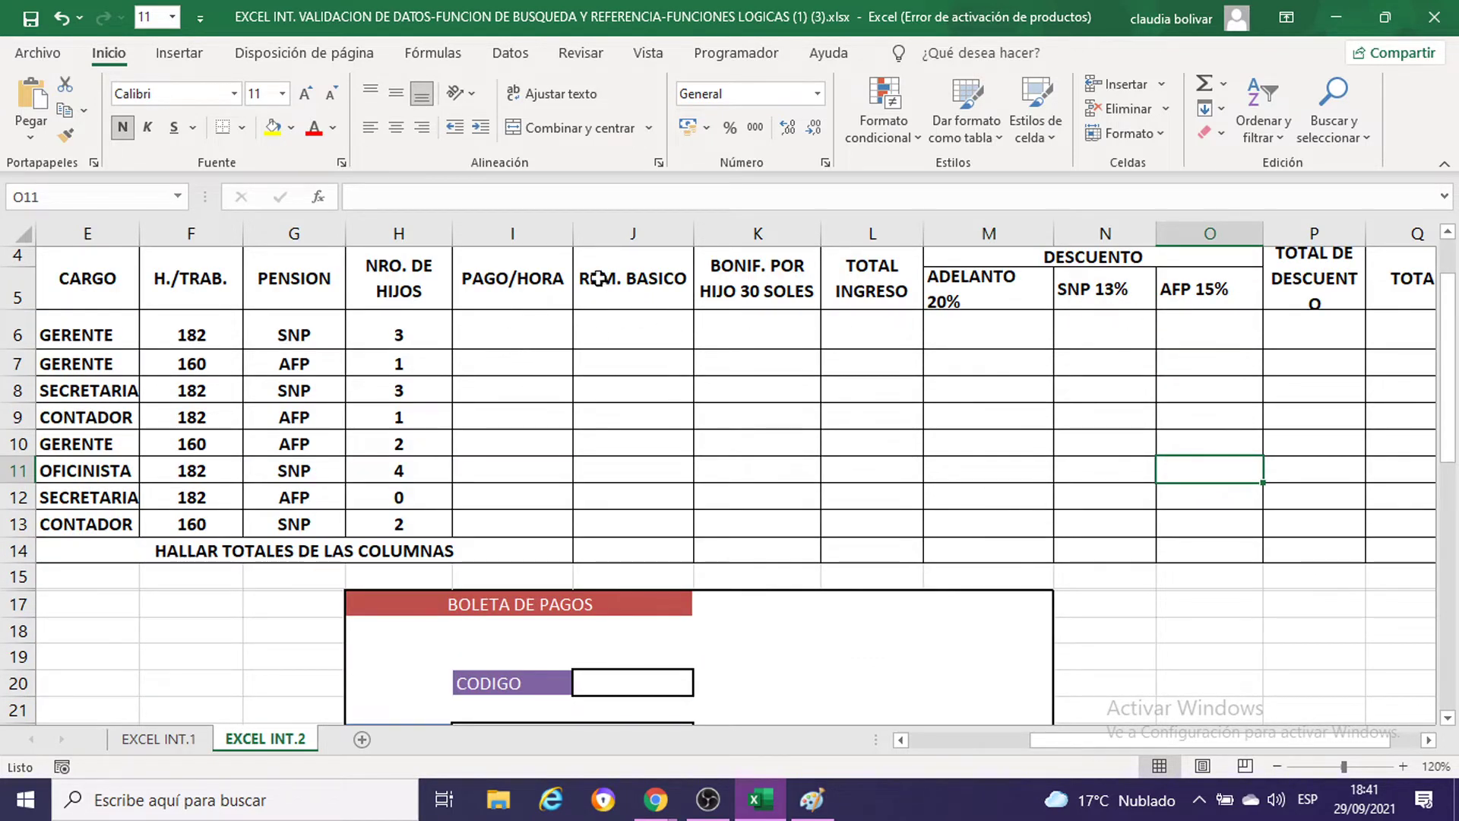
{"action": "left_click", "coordinate": [542, 342]}
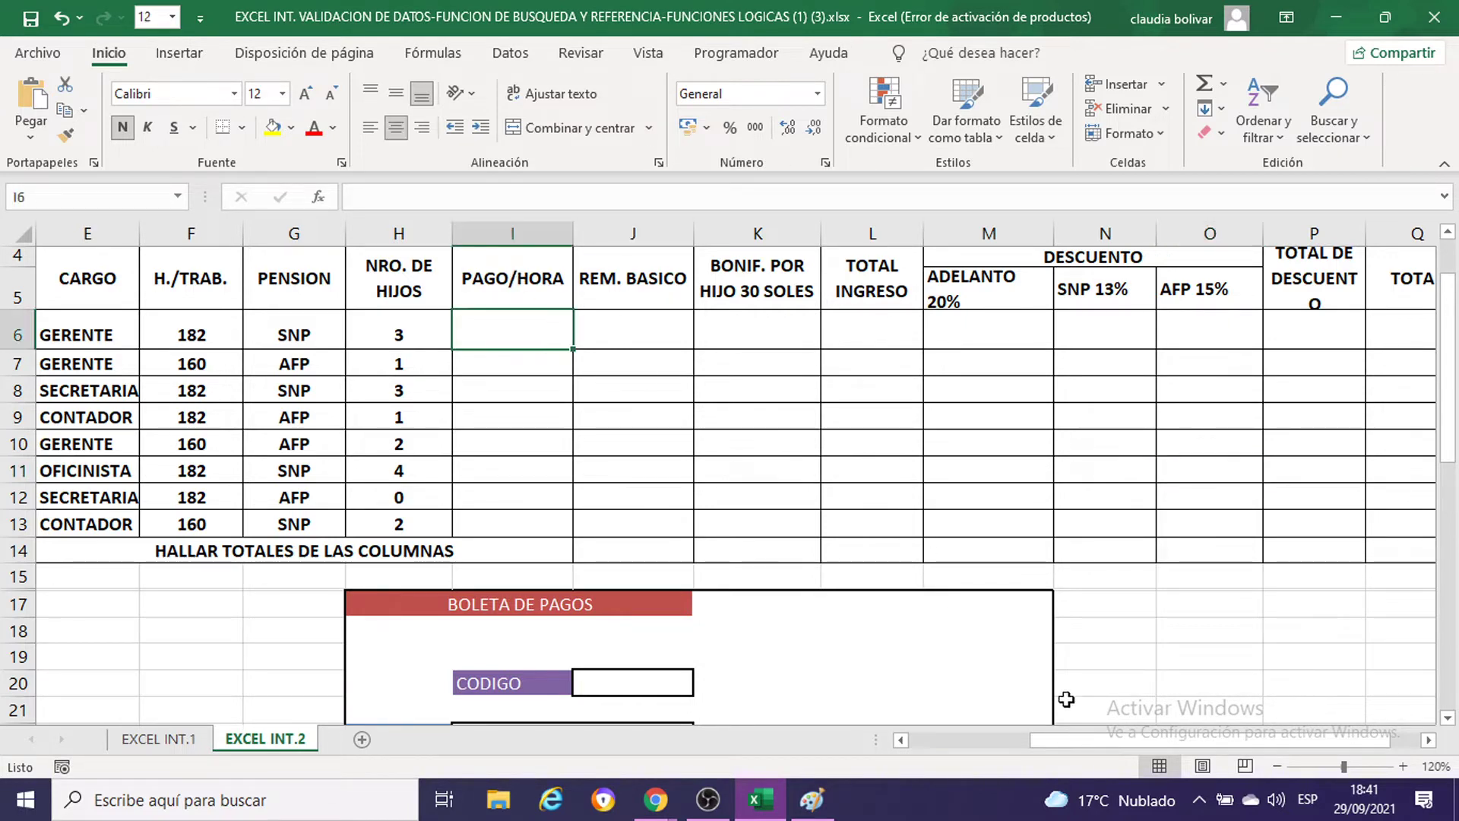
{"action": "left_click_drag", "start_coordinate": [1066, 737], "coordinate": [1003, 747]}
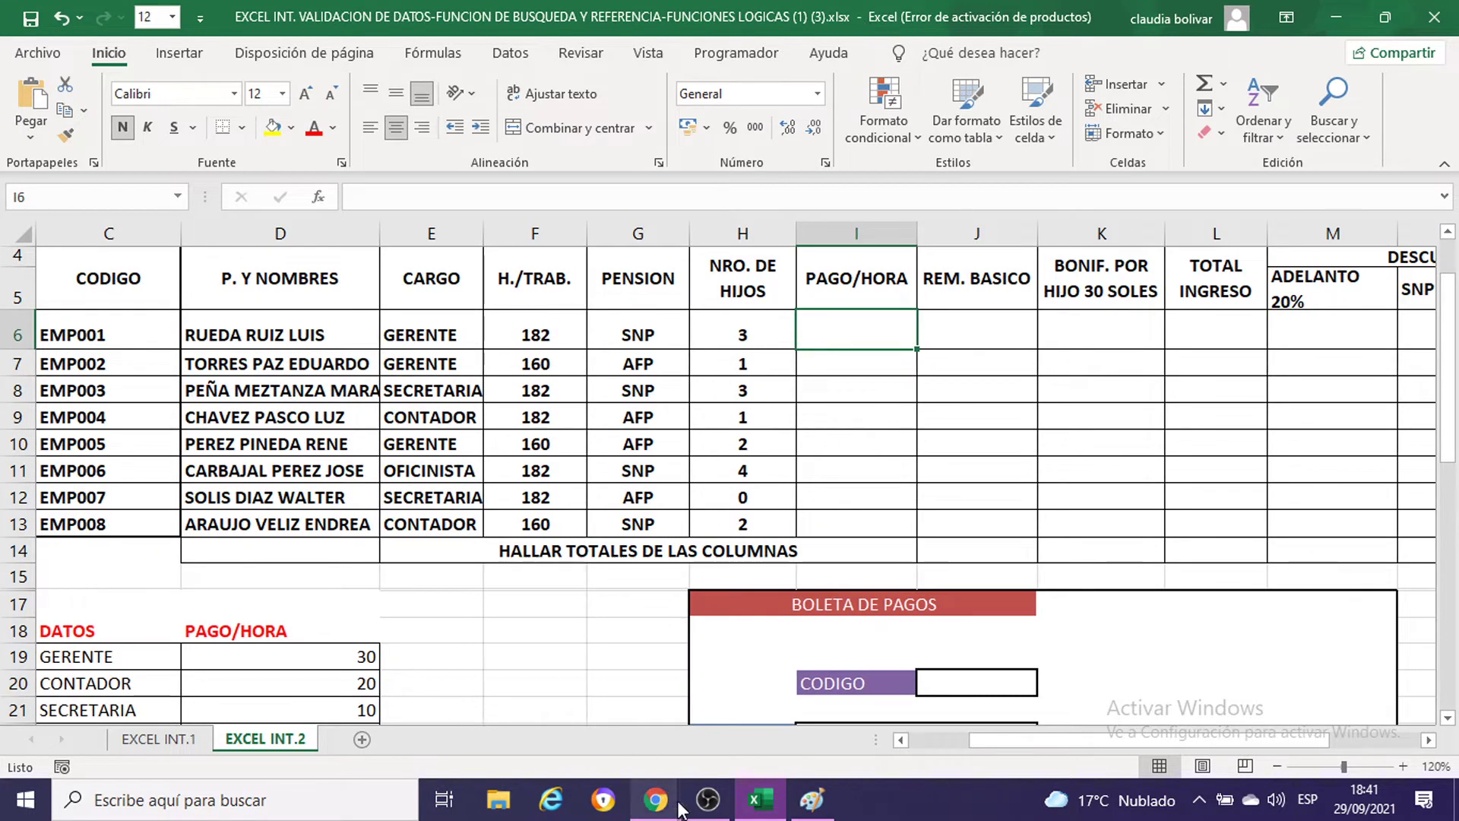
{"action": "left_click", "coordinate": [707, 809]}
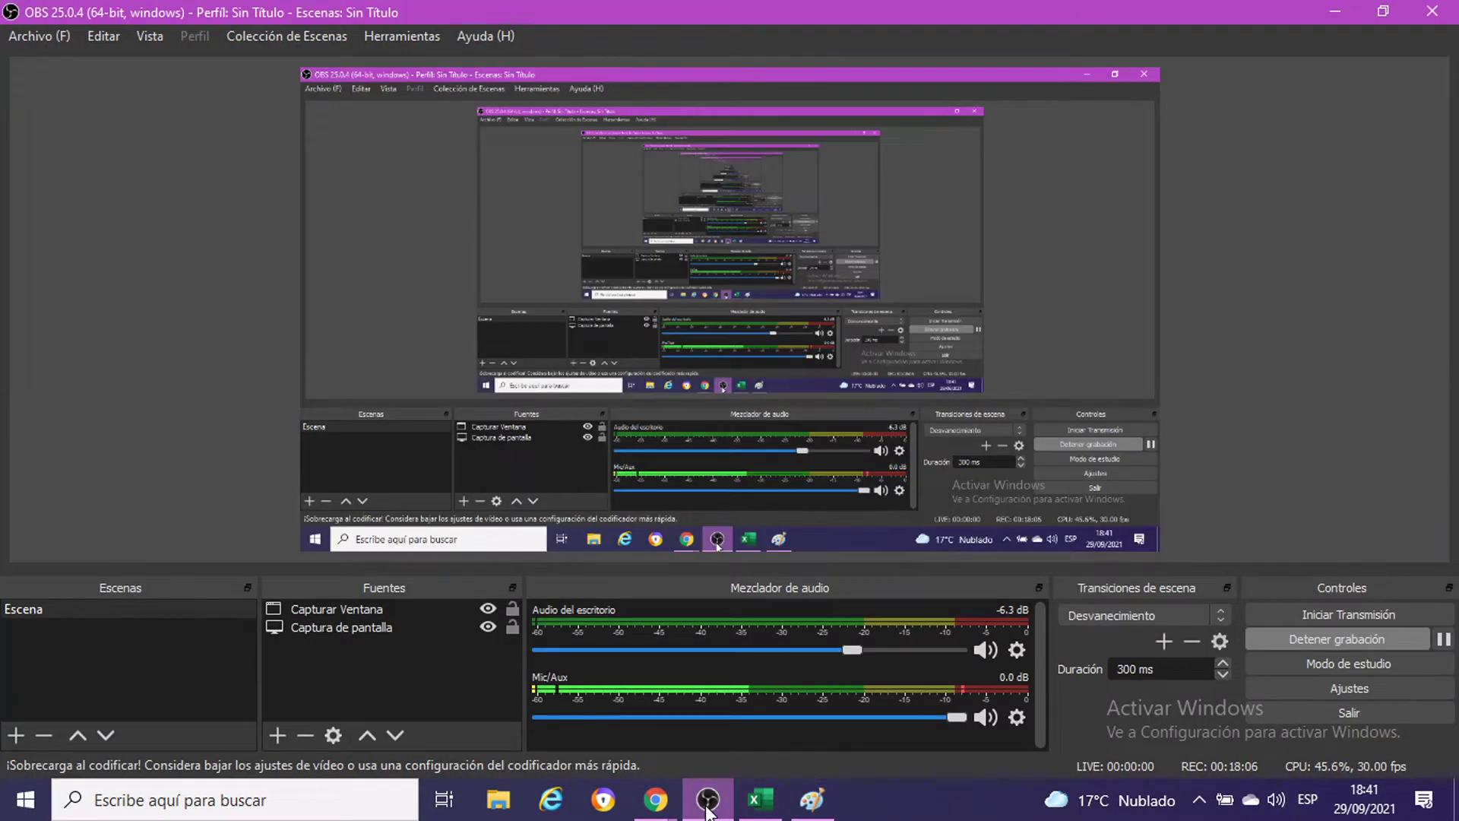
{"action": "left_click", "coordinate": [708, 809]}
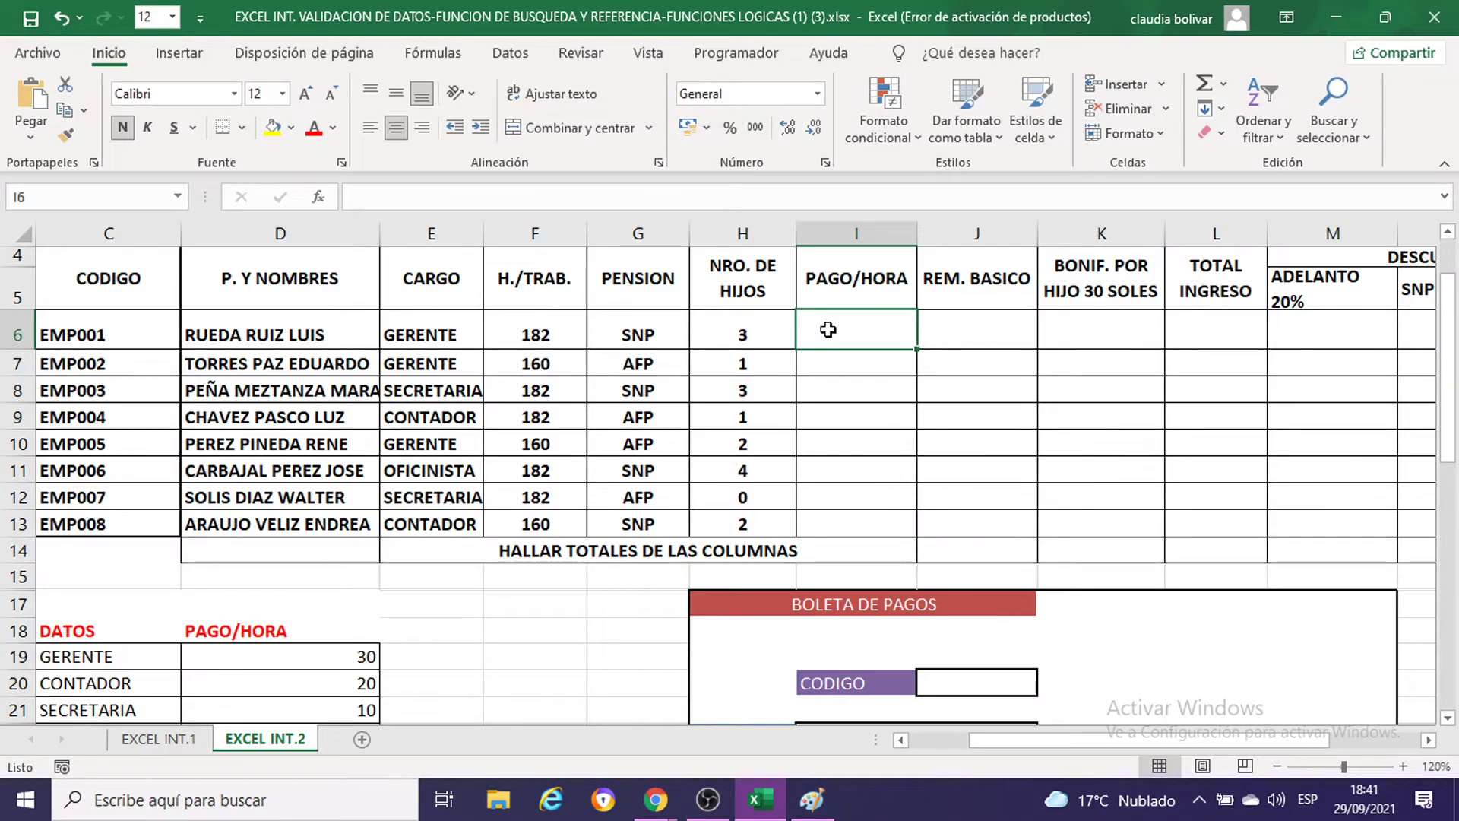
Step: Set the row 6 cells I6:Q6 to font size 16
{"action": "left_click_drag", "start_coordinate": [827, 330], "coordinate": [1286, 322]}
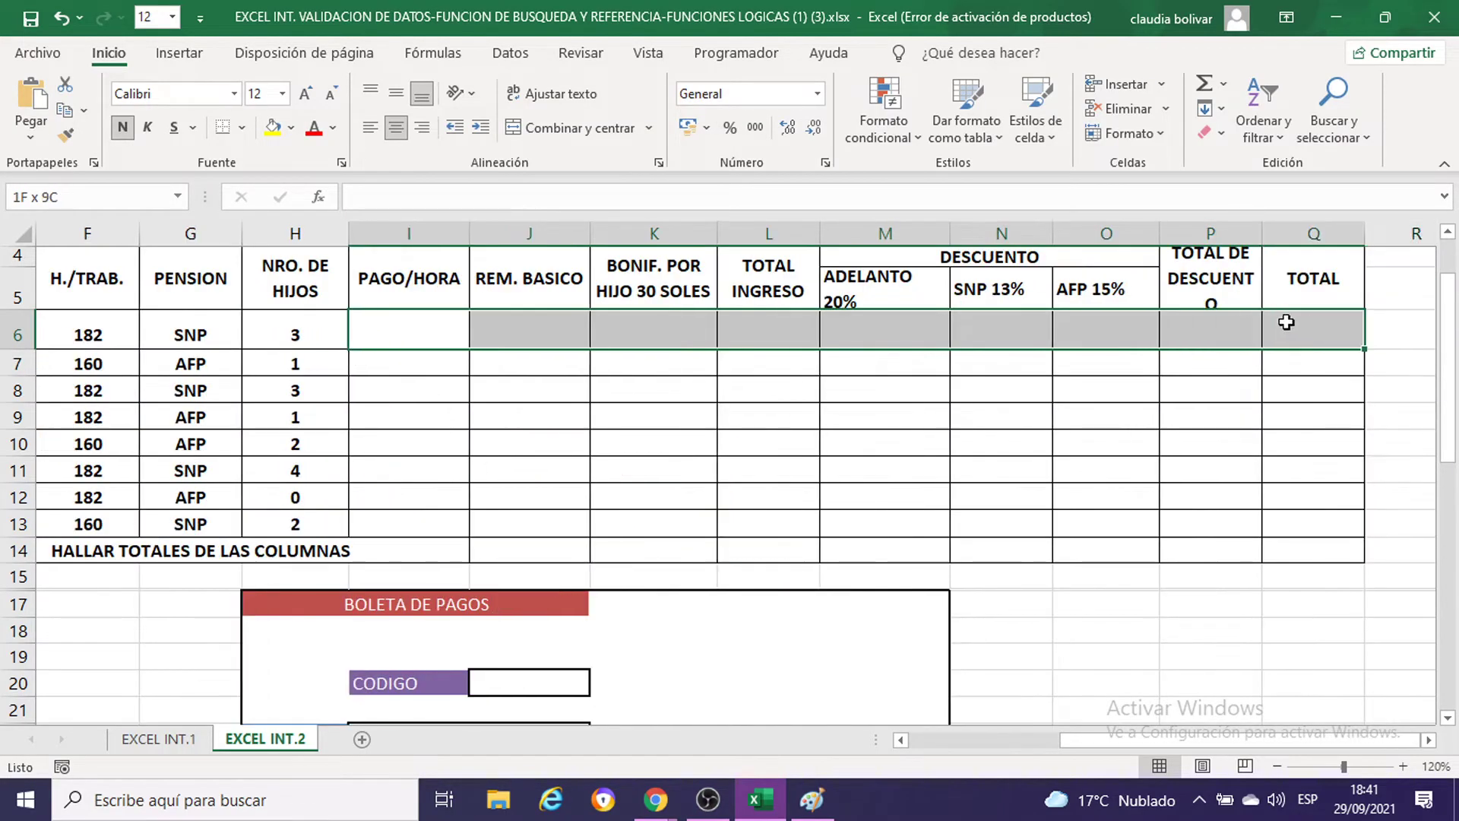
{"action": "left_click", "coordinate": [282, 95]}
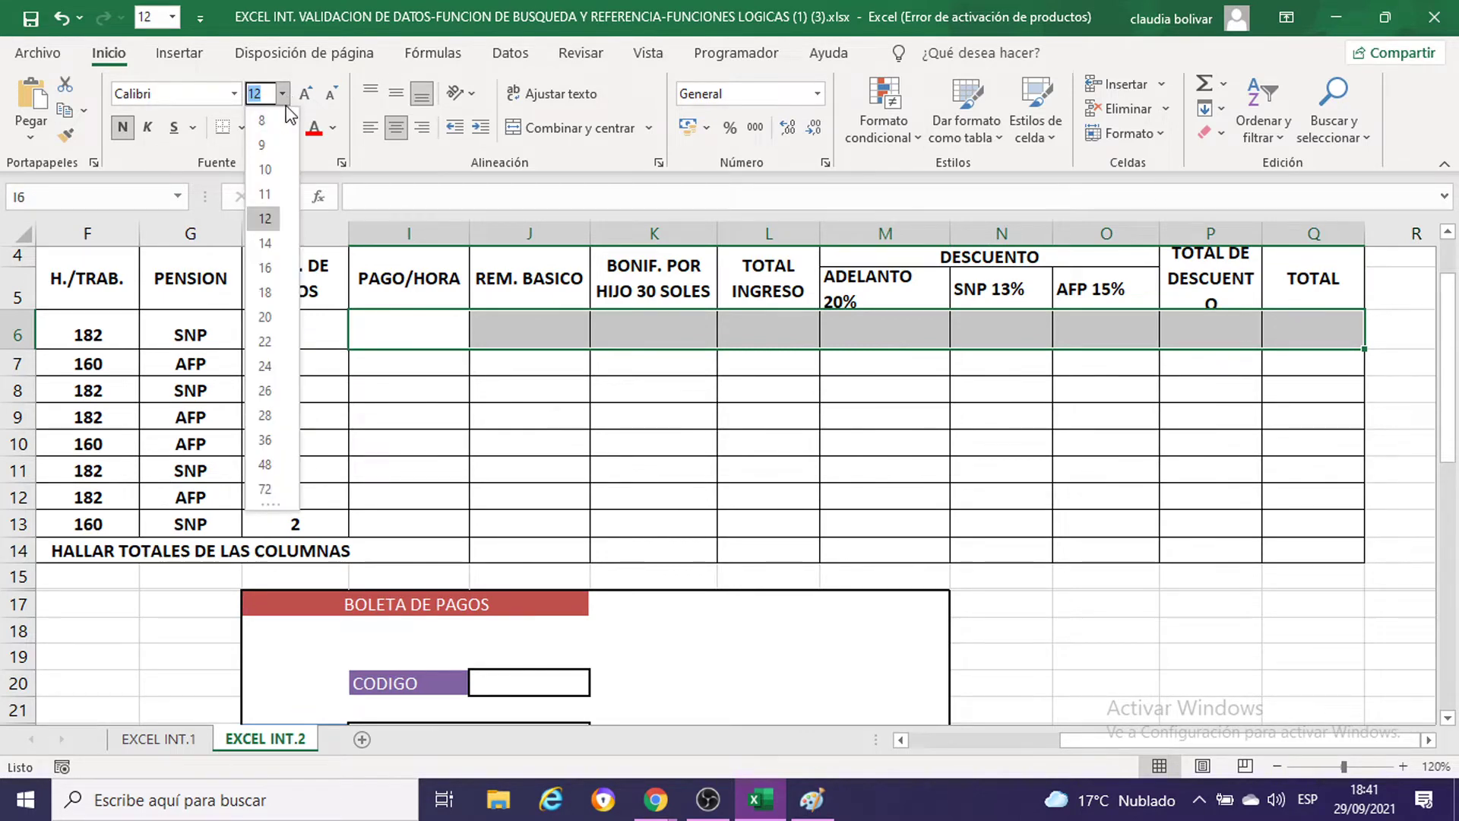
{"action": "left_click", "coordinate": [265, 268]}
{"action": "left_click", "coordinate": [380, 323]}
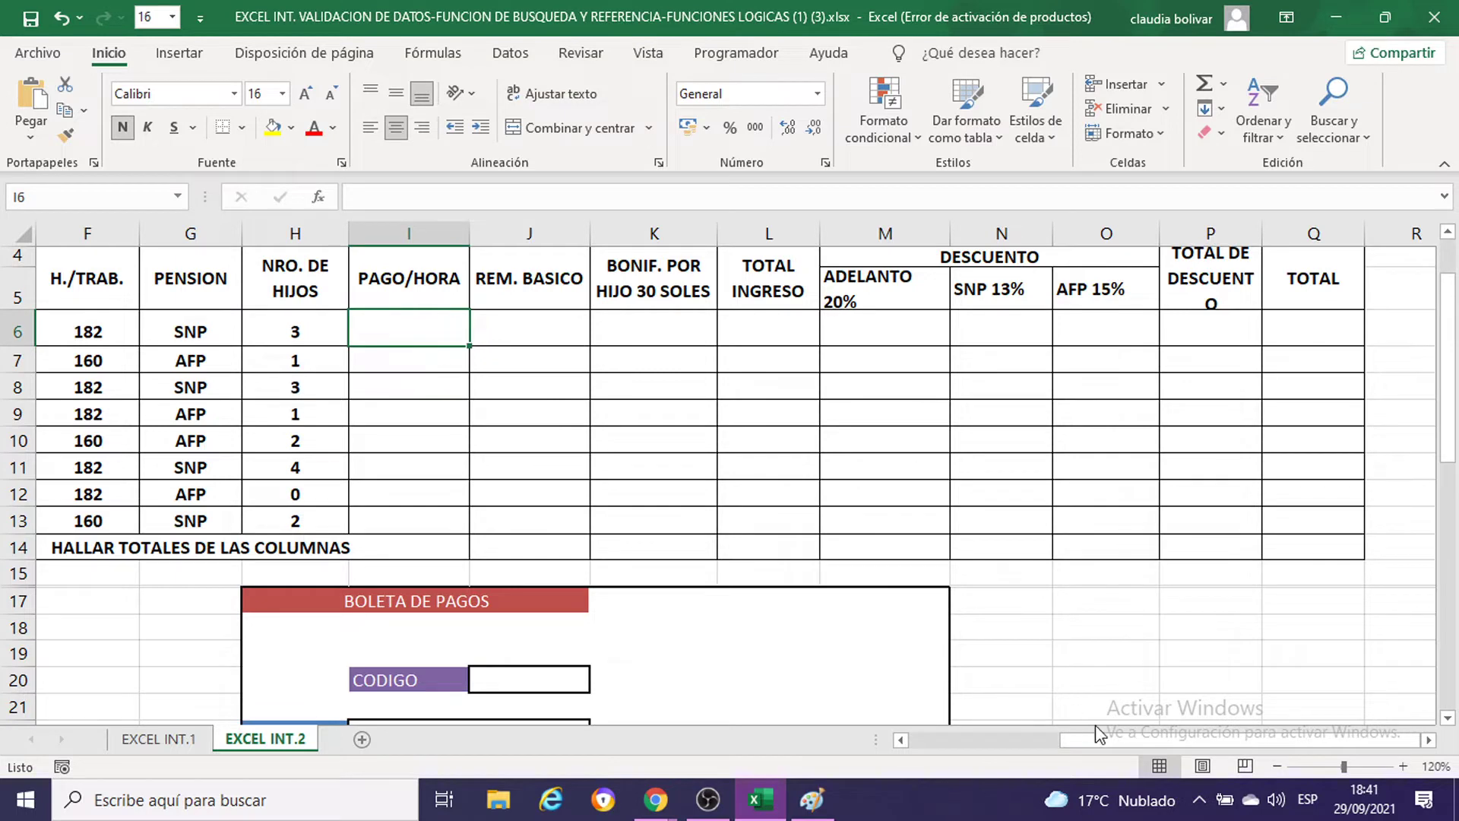
Step: Examine the DATOS pay-rate table C18:D22, selecting its rates D19:D22
{"action": "left_click_drag", "start_coordinate": [1147, 742], "coordinate": [1010, 741]}
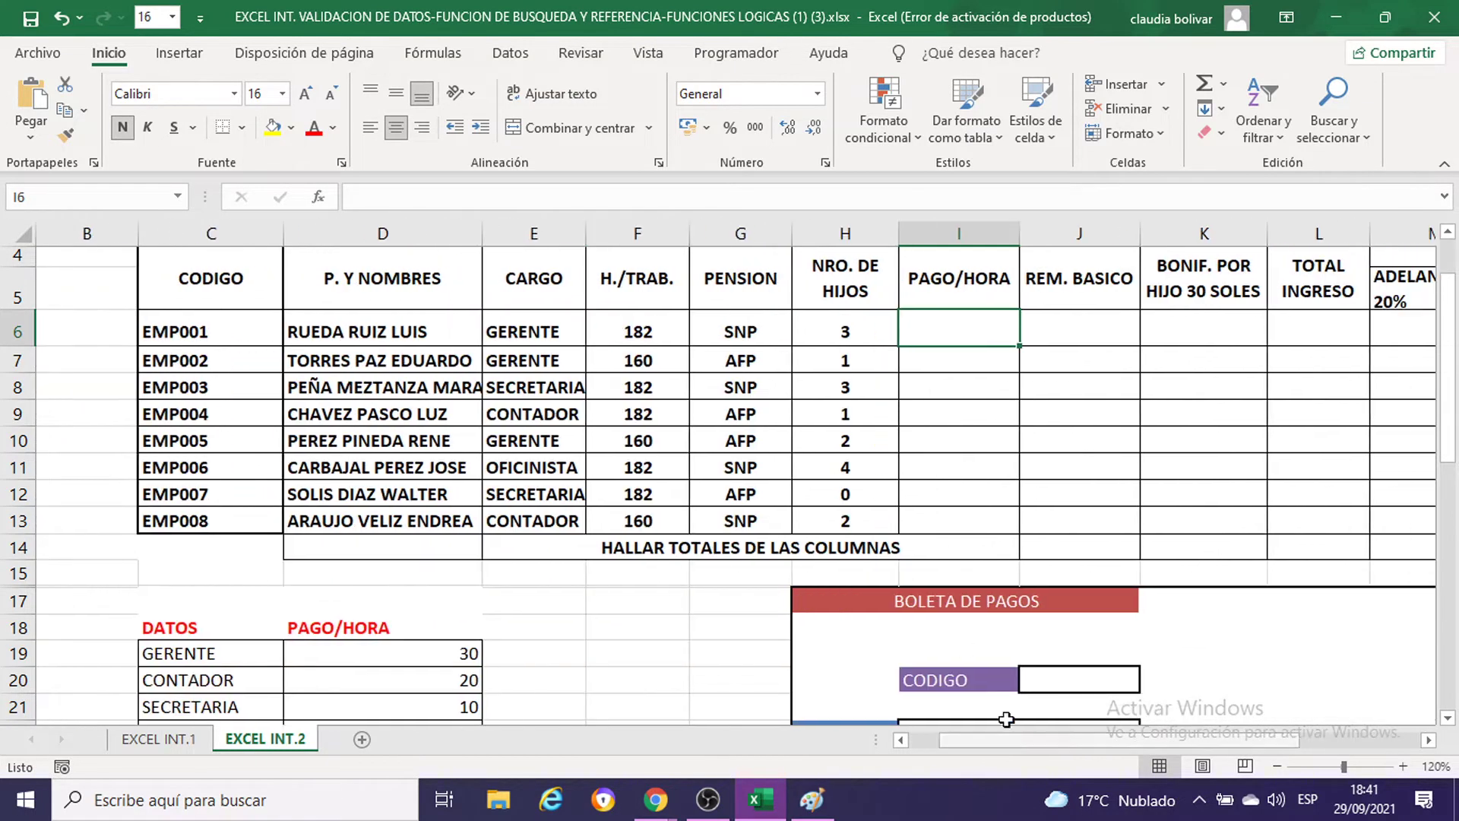
{"action": "scroll", "coordinate": [774, 481], "scroll_direction": "down", "scroll_amount": 2}
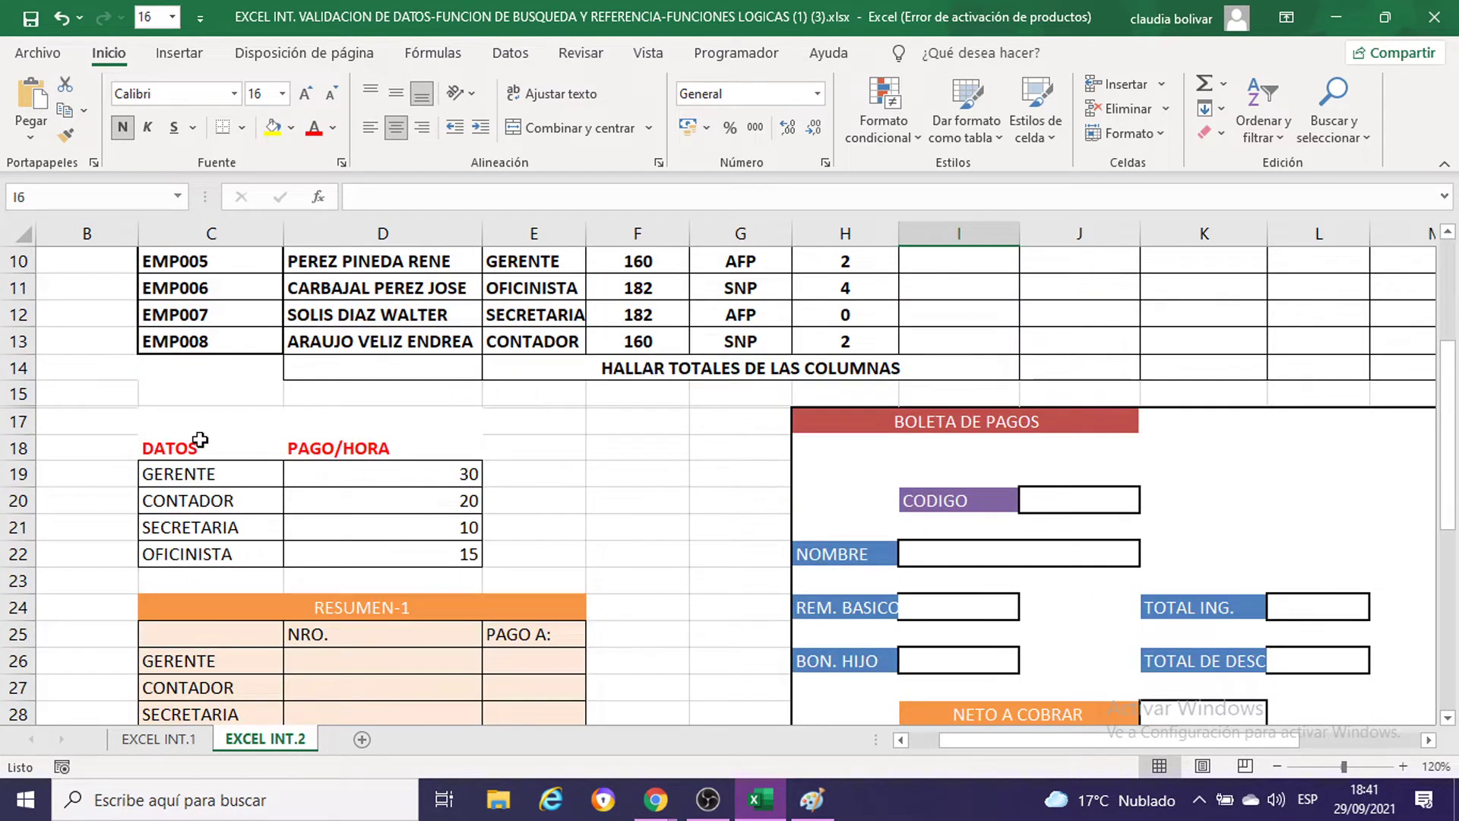
{"action": "left_click_drag", "start_coordinate": [199, 441], "coordinate": [358, 550]}
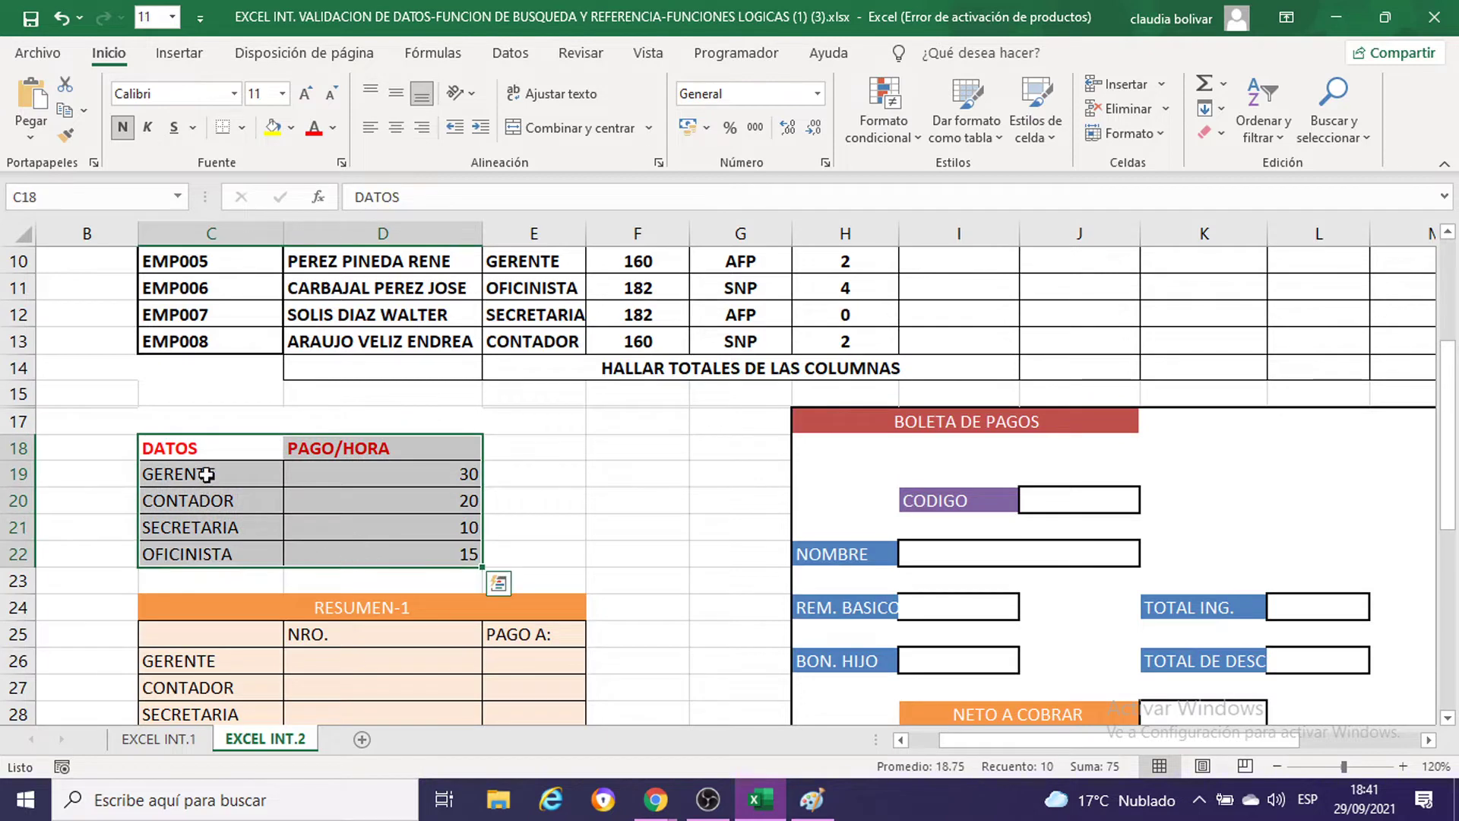
{"action": "left_click_drag", "start_coordinate": [206, 474], "coordinate": [228, 554]}
{"action": "left_click_drag", "start_coordinate": [410, 475], "coordinate": [420, 548]}
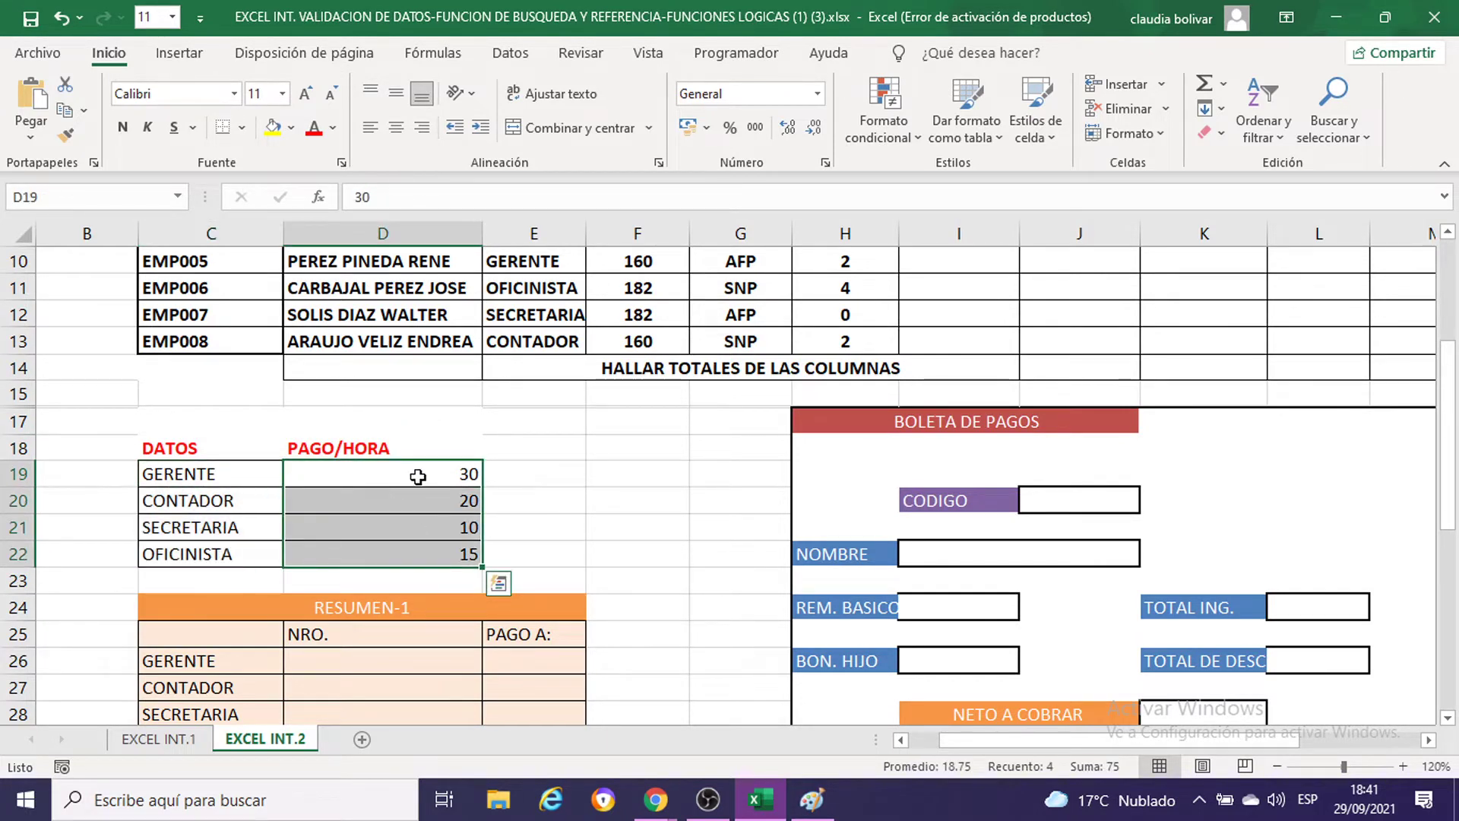
{"action": "left_click", "coordinate": [370, 473]}
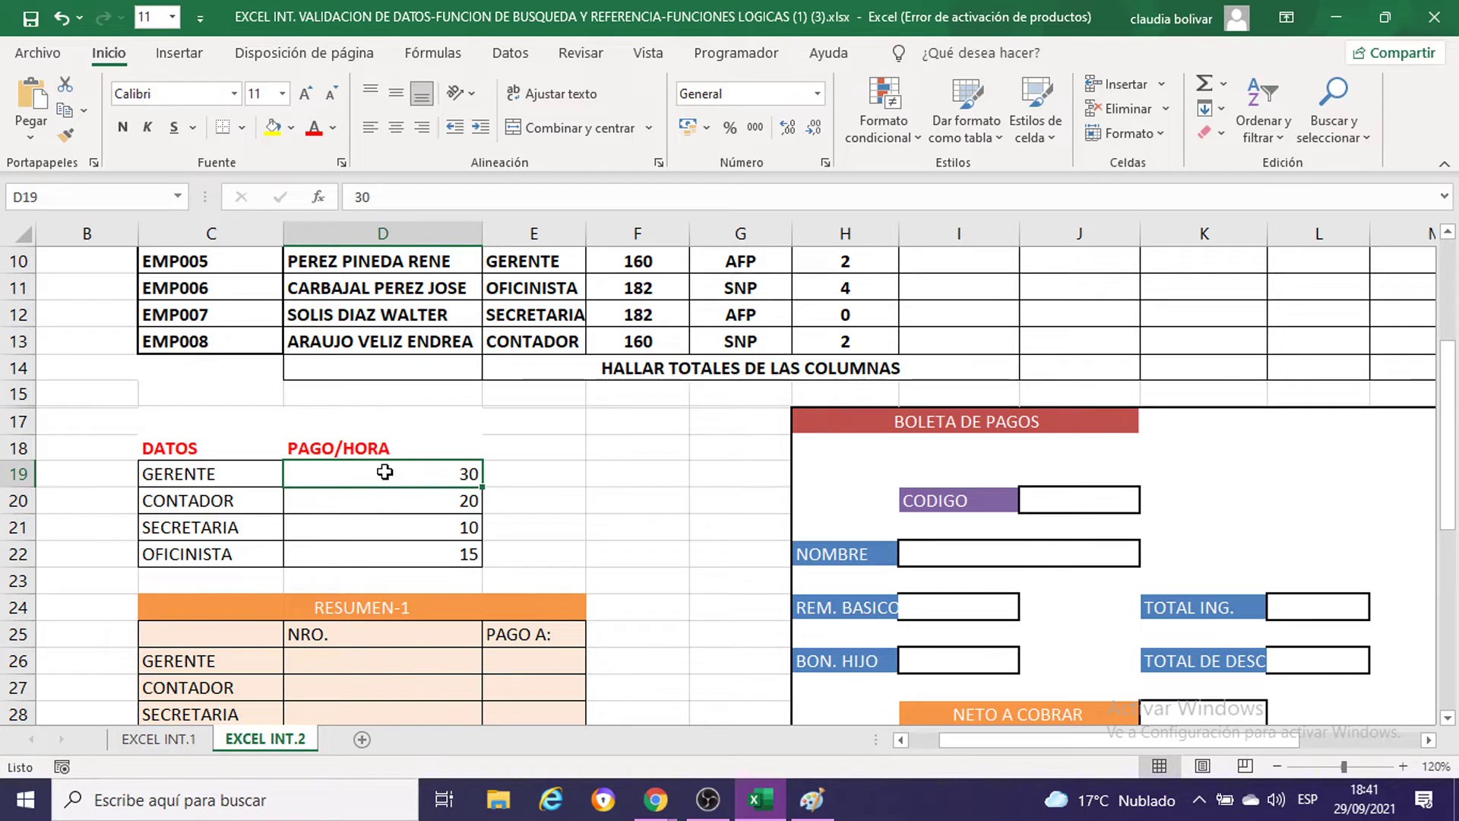
{"action": "left_click_drag", "start_coordinate": [385, 473], "coordinate": [406, 553]}
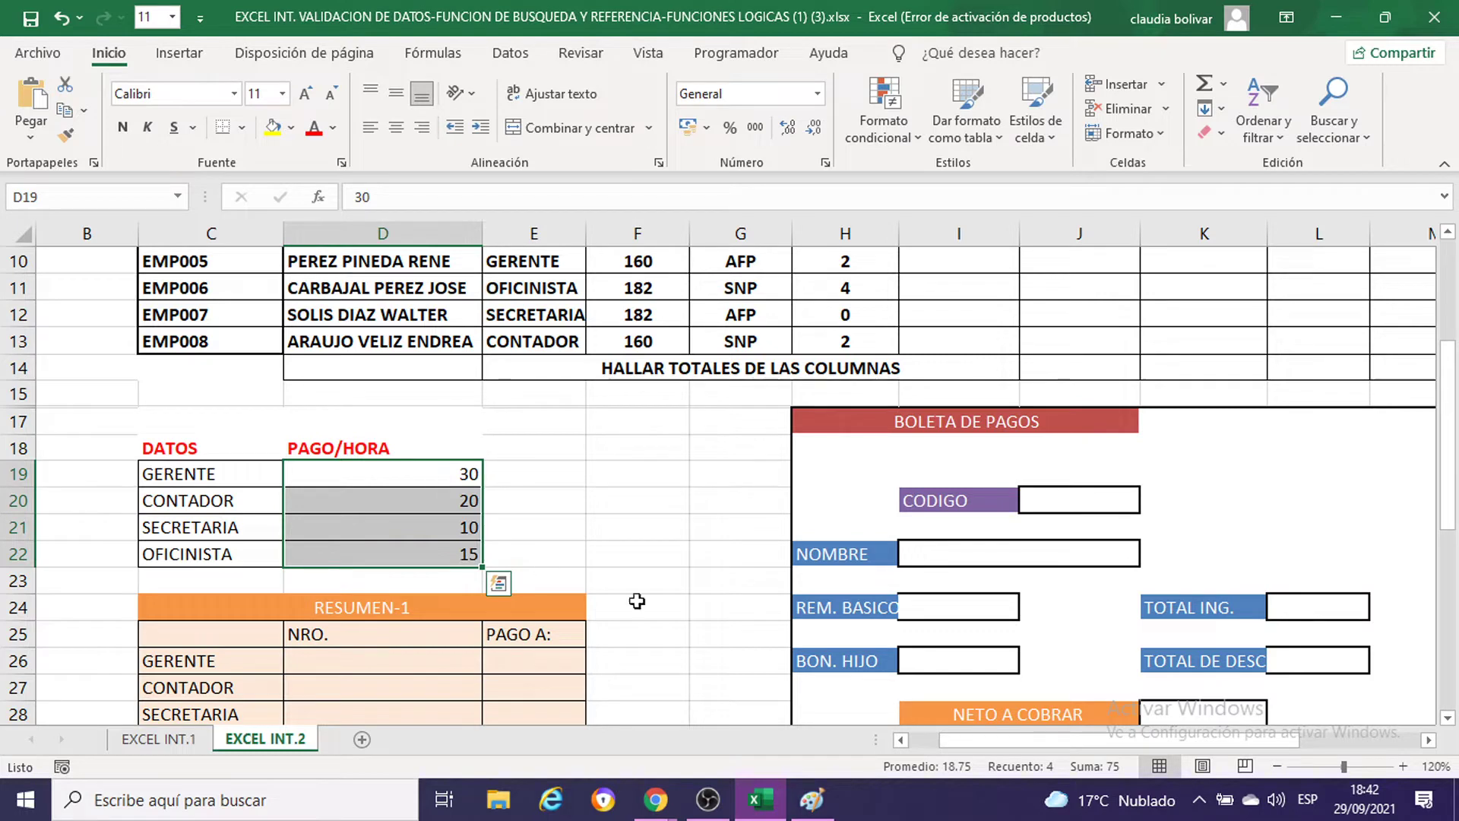
{"action": "left_click", "coordinate": [657, 419]}
Step: Recheck the D19:D22 rates and select cell I6 for the PAGO/HORA formula
{"action": "scroll", "coordinate": [657, 419], "scroll_direction": "up", "scroll_amount": 3}
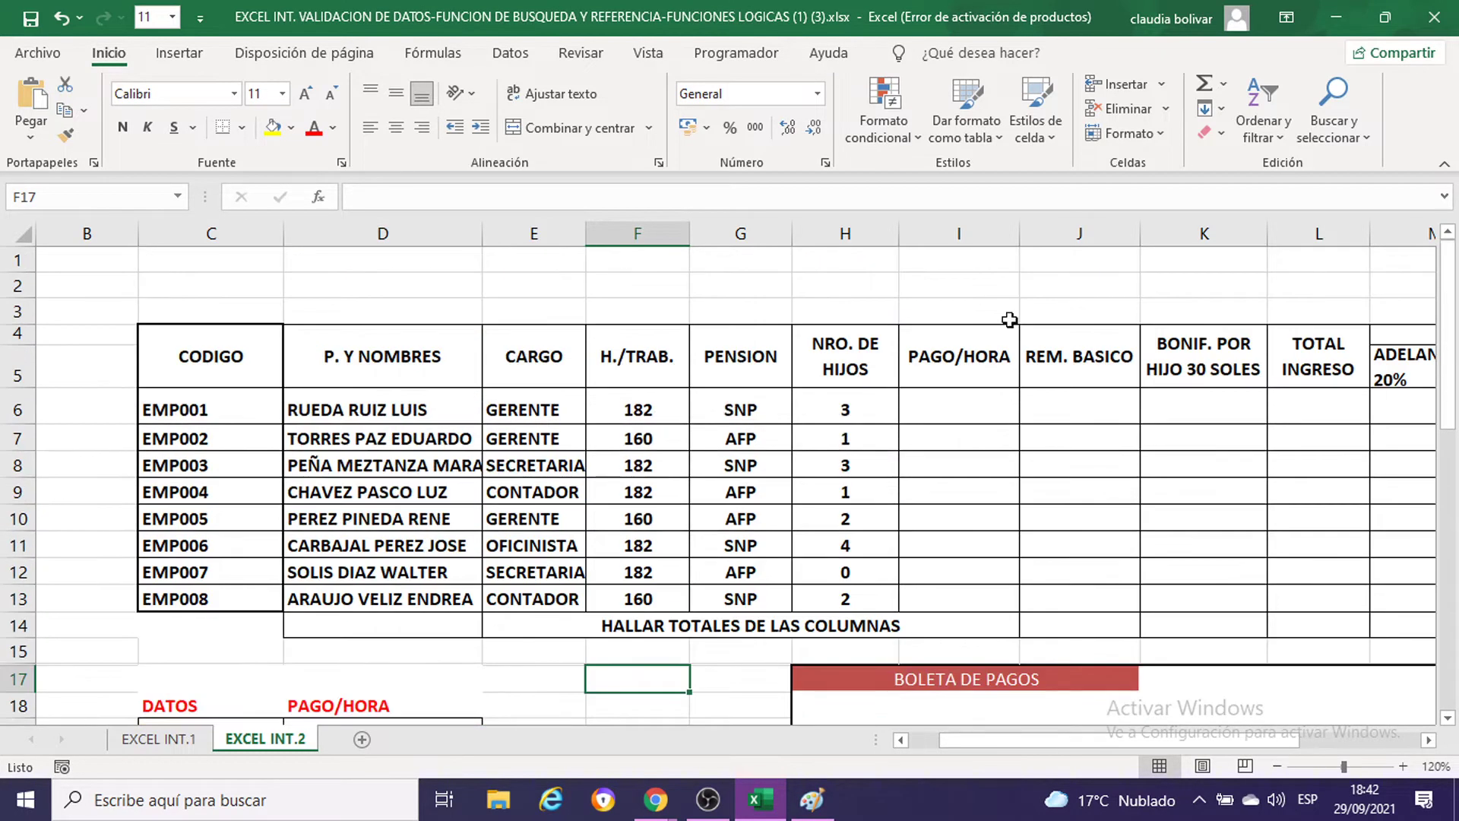
{"action": "left_click", "coordinate": [961, 399]}
{"action": "scroll", "coordinate": [961, 403], "scroll_direction": "down", "scroll_amount": 2}
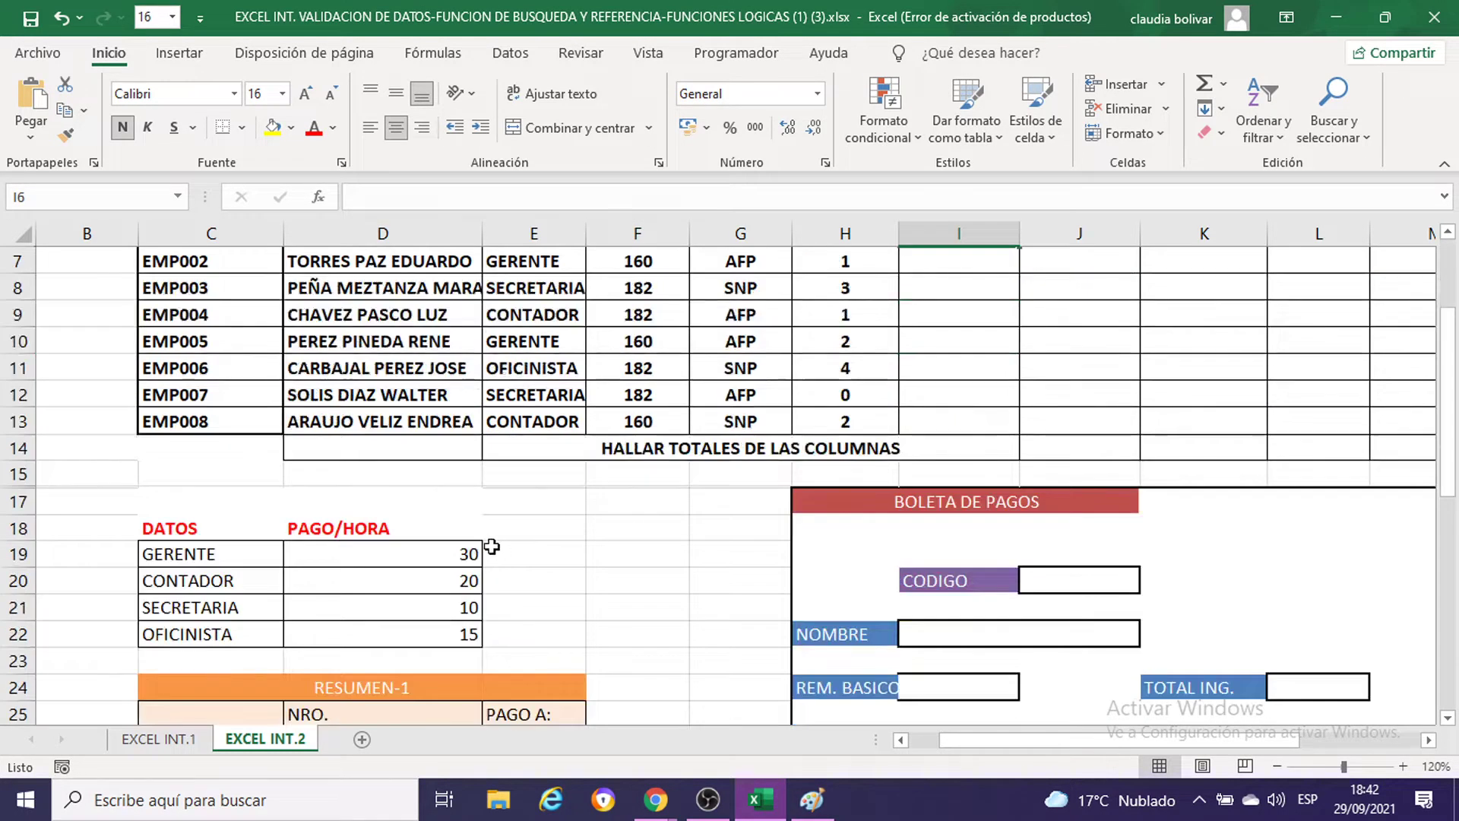
{"action": "left_click_drag", "start_coordinate": [472, 554], "coordinate": [448, 631]}
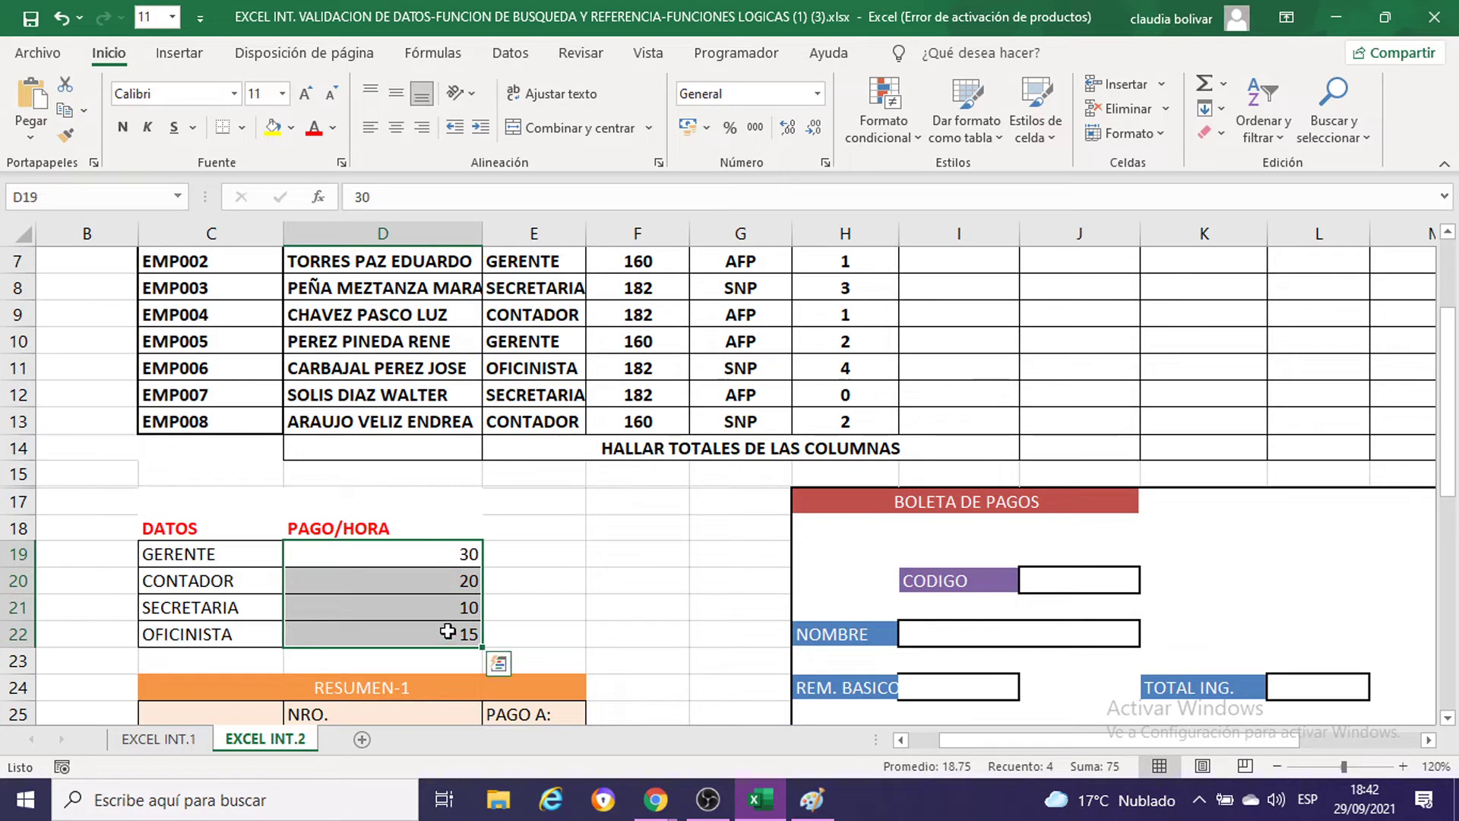
{"action": "scroll", "coordinate": [643, 516], "scroll_direction": "up", "scroll_amount": 2}
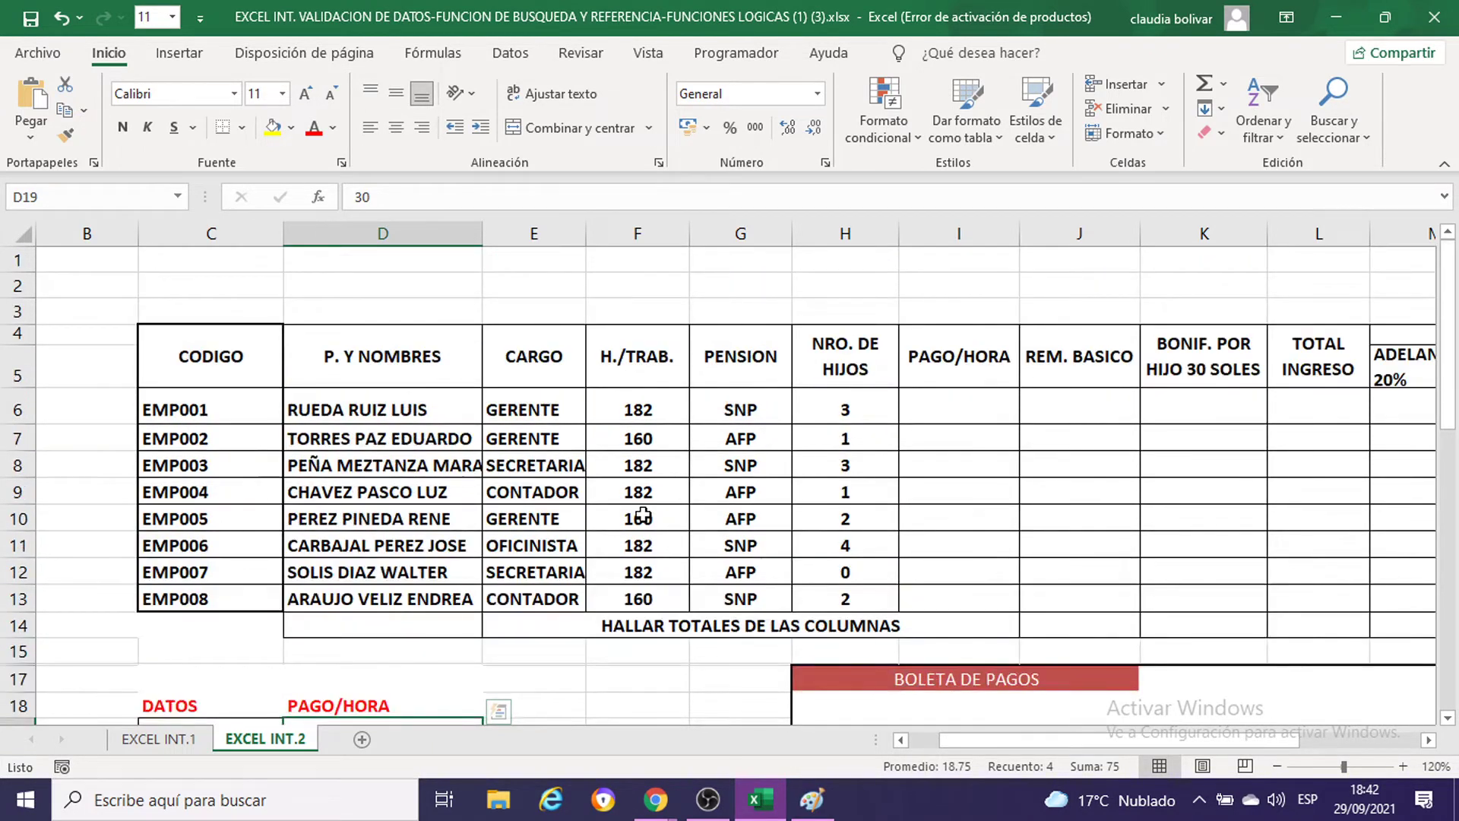
{"action": "left_click", "coordinate": [929, 404]}
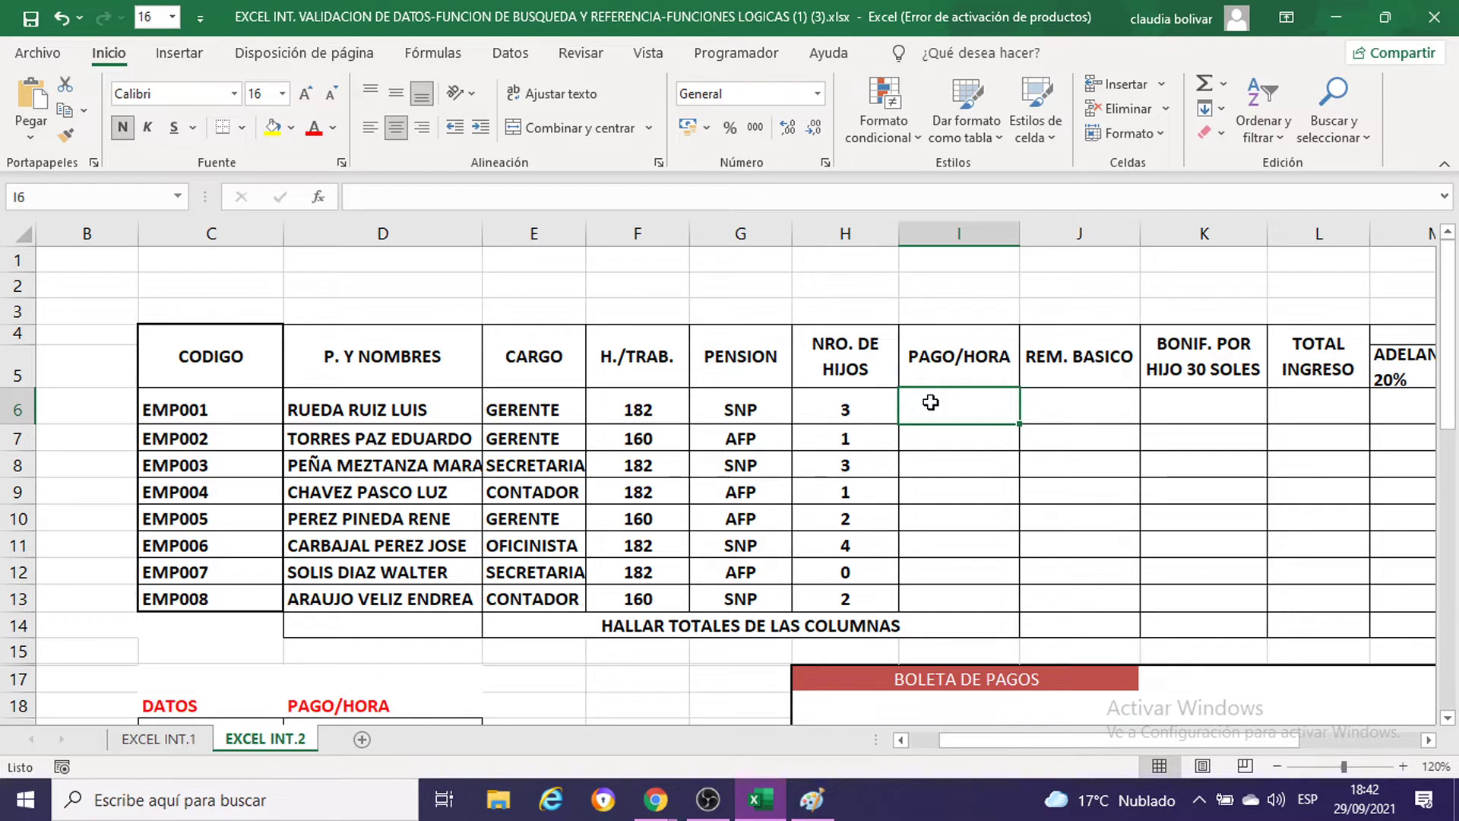
Step: Zoom the sheet to 130% and cancel the unfinished entry in I6
{"action": "left_click", "coordinate": [1403, 765]}
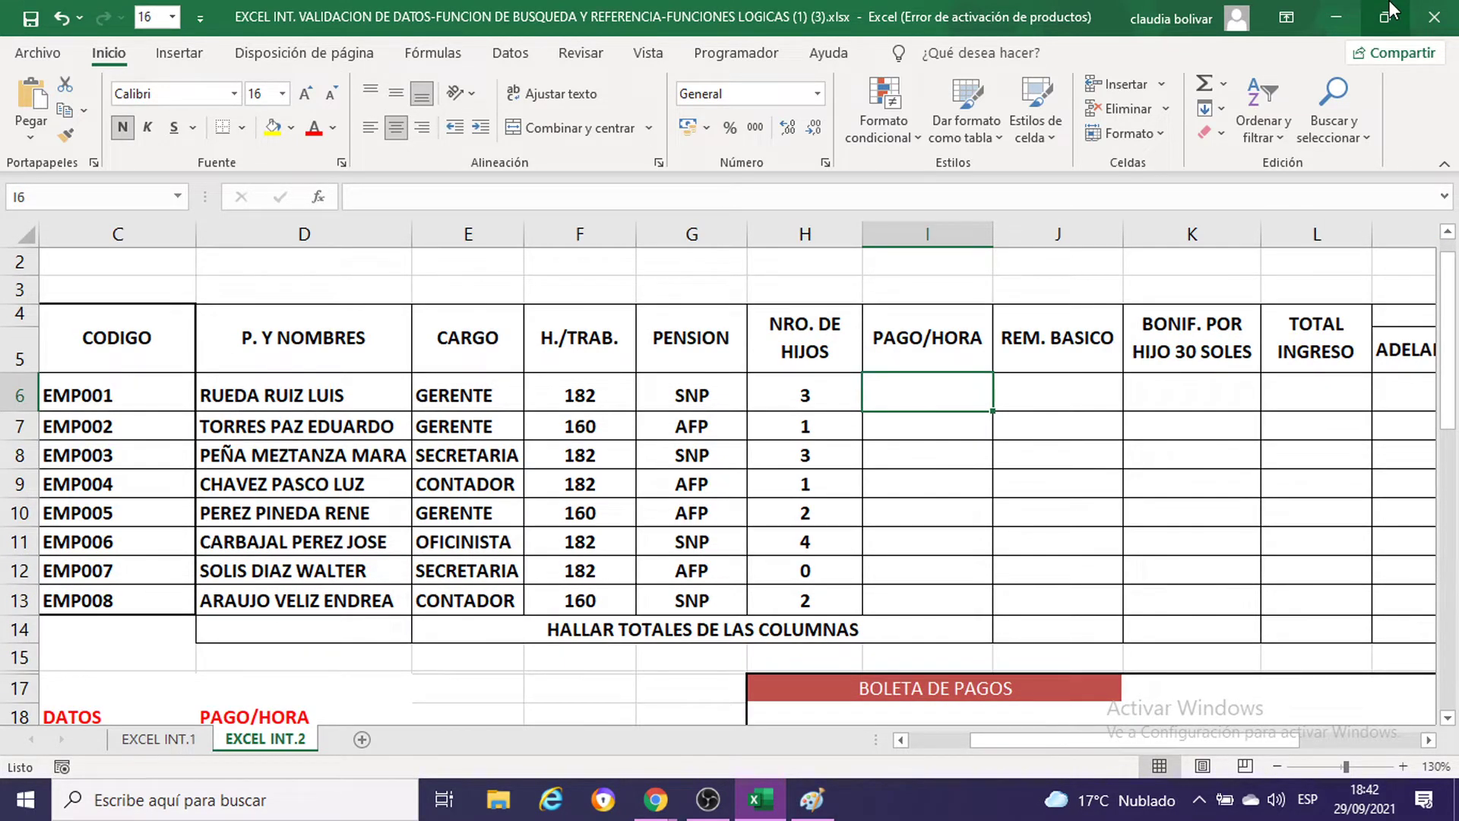
{"action": "type", "text": "="}
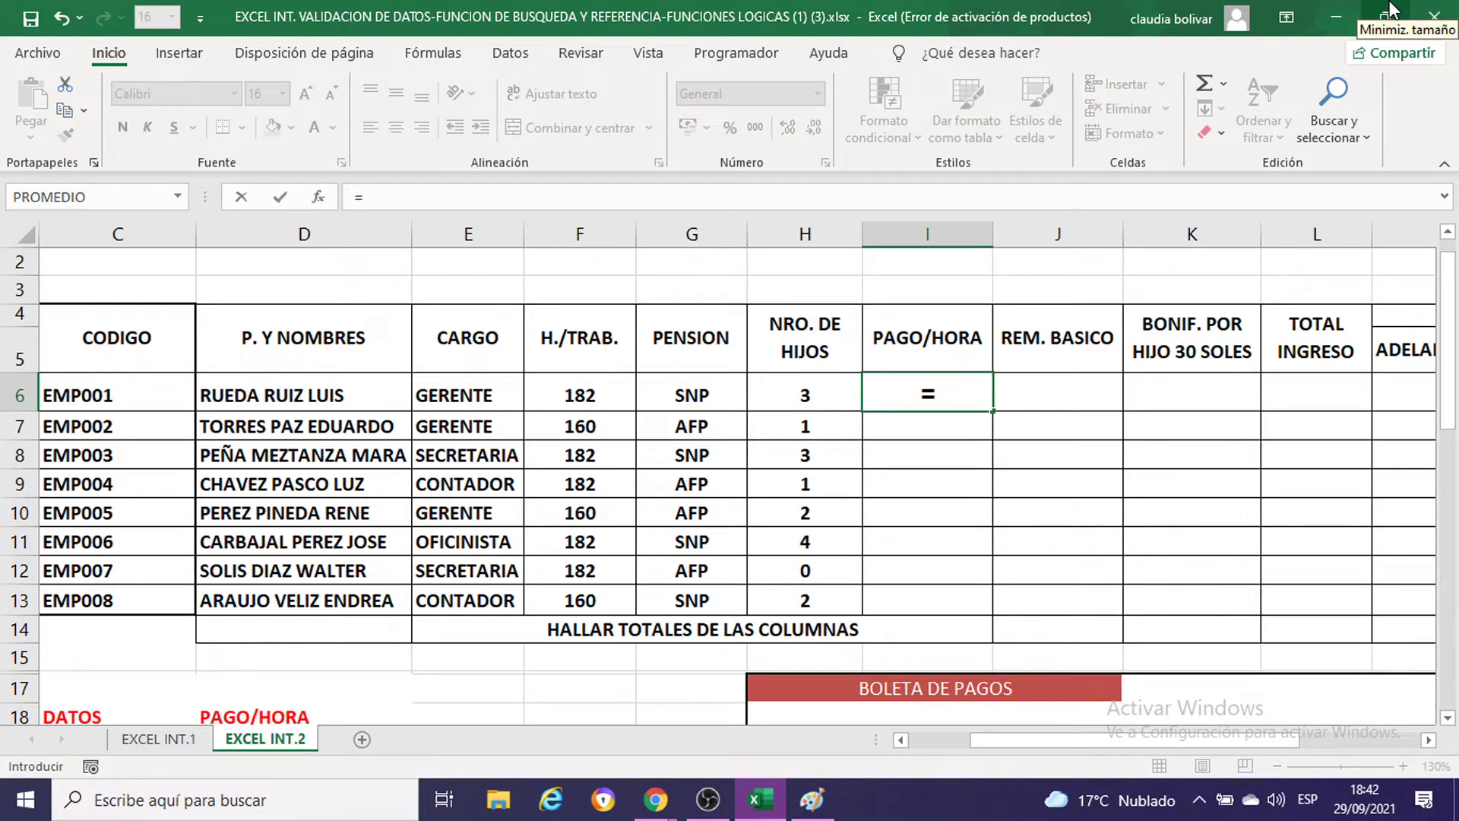
{"action": "key", "text": "BackSpace"}
{"action": "key", "text": "Return"}
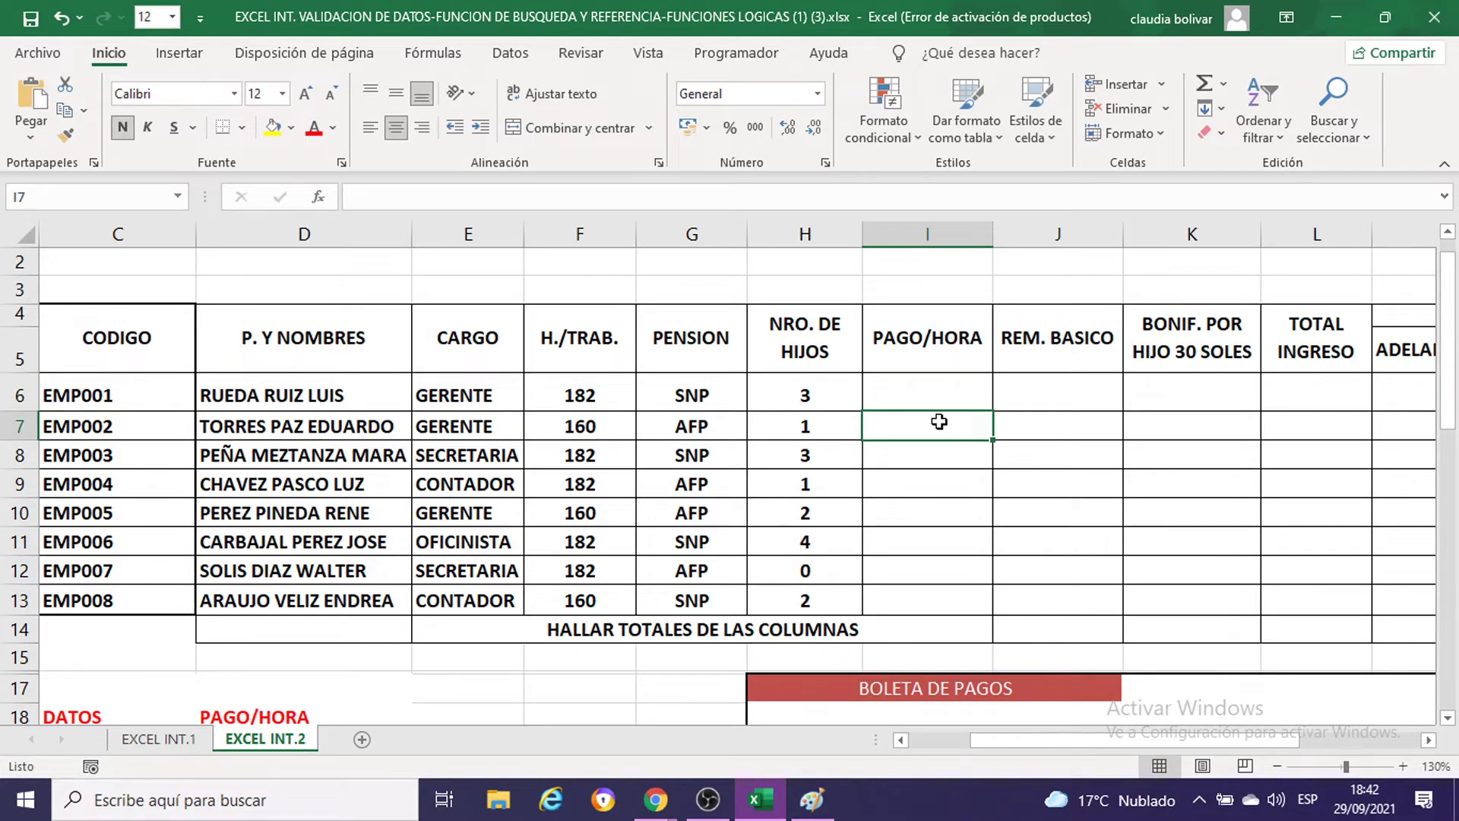
Step: Set I6:Q6 to font size 18 and reselect cell I6
{"action": "mouse_move", "coordinate": [938, 402]}
{"action": "left_mouse_down"}
{"action": "mouse_move", "coordinate": [1336, 423]}
{"action": "mouse_move", "coordinate": [1238, 389]}
{"action": "left_mouse_up"}
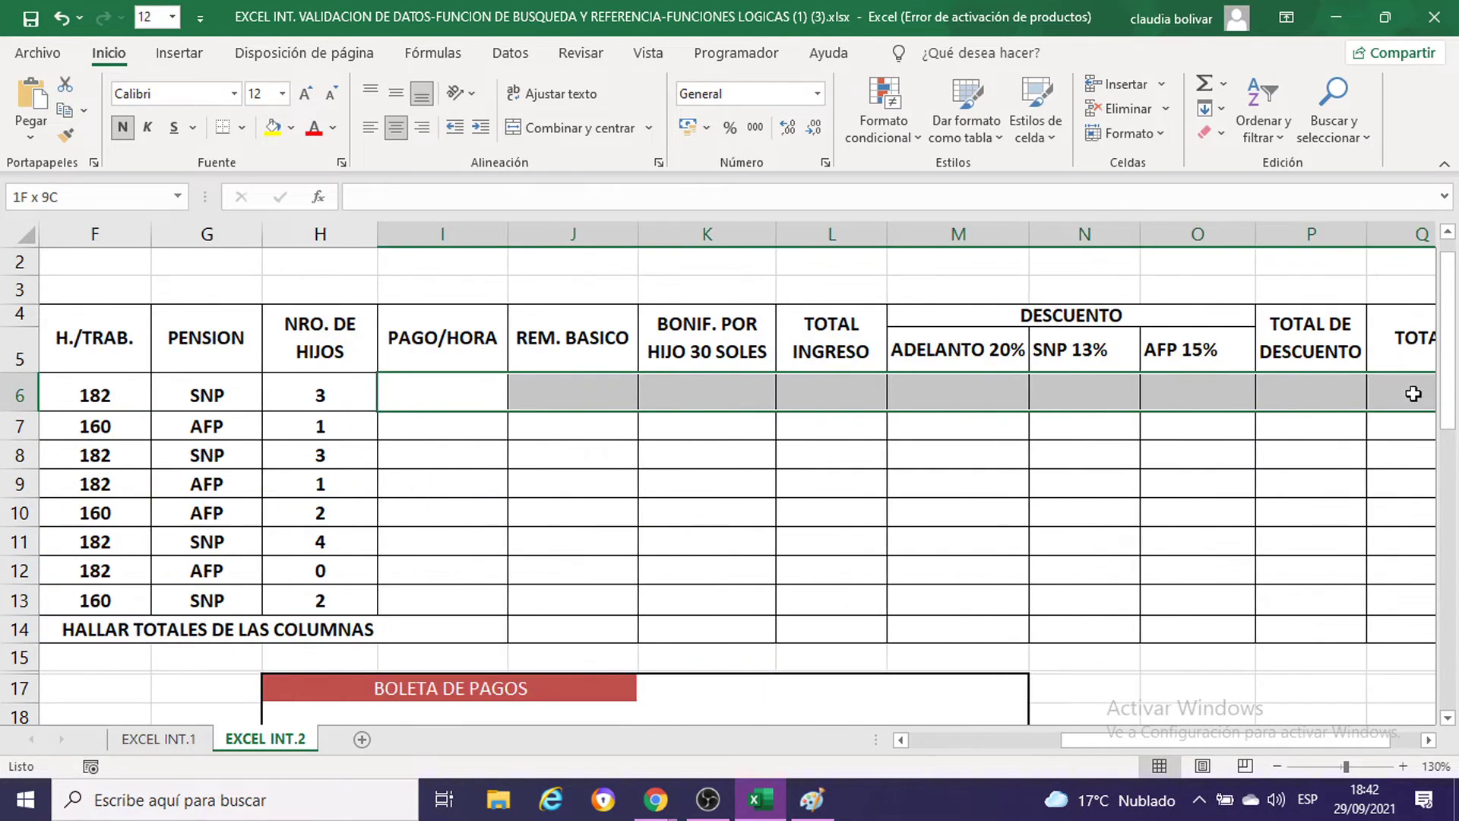
{"action": "left_click", "coordinate": [282, 93]}
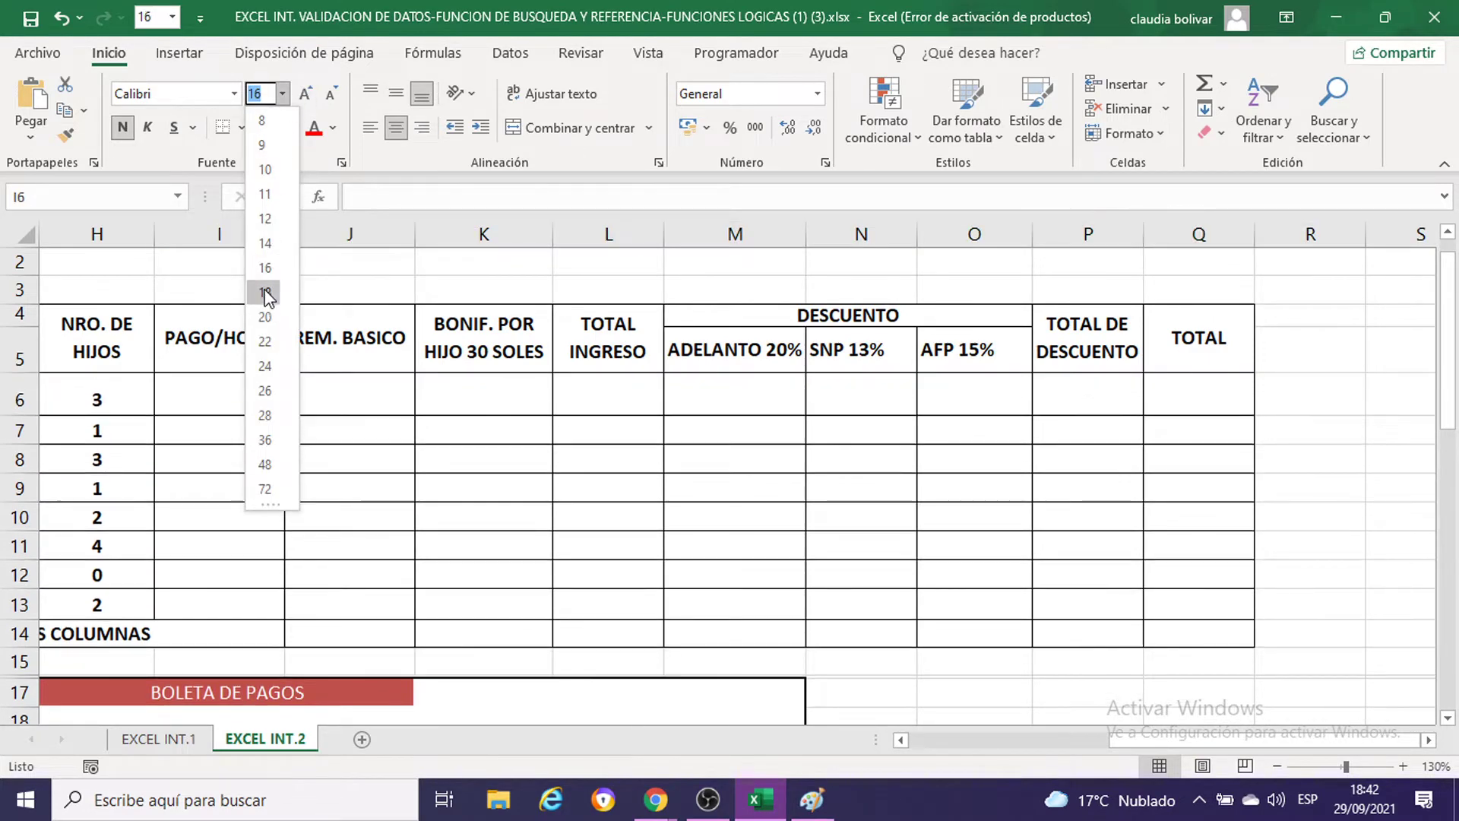
{"action": "left_click", "coordinate": [265, 292]}
{"action": "left_click", "coordinate": [1292, 505]}
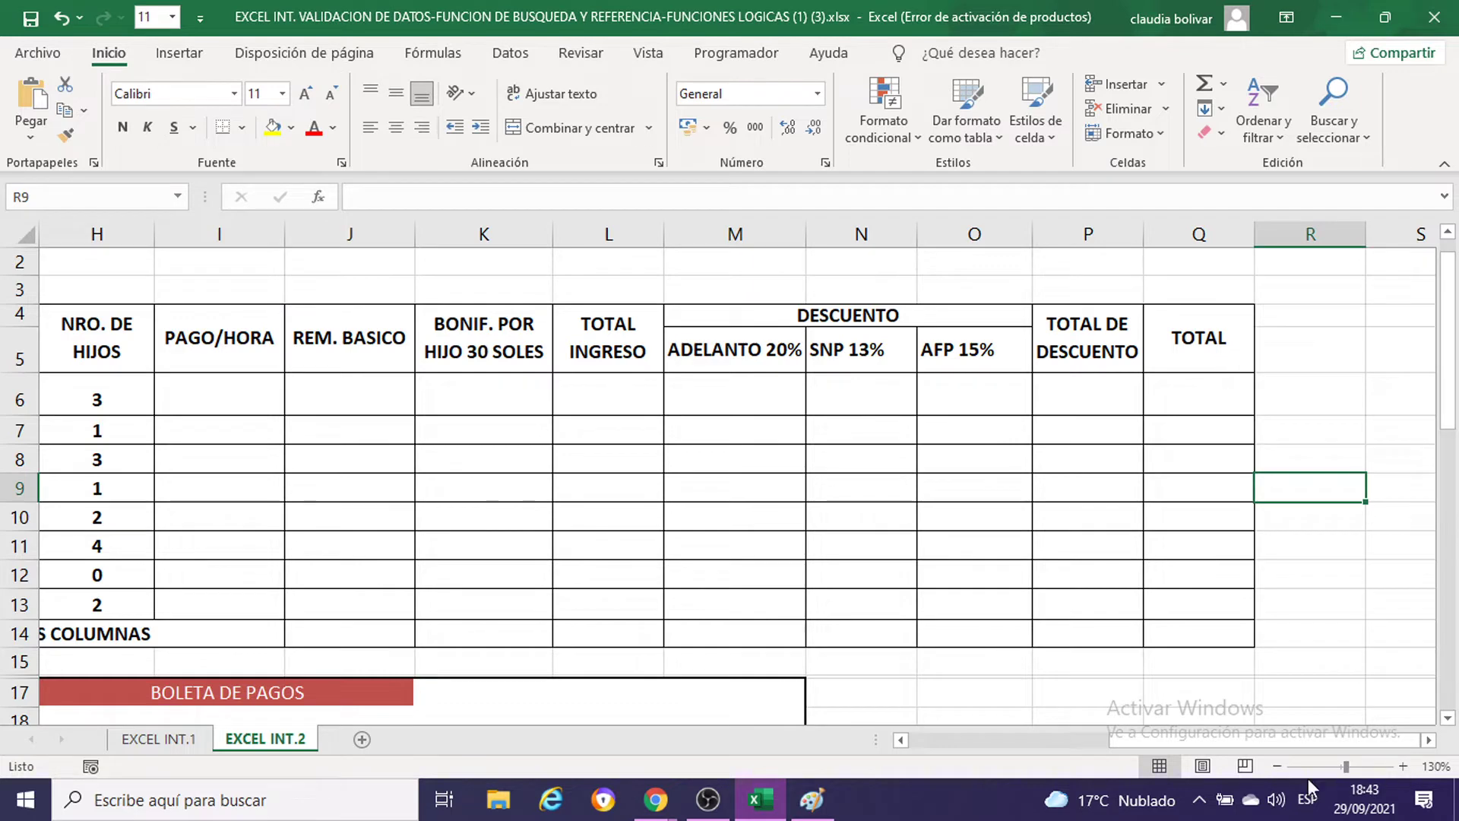
{"action": "left_click_drag", "start_coordinate": [1174, 749], "coordinate": [1027, 741]}
{"action": "left_click", "coordinate": [941, 397]}
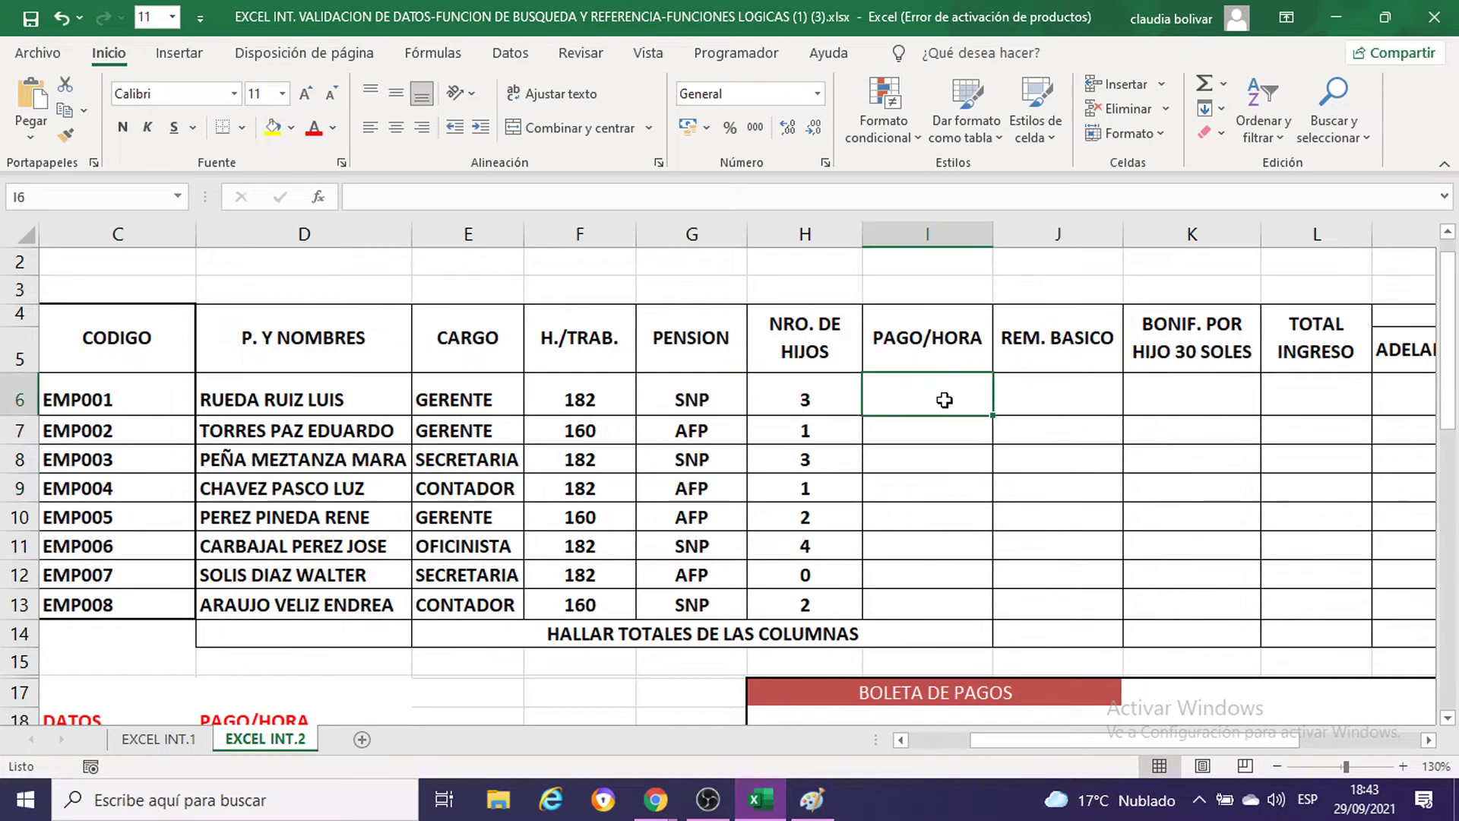
Step: Type =BUSCARV( in I6, then glance at the reference screenshot in Paint and return to Excel
{"action": "type", "text": "="}
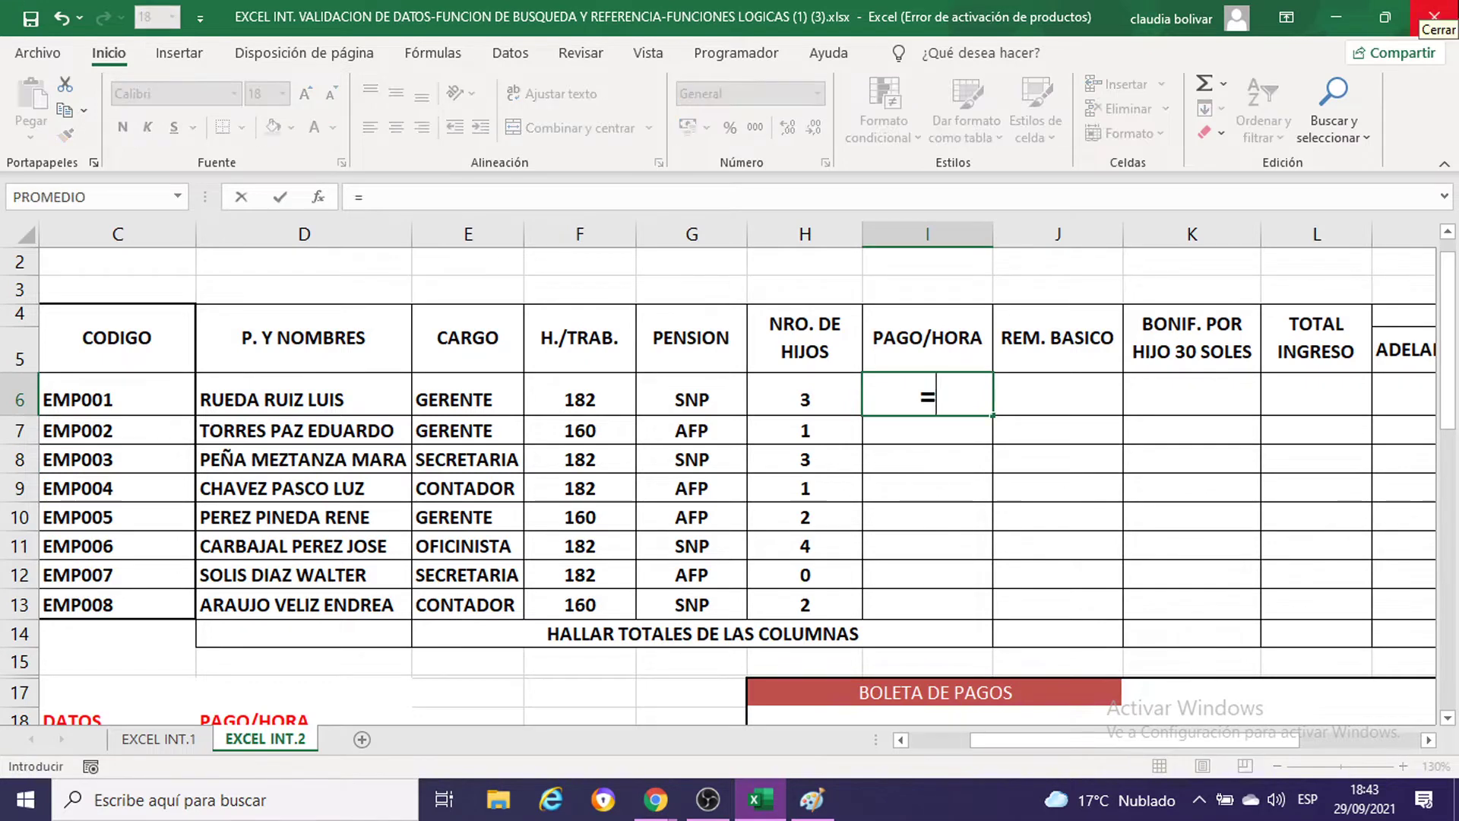
{"action": "type", "text": "BUSCA"}
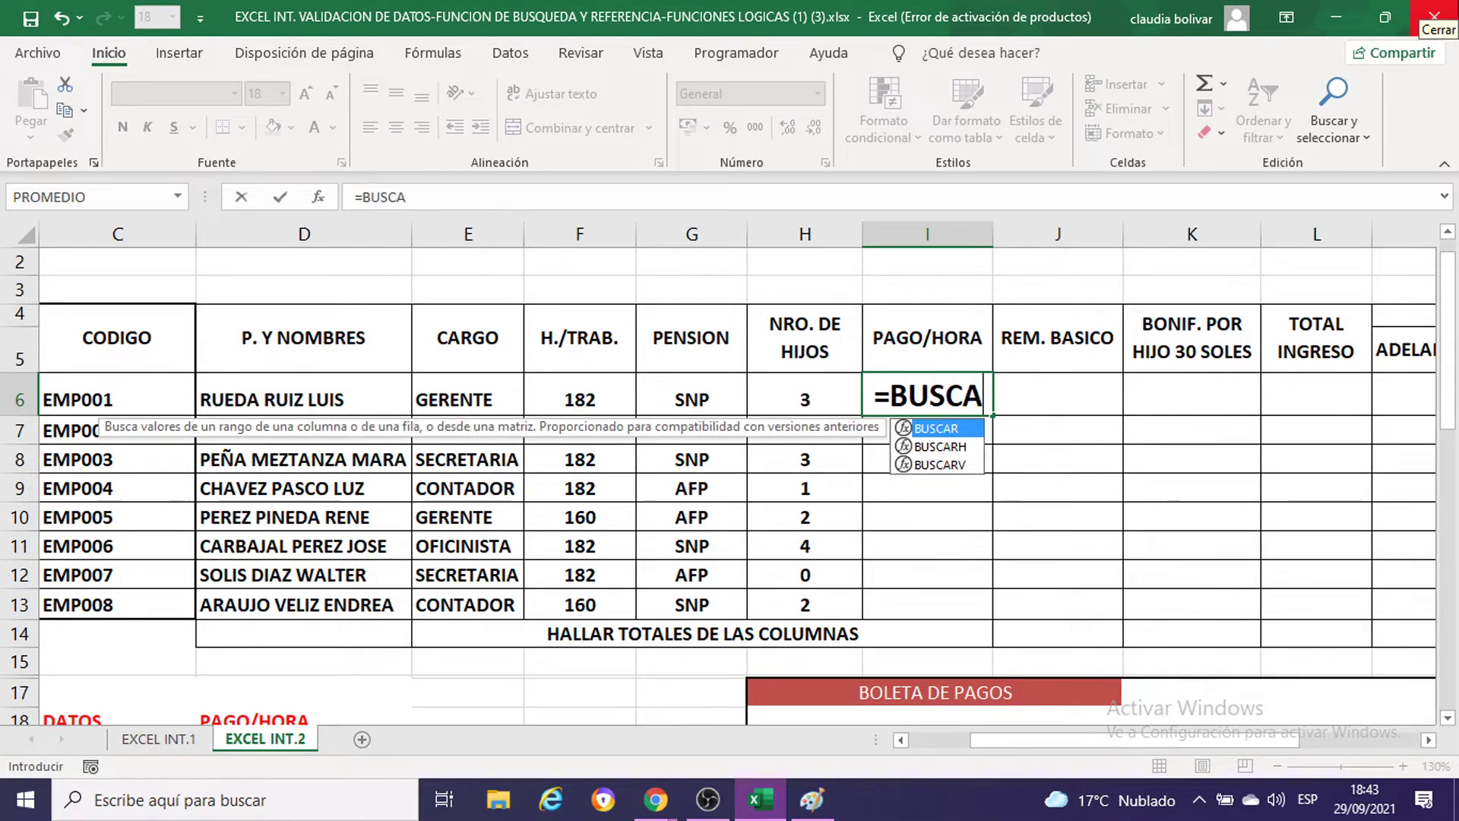
{"action": "type", "text": "RV("}
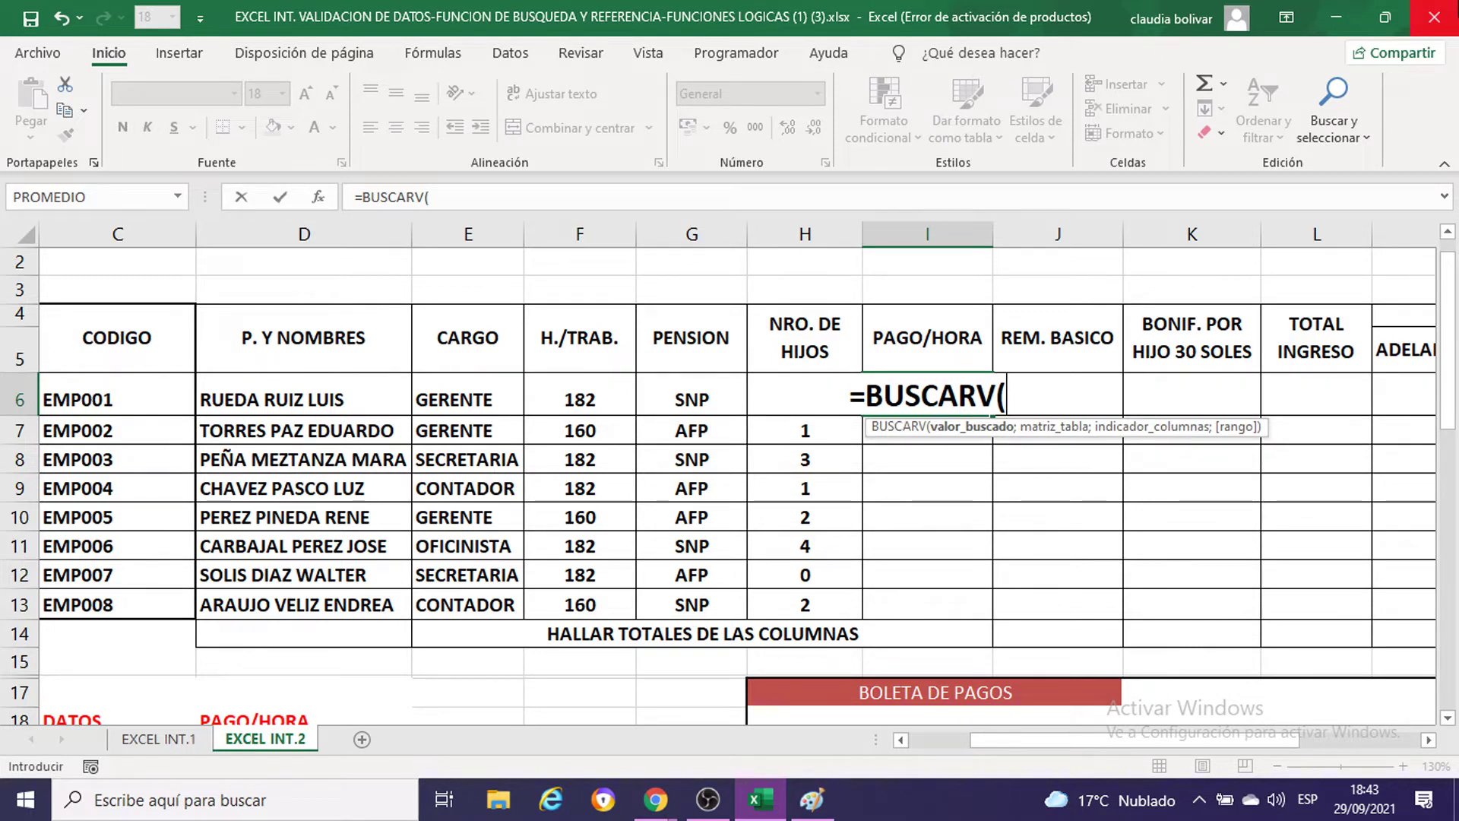
{"action": "left_click", "coordinate": [811, 799]}
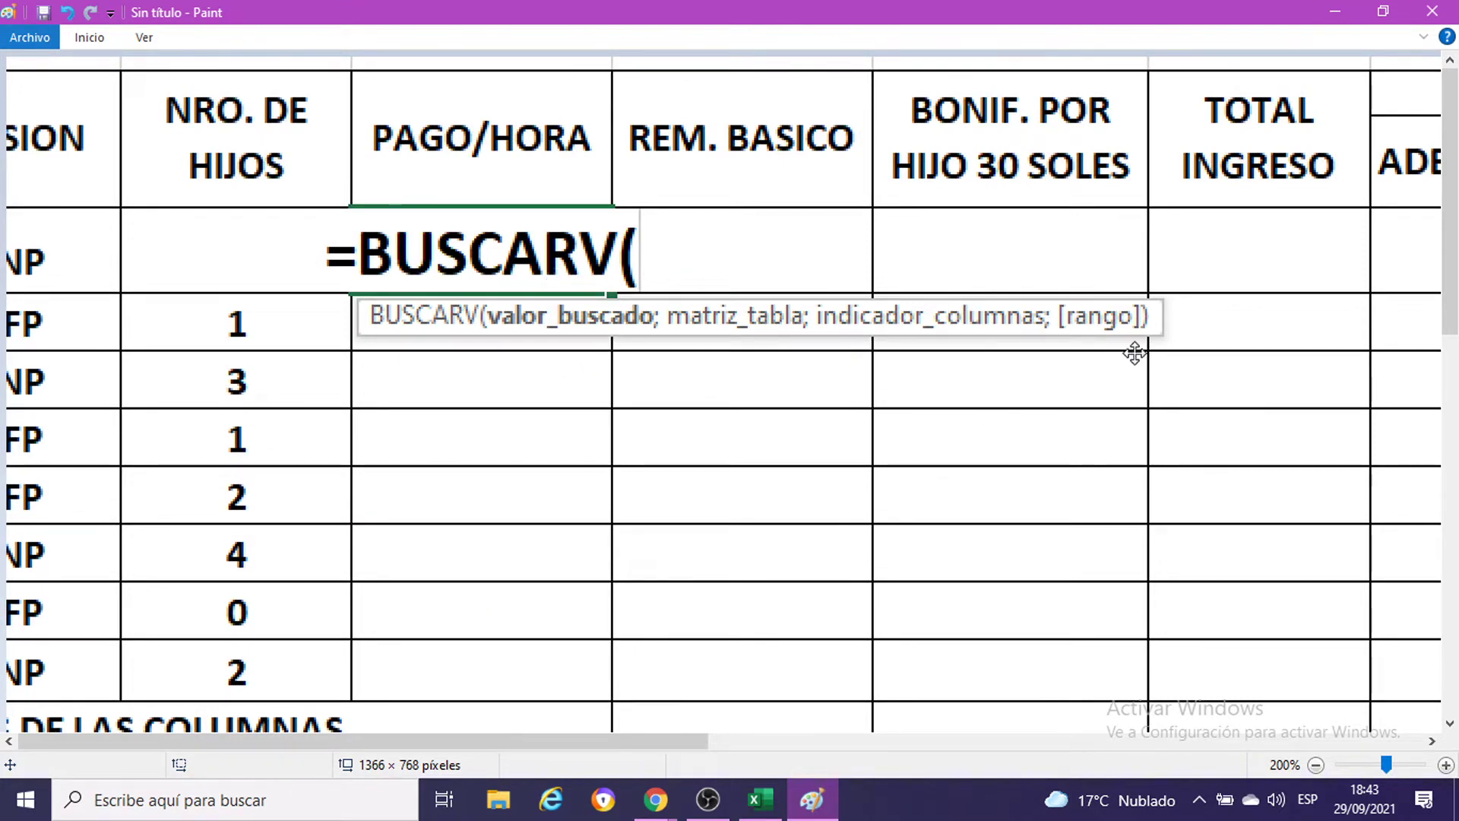
{"action": "left_click", "coordinate": [1341, 11]}
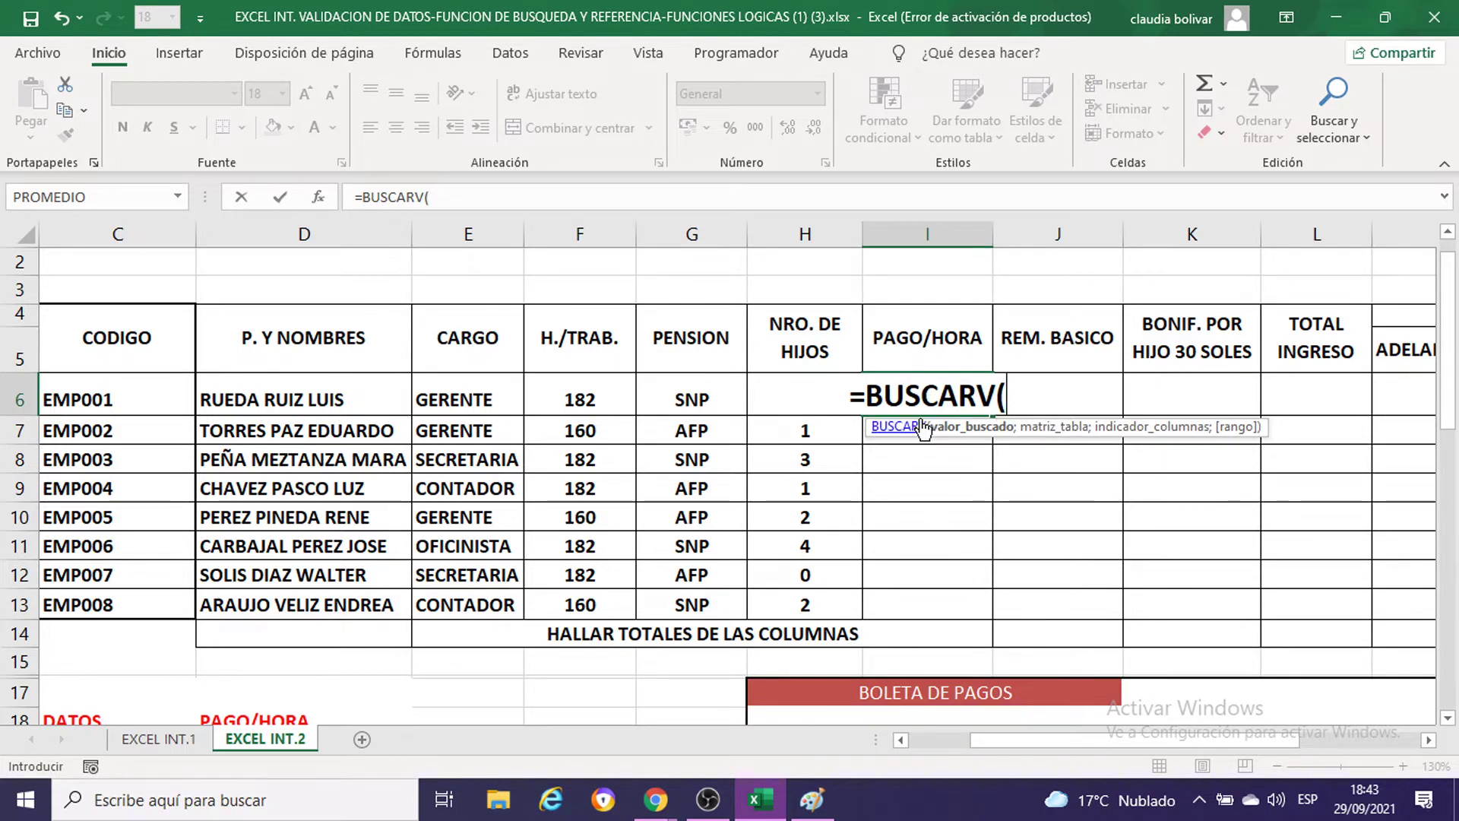
Step: Add E6 as the lookup value and the absolute range $C$18:$D$22 to the formula
{"action": "scroll", "coordinate": [547, 509], "scroll_direction": "down", "scroll_amount": 4}
{"action": "scroll", "coordinate": [98, 384], "scroll_direction": "up", "scroll_amount": 1}
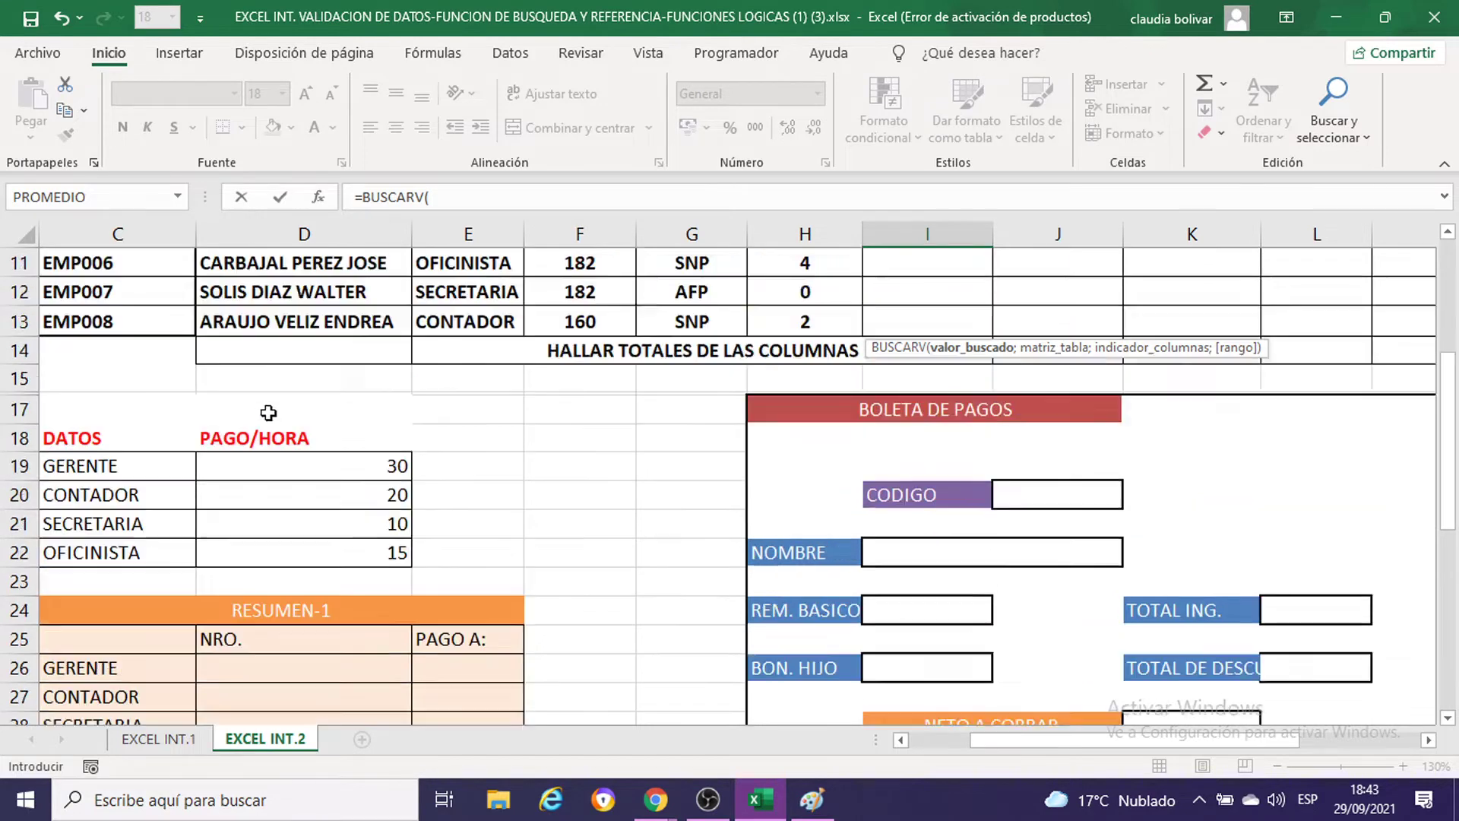
{"action": "scroll", "coordinate": [266, 410], "scroll_direction": "up", "scroll_amount": 3}
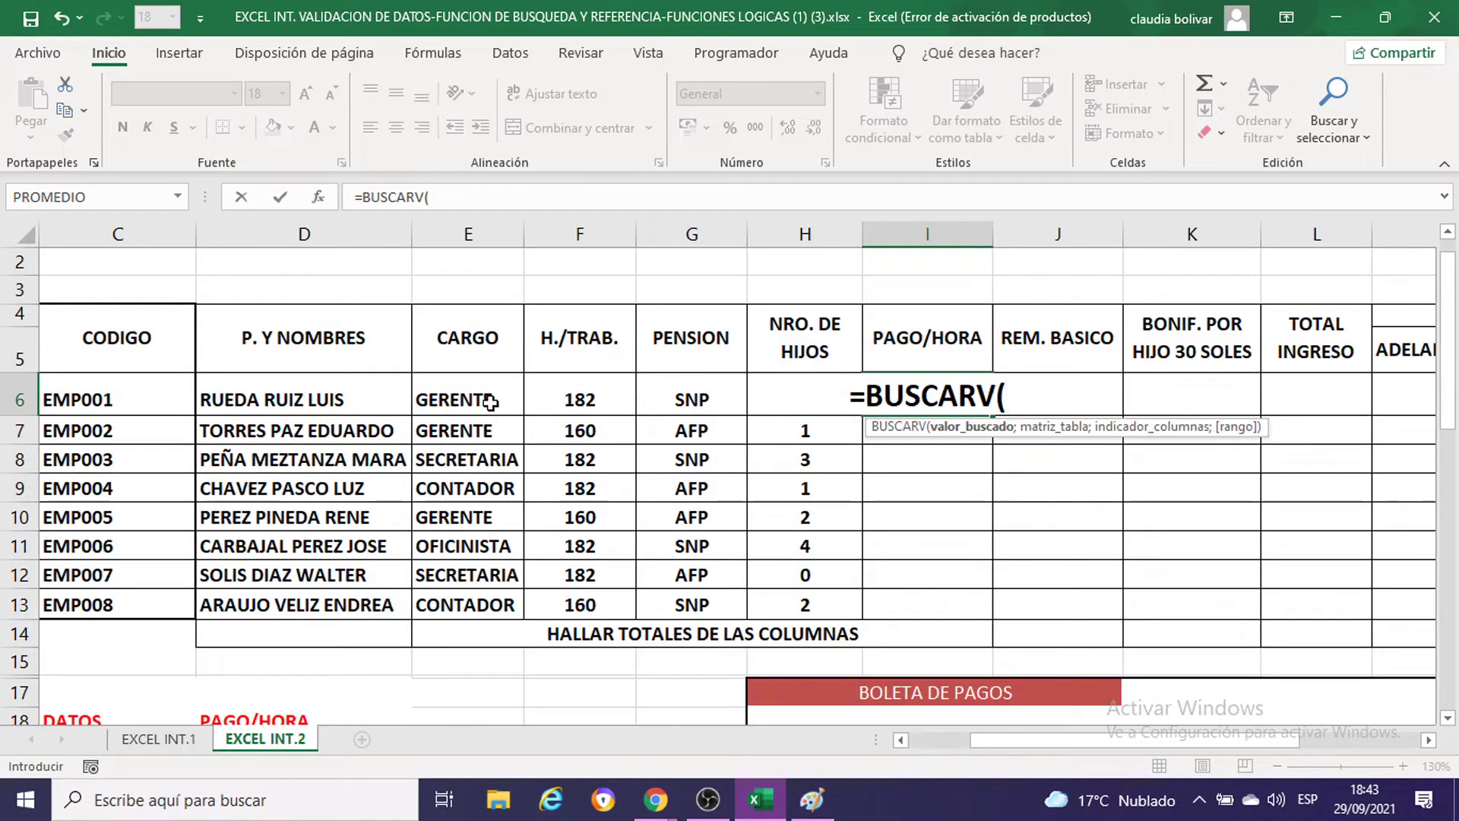
{"action": "left_click", "coordinate": [485, 397]}
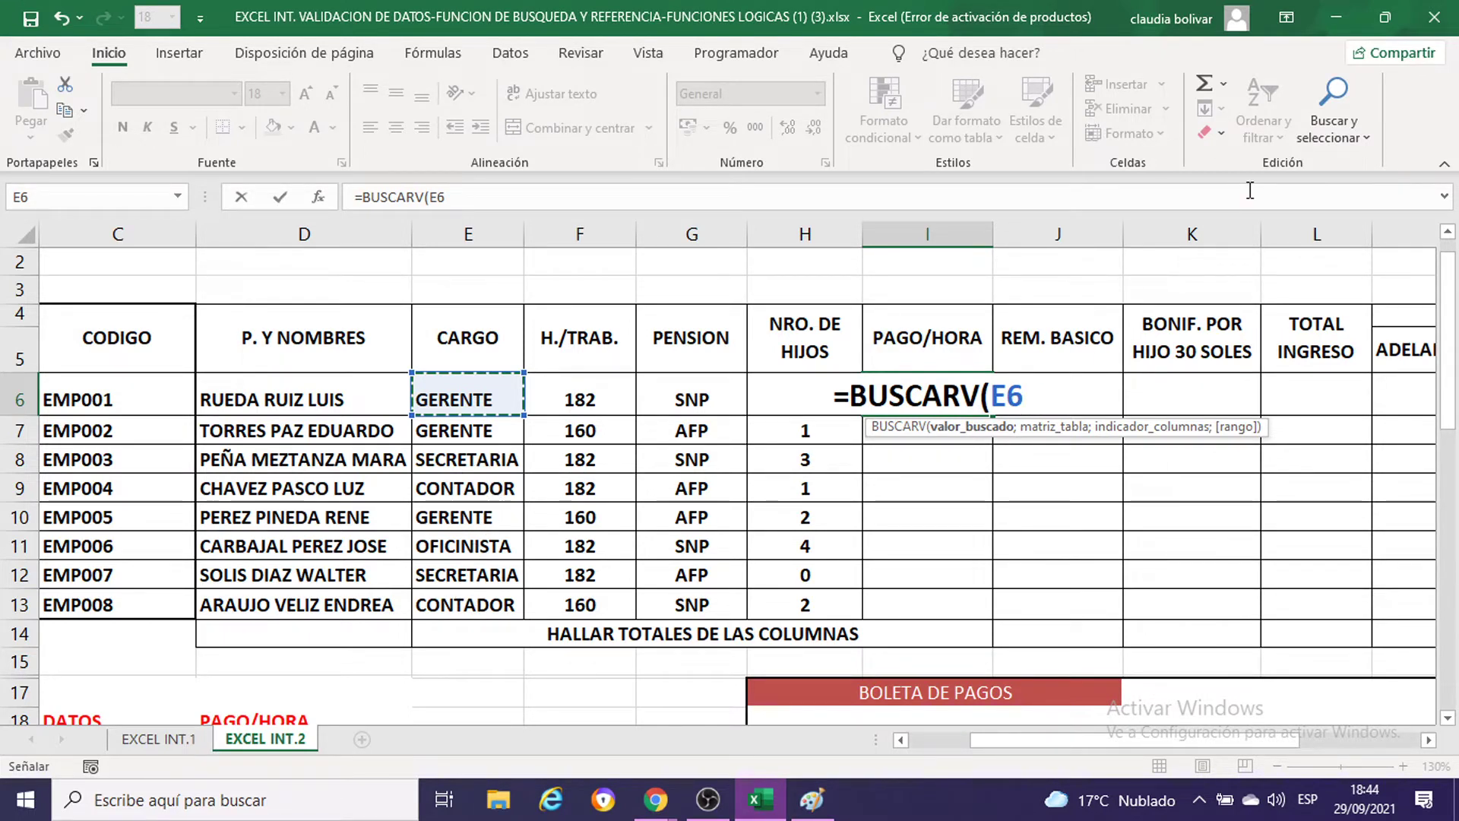
{"action": "type", "text": ";;"}
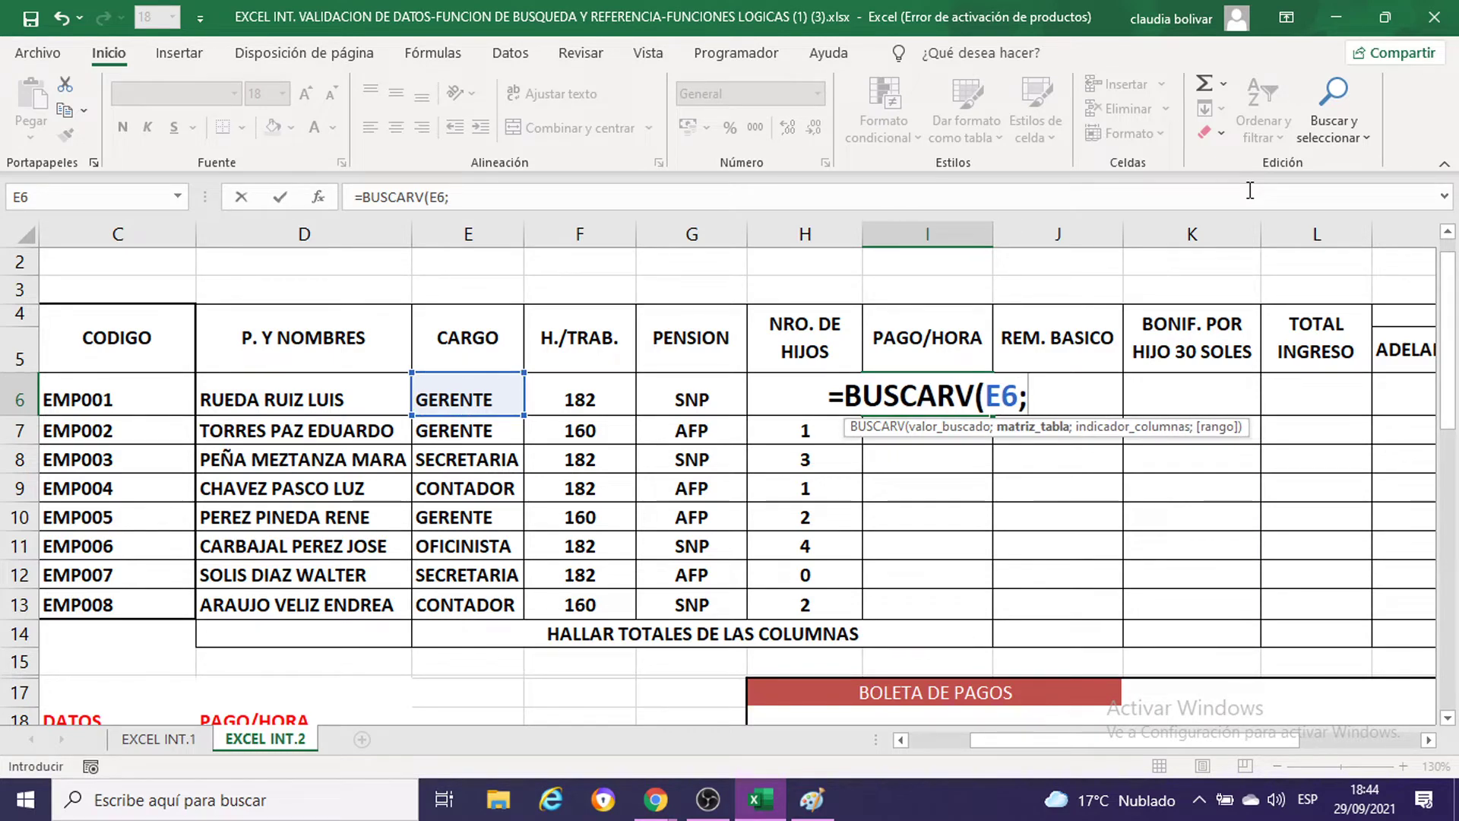
{"action": "scroll", "coordinate": [1041, 435], "scroll_direction": "down", "scroll_amount": 2}
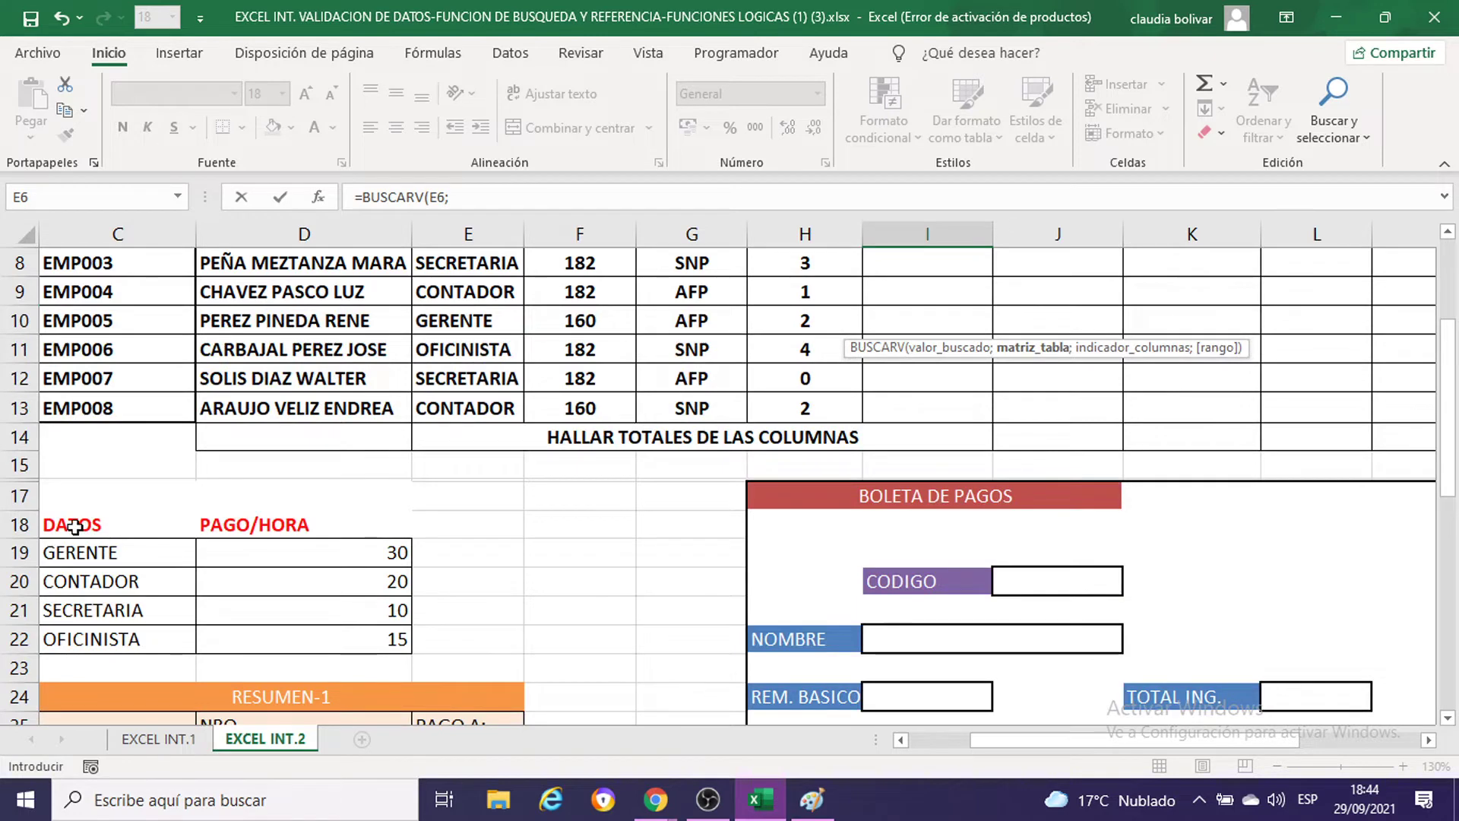
{"action": "mouse_move", "coordinate": [80, 524]}
{"action": "left_mouse_down"}
{"action": "mouse_move", "coordinate": [126, 571]}
{"action": "mouse_move", "coordinate": [272, 643]}
{"action": "left_mouse_up"}
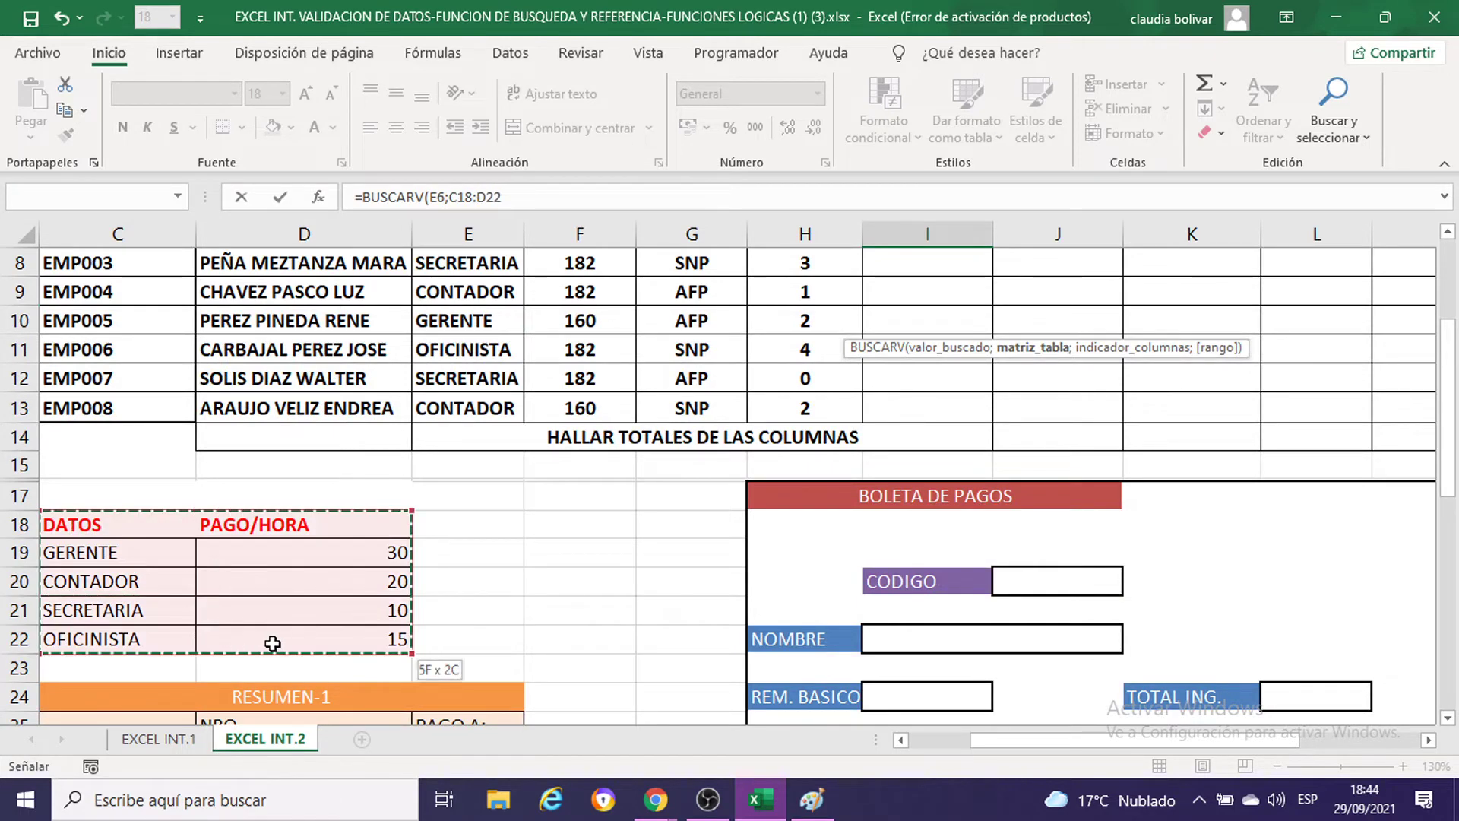
{"action": "left_click_drag", "start_coordinate": [104, 524], "coordinate": [253, 641]}
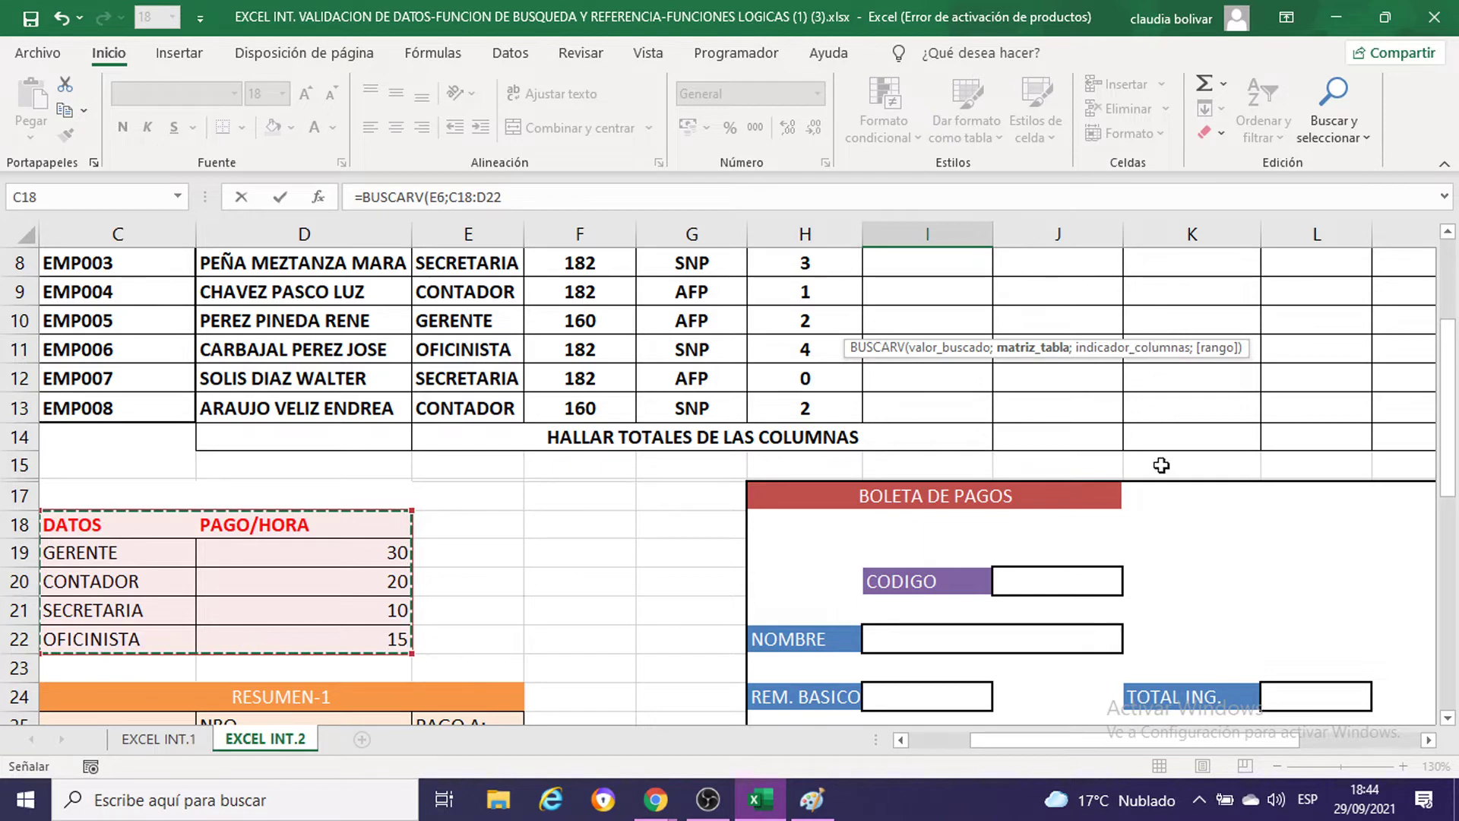
{"action": "scroll", "coordinate": [1172, 318], "scroll_direction": "up", "scroll_amount": 1}
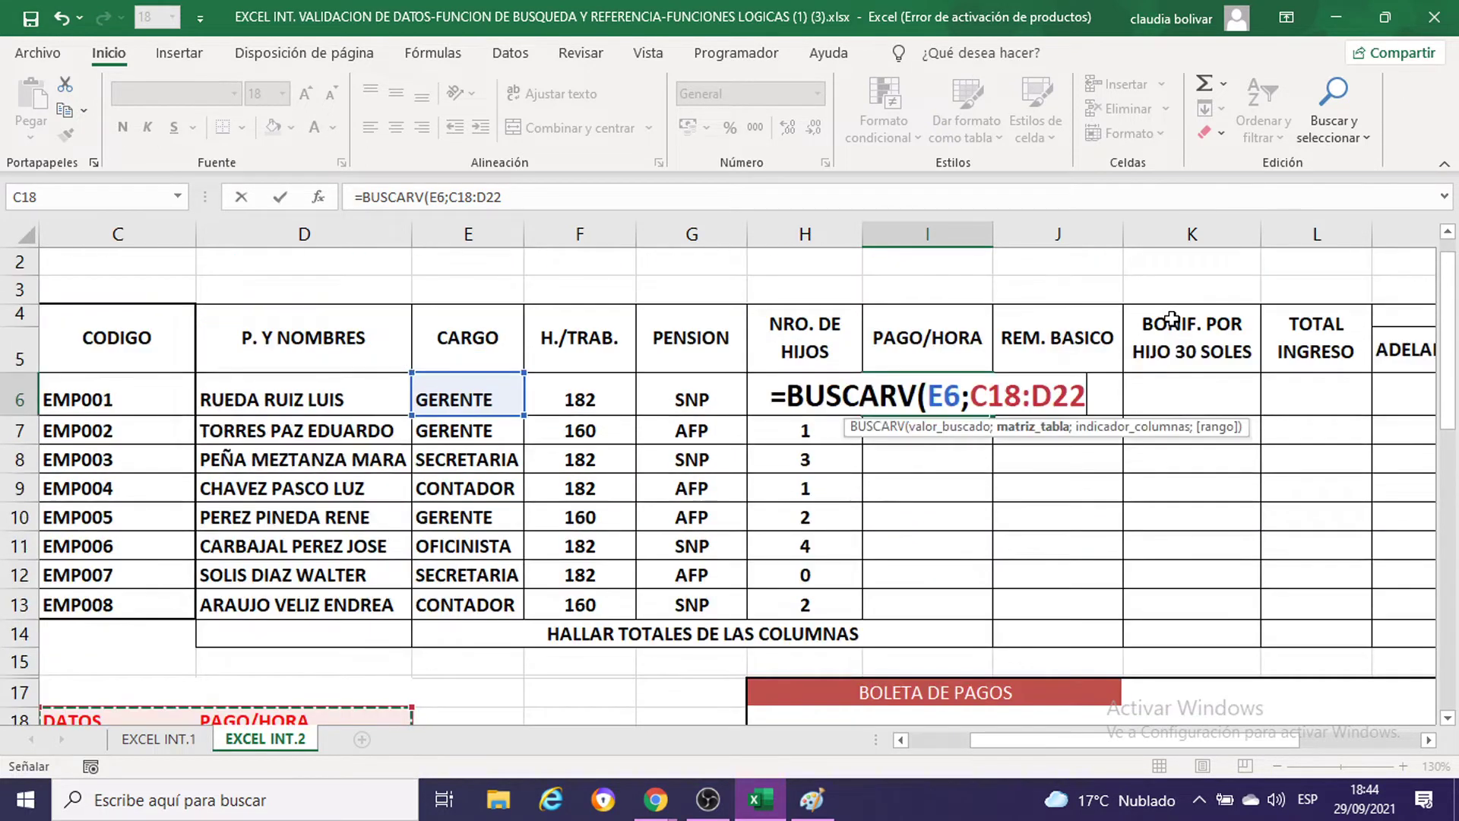
{"action": "scroll", "coordinate": [1162, 316], "scroll_direction": "down", "scroll_amount": 1}
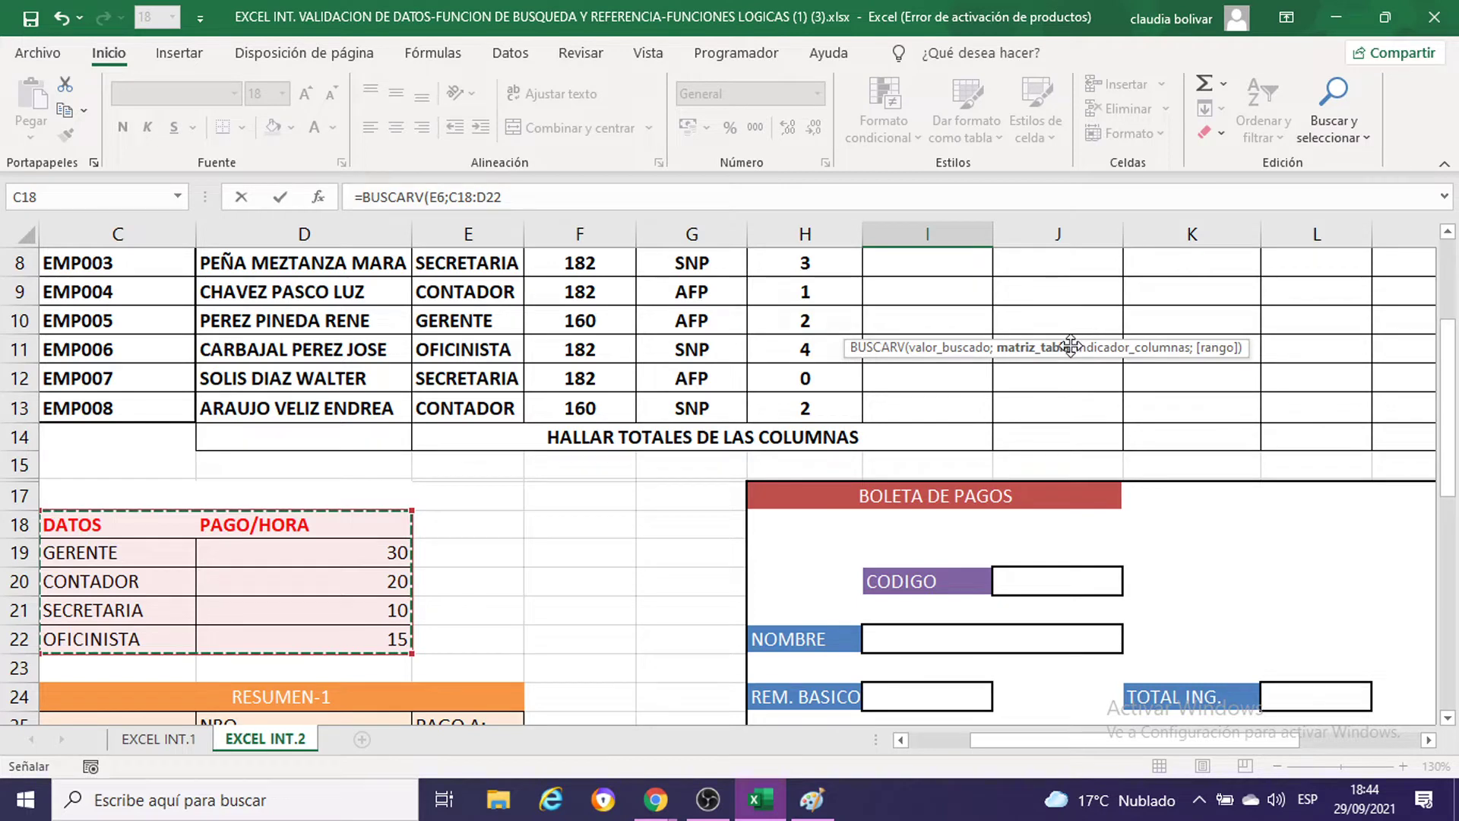
{"action": "key", "text": "F4"}
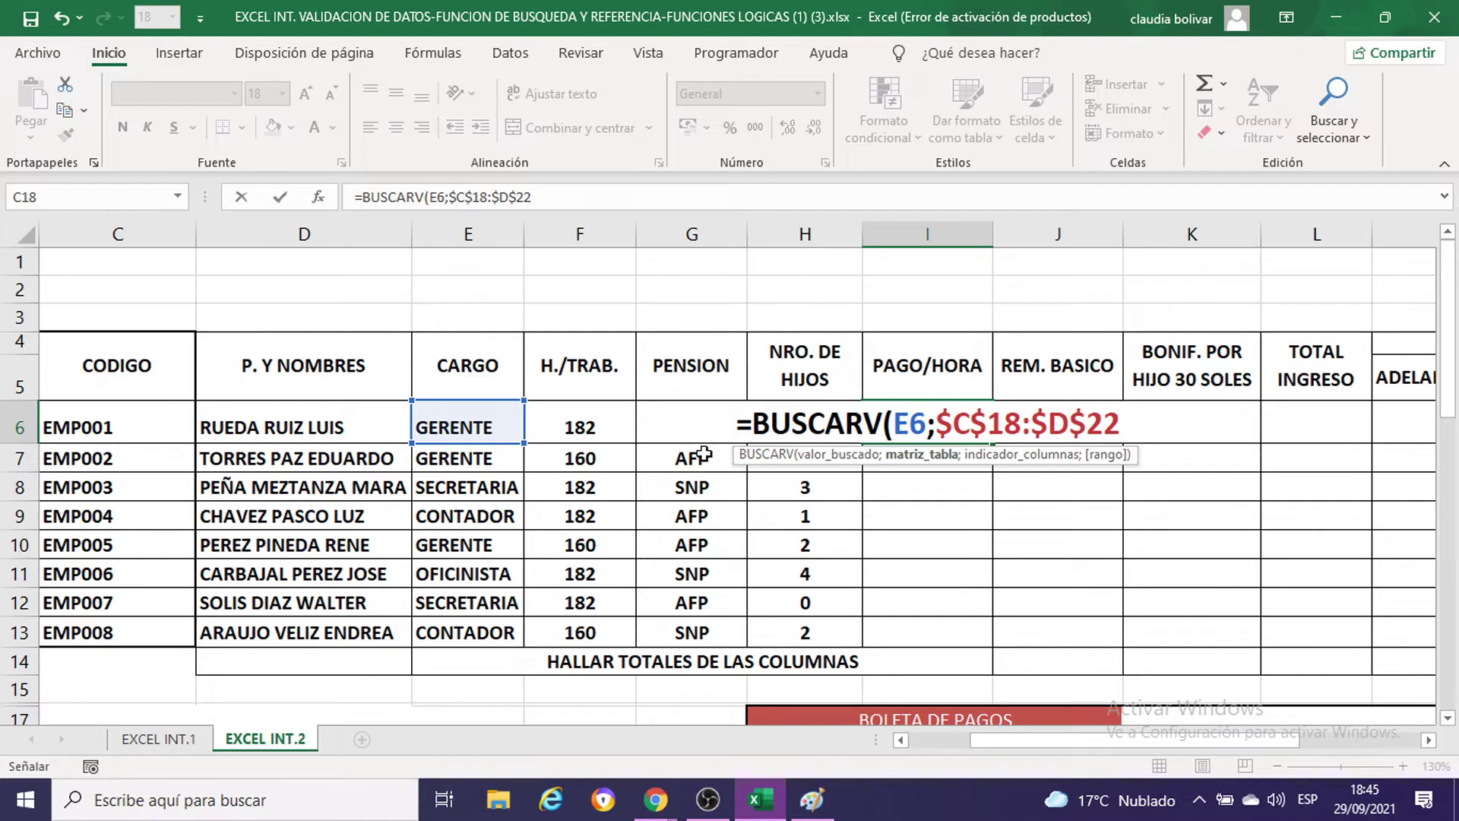
Step: Switch from Excel to File Explorer, leaving the I6 formula unfinished
{"action": "left_click", "coordinate": [498, 805]}
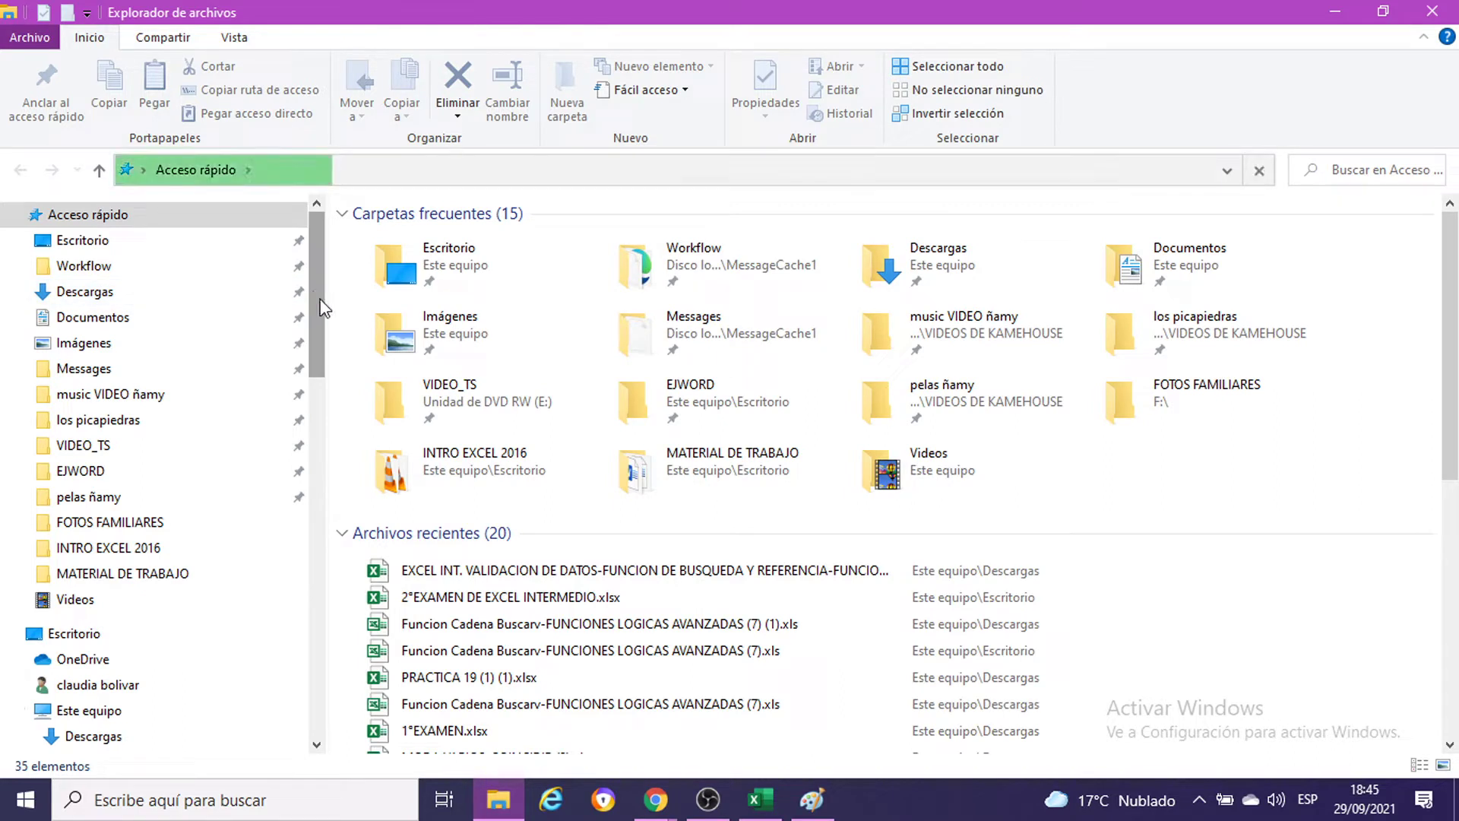
Step: Locate TECLADO 2.jpg in Escritorio and open it in Paint
{"action": "left_click", "coordinate": [81, 242]}
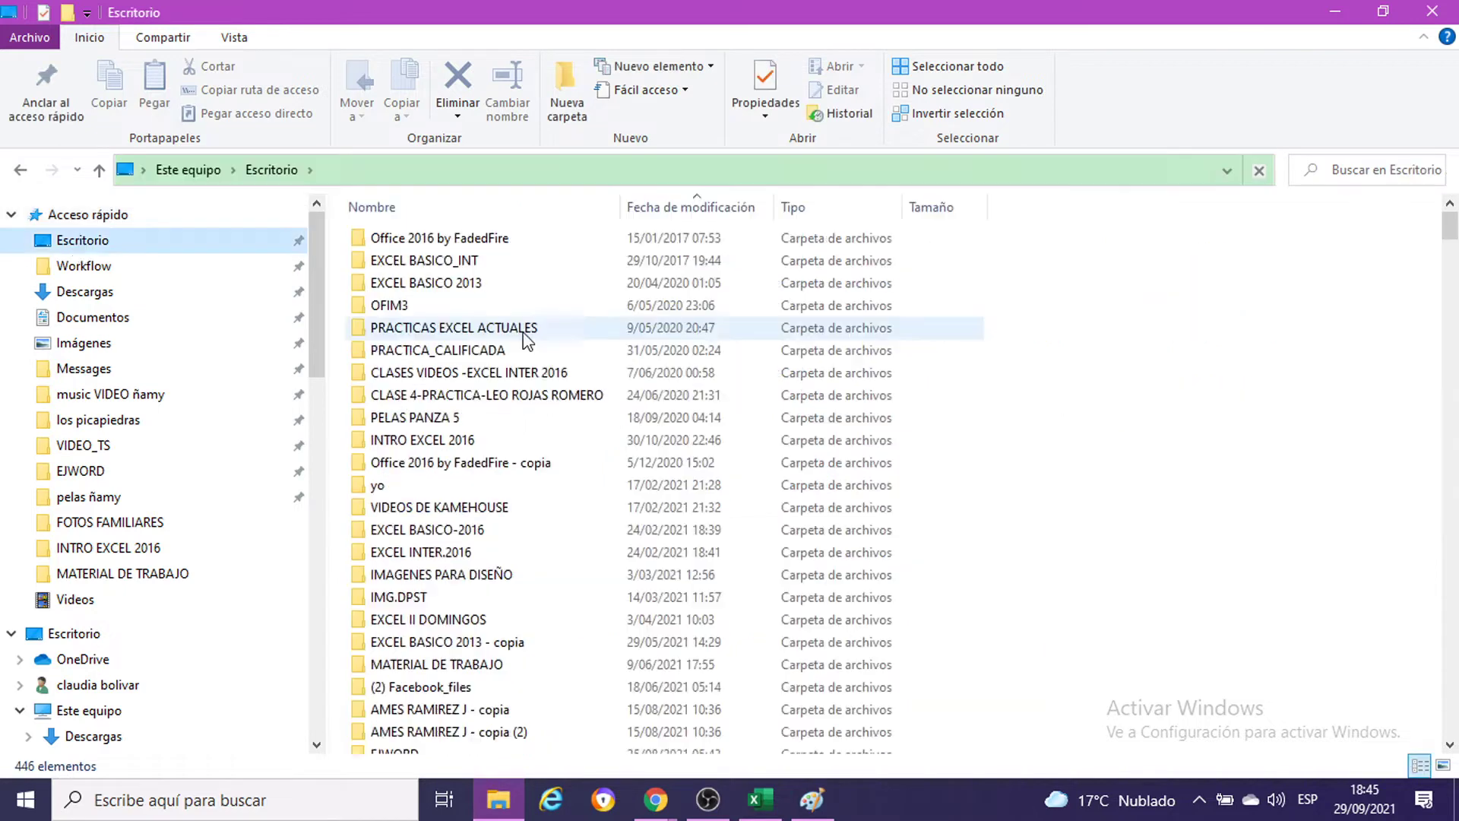
{"action": "scroll", "coordinate": [479, 332], "scroll_direction": "down", "scroll_amount": 1}
{"action": "scroll", "coordinate": [489, 336], "scroll_direction": "down", "scroll_amount": 4}
{"action": "scroll", "coordinate": [521, 374], "scroll_direction": "down", "scroll_amount": 5}
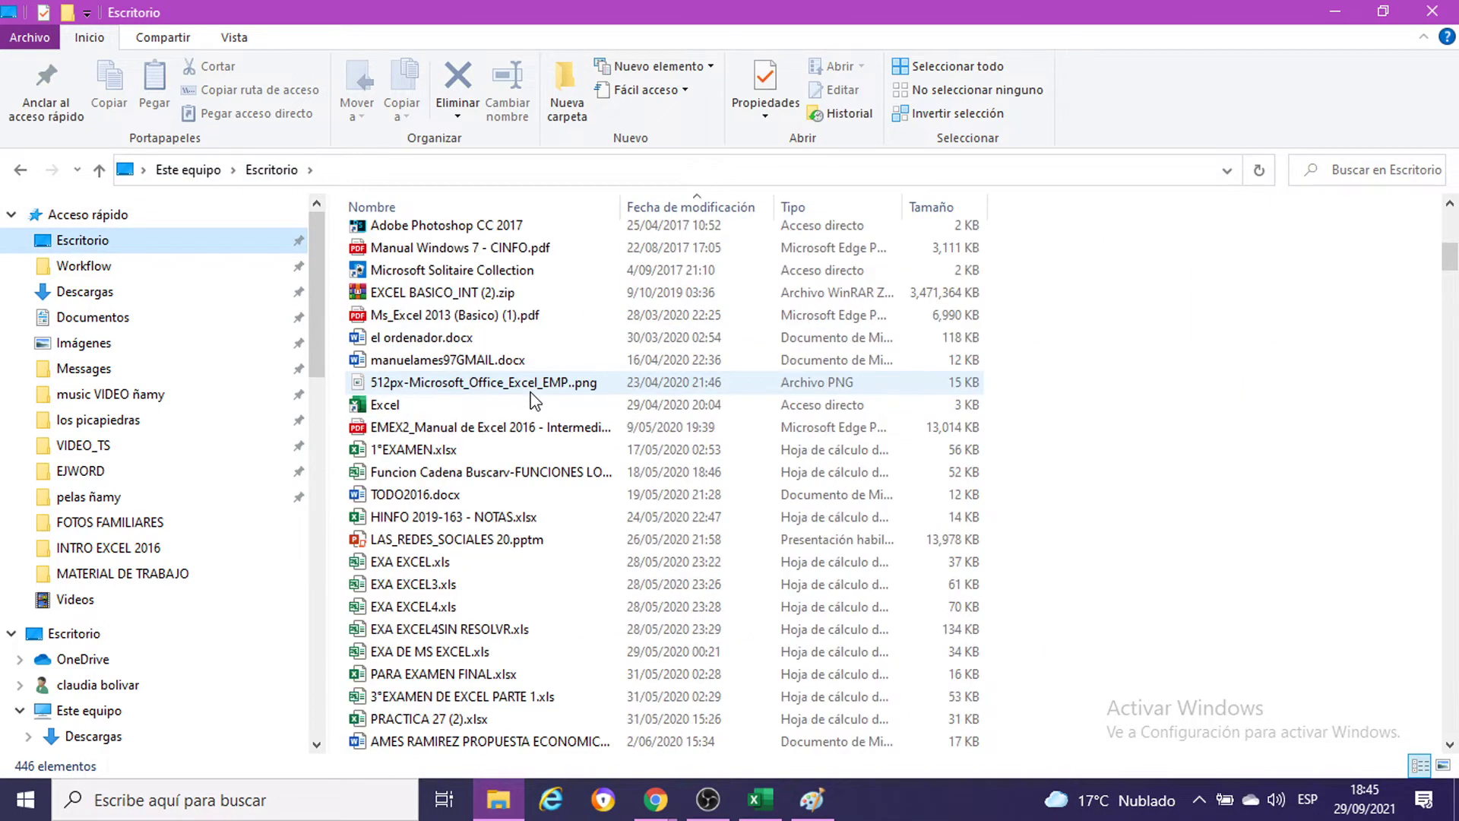
{"action": "scroll", "coordinate": [534, 401], "scroll_direction": "down", "scroll_amount": 5}
{"action": "scroll", "coordinate": [534, 401], "scroll_direction": "down", "scroll_amount": 2}
{"action": "scroll", "coordinate": [534, 400], "scroll_direction": "down", "scroll_amount": 5}
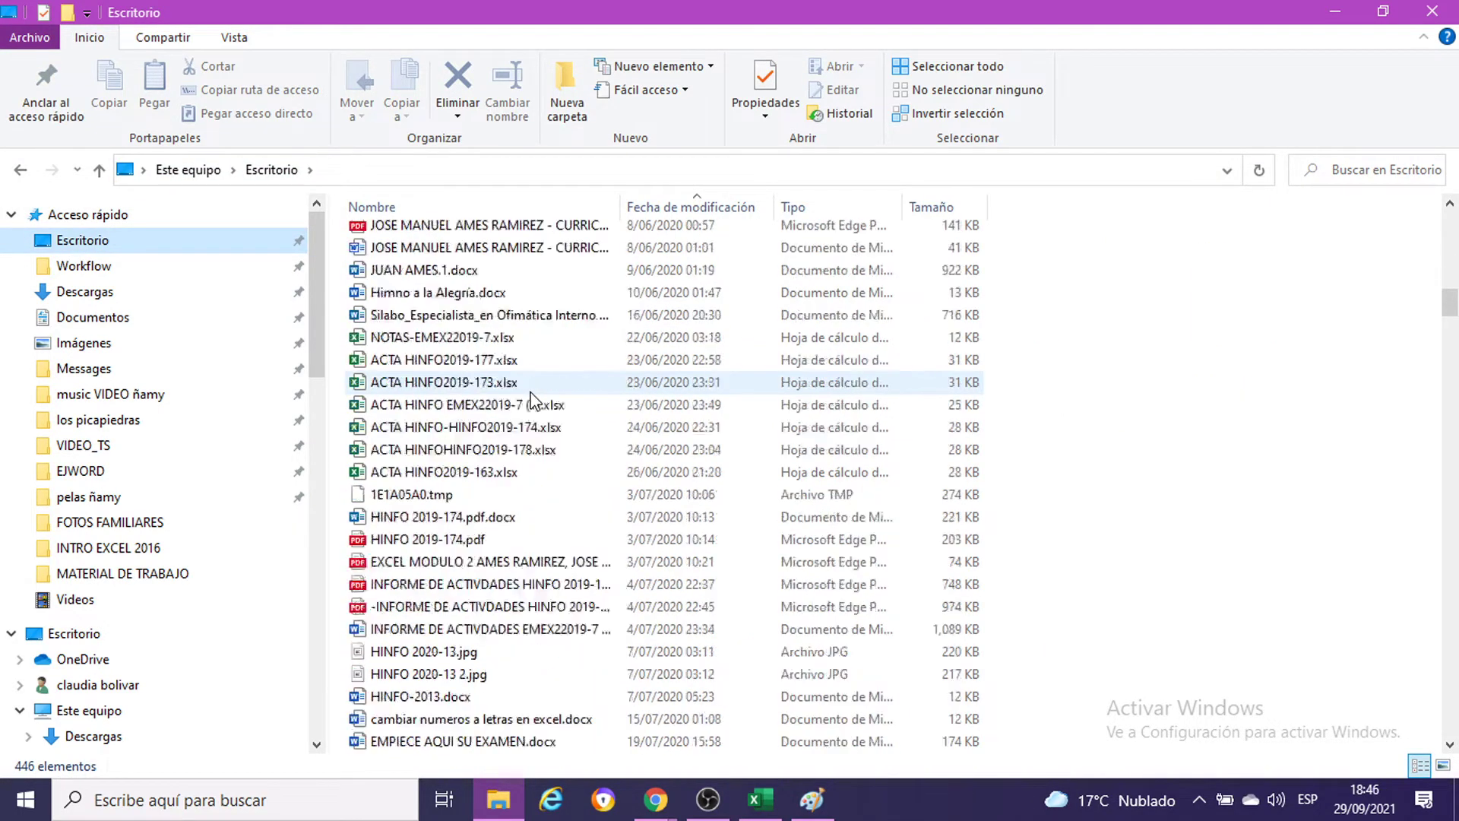
{"action": "scroll", "coordinate": [534, 400], "scroll_direction": "down", "scroll_amount": 1}
{"action": "scroll", "coordinate": [532, 394], "scroll_direction": "down", "scroll_amount": 7}
{"action": "scroll", "coordinate": [532, 399], "scroll_direction": "down", "scroll_amount": 1}
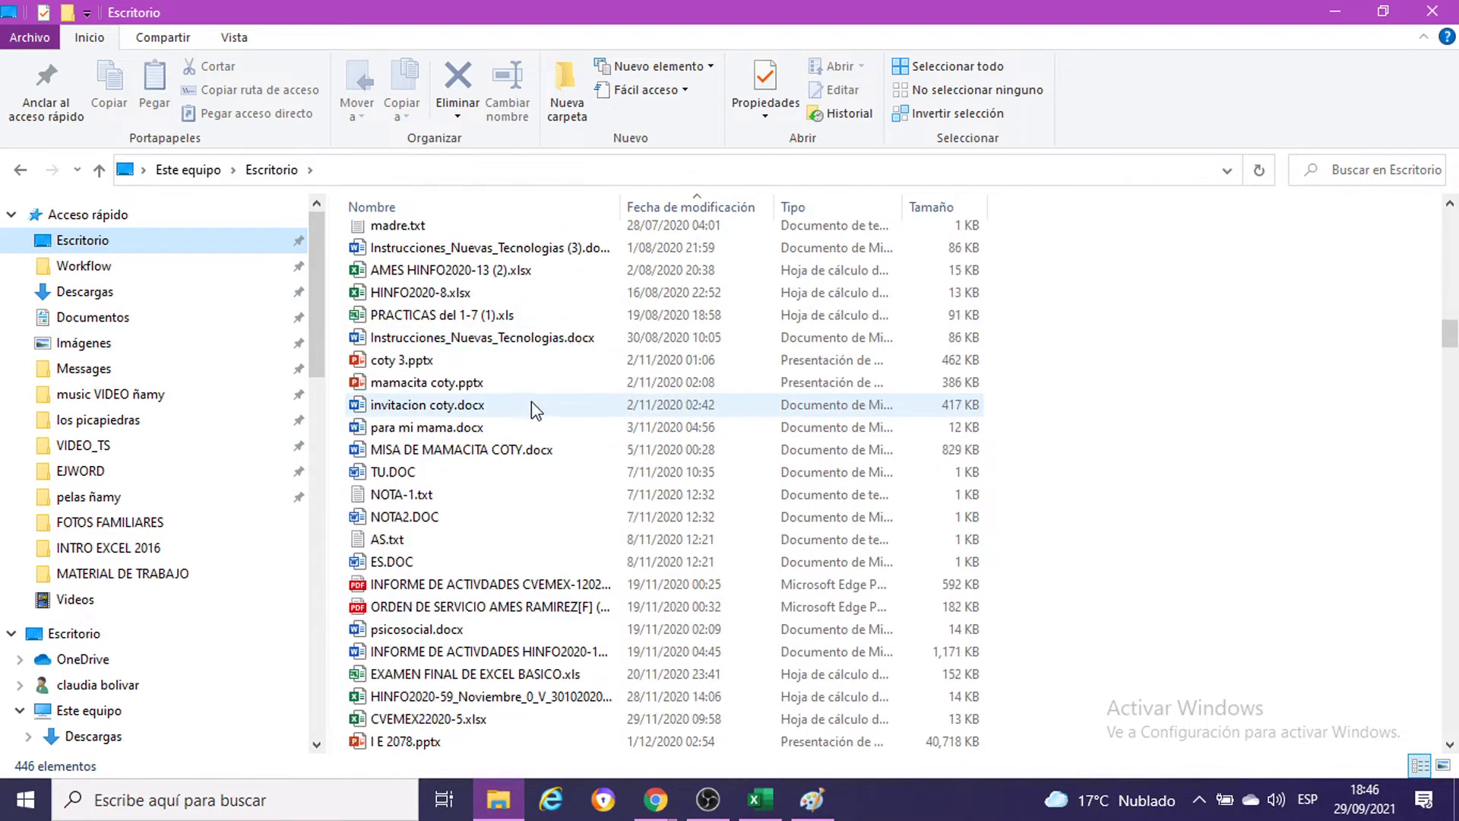
{"action": "scroll", "coordinate": [532, 400], "scroll_direction": "down", "scroll_amount": 2}
{"action": "scroll", "coordinate": [533, 402], "scroll_direction": "down", "scroll_amount": 2}
{"action": "scroll", "coordinate": [534, 403], "scroll_direction": "down", "scroll_amount": 3}
{"action": "scroll", "coordinate": [534, 404], "scroll_direction": "down", "scroll_amount": 2}
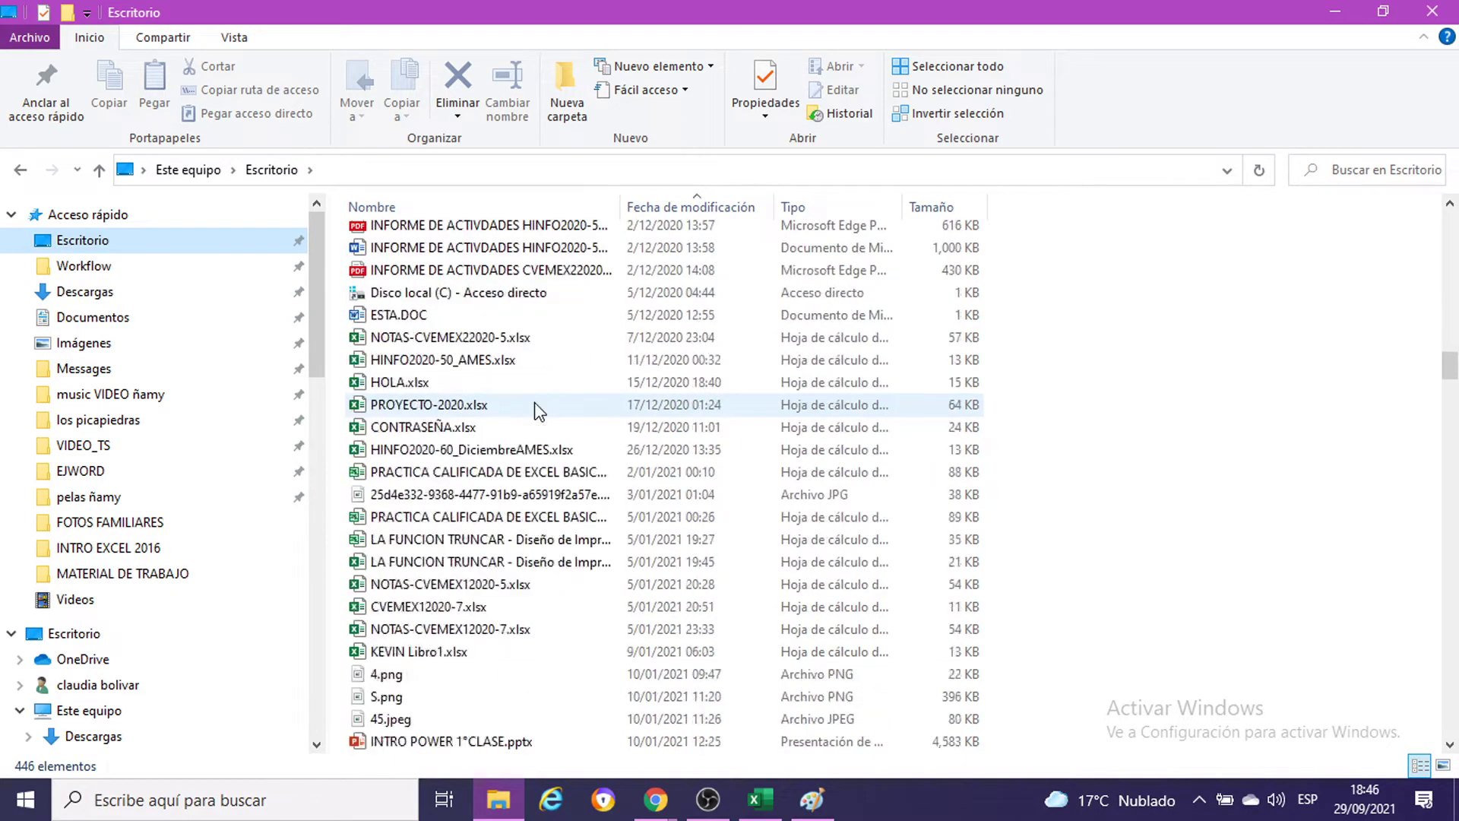
{"action": "scroll", "coordinate": [535, 403], "scroll_direction": "down", "scroll_amount": 2}
{"action": "scroll", "coordinate": [537, 408], "scroll_direction": "down", "scroll_amount": 2}
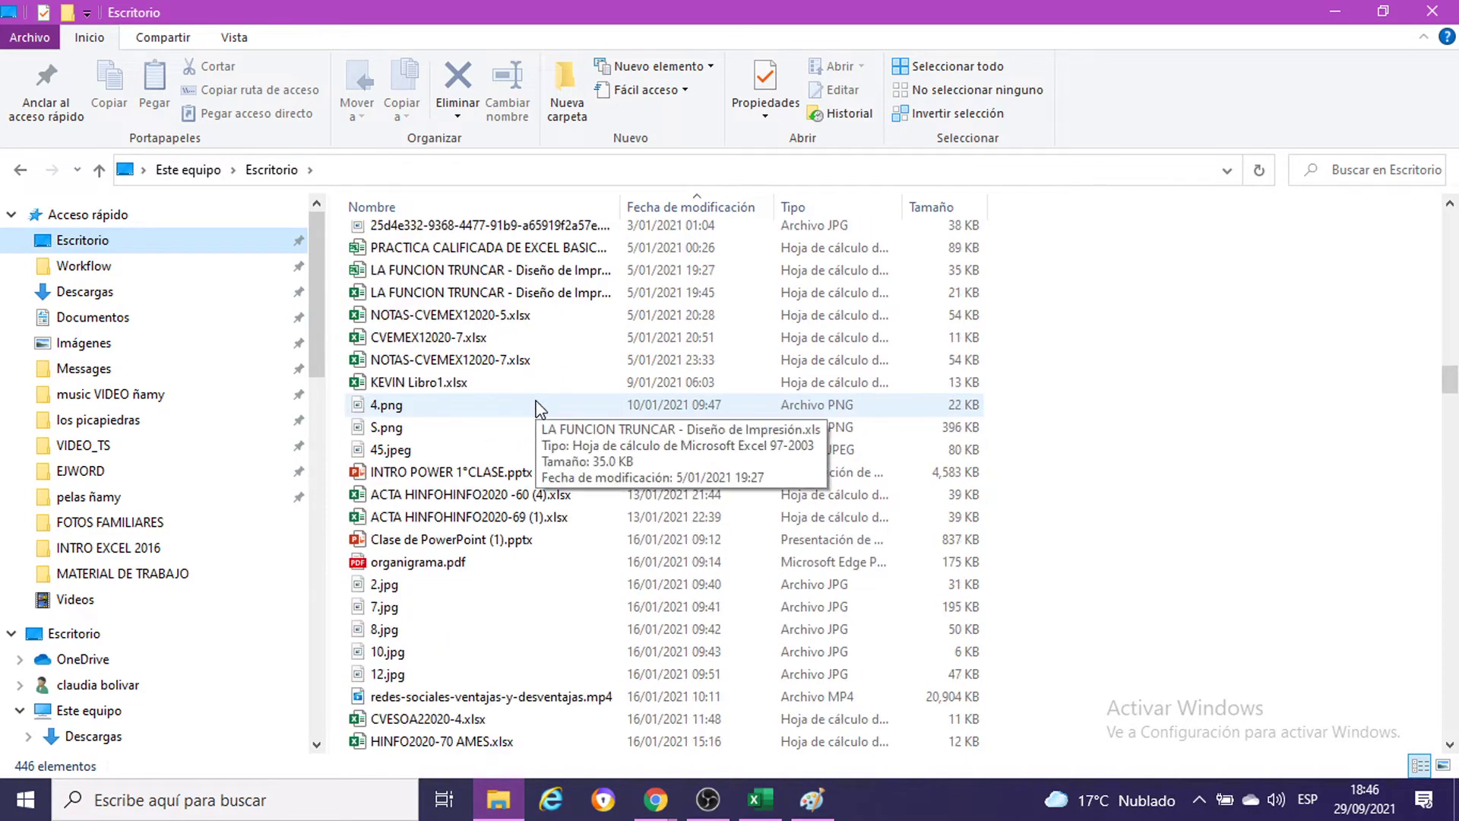
{"action": "scroll", "coordinate": [537, 408], "scroll_direction": "down", "scroll_amount": 1}
{"action": "scroll", "coordinate": [537, 408], "scroll_direction": "down", "scroll_amount": 3}
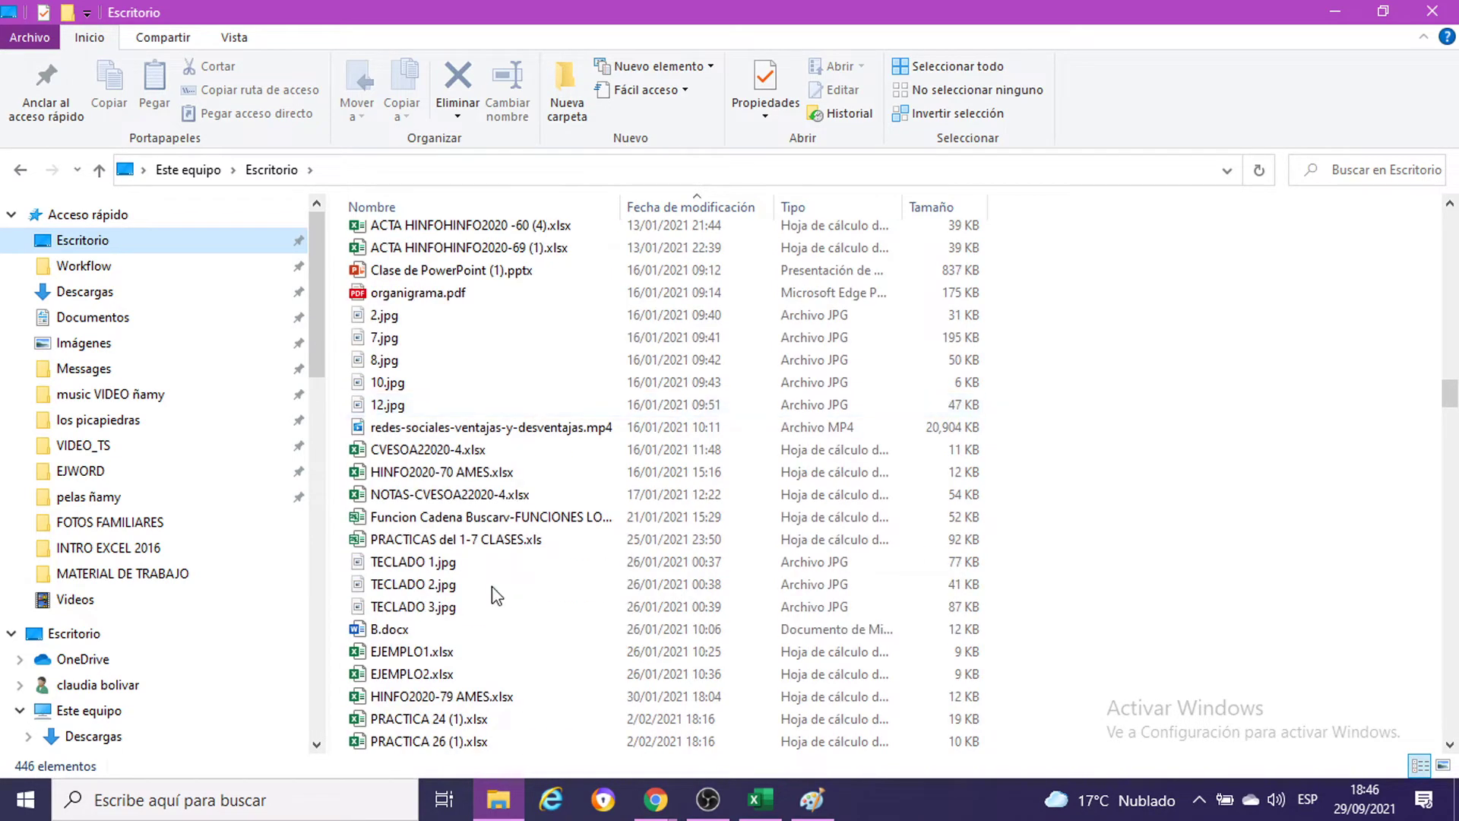
{"action": "left_click", "coordinate": [413, 583]}
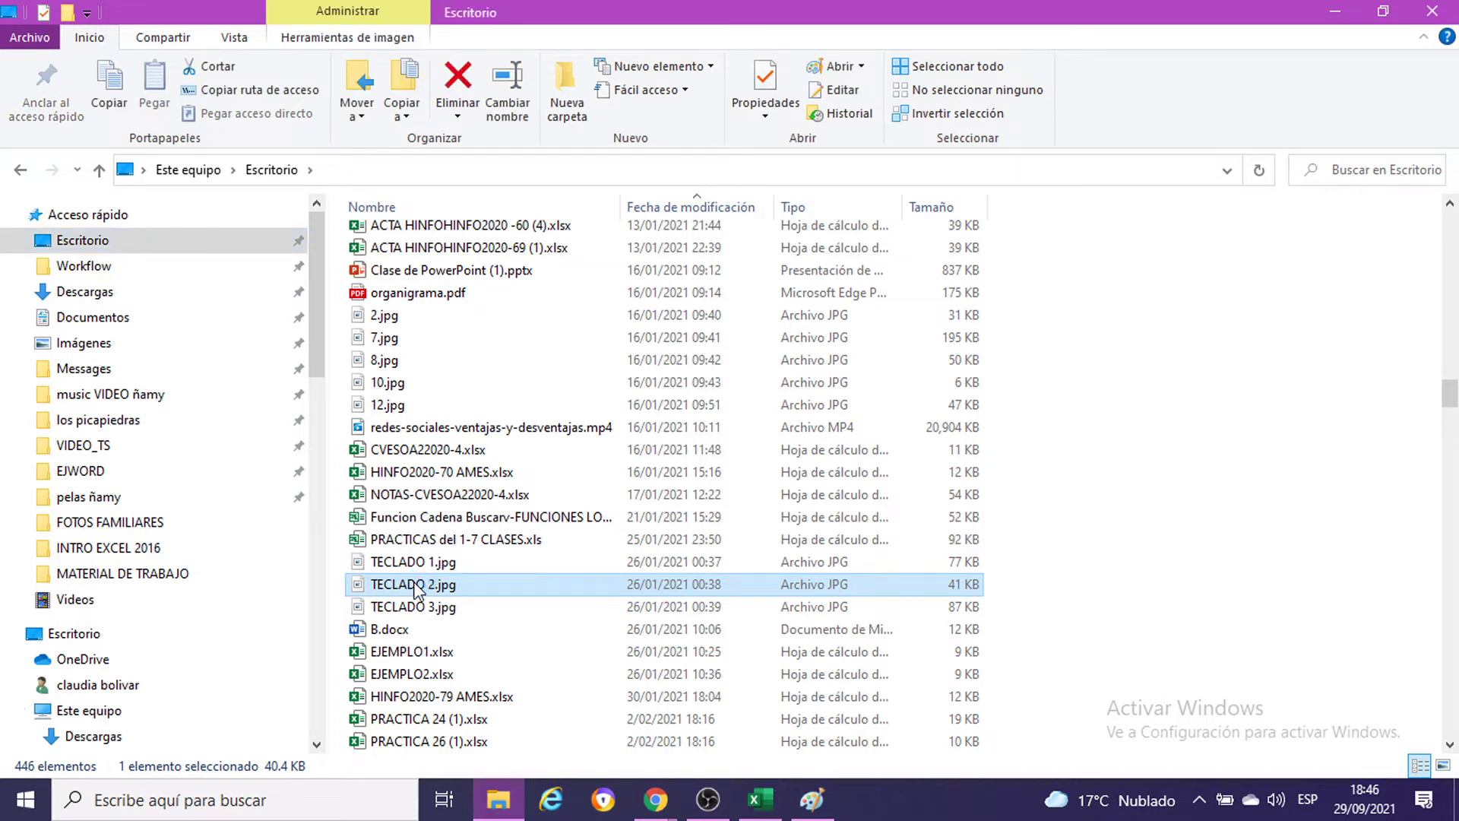
{"action": "double_click", "coordinate": [414, 585]}
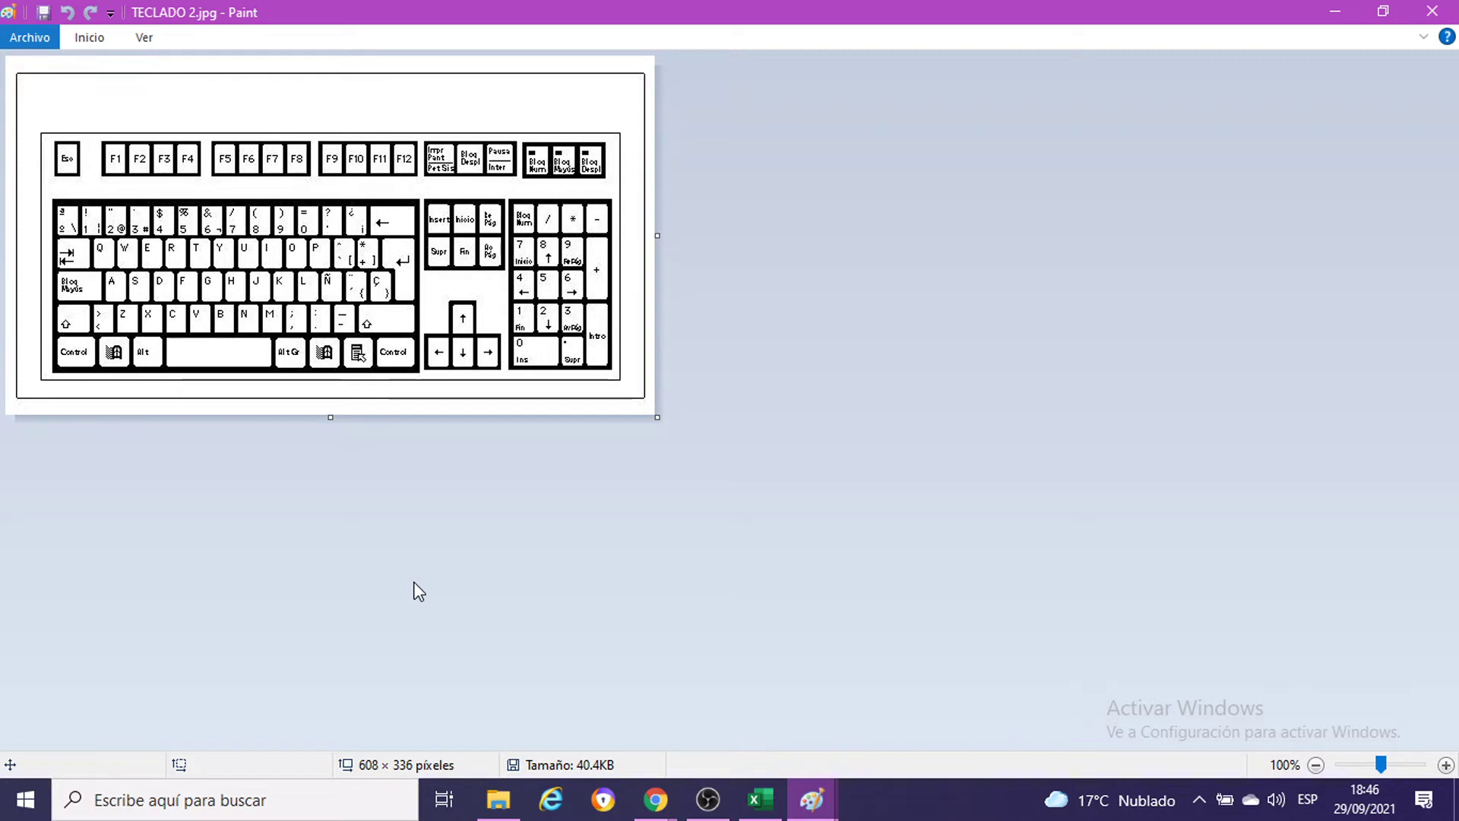
Step: Zoom the keyboard image to 200%, circle the keys beside Z, undo it, then return to Meet
{"action": "left_click", "coordinate": [1446, 766]}
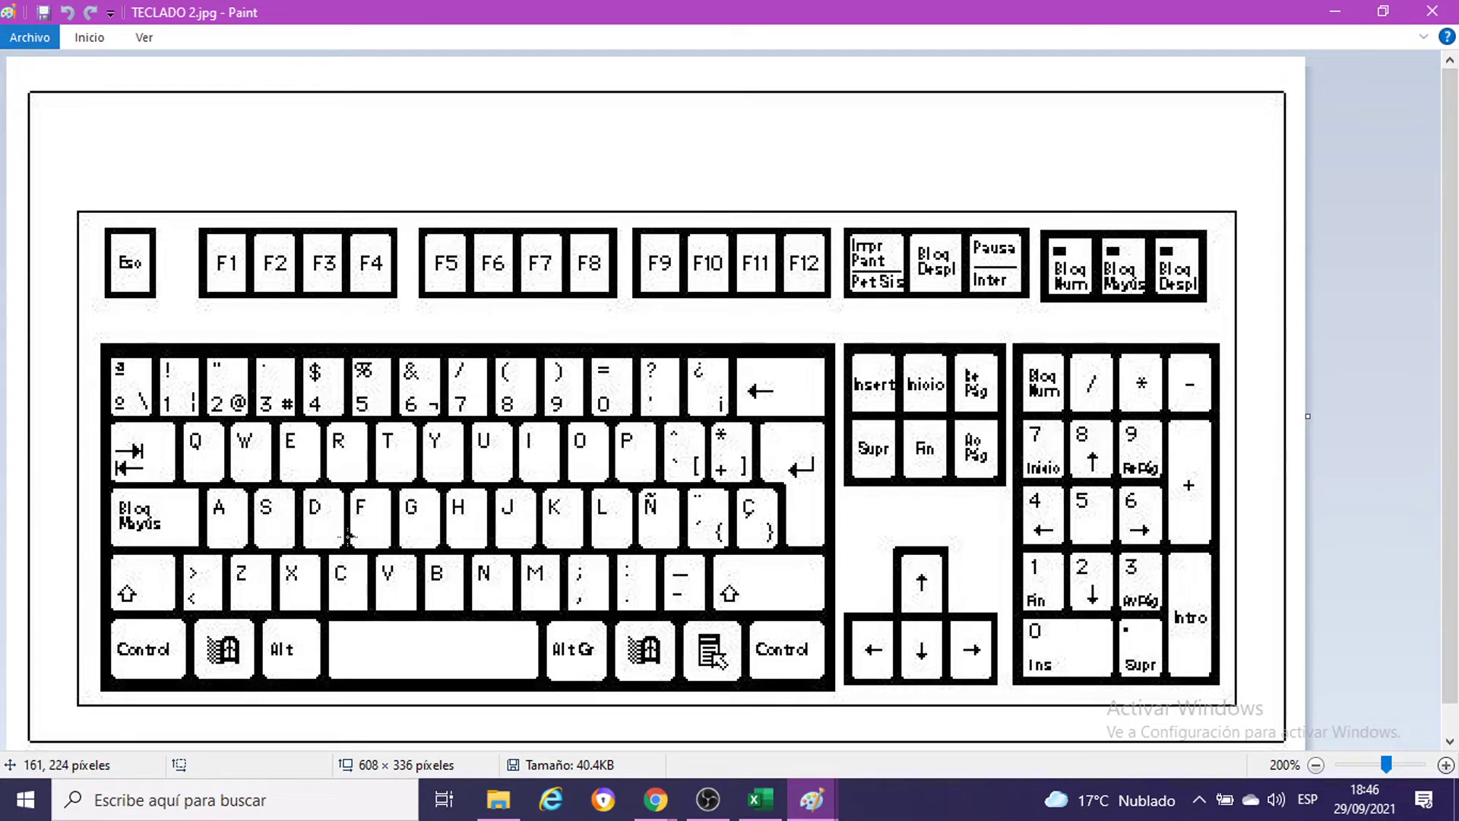
{"action": "left_click_drag", "start_coordinate": [238, 538], "coordinate": [248, 531]}
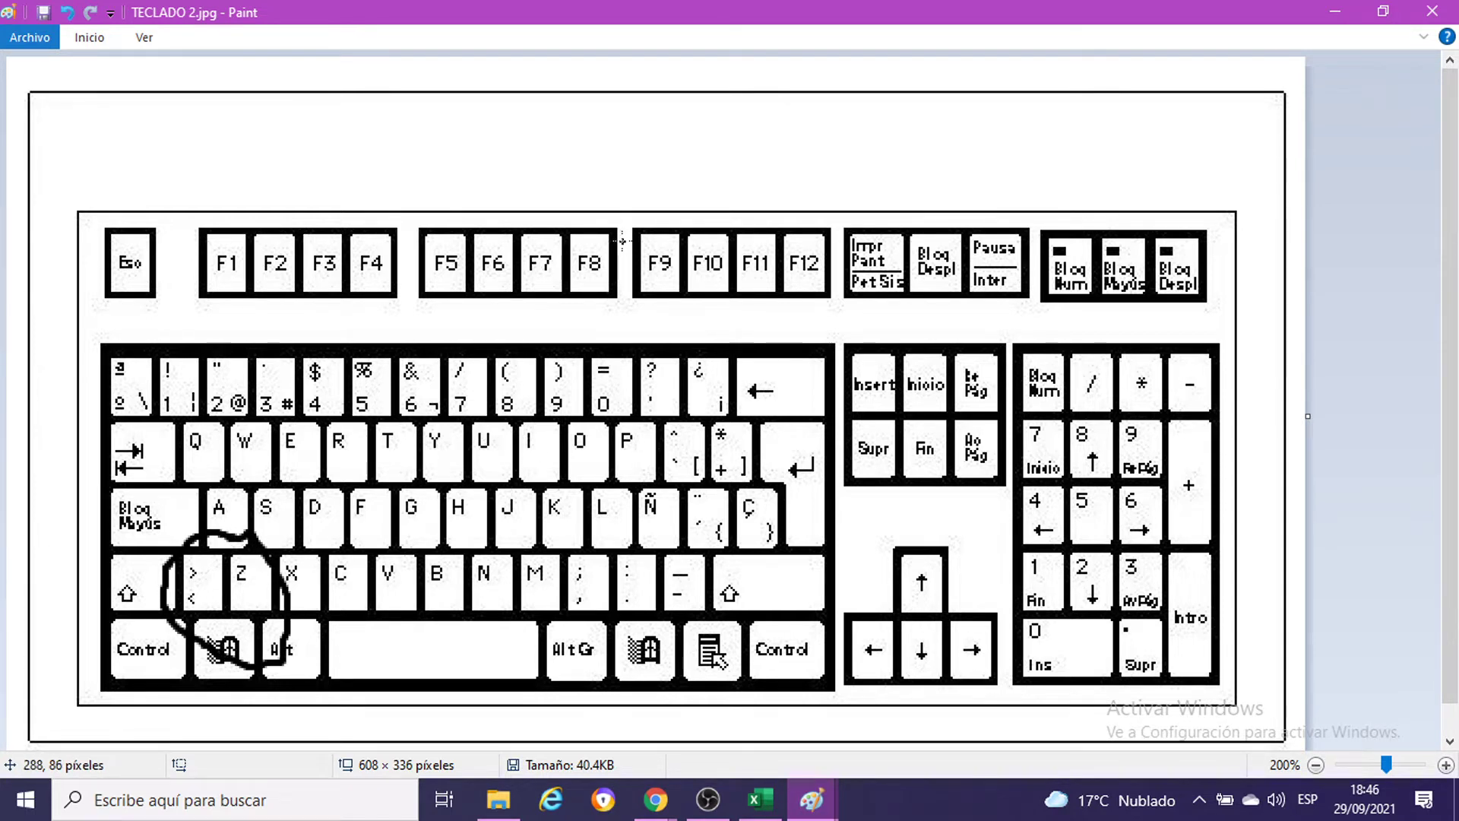
{"action": "key", "text": "ctrl+z"}
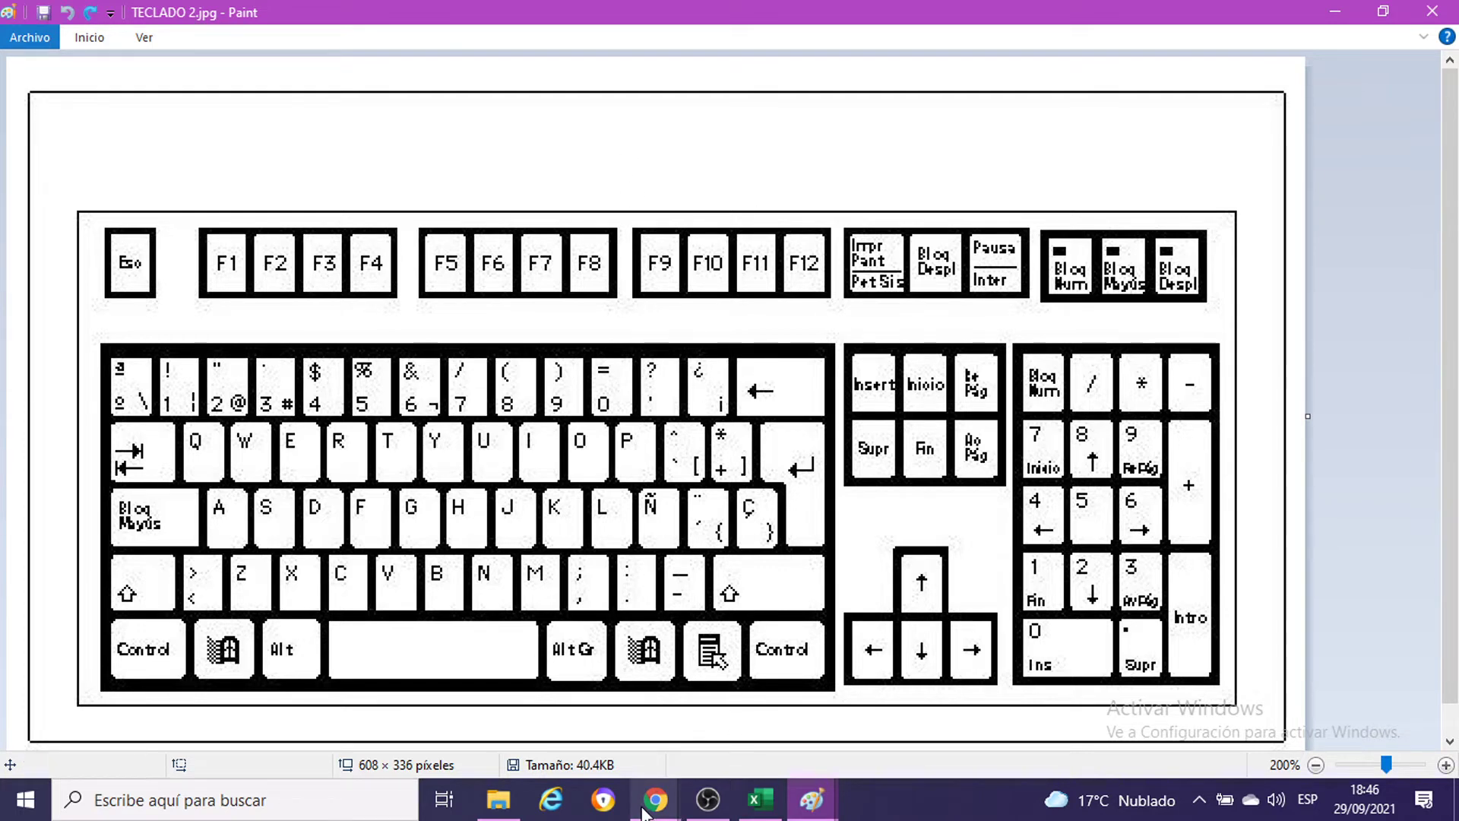
{"action": "mouse_move", "coordinate": [655, 800]}
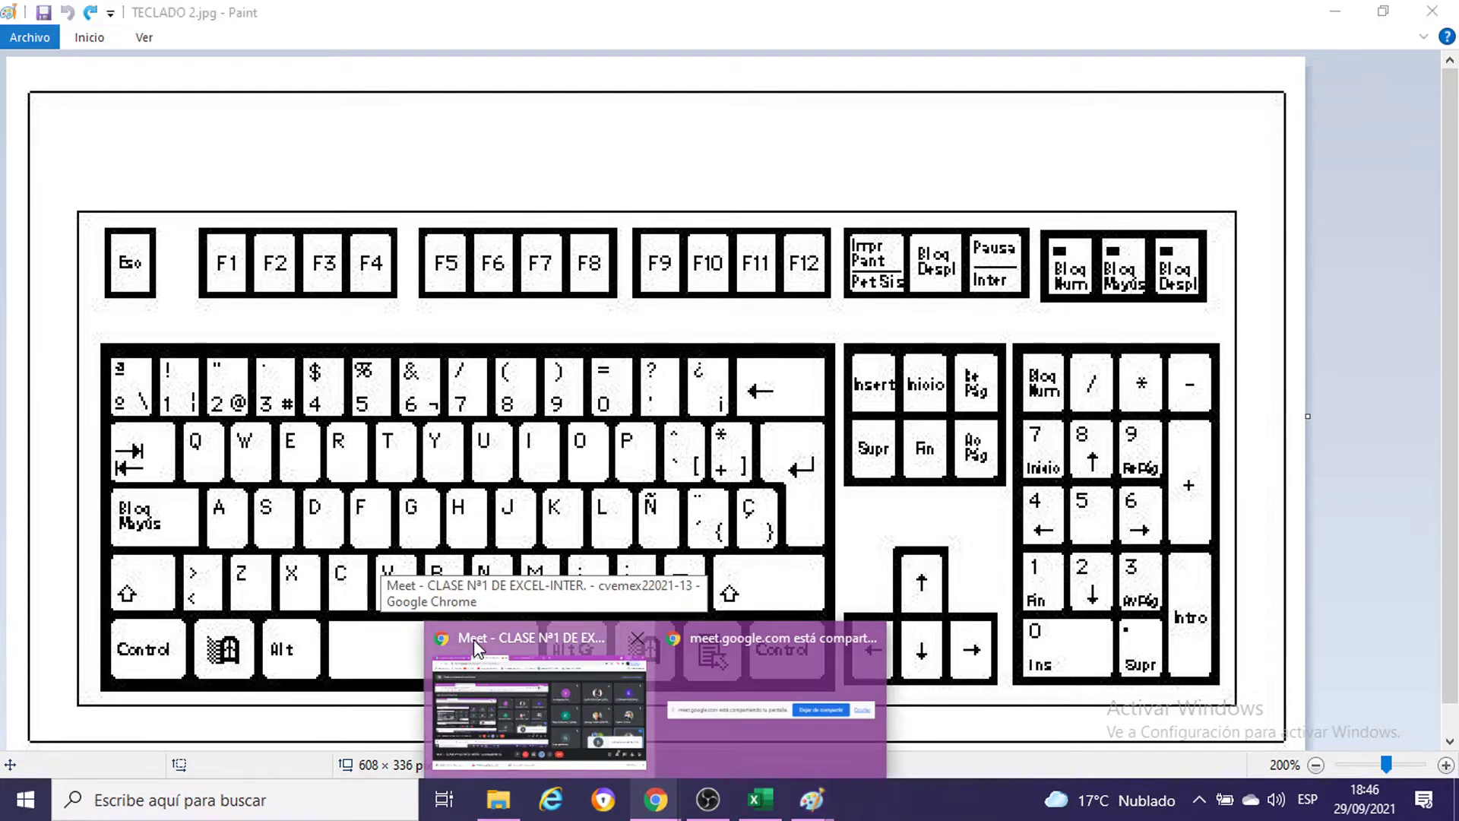
{"action": "left_click", "coordinate": [472, 642]}
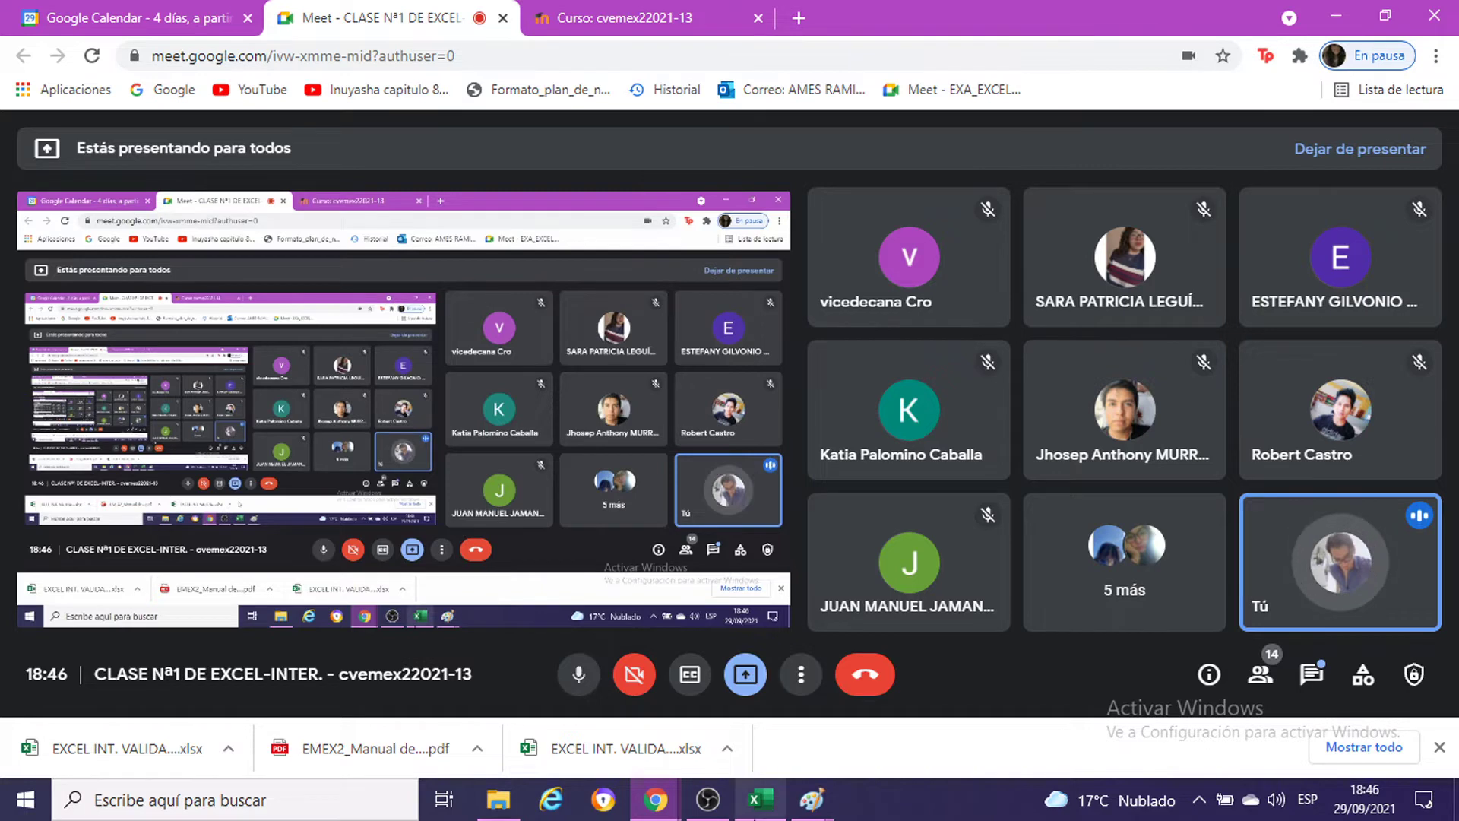
Step: Bring the EXCEL INT.2 payroll workbook back in front of the Meet call
{"action": "left_click", "coordinate": [769, 817]}
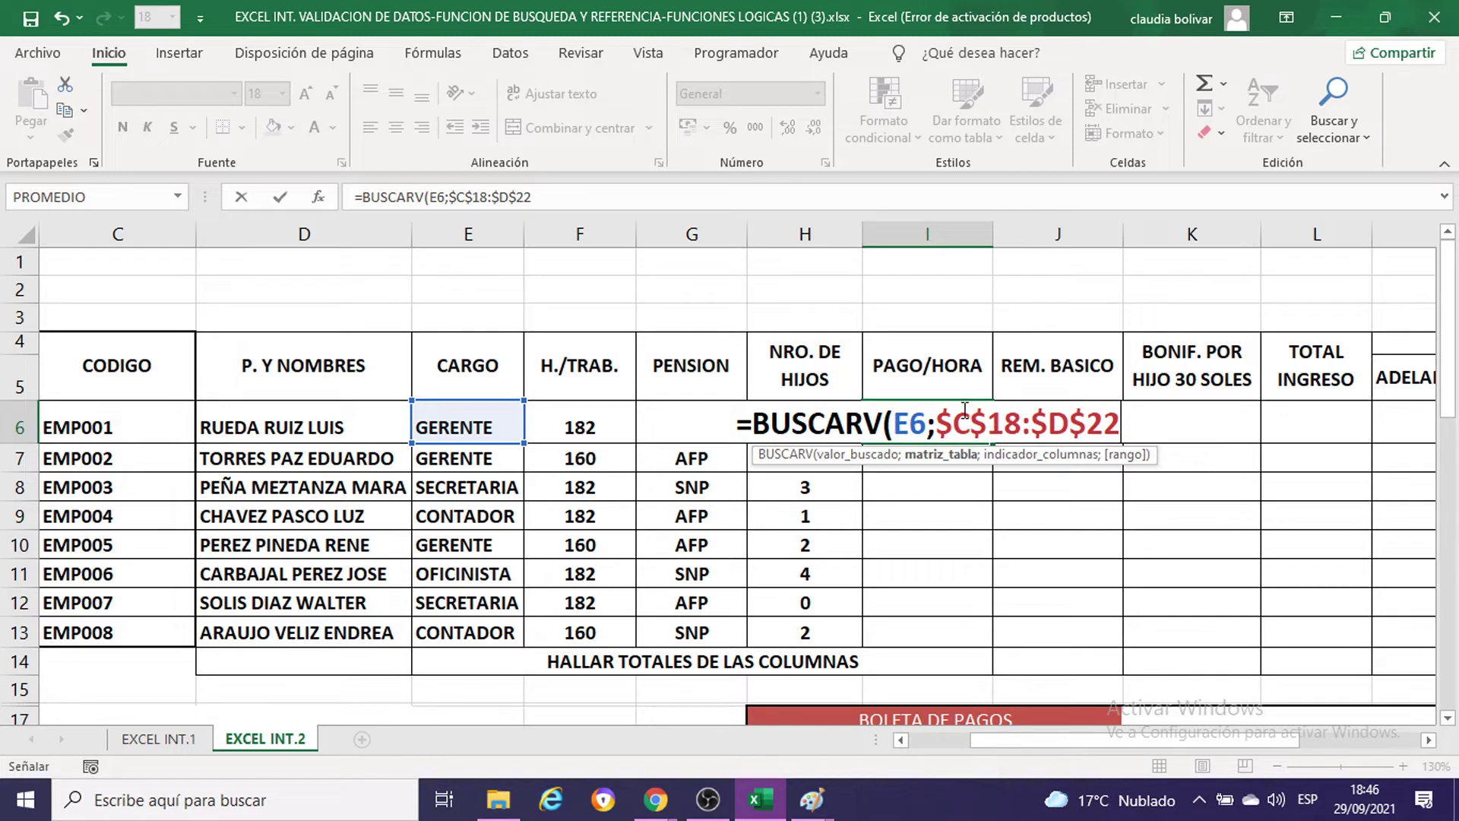
Step: Select $C$18:$D$22 in the formula and briefly mark the F4 key on the keyboard picture
{"action": "left_click_drag", "start_coordinate": [940, 417], "coordinate": [1136, 415]}
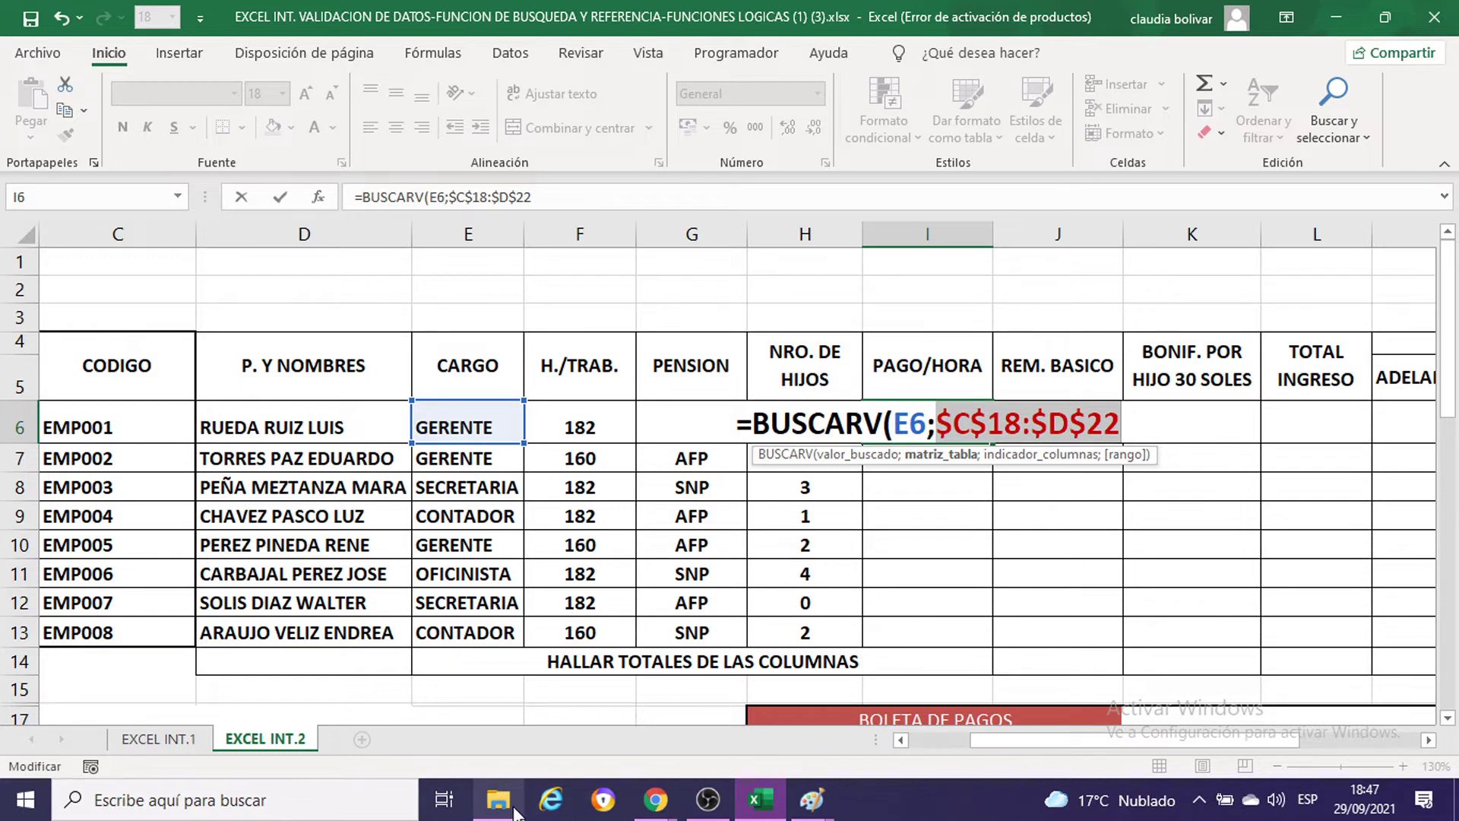
{"action": "mouse_move", "coordinate": [810, 799]}
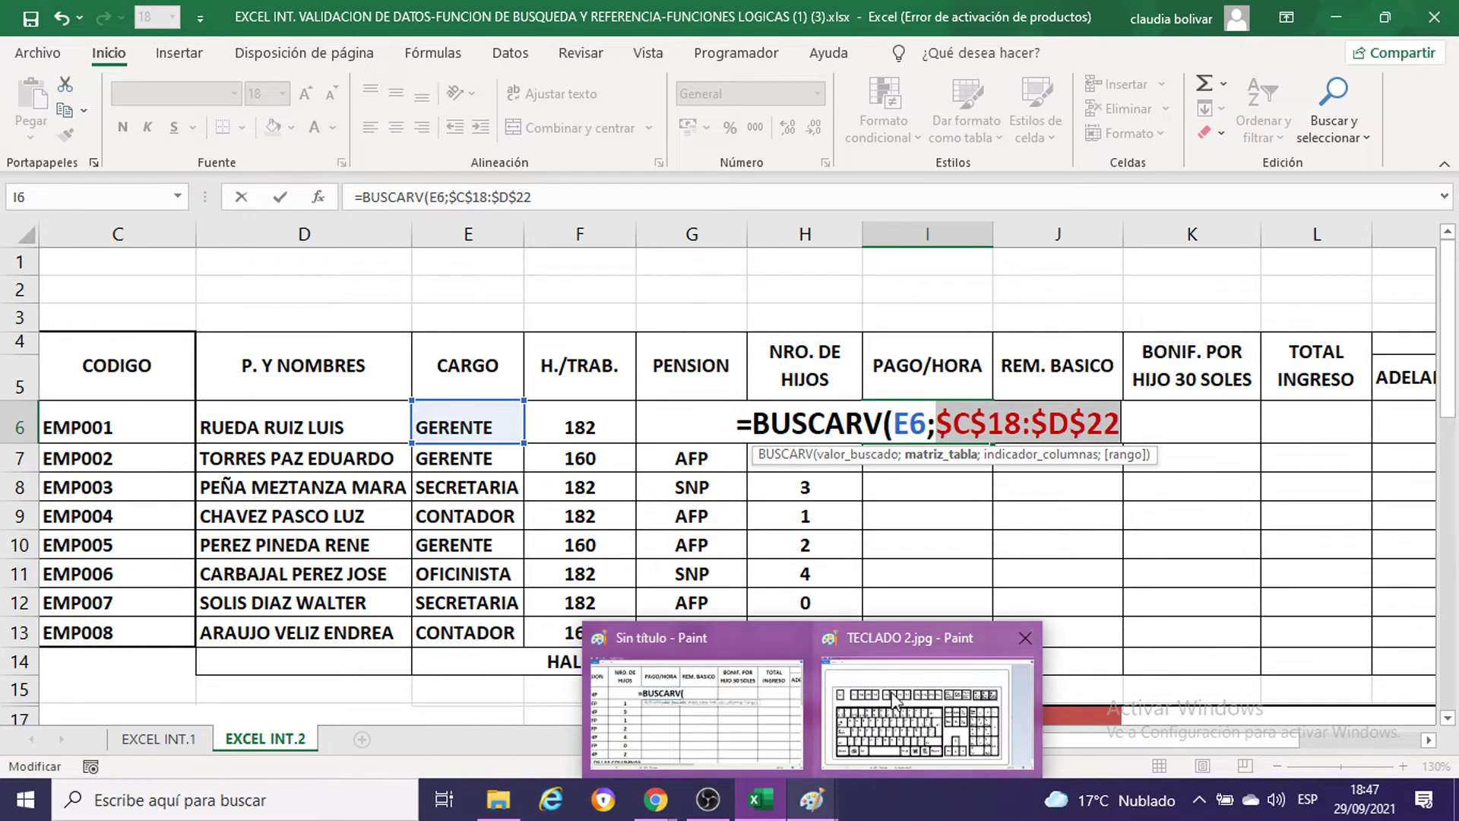
{"action": "left_click", "coordinate": [897, 703]}
{"action": "left_click_drag", "start_coordinate": [374, 239], "coordinate": [371, 277]}
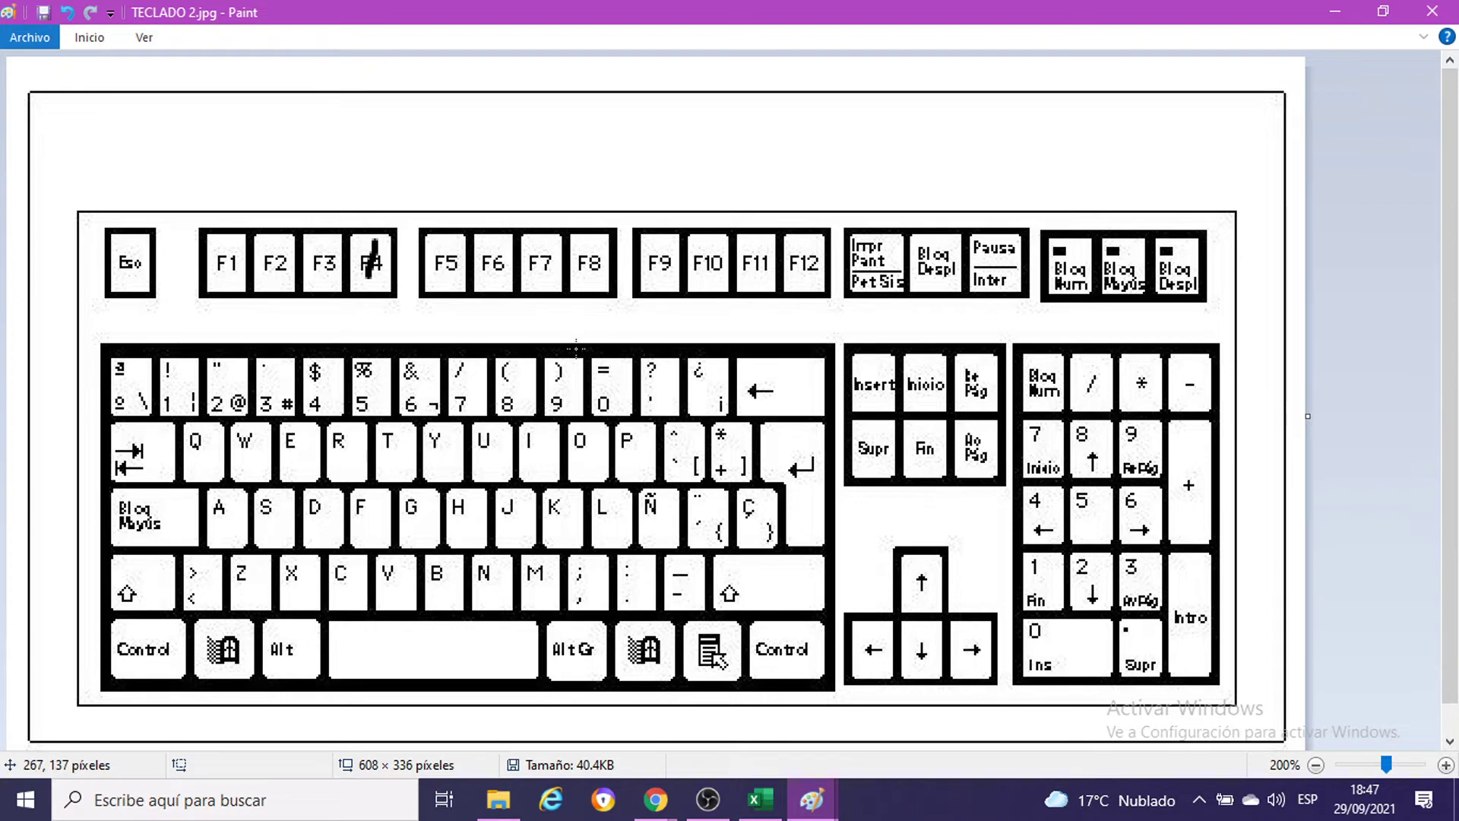
{"action": "key", "text": "ctrl+z"}
{"action": "left_click", "coordinate": [1346, 7]}
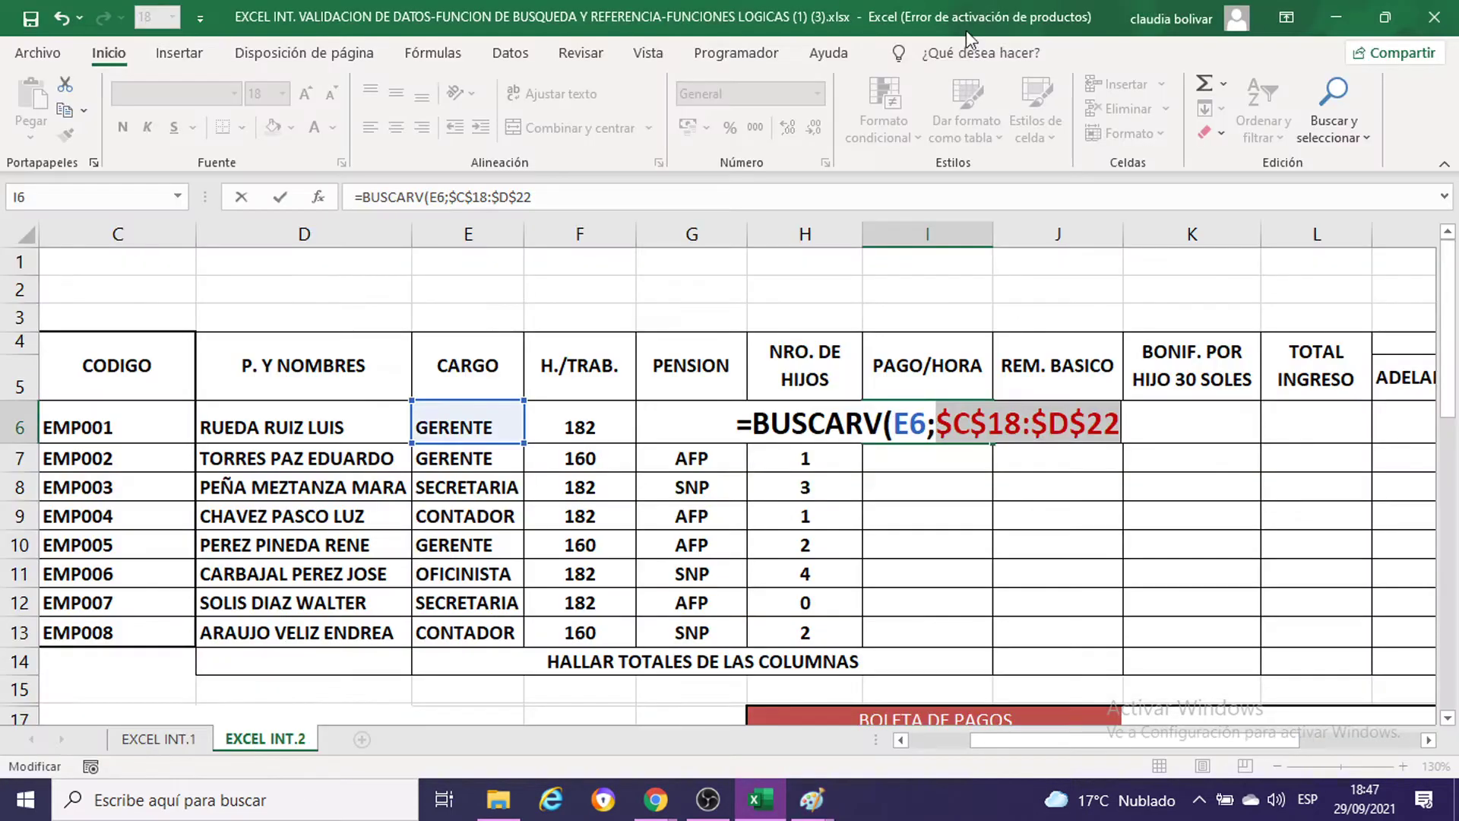
Step: Restore the overwritten range and add a semicolon after $D$22 in the I6 formula
{"action": "scroll", "coordinate": [719, 490], "scroll_direction": "down", "scroll_amount": 3}
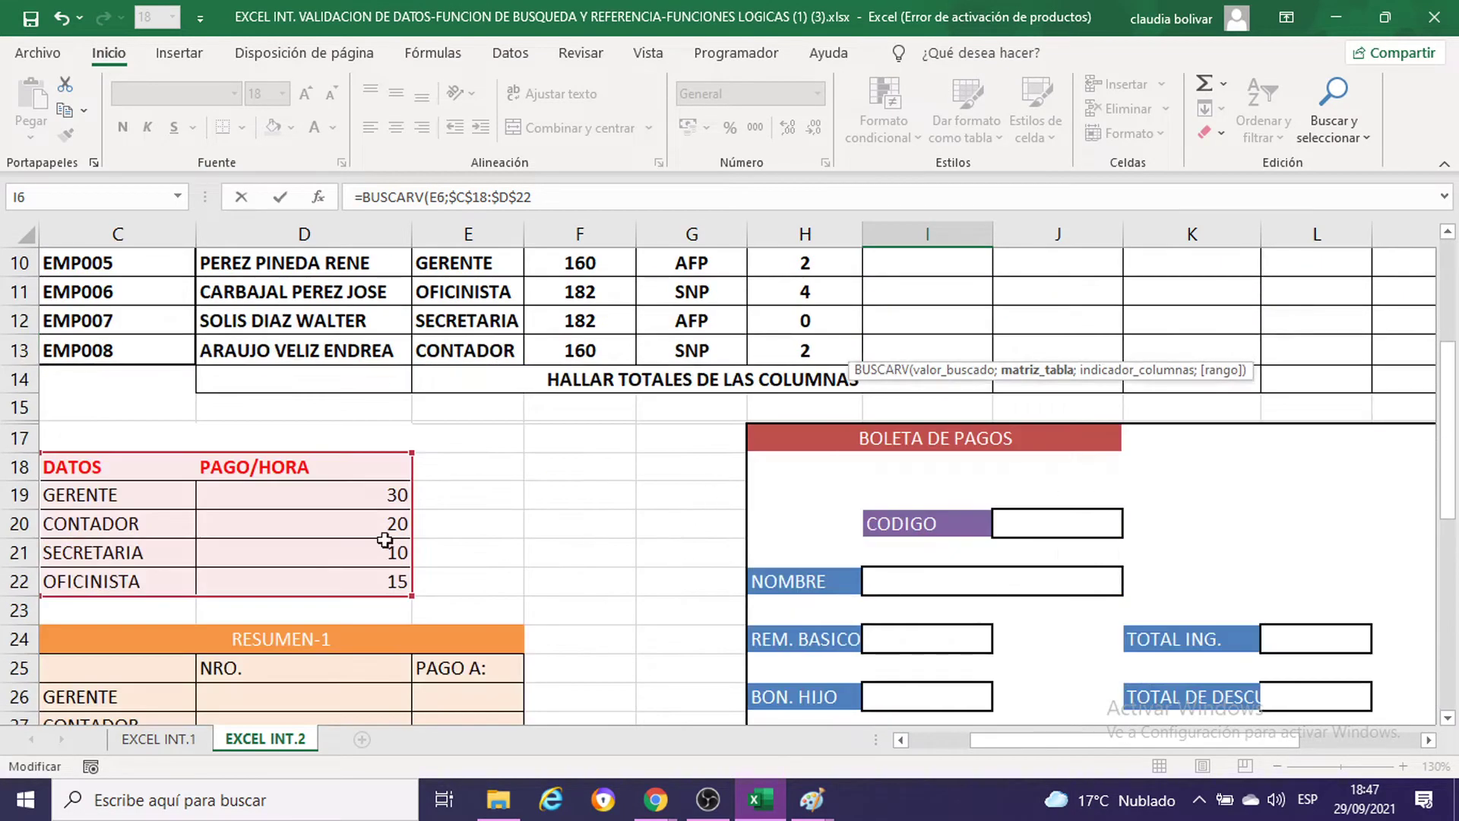
{"action": "scroll", "coordinate": [392, 497], "scroll_direction": "up", "scroll_amount": 1}
{"action": "scroll", "coordinate": [392, 497], "scroll_direction": "up", "scroll_amount": 1}
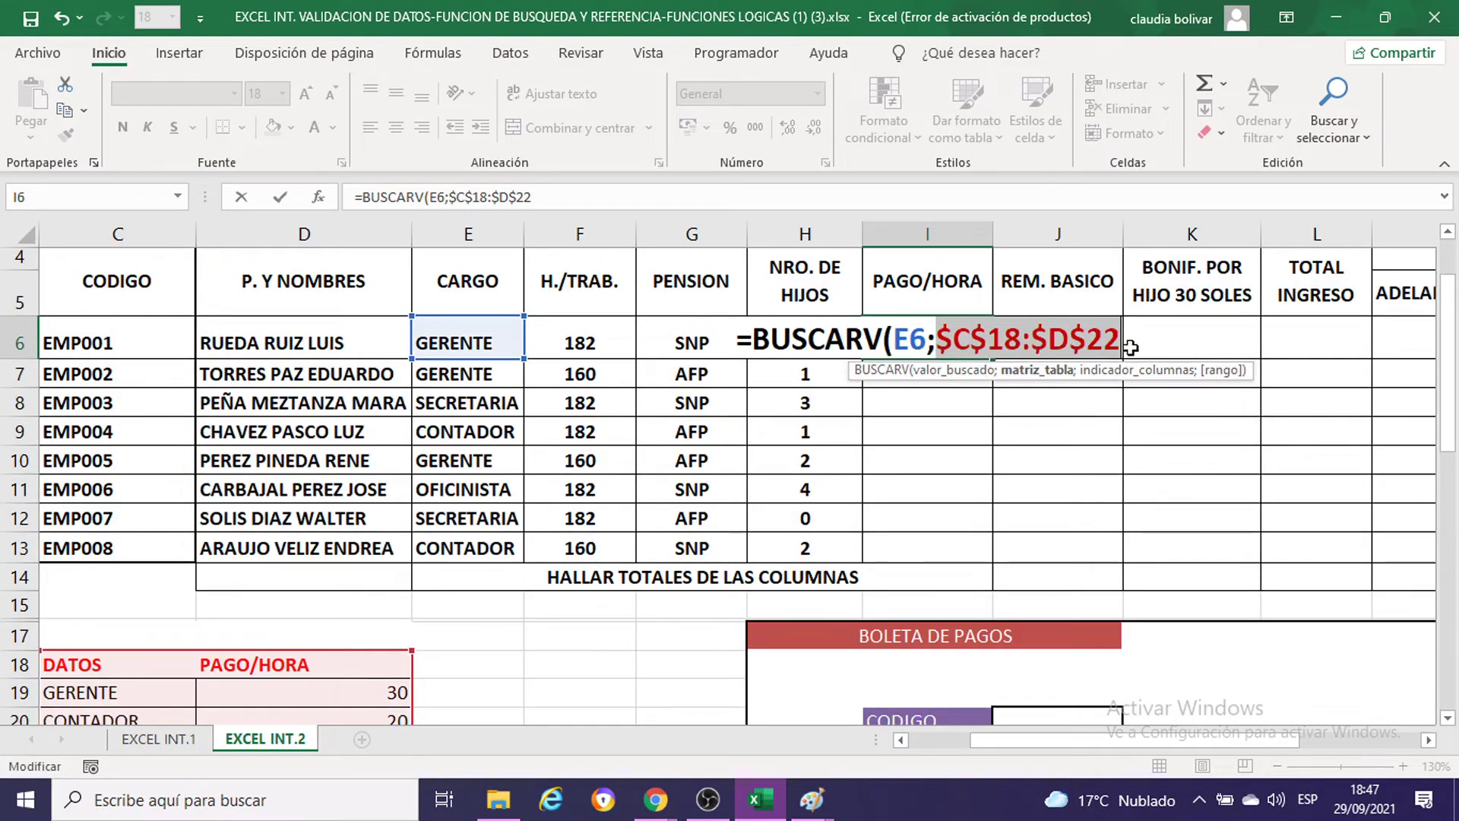
{"action": "scroll", "coordinate": [889, 494], "scroll_direction": "down", "scroll_amount": 2}
{"action": "scroll", "coordinate": [888, 493], "scroll_direction": "down", "scroll_amount": 1}
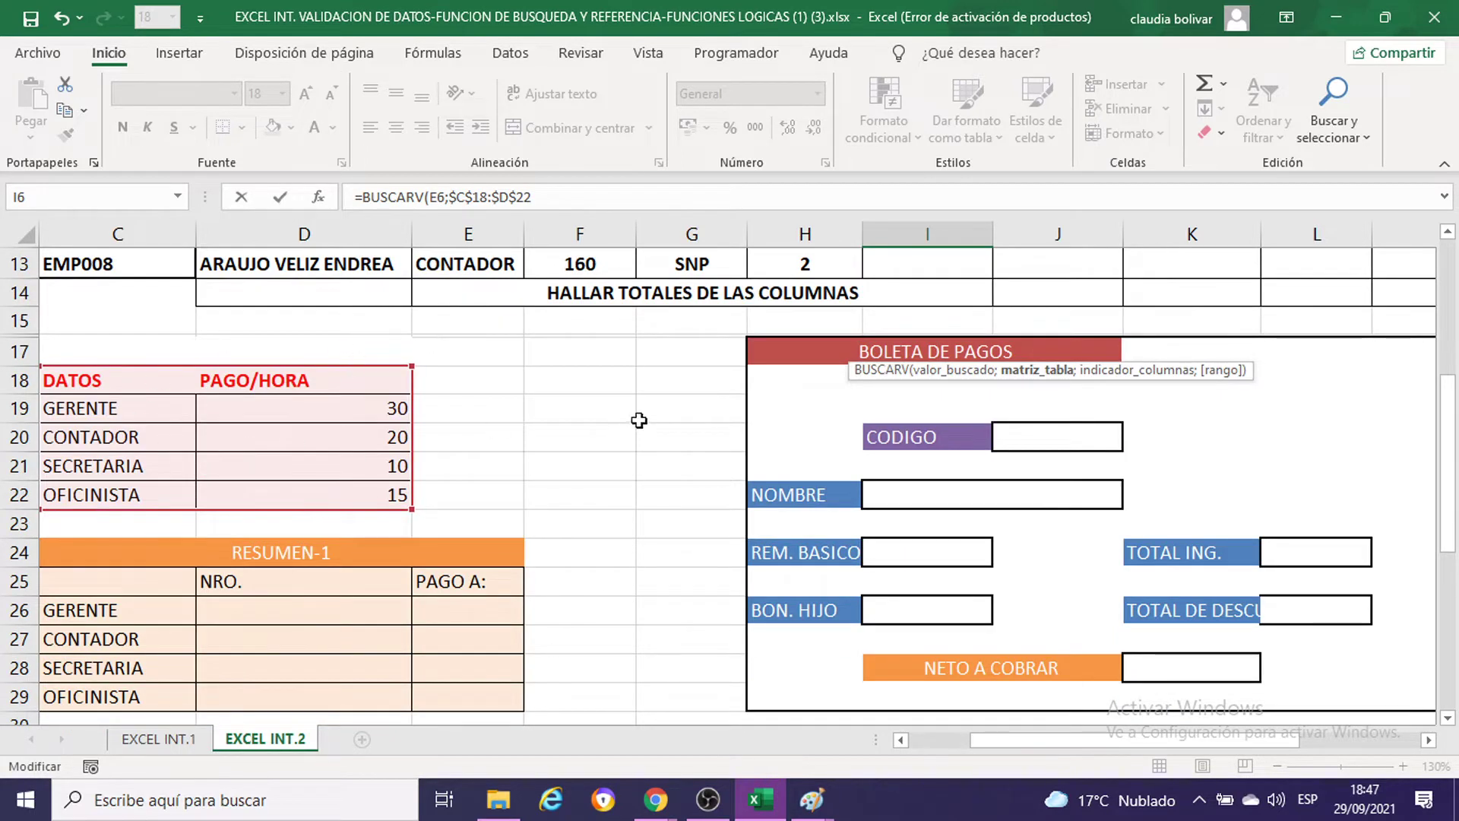
{"action": "scroll", "coordinate": [638, 420], "scroll_direction": "up", "scroll_amount": 3}
{"action": "type", "text": ";"}
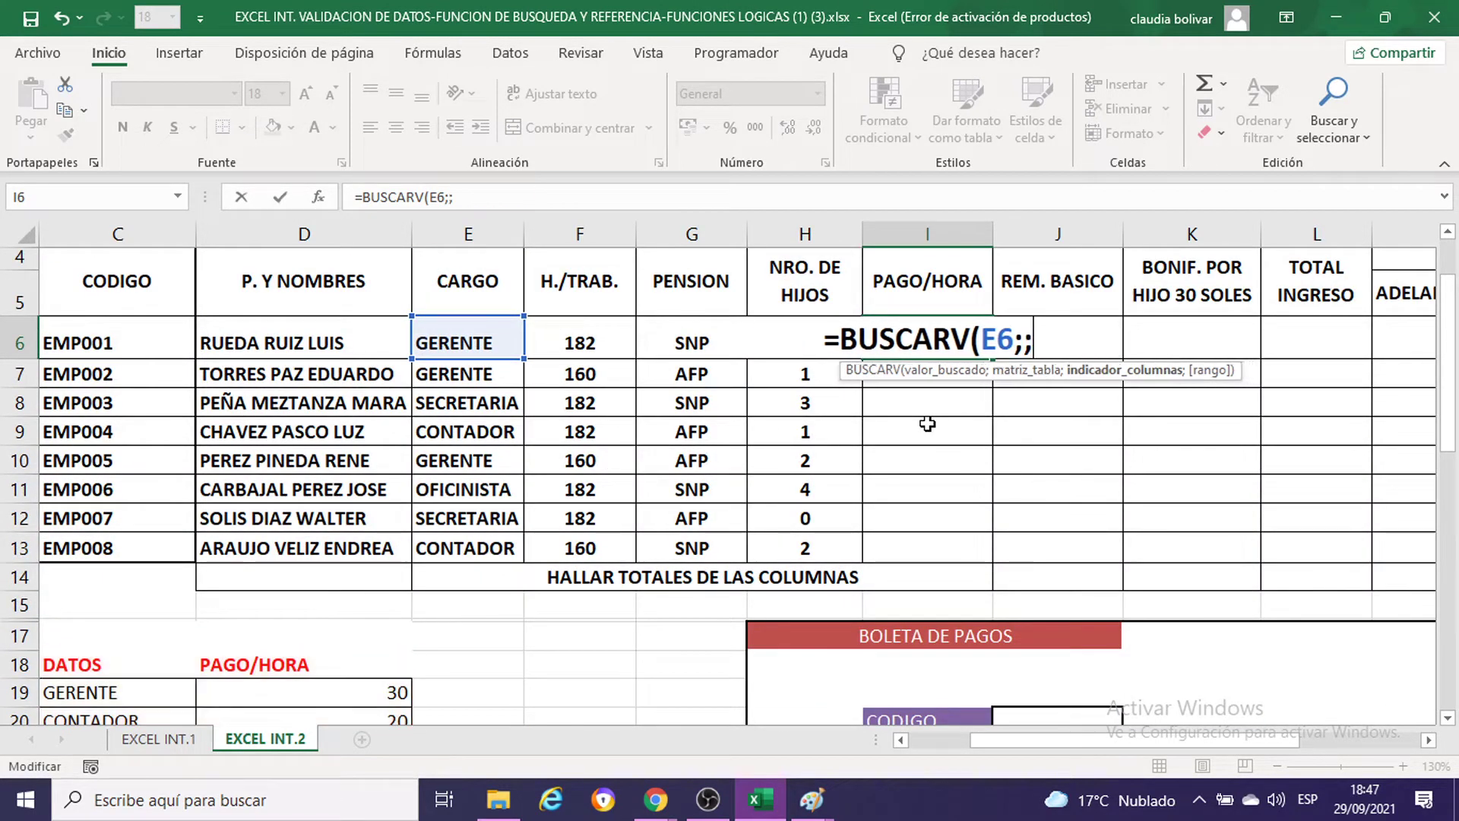
{"action": "key", "text": "ctrl+z"}
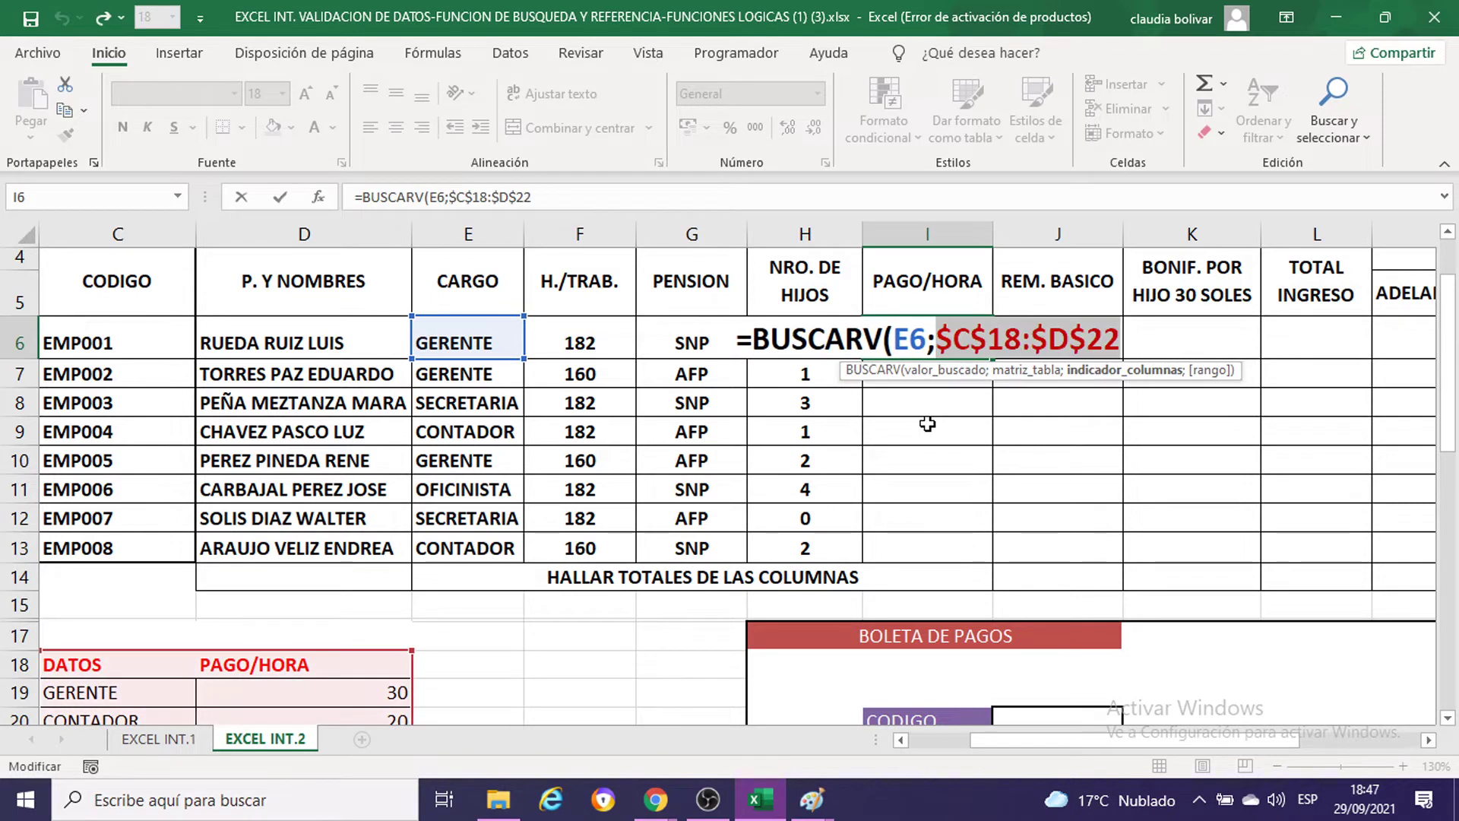
{"action": "left_click", "coordinate": [1120, 339]}
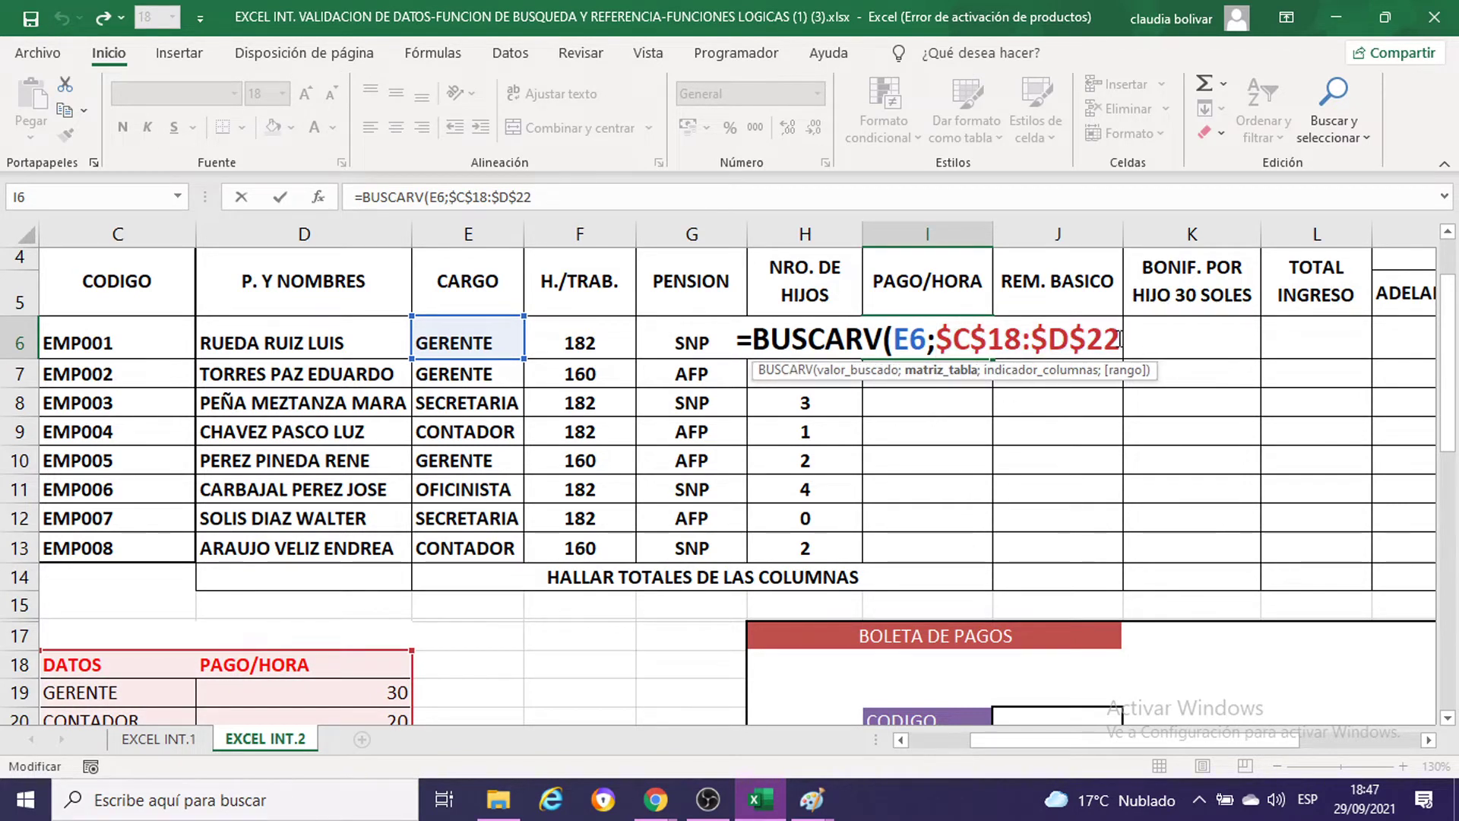
{"action": "type", "text": ";"}
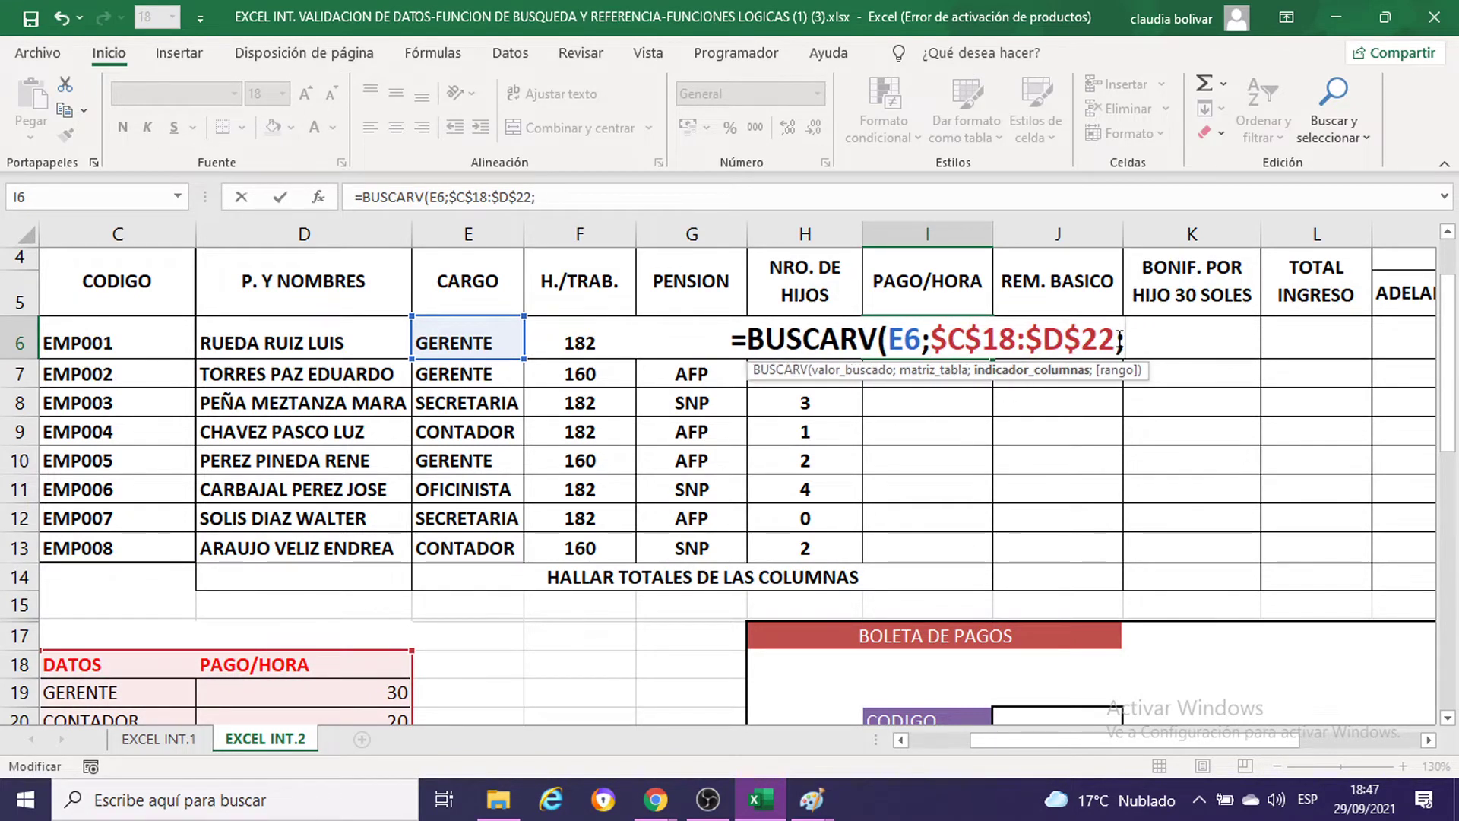
{"action": "left_click", "coordinate": [811, 804]}
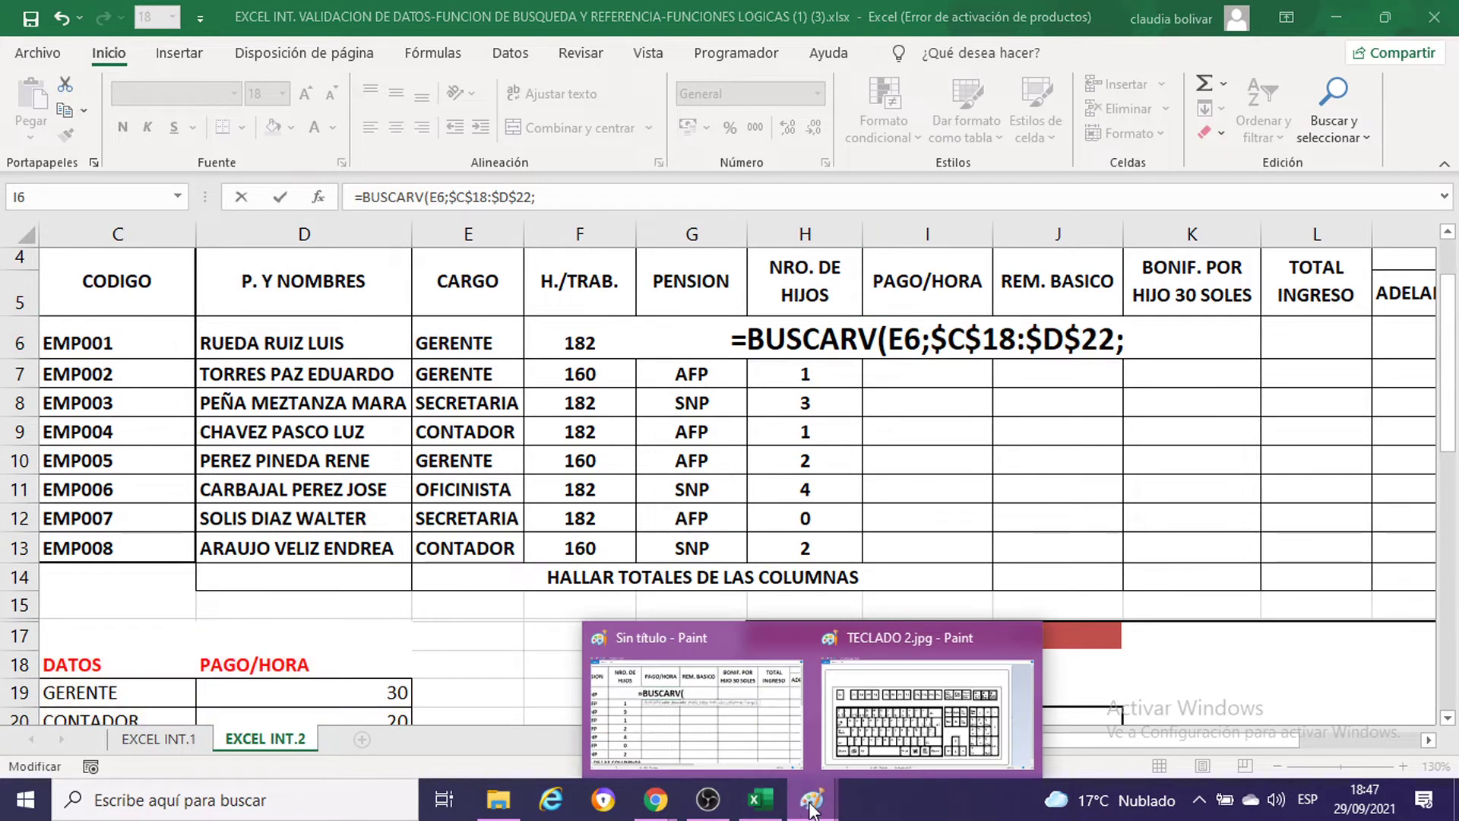
{"action": "left_click", "coordinate": [640, 718]}
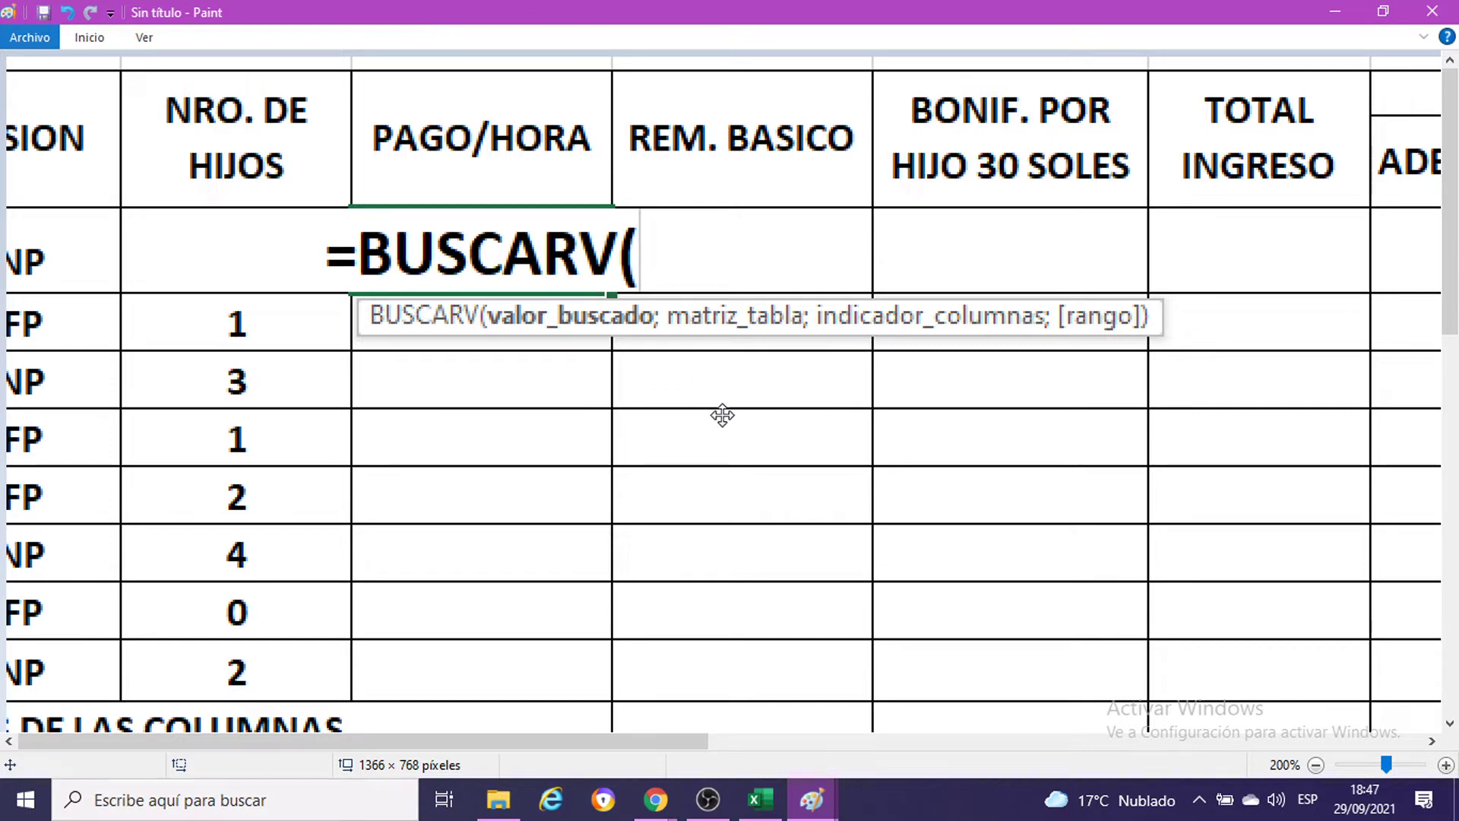
{"action": "left_click", "coordinate": [1332, 12]}
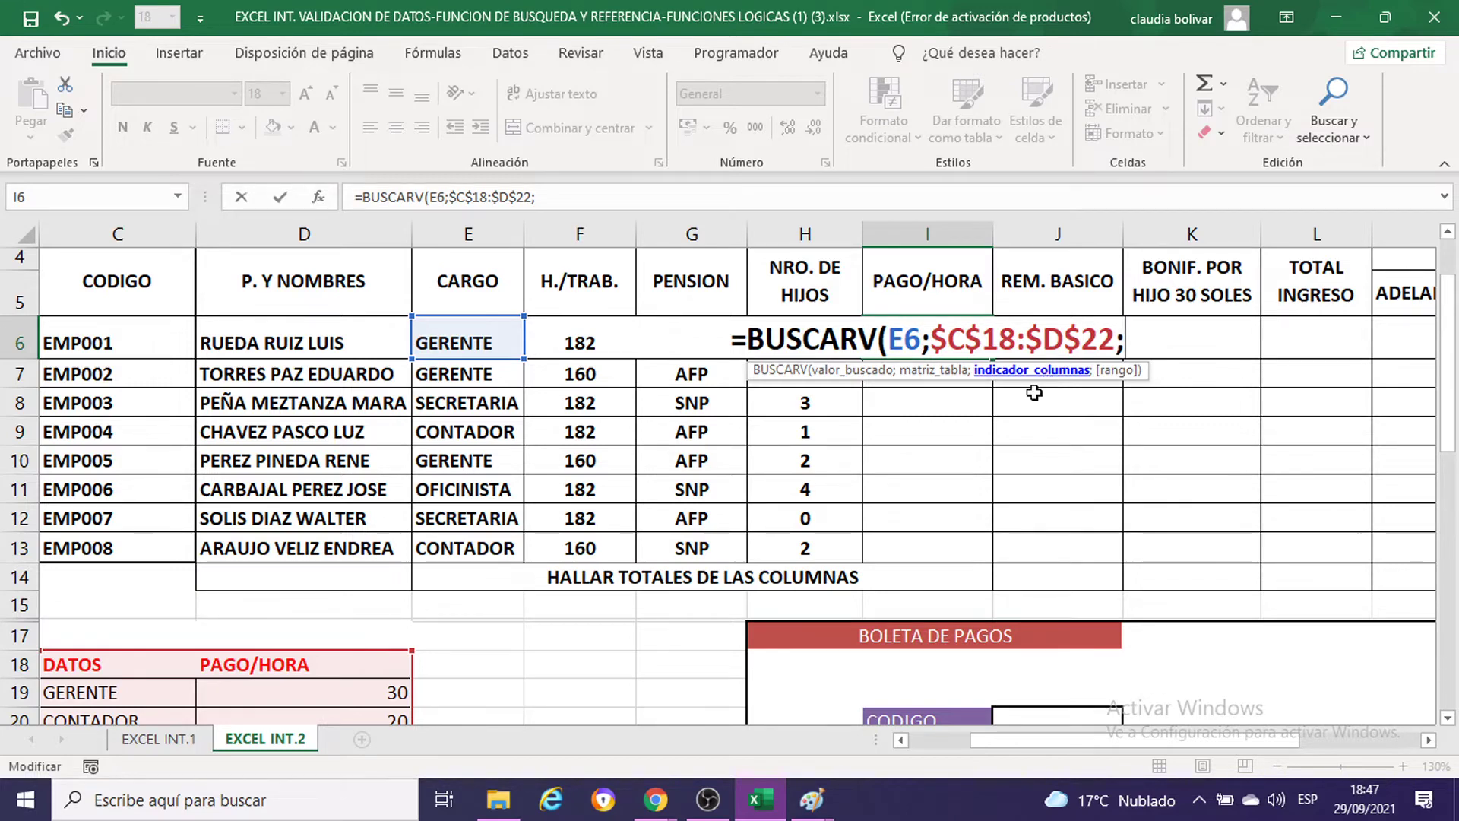
Step: Enter column index 2 so I6 reads =BUSCARV(E6;$C$18:$D$22;2;, then show the untitled Paint screenshot
{"action": "scroll", "coordinate": [519, 534], "scroll_direction": "down", "scroll_amount": 3}
{"action": "scroll", "coordinate": [228, 399], "scroll_direction": "down", "scroll_amount": 2}
{"action": "scroll", "coordinate": [165, 388], "scroll_direction": "up", "scroll_amount": 3}
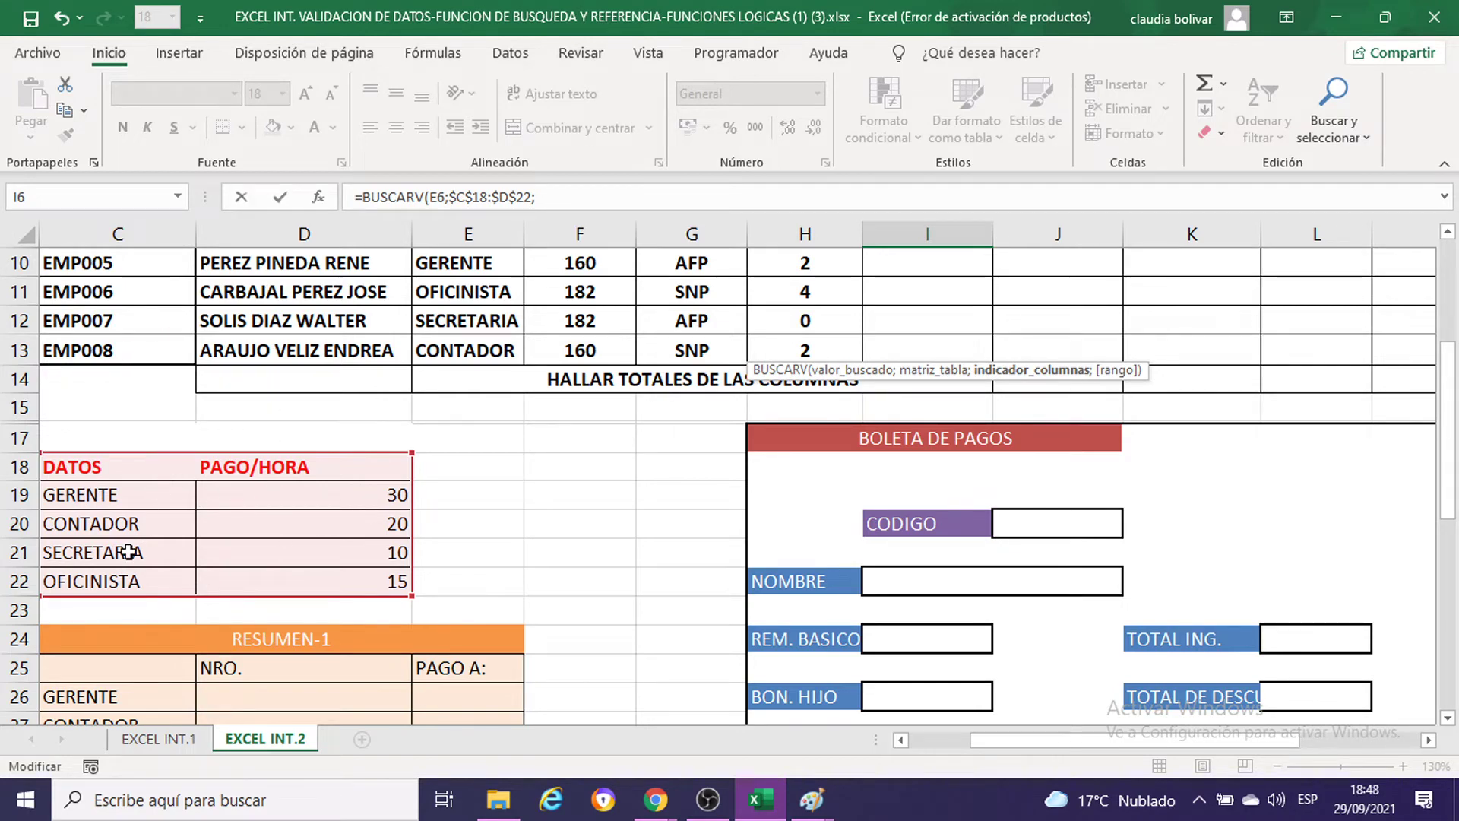
{"action": "scroll", "coordinate": [444, 517], "scroll_direction": "up", "scroll_amount": 2}
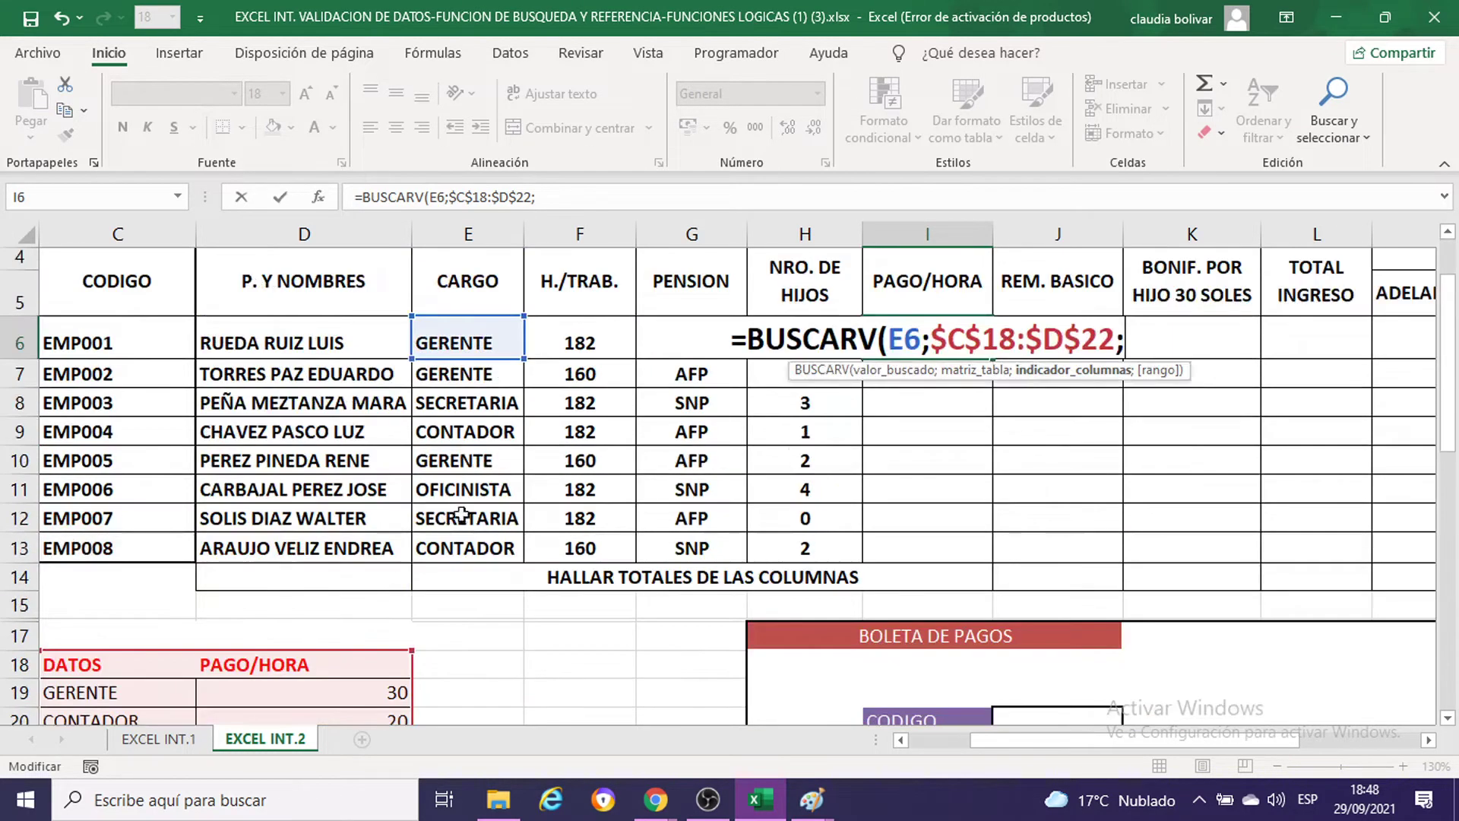
{"action": "type", "text": "2"}
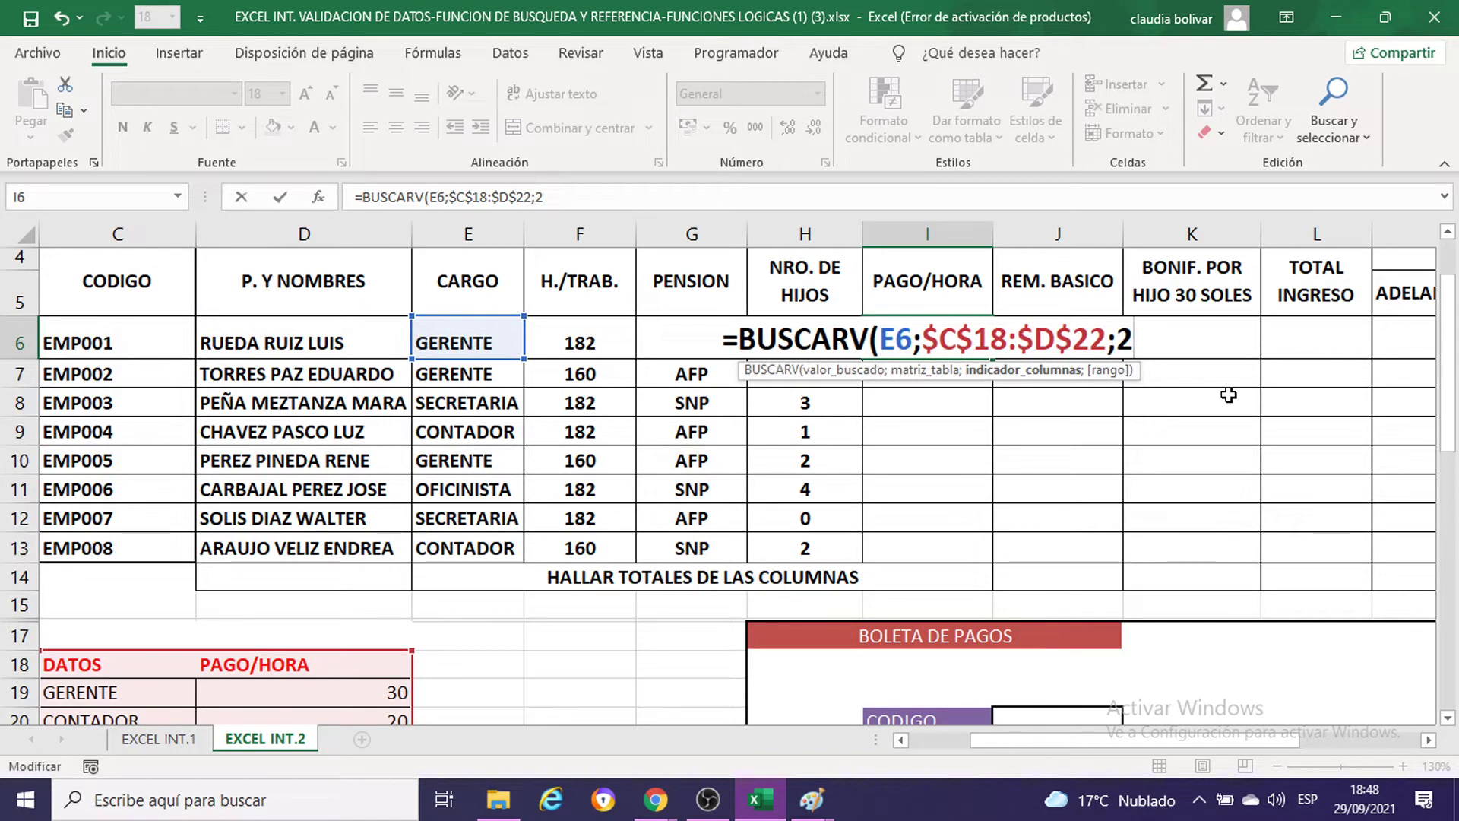
{"action": "type", "text": ";"}
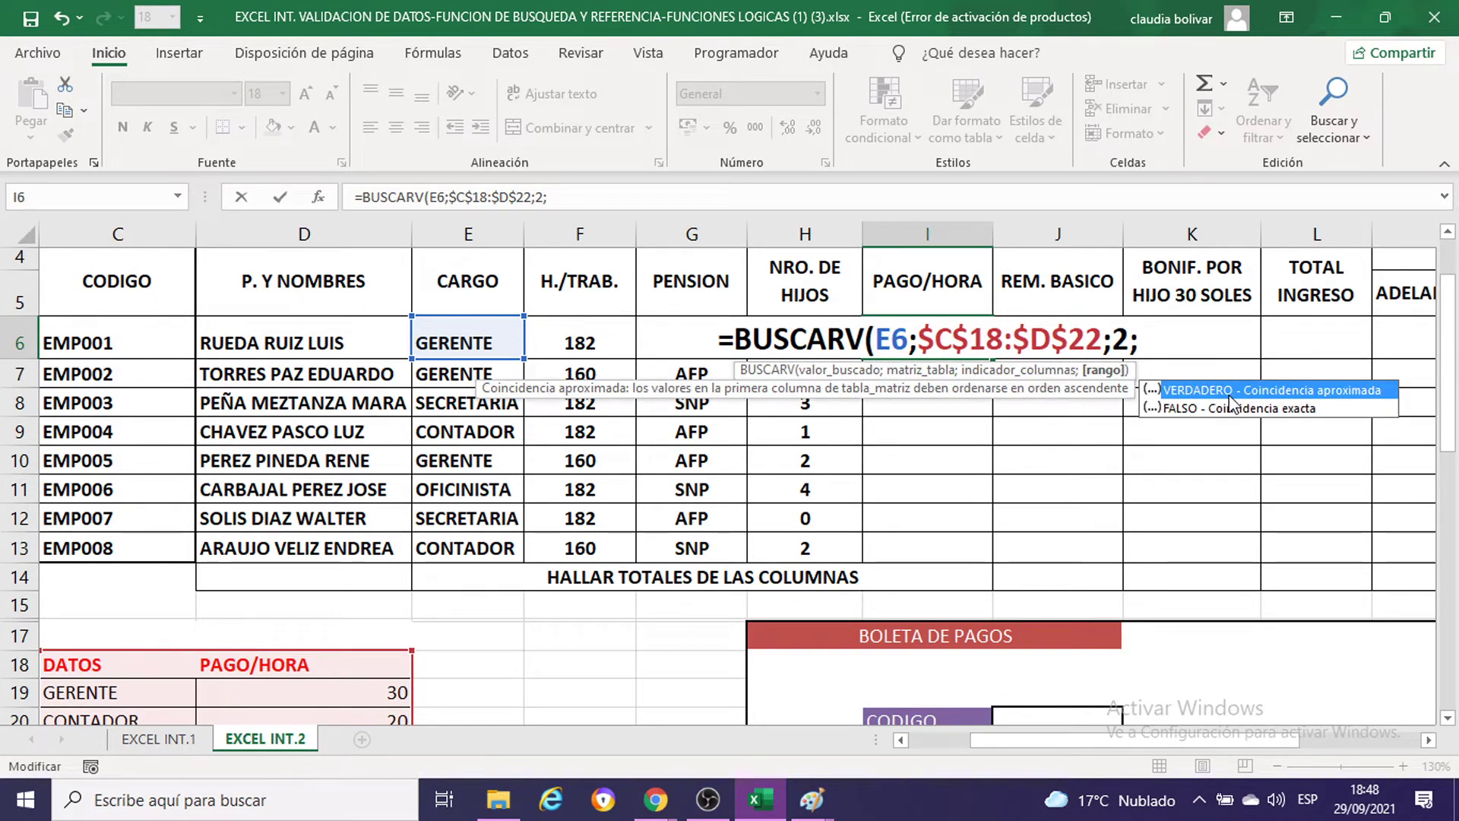
{"action": "left_click", "coordinate": [812, 798]}
{"action": "left_click", "coordinate": [760, 703]}
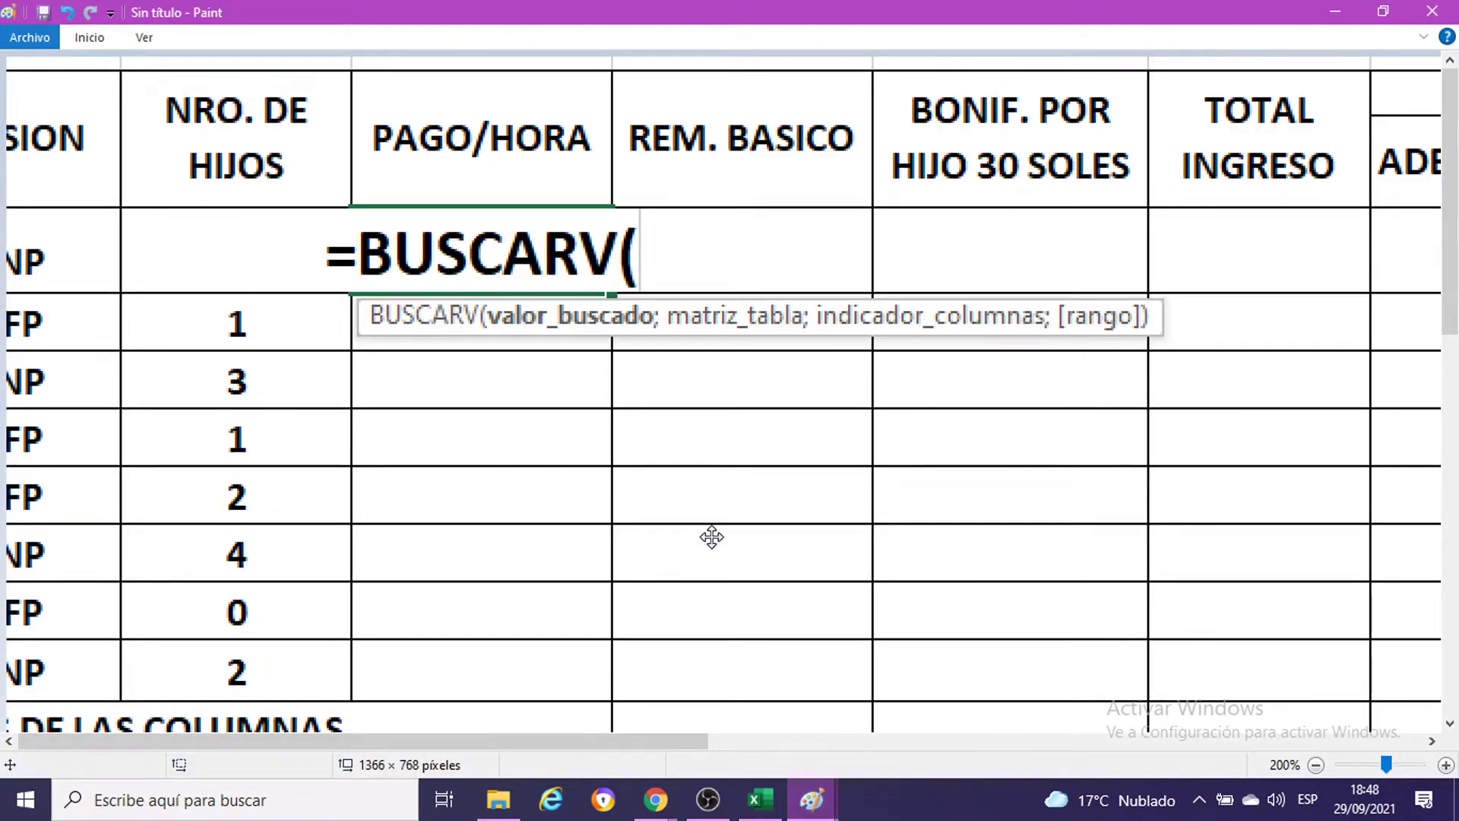
Step: Paste the fresh =BUSCARV(E6;$C$18:$D$22;2; screenshot and shift it to show the VERDADERO/FALSO options
{"action": "key", "text": "ctrl+v"}
{"action": "mouse_move", "coordinate": [974, 492]}
{"action": "left_mouse_down"}
{"action": "mouse_move", "coordinate": [473, 394]}
{"action": "mouse_move", "coordinate": [603, 427]}
{"action": "mouse_move", "coordinate": [499, 446]}
{"action": "left_mouse_up"}
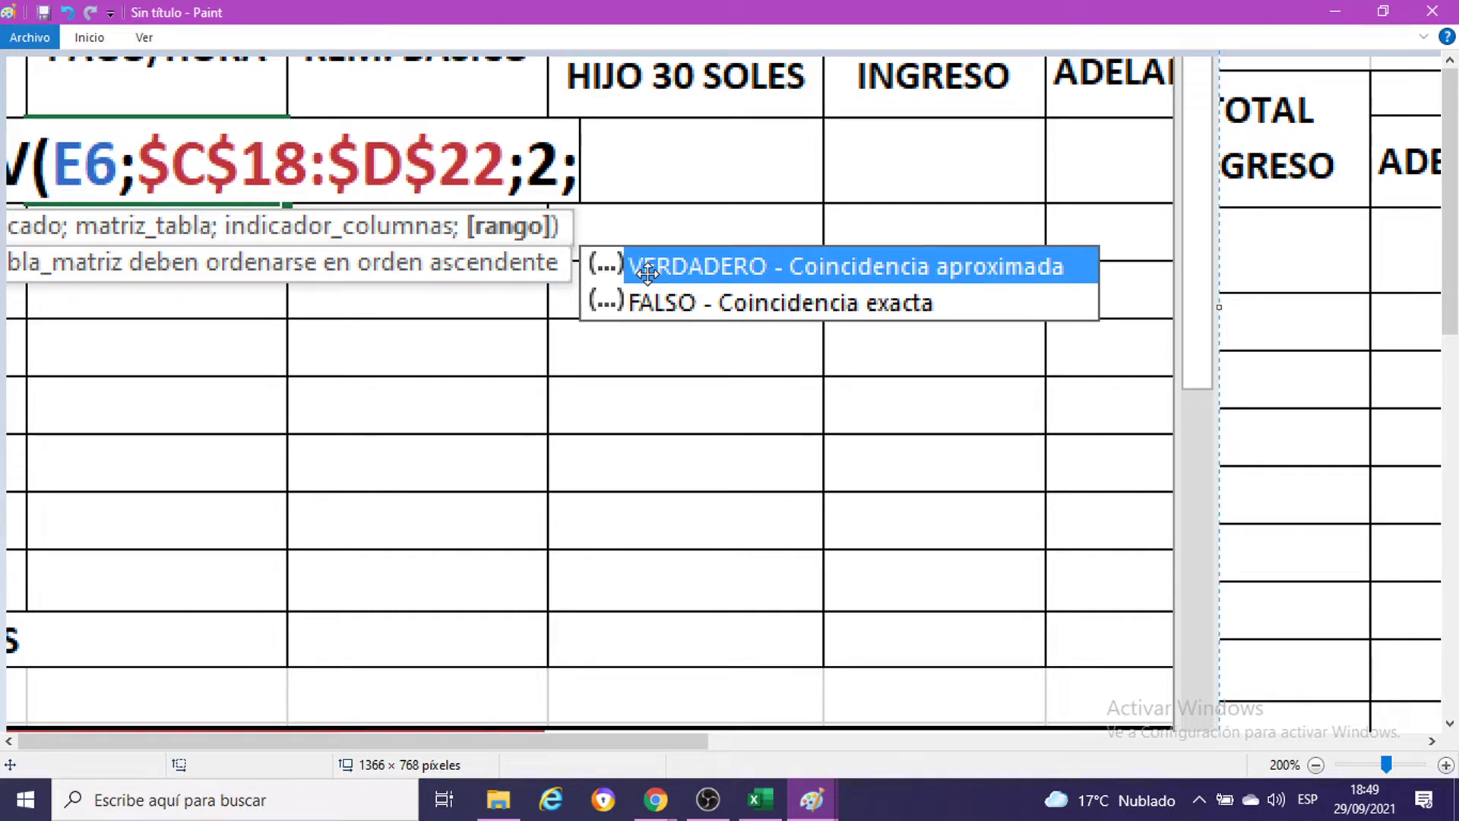
Step: Back in Excel, close the I6 lookup as =BUSCARV(E6;$C$18:$D$22;2;0) with exact match
{"action": "left_click", "coordinate": [1334, 6]}
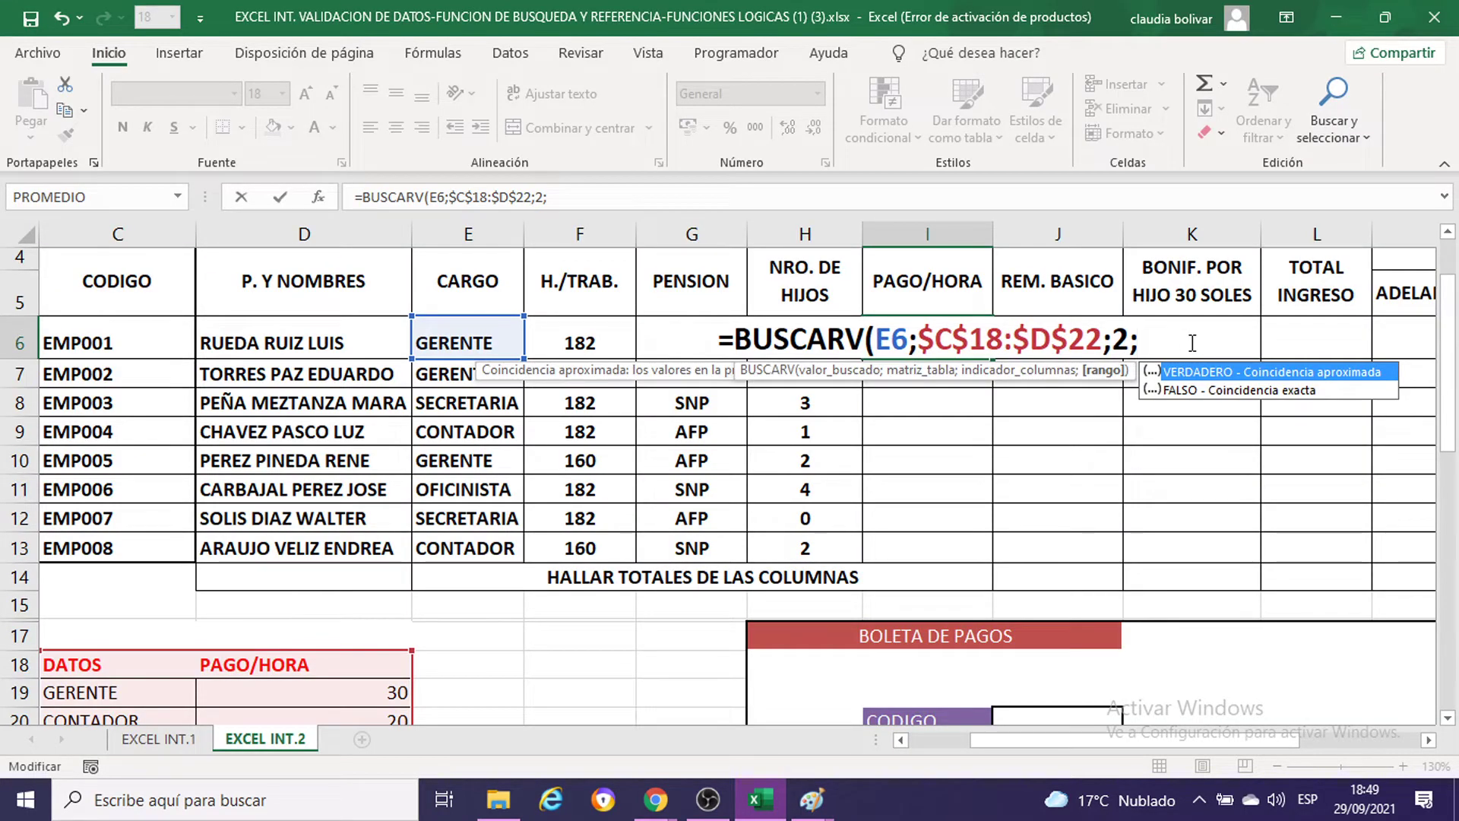
{"action": "type", "text": "0"}
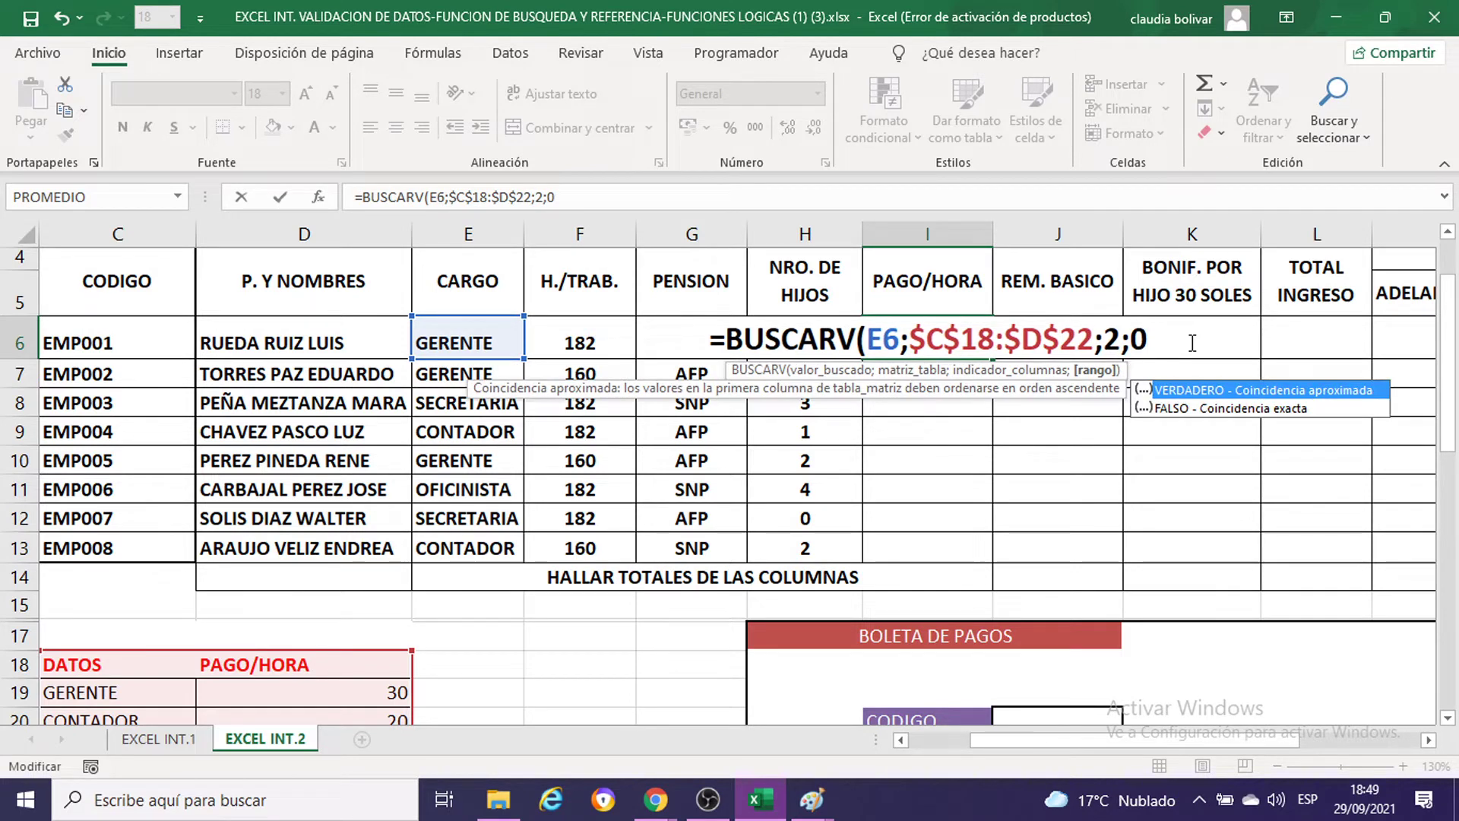
{"action": "type", "text": ")"}
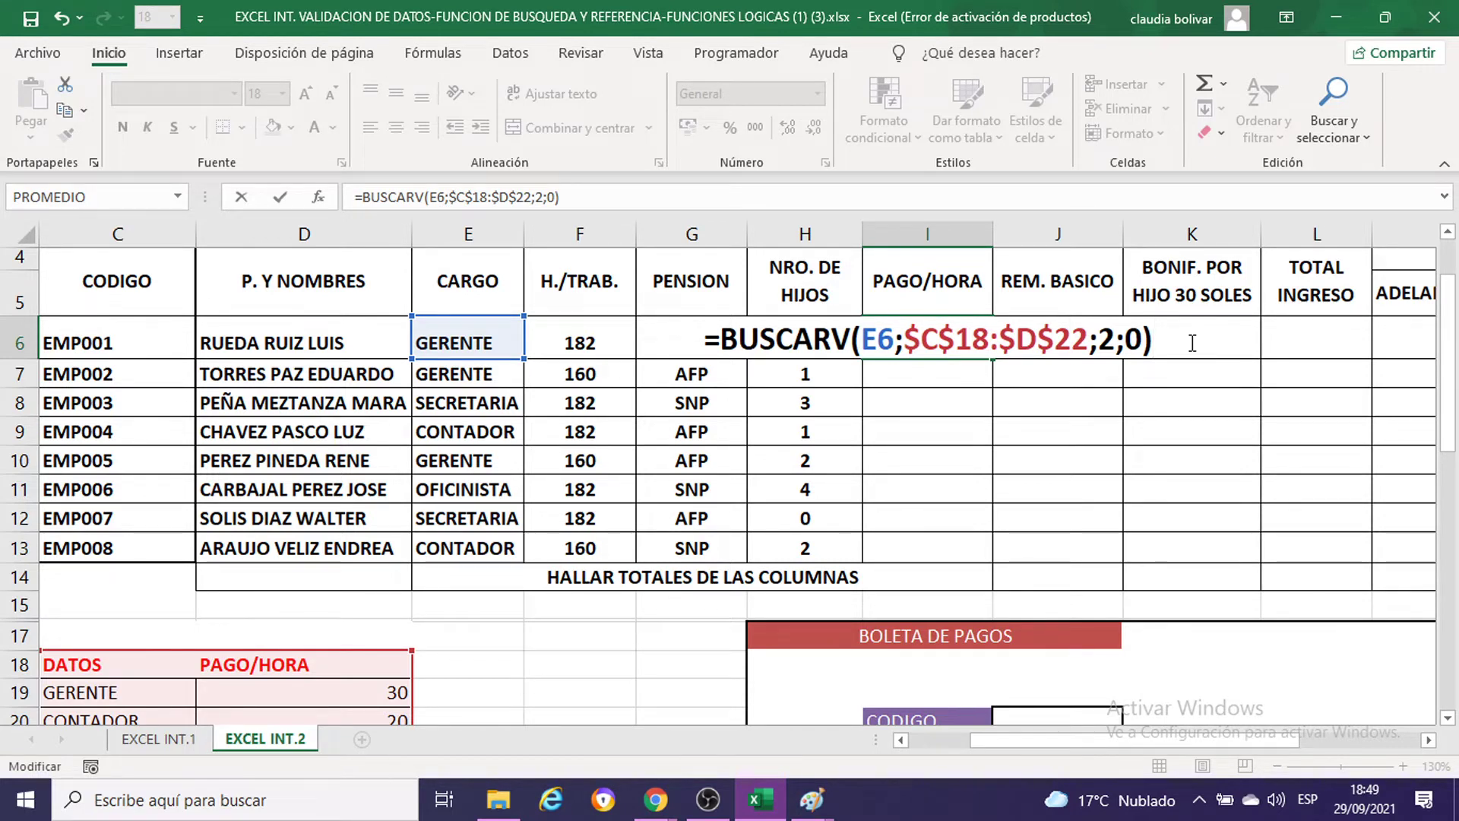
{"action": "left_click", "coordinate": [918, 338]}
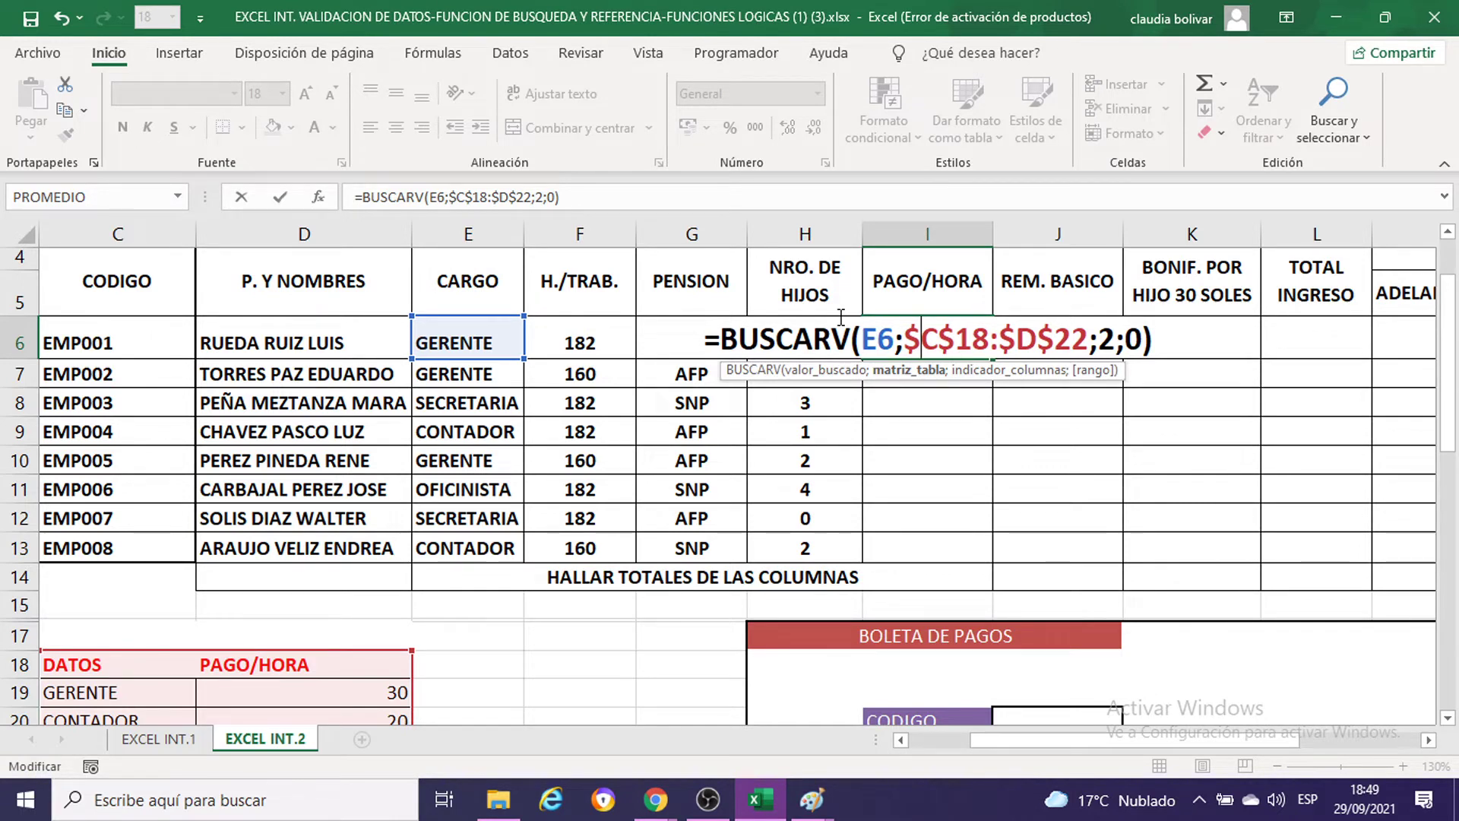
Step: Commit the I6 BUSCARV formula, giving 30, and copy it down to I13
{"action": "key", "text": "Return"}
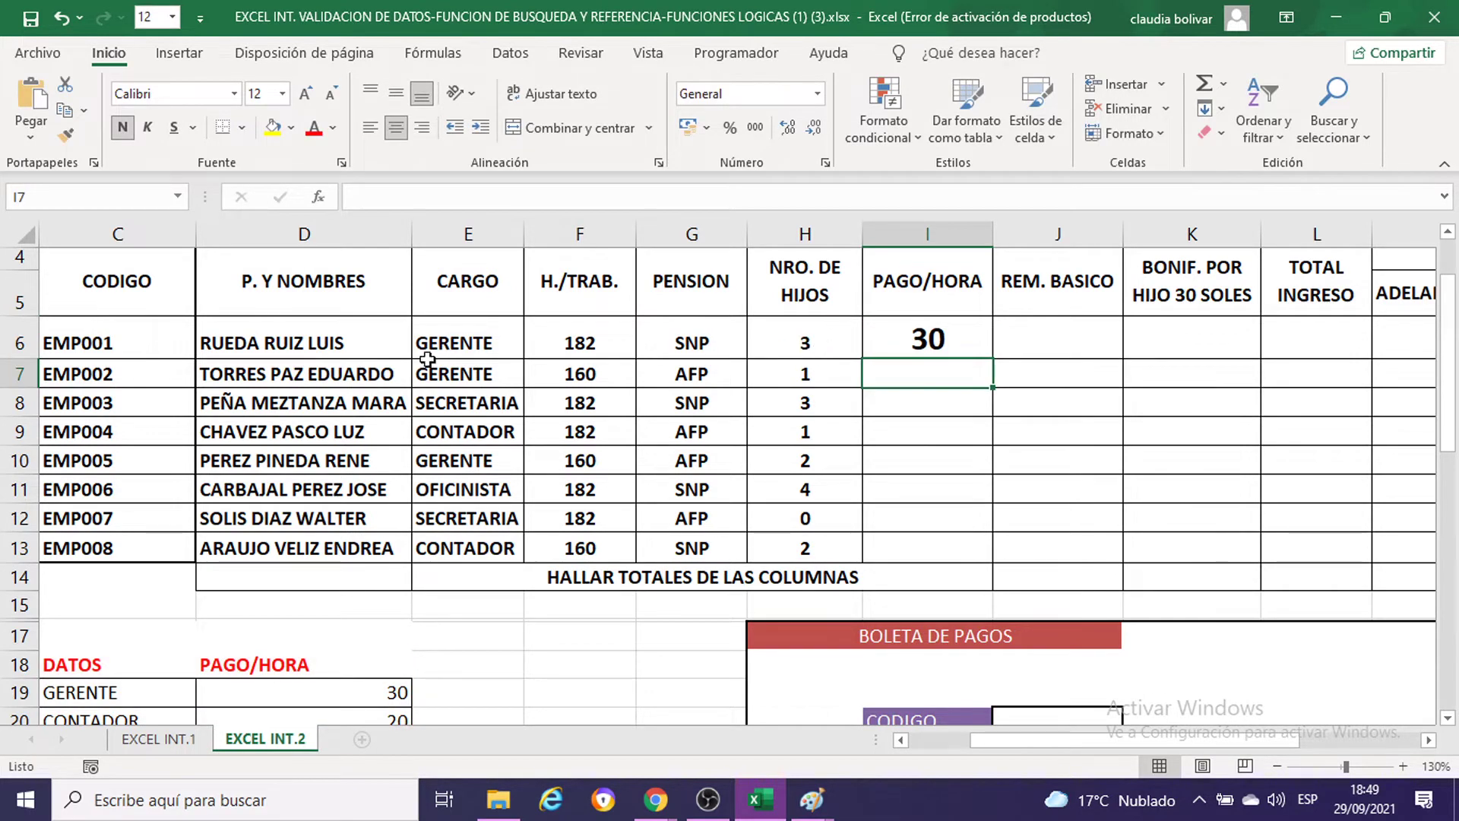
{"action": "scroll", "coordinate": [673, 380], "scroll_direction": "down", "scroll_amount": 1}
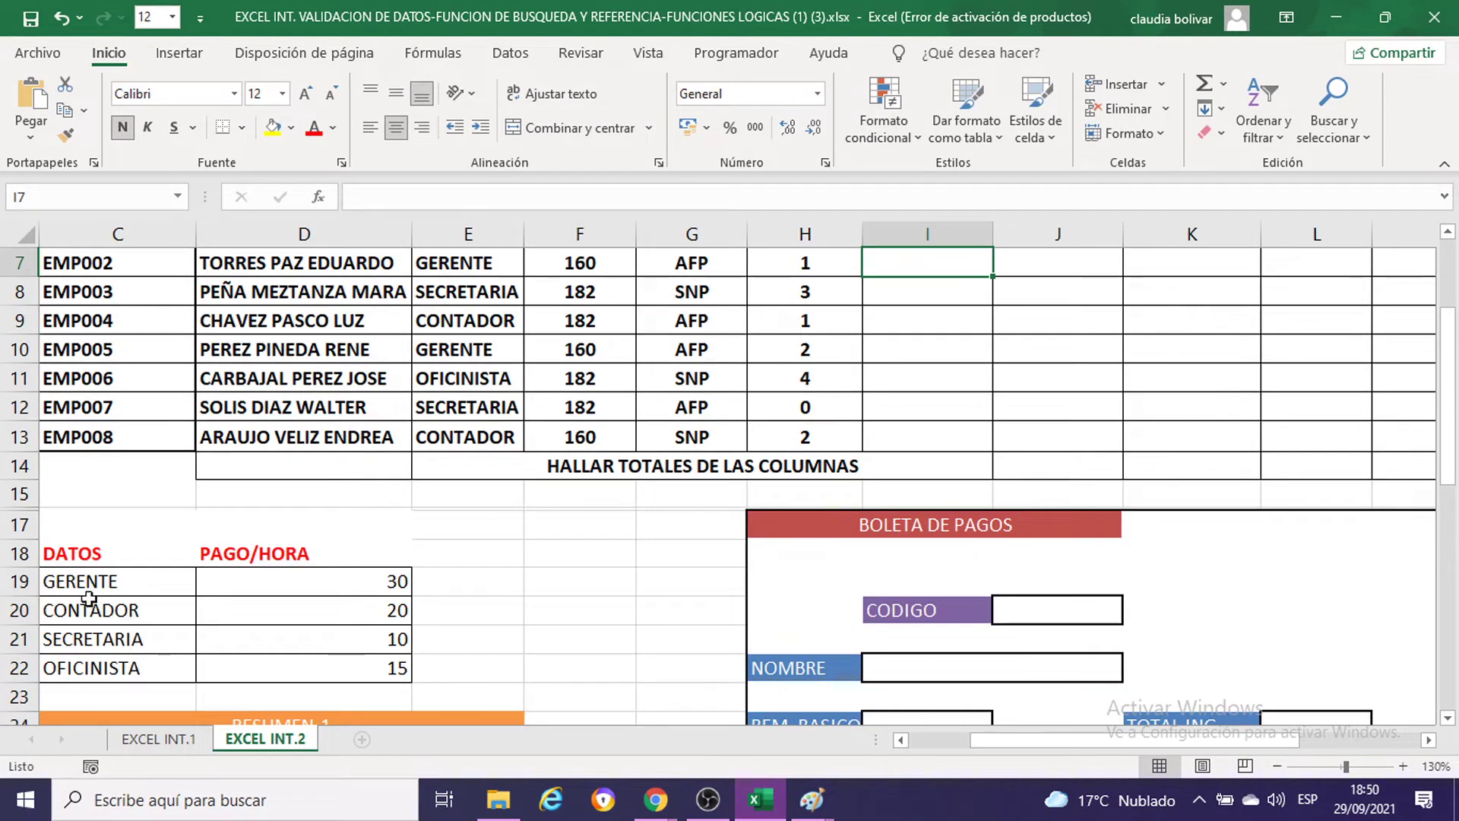
{"action": "left_click", "coordinate": [19, 582]}
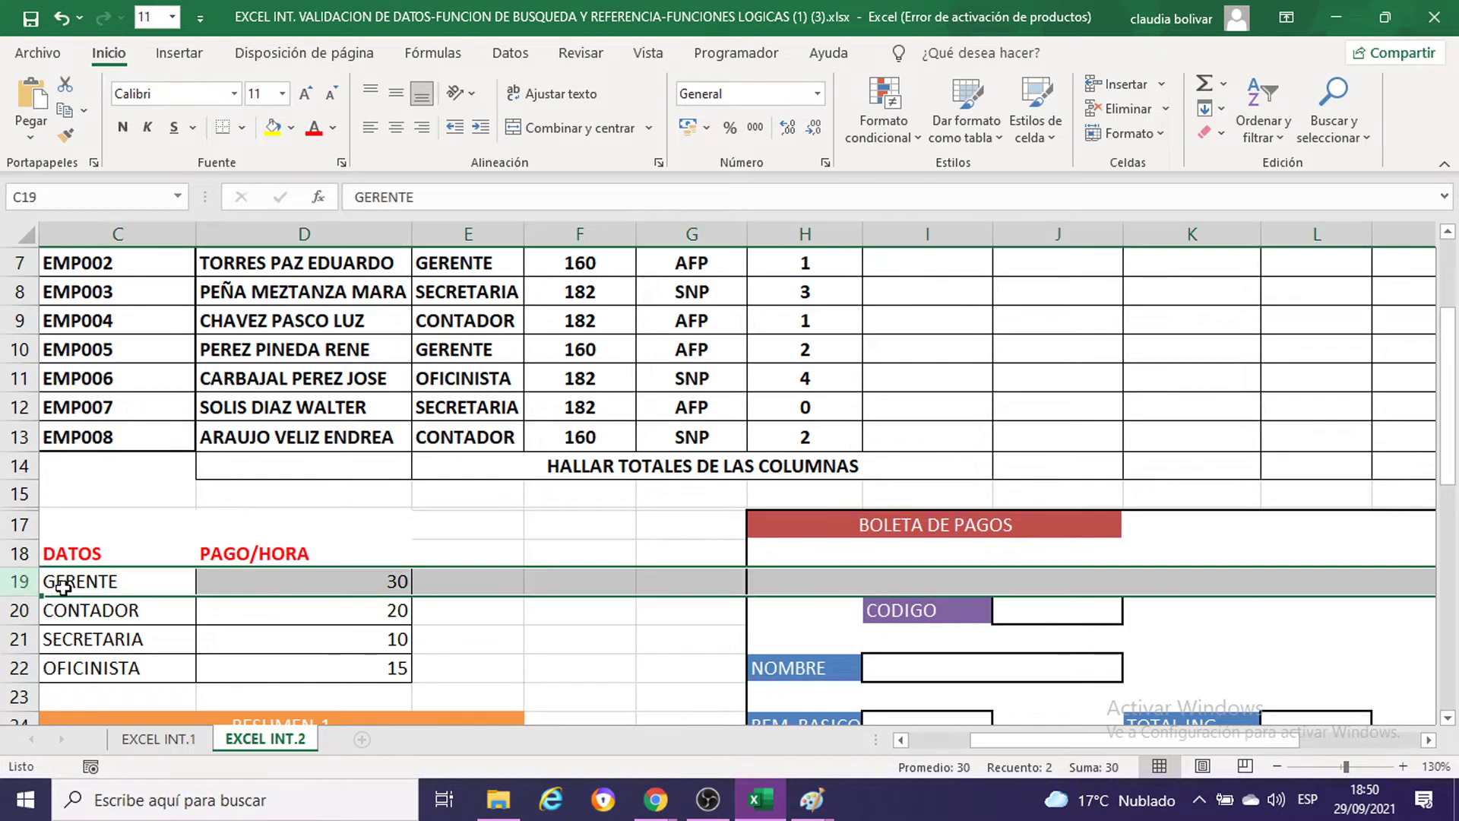
{"action": "key", "text": "Down"}
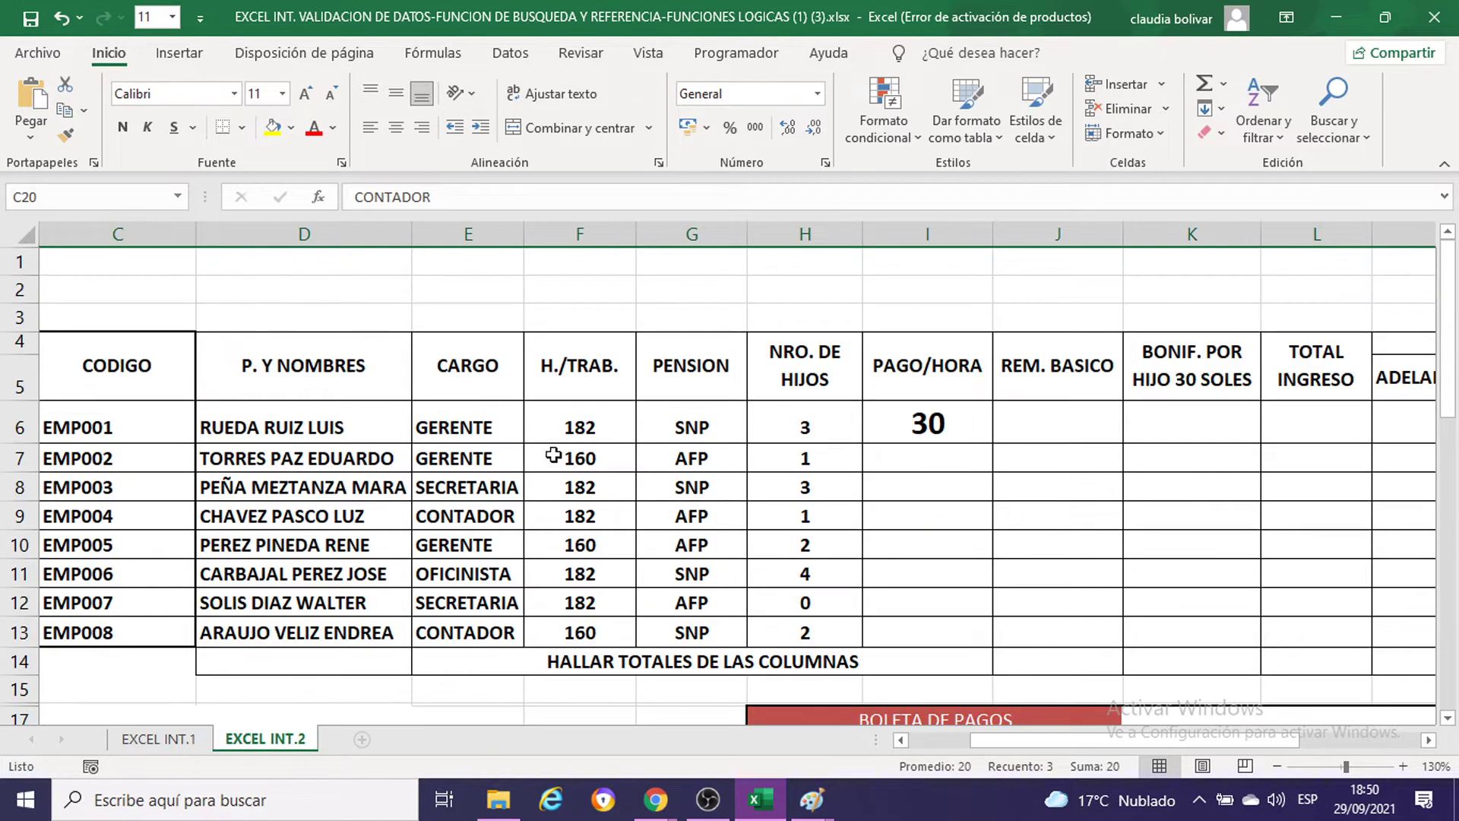
{"action": "scroll", "coordinate": [540, 461], "scroll_direction": "up", "scroll_amount": 2}
{"action": "left_click", "coordinate": [923, 426]}
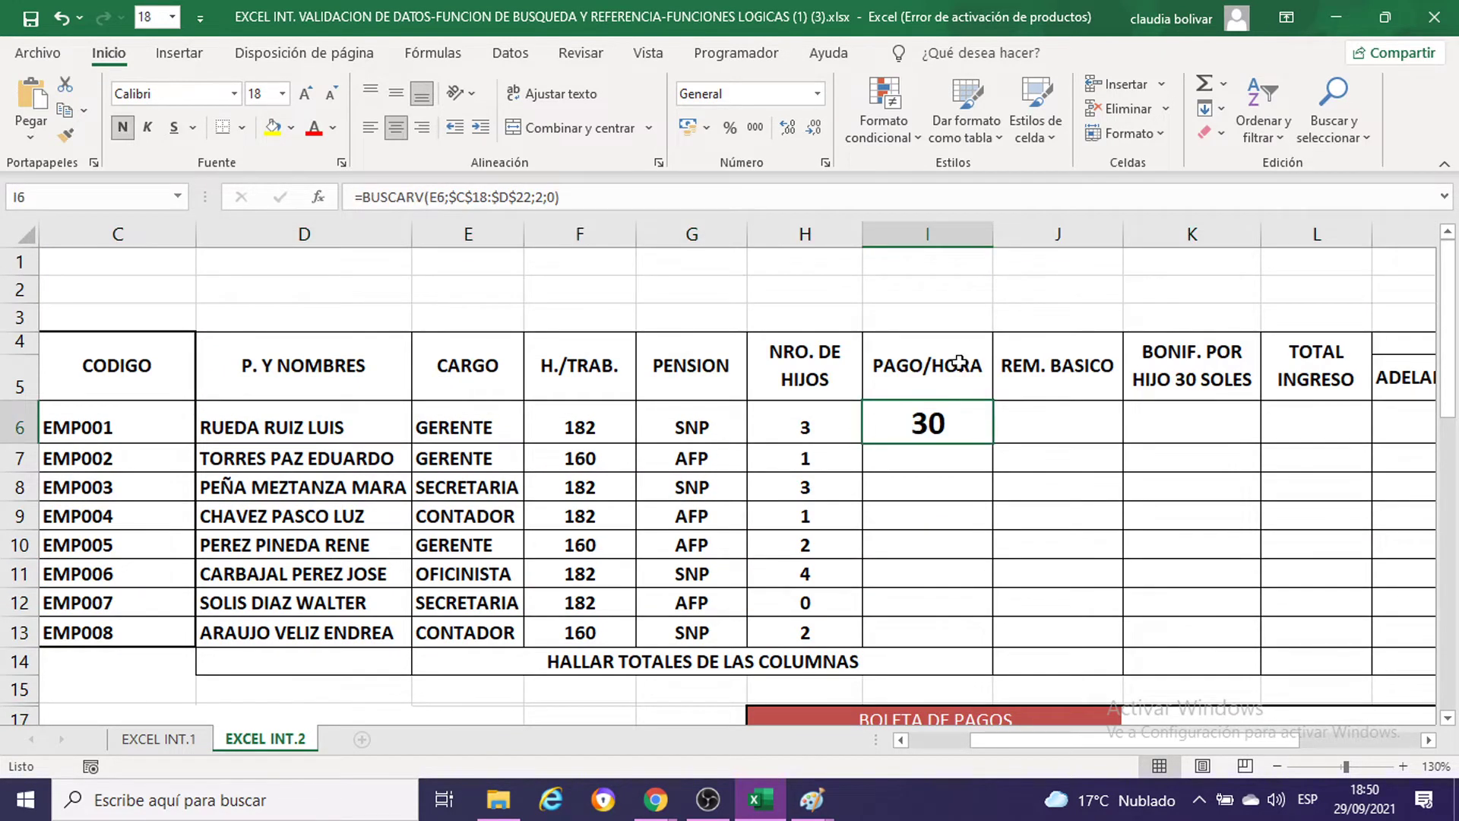
{"action": "scroll", "coordinate": [658, 472], "scroll_direction": "down", "scroll_amount": 3}
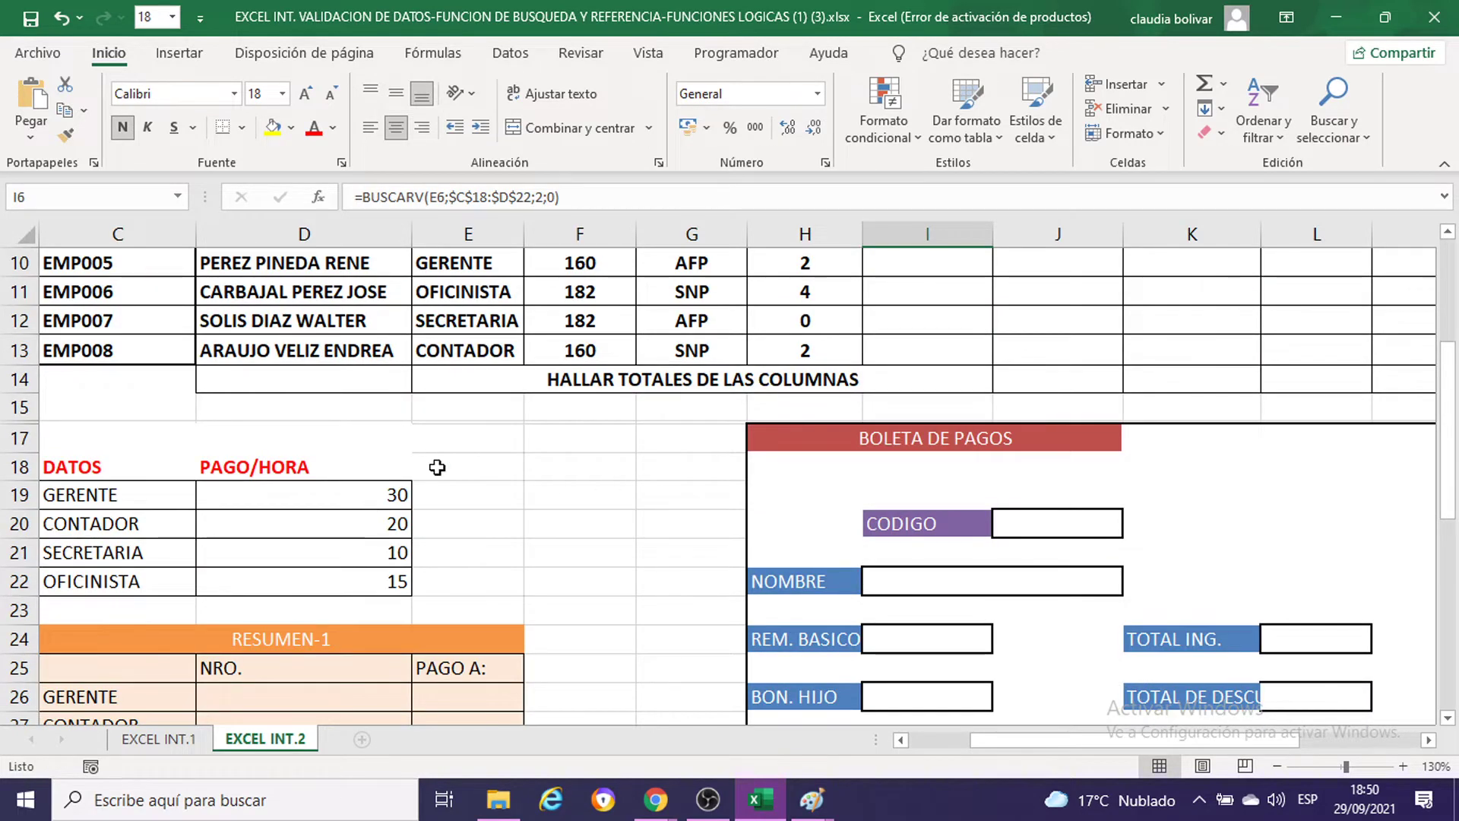
{"action": "scroll", "coordinate": [853, 399], "scroll_direction": "up", "scroll_amount": 2}
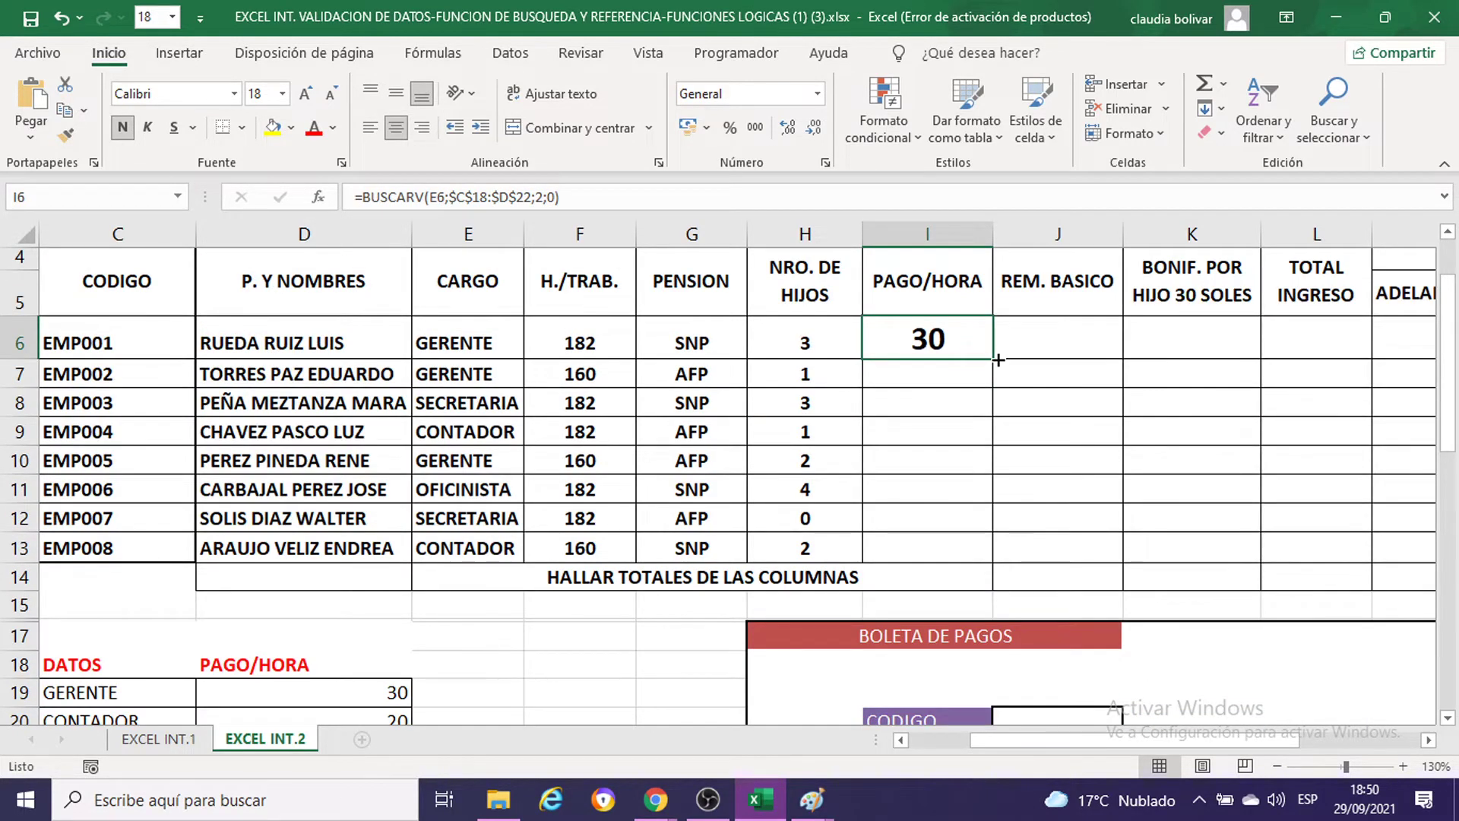
{"action": "left_click_drag", "start_coordinate": [998, 360], "coordinate": [982, 564]}
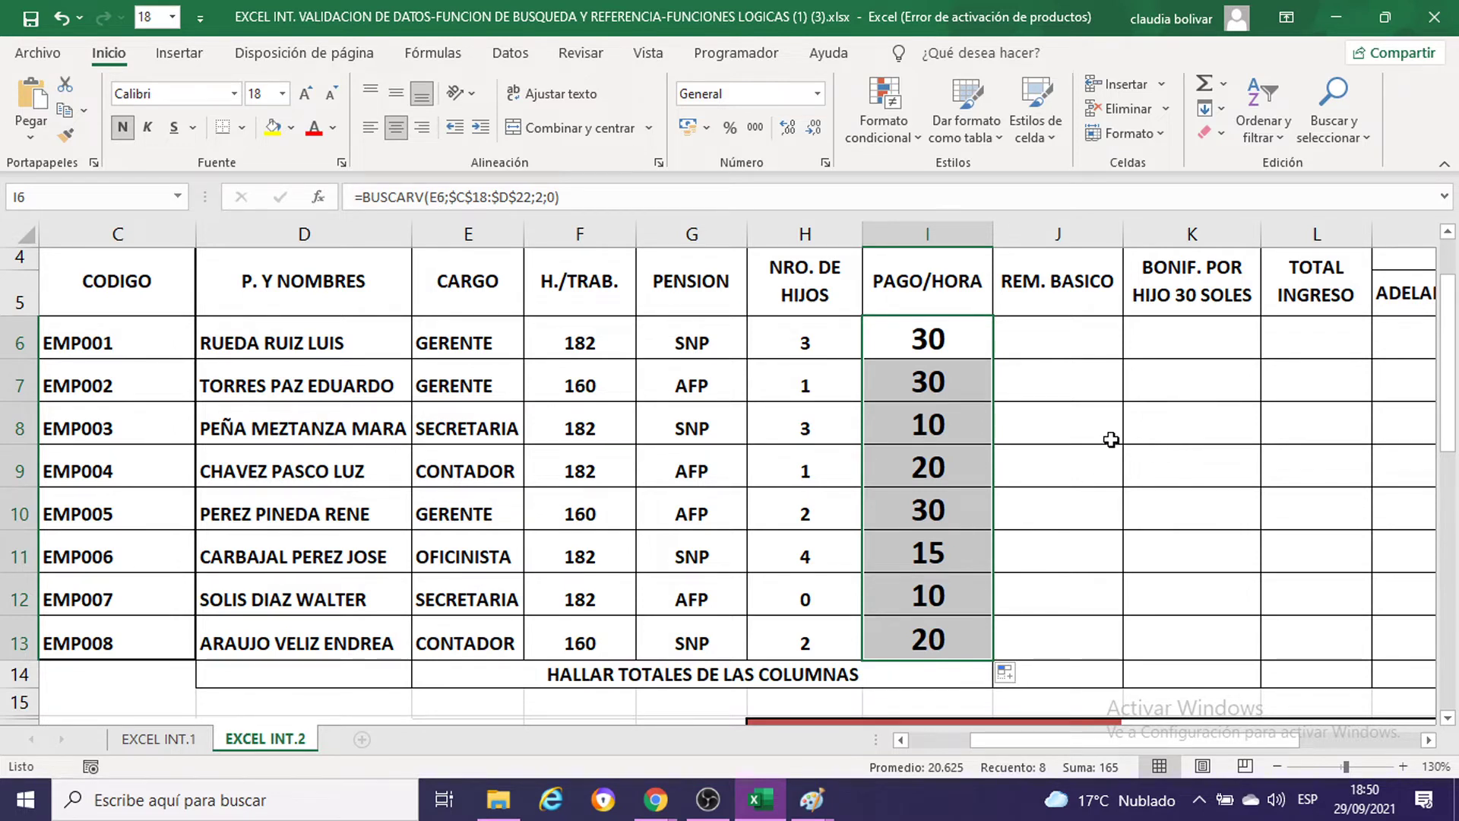
{"action": "double_click", "coordinate": [941, 335]}
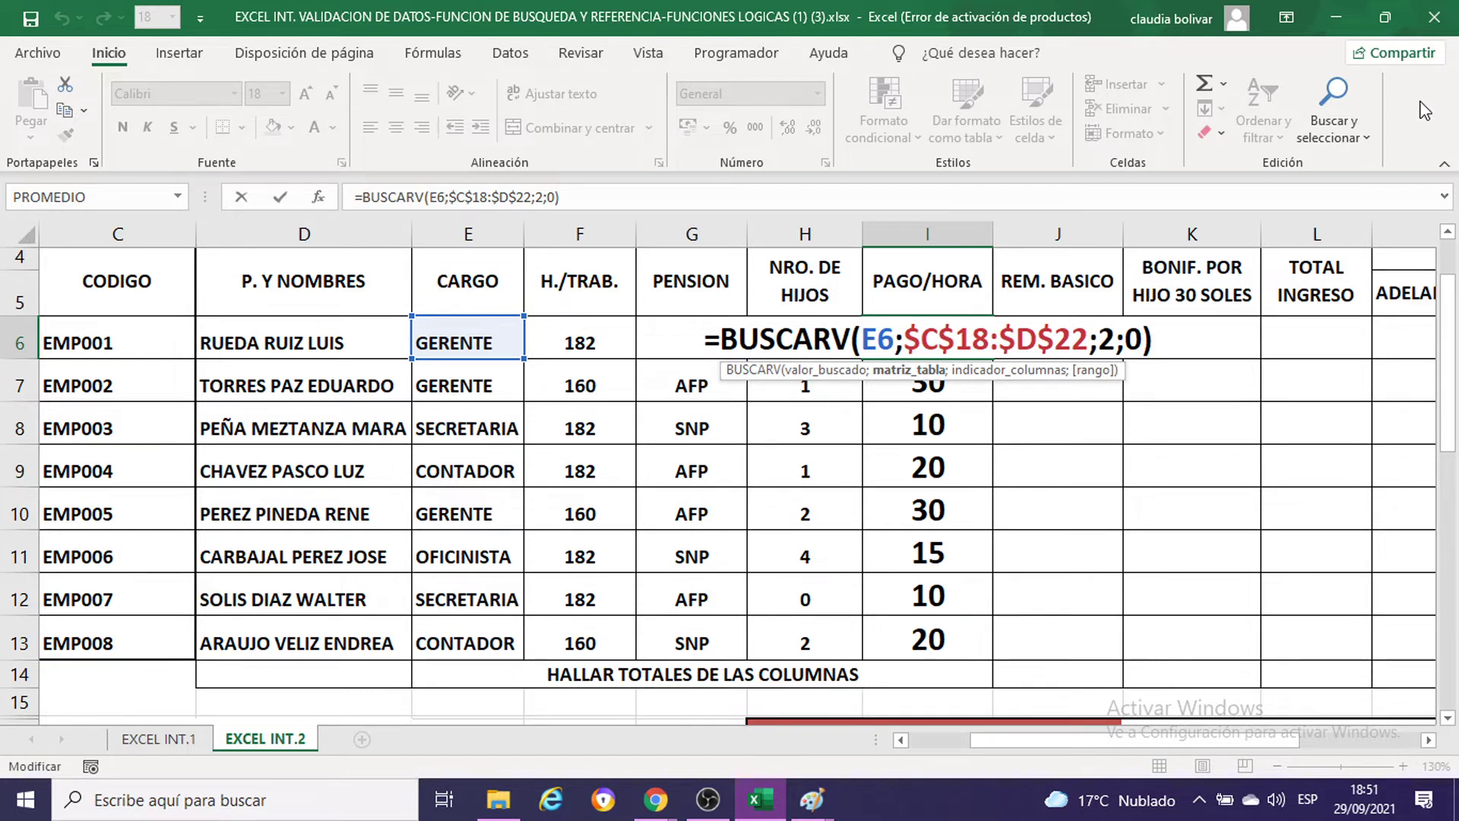
{"action": "key", "text": "Return"}
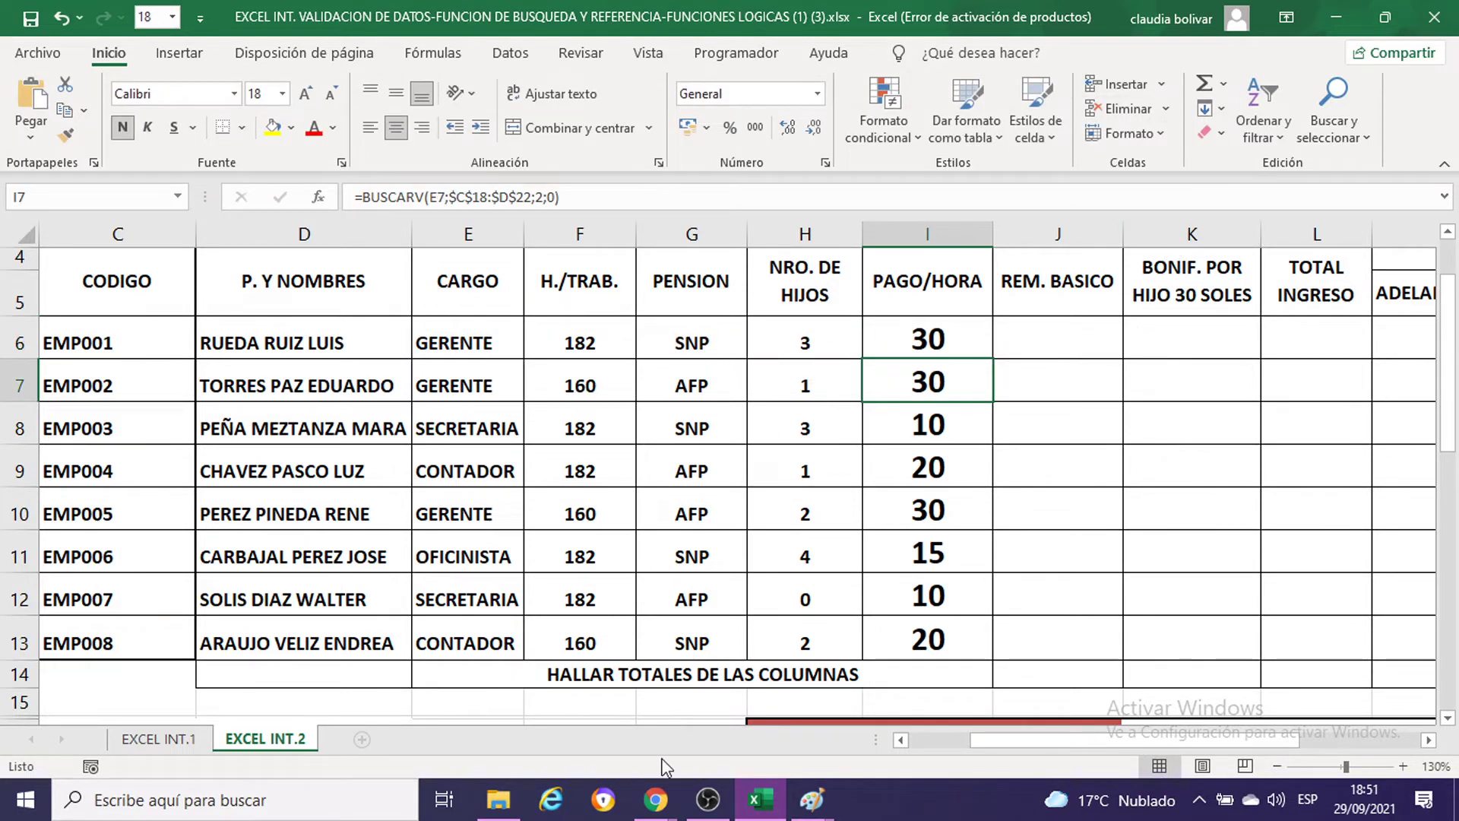
{"action": "mouse_move", "coordinate": [654, 800]}
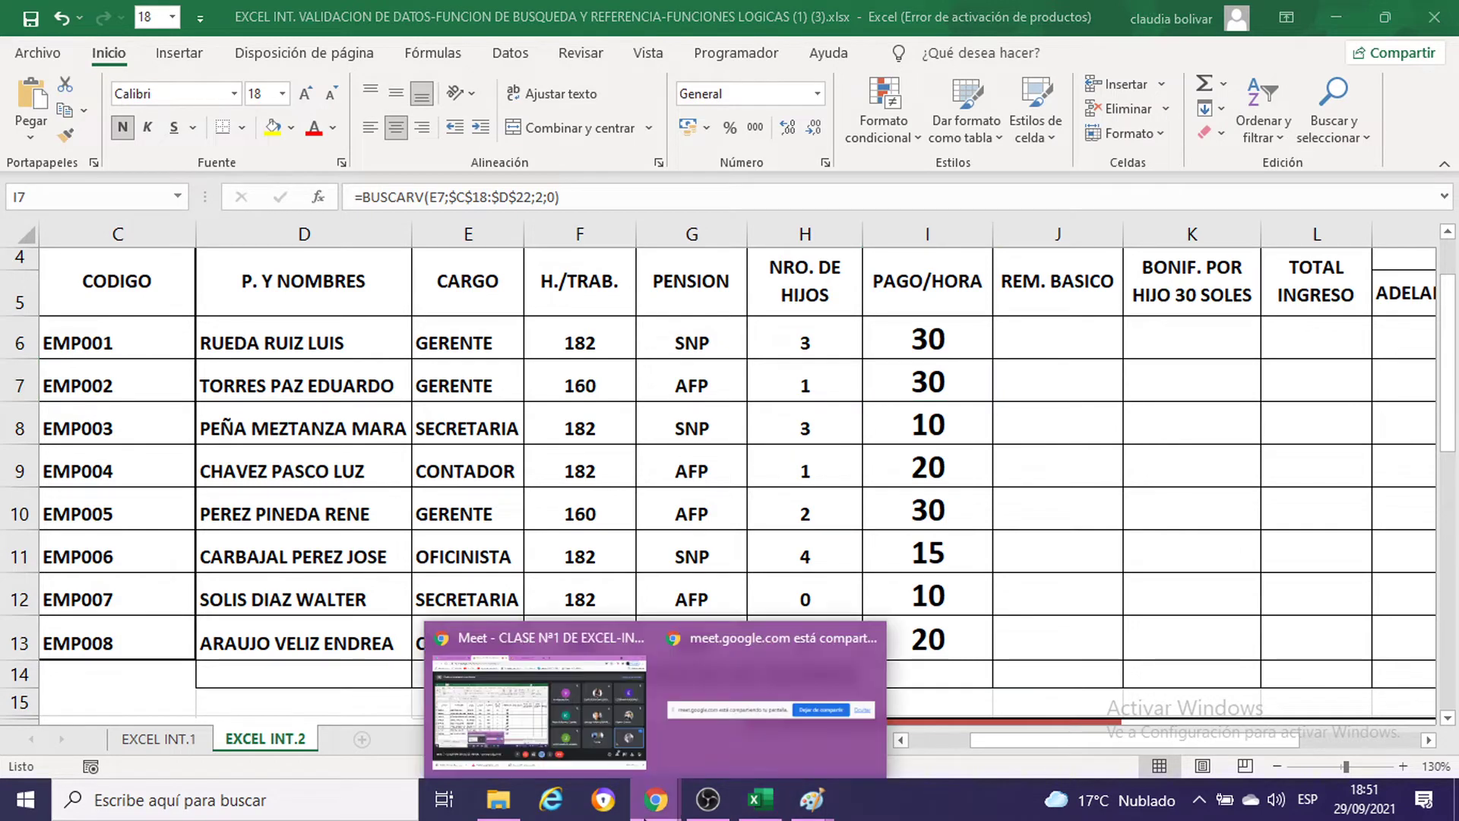
{"action": "left_click", "coordinate": [477, 637]}
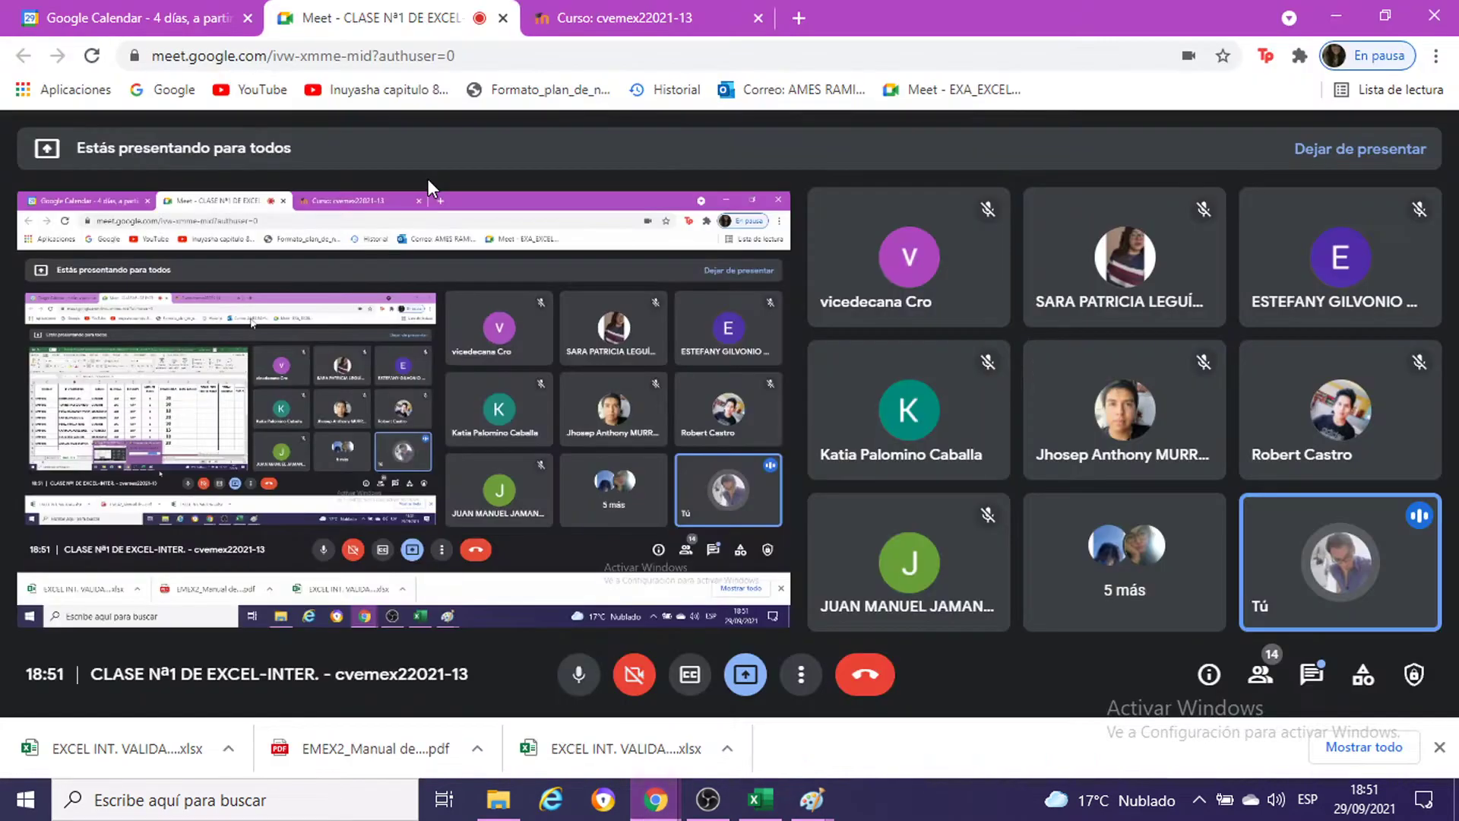
{"action": "left_click", "coordinate": [629, 15]}
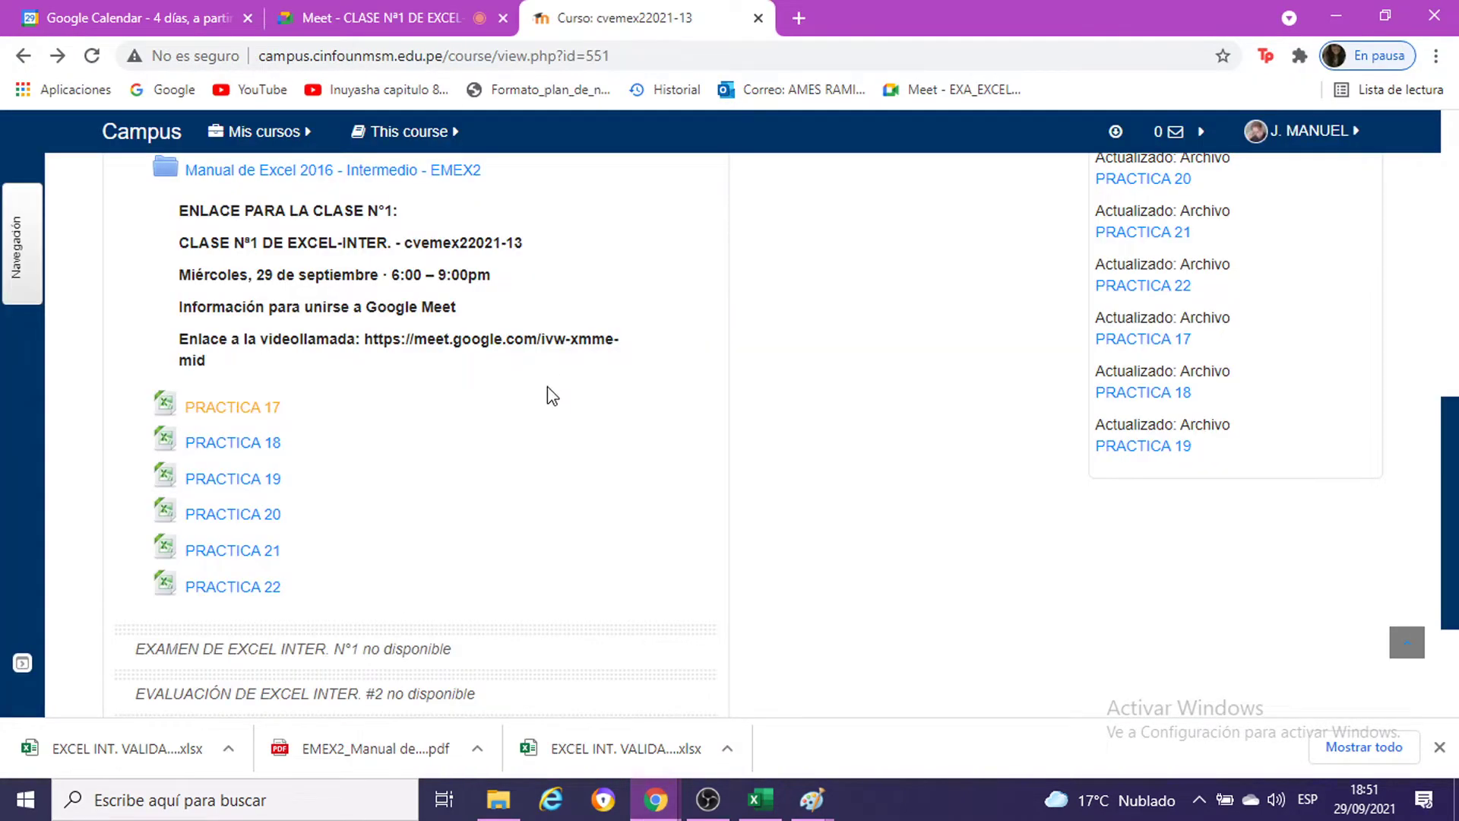
{"action": "scroll", "coordinate": [553, 396], "scroll_direction": "up", "scroll_amount": 3}
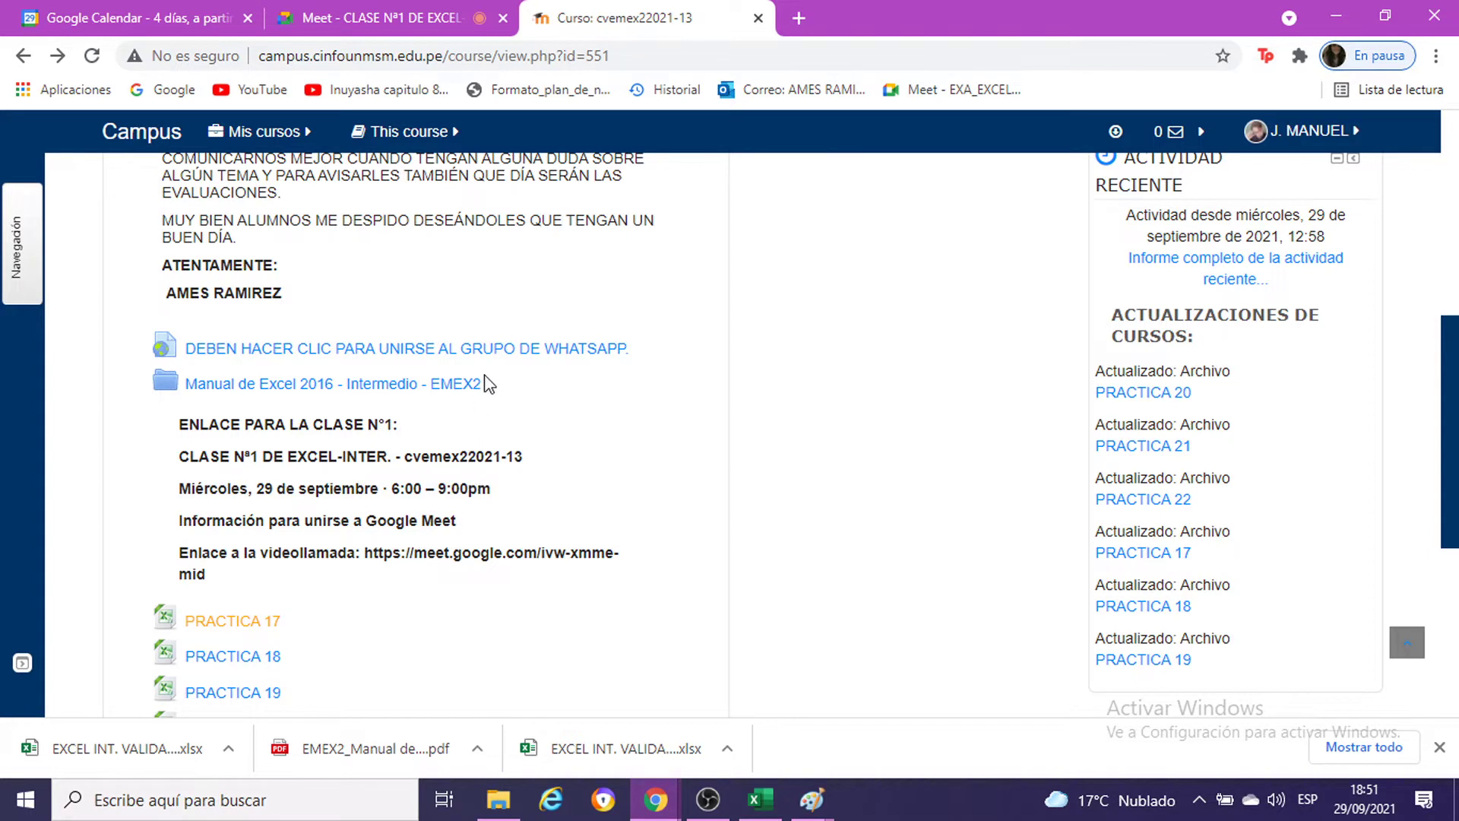
{"action": "scroll", "coordinate": [487, 373], "scroll_direction": "up", "scroll_amount": 3}
{"action": "scroll", "coordinate": [487, 372], "scroll_direction": "down", "scroll_amount": 2}
{"action": "scroll", "coordinate": [487, 372], "scroll_direction": "down", "scroll_amount": 3}
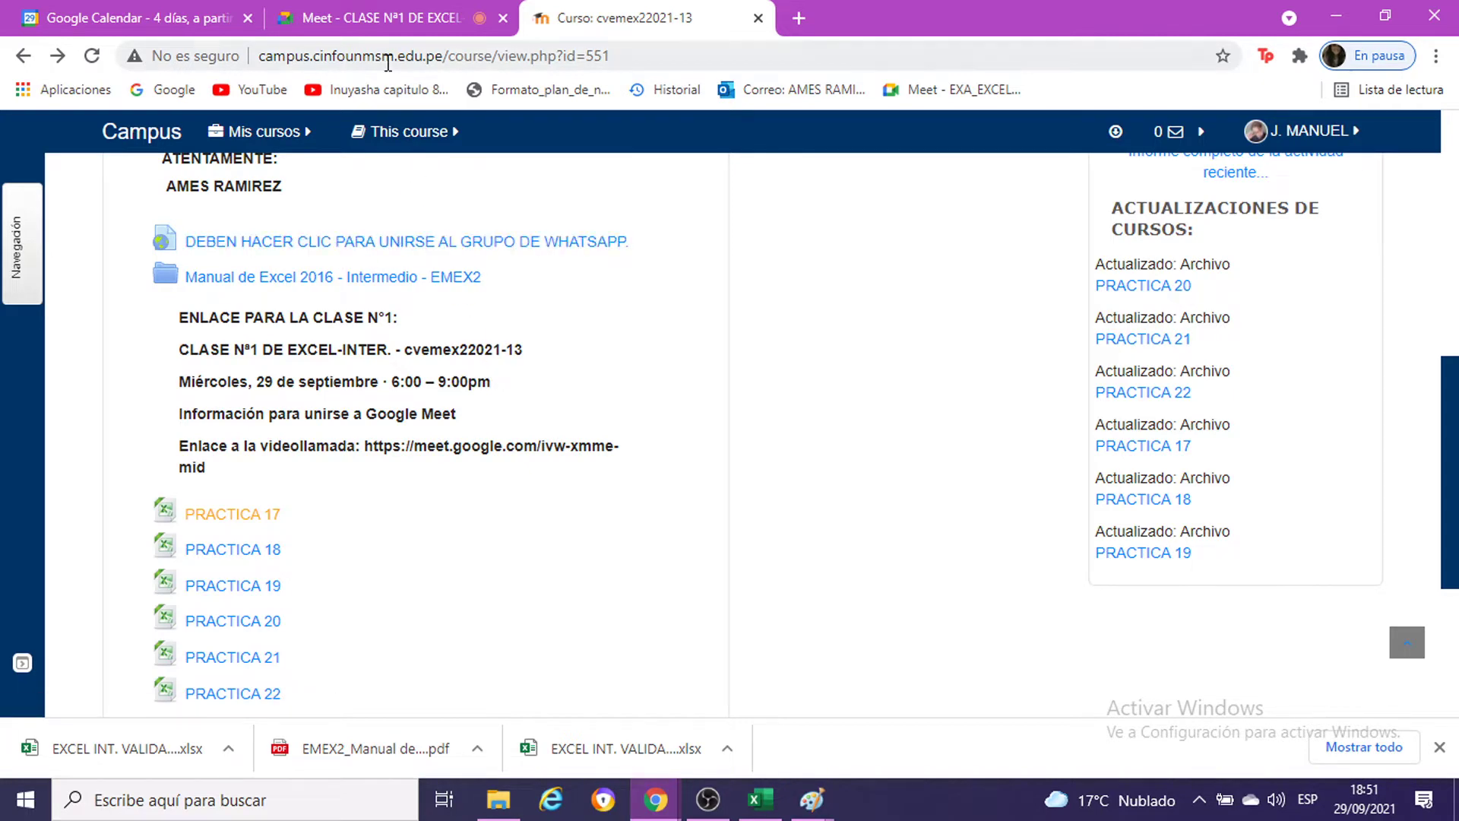
{"action": "left_click", "coordinate": [354, 28]}
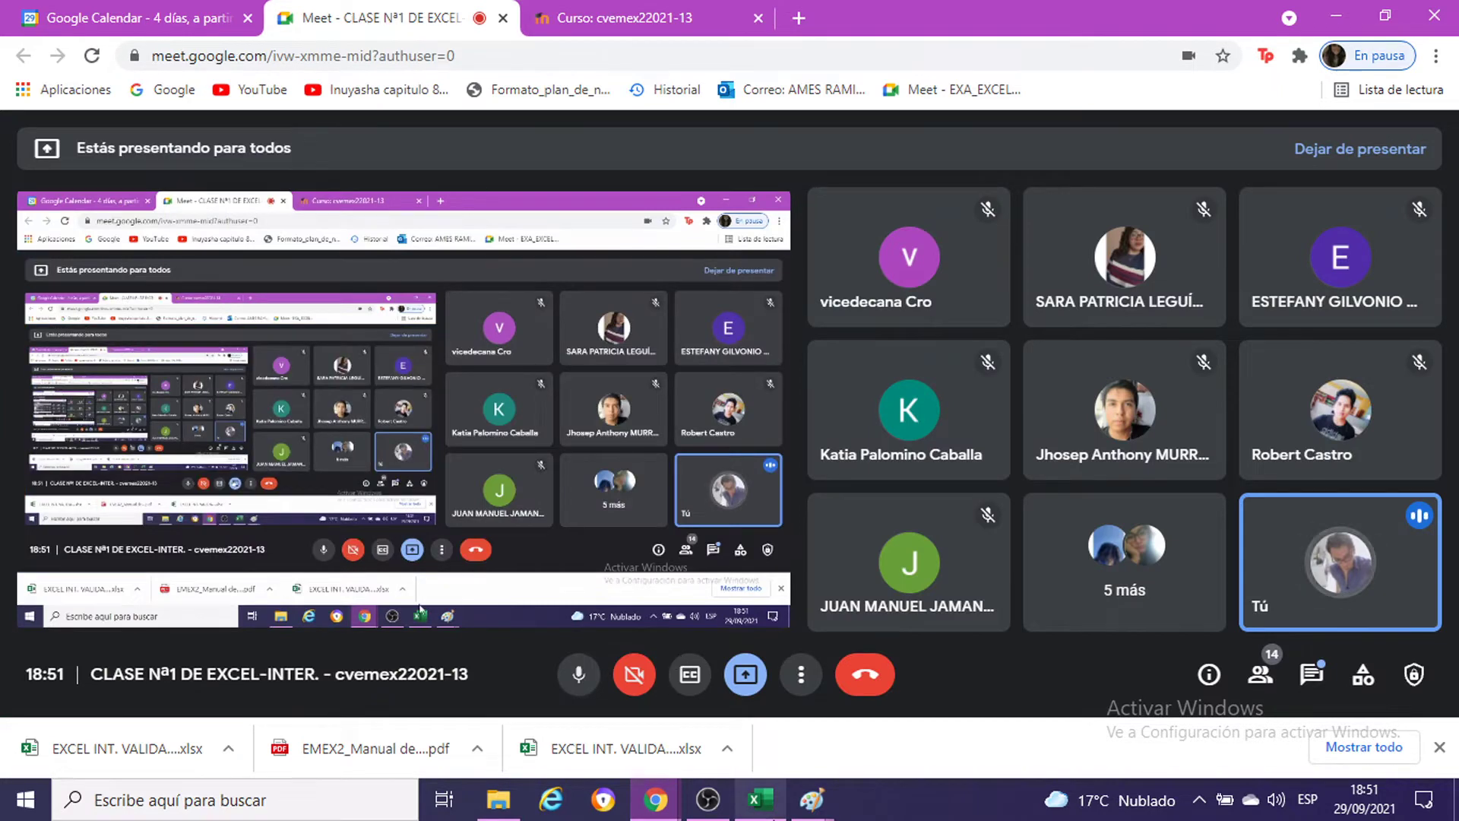
{"action": "left_click", "coordinate": [654, 18]}
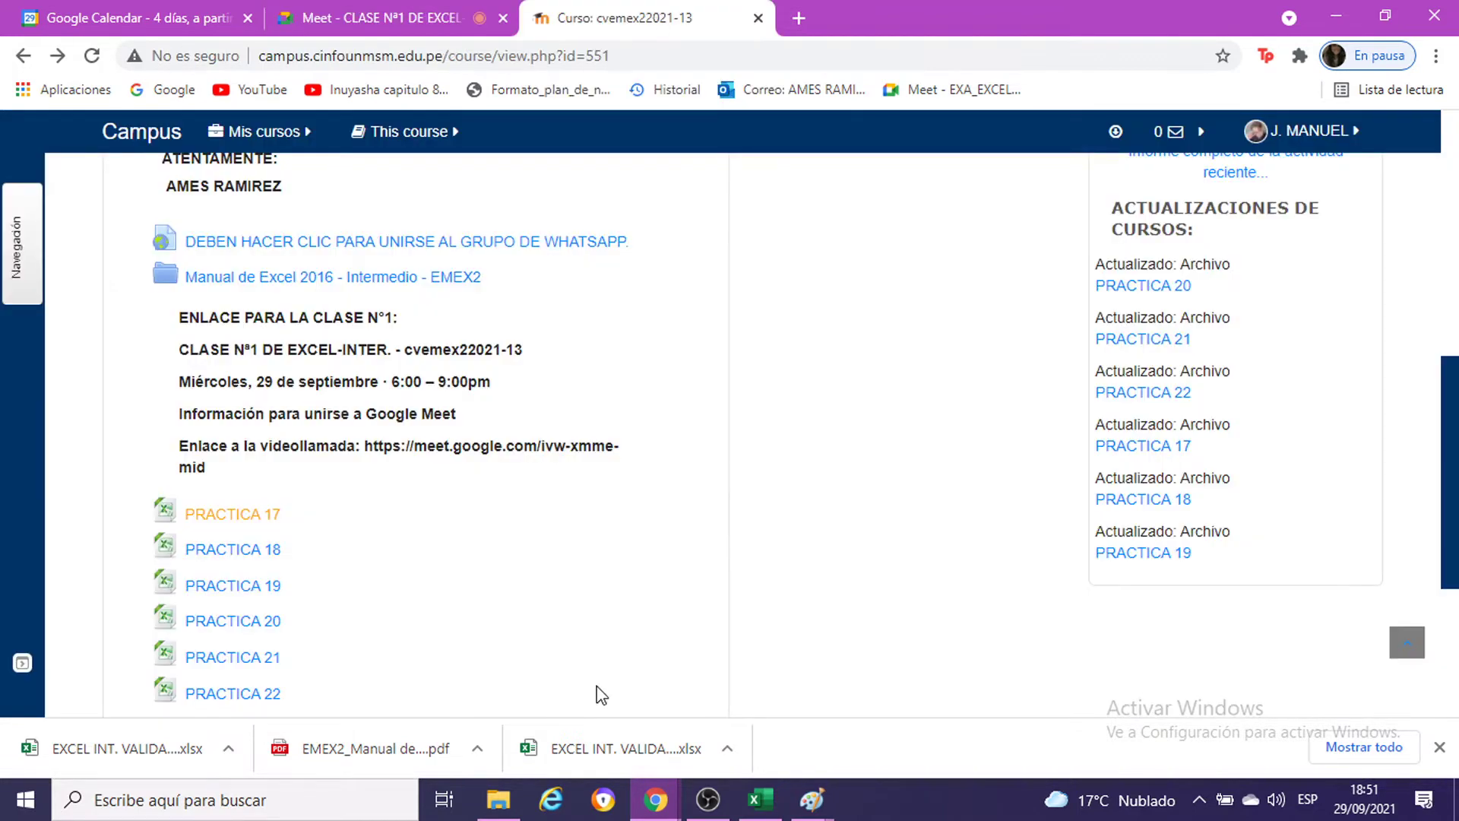
{"action": "left_click", "coordinate": [759, 806]}
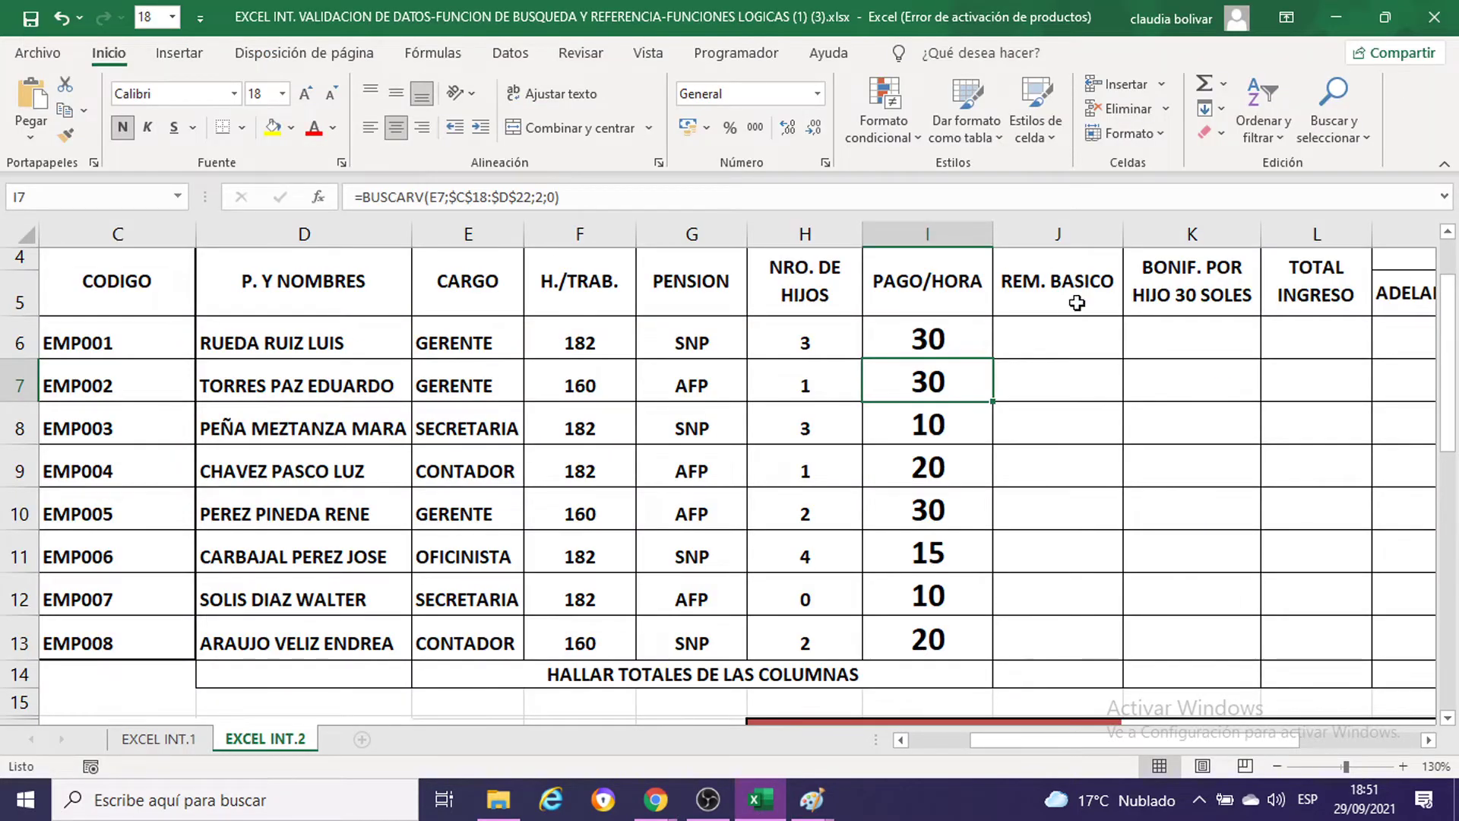
Step: Set the hourly rates in I6:I13 to font size 11
{"action": "left_click", "coordinate": [886, 329]}
{"action": "left_click_drag", "start_coordinate": [885, 329], "coordinate": [942, 639]}
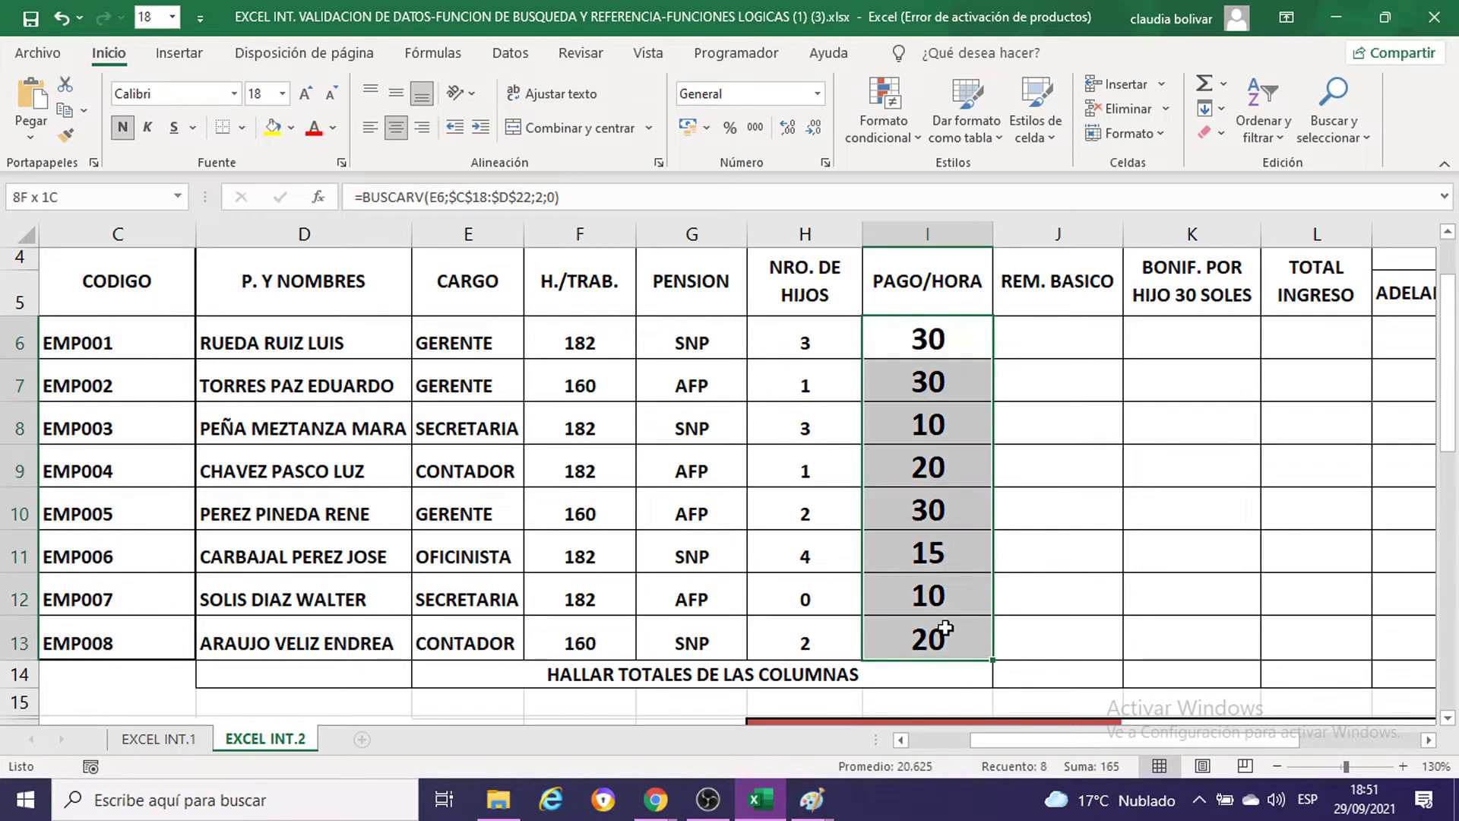
{"action": "left_click", "coordinate": [283, 94]}
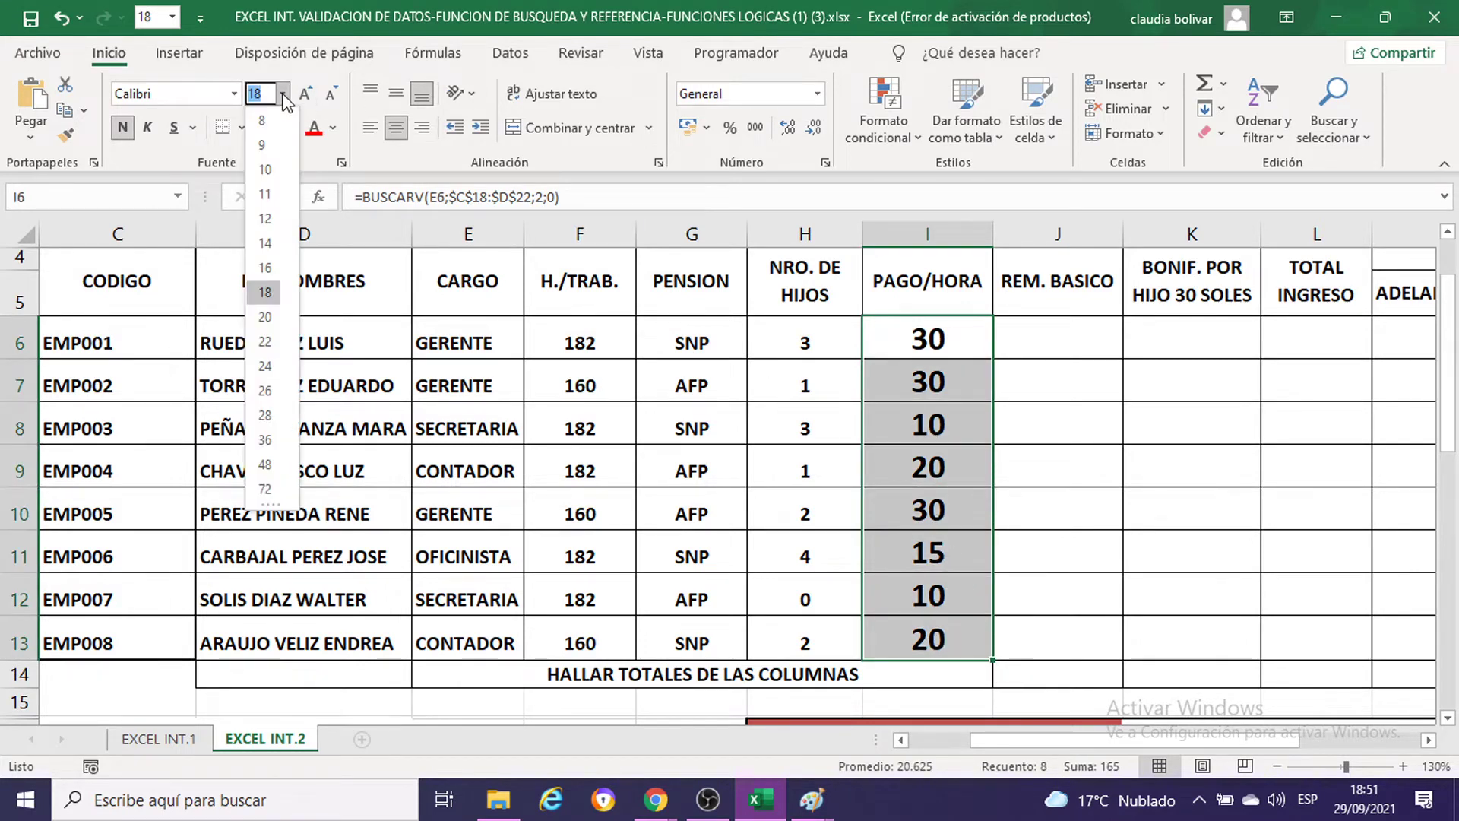
{"action": "key", "text": "Escape"}
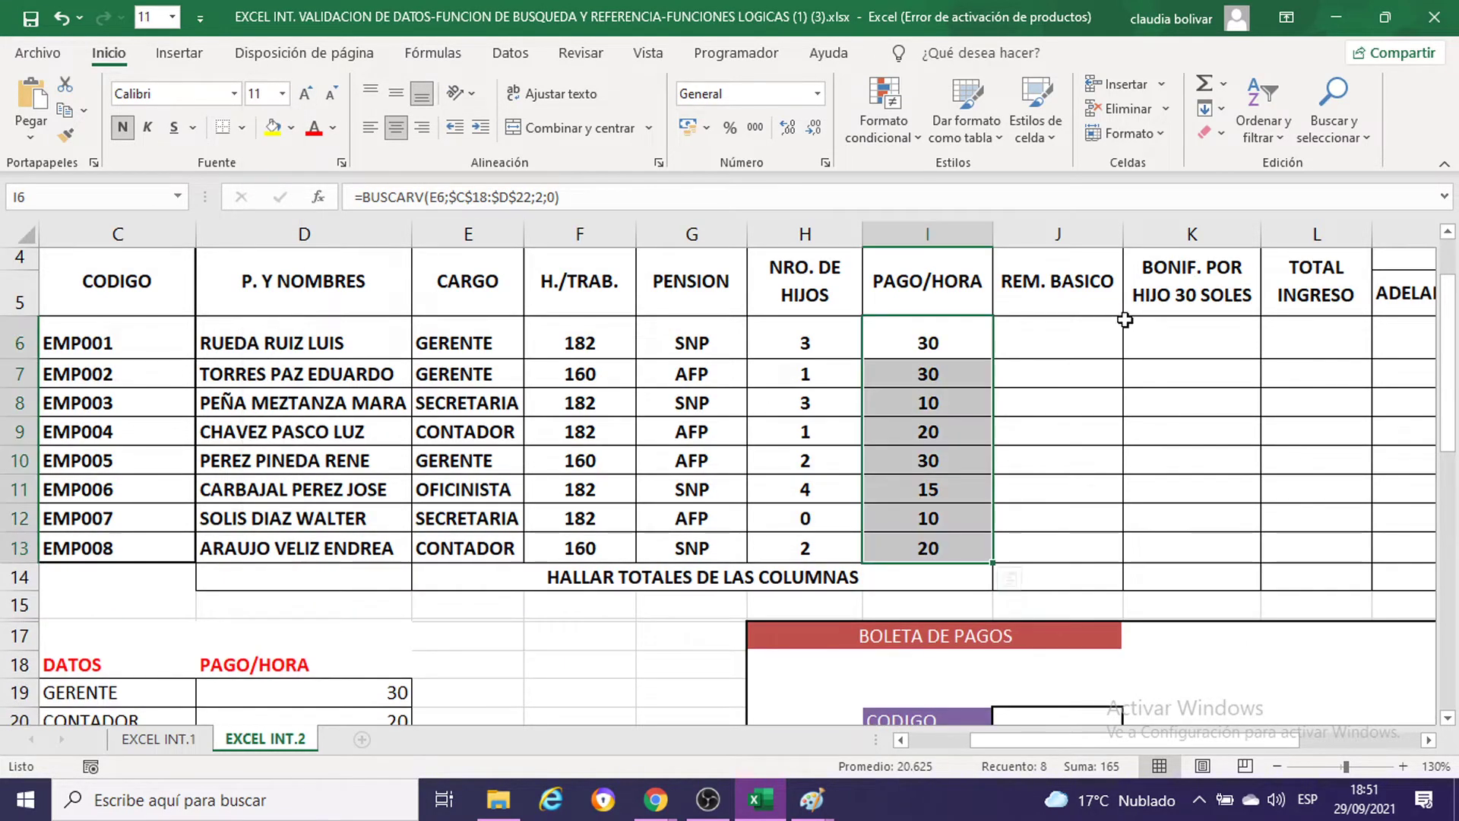
Step: In J6, enter =F6*I6, multiplying hours worked by the hourly rate
{"action": "left_click", "coordinate": [1082, 331]}
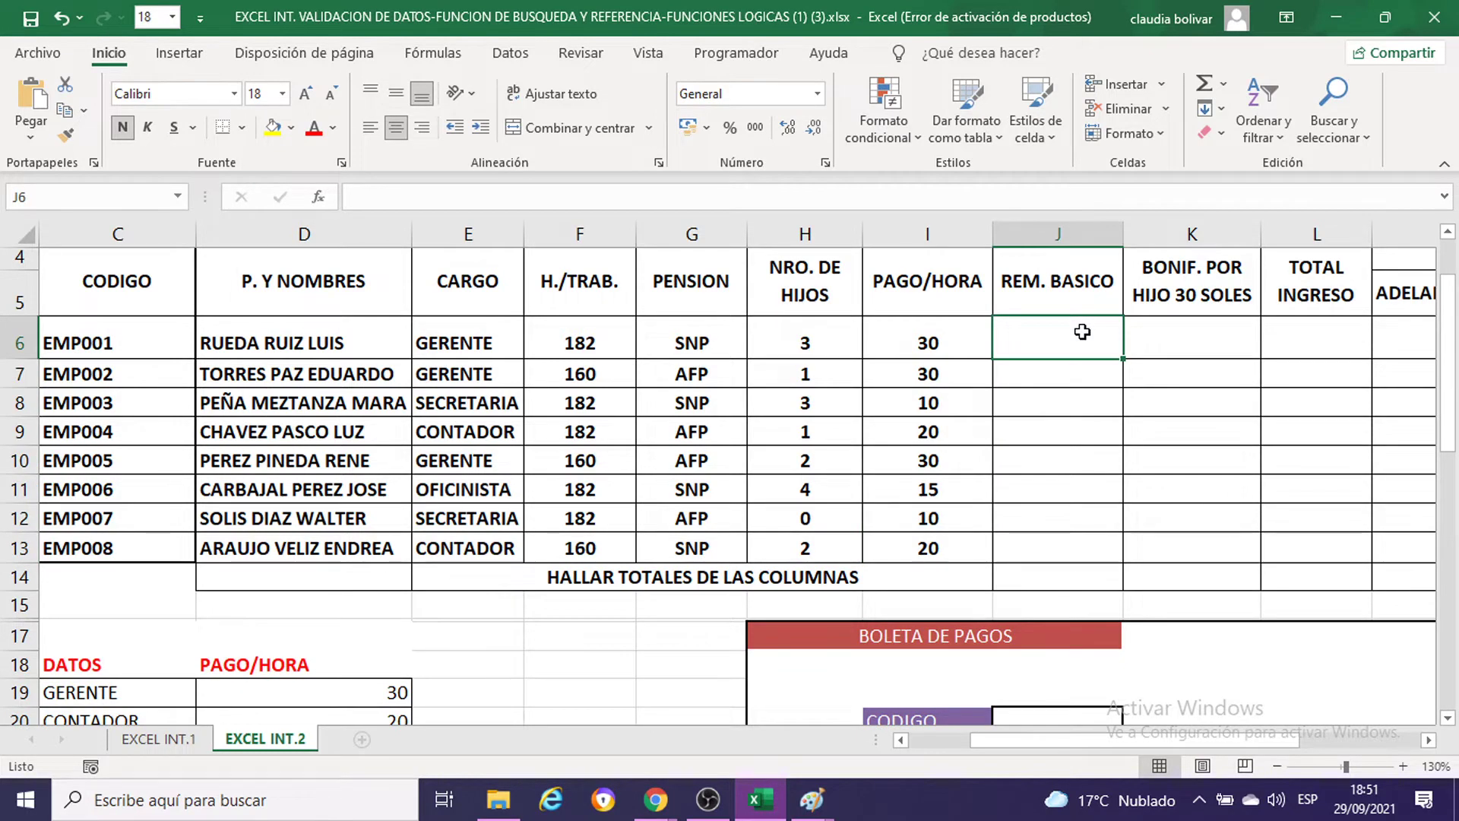
{"action": "left_click", "coordinate": [580, 345]}
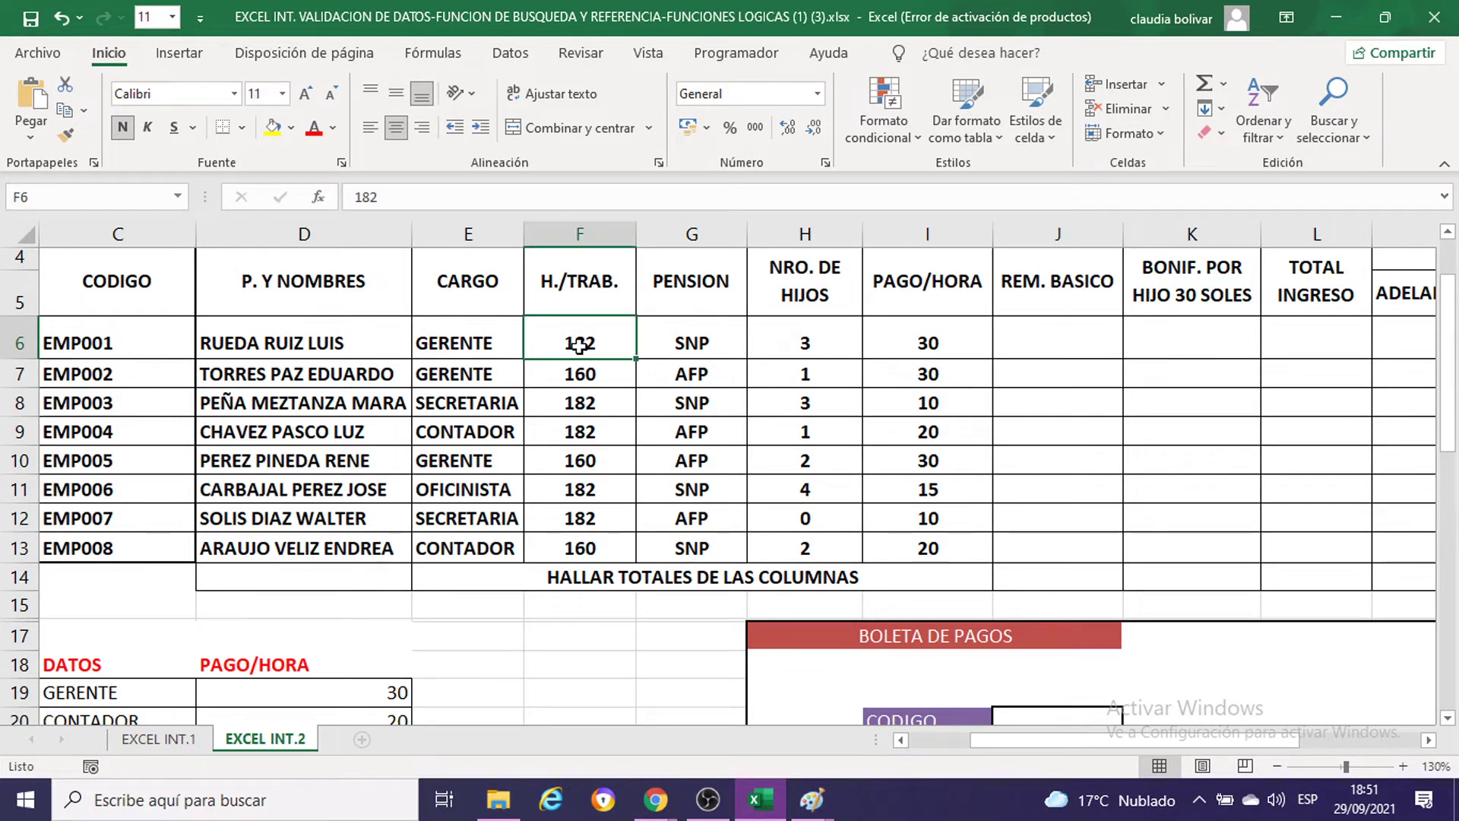
{"action": "left_click", "coordinate": [927, 340]}
{"action": "left_click", "coordinate": [1045, 353]}
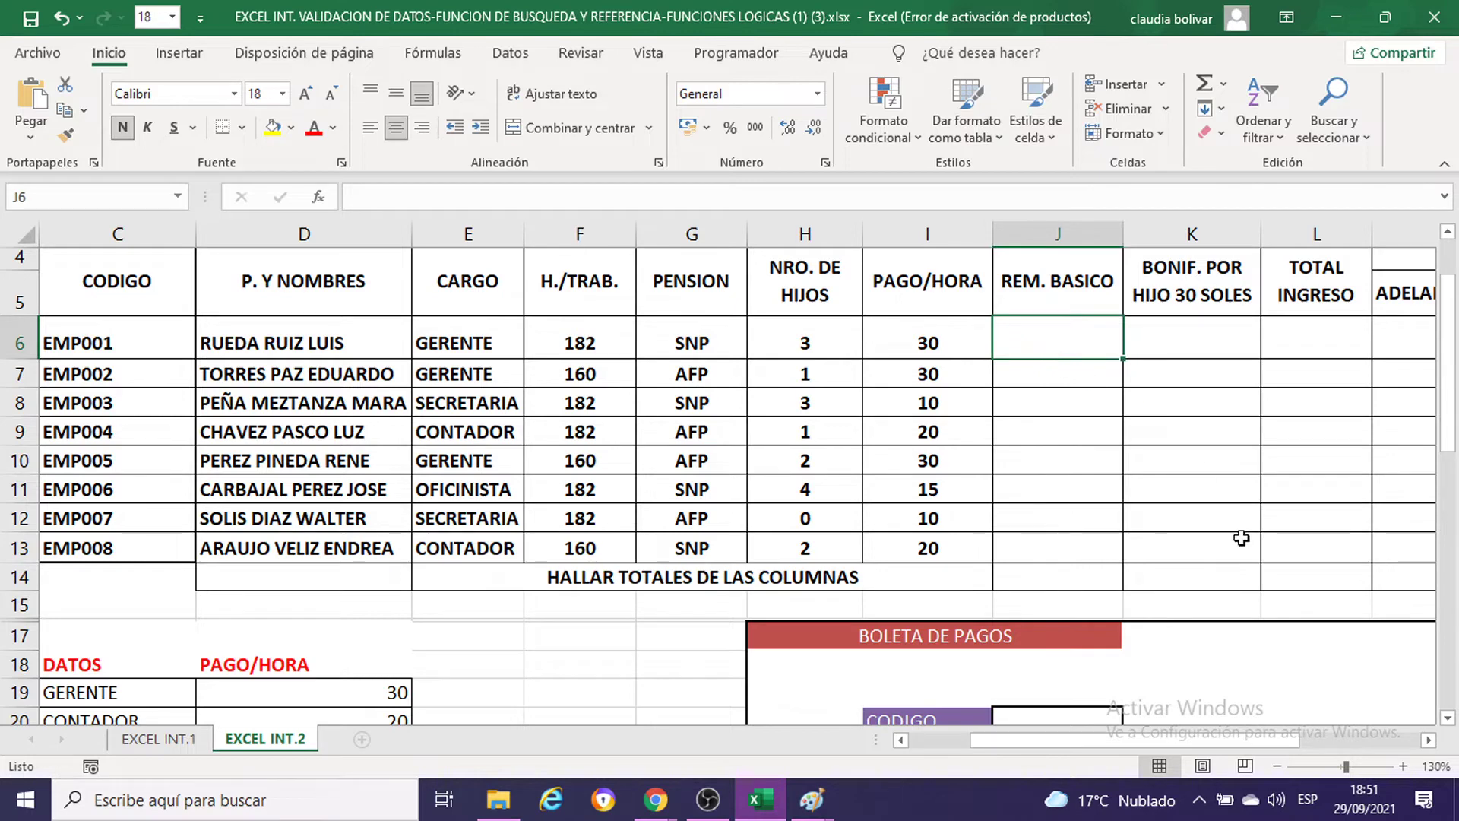
{"action": "left_click", "coordinate": [1404, 766]}
{"action": "scroll", "coordinate": [1290, 479], "scroll_direction": "up", "scroll_amount": 1}
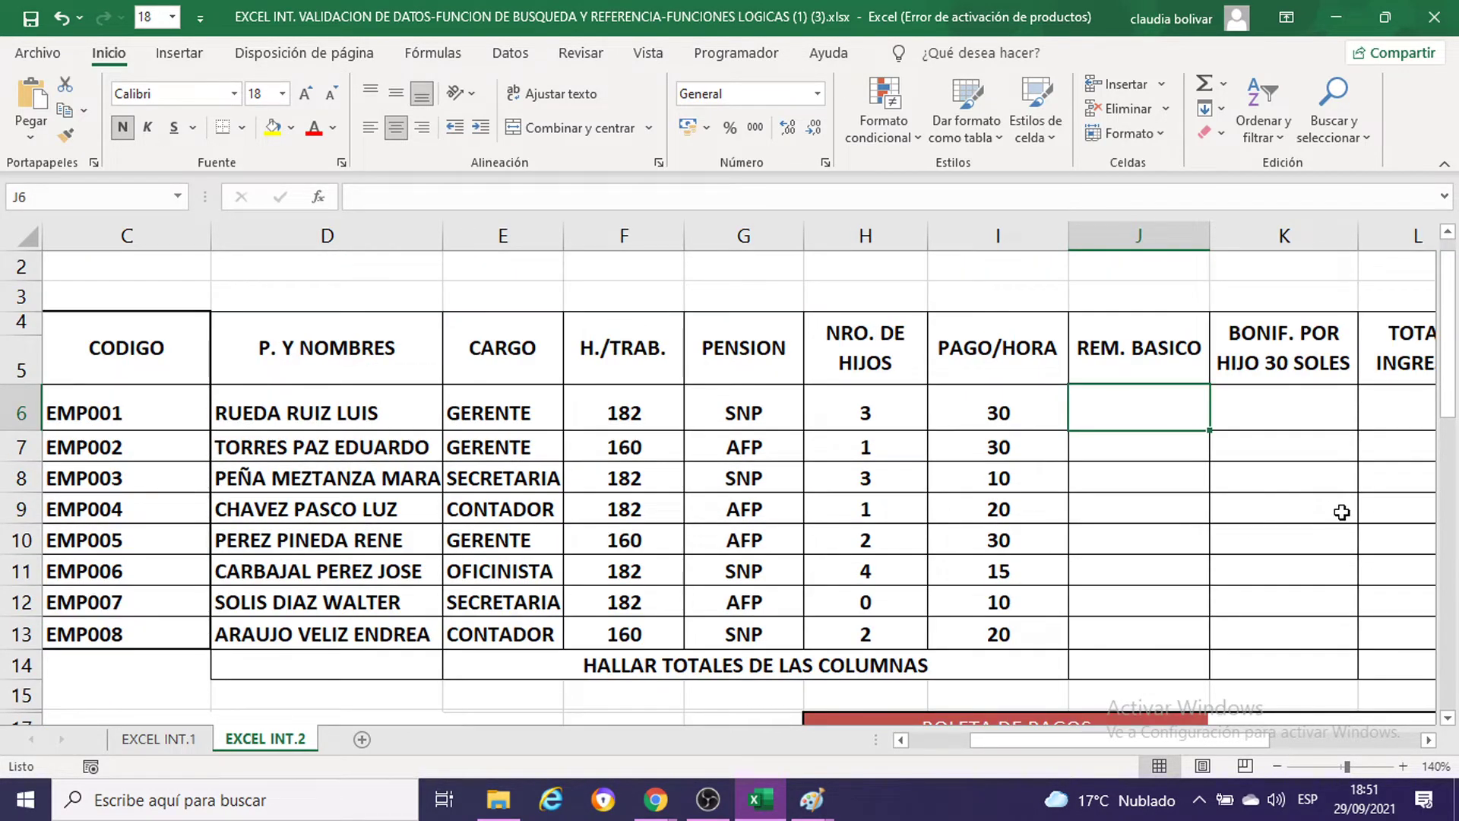
{"action": "type", "text": "="}
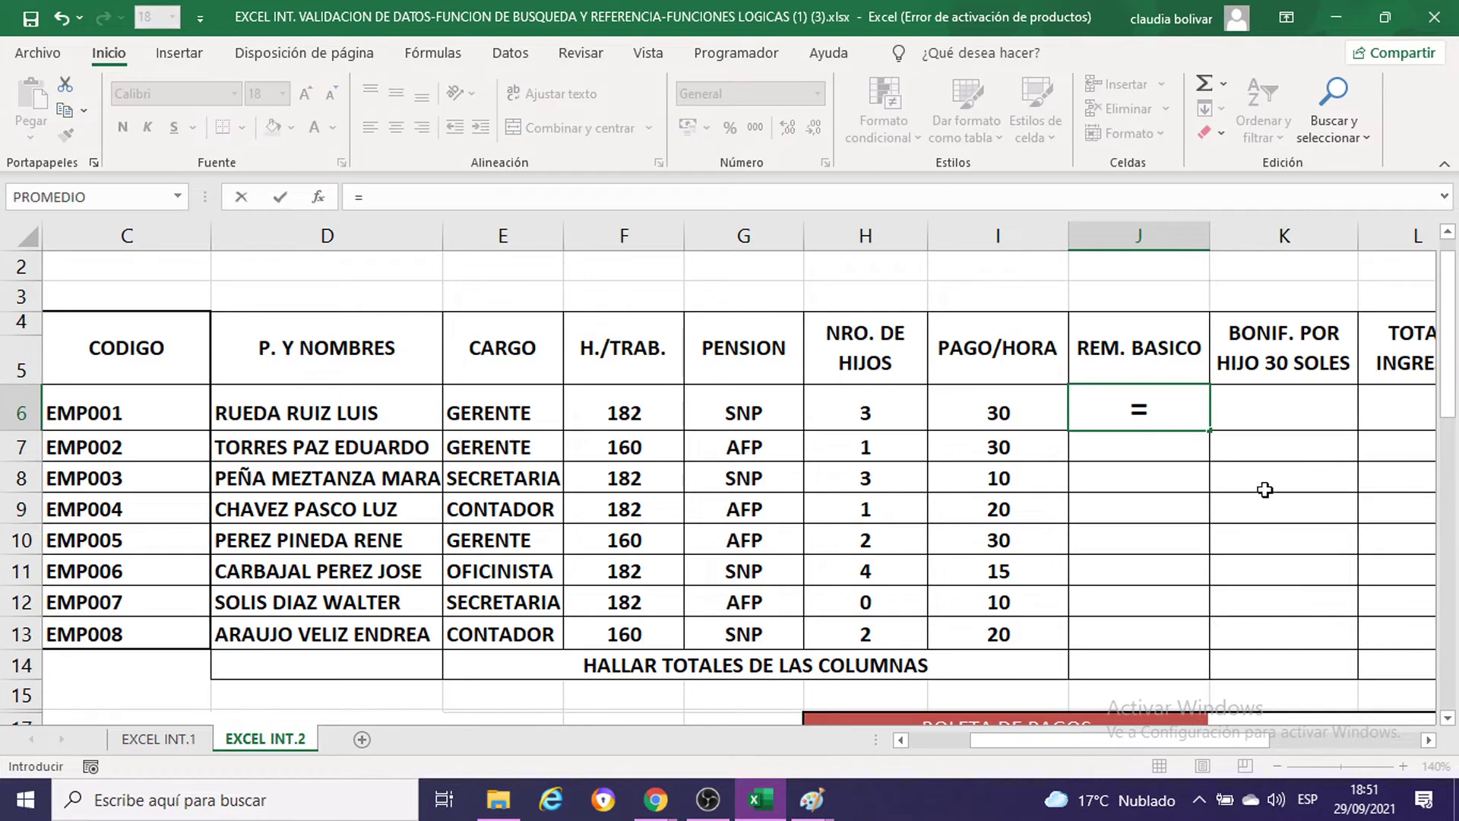
{"action": "left_click", "coordinate": [653, 421]}
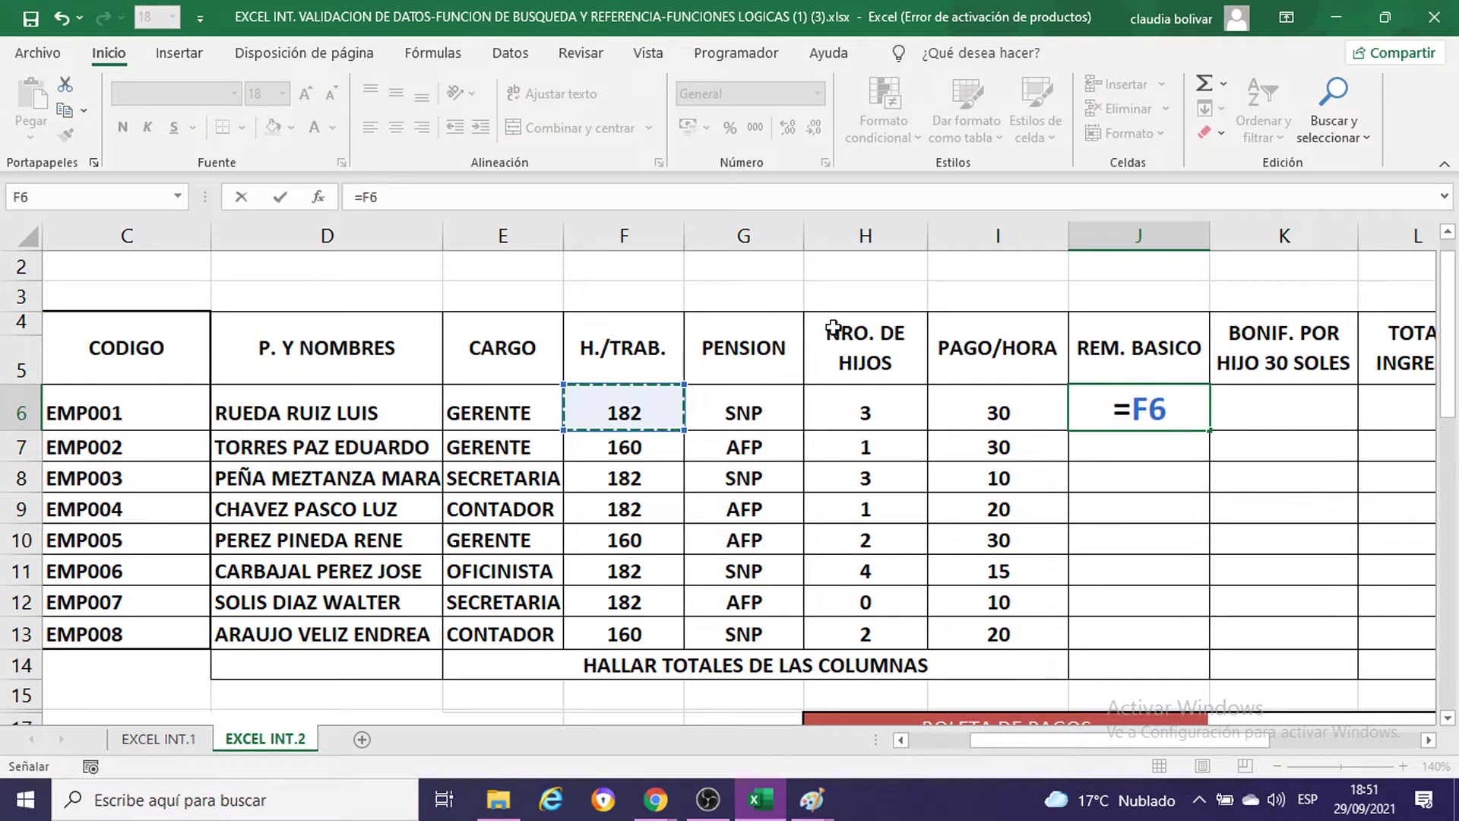
{"action": "type", "text": "*"}
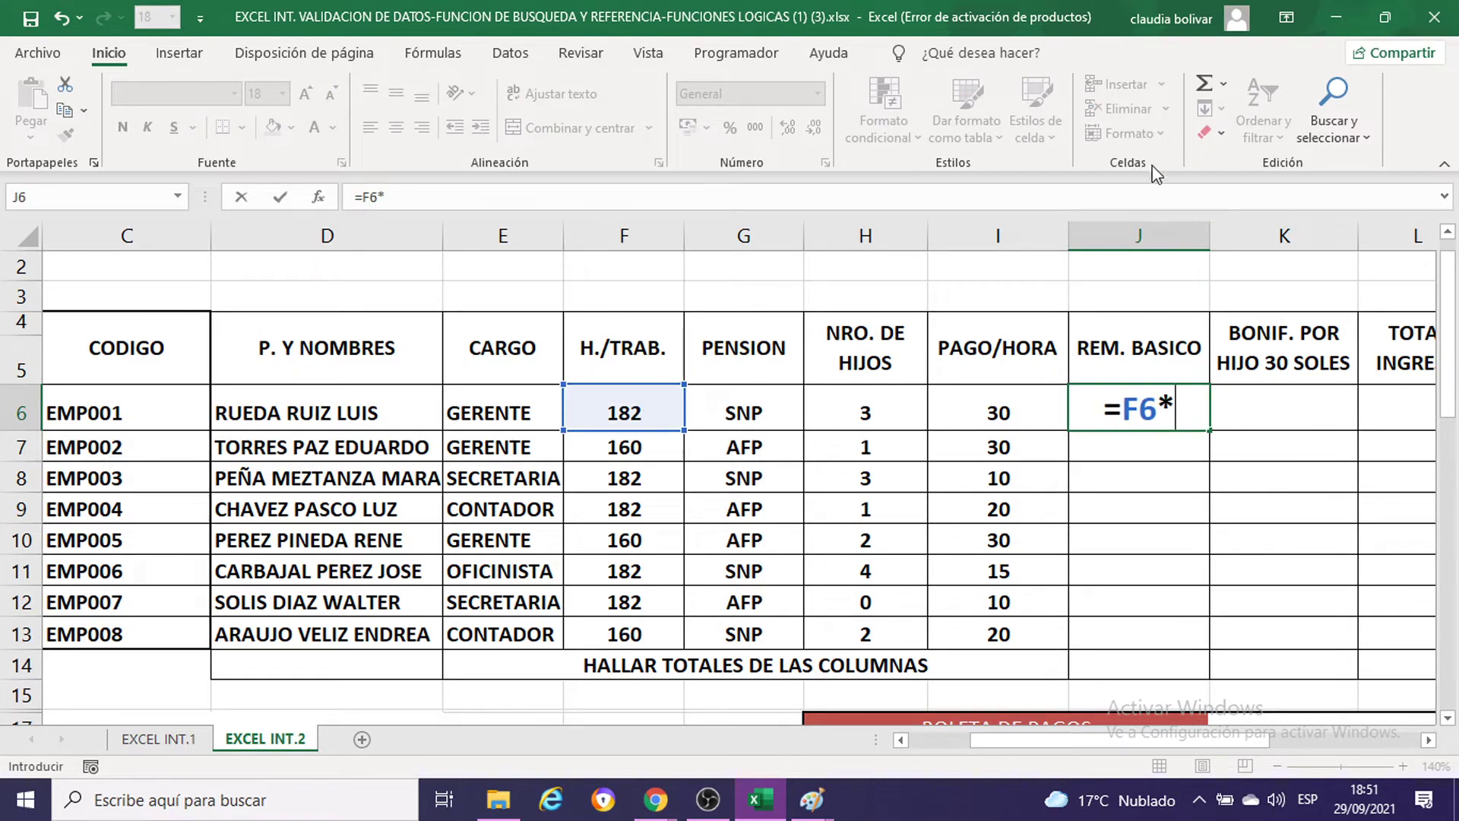
{"action": "left_click", "coordinate": [1015, 415]}
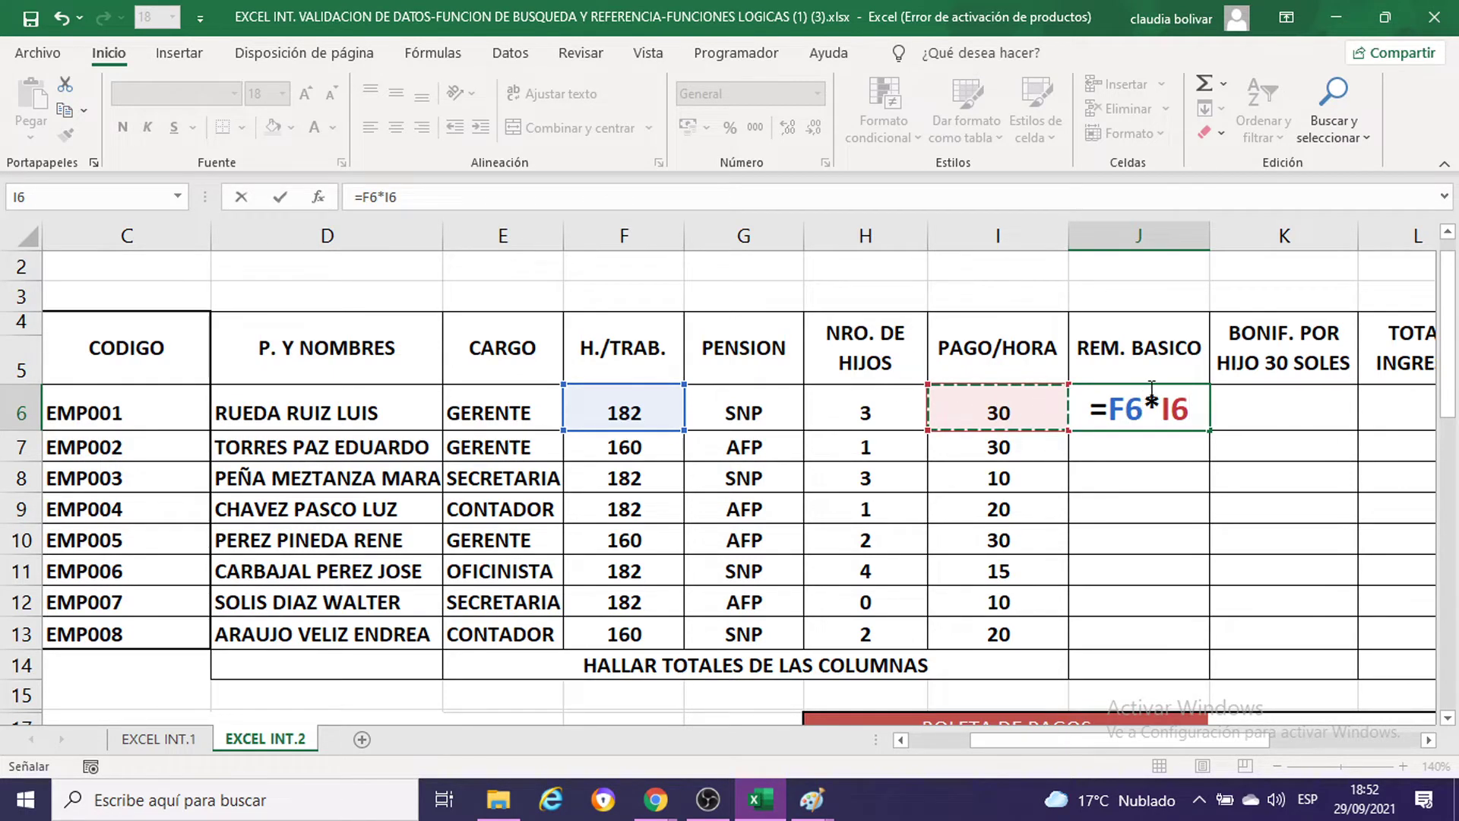
Step: Bring the Paint window showing the keyboard picture TECLADO 2.jpg to the front
{"action": "left_click", "coordinate": [812, 800]}
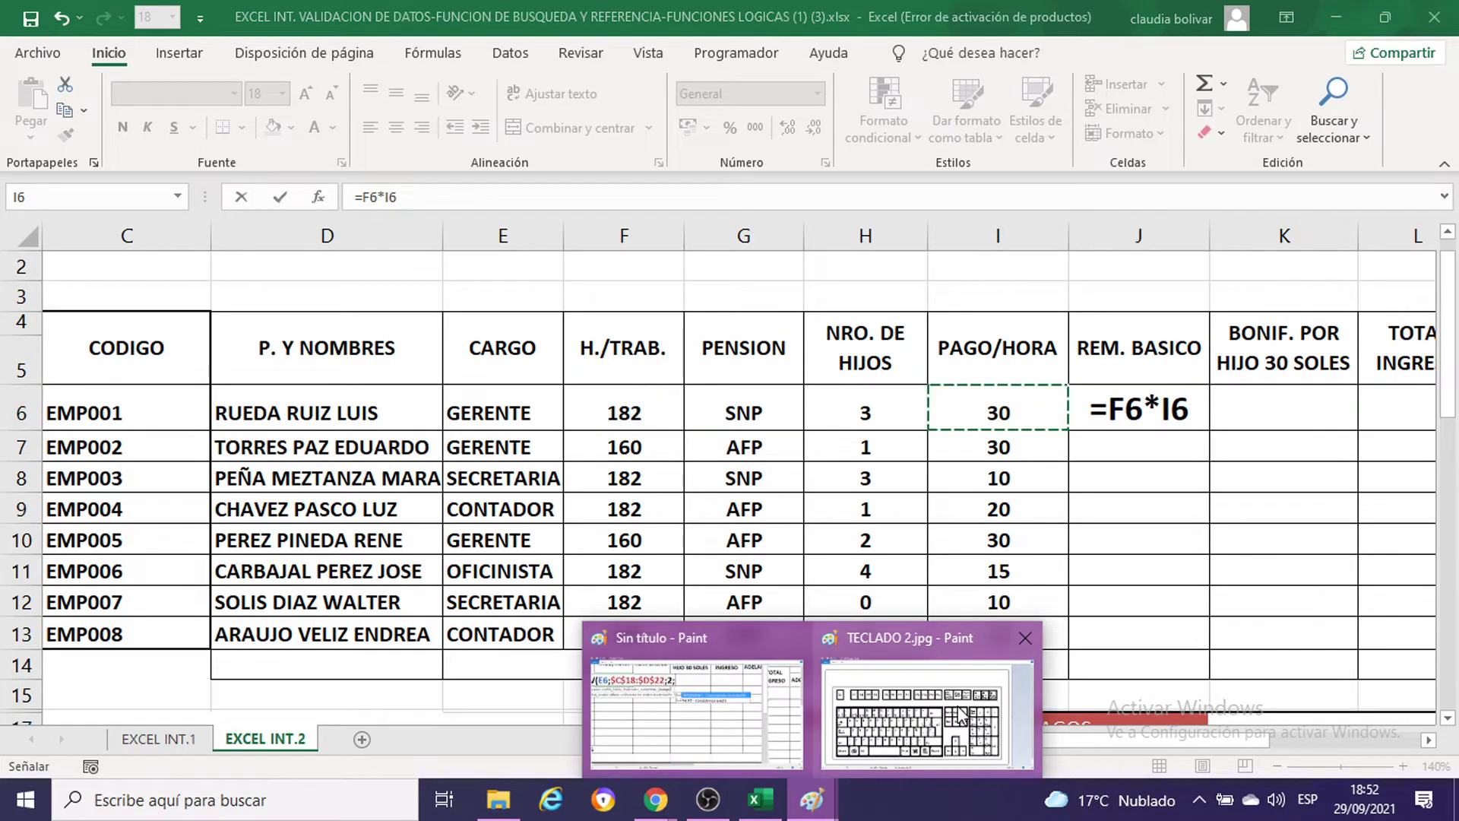
{"action": "left_click", "coordinate": [960, 713]}
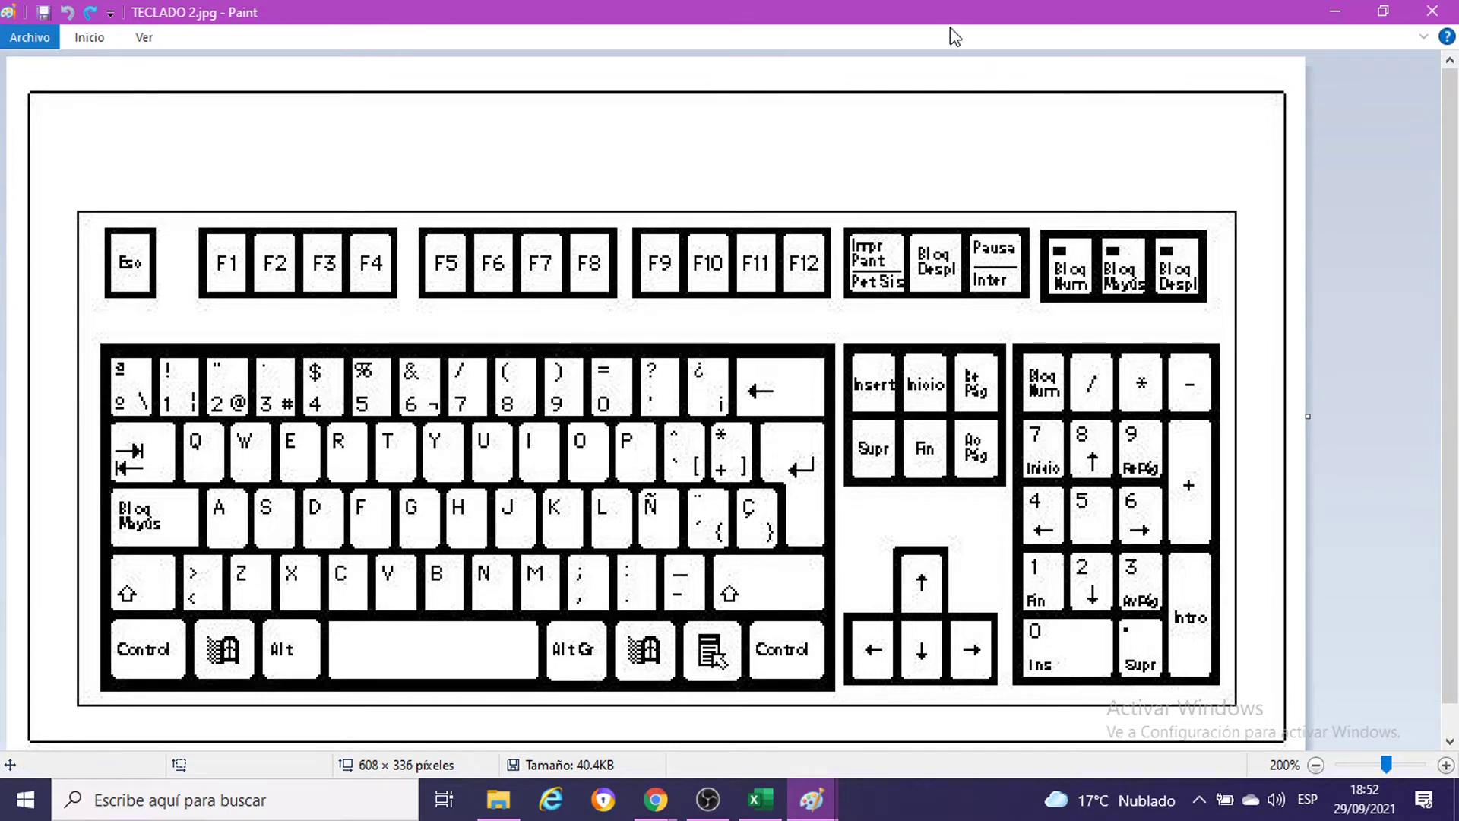
Step: Back in Excel, commit J6's =F6*I6, fill it down to J13, and set font size 11
{"action": "left_click", "coordinate": [1337, 16]}
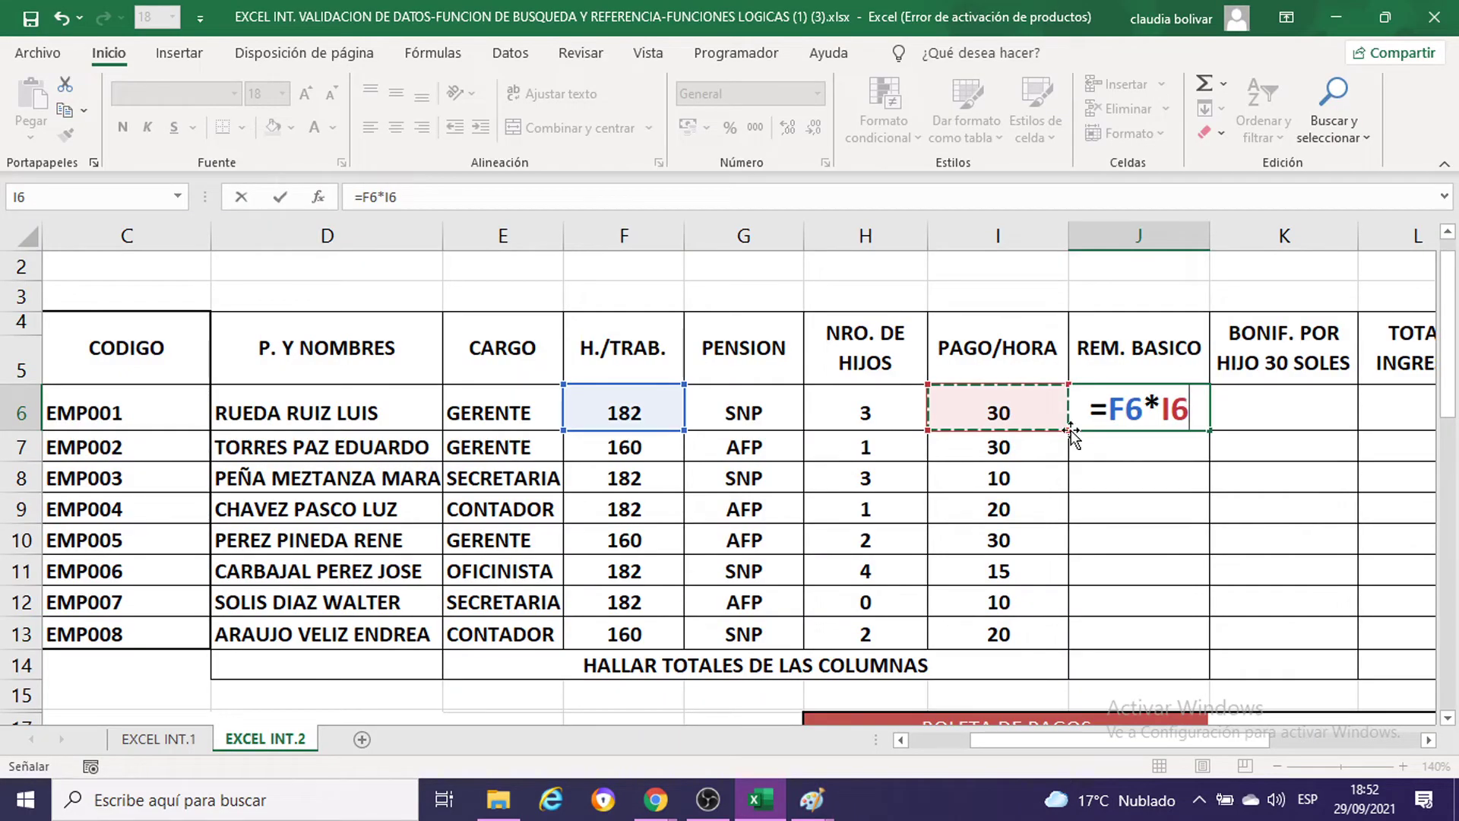
{"action": "key", "text": "Return"}
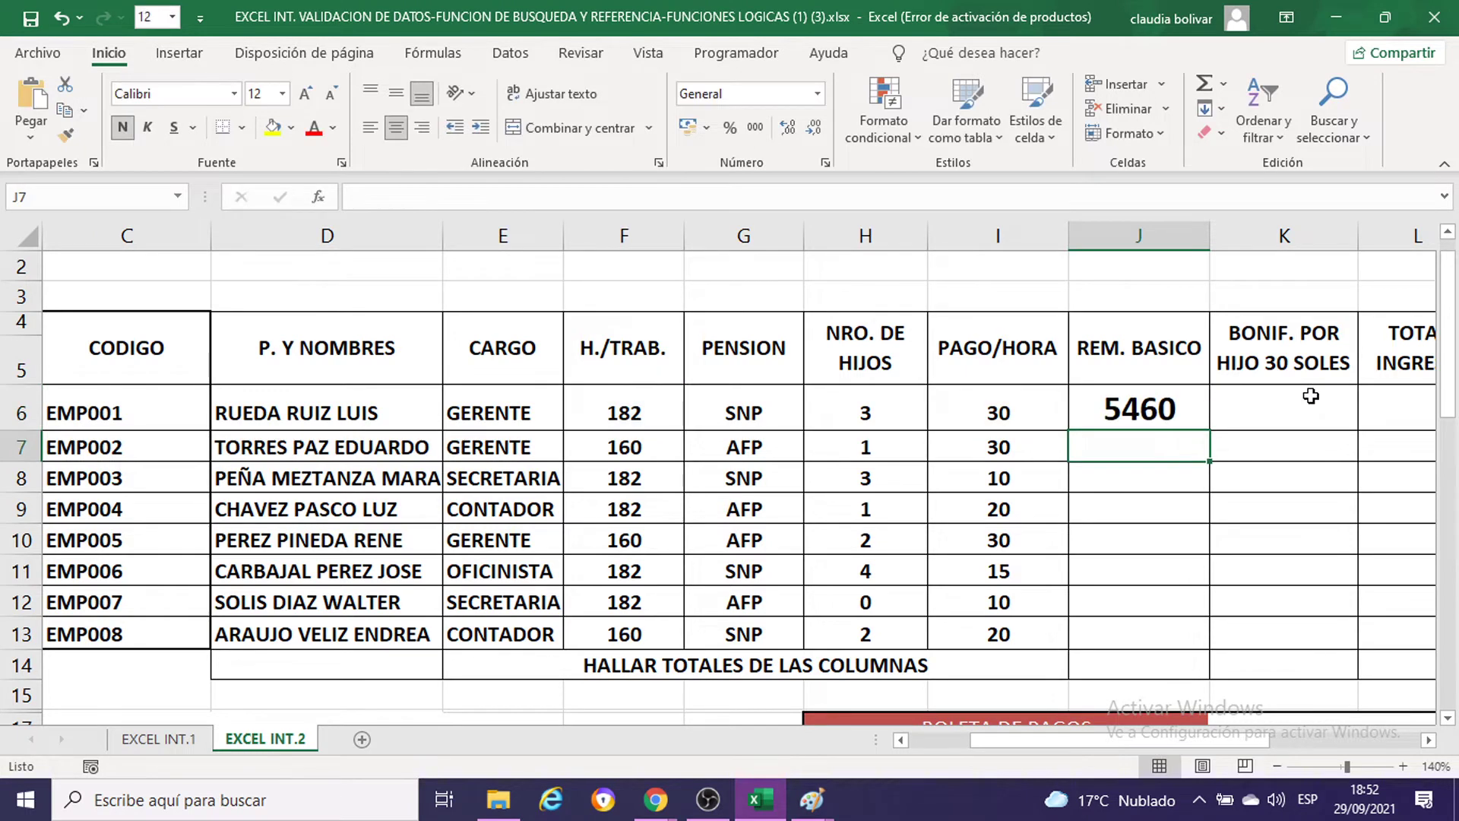
{"action": "left_click", "coordinate": [1179, 408]}
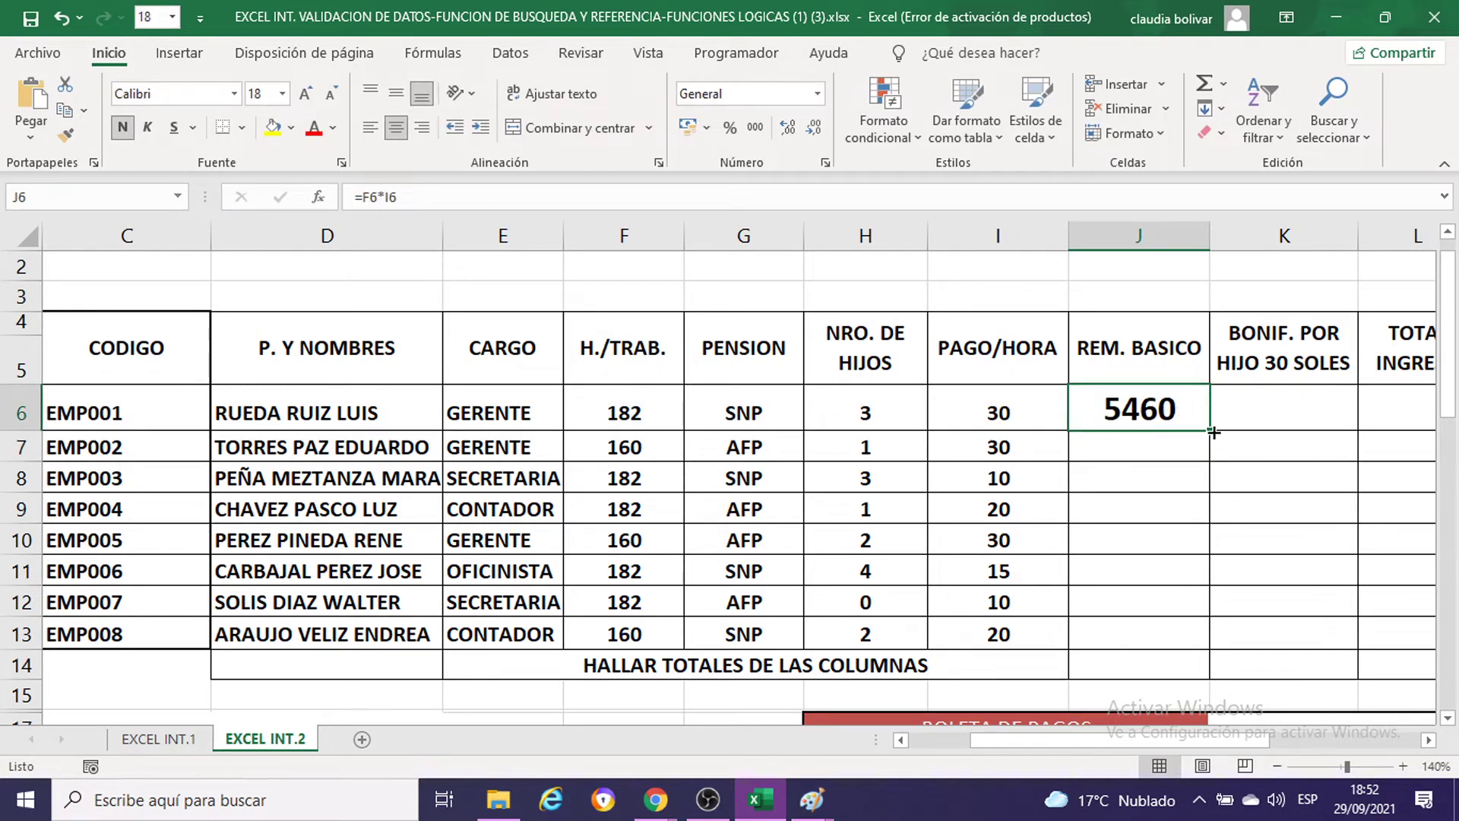
{"action": "left_click_drag", "start_coordinate": [1213, 432], "coordinate": [1216, 646]}
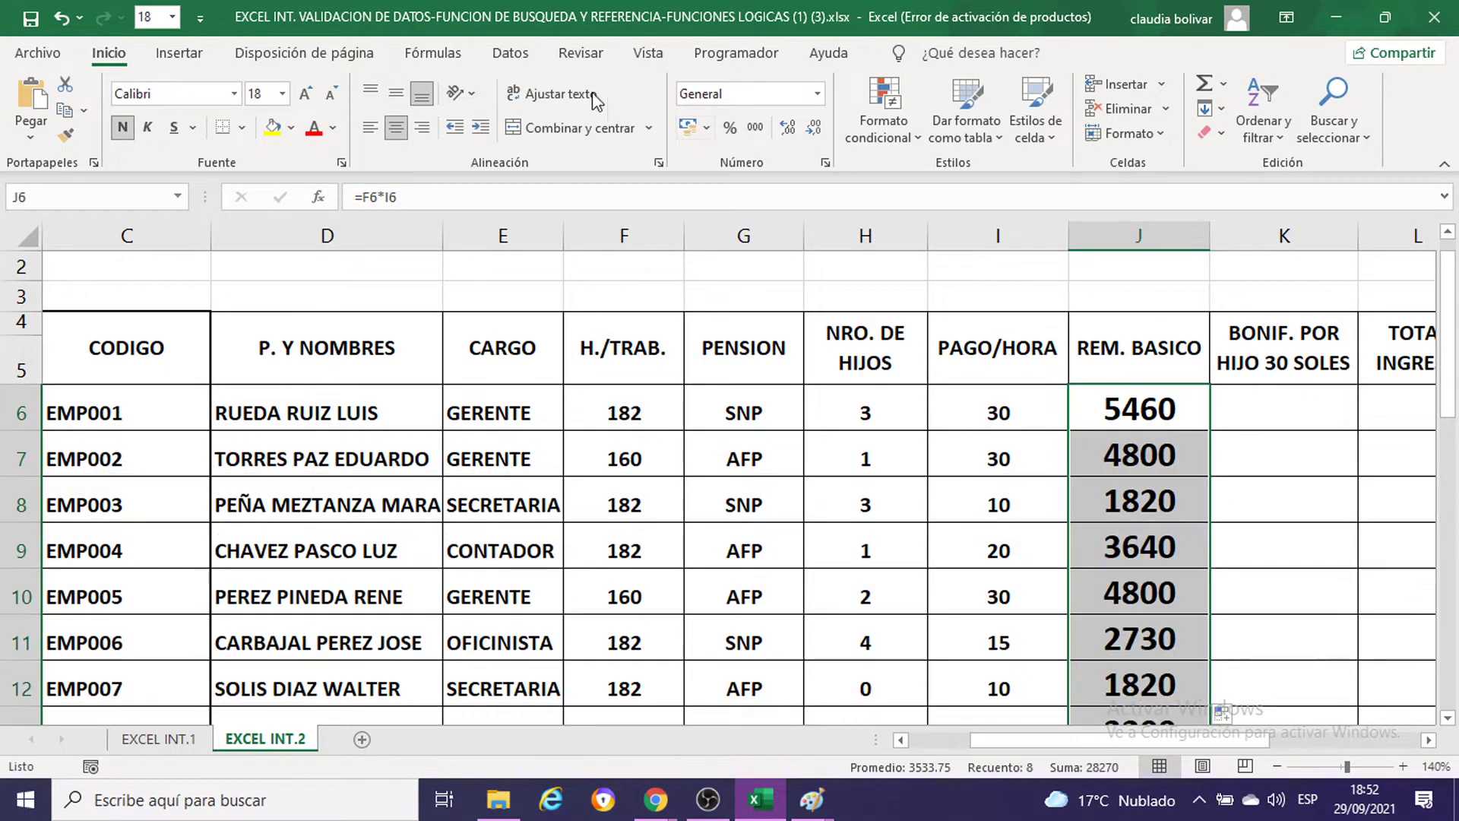
{"action": "left_click", "coordinate": [282, 94]}
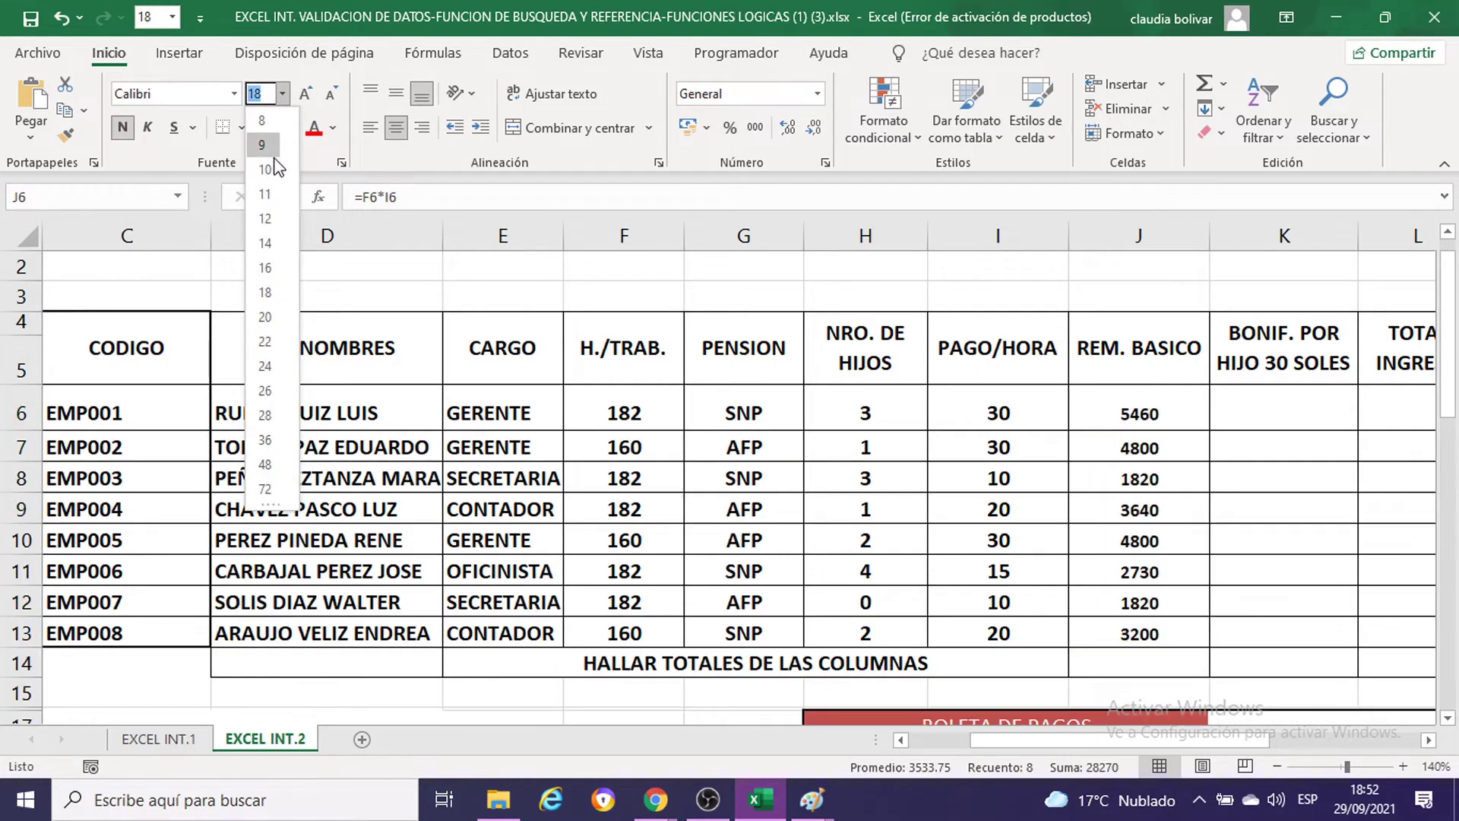
{"action": "left_click", "coordinate": [274, 199]}
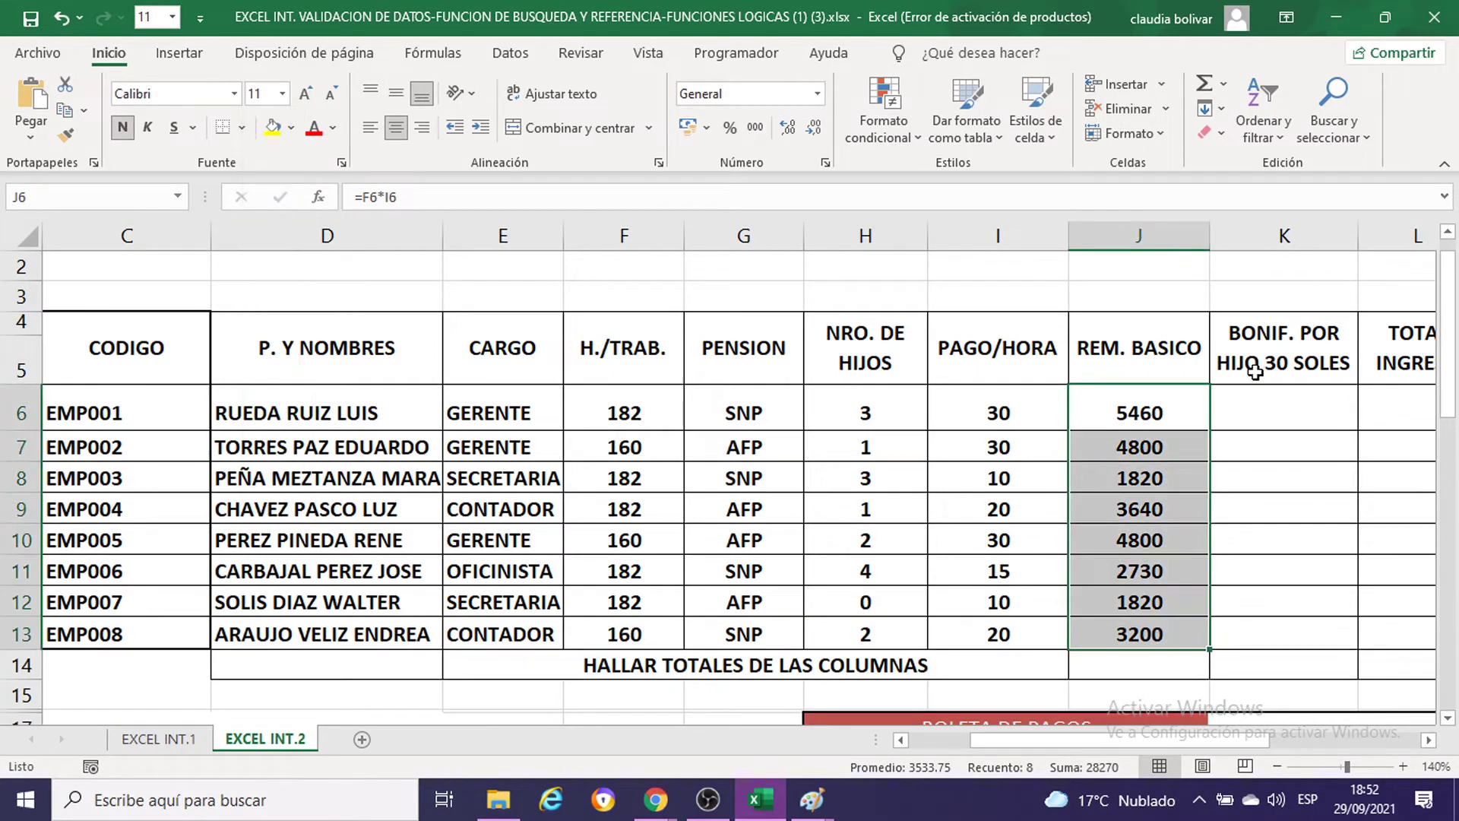
{"action": "left_click_drag", "start_coordinate": [1271, 749], "coordinate": [1342, 749]}
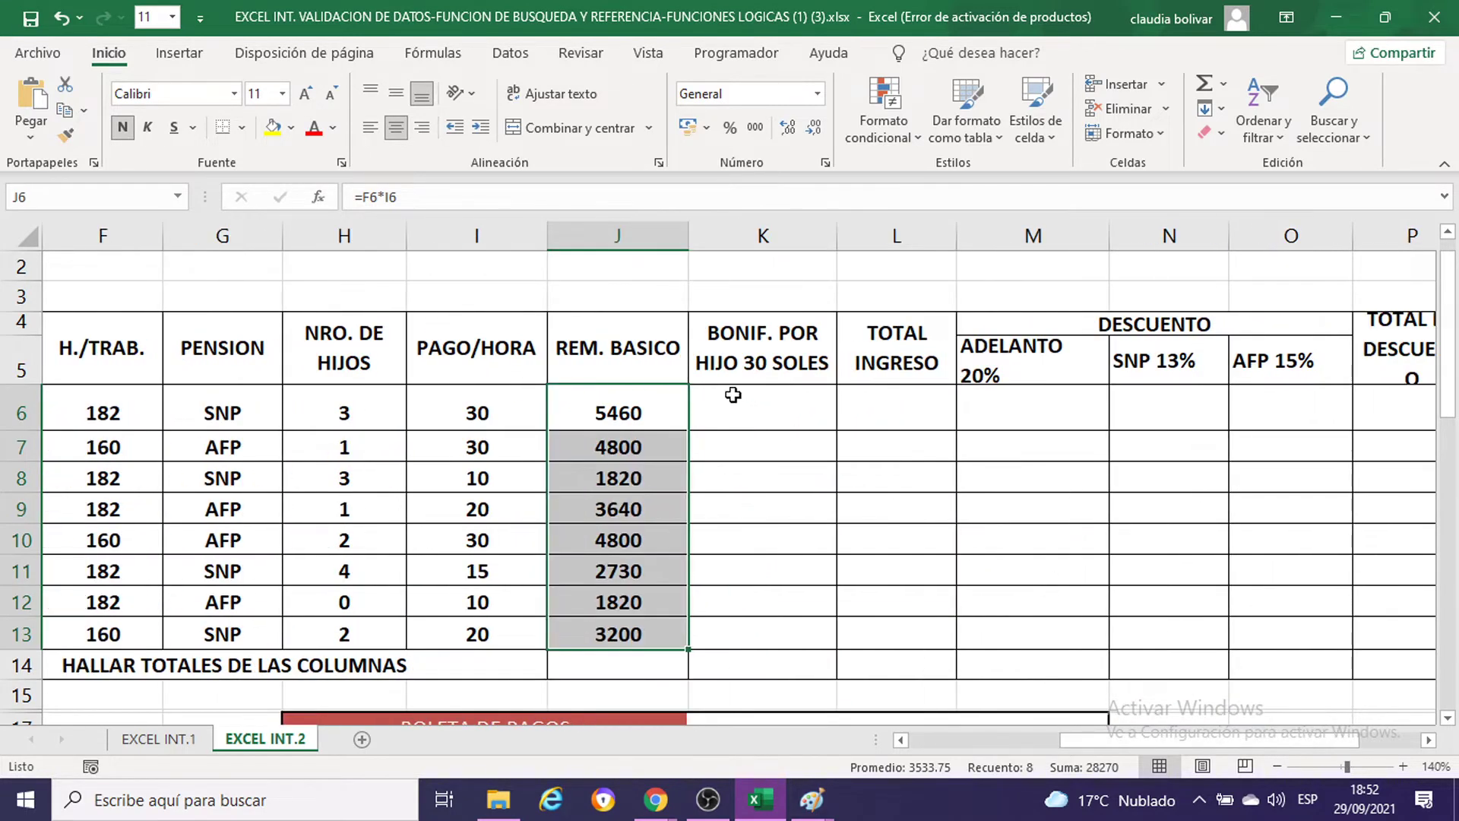
{"action": "left_click", "coordinate": [734, 394]}
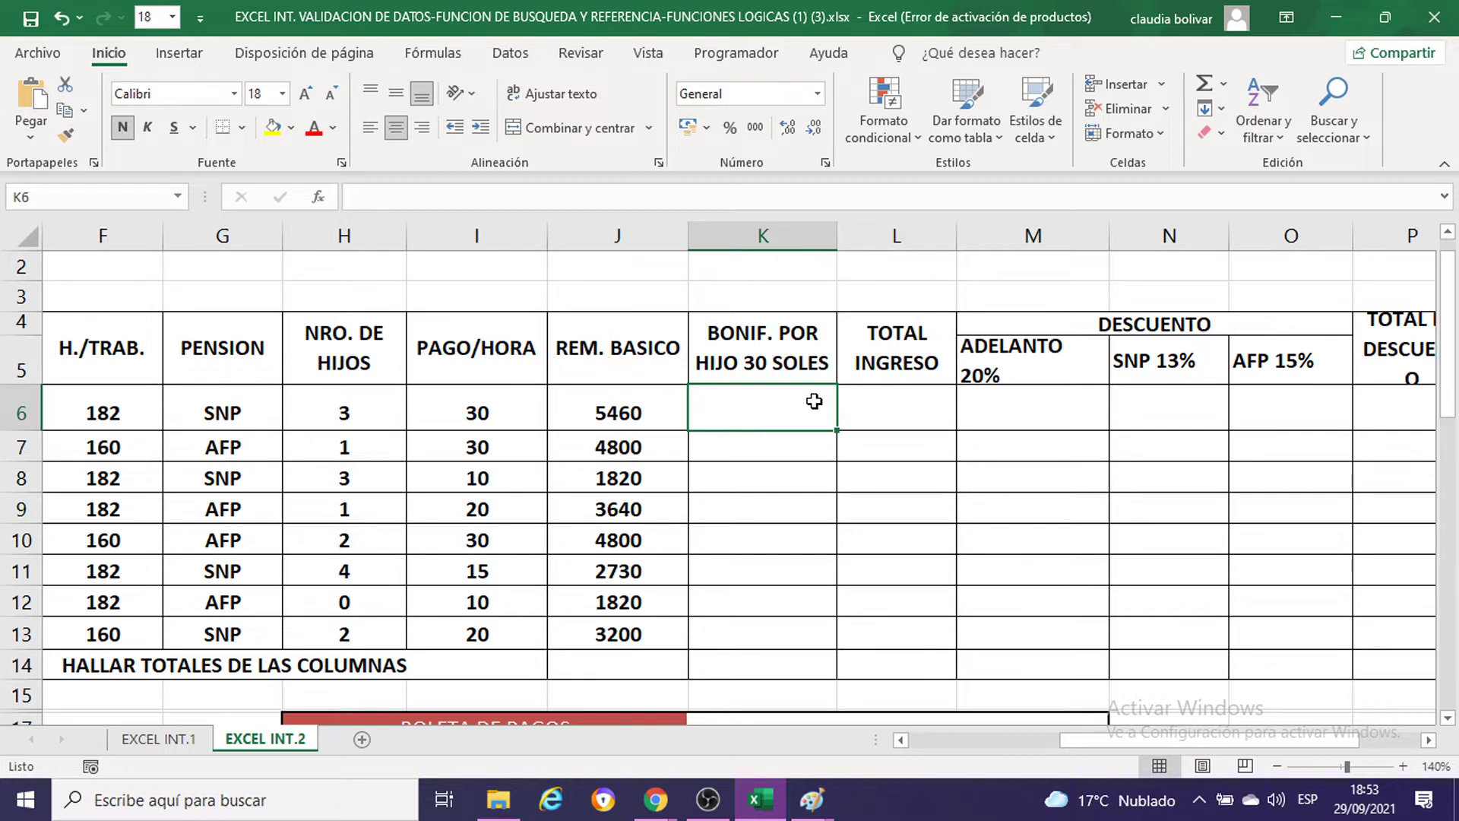
Step: Enter the child bonus formula =H6*30 in K6
{"action": "type", "text": "="}
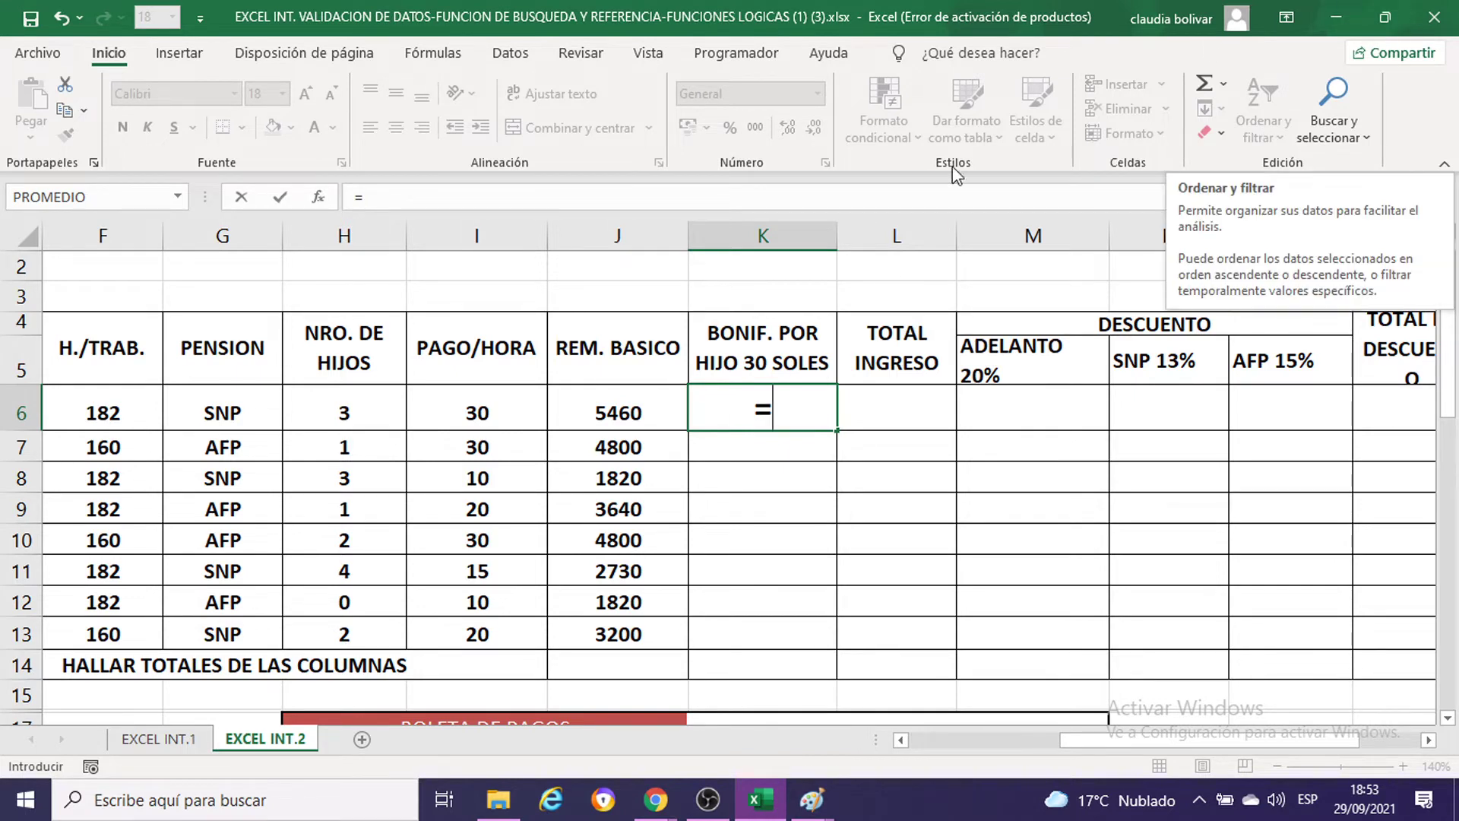
{"action": "left_click", "coordinate": [404, 418]}
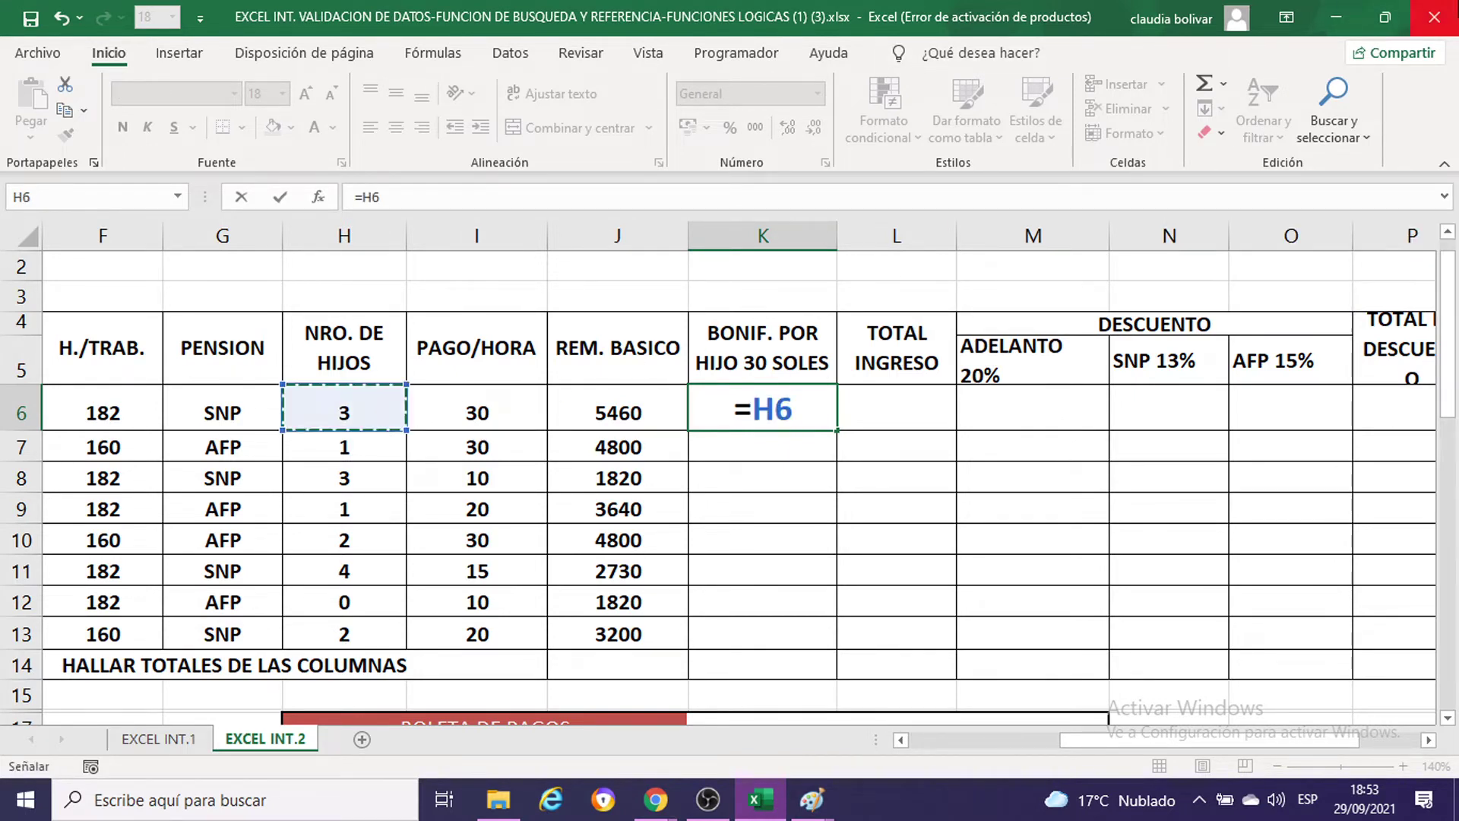
{"action": "type", "text": "*"}
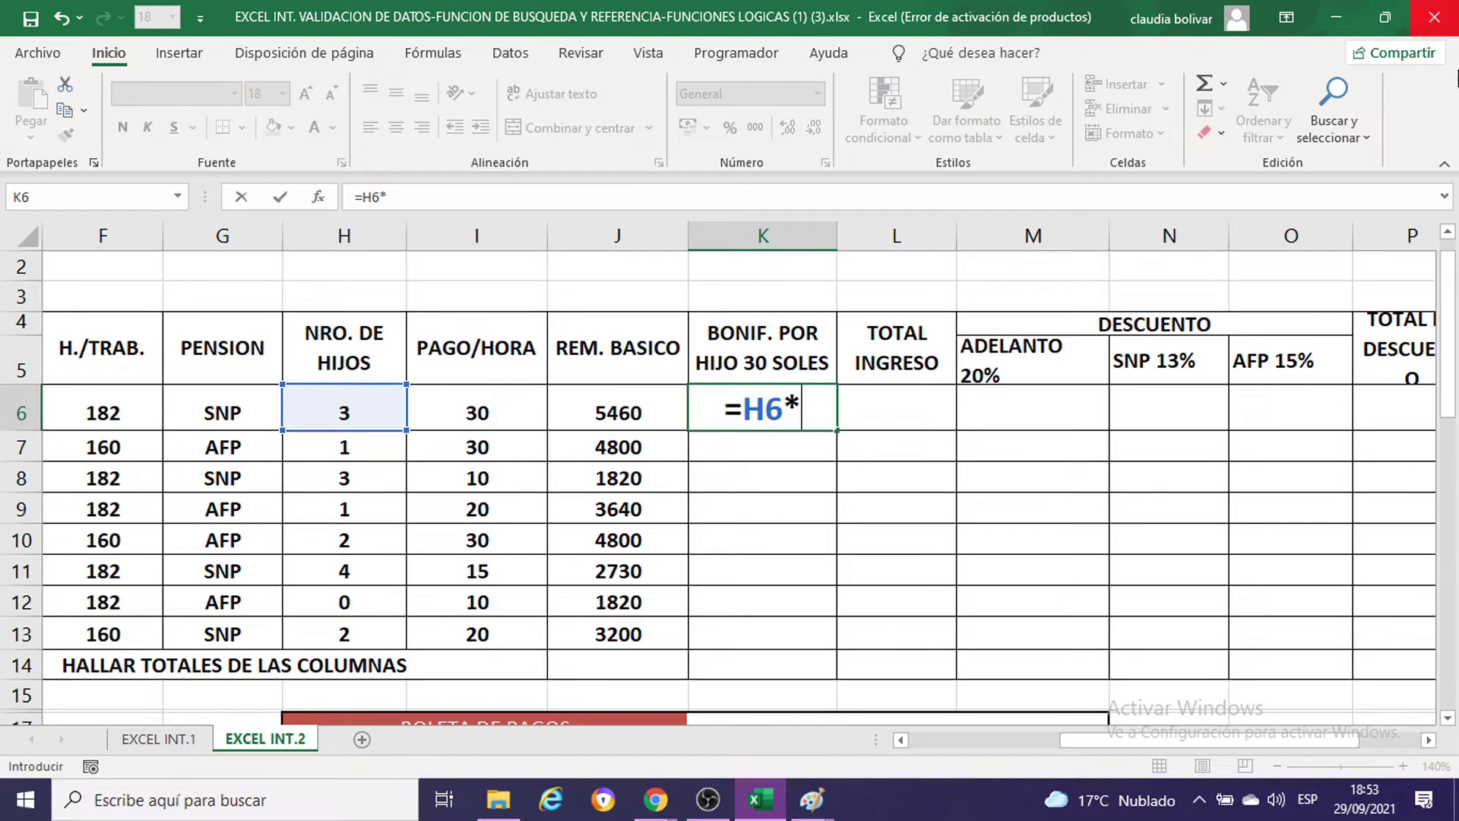
{"action": "type", "text": "30"}
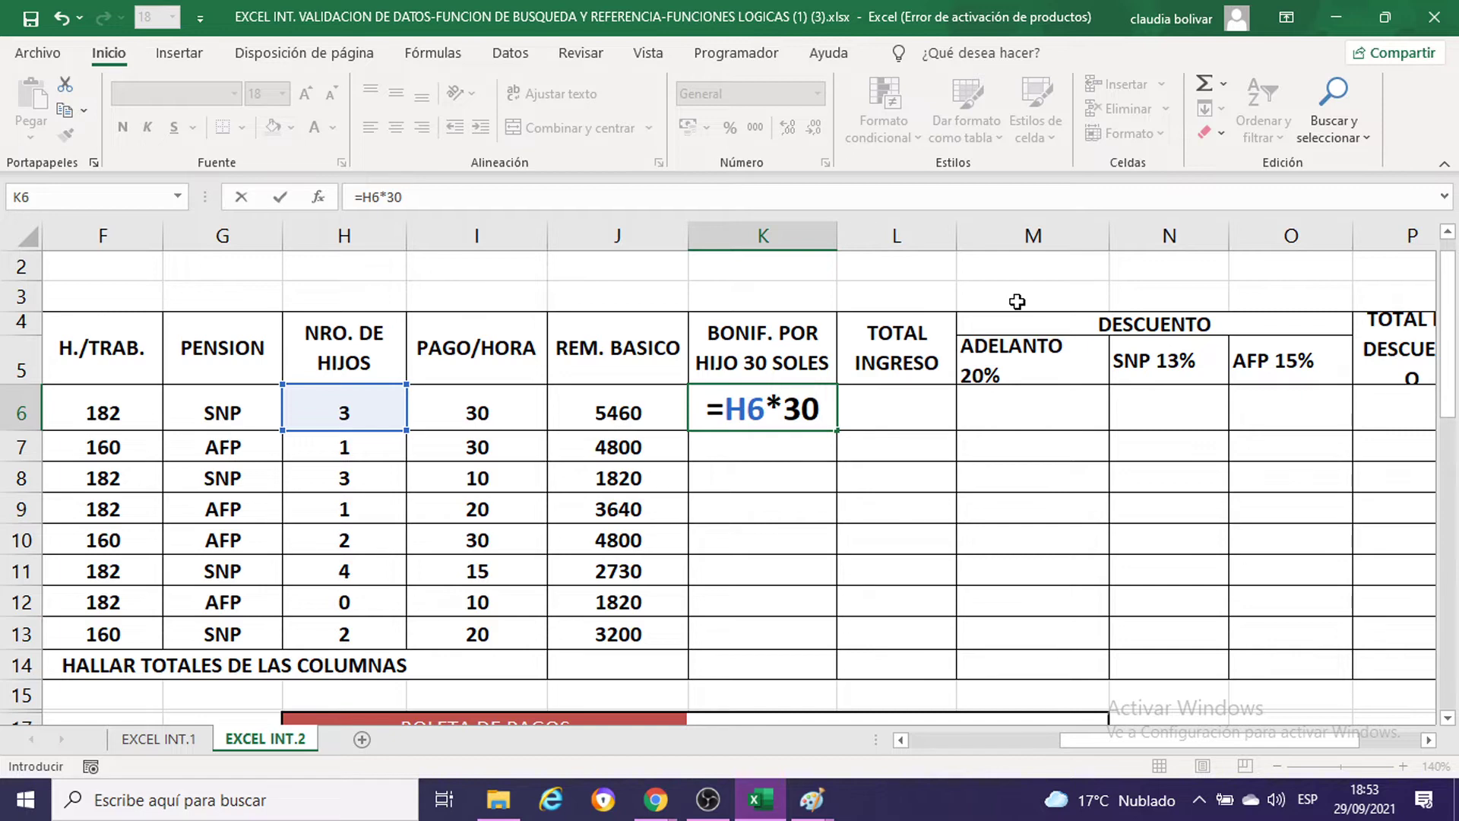
{"action": "key", "text": "Return"}
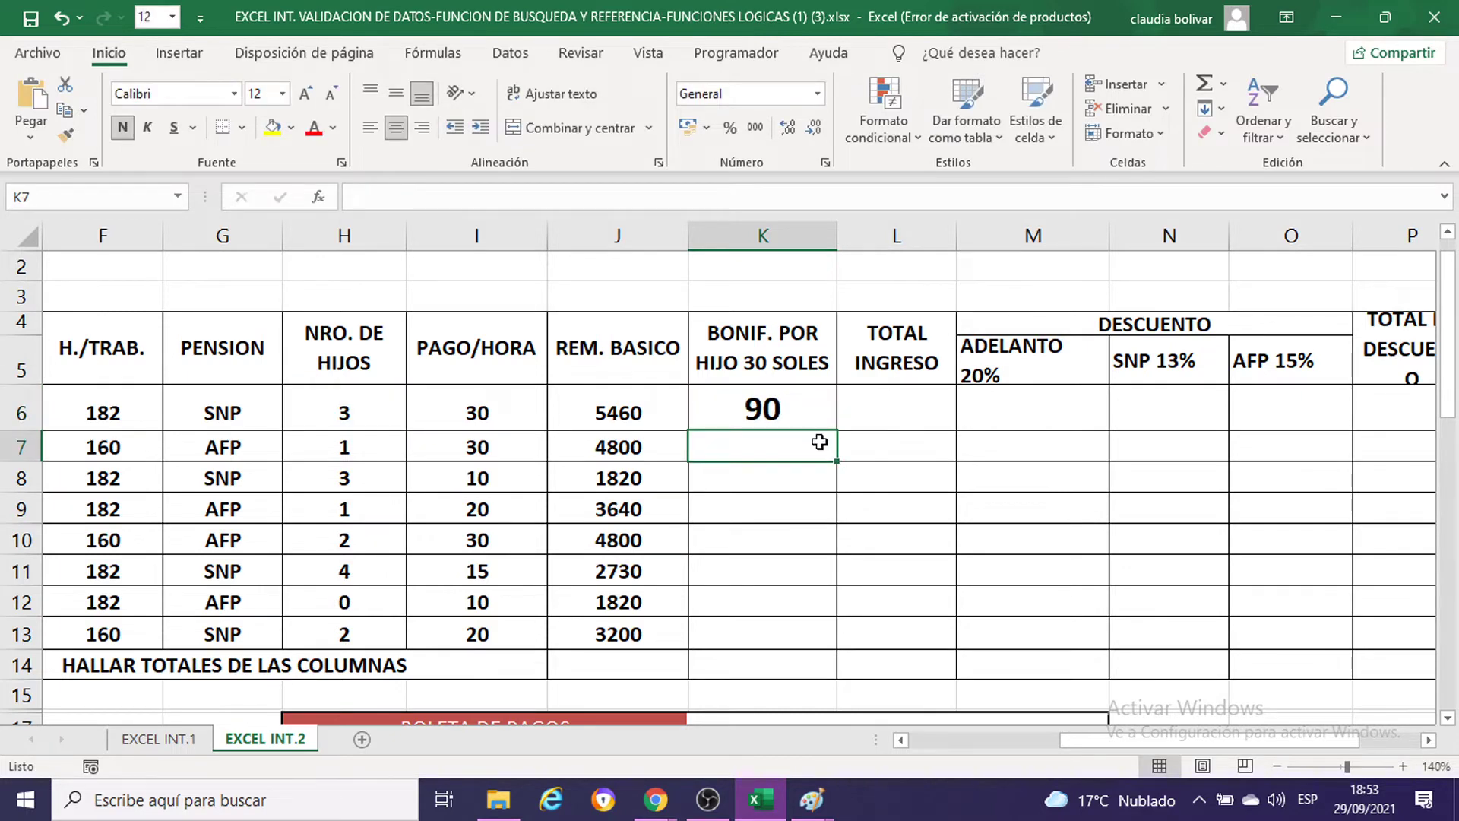
Step: Copy the bonus formula down to K13 at font size 11, checking the zero-children row
{"action": "left_click", "coordinate": [790, 418]}
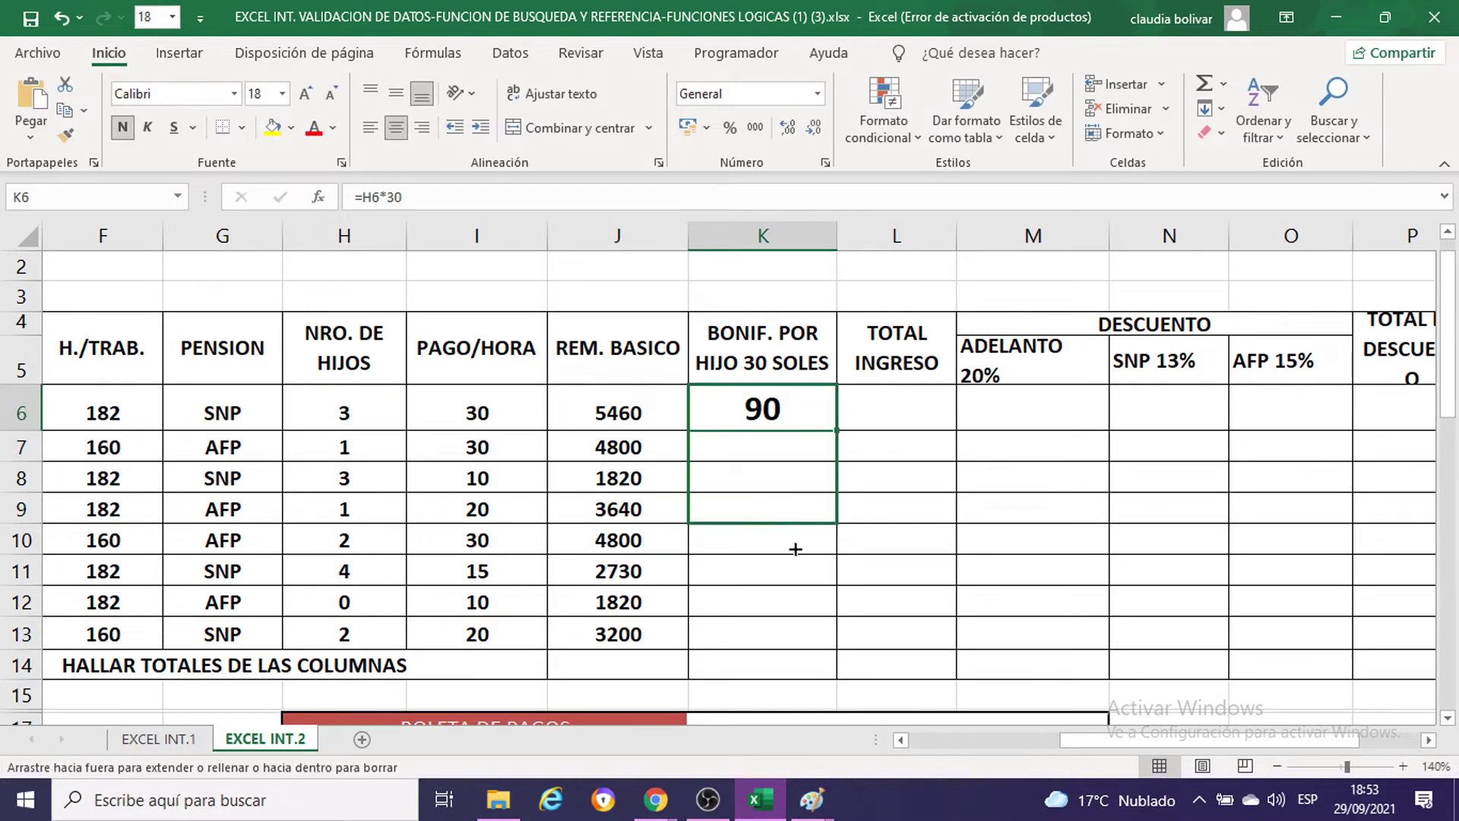
{"action": "left_click_drag", "start_coordinate": [836, 431], "coordinate": [790, 646]}
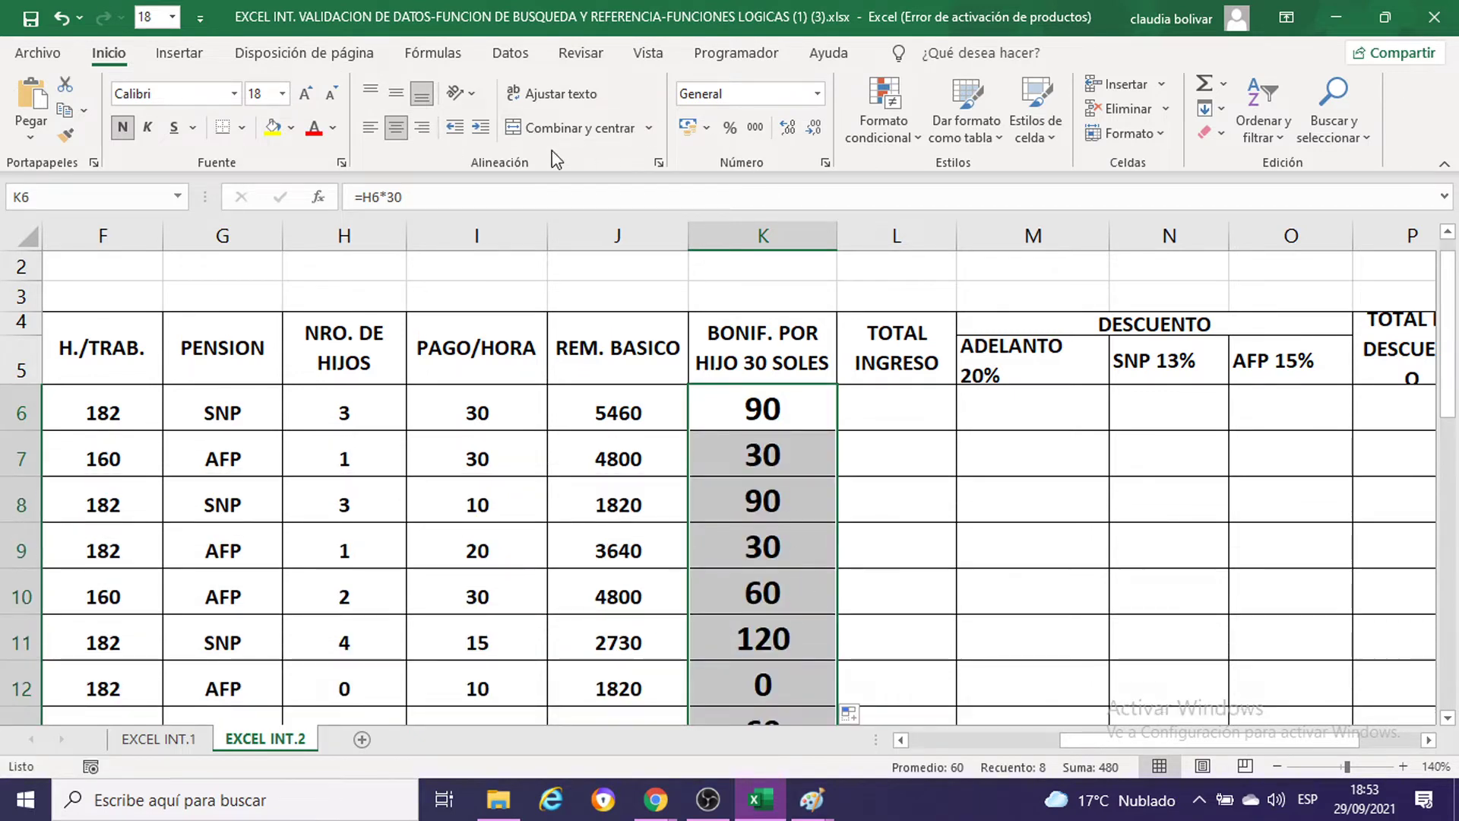
{"action": "left_click", "coordinate": [282, 93]}
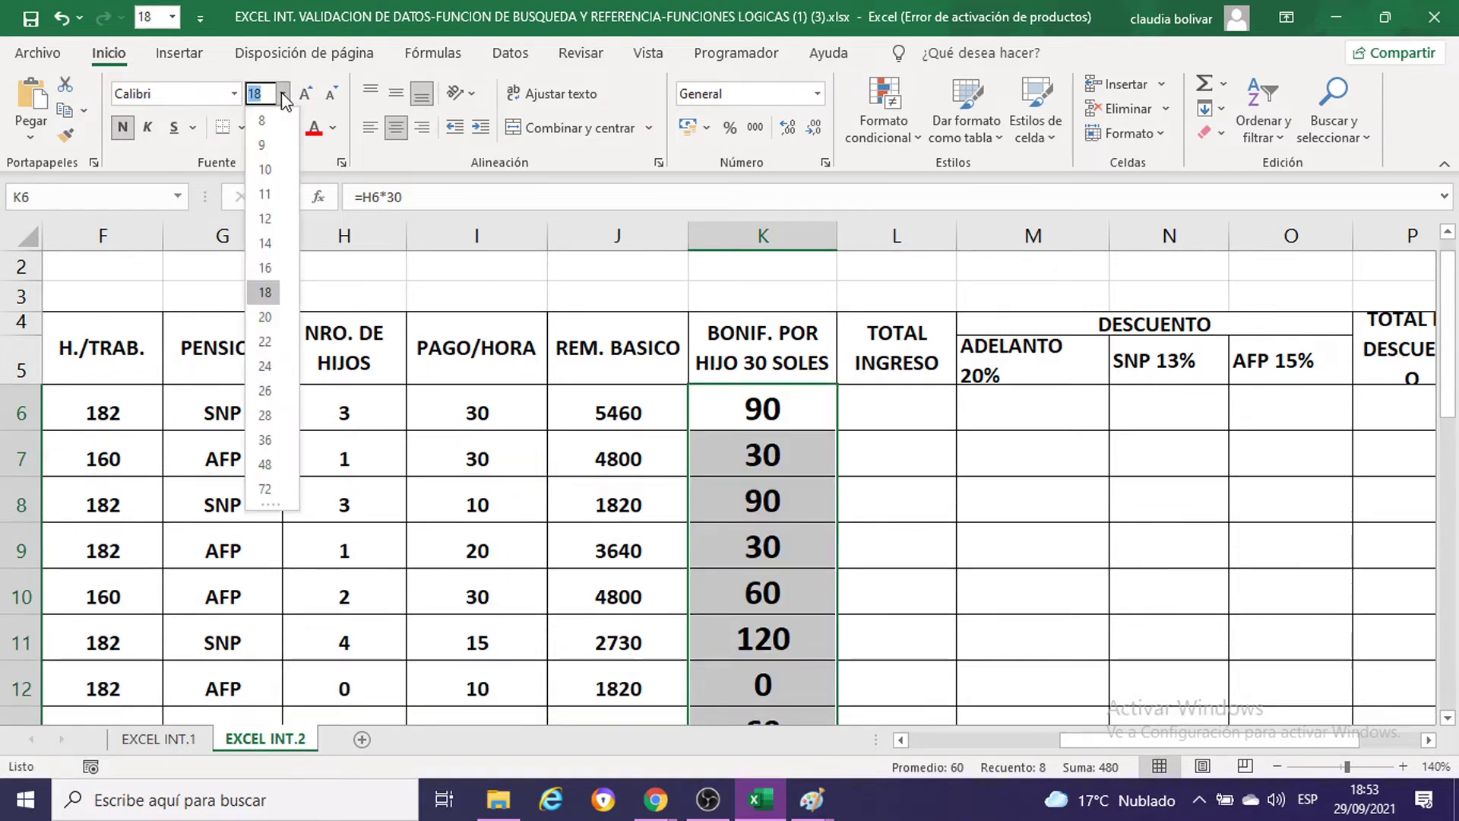
{"action": "left_click", "coordinate": [266, 202]}
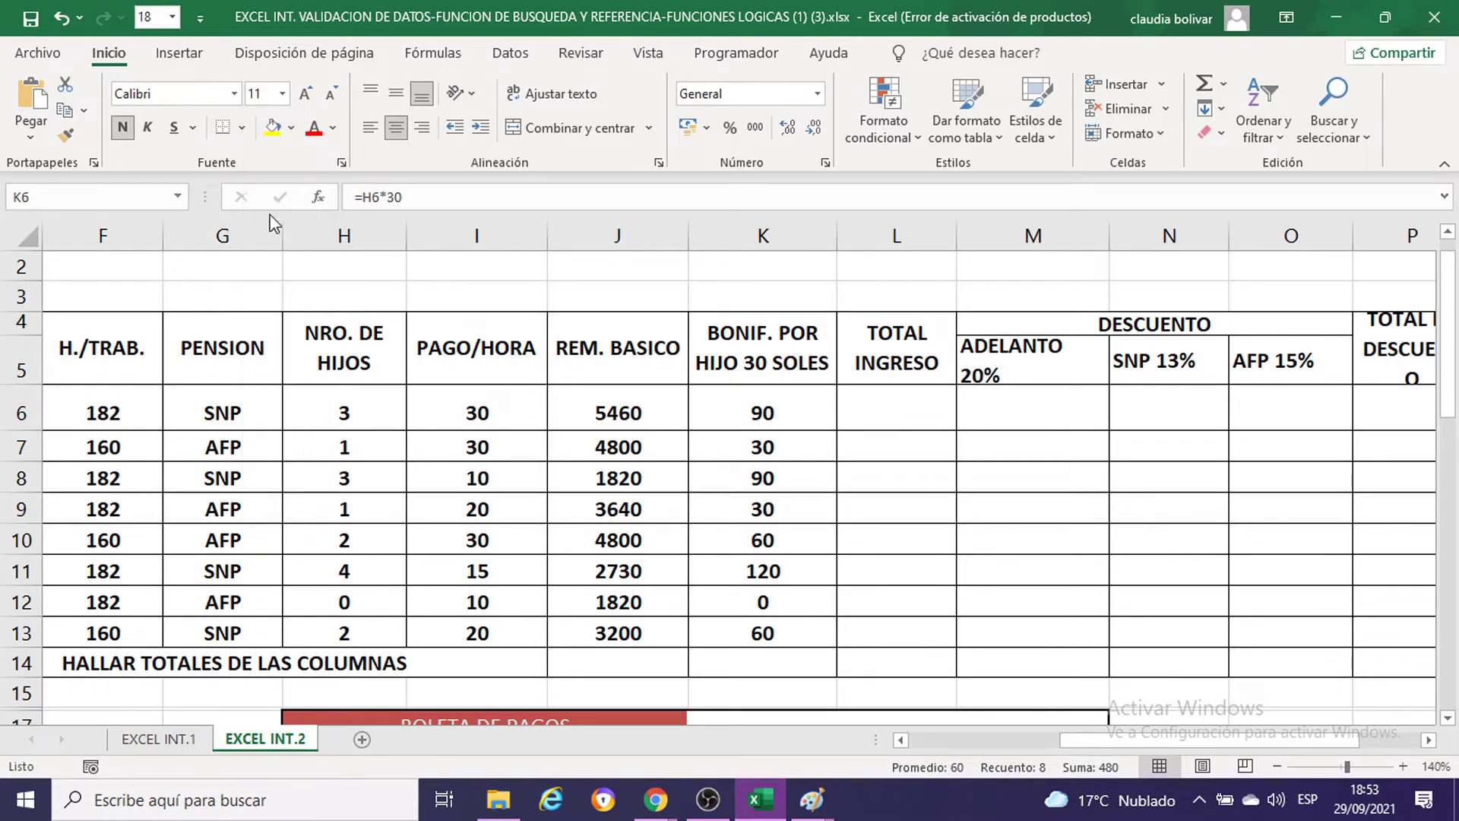
{"action": "left_click", "coordinate": [355, 607]}
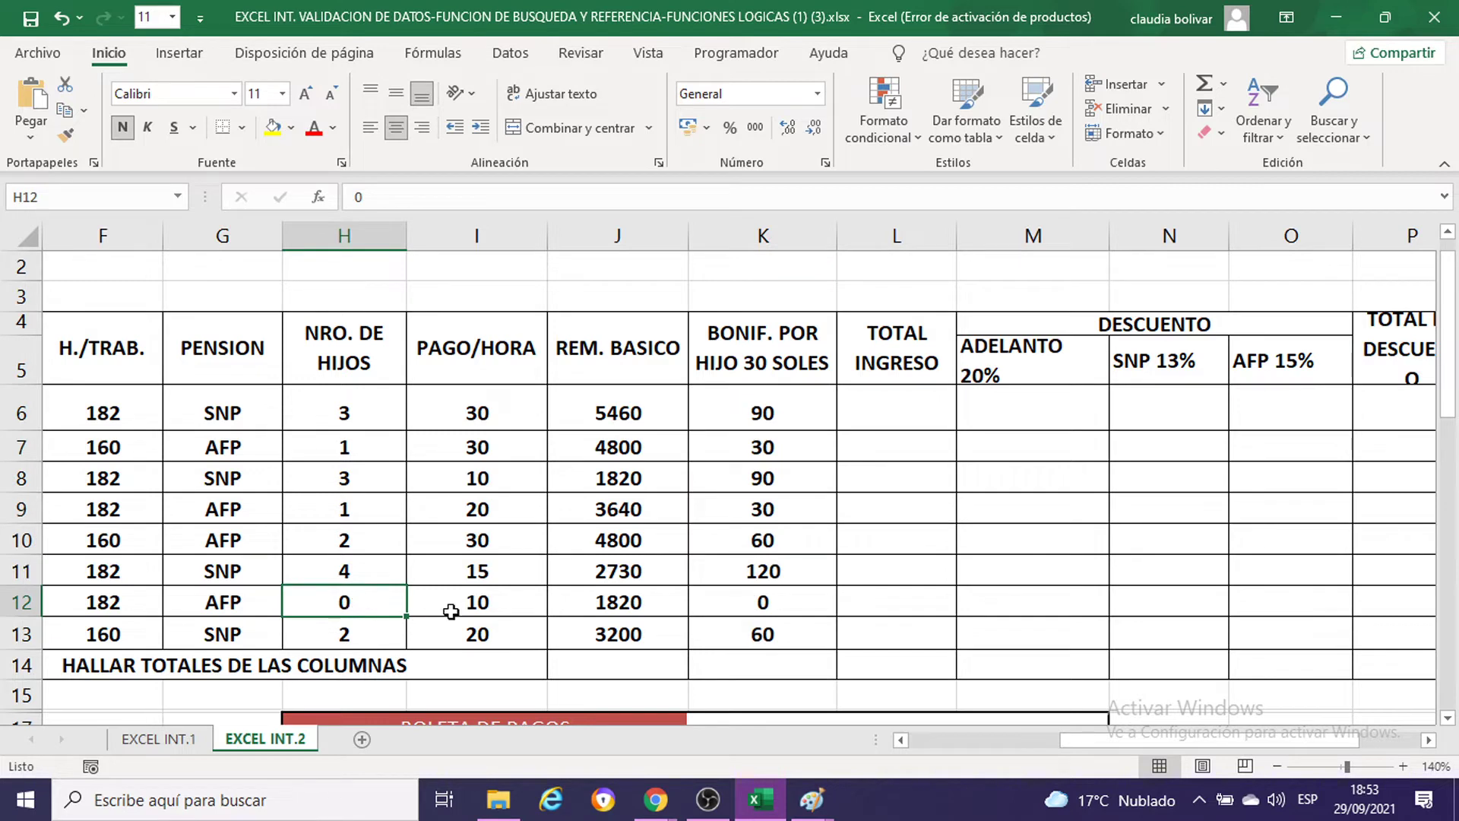
{"action": "left_click", "coordinate": [777, 605]}
{"action": "left_click", "coordinate": [894, 407]}
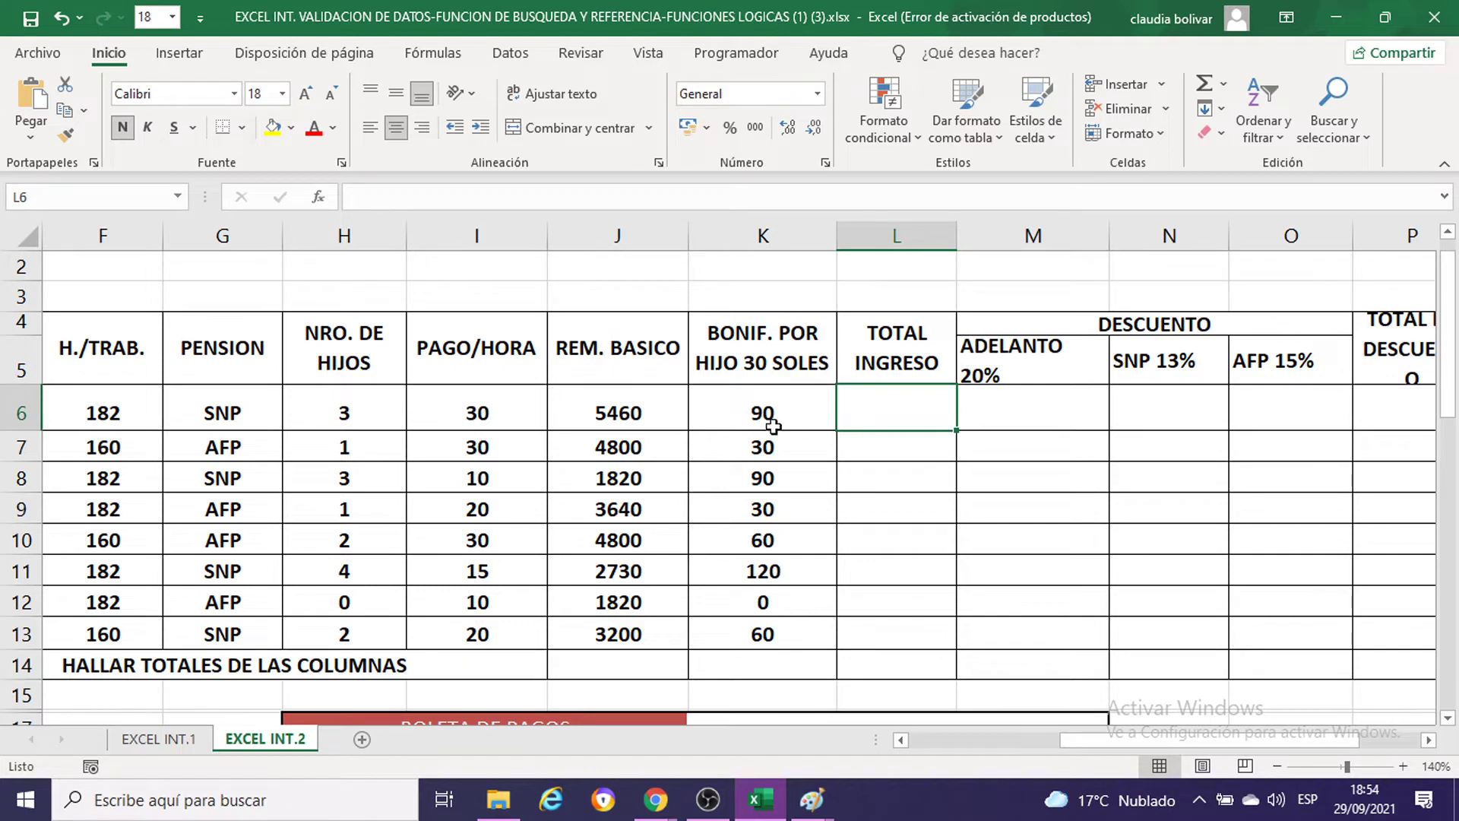
Step: Sum J6:K6 into L6 with AutoSum (5550), then bring the untitled Paint canvas forward
{"action": "left_click_drag", "start_coordinate": [606, 416], "coordinate": [869, 418]}
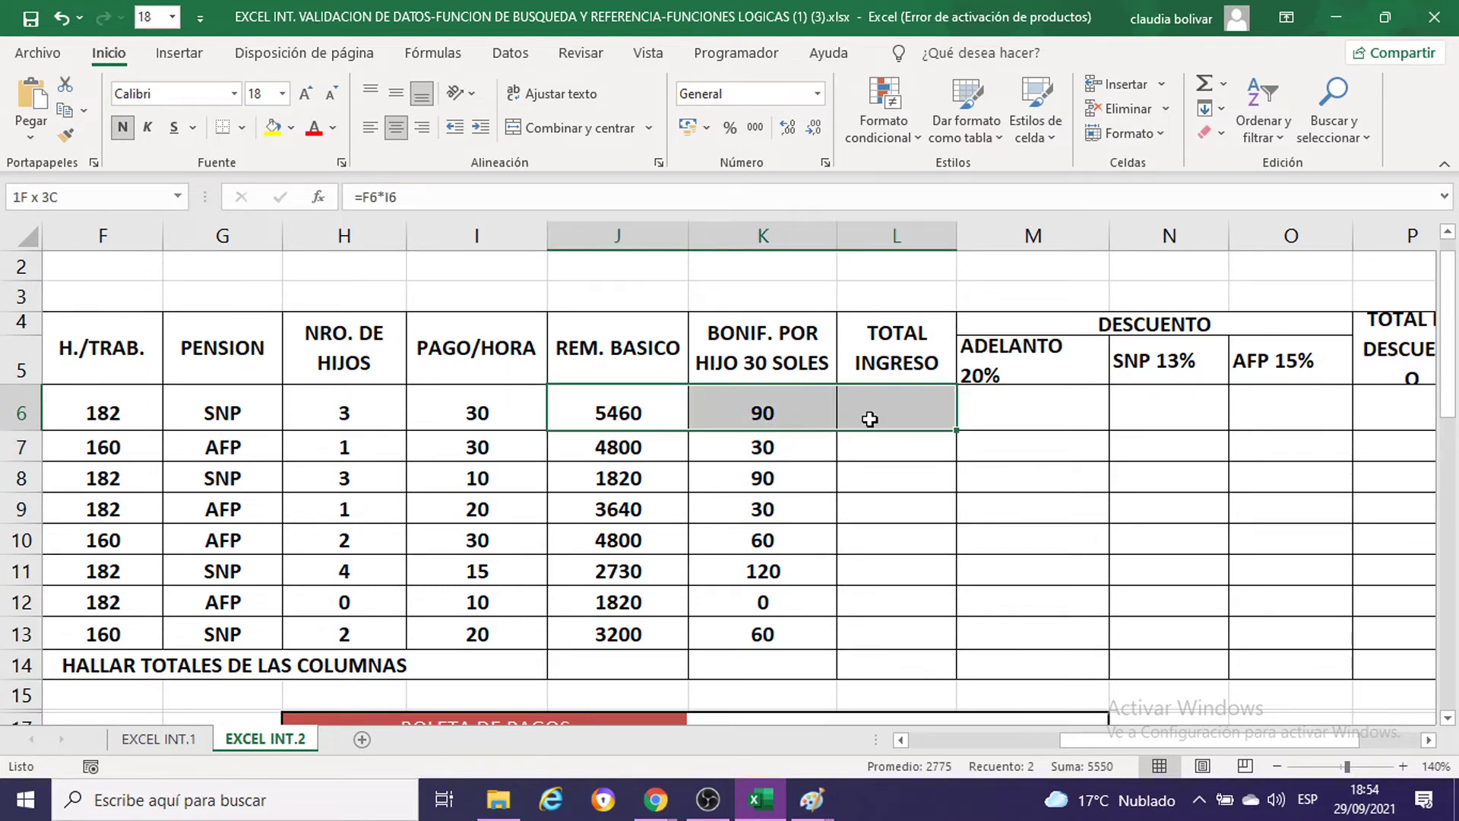
{"action": "left_click_drag", "start_coordinate": [627, 408], "coordinate": [872, 408]}
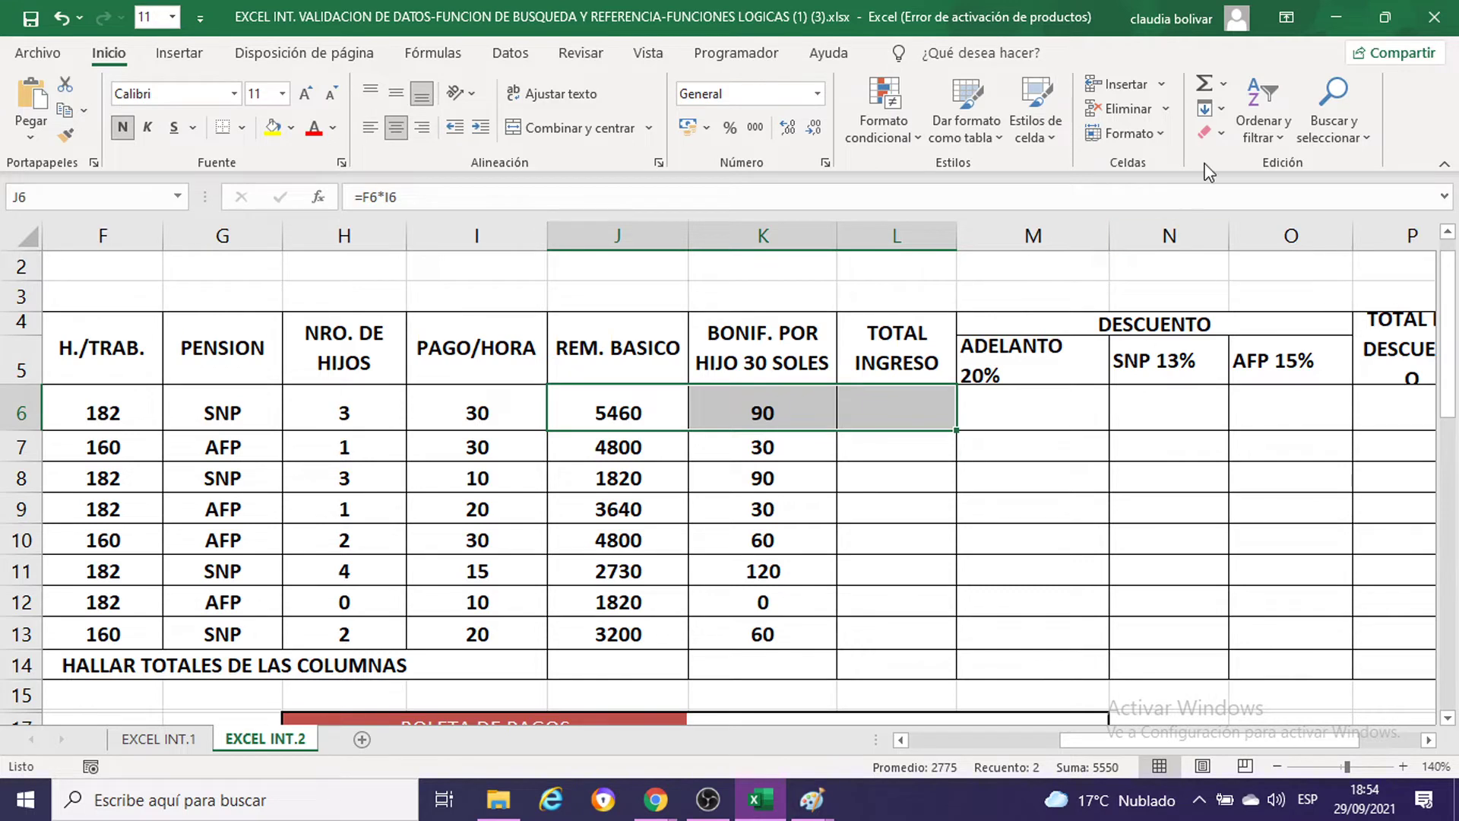
{"action": "left_click", "coordinate": [1227, 84]}
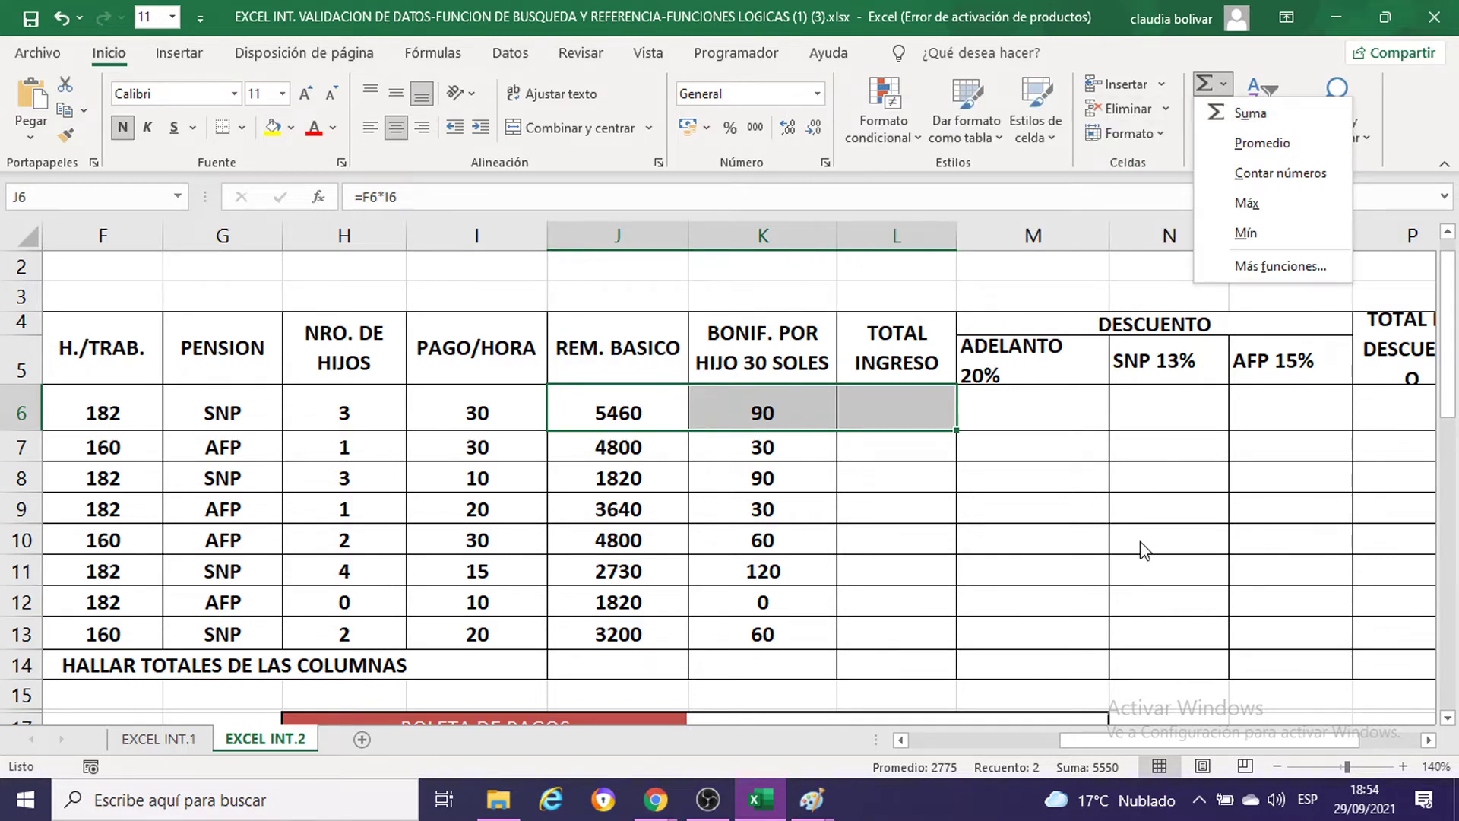
{"action": "left_click", "coordinate": [1247, 122]}
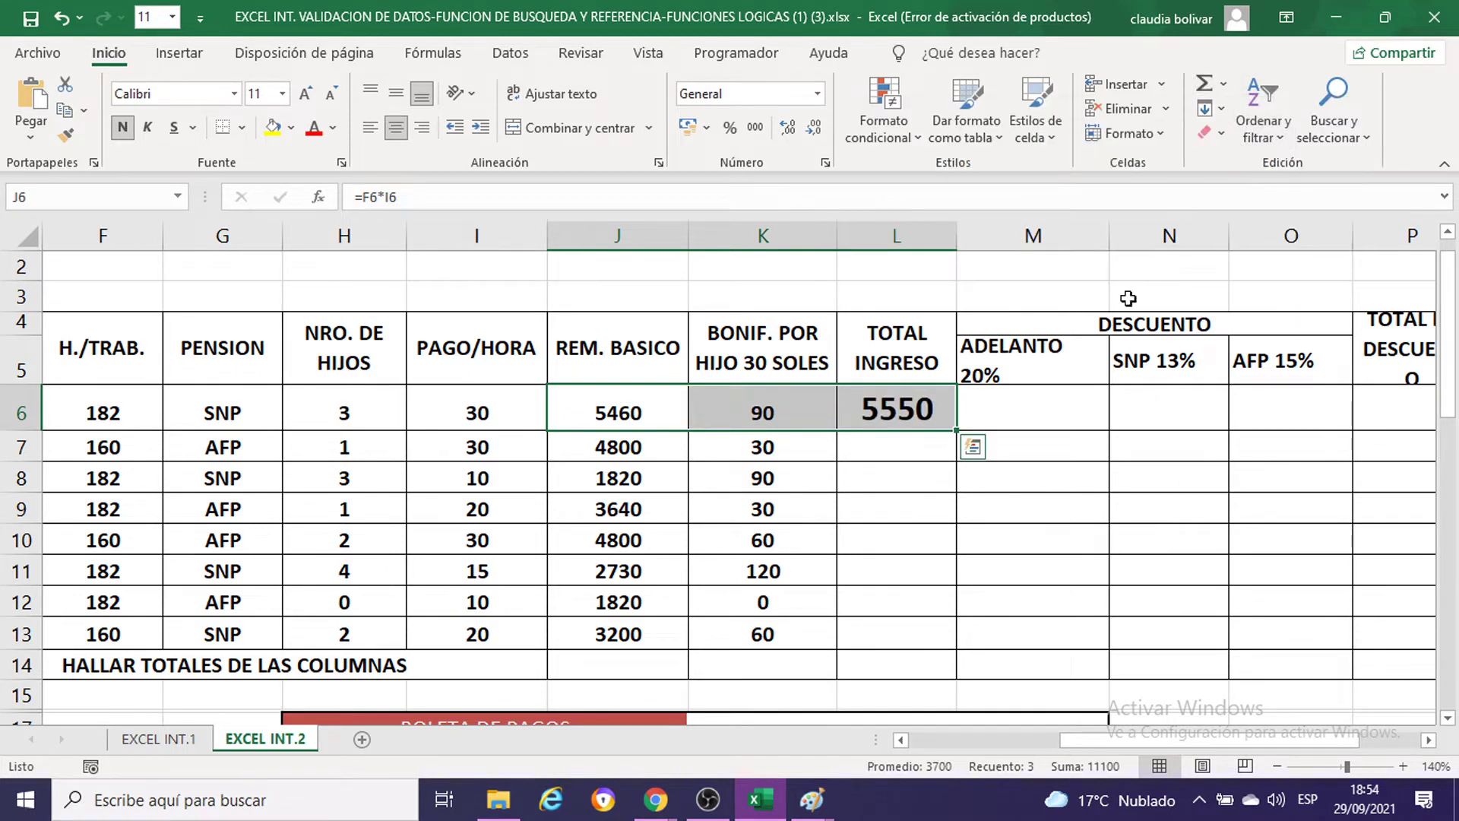
{"action": "left_click", "coordinate": [1015, 422]}
{"action": "left_click", "coordinate": [811, 800]}
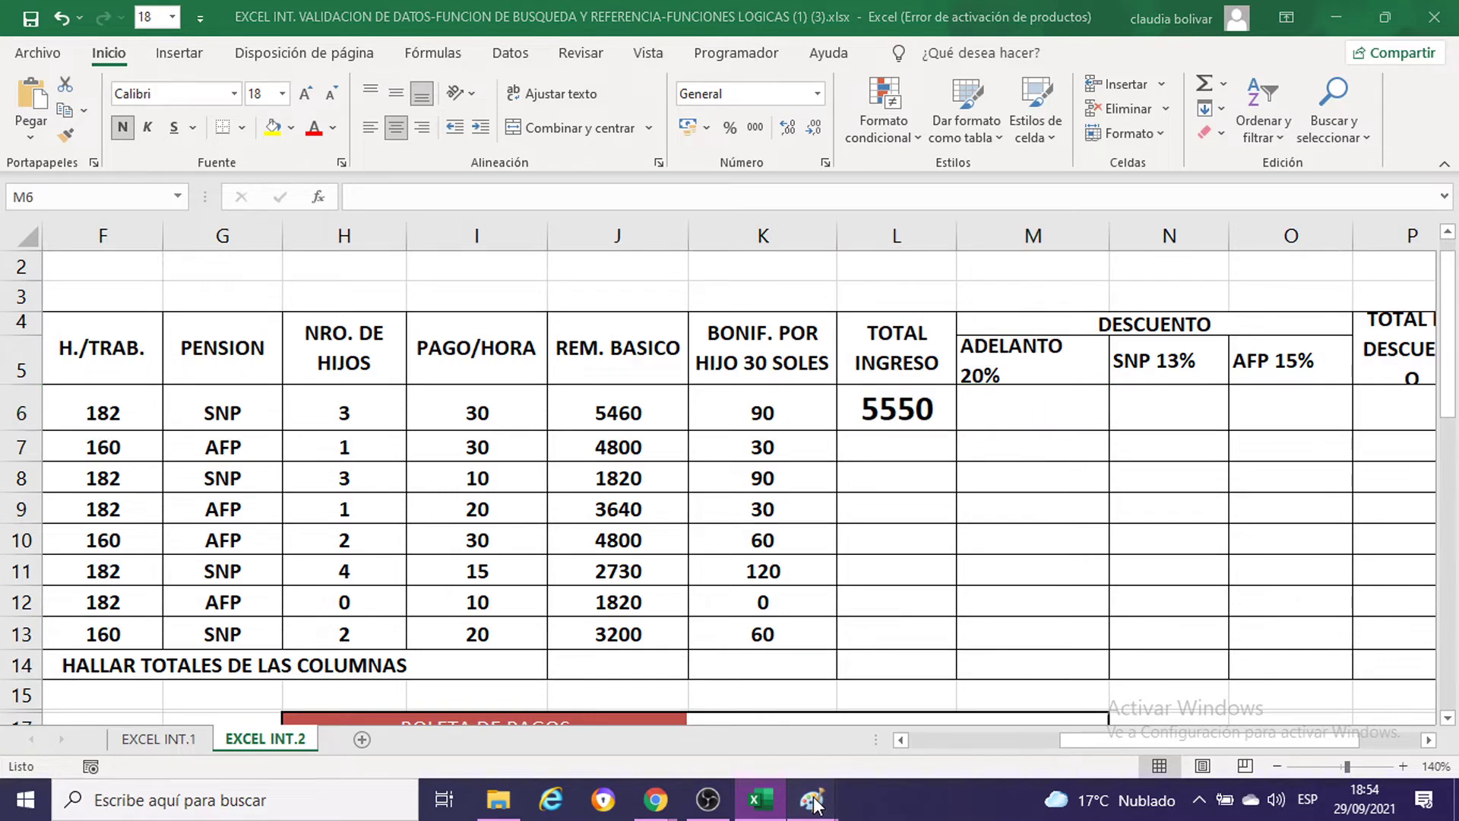
{"action": "left_click", "coordinate": [734, 684]}
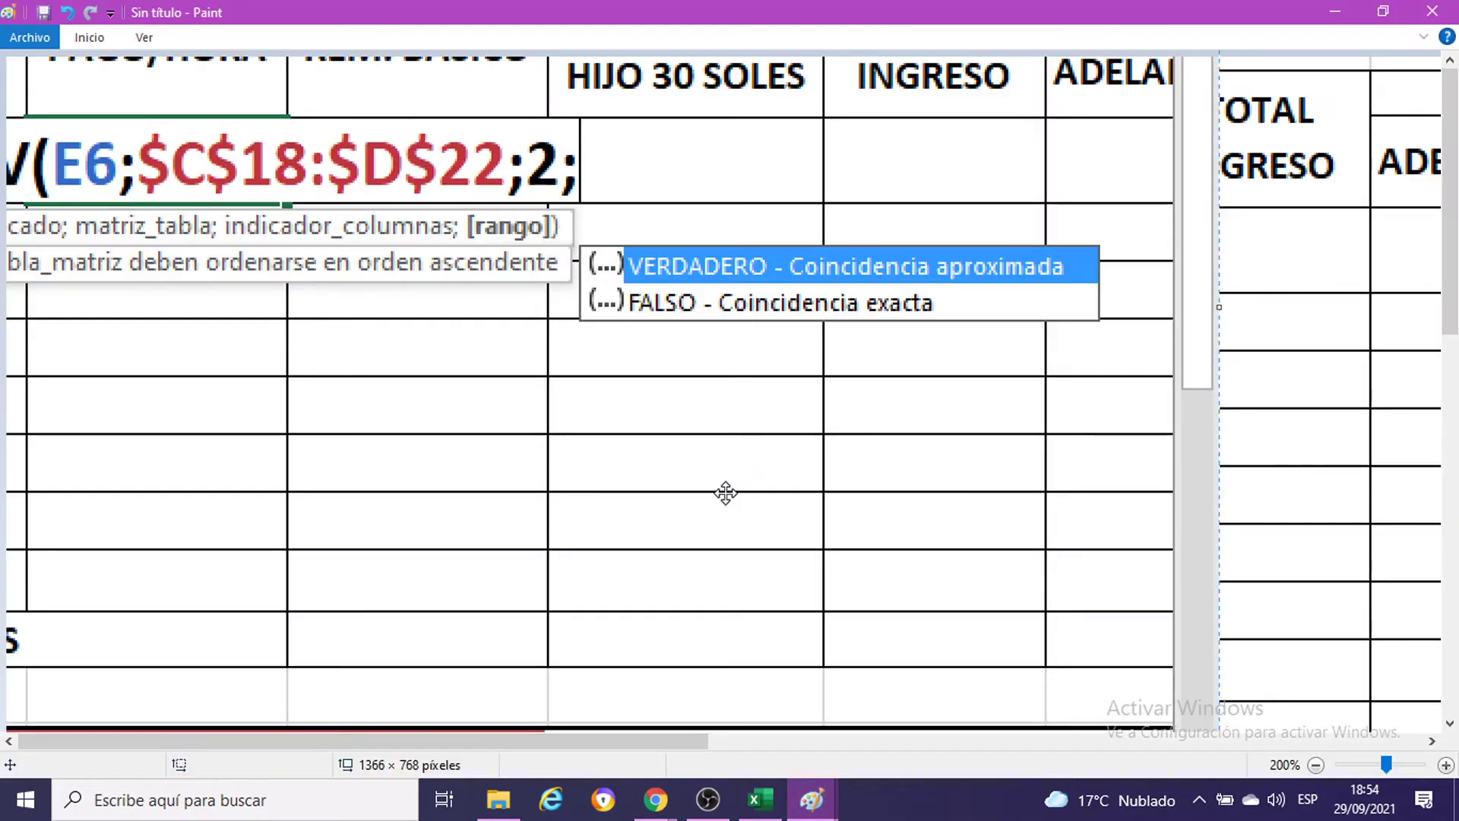
Step: Paste the spreadsheet capture into Paint, position it to show the sum options, and return to Excel
{"action": "key", "text": "ctrl+v"}
{"action": "left_click_drag", "start_coordinate": [823, 111], "coordinate": [1010, 437]}
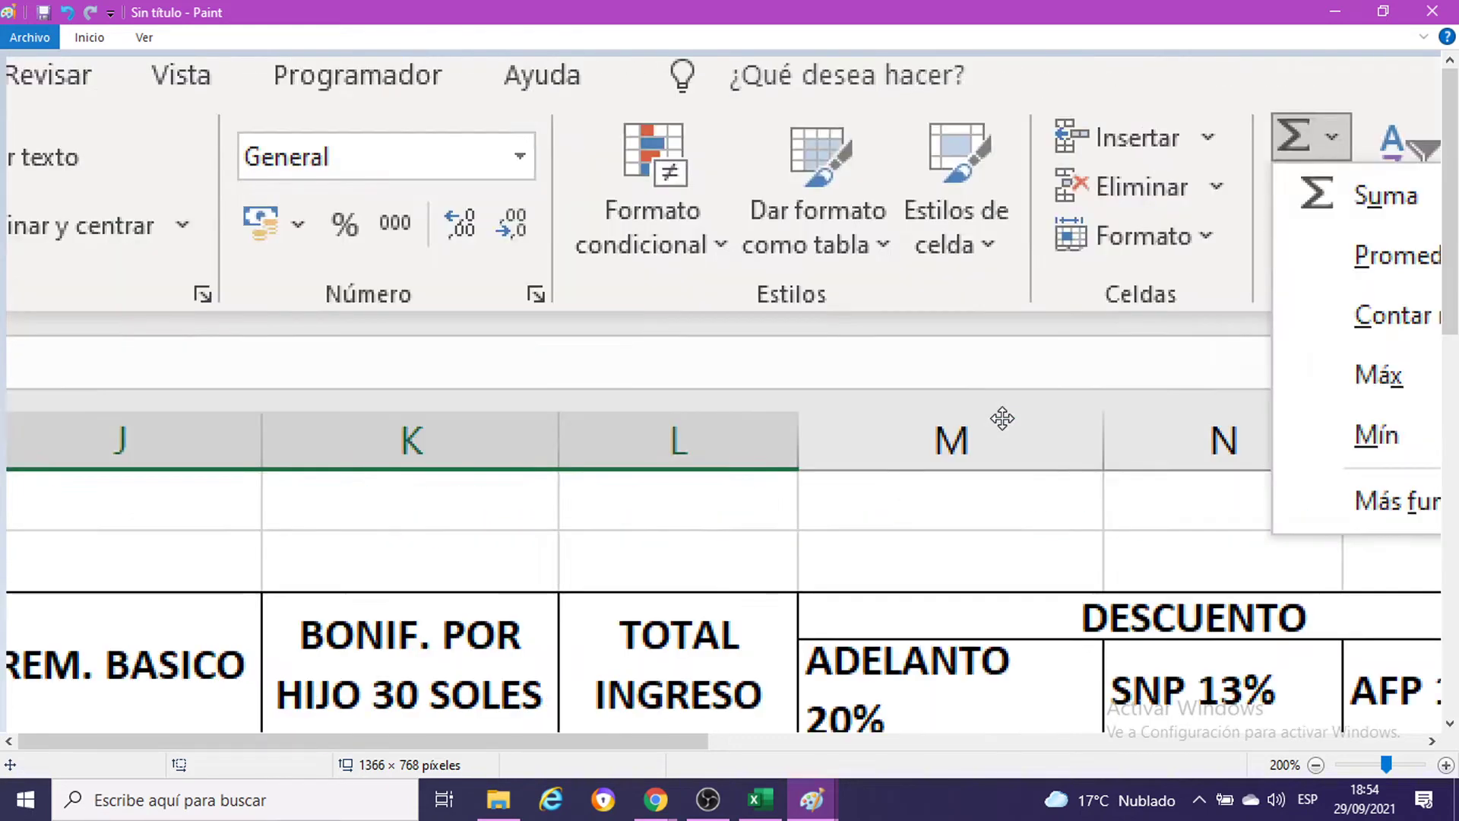
{"action": "left_click_drag", "start_coordinate": [1009, 437], "coordinate": [1071, 305]}
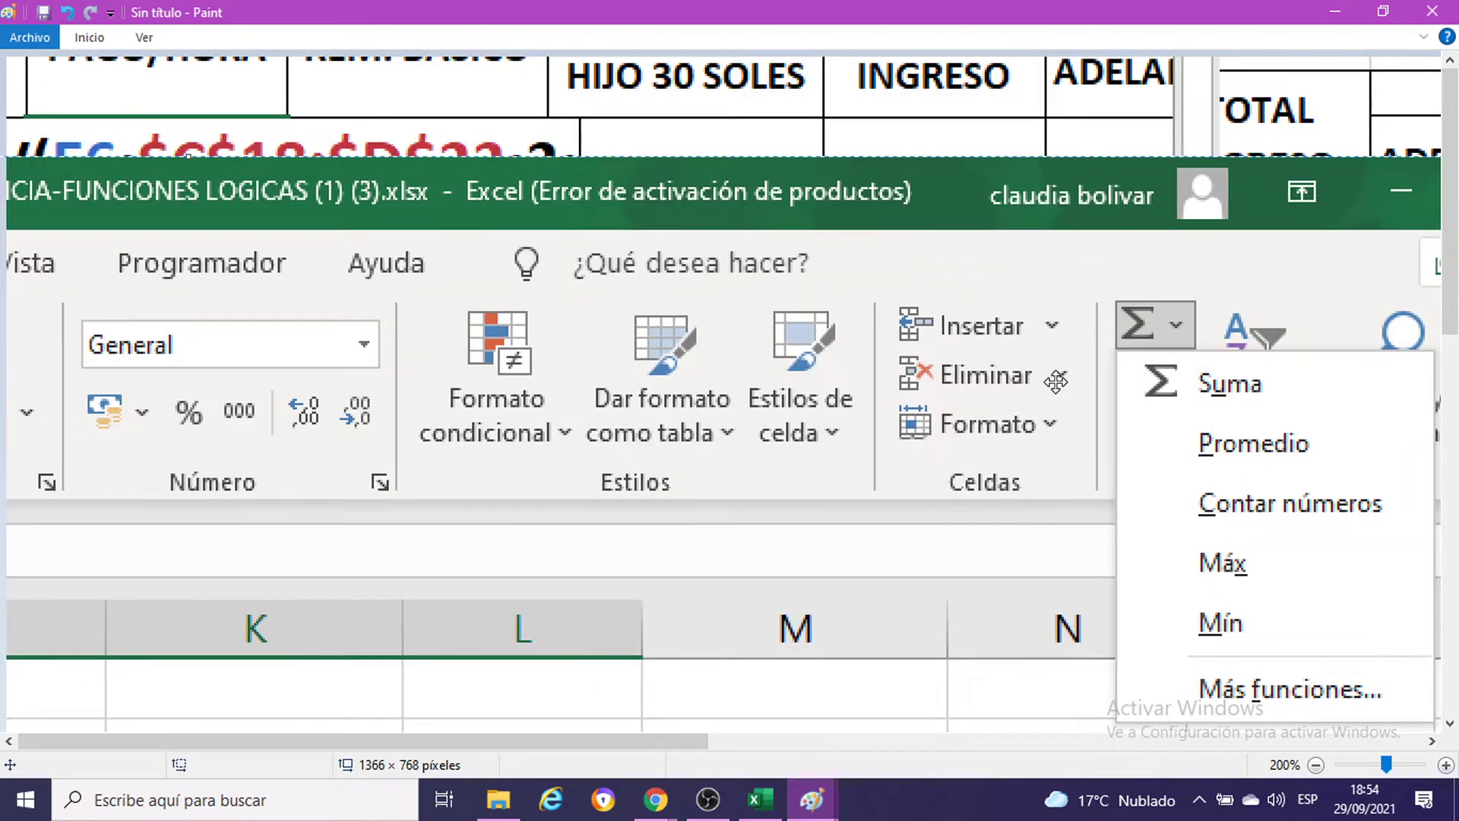
{"action": "left_click_drag", "start_coordinate": [1159, 347], "coordinate": [1099, 295]}
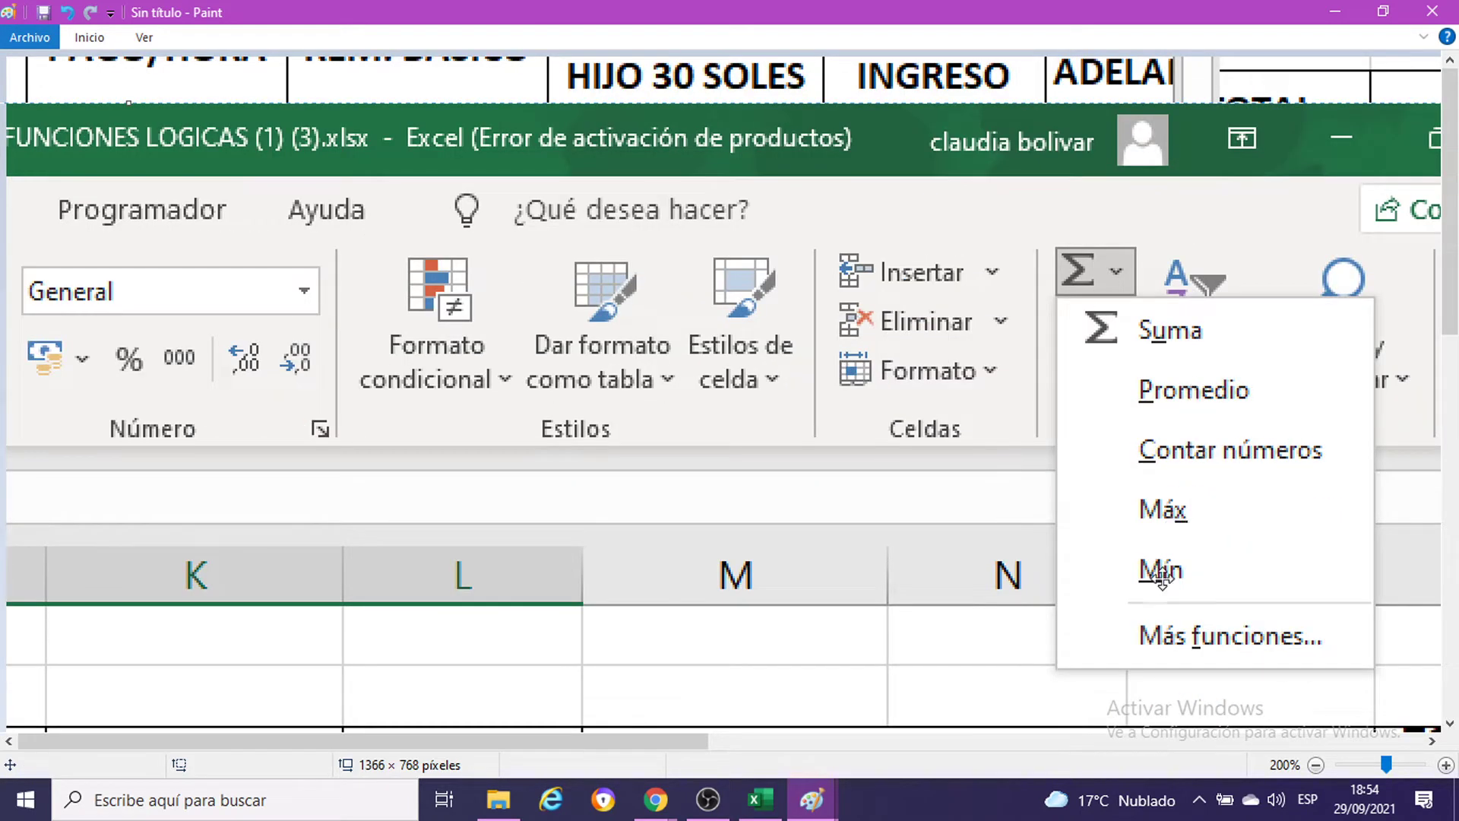
{"action": "left_click", "coordinate": [1336, 9]}
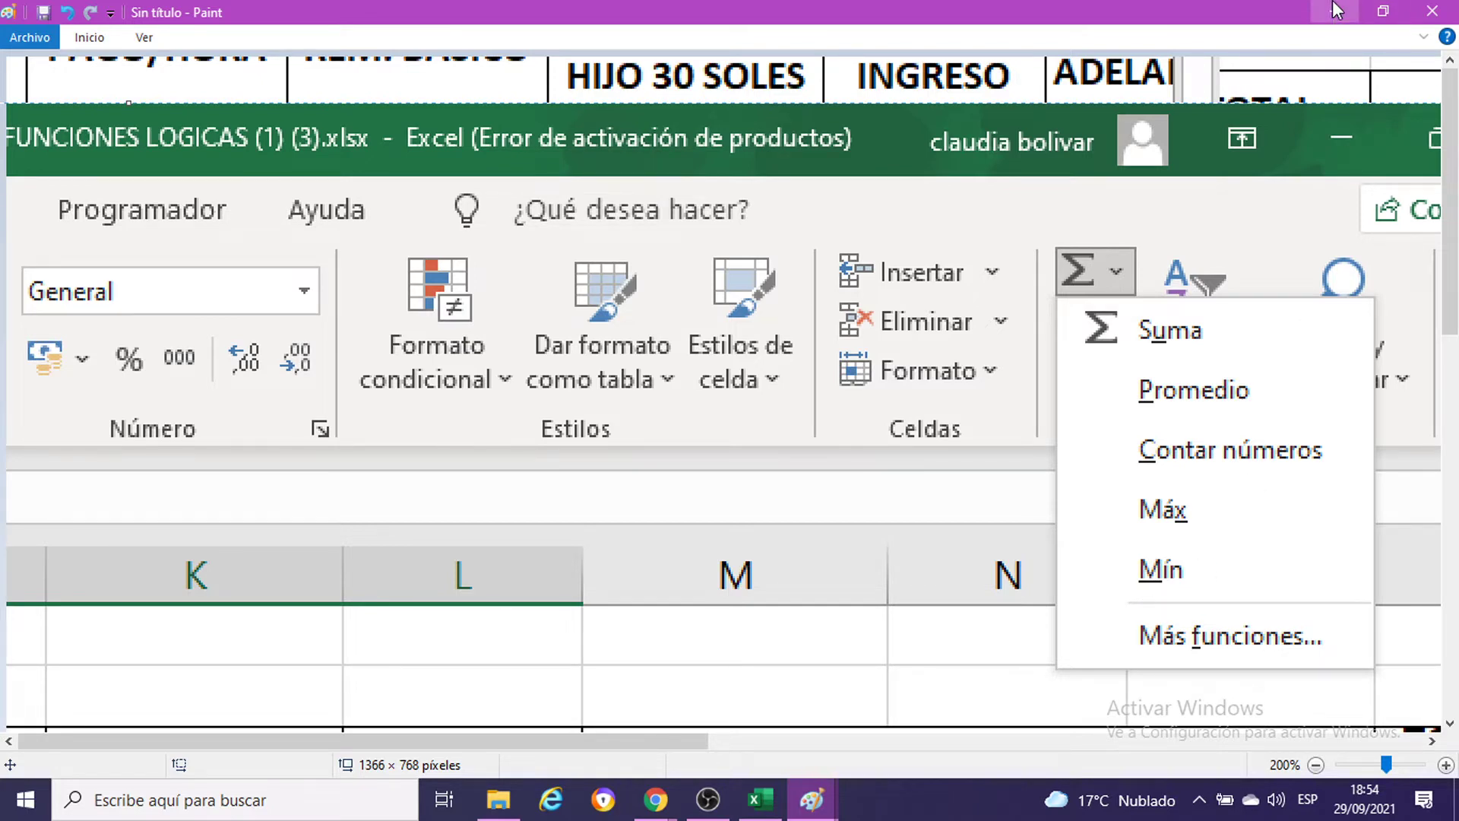
{"action": "left_click", "coordinate": [894, 406]}
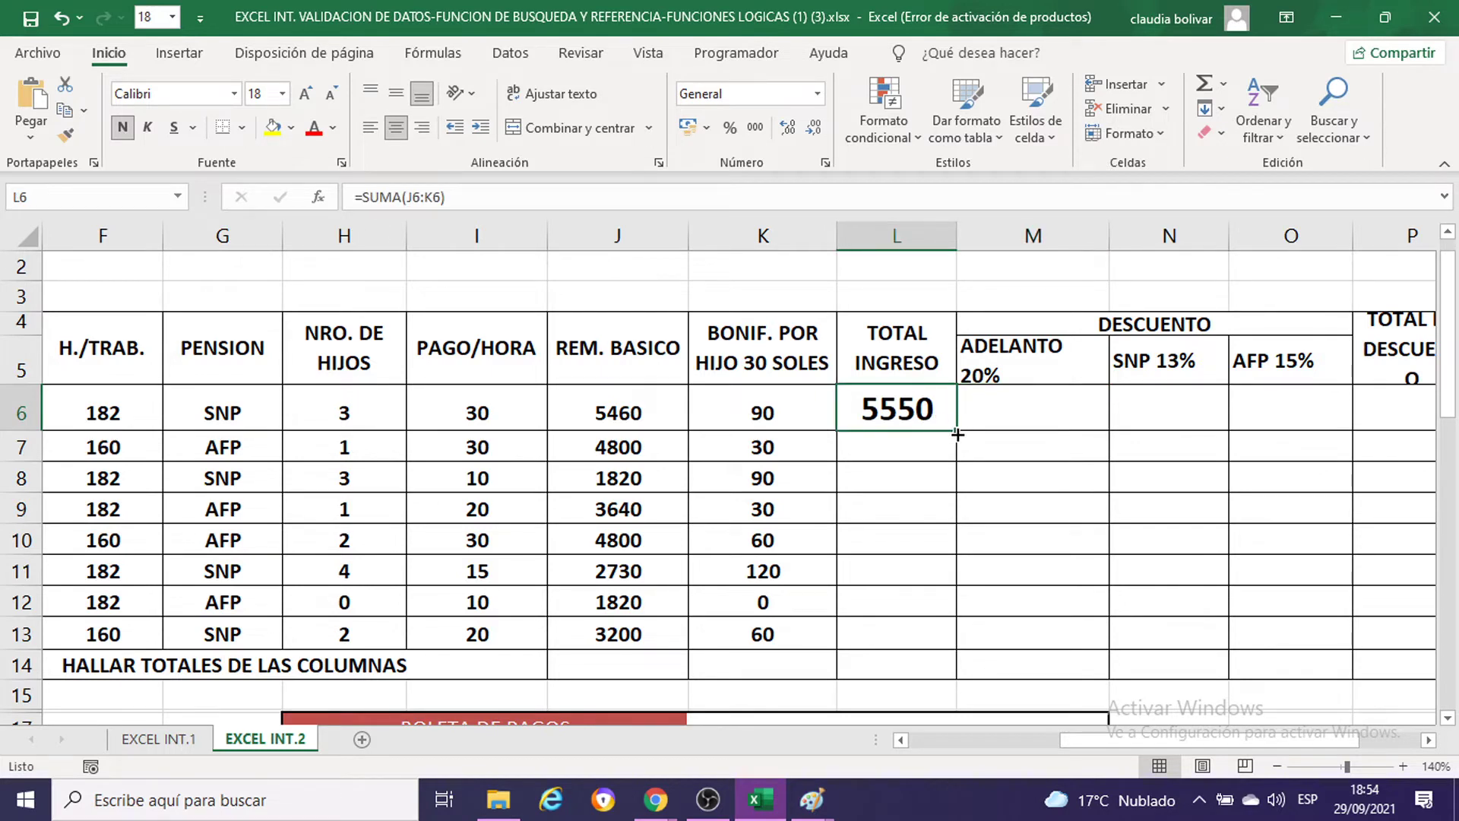
Step: Copy L6's =SUMA(J6:K6) down to L13 and set the totals to font size 11
{"action": "left_click_drag", "start_coordinate": [957, 434], "coordinate": [912, 639]}
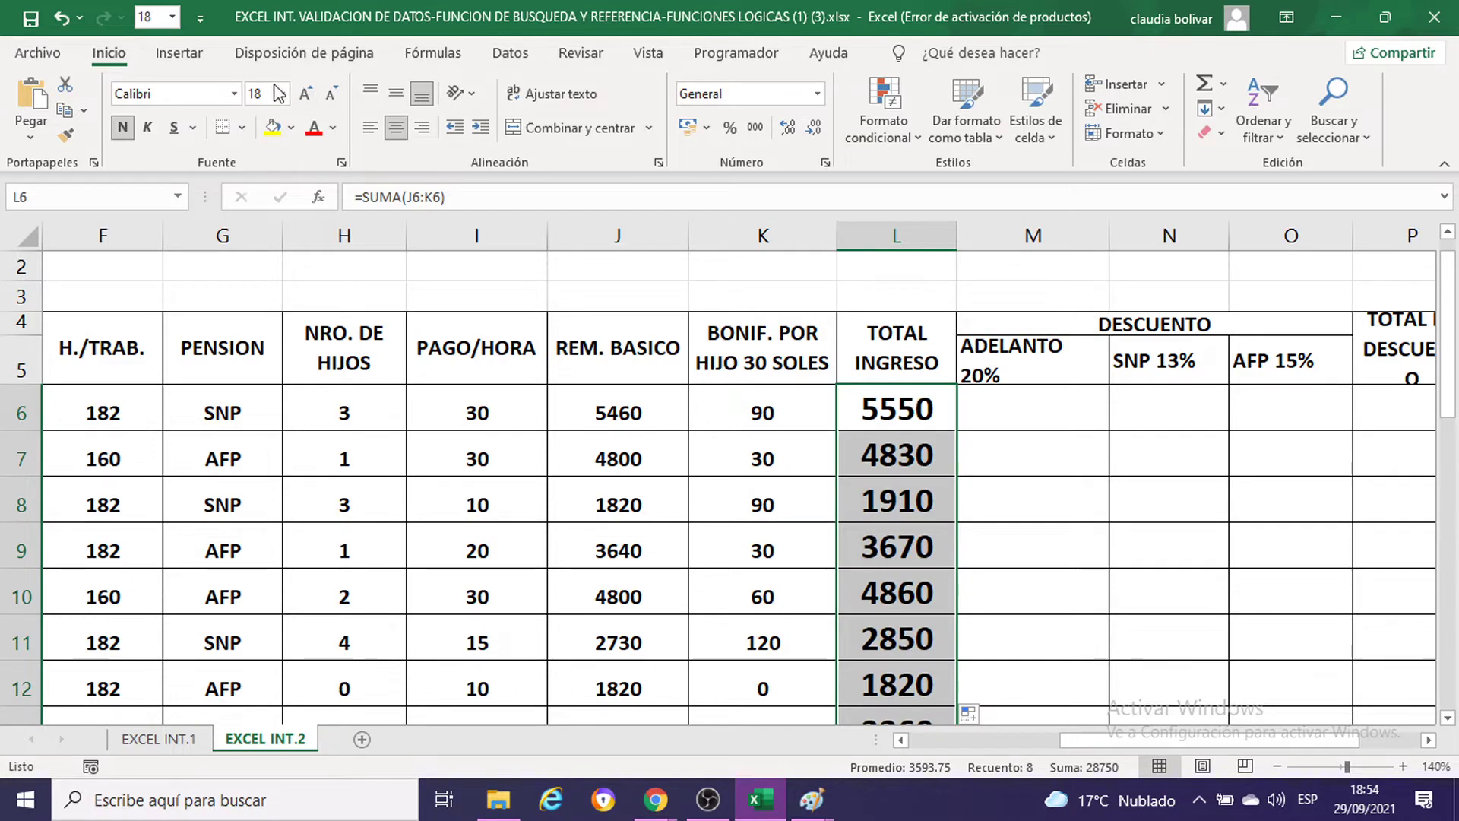
{"action": "double_click", "coordinate": [905, 414]}
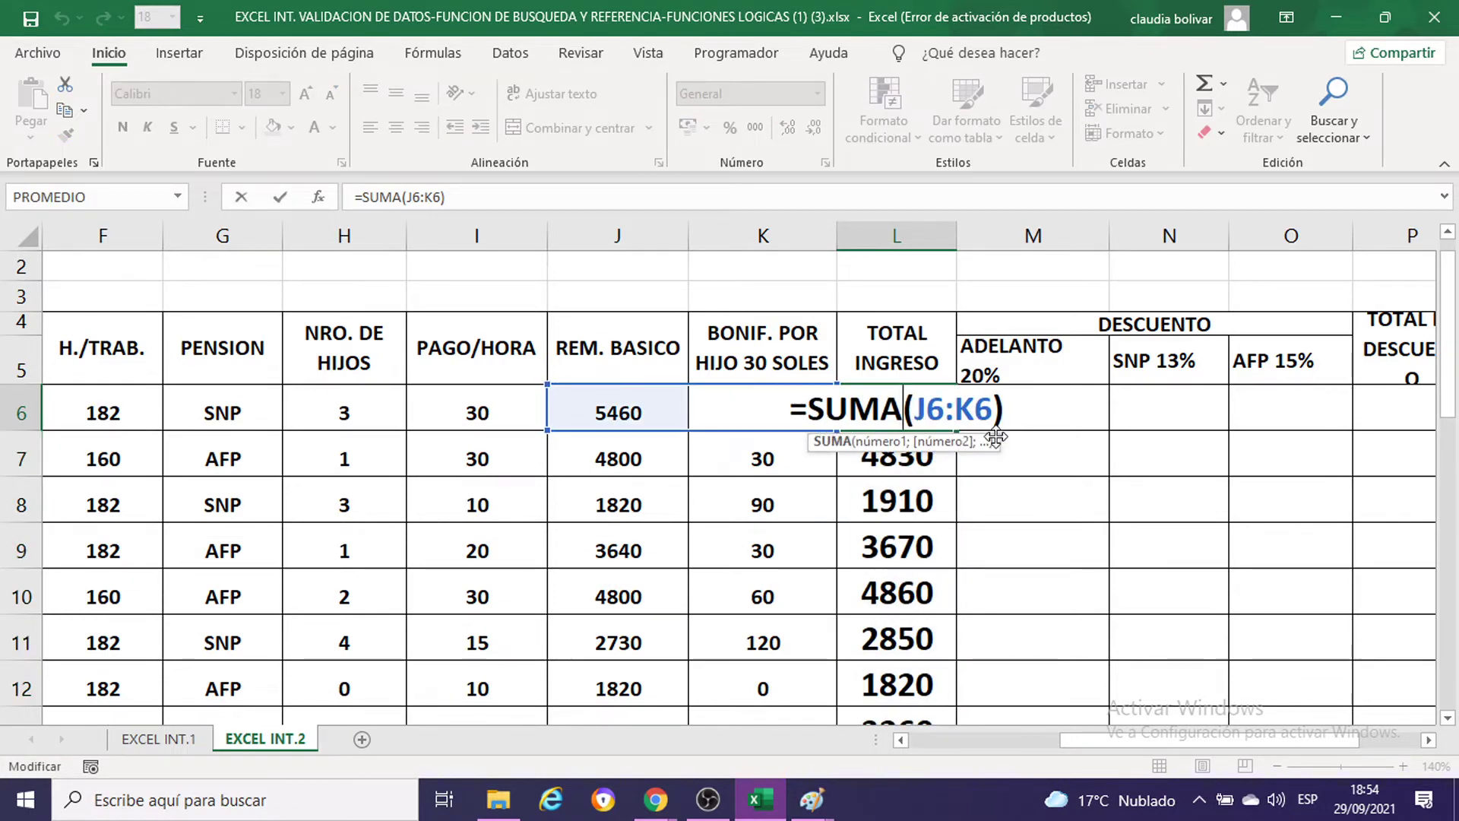
{"action": "key", "text": "Return"}
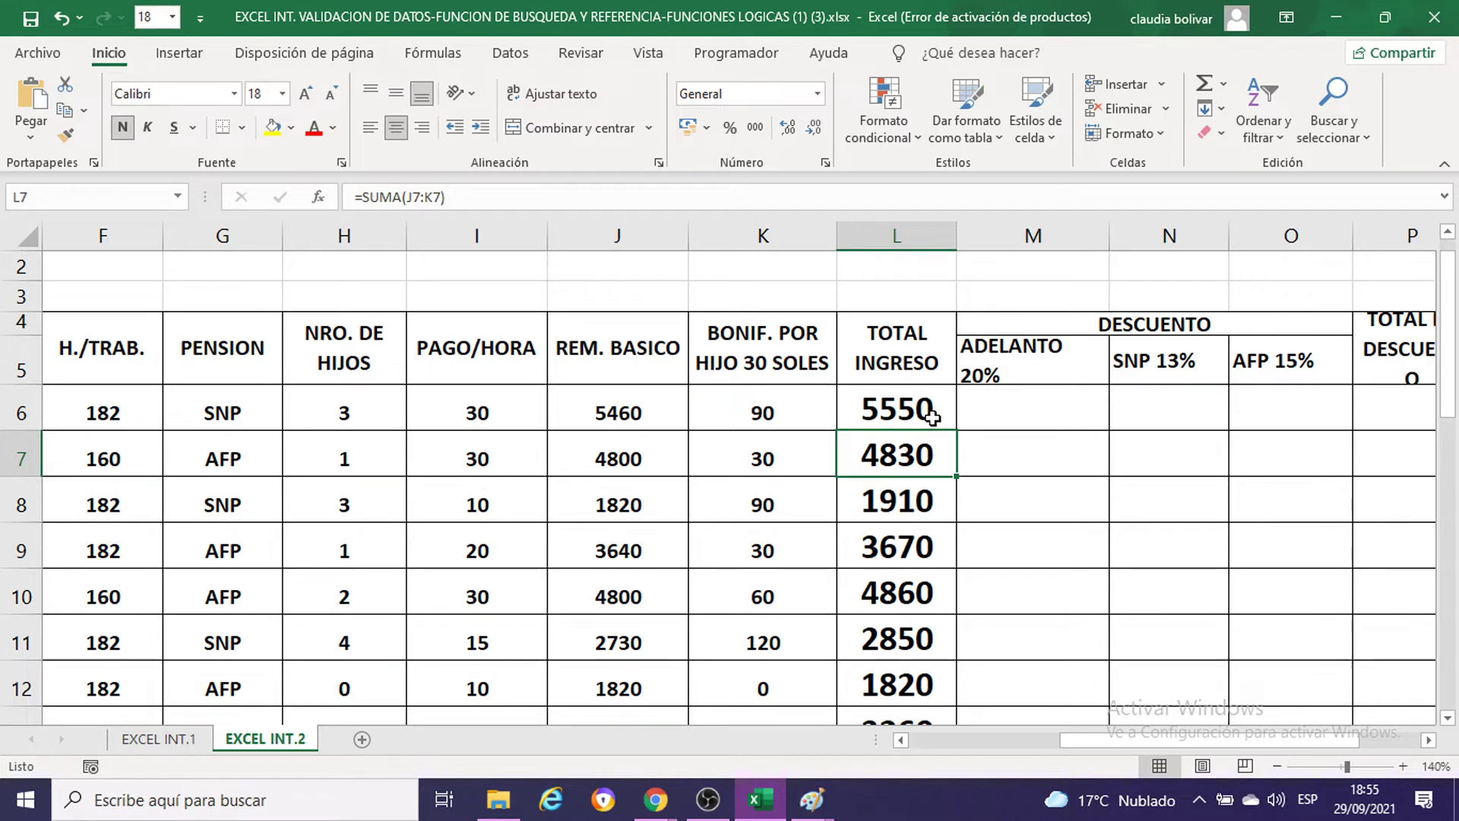
{"action": "left_click", "coordinate": [931, 414]}
{"action": "left_click_drag", "start_coordinate": [931, 412], "coordinate": [892, 614]}
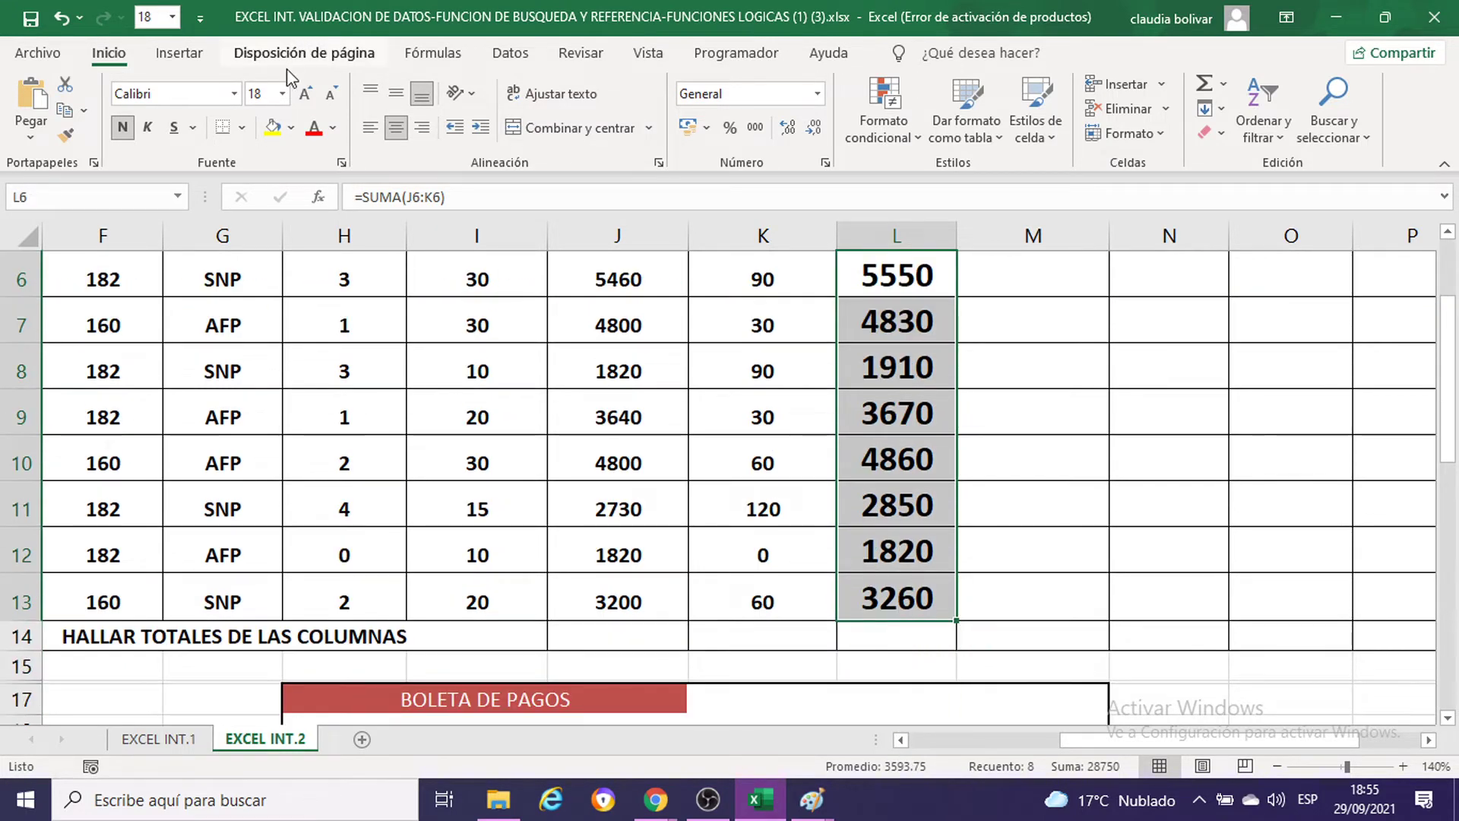
{"action": "left_click", "coordinate": [282, 93]}
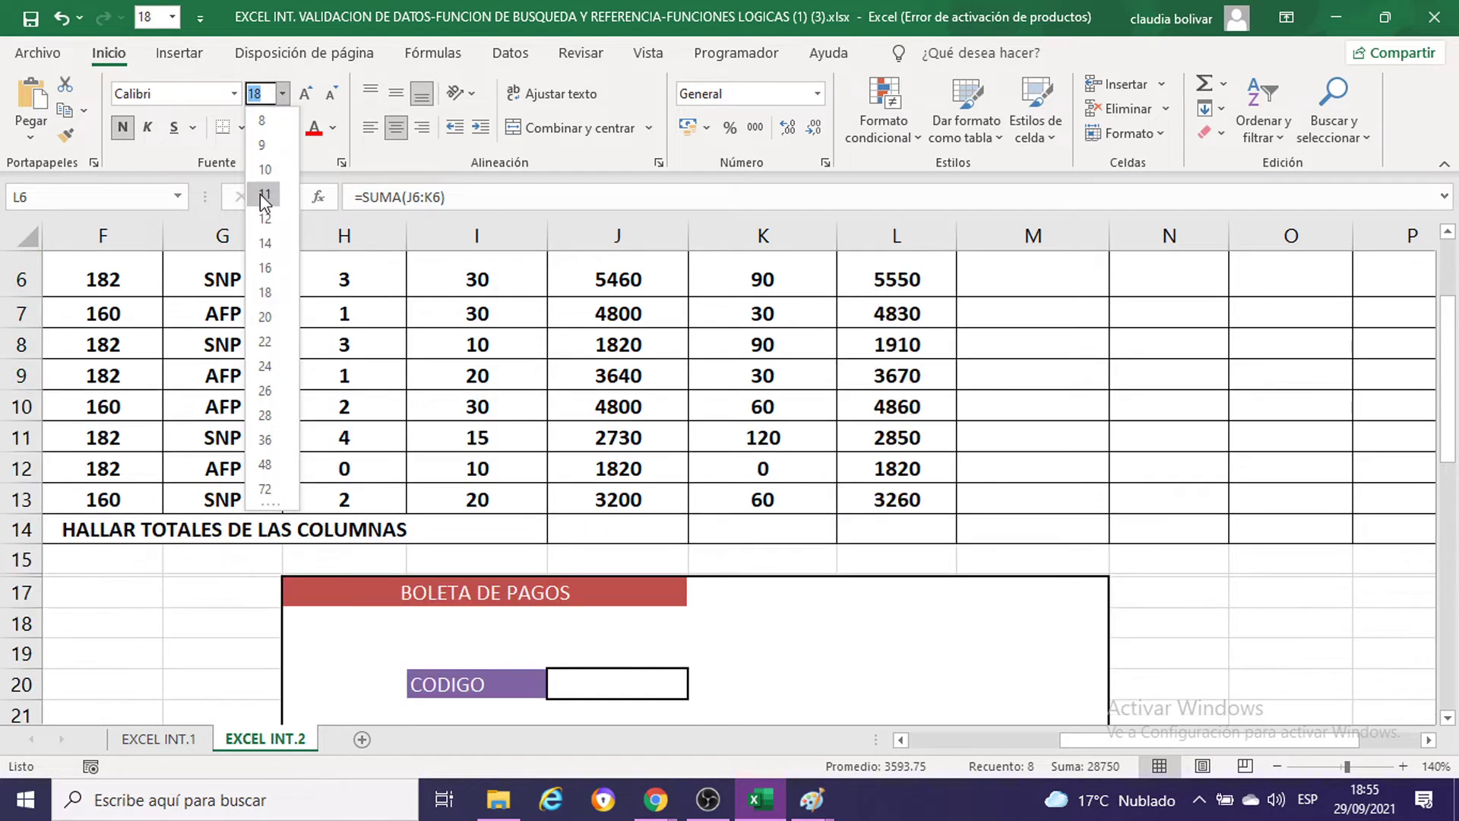
{"action": "key", "text": "Escape"}
{"action": "scroll", "coordinate": [1101, 413], "scroll_direction": "up", "scroll_amount": 2}
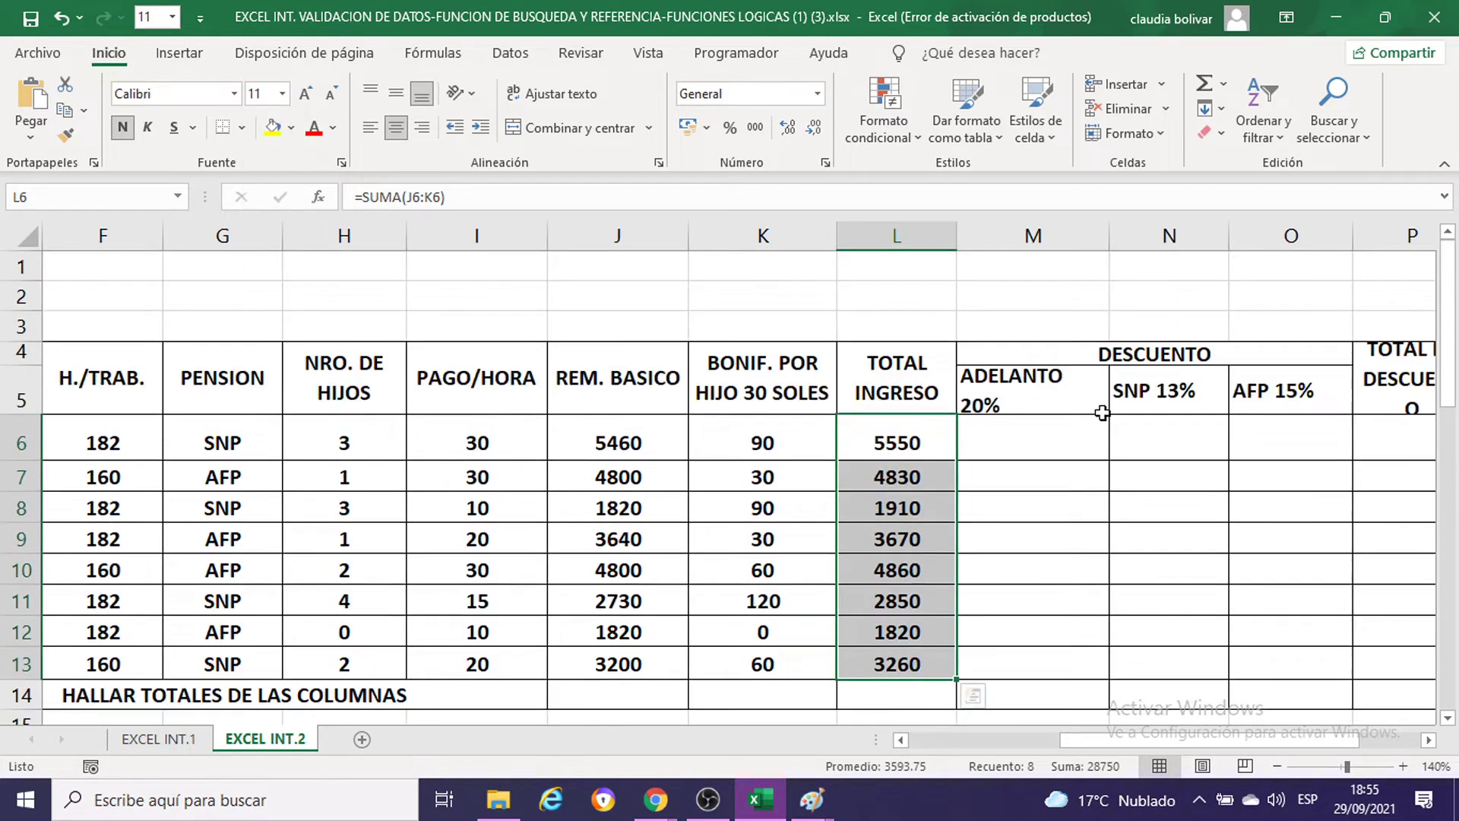
{"action": "left_click", "coordinate": [1014, 439]}
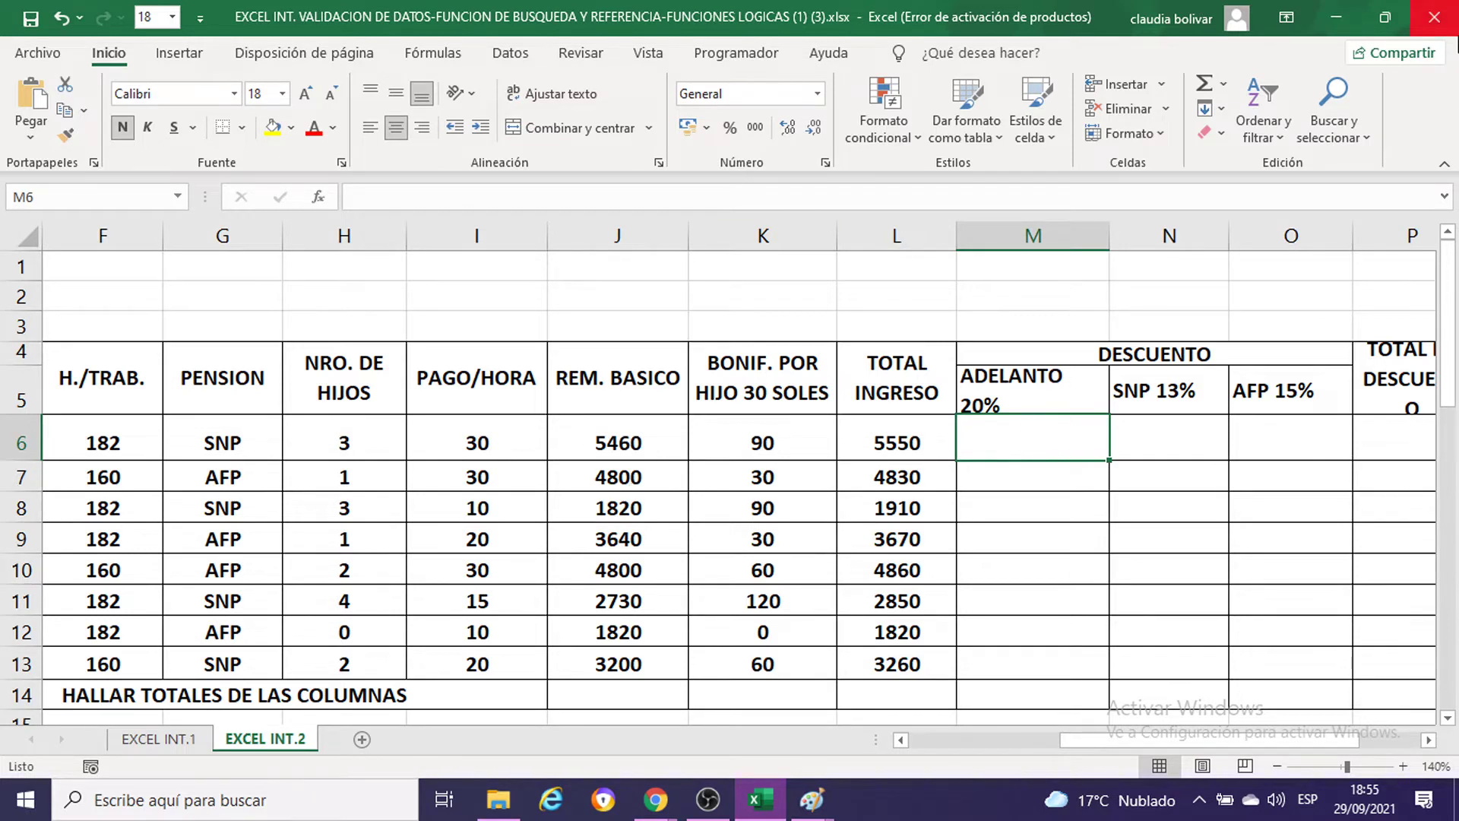
Step: Start M6's ADELANTO formula as =J6, then switch to the Chrome course page
{"action": "type", "text": "="}
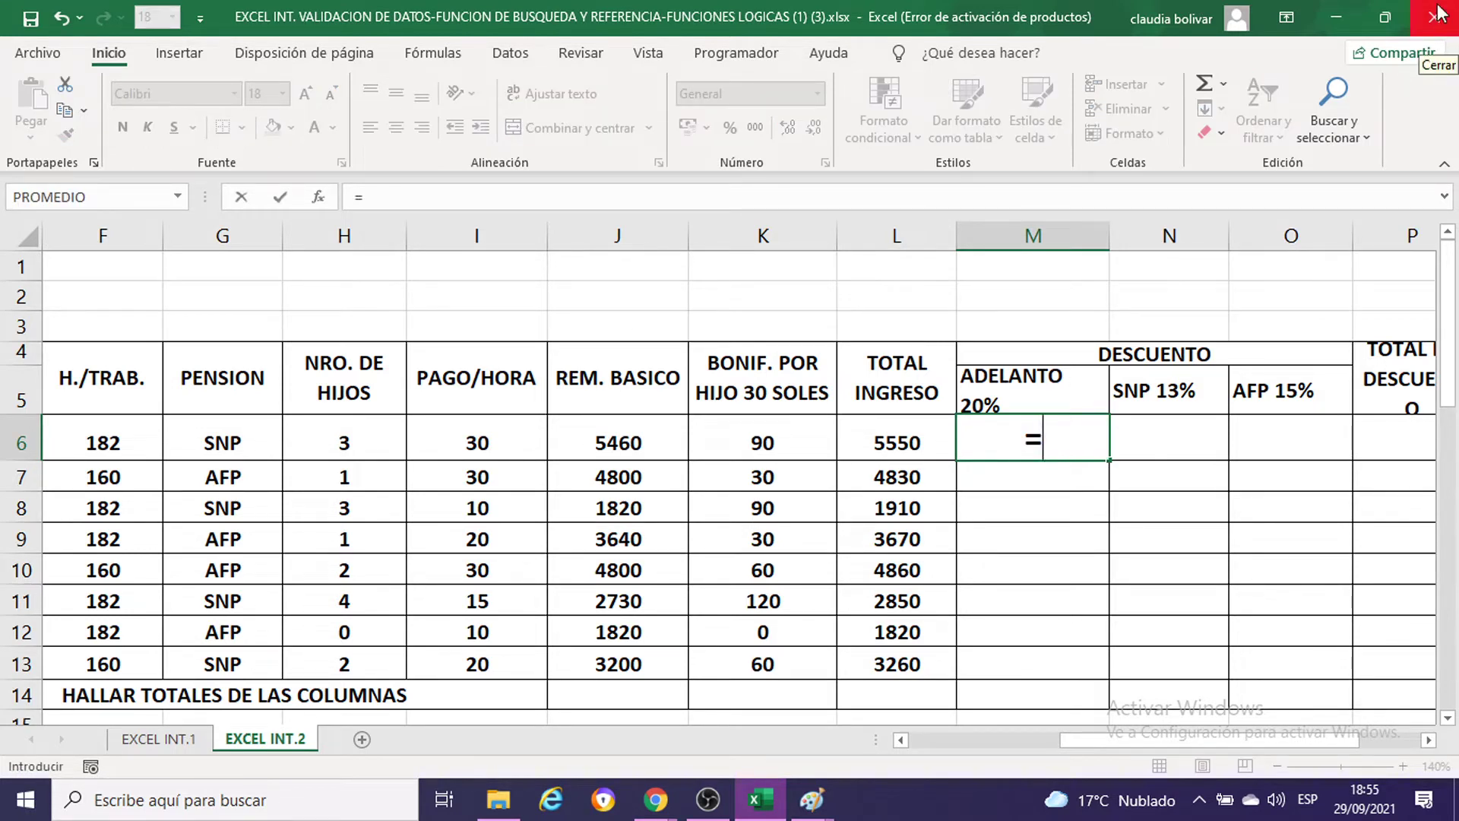
{"action": "left_click", "coordinate": [617, 446]}
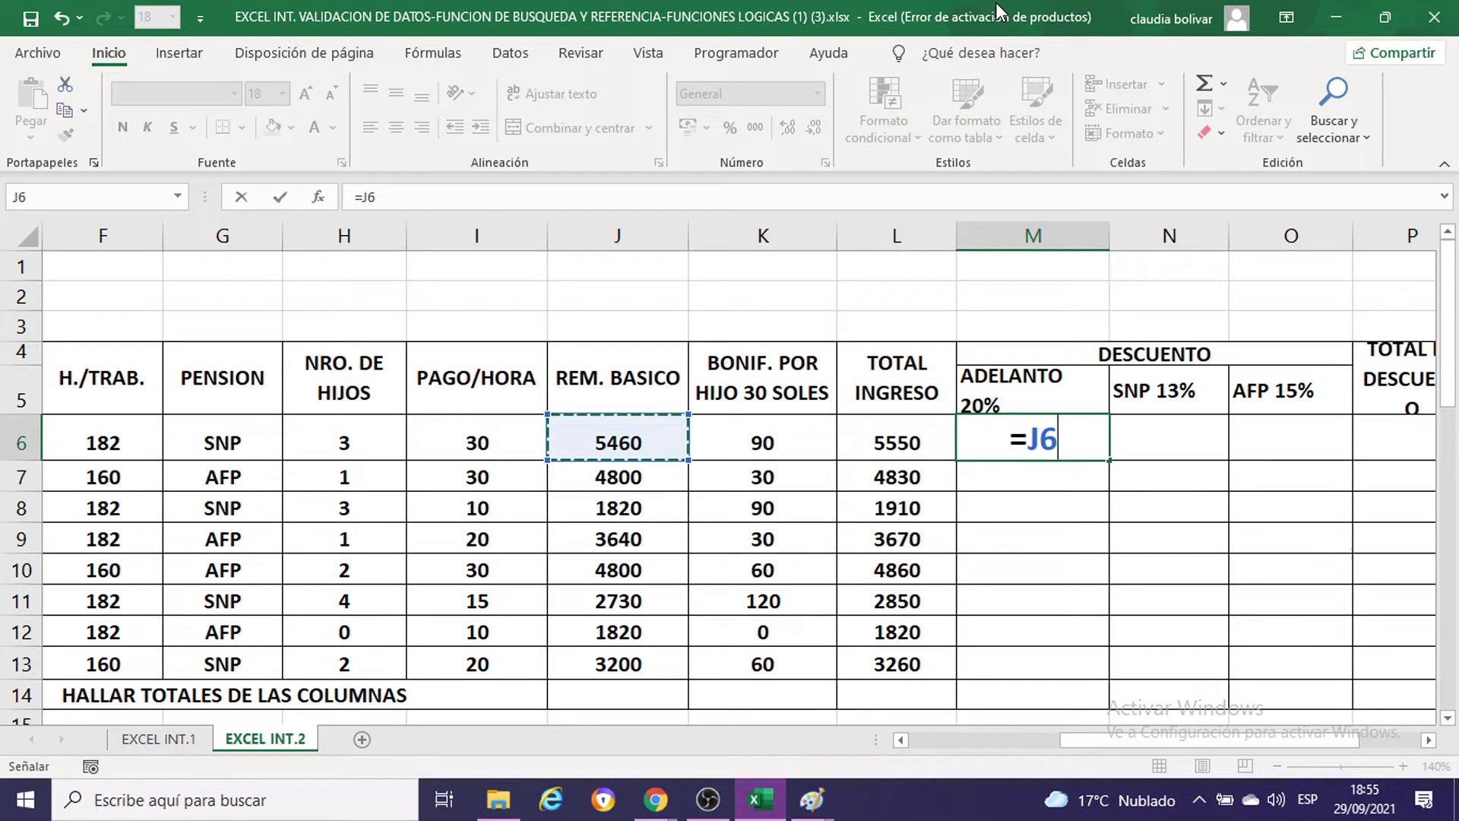
{"action": "left_click", "coordinate": [656, 805]}
Step: Admit the waiting participant with Admitir in the Meet class call, then go back to the Excel payroll workbook
{"action": "left_click", "coordinate": [463, 634]}
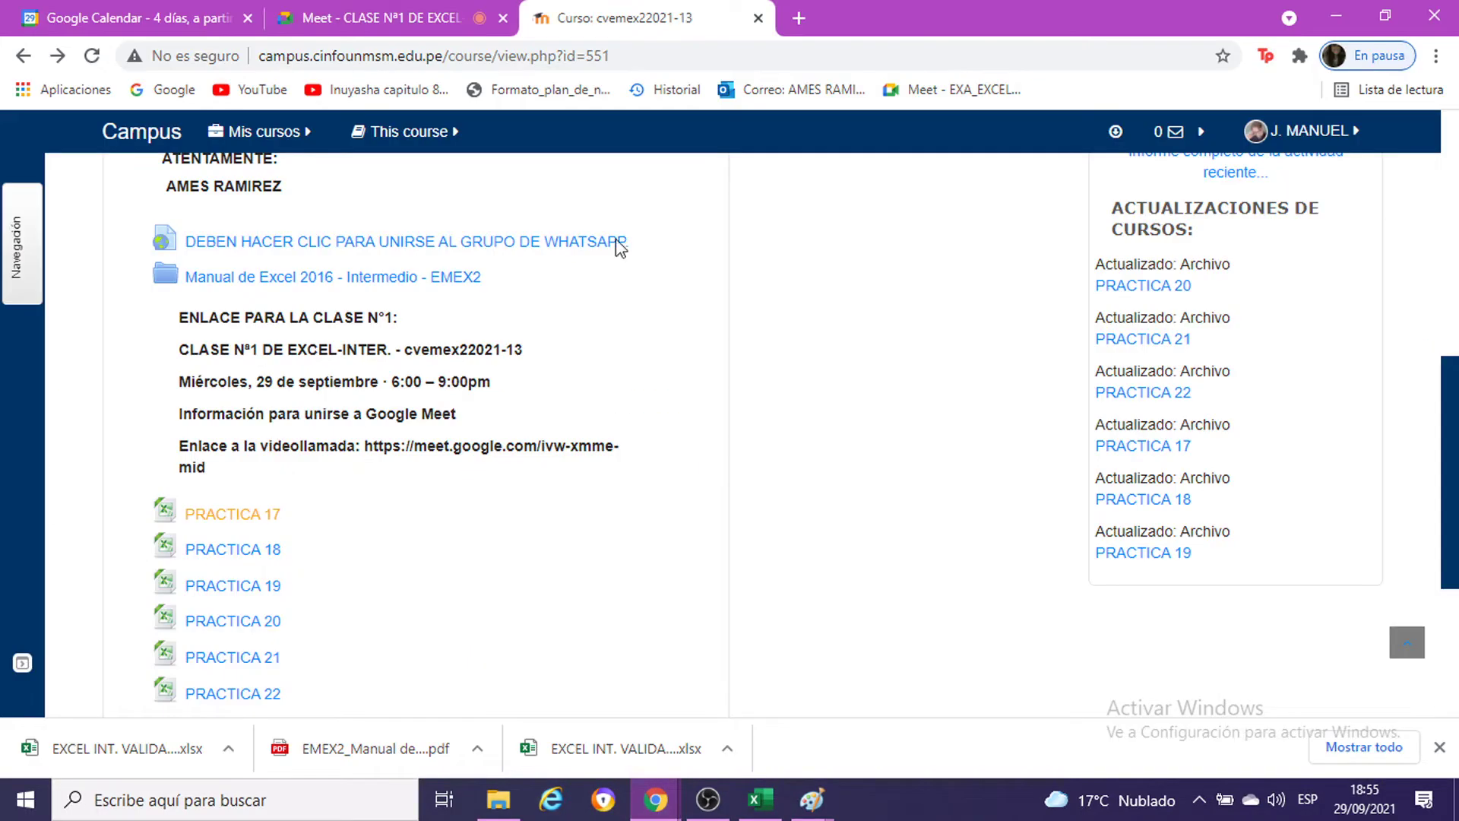
{"action": "left_click", "coordinate": [364, 17]}
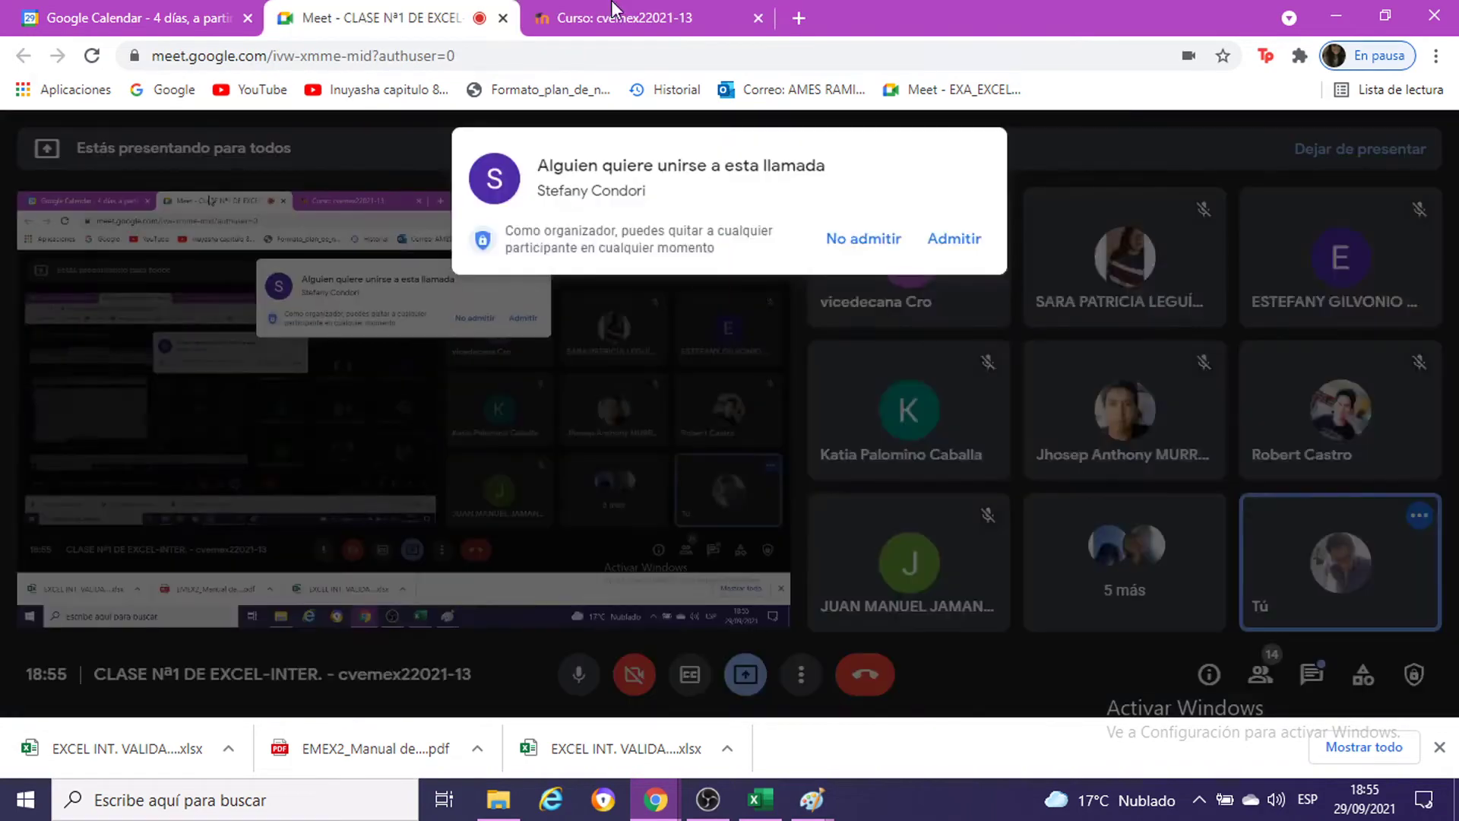
{"action": "left_click", "coordinate": [970, 243]}
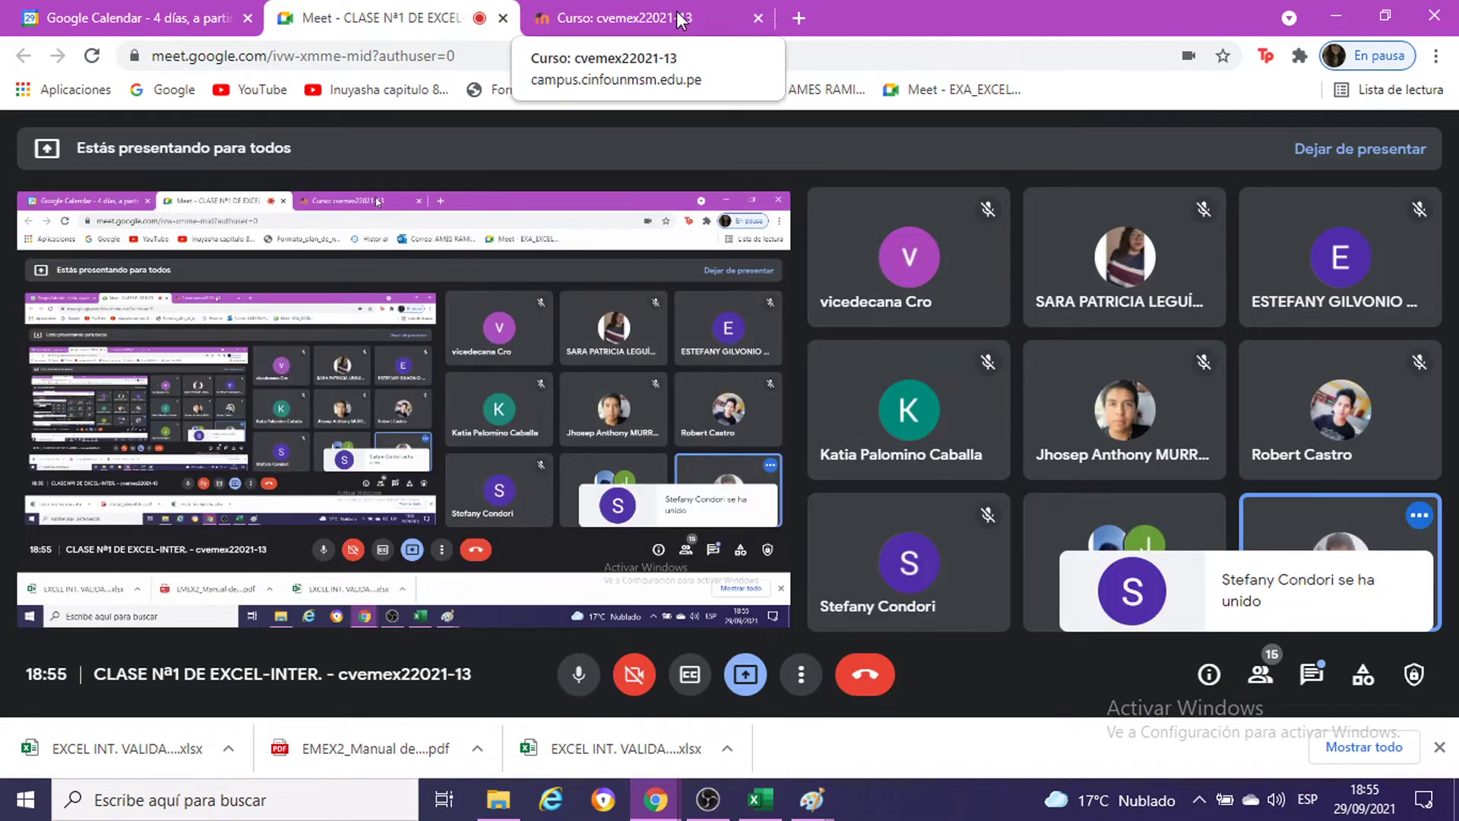
{"action": "left_click", "coordinate": [678, 19]}
{"action": "scroll", "coordinate": [770, 477], "scroll_direction": "up", "scroll_amount": 4}
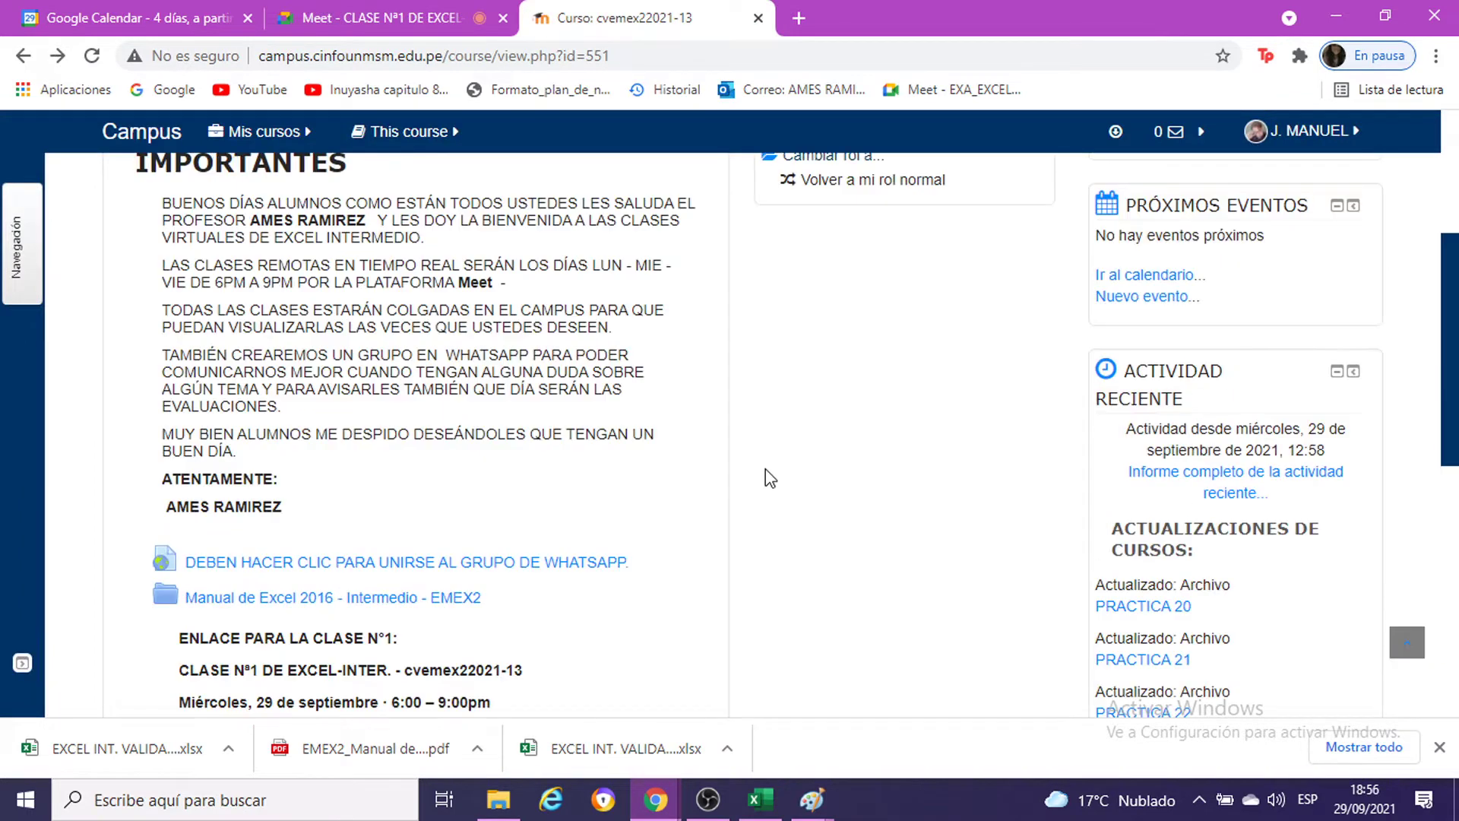
{"action": "left_click", "coordinate": [760, 806]}
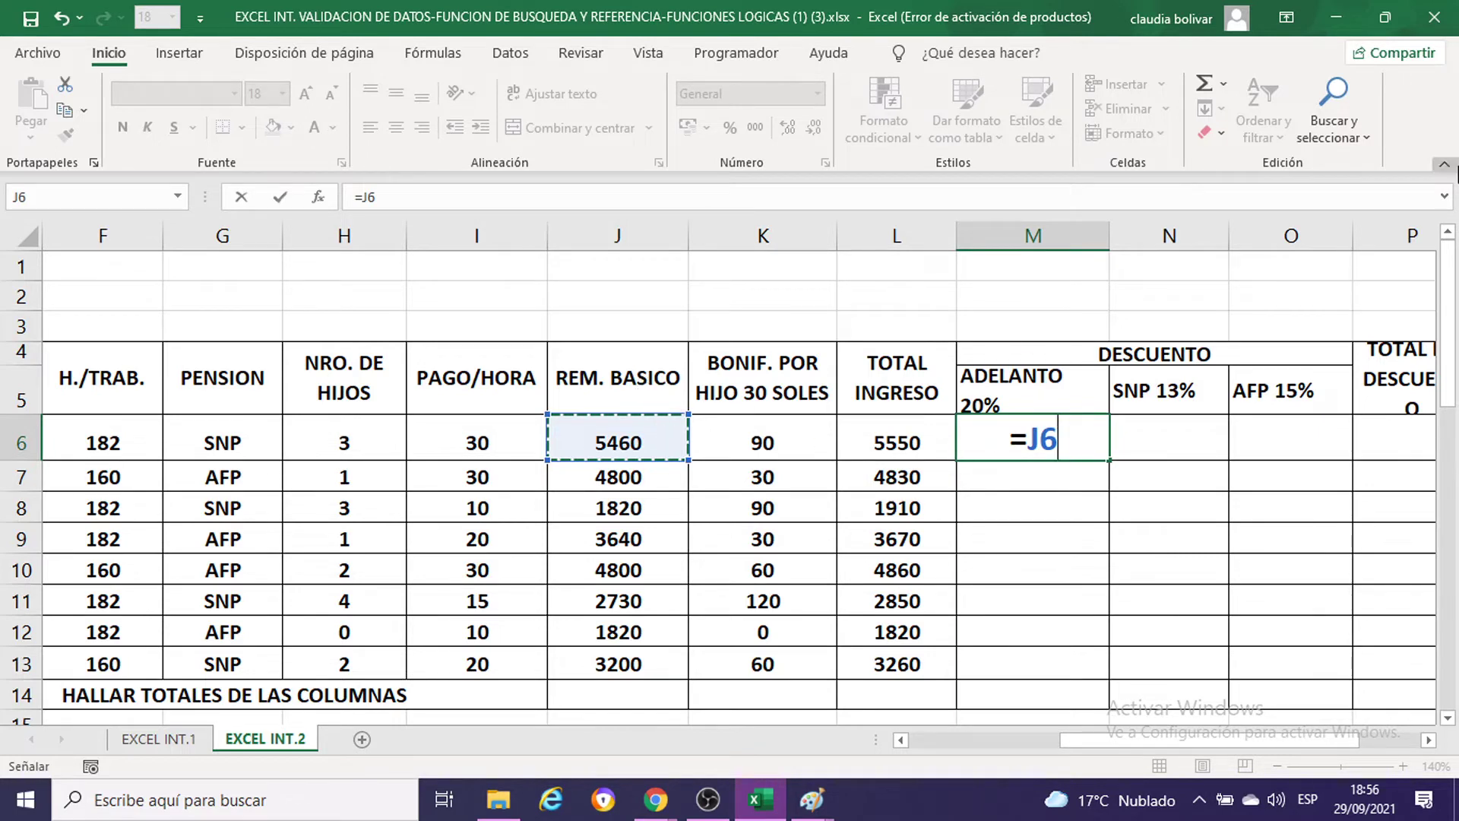
Step: Complete M6 as =J6*20%, fill it down to M13 and set the advances to size 11
{"action": "type", "text": "*"}
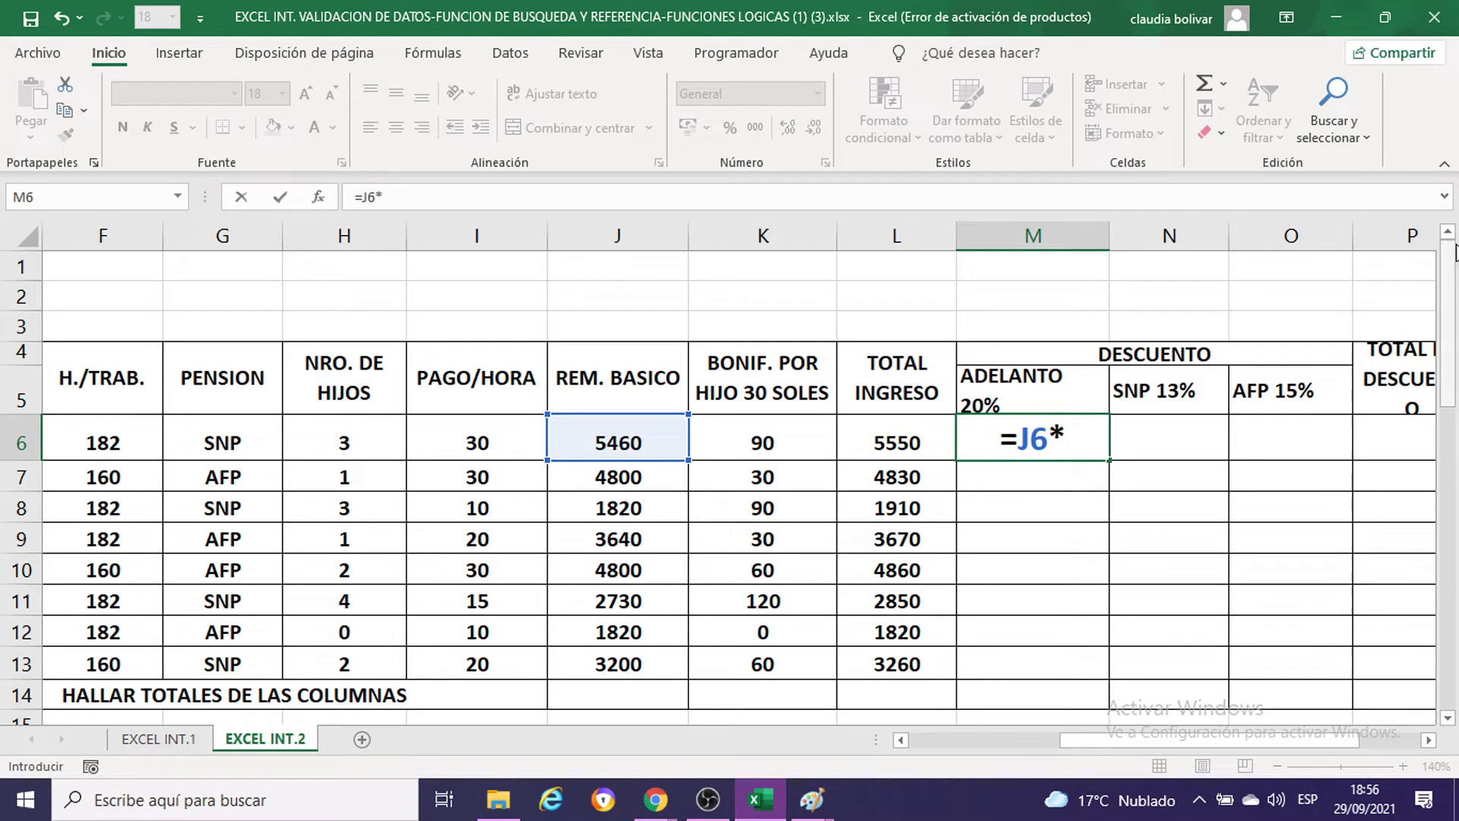
{"action": "type", "text": "20"}
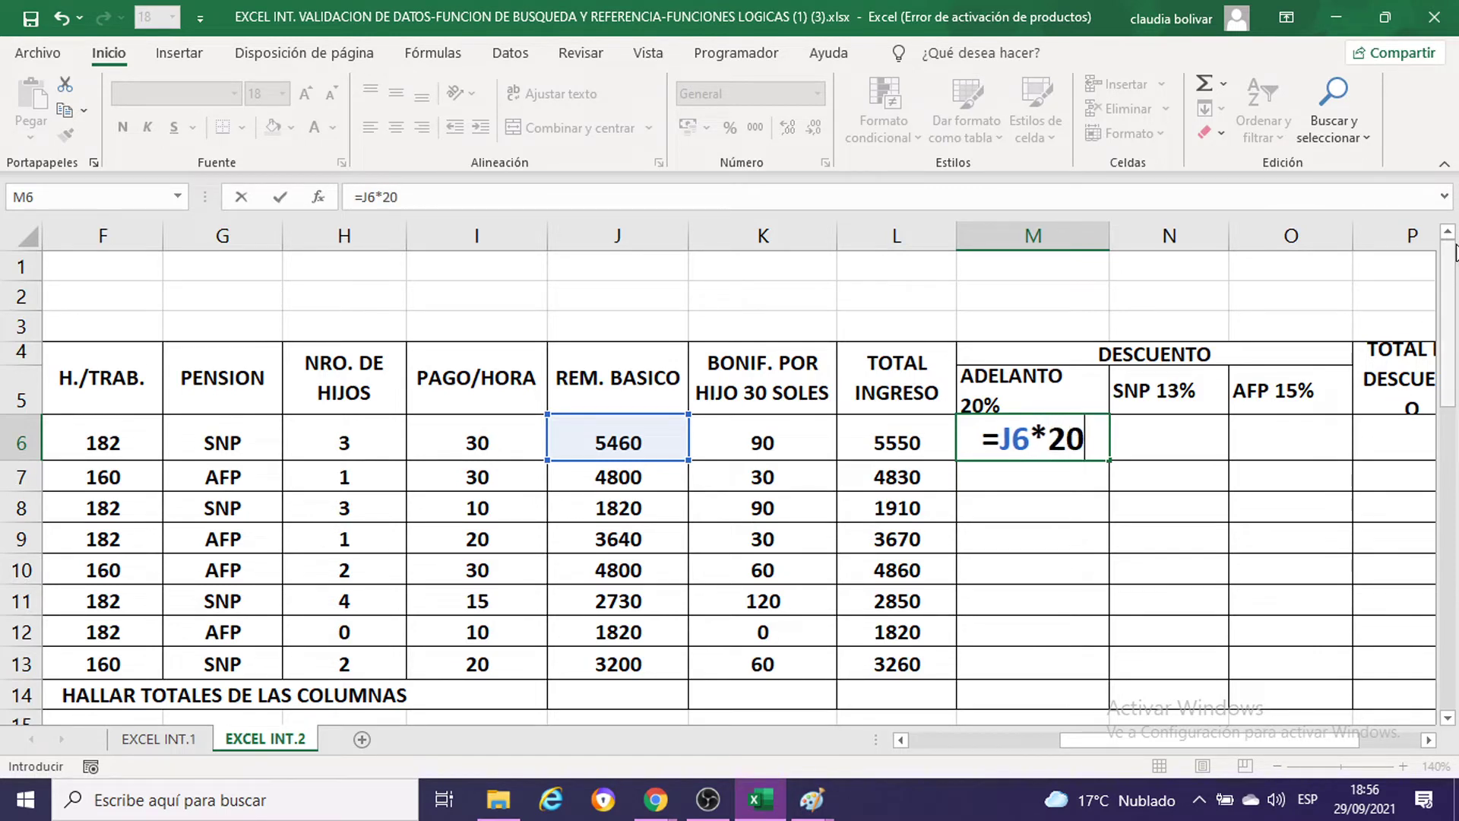
{"action": "type", "text": "%"}
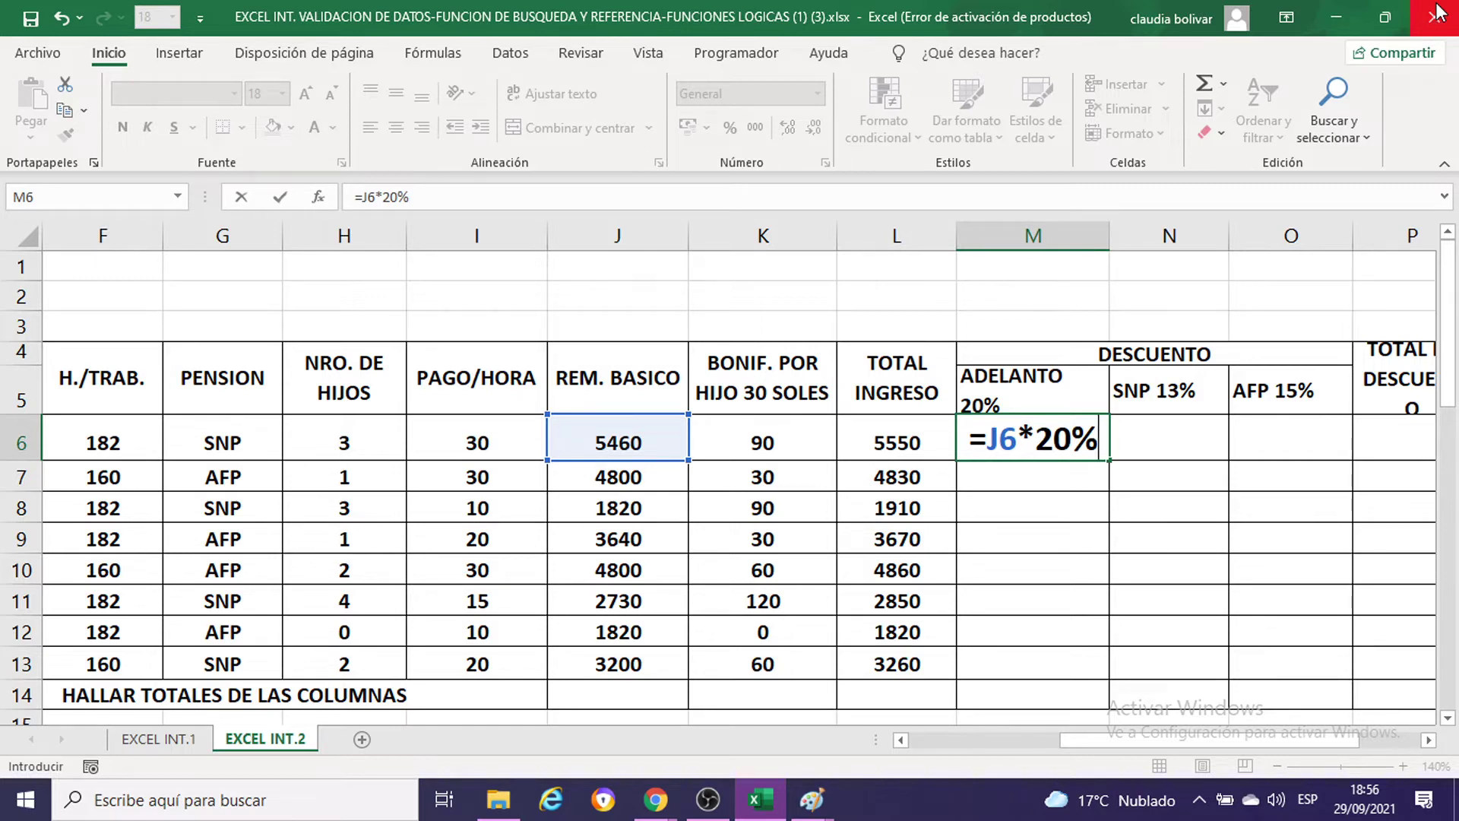
{"action": "key", "text": "Return"}
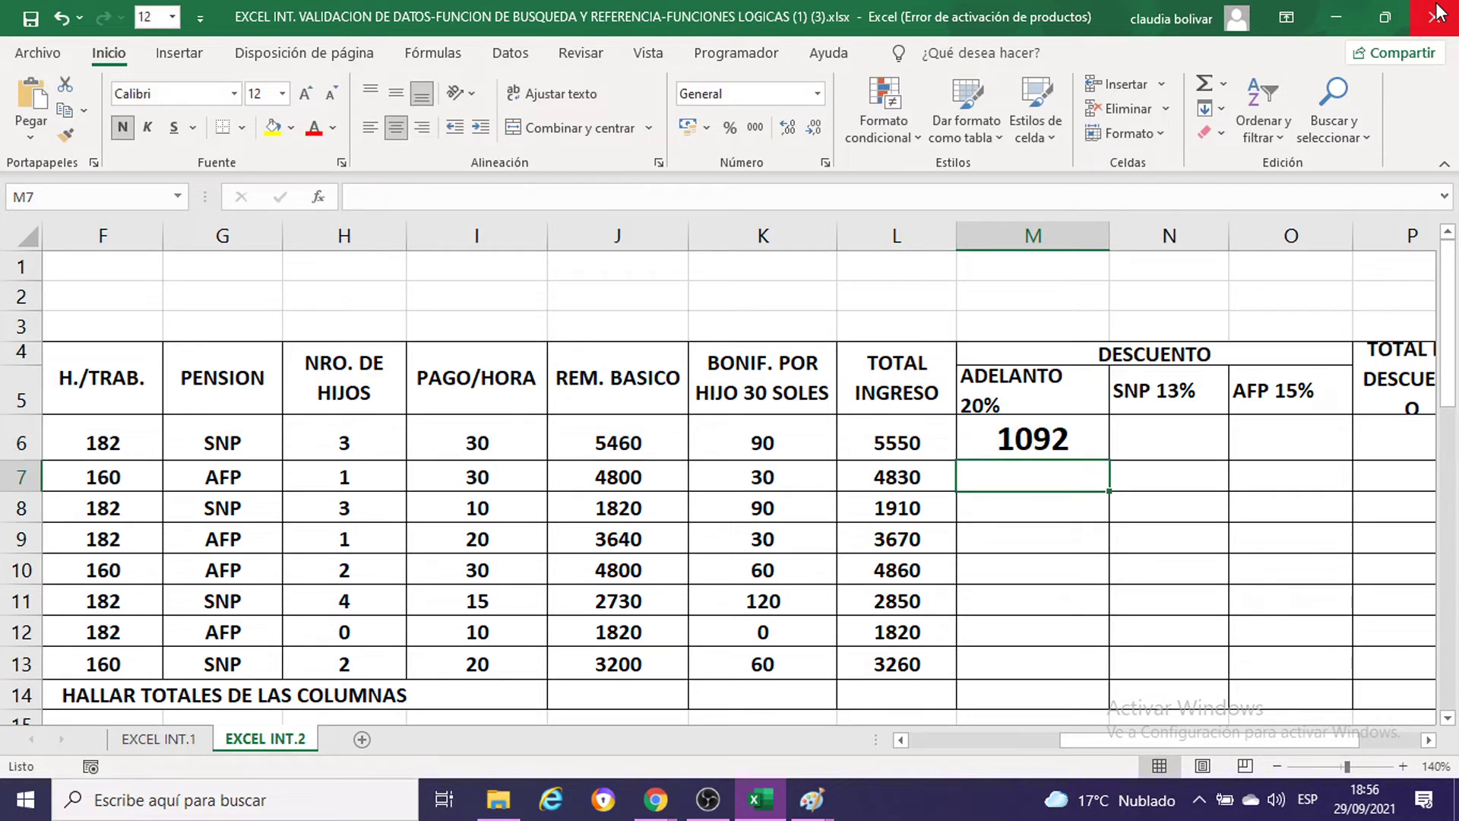
{"action": "left_click", "coordinate": [1079, 438]}
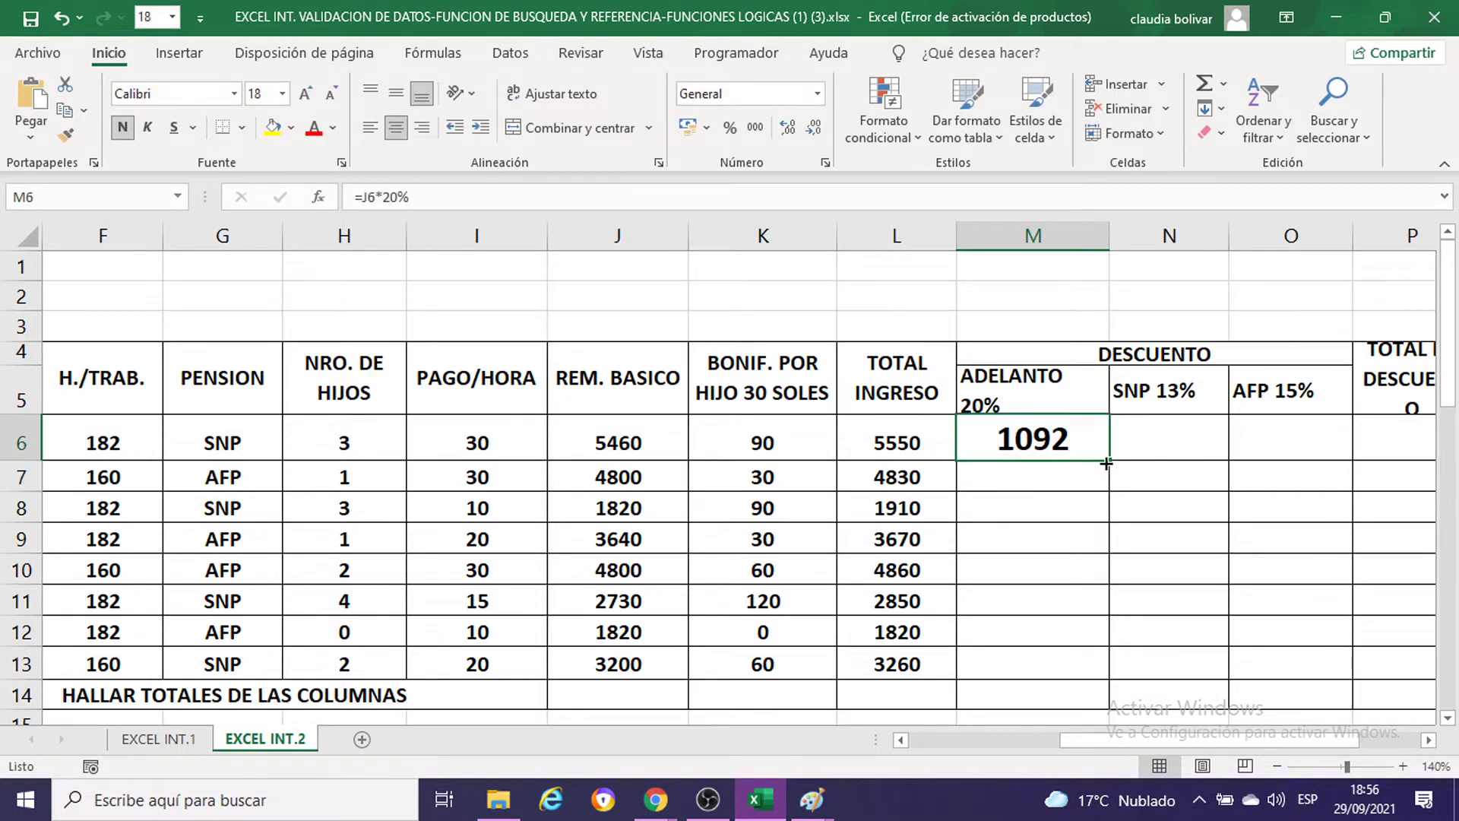
{"action": "left_click_drag", "start_coordinate": [1110, 461], "coordinate": [1075, 635]}
{"action": "left_click_drag", "start_coordinate": [1080, 672], "coordinate": [1079, 673]}
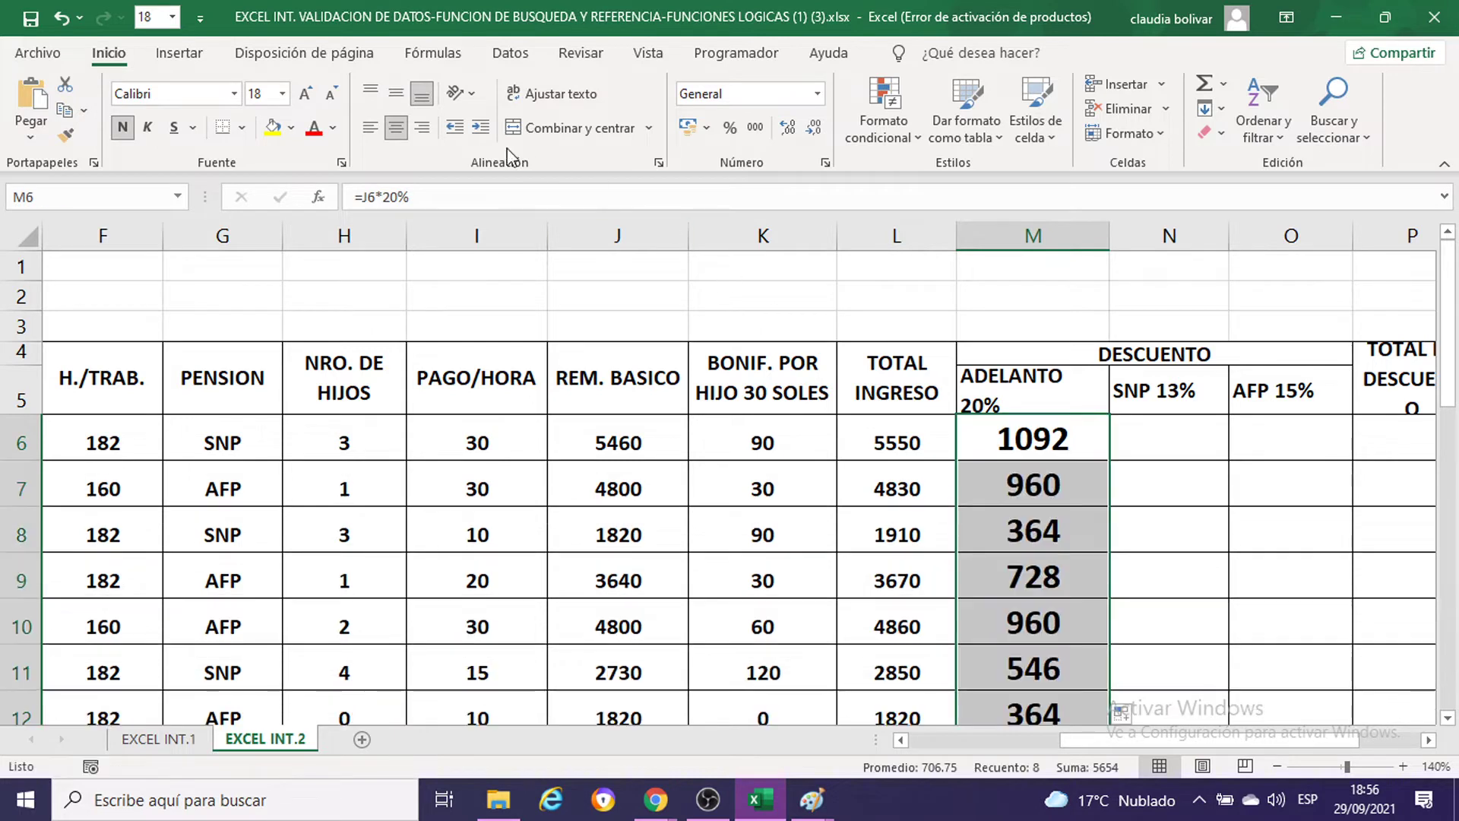
{"action": "left_click", "coordinate": [282, 93]}
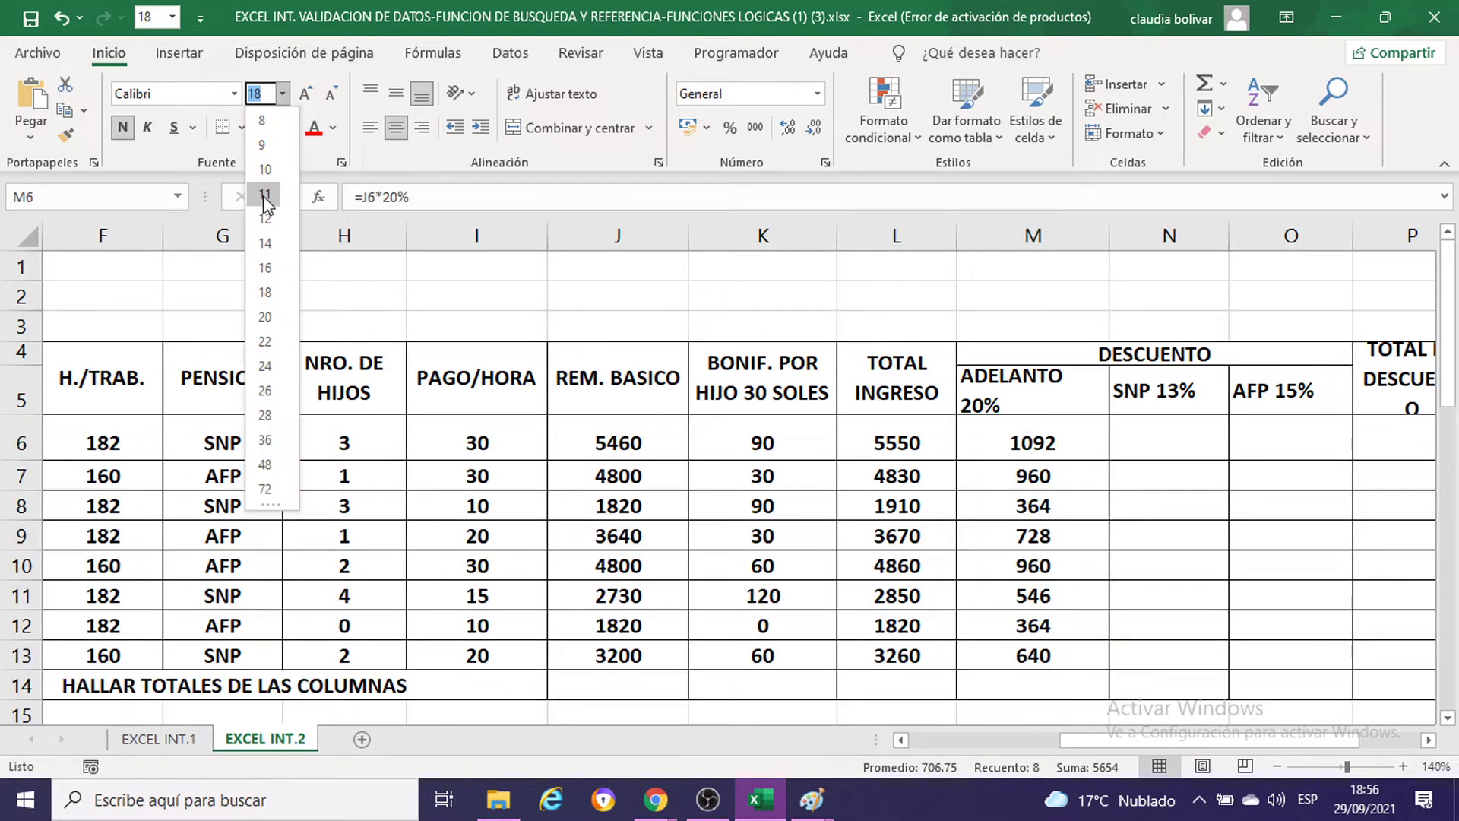
{"action": "left_click", "coordinate": [264, 194]}
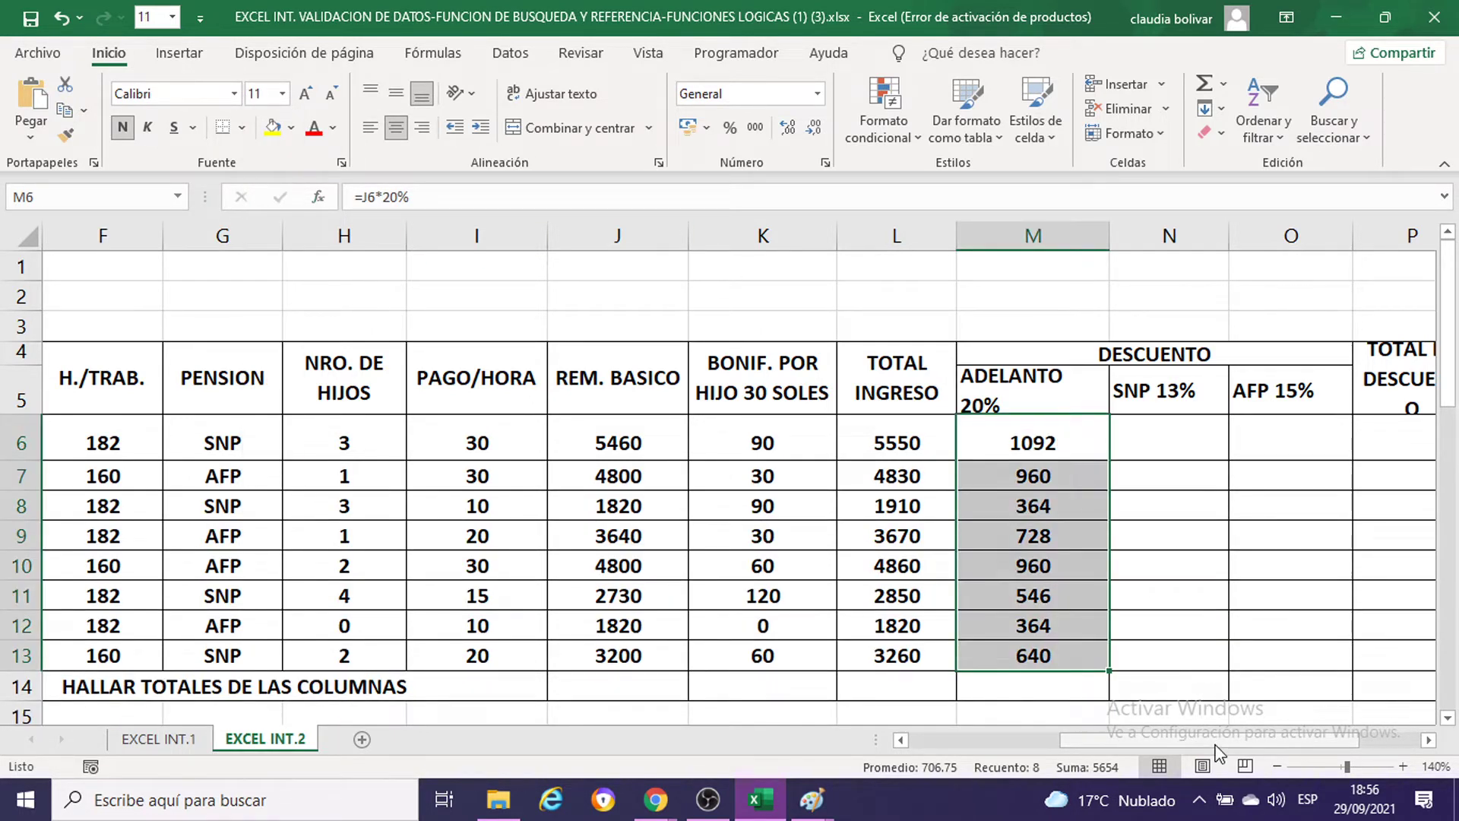
Step: Review the pension types in G6:G12 and select the SNP 13% cell N6
{"action": "left_click_drag", "start_coordinate": [1216, 738], "coordinate": [1246, 739]}
{"action": "left_click", "coordinate": [1038, 453]}
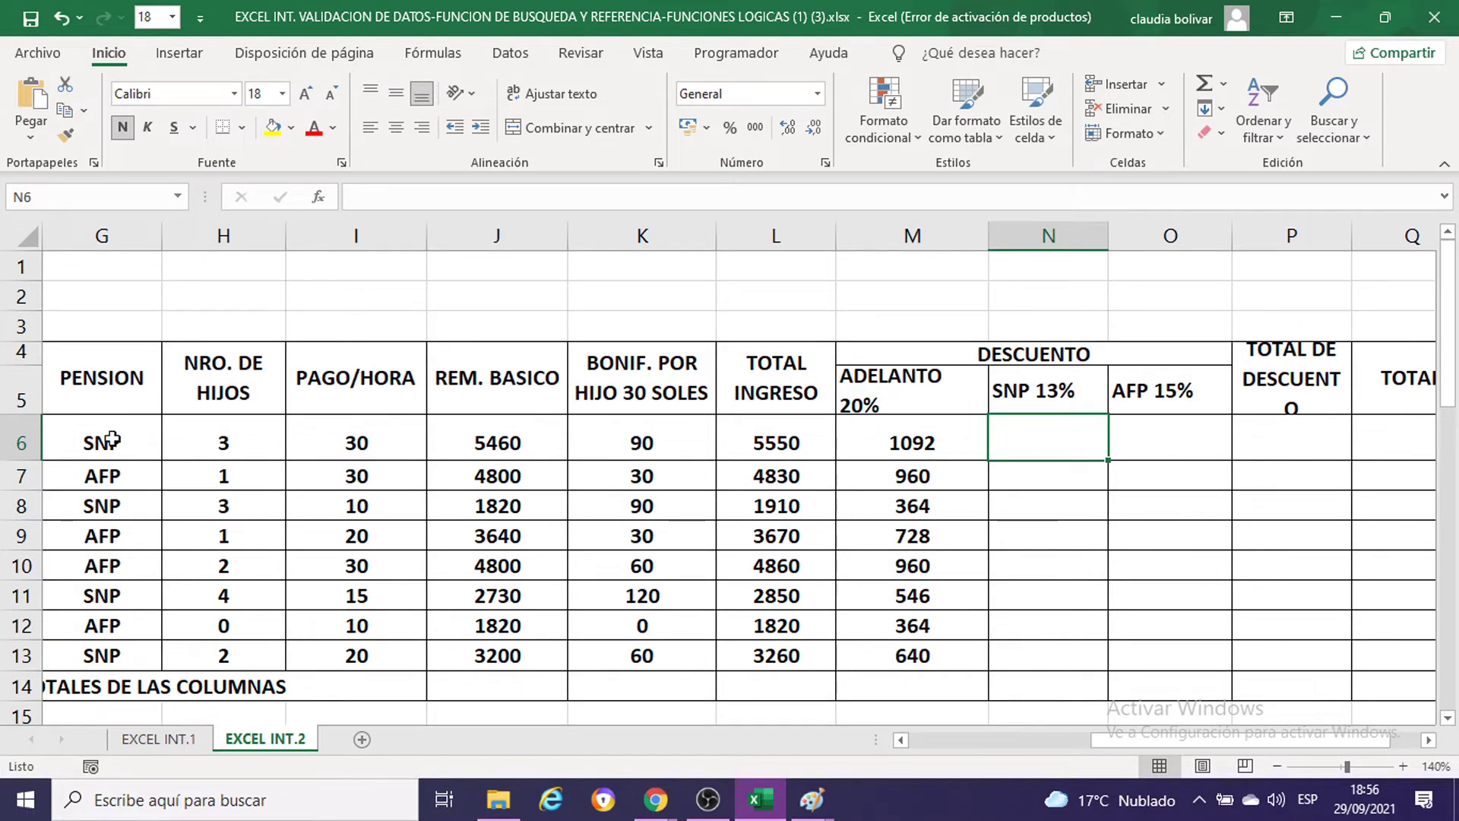
{"action": "scroll", "coordinate": [112, 436], "scroll_direction": "down", "scroll_amount": 1}
{"action": "left_click_drag", "start_coordinate": [114, 352], "coordinate": [118, 538]}
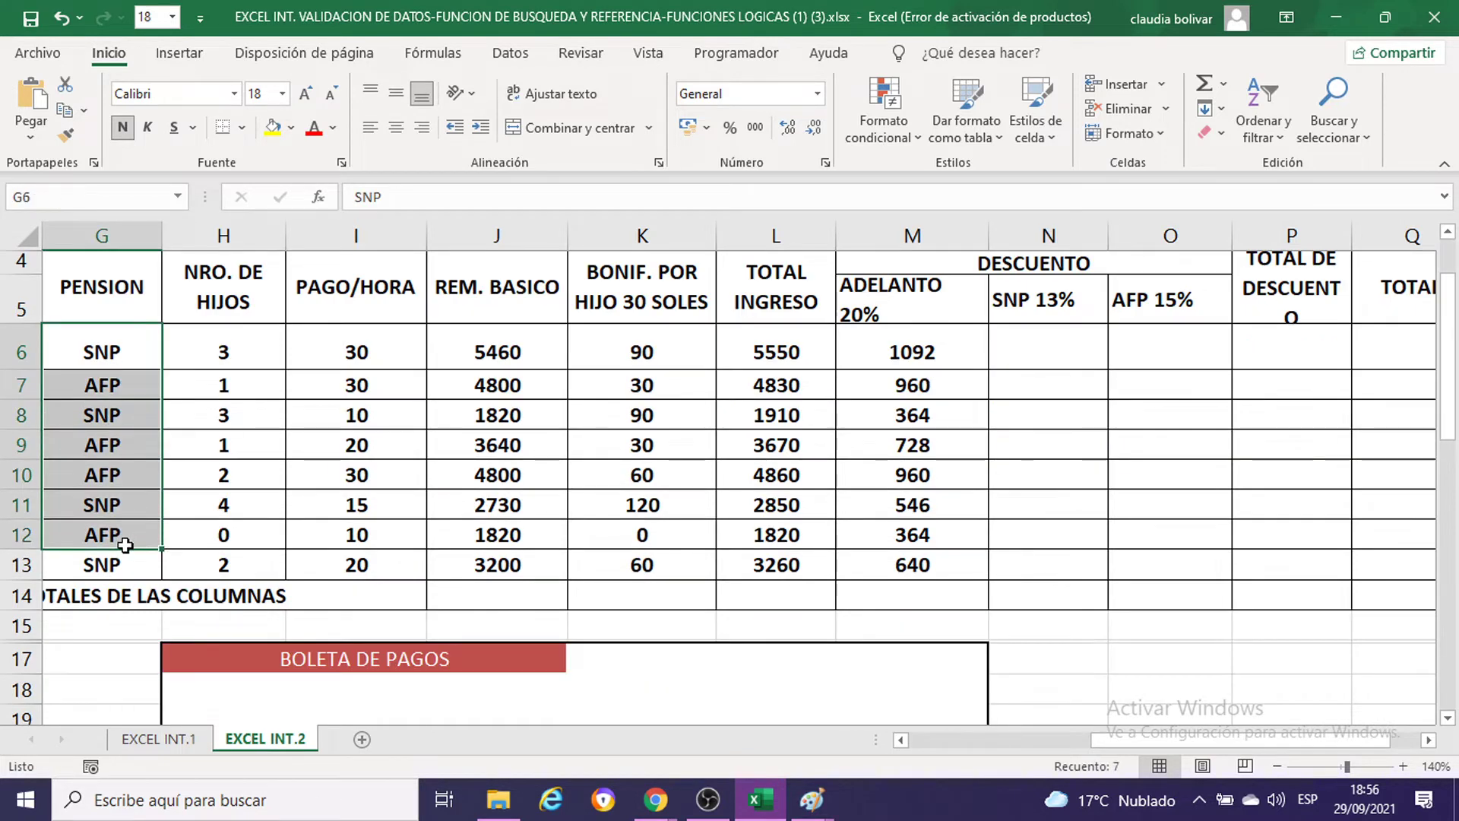
{"action": "left_click", "coordinate": [1064, 351]}
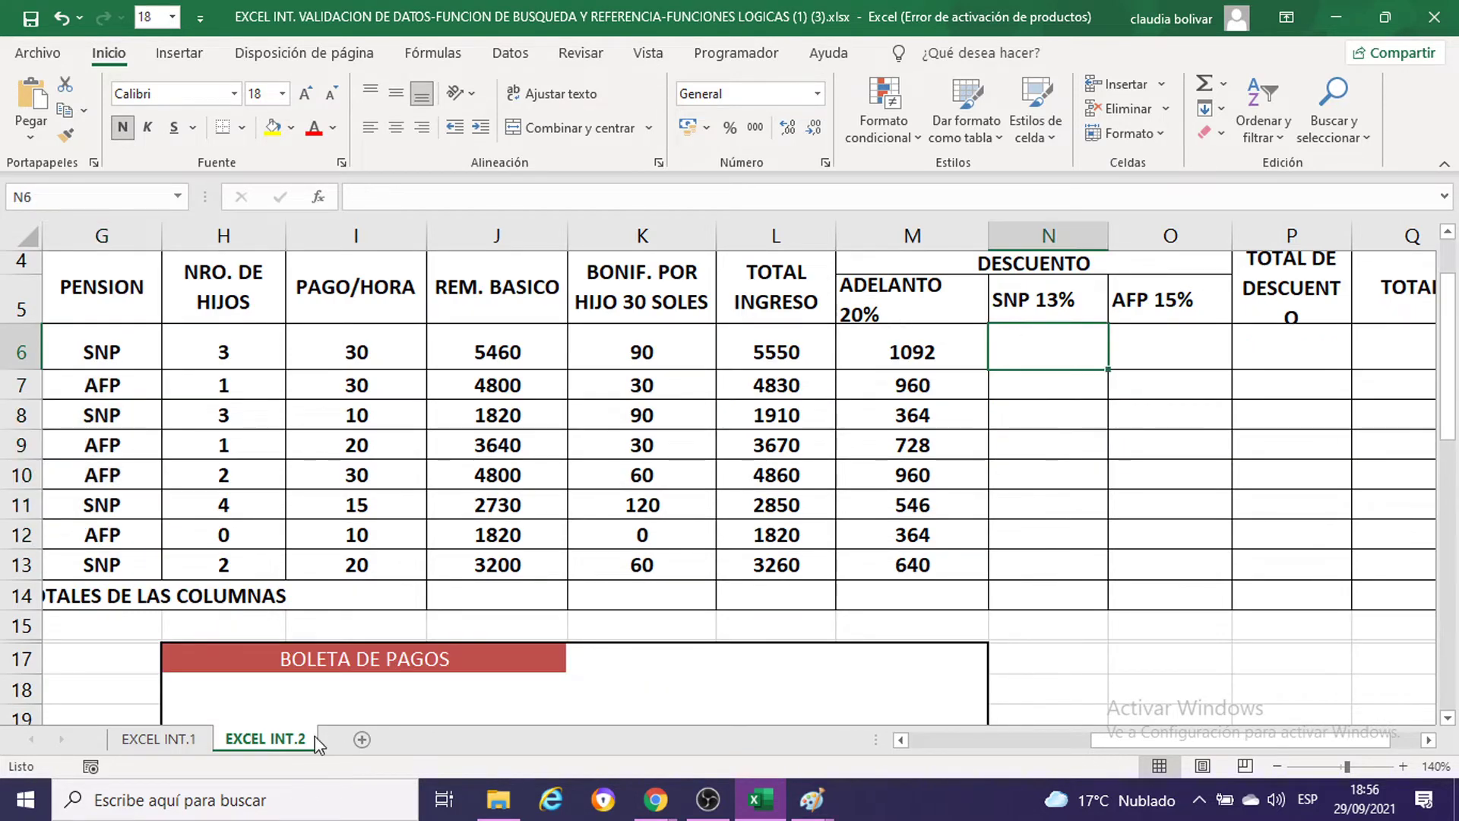
Step: On EXCEL INT.1, check the CARGO bonus table values: OBRERO 50 and O.C. 0
{"action": "left_click", "coordinate": [178, 745]}
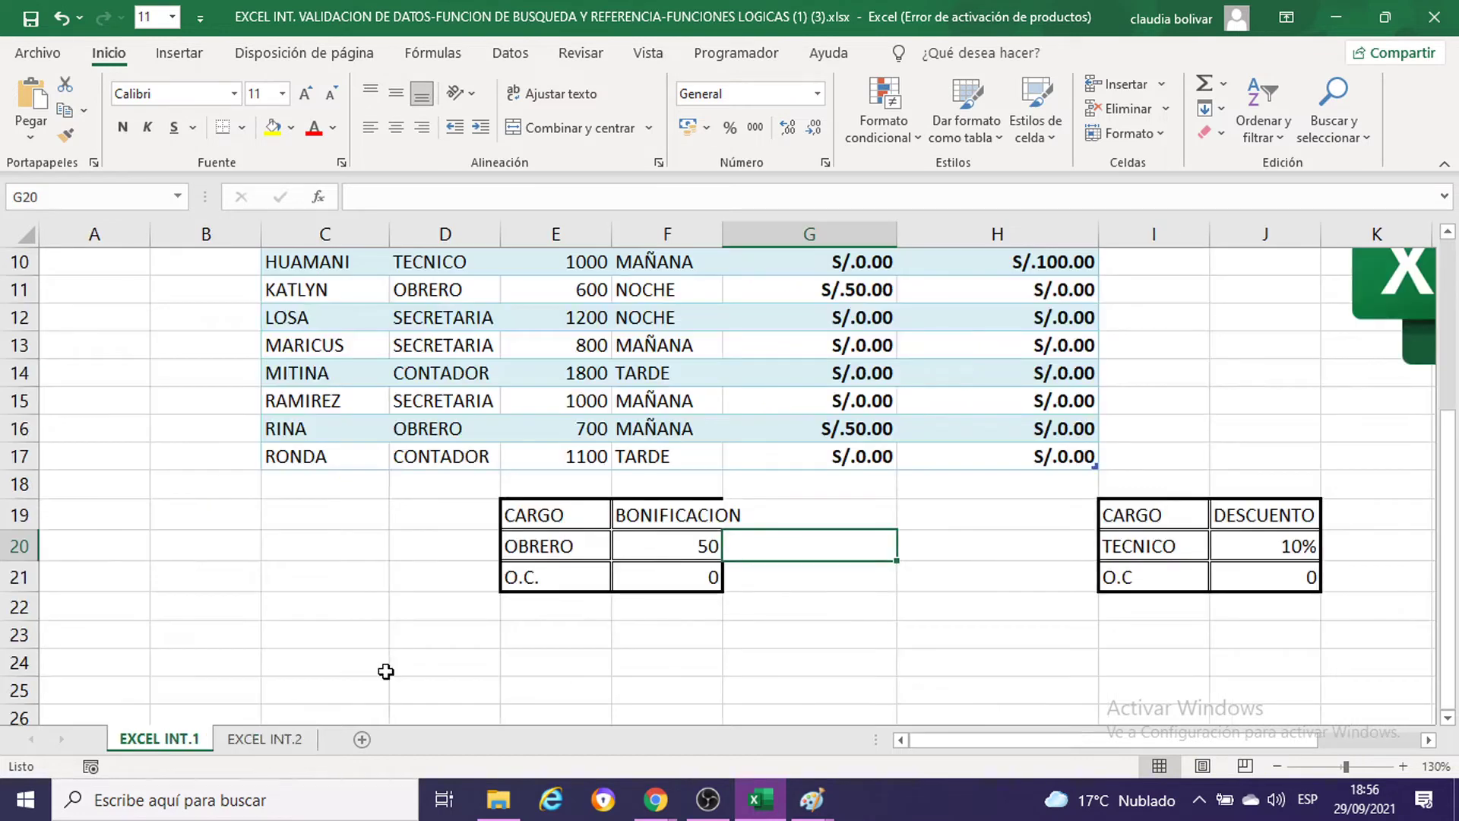
{"action": "scroll", "coordinate": [859, 367], "scroll_direction": "up", "scroll_amount": 2}
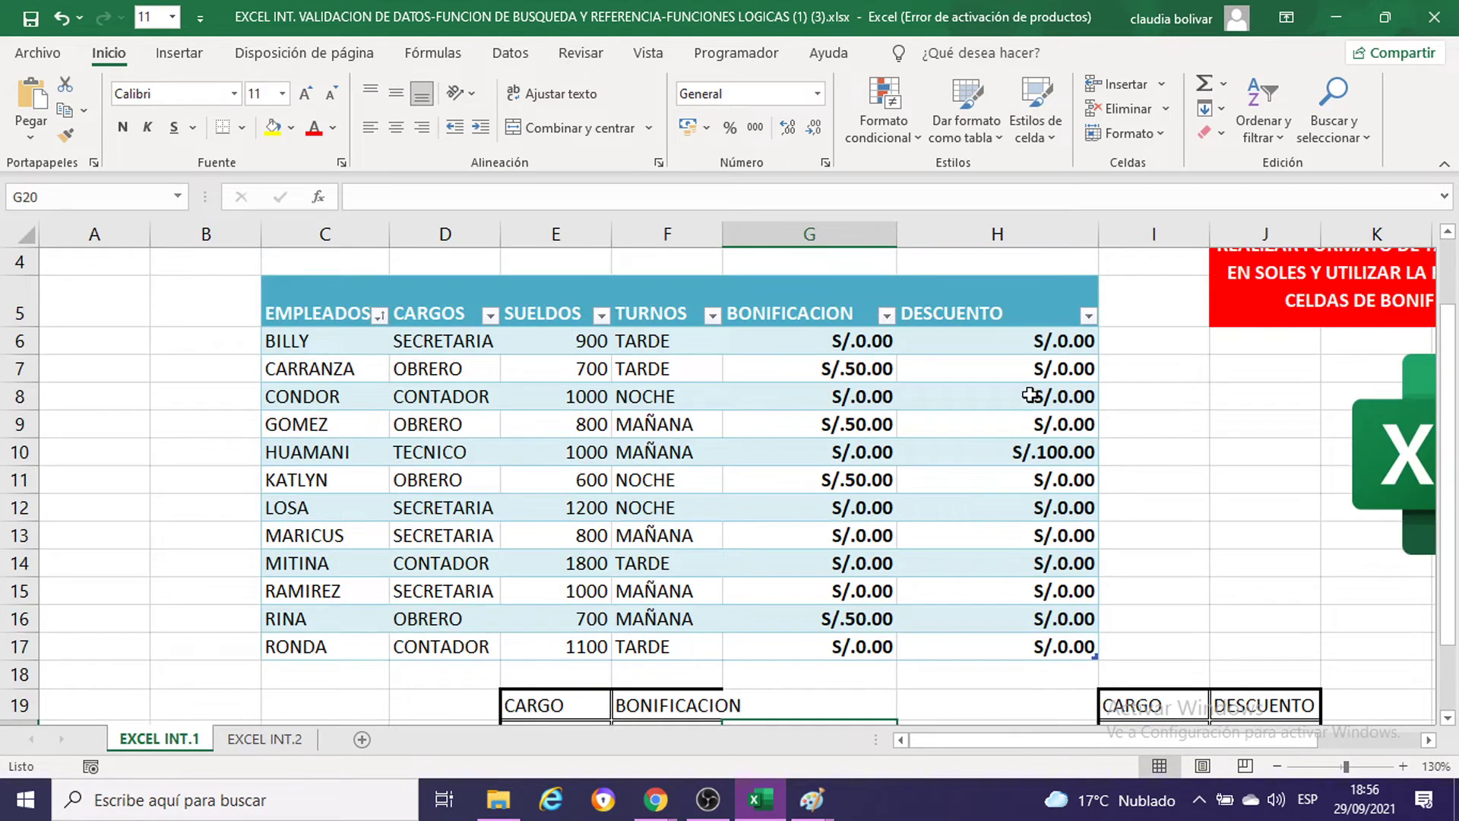
{"action": "scroll", "coordinate": [1027, 391], "scroll_direction": "down", "scroll_amount": 1}
{"action": "scroll", "coordinate": [1028, 391], "scroll_direction": "down", "scroll_amount": 1}
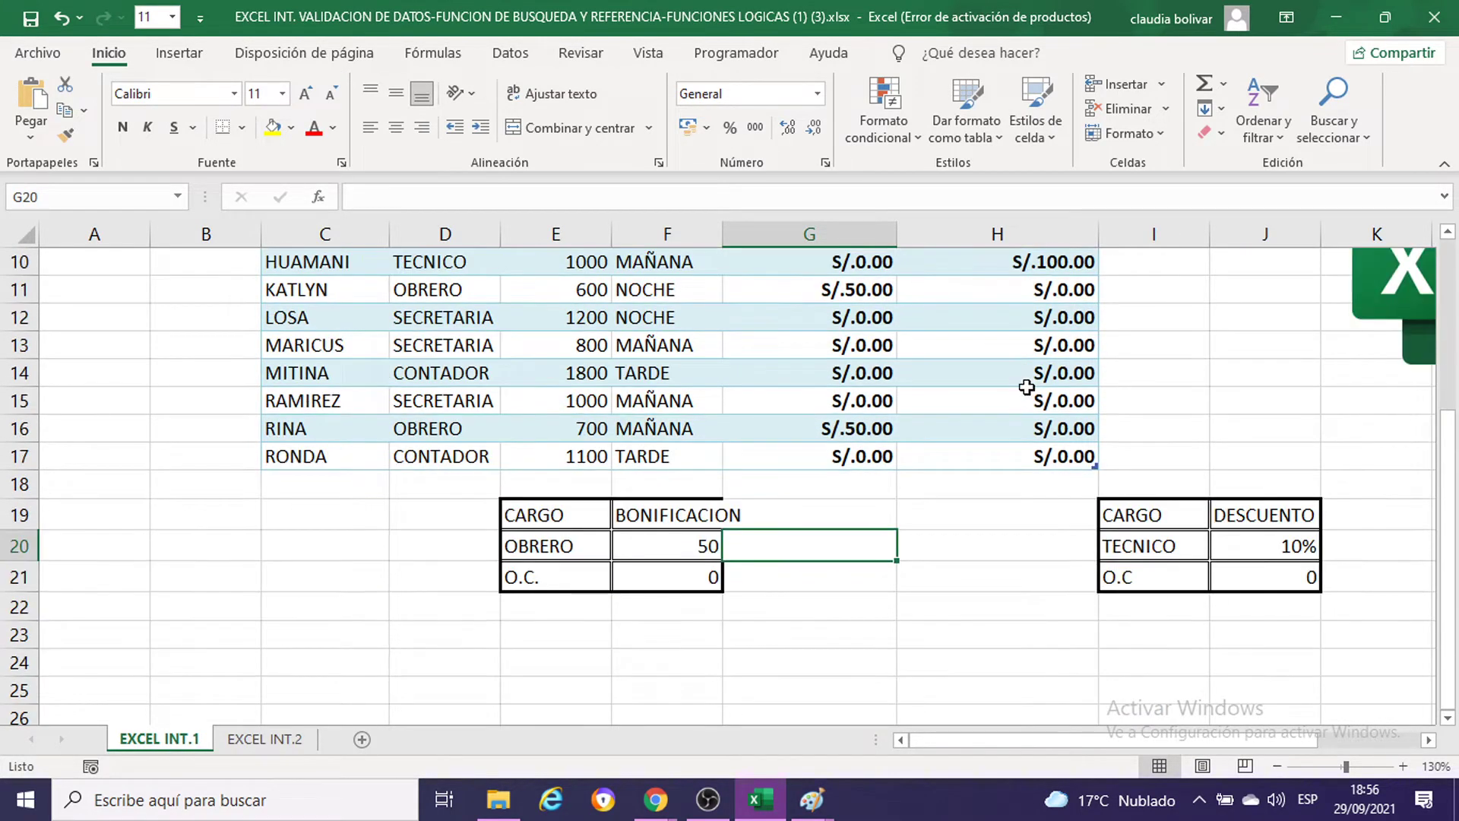
{"action": "left_click", "coordinate": [1161, 509]}
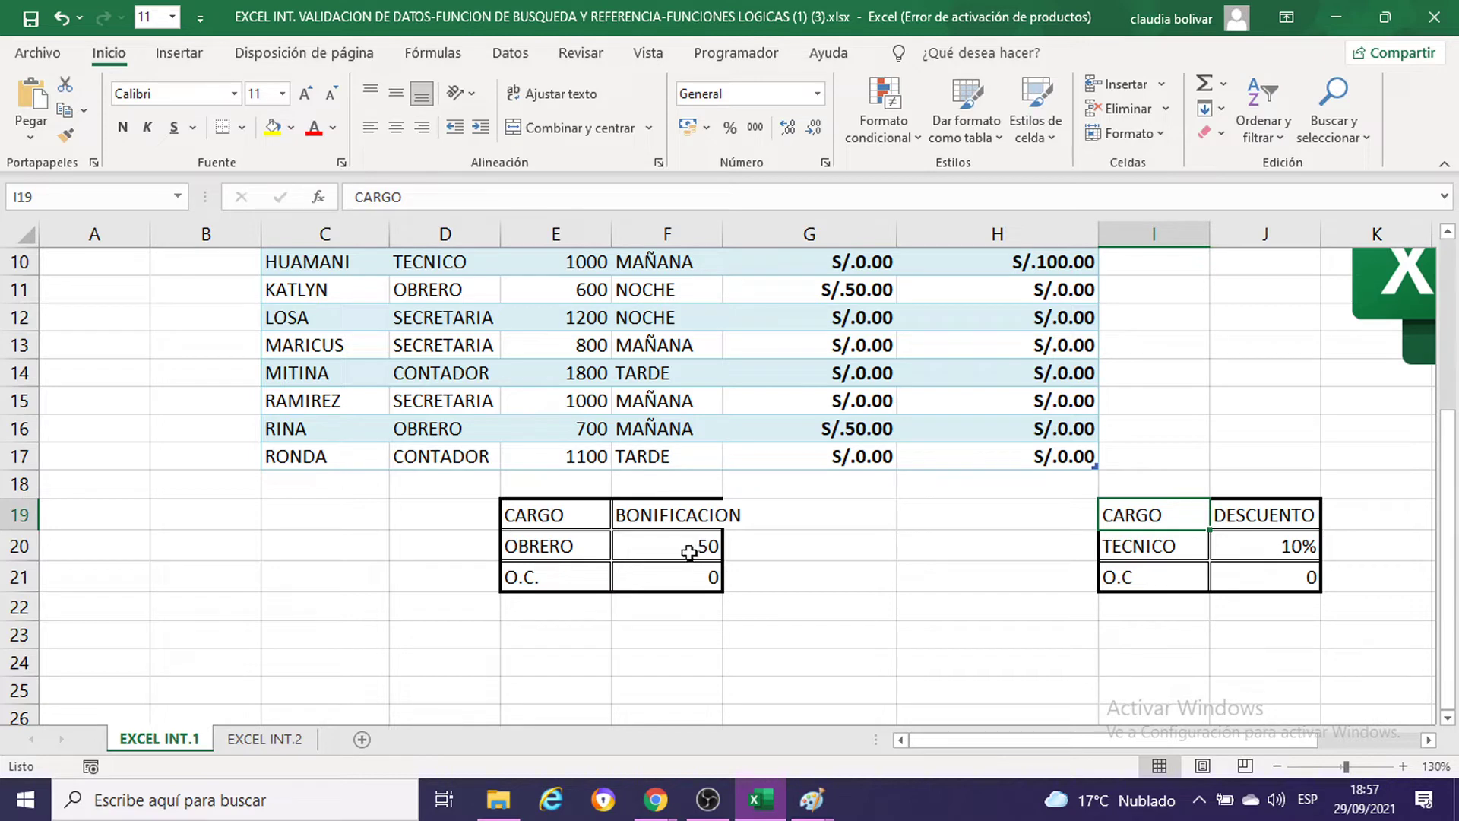
{"action": "left_click", "coordinate": [689, 553]}
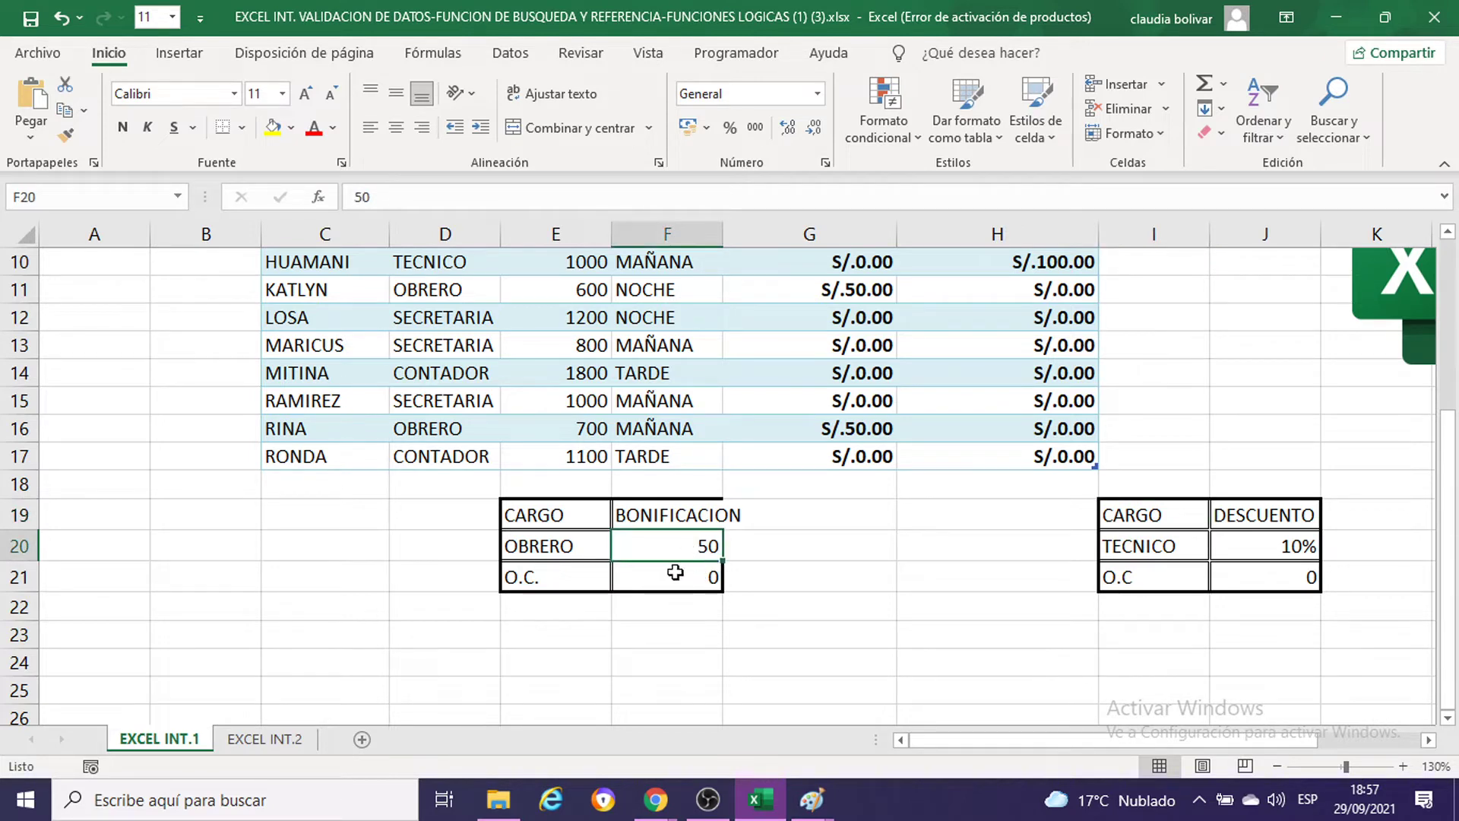
{"action": "left_click", "coordinate": [669, 578]}
{"action": "scroll", "coordinate": [759, 489], "scroll_direction": "up", "scroll_amount": 1}
{"action": "scroll", "coordinate": [759, 490], "scroll_direction": "up", "scroll_amount": 2}
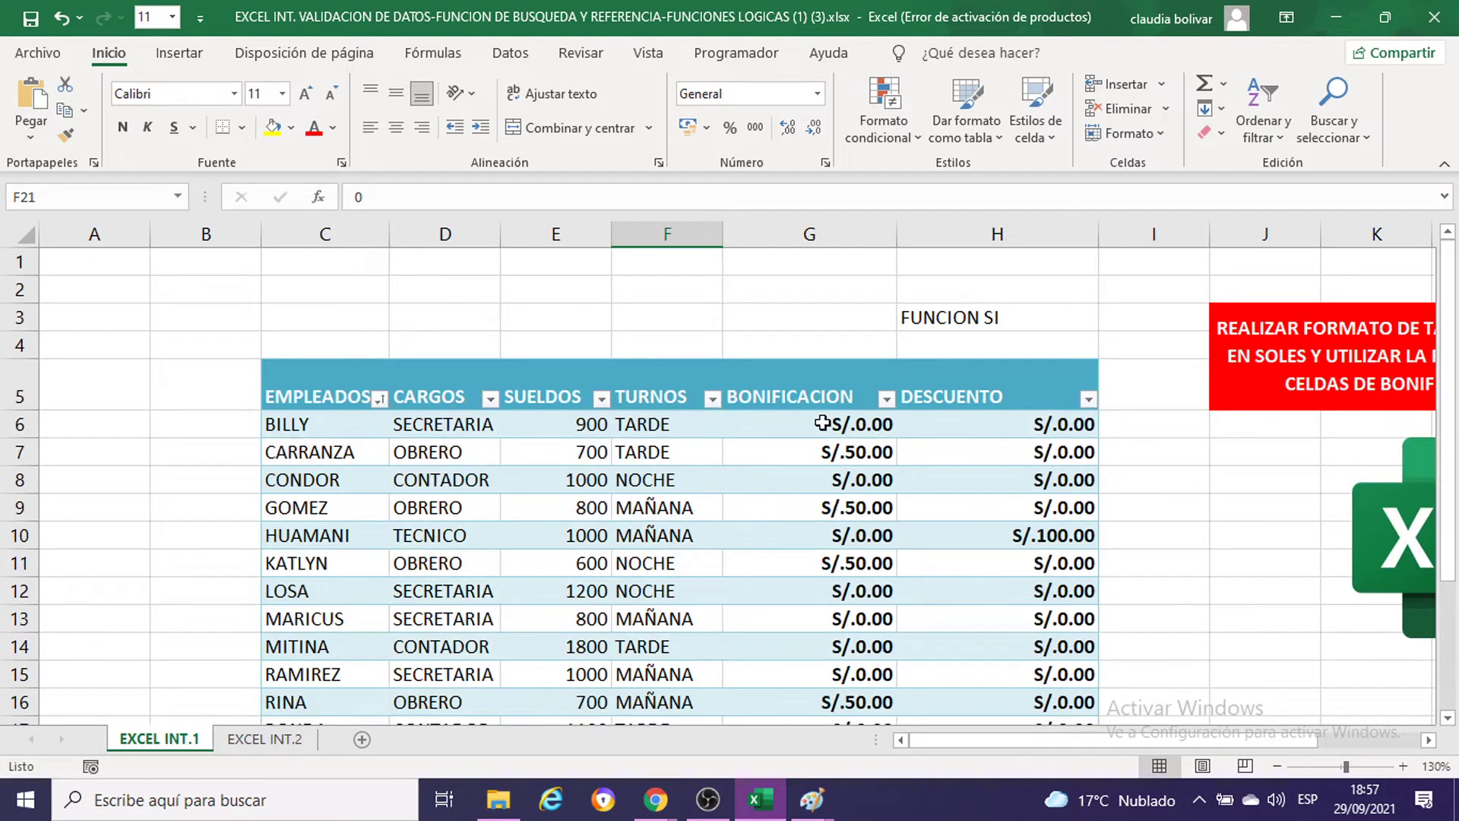
Step: Commit the SI bonus formula in G7 and return to the EXCEL INT.2 payroll sheet
{"action": "left_click", "coordinate": [842, 456]}
{"action": "double_click", "coordinate": [842, 456]}
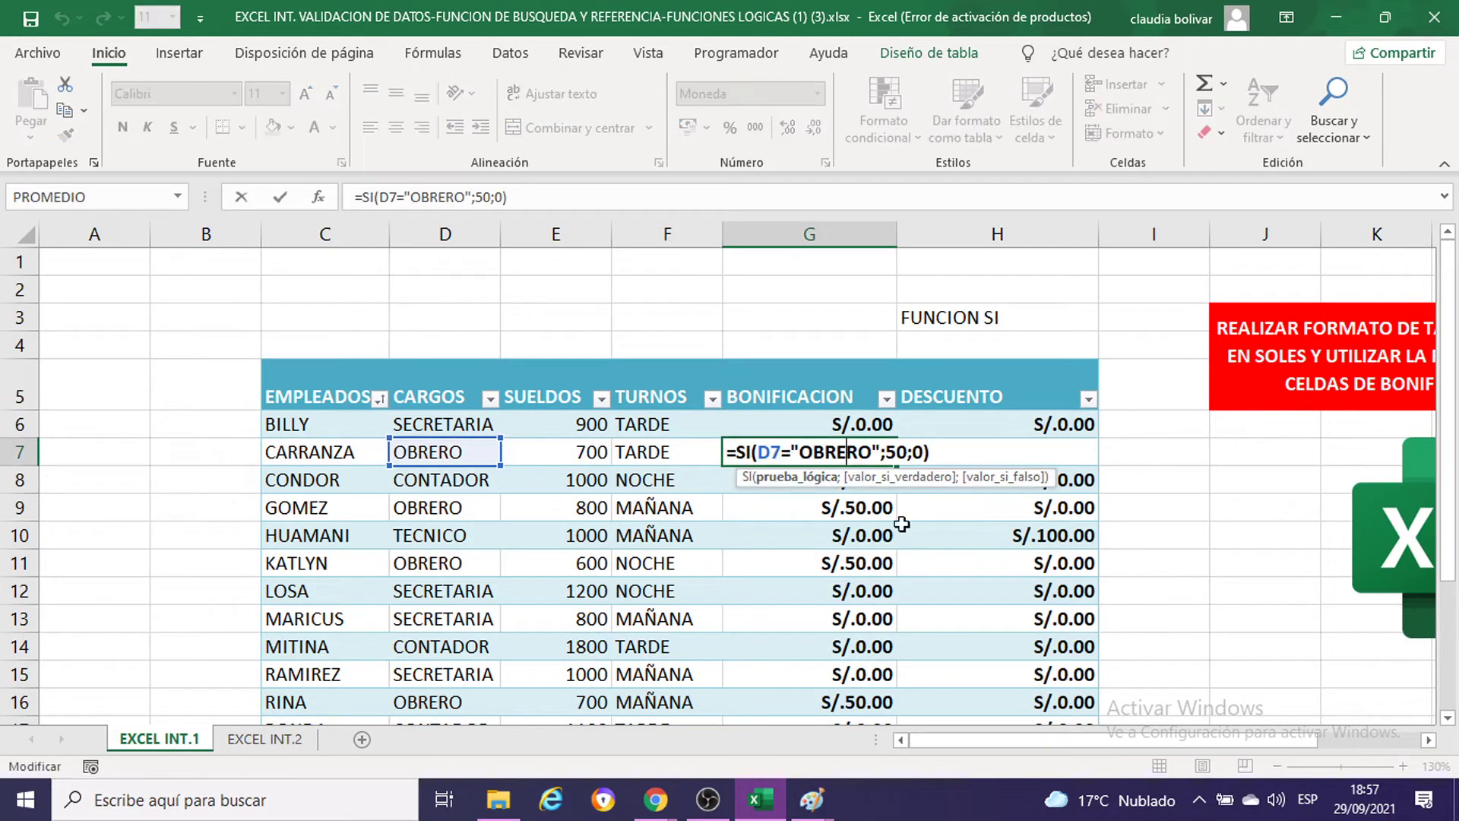
{"action": "key", "text": "Return"}
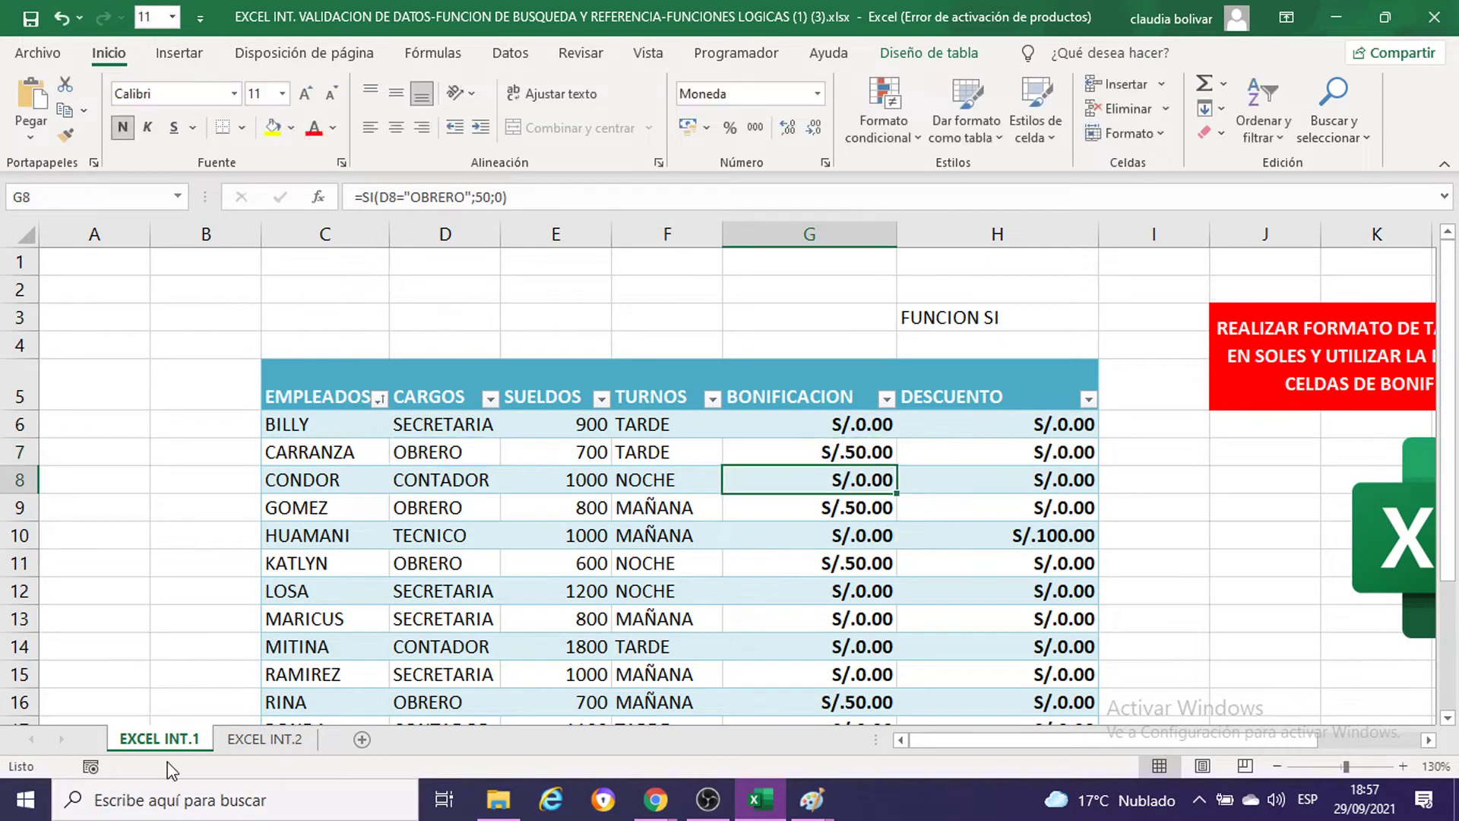
{"action": "left_click", "coordinate": [283, 741]}
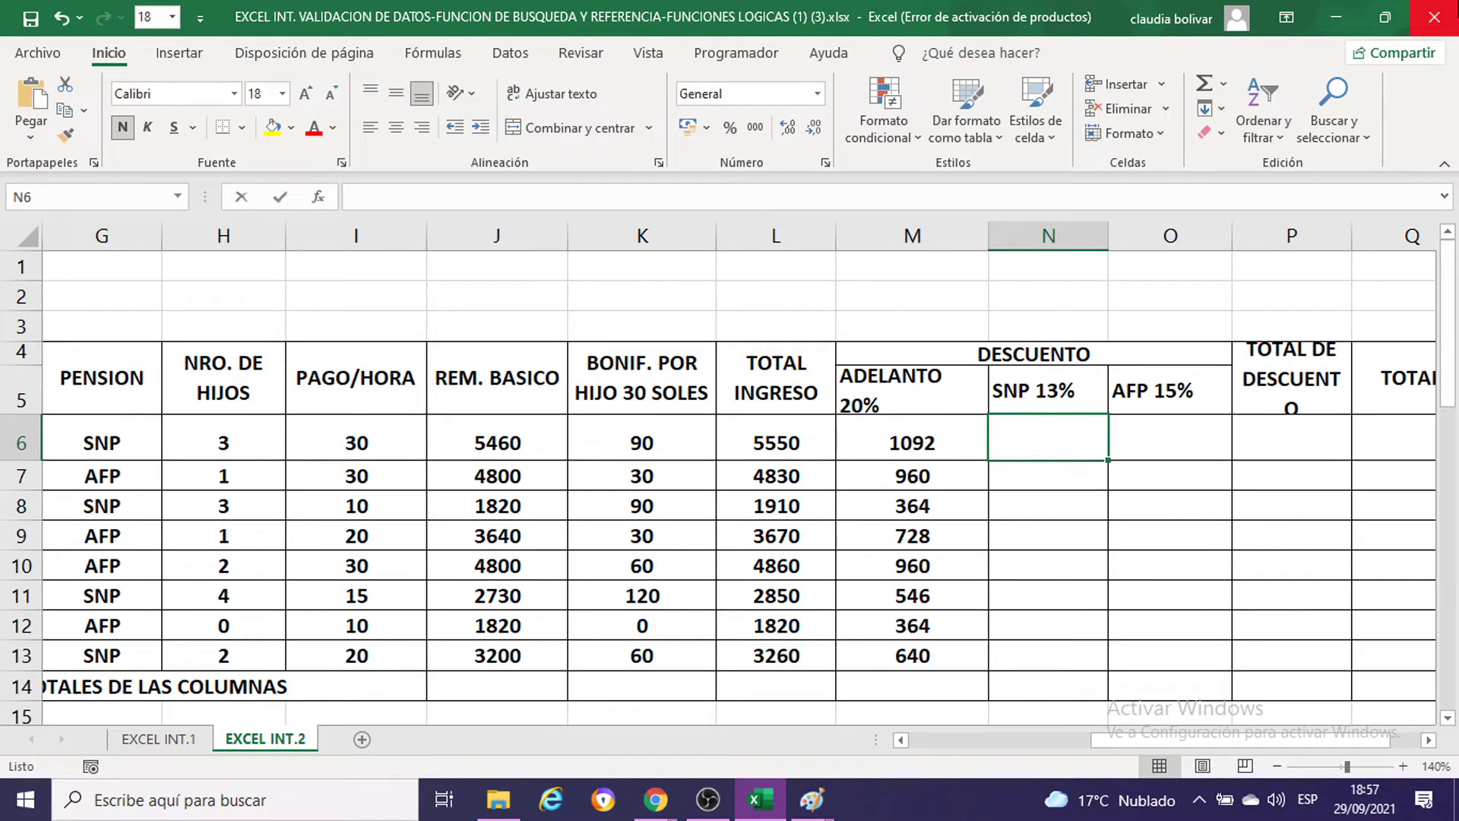
Step: Enter =SI(G6="SNP";13%*J6;0) in N6, giving 709.8 for the first employee
{"action": "type", "text": "=SU"}
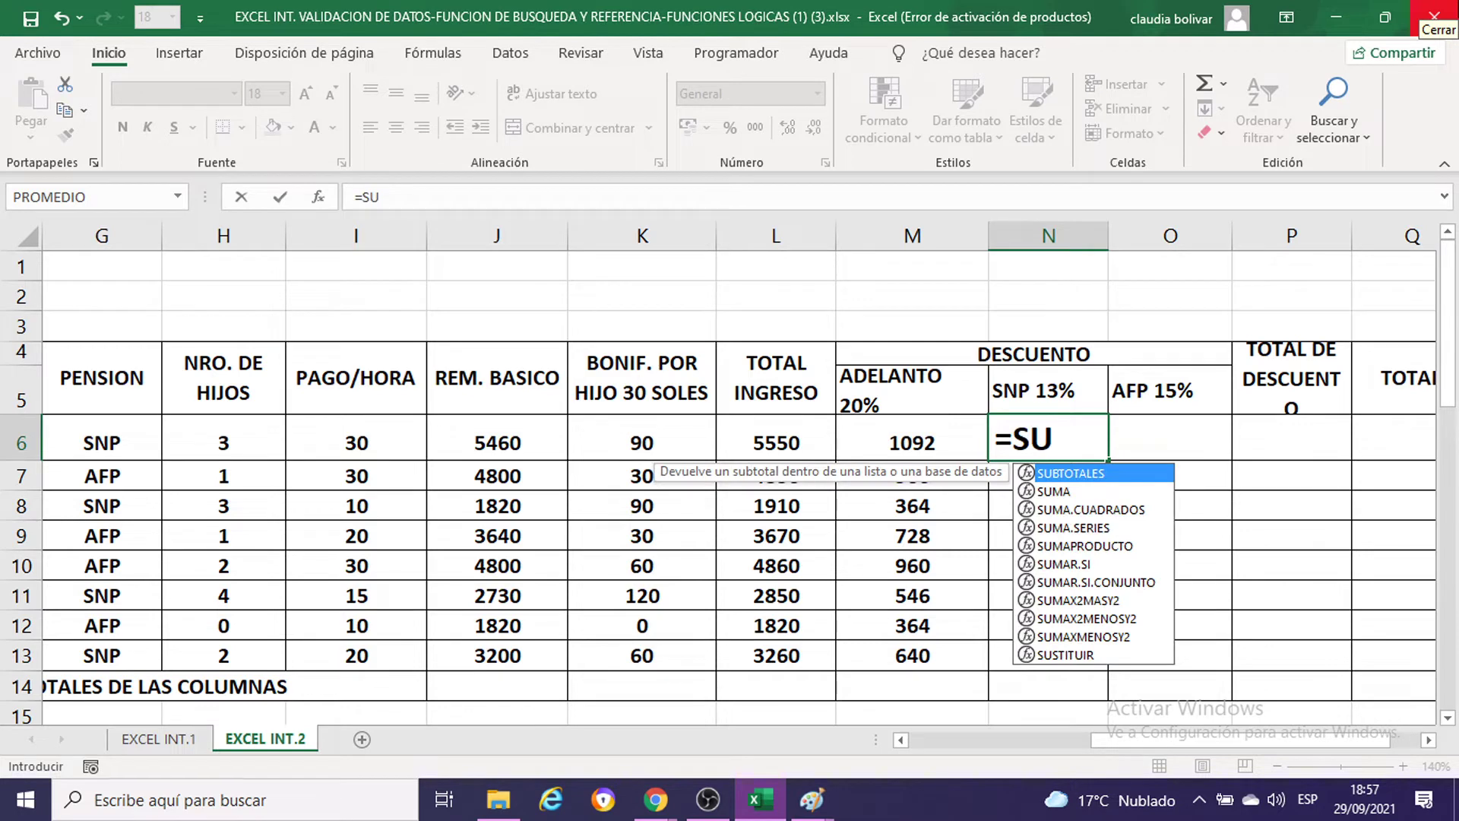
{"action": "key", "text": "BackSpace"}
{"action": "type", "text": "I("}
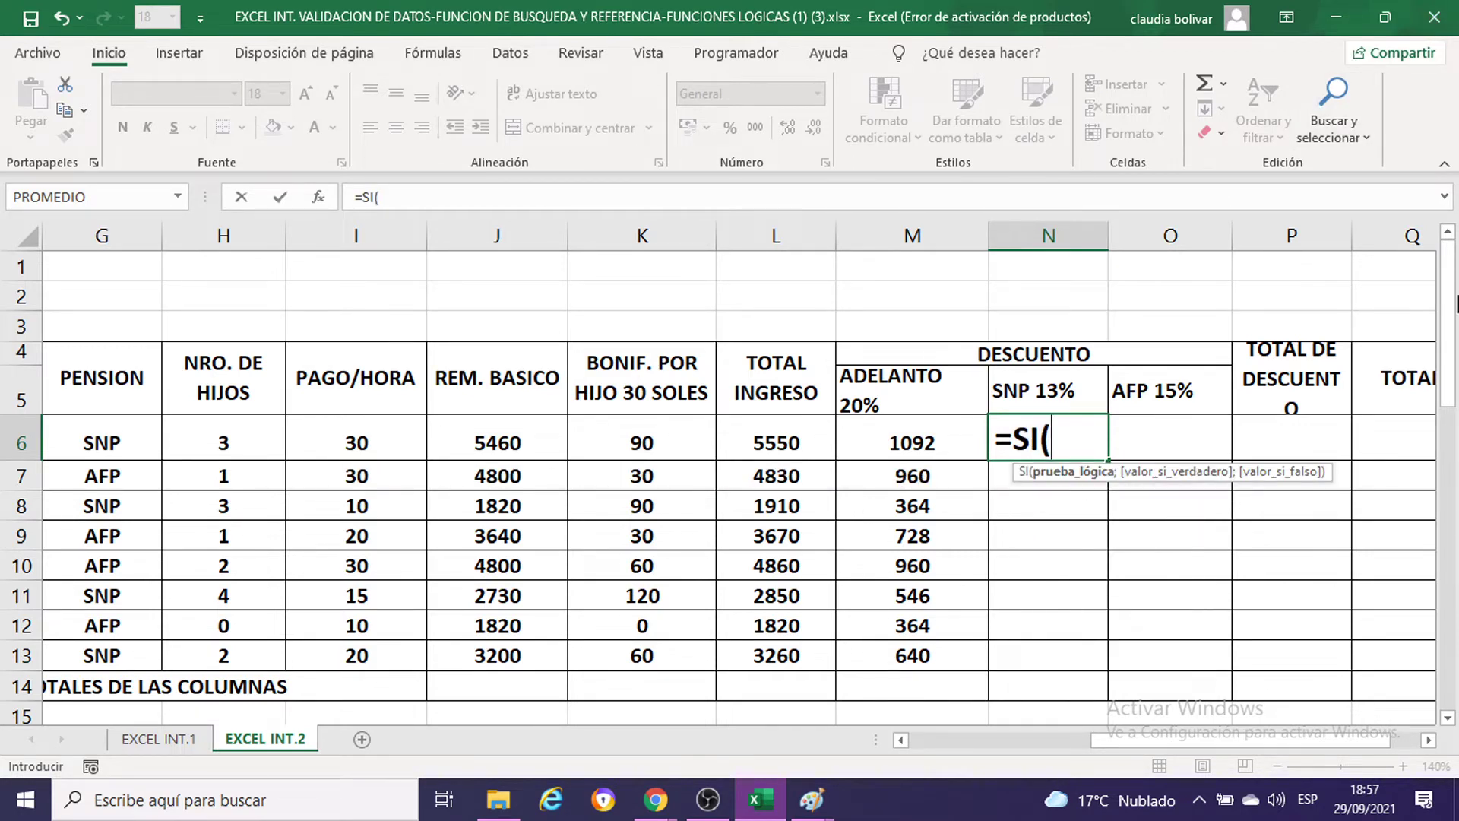
{"action": "left_click", "coordinate": [111, 445]}
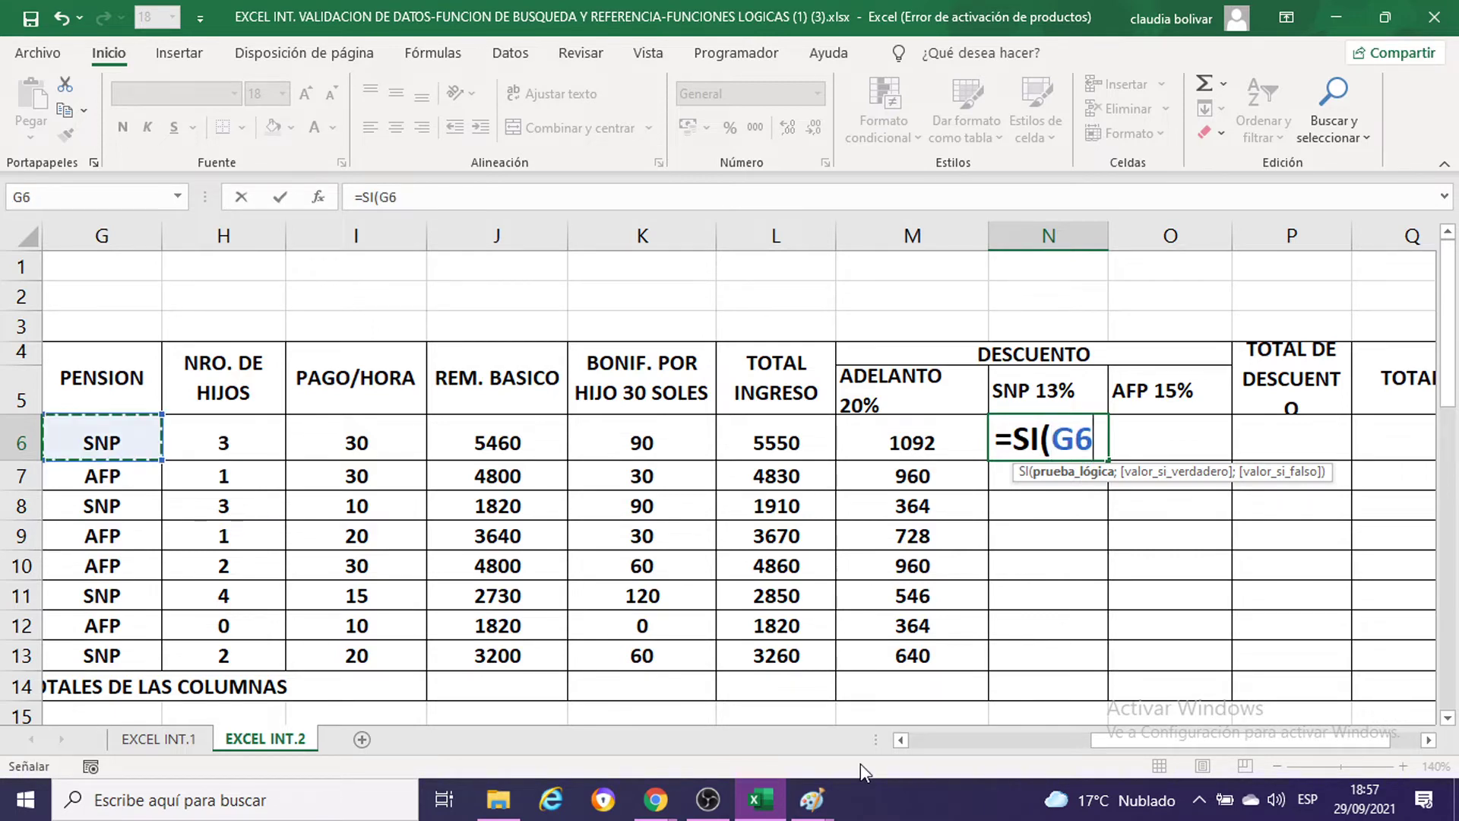
{"action": "type", "text": "=\""}
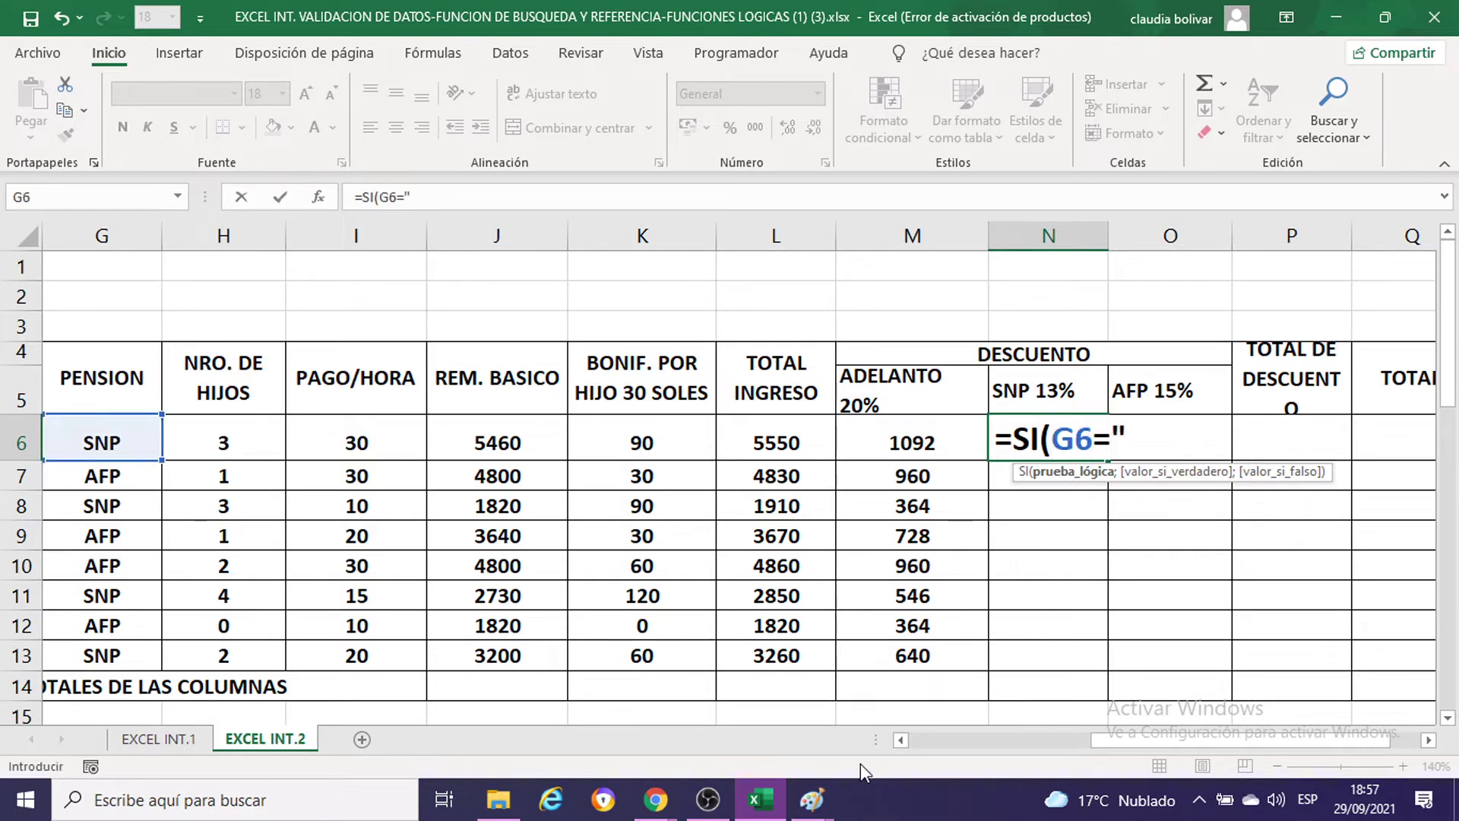
{"action": "type", "text": "SNP"}
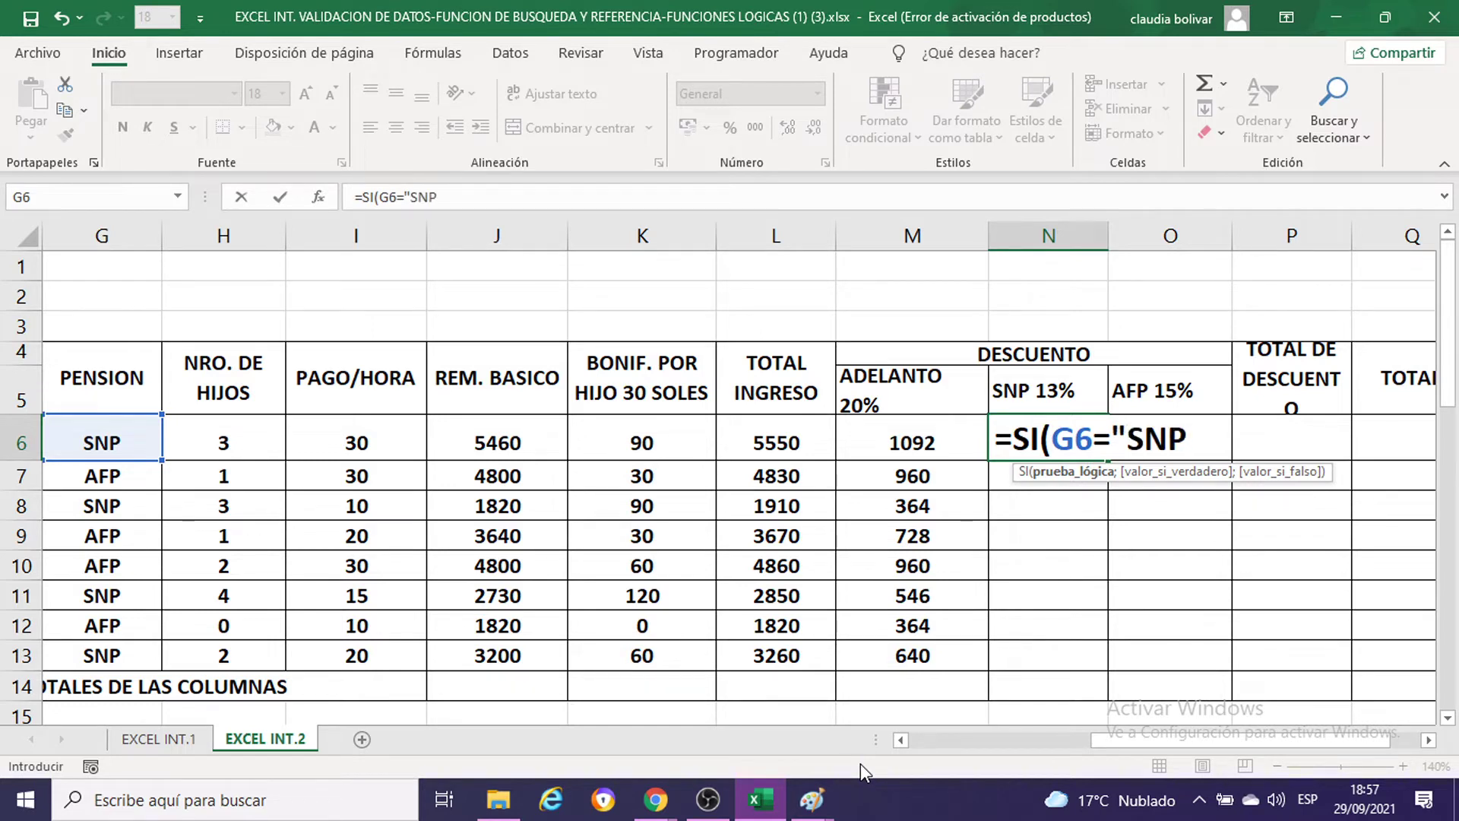
{"action": "type", "text": "\""}
{"action": "type", "text": ";"}
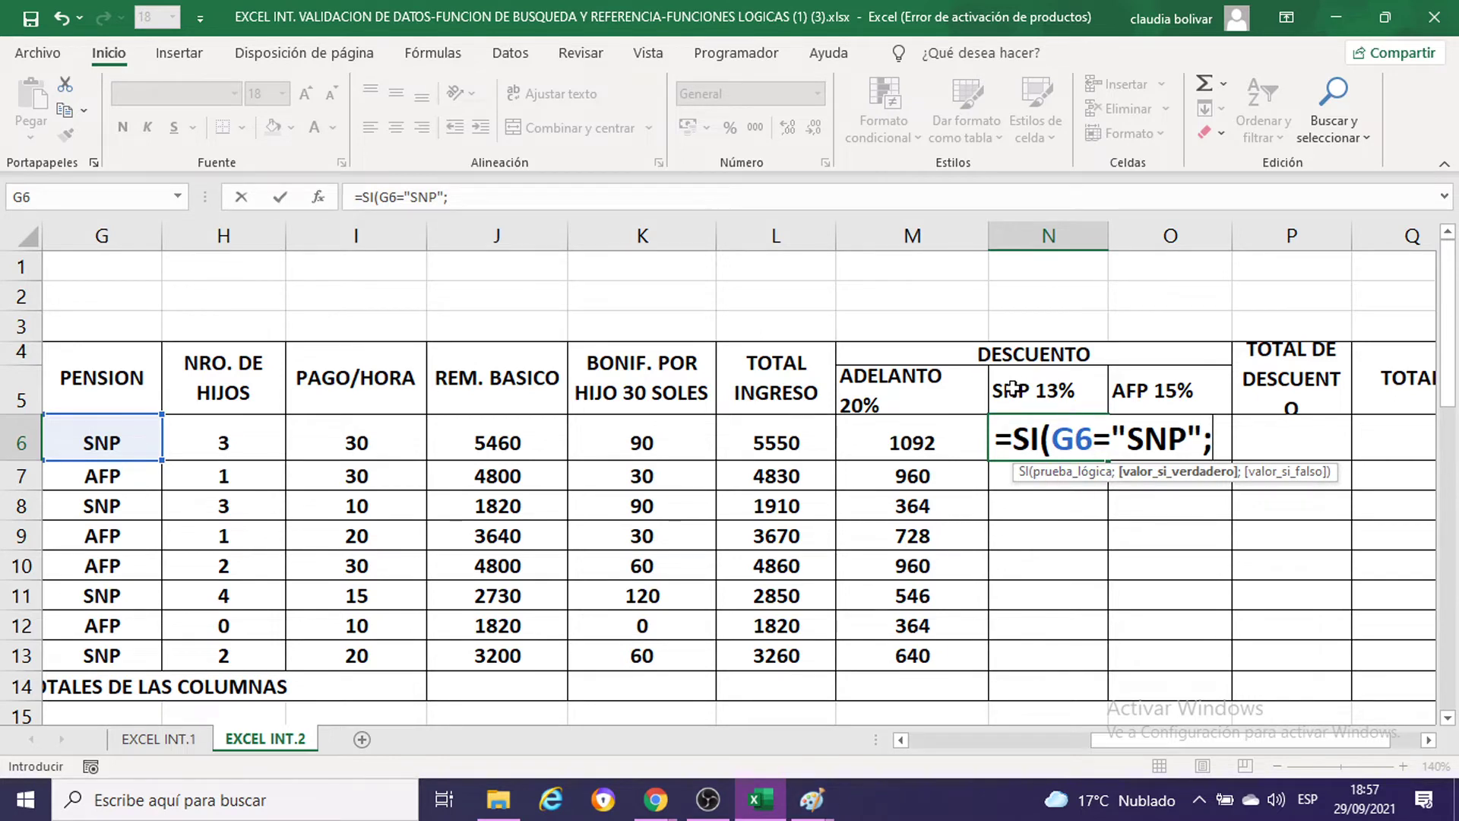
{"action": "type", "text": "13"}
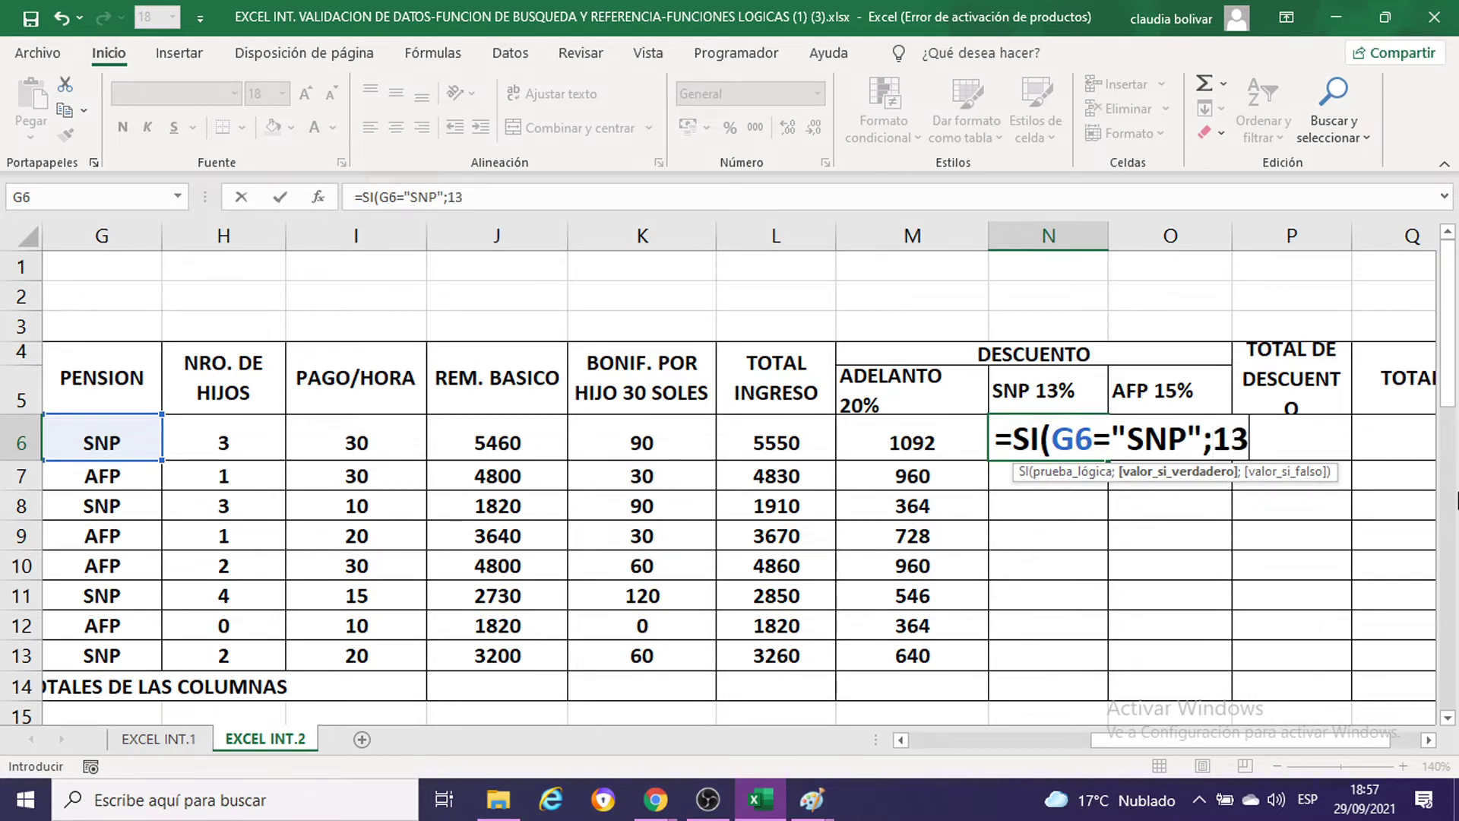
{"action": "type", "text": "%"}
{"action": "type", "text": "*"}
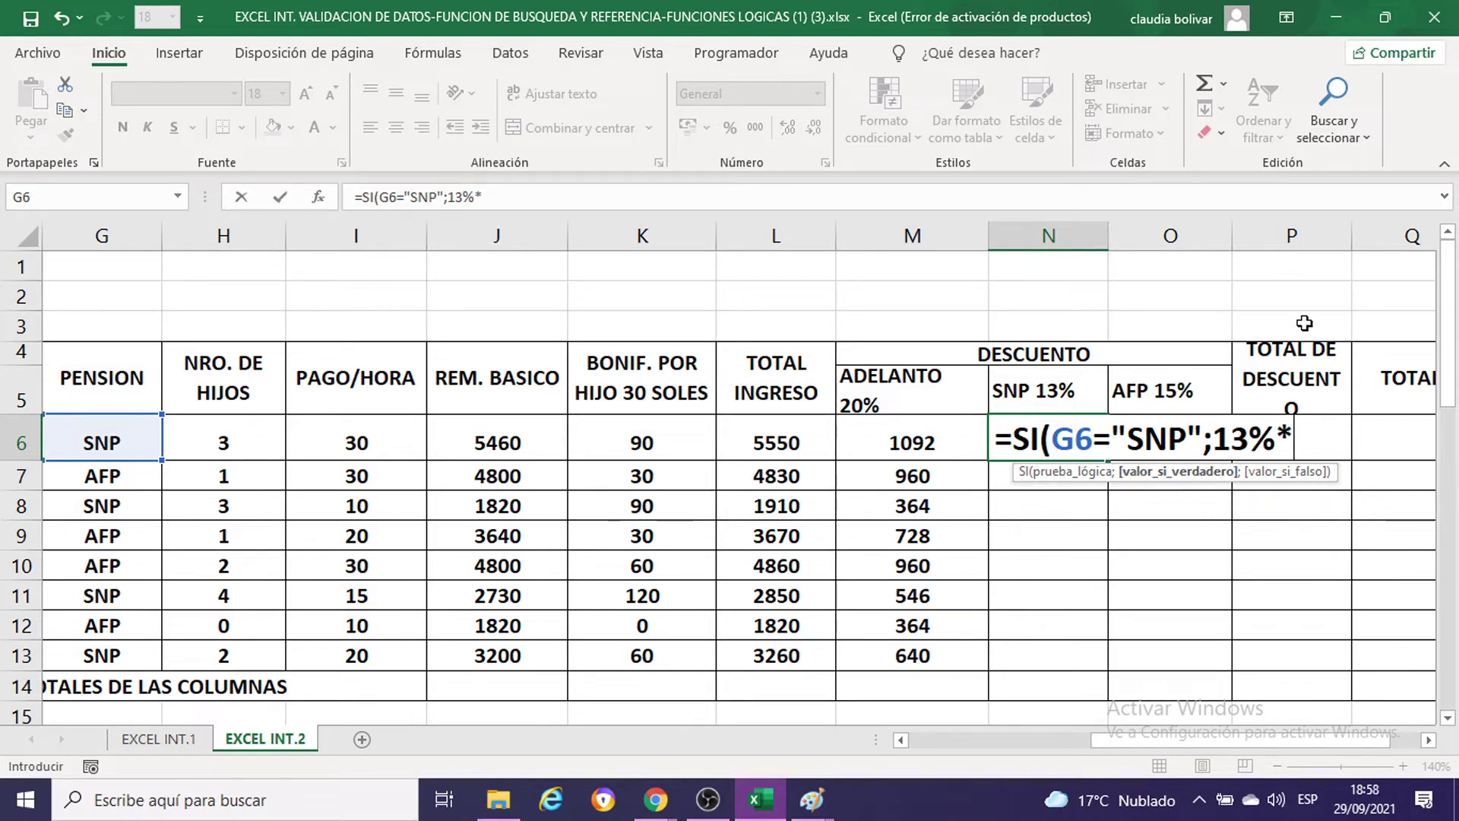
{"action": "left_click", "coordinate": [505, 445]}
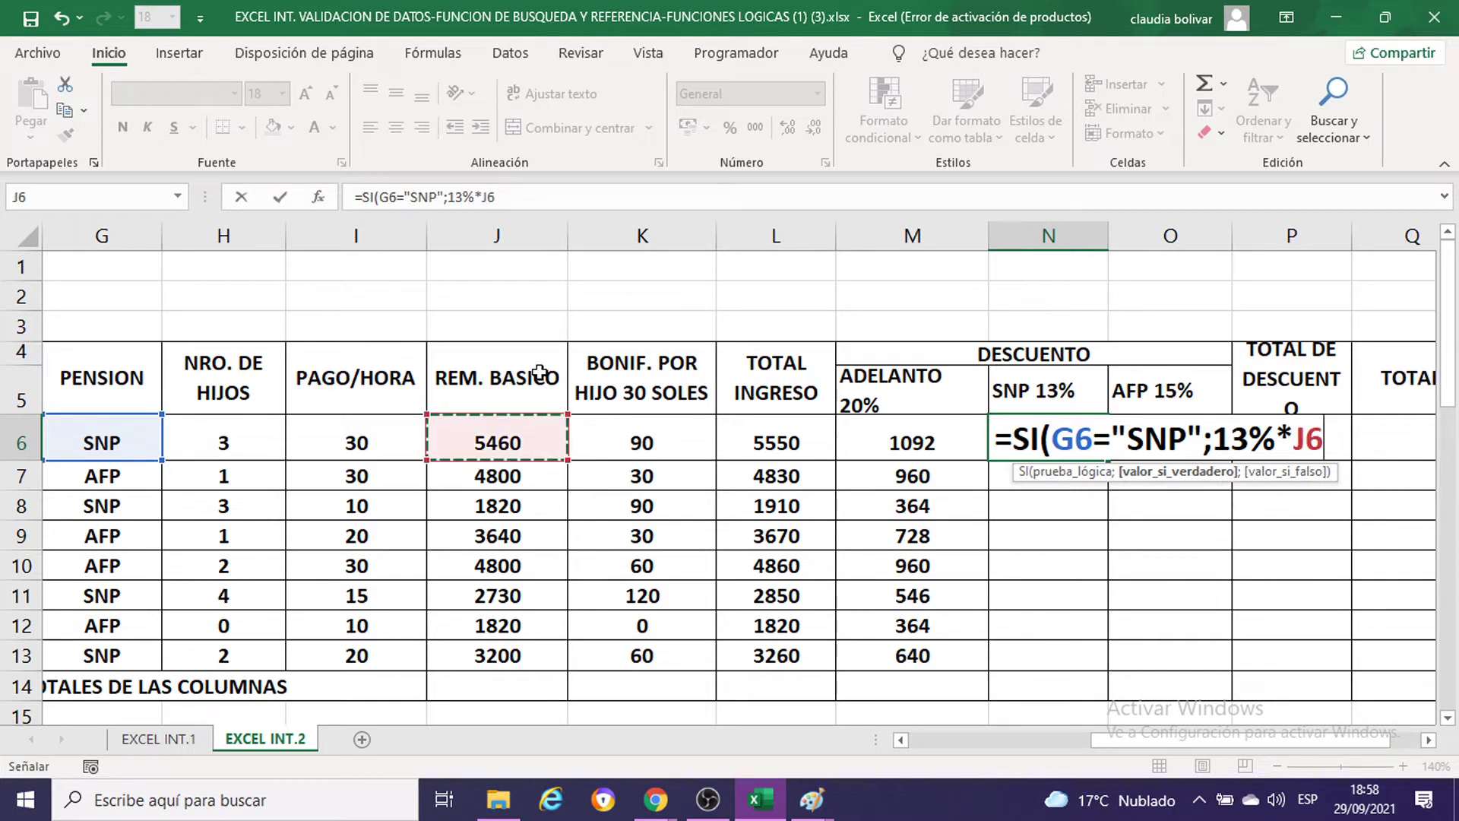
{"action": "type", "text": ";"}
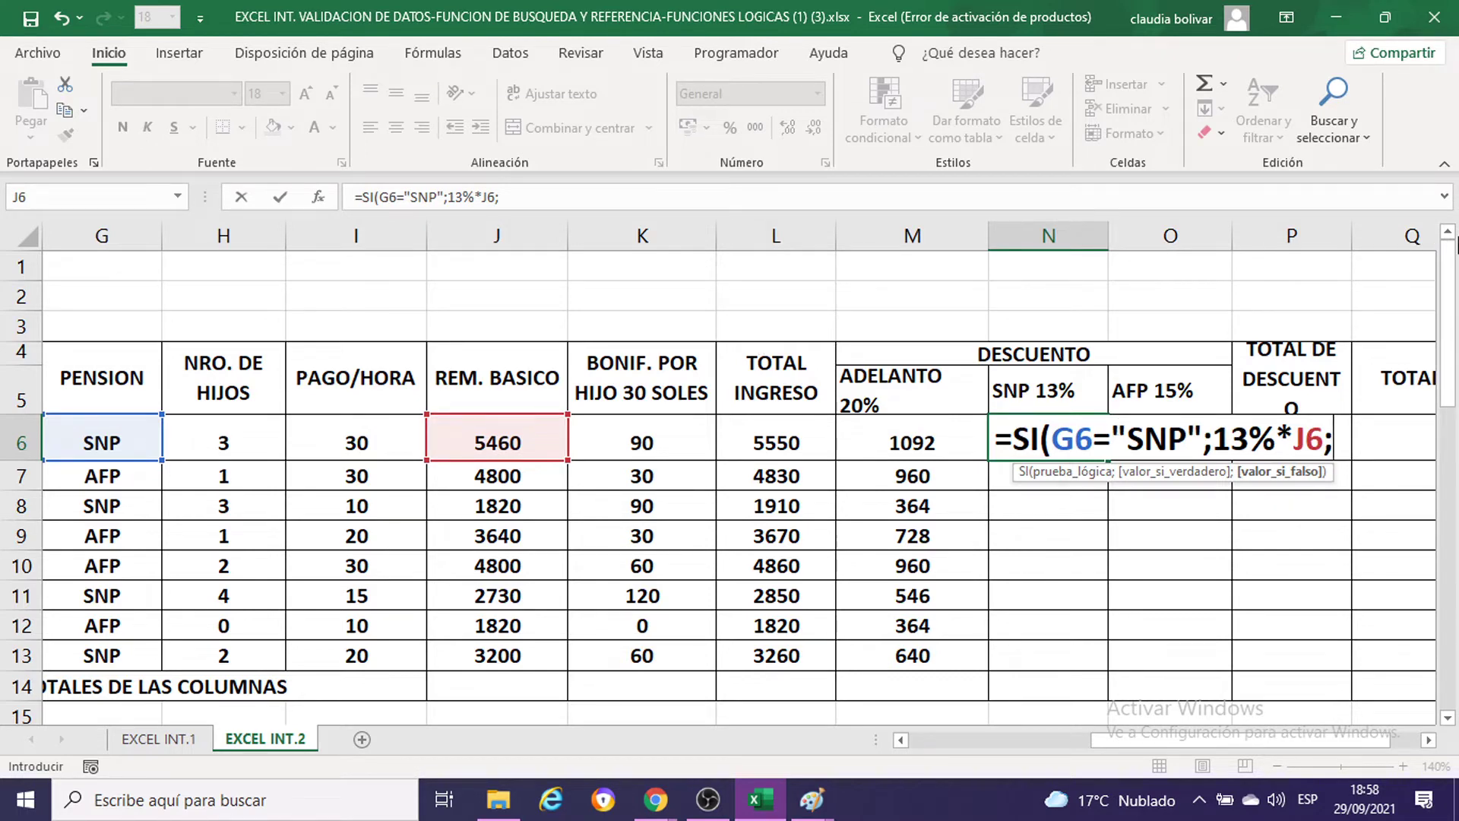
{"action": "type", "text": "0"}
{"action": "type", "text": ")"}
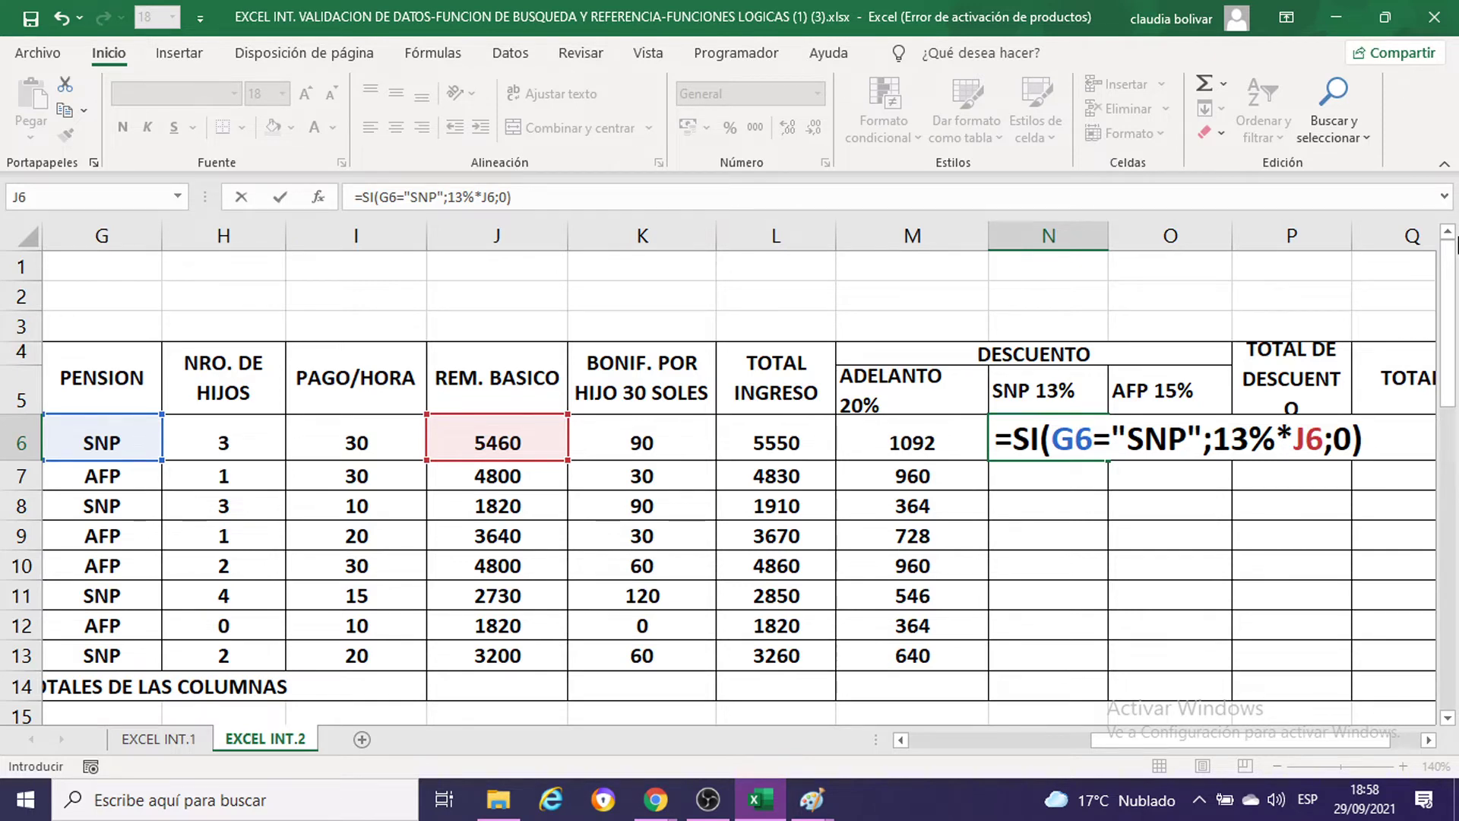
{"action": "key", "text": "Return"}
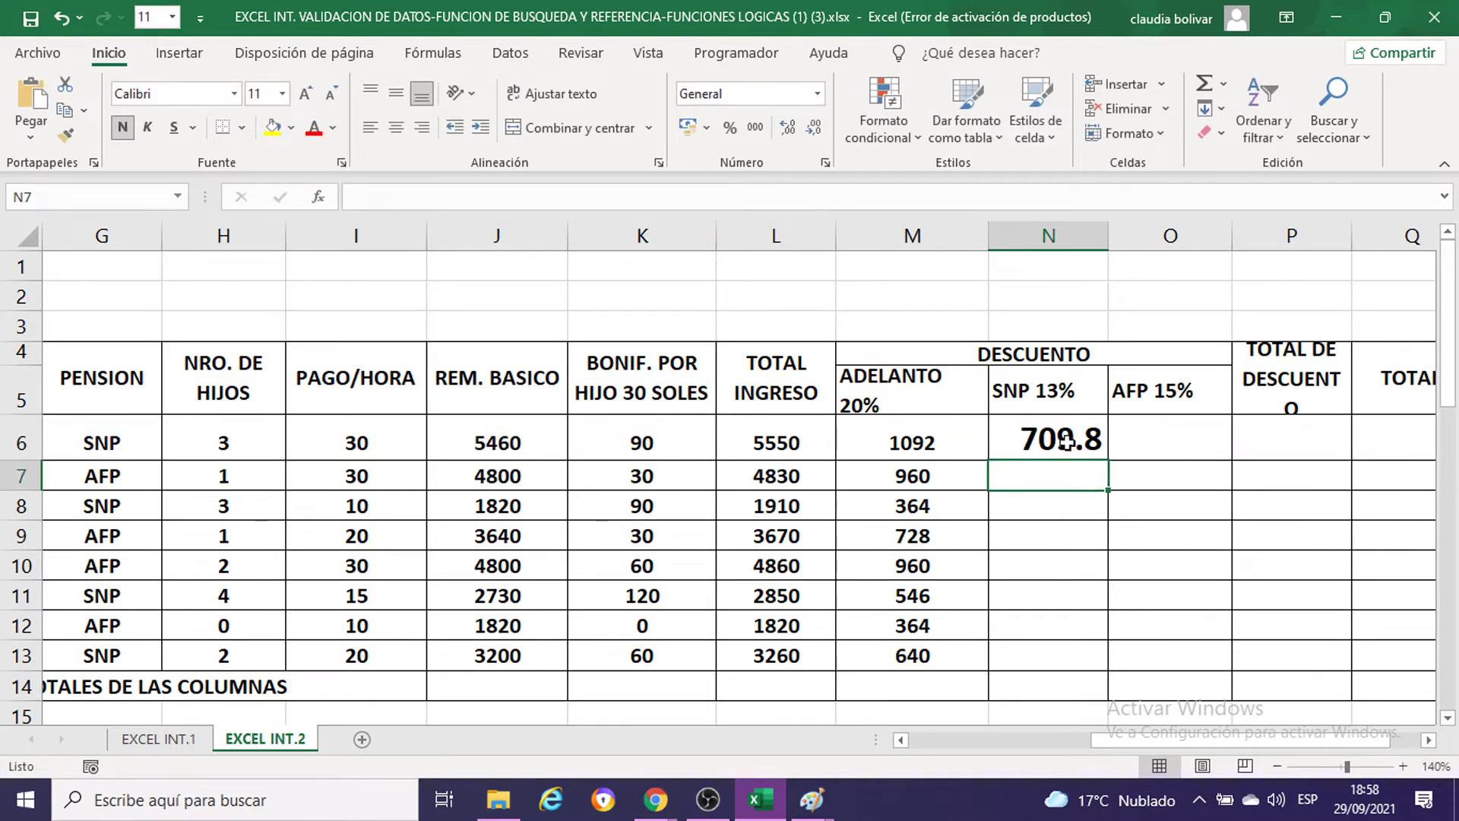
Step: Copy the N6 SNP formula down to N13 and set those results to size 11
{"action": "left_click", "coordinate": [1067, 441]}
{"action": "left_click_drag", "start_coordinate": [1108, 459], "coordinate": [1093, 665]}
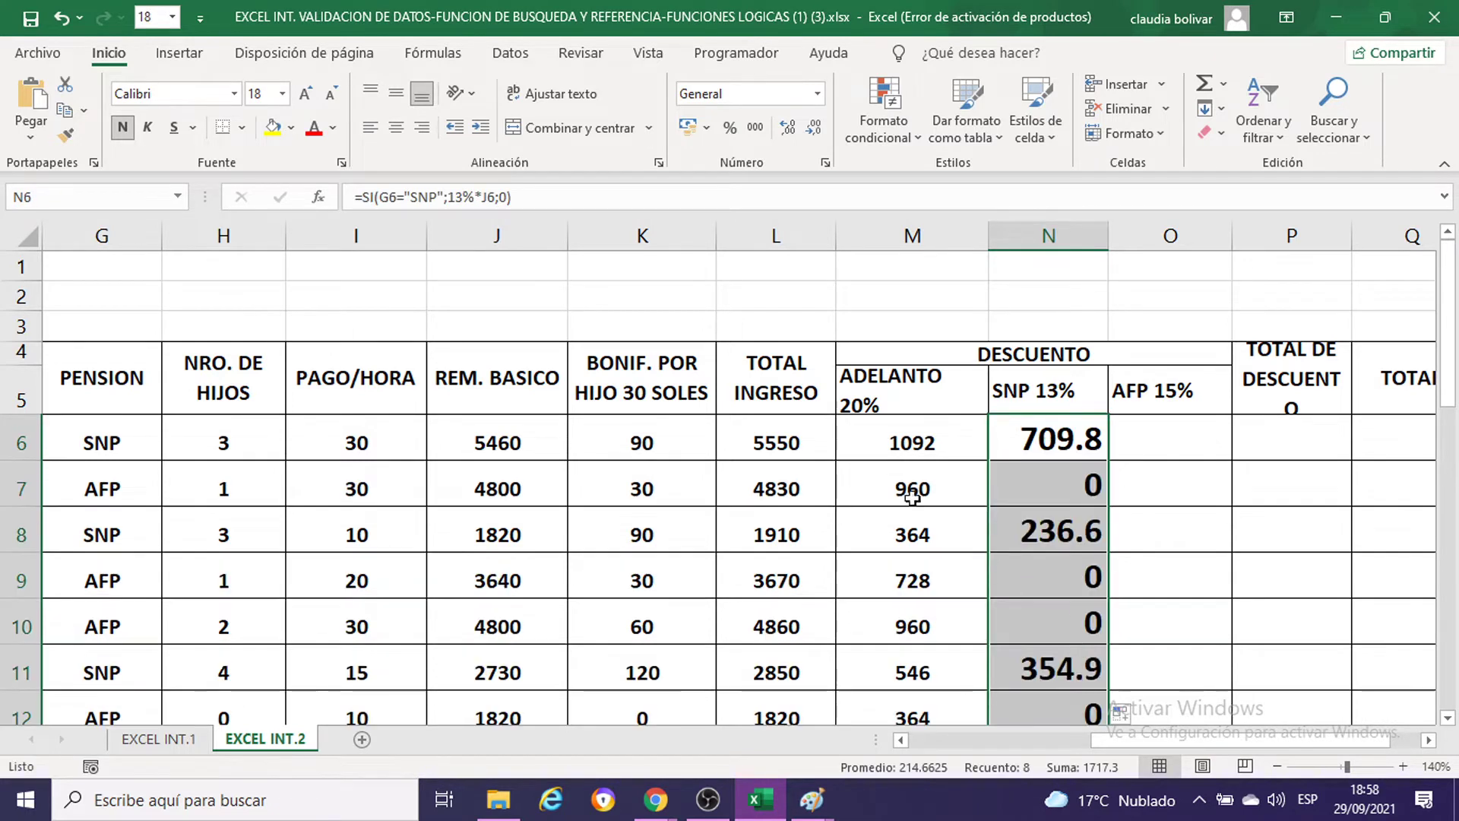
{"action": "left_click", "coordinate": [282, 94]}
{"action": "left_click", "coordinate": [262, 199]}
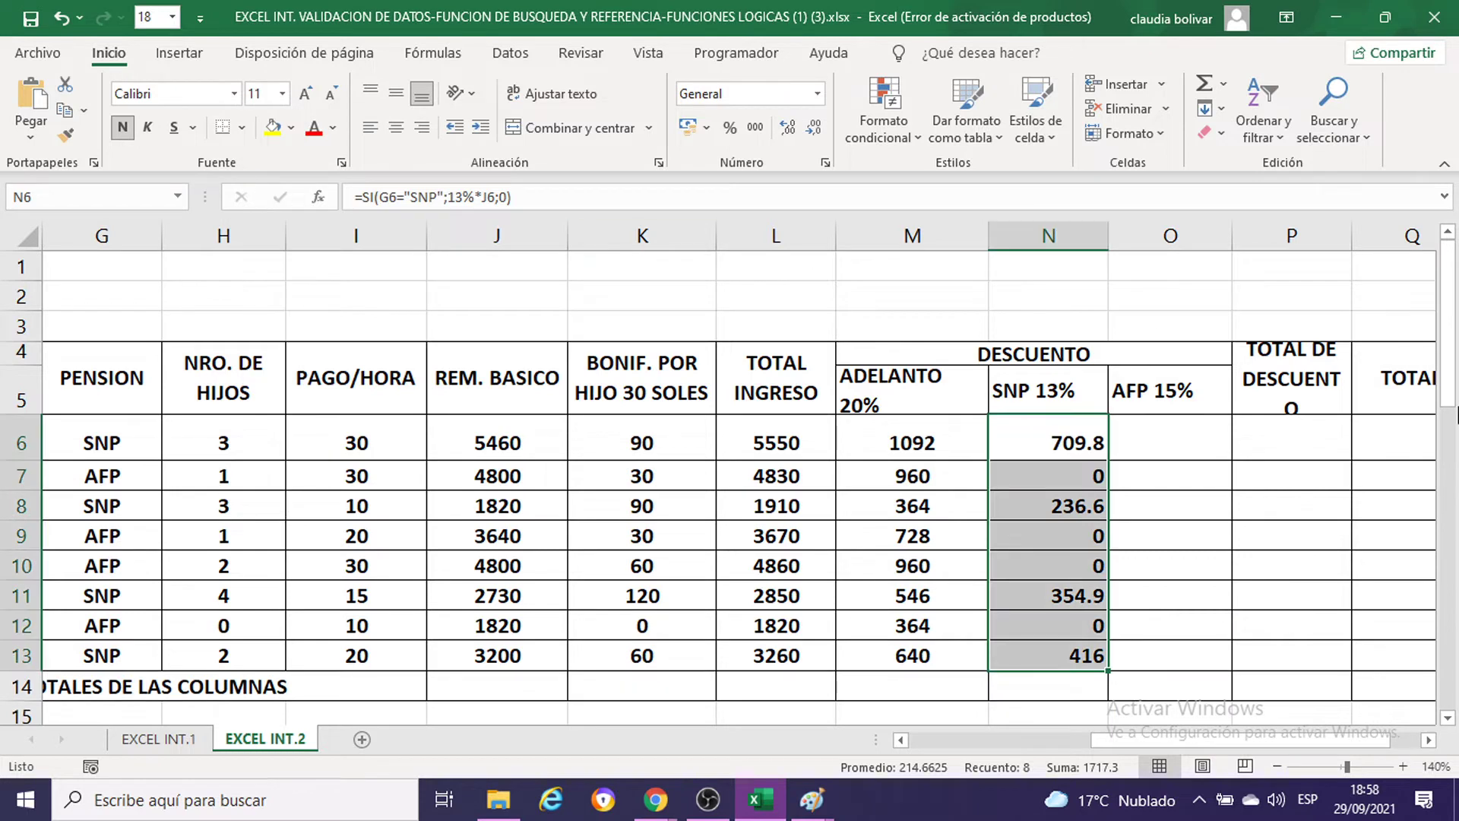
{"action": "left_click", "coordinate": [1152, 436]}
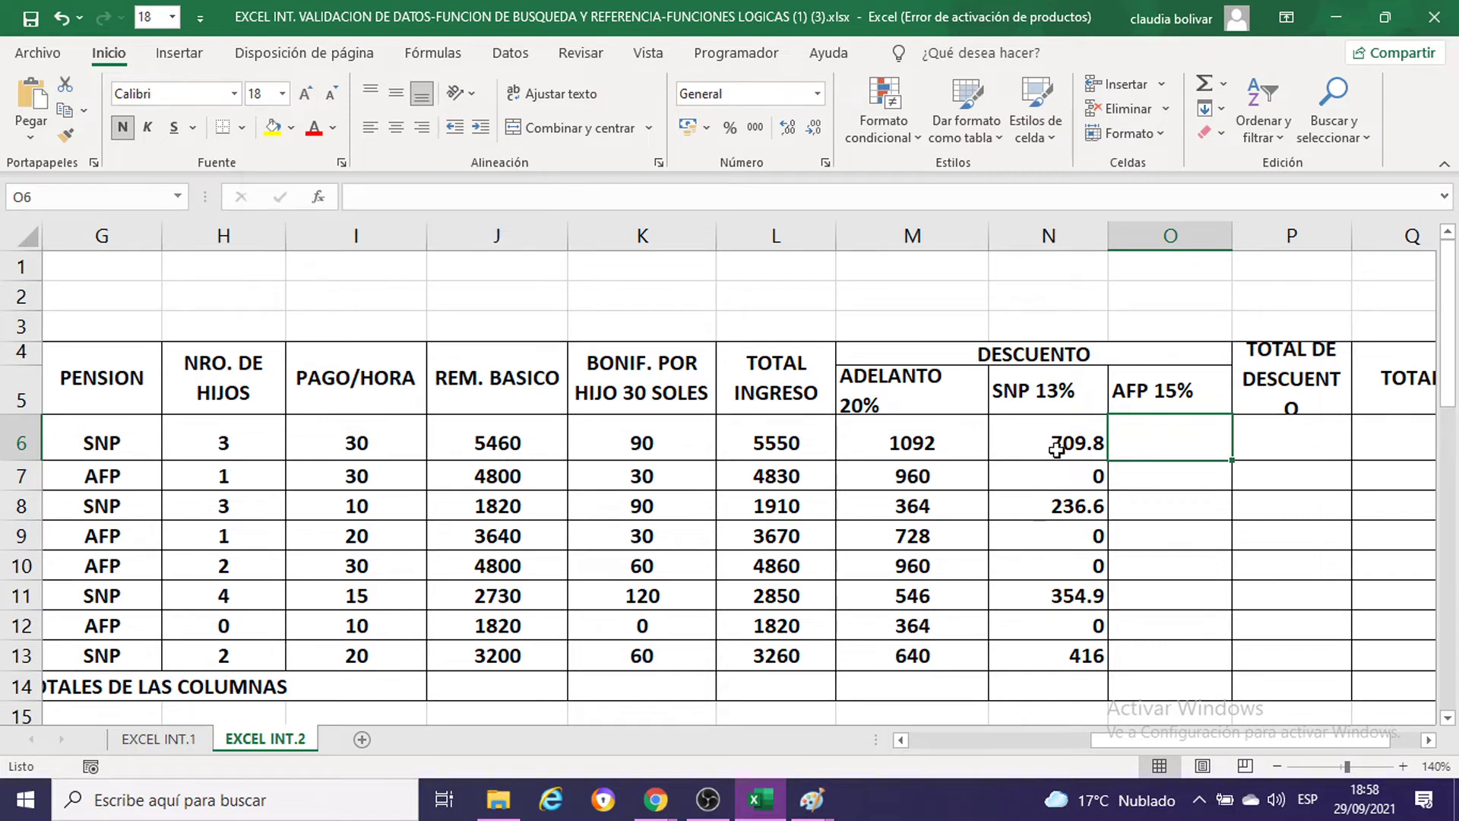
Step: Enter =SI(G6="AFP";15%*J6;0) in O6
{"action": "type", "text": "="}
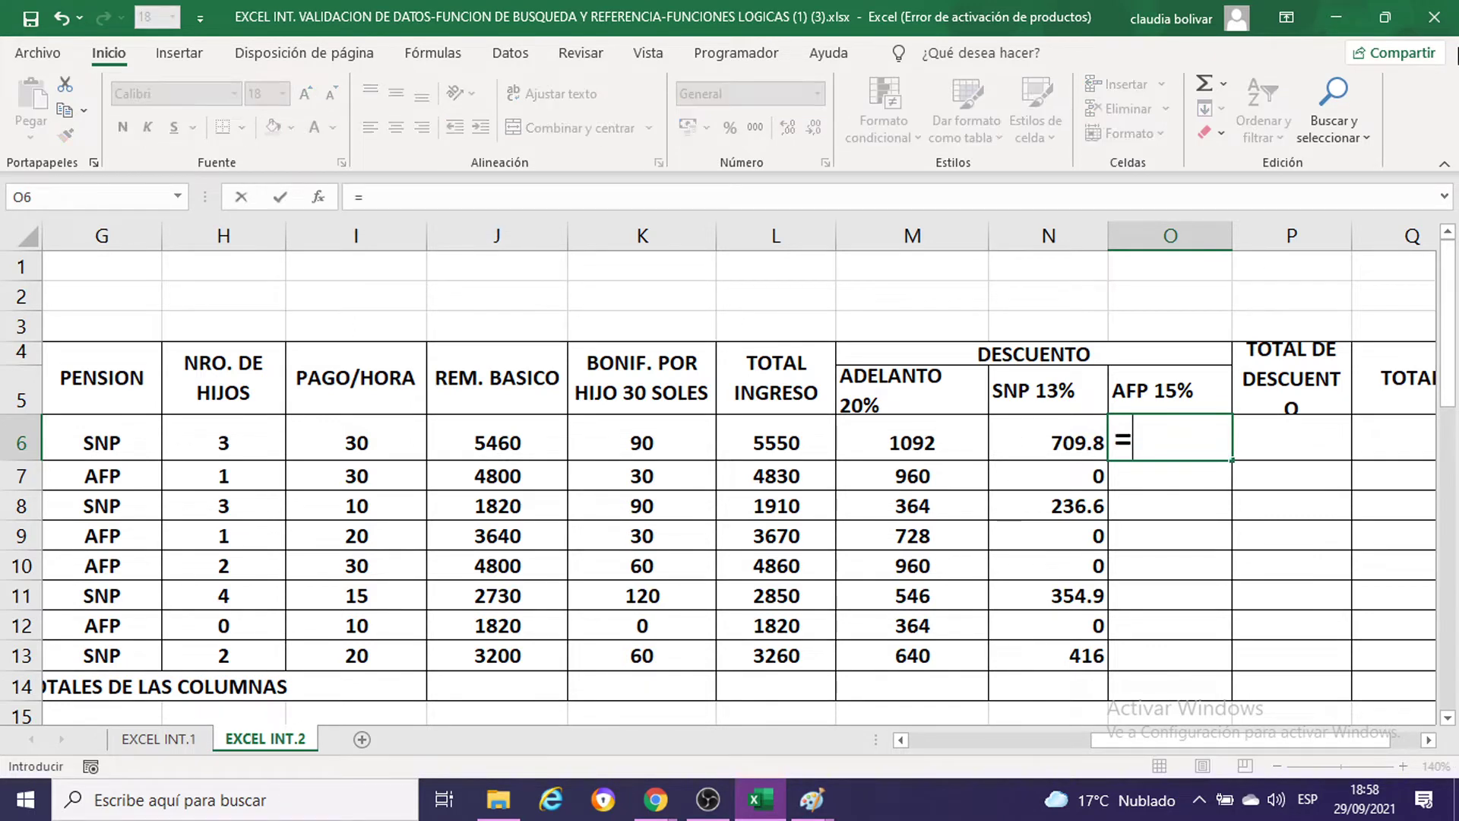
{"action": "type", "text": "SI"}
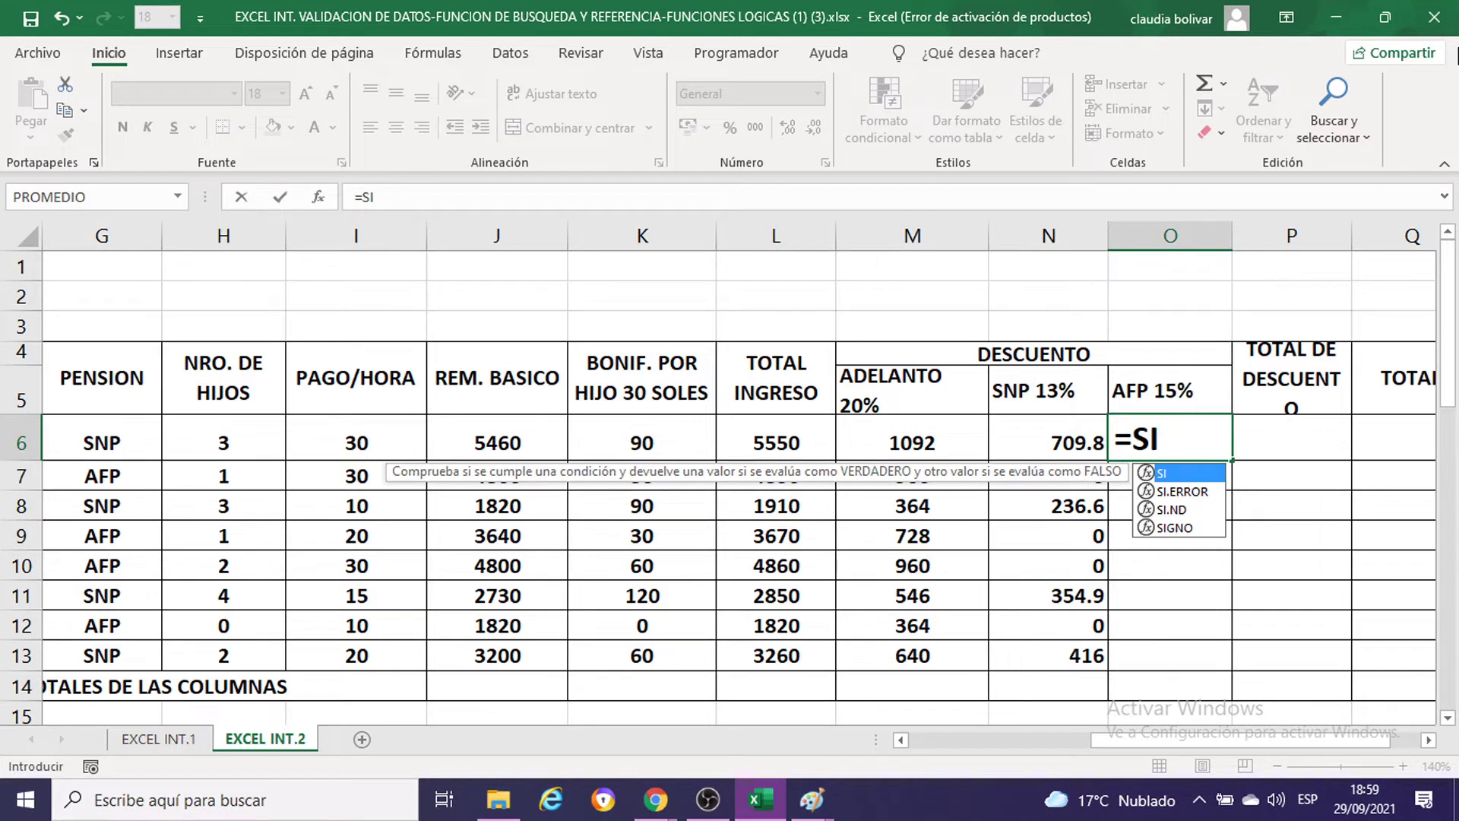
{"action": "type", "text": "("}
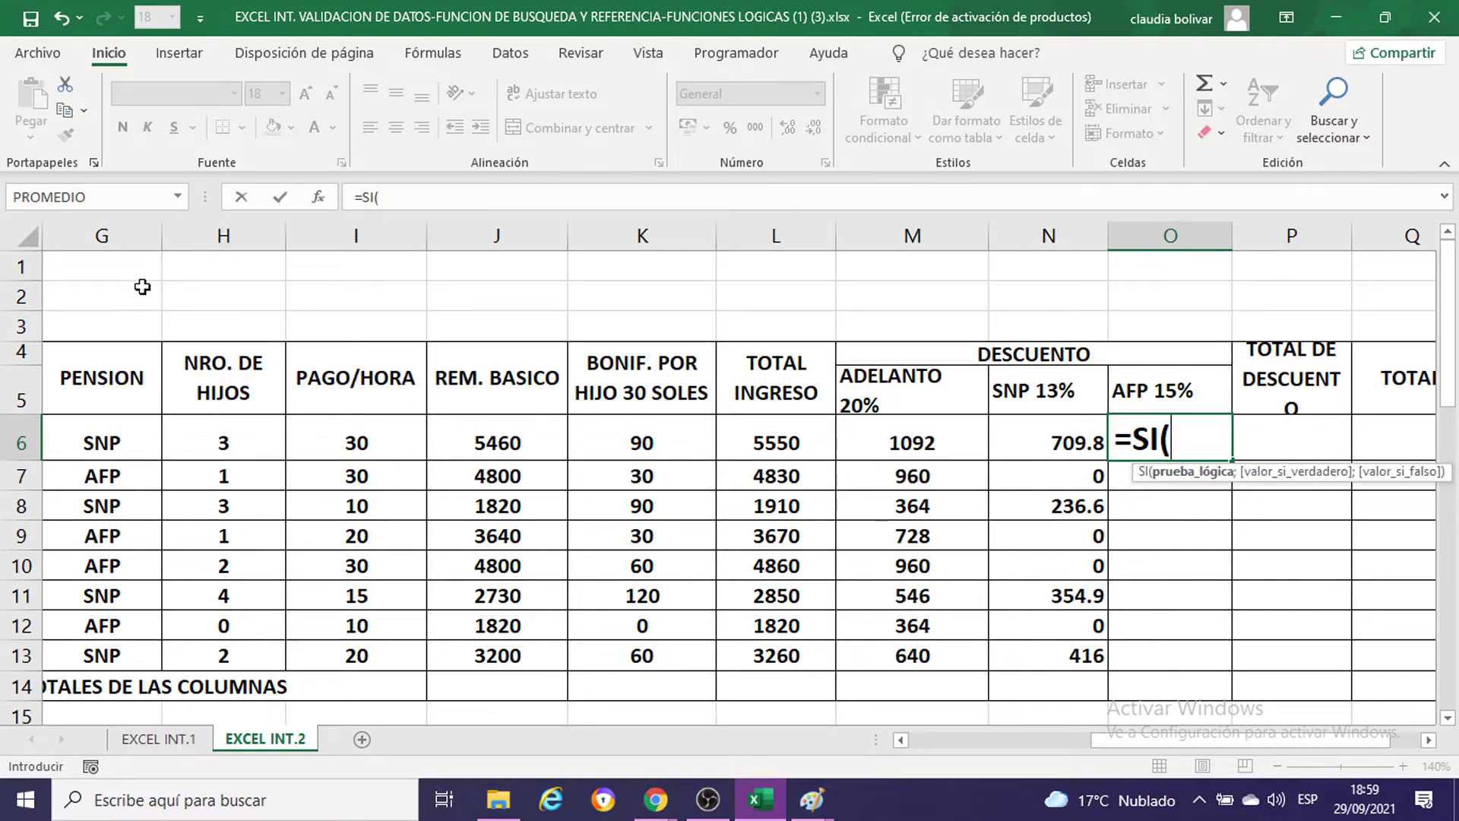
{"action": "left_click", "coordinate": [107, 442]}
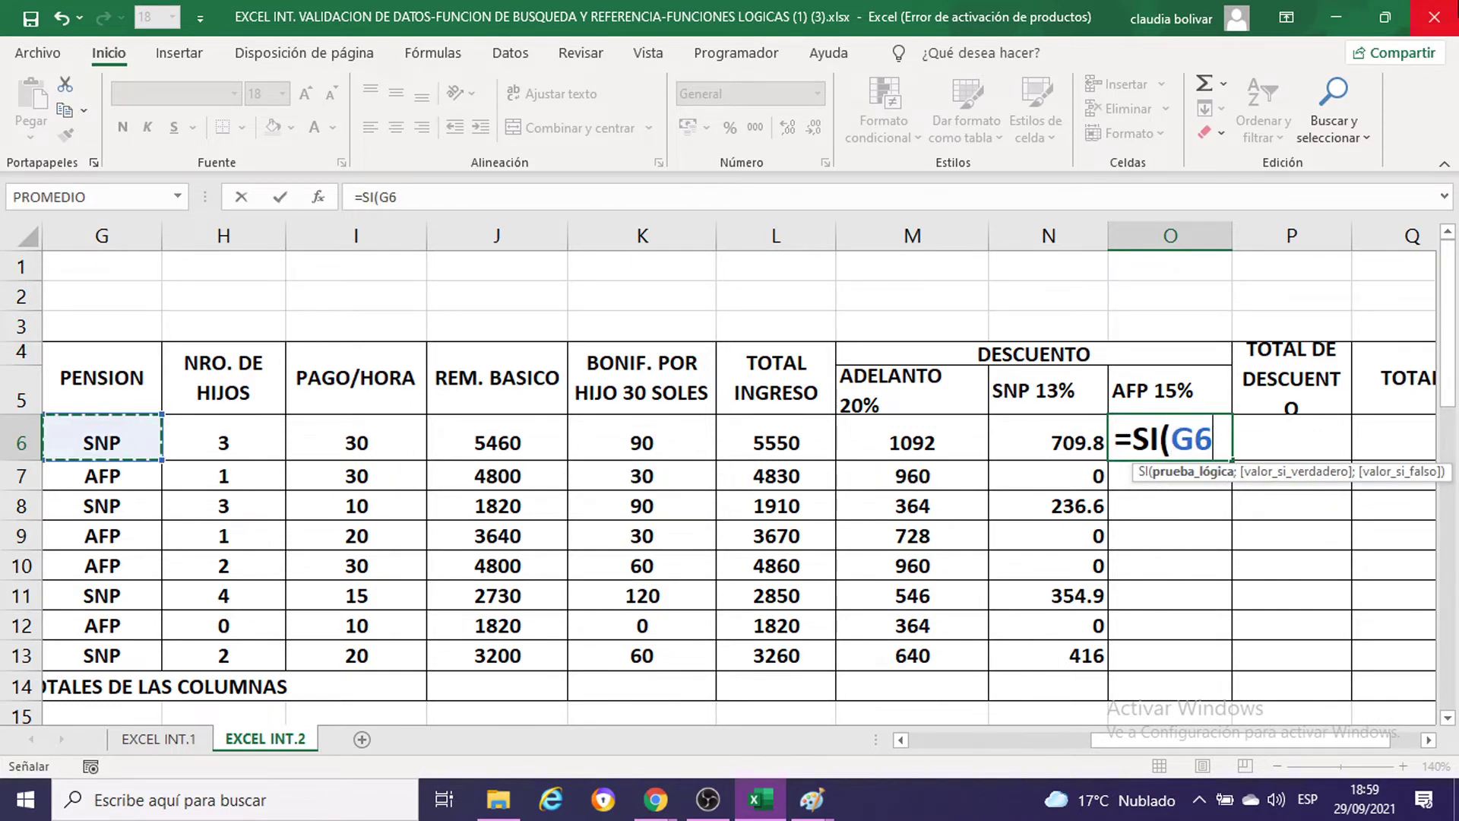
{"action": "type", "text": "="}
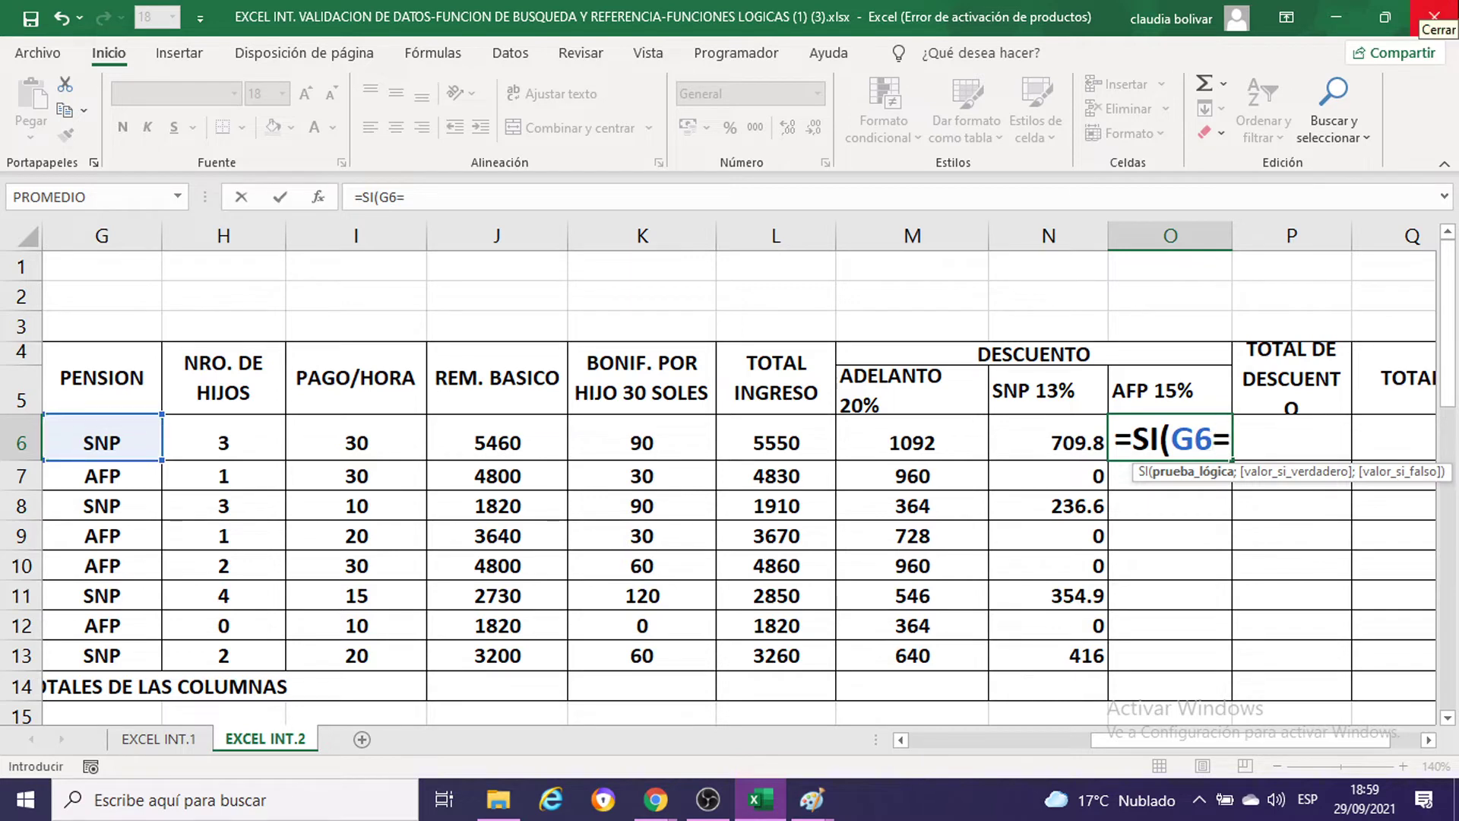
{"action": "type", "text": "\"A"}
{"action": "type", "text": "FP"}
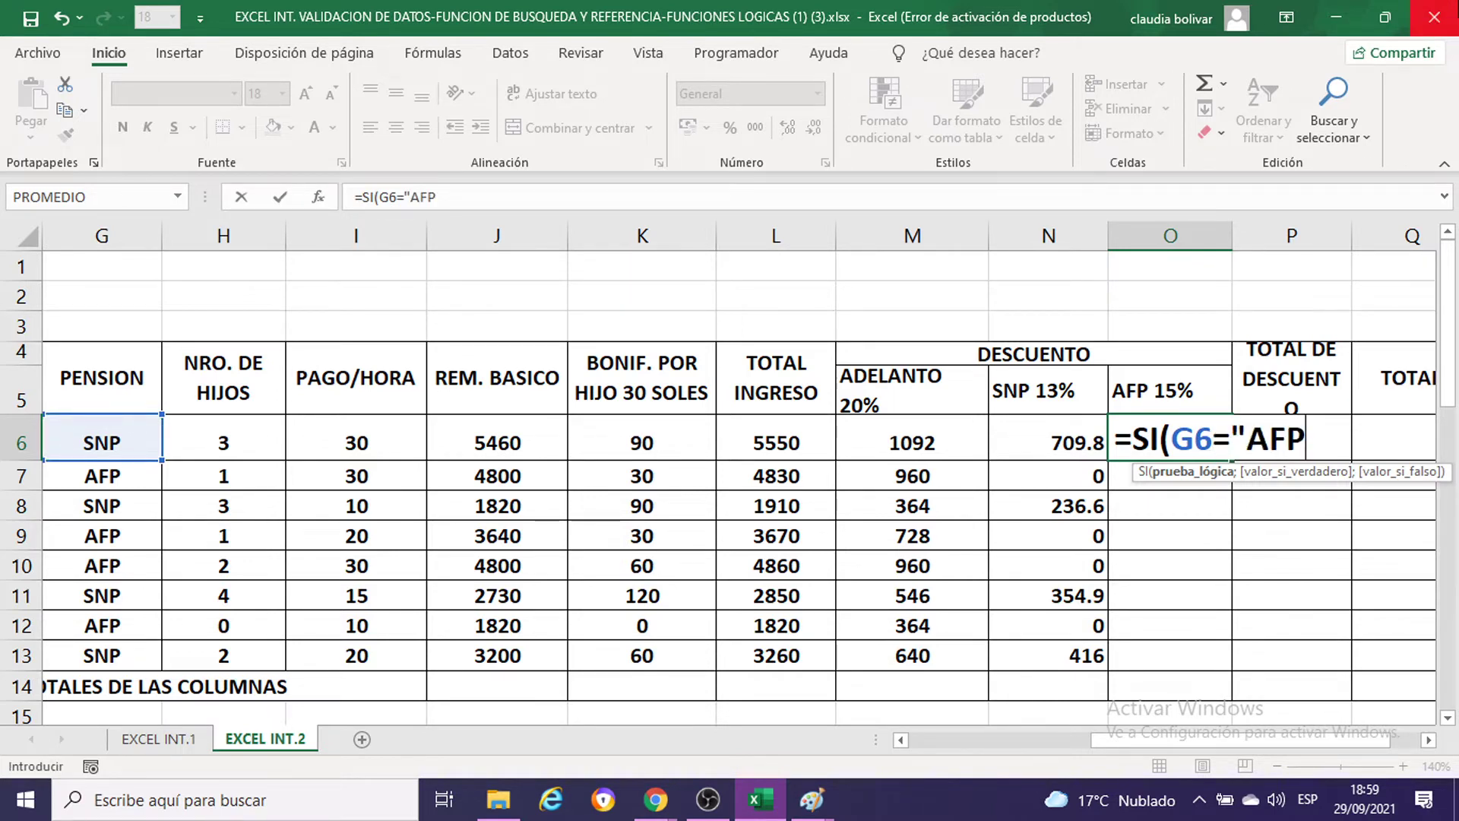
{"action": "type", "text": "\";"}
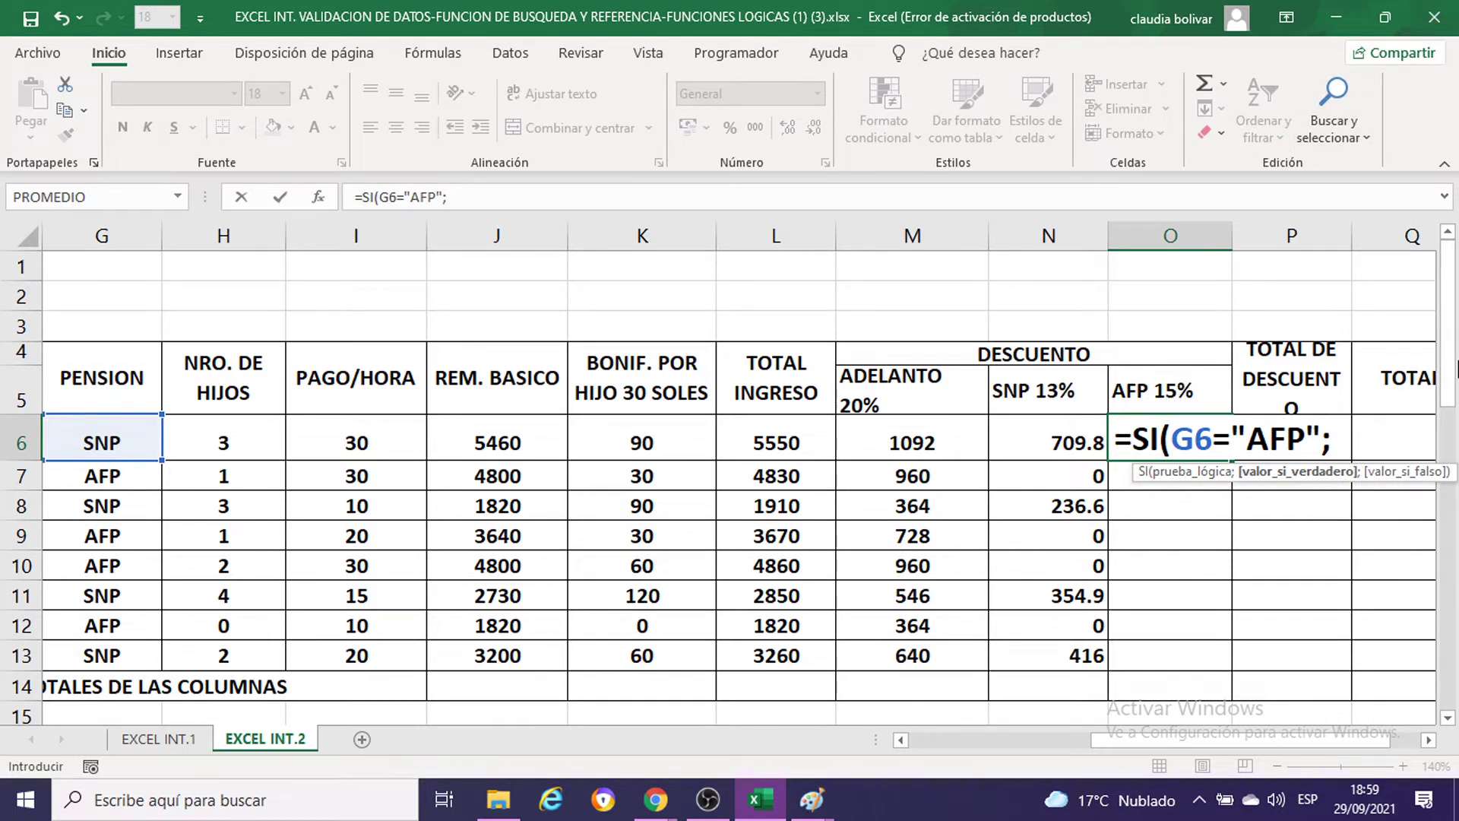
{"action": "type", "text": "15"}
{"action": "type", "text": "%*"}
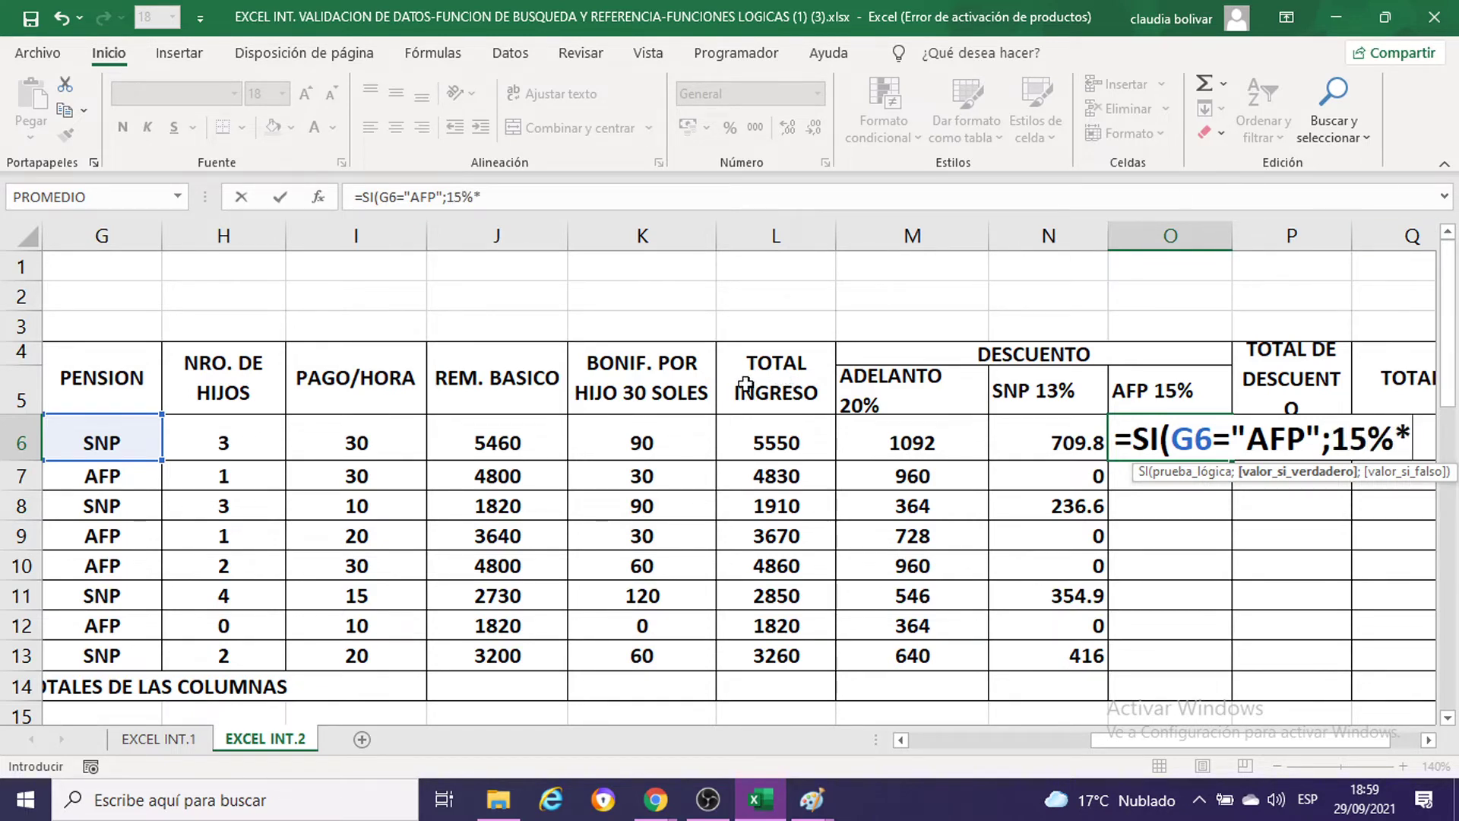
{"action": "left_click", "coordinate": [519, 444]}
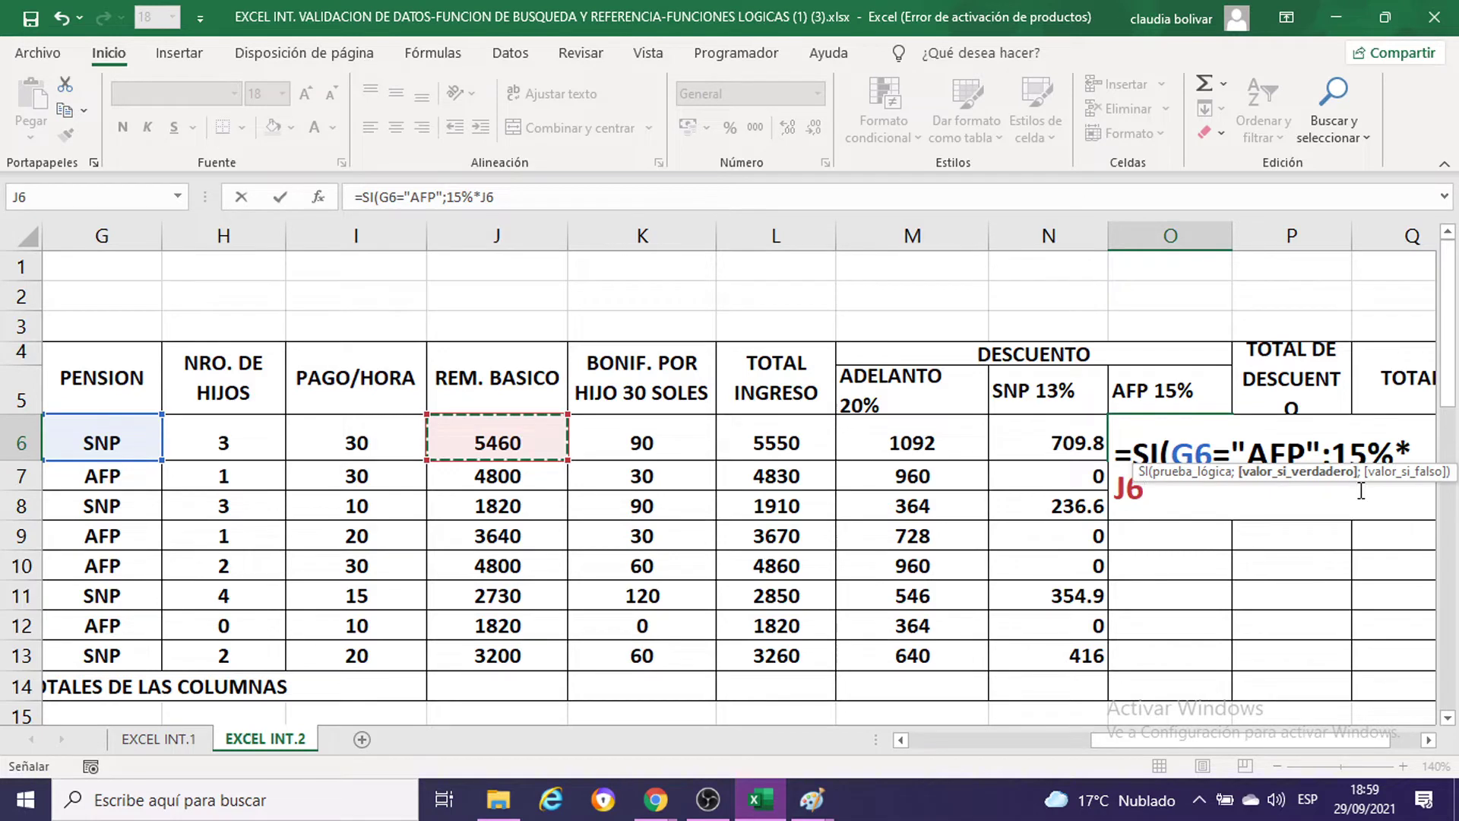
{"action": "type", "text": ";"}
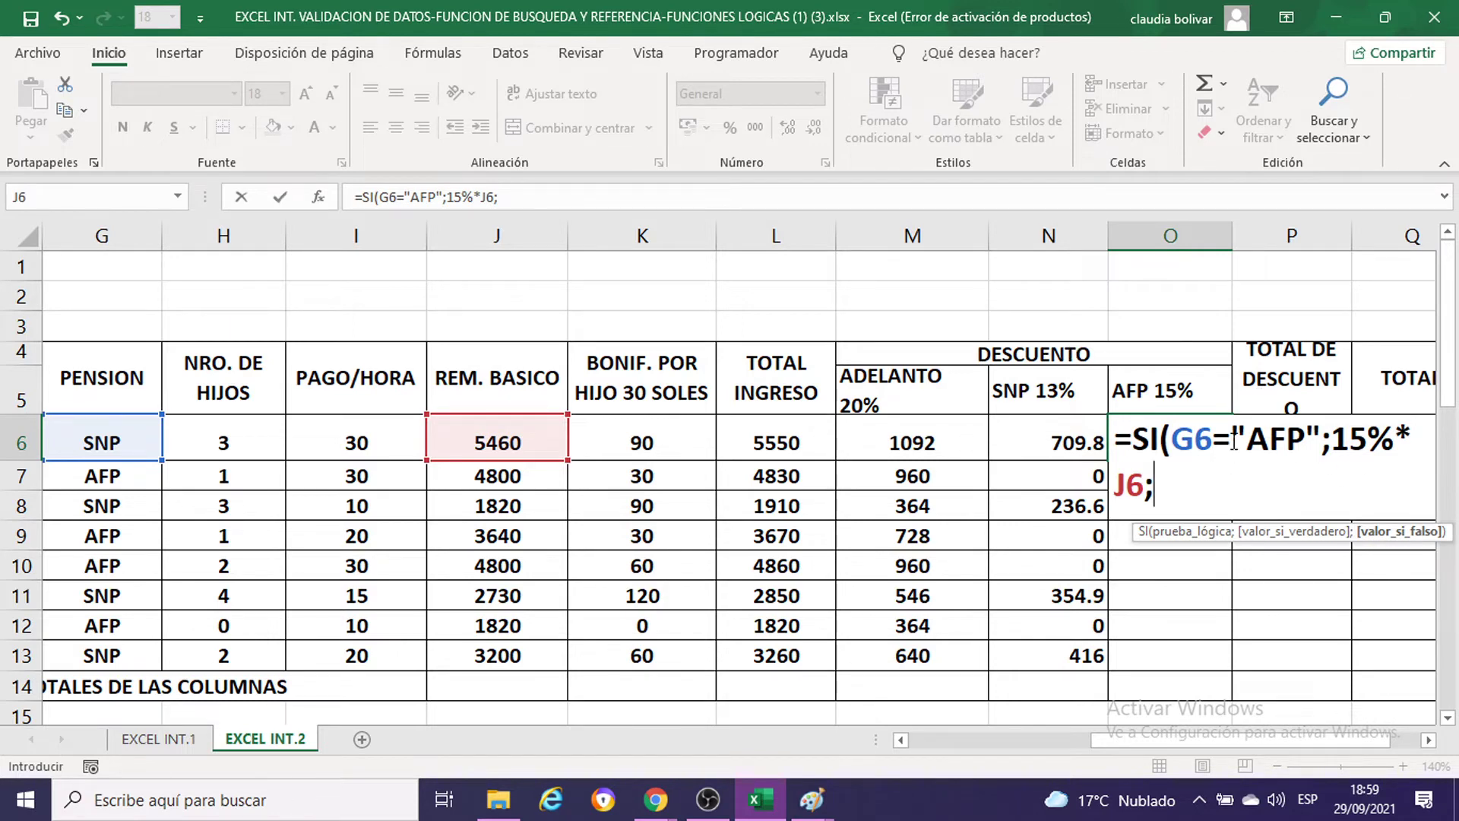
{"action": "type", "text": "0"}
{"action": "type", "text": ")"}
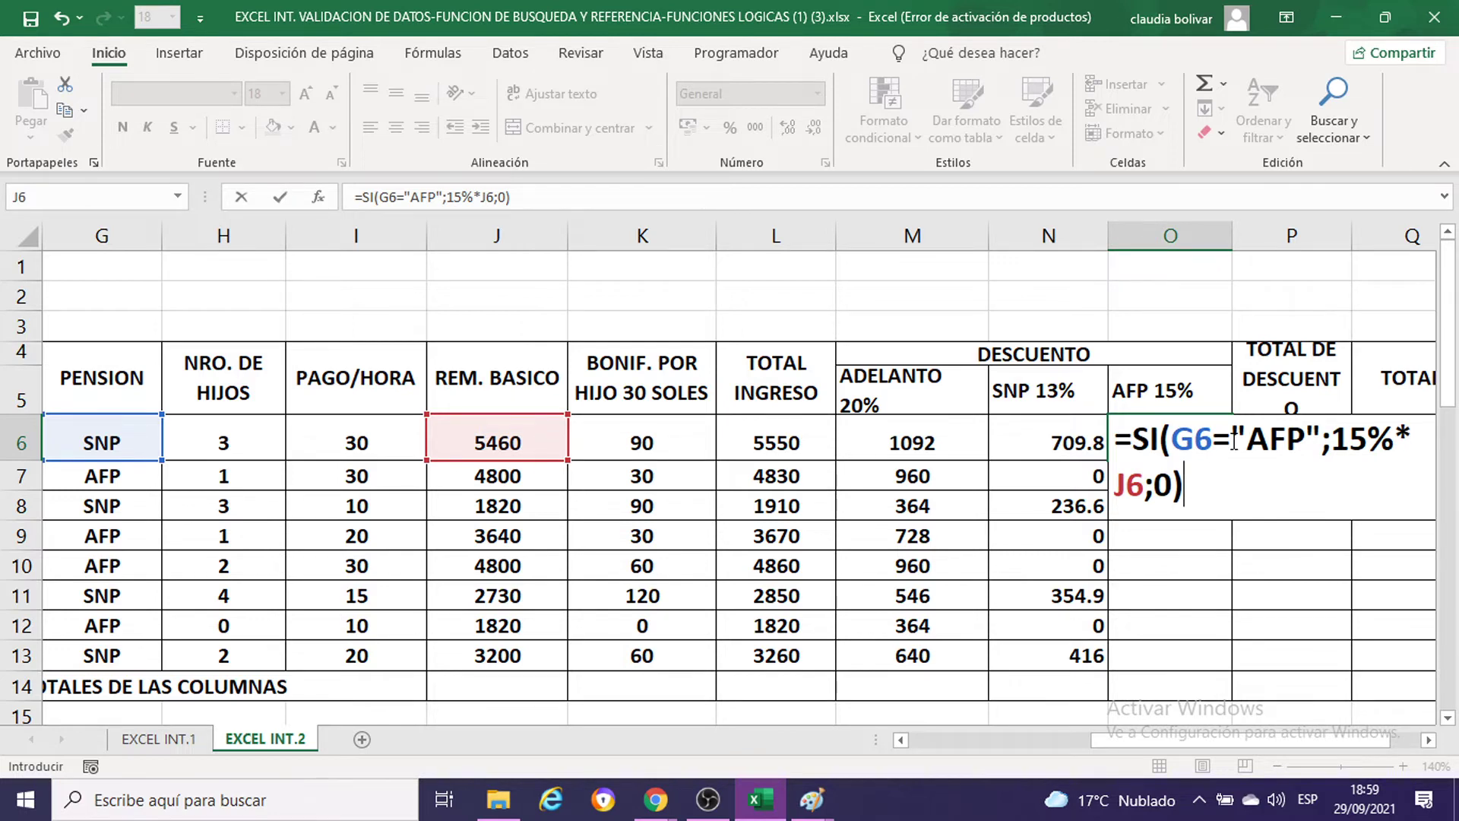
{"action": "key", "text": "Return"}
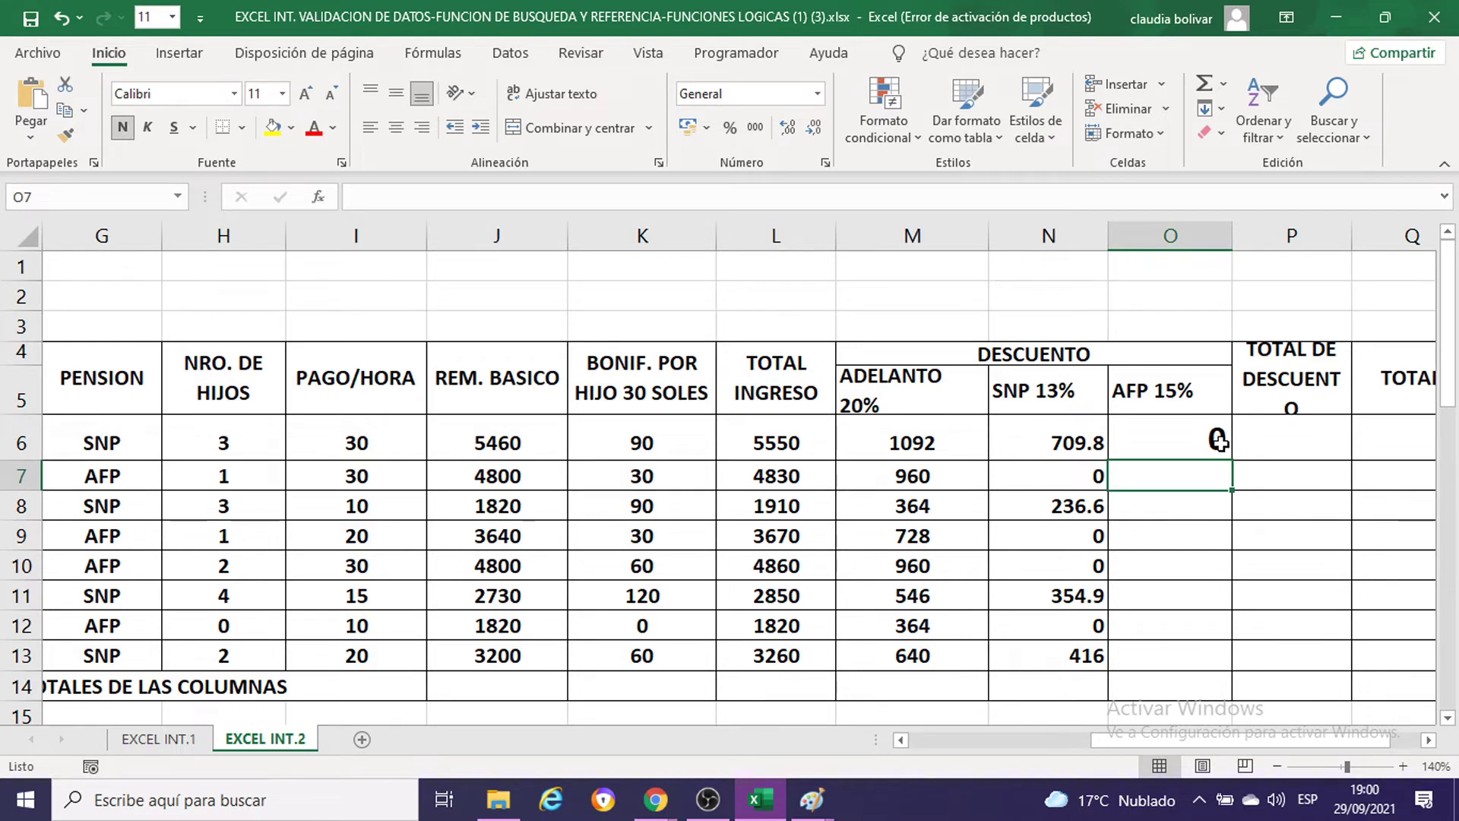
Step: Fill the AFP formula down to O13 and set those results to size 11
{"action": "left_click", "coordinate": [1216, 441]}
{"action": "left_click_drag", "start_coordinate": [1236, 463], "coordinate": [1248, 679]}
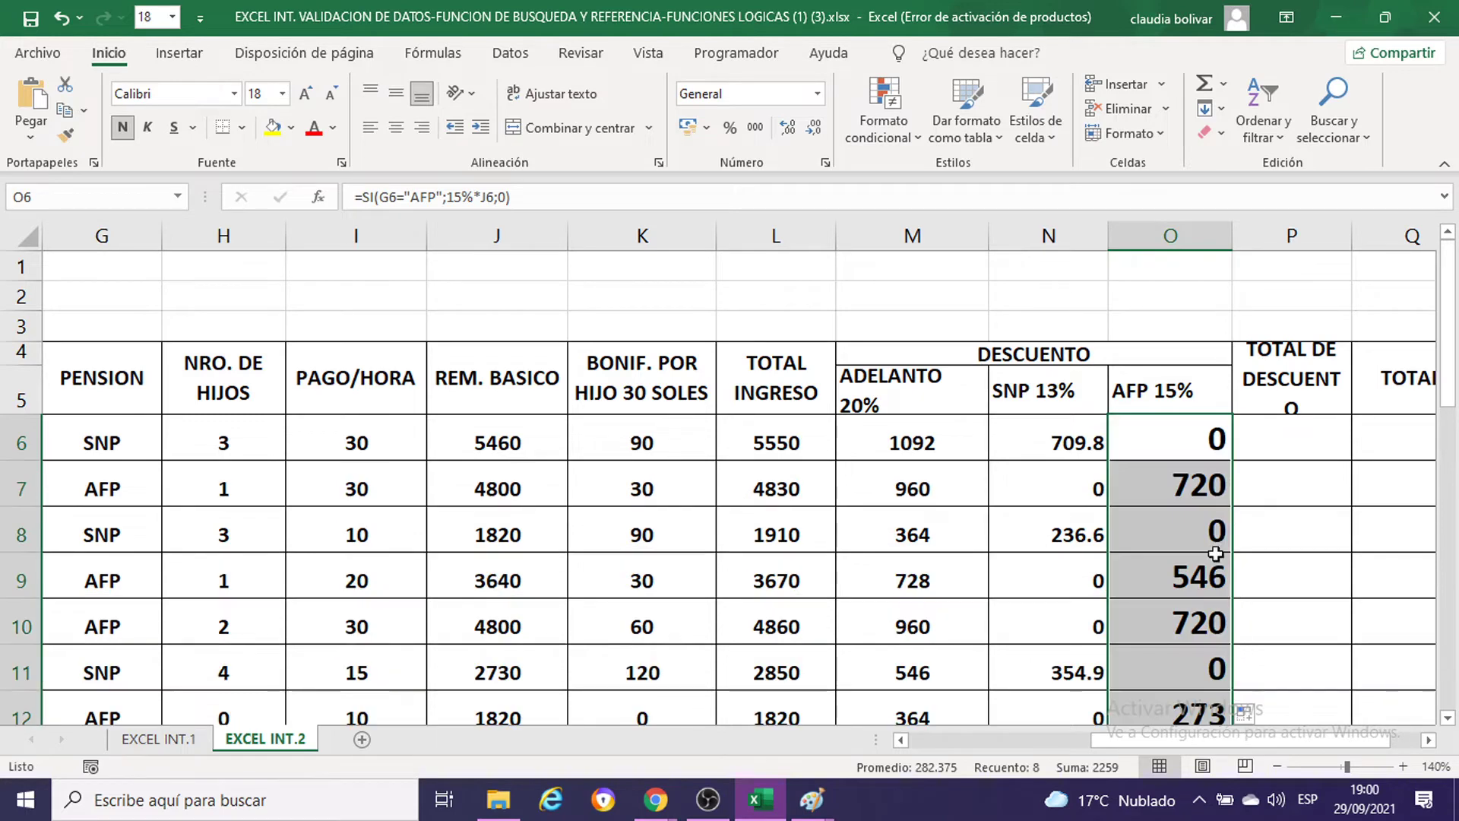
{"action": "scroll", "coordinate": [1199, 540], "scroll_direction": "down", "scroll_amount": 2}
{"action": "scroll", "coordinate": [1199, 540], "scroll_direction": "up", "scroll_amount": 1}
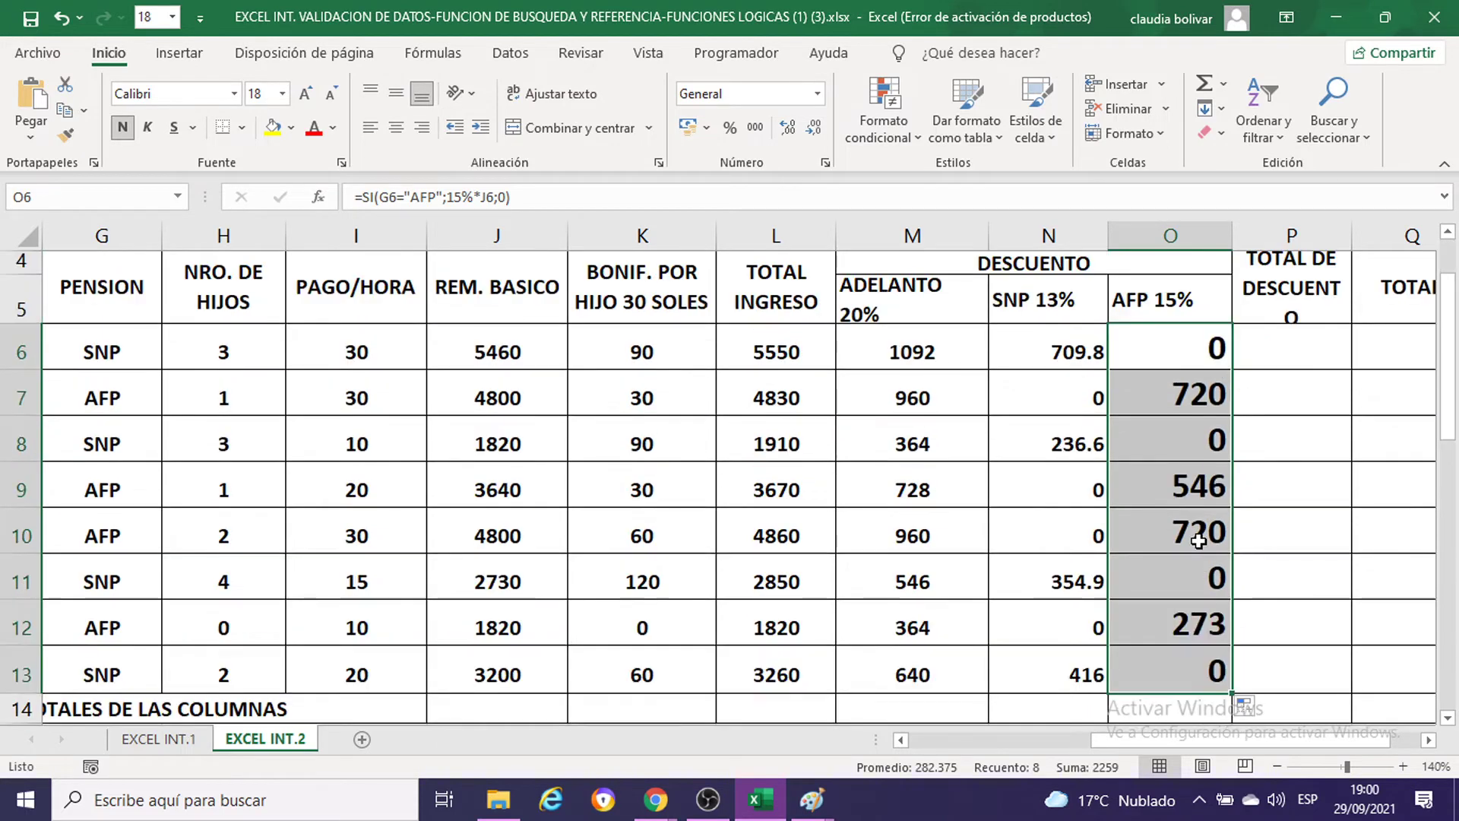
{"action": "left_click", "coordinate": [283, 97]}
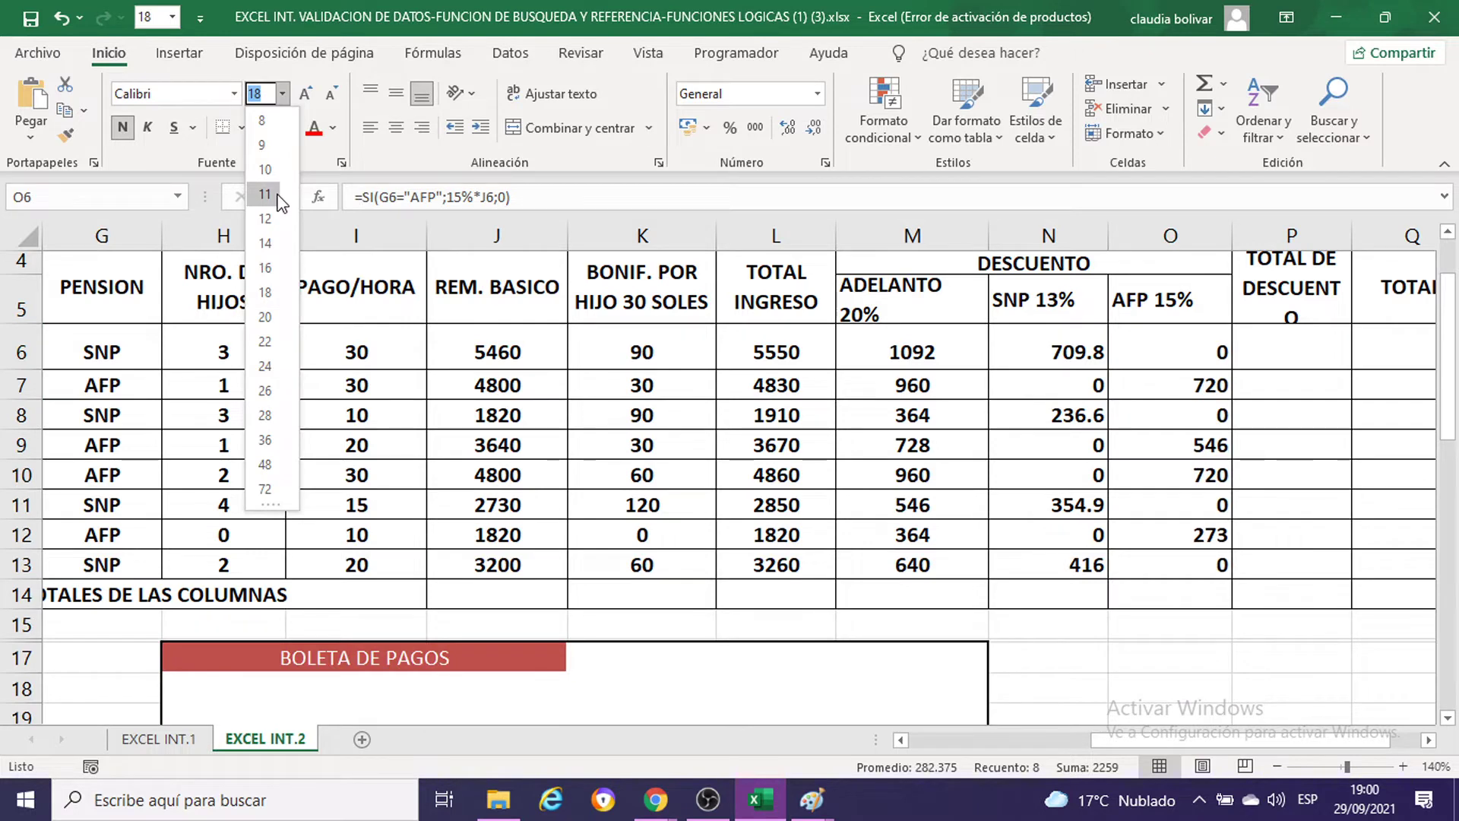
{"action": "left_click", "coordinate": [266, 194]}
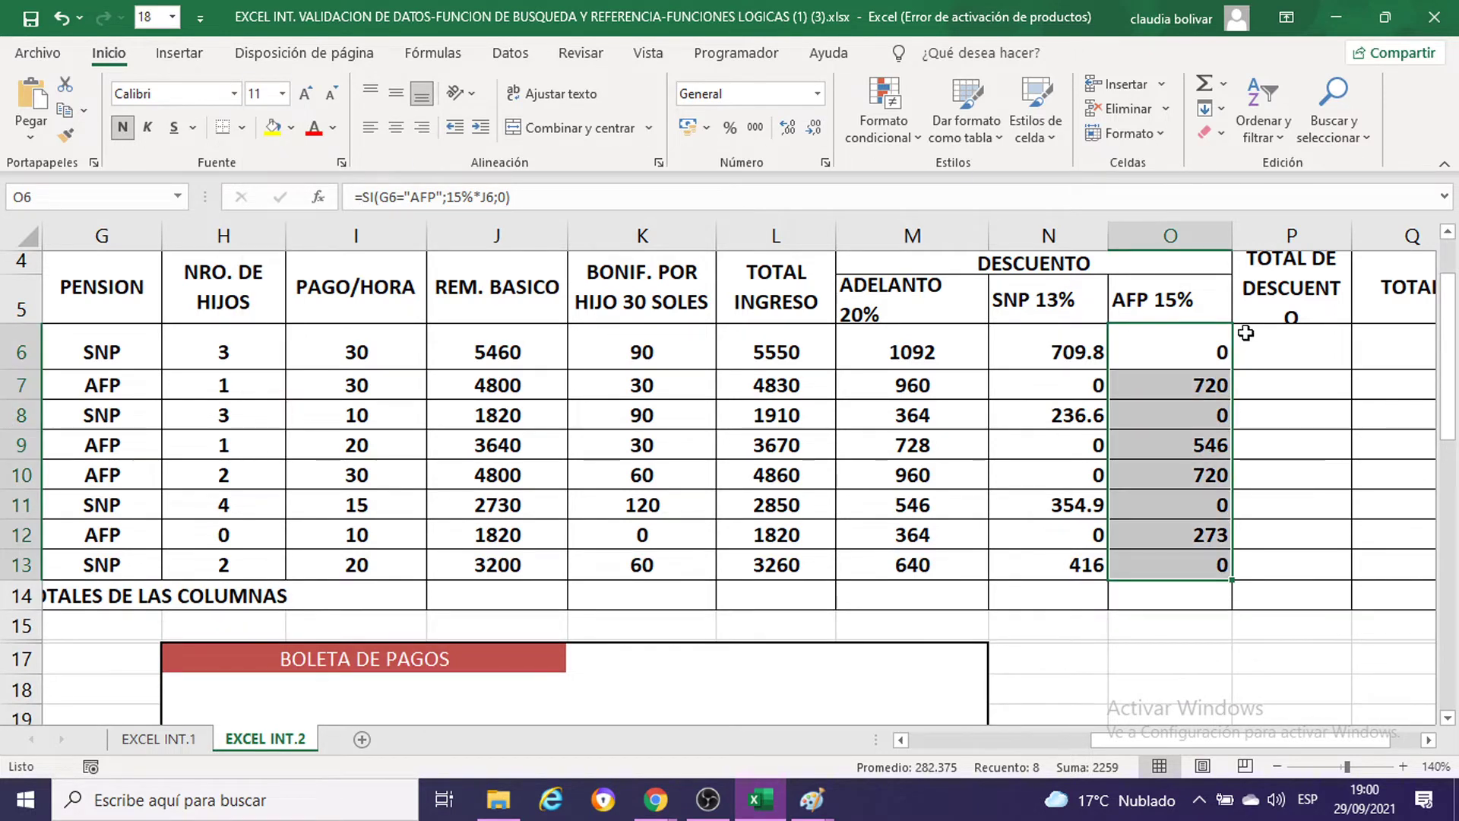
{"action": "left_click", "coordinate": [1246, 332]}
Step: Widen column P so the TOTAL DE DESCUENTO header fits, leaving P6 empty
{"action": "left_click", "coordinate": [1429, 740]}
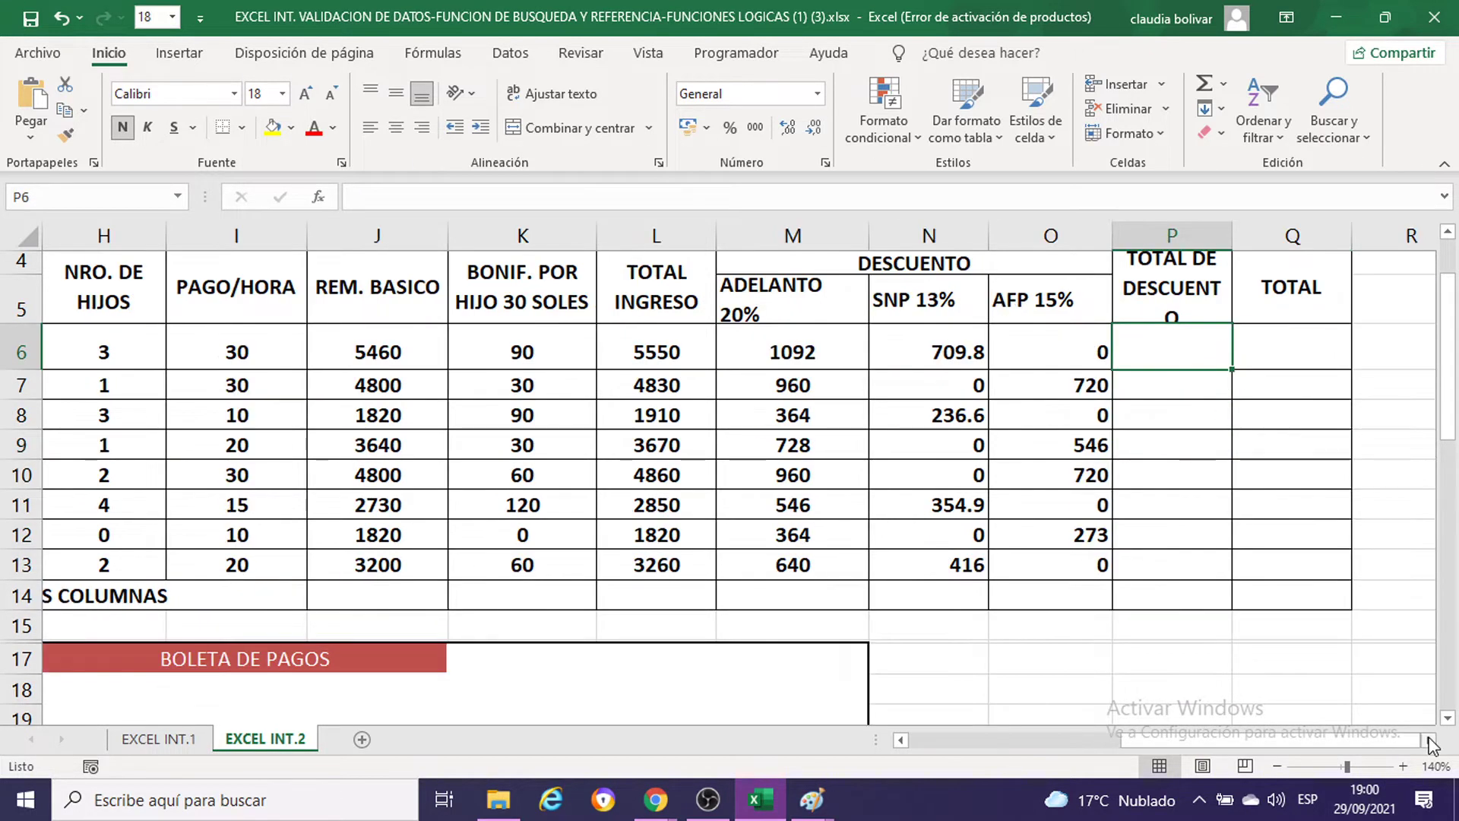
{"action": "scroll", "coordinate": [1204, 289], "scroll_direction": "up", "scroll_amount": 1}
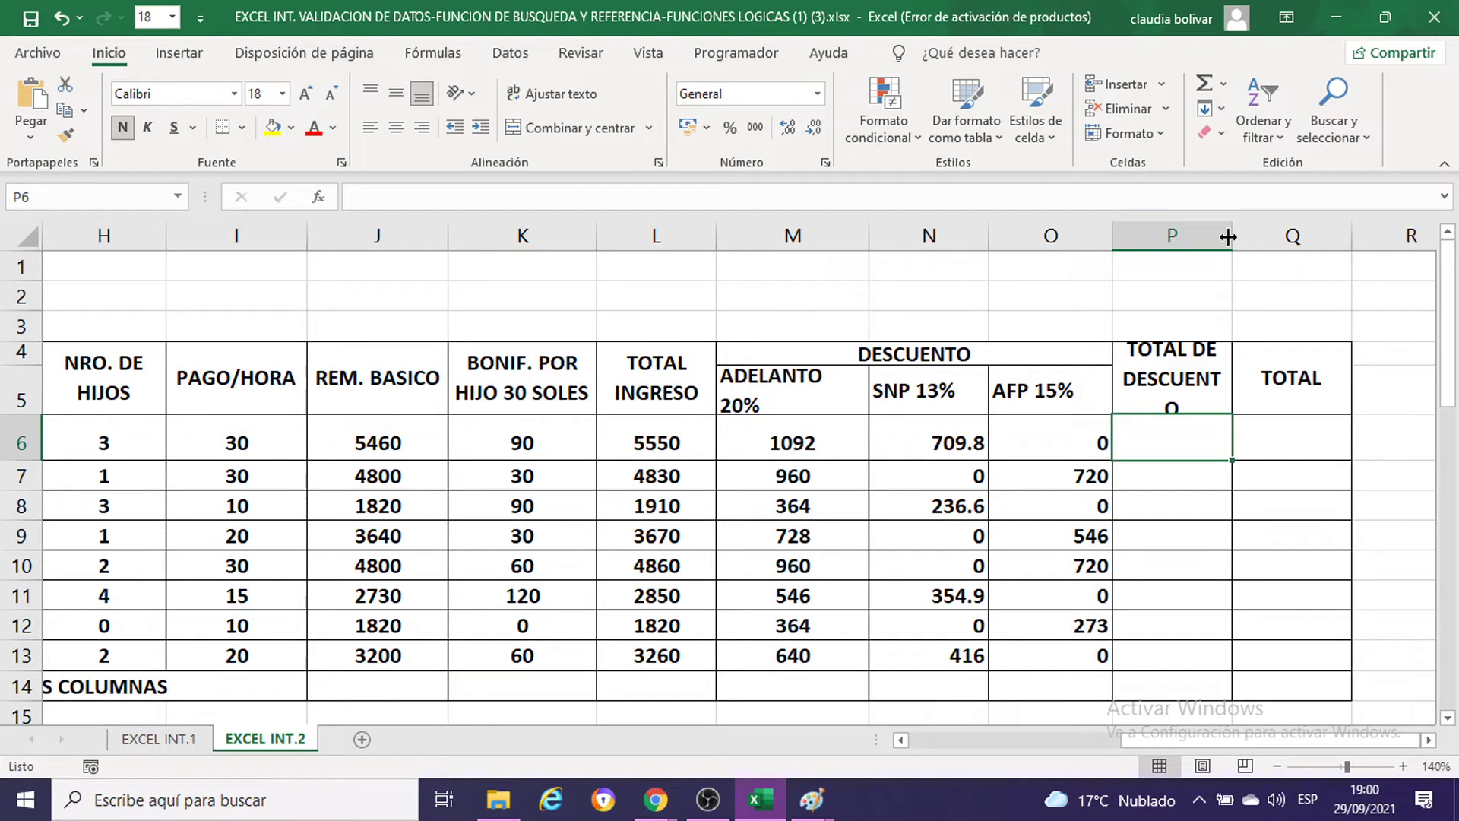
{"action": "left_click_drag", "start_coordinate": [1228, 237], "coordinate": [1254, 237]}
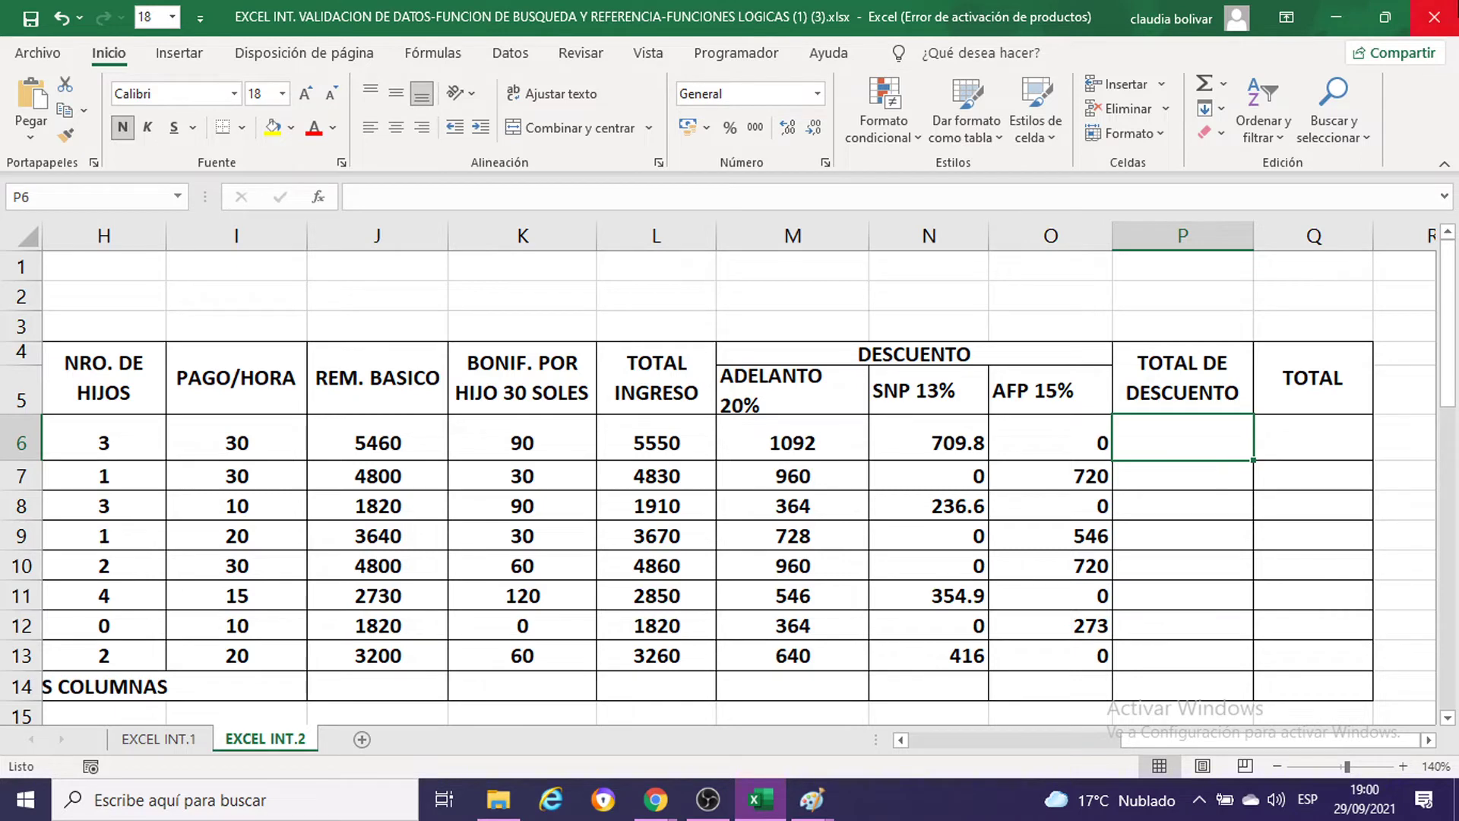
{"action": "type", "text": "="}
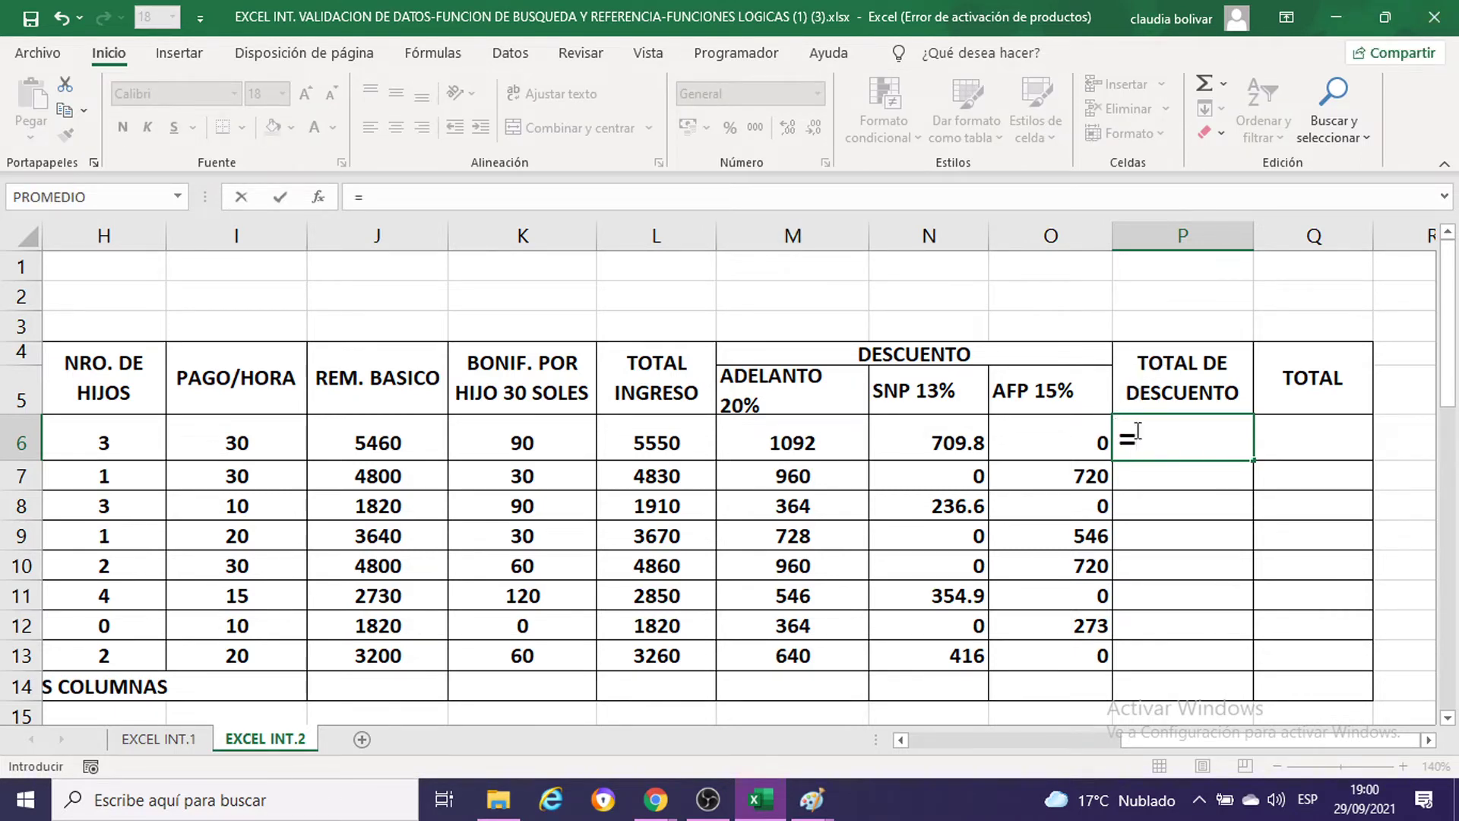
{"action": "key", "text": "BackSpace"}
{"action": "key", "text": "Return"}
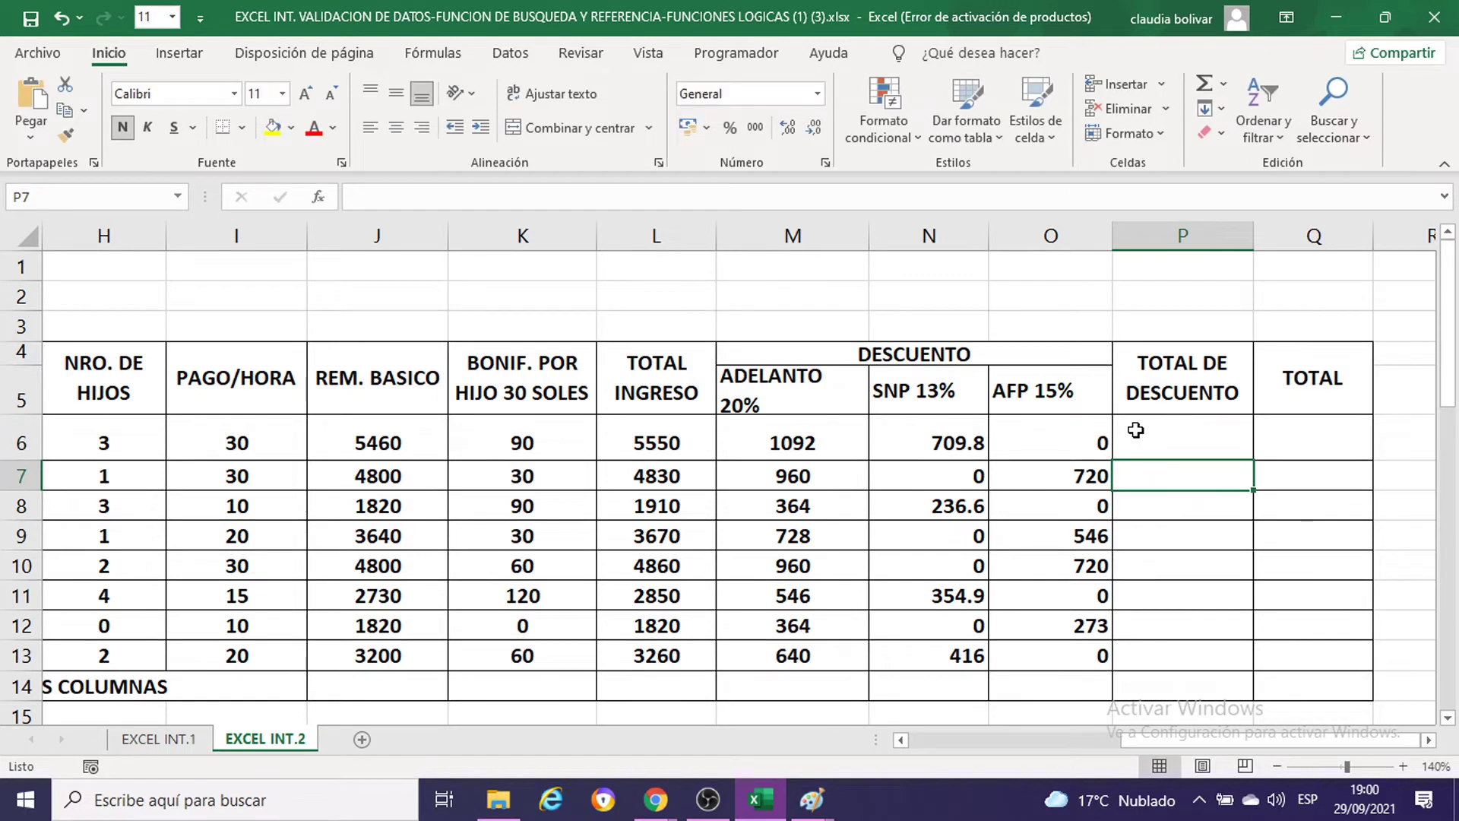
Step: Select M6:P6 and use AutoSum Suma to put =SUMA(M6:O6) in P6
{"action": "left_click", "coordinate": [1147, 441]}
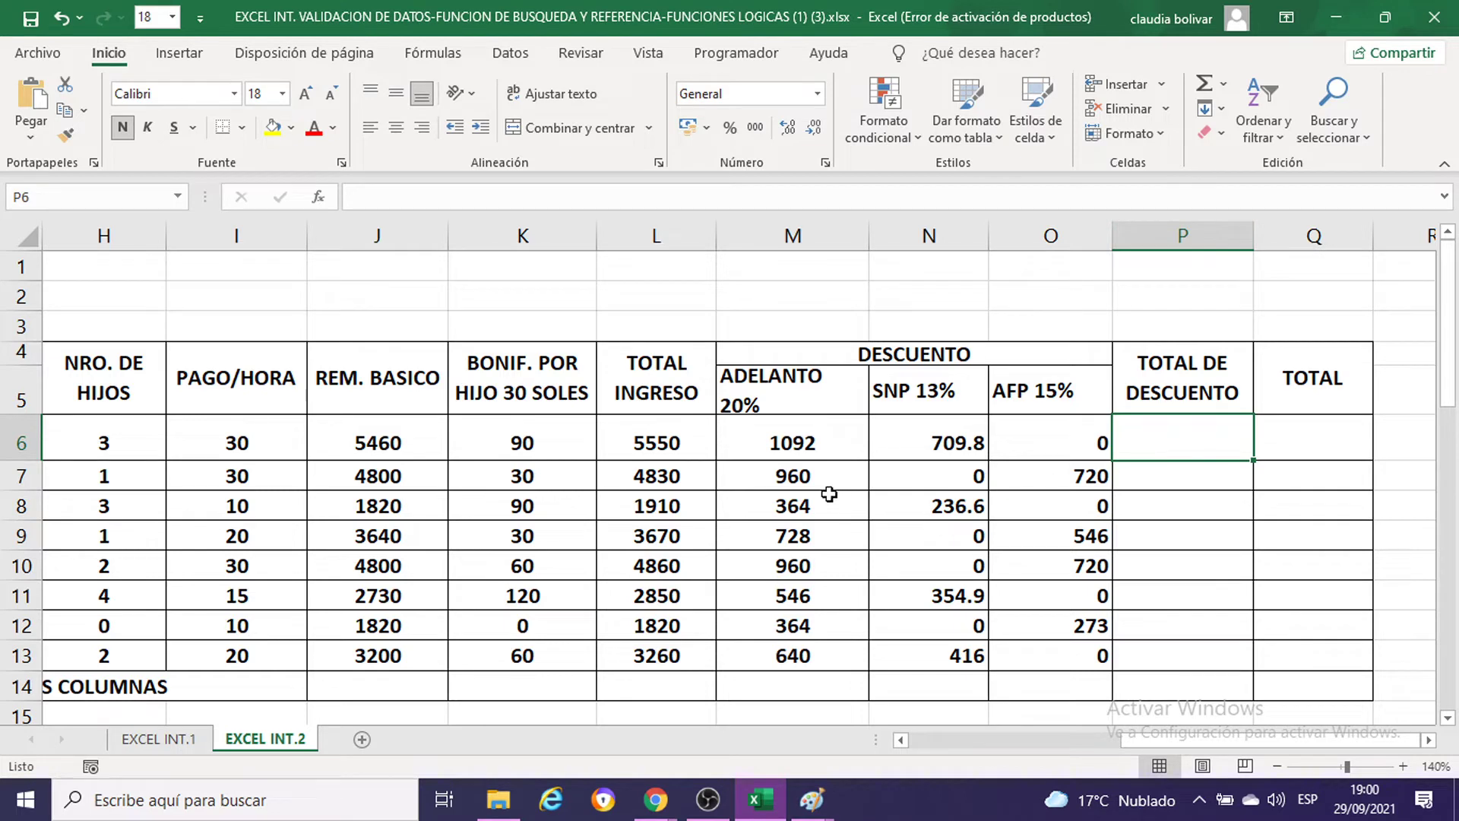
{"action": "left_click_drag", "start_coordinate": [744, 447], "coordinate": [1006, 444]}
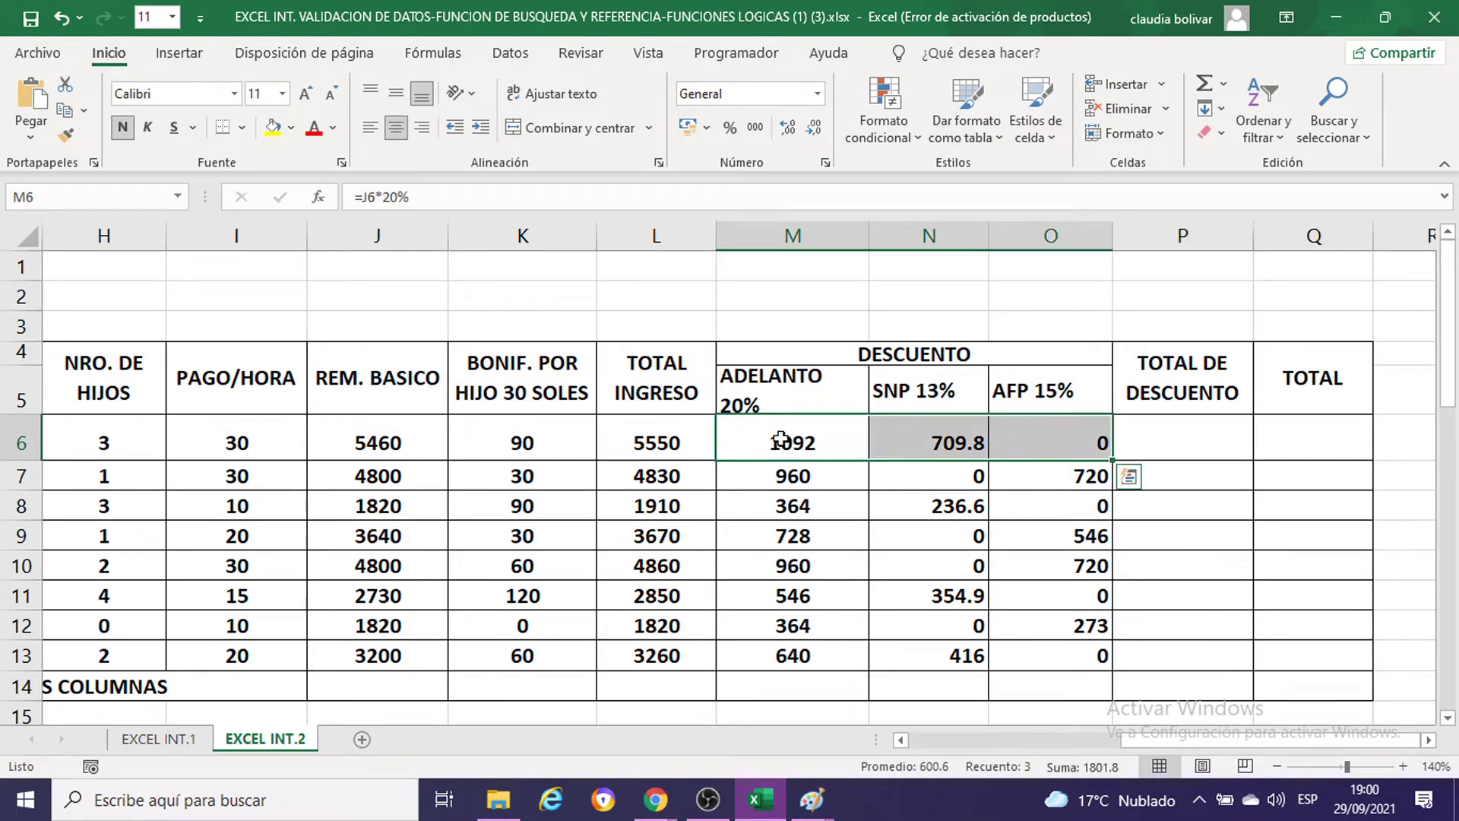
{"action": "left_click_drag", "start_coordinate": [791, 443], "coordinate": [879, 441]}
{"action": "key", "text": "shift+Right"}
{"action": "key", "text": "shift+Right"}
{"action": "left_click_drag", "start_coordinate": [836, 443], "coordinate": [1156, 433]}
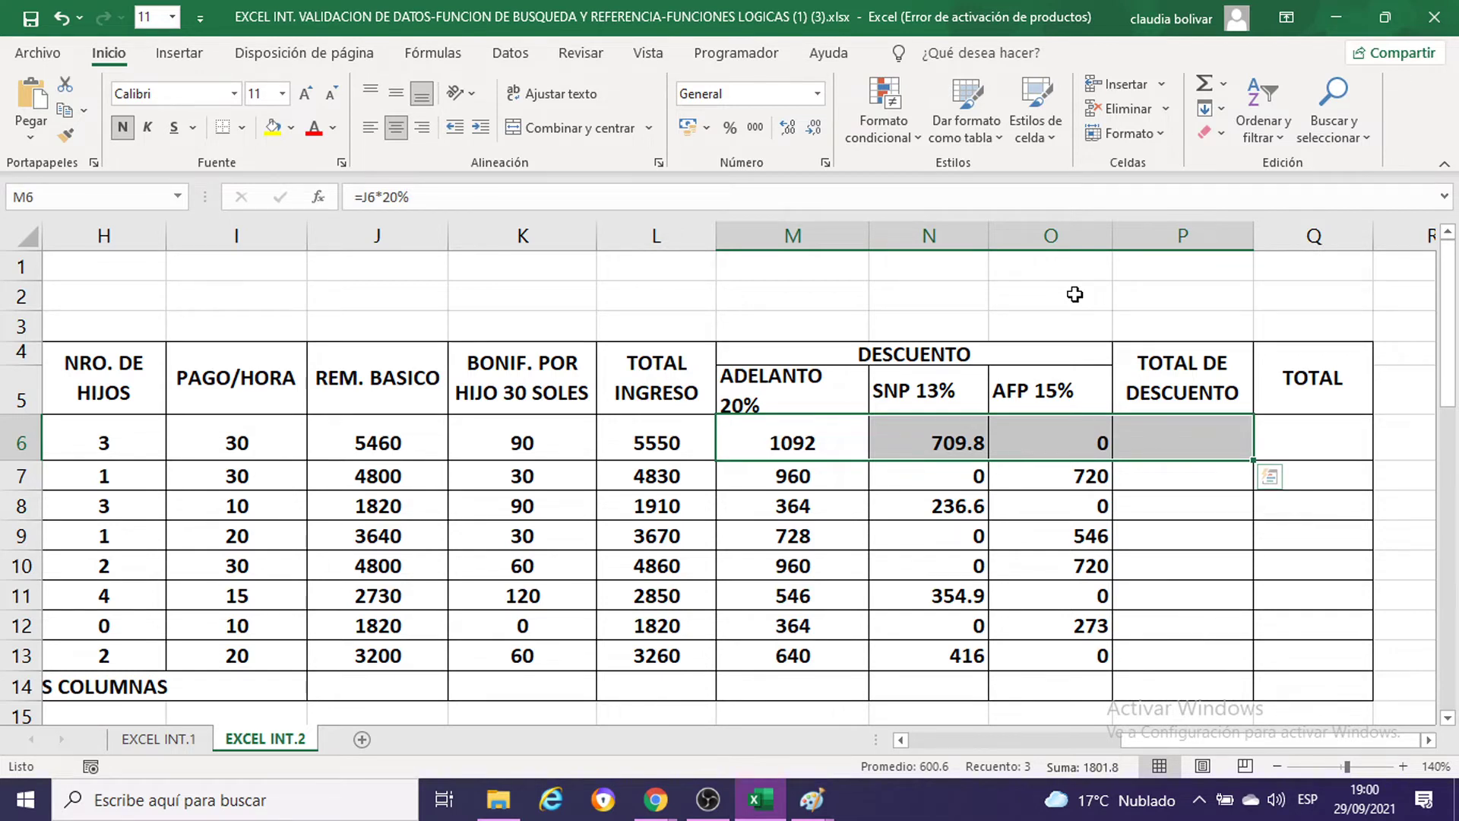
{"action": "left_click", "coordinate": [749, 441]}
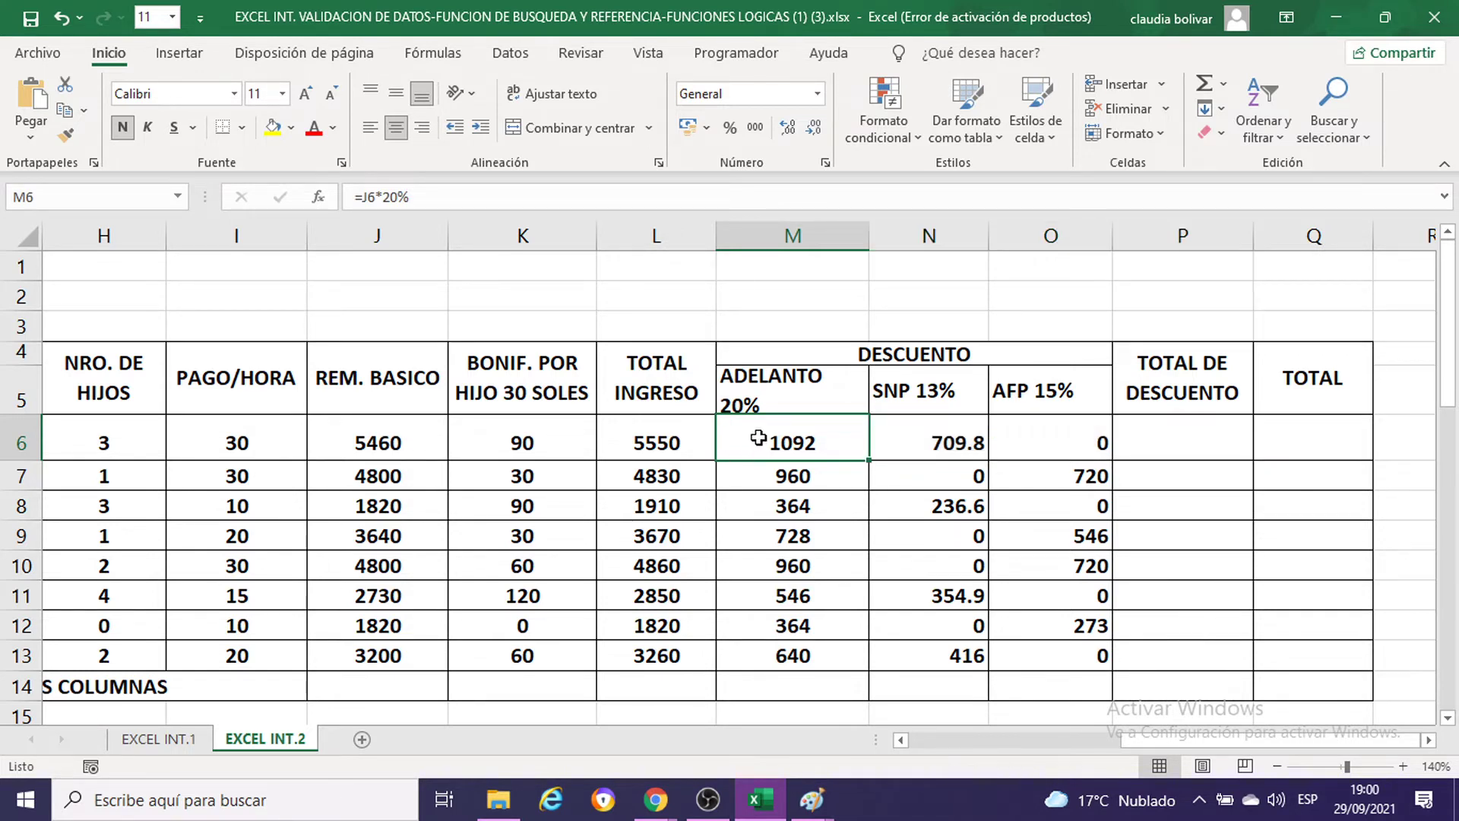
{"action": "left_click_drag", "start_coordinate": [872, 436], "coordinate": [1161, 445]}
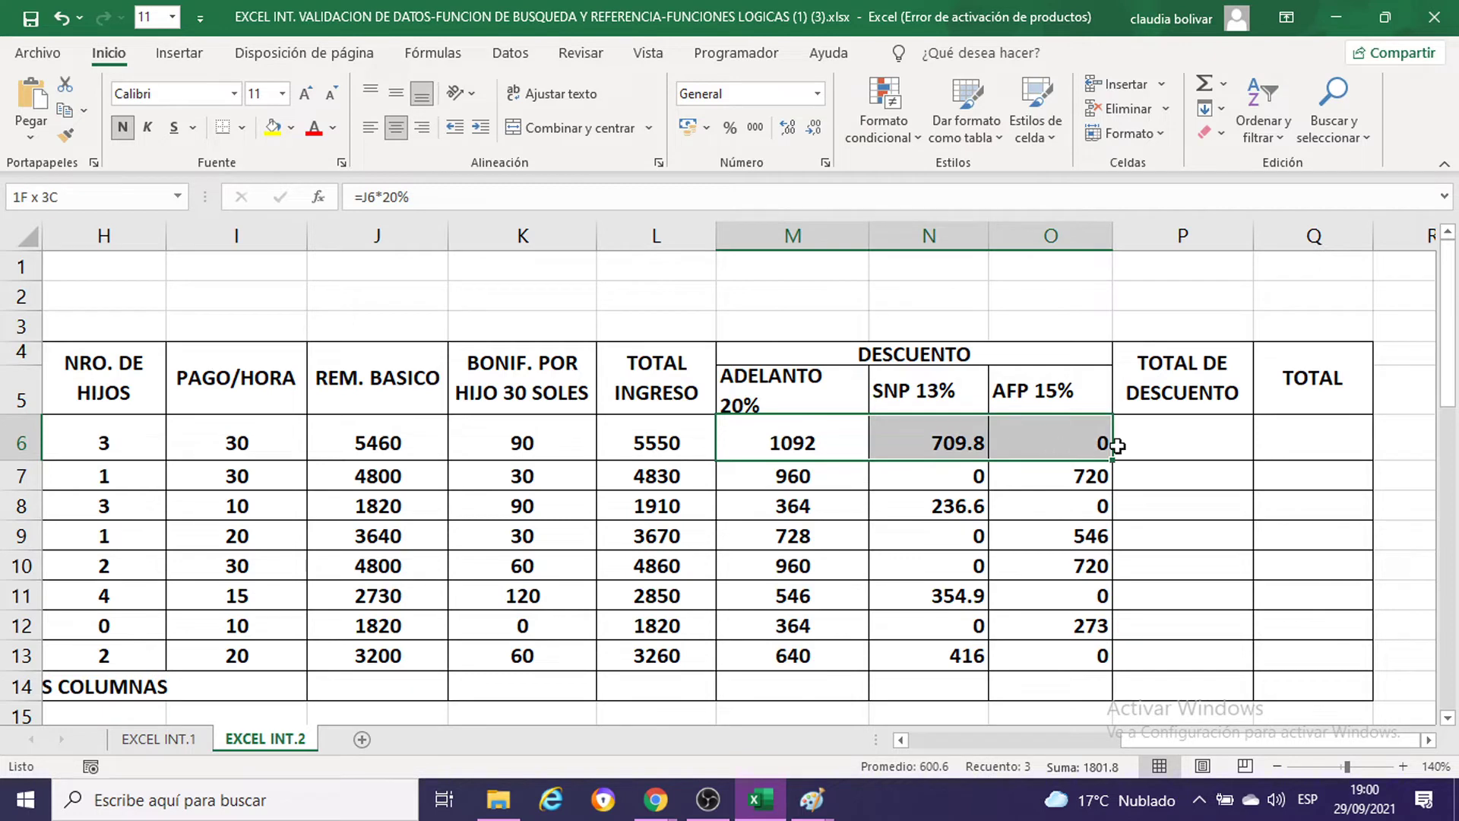
{"action": "left_click", "coordinate": [1223, 84]}
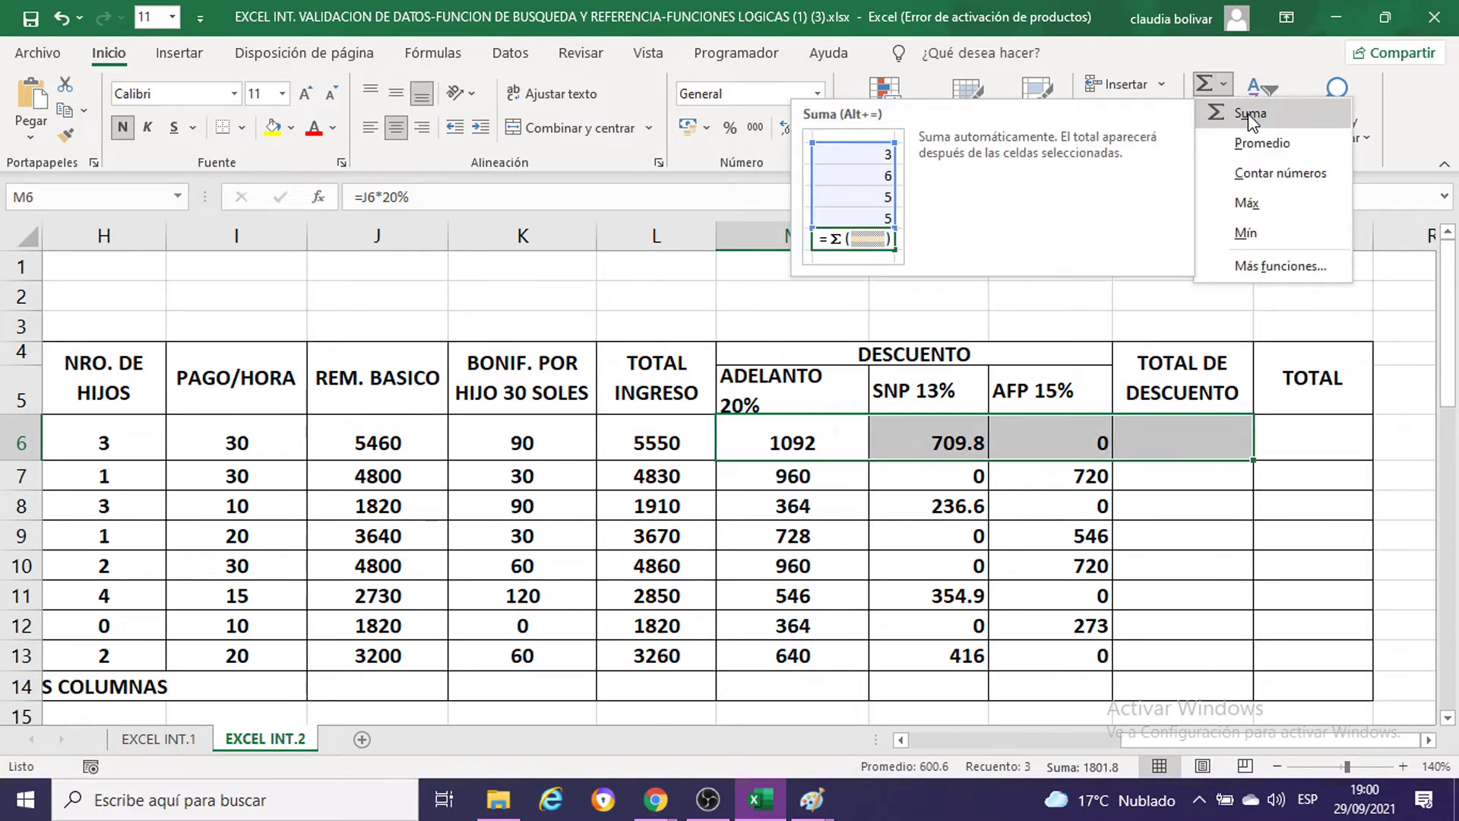
{"action": "left_click", "coordinate": [1288, 125]}
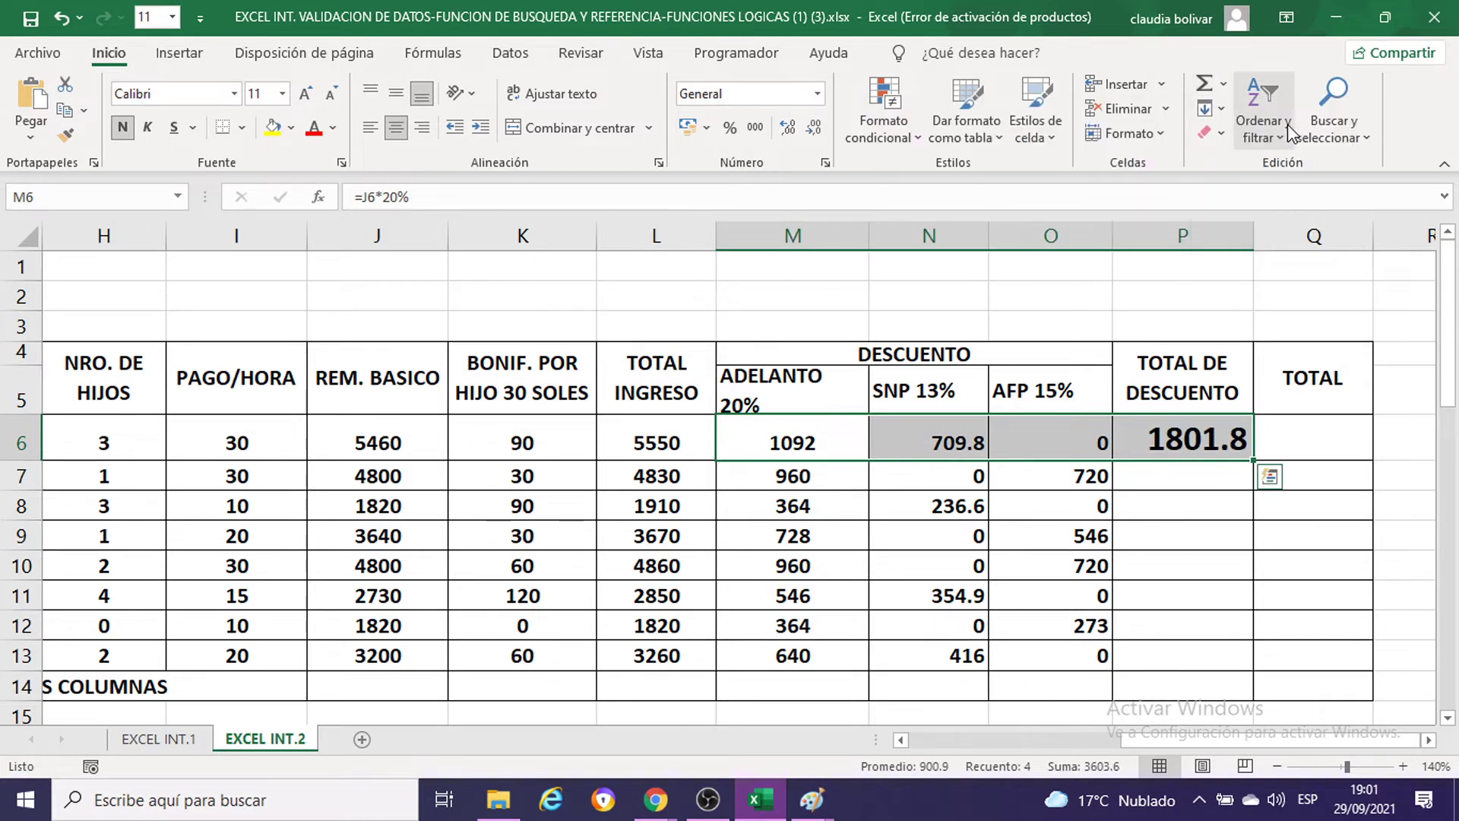
Step: Copy the P6 total discount formula down to P13 and set it to size 11
{"action": "left_click", "coordinate": [1197, 442]}
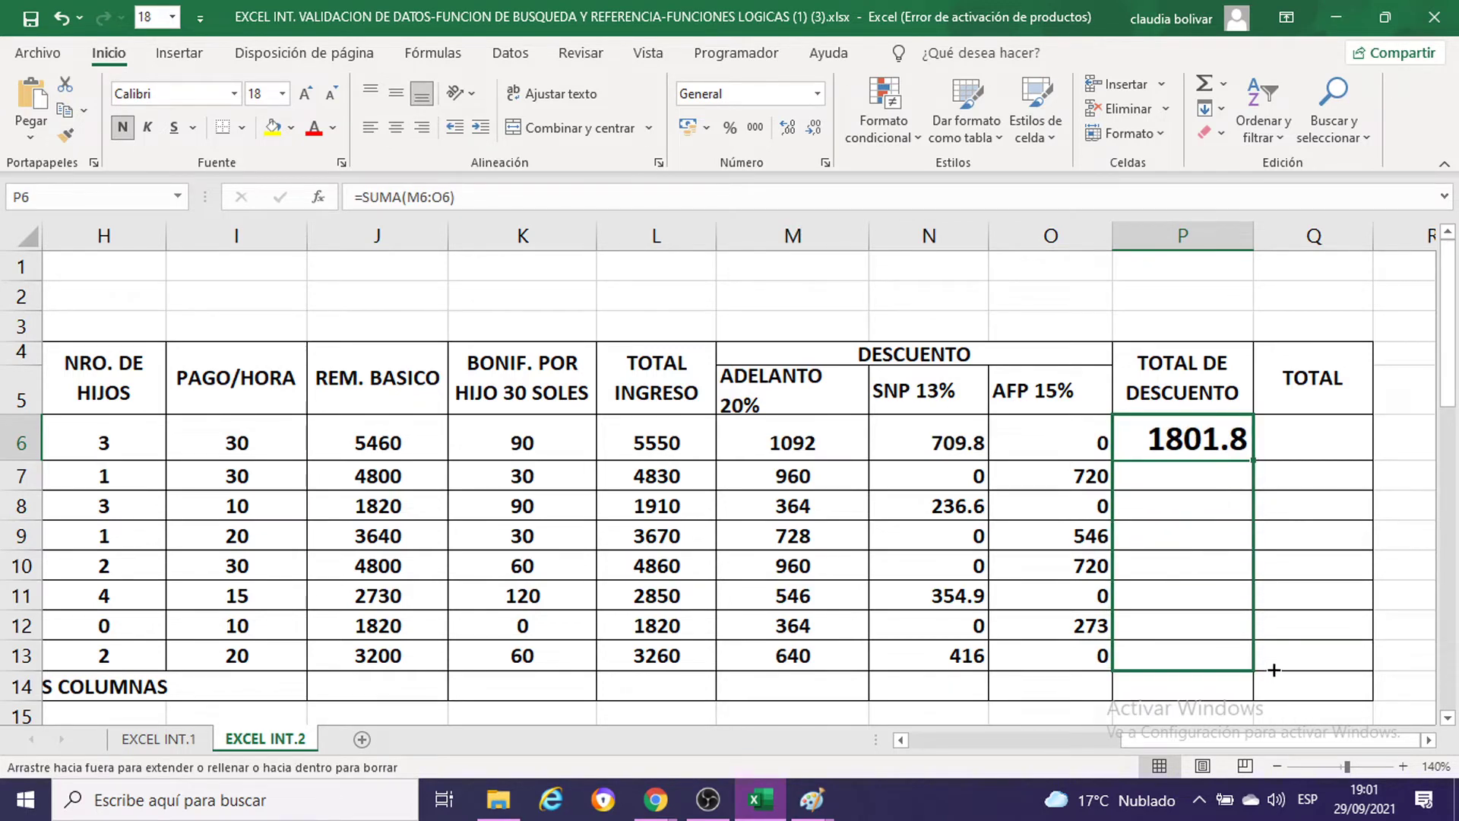
{"action": "left_click_drag", "start_coordinate": [1256, 463], "coordinate": [1265, 658]}
{"action": "left_click", "coordinate": [282, 93]}
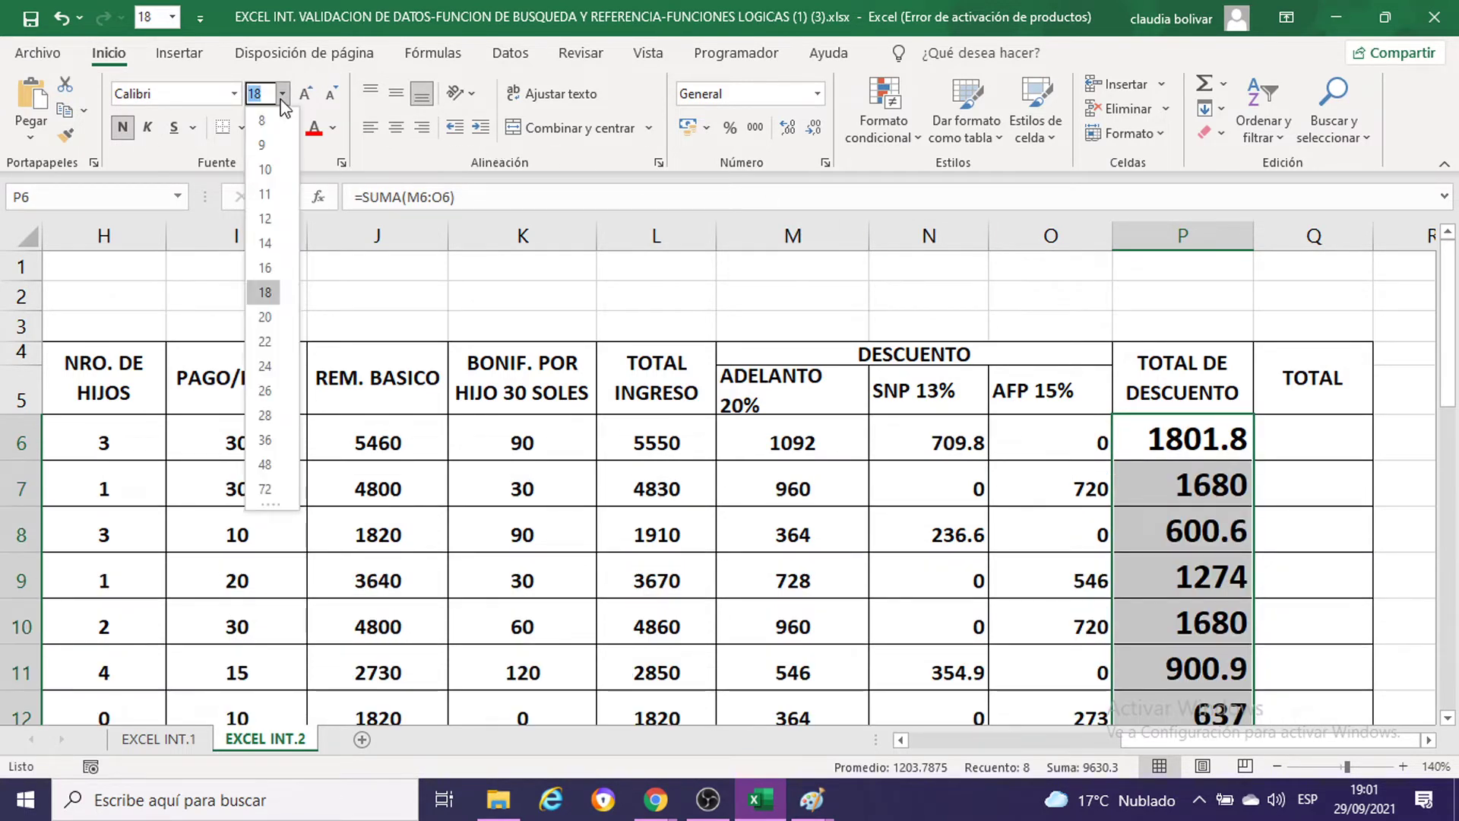
{"action": "left_click", "coordinate": [271, 194]}
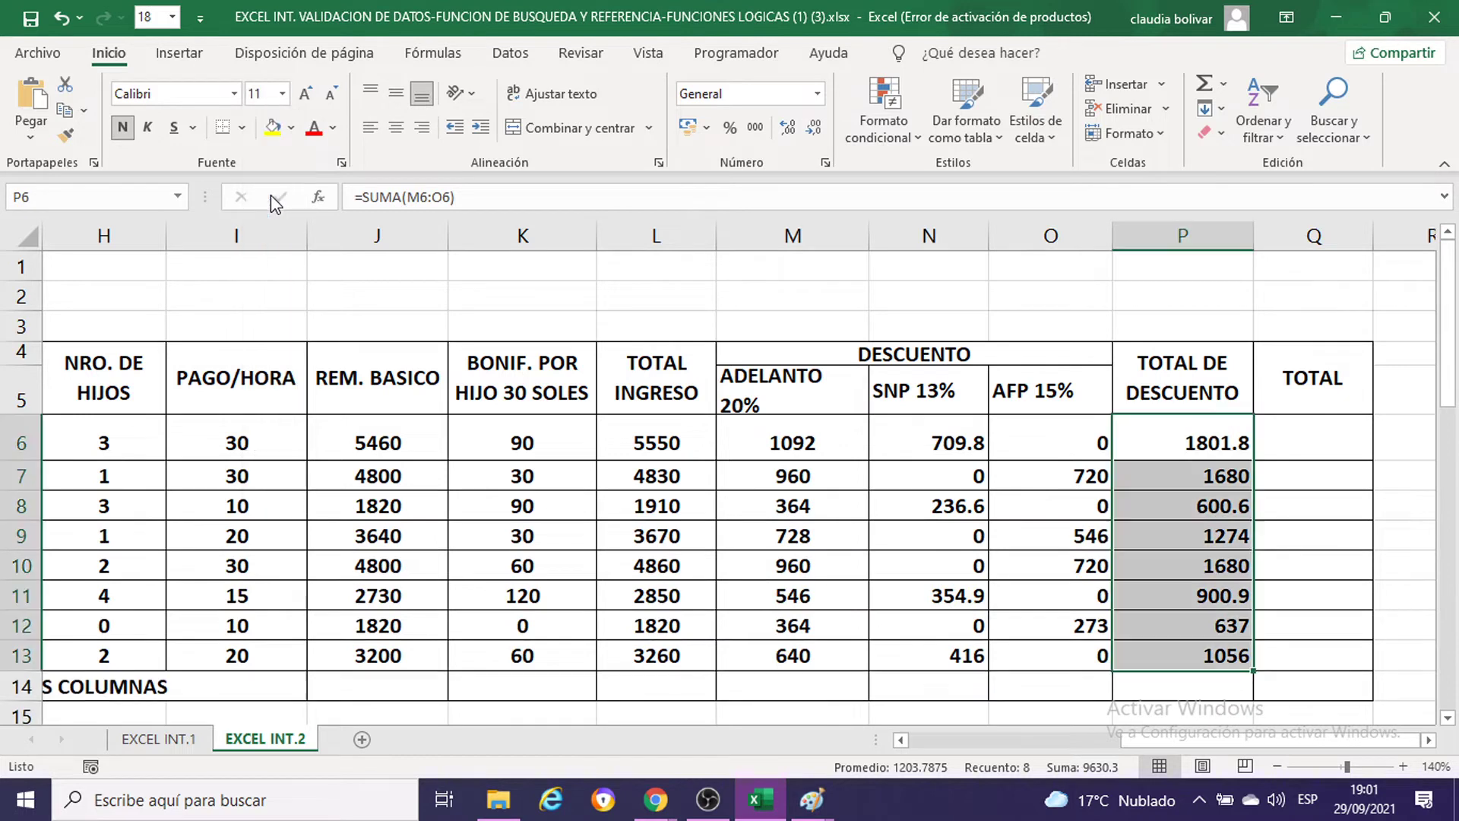
{"action": "left_click", "coordinate": [1341, 441]}
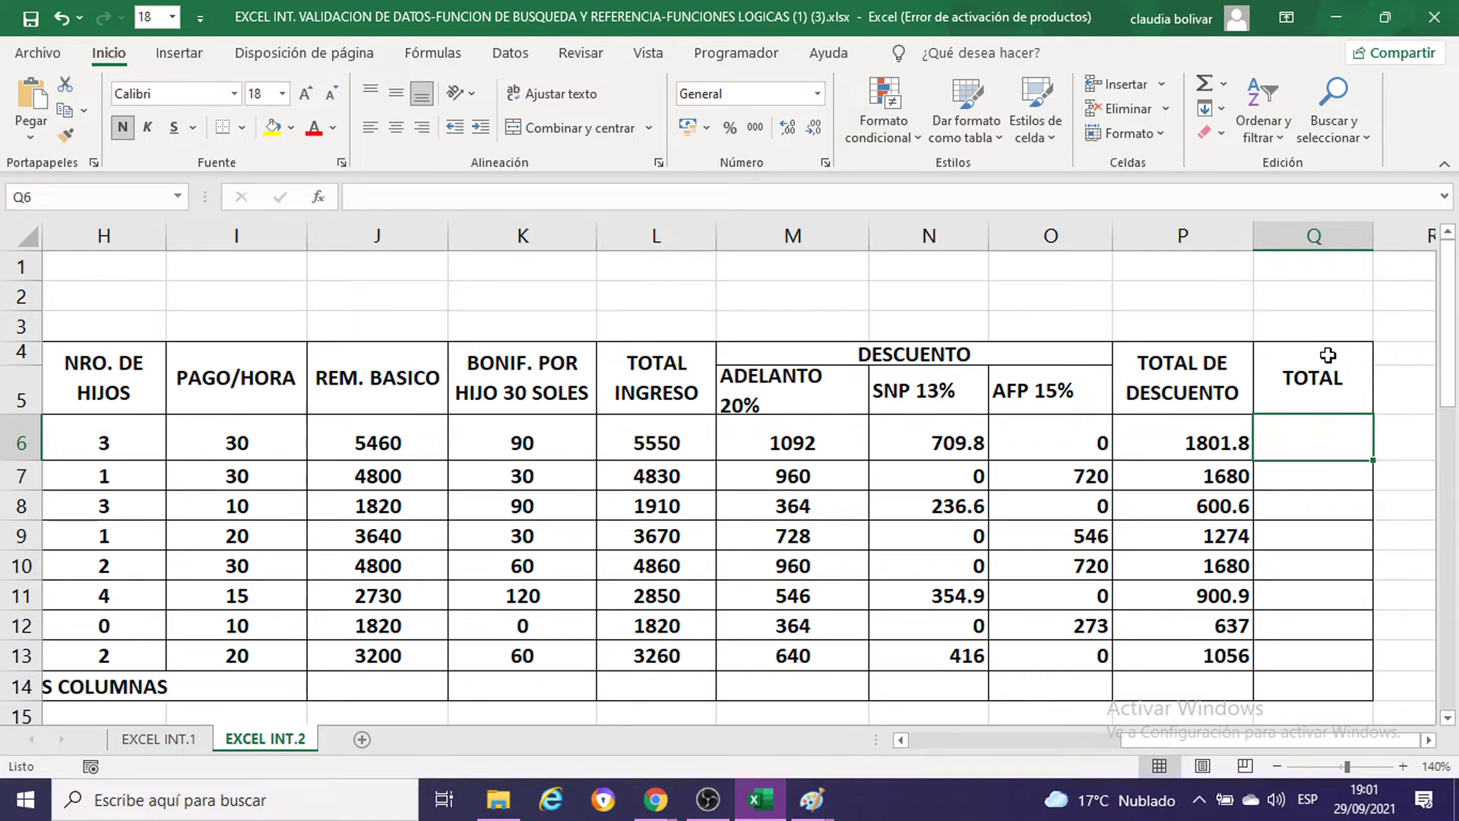
Step: Enter =L6-P6 in Q6, copy it down to Q13 and set size 11 (3748.2 to 2204)
{"action": "type", "text": "="}
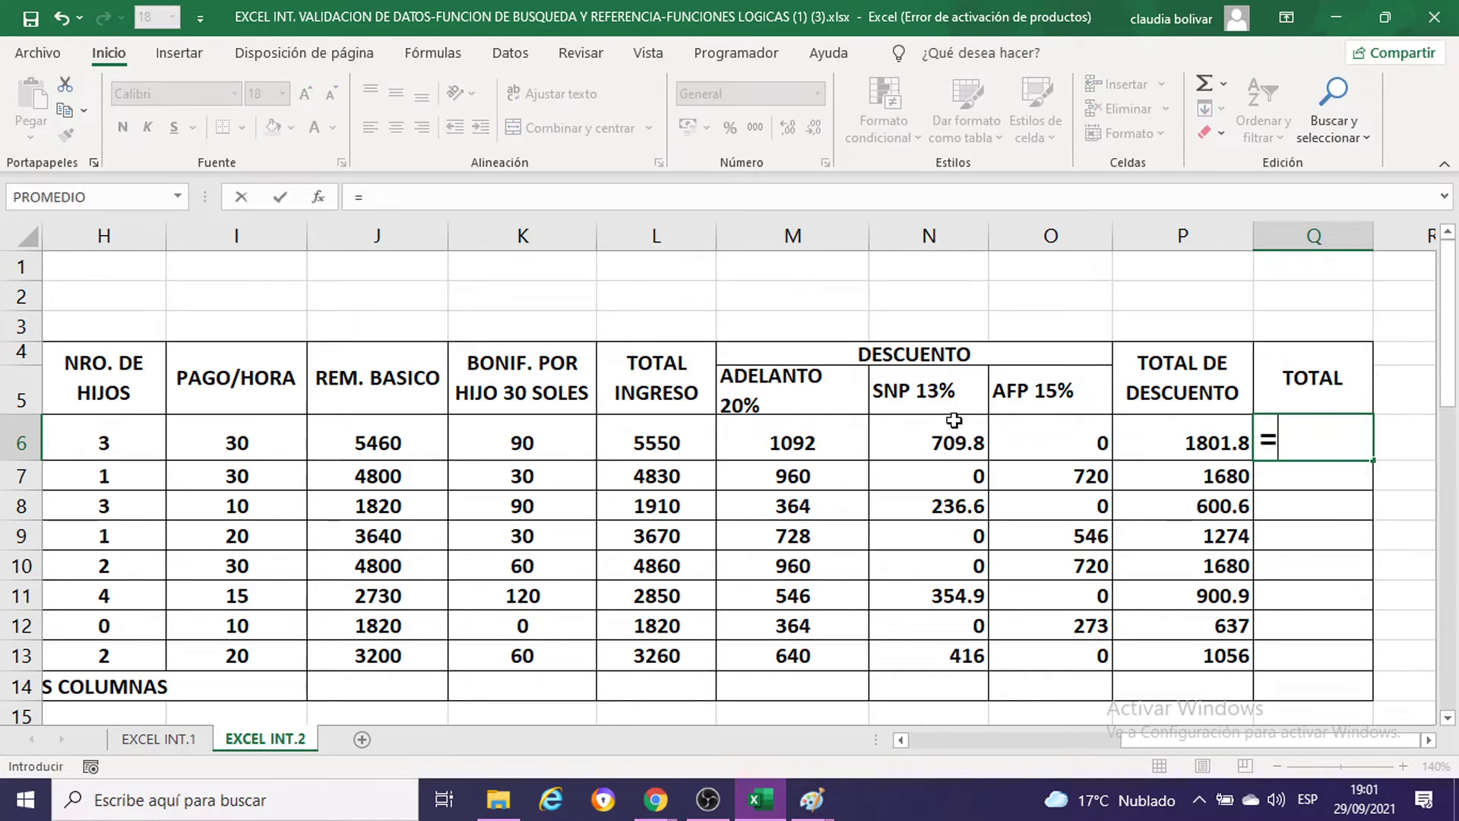
{"action": "left_click", "coordinate": [678, 432]}
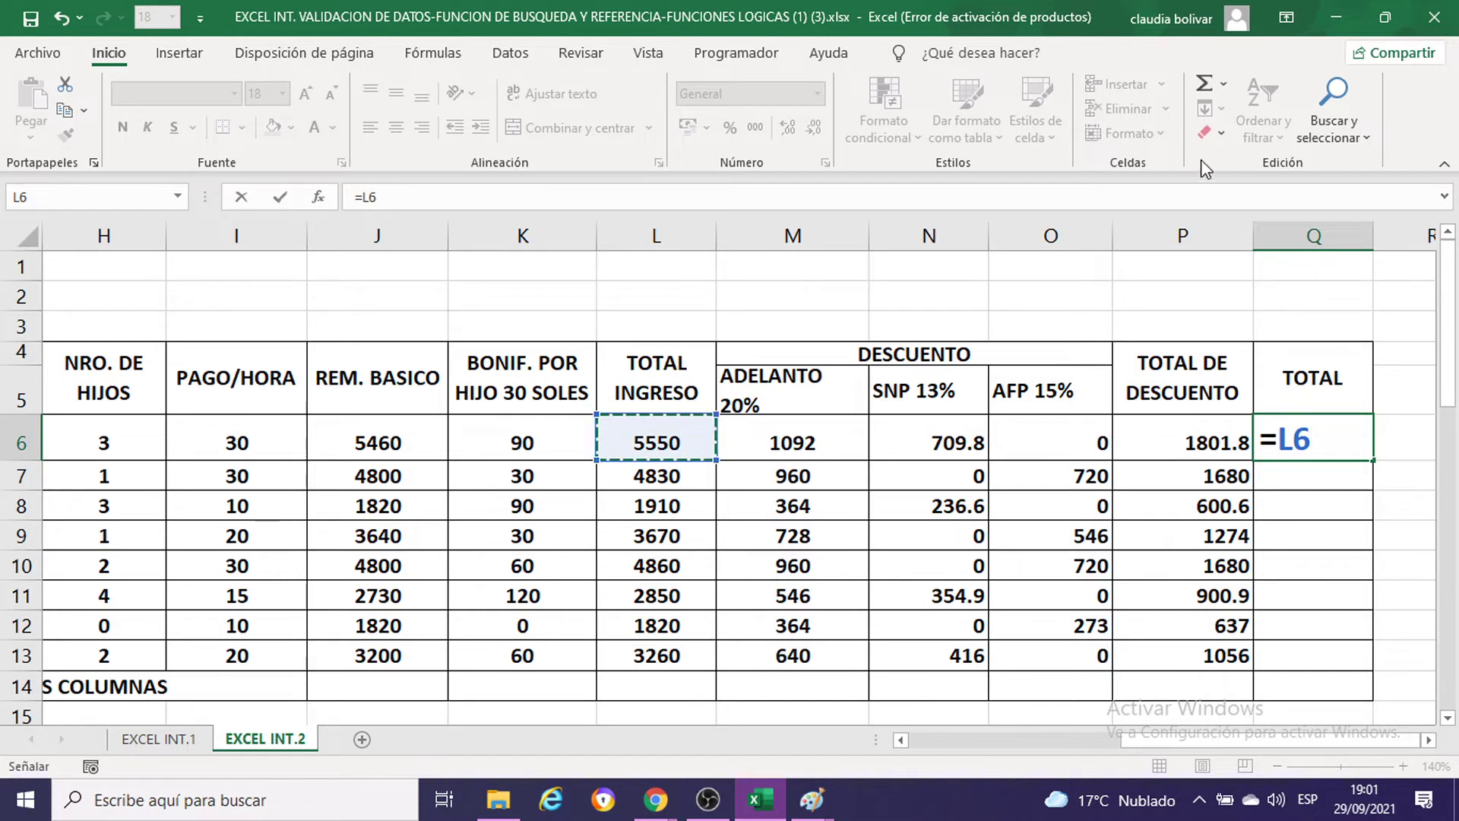
{"action": "type", "text": "-"}
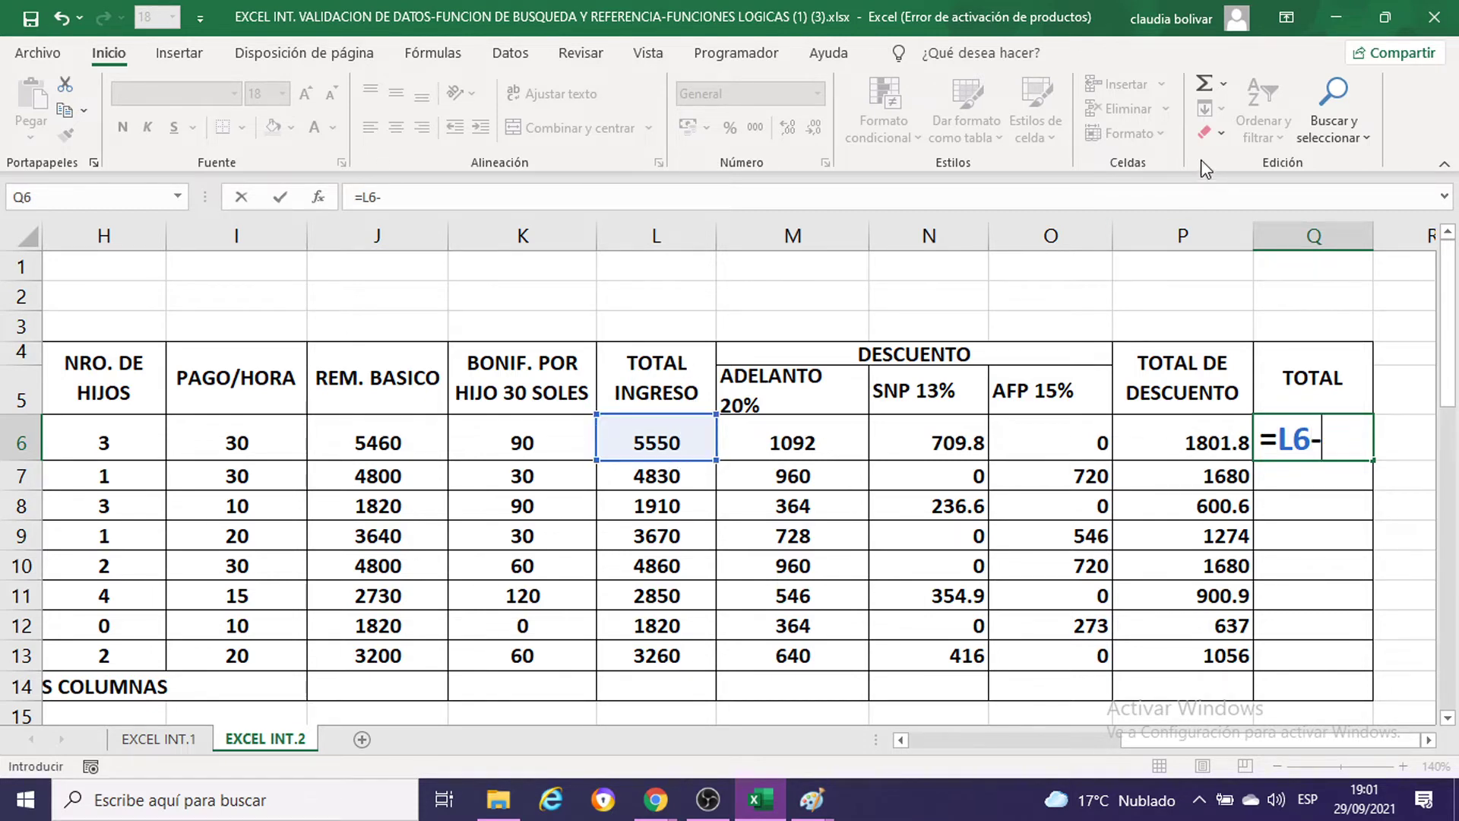
{"action": "left_click", "coordinate": [1211, 435]}
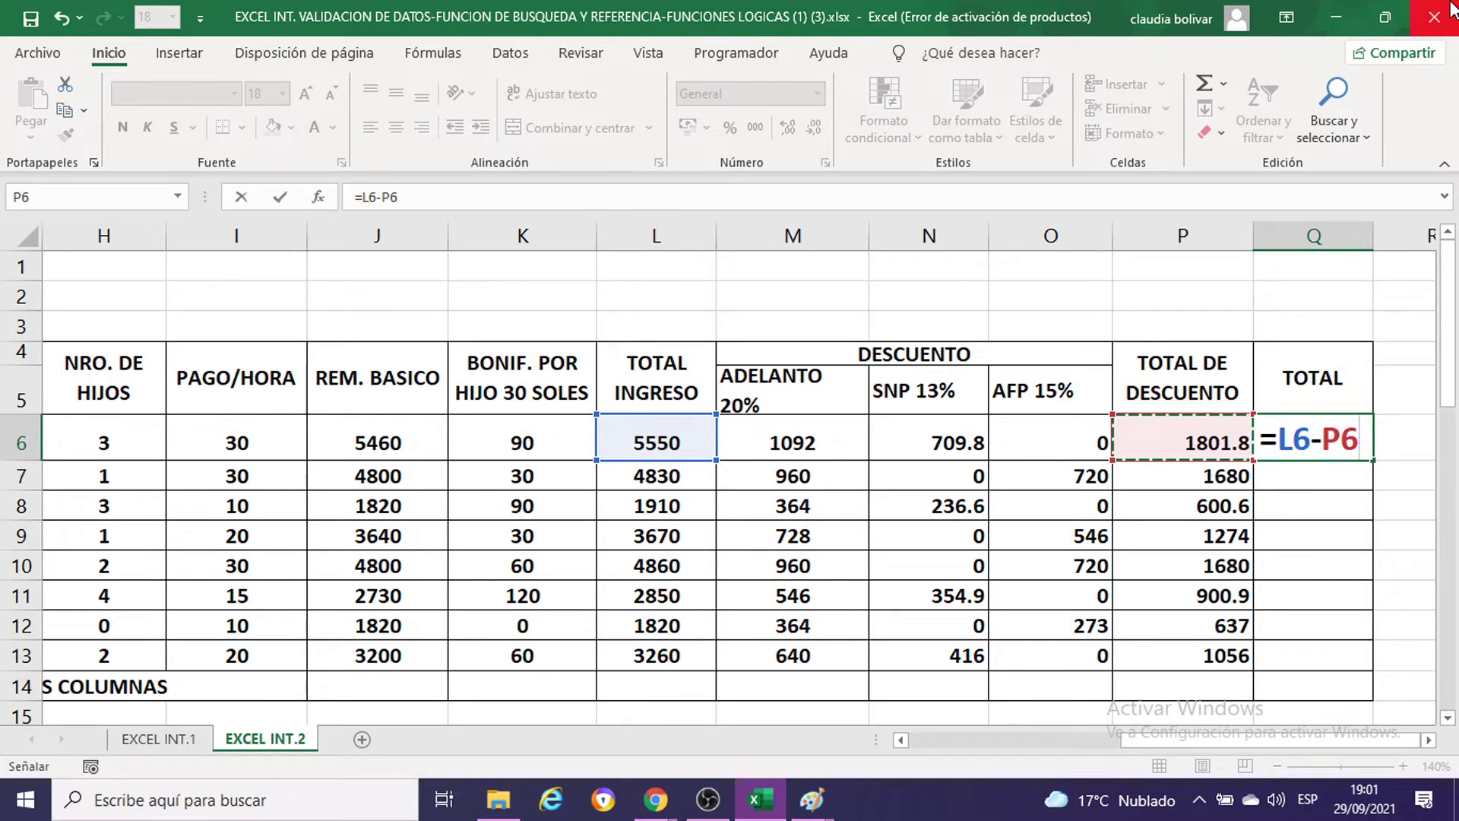
{"action": "key", "text": "Return"}
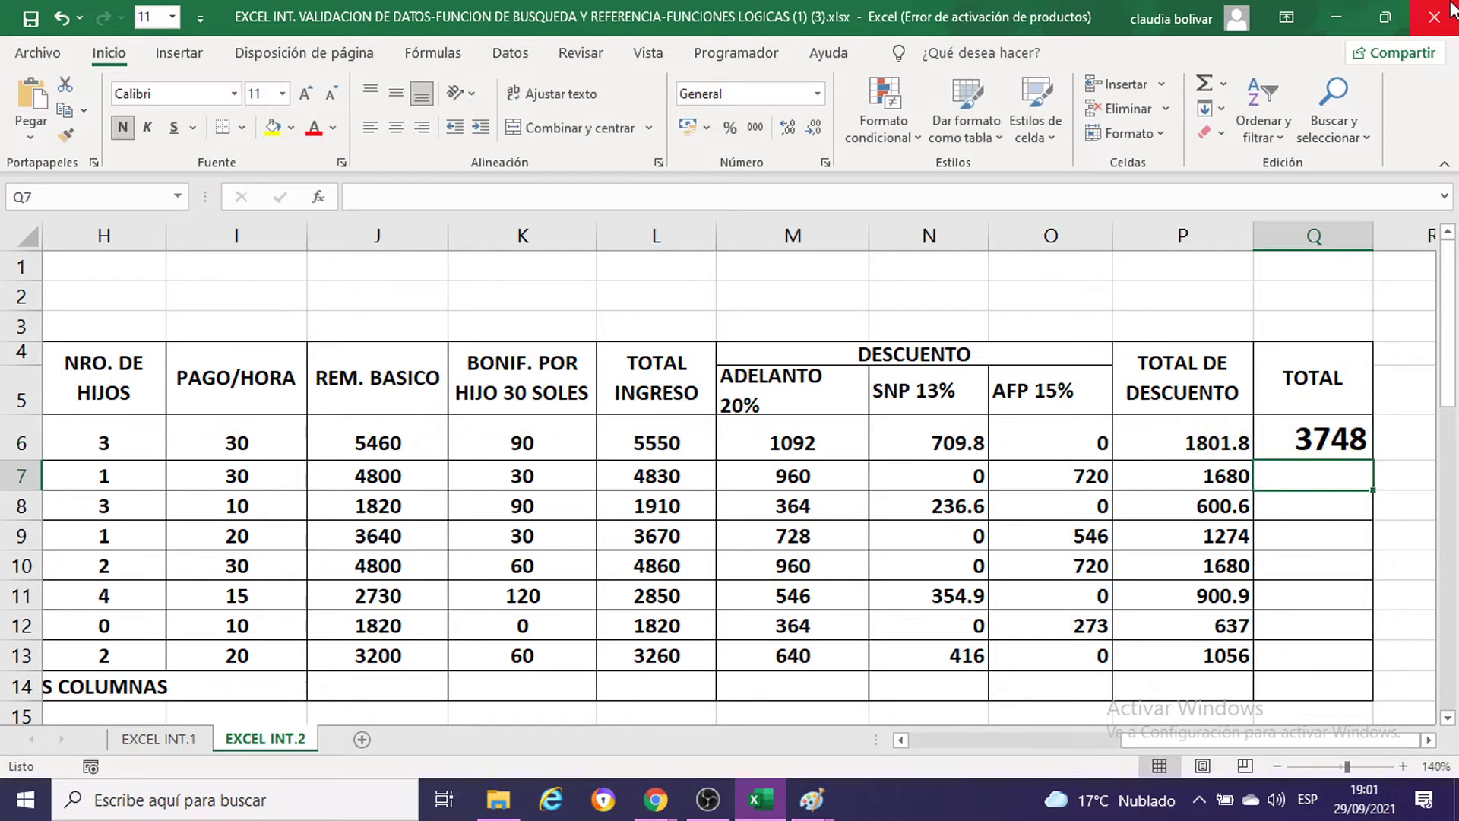
{"action": "left_click", "coordinate": [1292, 437]}
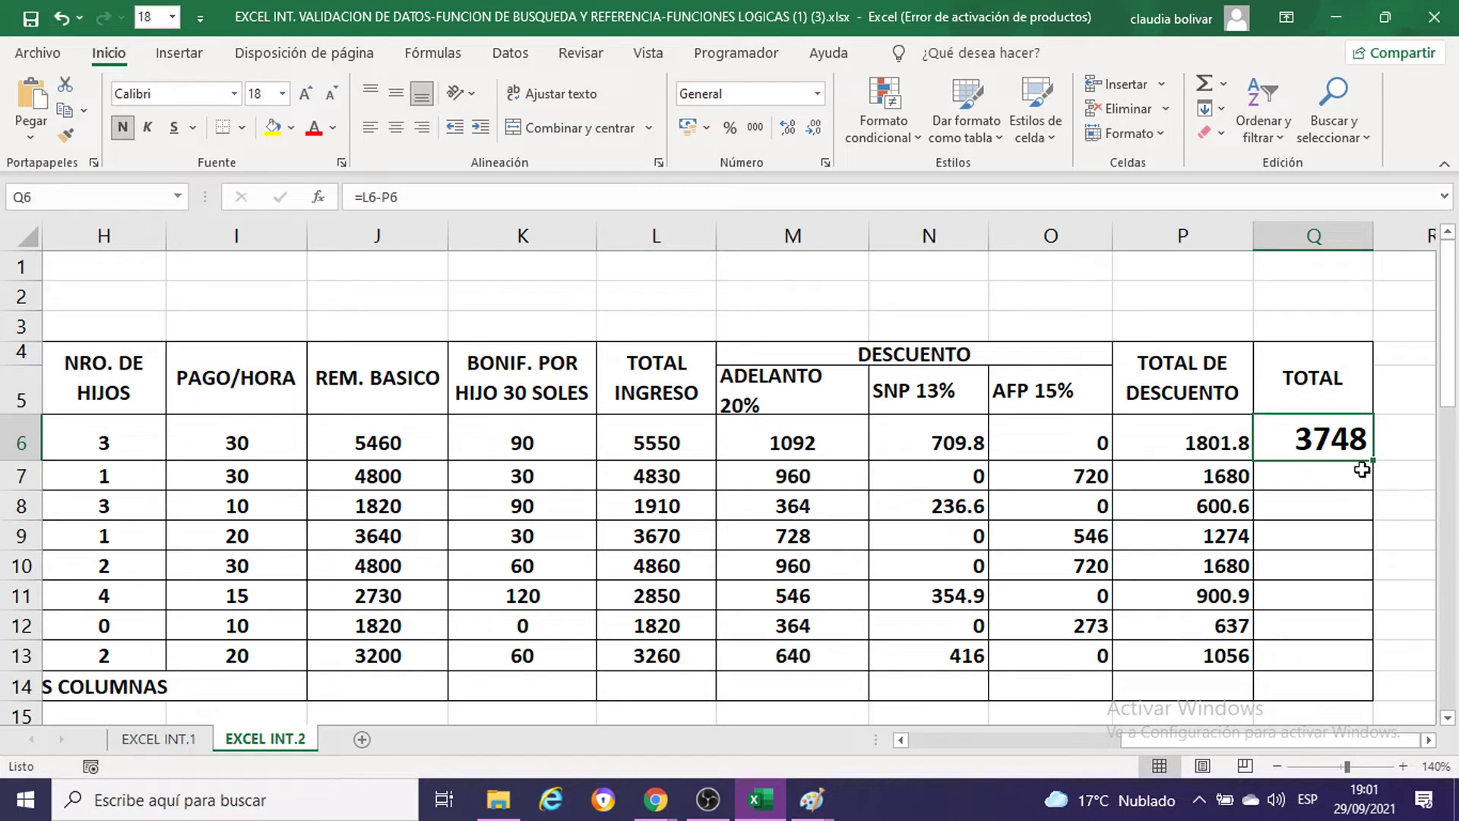
{"action": "left_click_drag", "start_coordinate": [1374, 461], "coordinate": [1344, 673]}
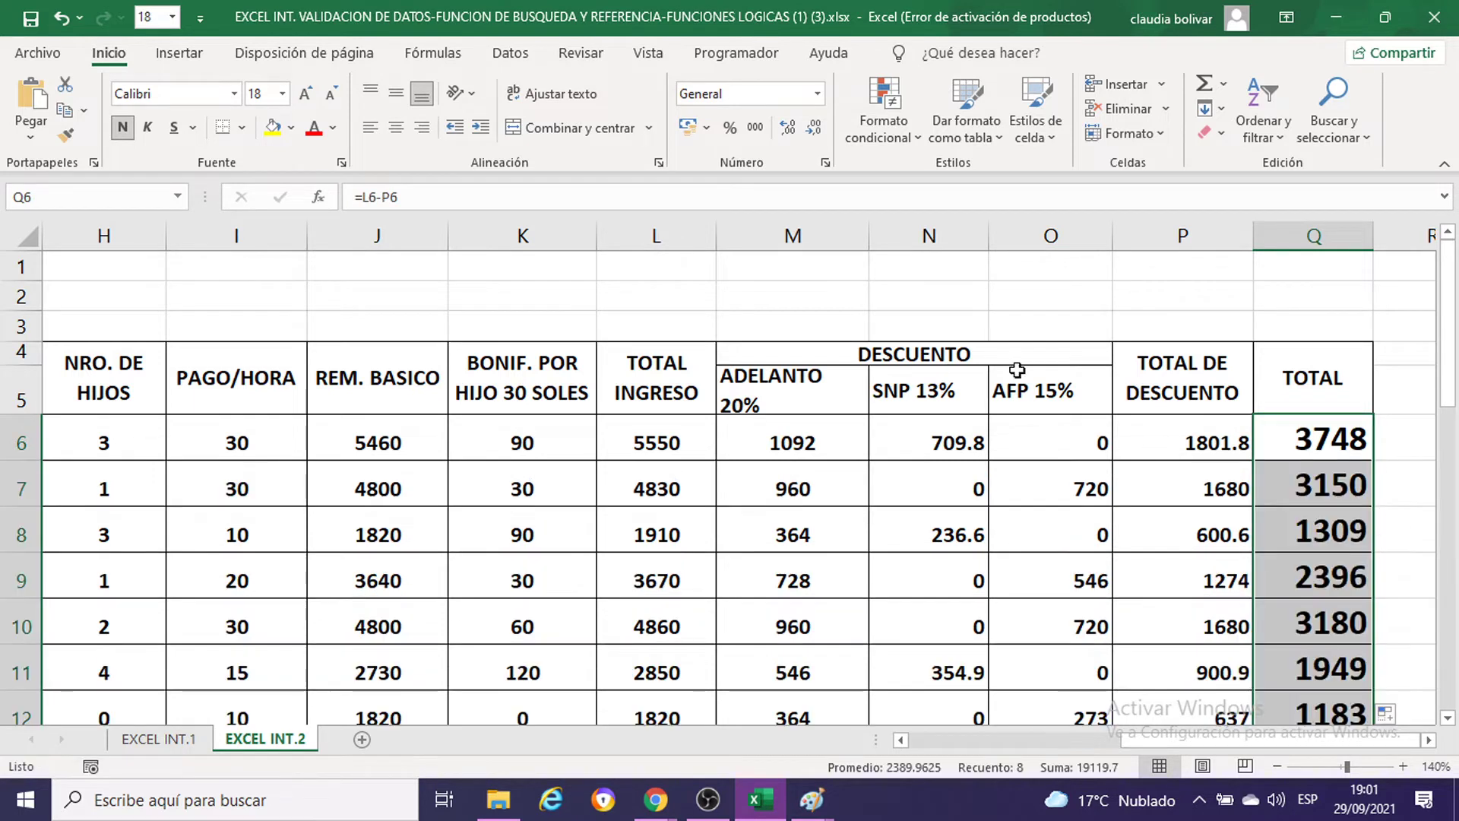
{"action": "left_click", "coordinate": [282, 99]}
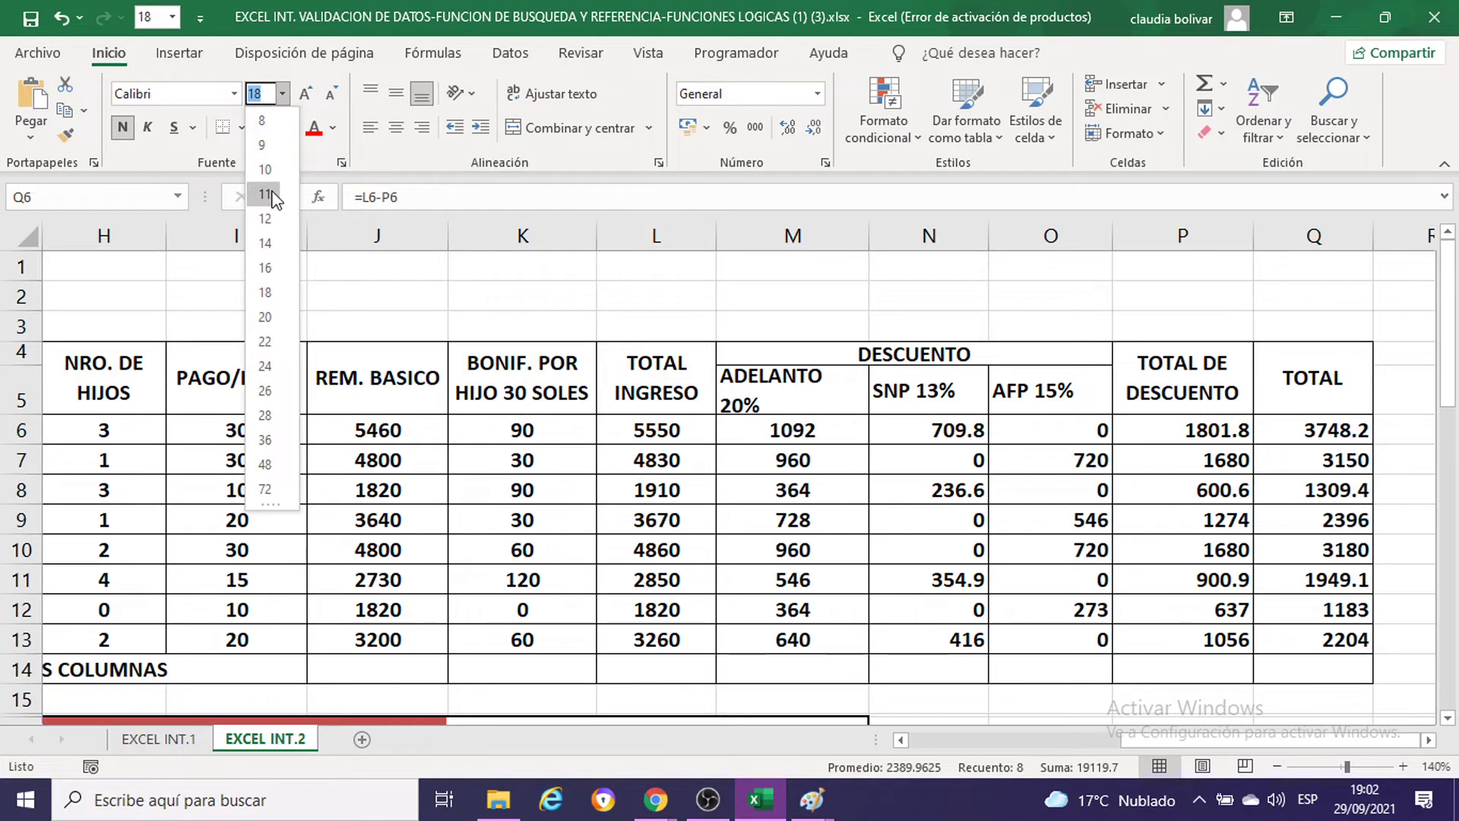
{"action": "left_click", "coordinate": [275, 196]}
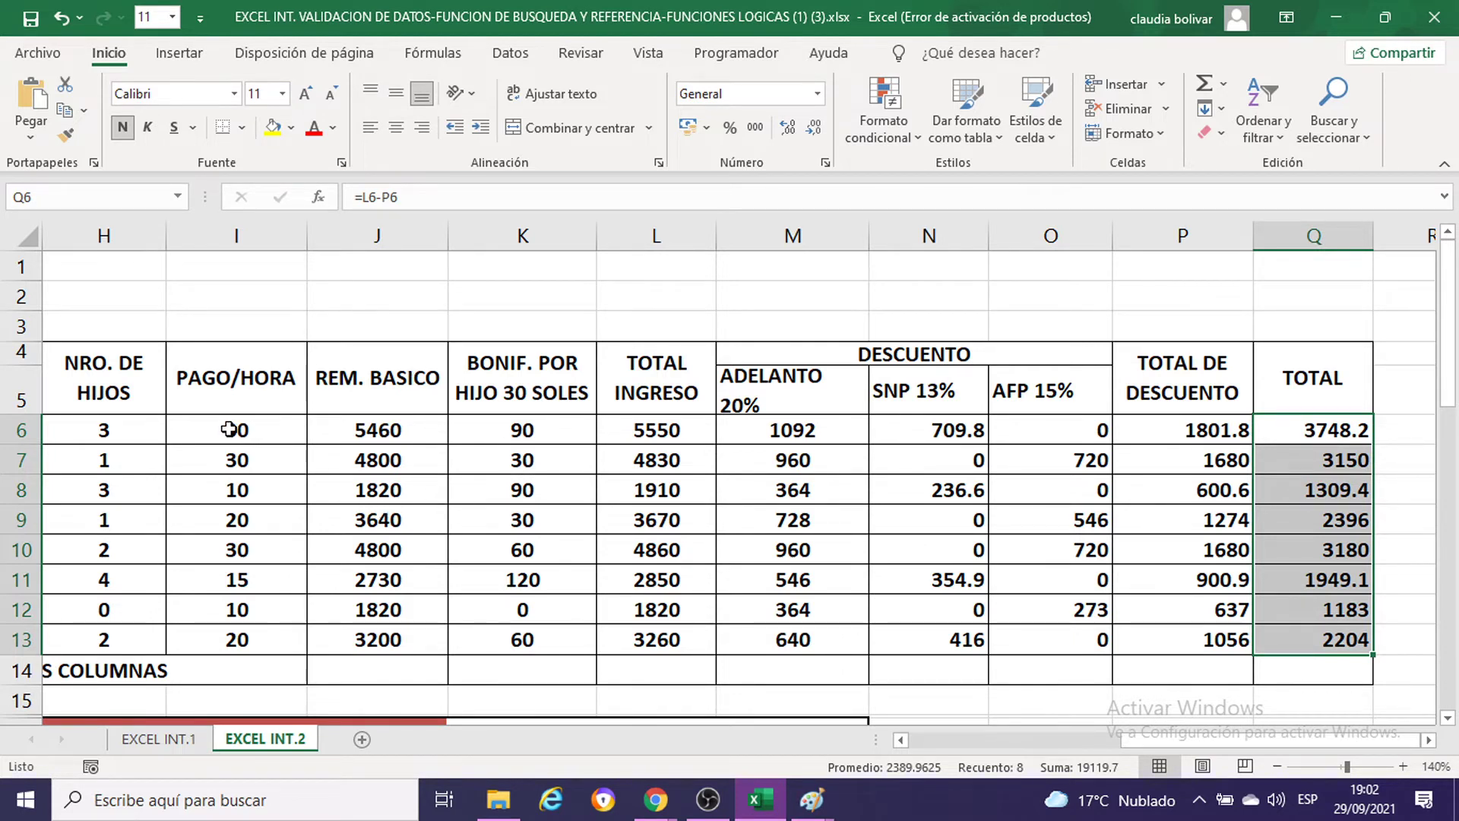
Step: Apply the S/ Español (Perú) accounting format to all amounts in I6:Q13
{"action": "mouse_move", "coordinate": [229, 430]}
{"action": "left_mouse_down"}
{"action": "mouse_move", "coordinate": [679, 630]}
{"action": "mouse_move", "coordinate": [1009, 639]}
{"action": "mouse_move", "coordinate": [1291, 614]}
{"action": "mouse_move", "coordinate": [1315, 637]}
{"action": "left_mouse_up"}
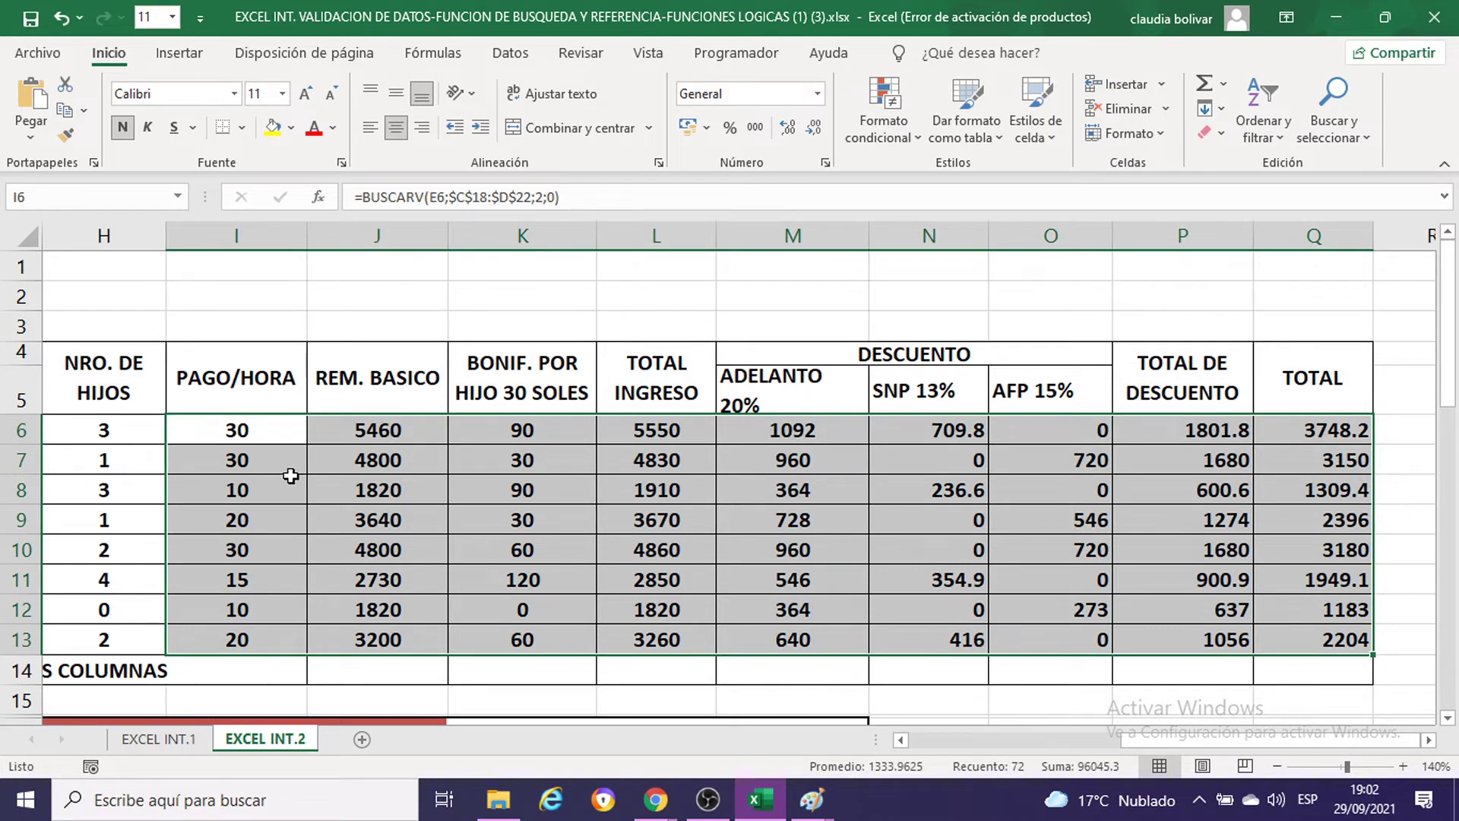
{"action": "left_click", "coordinate": [708, 128]}
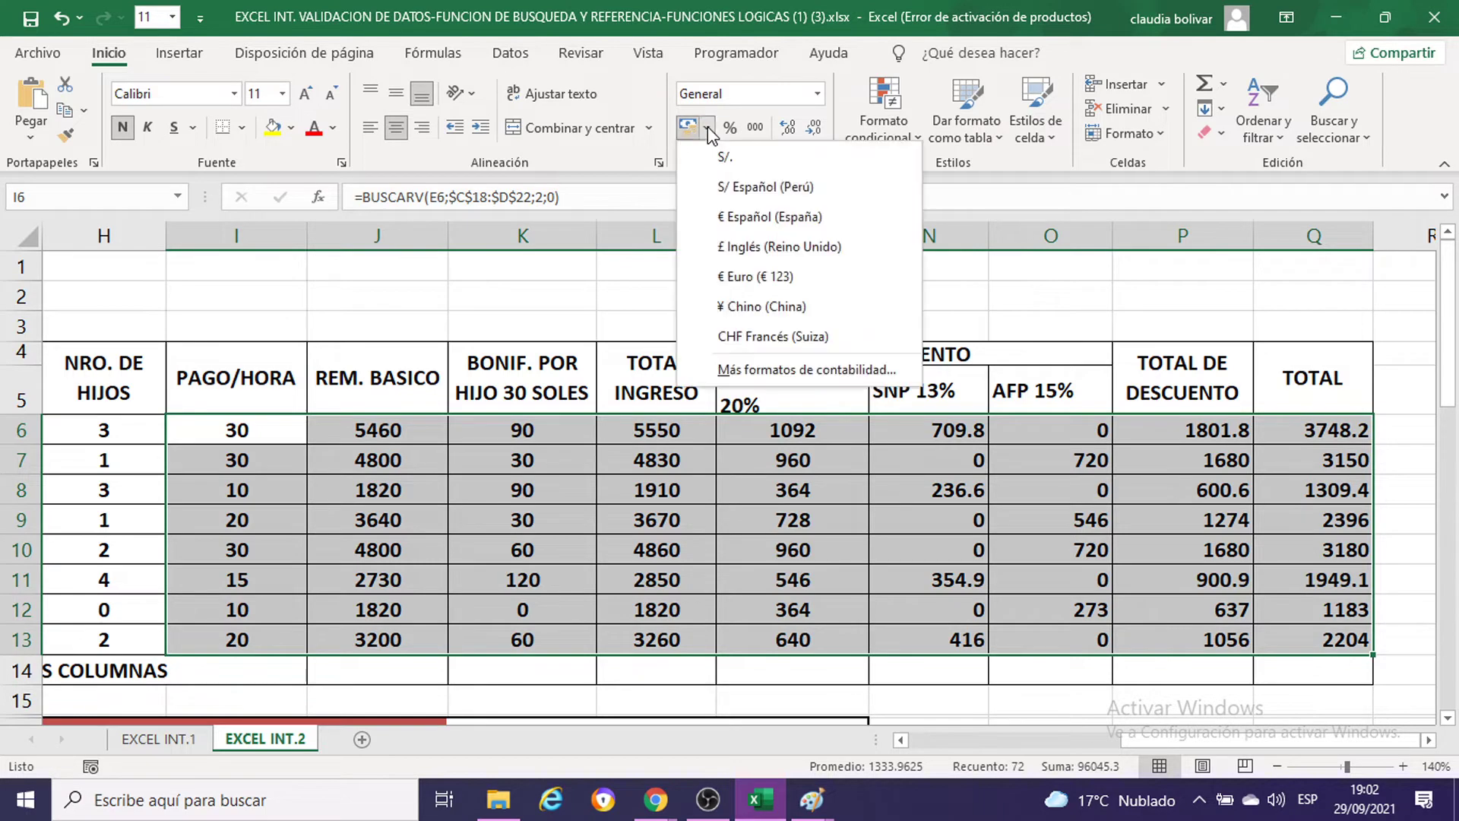
{"action": "left_click", "coordinate": [738, 187]}
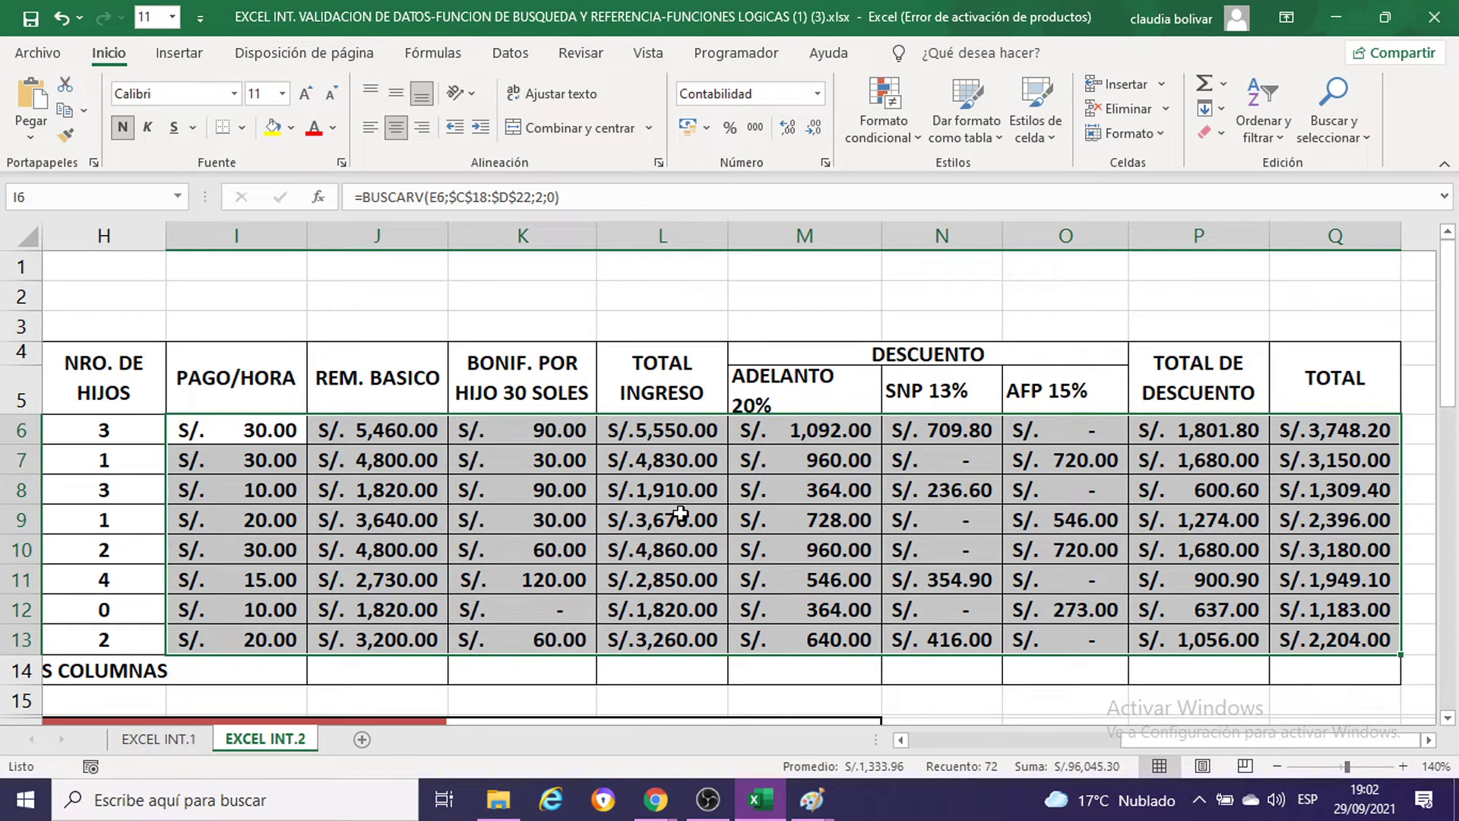
{"action": "scroll", "coordinate": [656, 518], "scroll_direction": "down", "scroll_amount": 1}
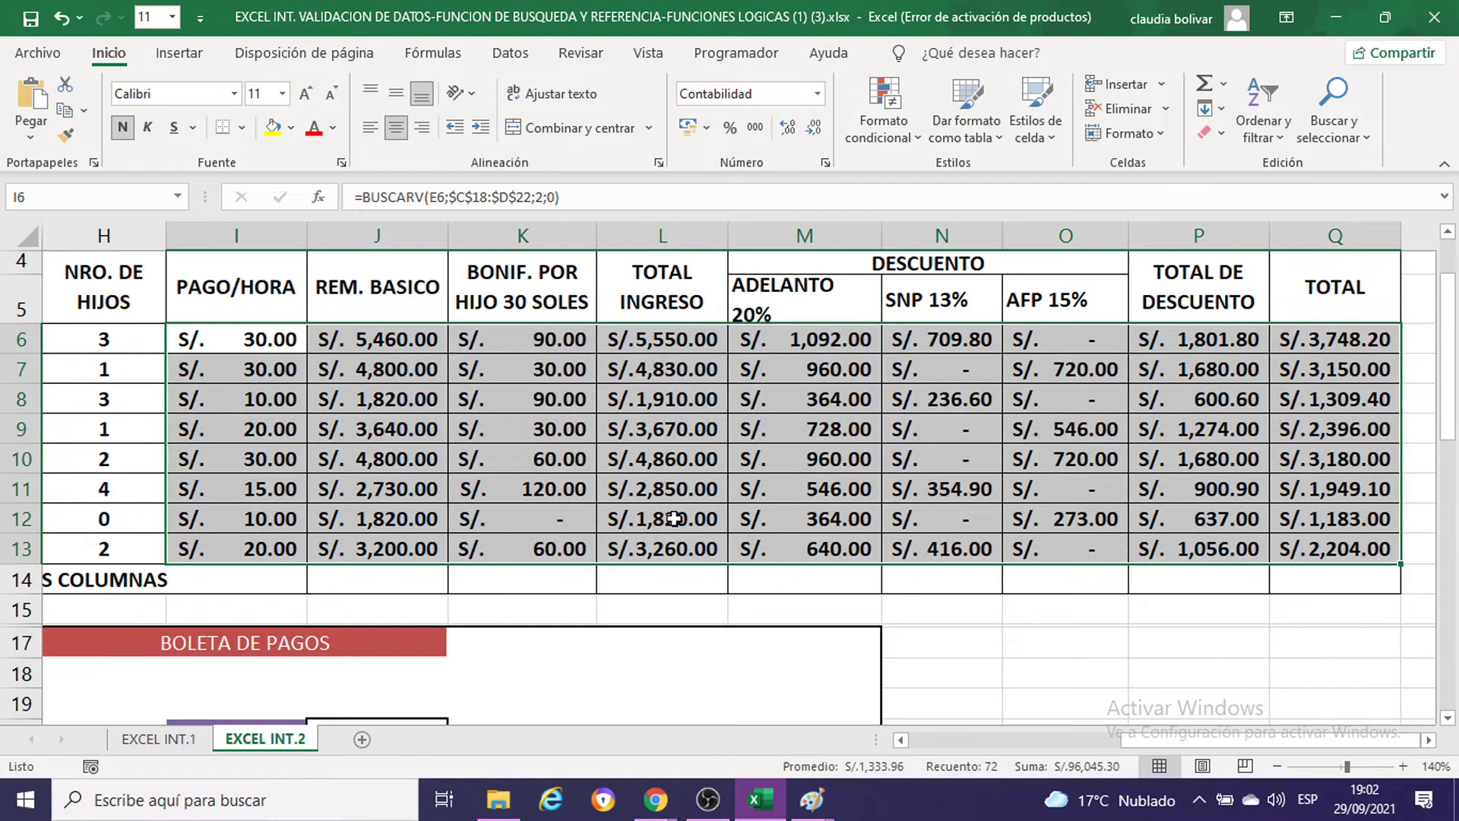
{"action": "scroll", "coordinate": [661, 520], "scroll_direction": "down", "scroll_amount": 3}
Step: Set the GERENTE summary row D26:E26 in RESUMEN-1 to font size 18
{"action": "left_click_drag", "start_coordinate": [1129, 741], "coordinate": [964, 764]}
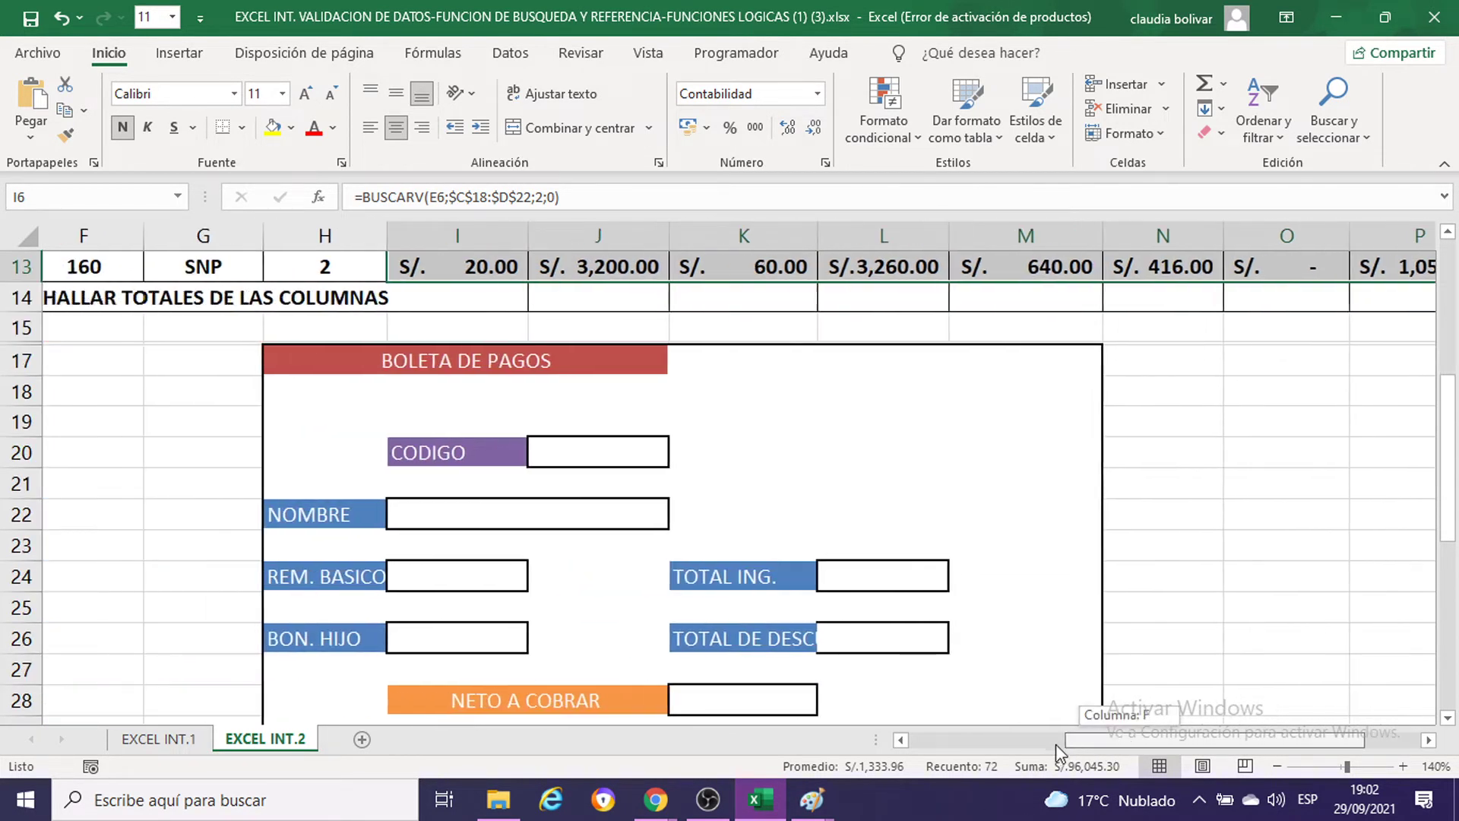
{"action": "scroll", "coordinate": [624, 628], "scroll_direction": "down", "scroll_amount": 1}
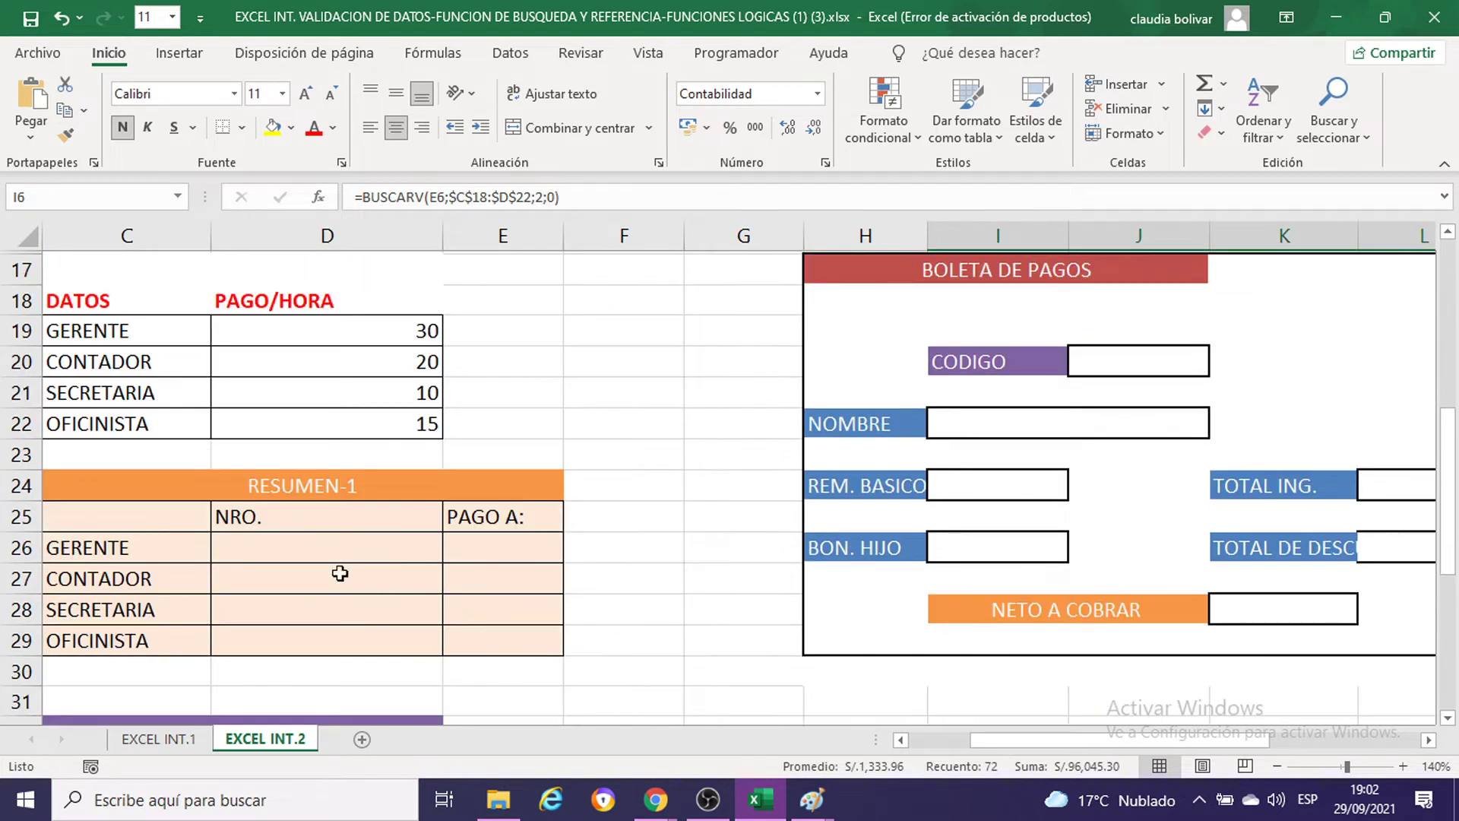
{"action": "left_click", "coordinate": [290, 552]}
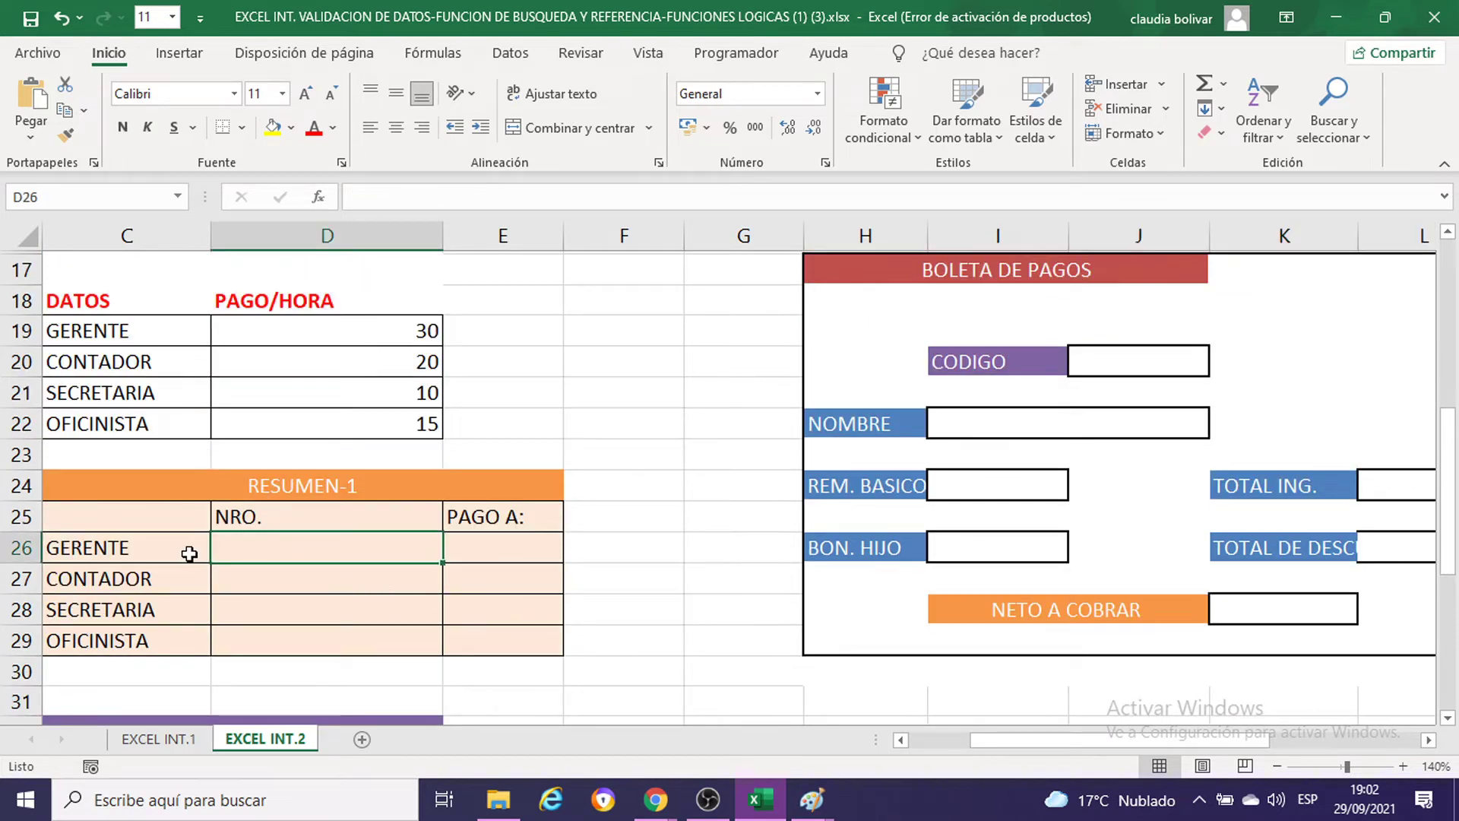
{"action": "left_click", "coordinate": [517, 540]}
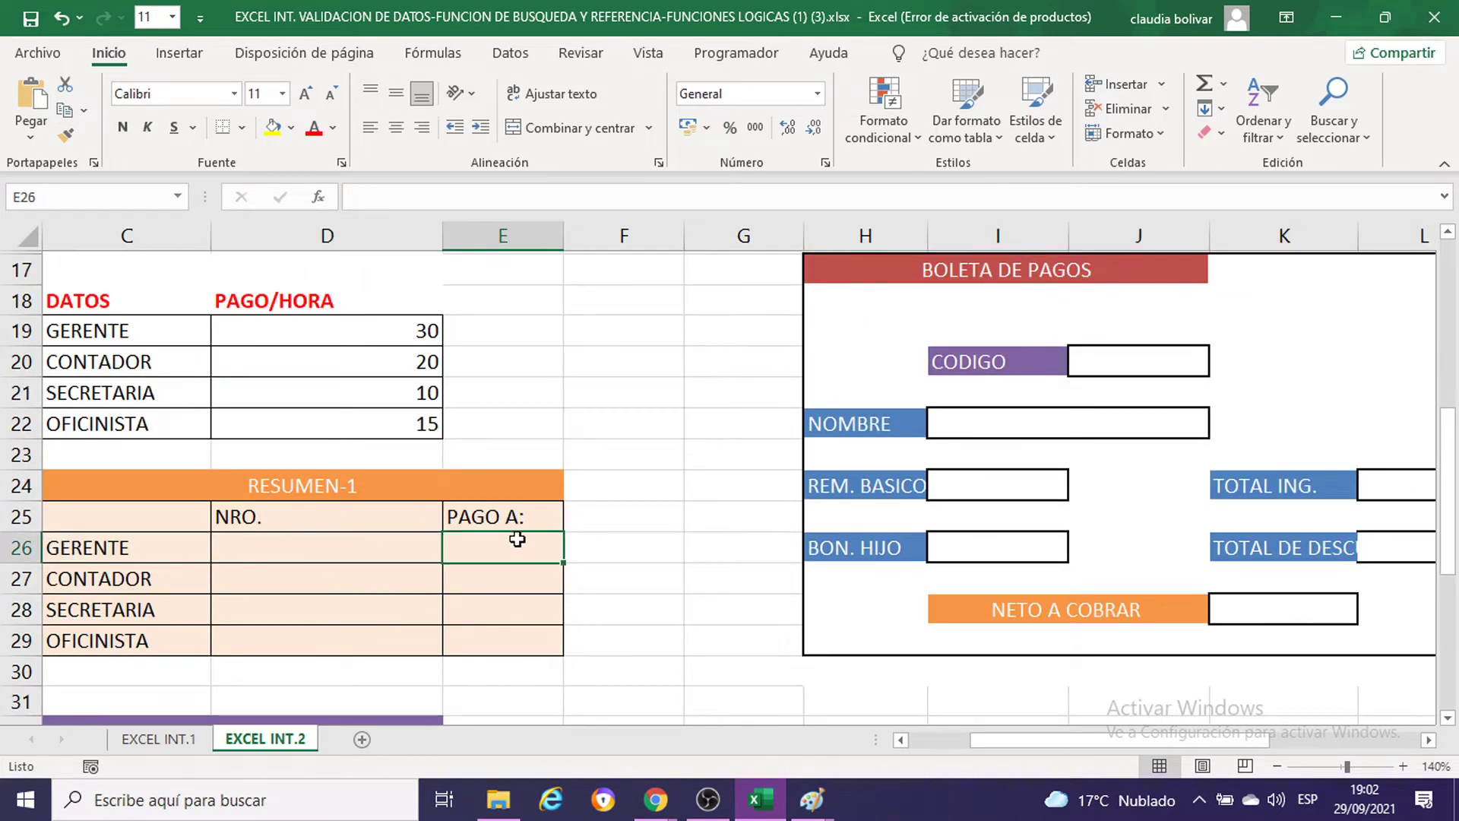
{"action": "left_click", "coordinate": [301, 548]}
{"action": "left_click_drag", "start_coordinate": [300, 548], "coordinate": [453, 544]}
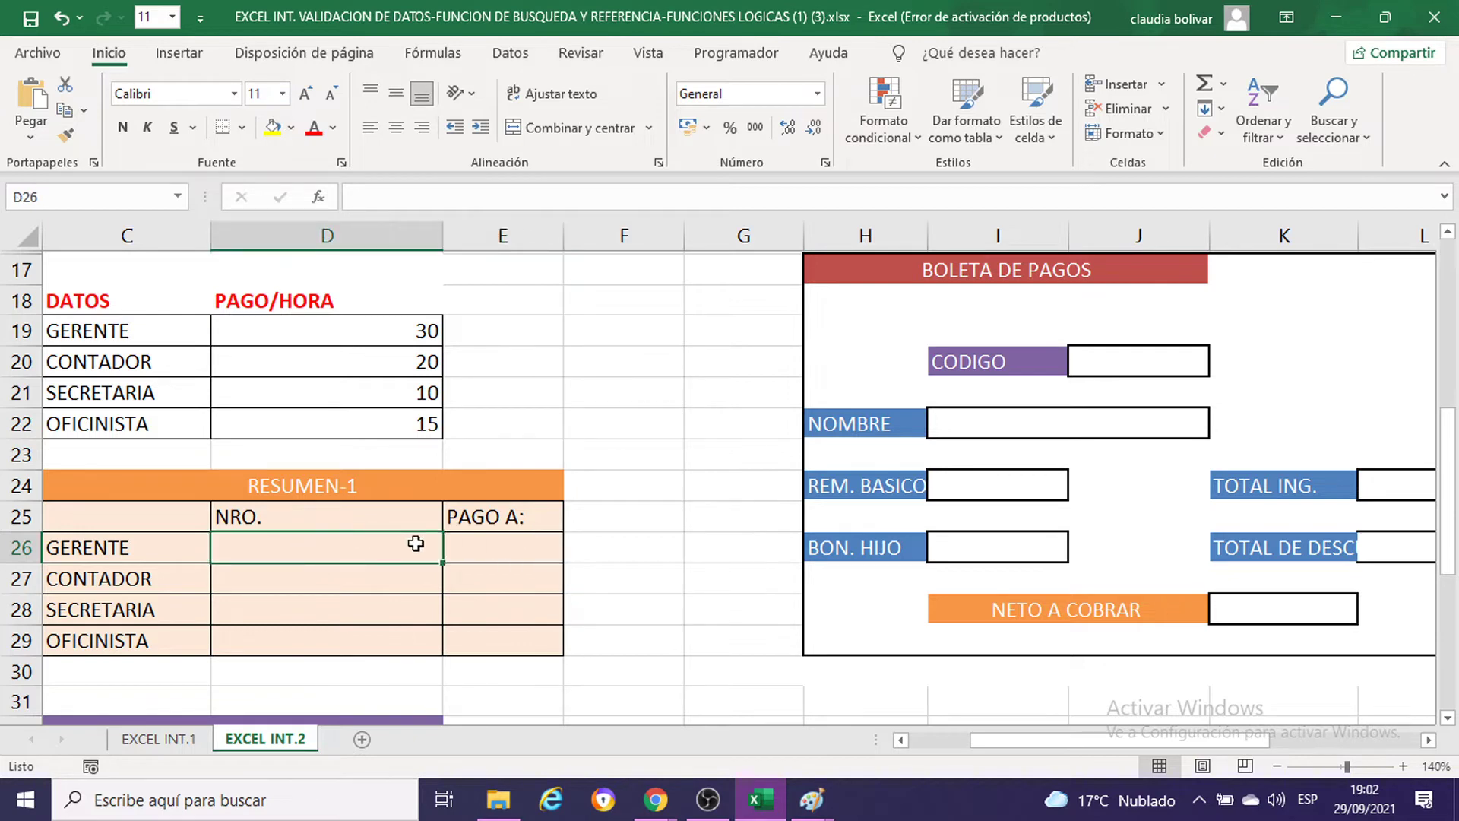
{"action": "left_click", "coordinate": [284, 94]}
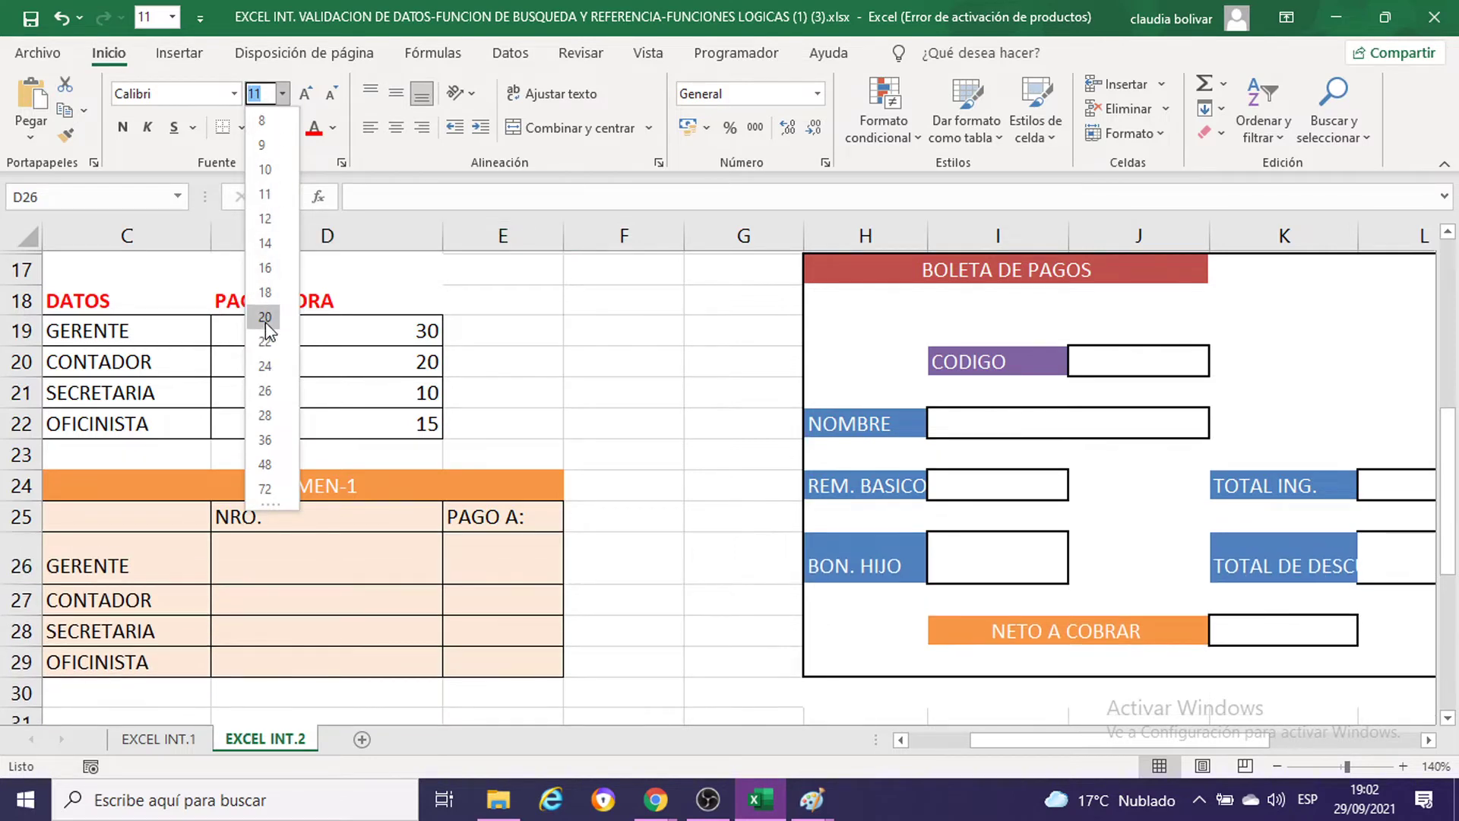
{"action": "left_click", "coordinate": [265, 293]}
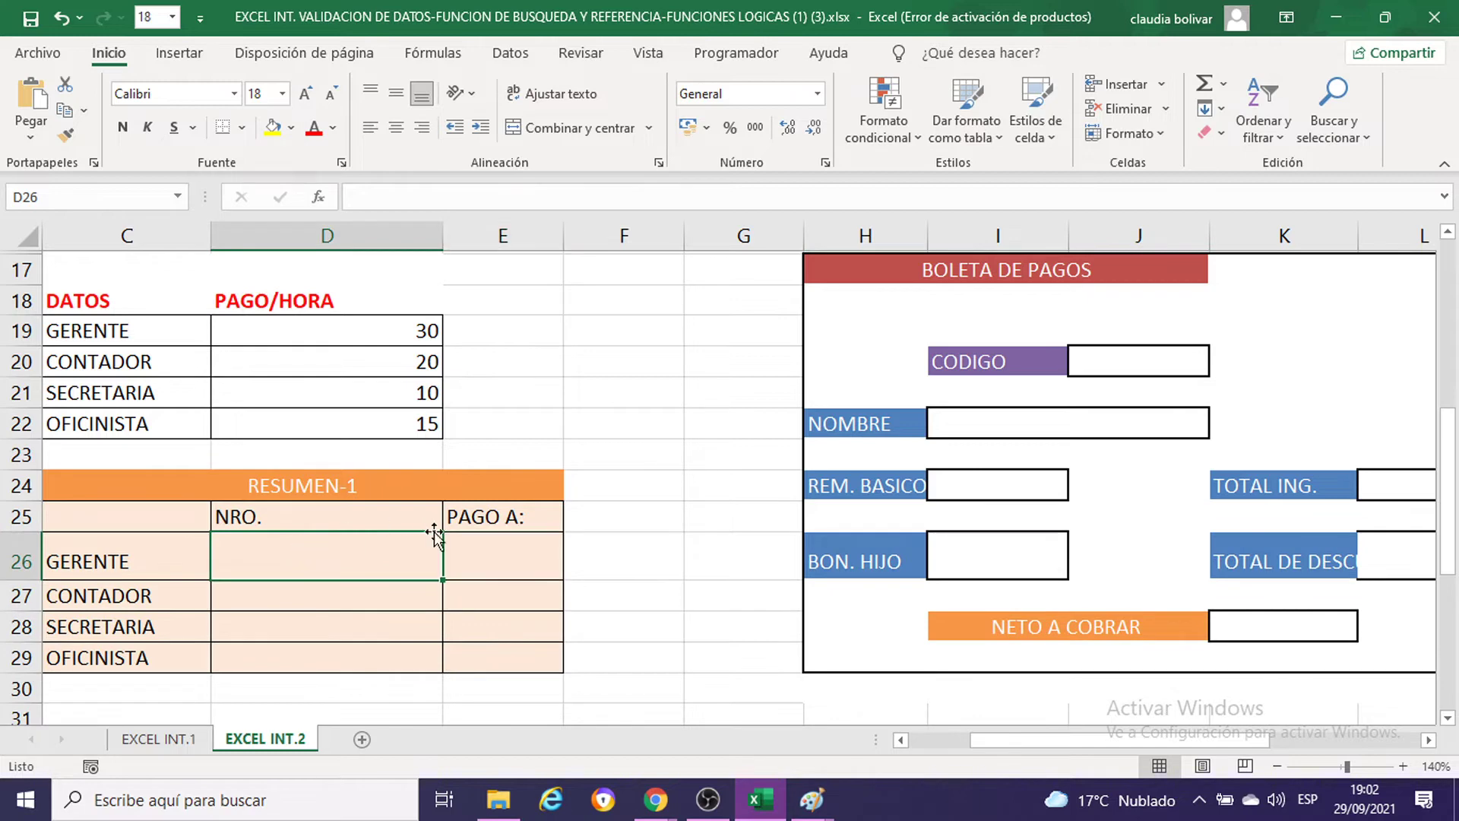
Step: Count the GERENTE entries in the payroll's CARGO column
{"action": "left_click", "coordinate": [491, 570]}
{"action": "left_click", "coordinate": [376, 570]}
{"action": "scroll", "coordinate": [135, 519], "scroll_direction": "up", "scroll_amount": 4}
{"action": "left_click", "coordinate": [473, 337]}
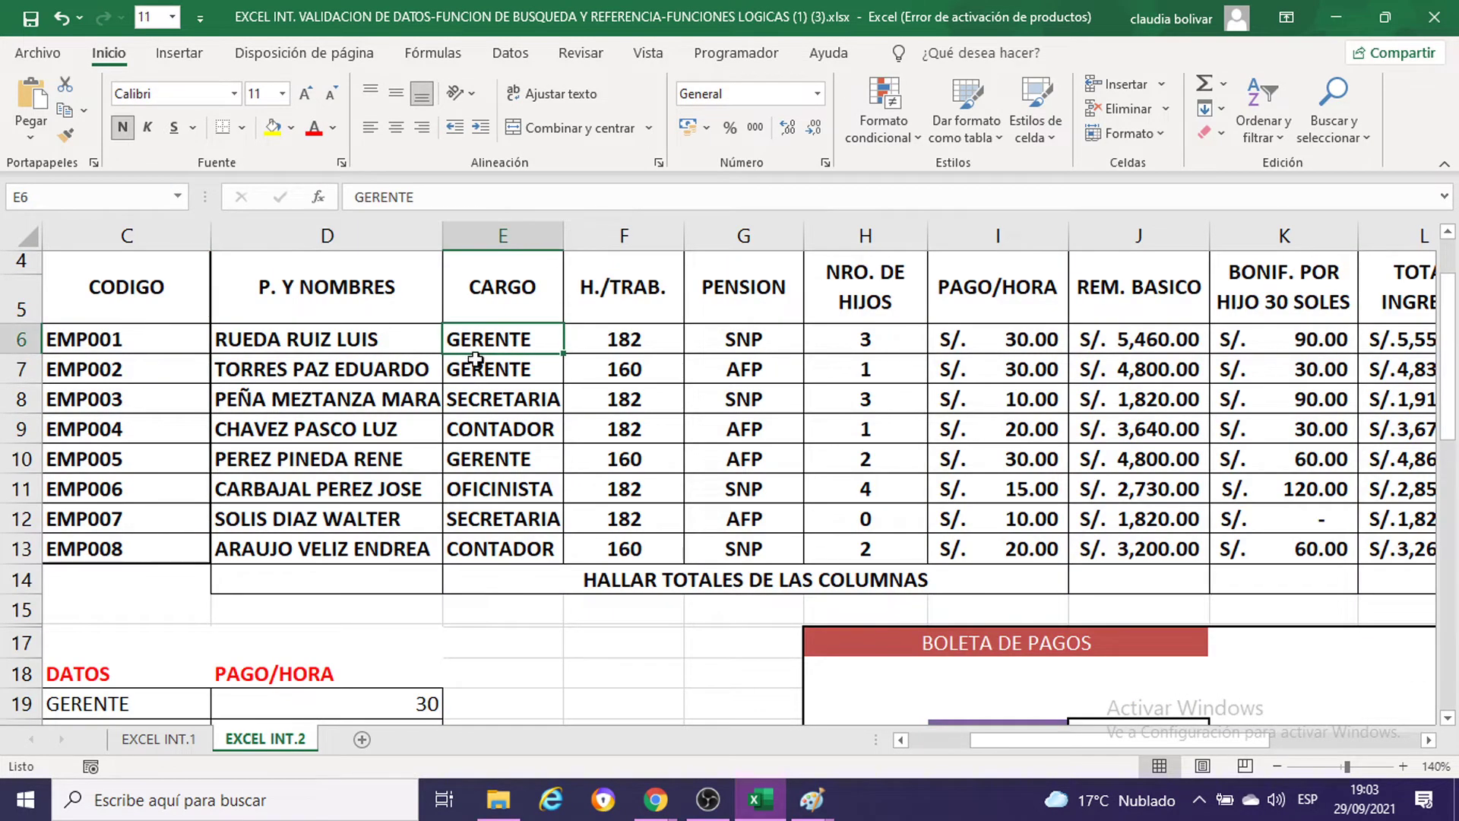
{"action": "left_click", "coordinate": [477, 372]}
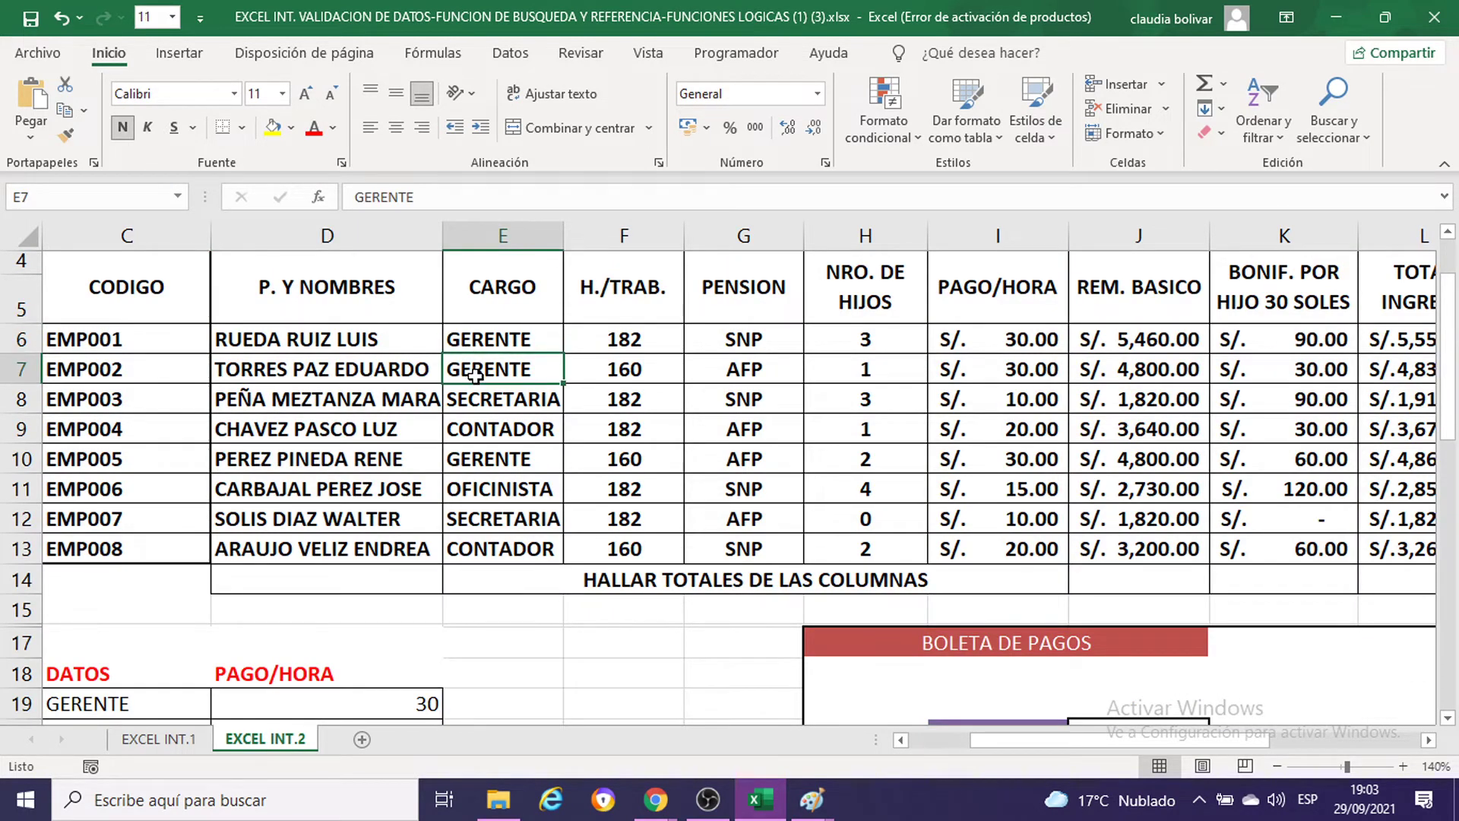
{"action": "left_click", "coordinate": [495, 460]}
{"action": "scroll", "coordinate": [496, 460], "scroll_direction": "down", "scroll_amount": 3}
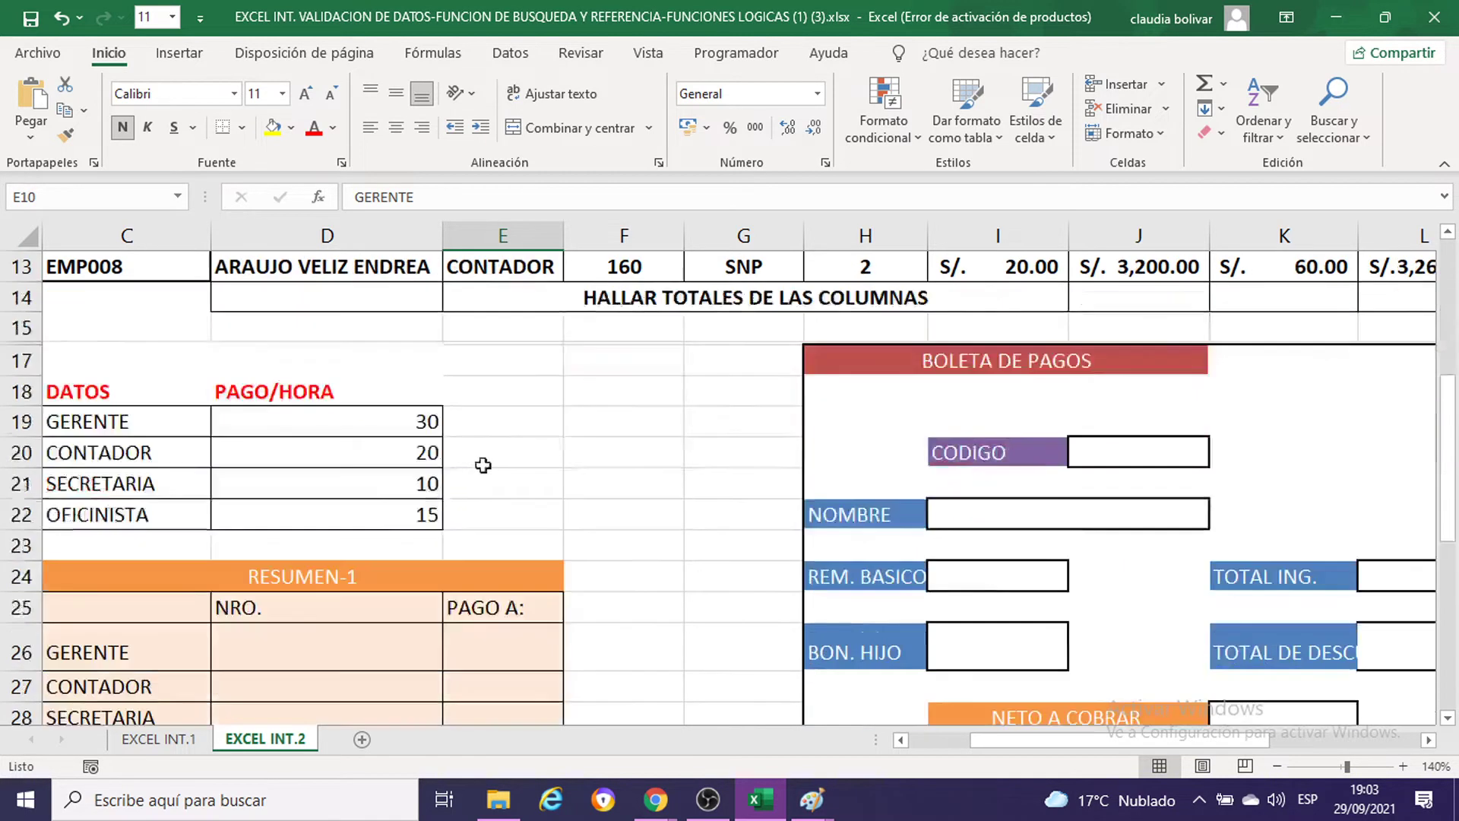
{"action": "scroll", "coordinate": [312, 555], "scroll_direction": "down", "scroll_amount": 1}
Step: Enter 3 as the GERENTE count in D26
{"action": "left_click", "coordinate": [316, 559]}
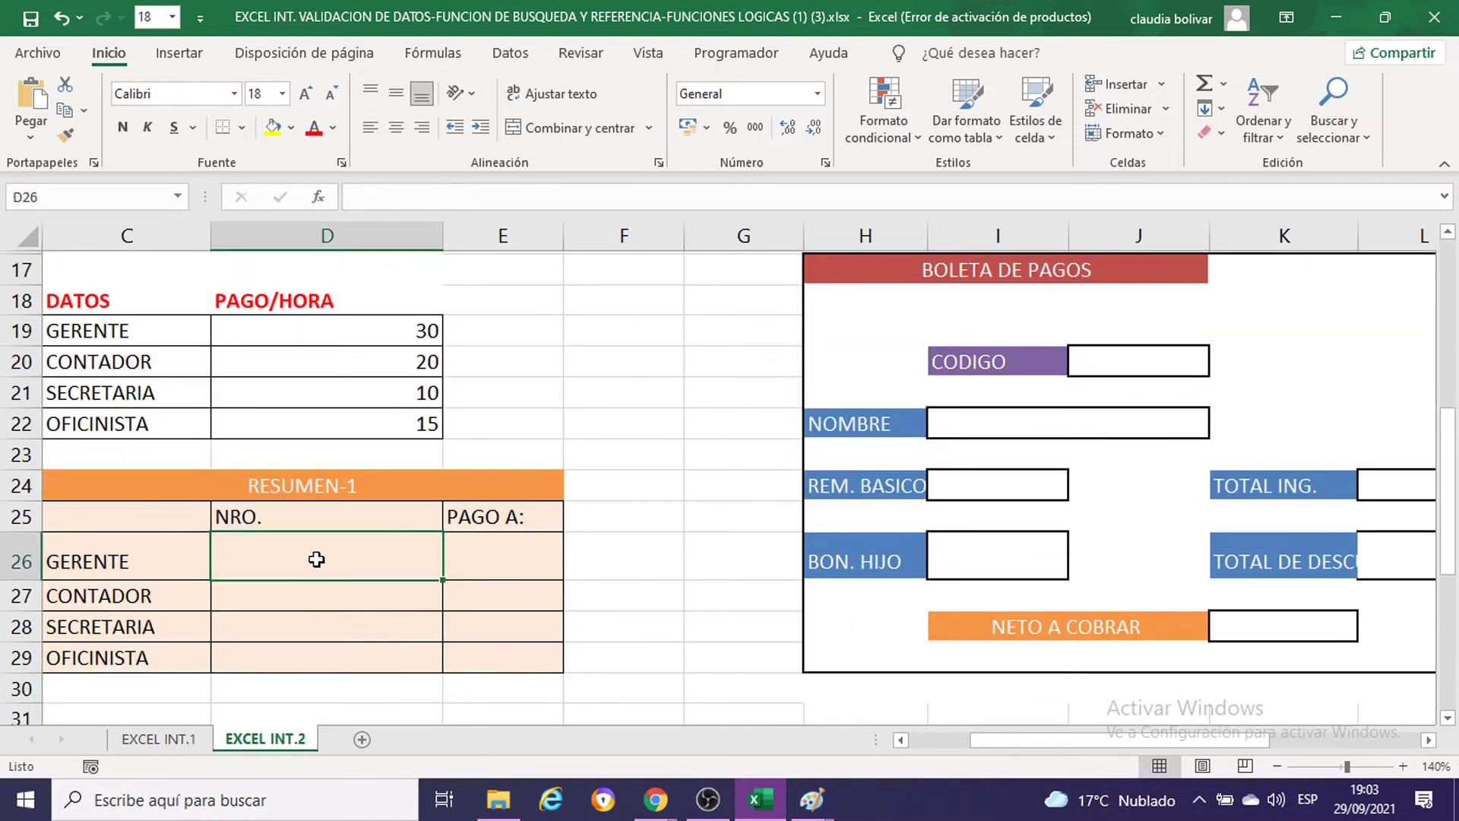
{"action": "type", "text": "3"}
{"action": "key", "text": "Return"}
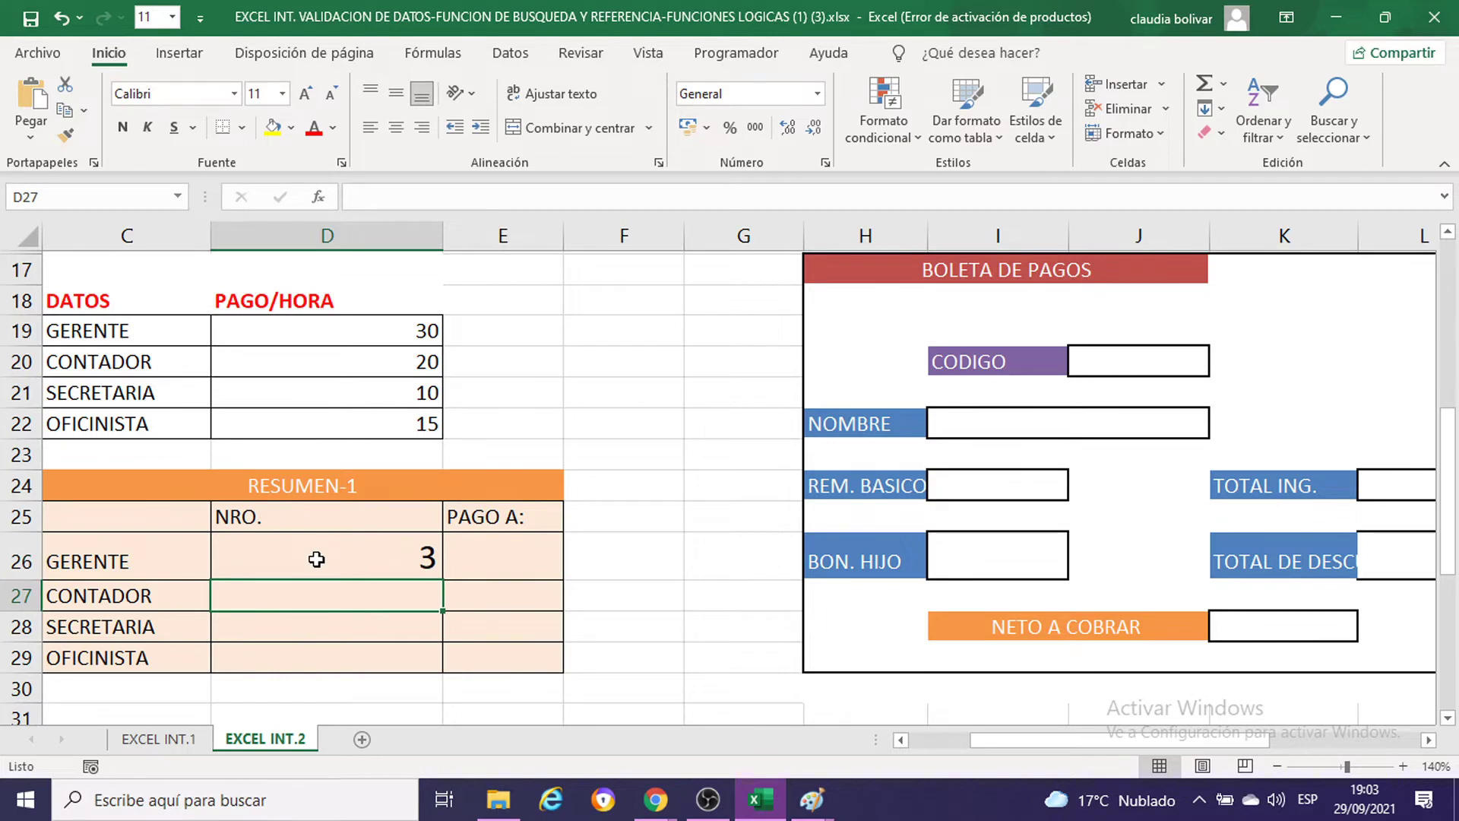
{"action": "left_click", "coordinate": [317, 559]}
{"action": "scroll", "coordinate": [466, 604], "scroll_direction": "up", "scroll_amount": 3}
{"action": "scroll", "coordinate": [483, 570], "scroll_direction": "up", "scroll_amount": 2}
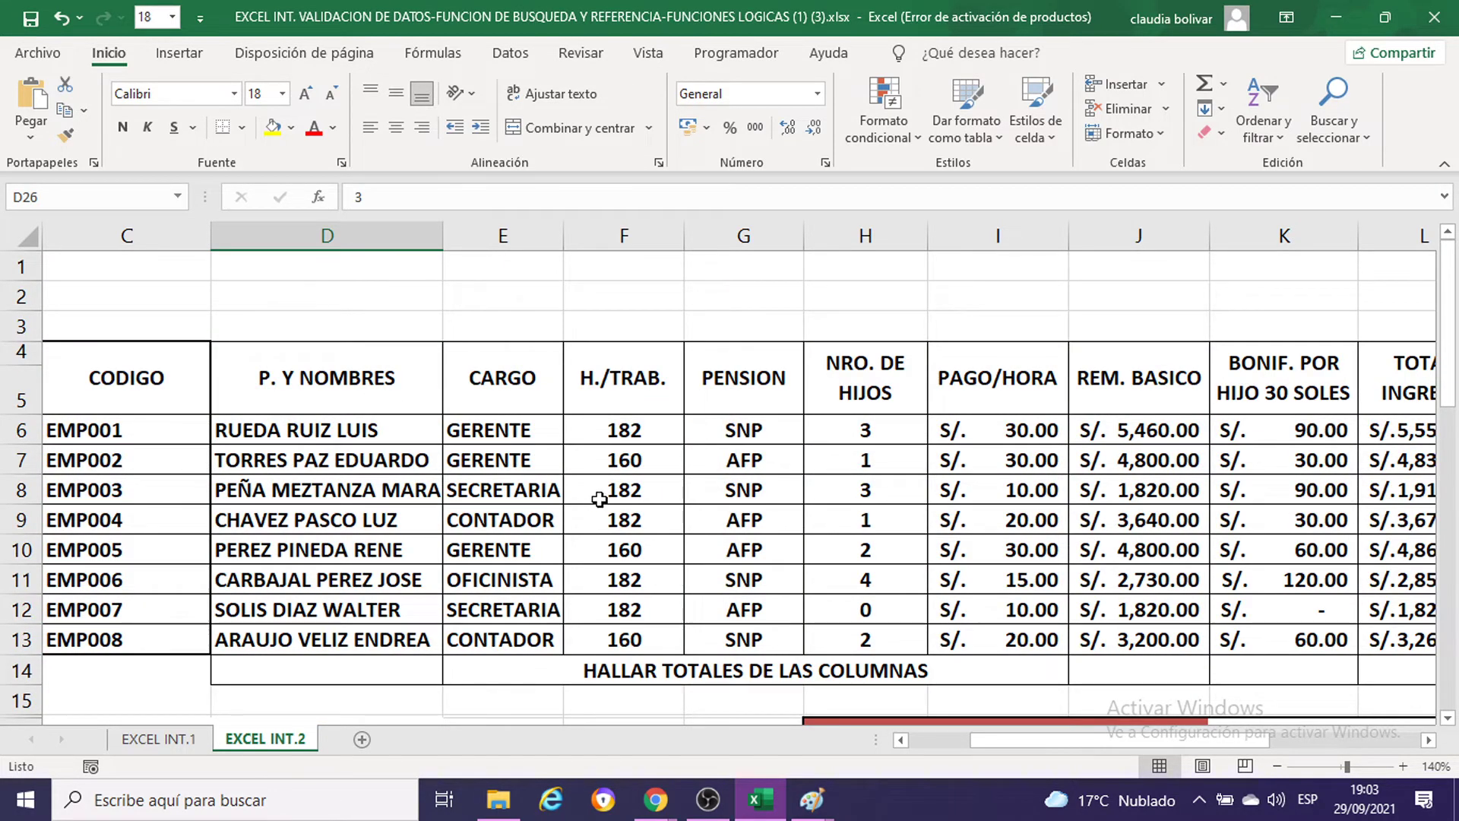
{"action": "scroll", "coordinate": [593, 508], "scroll_direction": "down", "scroll_amount": 4}
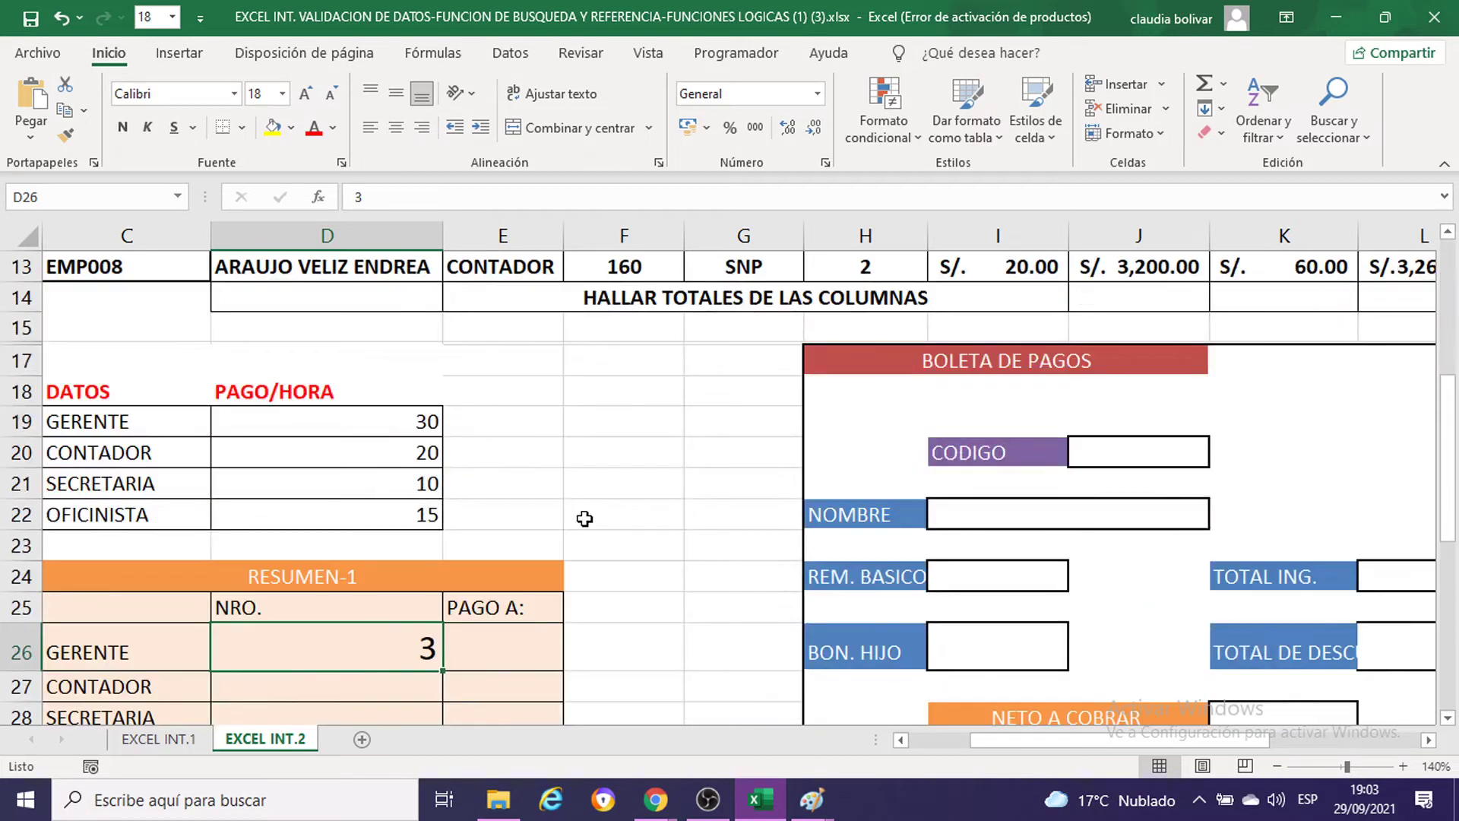
{"action": "scroll", "coordinate": [574, 512], "scroll_direction": "down", "scroll_amount": 2}
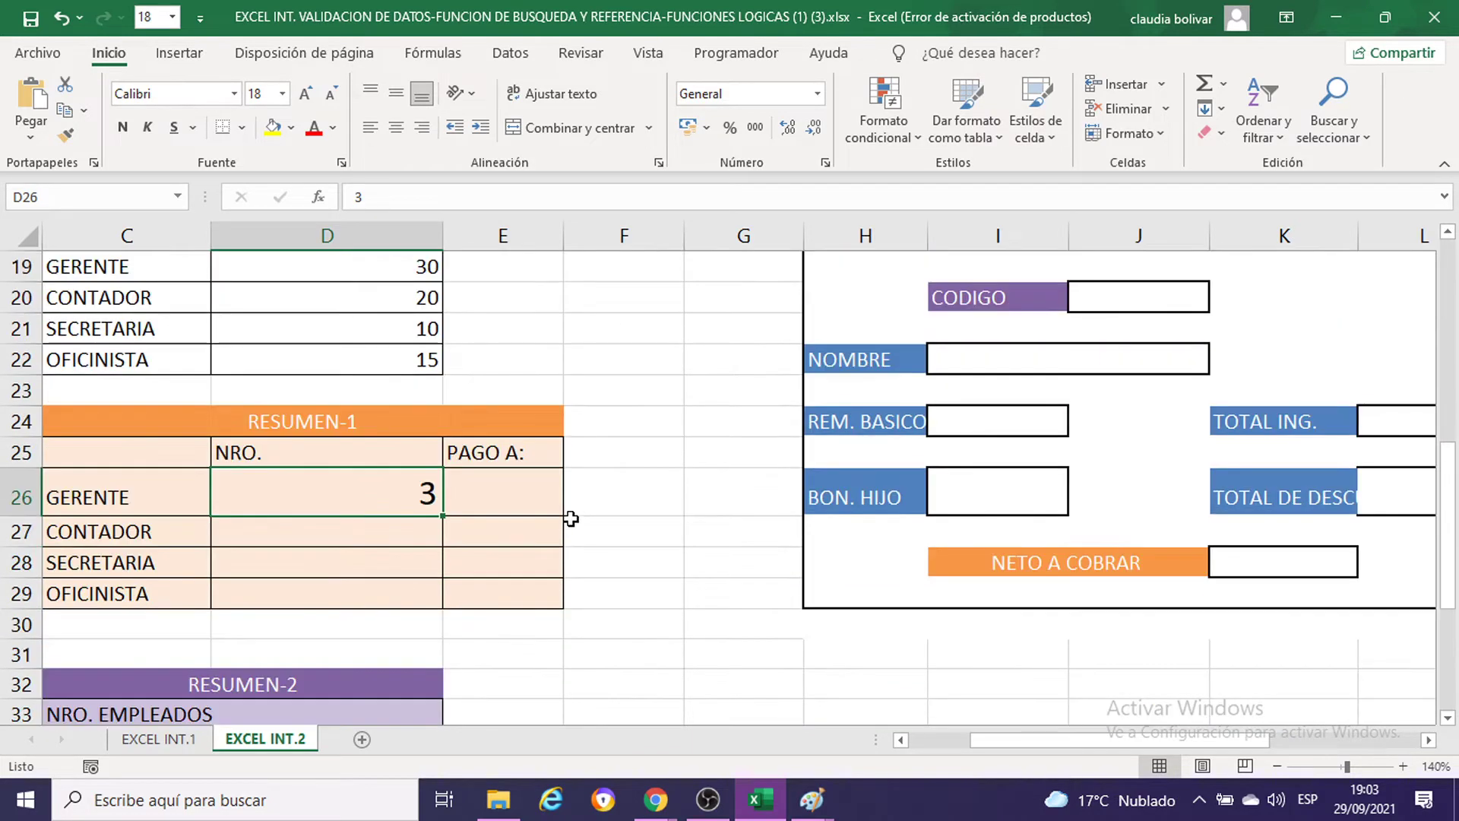
{"action": "scroll", "coordinate": [571, 514], "scroll_direction": "up", "scroll_amount": 1}
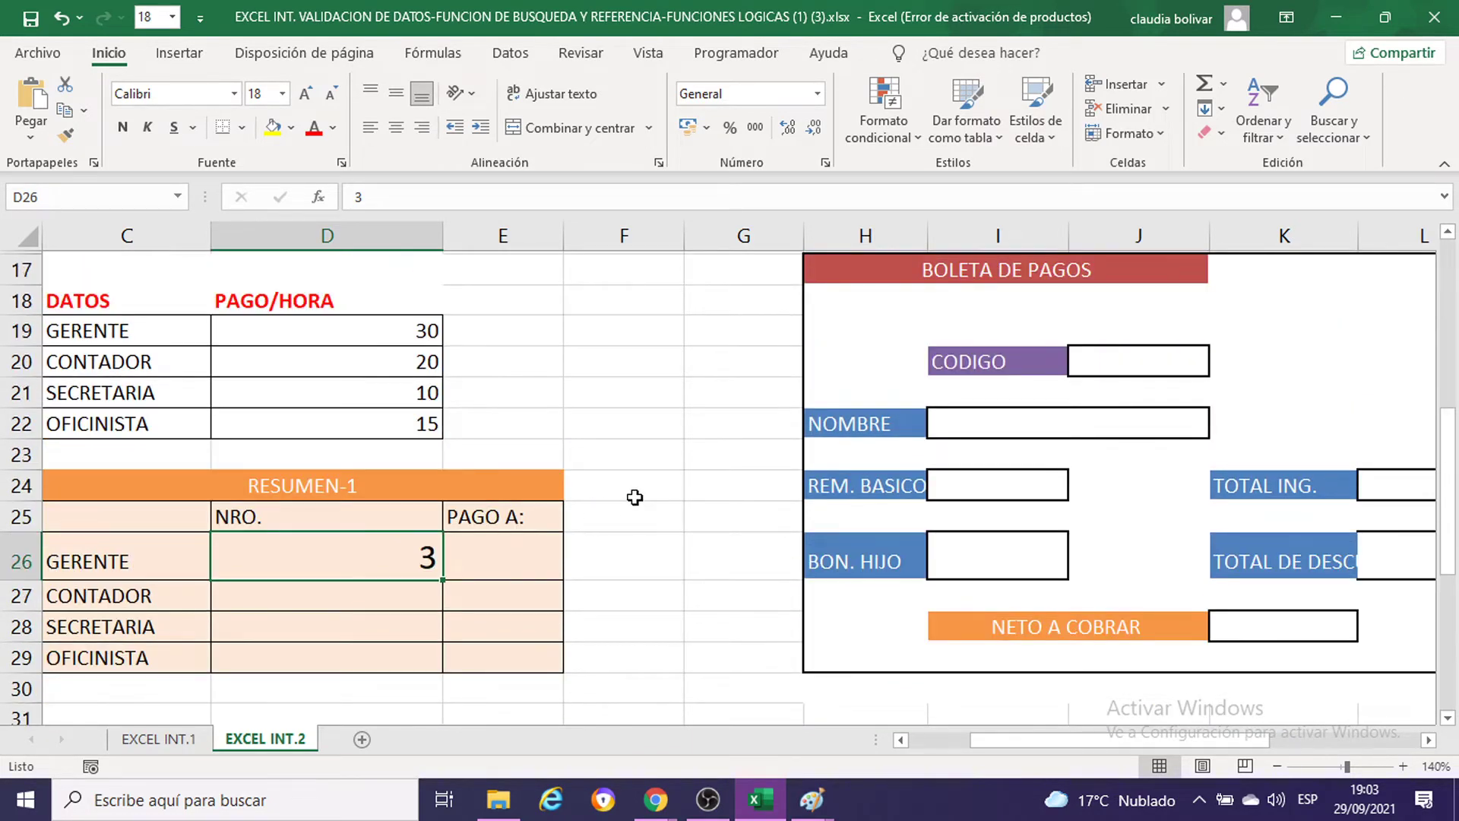
Step: In D26, start =CONTAR.SI( with the absolute CARGO range $E$6:$E$13
{"action": "type", "text": "=CON"}
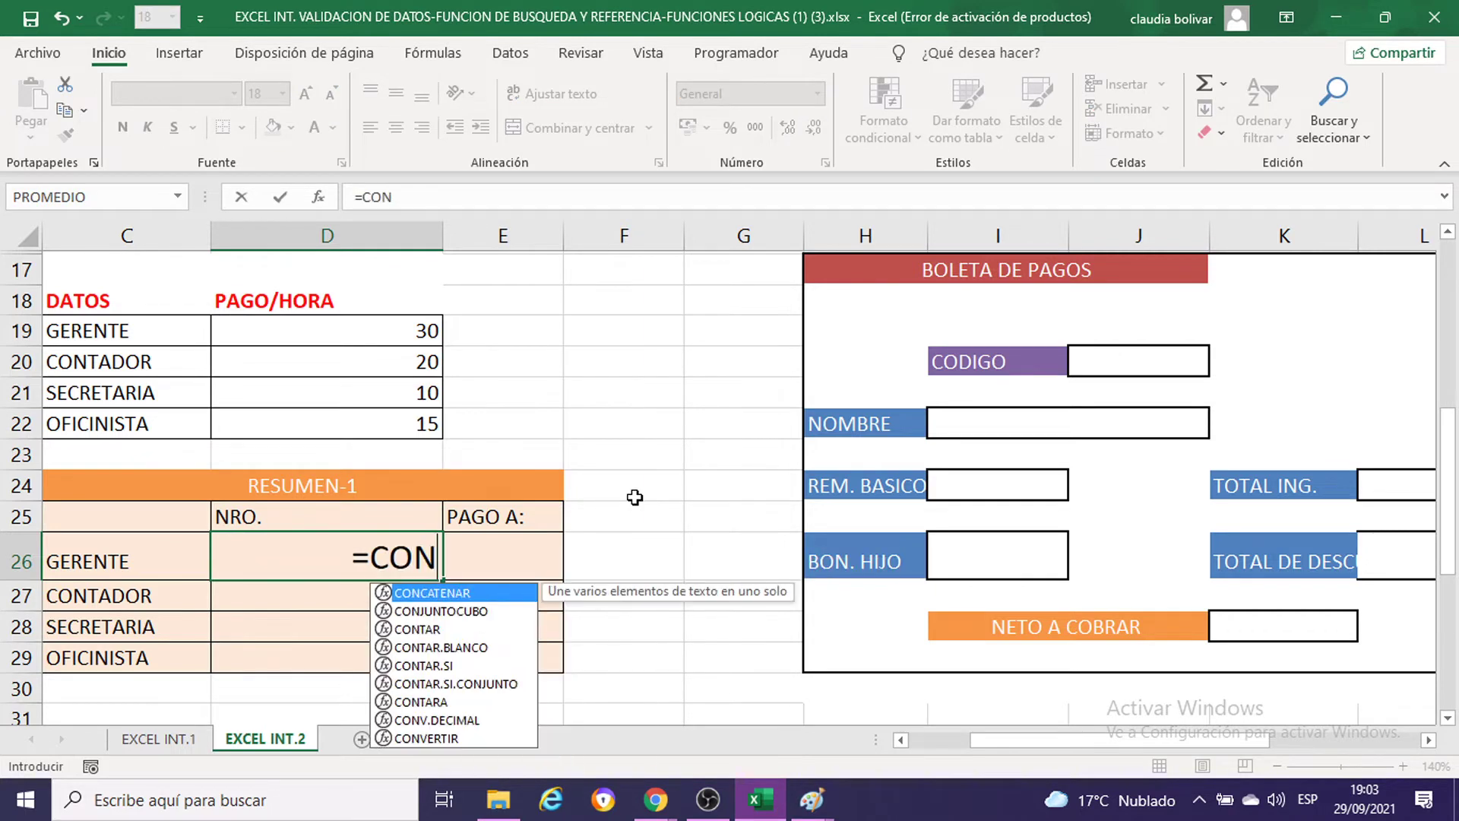
{"action": "type", "text": "TAR.S"}
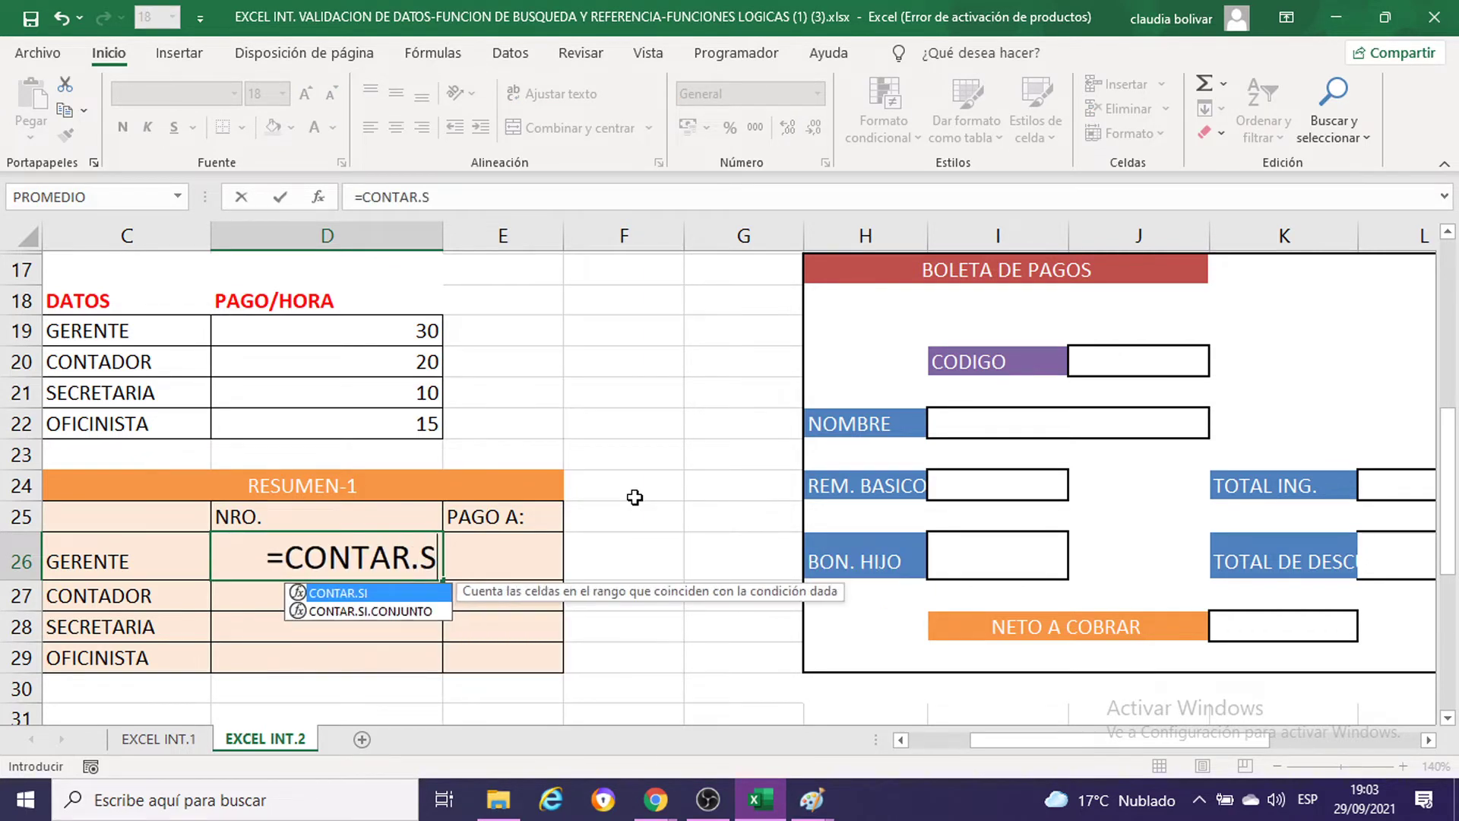
{"action": "type", "text": "O"}
{"action": "key", "text": "BackSpace"}
{"action": "type", "text": "I"}
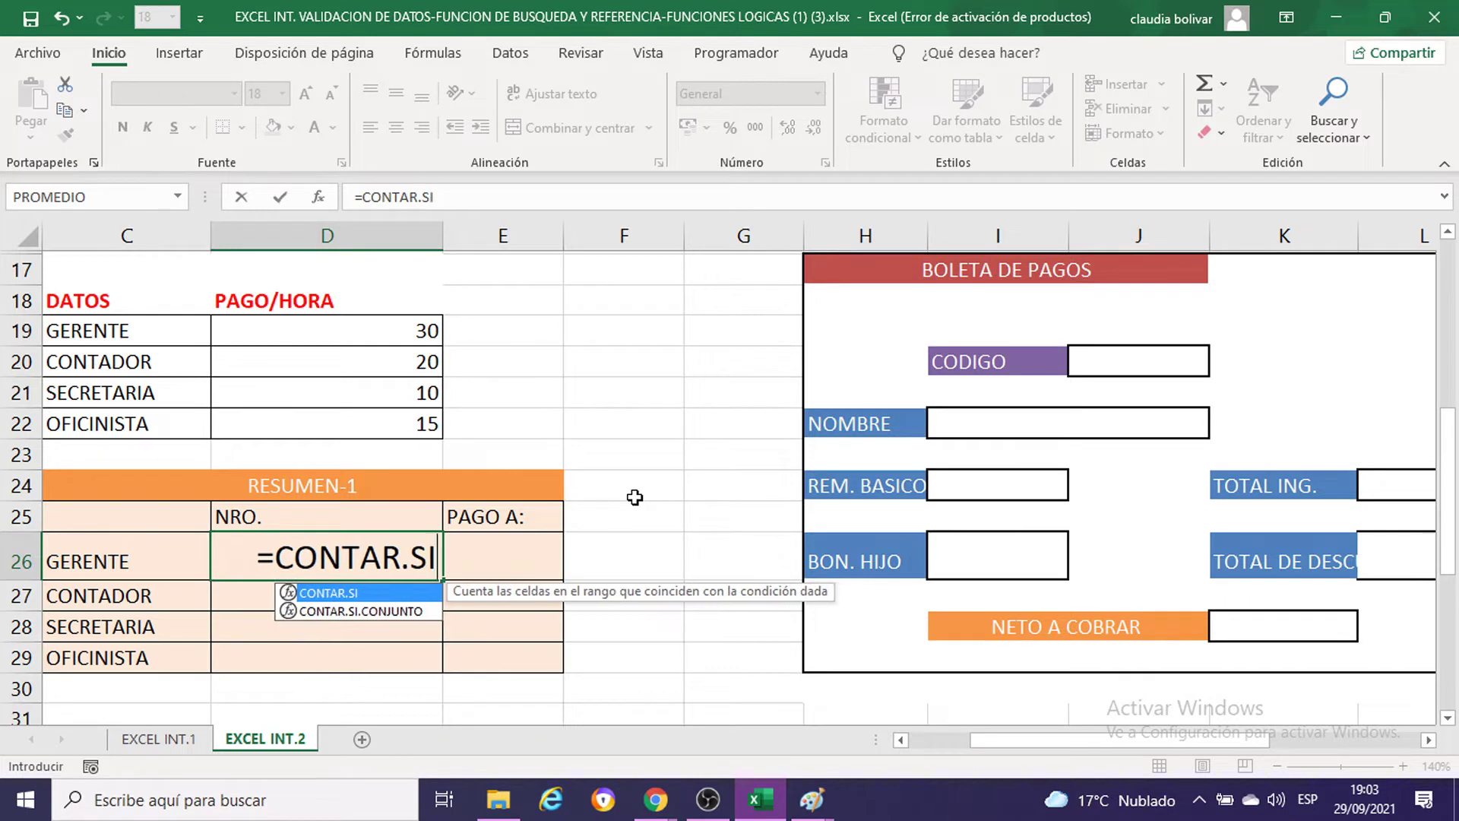
{"action": "type", "text": "("}
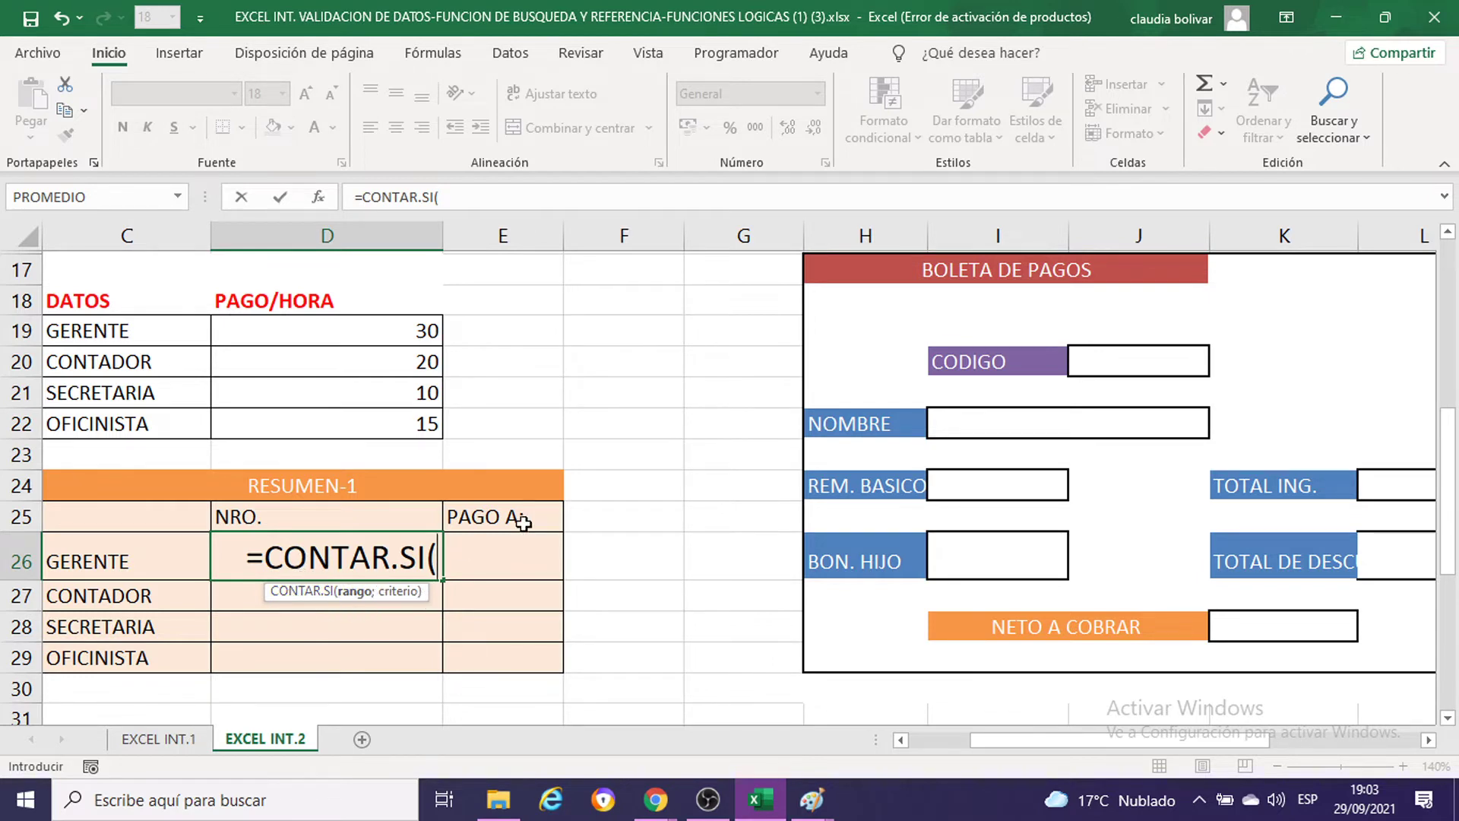
{"action": "scroll", "coordinate": [523, 520], "scroll_direction": "up", "scroll_amount": 1}
{"action": "scroll", "coordinate": [523, 520], "scroll_direction": "up", "scroll_amount": 3}
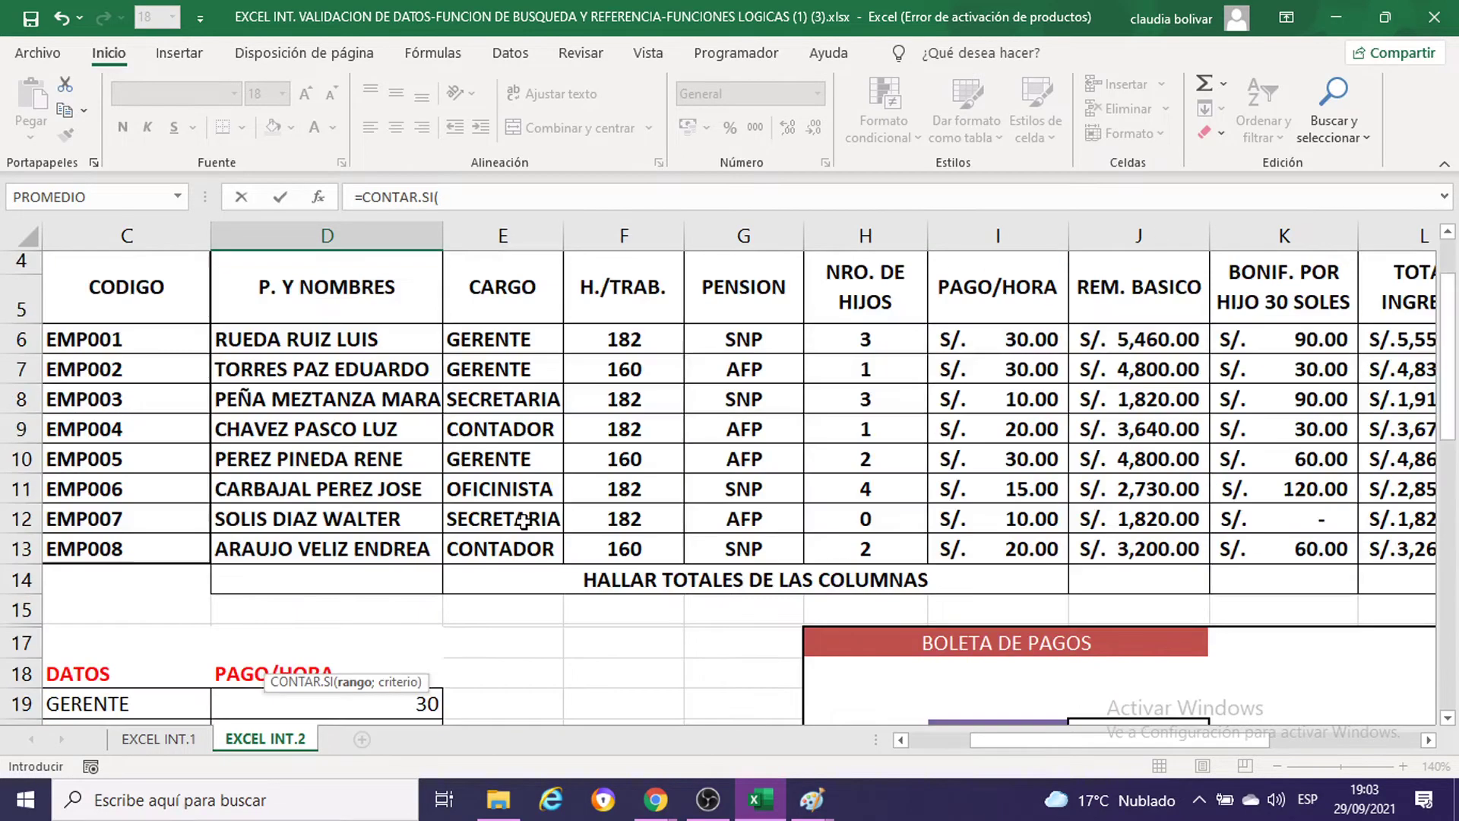
{"action": "left_click_drag", "start_coordinate": [472, 339], "coordinate": [498, 544]}
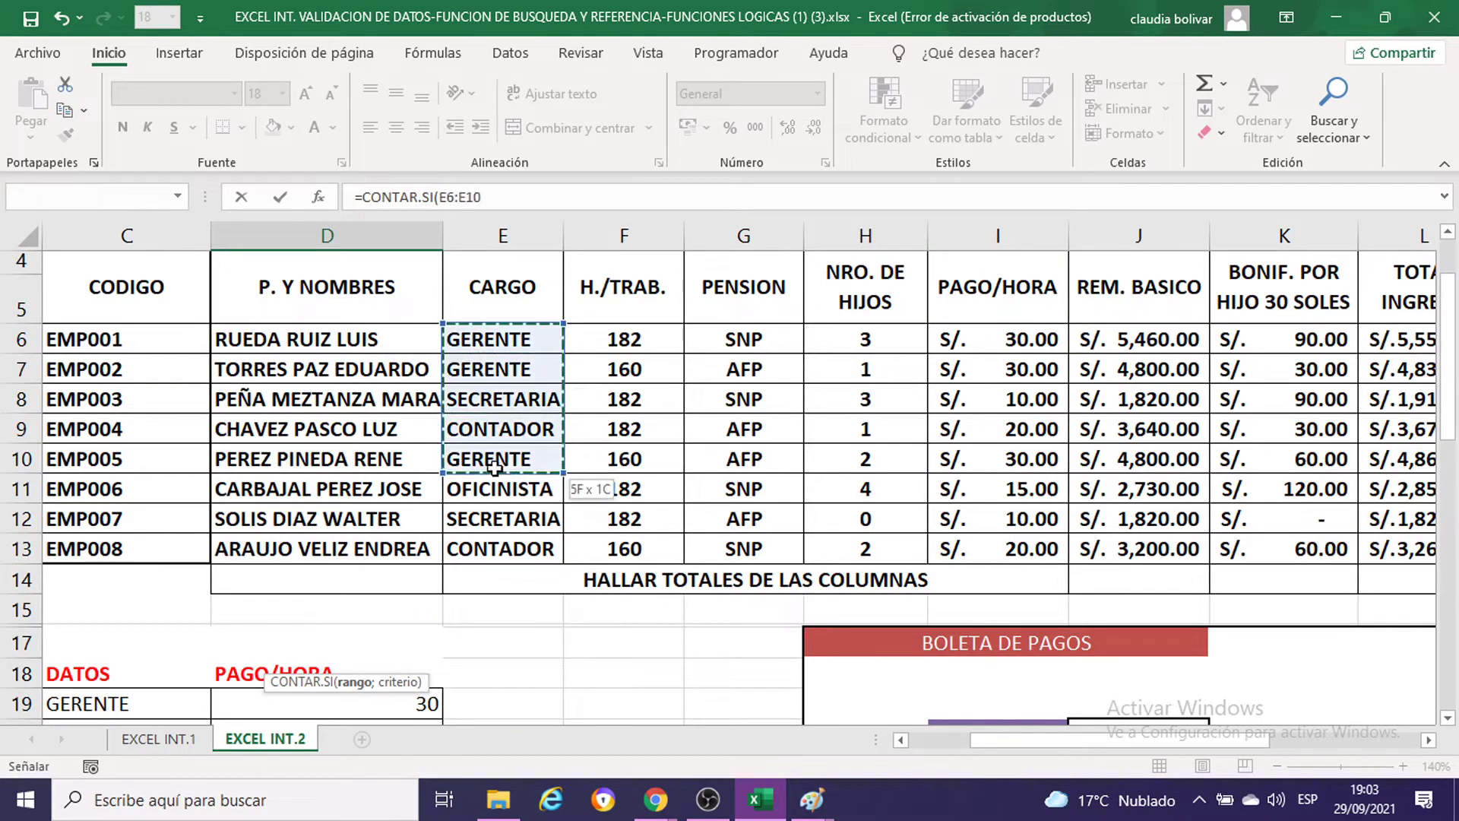
{"action": "scroll", "coordinate": [487, 404], "scroll_direction": "down", "scroll_amount": 2}
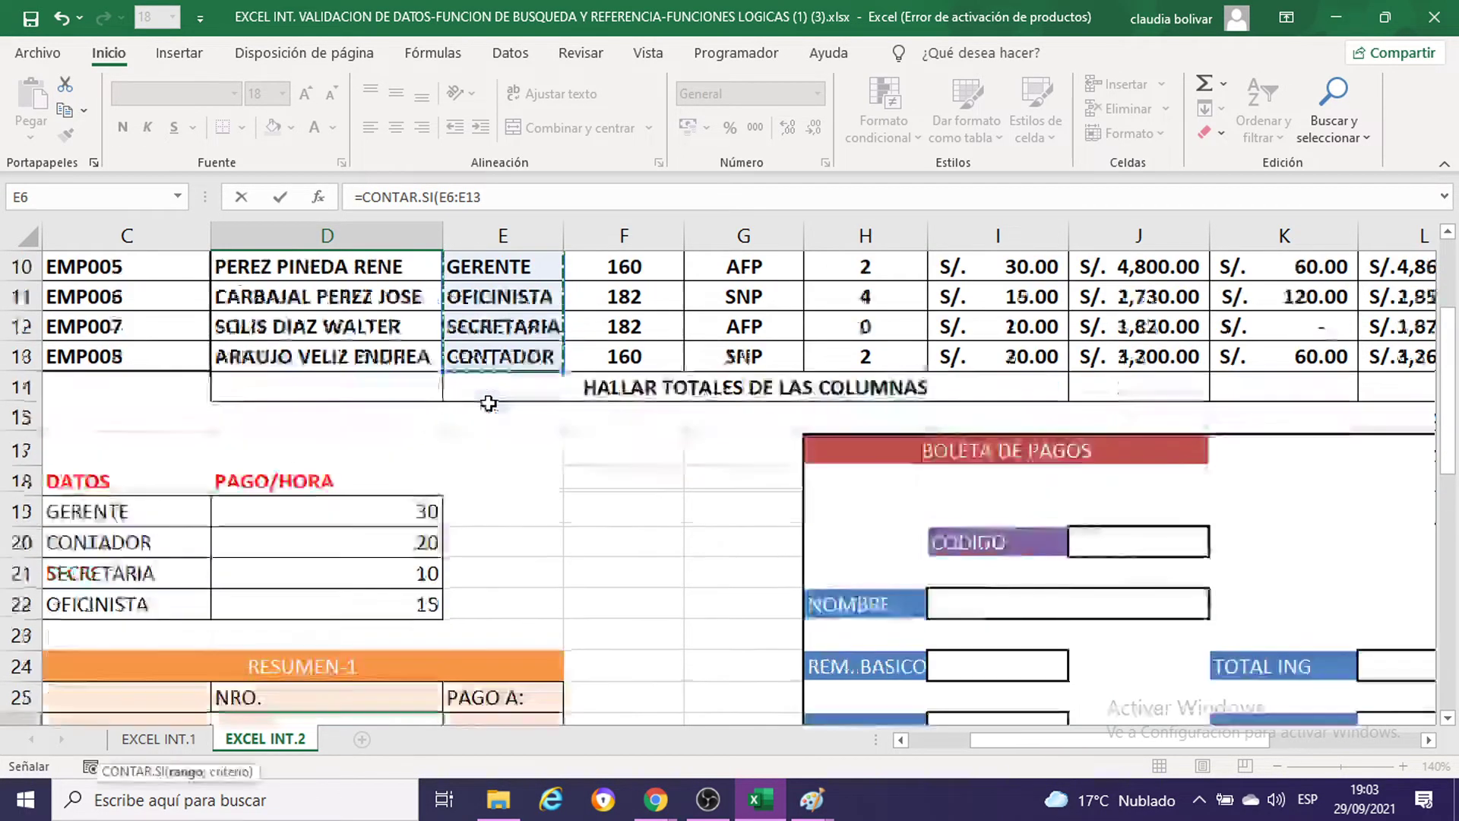
{"action": "scroll", "coordinate": [487, 404], "scroll_direction": "down", "scroll_amount": 1}
{"action": "scroll", "coordinate": [487, 403], "scroll_direction": "up", "scroll_amount": 2}
{"action": "scroll", "coordinate": [485, 407], "scroll_direction": "up", "scroll_amount": 1}
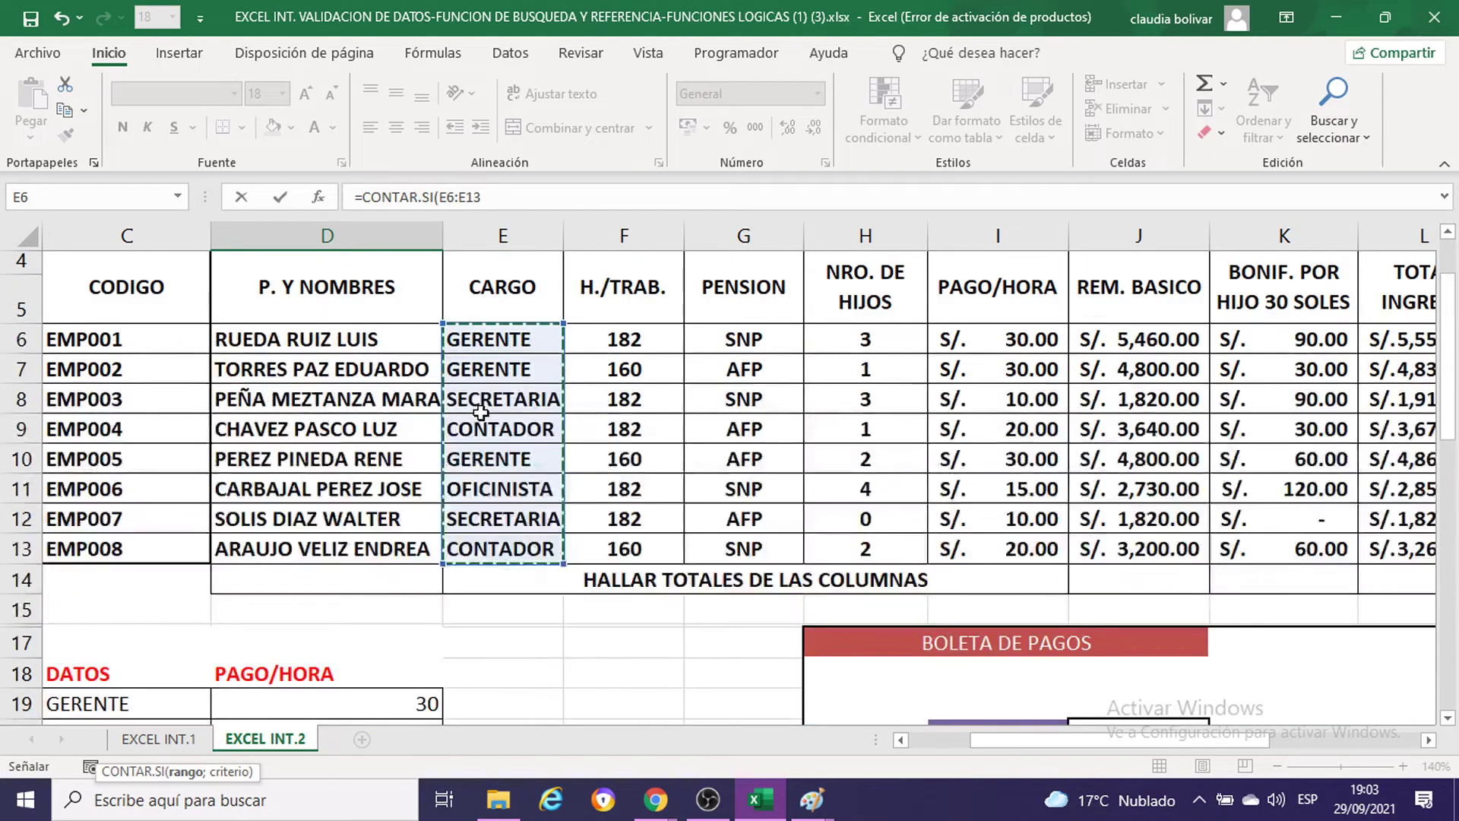
{"action": "scroll", "coordinate": [481, 412], "scroll_direction": "down", "scroll_amount": 3}
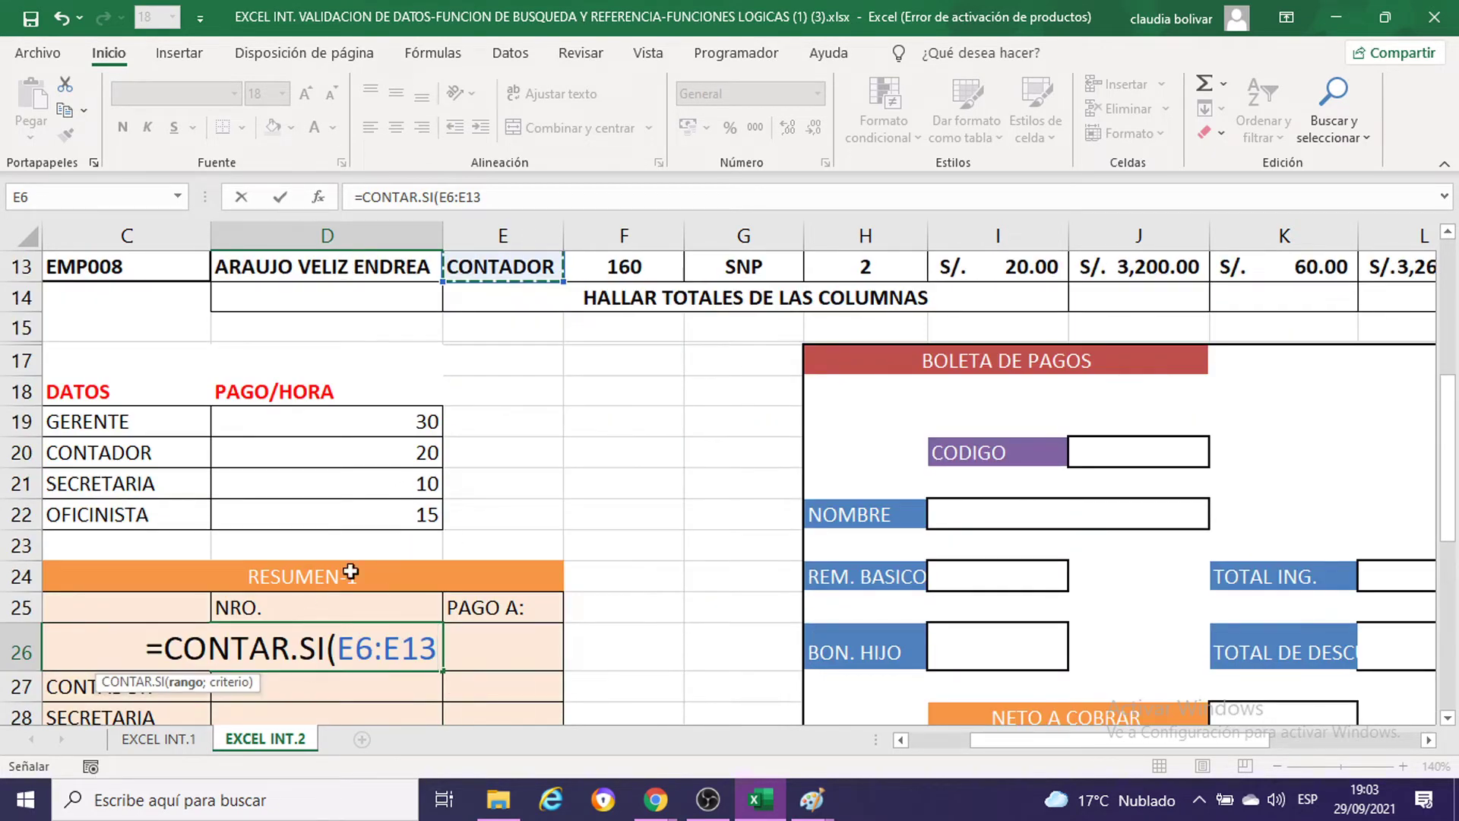
{"action": "scroll", "coordinate": [454, 513], "scroll_direction": "down", "scroll_amount": 1}
{"action": "scroll", "coordinate": [453, 513], "scroll_direction": "up", "scroll_amount": 5}
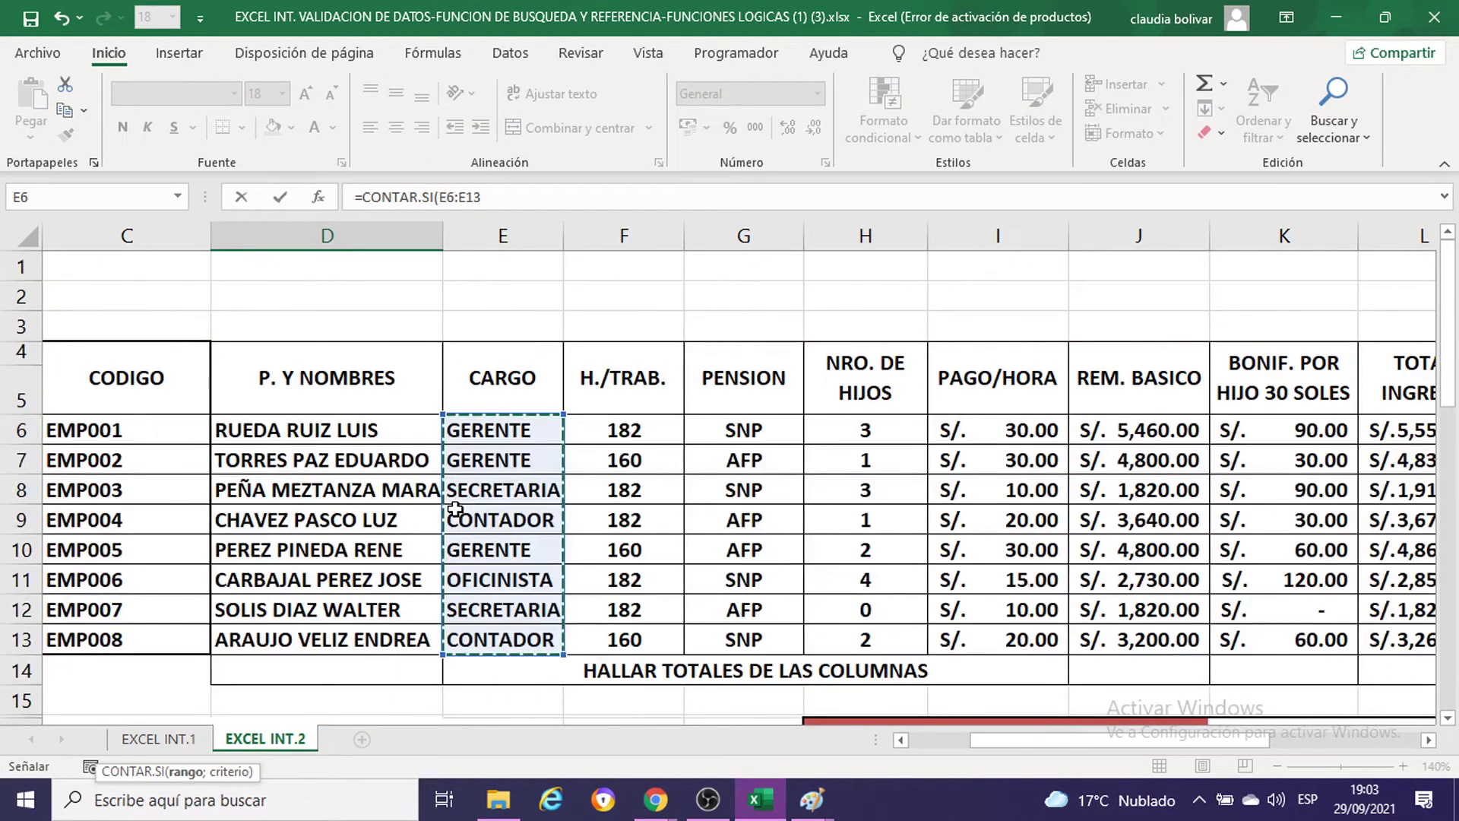
{"action": "scroll", "coordinate": [471, 479], "scroll_direction": "down", "scroll_amount": 2}
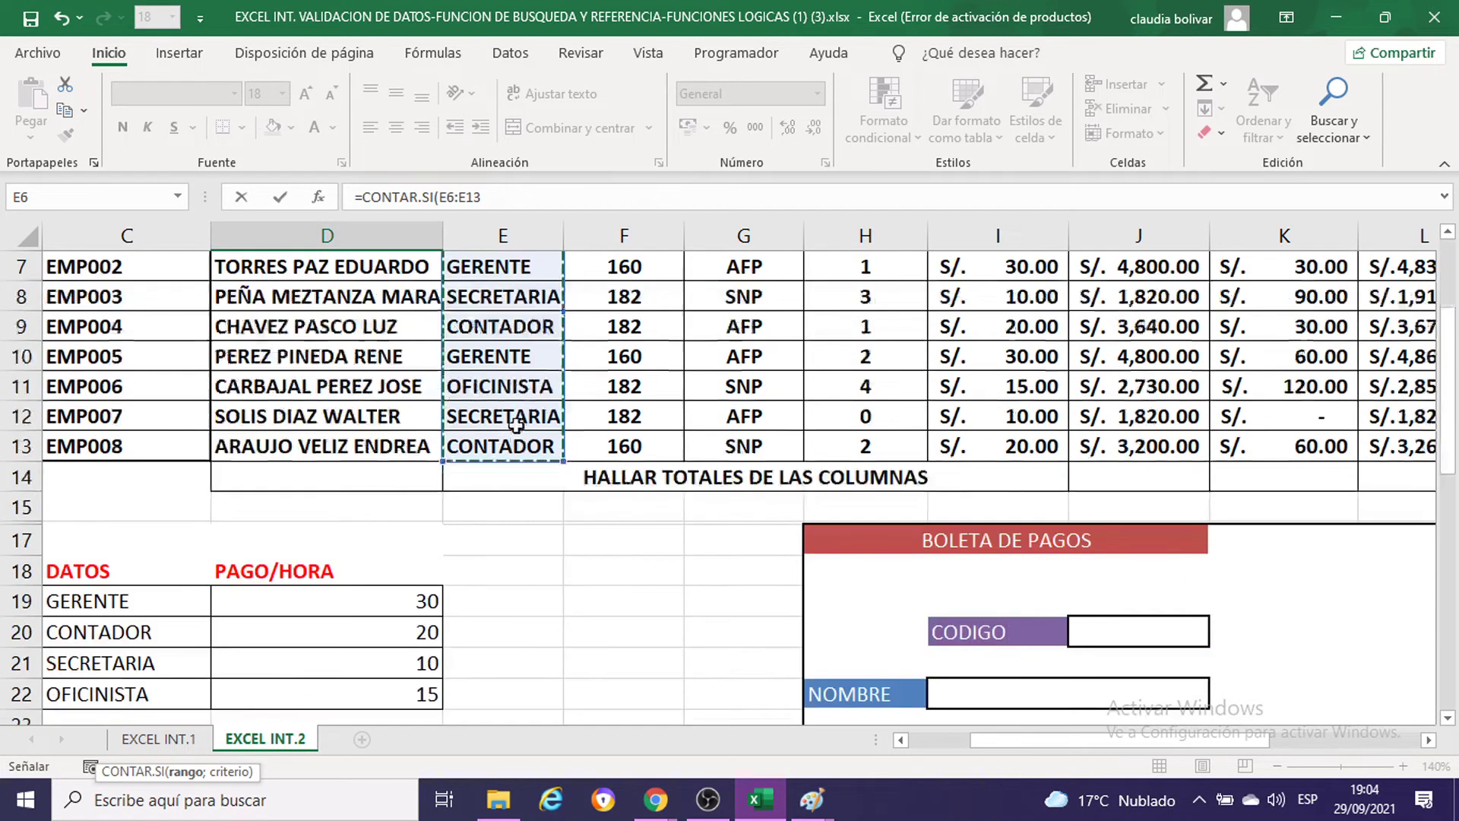
{"action": "scroll", "coordinate": [513, 432], "scroll_direction": "down", "scroll_amount": 1}
{"action": "scroll", "coordinate": [514, 432], "scroll_direction": "down", "scroll_amount": 2}
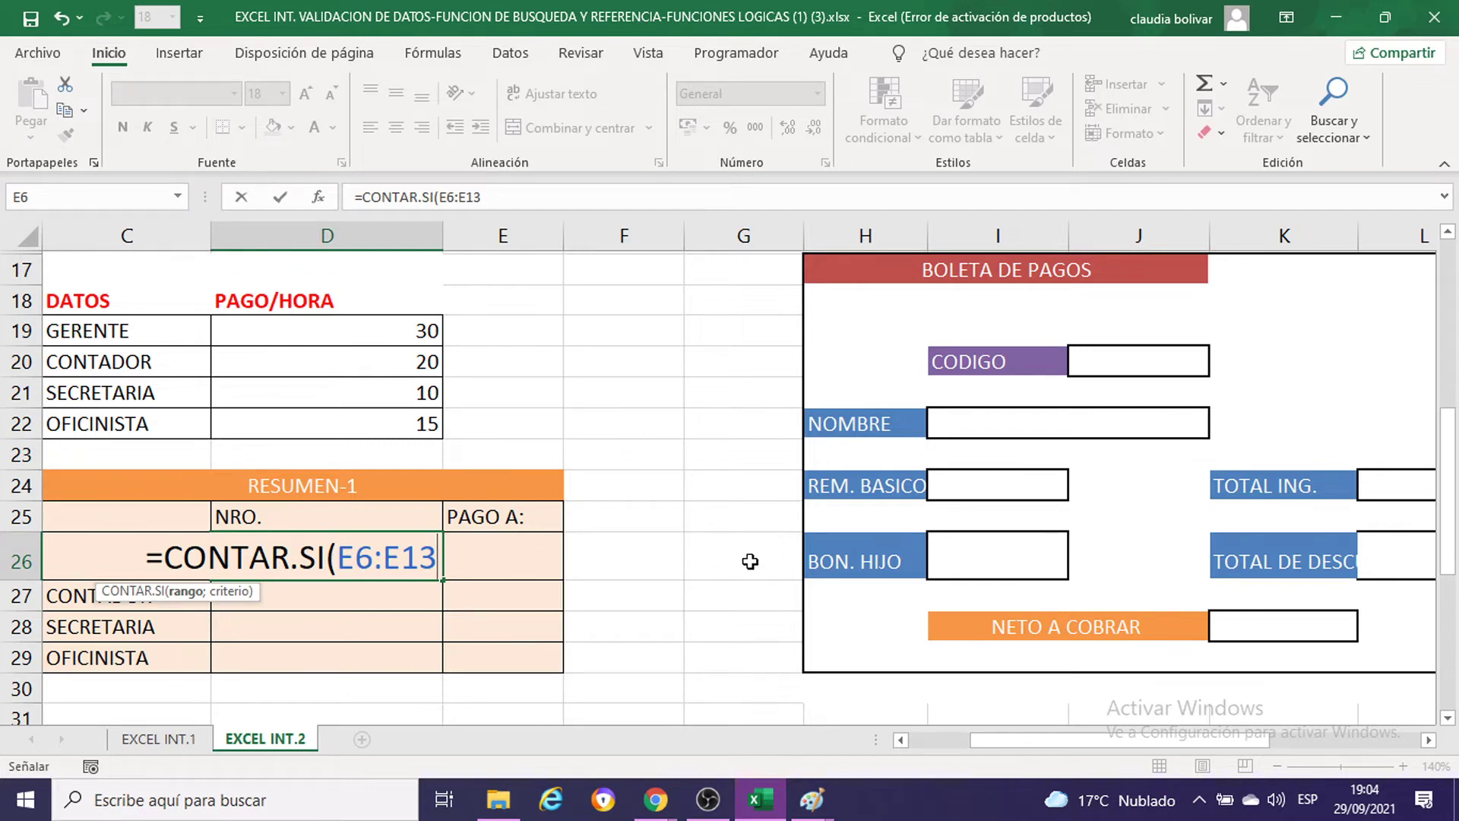
{"action": "key", "text": "F4"}
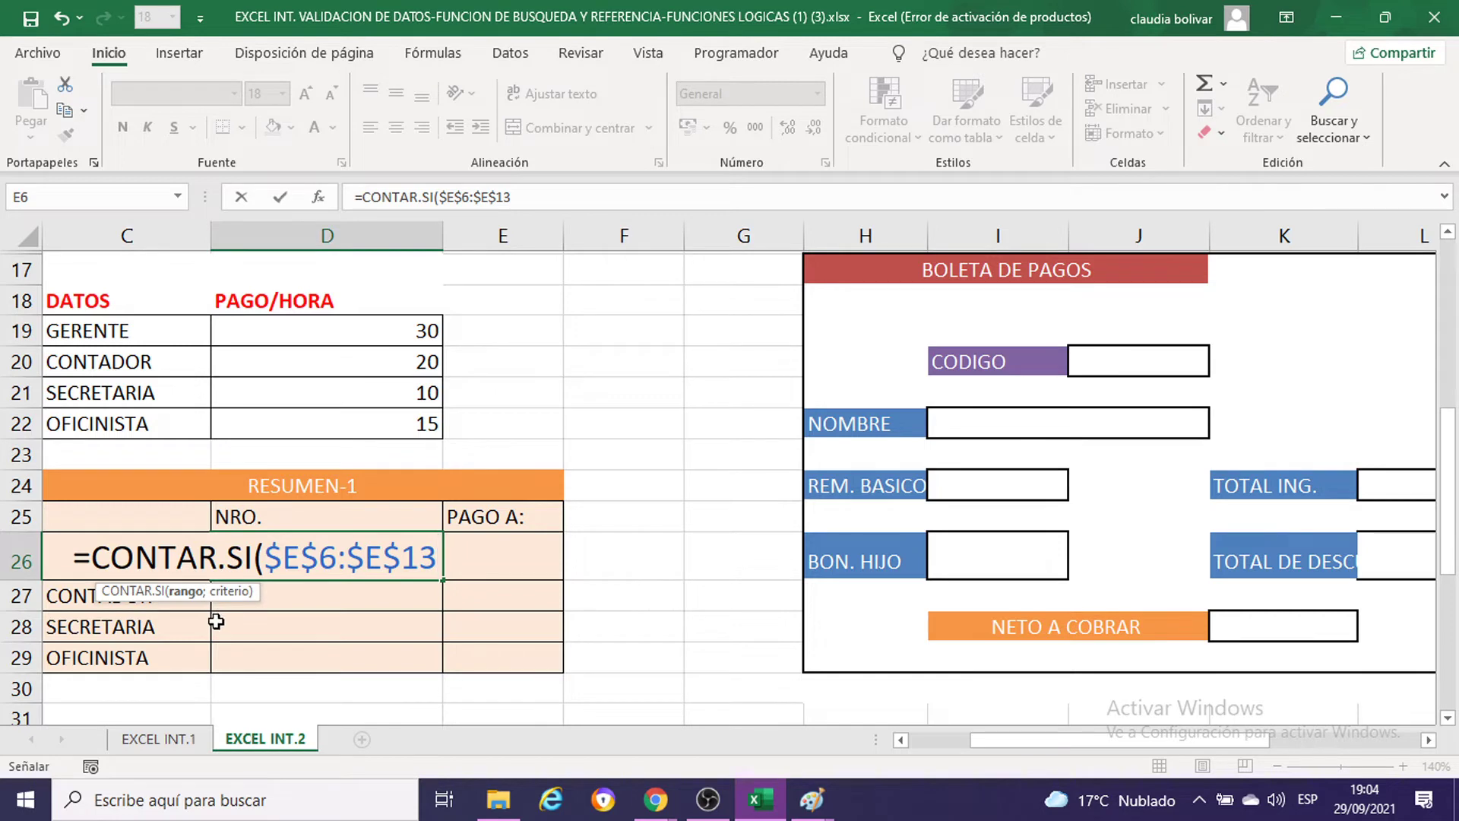
{"action": "left_click", "coordinate": [814, 802]}
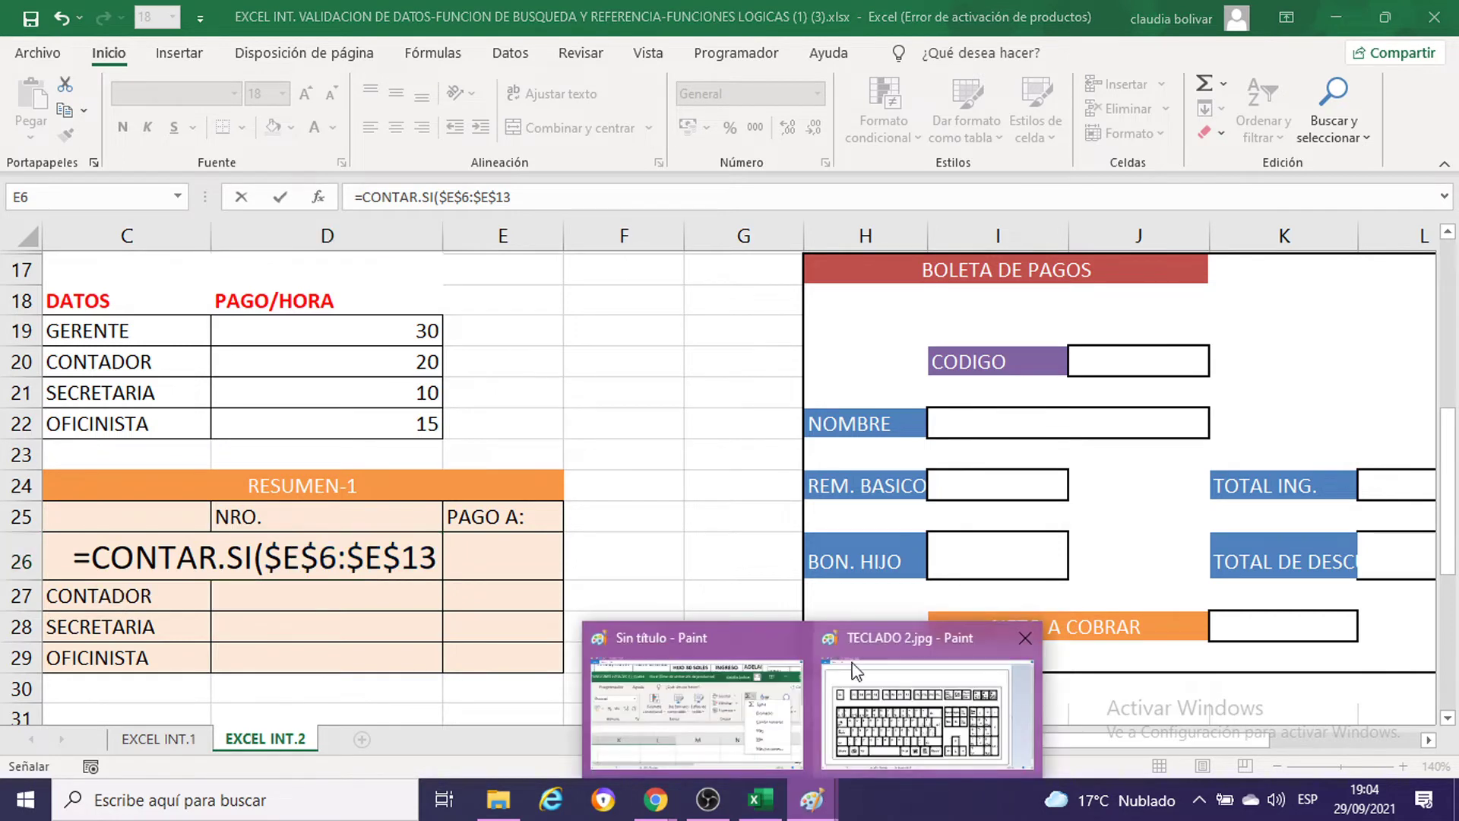
Step: Paste the half-written CONTAR.SI screenshot into the untitled Paint image, then minimize Paint
{"action": "left_click", "coordinate": [705, 684]}
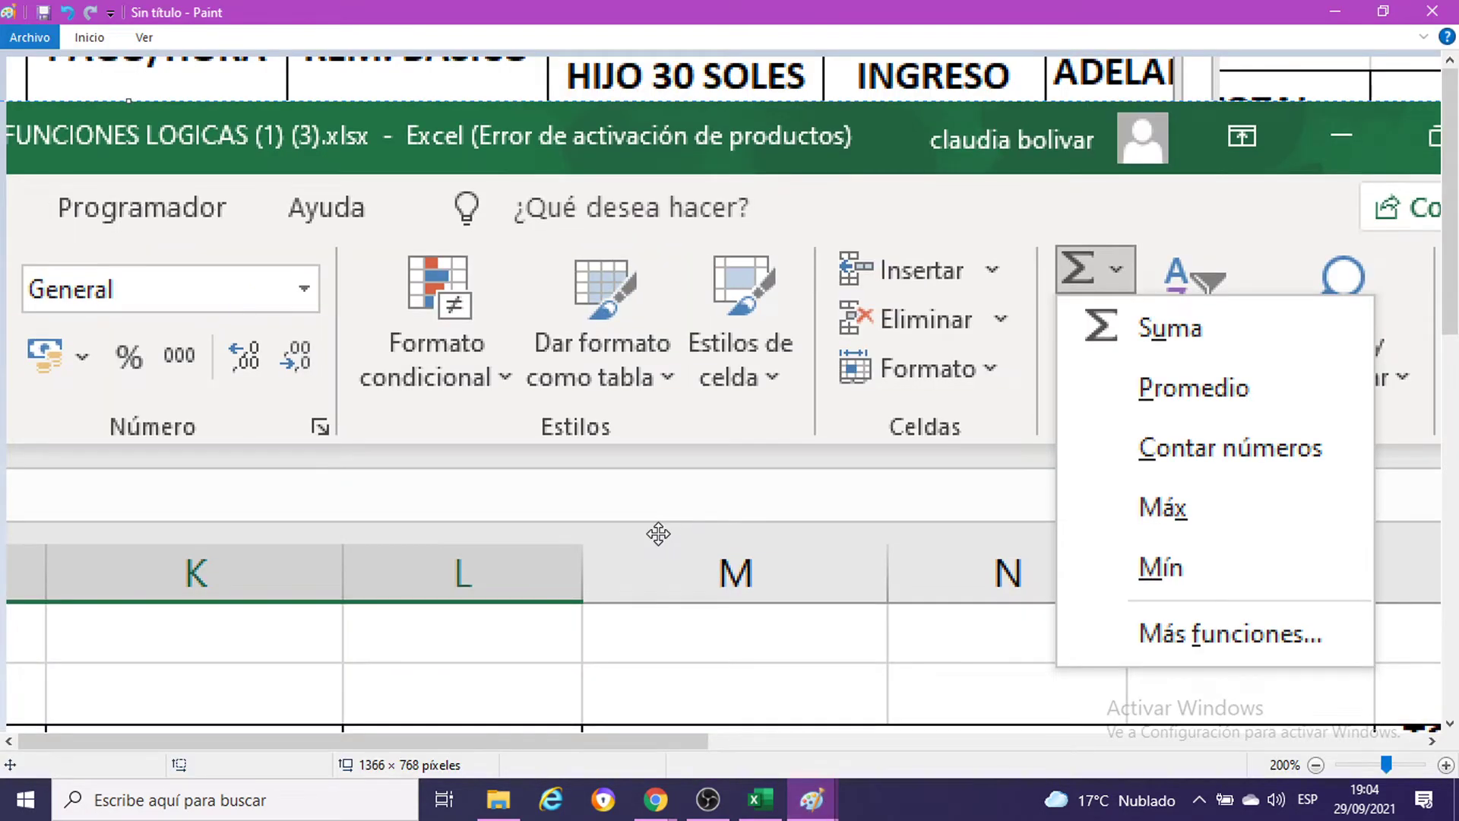
{"action": "key", "text": "ctrl+v"}
{"action": "scroll", "coordinate": [684, 456], "scroll_direction": "down", "scroll_amount": 4}
{"action": "scroll", "coordinate": [728, 325], "scroll_direction": "down", "scroll_amount": 5}
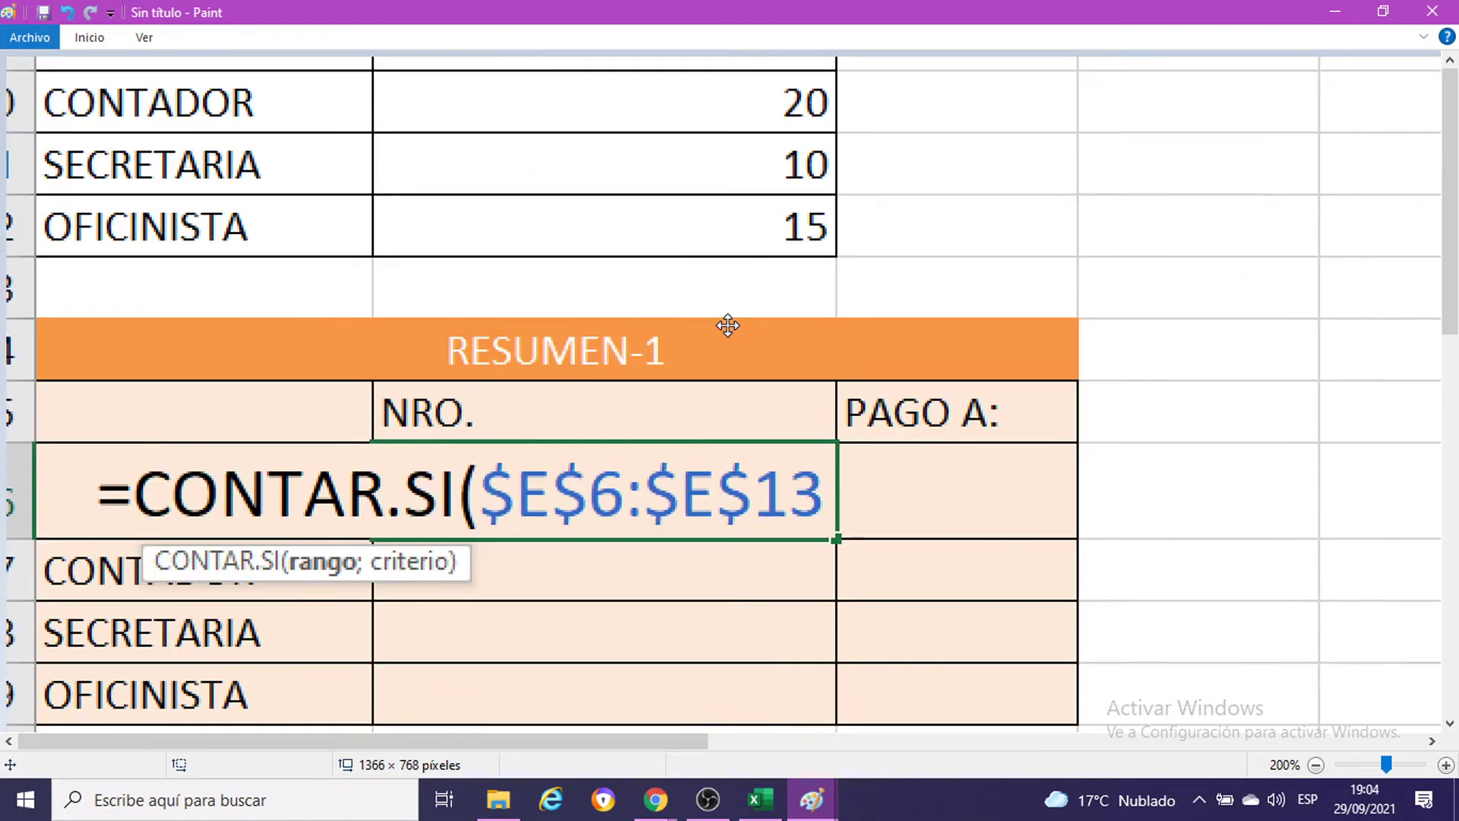
{"action": "scroll", "coordinate": [729, 326], "scroll_direction": "down", "scroll_amount": 2}
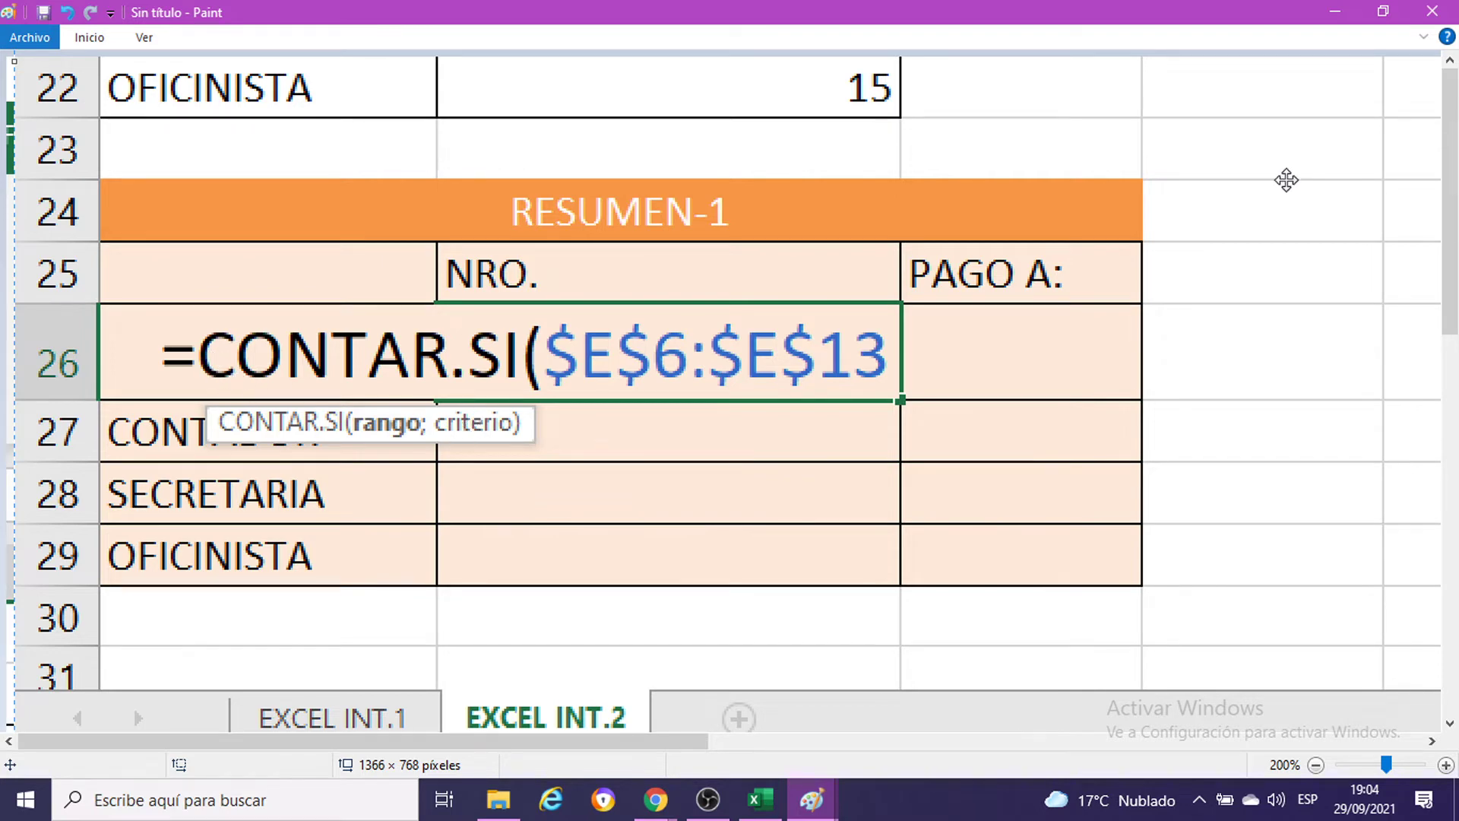
{"action": "left_click", "coordinate": [1331, 12]}
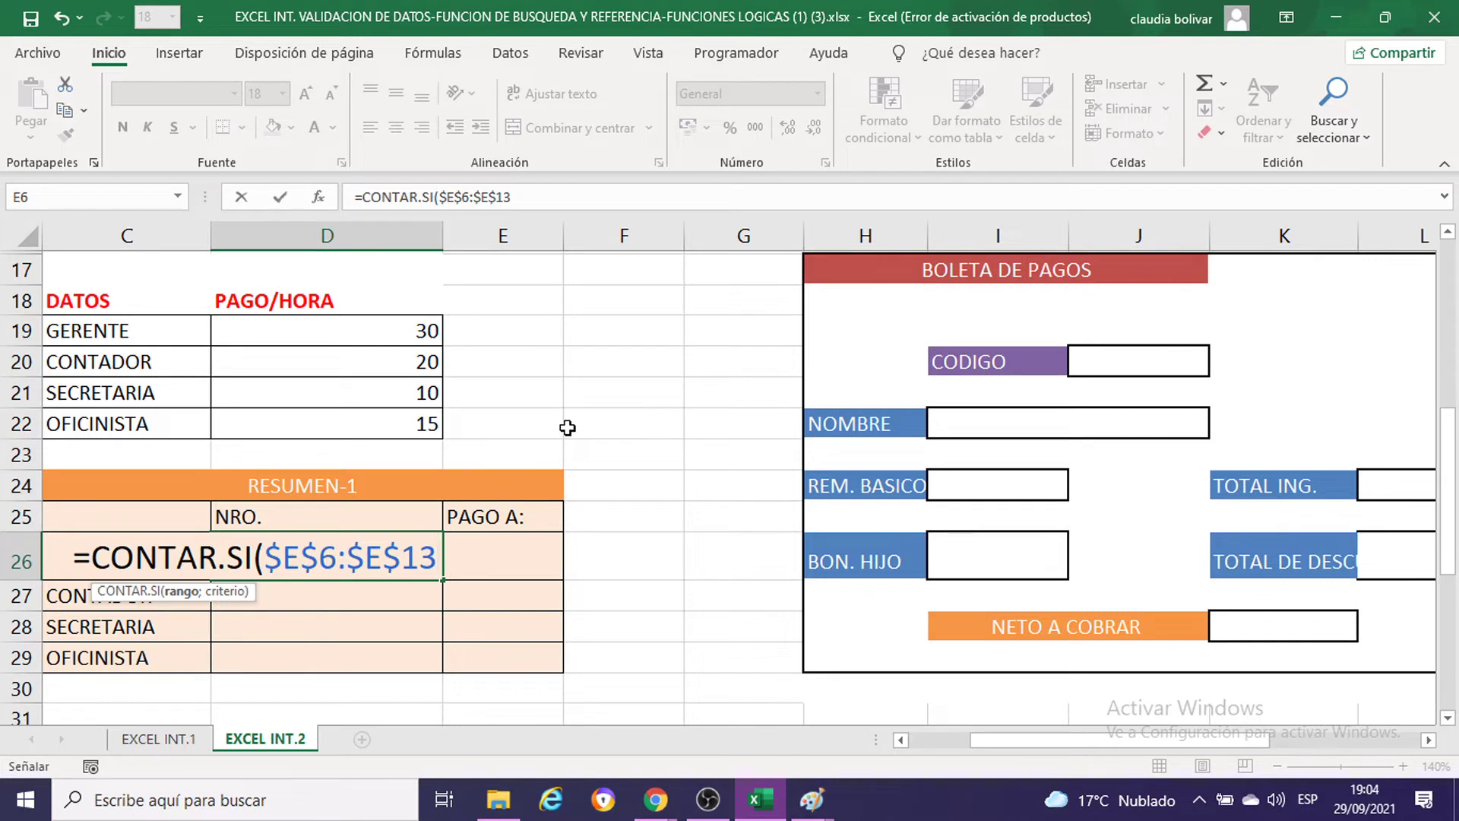
Step: Complete D26 as =CONTAR.SI($E$6:$E$13;C26), giving 3, and review its range argument
{"action": "type", "text": ";"}
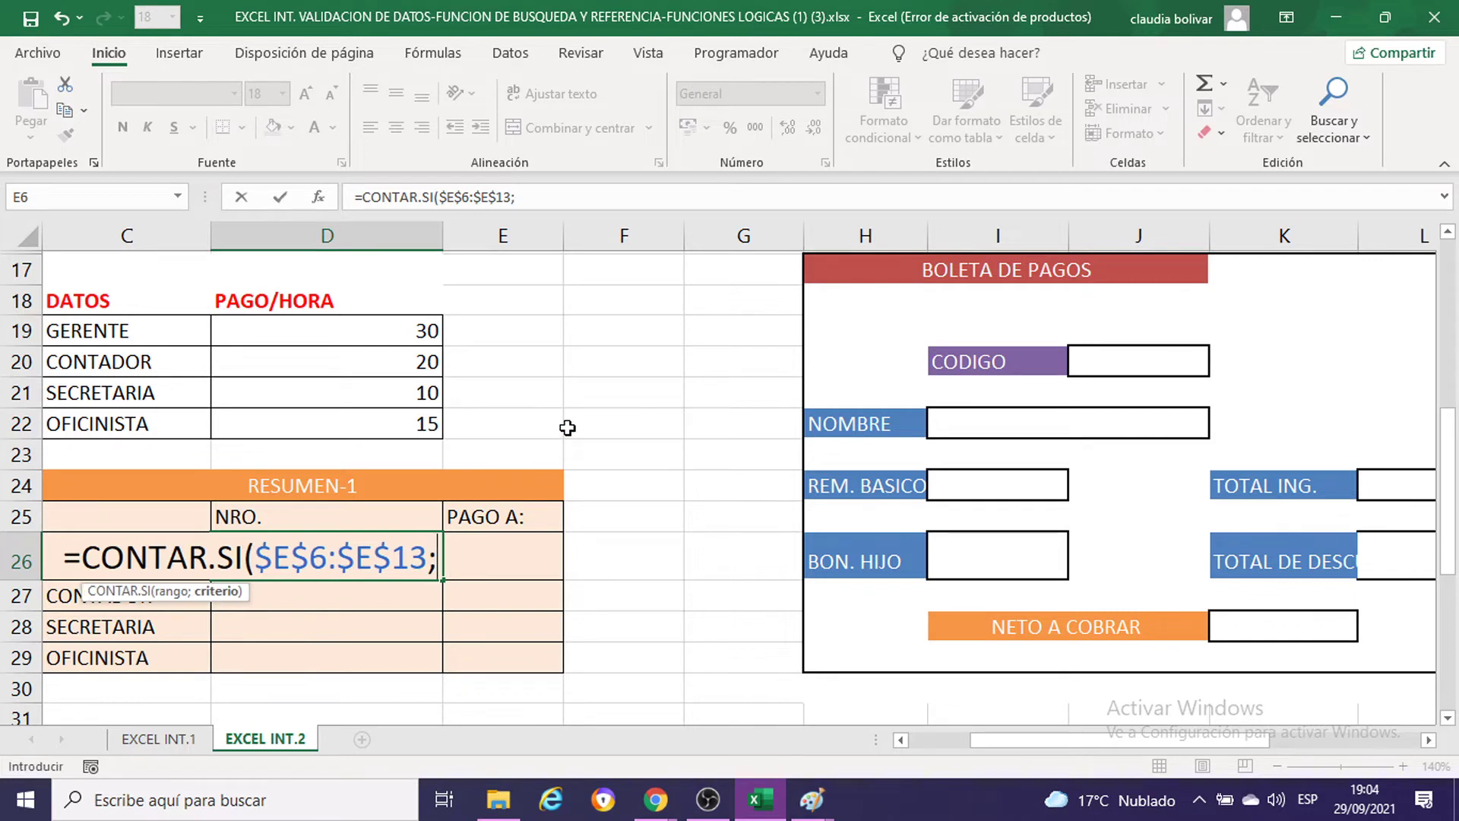
{"action": "type", "text": "C2"}
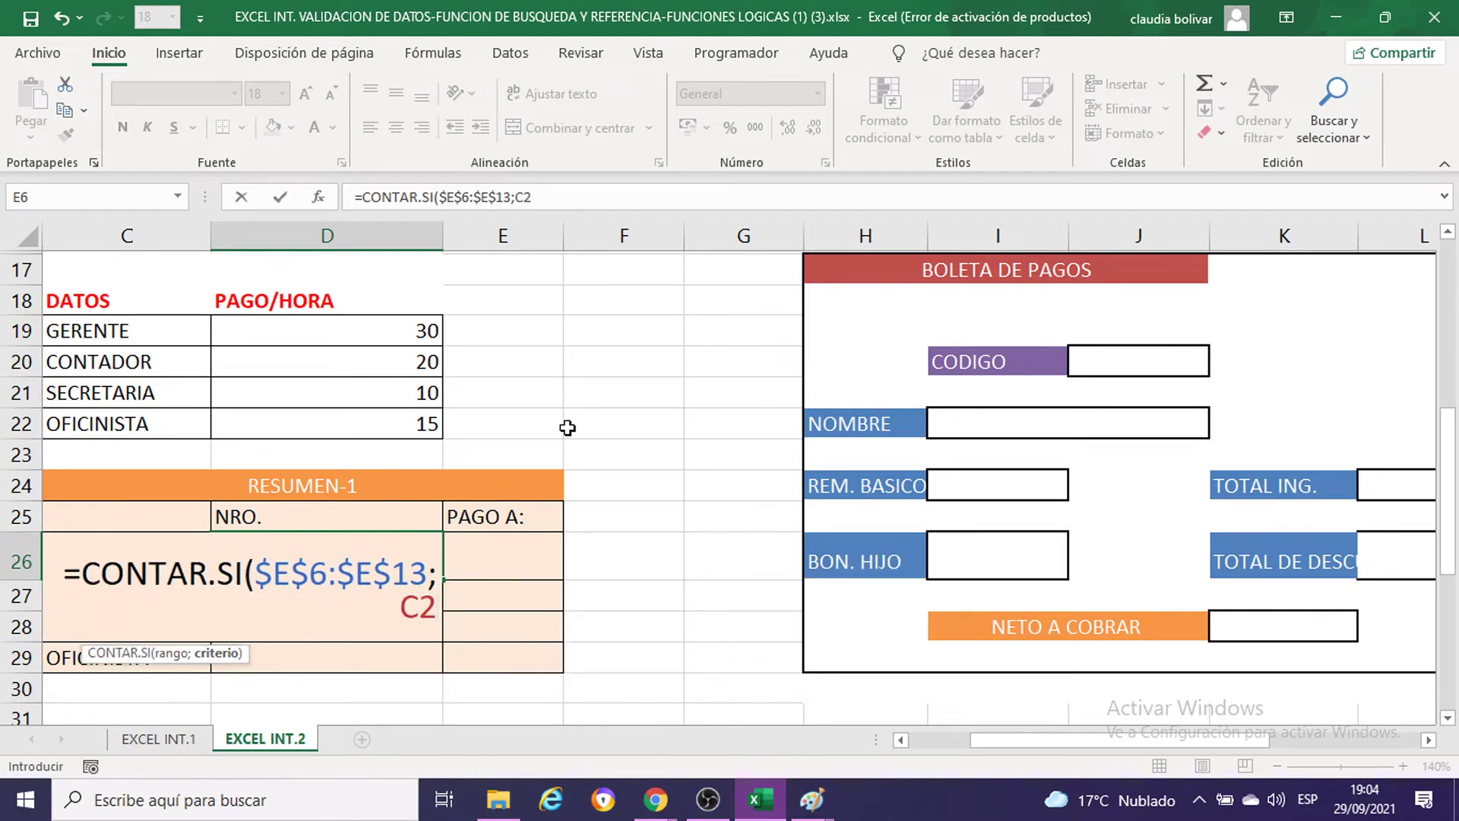
{"action": "type", "text": "6"}
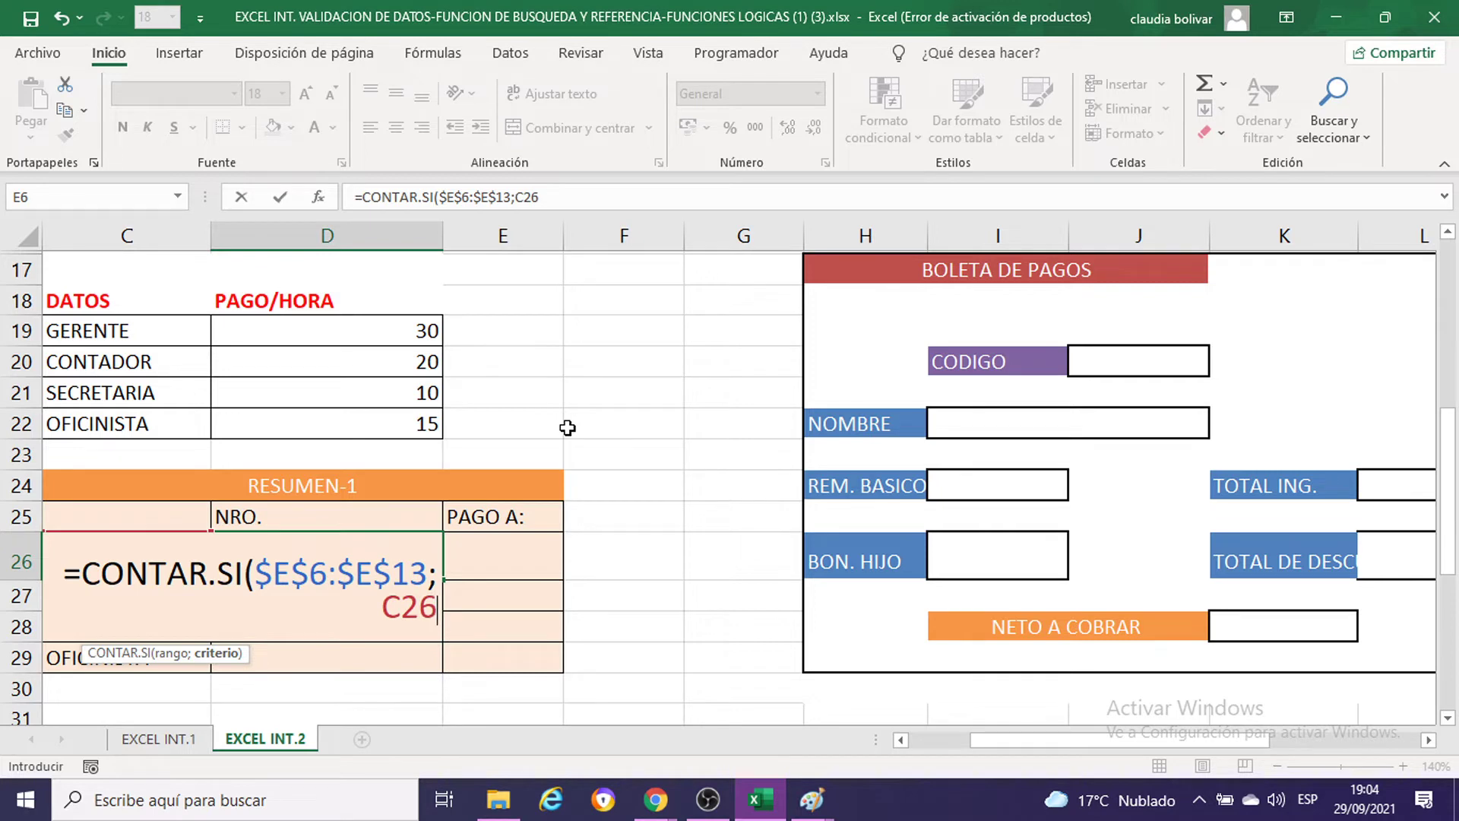
{"action": "key", "text": "Return"}
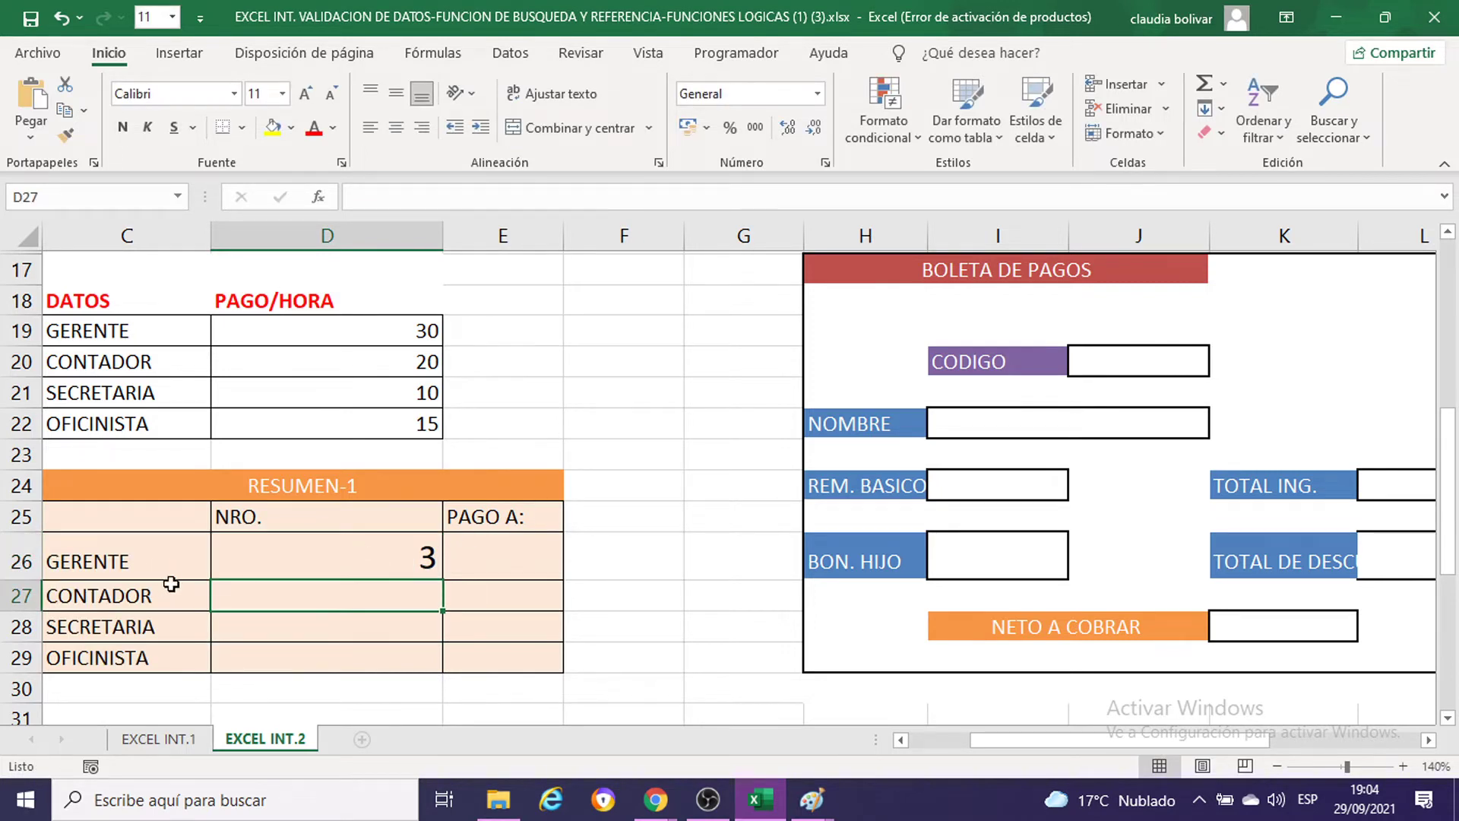
{"action": "left_click", "coordinate": [296, 549]}
{"action": "double_click", "coordinate": [297, 549]}
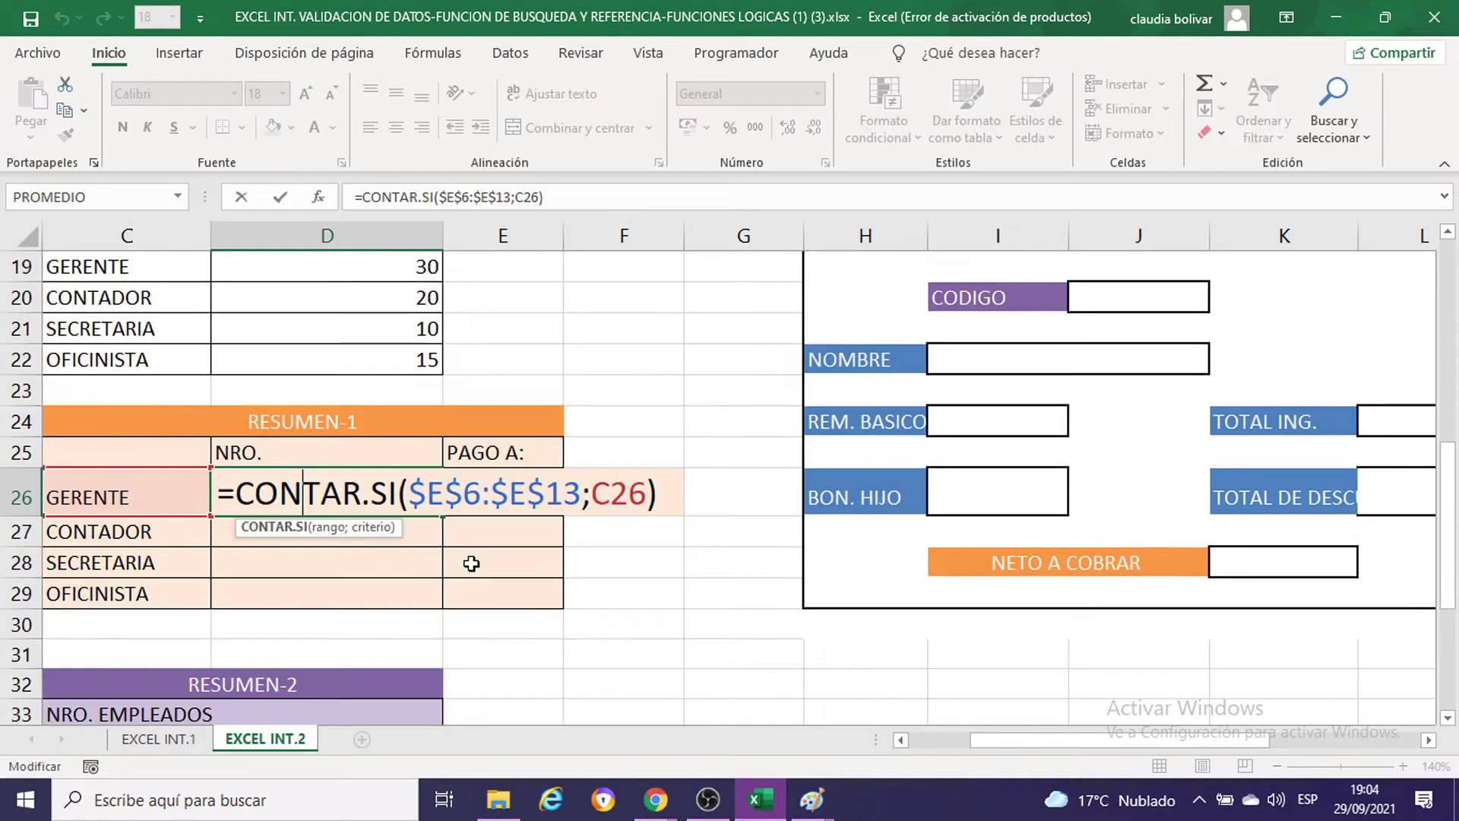
{"action": "scroll", "coordinate": [471, 555], "scroll_direction": "down", "scroll_amount": 1}
{"action": "scroll", "coordinate": [464, 525], "scroll_direction": "up", "scroll_amount": 5}
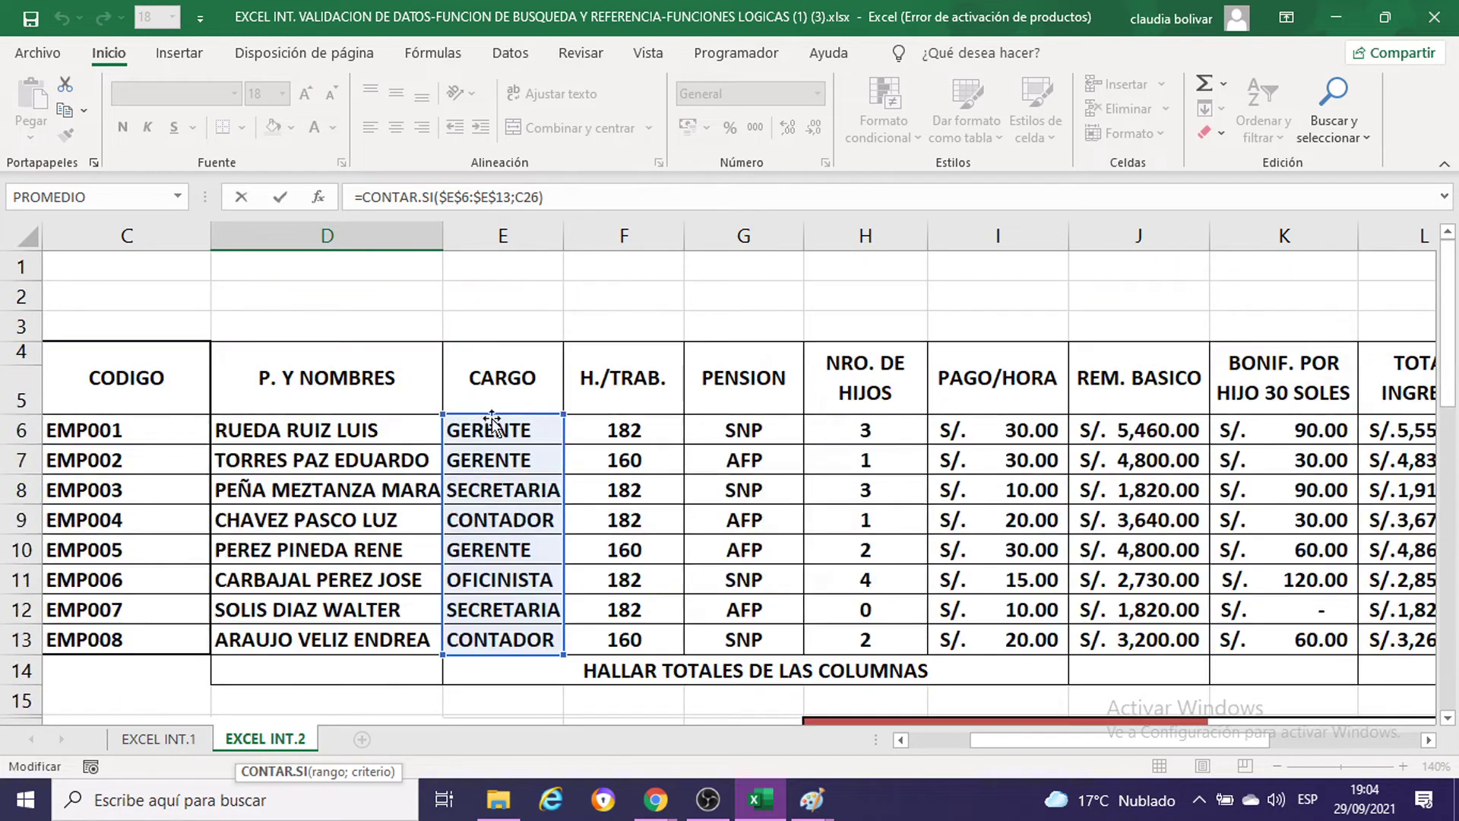
{"action": "scroll", "coordinate": [499, 459], "scroll_direction": "down", "scroll_amount": 2}
{"action": "scroll", "coordinate": [499, 460], "scroll_direction": "down", "scroll_amount": 1}
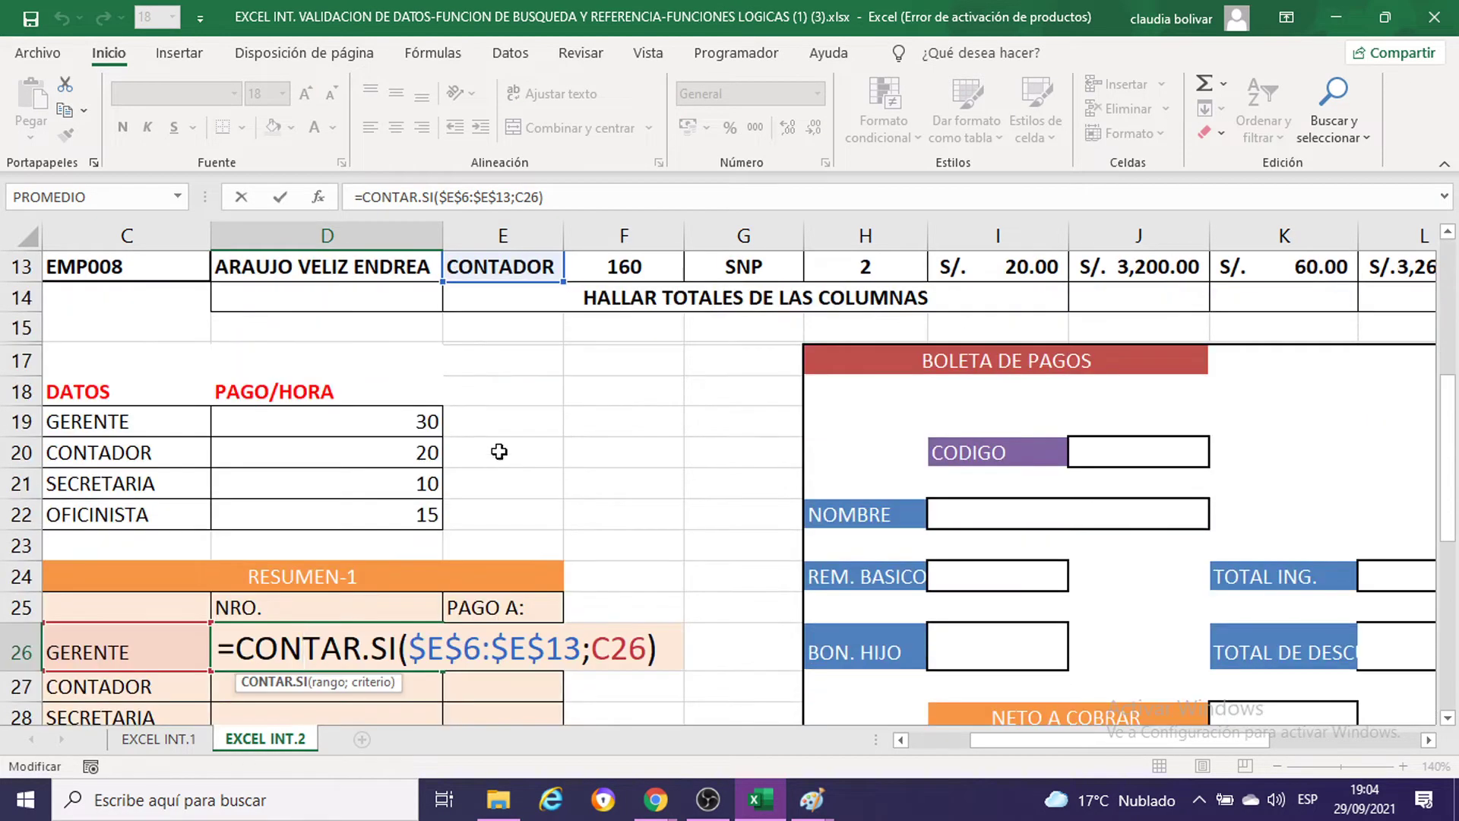
{"action": "scroll", "coordinate": [498, 452], "scroll_direction": "down", "scroll_amount": 1}
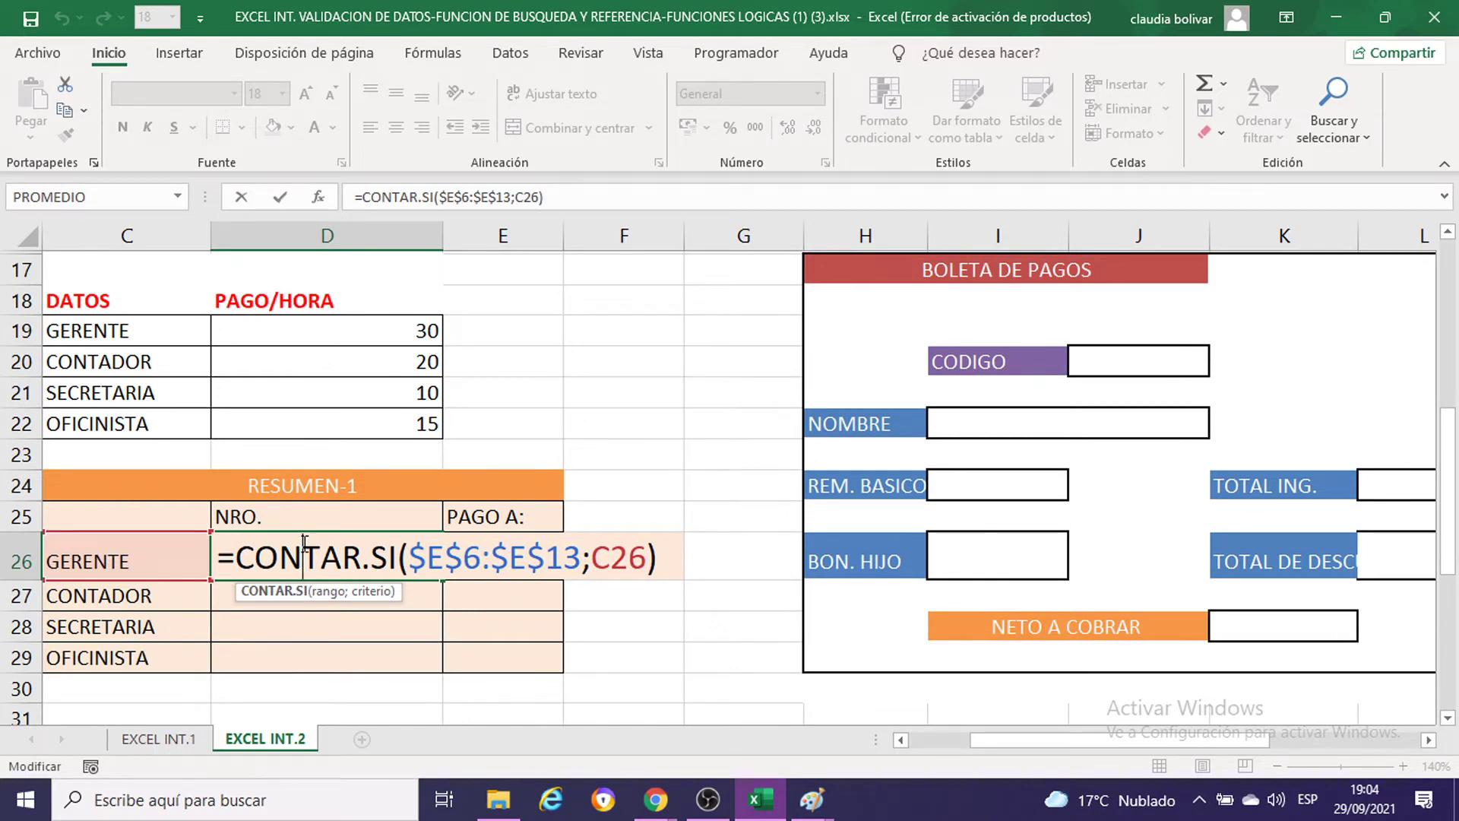
{"action": "left_click", "coordinate": [482, 557]}
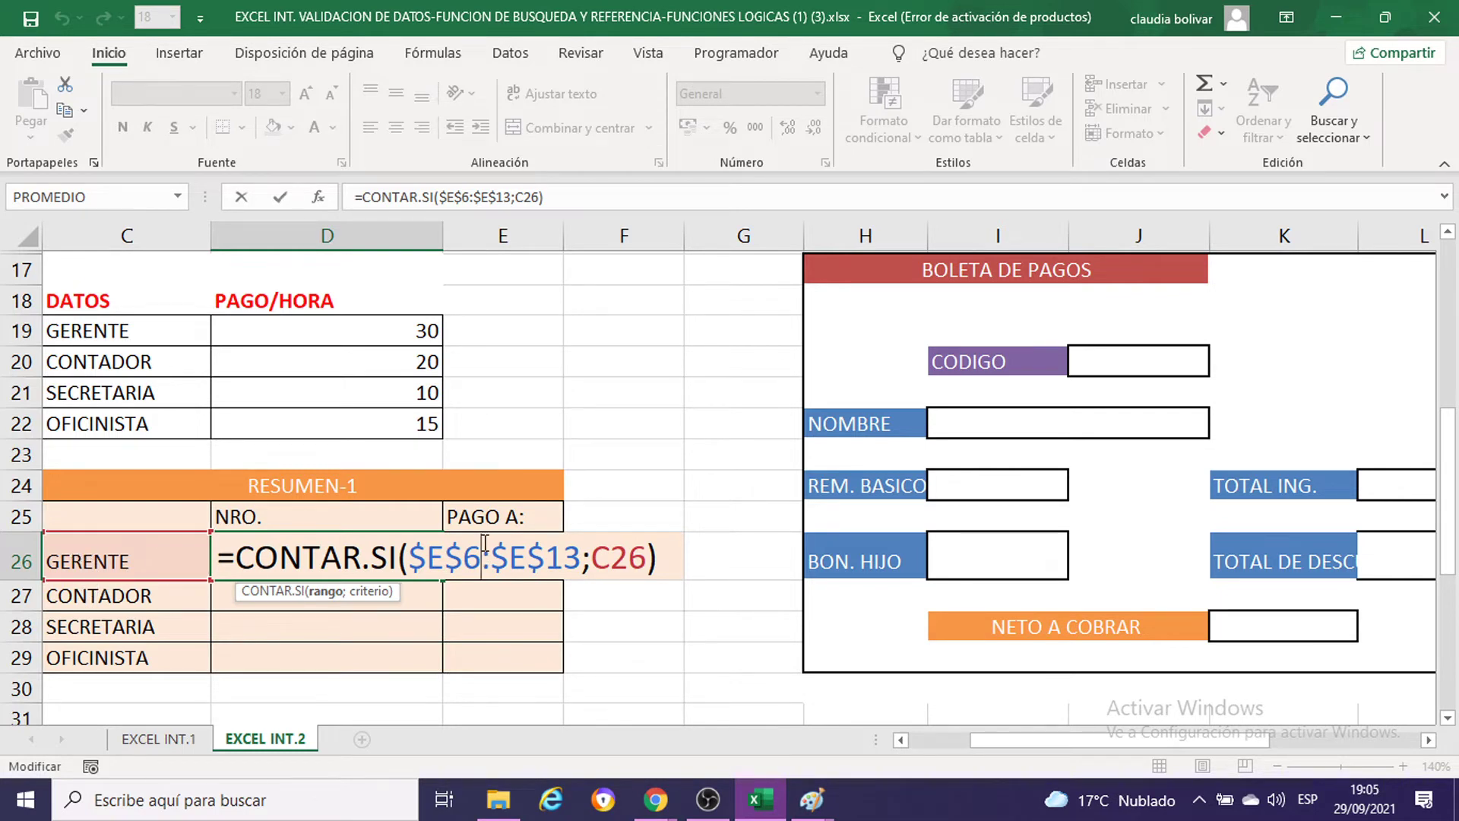
{"action": "scroll", "coordinate": [342, 482], "scroll_direction": "up", "scroll_amount": 4}
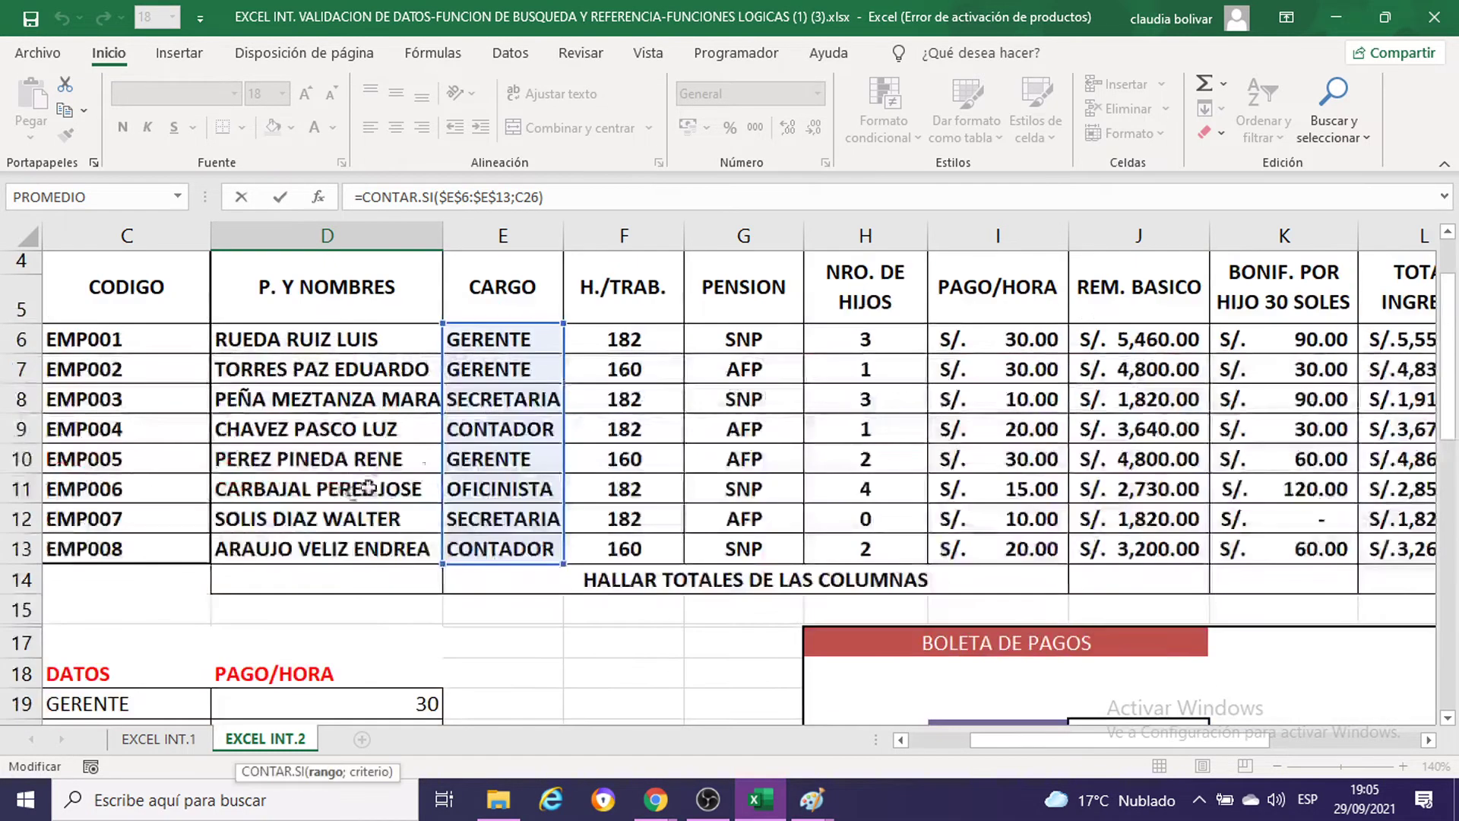
{"action": "scroll", "coordinate": [481, 444], "scroll_direction": "down", "scroll_amount": 2}
{"action": "scroll", "coordinate": [481, 444], "scroll_direction": "down", "scroll_amount": 2}
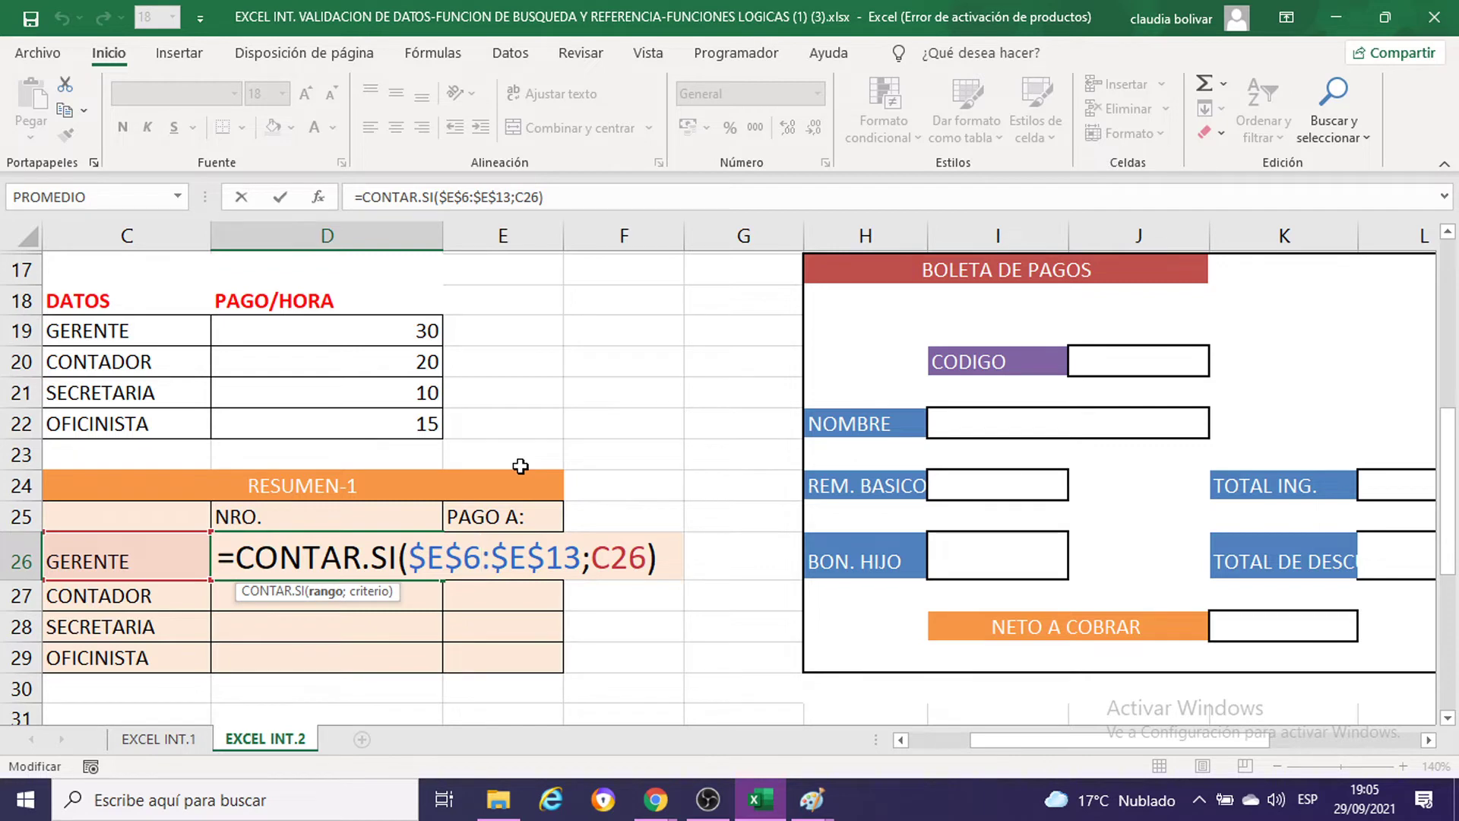
{"action": "key", "text": "Return"}
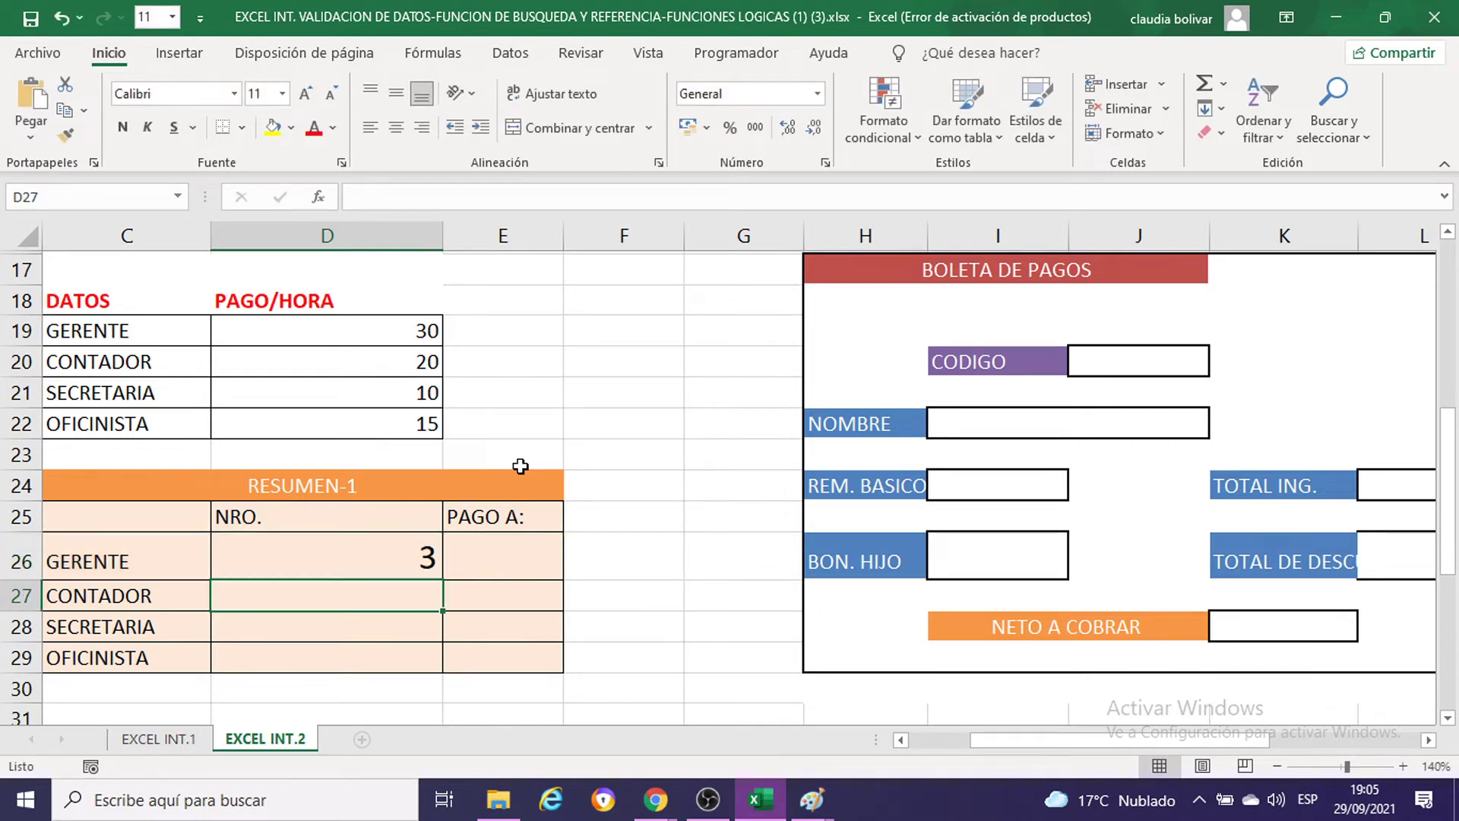
Step: Fill the count formula from D26 down to D29, giving 3, 2, 2 and 1
{"action": "left_click", "coordinate": [397, 549]}
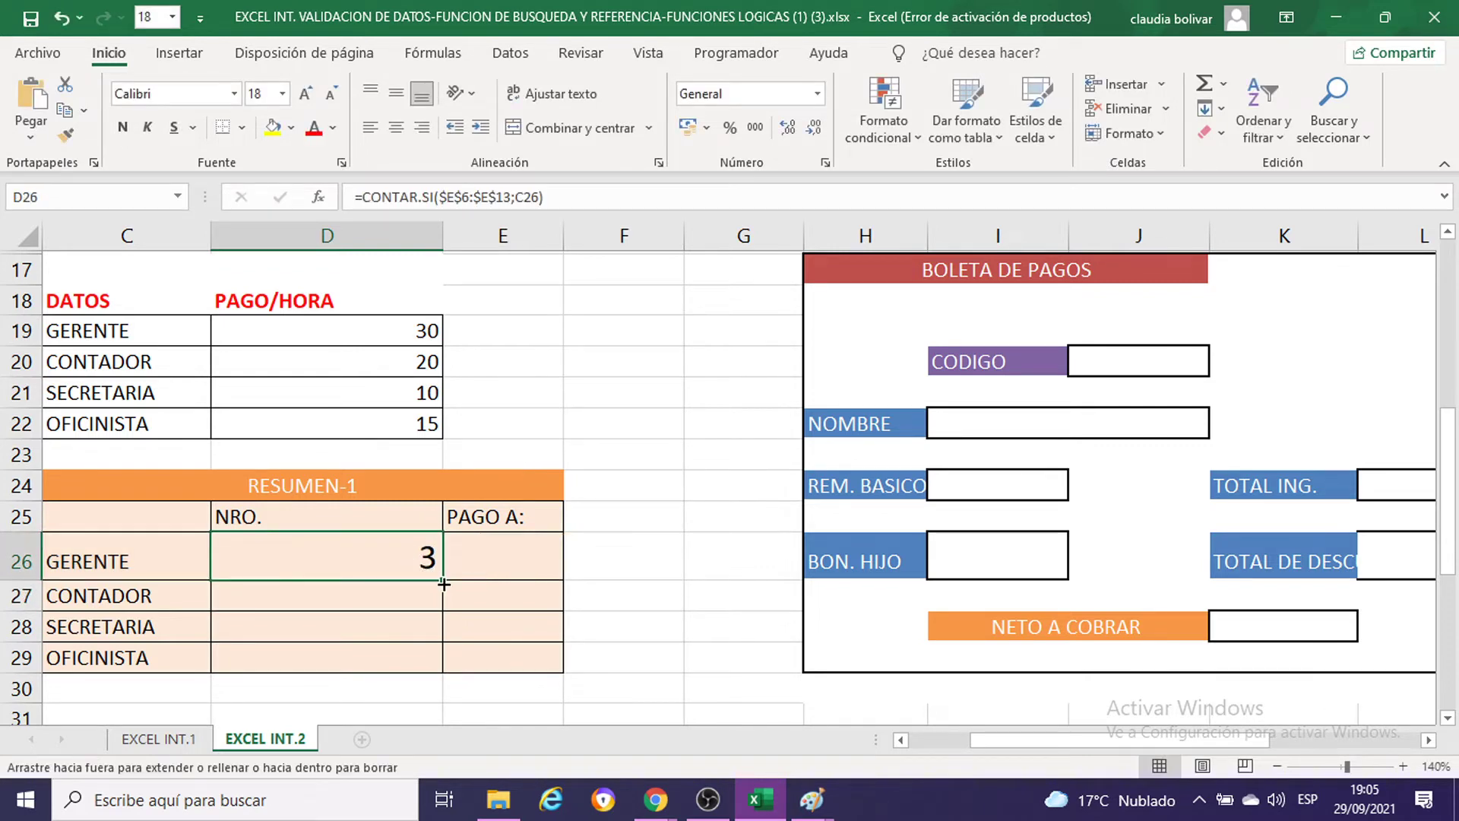
{"action": "left_click_drag", "start_coordinate": [444, 583], "coordinate": [447, 675]}
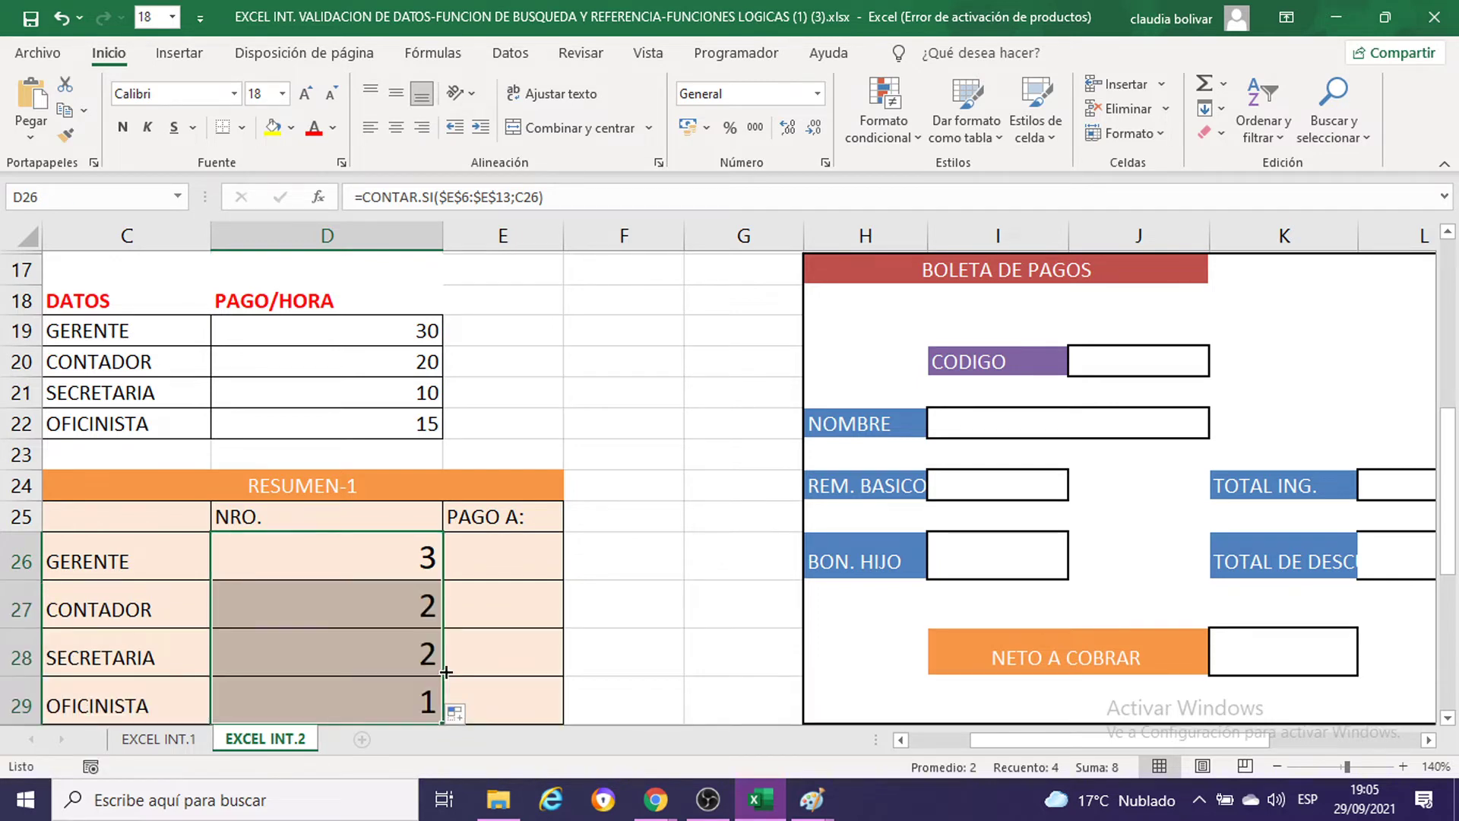
{"action": "scroll", "coordinate": [412, 666], "scroll_direction": "down", "scroll_amount": 1}
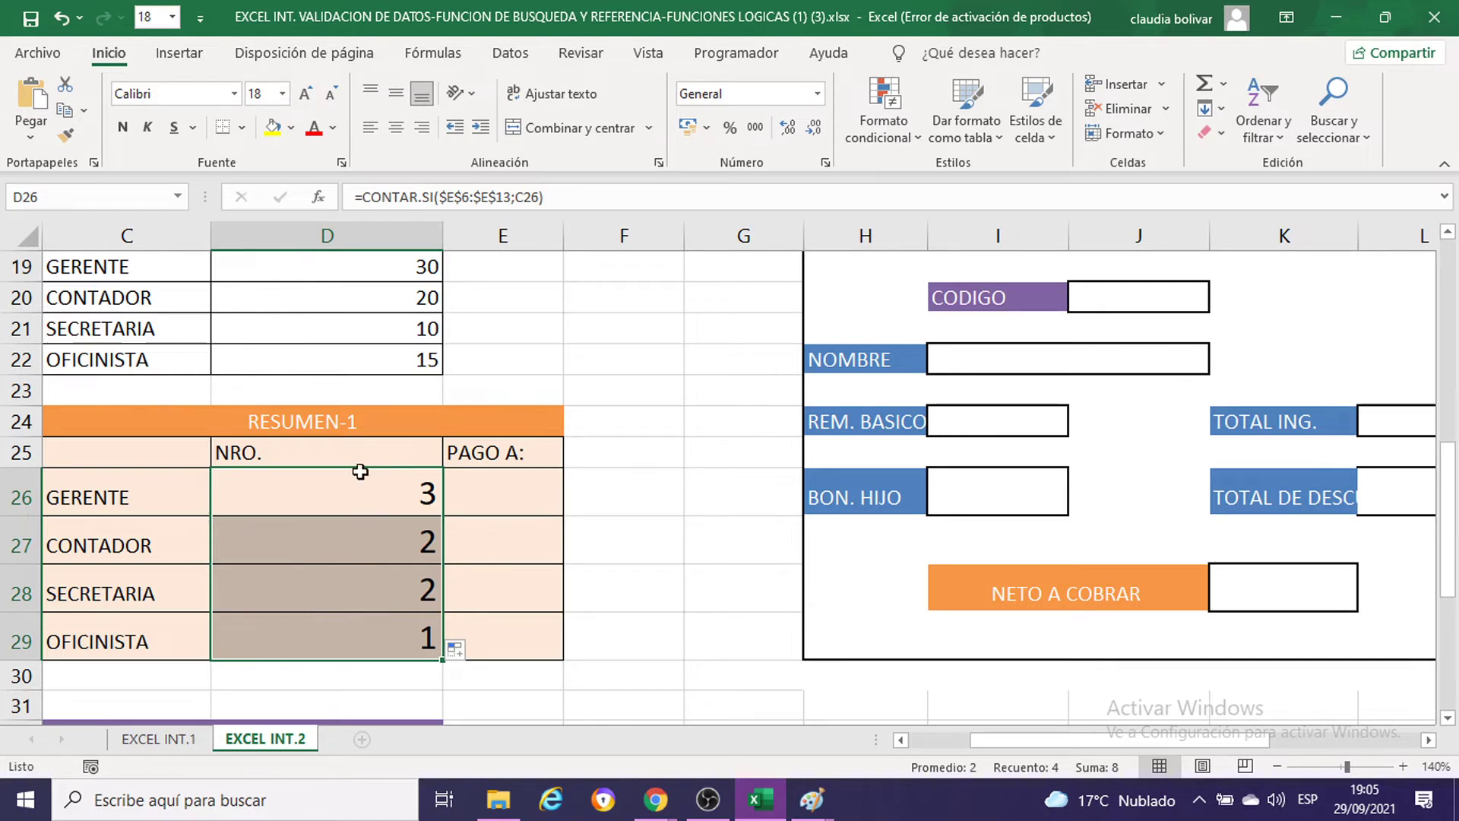
{"action": "double_click", "coordinate": [353, 498]}
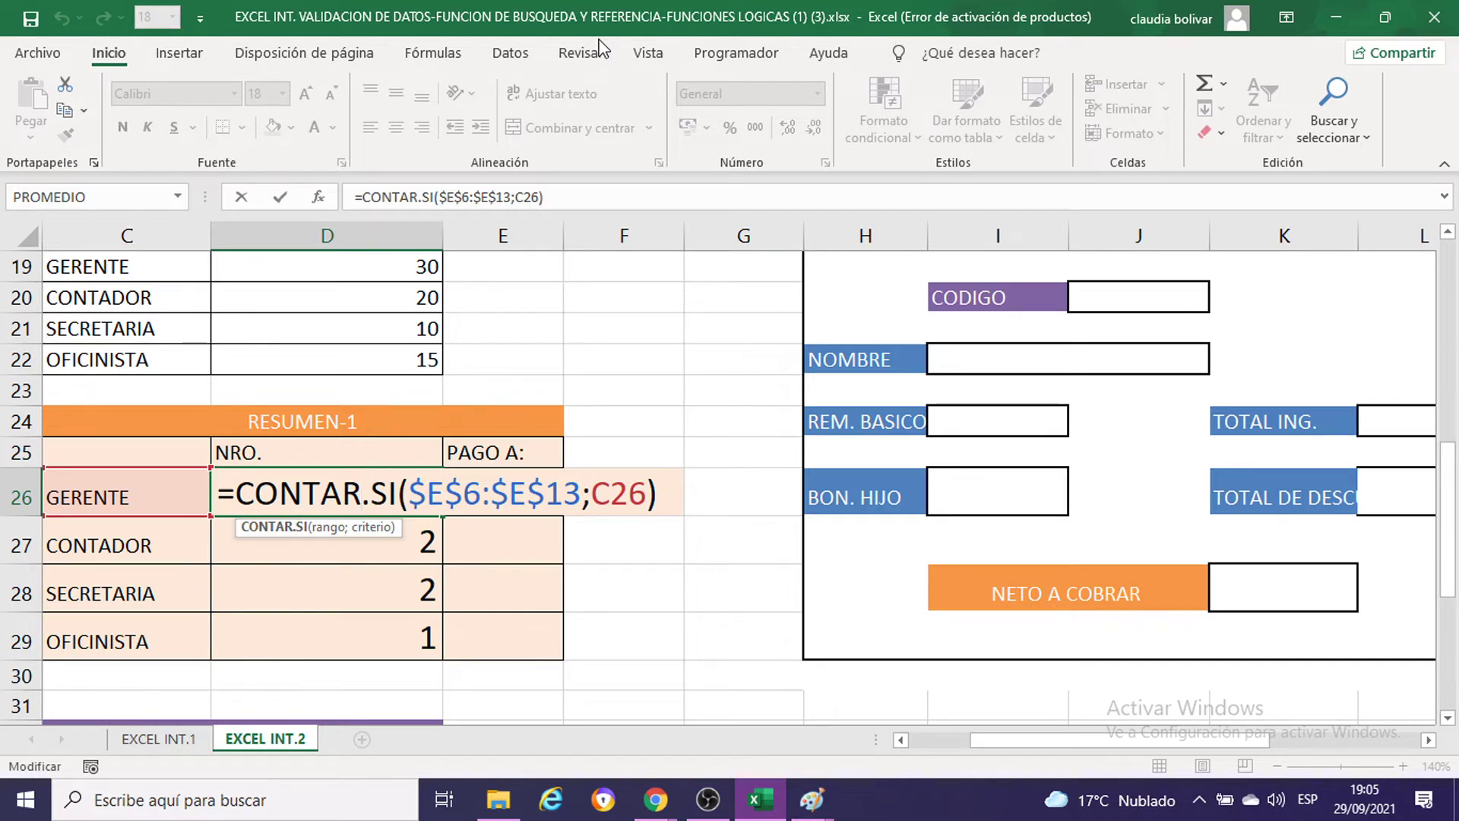
{"action": "key", "text": "Return"}
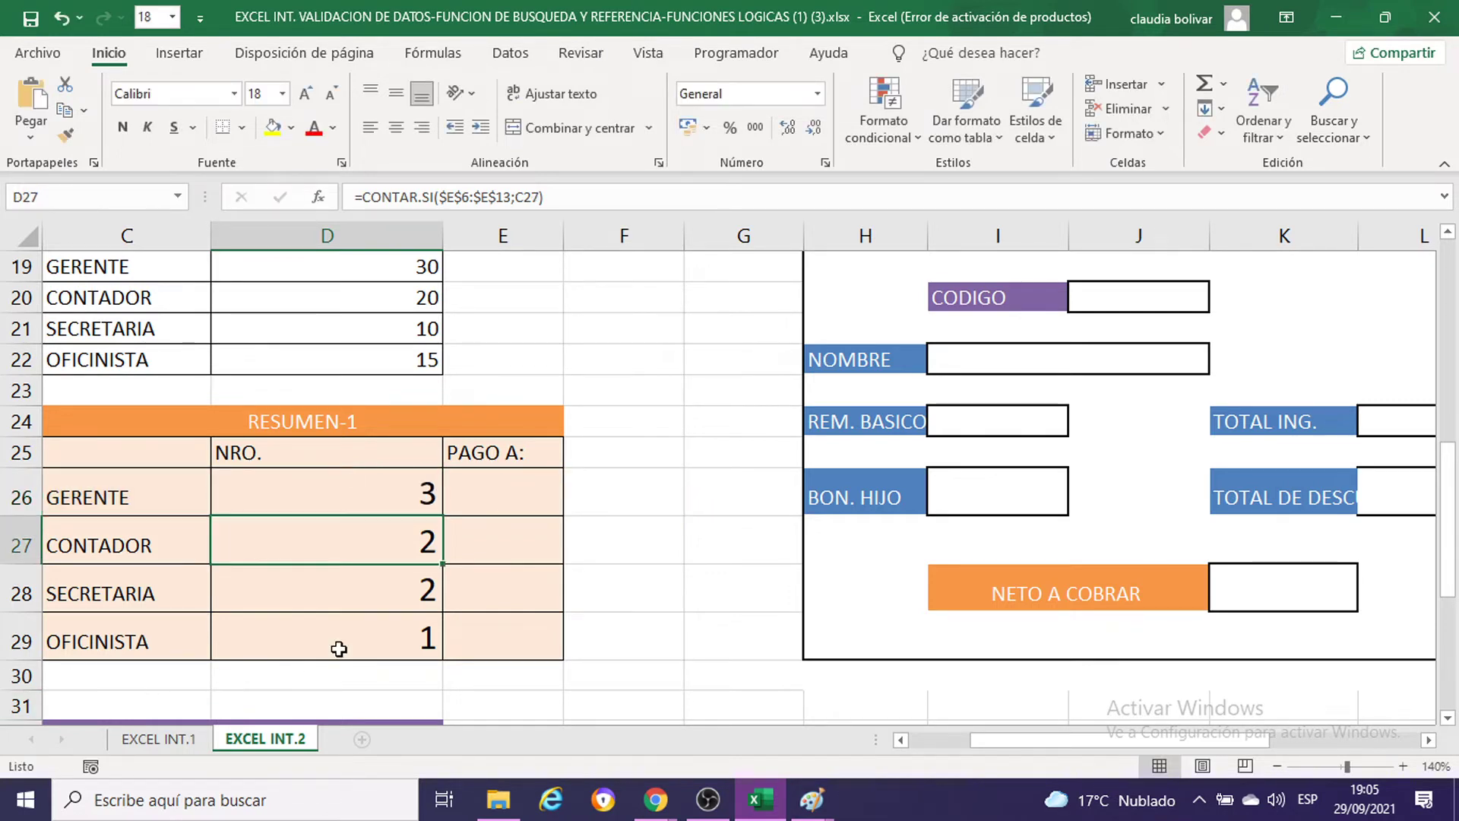
{"action": "left_click_drag", "start_coordinate": [294, 486], "coordinate": [295, 641]}
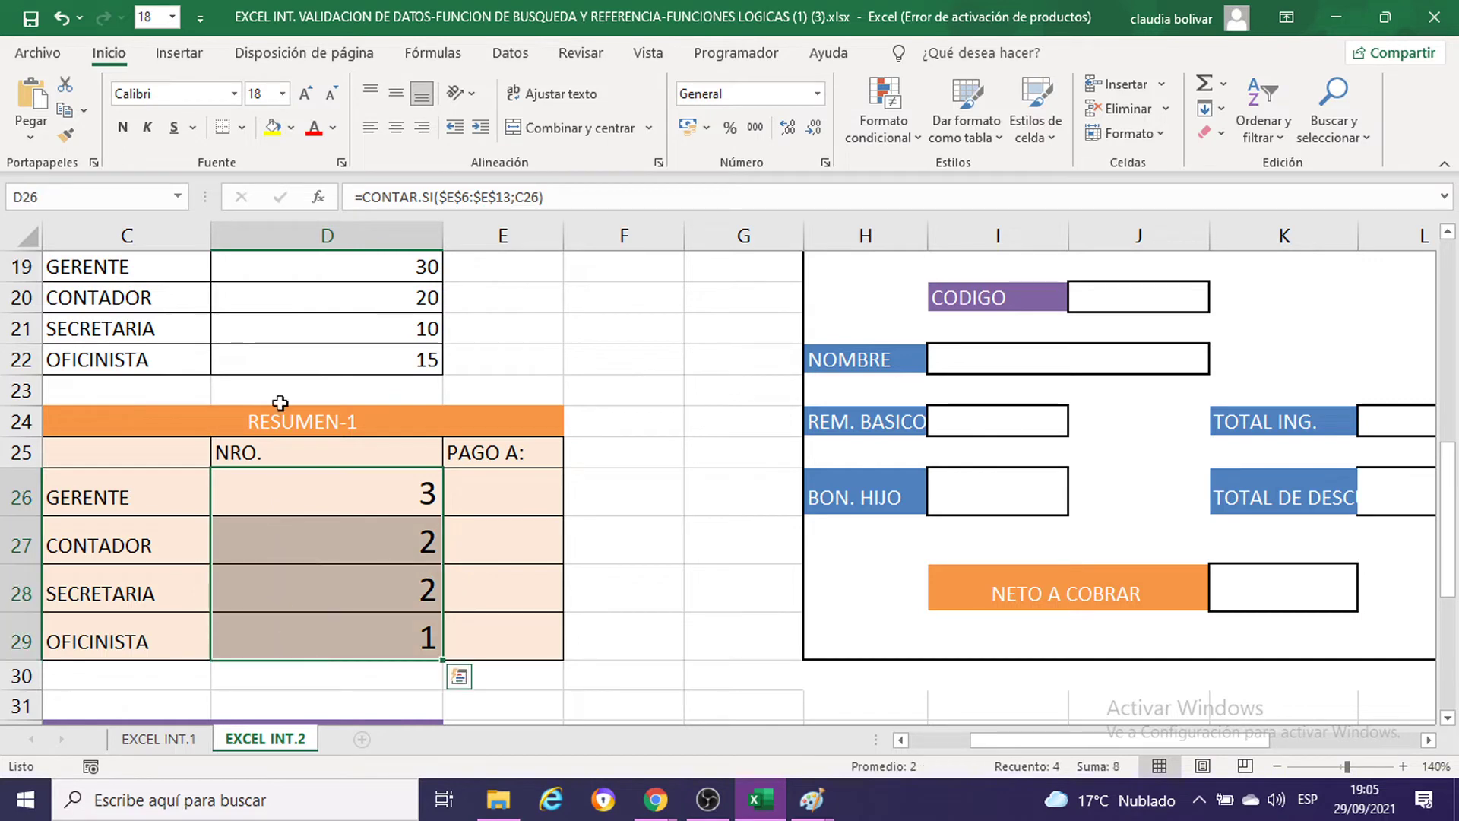
{"action": "left_click", "coordinate": [282, 93]}
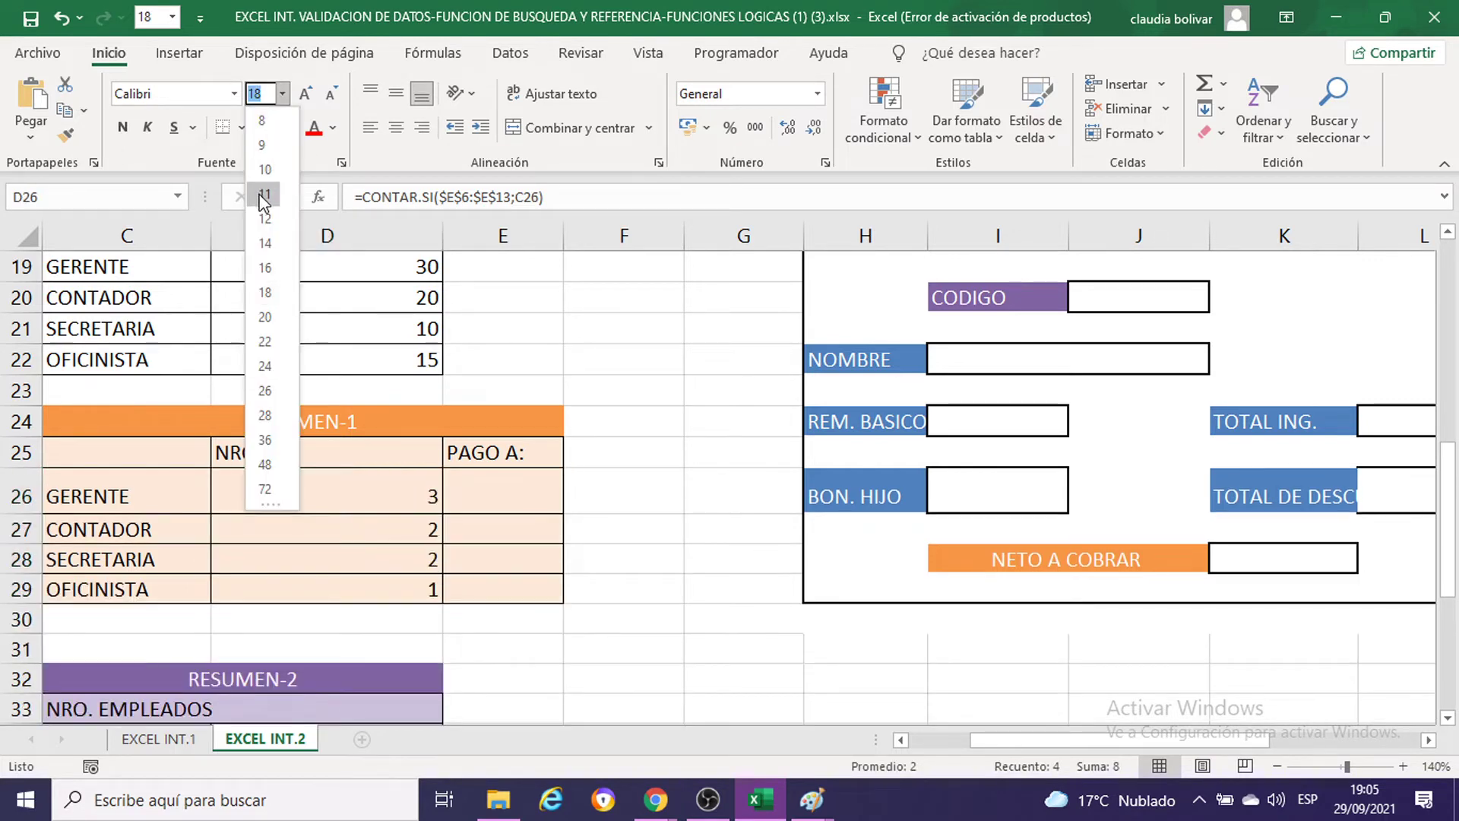
Step: Keep the counts at font size 18 and start =SUMAR.SI( in E26 under PAGO A:
{"action": "left_click", "coordinate": [485, 480]}
{"action": "left_click", "coordinate": [485, 483]}
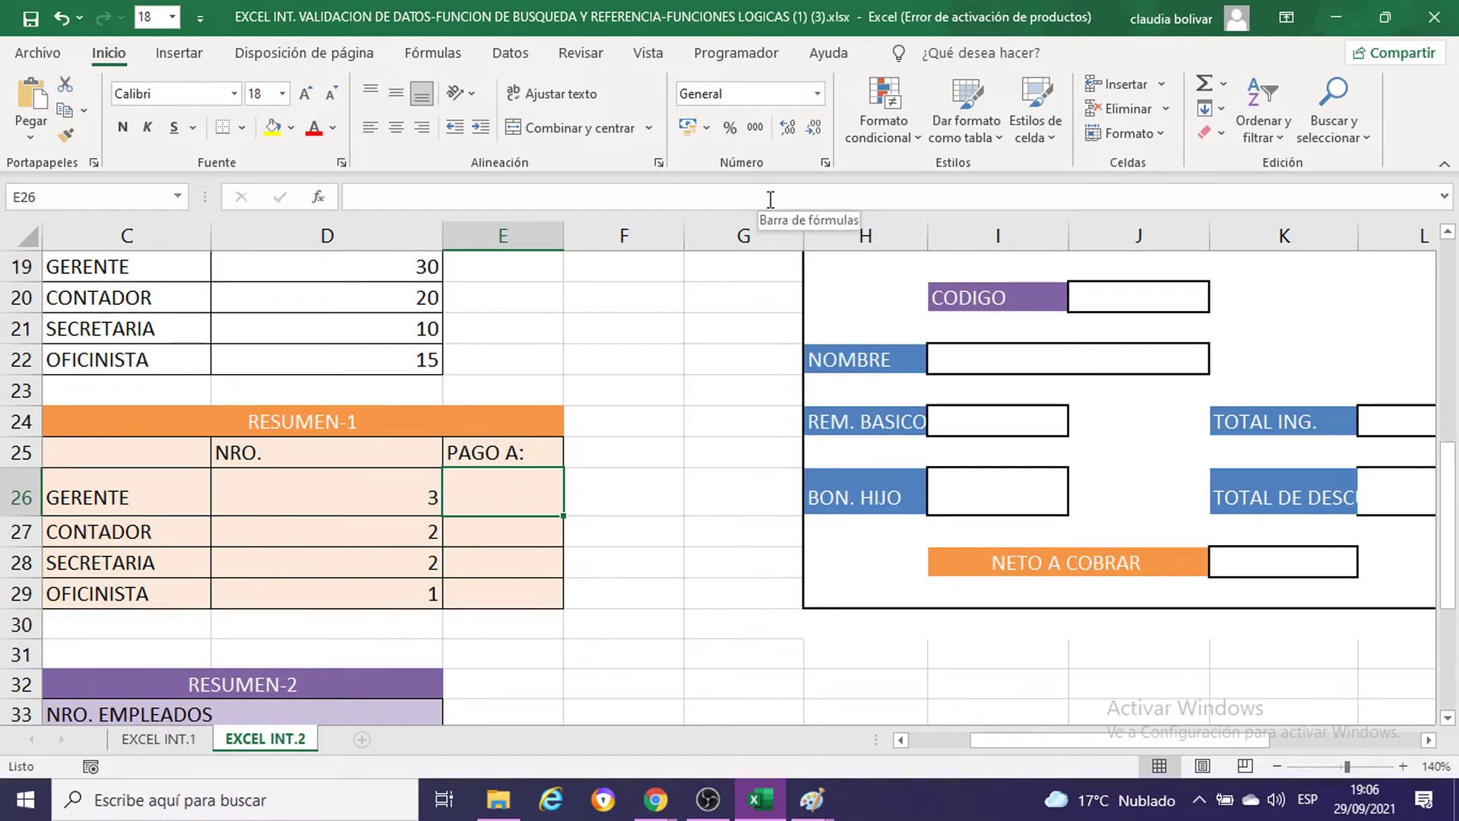
{"action": "type", "text": "=SU"}
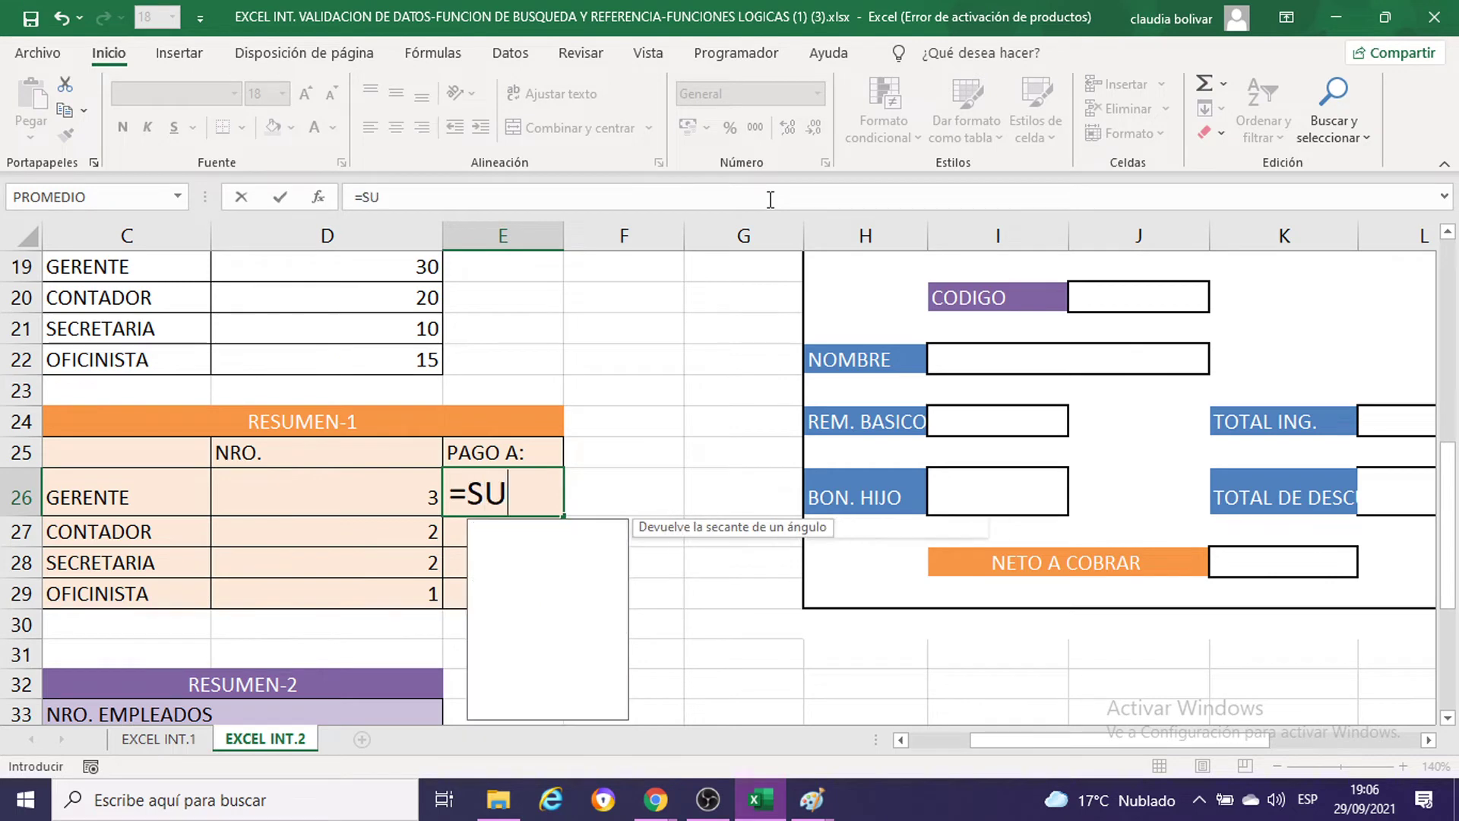
{"action": "type", "text": "MAR"}
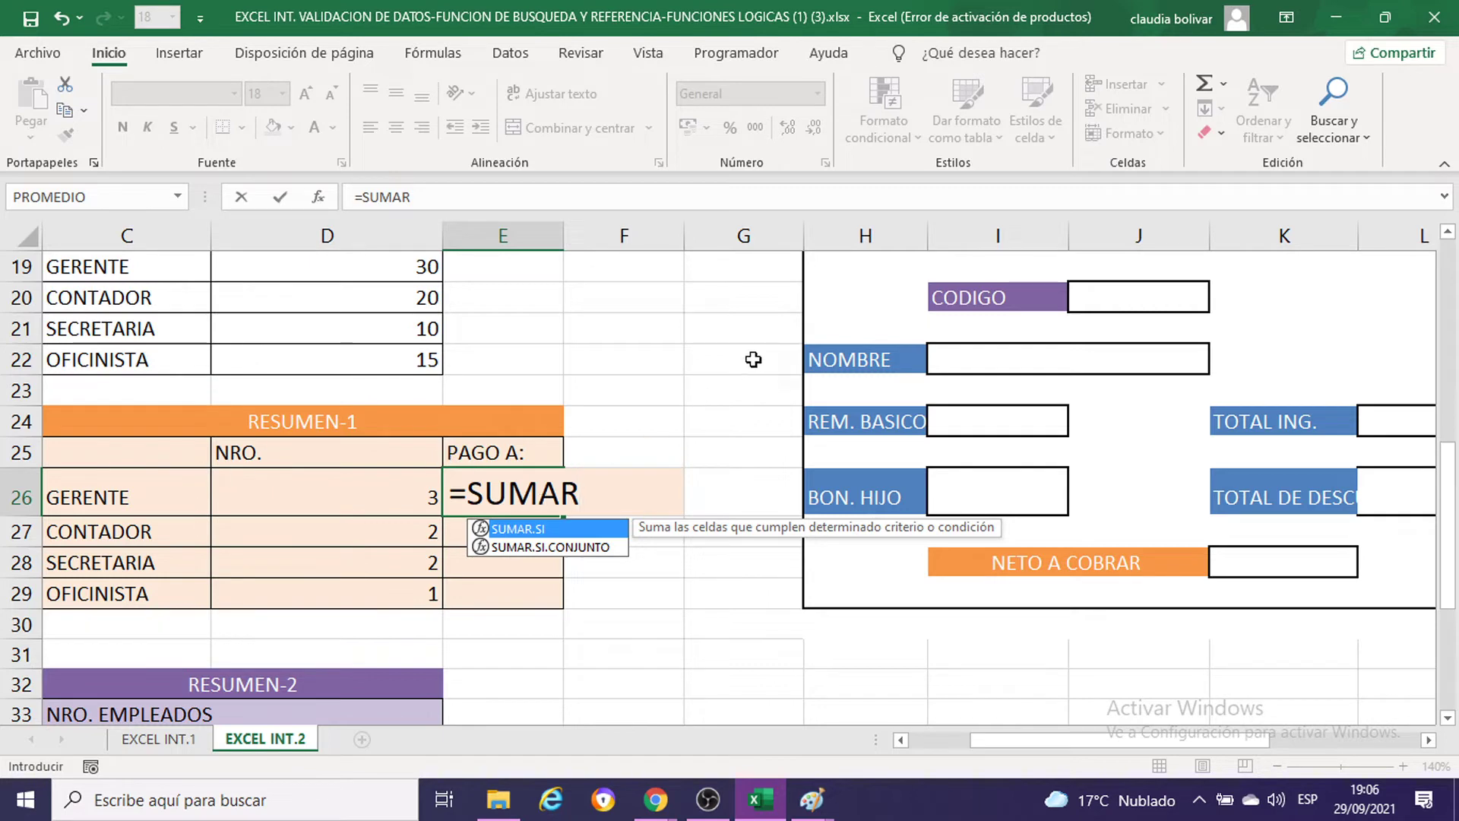
{"action": "double_click", "coordinate": [533, 530]}
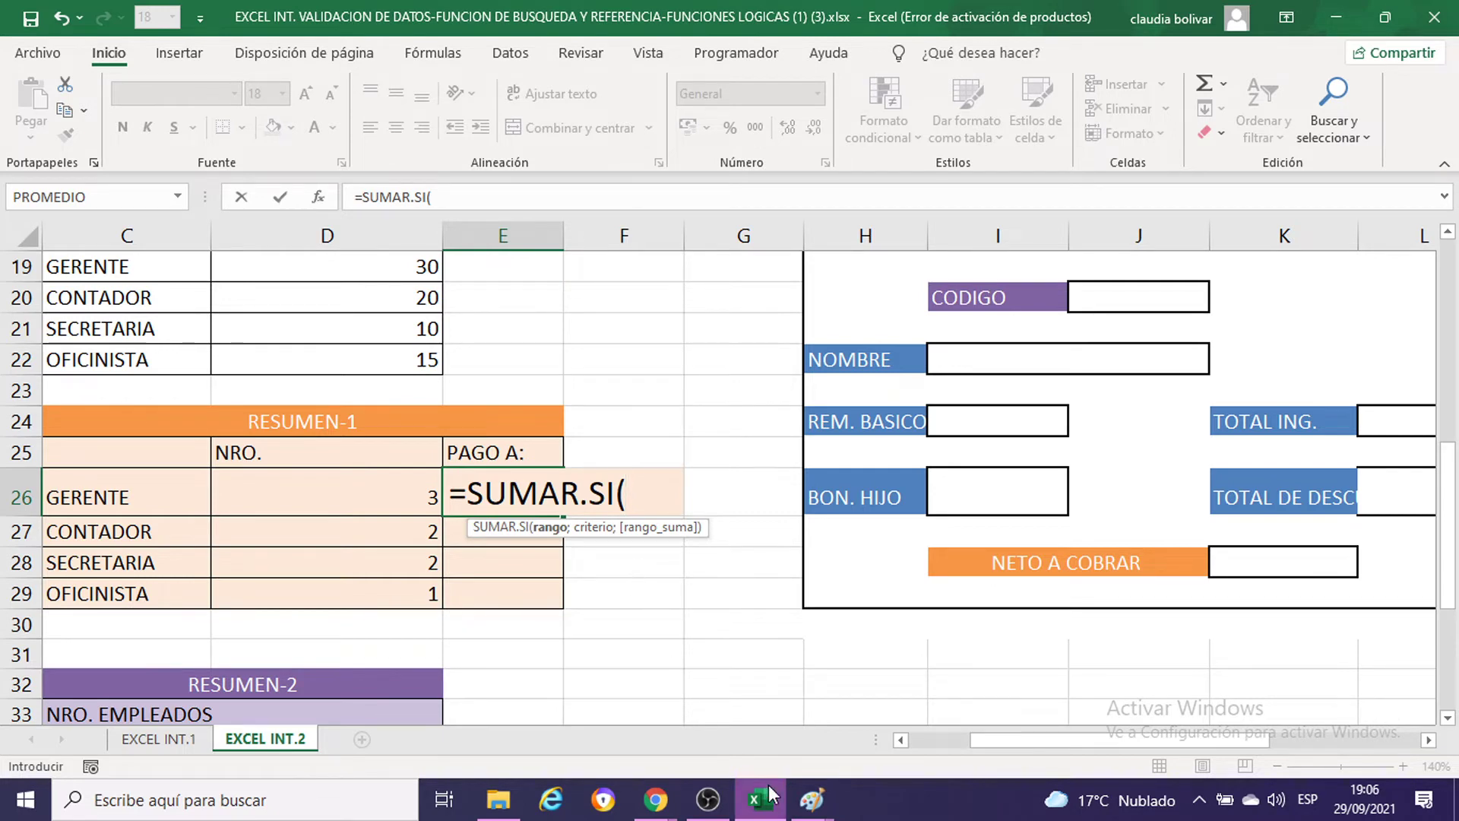
Step: Paste the unfinished SUMAR.SI screenshot into the untitled Paint image, then minimize Paint
{"action": "mouse_move", "coordinate": [811, 799]}
{"action": "left_click", "coordinate": [731, 697]}
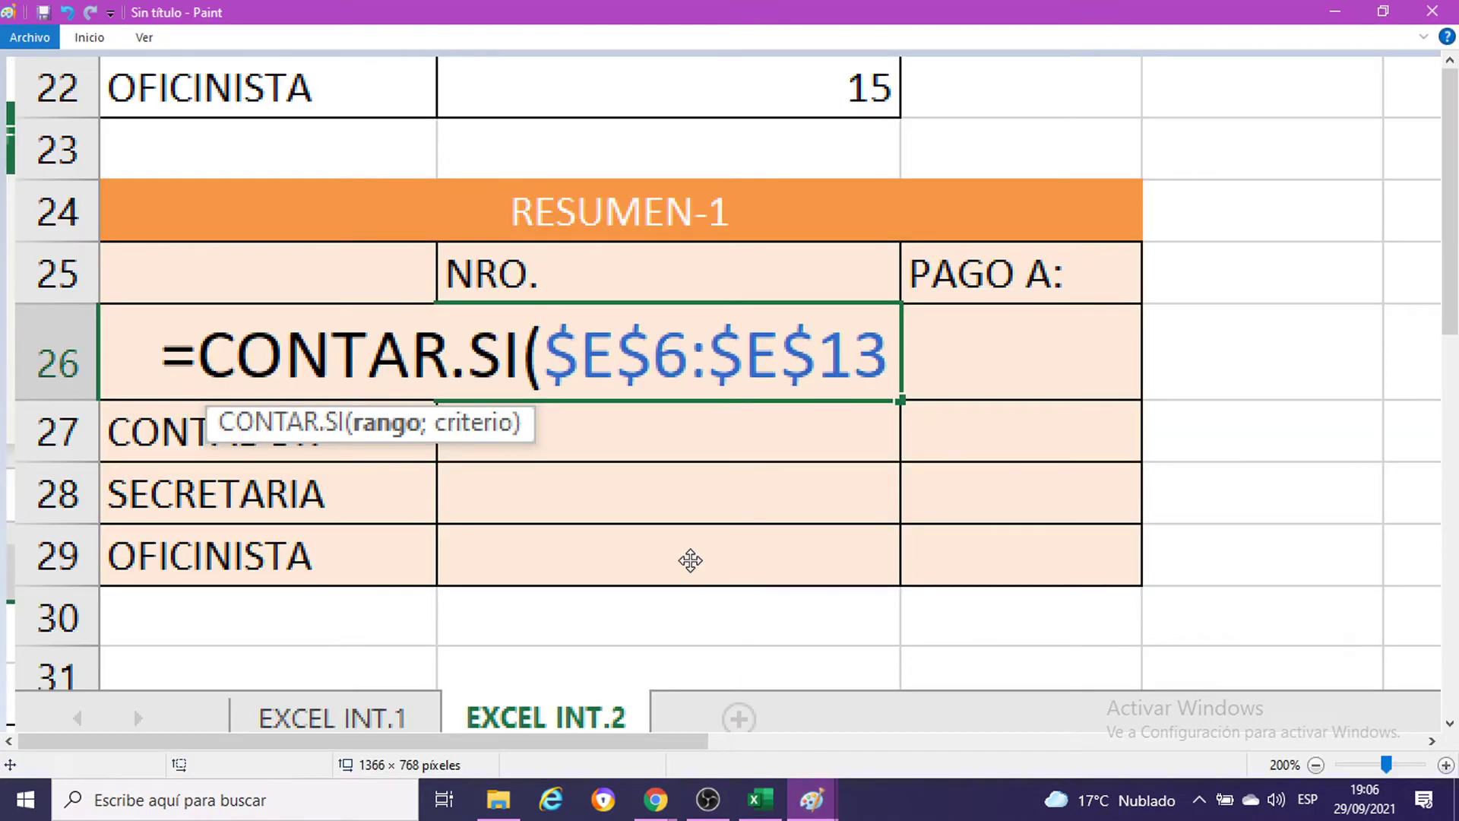
{"action": "key", "text": "ctrl+v"}
{"action": "key", "text": "ctrl+v"}
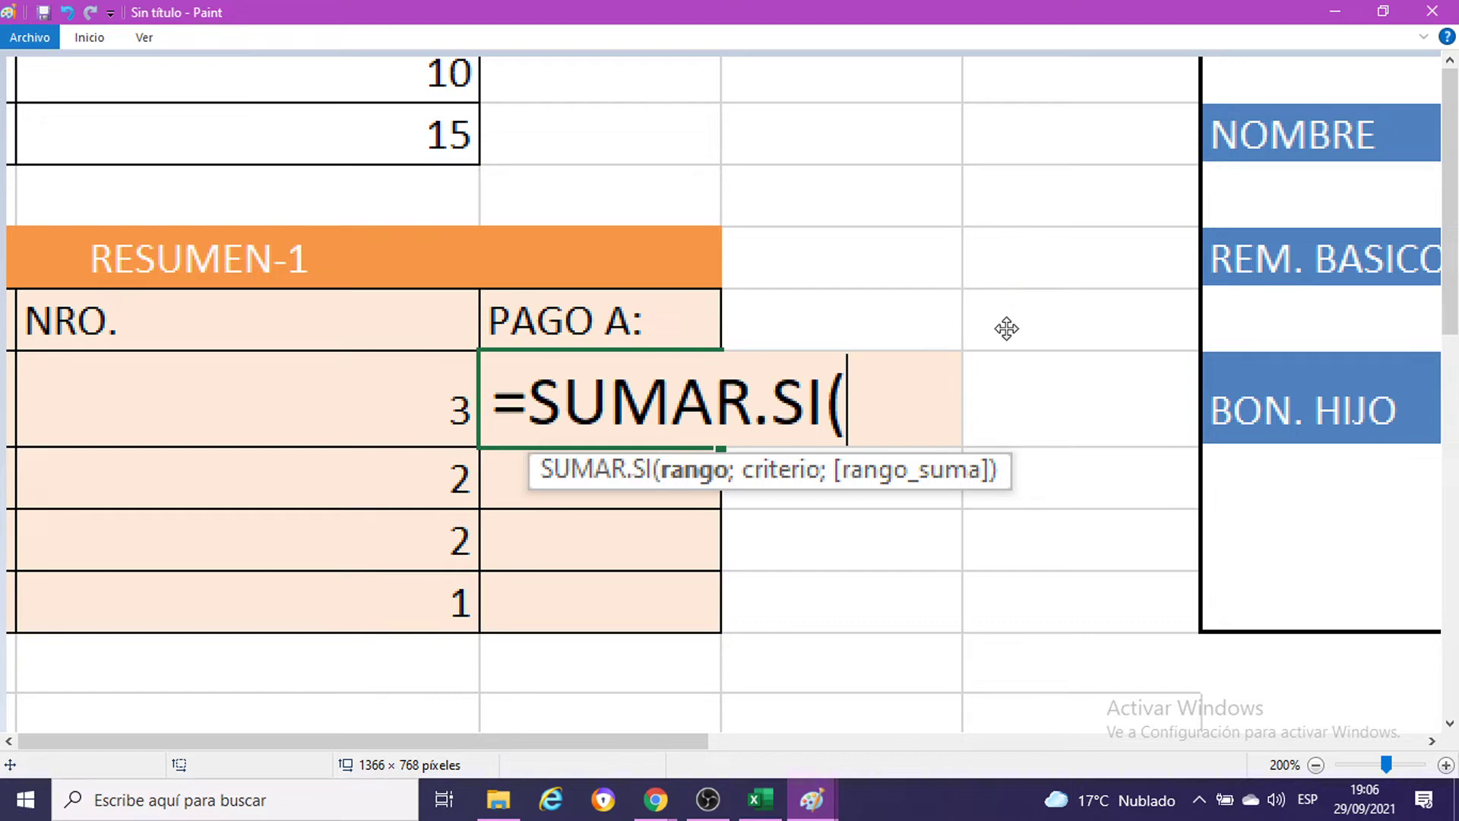
{"action": "left_click", "coordinate": [1335, 11]}
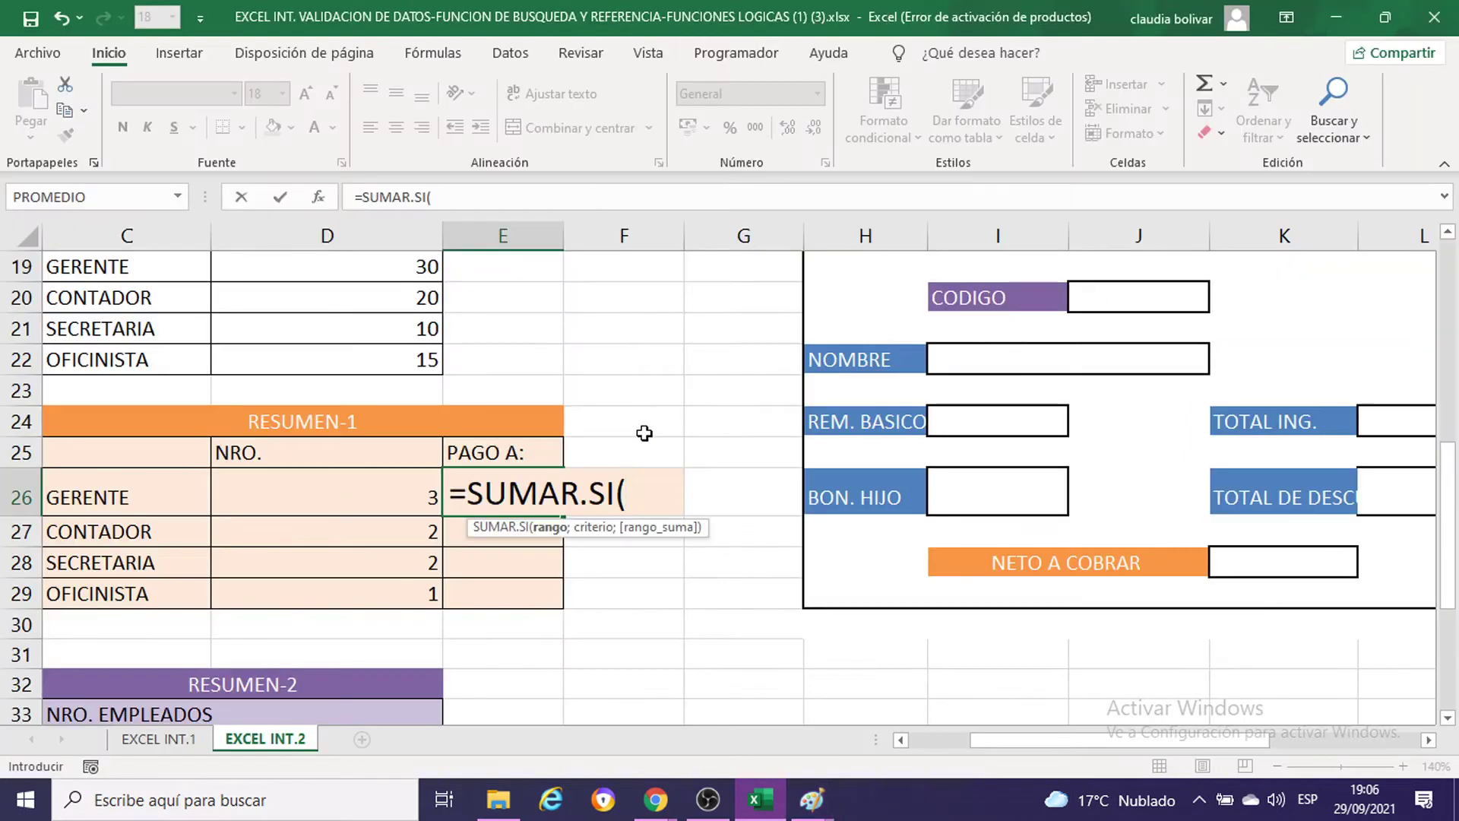
Step: Give the E26 SUMAR.SI formula the absolute job-title range $E$6:$E$13
{"action": "scroll", "coordinate": [651, 423], "scroll_direction": "up", "scroll_amount": 2}
{"action": "scroll", "coordinate": [651, 423], "scroll_direction": "up", "scroll_amount": 2}
{"action": "scroll", "coordinate": [651, 423], "scroll_direction": "up", "scroll_amount": 1}
{"action": "left_click", "coordinate": [486, 346]}
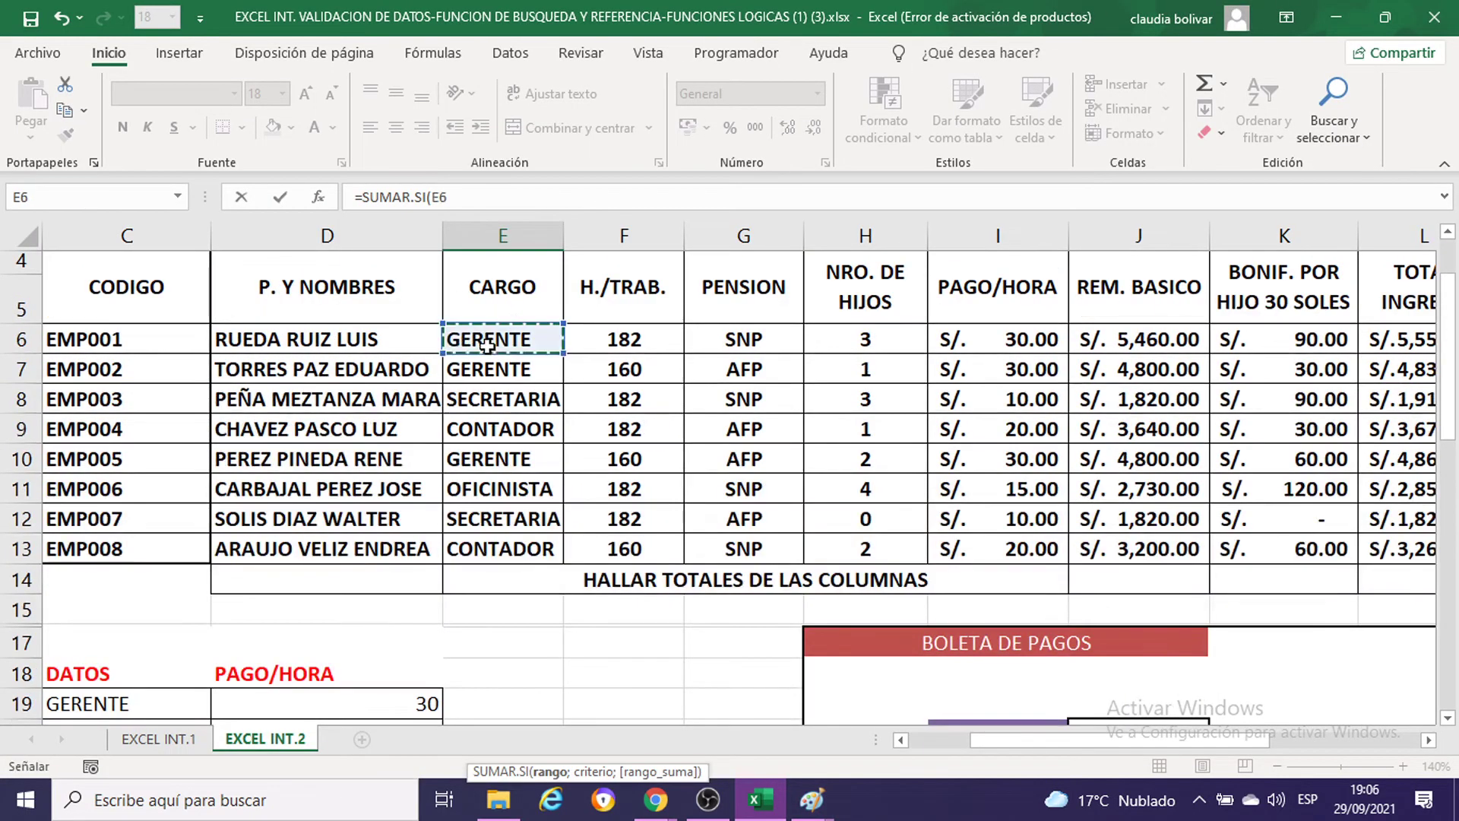
{"action": "left_click_drag", "start_coordinate": [486, 346], "coordinate": [494, 548]}
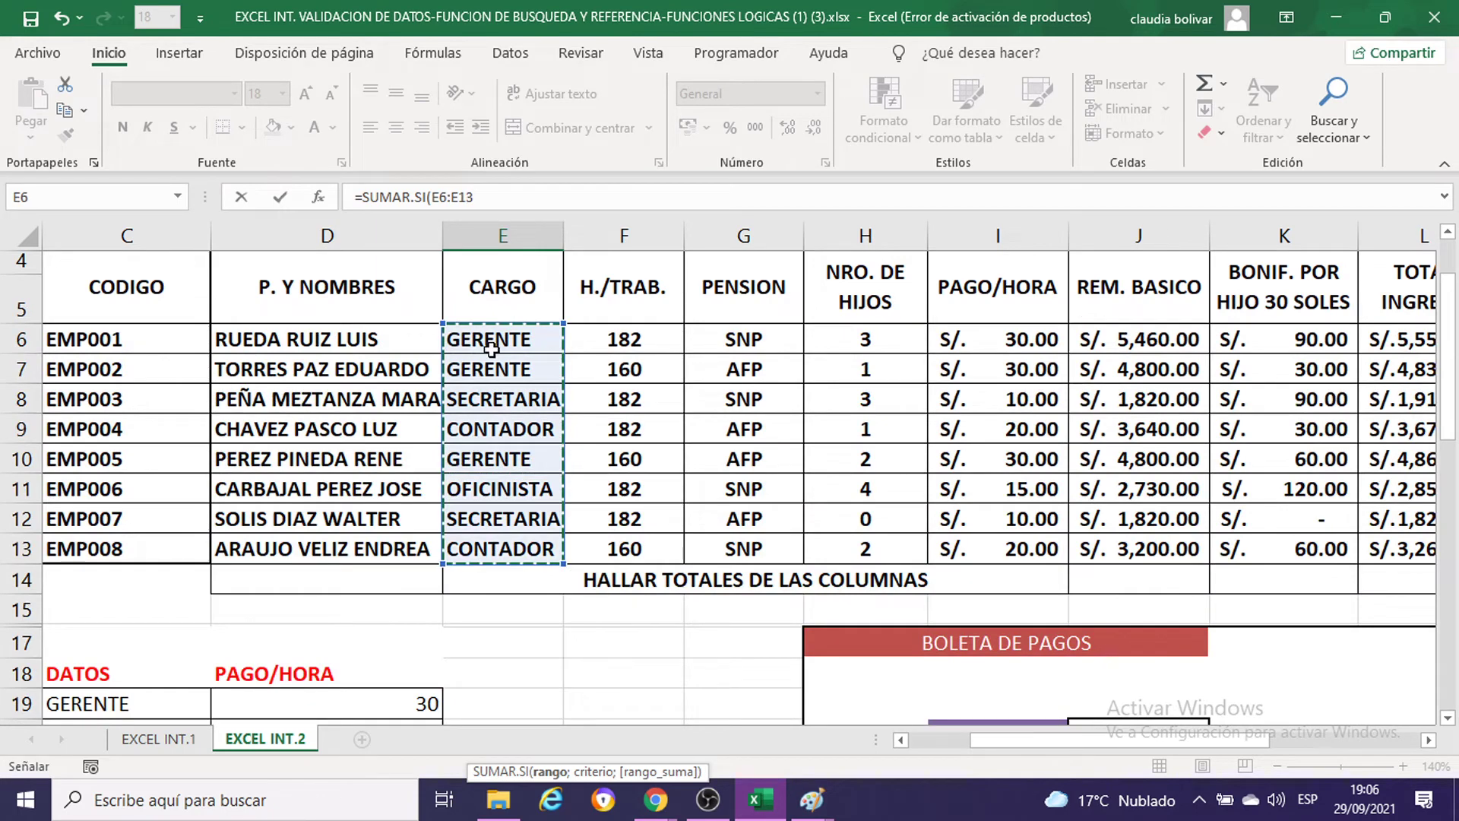
{"action": "scroll", "coordinate": [491, 349], "scroll_direction": "down", "scroll_amount": 1}
{"action": "scroll", "coordinate": [491, 349], "scroll_direction": "down", "scroll_amount": 2}
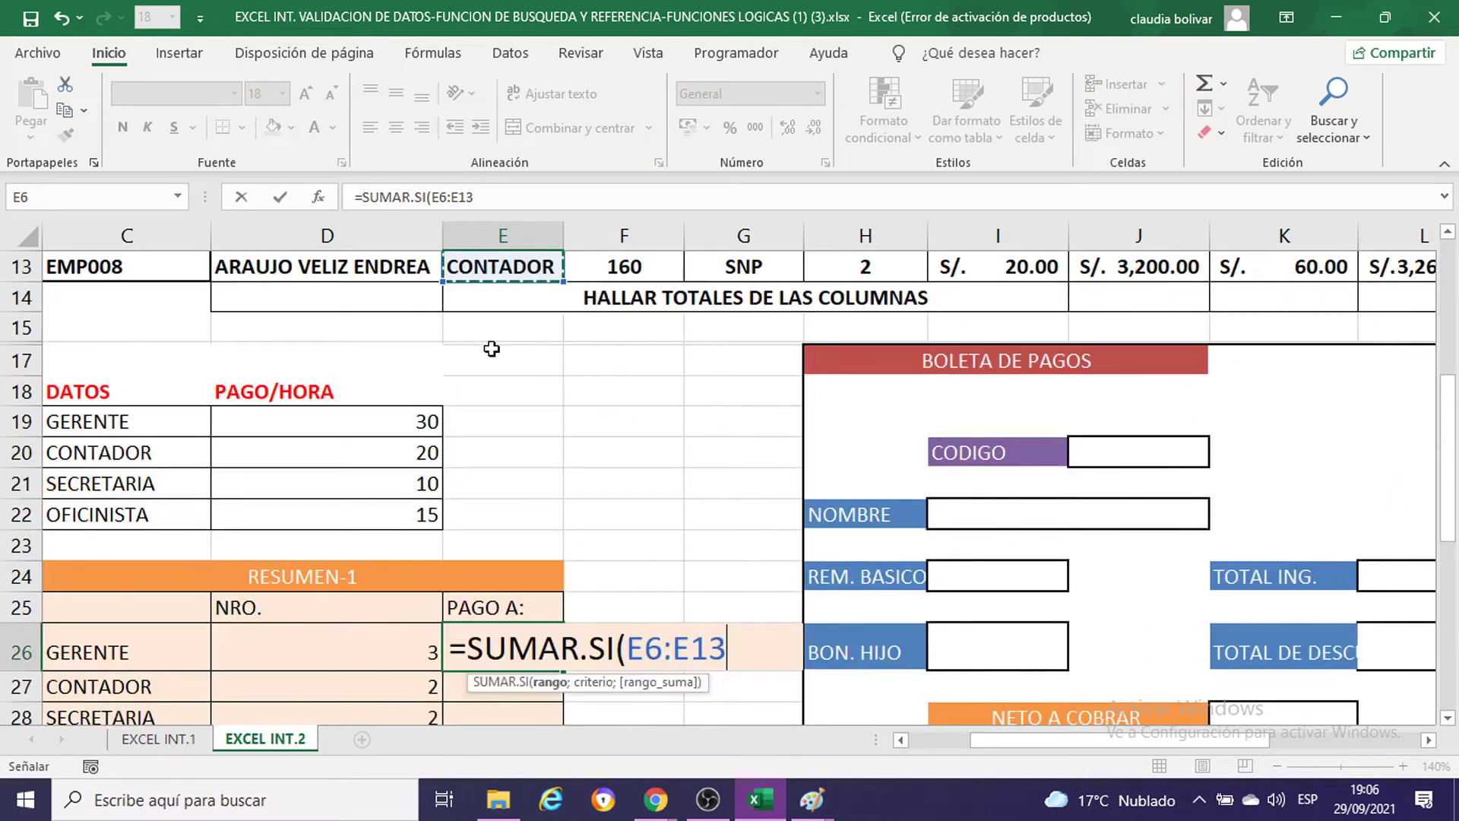
{"action": "scroll", "coordinate": [492, 349], "scroll_direction": "down", "scroll_amount": 1}
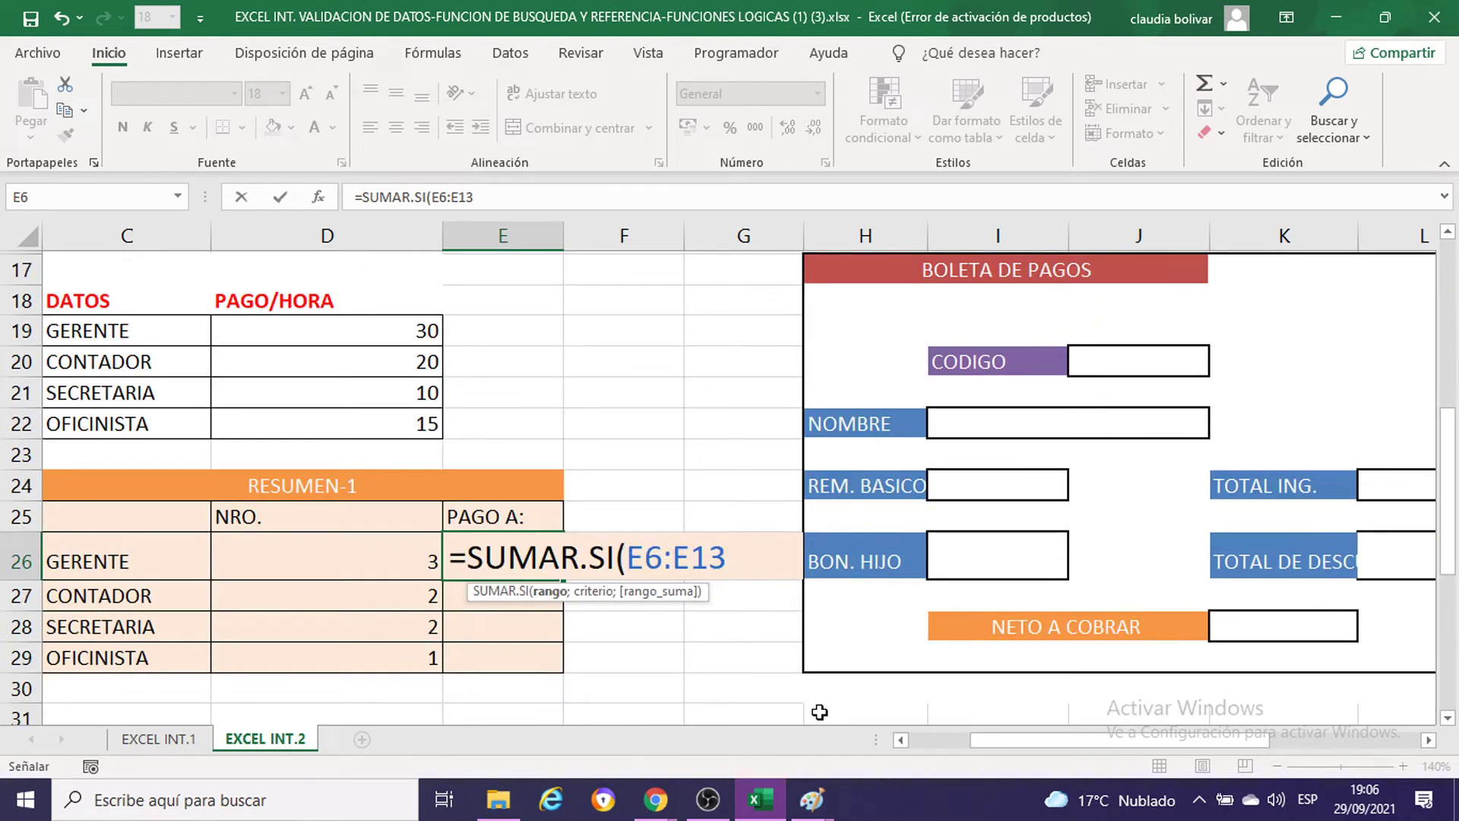
{"action": "key", "text": "F4"}
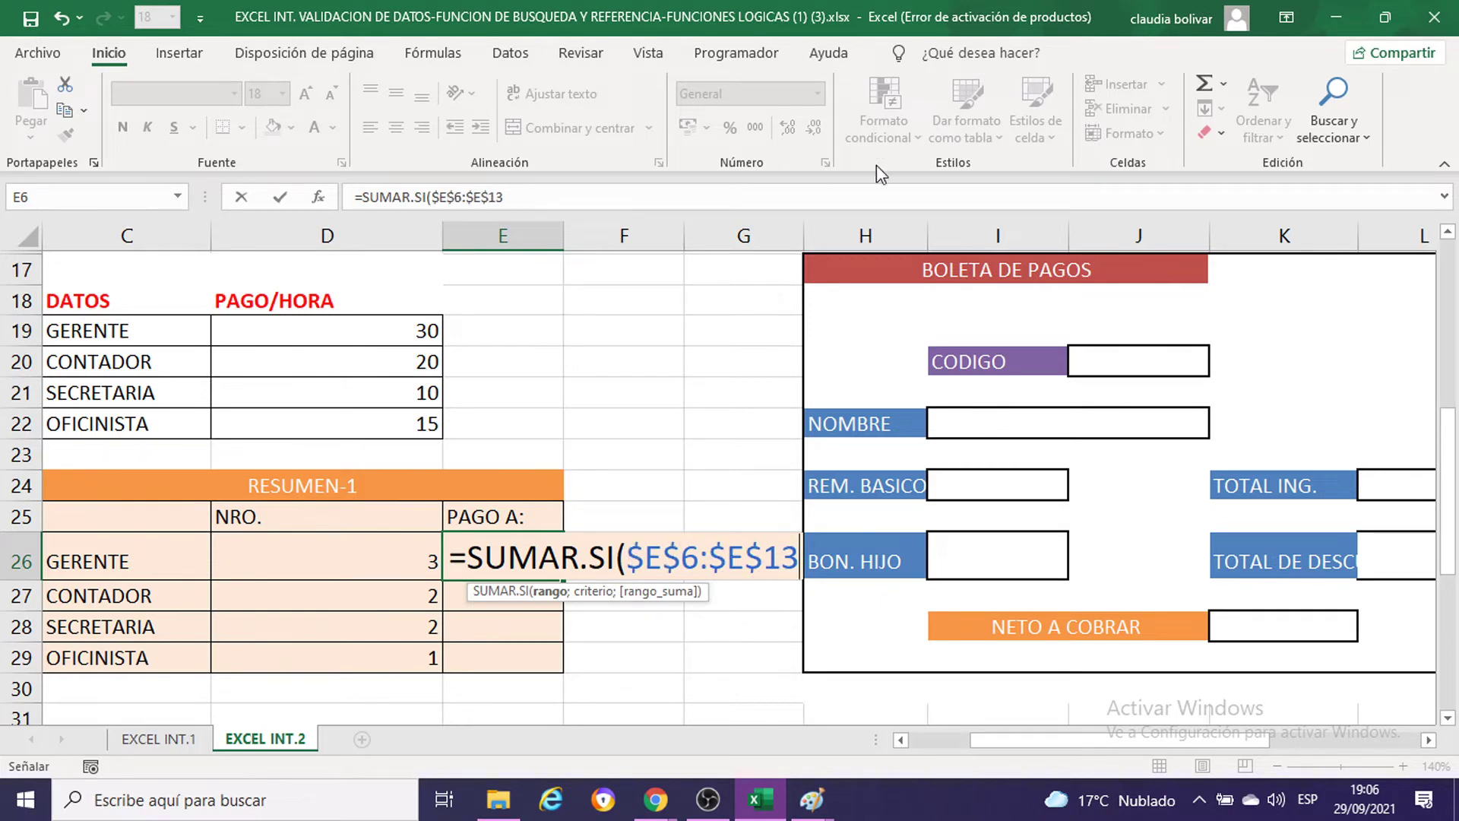
{"action": "mouse_move", "coordinate": [811, 800]}
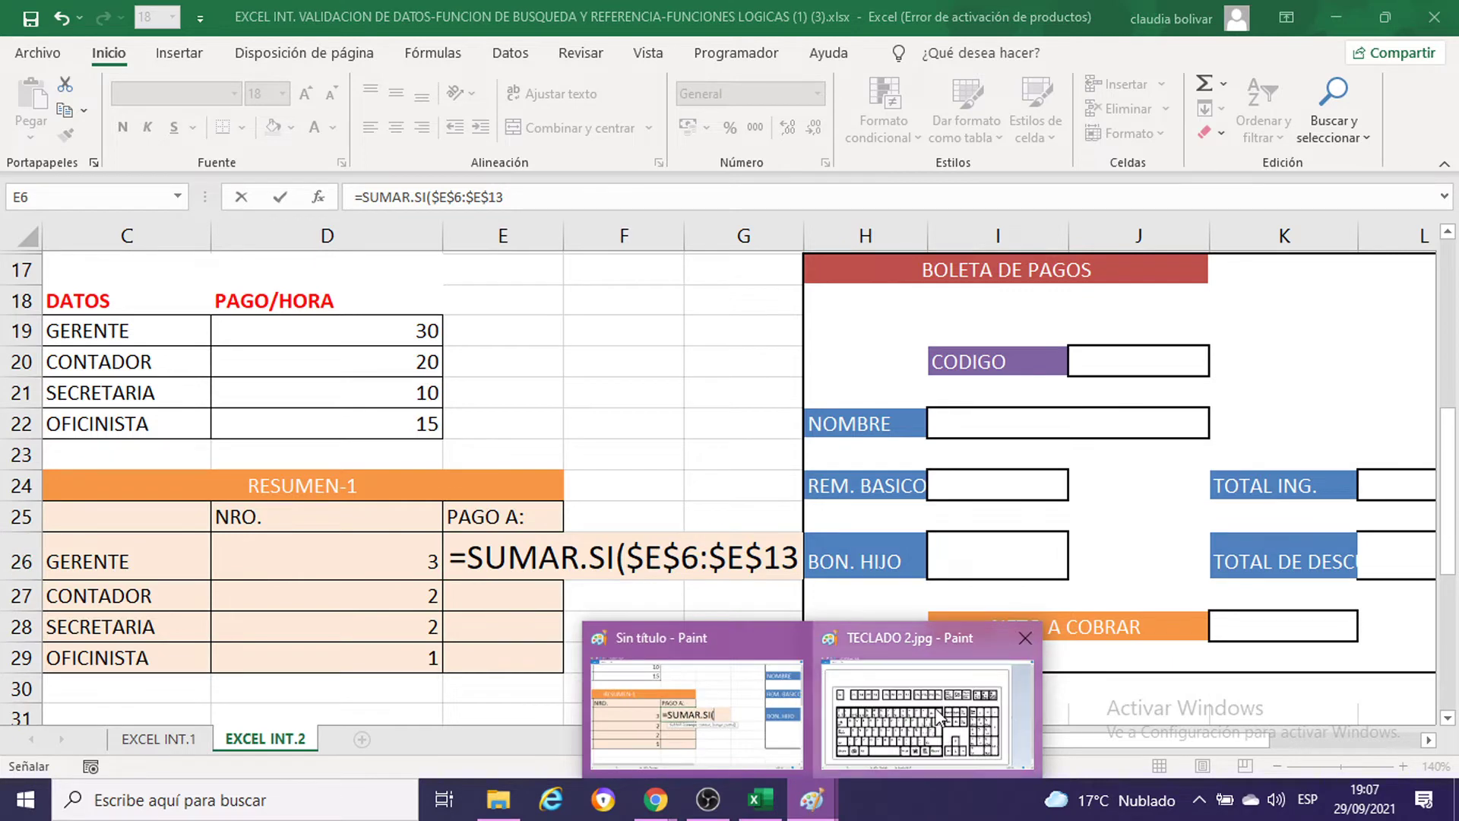
{"action": "left_click", "coordinate": [947, 707]}
Step: Mark keys on the TECLADO 2.jpg keyboard picture, undo the F4 stroke, and minimize Paint
{"action": "mouse_move", "coordinate": [199, 536]}
{"action": "left_mouse_down"}
{"action": "mouse_move", "coordinate": [137, 620]}
{"action": "mouse_move", "coordinate": [217, 541]}
{"action": "left_mouse_up"}
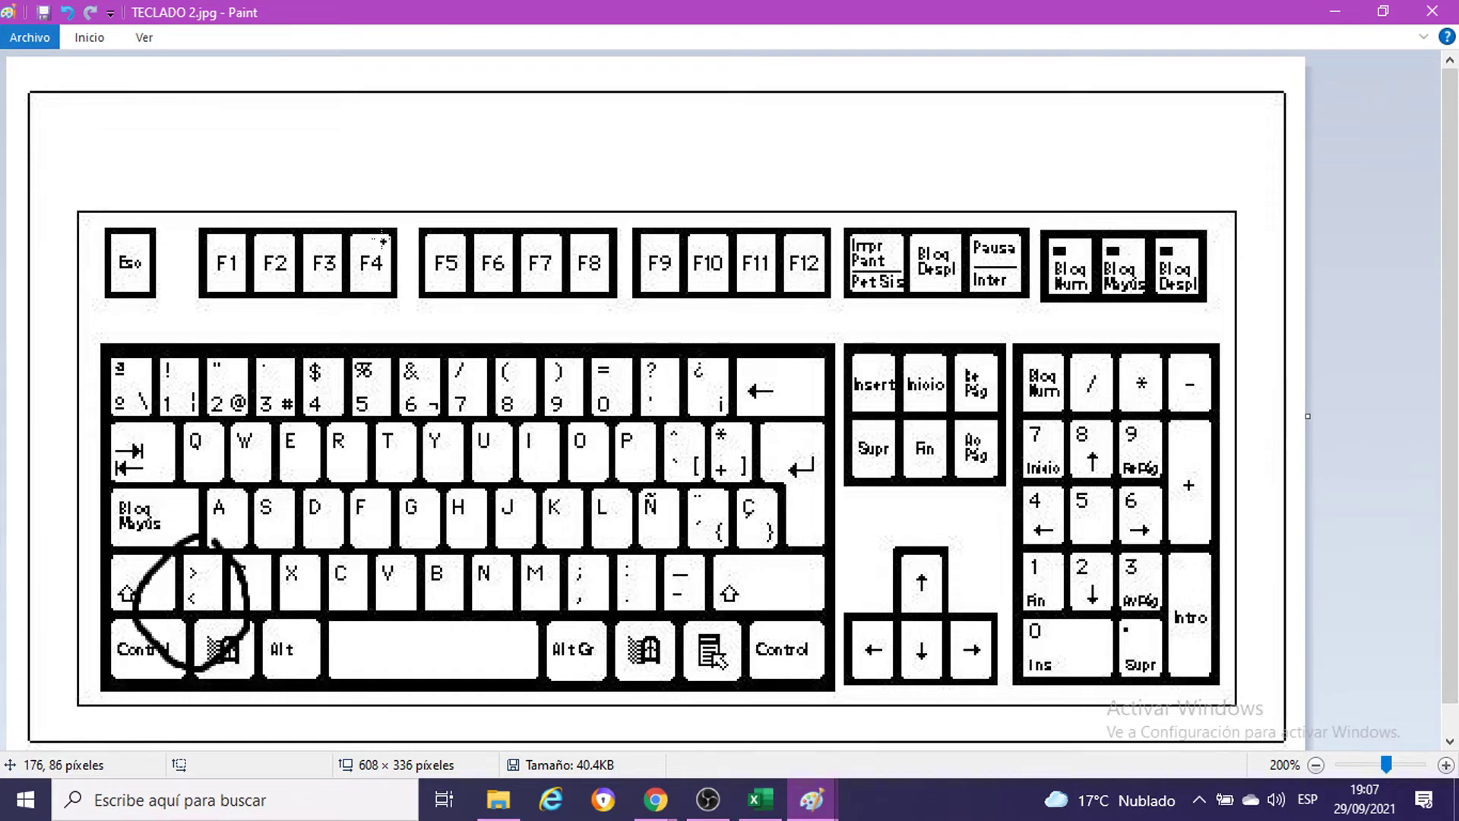
{"action": "left_click_drag", "start_coordinate": [383, 242], "coordinate": [355, 293]}
{"action": "key", "text": "ctrl+z"}
{"action": "key", "text": "ctrl+z"}
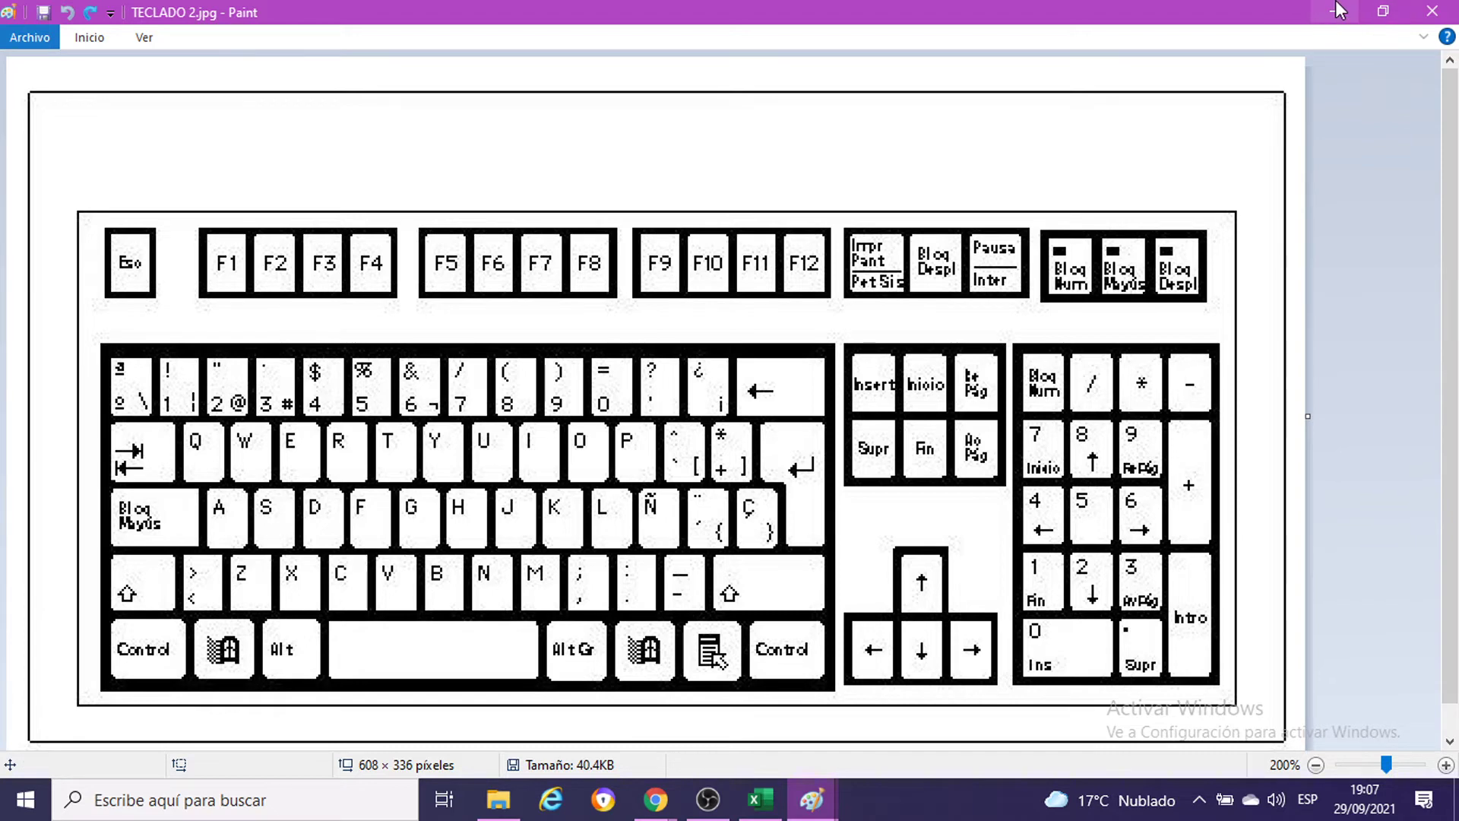
{"action": "left_click", "coordinate": [1339, 10]}
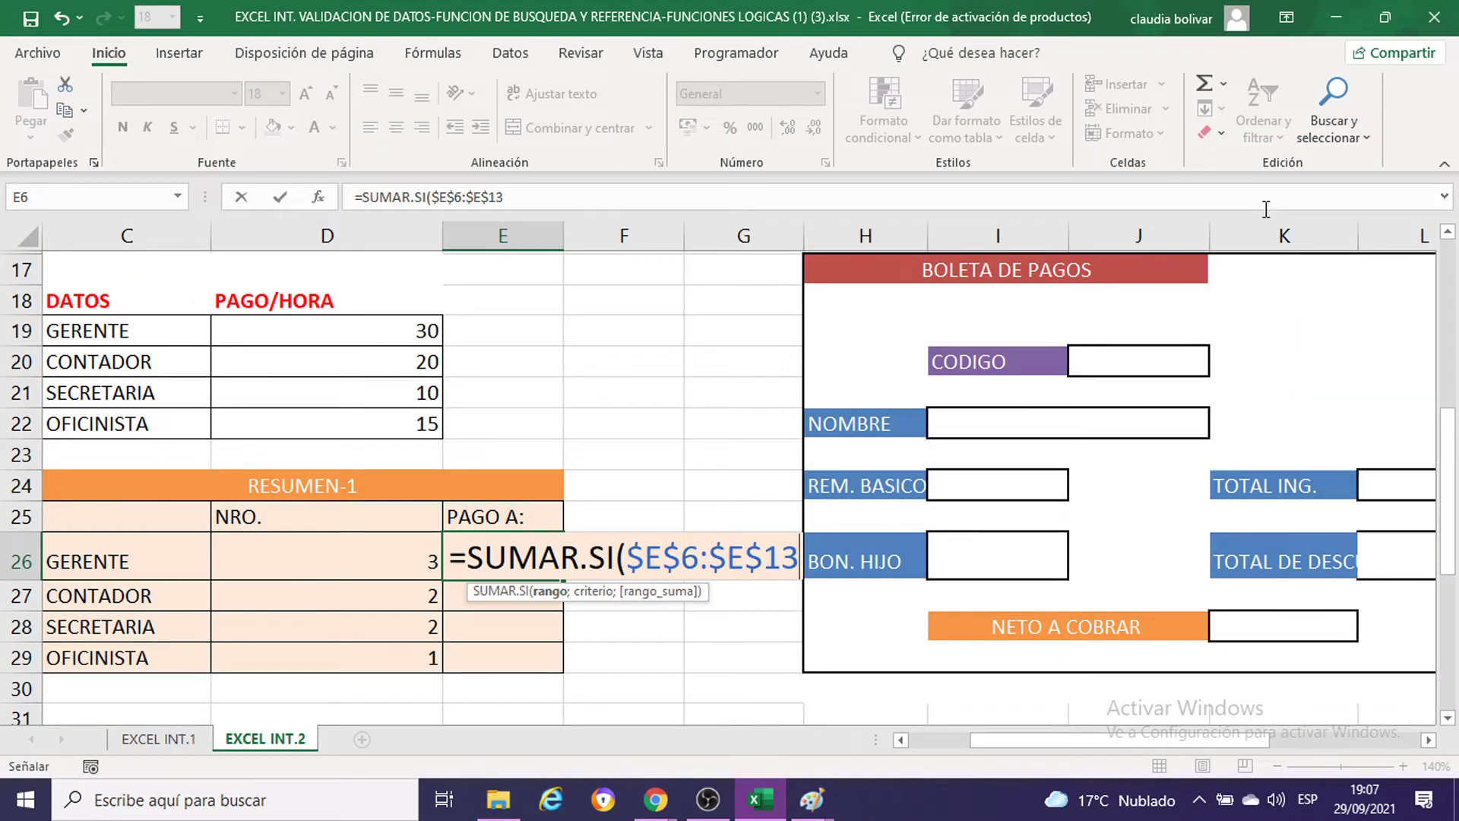
Step: Add C26 (GERENTE) as the SUMAR.SI criterion
{"action": "type", "text": ";"}
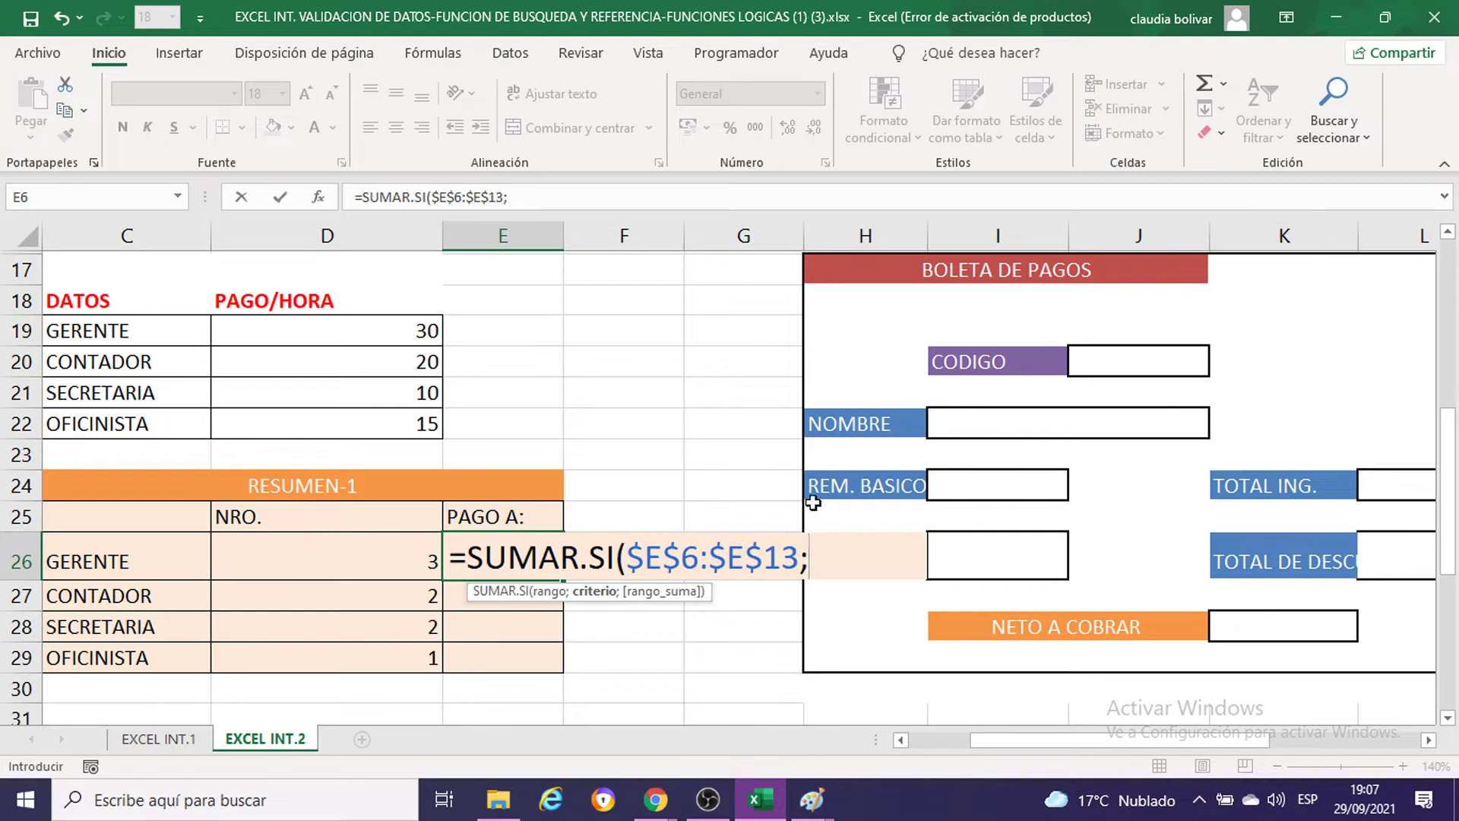
{"action": "left_click", "coordinate": [130, 563]}
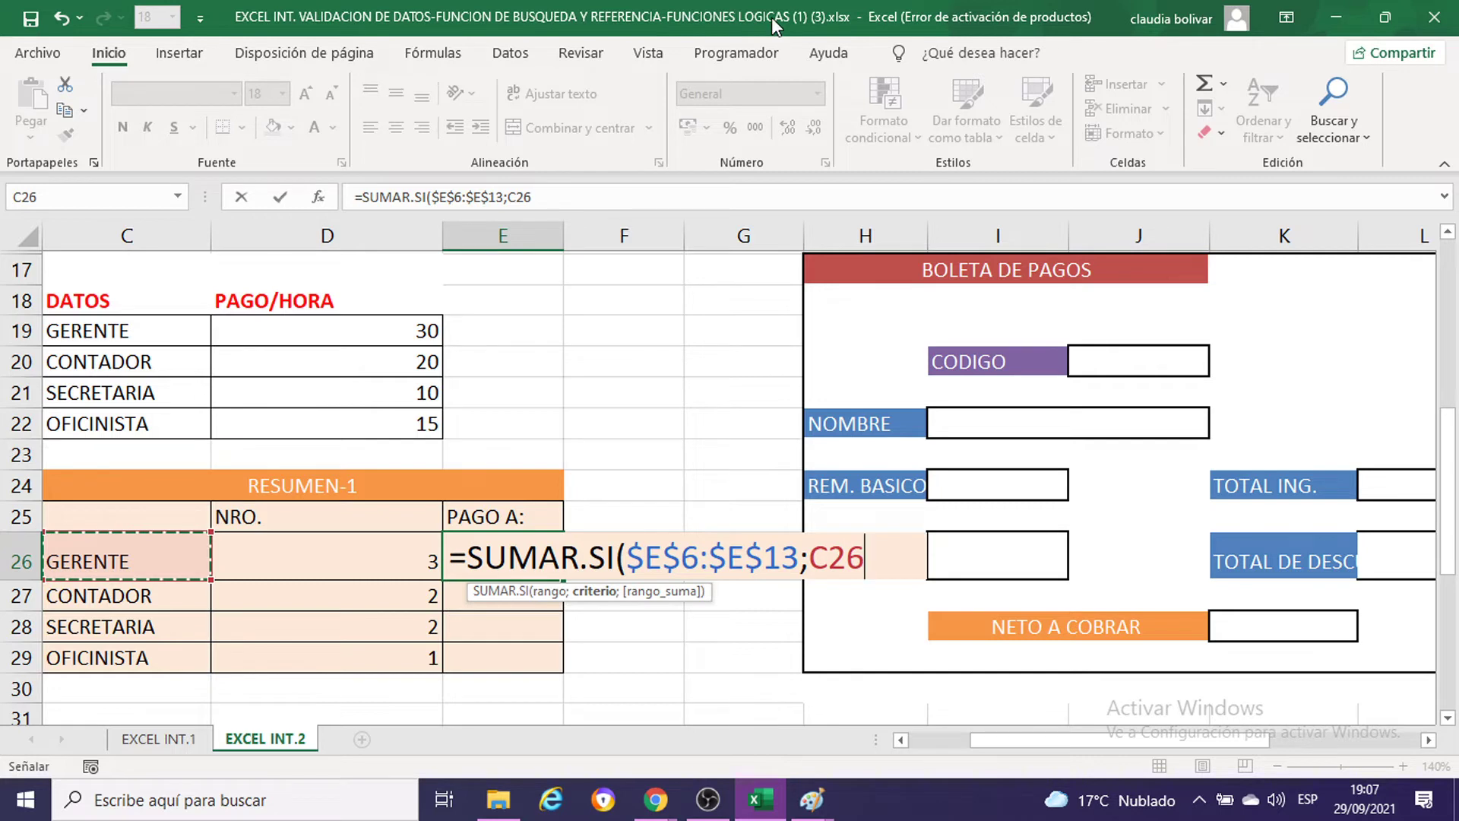
{"action": "type", "text": ";"}
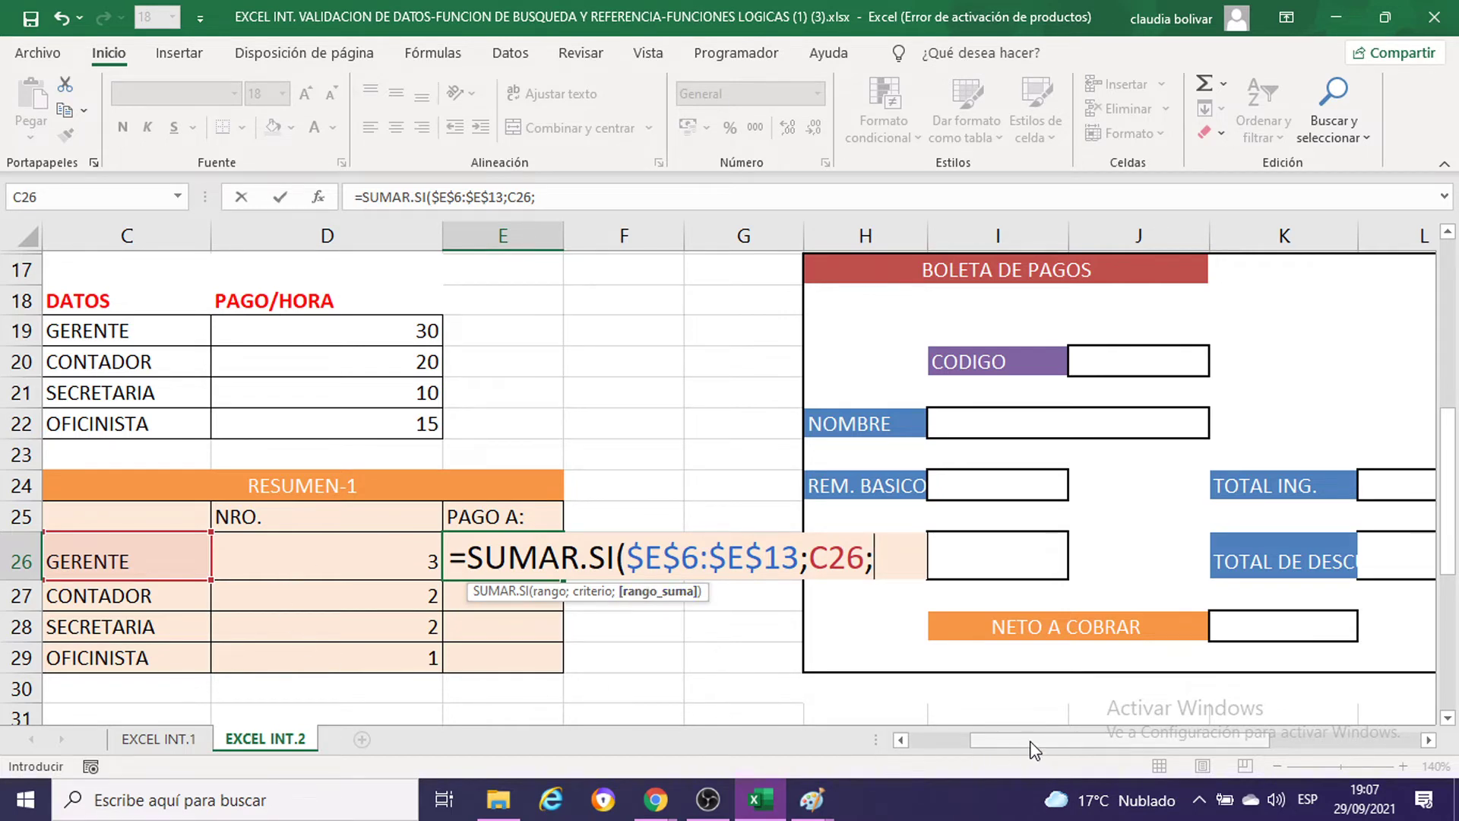
Step: Add the TOTAL column as the absolute sum range $Q$6:$Q$13
{"action": "left_click_drag", "start_coordinate": [1035, 750], "coordinate": [1186, 753]}
{"action": "scroll", "coordinate": [1218, 609], "scroll_direction": "up", "scroll_amount": 3}
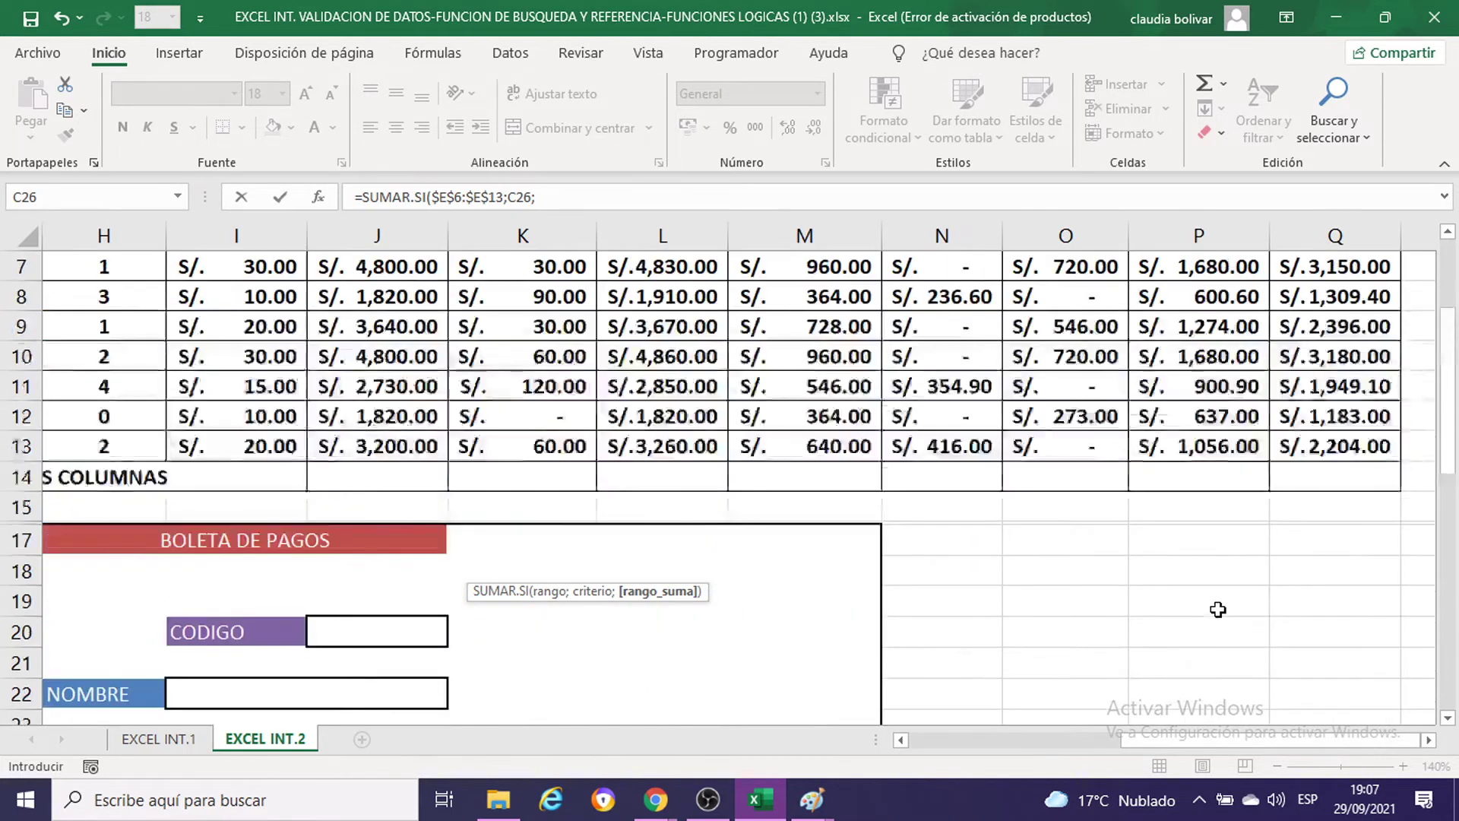
{"action": "scroll", "coordinate": [1218, 609], "scroll_direction": "up", "scroll_amount": 2}
{"action": "left_click_drag", "start_coordinate": [1305, 427], "coordinate": [1320, 644]}
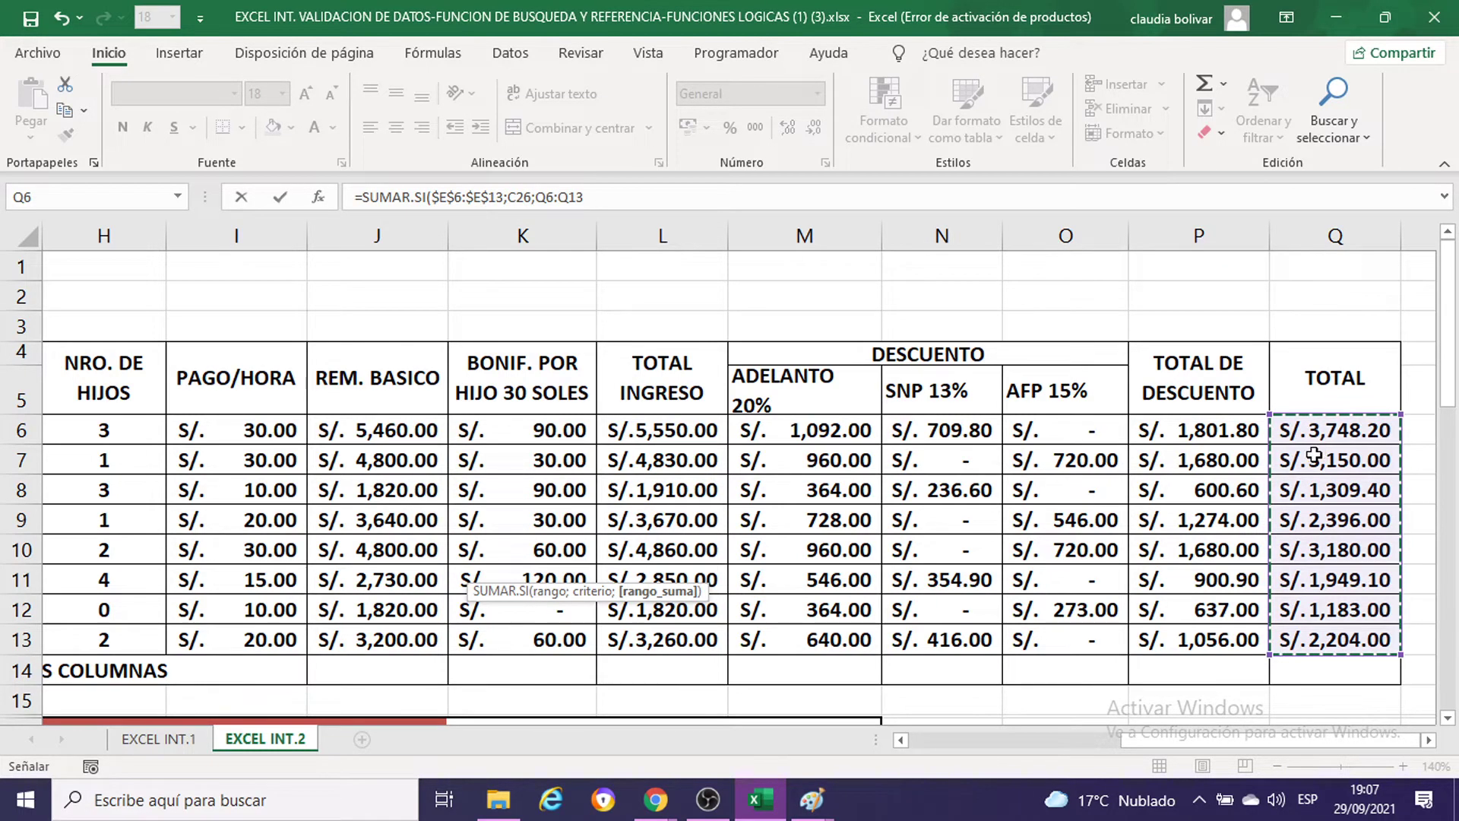
{"action": "key", "text": "F4"}
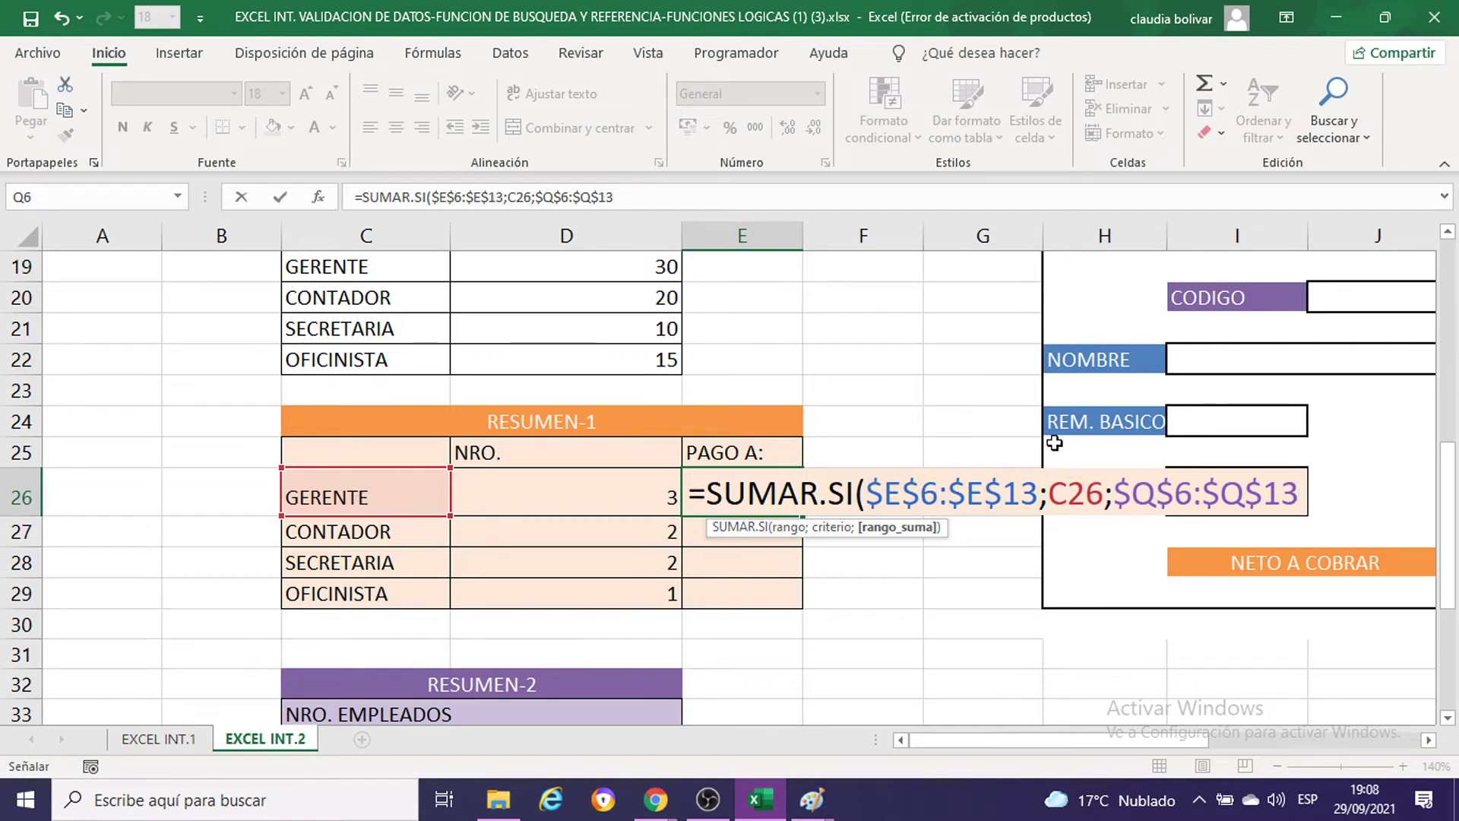
{"action": "scroll", "coordinate": [1054, 442], "scroll_direction": "up", "scroll_amount": 3}
{"action": "scroll", "coordinate": [1054, 441], "scroll_direction": "up", "scroll_amount": 3}
{"action": "scroll", "coordinate": [939, 642], "scroll_direction": "down", "scroll_amount": 2}
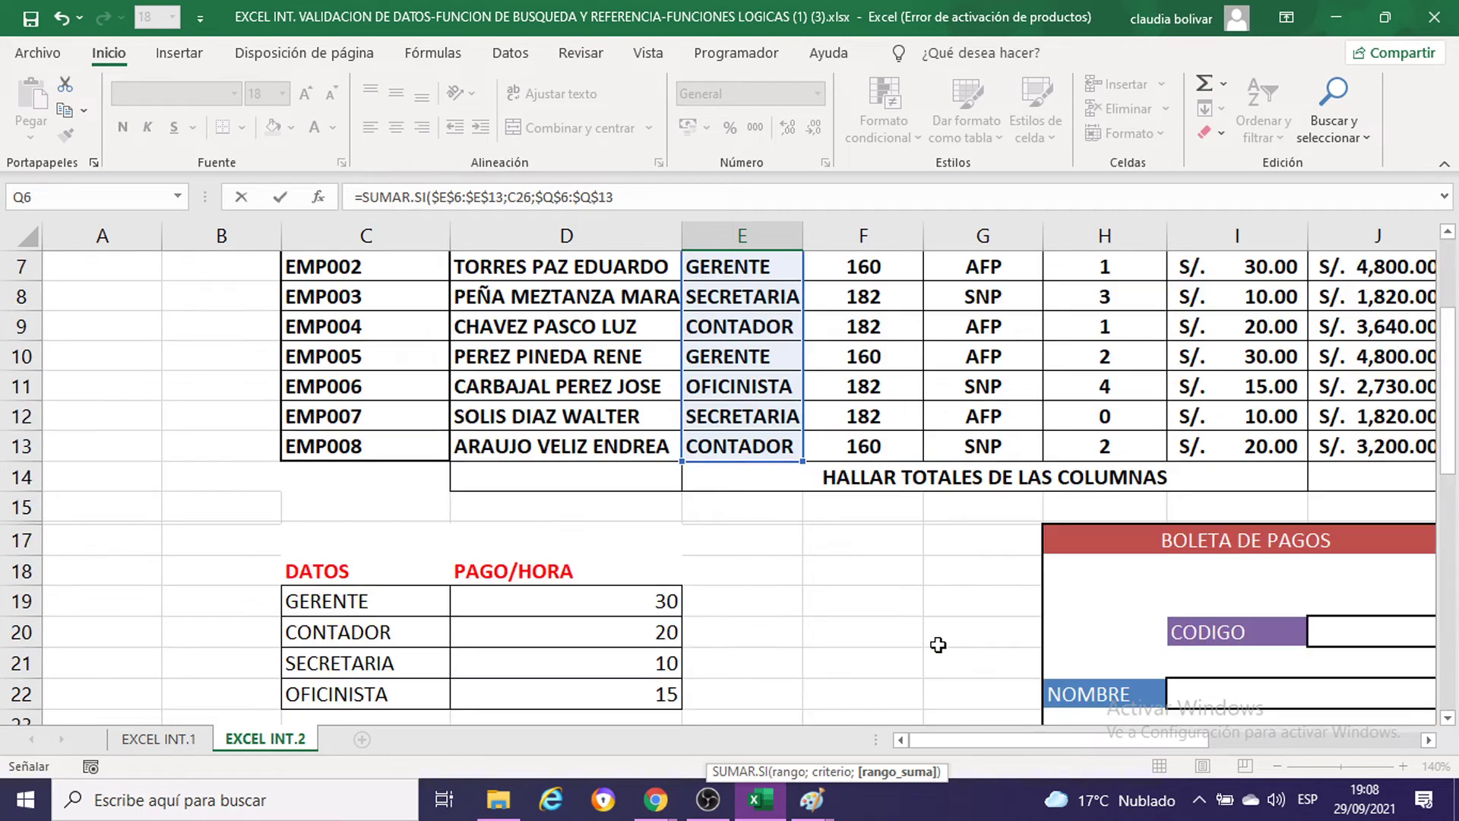
{"action": "left_click_drag", "start_coordinate": [1201, 741], "coordinate": [1452, 749]}
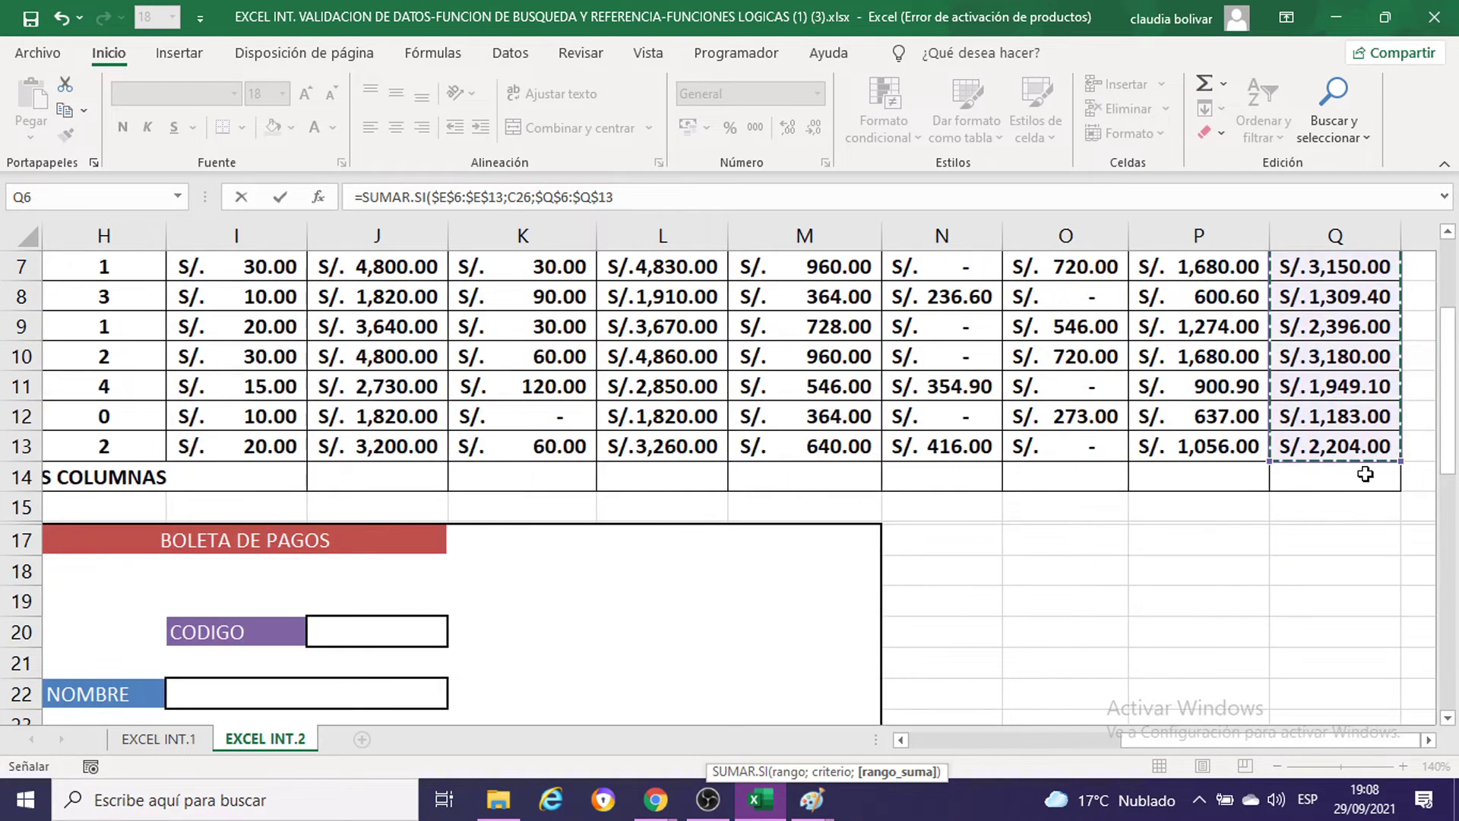
{"action": "scroll", "coordinate": [1383, 525], "scroll_direction": "up", "scroll_amount": 1}
{"action": "scroll", "coordinate": [1383, 525], "scroll_direction": "down", "scroll_amount": 2}
{"action": "scroll", "coordinate": [1383, 525], "scroll_direction": "down", "scroll_amount": 4}
{"action": "scroll", "coordinate": [1319, 622], "scroll_direction": "down", "scroll_amount": 2}
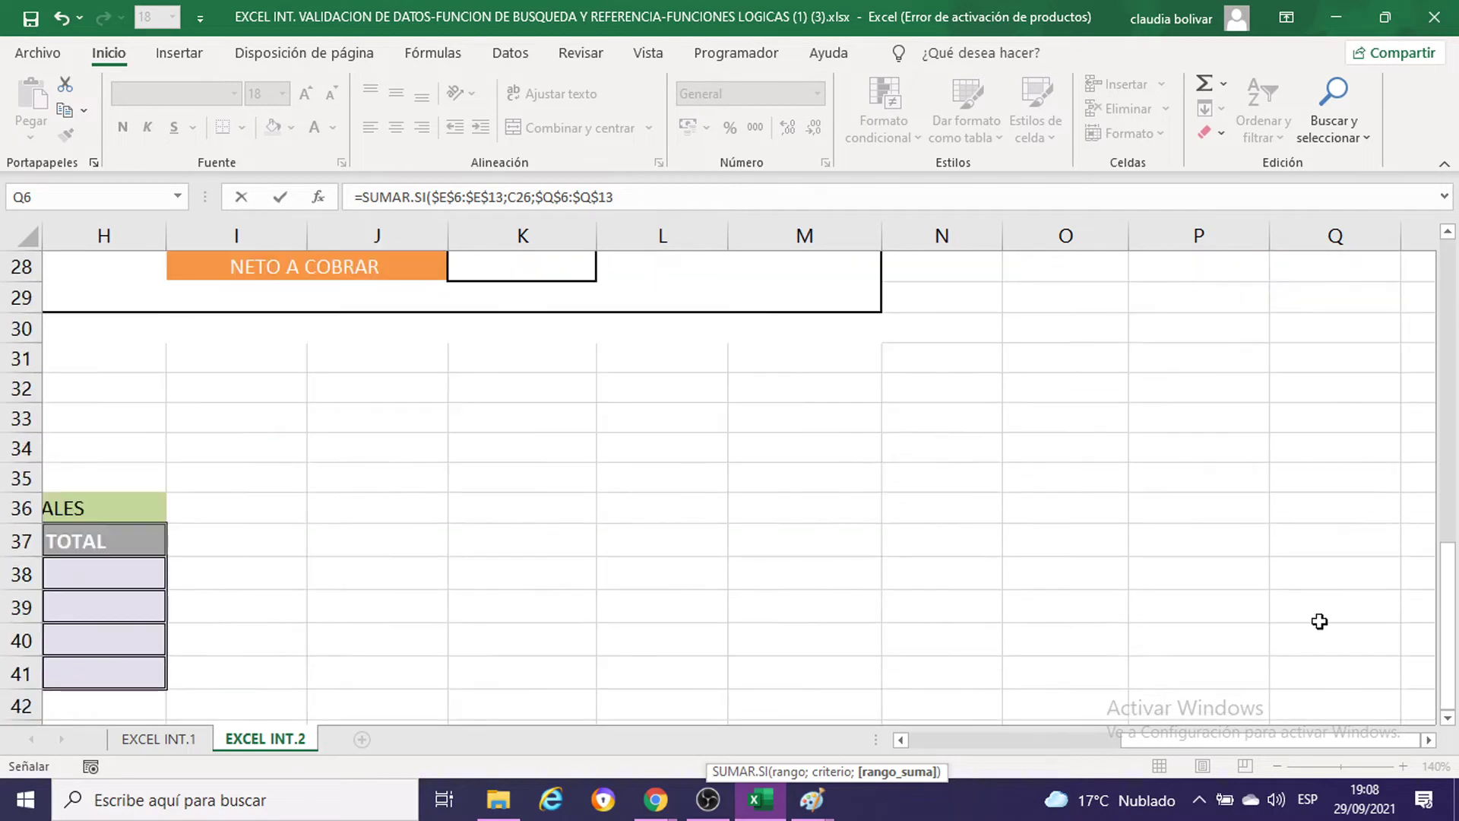
{"action": "left_click_drag", "start_coordinate": [1215, 745], "coordinate": [1030, 739]}
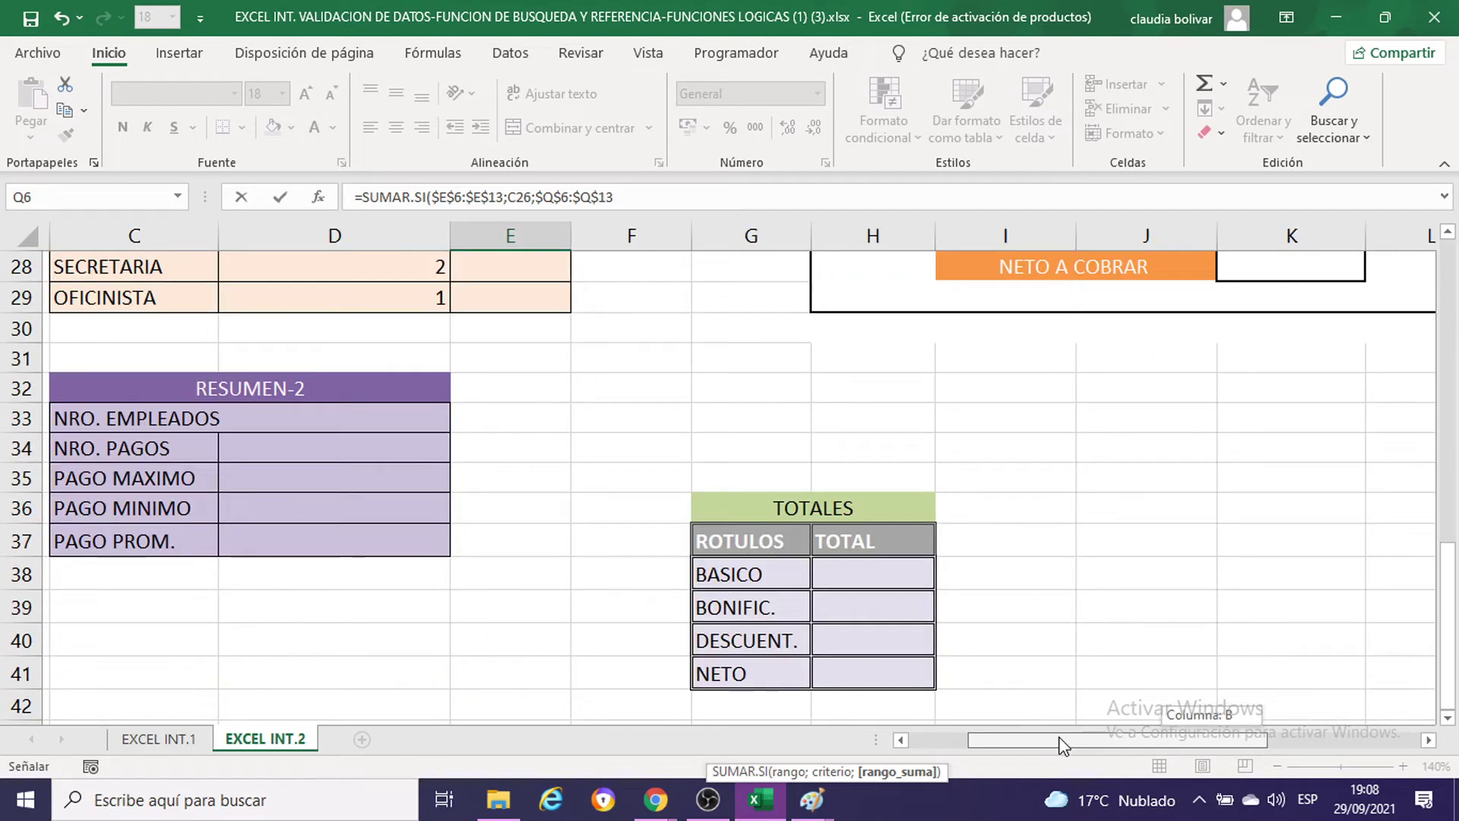
{"action": "scroll", "coordinate": [836, 715], "scroll_direction": "up", "scroll_amount": 2}
{"action": "scroll", "coordinate": [760, 745], "scroll_direction": "up", "scroll_amount": 1}
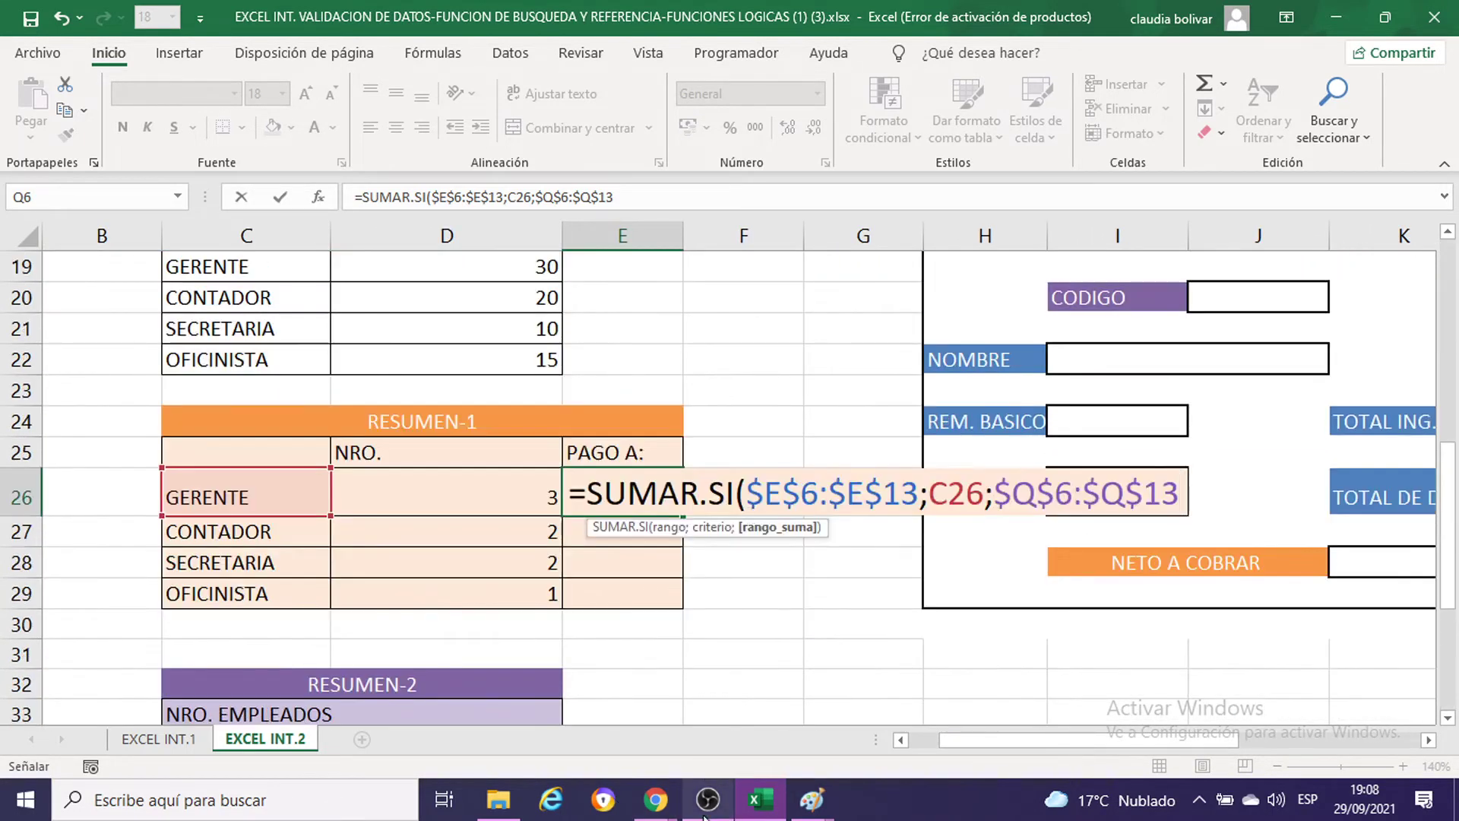
Step: Admit the waiting participant into the Google Meet class, then return to the campus course page
{"action": "mouse_move", "coordinate": [655, 799]}
{"action": "left_click", "coordinate": [523, 684]}
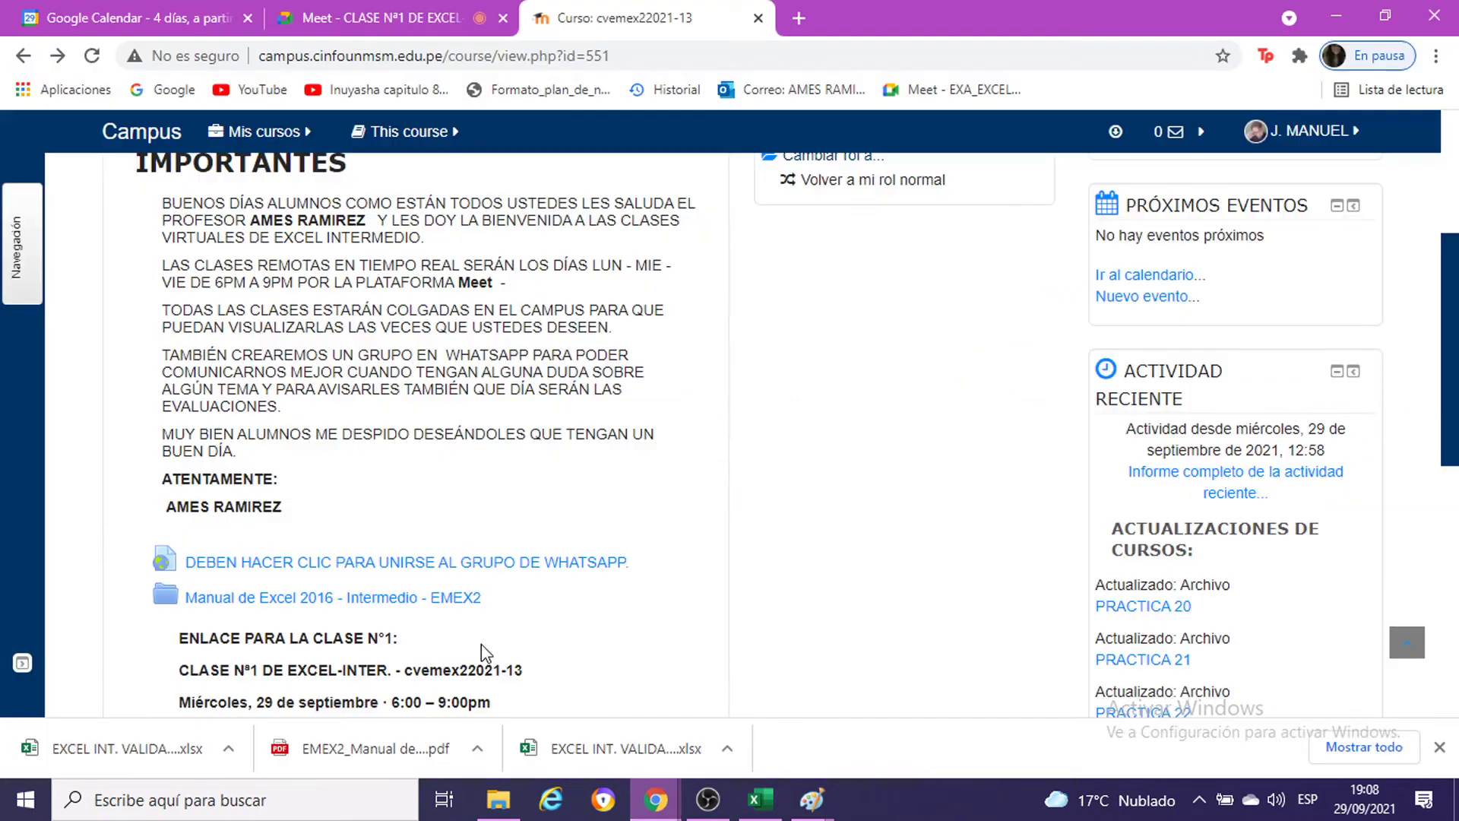
{"action": "left_click", "coordinate": [367, 11]}
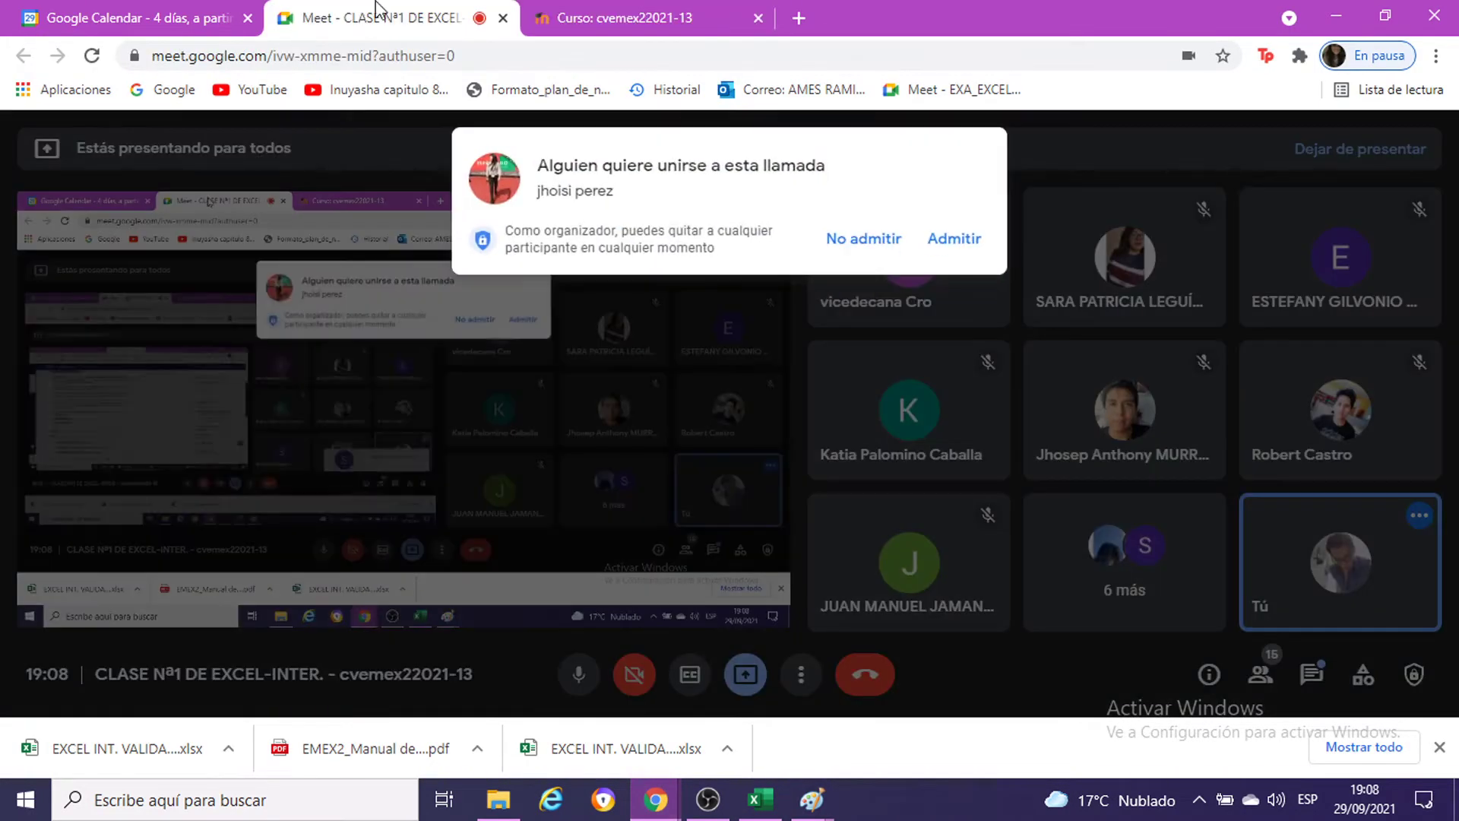
{"action": "left_click", "coordinate": [955, 239]}
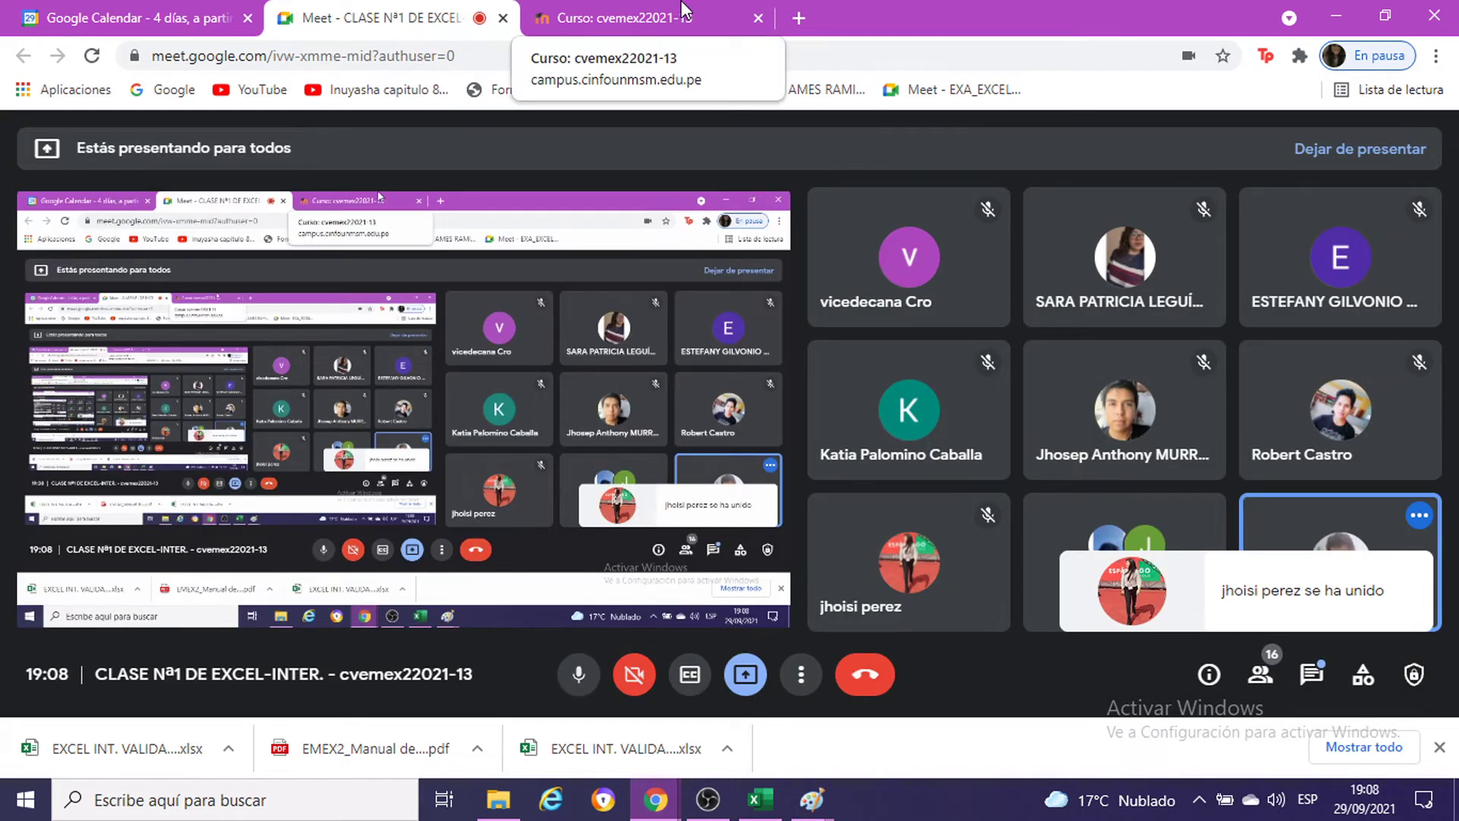
{"action": "left_click", "coordinate": [684, 11]}
{"action": "scroll", "coordinate": [875, 369], "scroll_direction": "up", "scroll_amount": 2}
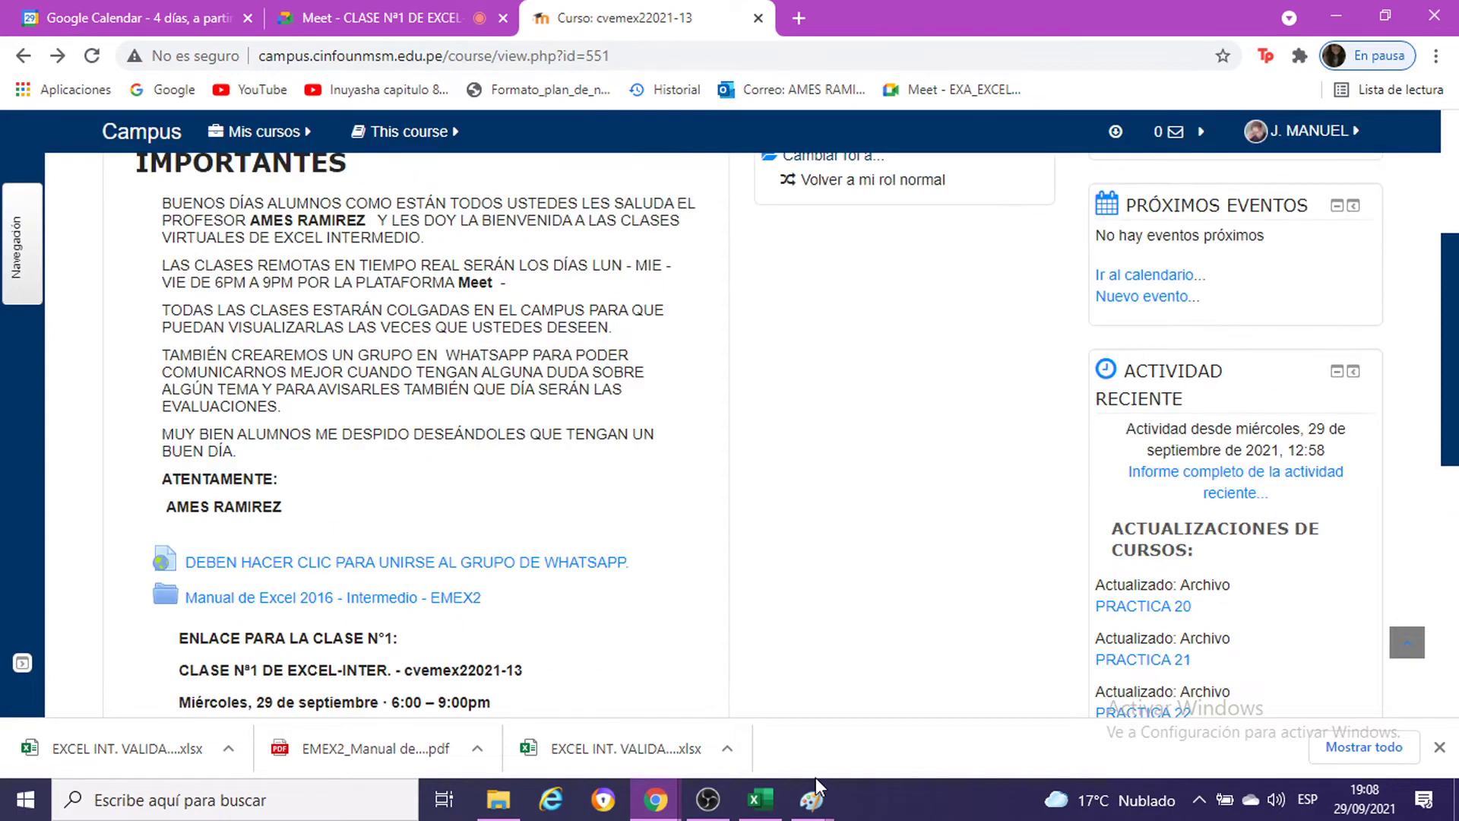
Step: Back in the payroll workbook, close E26's formula as =SUMAR.SI($E$6:$E$13;C26;$Q$6:$Q$13)
{"action": "mouse_move", "coordinate": [755, 800]}
{"action": "left_click", "coordinate": [760, 714]}
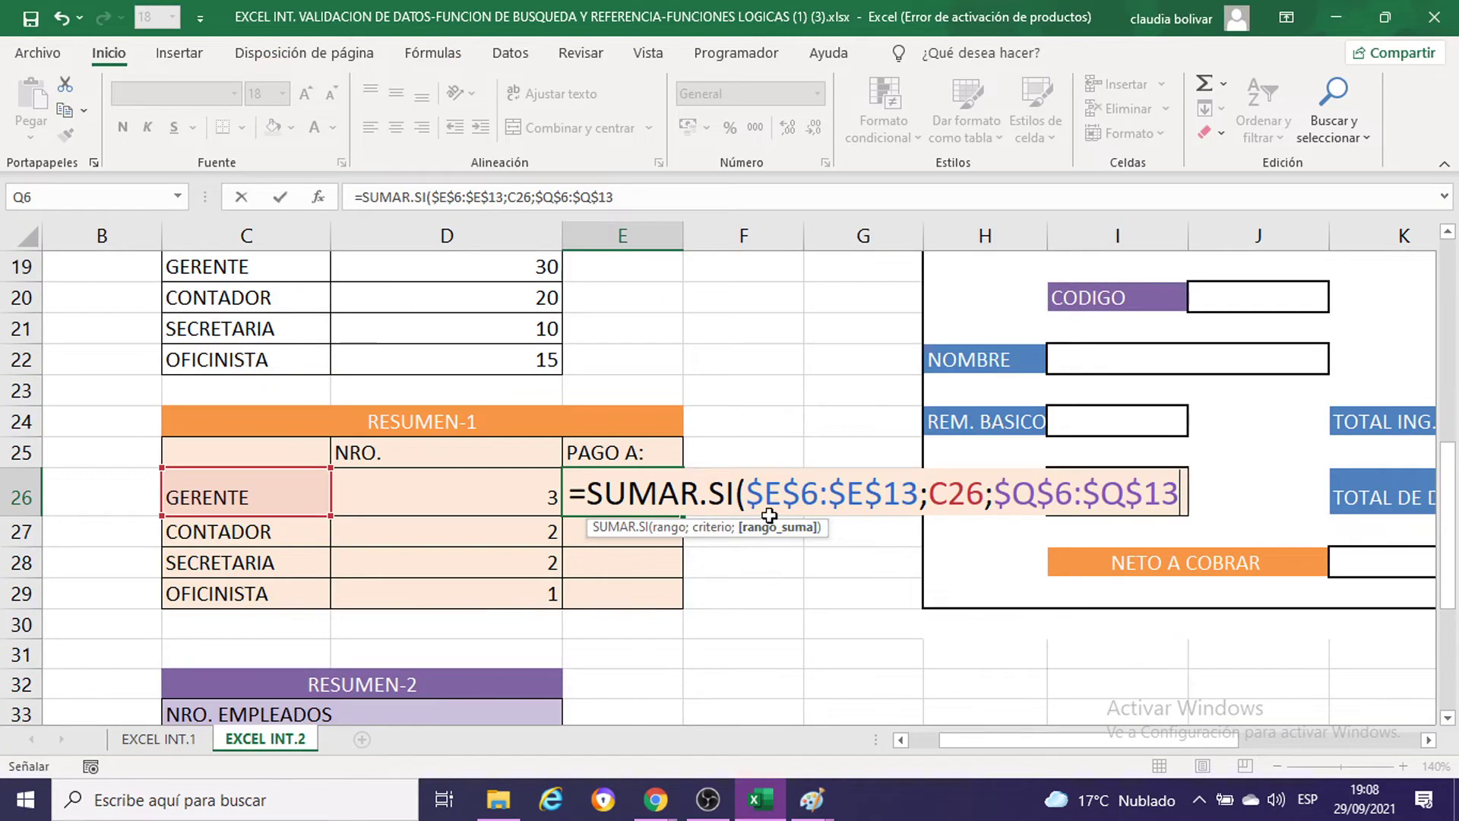
{"action": "scroll", "coordinate": [741, 437], "scroll_direction": "up", "scroll_amount": 4}
{"action": "scroll", "coordinate": [684, 456], "scroll_direction": "up", "scroll_amount": 1}
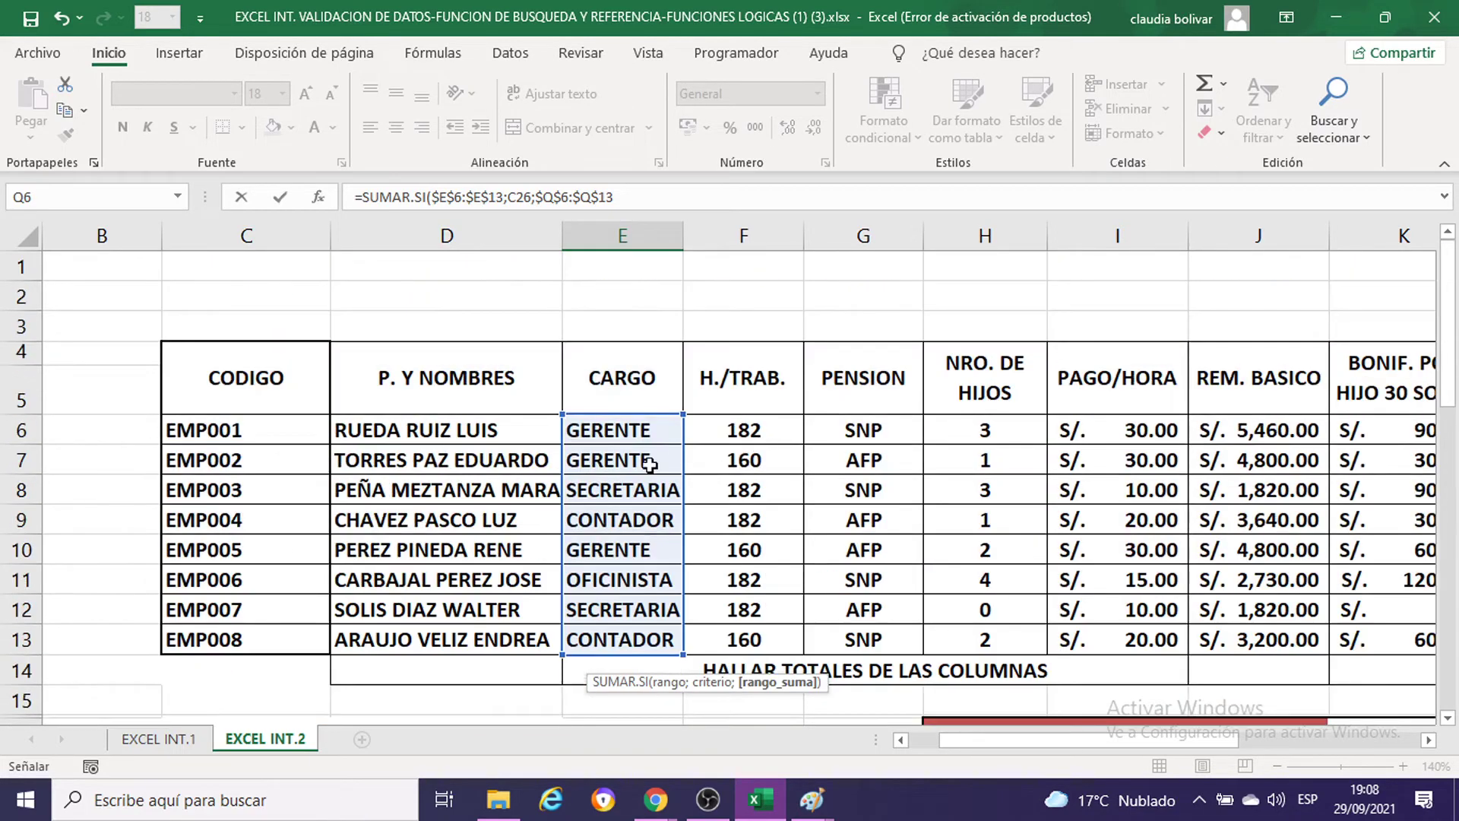
{"action": "scroll", "coordinate": [646, 448], "scroll_direction": "down", "scroll_amount": 4}
{"action": "scroll", "coordinate": [631, 427], "scroll_direction": "down", "scroll_amount": 1}
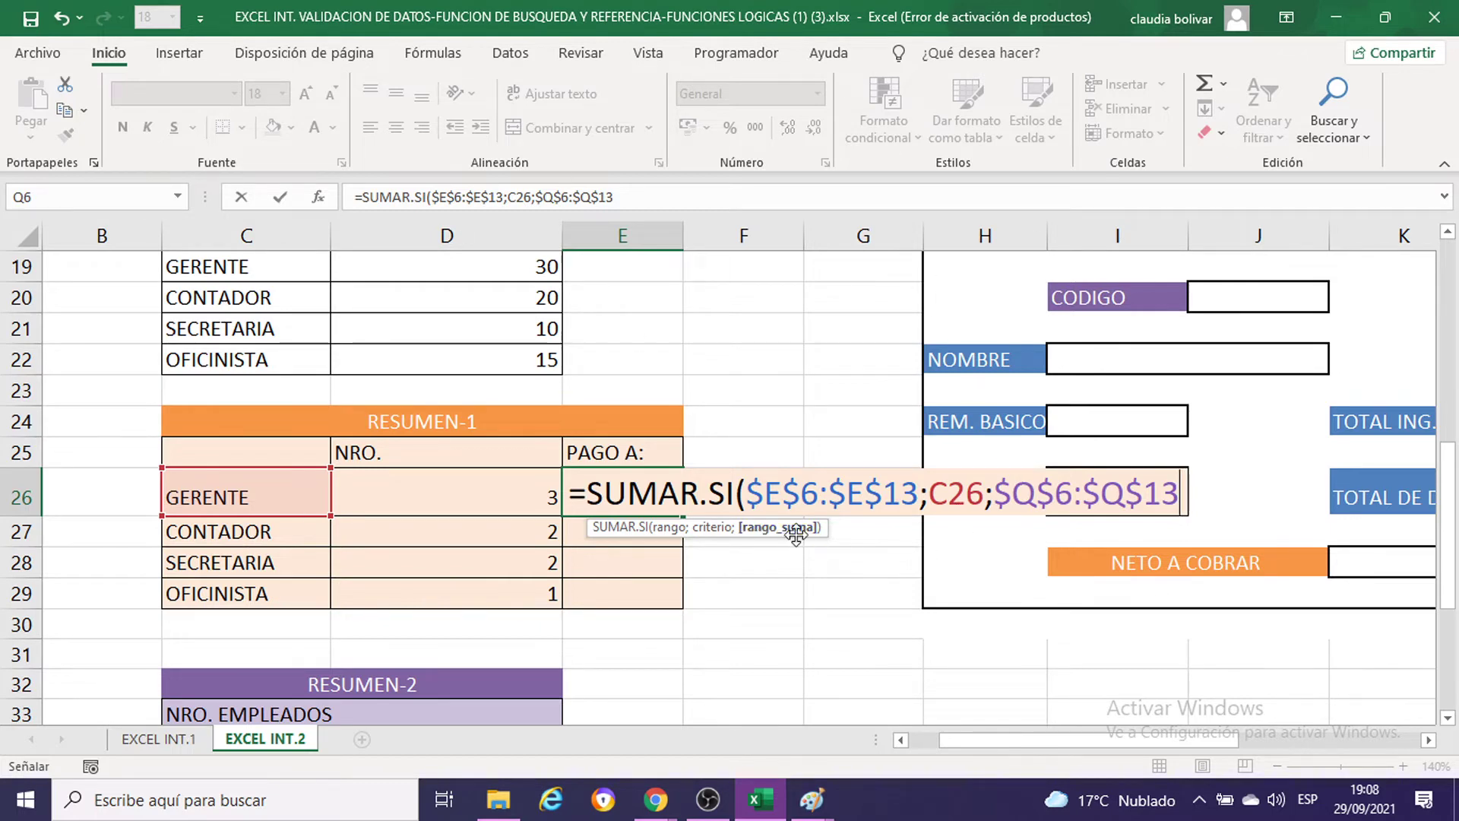
{"action": "left_click_drag", "start_coordinate": [1112, 749], "coordinate": [1293, 749]}
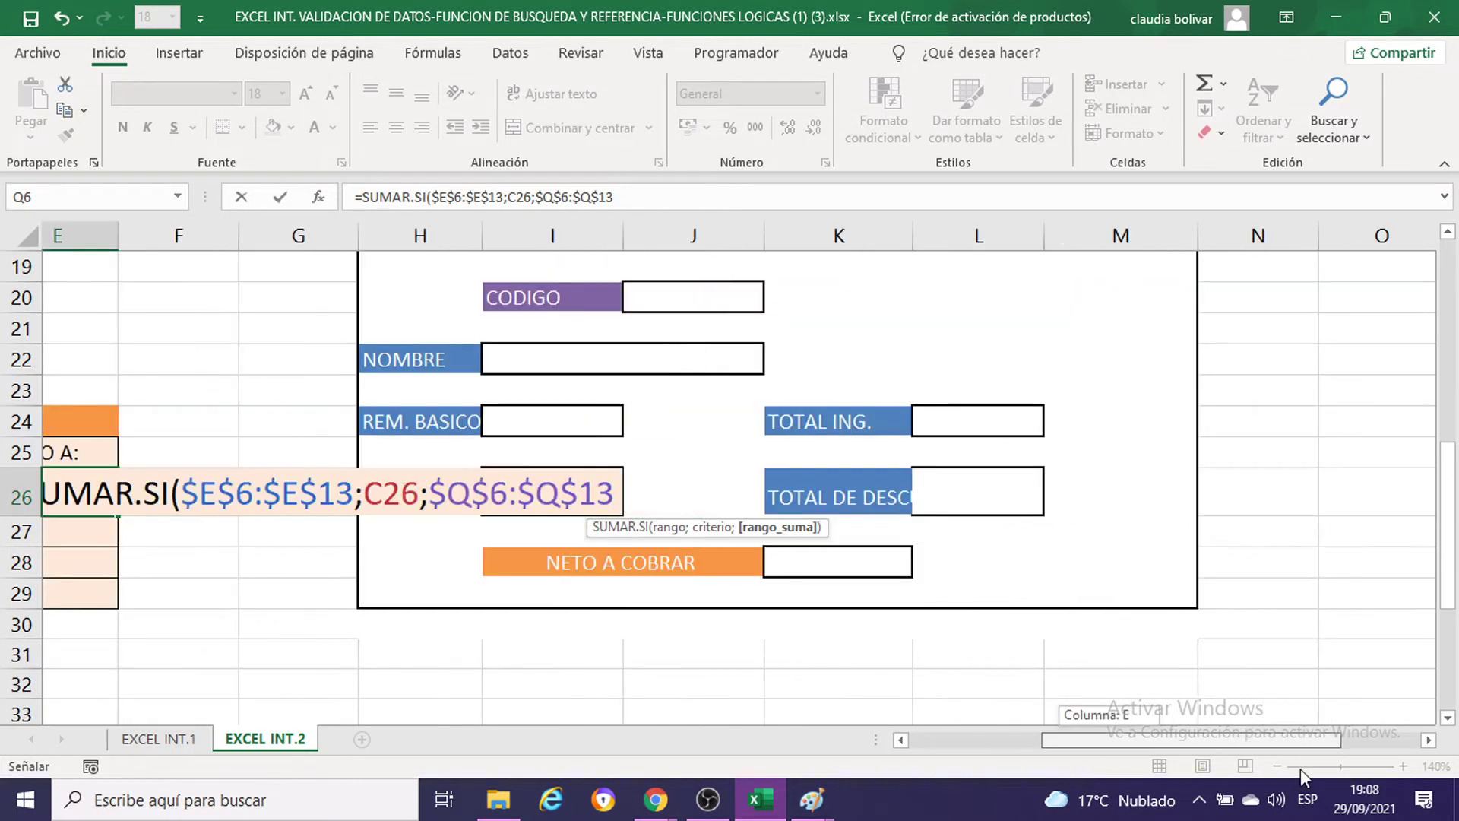
{"action": "scroll", "coordinate": [1276, 567], "scroll_direction": "up", "scroll_amount": 6}
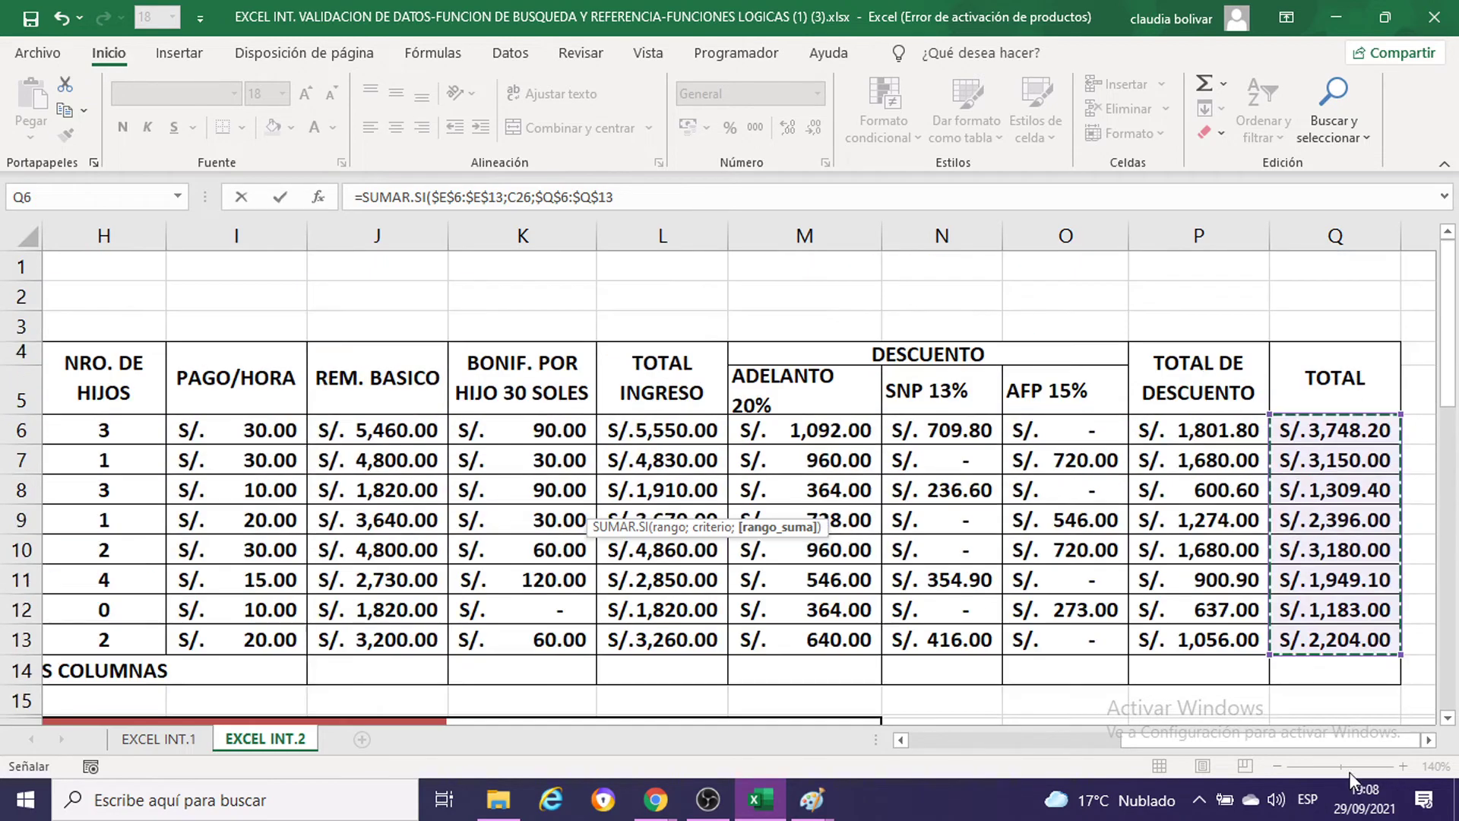
{"action": "scroll", "coordinate": [1306, 641], "scroll_direction": "down", "scroll_amount": 2}
{"action": "scroll", "coordinate": [1303, 635], "scroll_direction": "down", "scroll_amount": 3}
{"action": "scroll", "coordinate": [1302, 635], "scroll_direction": "down", "scroll_amount": 2}
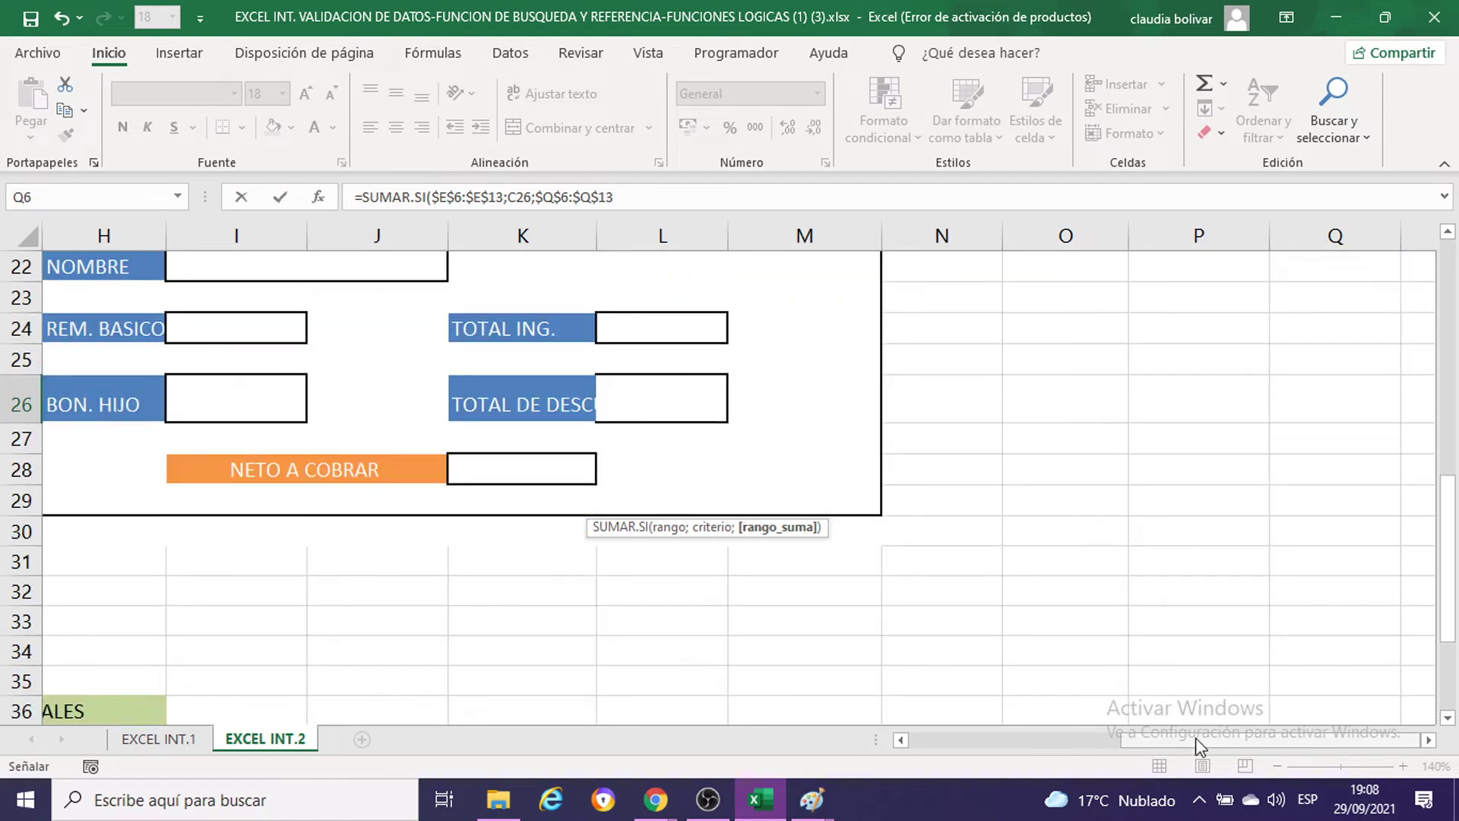
{"action": "left_click_drag", "start_coordinate": [1196, 737], "coordinate": [1008, 731]}
{"action": "scroll", "coordinate": [983, 675], "scroll_direction": "down", "scroll_amount": 2}
{"action": "scroll", "coordinate": [983, 675], "scroll_direction": "up", "scroll_amount": 2}
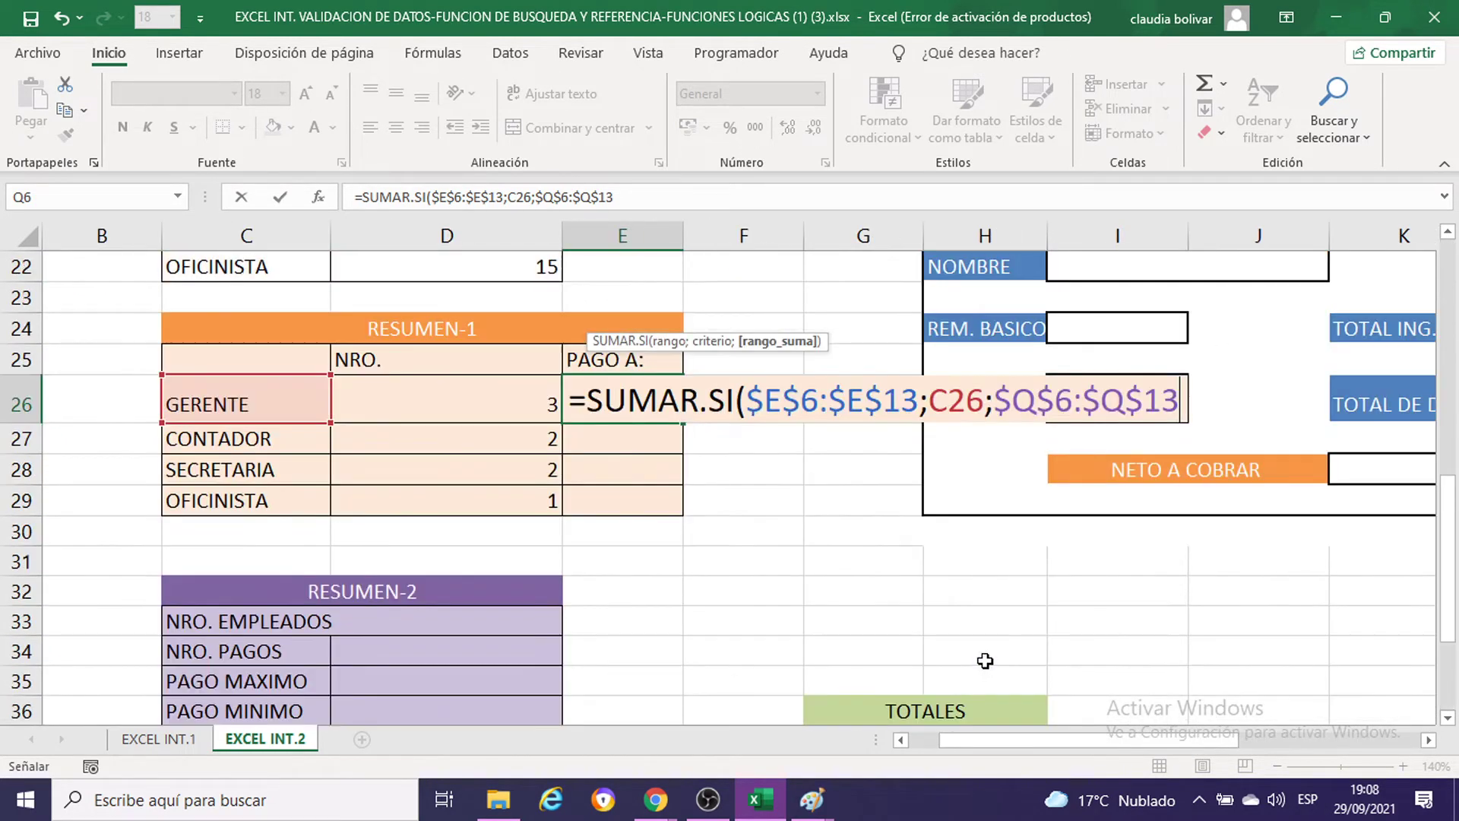
{"action": "type", "text": ")"}
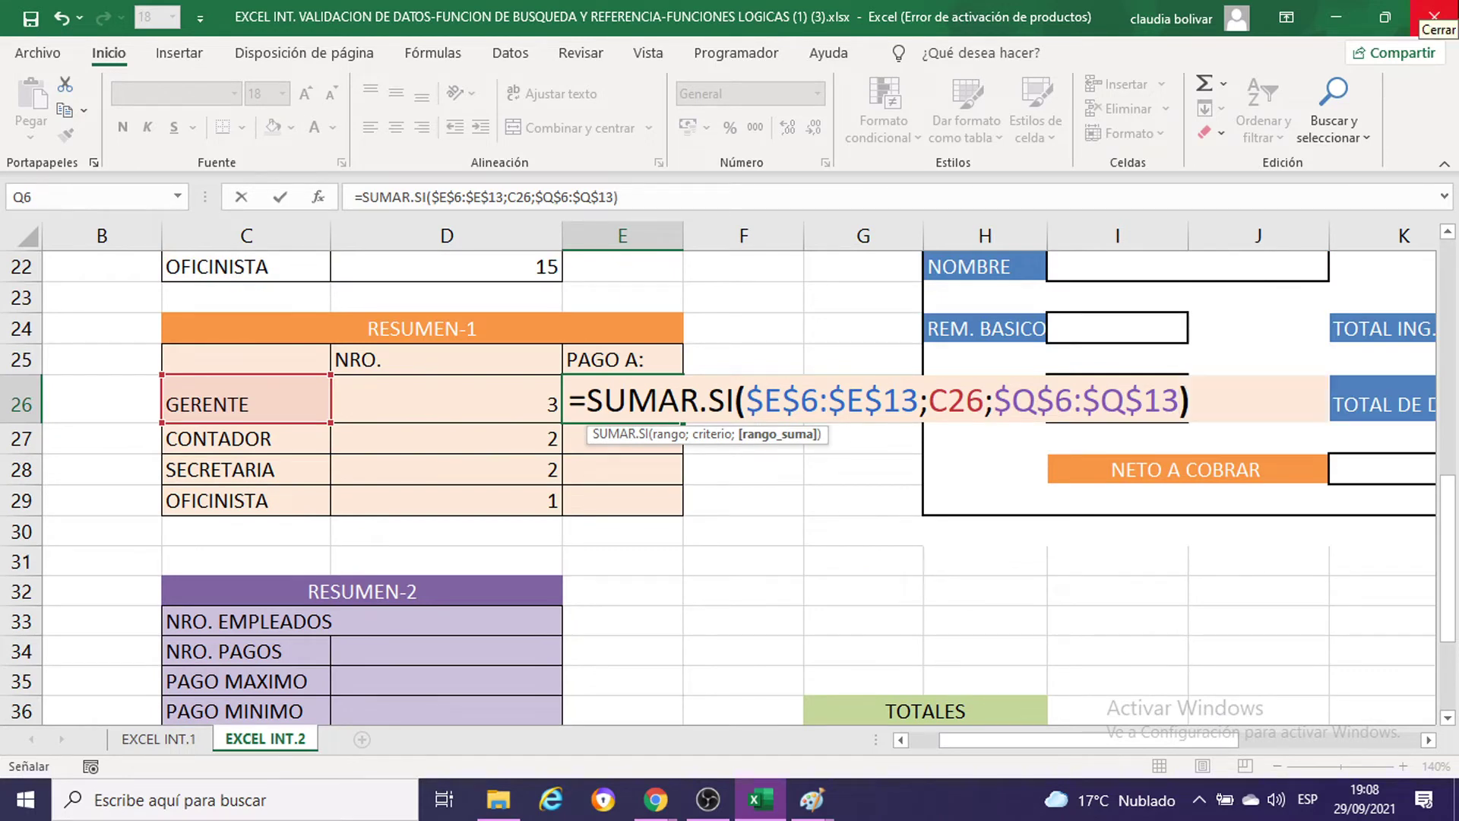
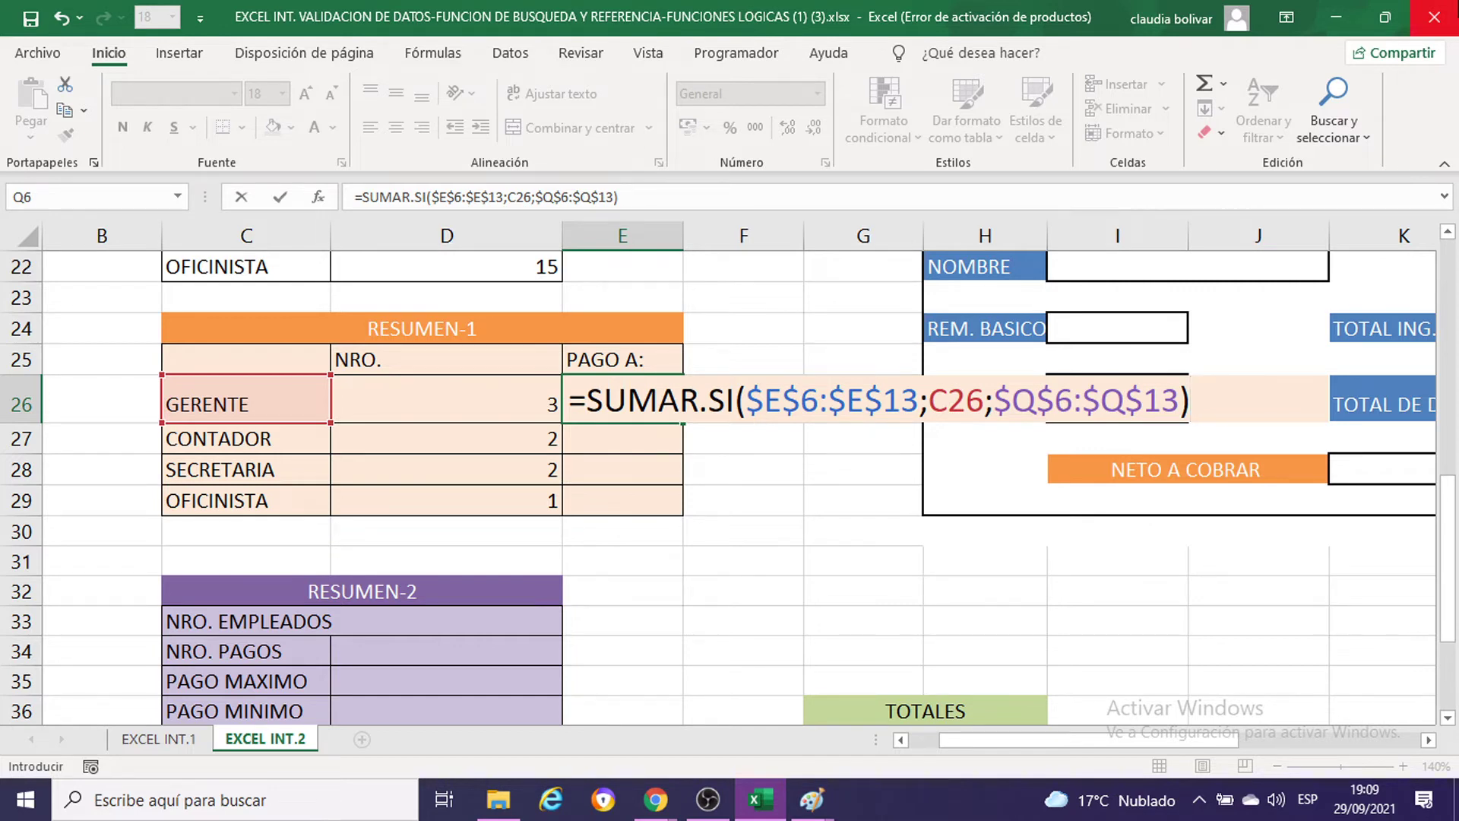
Step: Commit the SUMAR.SI pay total in E26 and fill it down to E29
{"action": "key", "text": "Return"}
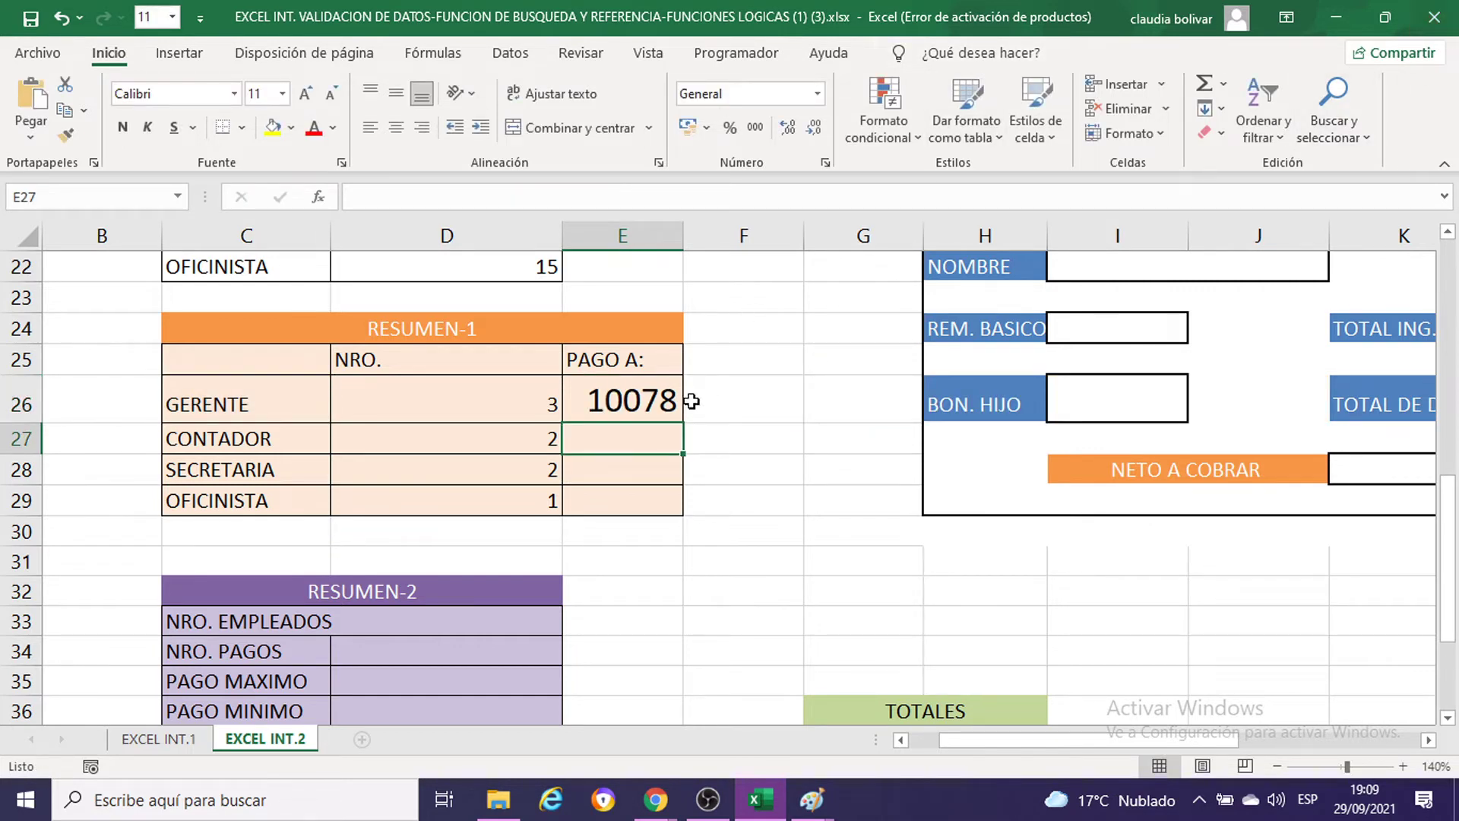
{"action": "left_click", "coordinate": [629, 408]}
{"action": "left_click_drag", "start_coordinate": [682, 423], "coordinate": [682, 514]}
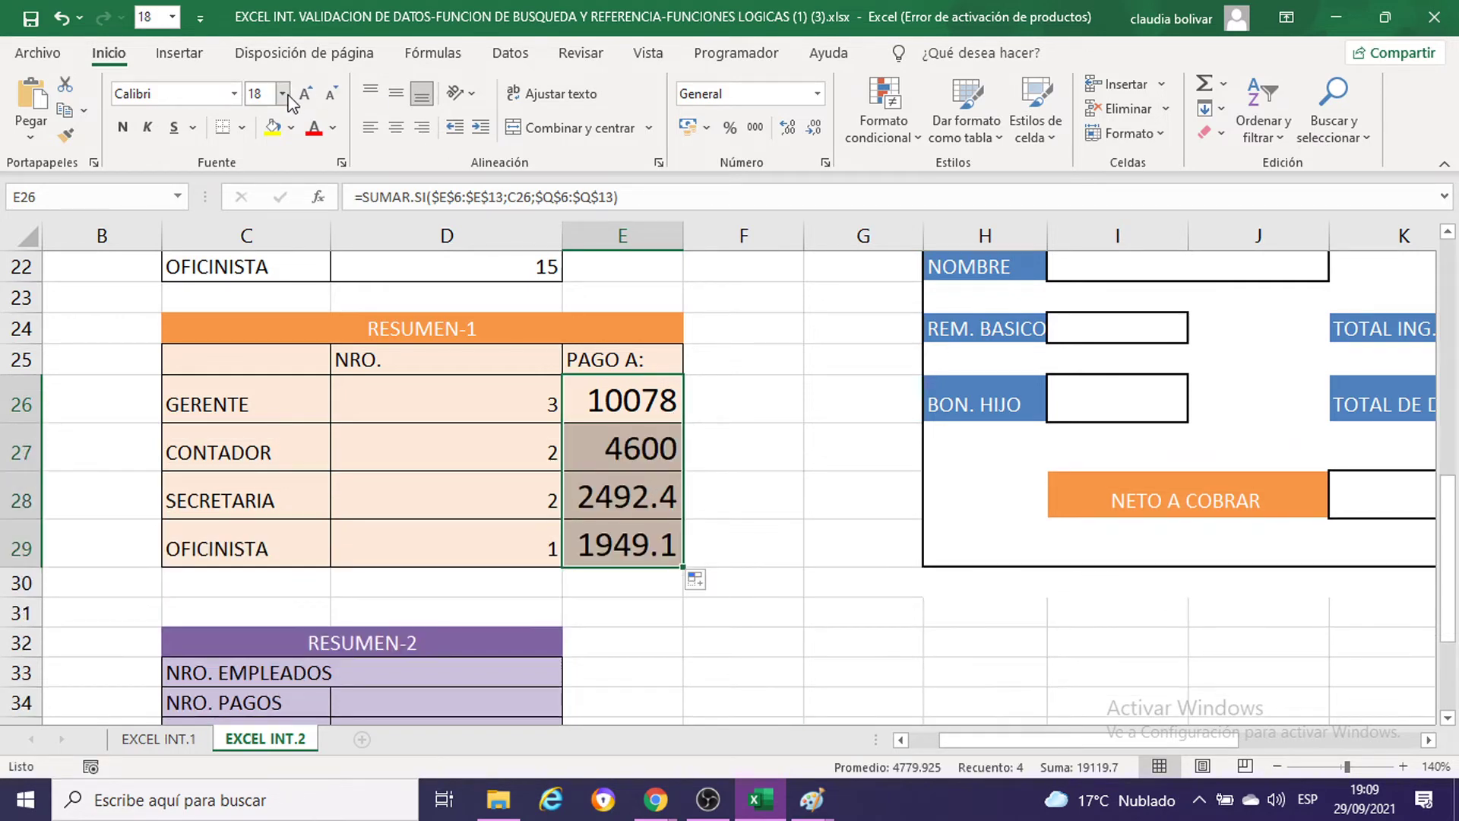
Step: Format the pay totals at font size 11 in S/. Español (Perú) accounting format
{"action": "left_click", "coordinate": [282, 94]}
{"action": "left_click", "coordinate": [268, 196]}
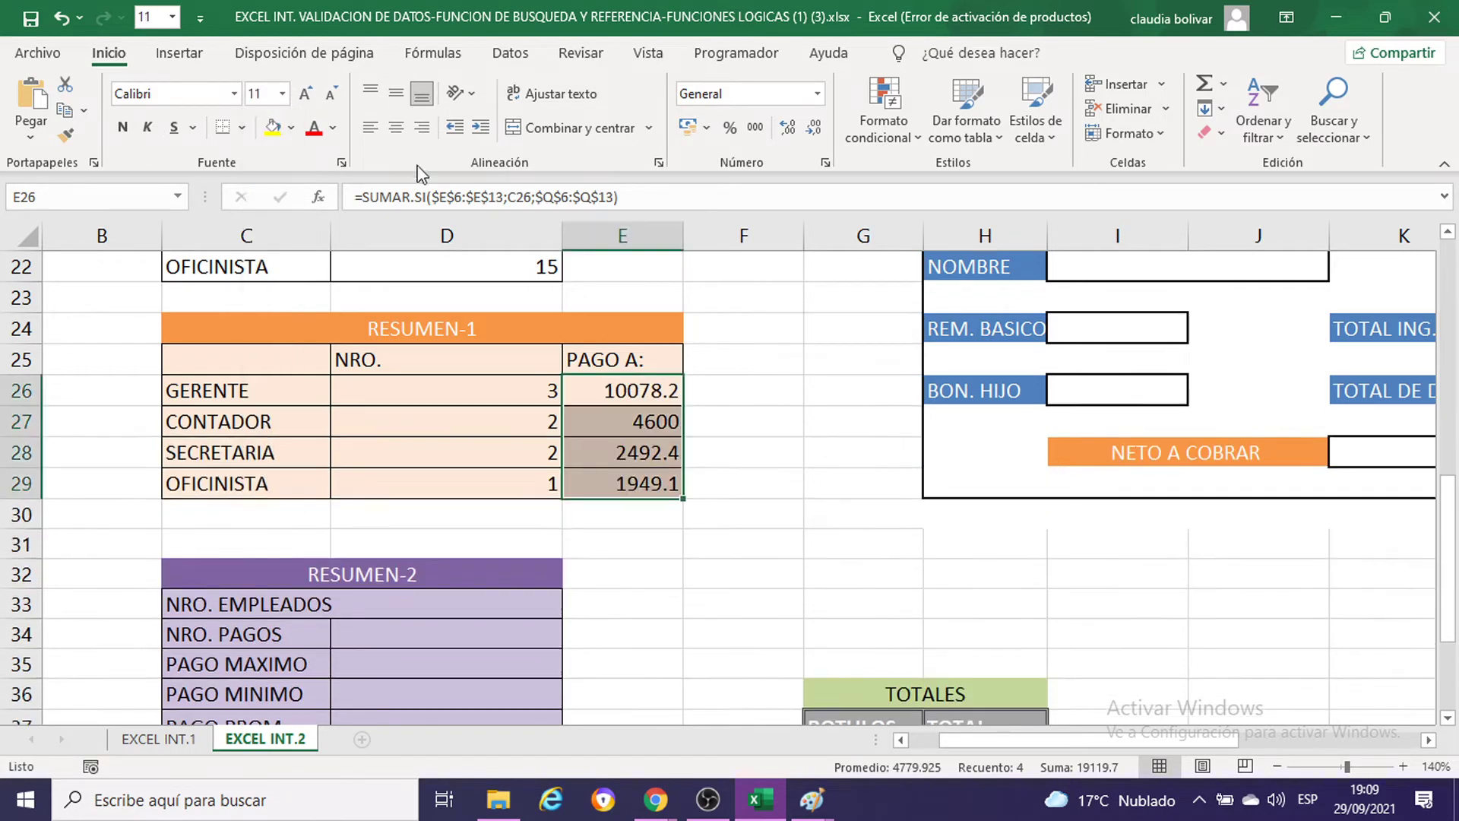
{"action": "left_click", "coordinate": [708, 131]}
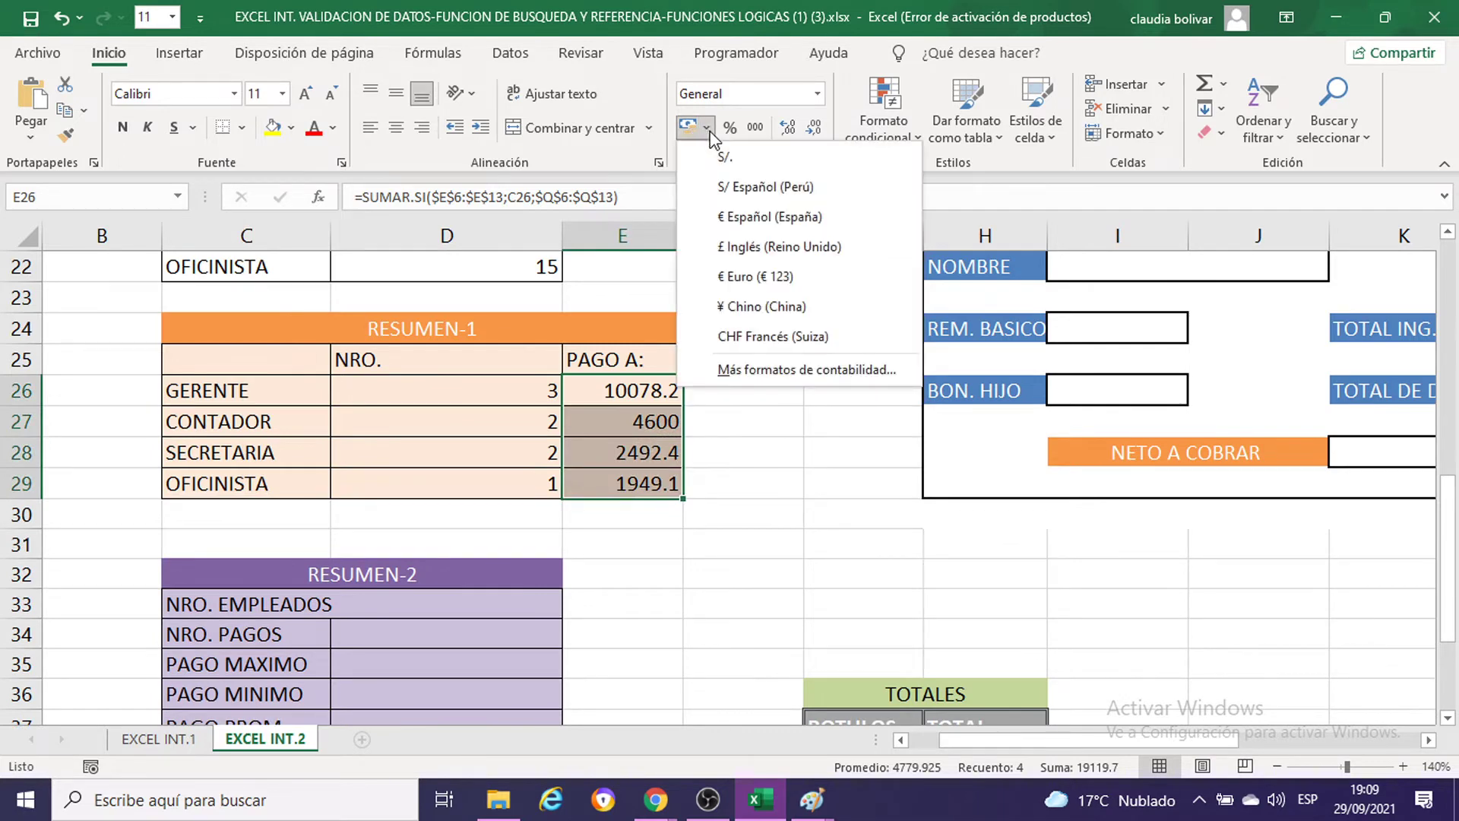
{"action": "left_click", "coordinate": [743, 171]}
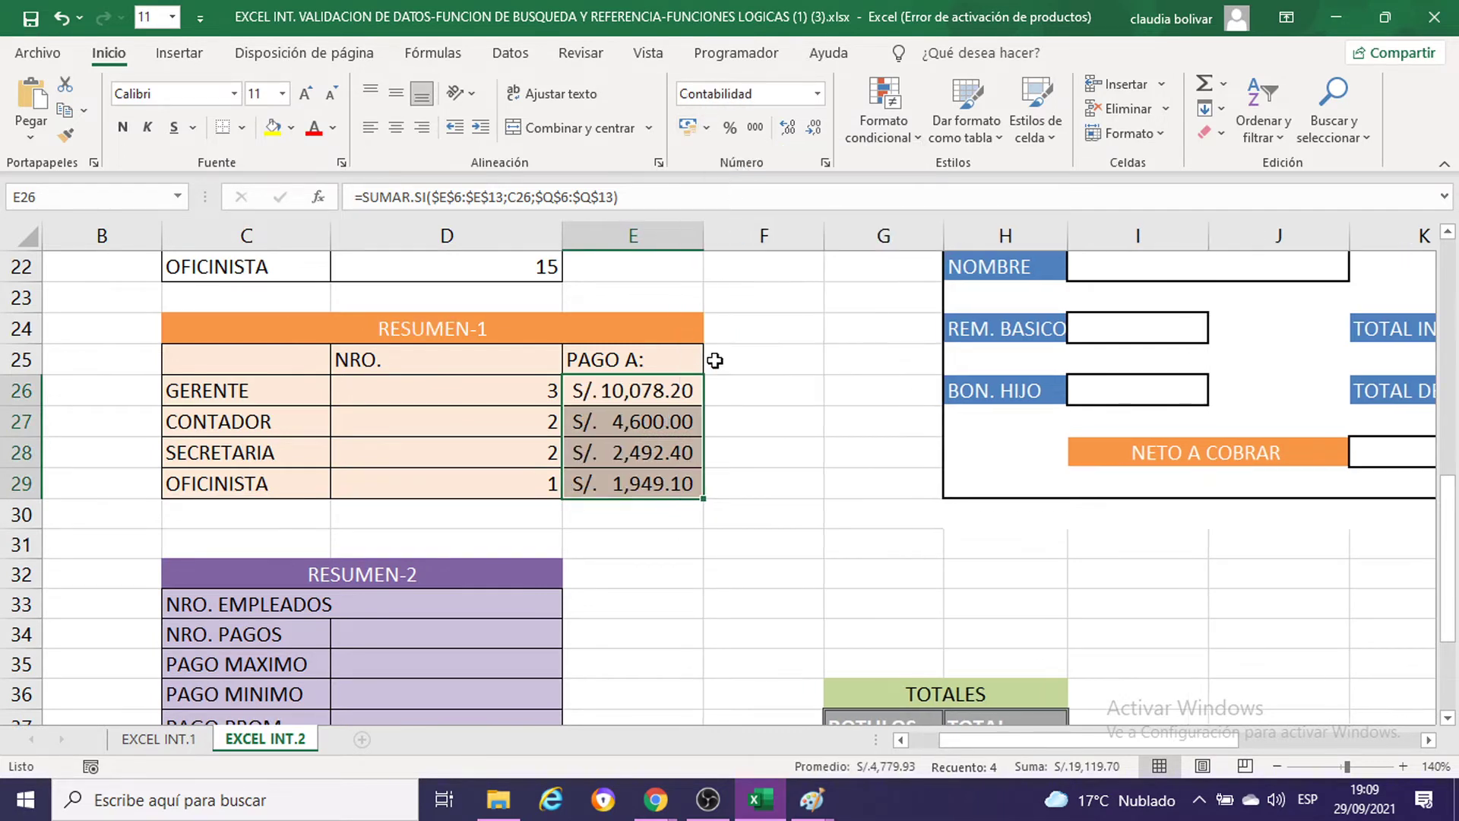
{"action": "left_click", "coordinate": [719, 361]}
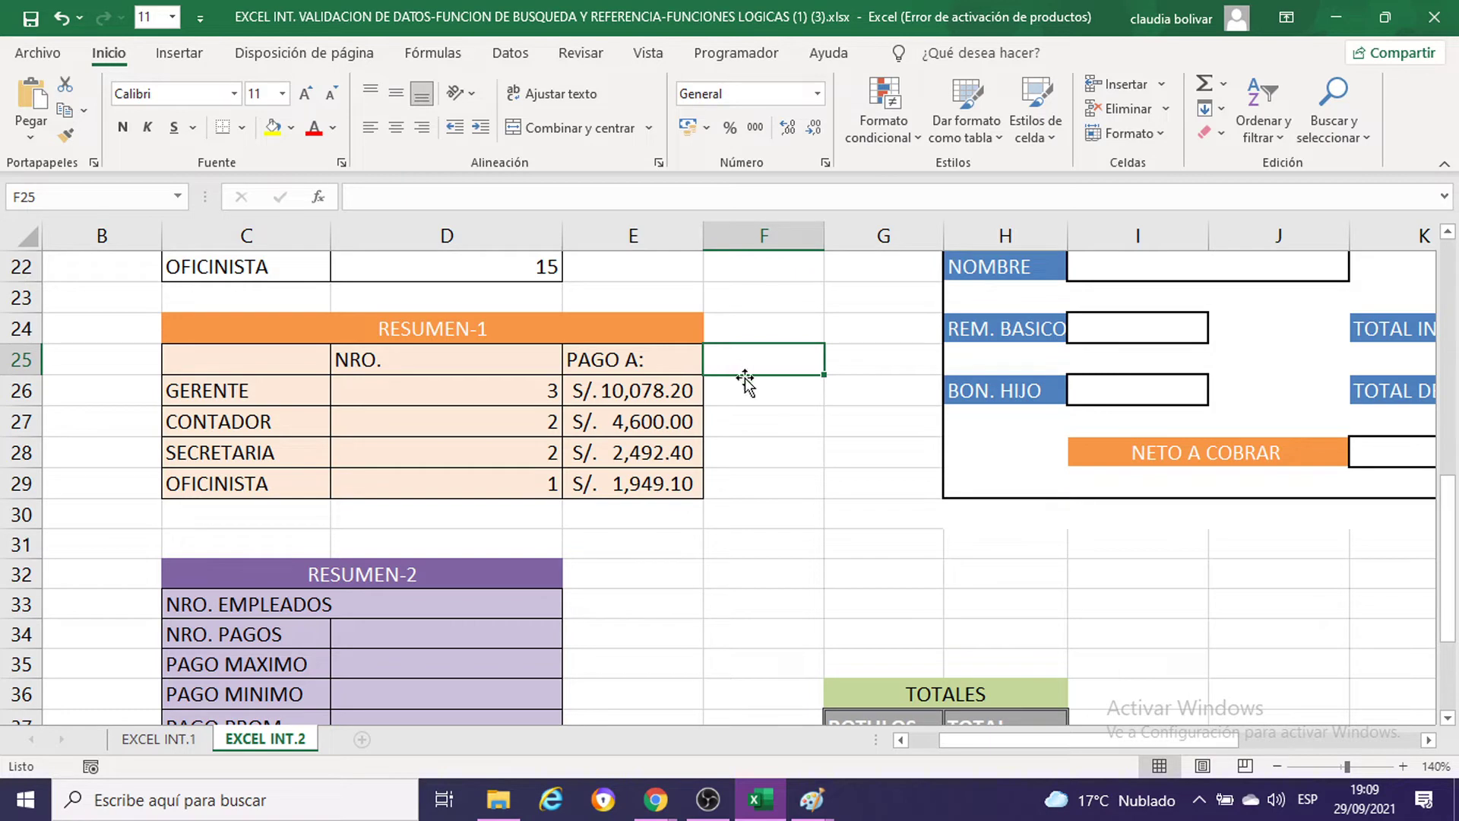
Step: Set the RESUMEN-2 value cells D33:D37 to font size 18
{"action": "scroll", "coordinate": [742, 424], "scroll_direction": "down", "scroll_amount": 2}
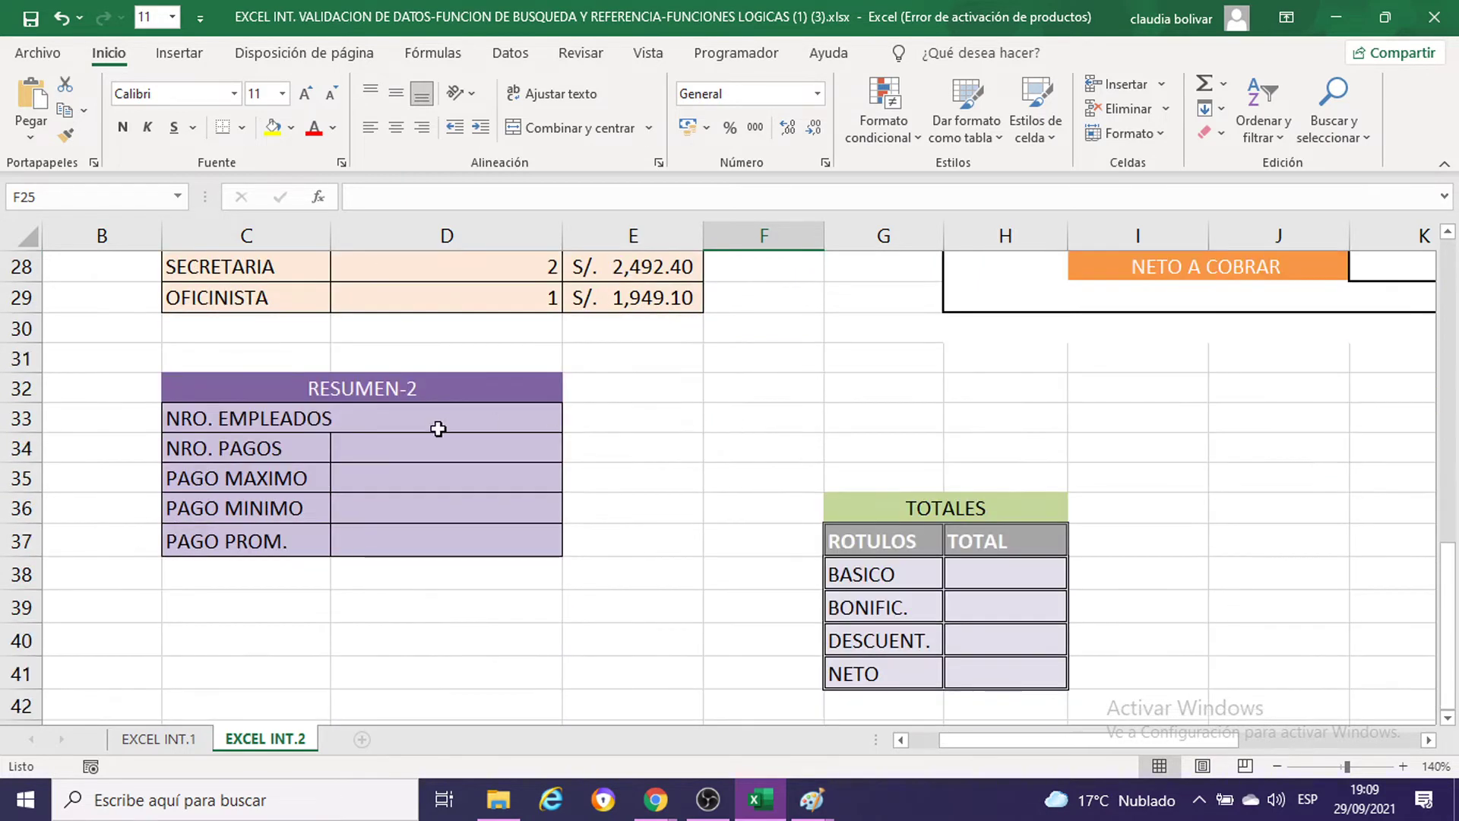
{"action": "left_click_drag", "start_coordinate": [435, 424], "coordinate": [449, 542]}
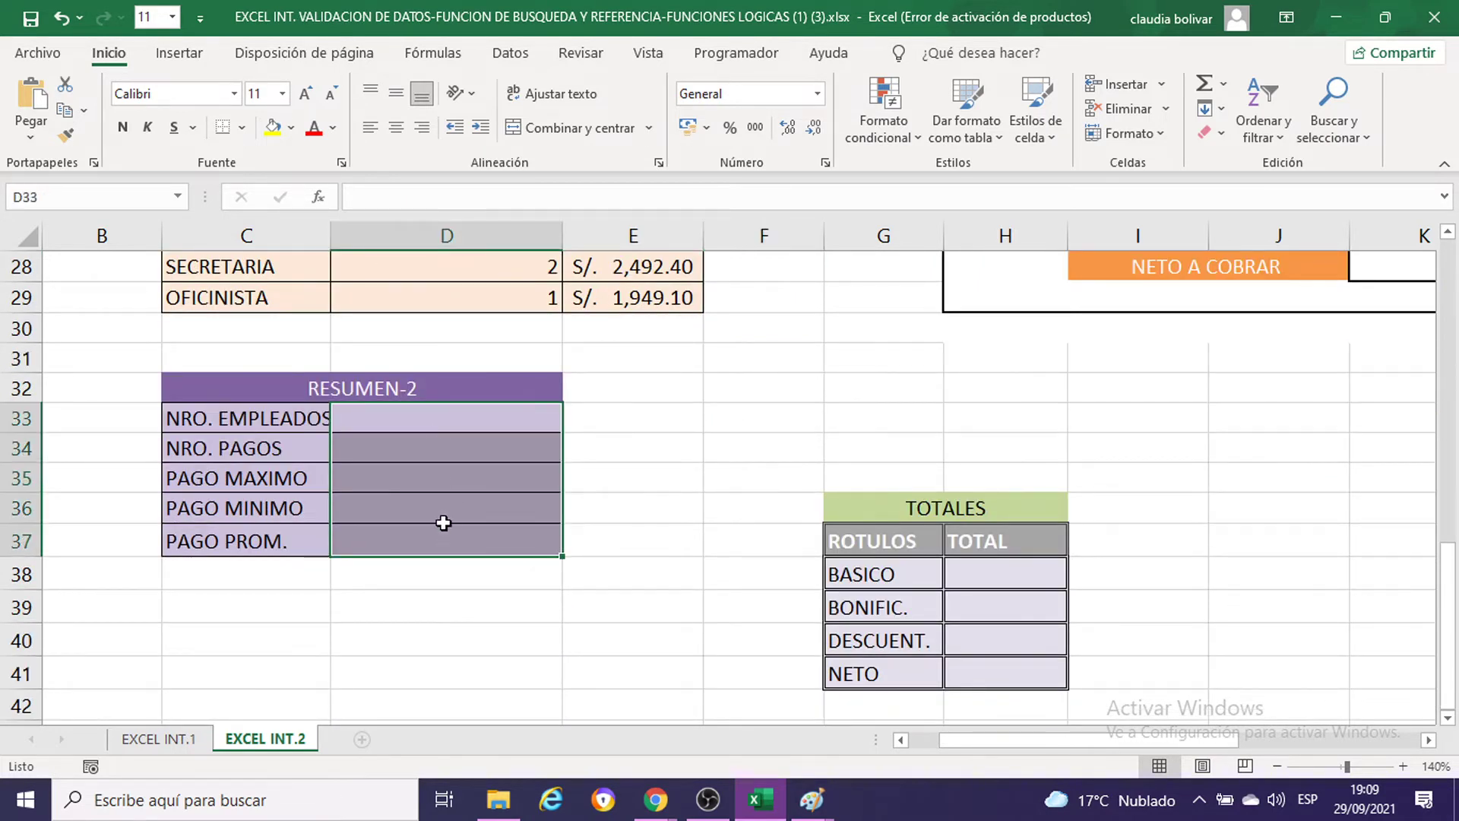
{"action": "left_click", "coordinate": [283, 94]}
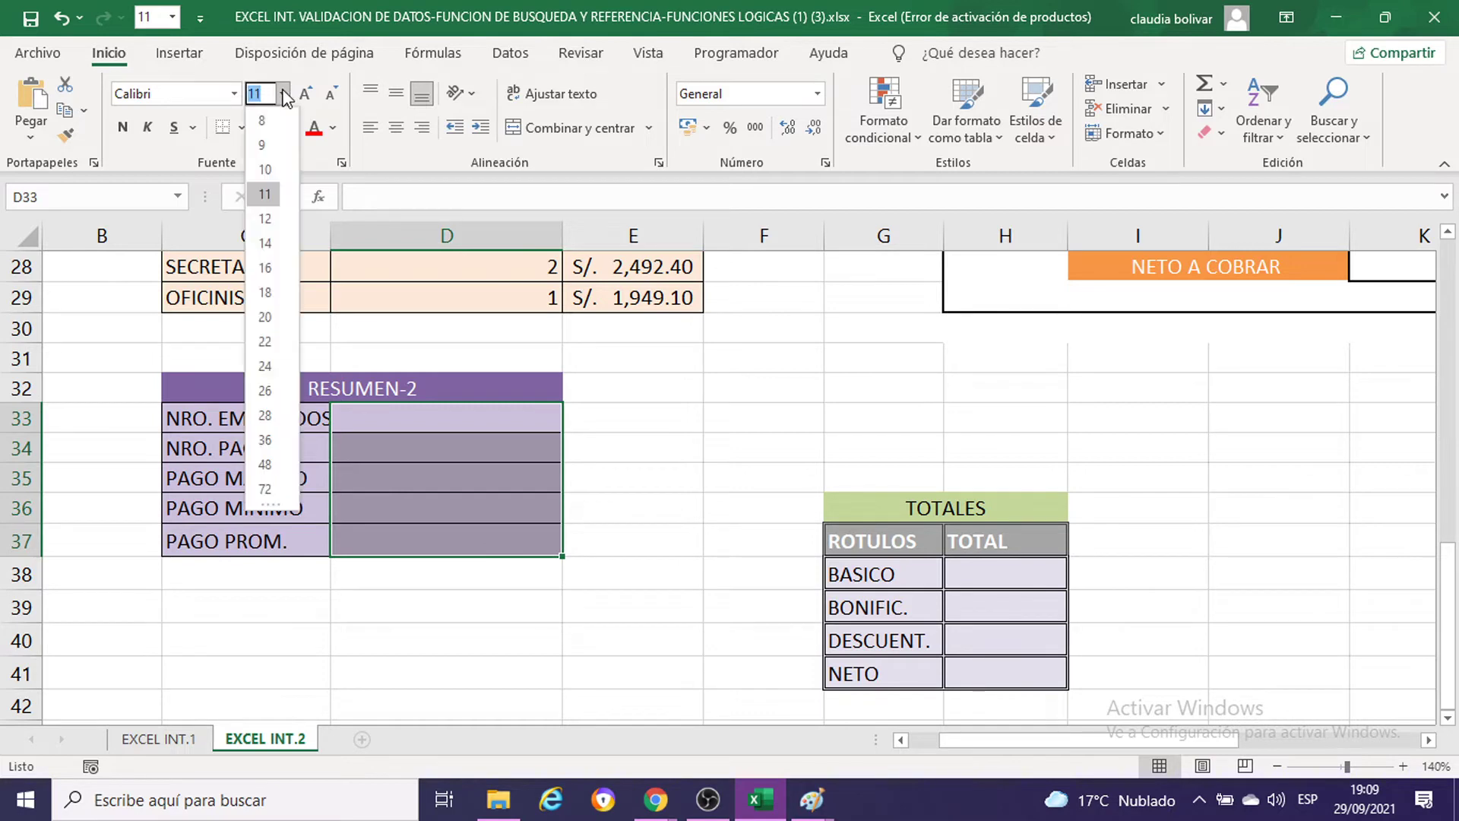
{"action": "left_click", "coordinate": [265, 292]}
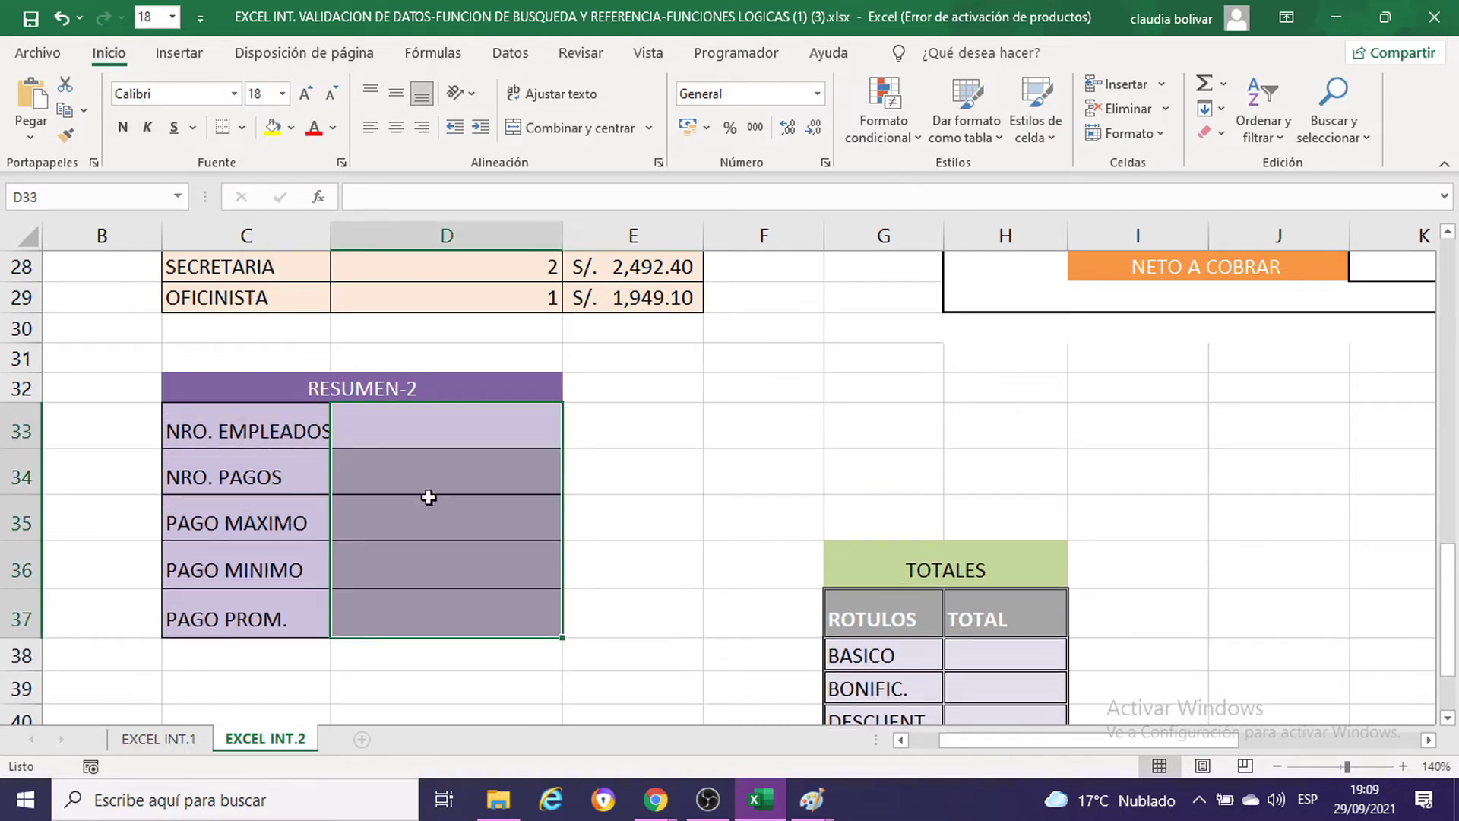
Step: Widen column C so the NRO. EMPLEADOS label fits
{"action": "left_click", "coordinate": [401, 430]}
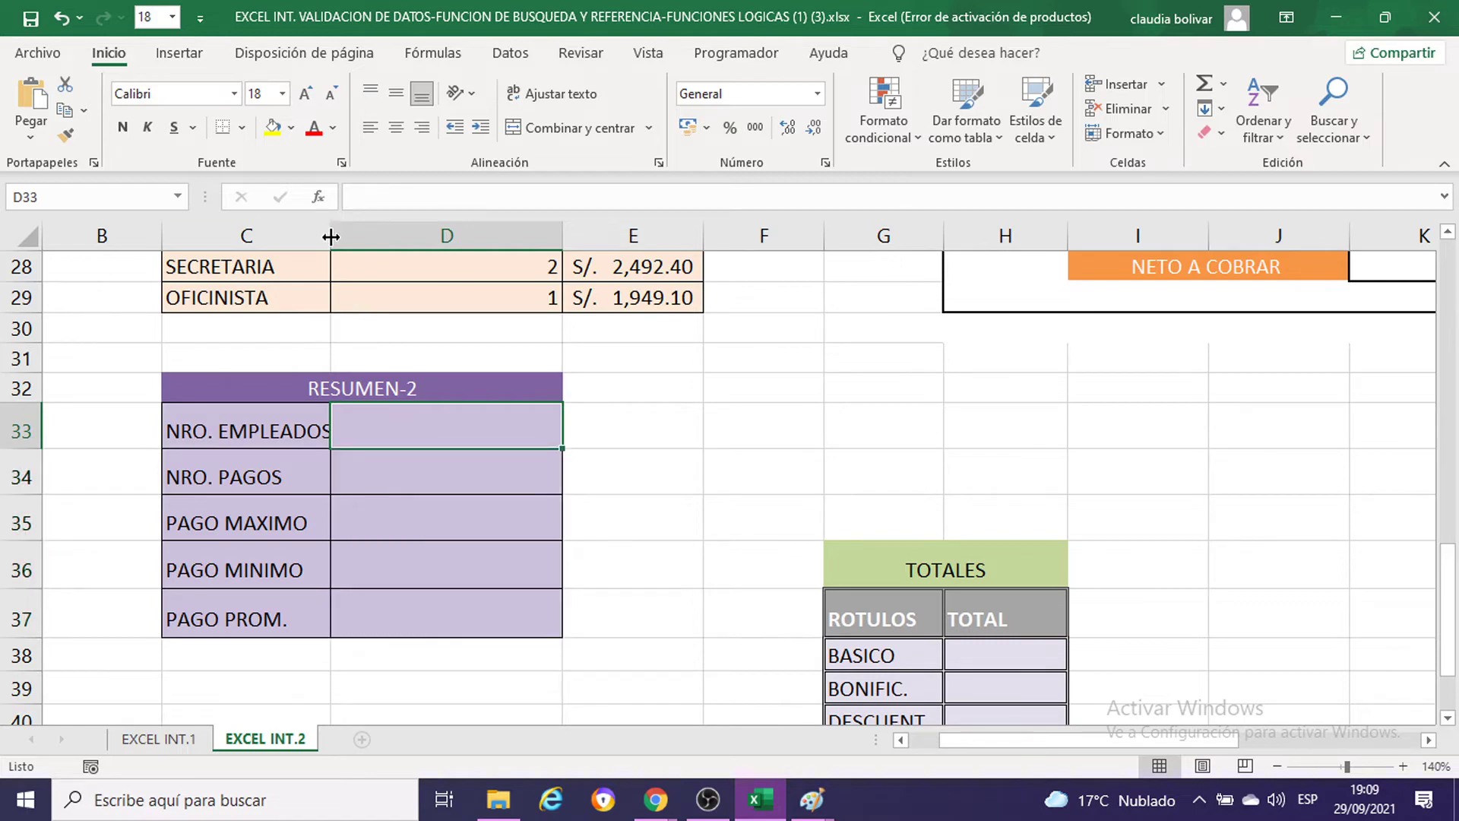
{"action": "left_click_drag", "start_coordinate": [331, 236], "coordinate": [356, 235]}
{"action": "scroll", "coordinate": [723, 442], "scroll_direction": "up", "scroll_amount": 6}
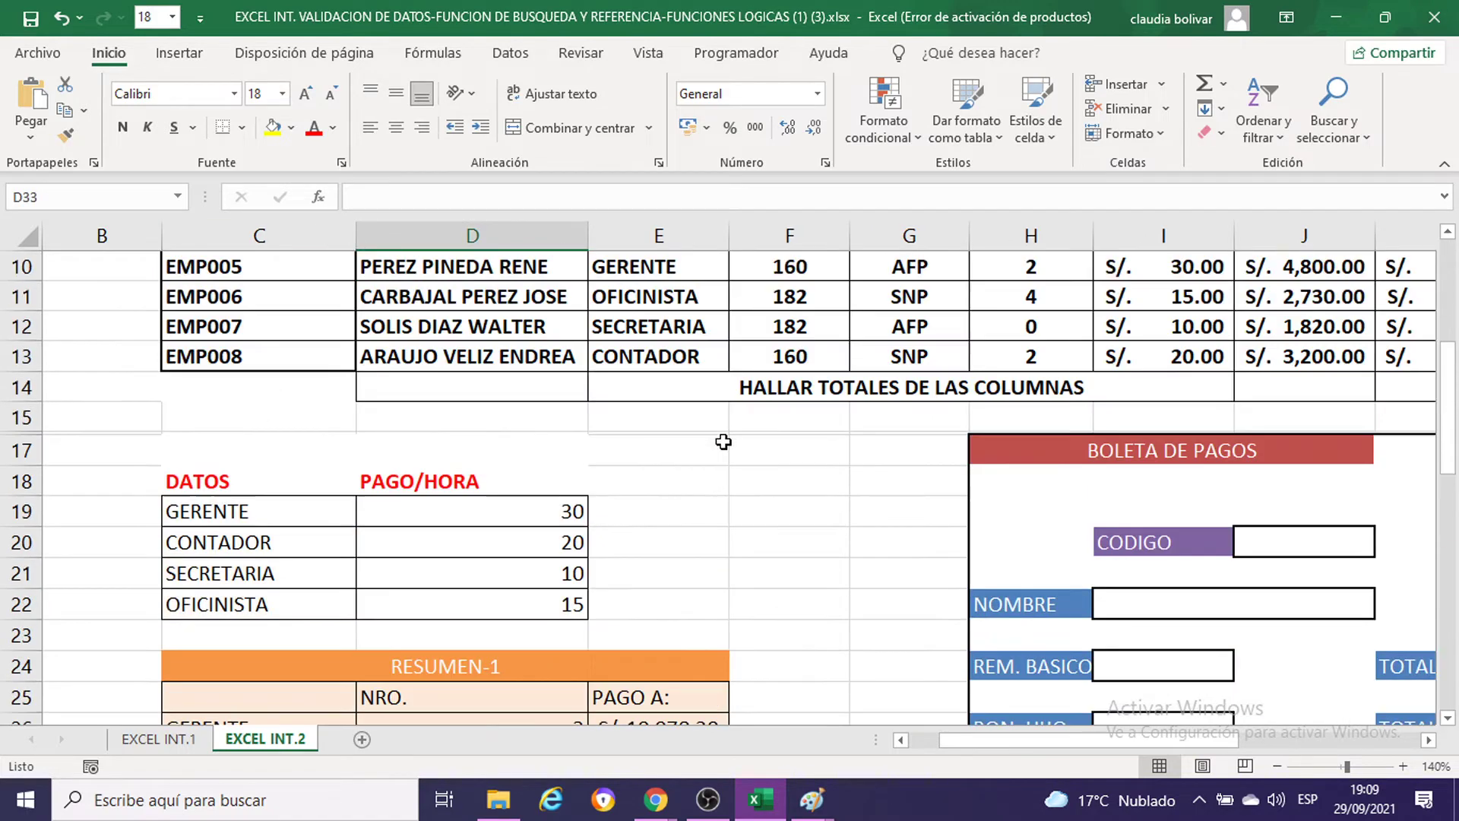
{"action": "scroll", "coordinate": [718, 439], "scroll_direction": "up", "scroll_amount": 3}
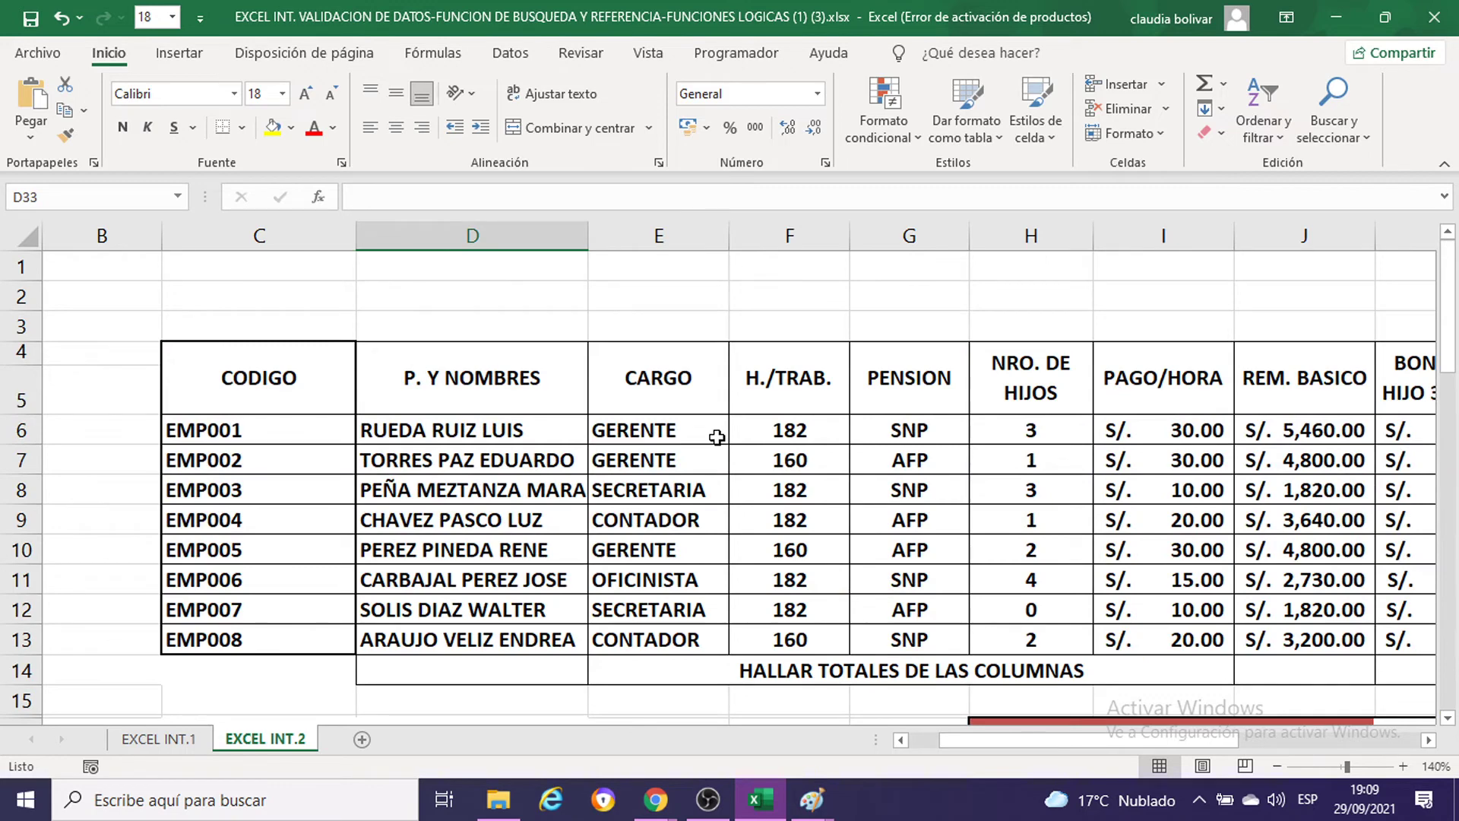
{"action": "scroll", "coordinate": [717, 438], "scroll_direction": "down", "scroll_amount": 1}
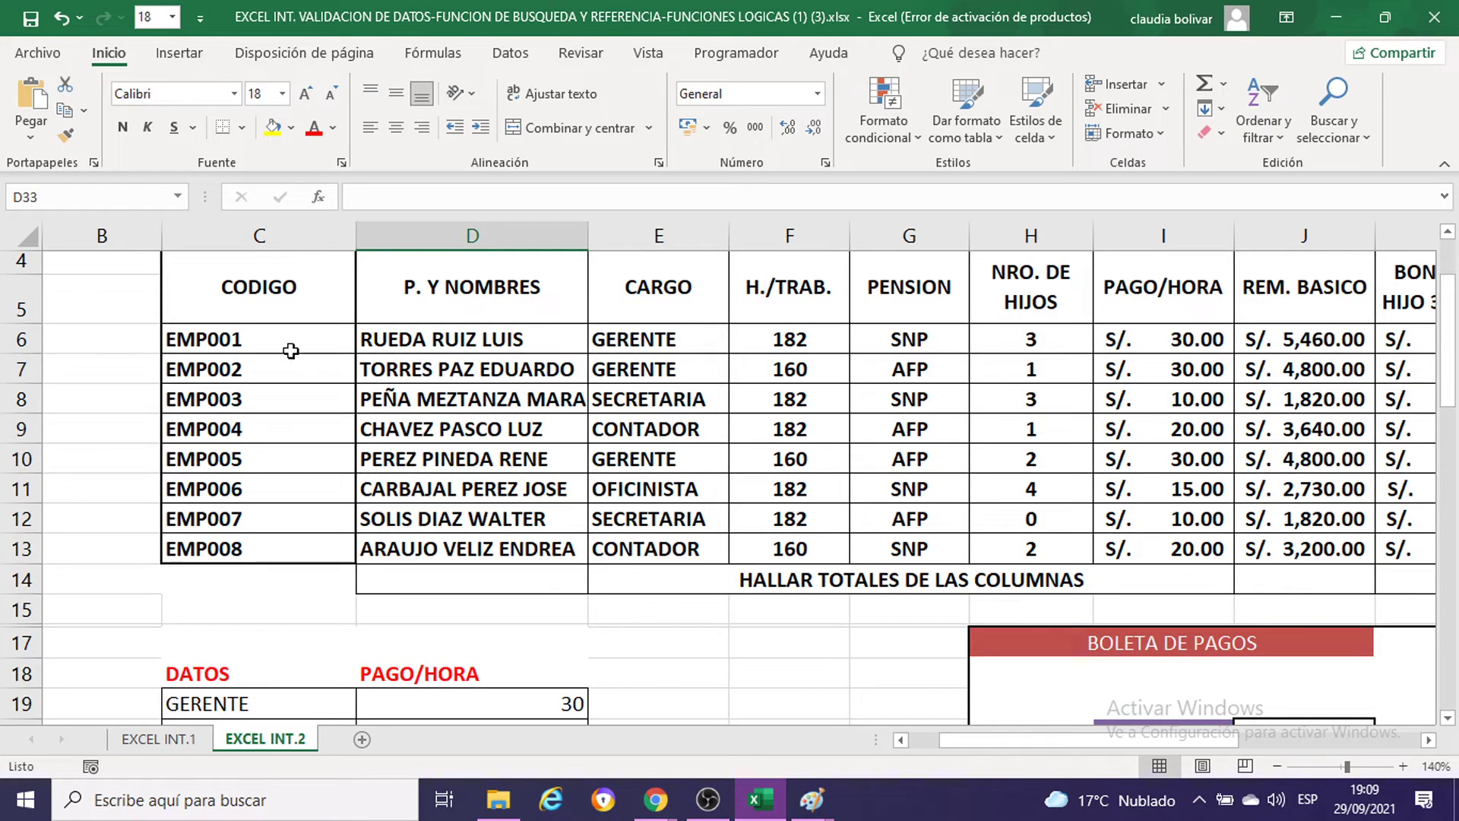
Step: Select the employee codes in column C and the employee names D6:D13
{"action": "left_click_drag", "start_coordinate": [289, 345], "coordinate": [289, 518]}
{"action": "left_click", "coordinate": [452, 354]}
{"action": "left_click_drag", "start_coordinate": [452, 355], "coordinate": [456, 520]}
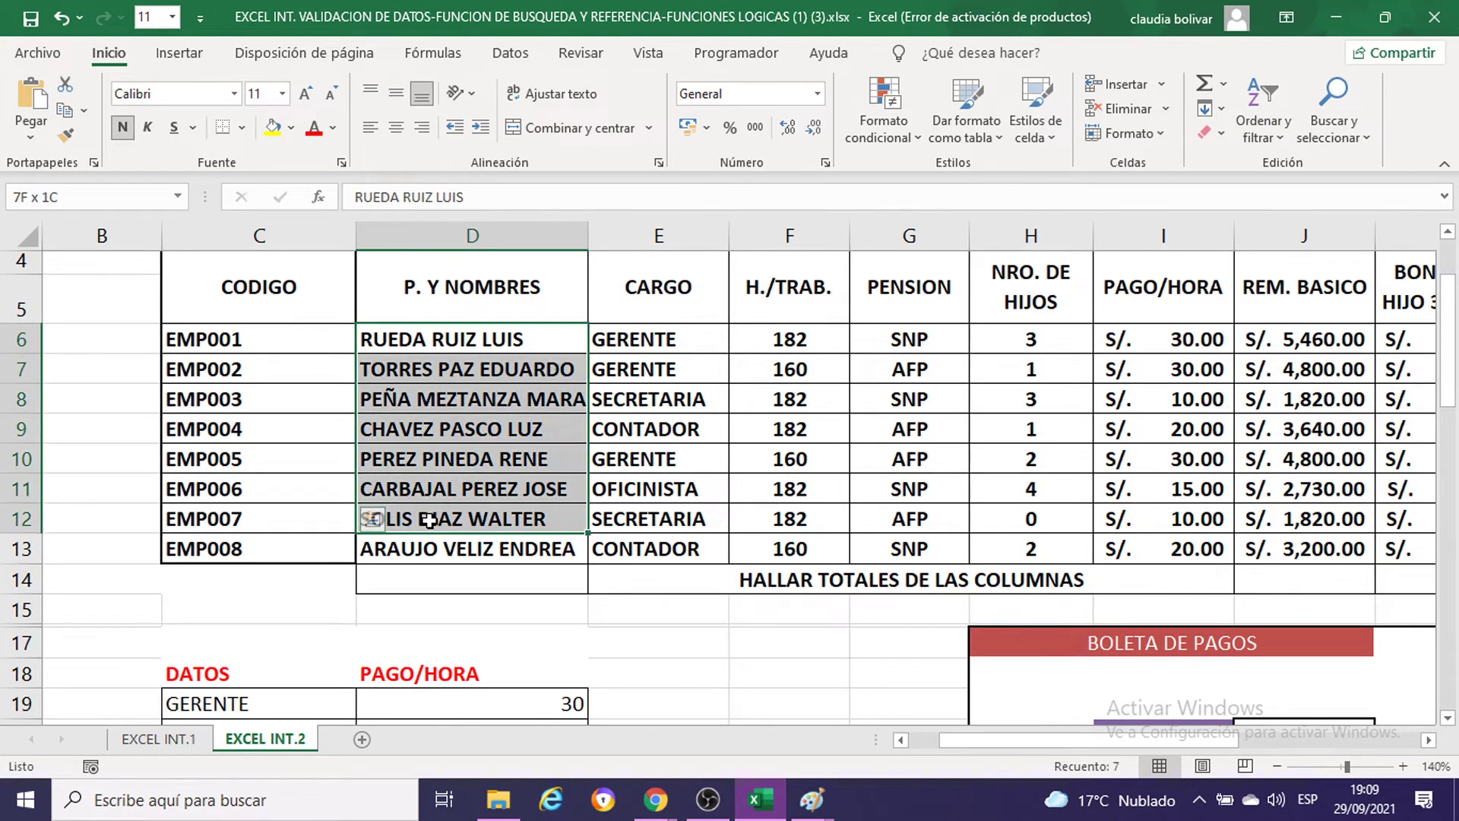
{"action": "scroll", "coordinate": [619, 460], "scroll_direction": "down", "scroll_amount": 4}
{"action": "scroll", "coordinate": [620, 456], "scroll_direction": "down", "scroll_amount": 2}
{"action": "scroll", "coordinate": [619, 456], "scroll_direction": "down", "scroll_amount": 2}
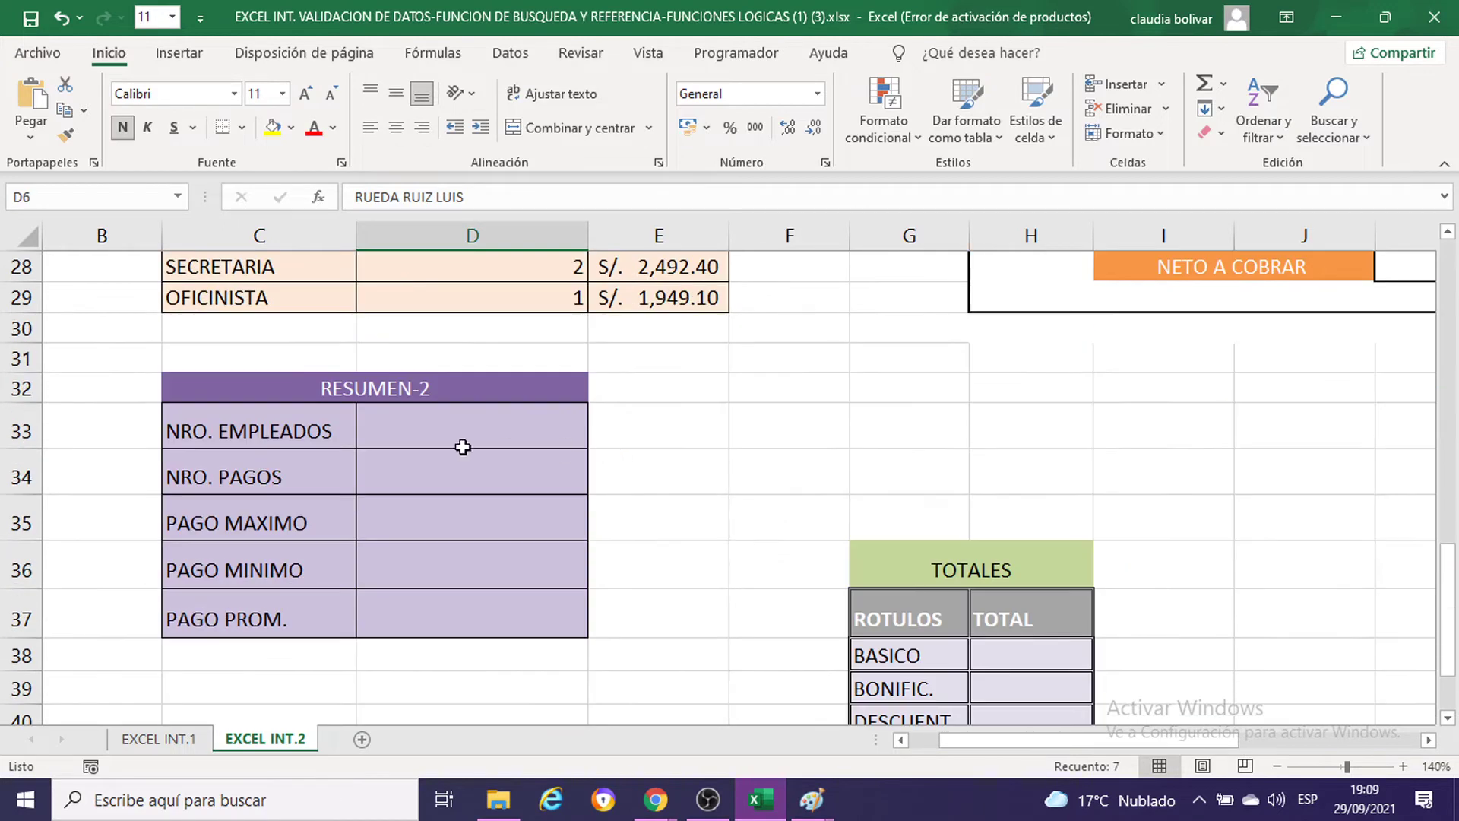
Step: Start the employee count formula =CONTARA( in D33
{"action": "left_click", "coordinate": [459, 433]}
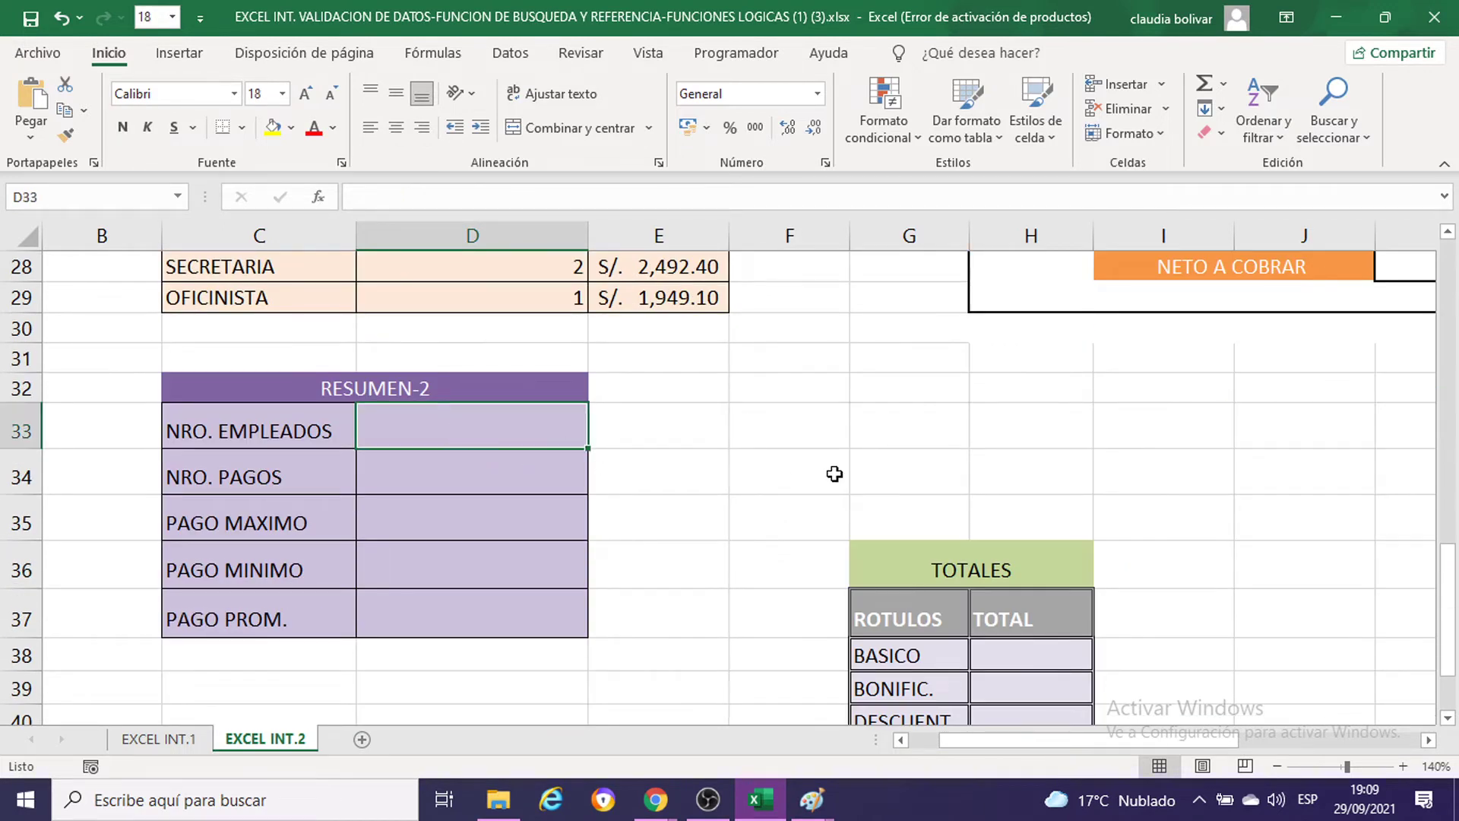
{"action": "type", "text": "="}
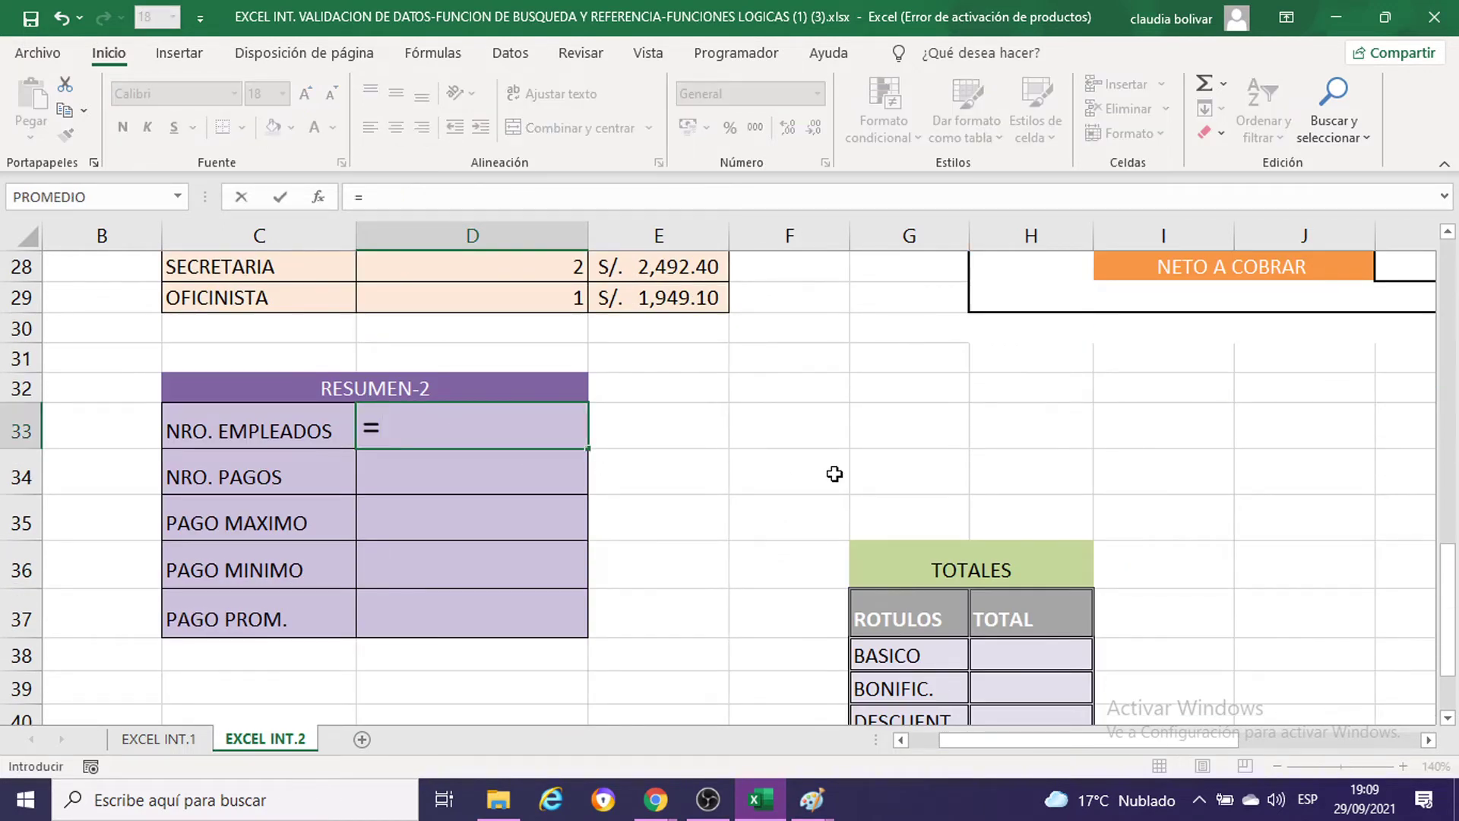
{"action": "type", "text": "CONT"}
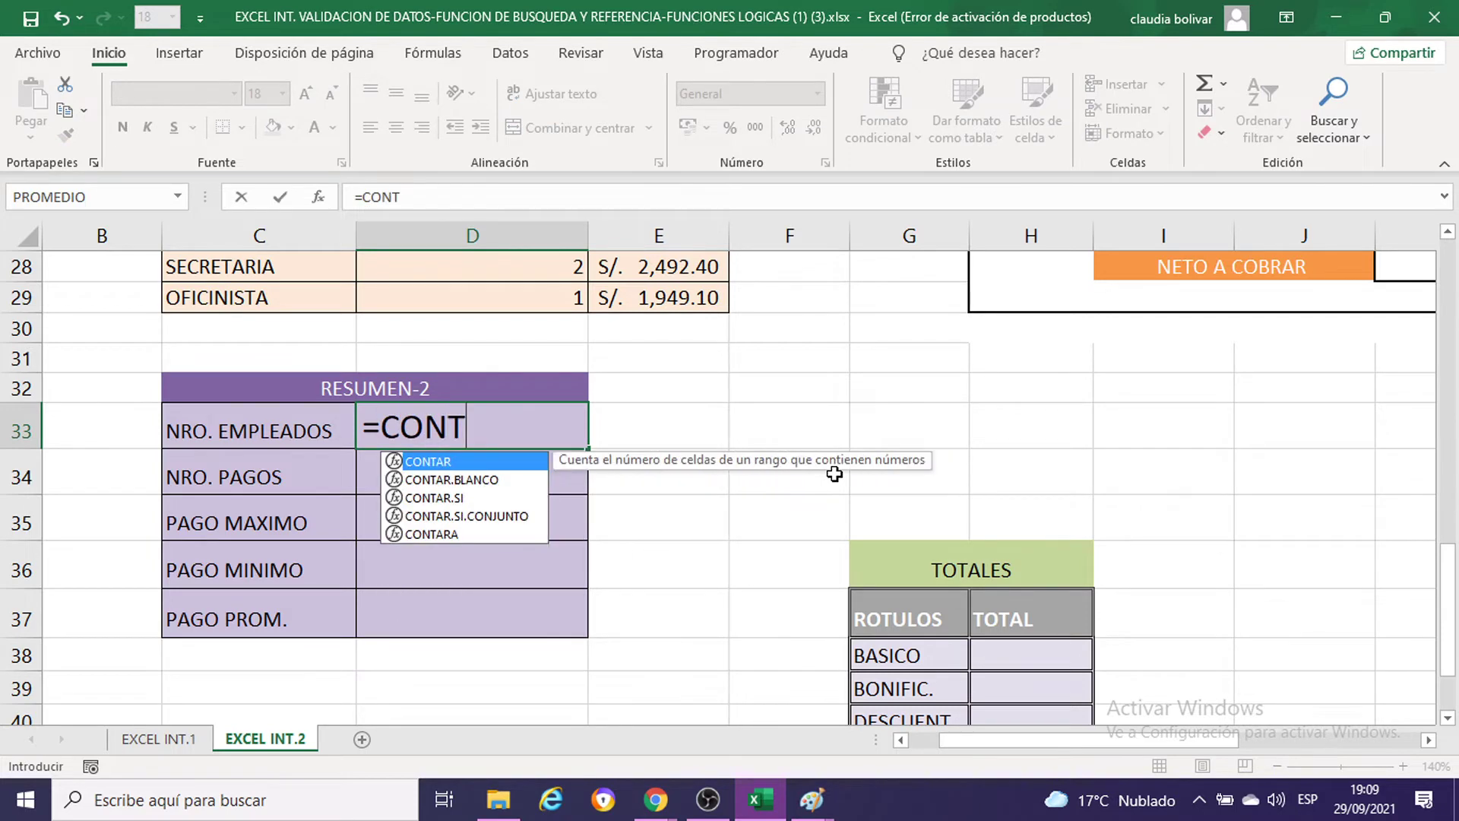
{"action": "type", "text": "AR"}
{"action": "type", "text": "A"}
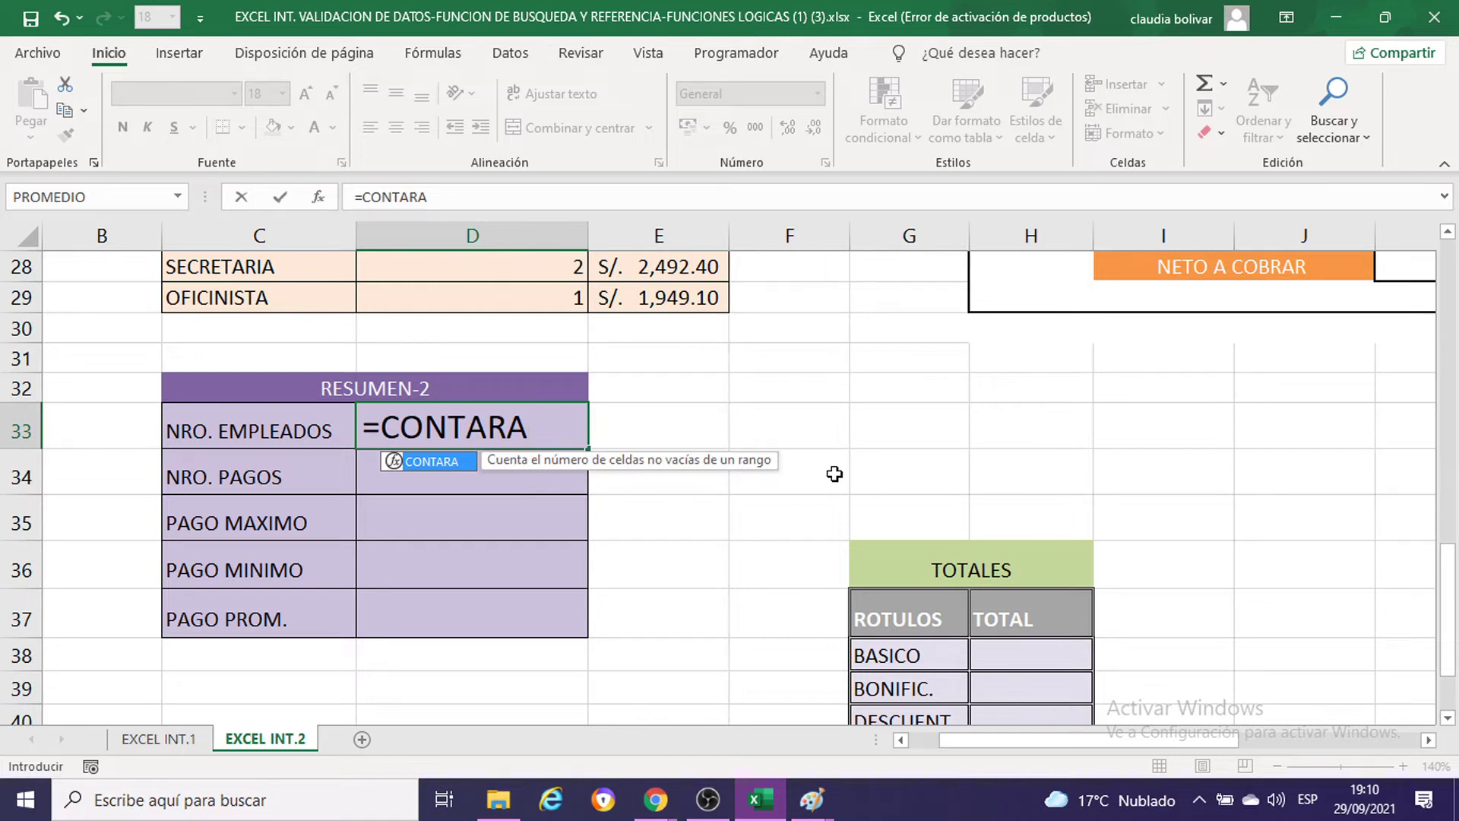
{"action": "type", "text": "("}
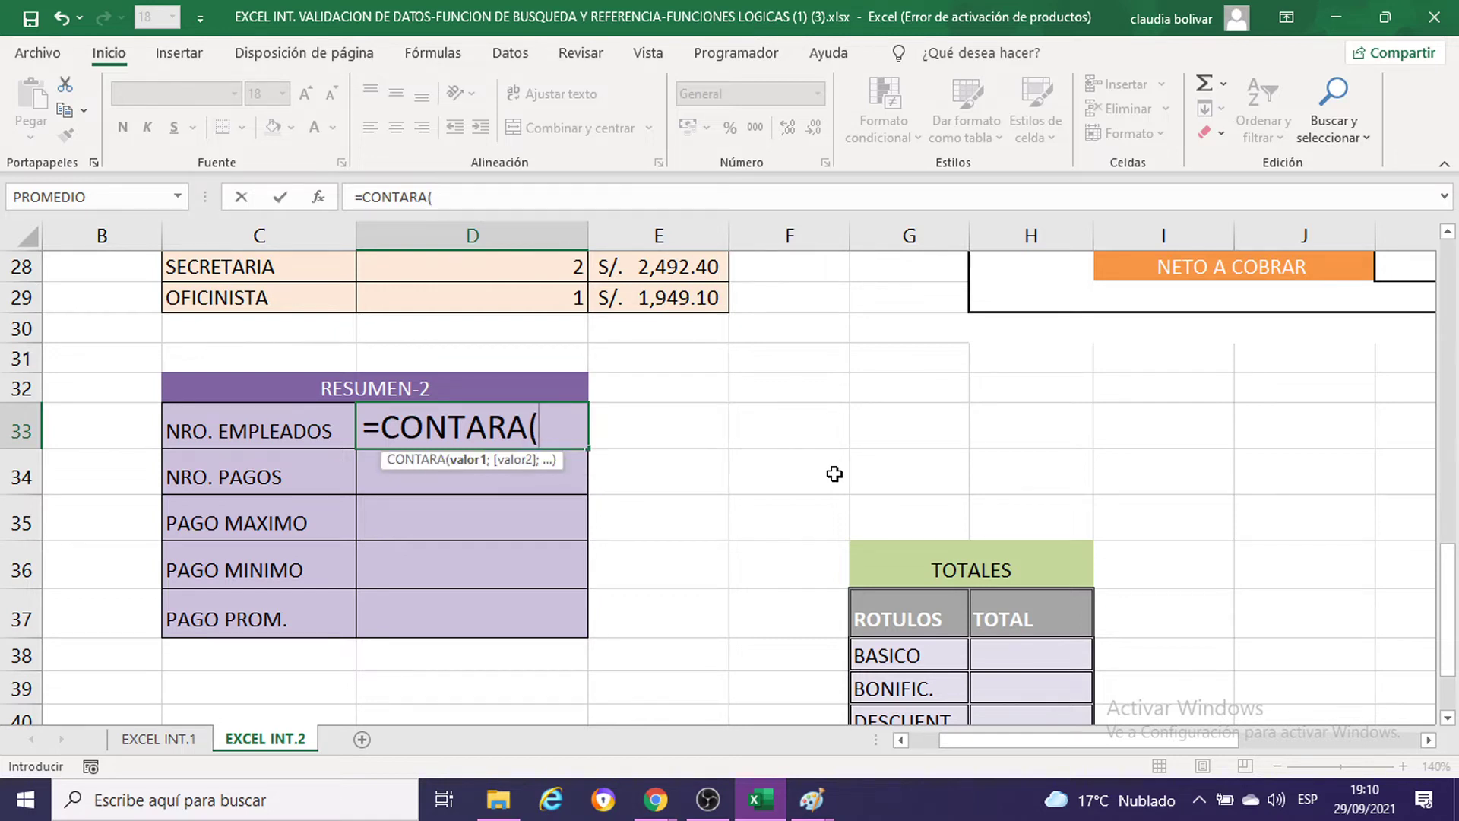
{"action": "scroll", "coordinate": [757, 534], "scroll_direction": "up", "scroll_amount": 3}
{"action": "scroll", "coordinate": [756, 535], "scroll_direction": "up", "scroll_amount": 2}
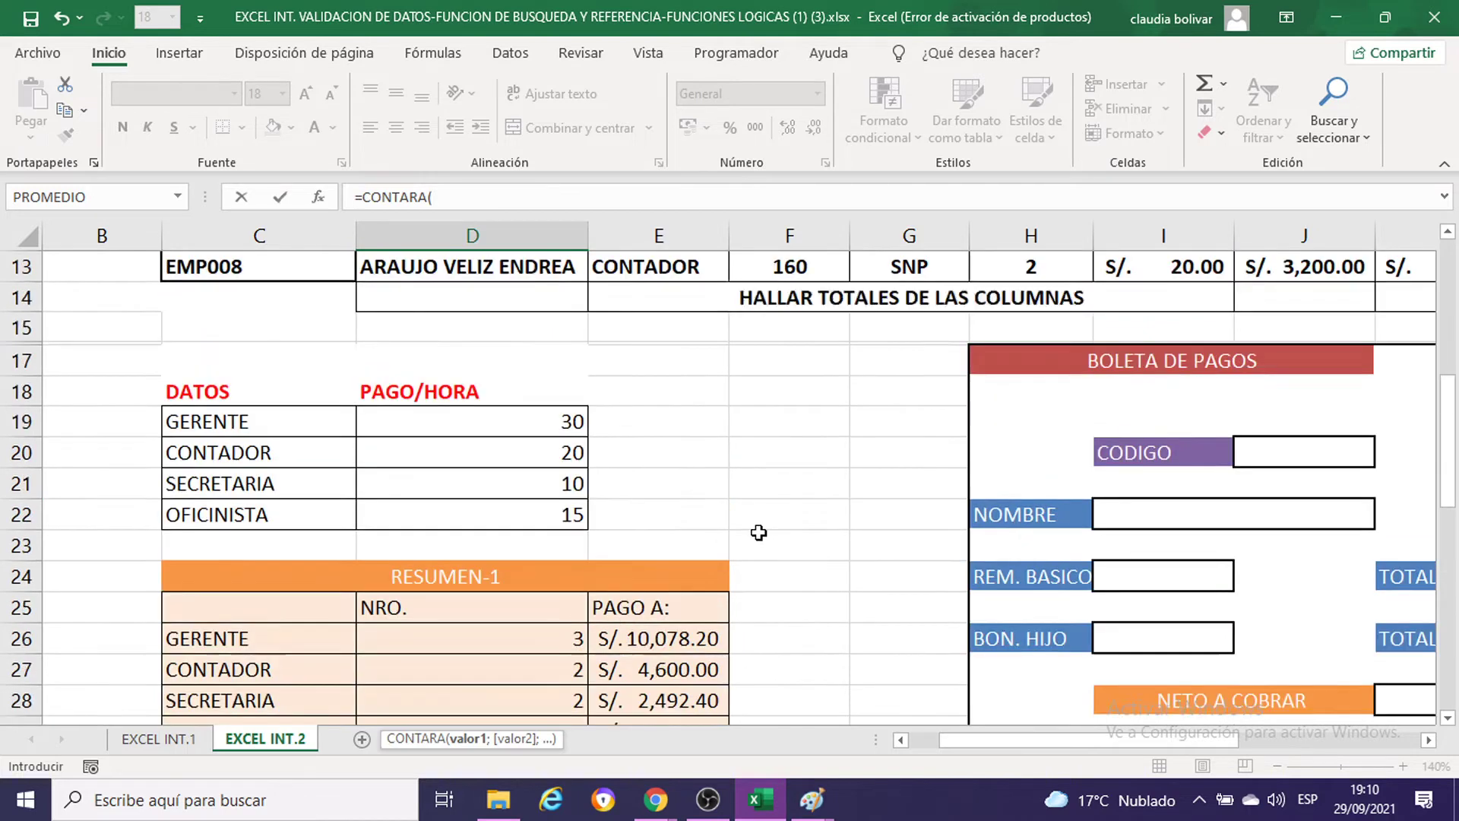
{"action": "scroll", "coordinate": [756, 534], "scroll_direction": "up", "scroll_amount": 3}
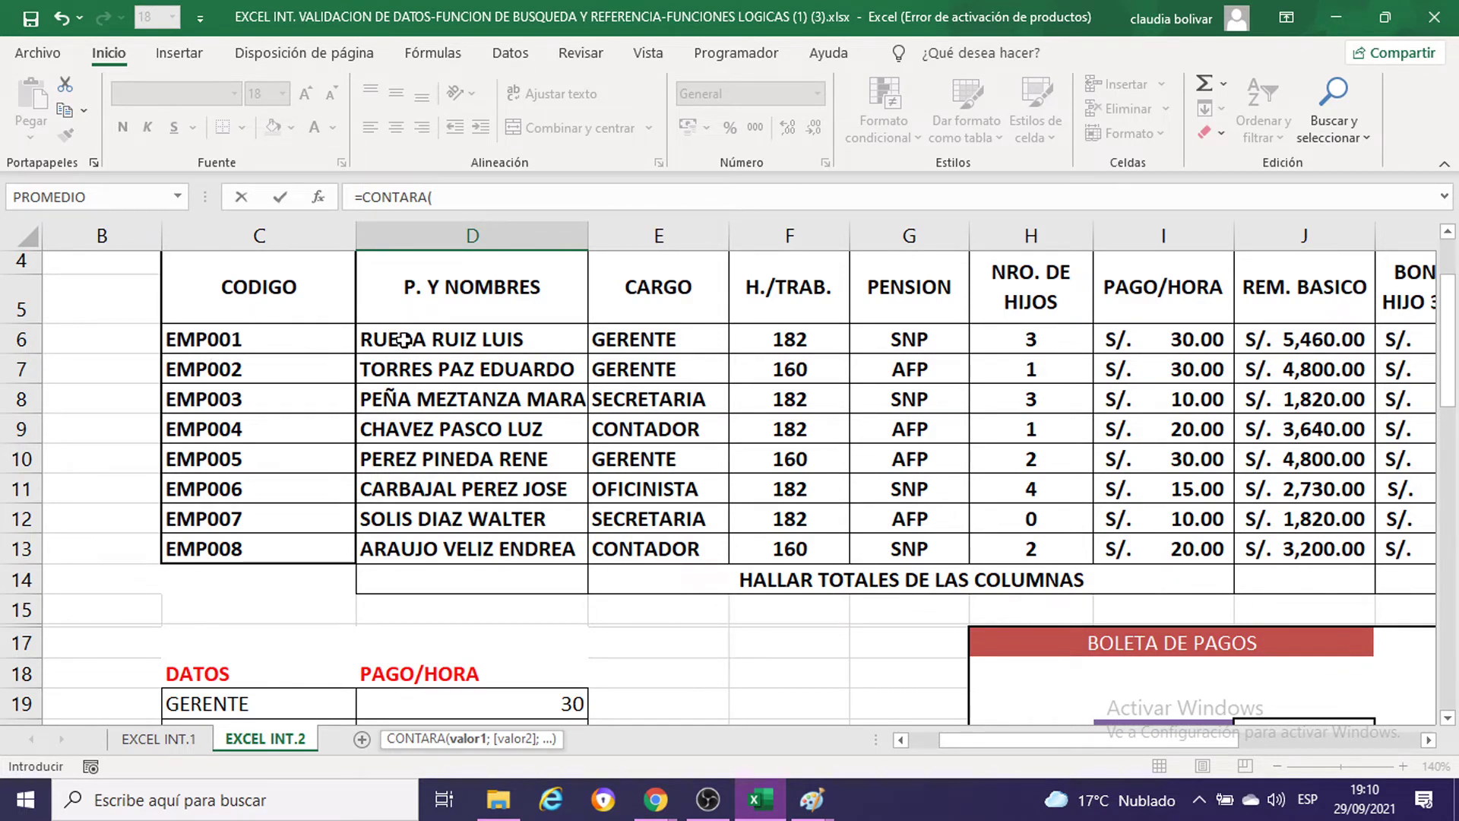
Step: Count the employee names D6:D13 to complete =CONTARA(D6:D13), which shows 8
{"action": "left_click_drag", "start_coordinate": [404, 339], "coordinate": [427, 549]}
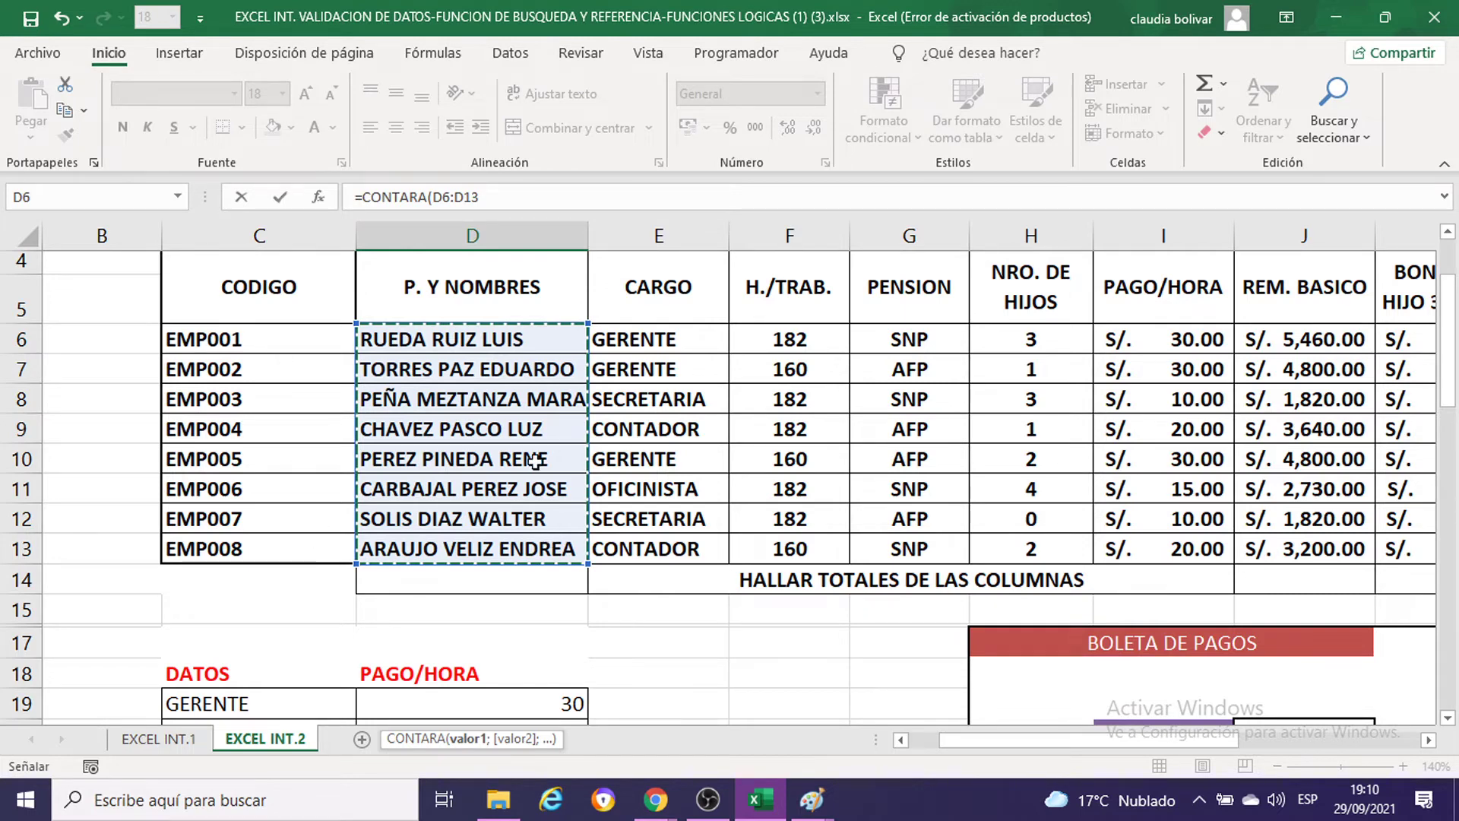
{"action": "scroll", "coordinate": [539, 446], "scroll_direction": "down", "scroll_amount": 1}
{"action": "scroll", "coordinate": [540, 448], "scroll_direction": "up", "scroll_amount": 1}
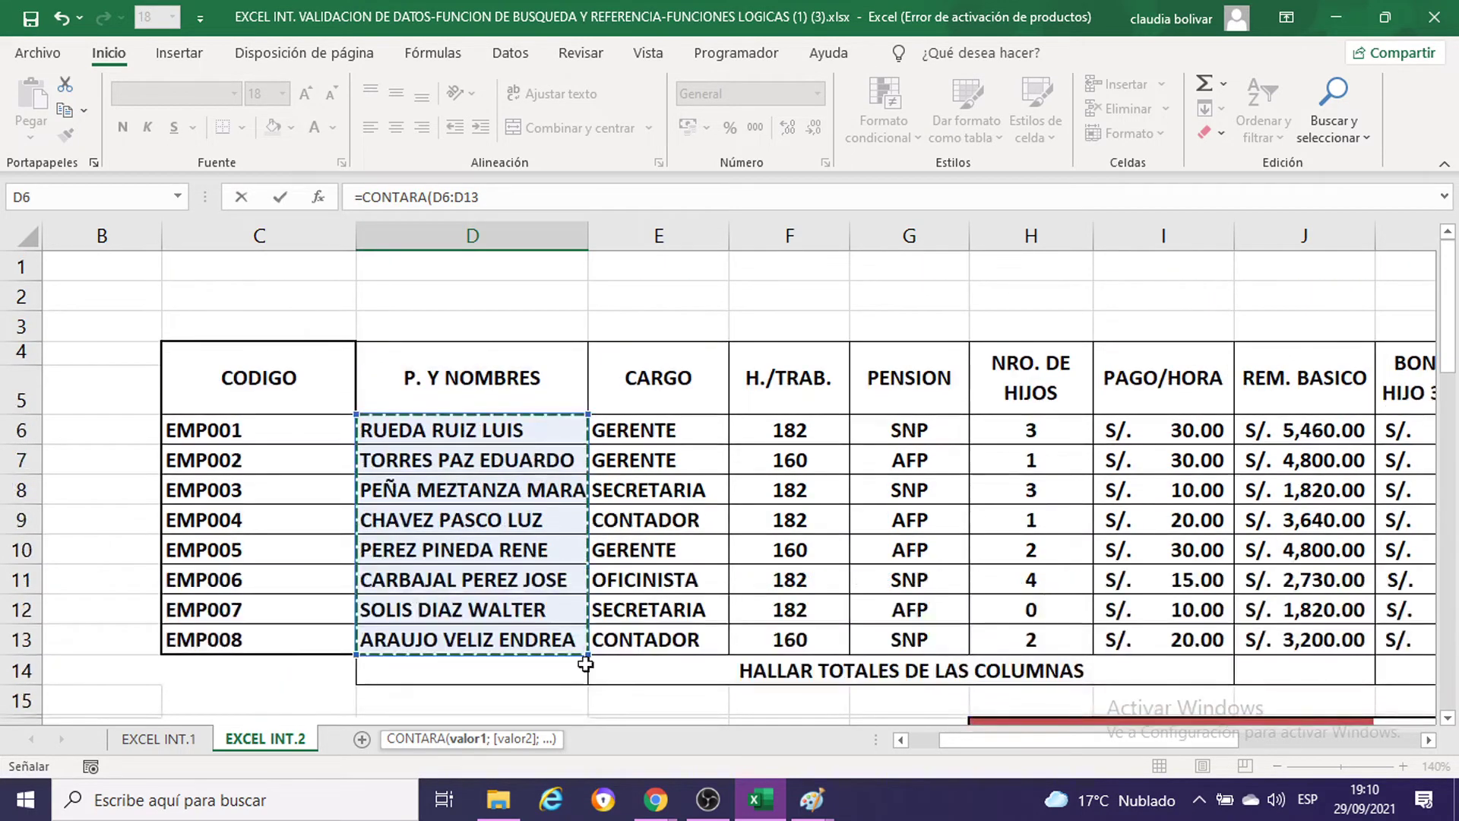
{"action": "scroll", "coordinate": [583, 653], "scroll_direction": "down", "scroll_amount": 2}
{"action": "scroll", "coordinate": [583, 601], "scroll_direction": "down", "scroll_amount": 3}
{"action": "scroll", "coordinate": [583, 573], "scroll_direction": "down", "scroll_amount": 2}
{"action": "scroll", "coordinate": [585, 572], "scroll_direction": "down", "scroll_amount": 1}
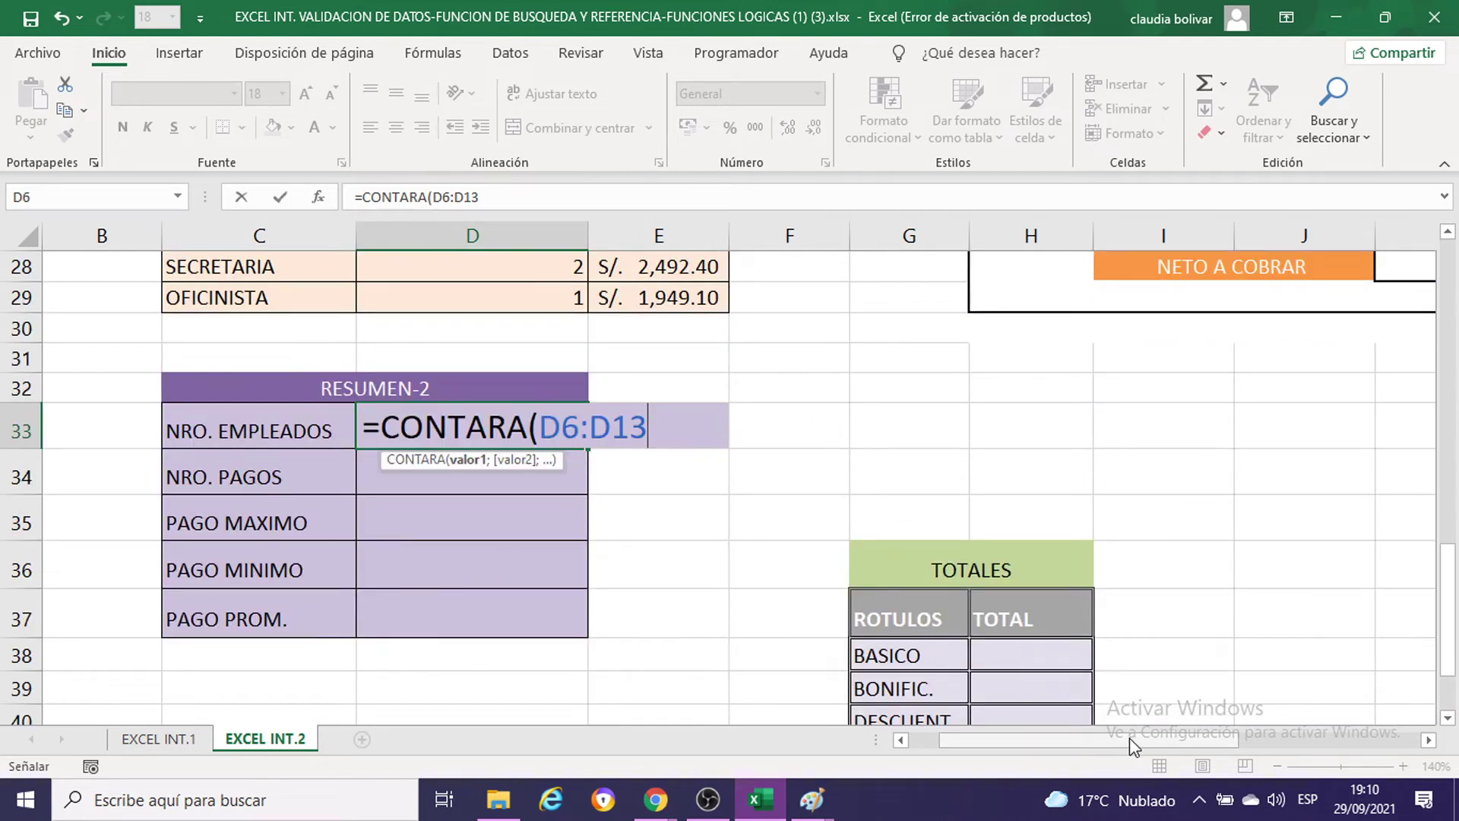
{"action": "type", "text": ")"}
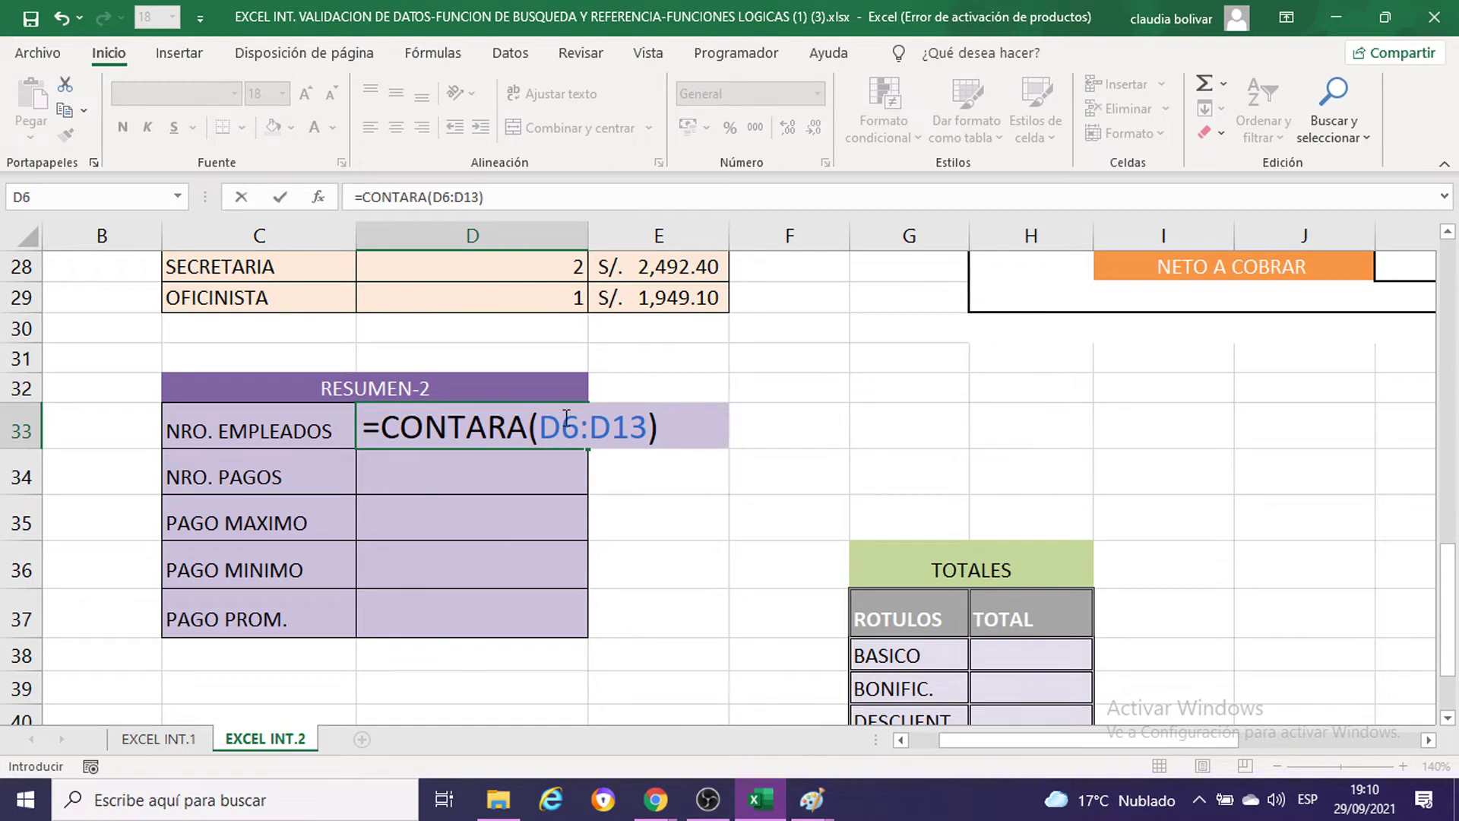
{"action": "scroll", "coordinate": [566, 417], "scroll_direction": "up", "scroll_amount": 5}
{"action": "scroll", "coordinate": [566, 416], "scroll_direction": "up", "scroll_amount": 2}
{"action": "scroll", "coordinate": [562, 416], "scroll_direction": "up", "scroll_amount": 2}
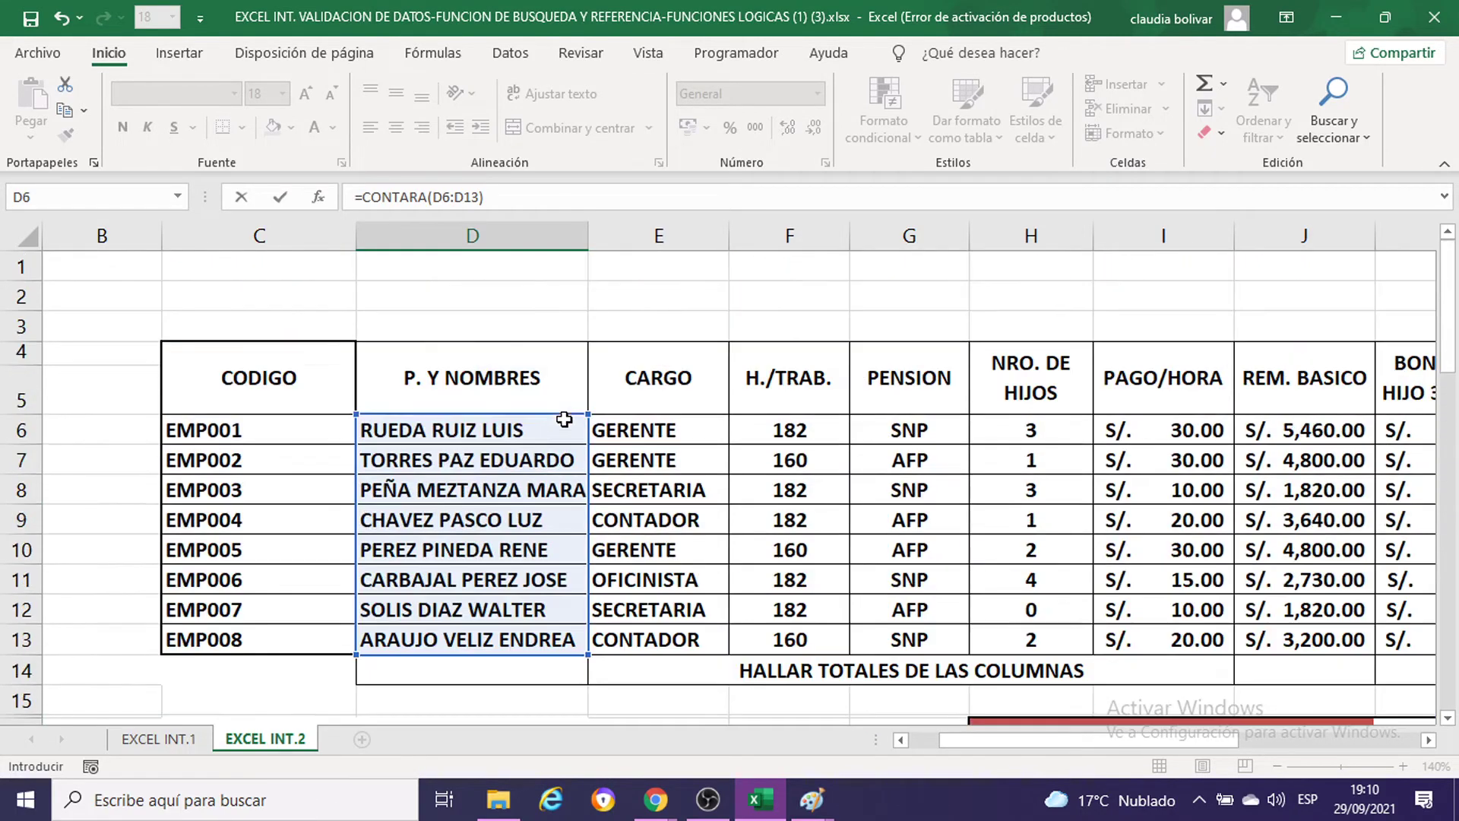
{"action": "scroll", "coordinate": [472, 602], "scroll_direction": "down", "scroll_amount": 2}
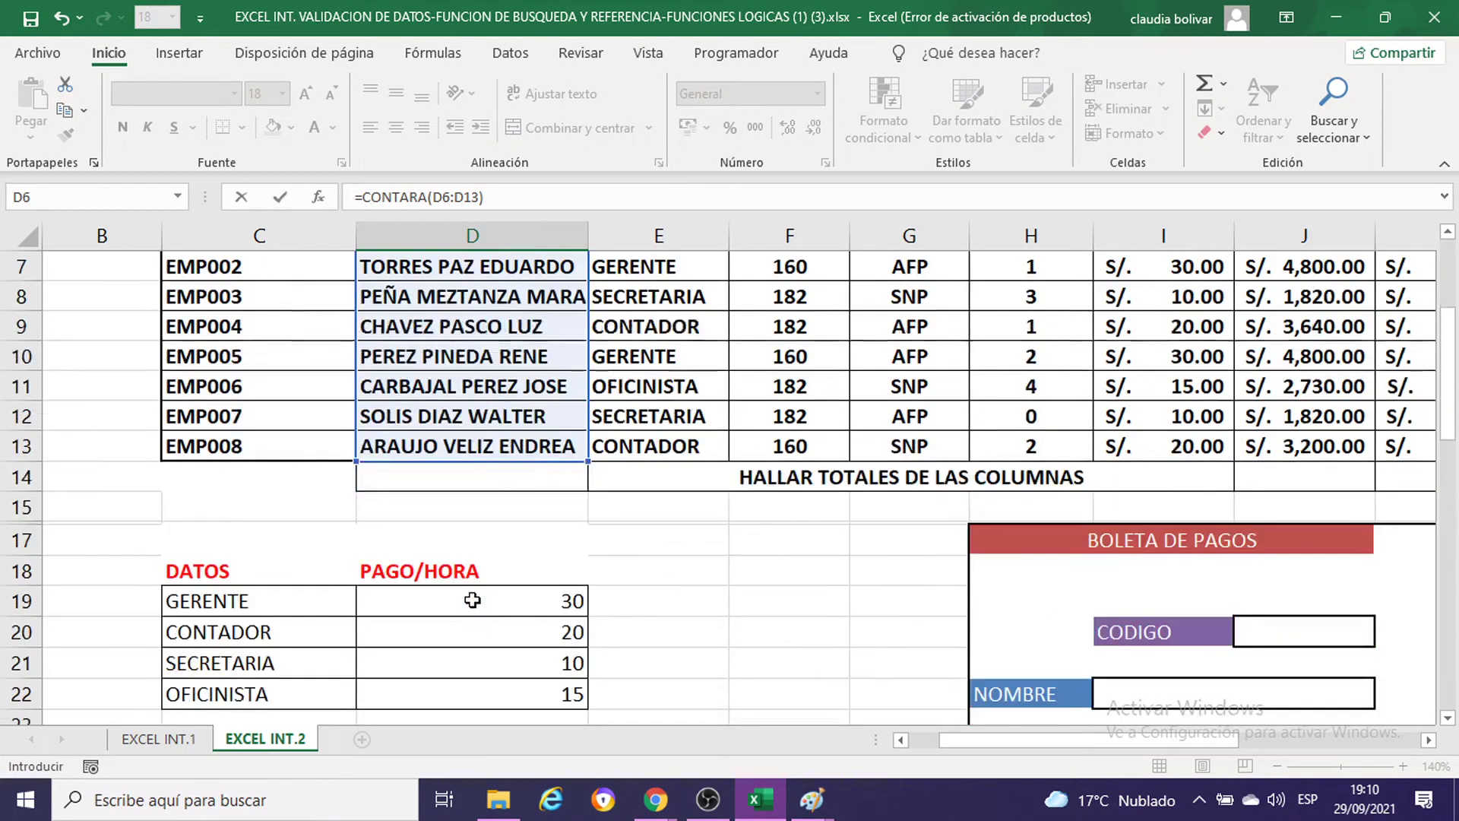
{"action": "scroll", "coordinate": [492, 469], "scroll_direction": "down", "scroll_amount": 4}
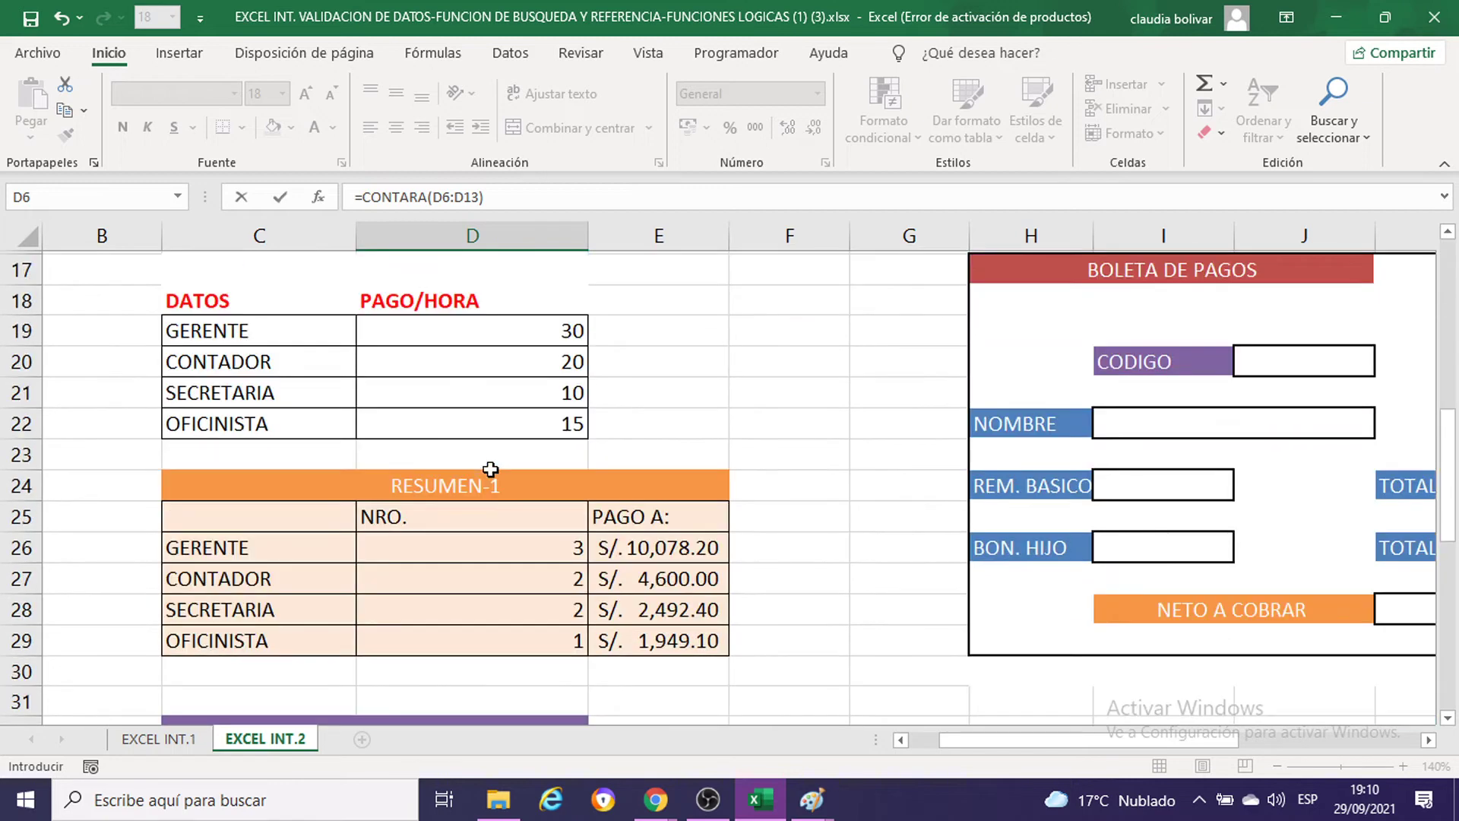
{"action": "scroll", "coordinate": [852, 463], "scroll_direction": "down", "scroll_amount": 2}
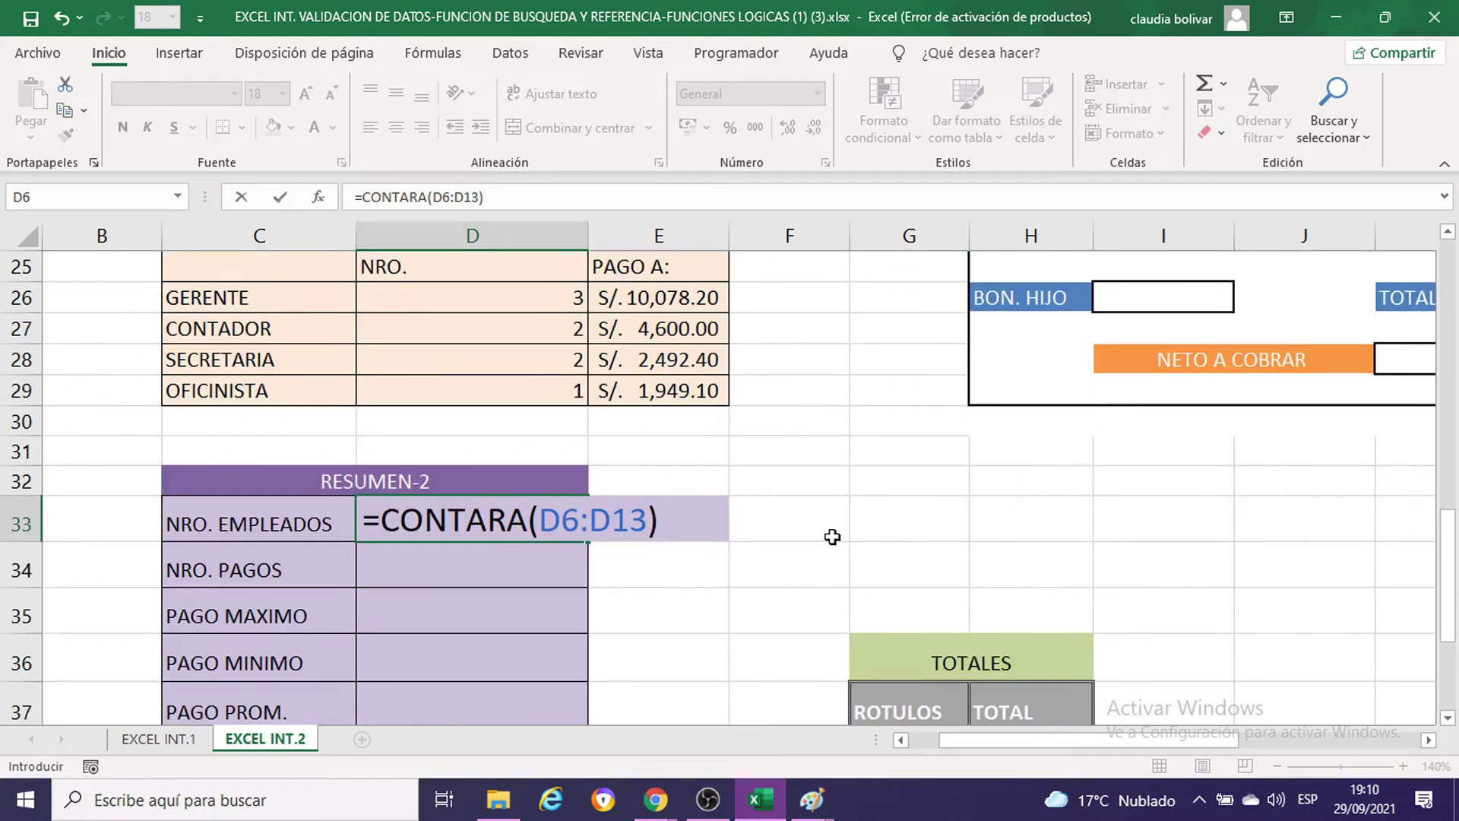
{"action": "key", "text": "Return"}
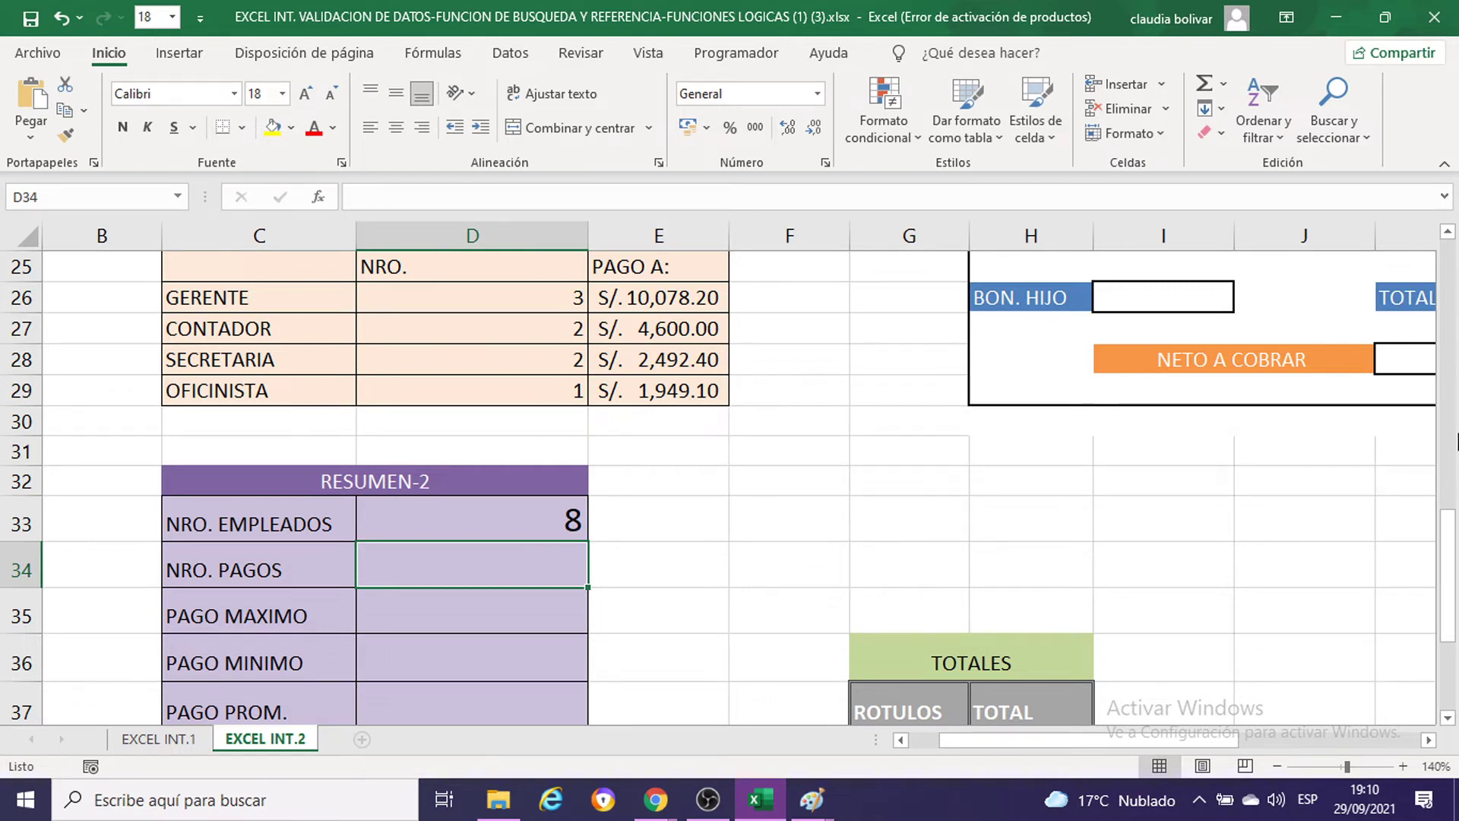
Step: Enter =CONTAR(Q6:Q13) in D34 for NRO. PAGOS, giving 8
{"action": "type", "text": "="}
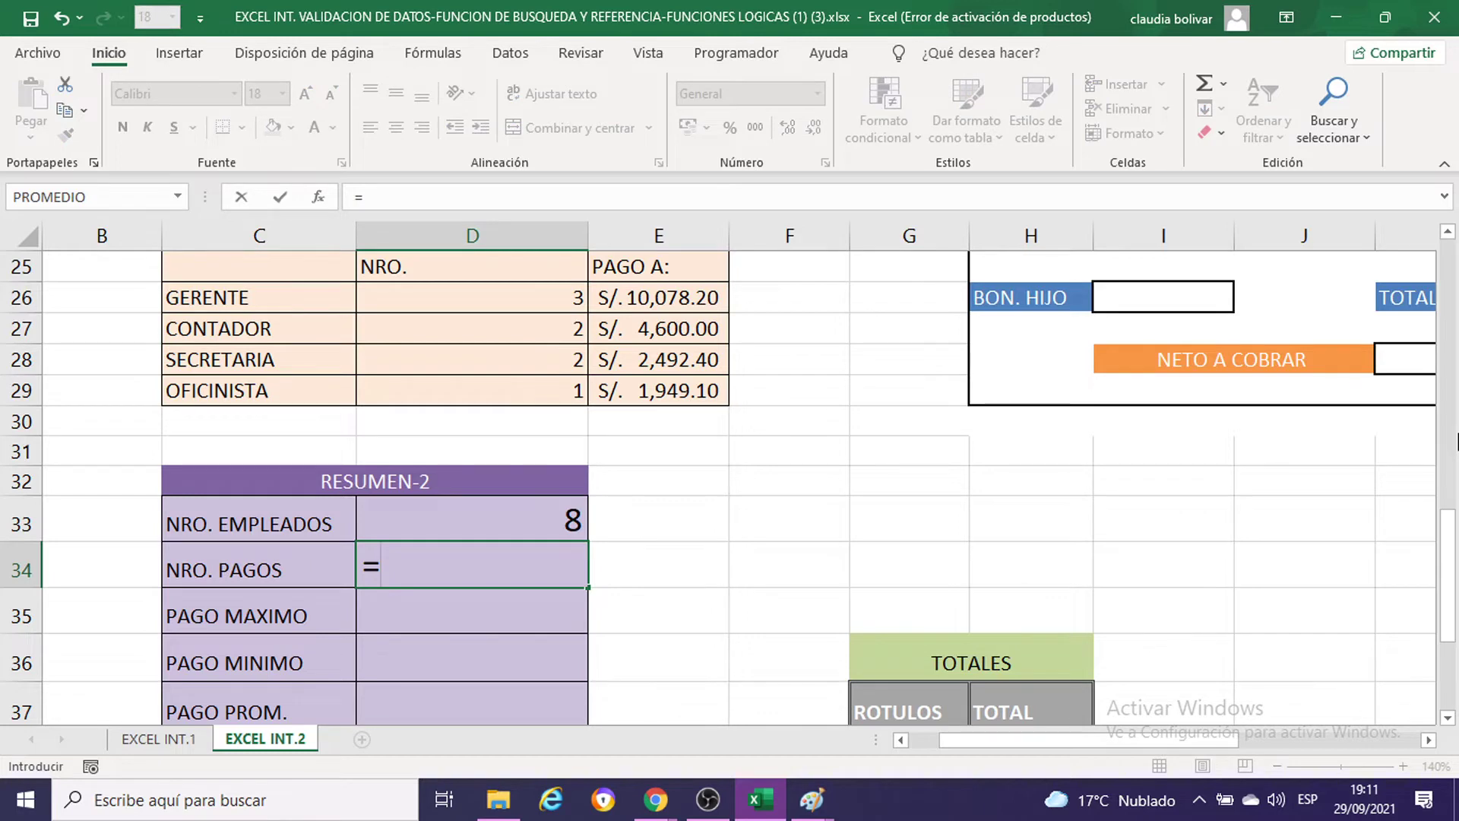
{"action": "type", "text": "CONATR"}
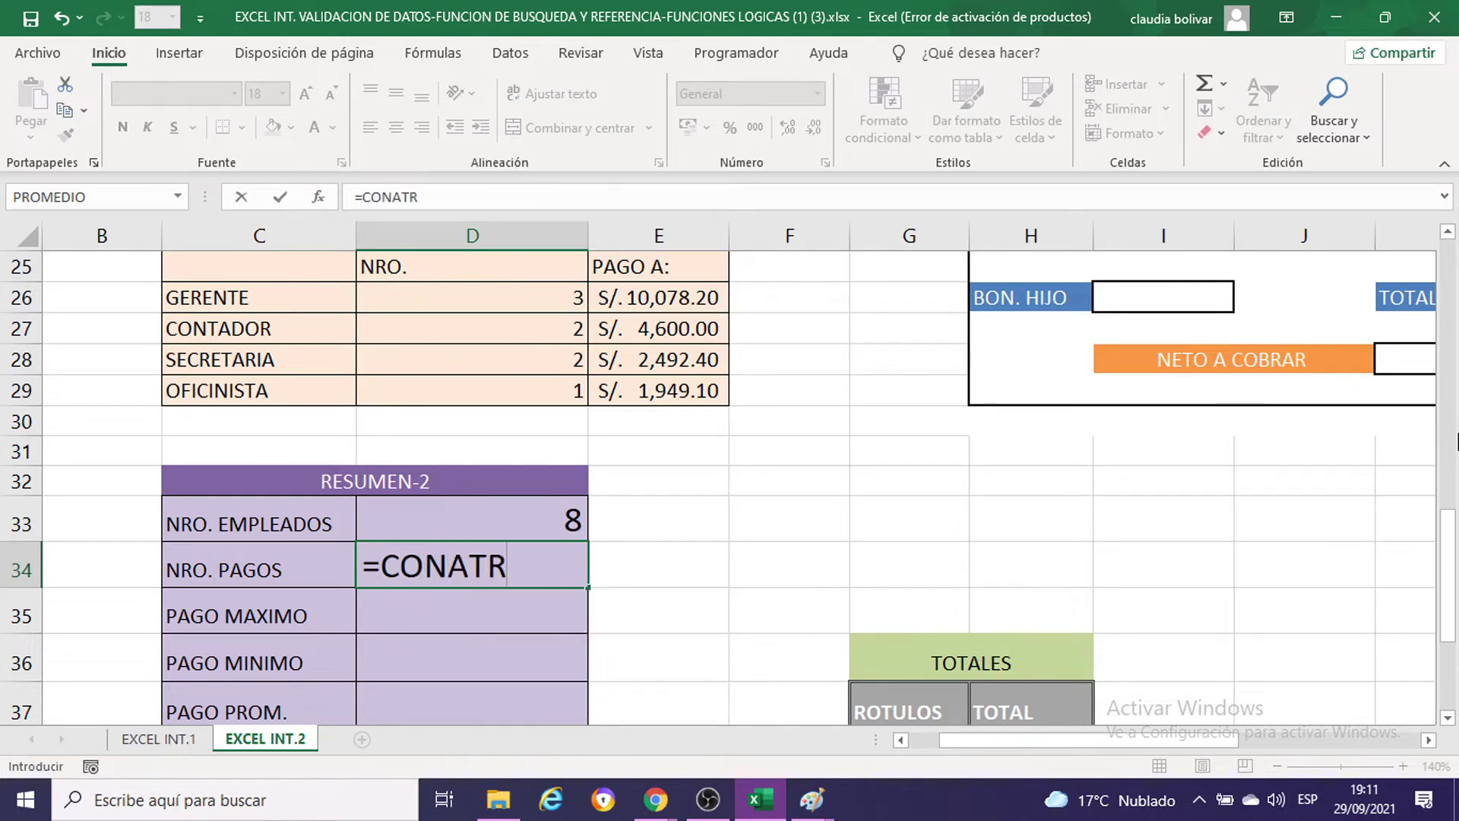
{"action": "key", "text": "BackSpace"}
{"action": "key", "text": "BackSpace"}
{"action": "key", "text": "BackSpace"}
{"action": "type", "text": "T"}
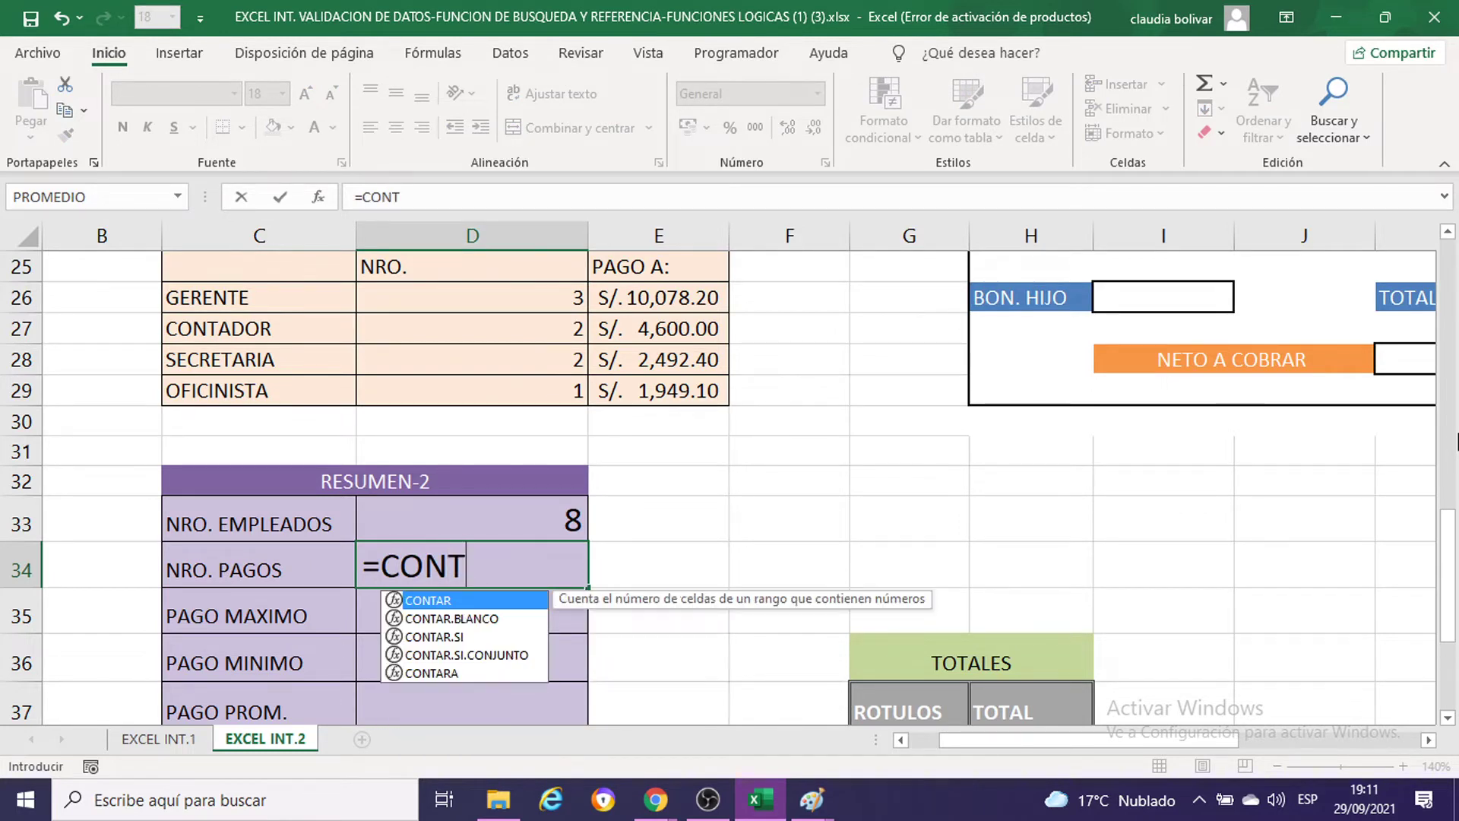
{"action": "type", "text": "AR("}
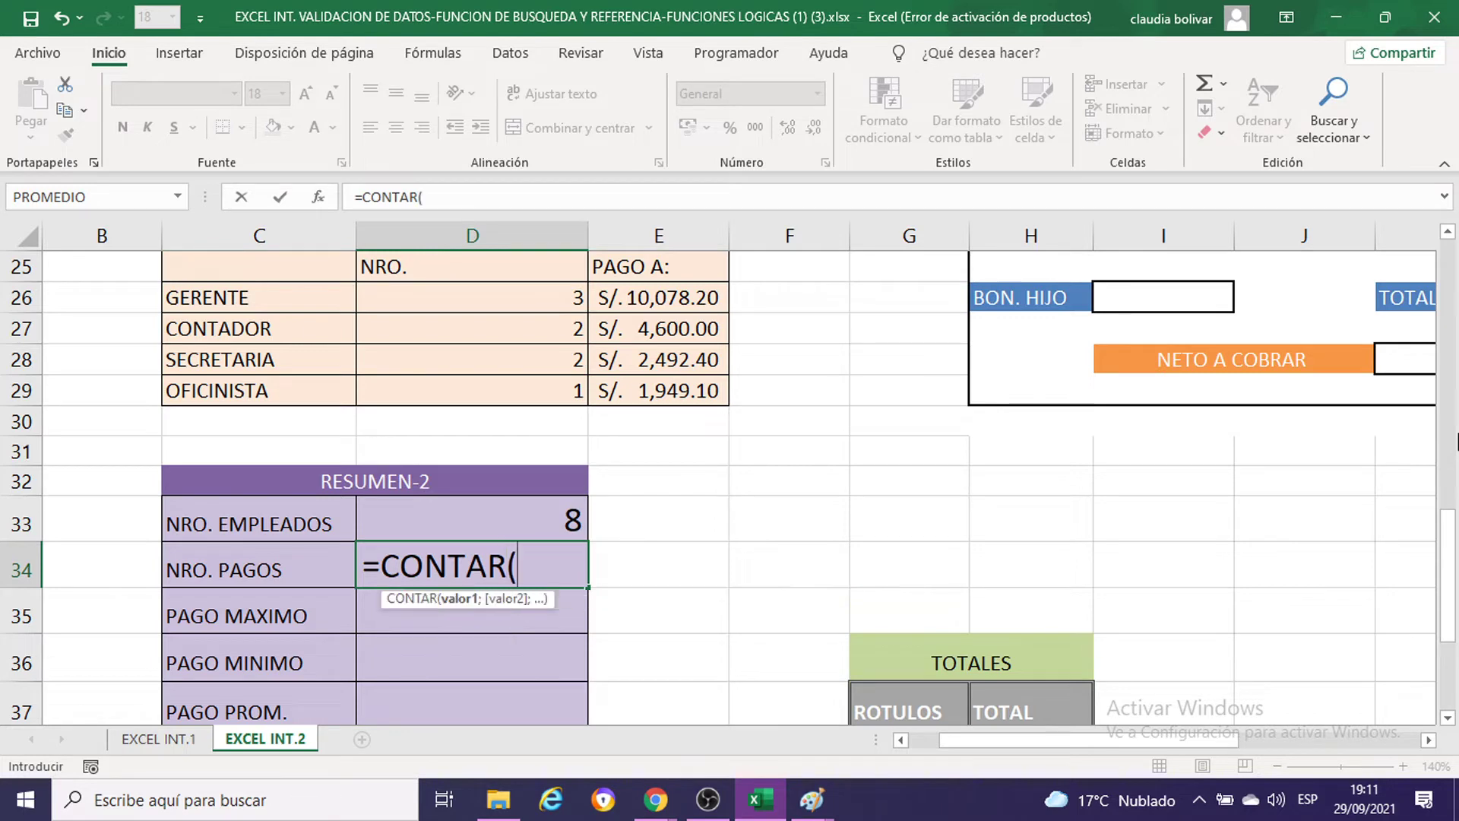
{"action": "scroll", "coordinate": [600, 615], "scroll_direction": "down", "scroll_amount": 1}
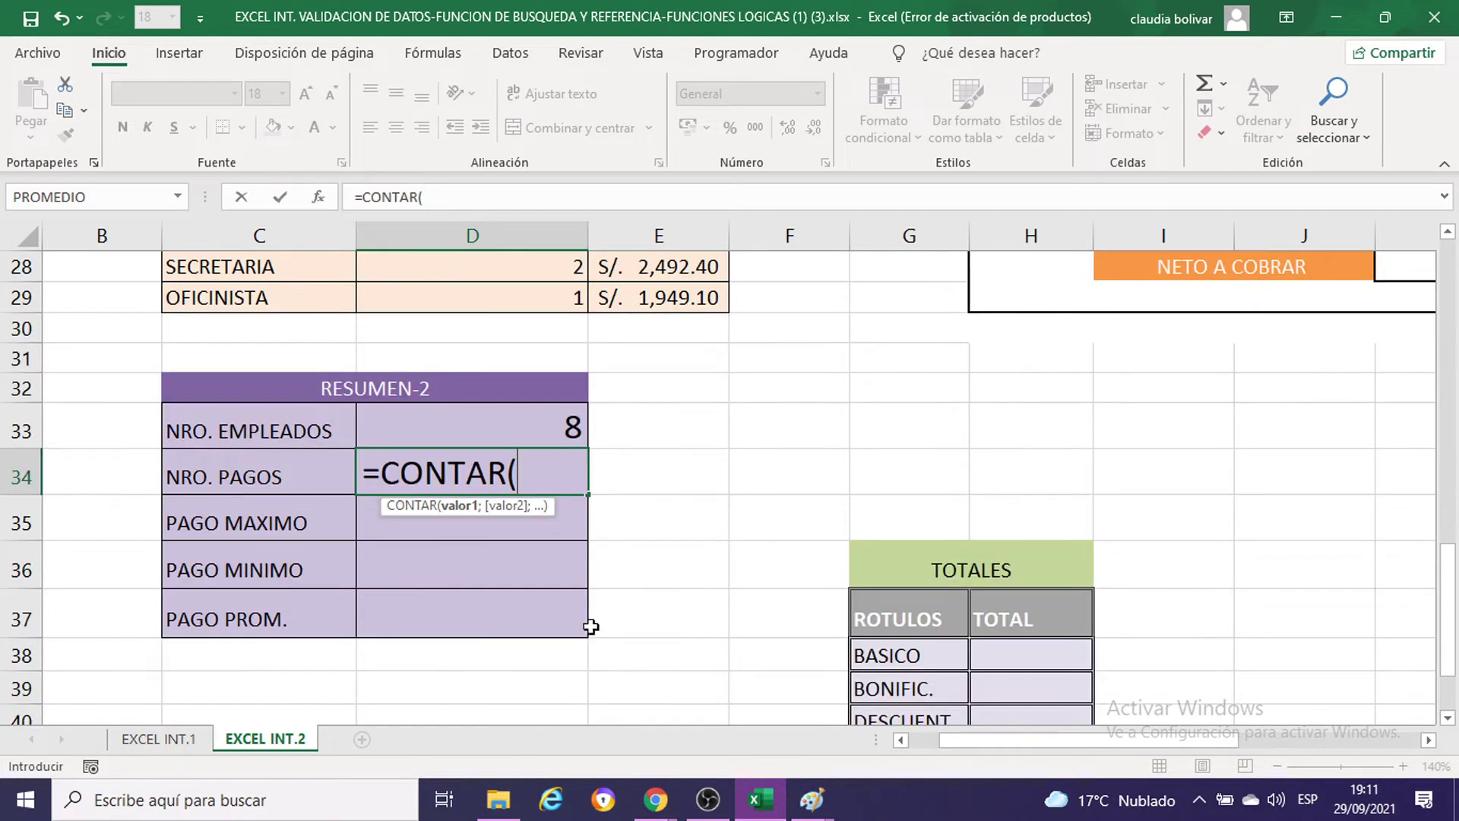
{"action": "scroll", "coordinate": [590, 625], "scroll_direction": "down", "scroll_amount": 1}
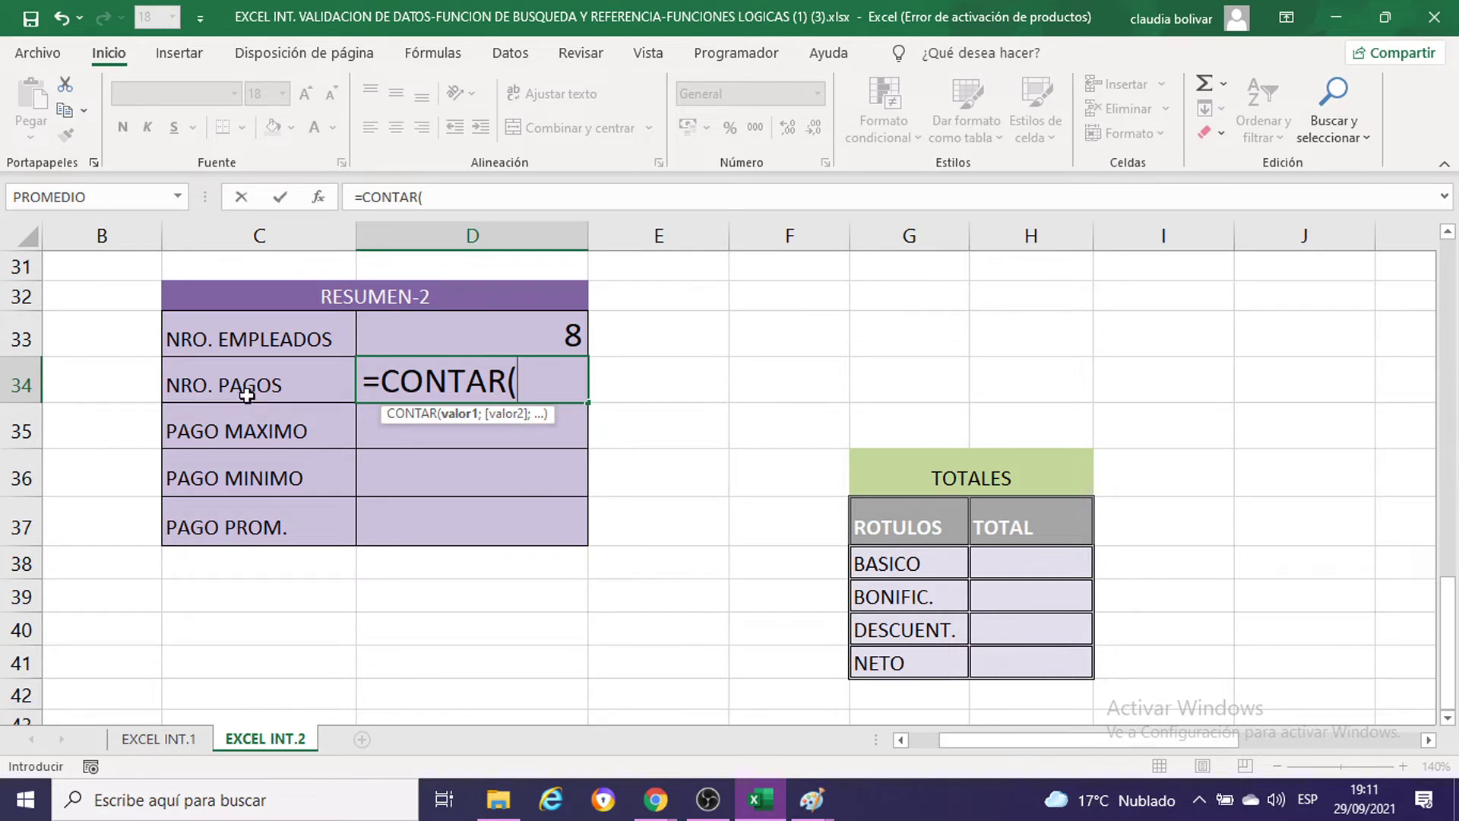
{"action": "left_click_drag", "start_coordinate": [1107, 740], "coordinate": [1287, 758]}
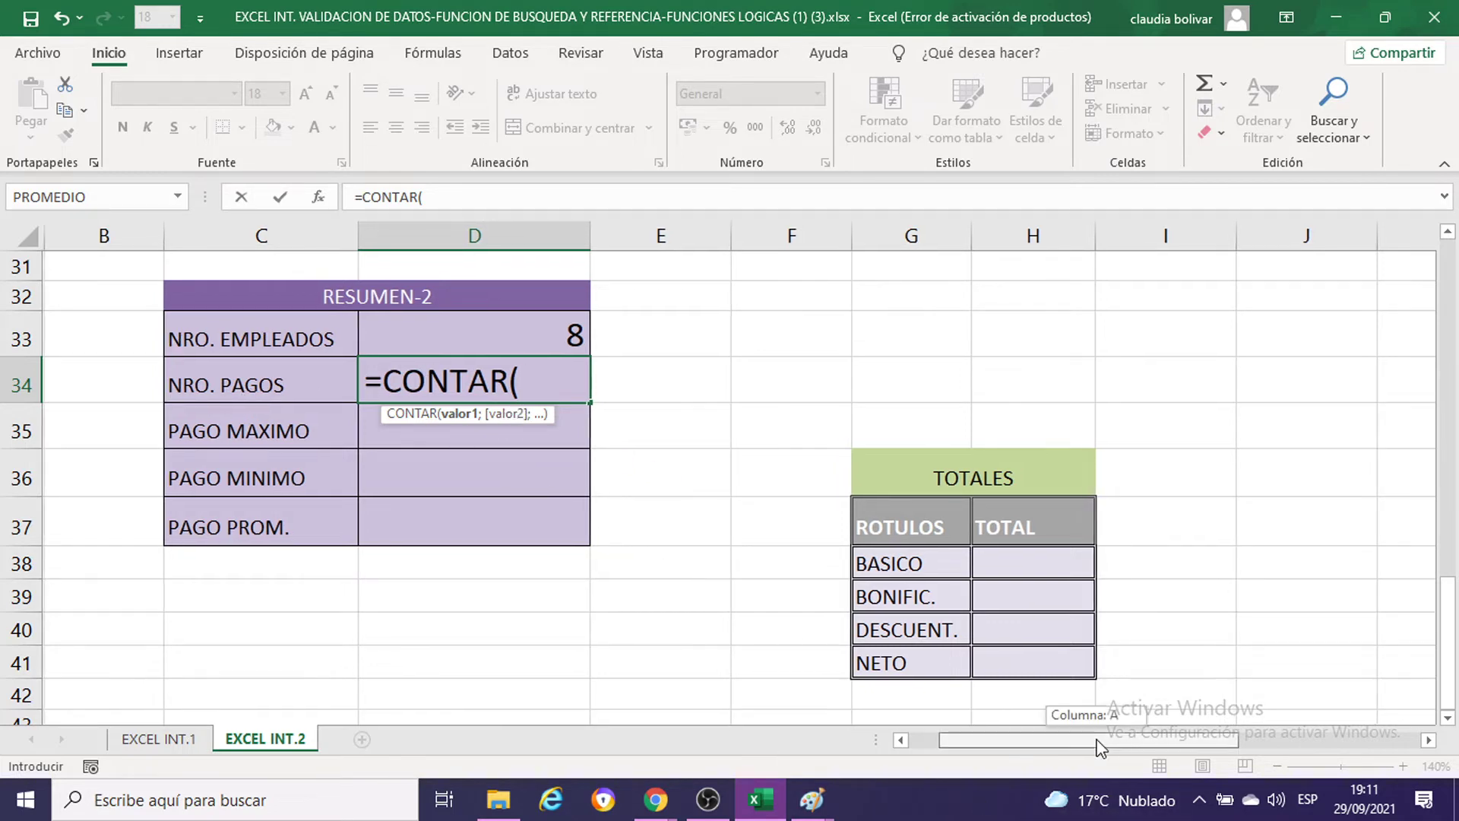
{"action": "scroll", "coordinate": [1254, 710], "scroll_direction": "up", "scroll_amount": 1}
{"action": "scroll", "coordinate": [1254, 710], "scroll_direction": "up", "scroll_amount": 6}
{"action": "scroll", "coordinate": [1254, 710], "scroll_direction": "up", "scroll_amount": 2}
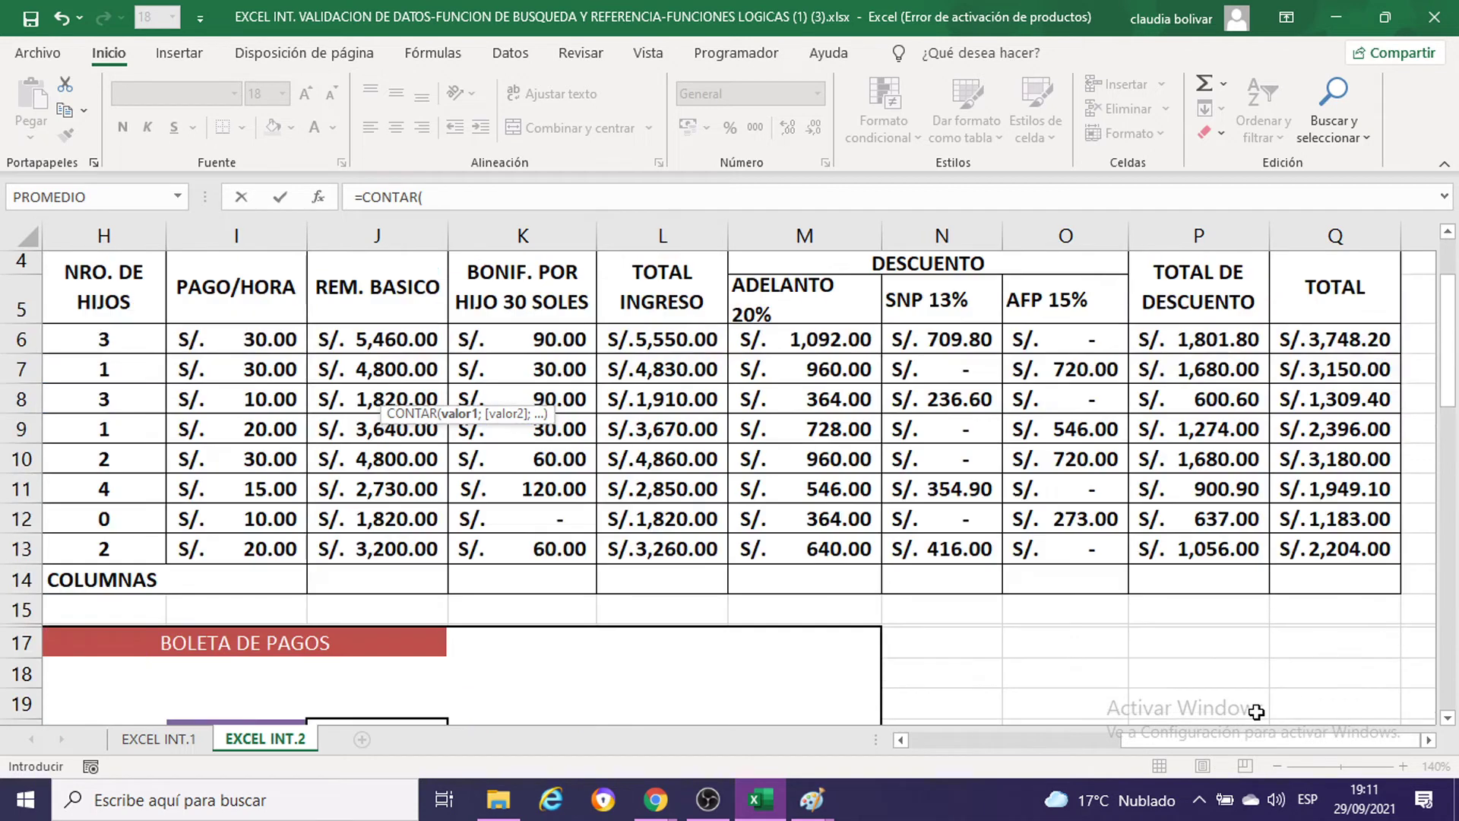
{"action": "left_click_drag", "start_coordinate": [1309, 334], "coordinate": [1313, 549]}
{"action": "left_click_drag", "start_coordinate": [1282, 739], "coordinate": [1285, 737]}
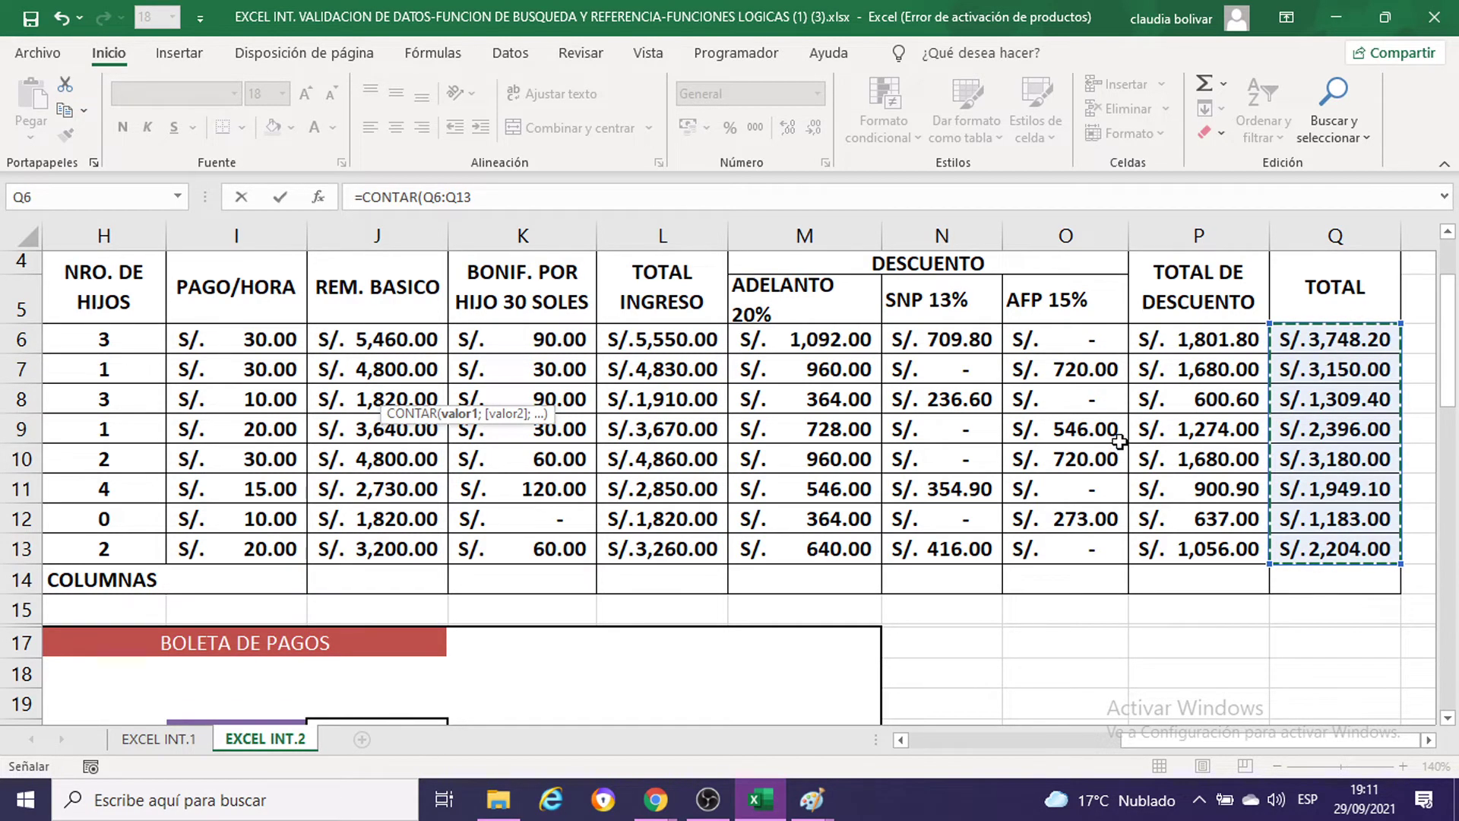
{"action": "scroll", "coordinate": [988, 395], "scroll_direction": "down", "scroll_amount": 3}
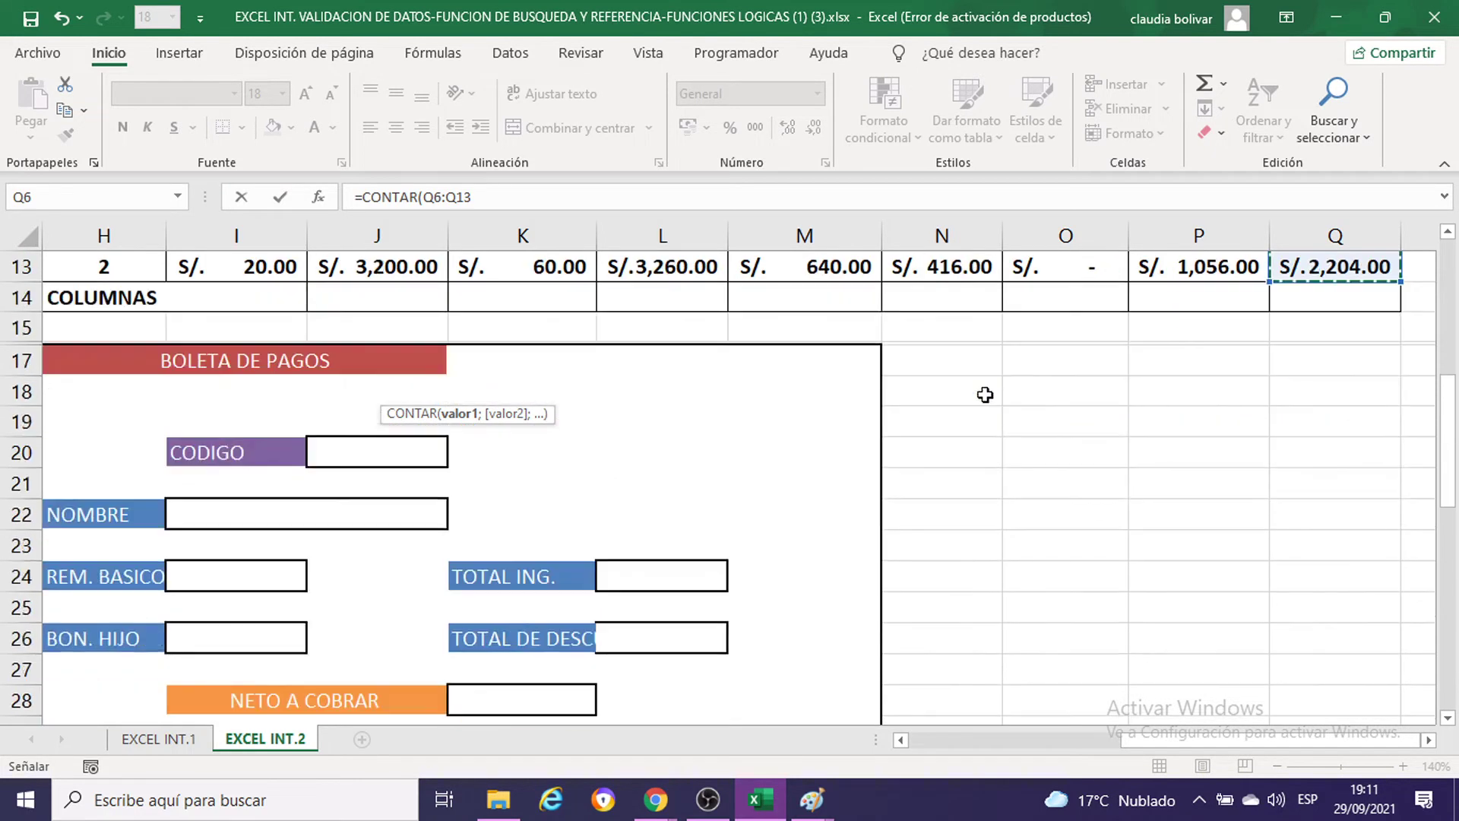
{"action": "scroll", "coordinate": [988, 395], "scroll_direction": "down", "scroll_amount": 5}
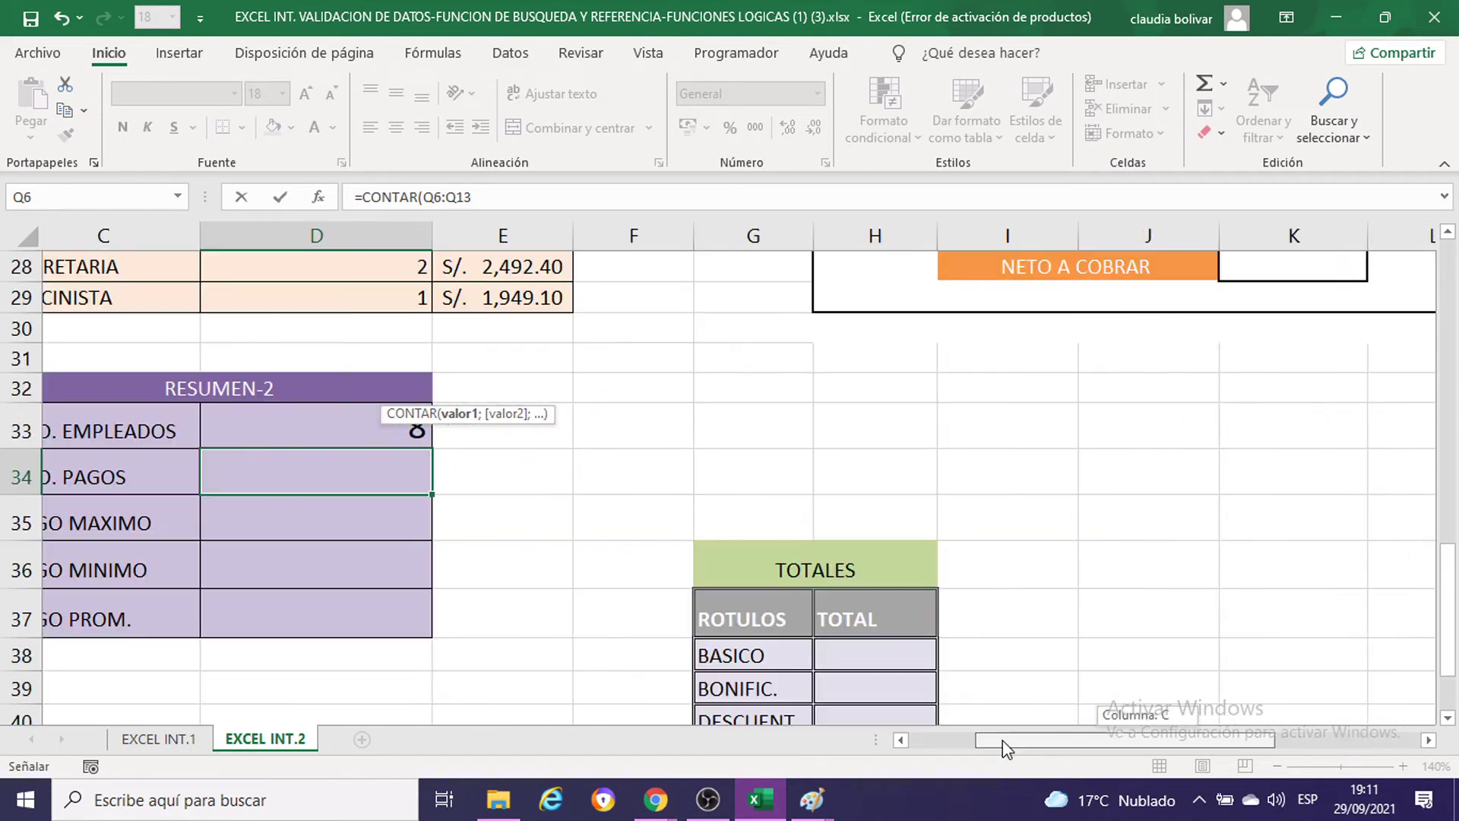
{"action": "left_click_drag", "start_coordinate": [1148, 746], "coordinate": [997, 741]}
{"action": "scroll", "coordinate": [655, 544], "scroll_direction": "down", "scroll_amount": 1}
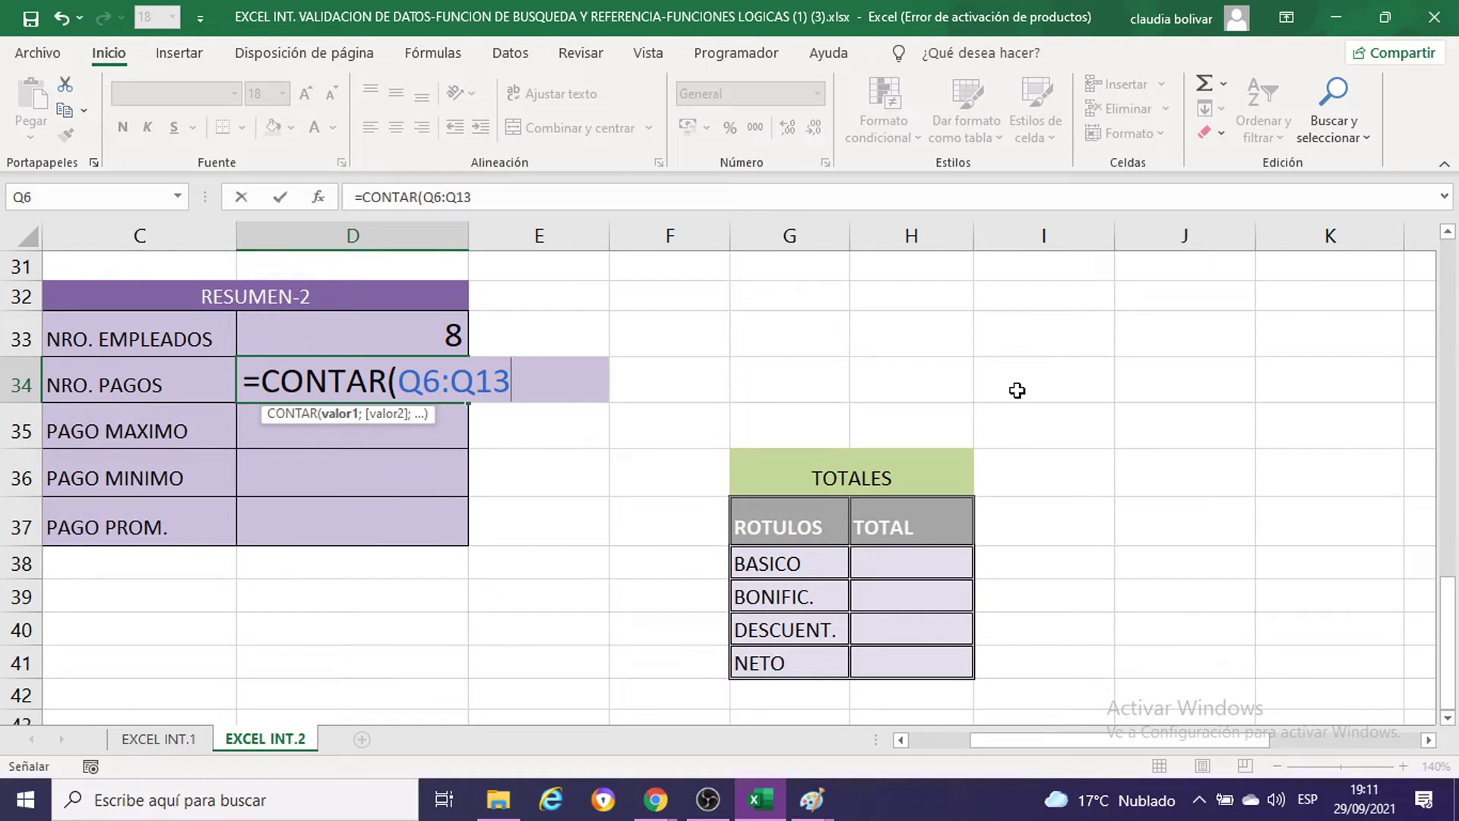
{"action": "type", "text": ")"}
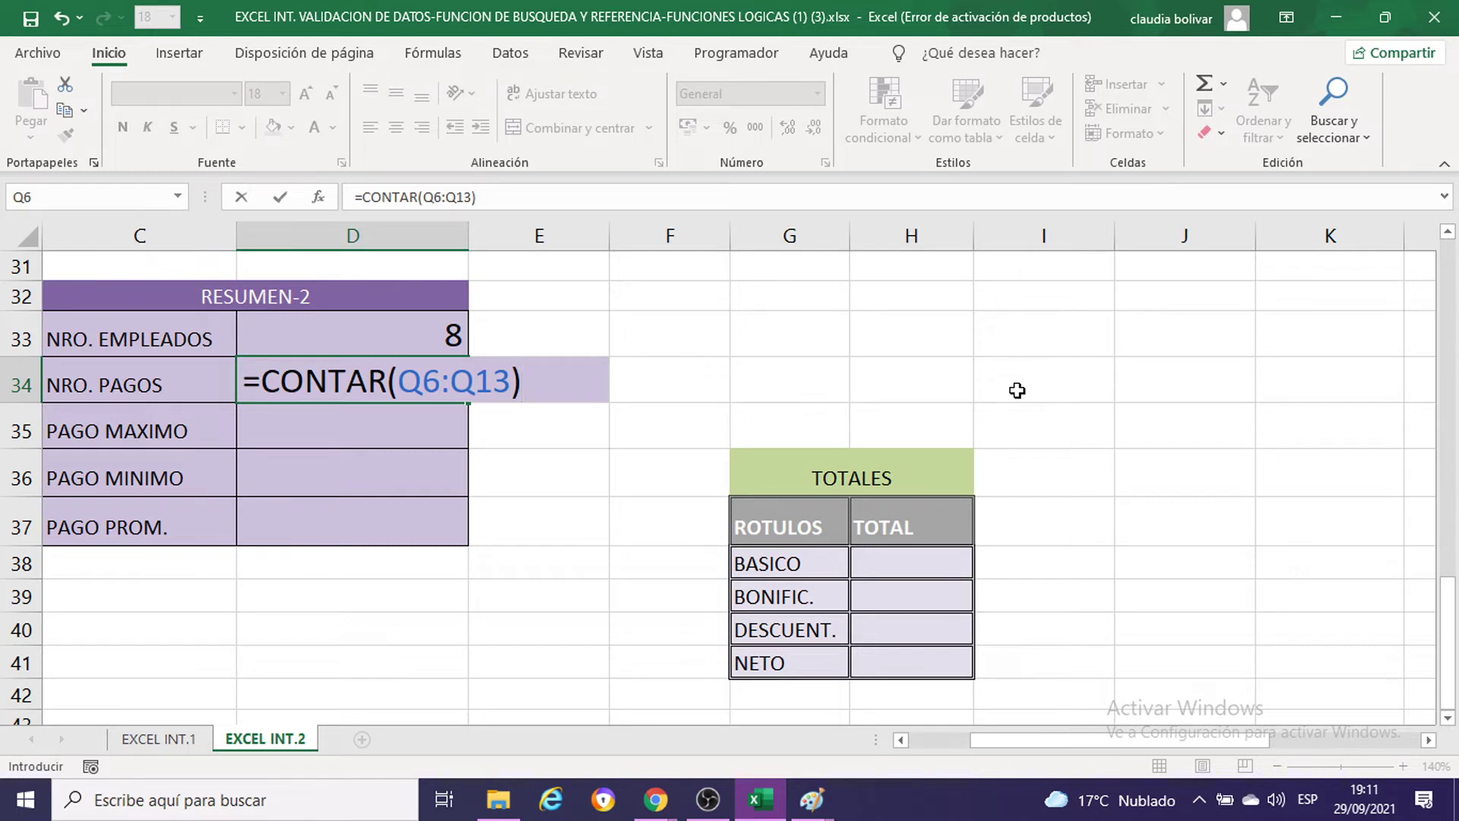
{"action": "key", "text": "Return"}
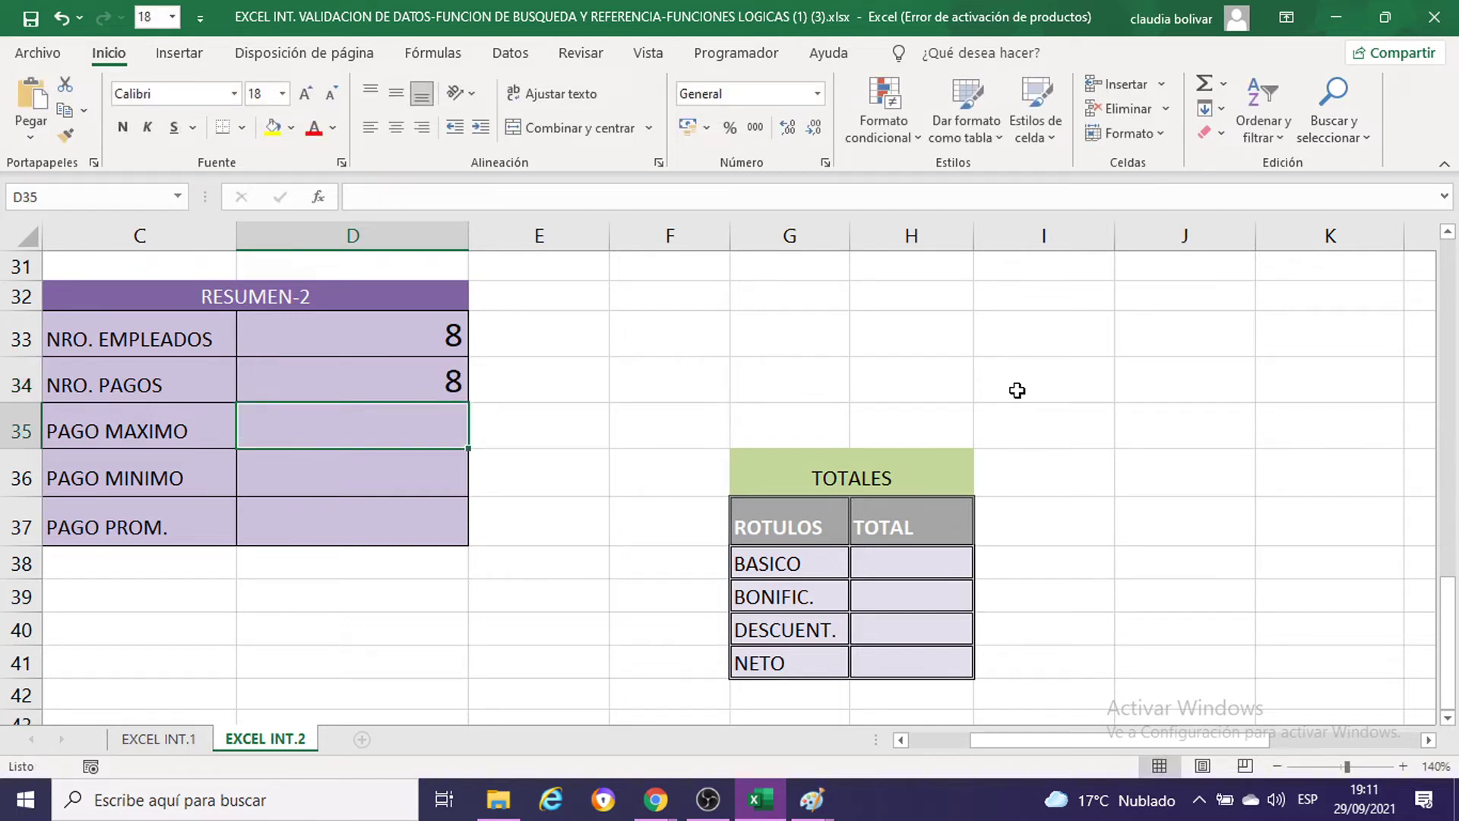
Step: Recheck the NRO. PAGOS formula and confirm it unchanged
{"action": "double_click", "coordinate": [368, 382]}
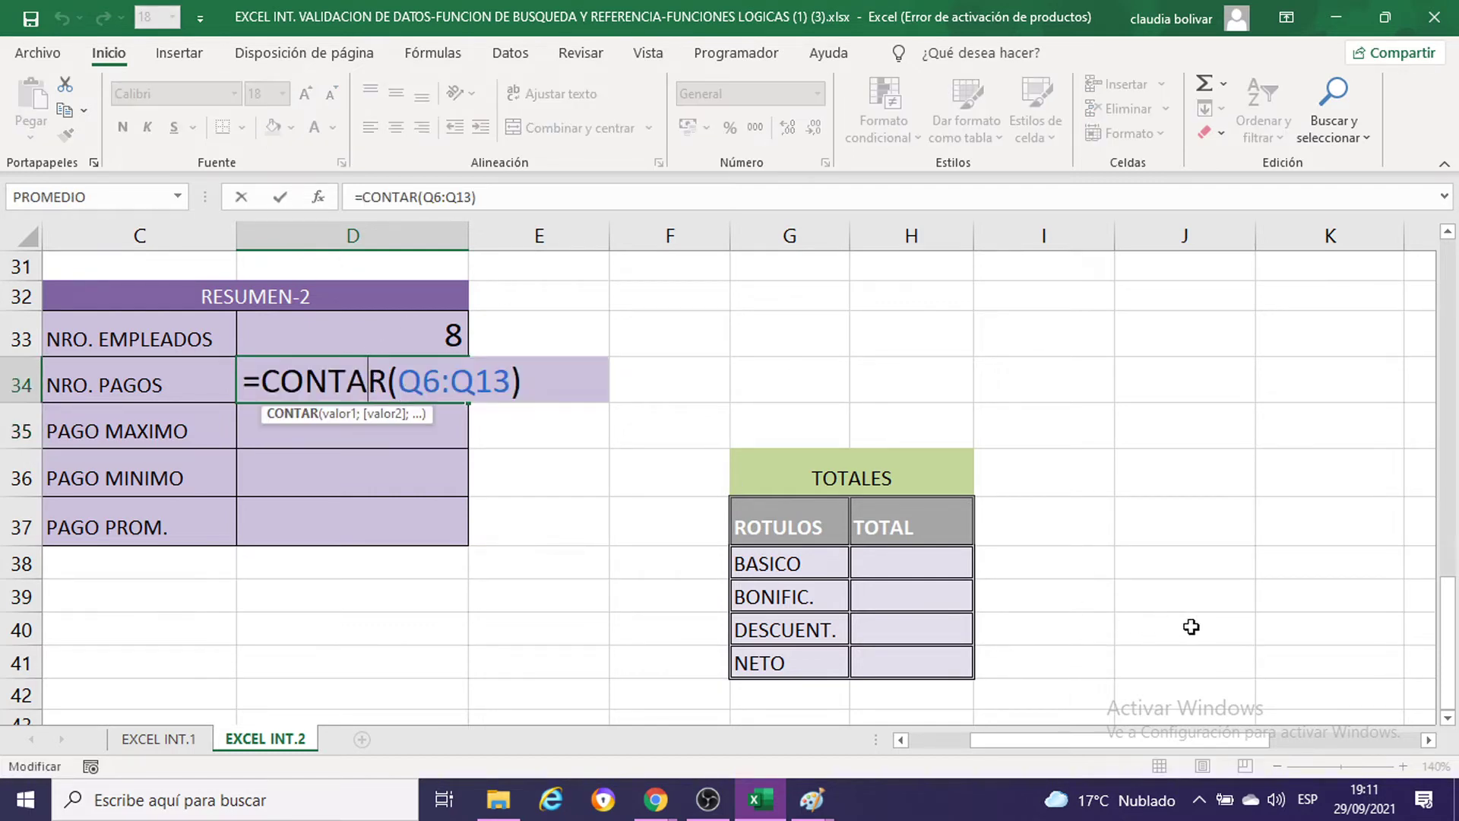
{"action": "scroll", "coordinate": [1284, 573], "scroll_direction": "up", "scroll_amount": 4}
{"action": "scroll", "coordinate": [1283, 573], "scroll_direction": "up", "scroll_amount": 3}
{"action": "left_click_drag", "start_coordinate": [1262, 741], "coordinate": [1369, 751]}
{"action": "scroll", "coordinate": [1290, 745], "scroll_direction": "up", "scroll_amount": 2}
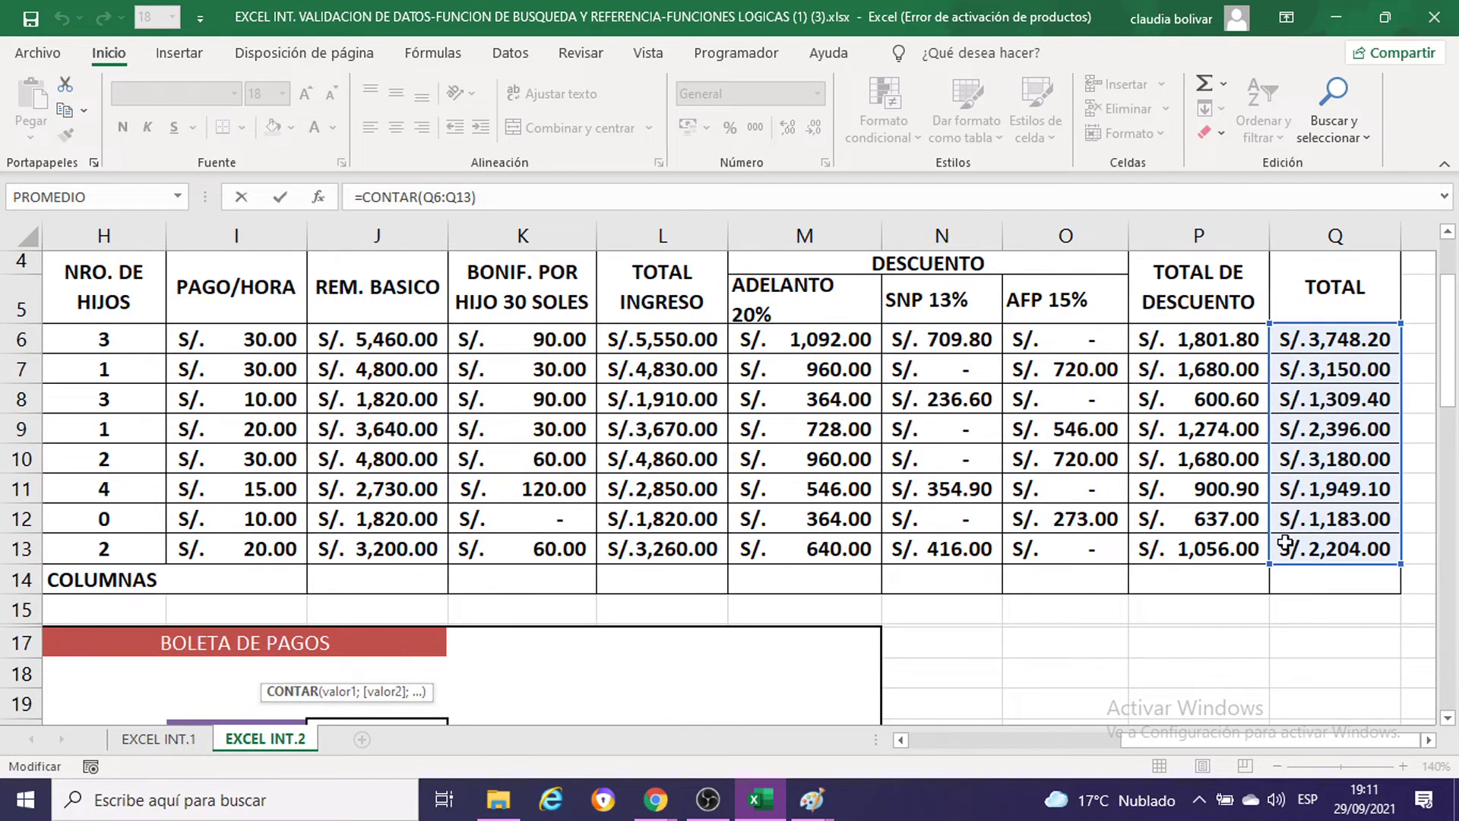
{"action": "scroll", "coordinate": [1292, 589], "scroll_direction": "down", "scroll_amount": 5}
{"action": "left_click_drag", "start_coordinate": [1245, 736], "coordinate": [977, 700]}
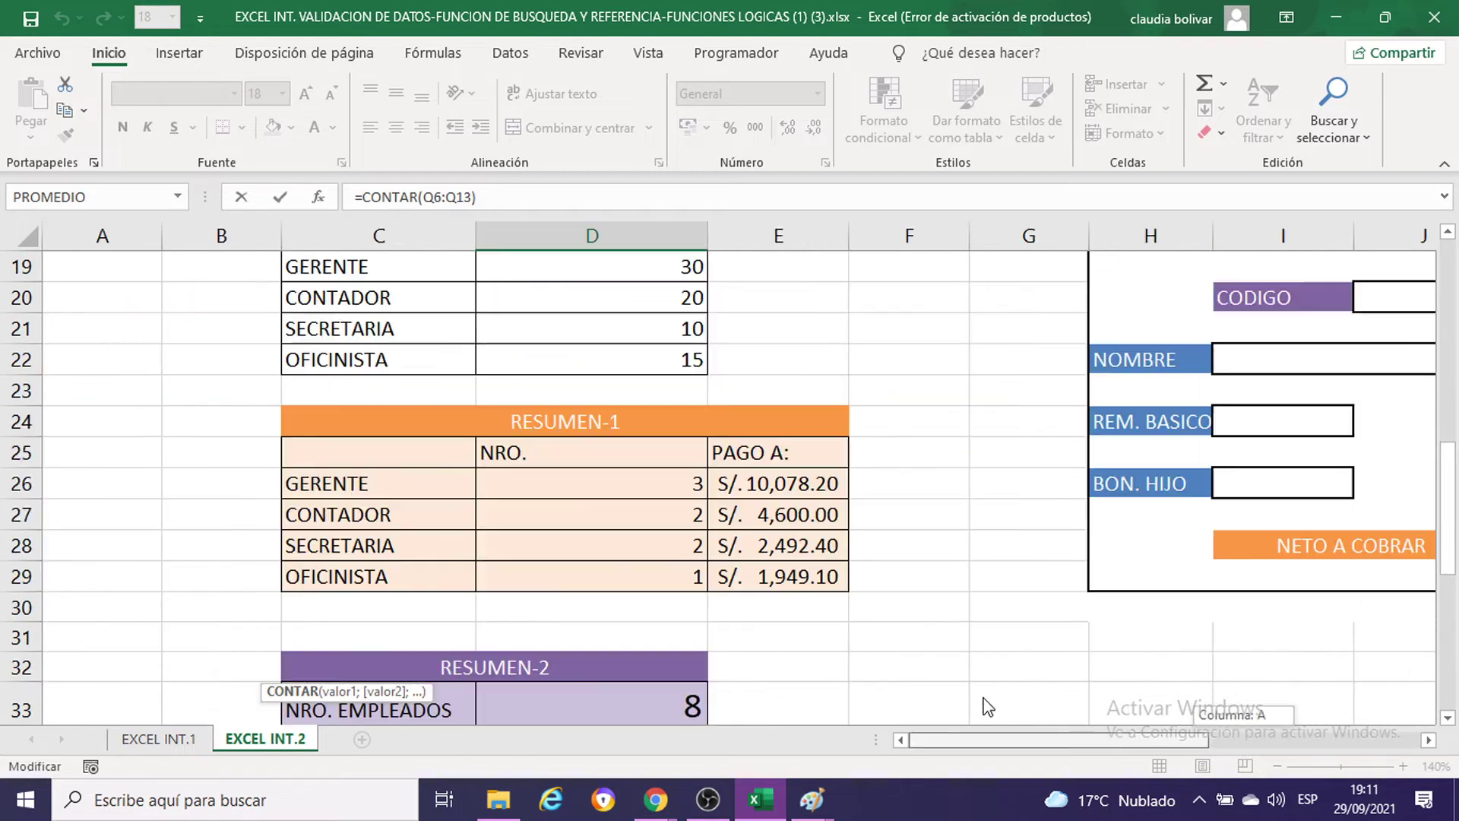
{"action": "scroll", "coordinate": [851, 528], "scroll_direction": "down", "scroll_amount": 3}
{"action": "scroll", "coordinate": [849, 515], "scroll_direction": "down", "scroll_amount": 1}
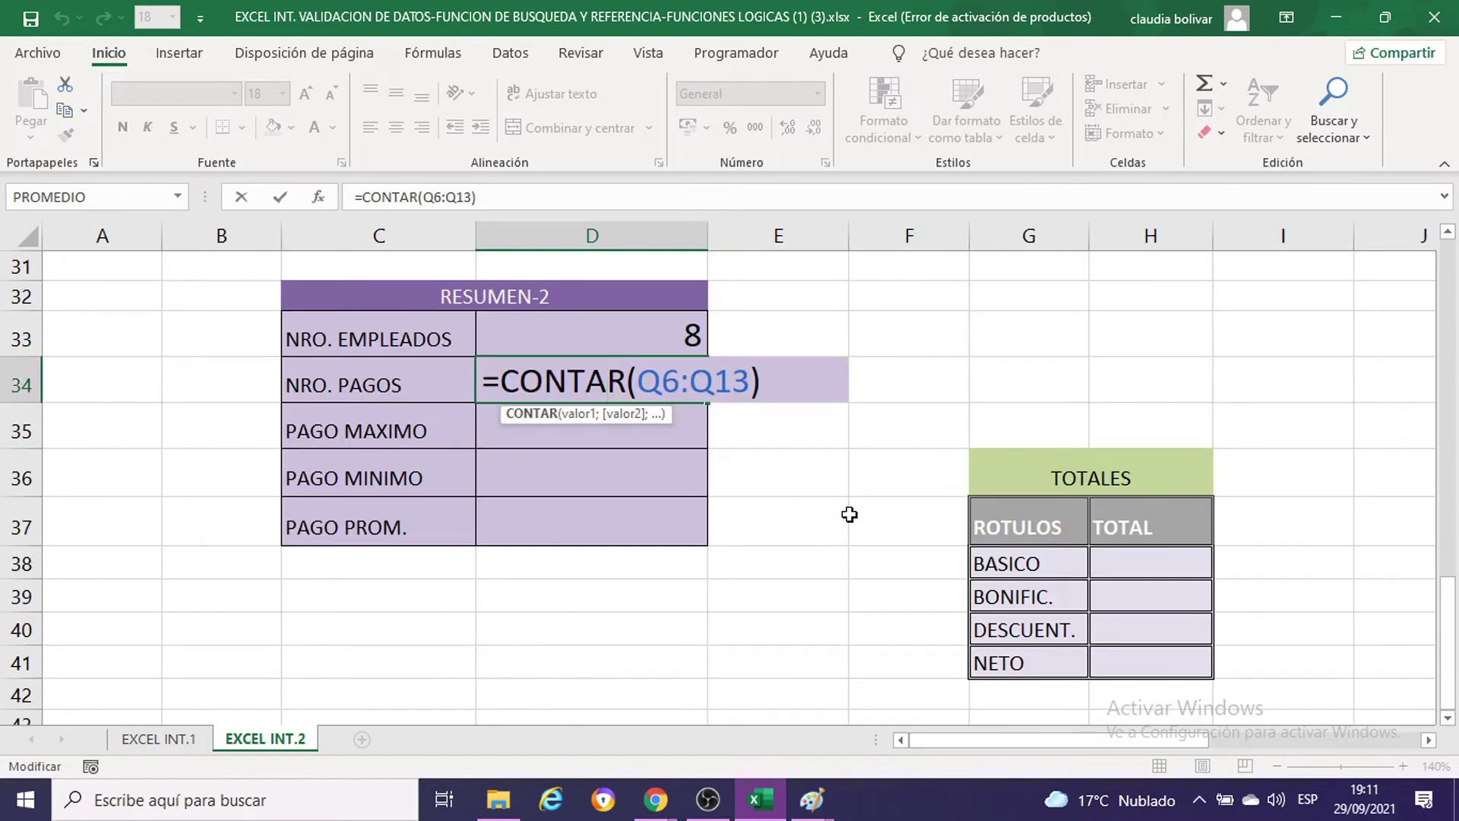
{"action": "key", "text": "Return"}
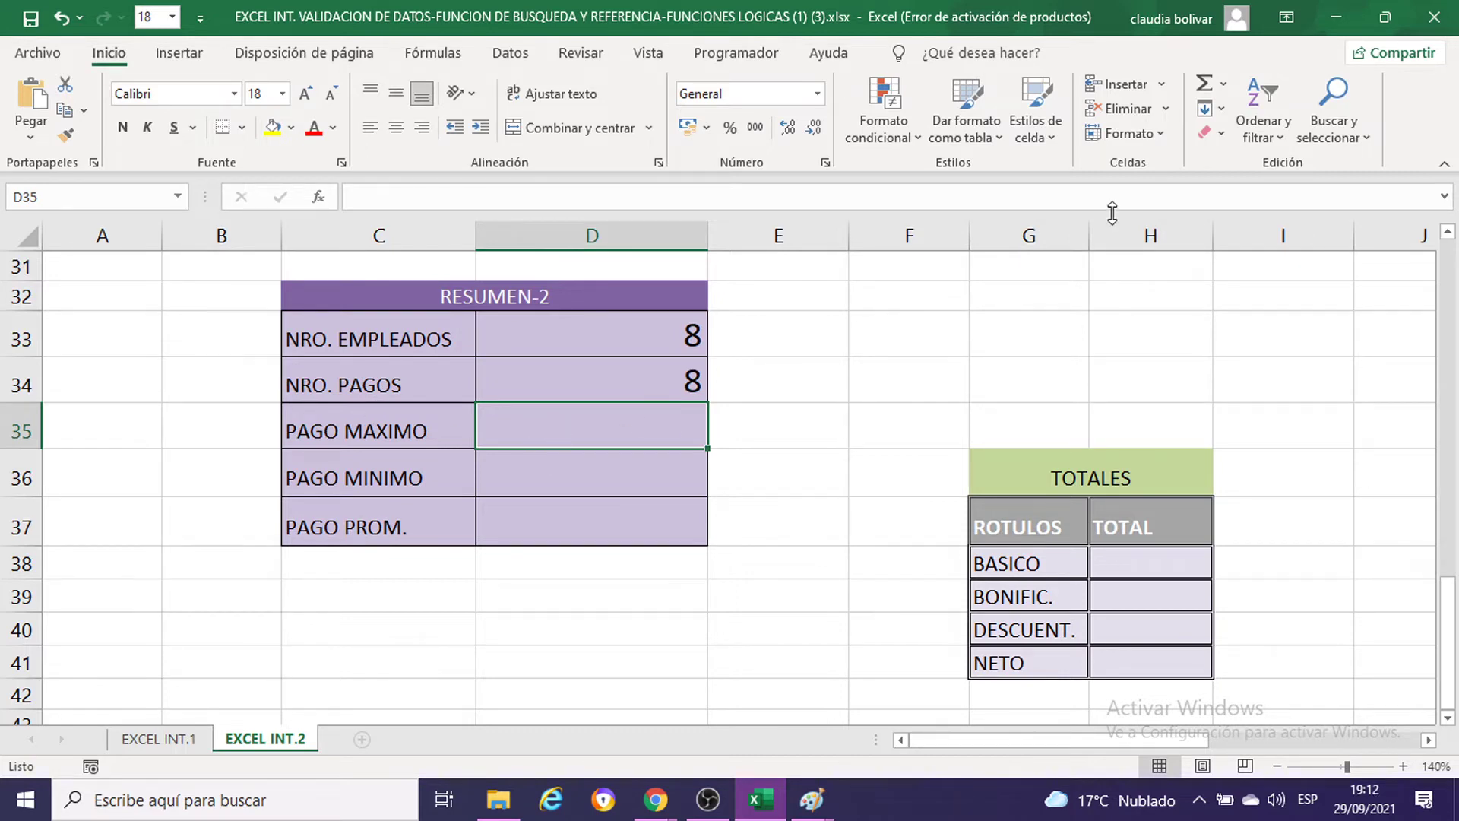
Step: Enter =MAX(Q6:Q13) in D35 for PAGO MAXIMO, returning S/. 3,748.20
{"action": "type", "text": "="}
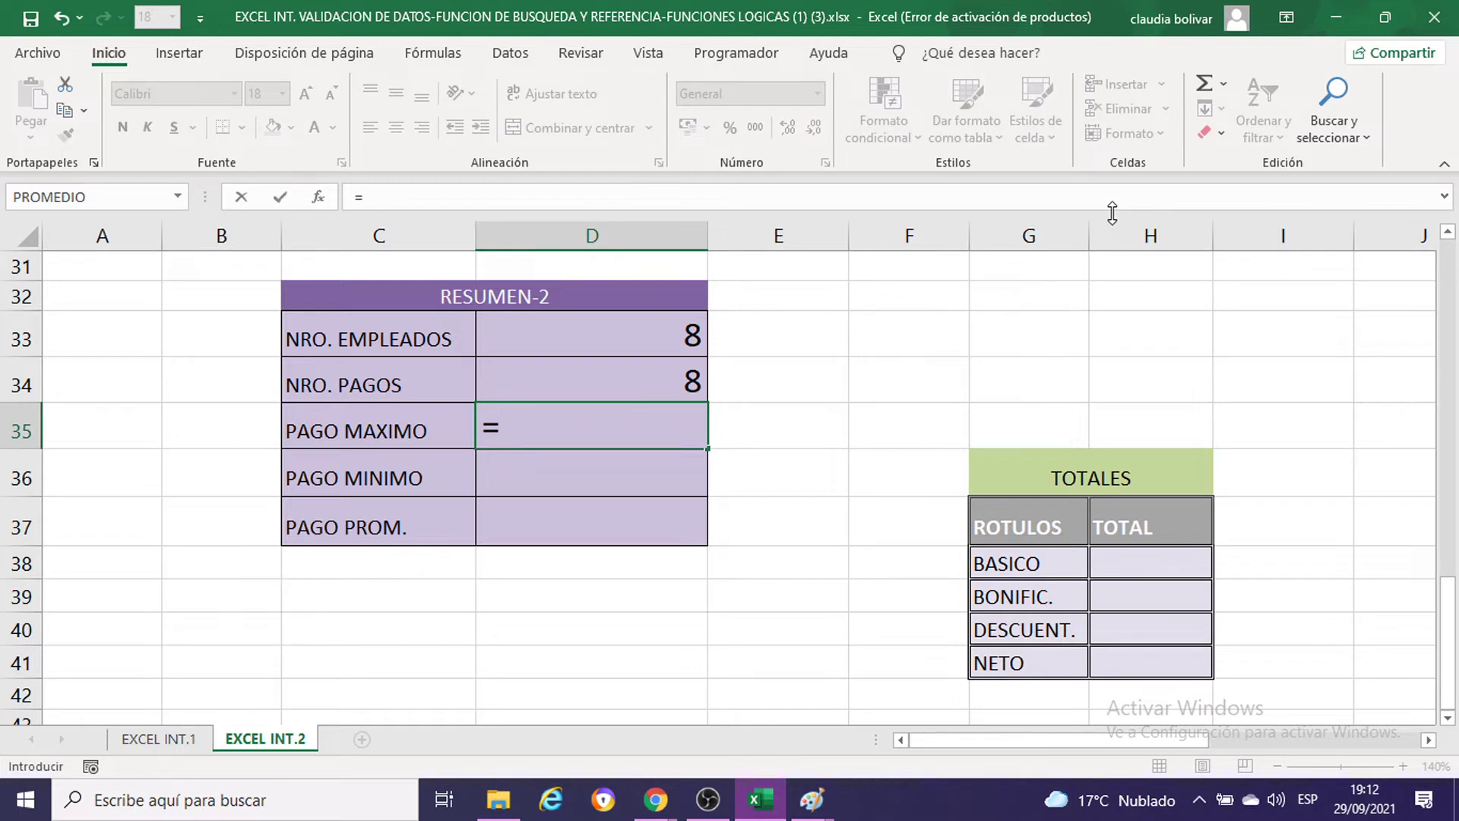
{"action": "type", "text": "MAX"}
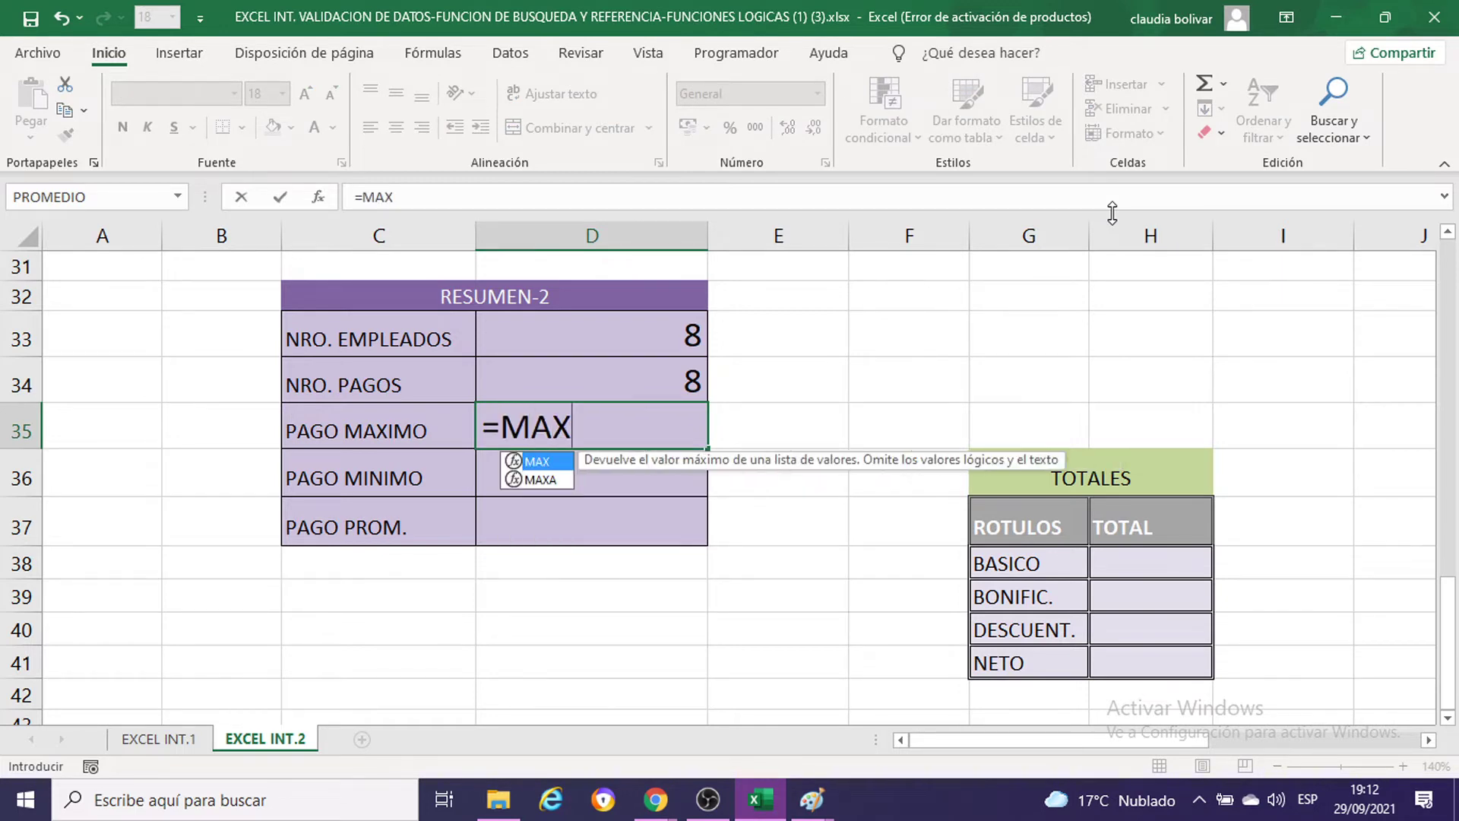
{"action": "type", "text": "("}
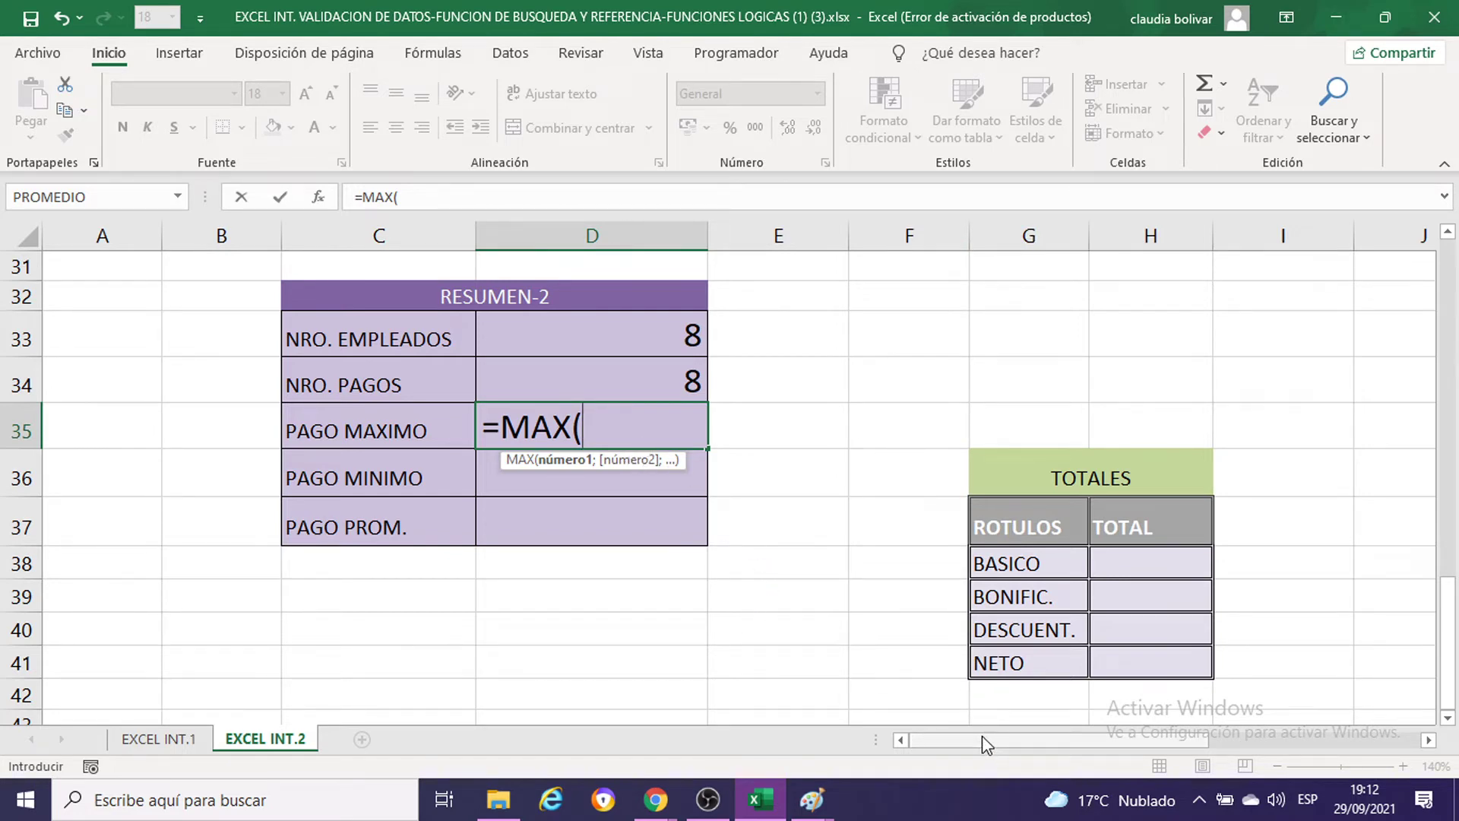
{"action": "left_click_drag", "start_coordinate": [982, 736], "coordinate": [1197, 802]}
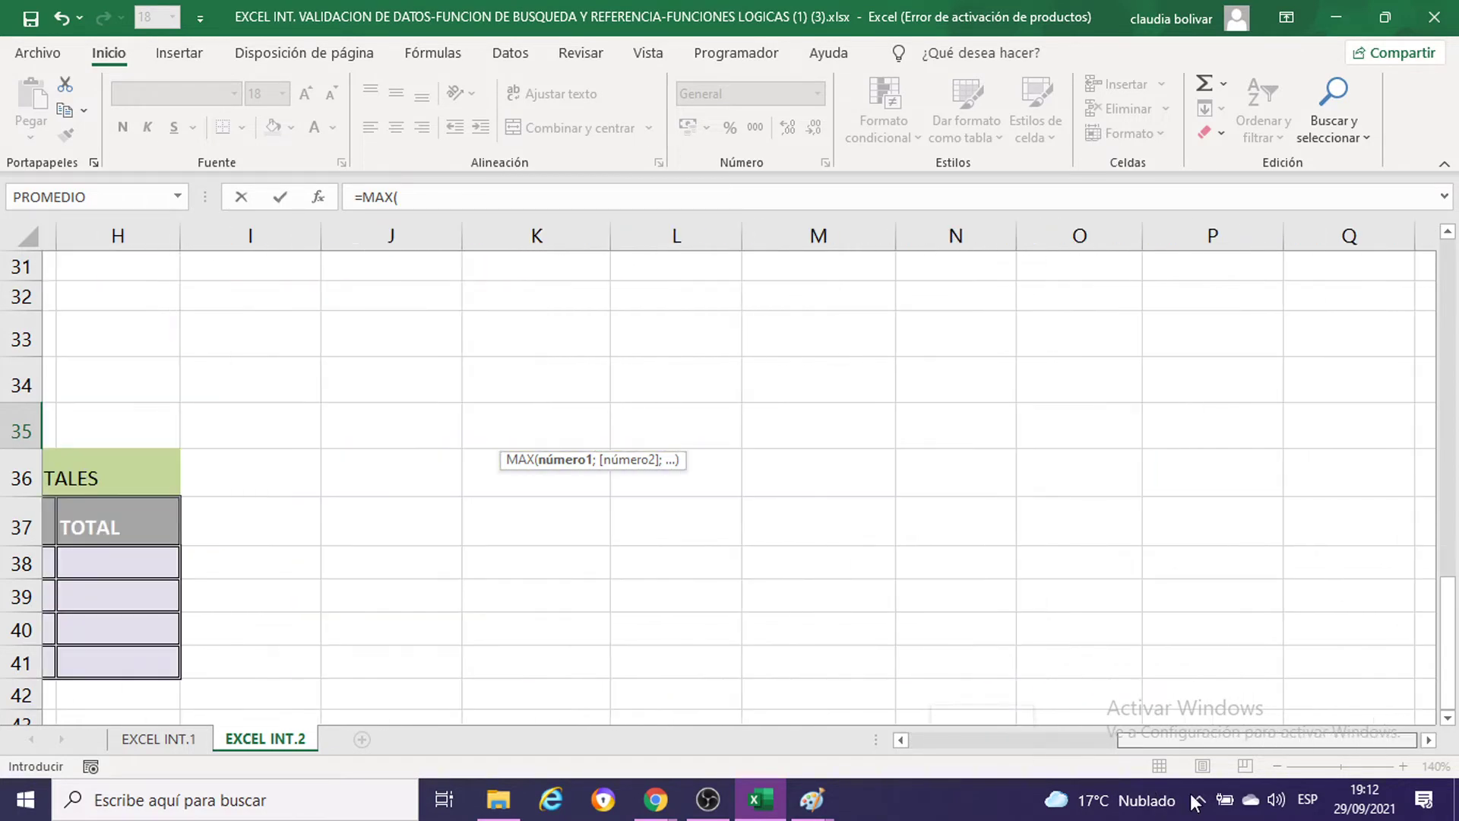
{"action": "scroll", "coordinate": [1251, 694], "scroll_direction": "up", "scroll_amount": 4}
{"action": "scroll", "coordinate": [1251, 694], "scroll_direction": "up", "scroll_amount": 5}
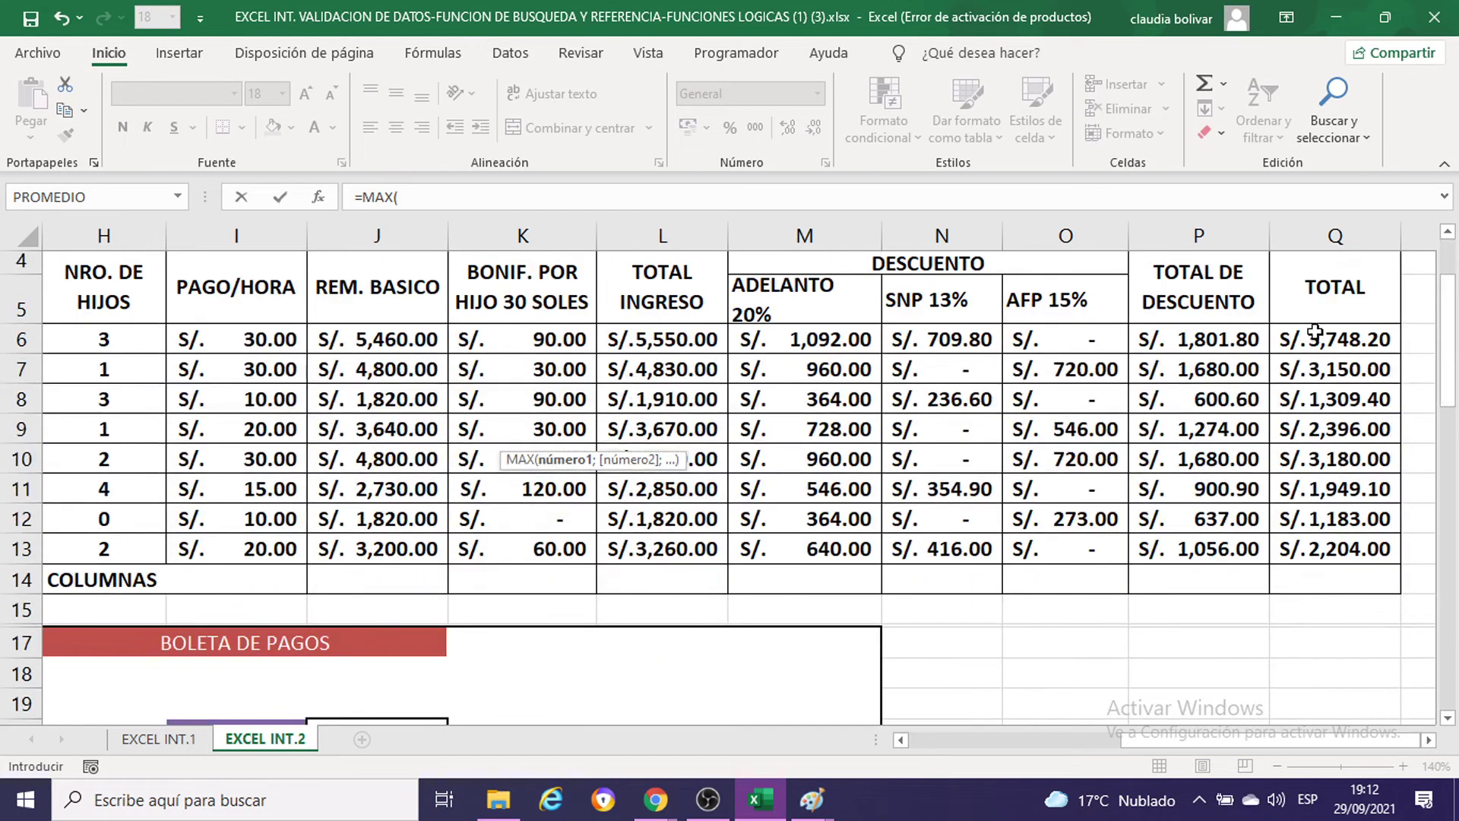
{"action": "left_click_drag", "start_coordinate": [1315, 332], "coordinate": [1356, 540]}
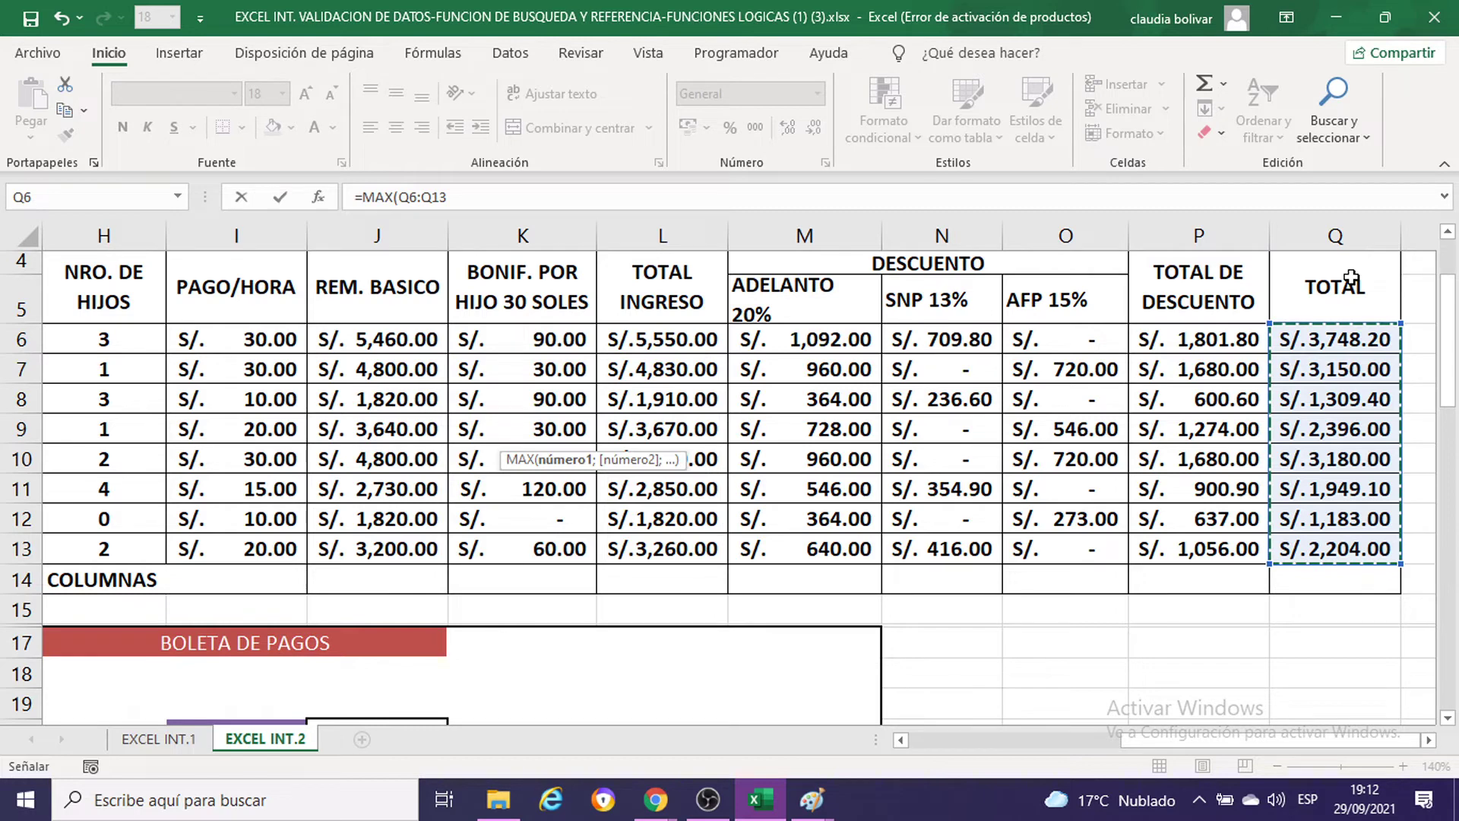
{"action": "scroll", "coordinate": [1209, 395], "scroll_direction": "down", "scroll_amount": 4}
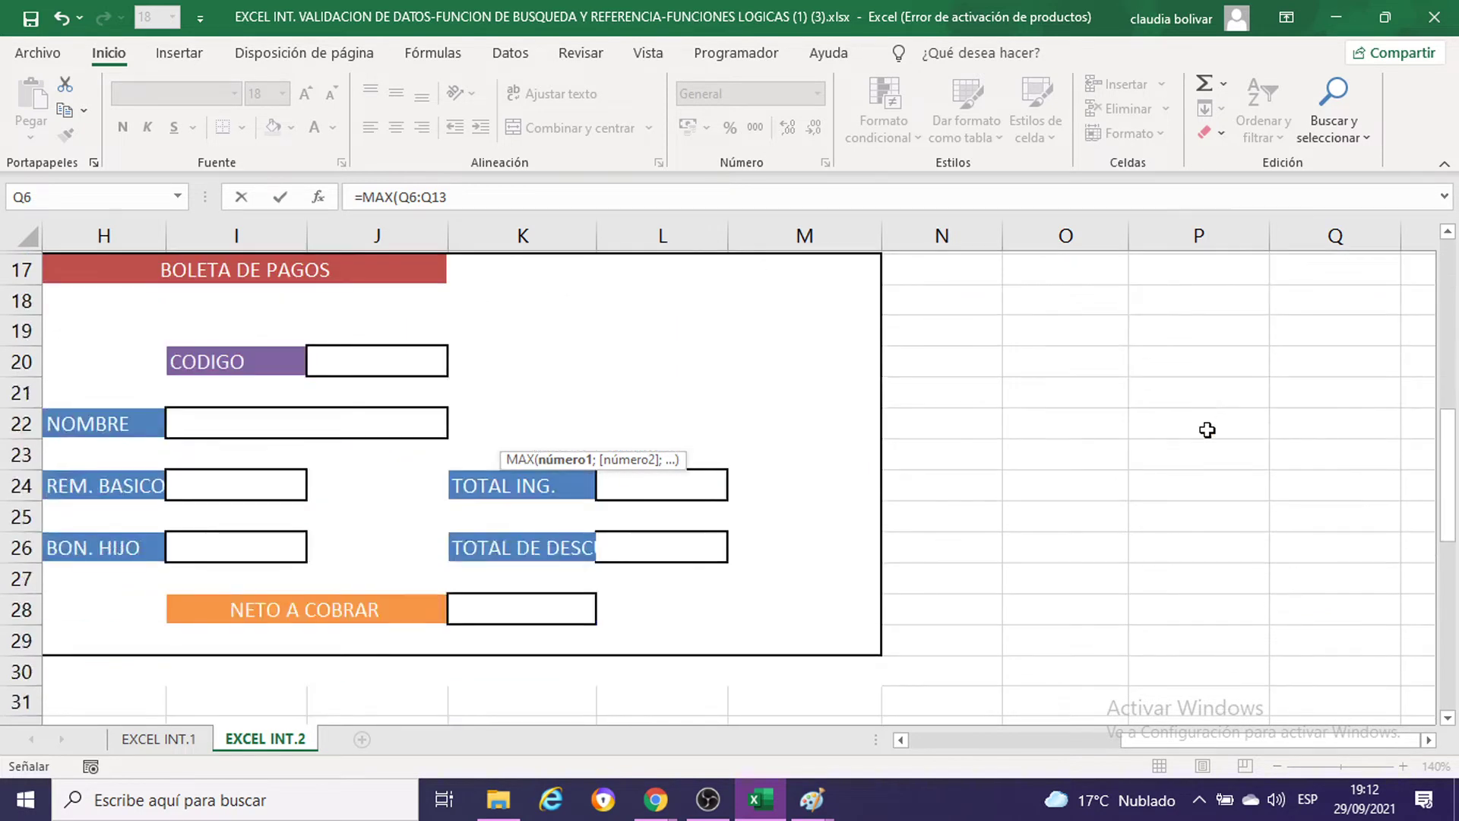
{"action": "scroll", "coordinate": [1205, 414], "scroll_direction": "down", "scroll_amount": 1}
{"action": "left_click_drag", "start_coordinate": [1240, 740], "coordinate": [1093, 741]}
{"action": "scroll", "coordinate": [851, 514], "scroll_direction": "down", "scroll_amount": 3}
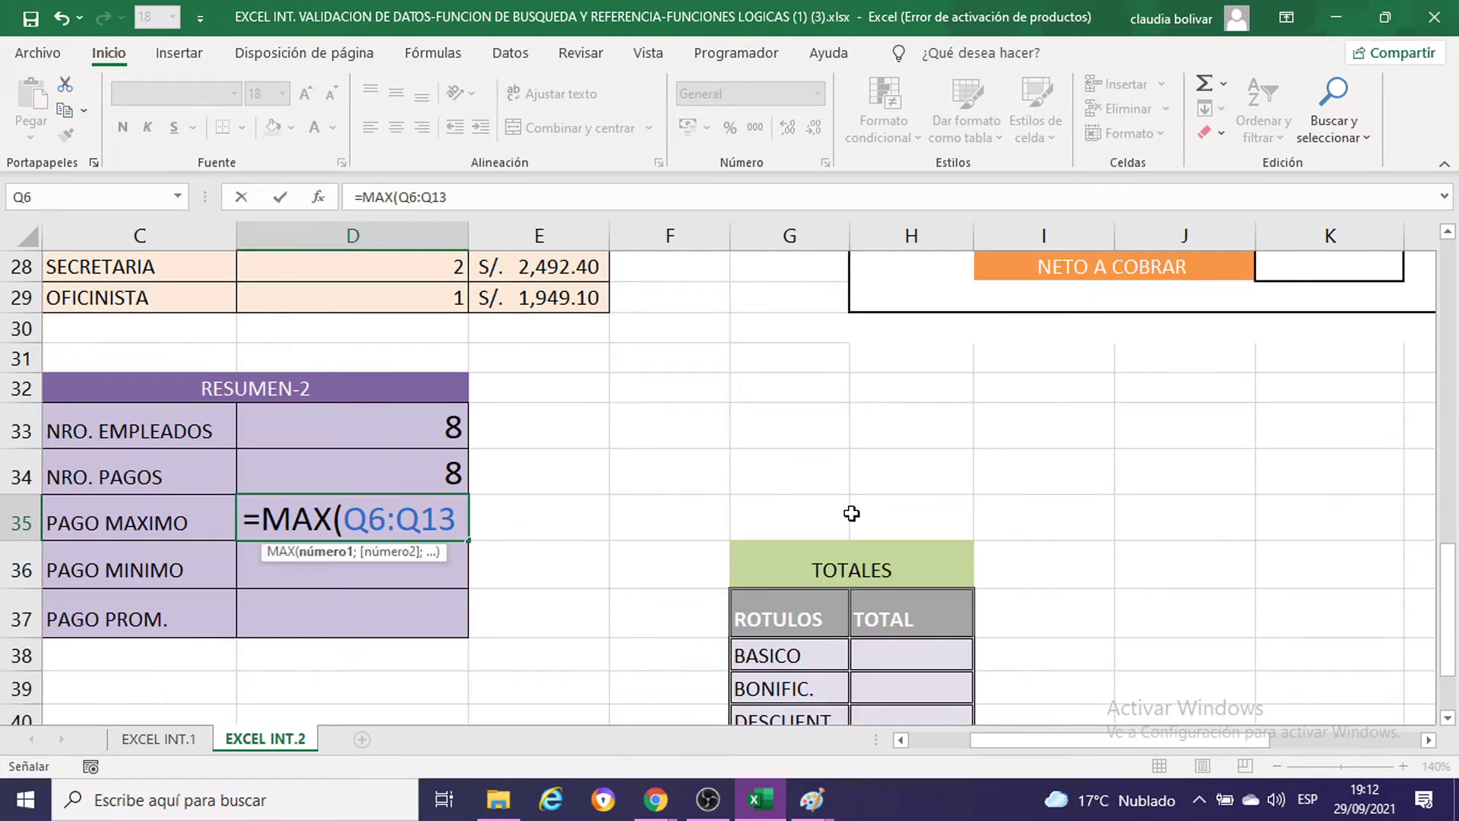
{"action": "type", "text": ")"}
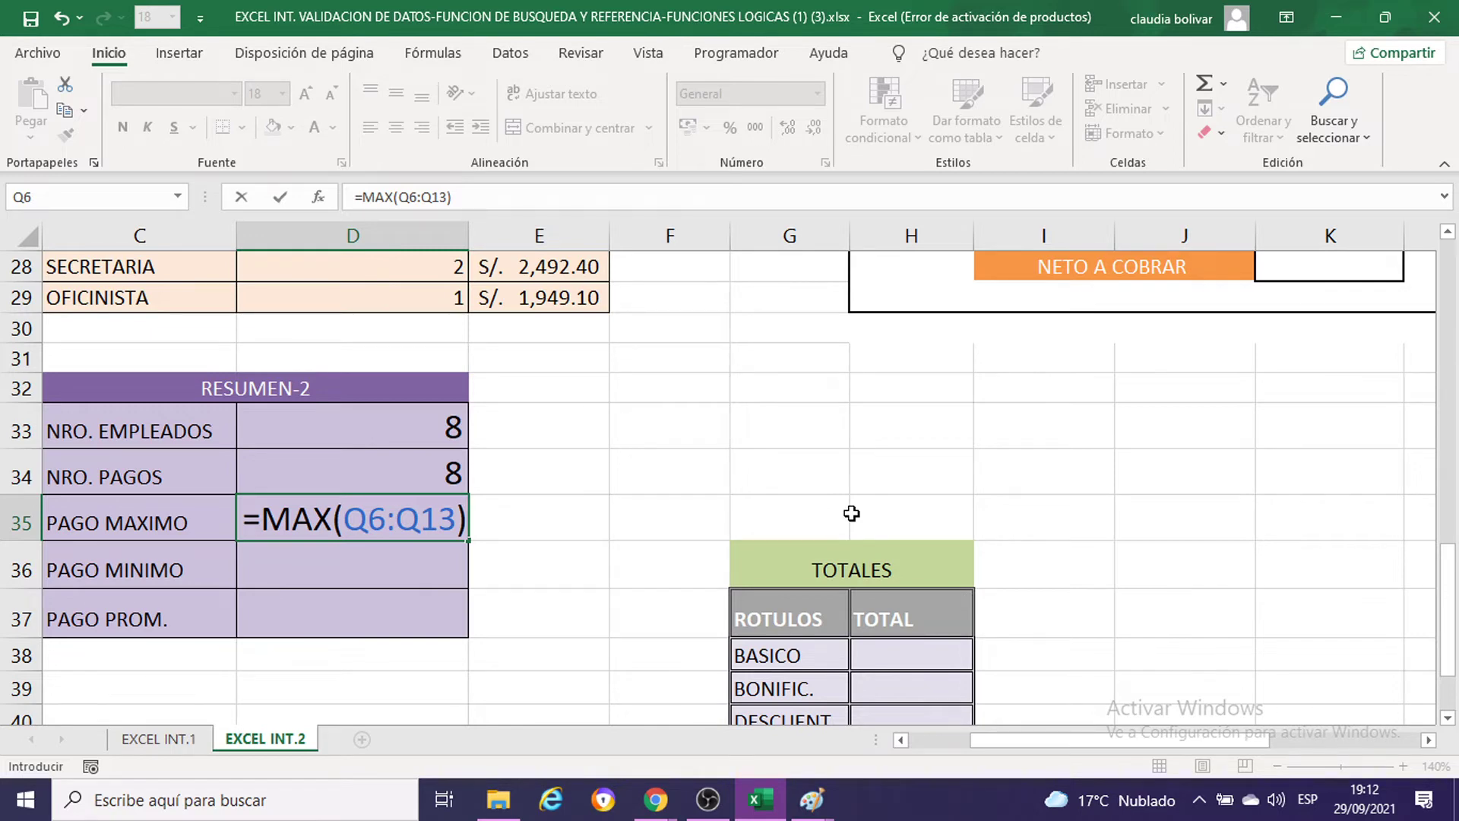
{"action": "key", "text": "Return"}
Step: Enter =MIN(Q6:Q13) in D36 for PAGO MINIMO, returning S/. 1,183.00
{"action": "type", "text": "="}
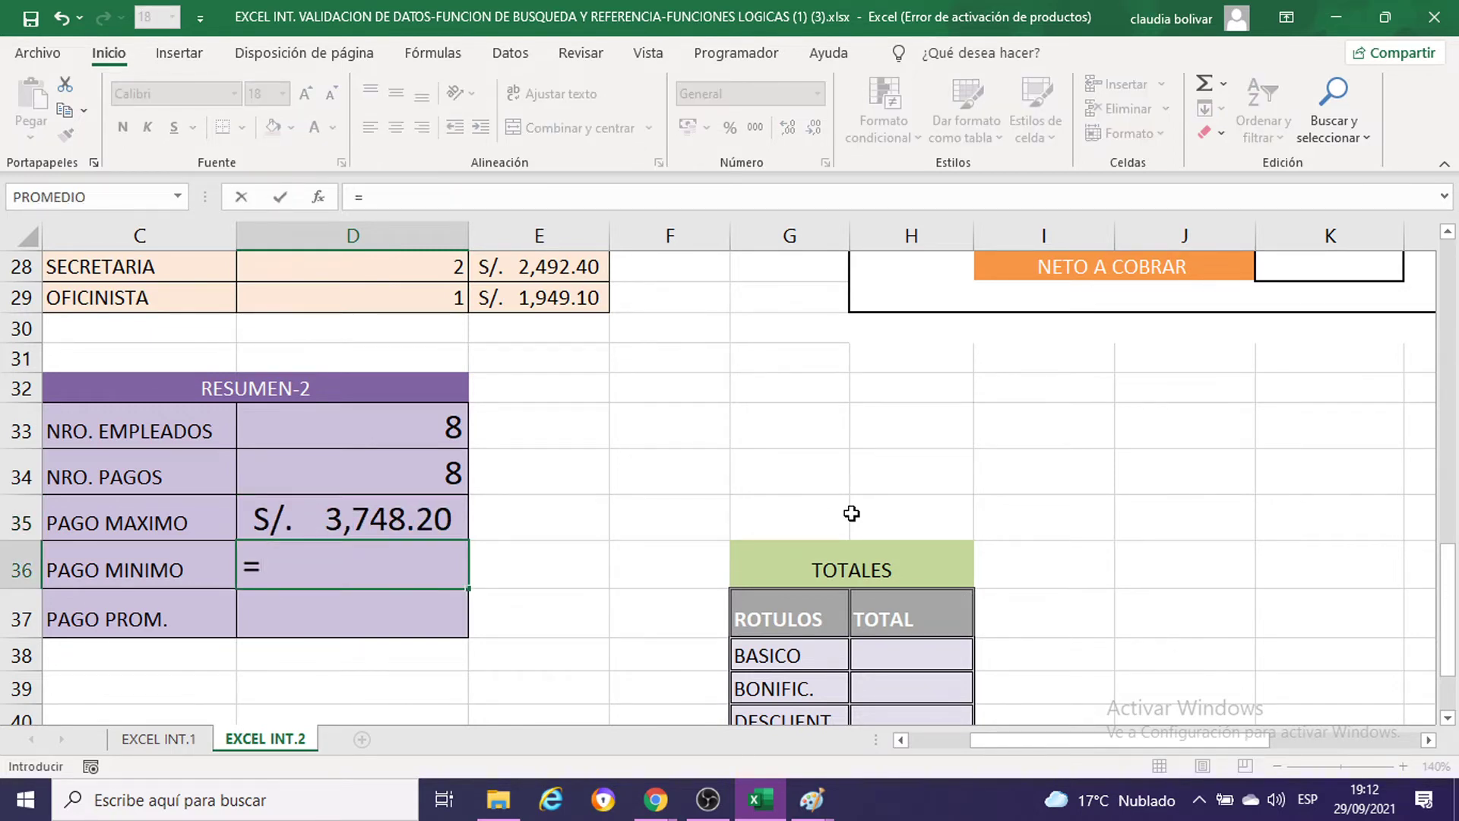
{"action": "type", "text": "MIN"}
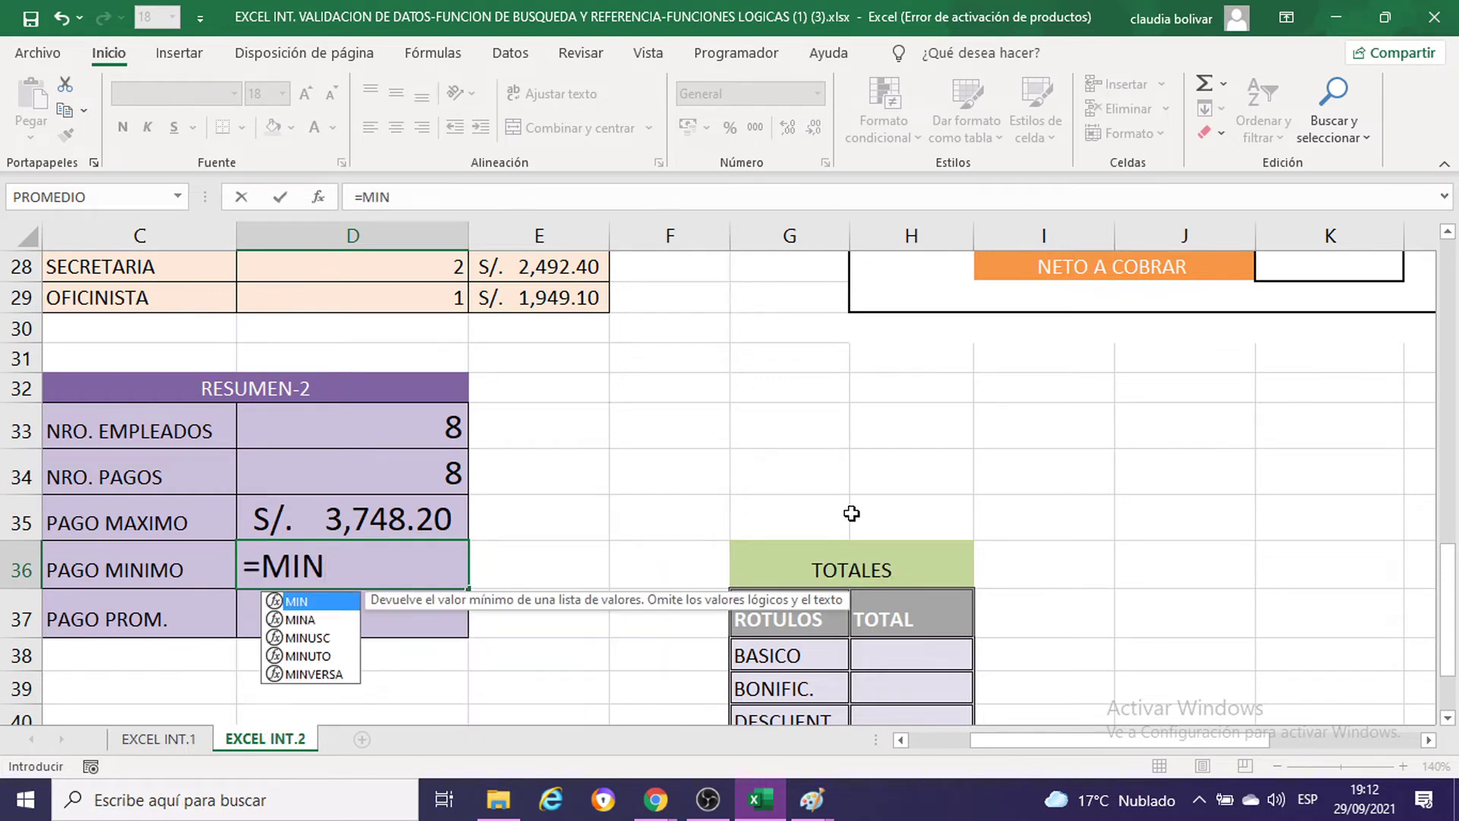
{"action": "type", "text": "("}
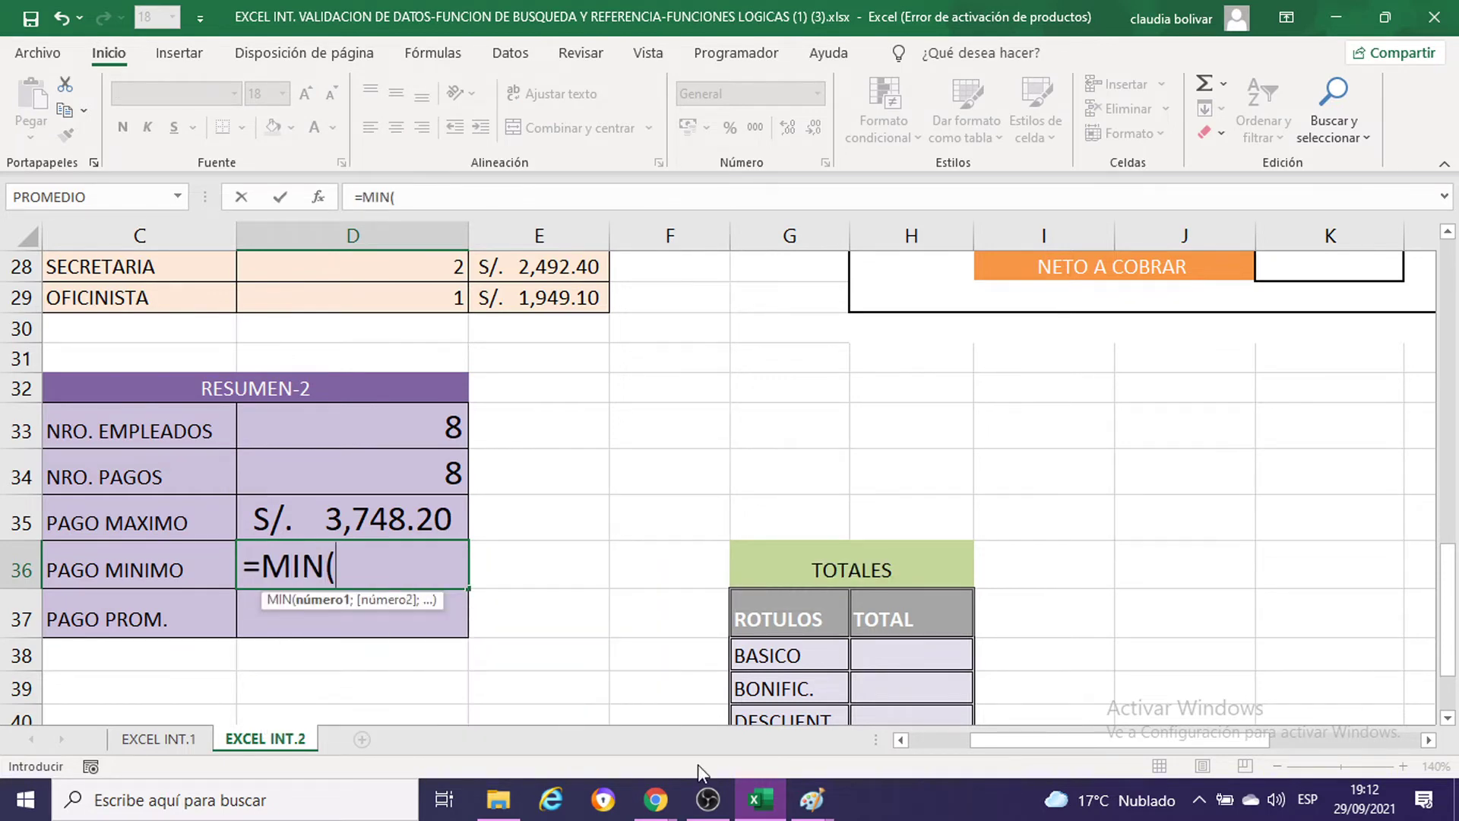
{"action": "left_click_drag", "start_coordinate": [1091, 741], "coordinate": [1297, 779]}
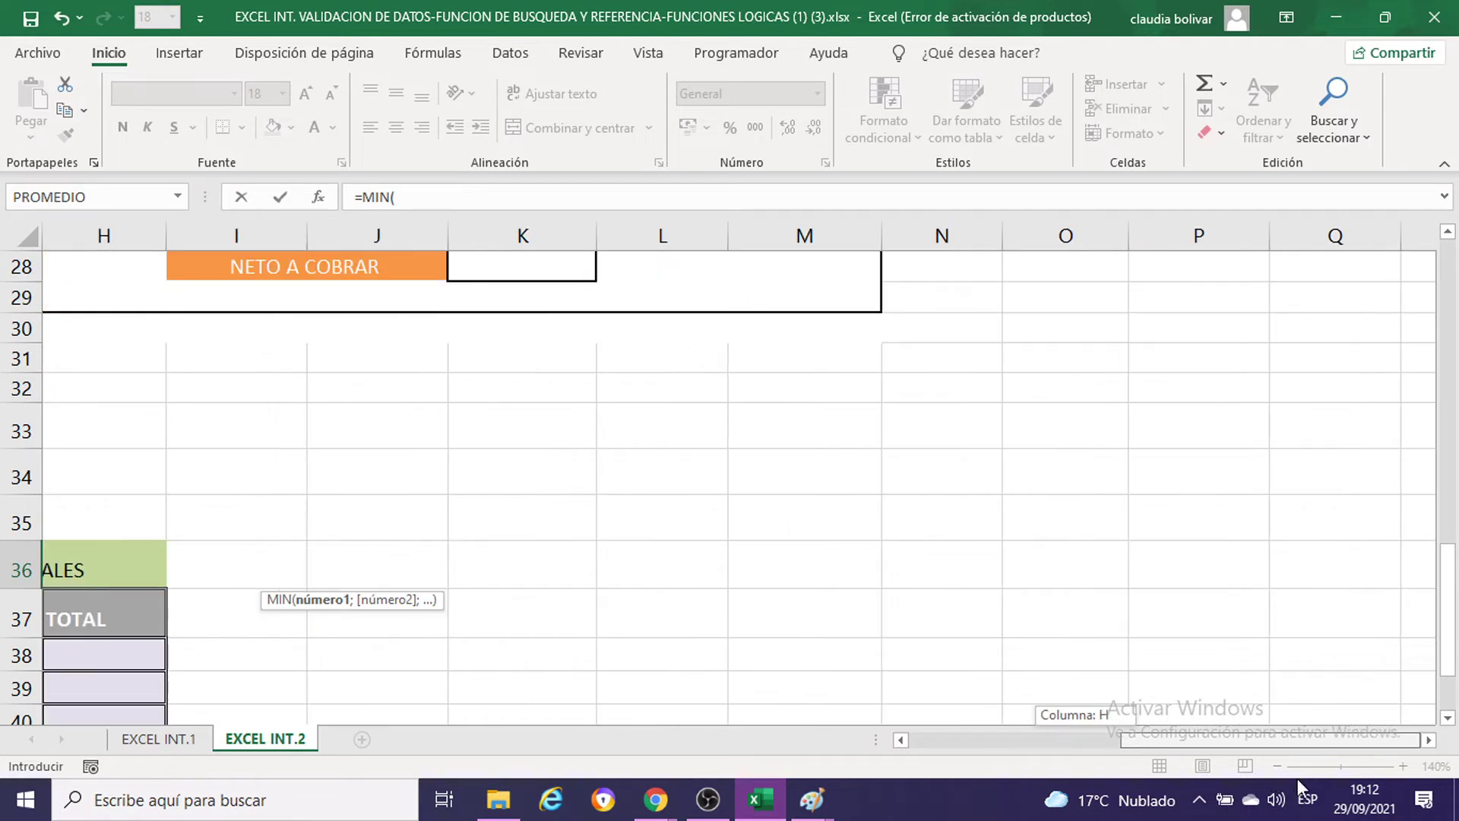
{"action": "scroll", "coordinate": [1296, 351], "scroll_direction": "up", "scroll_amount": 5}
{"action": "scroll", "coordinate": [1295, 351], "scroll_direction": "up", "scroll_amount": 3}
{"action": "left_click_drag", "start_coordinate": [1296, 351], "coordinate": [1330, 540]}
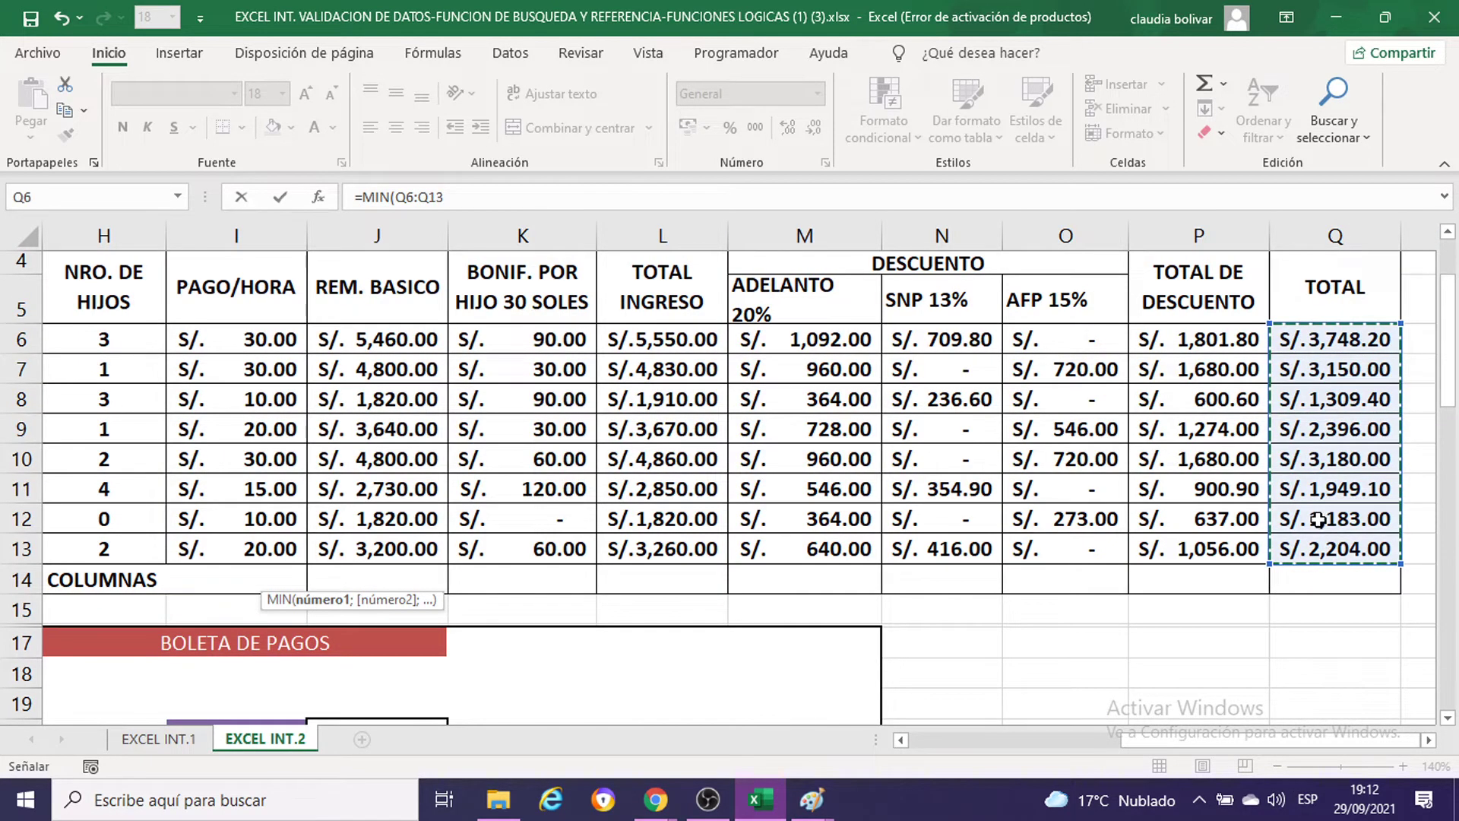
{"action": "scroll", "coordinate": [1319, 517], "scroll_direction": "down", "scroll_amount": 1}
{"action": "scroll", "coordinate": [1319, 517], "scroll_direction": "up", "scroll_amount": 1}
{"action": "scroll", "coordinate": [1305, 483], "scroll_direction": "down", "scroll_amount": 3}
{"action": "scroll", "coordinate": [1293, 446], "scroll_direction": "down", "scroll_amount": 5}
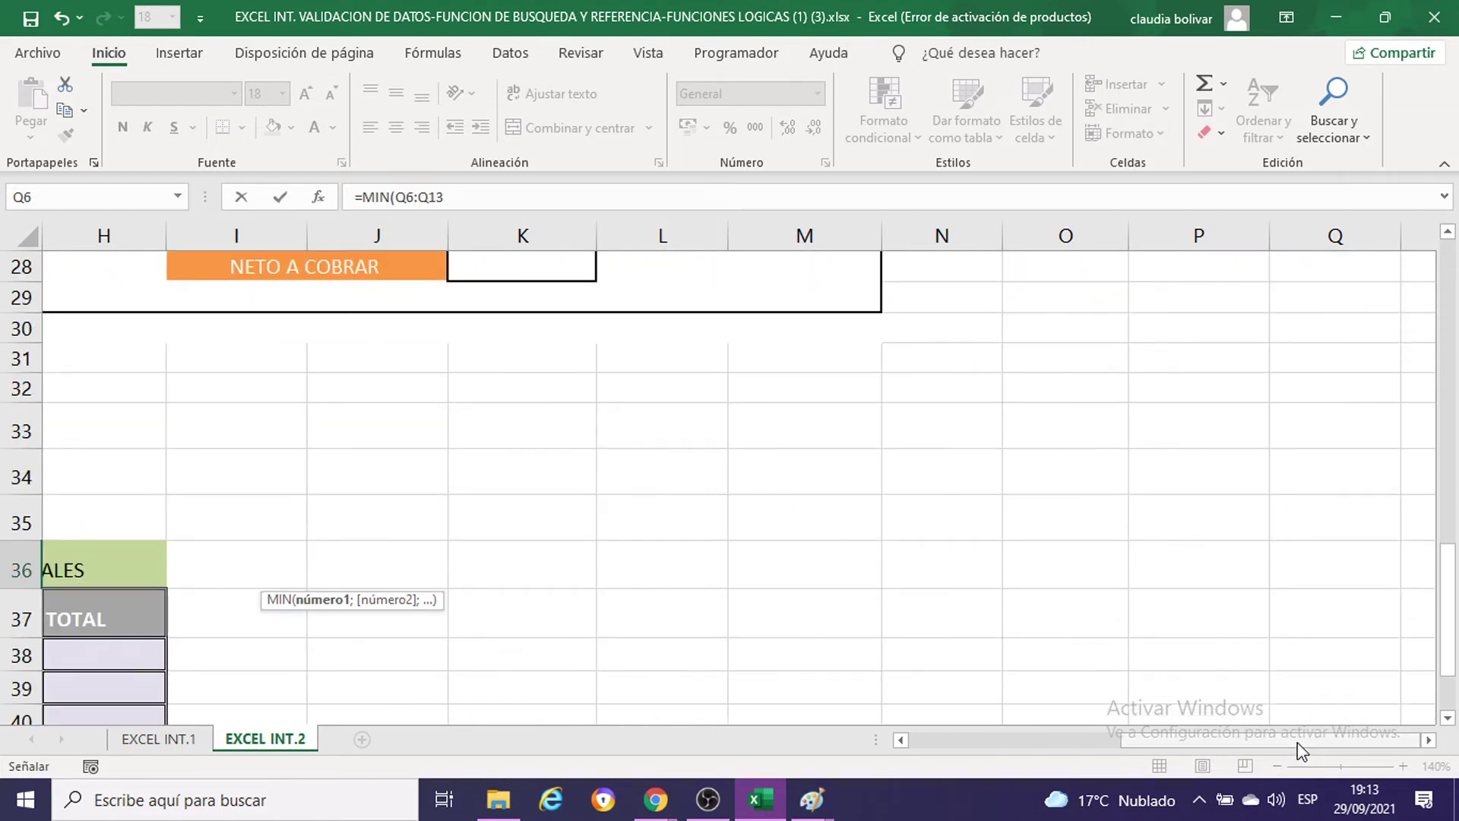
{"action": "left_click_drag", "start_coordinate": [1300, 745], "coordinate": [1130, 746]}
{"action": "scroll", "coordinate": [760, 462], "scroll_direction": "down", "scroll_amount": 1}
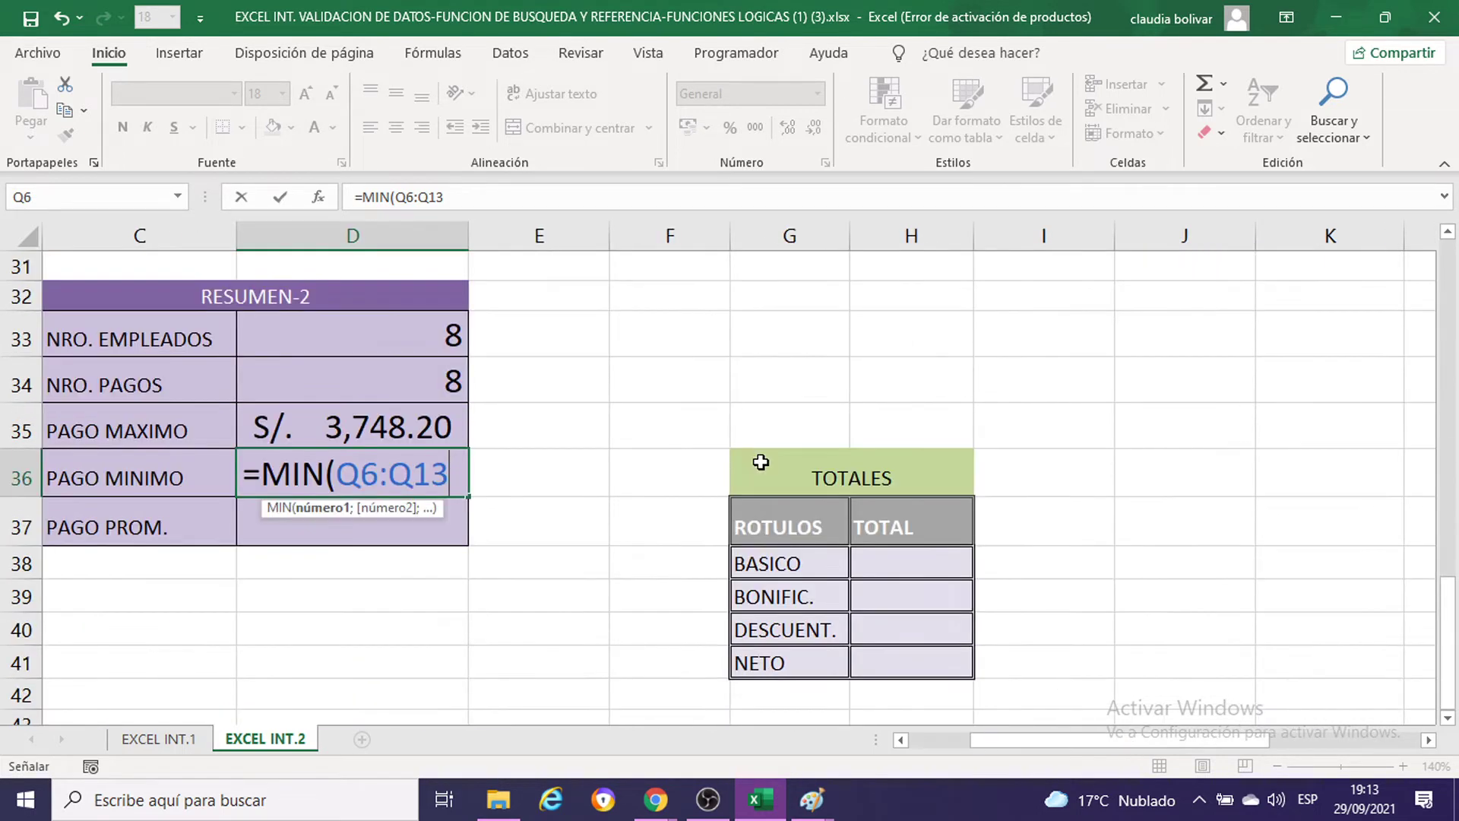
{"action": "type", "text": ")"}
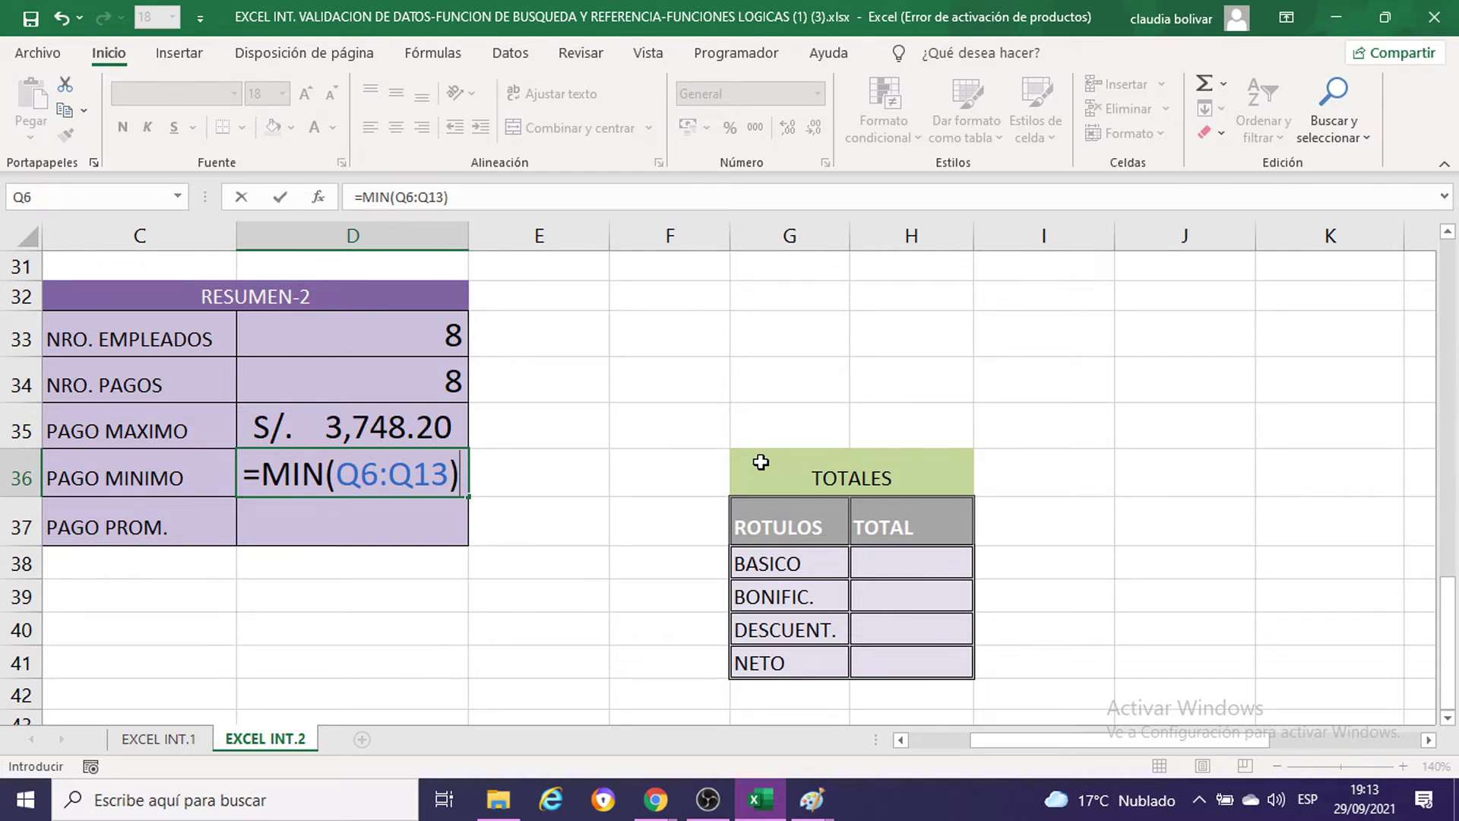
{"action": "key", "text": "Return"}
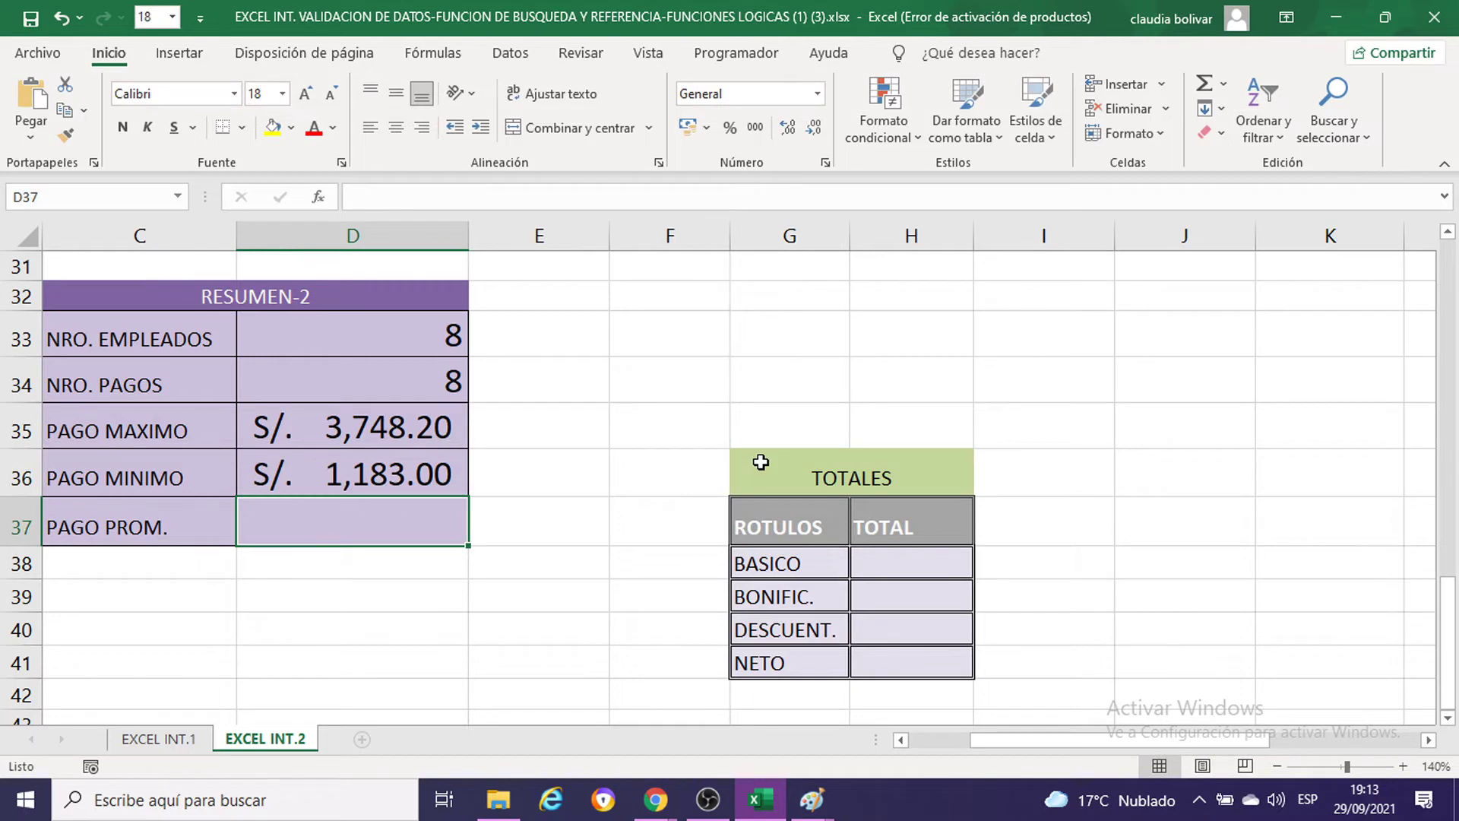
Step: Enter =PROMEDIO(Q6:Q13) in D37 for PAGO PROM., returning S/. 2,389.96
{"action": "type", "text": "=PRO"}
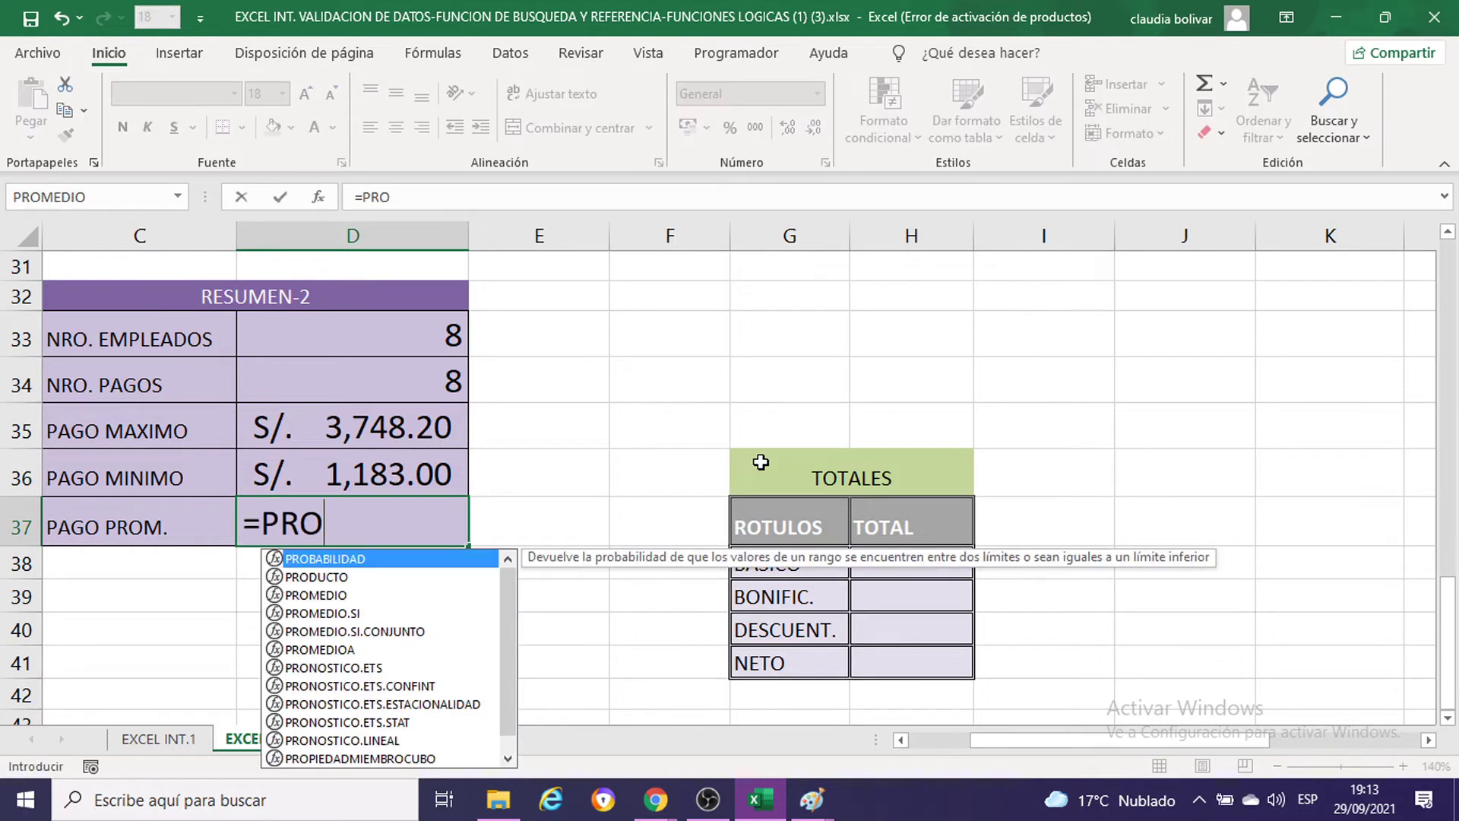
{"action": "type", "text": "MEDIO"}
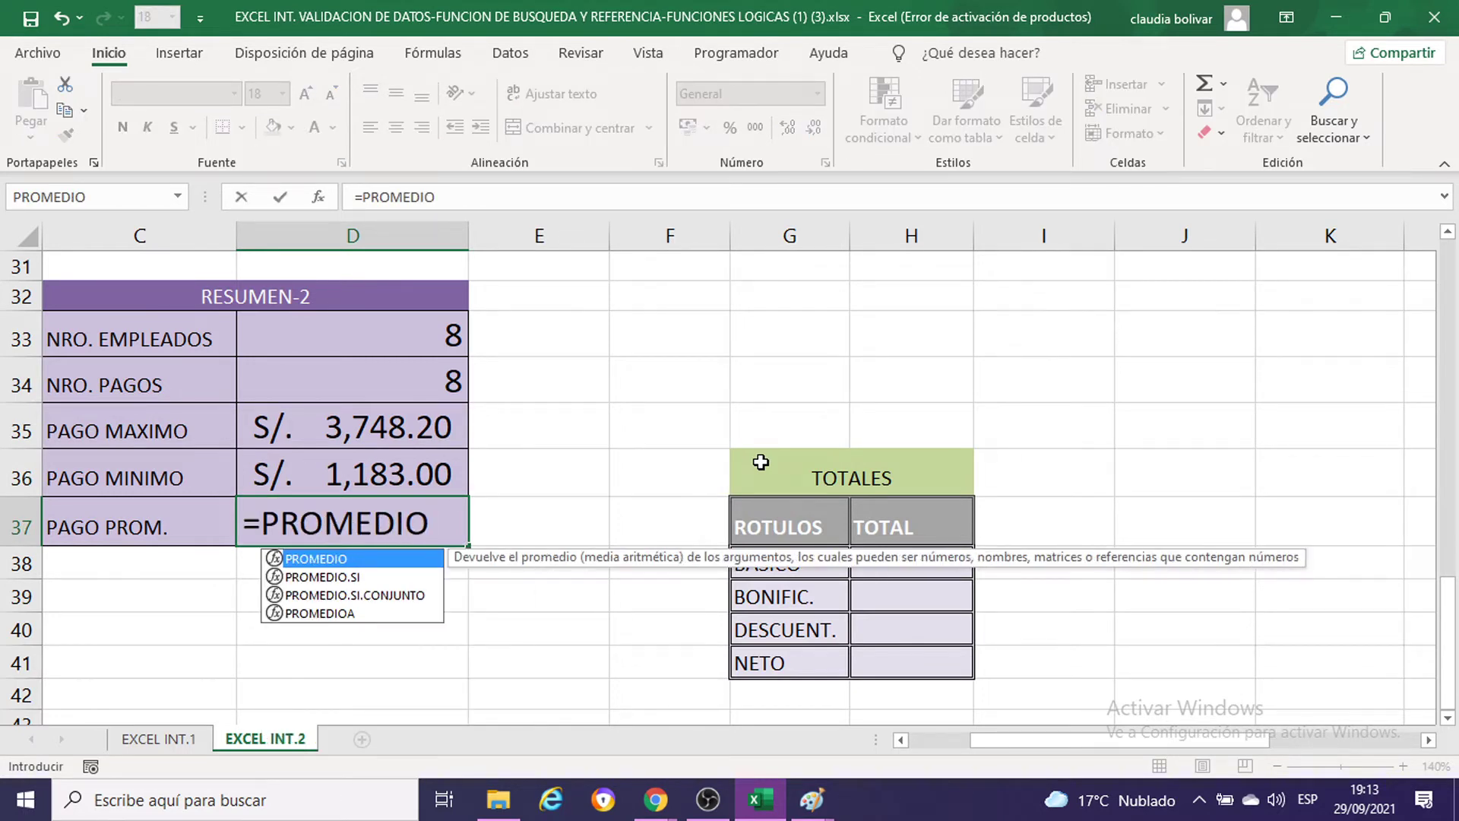
{"action": "type", "text": "("}
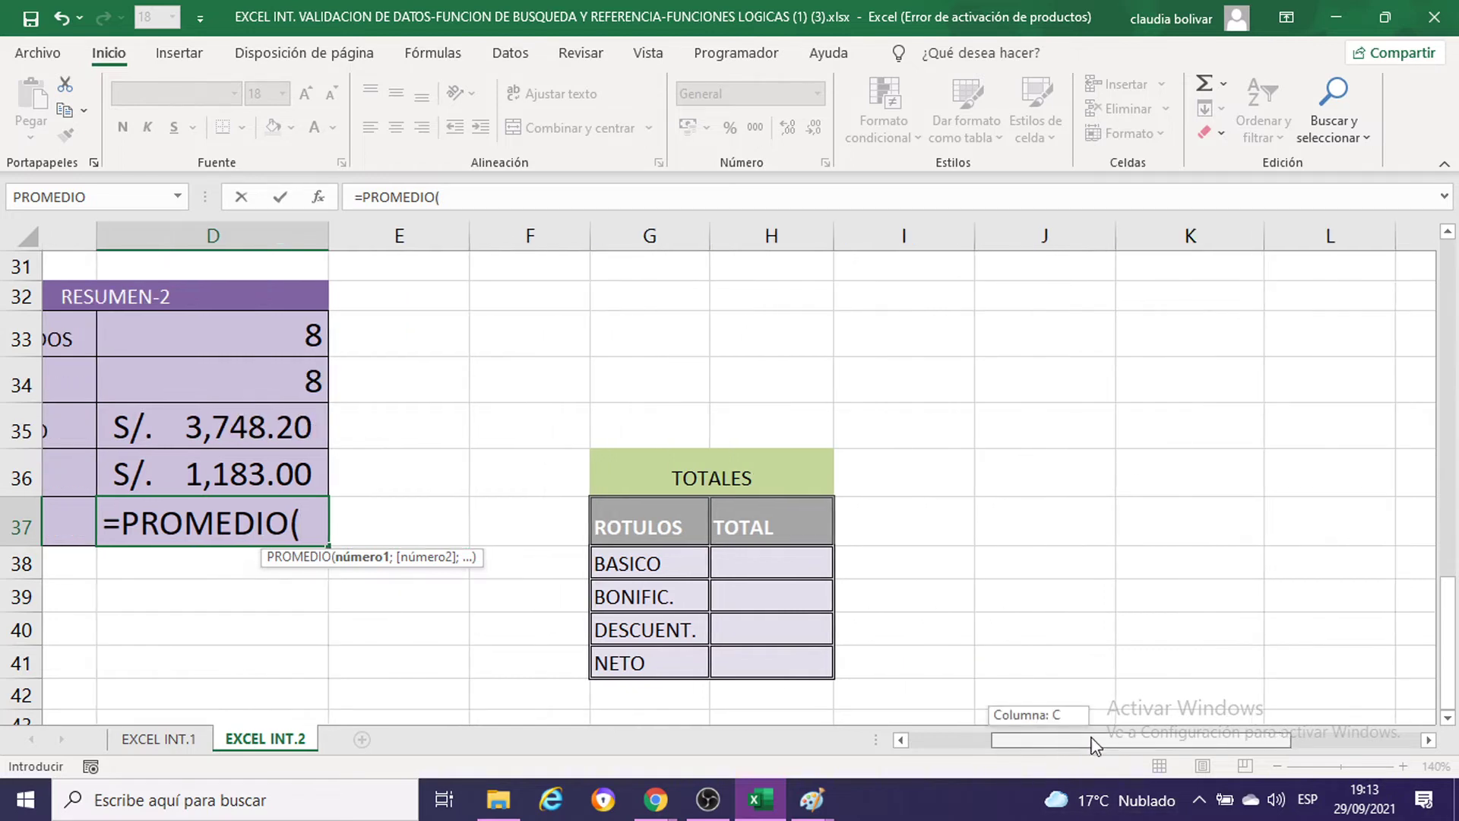
{"action": "left_click_drag", "start_coordinate": [1041, 743], "coordinate": [1185, 742]}
{"action": "scroll", "coordinate": [1140, 512], "scroll_direction": "up", "scroll_amount": 4}
{"action": "scroll", "coordinate": [1141, 504], "scroll_direction": "up", "scroll_amount": 3}
{"action": "scroll", "coordinate": [1141, 504], "scroll_direction": "up", "scroll_amount": 2}
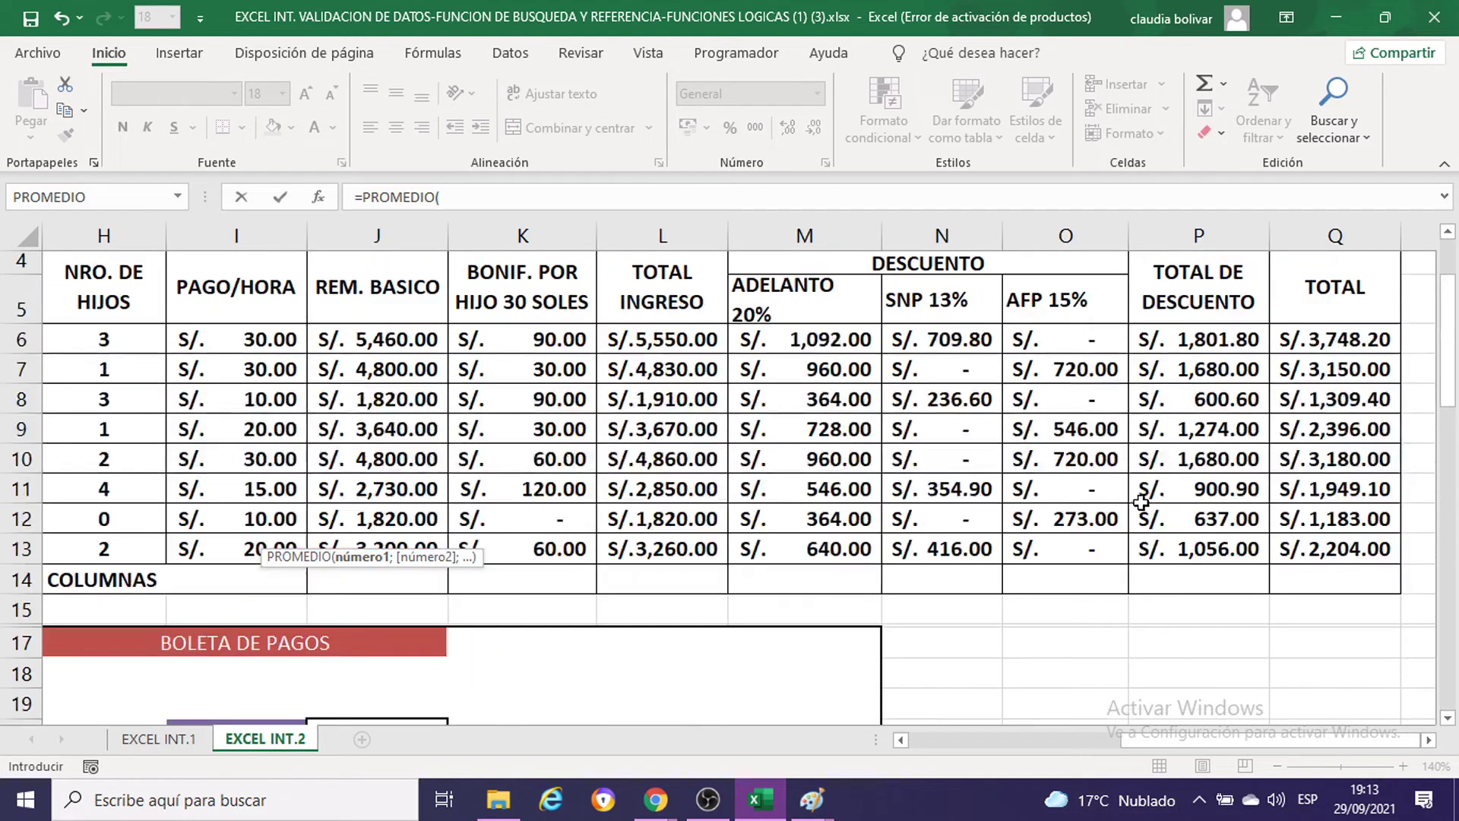
{"action": "left_click_drag", "start_coordinate": [1303, 334], "coordinate": [1339, 549]}
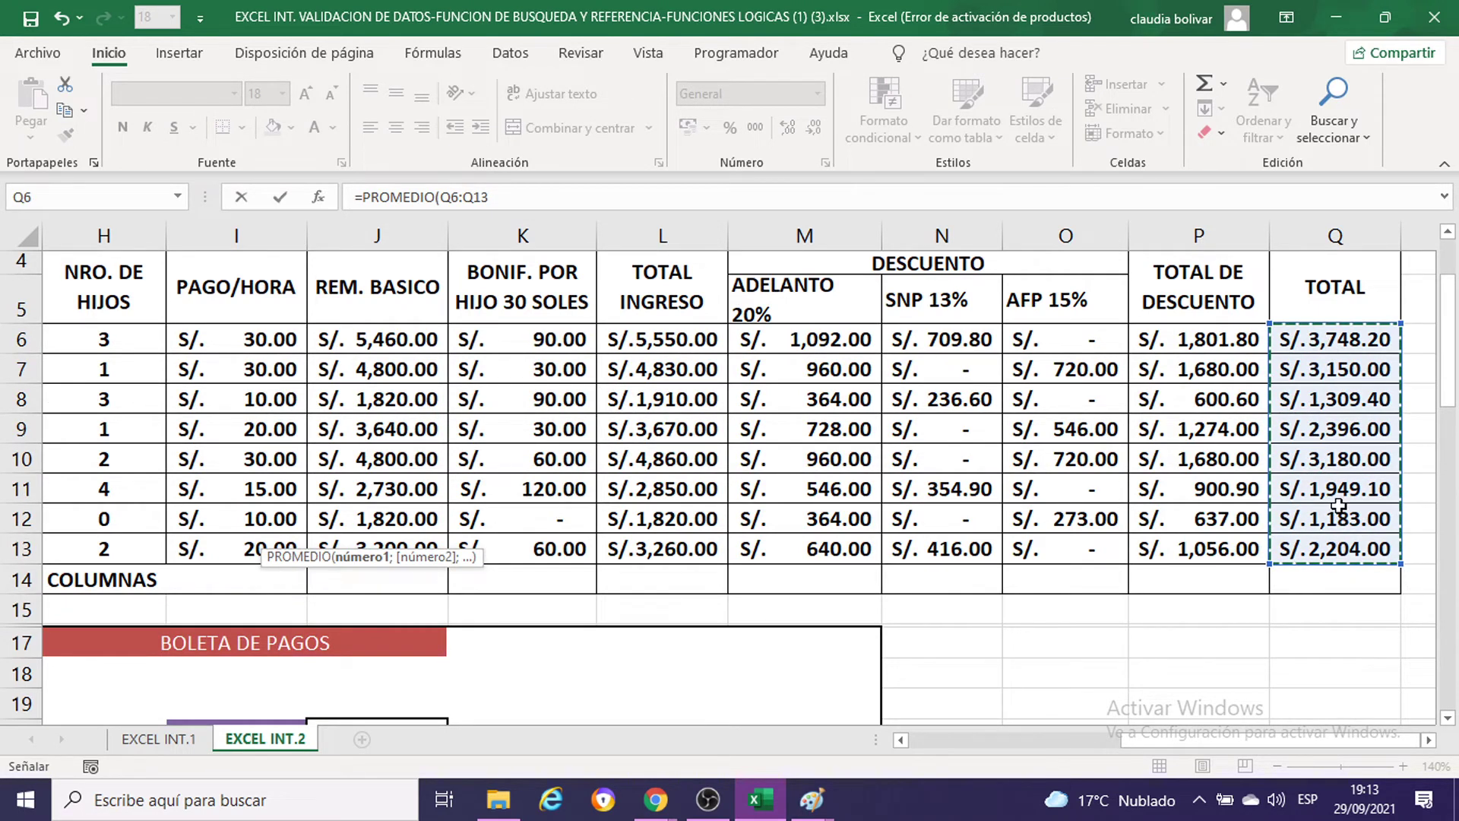
{"action": "scroll", "coordinate": [1304, 386], "scroll_direction": "down", "scroll_amount": 1}
{"action": "scroll", "coordinate": [1304, 387], "scroll_direction": "down", "scroll_amount": 1}
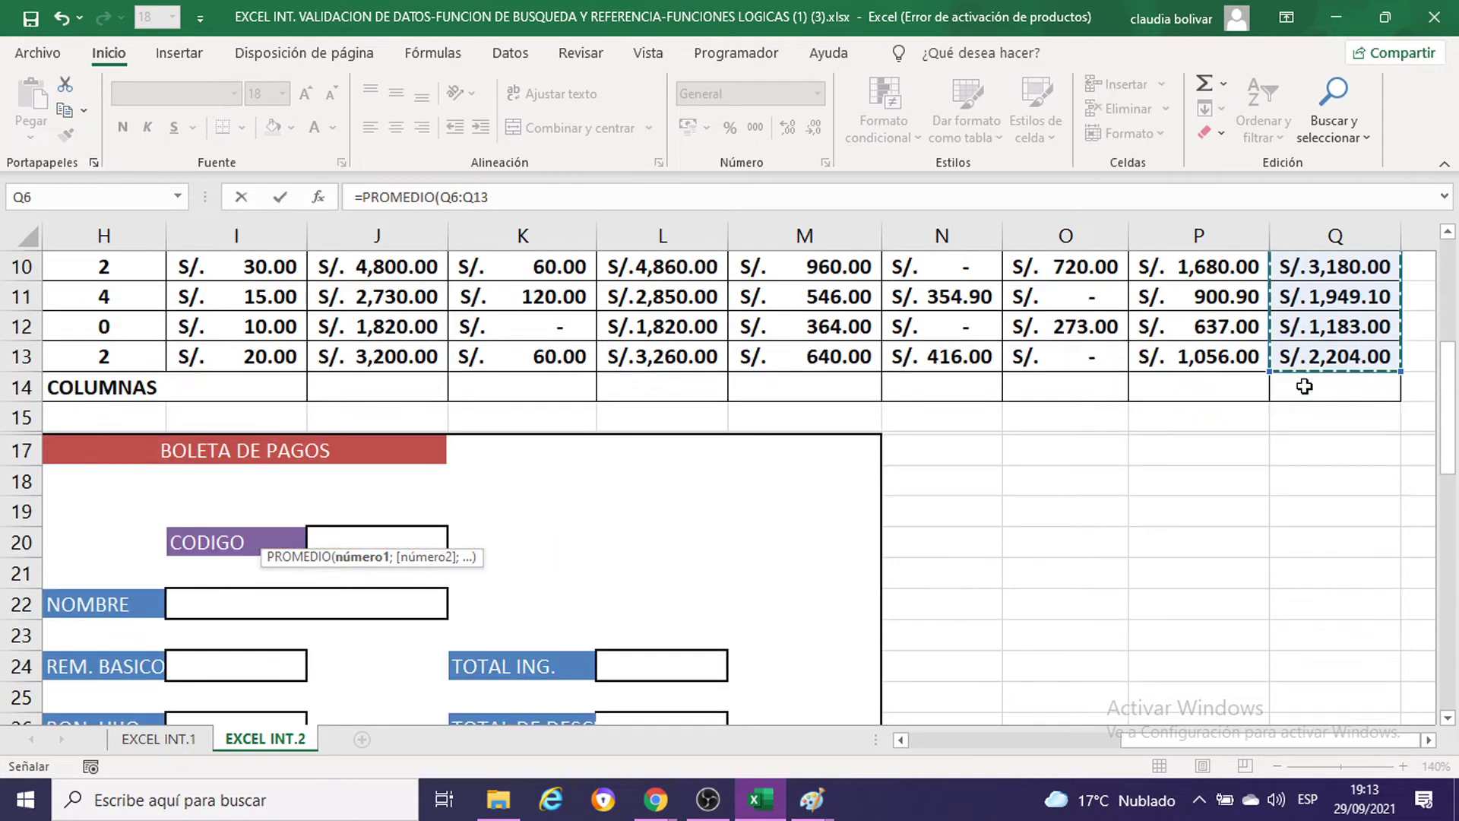
{"action": "scroll", "coordinate": [1304, 386], "scroll_direction": "up", "scroll_amount": 1}
{"action": "scroll", "coordinate": [1304, 386], "scroll_direction": "up", "scroll_amount": 1}
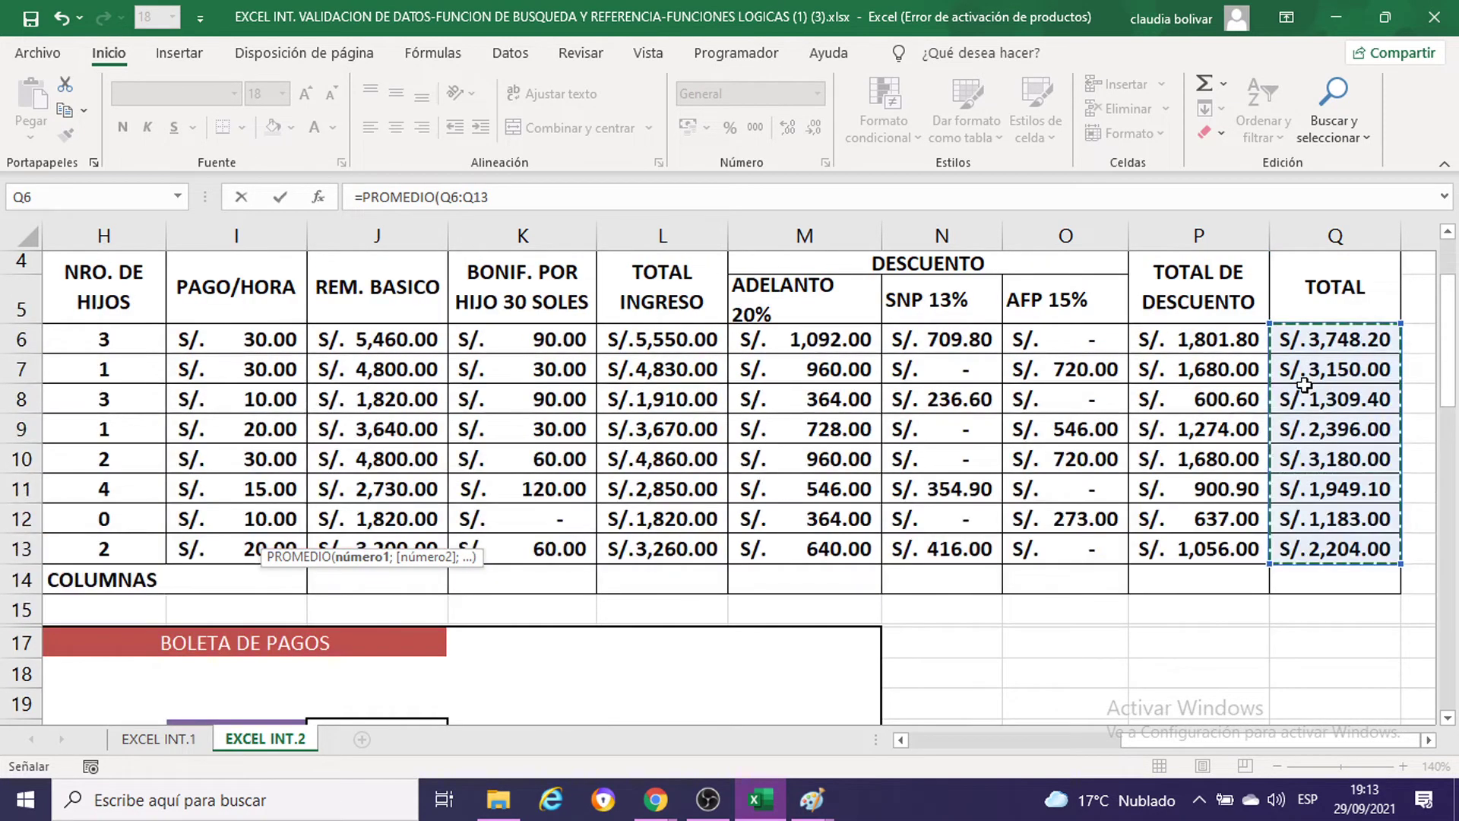
{"action": "scroll", "coordinate": [1303, 382], "scroll_direction": "down", "scroll_amount": 2}
{"action": "scroll", "coordinate": [1303, 382], "scroll_direction": "down", "scroll_amount": 4}
{"action": "scroll", "coordinate": [1292, 456], "scroll_direction": "down", "scroll_amount": 4}
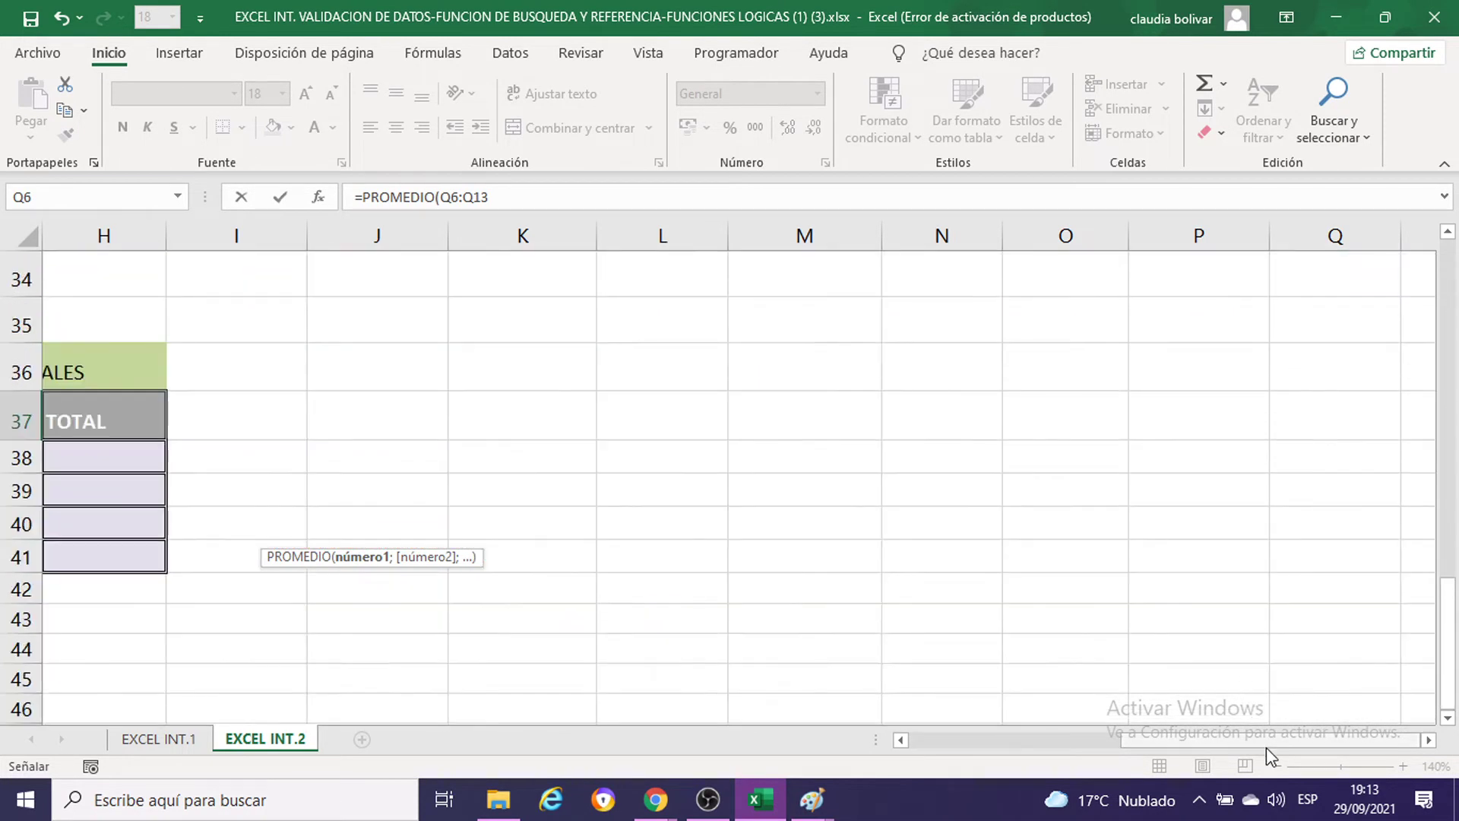
{"action": "left_click_drag", "start_coordinate": [1266, 747], "coordinate": [1158, 749]}
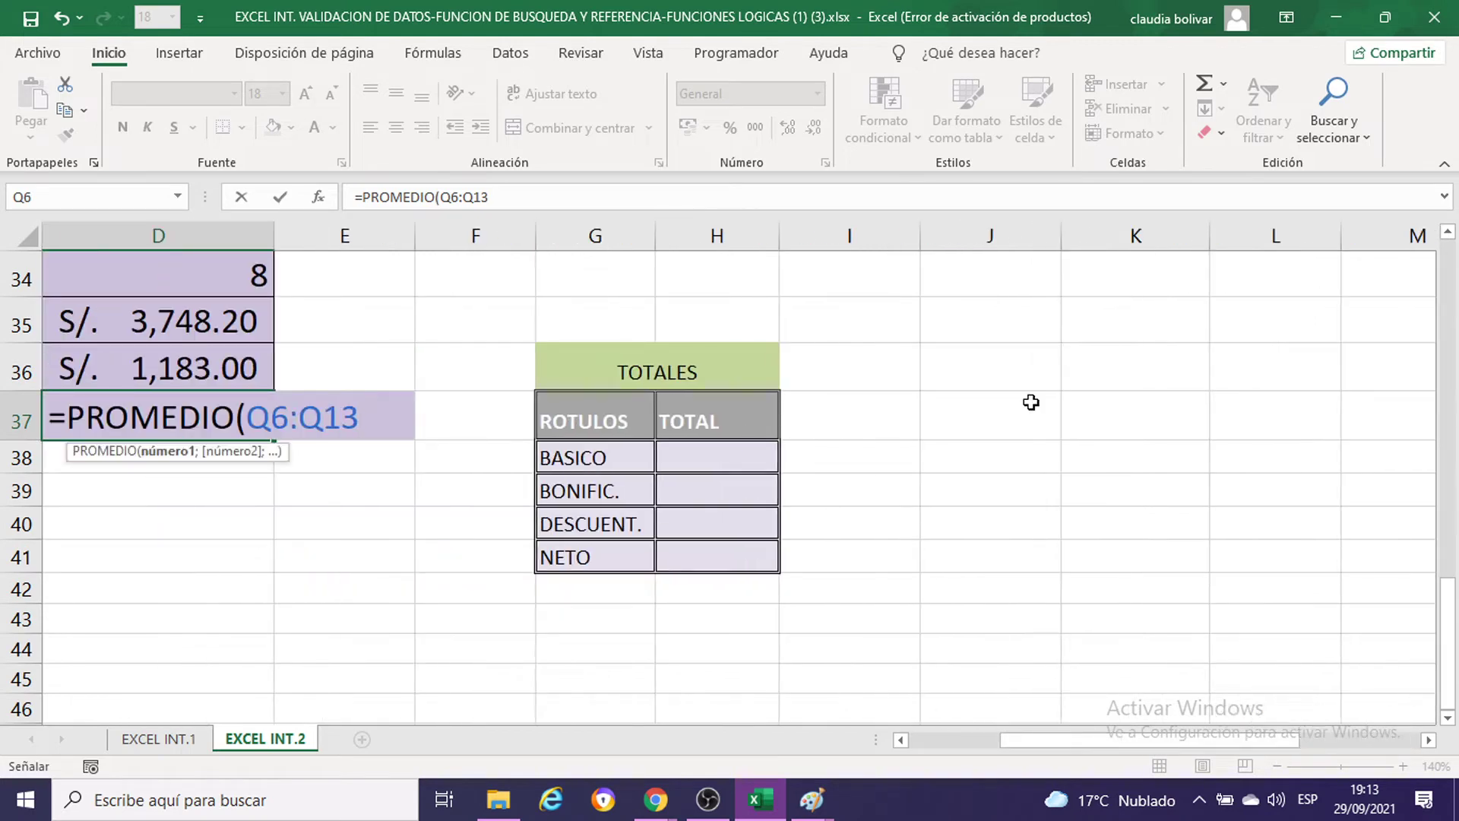
{"action": "type", "text": ")"}
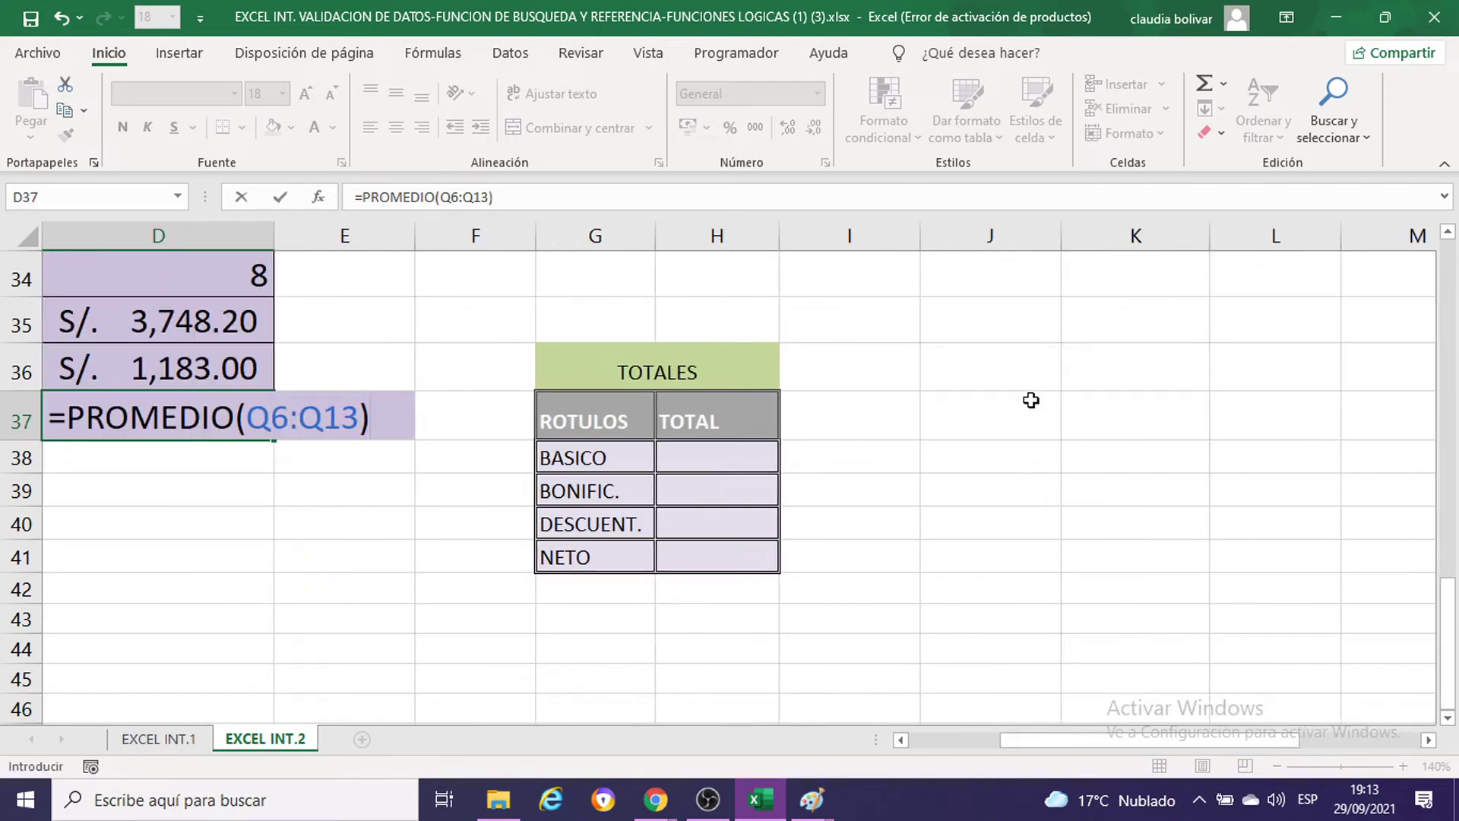
{"action": "left_click_drag", "start_coordinate": [1227, 739], "coordinate": [1147, 743]}
{"action": "key", "text": "Return"}
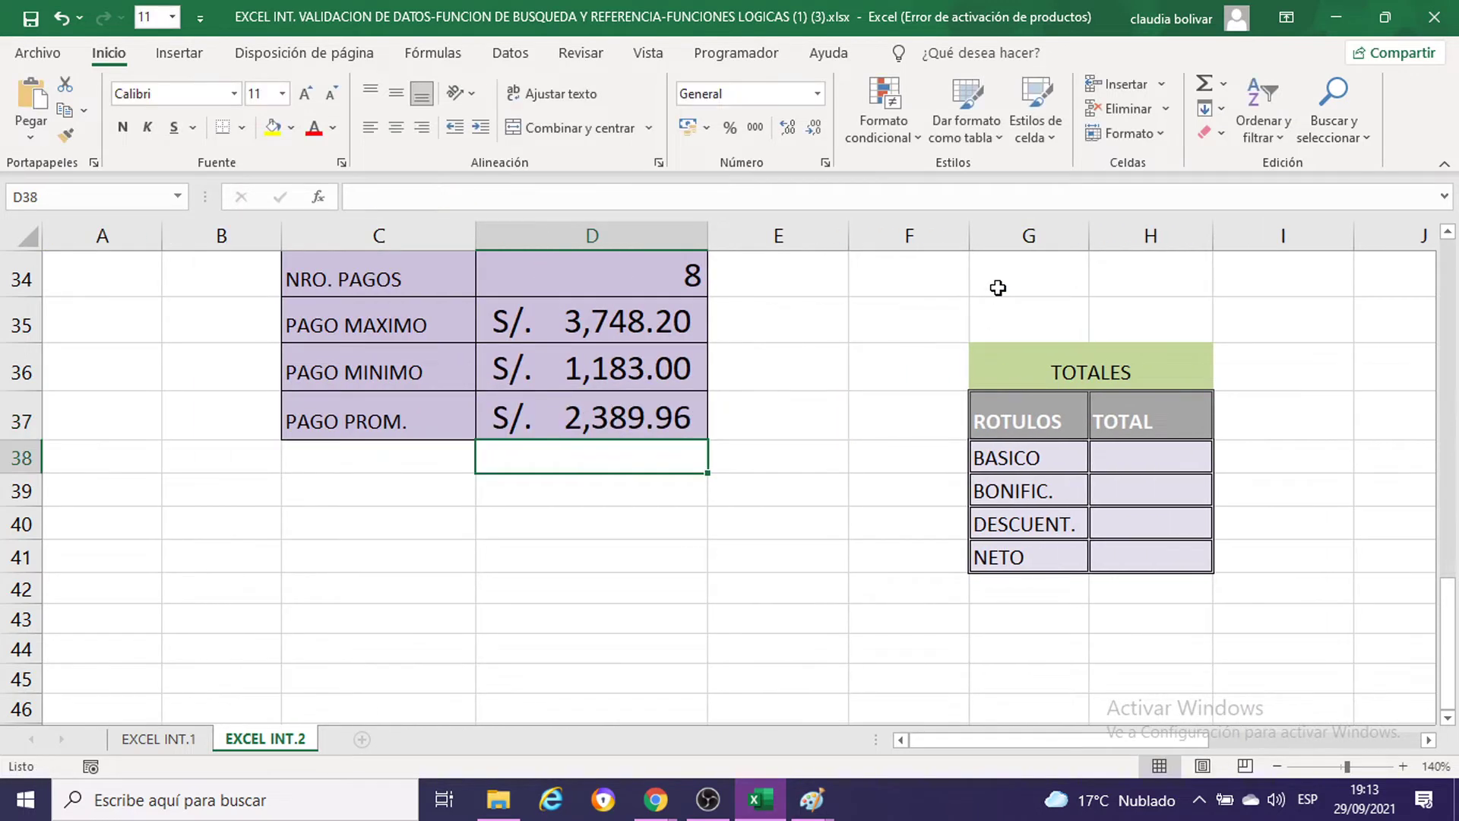
{"action": "scroll", "coordinate": [694, 426], "scroll_direction": "up", "scroll_amount": 2}
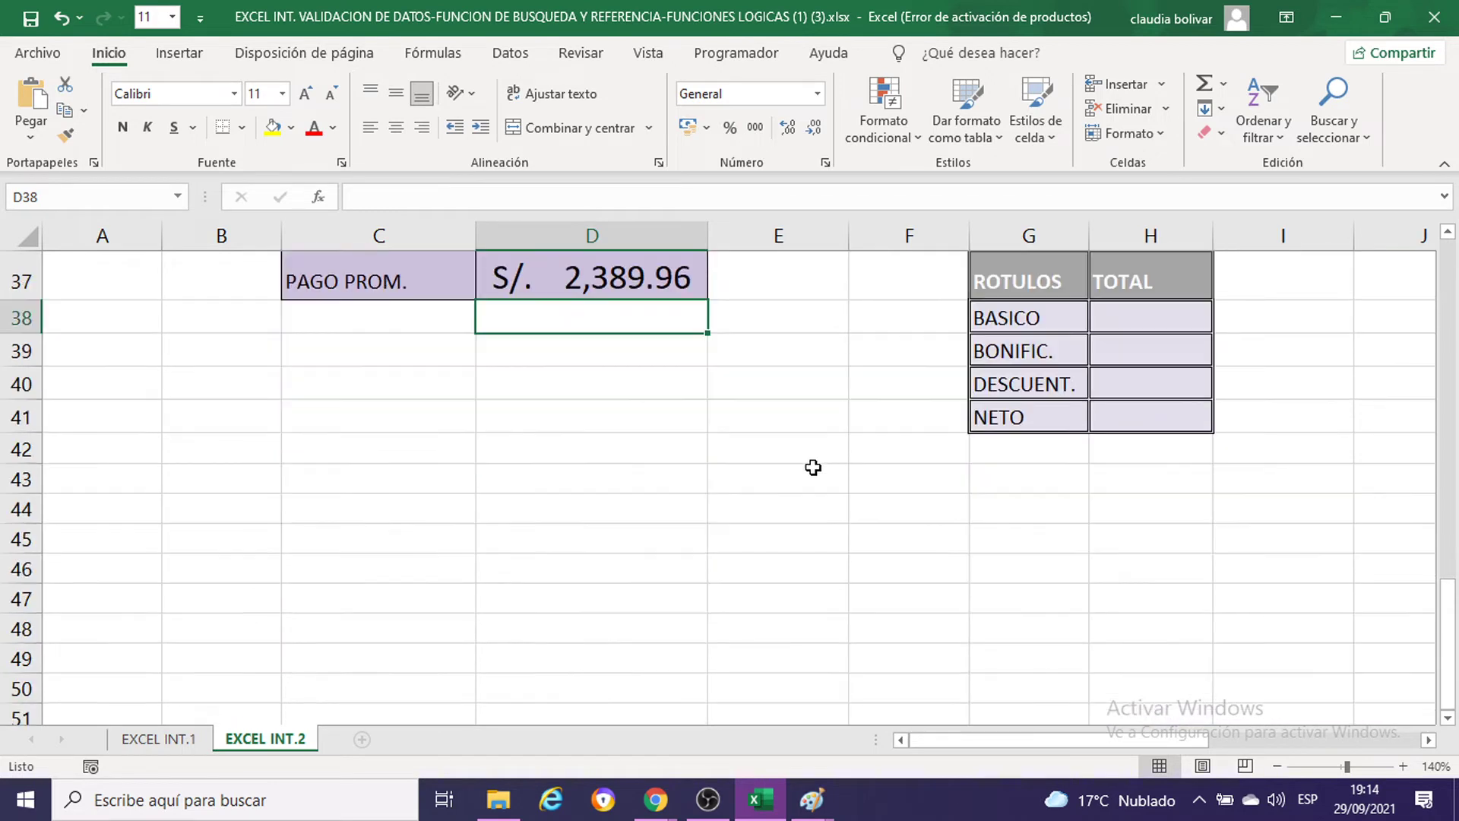
{"action": "scroll", "coordinate": [811, 466], "scroll_direction": "down", "scroll_amount": 3}
Step: Change the five RESUMEN-2 values D33:D37 from font size 18 to 11
{"action": "scroll", "coordinate": [811, 466], "scroll_direction": "up", "scroll_amount": 3}
{"action": "left_click_drag", "start_coordinate": [609, 432], "coordinate": [600, 617]}
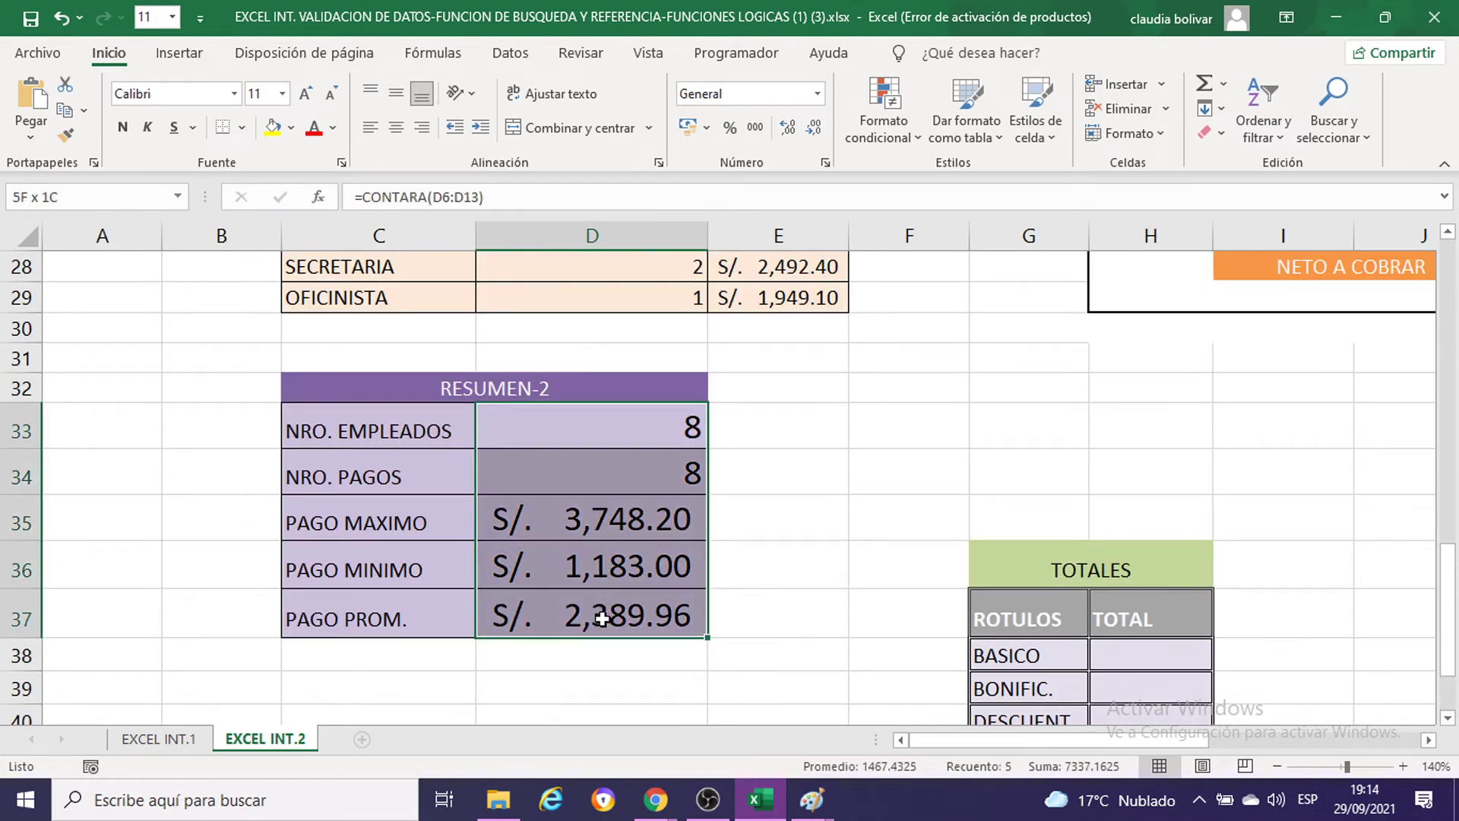
{"action": "left_click", "coordinate": [283, 94]}
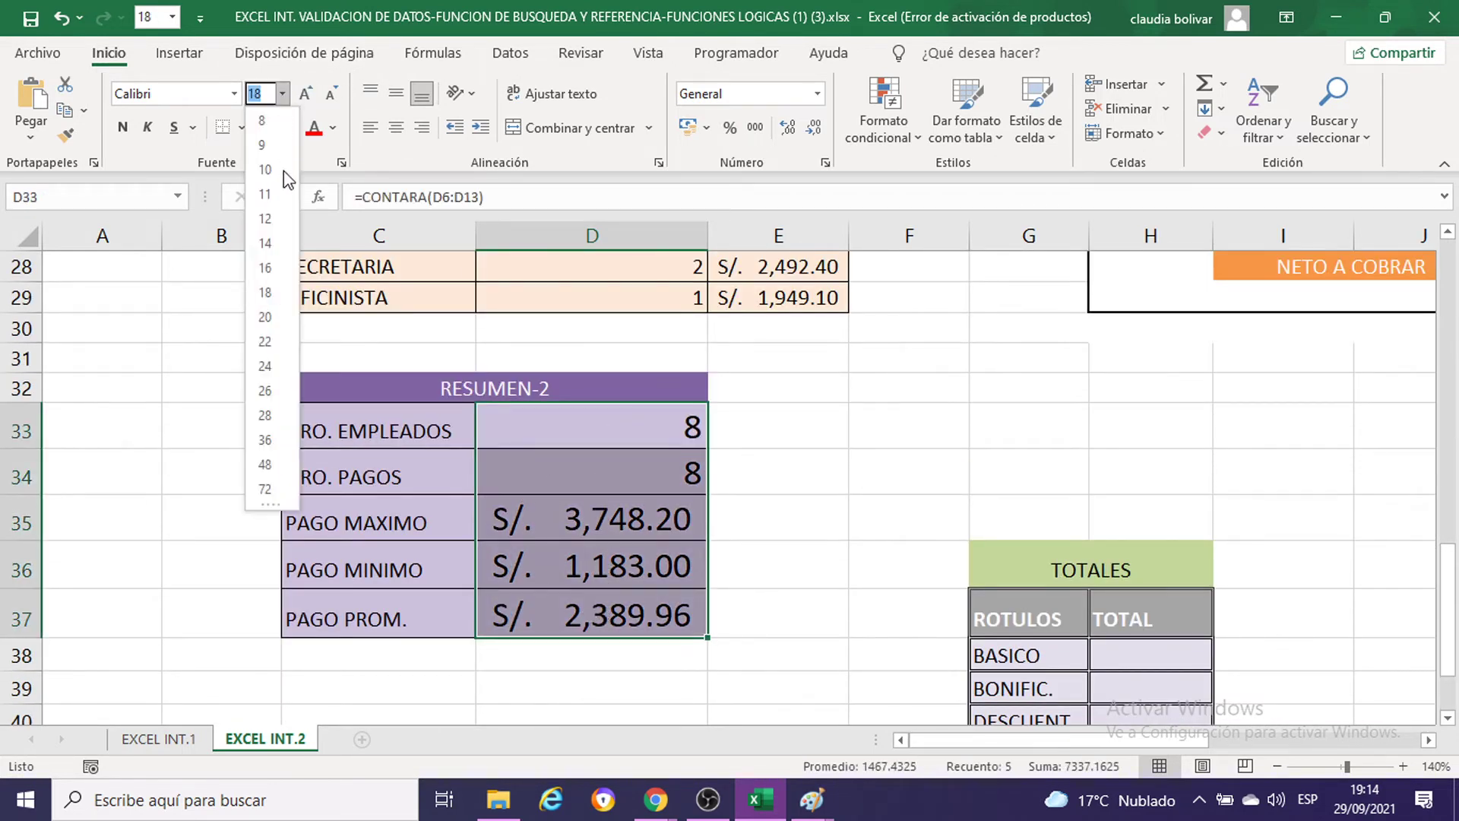
{"action": "left_click", "coordinate": [265, 195]}
{"action": "left_click", "coordinate": [996, 424]}
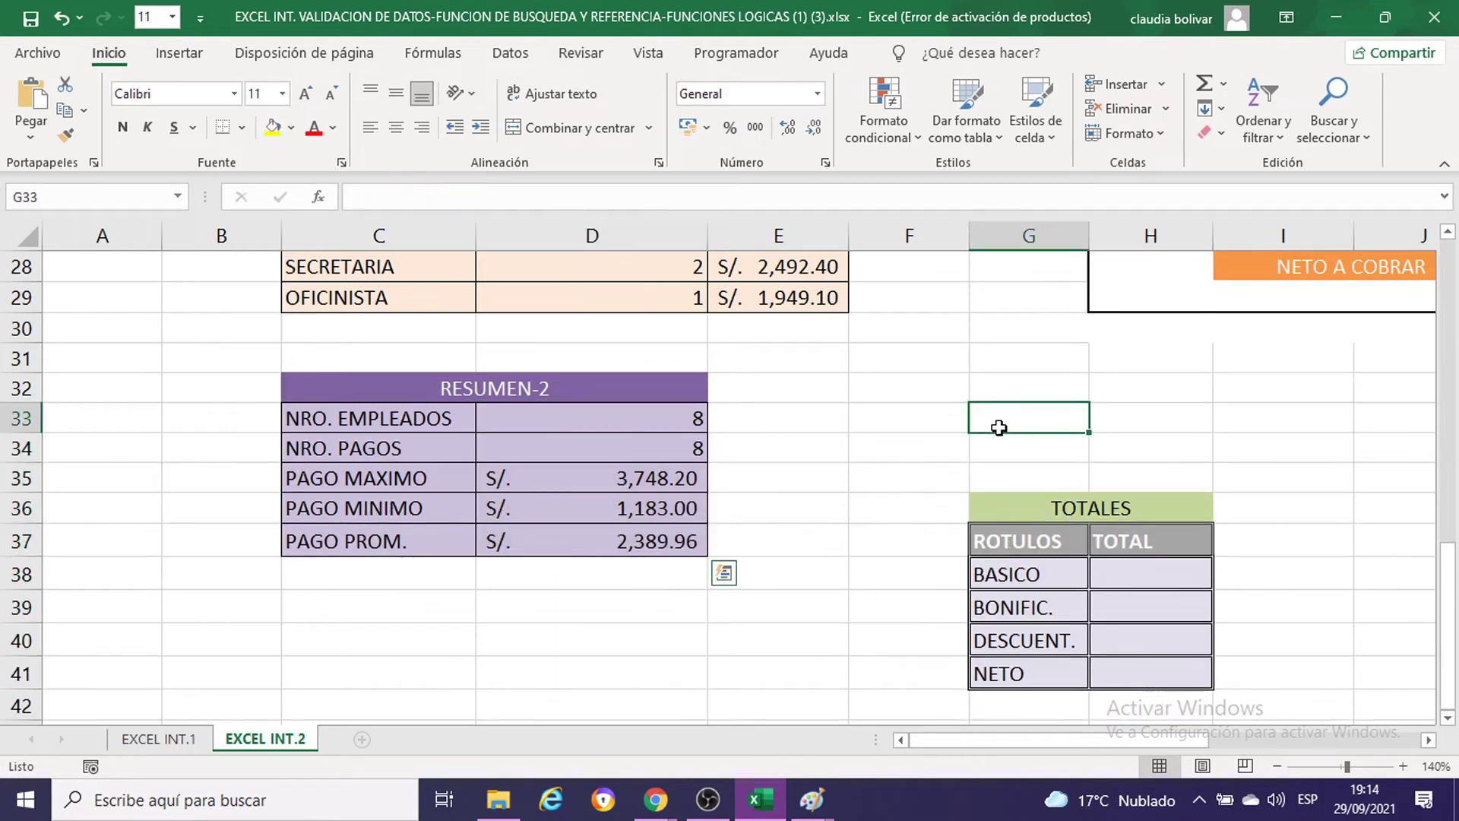
{"action": "left_click_drag", "start_coordinate": [1079, 743], "coordinate": [1142, 741]}
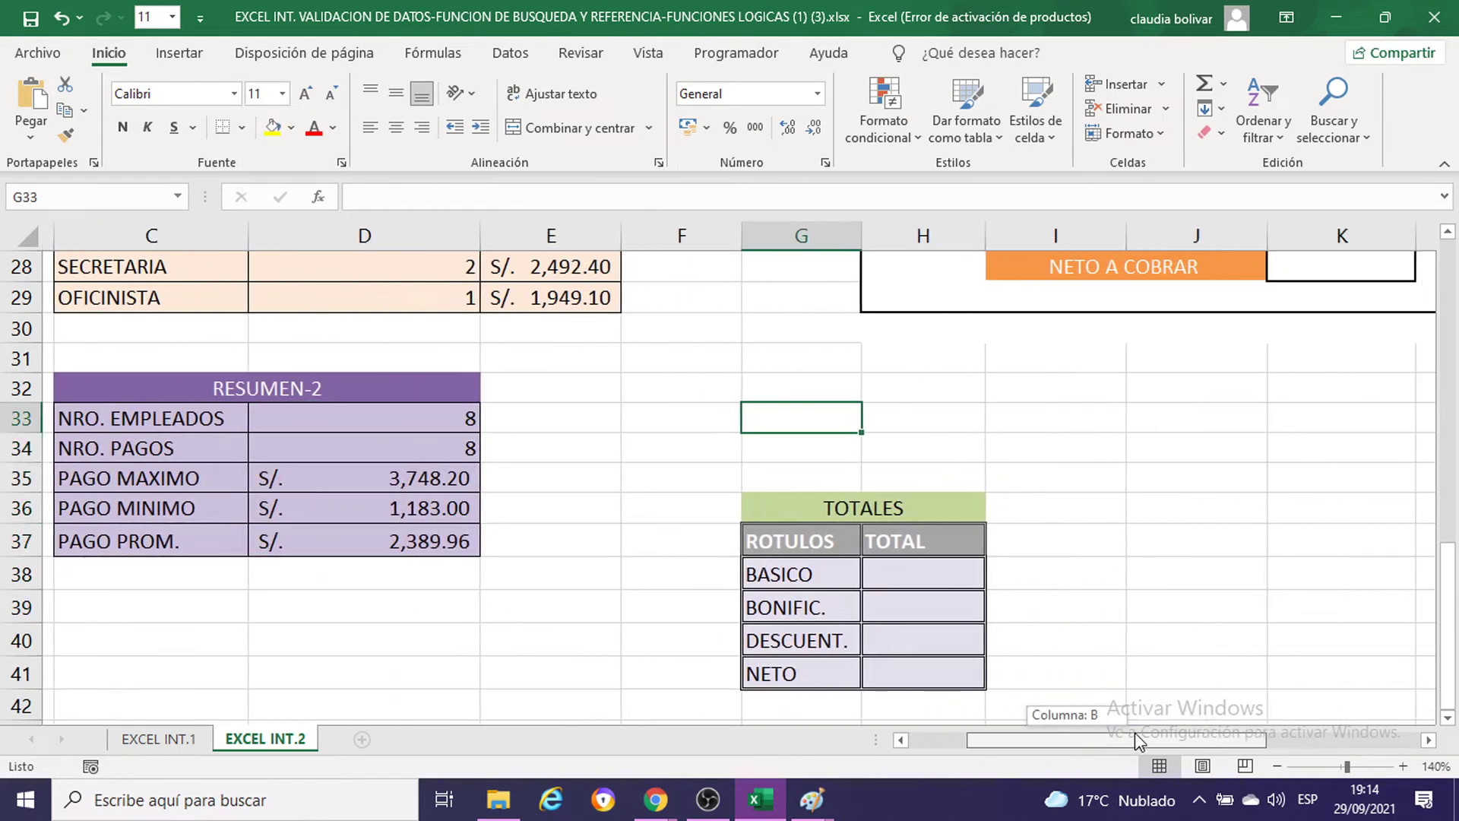
{"action": "left_click", "coordinate": [927, 578]}
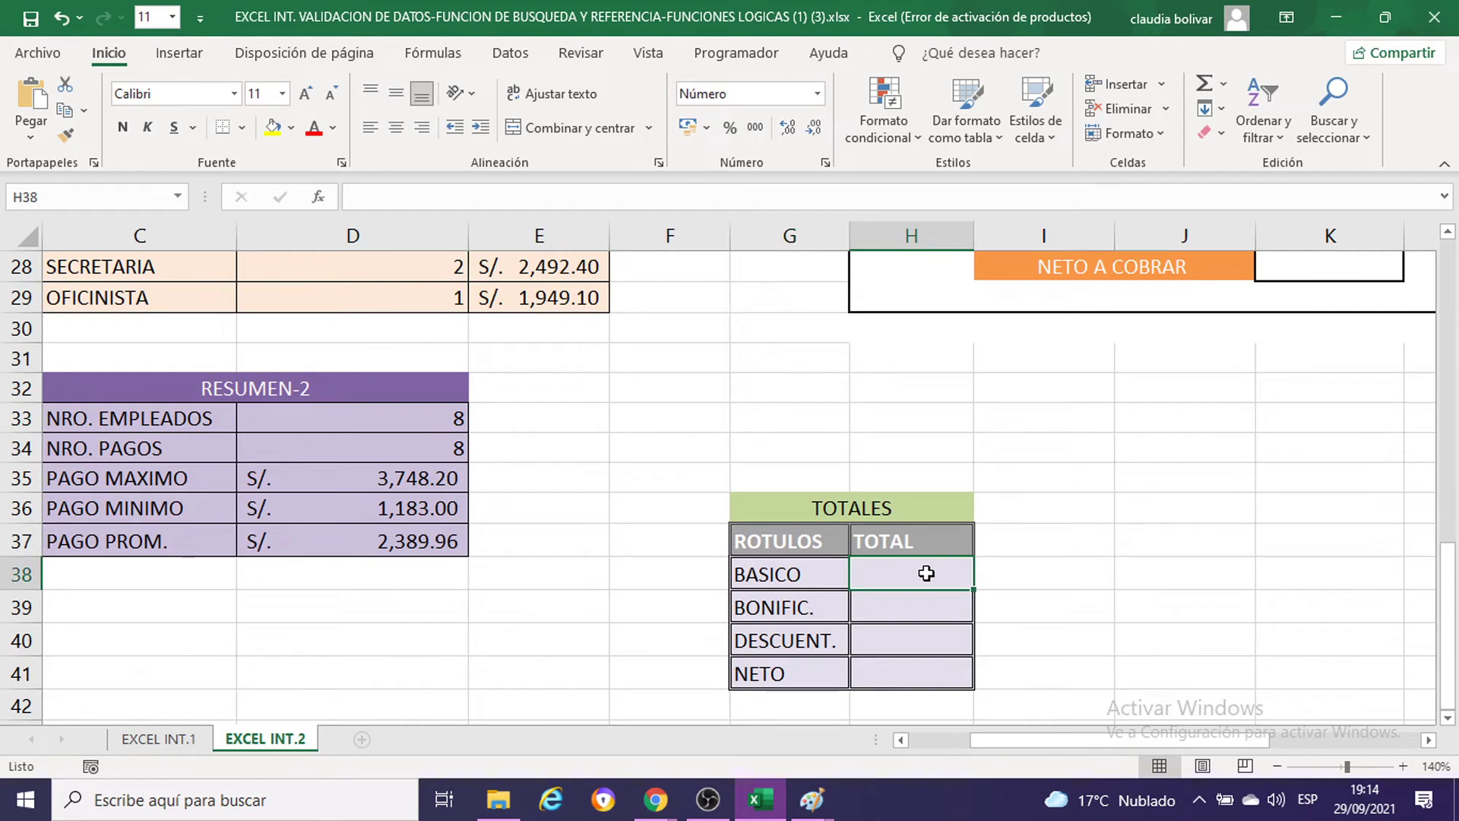
Step: Move from the TOTALES cells back up to the REM. BASICO column J6:J14
{"action": "left_click", "coordinate": [894, 605]}
{"action": "left_click", "coordinate": [893, 637]}
{"action": "left_click", "coordinate": [901, 666]}
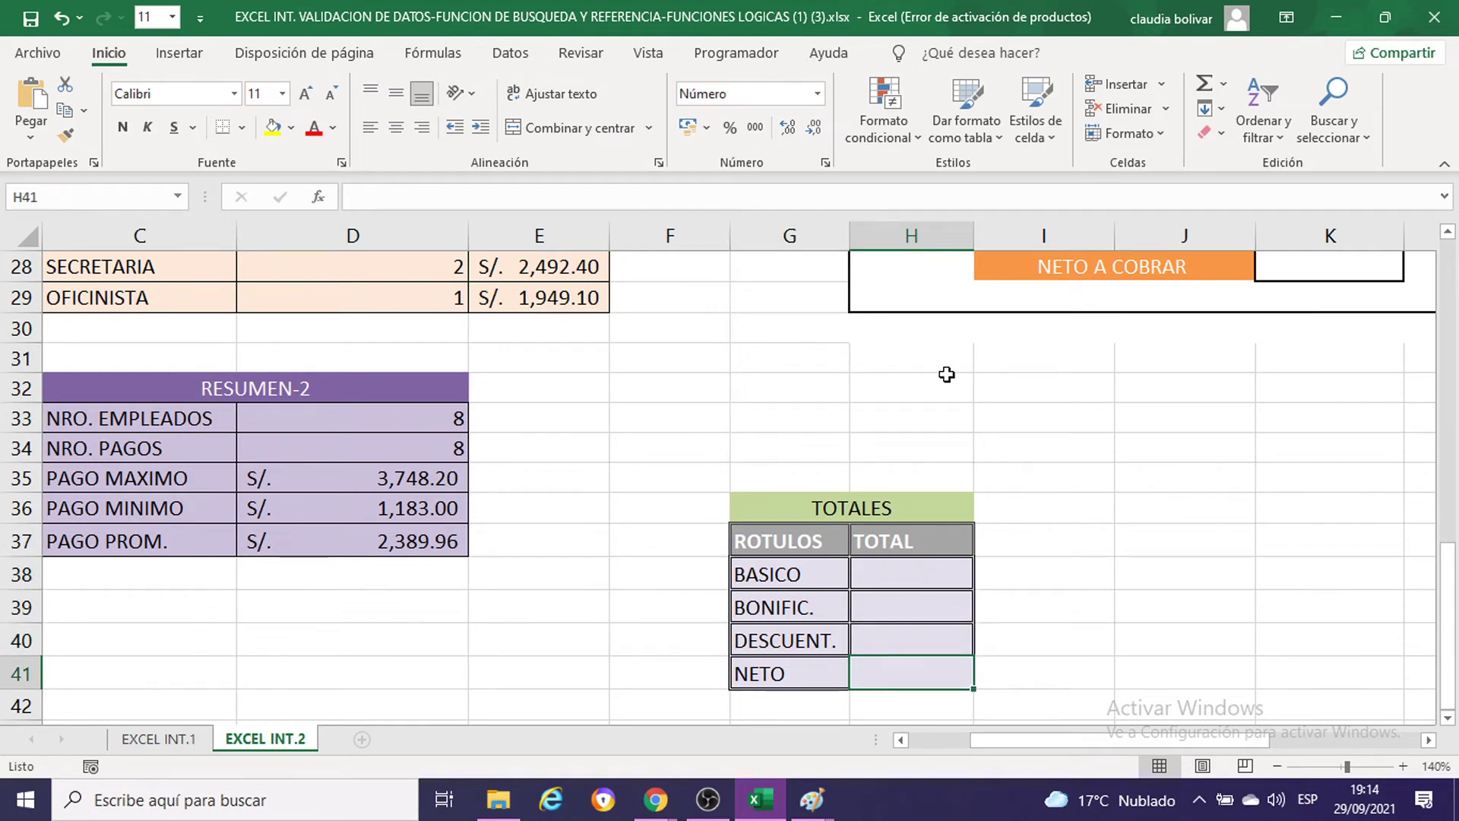
{"action": "scroll", "coordinate": [946, 374], "scroll_direction": "up", "scroll_amount": 4}
{"action": "scroll", "coordinate": [946, 374], "scroll_direction": "up", "scroll_amount": 2}
{"action": "scroll", "coordinate": [946, 374], "scroll_direction": "up", "scroll_amount": 1}
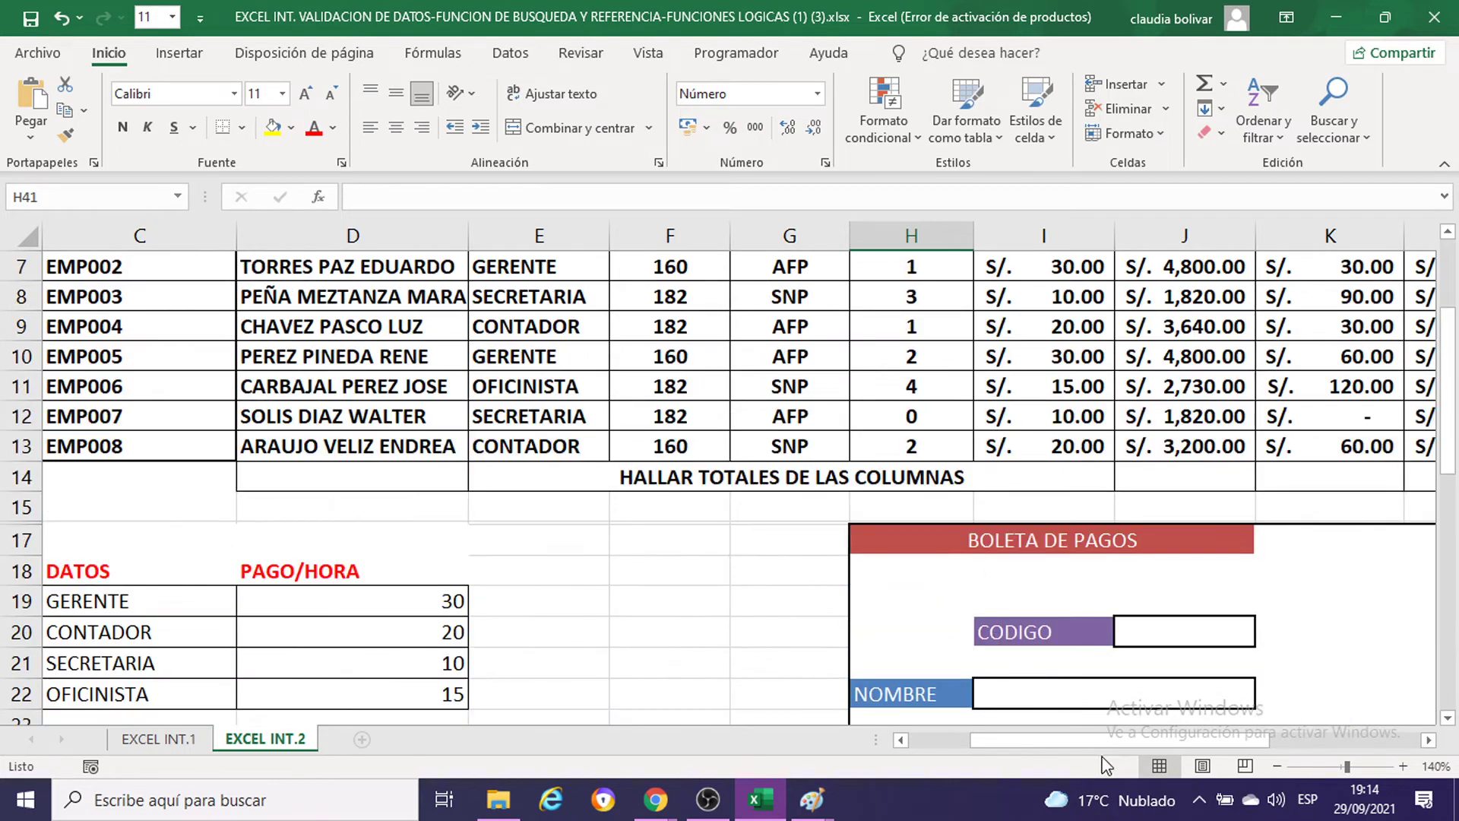
{"action": "left_click_drag", "start_coordinate": [1109, 739], "coordinate": [1169, 739]}
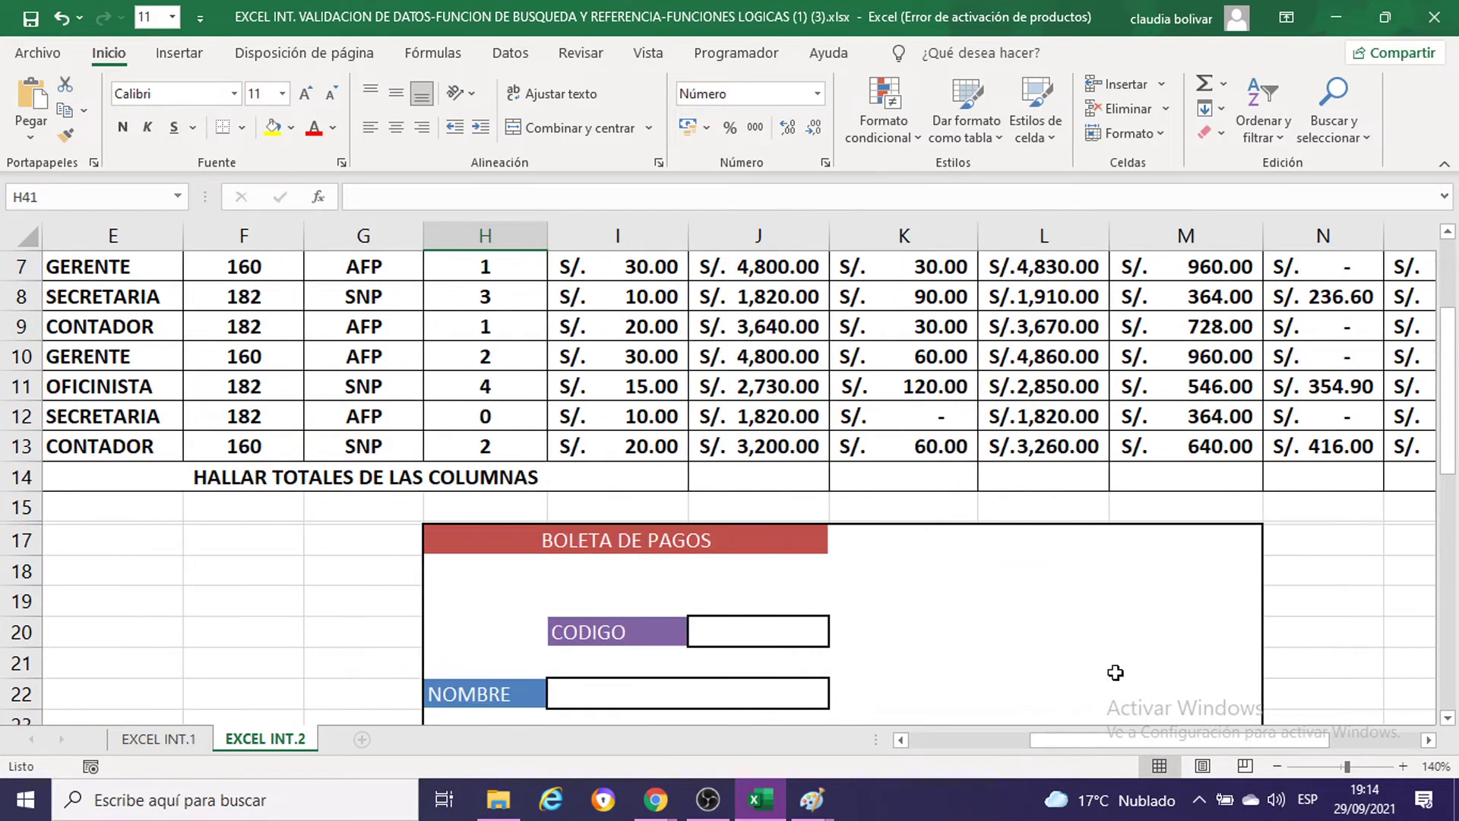
{"action": "scroll", "coordinate": [1083, 584], "scroll_direction": "up", "scroll_amount": 2}
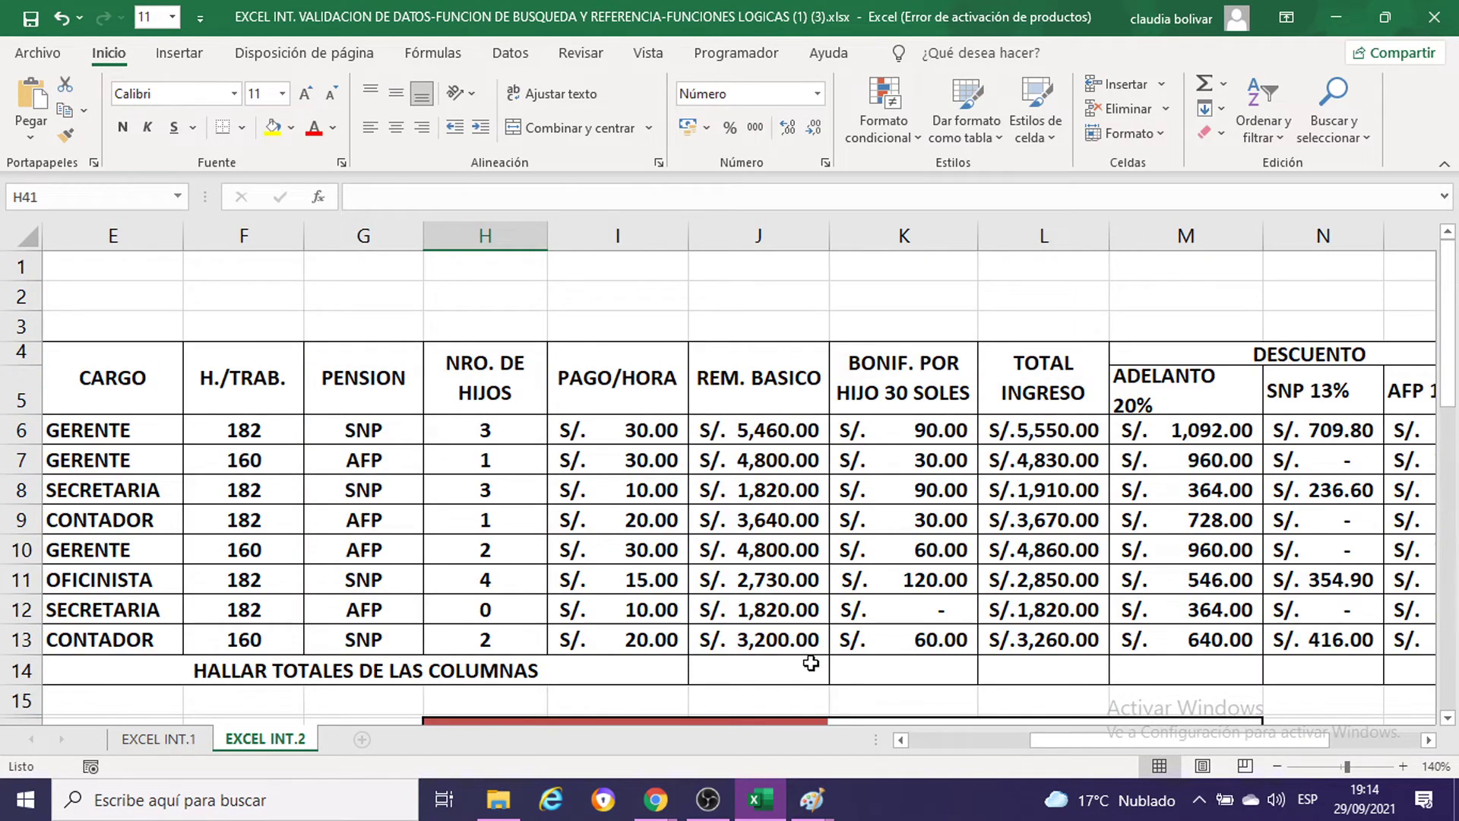
{"action": "left_click_drag", "start_coordinate": [760, 431], "coordinate": [772, 676]}
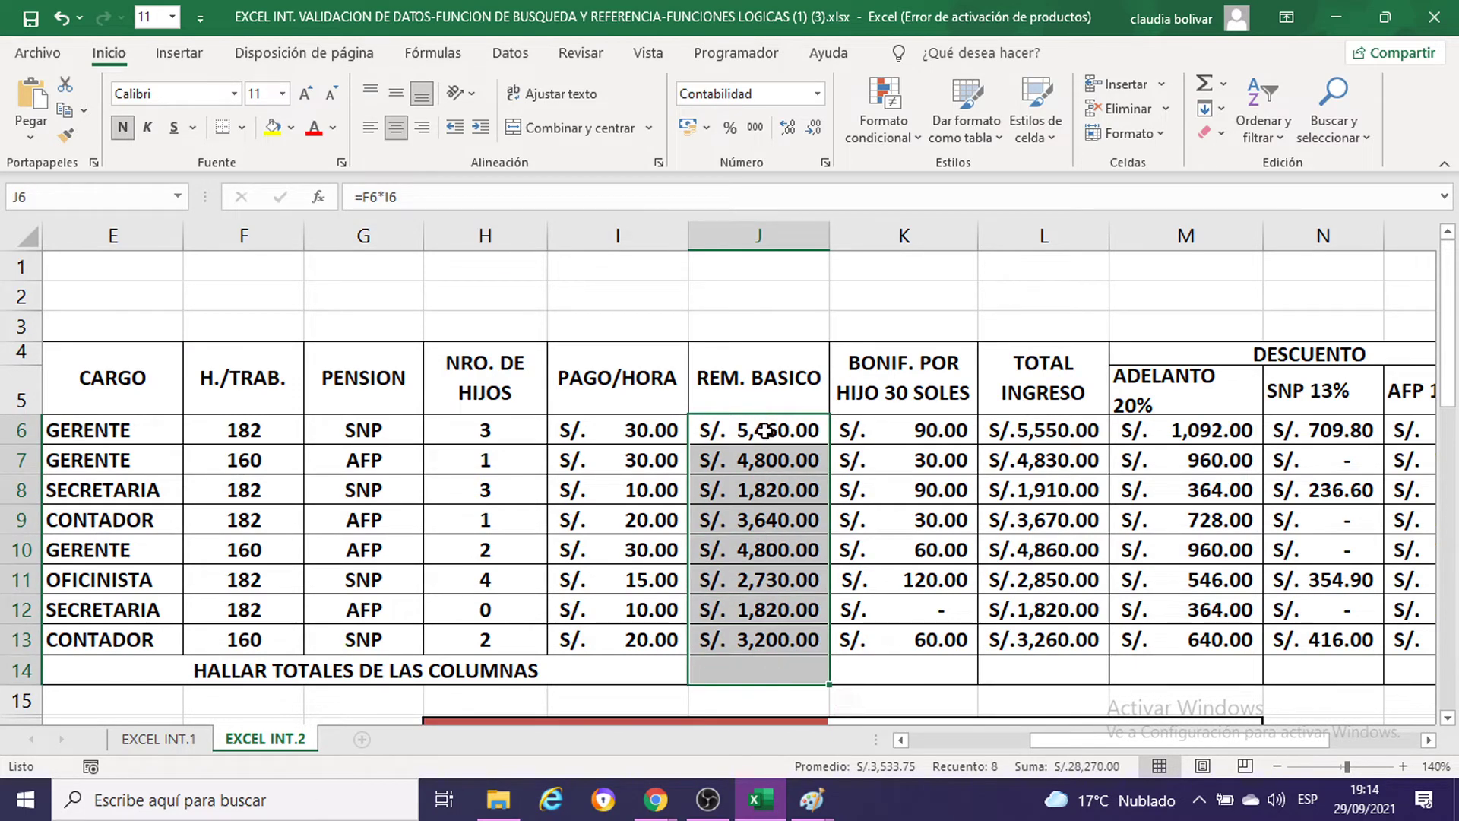
{"action": "scroll", "coordinate": [765, 431], "scroll_direction": "down", "scroll_amount": 1}
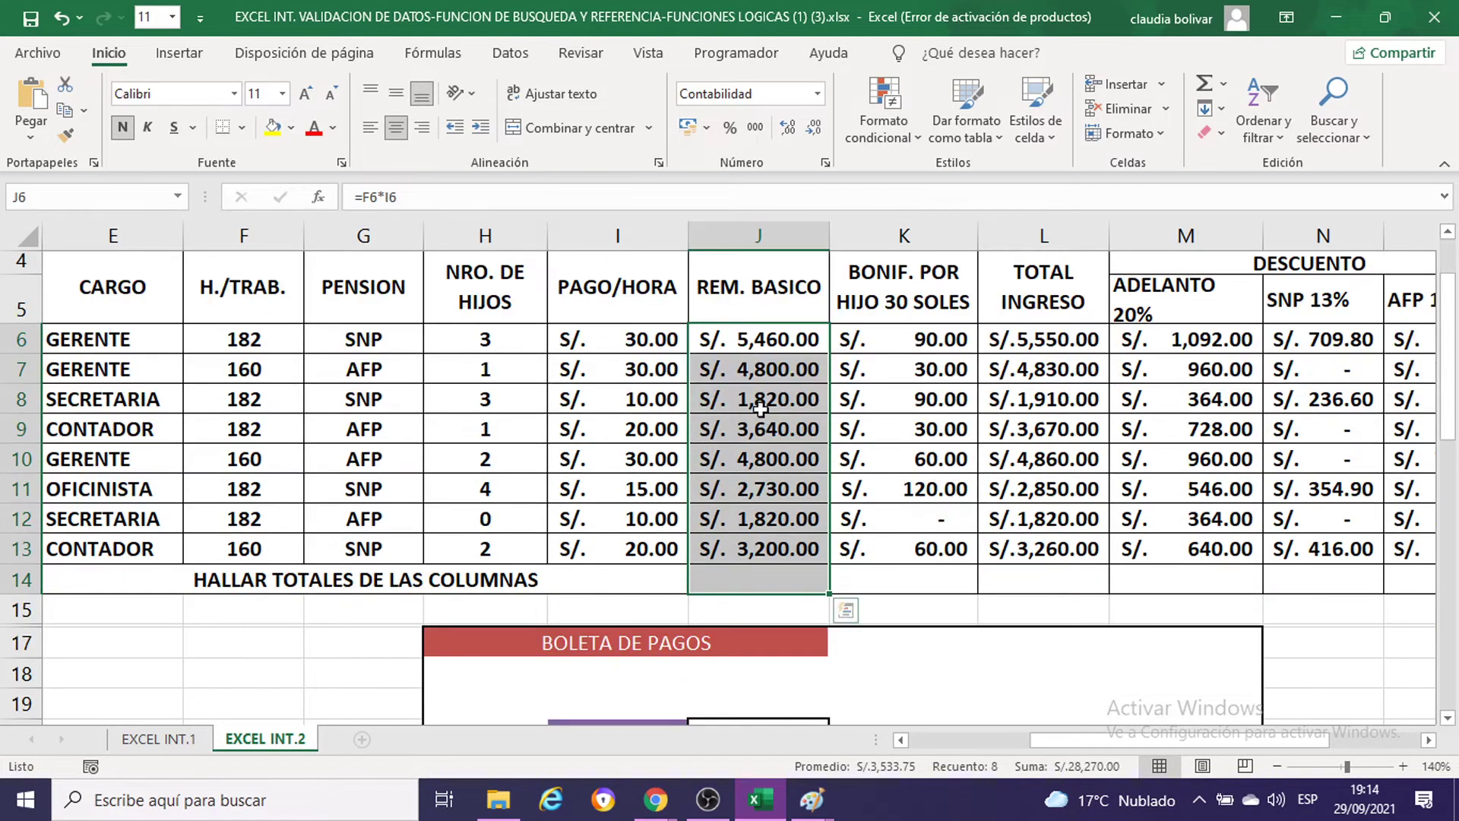
Step: AutoSum the REM. BASICO values J6:J13 into J14
{"action": "left_click", "coordinate": [724, 336]}
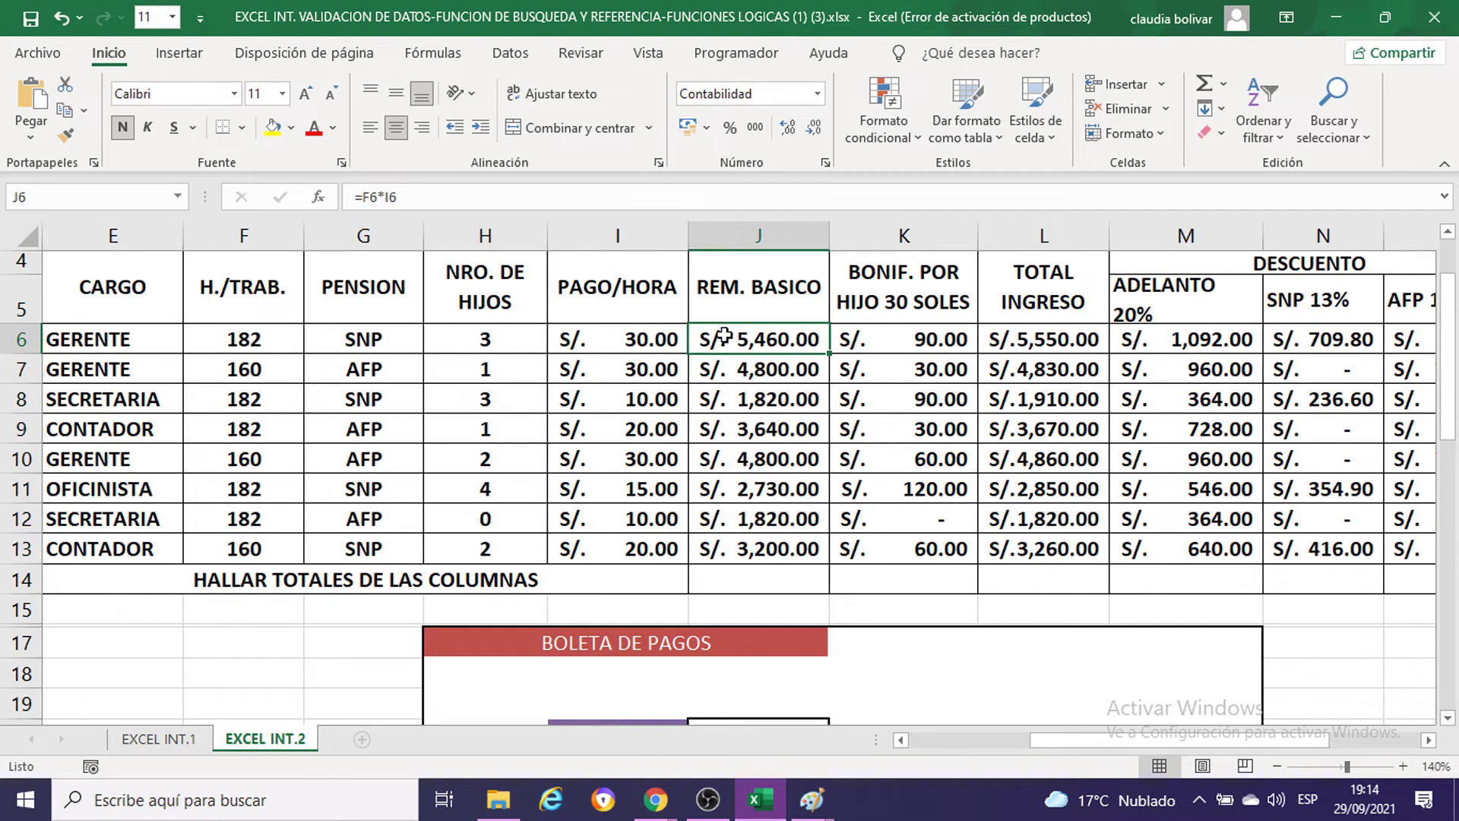
{"action": "left_click_drag", "start_coordinate": [724, 335], "coordinate": [771, 574]}
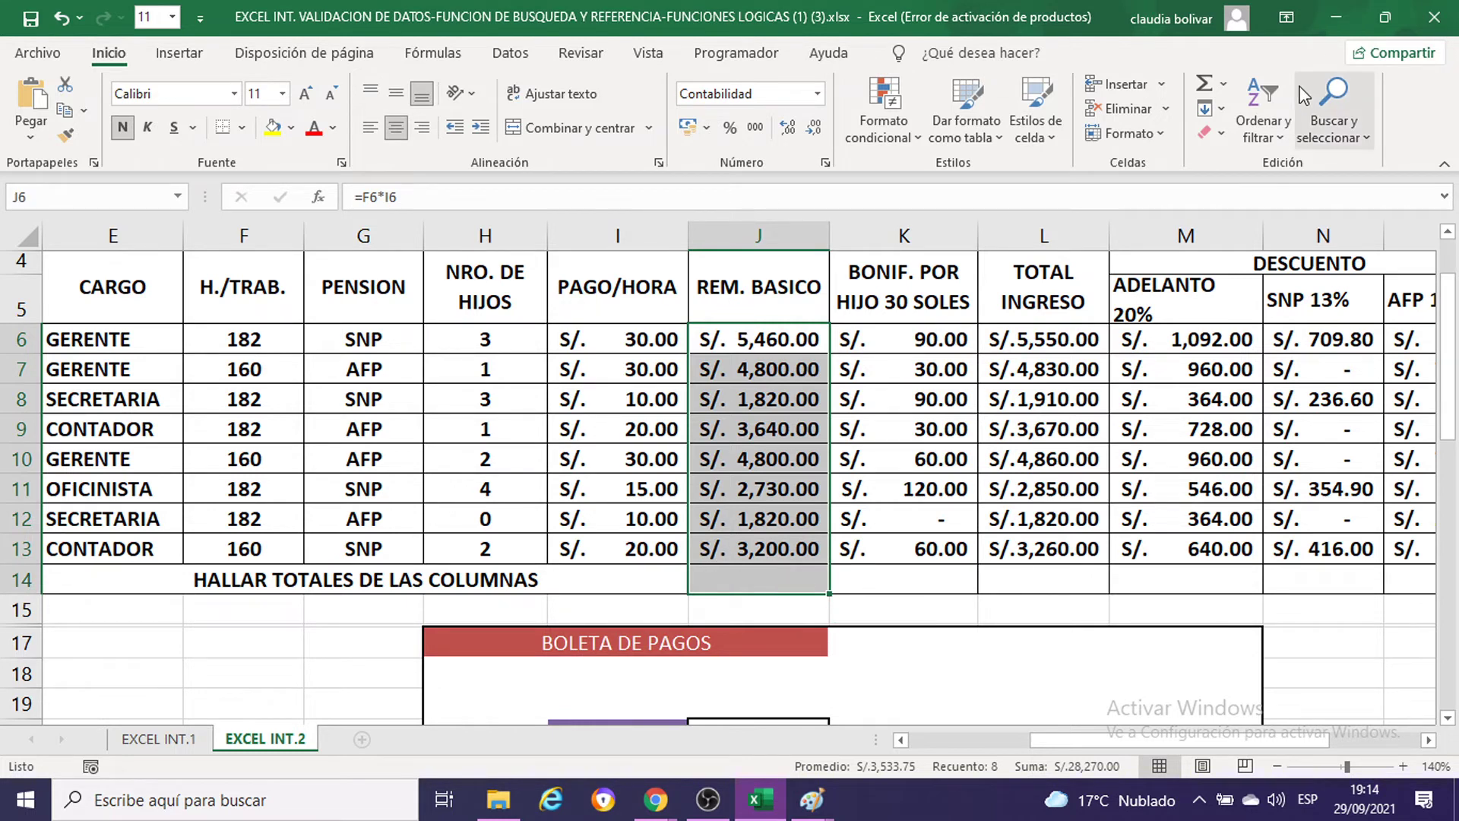
{"action": "left_click", "coordinate": [1222, 84]}
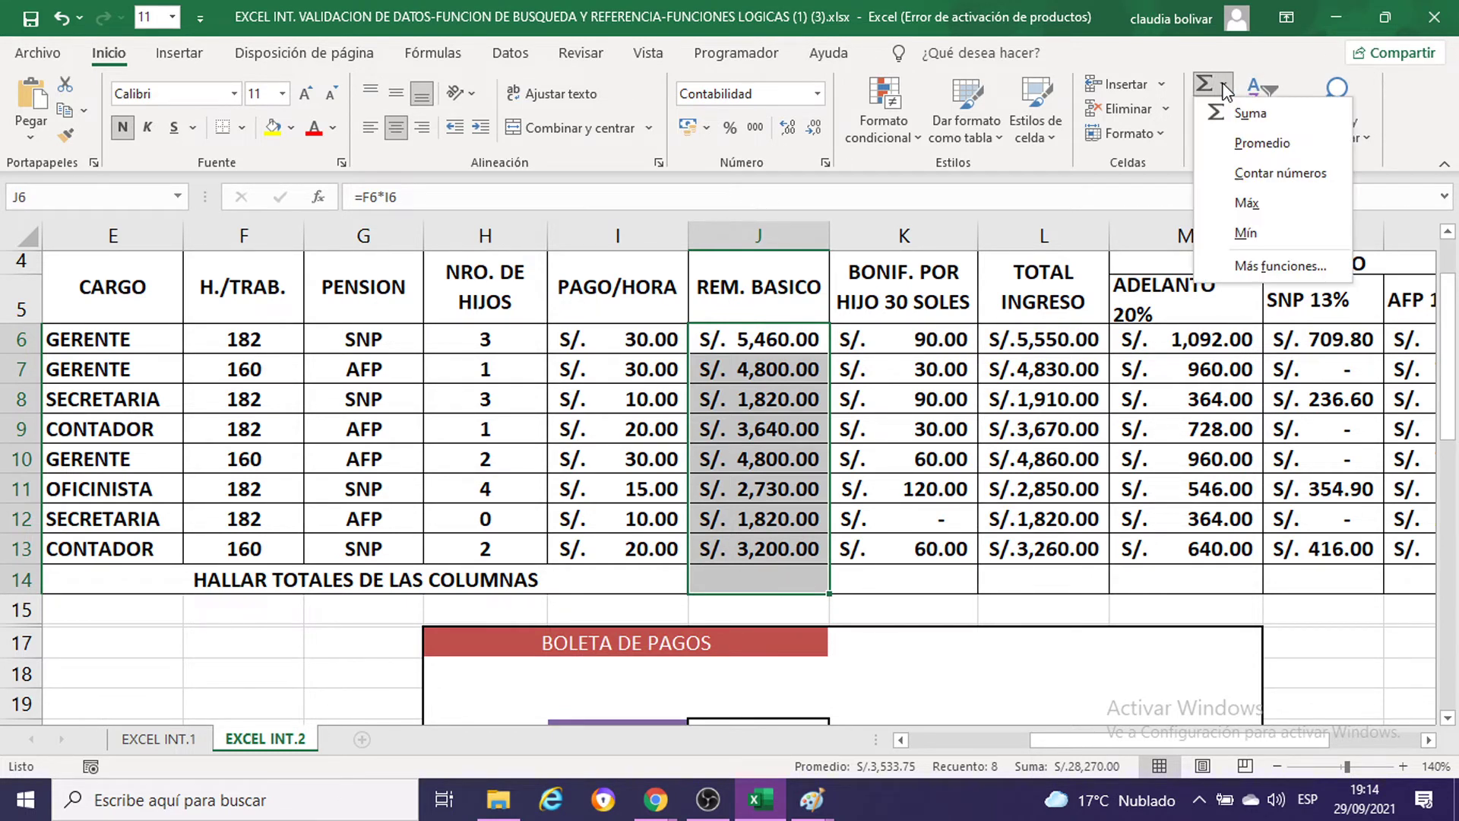
{"action": "left_click", "coordinate": [1251, 117]}
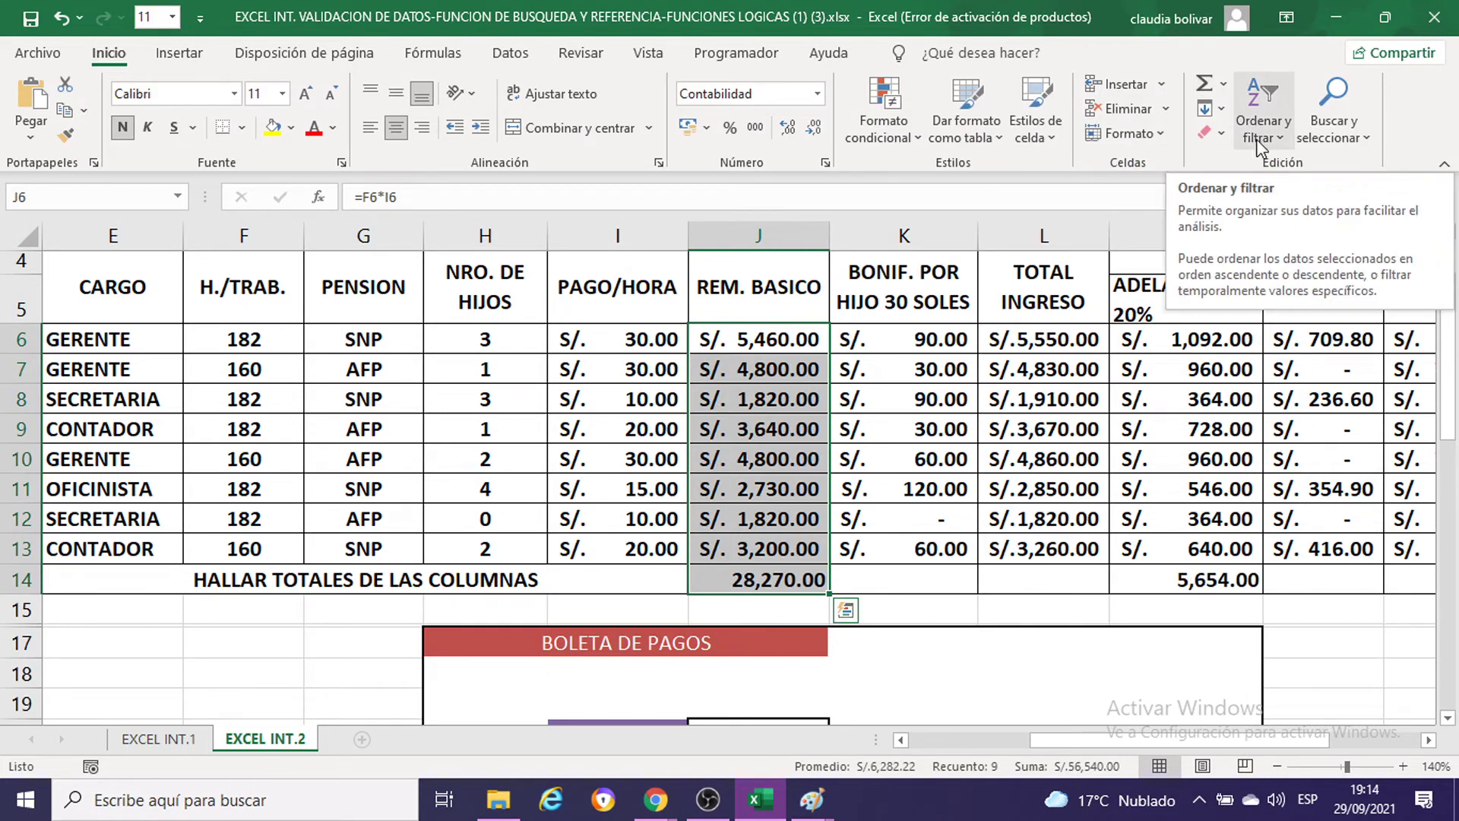
Step: Copy the J14 SUM formula across row 14 toward the TOTAL column
{"action": "left_click", "coordinate": [796, 580]}
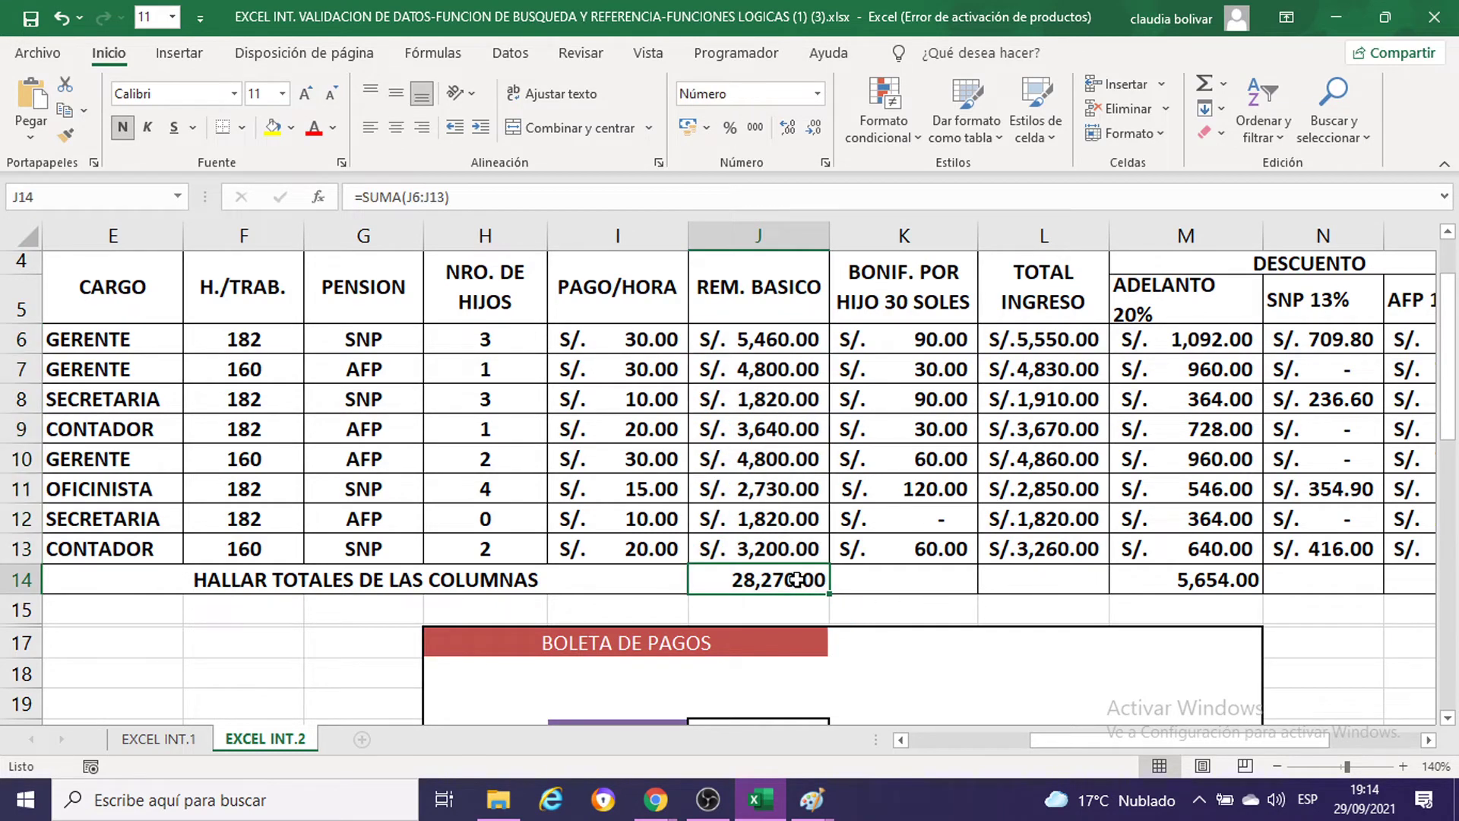
{"action": "scroll", "coordinate": [799, 574], "scroll_direction": "down", "scroll_amount": 2}
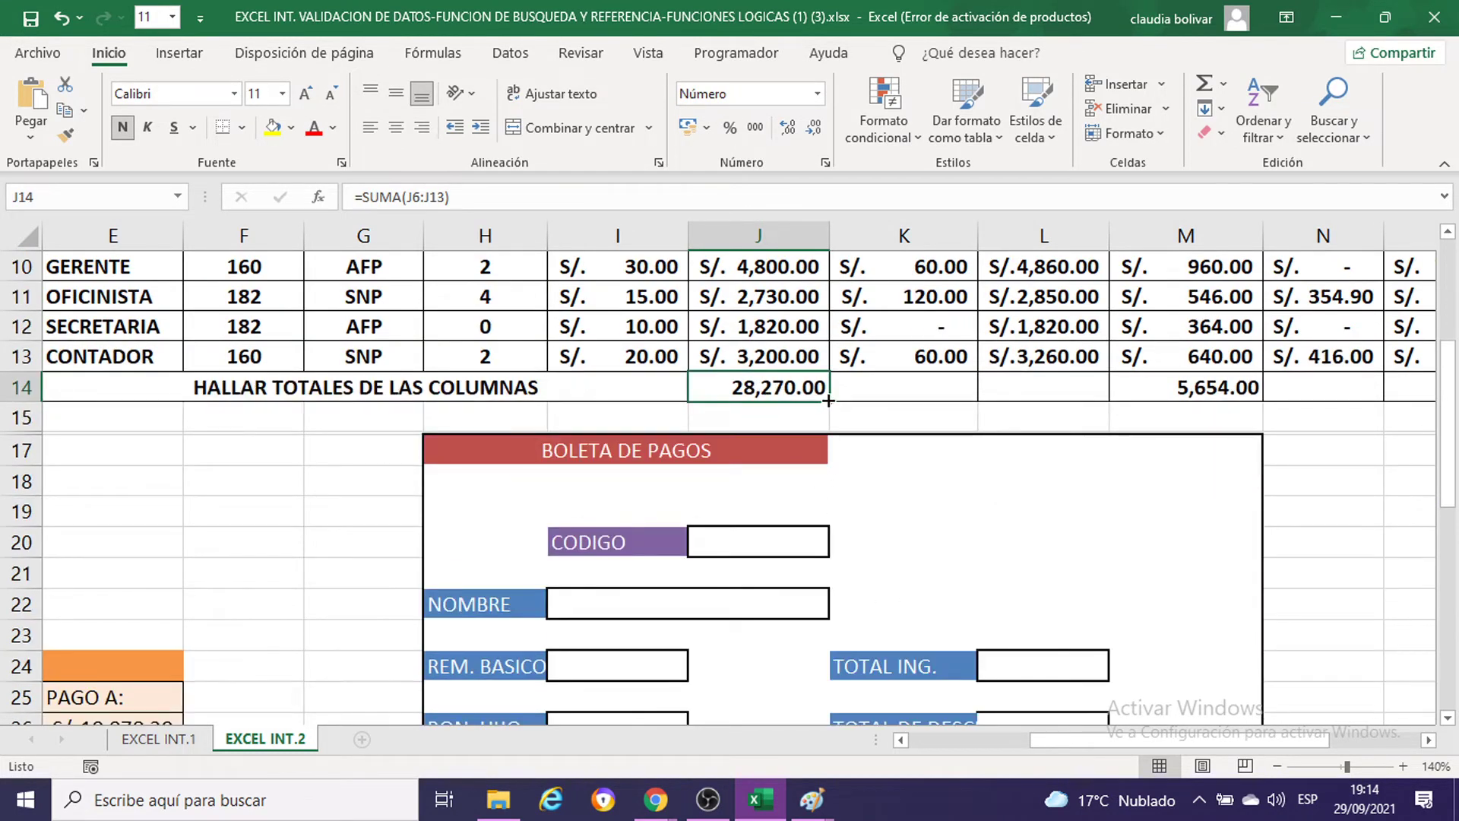
{"action": "mouse_move", "coordinate": [829, 401]}
{"action": "left_mouse_down"}
{"action": "mouse_move", "coordinate": [1059, 405]}
{"action": "mouse_move", "coordinate": [1194, 367]}
{"action": "mouse_move", "coordinate": [1197, 383]}
{"action": "left_mouse_up"}
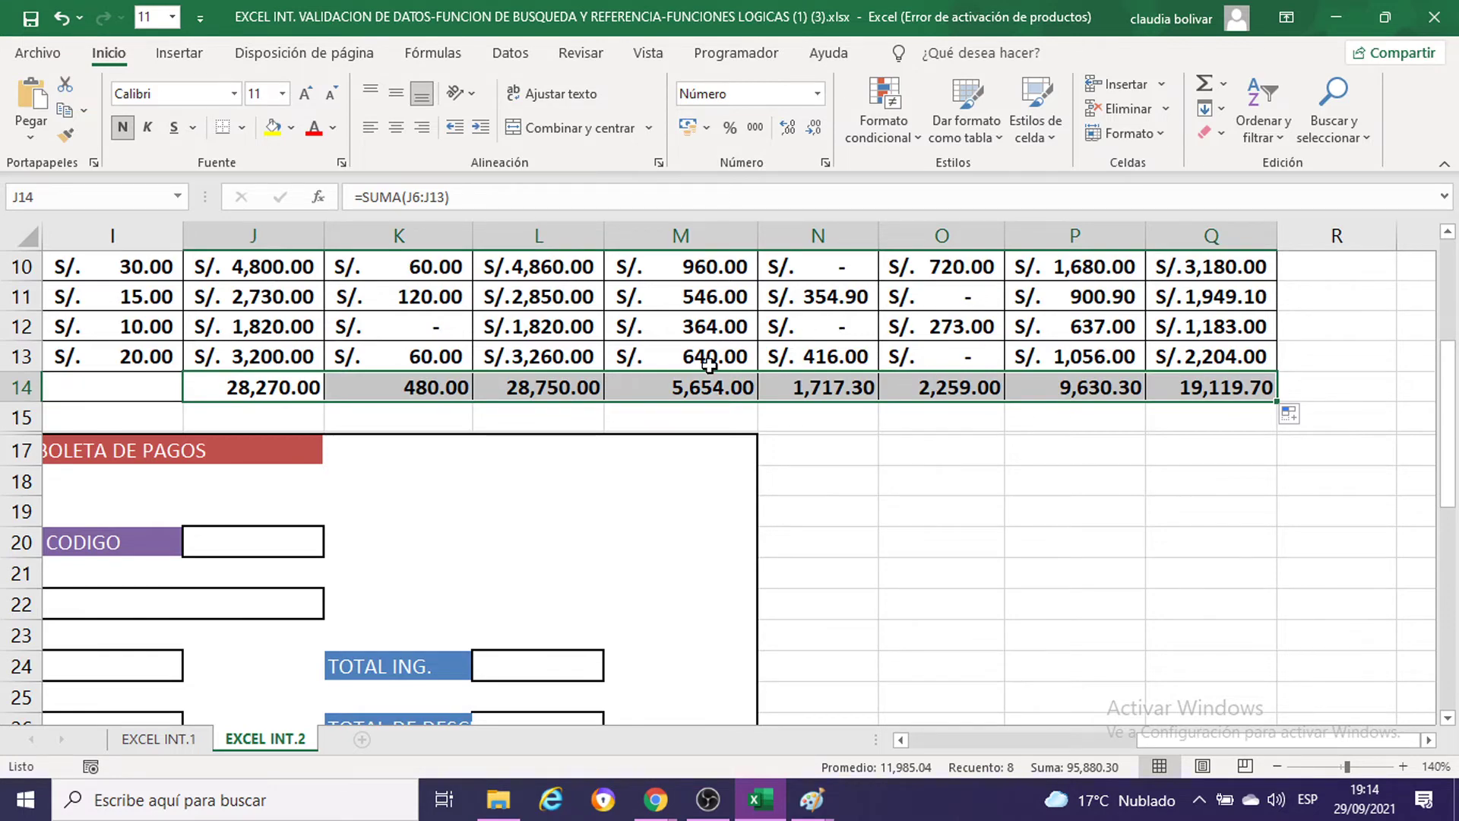
{"action": "scroll", "coordinate": [714, 355], "scroll_direction": "up", "scroll_amount": 2}
{"action": "scroll", "coordinate": [722, 350], "scroll_direction": "up", "scroll_amount": 1}
{"action": "scroll", "coordinate": [723, 347], "scroll_direction": "down", "scroll_amount": 3}
Step: Undo the previous totals and AutoSum REM. BASICO into J14 again
{"action": "key", "text": "ctrl+z"}
{"action": "key", "text": "ctrl+z"}
{"action": "key", "text": "ctrl+z"}
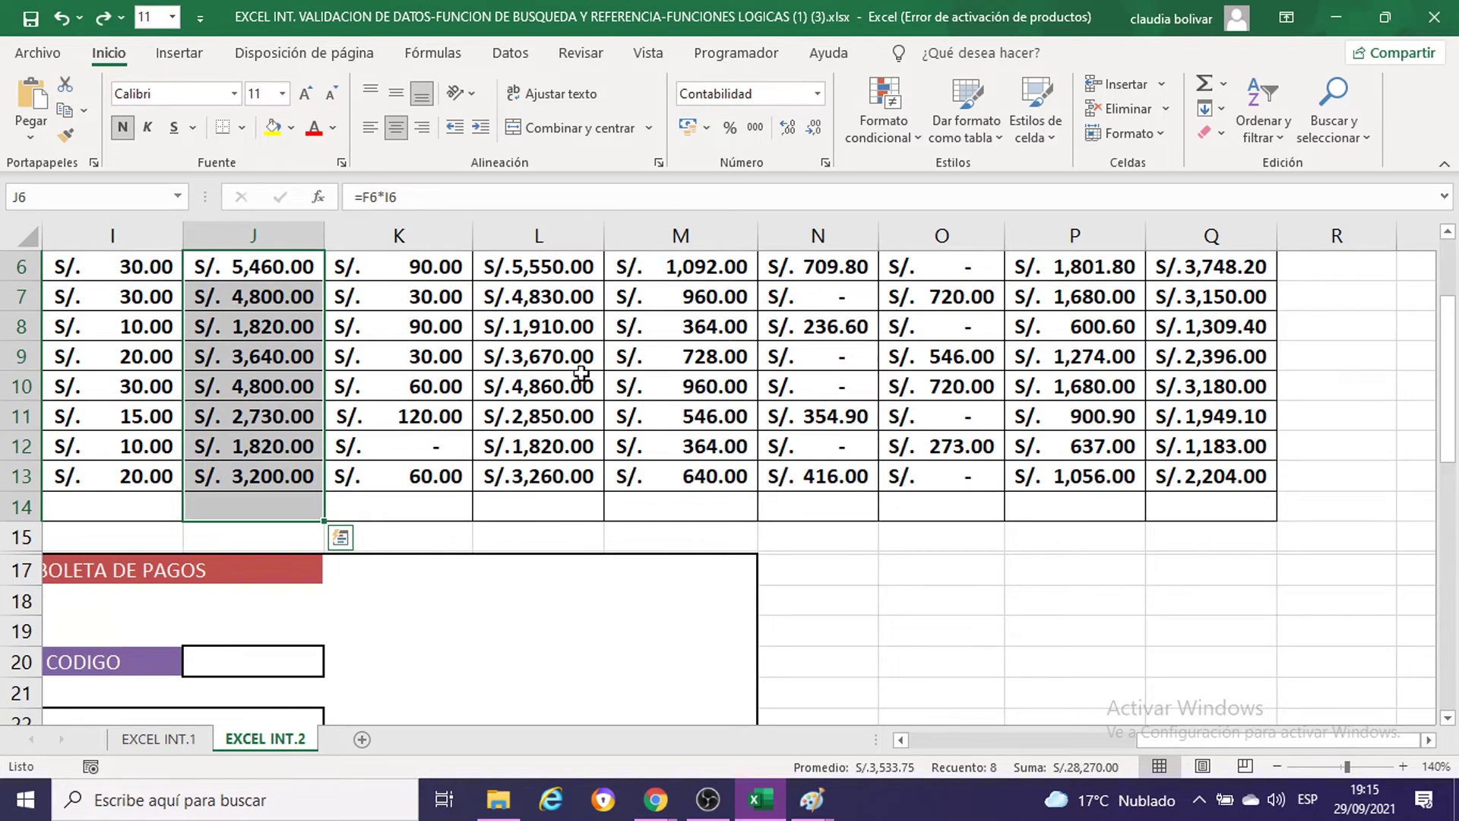
{"action": "scroll", "coordinate": [582, 373], "scroll_direction": "up", "scroll_amount": 1}
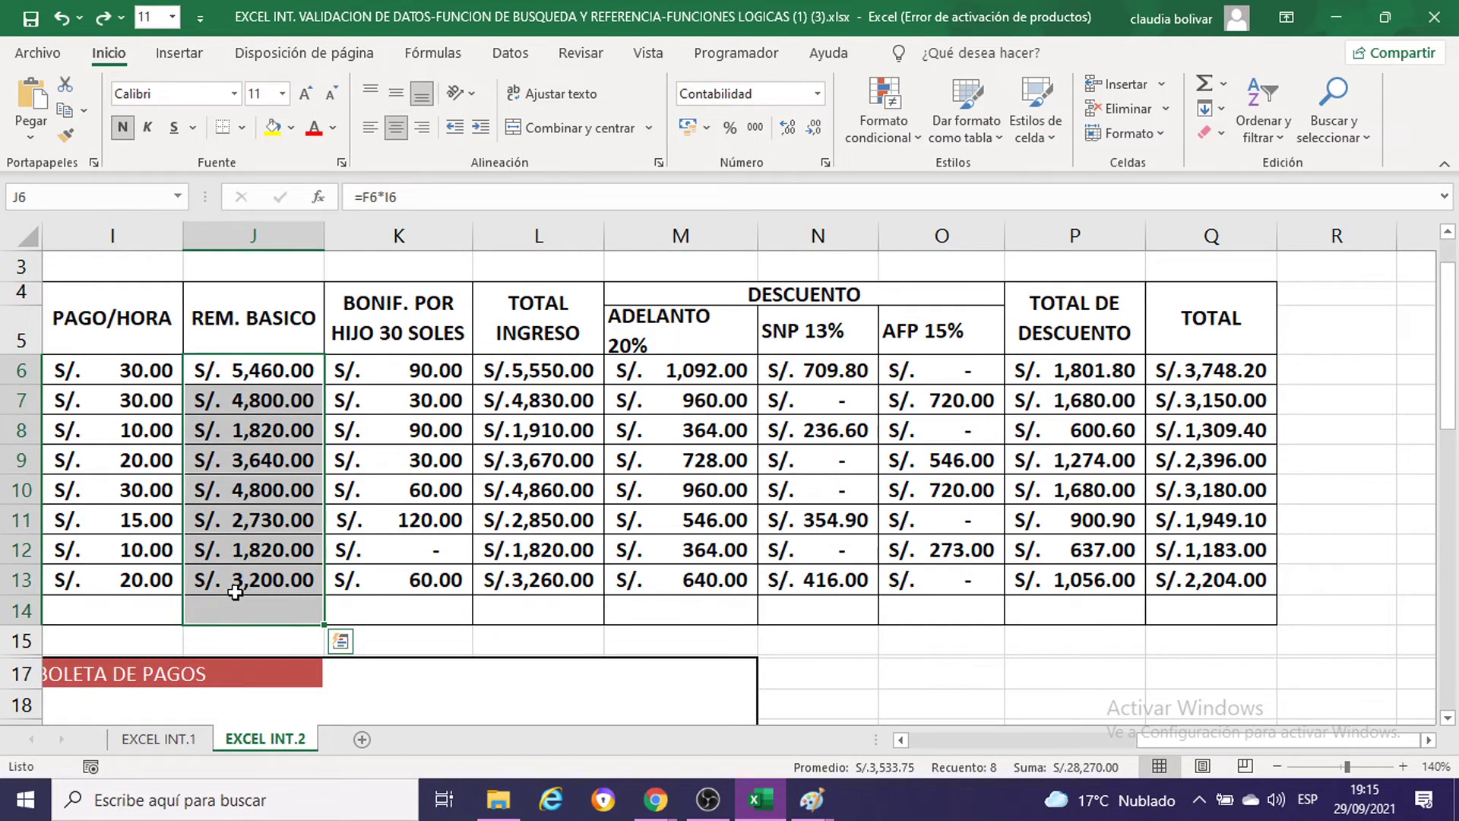
{"action": "scroll", "coordinate": [248, 568], "scroll_direction": "down", "scroll_amount": 1}
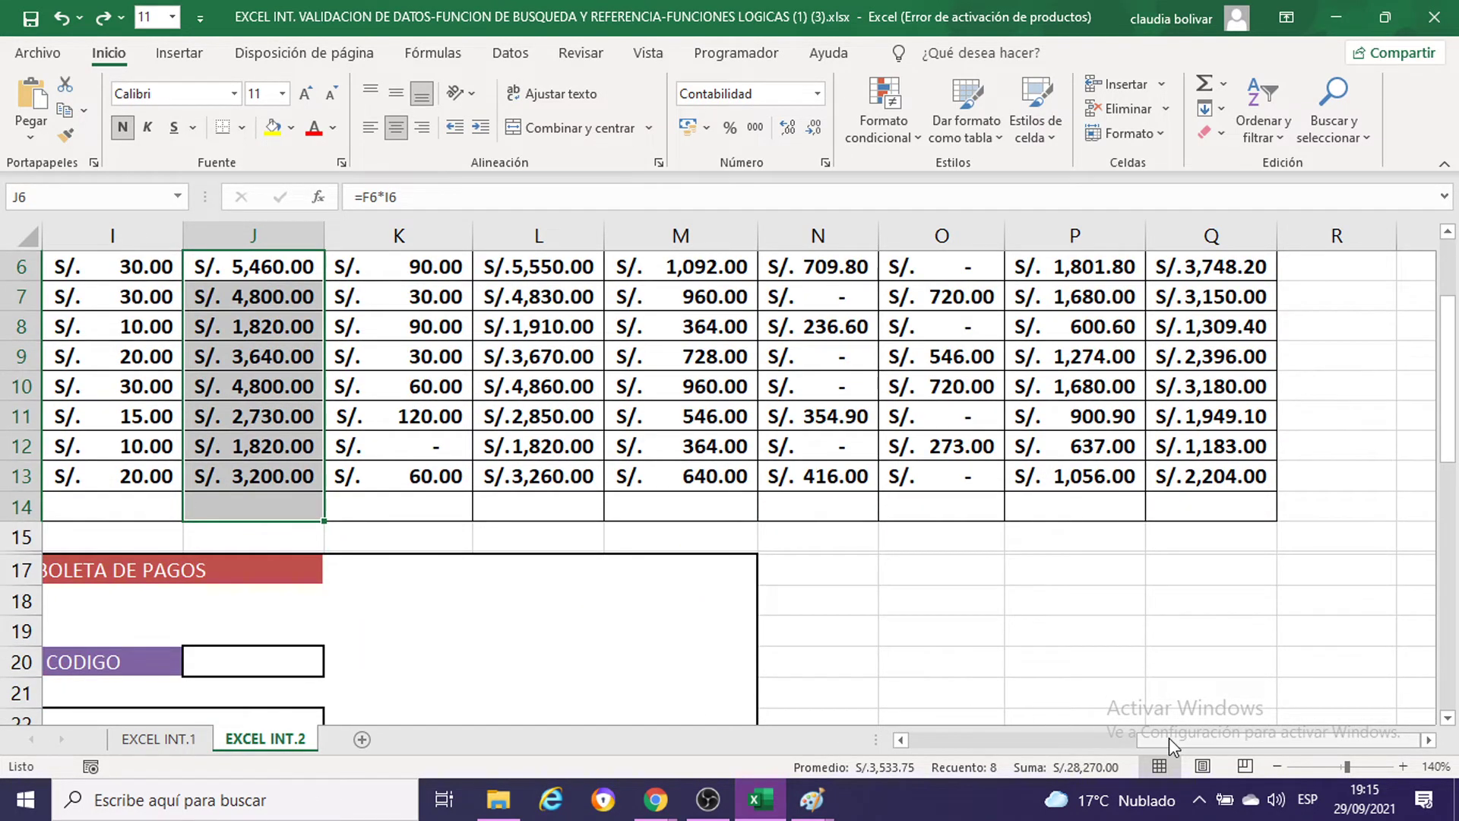
{"action": "left_click_drag", "start_coordinate": [1169, 739], "coordinate": [1140, 742]}
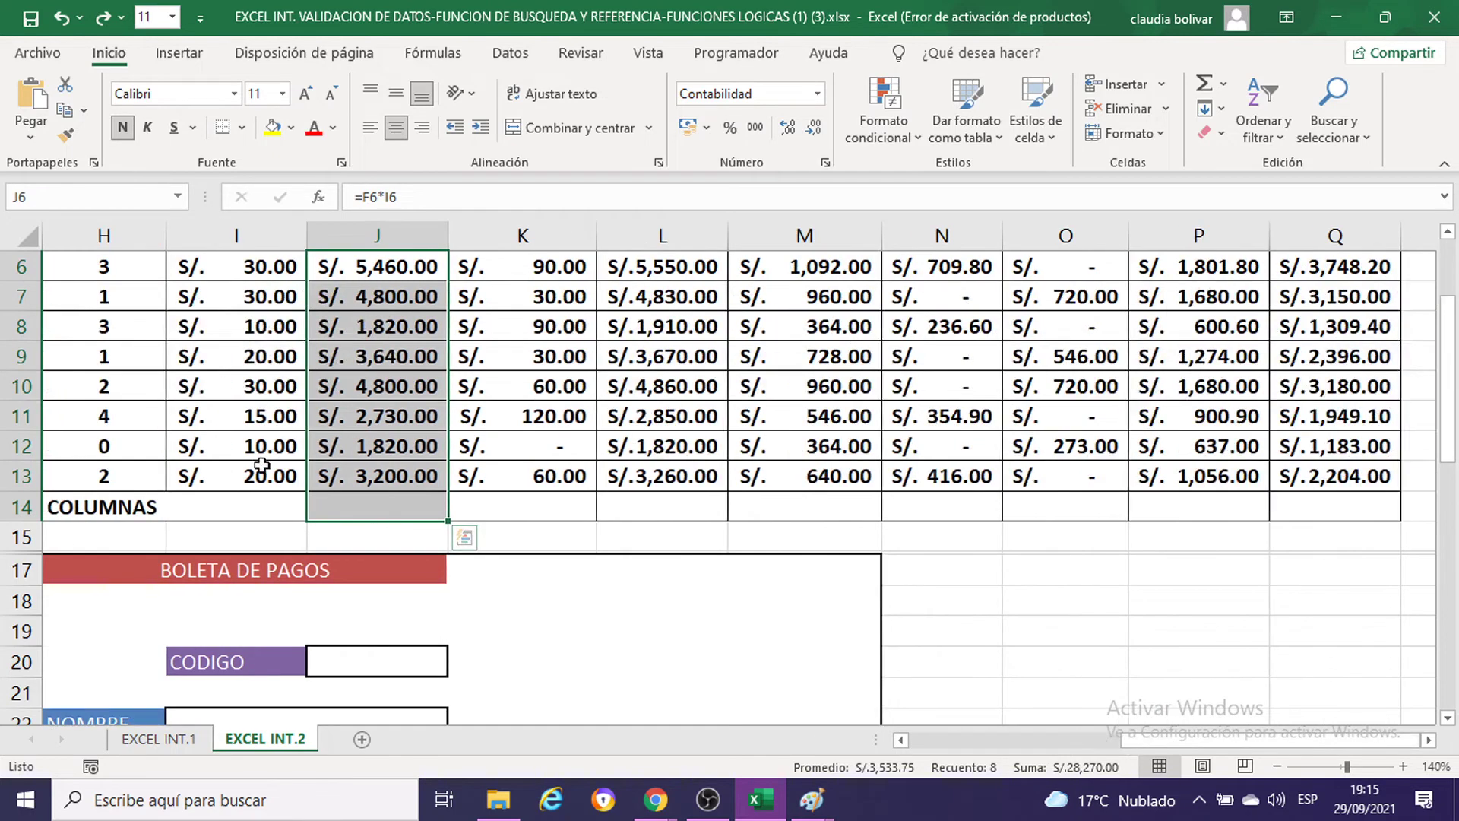
{"action": "scroll", "coordinate": [420, 452], "scroll_direction": "up", "scroll_amount": 1}
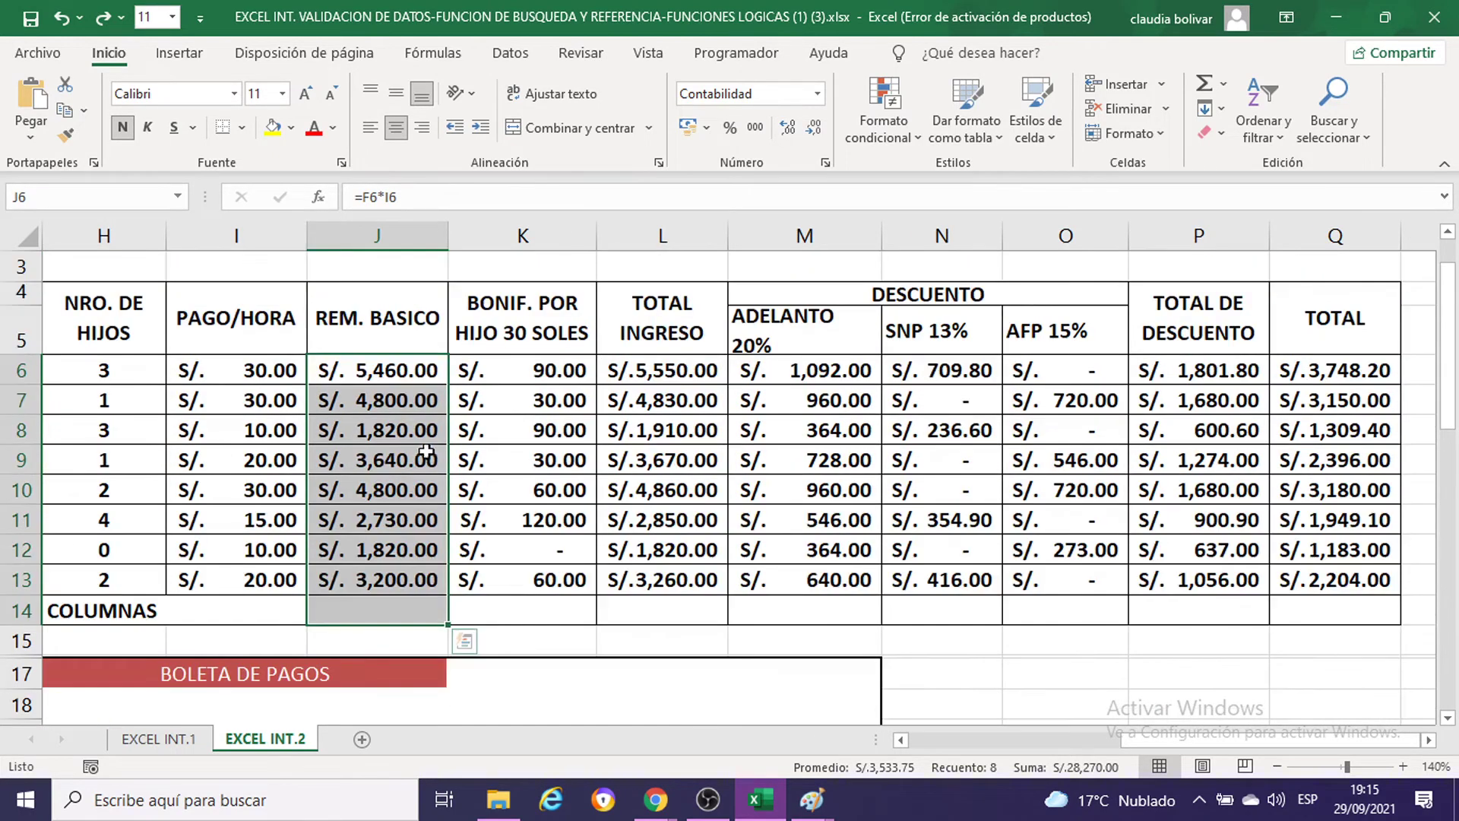
{"action": "left_click", "coordinate": [1223, 84]}
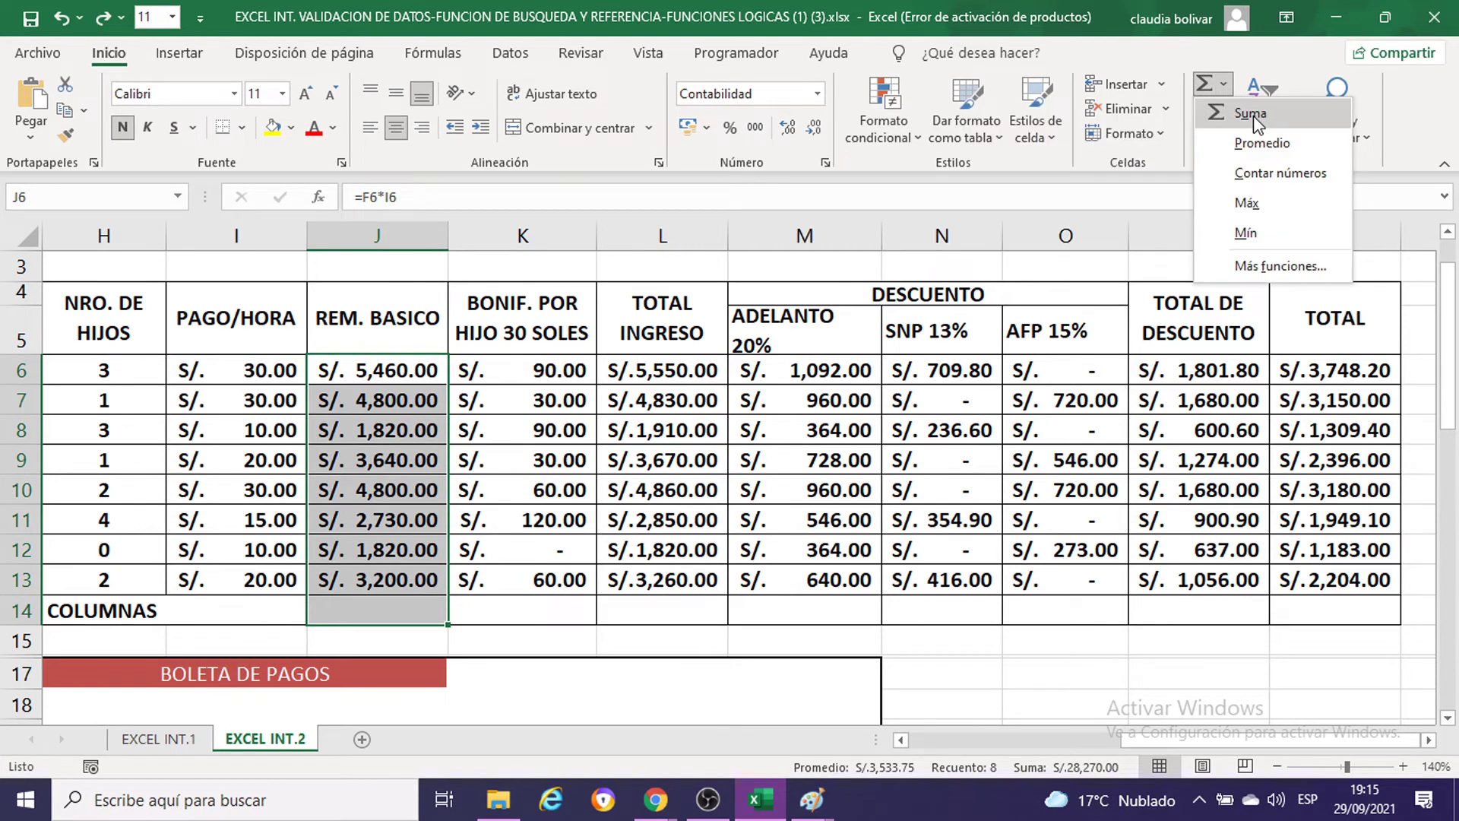
{"action": "left_click", "coordinate": [1252, 116]}
Step: Copy the J14 sum formula along row 14 through column Q
{"action": "left_click", "coordinate": [385, 609]}
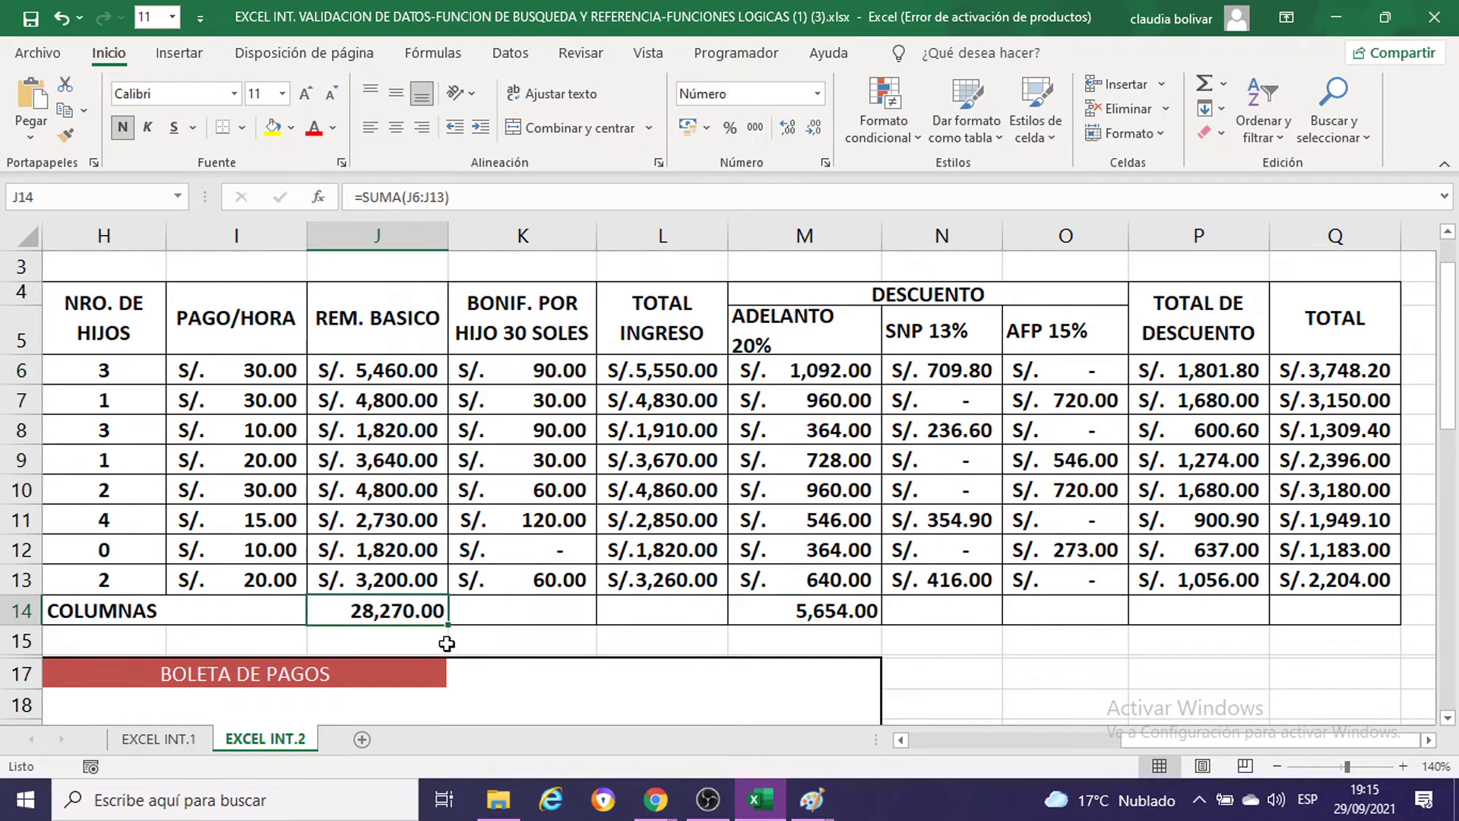
{"action": "left_click_drag", "start_coordinate": [451, 624], "coordinate": [968, 614]}
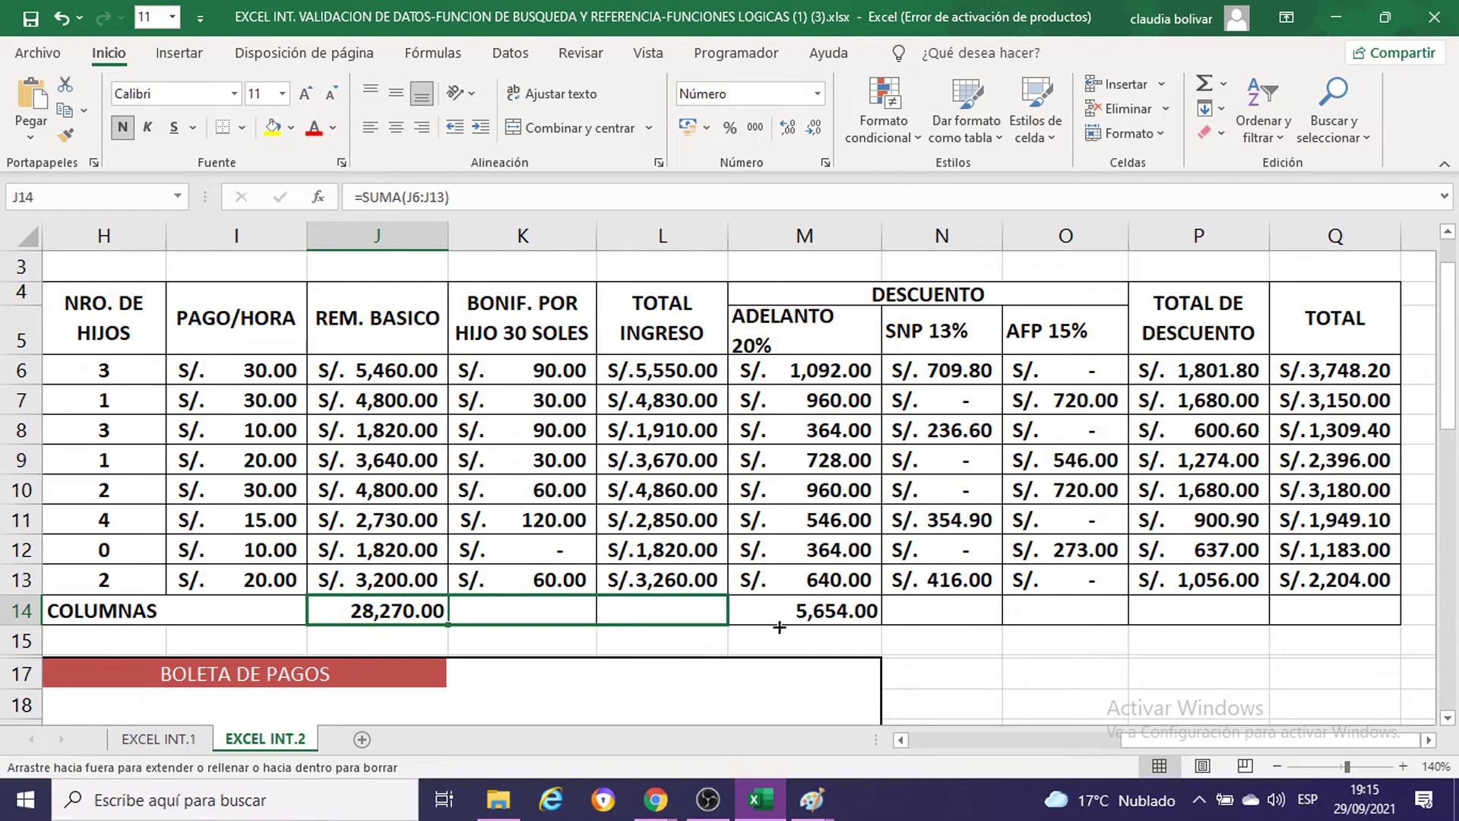
{"action": "mouse_move", "coordinate": [1055, 606]}
{"action": "left_mouse_down"}
{"action": "mouse_move", "coordinate": [1177, 629]}
{"action": "mouse_move", "coordinate": [1377, 605]}
{"action": "left_mouse_up"}
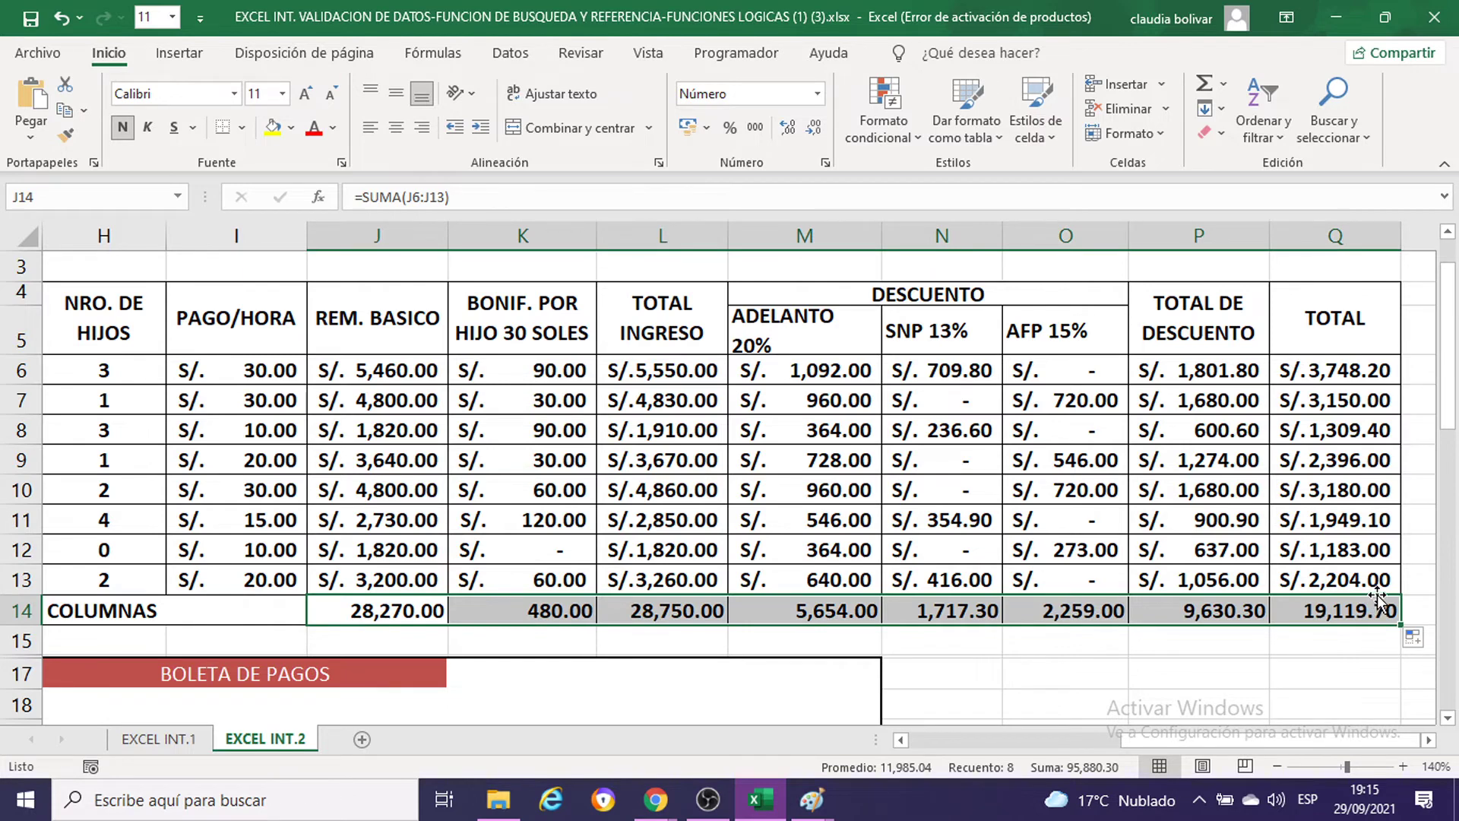
Step: Format the row 14 totals as S/. accounting and check the O14 formula
{"action": "left_click", "coordinate": [707, 127]}
{"action": "left_click", "coordinate": [734, 159]}
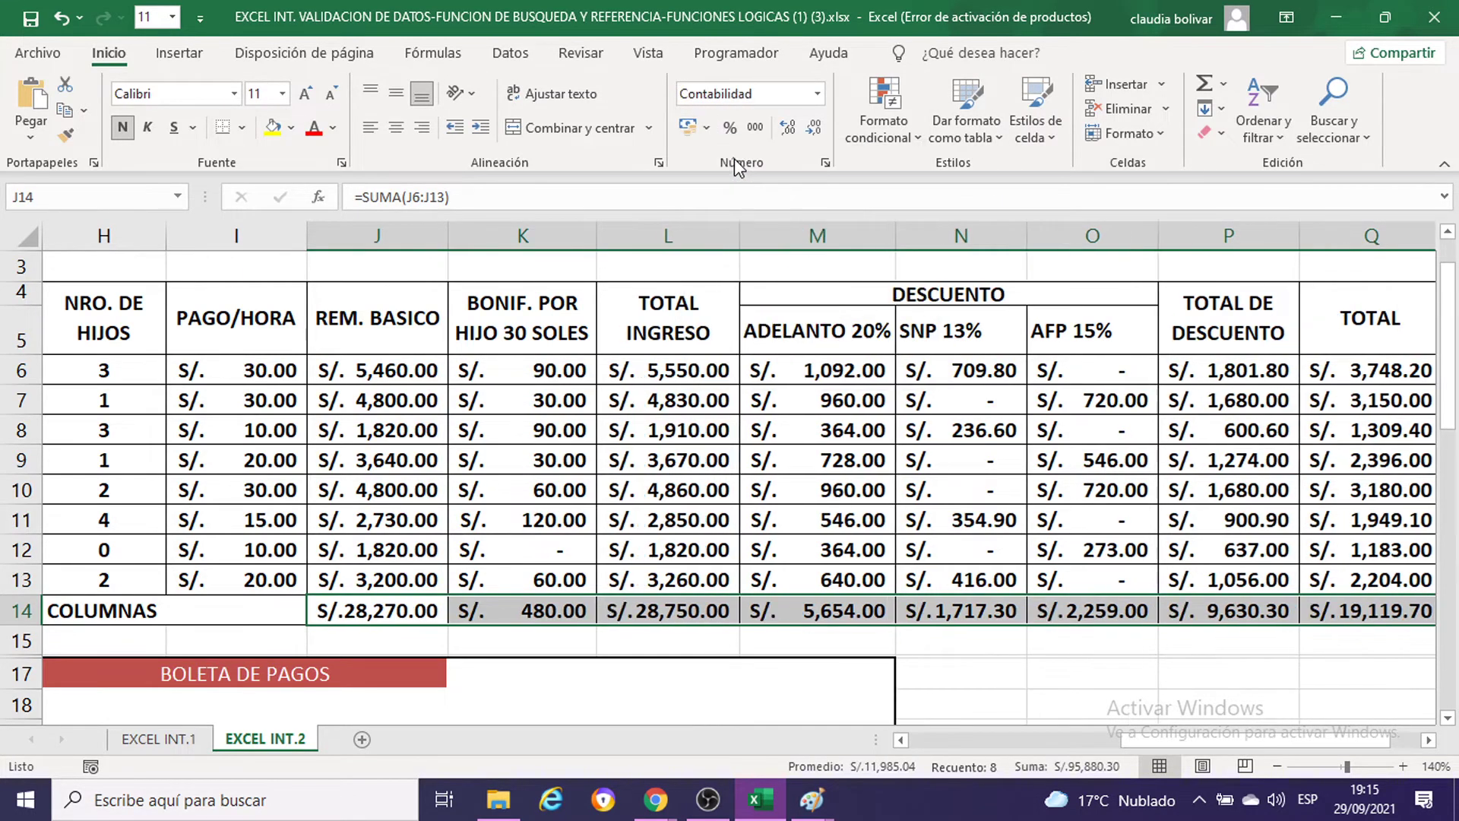
{"action": "left_click", "coordinate": [1094, 614]}
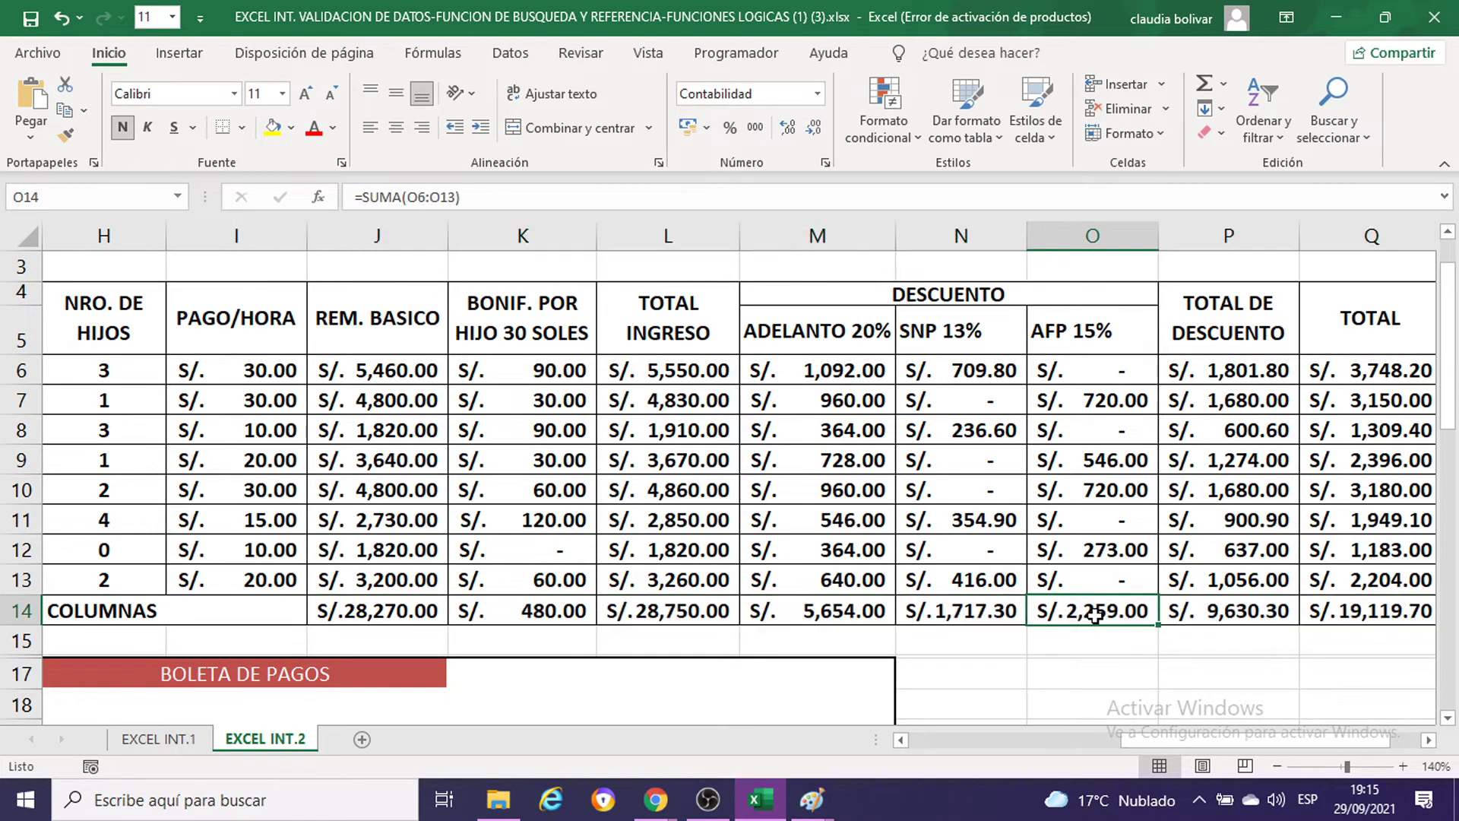
{"action": "double_click", "coordinate": [1095, 614]}
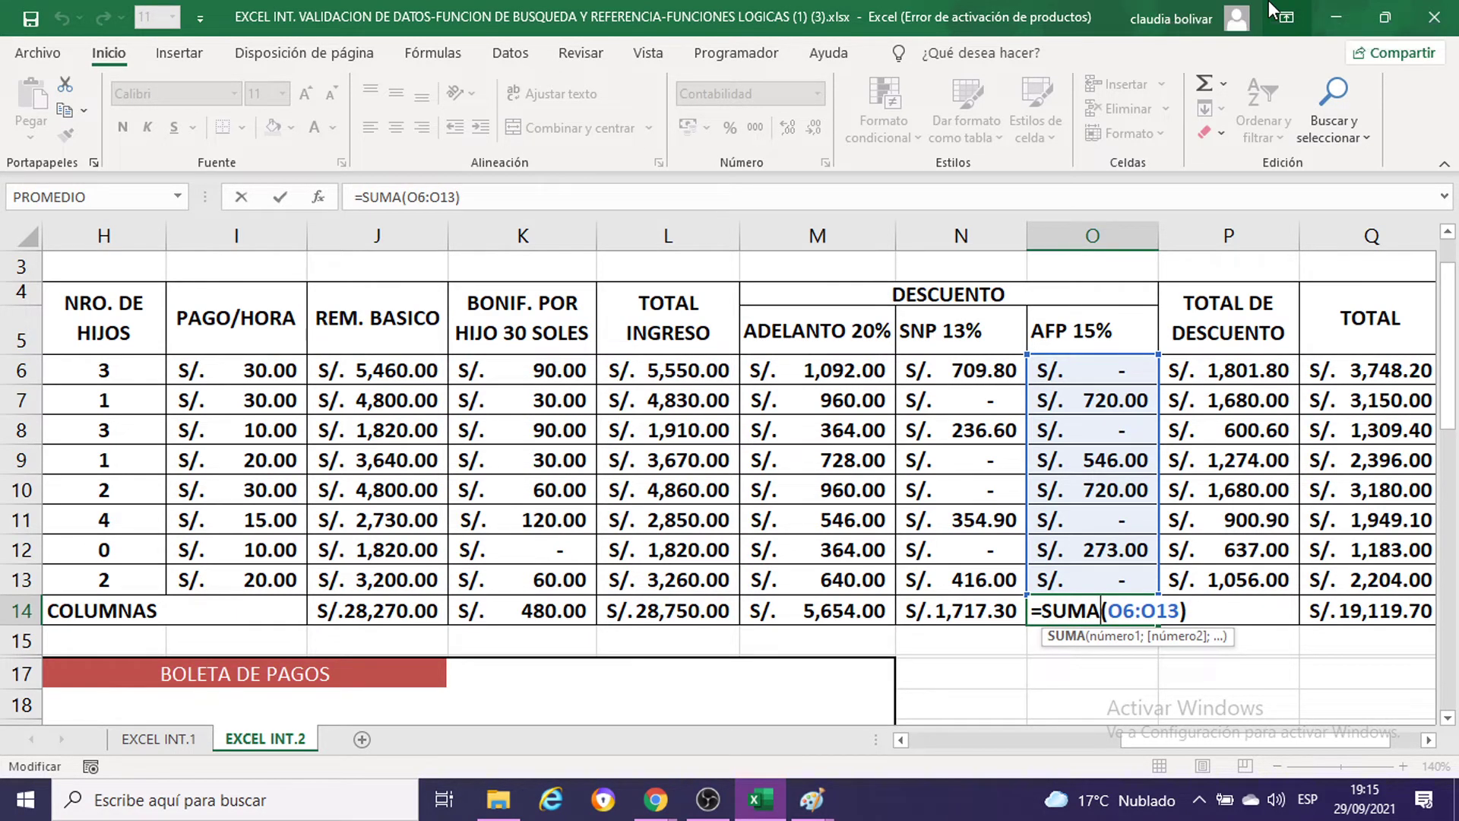
{"action": "key", "text": "Return"}
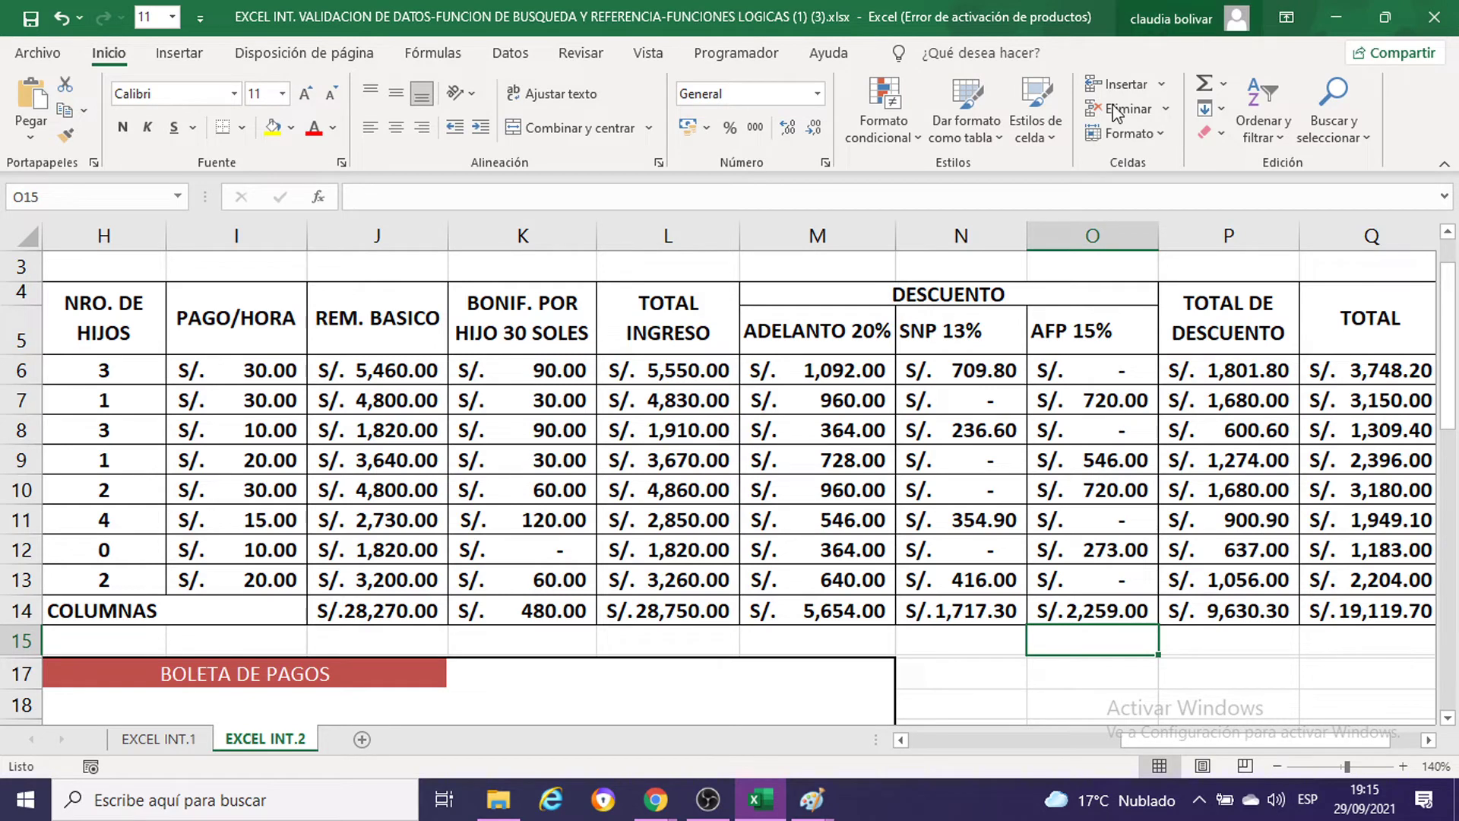
Step: Go to the TOTALES table and cancel a formula started in H38
{"action": "scroll", "coordinate": [848, 472], "scroll_direction": "down", "scroll_amount": 3}
{"action": "scroll", "coordinate": [848, 473], "scroll_direction": "down", "scroll_amount": 4}
{"action": "scroll", "coordinate": [847, 473], "scroll_direction": "down", "scroll_amount": 4}
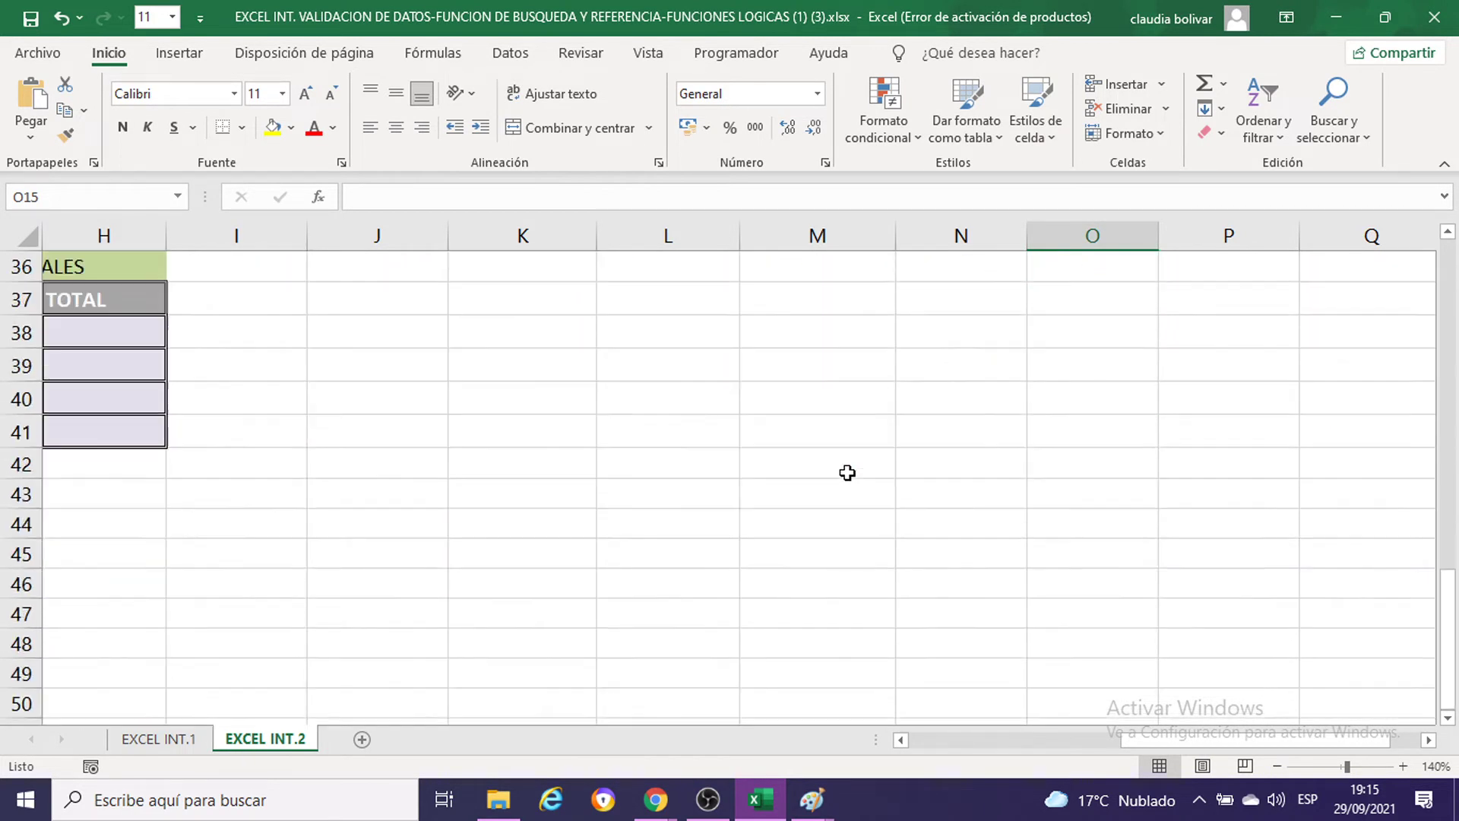
{"action": "scroll", "coordinate": [848, 473], "scroll_direction": "up", "scroll_amount": 1}
{"action": "left_click_drag", "start_coordinate": [1188, 733], "coordinate": [1084, 714]}
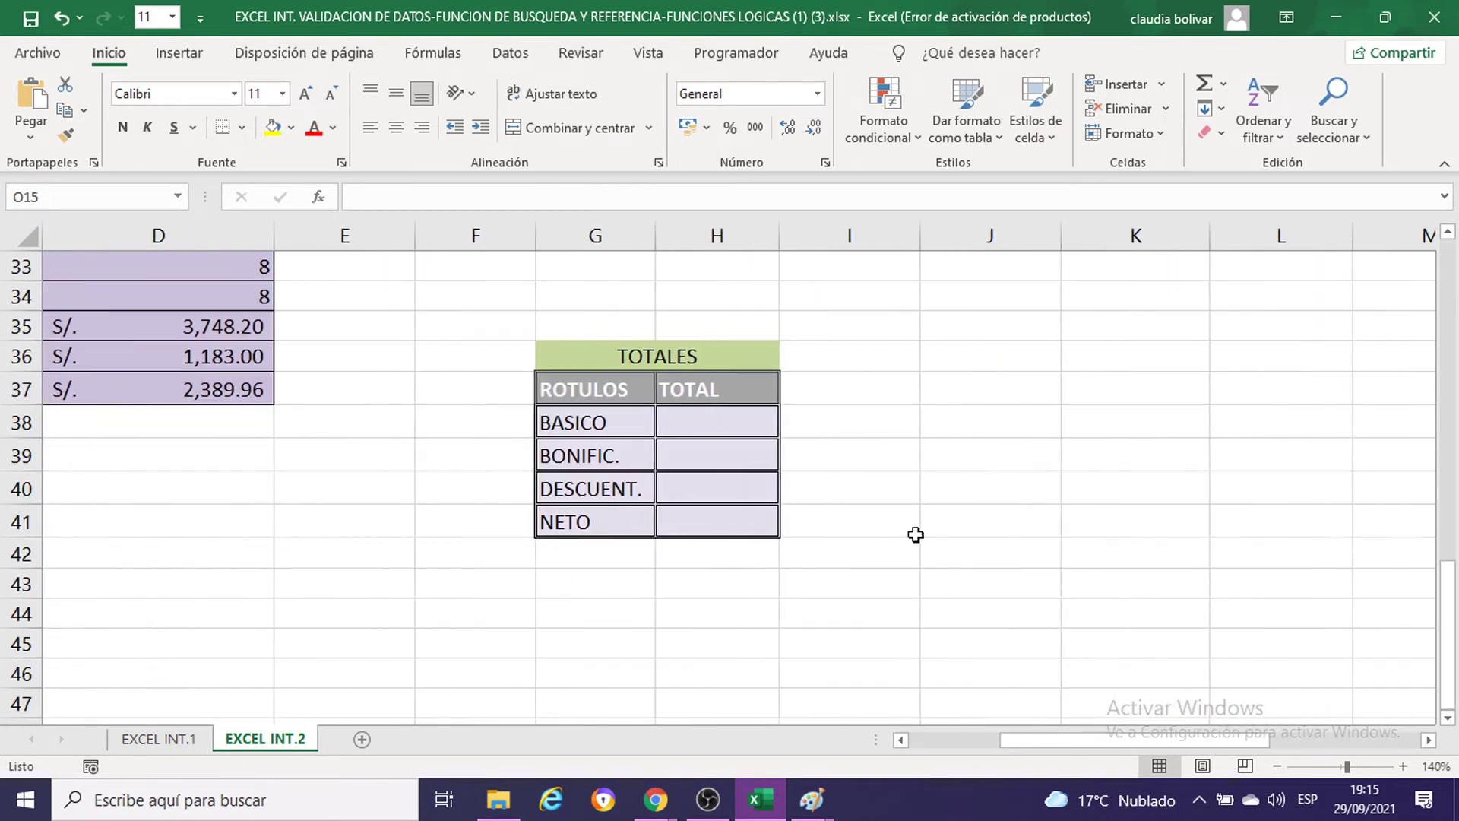
{"action": "left_click", "coordinate": [738, 420]}
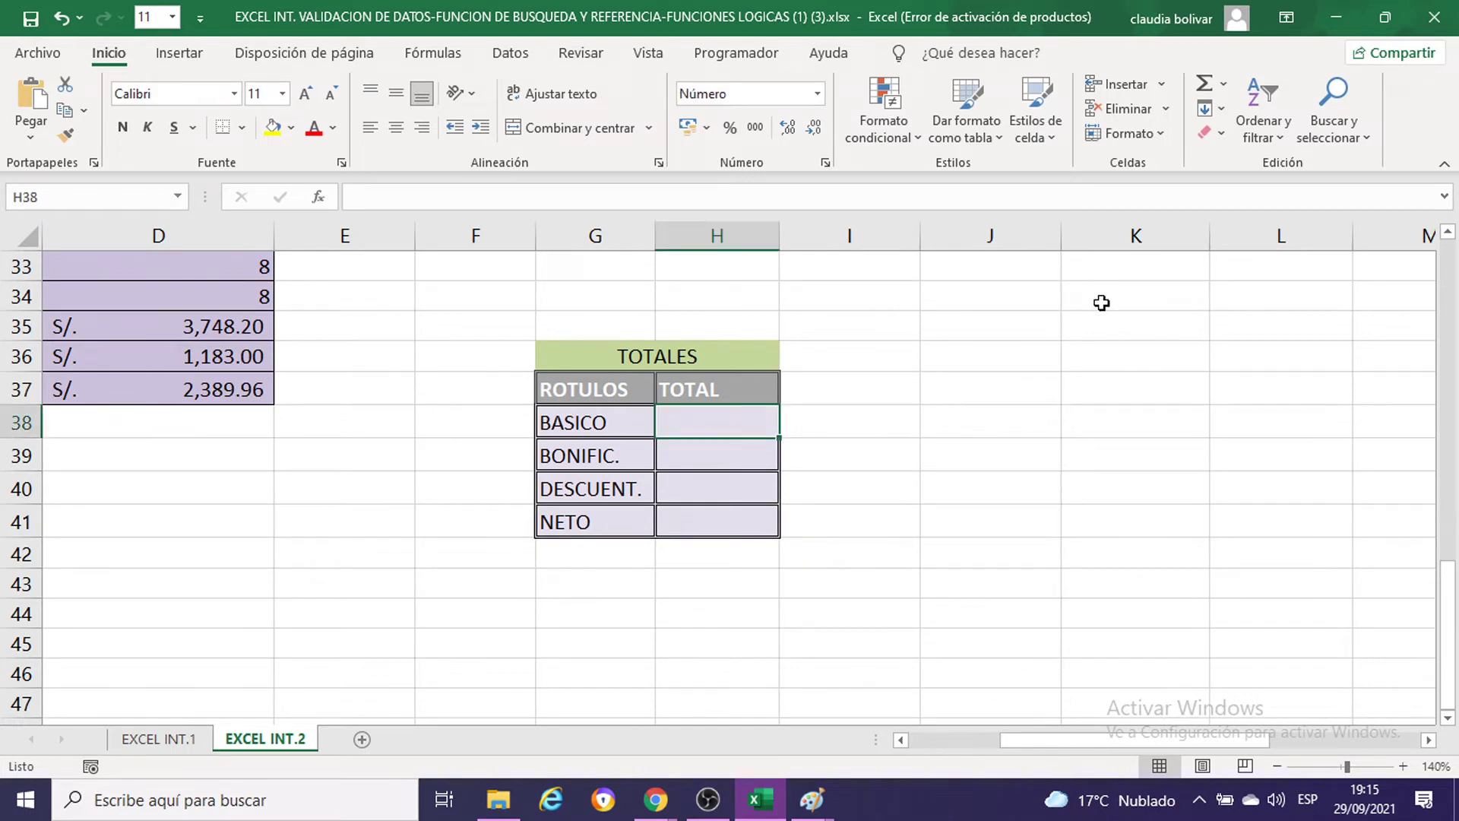
{"action": "type", "text": "="}
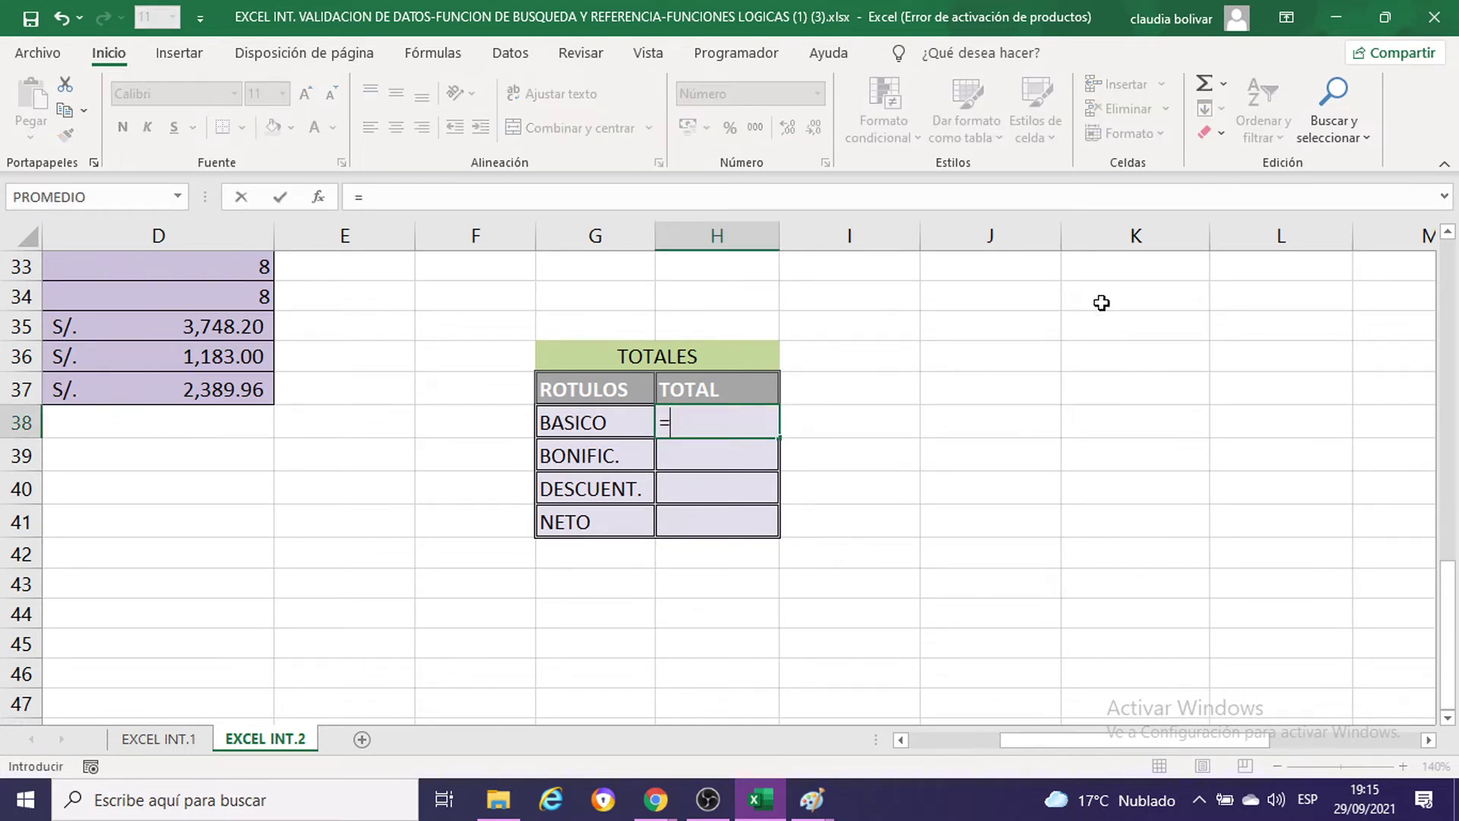
{"action": "key", "text": "Escape"}
{"action": "key", "text": "Down"}
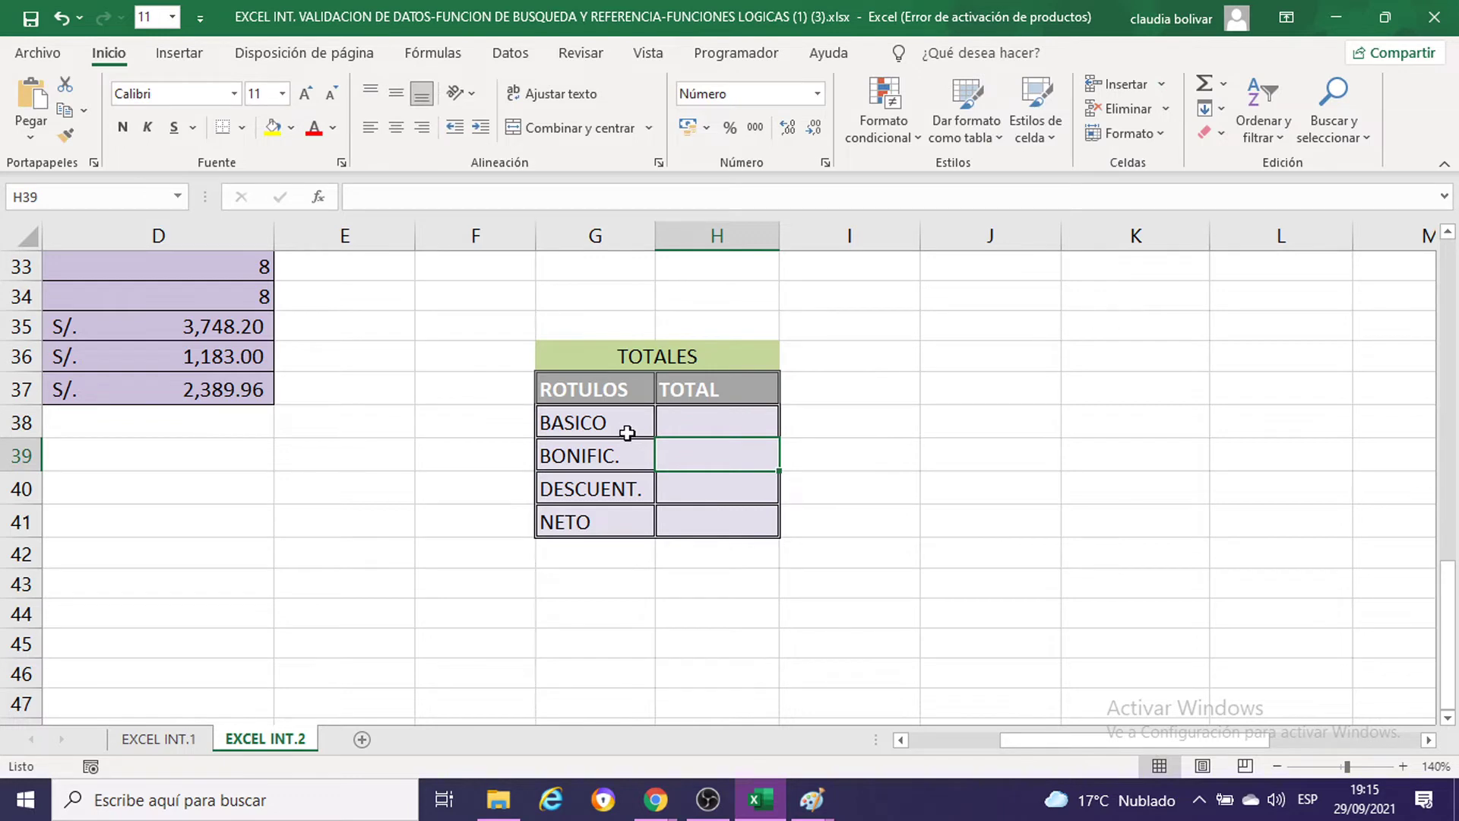
Step: Set the TOTAL cells H38:H41 to font size 14 and bold
{"action": "left_click_drag", "start_coordinate": [698, 426], "coordinate": [698, 522]}
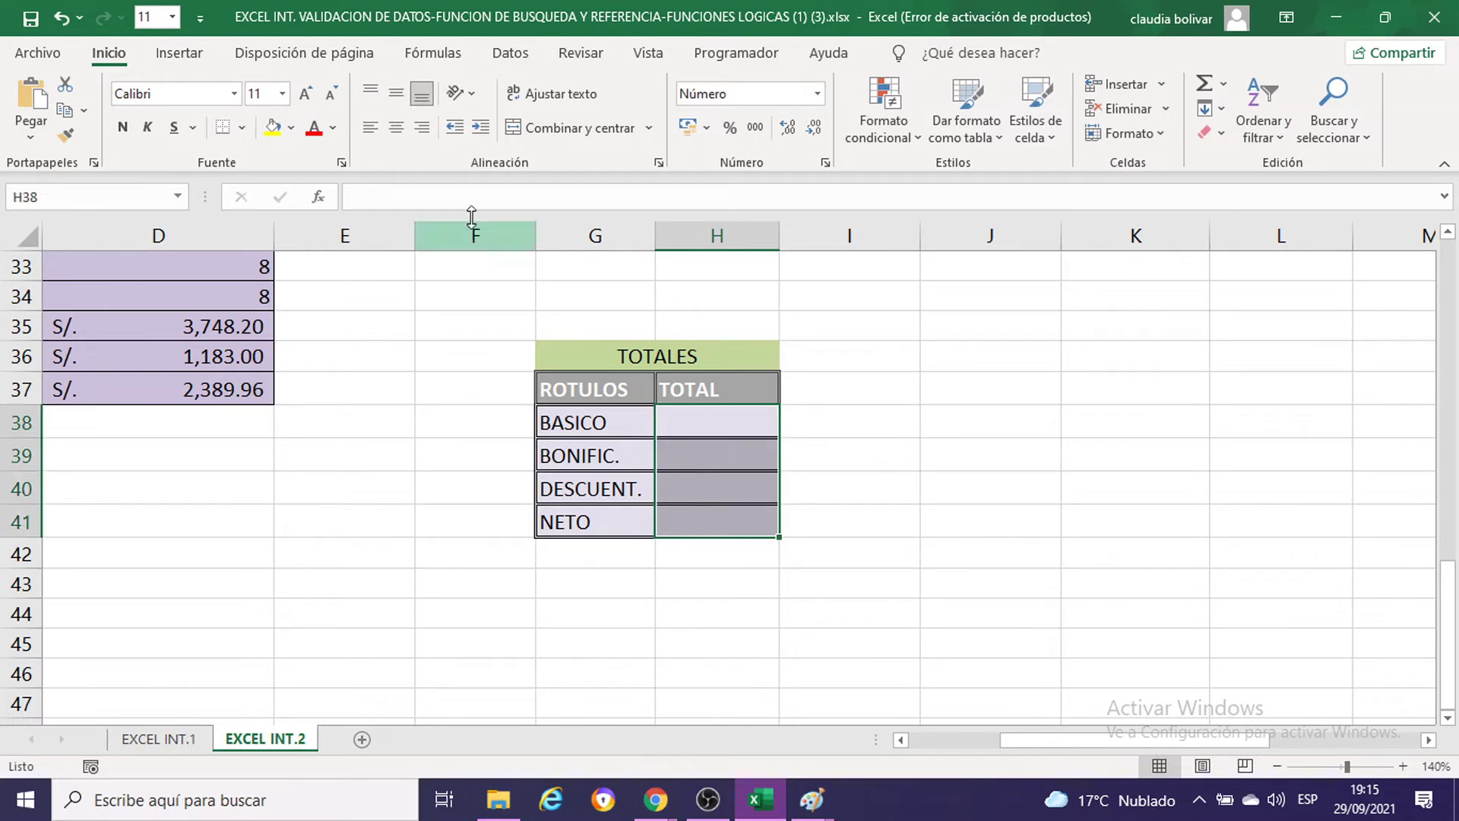
{"action": "left_click", "coordinate": [283, 94]}
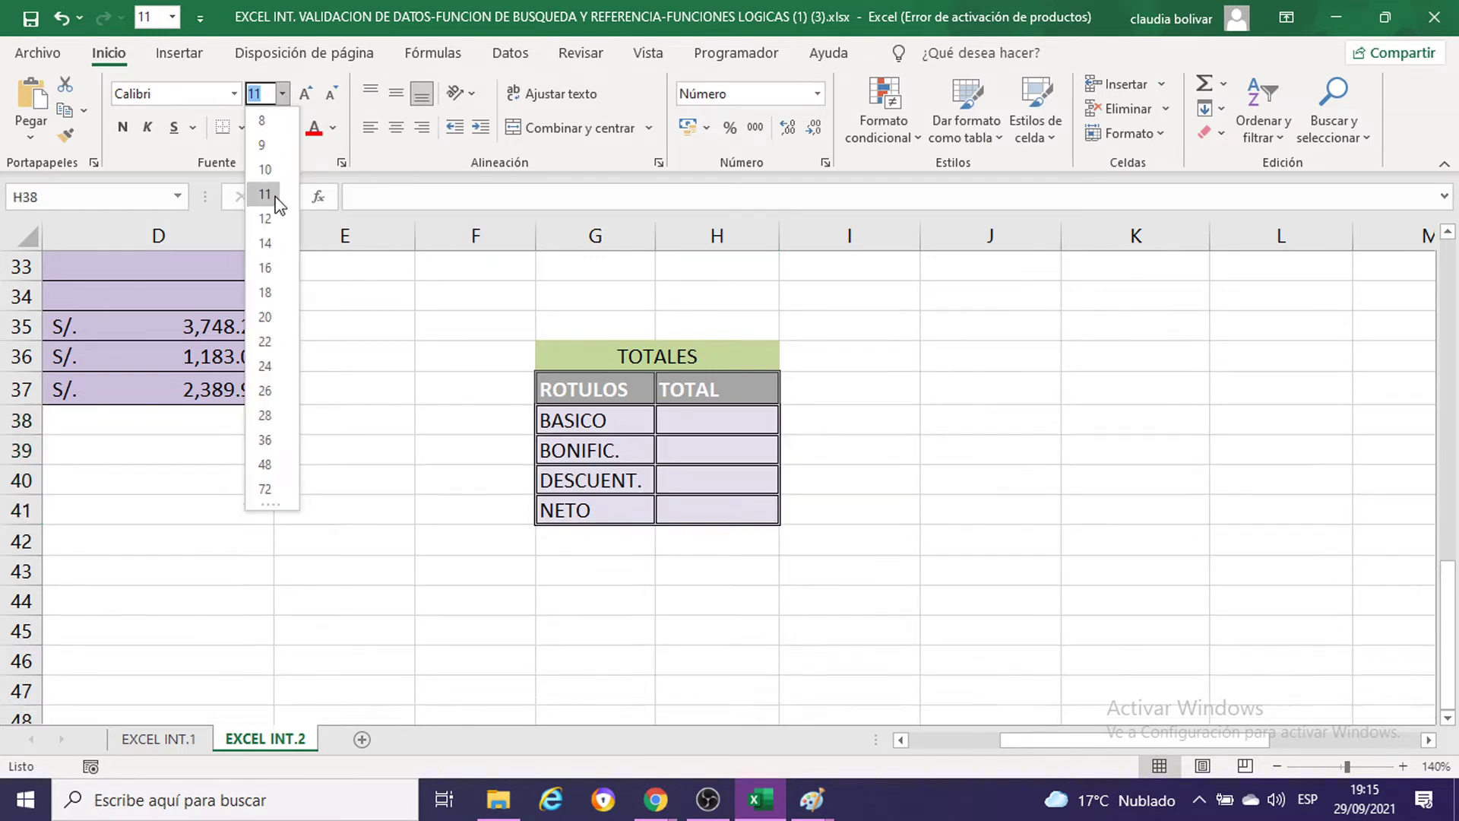
{"action": "left_click", "coordinate": [265, 244]}
{"action": "left_click", "coordinate": [122, 127]}
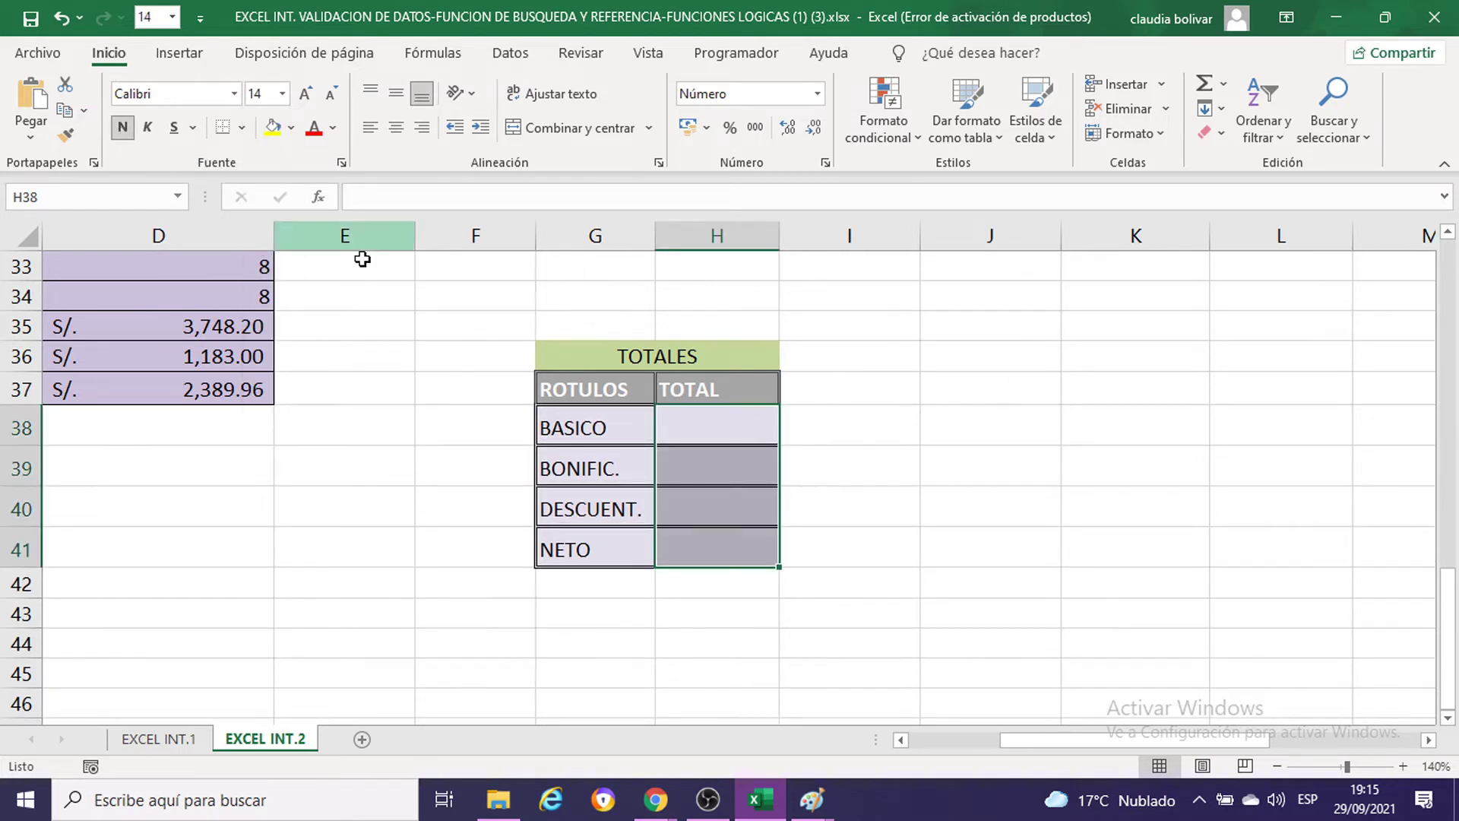
{"action": "left_click", "coordinate": [730, 415]}
{"action": "scroll", "coordinate": [821, 375], "scroll_direction": "up", "scroll_amount": 1}
{"action": "scroll", "coordinate": [820, 376], "scroll_direction": "down", "scroll_amount": 1}
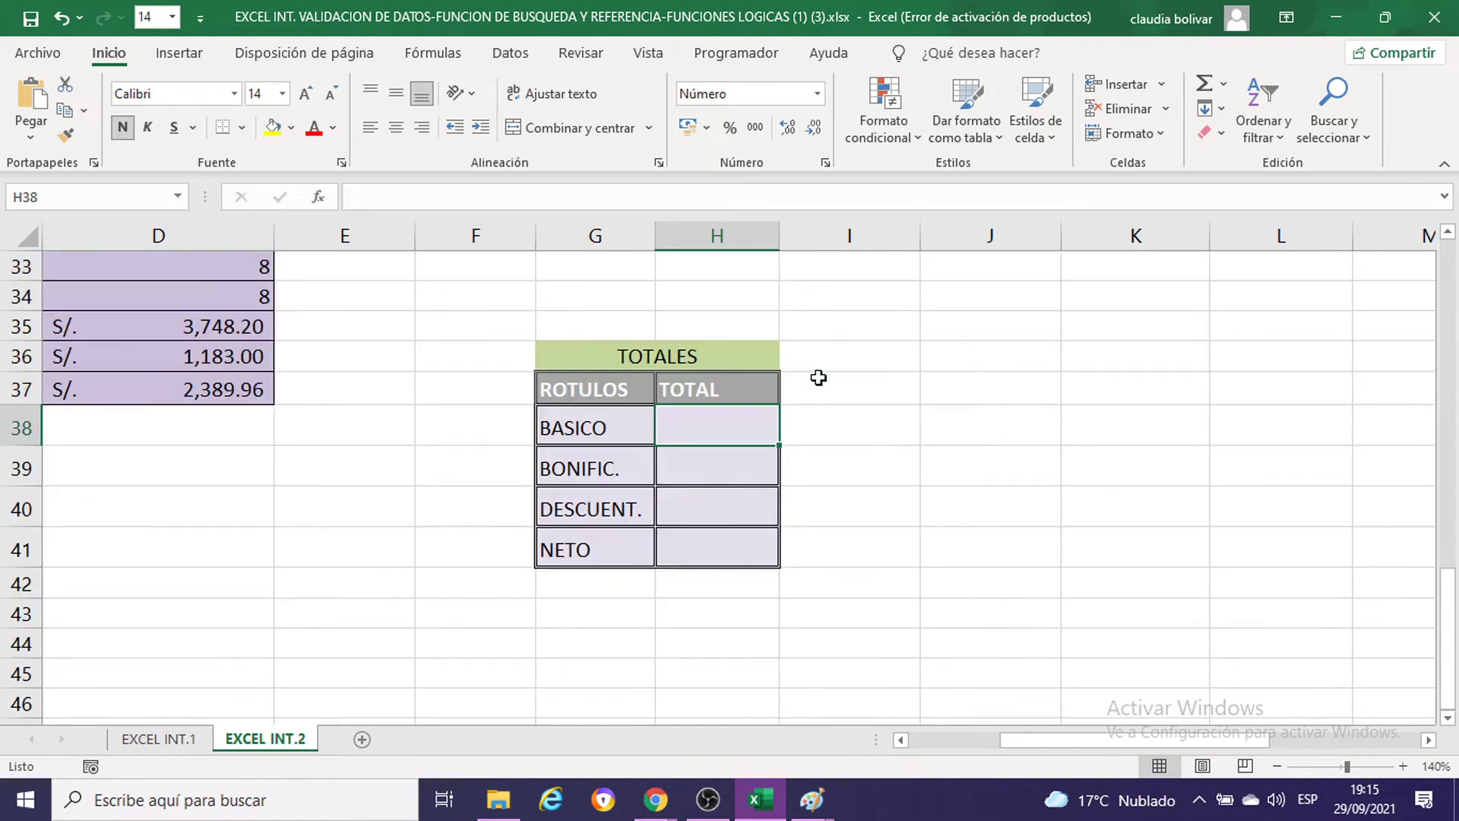
Step: Enter =J14 in H38 so the BASICO total shows 28,270.00
{"action": "type", "text": "="}
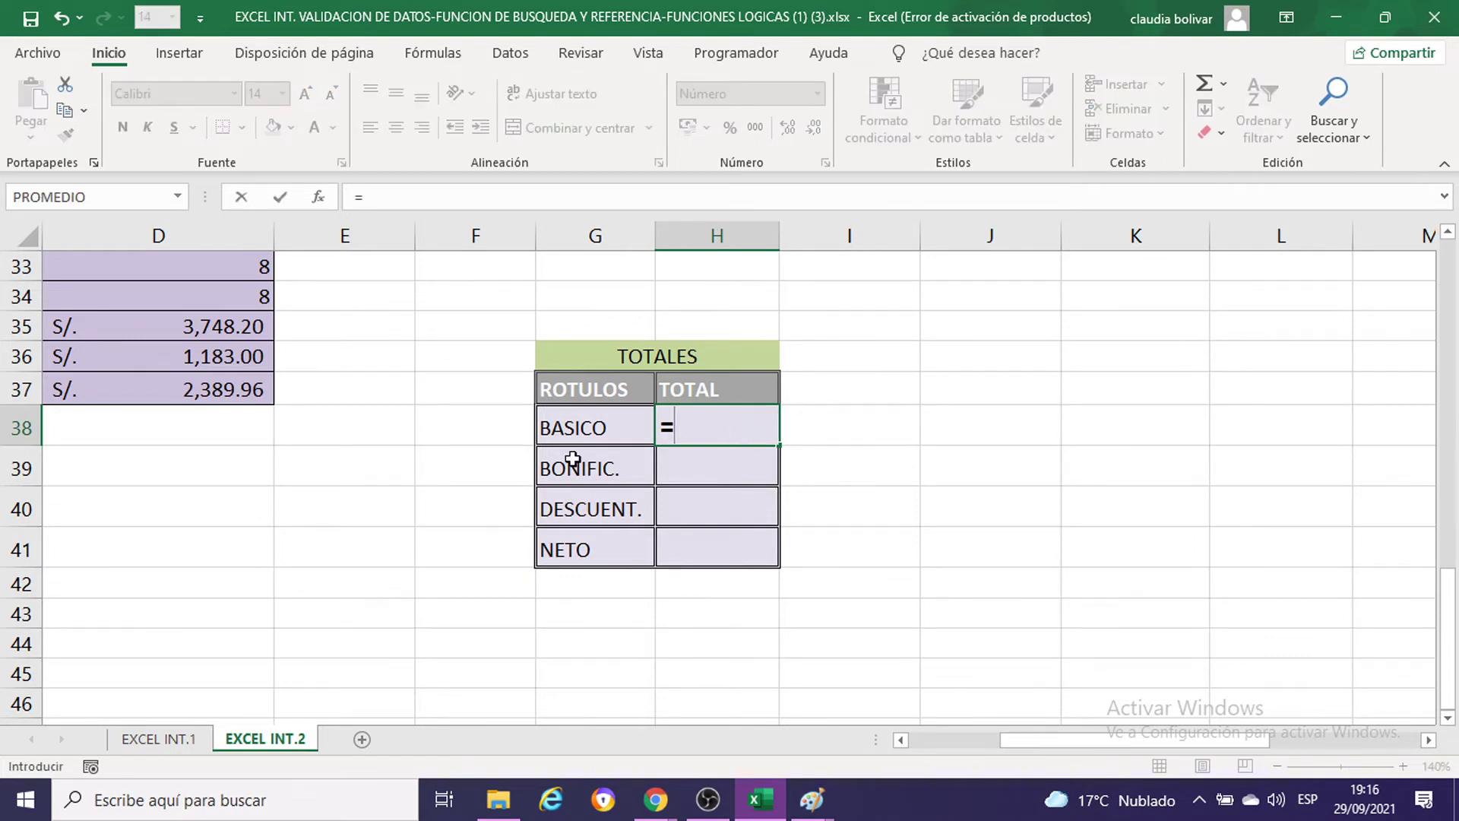
{"action": "scroll", "coordinate": [768, 417], "scroll_direction": "up", "scroll_amount": 4}
{"action": "scroll", "coordinate": [791, 404], "scroll_direction": "up", "scroll_amount": 3}
{"action": "scroll", "coordinate": [796, 404], "scroll_direction": "up", "scroll_amount": 3}
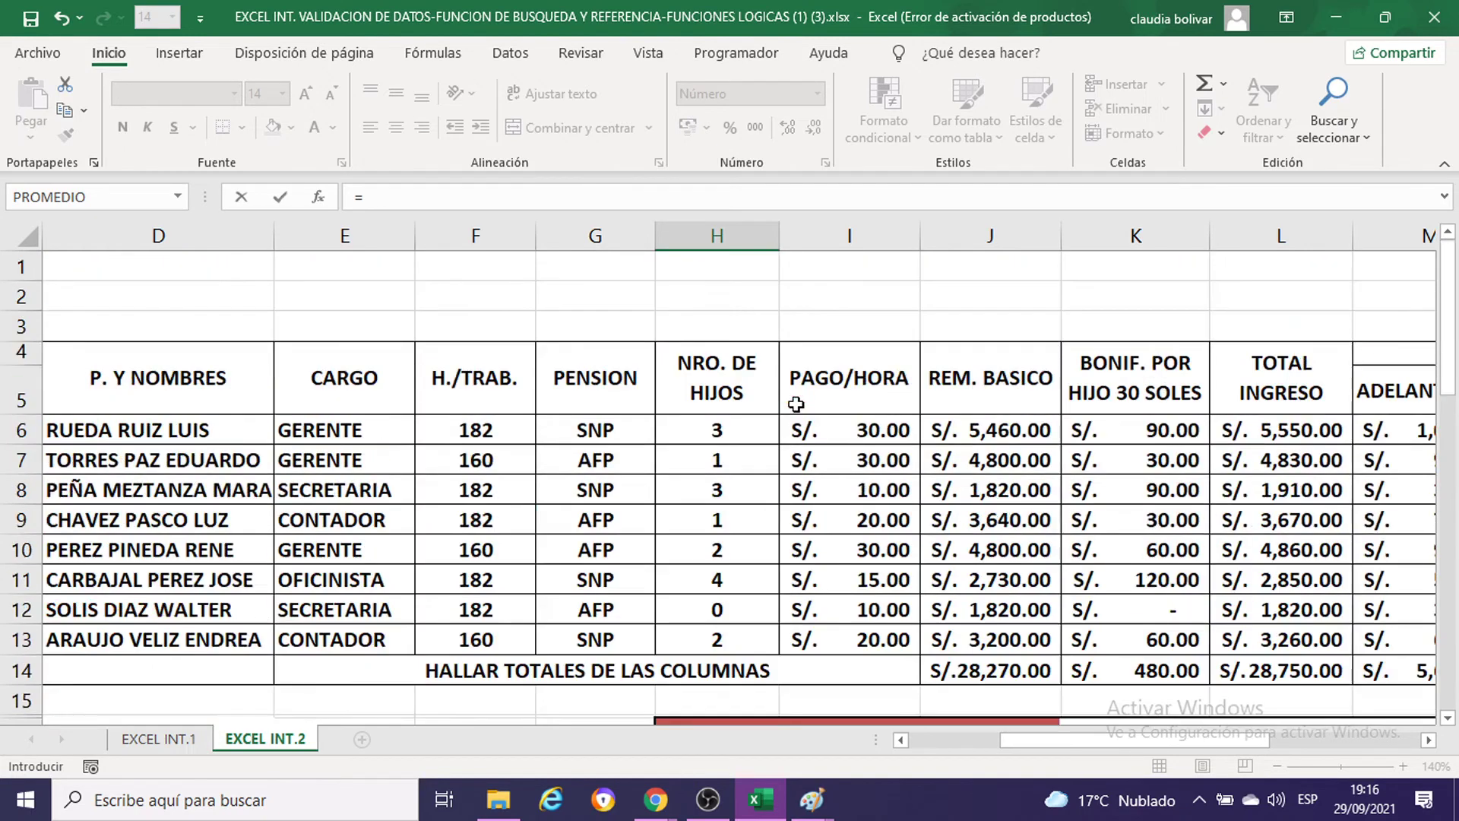
{"action": "scroll", "coordinate": [926, 399], "scroll_direction": "down", "scroll_amount": 1}
{"action": "left_click", "coordinate": [975, 477]}
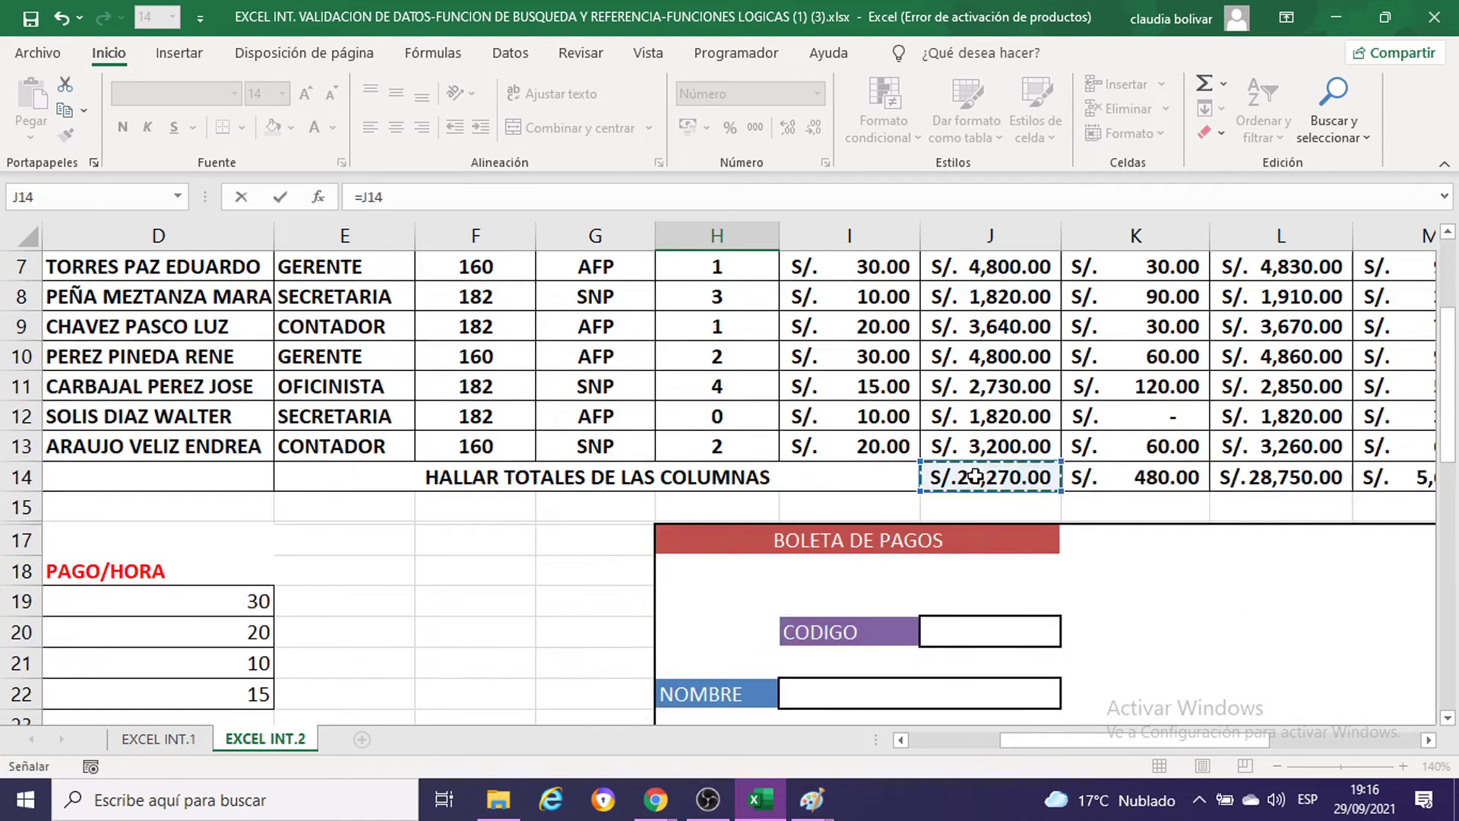
{"action": "scroll", "coordinate": [1005, 474], "scroll_direction": "up", "scroll_amount": 1}
{"action": "scroll", "coordinate": [1006, 474], "scroll_direction": "down", "scroll_amount": 1}
{"action": "scroll", "coordinate": [1005, 473], "scroll_direction": "down", "scroll_amount": 4}
{"action": "scroll", "coordinate": [1005, 470], "scroll_direction": "down", "scroll_amount": 5}
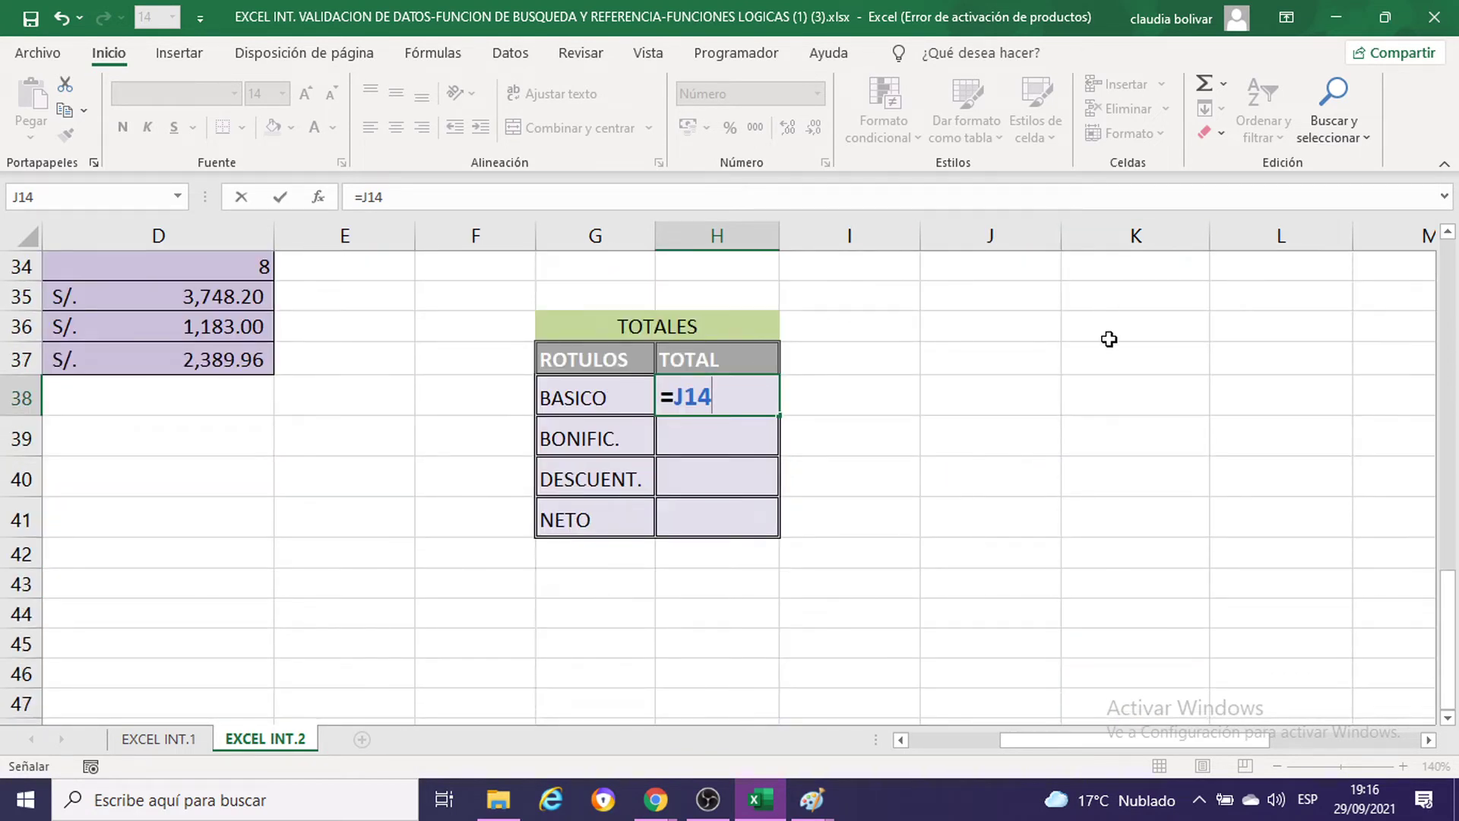
{"action": "scroll", "coordinate": [909, 424], "scroll_direction": "up", "scroll_amount": 3}
{"action": "scroll", "coordinate": [909, 423], "scroll_direction": "up", "scroll_amount": 7}
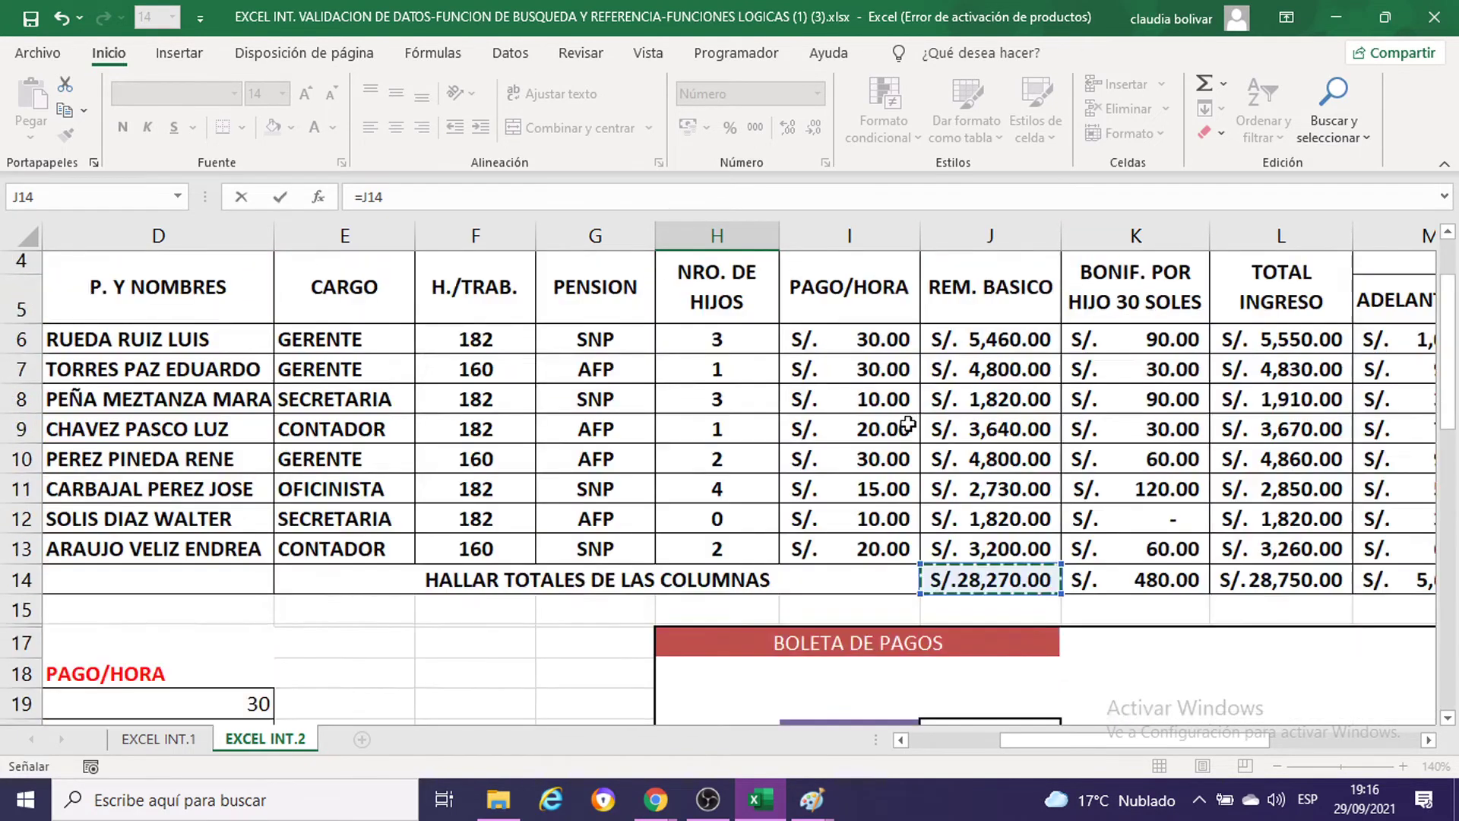
{"action": "scroll", "coordinate": [909, 423], "scroll_direction": "down", "scroll_amount": 1}
{"action": "scroll", "coordinate": [1008, 395], "scroll_direction": "up", "scroll_amount": 1}
{"action": "scroll", "coordinate": [1043, 618], "scroll_direction": "down", "scroll_amount": 1}
{"action": "scroll", "coordinate": [1043, 617], "scroll_direction": "down", "scroll_amount": 7}
{"action": "scroll", "coordinate": [1042, 618], "scroll_direction": "down", "scroll_amount": 1}
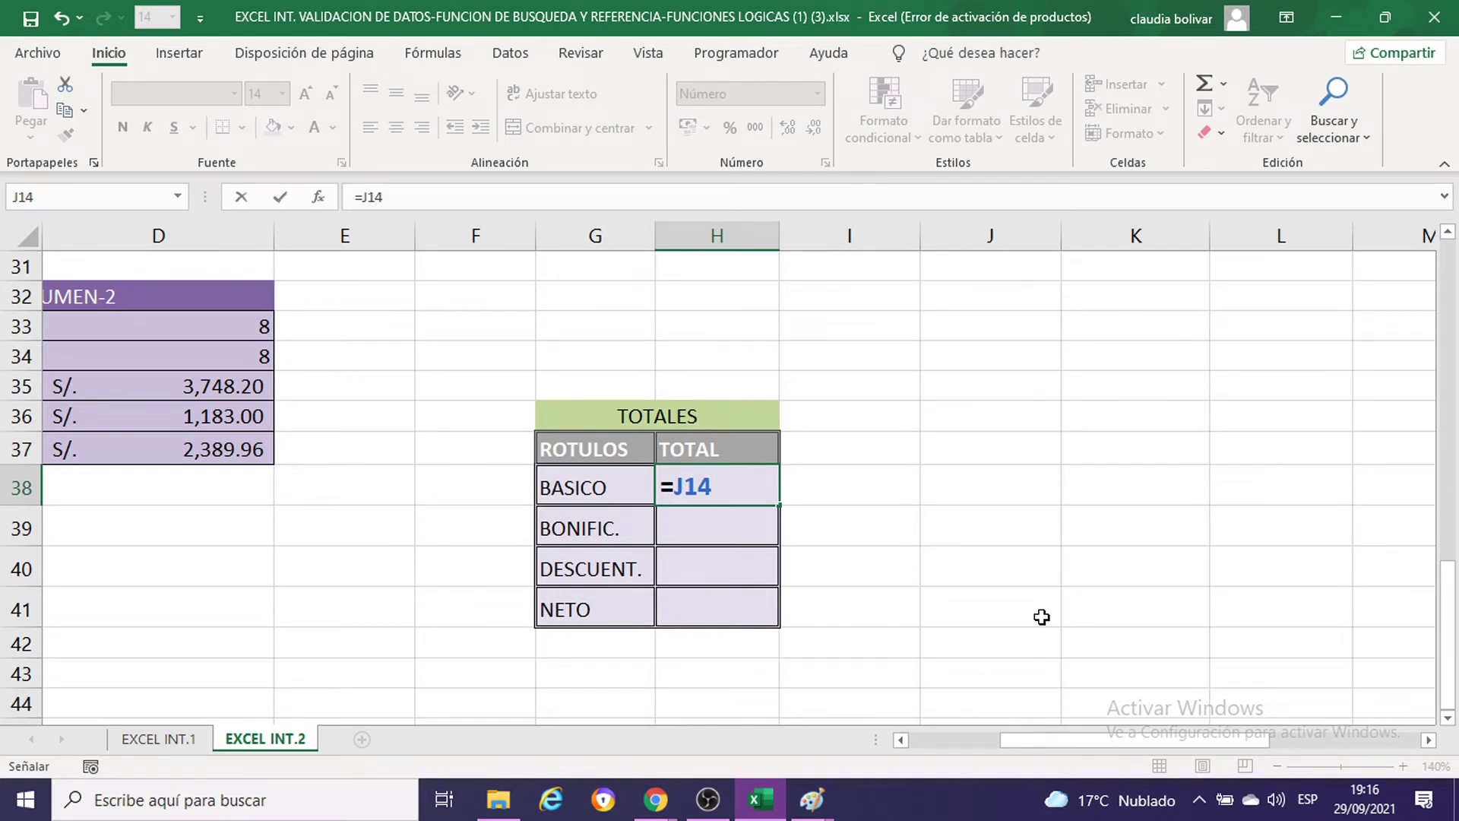
{"action": "key", "text": "Return"}
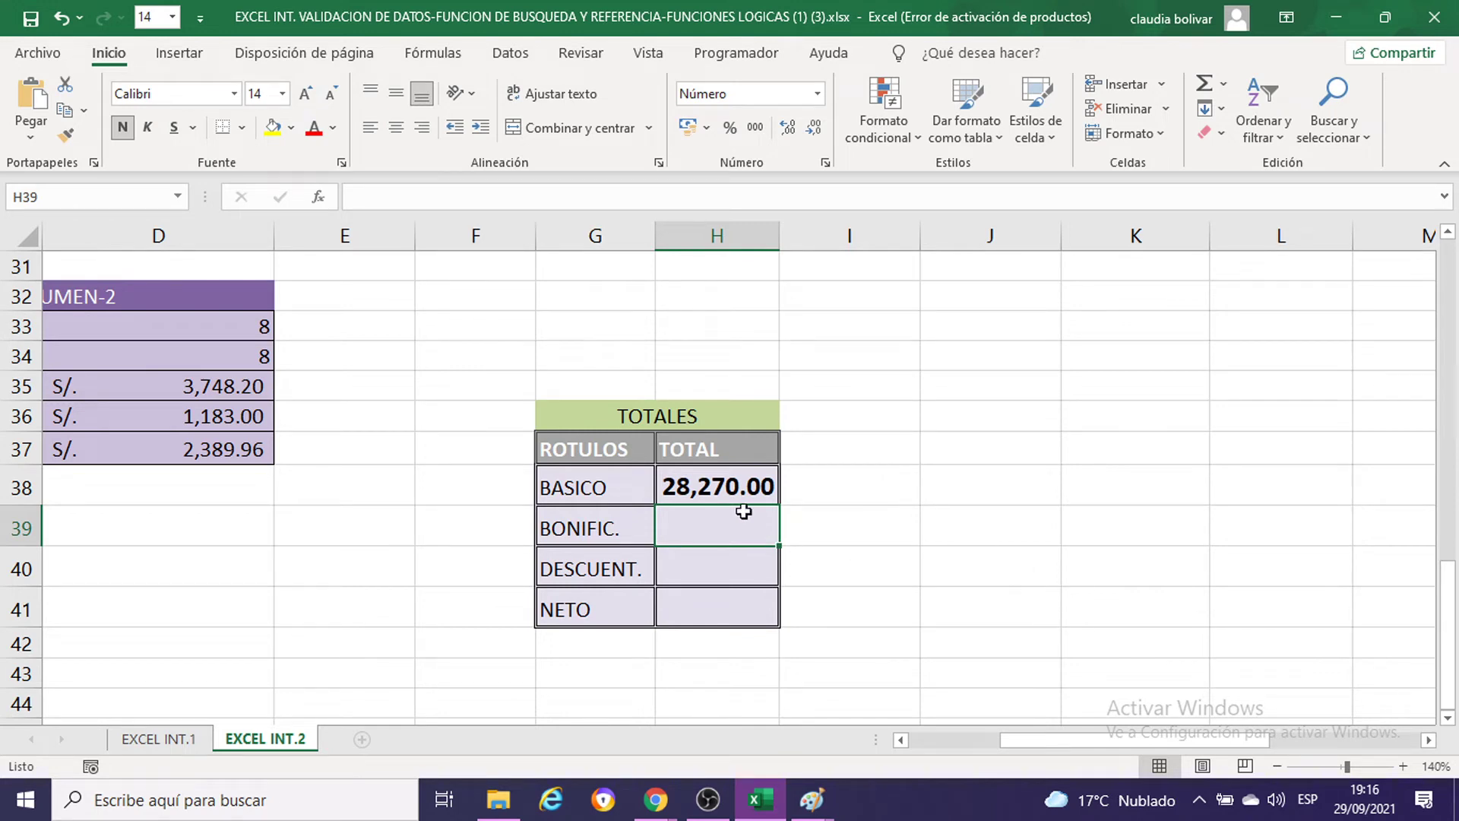
Step: Recheck the =J14 formula in the BASICO total cell and confirm it
{"action": "left_click", "coordinate": [727, 488]}
{"action": "left_click_drag", "start_coordinate": [555, 416], "coordinate": [669, 608]}
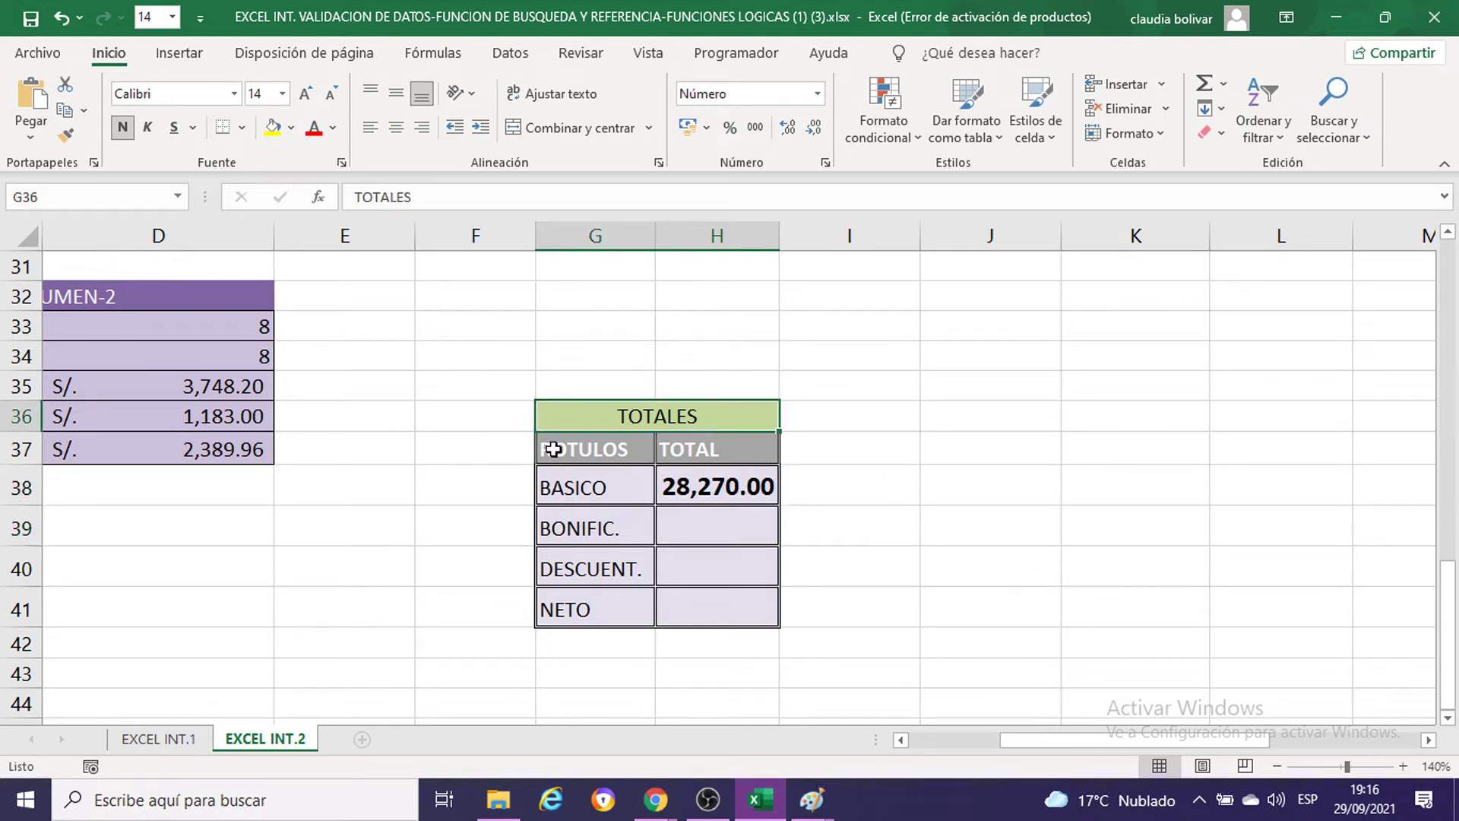
{"action": "left_click", "coordinate": [666, 494]}
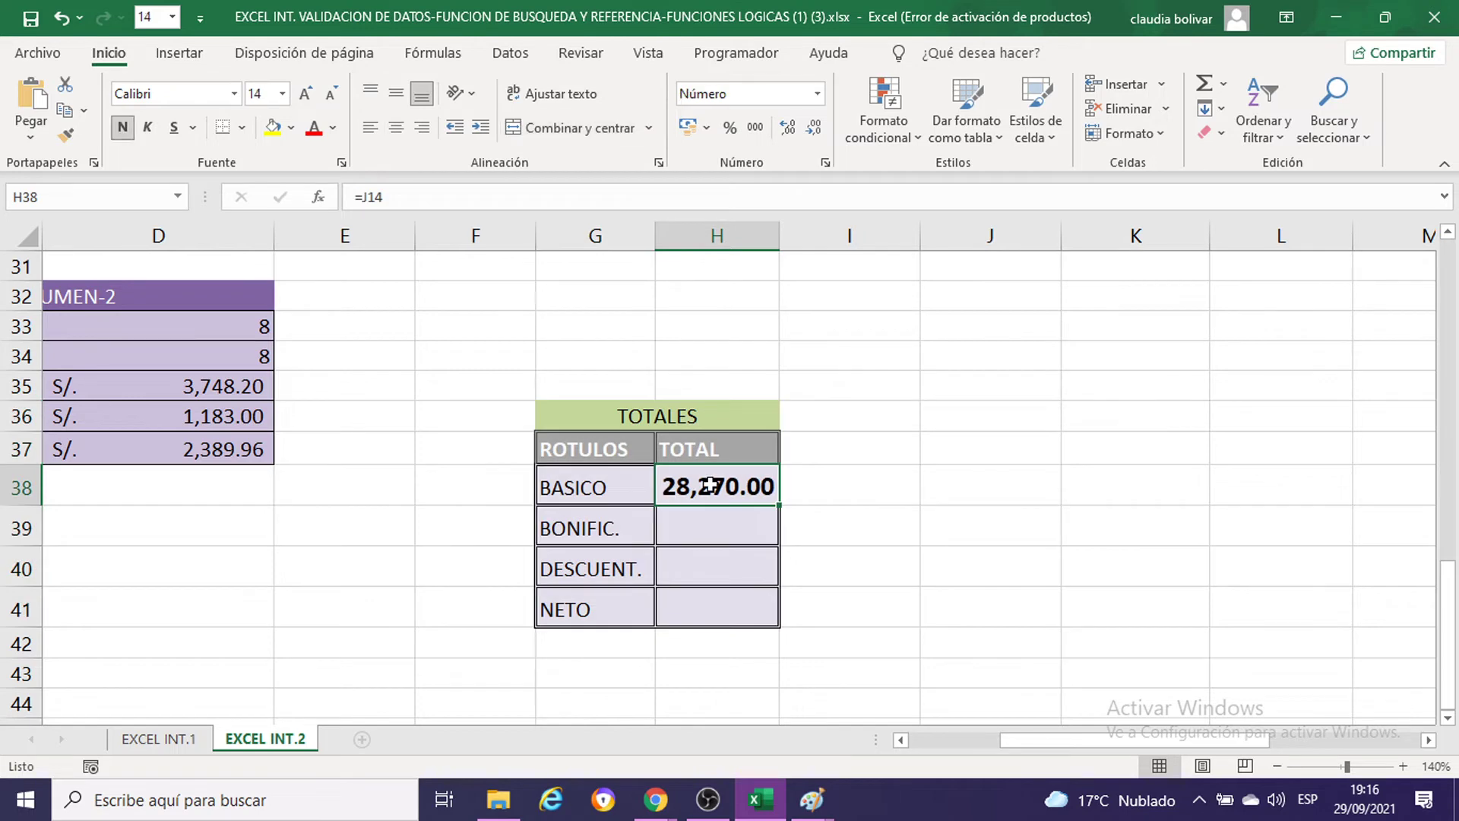
{"action": "double_click", "coordinate": [710, 486]}
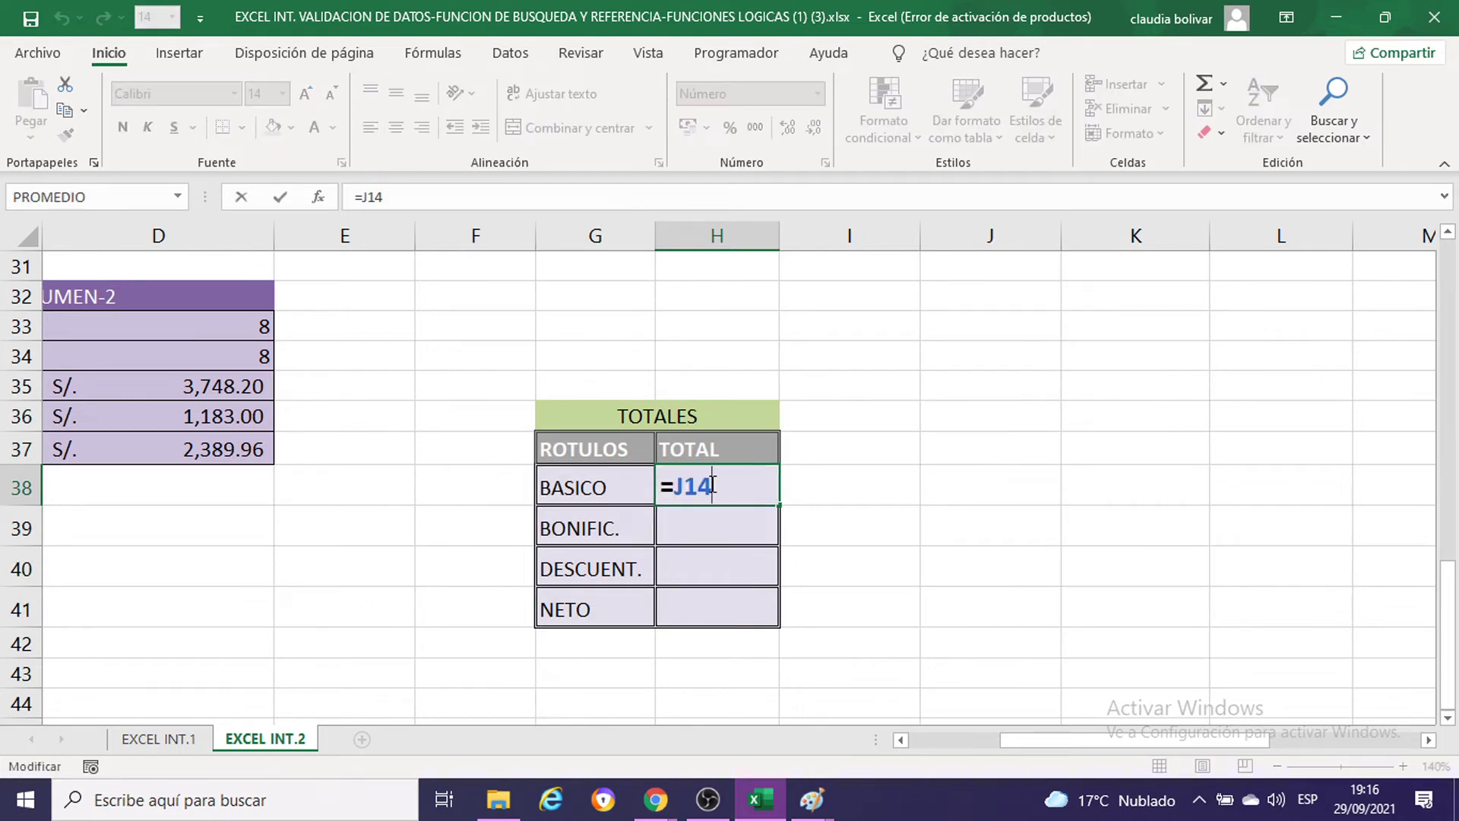
{"action": "key", "text": "Return"}
{"action": "scroll", "coordinate": [884, 443], "scroll_direction": "up", "scroll_amount": 3}
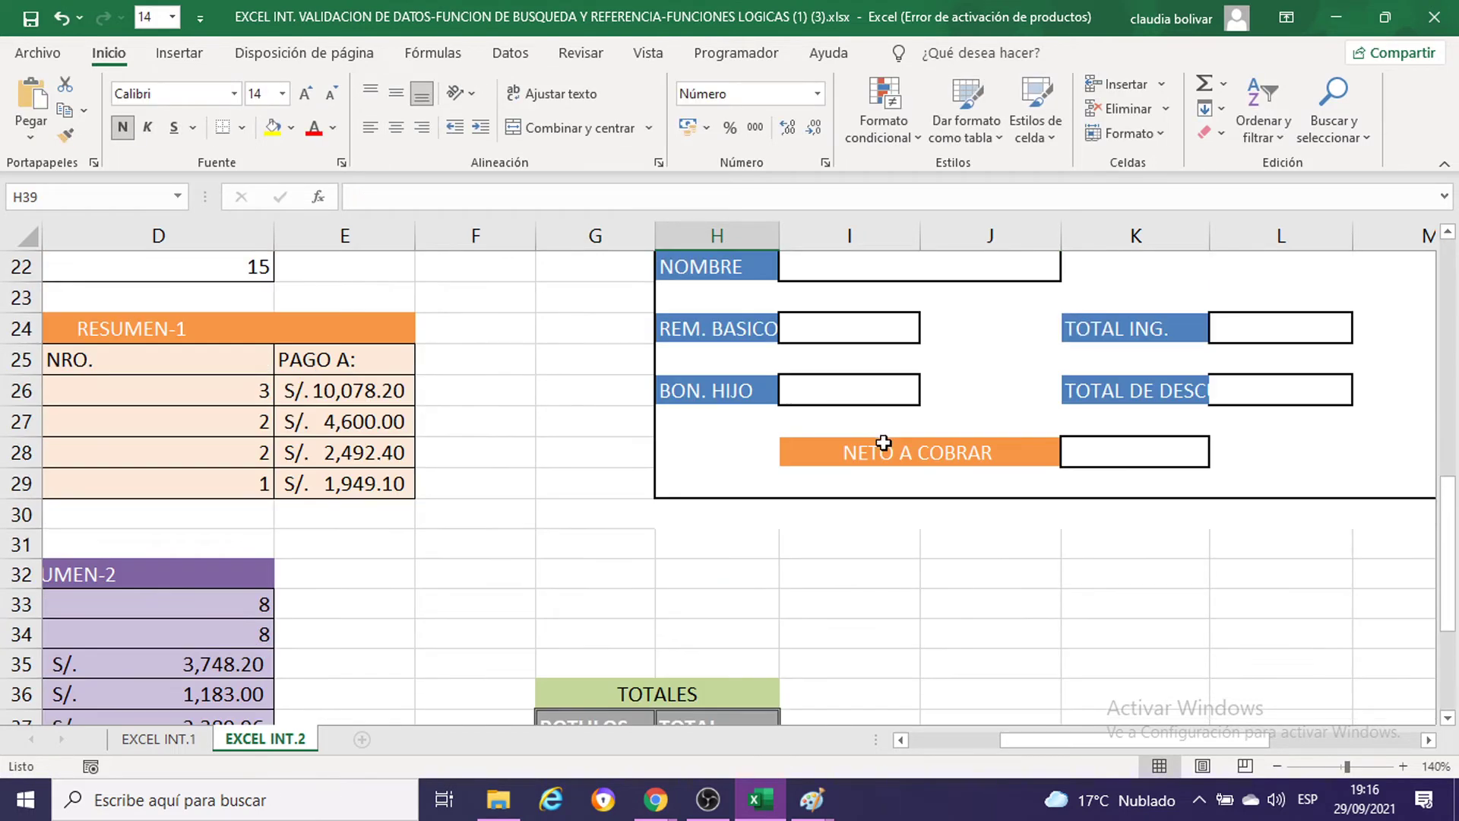
{"action": "scroll", "coordinate": [884, 443], "scroll_direction": "up", "scroll_amount": 3}
{"action": "scroll", "coordinate": [885, 444], "scroll_direction": "up", "scroll_amount": 1}
{"action": "scroll", "coordinate": [912, 441], "scroll_direction": "up", "scroll_amount": 1}
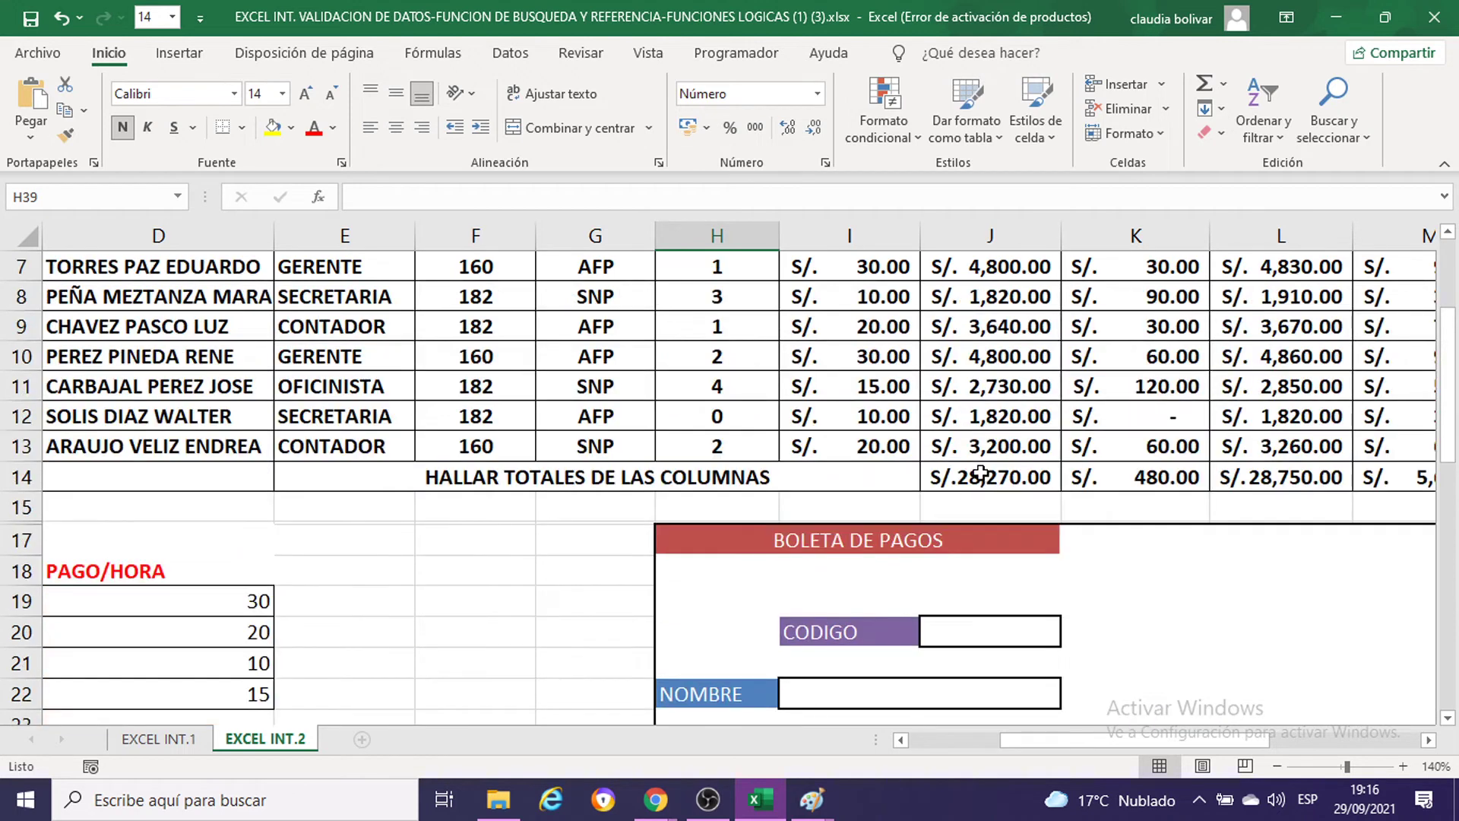
{"action": "left_click", "coordinate": [988, 417]}
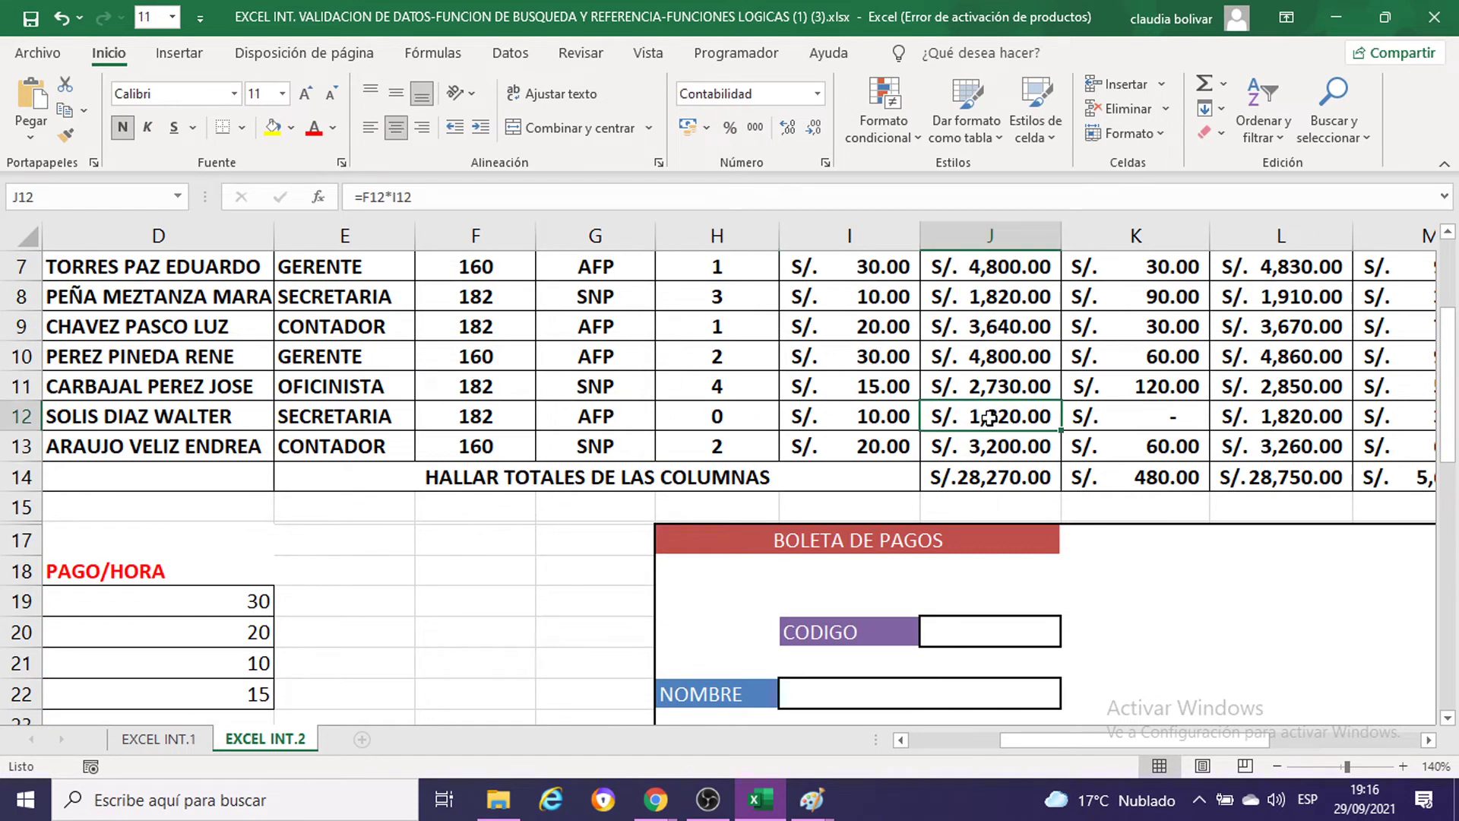
{"action": "scroll", "coordinate": [1017, 417], "scroll_direction": "up", "scroll_amount": 1}
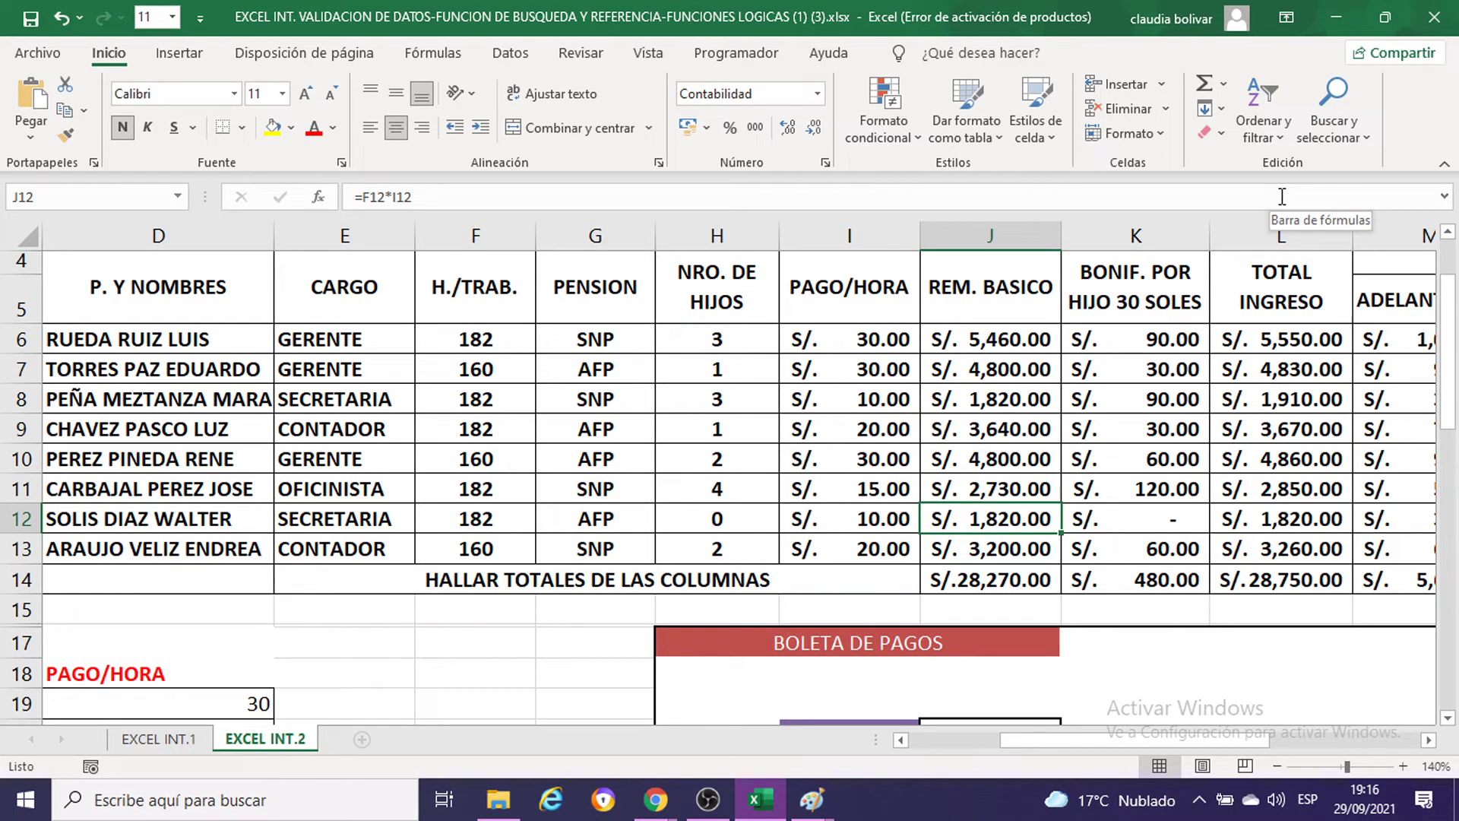
{"action": "type", "text": "8"}
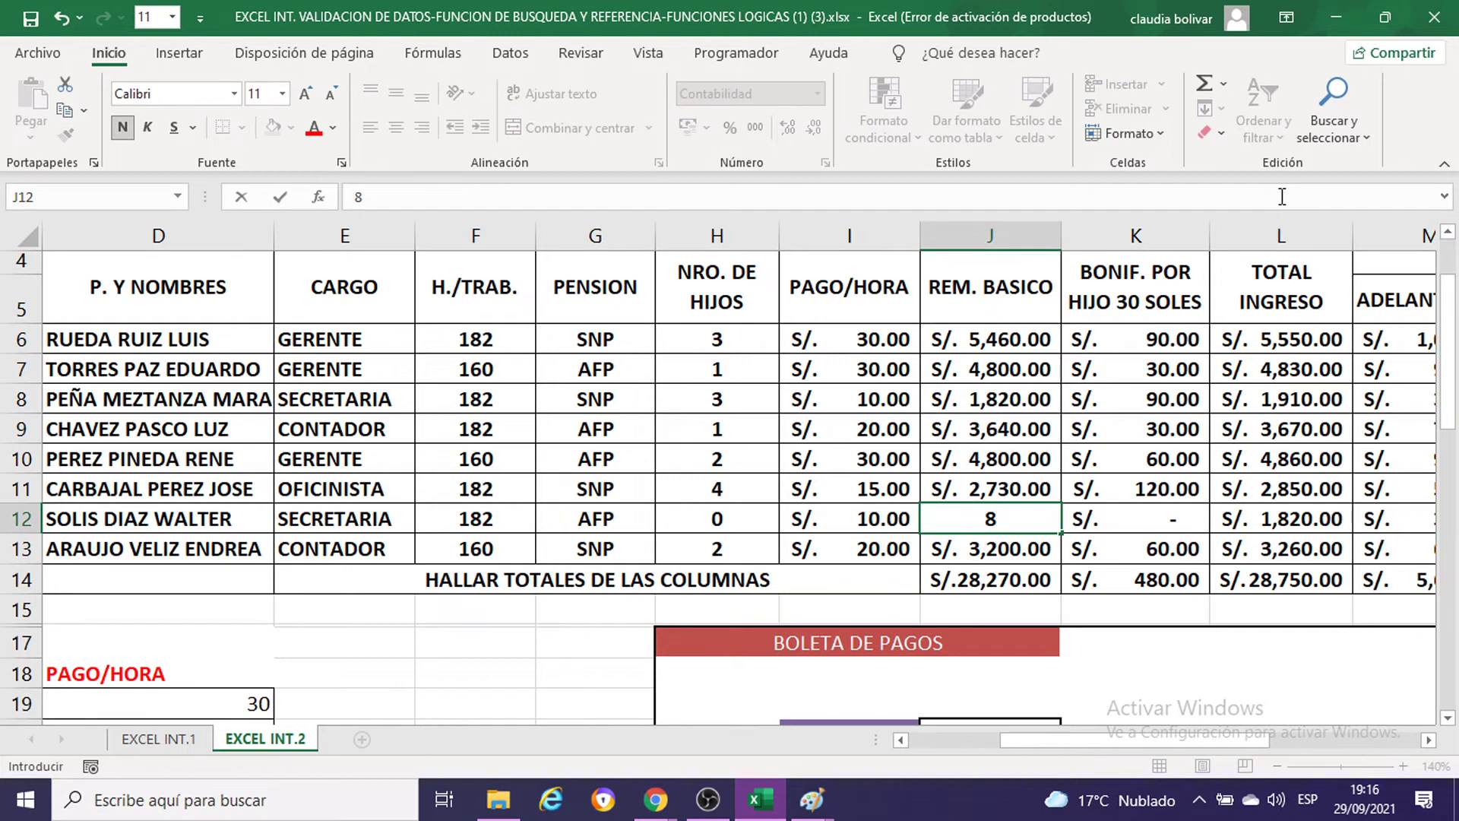
{"action": "type", "text": "000"}
{"action": "key", "text": "Return"}
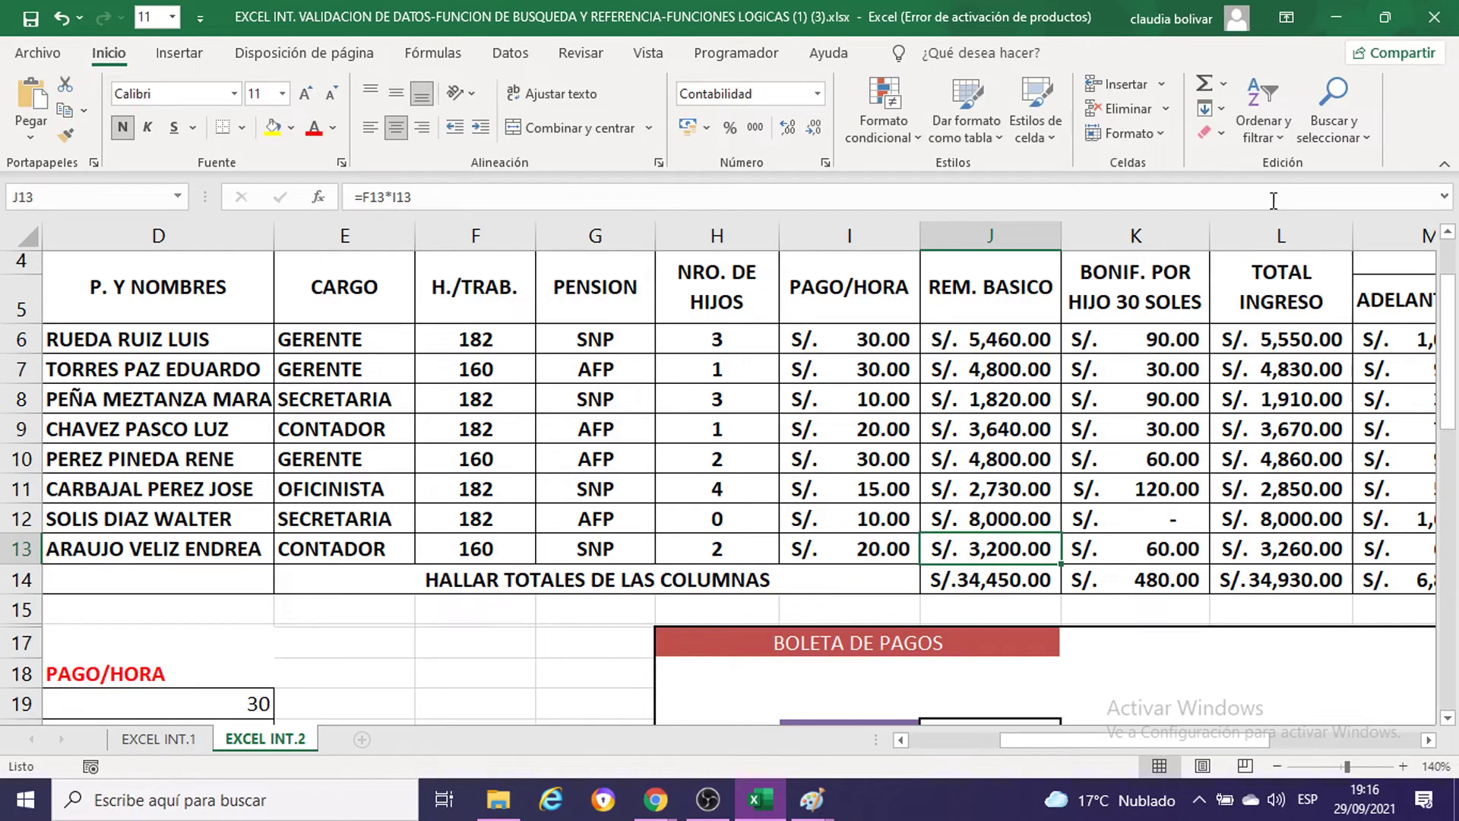
{"action": "left_click", "coordinate": [1009, 582]}
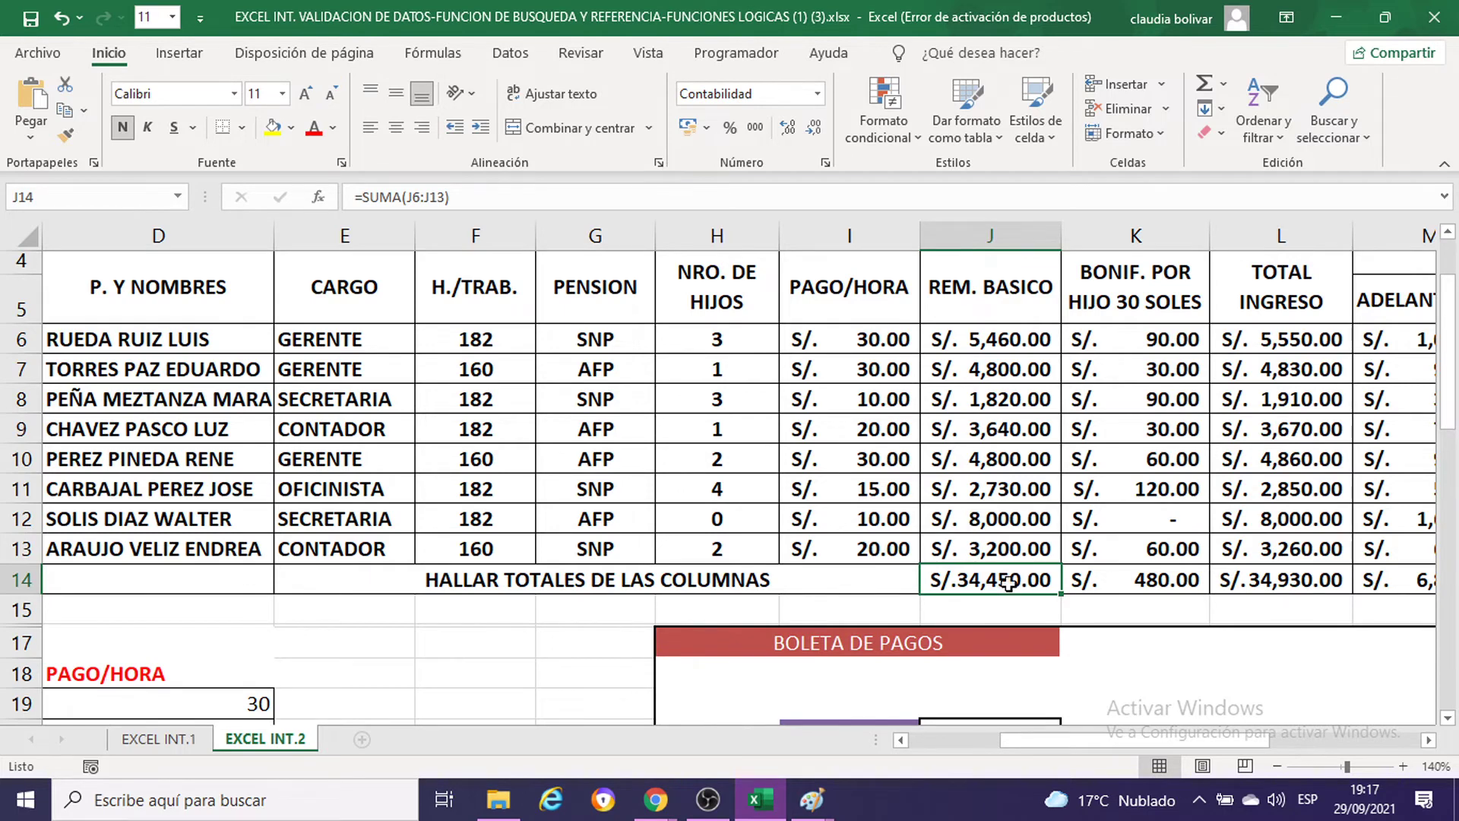
{"action": "scroll", "coordinate": [997, 582], "scroll_direction": "down", "scroll_amount": 1}
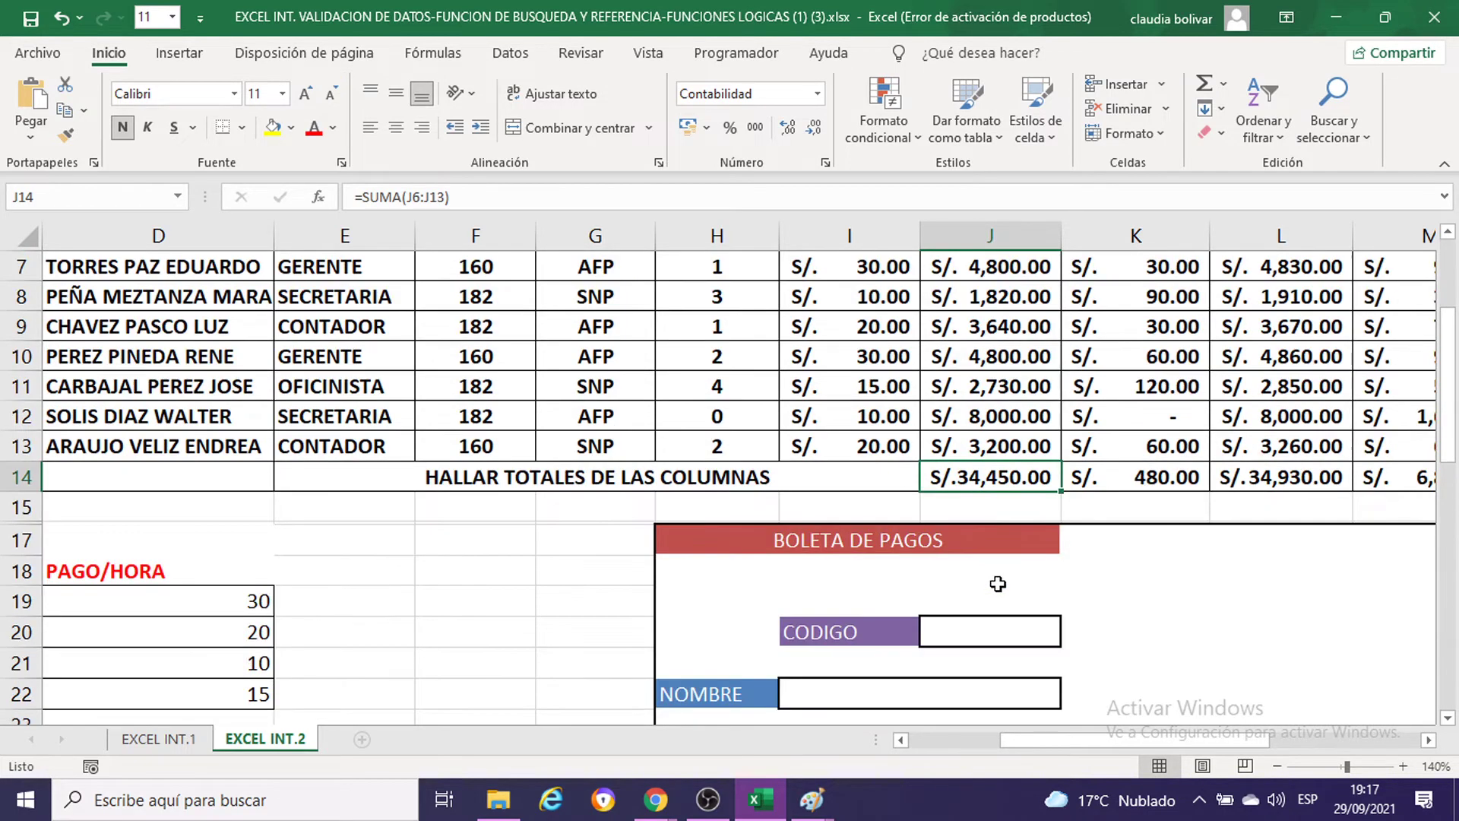
{"action": "scroll", "coordinate": [999, 576], "scroll_direction": "down", "scroll_amount": 1}
{"action": "scroll", "coordinate": [998, 576], "scroll_direction": "down", "scroll_amount": 3}
{"action": "scroll", "coordinate": [1000, 574], "scroll_direction": "down", "scroll_amount": 3}
{"action": "scroll", "coordinate": [1000, 575], "scroll_direction": "down", "scroll_amount": 1}
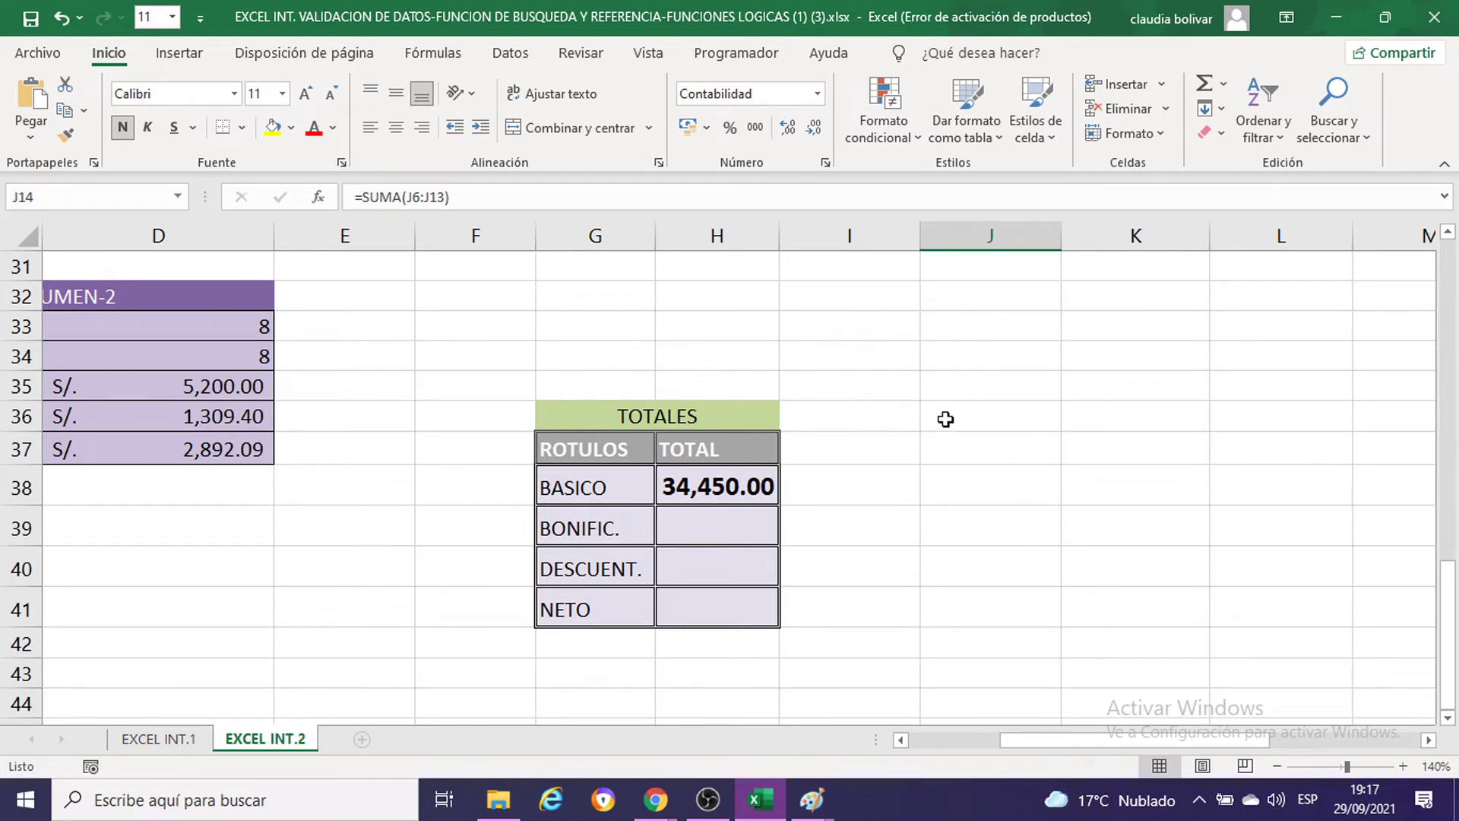
{"action": "scroll", "coordinate": [945, 418], "scroll_direction": "up", "scroll_amount": 3}
{"action": "scroll", "coordinate": [946, 419], "scroll_direction": "up", "scroll_amount": 3}
{"action": "scroll", "coordinate": [946, 419], "scroll_direction": "up", "scroll_amount": 1}
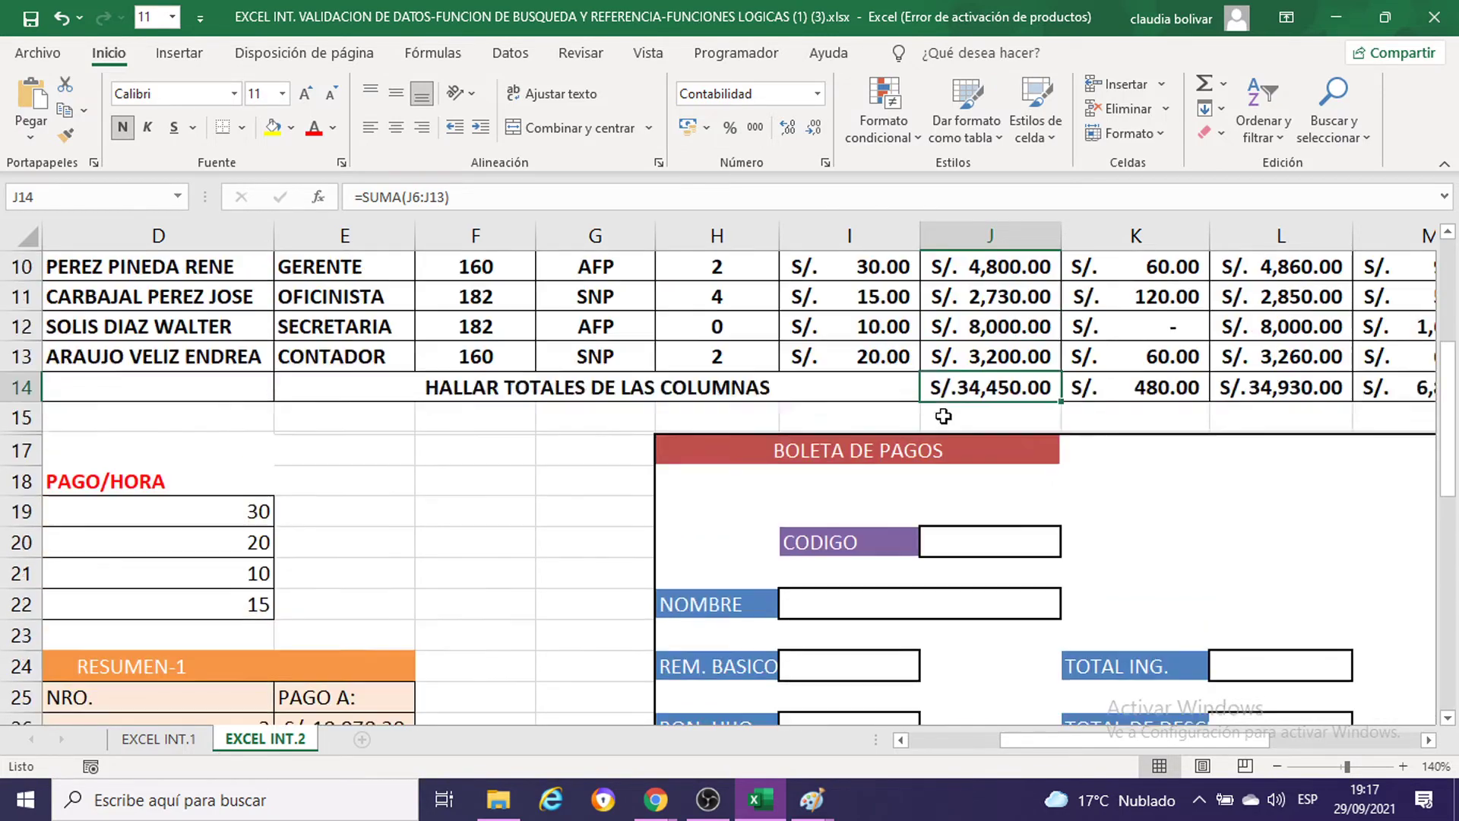
{"action": "scroll", "coordinate": [944, 416], "scroll_direction": "up", "scroll_amount": 3}
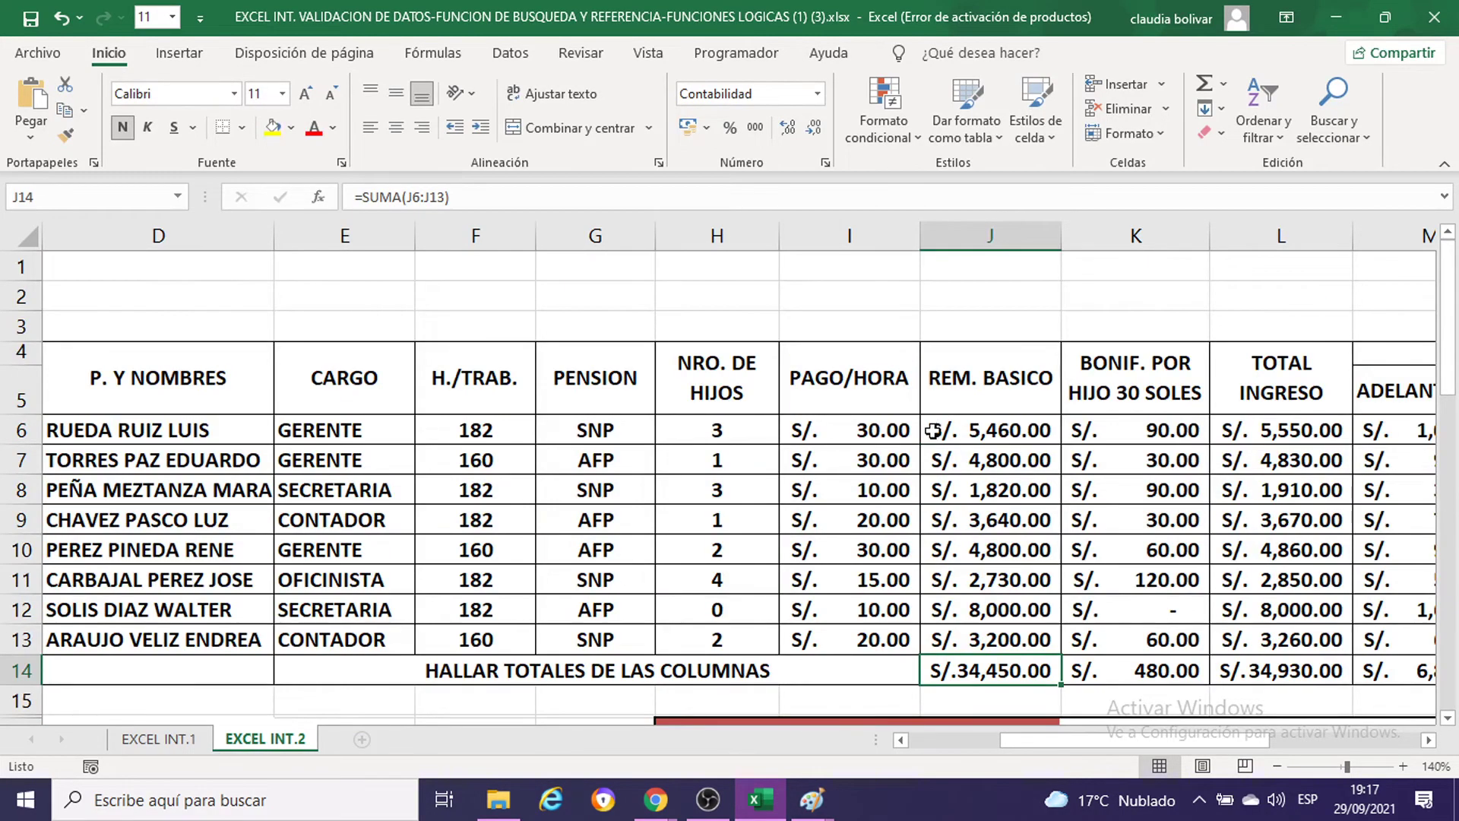
{"action": "key", "text": "ctrl+z"}
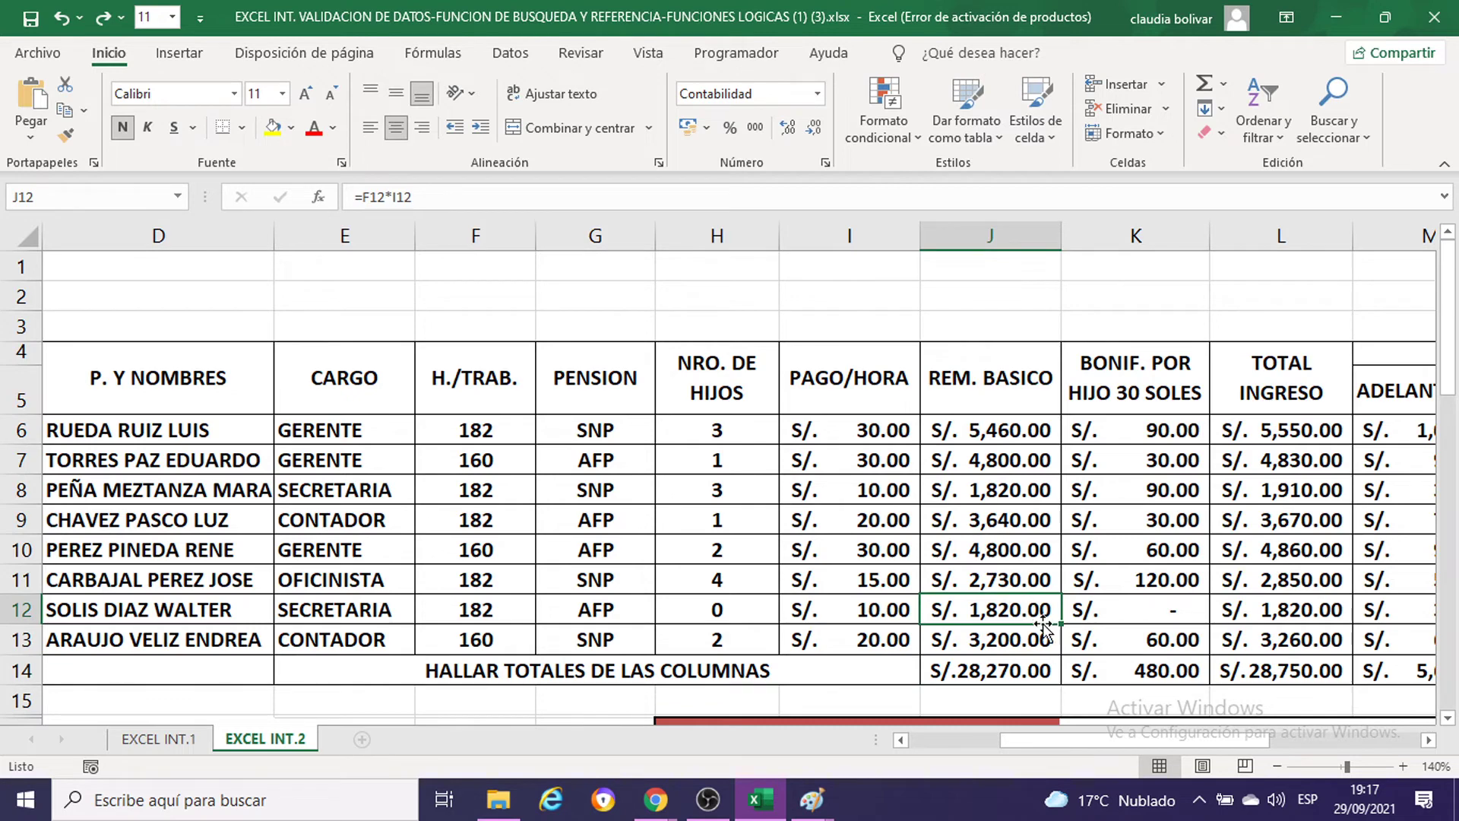
{"action": "scroll", "coordinate": [1036, 612], "scroll_direction": "down", "scroll_amount": 1}
{"action": "scroll", "coordinate": [1035, 612], "scroll_direction": "down", "scroll_amount": 1}
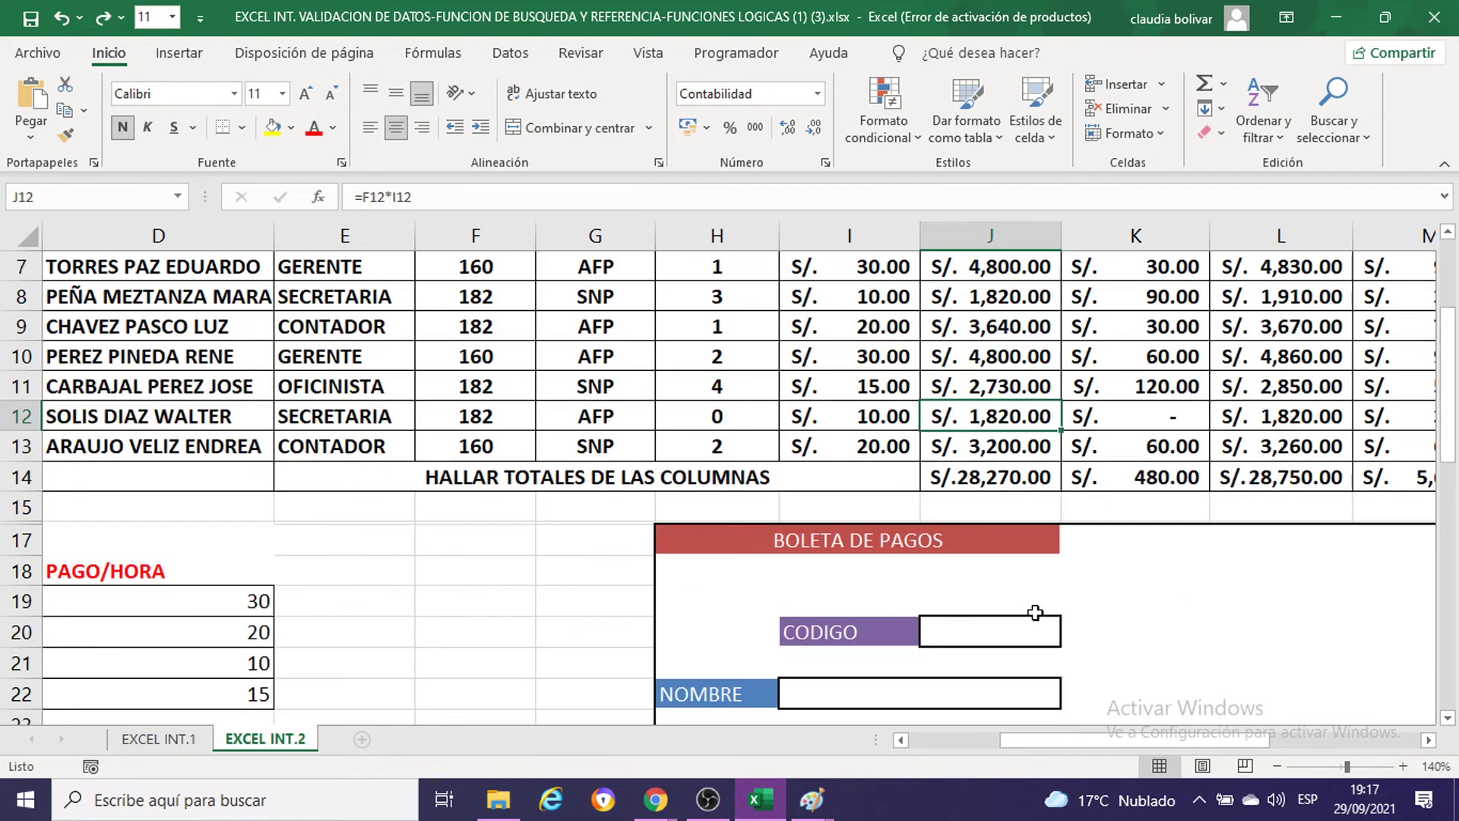
{"action": "scroll", "coordinate": [1035, 612], "scroll_direction": "down", "scroll_amount": 5}
{"action": "scroll", "coordinate": [1026, 608], "scroll_direction": "down", "scroll_amount": 3}
{"action": "scroll", "coordinate": [840, 488], "scroll_direction": "up", "scroll_amount": 1}
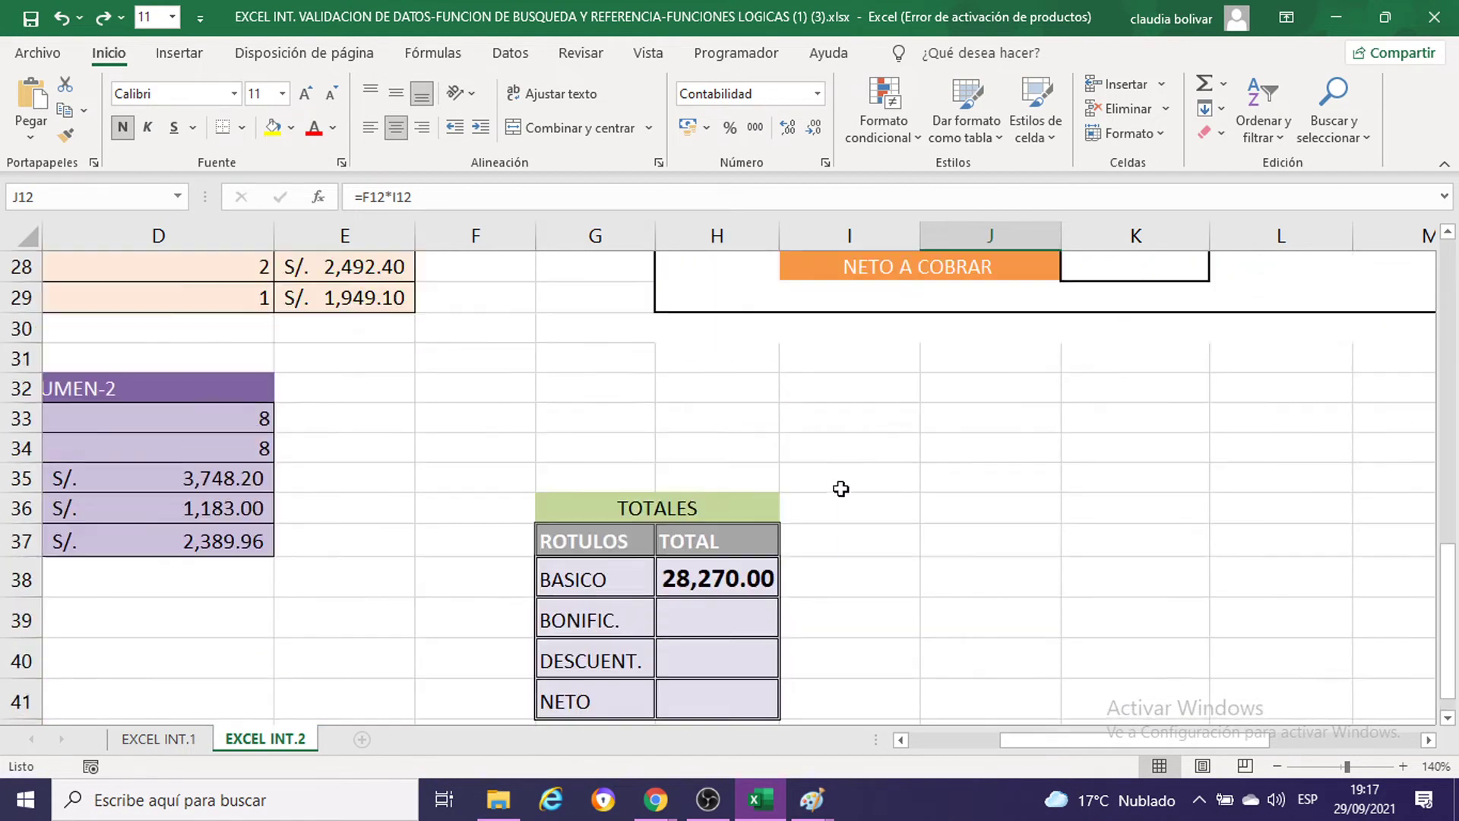
{"action": "scroll", "coordinate": [841, 485], "scroll_direction": "up", "scroll_amount": 5}
{"action": "scroll", "coordinate": [976, 334], "scroll_direction": "up", "scroll_amount": 2}
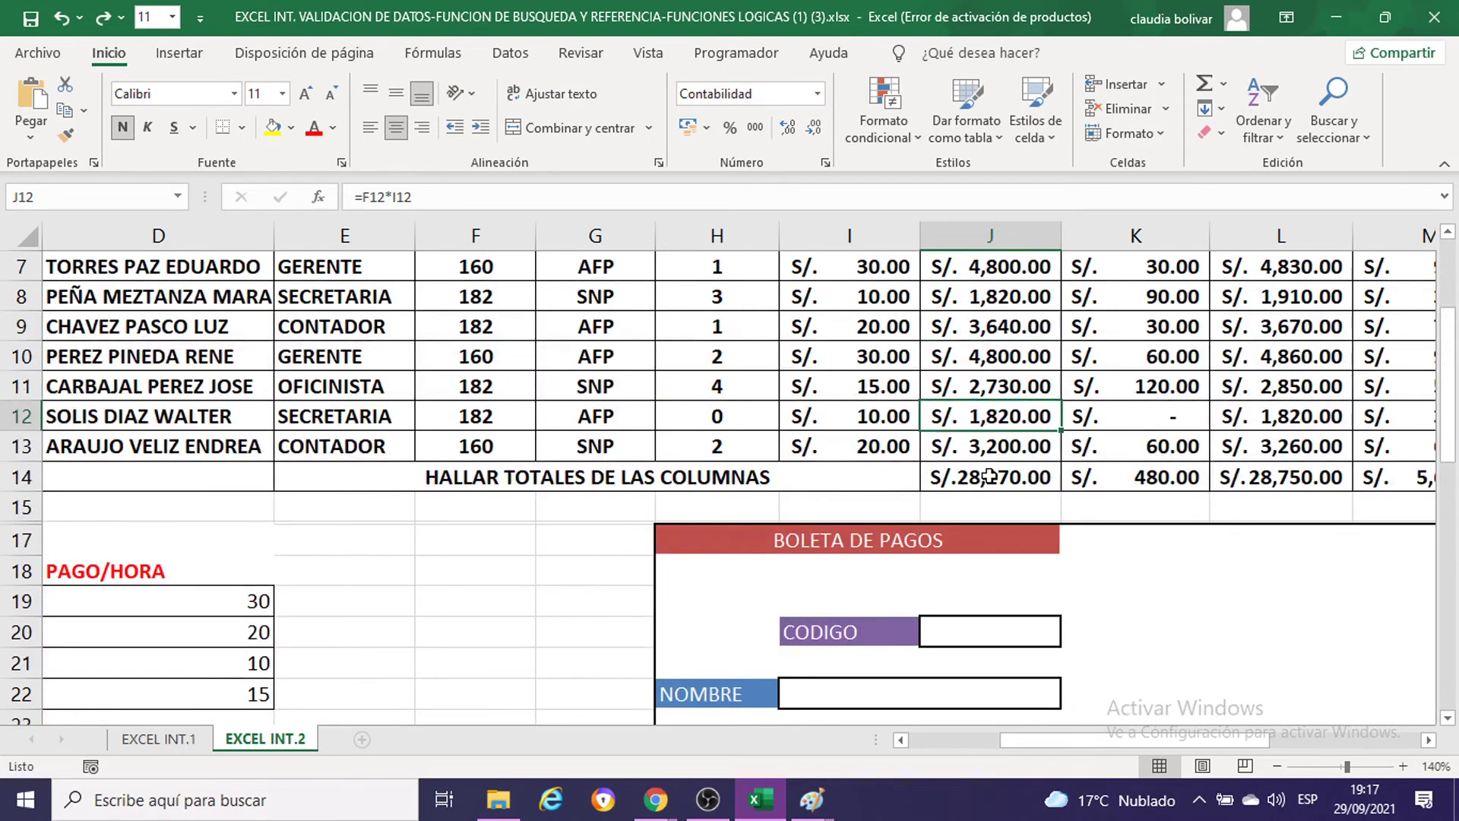
{"action": "scroll", "coordinate": [987, 469], "scroll_direction": "down", "scroll_amount": 5}
{"action": "scroll", "coordinate": [836, 470], "scroll_direction": "down", "scroll_amount": 3}
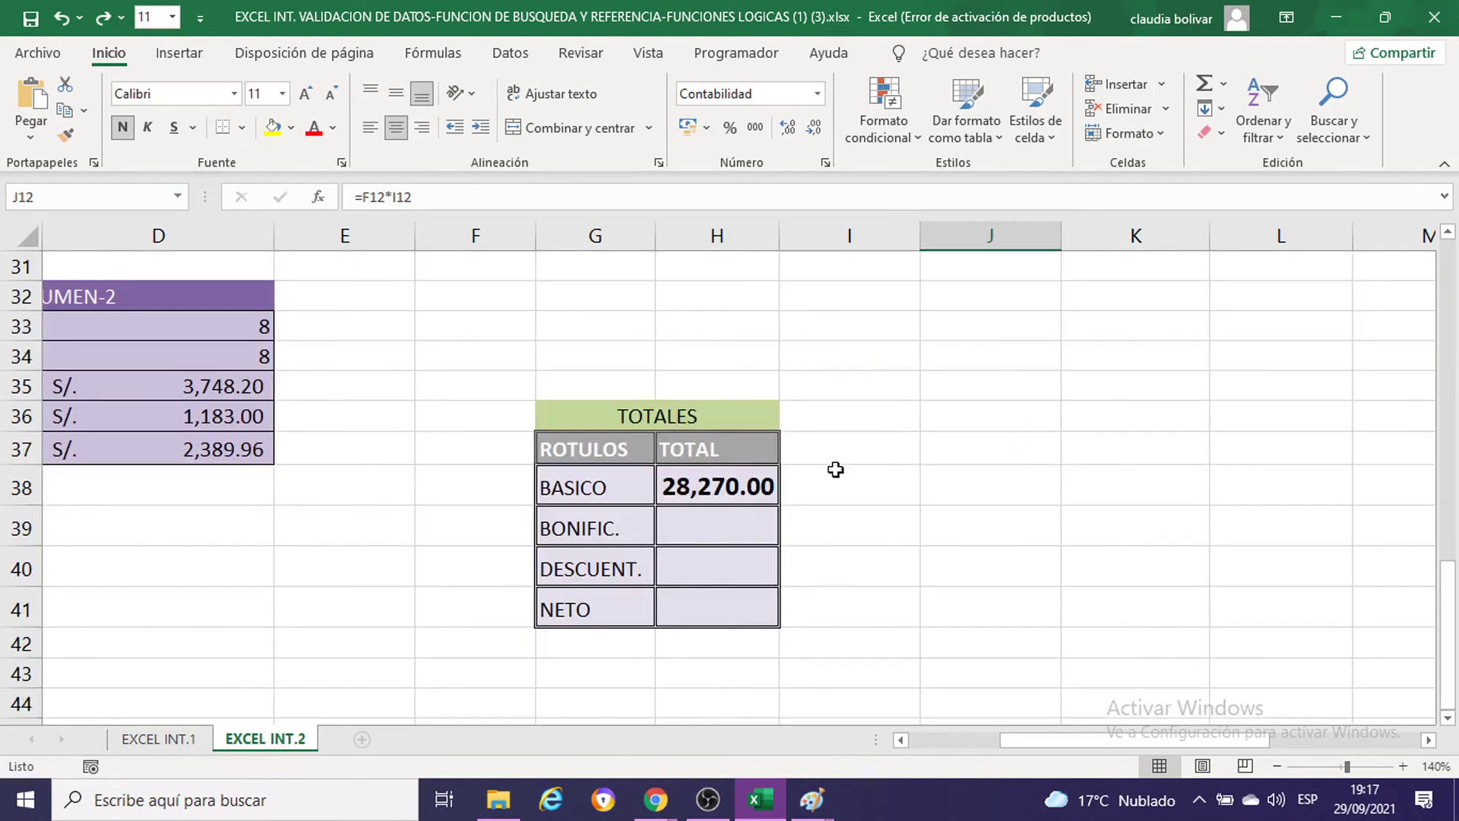
Step: Look up the bonus column total in K14 before linking it
{"action": "left_click", "coordinate": [712, 532]}
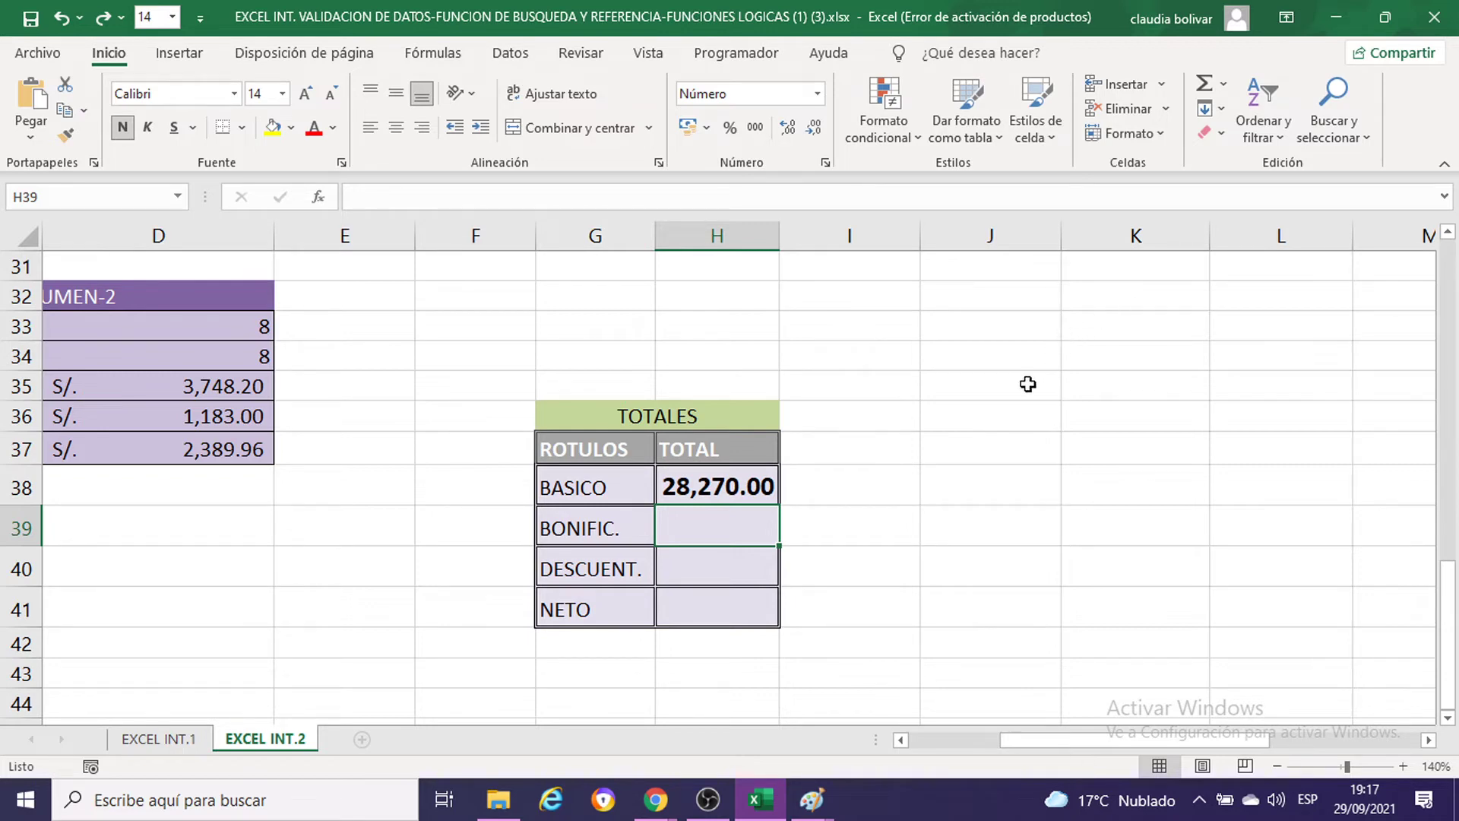
{"action": "scroll", "coordinate": [1047, 480], "scroll_direction": "up", "scroll_amount": 1}
{"action": "scroll", "coordinate": [1046, 481], "scroll_direction": "up", "scroll_amount": 5}
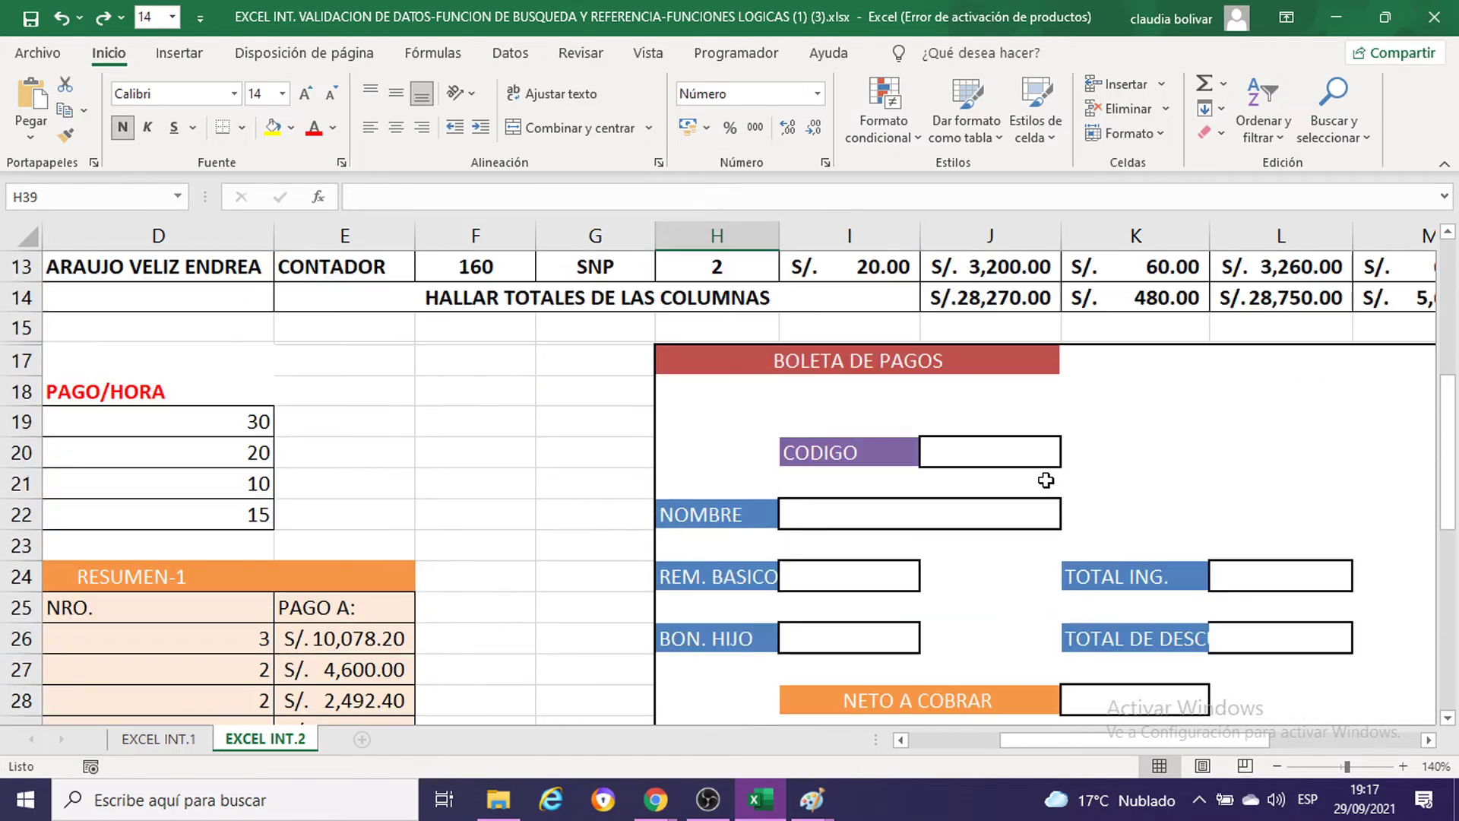
{"action": "scroll", "coordinate": [1047, 480], "scroll_direction": "up", "scroll_amount": 3}
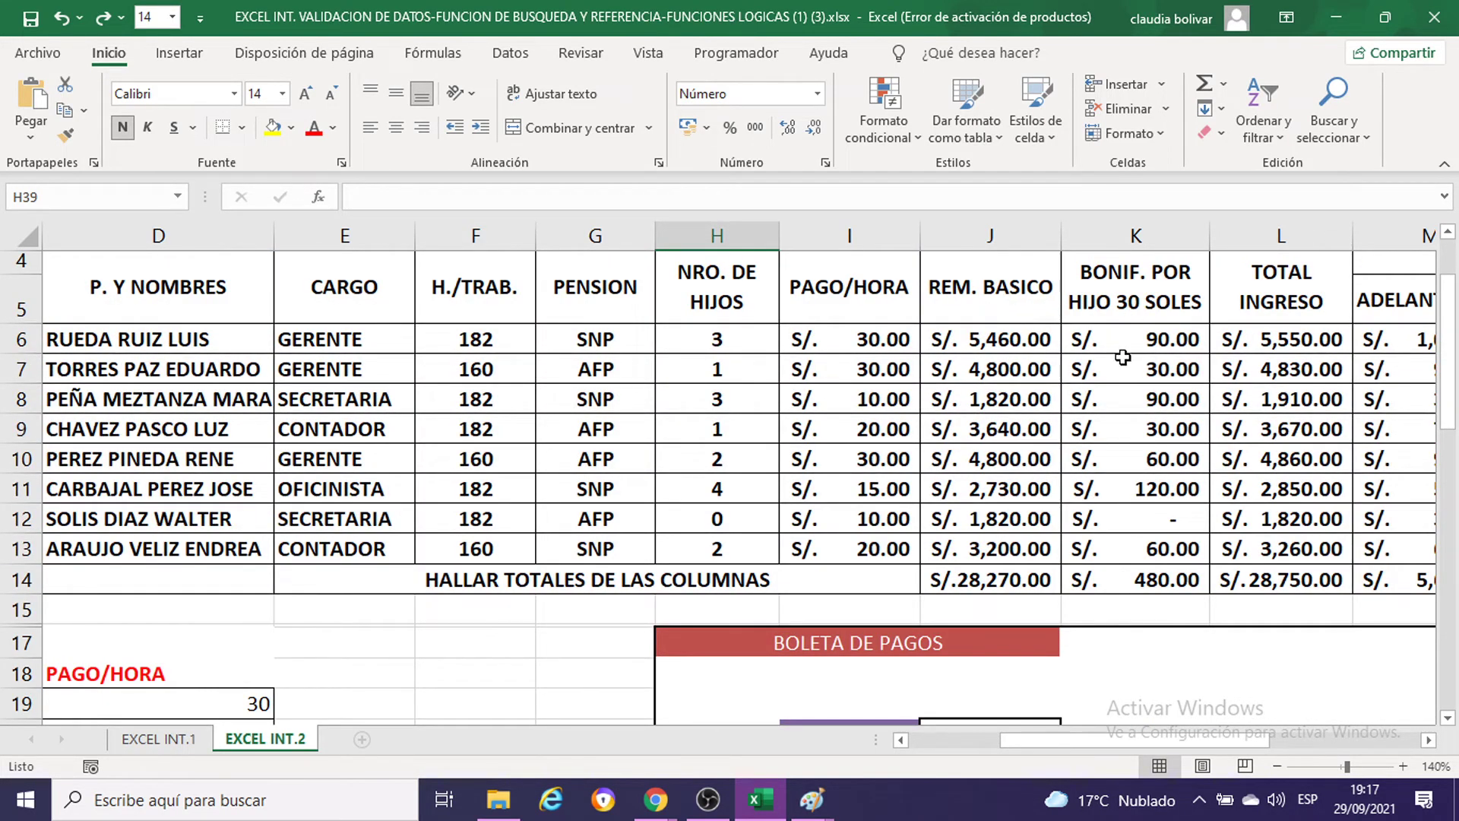
{"action": "scroll", "coordinate": [1123, 383], "scroll_direction": "down", "scroll_amount": 5}
{"action": "scroll", "coordinate": [1125, 388], "scroll_direction": "down", "scroll_amount": 3}
{"action": "scroll", "coordinate": [1127, 400], "scroll_direction": "down", "scroll_amount": 1}
{"action": "scroll", "coordinate": [1127, 400], "scroll_direction": "up", "scroll_amount": 4}
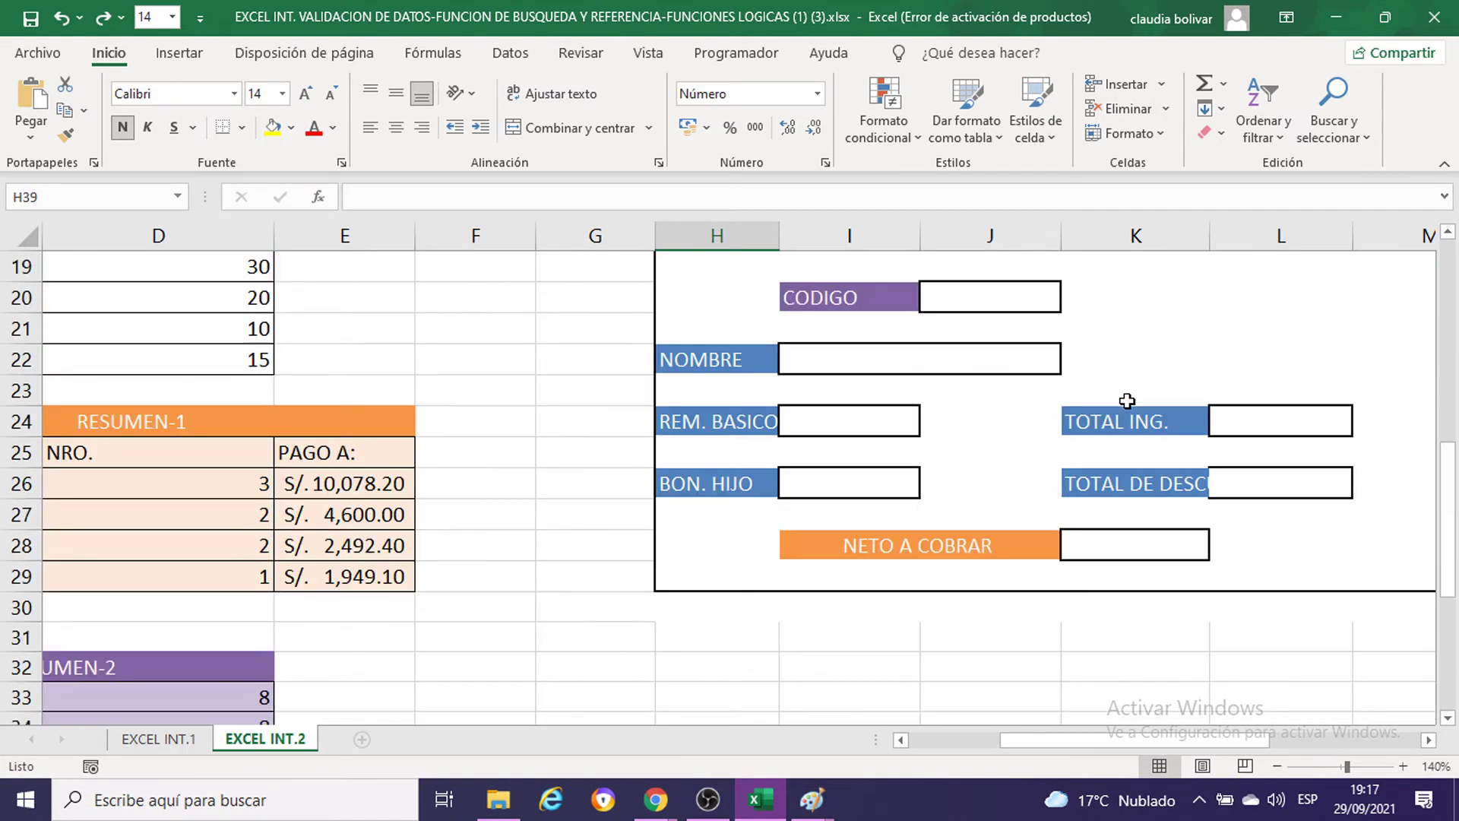
{"action": "scroll", "coordinate": [1127, 400], "scroll_direction": "up", "scroll_amount": 6}
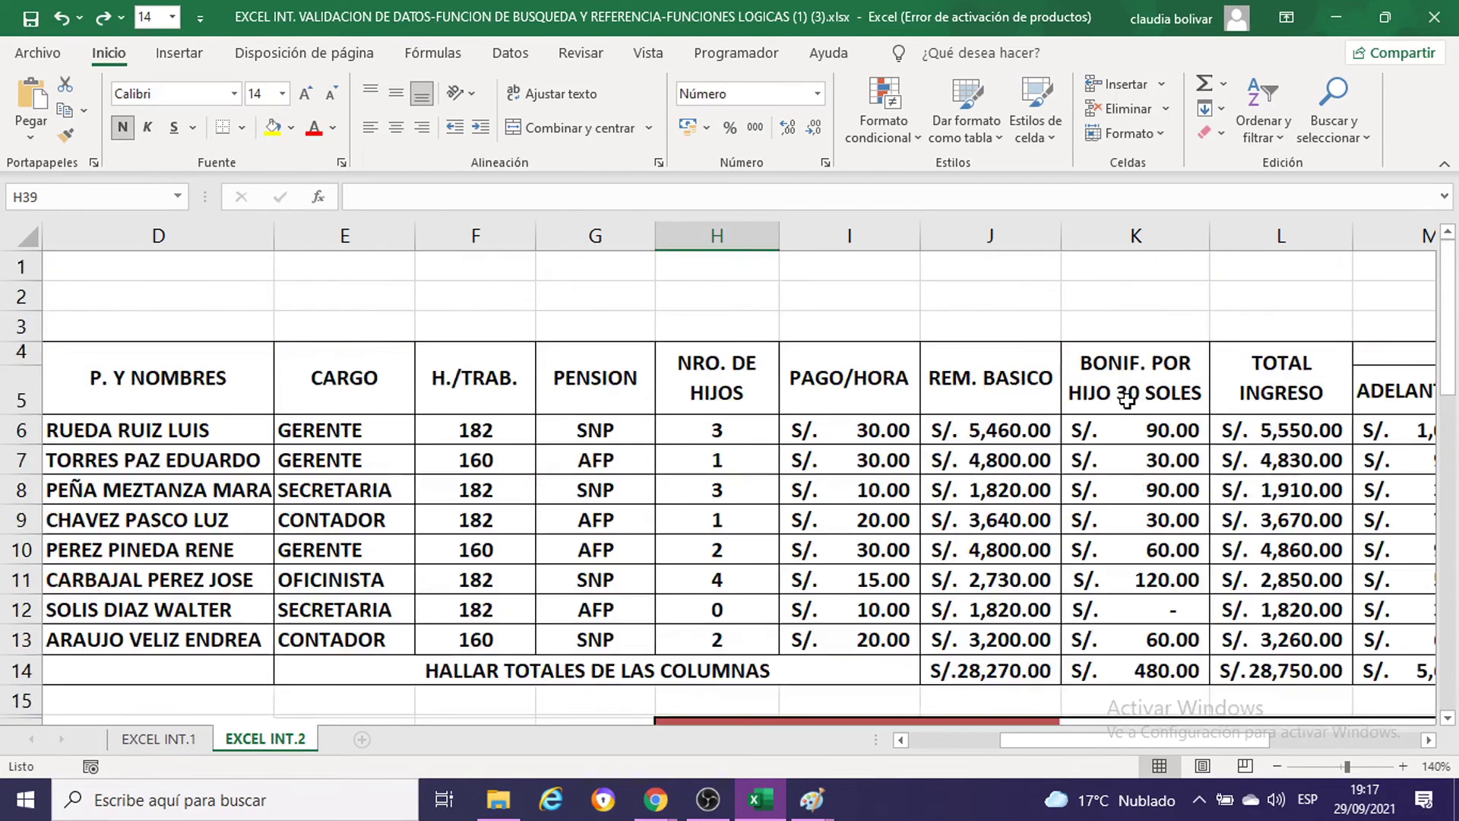
{"action": "left_click", "coordinate": [1153, 670]}
{"action": "scroll", "coordinate": [1145, 624], "scroll_direction": "down", "scroll_amount": 5}
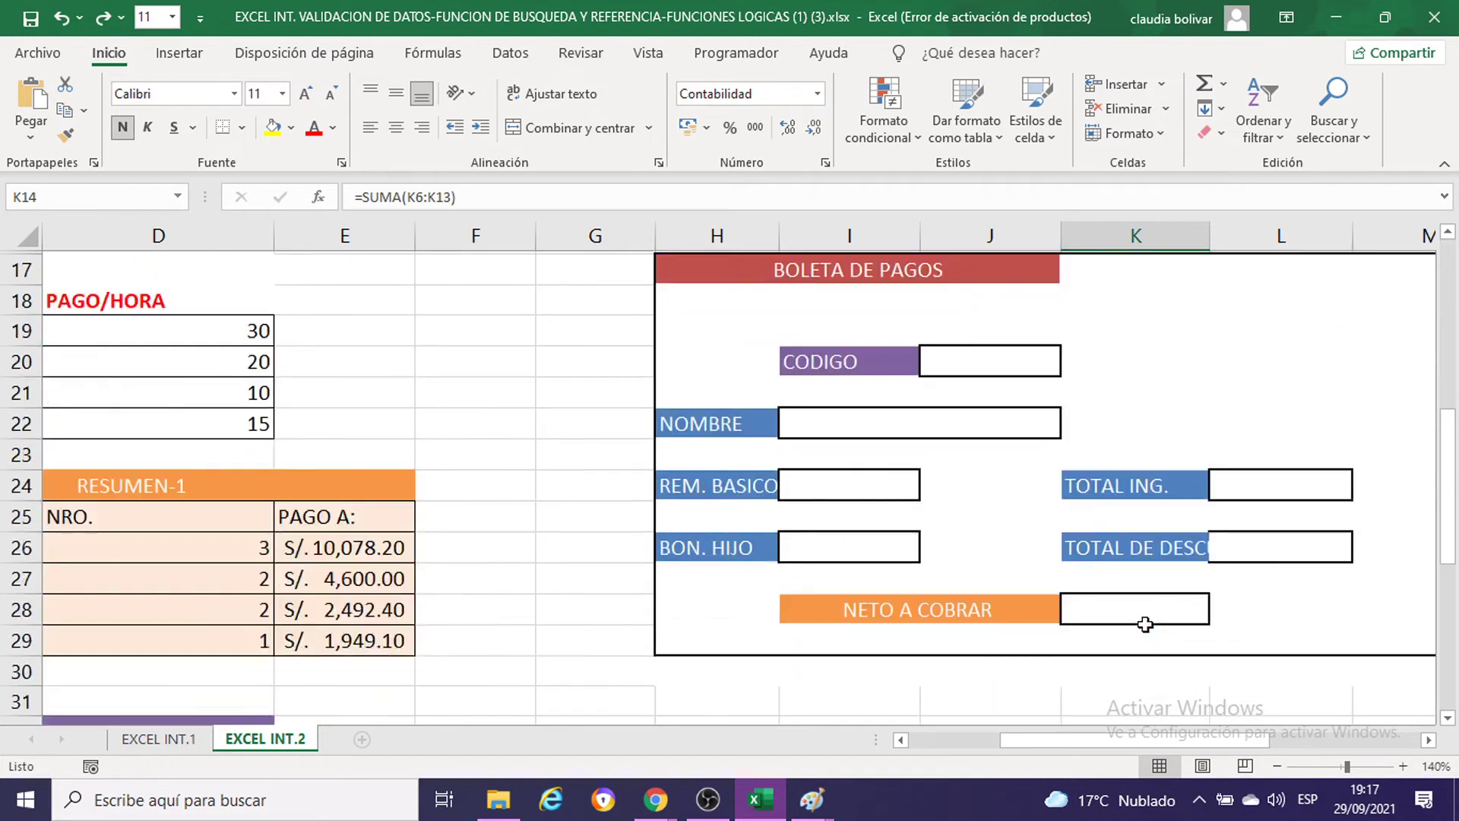
{"action": "scroll", "coordinate": [1140, 612], "scroll_direction": "down", "scroll_amount": 10}
{"action": "scroll", "coordinate": [1032, 576], "scroll_direction": "up", "scroll_amount": 3}
{"action": "scroll", "coordinate": [970, 550], "scroll_direction": "up", "scroll_amount": 2}
{"action": "key", "text": "Return"}
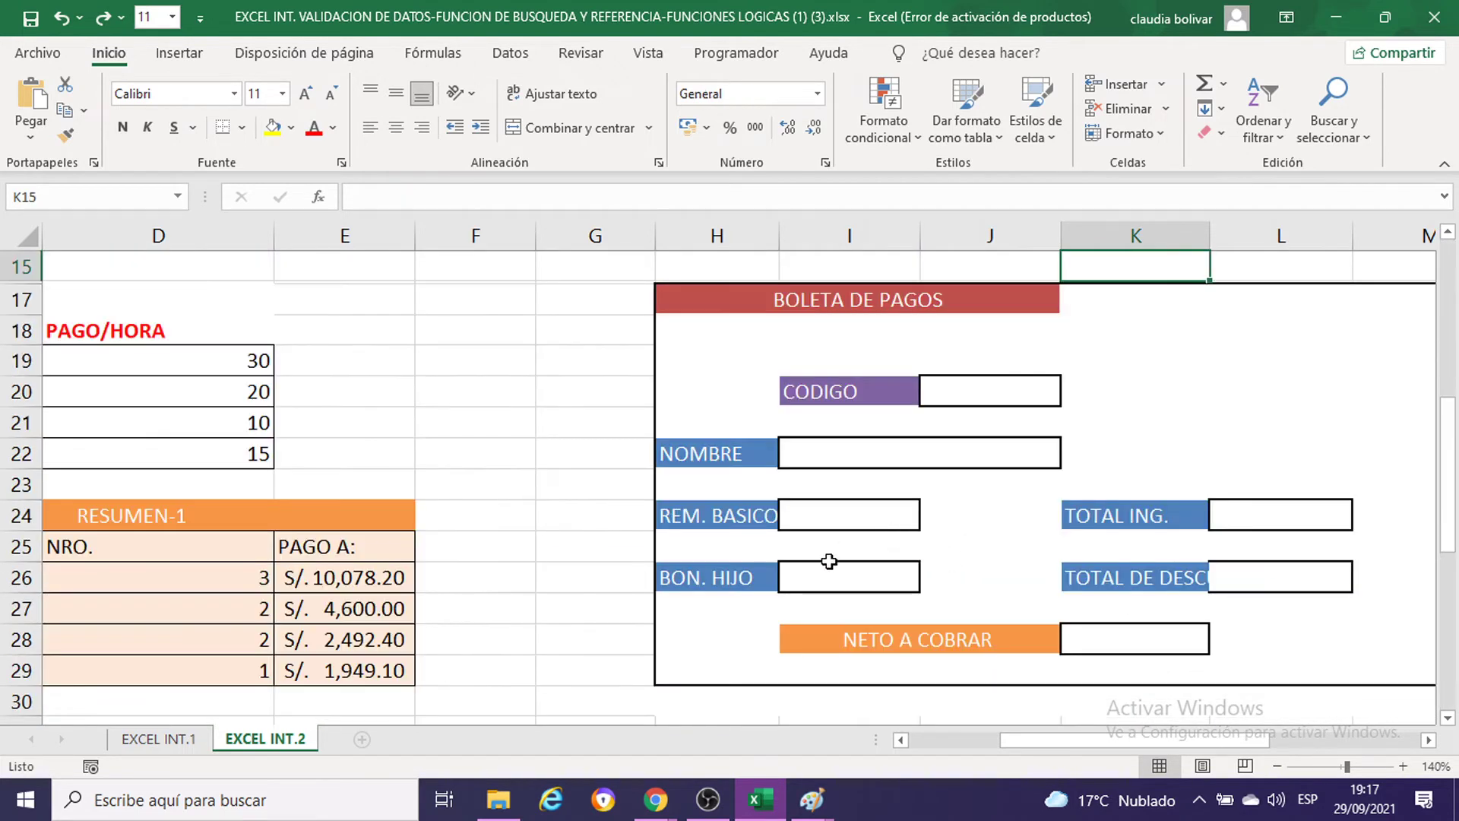
{"action": "scroll", "coordinate": [814, 557], "scroll_direction": "down", "scroll_amount": 4}
Step: Enter =K14 in H39 so the BONIFIC. total shows 480.00
{"action": "left_click", "coordinate": [722, 651]}
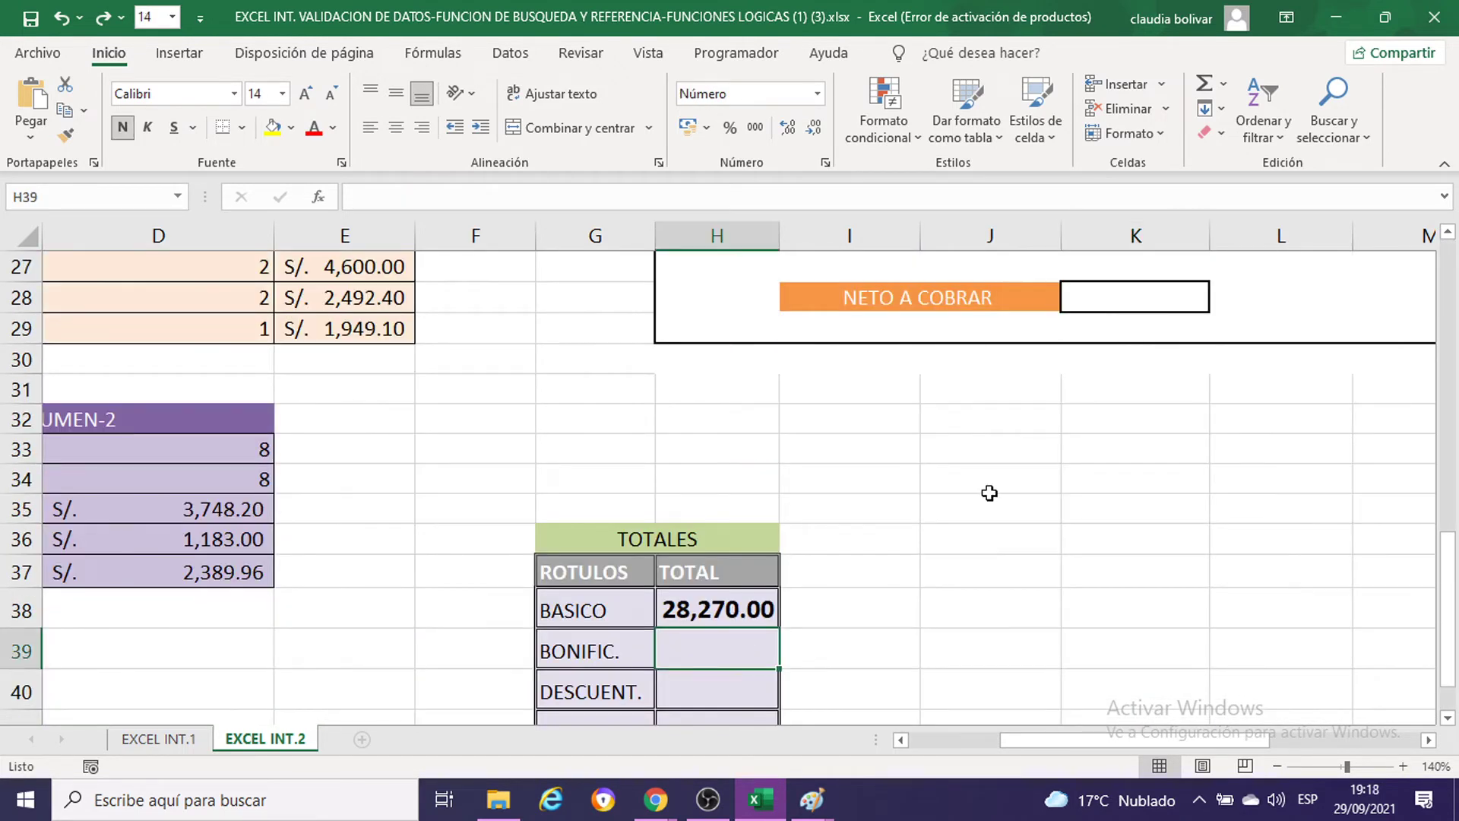
{"action": "type", "text": "="}
{"action": "scroll", "coordinate": [1092, 520], "scroll_direction": "up", "scroll_amount": 1}
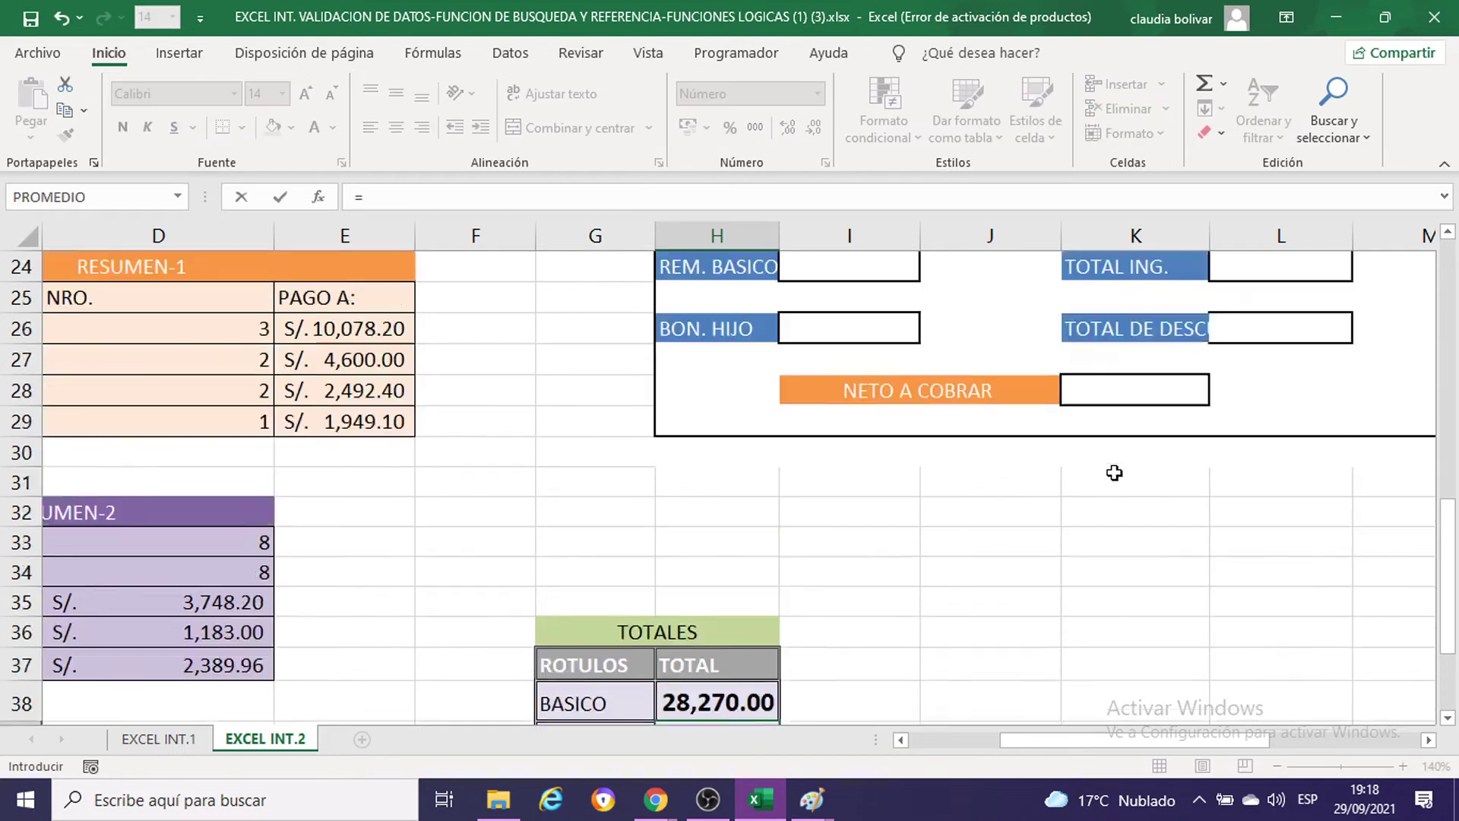
{"action": "scroll", "coordinate": [1110, 477], "scroll_direction": "up", "scroll_amount": 7}
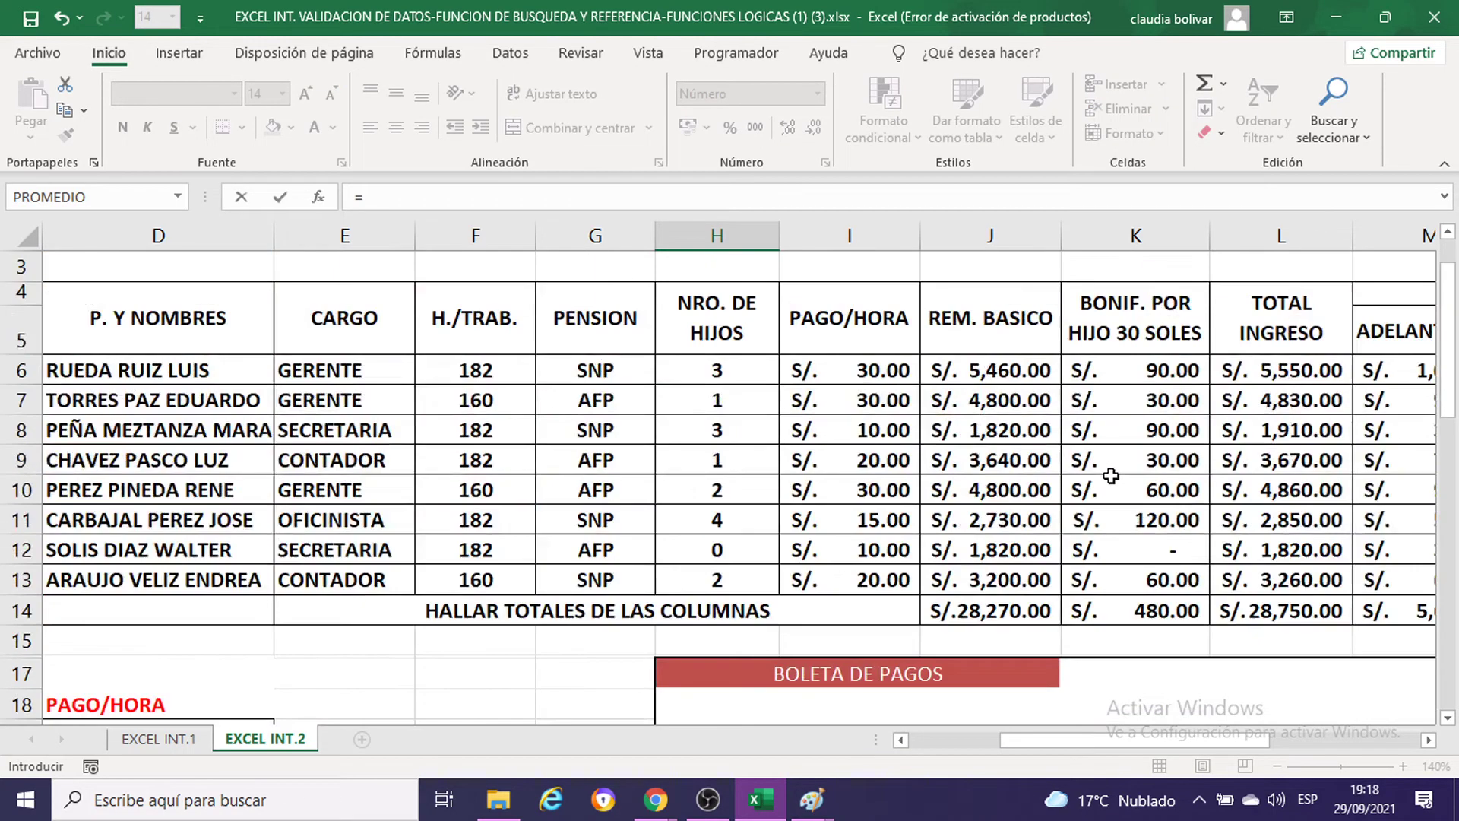
{"action": "left_click", "coordinate": [1140, 604]}
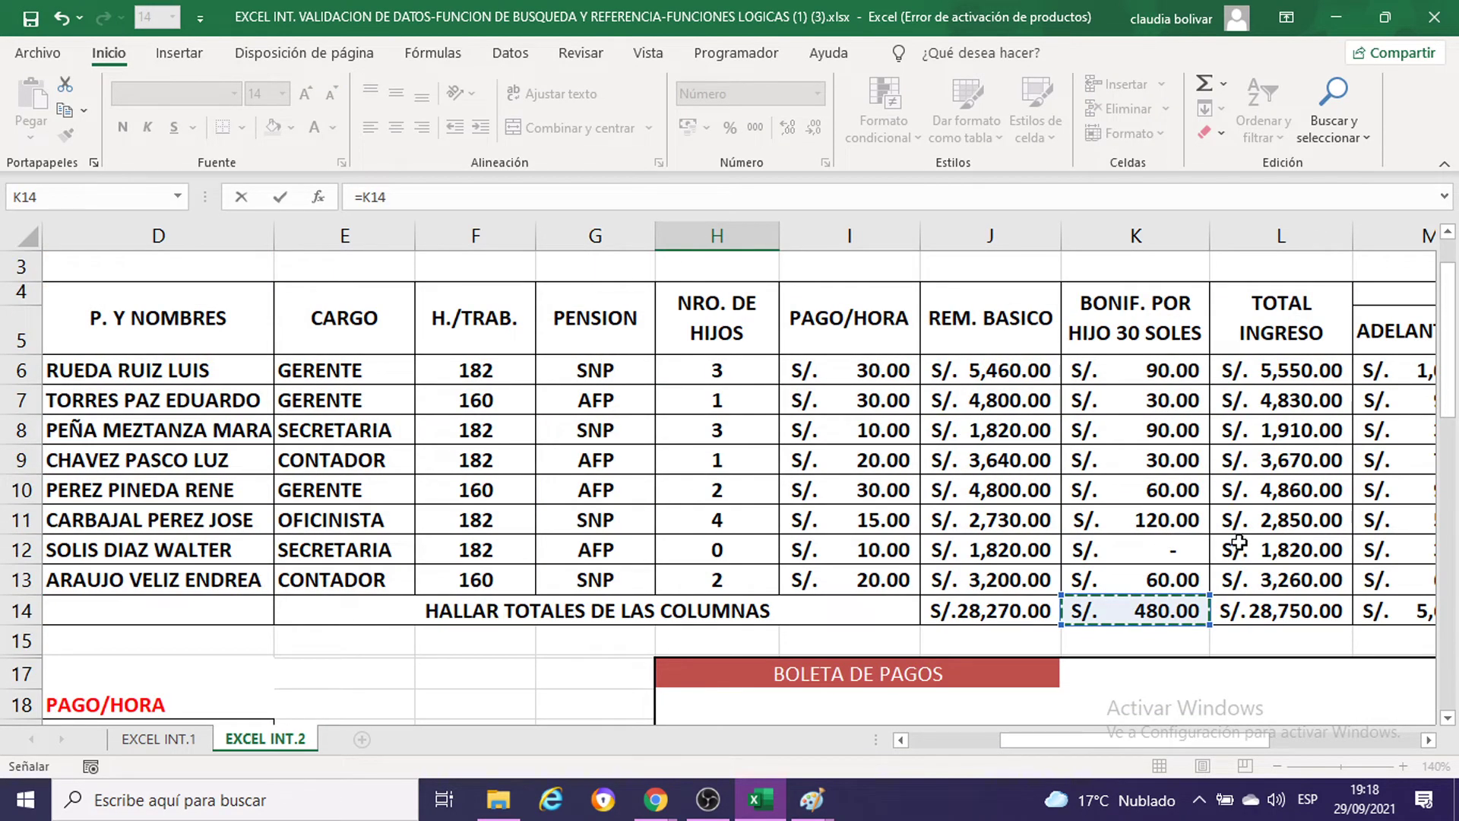
{"action": "scroll", "coordinate": [1239, 542], "scroll_direction": "down", "scroll_amount": 1}
{"action": "scroll", "coordinate": [1239, 542], "scroll_direction": "down", "scroll_amount": 1}
{"action": "scroll", "coordinate": [1238, 542], "scroll_direction": "down", "scroll_amount": 1}
{"action": "scroll", "coordinate": [1237, 534], "scroll_direction": "down", "scroll_amount": 3}
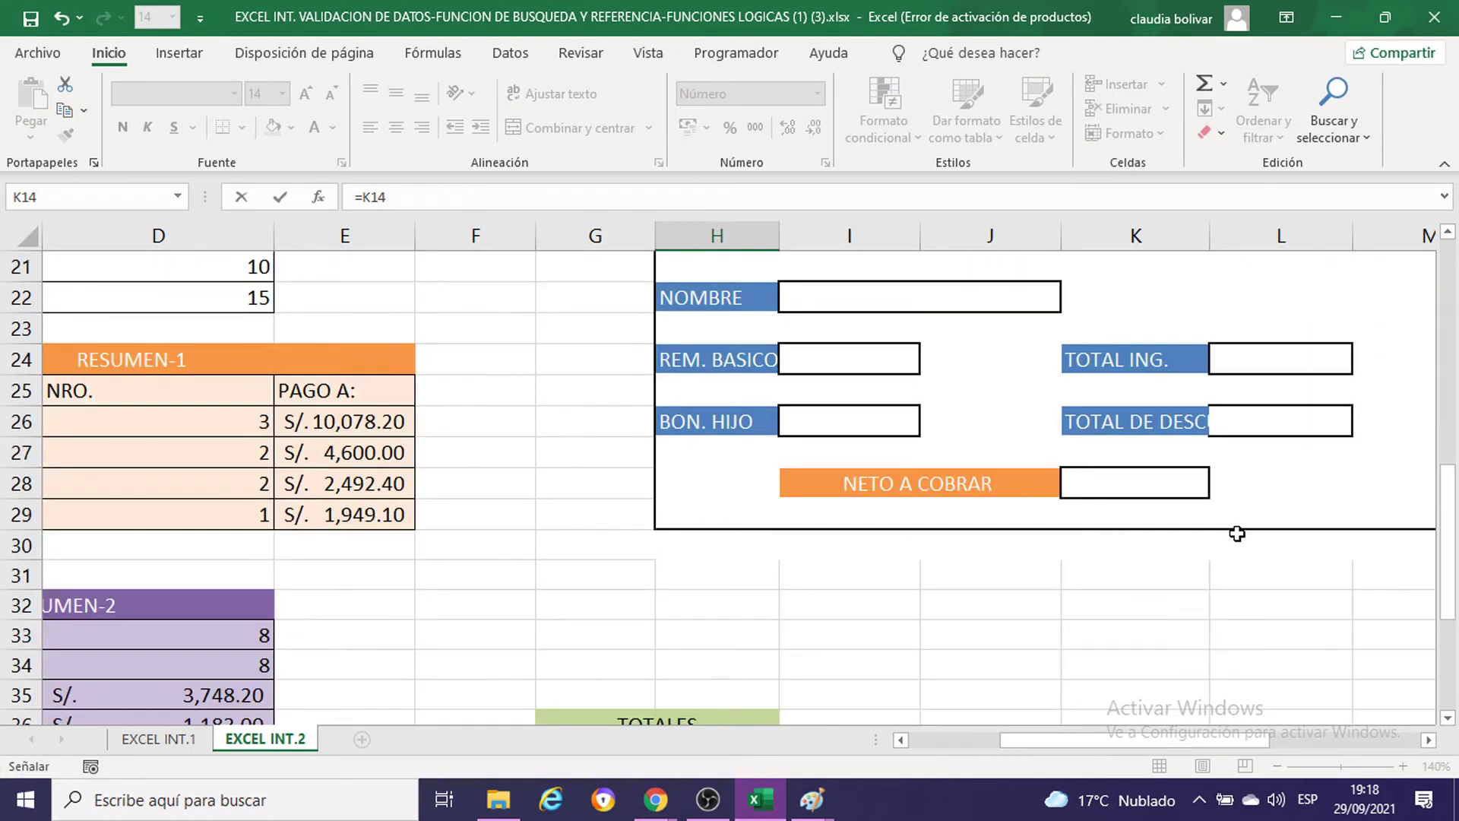
{"action": "scroll", "coordinate": [1237, 534], "scroll_direction": "down", "scroll_amount": 4}
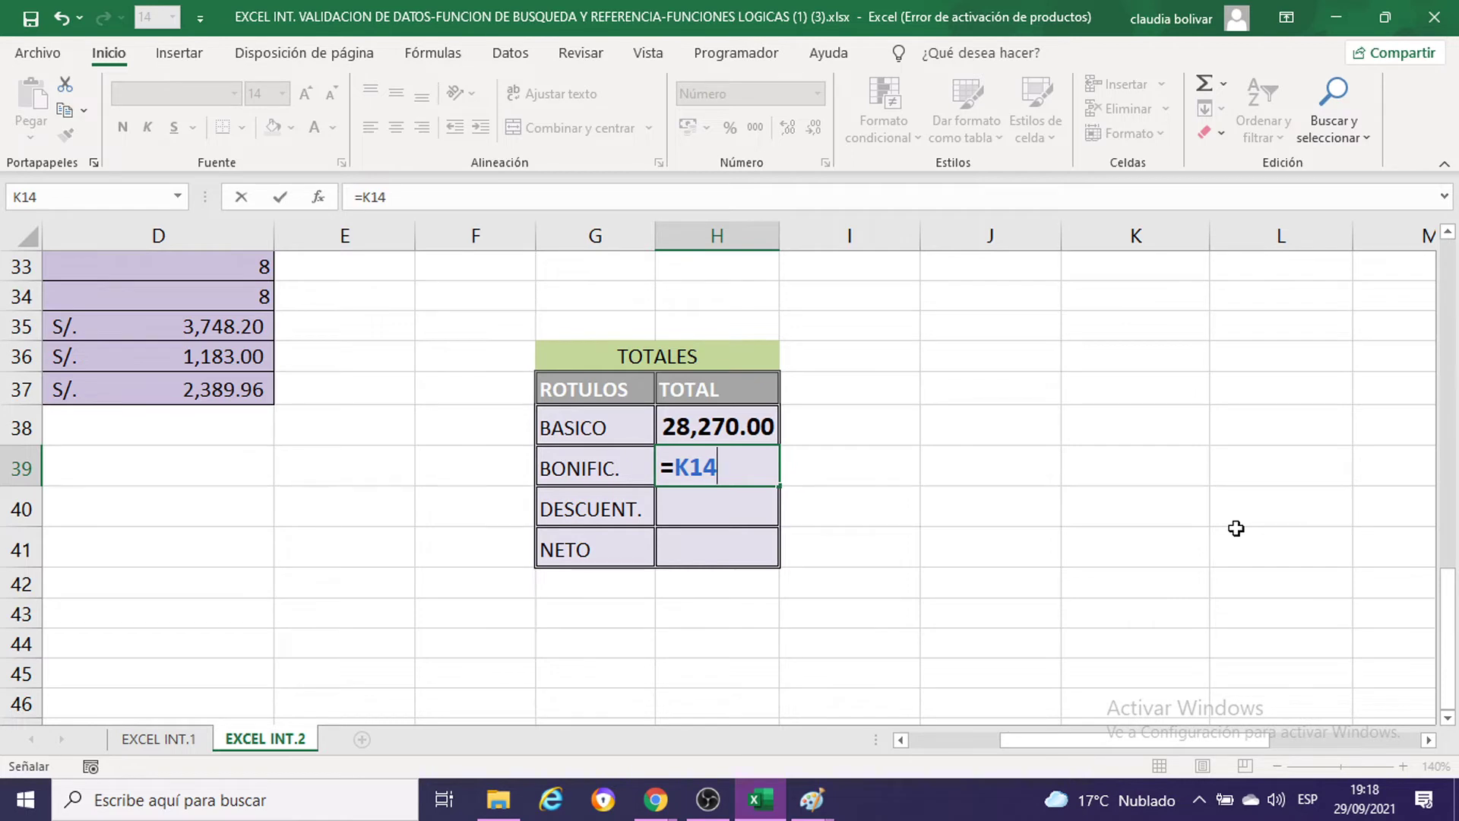
{"action": "key", "text": "Return"}
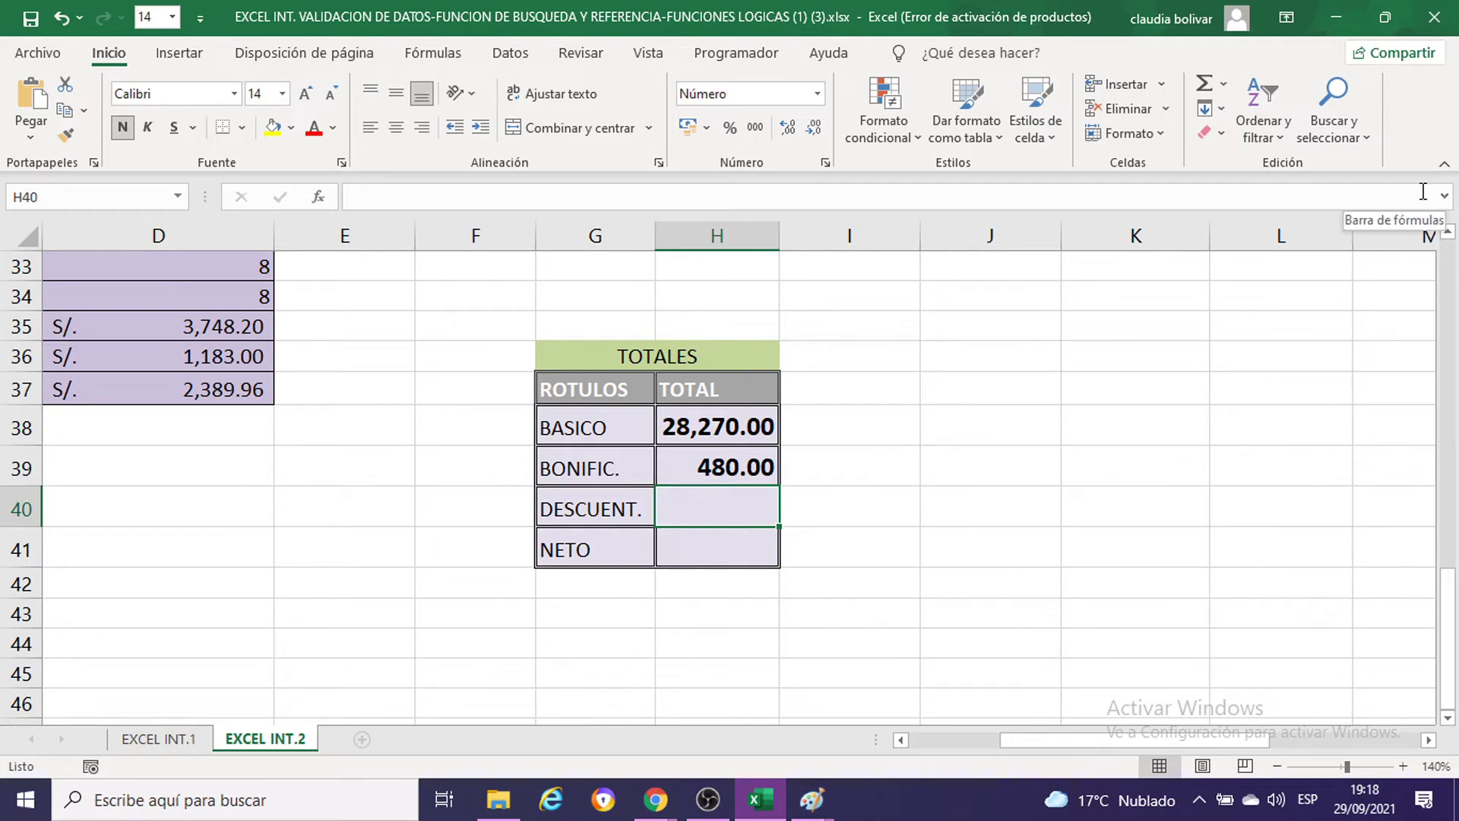
Step: Enter =P14 in H40 so the DESCUENT. total shows 9,630.30
{"action": "type", "text": "="}
{"action": "scroll", "coordinate": [1368, 505], "scroll_direction": "up", "scroll_amount": 5}
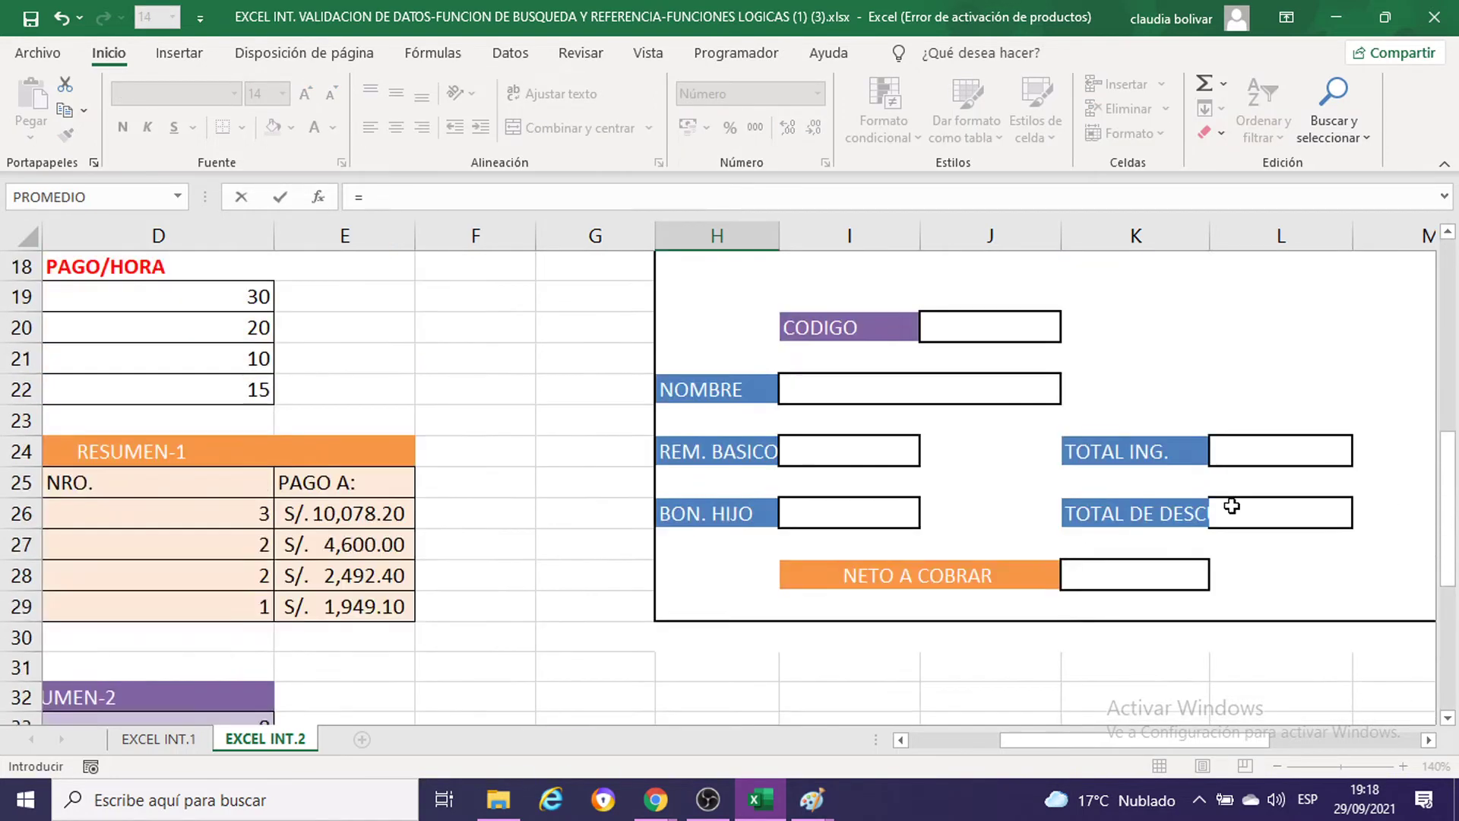
{"action": "scroll", "coordinate": [1231, 505], "scroll_direction": "up", "scroll_amount": 5}
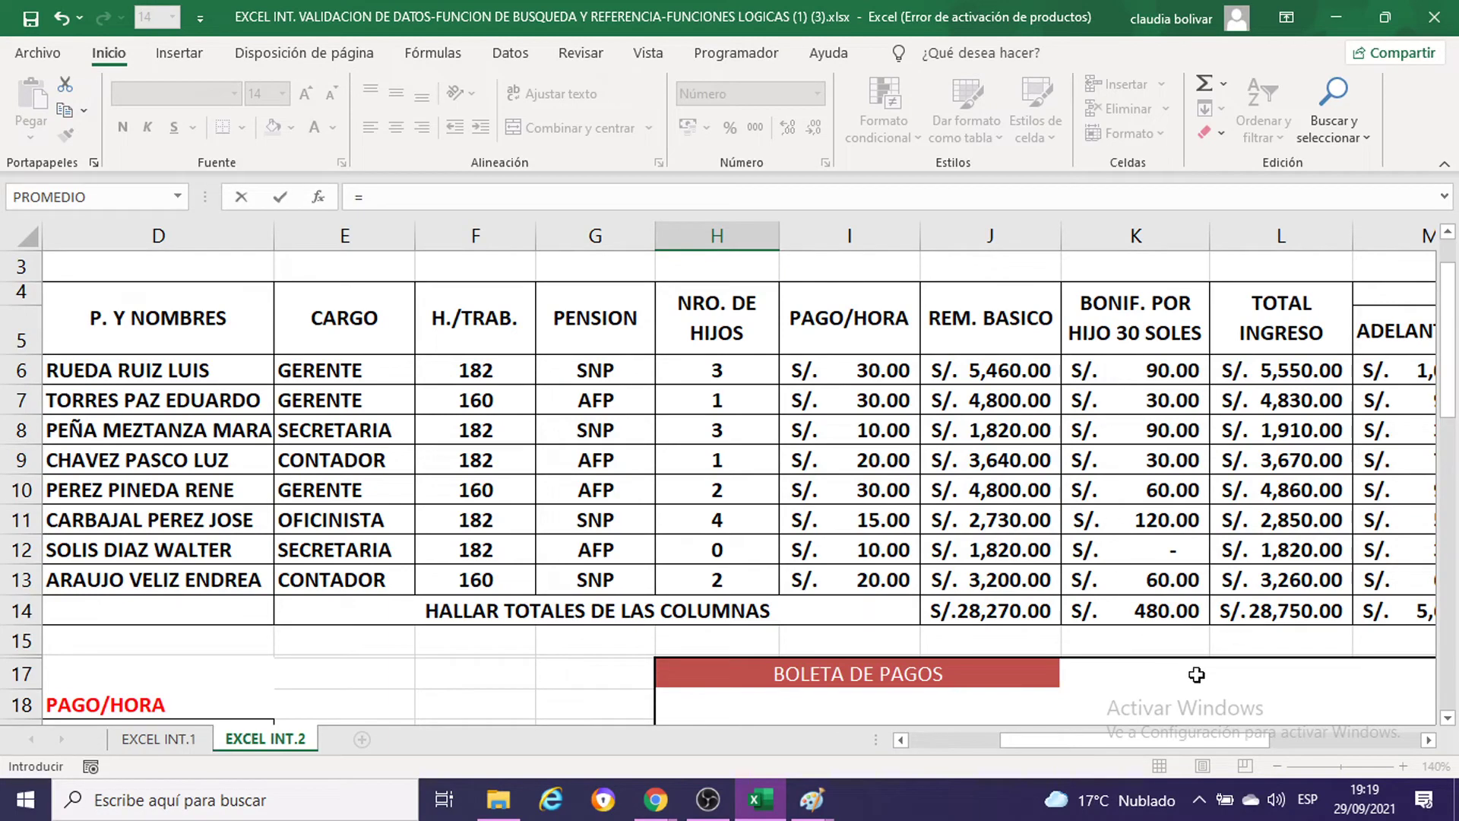
{"action": "mouse_move", "coordinate": [1215, 747]}
{"action": "left_mouse_down"}
{"action": "mouse_move", "coordinate": [1330, 789]}
{"action": "mouse_move", "coordinate": [1365, 782]}
{"action": "left_mouse_up"}
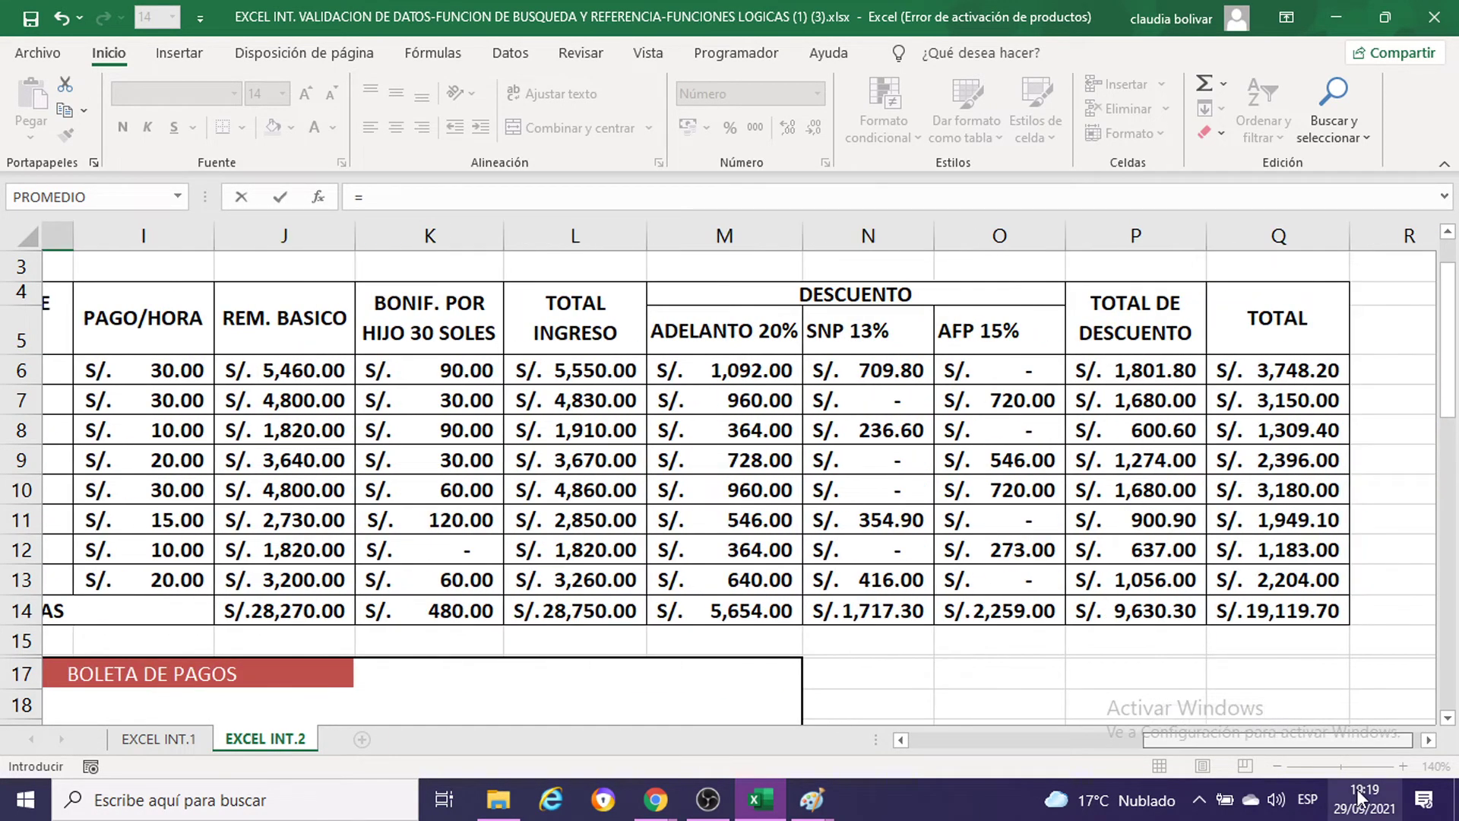
{"action": "left_click", "coordinate": [1103, 616]}
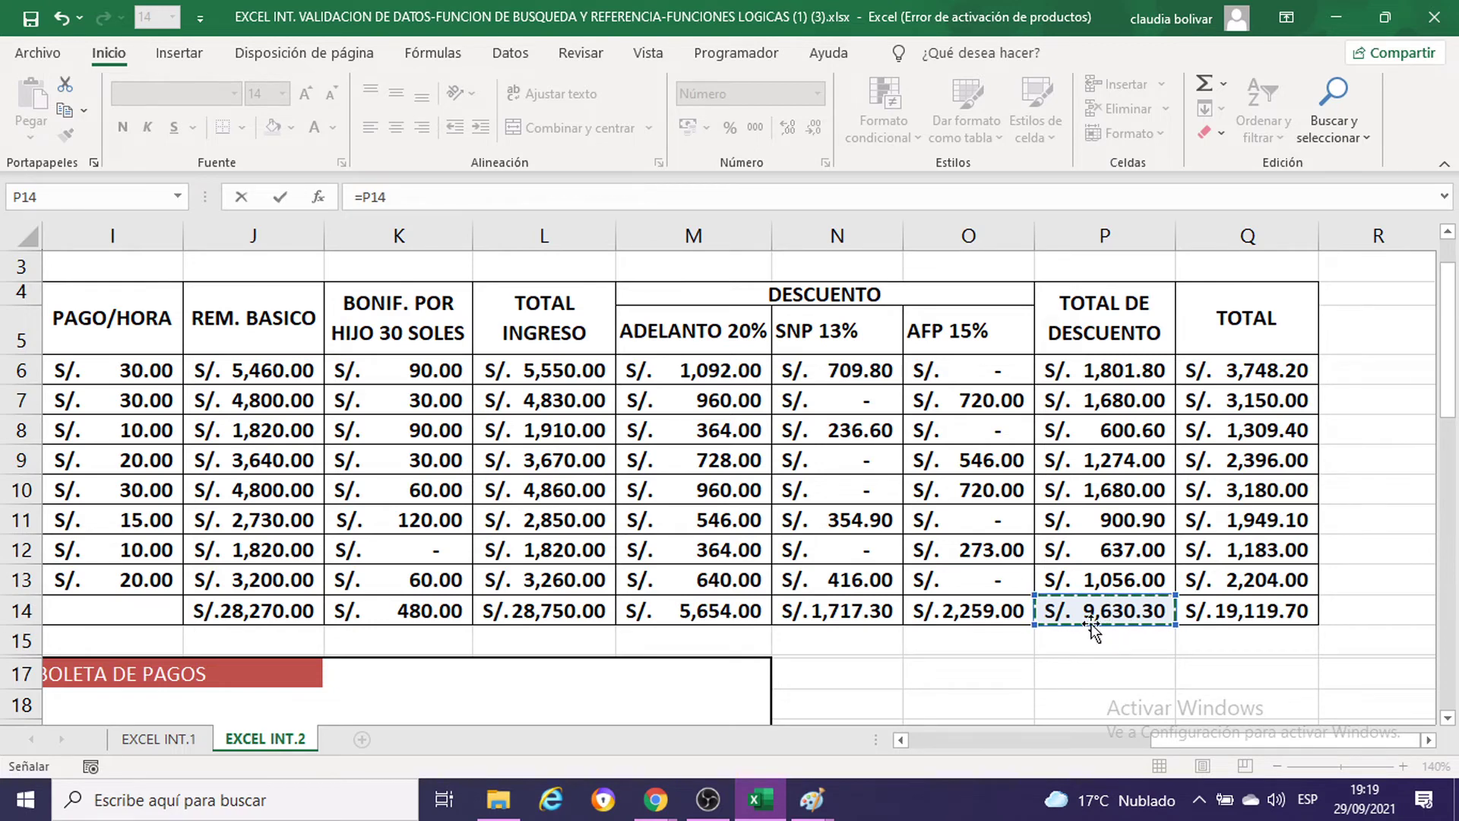
{"action": "scroll", "coordinate": [1133, 506], "scroll_direction": "down", "scroll_amount": 1}
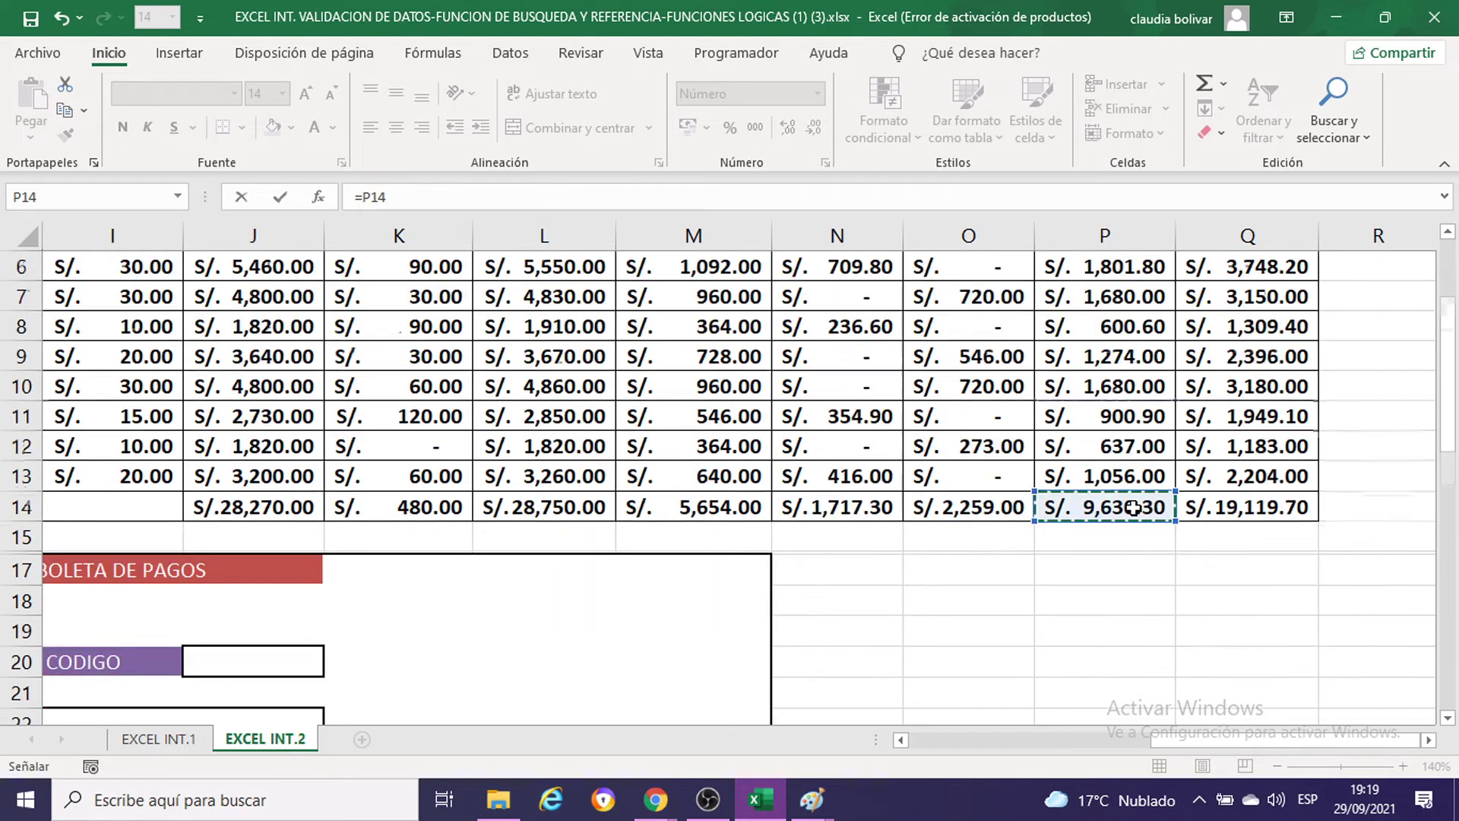
{"action": "scroll", "coordinate": [1140, 483], "scroll_direction": "down", "scroll_amount": 2}
{"action": "scroll", "coordinate": [1140, 484], "scroll_direction": "down", "scroll_amount": 2}
{"action": "scroll", "coordinate": [1140, 483], "scroll_direction": "up", "scroll_amount": 2}
{"action": "scroll", "coordinate": [1140, 479], "scroll_direction": "up", "scroll_amount": 1}
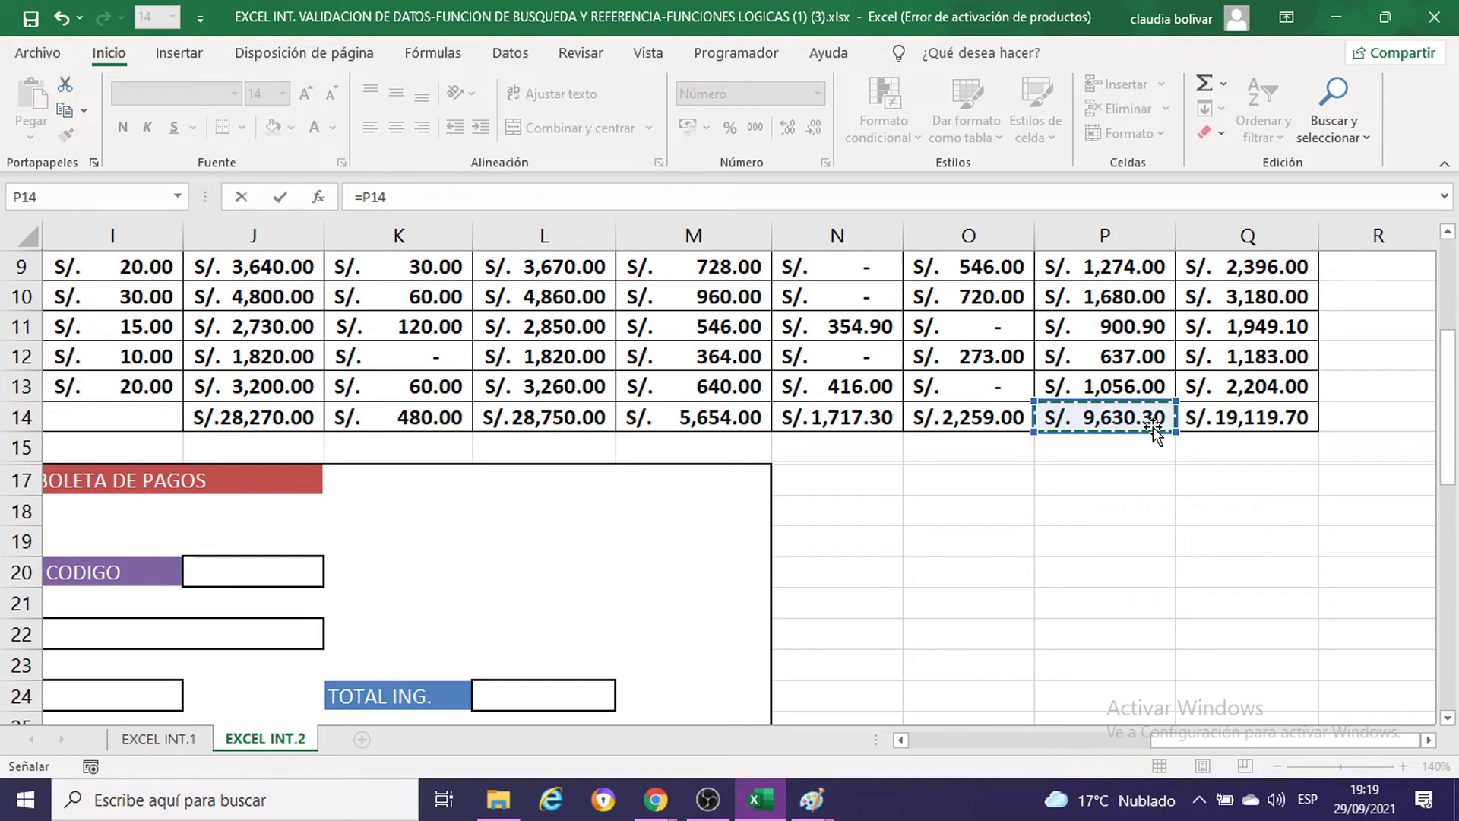
{"action": "scroll", "coordinate": [1153, 427], "scroll_direction": "down", "scroll_amount": 1}
{"action": "scroll", "coordinate": [1154, 427], "scroll_direction": "down", "scroll_amount": 6}
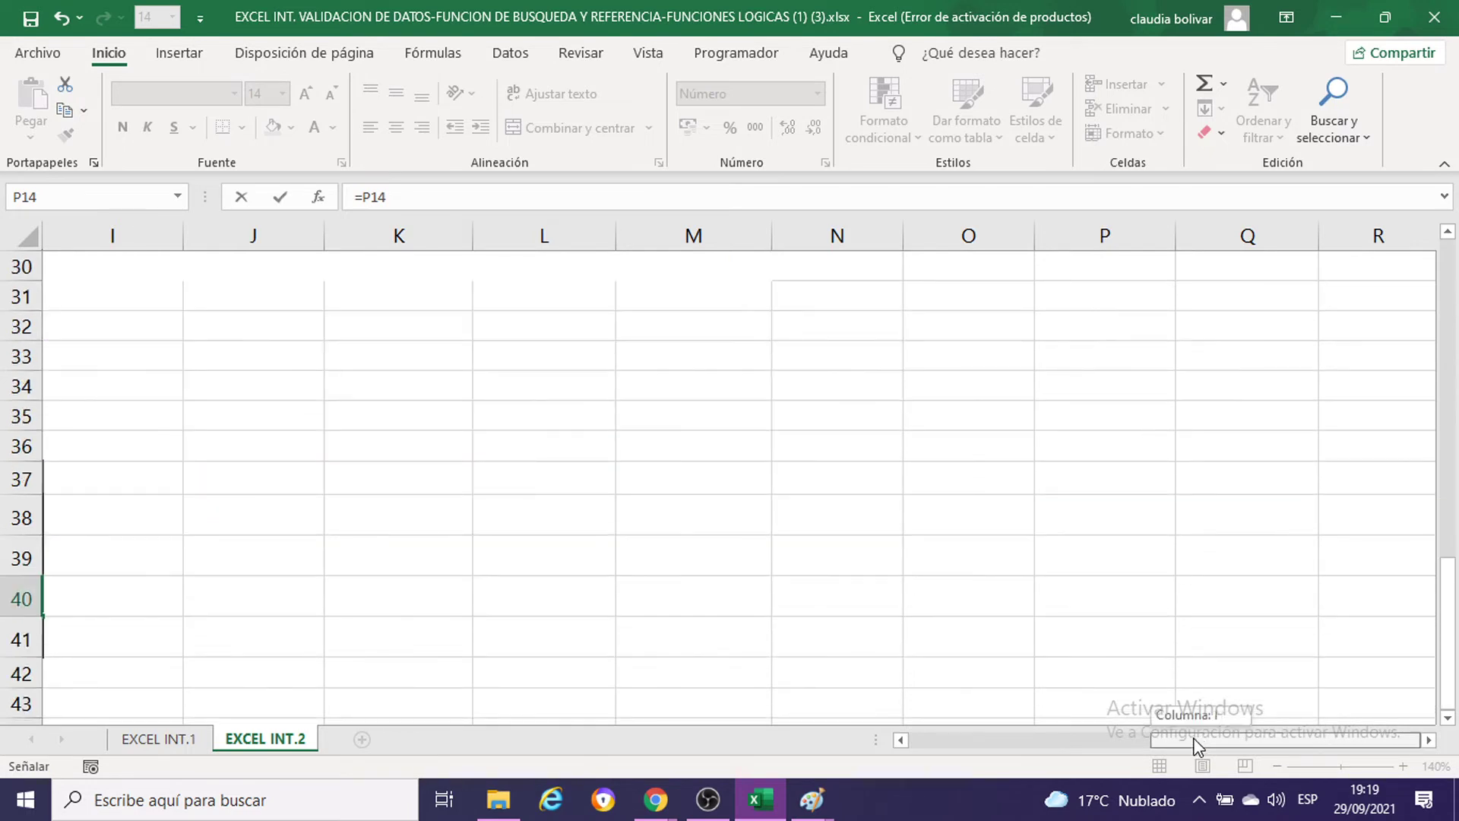
{"action": "left_click_drag", "start_coordinate": [1194, 743], "coordinate": [1072, 743]}
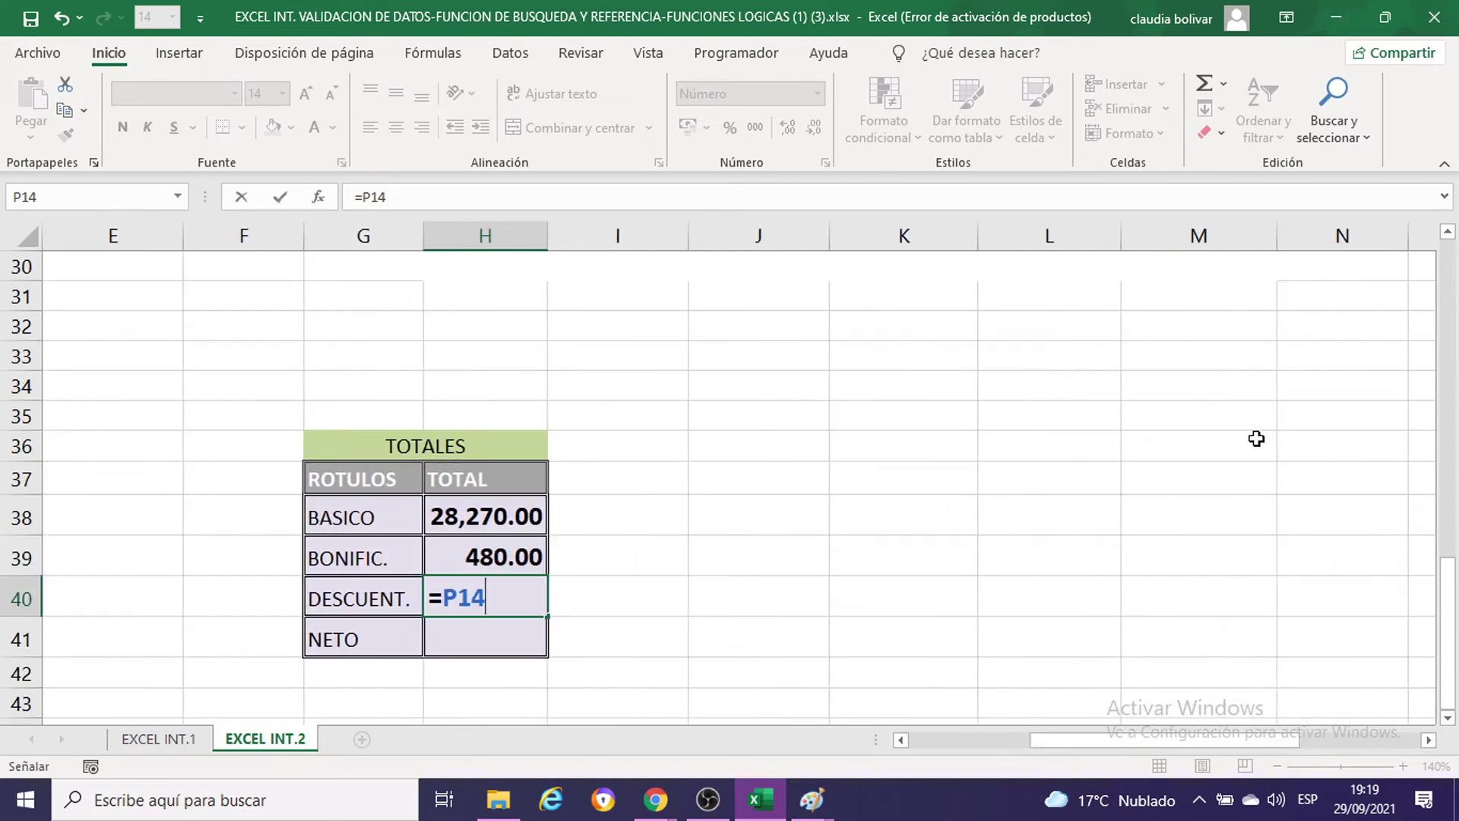
{"action": "key", "text": "Return"}
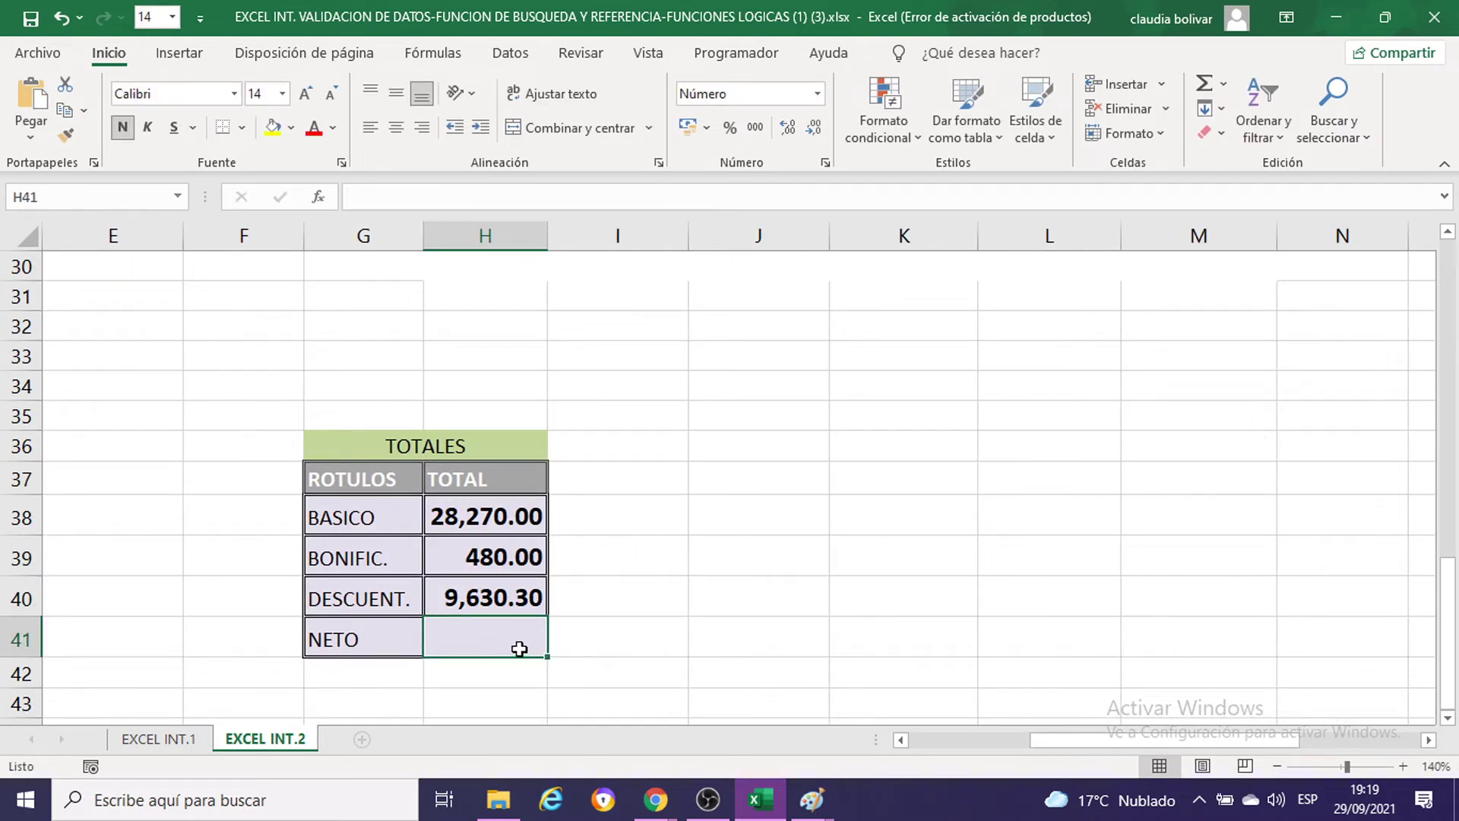
Step: Enter =Q14 in H41 so the NETO total shows 19,119.70
{"action": "type", "text": "="}
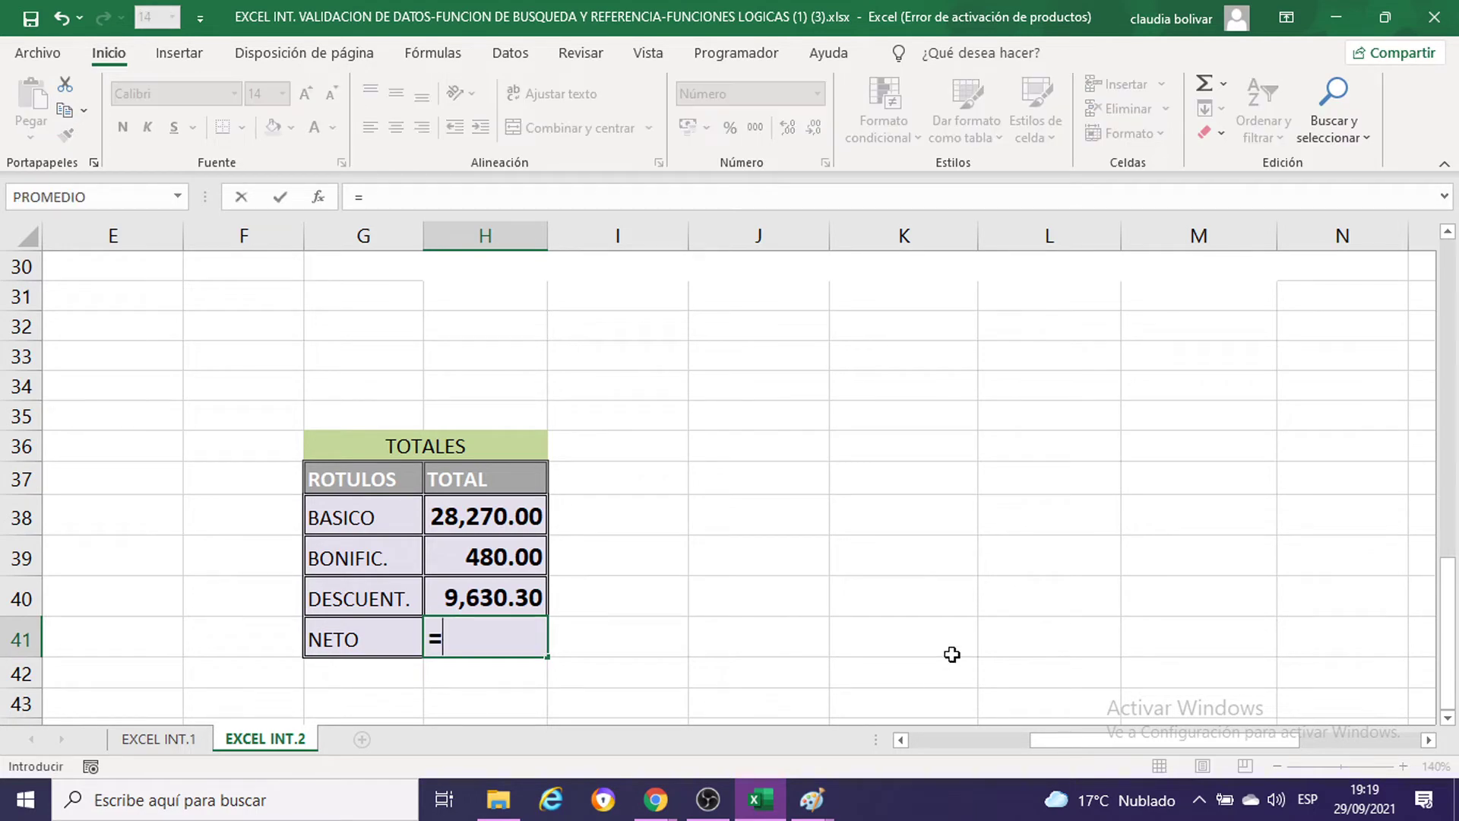
{"action": "scroll", "coordinate": [1352, 540], "scroll_direction": "up", "scroll_amount": 2}
{"action": "scroll", "coordinate": [1343, 521], "scroll_direction": "up", "scroll_amount": 6}
{"action": "scroll", "coordinate": [1343, 520], "scroll_direction": "up", "scroll_amount": 1}
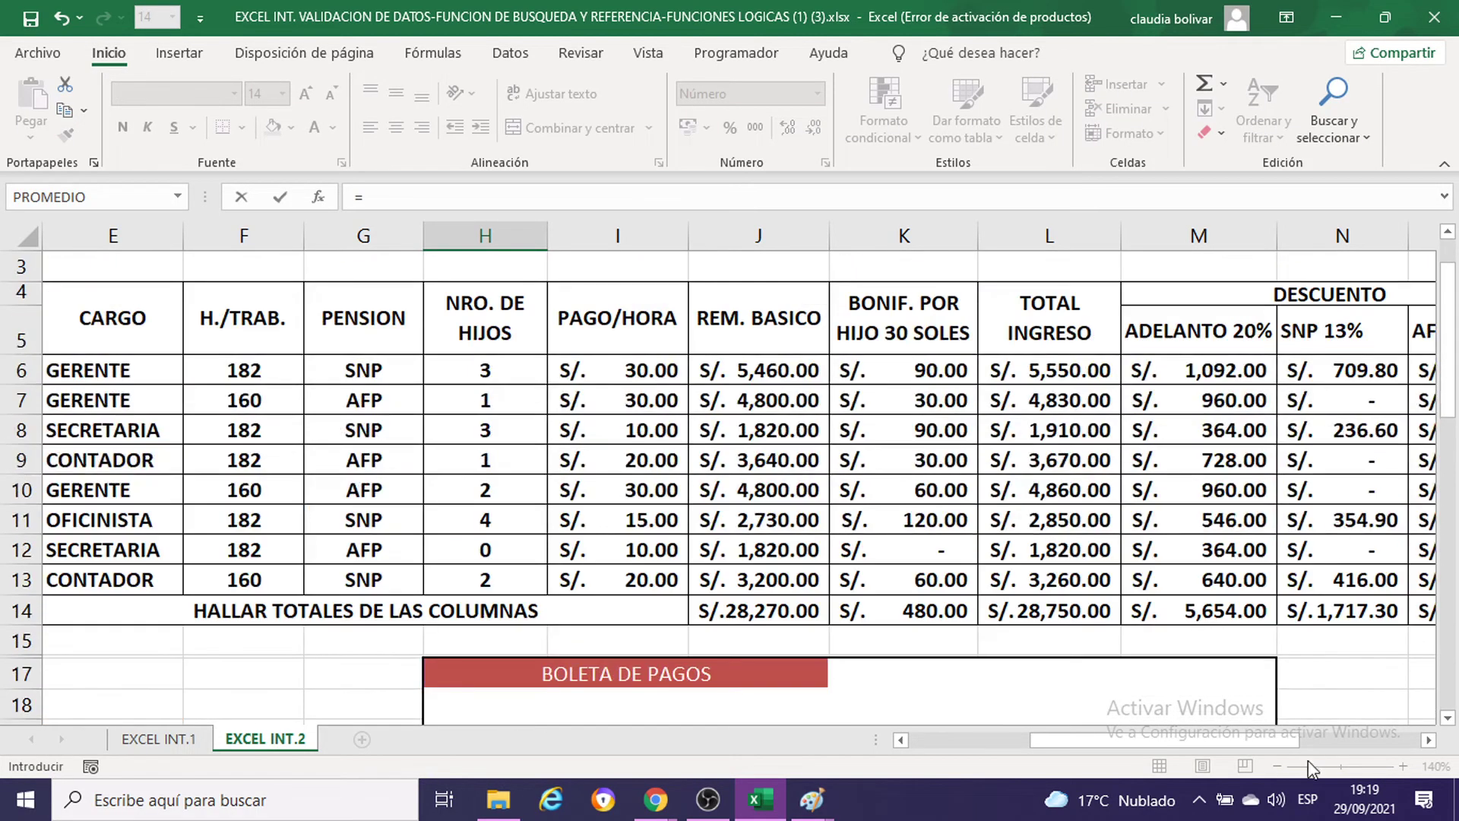
{"action": "left_click_drag", "start_coordinate": [1322, 740], "coordinate": [1414, 734]}
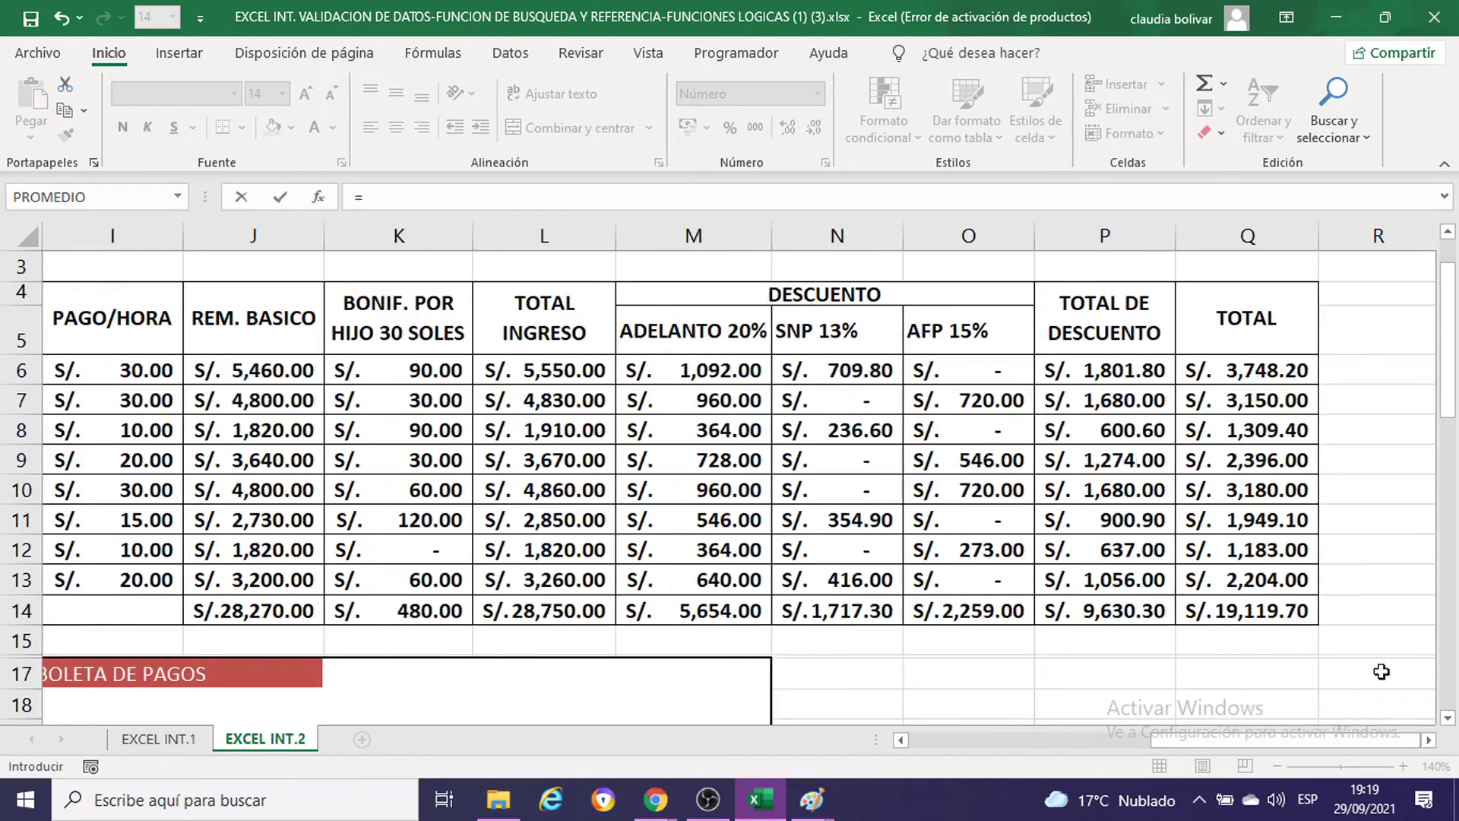
{"action": "left_click", "coordinate": [1252, 611]}
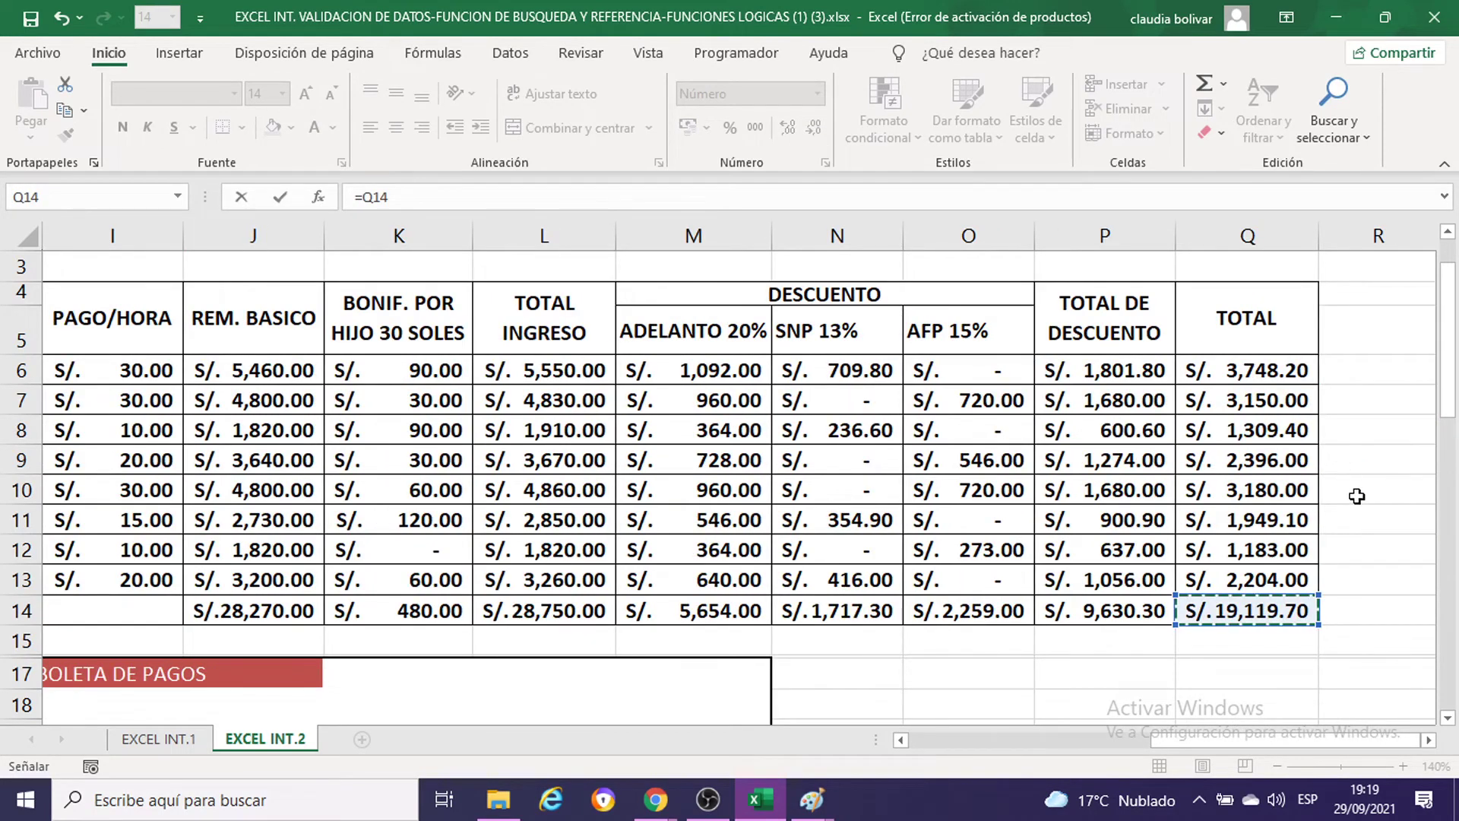
{"action": "scroll", "coordinate": [1298, 433], "scroll_direction": "down", "scroll_amount": 1}
{"action": "scroll", "coordinate": [1298, 432], "scroll_direction": "down", "scroll_amount": 4}
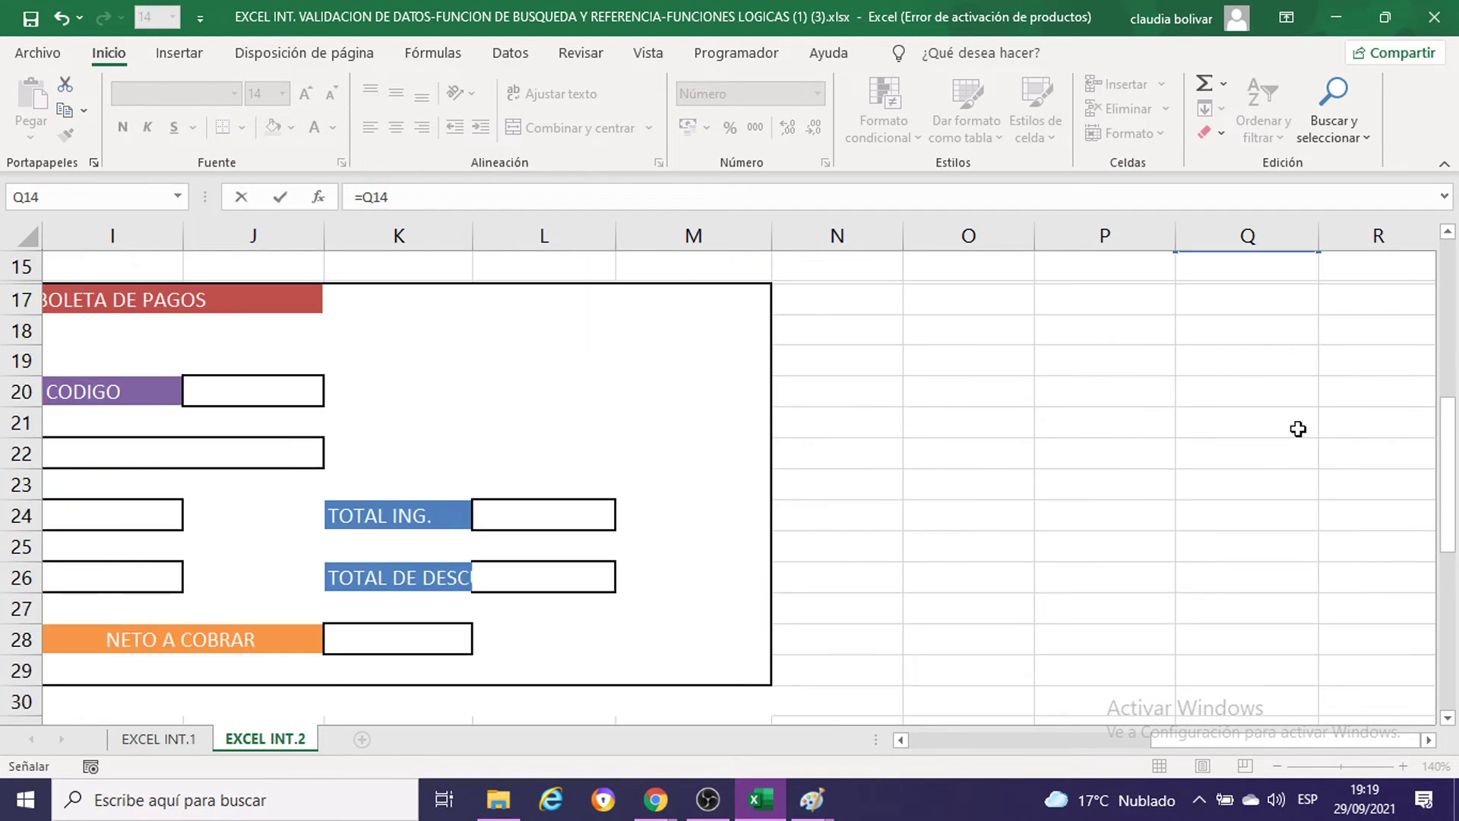
{"action": "scroll", "coordinate": [1296, 427], "scroll_direction": "down", "scroll_amount": 1}
{"action": "scroll", "coordinate": [1296, 427], "scroll_direction": "down", "scroll_amount": 6}
{"action": "left_click_drag", "start_coordinate": [1244, 741], "coordinate": [1121, 741]}
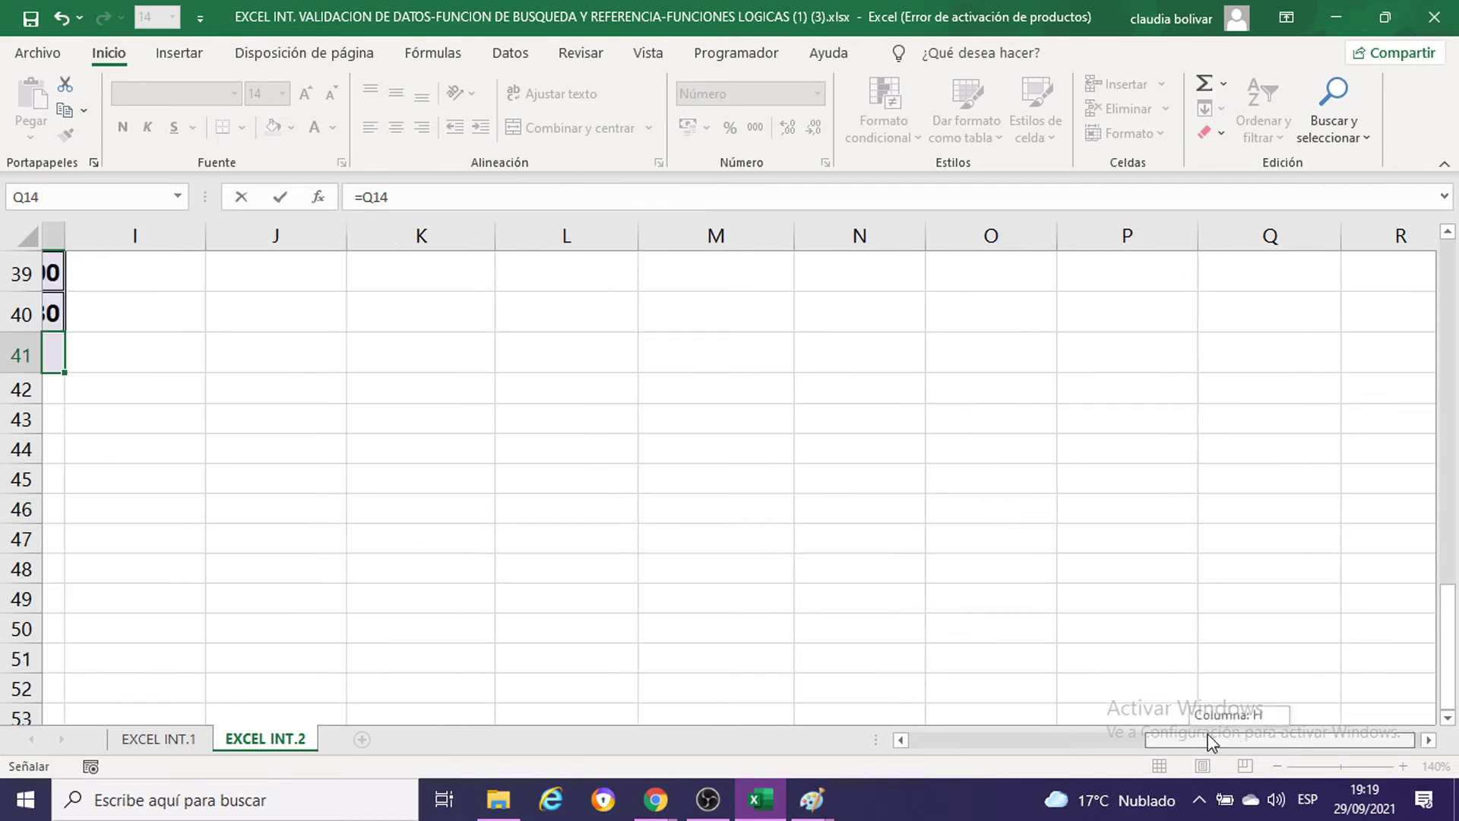
{"action": "key", "text": "Return"}
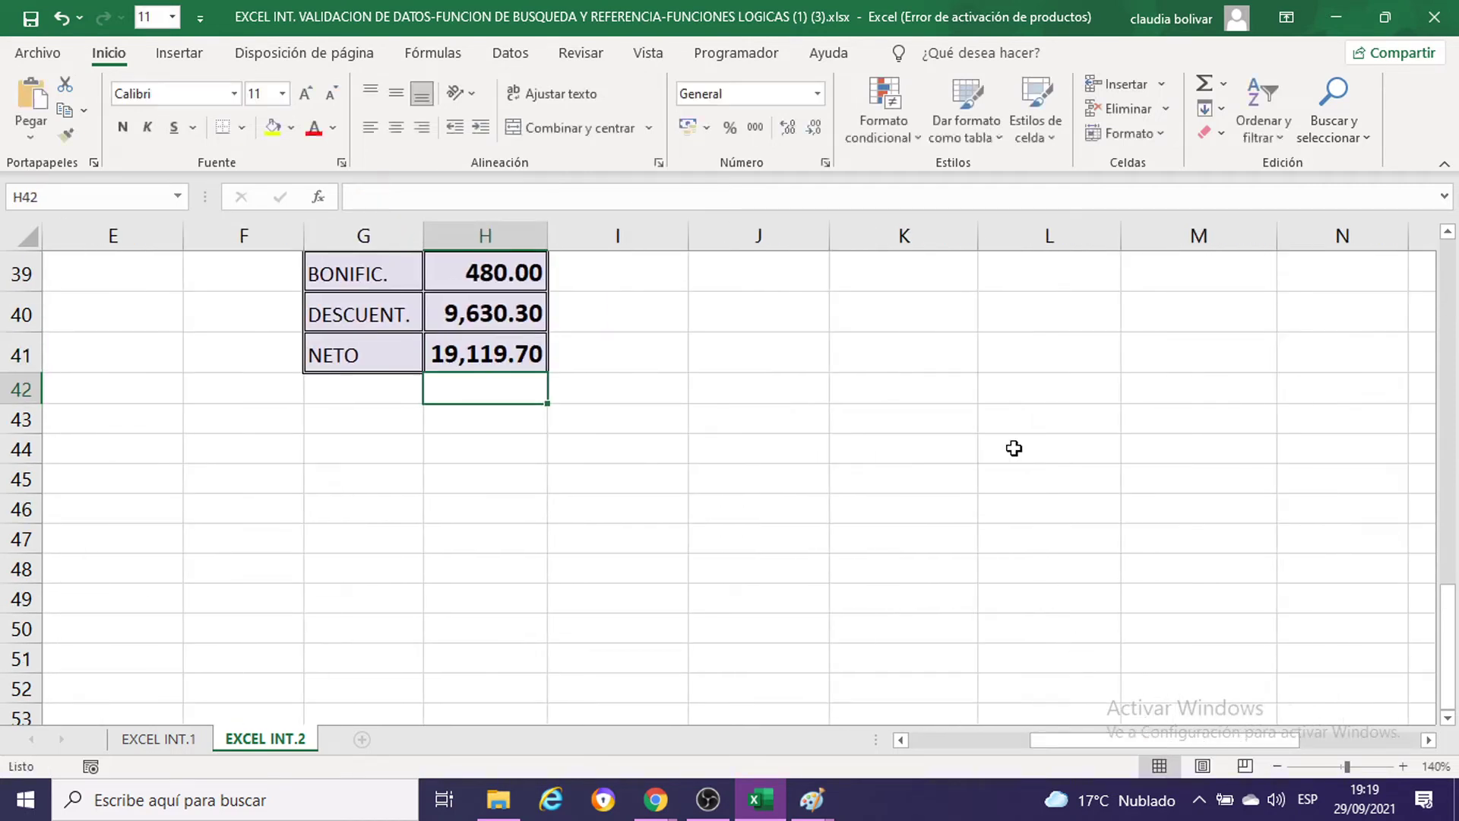
{"action": "scroll", "coordinate": [992, 467], "scroll_direction": "up", "scroll_amount": 3}
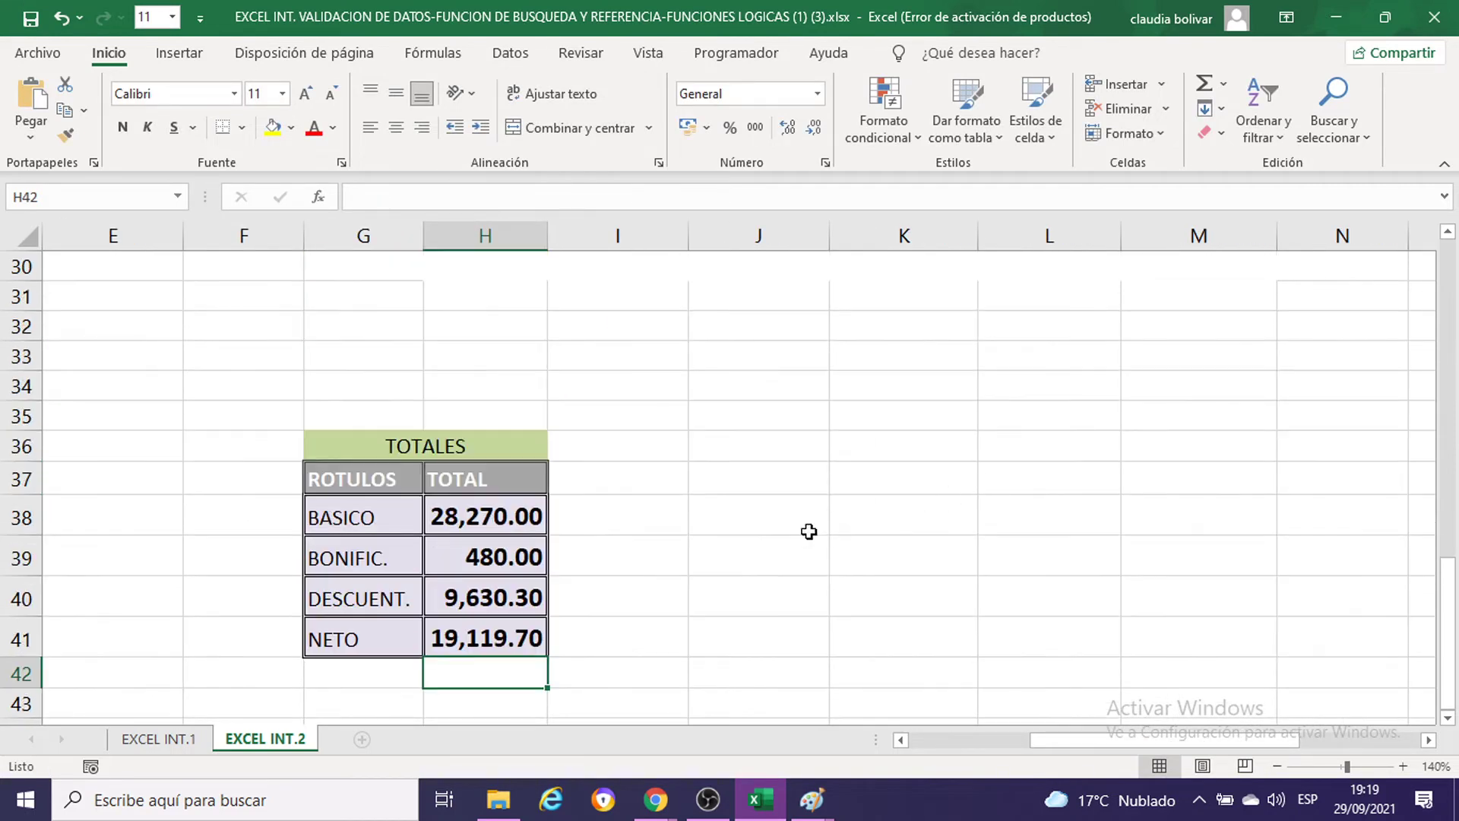
Step: Format H38:H41 at size 11 in S/. accounting style and widen column H to fit
{"action": "left_click_drag", "start_coordinate": [516, 517], "coordinate": [490, 637]}
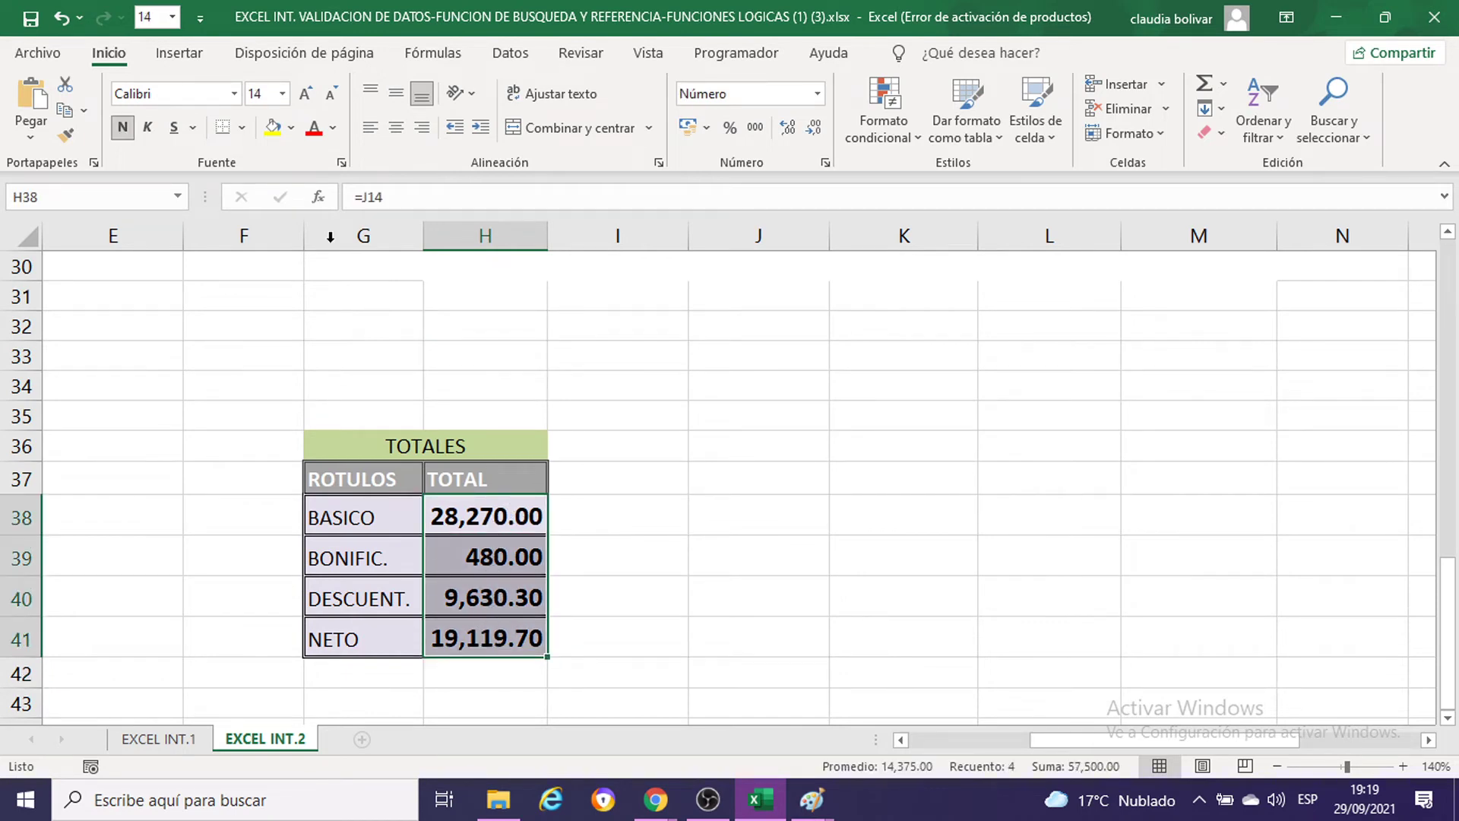
{"action": "left_click", "coordinate": [282, 94]}
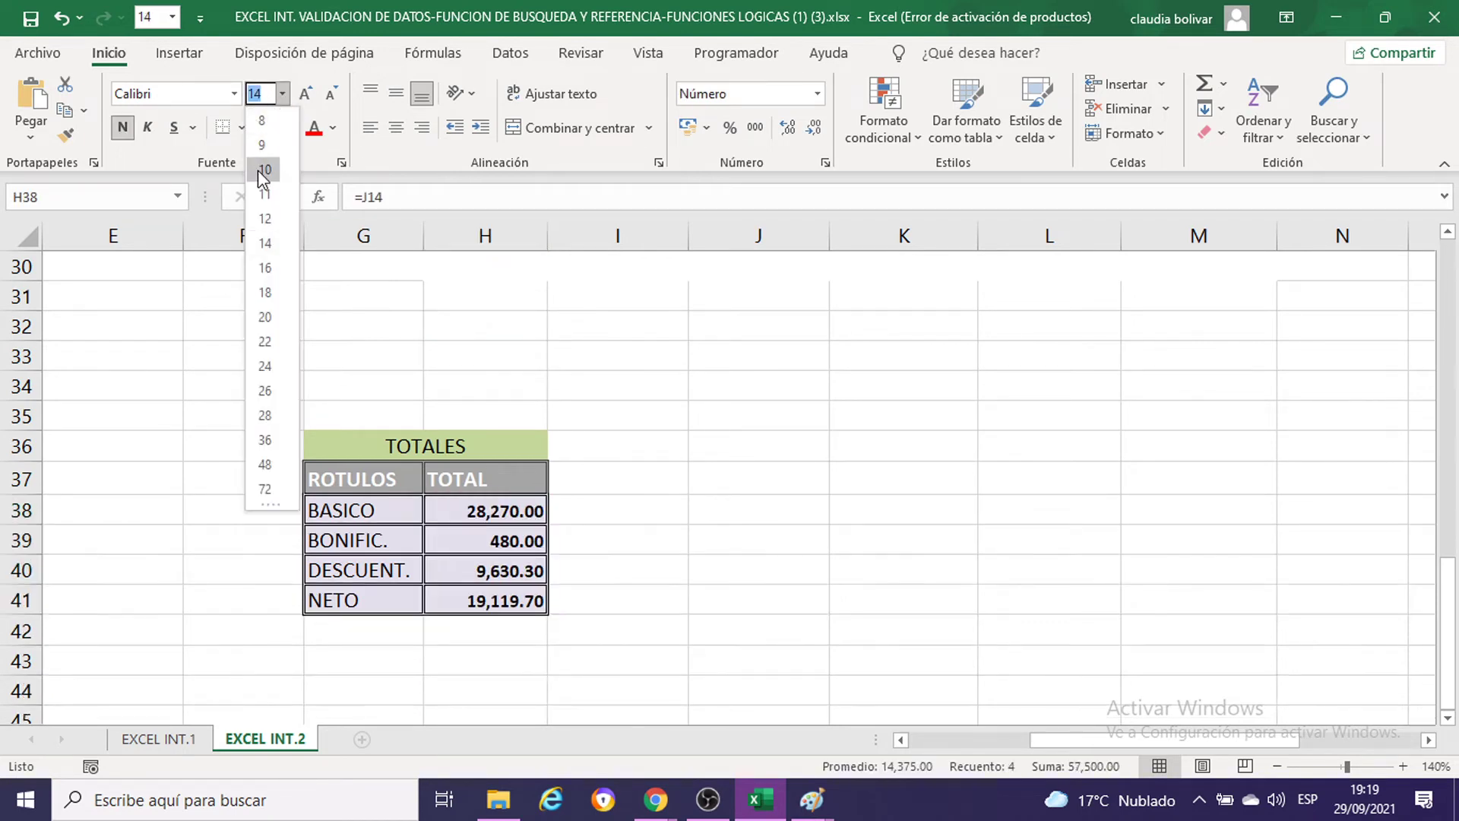
{"action": "left_click", "coordinate": [267, 196]}
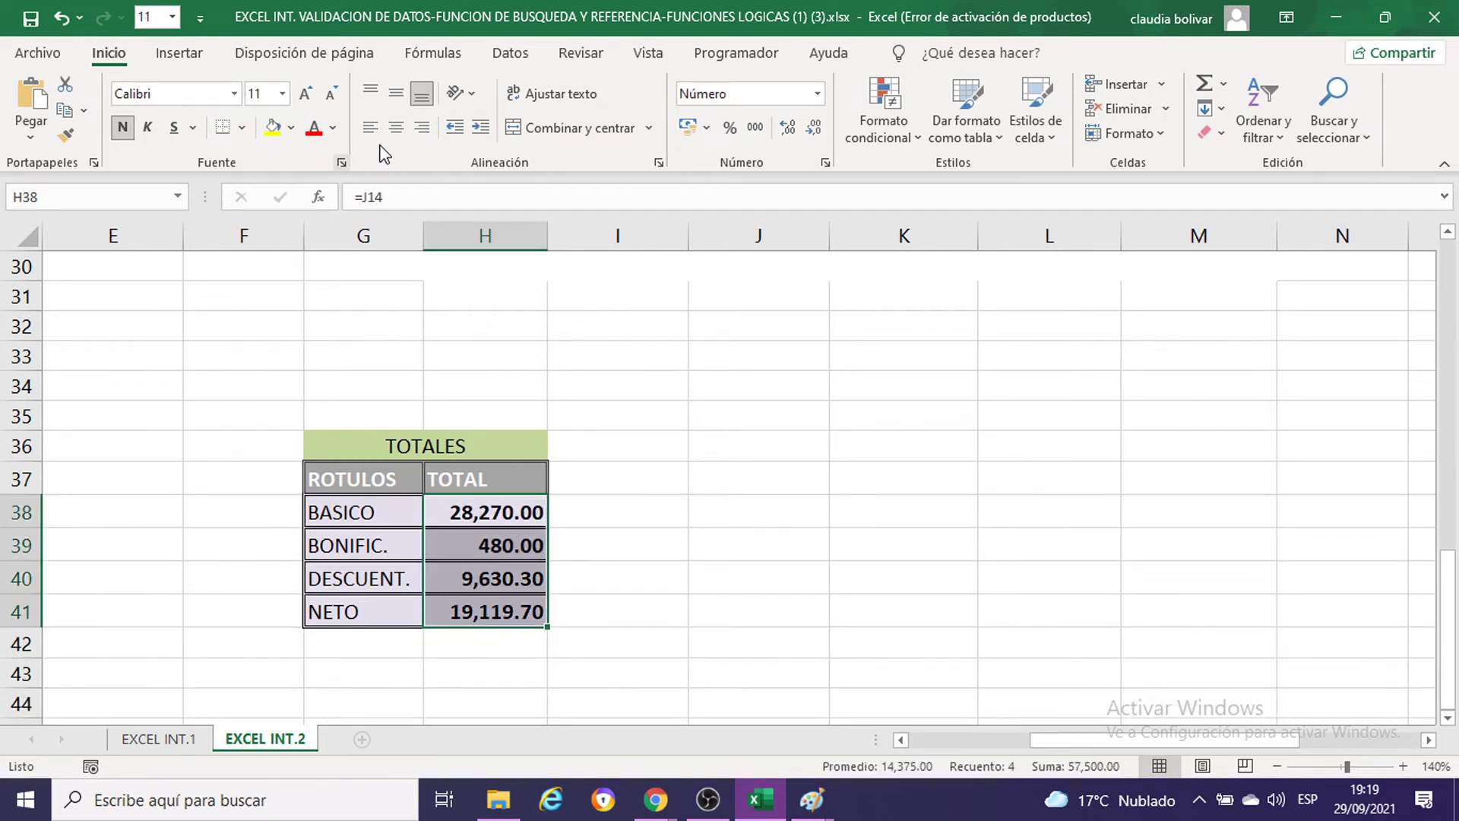
{"action": "left_click", "coordinate": [709, 129]}
{"action": "left_click", "coordinate": [723, 153]}
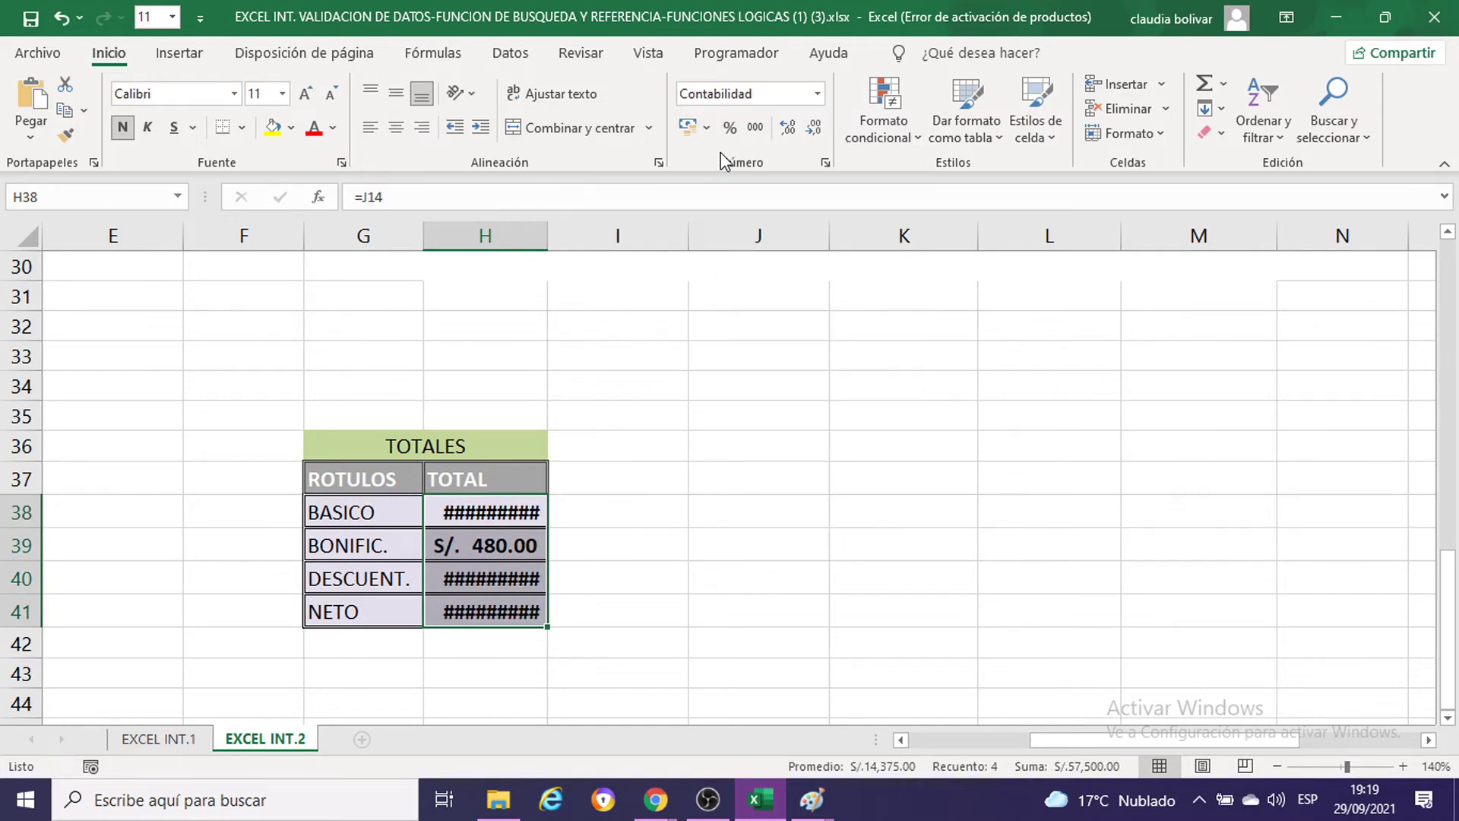
{"action": "left_click_drag", "start_coordinate": [547, 235], "coordinate": [579, 235]}
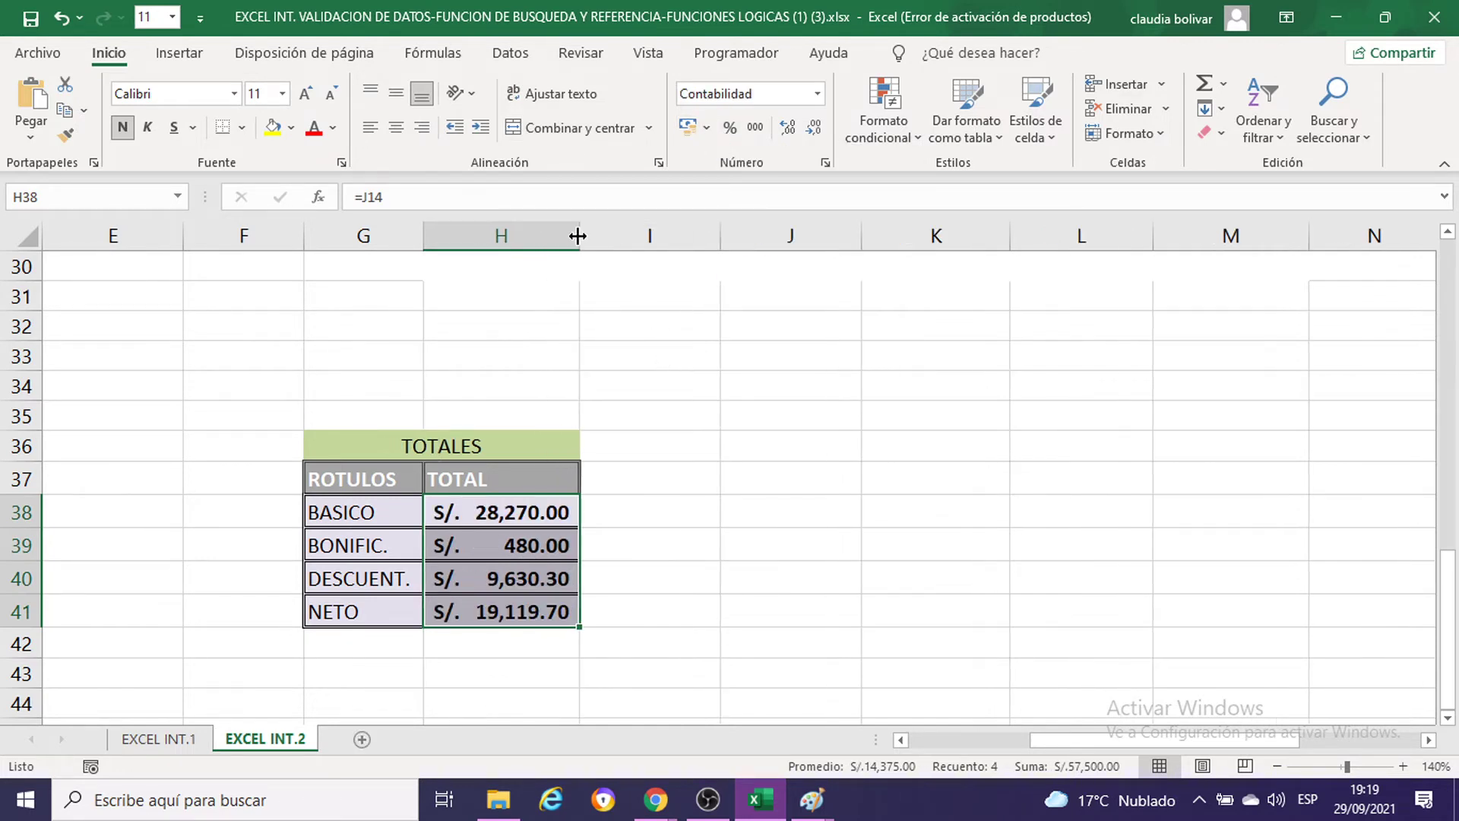
{"action": "left_click", "coordinate": [754, 390]}
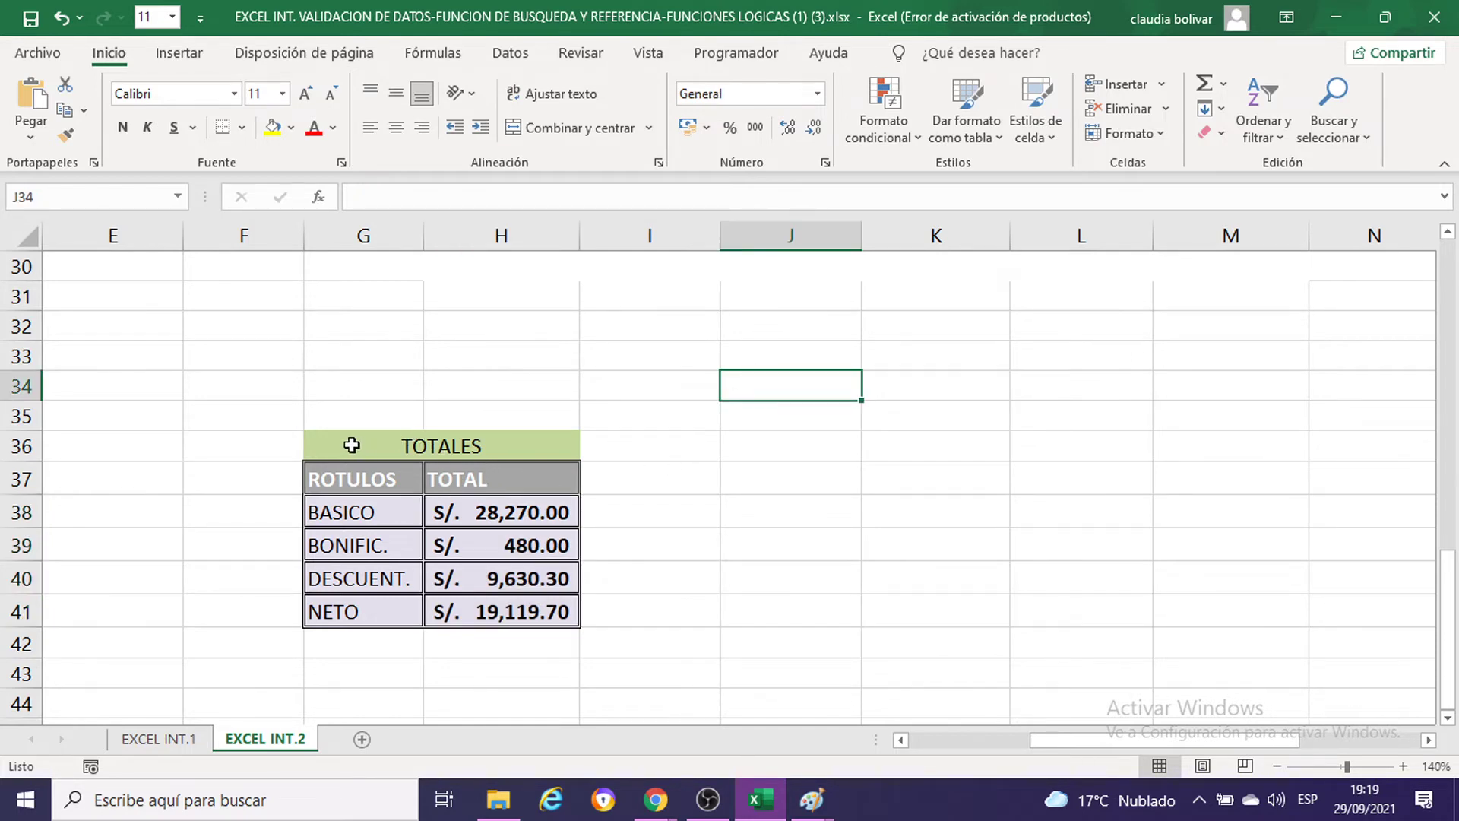
Step: Select the TOTALES summary table G36:H41 and copy it to the clipboard
{"action": "scroll", "coordinate": [456, 441], "scroll_direction": "down", "scroll_amount": 1}
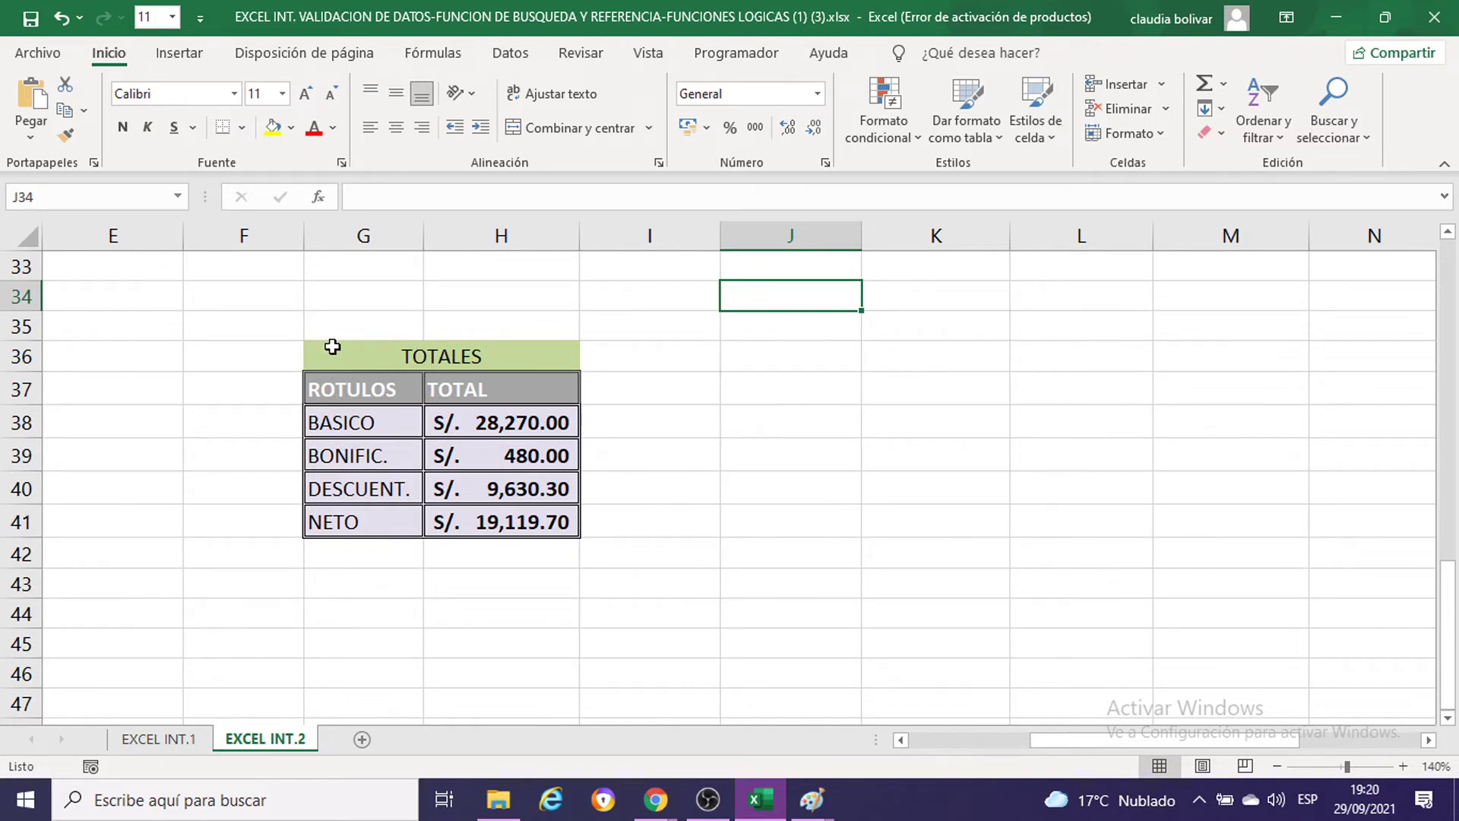
{"action": "left_click_drag", "start_coordinate": [329, 350], "coordinate": [358, 516]}
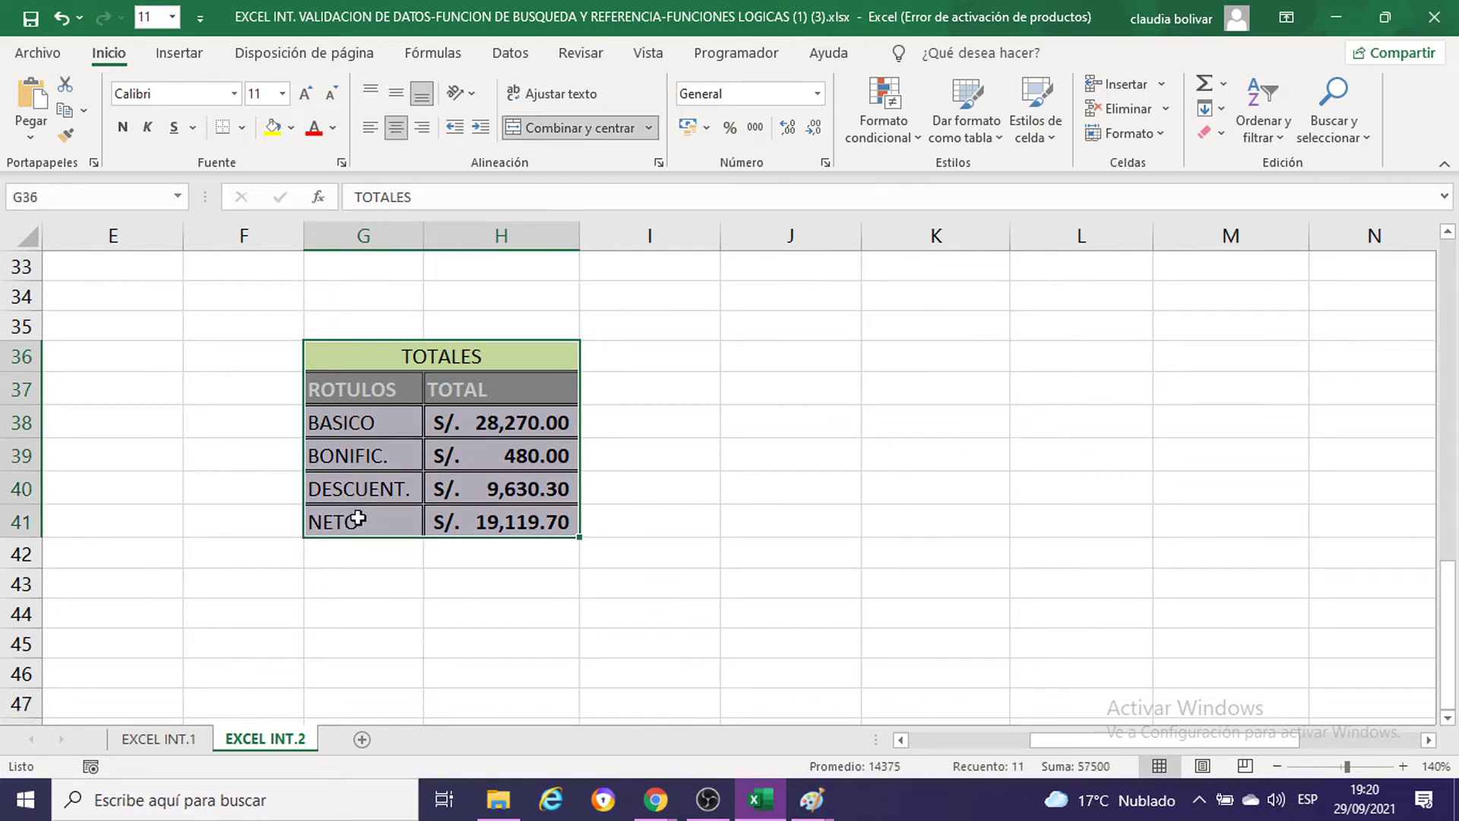
{"action": "key", "text": "ctrl+c"}
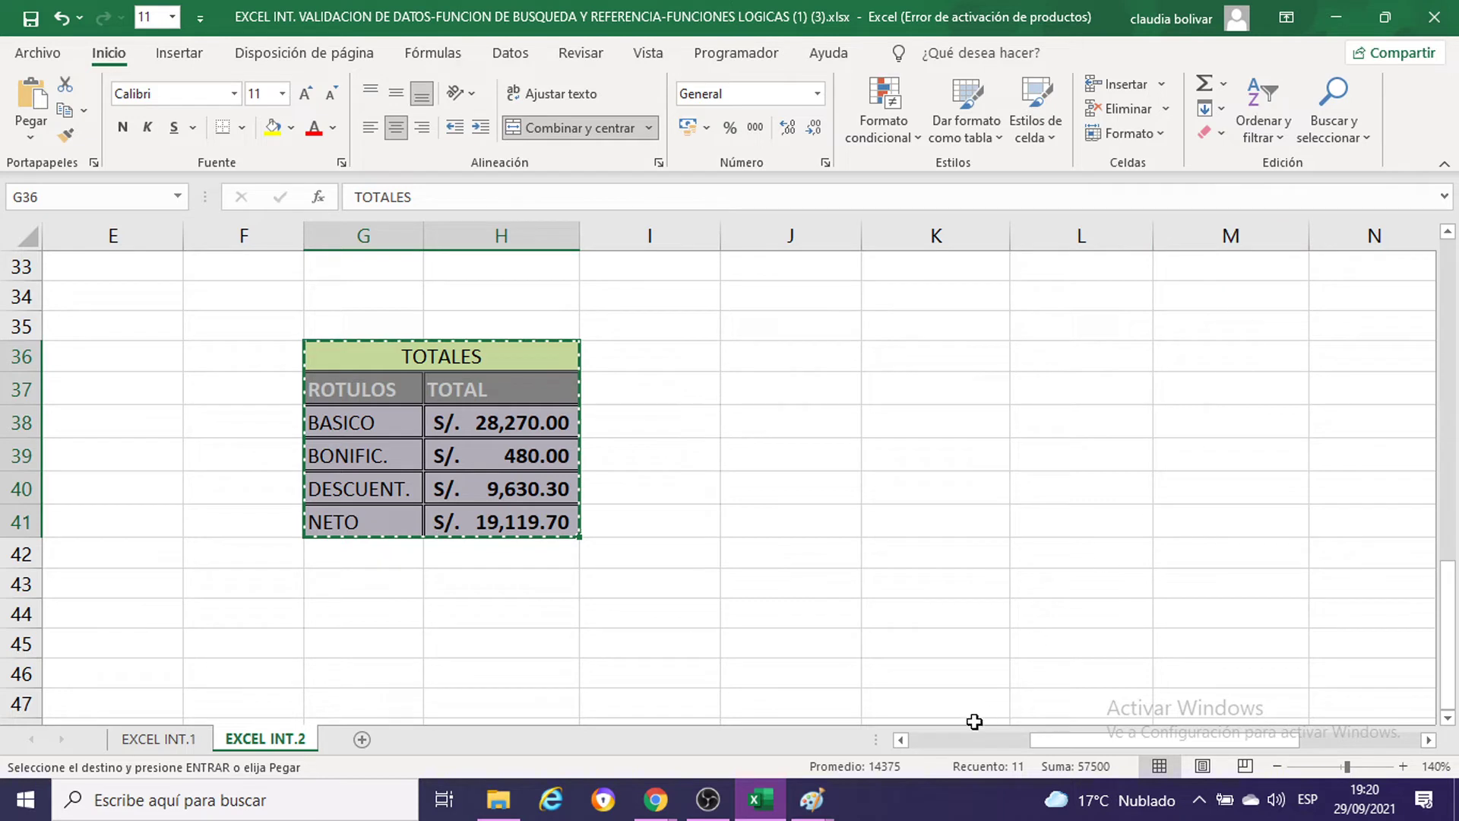
{"action": "mouse_move", "coordinate": [810, 800]}
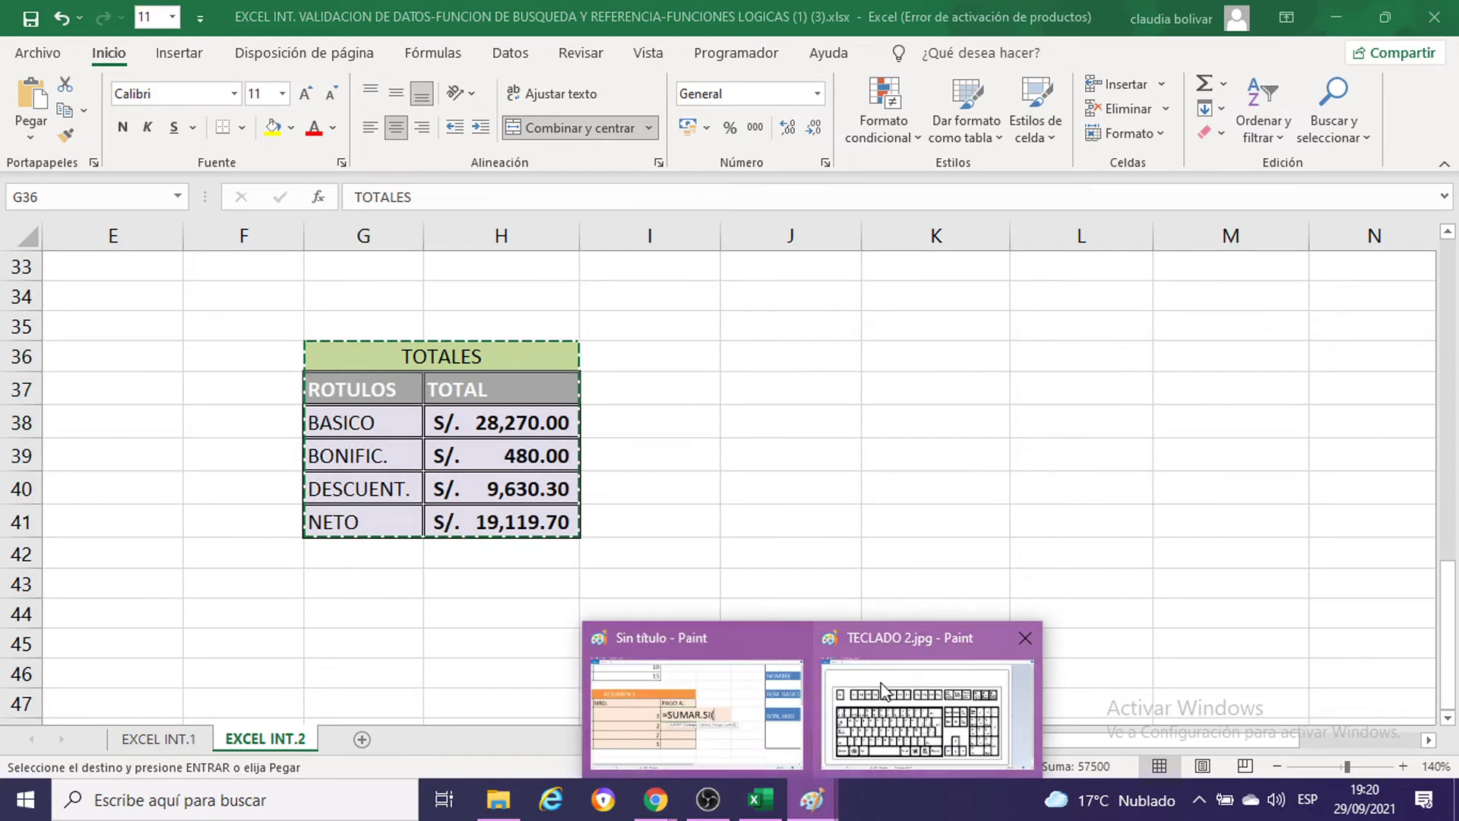
Step: Draw pencil strokes over the Control and U keys in TECLADO 2.jpg, then minimize Paint
{"action": "left_click", "coordinate": [888, 691]}
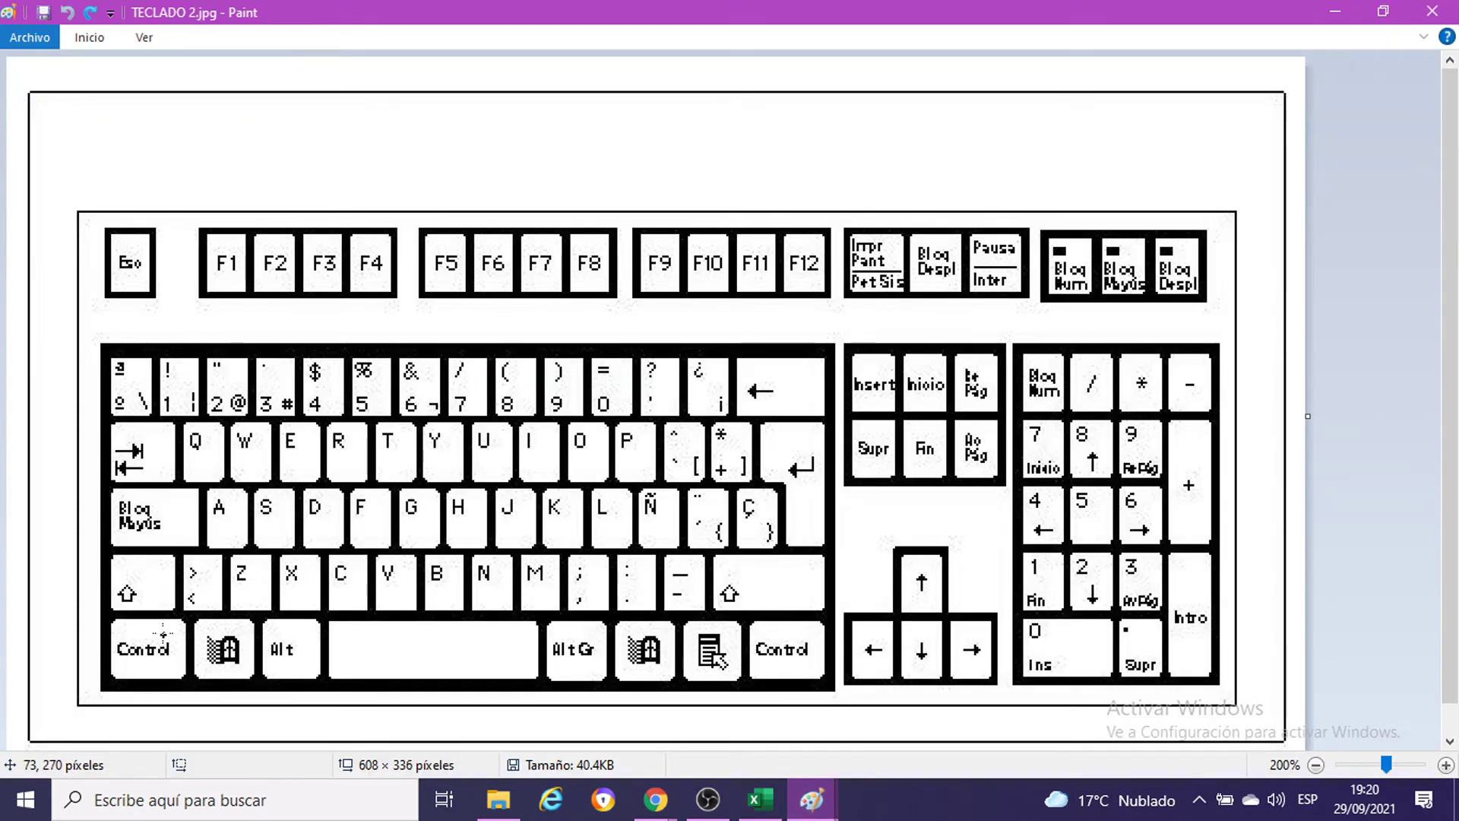
{"action": "left_click_drag", "start_coordinate": [166, 633], "coordinate": [134, 662]}
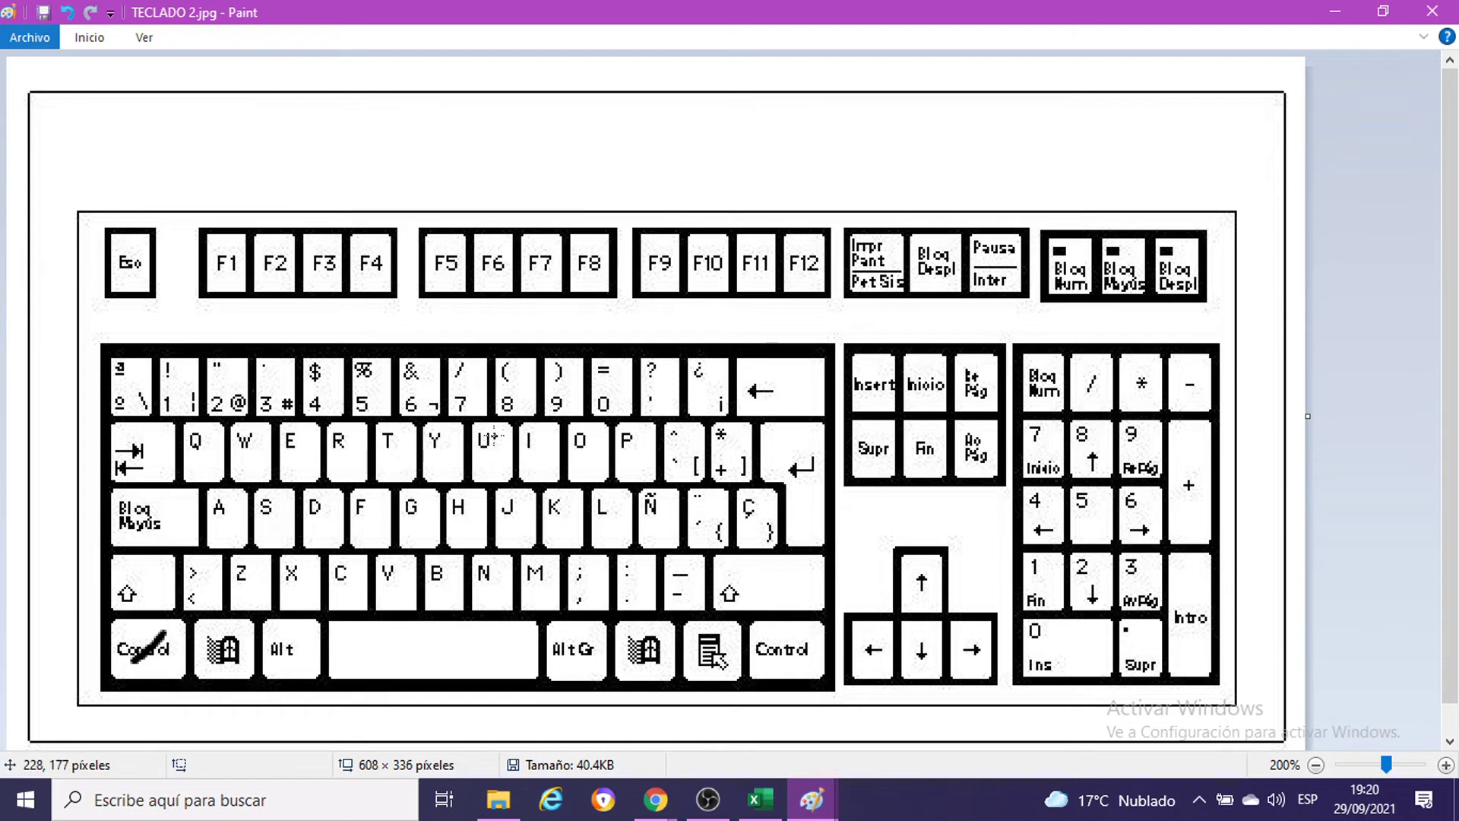
{"action": "left_click_drag", "start_coordinate": [494, 436], "coordinate": [484, 458]}
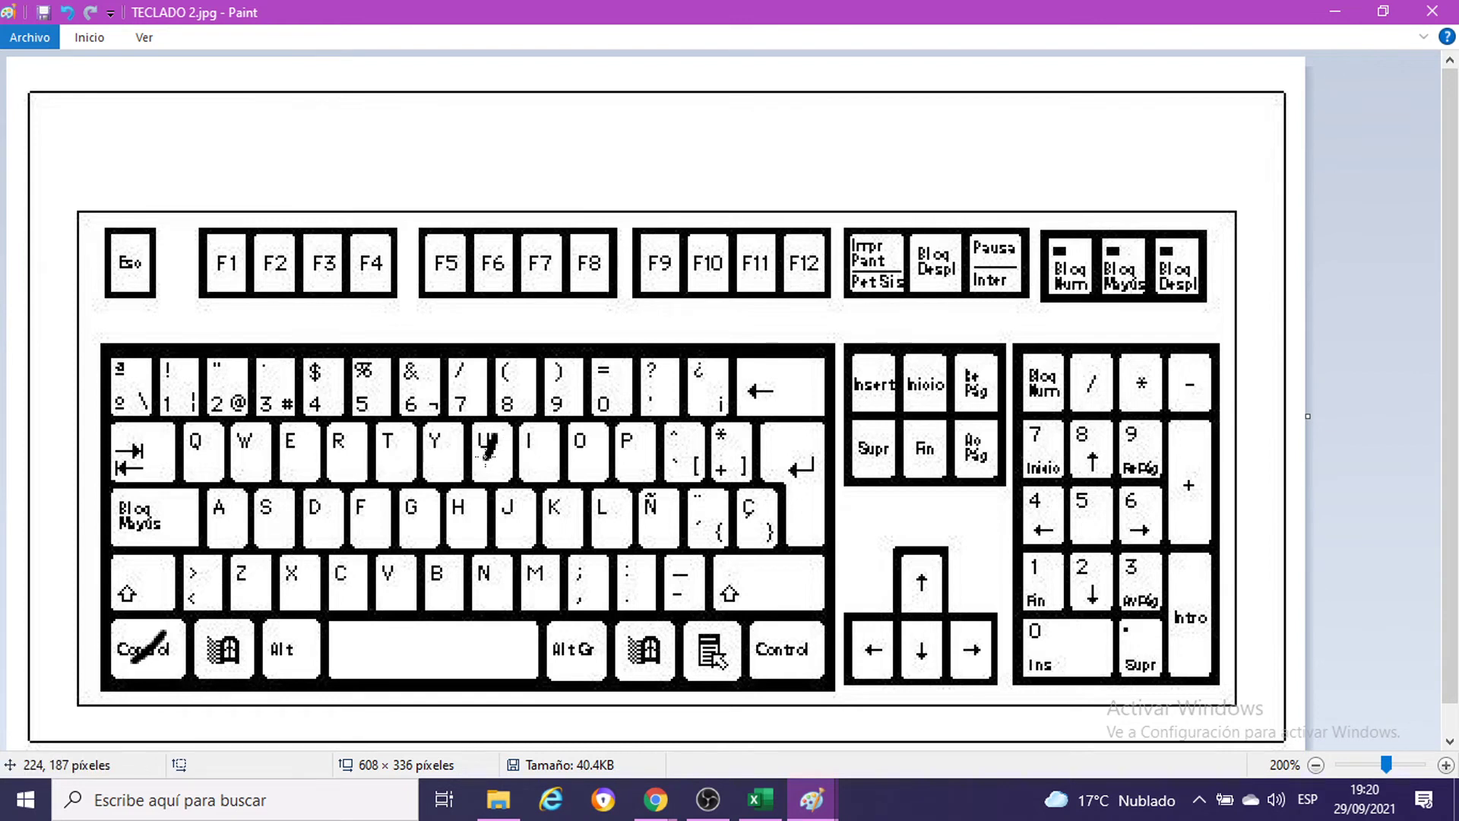
{"action": "left_click", "coordinate": [1348, 9]}
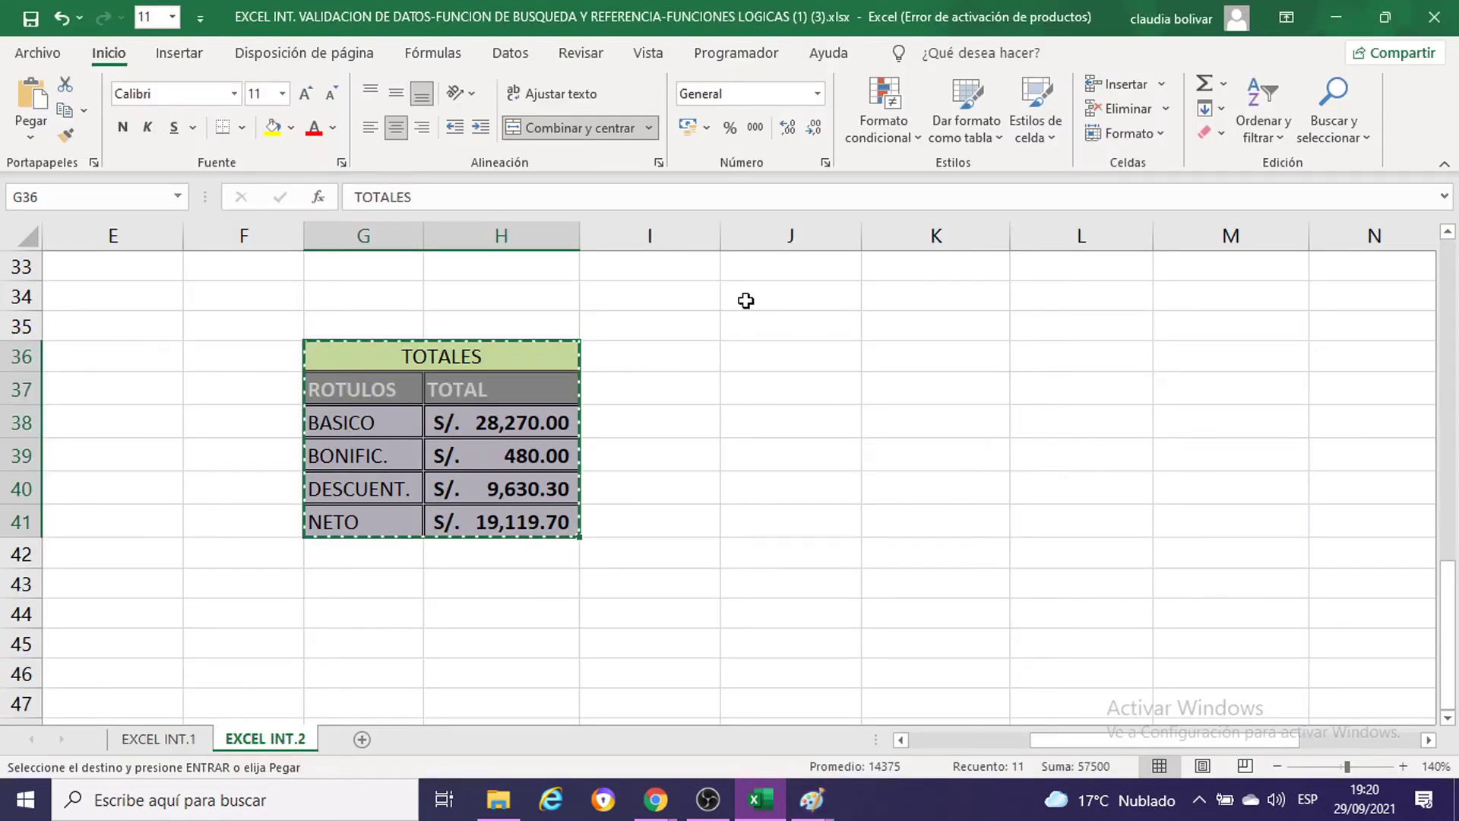
Step: Reselect the TOTALES table G36:H41 and copy it
{"action": "left_click", "coordinate": [342, 353]}
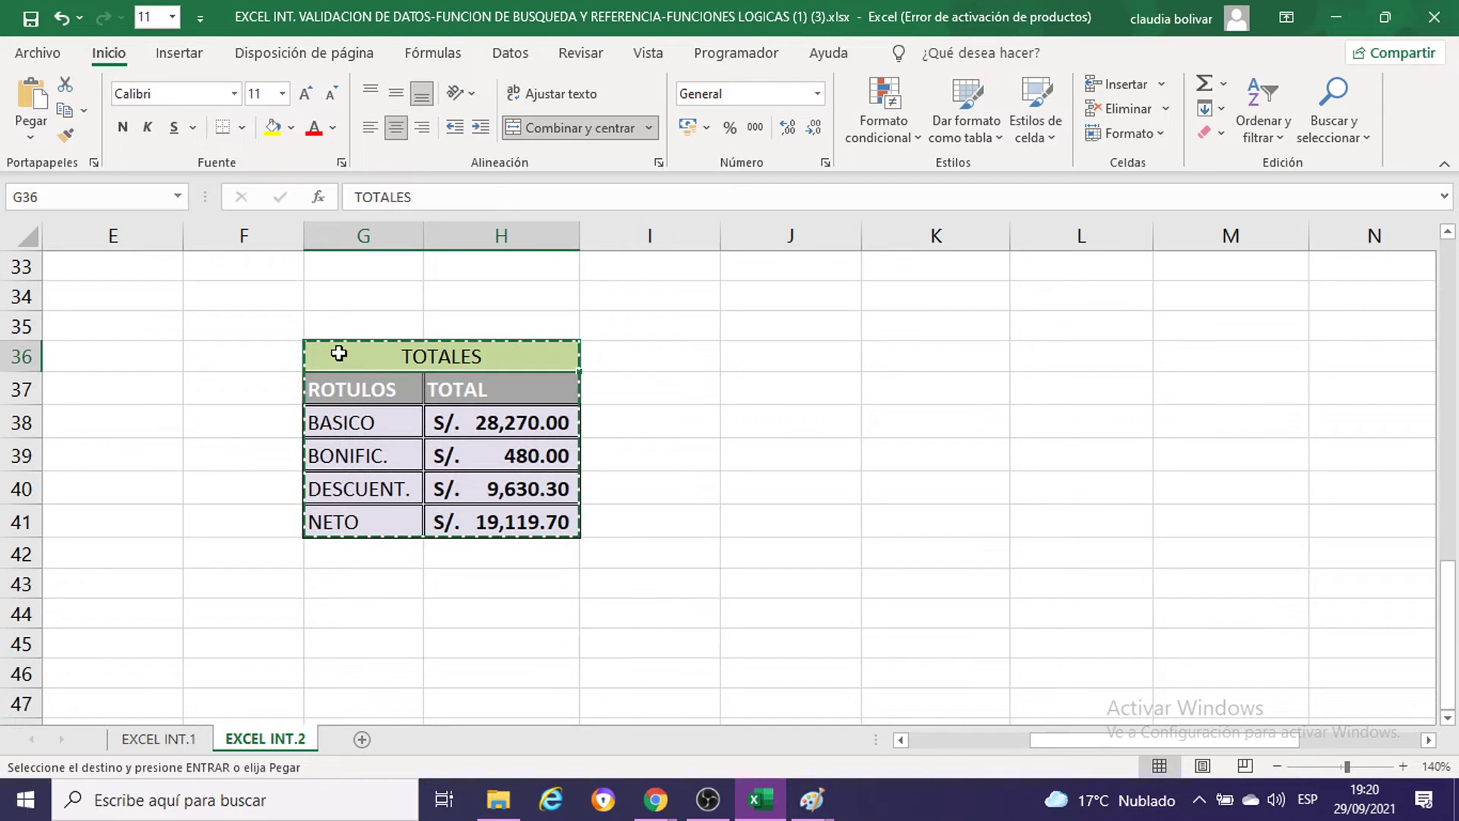
{"action": "left_click_drag", "start_coordinate": [339, 354], "coordinate": [488, 521]}
{"action": "left_click", "coordinate": [844, 429]}
{"action": "double_click", "coordinate": [824, 422]}
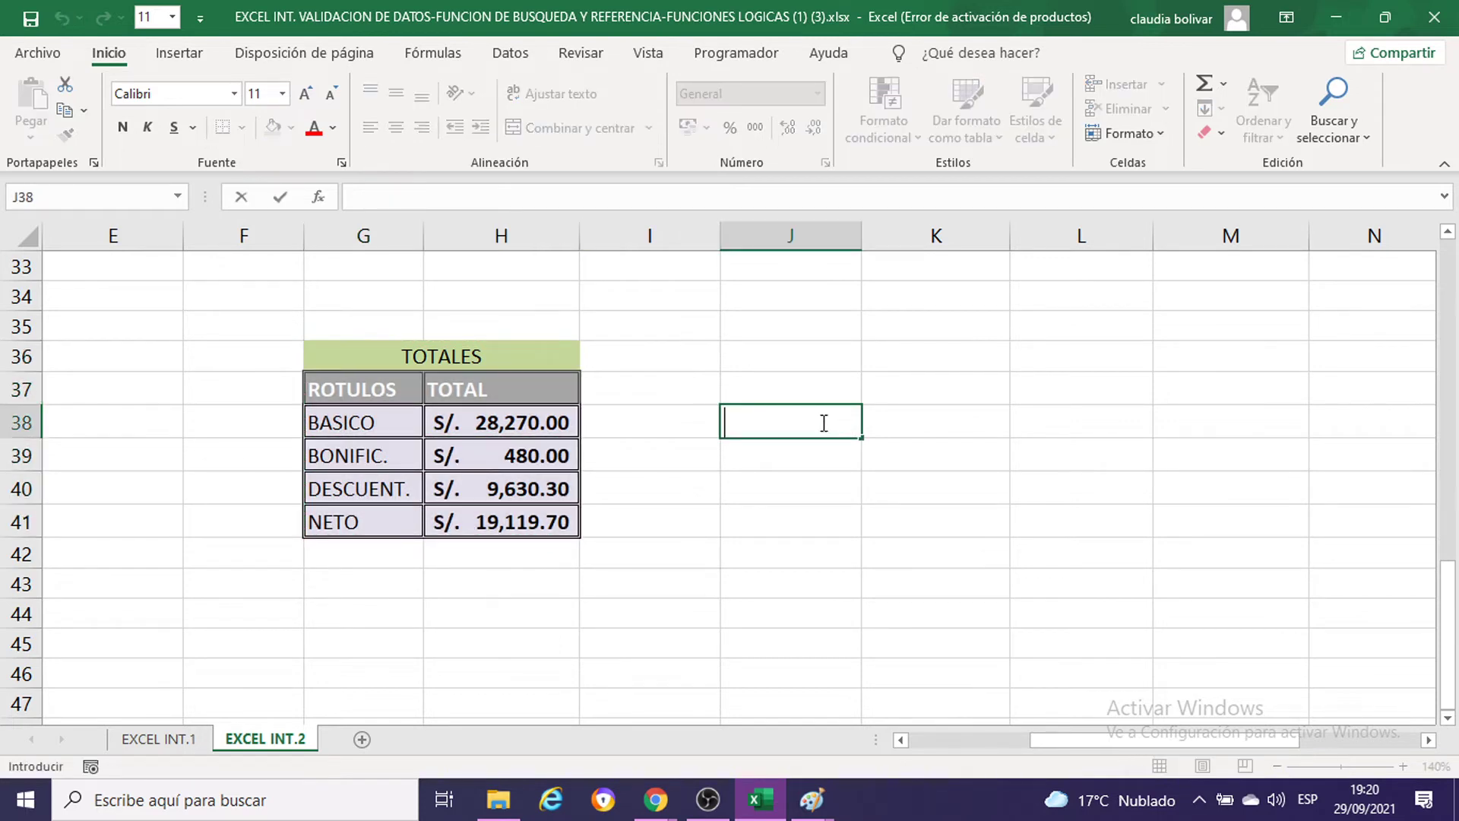
{"action": "key", "text": "Escape"}
{"action": "left_click_drag", "start_coordinate": [375, 359], "coordinate": [472, 525]}
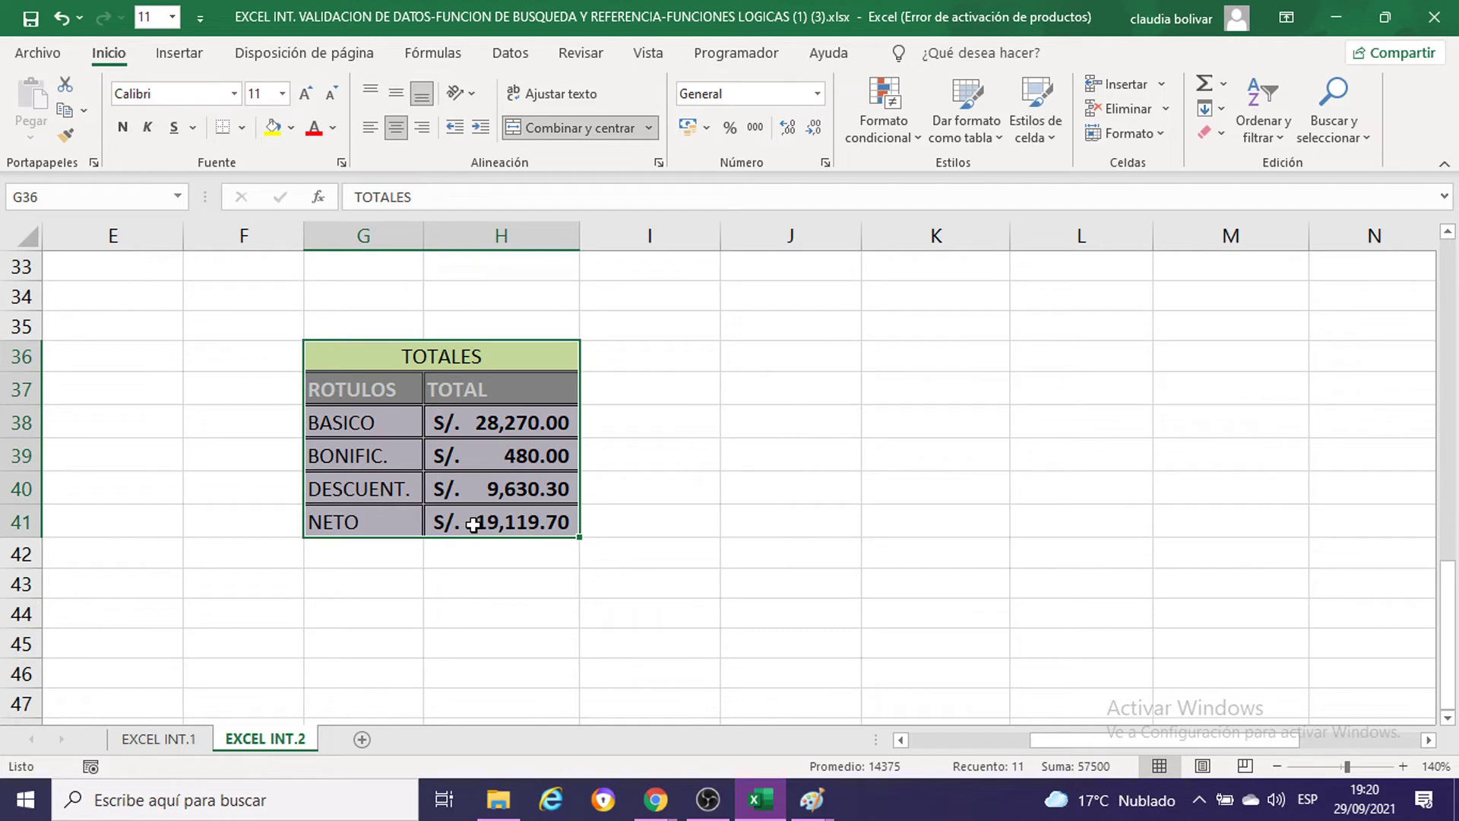
{"action": "key", "text": "ctrl+c"}
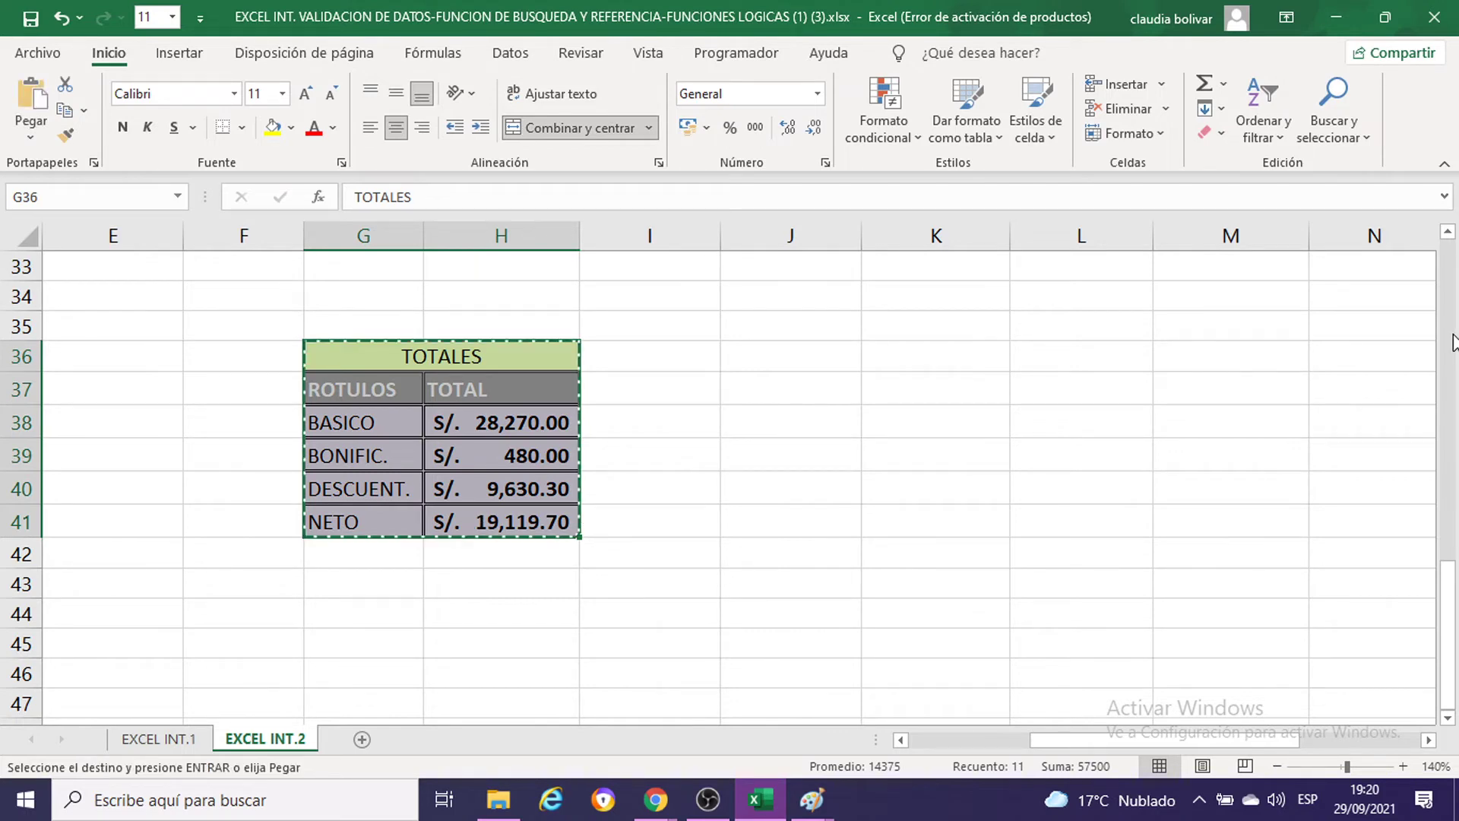
Step: Create a new workbook, zoom in, and paste the TOTALES table at D4 as values
{"action": "key", "text": "ctrl+n"}
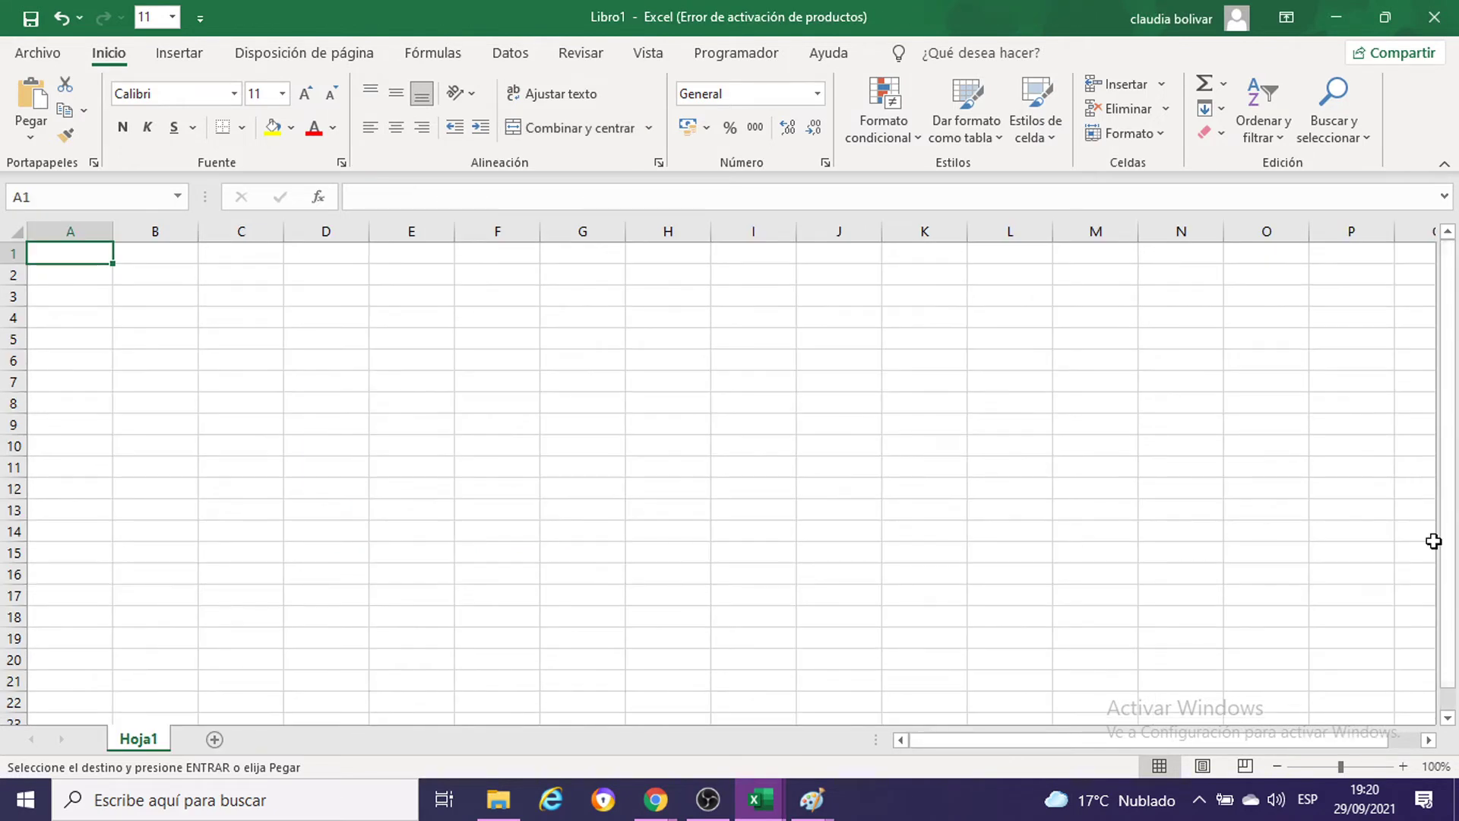
{"action": "left_click", "coordinate": [1403, 766]}
{"action": "left_click", "coordinate": [1403, 766]}
{"action": "left_click", "coordinate": [1403, 766]}
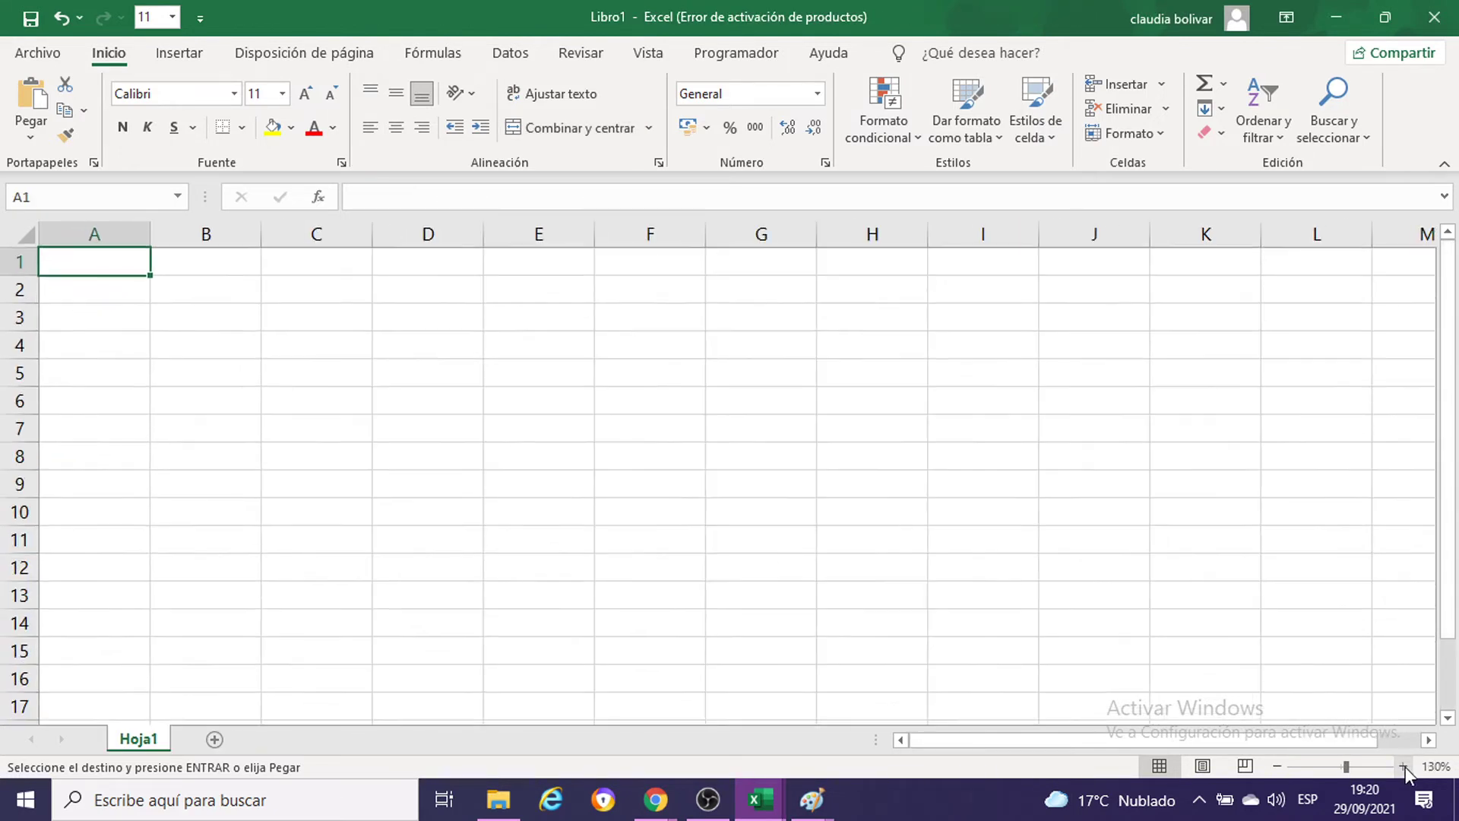
{"action": "left_click", "coordinate": [1403, 767]}
{"action": "left_click", "coordinate": [1403, 766]}
{"action": "left_click", "coordinate": [1402, 766]}
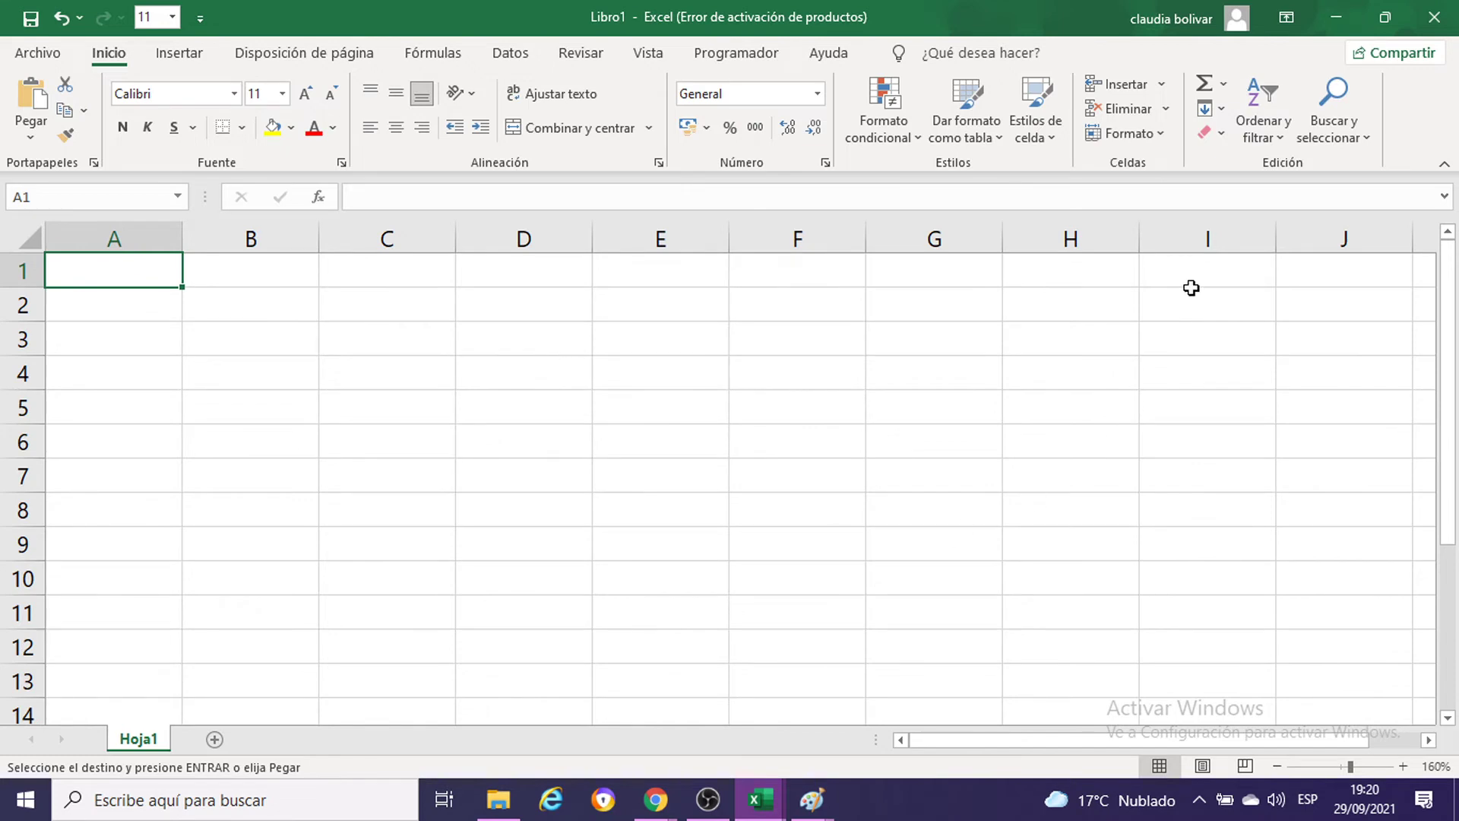
{"action": "left_click", "coordinate": [490, 376]}
{"action": "right_click", "coordinate": [490, 377]}
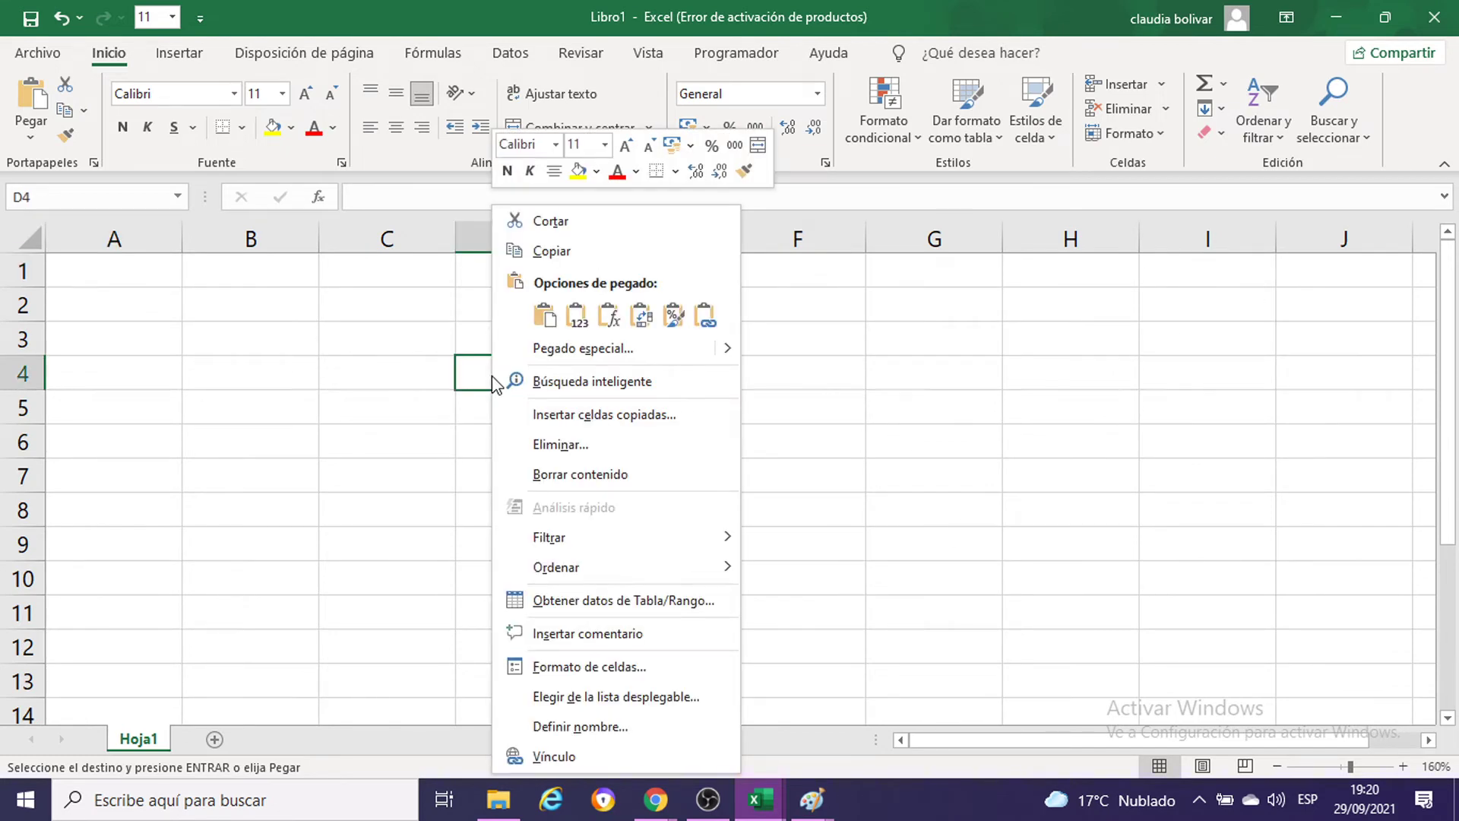
{"action": "left_click", "coordinate": [545, 319]}
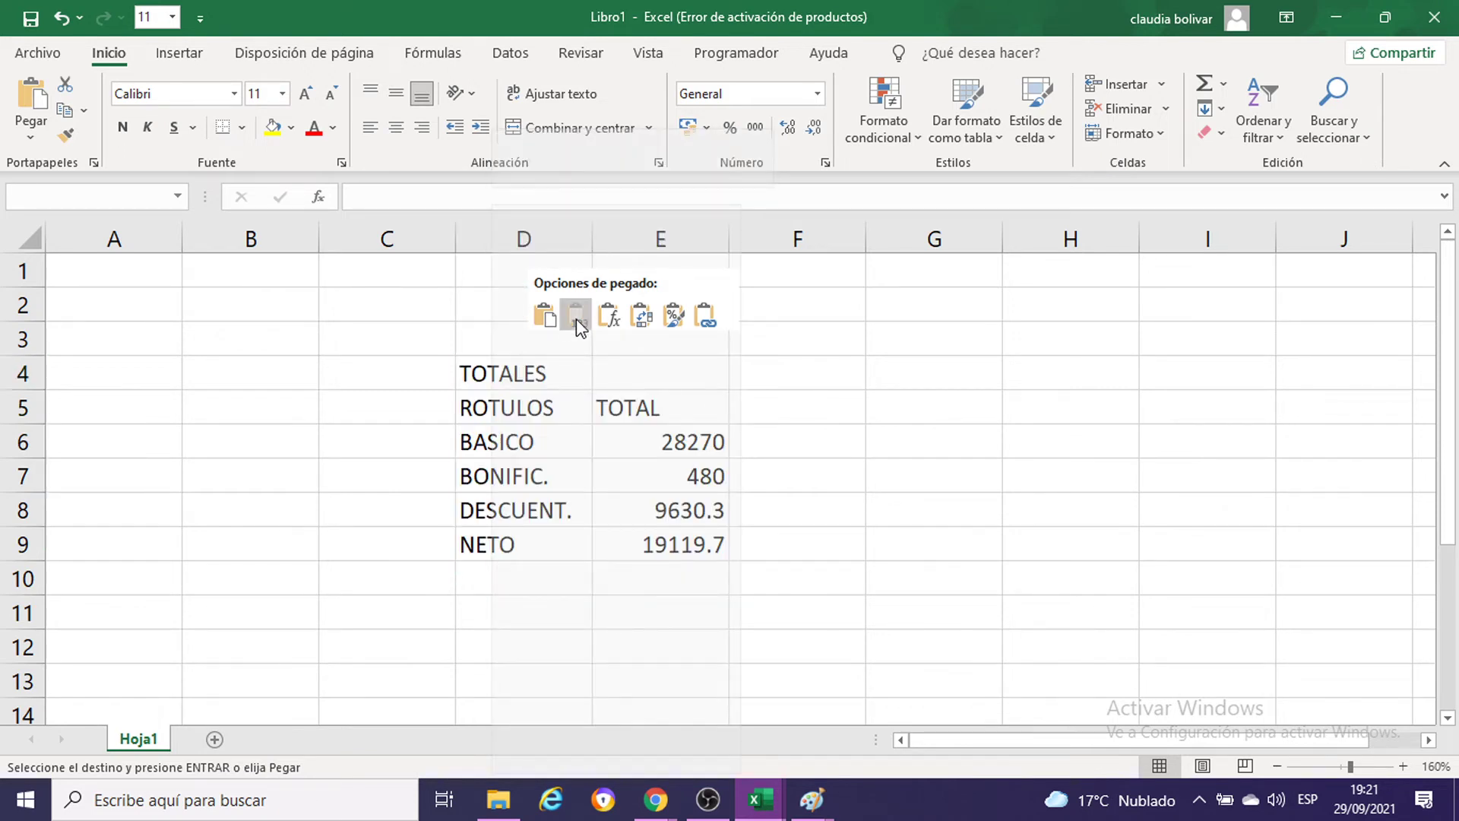
{"action": "left_click", "coordinate": [576, 317]}
Step: Check the pasted totals, including BONIFIC. 480 in E7, then undo the paste
{"action": "left_click", "coordinate": [906, 442]}
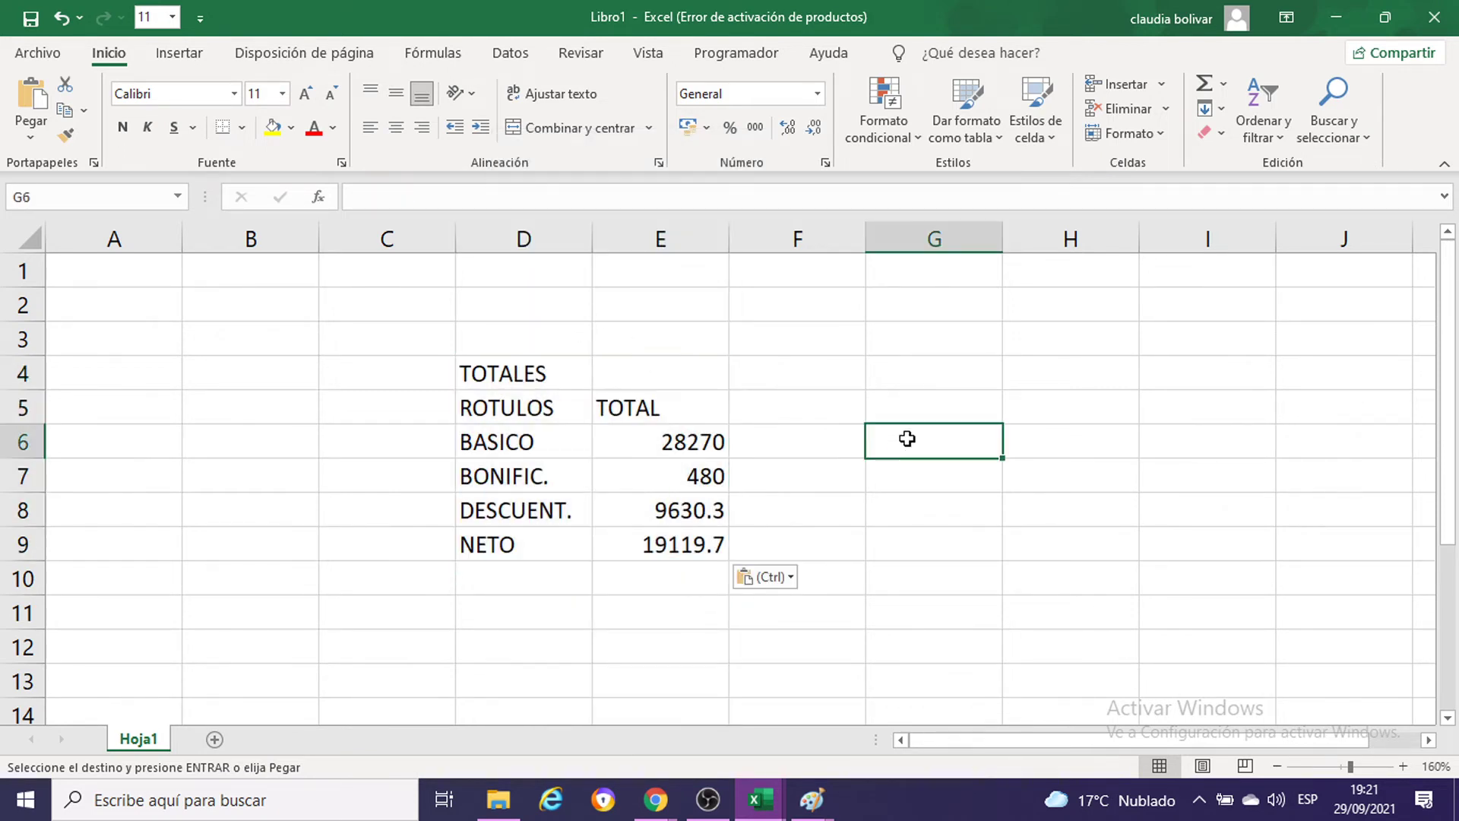
{"action": "left_click", "coordinate": [698, 438]}
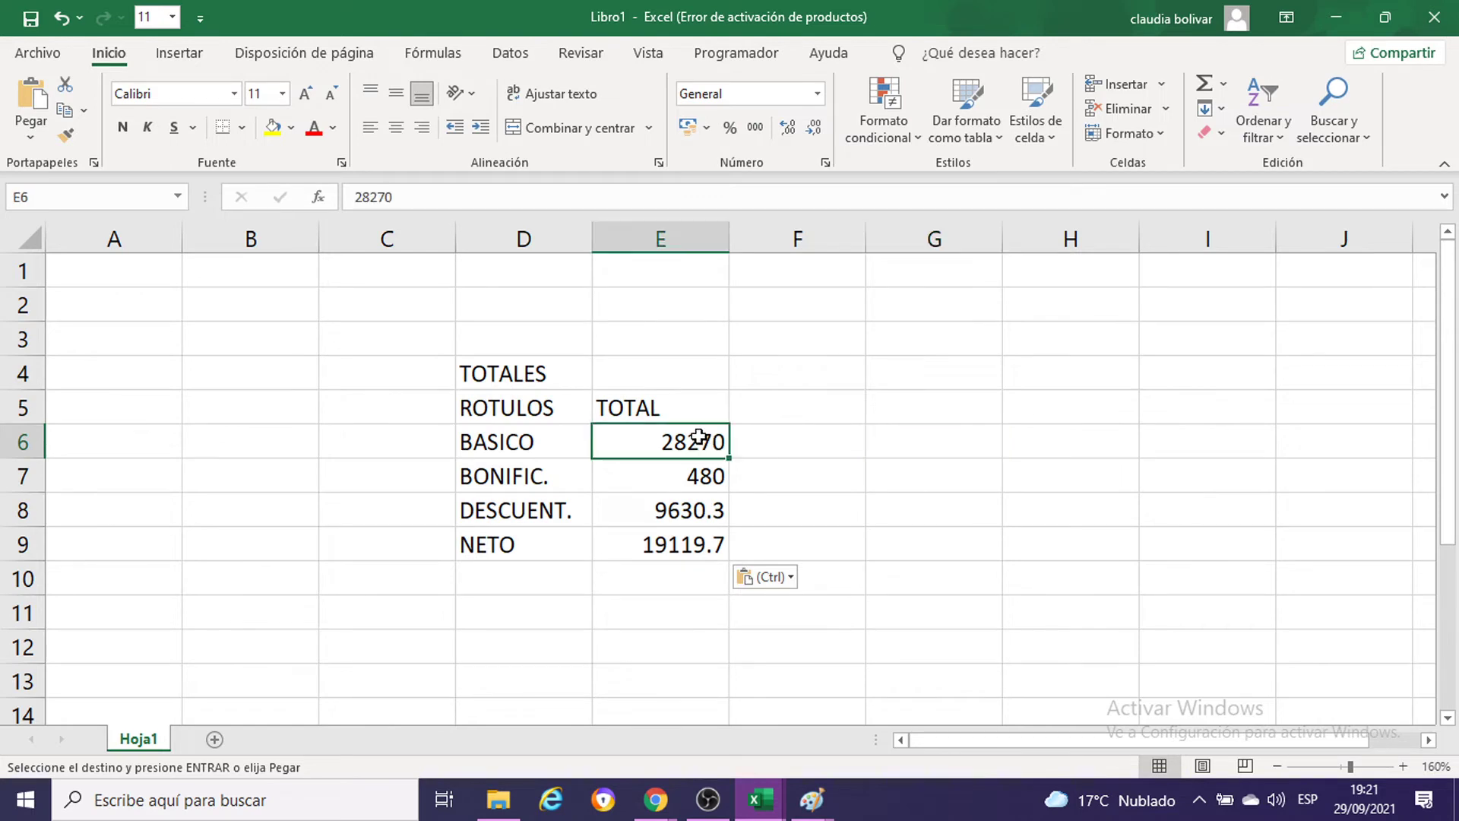
{"action": "left_click", "coordinate": [683, 476]}
{"action": "double_click", "coordinate": [682, 475]}
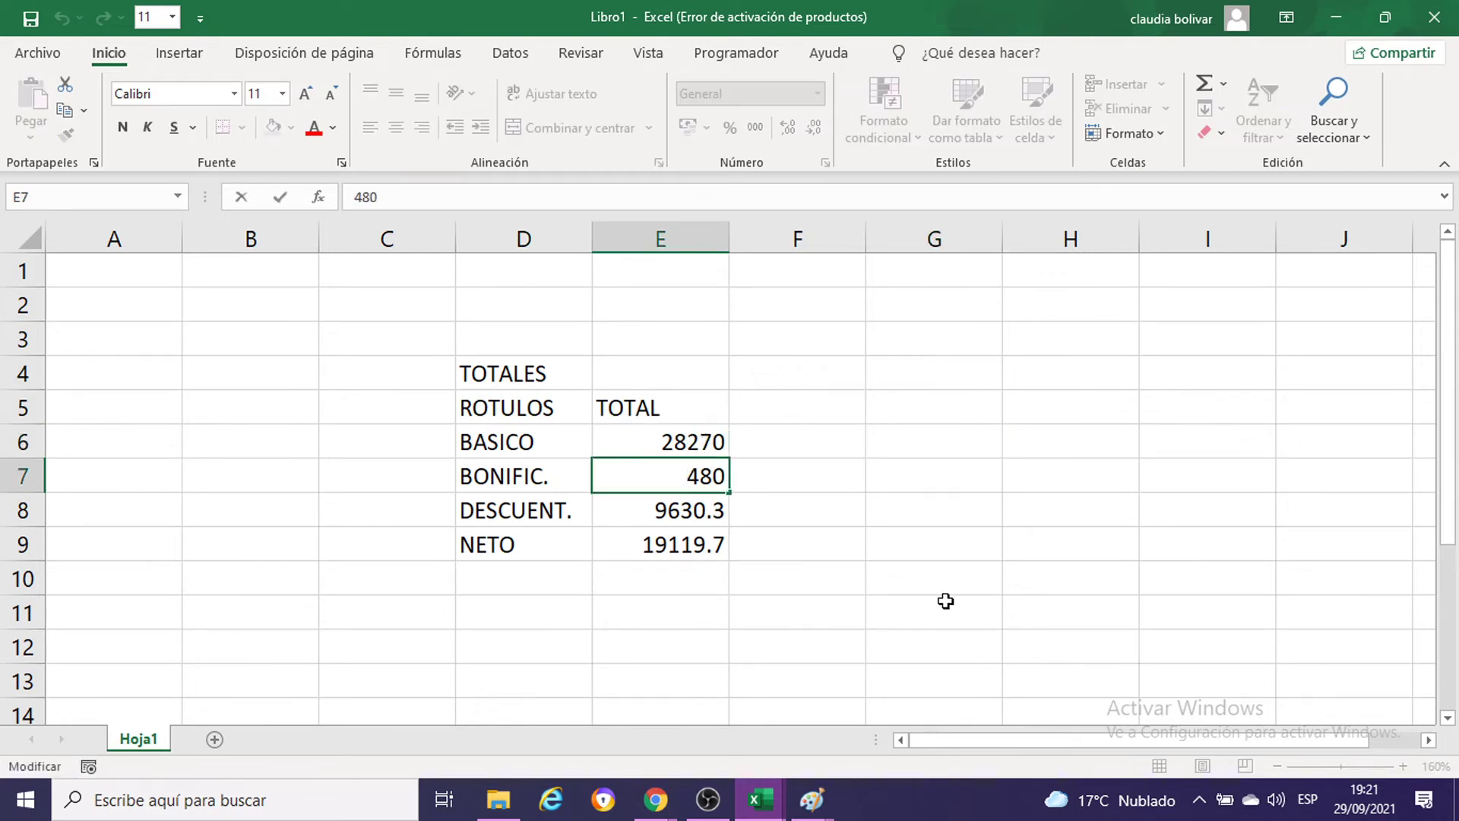
{"action": "key", "text": "Return"}
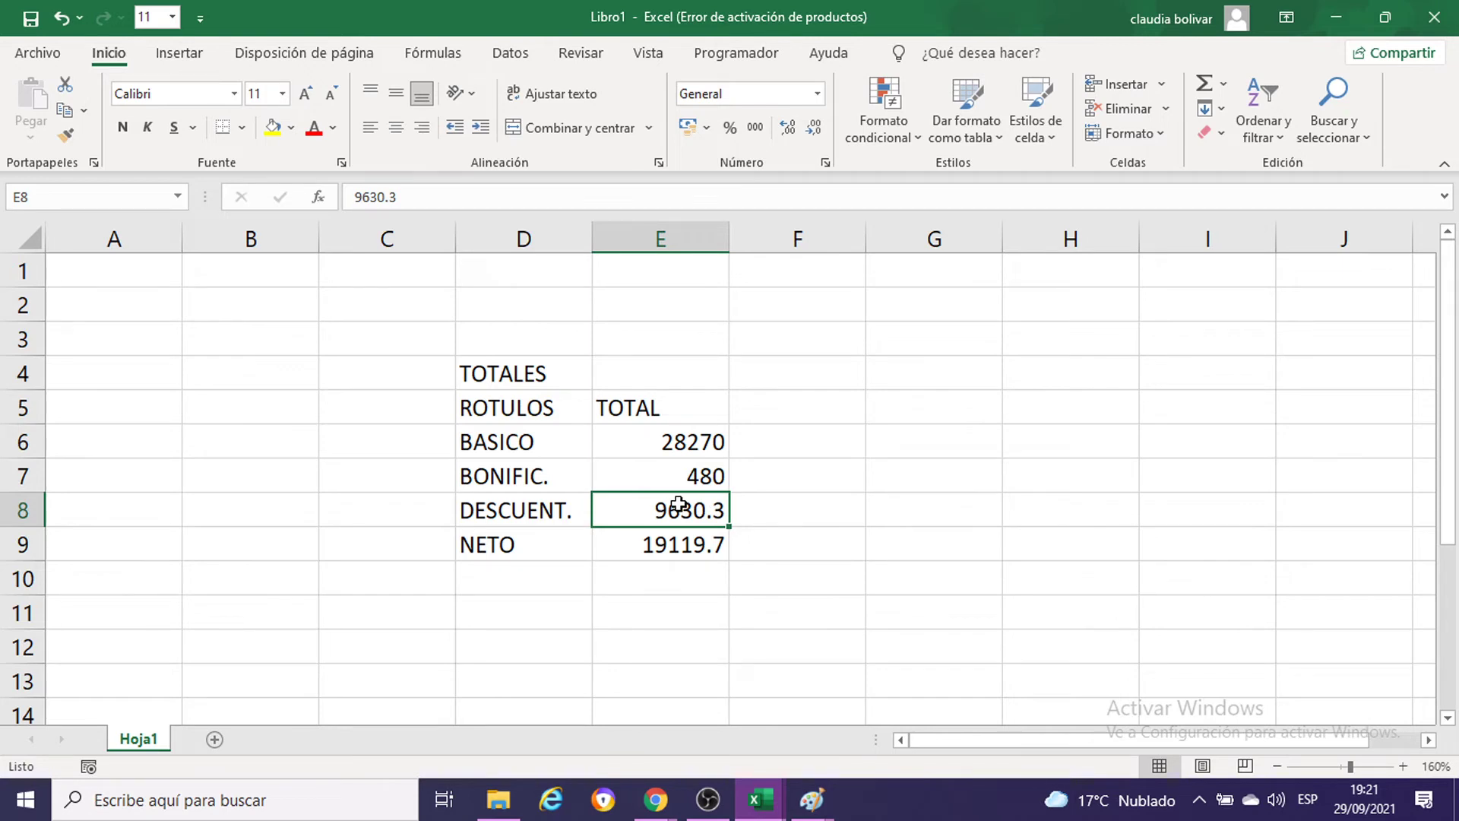
{"action": "left_click", "coordinate": [682, 444]}
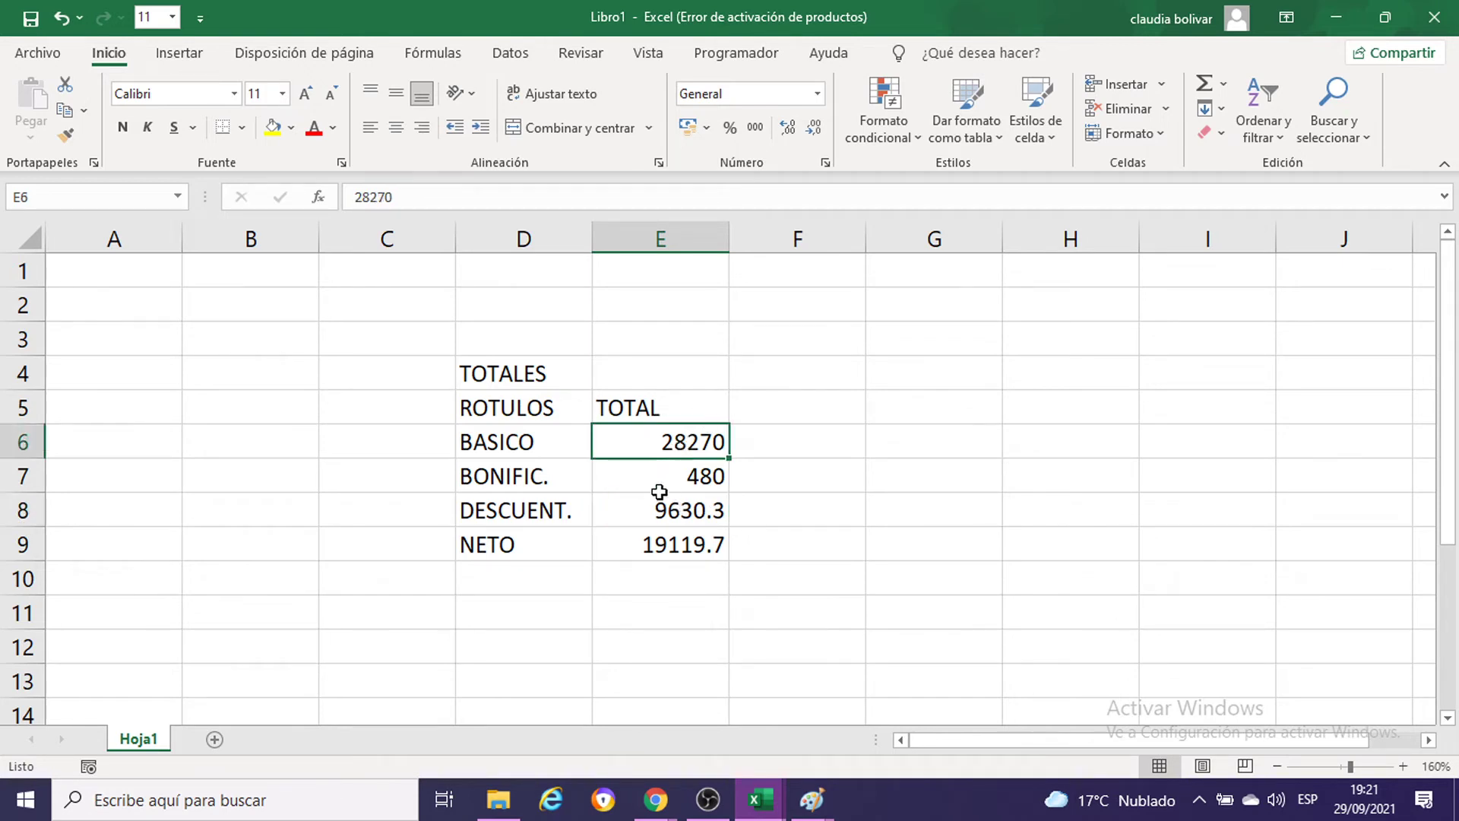
{"action": "left_click_drag", "start_coordinate": [524, 417], "coordinate": [622, 532]}
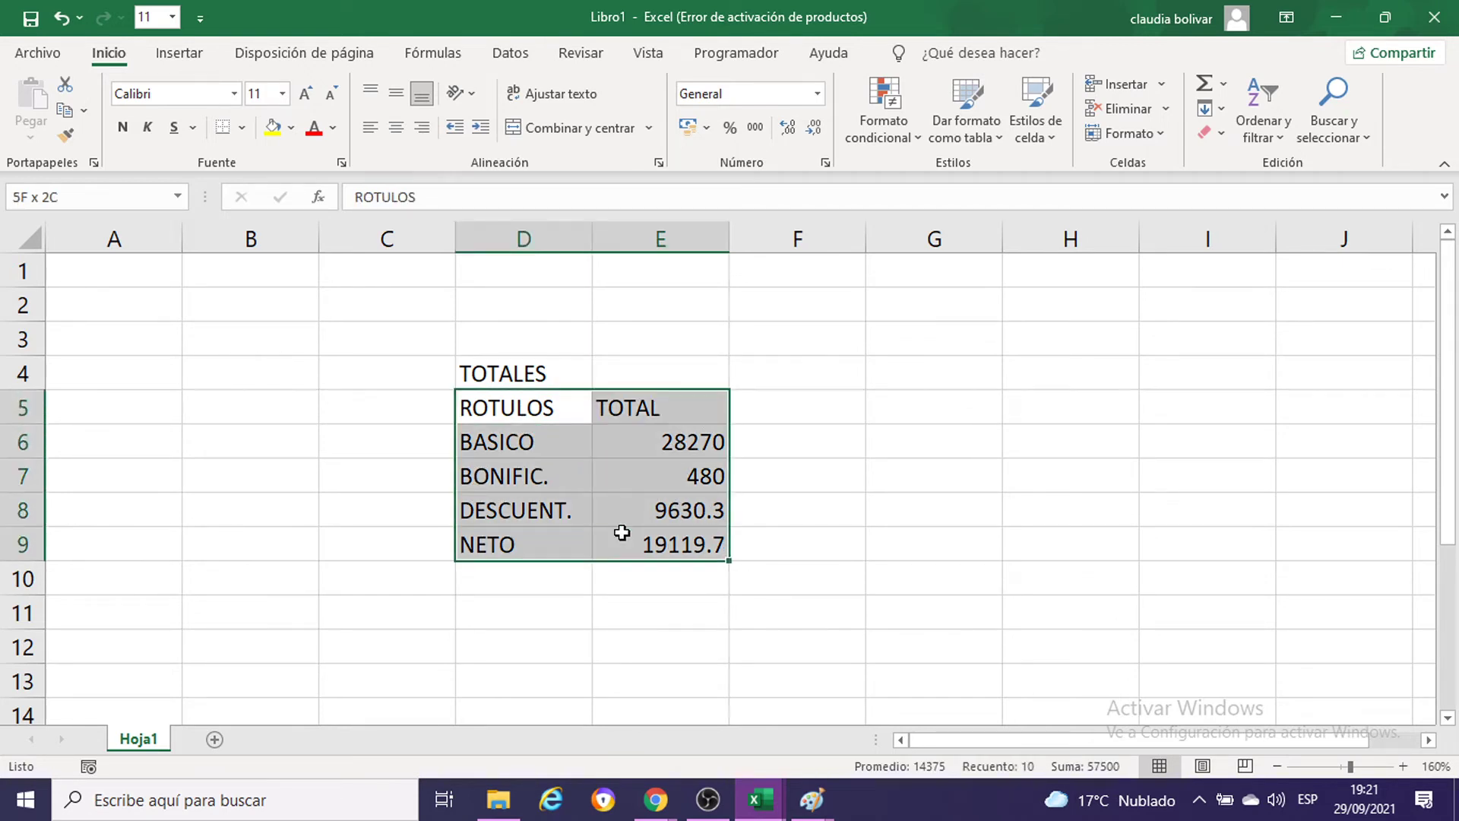
{"action": "left_click", "coordinate": [839, 406]}
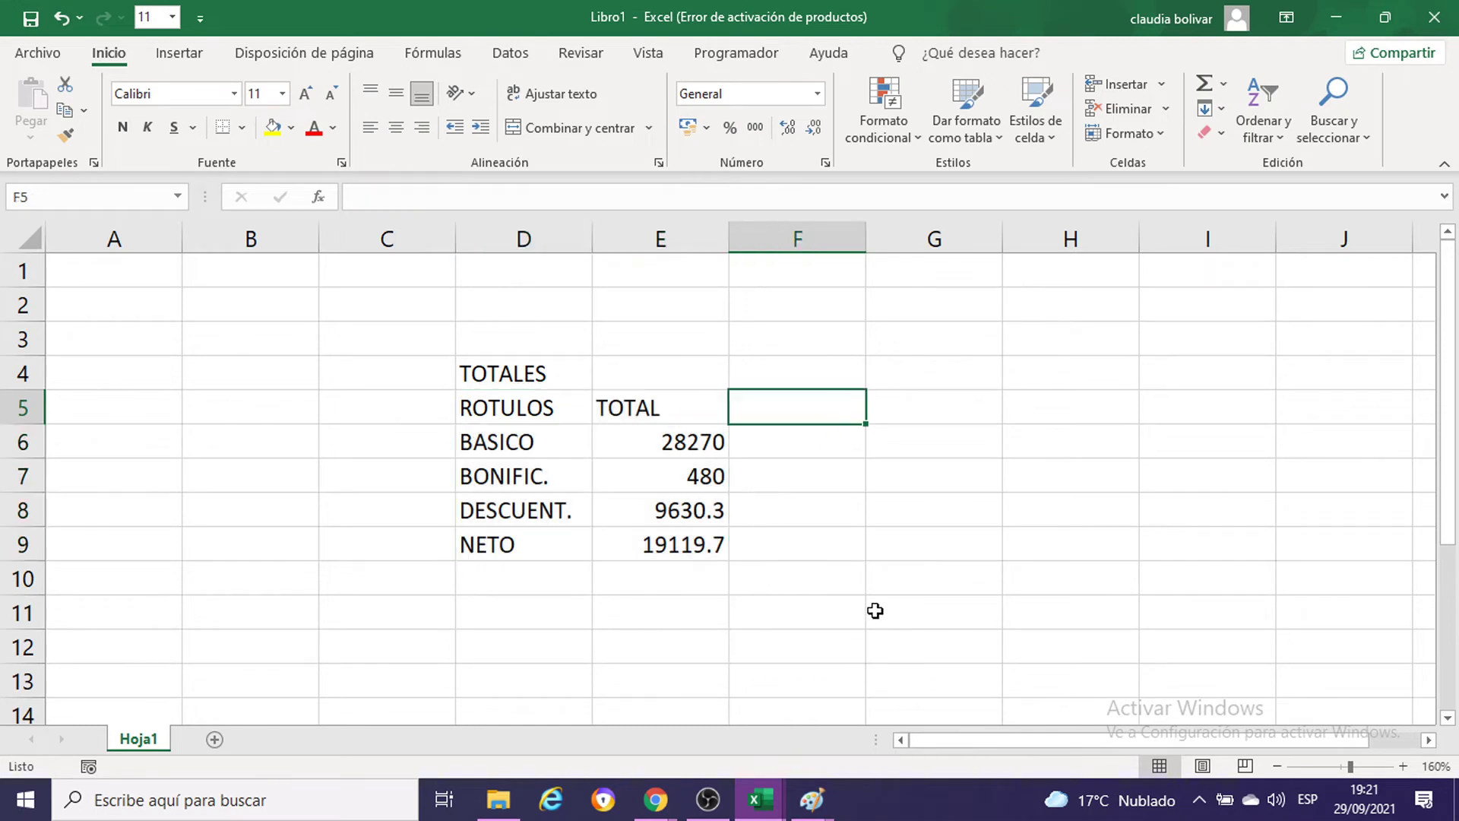
{"action": "key", "text": "ctrl+z"}
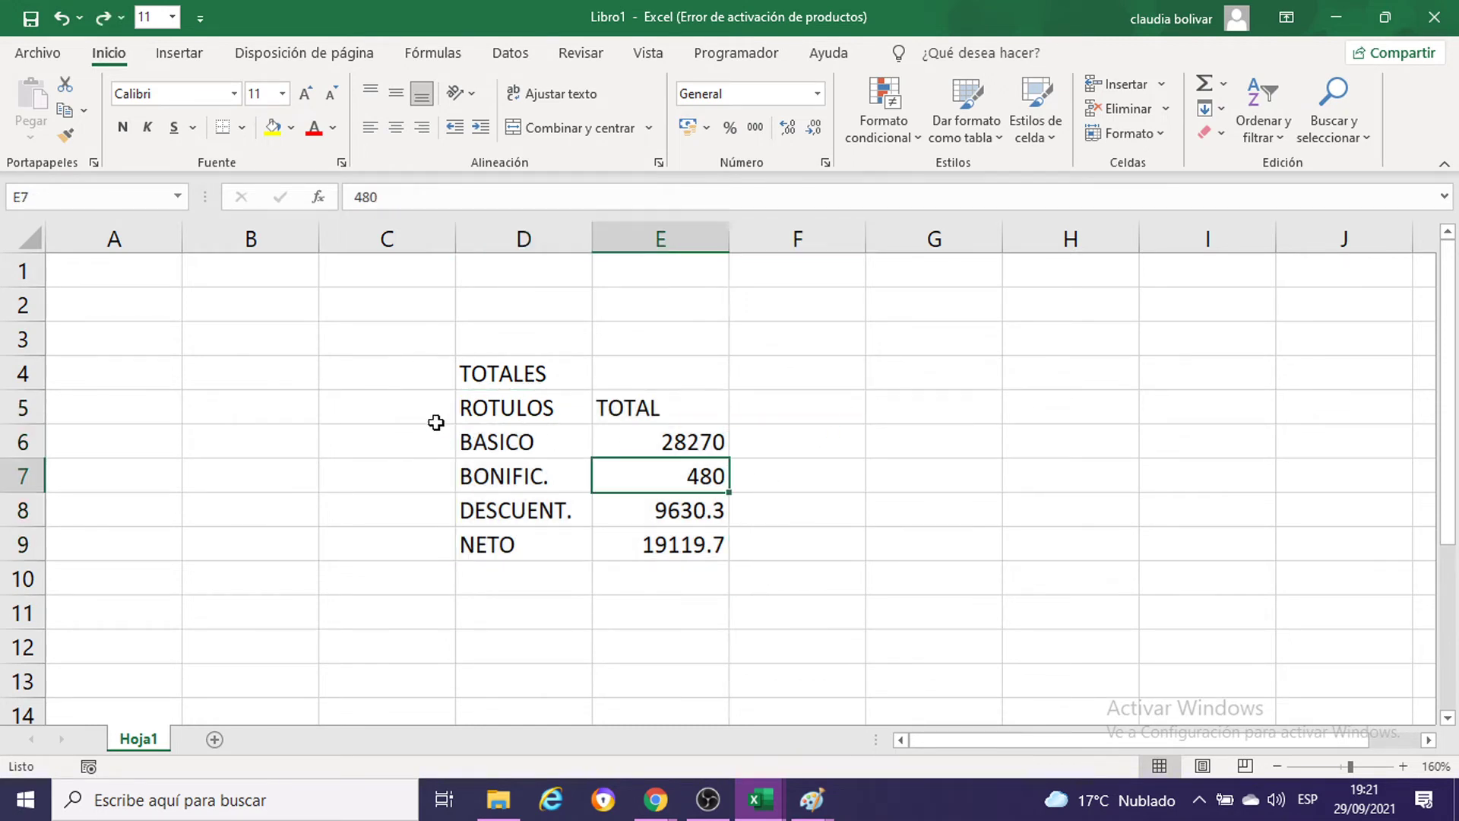
{"action": "key", "text": "ctrl+z"}
{"action": "left_click", "coordinate": [800, 403]}
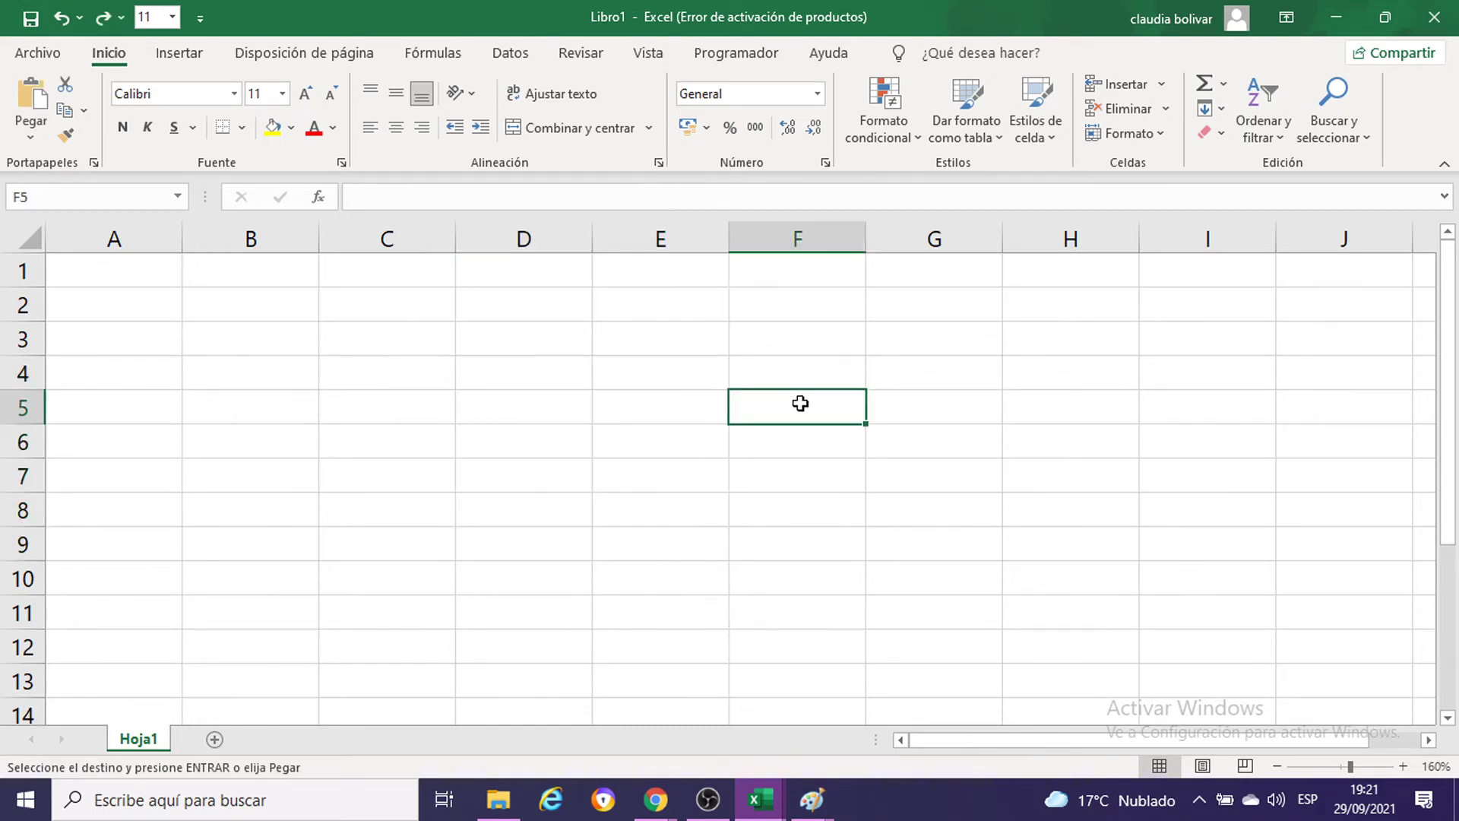
{"action": "mouse_move", "coordinate": [753, 800]}
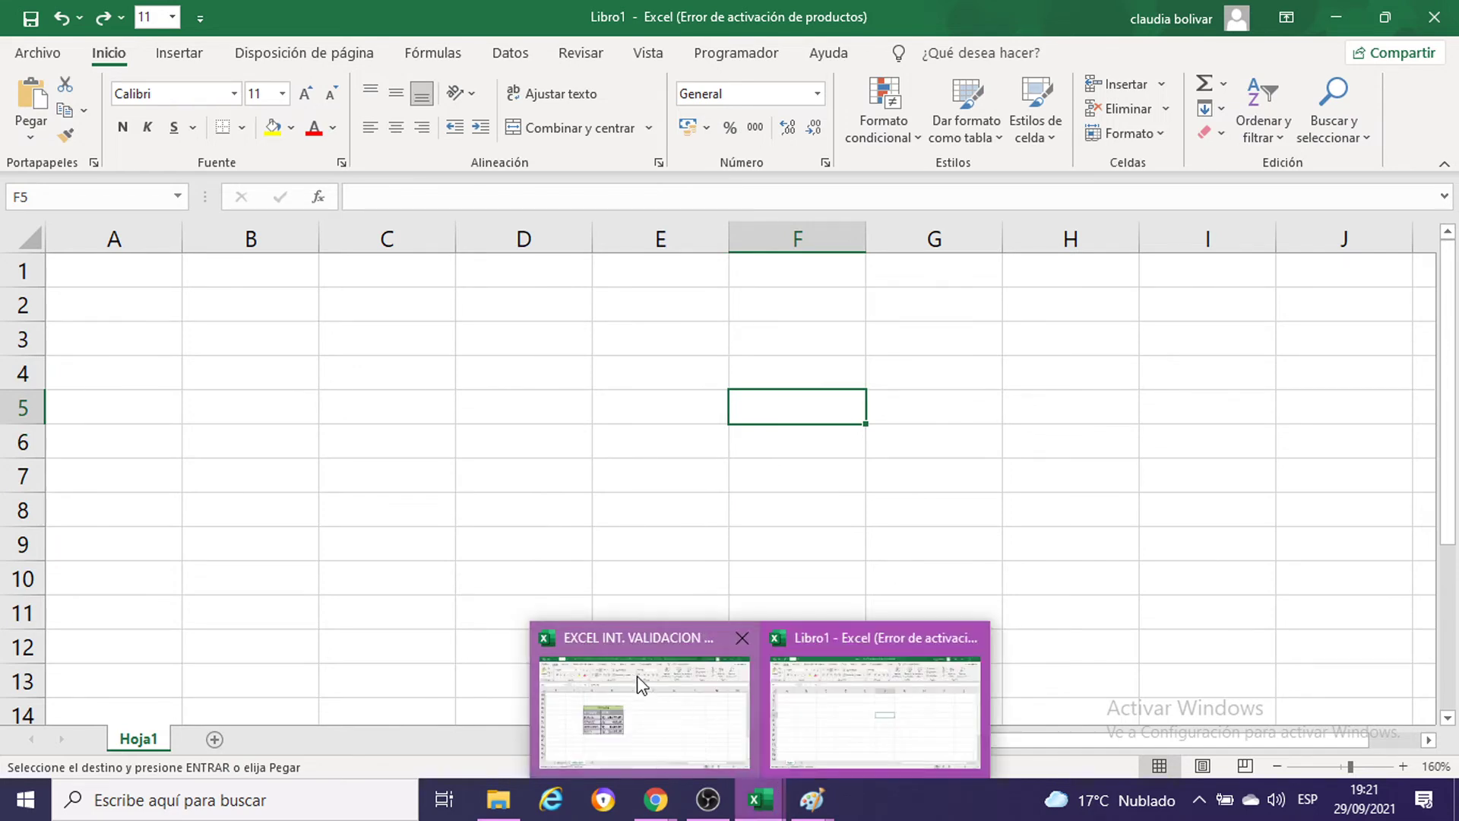
Step: Copy G36:H41 from the EXCEL INT. payroll workbook and switch back to Libro1
{"action": "left_click", "coordinate": [635, 684]}
{"action": "left_click", "coordinate": [824, 384]}
{"action": "double_click", "coordinate": [824, 384]}
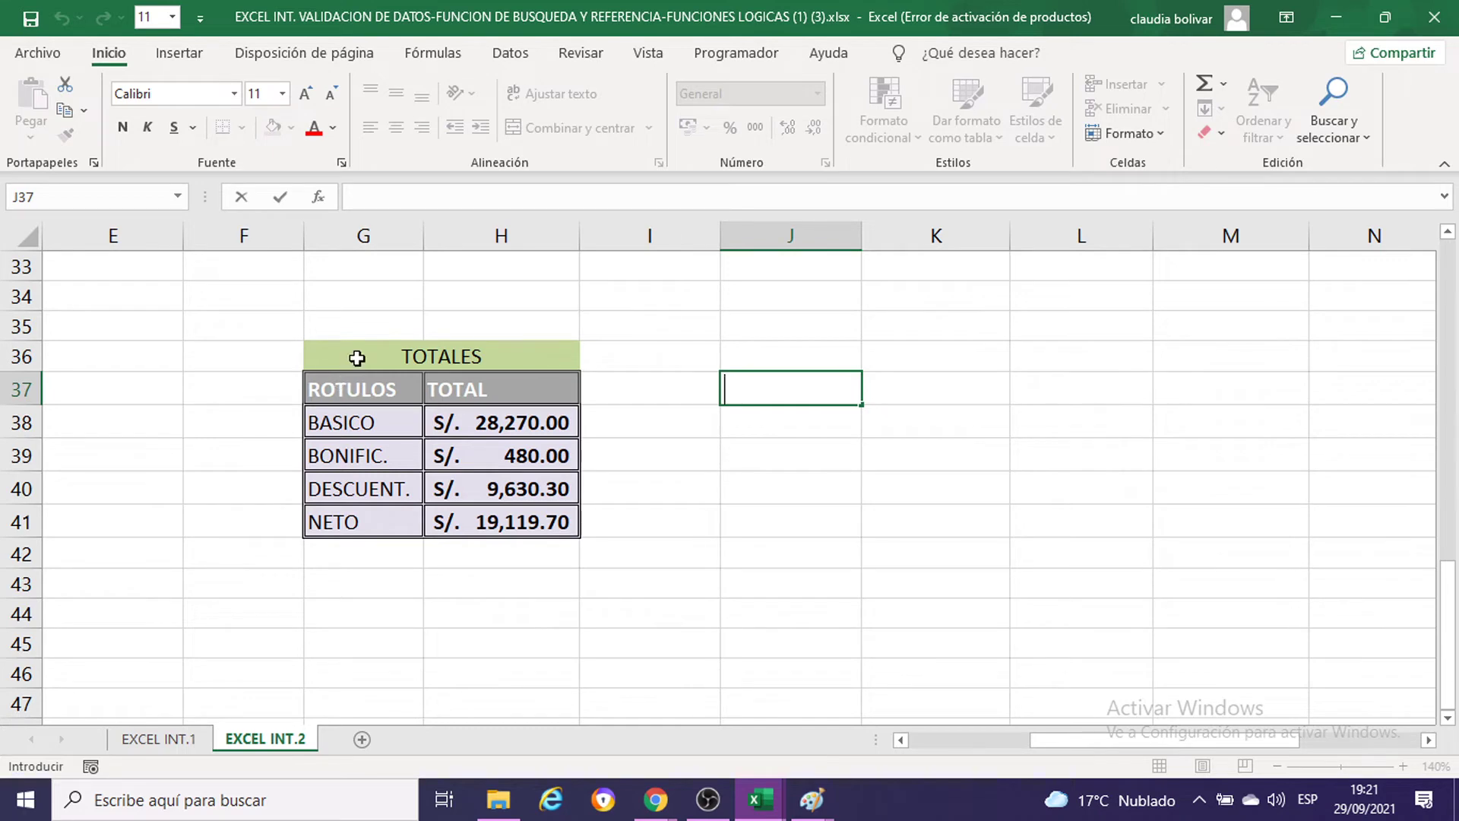
{"action": "mouse_move", "coordinate": [358, 360]}
{"action": "left_mouse_down"}
{"action": "mouse_move", "coordinate": [391, 377]}
{"action": "mouse_move", "coordinate": [470, 479]}
{"action": "mouse_move", "coordinate": [479, 523]}
{"action": "left_mouse_up"}
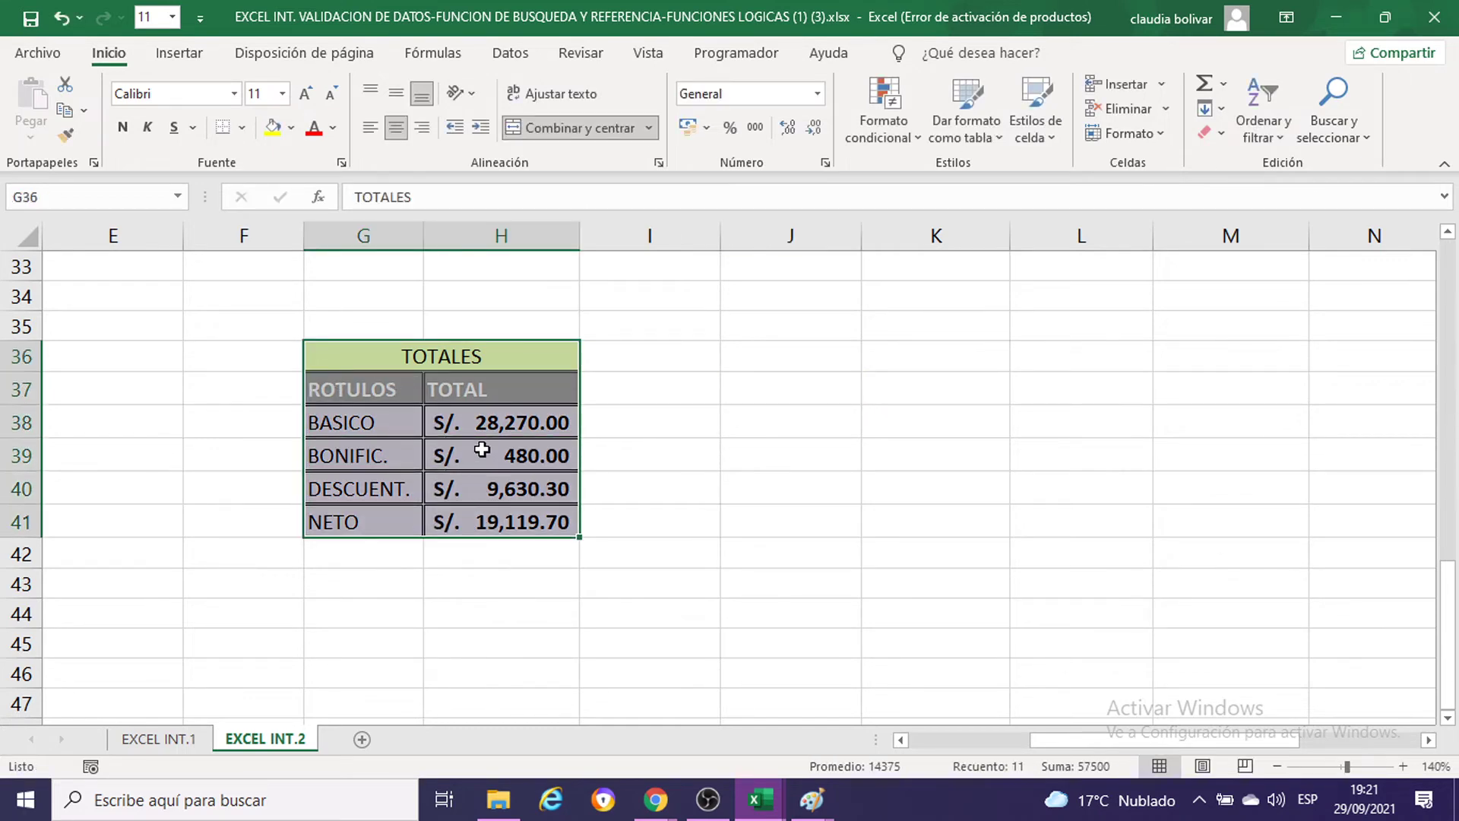
{"action": "key", "text": "ctrl+c"}
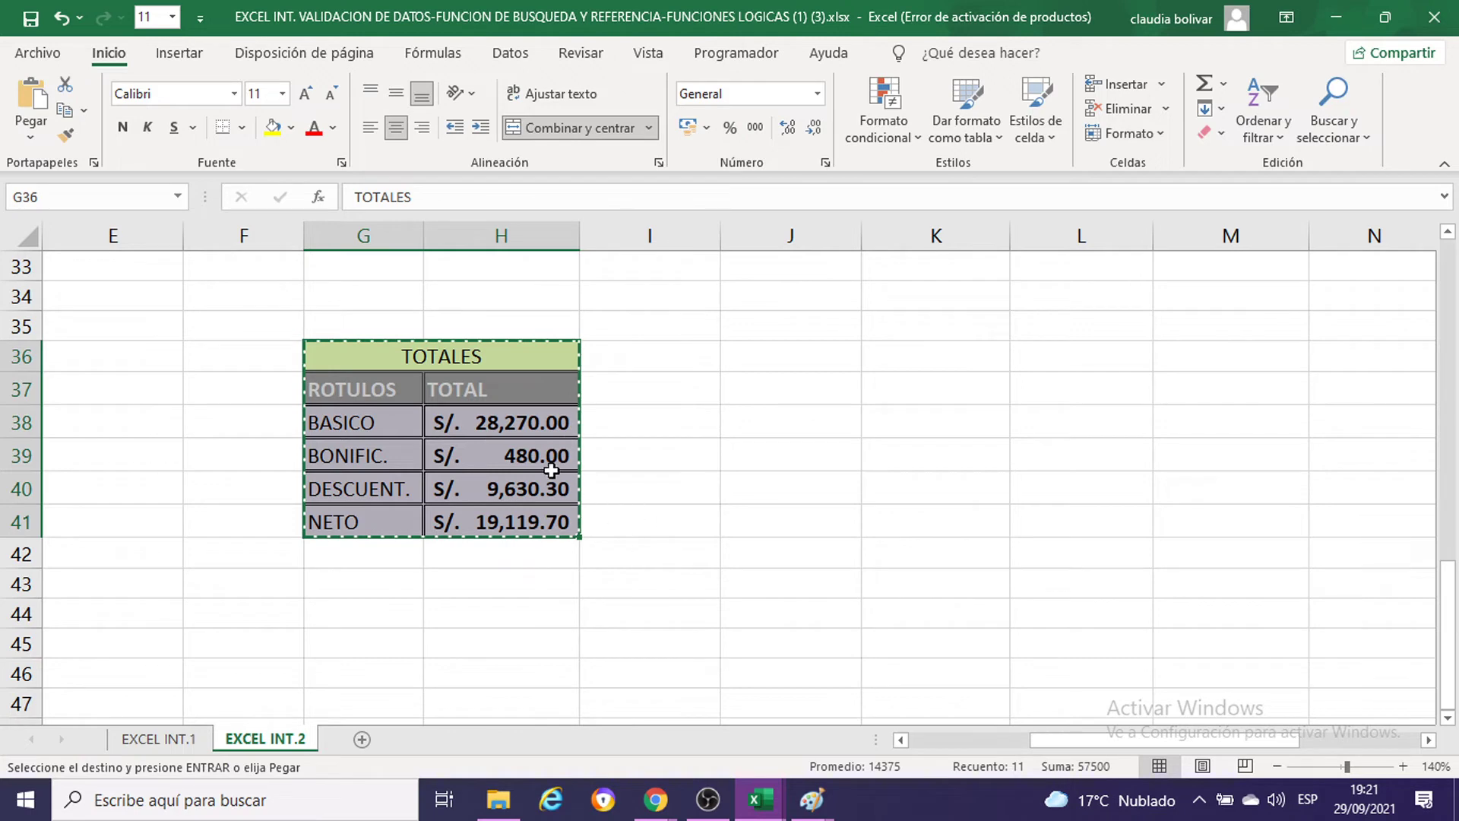
{"action": "mouse_move", "coordinate": [754, 801]}
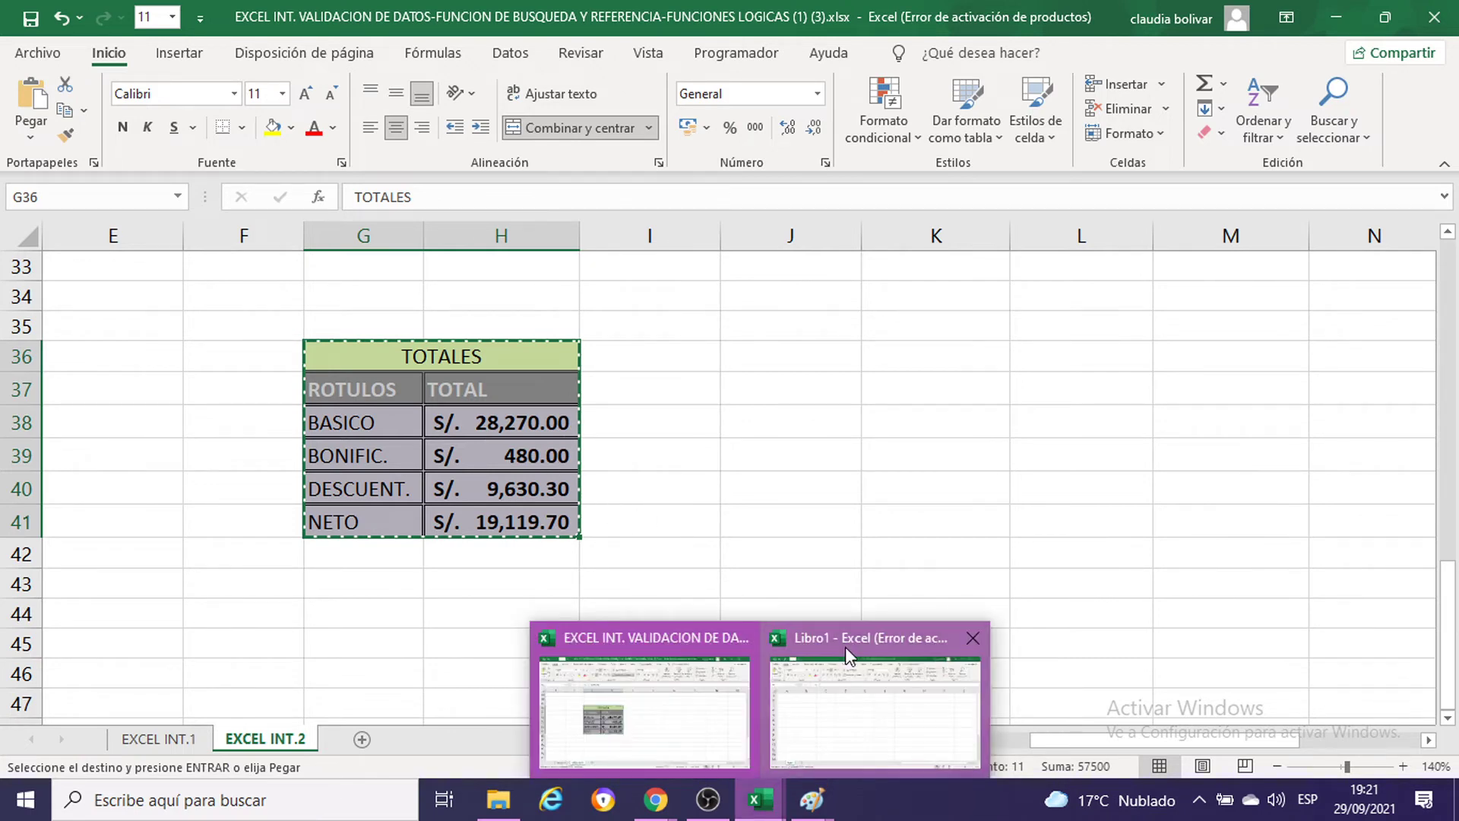
{"action": "left_click", "coordinate": [860, 703]}
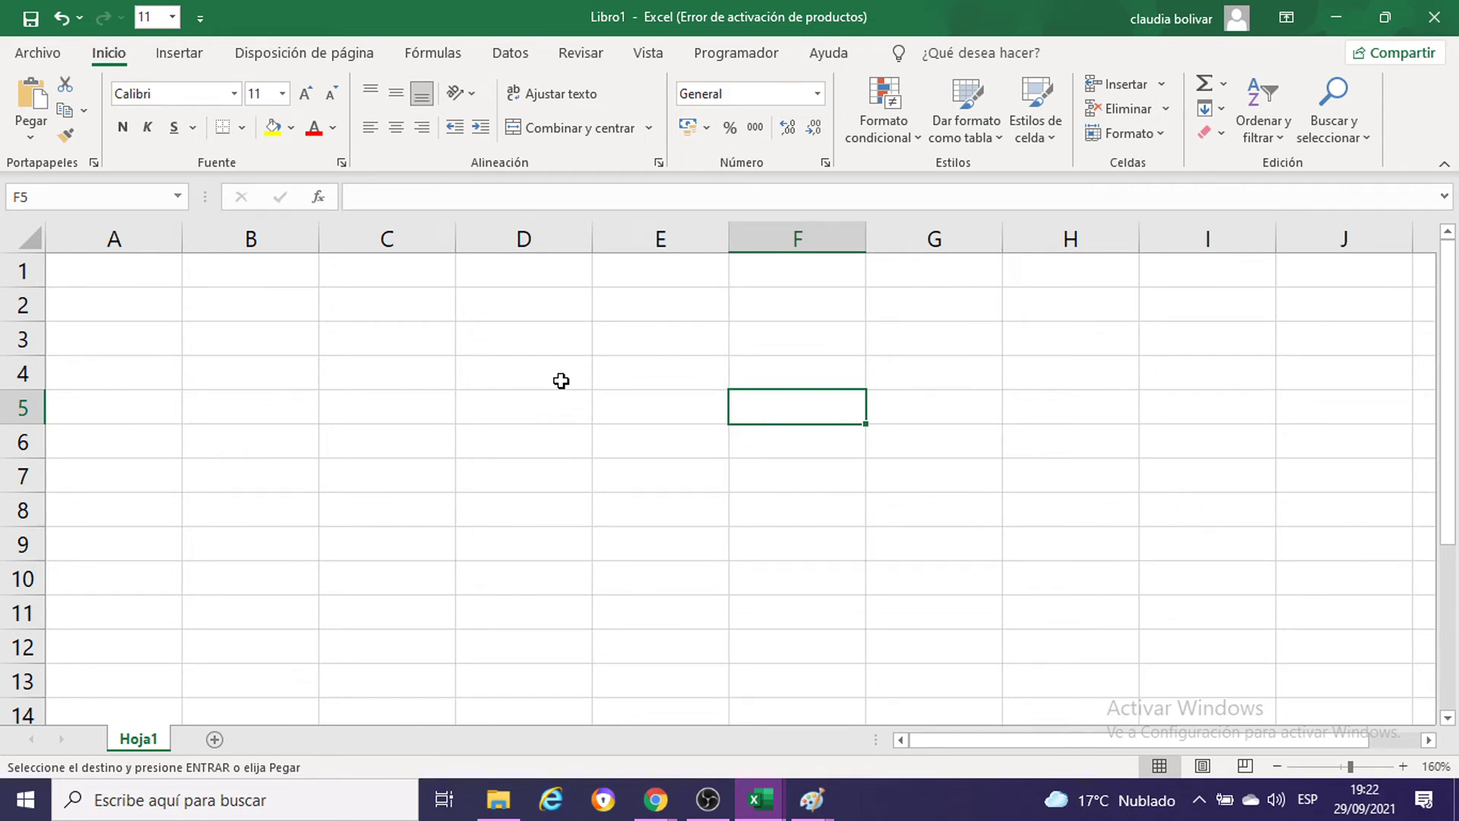
Step: Paste the TOTALES table into Libro1 at D4 as plain values
{"action": "right_click", "coordinate": [561, 381]}
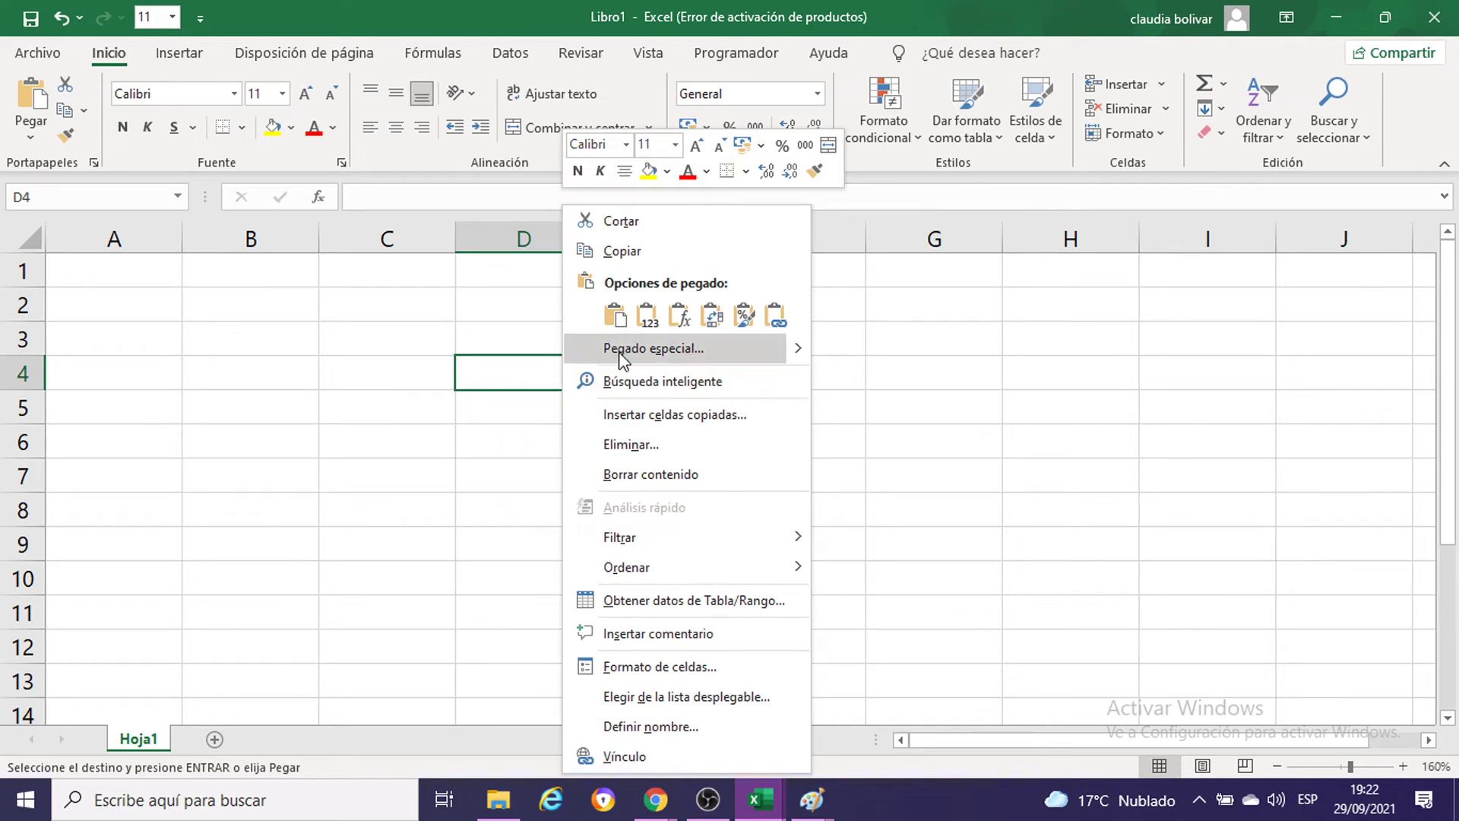
{"action": "left_click", "coordinate": [620, 324]}
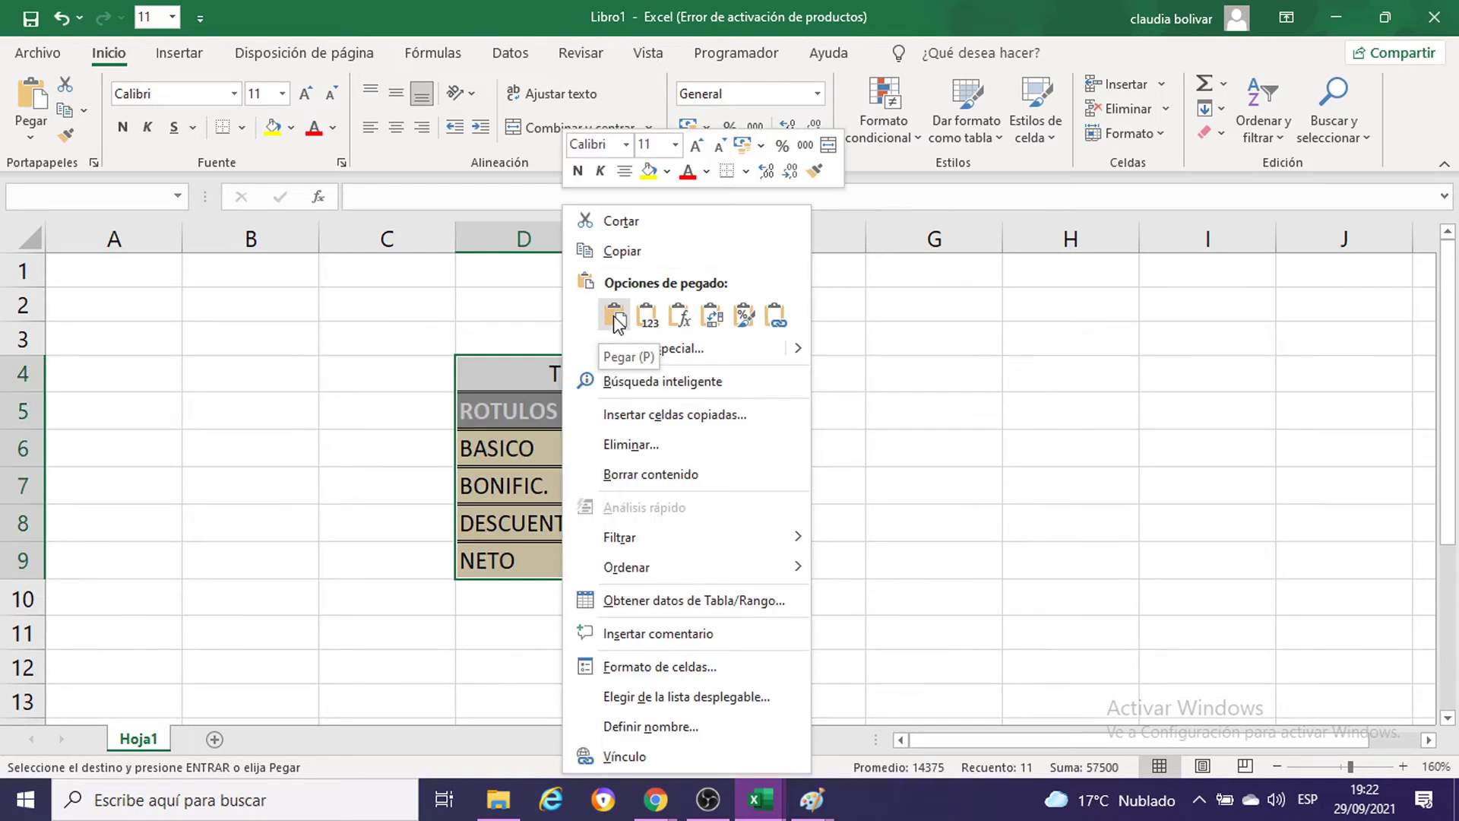
{"action": "left_click", "coordinate": [648, 319]}
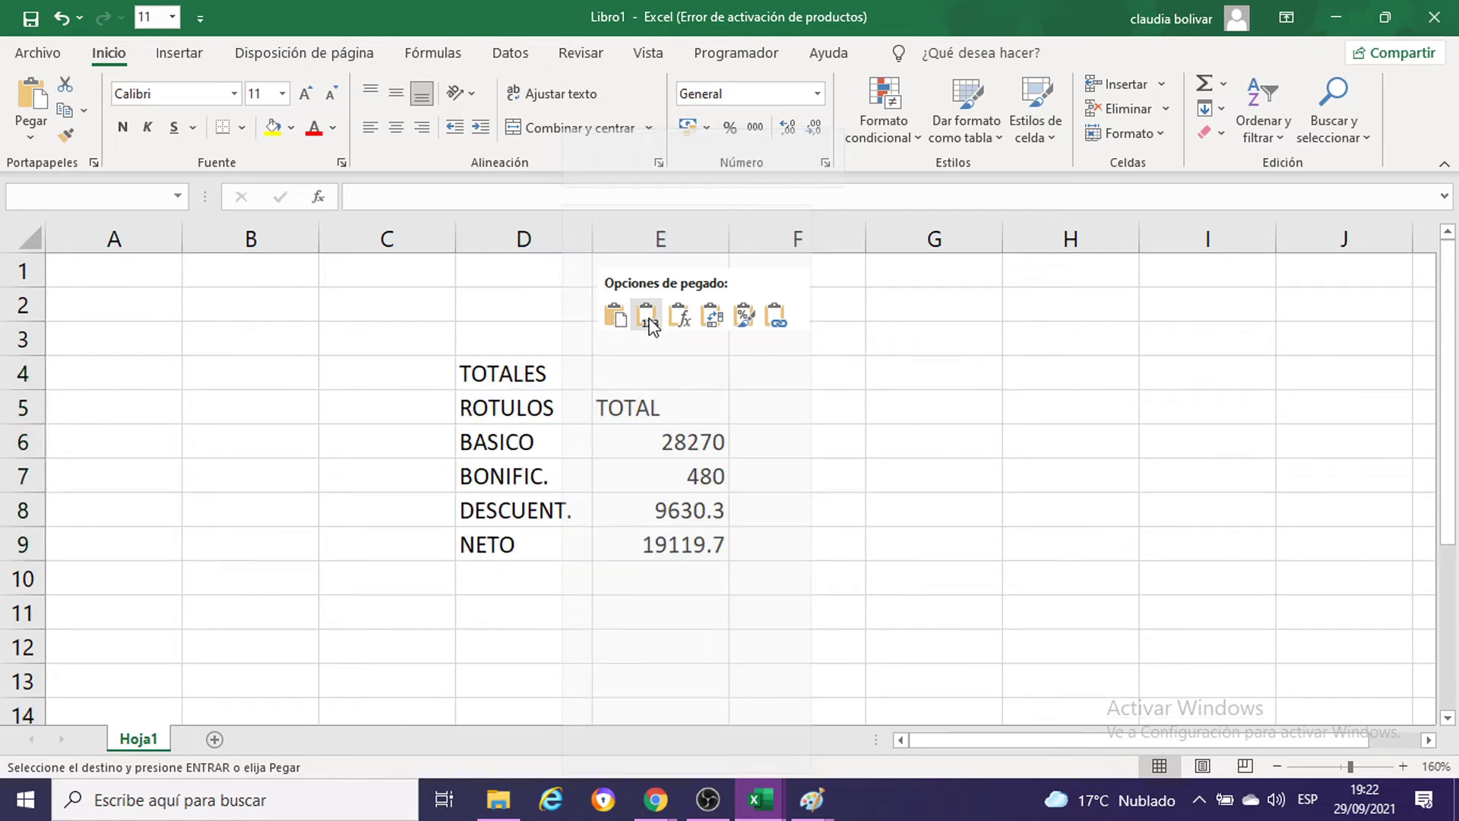
{"action": "left_click", "coordinate": [928, 419]}
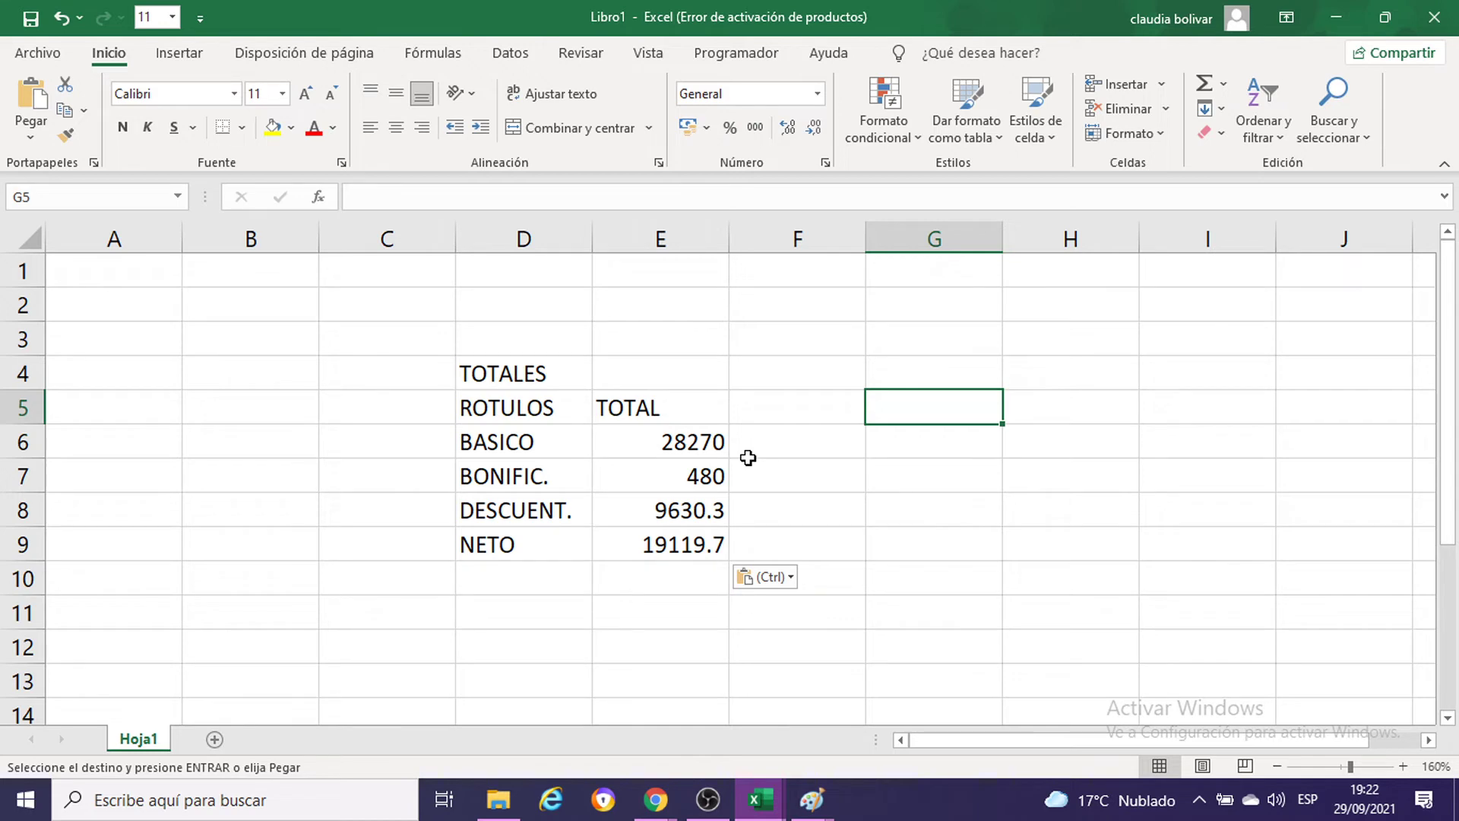
Step: Close Libro1 without saving it
{"action": "left_click", "coordinate": [1023, 523]}
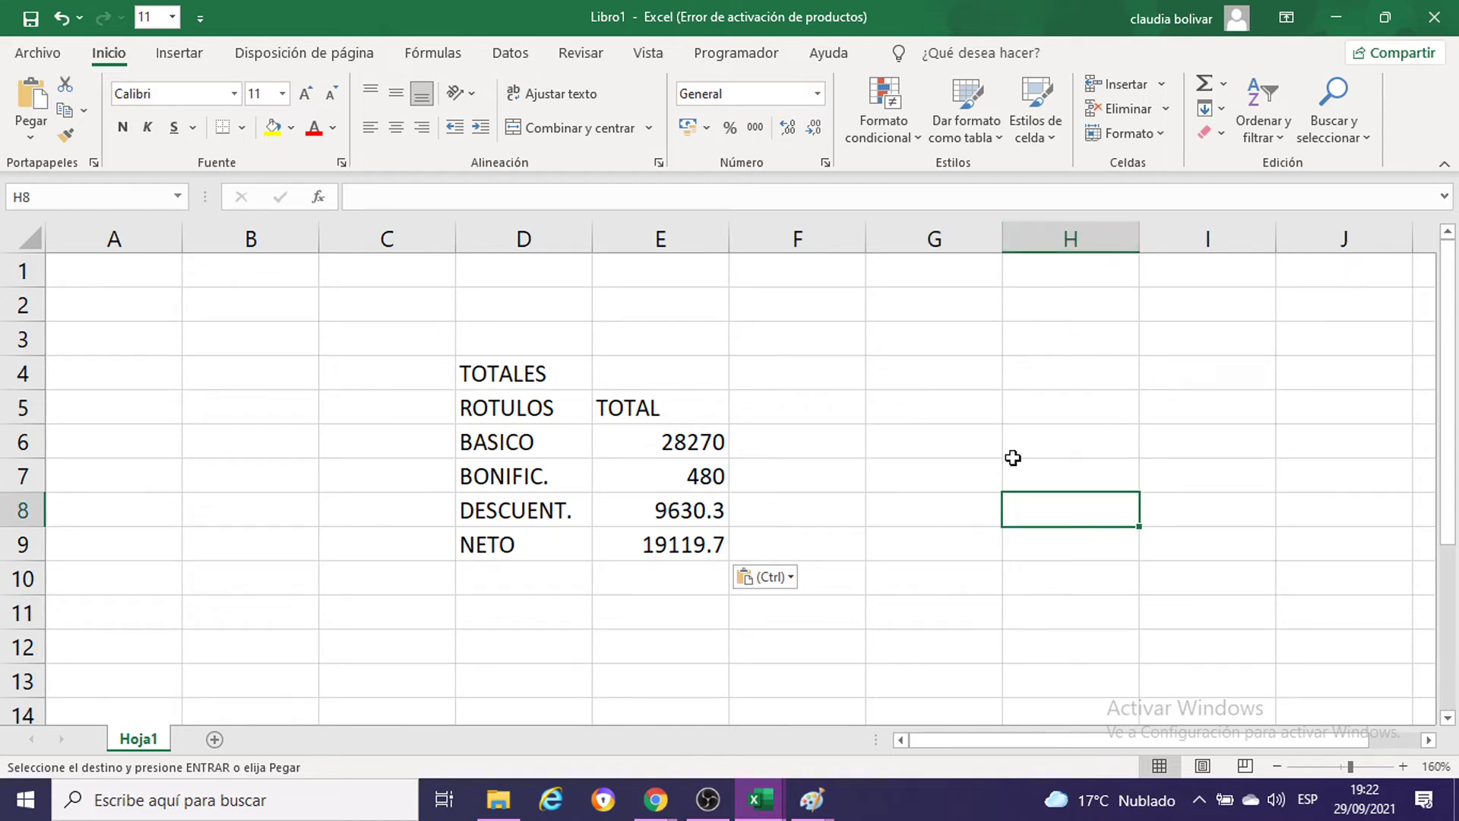
{"action": "left_click", "coordinate": [1434, 19]}
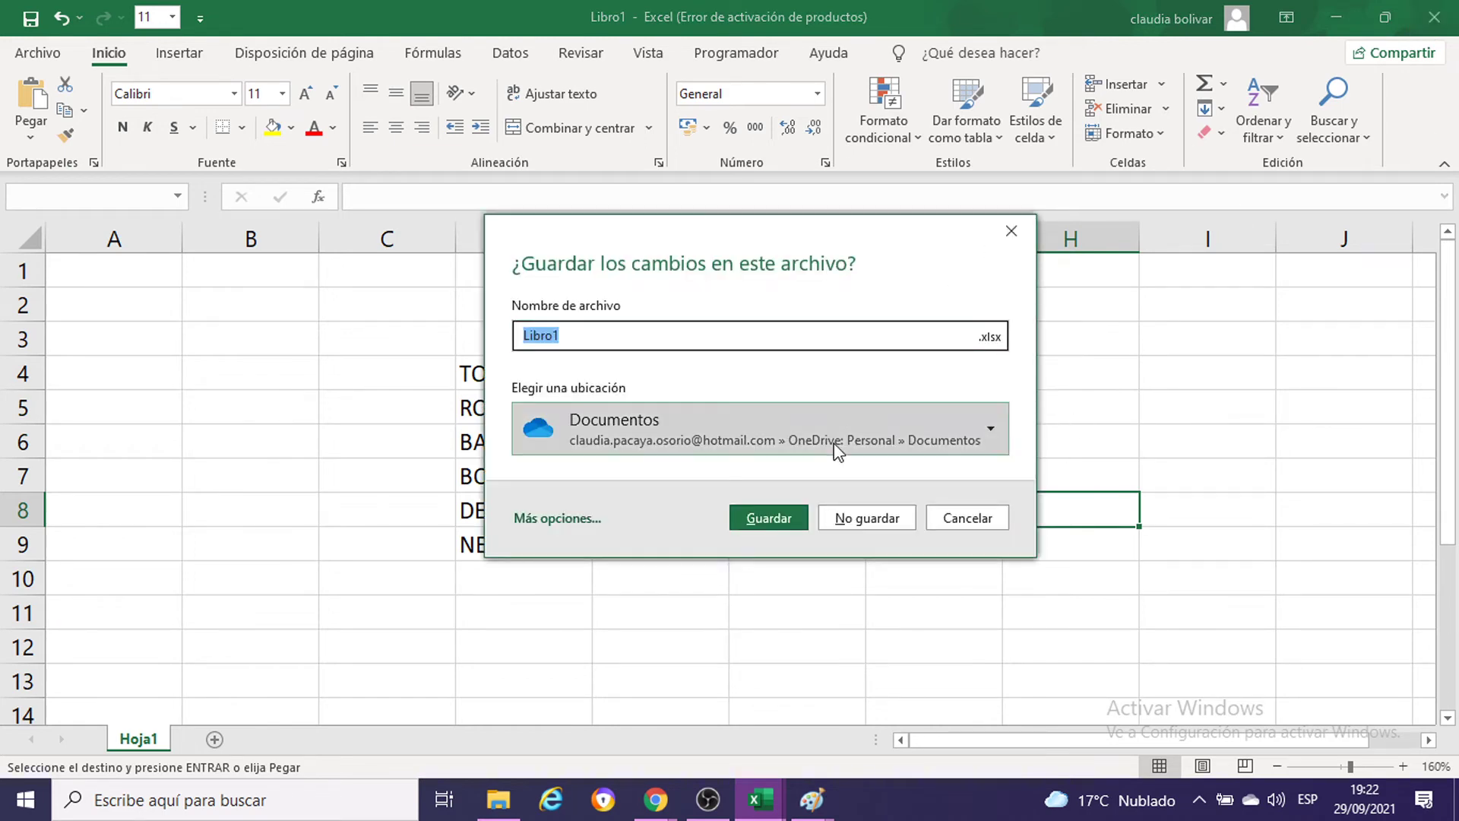
{"action": "left_click", "coordinate": [868, 518]}
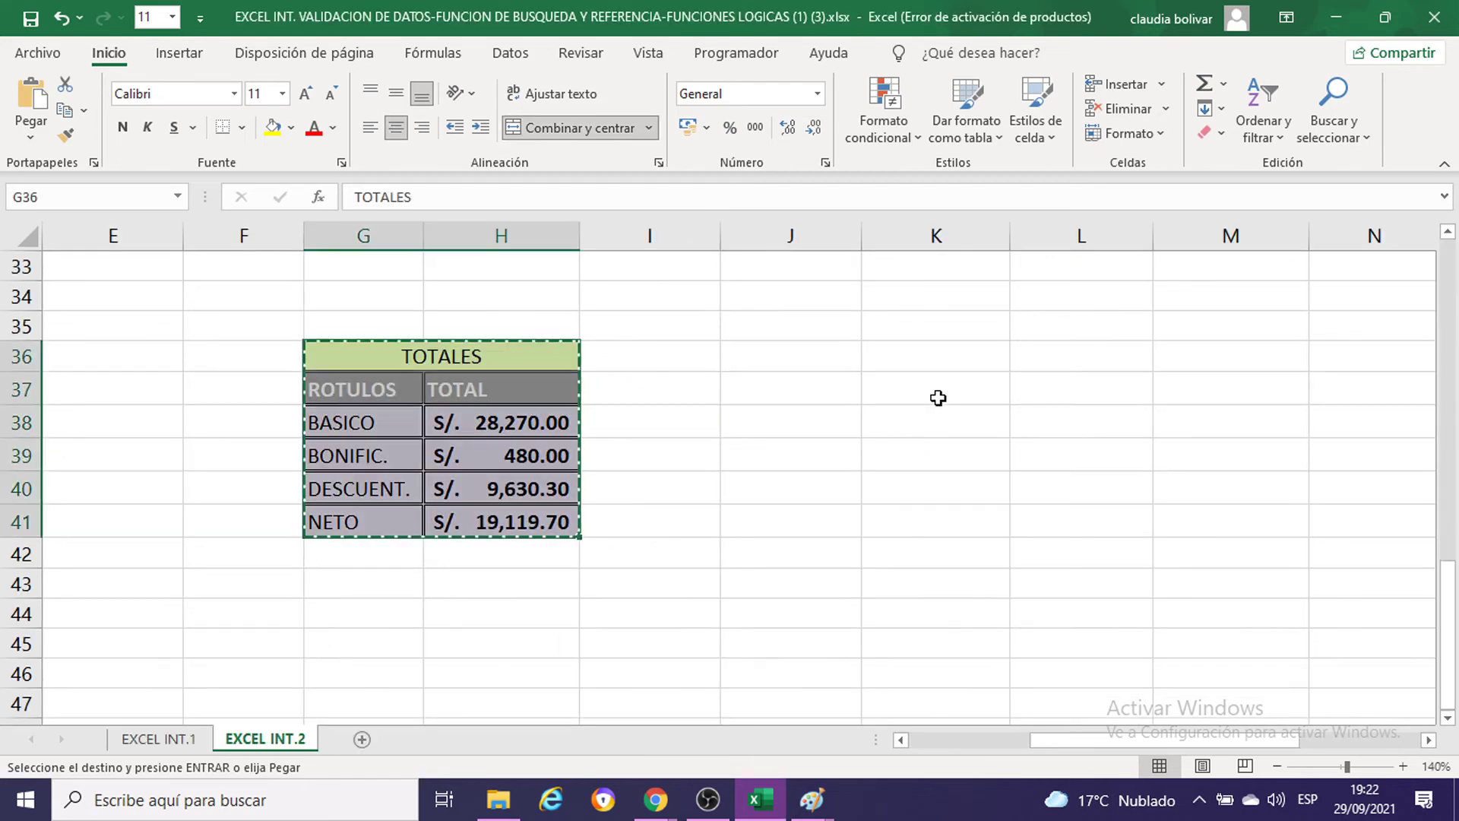
Step: Leave cell J36 beside the TOTALES table unchanged and return to Excel
{"action": "left_click", "coordinate": [804, 376]}
{"action": "left_click", "coordinate": [800, 354]}
{"action": "double_click", "coordinate": [799, 354]}
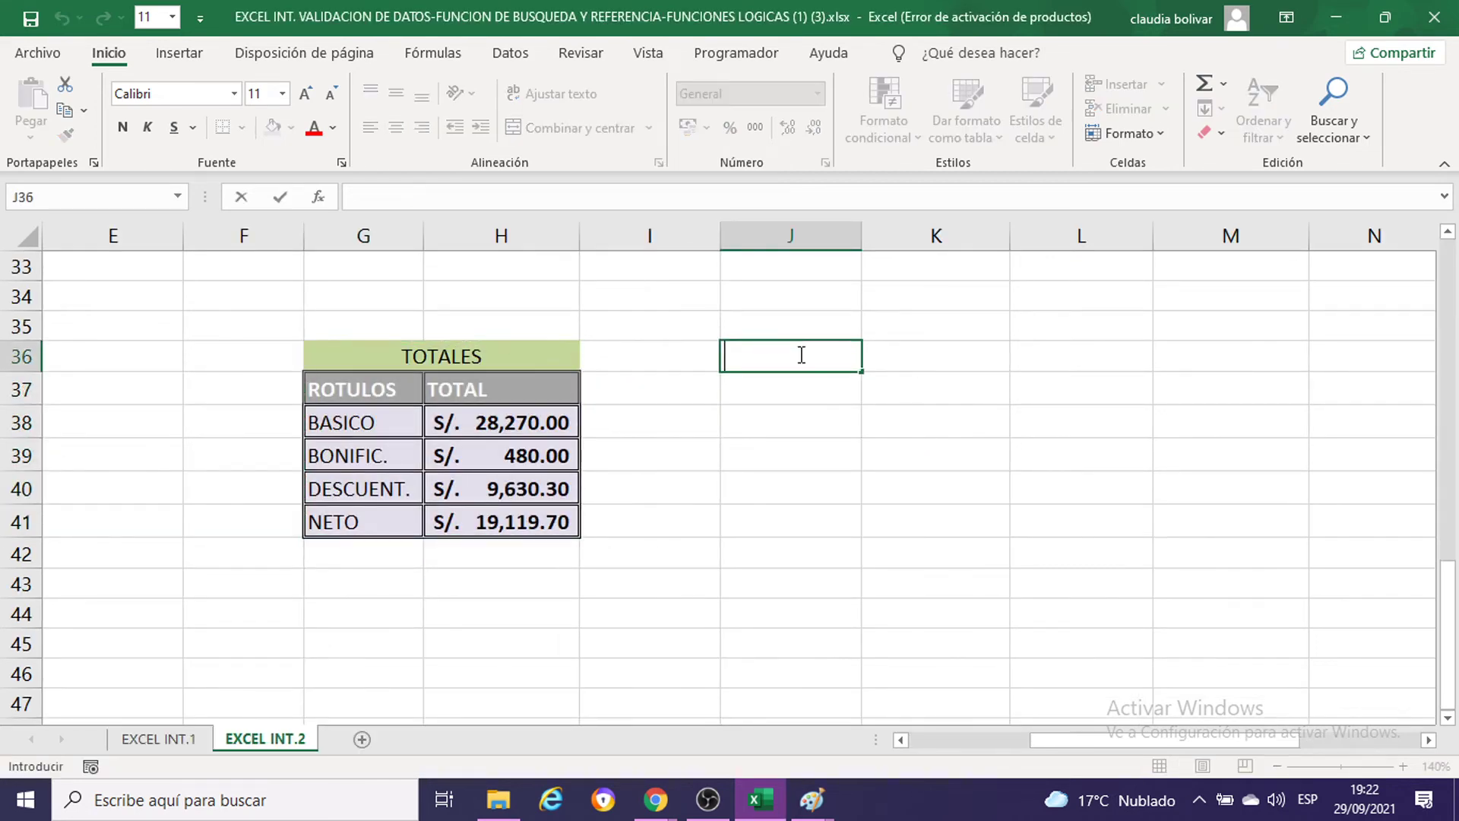
{"action": "key", "text": "Return"}
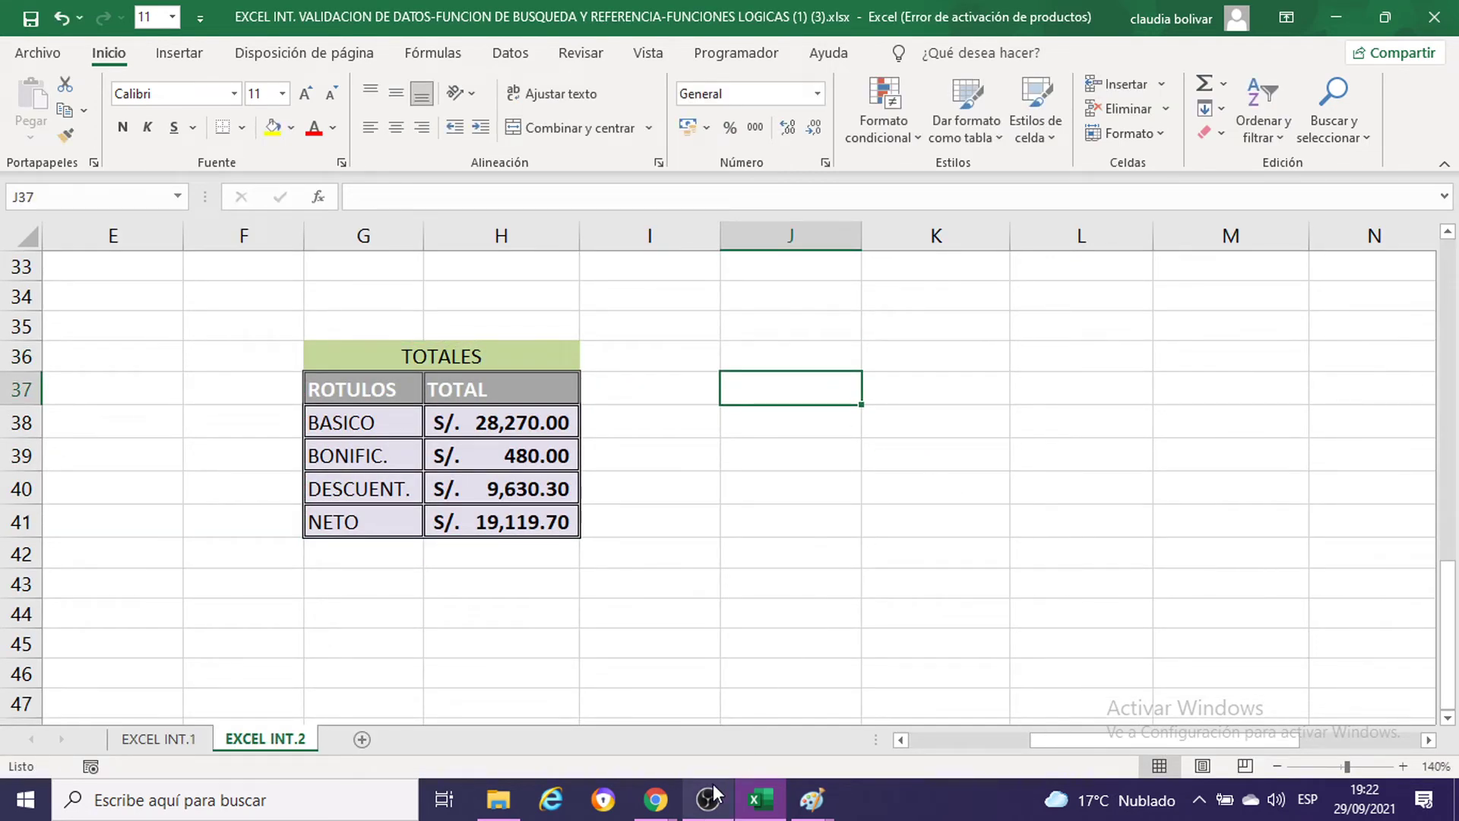
{"action": "left_click", "coordinate": [699, 813]}
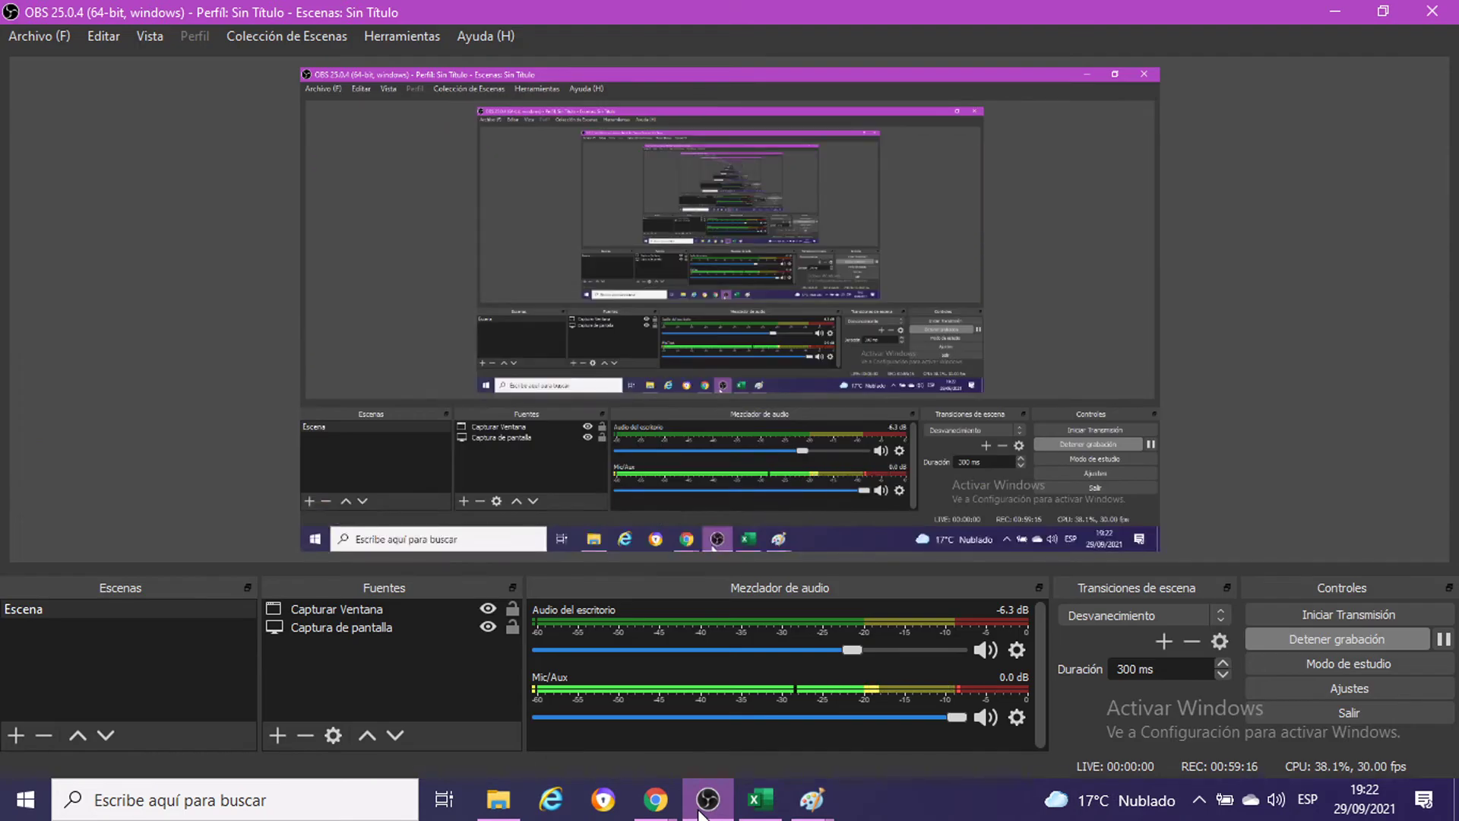
{"action": "left_click", "coordinate": [699, 813]}
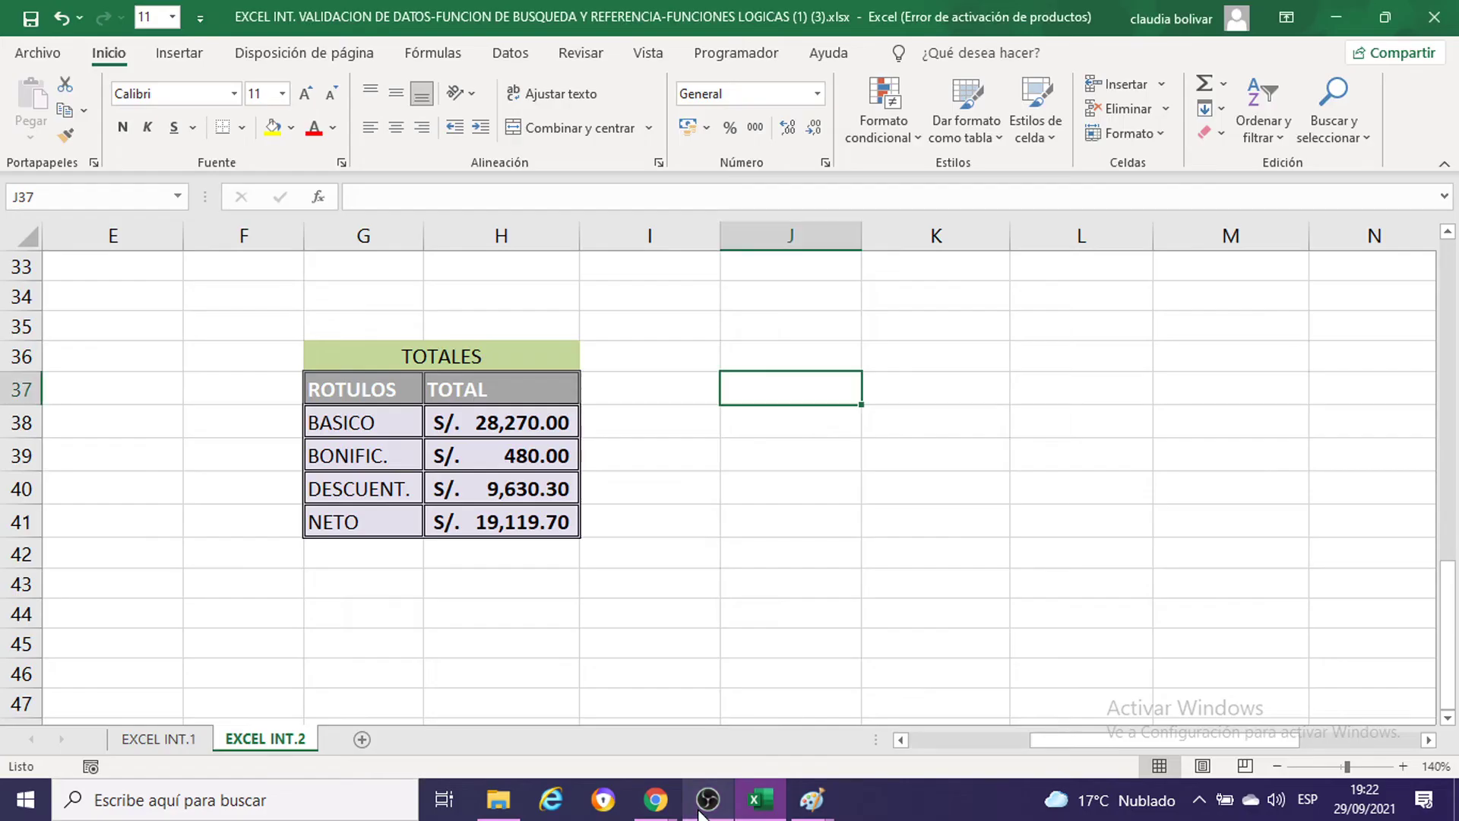
Step: Scroll through the employee table and the BOLETA DE PAGOS form, including the CODIGO box
{"action": "left_click", "coordinate": [1058, 445]}
{"action": "scroll", "coordinate": [1057, 429], "scroll_direction": "up", "scroll_amount": 3}
{"action": "scroll", "coordinate": [1056, 449], "scroll_direction": "up", "scroll_amount": 4}
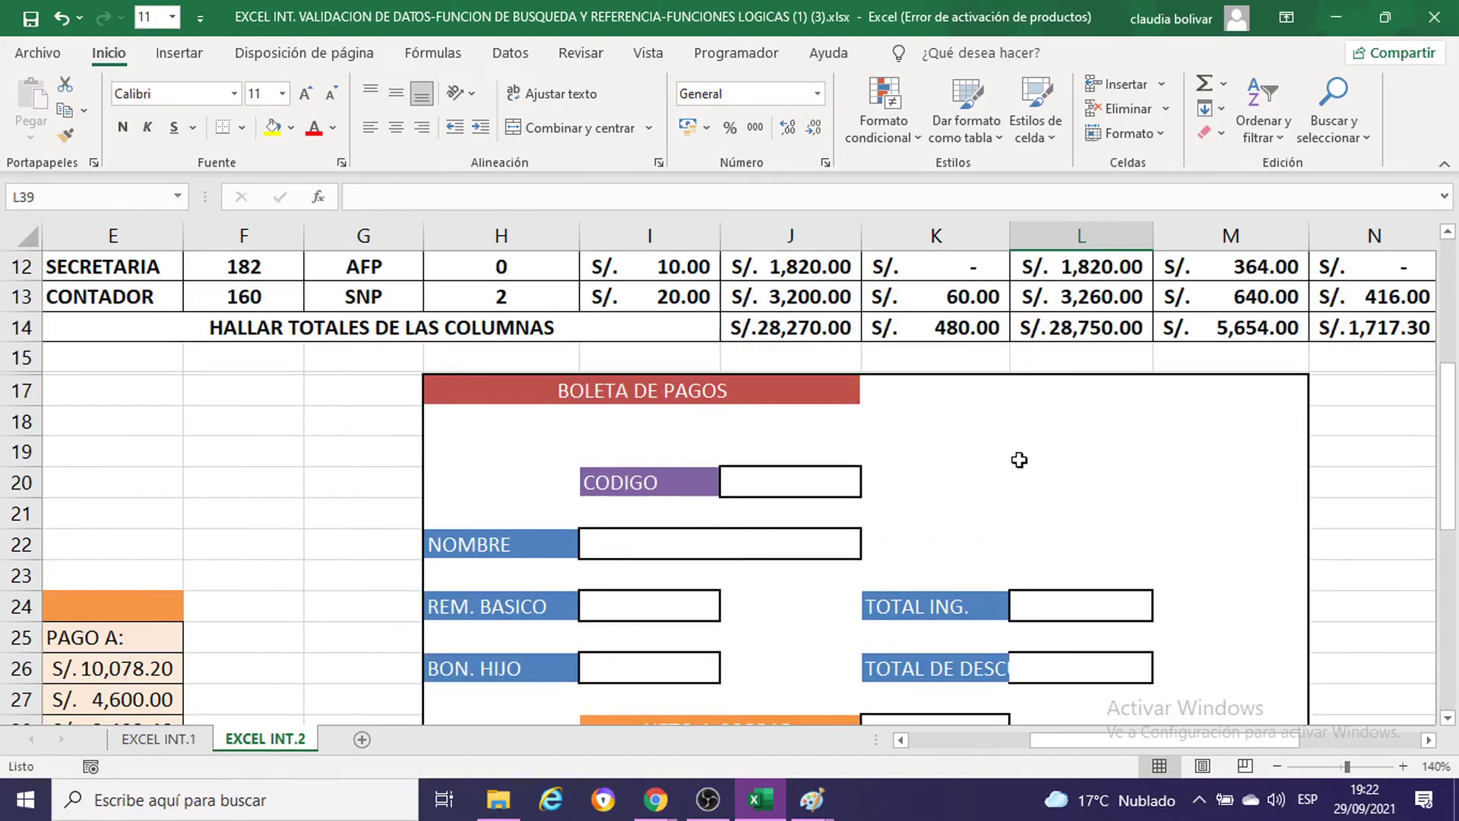
{"action": "left_click", "coordinate": [1017, 456]}
{"action": "scroll", "coordinate": [1003, 433], "scroll_direction": "down", "scroll_amount": 2}
{"action": "scroll", "coordinate": [942, 372], "scroll_direction": "up", "scroll_amount": 1}
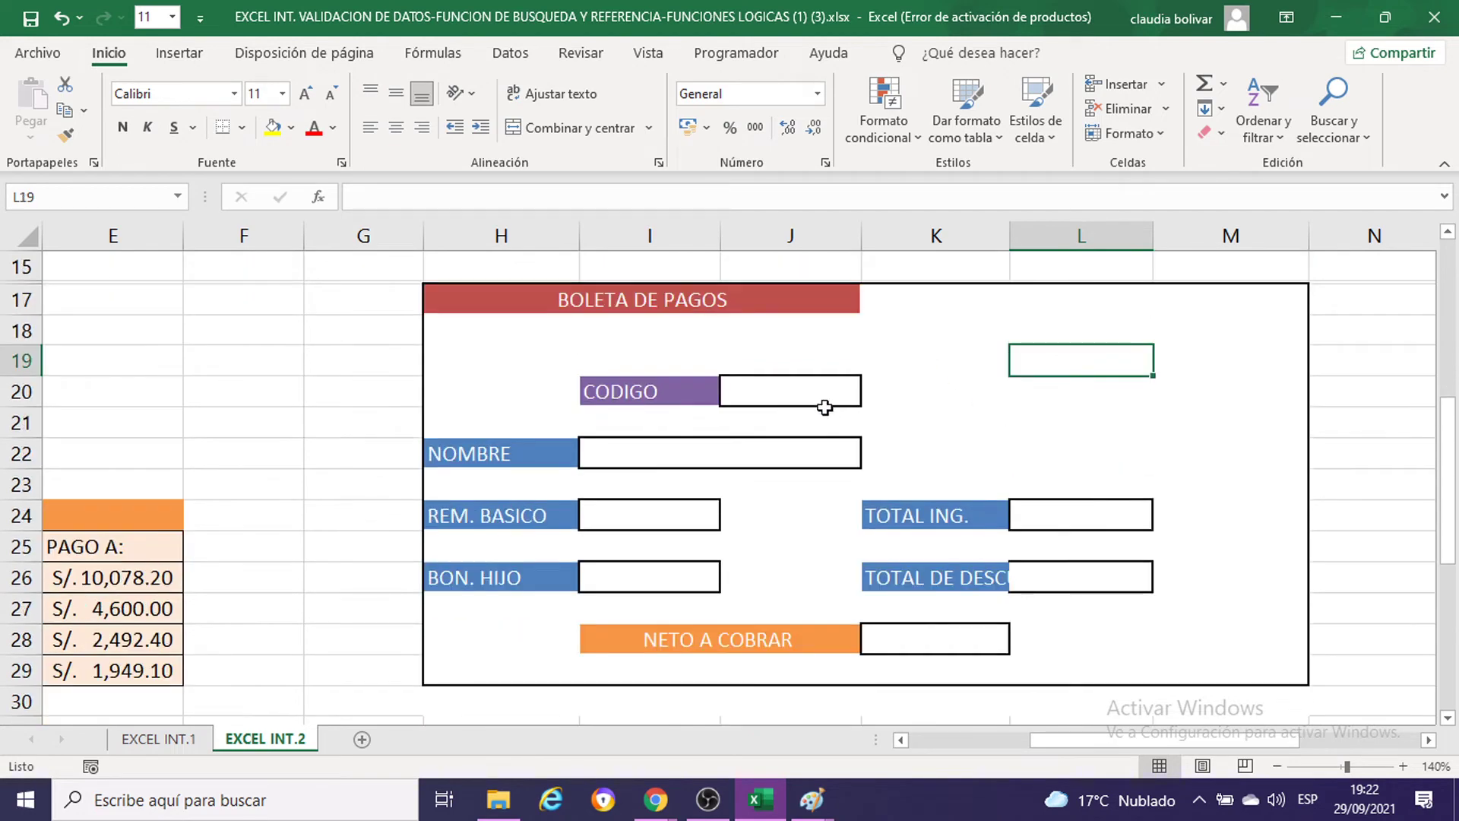
{"action": "left_click", "coordinate": [811, 385]}
{"action": "scroll", "coordinate": [981, 350], "scroll_direction": "up", "scroll_amount": 3}
{"action": "scroll", "coordinate": [981, 350], "scroll_direction": "up", "scroll_amount": 1}
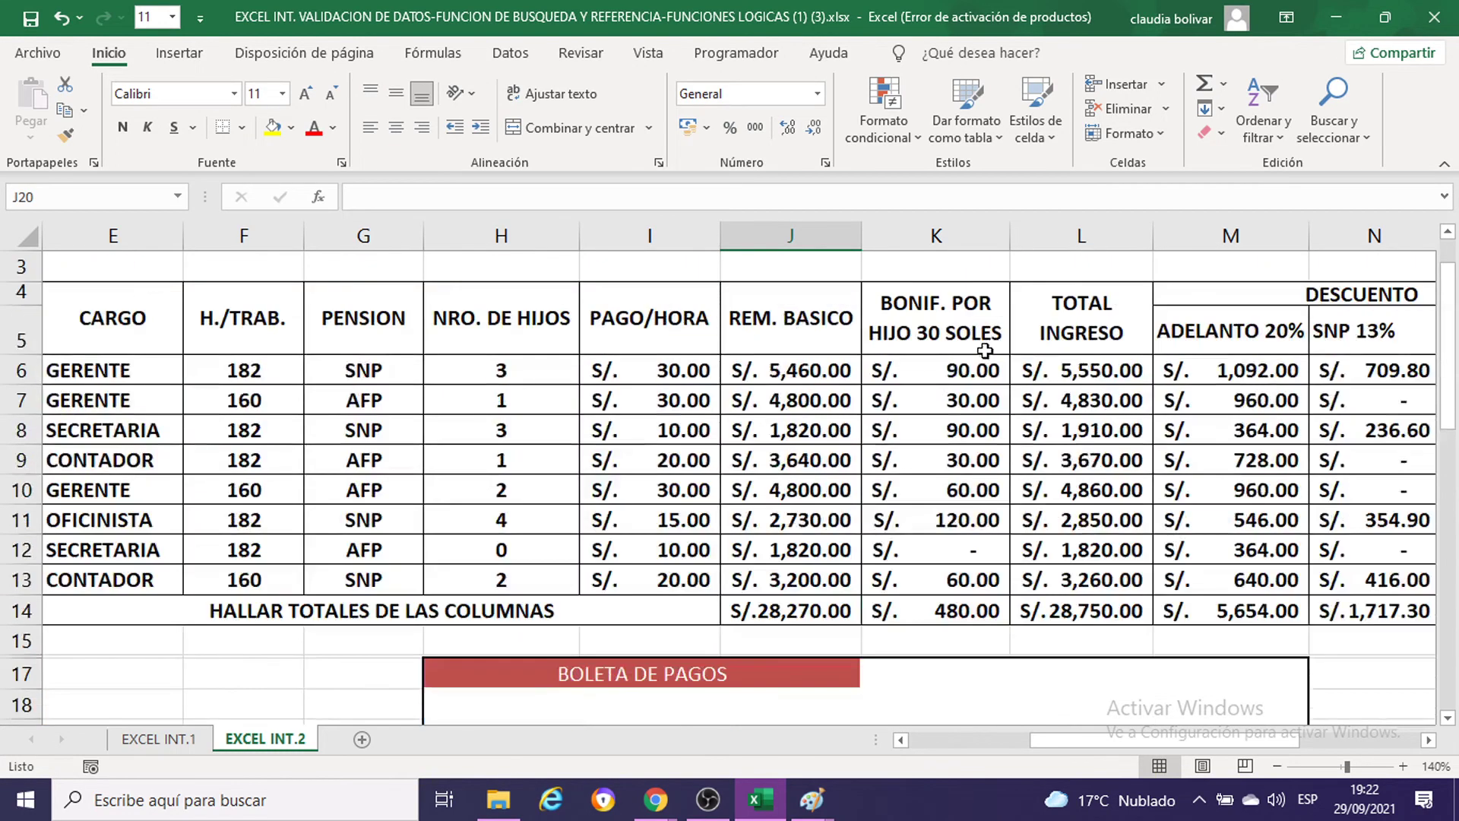
{"action": "scroll", "coordinate": [1022, 441], "scroll_direction": "down", "scroll_amount": 2}
Step: Start a new blank workbook, Libro2
{"action": "left_click", "coordinate": [979, 539]}
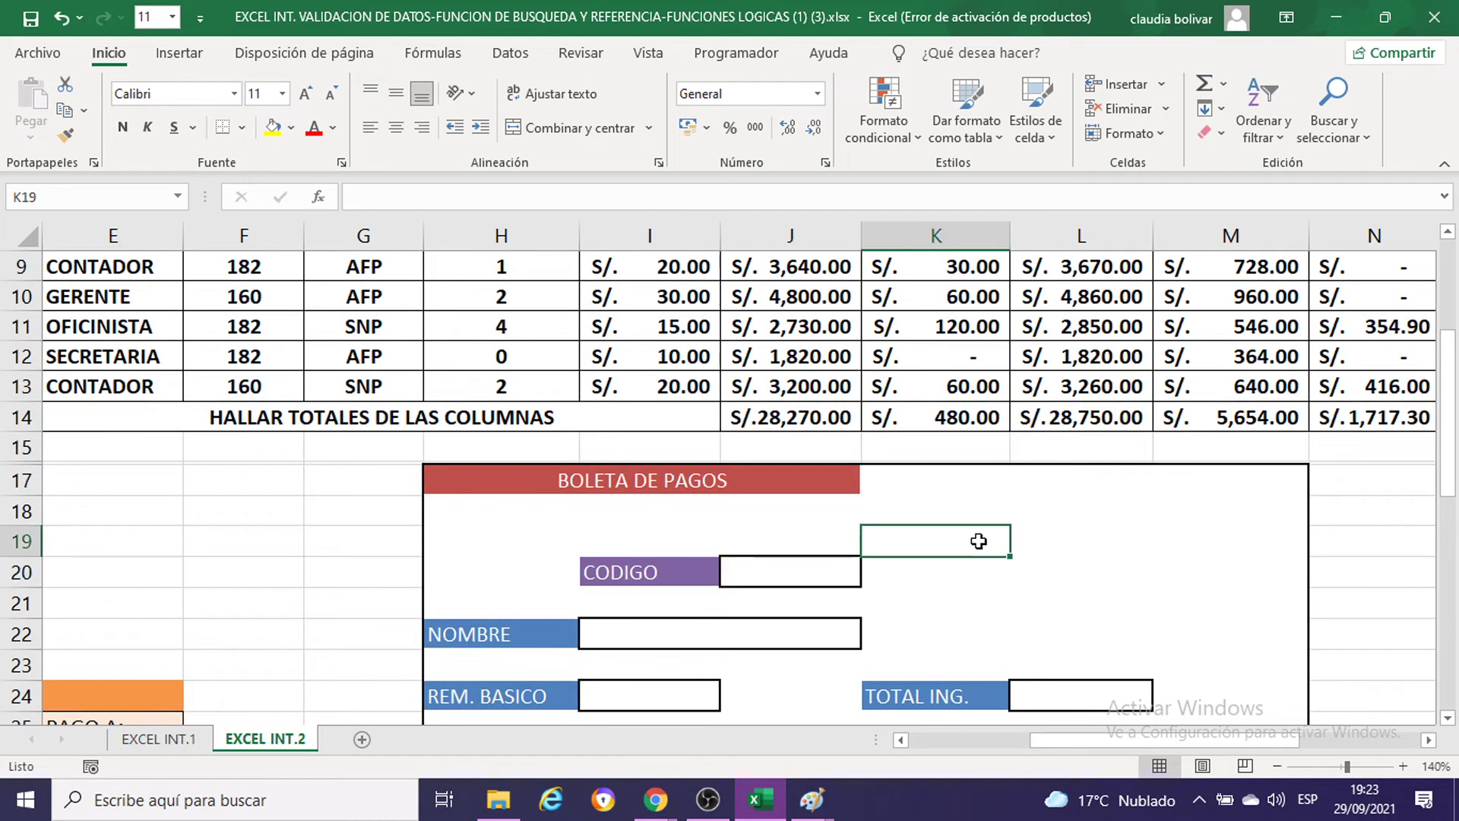
{"action": "scroll", "coordinate": [995, 517], "scroll_direction": "down", "scroll_amount": 3}
{"action": "left_click", "coordinate": [1102, 365]}
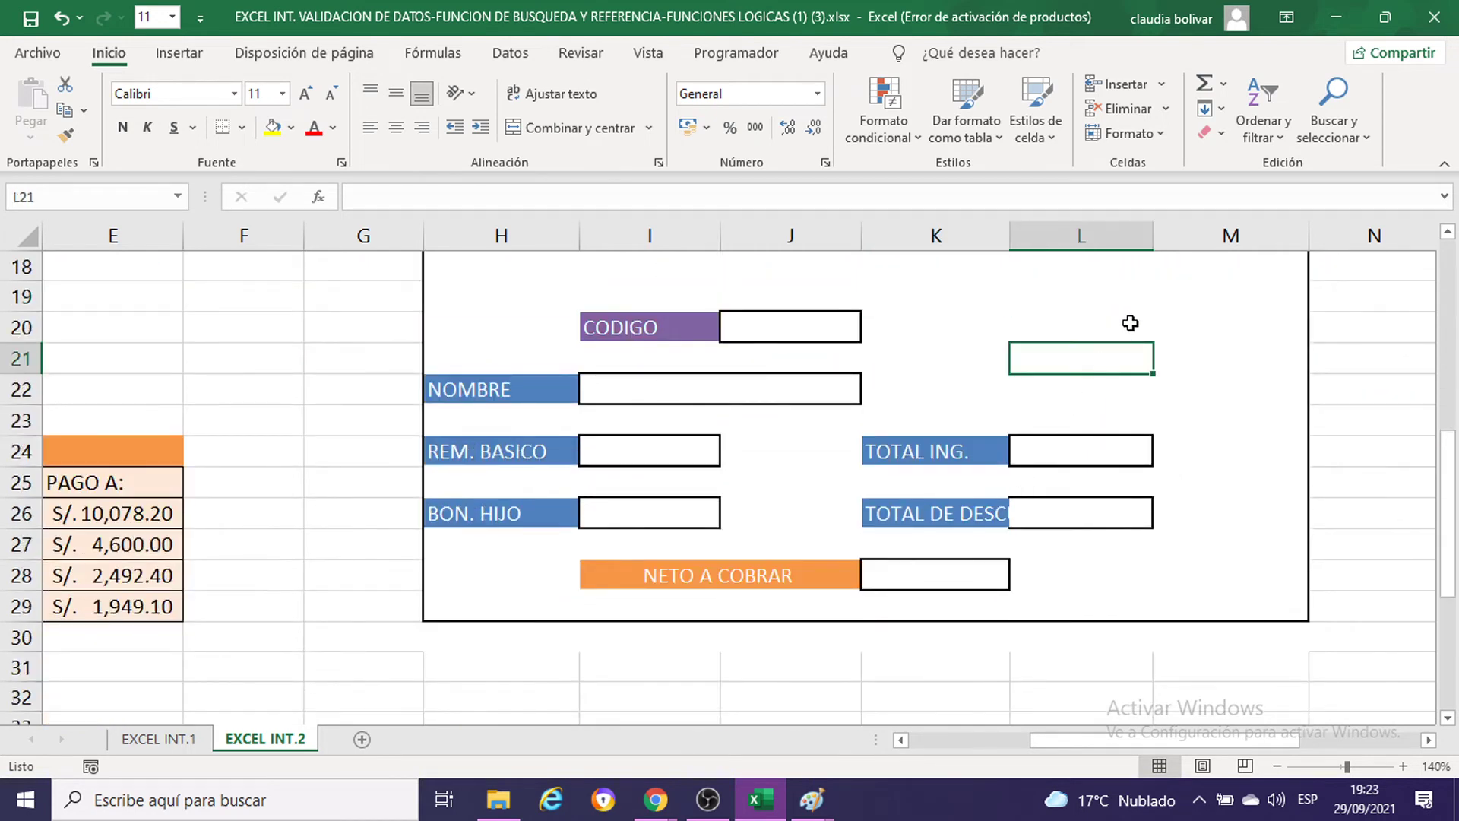
{"action": "key", "text": "ctrl+n"}
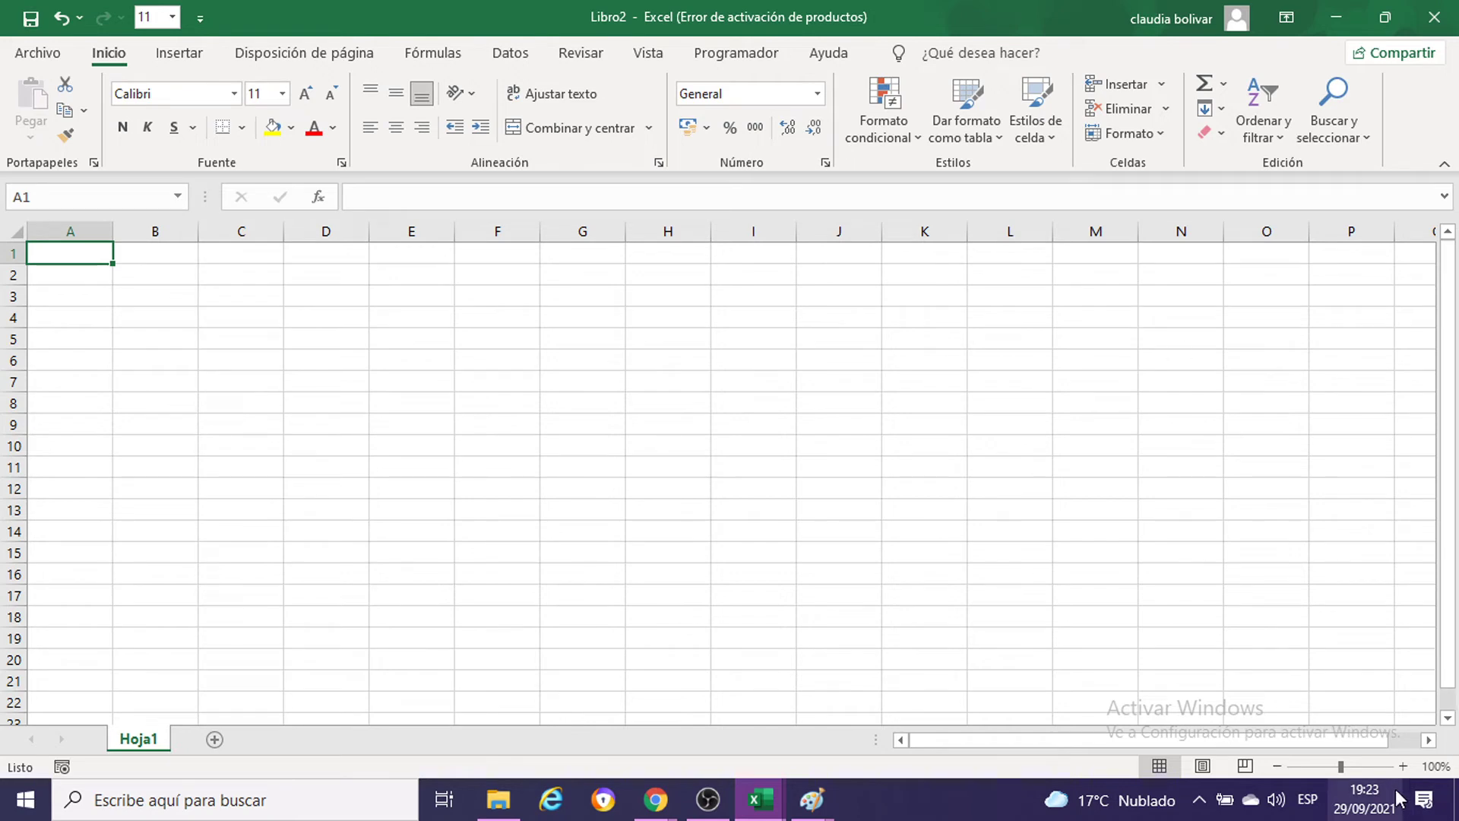
Step: Fill the range E3:J13 with white
{"action": "left_click", "coordinate": [1404, 766]}
{"action": "left_click_drag", "start_coordinate": [445, 304], "coordinate": [911, 539]}
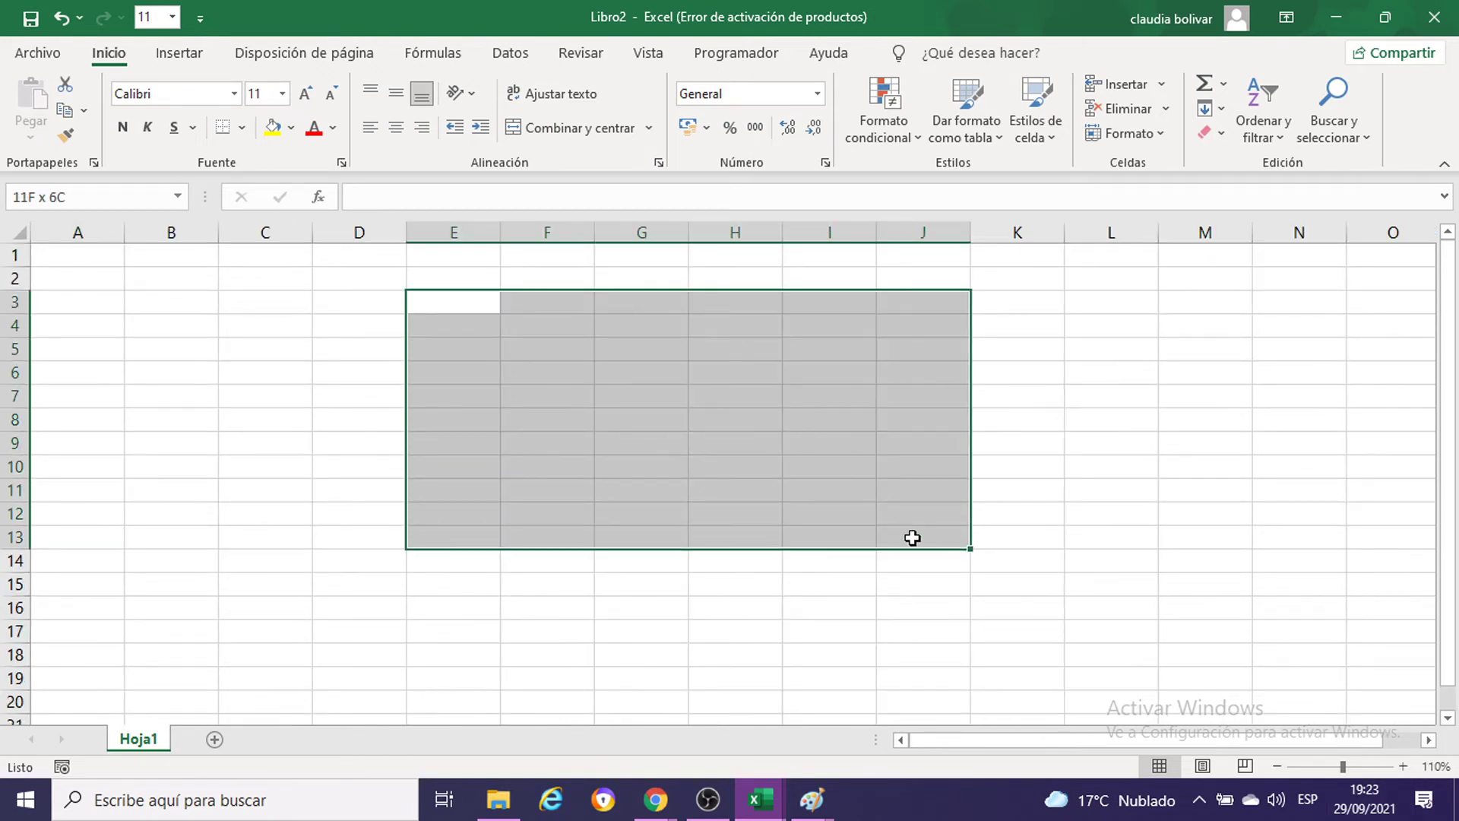
{"action": "left_click_drag", "start_coordinate": [912, 538], "coordinate": [887, 528]}
{"action": "left_click", "coordinate": [291, 127]}
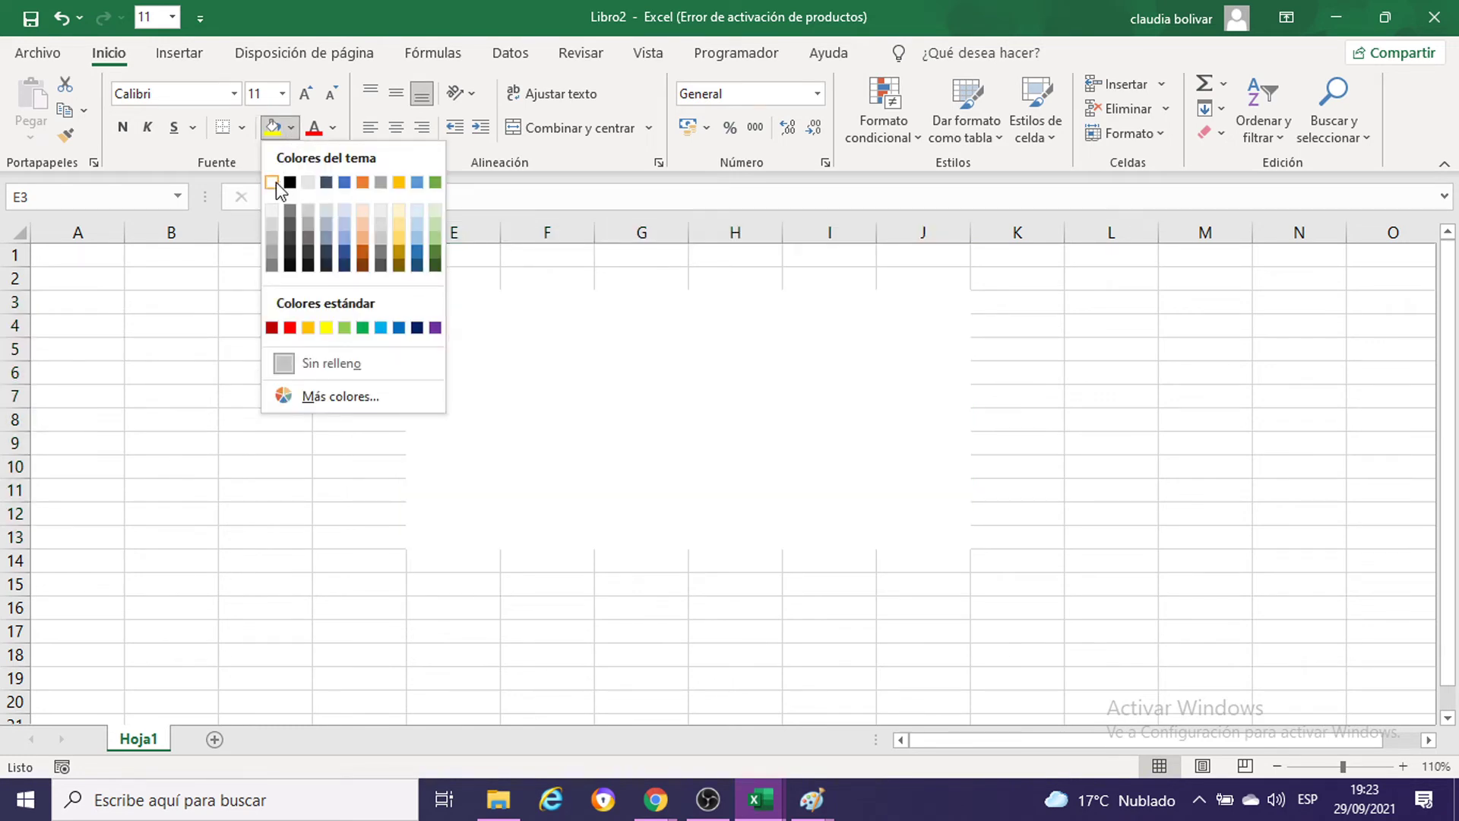
{"action": "left_click", "coordinate": [276, 182]}
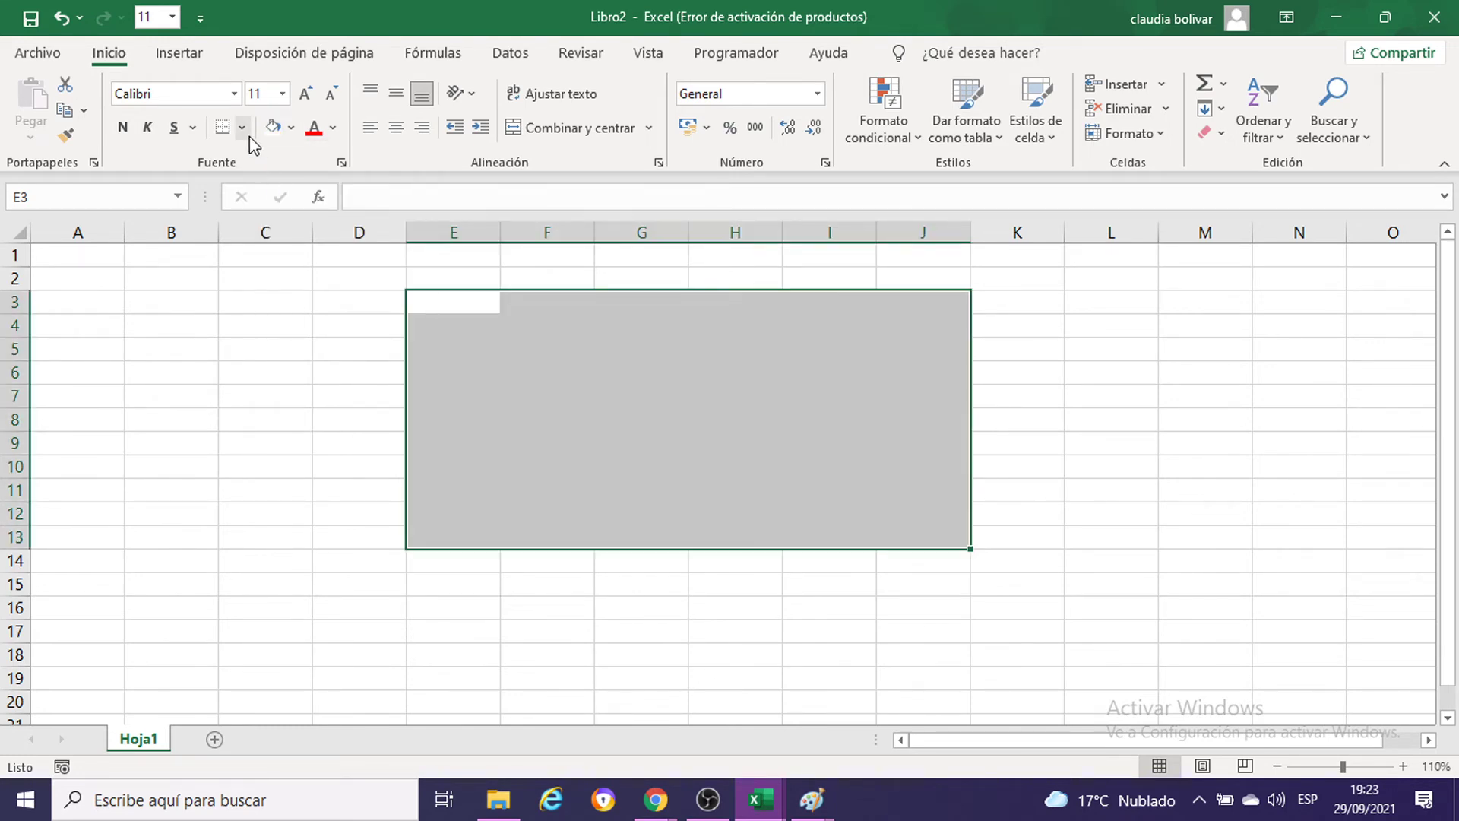
Step: Try All Borders, undo it, and apply an outside border around E3:J13 instead
{"action": "left_click", "coordinate": [241, 128]}
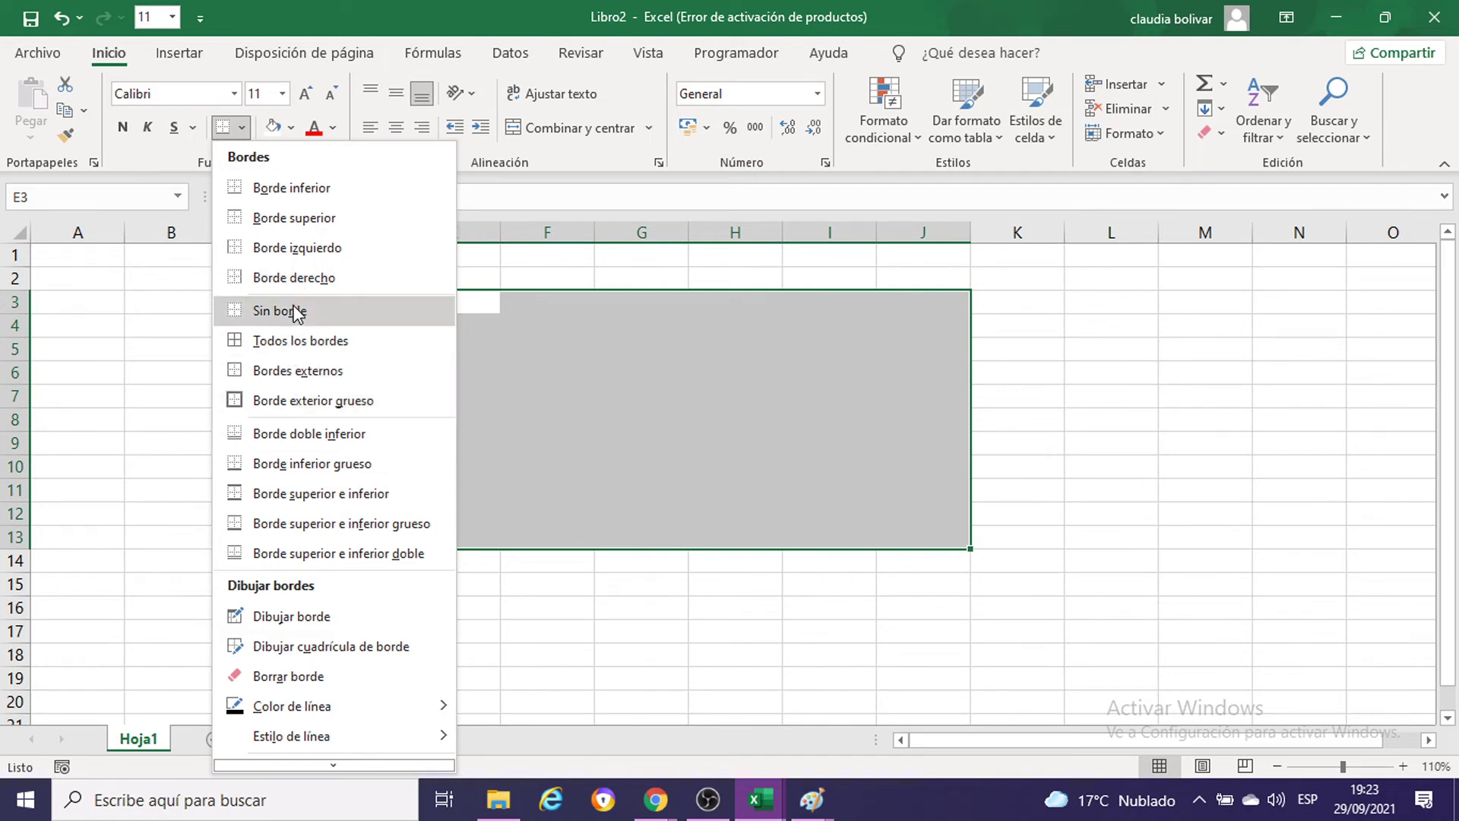
{"action": "left_click", "coordinate": [300, 342]}
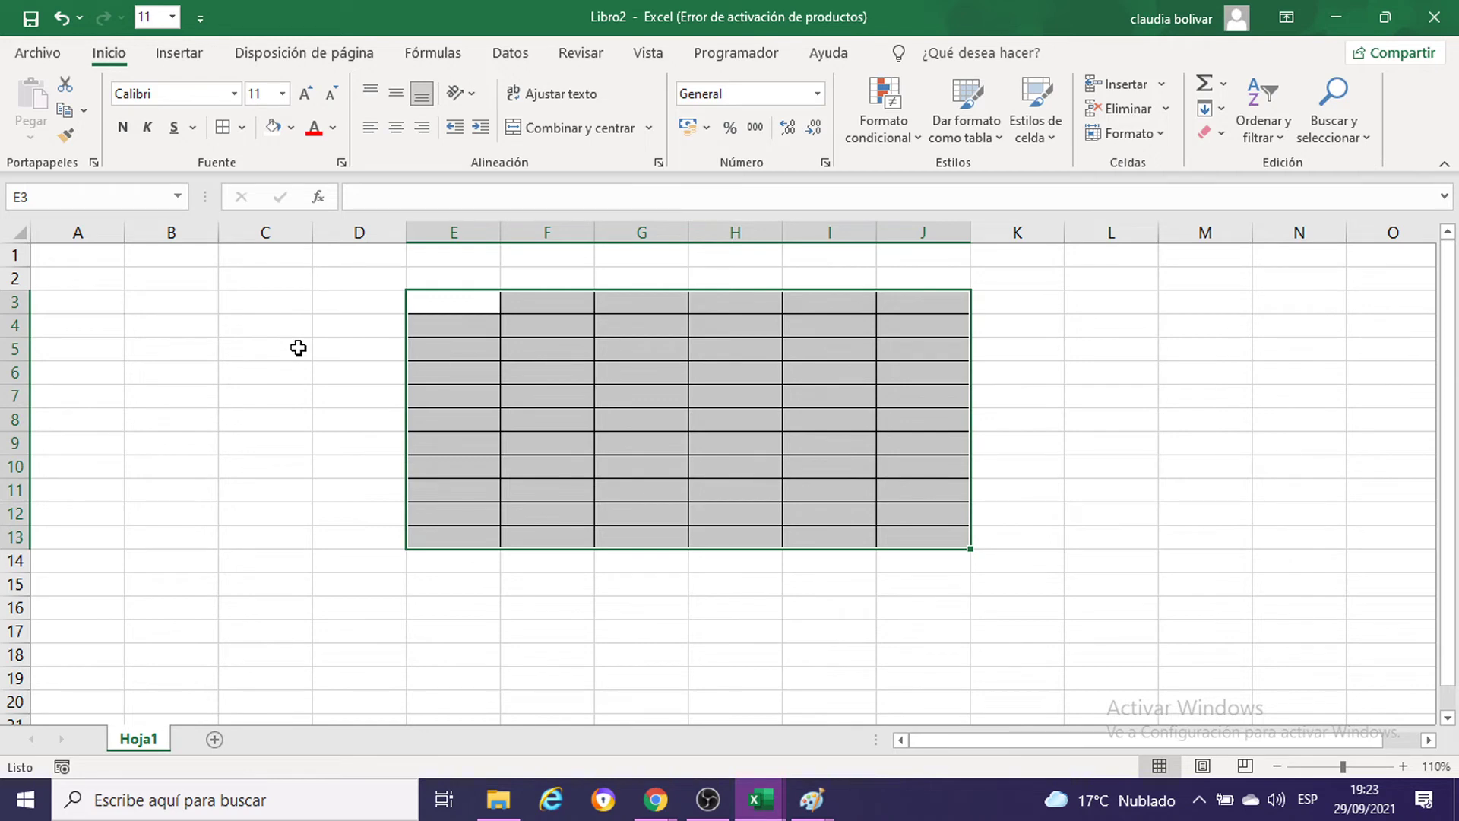
{"action": "key", "text": "ctrl+z"}
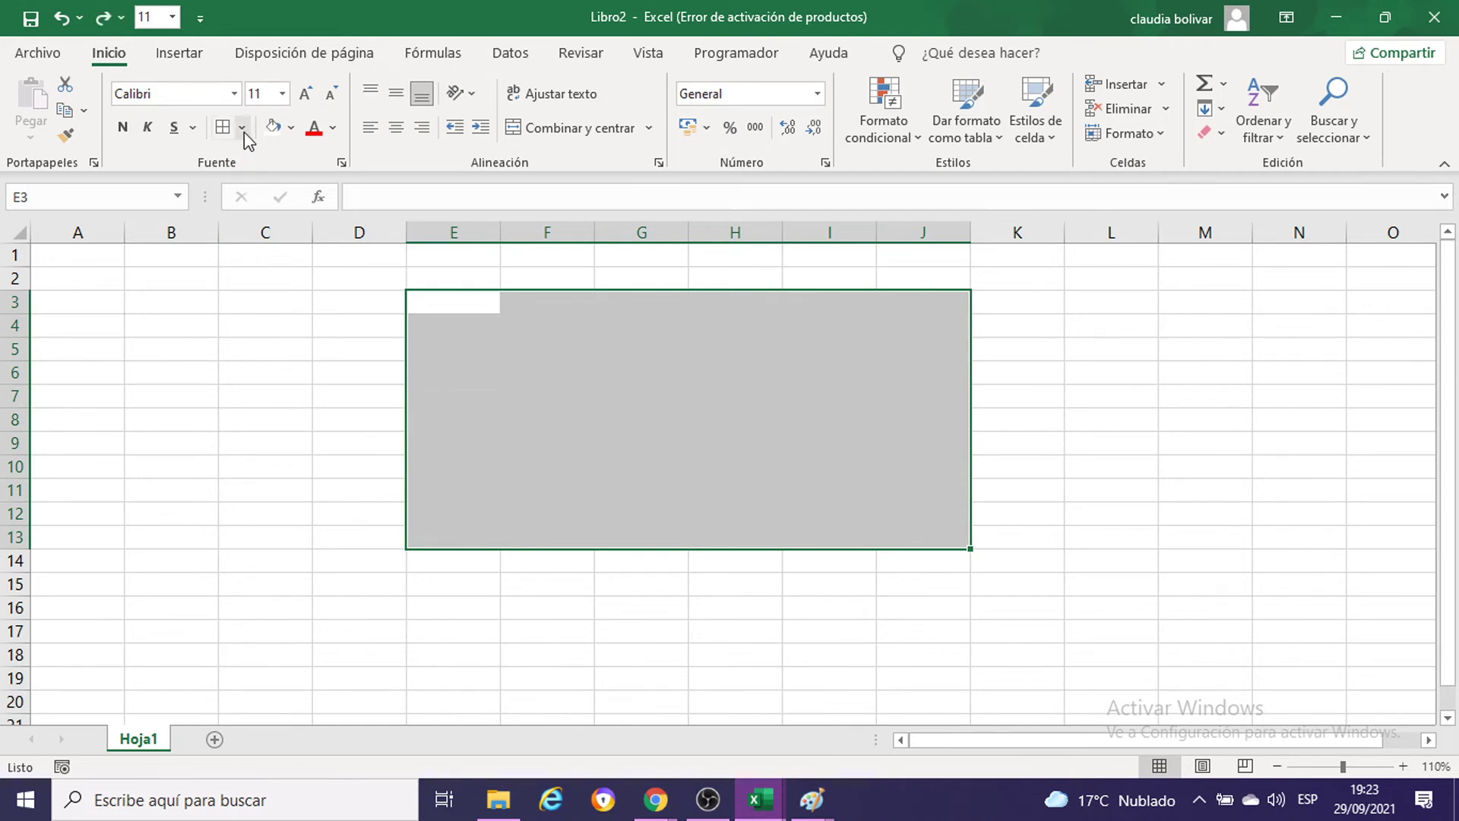
{"action": "left_click", "coordinate": [242, 128]}
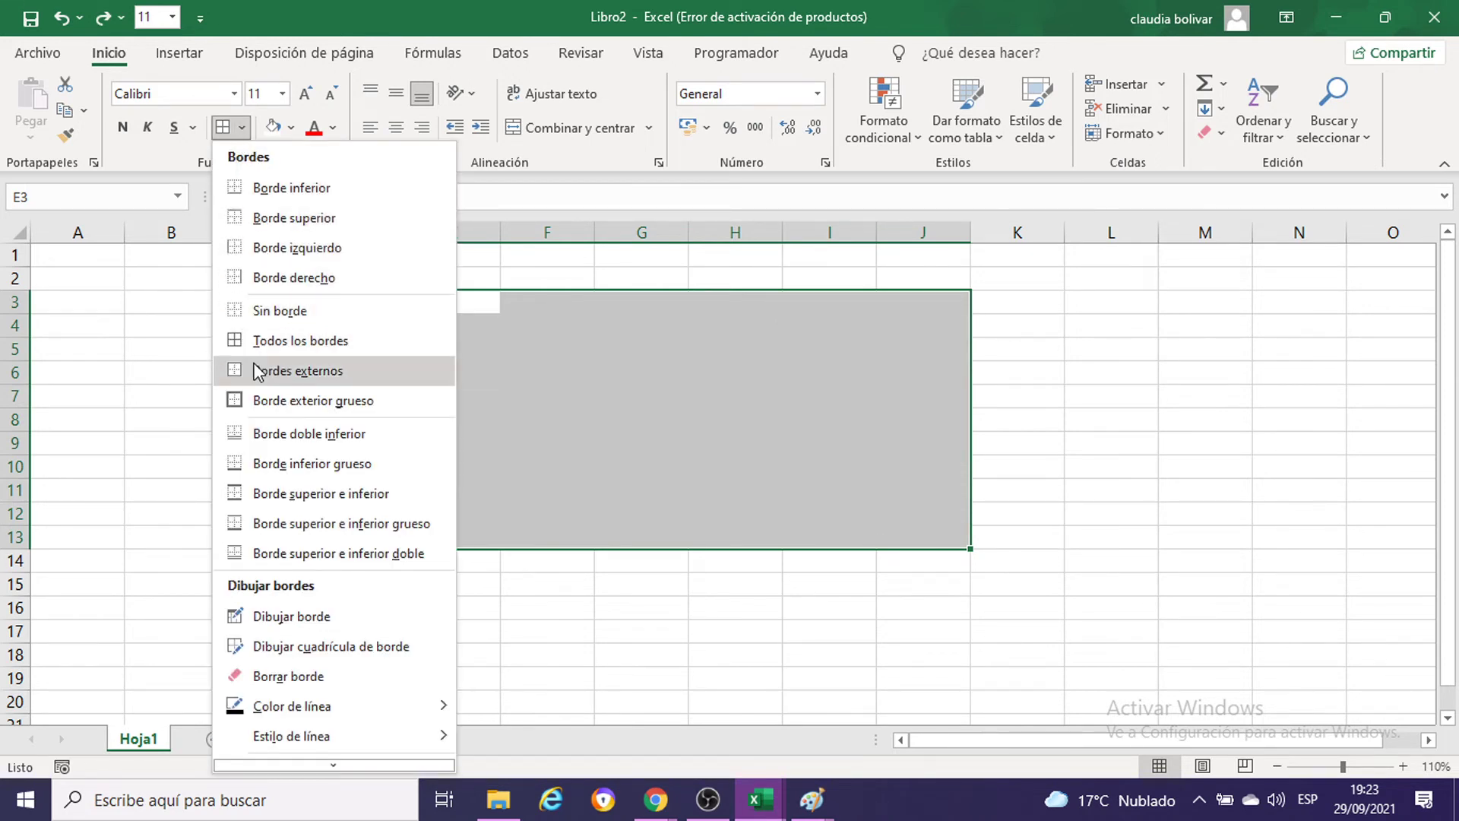
{"action": "left_click", "coordinate": [281, 406]}
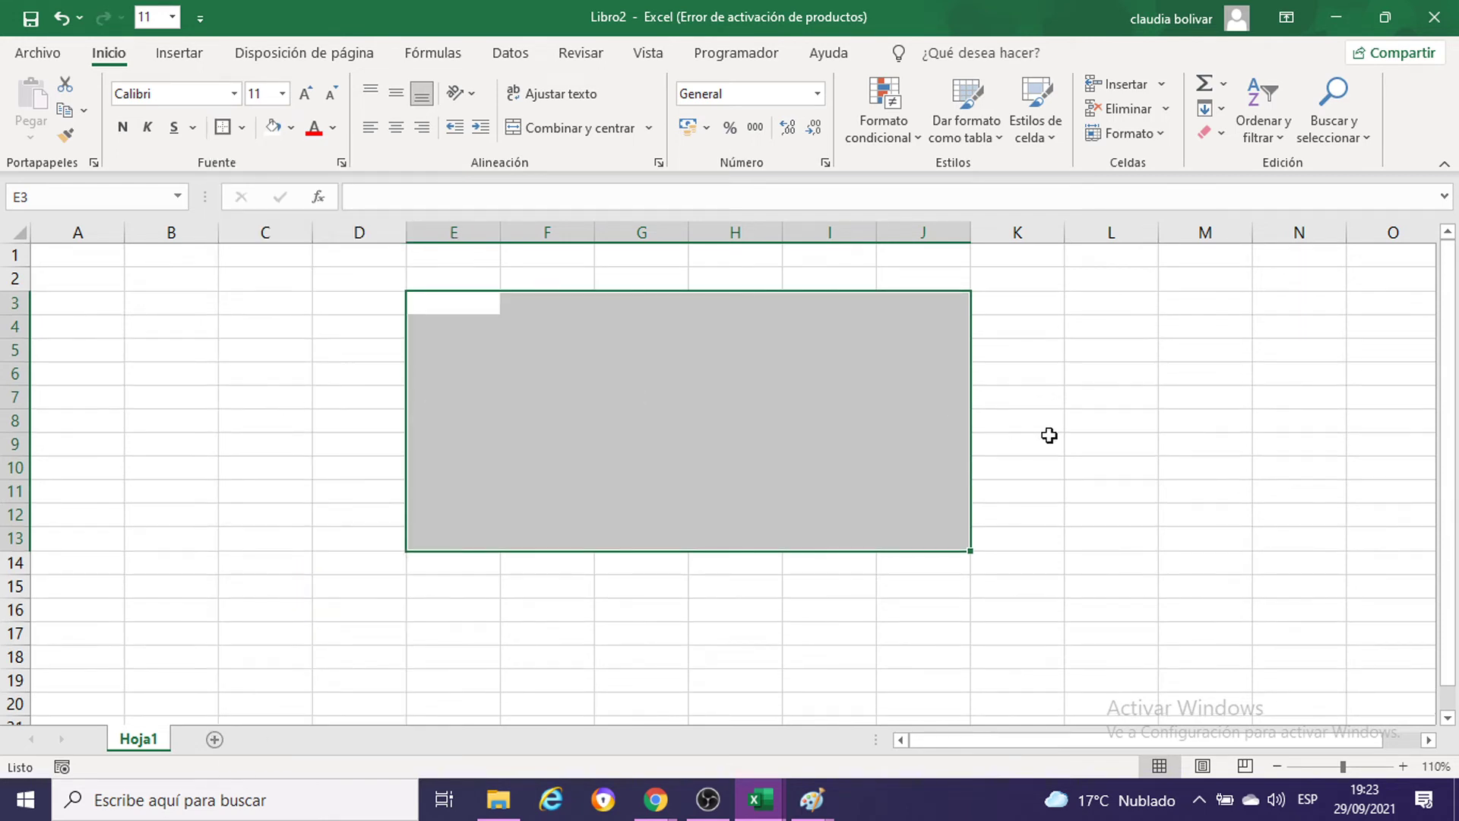
{"action": "left_click", "coordinate": [1108, 439]}
Step: Add CODIGO and NAME labels in G5 and G7 with boxed entry cells H5 and H7
{"action": "left_click", "coordinate": [607, 349]}
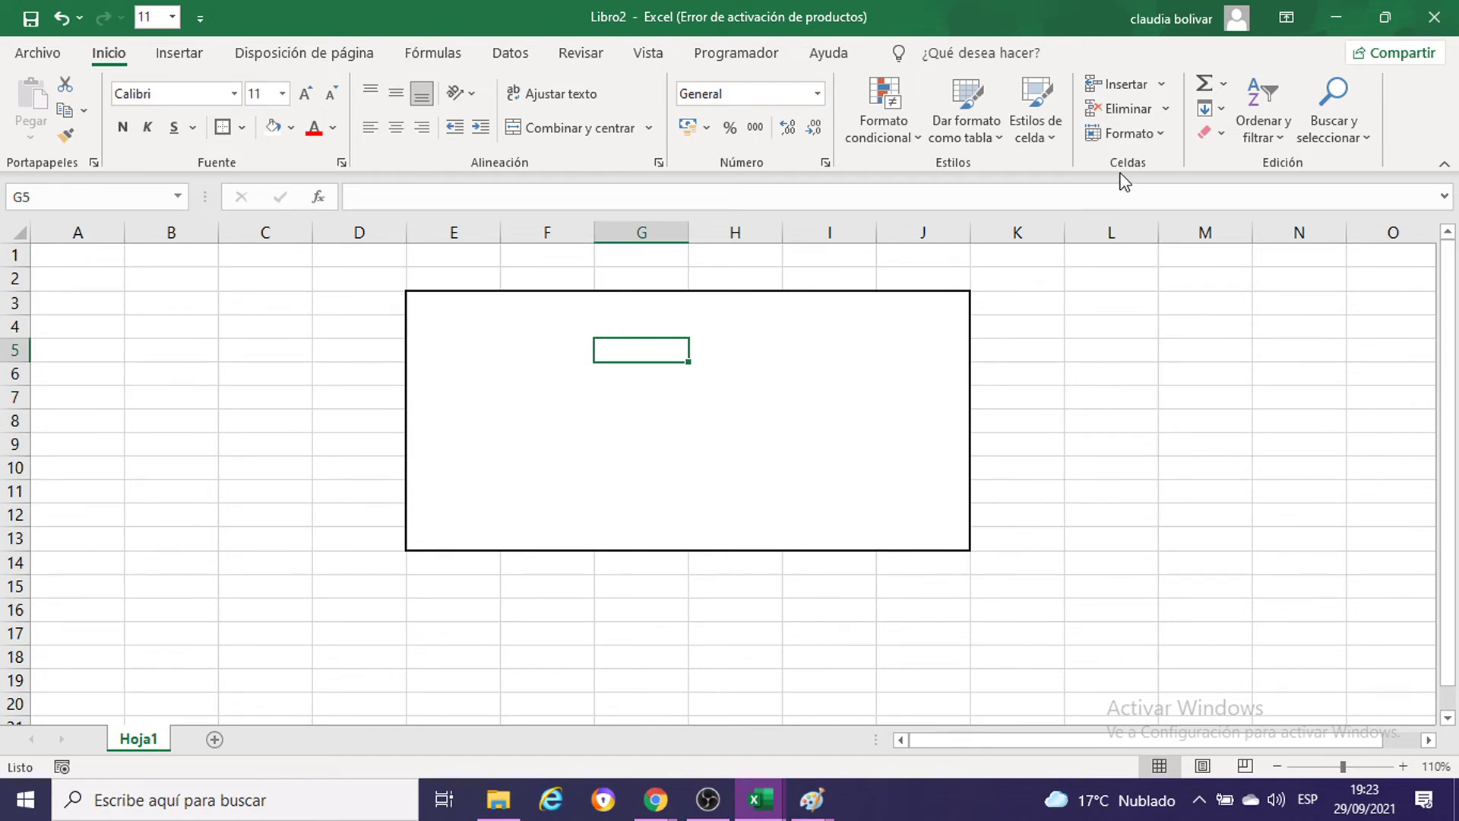
{"action": "type", "text": "CODIGO"}
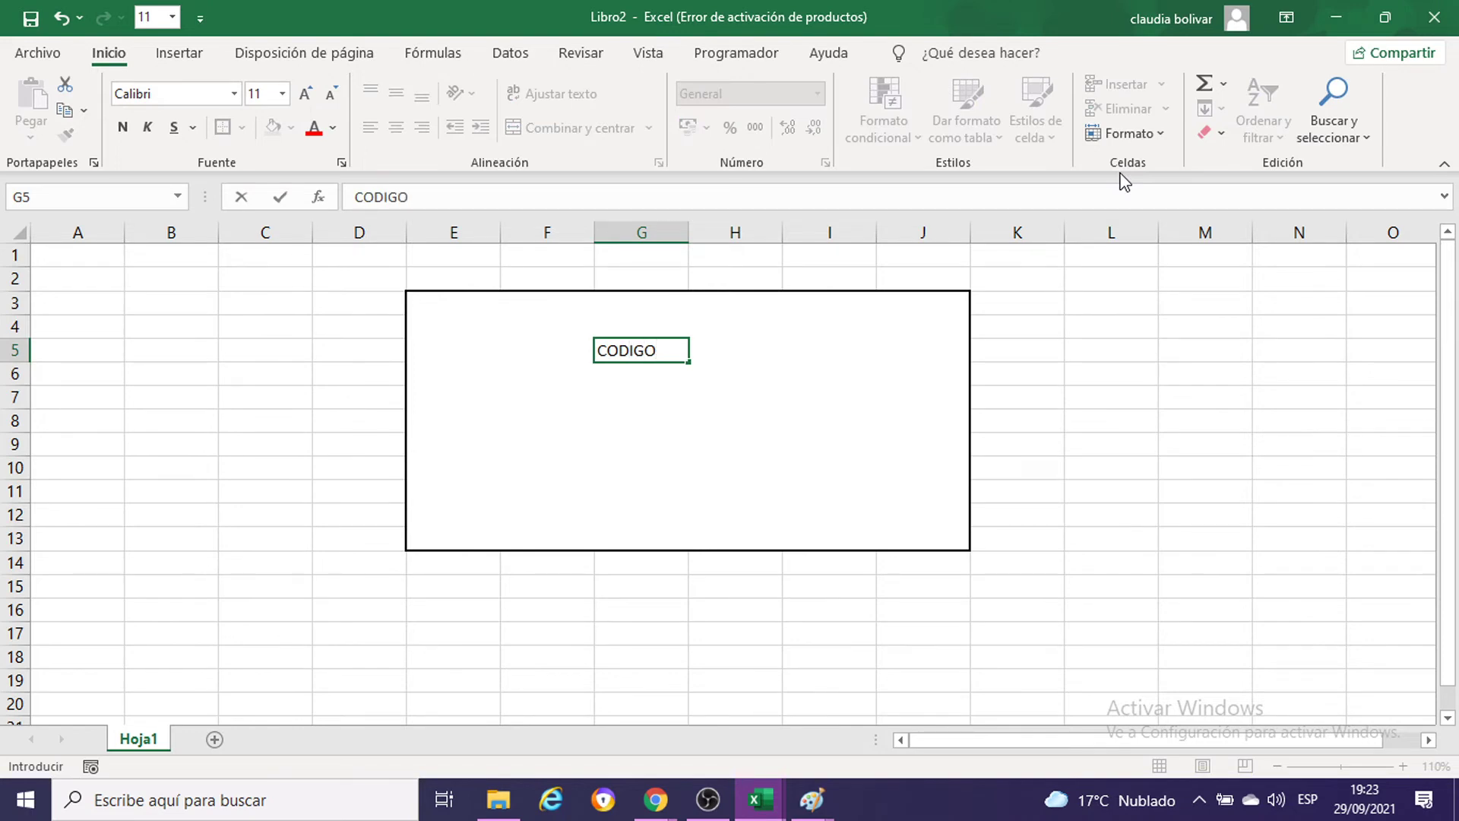
{"action": "key", "text": "Tab"}
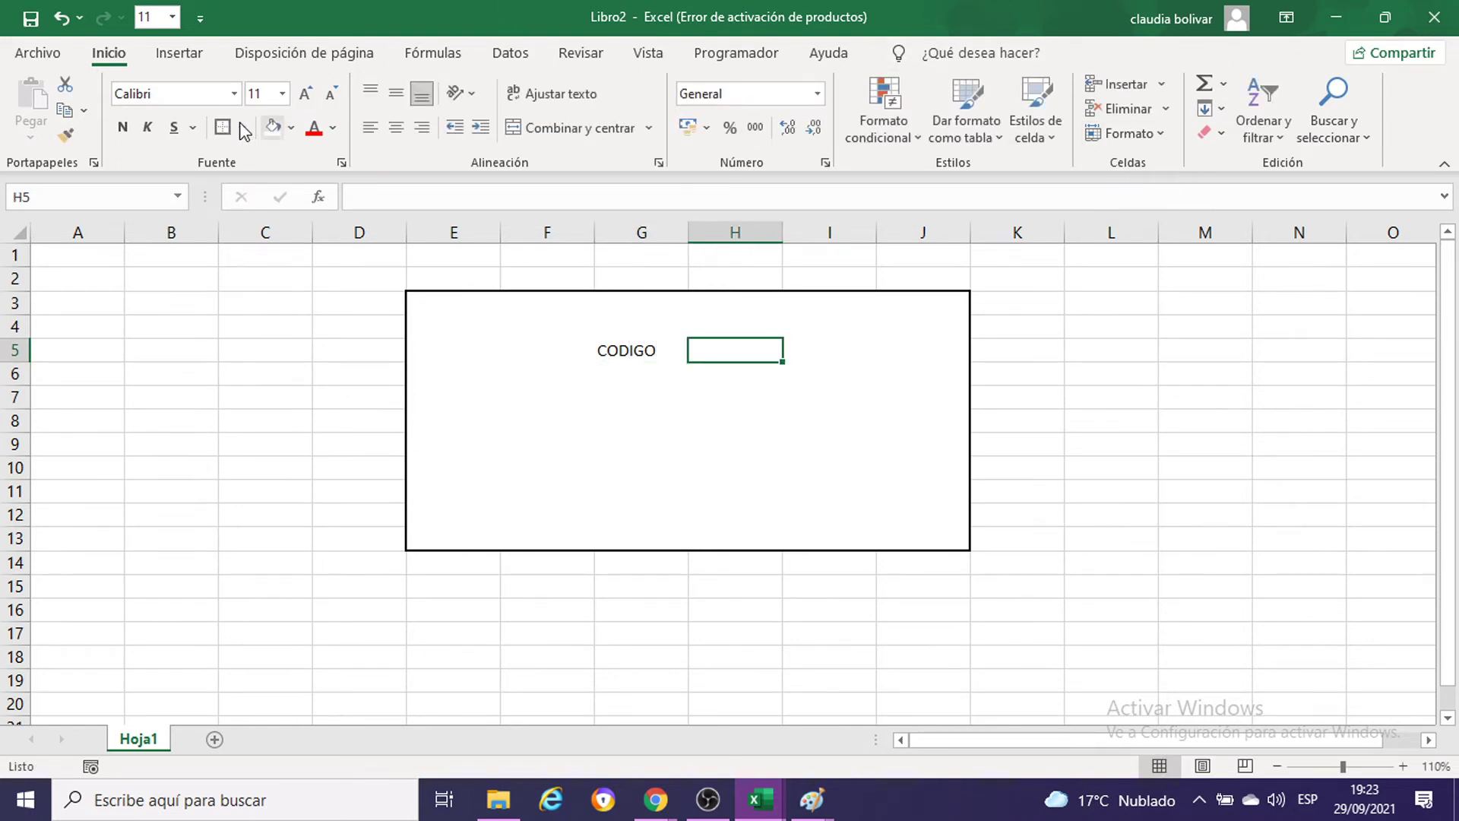
{"action": "left_click", "coordinate": [223, 127]}
{"action": "left_click", "coordinate": [602, 399]}
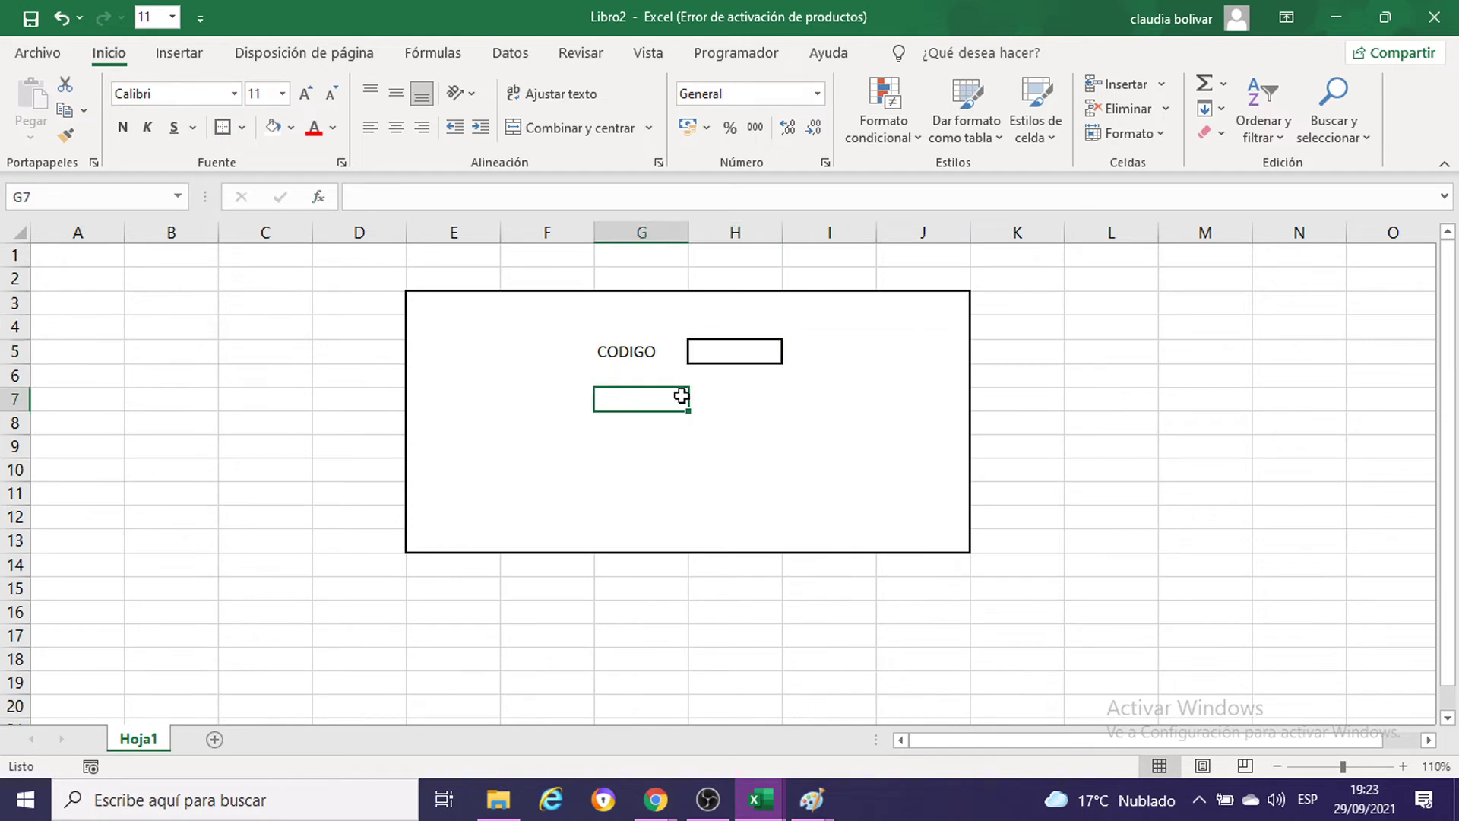
{"action": "type", "text": "NAME"}
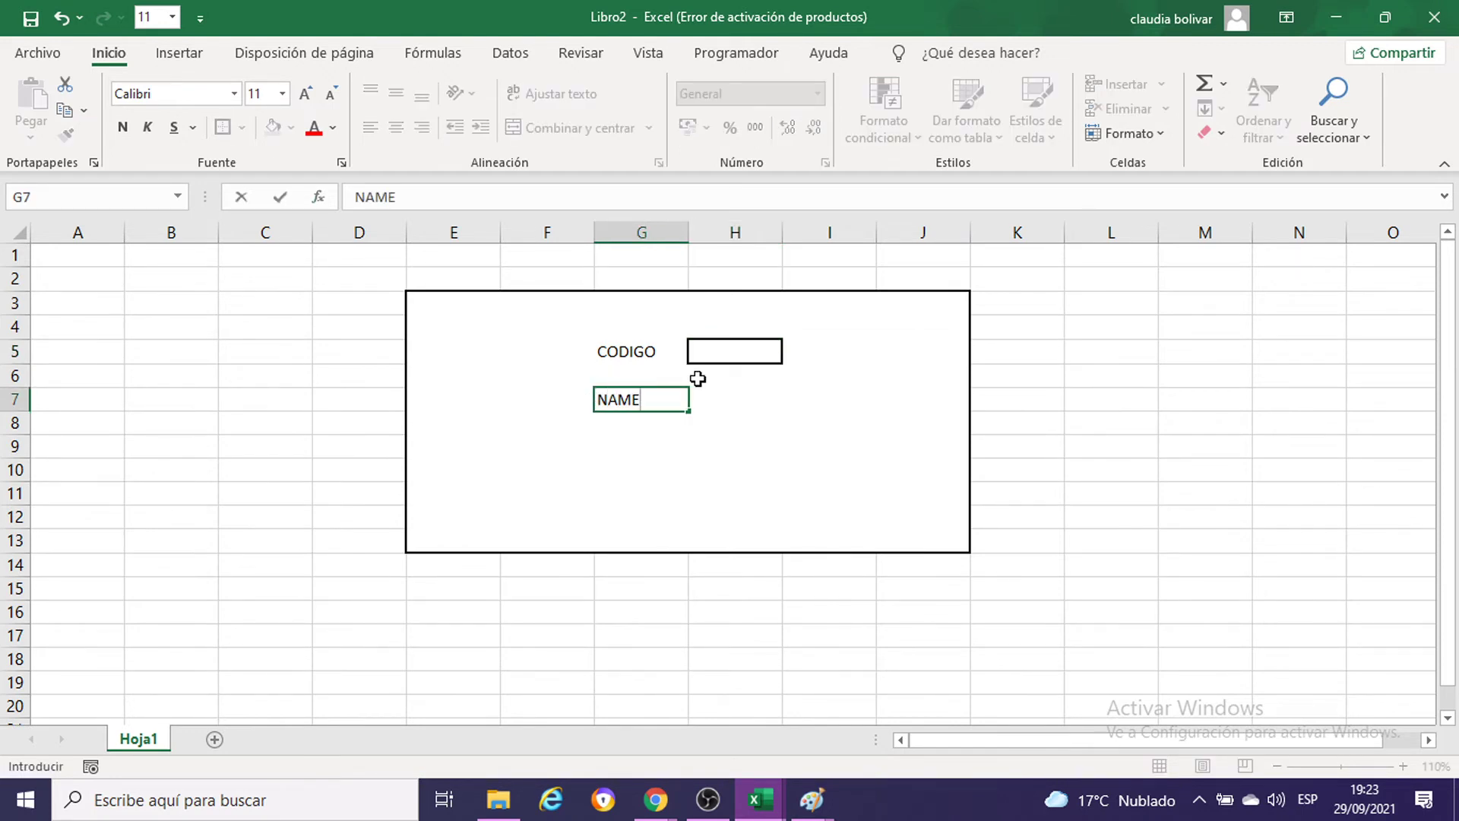
{"action": "key", "text": "Tab"}
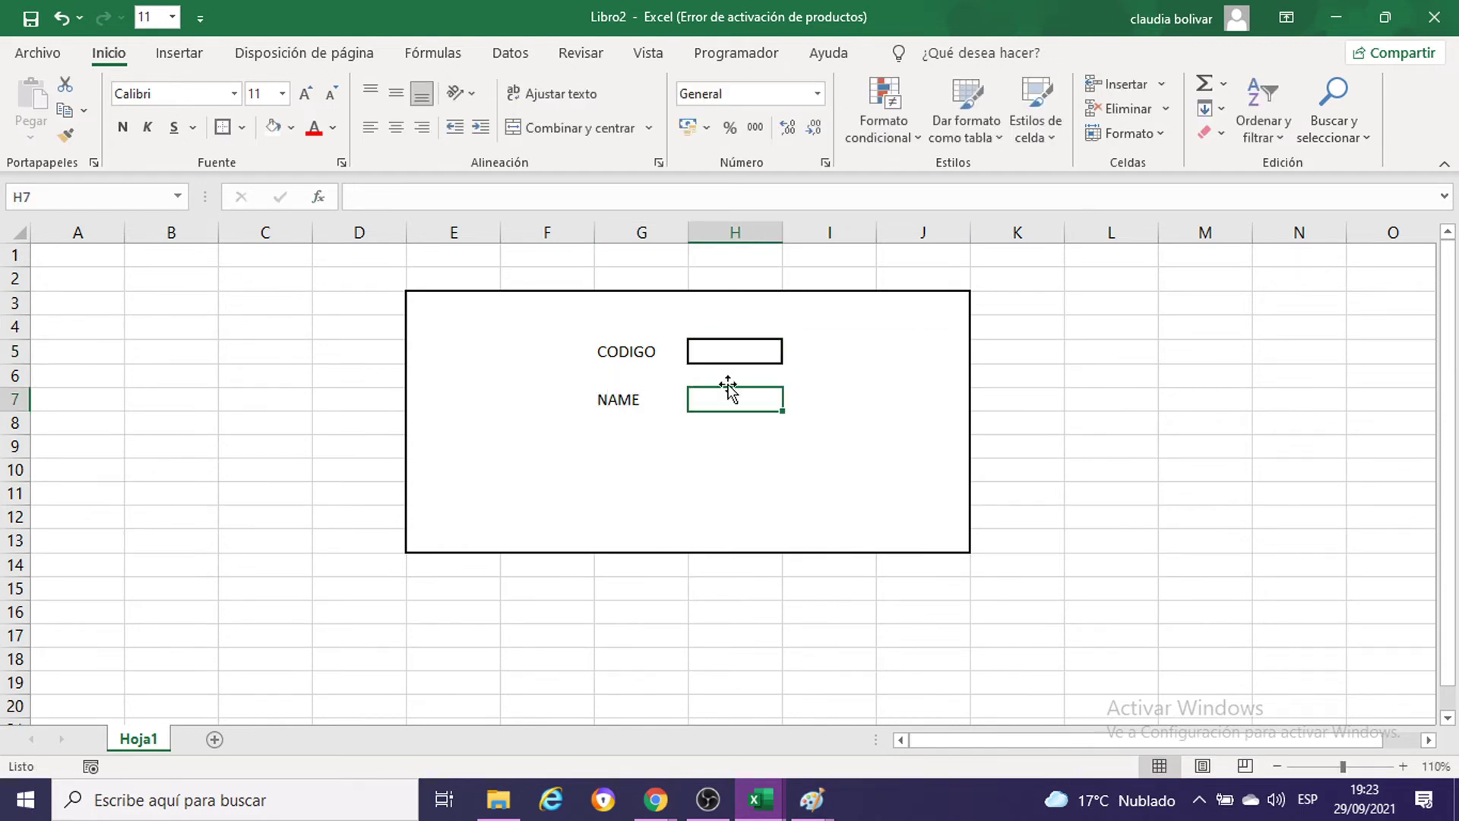
{"action": "left_click", "coordinate": [222, 128]}
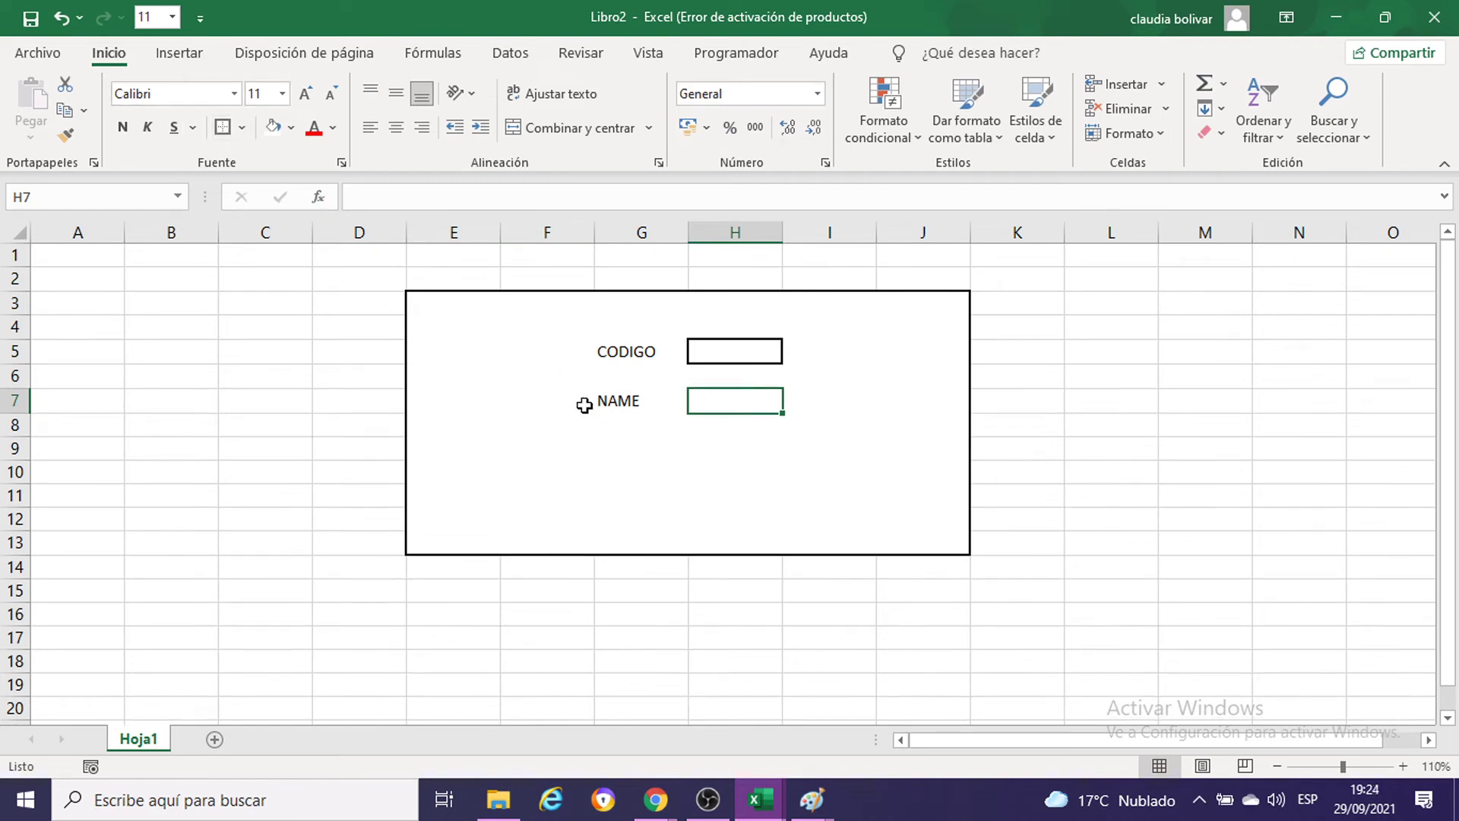
Step: Add the CODIGO label in G9 and give H9 a thick box border
{"action": "left_click", "coordinate": [618, 433]}
{"action": "left_click", "coordinate": [608, 455]}
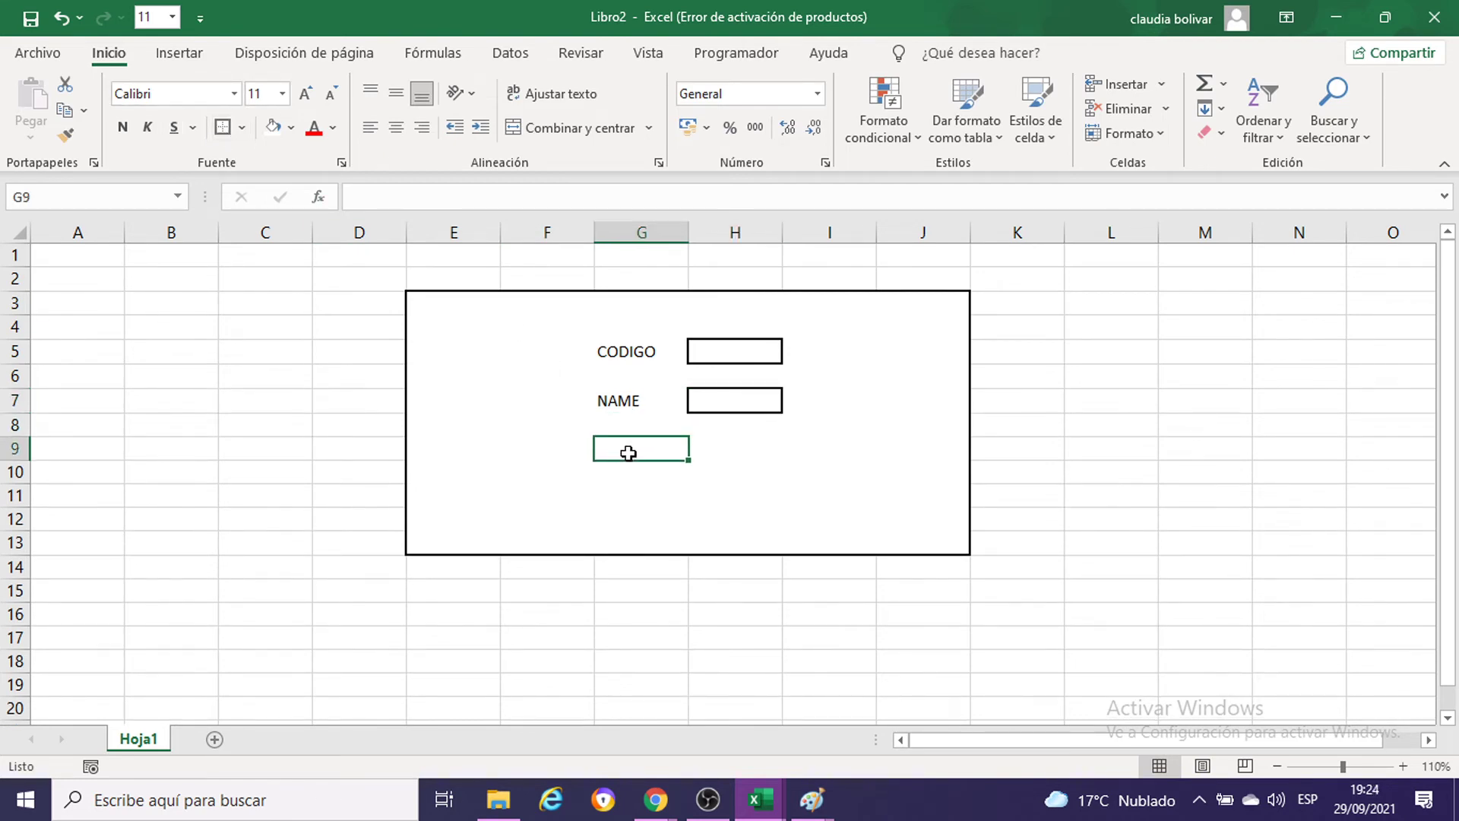
{"action": "type", "text": "COD"}
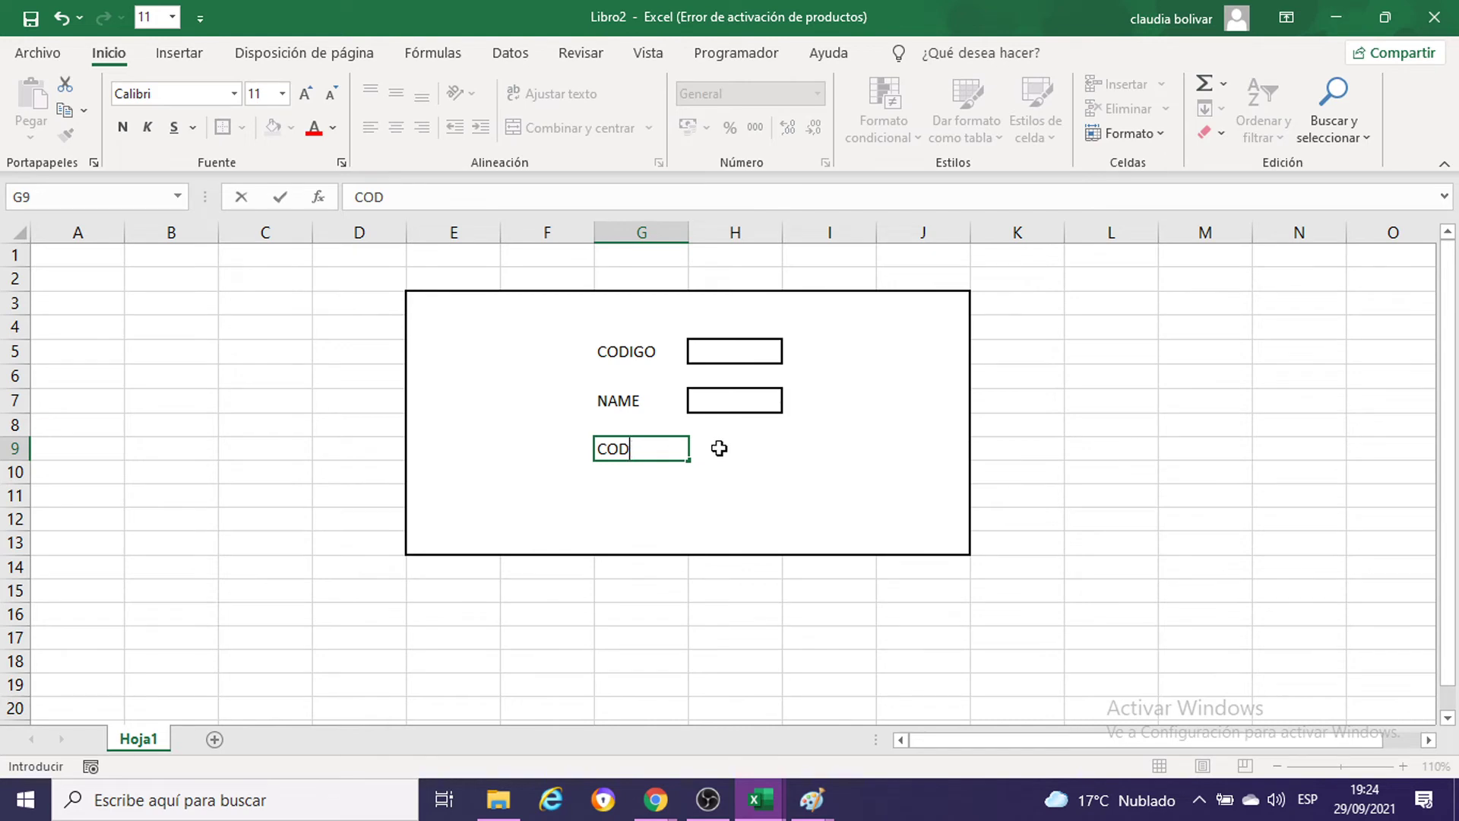
{"action": "key", "text": "Tab"}
{"action": "left_click", "coordinate": [241, 127]}
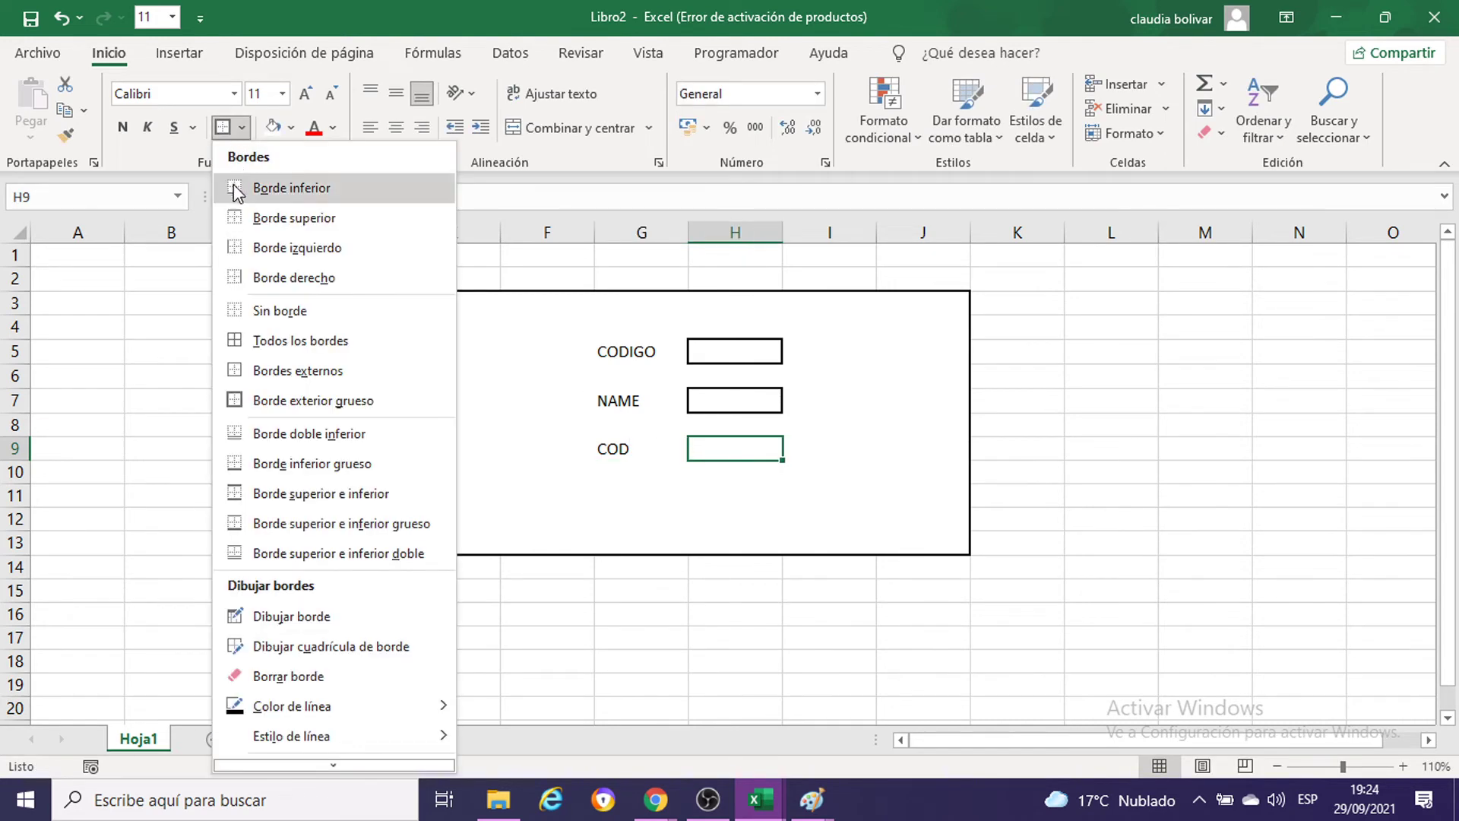
{"action": "left_click", "coordinate": [221, 129]}
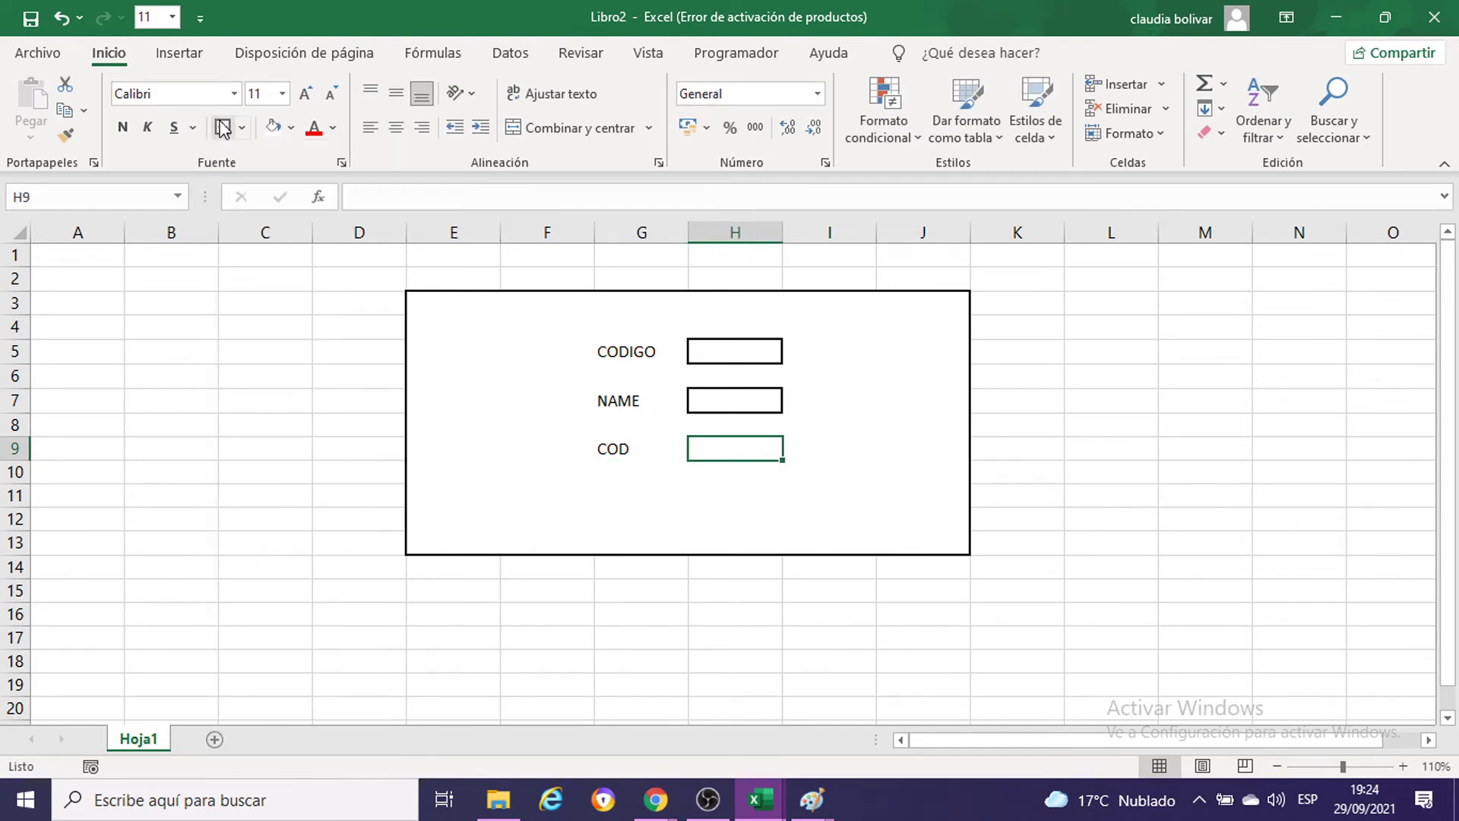
{"action": "left_click", "coordinate": [883, 427]}
{"action": "left_click", "coordinate": [744, 443]}
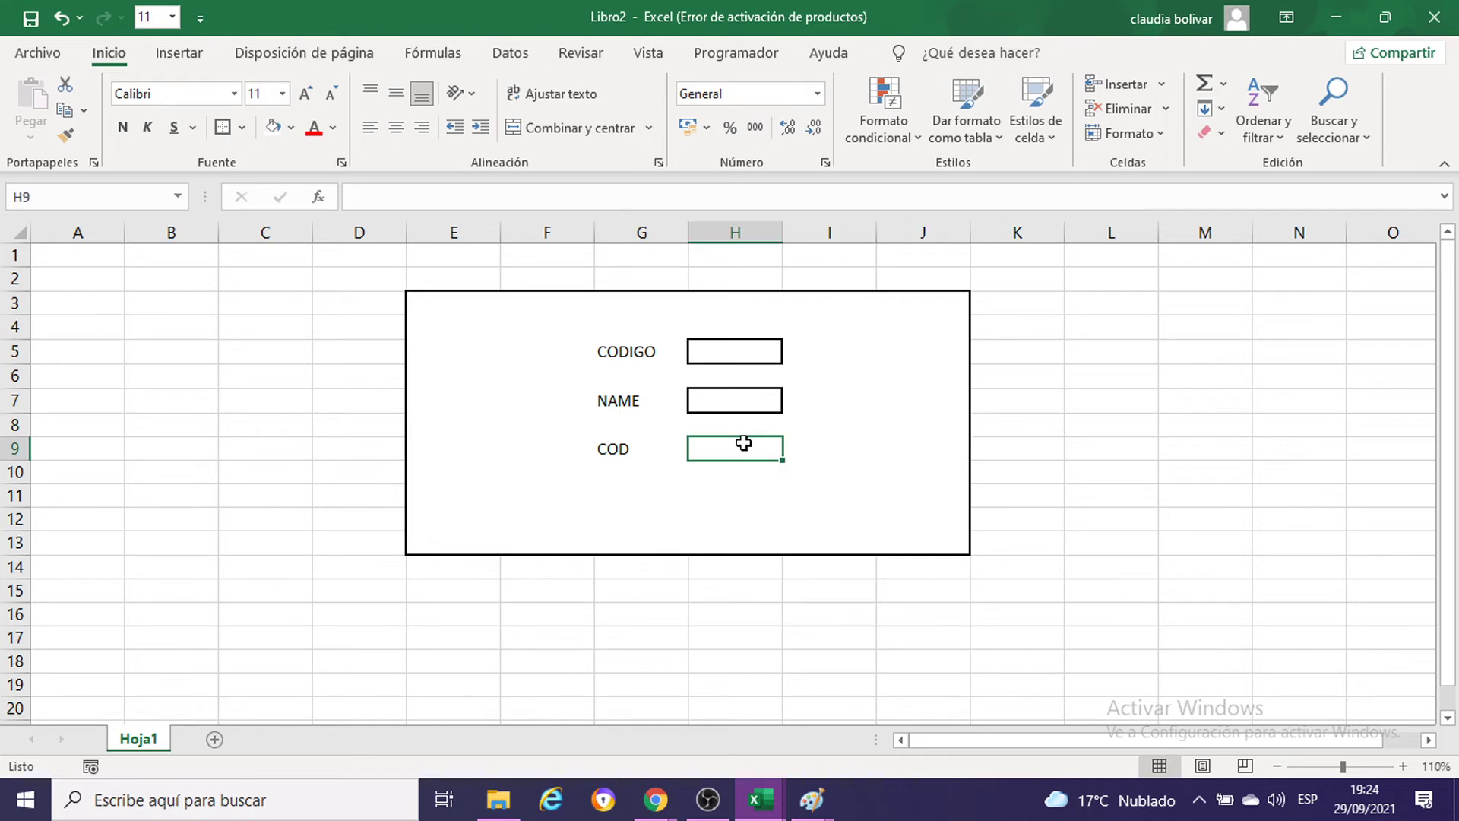
{"action": "left_click", "coordinate": [223, 127]}
{"action": "left_click", "coordinate": [918, 390]}
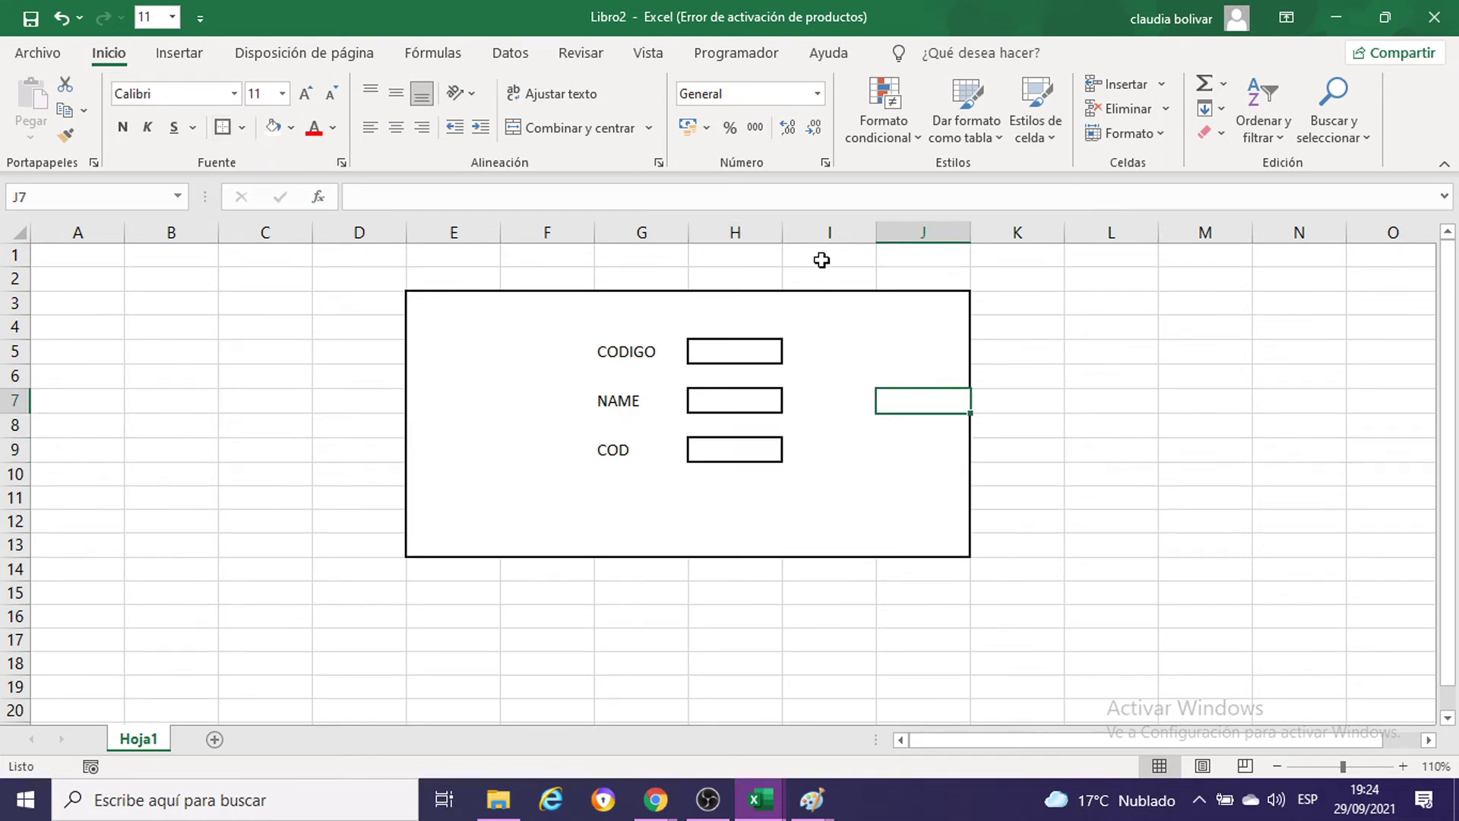
{"action": "left_click", "coordinate": [1265, 382]}
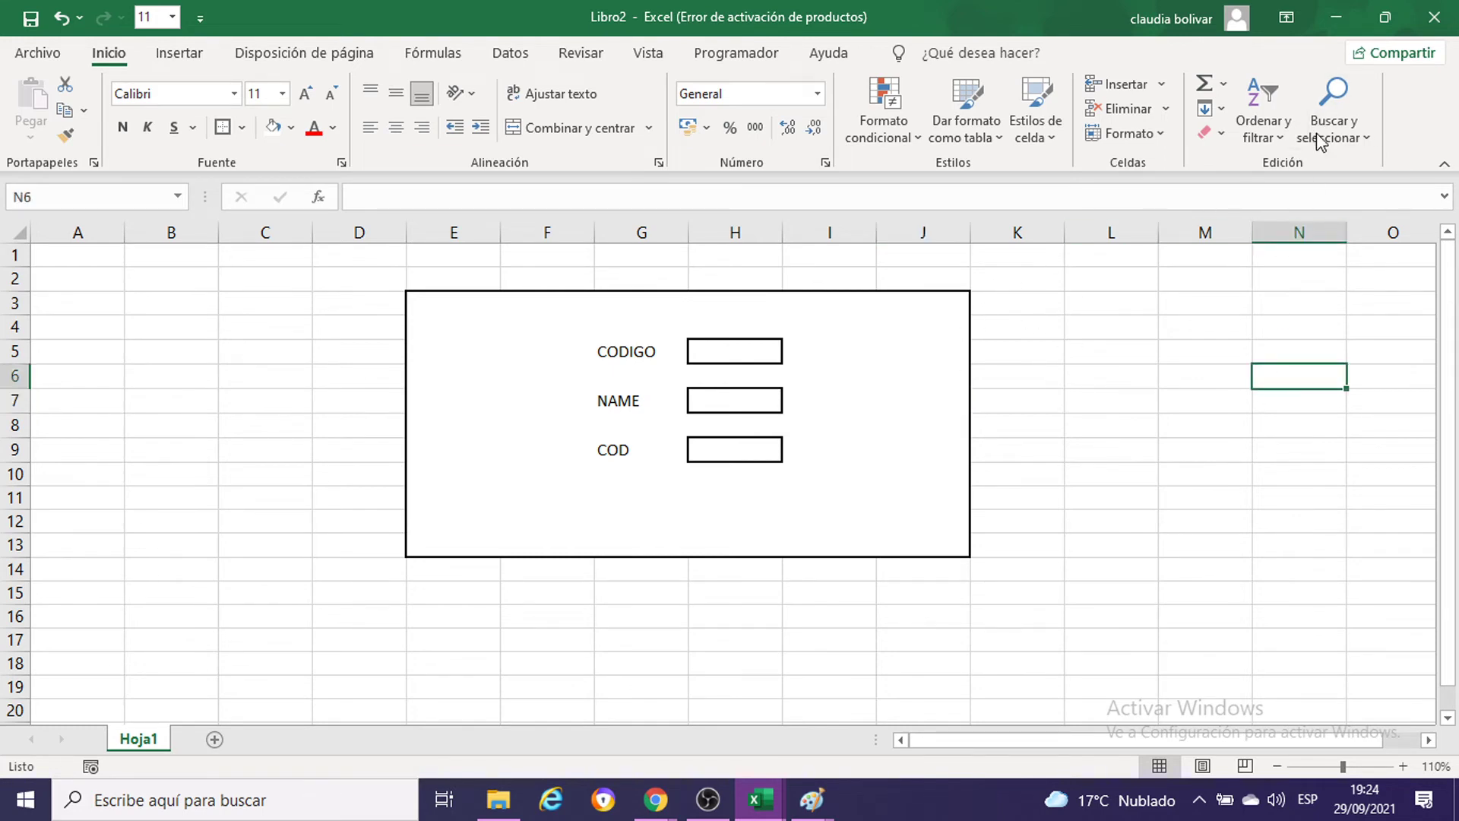
Step: Close Libro2 without saving and return to the payroll sheet
{"action": "left_click", "coordinate": [1434, 29]}
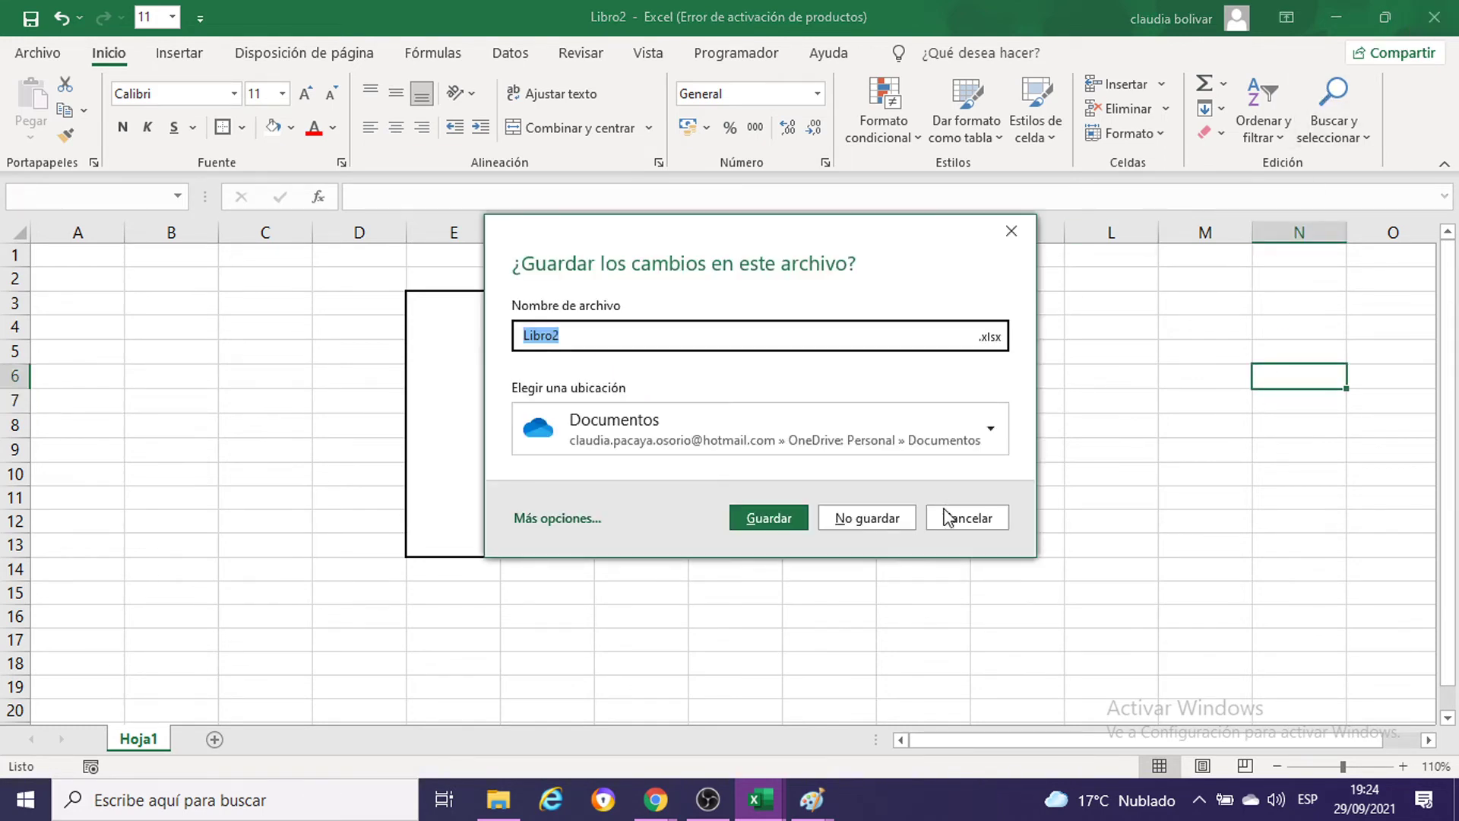
{"action": "left_click", "coordinate": [877, 516]}
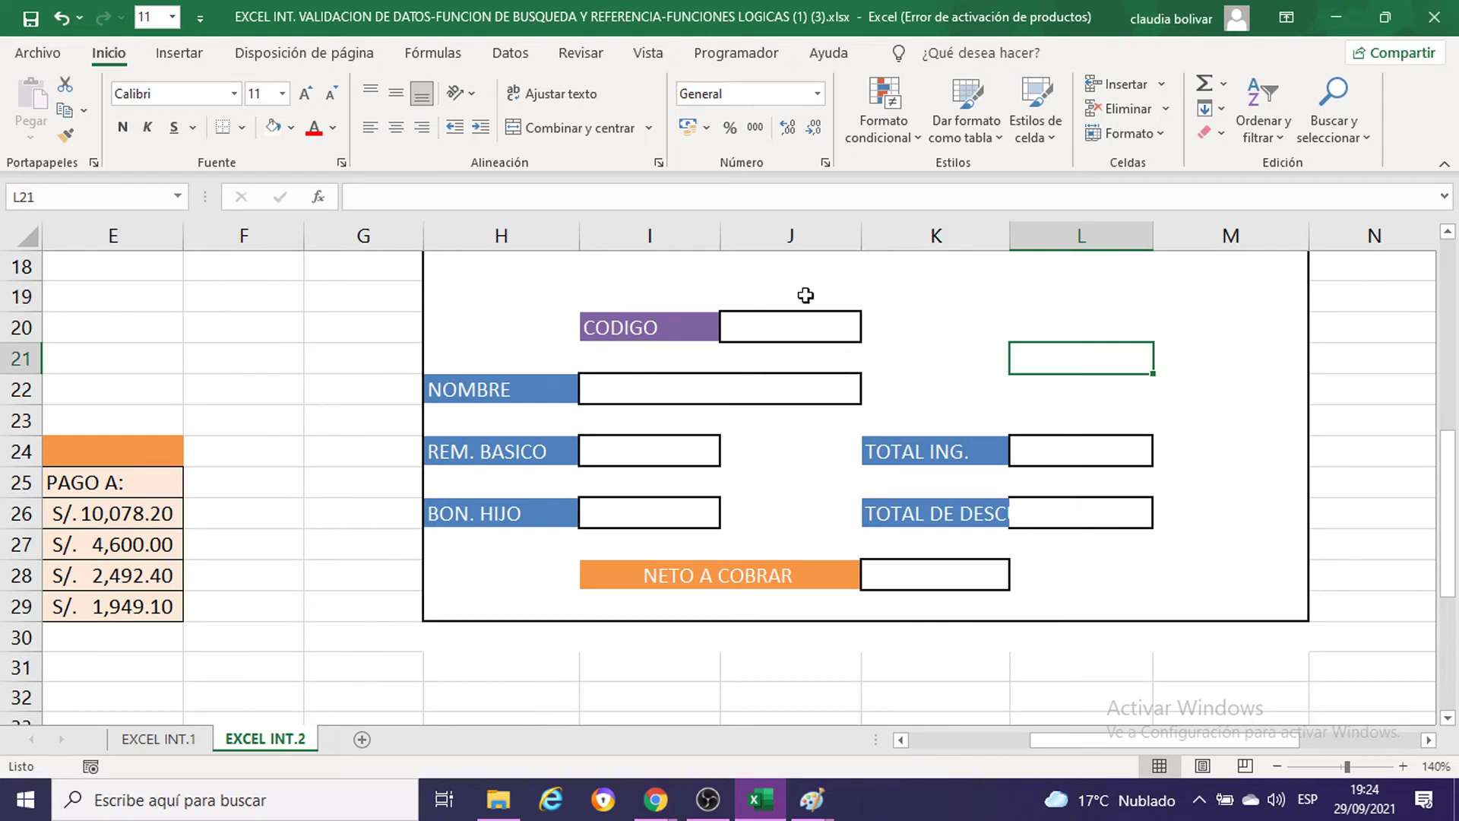
{"action": "left_click", "coordinate": [775, 330]}
{"action": "scroll", "coordinate": [996, 325], "scroll_direction": "up", "scroll_amount": 2}
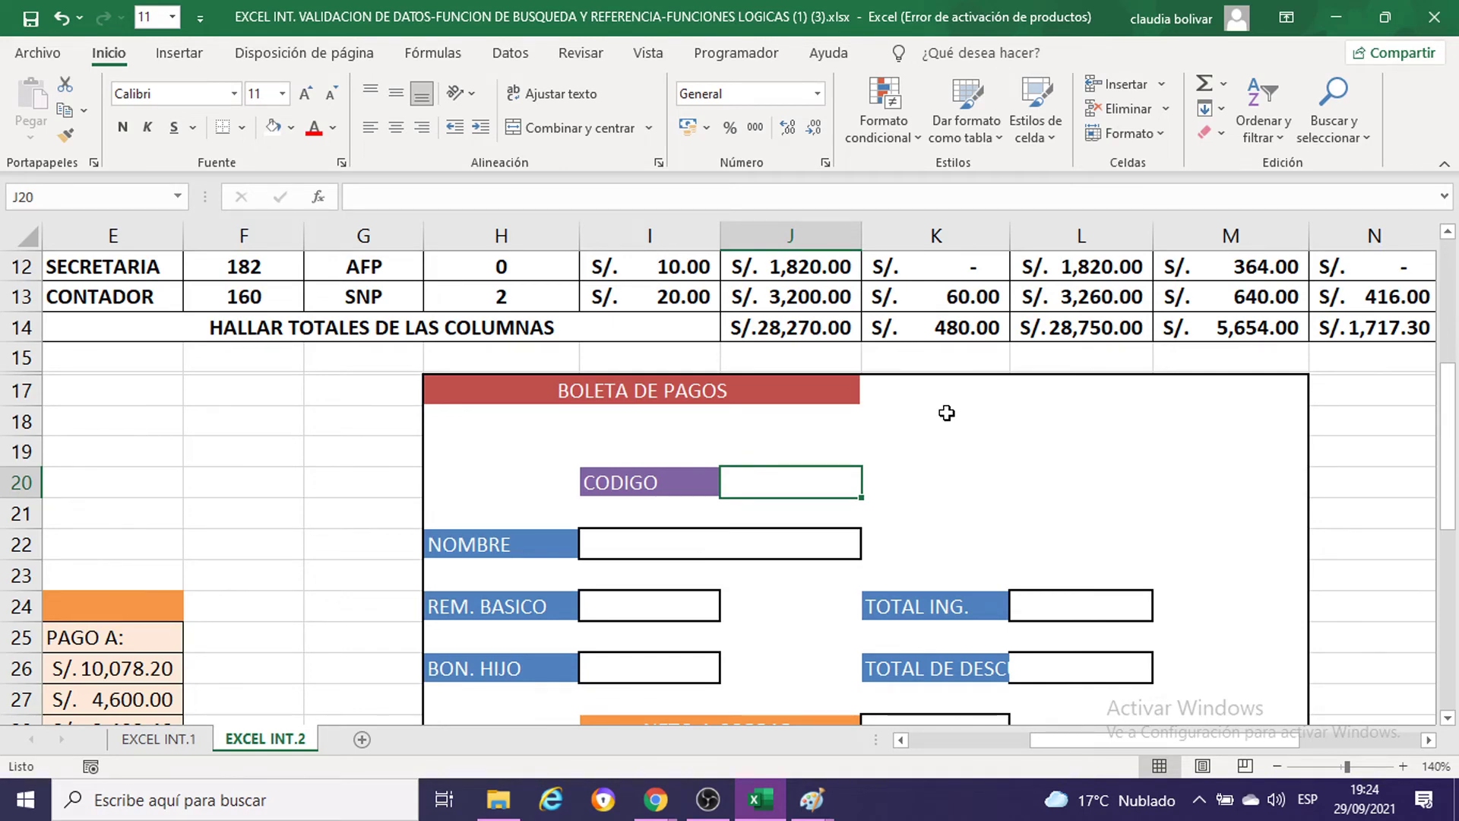
Step: Zoom out, scroll to the top, select EMP001 in C6, and set zoom to 100%
{"action": "left_click", "coordinate": [1277, 766]}
{"action": "left_click", "coordinate": [1277, 766]}
{"action": "left_click", "coordinate": [1277, 766]}
{"action": "left_click", "coordinate": [1277, 766]}
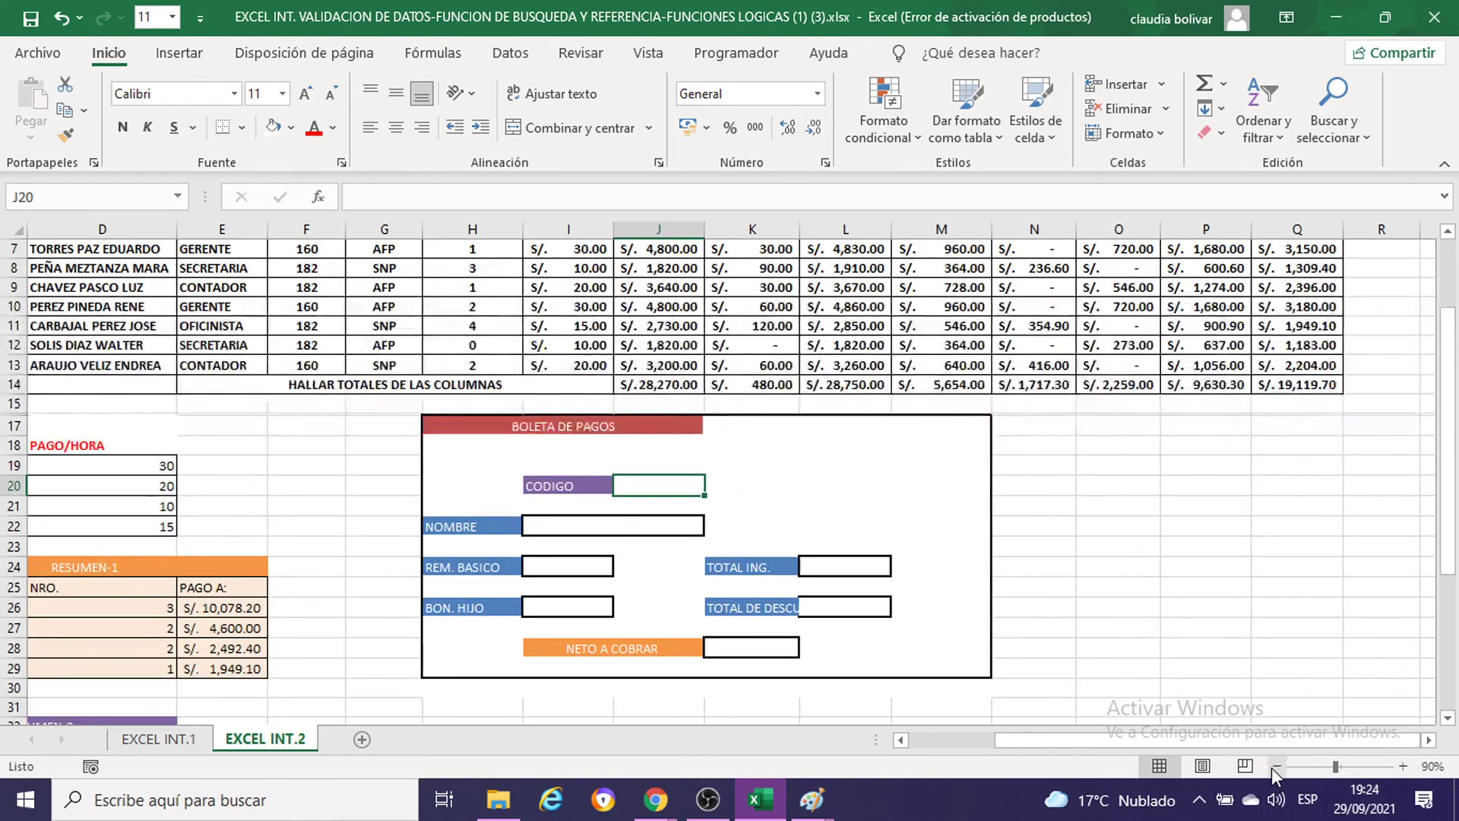
{"action": "left_click", "coordinate": [1277, 766]}
{"action": "scroll", "coordinate": [1216, 677], "scroll_direction": "up", "scroll_amount": 2}
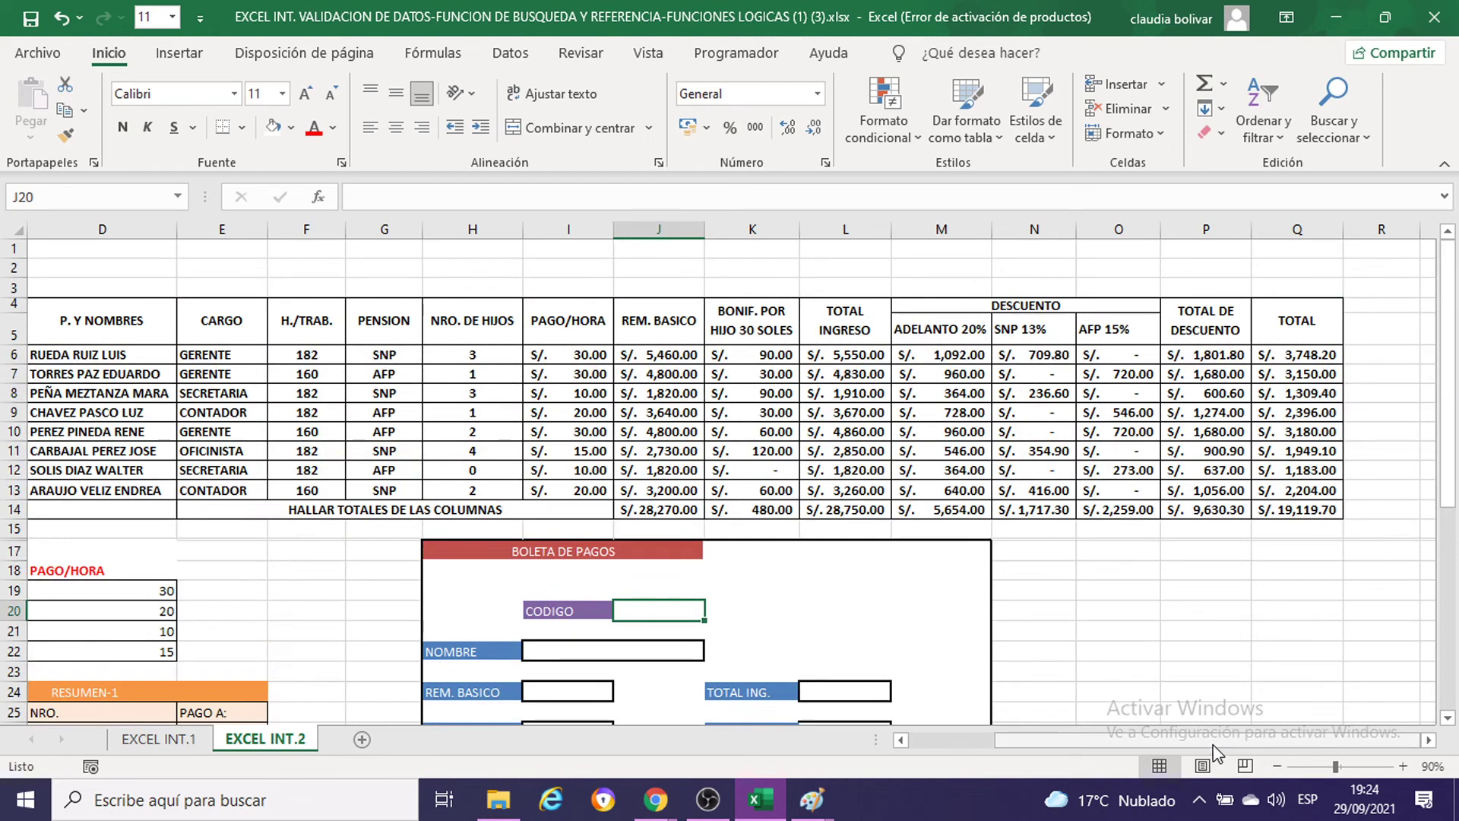
{"action": "left_click_drag", "start_coordinate": [1233, 739], "coordinate": [1120, 741]}
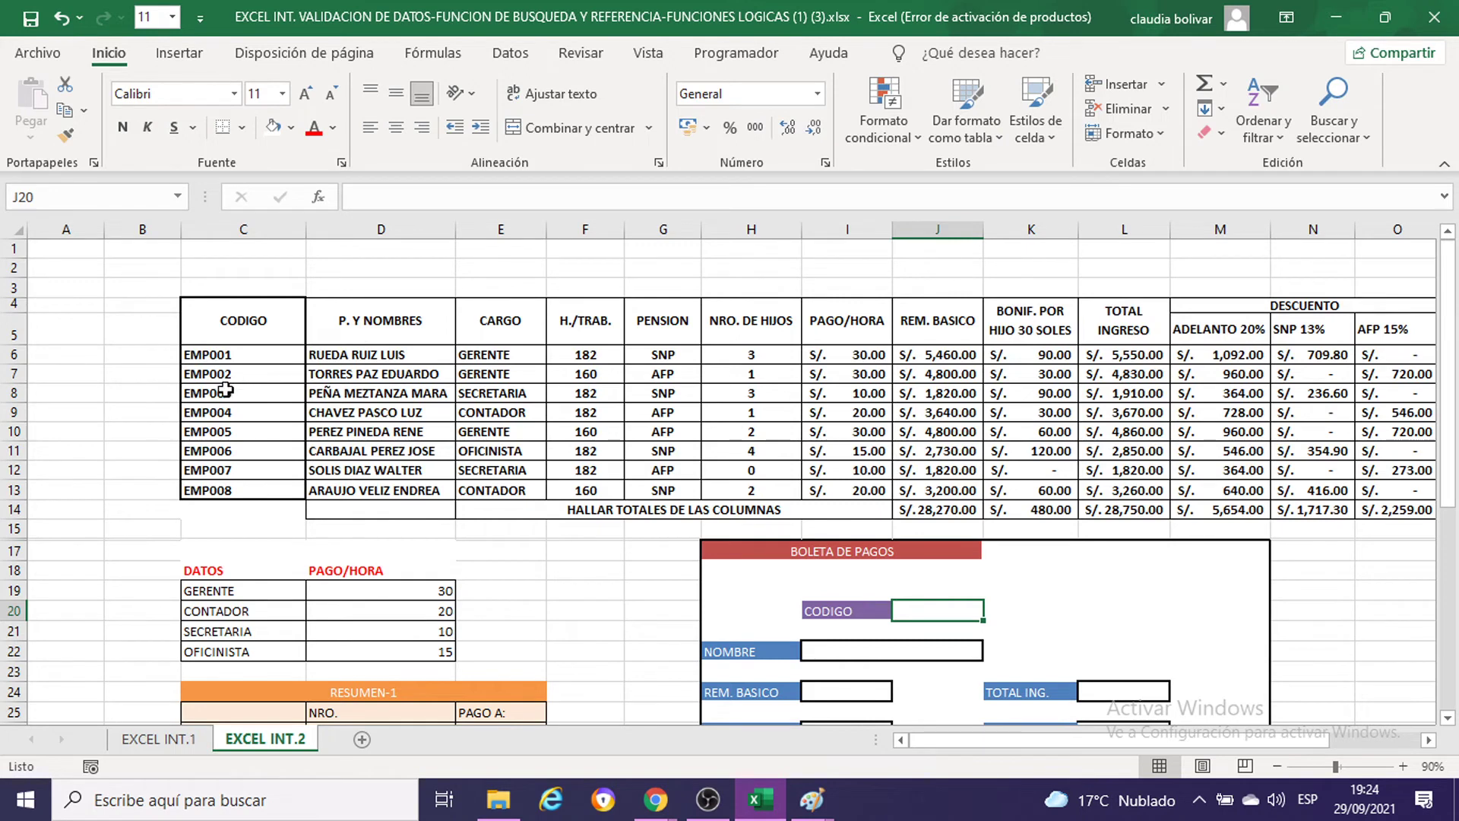
{"action": "left_click", "coordinate": [203, 355]}
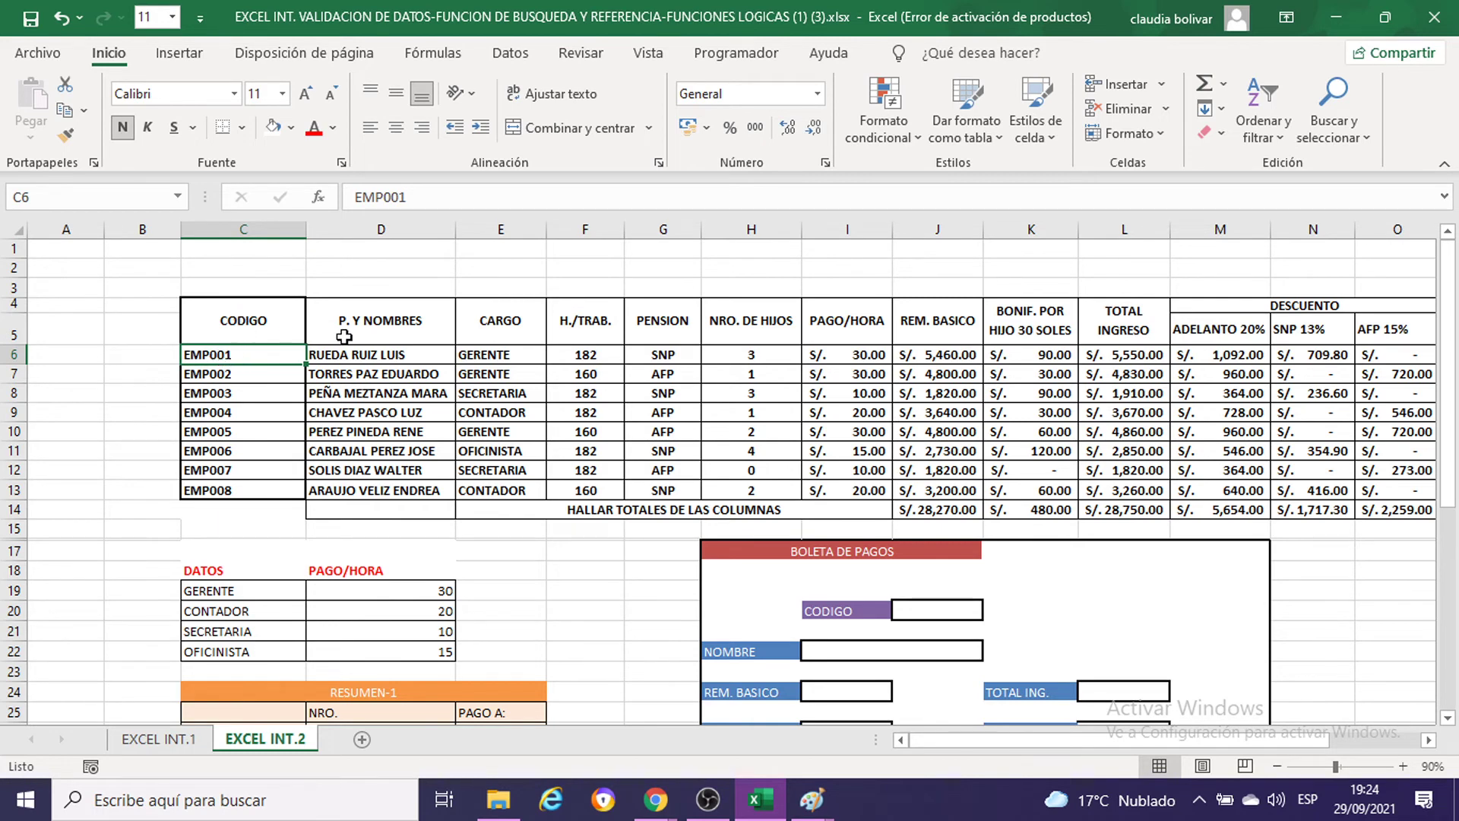
{"action": "left_click", "coordinate": [1405, 765]}
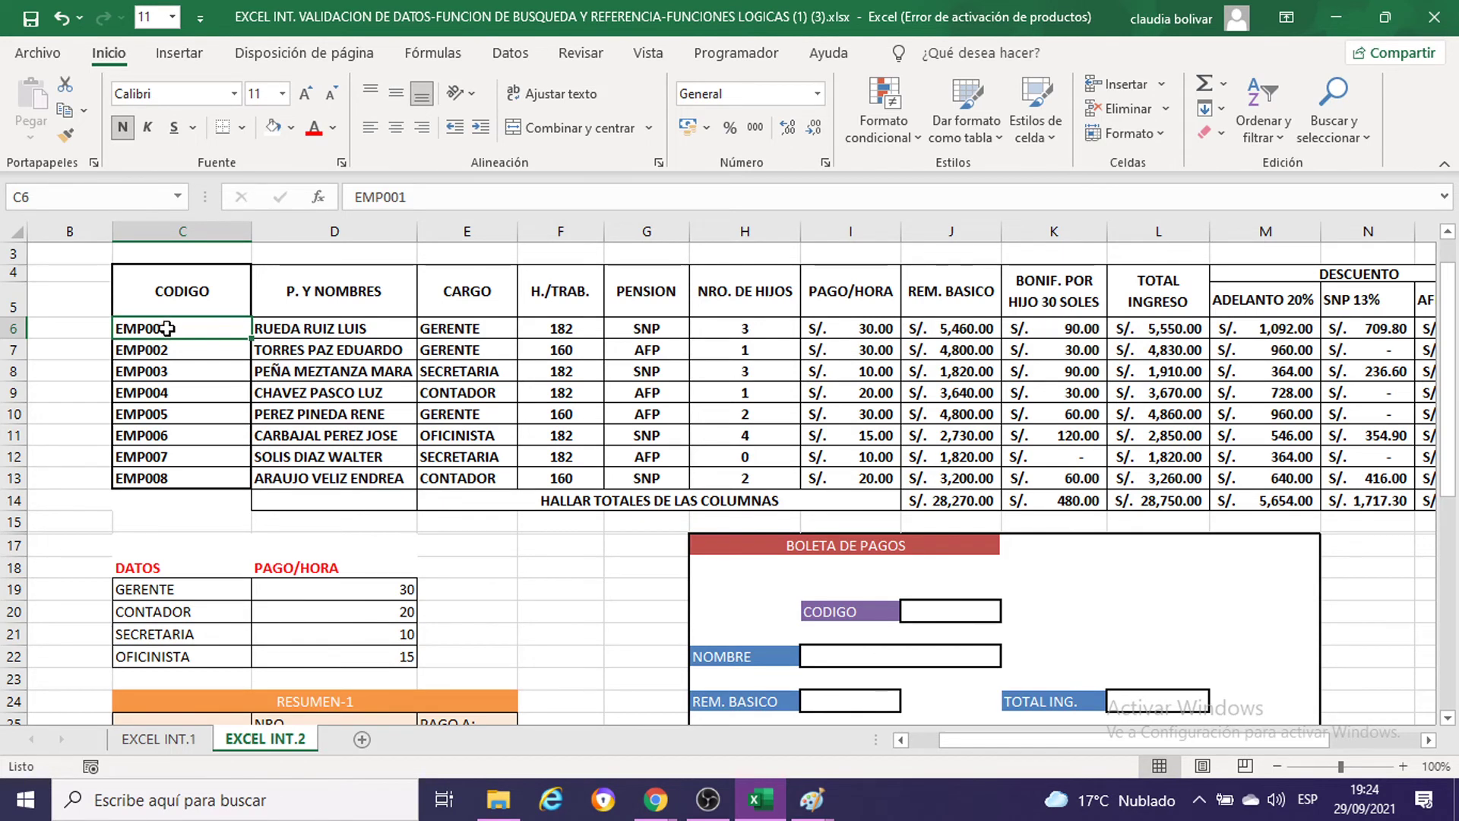
Step: Select the employee data range C6:Q13 and scroll the sheet to review it
{"action": "left_click_drag", "start_coordinate": [168, 336], "coordinate": [197, 479]}
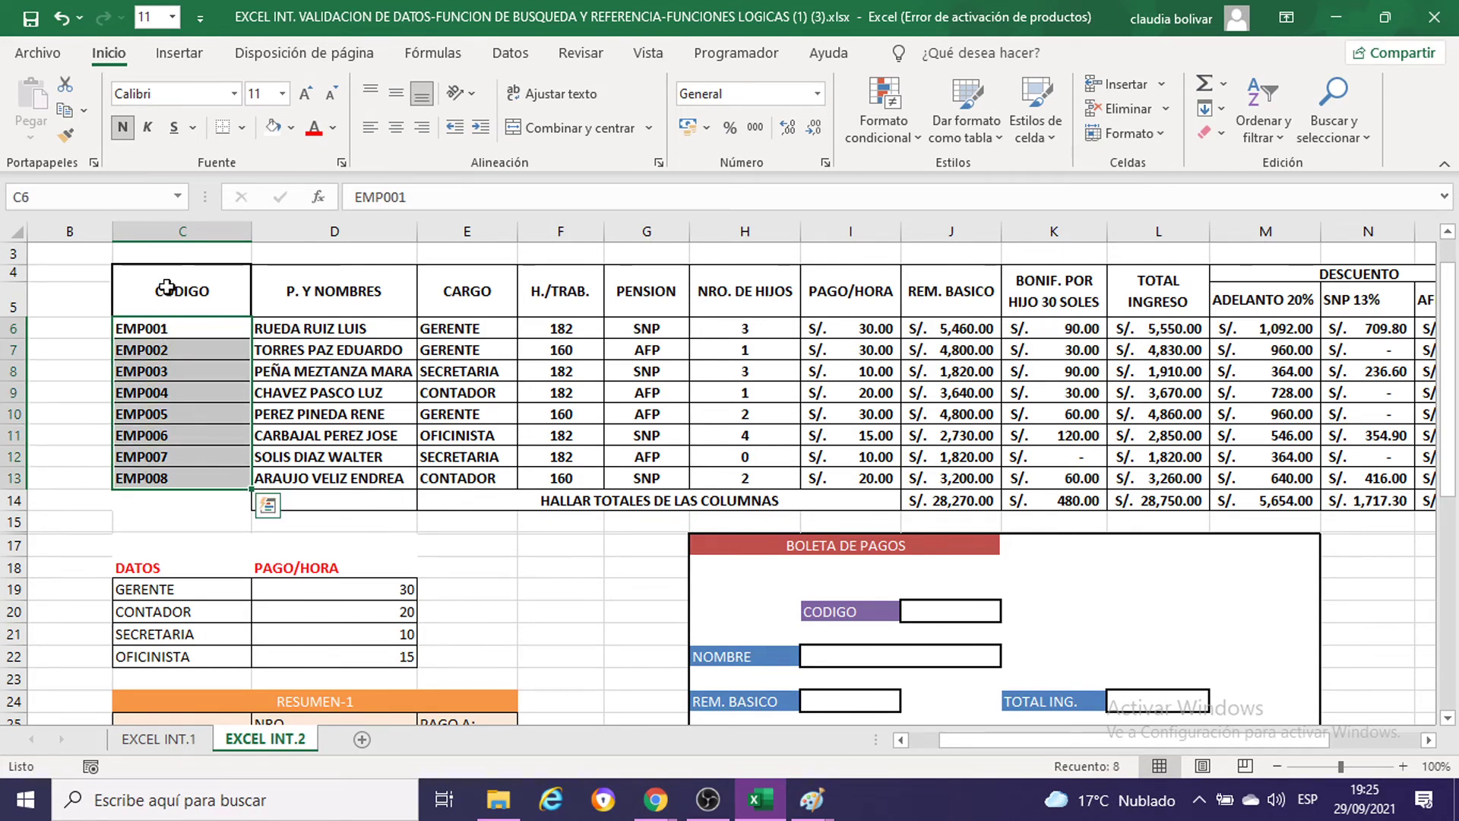
{"action": "mouse_move", "coordinate": [164, 329]}
{"action": "left_mouse_down"}
{"action": "mouse_move", "coordinate": [364, 479]}
{"action": "mouse_move", "coordinate": [929, 480]}
{"action": "mouse_move", "coordinate": [1395, 527]}
{"action": "left_mouse_up"}
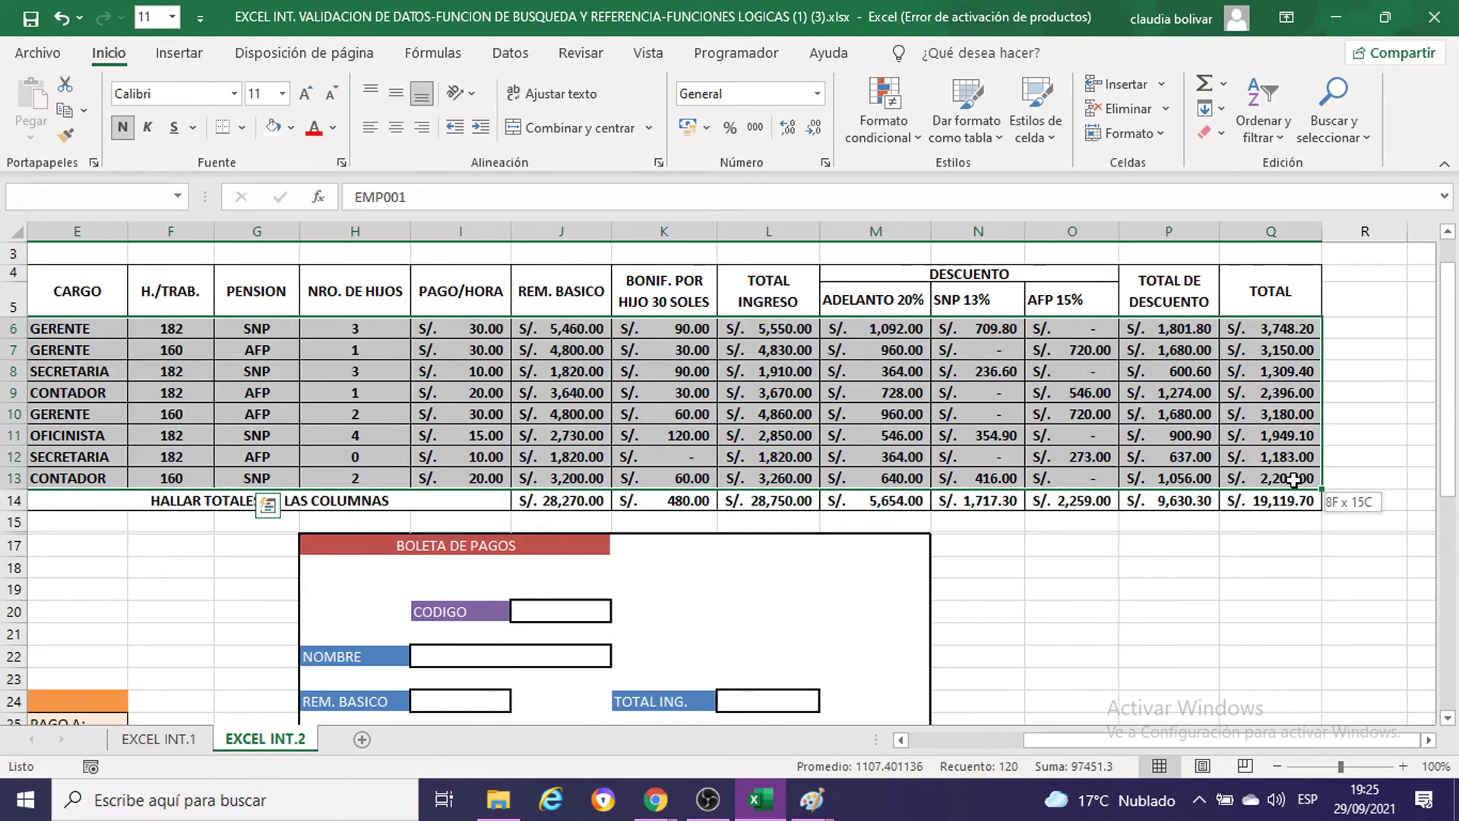
{"action": "left_click_drag", "start_coordinate": [1395, 526], "coordinate": [1326, 486]}
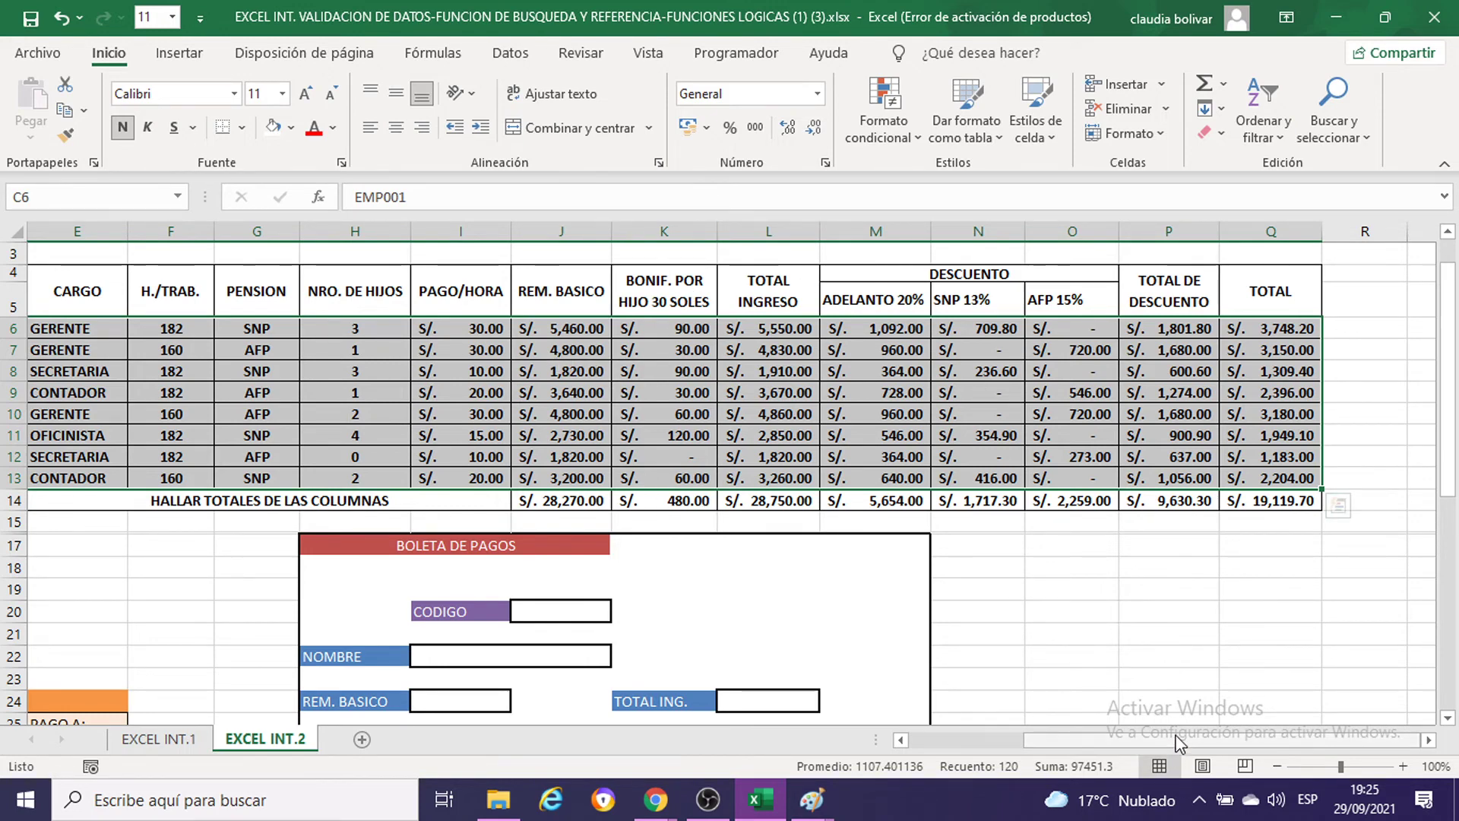
{"action": "mouse_move", "coordinate": [1178, 741]}
{"action": "left_mouse_down"}
{"action": "mouse_move", "coordinate": [1077, 753]}
{"action": "mouse_move", "coordinate": [1178, 745]}
{"action": "left_mouse_up"}
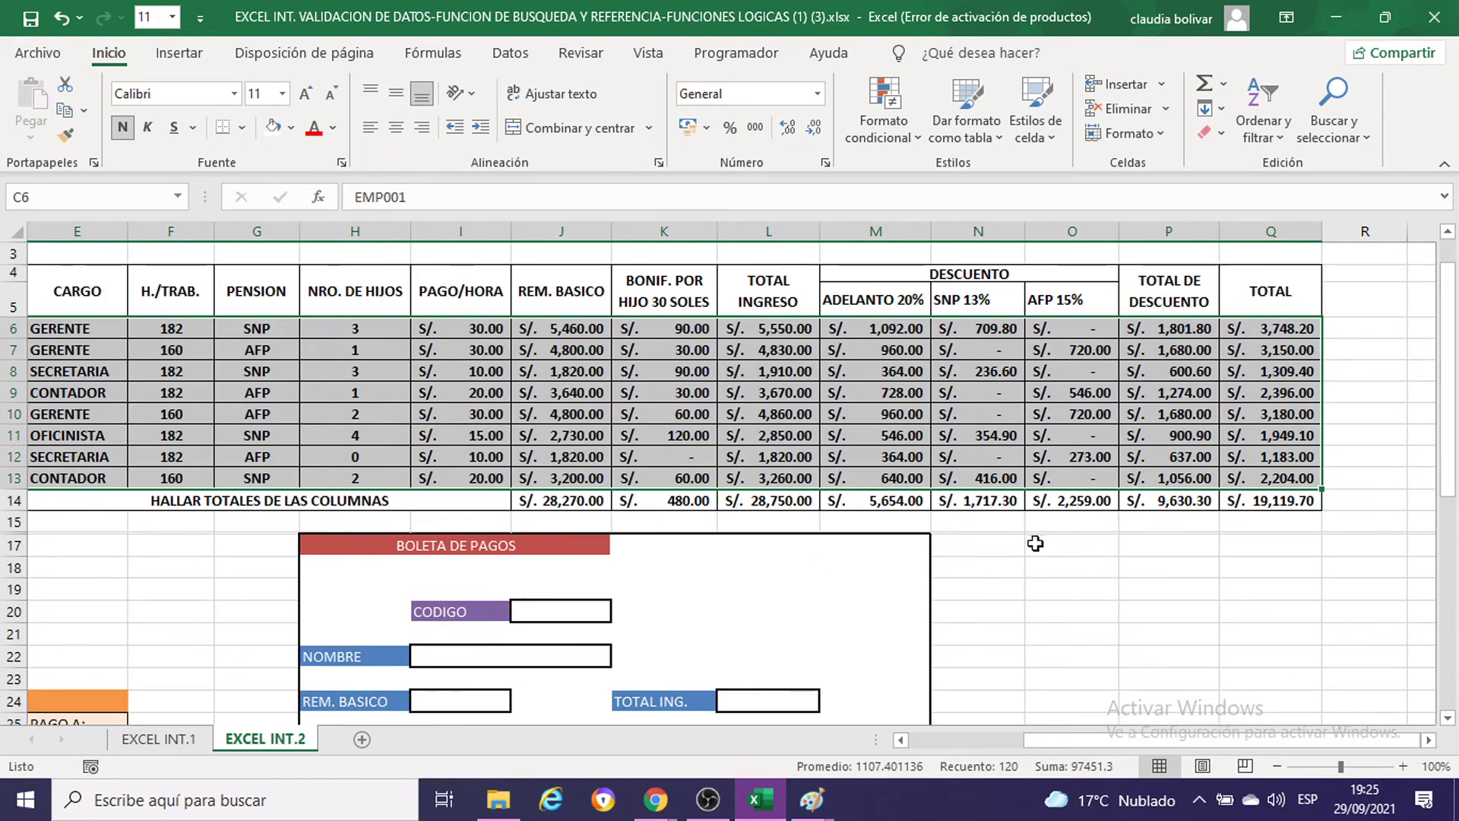
{"action": "scroll", "coordinate": [988, 555], "scroll_direction": "down", "scroll_amount": 5}
{"action": "scroll", "coordinate": [564, 615], "scroll_direction": "down", "scroll_amount": 1}
{"action": "scroll", "coordinate": [419, 595], "scroll_direction": "down", "scroll_amount": 2}
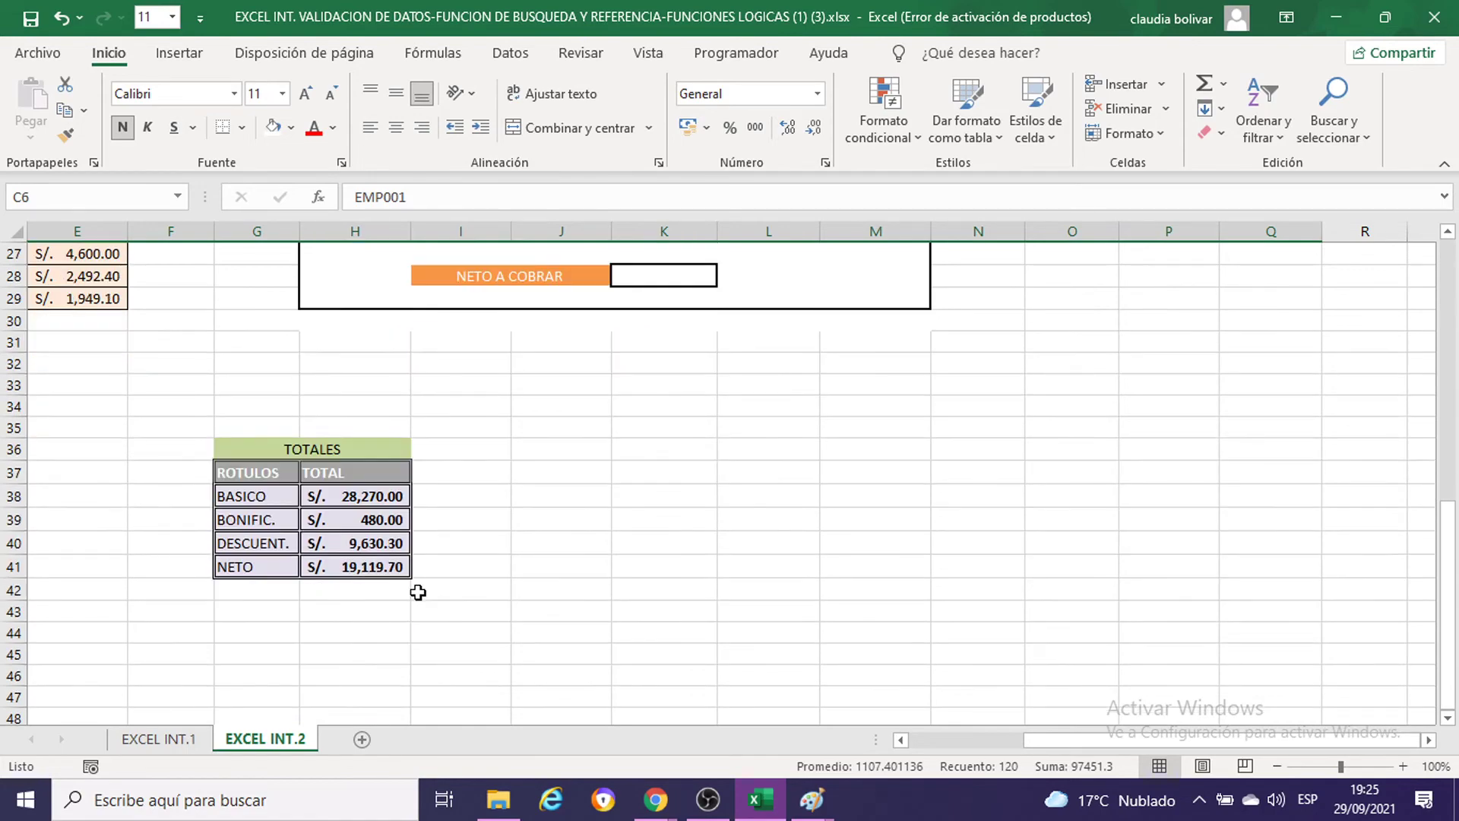
{"action": "scroll", "coordinate": [608, 542], "scroll_direction": "up", "scroll_amount": 3}
{"action": "scroll", "coordinate": [608, 542], "scroll_direction": "up", "scroll_amount": 5}
{"action": "scroll", "coordinate": [631, 536], "scroll_direction": "up", "scroll_amount": 1}
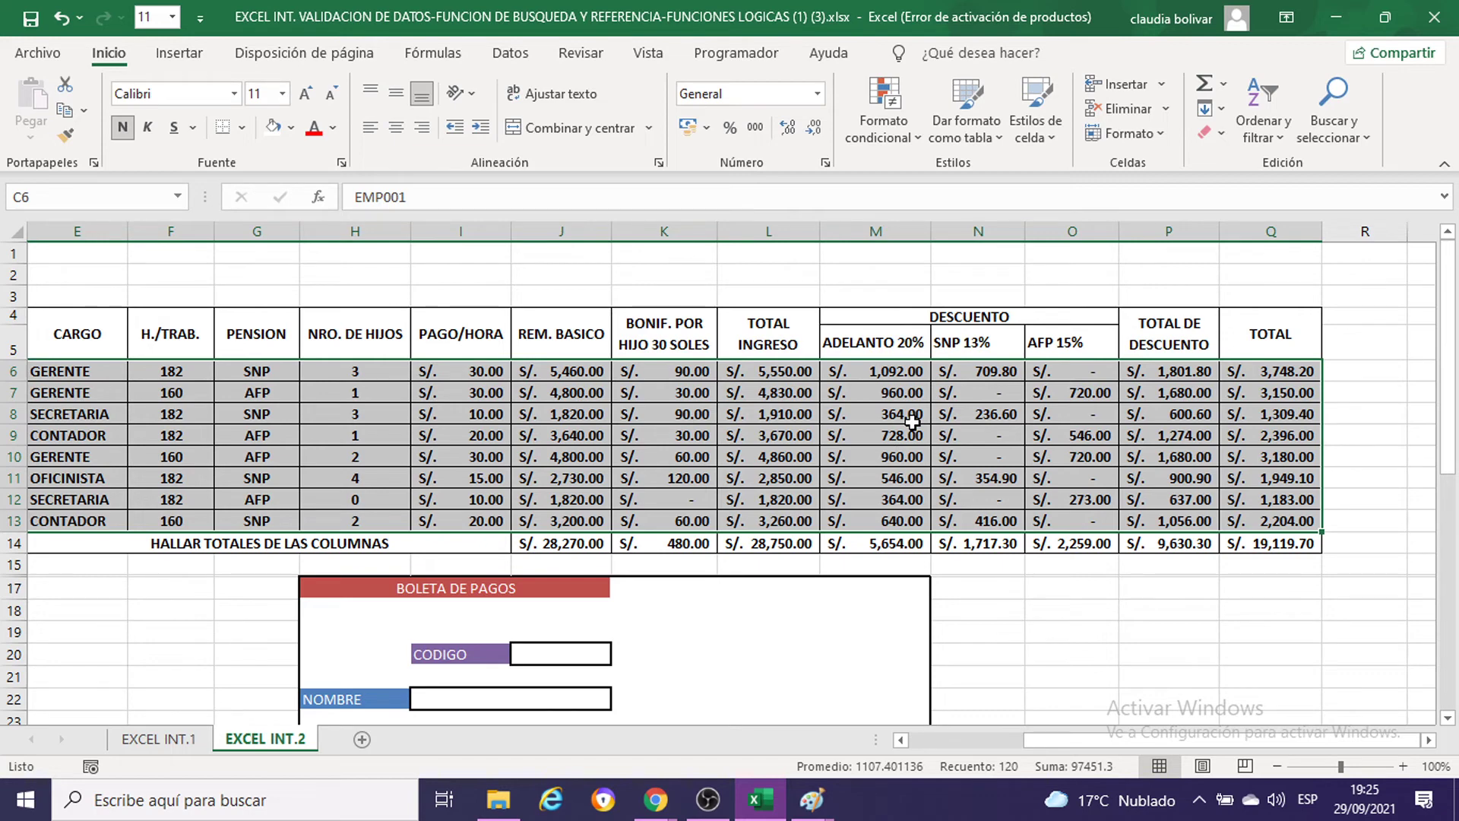
Step: Use Definir nombre on range C6:Q13 to open Nombre nuevo, proposing EMP001_, and move it aside
{"action": "right_click", "coordinate": [855, 428]}
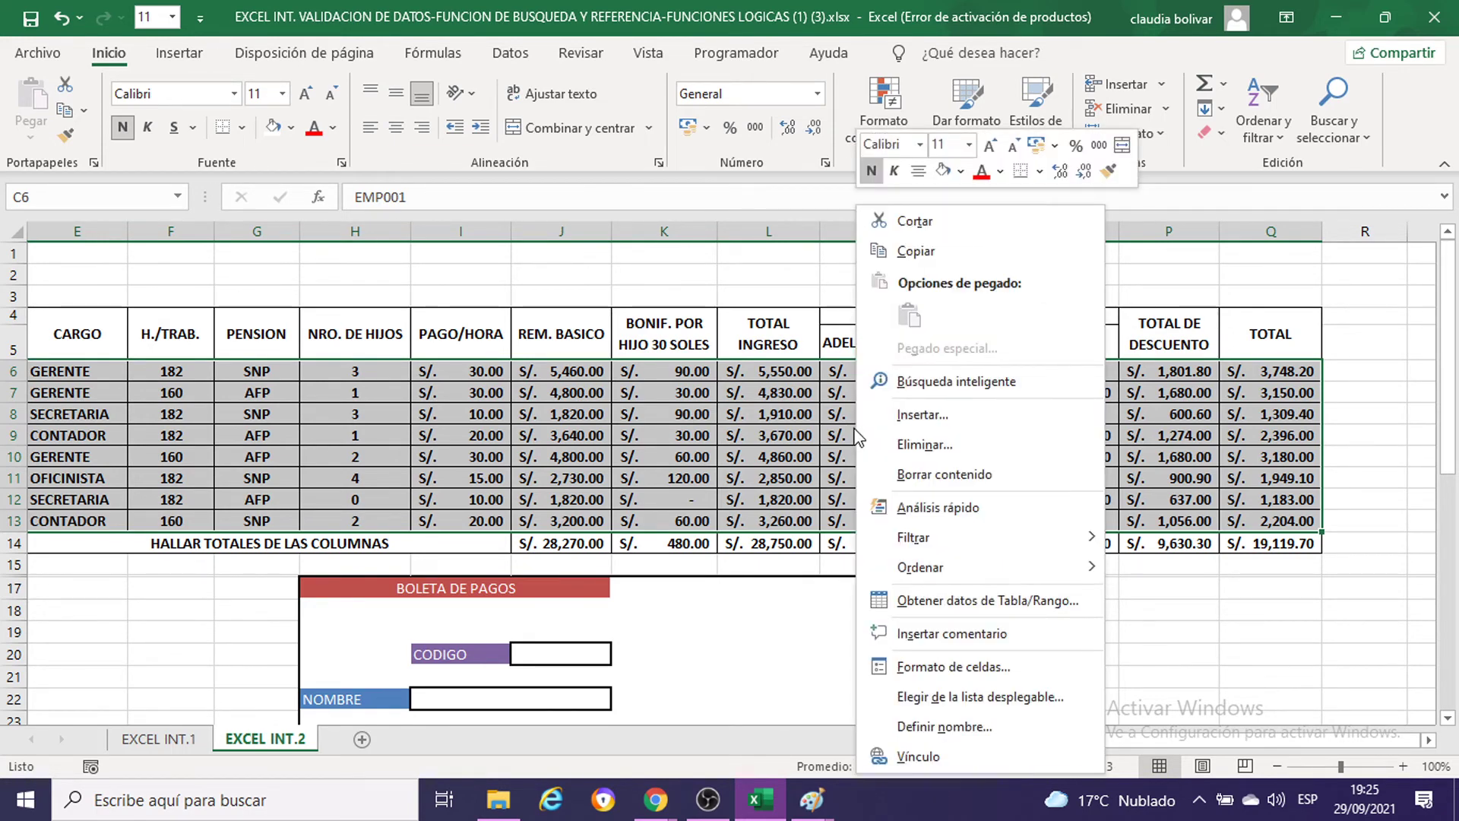
{"action": "left_click", "coordinate": [929, 729]}
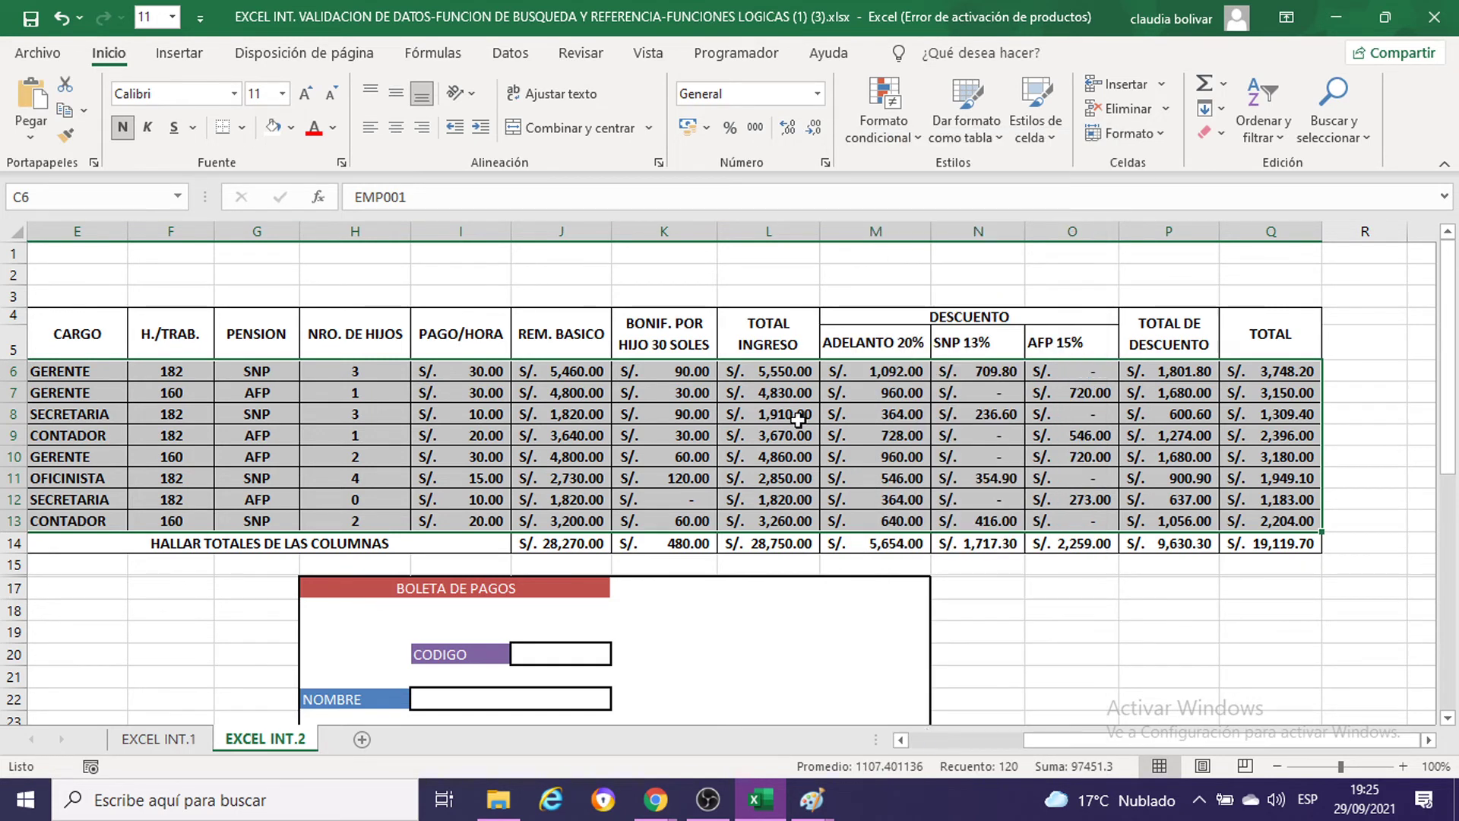
{"action": "right_click", "coordinate": [849, 465]}
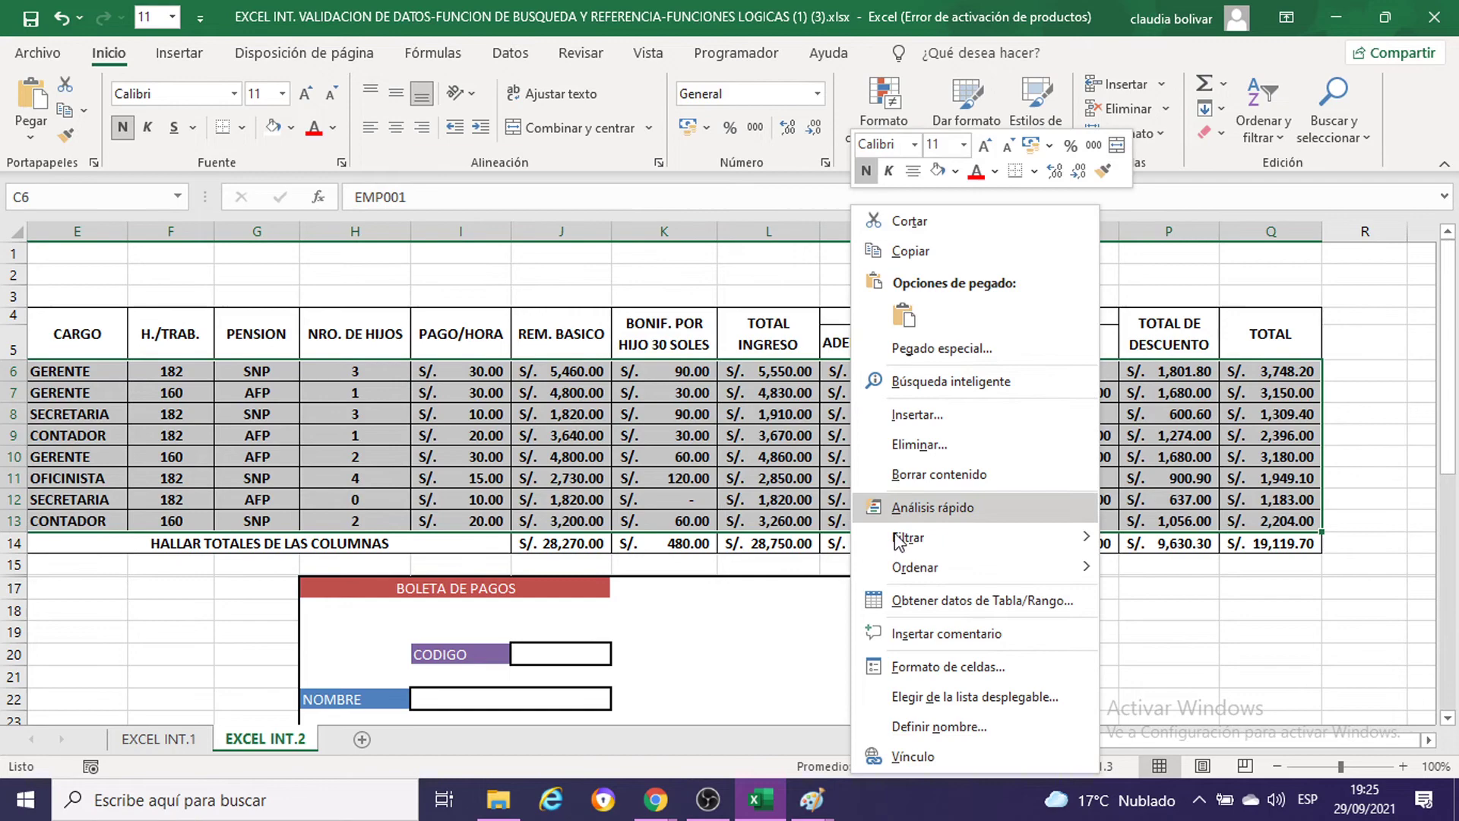
{"action": "left_click", "coordinate": [953, 726]}
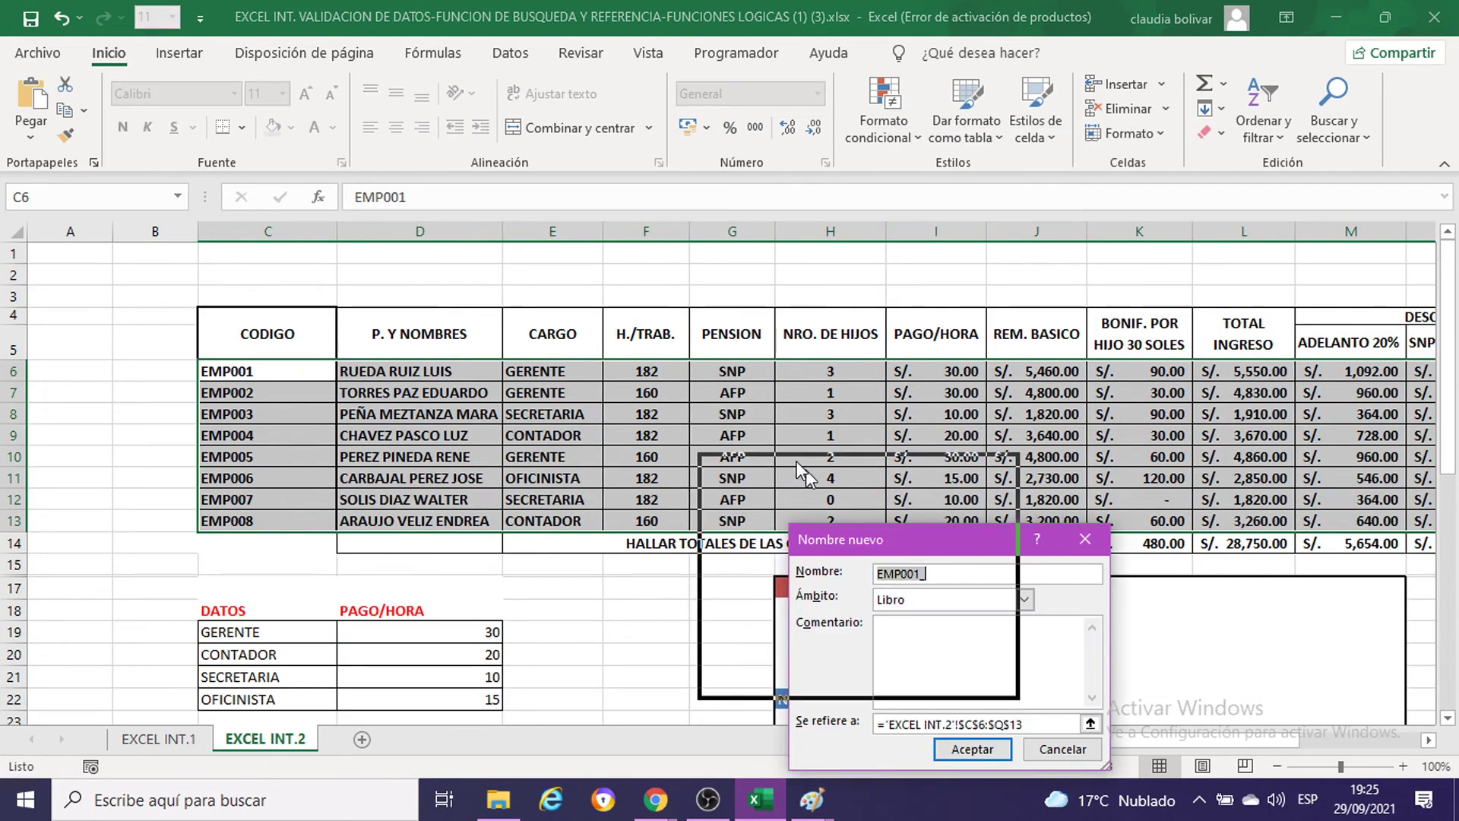
{"action": "left_click_drag", "start_coordinate": [896, 539], "coordinate": [568, 213]}
{"action": "left_click", "coordinate": [812, 800]}
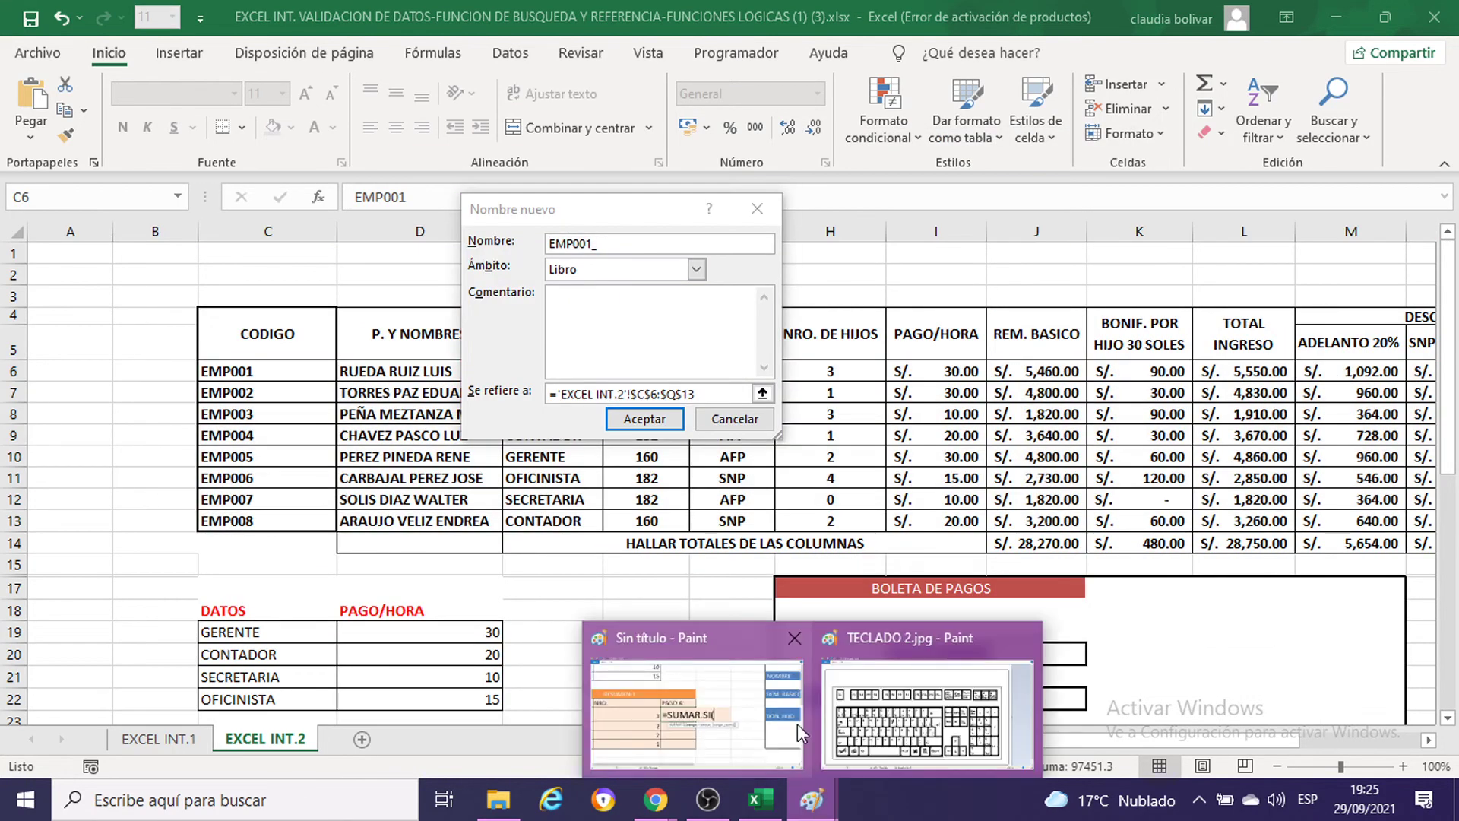
Step: Paste the SUMAR.SI screenshot into the untitled Paint image, then start renaming the range to PLANILLA
{"action": "left_click", "coordinate": [728, 648]}
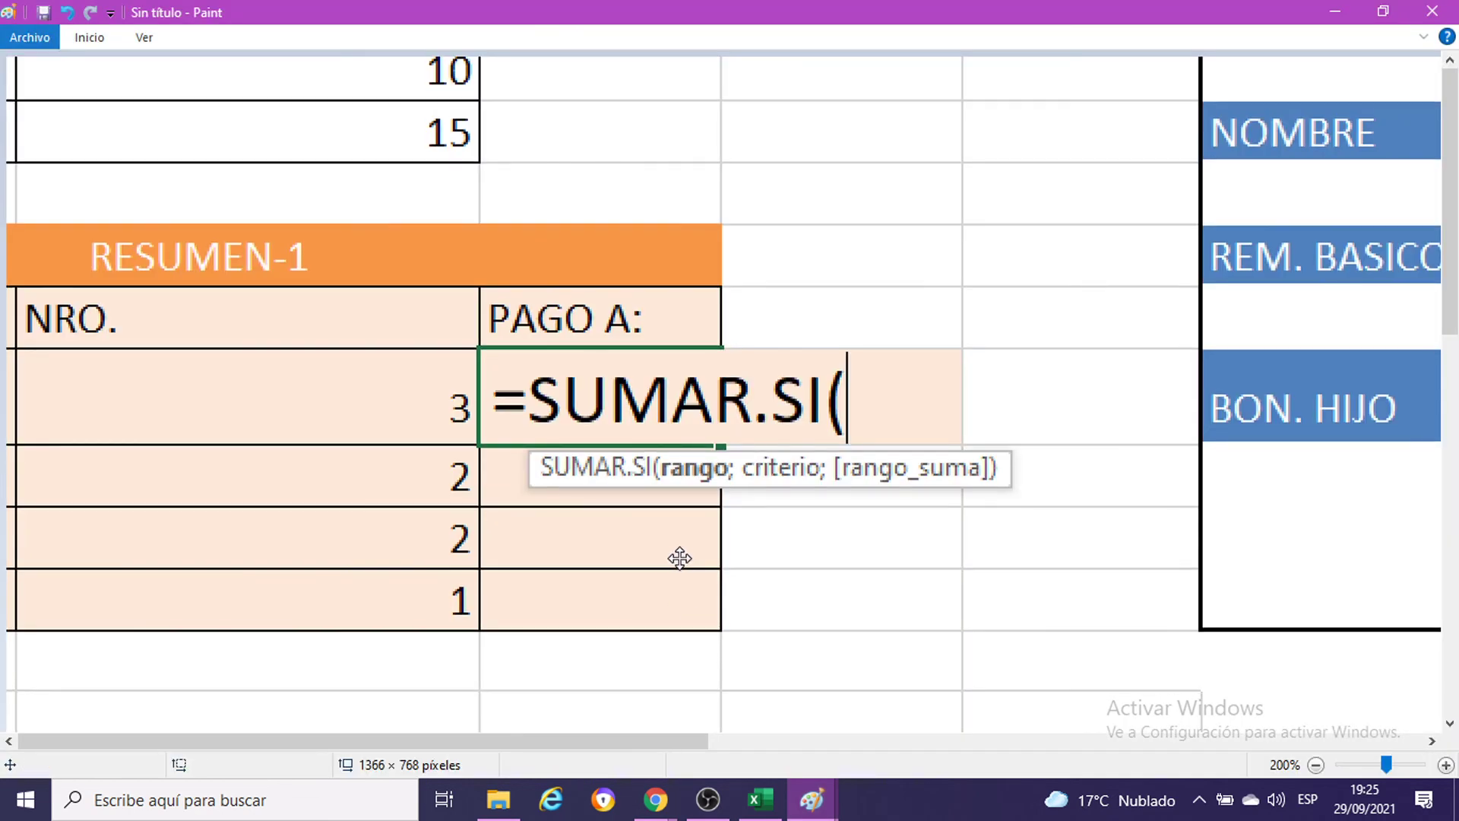
{"action": "key", "text": "ctrl+v"}
{"action": "mouse_move", "coordinate": [835, 541]}
{"action": "left_mouse_down"}
{"action": "mouse_move", "coordinate": [684, 375]}
{"action": "mouse_move", "coordinate": [828, 427]}
{"action": "mouse_move", "coordinate": [509, 137]}
{"action": "mouse_move", "coordinate": [580, 573]}
{"action": "left_mouse_up"}
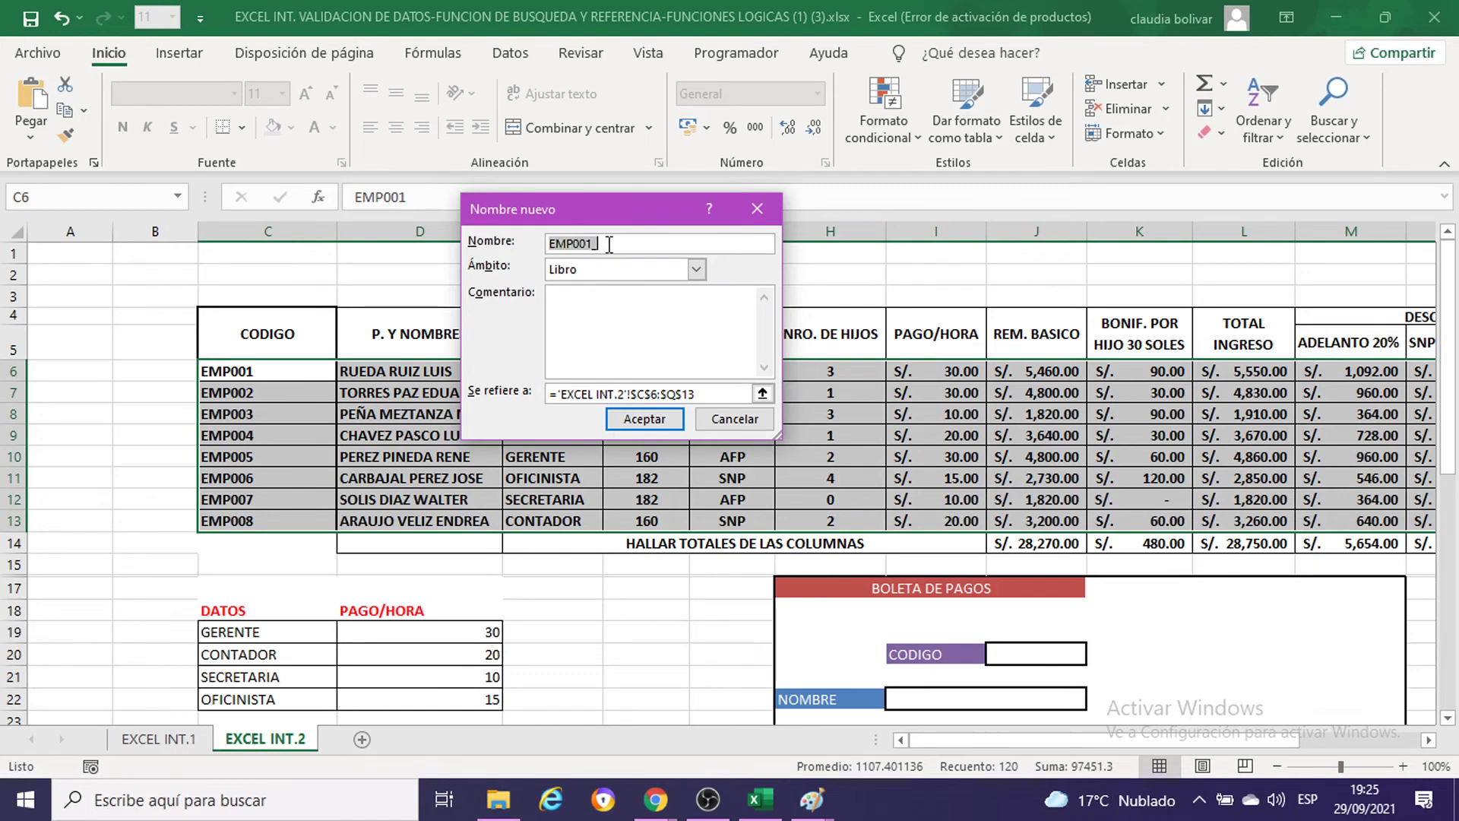
{"action": "type", "text": "PLANILLA"}
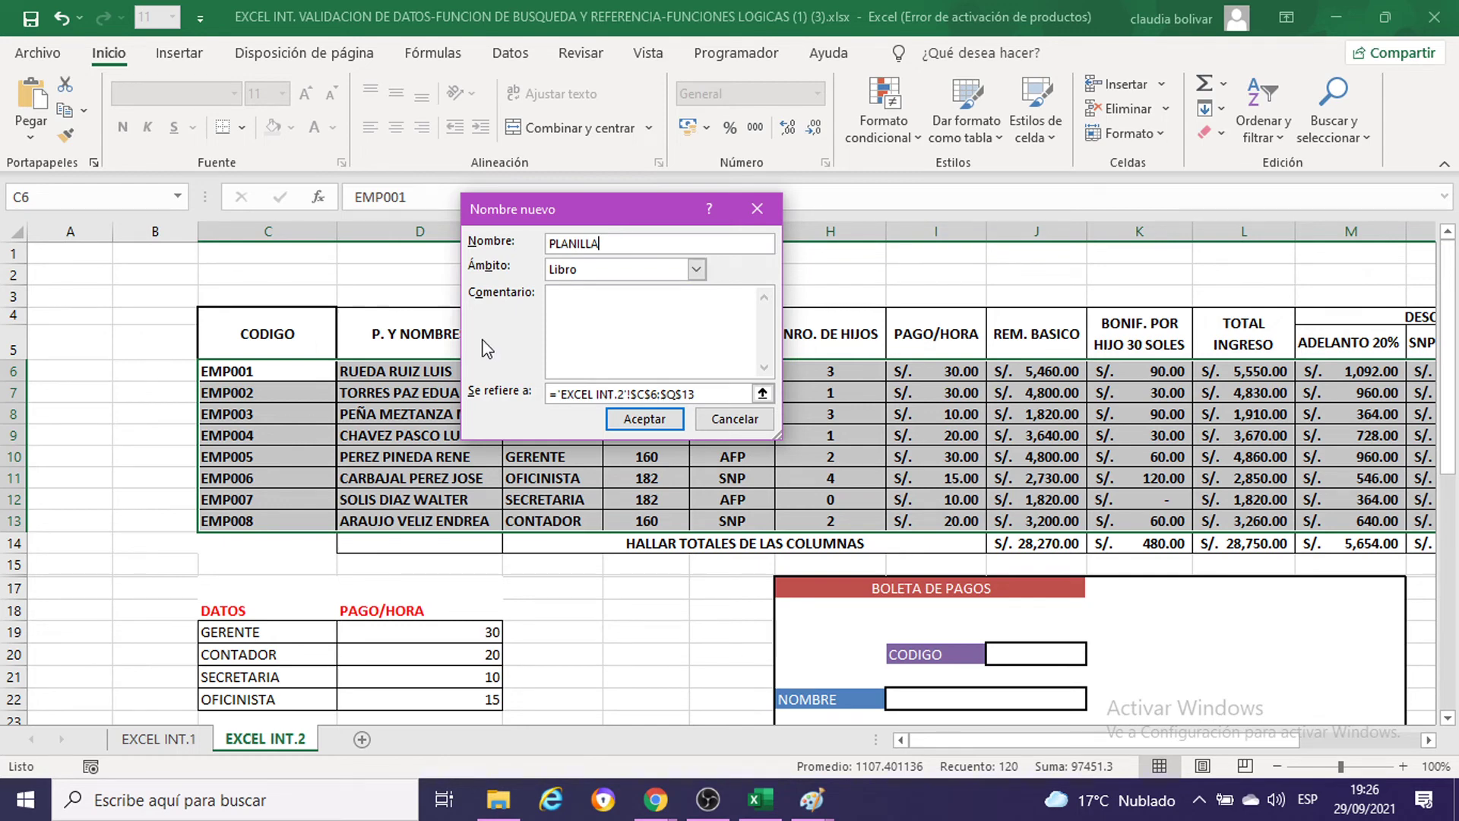
Step: Paste the screenshot of the PLANILLA new-name dialog into Paint
{"action": "left_click", "coordinate": [813, 800]}
{"action": "left_click", "coordinate": [707, 668]}
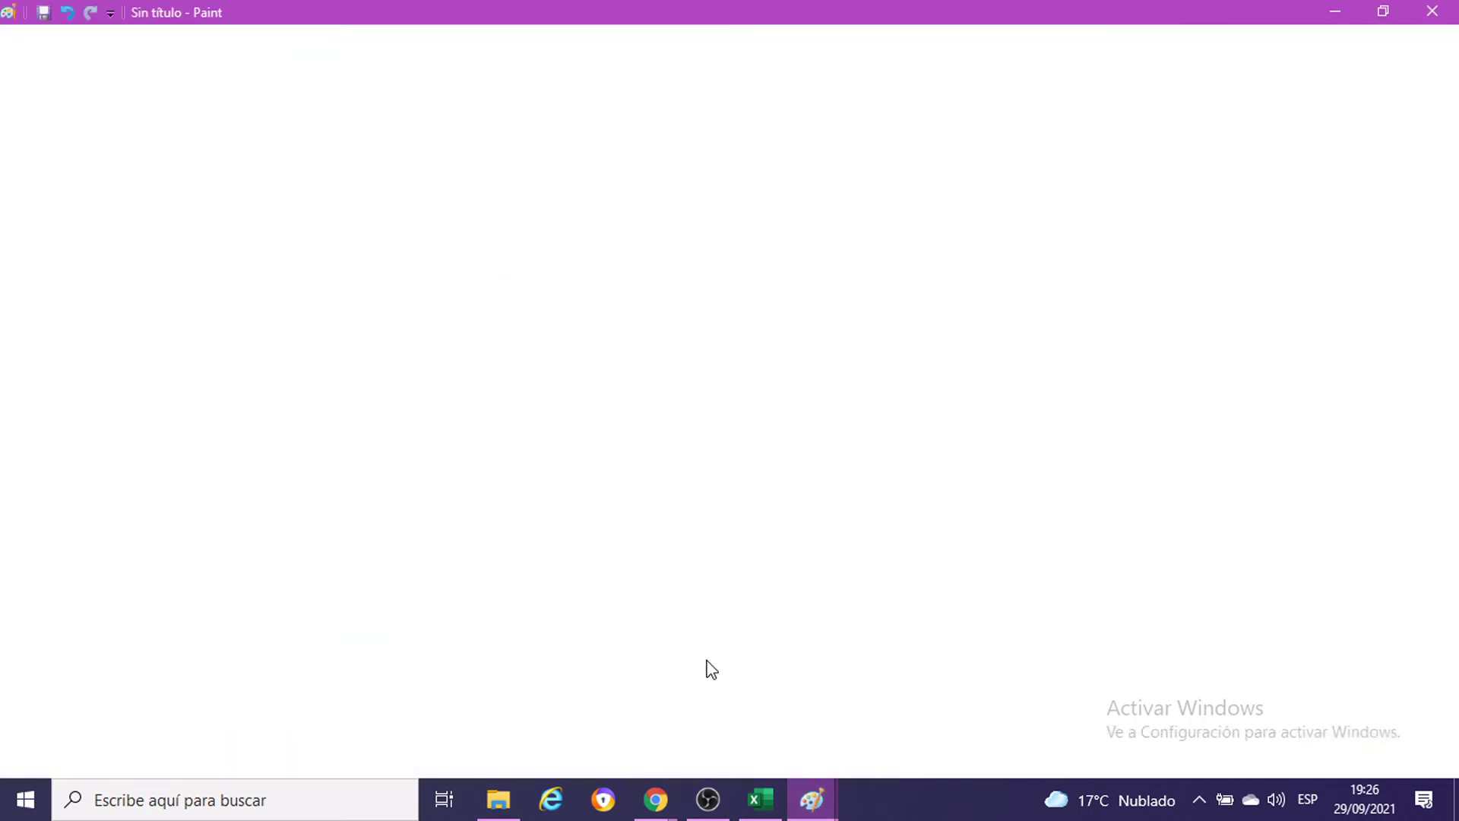
{"action": "key", "text": "ctrl+v"}
Step: Pan the pasted image across the name dialog, DATOS table and sheet names, then return to Excel
{"action": "left_click_drag", "start_coordinate": [839, 474], "coordinate": [354, 100]}
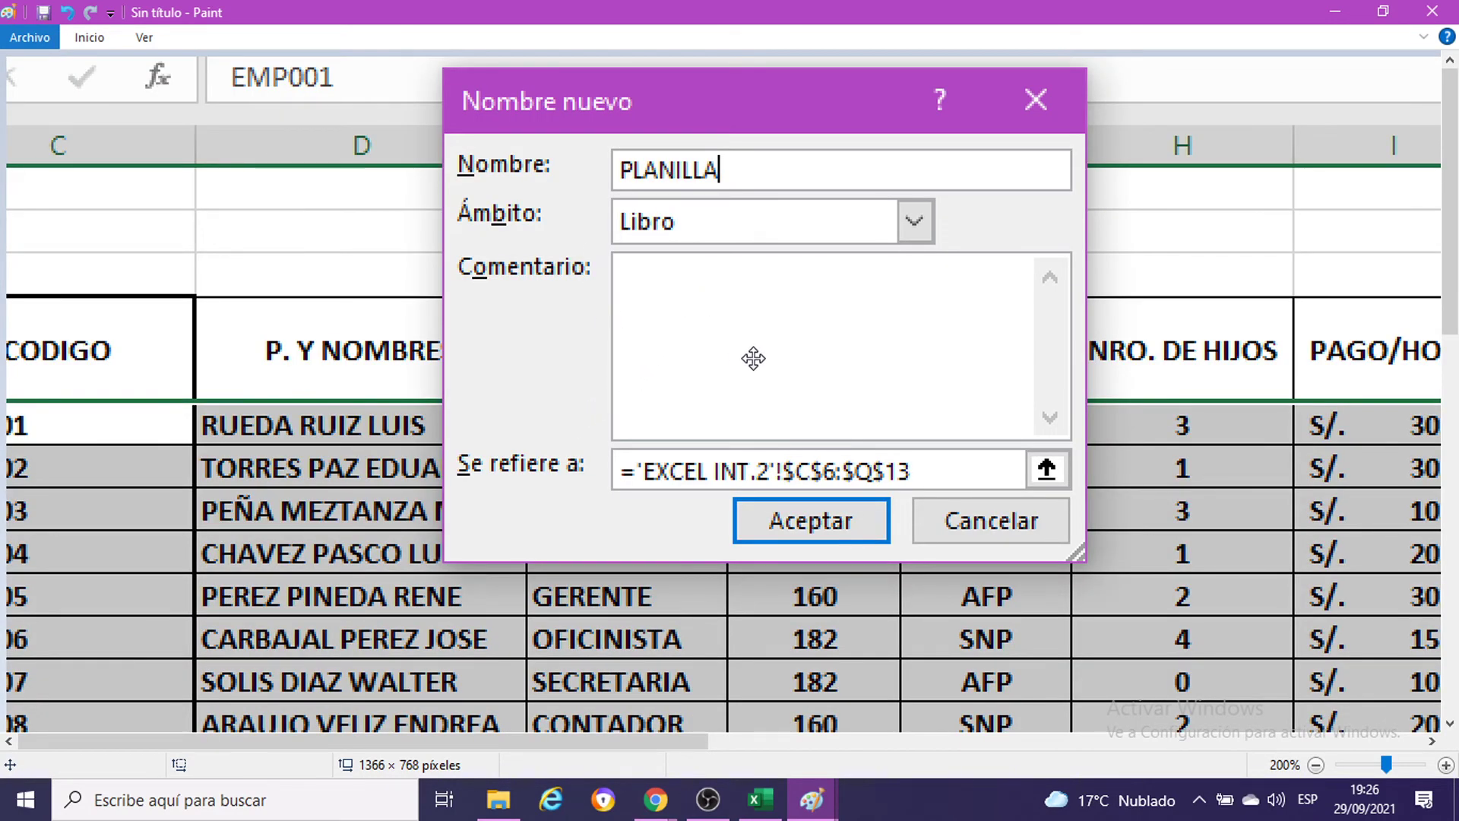
{"action": "left_click_drag", "start_coordinate": [753, 358], "coordinate": [664, 282]}
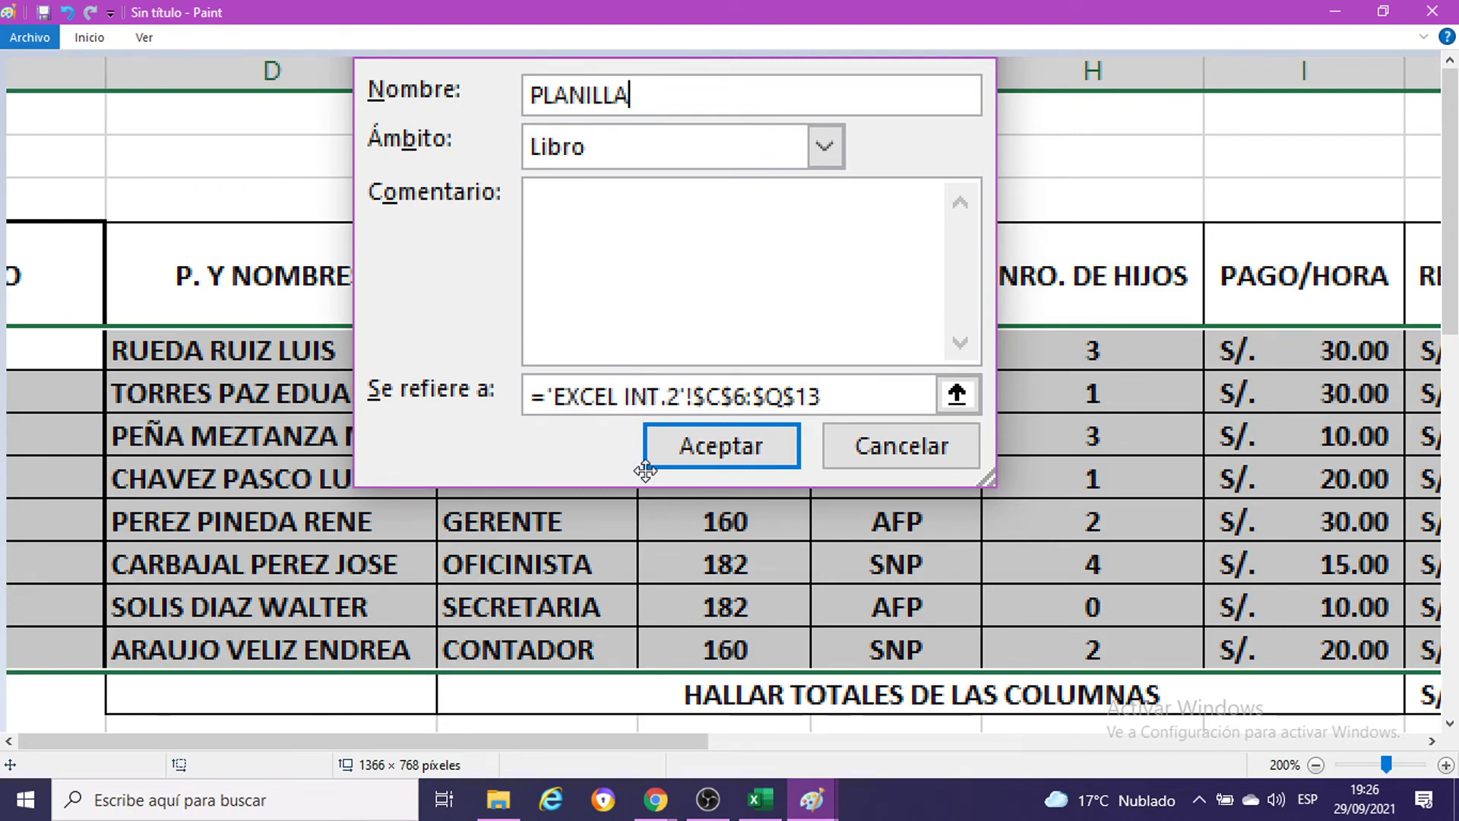
{"action": "mouse_move", "coordinate": [645, 471]}
{"action": "left_mouse_down"}
{"action": "mouse_move", "coordinate": [809, 251]}
{"action": "mouse_move", "coordinate": [970, 97]}
{"action": "left_mouse_up"}
{"action": "left_click_drag", "start_coordinate": [741, 387], "coordinate": [499, 477]}
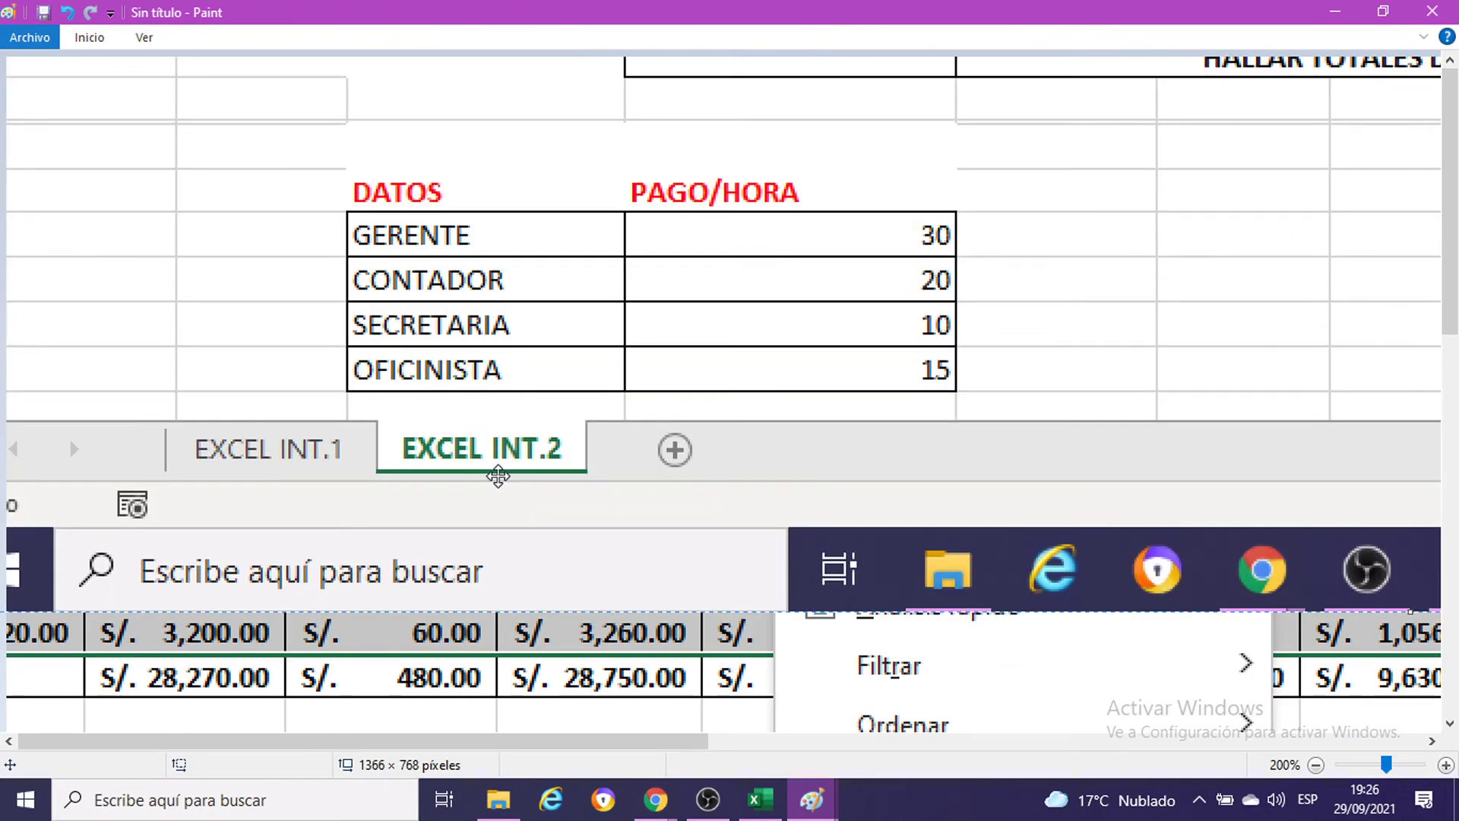
{"action": "left_click_drag", "start_coordinate": [837, 317], "coordinate": [655, 548]}
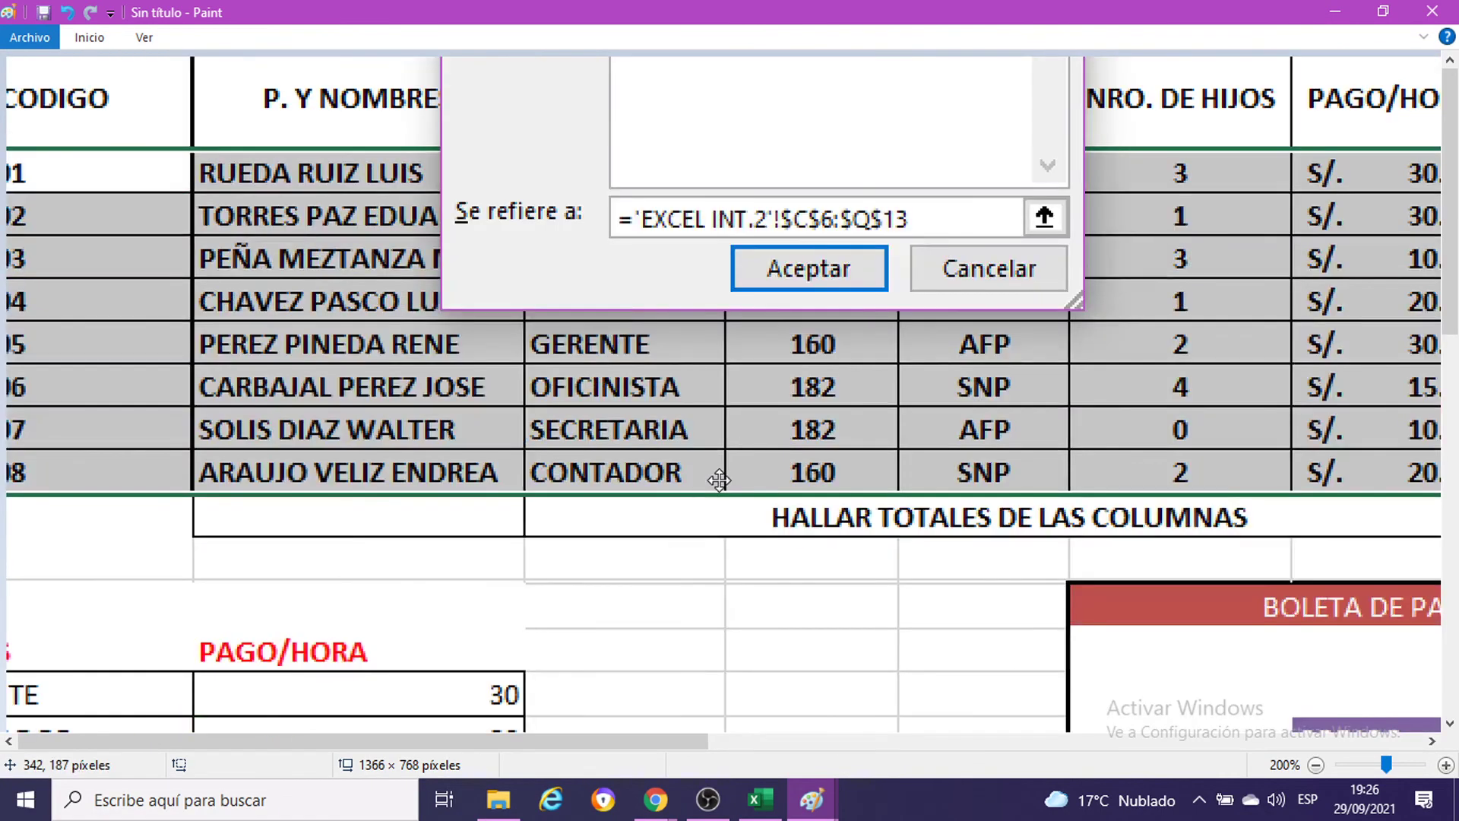
{"action": "left_click_drag", "start_coordinate": [719, 480], "coordinate": [339, 494]}
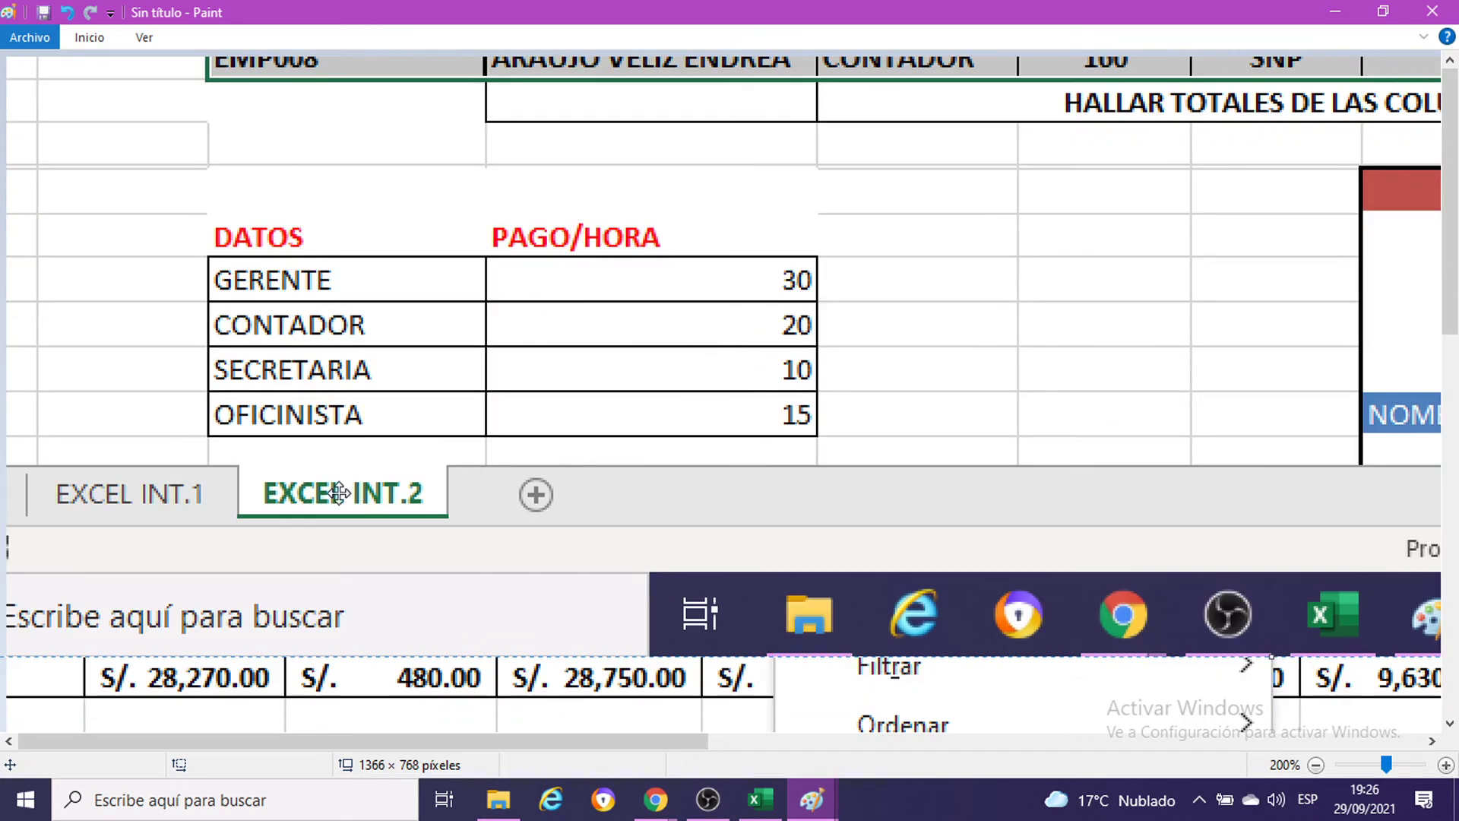
{"action": "mouse_move", "coordinate": [1019, 238]}
{"action": "left_mouse_down"}
{"action": "mouse_move", "coordinate": [769, 542]}
{"action": "mouse_move", "coordinate": [672, 700]}
{"action": "left_mouse_up"}
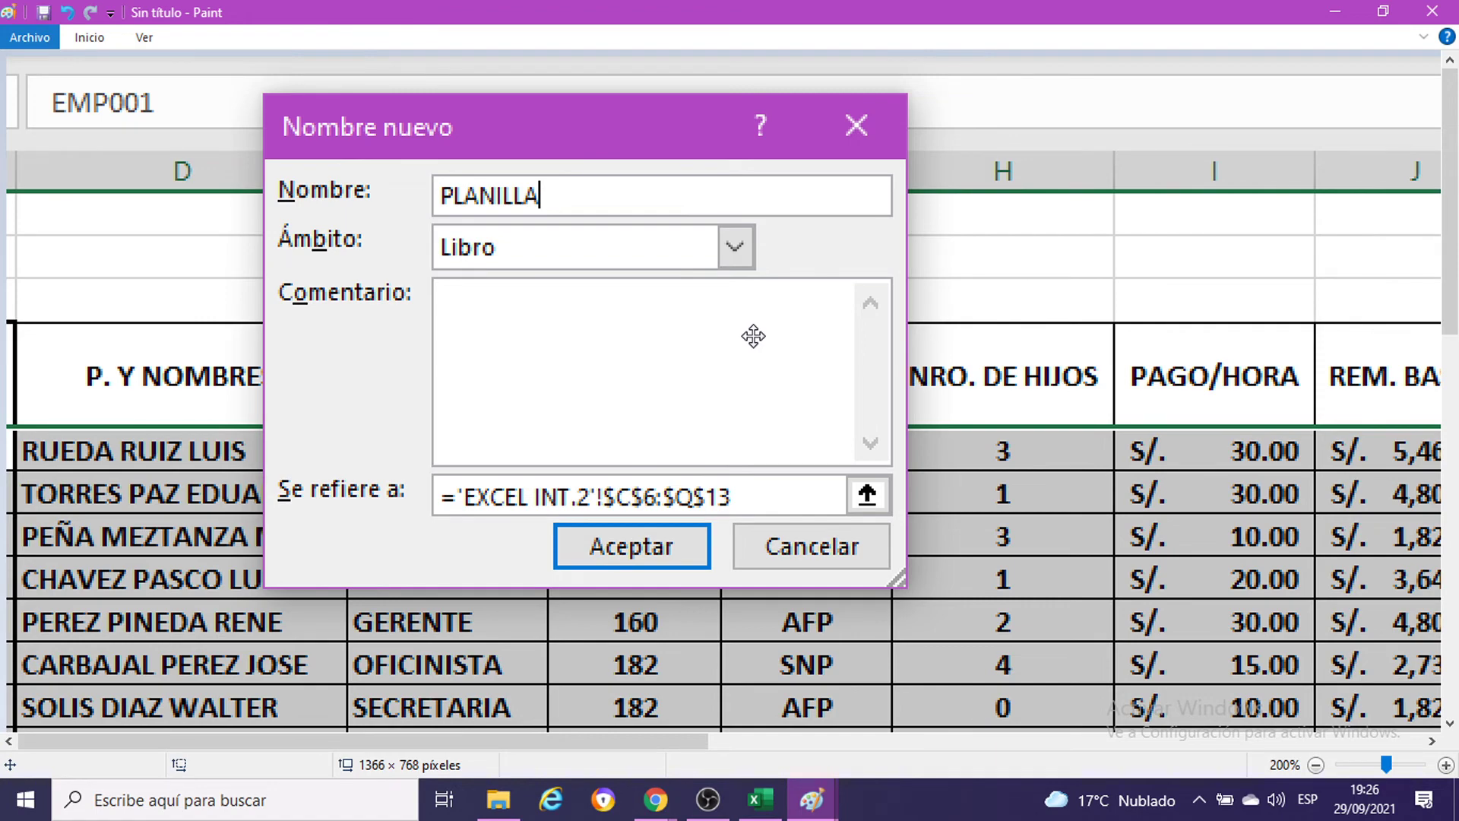
{"action": "scroll", "coordinate": [754, 335], "scroll_direction": "down", "scroll_amount": 4}
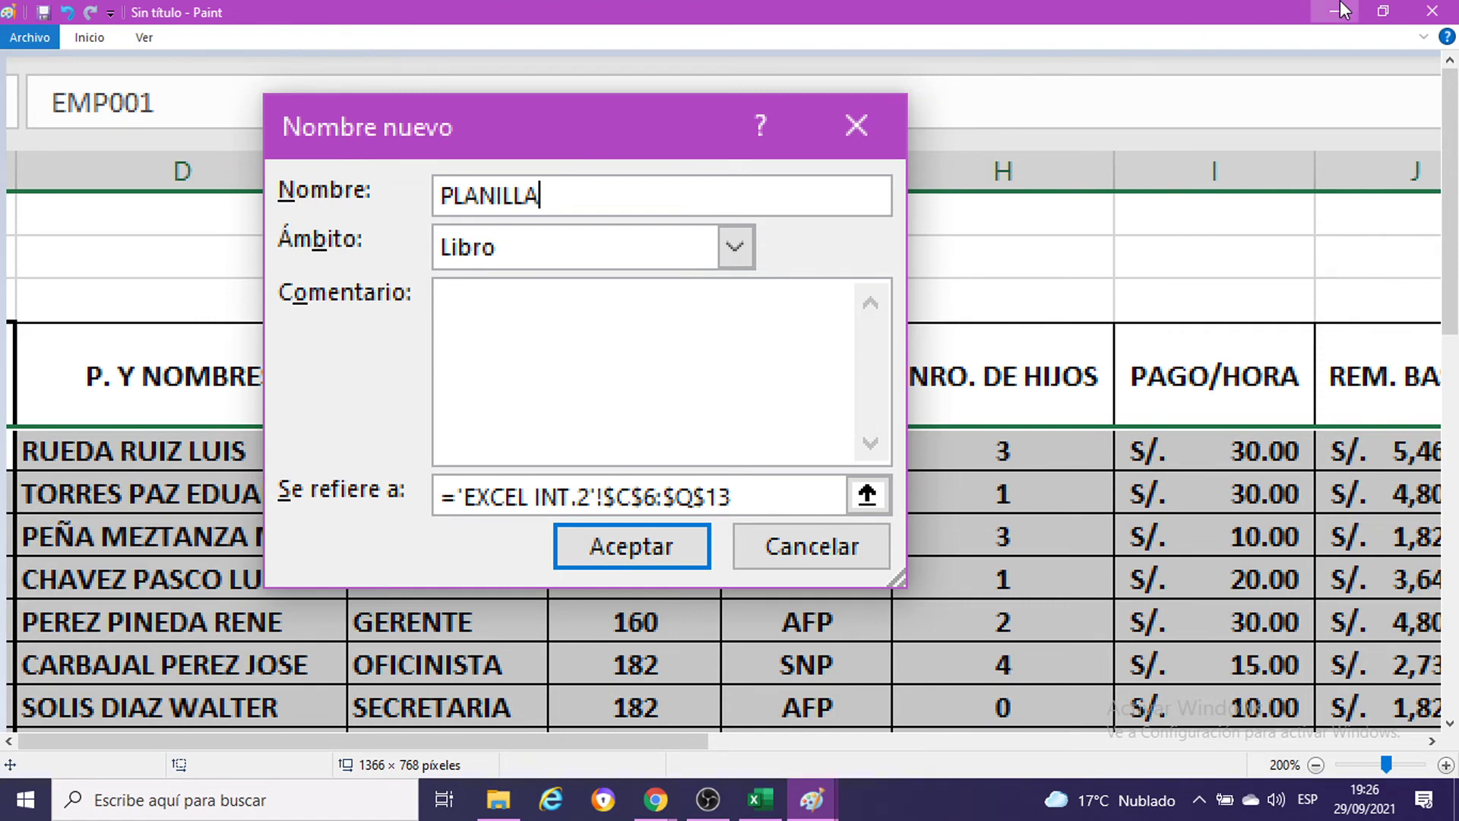
{"action": "key", "text": "alt+Tab"}
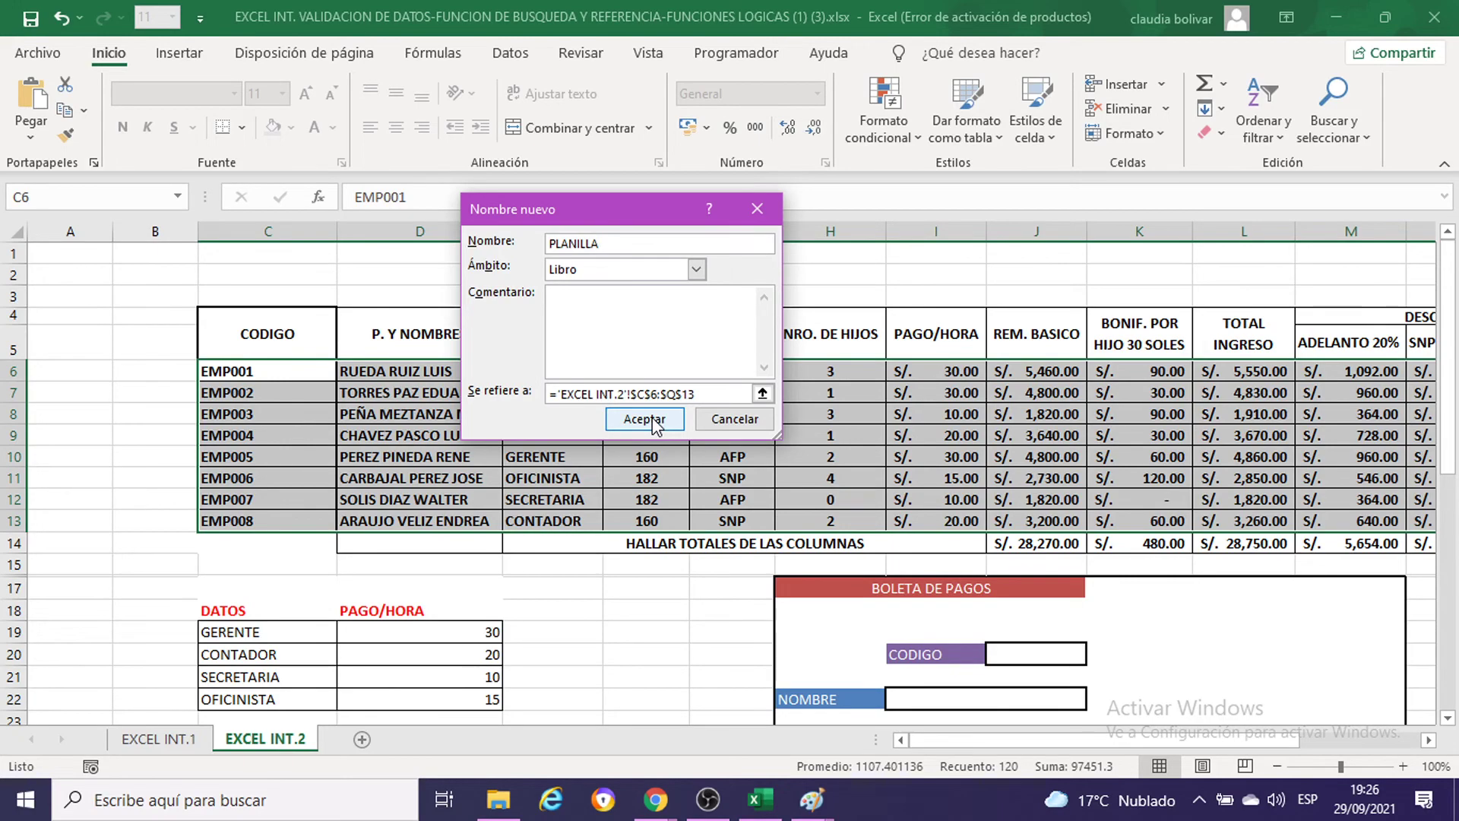
Step: Confirm PLANILLA as the new name for the employee table range
{"action": "left_click", "coordinate": [652, 416]}
{"action": "left_click", "coordinate": [789, 456]}
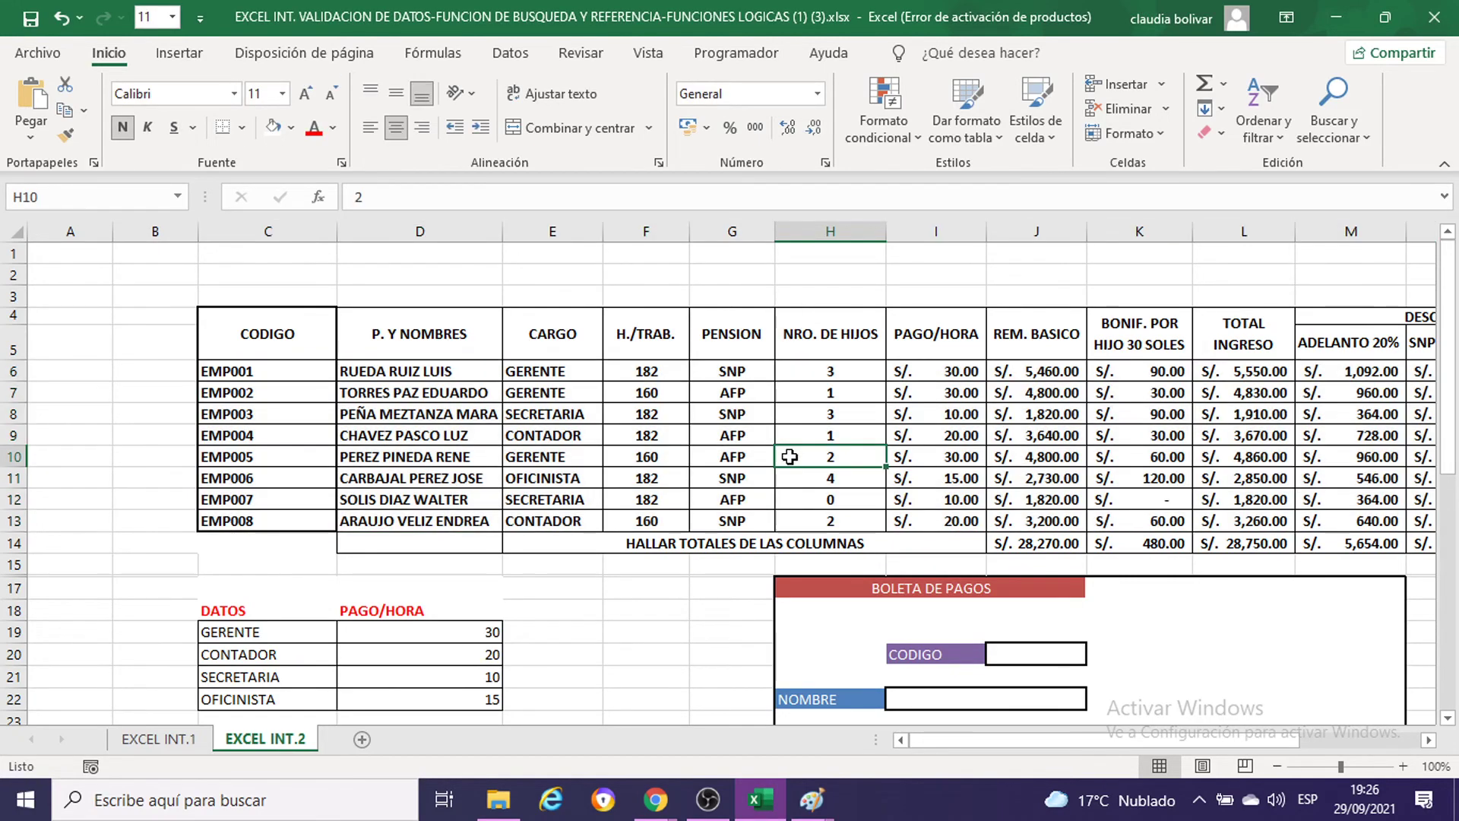
{"action": "scroll", "coordinate": [789, 453], "scroll_direction": "down", "scroll_amount": 3}
{"action": "scroll", "coordinate": [790, 453], "scroll_direction": "up", "scroll_amount": 3}
{"action": "scroll", "coordinate": [732, 503], "scroll_direction": "down", "scroll_amount": 1}
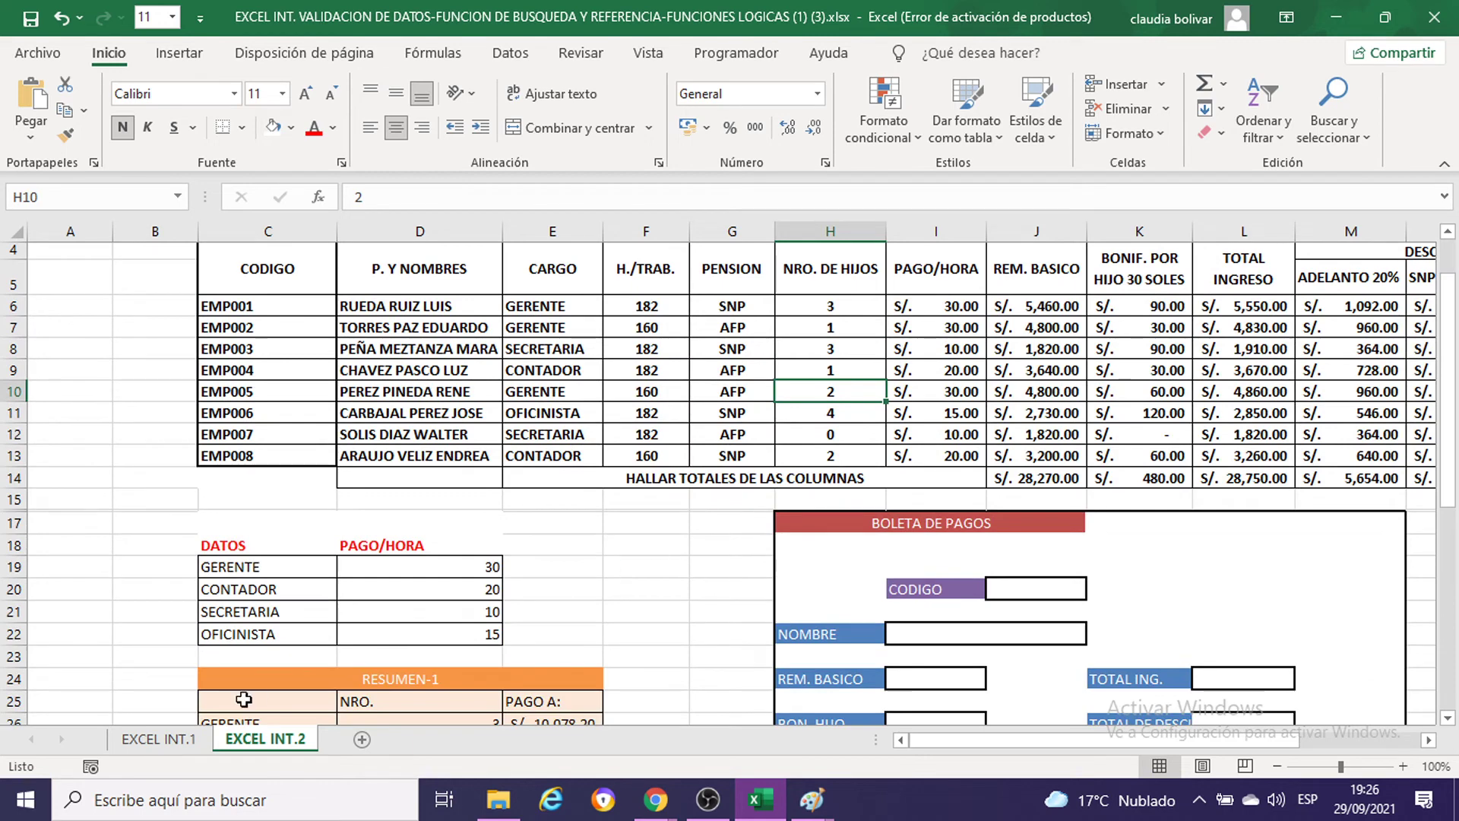
Step: Switch between the EXCEL INT sheets, then jump to Tabla2 and PLANILLA from the Name Box
{"action": "left_click", "coordinate": [159, 745]}
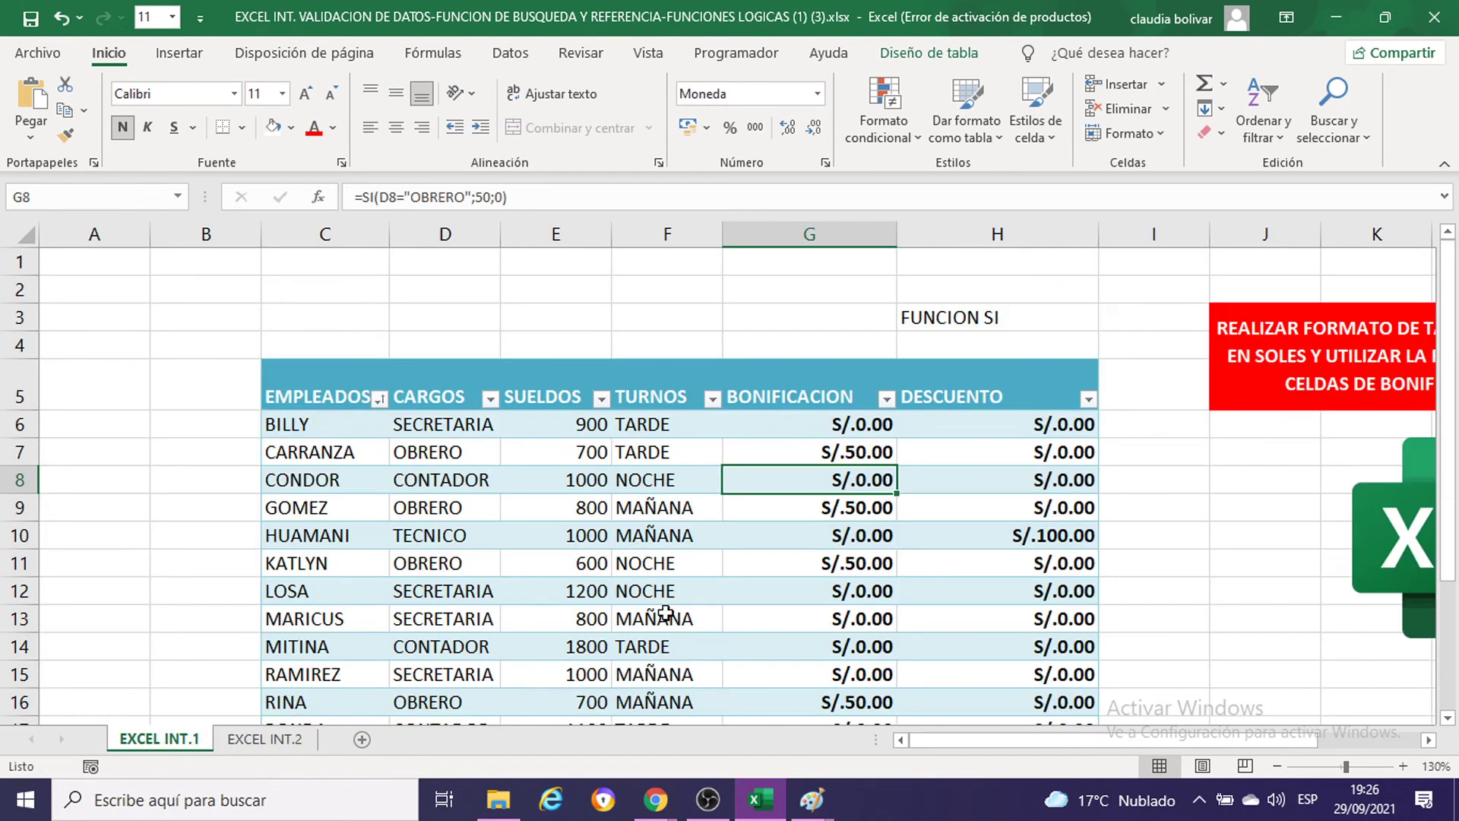
{"action": "left_click", "coordinate": [307, 742]}
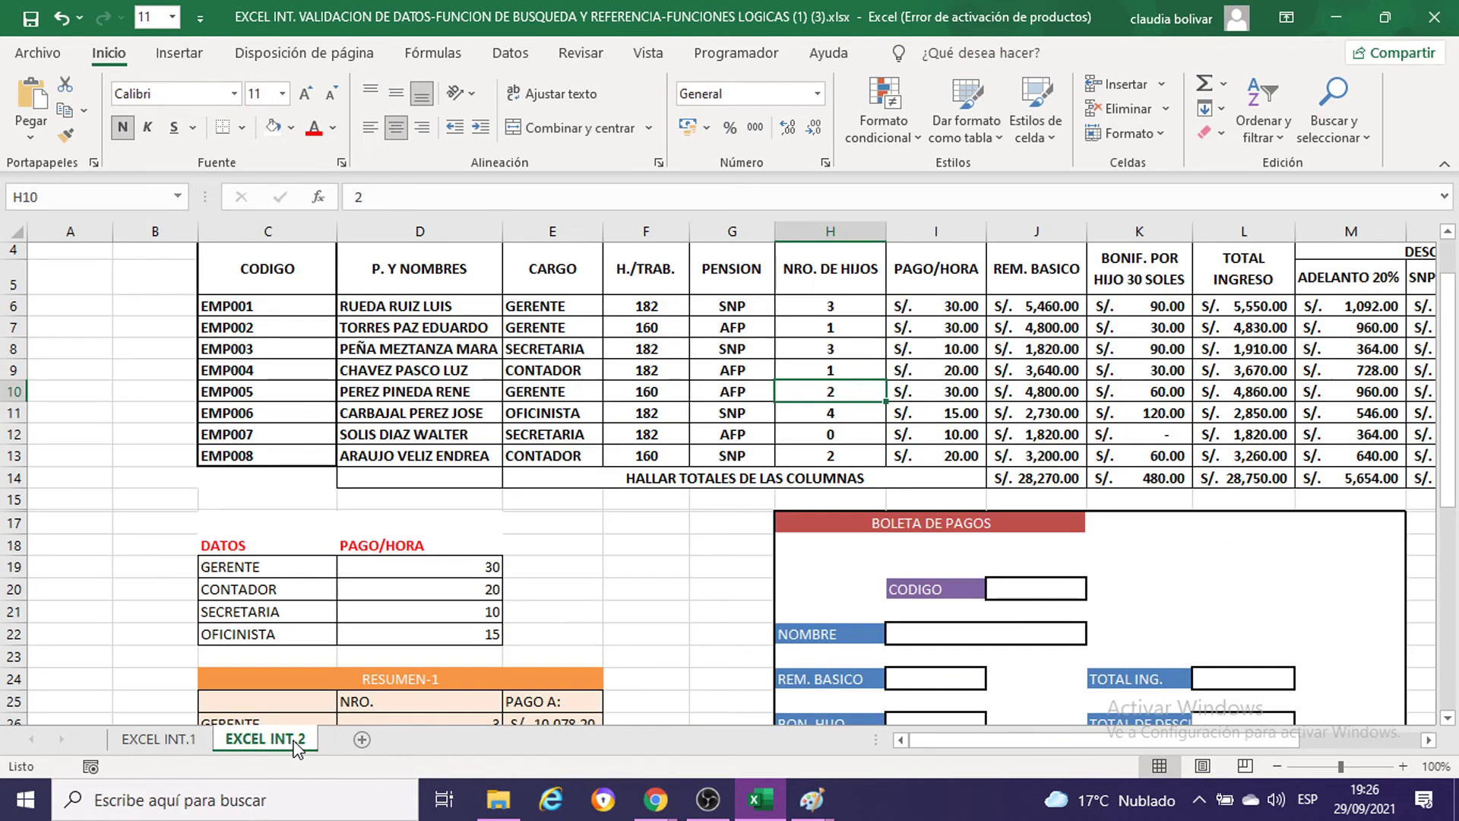
{"action": "left_click", "coordinate": [183, 741]}
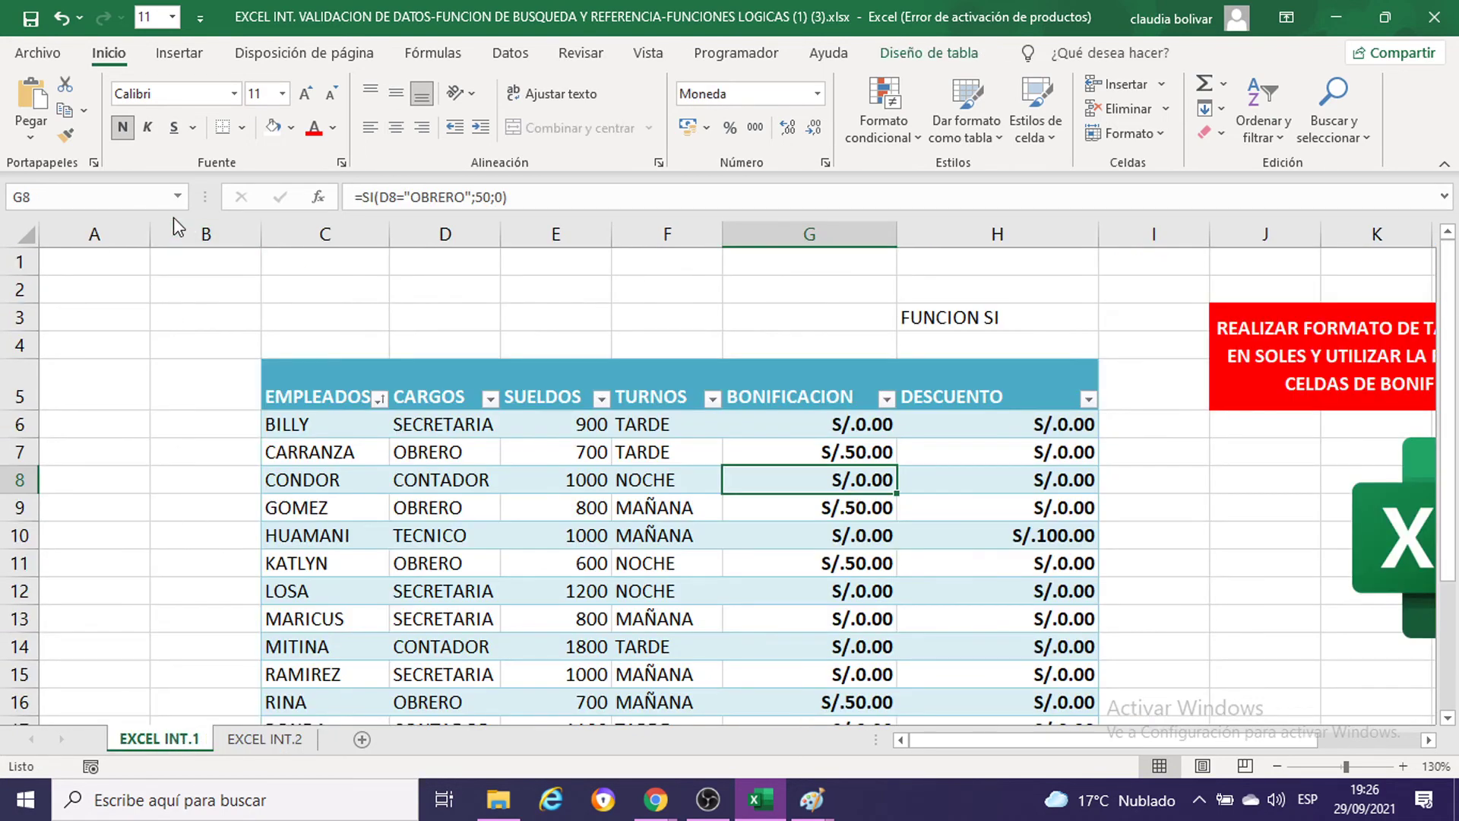
{"action": "left_click", "coordinate": [177, 198]}
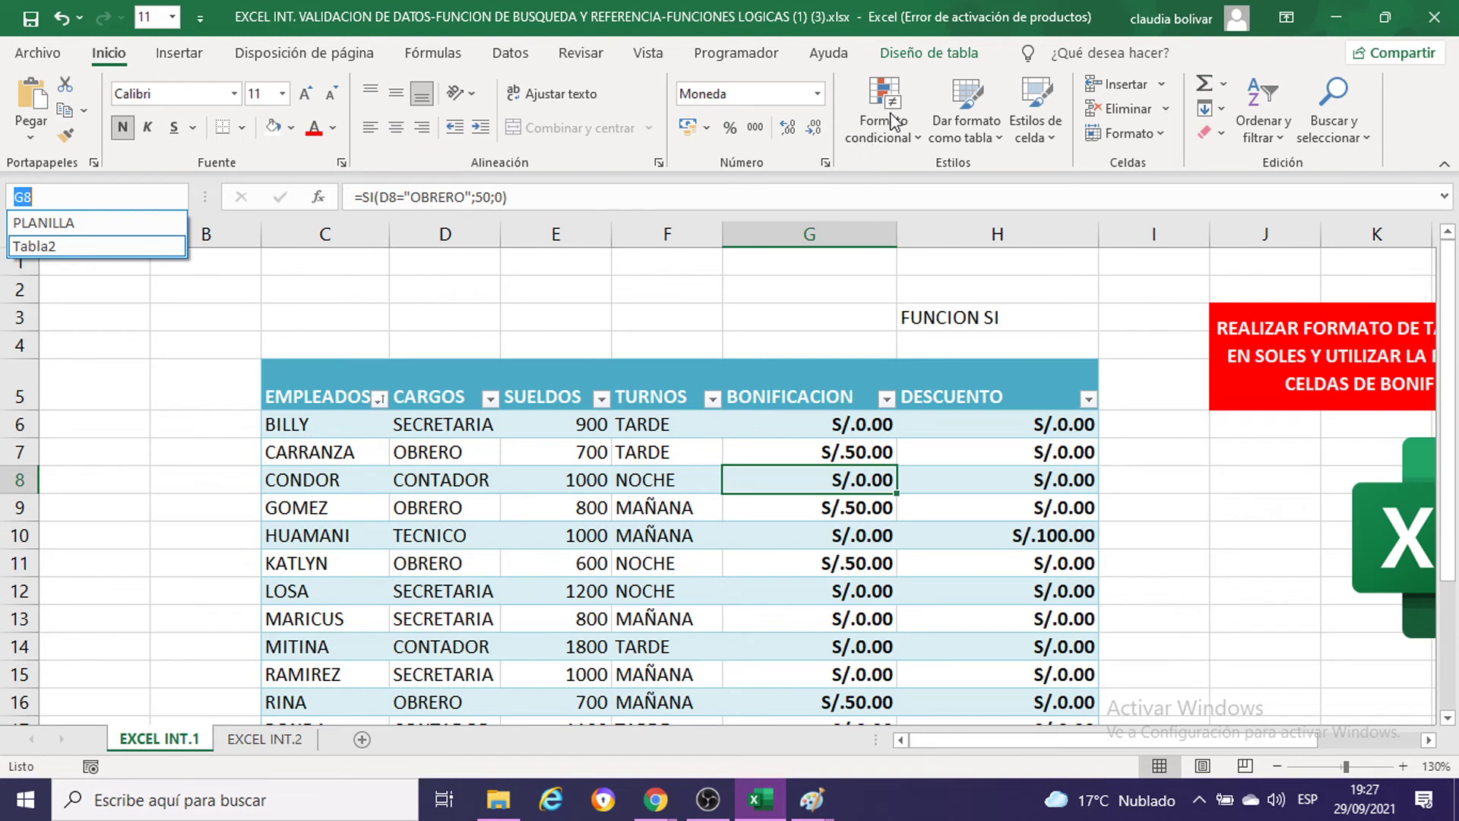
{"action": "left_click", "coordinate": [155, 251]}
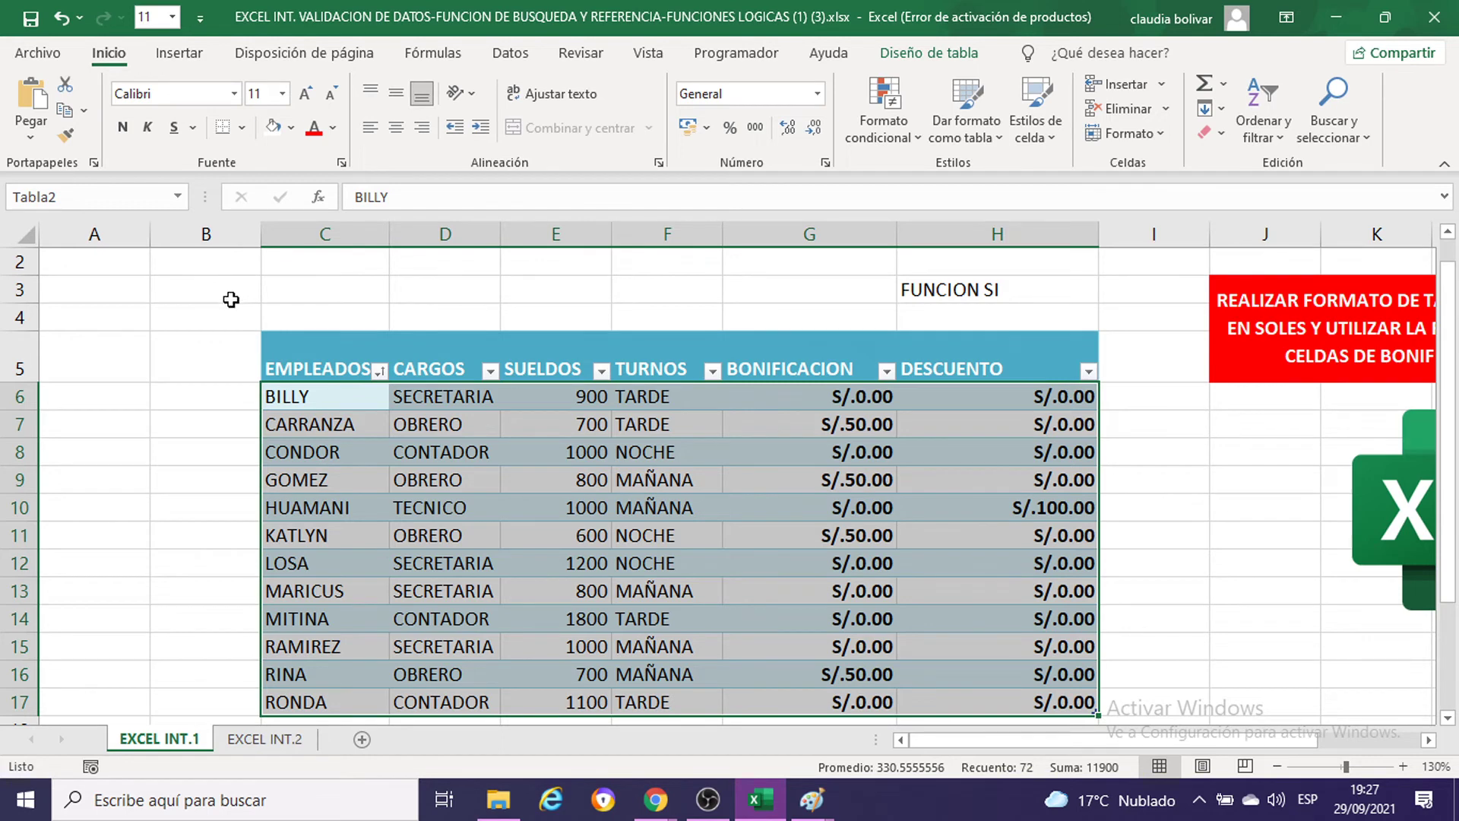
{"action": "left_click", "coordinate": [177, 198]}
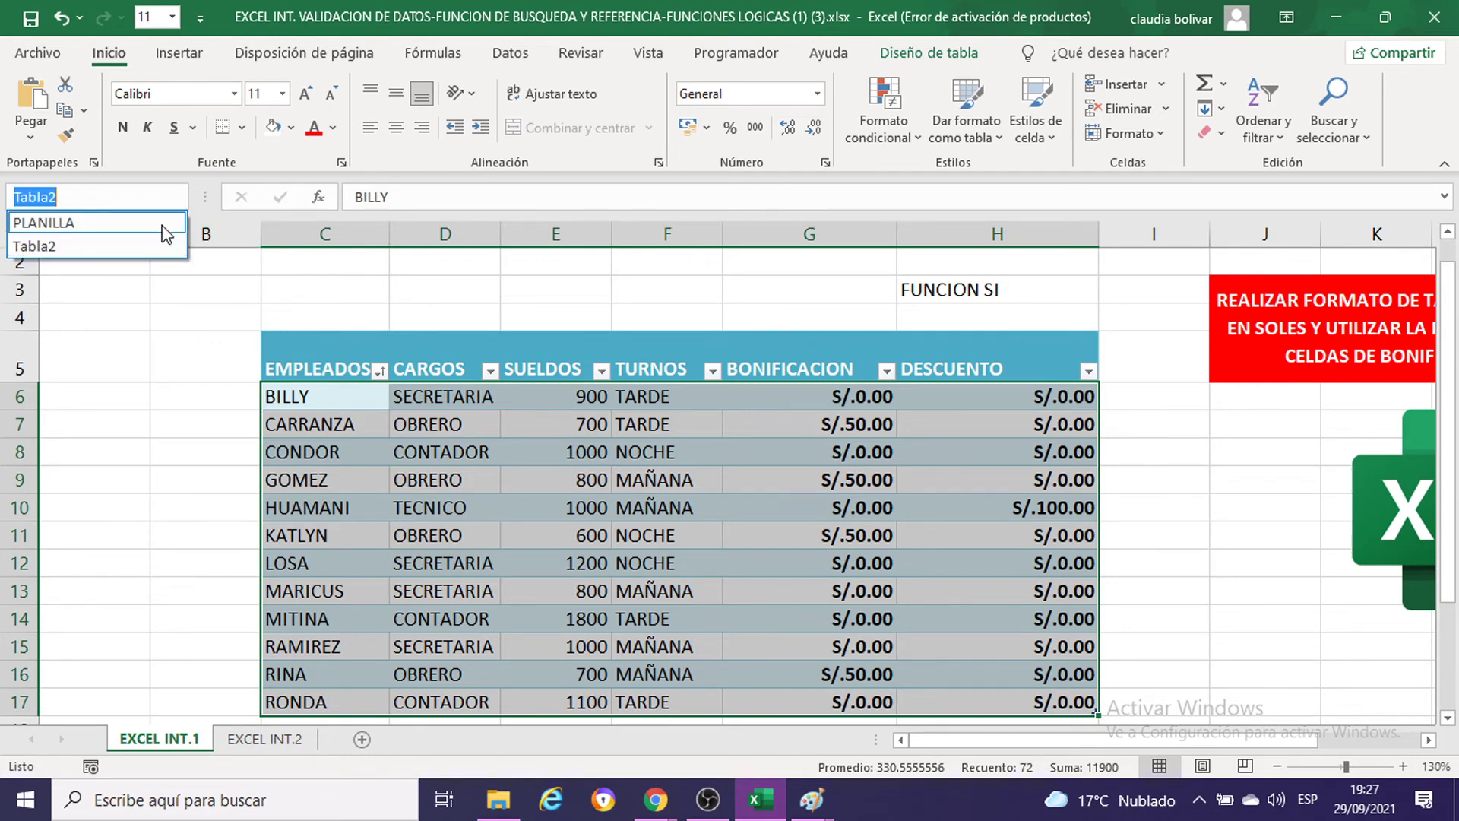
{"action": "left_click", "coordinate": [165, 223]}
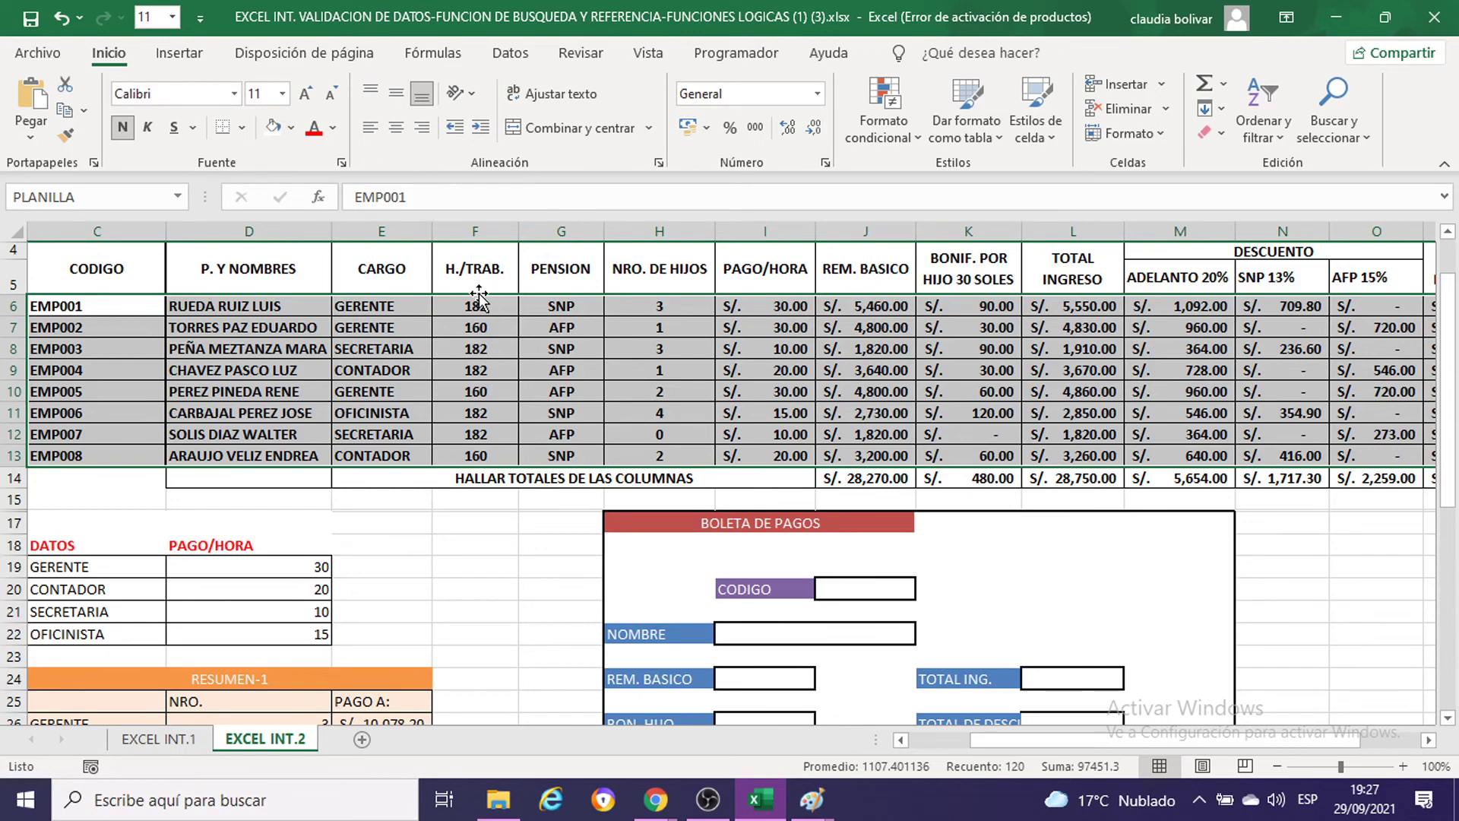
Step: Jump to the Tabla2 table on EXCEL INT.1 from the Name Box, twice
{"action": "left_click", "coordinate": [177, 197]}
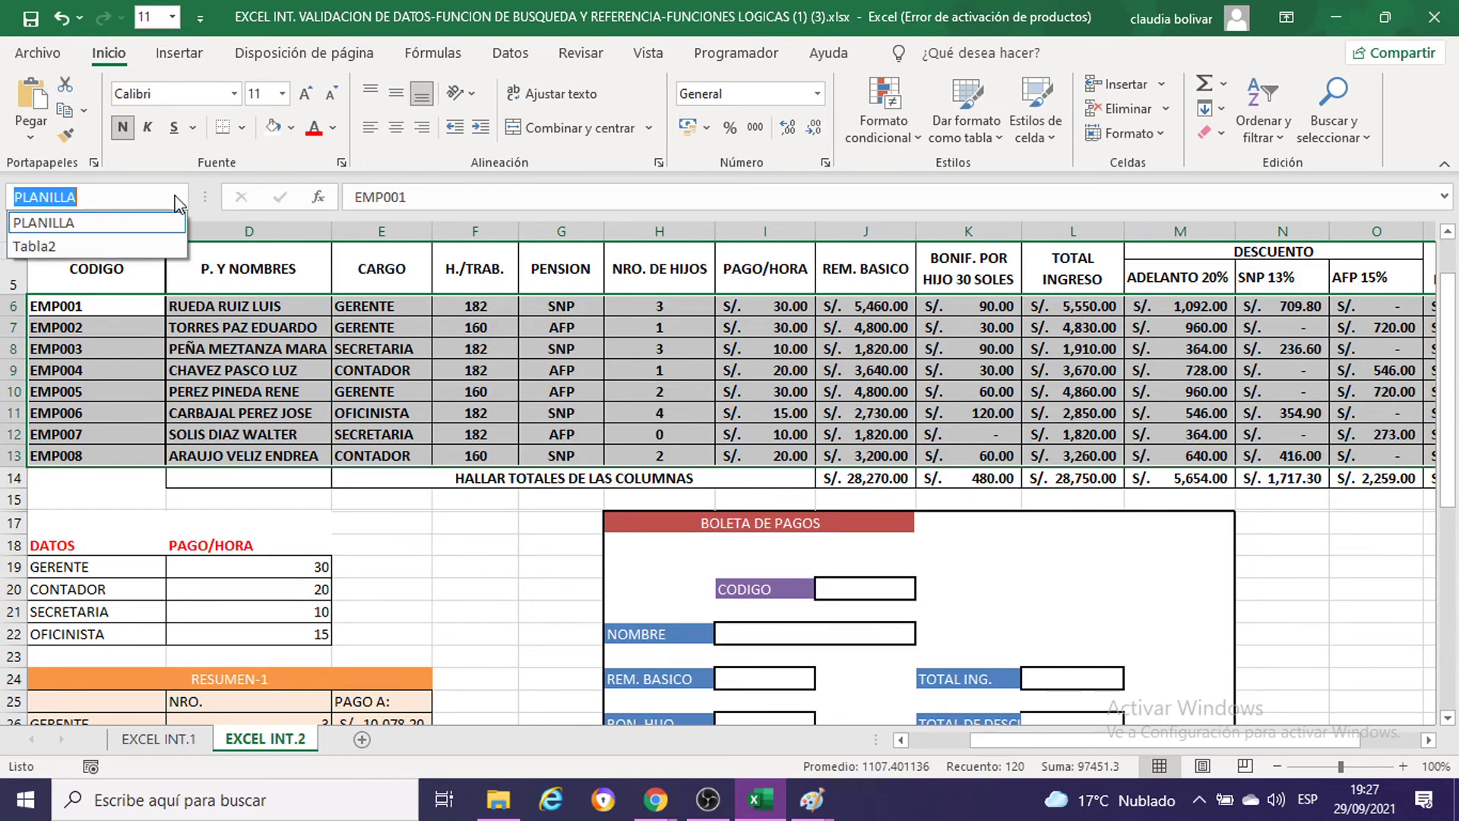
{"action": "left_click", "coordinate": [149, 245]}
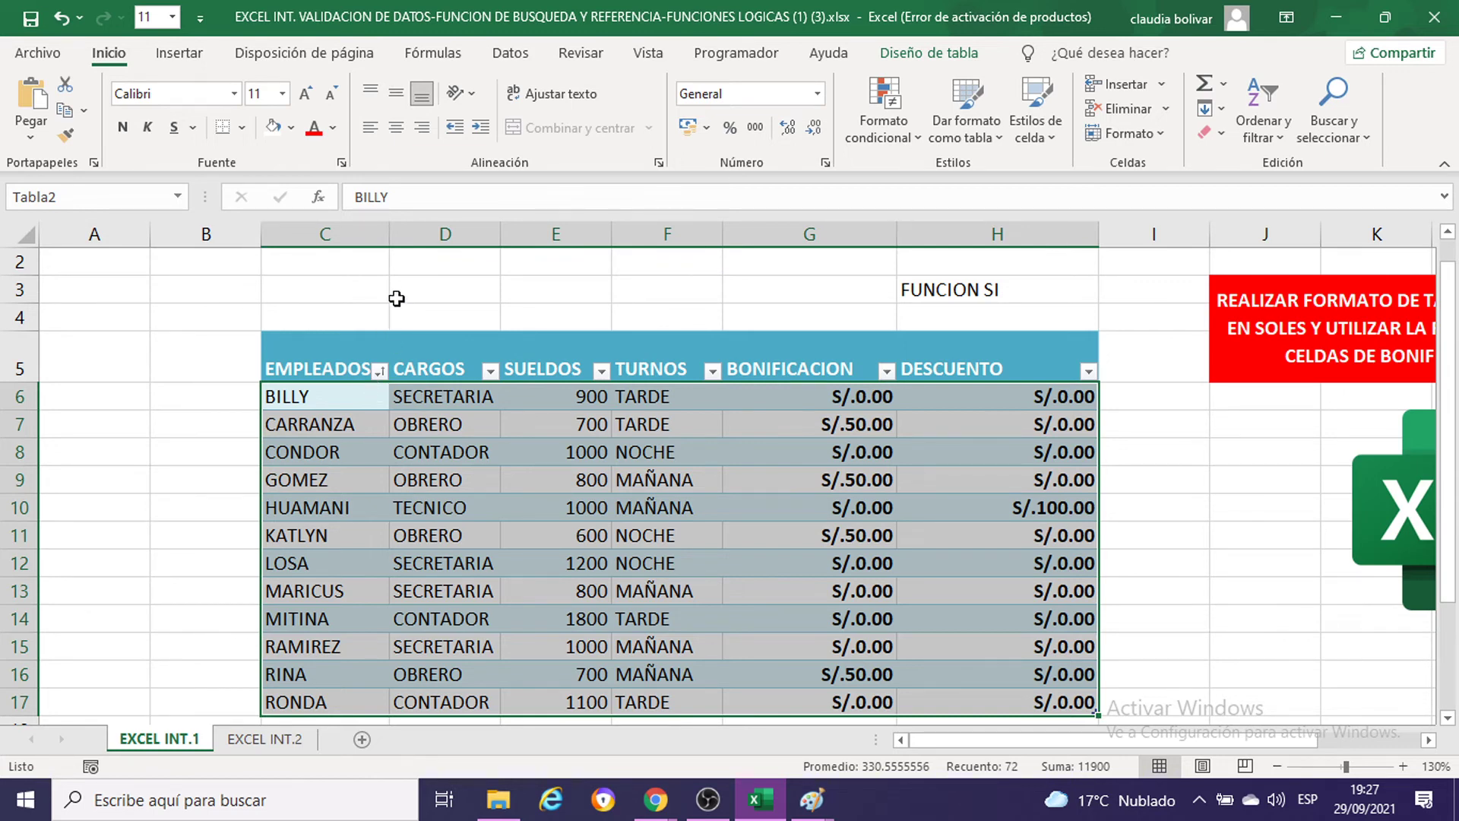
{"action": "left_click", "coordinate": [397, 297]}
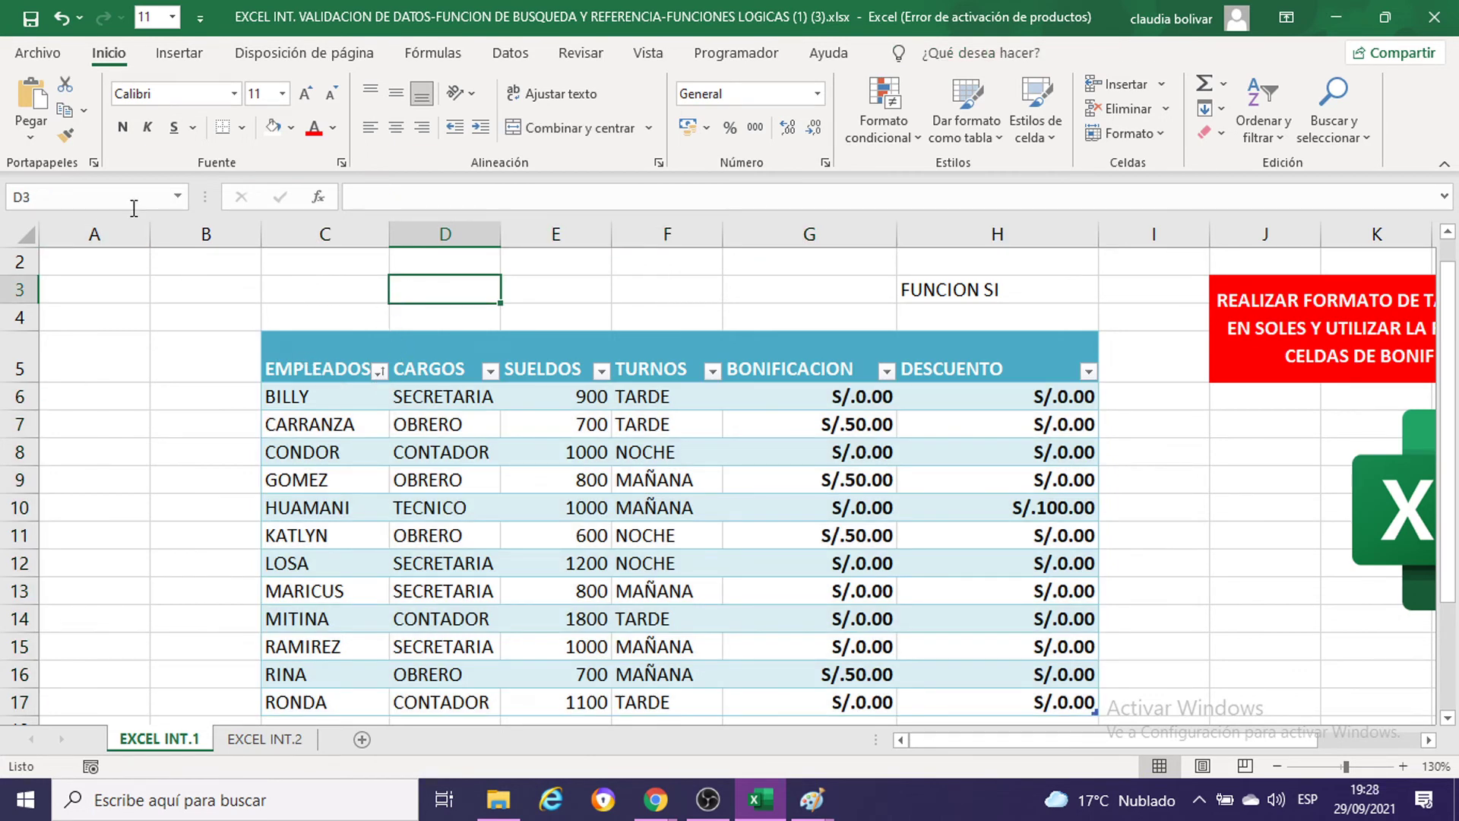
{"action": "left_click", "coordinate": [176, 199]}
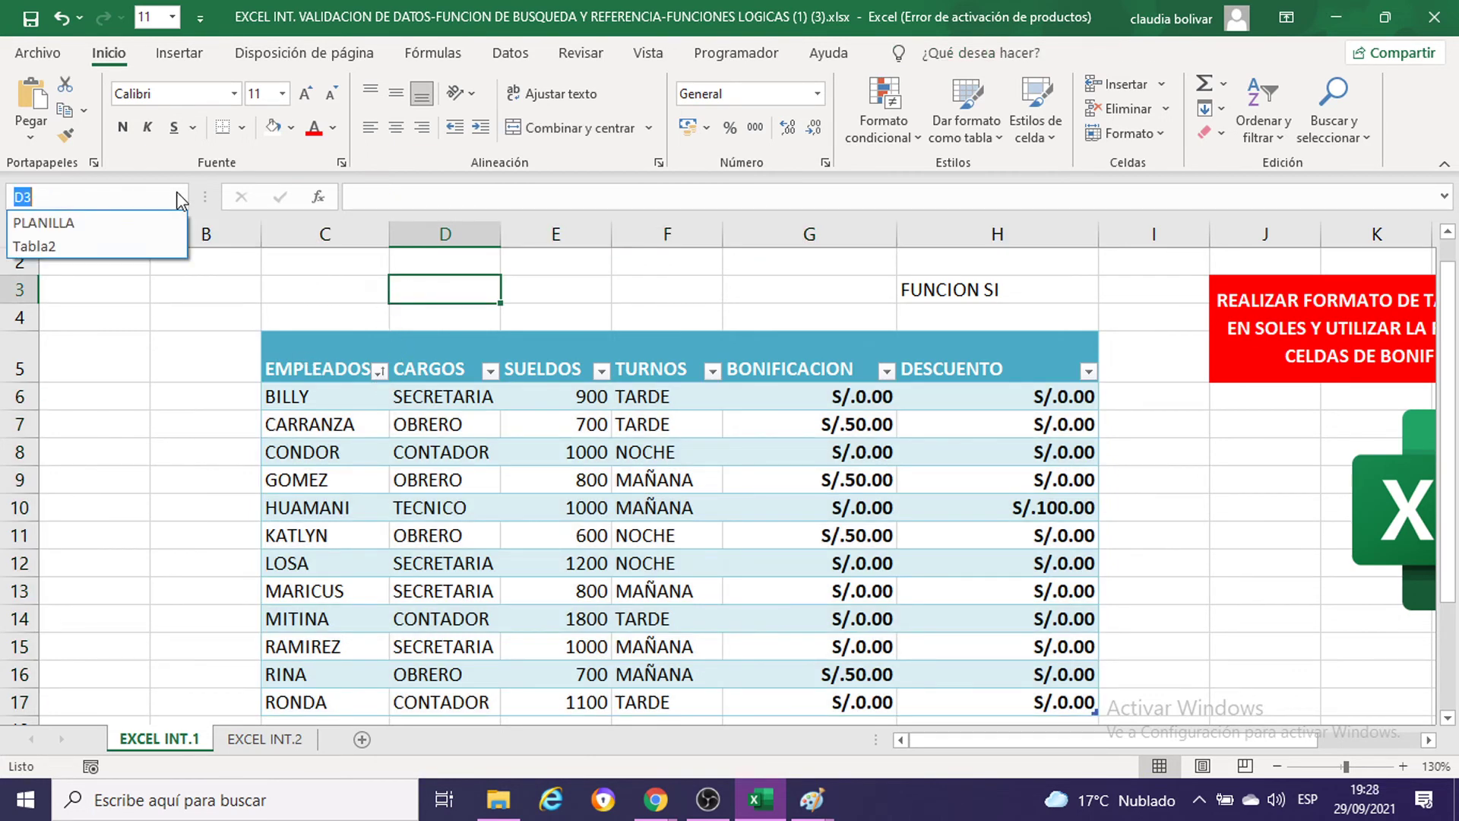
{"action": "left_click", "coordinate": [156, 244]}
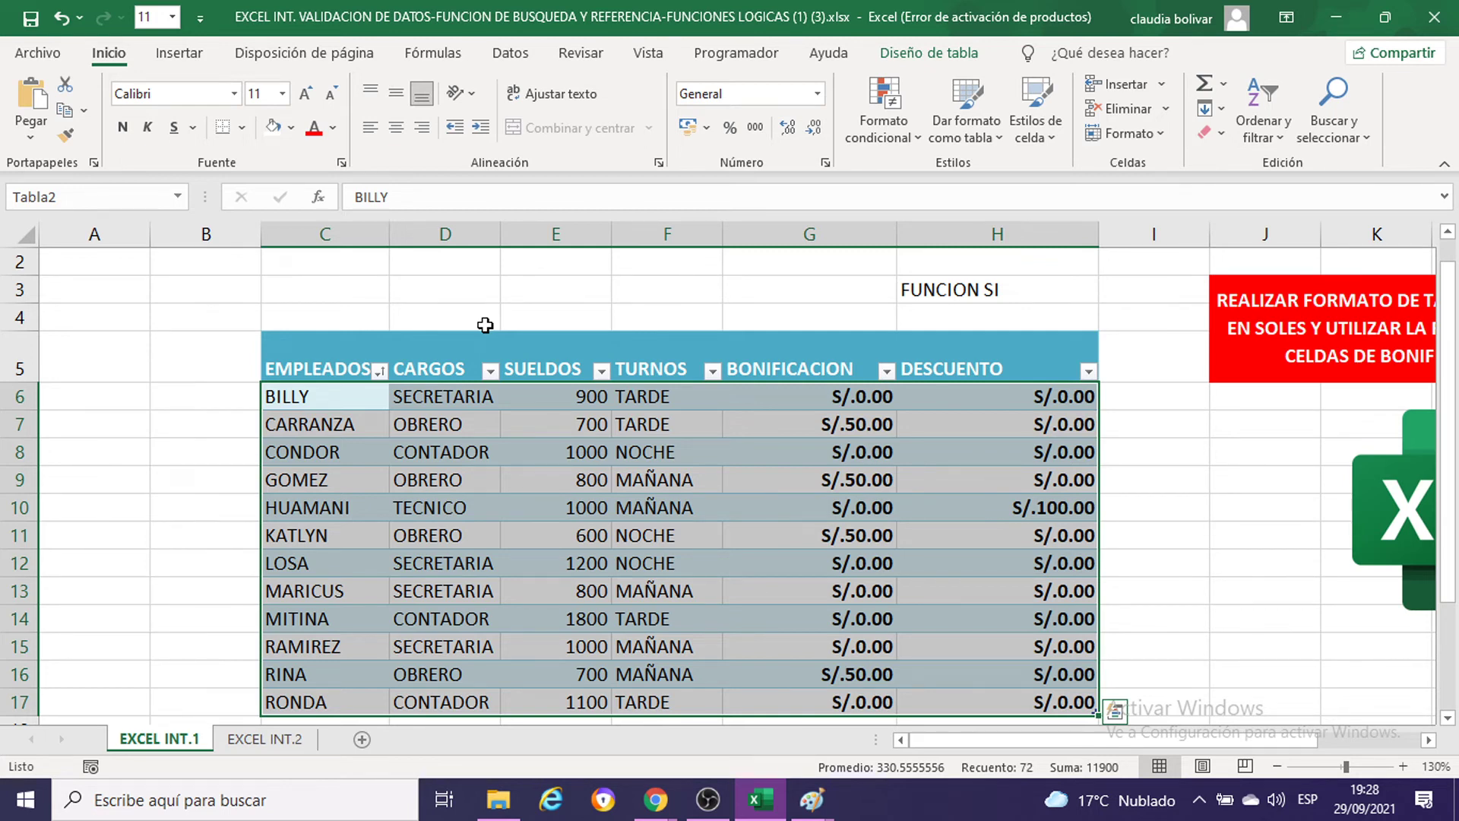
Step: Clear the table selection, show the Fórmulas ribbon, and switch to Paint
{"action": "scroll", "coordinate": [540, 437], "scroll_direction": "down", "scroll_amount": 2}
{"action": "scroll", "coordinate": [535, 433], "scroll_direction": "up", "scroll_amount": 2}
{"action": "scroll", "coordinate": [532, 433], "scroll_direction": "up", "scroll_amount": 1}
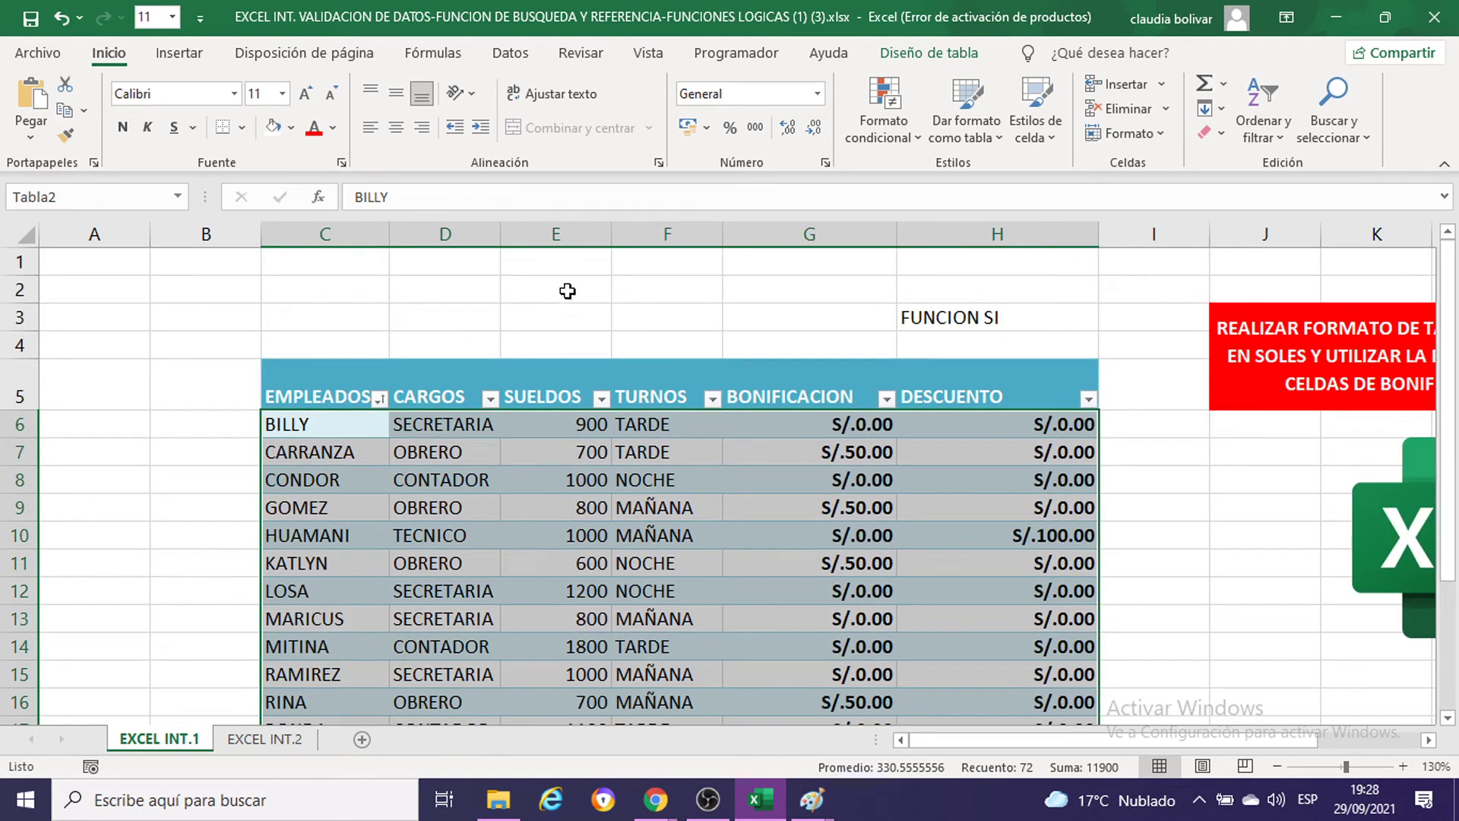
{"action": "left_click", "coordinate": [534, 322]}
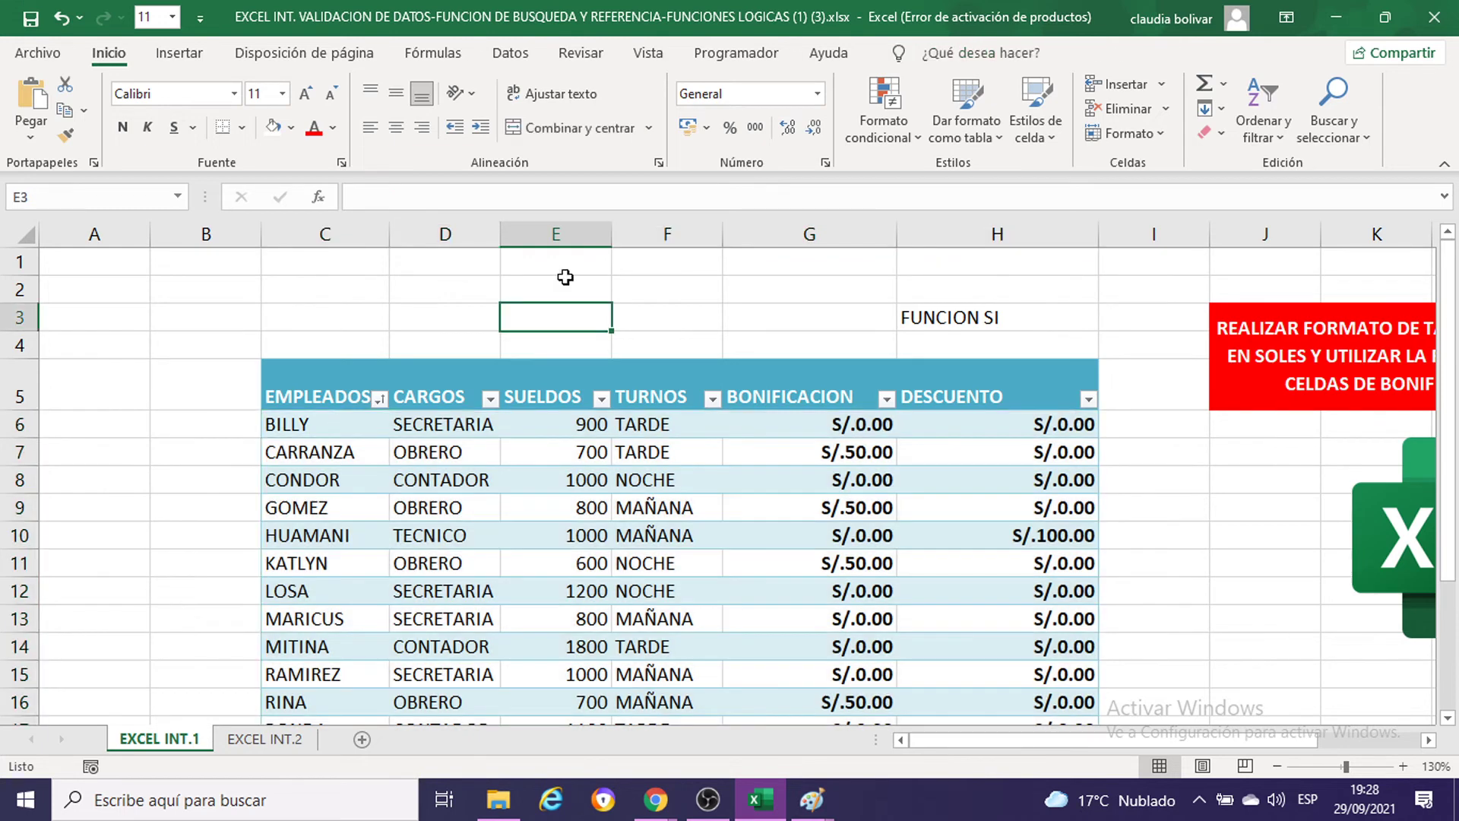
{"action": "left_click", "coordinate": [444, 61]}
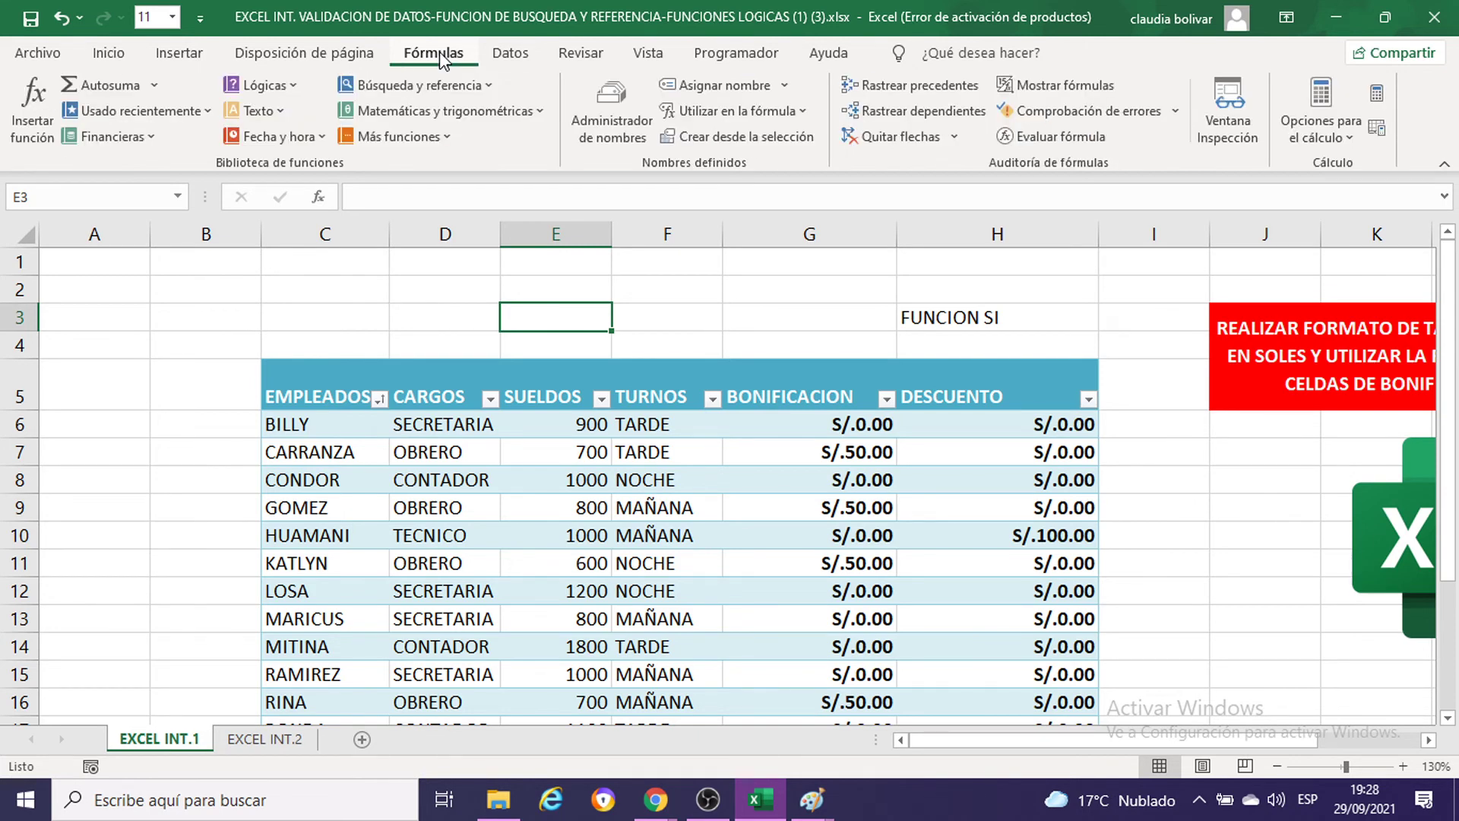
{"action": "left_click", "coordinate": [812, 800]}
Step: Paste the Fórmulas ribbon capture into Paint and slide it left to reveal Nombres definidos
{"action": "left_click", "coordinate": [716, 644]}
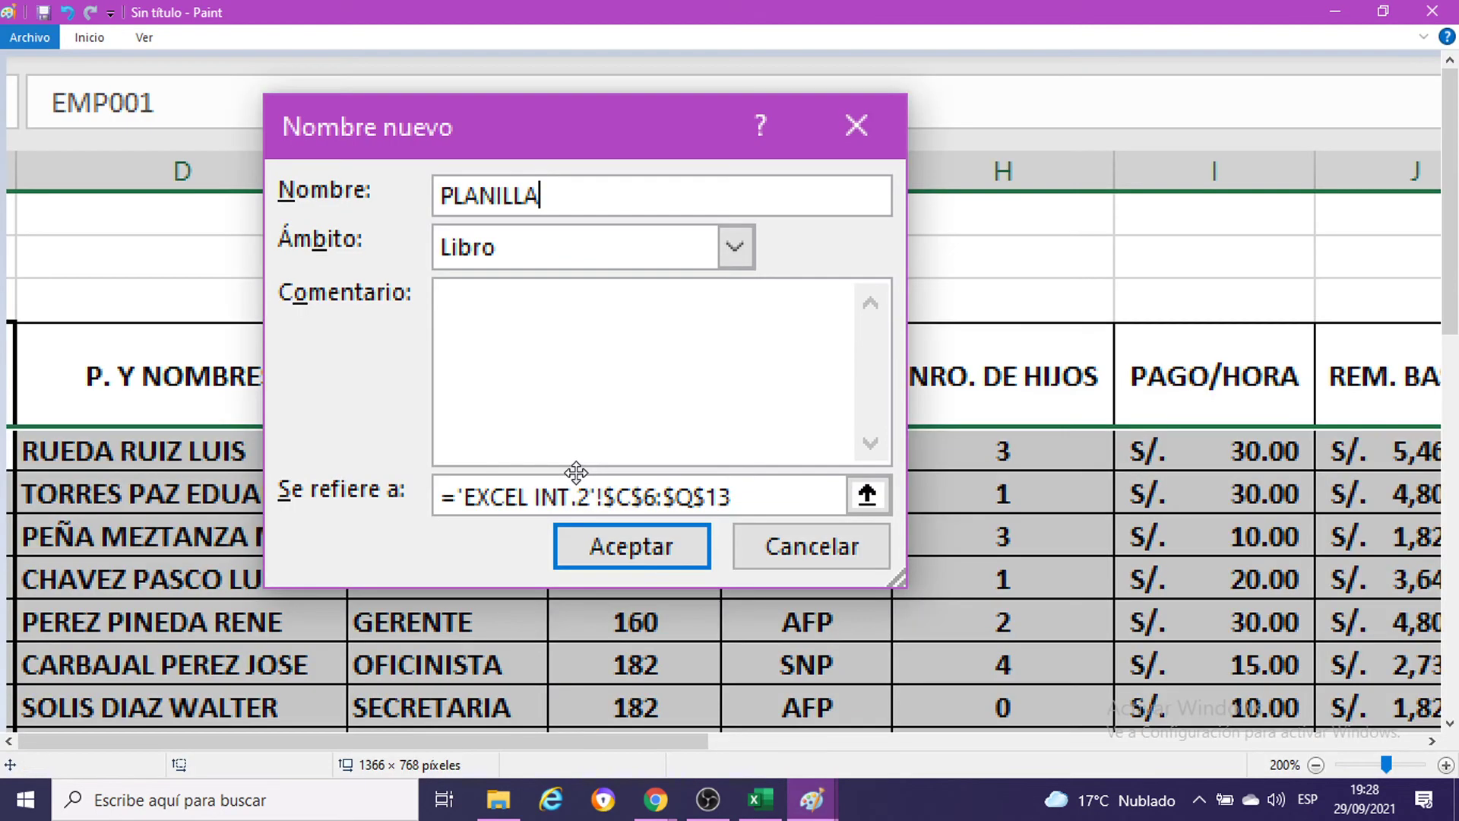
{"action": "key", "text": "ctrl+v"}
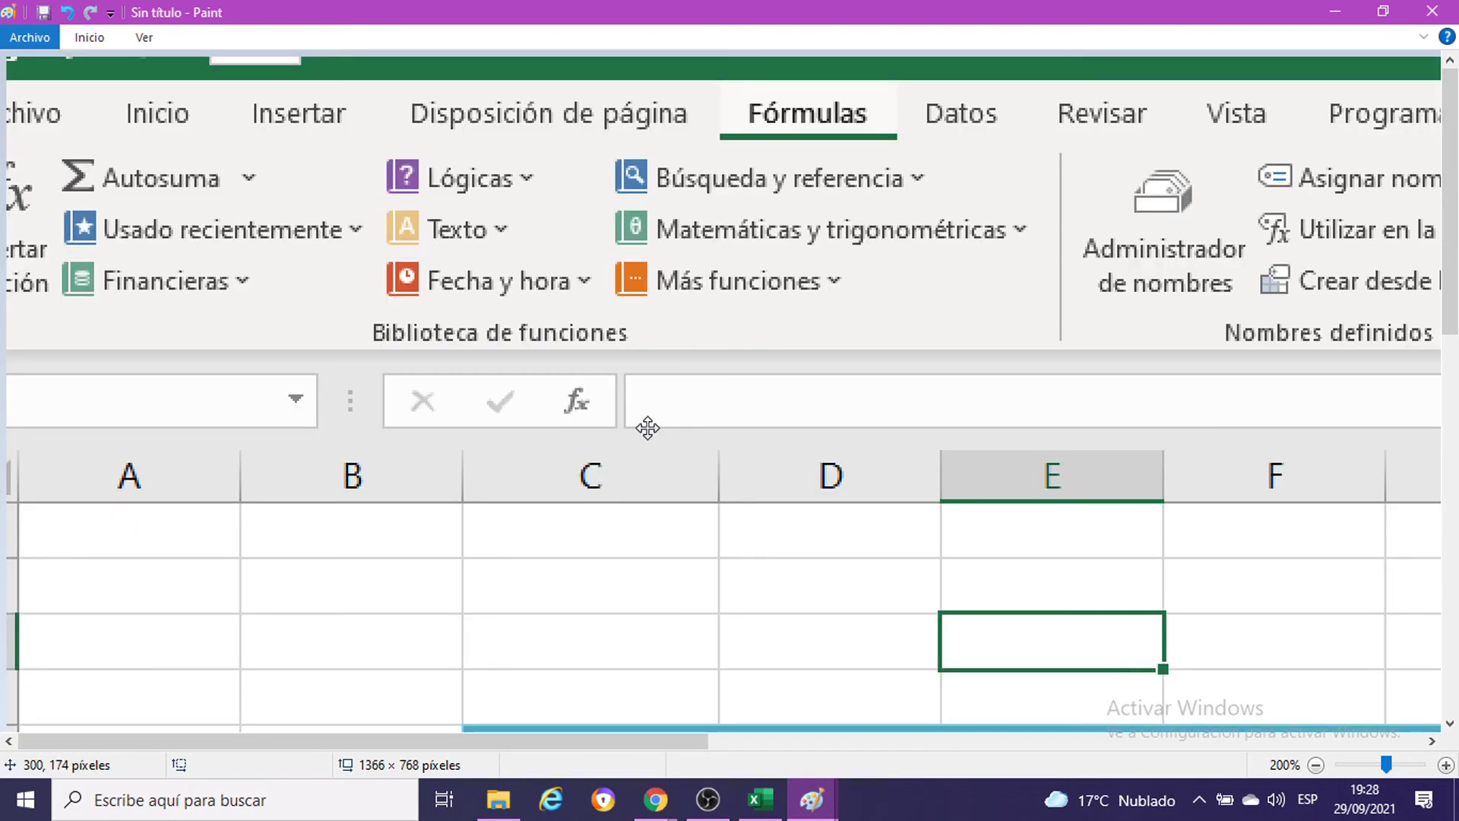
{"action": "left_click_drag", "start_coordinate": [814, 258], "coordinate": [768, 220]}
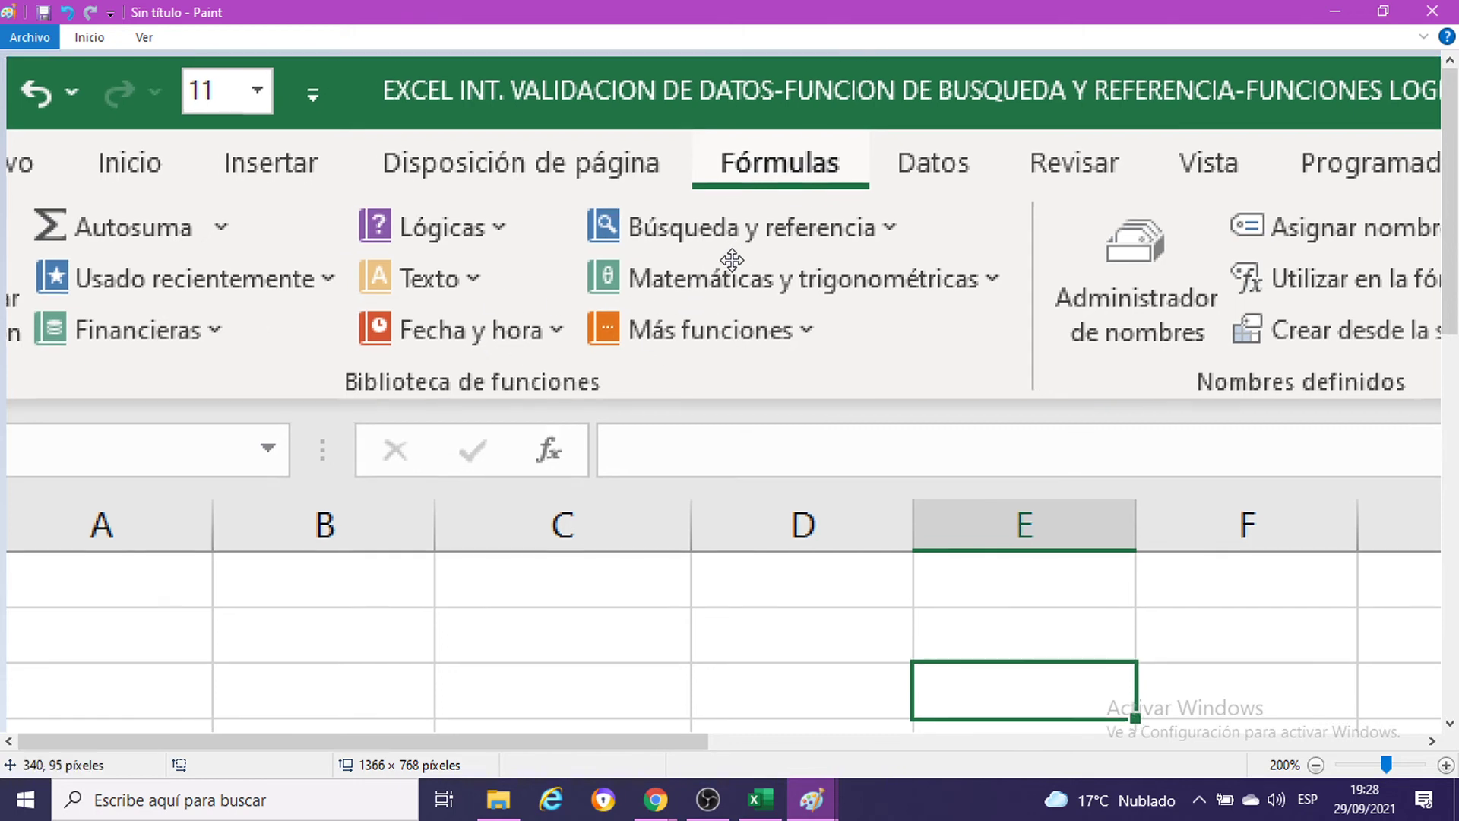
{"action": "left_click_drag", "start_coordinate": [719, 267], "coordinate": [507, 272]}
{"action": "left_click_drag", "start_coordinate": [672, 280], "coordinate": [636, 282]}
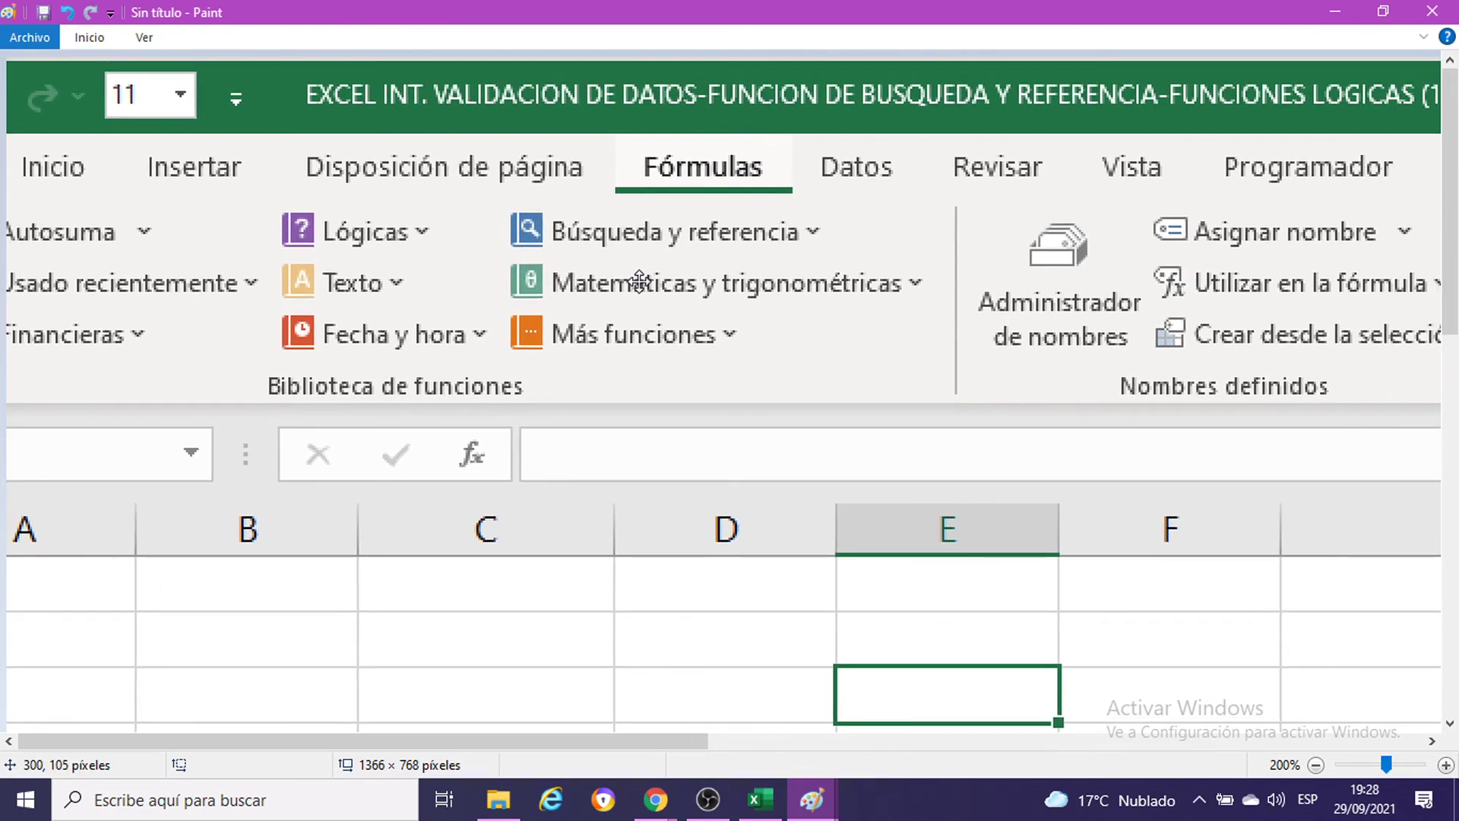
{"action": "mouse_move", "coordinate": [711, 326]}
{"action": "left_mouse_down"}
{"action": "mouse_move", "coordinate": [809, 352]}
{"action": "mouse_move", "coordinate": [978, 320]}
{"action": "mouse_move", "coordinate": [763, 337]}
{"action": "left_mouse_up"}
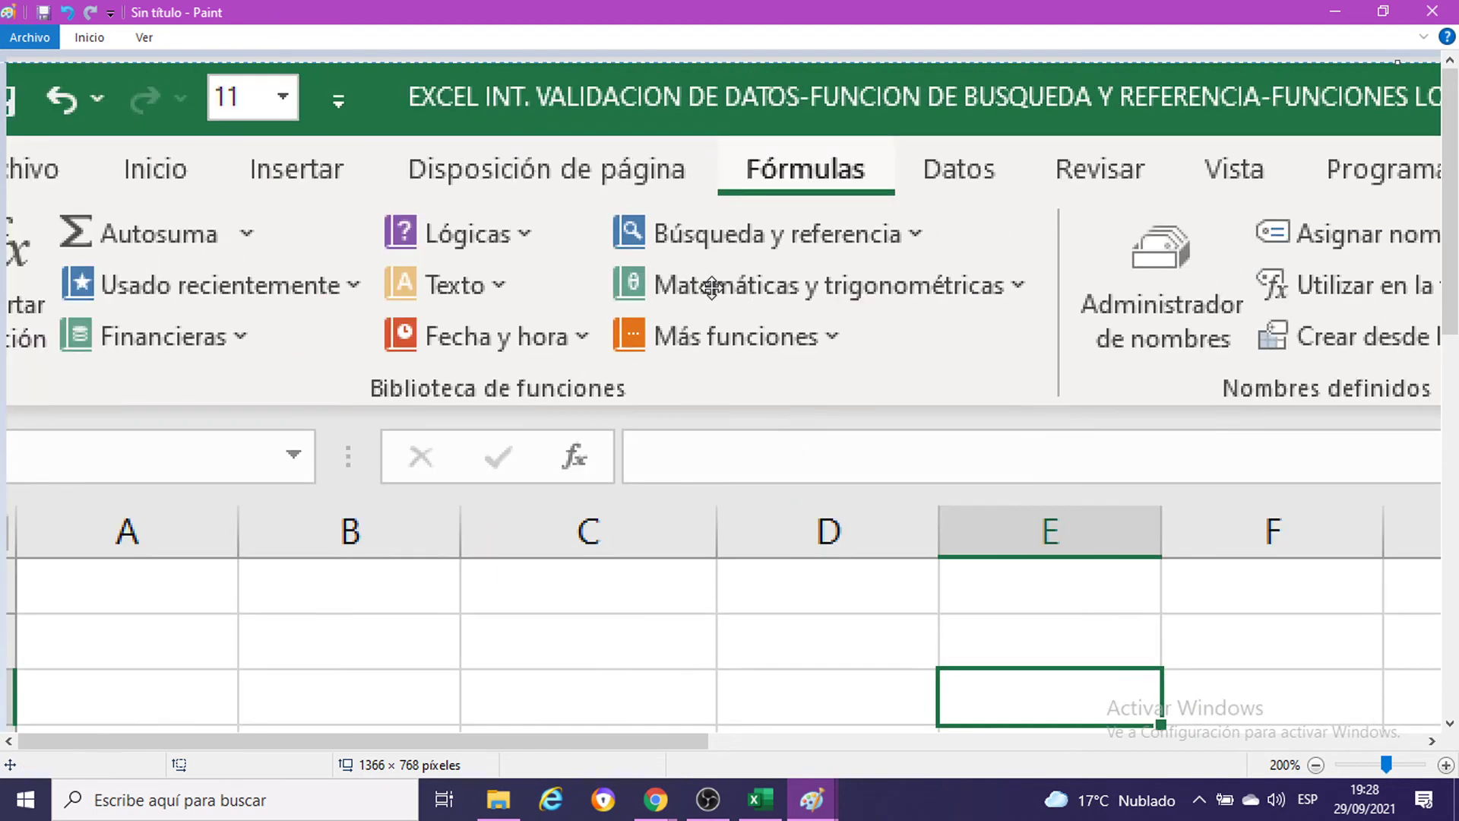
{"action": "left_click_drag", "start_coordinate": [712, 287], "coordinate": [443, 300]}
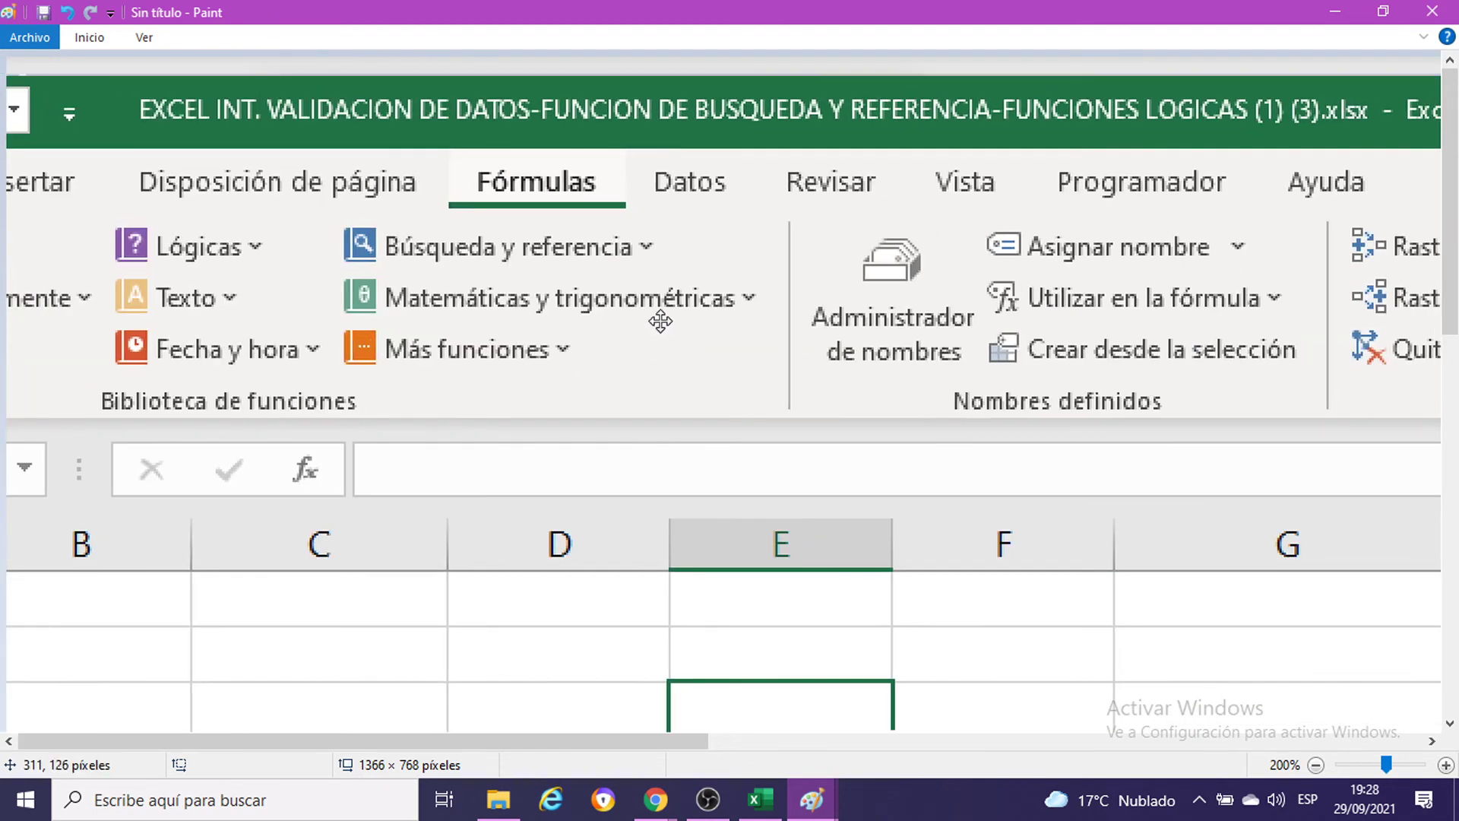
{"action": "left_click_drag", "start_coordinate": [661, 322], "coordinate": [439, 286]}
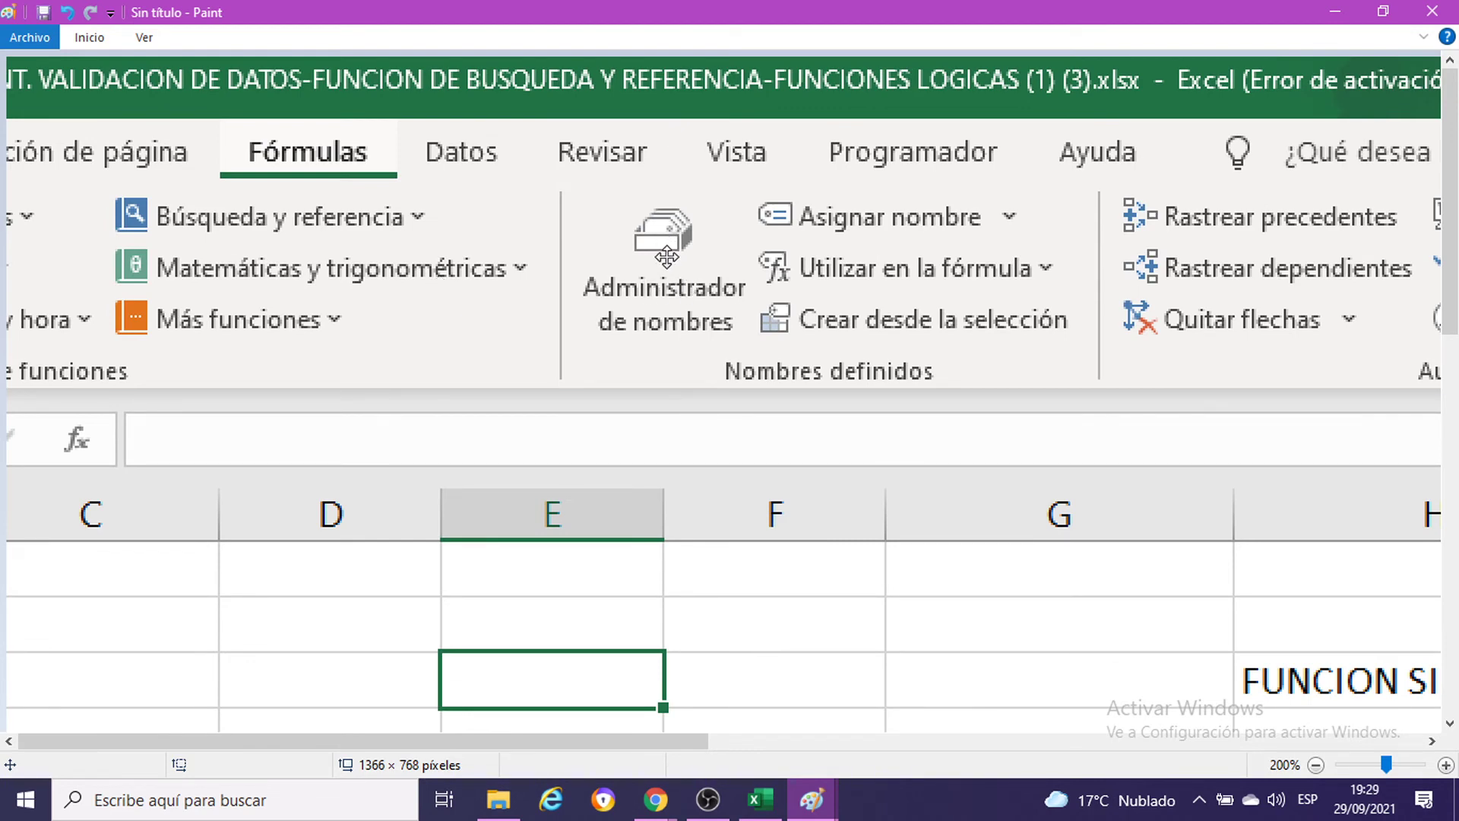
Step: Open the Name Manager, select PLANILLA, and compare it with the Paint screenshot's names list
{"action": "left_click", "coordinate": [1330, 9]}
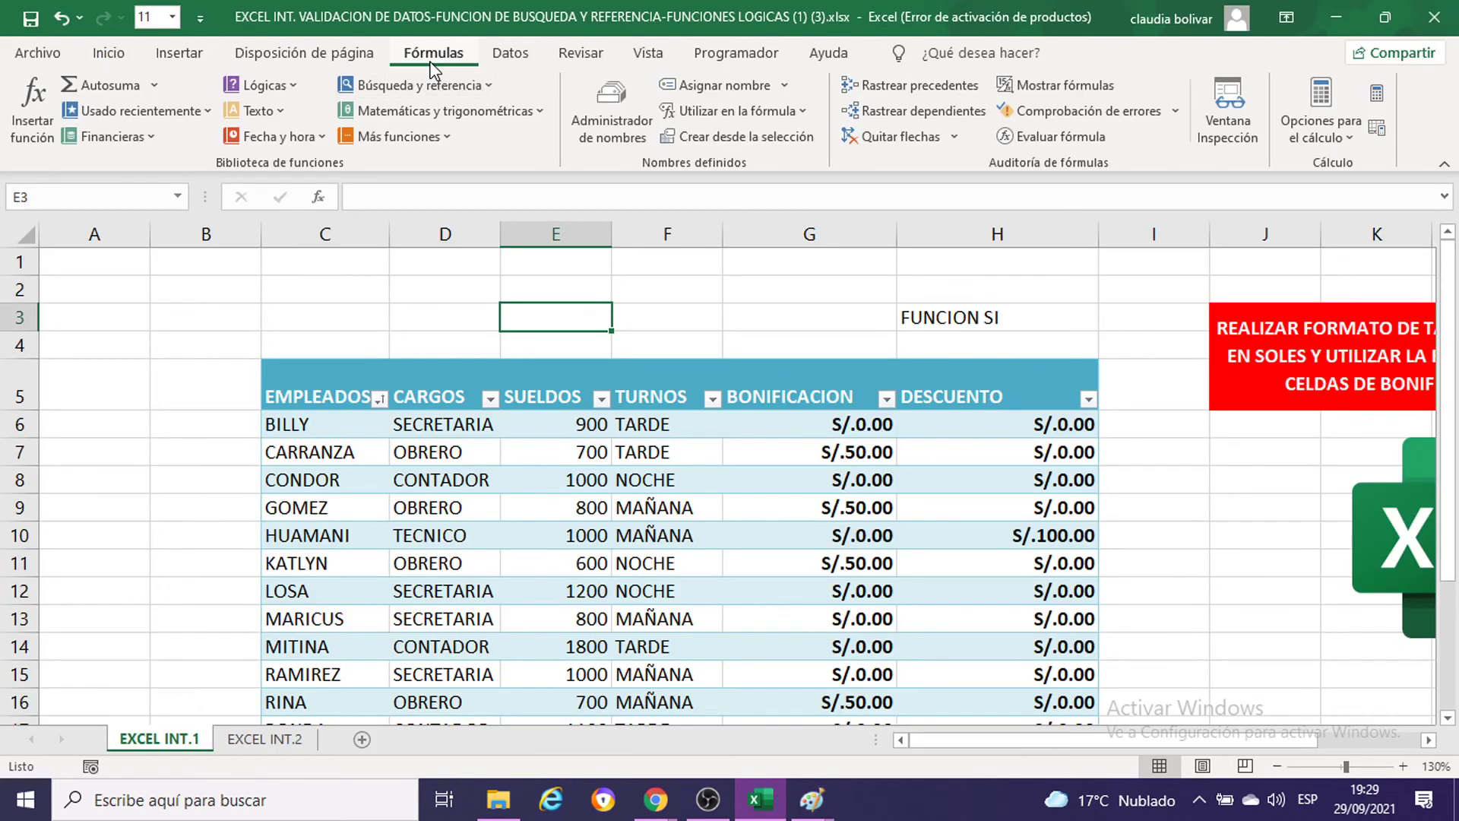
{"action": "left_click", "coordinate": [608, 116]}
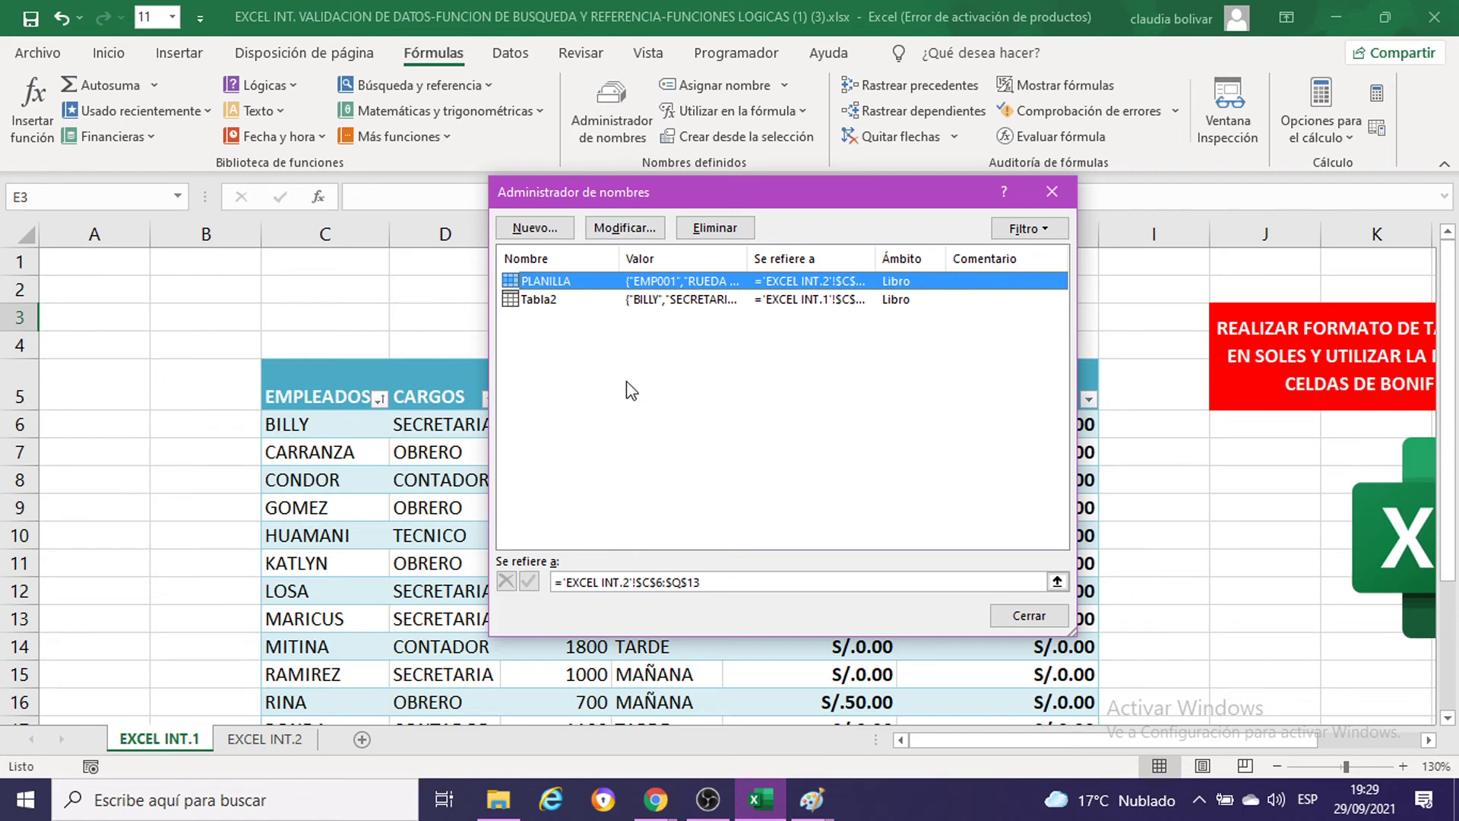
{"action": "left_click", "coordinate": [628, 377]}
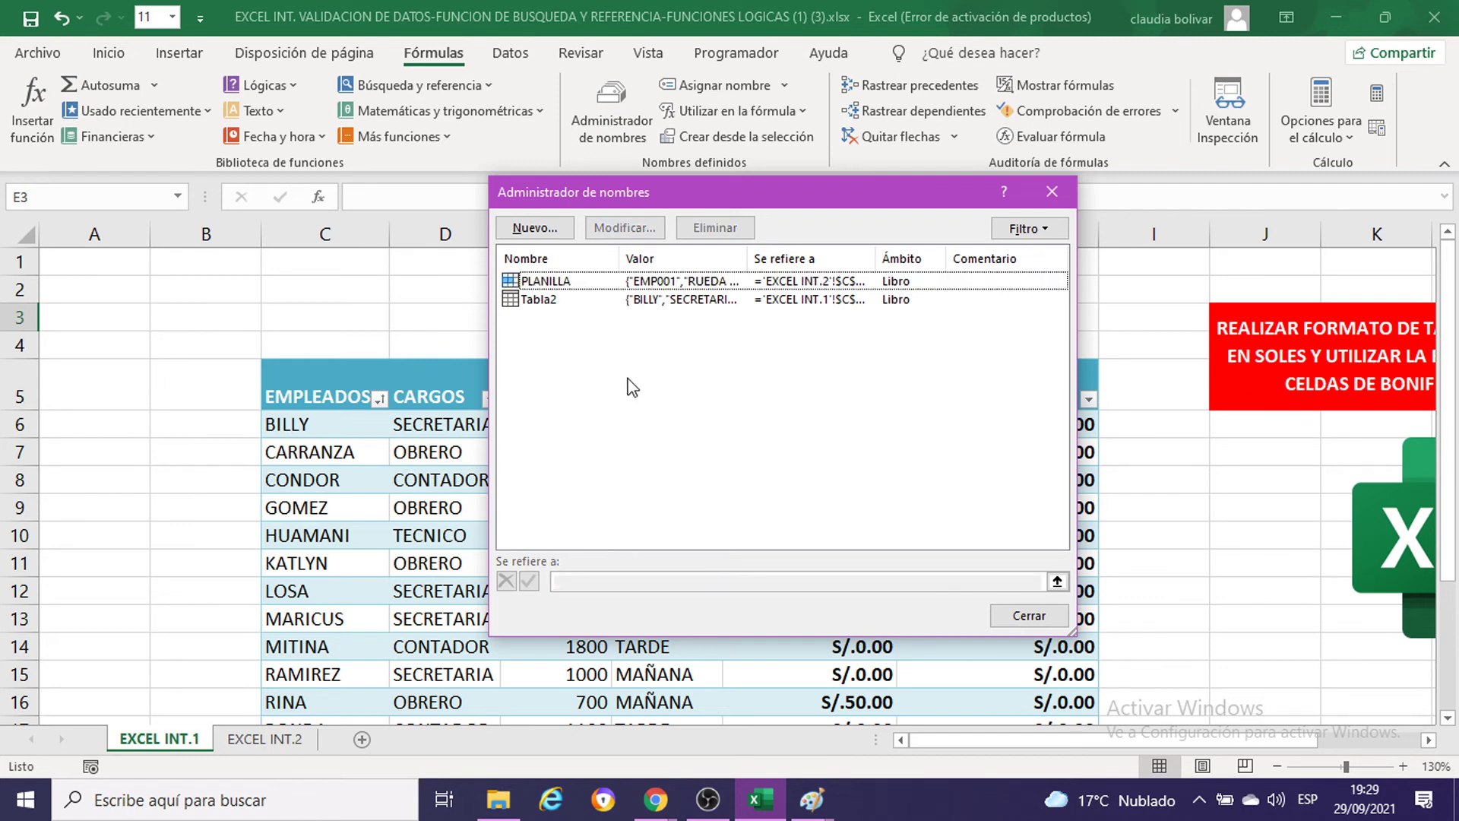
{"action": "left_click", "coordinate": [576, 282]}
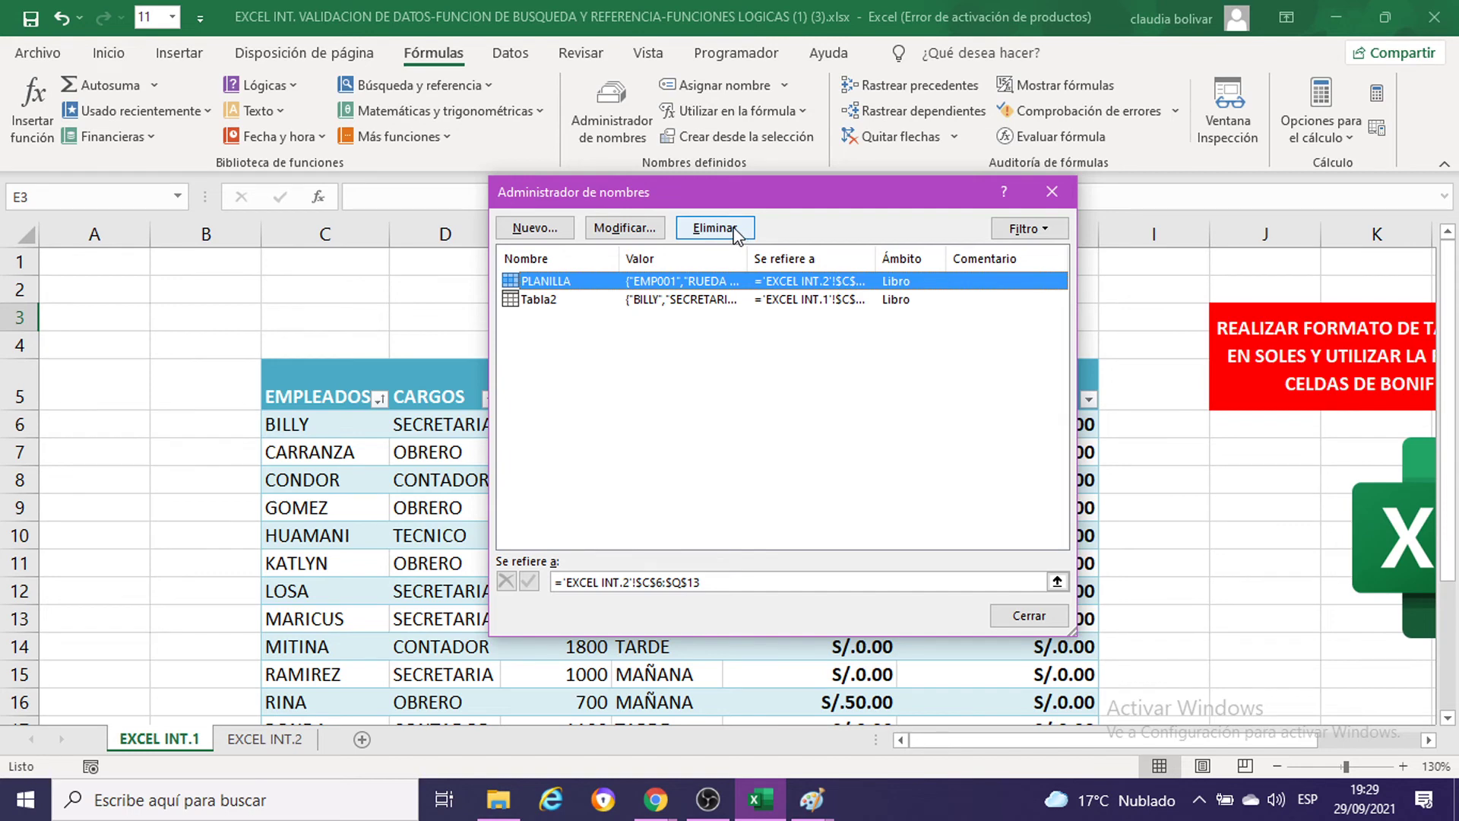
{"action": "left_click", "coordinate": [812, 799]}
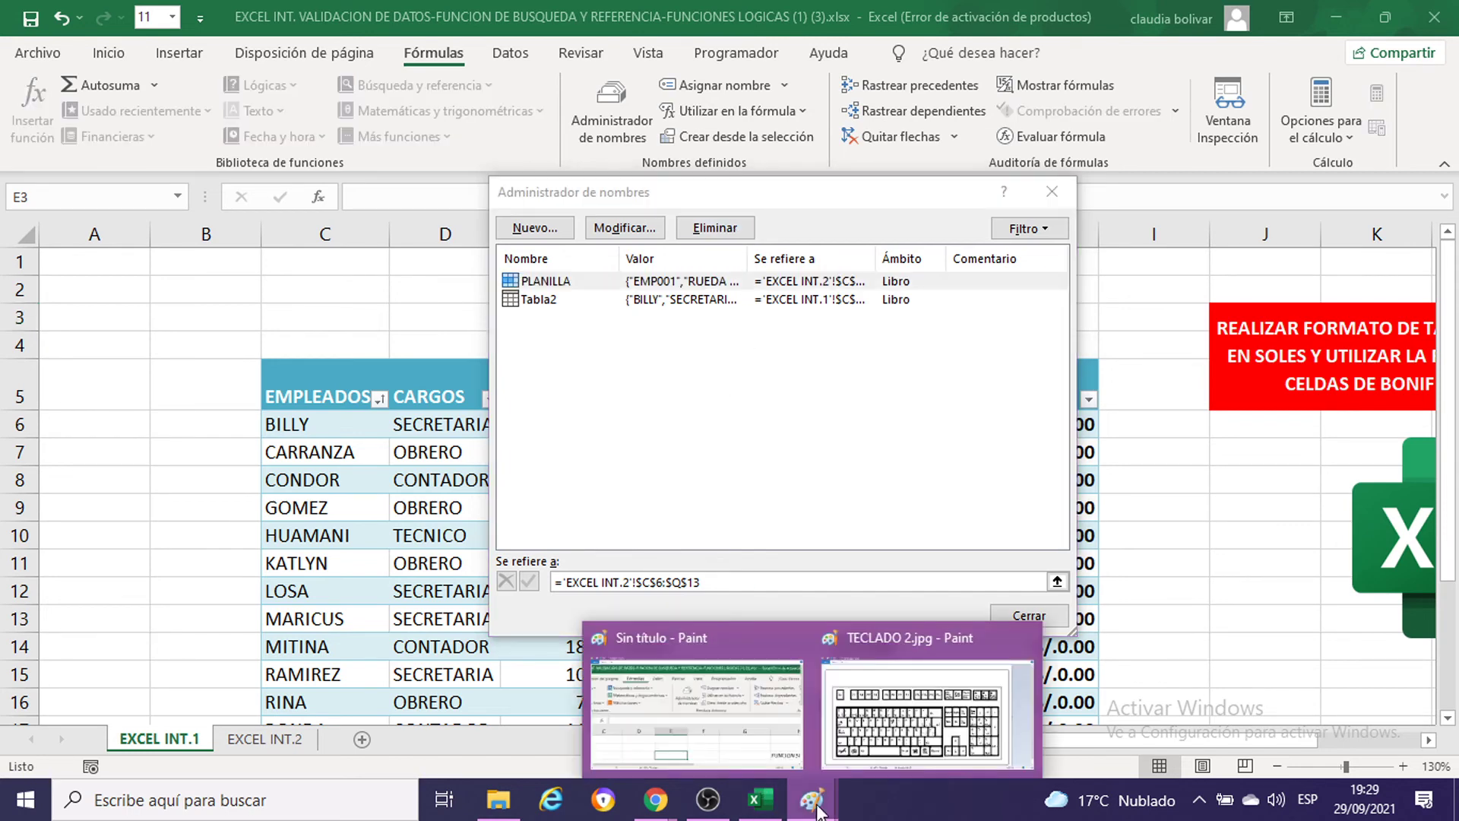
{"action": "left_click", "coordinate": [718, 659]}
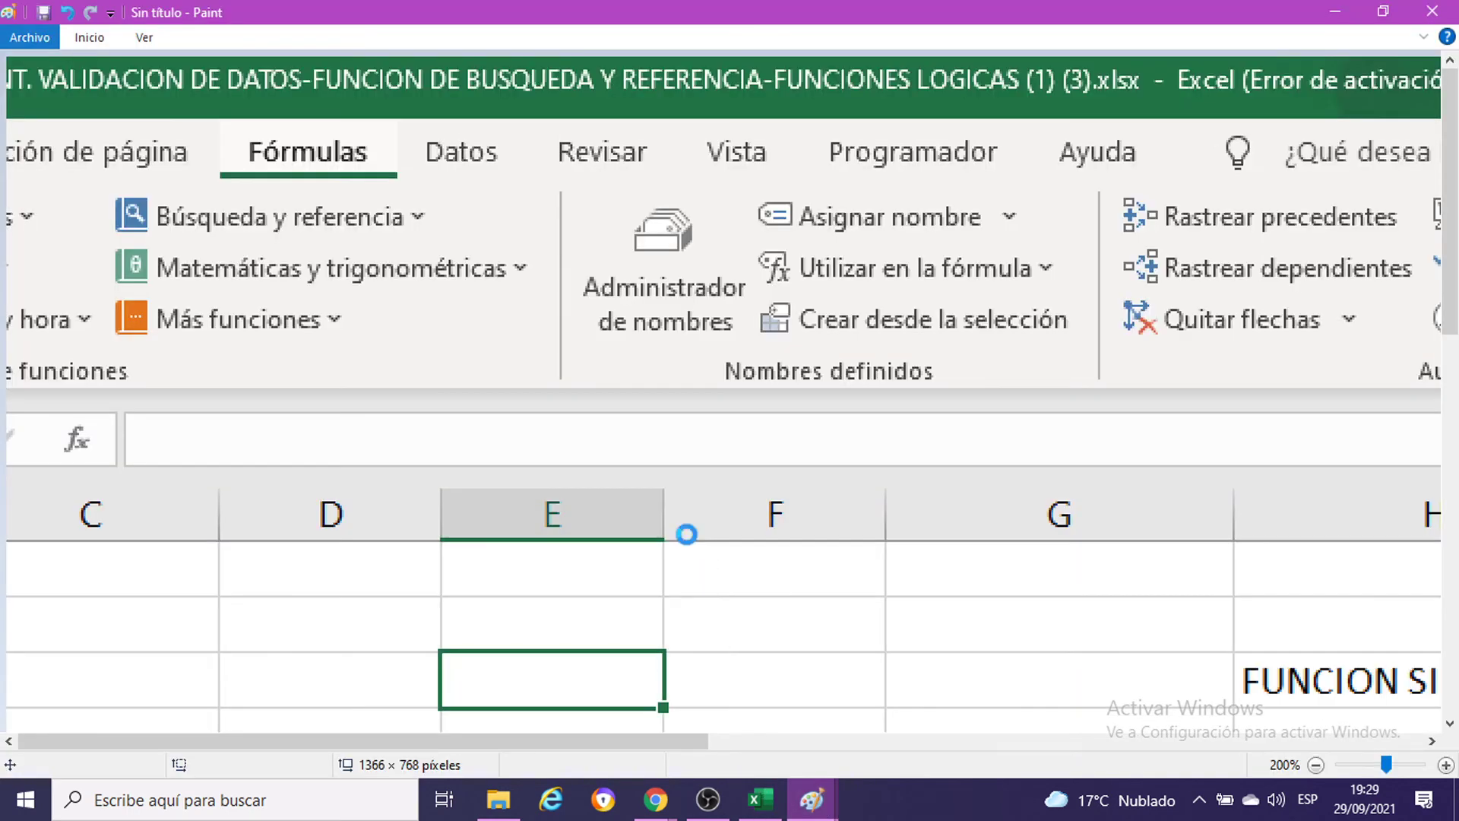
{"action": "scroll", "coordinate": [684, 535], "scroll_direction": "up", "scroll_amount": 1, "text": "ctrl"}
{"action": "left_click_drag", "start_coordinate": [924, 434], "coordinate": [476, 95]}
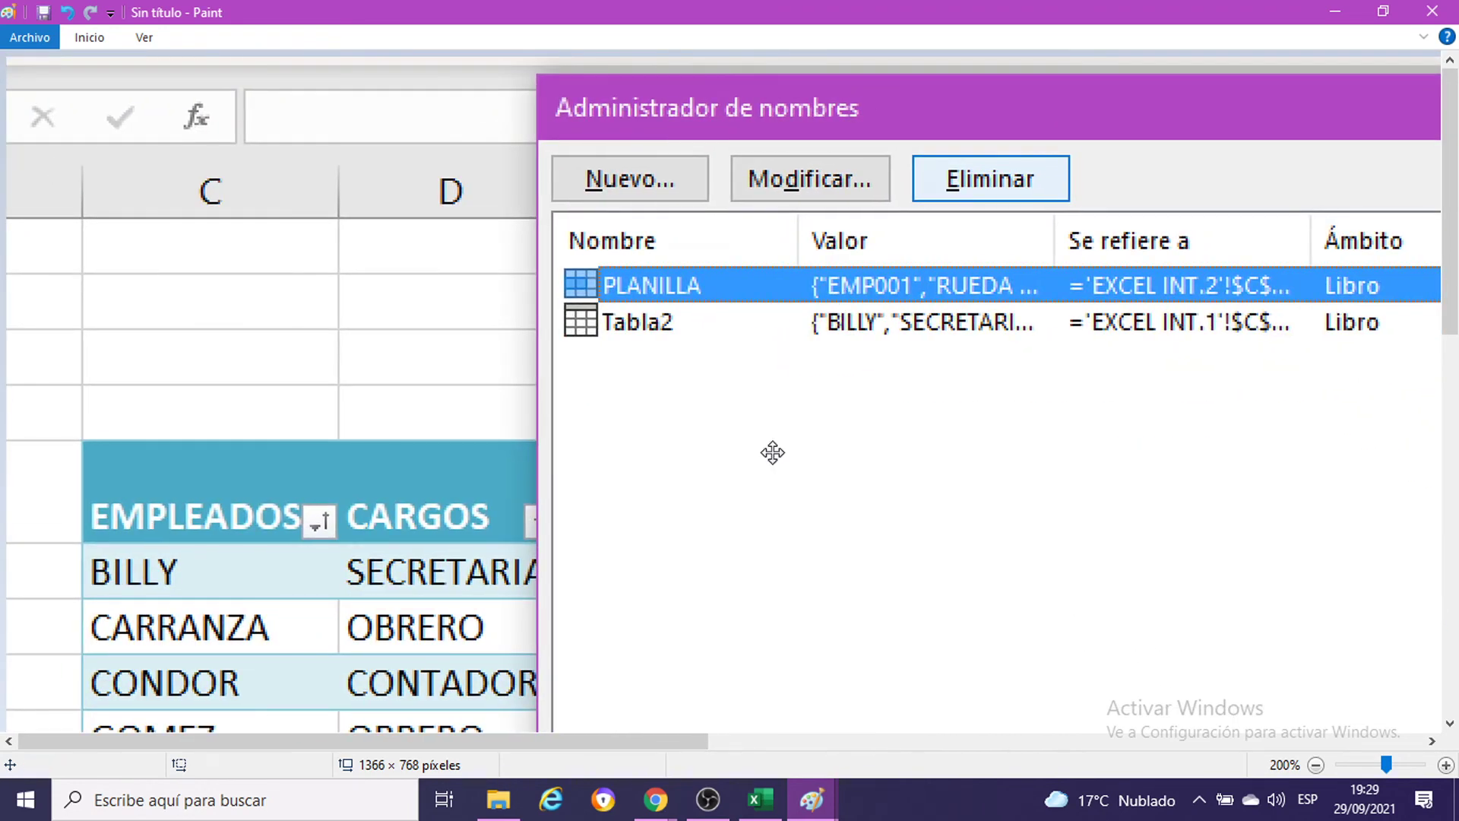
{"action": "left_click_drag", "start_coordinate": [772, 450], "coordinate": [658, 449]}
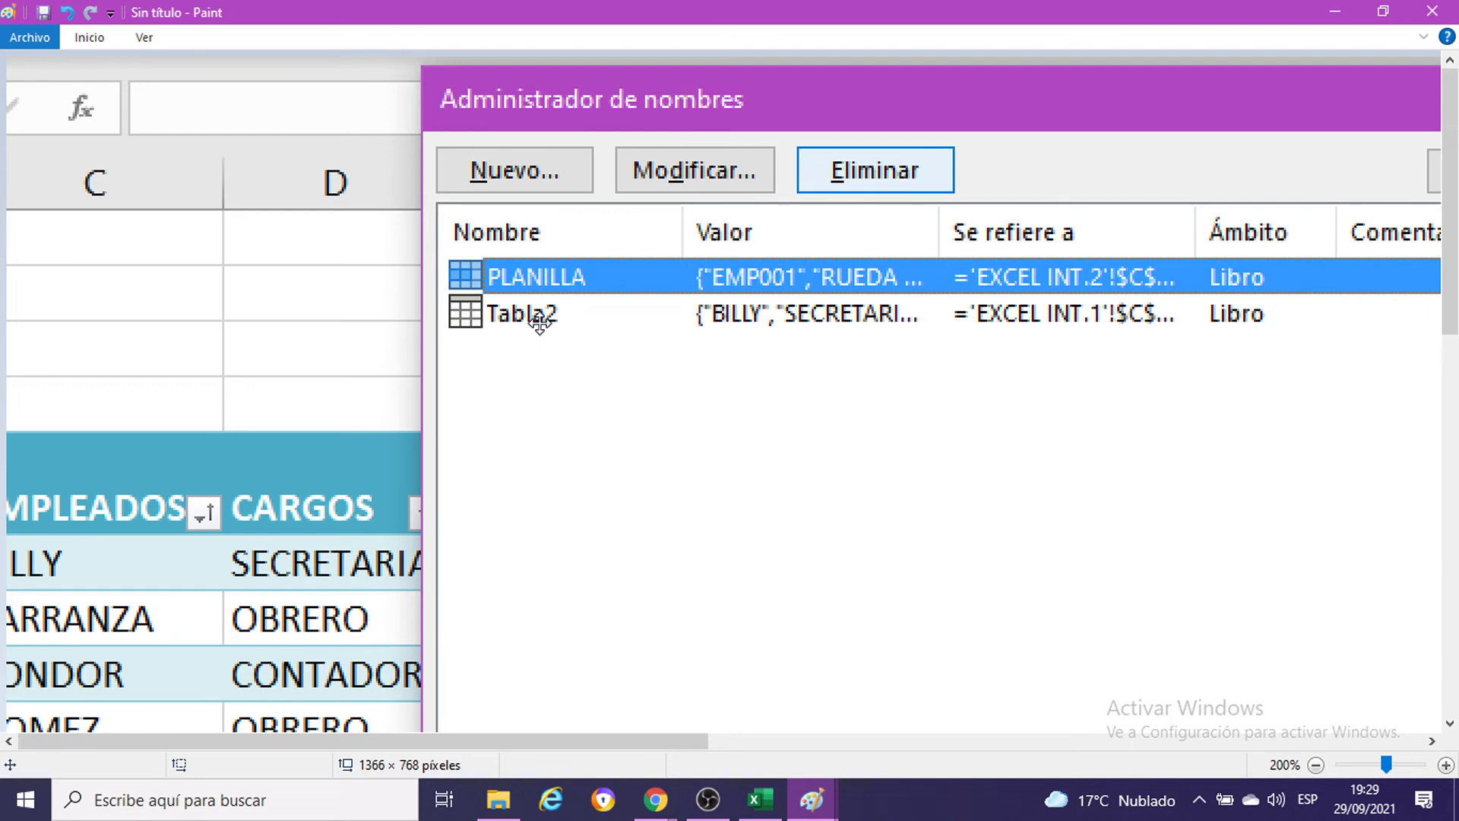
Step: Select Tabla2 to show its range 'EXCEL INT.1'!$C$6:$H$17, rechecking the Paint capture
{"action": "left_click", "coordinate": [1336, 11]}
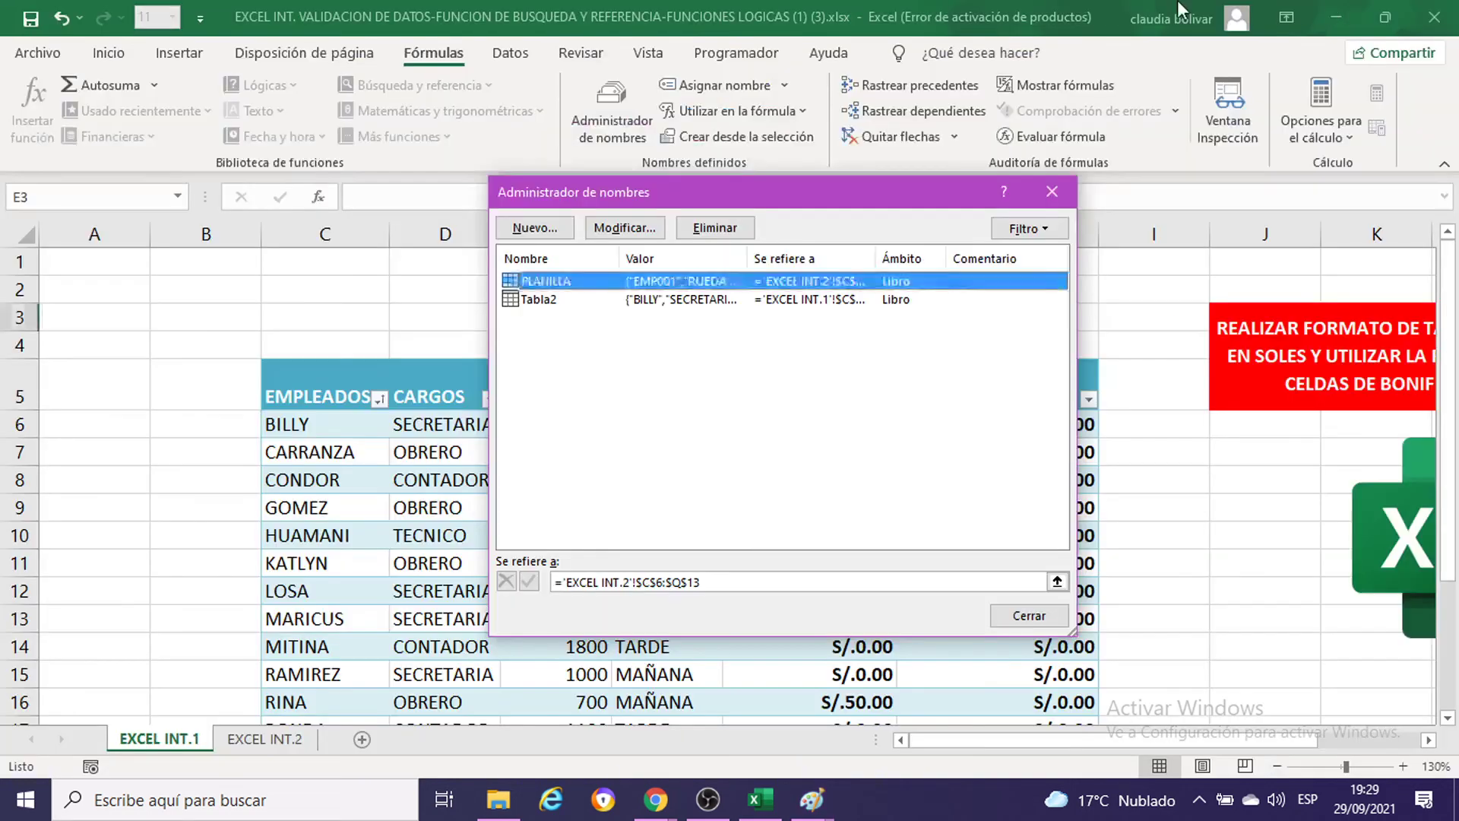
{"action": "left_click", "coordinate": [555, 300]}
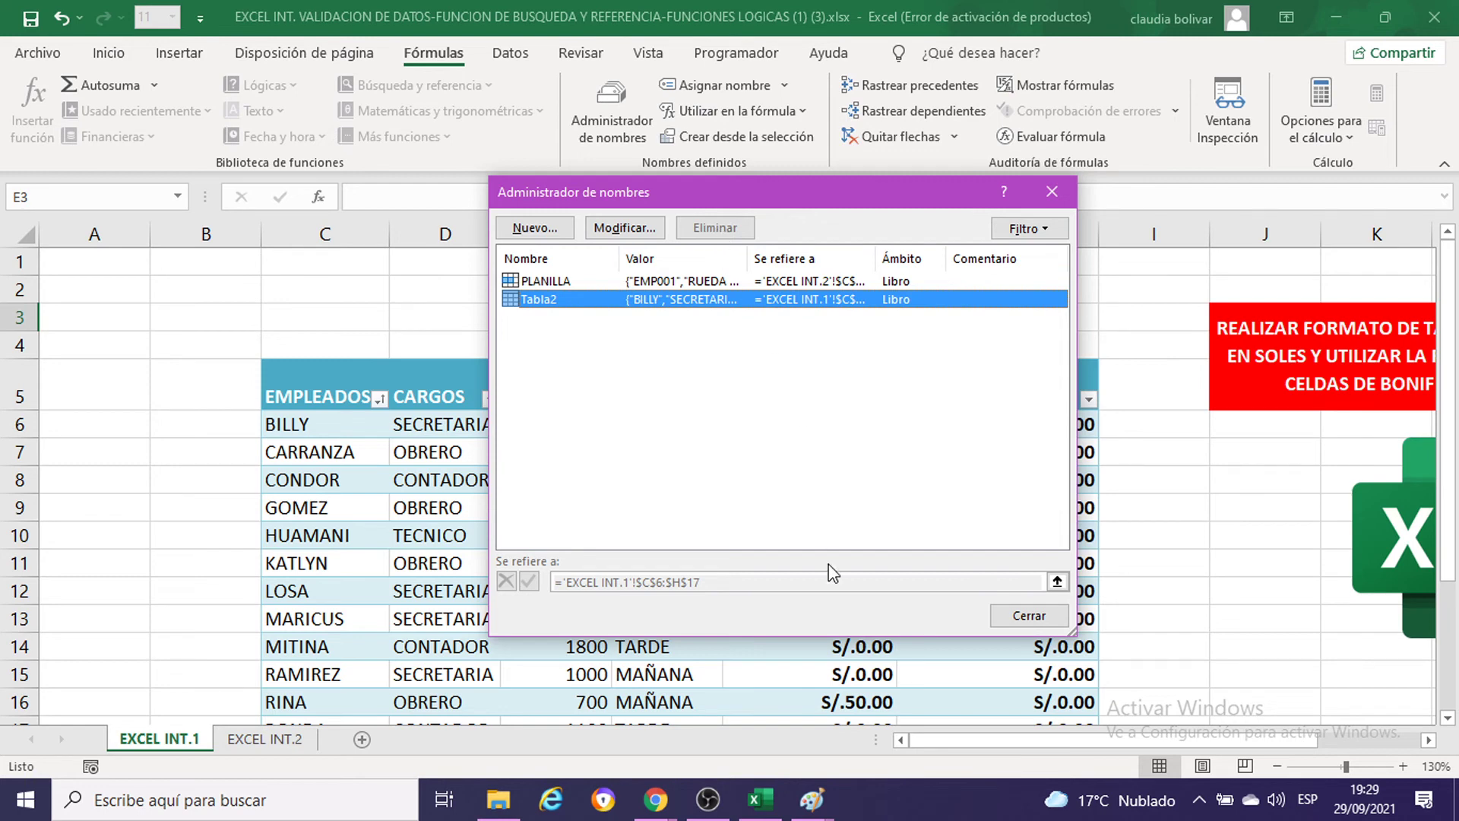
{"action": "left_click", "coordinate": [812, 803]}
{"action": "left_click", "coordinate": [705, 679]}
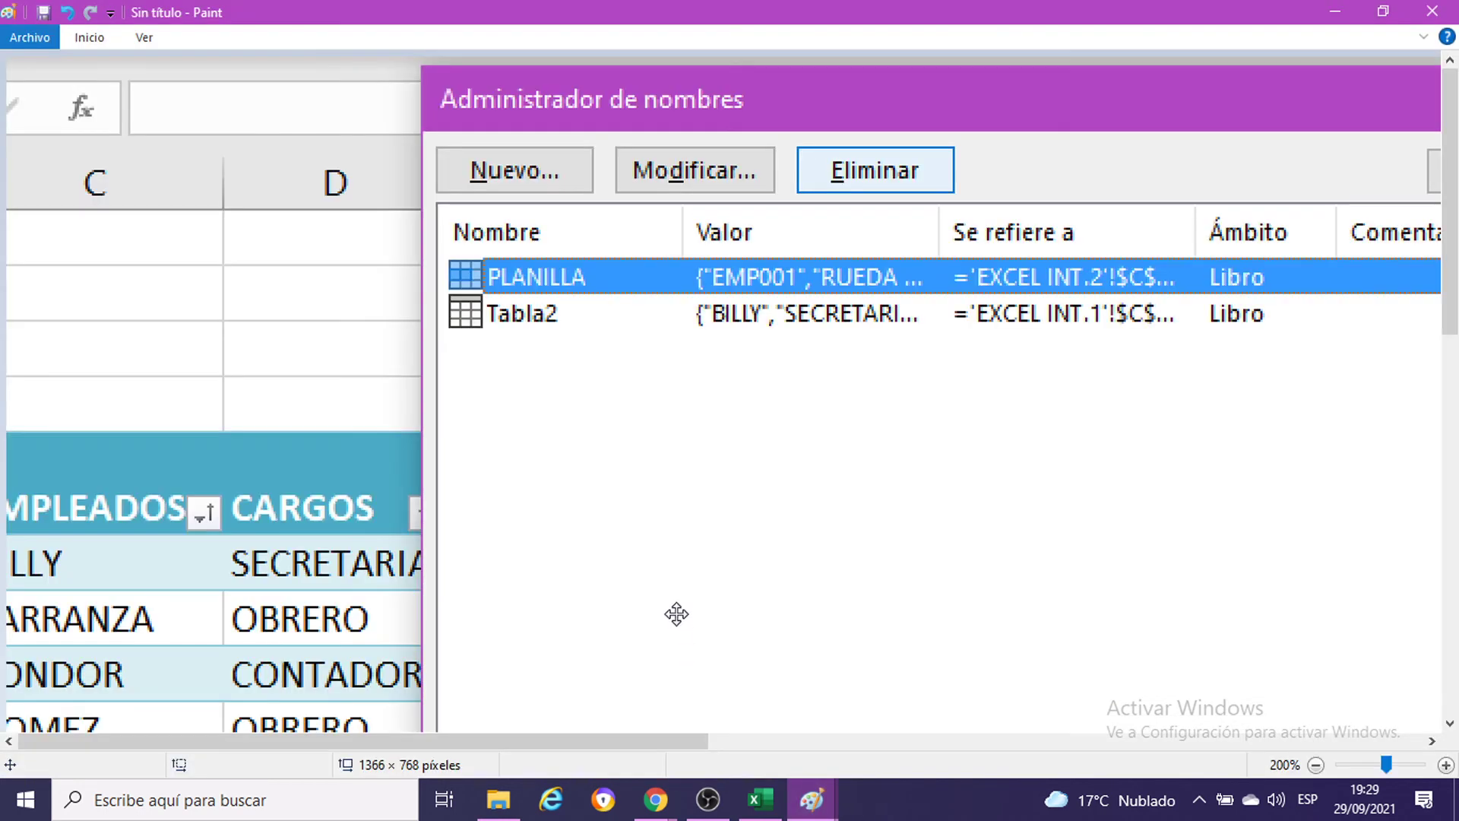
{"action": "scroll", "coordinate": [658, 547], "scroll_direction": "up", "scroll_amount": 1}
{"action": "scroll", "coordinate": [732, 399], "scroll_direction": "down", "scroll_amount": 3}
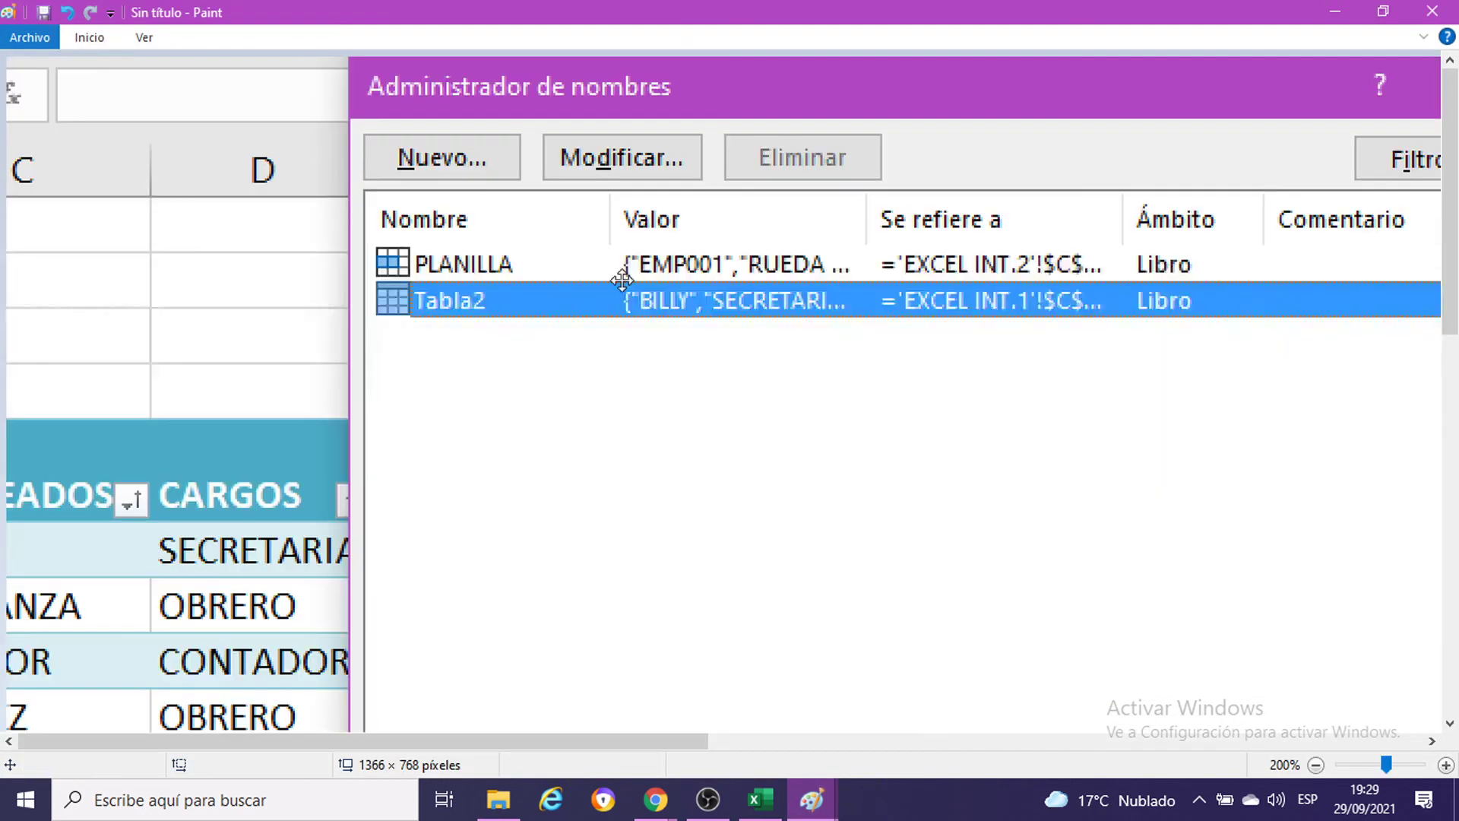
{"action": "scroll", "coordinate": [732, 399], "scroll_direction": "right", "scroll_amount": 5}
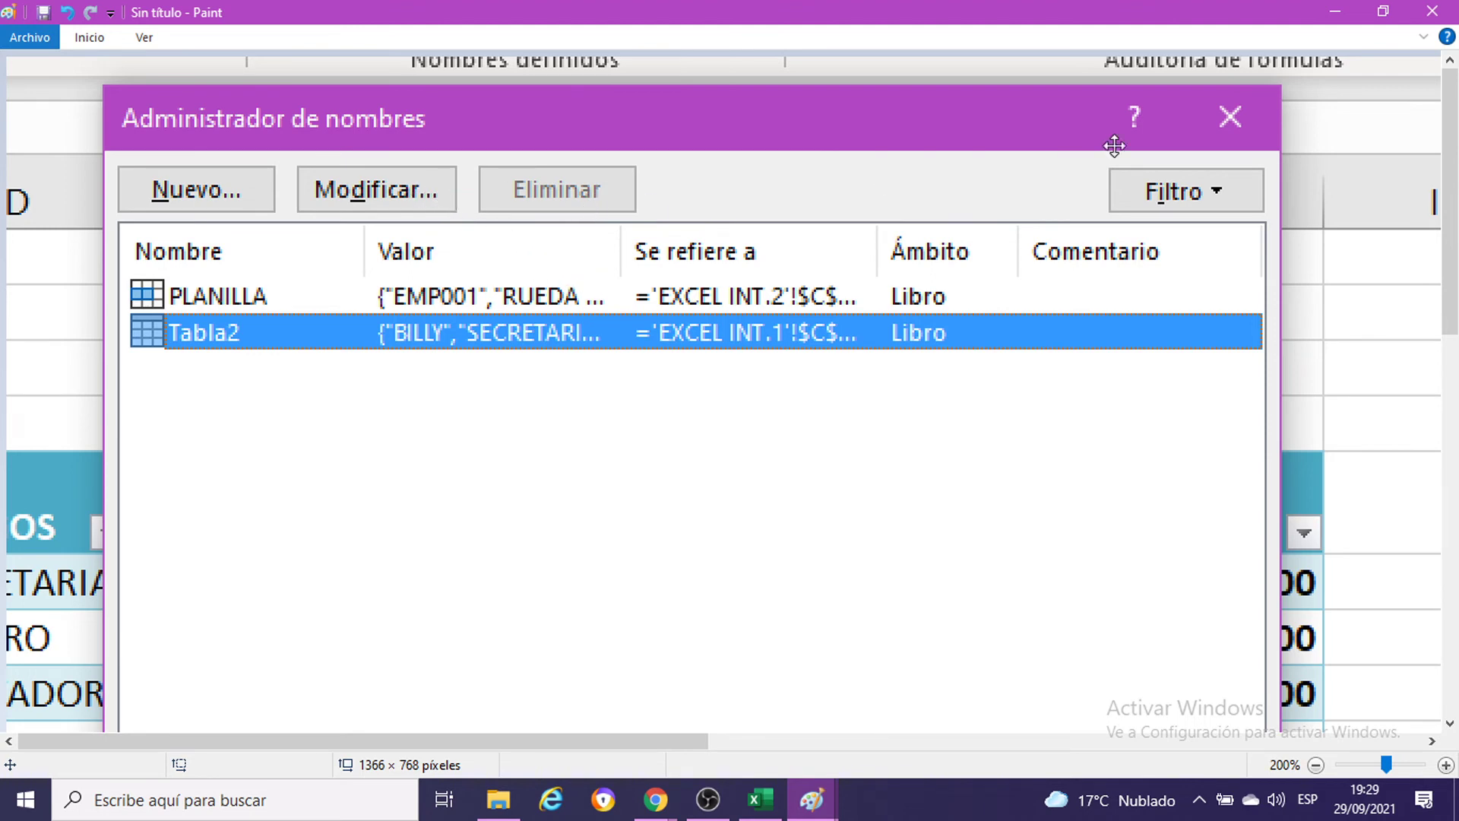
{"action": "left_click", "coordinate": [1335, 11]}
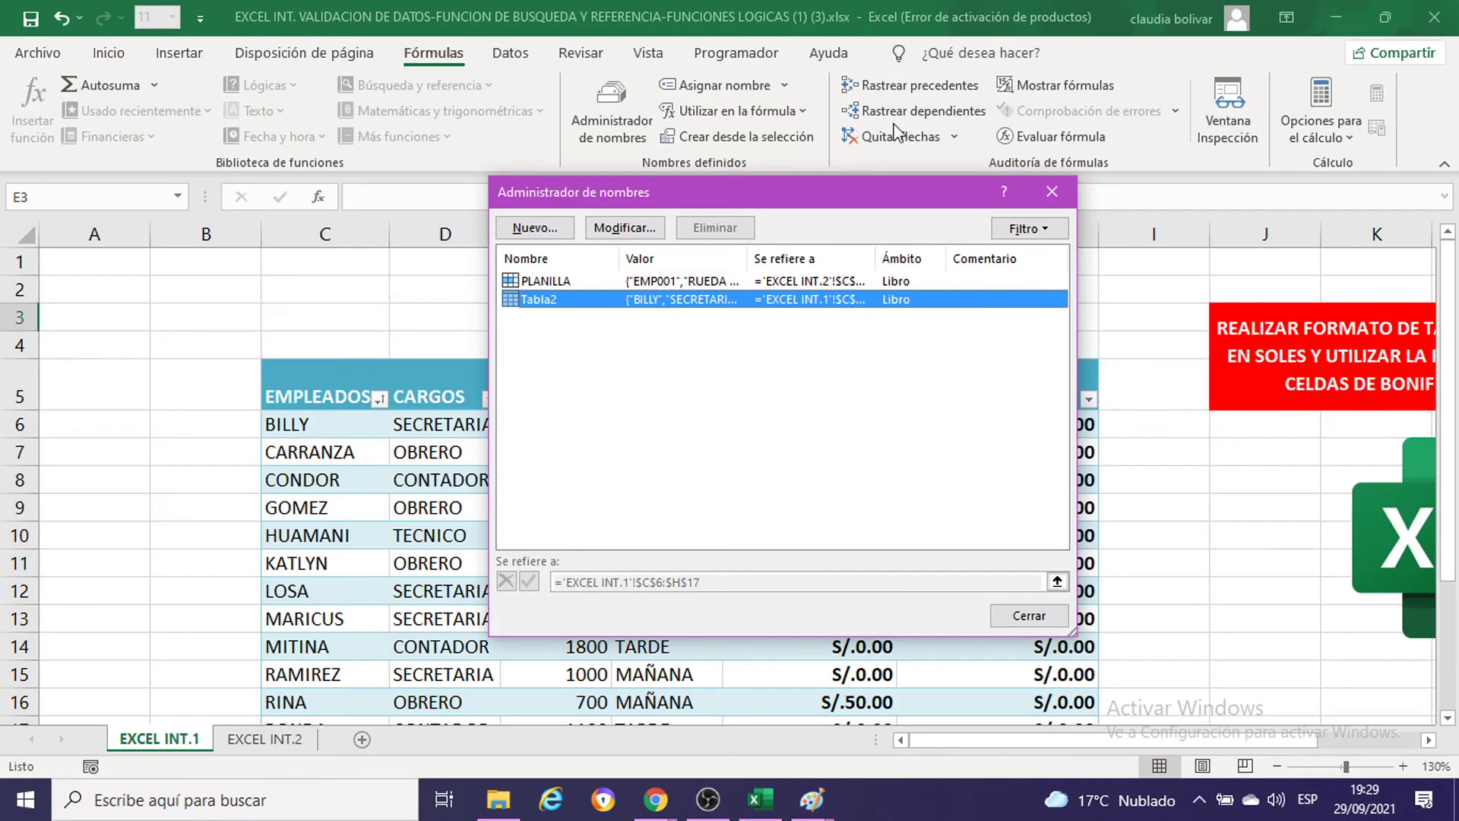
Step: Edit the Tabla2 entry, enter AMES as its name, and confirm
{"action": "left_click", "coordinate": [604, 226]}
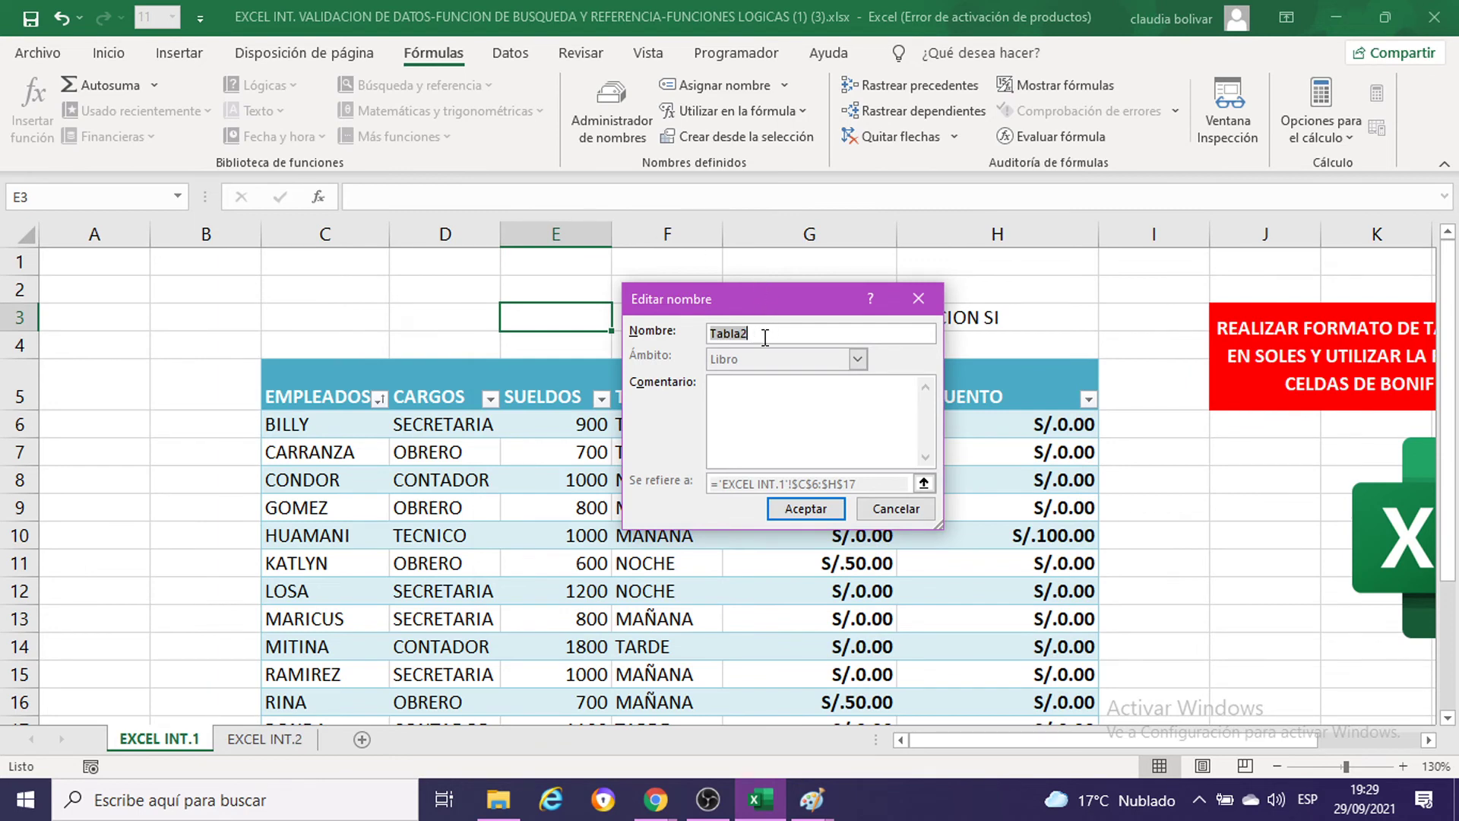
{"action": "type", "text": "AMES"}
{"action": "left_click", "coordinate": [787, 511]}
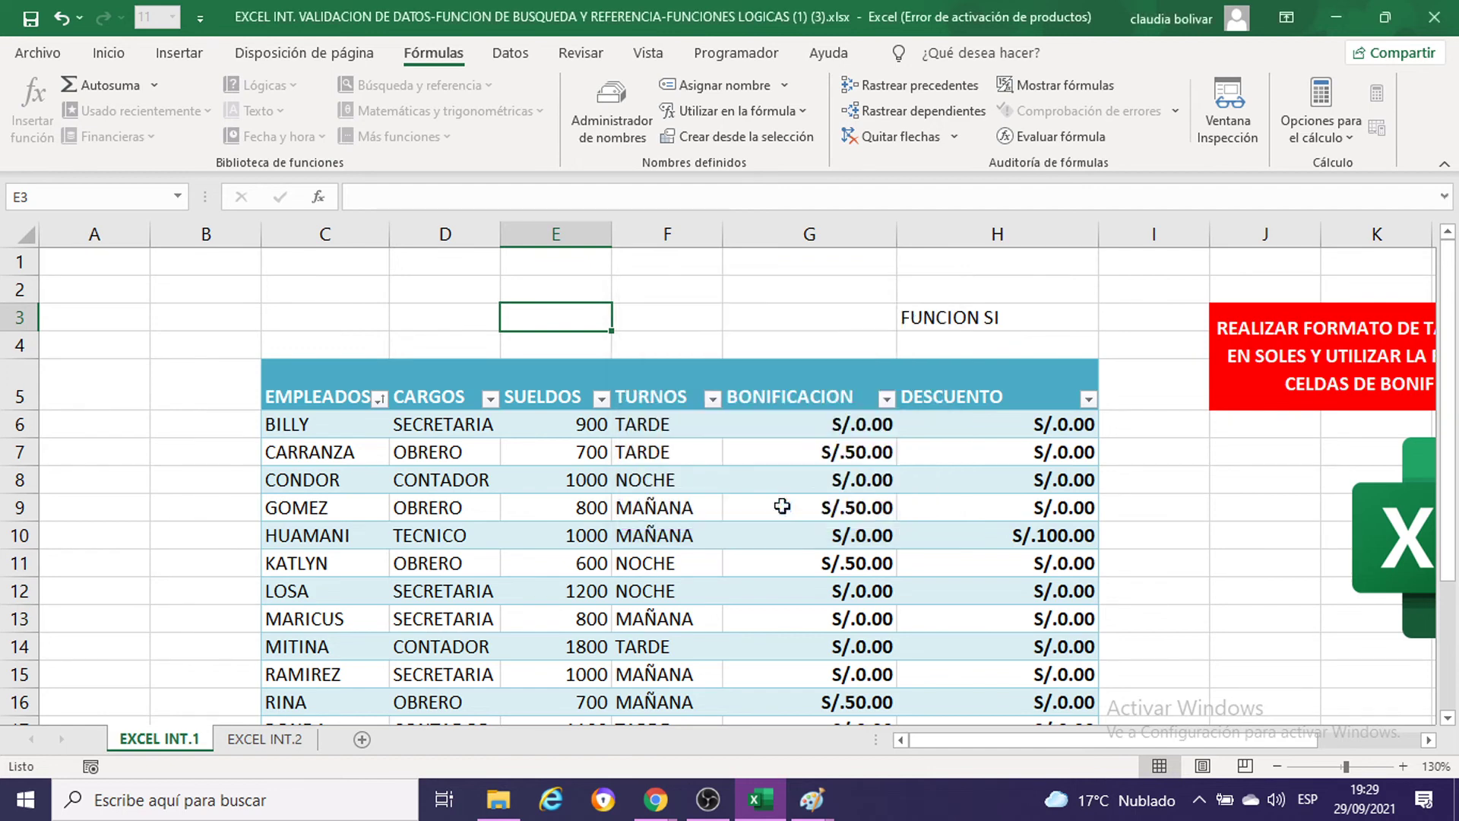
Step: Check the PLANILLA entry, then close the Name Manager
{"action": "left_click", "coordinate": [710, 422]}
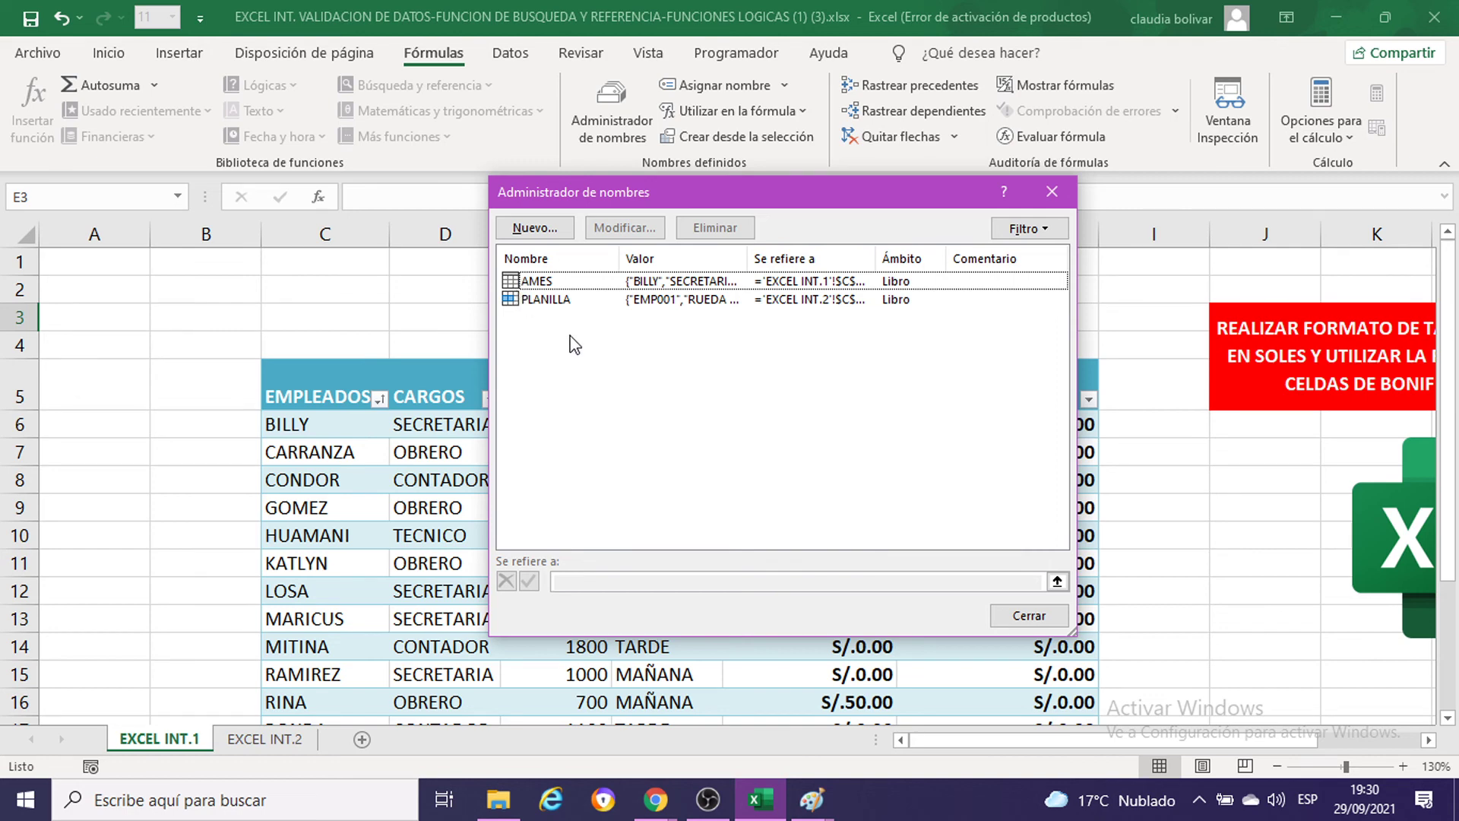
{"action": "left_click", "coordinate": [537, 301]}
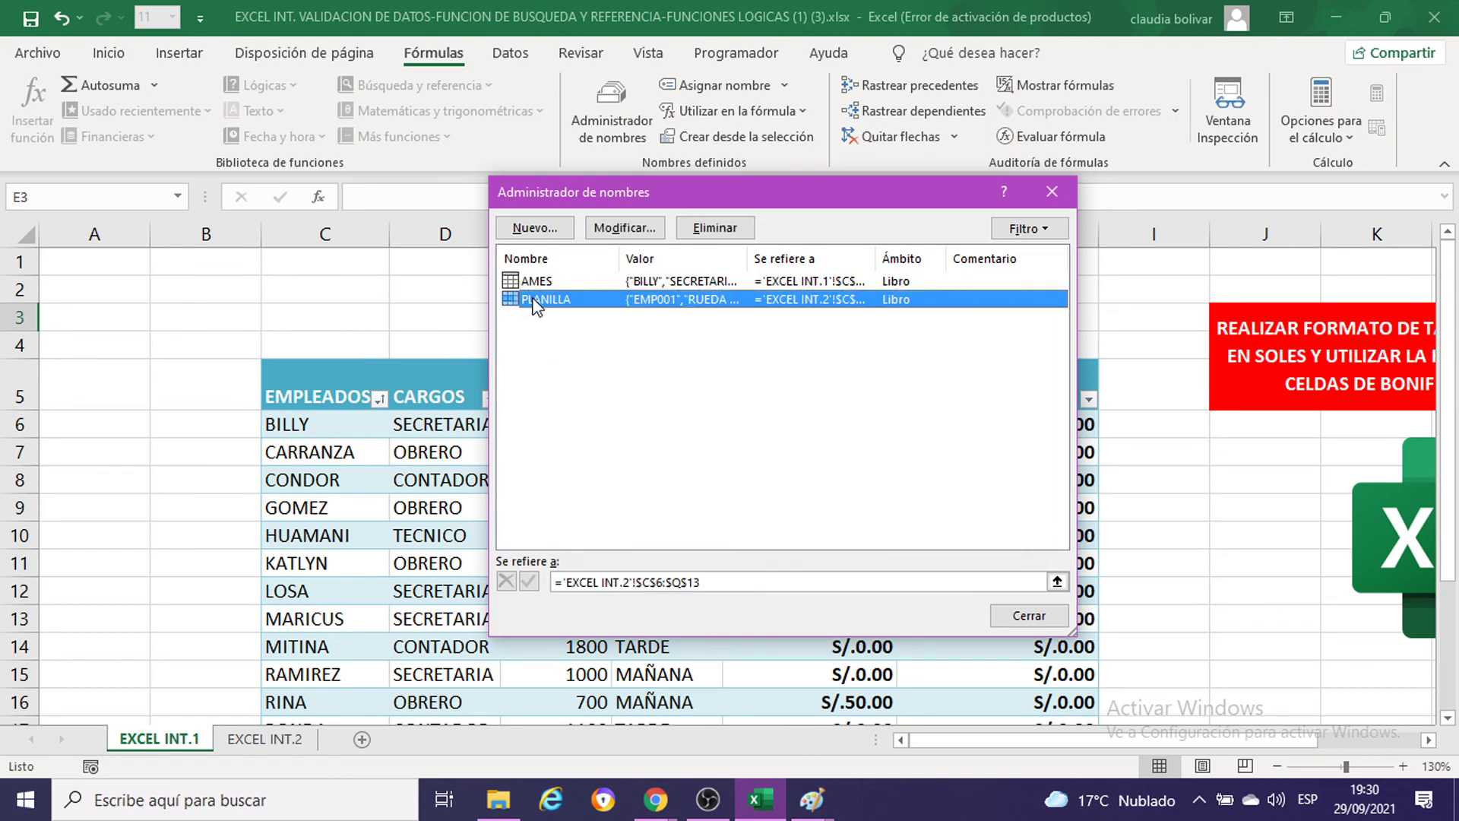
{"action": "left_click", "coordinate": [553, 353]}
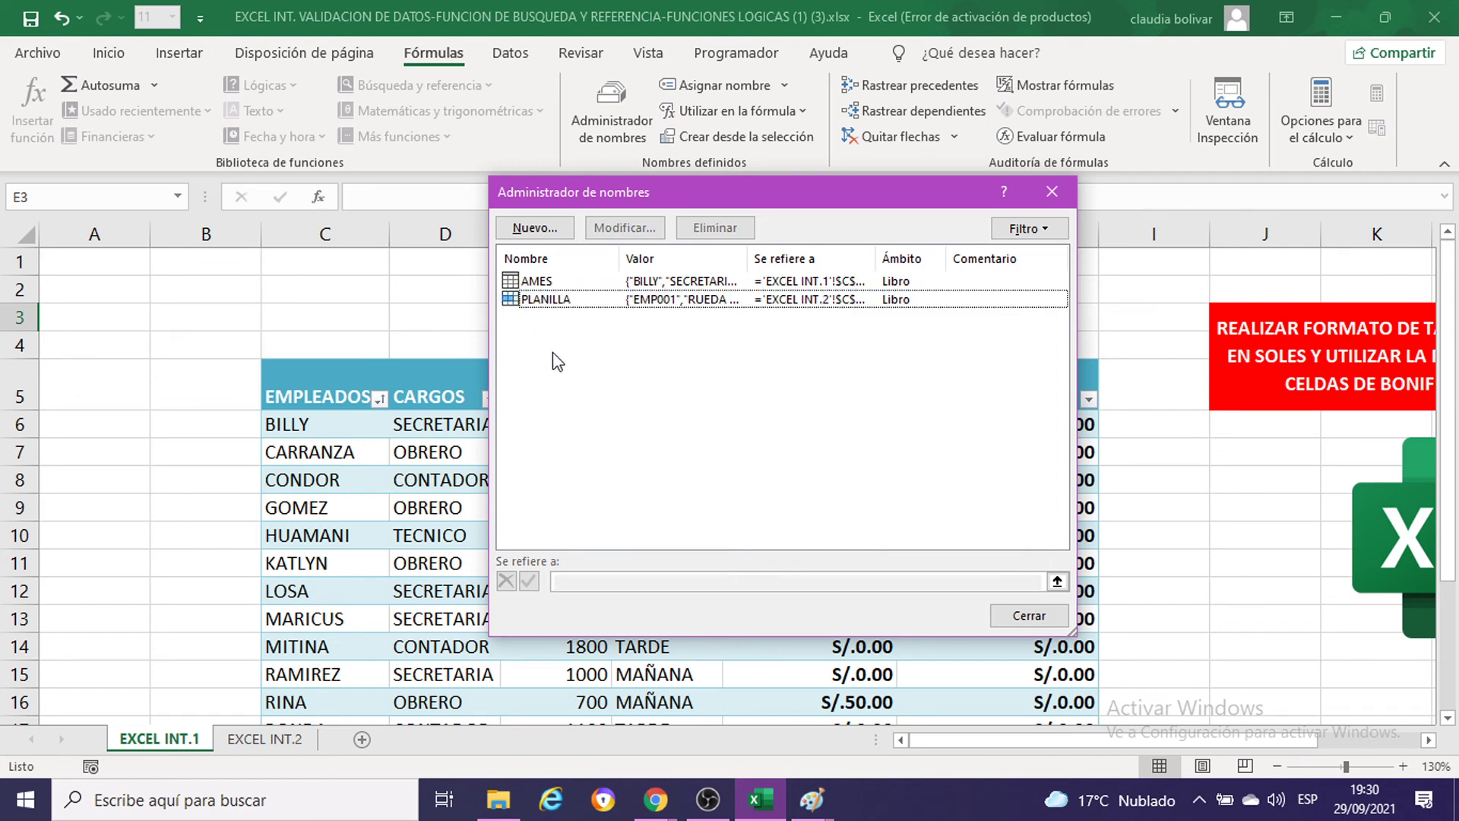
{"action": "left_click", "coordinate": [1052, 192]}
Step: Jump to PLANILLA on EXCEL INT.2, then to AMES on EXCEL INT.1 via the Name Box
{"action": "left_click", "coordinate": [177, 196]}
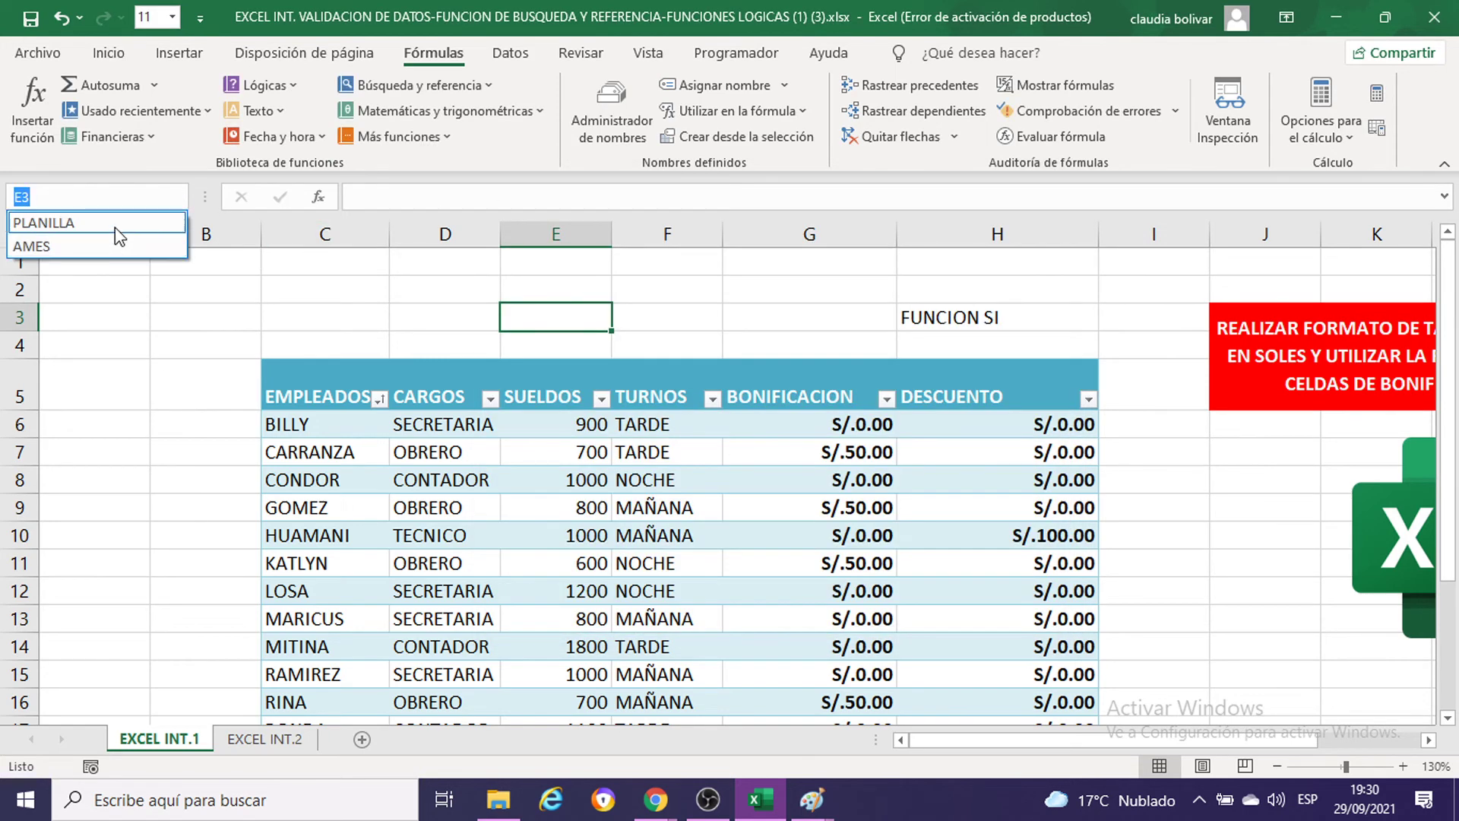
{"action": "left_click", "coordinate": [116, 225]}
{"action": "left_click", "coordinate": [179, 197]}
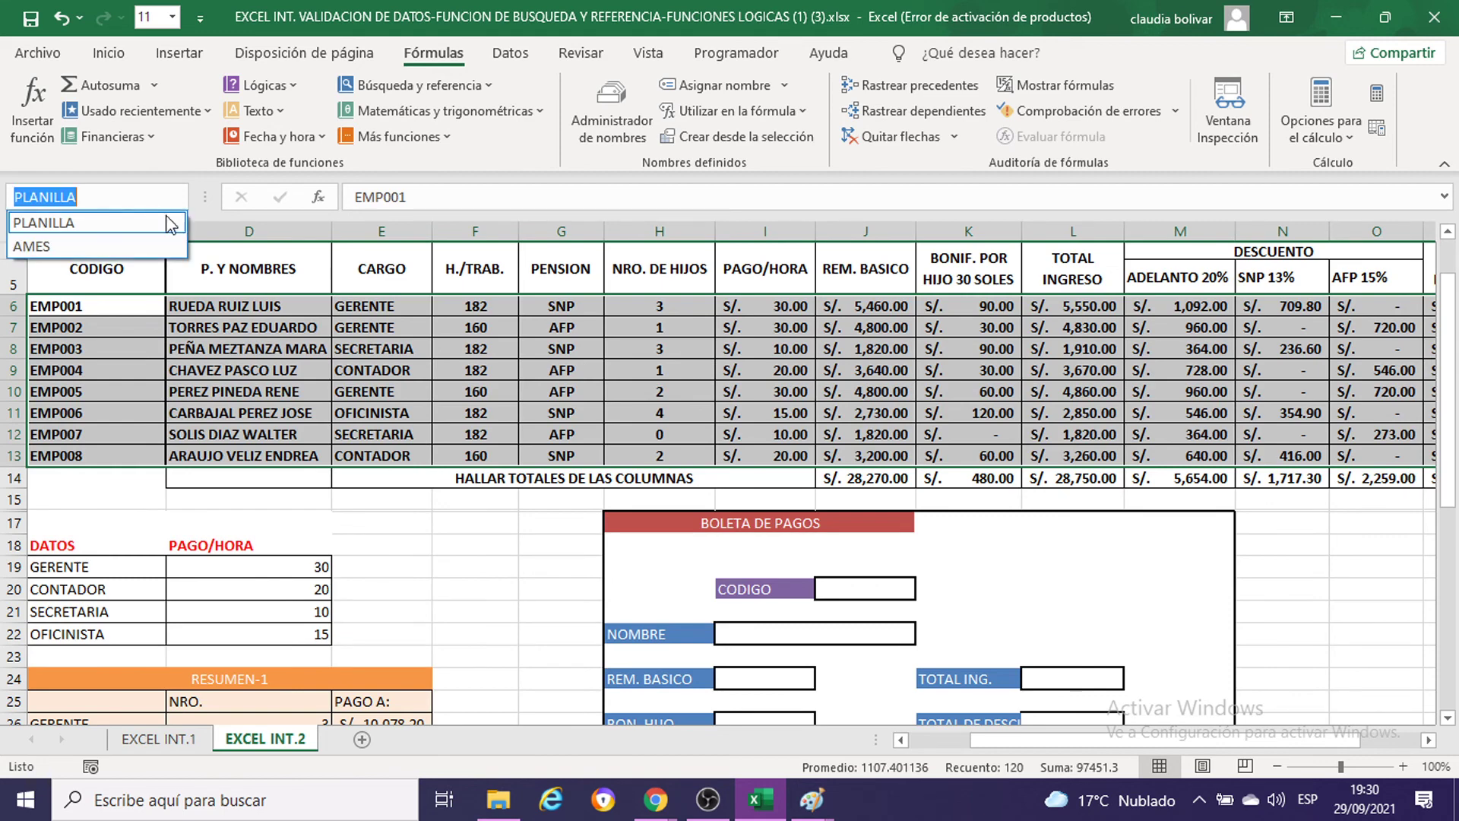
{"action": "left_click", "coordinate": [46, 242]}
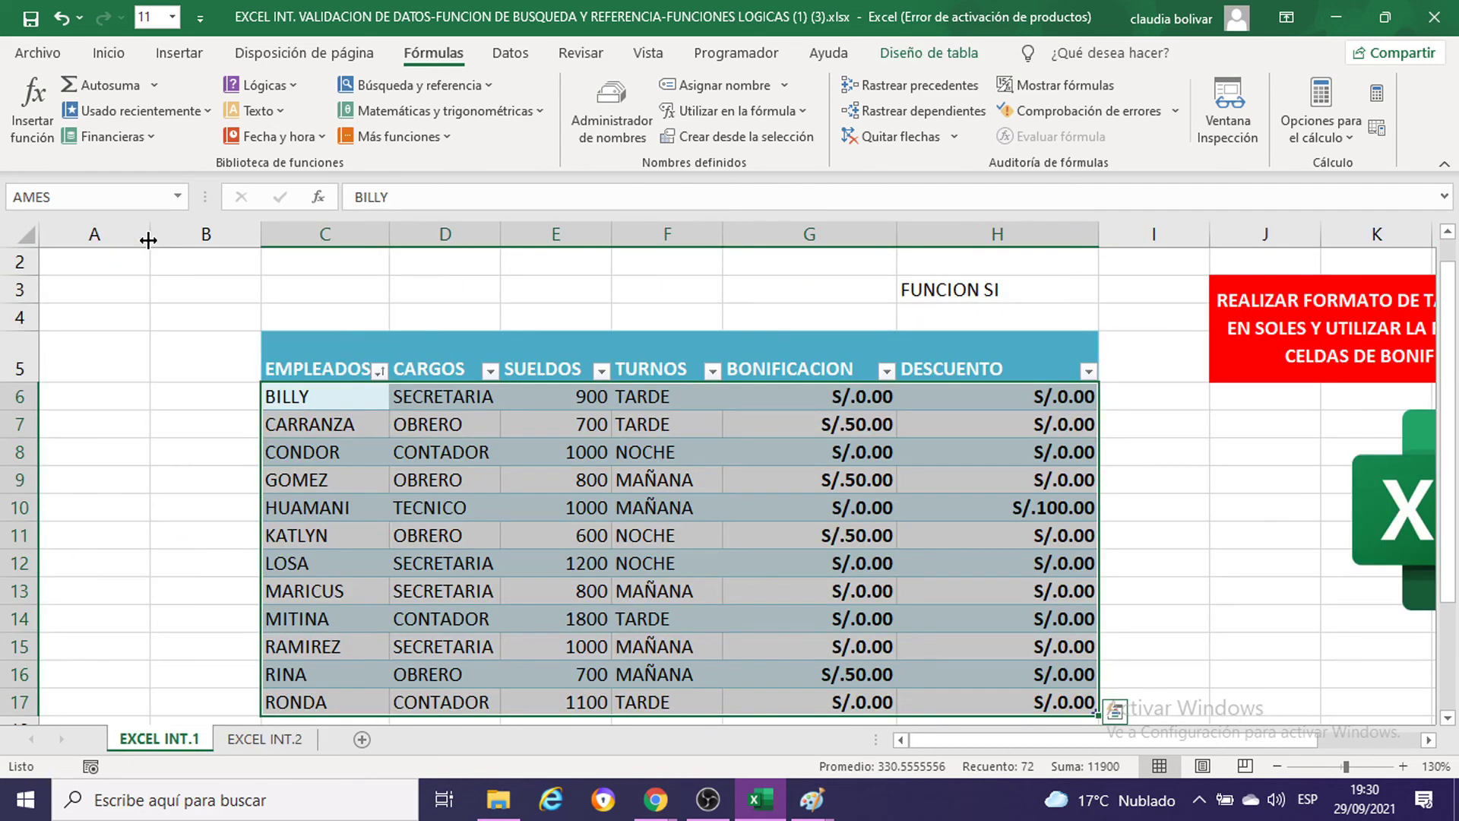
Step: Browse the Dar formato como tabla styles without applying one, then select B9:B10
{"action": "left_click", "coordinate": [514, 334]}
{"action": "left_click", "coordinate": [109, 53]}
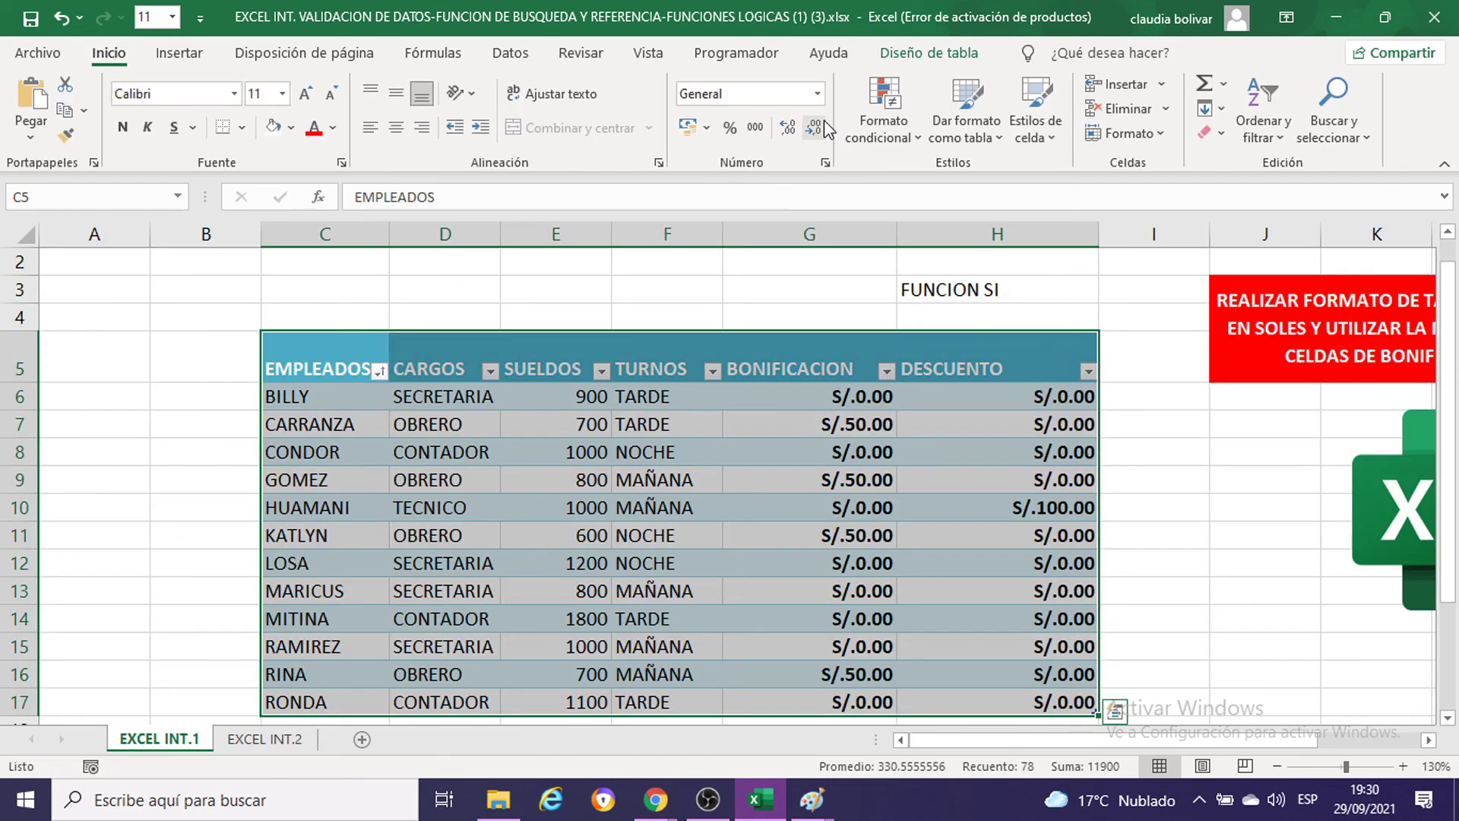
{"action": "left_click", "coordinate": [965, 114]}
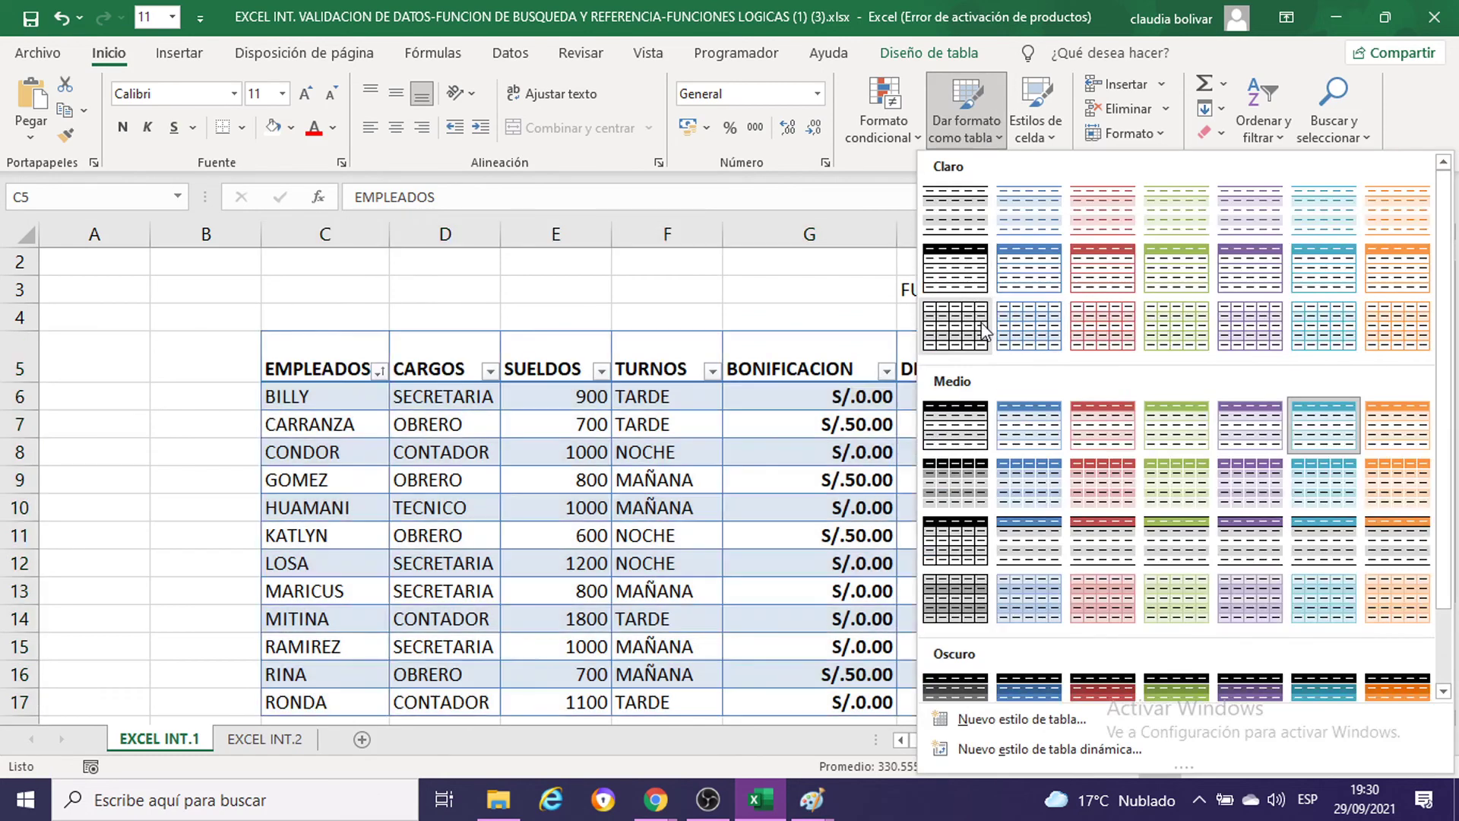
{"action": "left_click", "coordinate": [717, 295]}
{"action": "left_click_drag", "start_coordinate": [202, 483], "coordinate": [205, 508]}
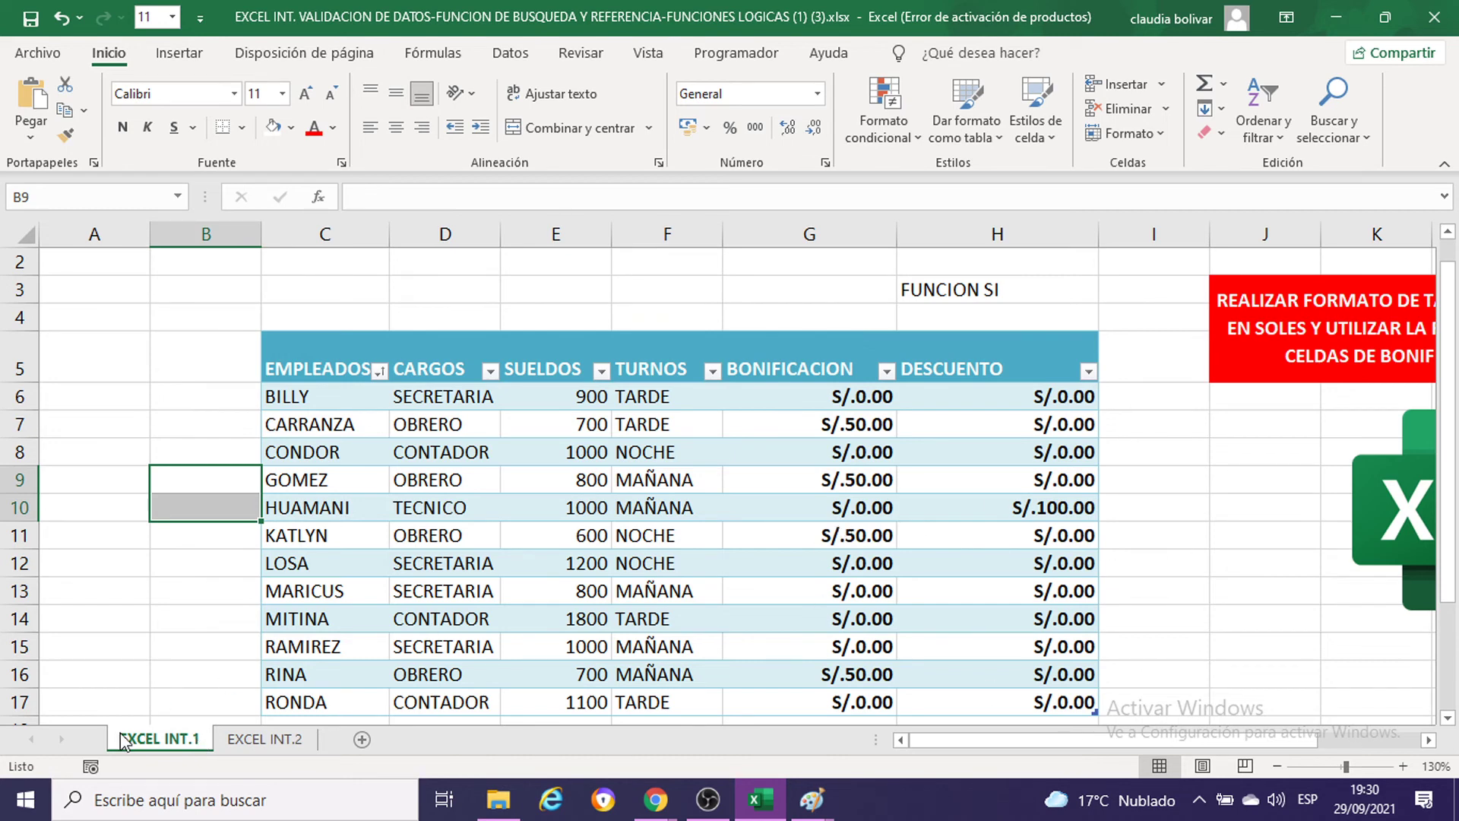
Step: Permanently delete the EXCEL INT.1 worksheet from the workbook
{"action": "right_click", "coordinate": [171, 745]}
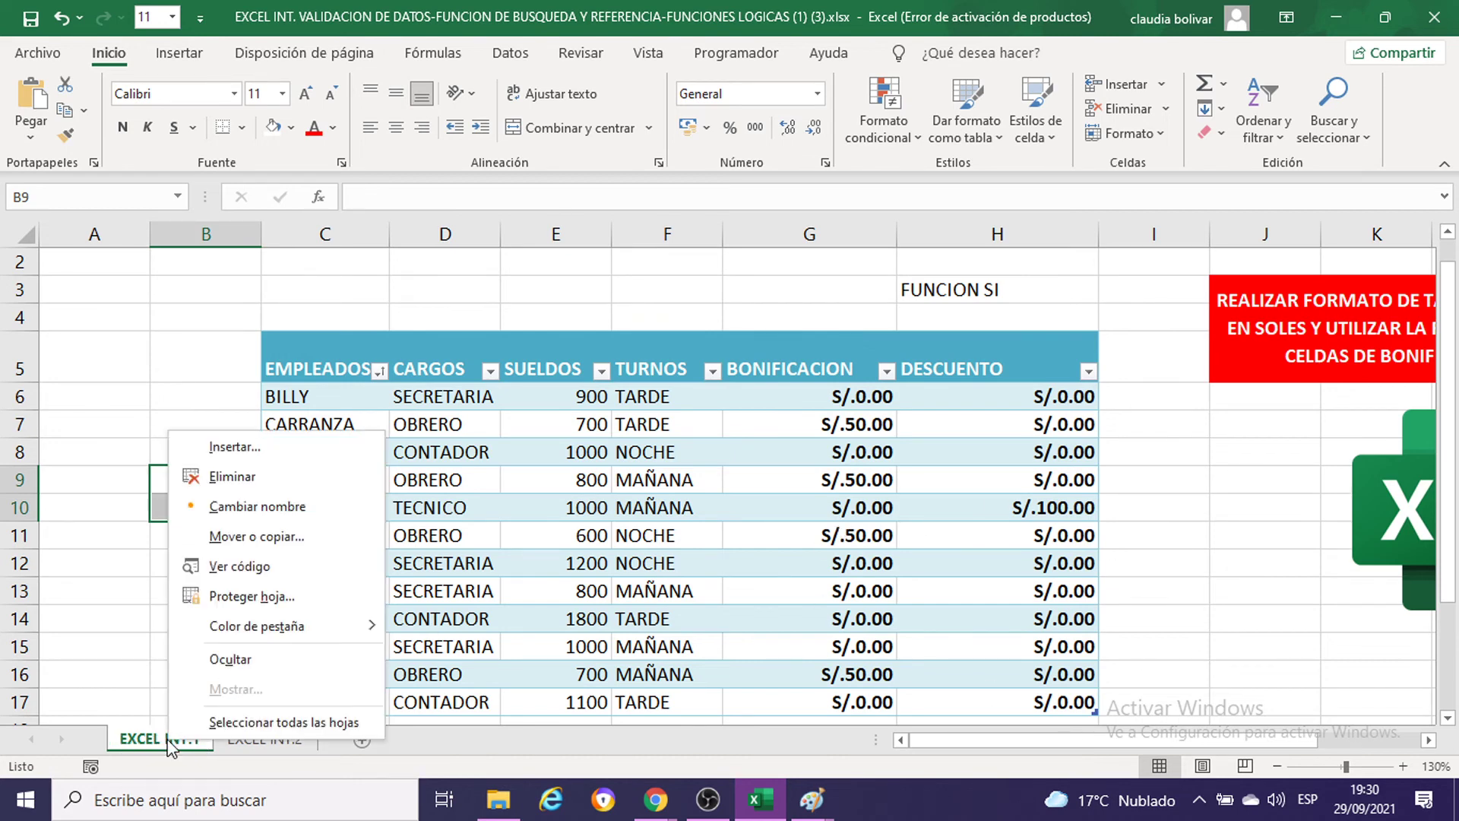
{"action": "left_click", "coordinate": [231, 478]}
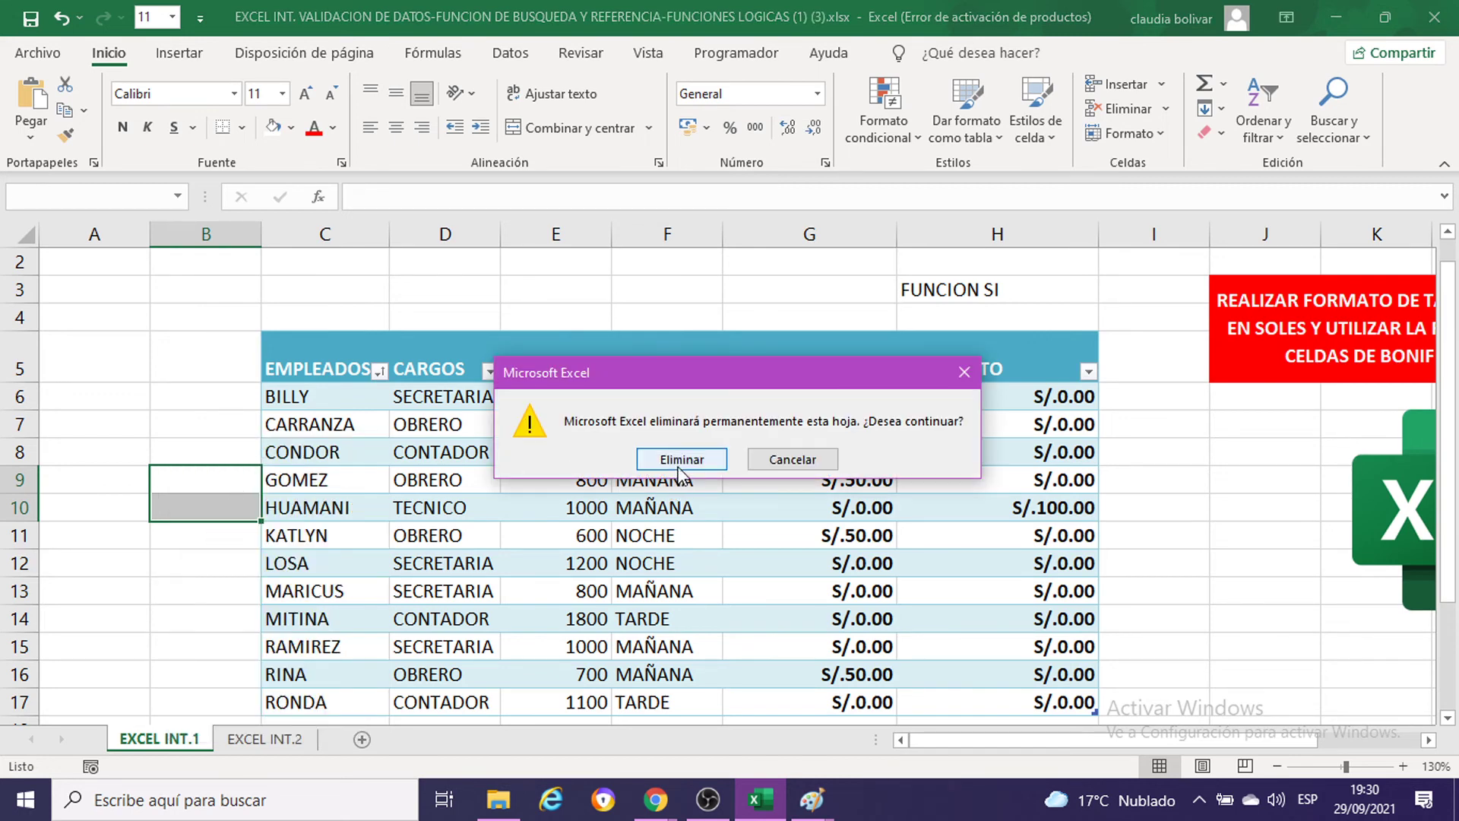
{"action": "left_click", "coordinate": [682, 460]}
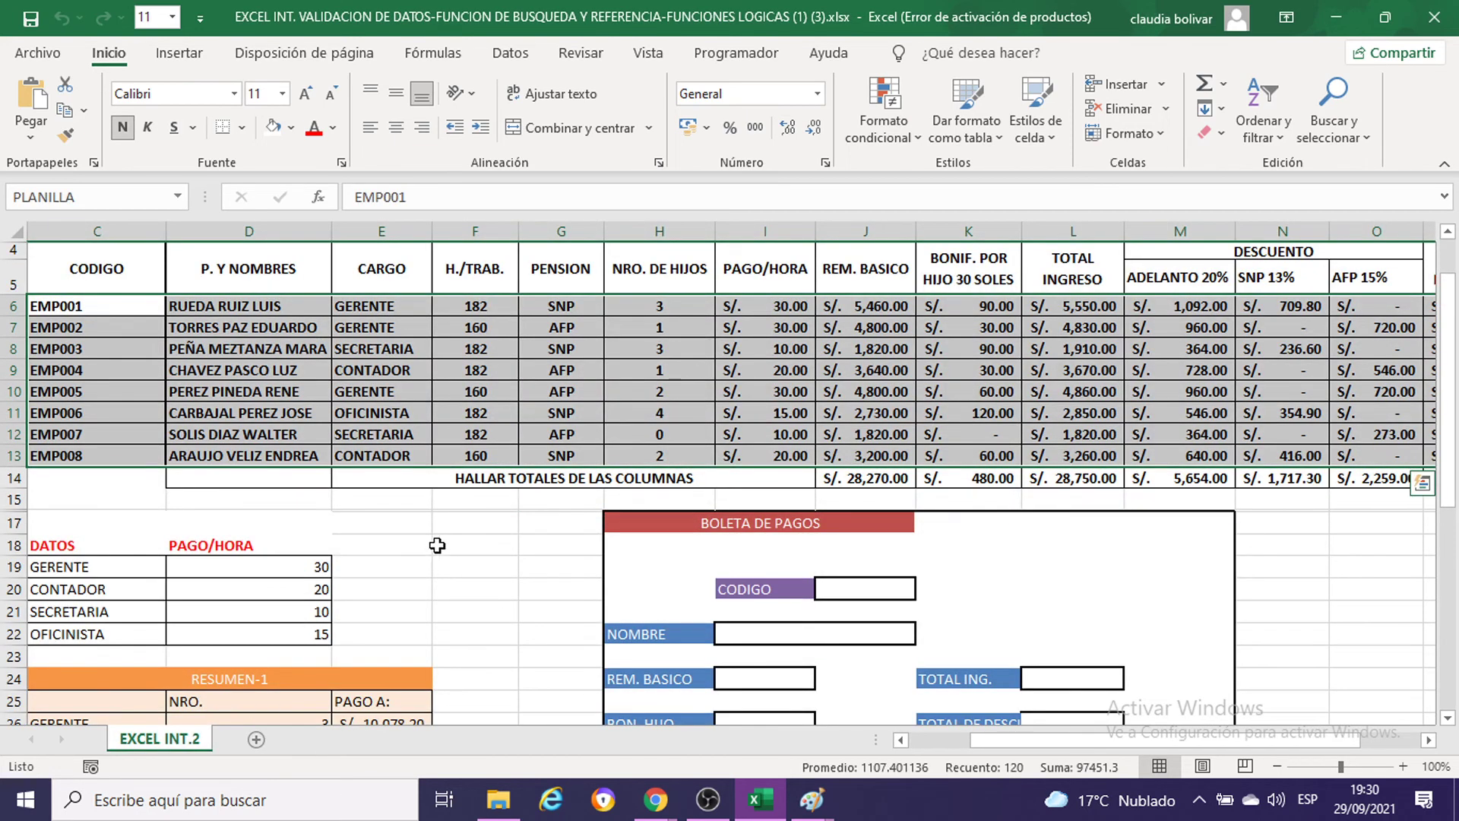
Step: Select the PLANILLA range via the Name Box and open the Name Manager showing C6:Q13
{"action": "left_click", "coordinate": [432, 551]}
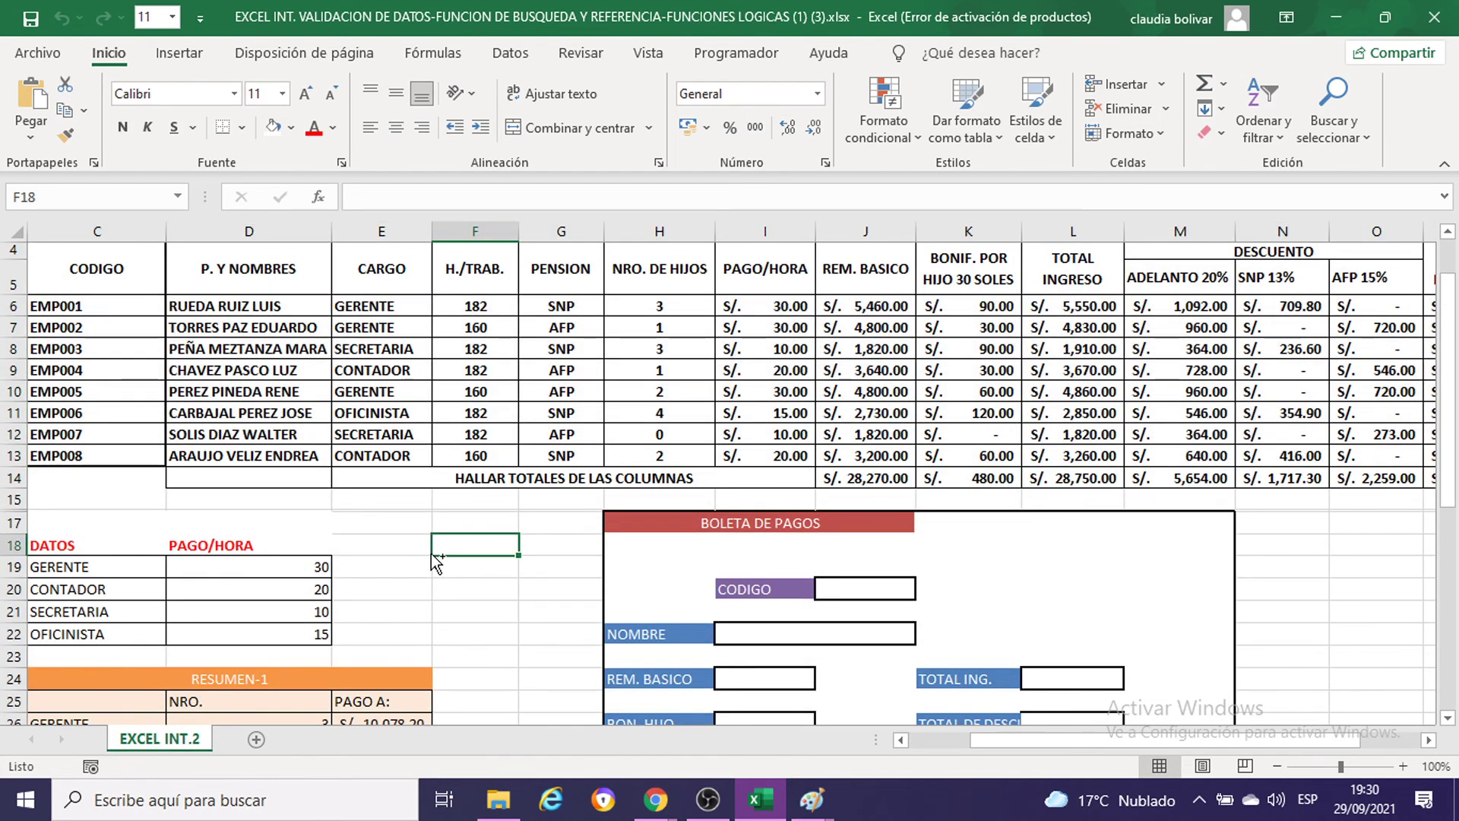
{"action": "left_click", "coordinate": [560, 517]}
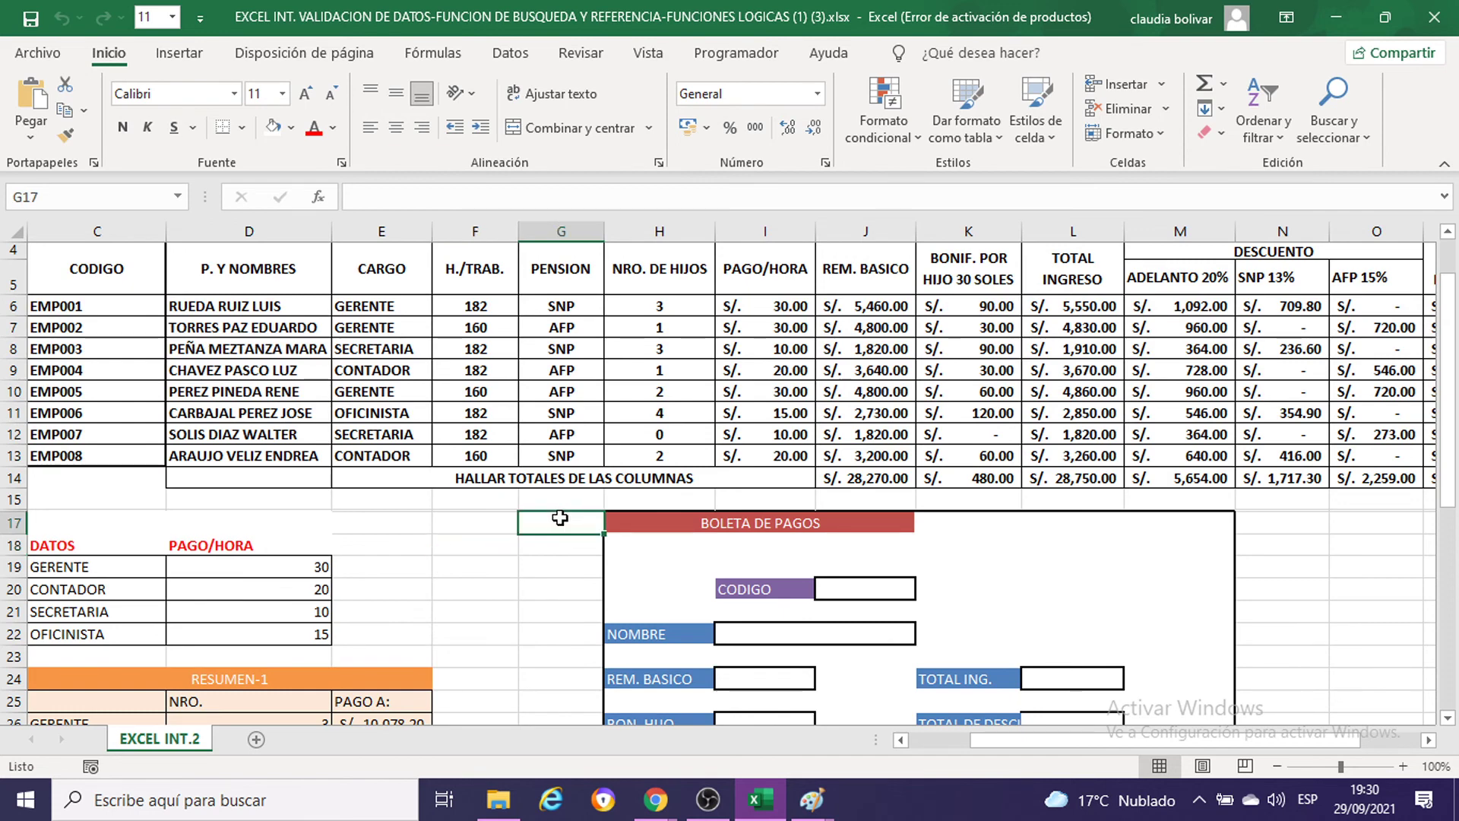
{"action": "left_click", "coordinate": [428, 545]}
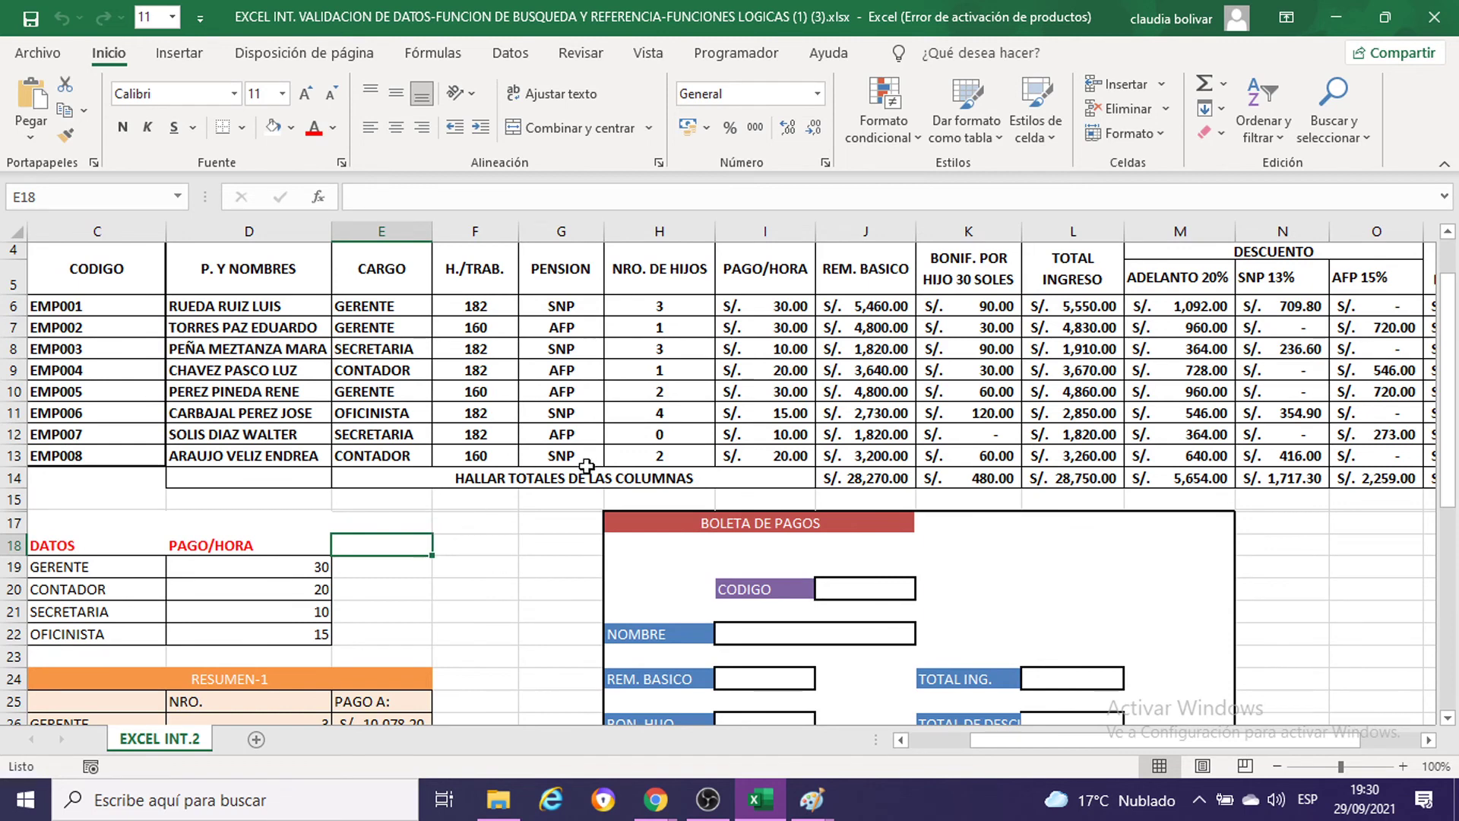
{"action": "left_click", "coordinate": [178, 197]}
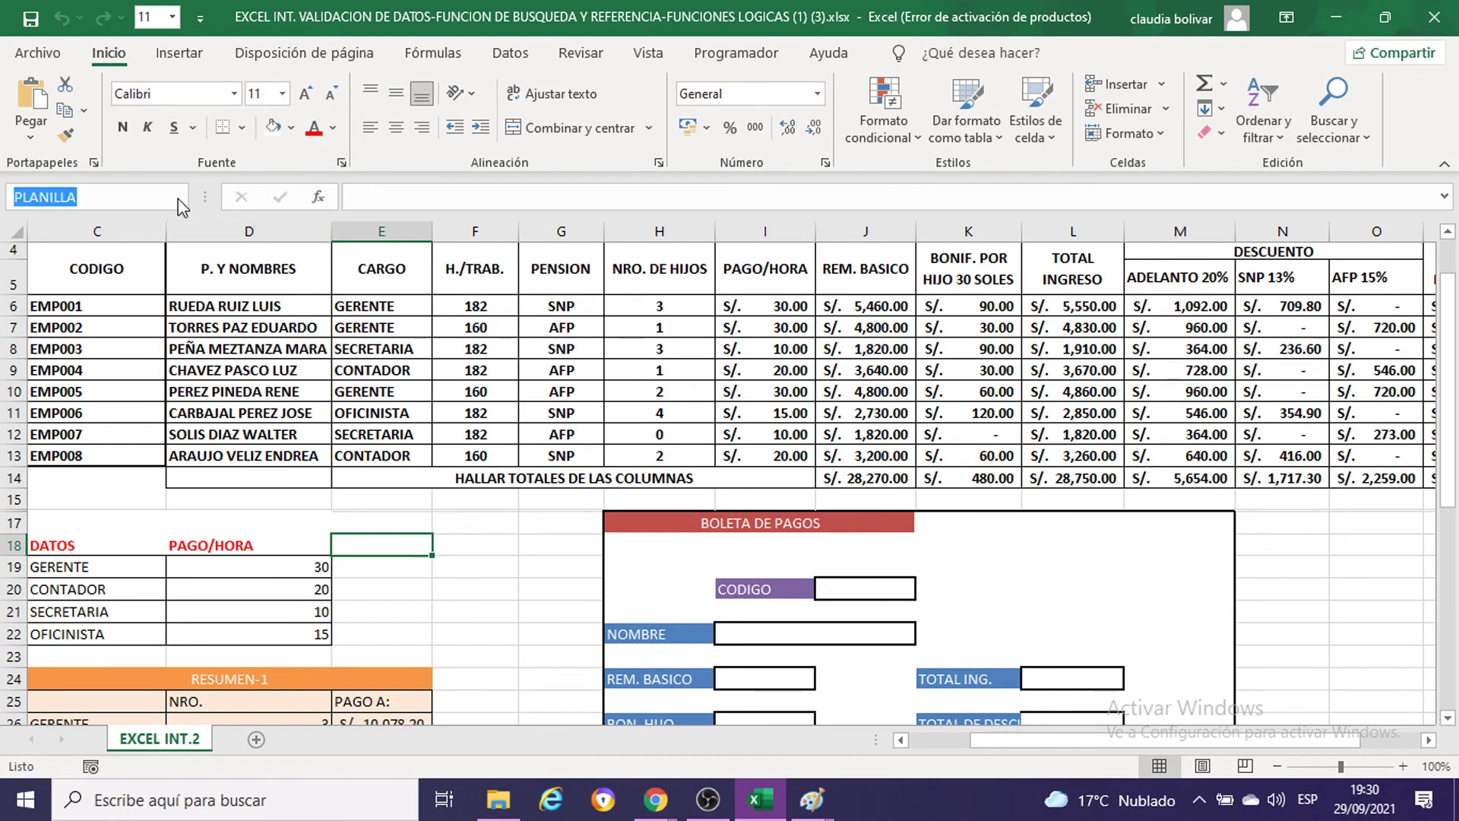
{"action": "left_click", "coordinate": [157, 225]}
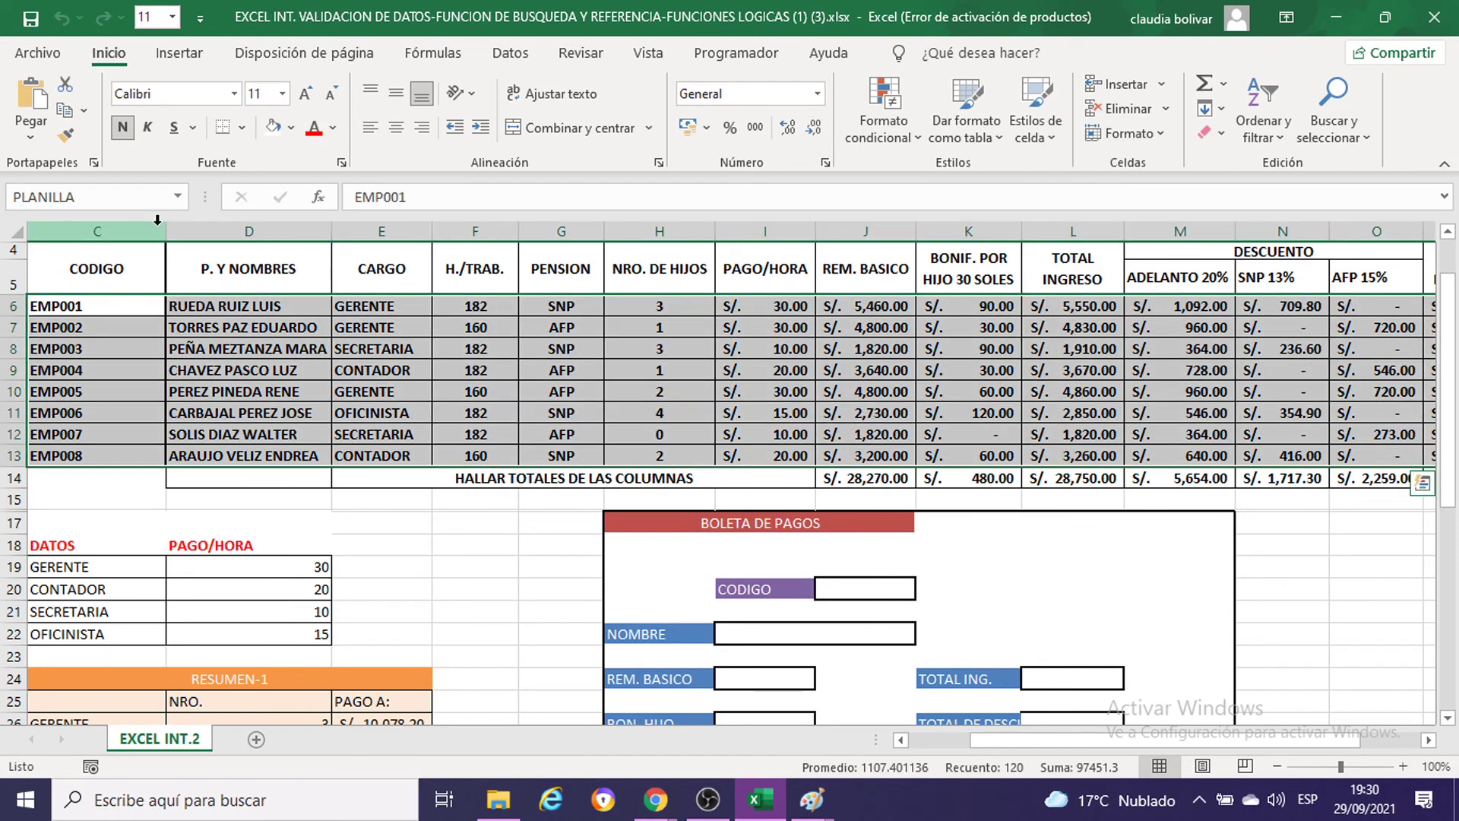
{"action": "left_click", "coordinate": [432, 55]}
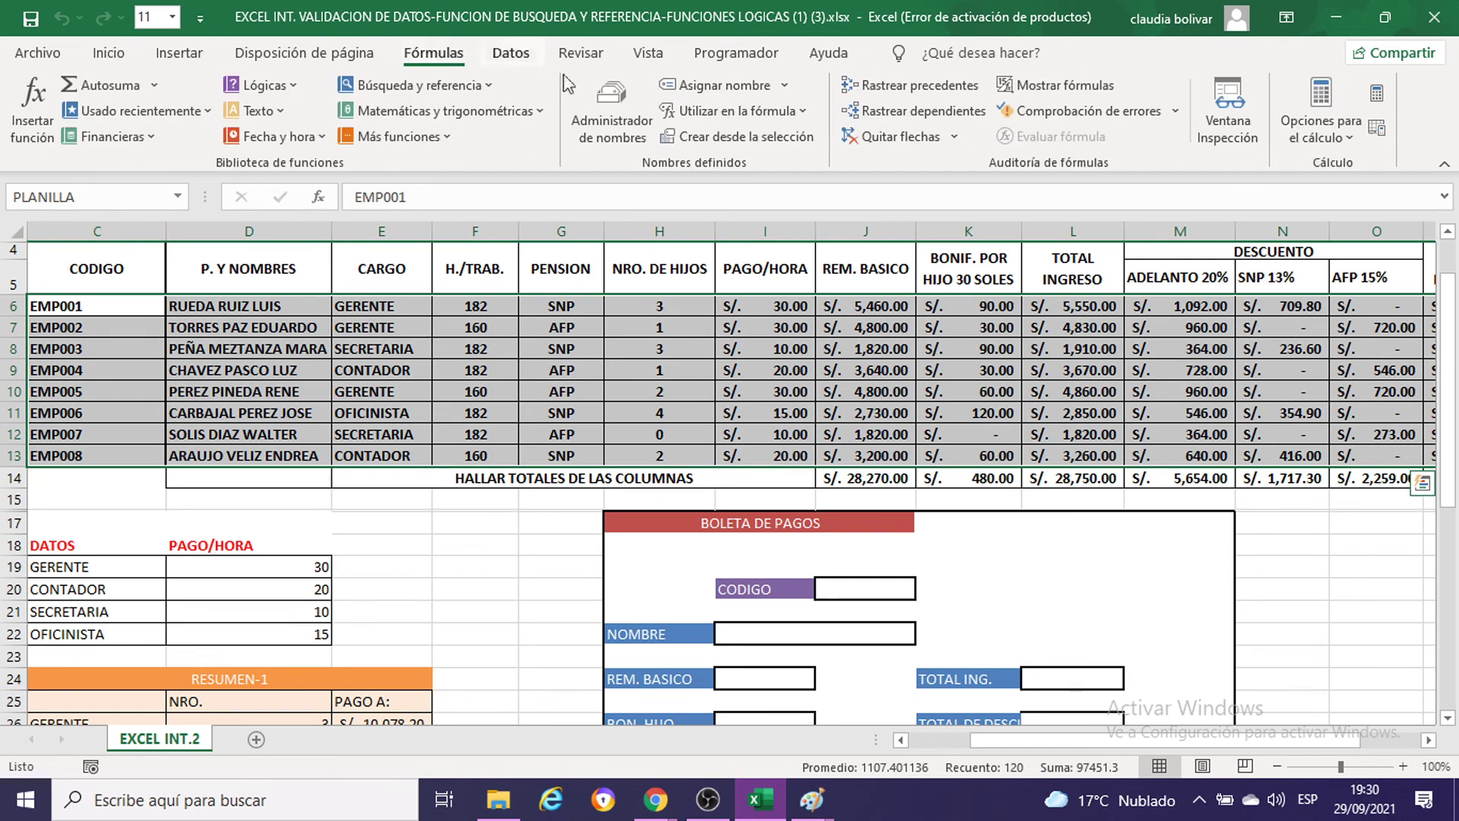
{"action": "left_click", "coordinate": [619, 124]}
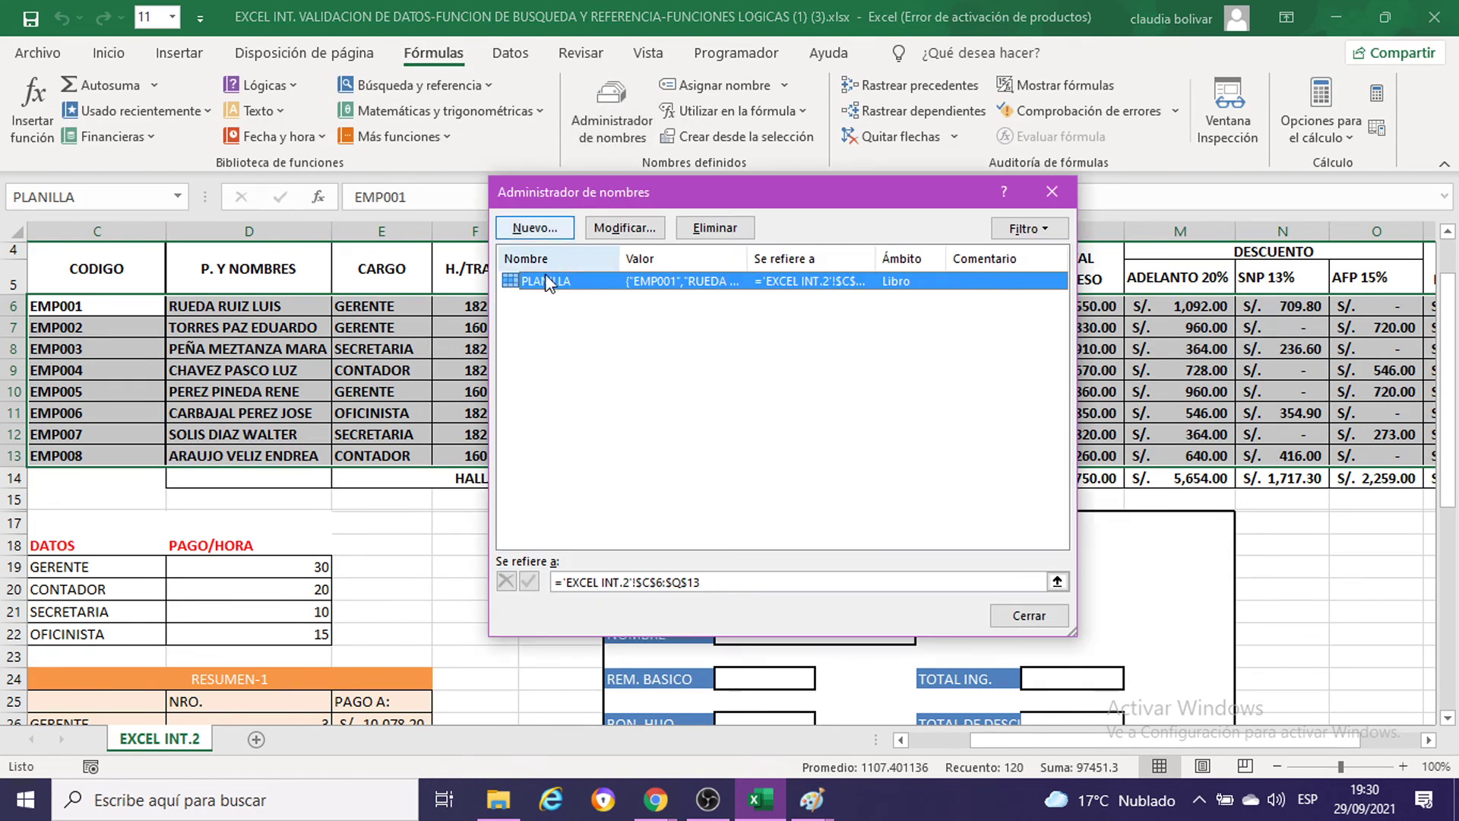
Step: Deselect the PLANILLA entry and close the Name Manager
{"action": "left_click", "coordinate": [573, 339]}
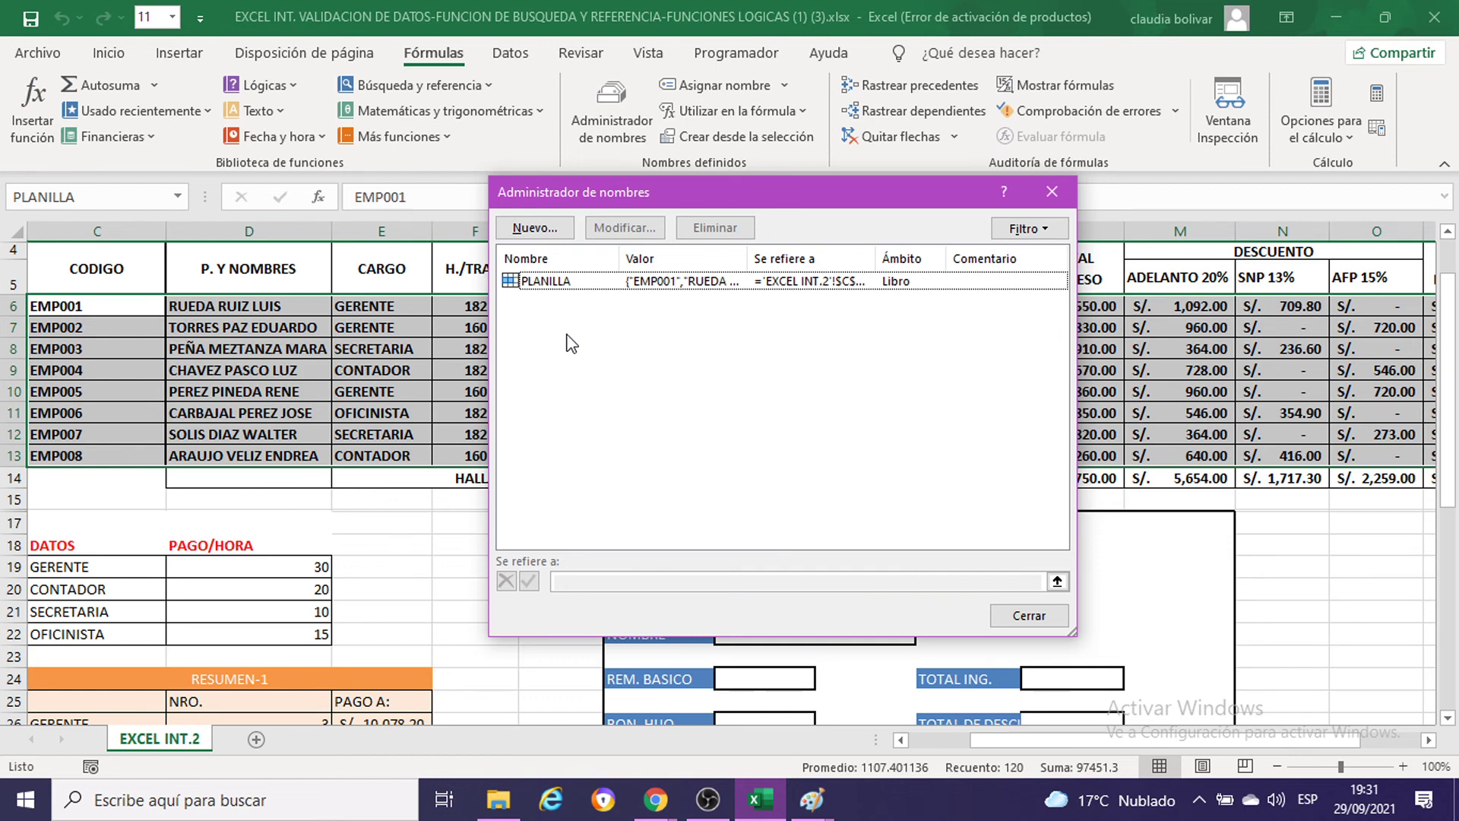
{"action": "left_click", "coordinate": [1052, 192]}
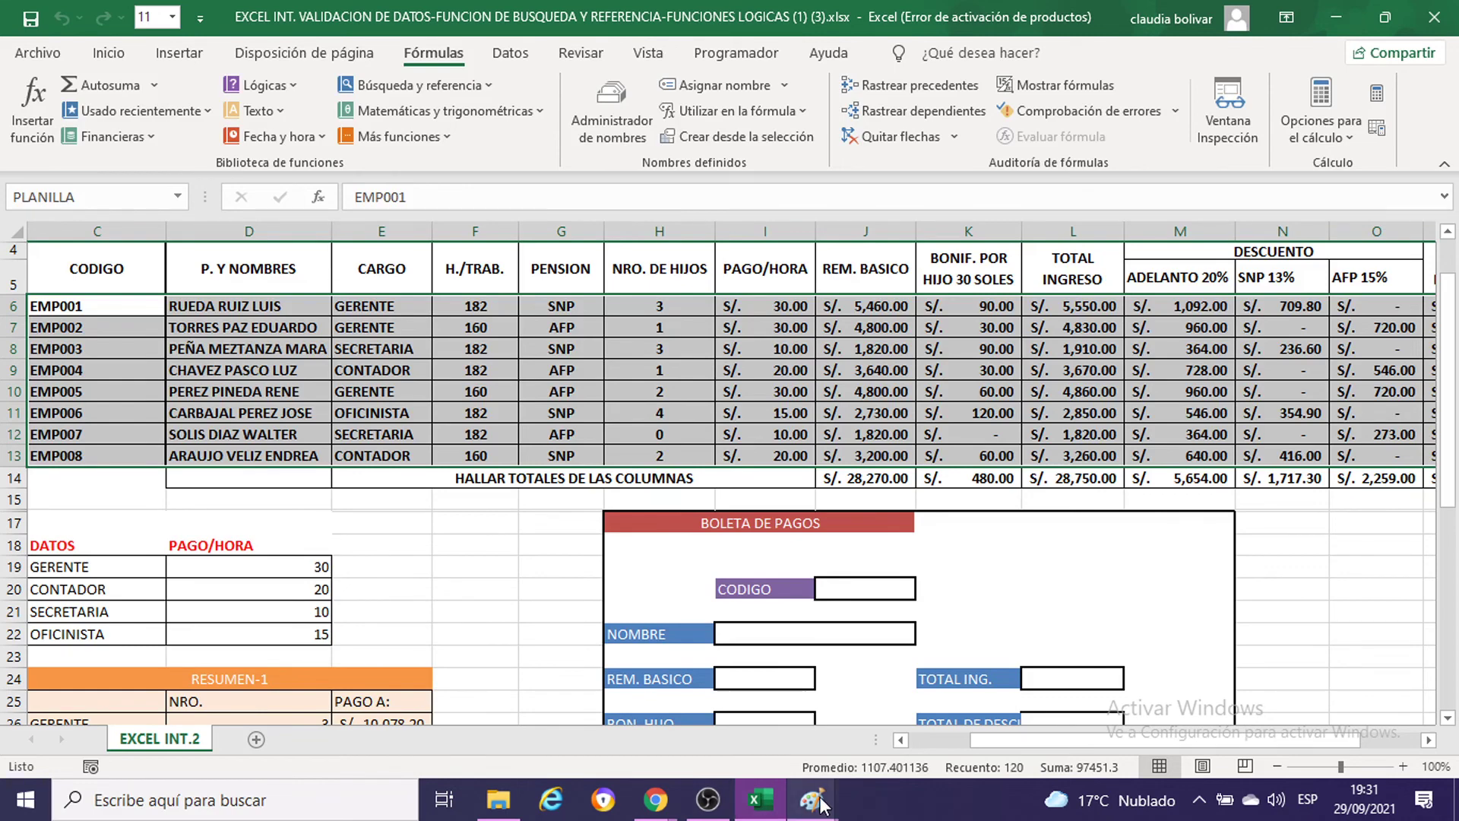
Step: Drag the pasted EXCEL INT.2 screenshot into position on the Paint canvas
{"action": "mouse_move", "coordinate": [810, 800]}
{"action": "left_click", "coordinate": [714, 684]}
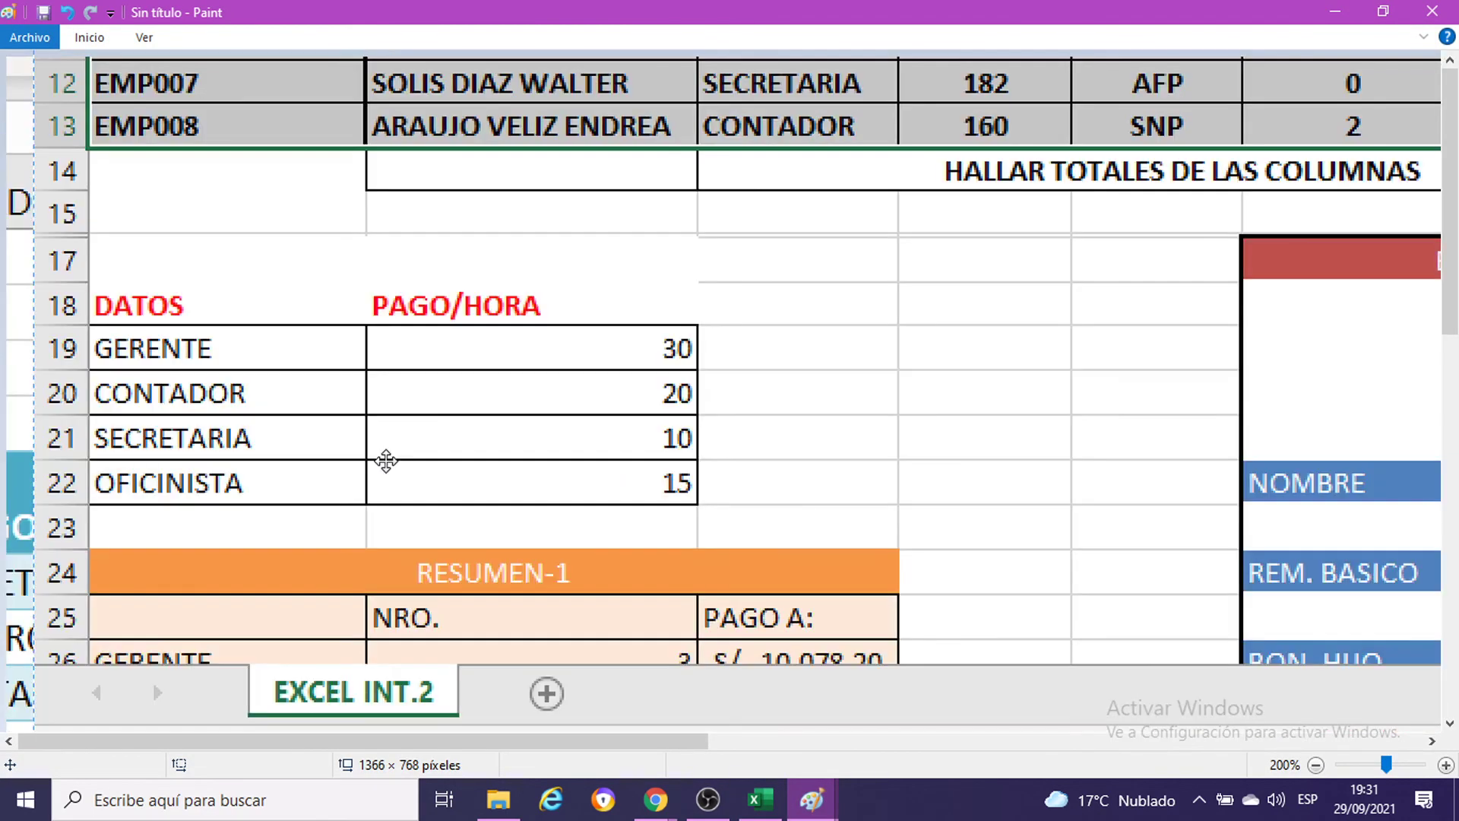
{"action": "mouse_move", "coordinate": [386, 460]}
{"action": "left_mouse_down"}
{"action": "mouse_move", "coordinate": [378, 339]}
{"action": "mouse_move", "coordinate": [289, 519]}
{"action": "left_mouse_up"}
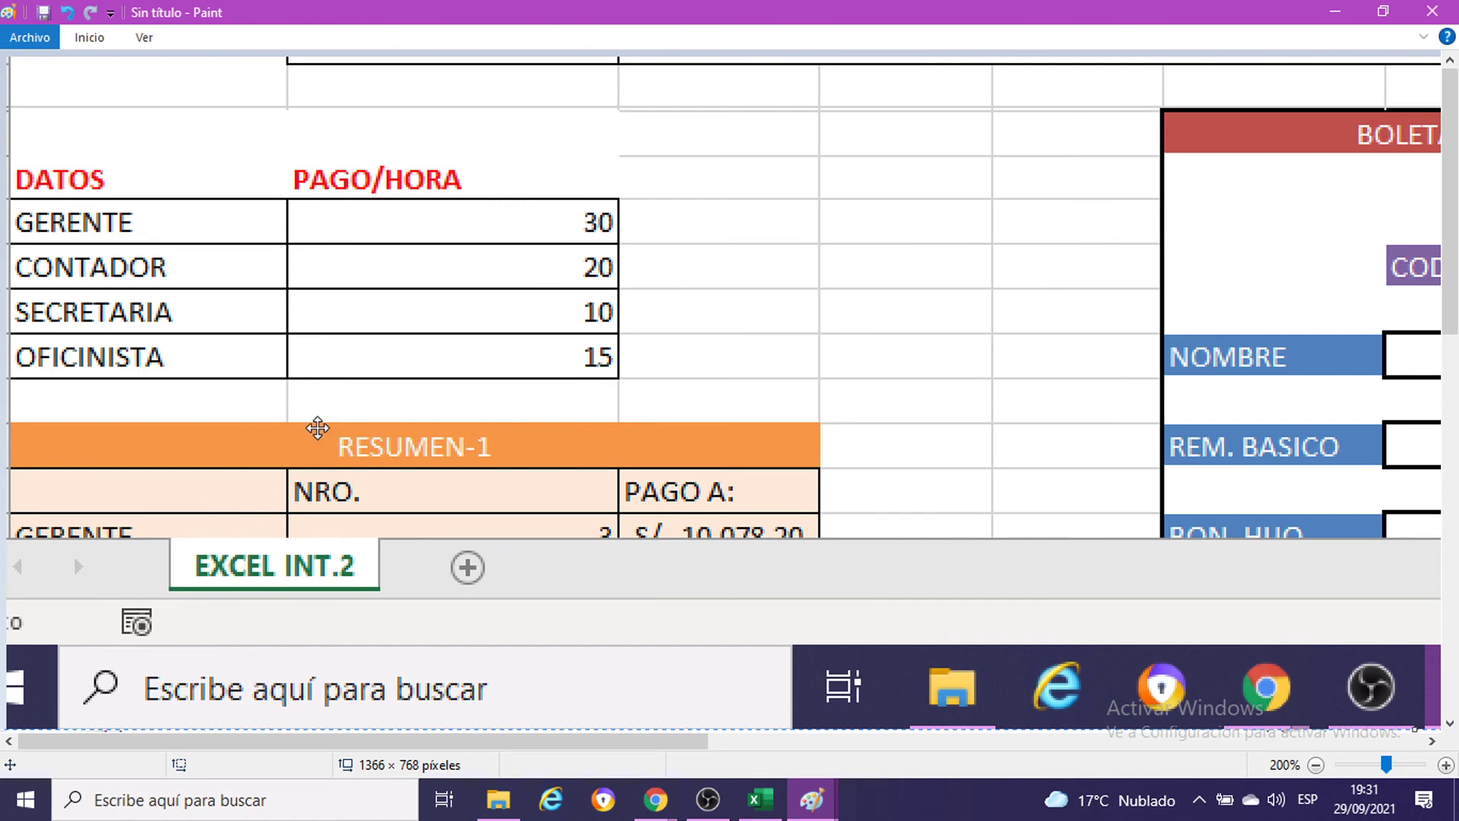
{"action": "left_click_drag", "start_coordinate": [315, 423], "coordinate": [326, 493]}
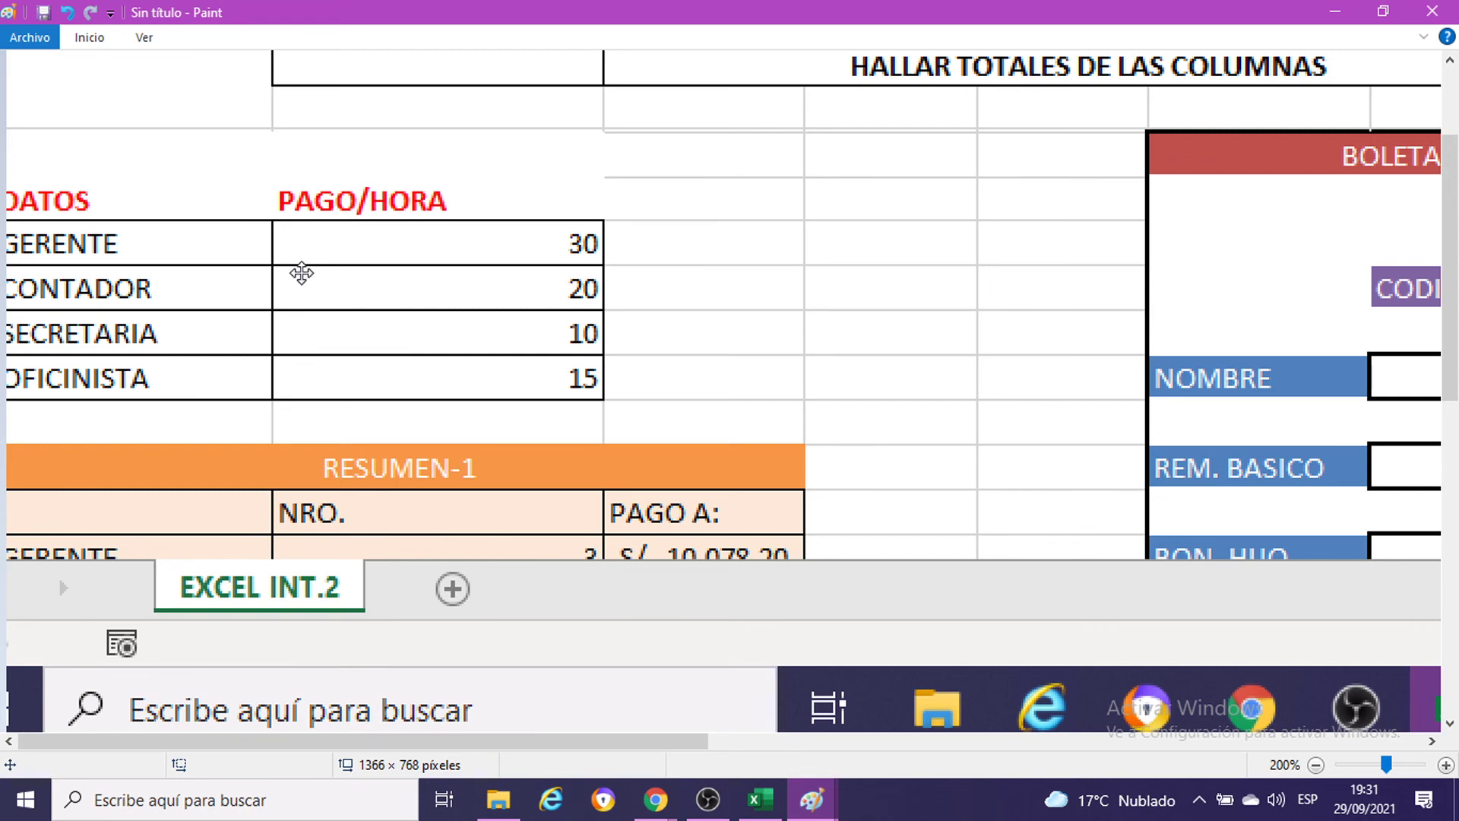
{"action": "left_click_drag", "start_coordinate": [778, 235], "coordinate": [777, 261]}
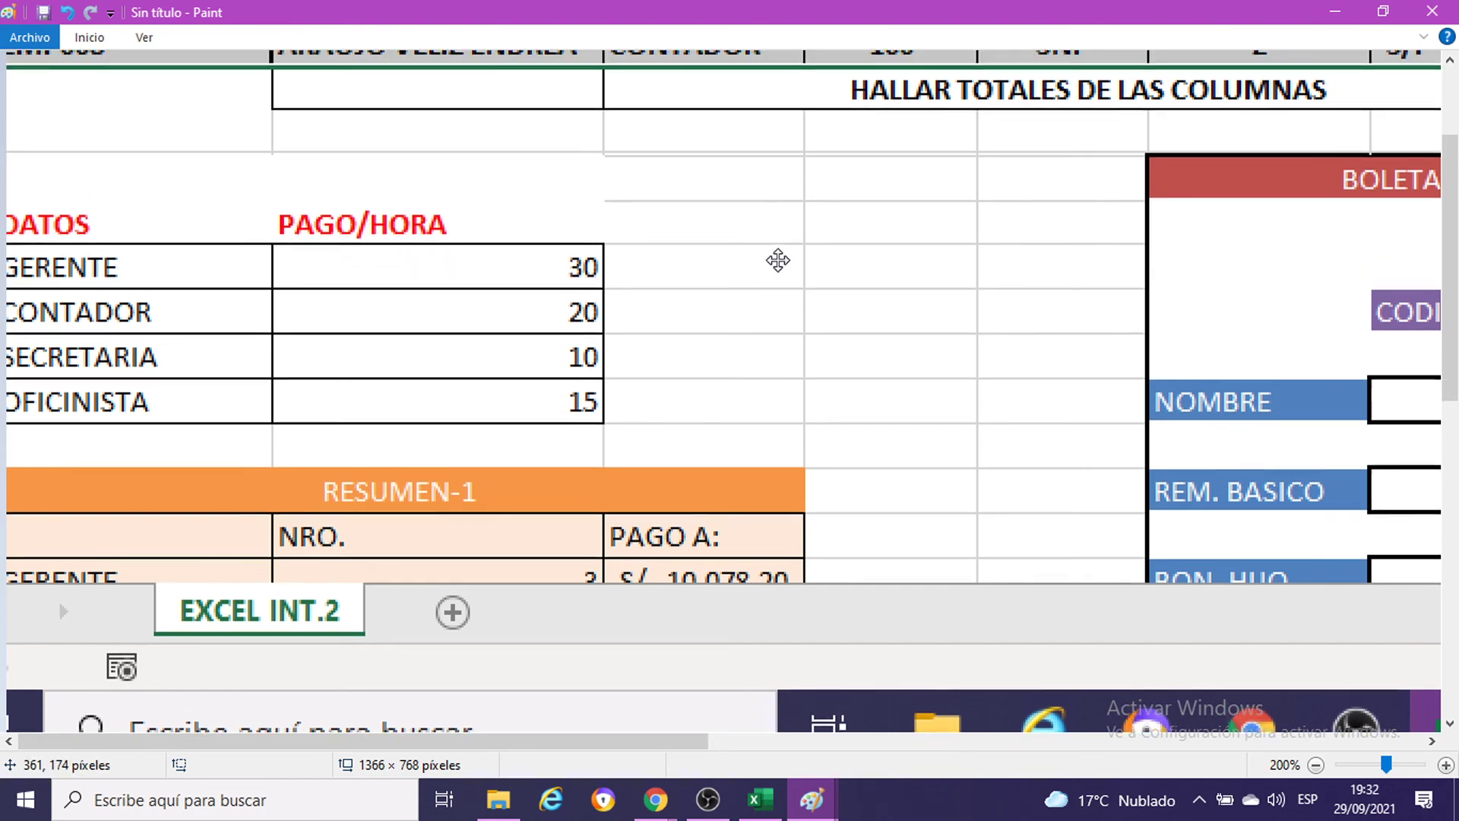
Step: Return to Excel and select the CODIGO cell J20 on the BOLETA DE PAGOS form
{"action": "left_click", "coordinate": [1335, 12]}
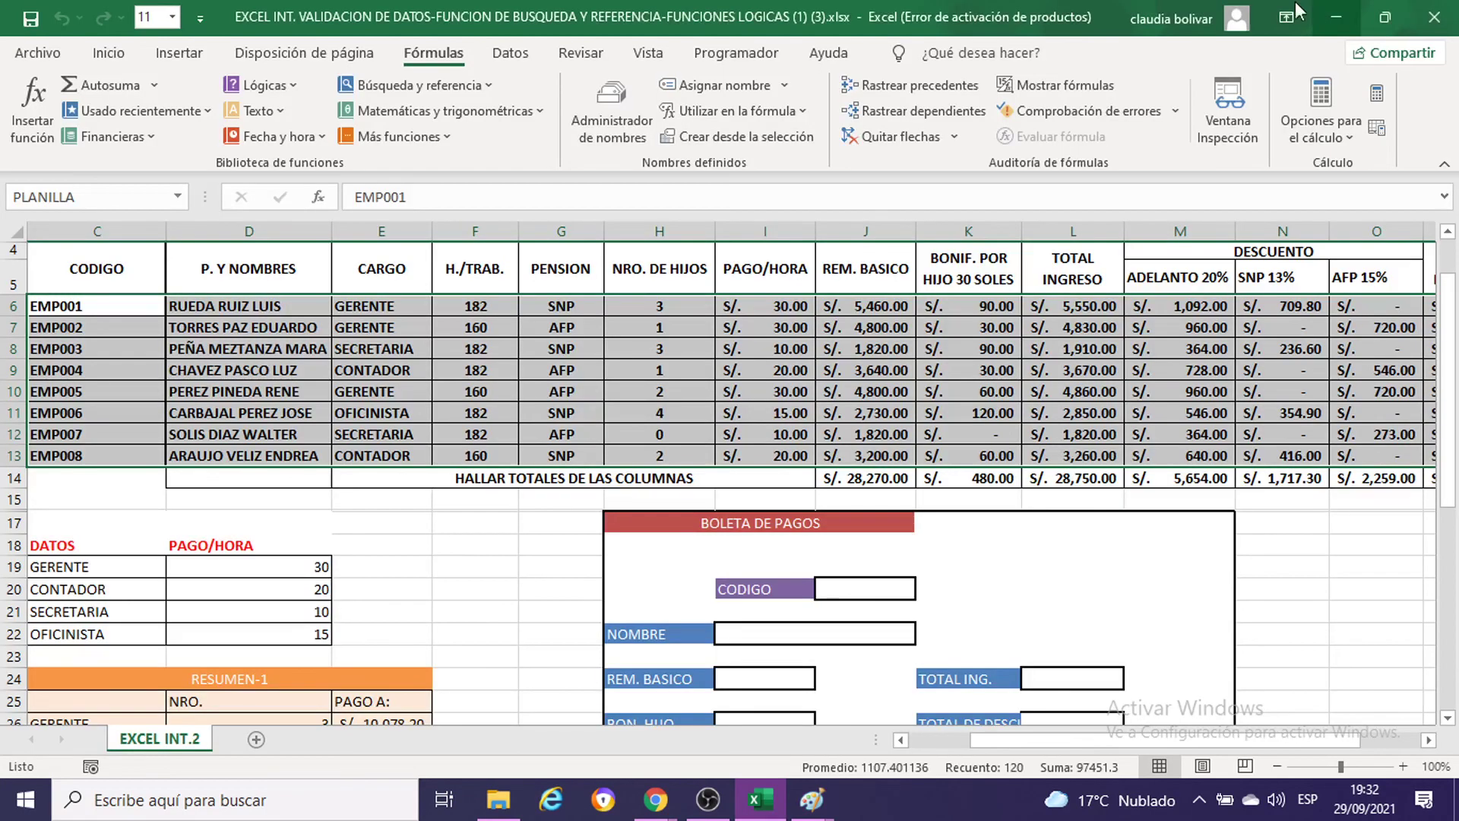
{"action": "left_click", "coordinate": [464, 544]}
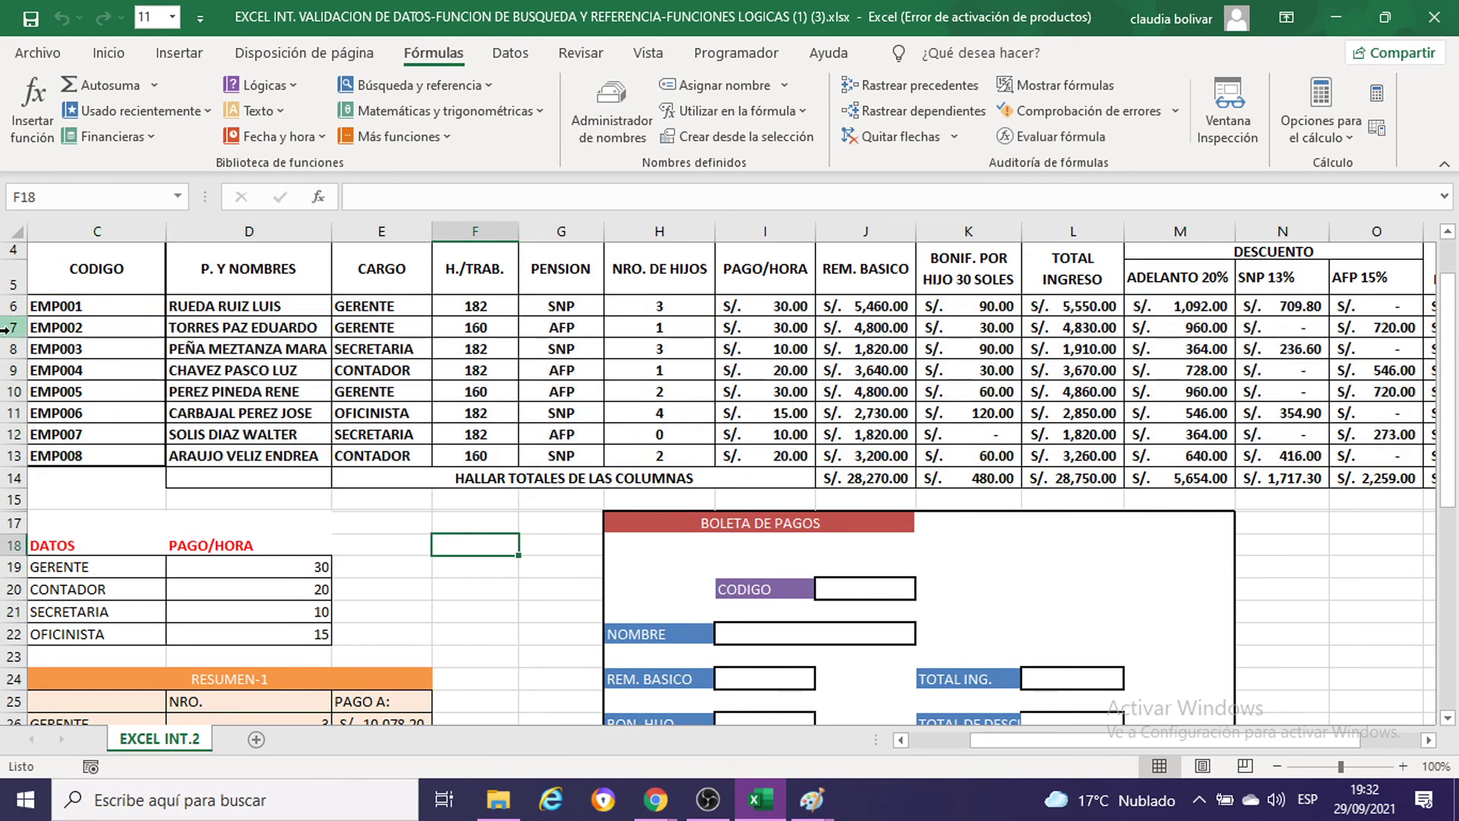
{"action": "scroll", "coordinate": [106, 368], "scroll_direction": "down", "scroll_amount": 1}
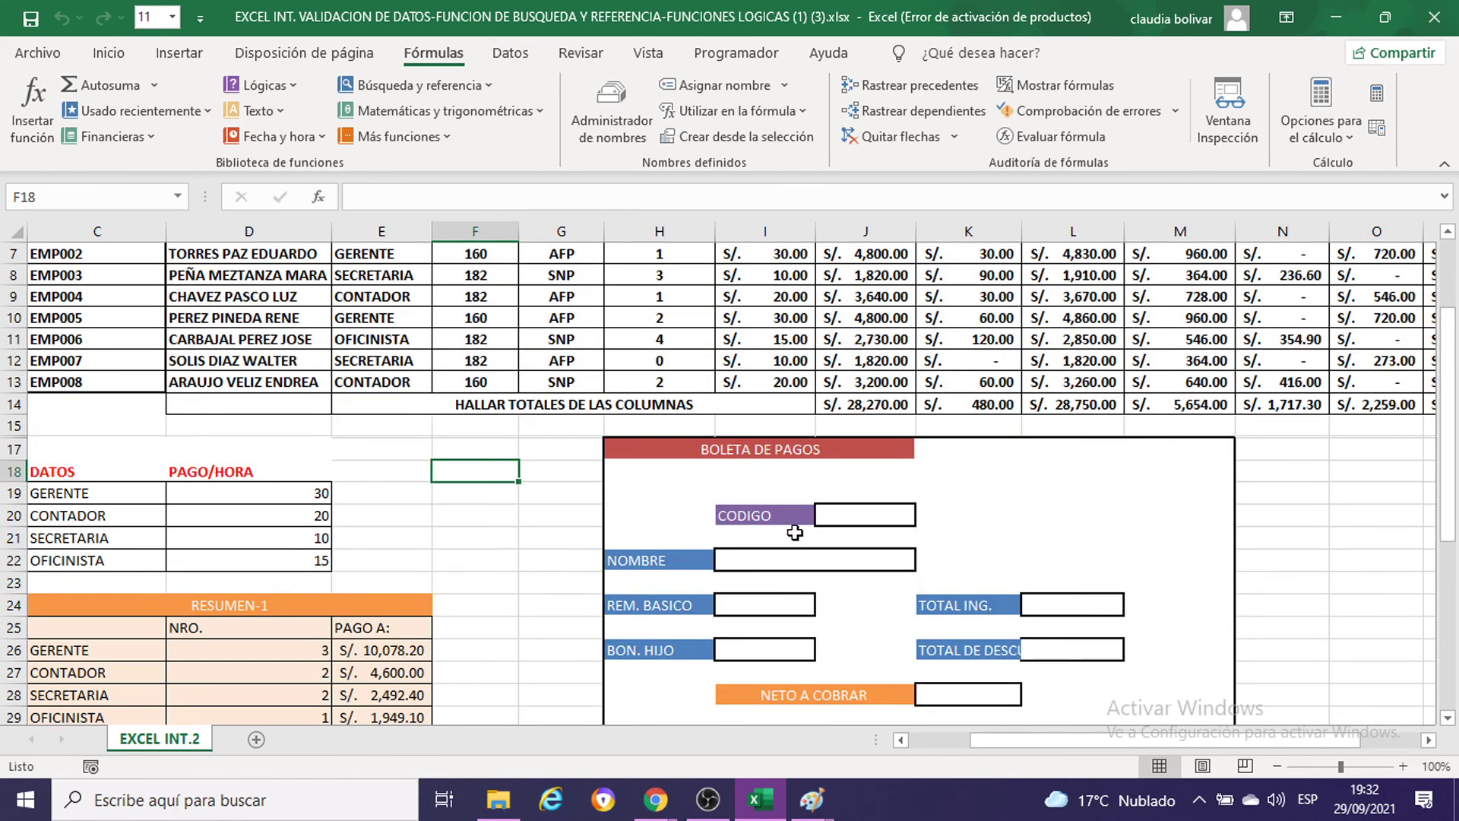
{"action": "left_click", "coordinate": [834, 512]}
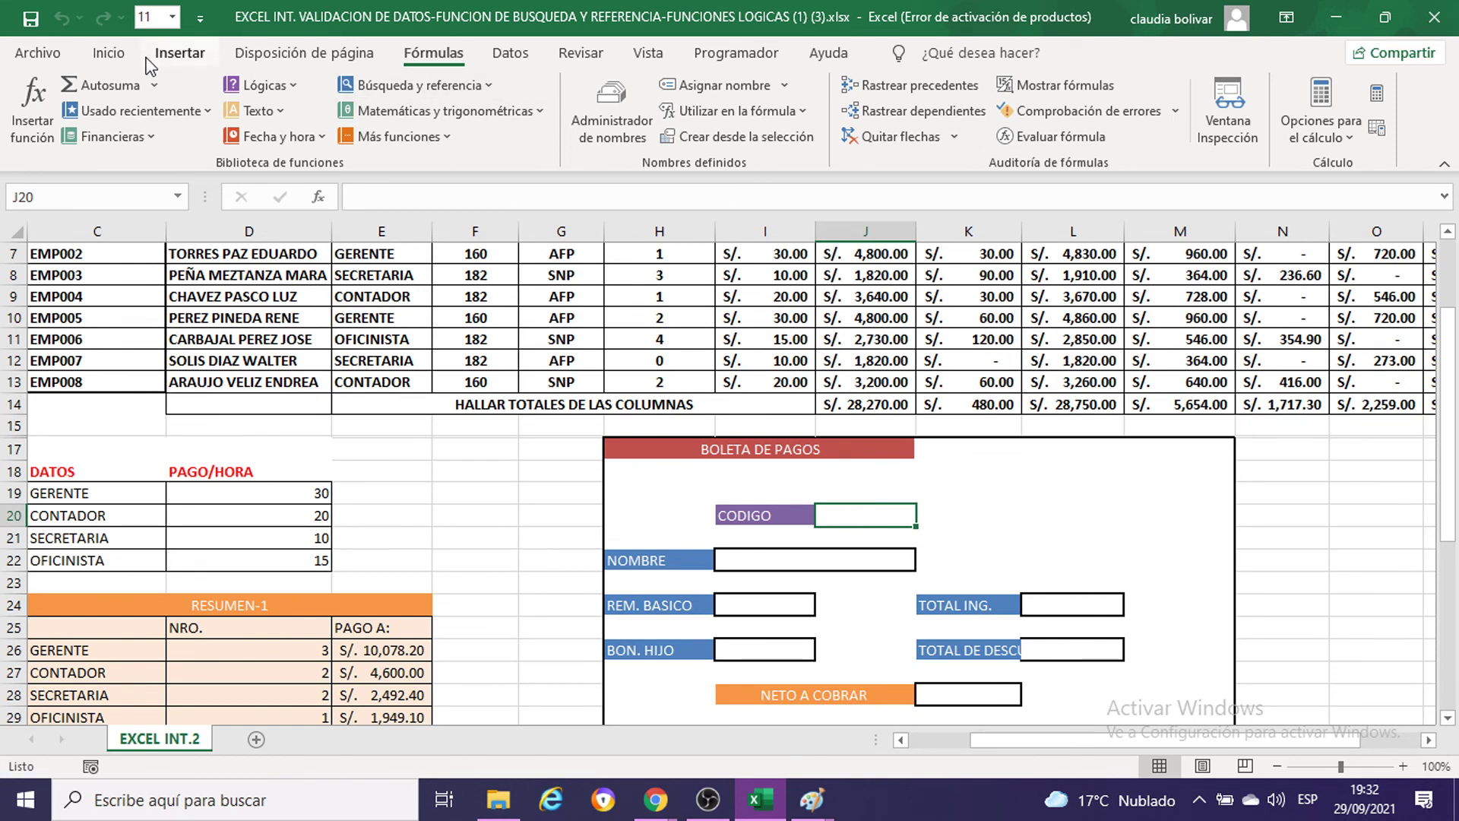
Step: Zoom the sheet to 160% and reselect the empty CODIGO cell J20
{"action": "left_click", "coordinate": [107, 55]}
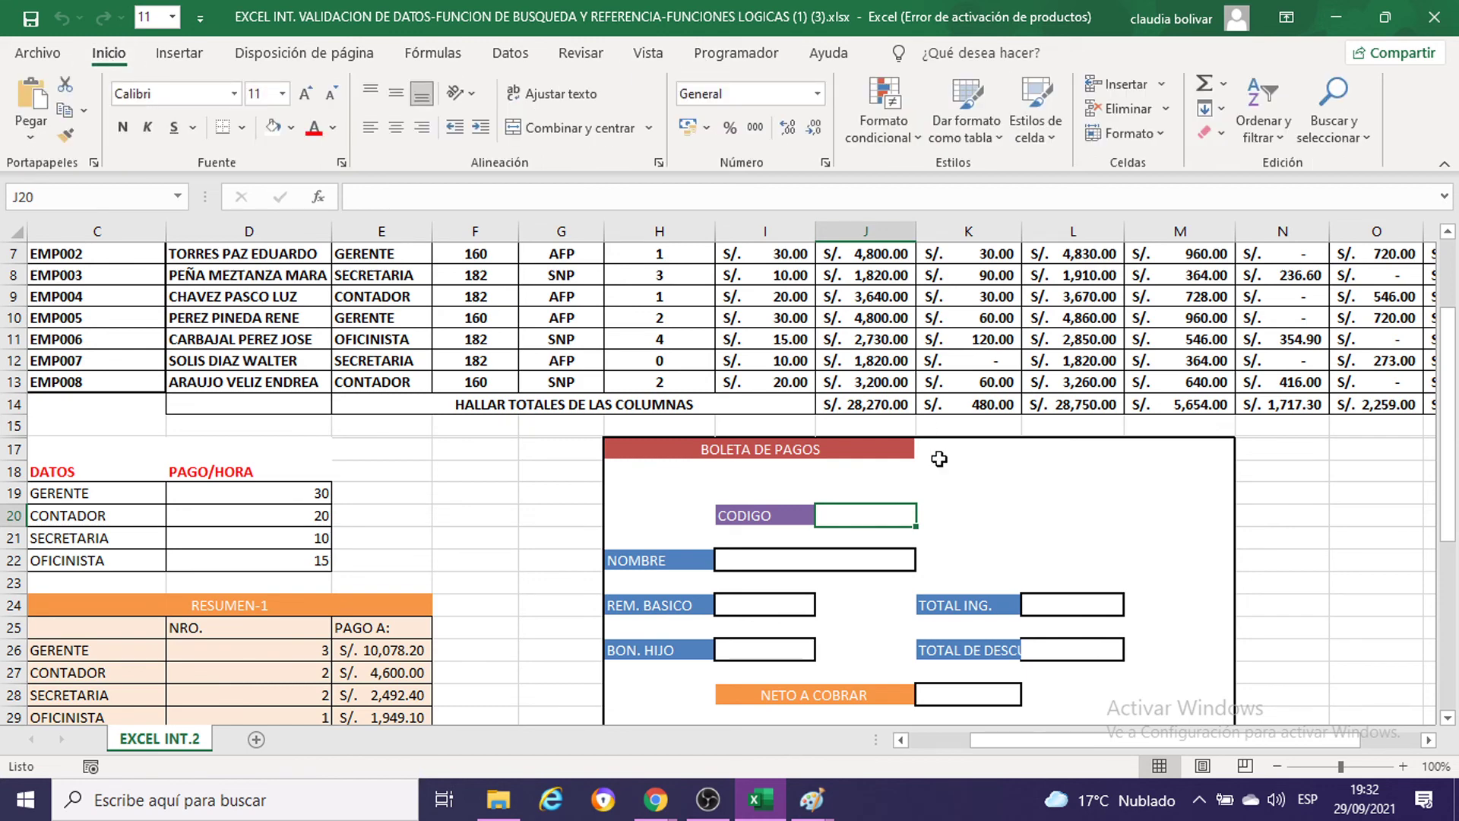
{"action": "left_click", "coordinate": [1403, 767]}
{"action": "left_click", "coordinate": [1403, 768]}
{"action": "left_click", "coordinate": [1403, 768]}
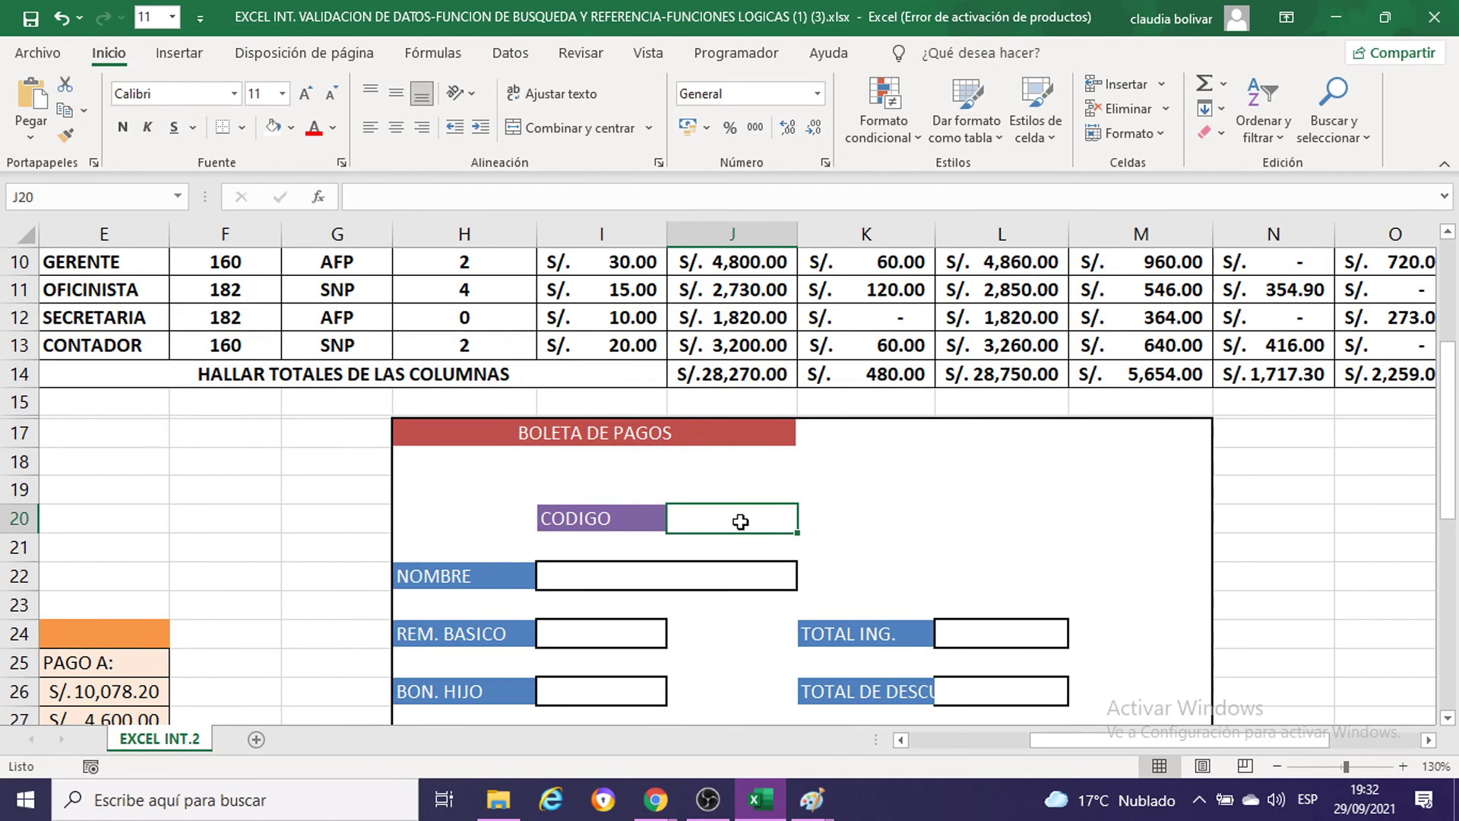
{"action": "scroll", "coordinate": [740, 522], "scroll_direction": "down", "scroll_amount": 1}
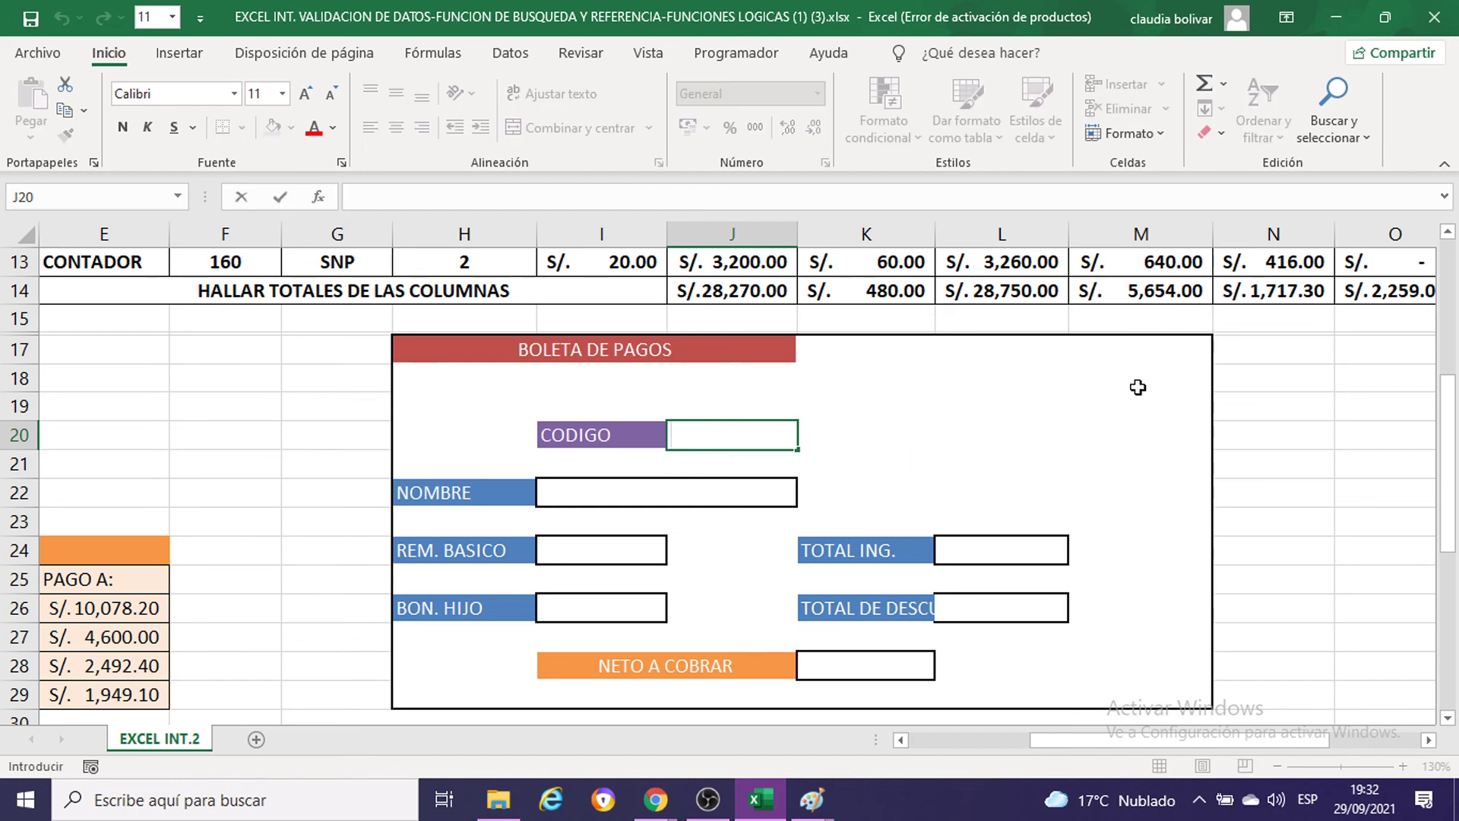
{"action": "key", "text": "Return"}
{"action": "left_click", "coordinate": [1403, 766]}
{"action": "left_click", "coordinate": [1403, 767]}
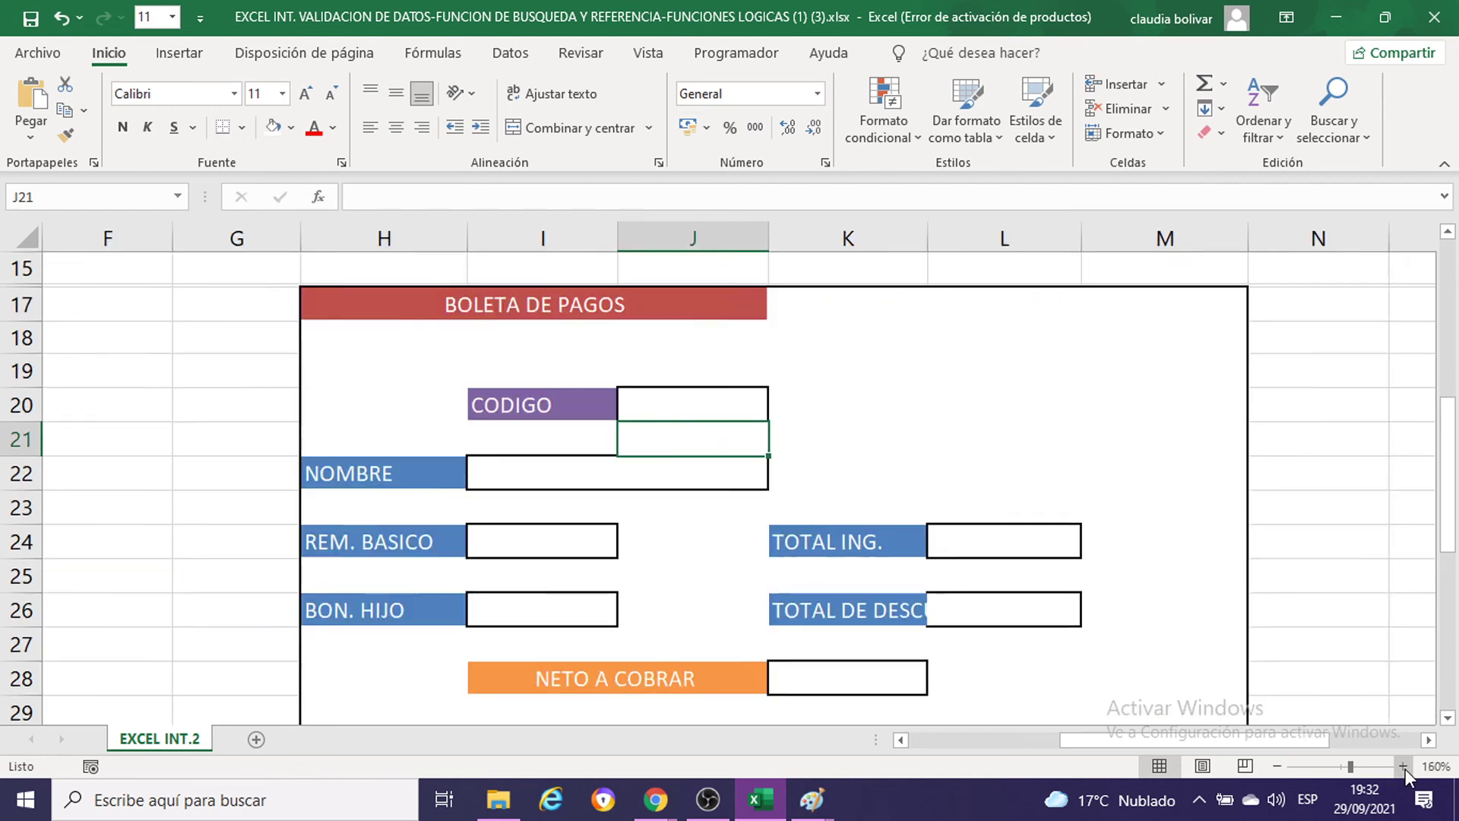
{"action": "left_click", "coordinate": [1403, 766]}
{"action": "double_click", "coordinate": [745, 413]}
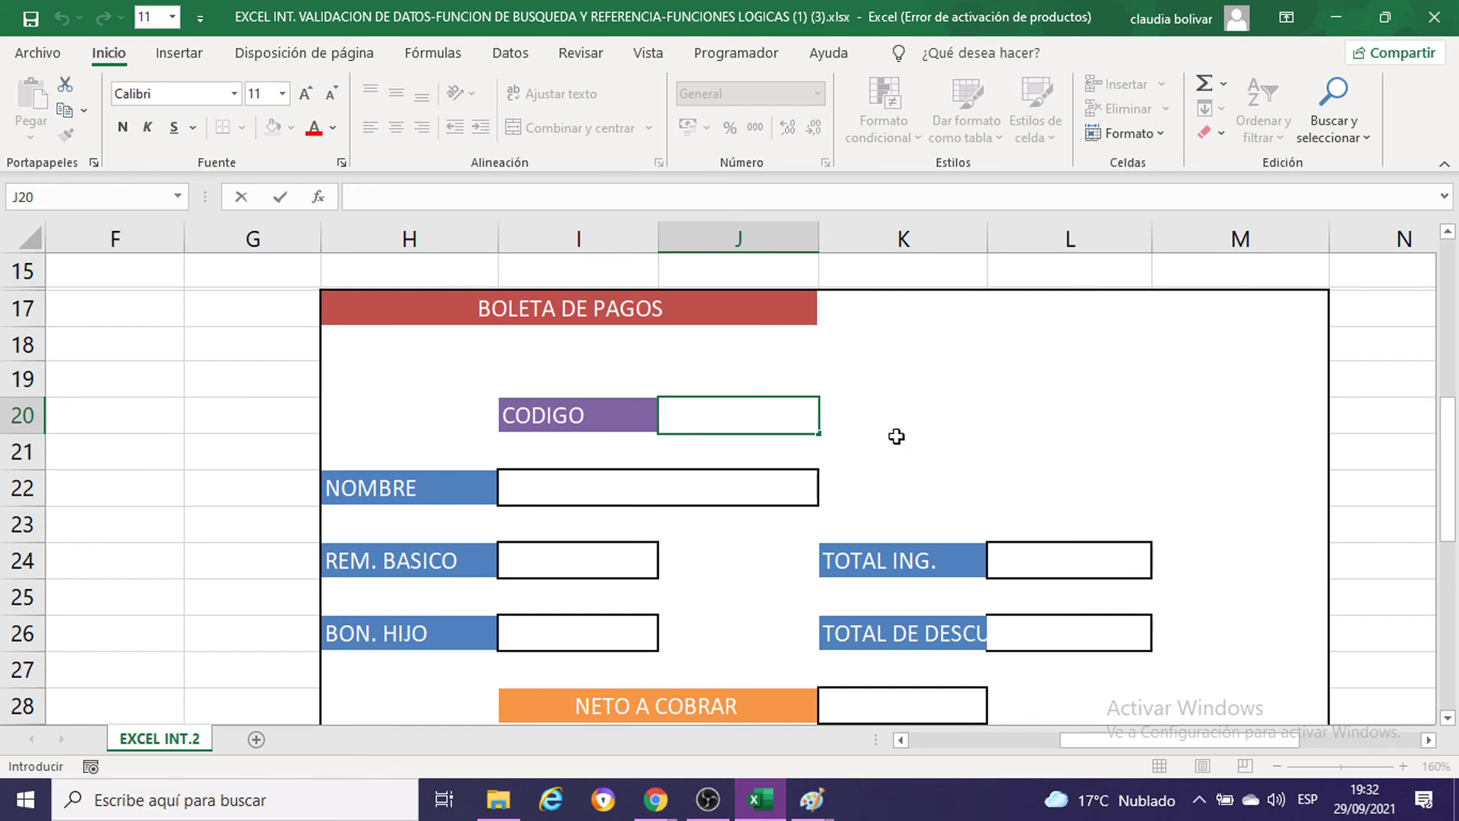
{"action": "left_click", "coordinate": [1066, 392]}
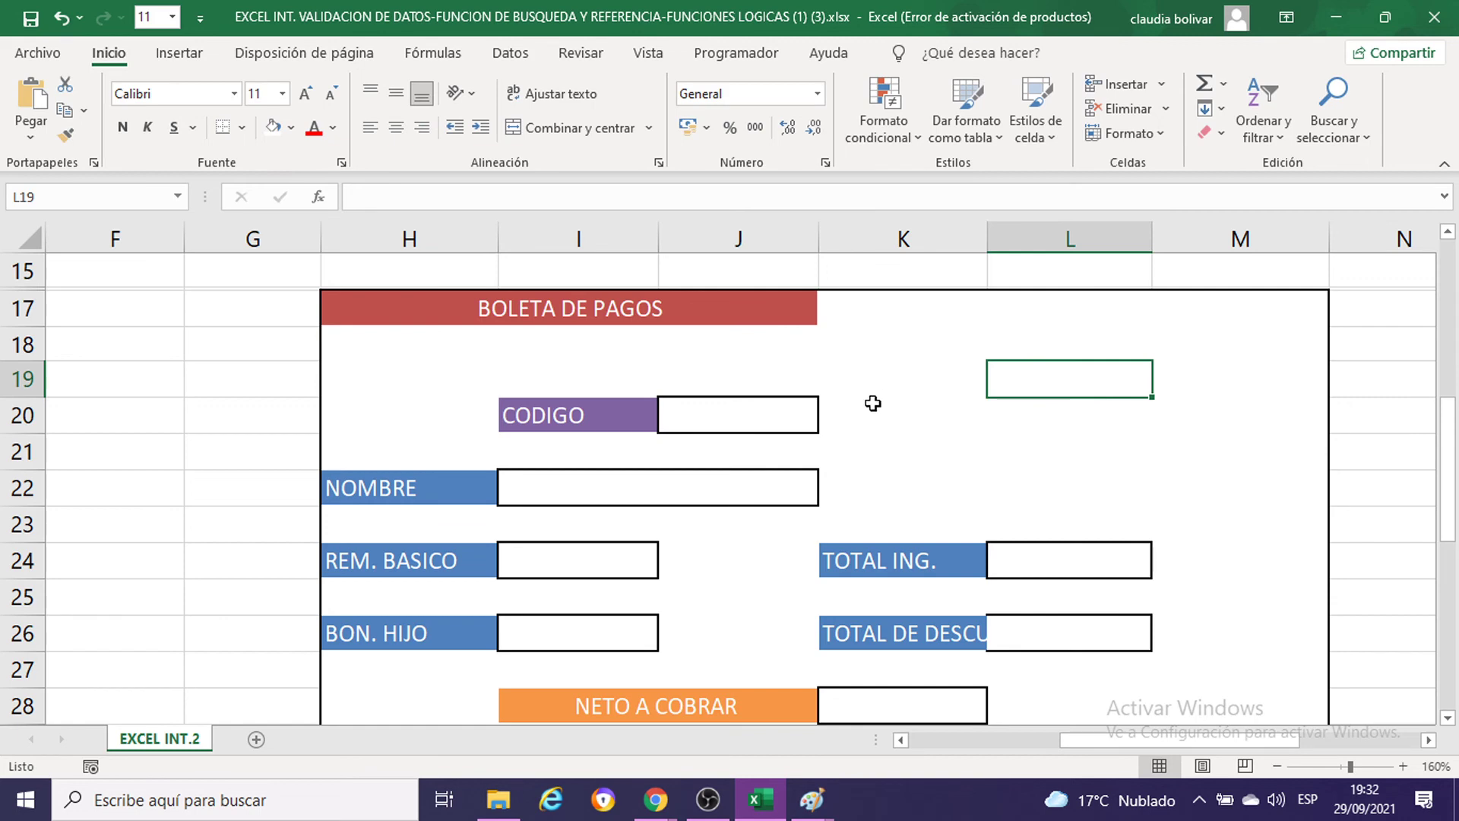
{"action": "left_click", "coordinate": [803, 423]}
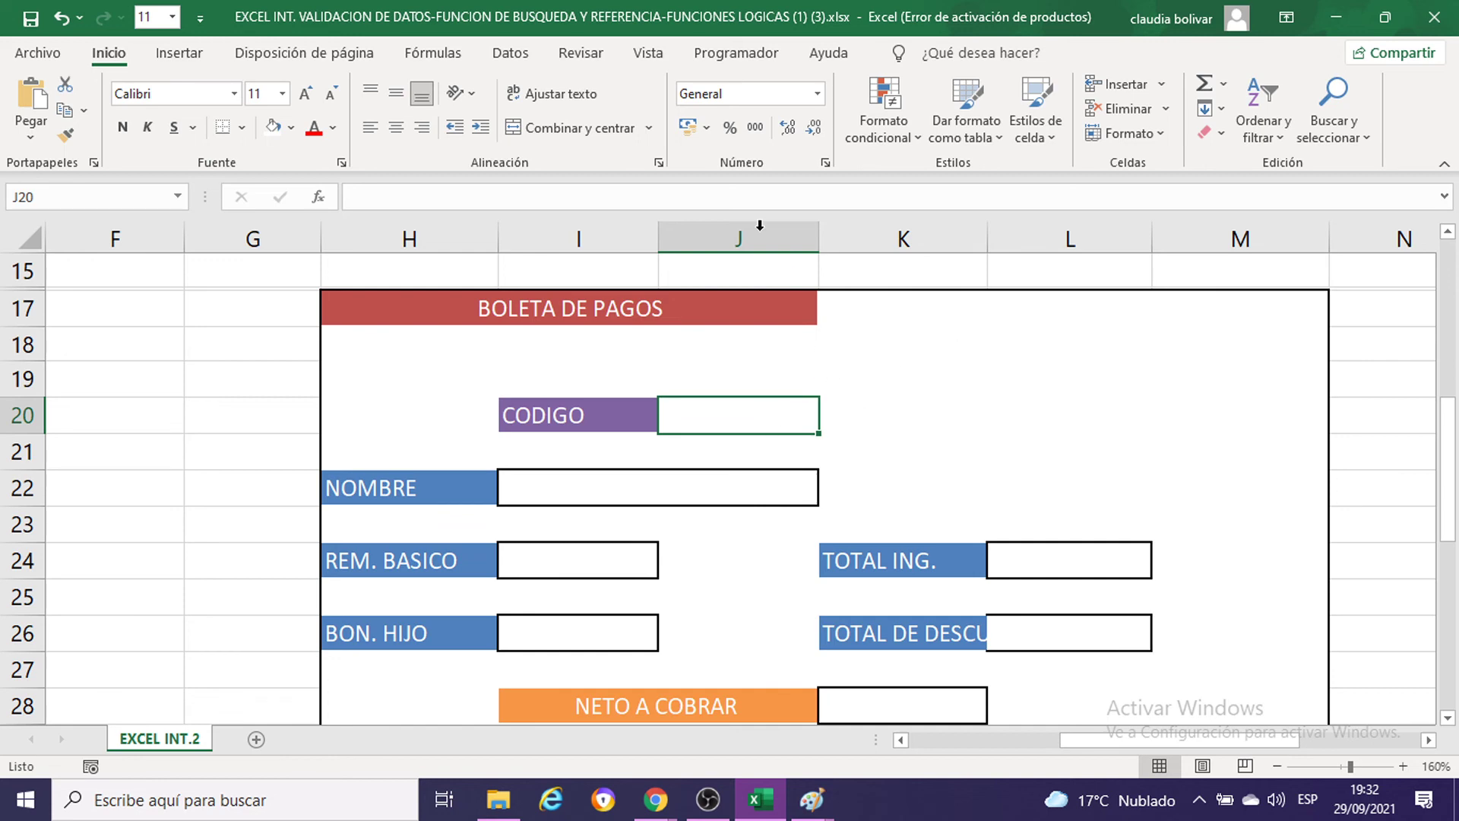
Step: Show the Validación de datos options on the Datos tab, then bring Paint forward
{"action": "left_click", "coordinate": [508, 59]}
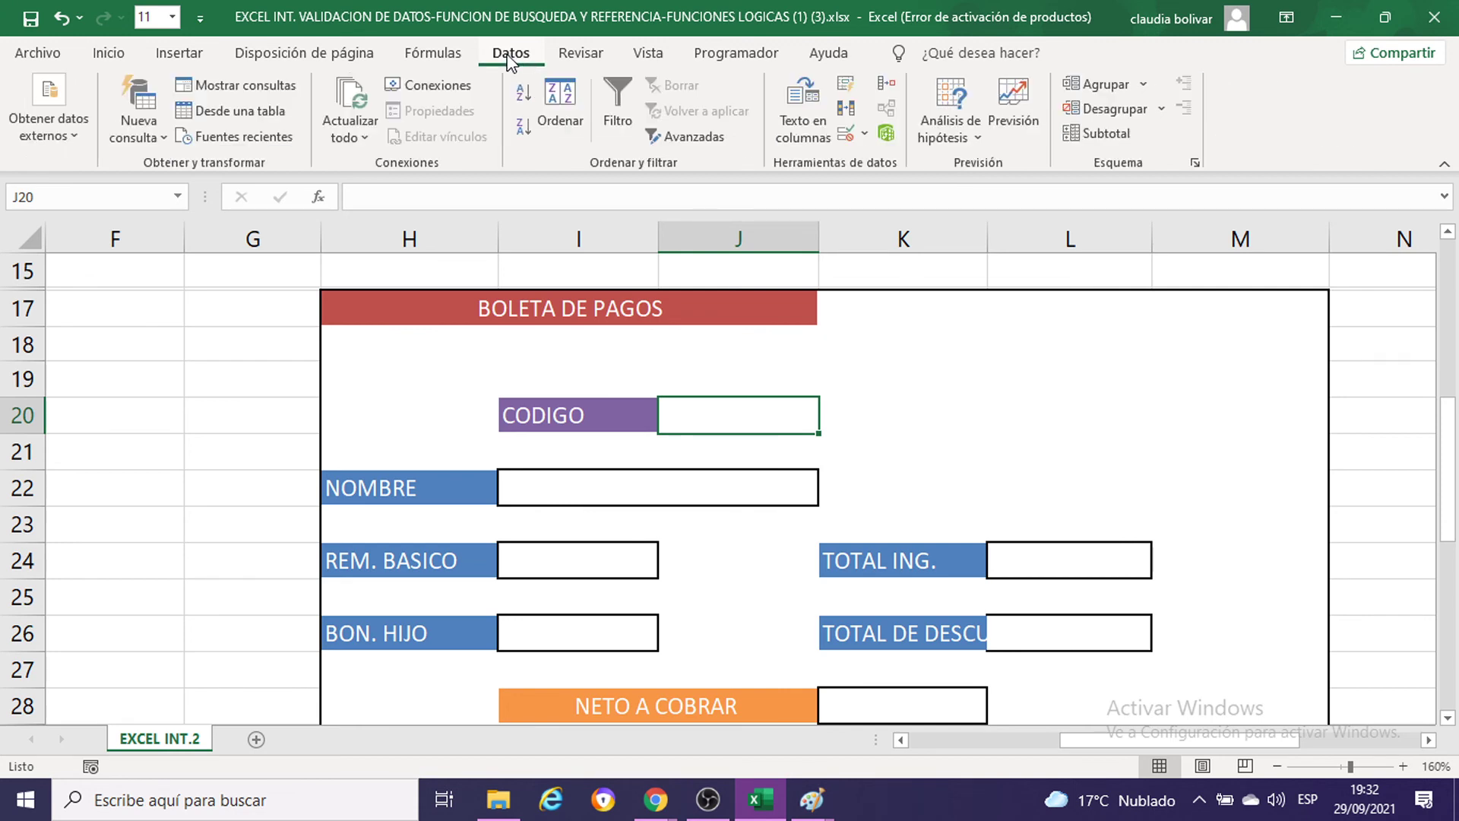
{"action": "left_click", "coordinate": [865, 135]}
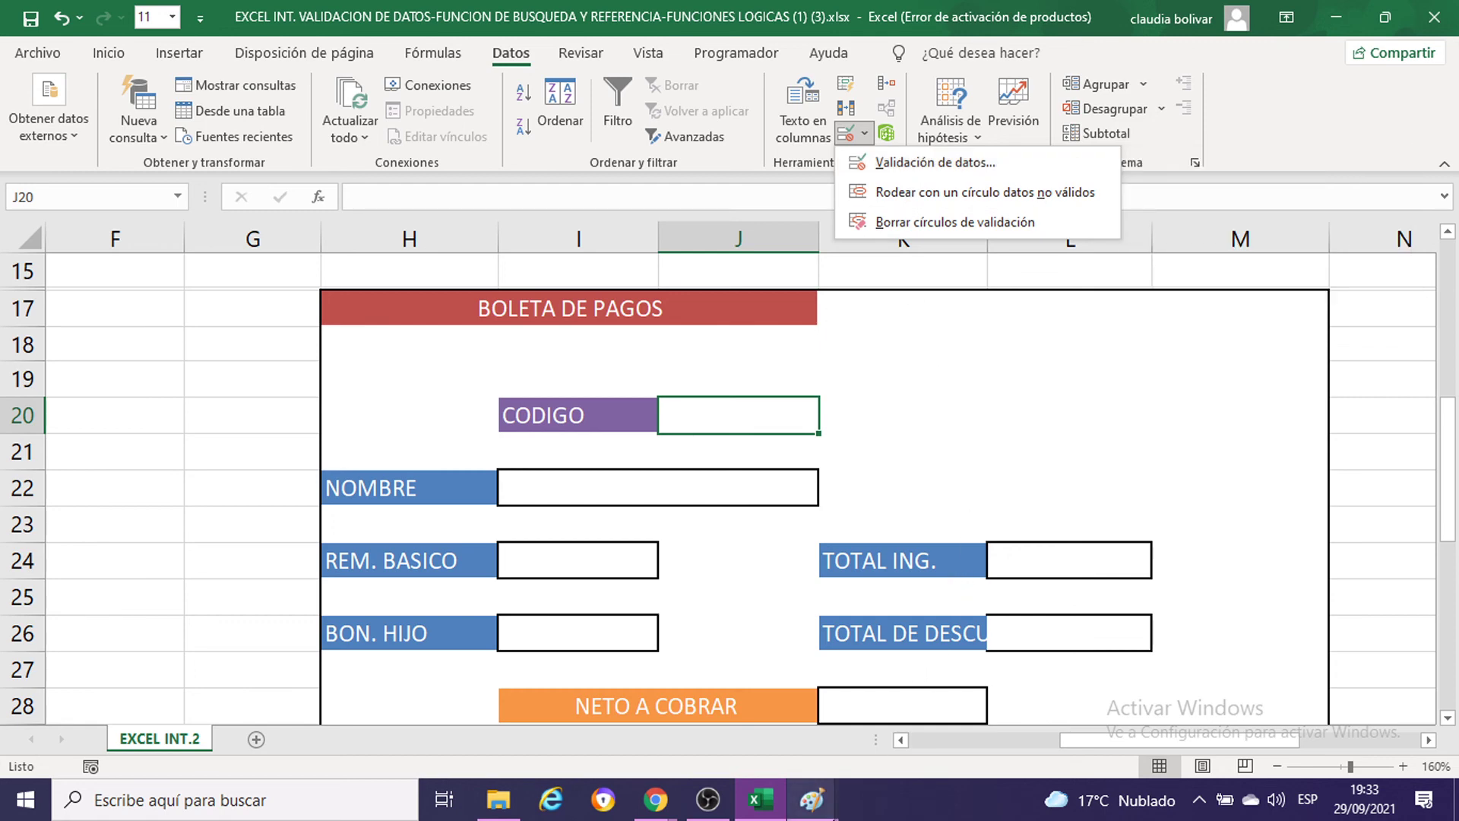
{"action": "left_click", "coordinate": [812, 799]}
Step: Paste the data validation screenshot into Paint, position it, and minimize Paint
{"action": "left_click", "coordinate": [745, 684]}
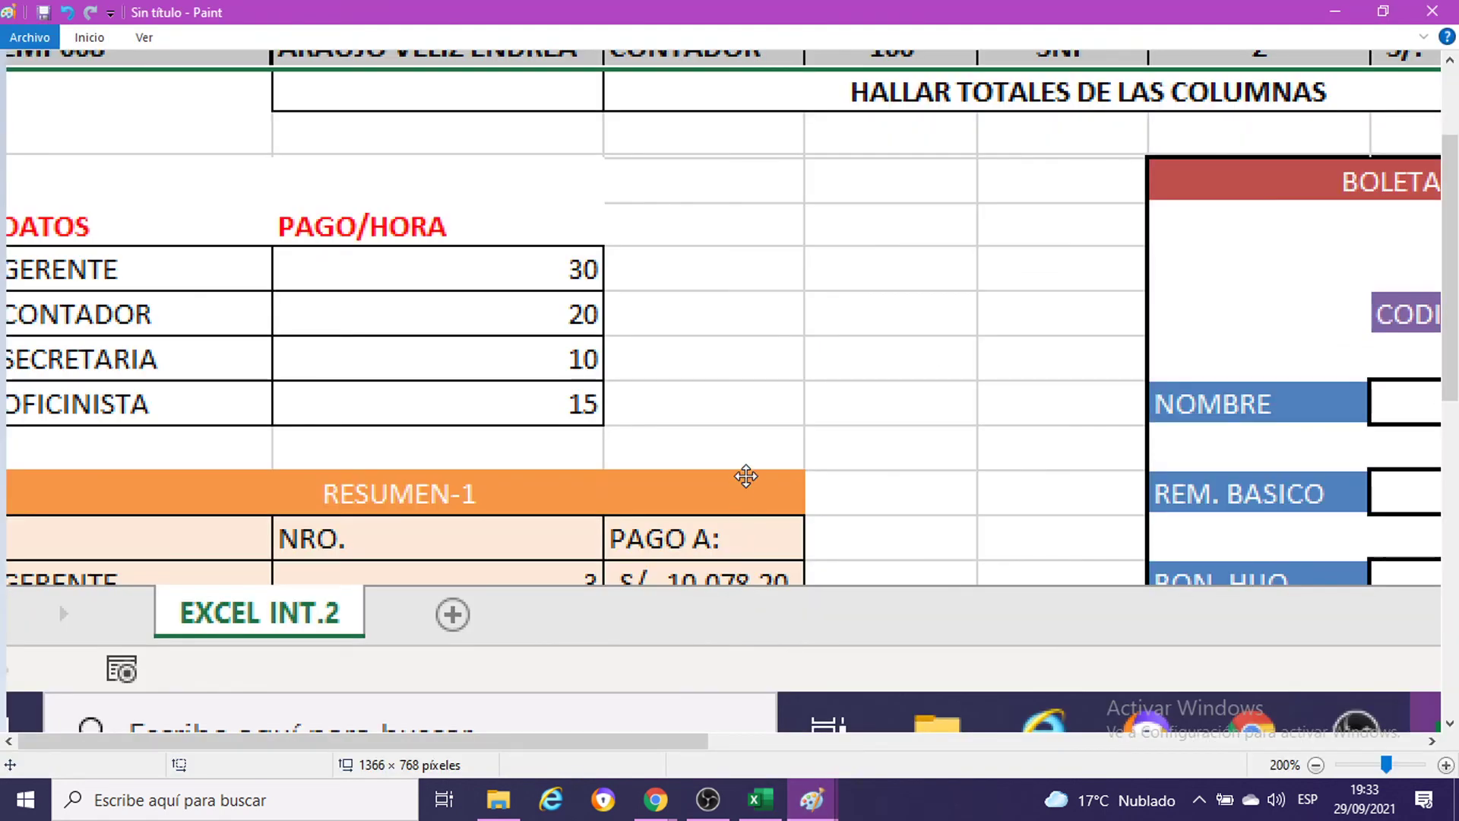
{"action": "key", "text": "ctrl+v"}
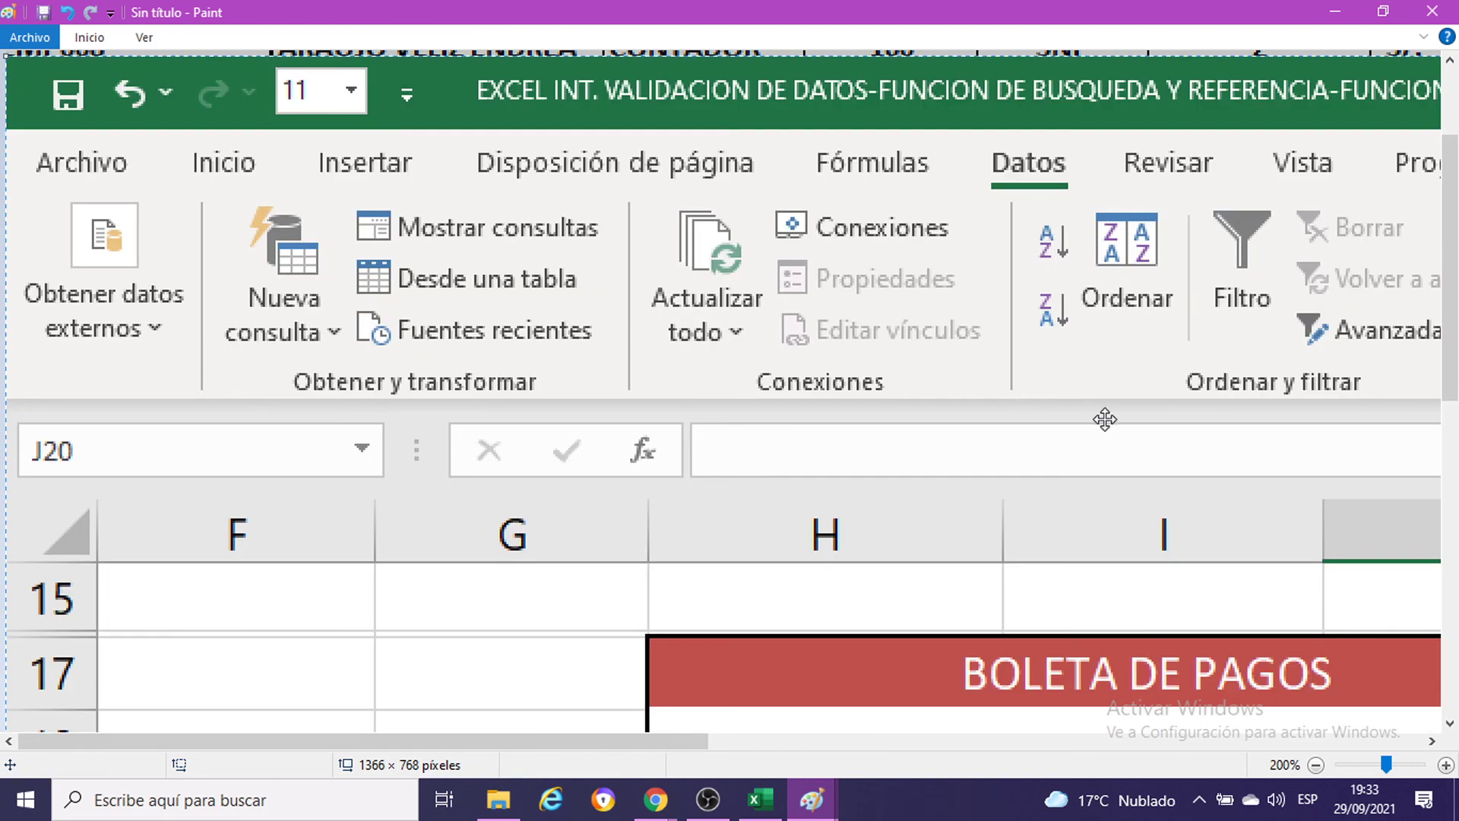
{"action": "mouse_move", "coordinate": [1105, 417]}
{"action": "left_mouse_down"}
{"action": "mouse_move", "coordinate": [662, 362]}
{"action": "mouse_move", "coordinate": [517, 373]}
{"action": "left_mouse_up"}
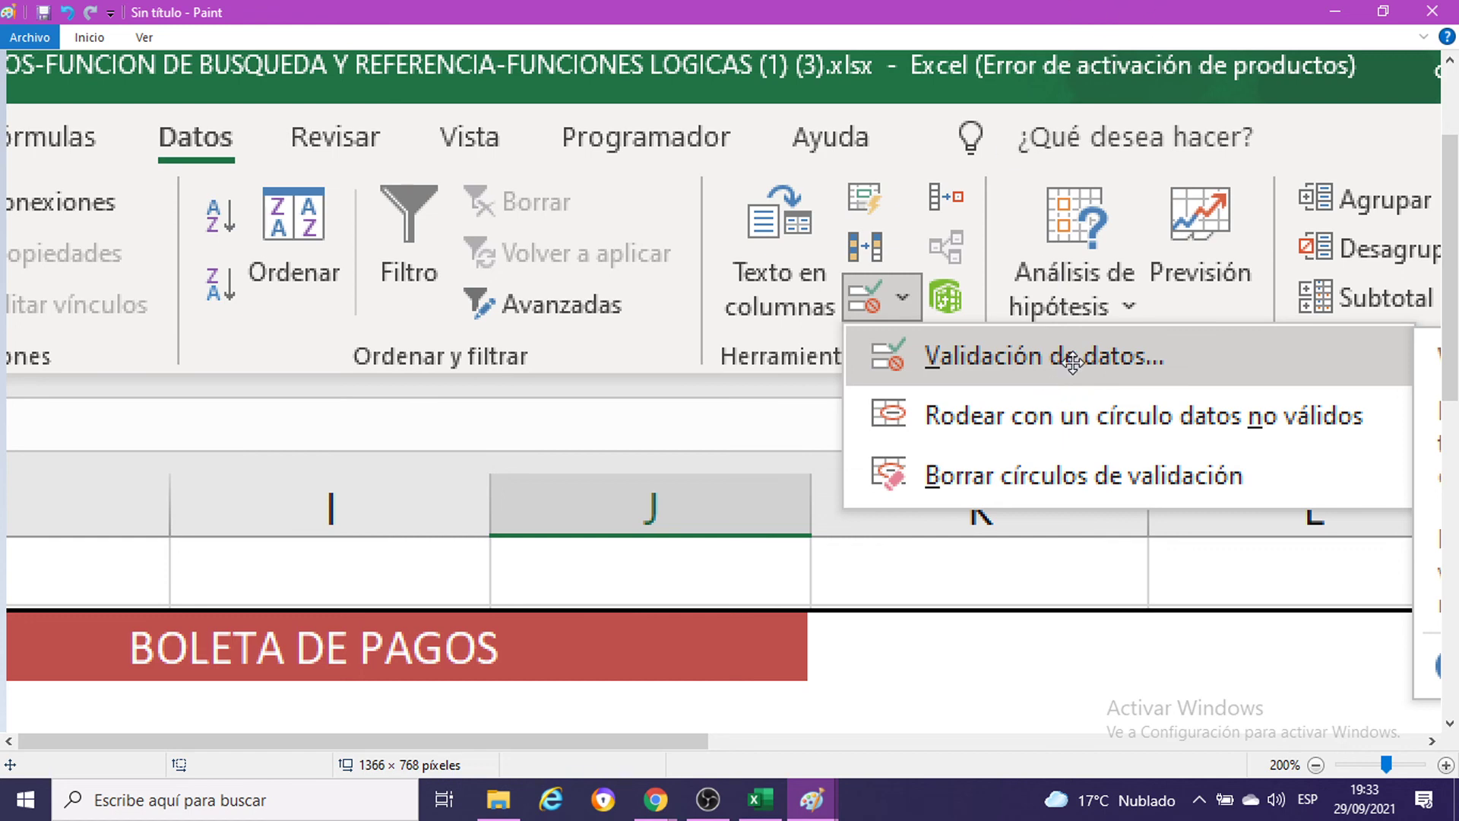
{"action": "left_click", "coordinate": [1334, 12]}
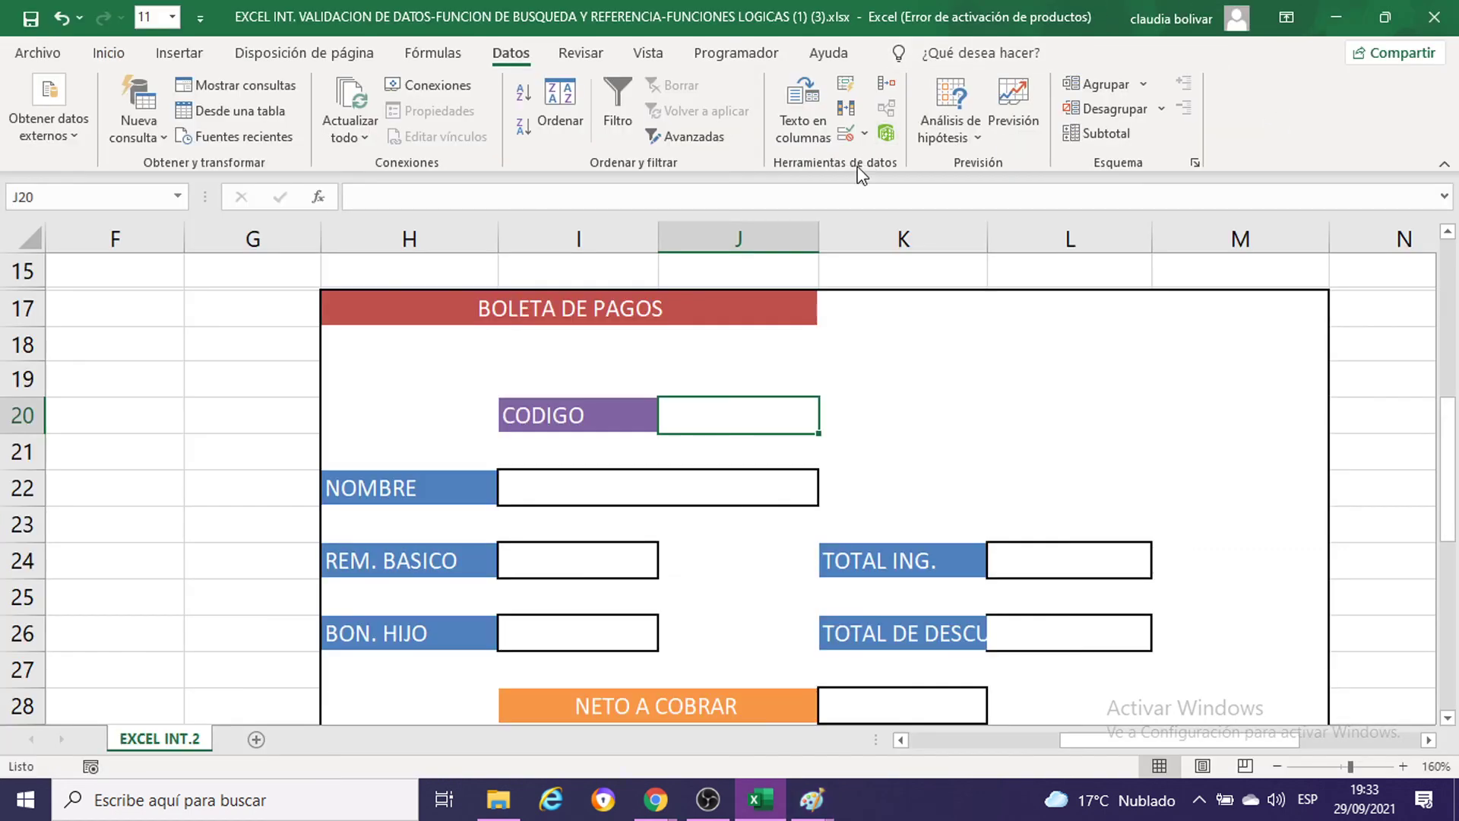
{"action": "left_click", "coordinate": [864, 135]}
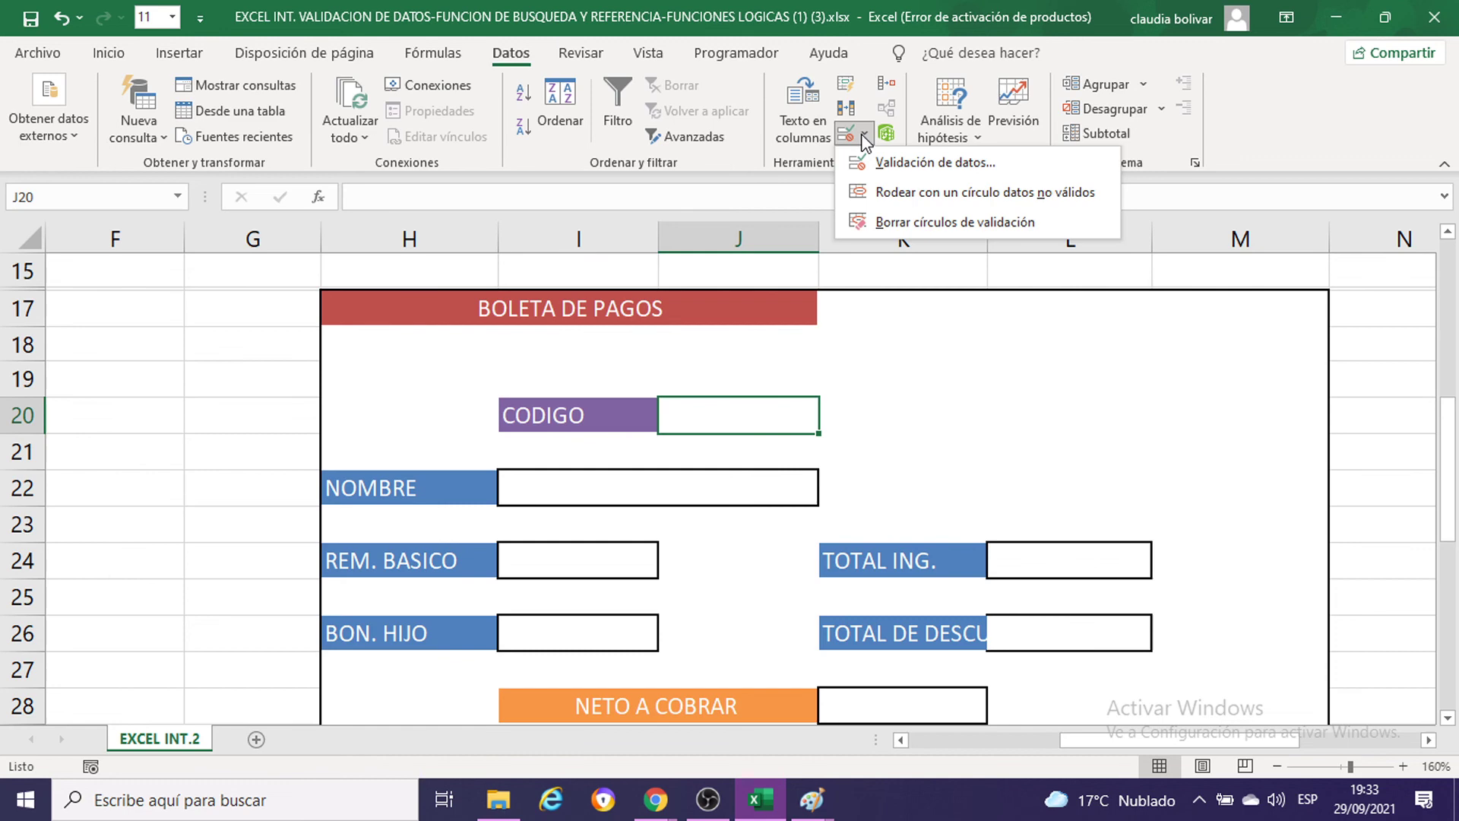
{"action": "left_click", "coordinate": [895, 164]}
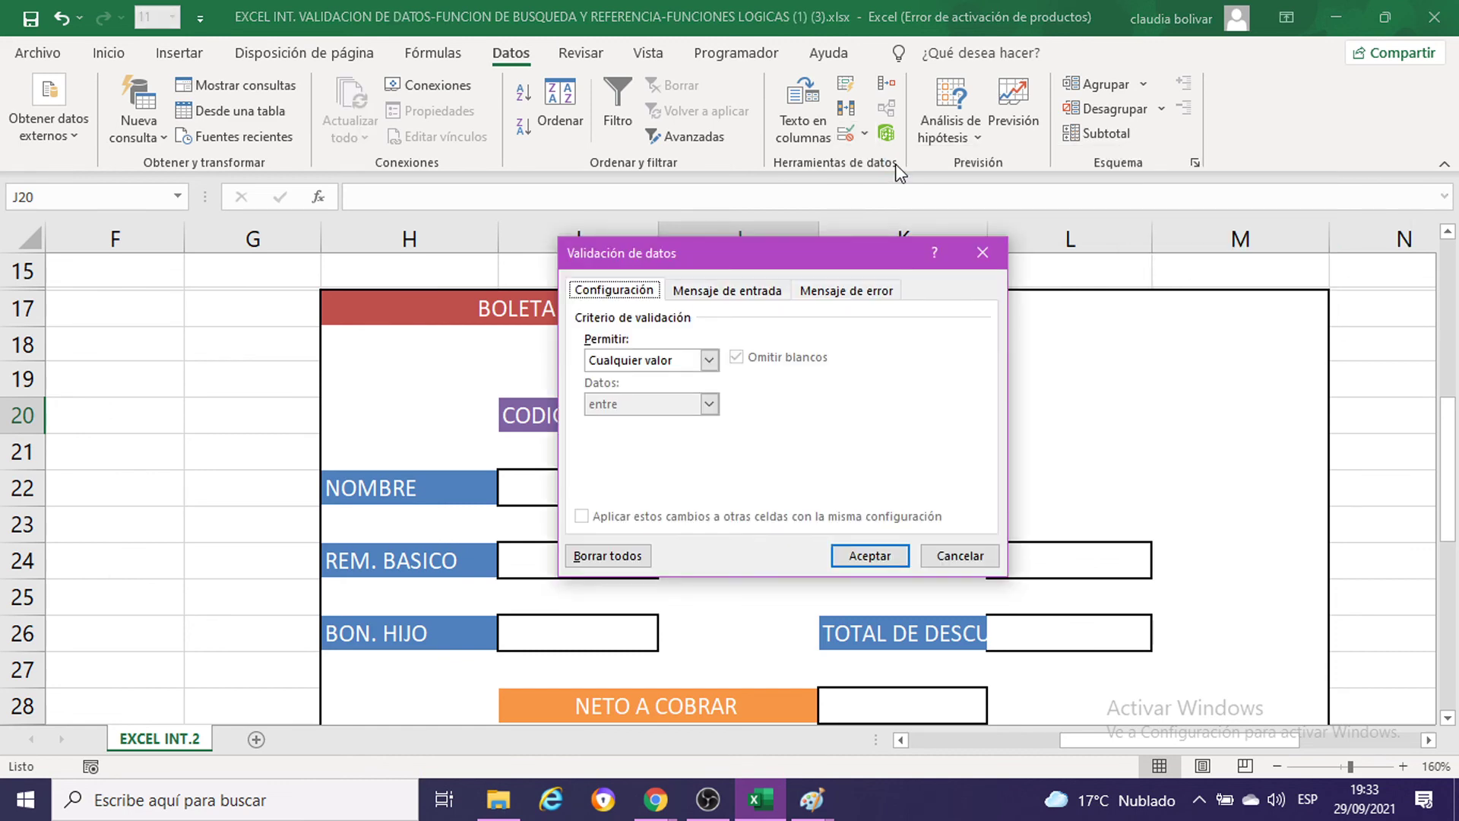
{"action": "left_click_drag", "start_coordinate": [707, 251], "coordinate": [880, 228]}
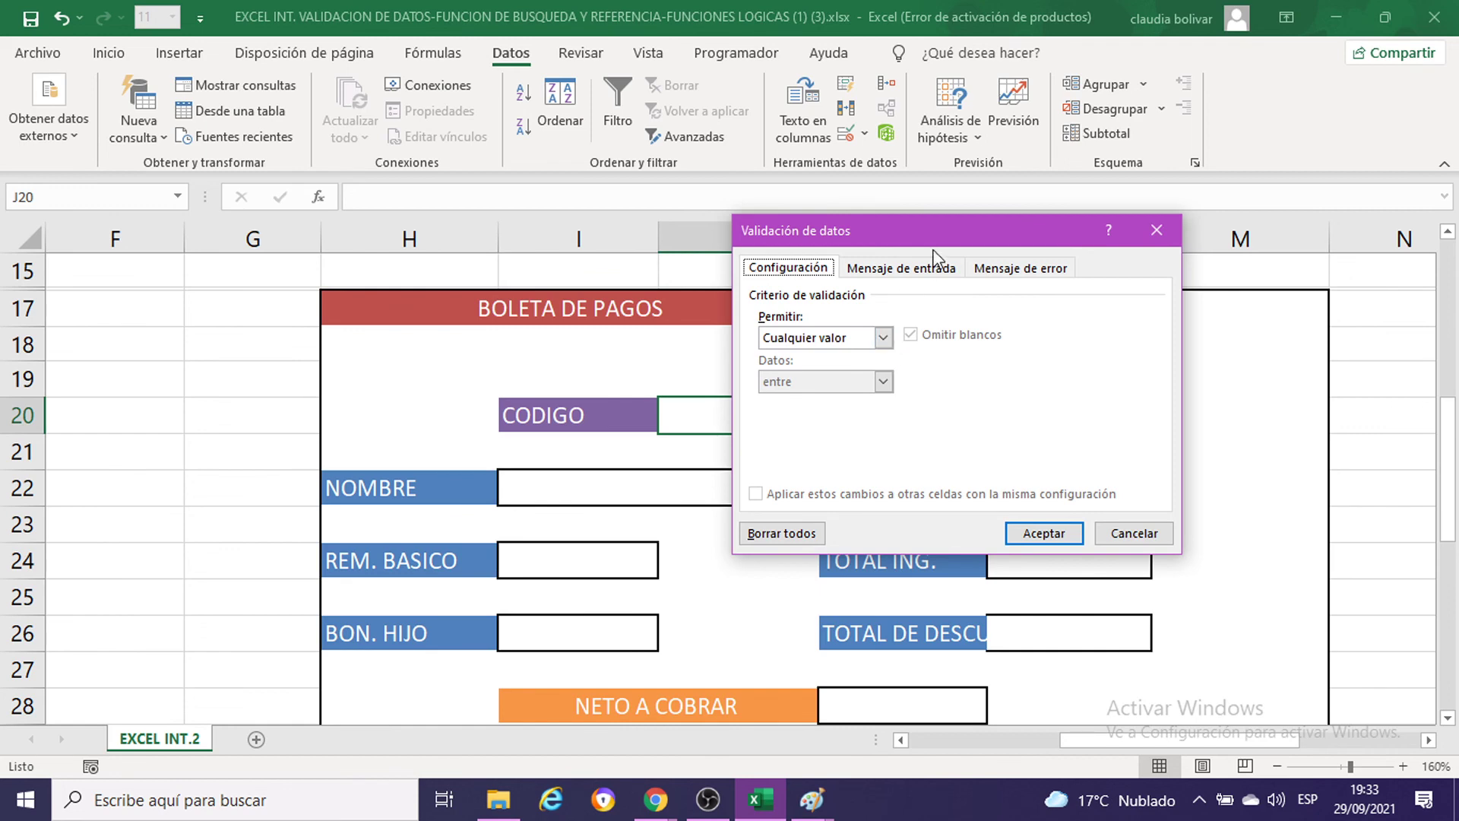
{"action": "left_click", "coordinate": [1156, 231]}
{"action": "scroll", "coordinate": [782, 459], "scroll_direction": "up", "scroll_amount": 3}
{"action": "left_click", "coordinate": [886, 443]}
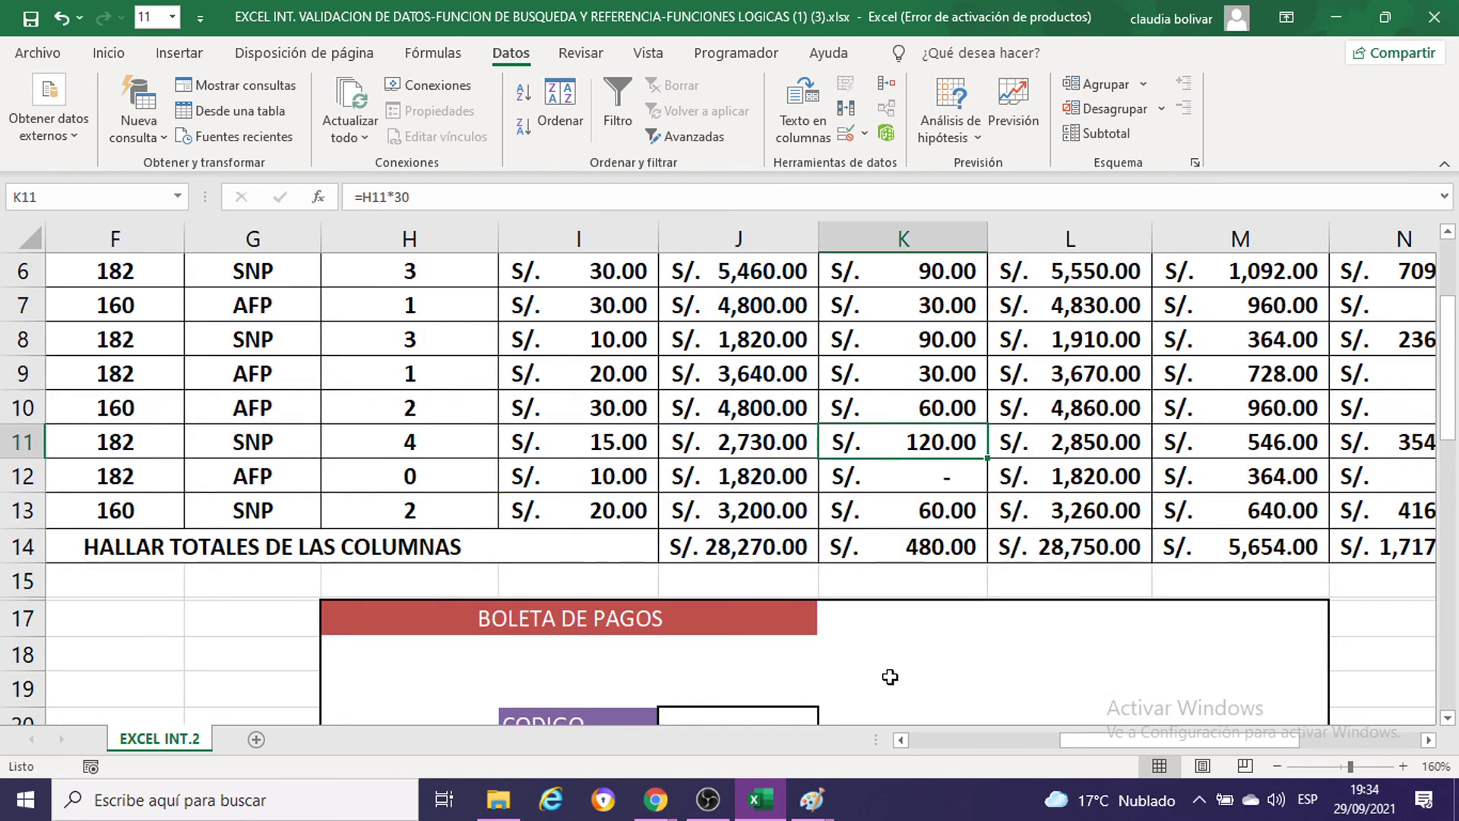
{"action": "left_click_drag", "start_coordinate": [1171, 741], "coordinate": [1000, 736]}
{"action": "scroll", "coordinate": [439, 469], "scroll_direction": "up", "scroll_amount": 2}
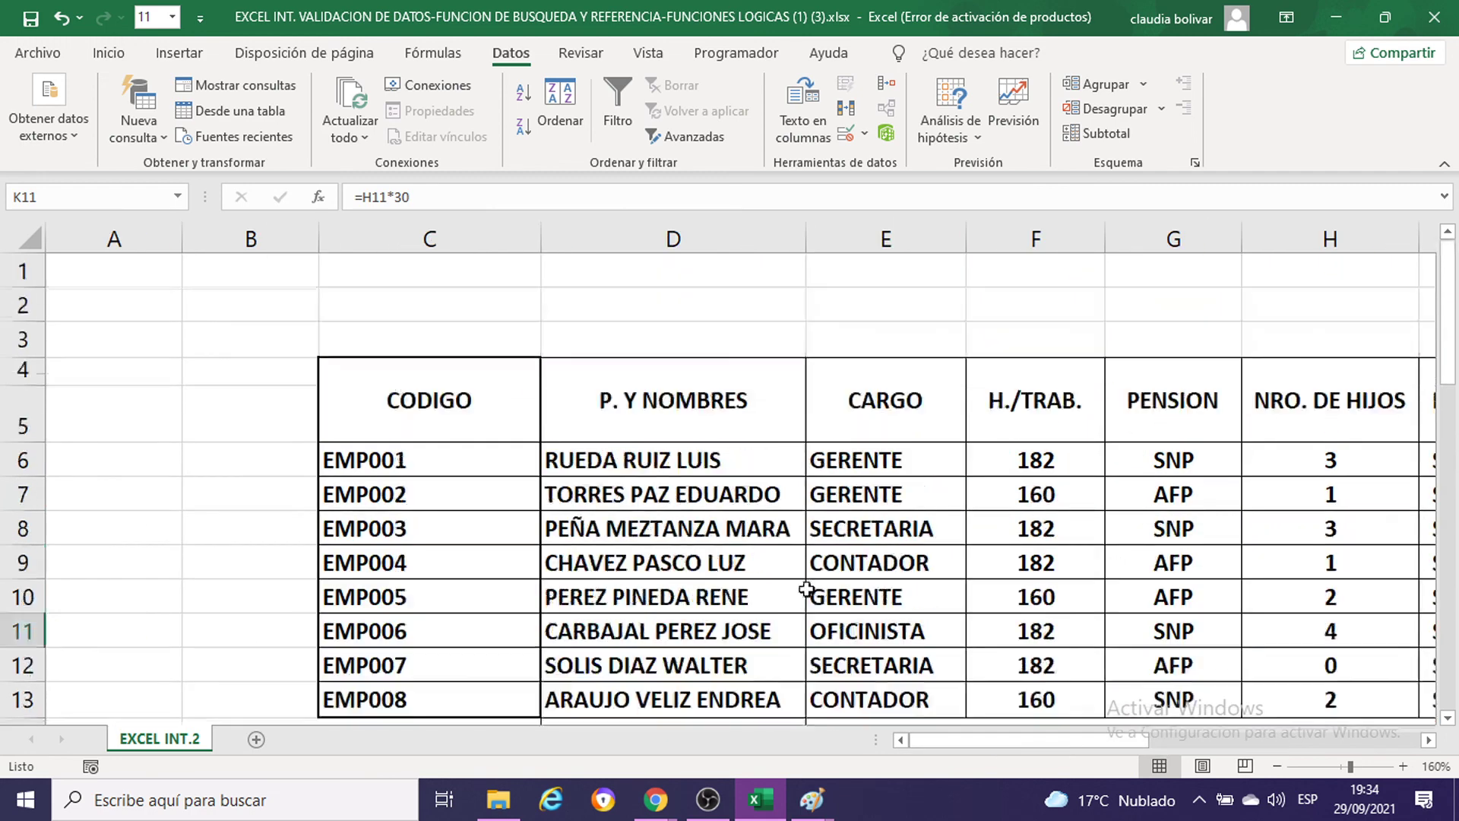
{"action": "left_click_drag", "start_coordinate": [438, 469], "coordinate": [464, 632]}
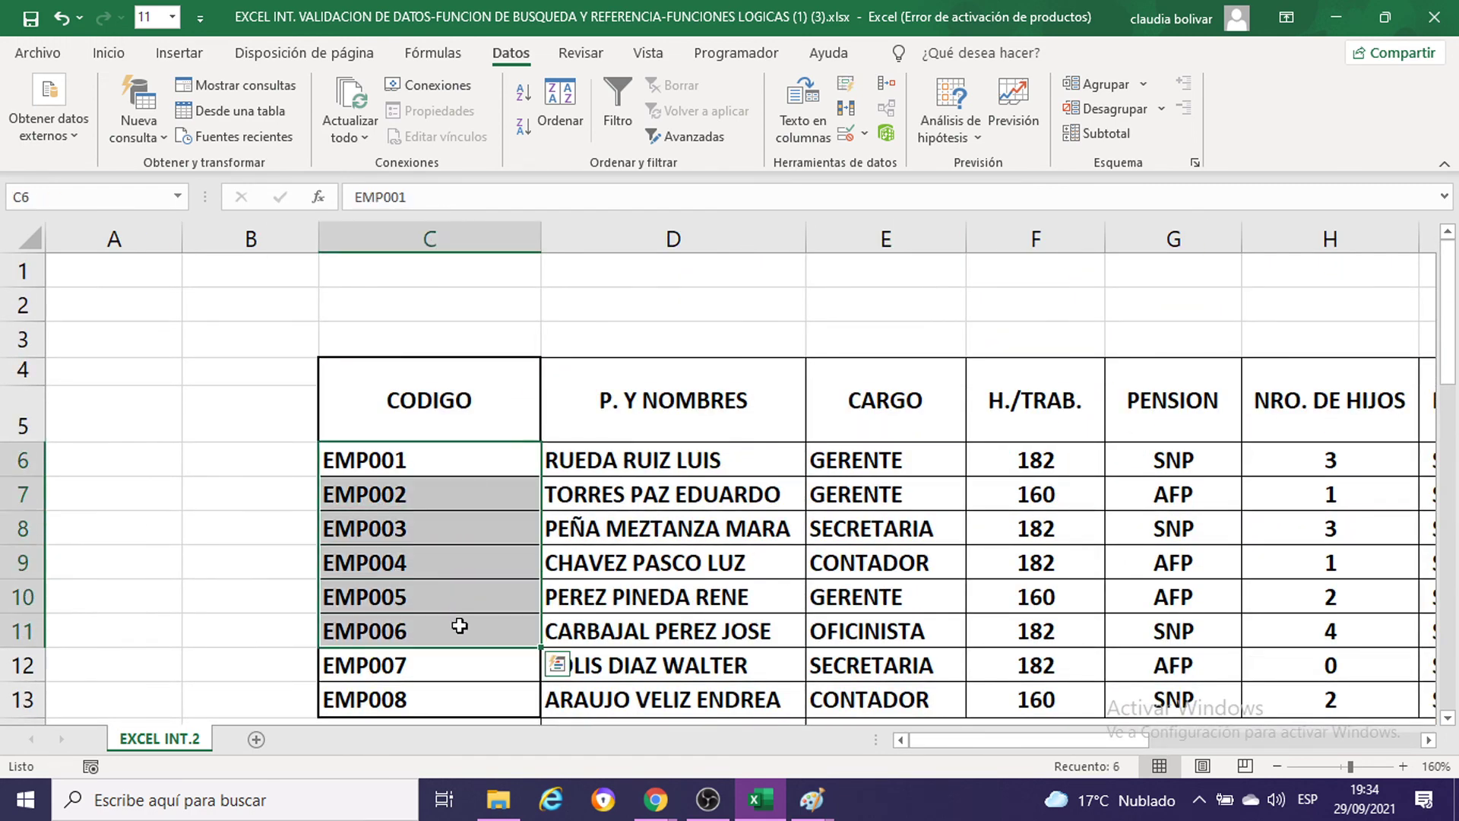
{"action": "left_click_drag", "start_coordinate": [638, 460], "coordinate": [667, 627]}
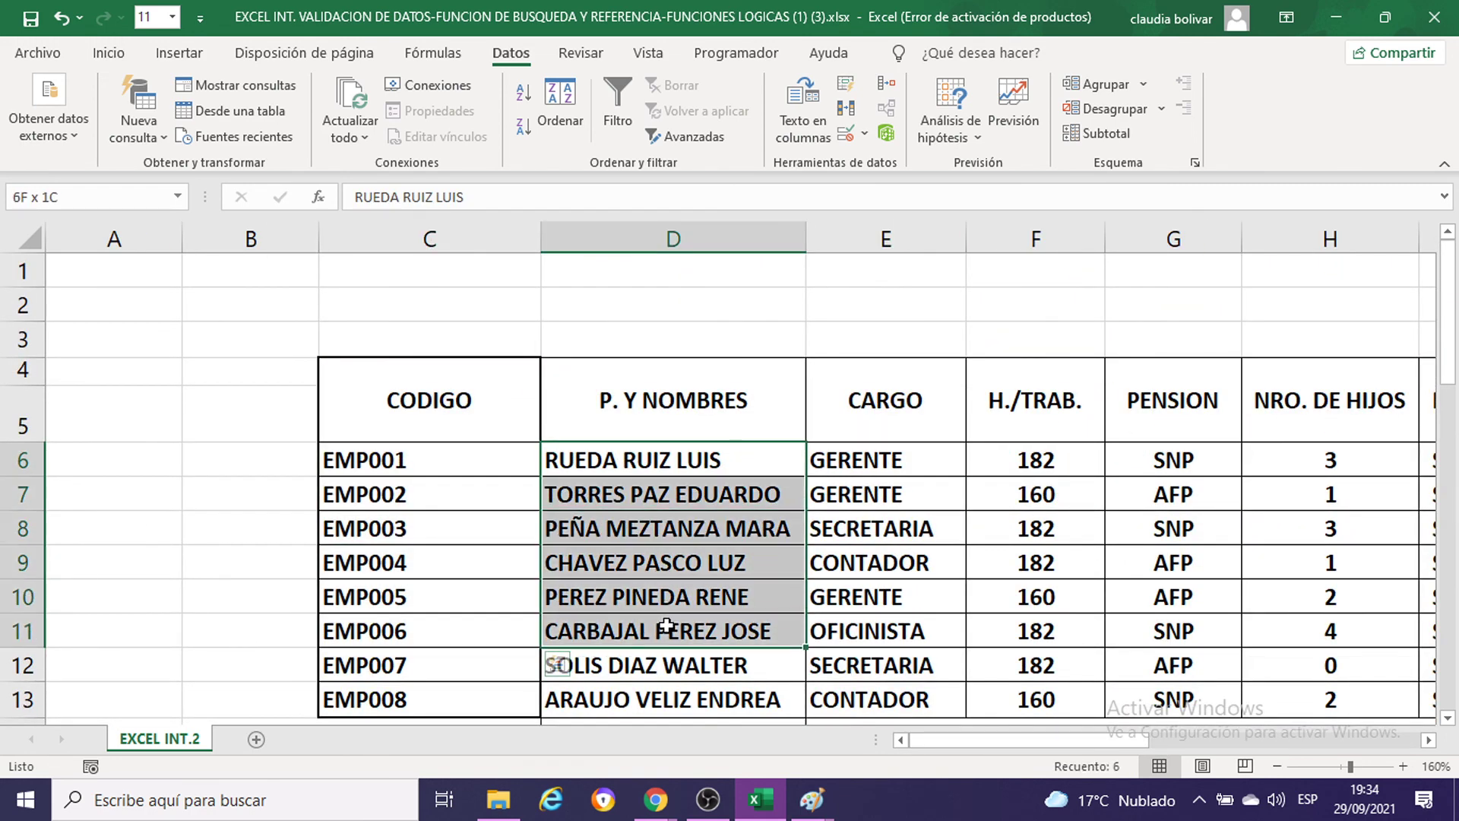
{"action": "left_click_drag", "start_coordinate": [874, 470], "coordinate": [874, 628]}
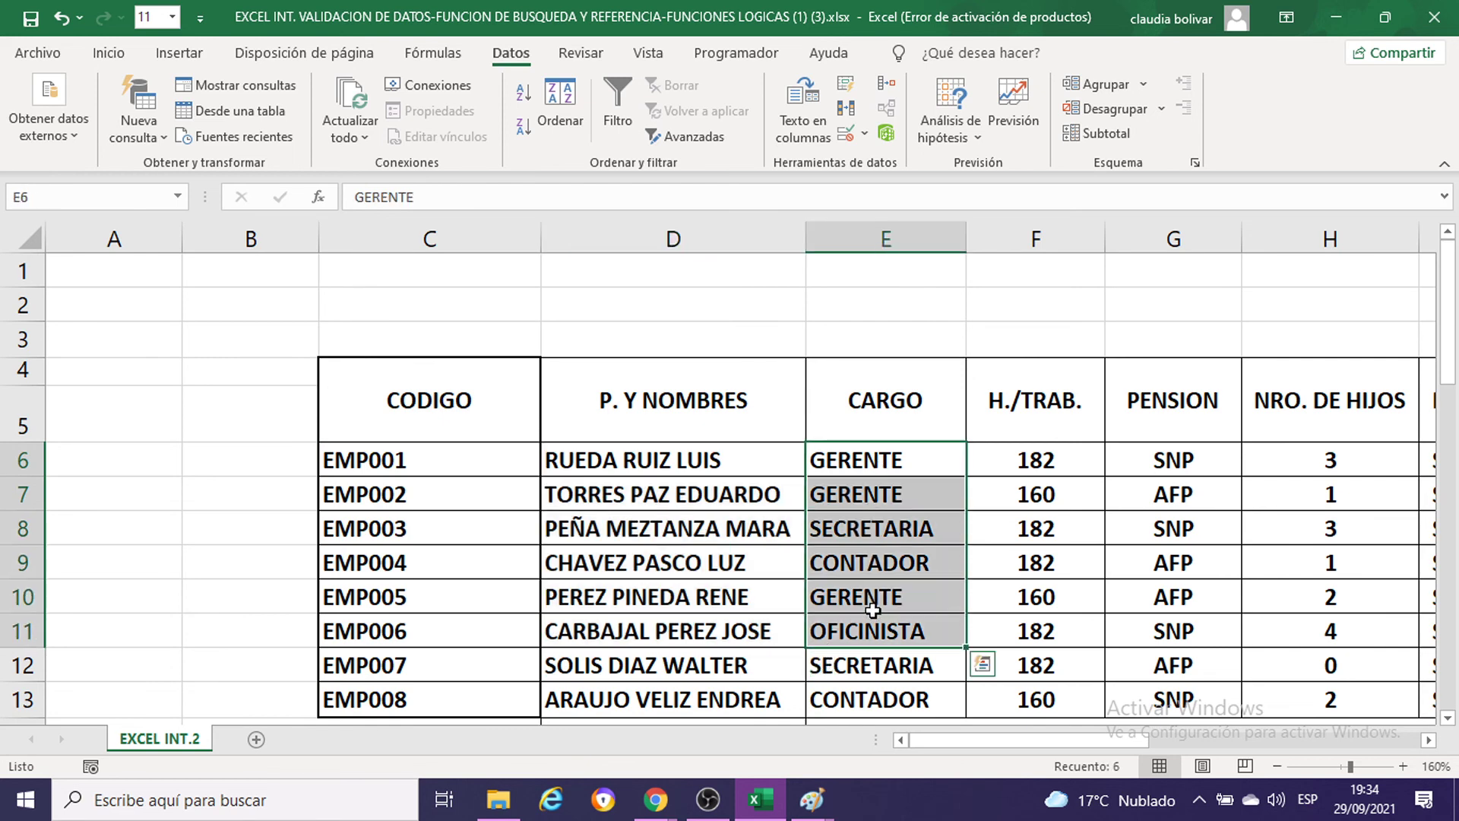
{"action": "left_click_drag", "start_coordinate": [410, 465], "coordinate": [417, 658]}
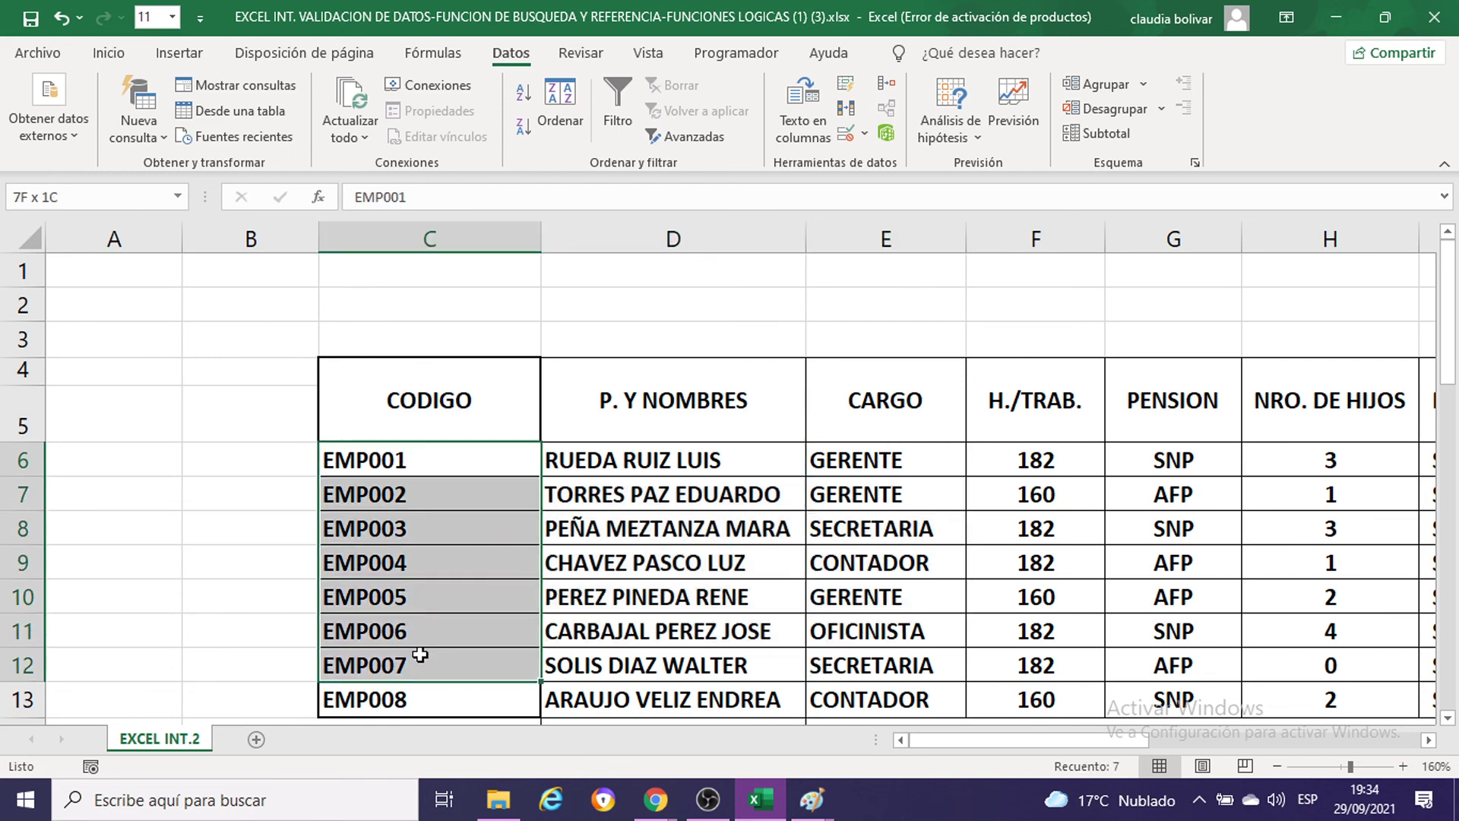
{"action": "scroll", "coordinate": [387, 611], "scroll_direction": "down", "scroll_amount": 1}
{"action": "left_click_drag", "start_coordinate": [494, 357], "coordinate": [494, 591]}
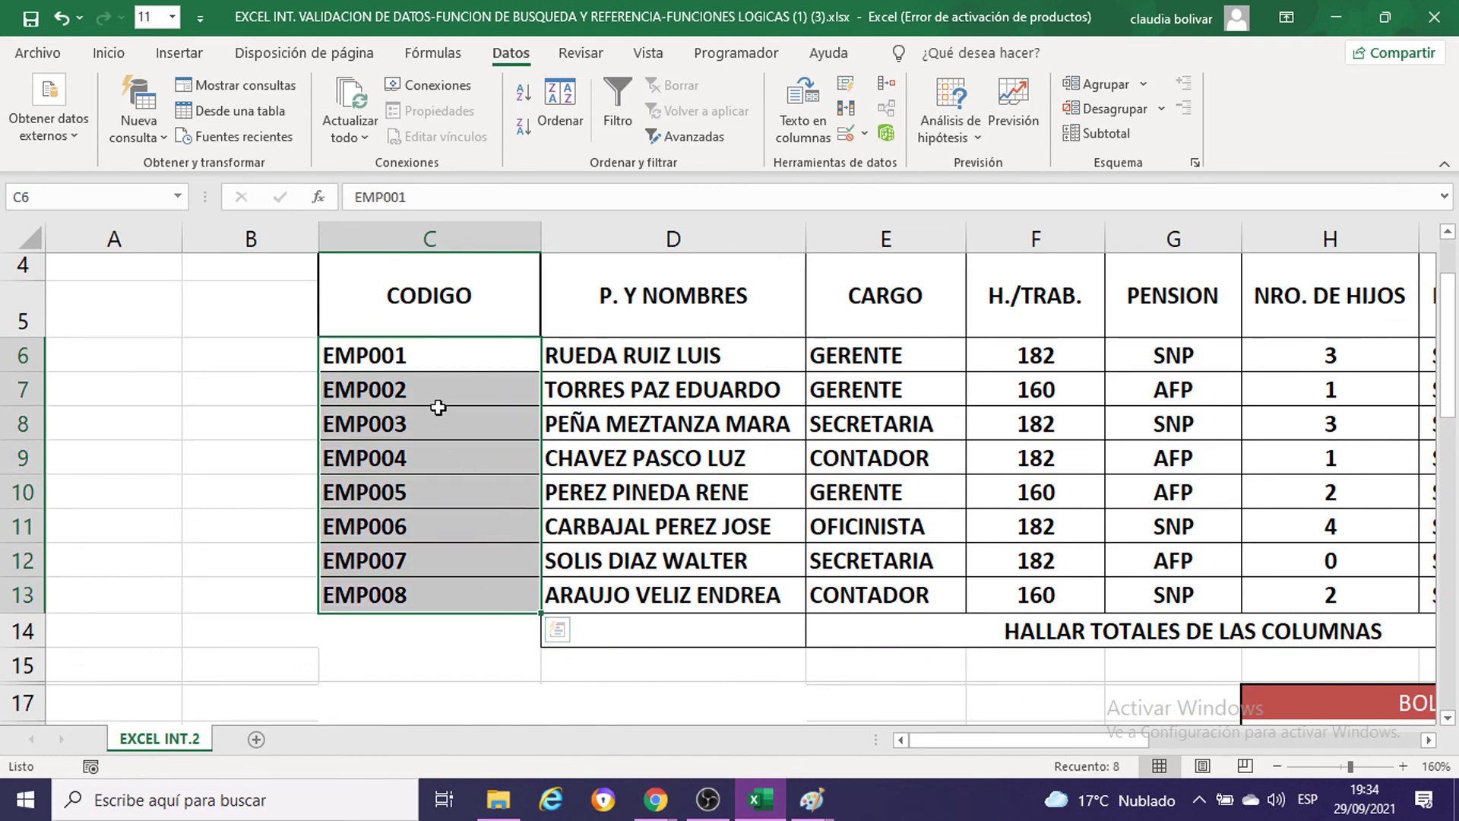
{"action": "left_click", "coordinate": [429, 349]}
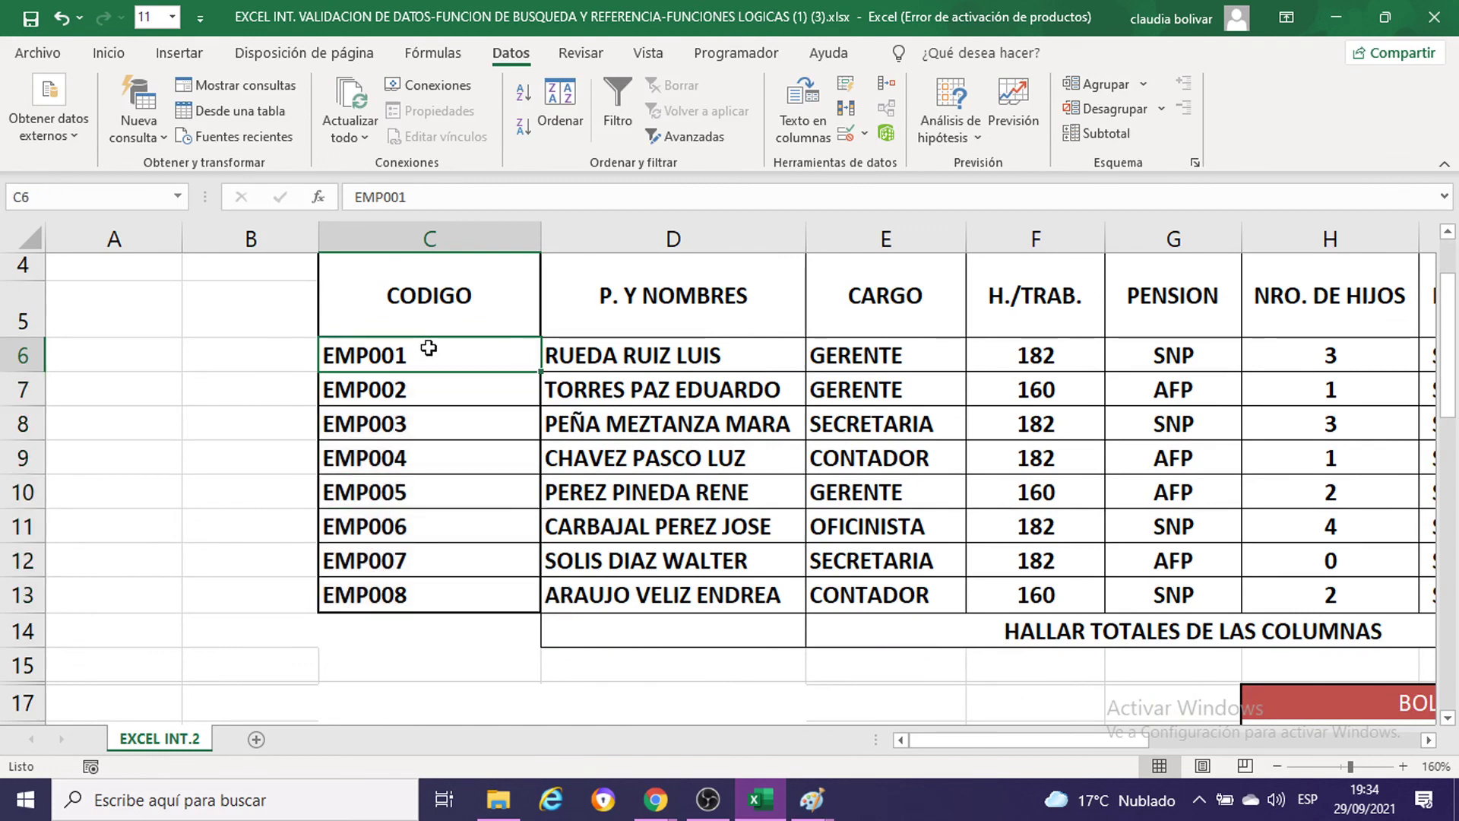
{"action": "left_click_drag", "start_coordinate": [430, 349], "coordinate": [427, 418]}
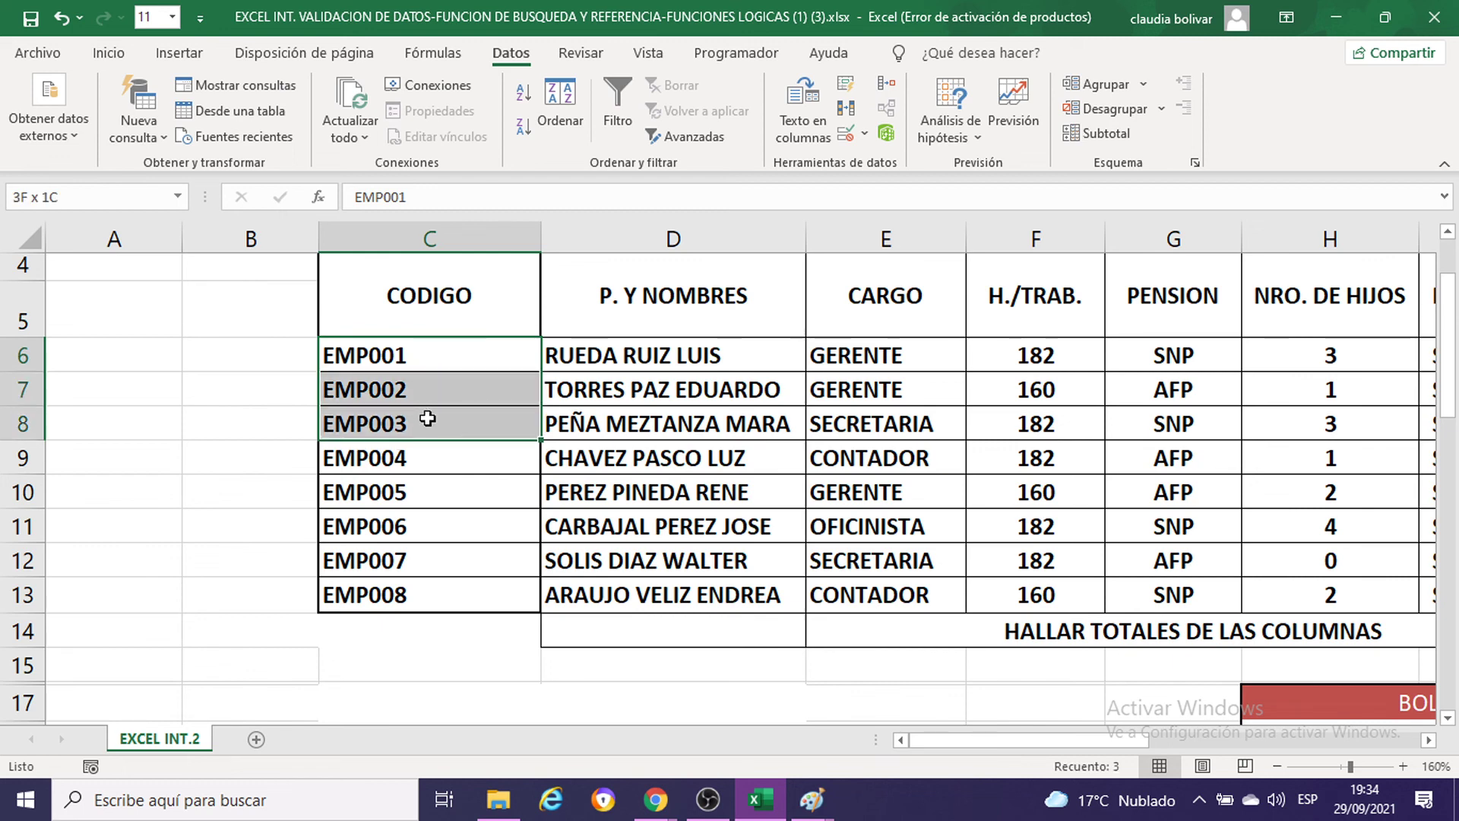
{"action": "left_click", "coordinate": [418, 356]}
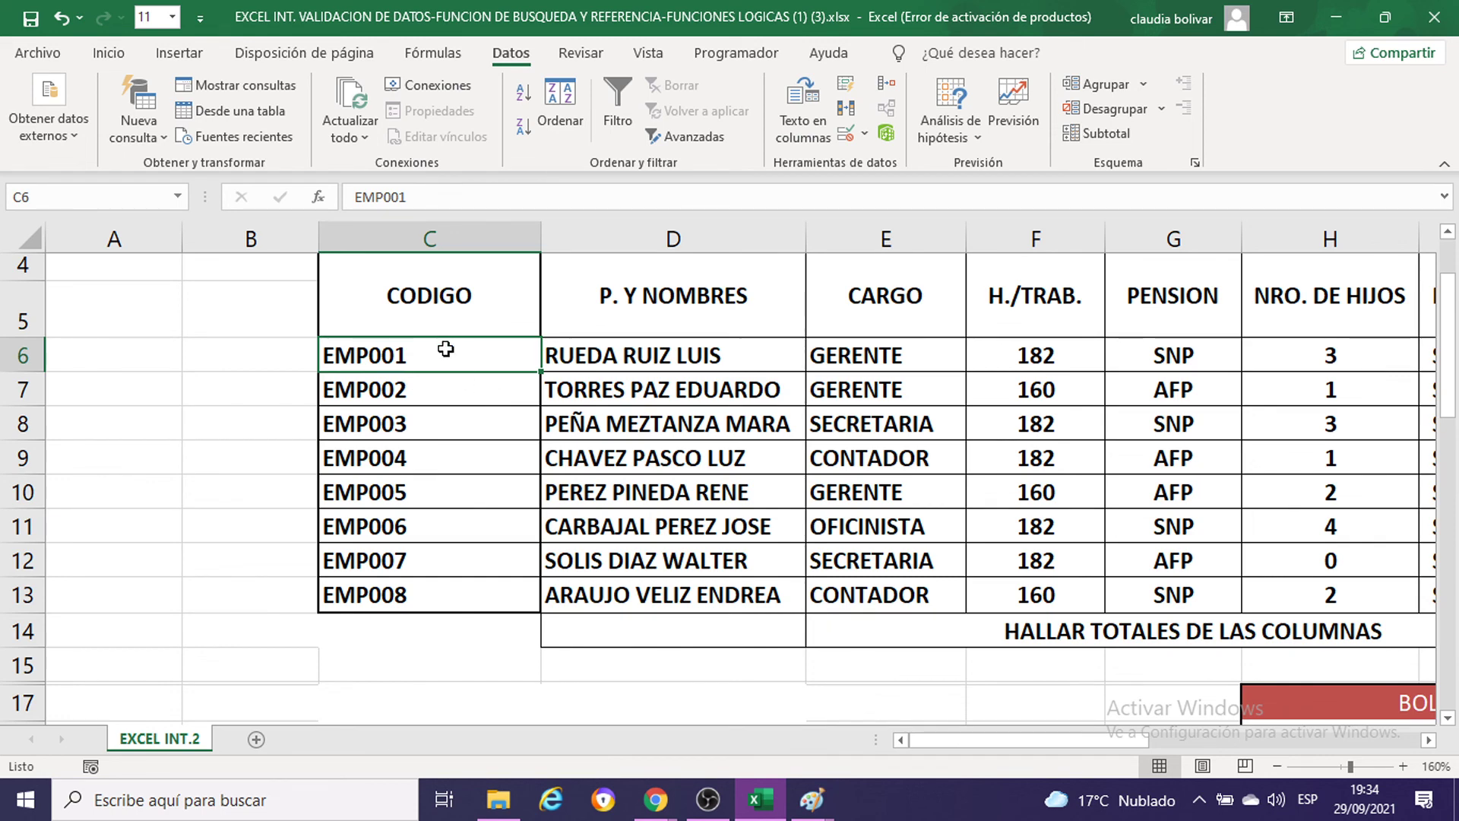
{"action": "left_click_drag", "start_coordinate": [449, 346], "coordinate": [489, 592]}
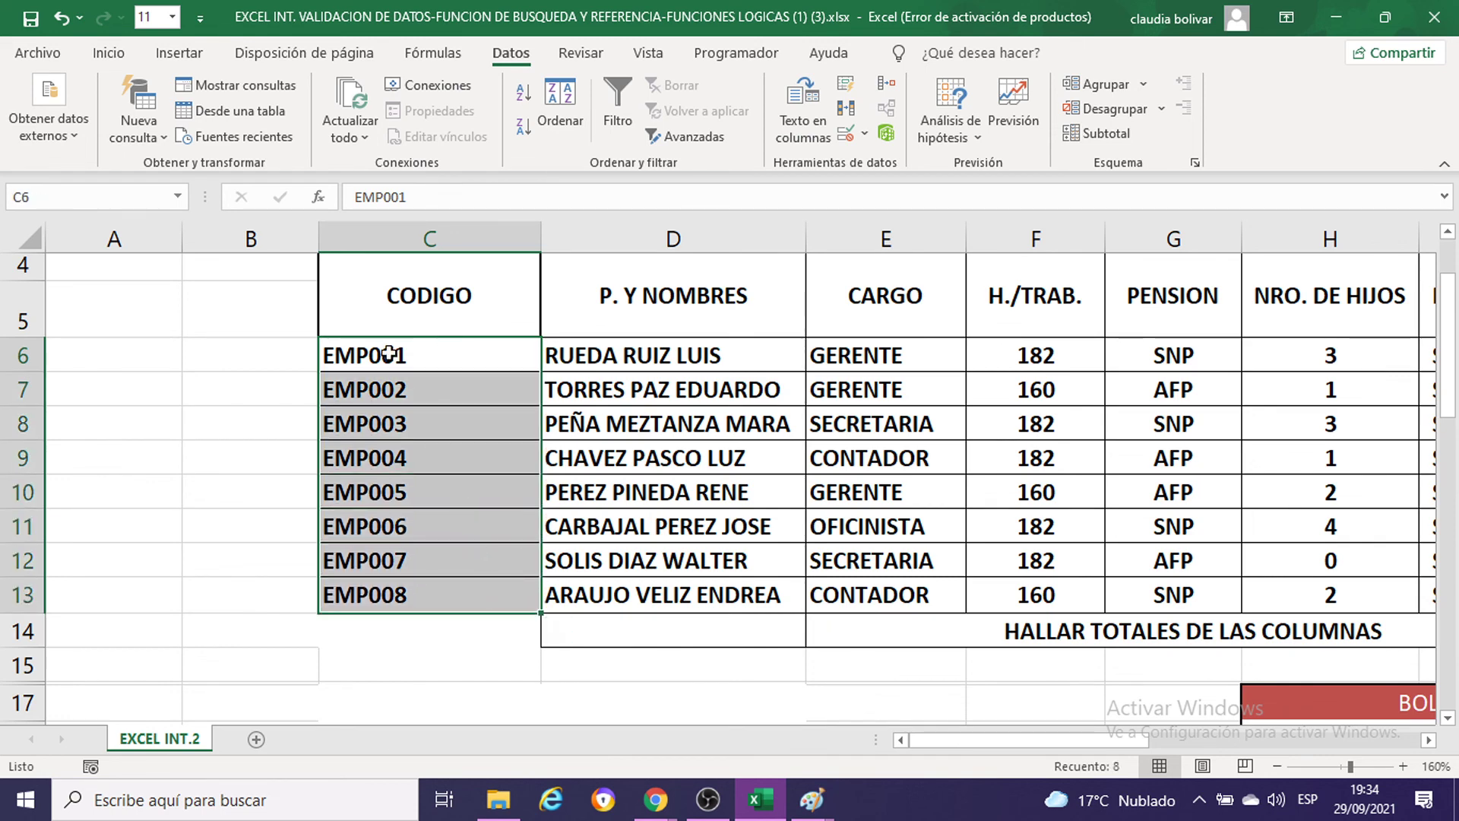
{"action": "left_click", "coordinate": [392, 352]}
{"action": "left_click_drag", "start_coordinate": [391, 352], "coordinate": [423, 592]}
{"action": "left_click", "coordinate": [391, 357]}
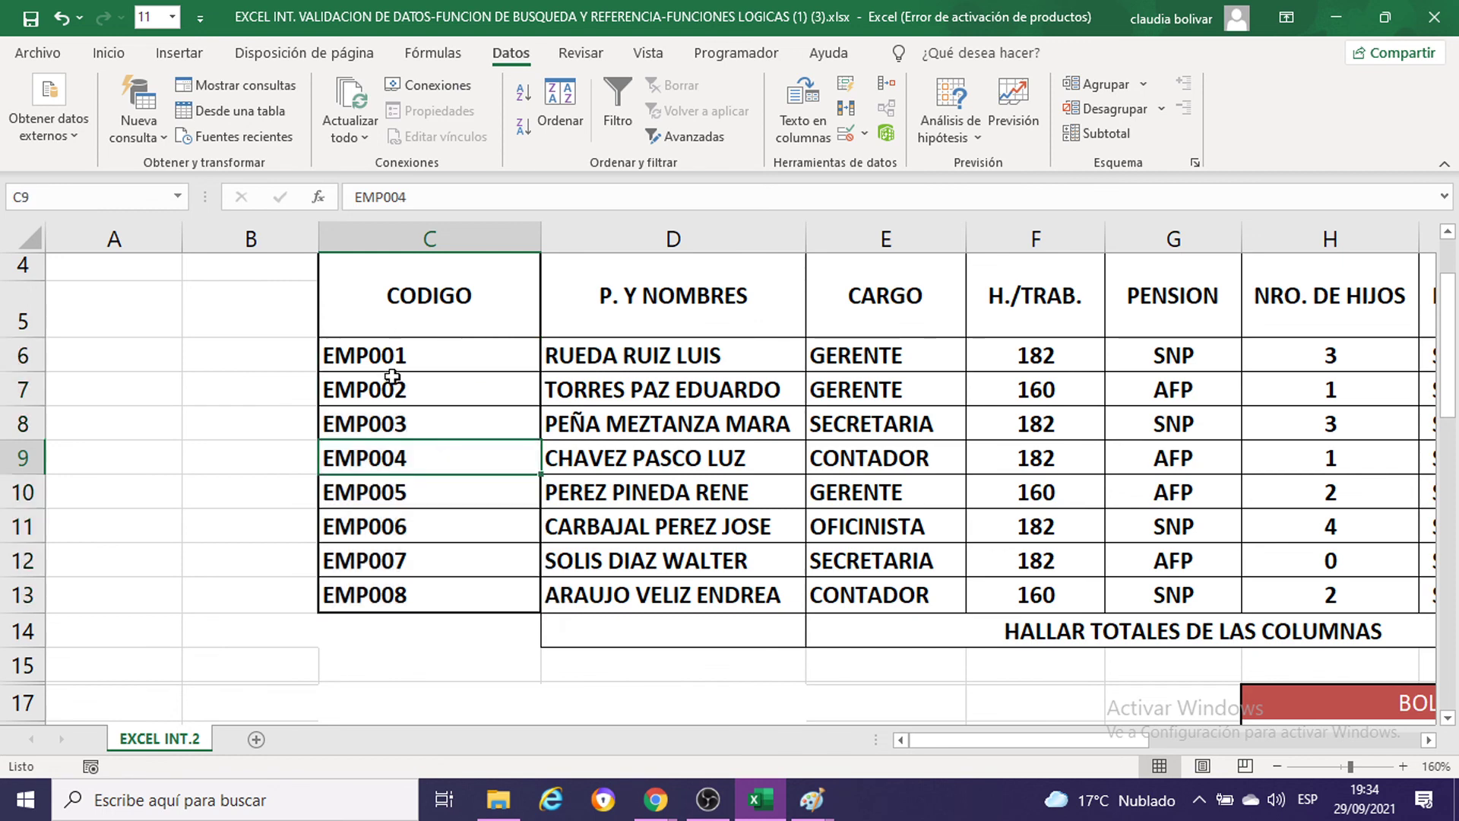
{"action": "left_click_drag", "start_coordinate": [386, 346], "coordinate": [407, 589]}
{"action": "left_click", "coordinate": [449, 378]}
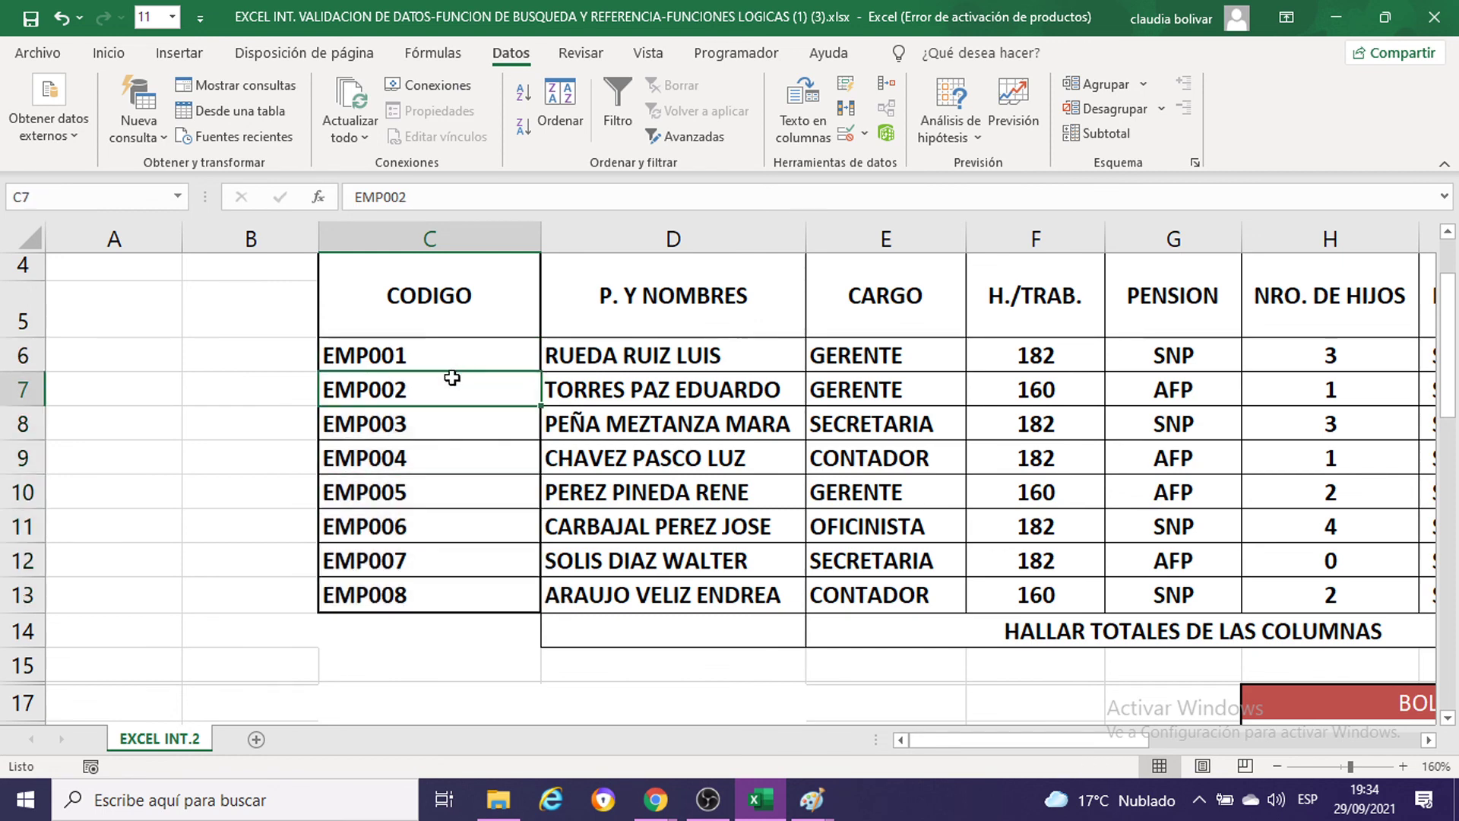
{"action": "left_click_drag", "start_coordinate": [440, 352], "coordinate": [581, 594]}
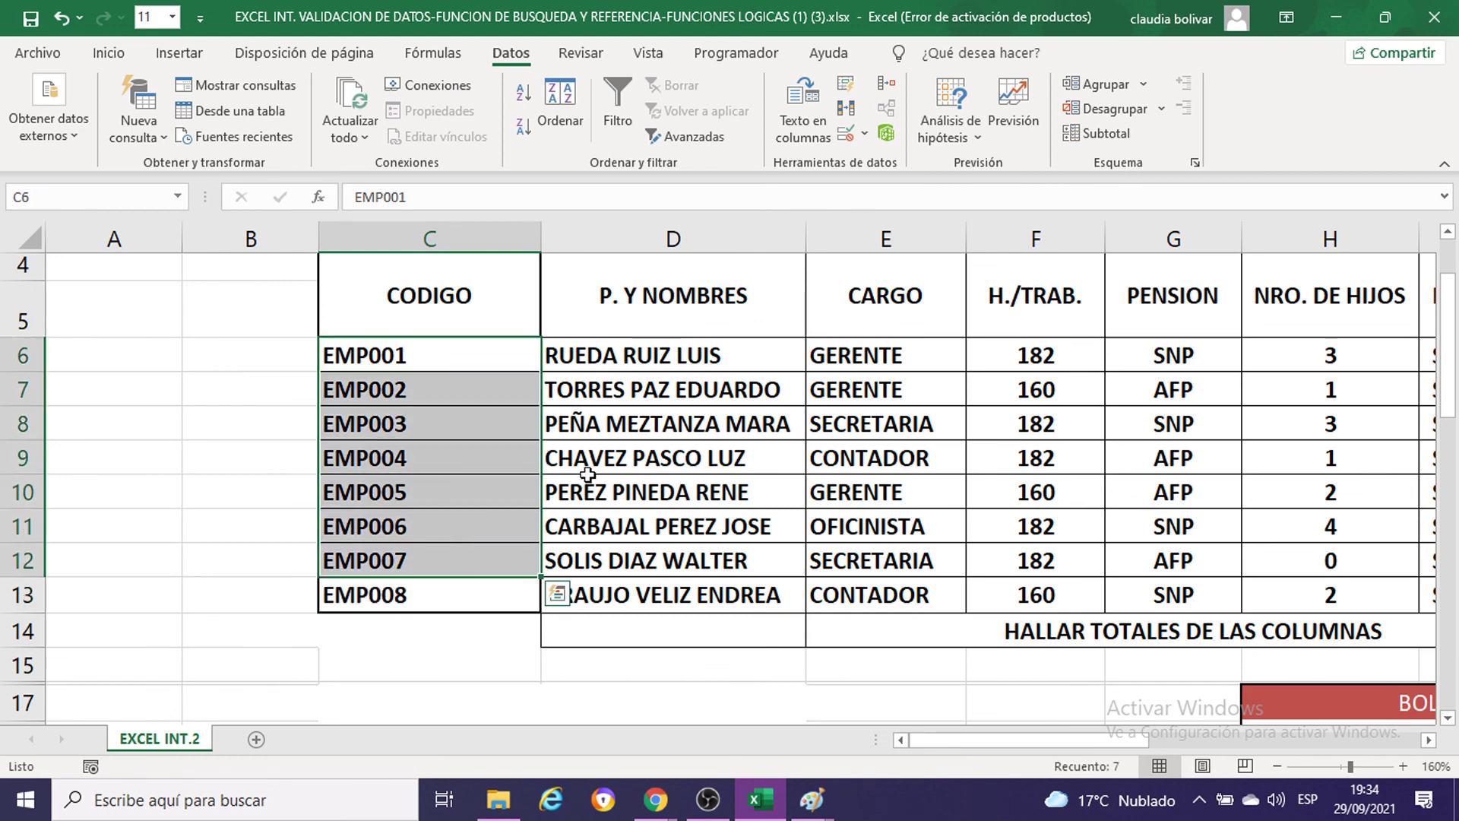
{"action": "left_click", "coordinate": [665, 454]}
{"action": "scroll", "coordinate": [684, 449], "scroll_direction": "down", "scroll_amount": 1}
{"action": "scroll", "coordinate": [298, 367], "scroll_direction": "up", "scroll_amount": 1}
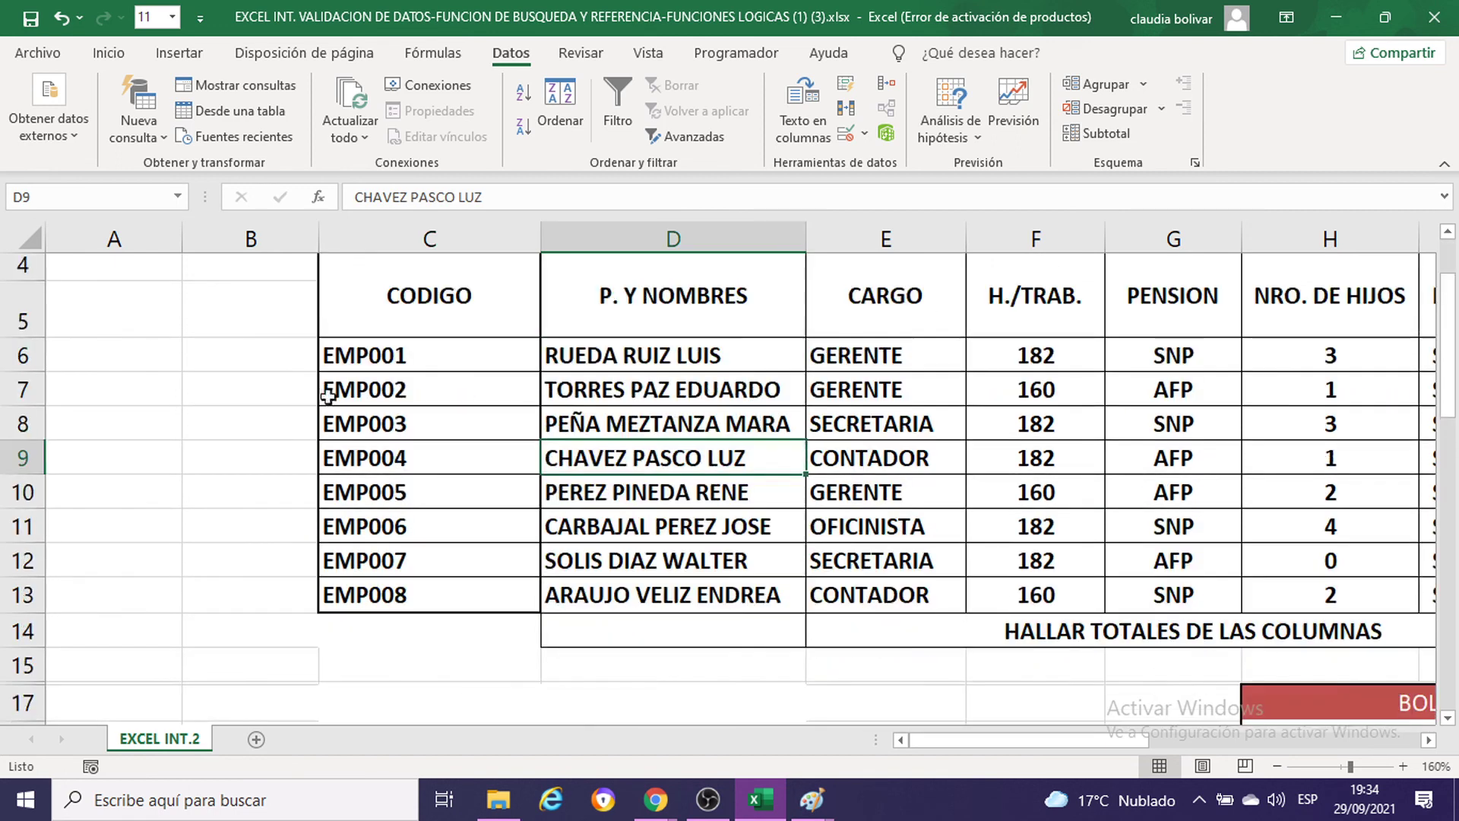
{"action": "left_click_drag", "start_coordinate": [360, 356], "coordinate": [384, 604]}
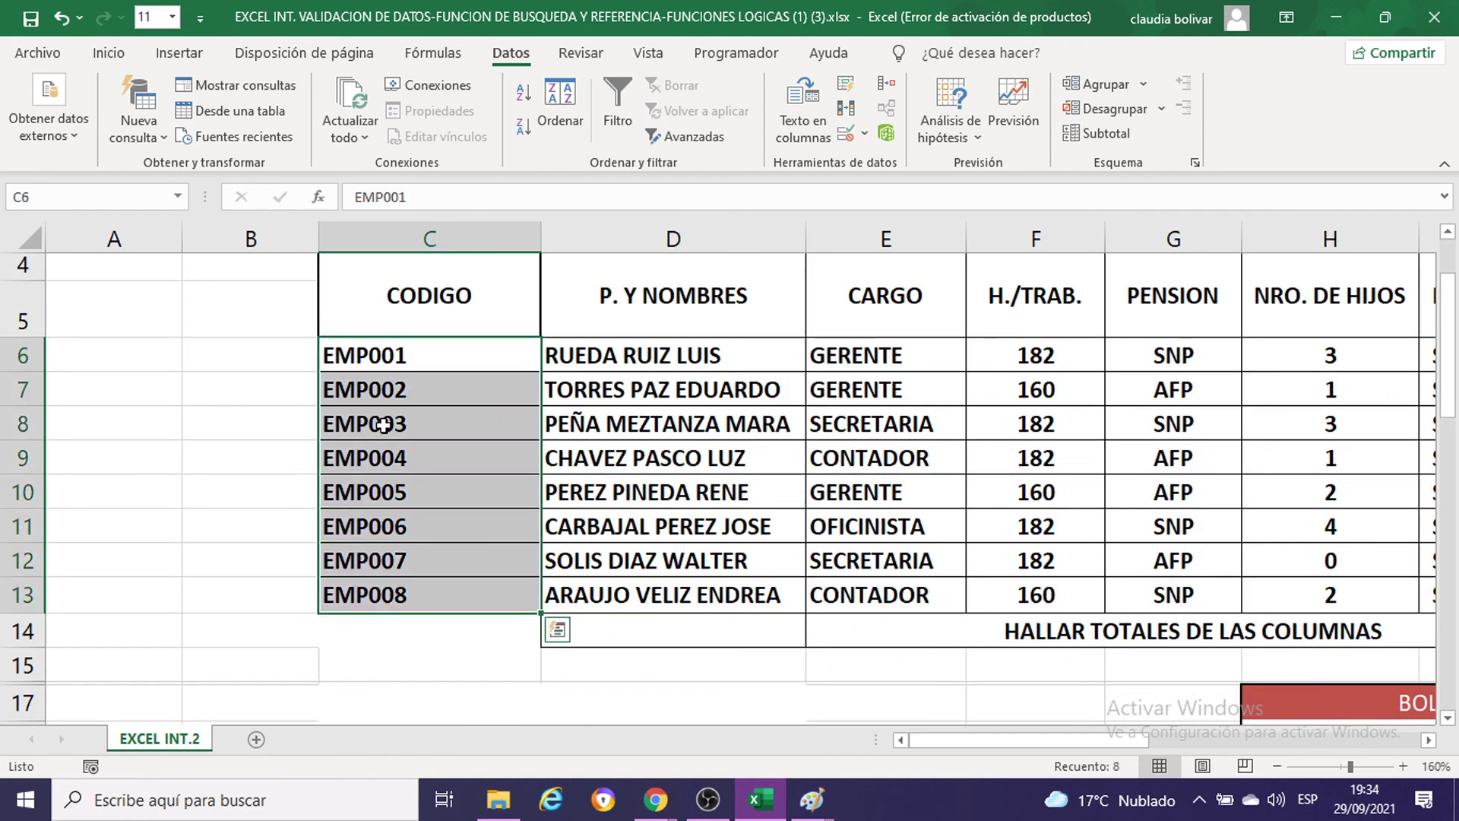
{"action": "left_click", "coordinate": [368, 361]}
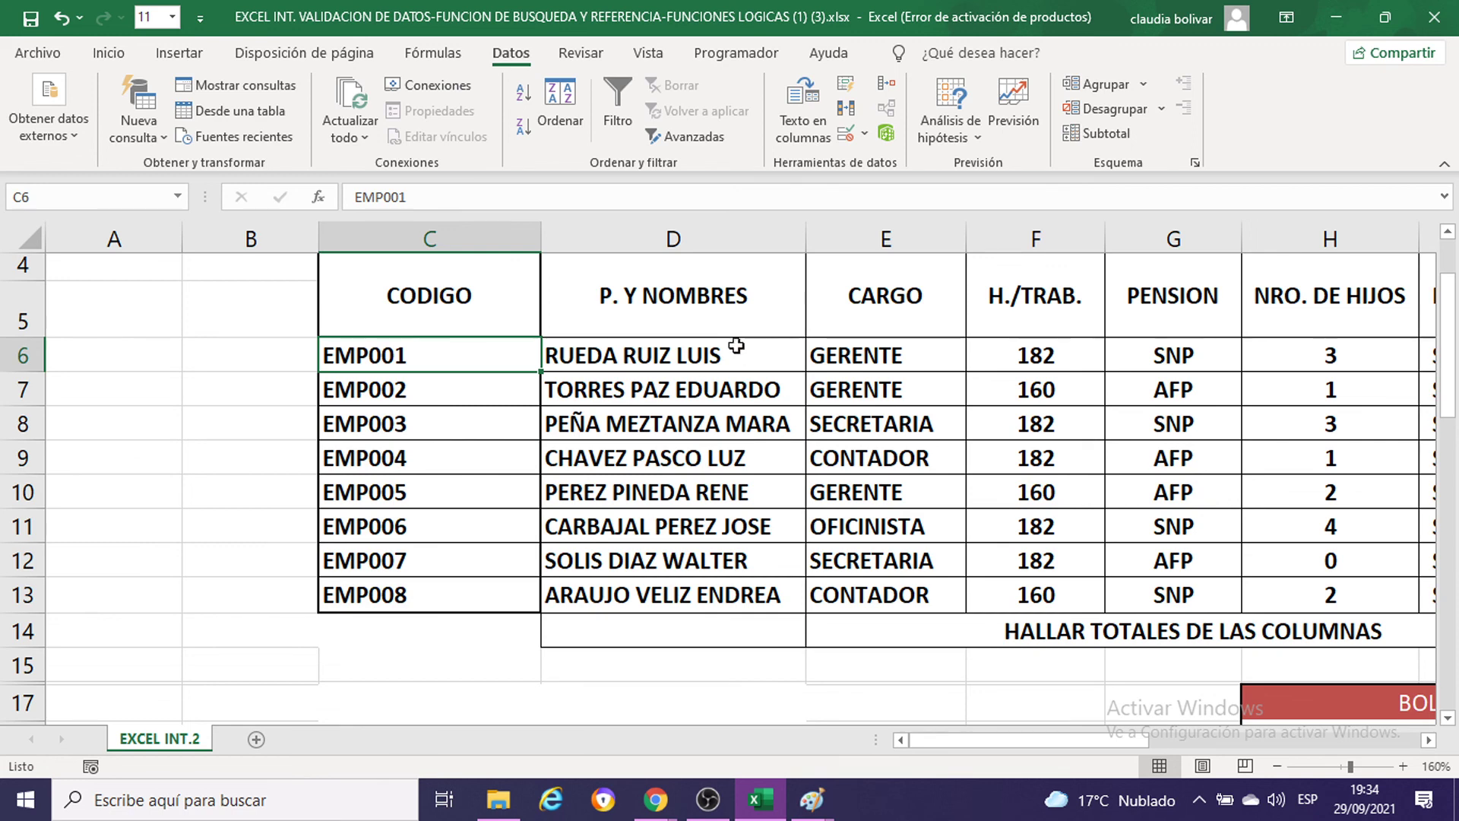
{"action": "left_click", "coordinate": [616, 385]}
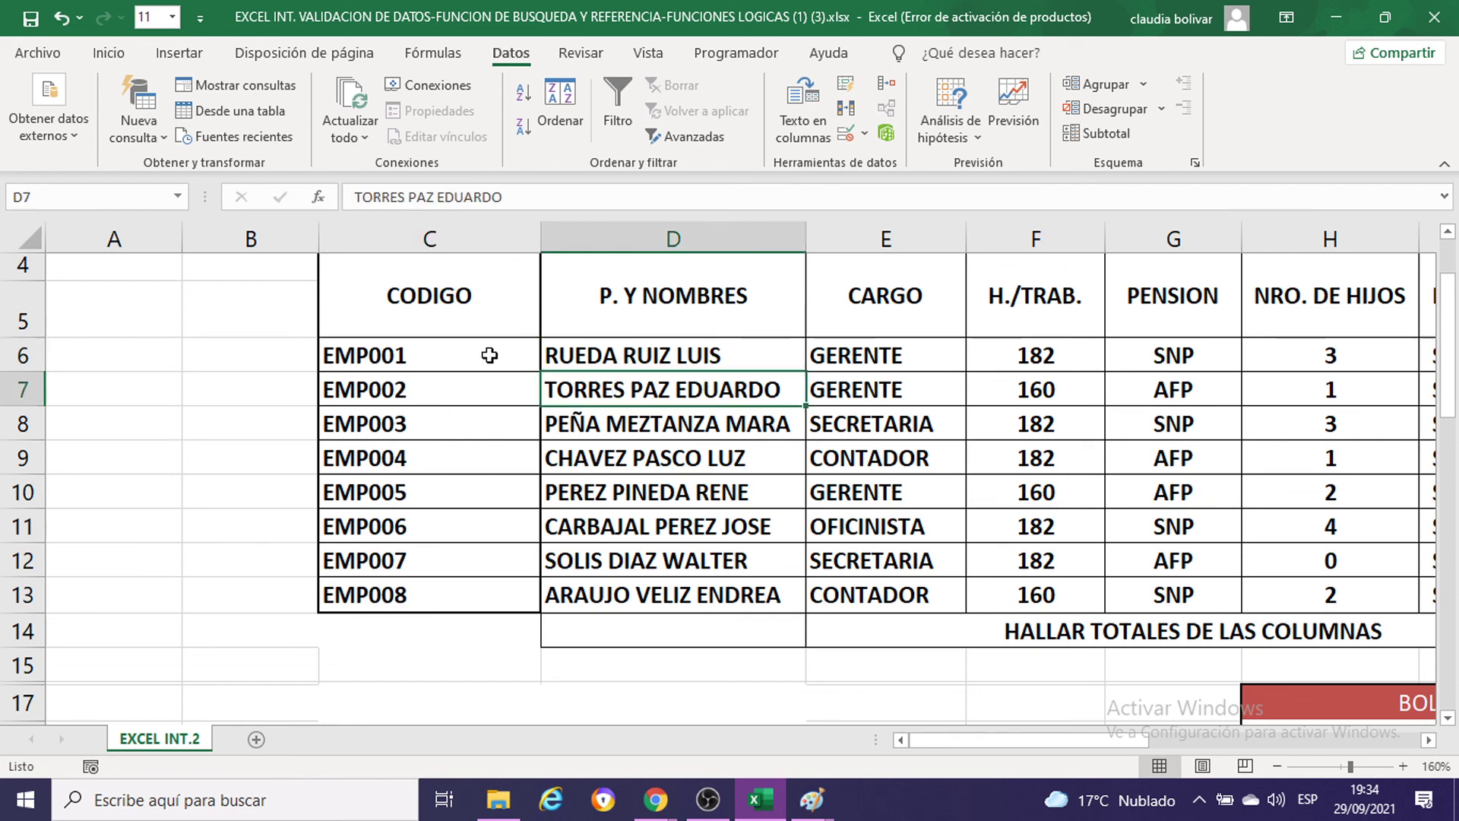
{"action": "left_click_drag", "start_coordinate": [487, 354], "coordinate": [451, 584]}
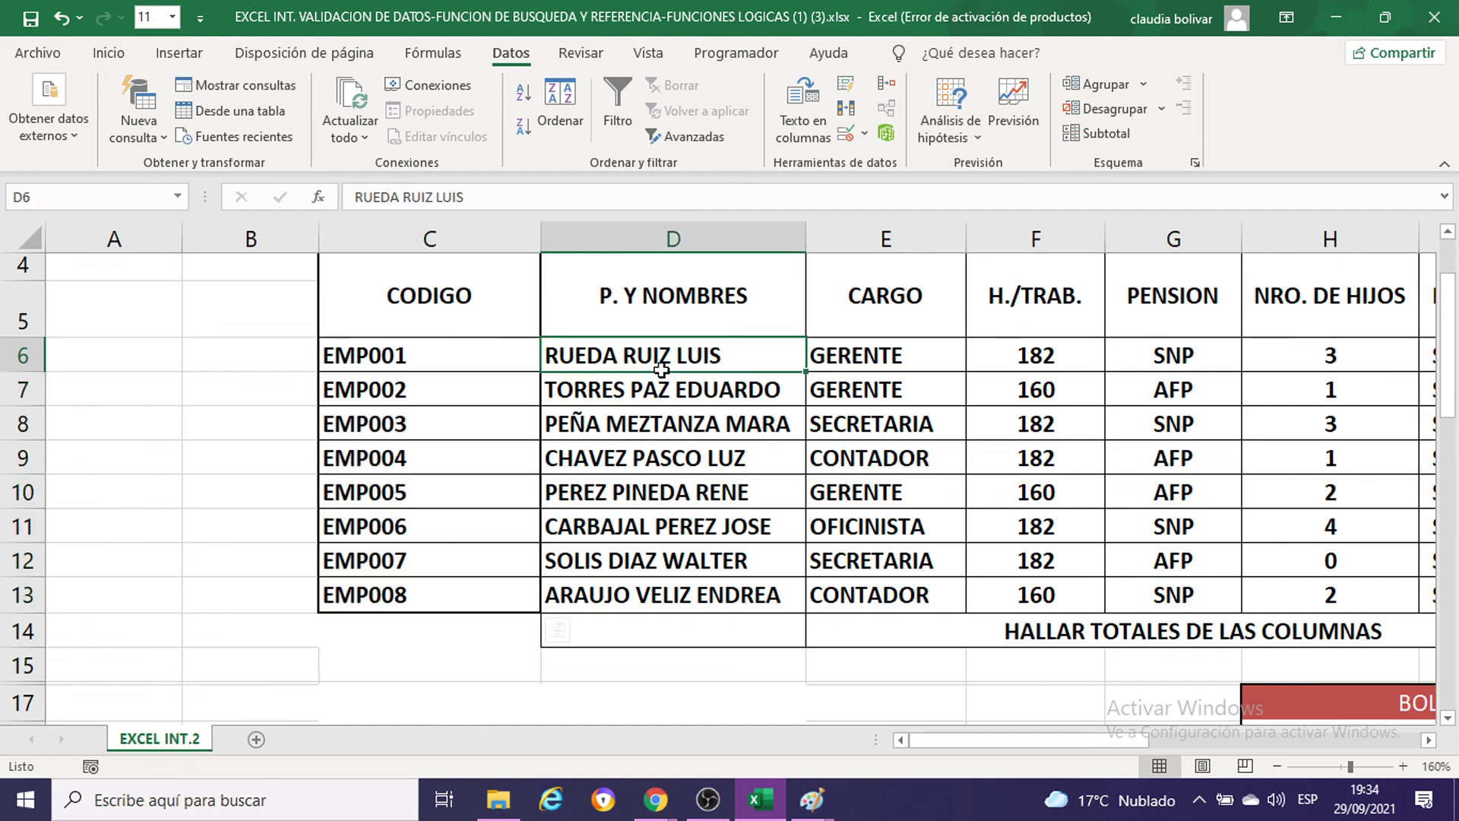
{"action": "left_click_drag", "start_coordinate": [669, 356], "coordinate": [684, 389]}
{"action": "scroll", "coordinate": [932, 498], "scroll_direction": "down", "scroll_amount": 3}
{"action": "scroll", "coordinate": [933, 497], "scroll_direction": "down", "scroll_amount": 2}
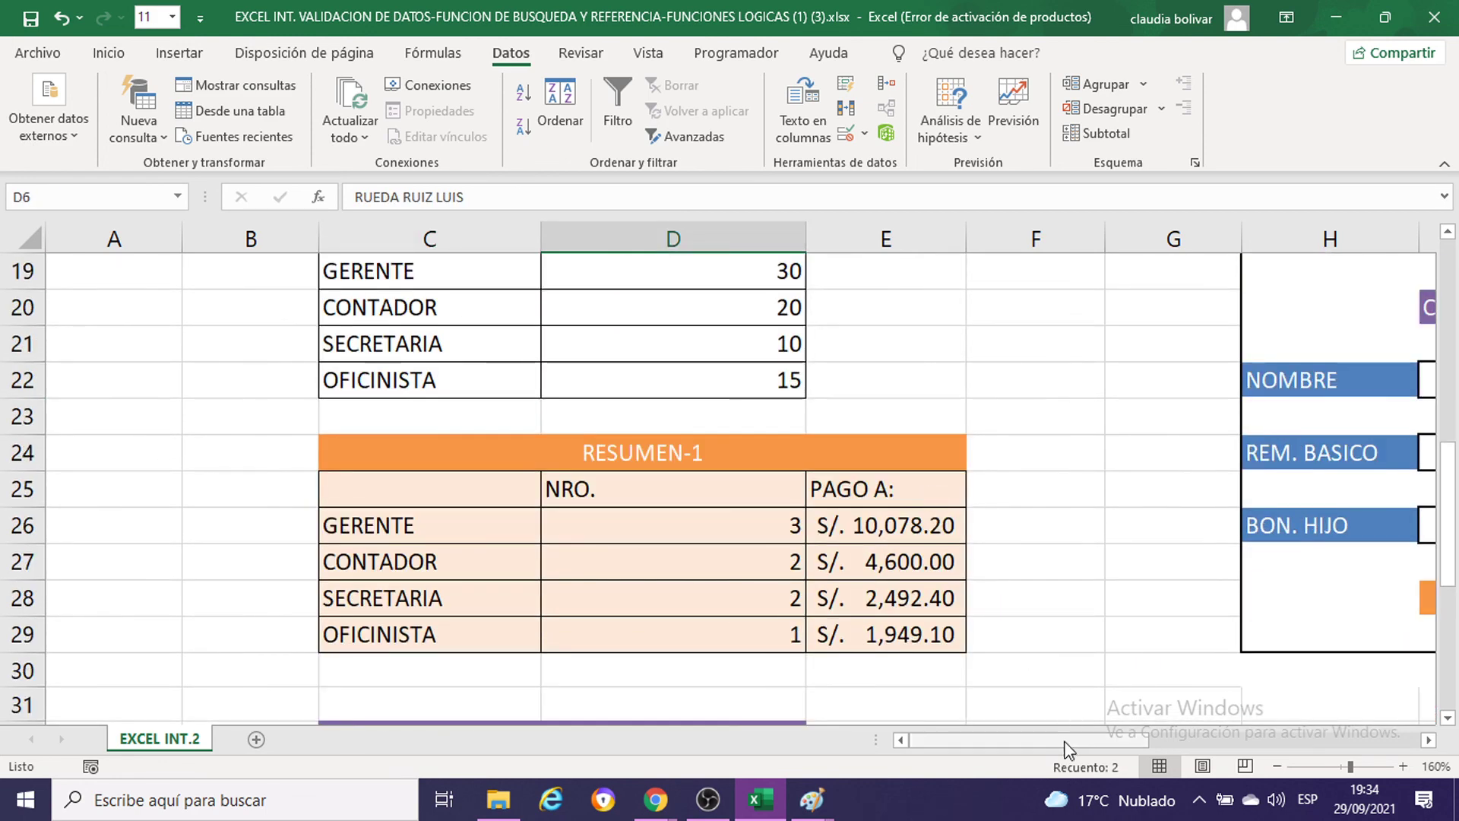
Step: Open Validación de datos for J20 and set Permitir to Lista
{"action": "mouse_move", "coordinate": [1061, 741]}
{"action": "left_mouse_down"}
{"action": "mouse_move", "coordinate": [1254, 753]}
{"action": "mouse_move", "coordinate": [1221, 747]}
{"action": "left_mouse_up"}
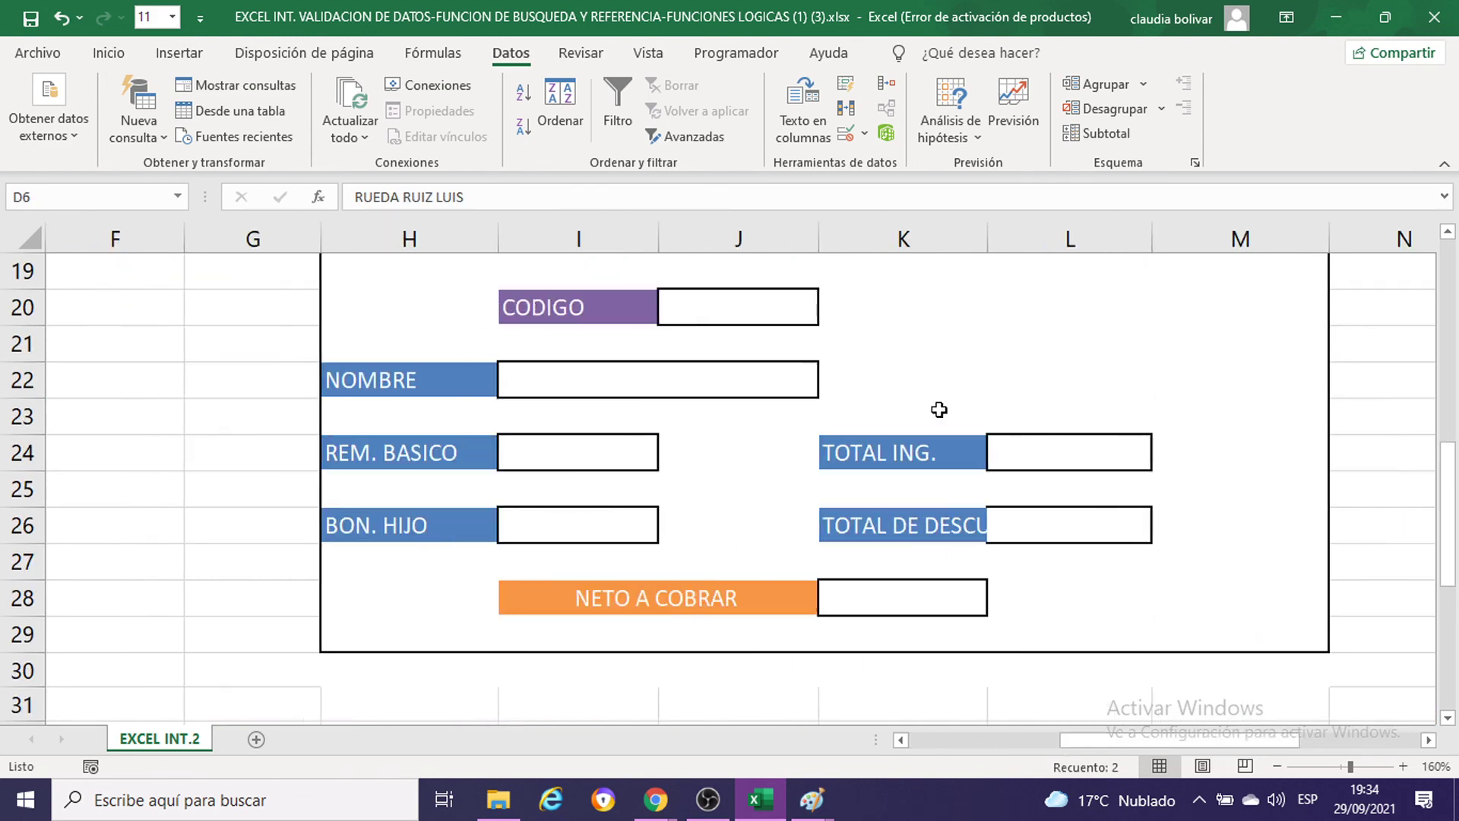
{"action": "left_click", "coordinate": [757, 312]}
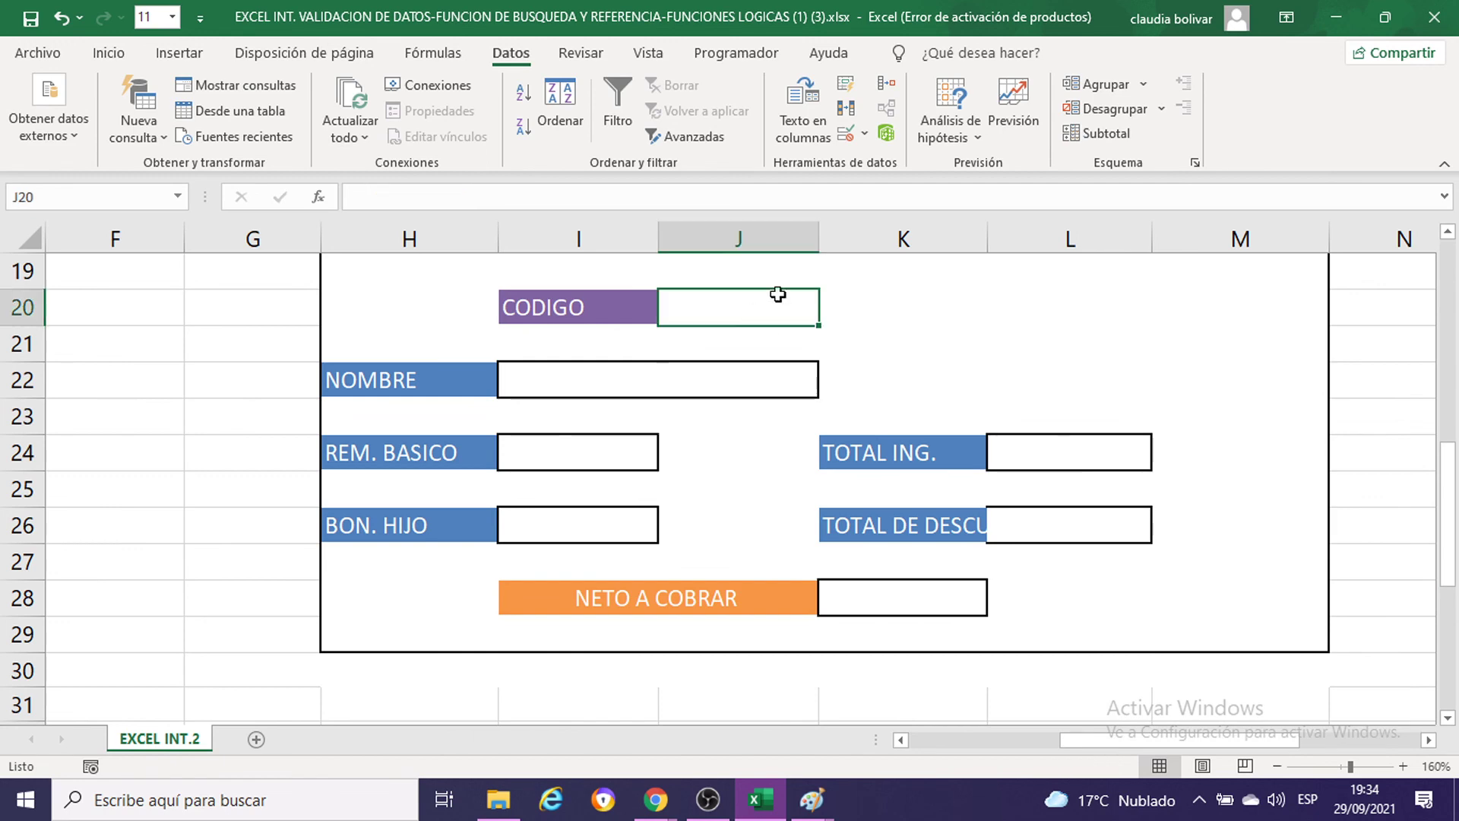
{"action": "left_click", "coordinate": [864, 135]}
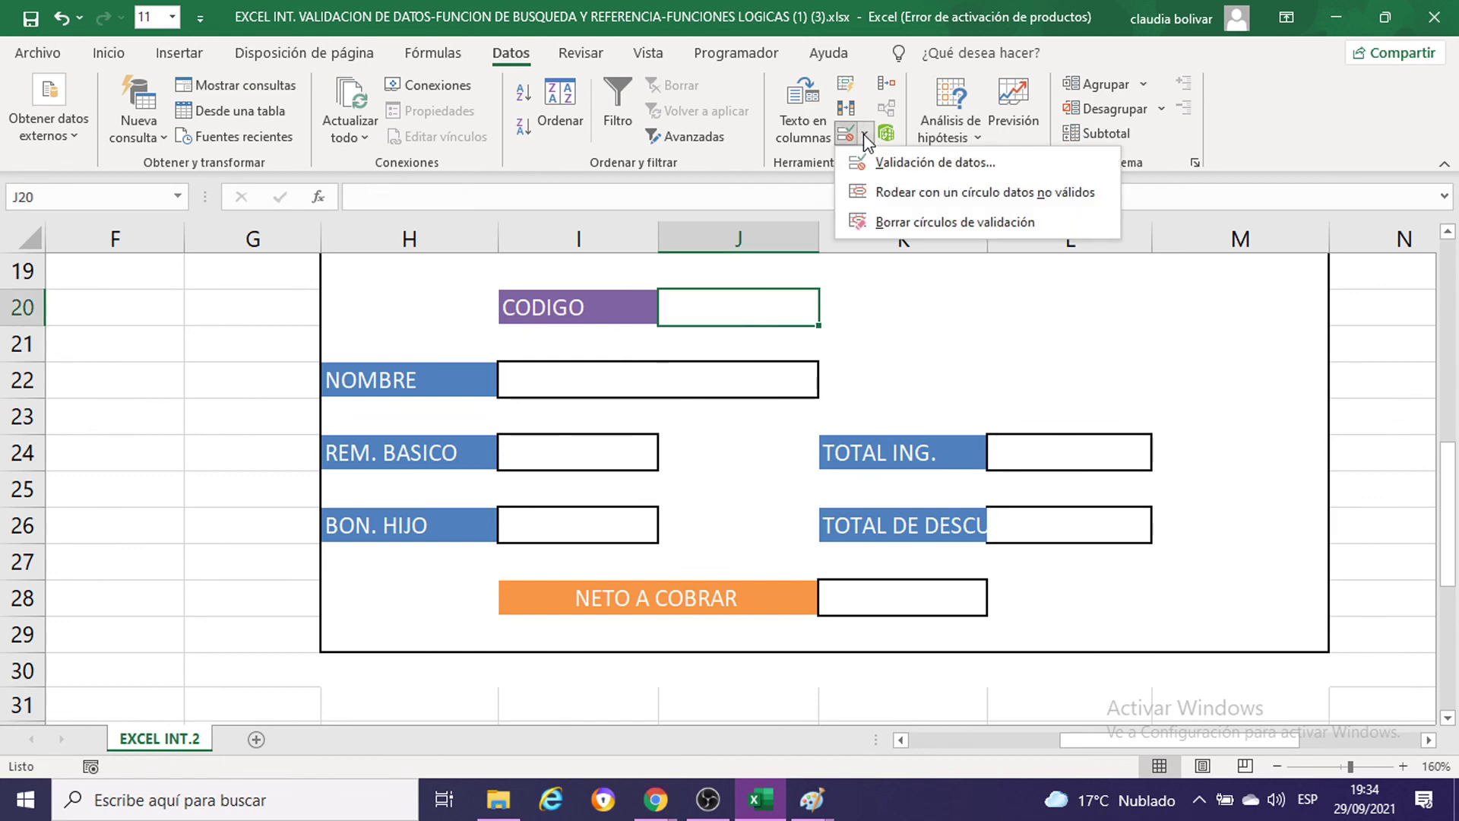
{"action": "left_click", "coordinate": [898, 171]}
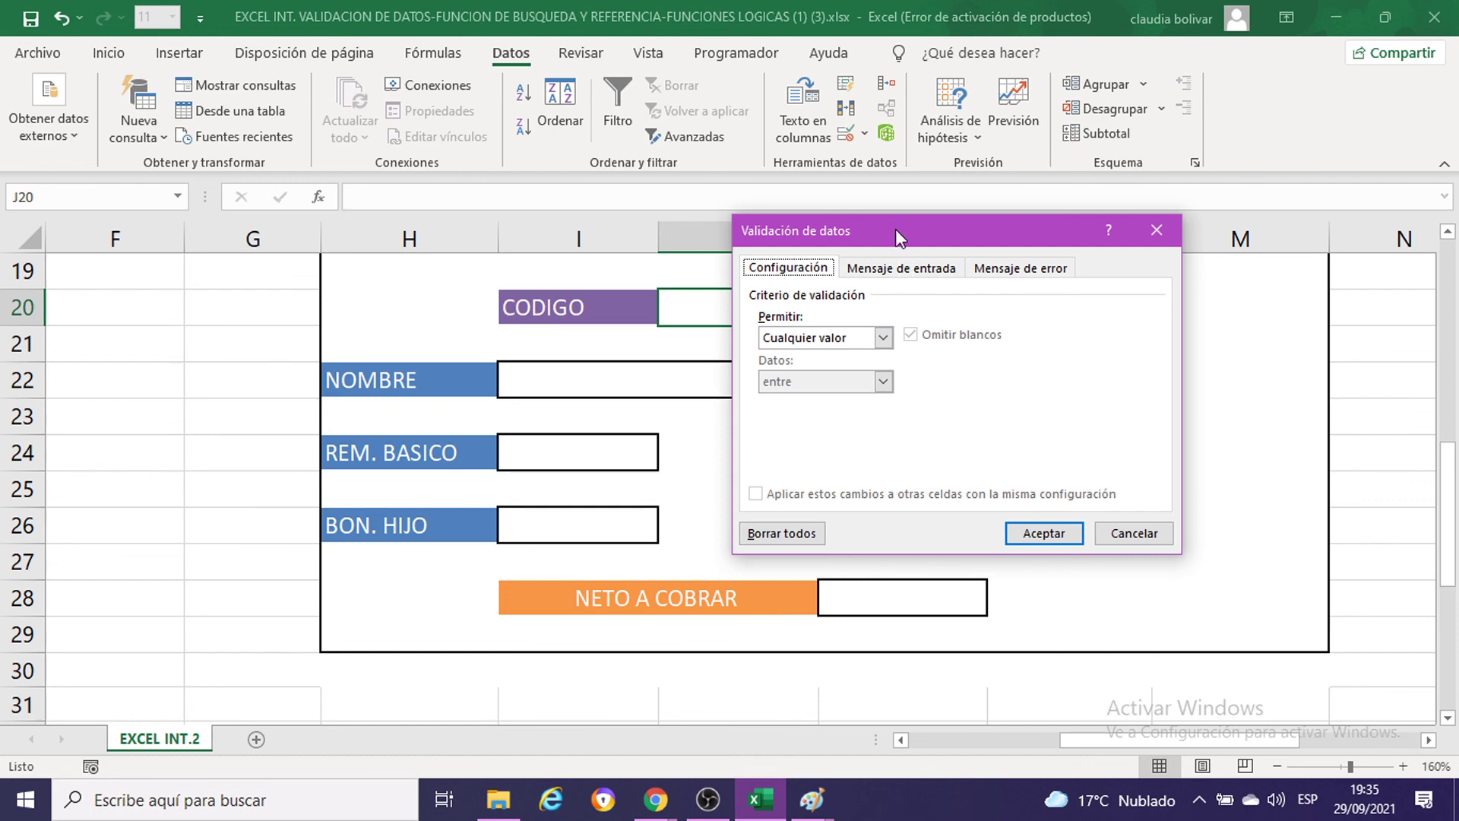
{"action": "left_click_drag", "start_coordinate": [895, 229], "coordinate": [1036, 199]}
{"action": "left_click", "coordinate": [1025, 307]}
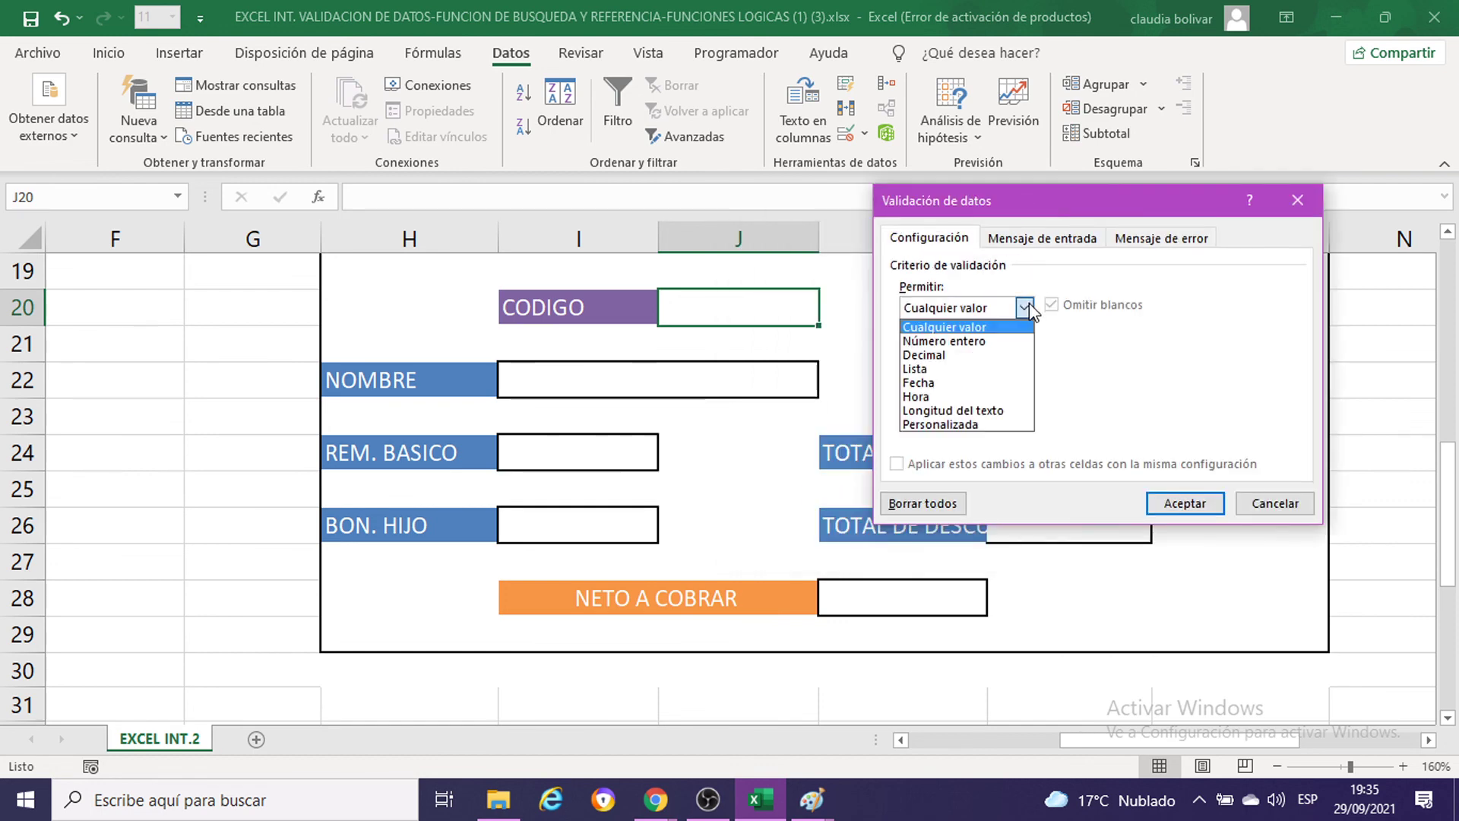
{"action": "left_click", "coordinate": [1005, 370]}
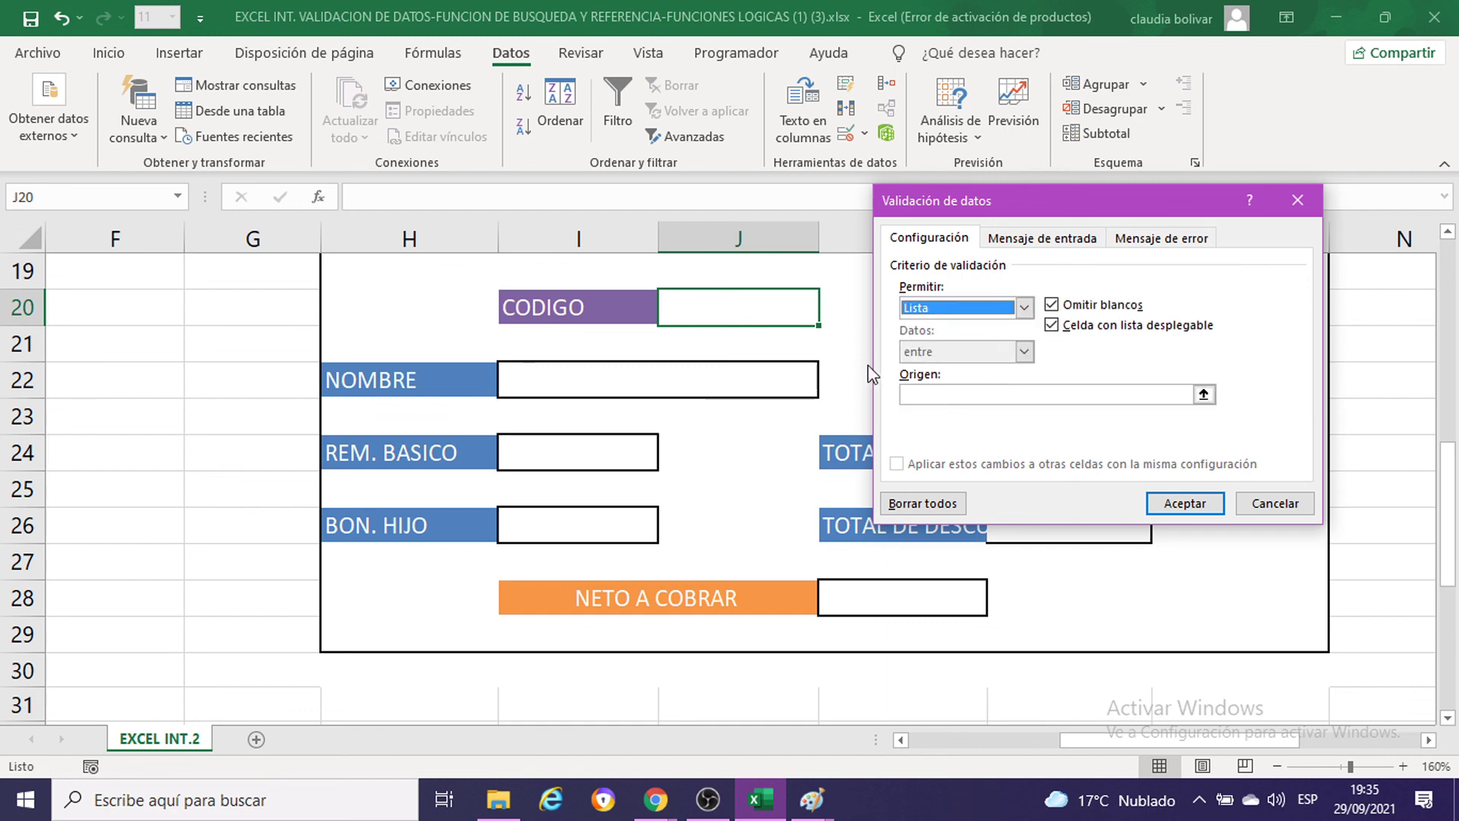
{"action": "left_click", "coordinate": [825, 809]}
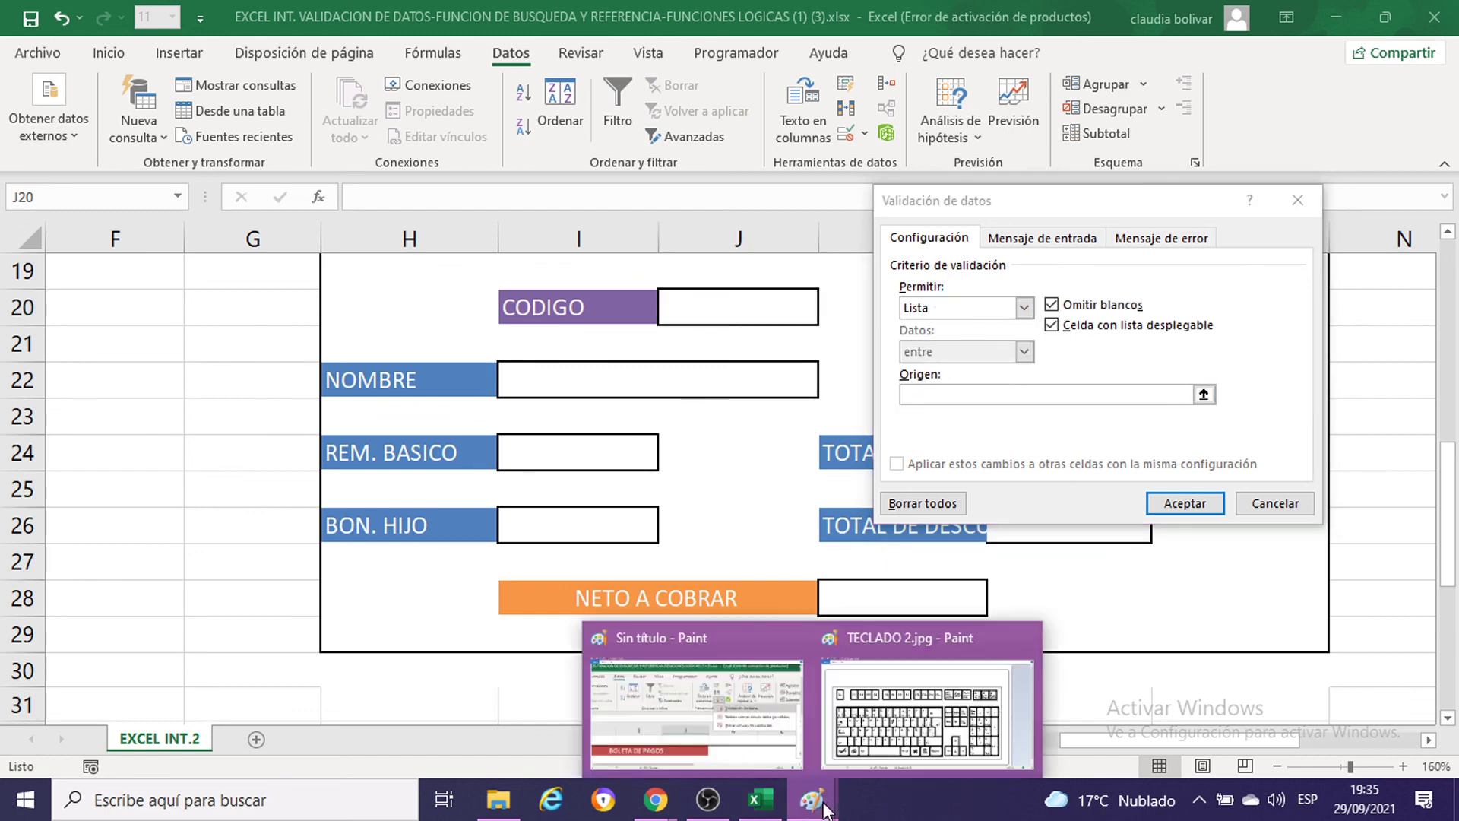
{"action": "left_click", "coordinate": [752, 719]}
{"action": "mouse_move", "coordinate": [718, 432]}
{"action": "left_mouse_down"}
{"action": "mouse_move", "coordinate": [613, 335]}
{"action": "mouse_move", "coordinate": [402, 420]}
{"action": "left_mouse_up"}
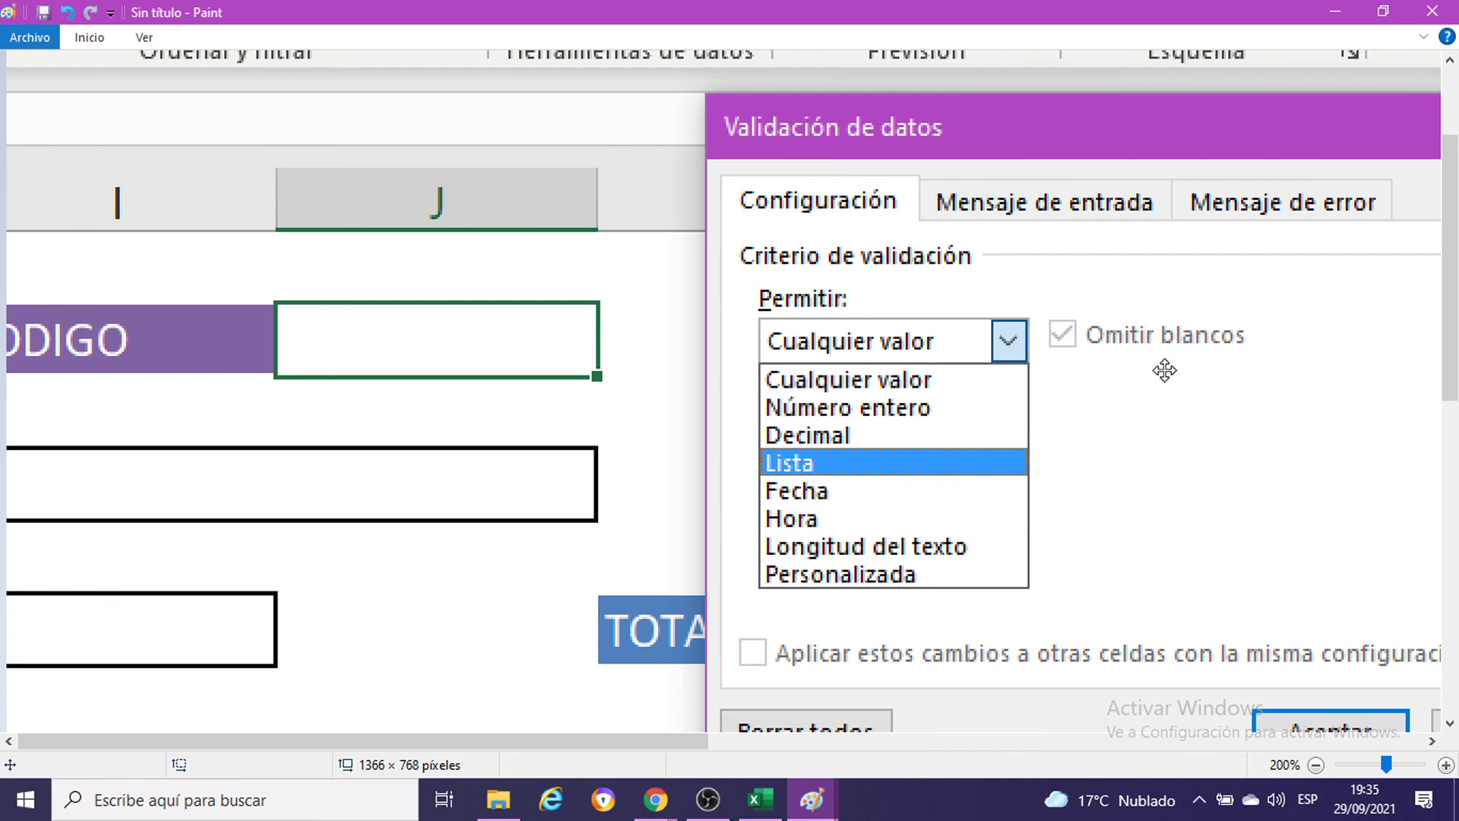
{"action": "left_click", "coordinate": [1335, 12]}
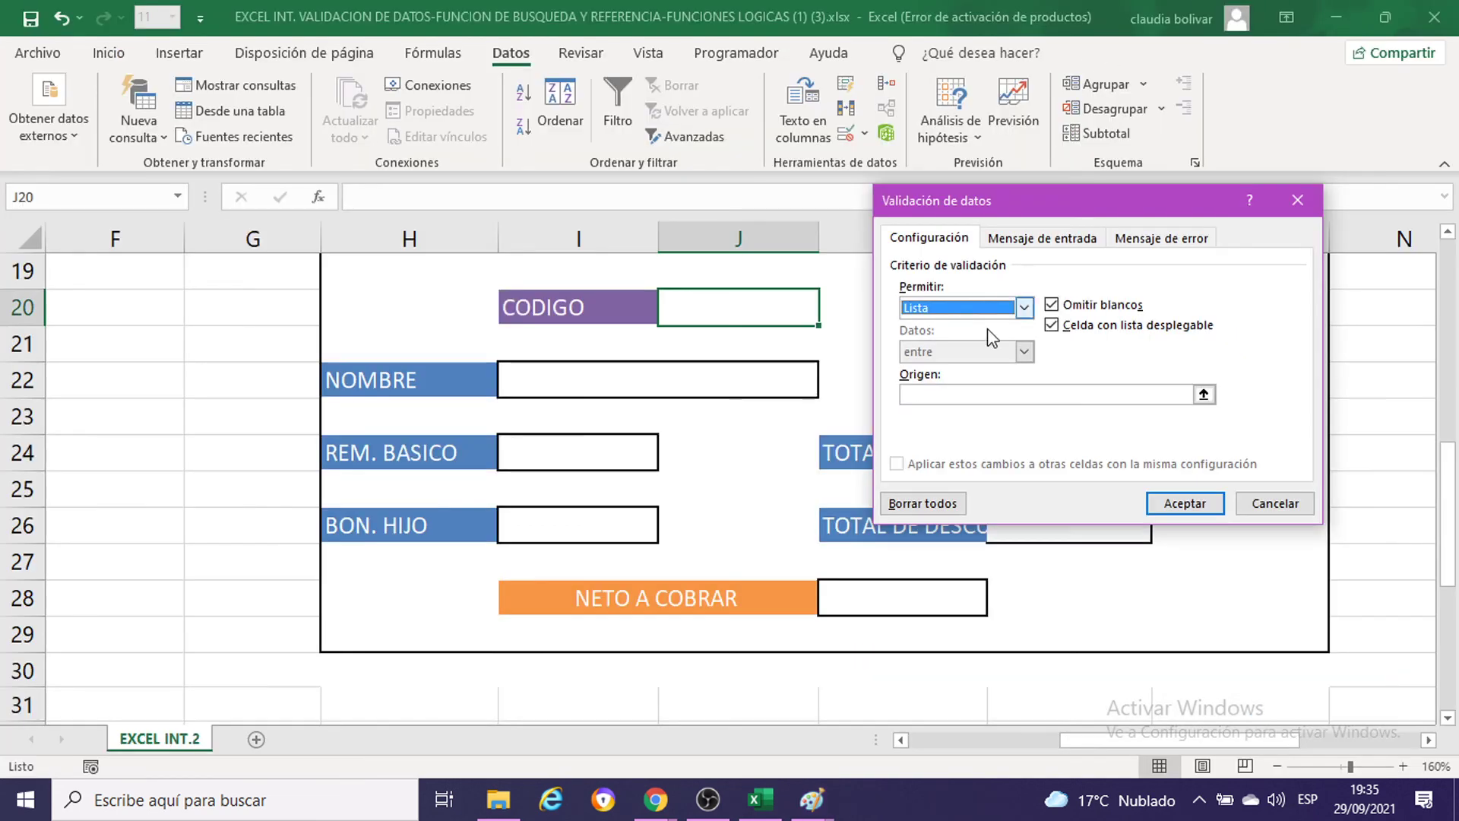
Step: Set the list Origen to the employee codes C6:C13, reading =$C$6:$C$13
{"action": "left_click", "coordinate": [940, 394]}
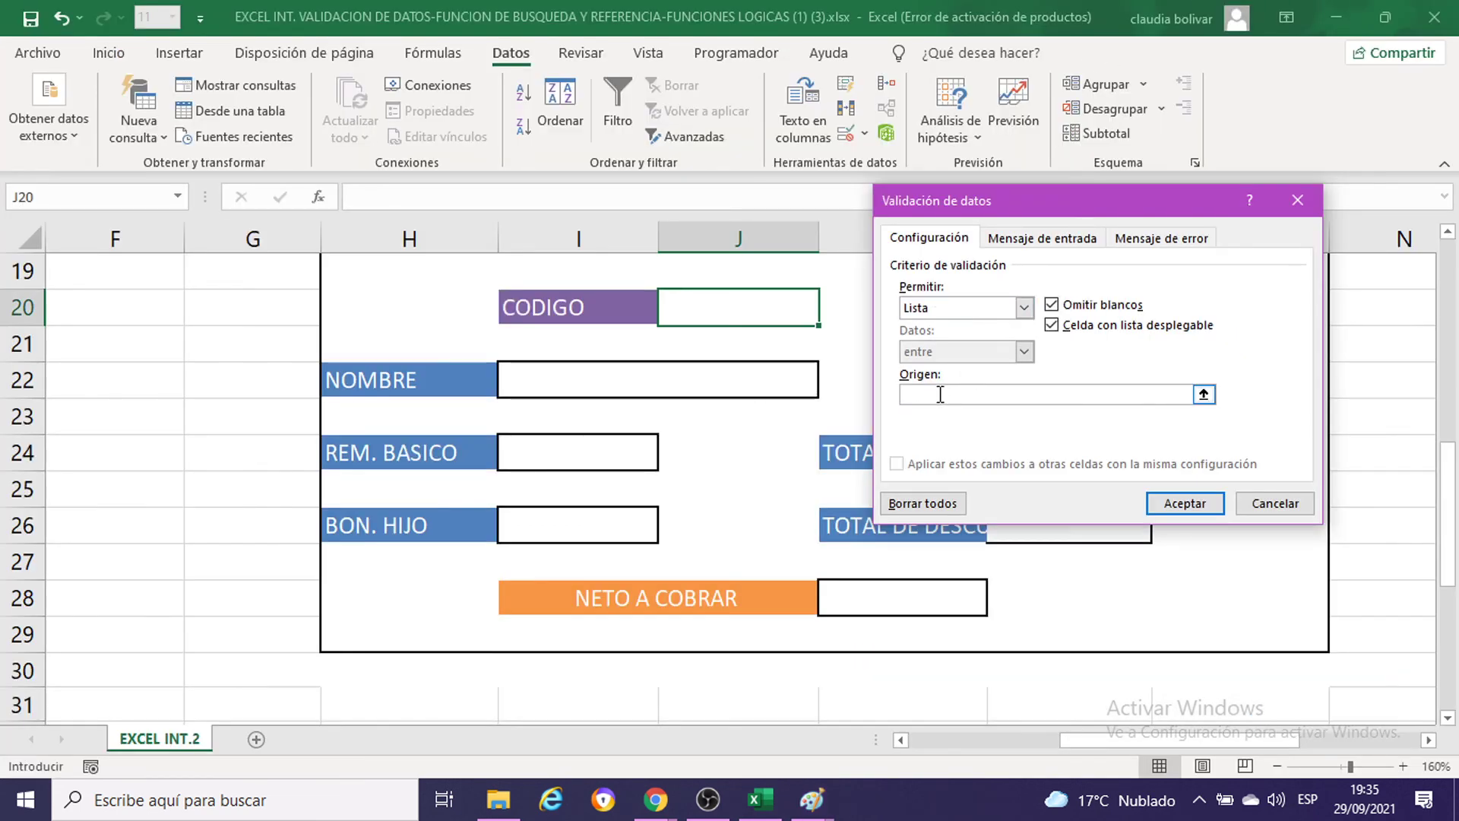
{"action": "scroll", "coordinate": [685, 420], "scroll_direction": "up", "scroll_amount": 1}
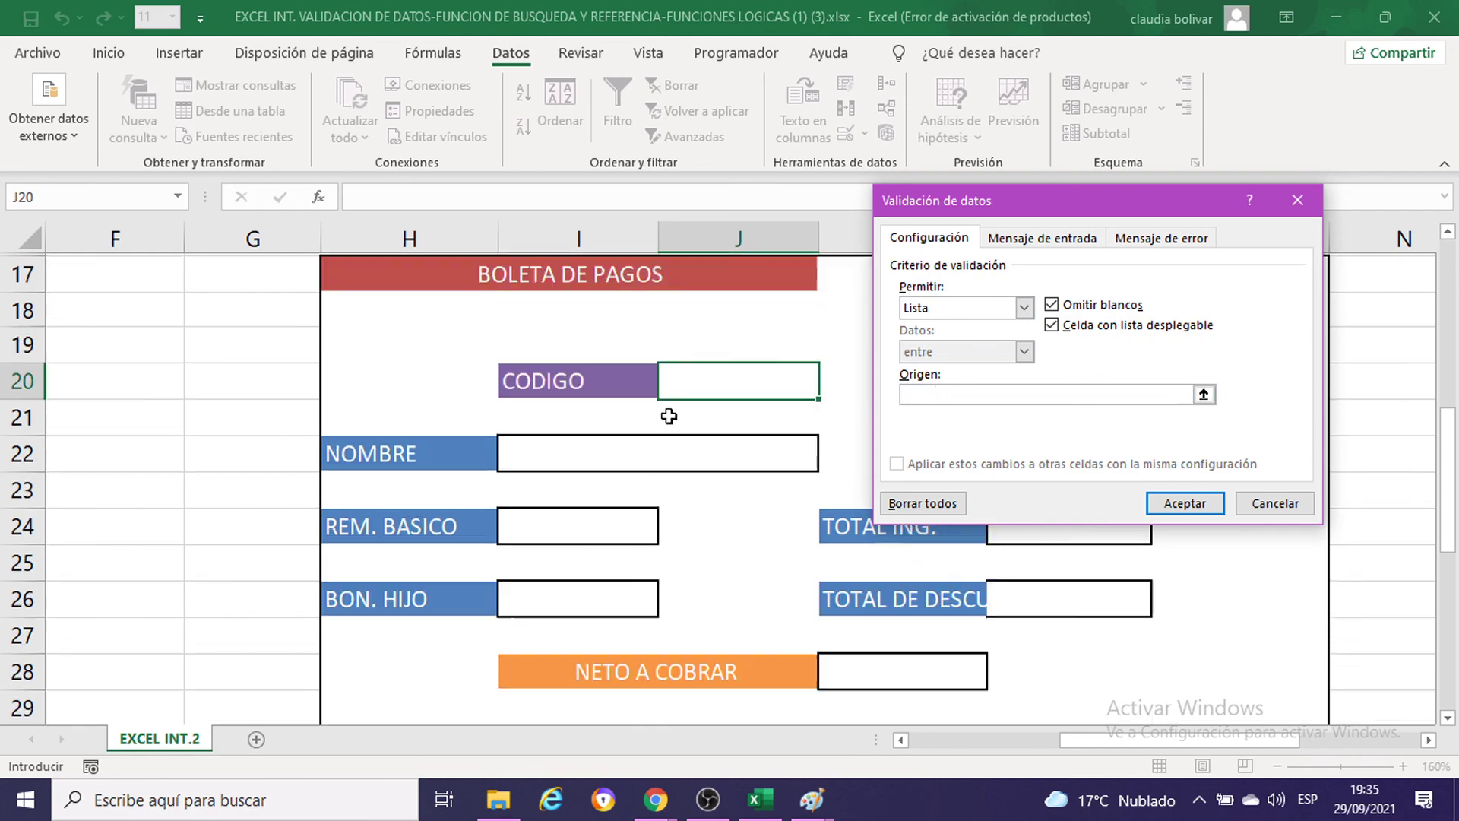
{"action": "scroll", "coordinate": [669, 417], "scroll_direction": "up", "scroll_amount": 5}
{"action": "left_click_drag", "start_coordinate": [1182, 743], "coordinate": [1062, 766]}
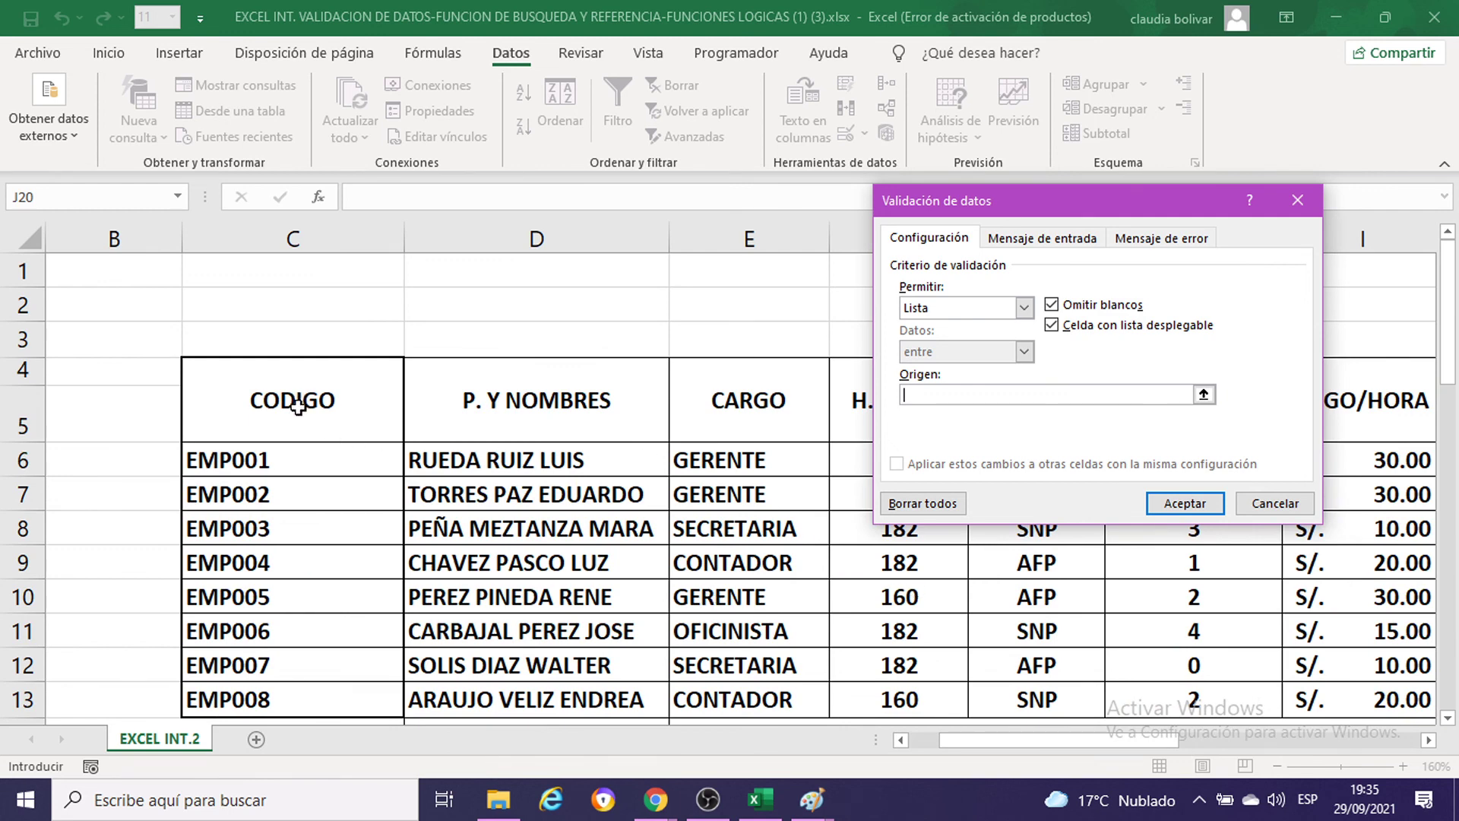
{"action": "scroll", "coordinate": [297, 407], "scroll_direction": "down", "scroll_amount": 1}
{"action": "left_click", "coordinate": [243, 354]}
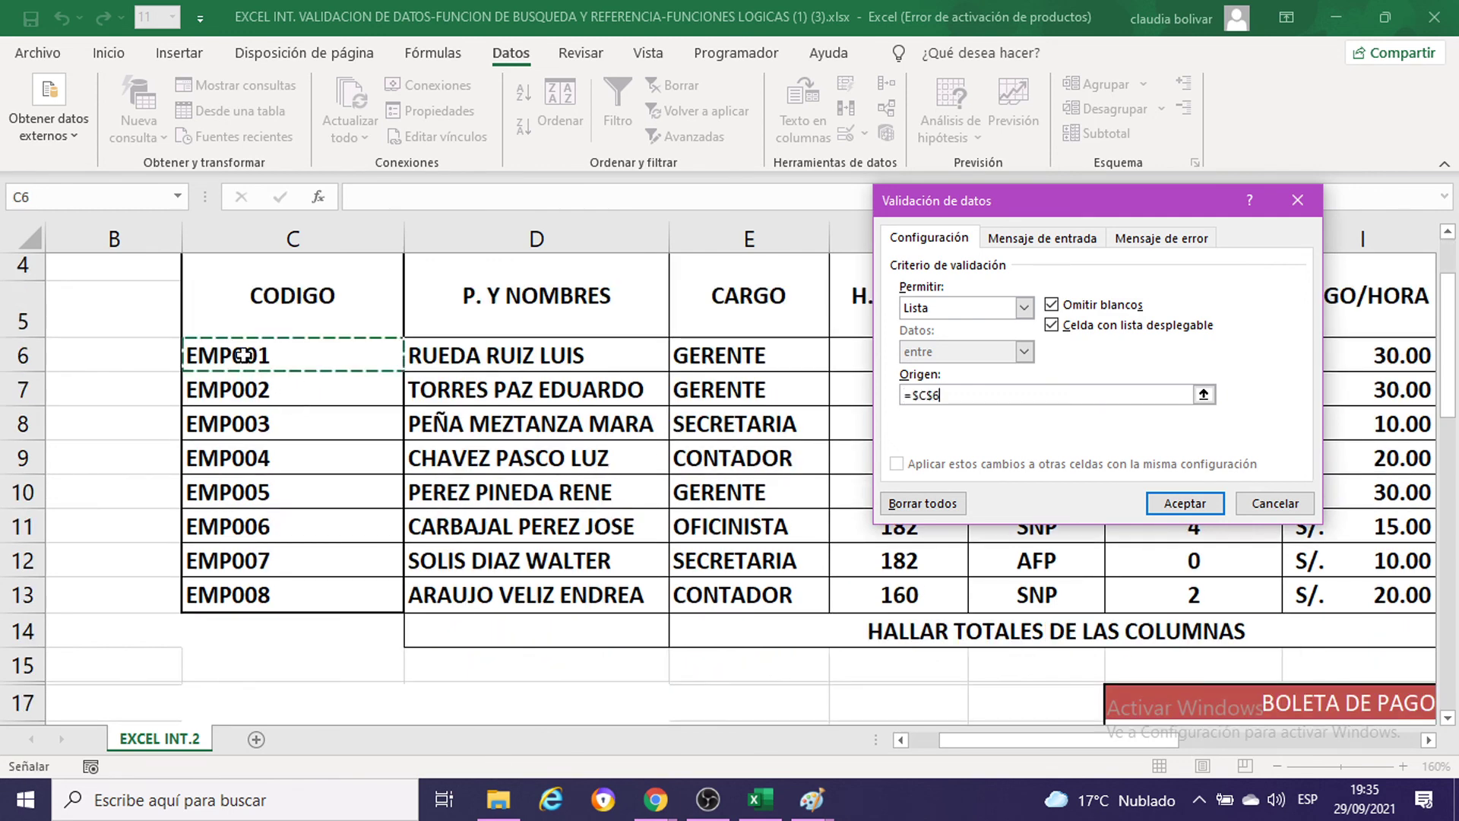
{"action": "left_click_drag", "start_coordinate": [243, 355], "coordinate": [236, 589]}
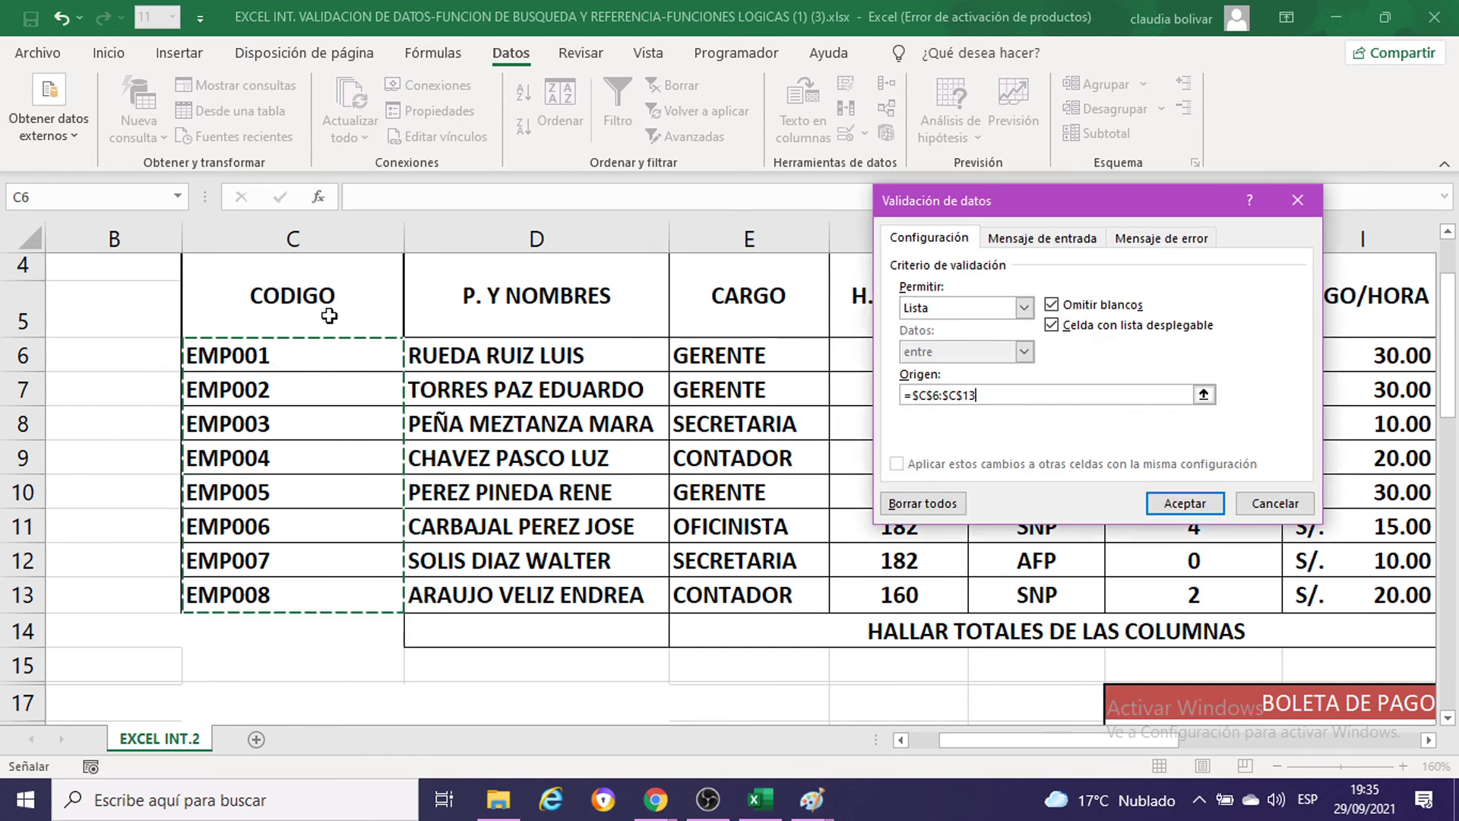
{"action": "left_click_drag", "start_coordinate": [307, 368], "coordinate": [305, 597]}
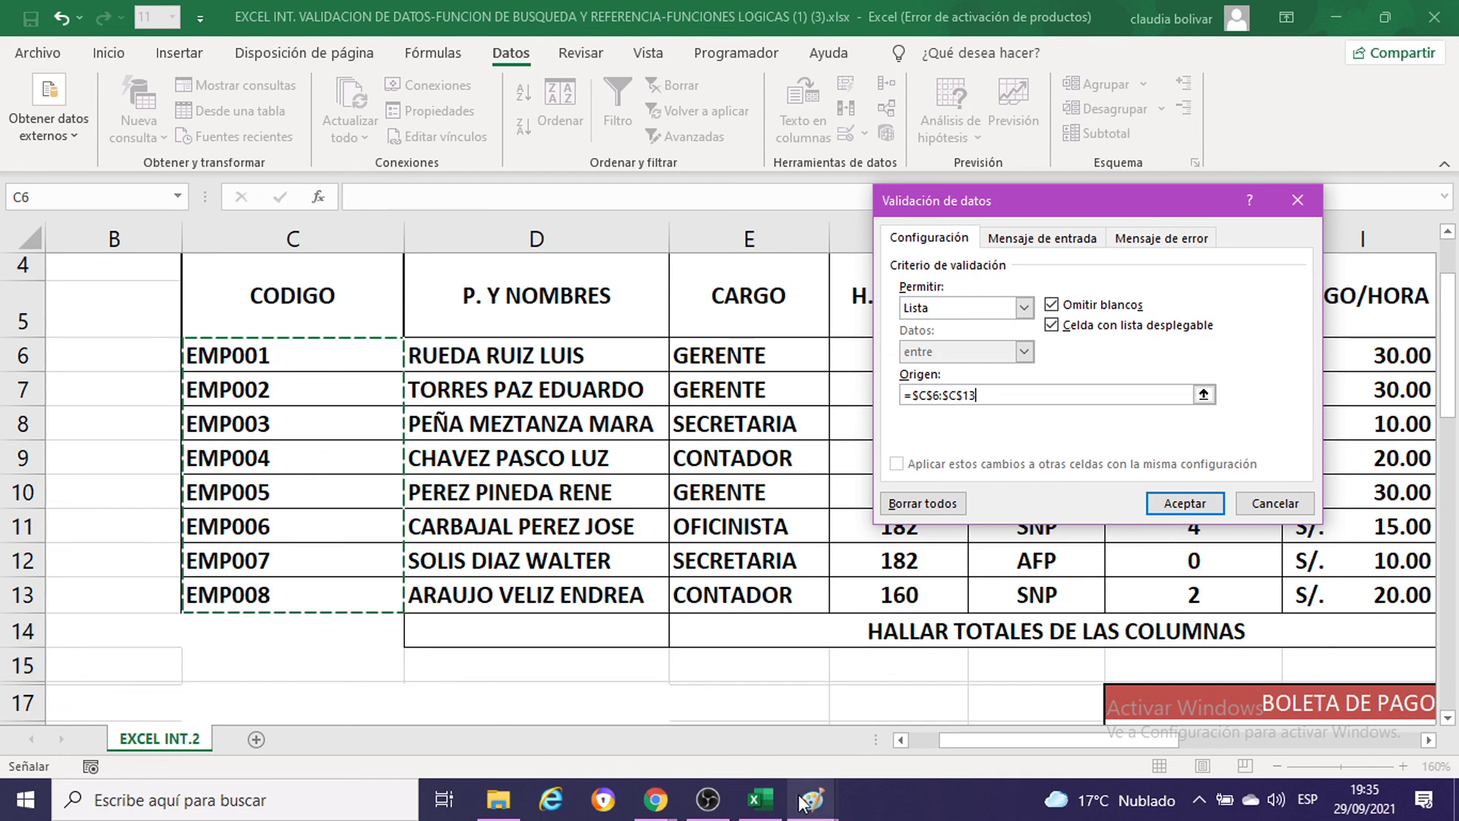
Step: Paste the Lista settings screenshot (source =$C$6:$C$13) into Paint, place it, then minimize Paint
{"action": "mouse_move", "coordinate": [810, 799]}
{"action": "left_click", "coordinate": [720, 684]}
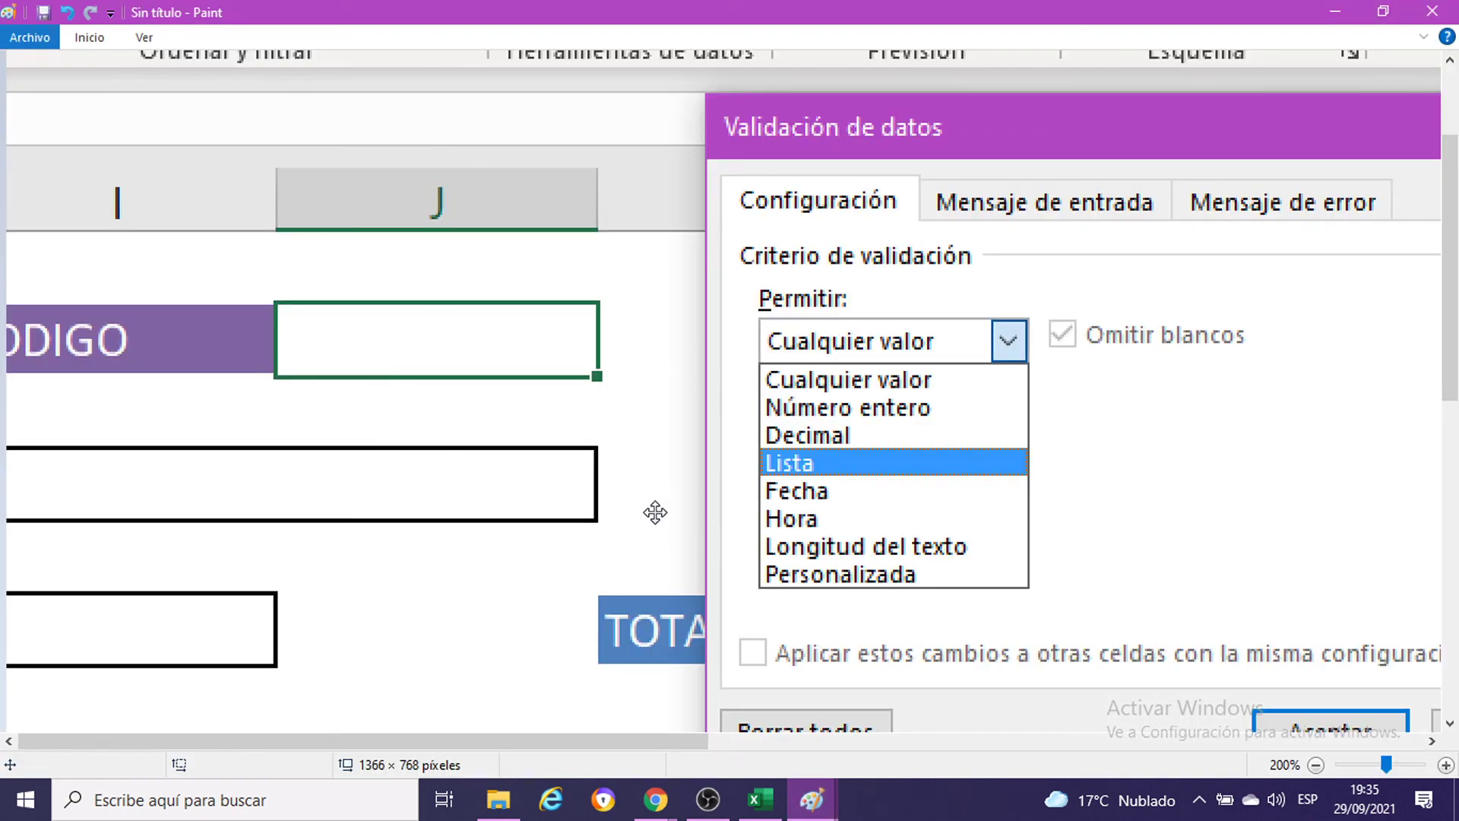
{"action": "key", "text": "ctrl+v"}
{"action": "left_click_drag", "start_coordinate": [656, 503], "coordinate": [578, 31]}
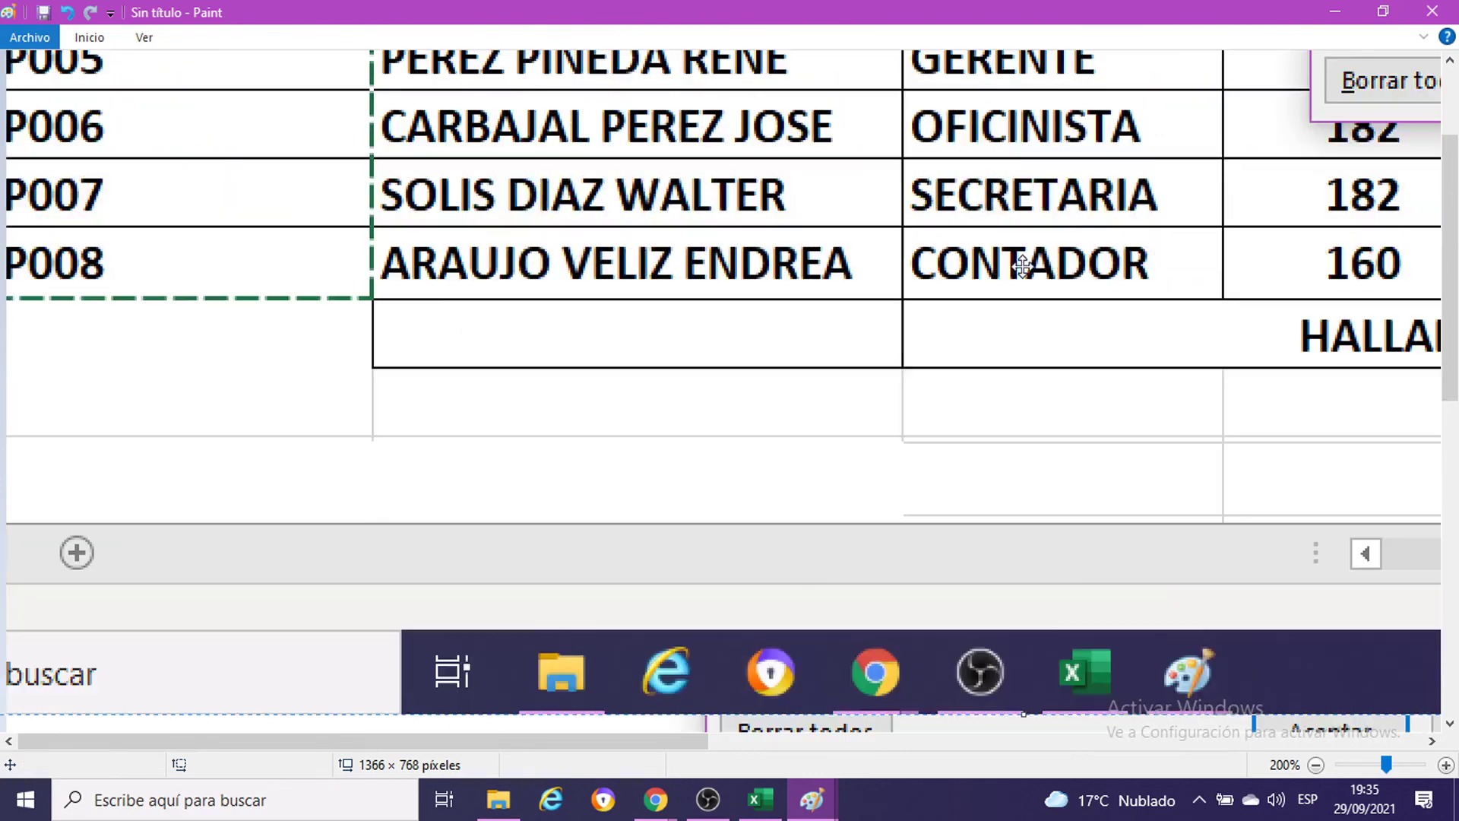
{"action": "mouse_move", "coordinate": [1022, 266]}
{"action": "left_mouse_down"}
{"action": "mouse_move", "coordinate": [495, 326]}
{"action": "mouse_move", "coordinate": [601, 262]}
{"action": "mouse_move", "coordinate": [681, 438]}
{"action": "left_mouse_up"}
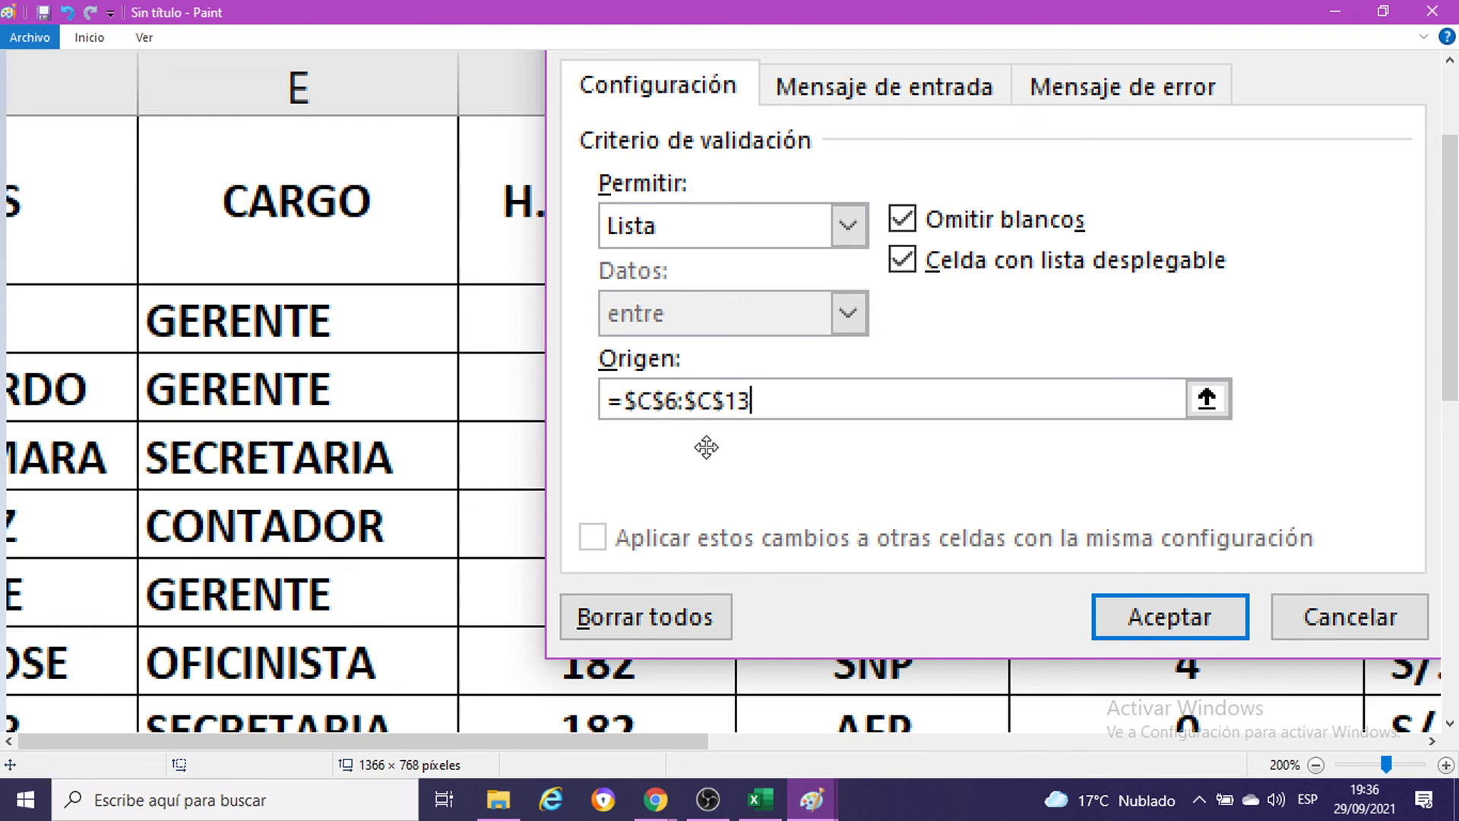
{"action": "left_click_drag", "start_coordinate": [837, 333], "coordinate": [777, 478]}
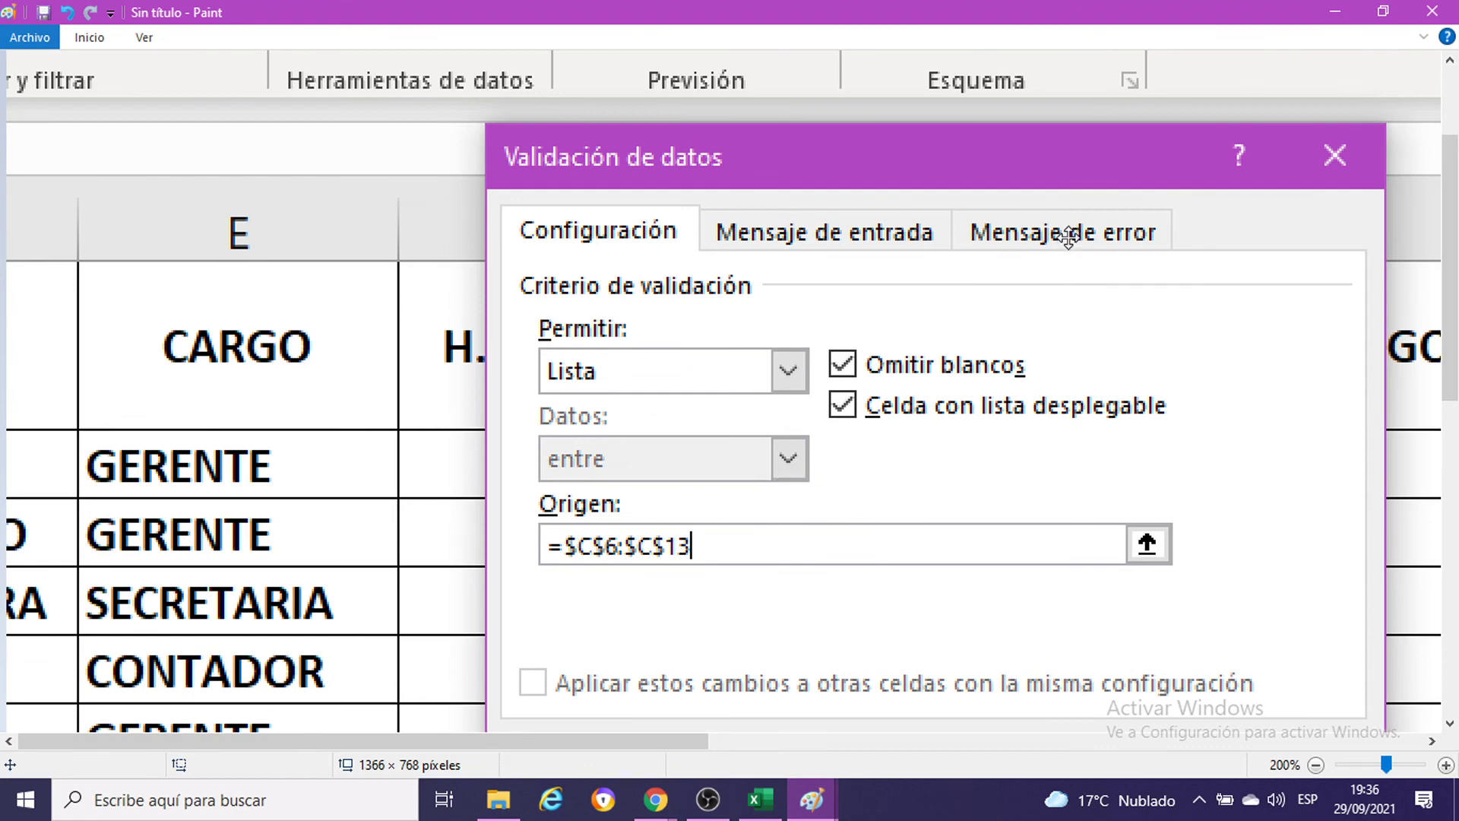
{"action": "left_click", "coordinate": [1335, 12]}
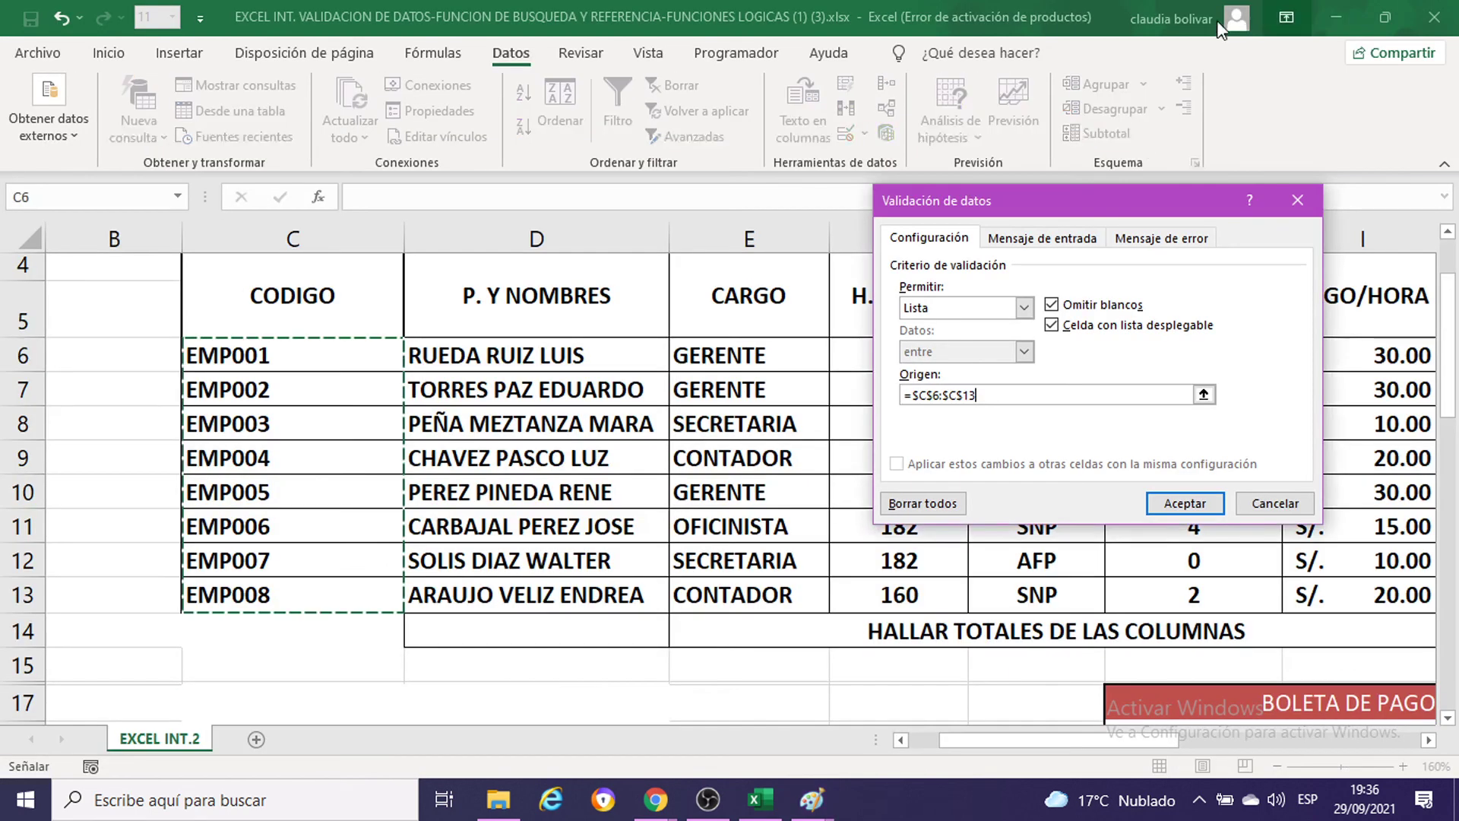
Step: Set a Stop-style error message 'SOLO SE ADMITEN CODIGO' and accept the validation
{"action": "left_click", "coordinate": [1152, 242]}
{"action": "type", "text": "SOLO SE ADMITE CO"}
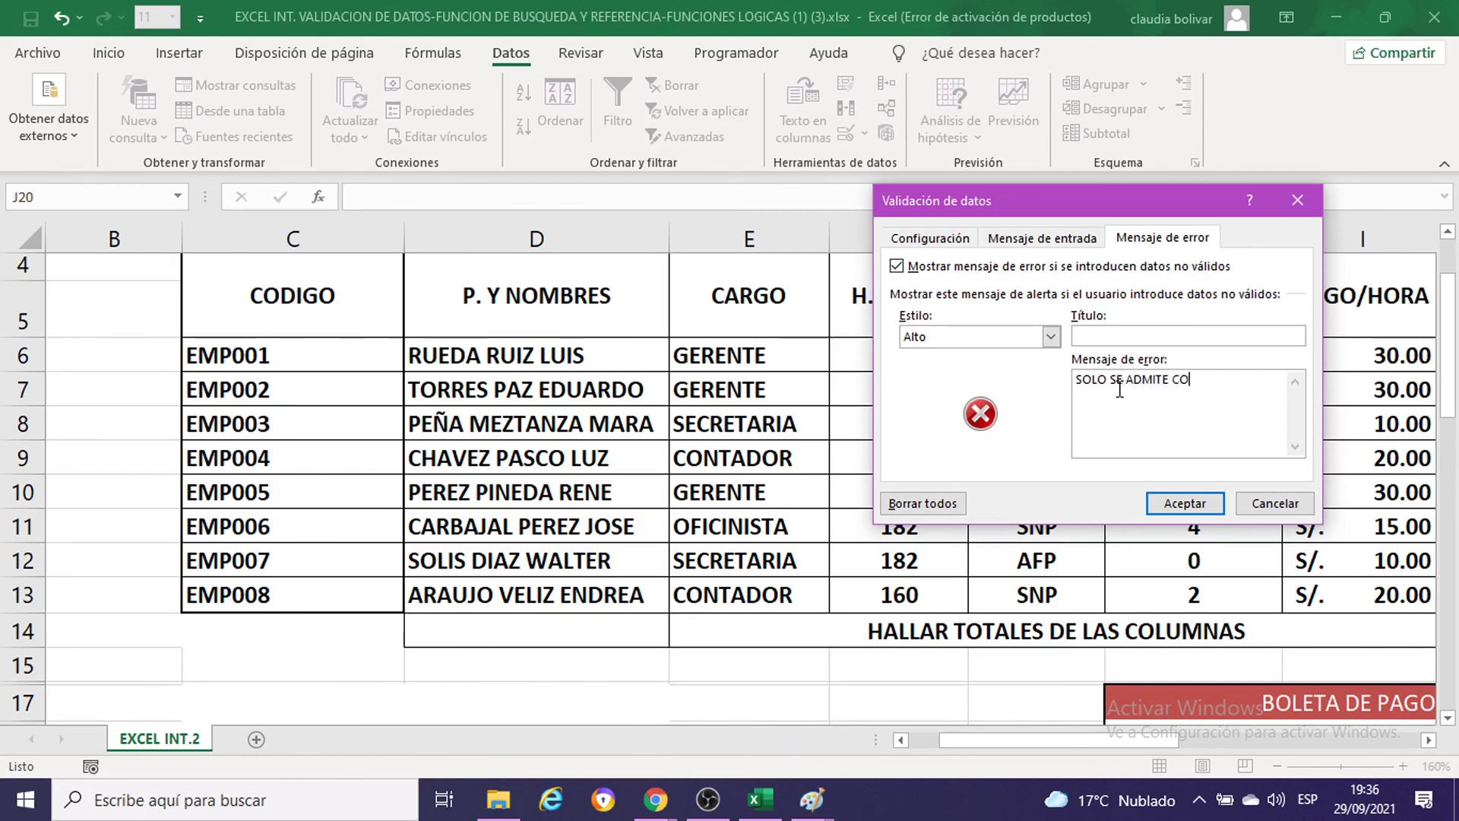
{"action": "type", "text": "DIGO"}
{"action": "left_click", "coordinate": [1169, 378]}
{"action": "type", "text": "N"}
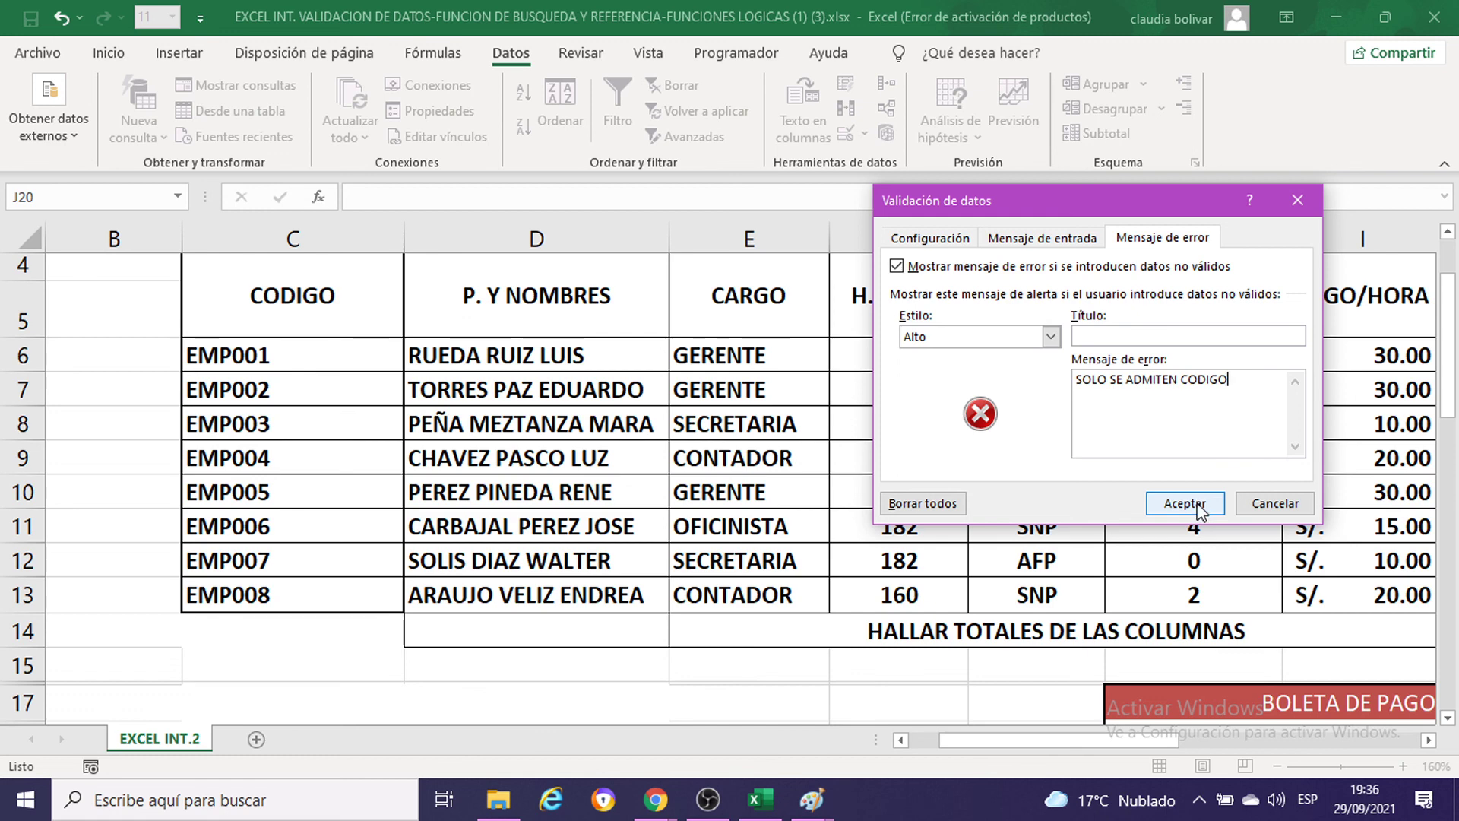
{"action": "left_click", "coordinate": [1198, 505]}
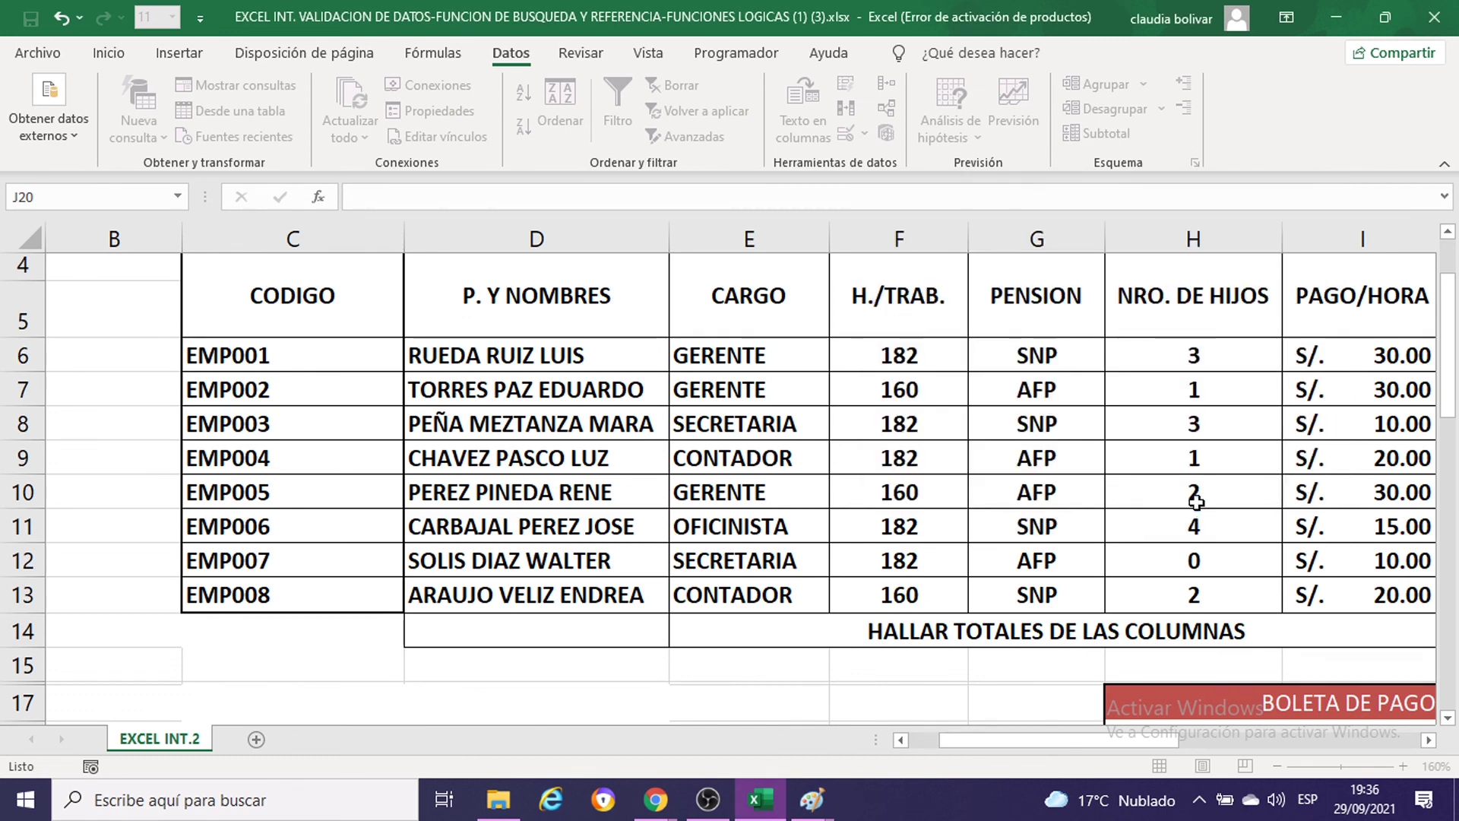
Step: Open J20's dropdown to check it lists EMP001–EMP008, then close it unchanged
{"action": "scroll", "coordinate": [1209, 465], "scroll_direction": "down", "scroll_amount": 3}
{"action": "scroll", "coordinate": [1208, 465], "scroll_direction": "down", "scroll_amount": 2}
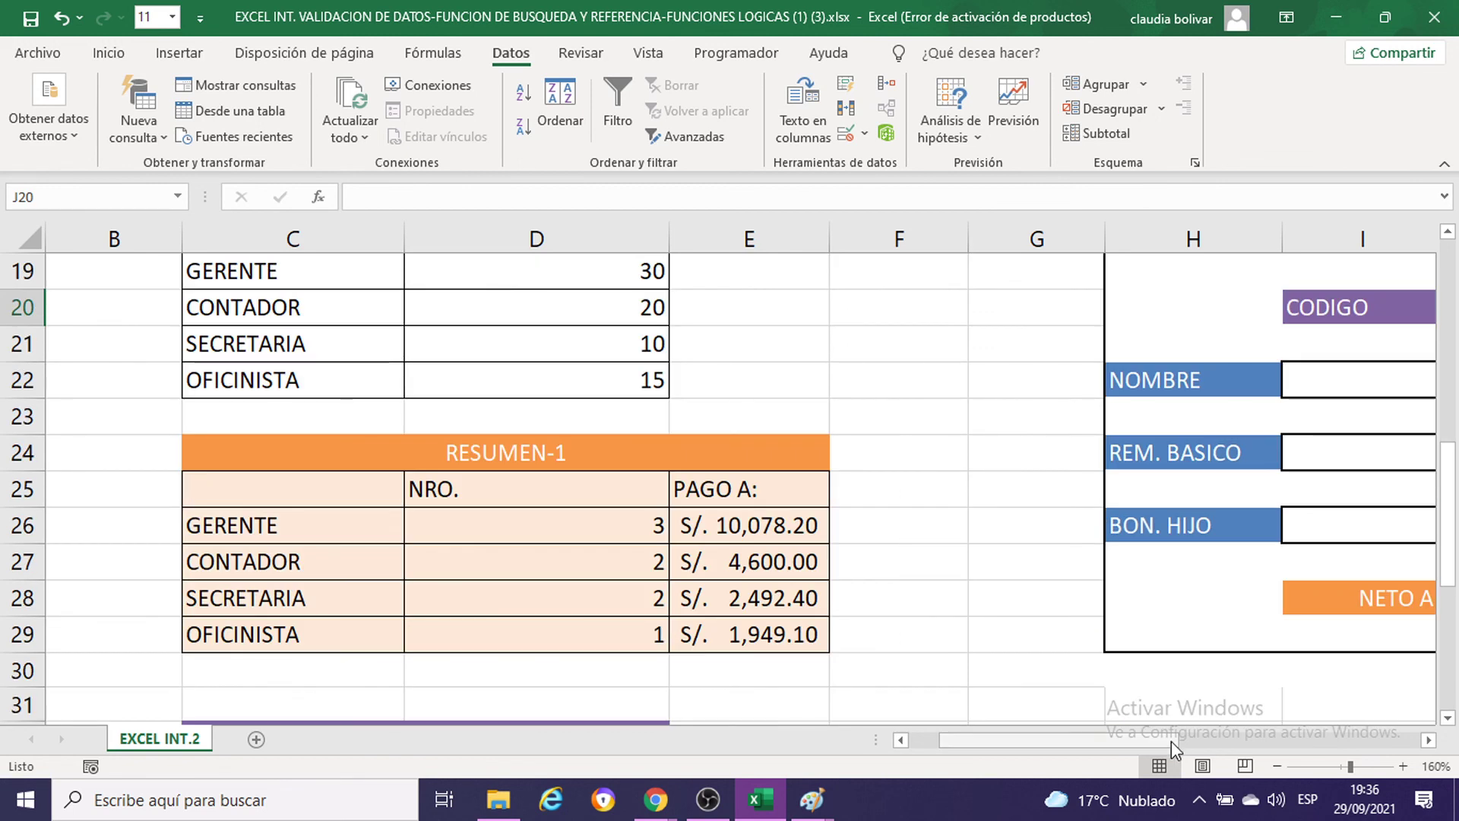
{"action": "left_click_drag", "start_coordinate": [1170, 741], "coordinate": [1265, 769]}
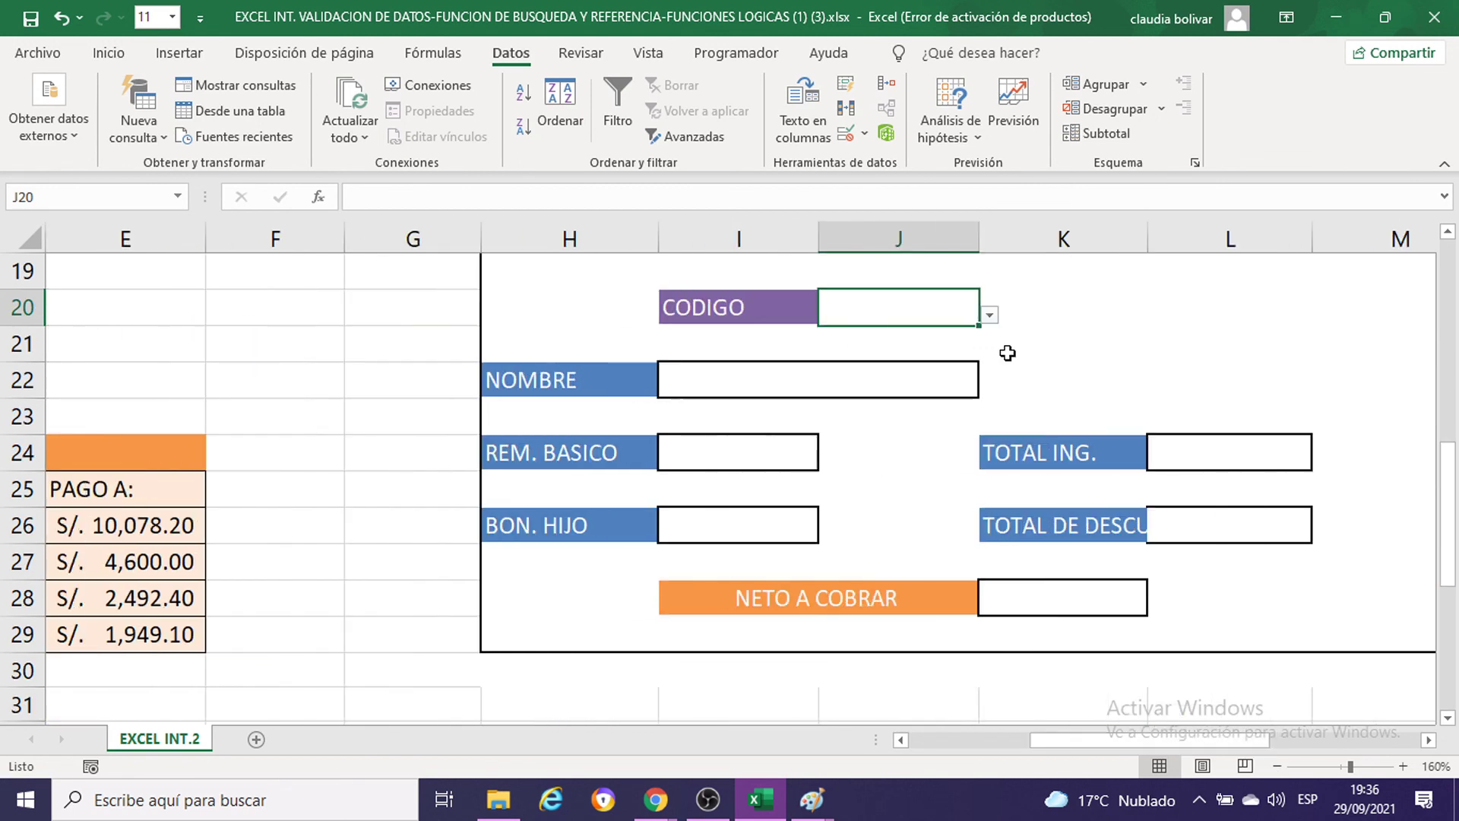
{"action": "left_click", "coordinate": [989, 314]}
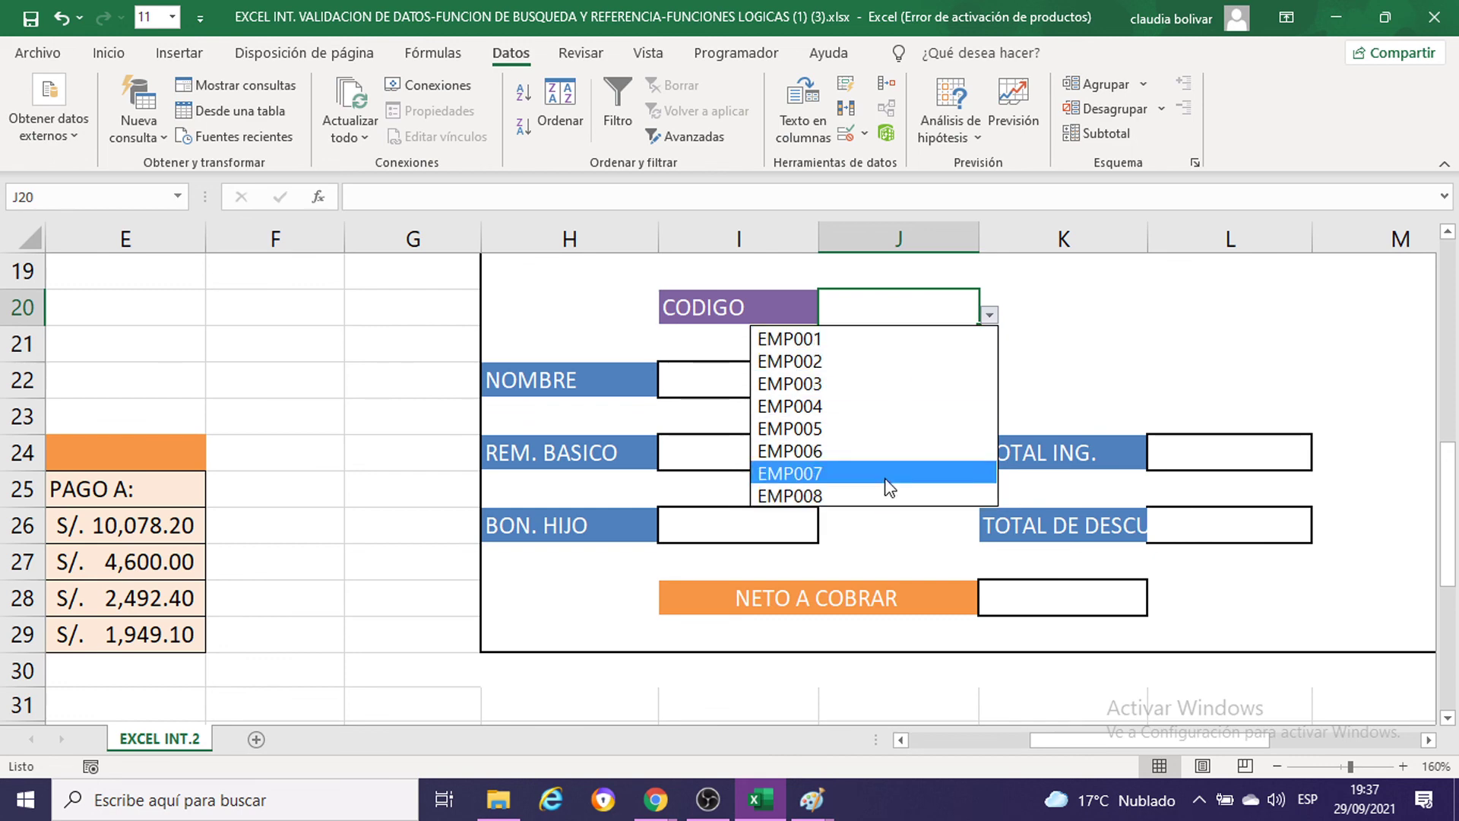
{"action": "left_click", "coordinate": [920, 299]}
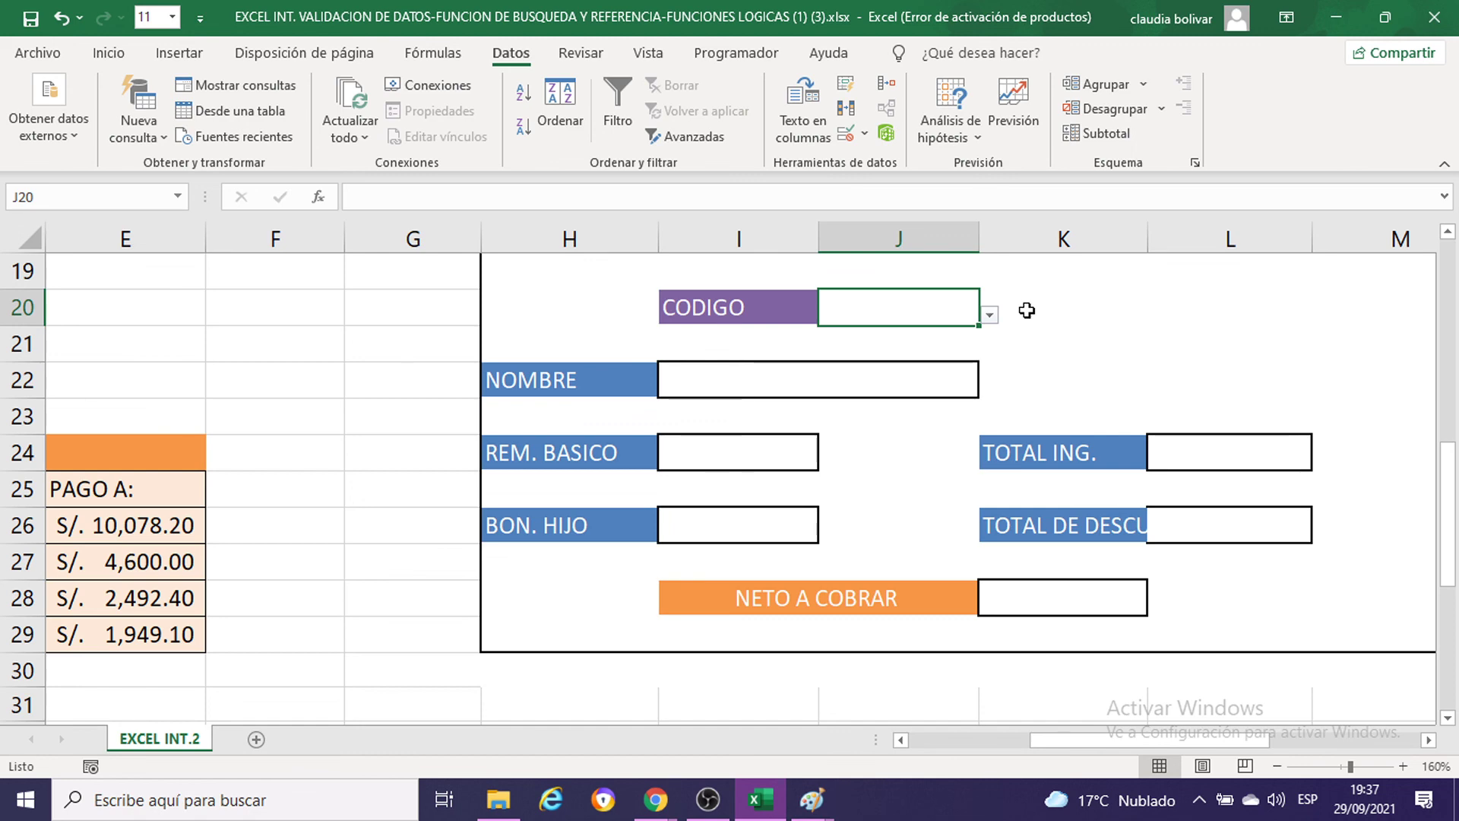
{"action": "type", "text": "FT"}
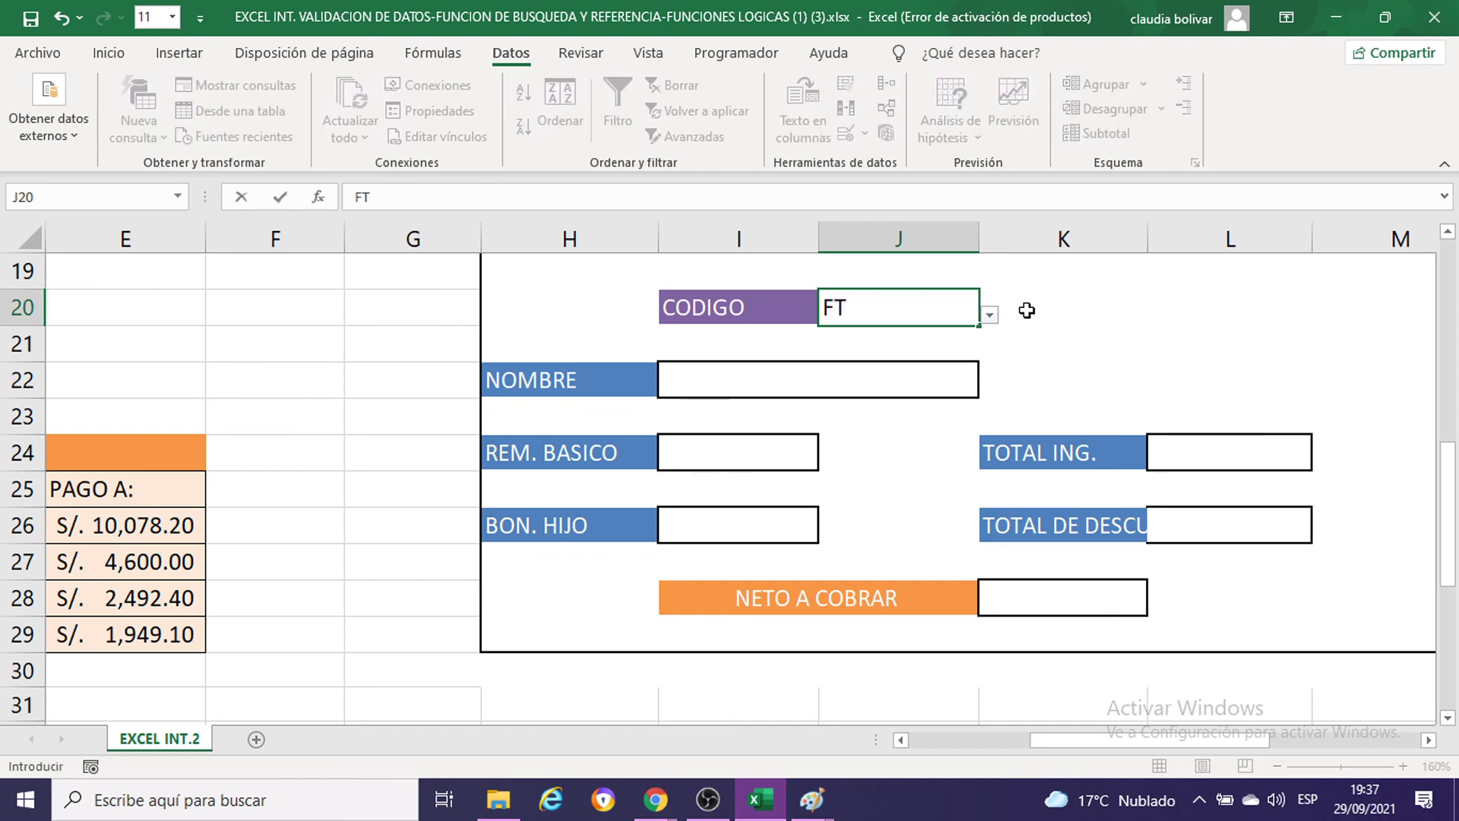
{"action": "type", "text": "U1"}
{"action": "type", "text": "23"}
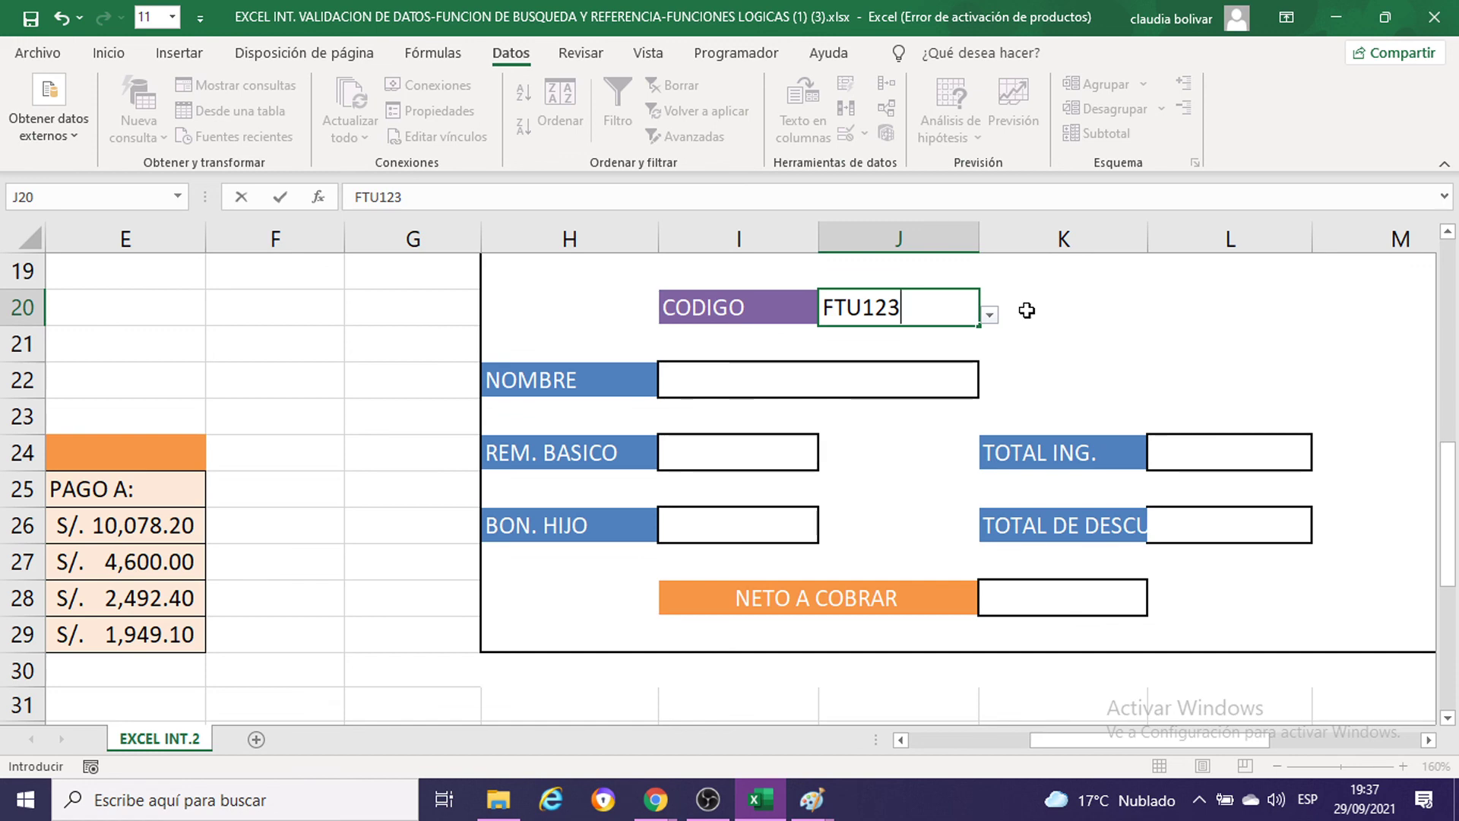
{"action": "key", "text": "Return"}
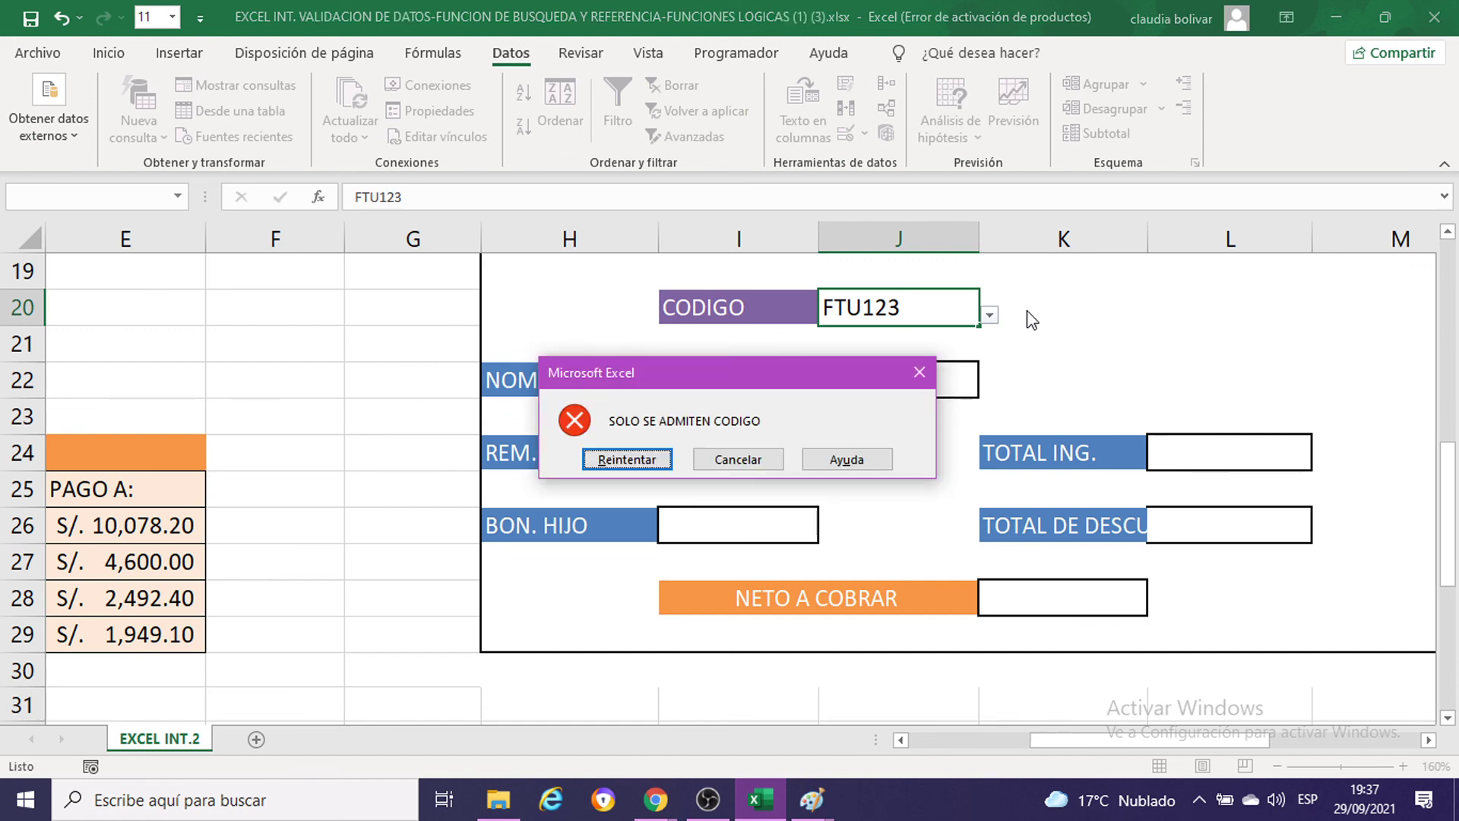
{"action": "key", "text": "Return"}
{"action": "key", "text": "BackSpace"}
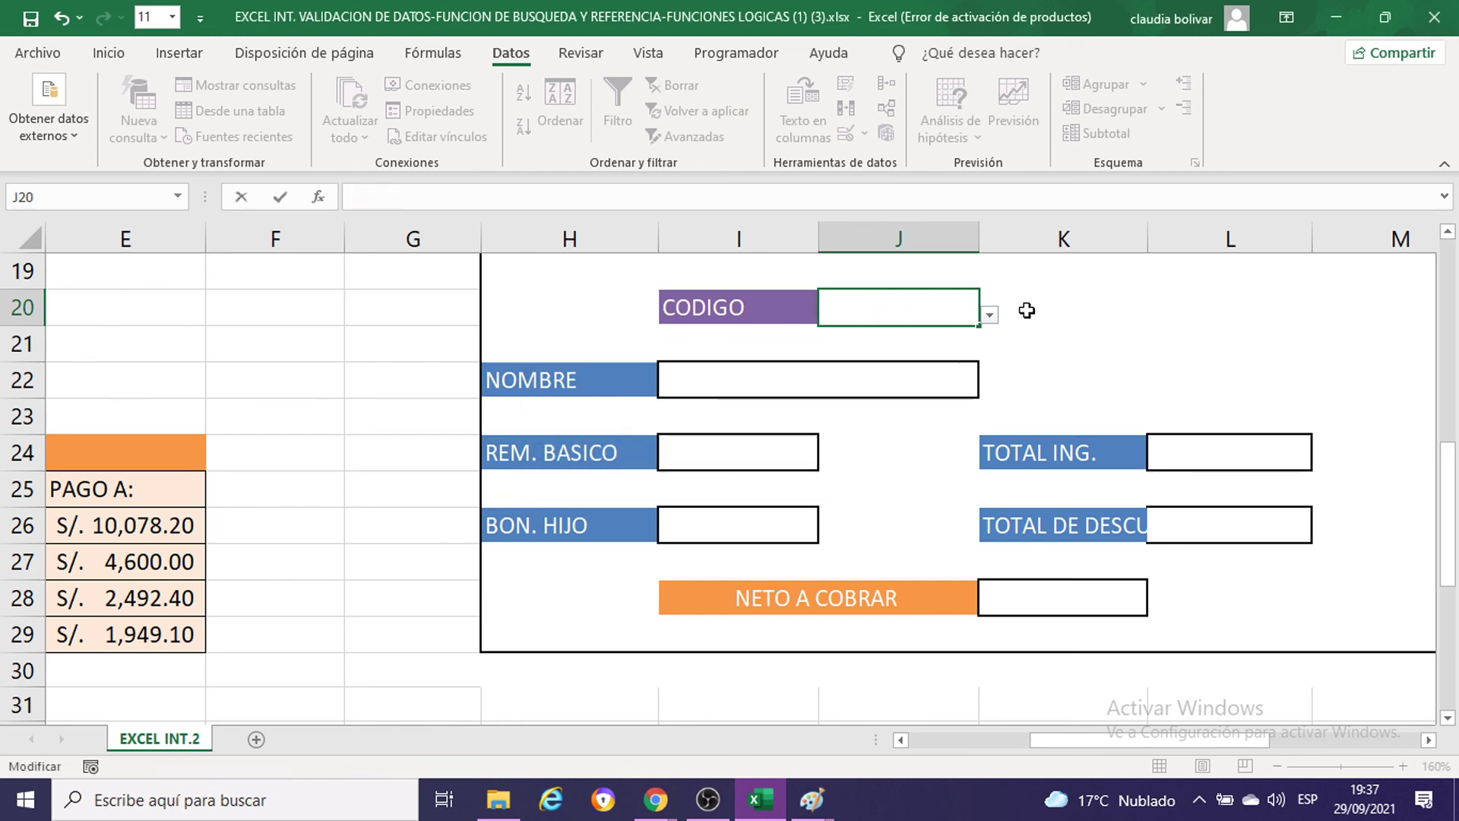
{"action": "type", "text": "YONOF"}
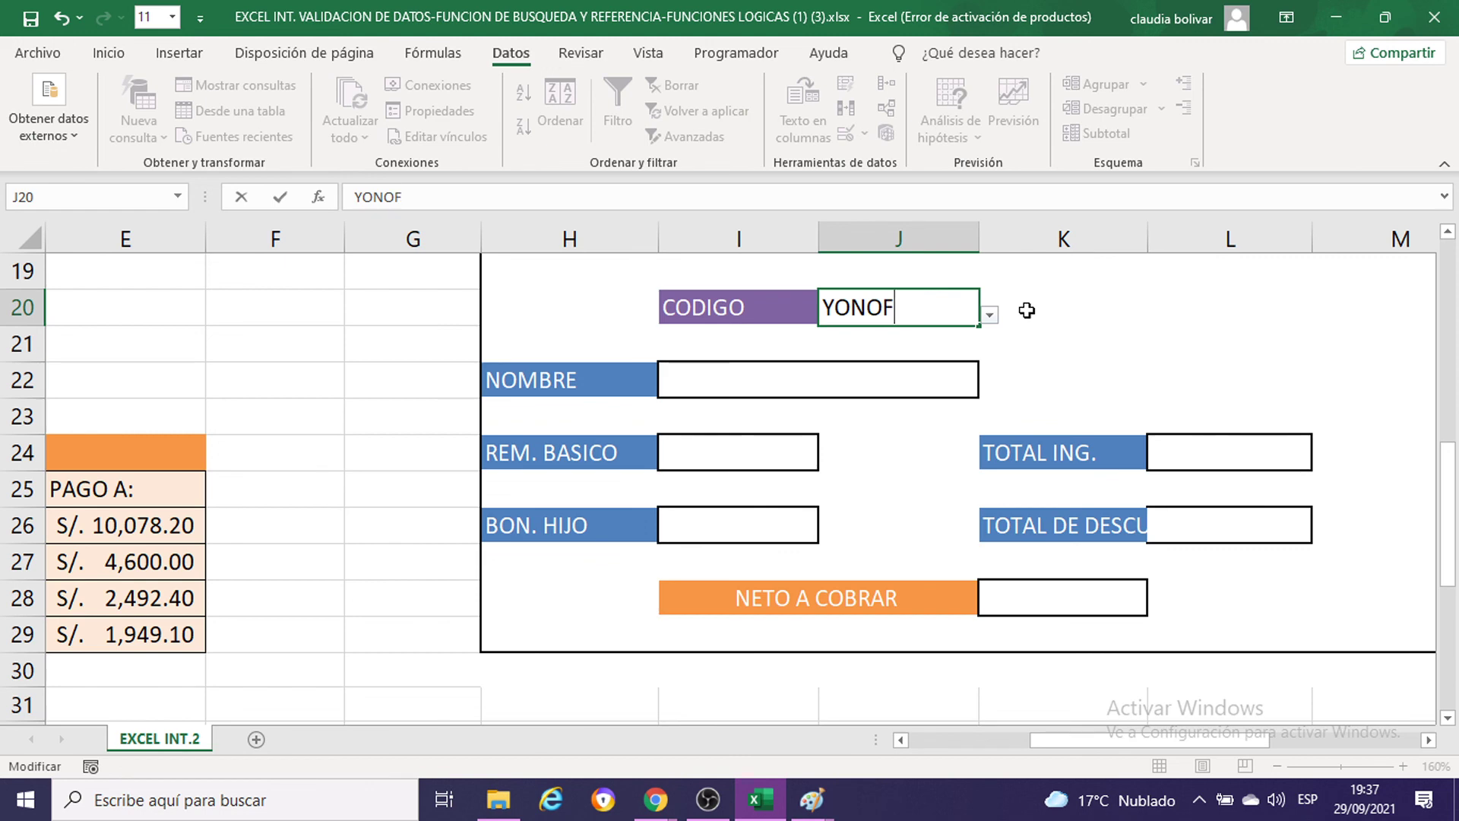
{"action": "type", "text": "UI123"}
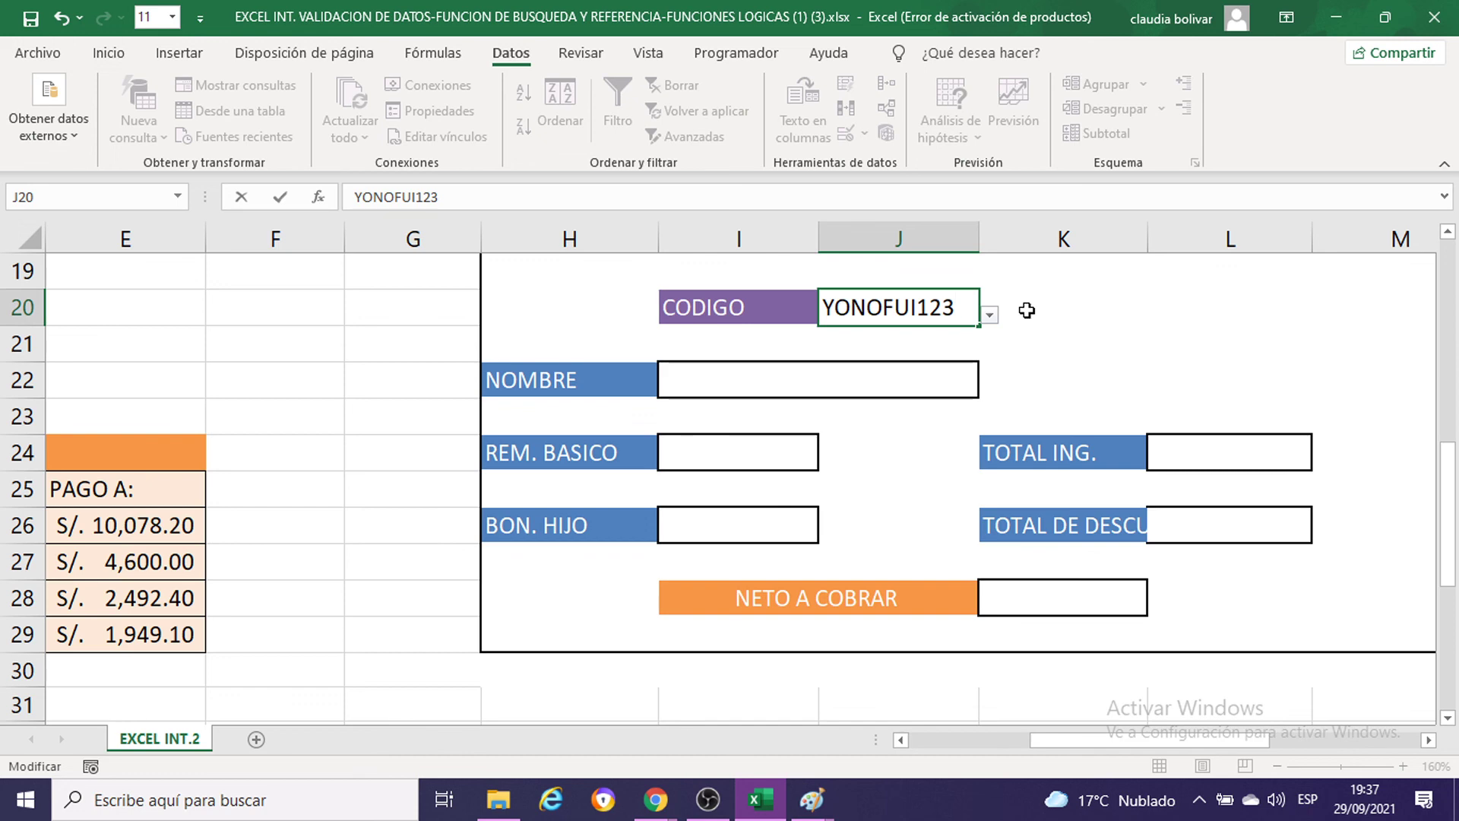
{"action": "key", "text": "Return"}
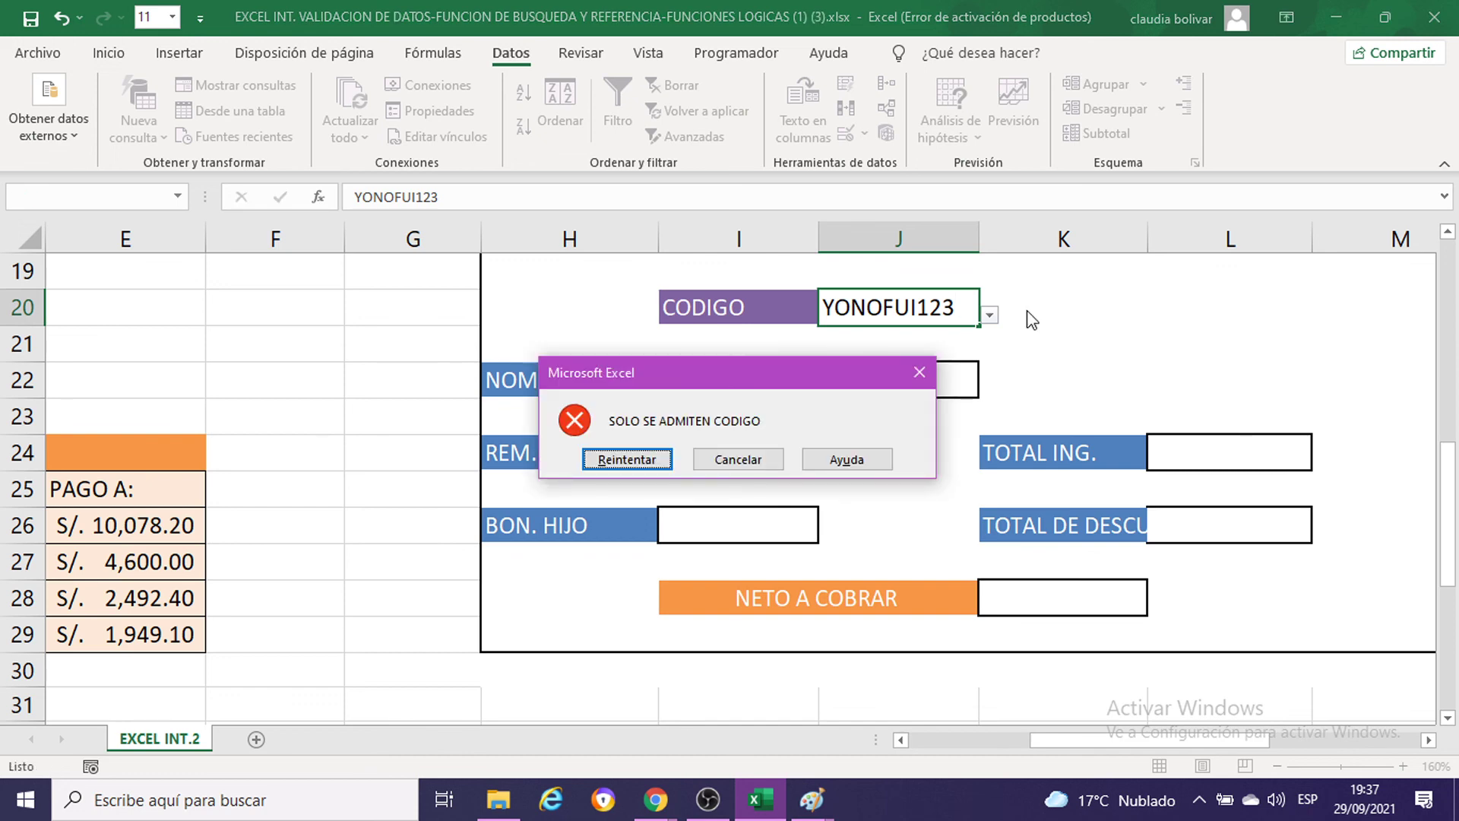
{"action": "left_click", "coordinate": [920, 372]}
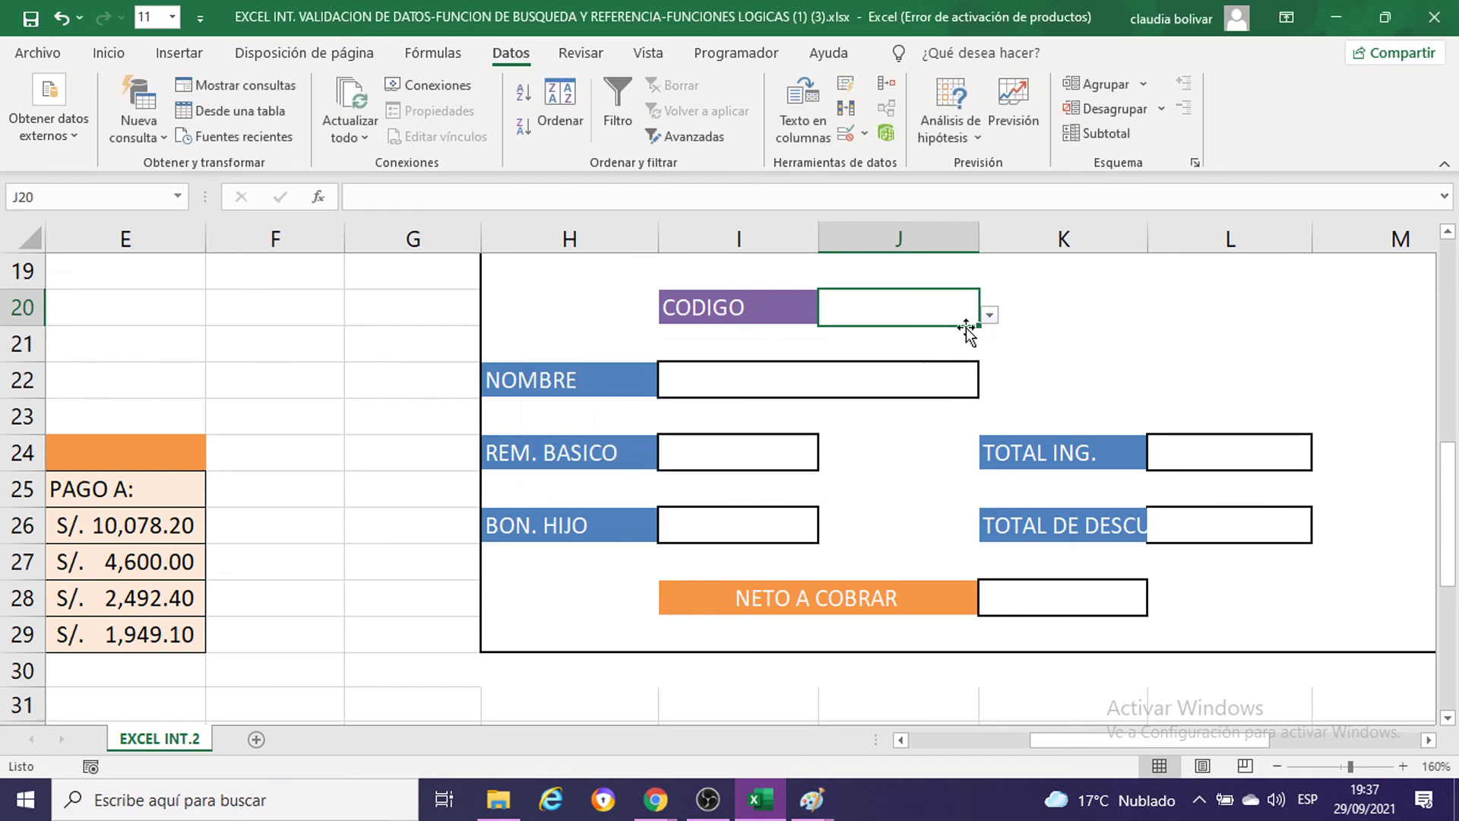
Step: Scroll through the employee table and select the EMP004 code in C9
{"action": "scroll", "coordinate": [623, 305], "scroll_direction": "up", "scroll_amount": 1}
{"action": "scroll", "coordinate": [312, 338], "scroll_direction": "up", "scroll_amount": 5}
{"action": "left_click_drag", "start_coordinate": [1049, 739], "coordinate": [945, 739]}
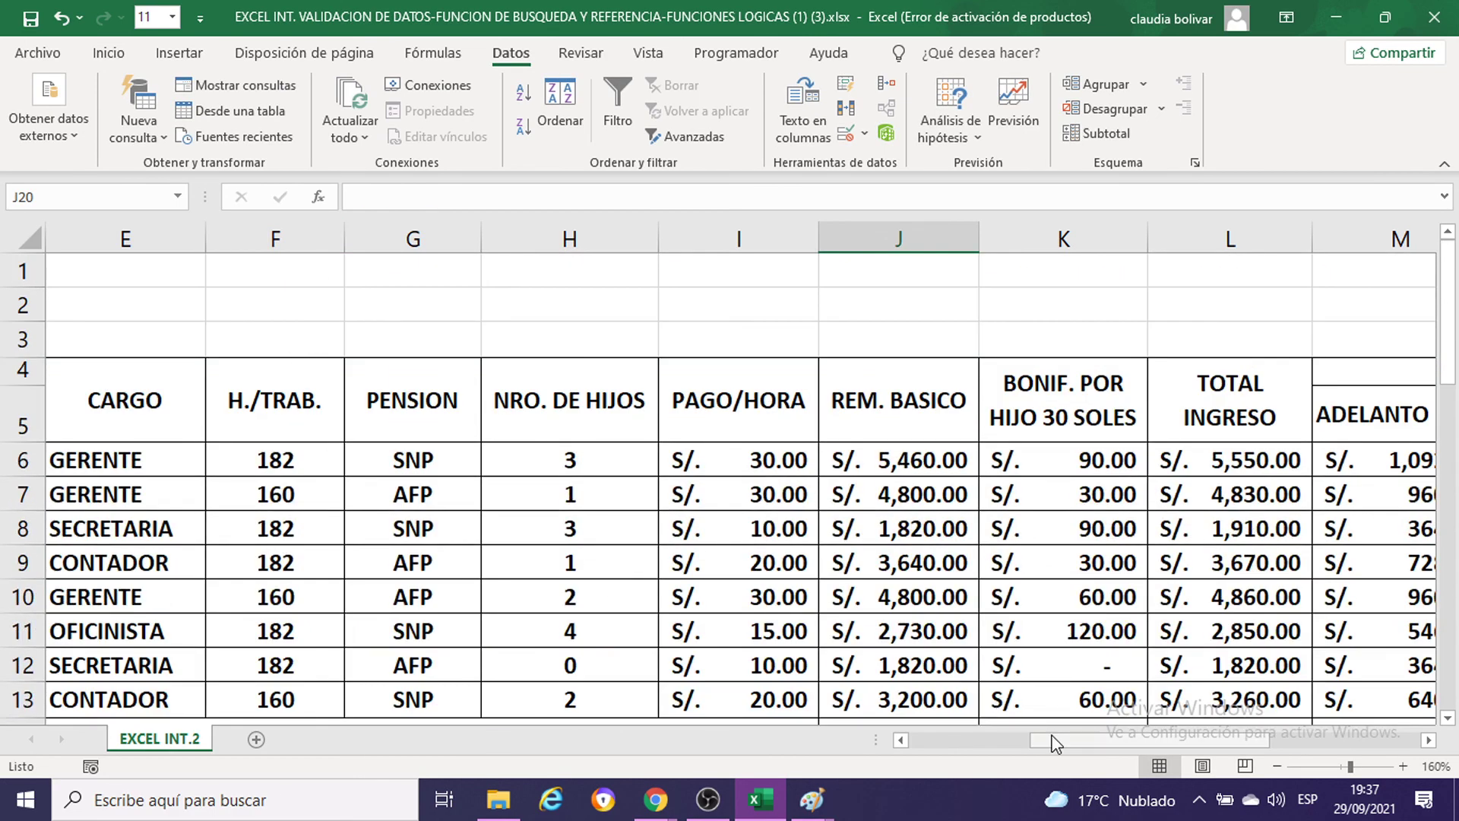
{"action": "scroll", "coordinate": [437, 450], "scroll_direction": "down", "scroll_amount": 2}
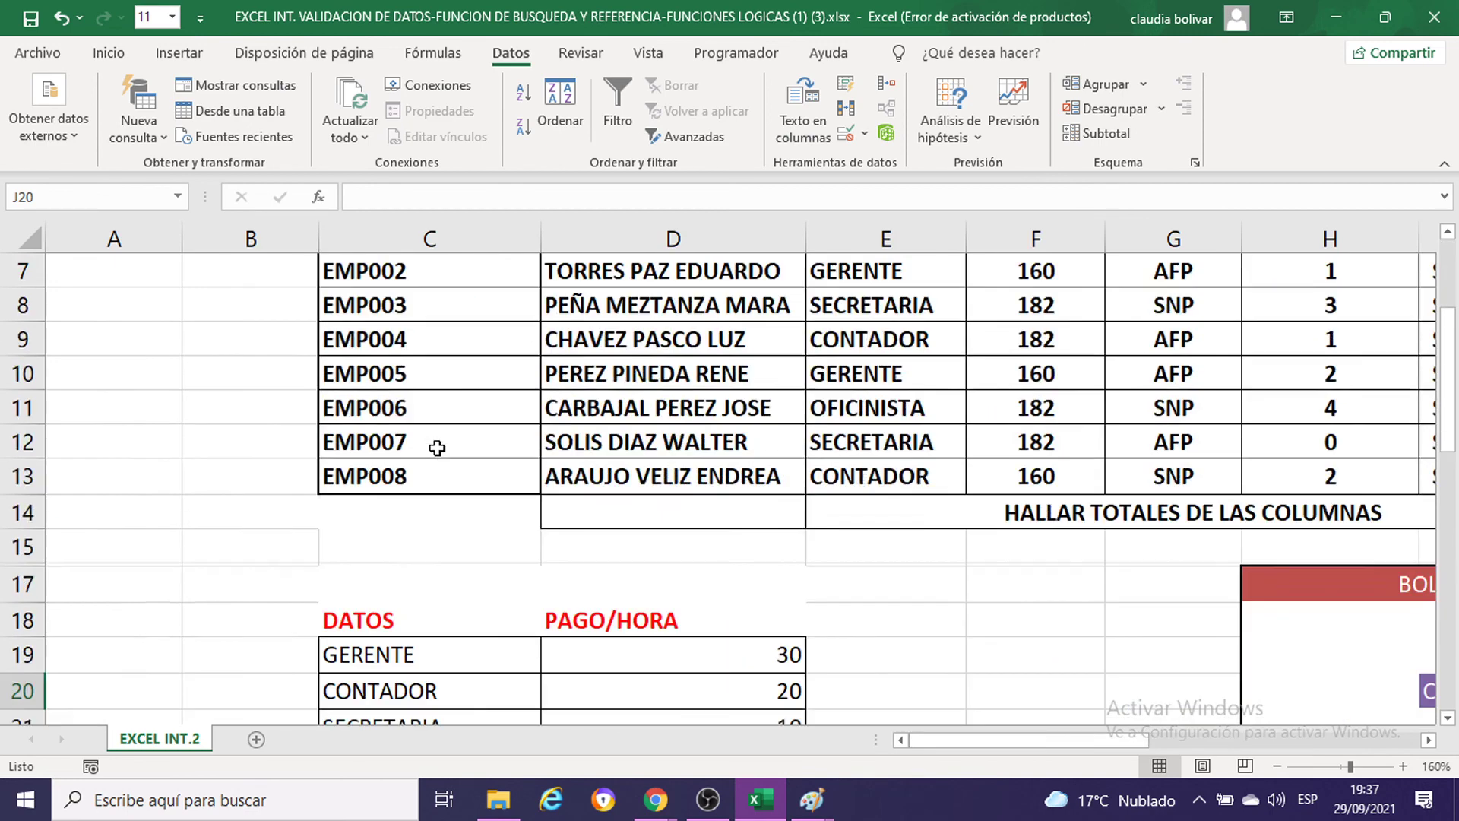
{"action": "left_click", "coordinate": [466, 348]}
Step: Open and close J20's CODIGO dropdown to recheck the codes, then switch to OBS Studio
{"action": "scroll", "coordinate": [785, 317], "scroll_direction": "up", "scroll_amount": 1}
{"action": "scroll", "coordinate": [537, 476], "scroll_direction": "up", "scroll_amount": 1}
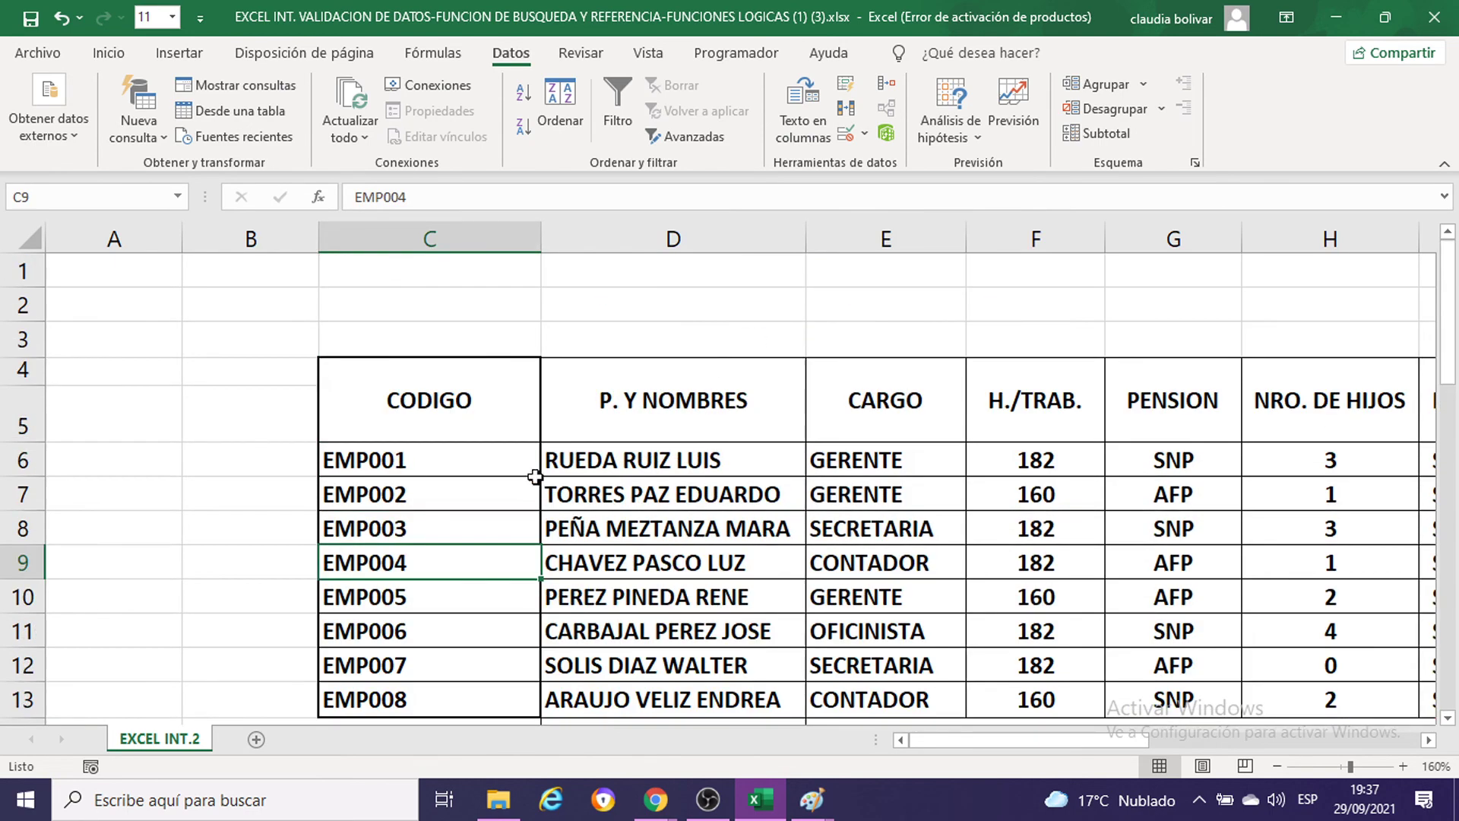
{"action": "scroll", "coordinate": [704, 411], "scroll_direction": "down", "scroll_amount": 2}
{"action": "scroll", "coordinate": [857, 561], "scroll_direction": "down", "scroll_amount": 2}
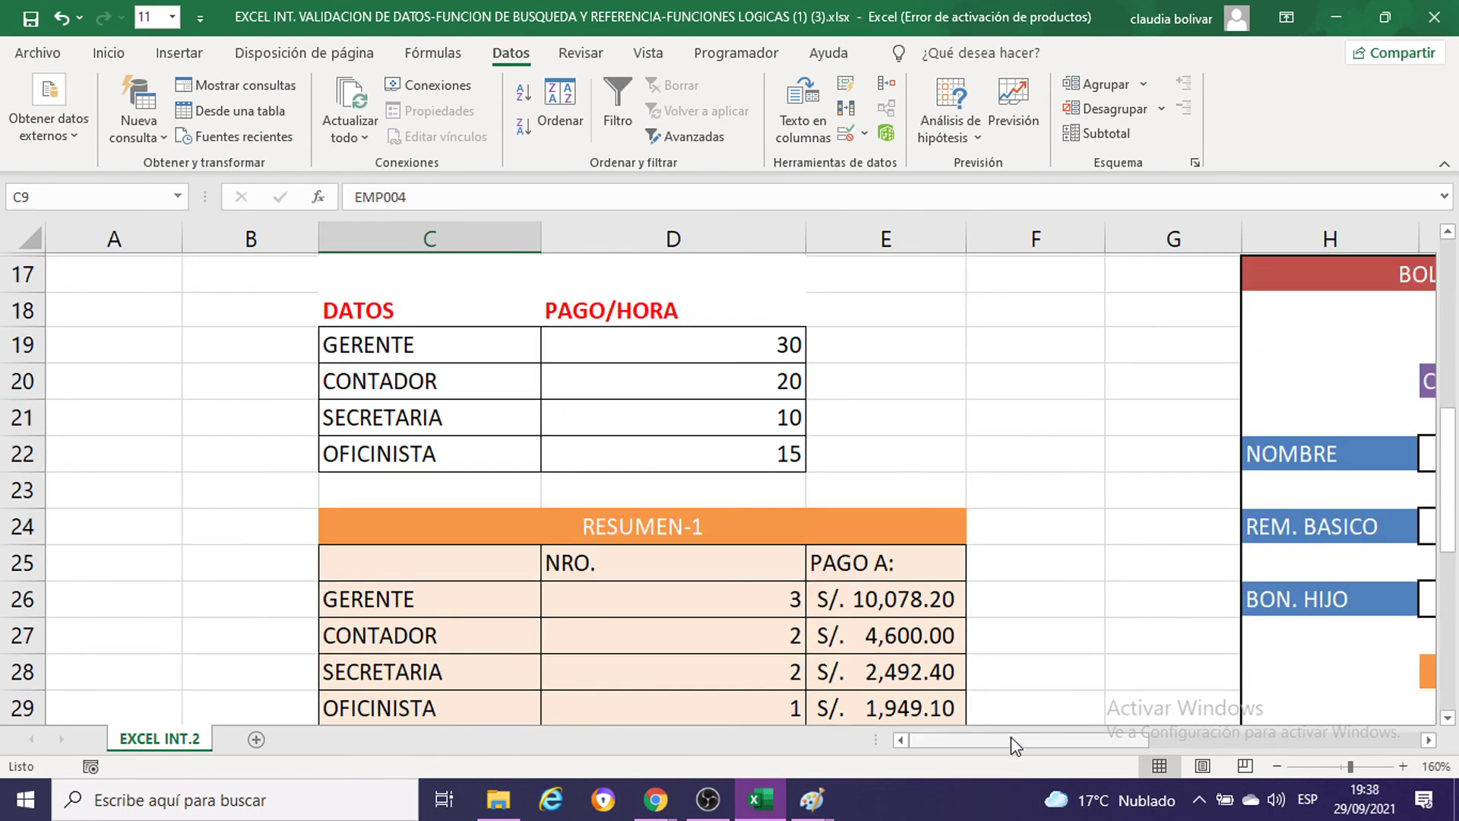
{"action": "left_click_drag", "start_coordinate": [1011, 736], "coordinate": [1194, 781]}
{"action": "left_click", "coordinate": [648, 384]}
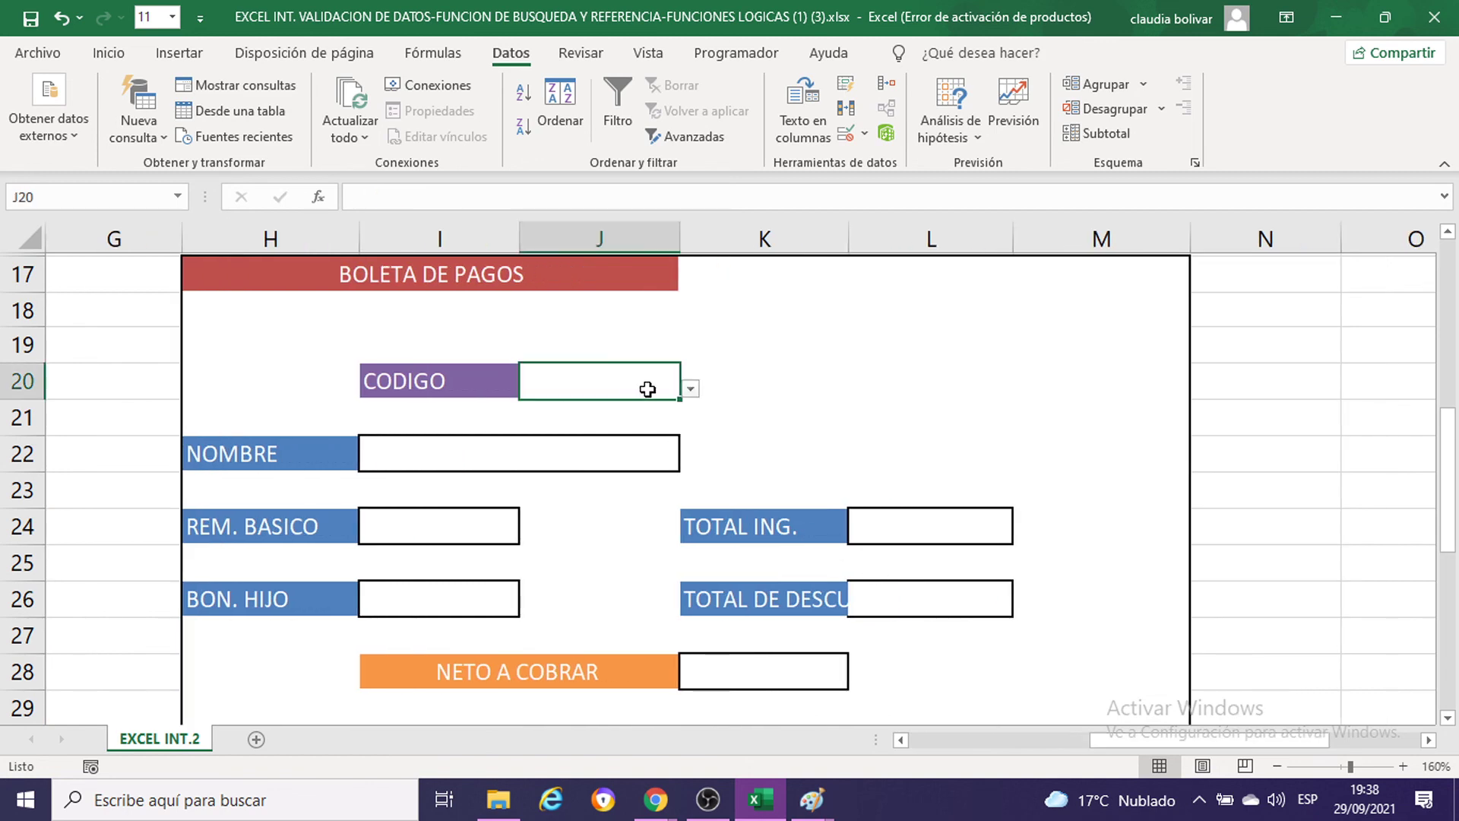
{"action": "left_click", "coordinate": [692, 389]}
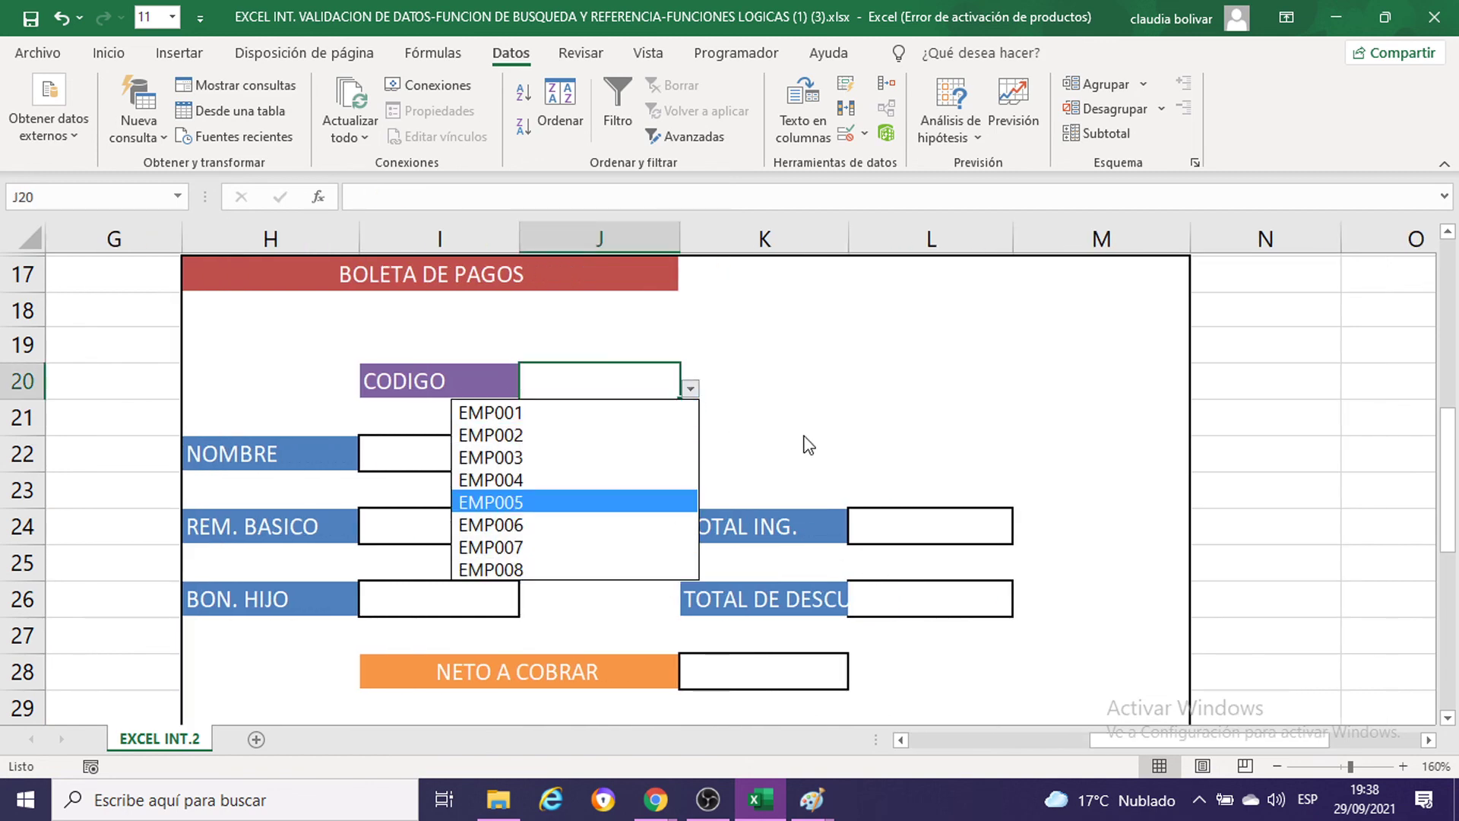
{"action": "left_click", "coordinate": [783, 355]}
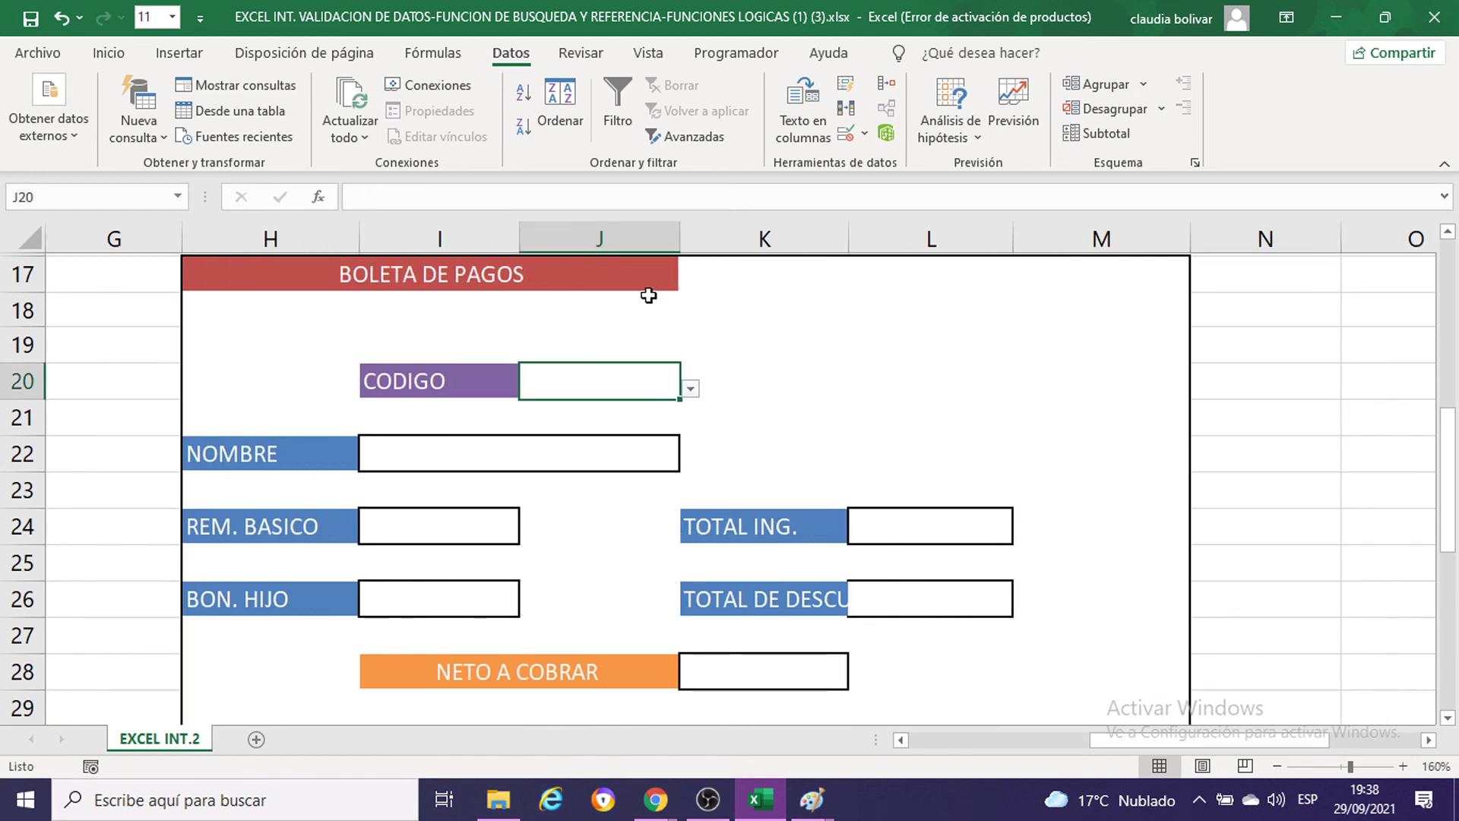
{"action": "left_click", "coordinate": [722, 812]}
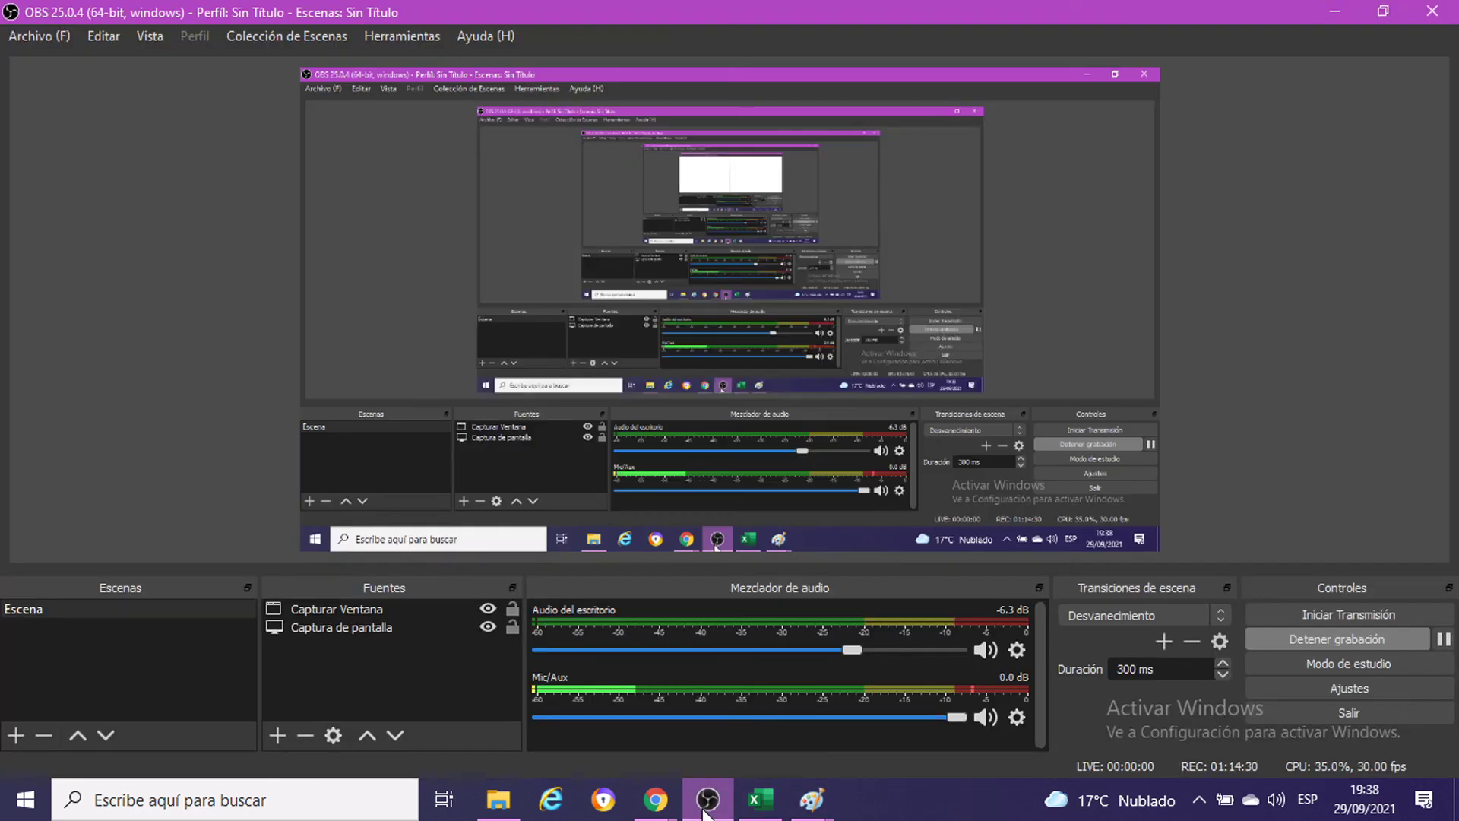